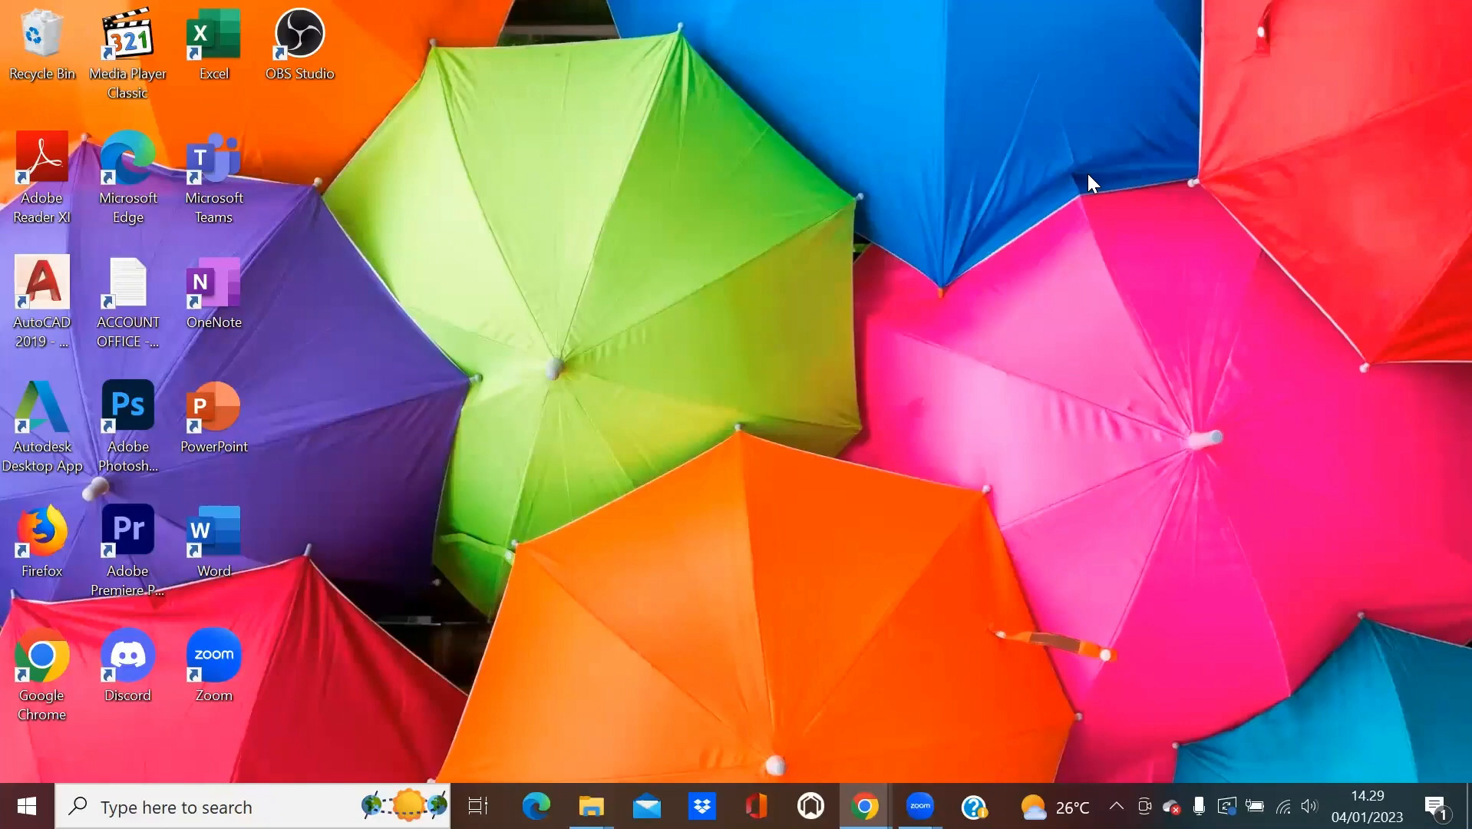
Glance at the Perhitungan PPh 21 folder window, then minimize it.
mouse_move(591, 806)
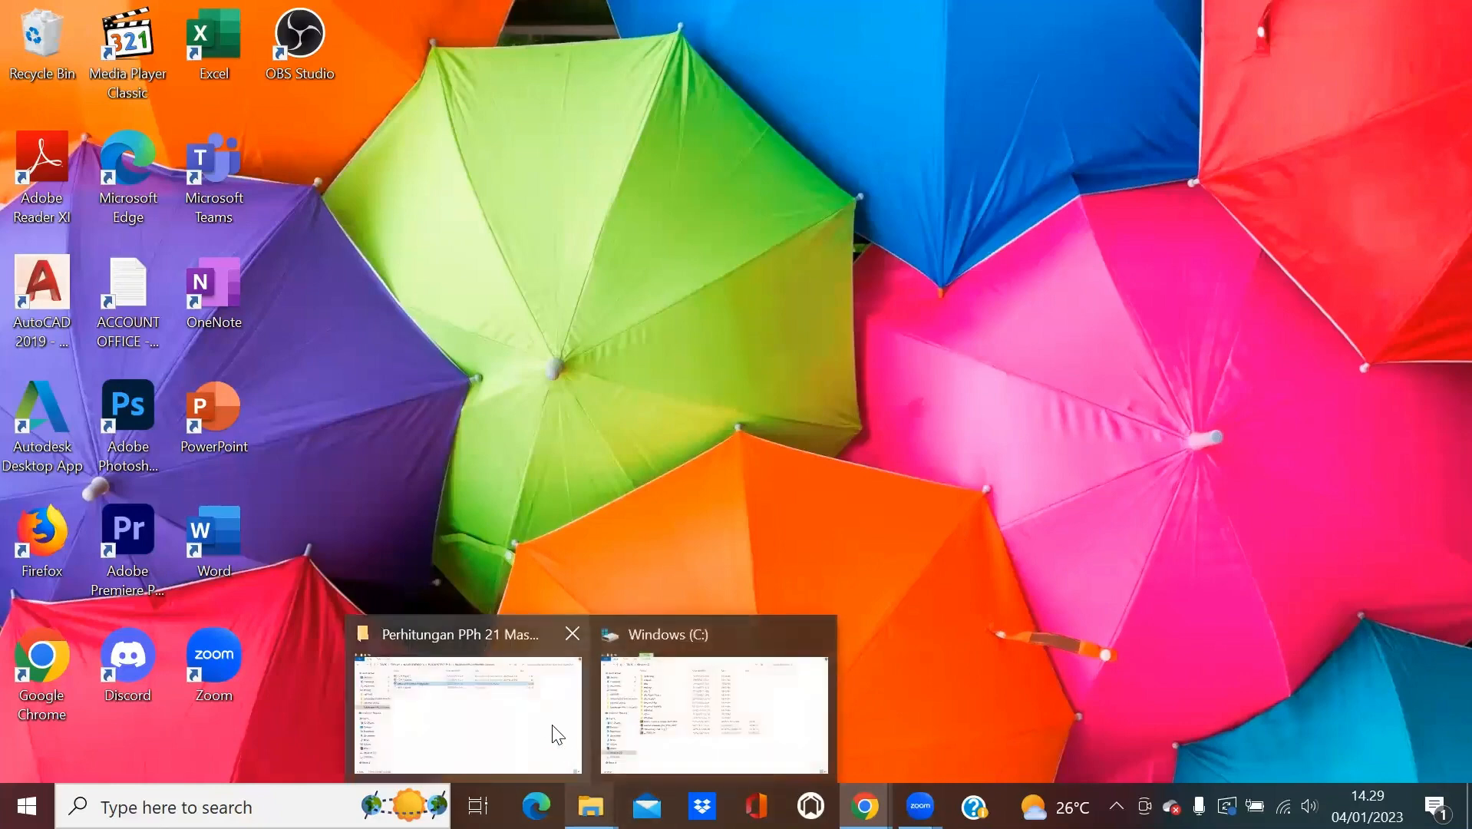
click(558, 734)
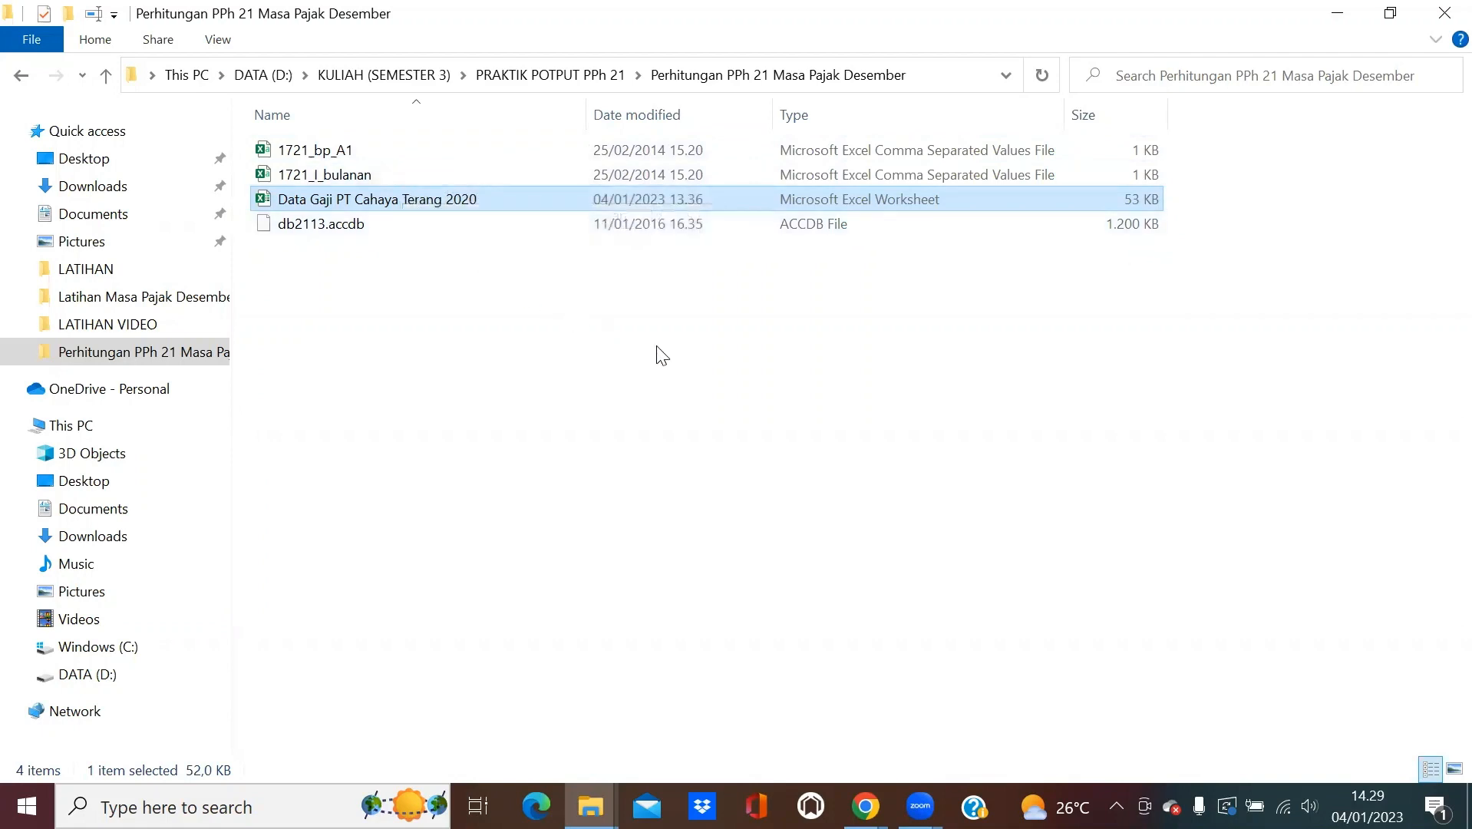
click(1349, 22)
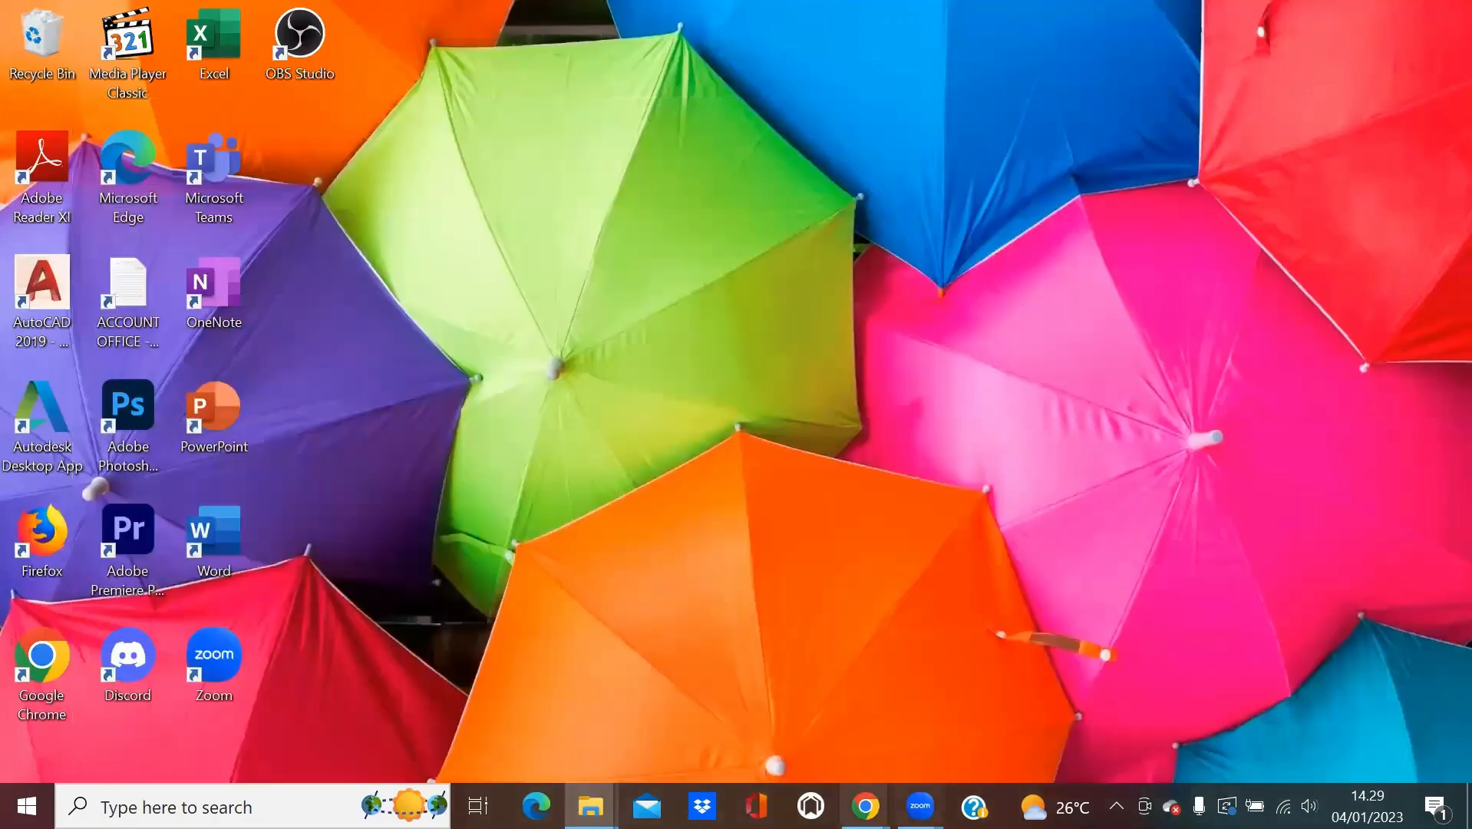
On pajak.go.id, go to Unduh > Aplikasi Perpajakan and scroll the applications list.
mouse_move(865, 806)
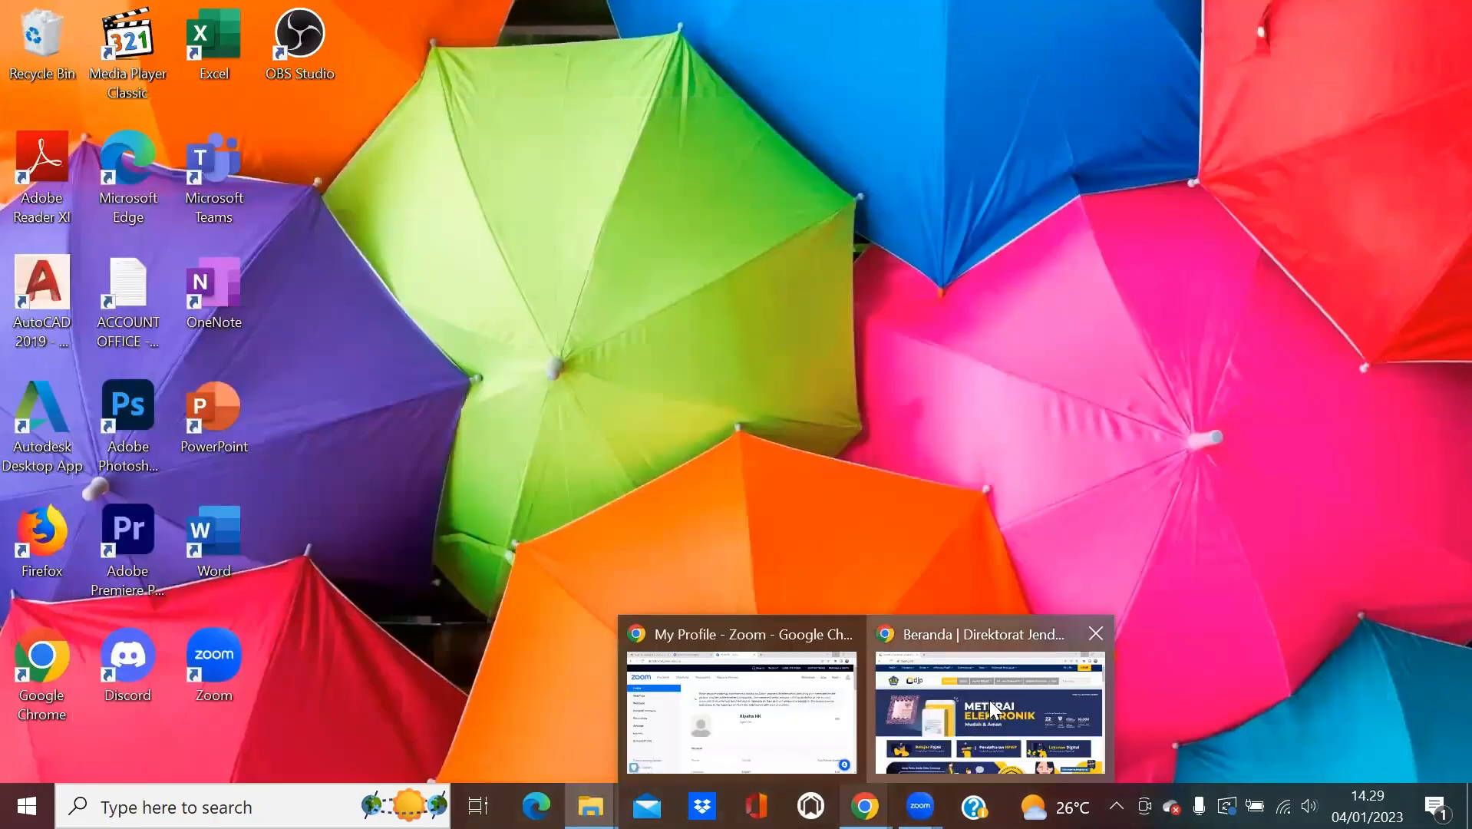
click(989, 699)
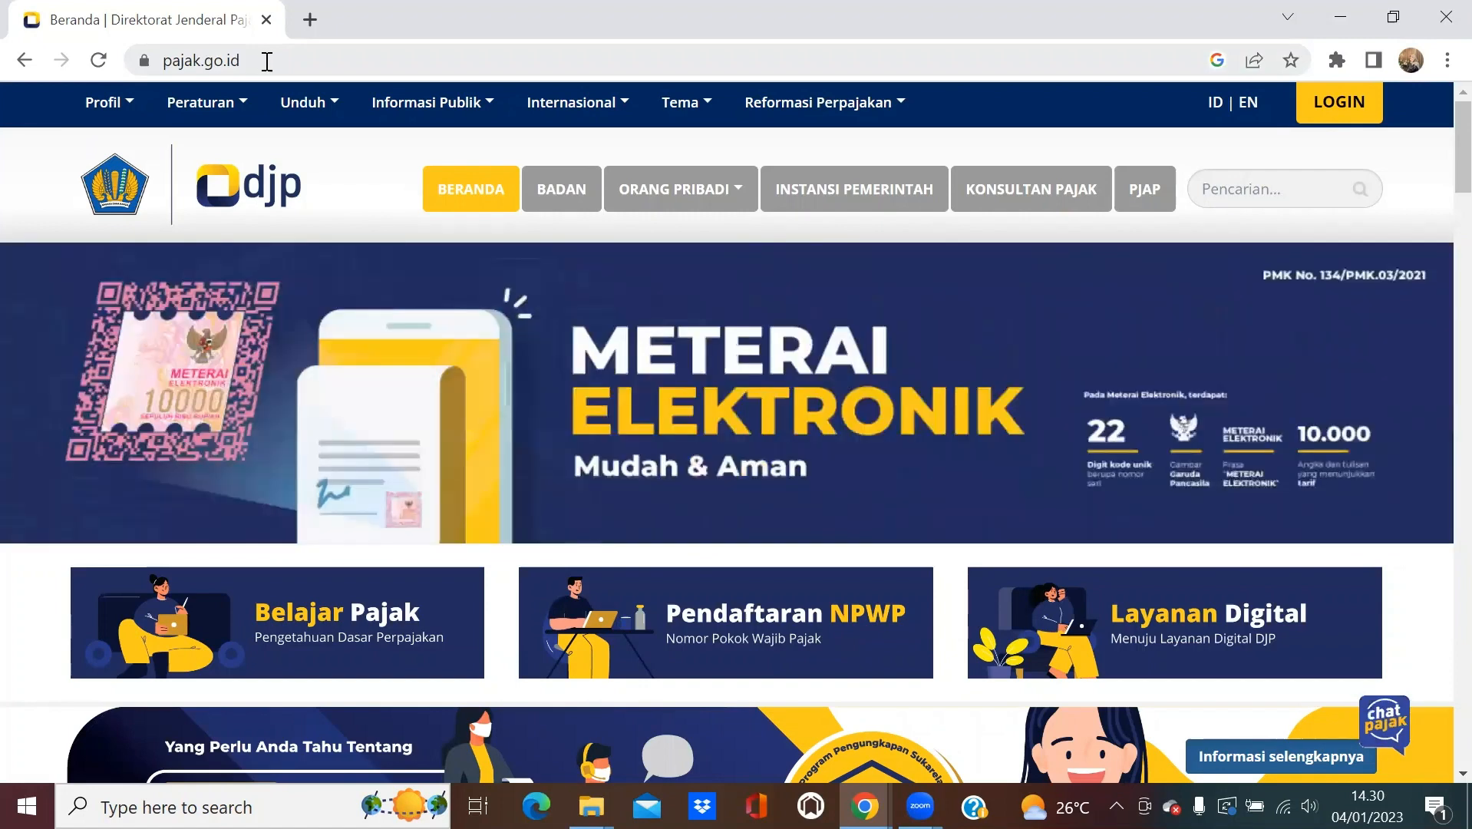
click(301, 108)
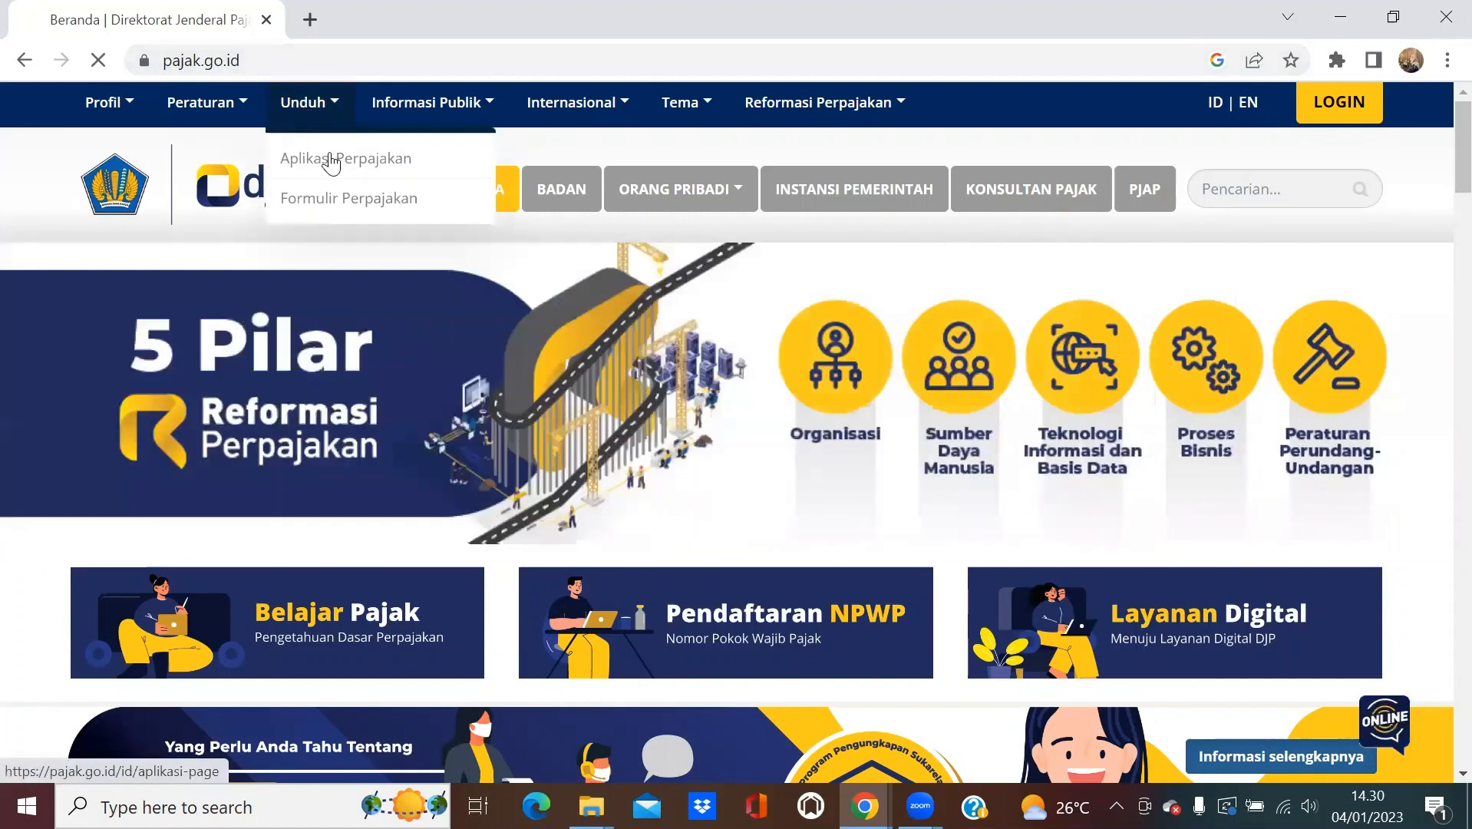
click(332, 160)
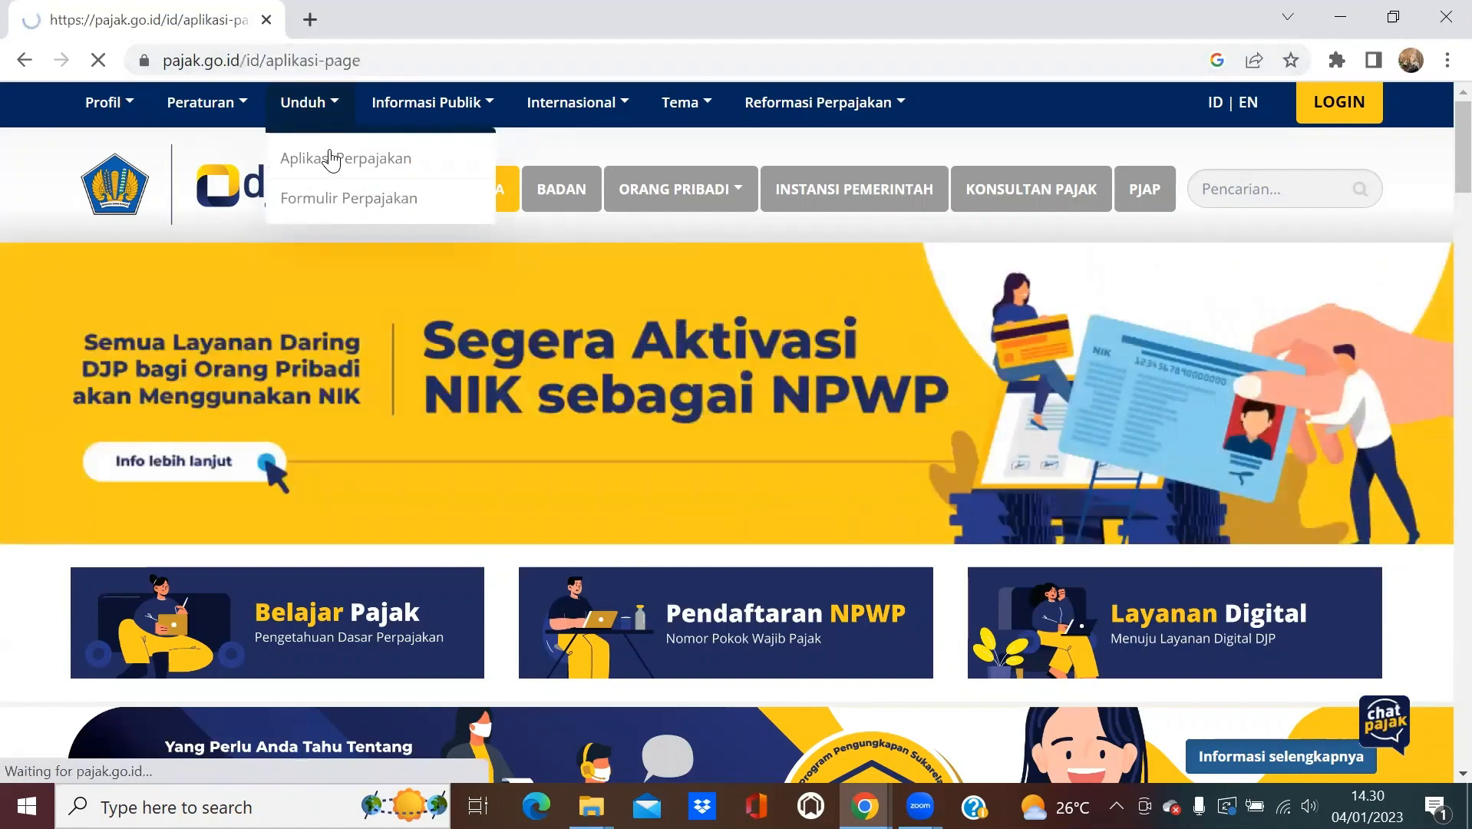
scroll(460, 470, down, 3)
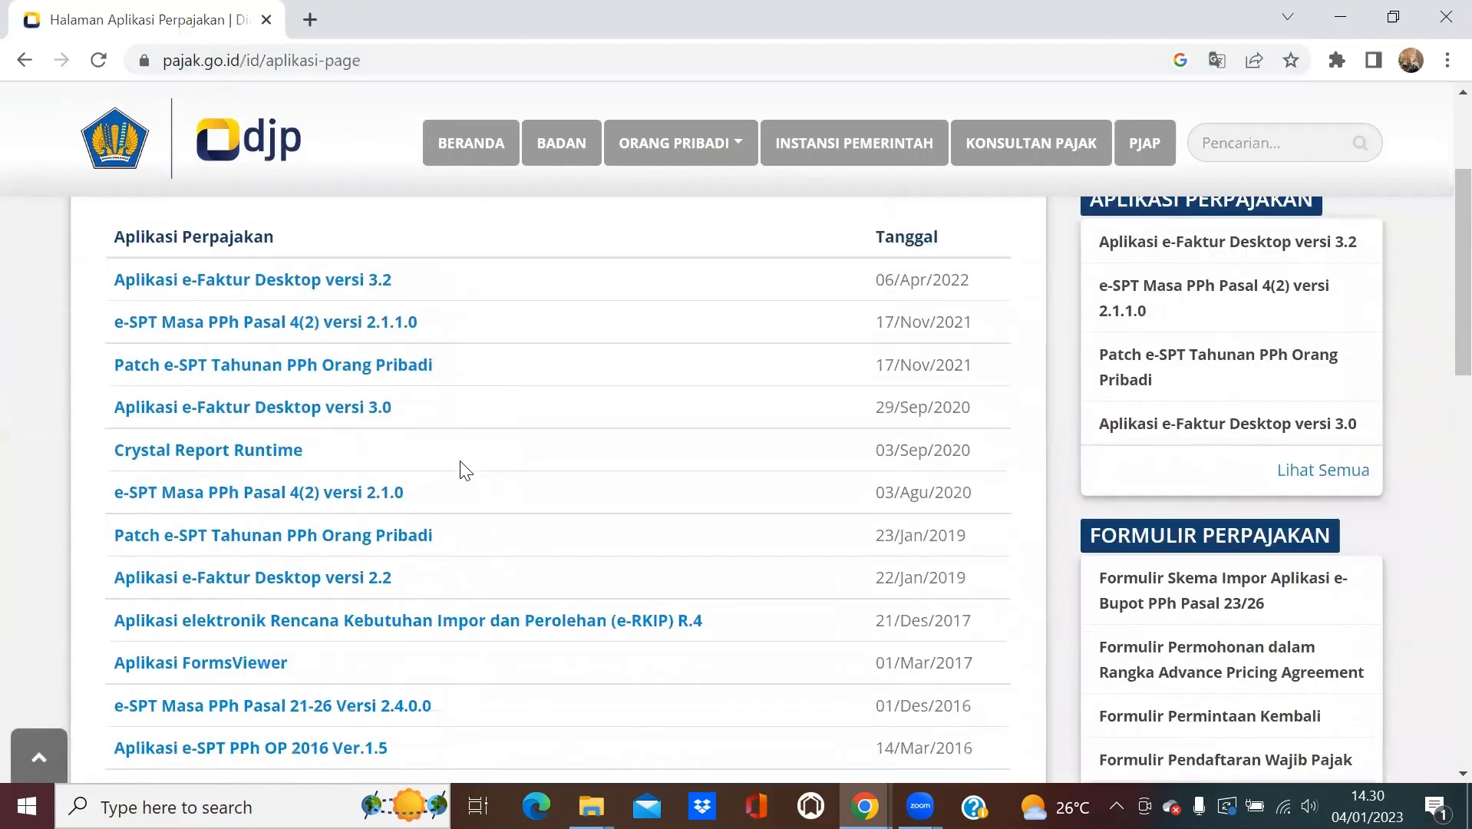
scroll(464, 470, down, 3)
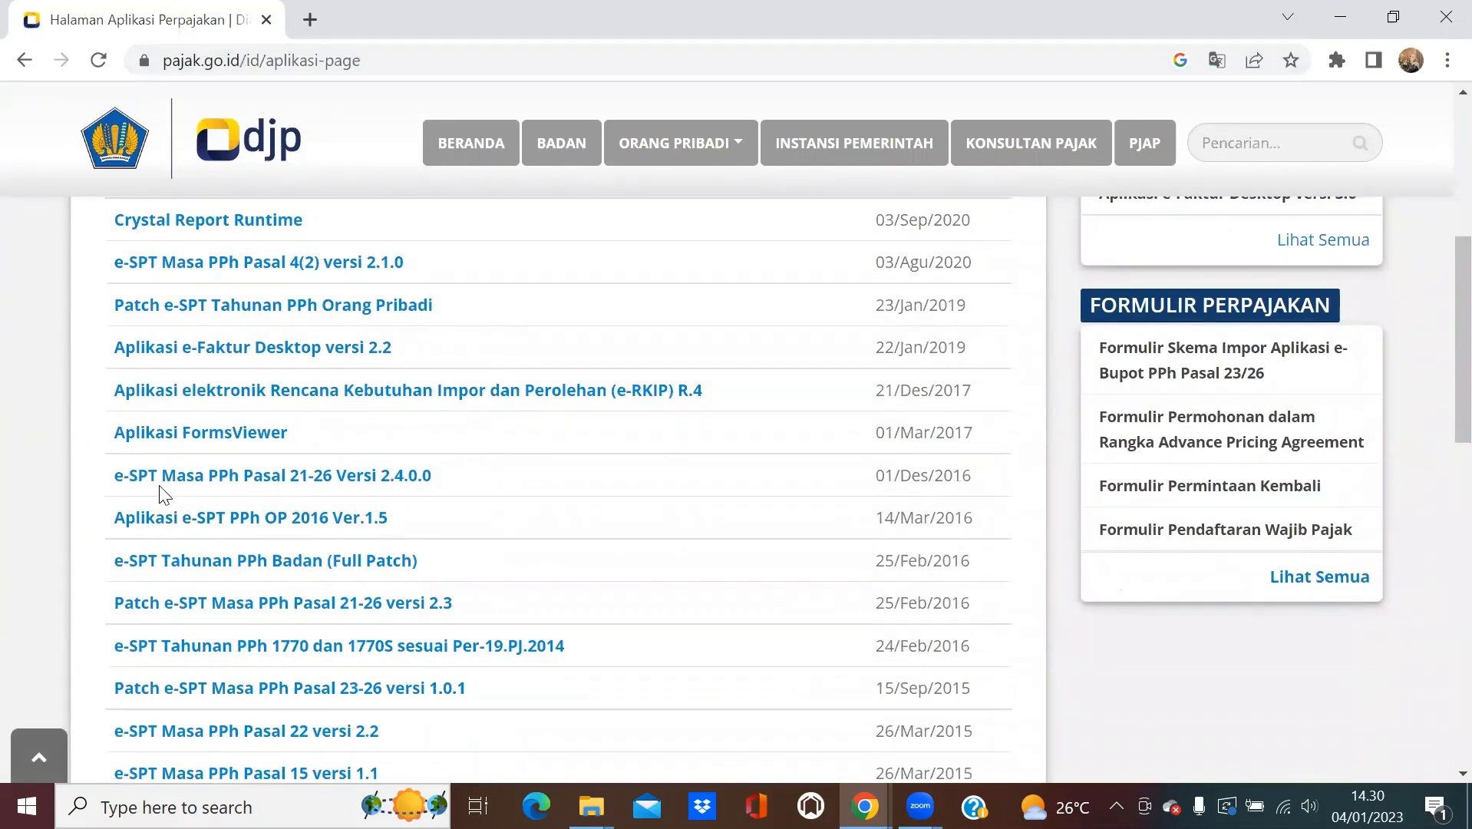
Review the e-SPT Masa PPh Pasal 21-26 Versi 2.4.0.0 download page, then minimize the browser.
click(319, 488)
scroll(317, 480, down, 5)
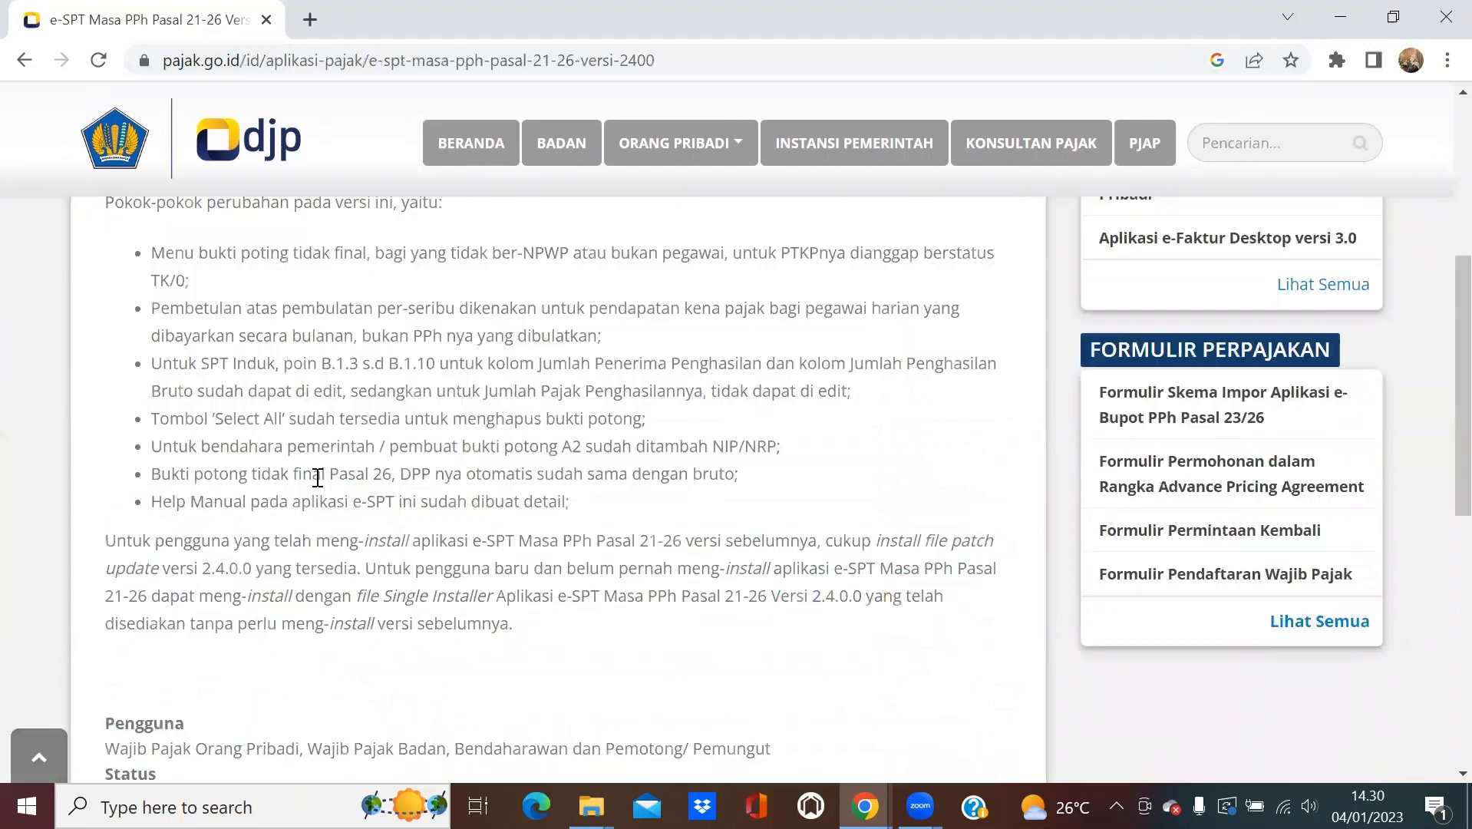
scroll(515, 494, down, 5)
scroll(516, 494, up, 9)
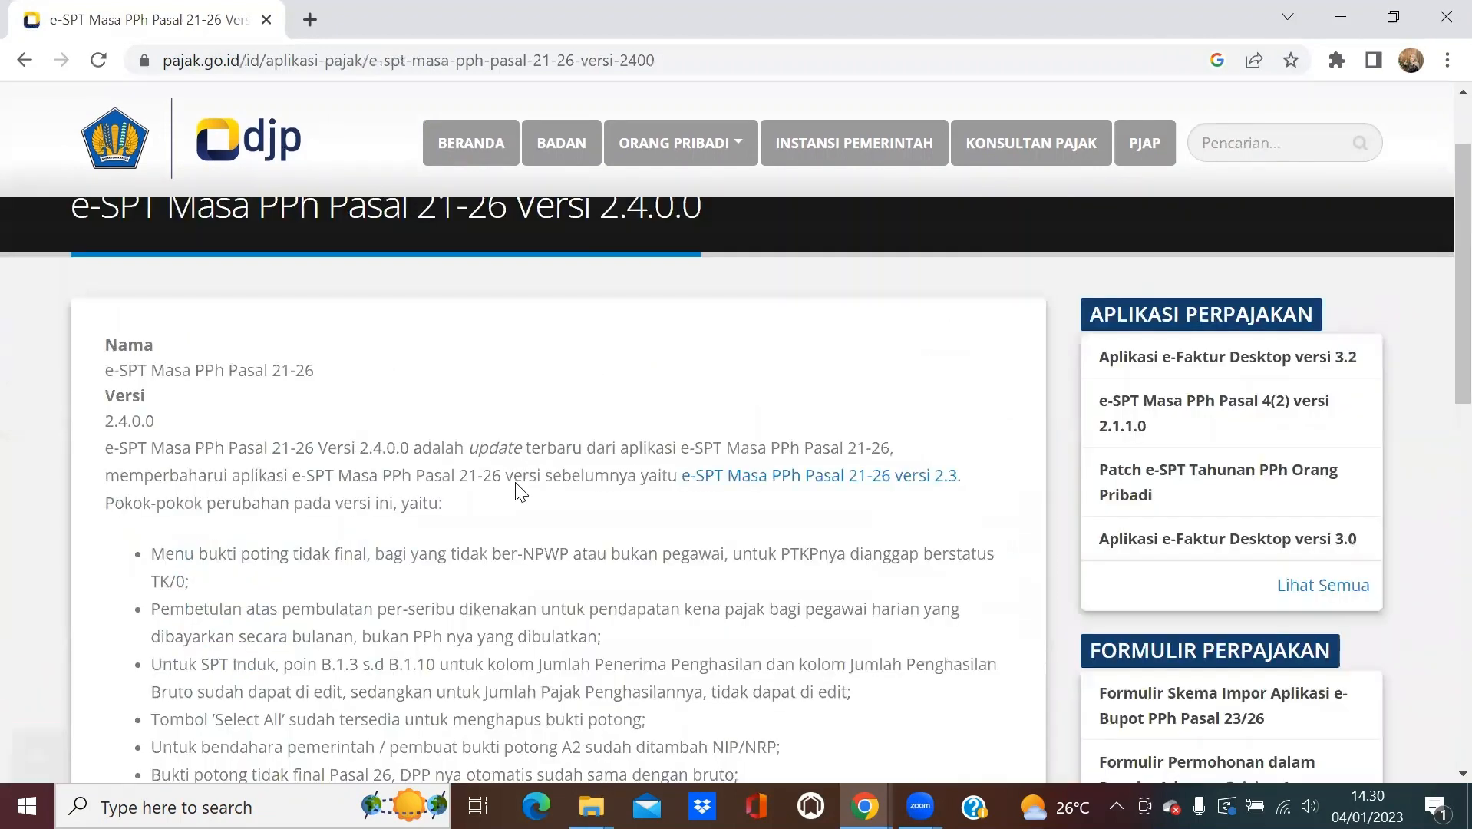
scroll(393, 481, down, 10)
scroll(372, 480, up, 1)
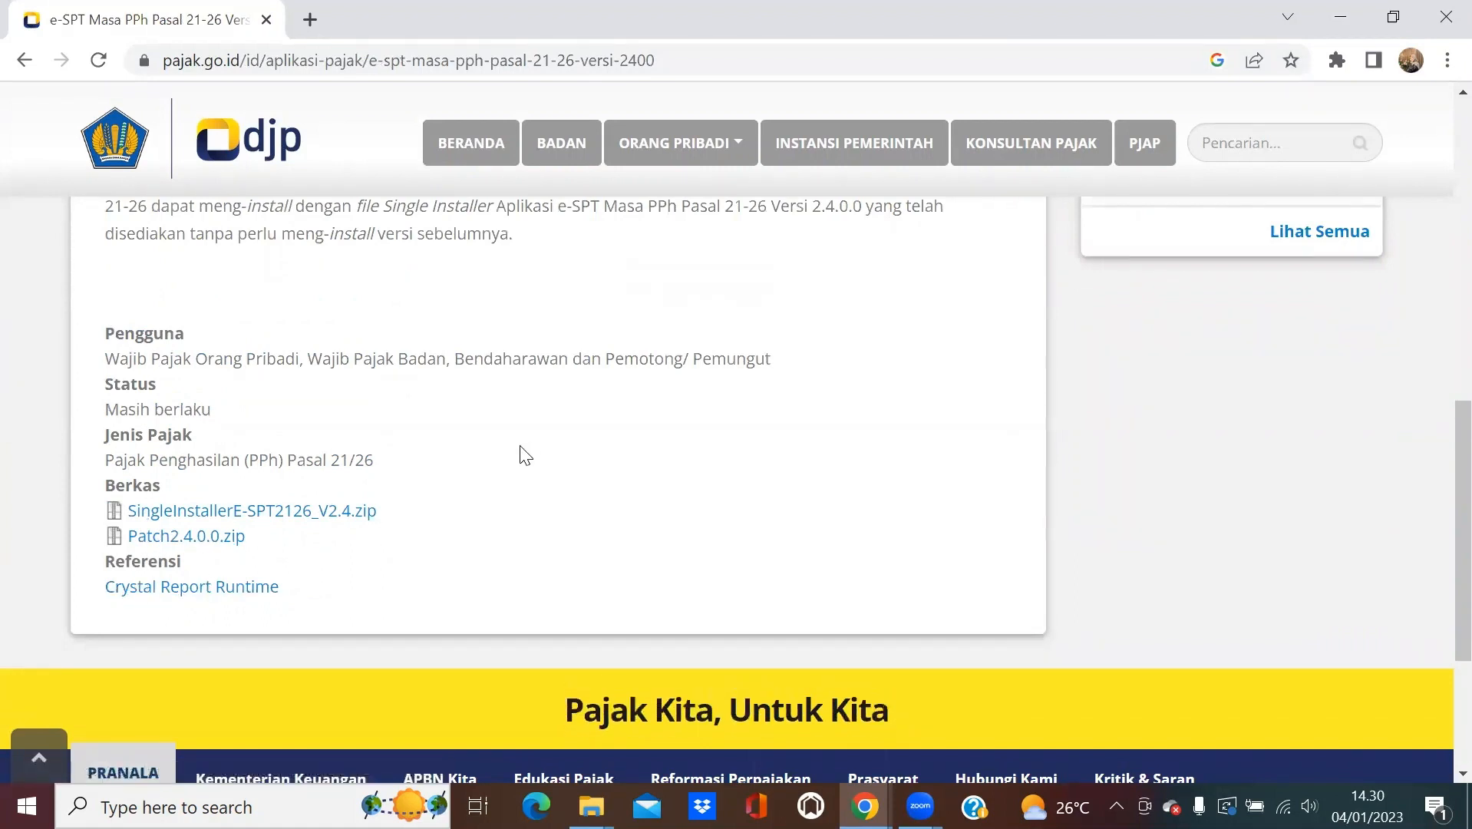
click(1342, 19)
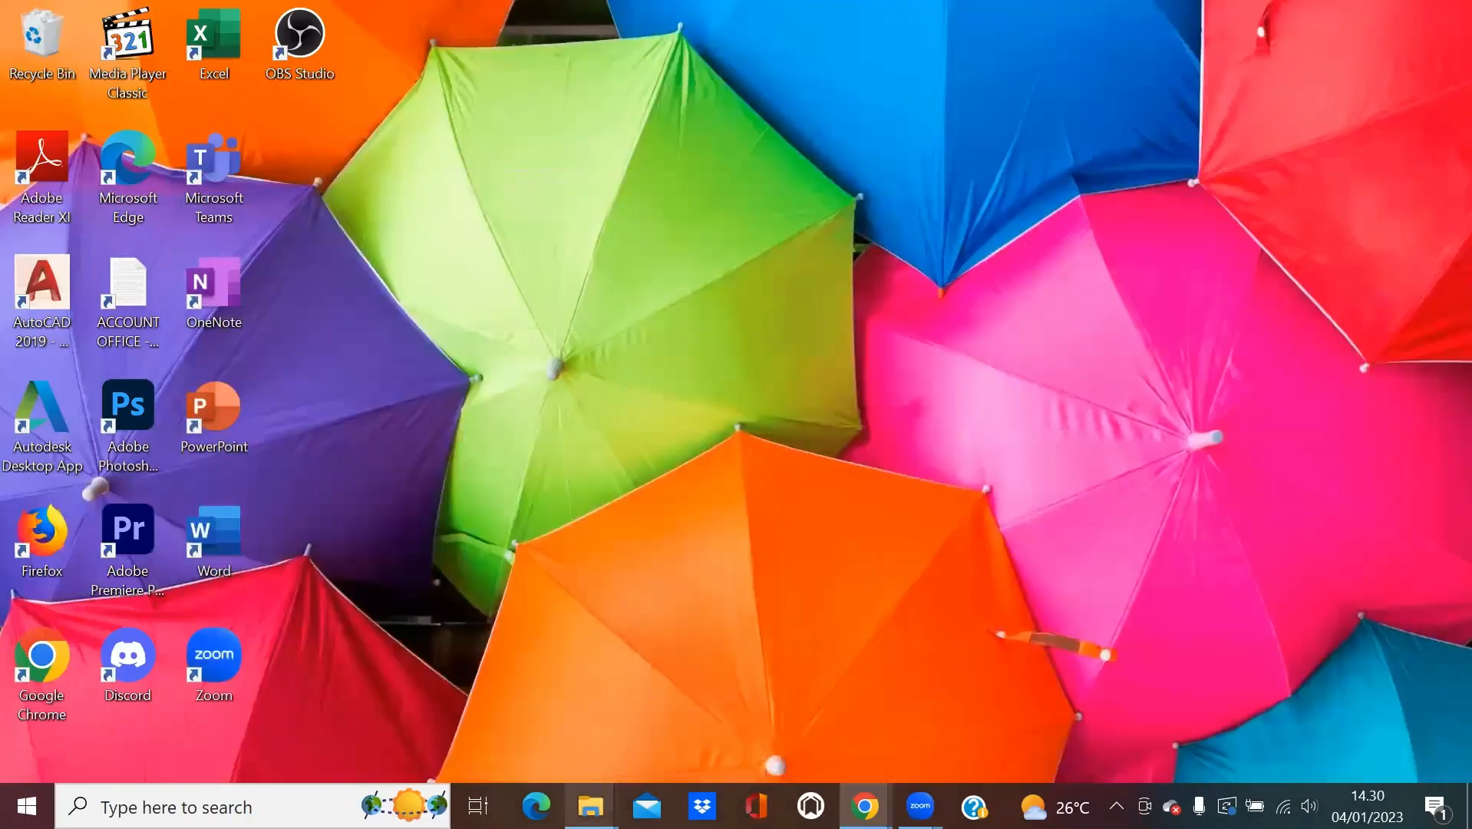
On Windows (C:), open Program Files (x86) > DJP > e-SPT Masa 21-26 2014.
mouse_move(591, 806)
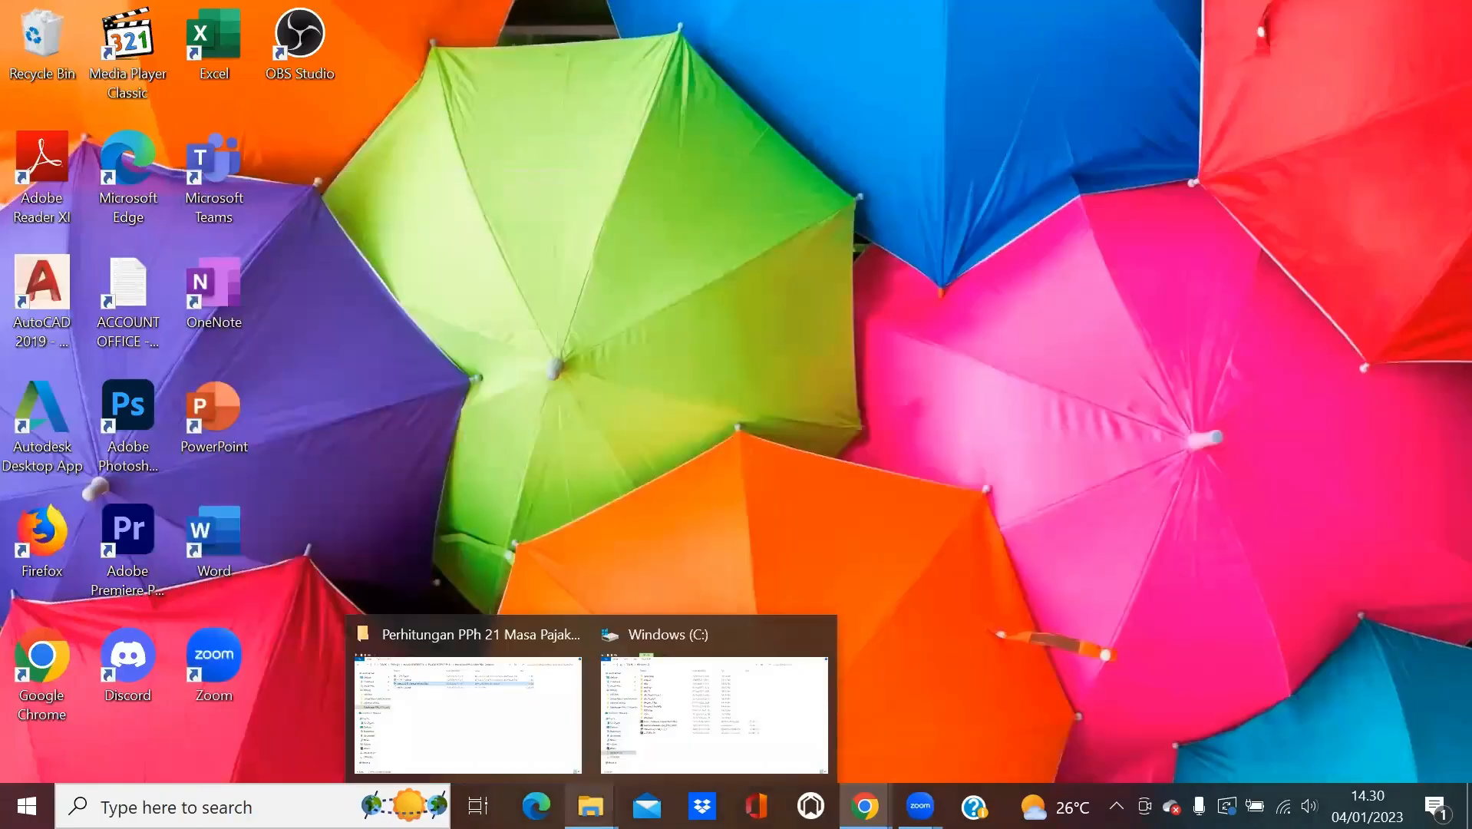
click(716, 727)
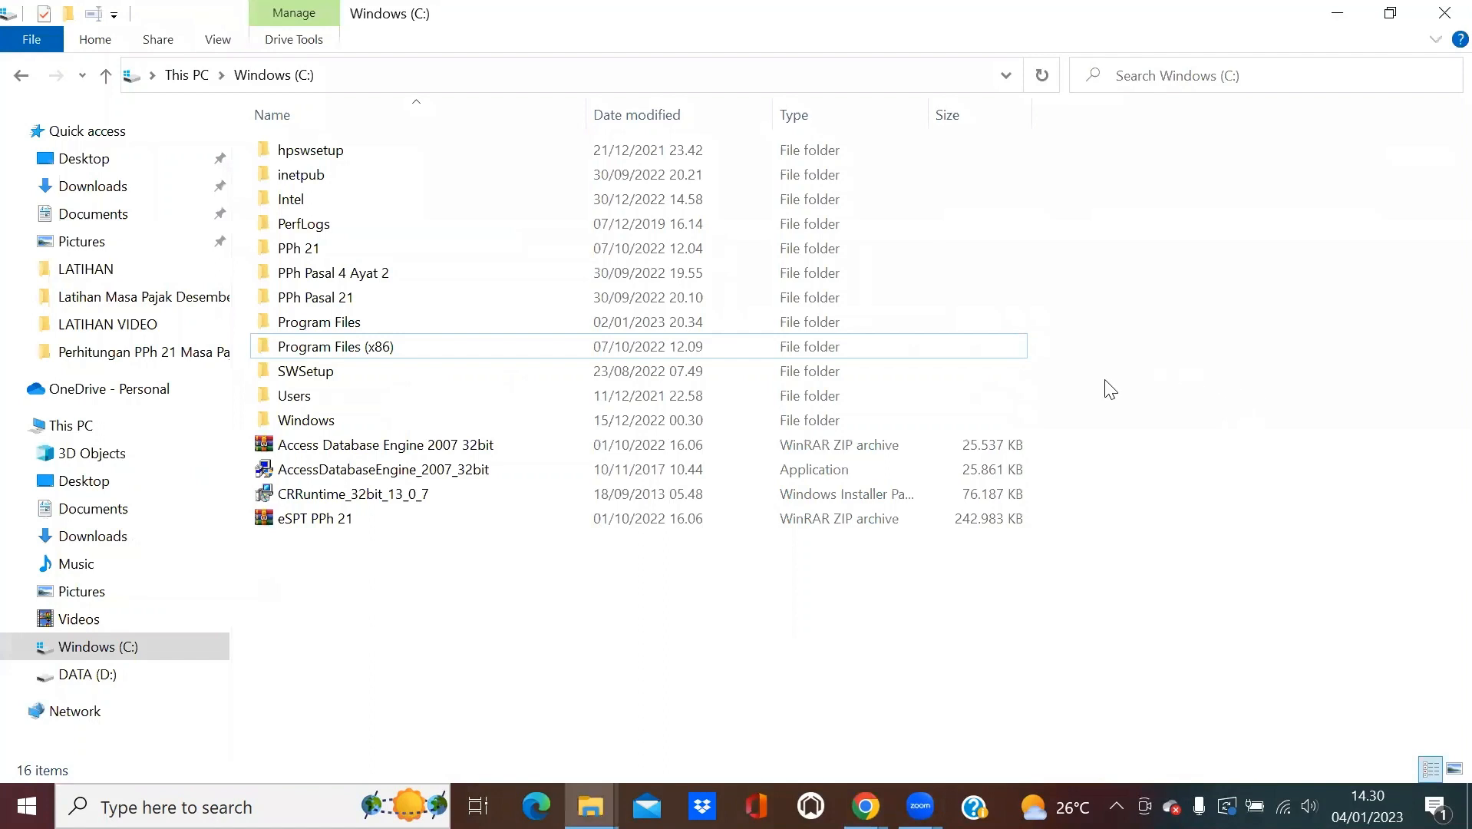
double_click(415, 348)
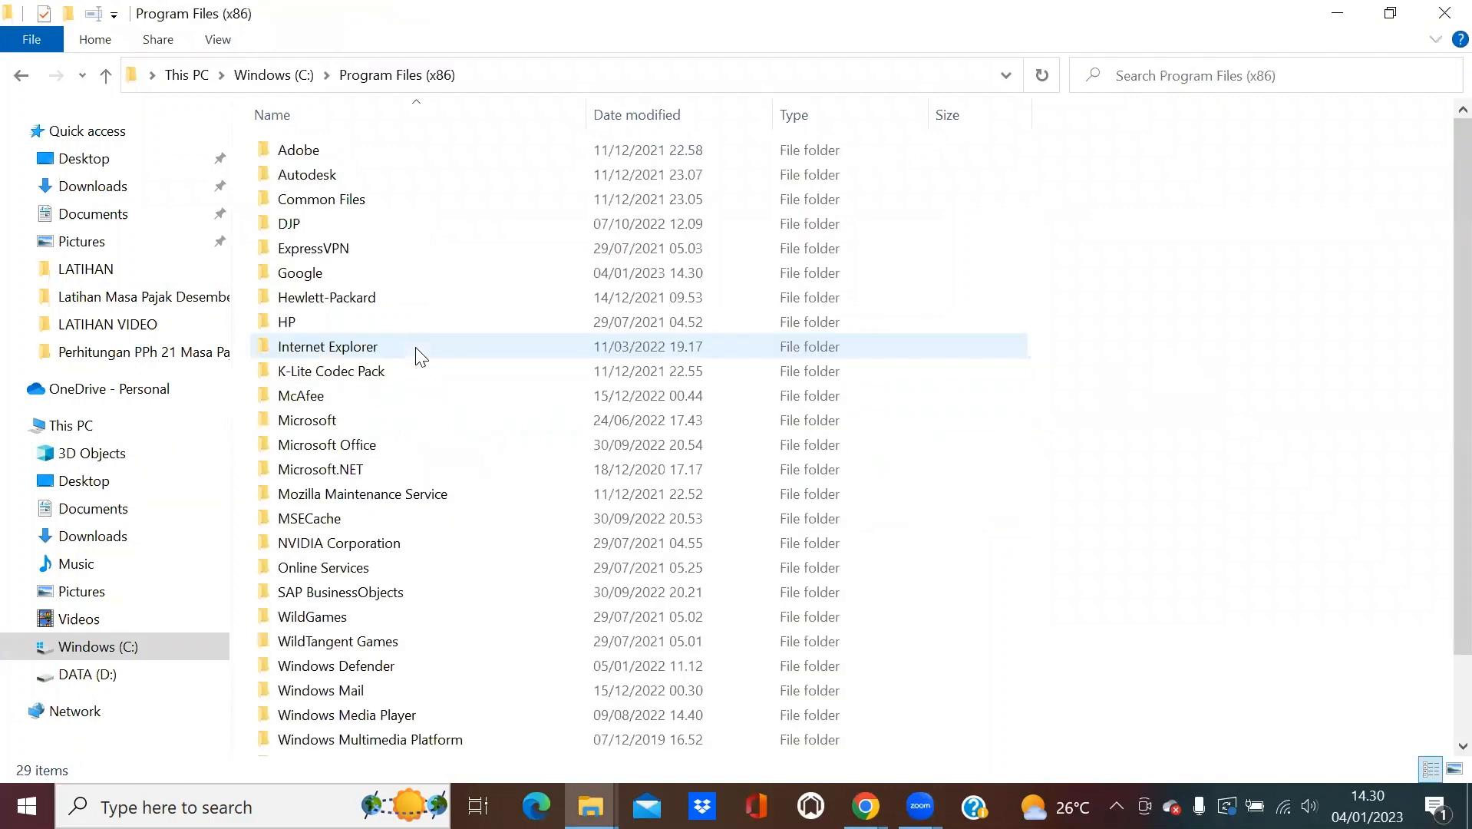
double_click(313, 230)
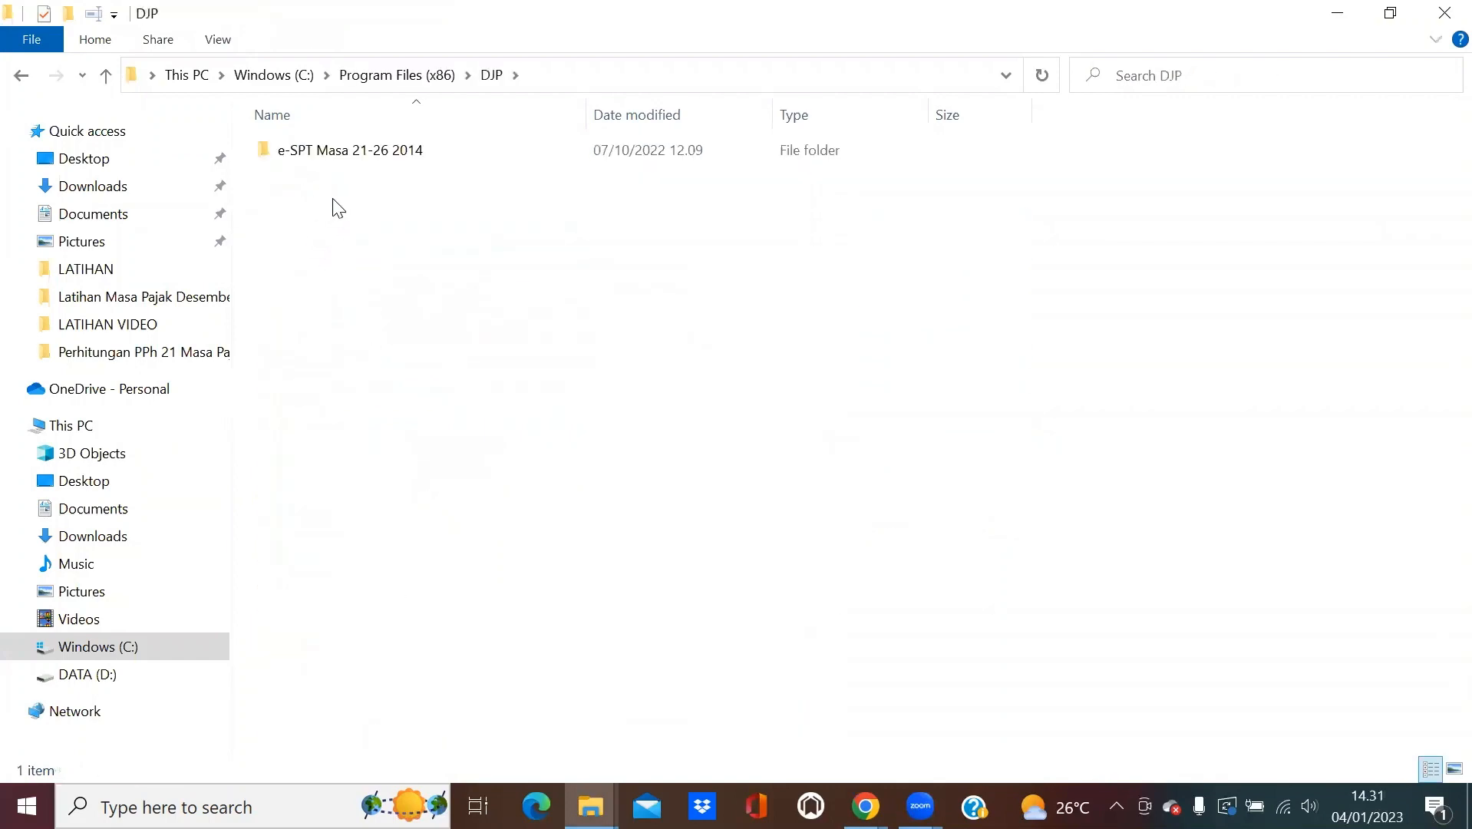
double_click(322, 153)
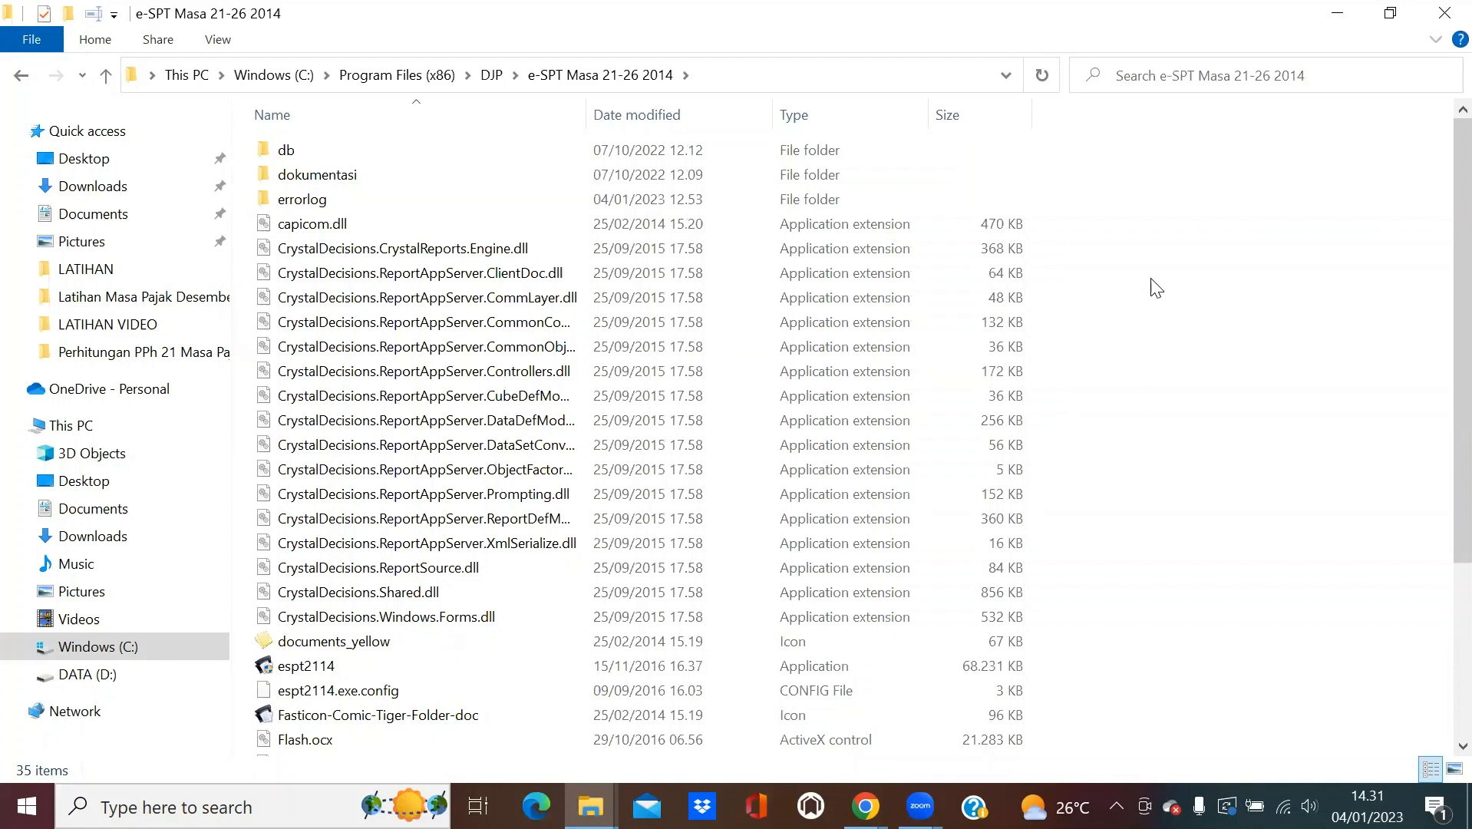
Browse dokumentasi > csv format > contoh csv, then back out to e-SPT Masa 21-26 2014.
double_click(349, 175)
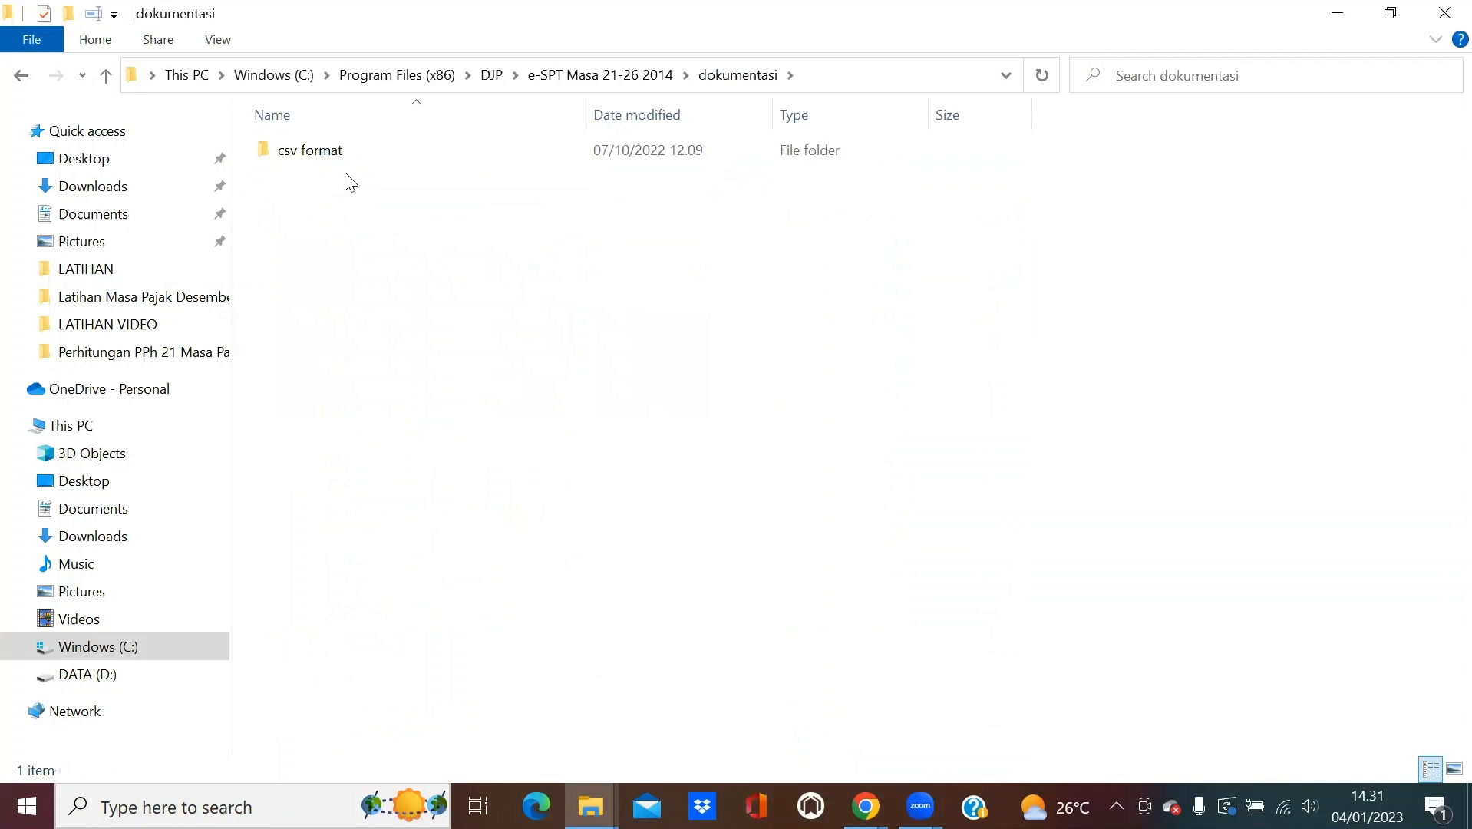
double_click(298, 156)
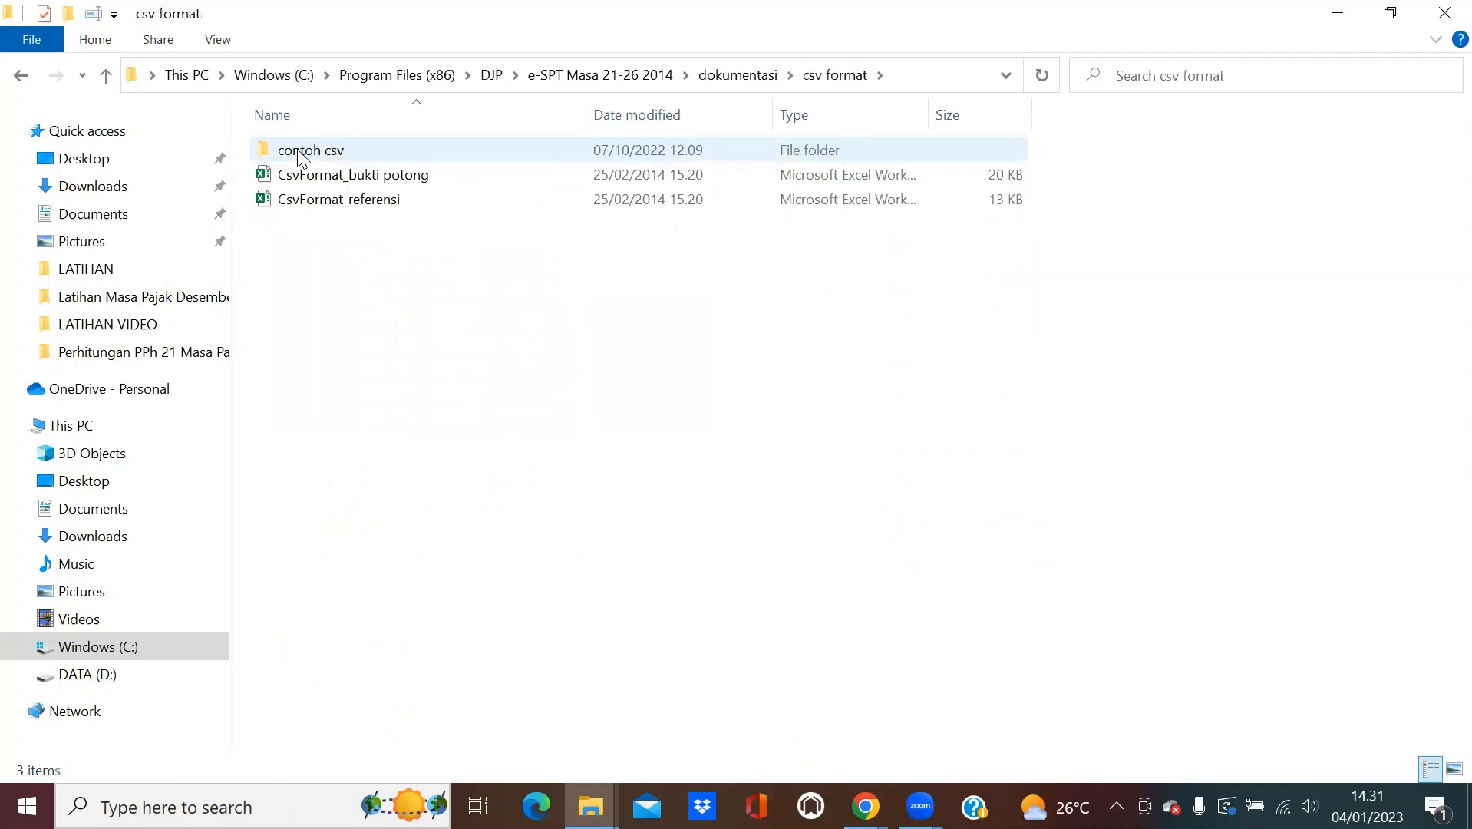
double_click(300, 157)
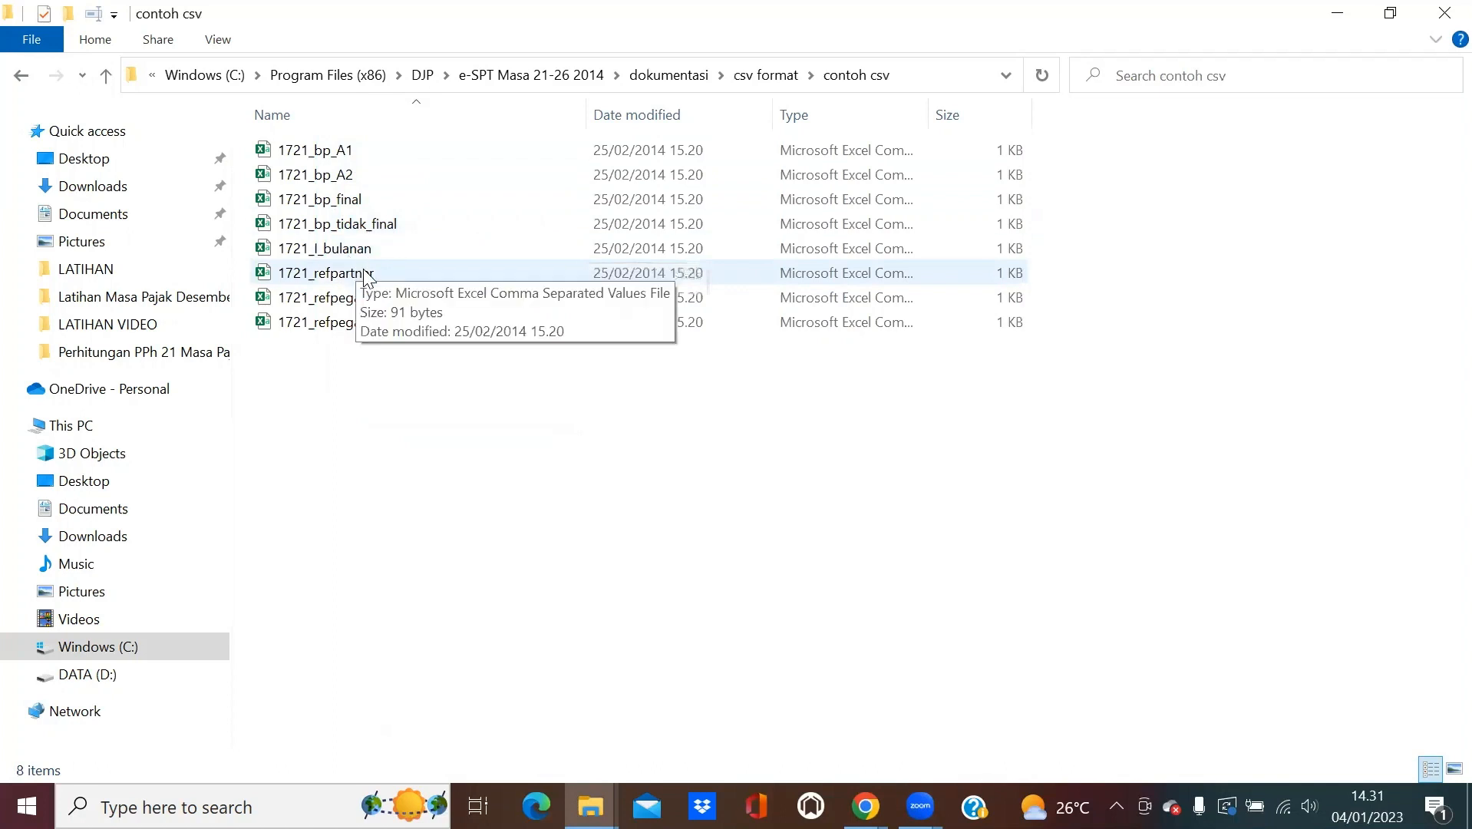
click(21, 73)
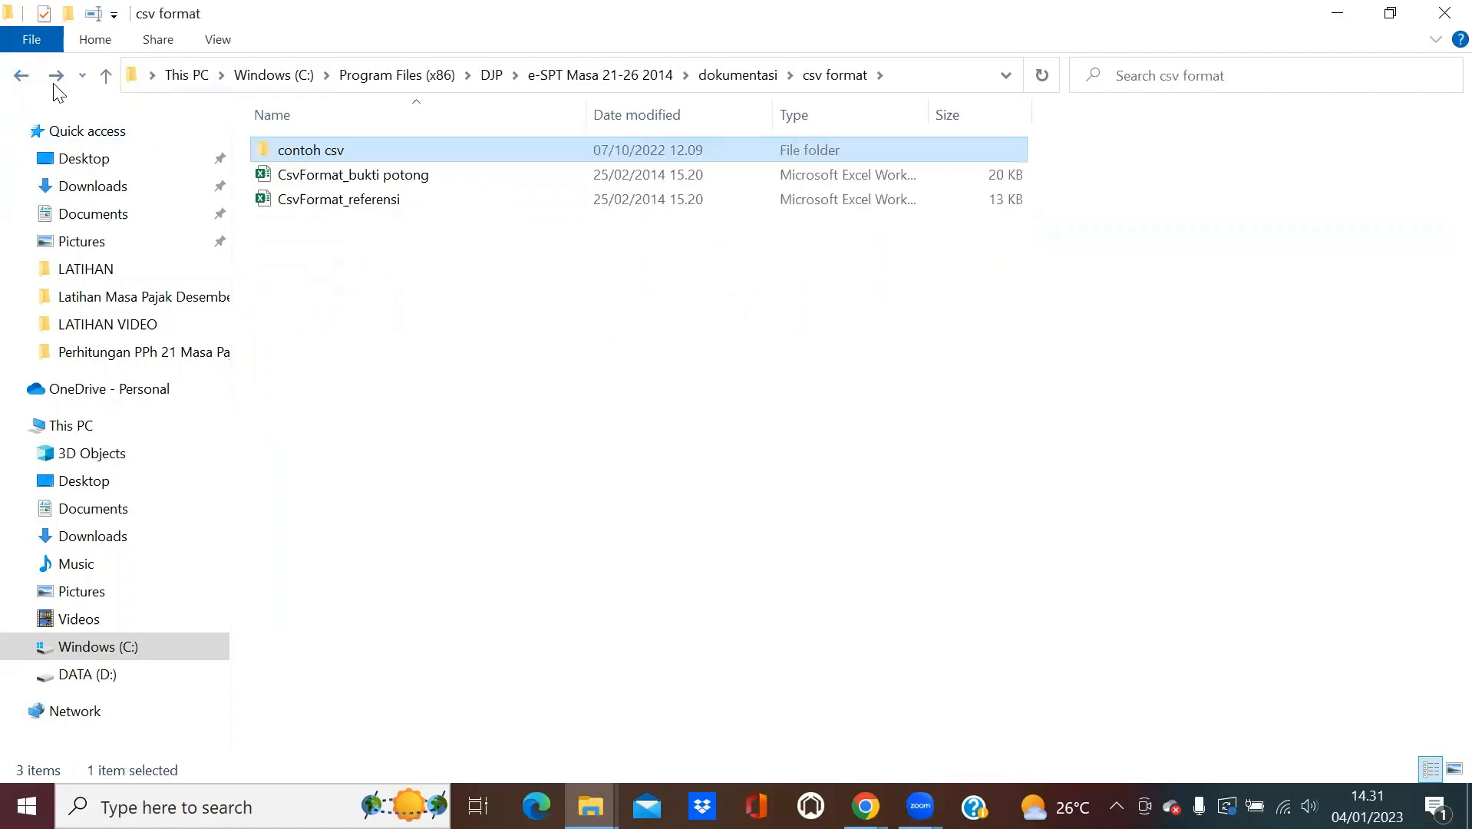
click(31, 80)
click(31, 80)
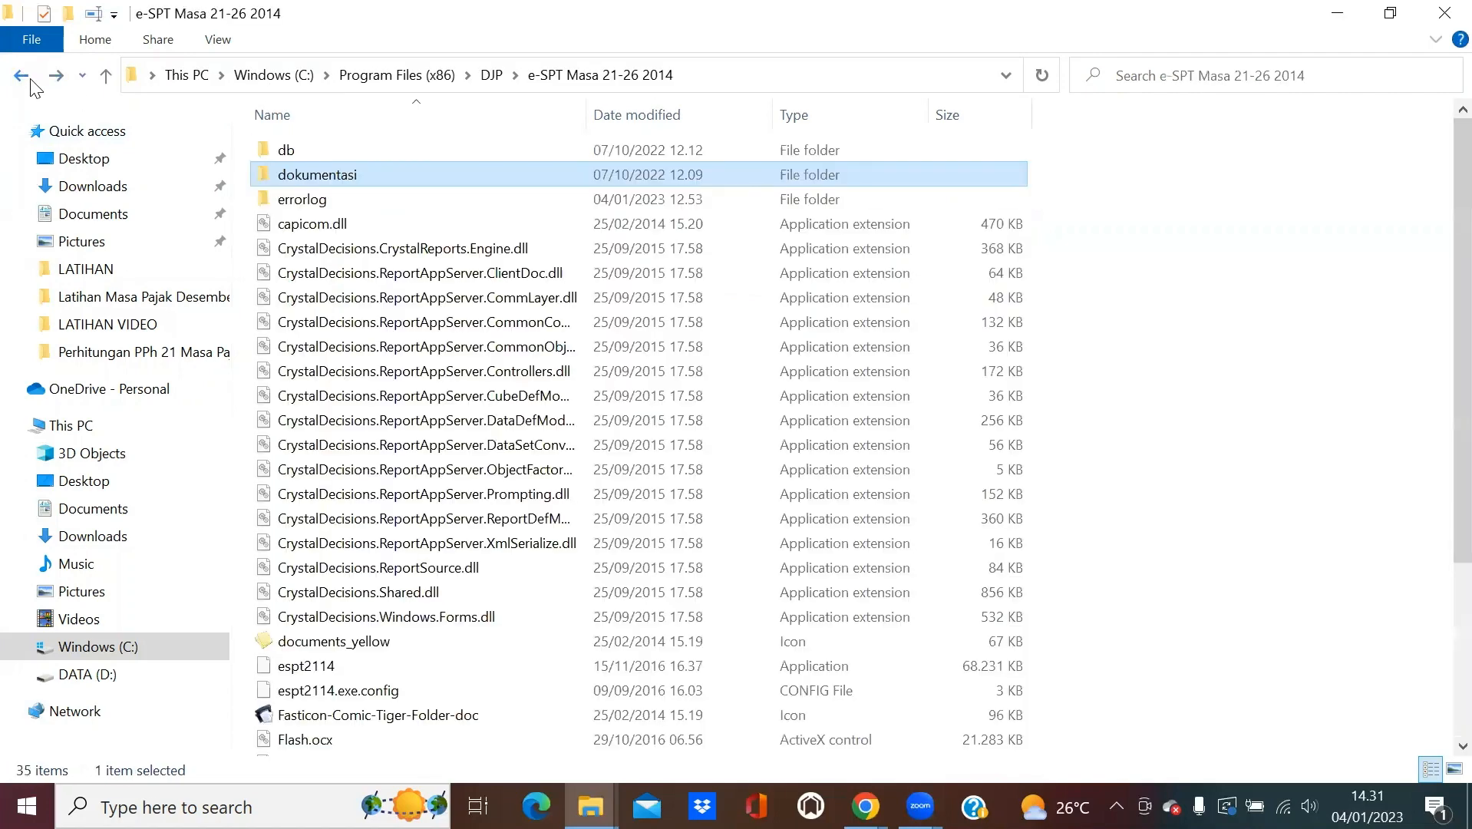
Look inside db > db kosong, then go back up to the Windows (C:) root.
double_click(300, 152)
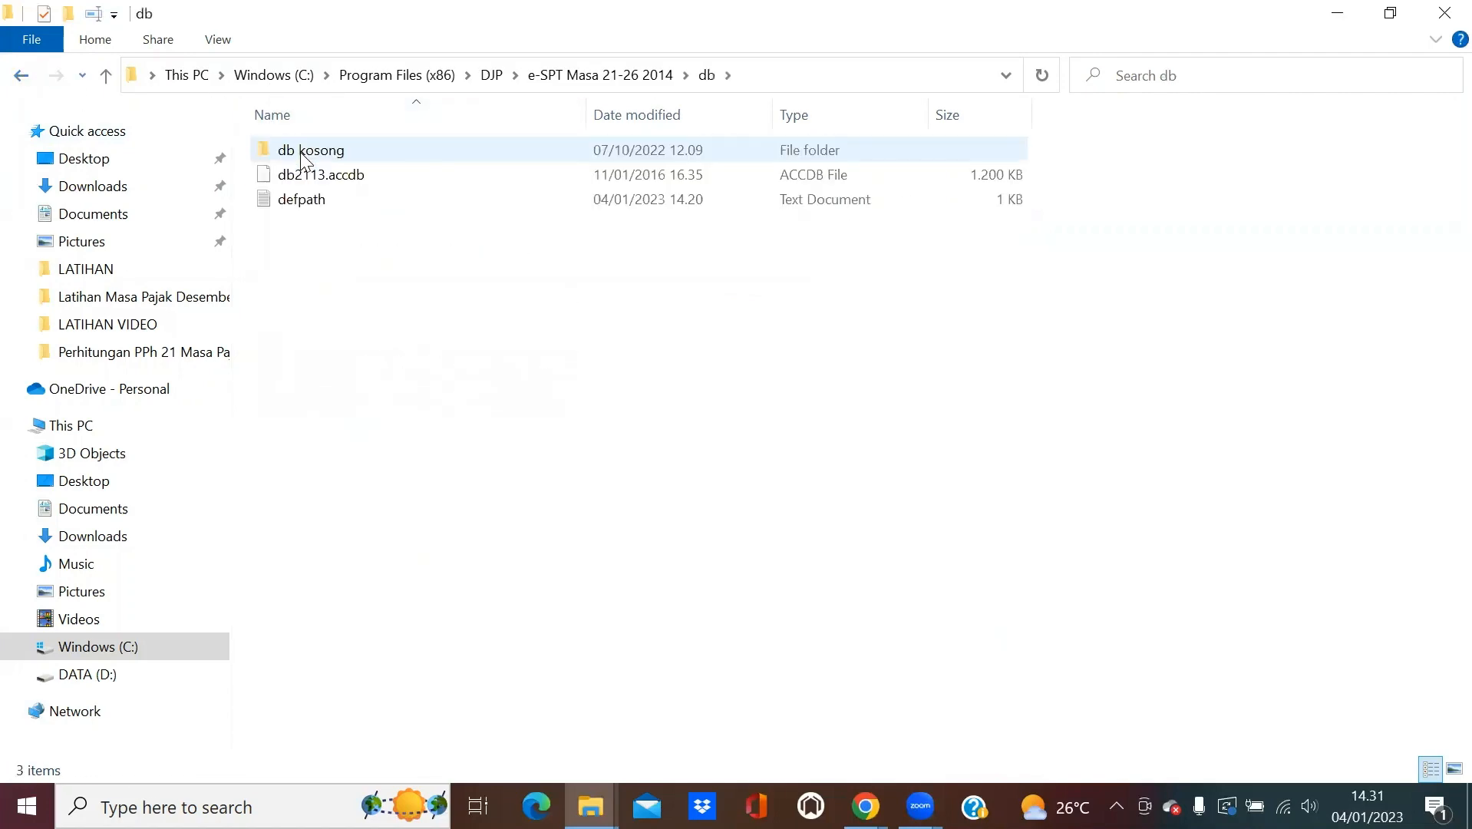
click(301, 152)
double_click(300, 152)
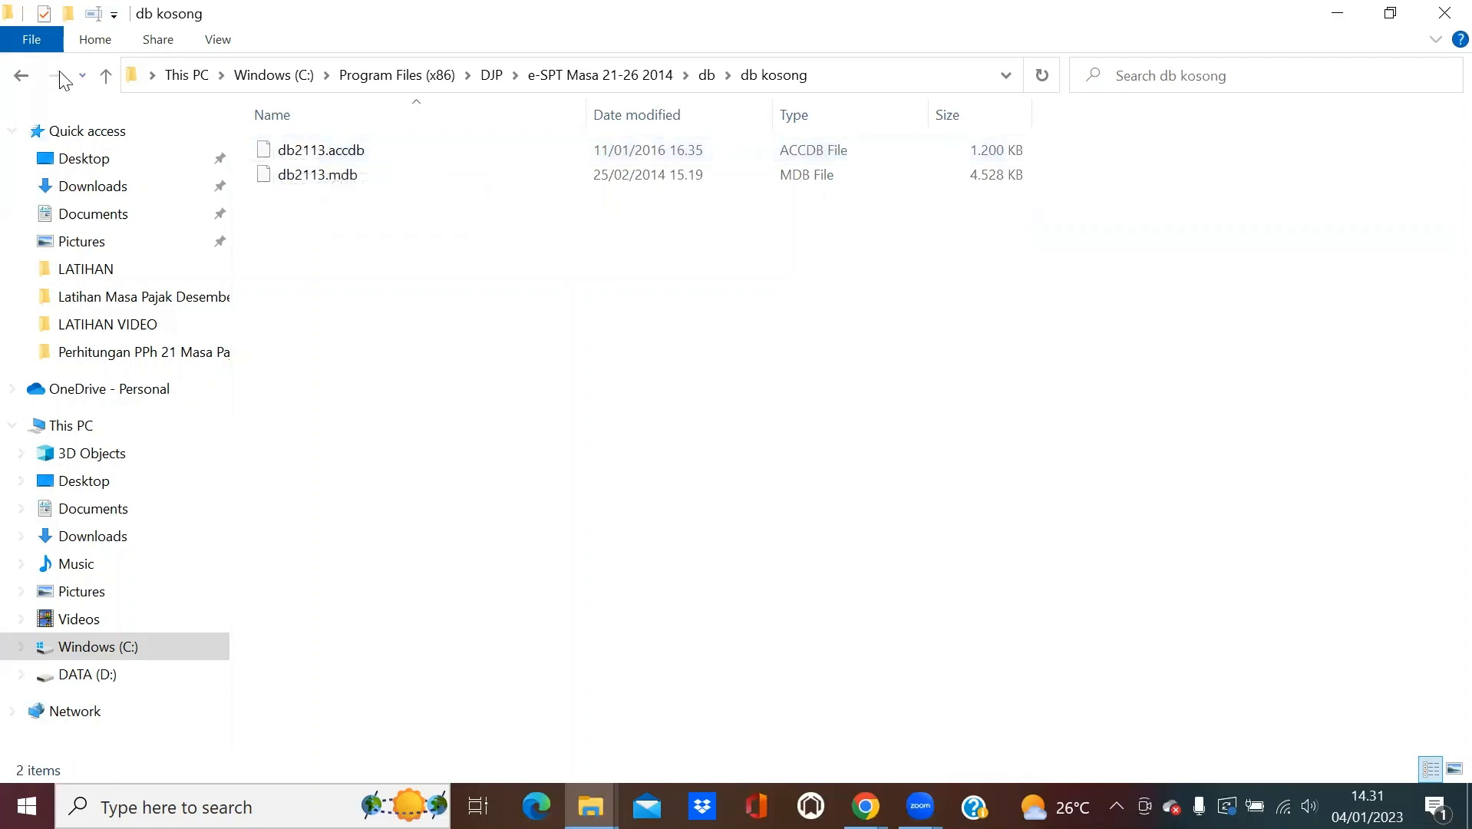
click(20, 75)
click(20, 75)
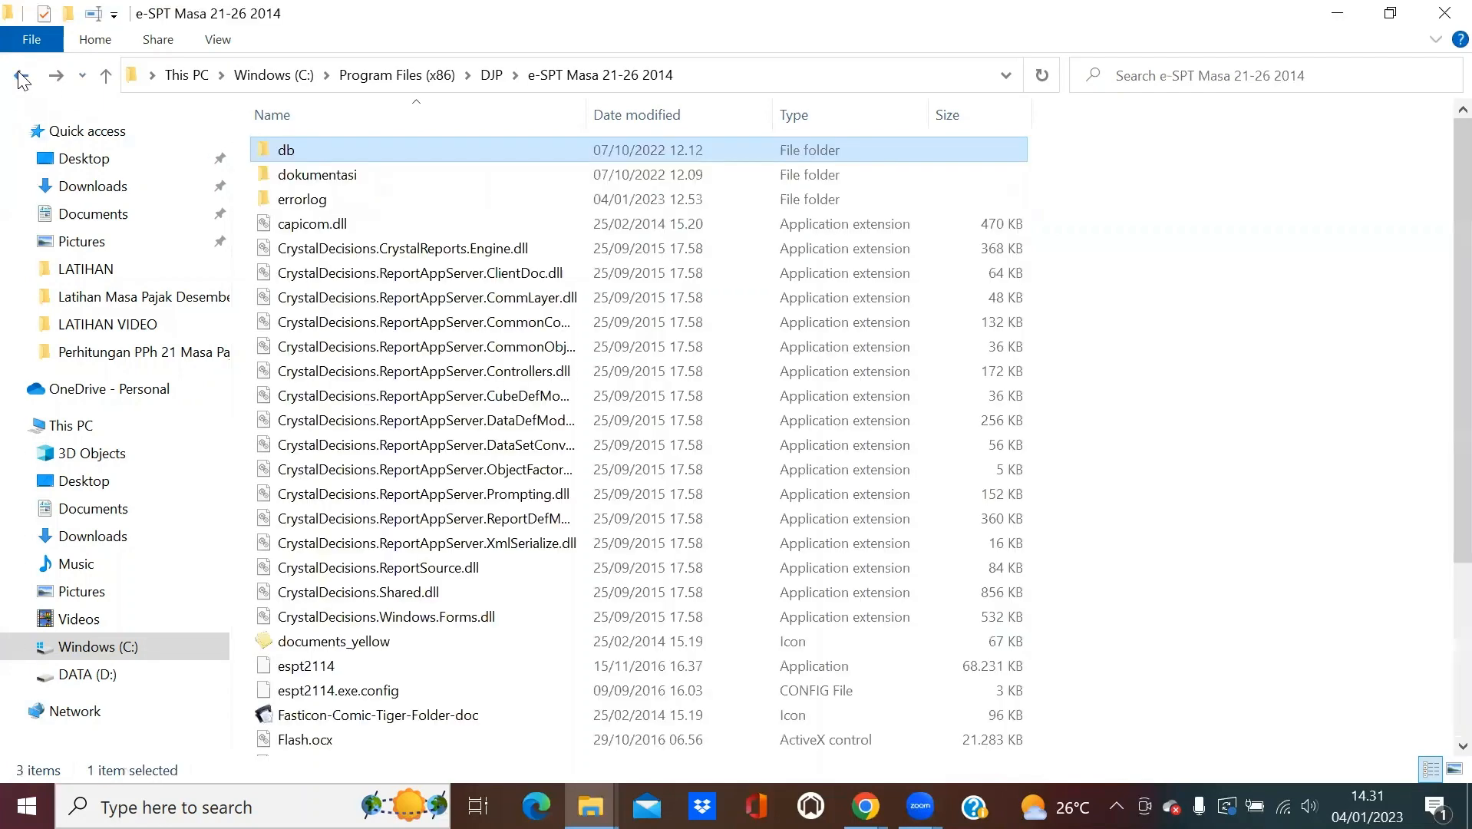
click(20, 75)
click(22, 77)
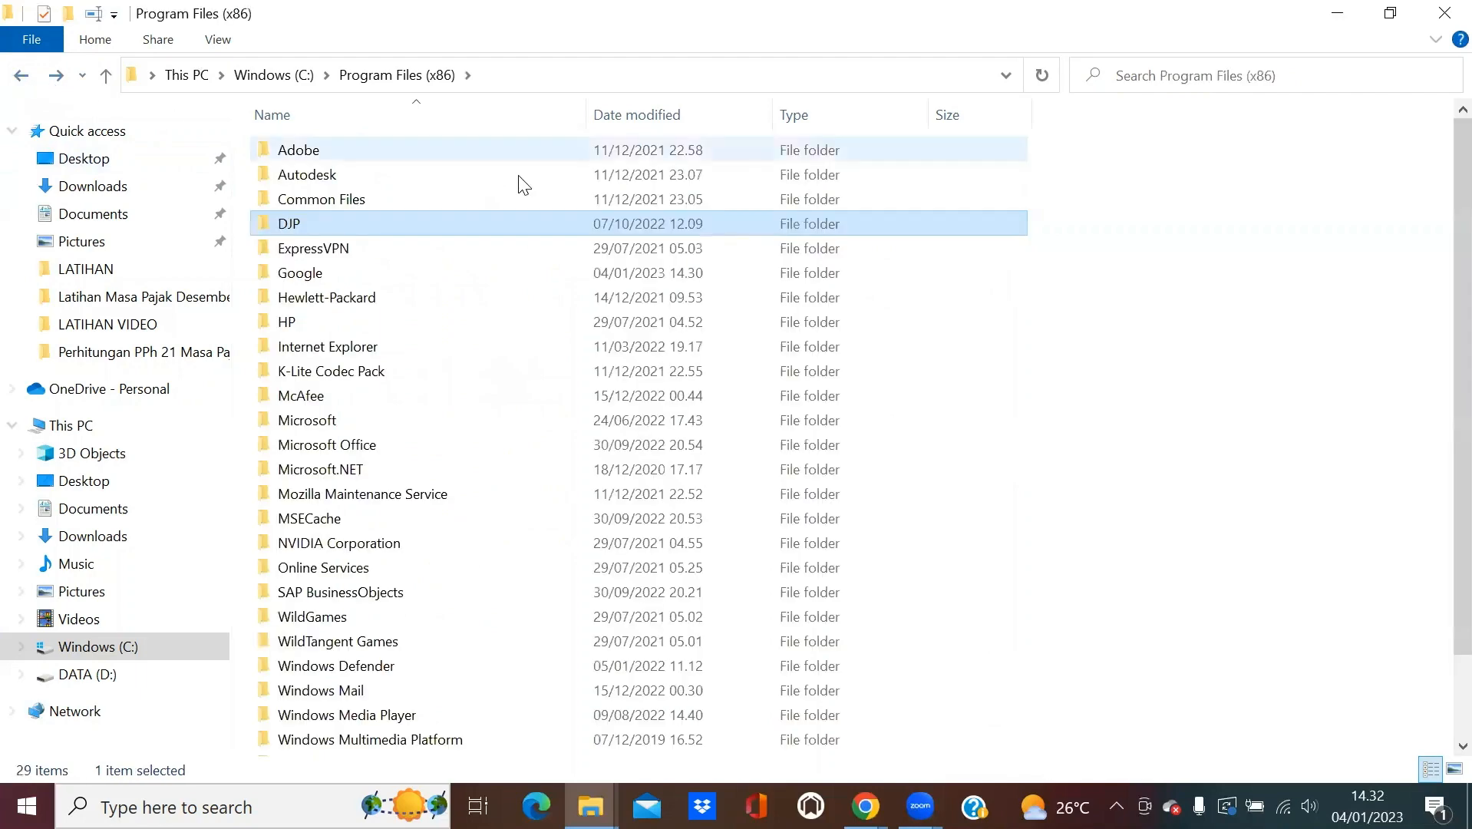
click(1309, 25)
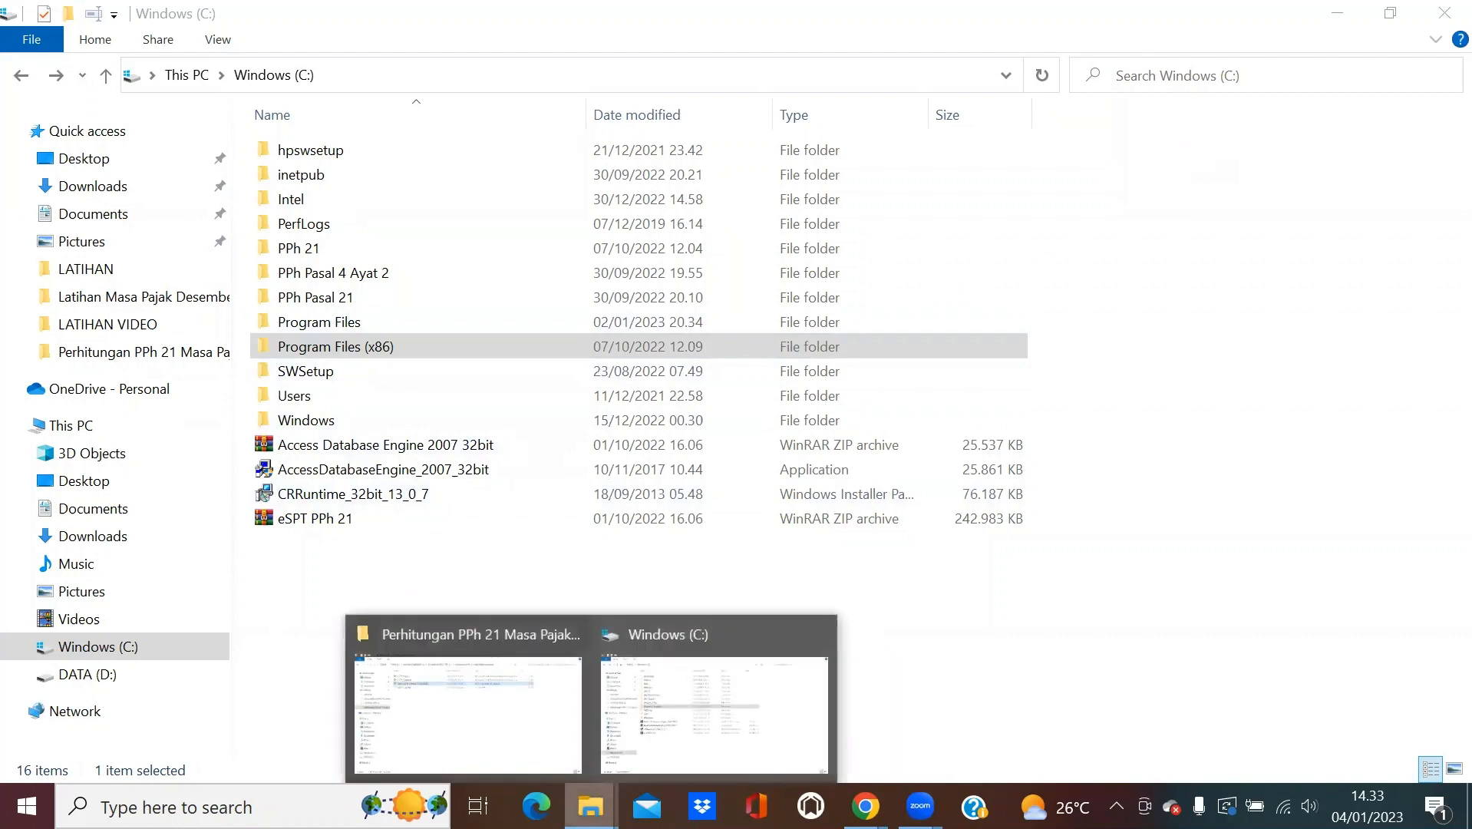
Open the Data Gaji PT Cahaya Terang 2020 workbook from the Perhitungan PPh 21 Masa Pajak Desember folder.
click(528, 712)
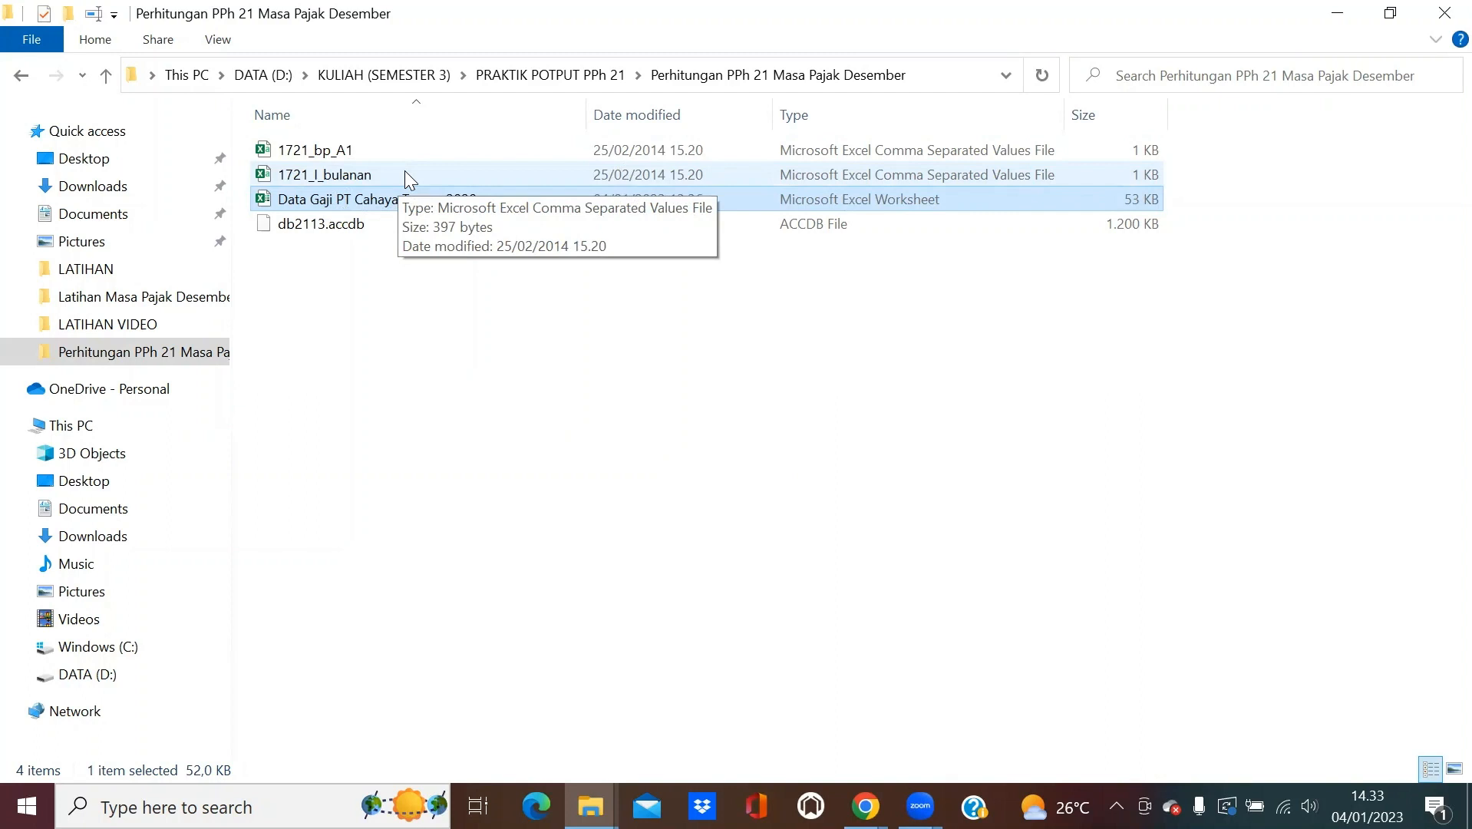
double_click(334, 202)
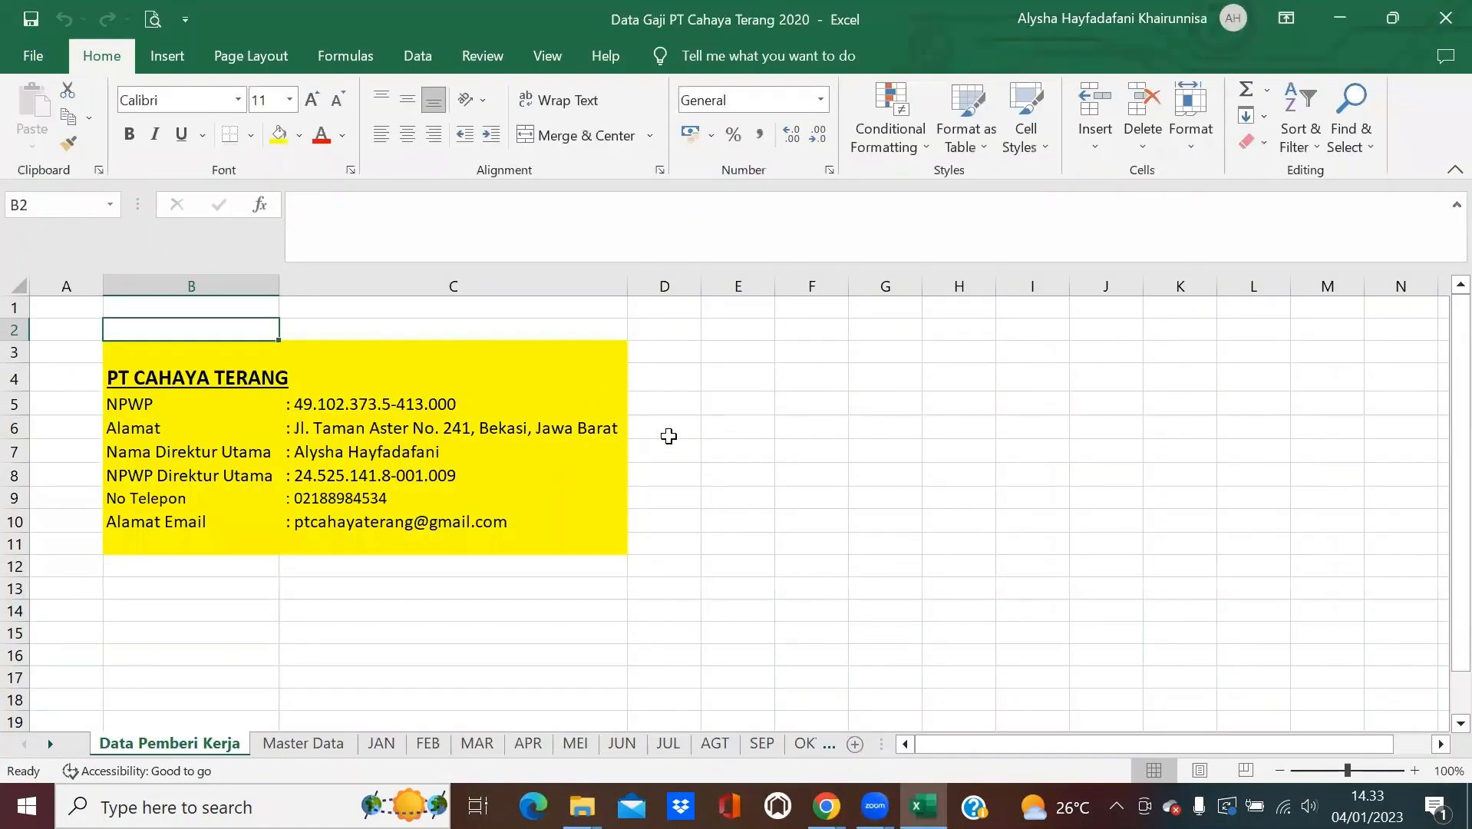
Look through the Master Data, JAN, FEB, MAR, APR, OKT, DES and Data Pemberi Kerja sheets, ending on JAN.
click(345, 754)
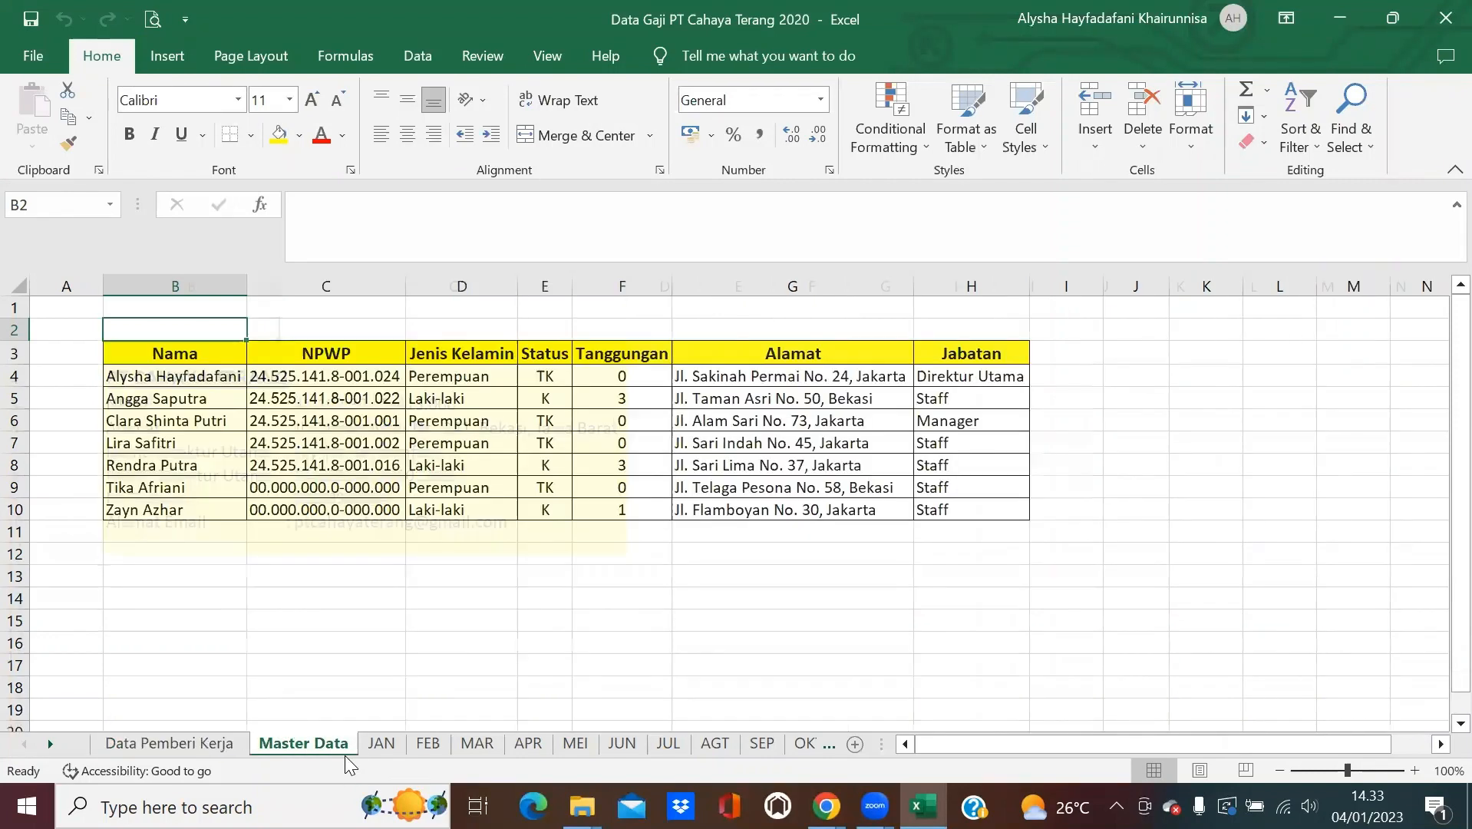
click(383, 748)
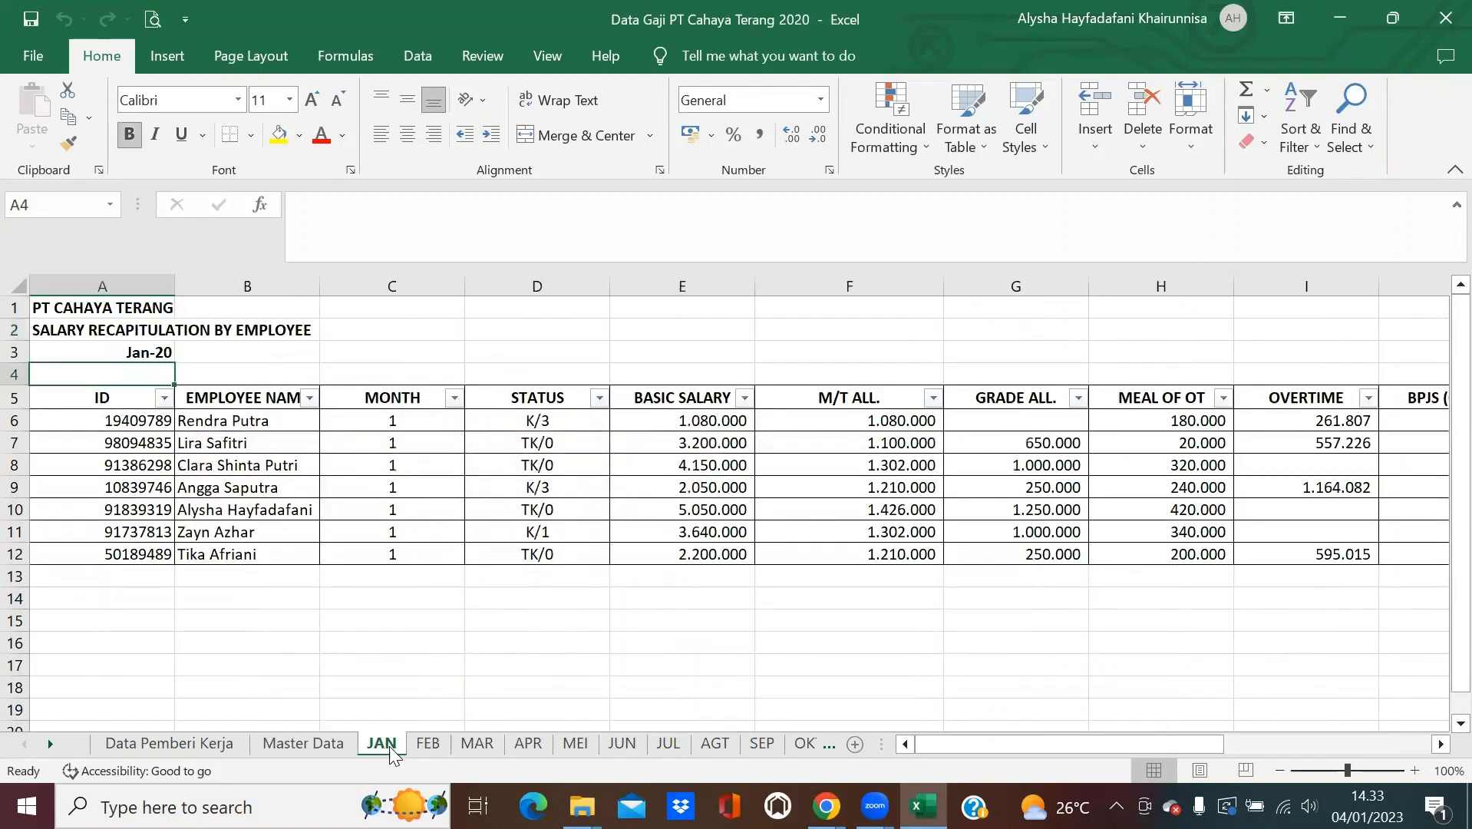
click(426, 747)
click(476, 746)
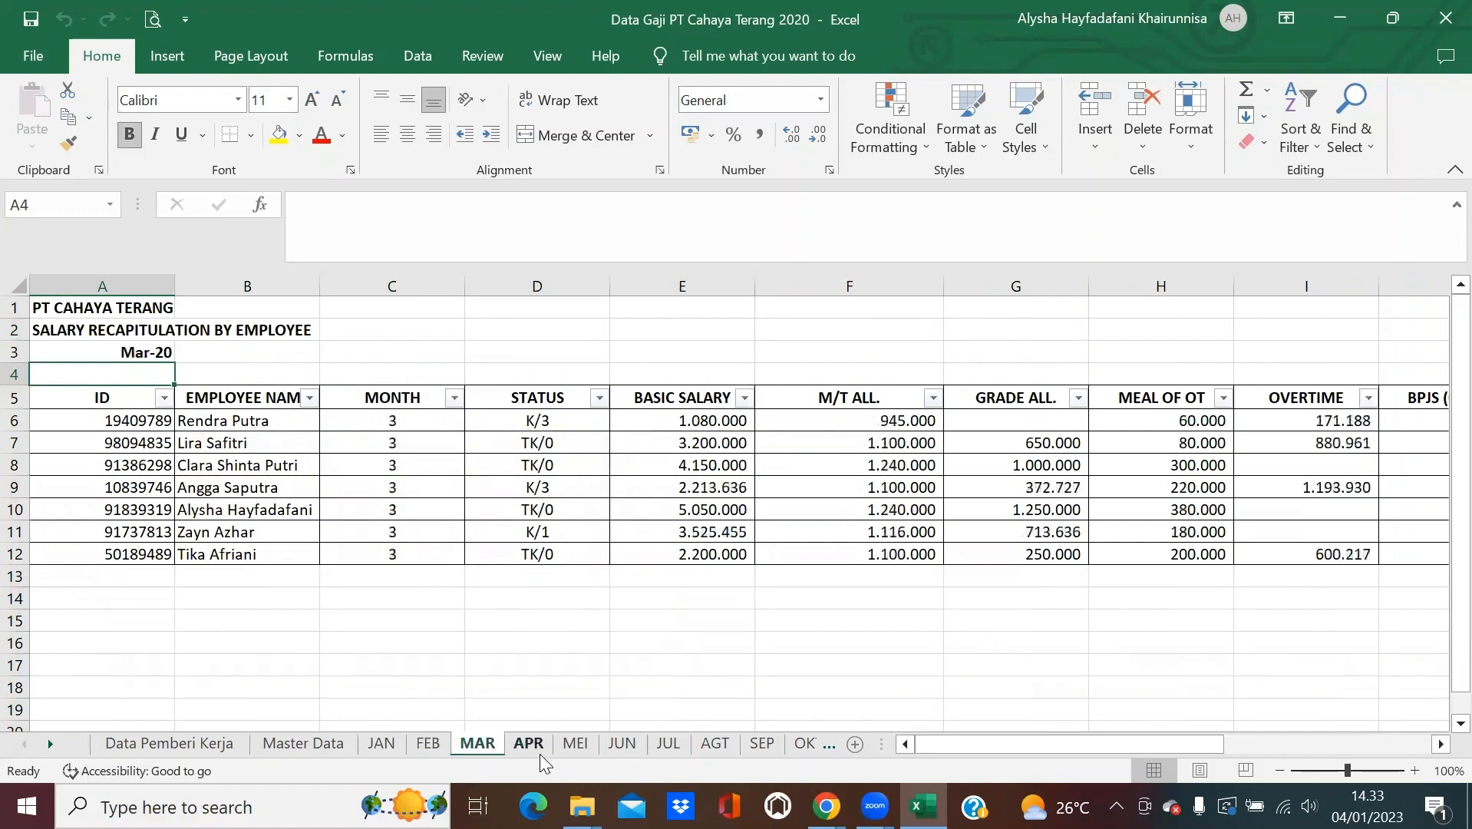
click(528, 746)
click(805, 744)
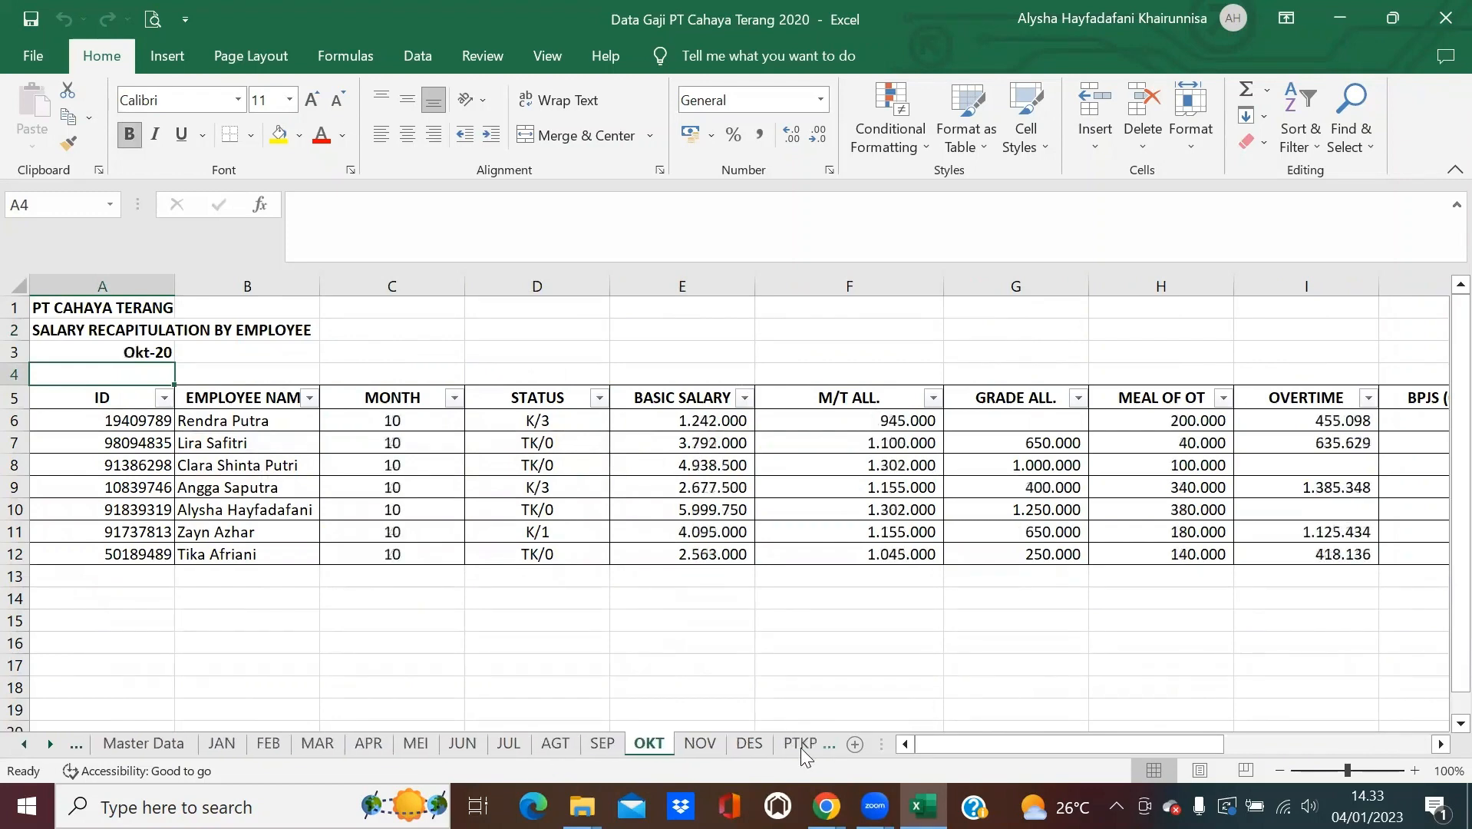
click(749, 744)
click(78, 746)
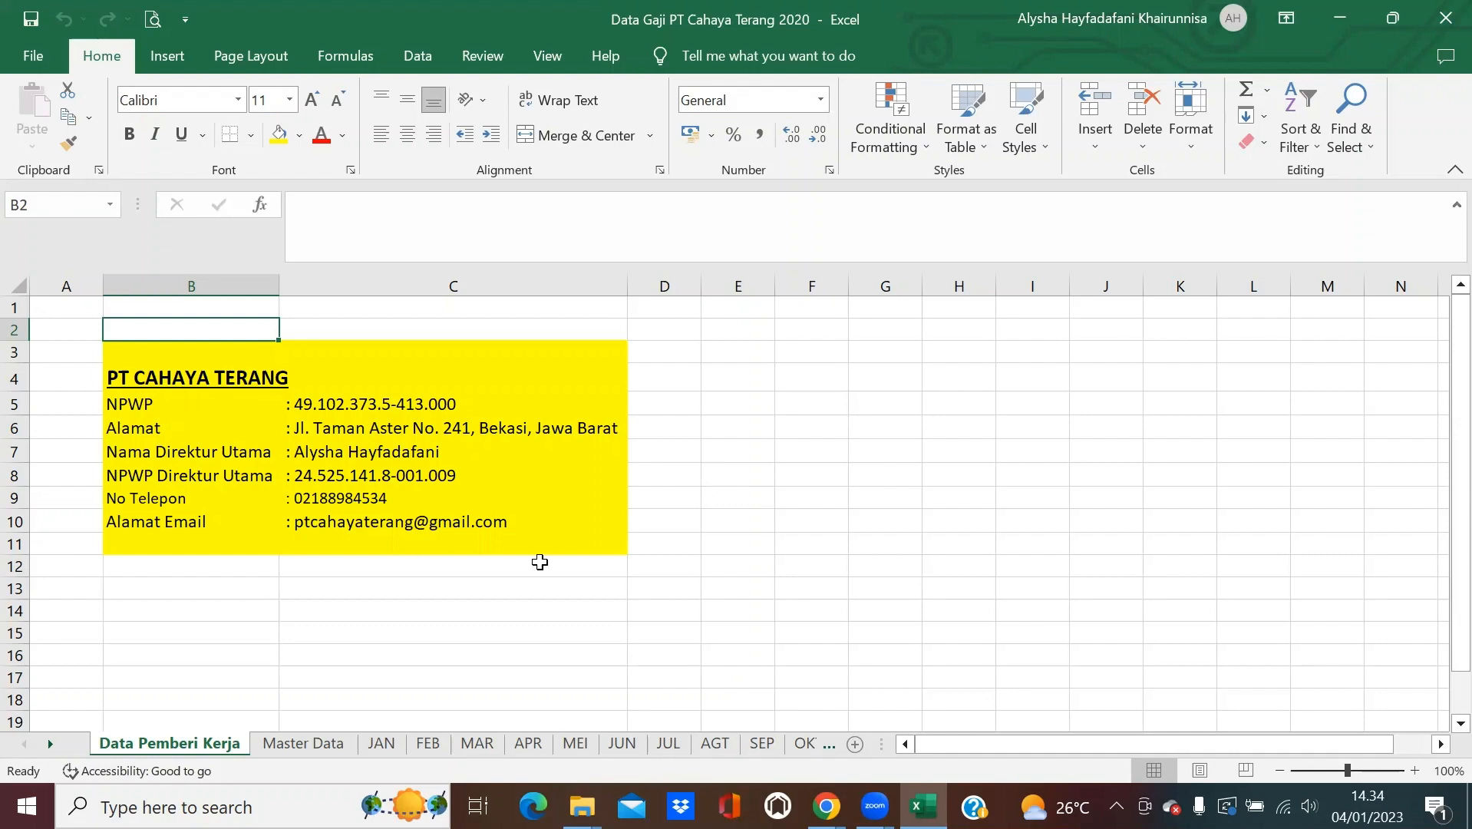
click(384, 744)
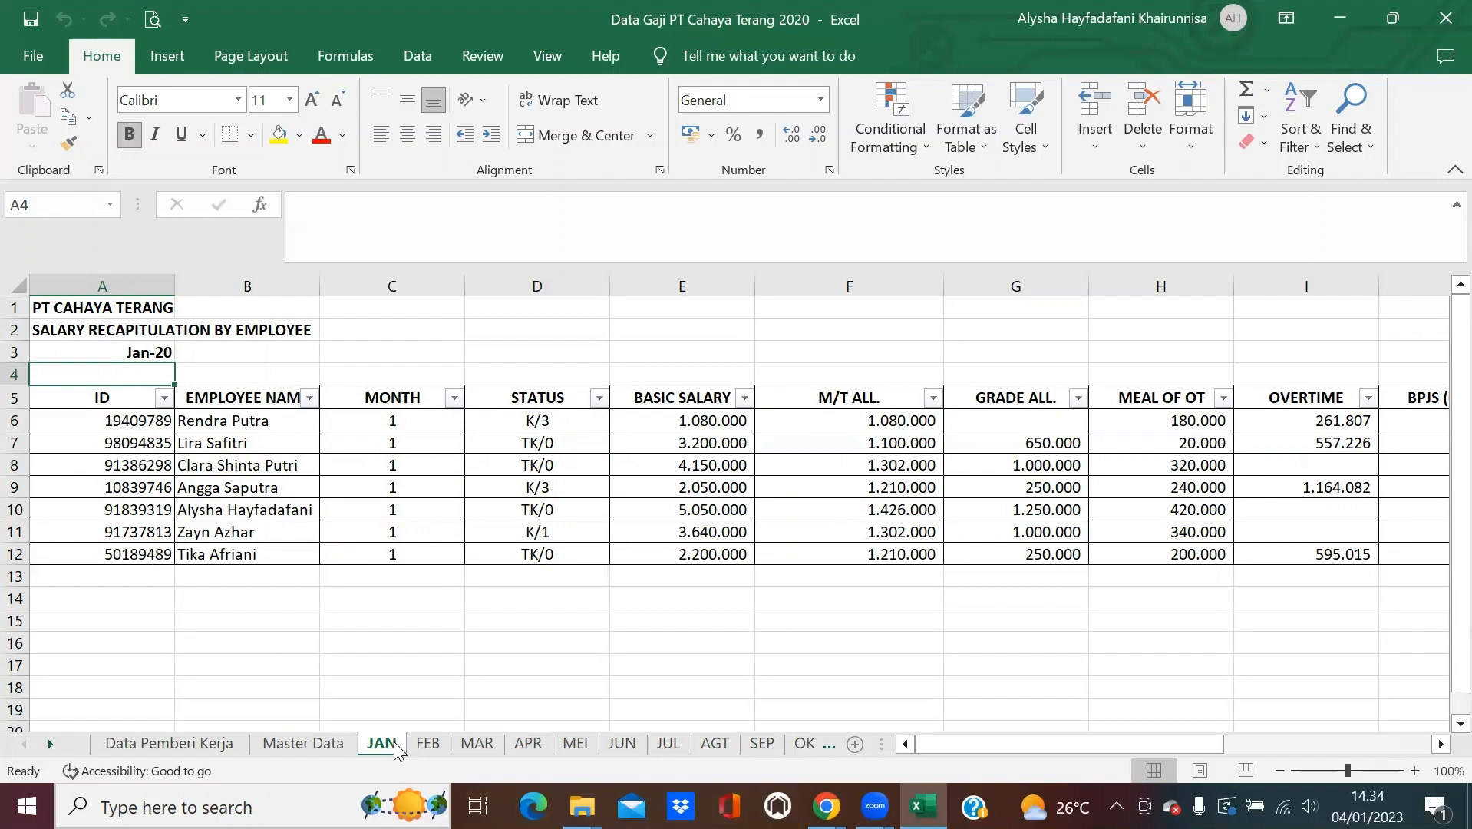
Insert a new sheet after Master Data and name it Mapping.
click(325, 744)
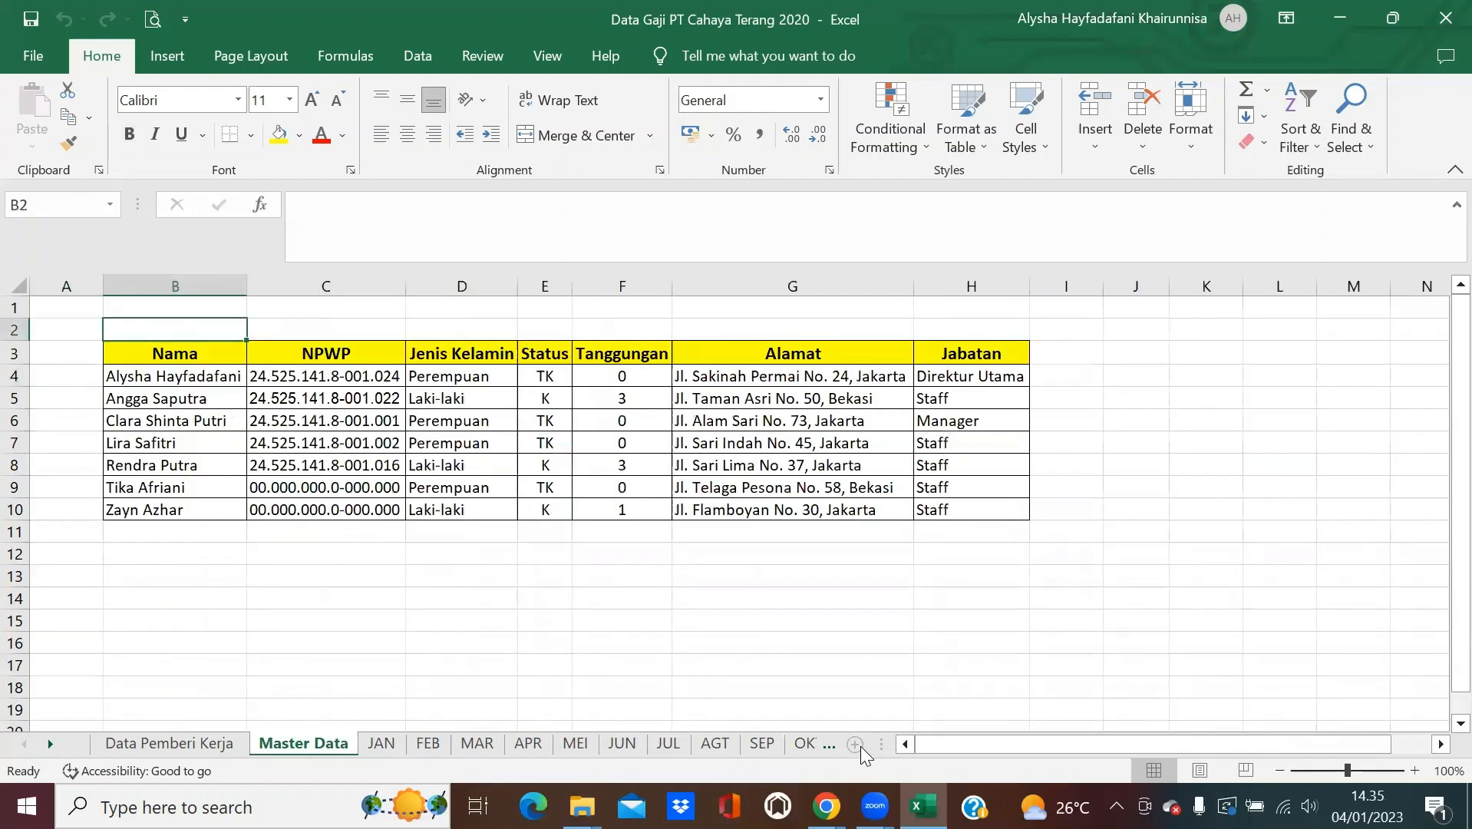
click(855, 744)
double_click(387, 744)
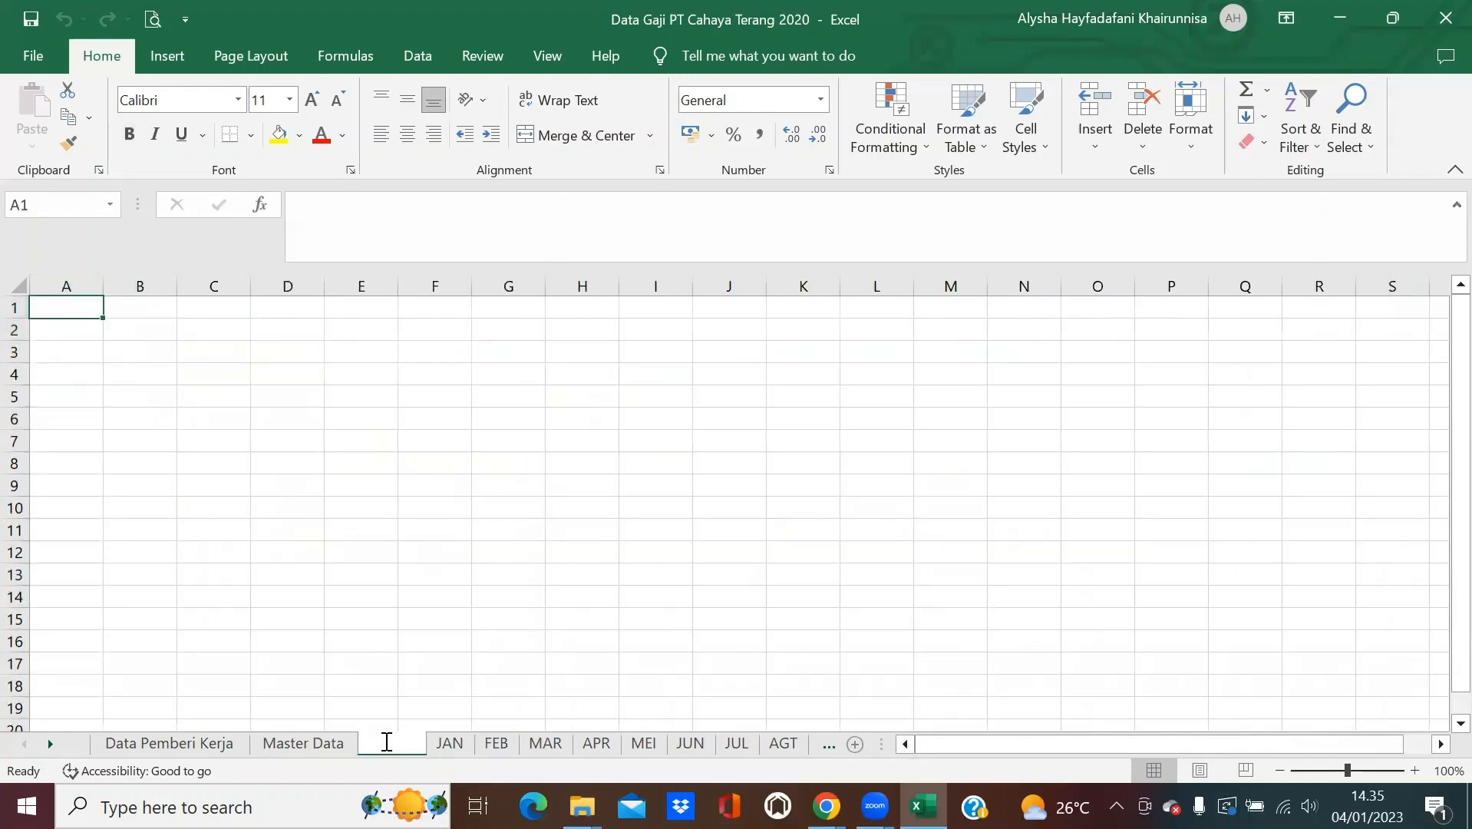
text(Mapping)
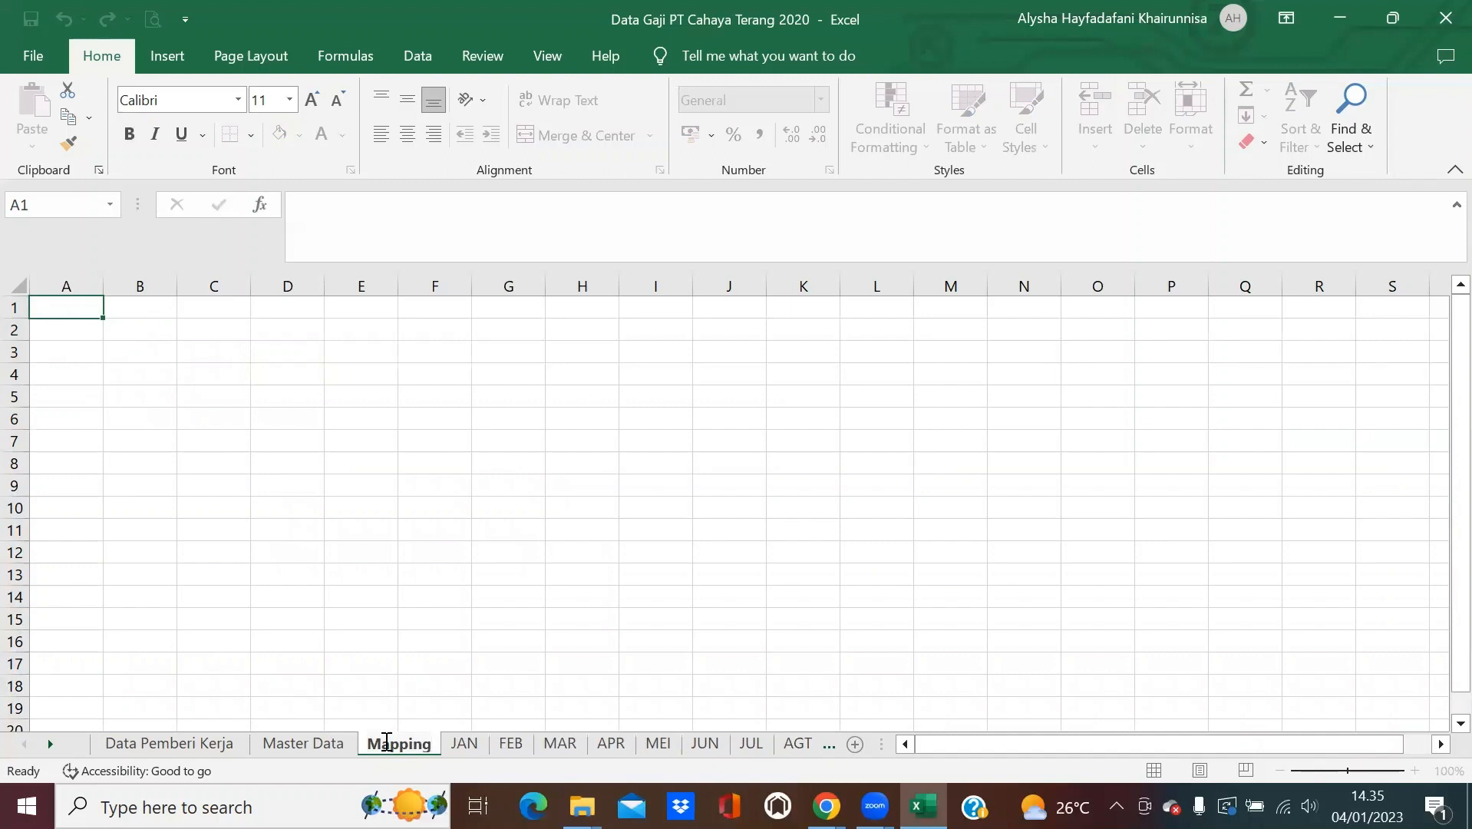
key(Return)
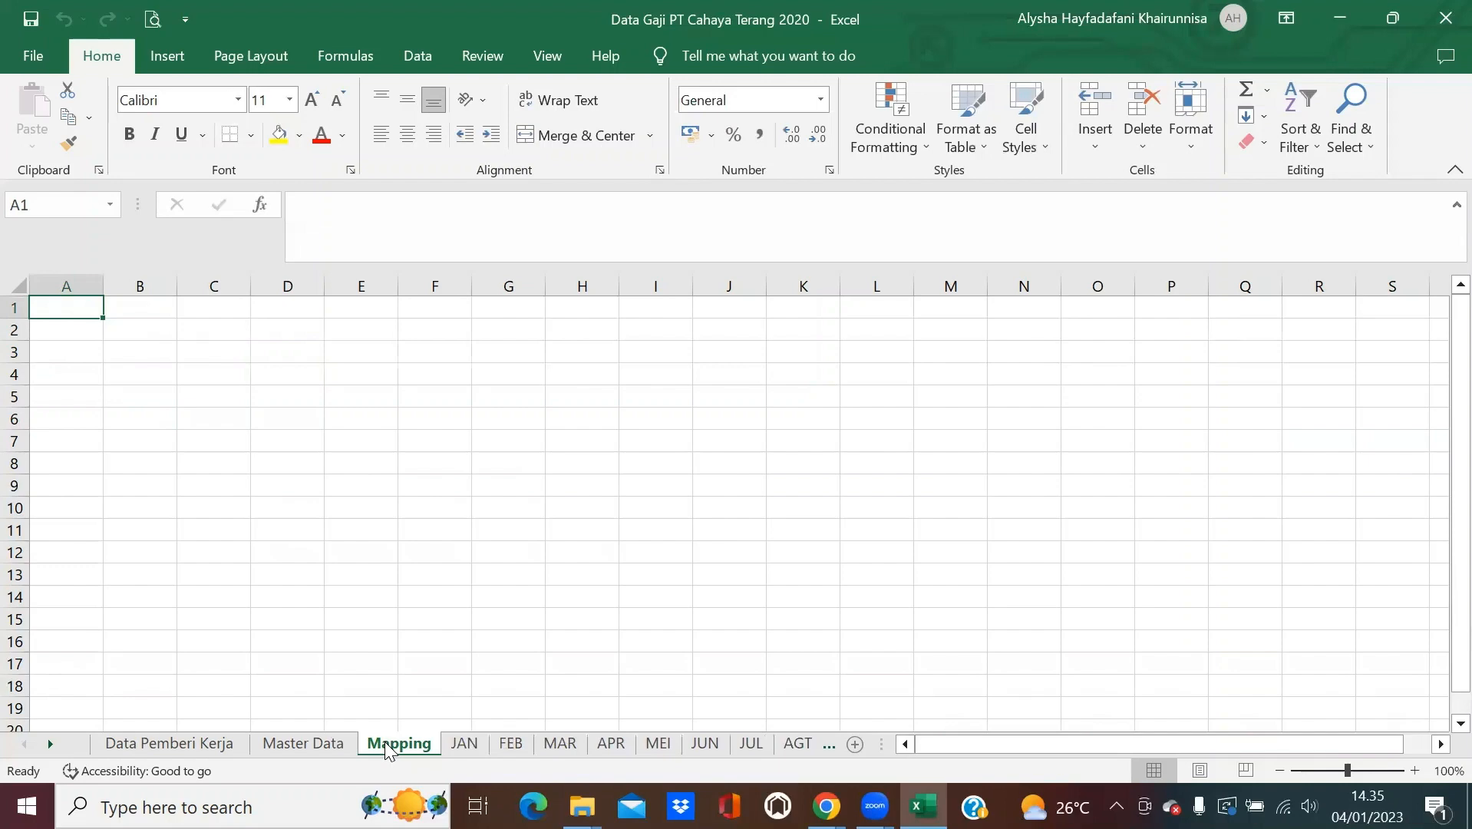
Select and copy the entire JAN salary sheet.
click(465, 744)
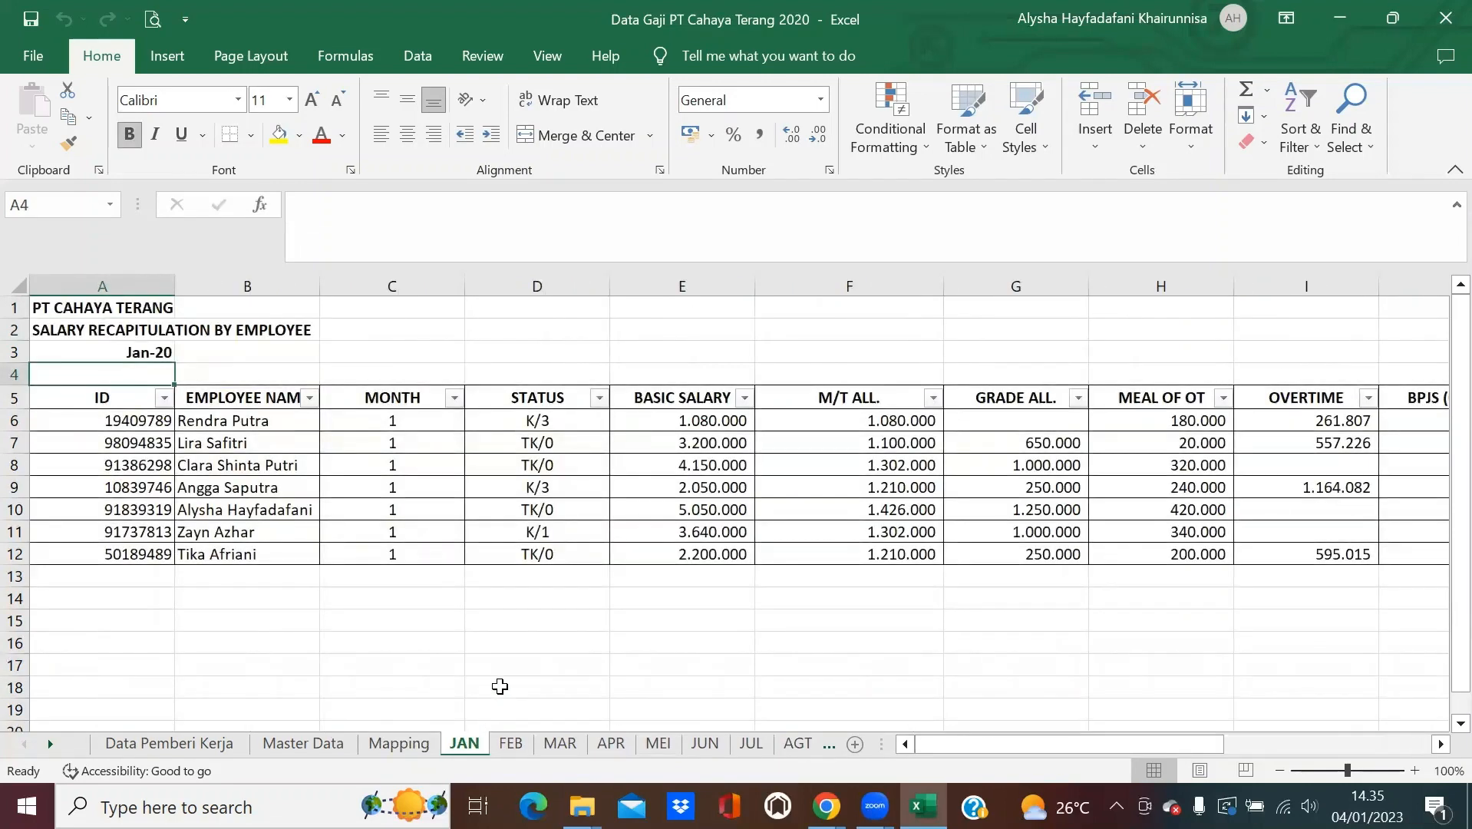
click(15, 279)
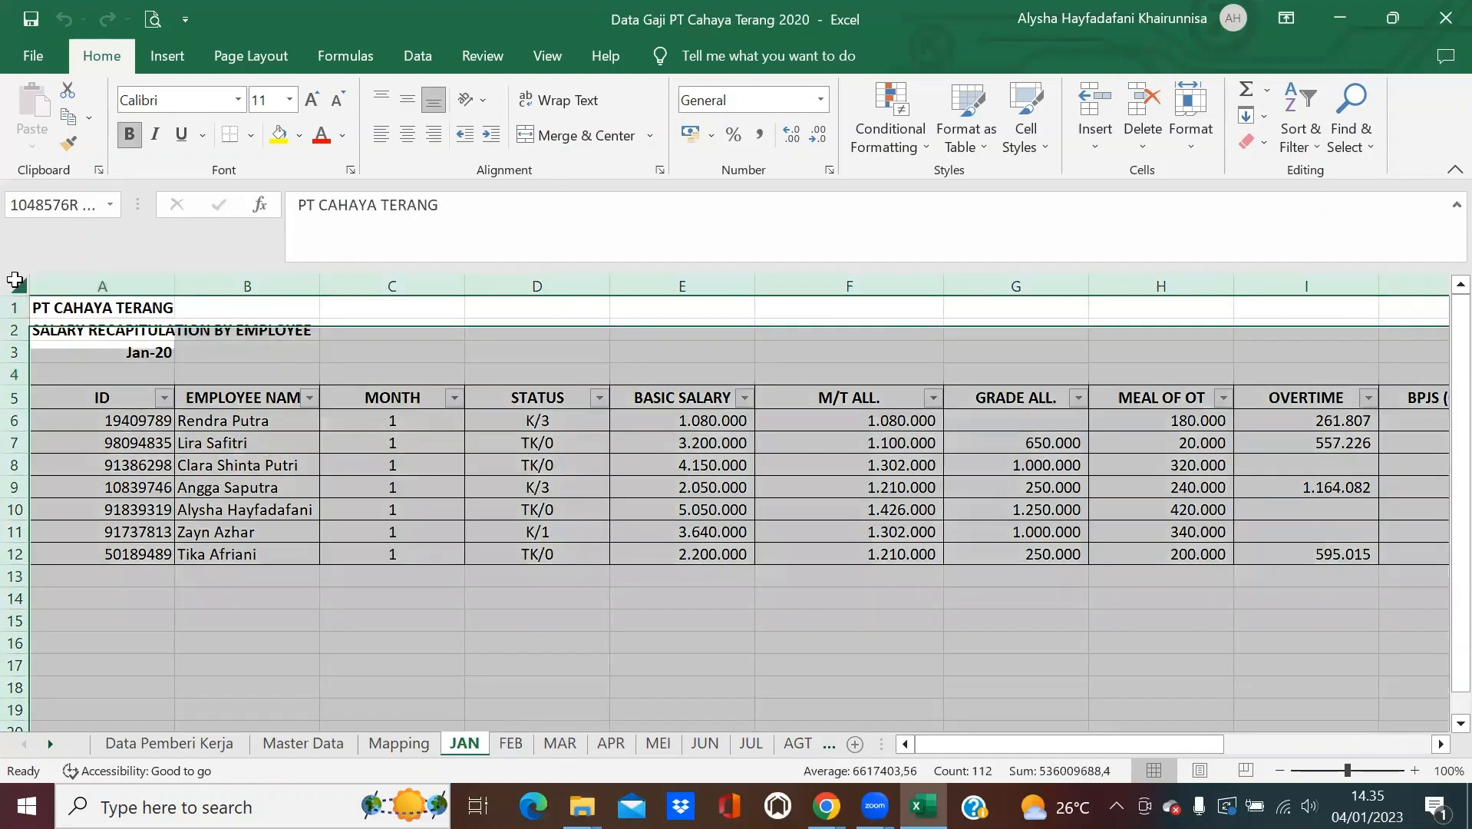
click(70, 126)
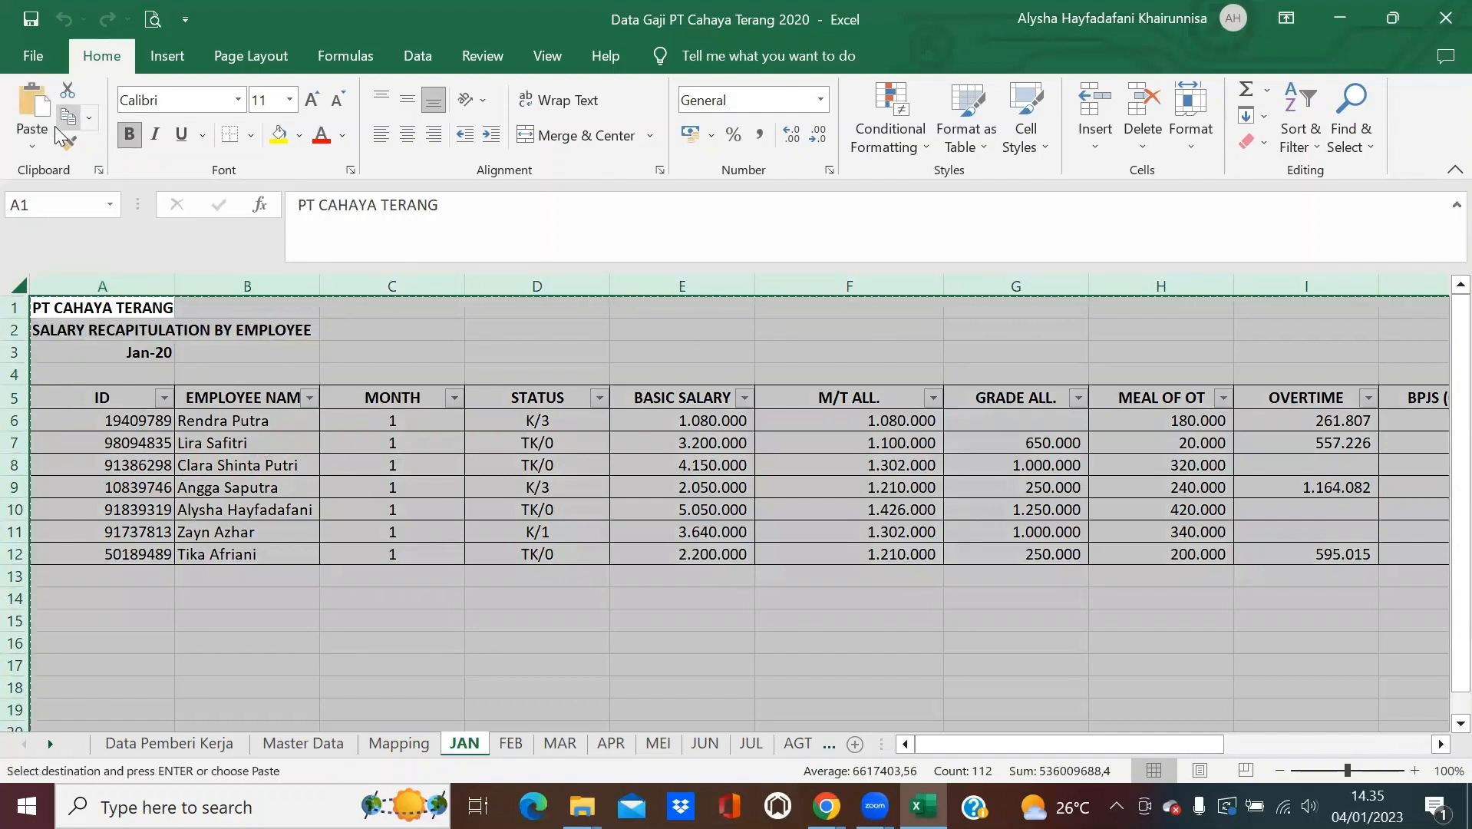
Paste JAN back as values, then convert the FEB and MAR sheets to values the same way.
click(32, 146)
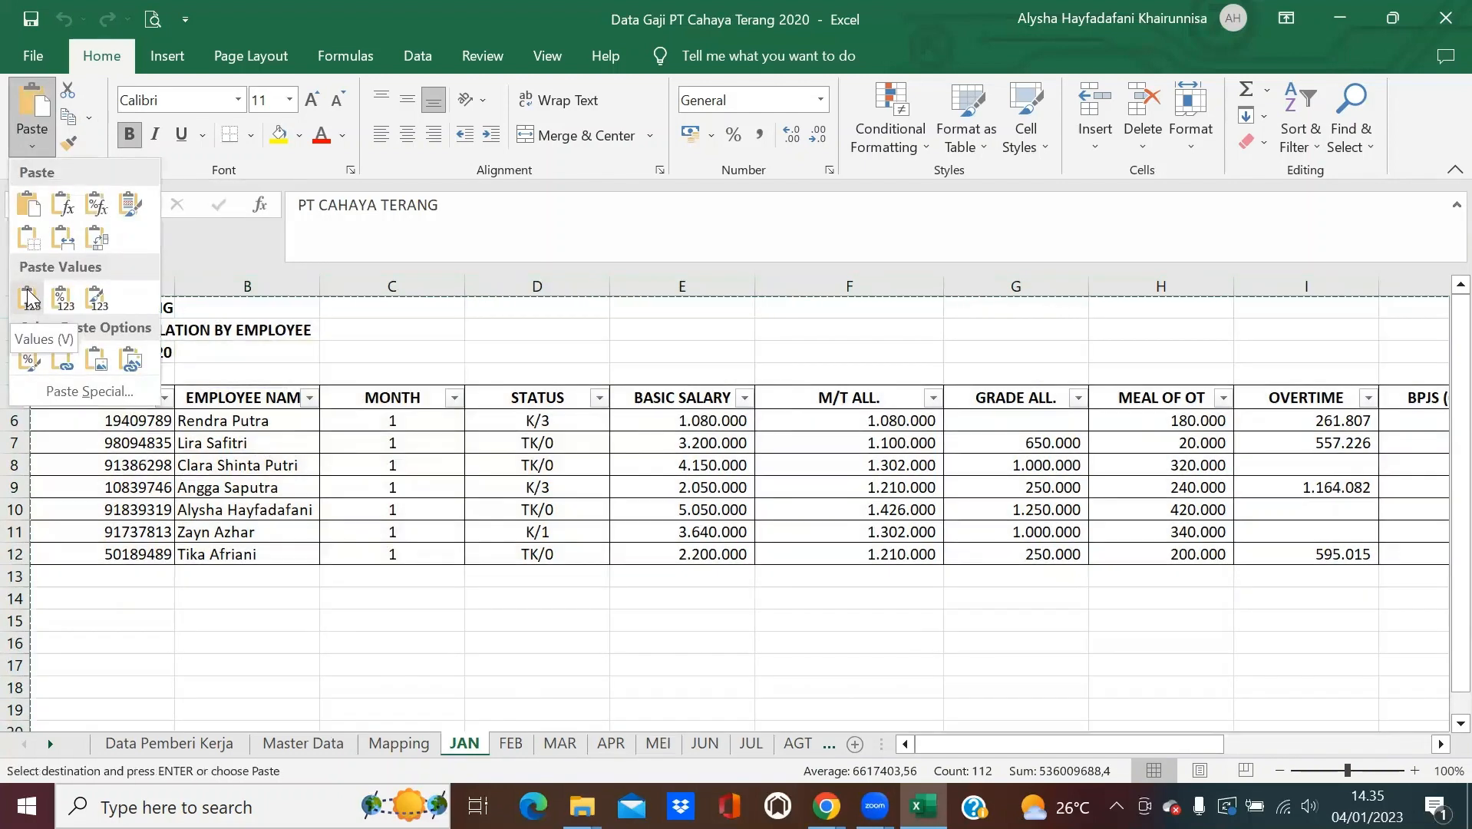
click(27, 298)
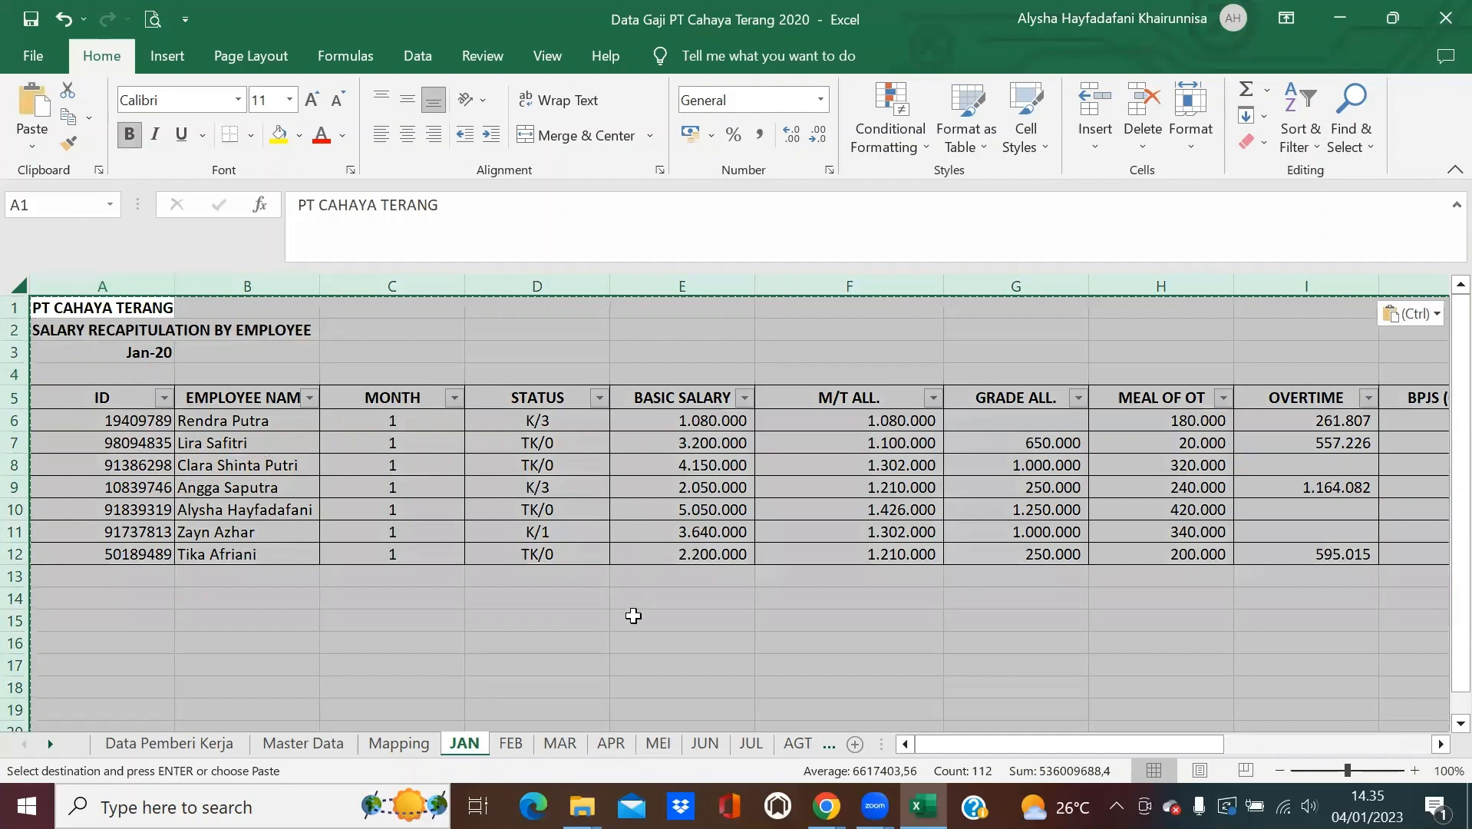
key(Escape)
click(509, 748)
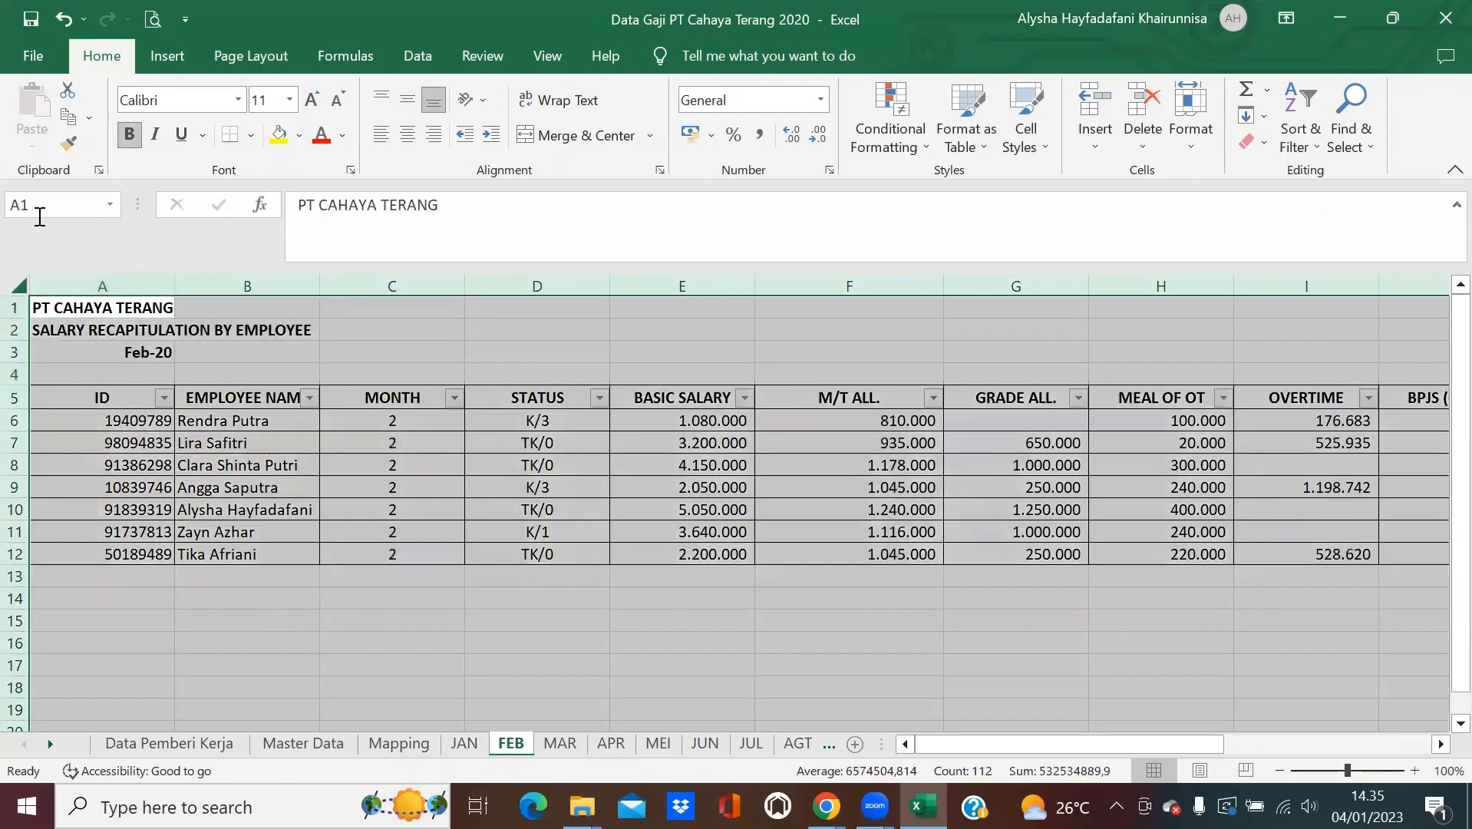
click(68, 117)
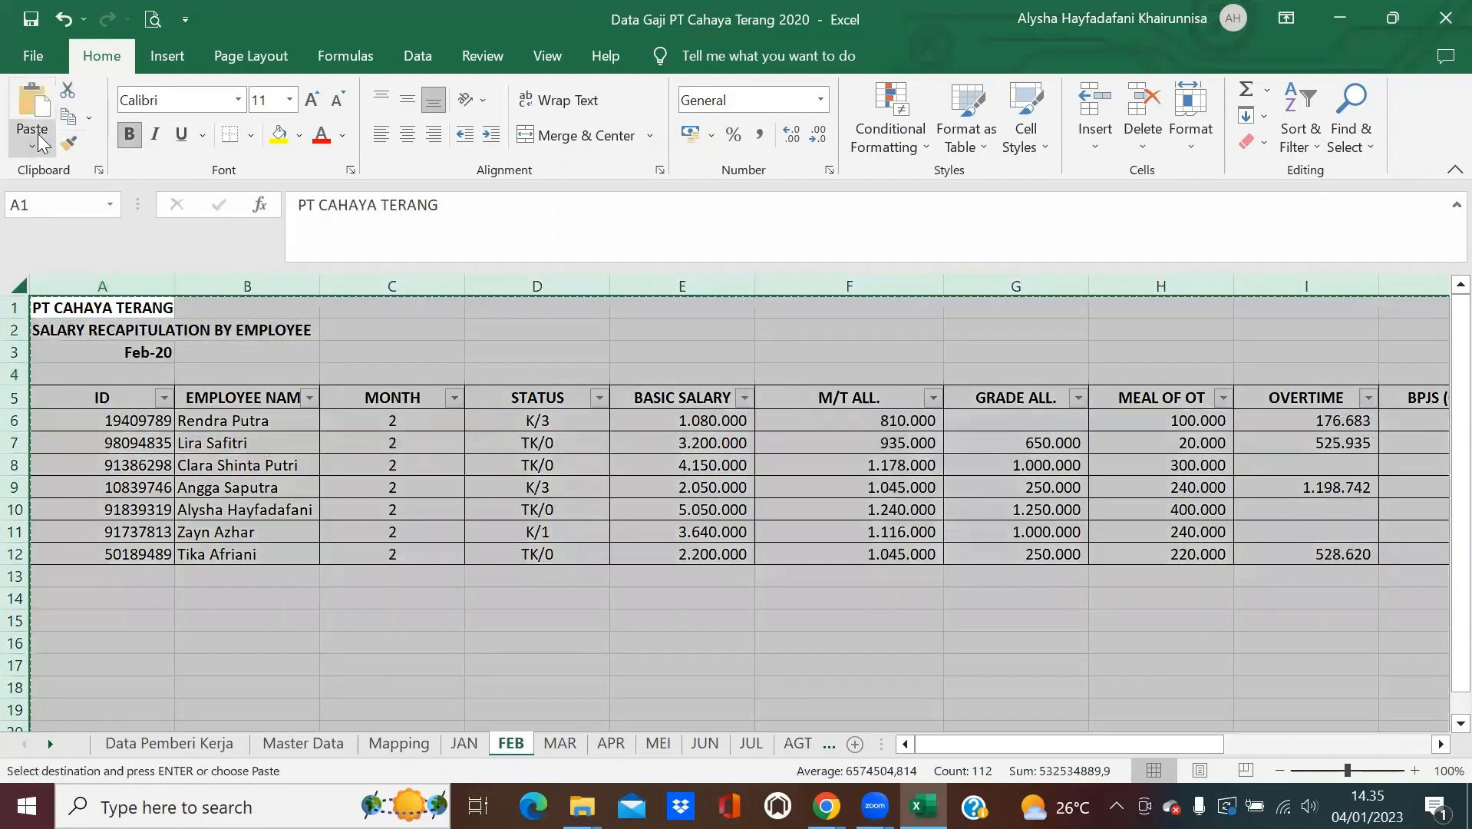
click(32, 146)
click(28, 300)
key(Escape)
click(560, 742)
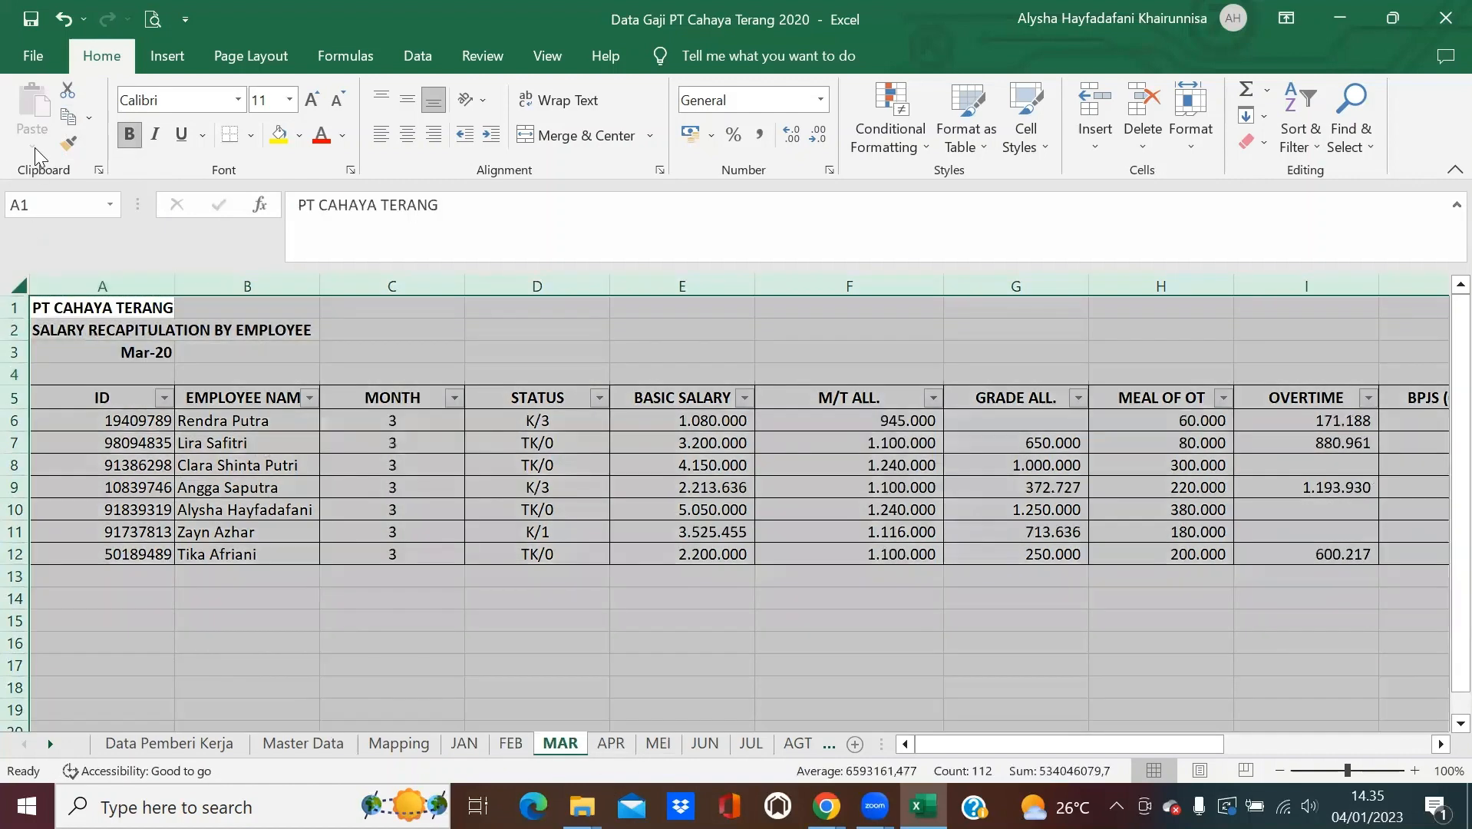
click(68, 117)
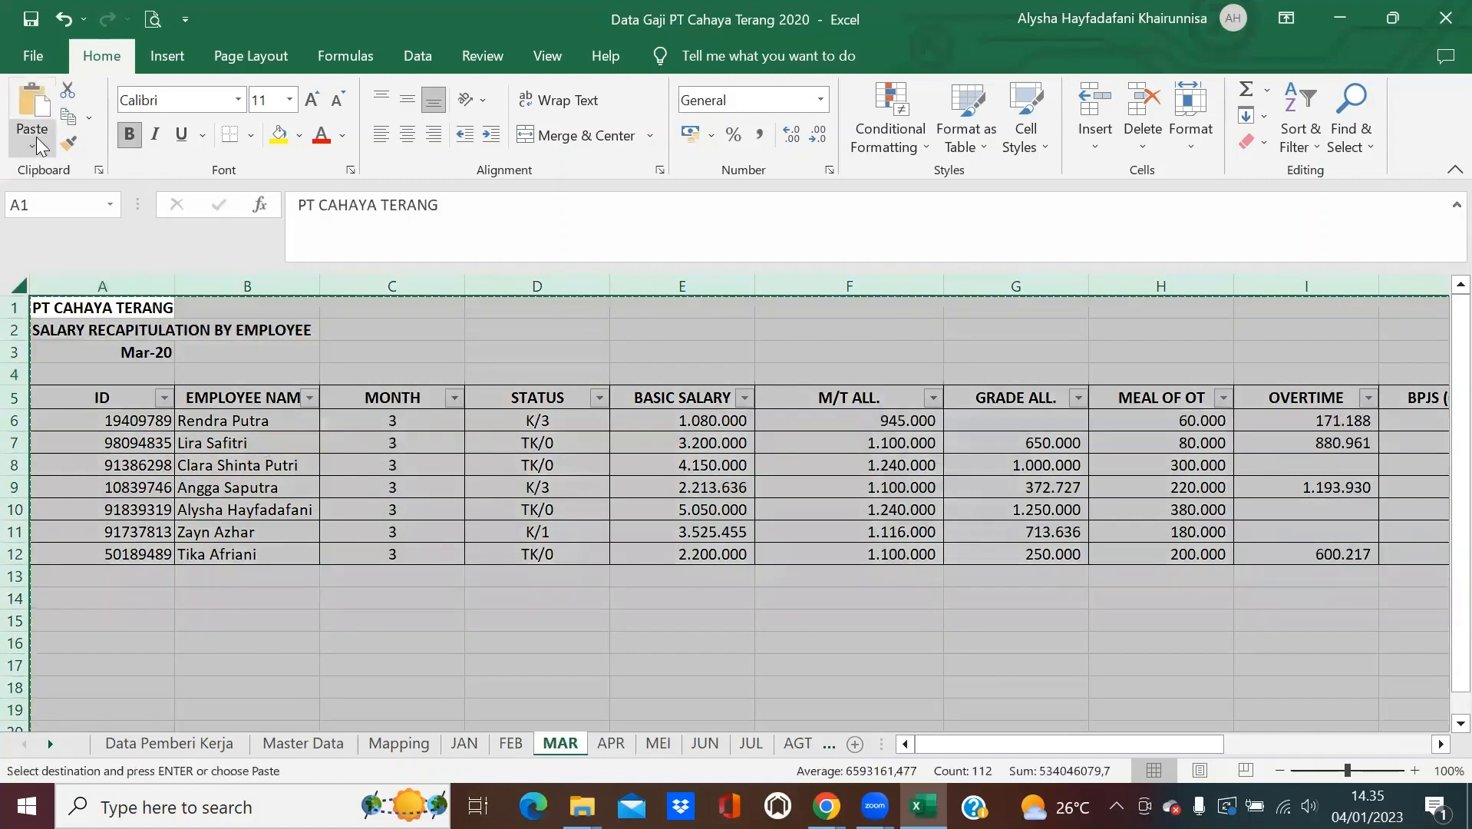
click(32, 146)
click(23, 301)
Convert the APR and MEI sheets to values by copying and pasting values in place.
click(608, 743)
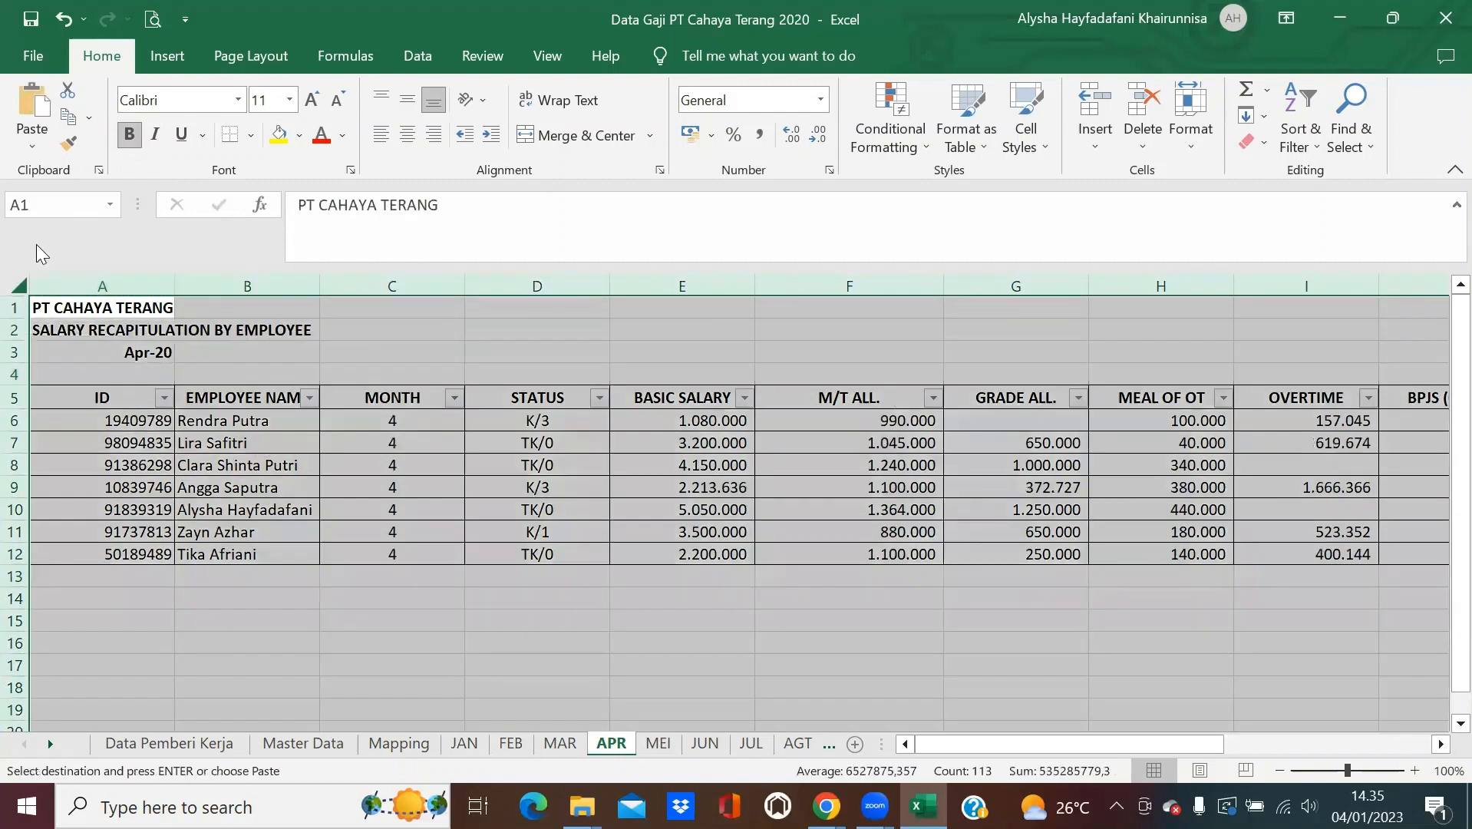
click(67, 117)
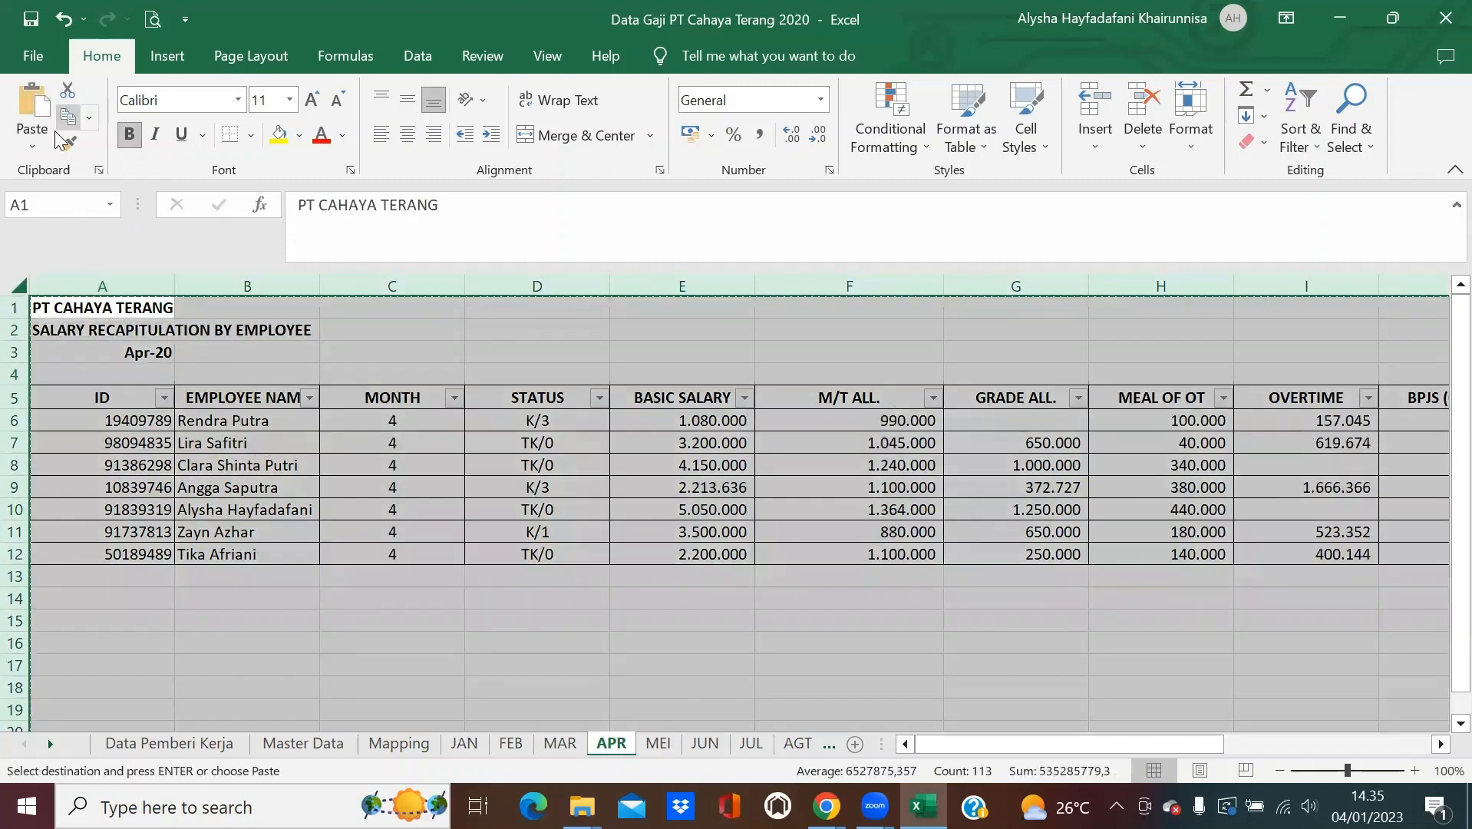
click(32, 146)
click(35, 301)
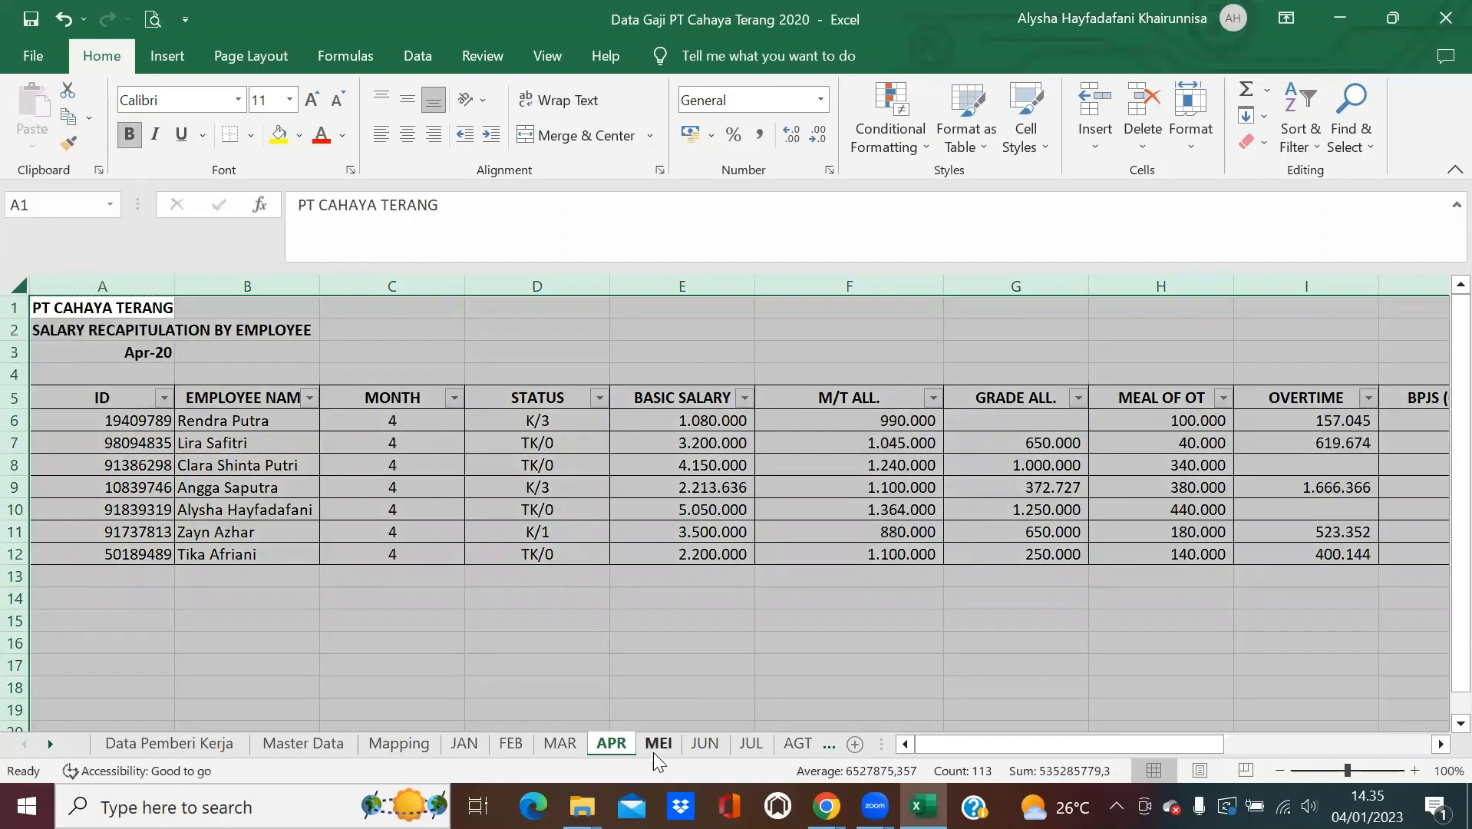
click(658, 743)
click(14, 290)
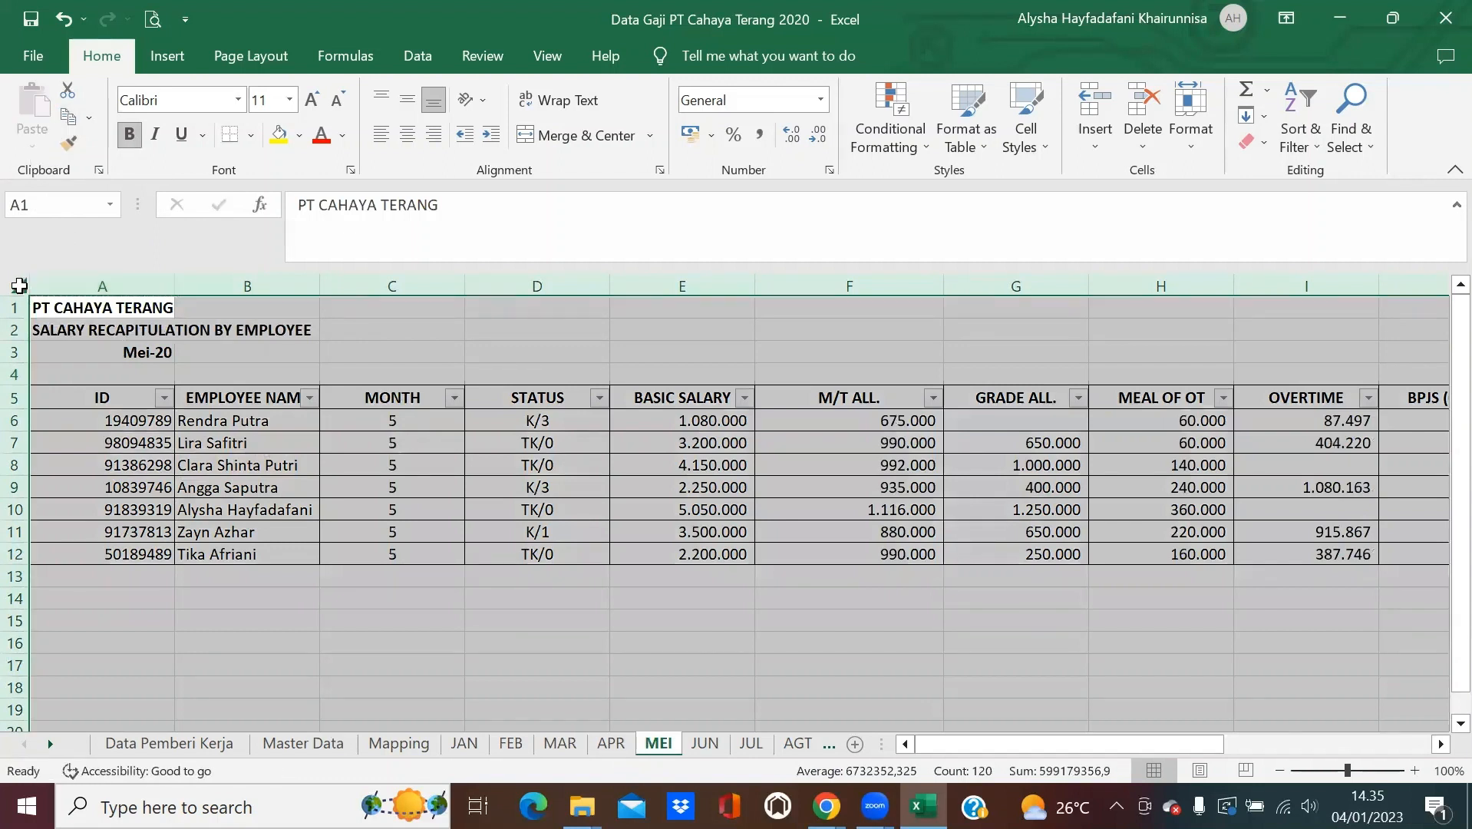
click(69, 119)
click(32, 146)
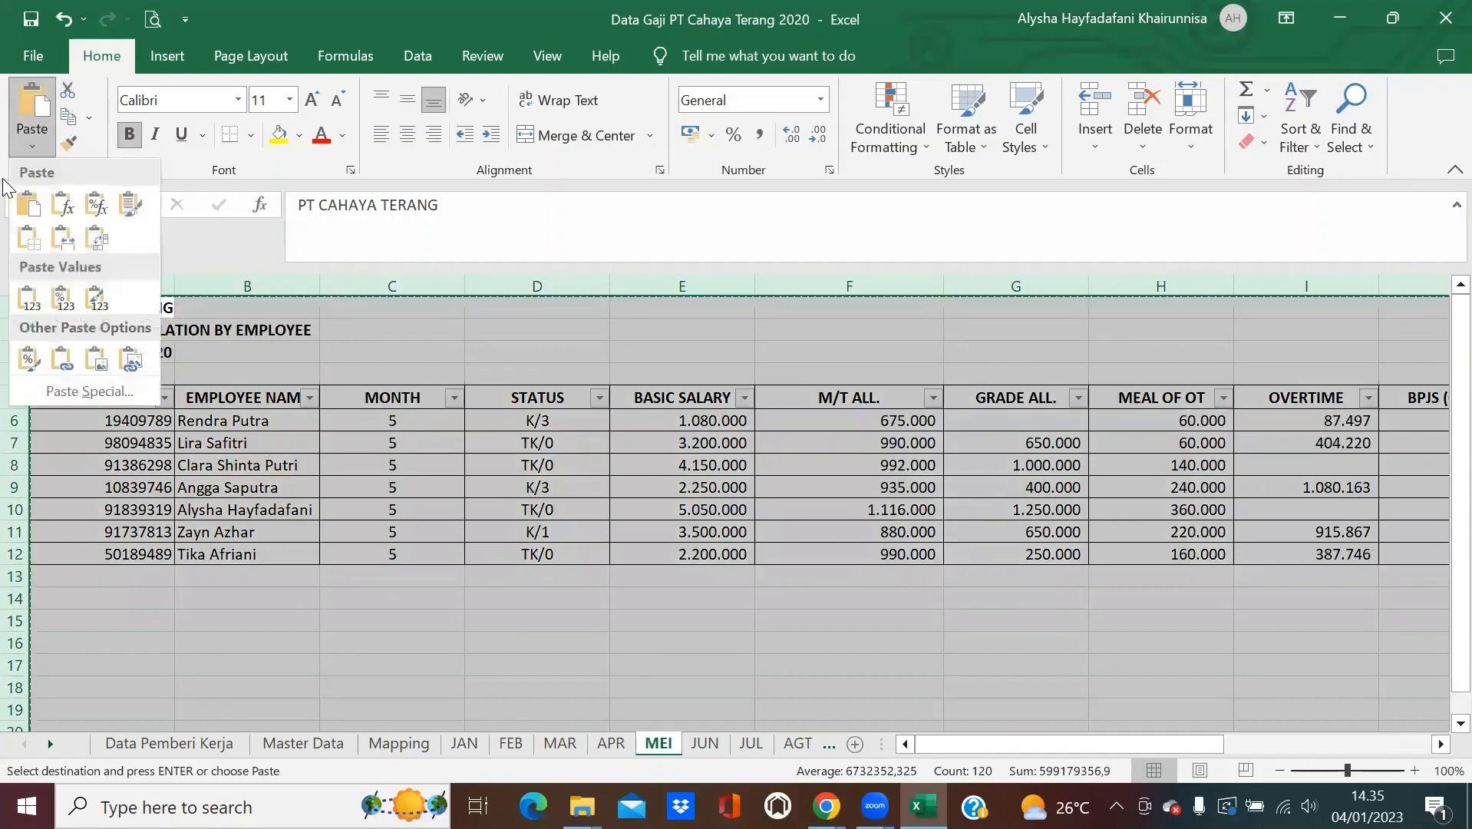
click(35, 300)
key(Escape)
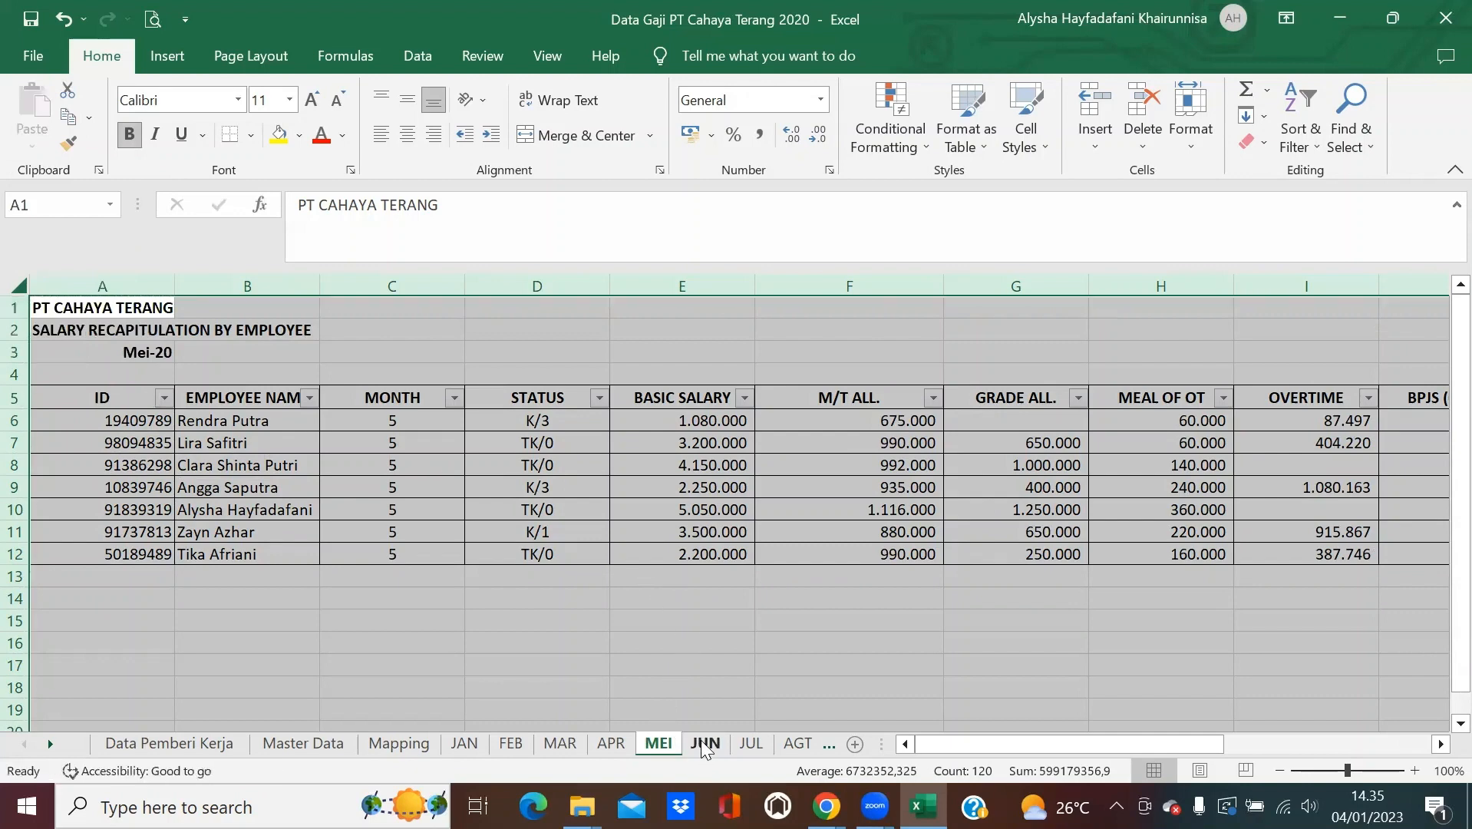
Convert the JUN sheet to values and copy the entire JUL sheet.
click(703, 744)
key(ctrl+a)
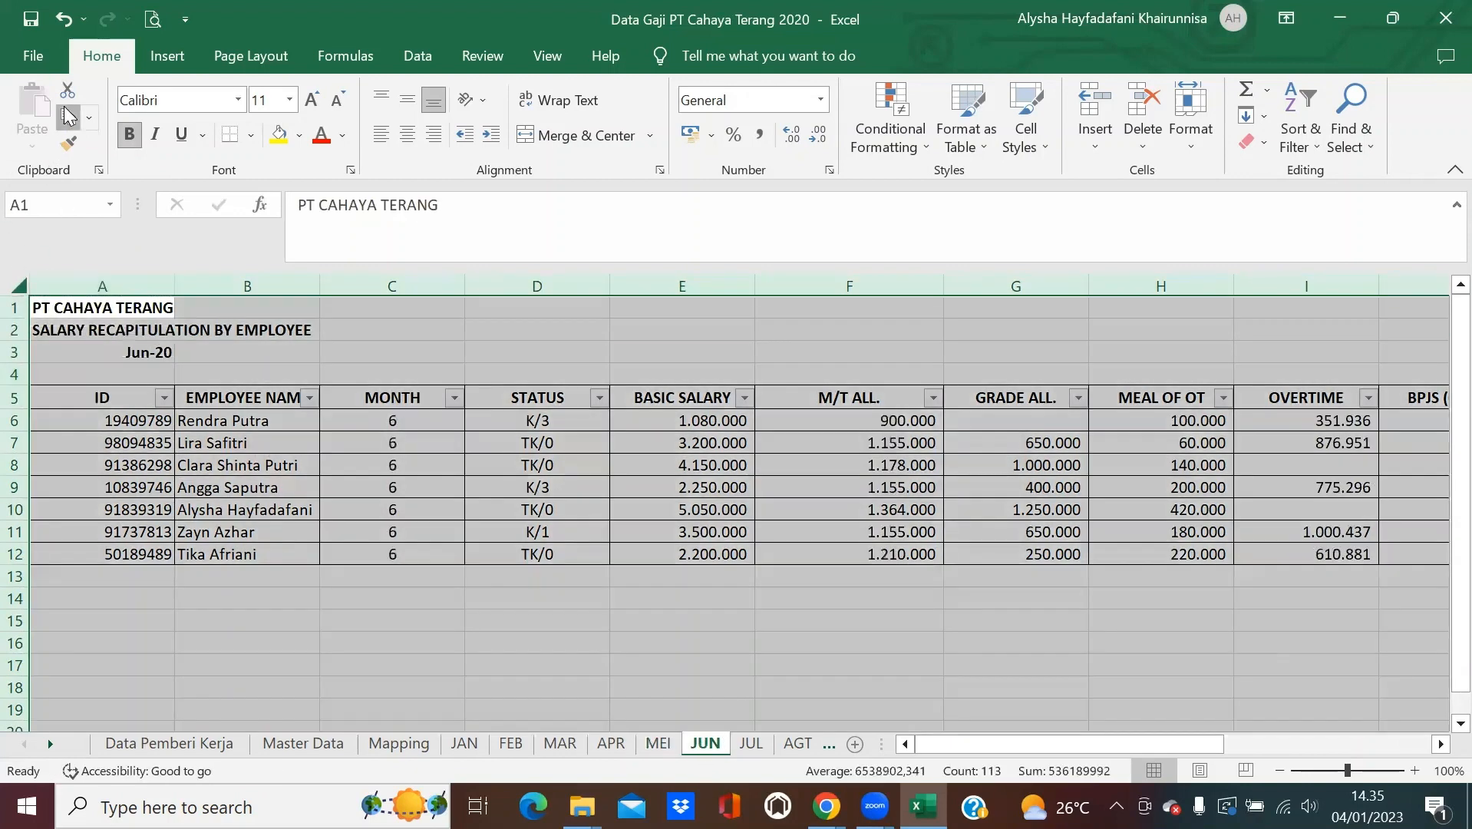
click(69, 115)
click(32, 146)
click(29, 285)
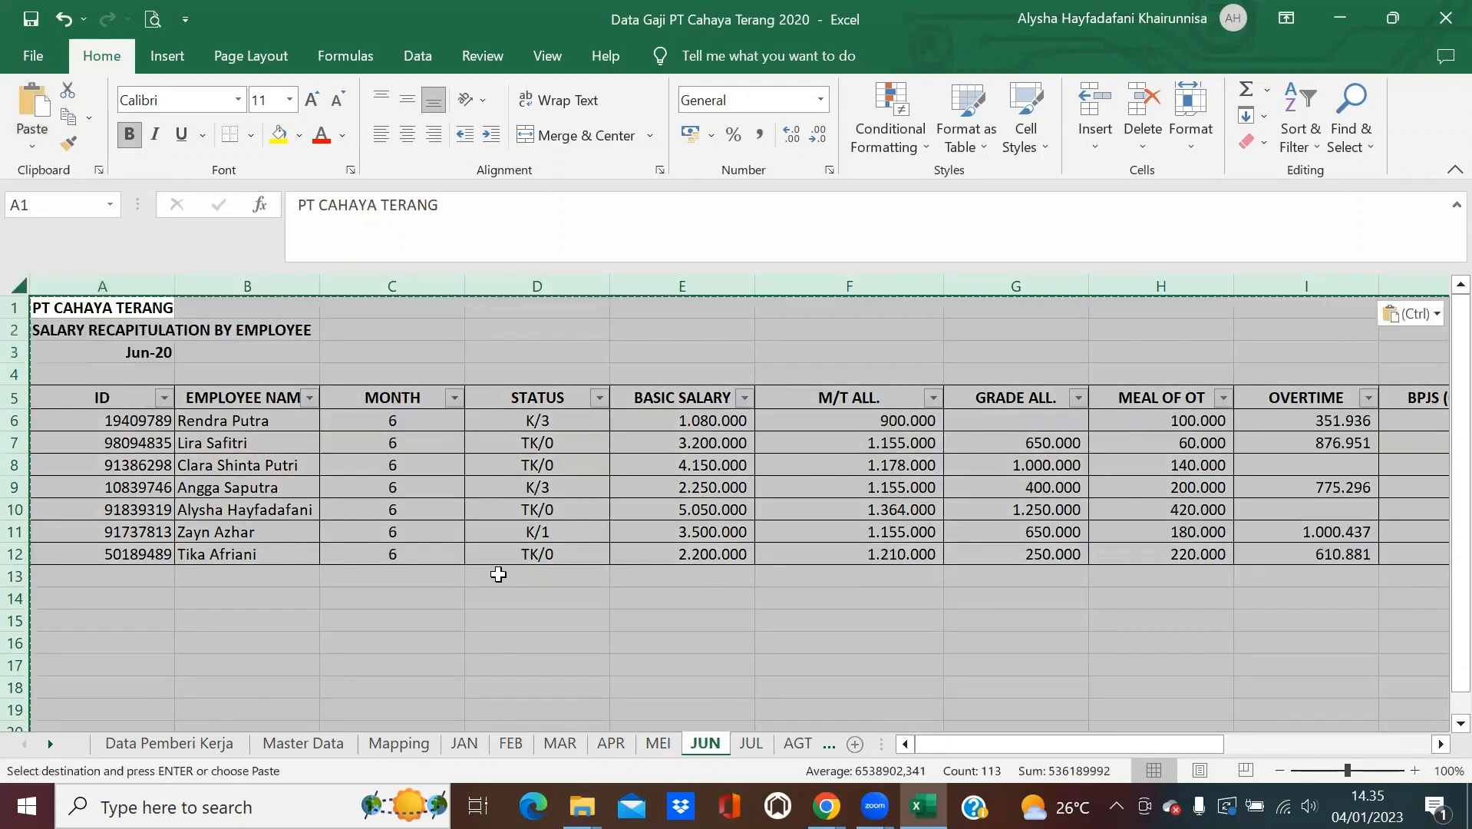
click(748, 746)
click(14, 287)
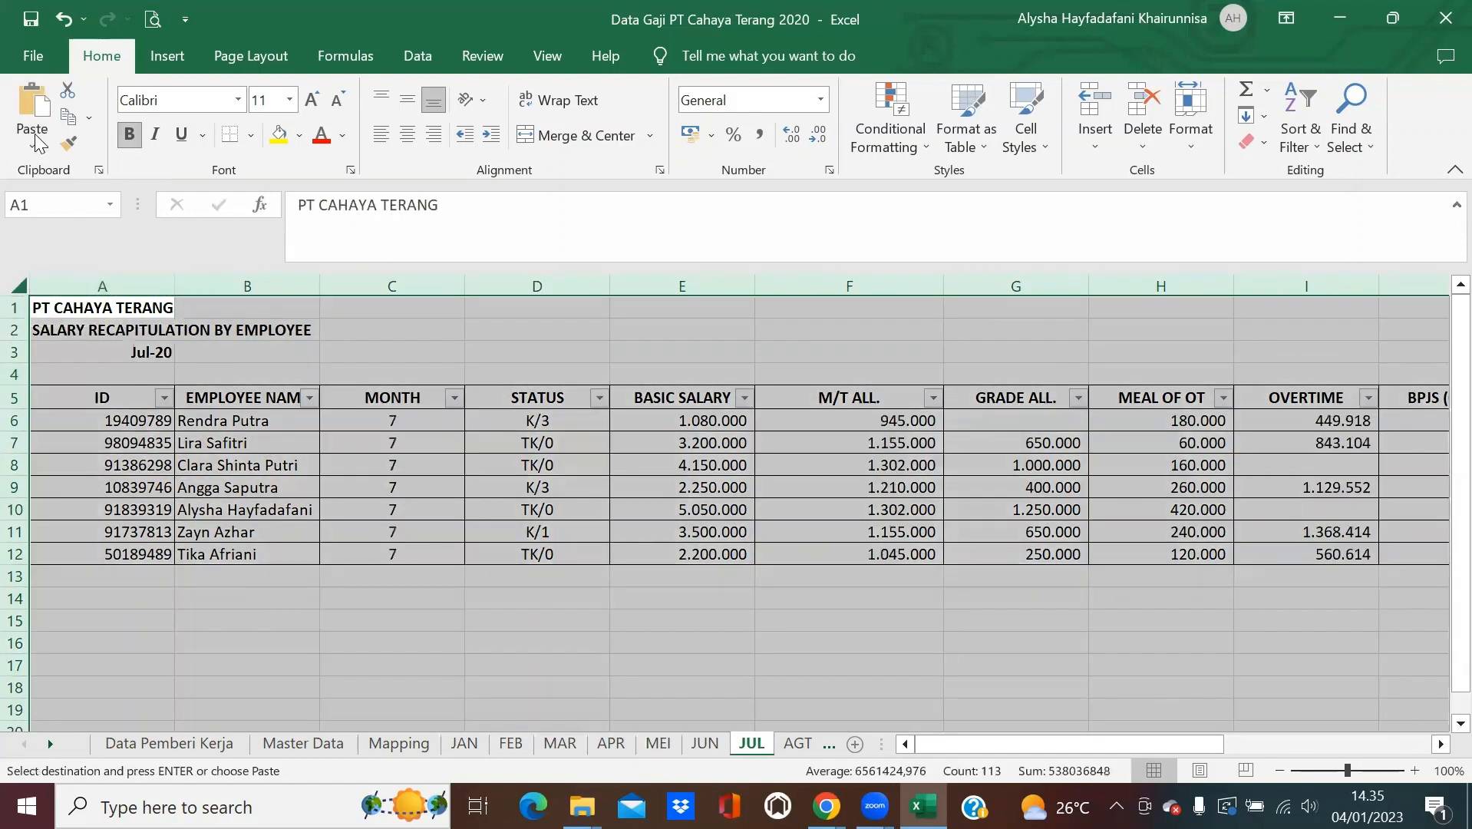
click(68, 115)
Paste JUL back as values, then convert the AGT and SEP sheets to values too.
click(32, 145)
click(27, 295)
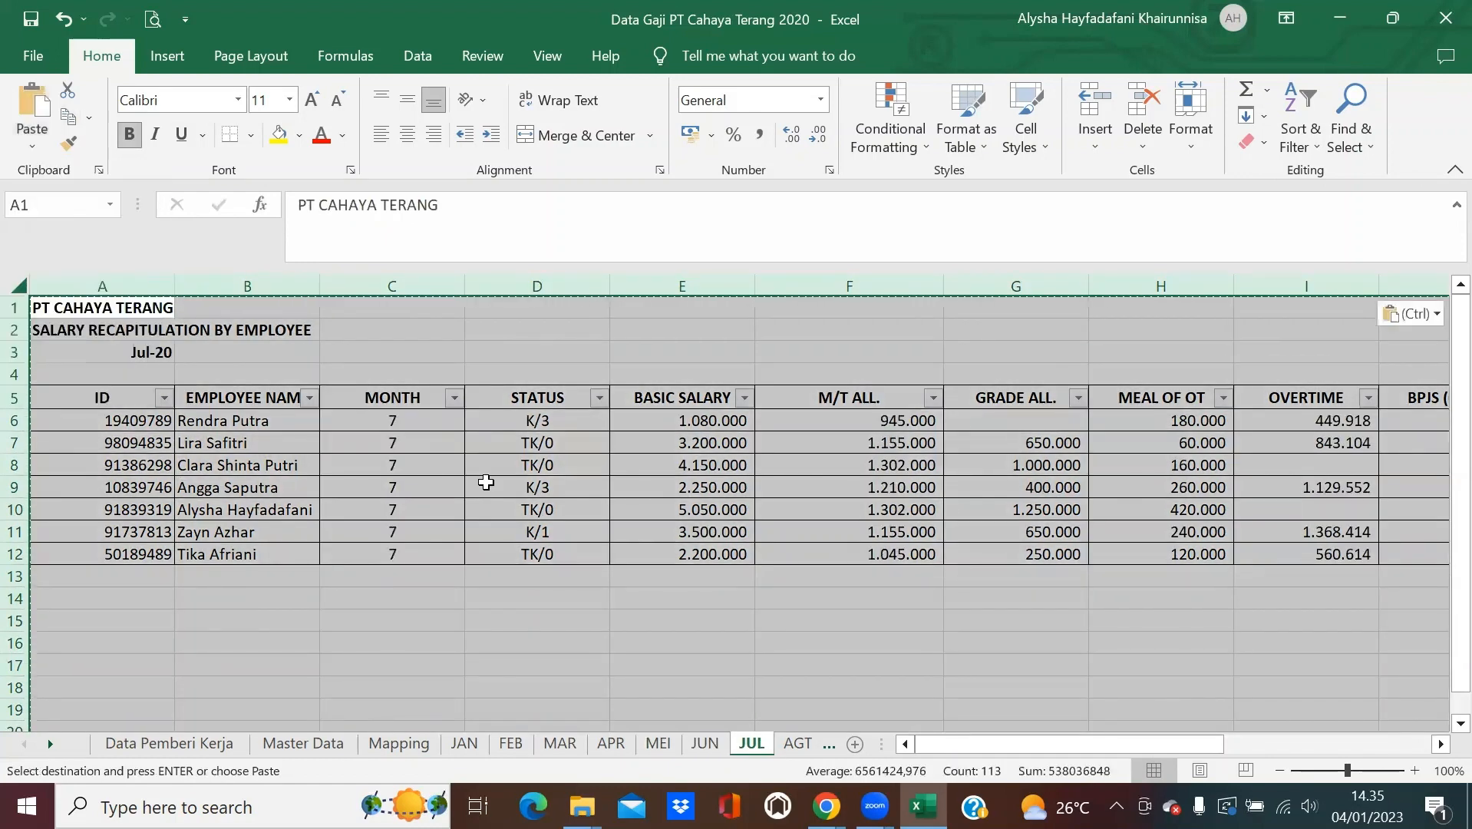
click(798, 742)
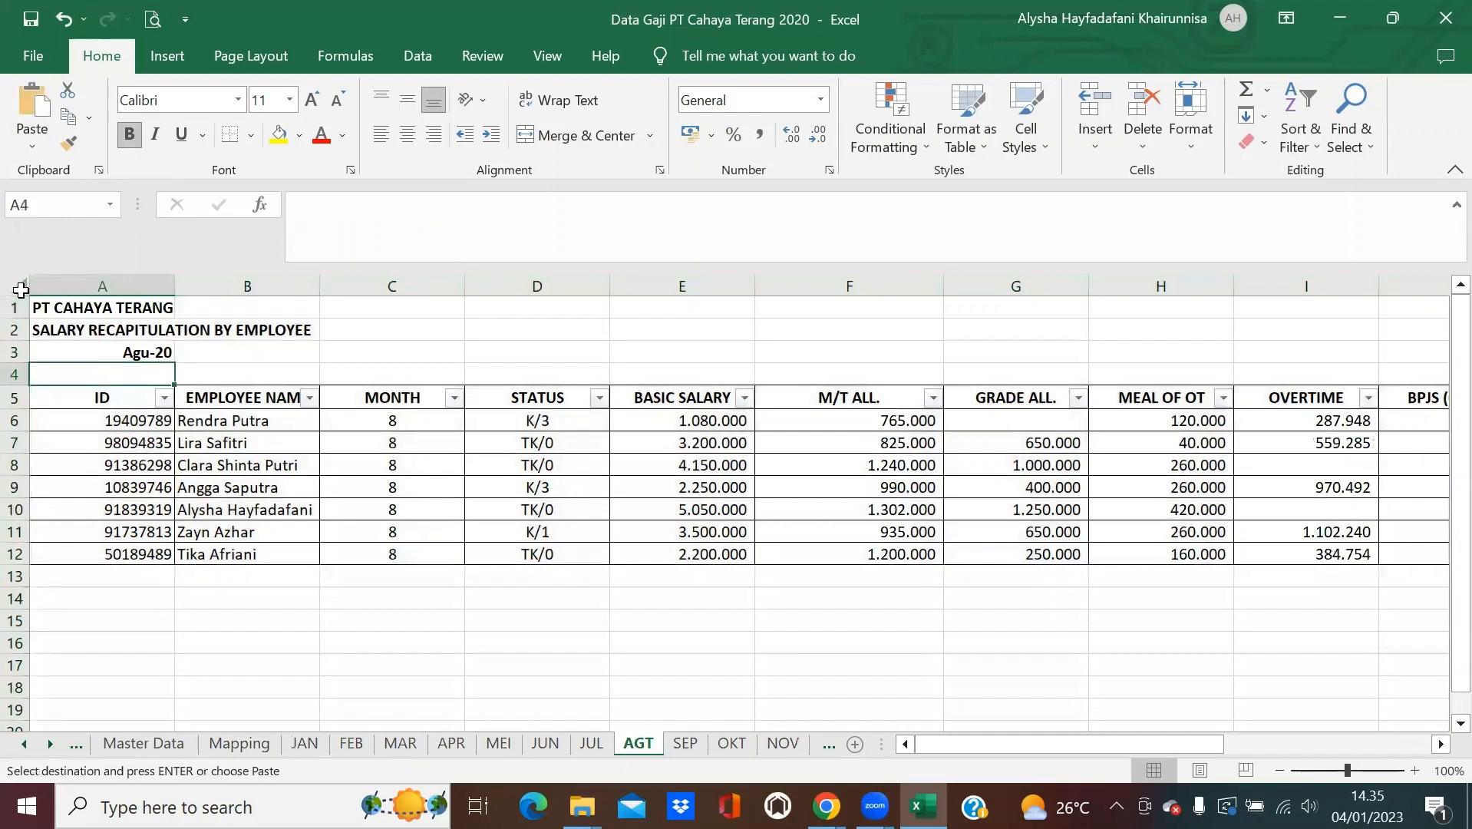
click(18, 288)
click(67, 115)
click(32, 146)
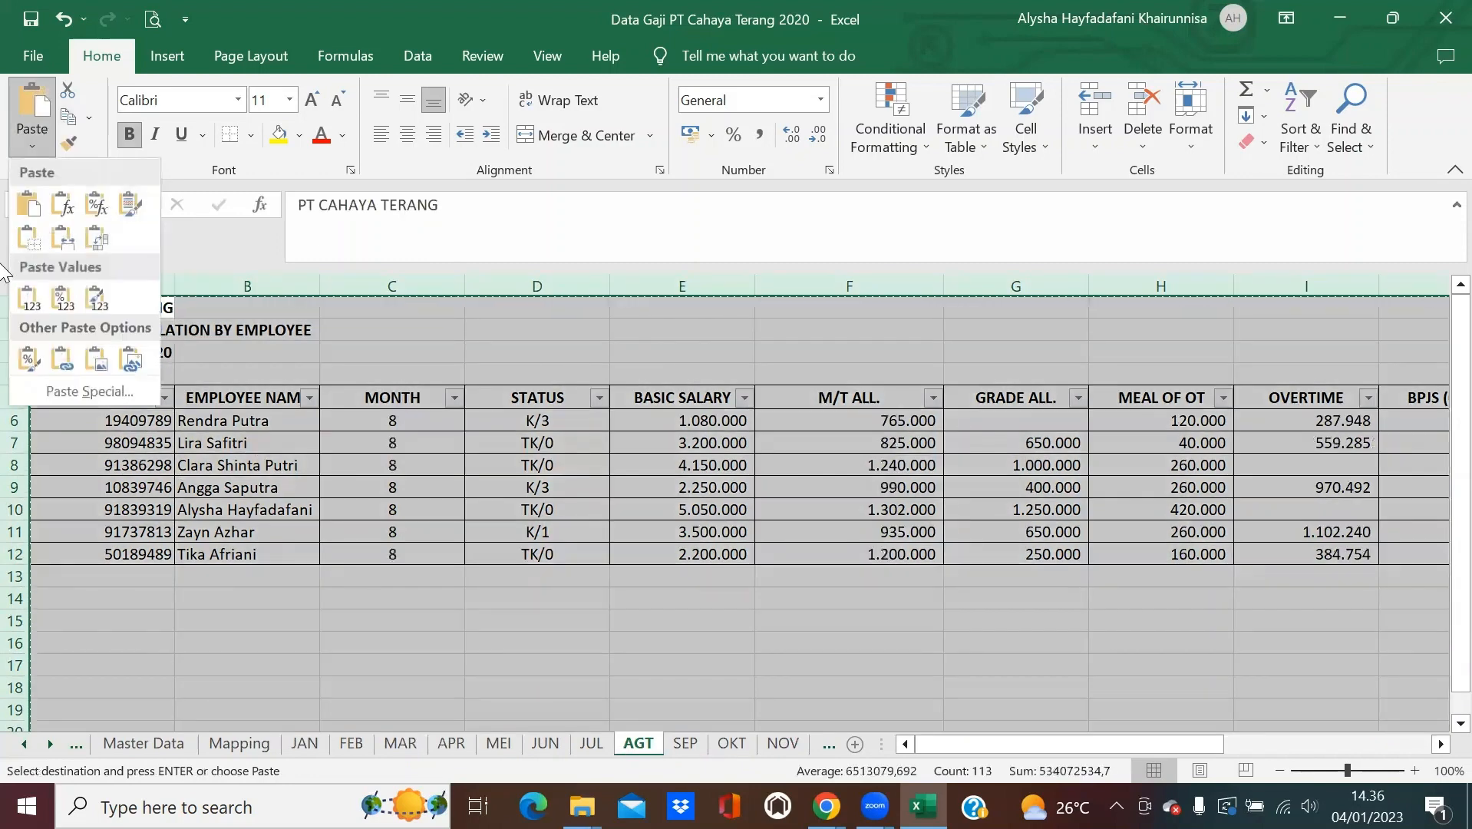
click(27, 298)
click(684, 743)
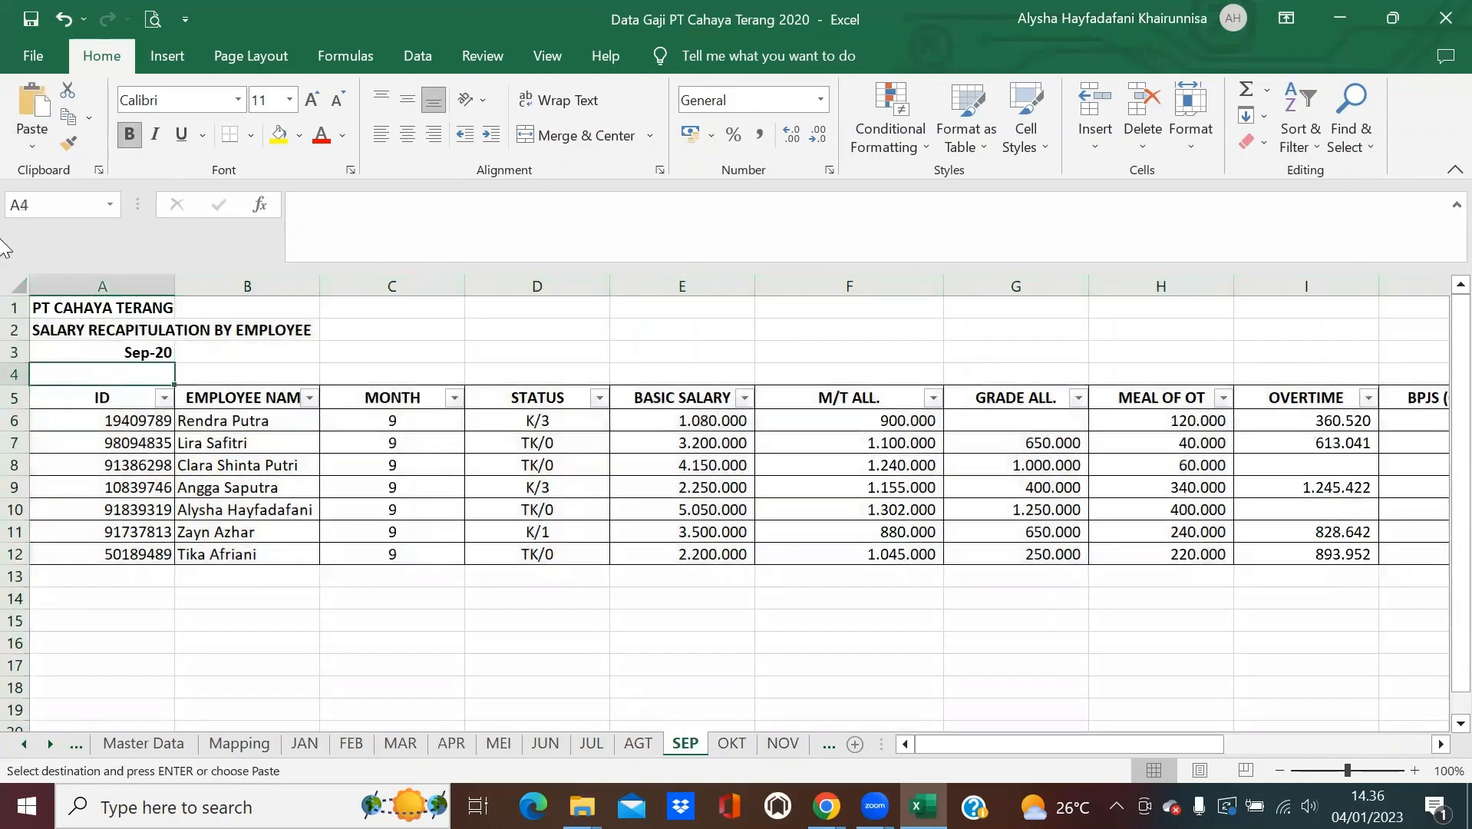
click(18, 292)
click(68, 115)
click(32, 146)
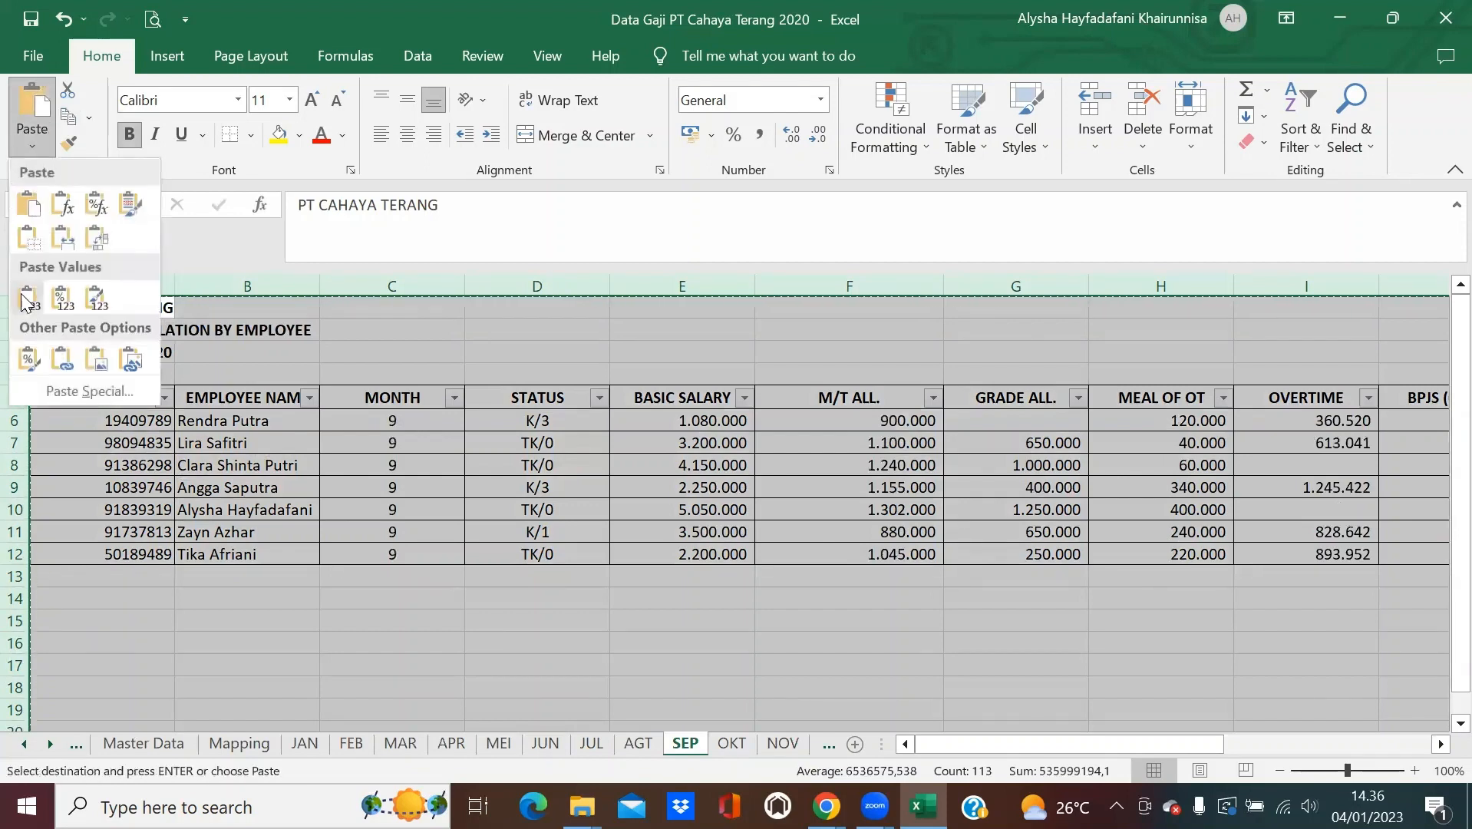
click(26, 299)
Replace the OKT and NOV sheet contents with their pasted values.
click(730, 743)
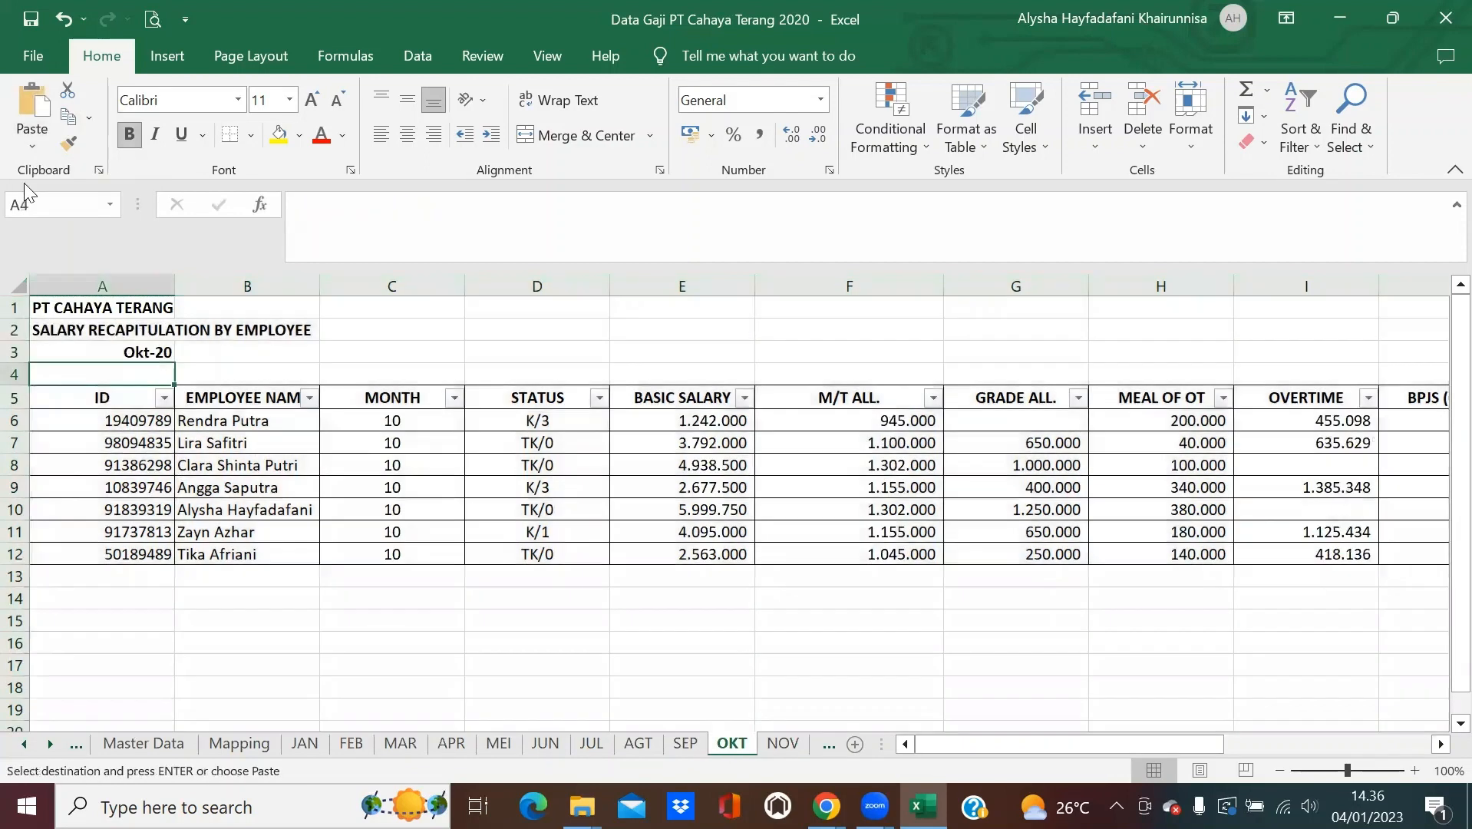
click(15, 287)
click(67, 116)
click(32, 146)
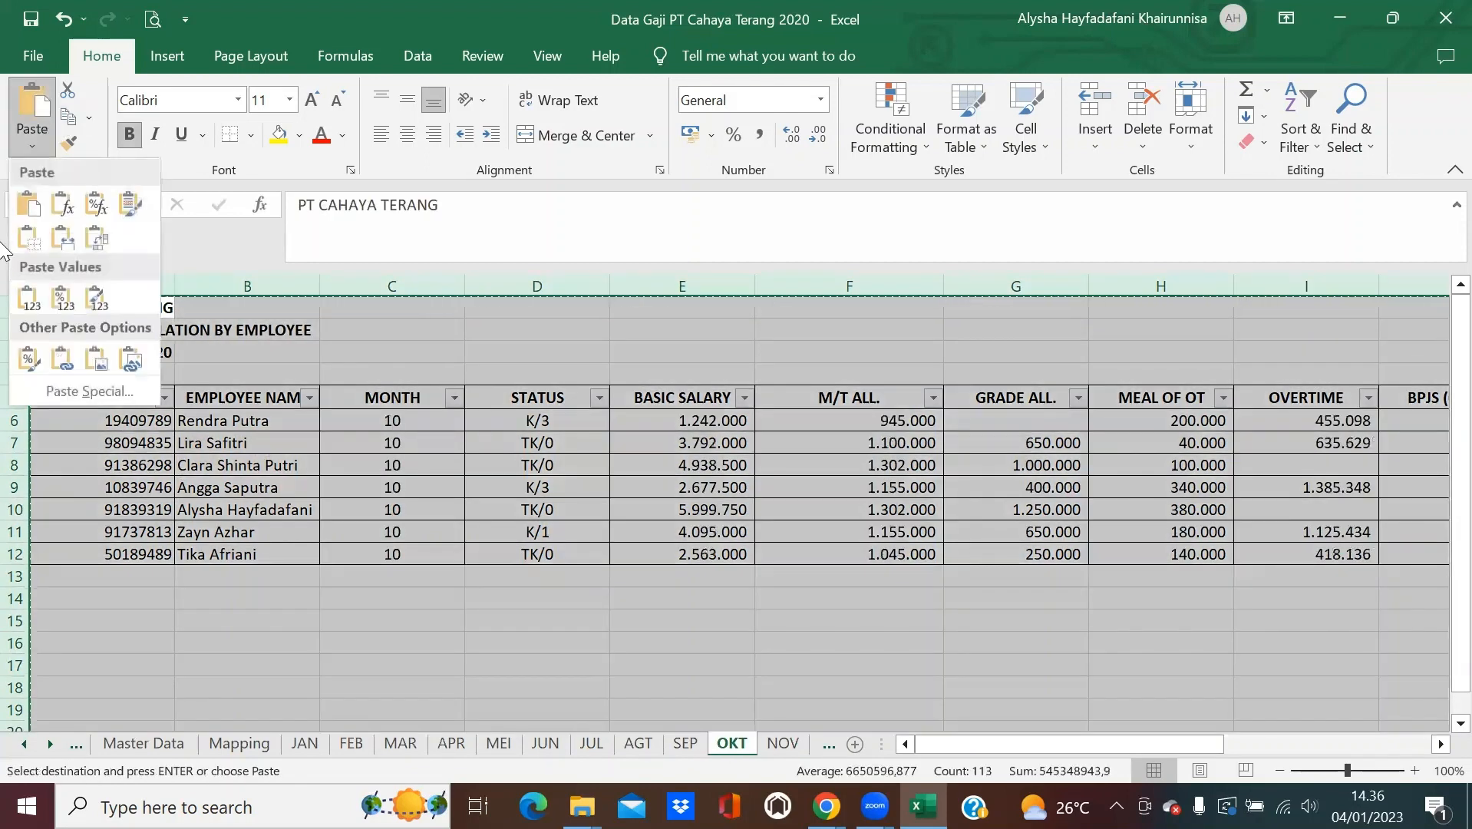
click(23, 294)
click(782, 743)
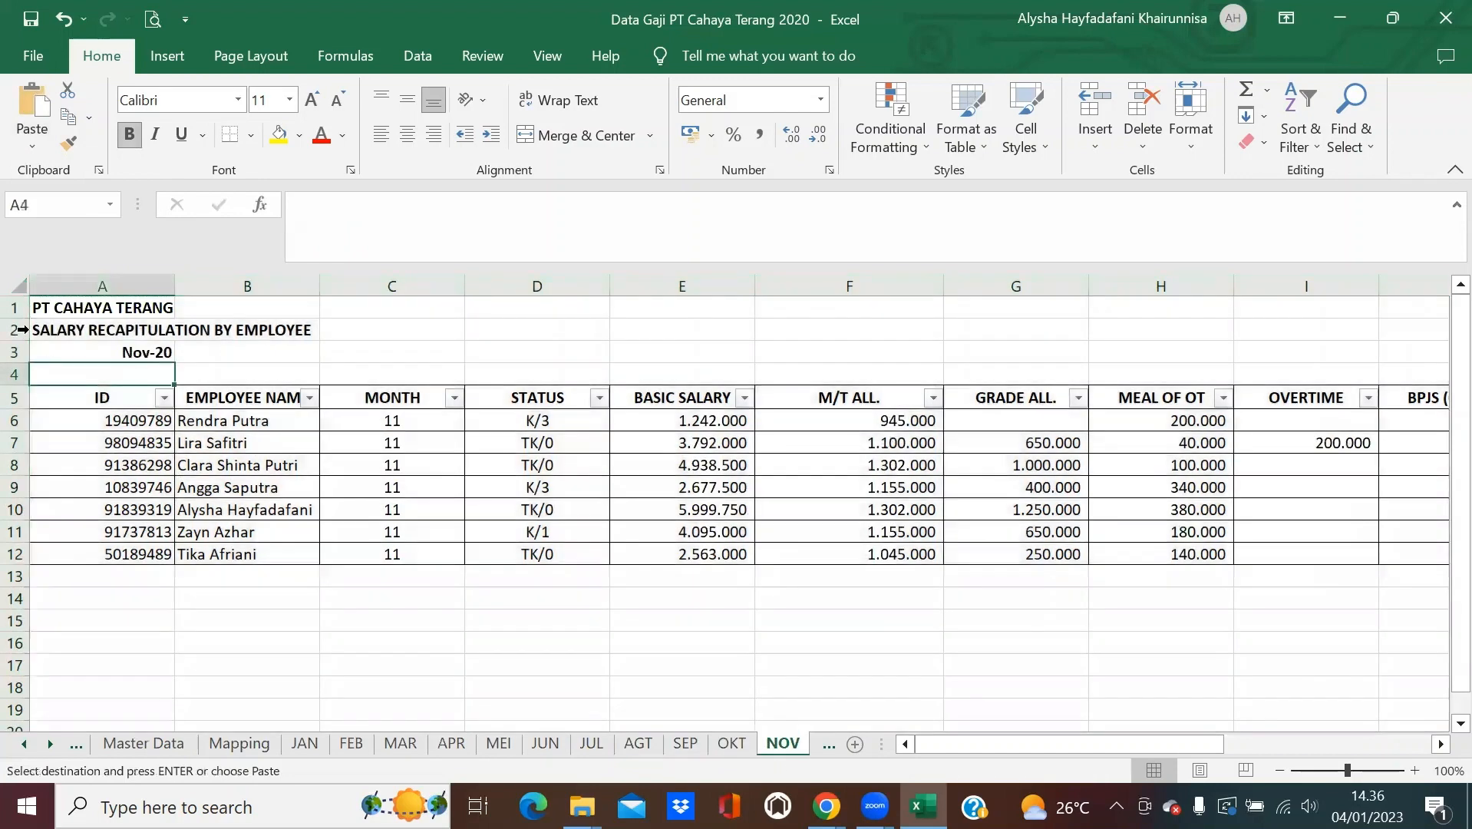
click(15, 289)
click(68, 115)
click(32, 146)
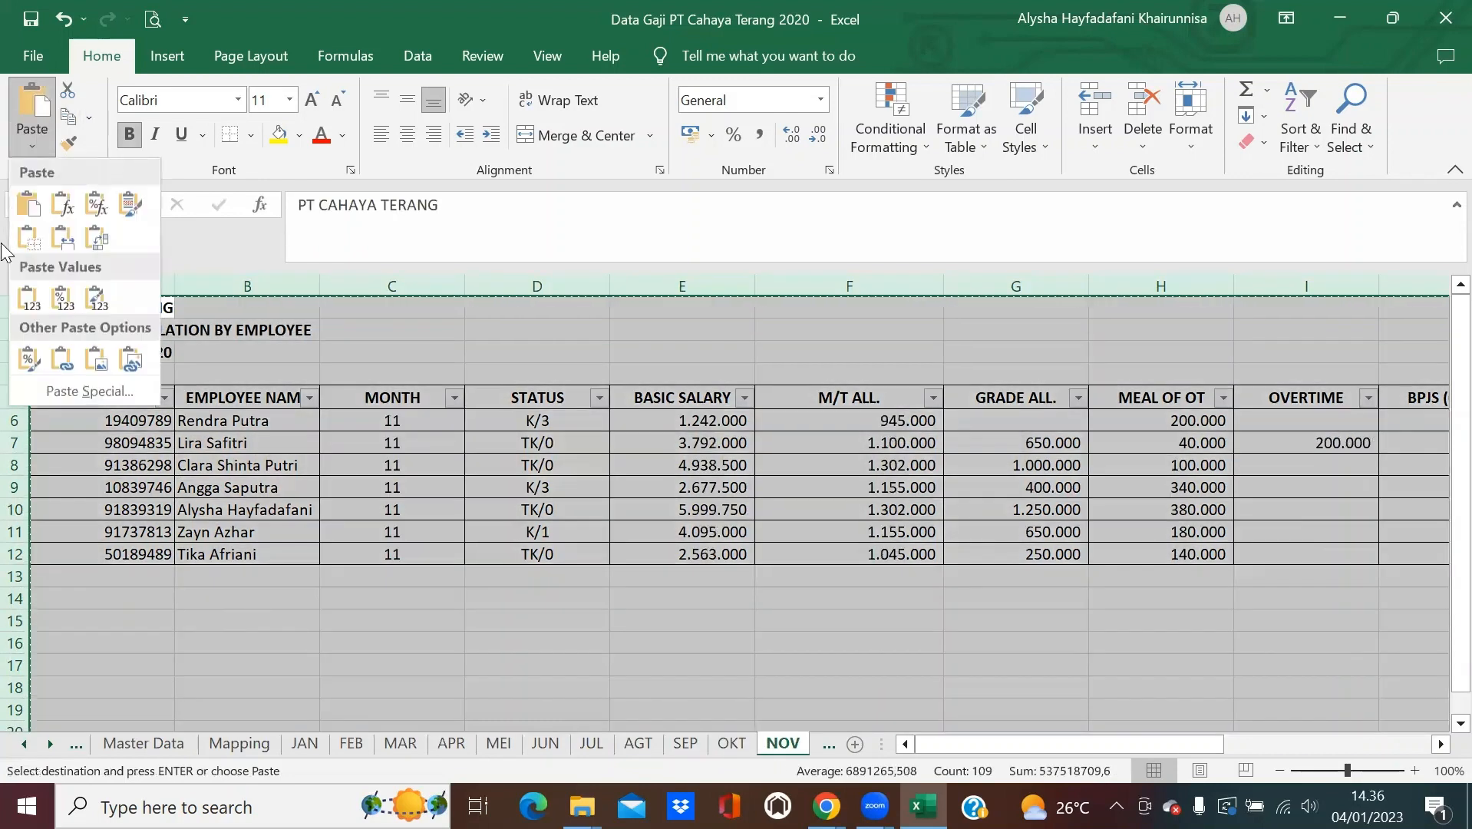
click(28, 298)
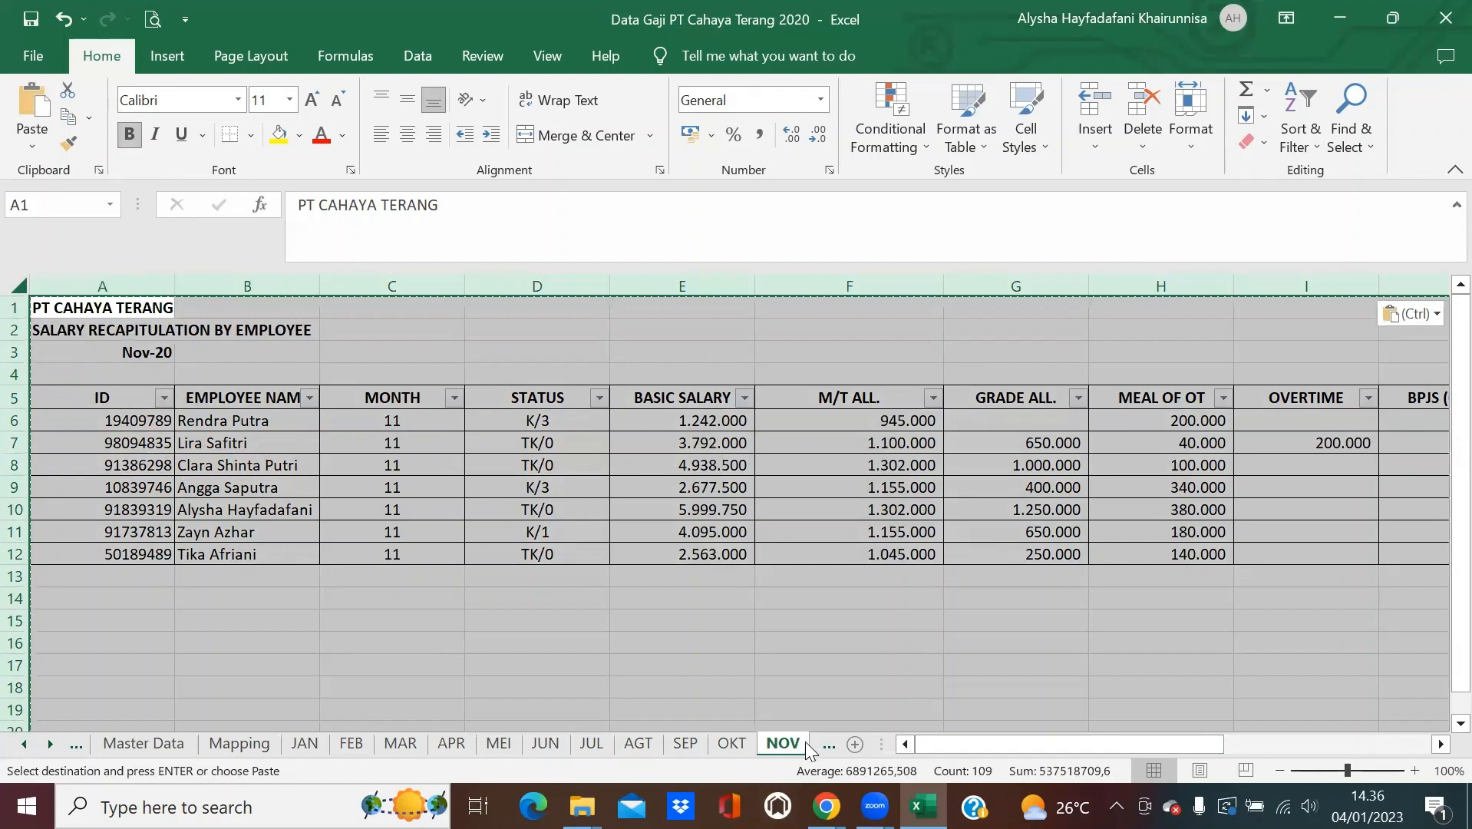
Convert the DES sheet to values, exit copy mode, and return to JAN.
click(829, 745)
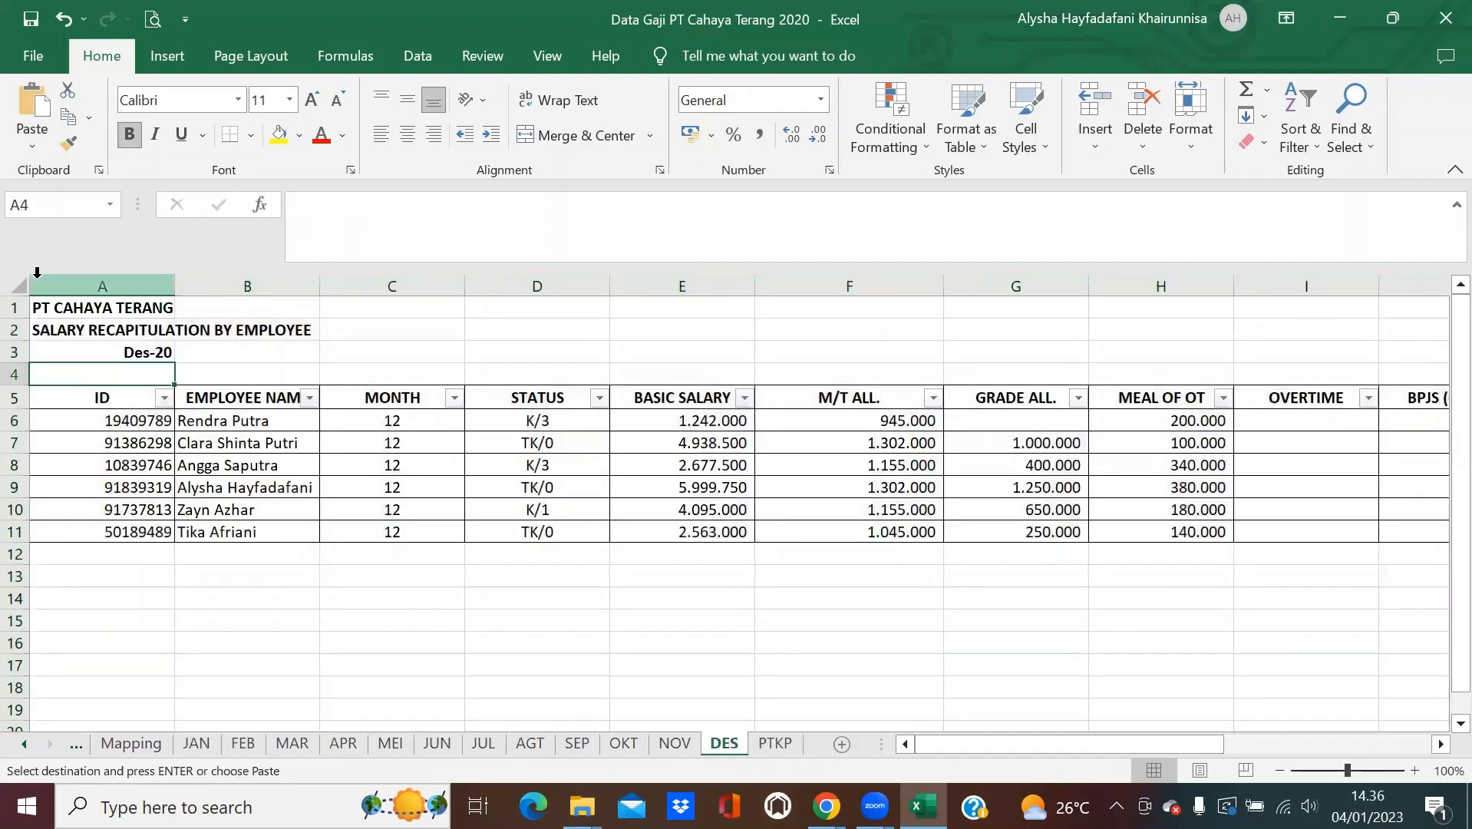
click(18, 287)
click(67, 115)
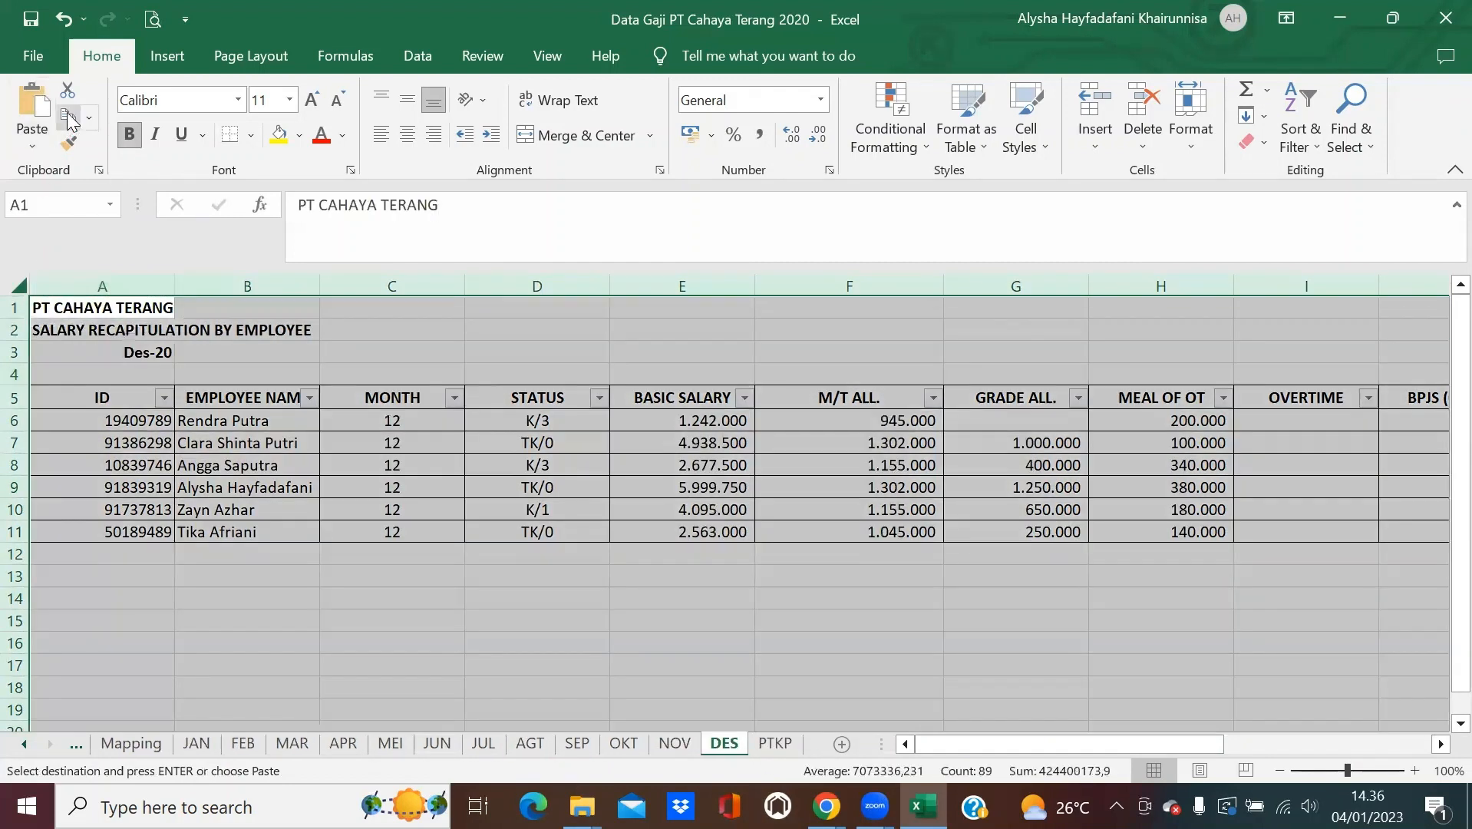
click(27, 142)
click(26, 296)
key(Escape)
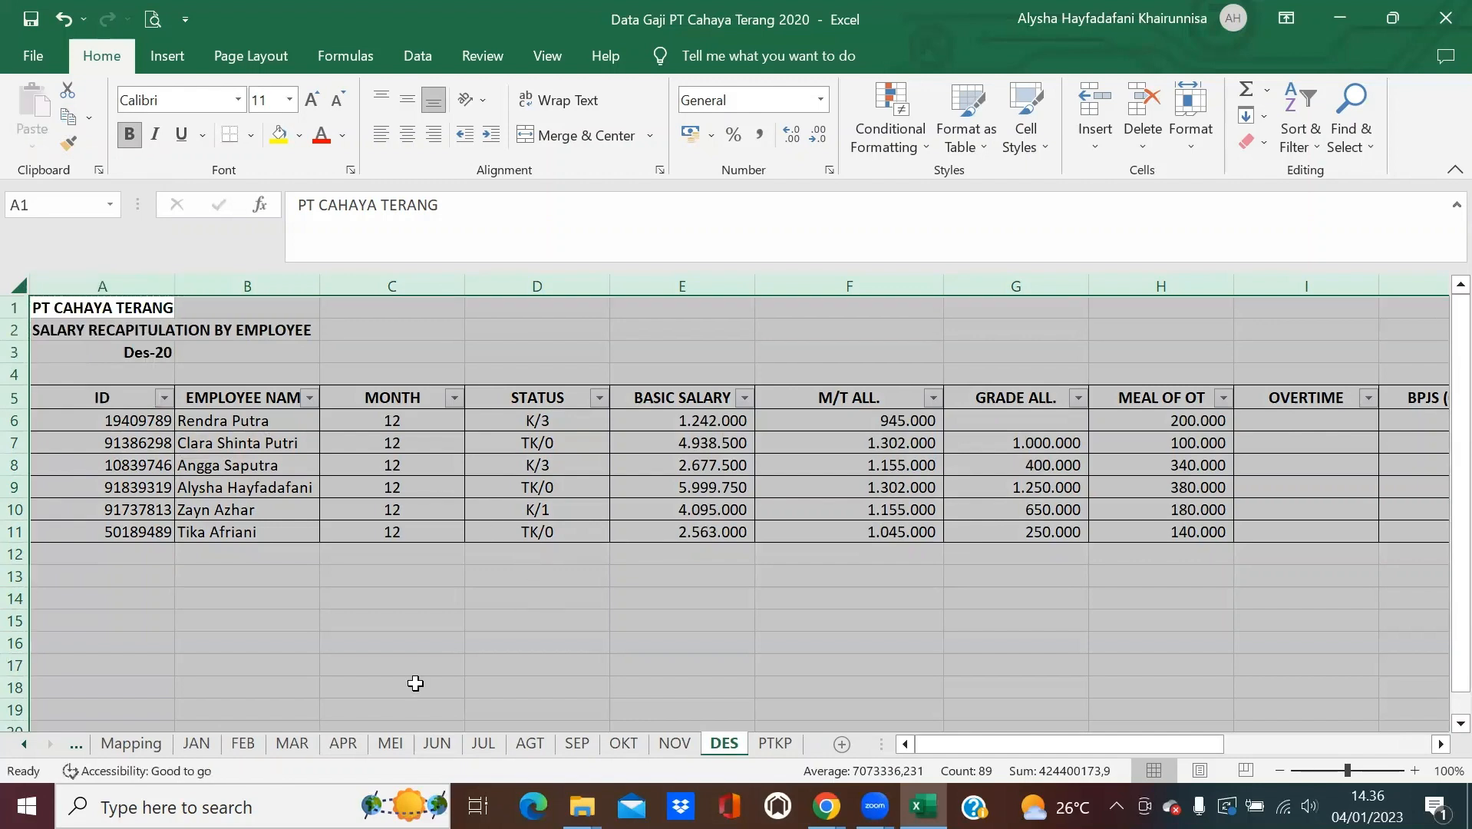
click(198, 744)
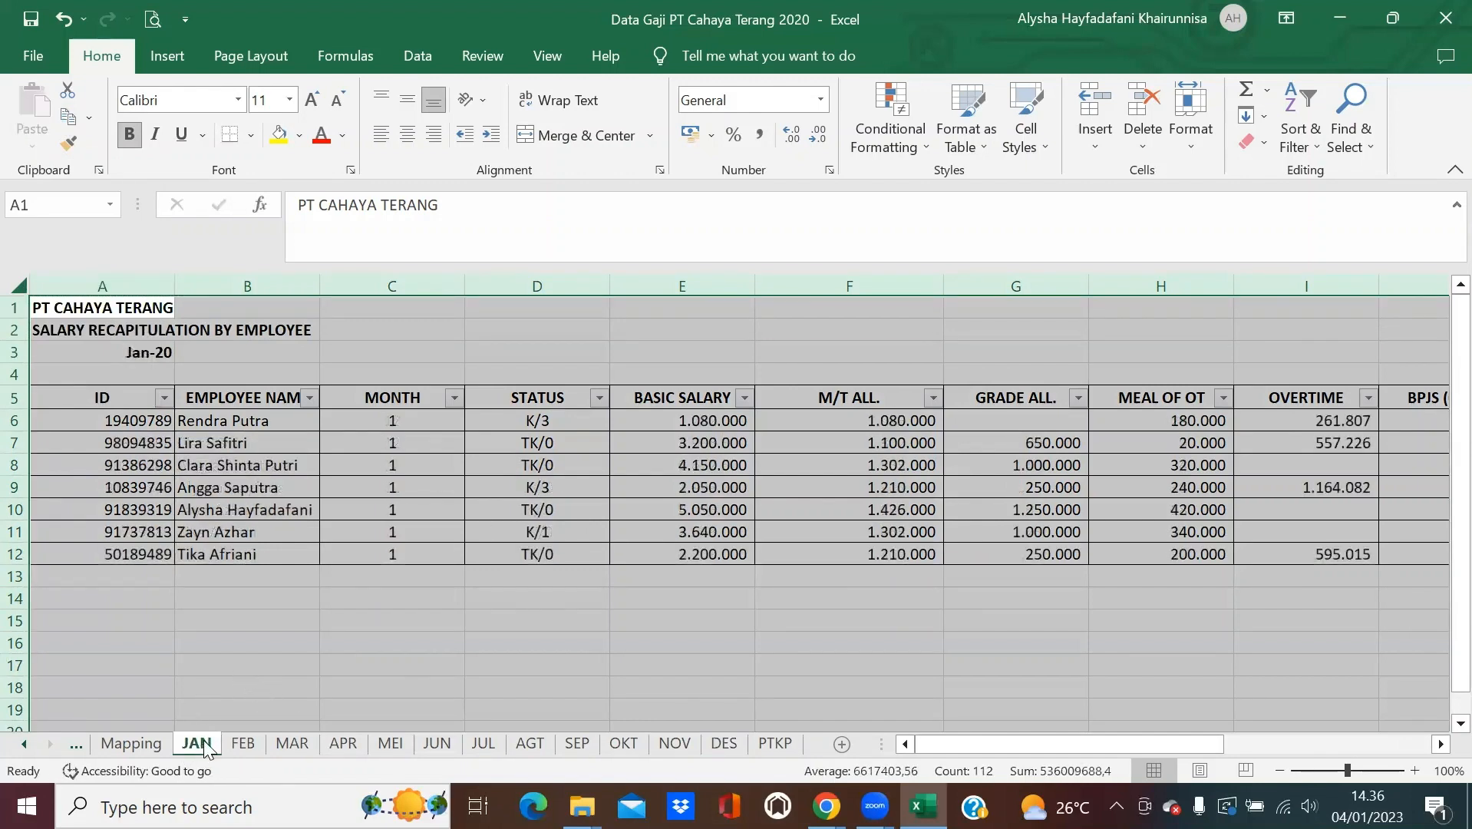
Copy the JAN sheet's header row 5 into row 1 of the Mapping sheet.
click(324, 576)
click(16, 397)
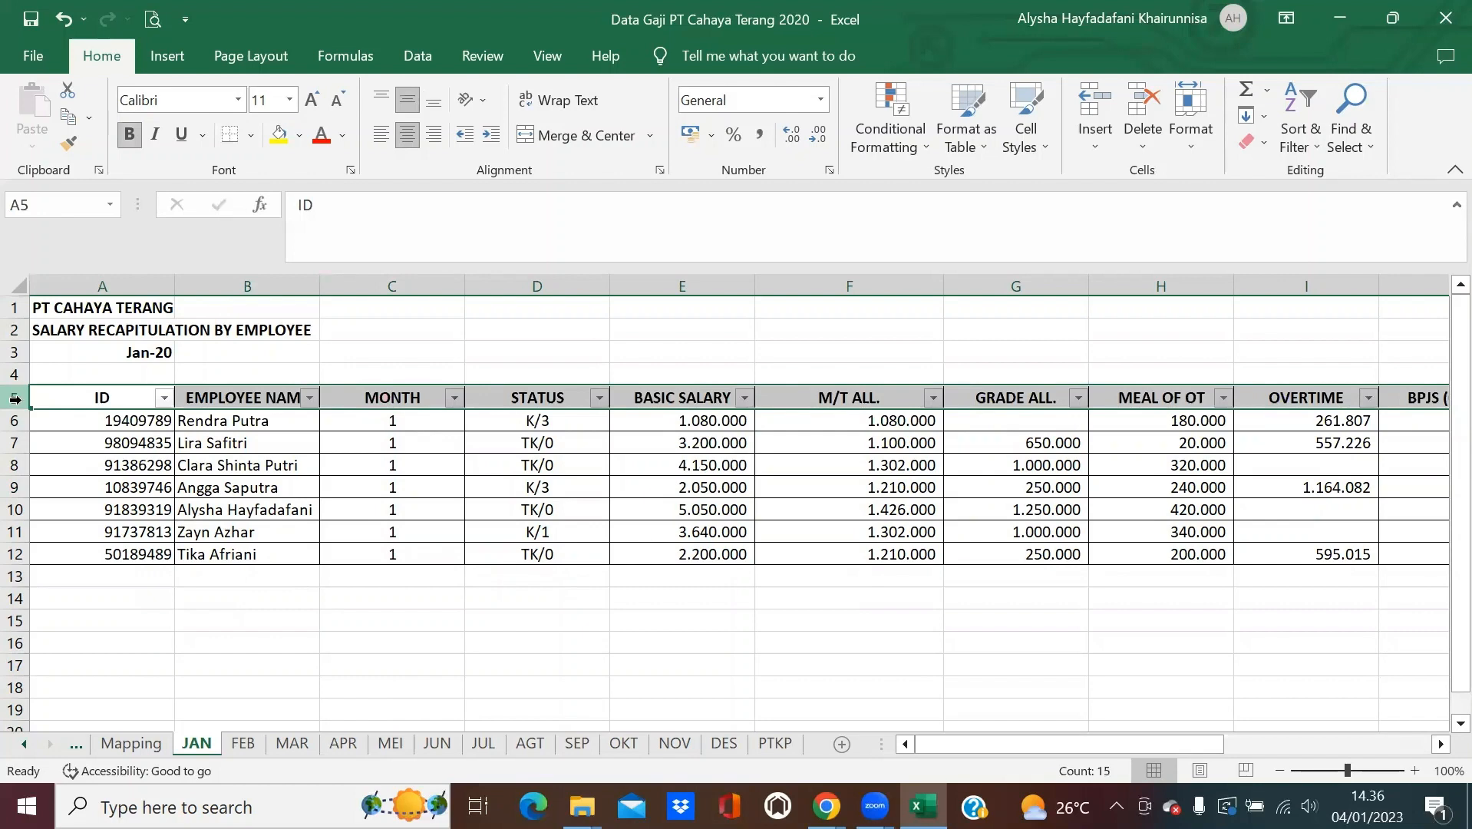
right_click(15, 397)
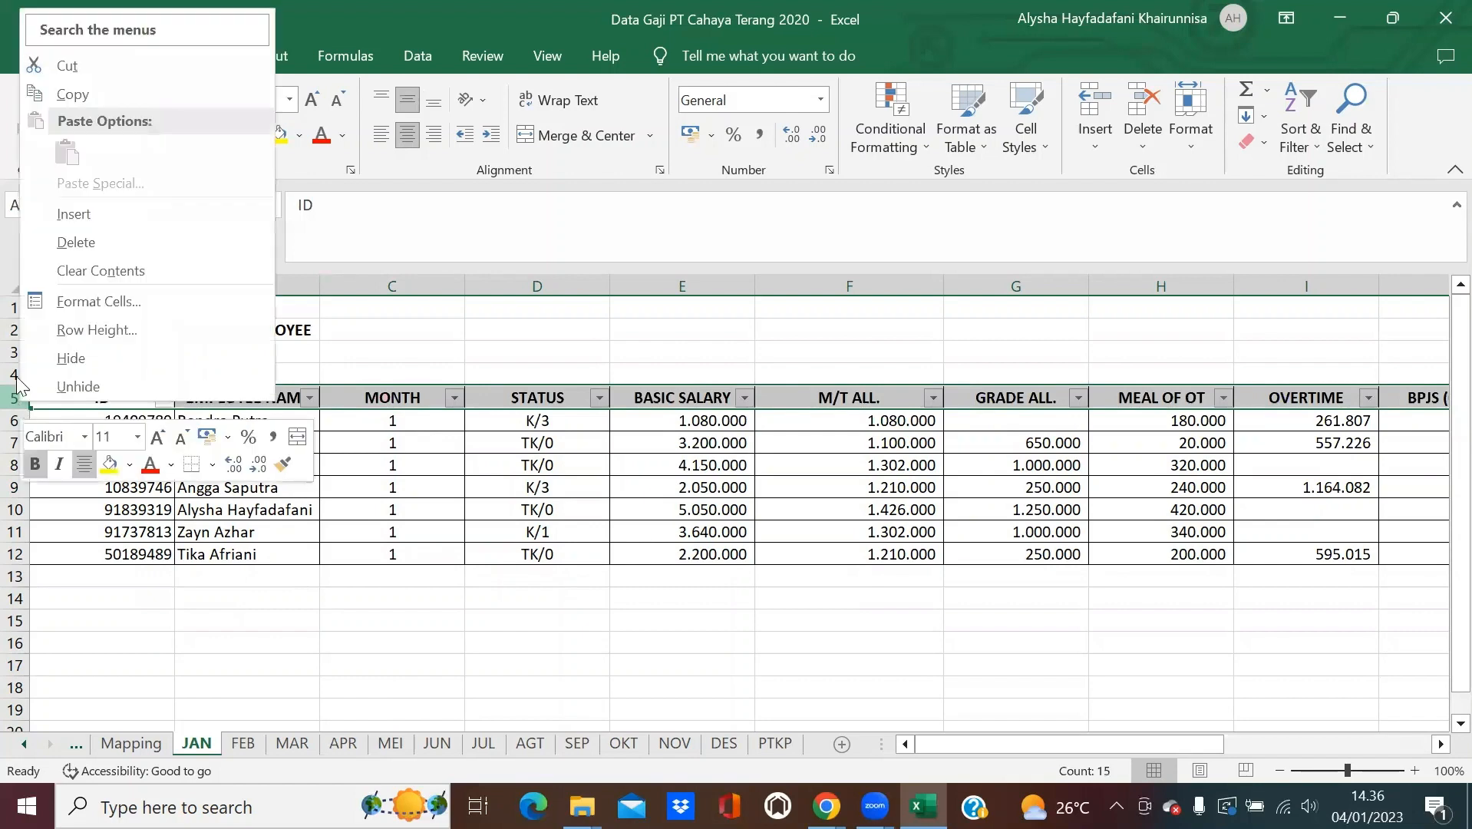
click(149, 93)
click(139, 742)
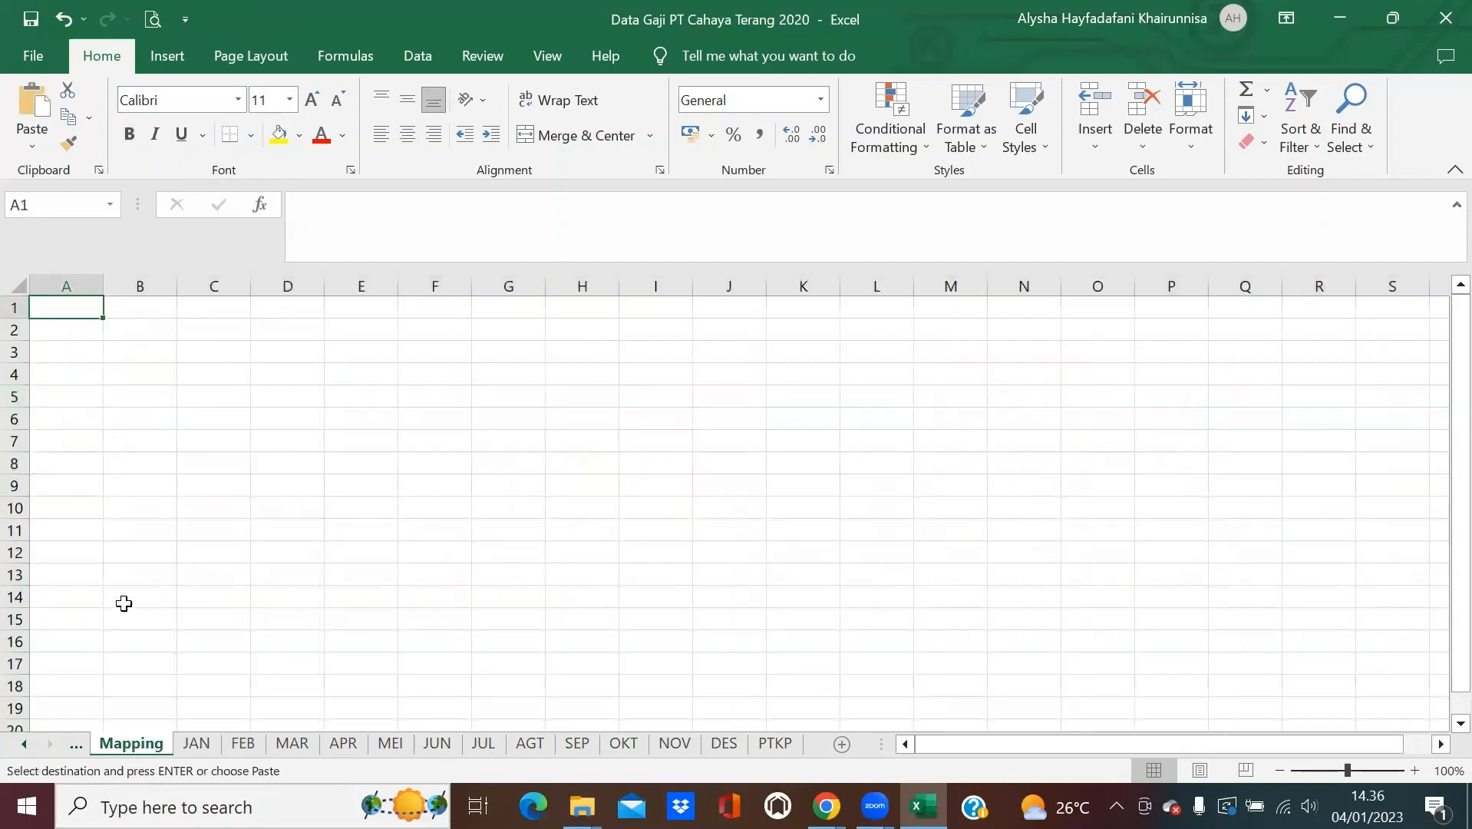
key(ctrl+v)
Paste the FEB sheet's header row into Mapping row 2.
click(201, 743)
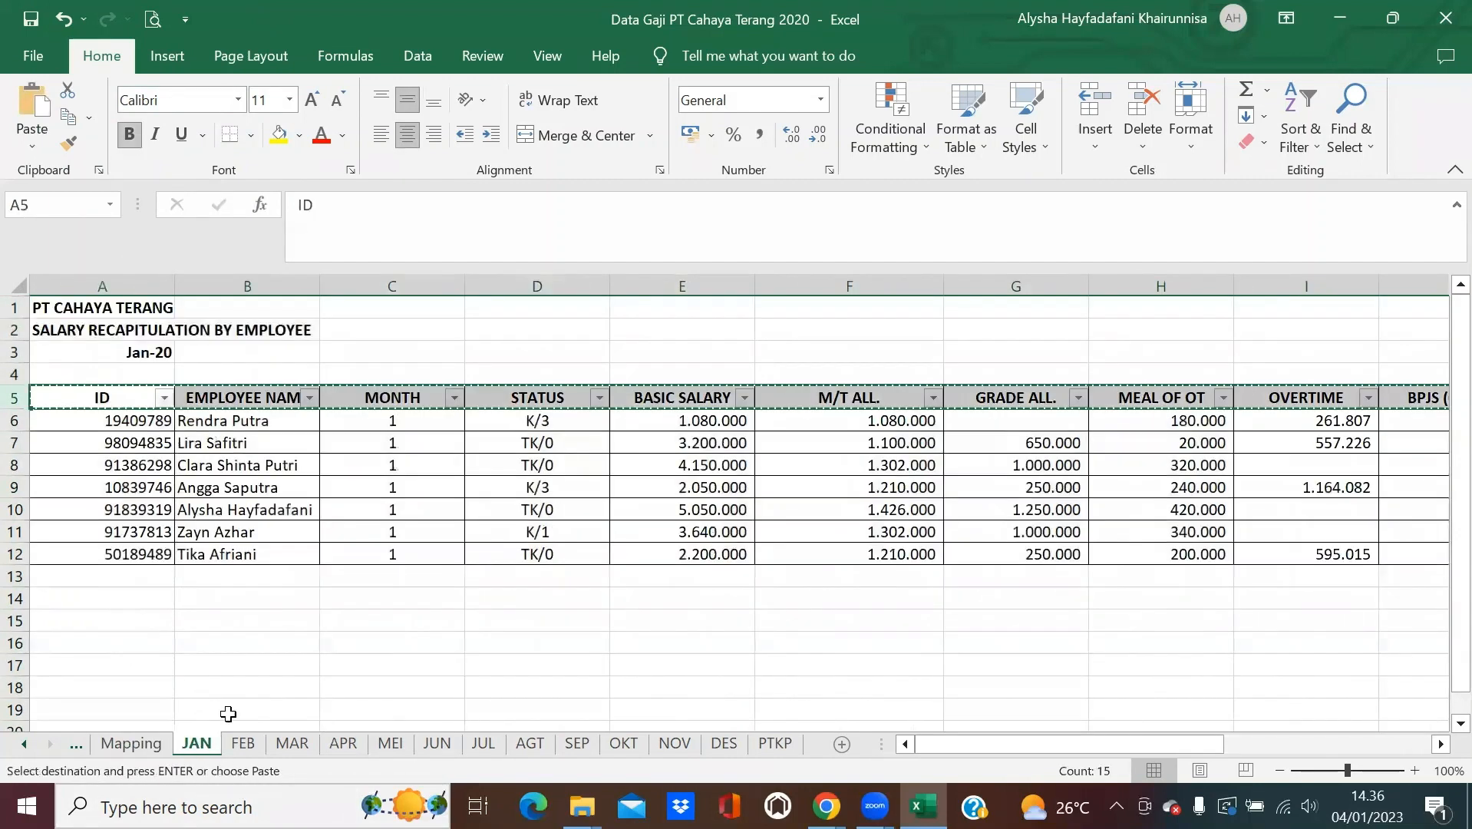
click(242, 743)
key(ctrl+a)
click(13, 397)
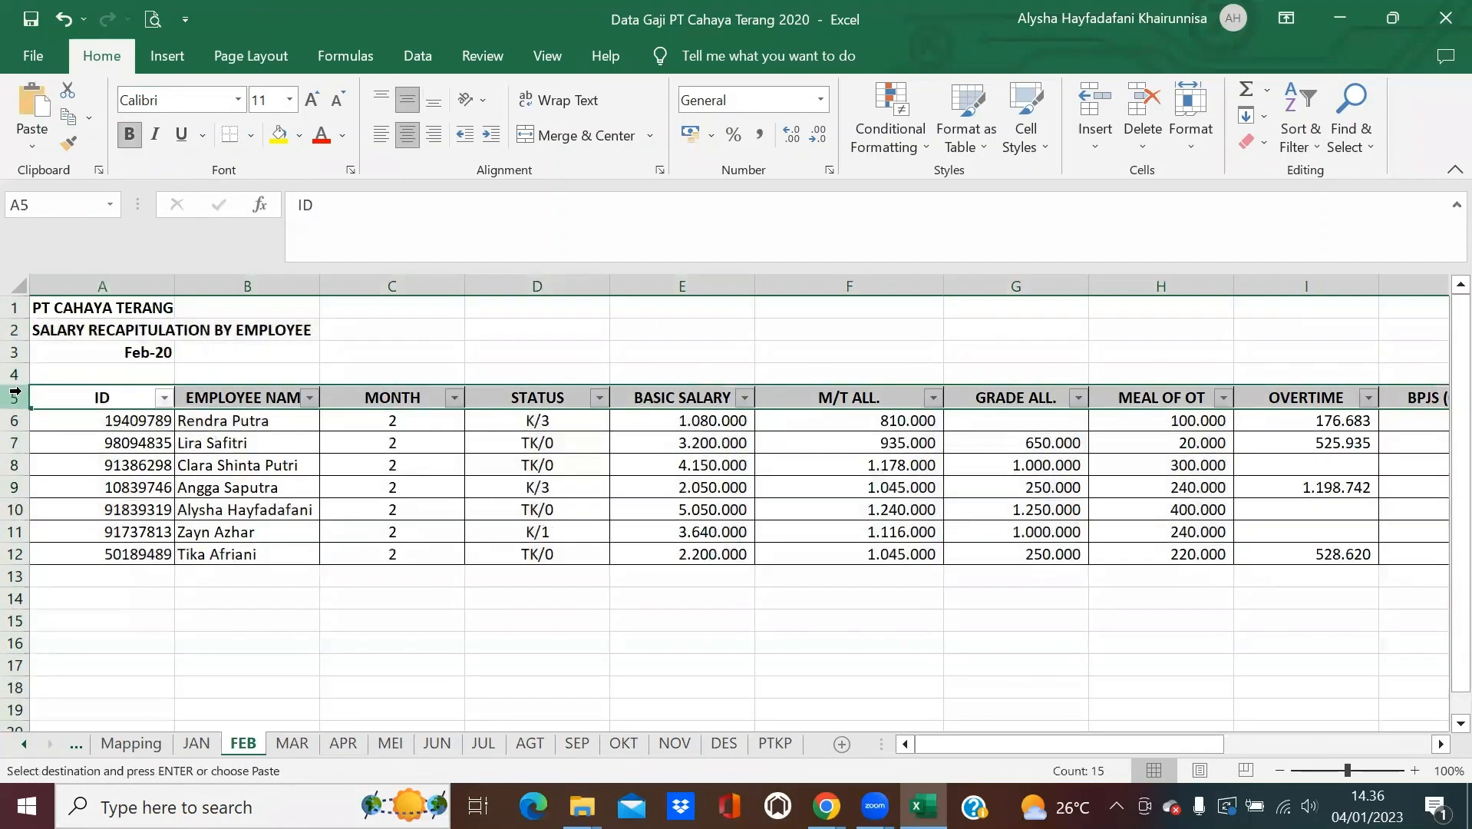
right_click(13, 397)
key(Escape)
click(143, 749)
click(73, 334)
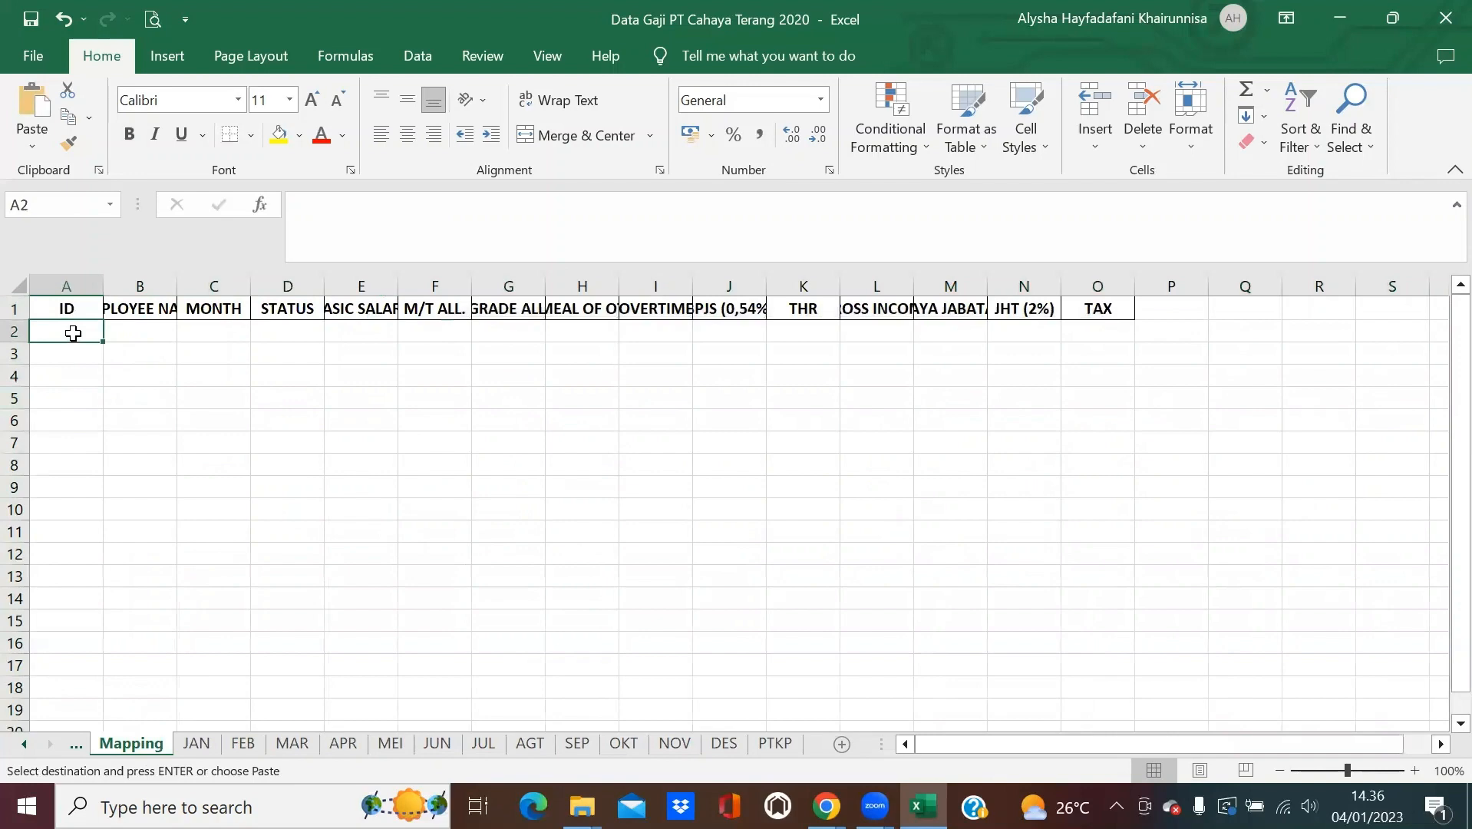
key(ctrl+v)
Add the MAR and APR header rows to Mapping rows 3 and 4.
click(292, 742)
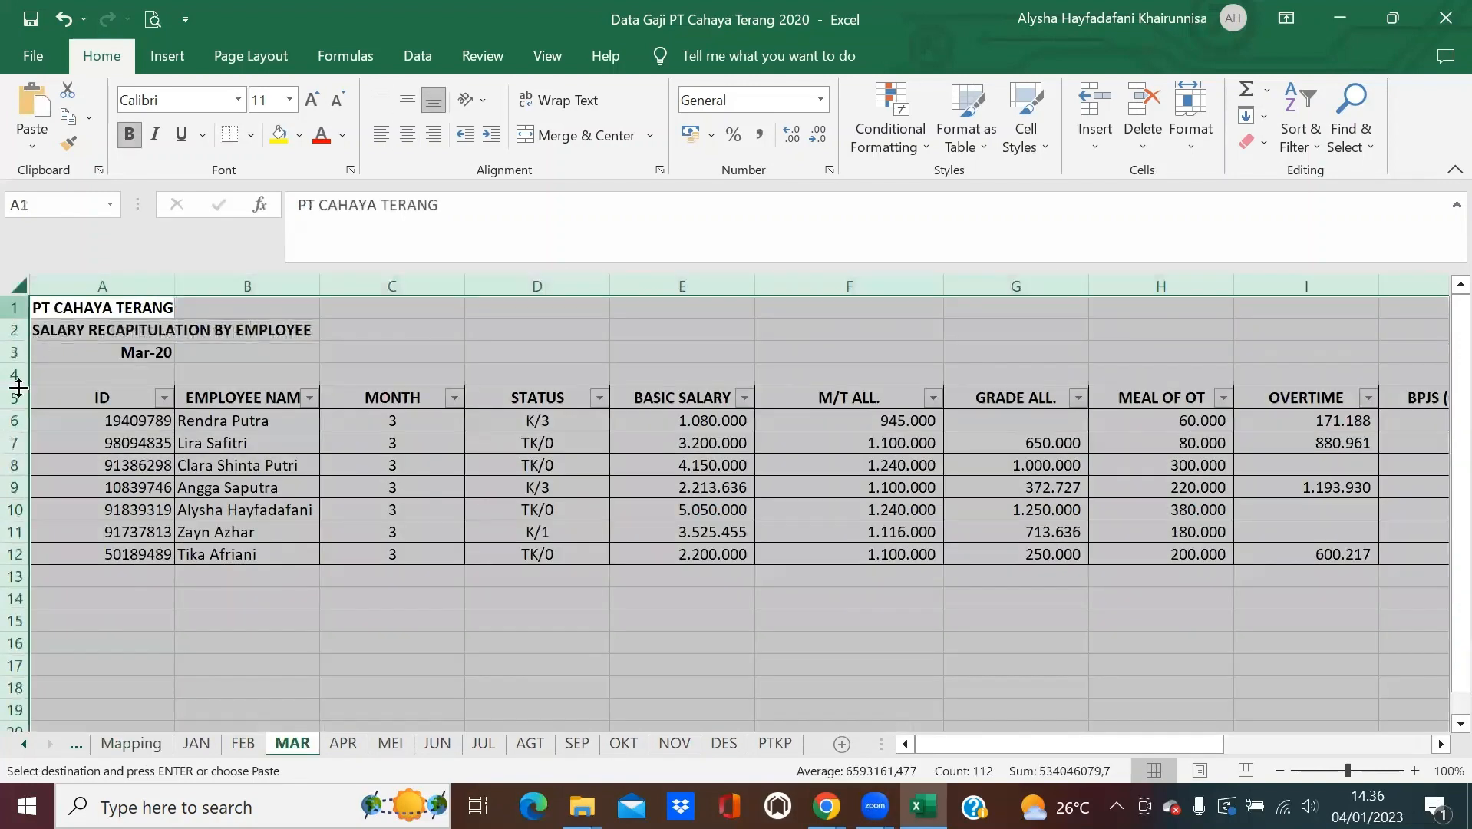
click(17, 388)
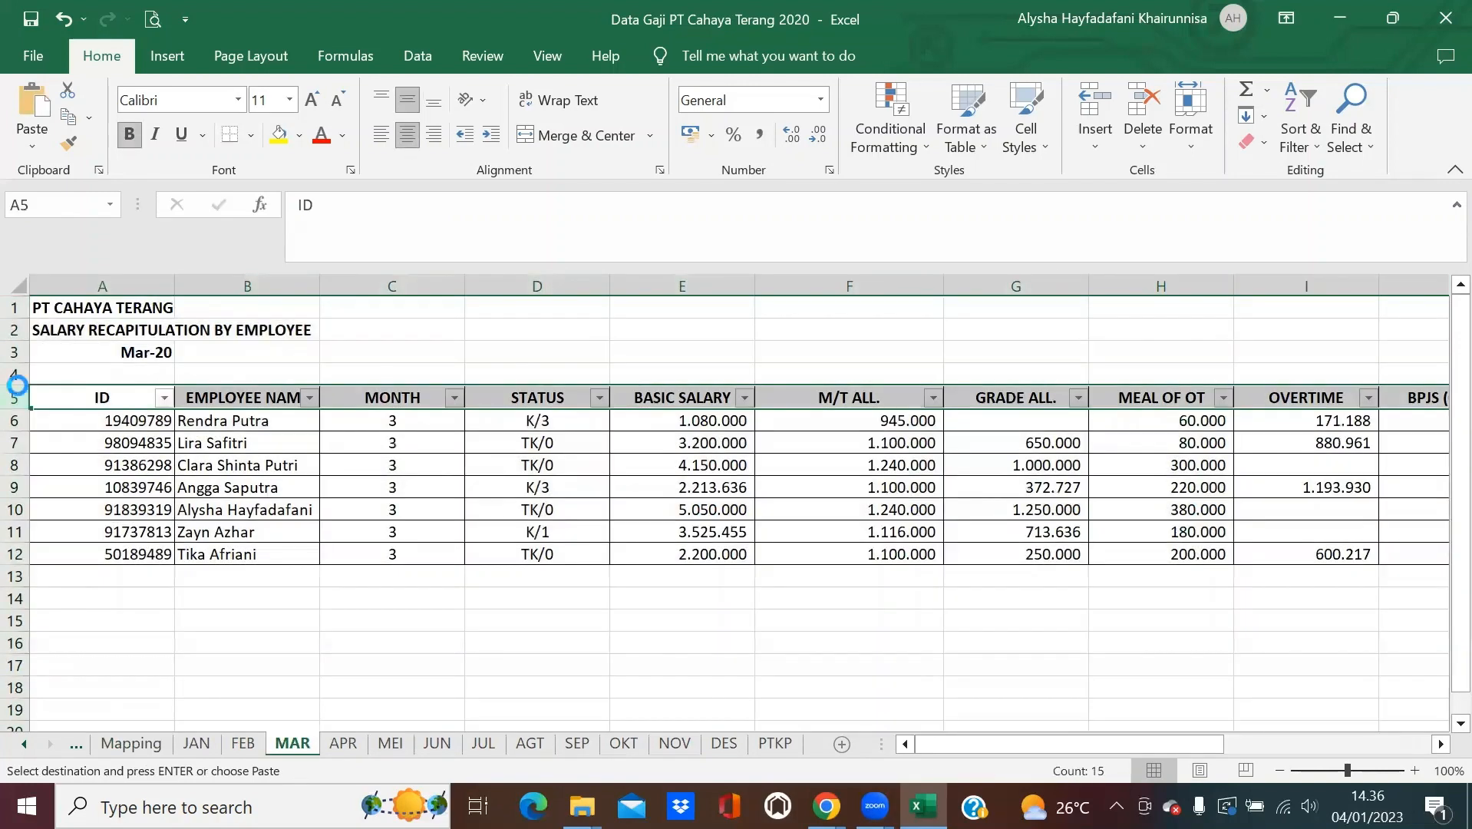
click(131, 743)
click(76, 353)
key(ctrl+v)
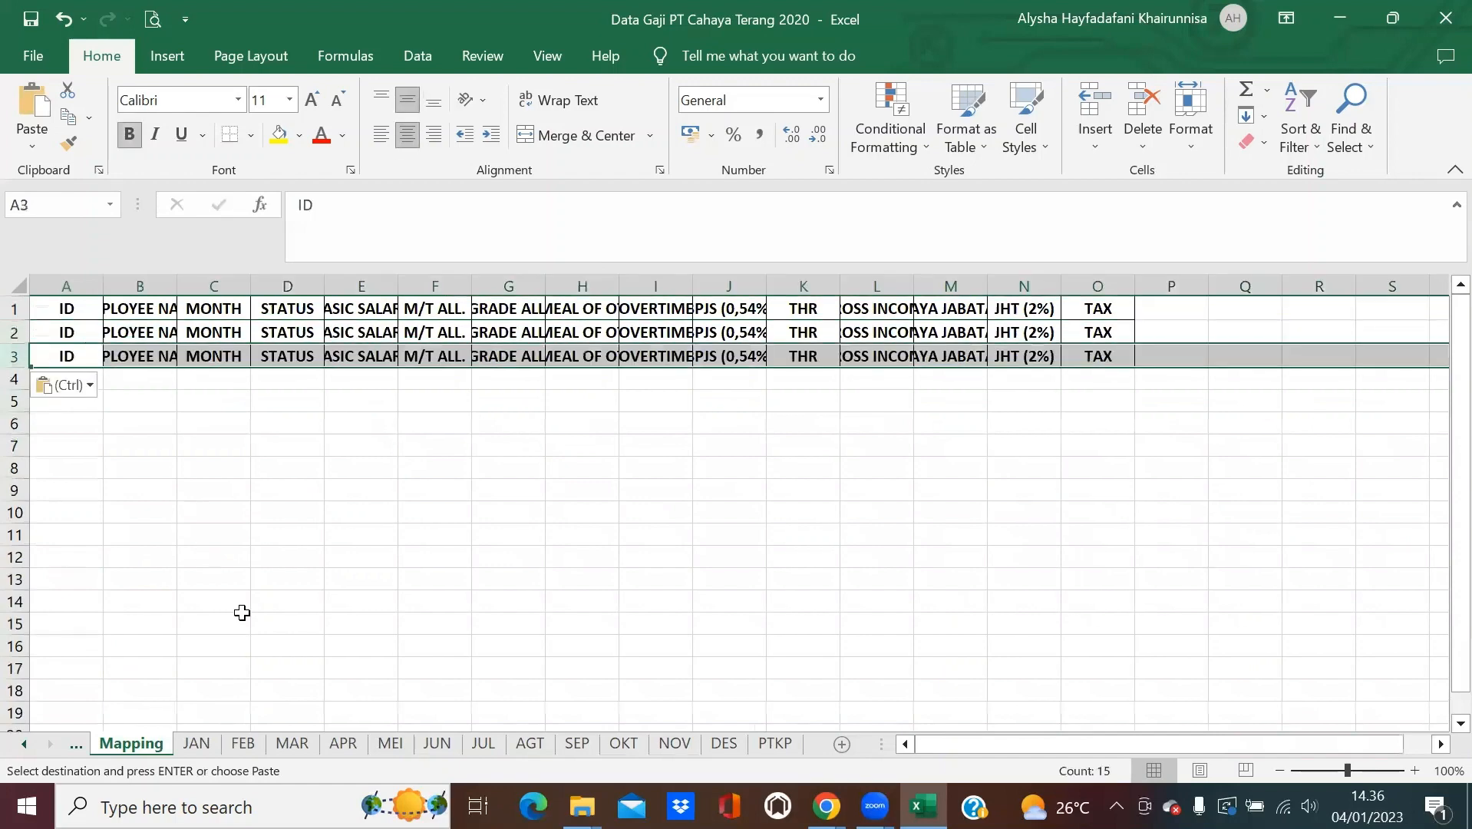
click(359, 745)
click(13, 397)
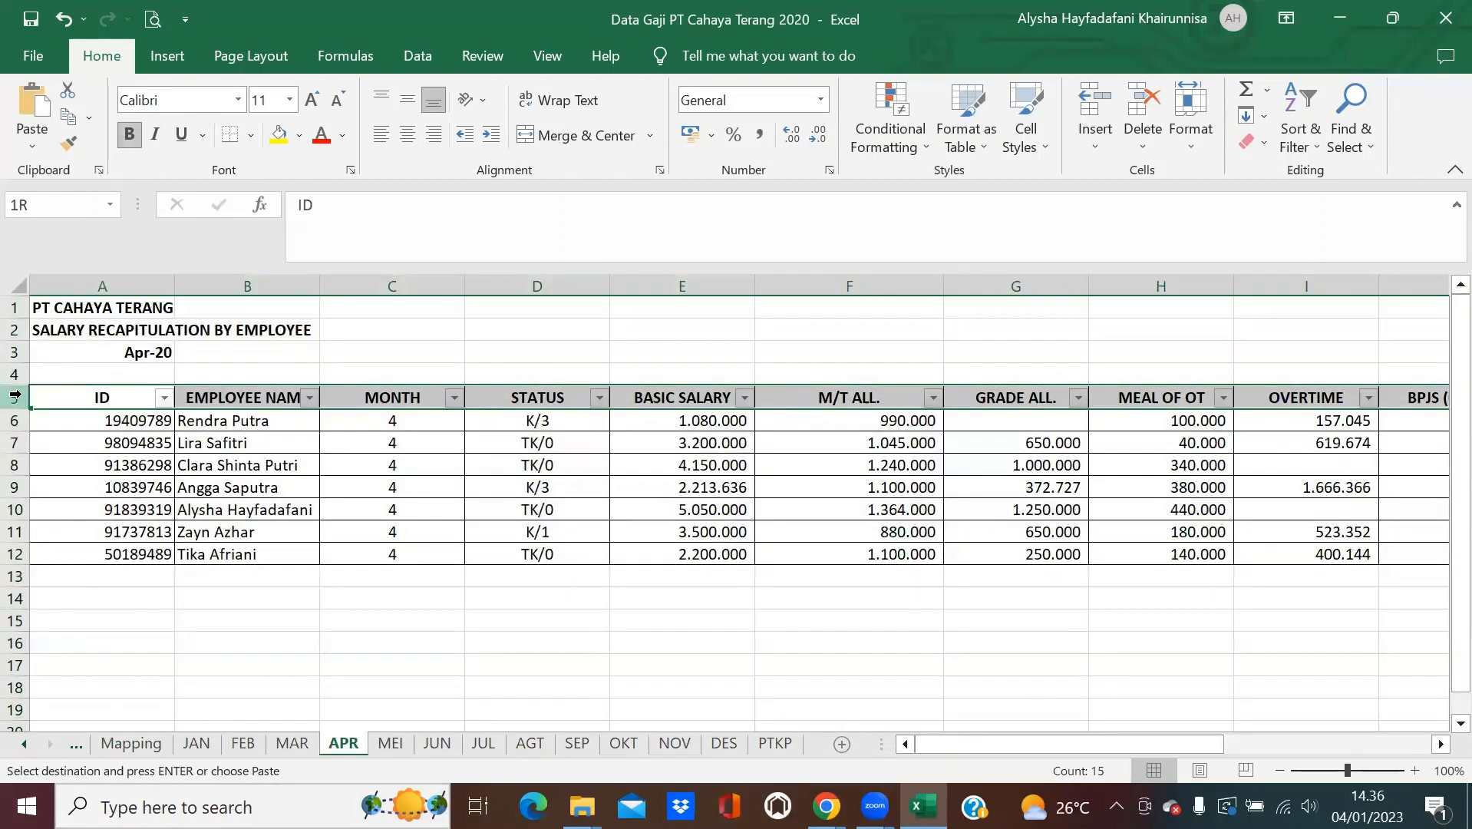
click(132, 743)
click(70, 376)
key(ctrl+v)
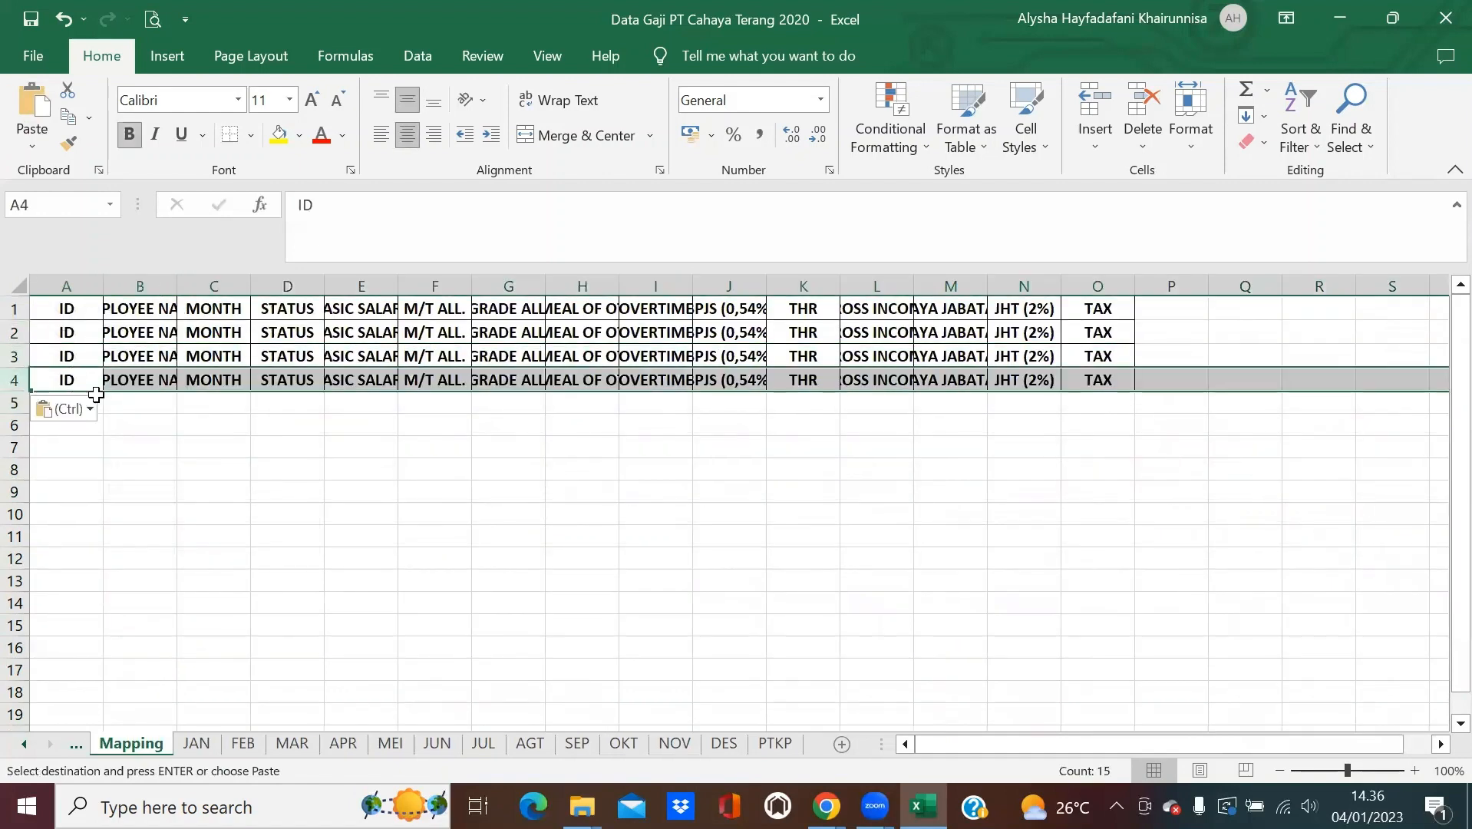
Add the MEI and JUN header rows to Mapping rows 5 and 6.
click(389, 743)
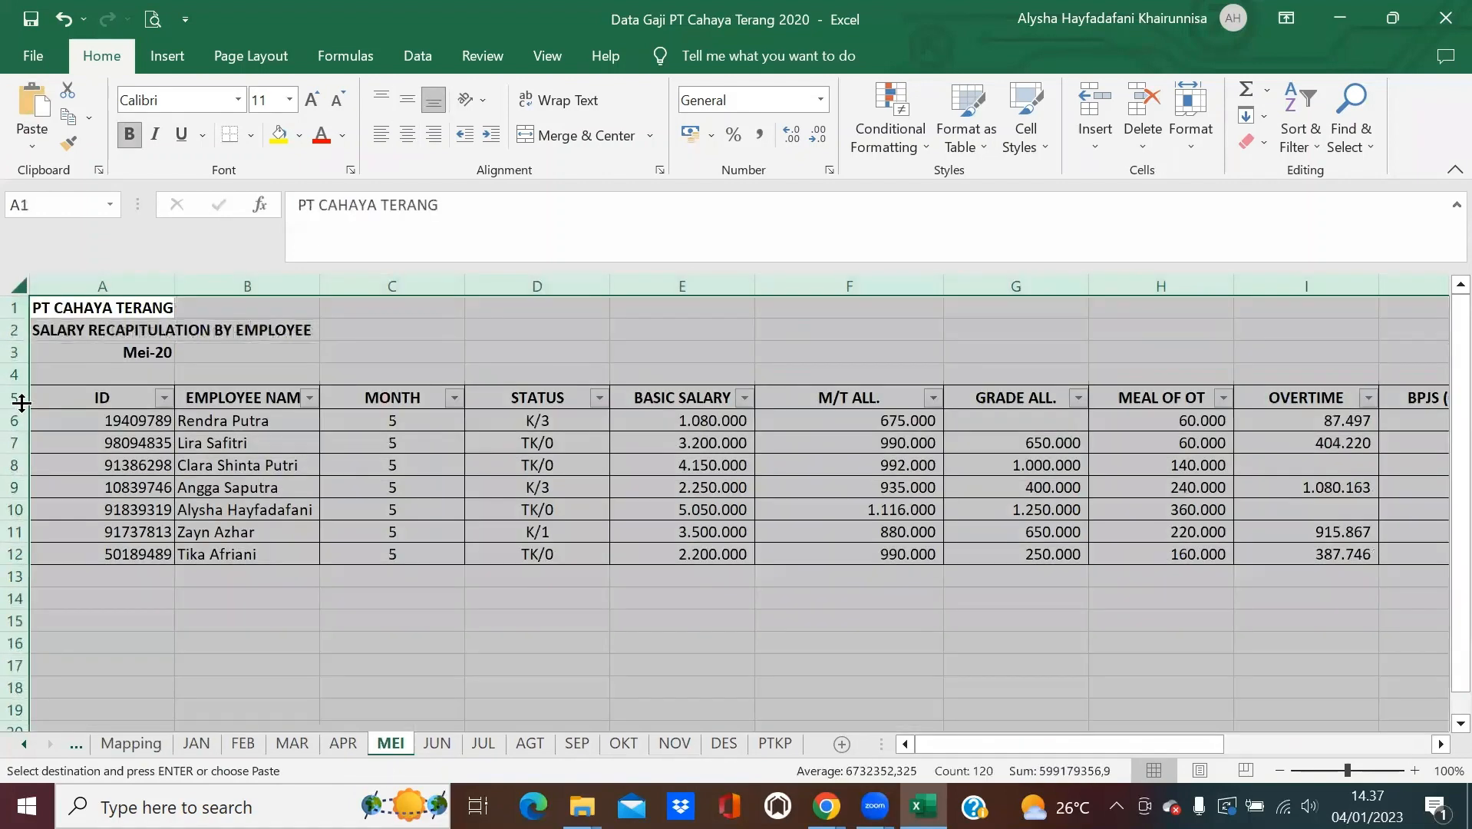
click(14, 397)
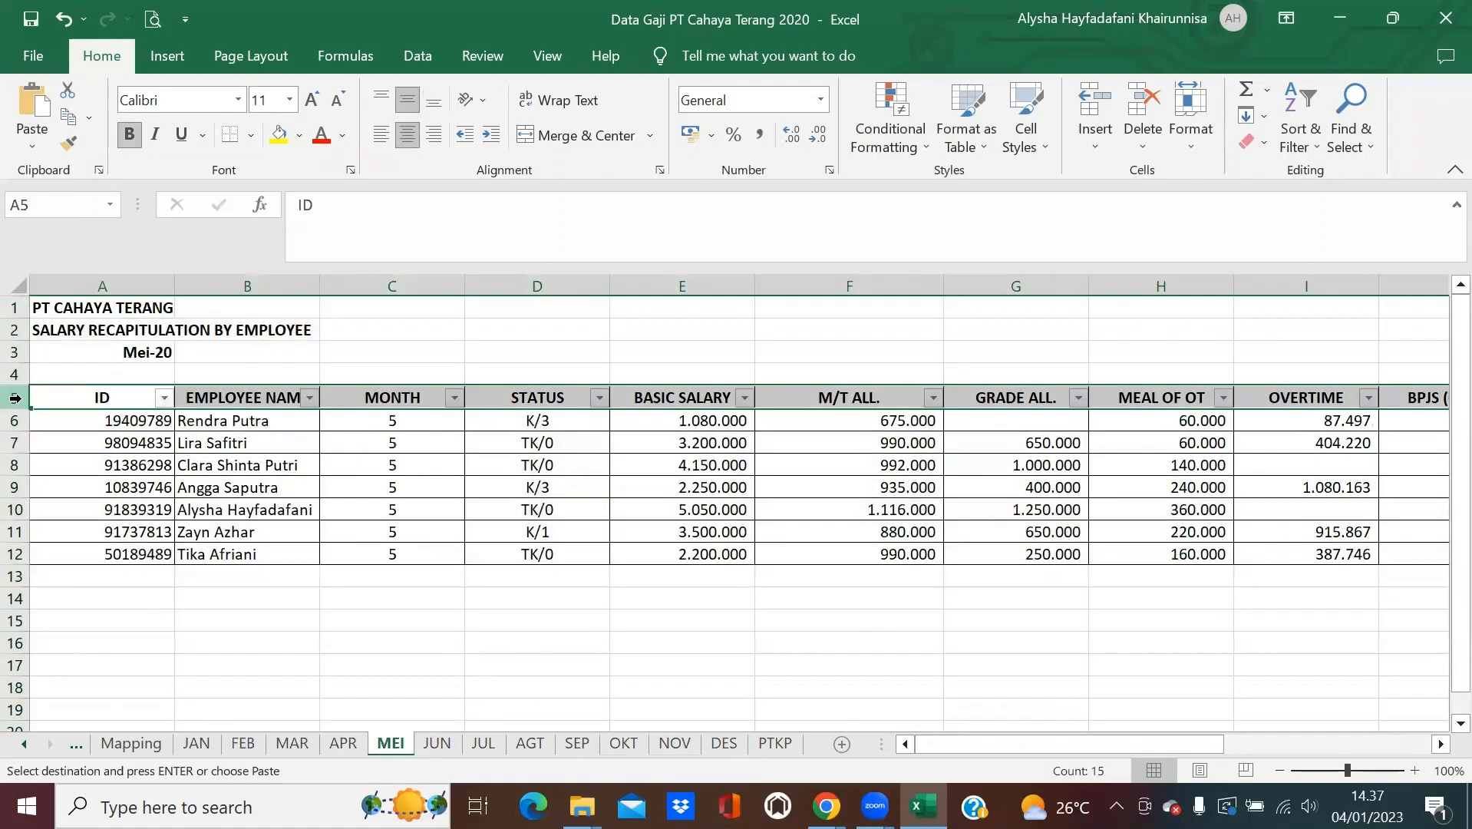
click(132, 743)
click(61, 401)
key(ctrl+v)
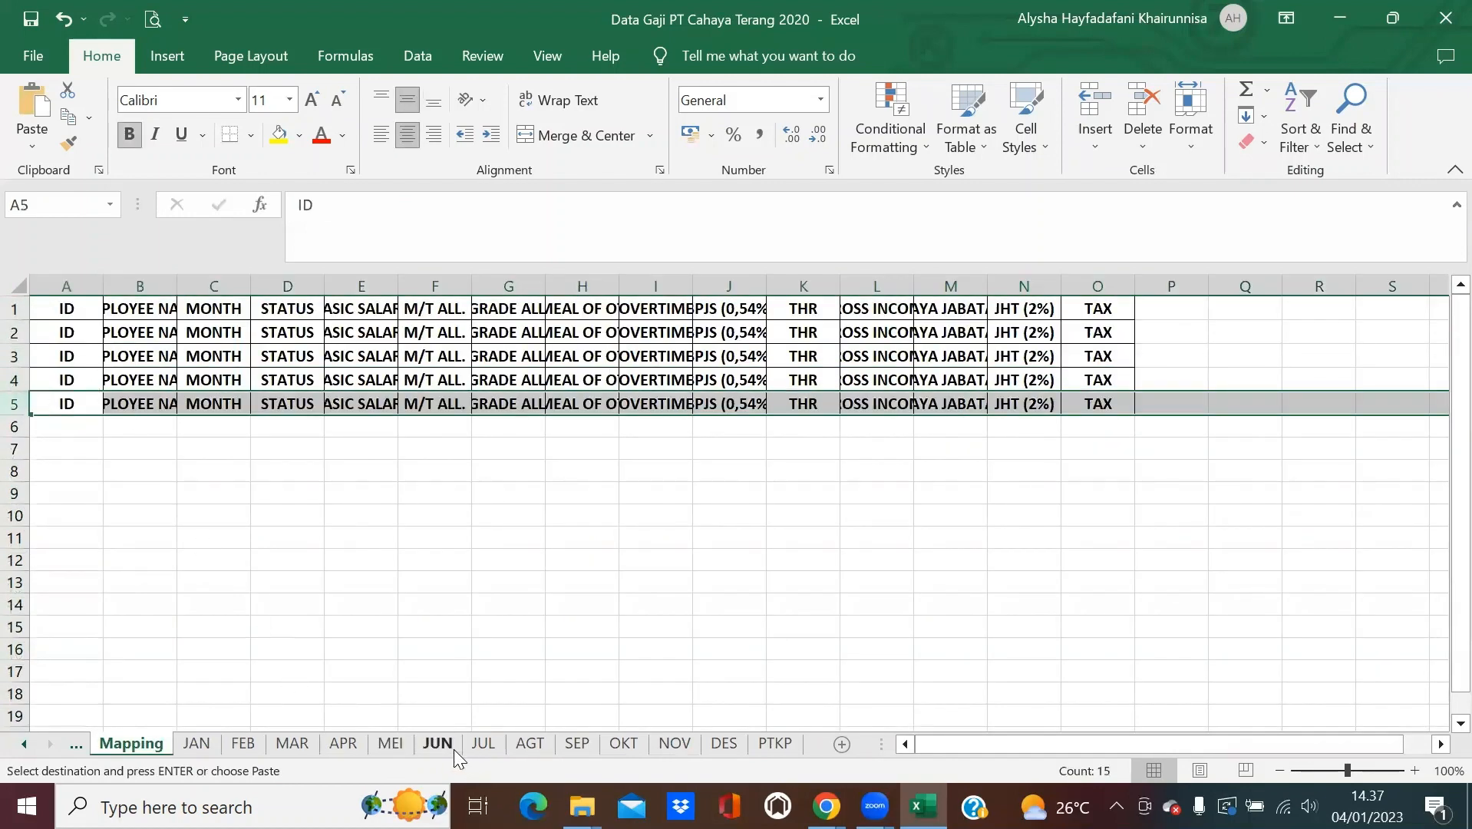
click(453, 748)
click(20, 403)
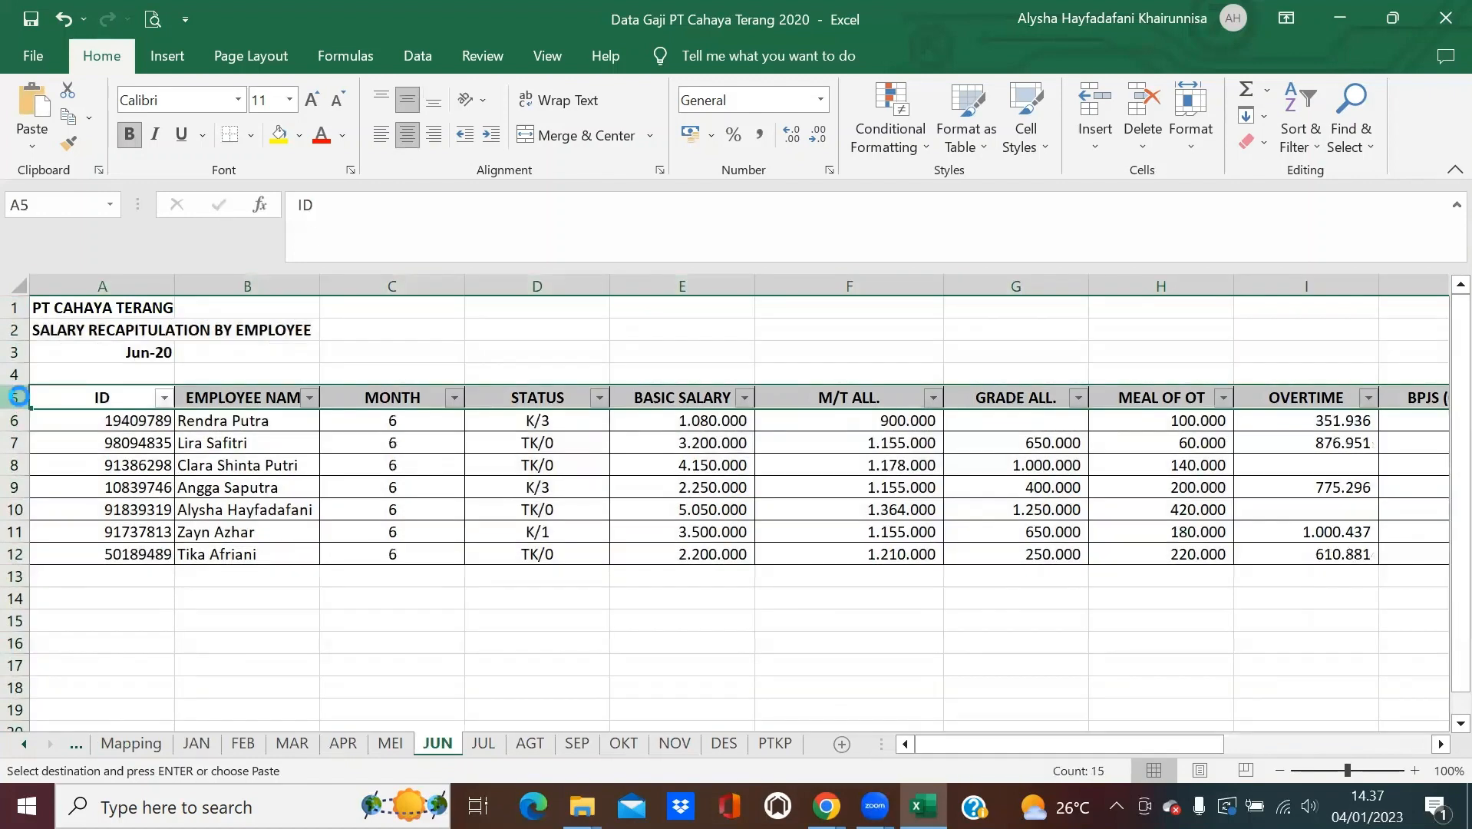
key(ctrl+c)
click(130, 743)
click(75, 434)
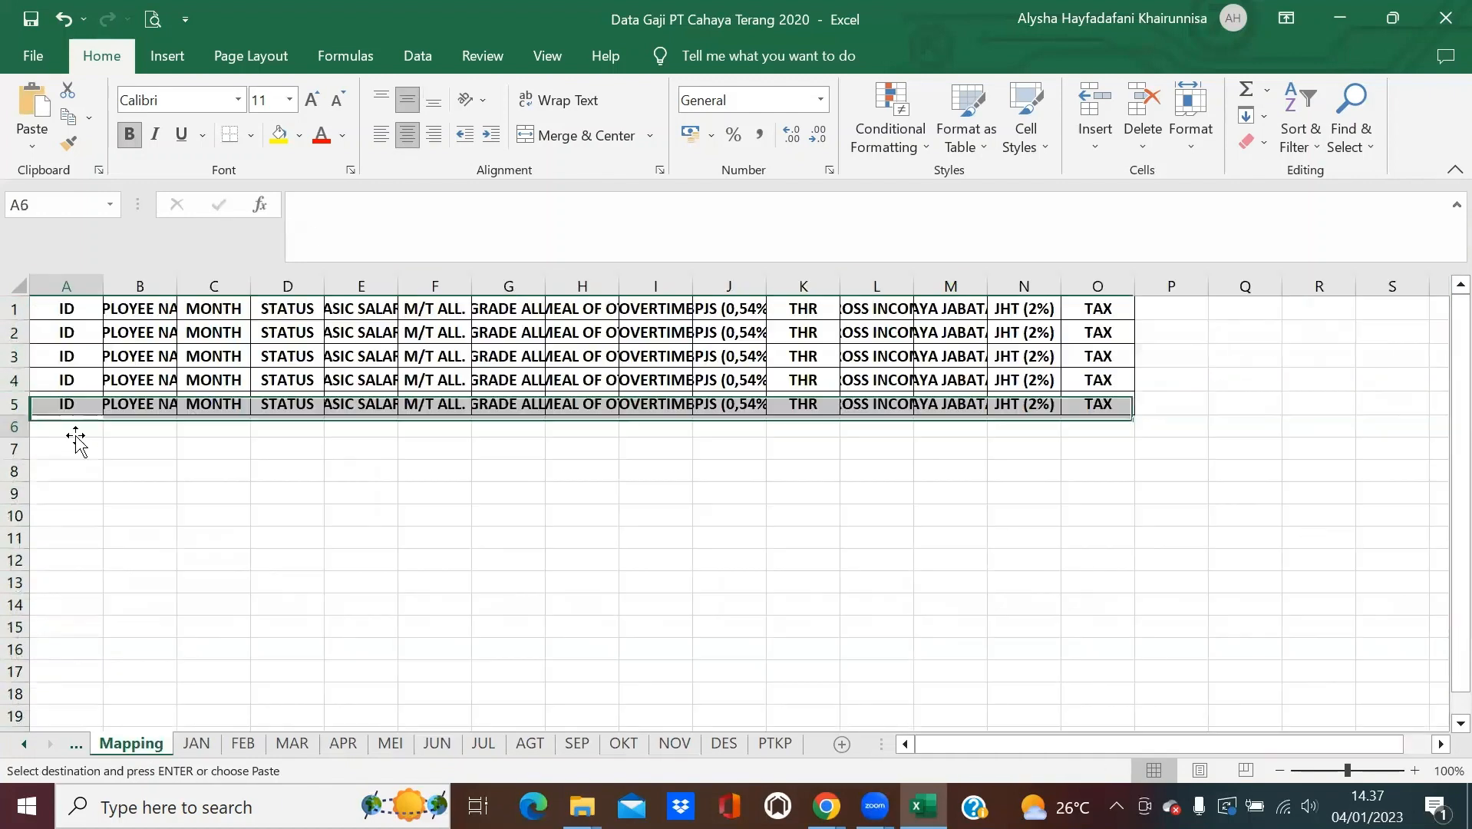
key(ctrl+v)
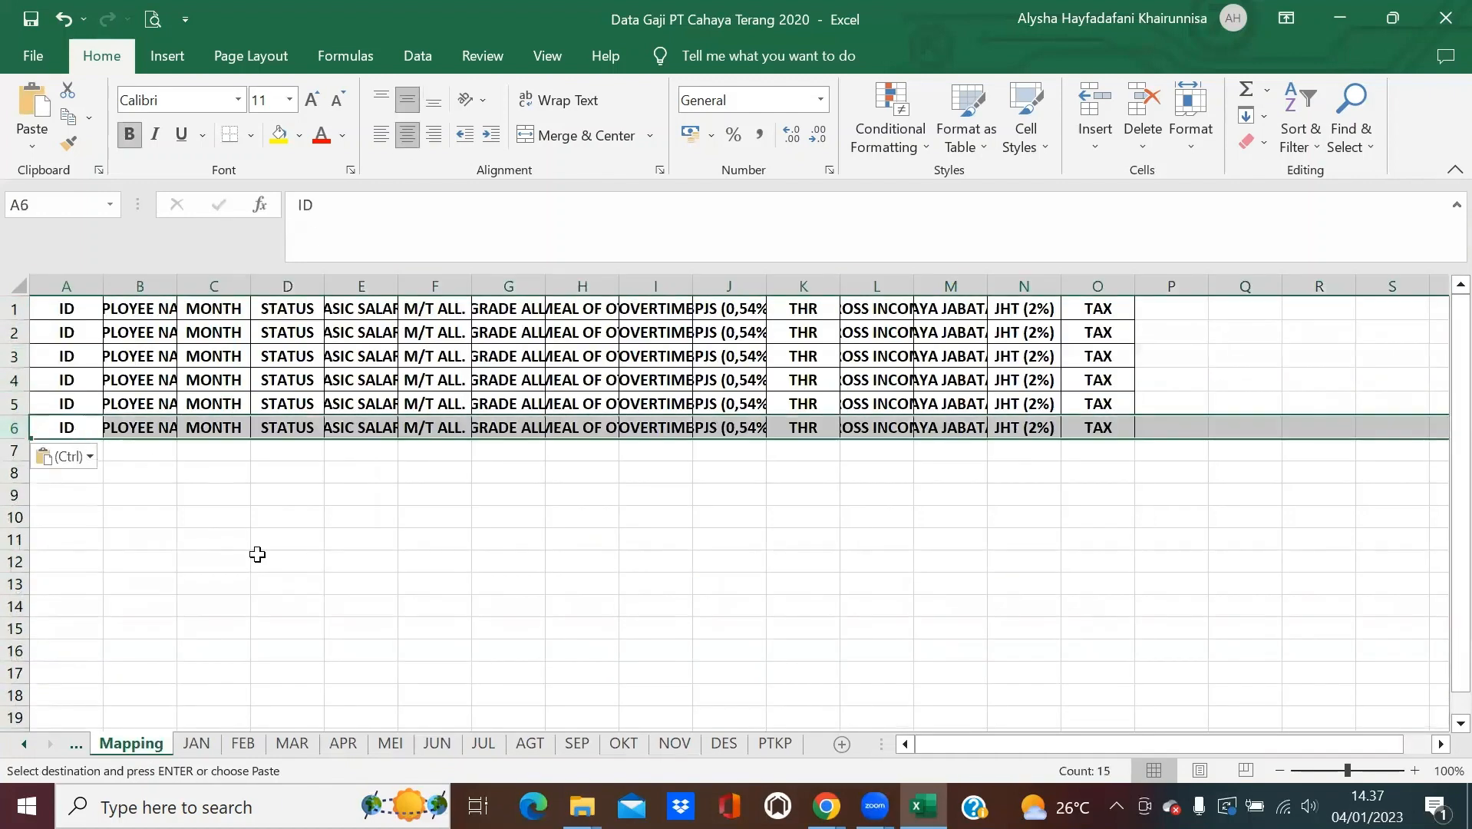
Paste the JUL header row into Mapping row 7.
click(484, 742)
click(15, 397)
key(ctrl+c)
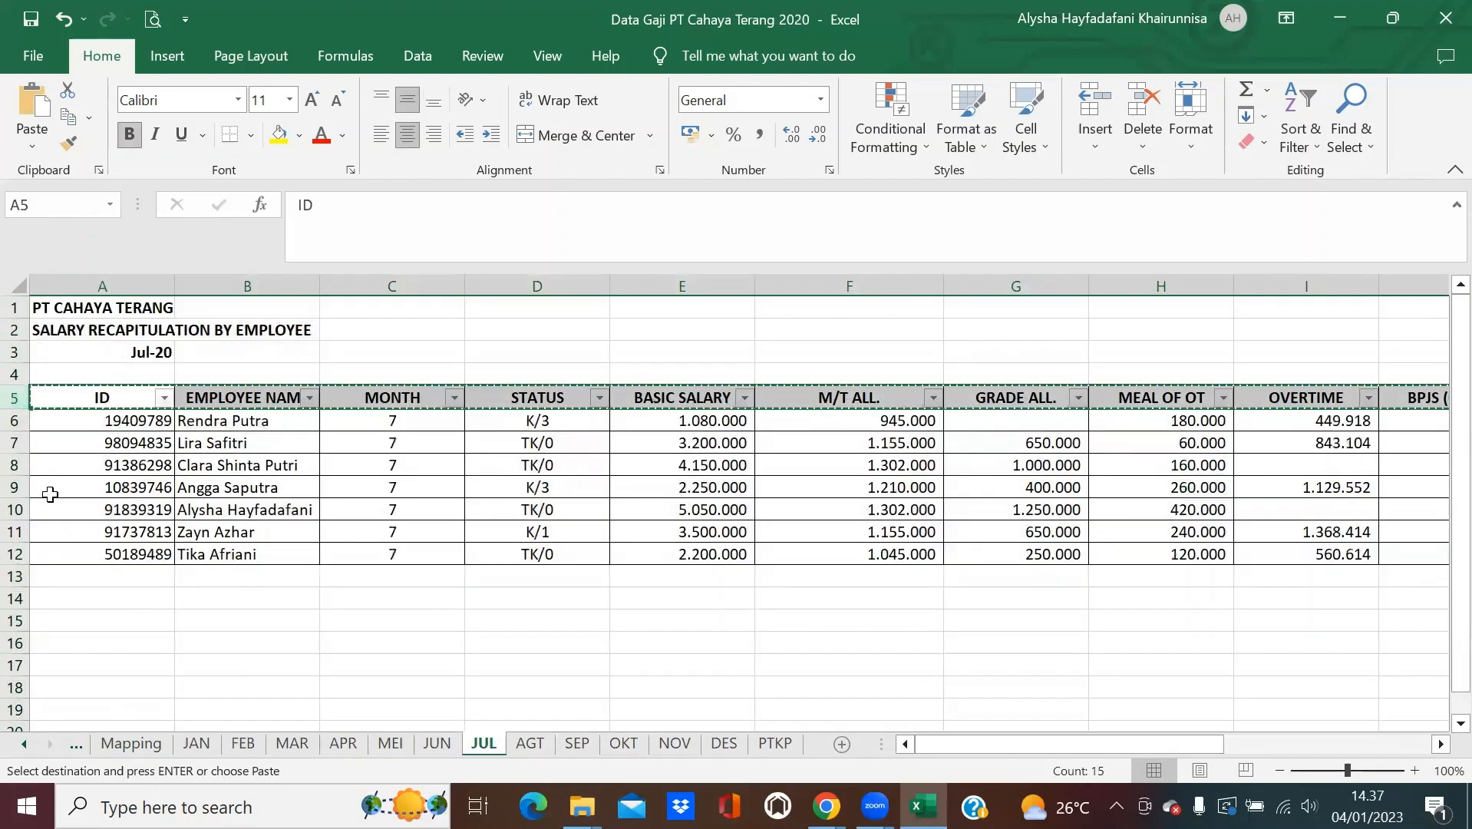
click(115, 742)
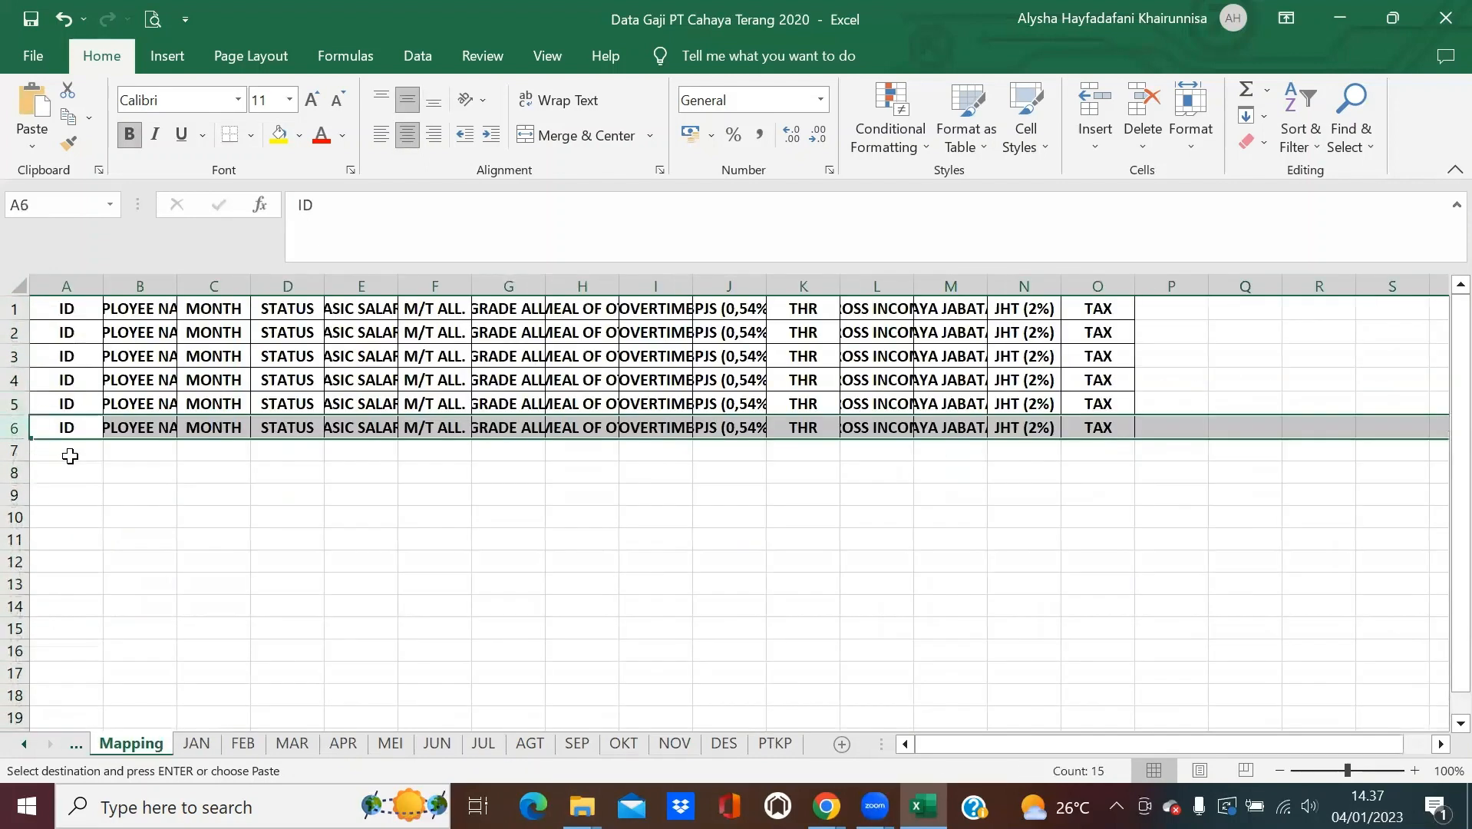
click(70, 456)
key(ctrl+v)
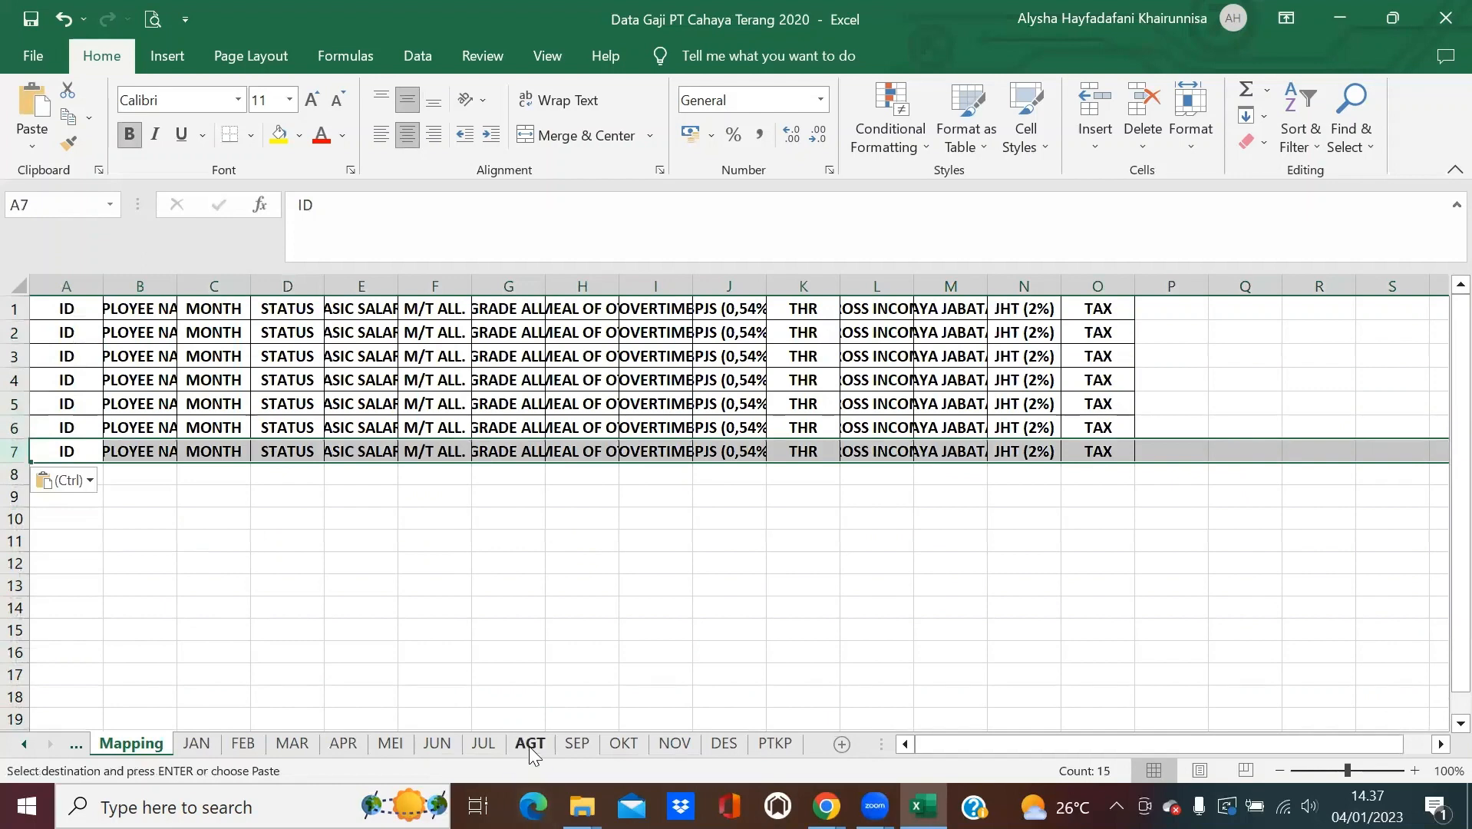
Paste the AGT header row into Mapping row 8, leaving A9 ready for the next paste.
click(530, 743)
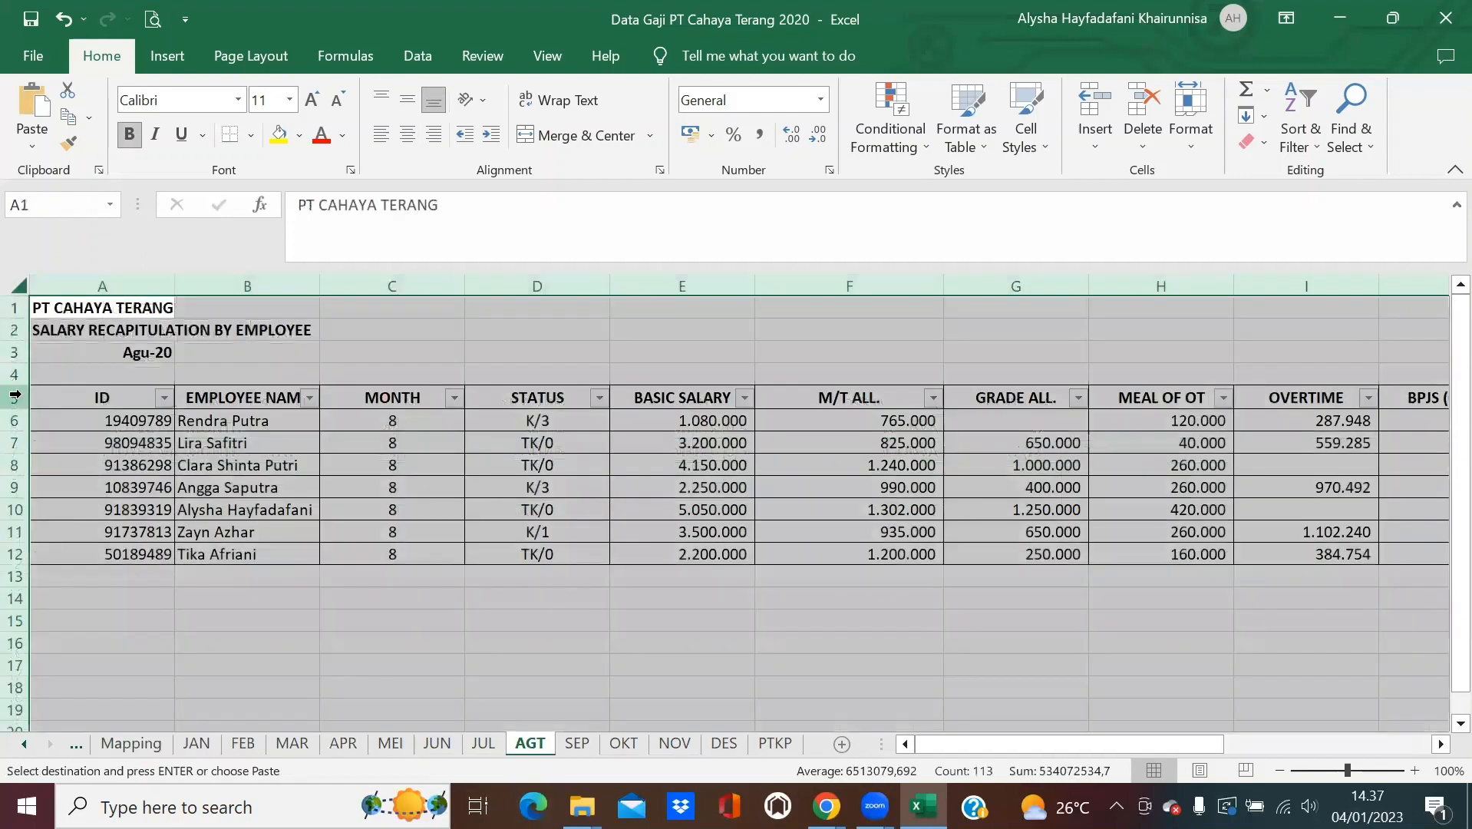
click(16, 397)
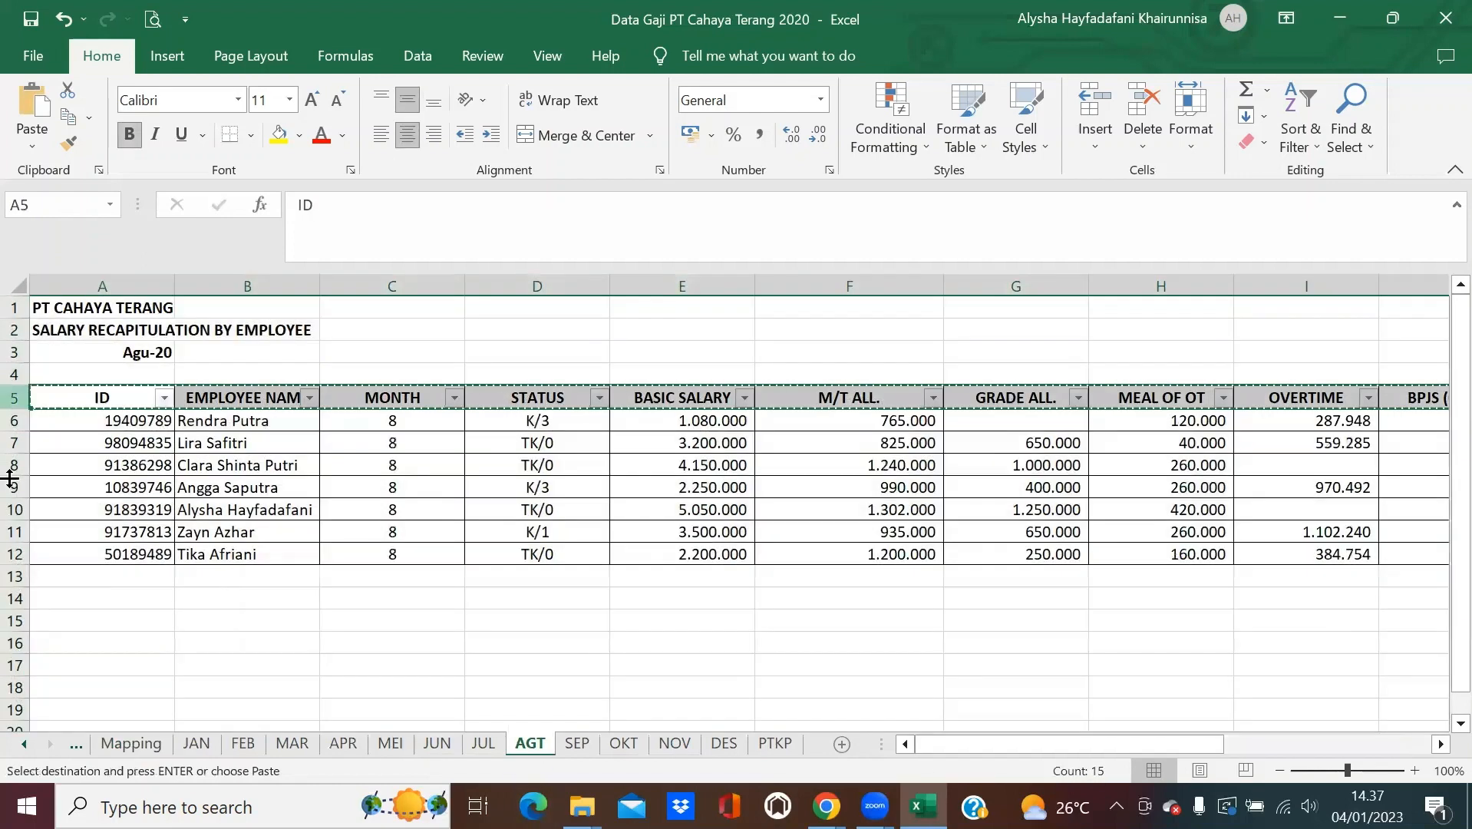
click(115, 743)
click(66, 479)
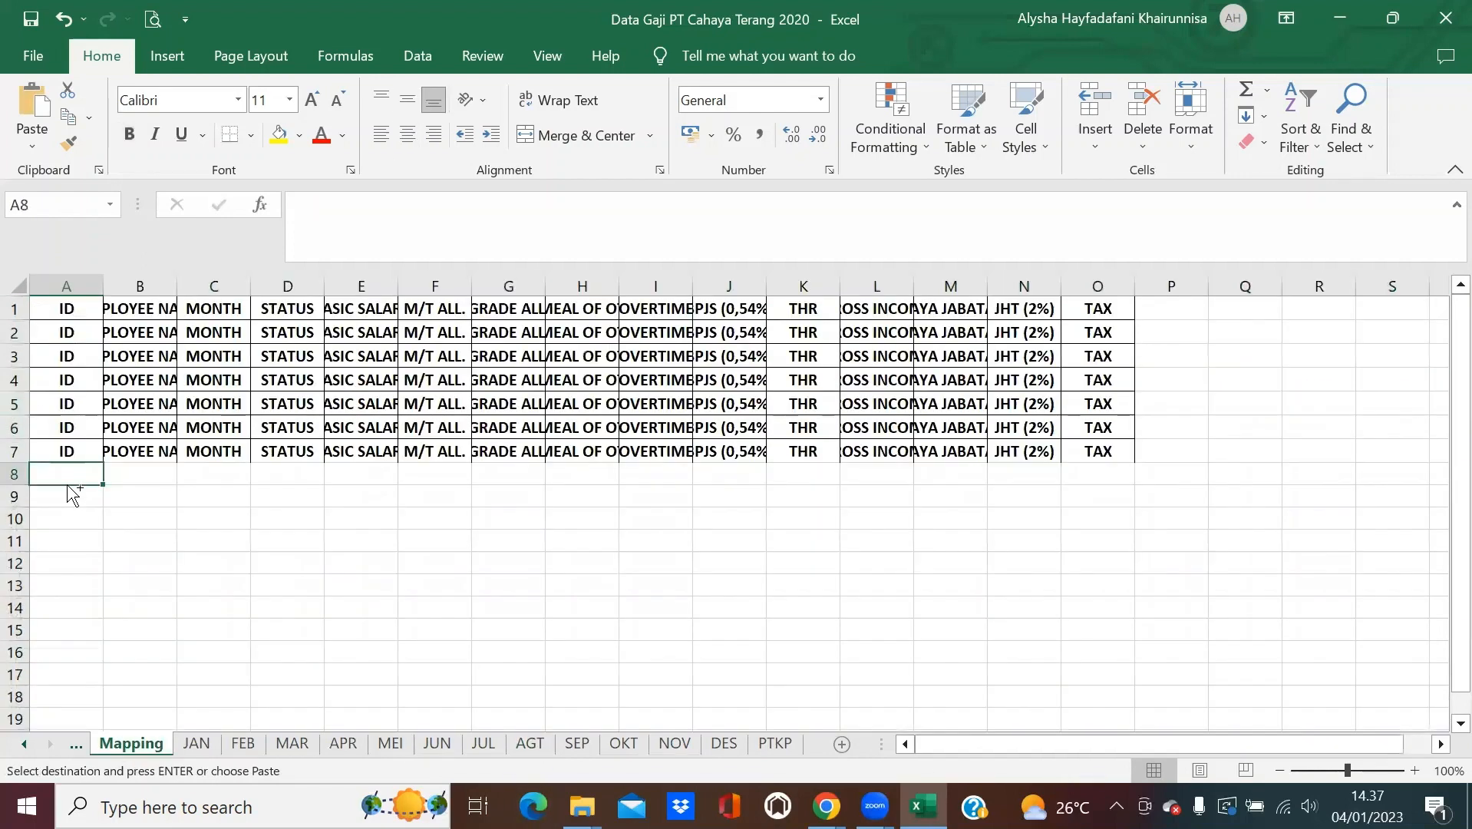
key(ctrl+v)
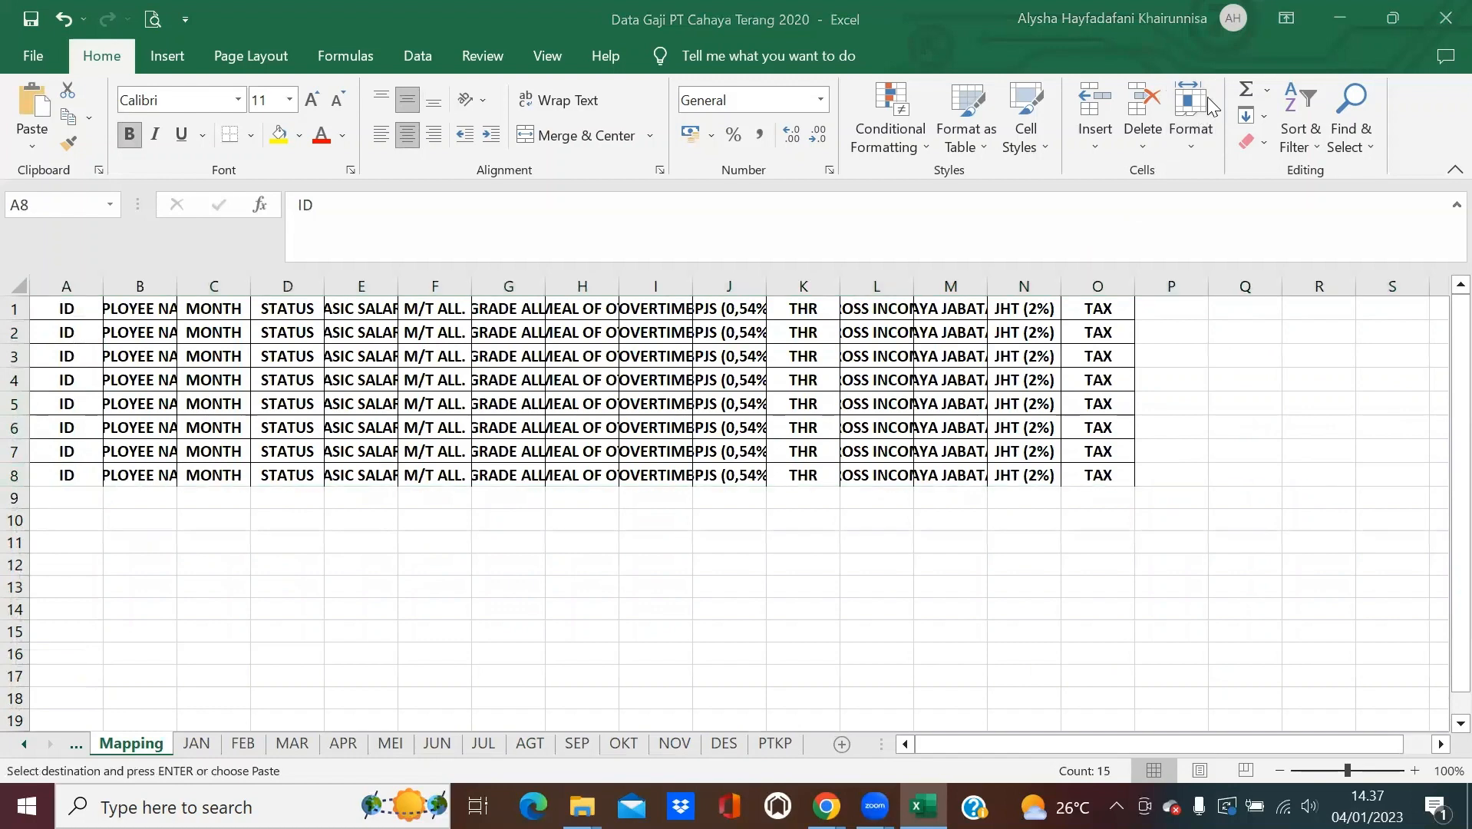
key(ctrl+v)
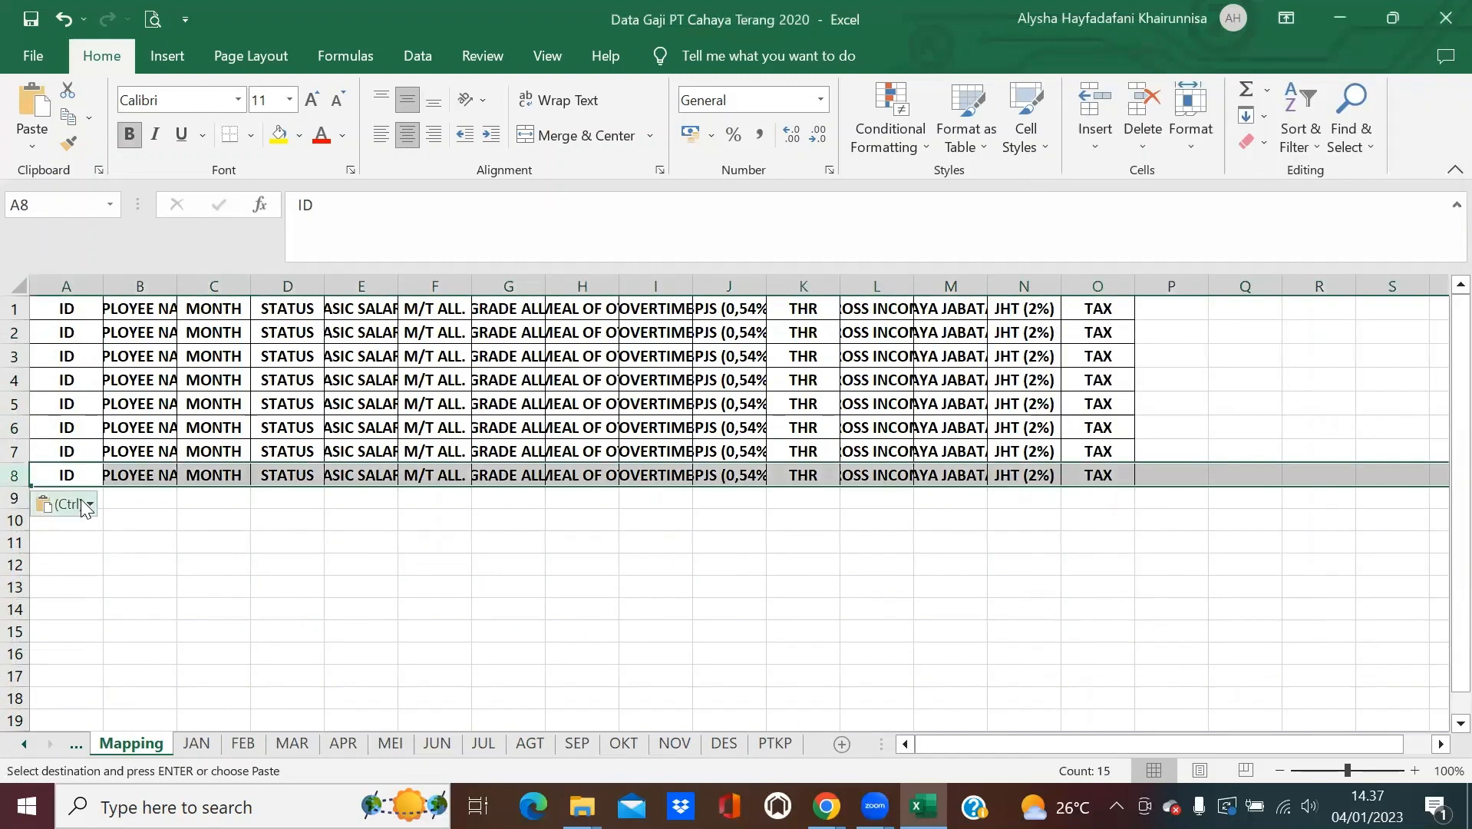
click(154, 506)
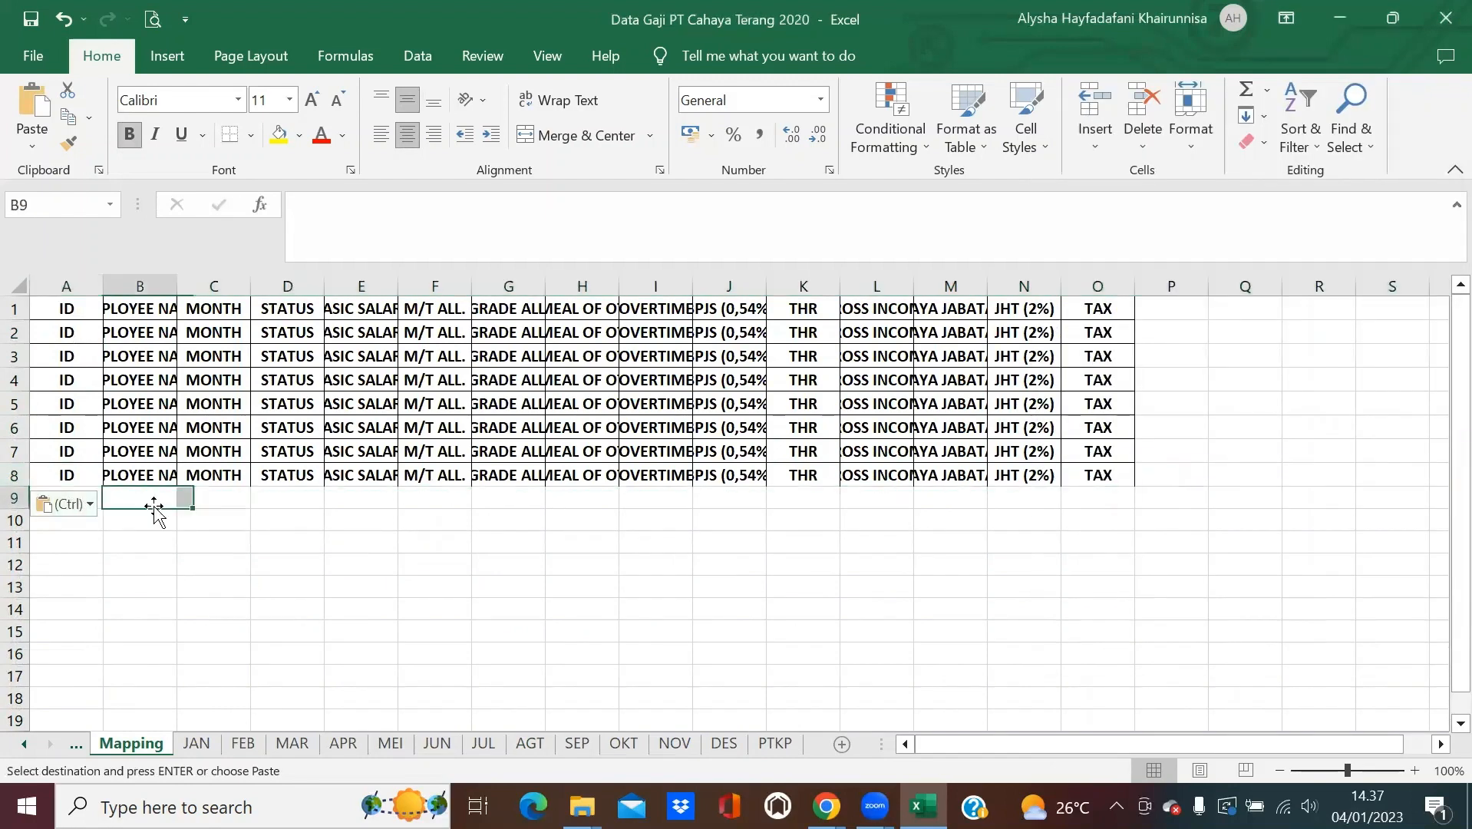
click(204, 551)
click(90, 471)
key(Down)
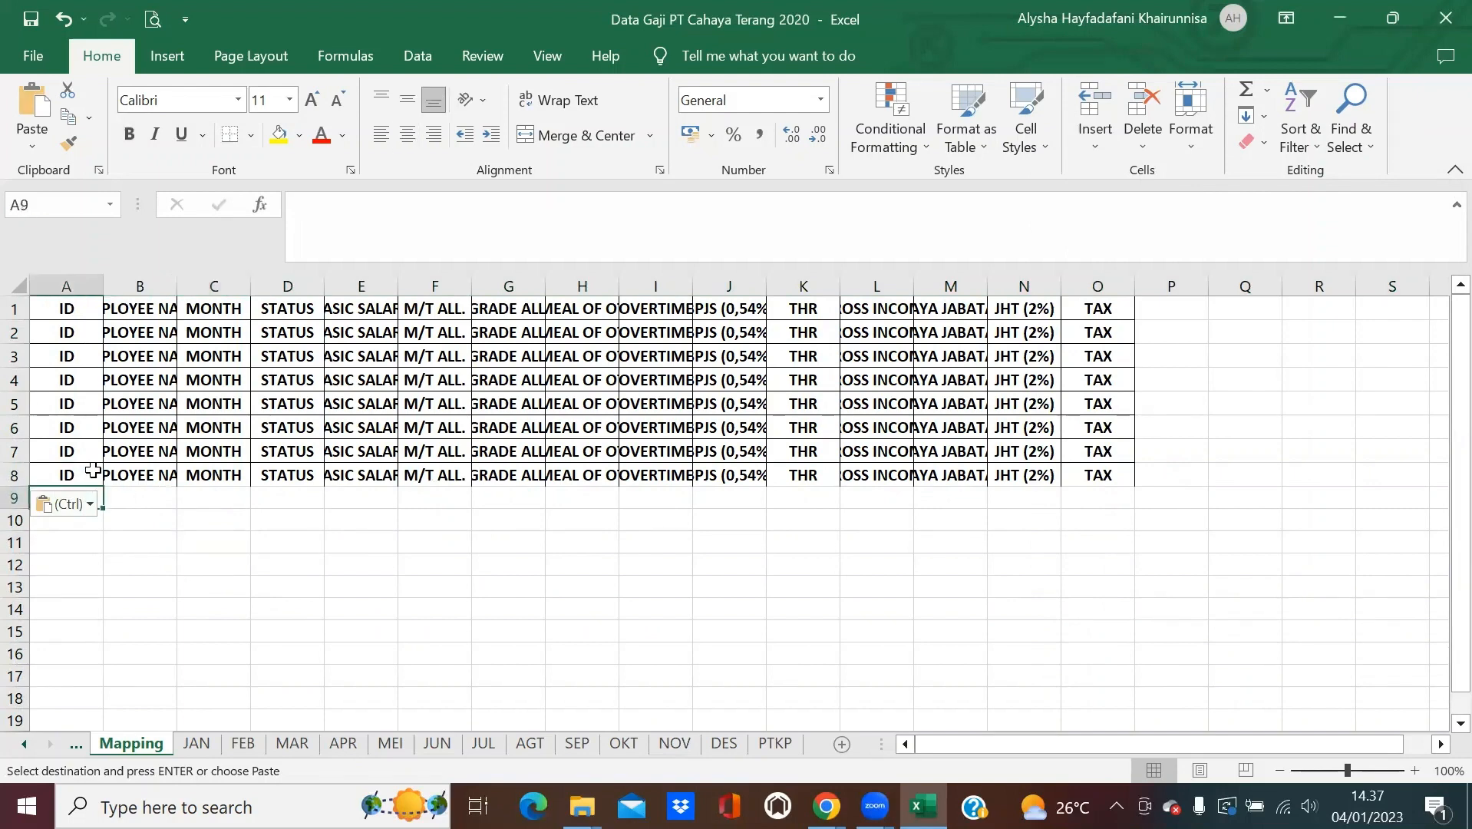
Add the SEP and OKT header rows to Mapping rows 9 and 10.
click(579, 752)
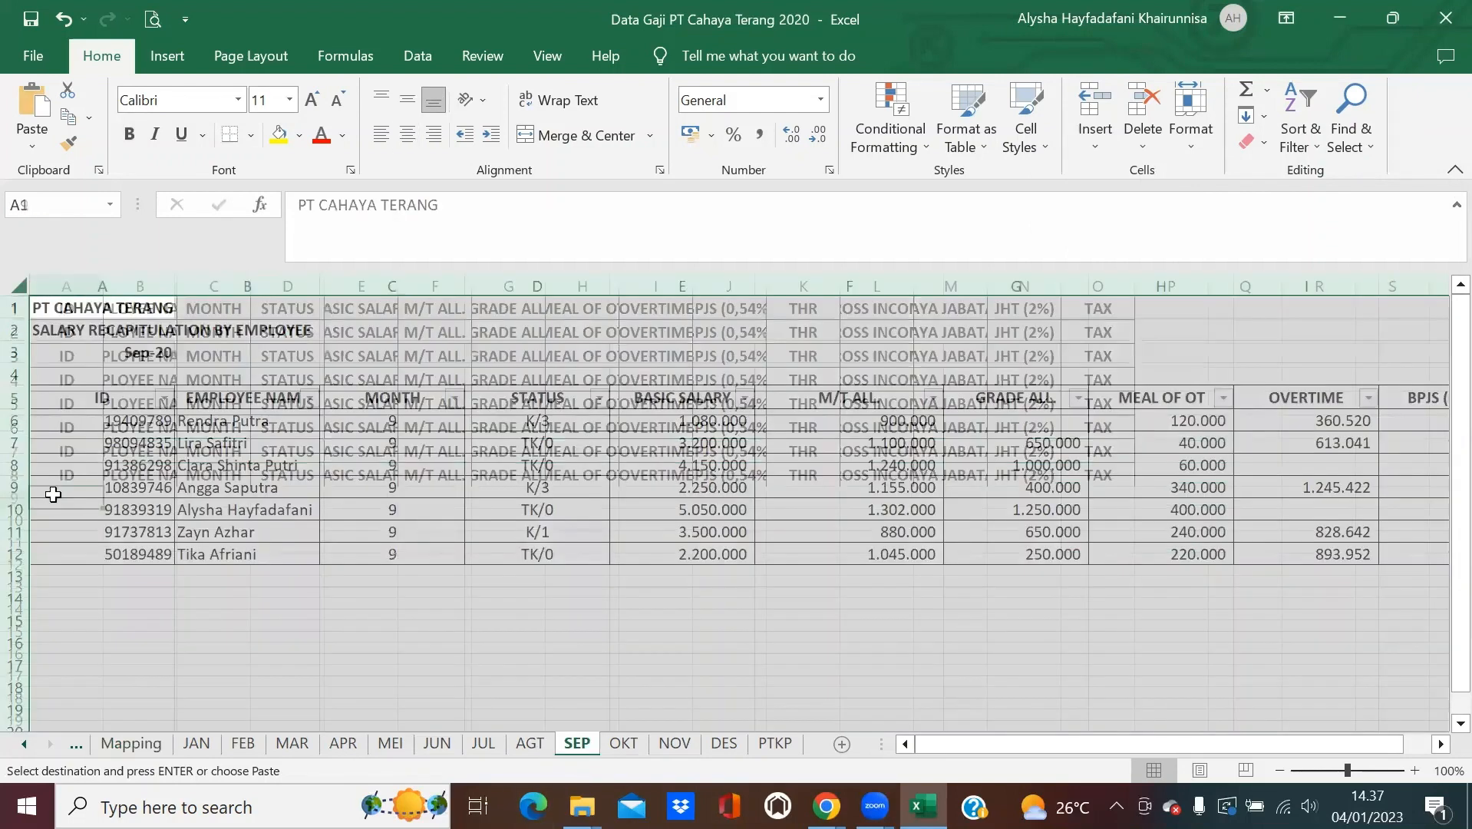
click(14, 397)
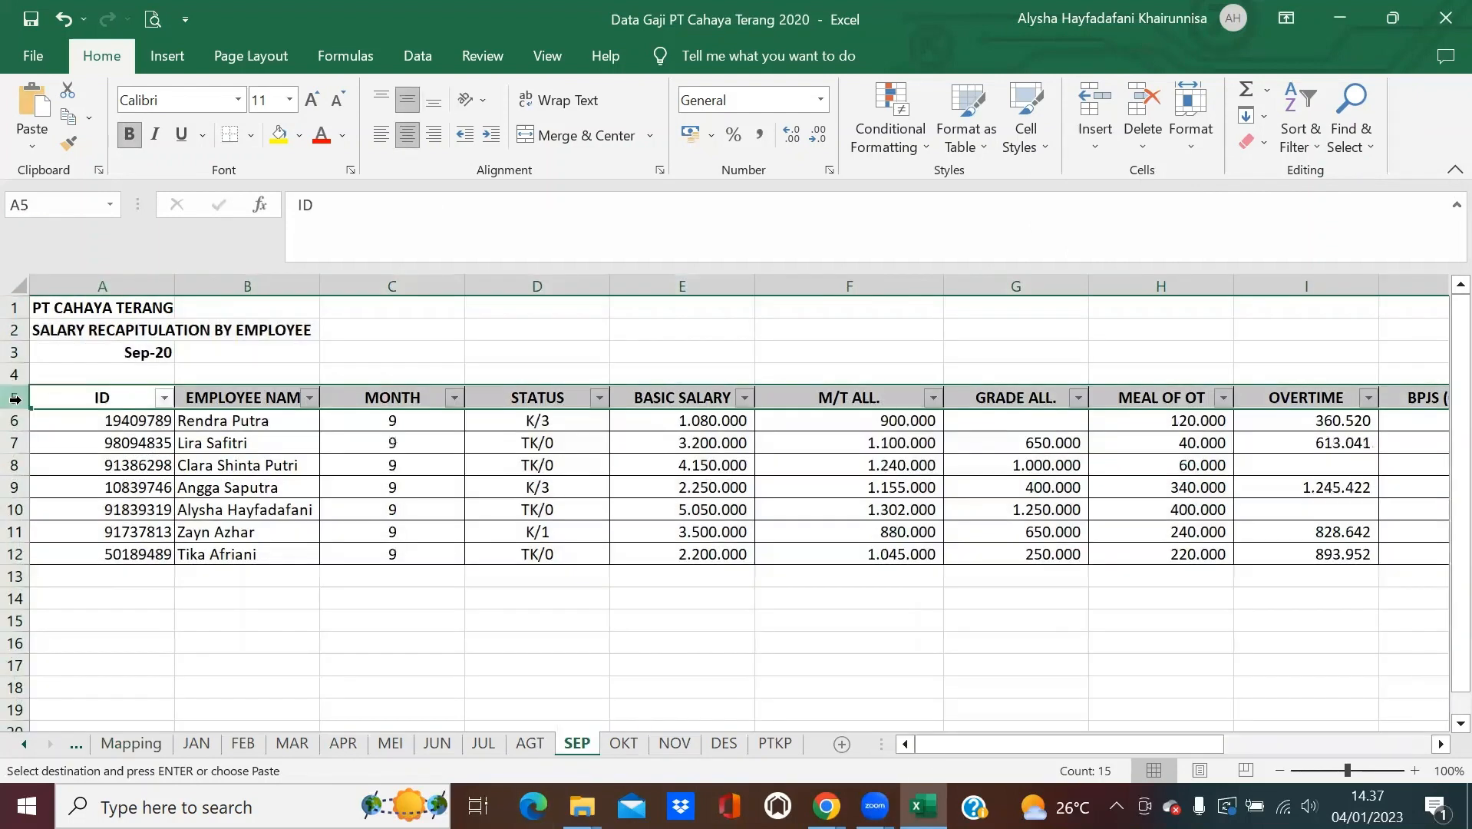
click(131, 743)
key(ctrl+v)
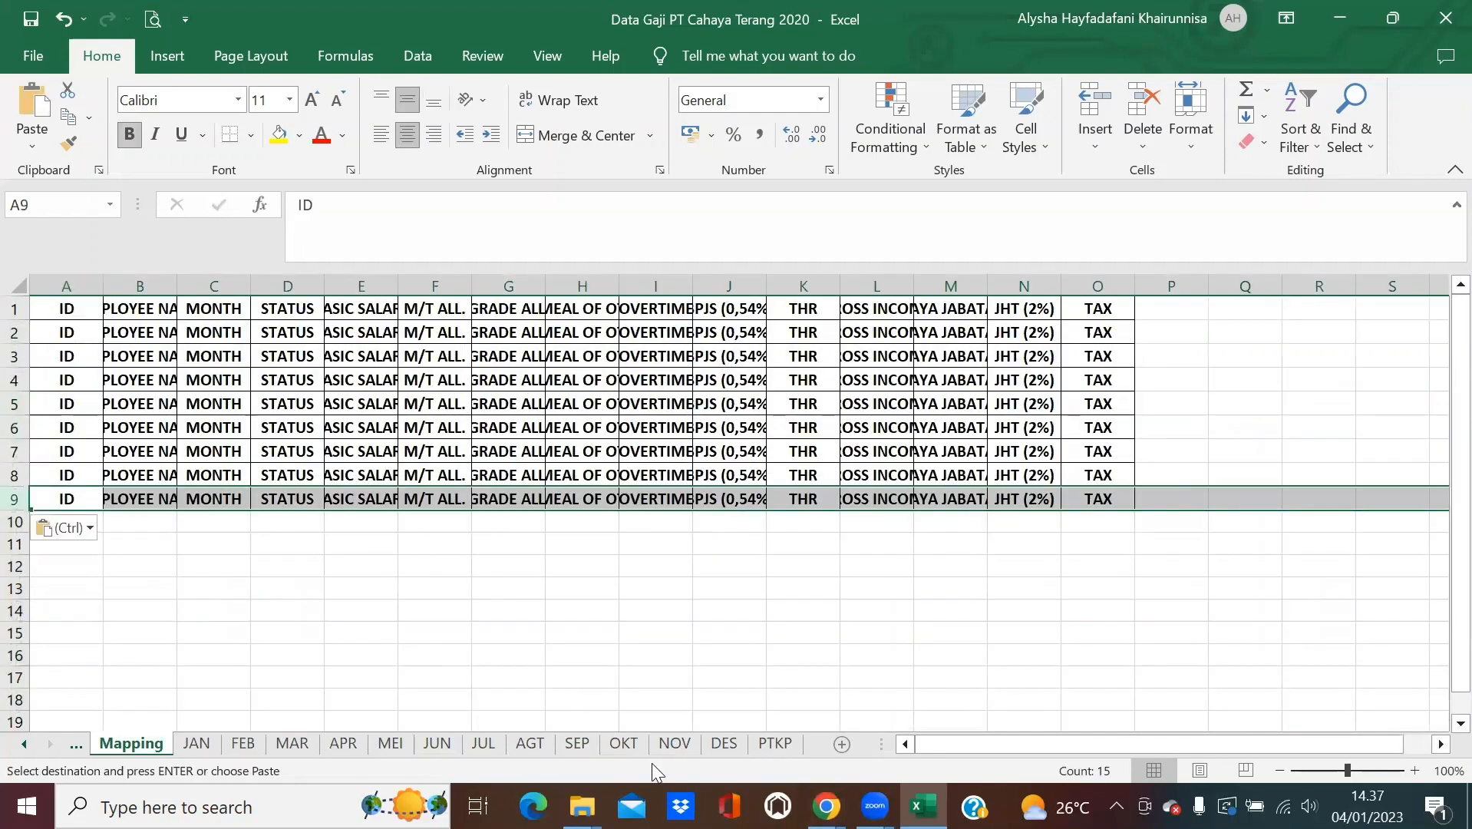
click(623, 742)
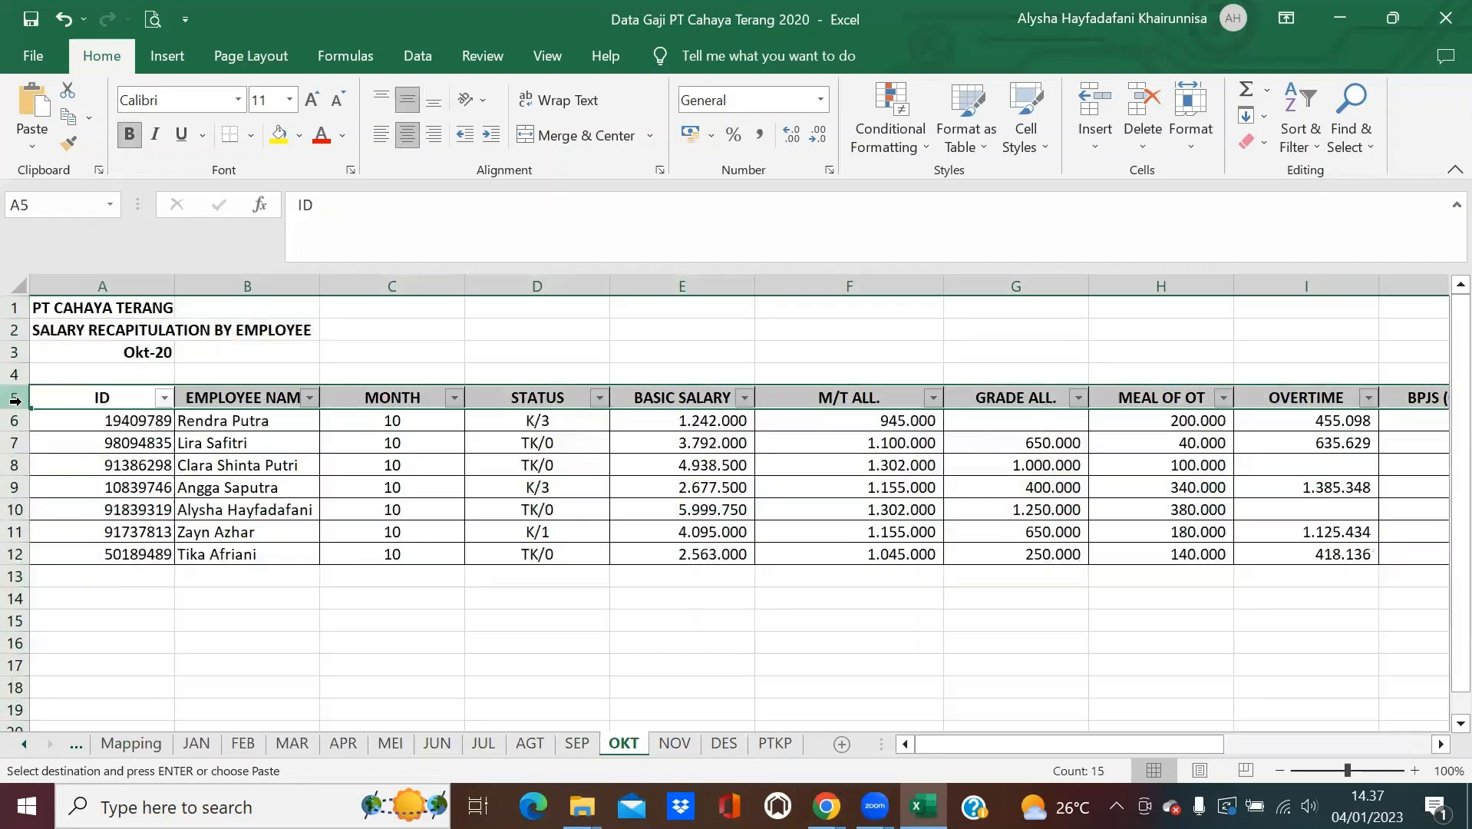
click(129, 742)
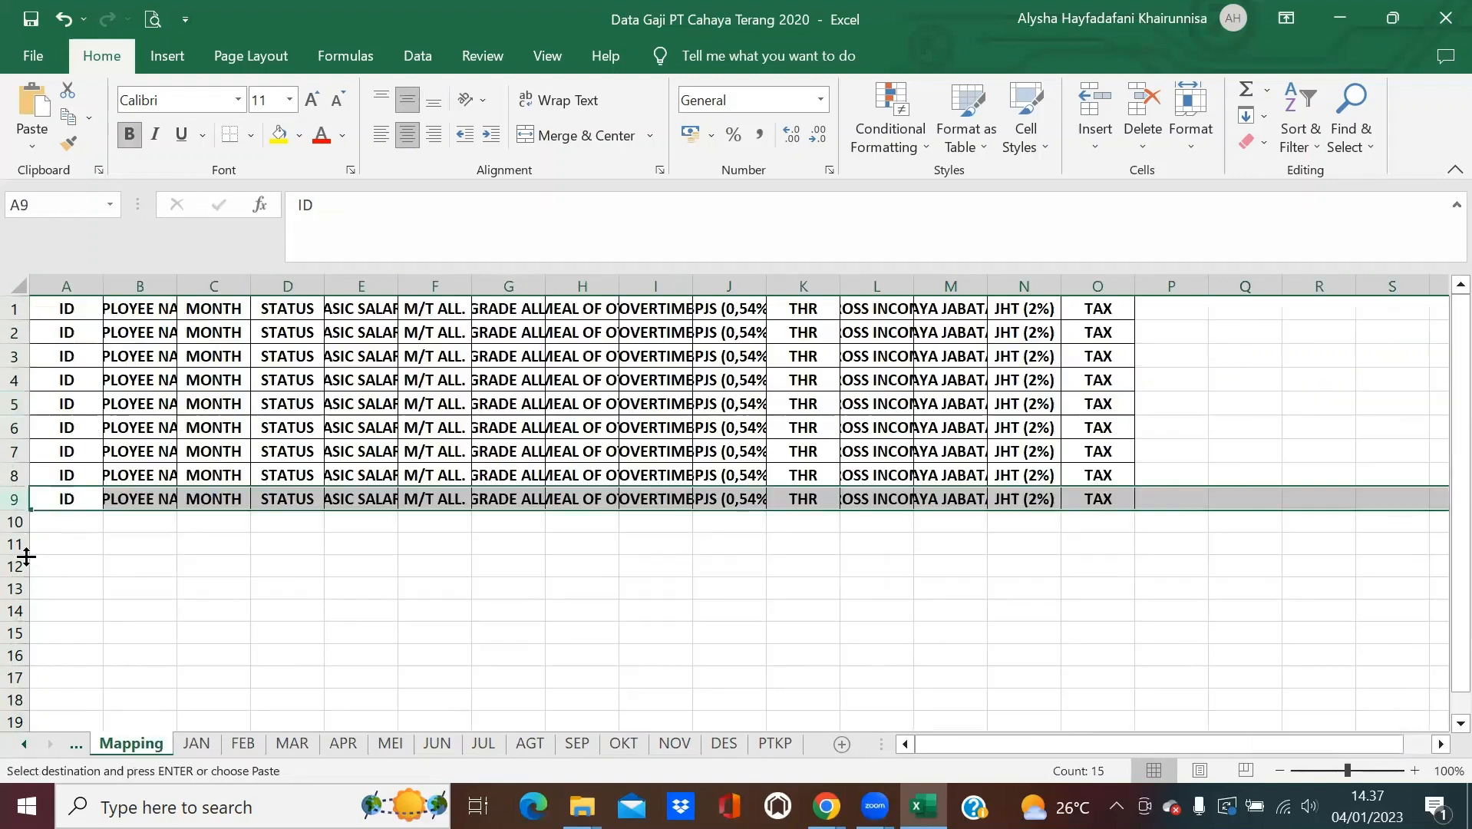
click(54, 528)
key(ctrl+v)
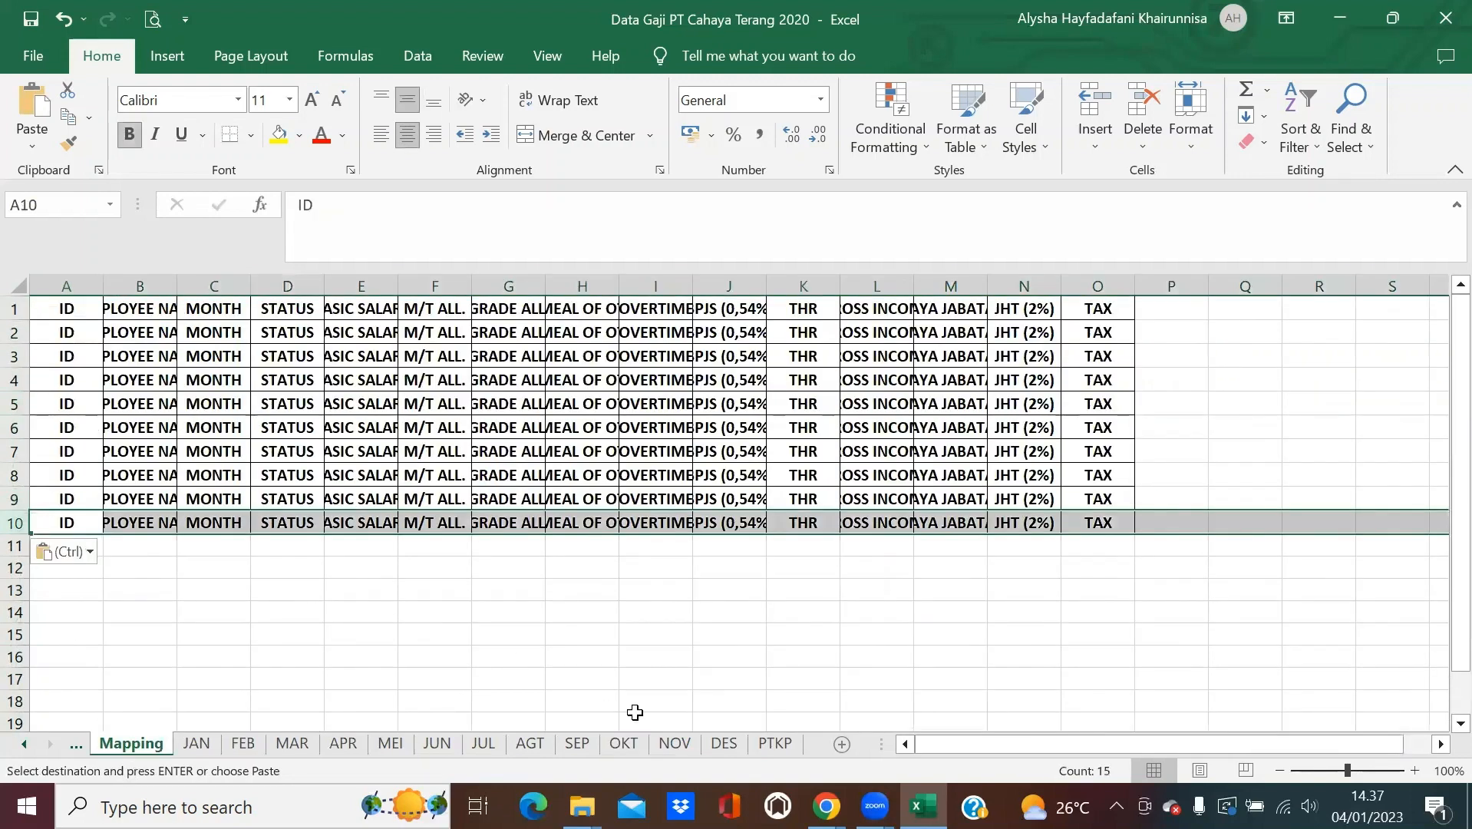
Add the NOV and DES header rows to Mapping rows 11 and 12.
click(674, 742)
click(15, 398)
key(ctrl+c)
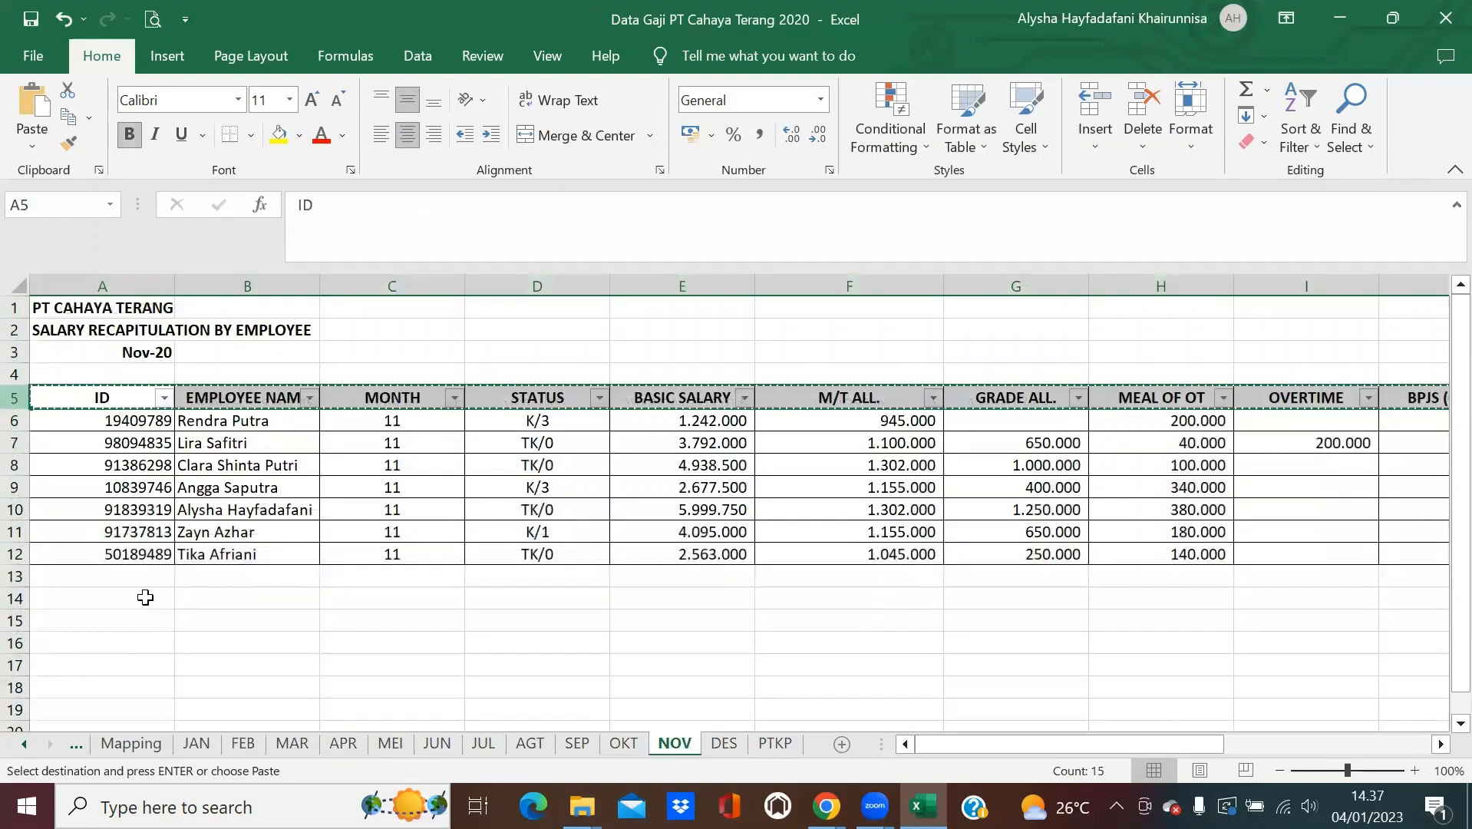
click(131, 743)
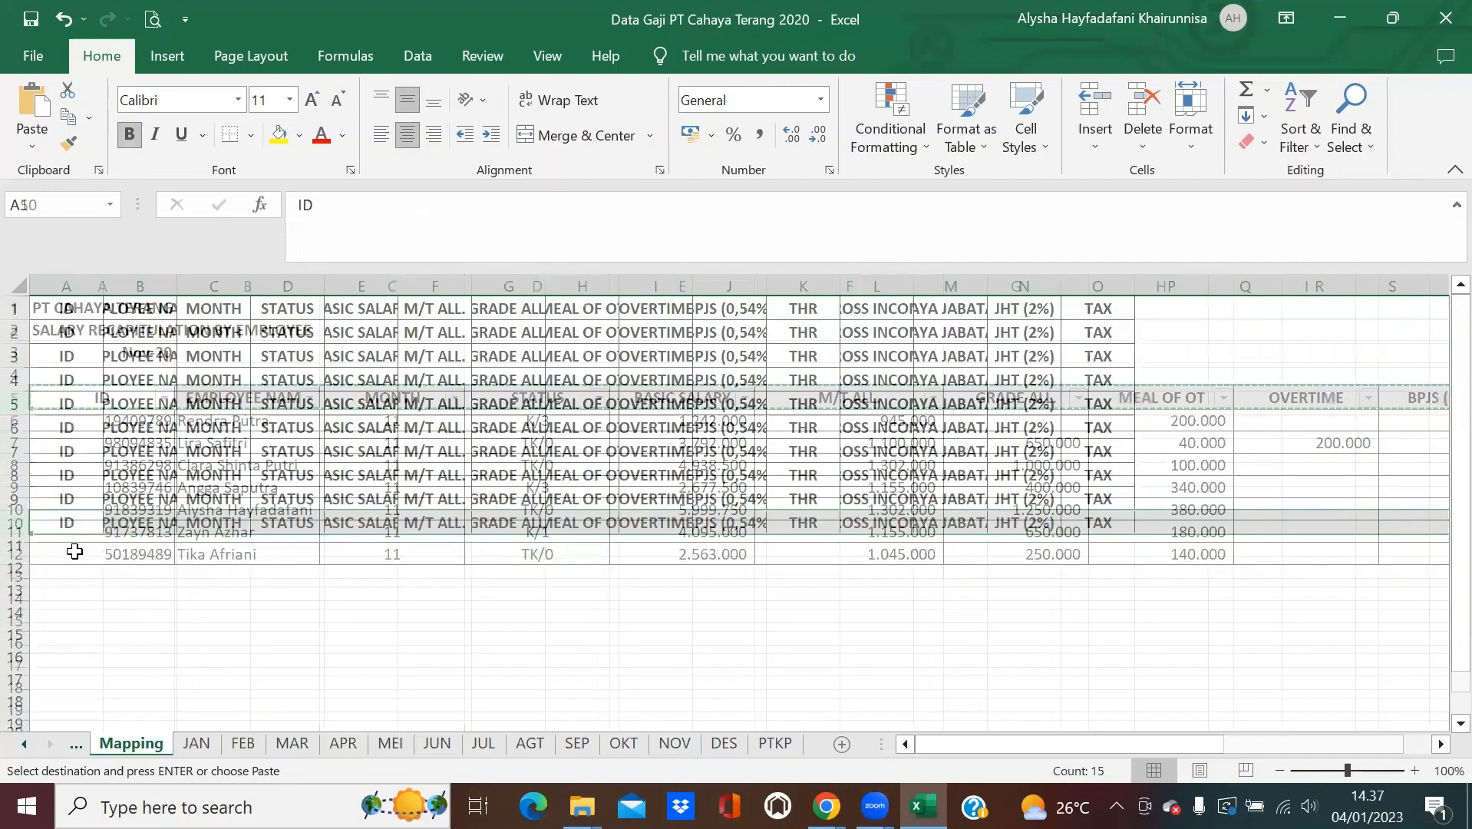
click(76, 551)
click(740, 746)
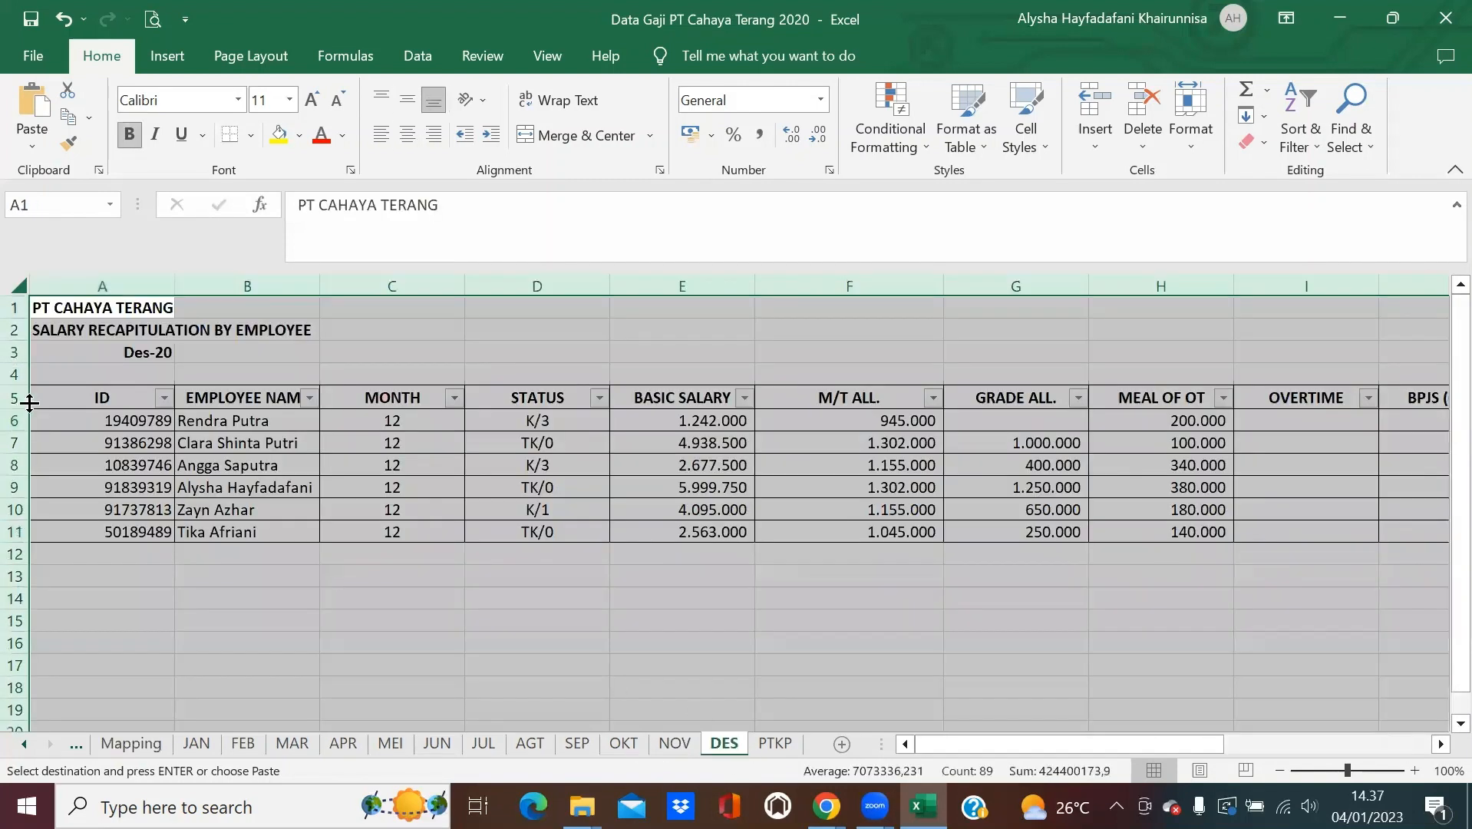
click(15, 398)
click(127, 743)
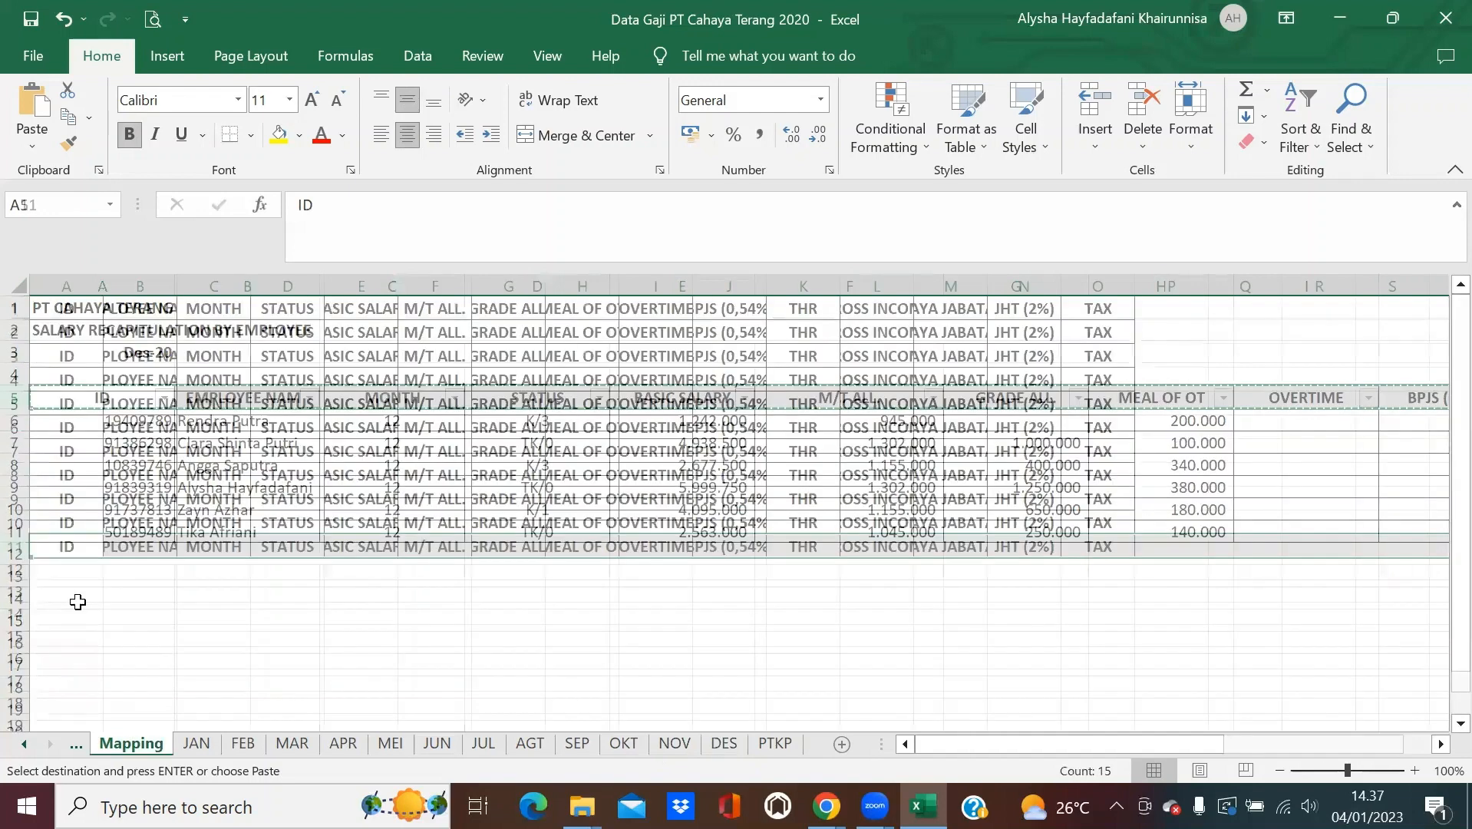
click(39, 573)
key(ctrl+v)
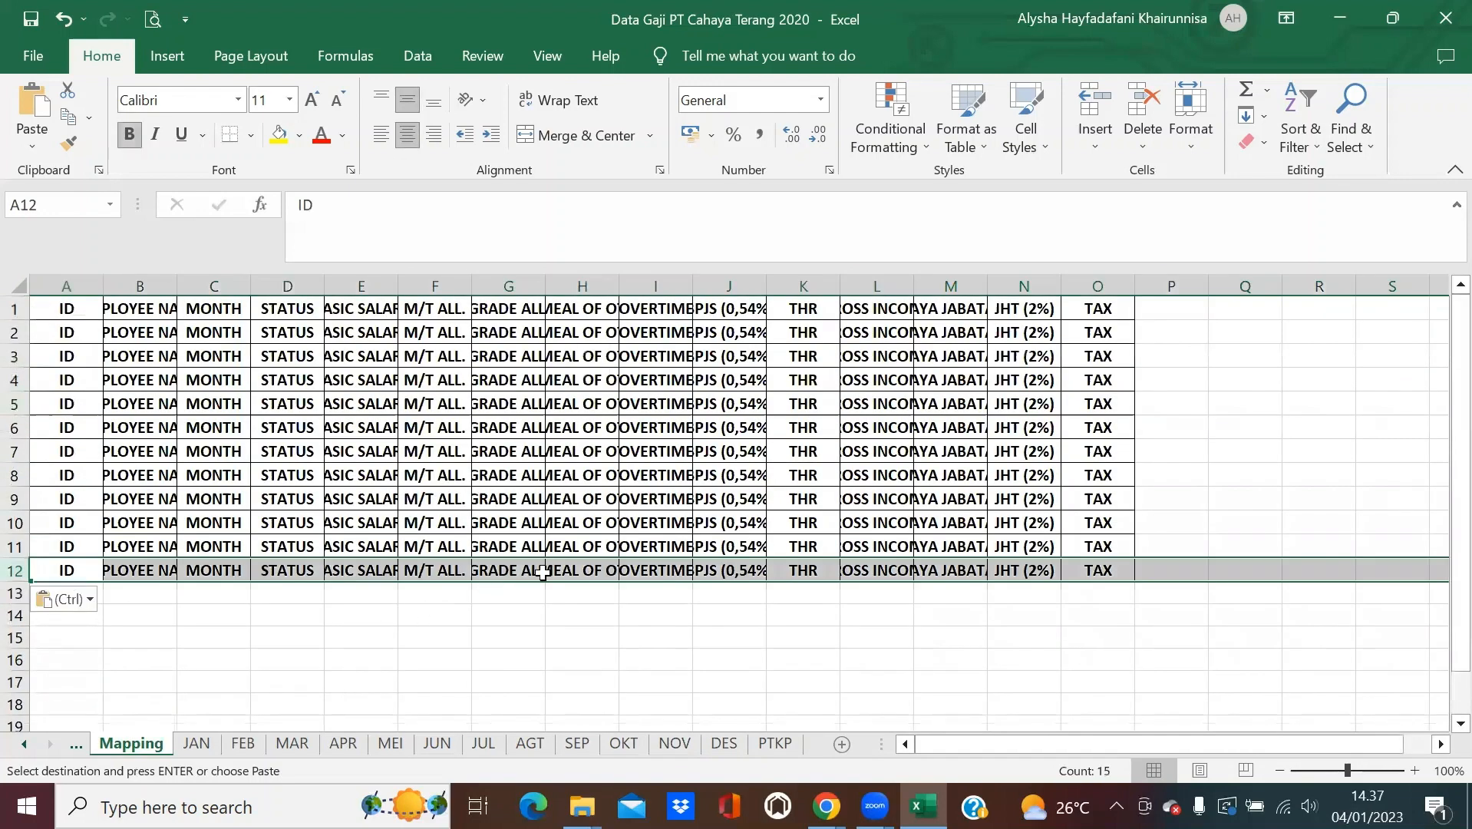
AutoFit every Mapping column to its ID-through-TAX header text, then return to the JAN sheet.
click(20, 285)
double_click(104, 285)
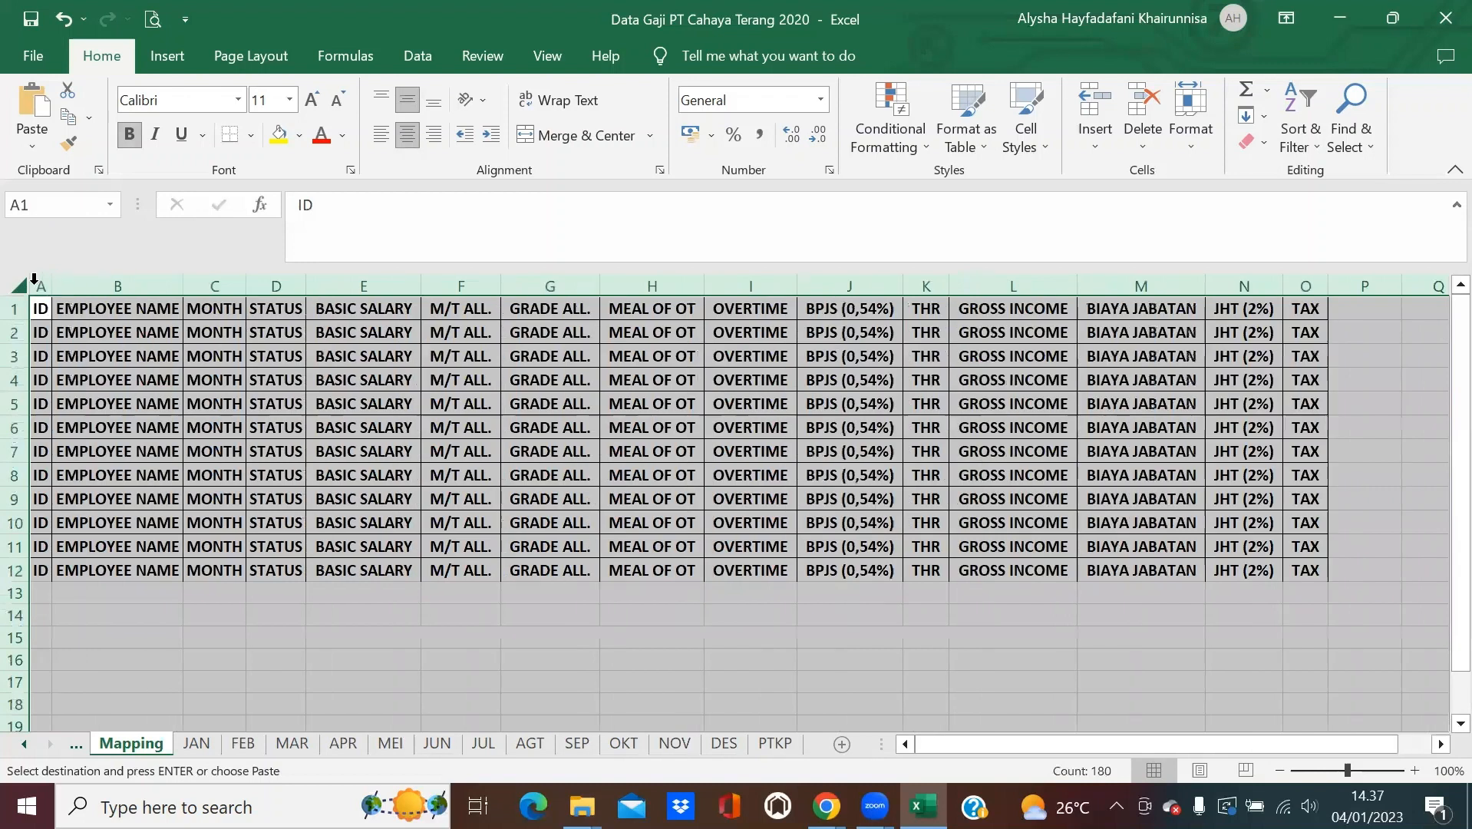
click(155, 638)
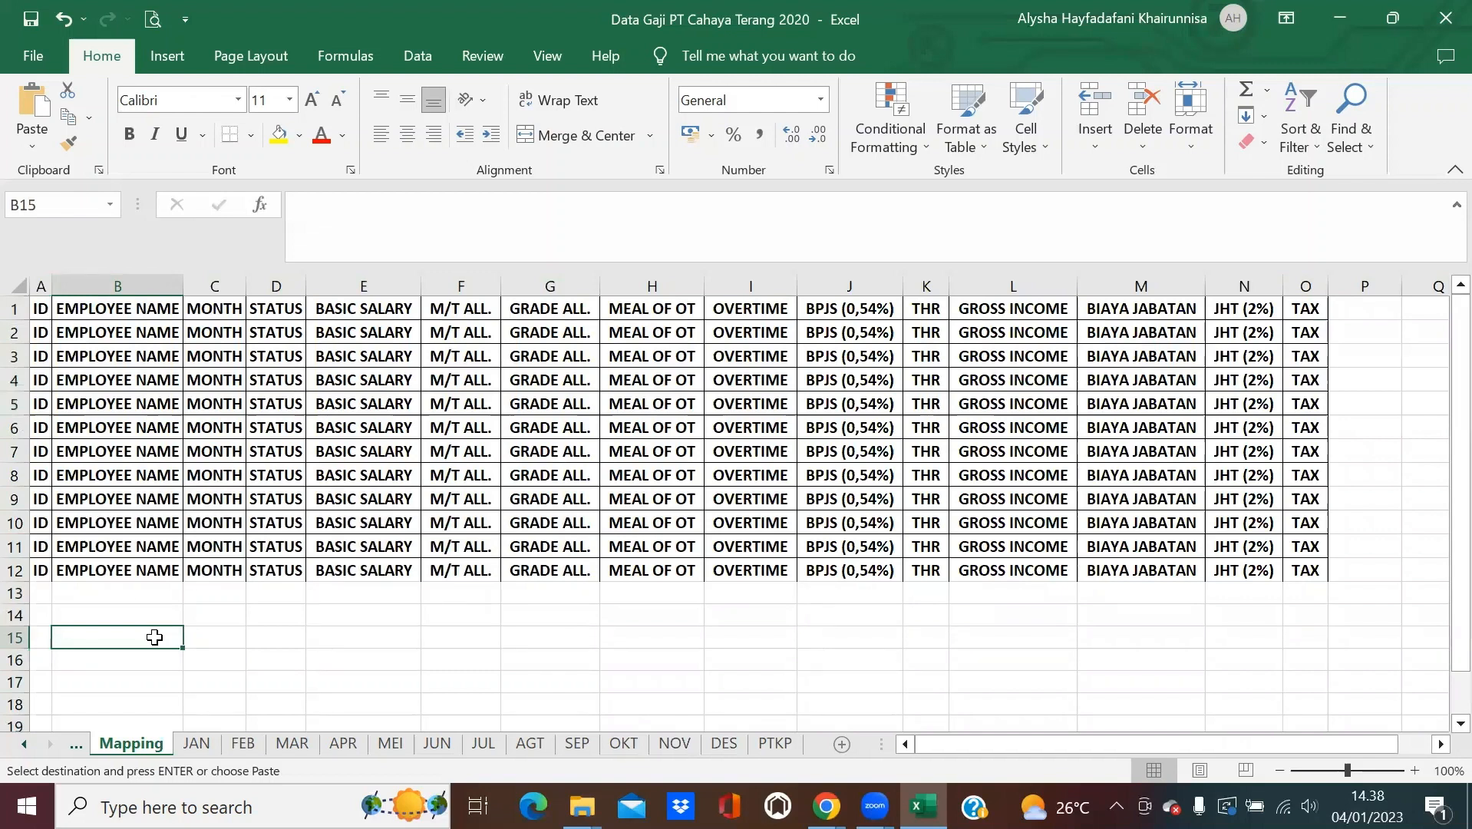
click(206, 742)
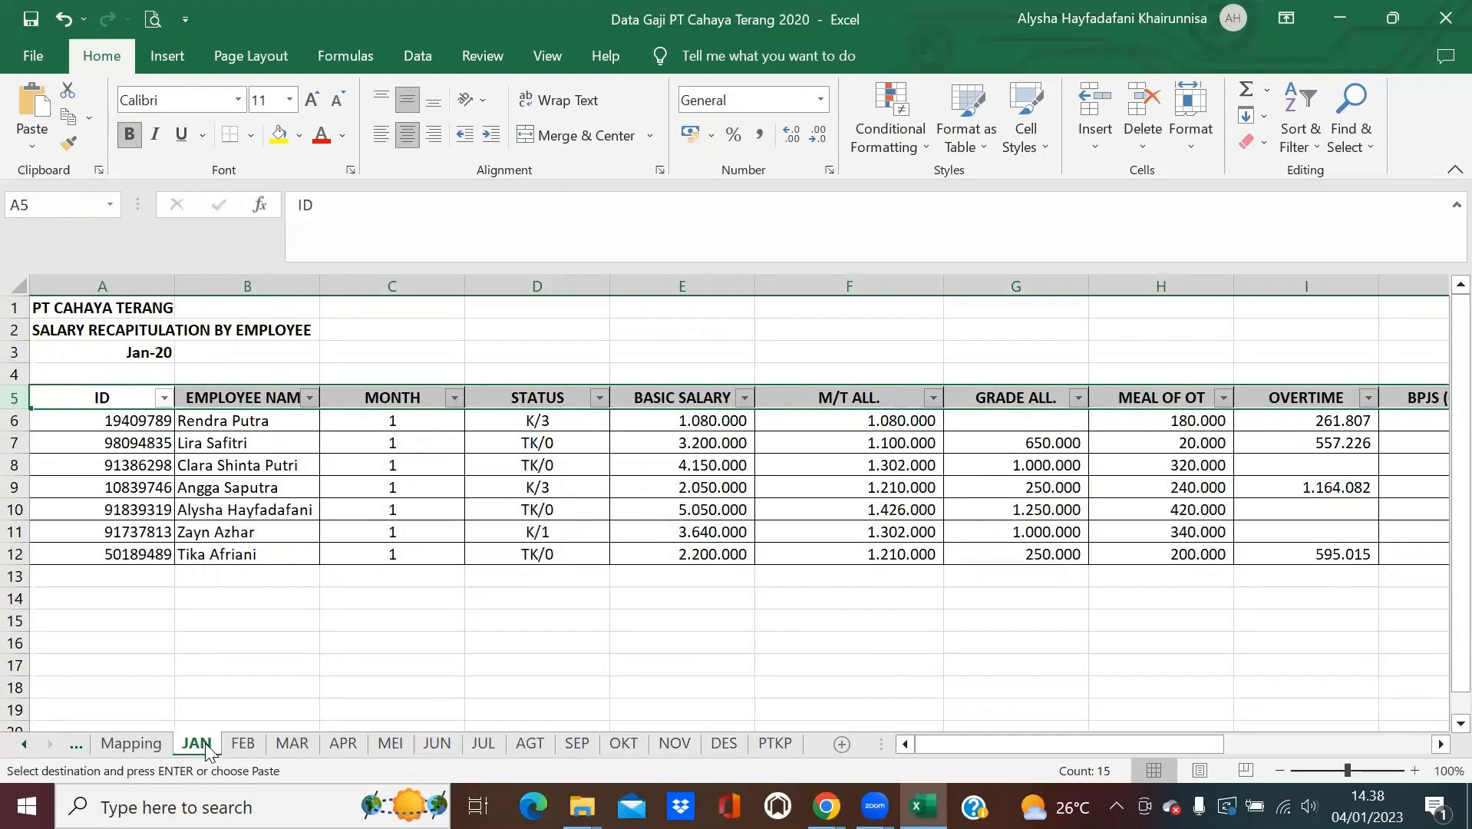
Copy the JAN sheet before Mapping and rename the copy 'Data Gaji Setahun'.
right_click(205, 743)
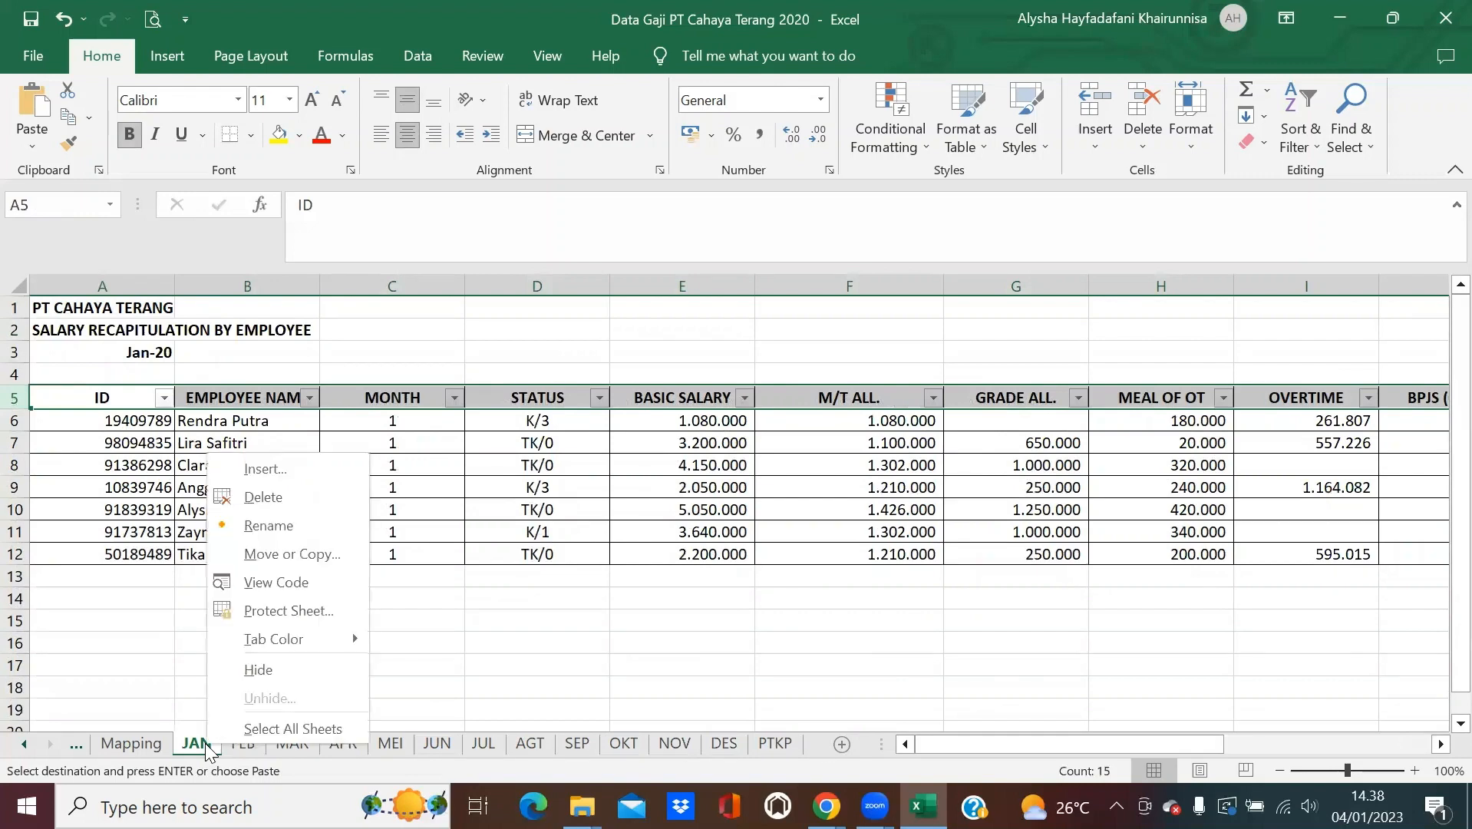
click(278, 554)
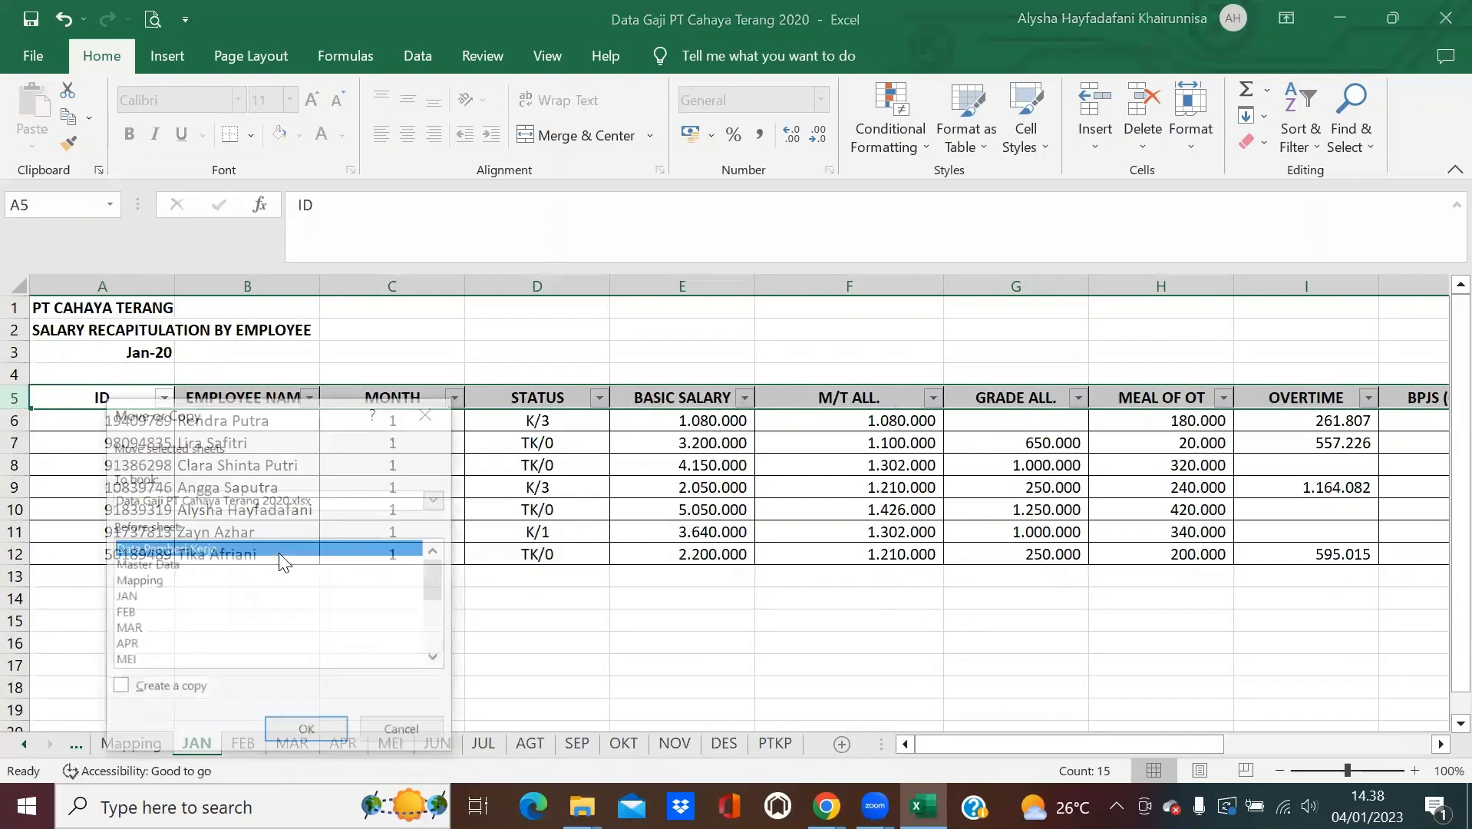
click(248, 583)
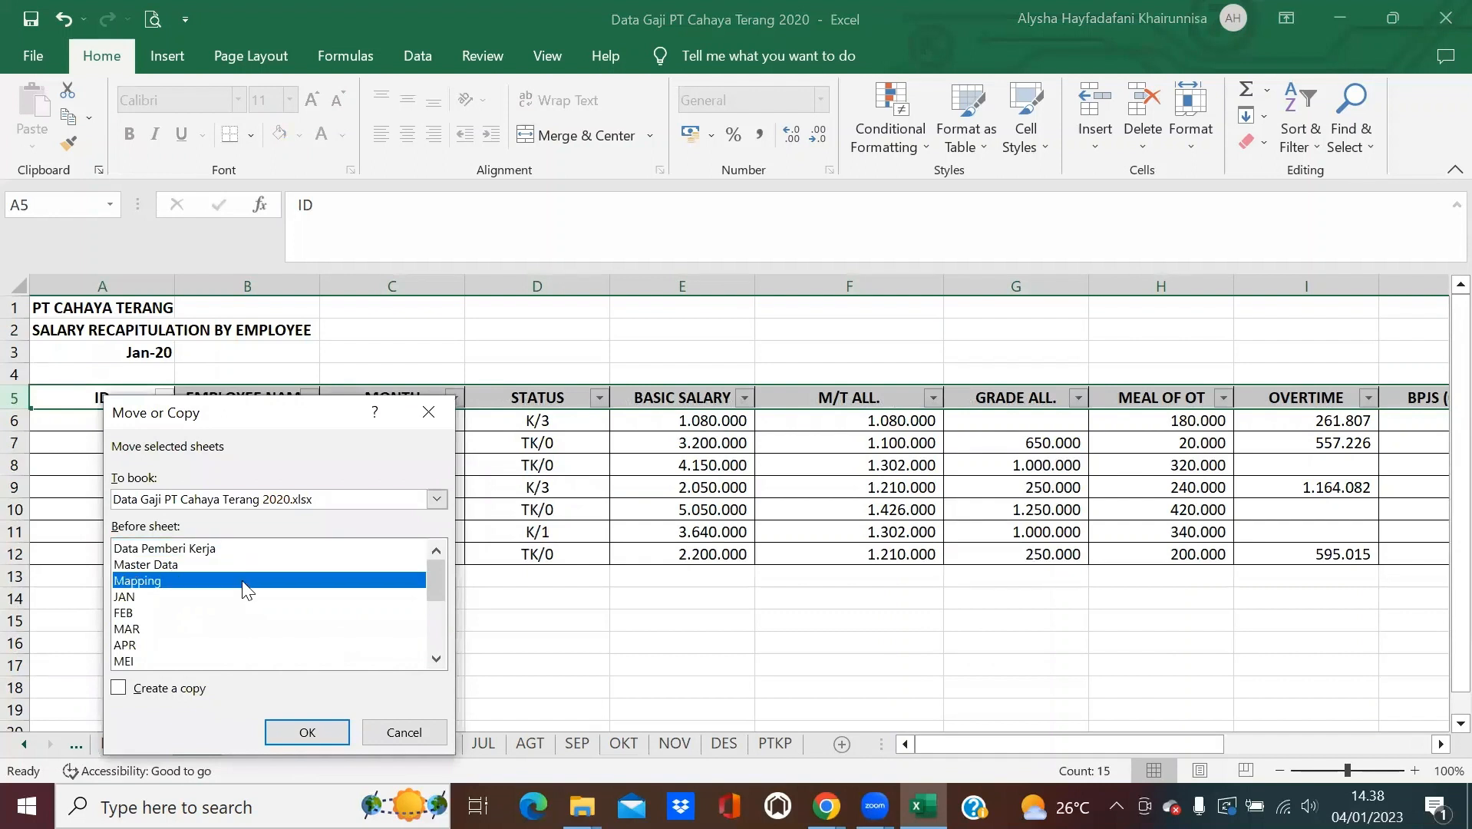
click(135, 697)
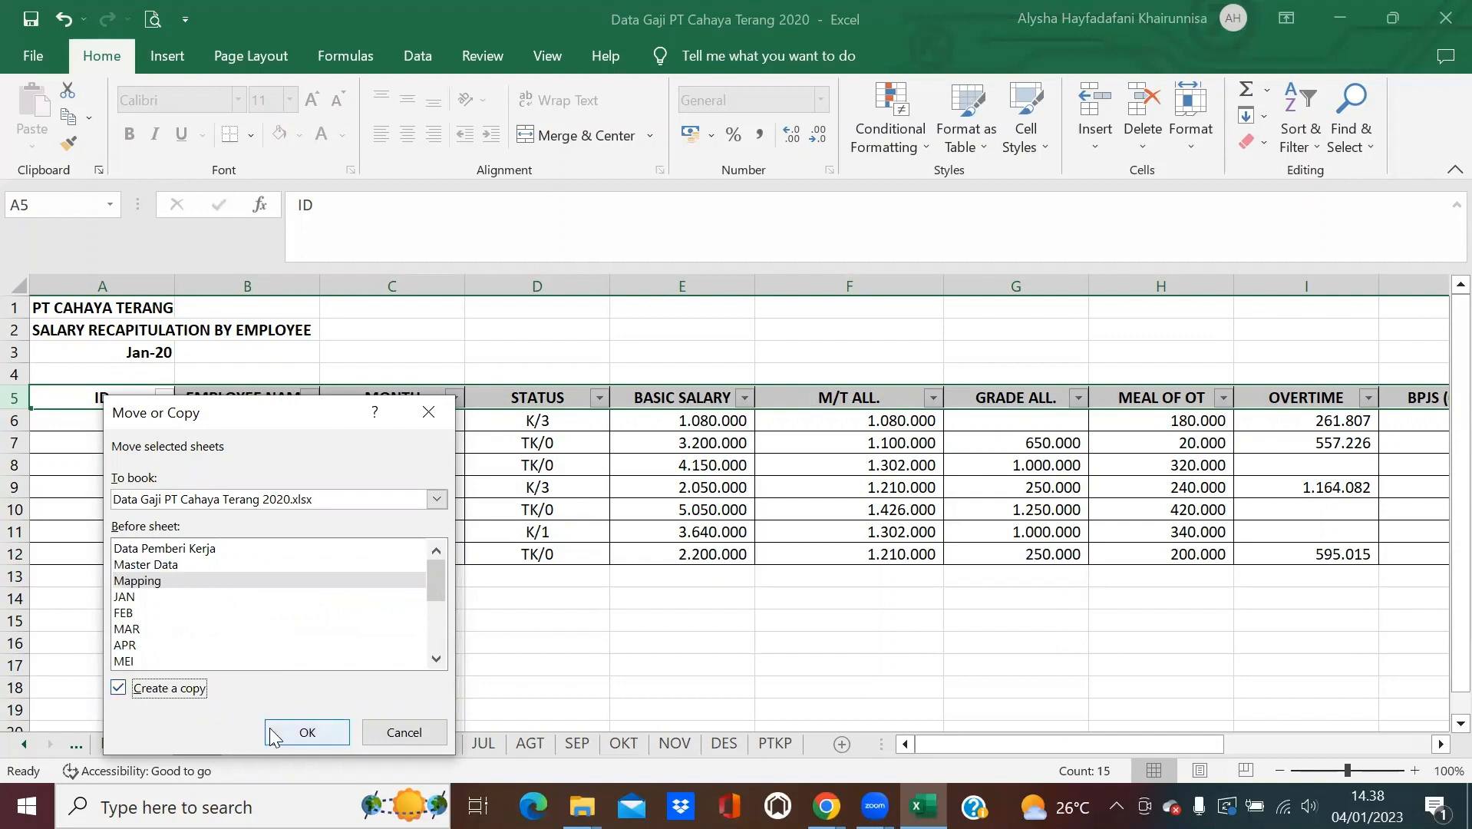
click(269, 729)
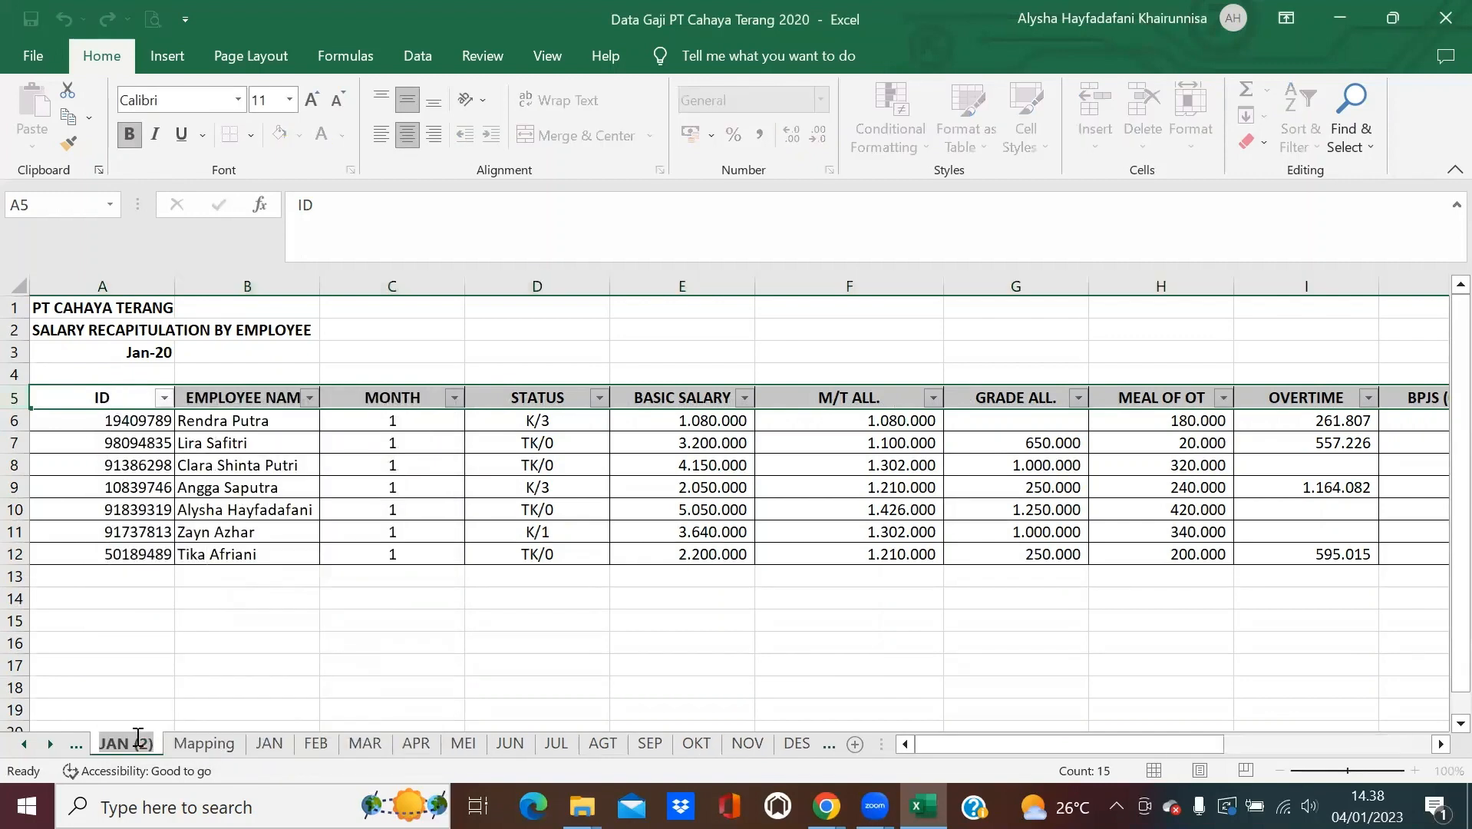
text(Data Gaji)
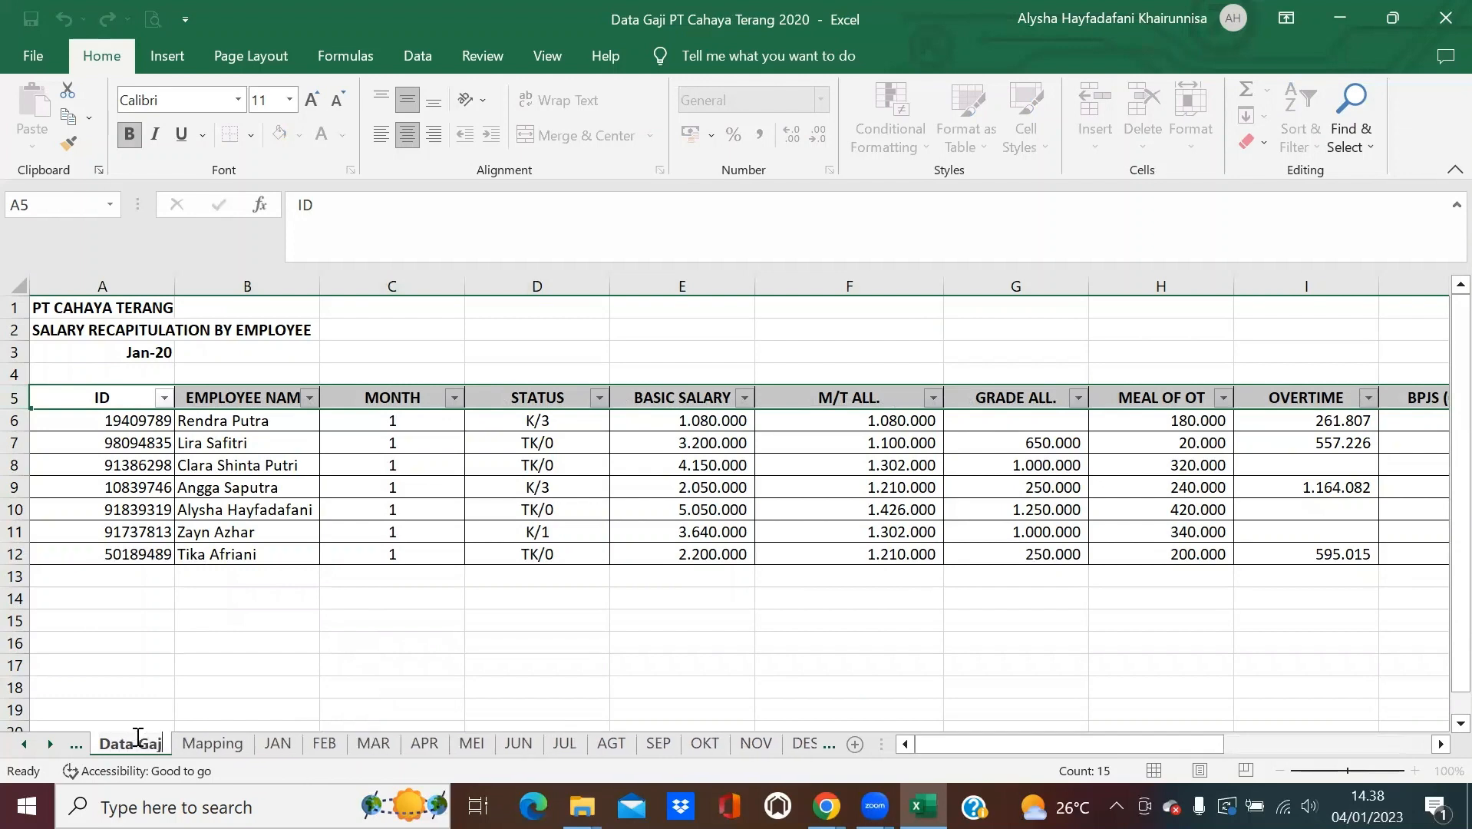
text( Setahun)
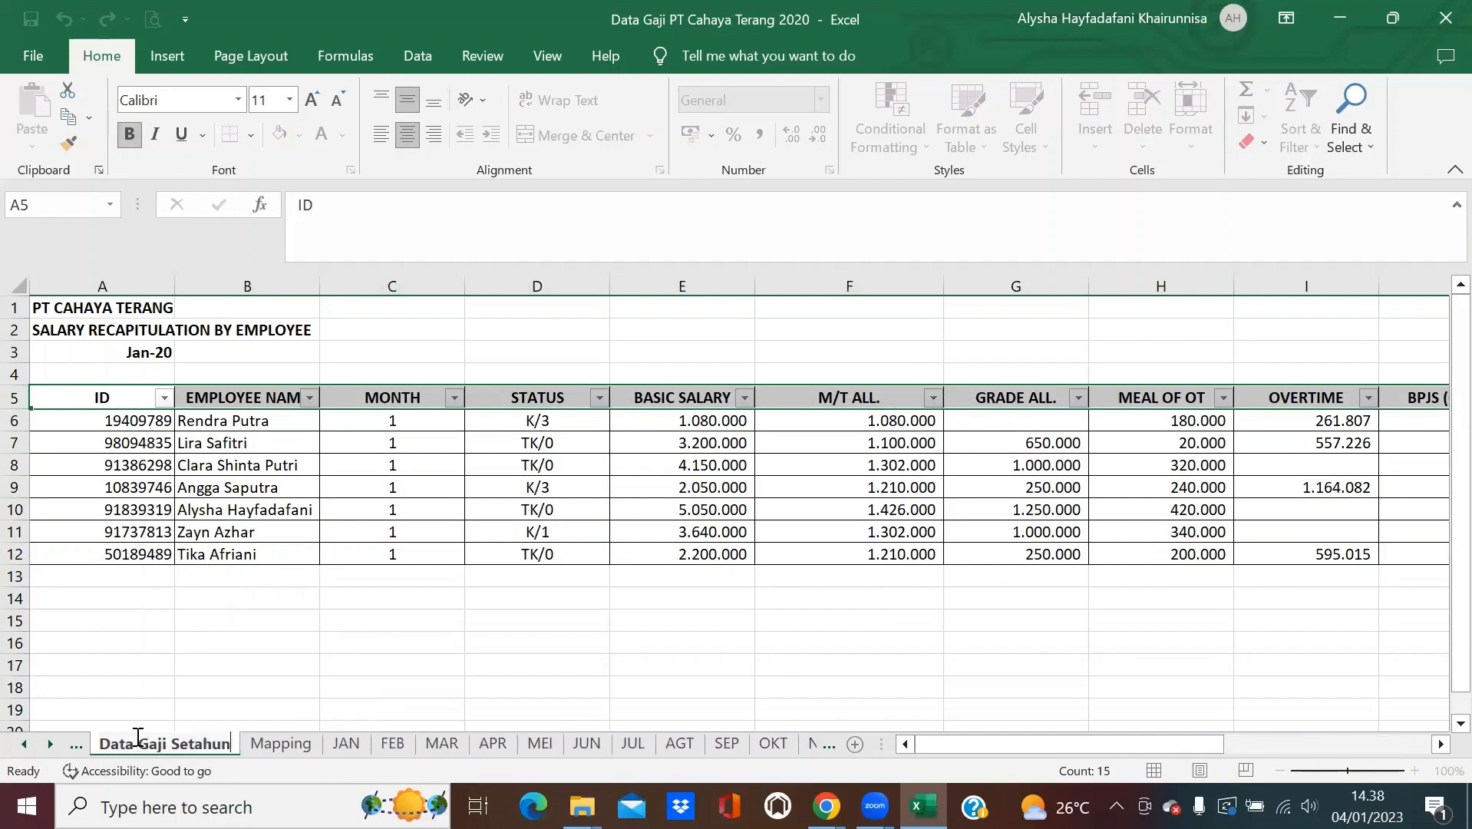
key(Return)
click(1288, 111)
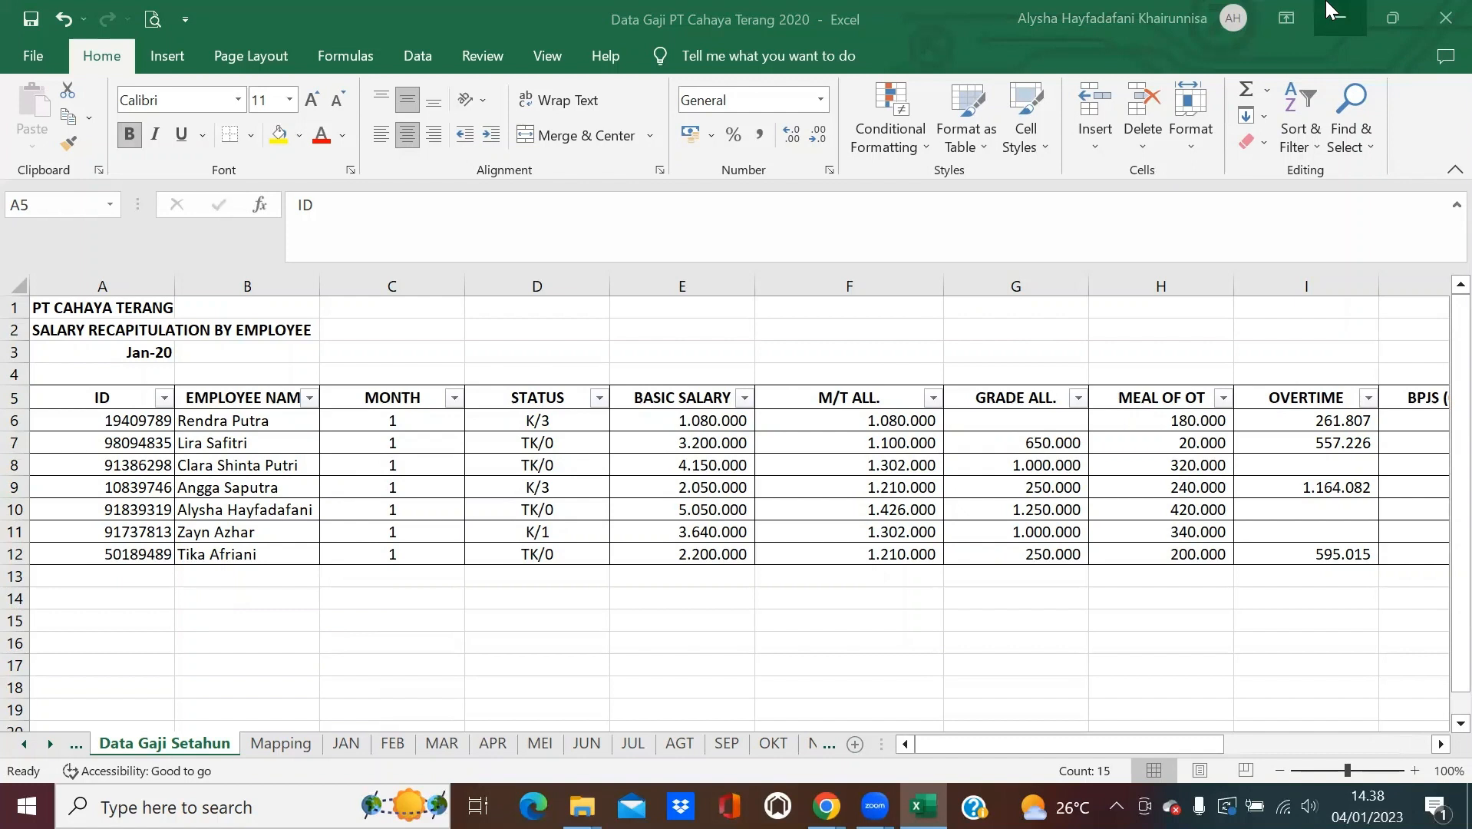
Replace the Jan-20 period label in cell A3 with Jan - Des 2020.
click(141, 609)
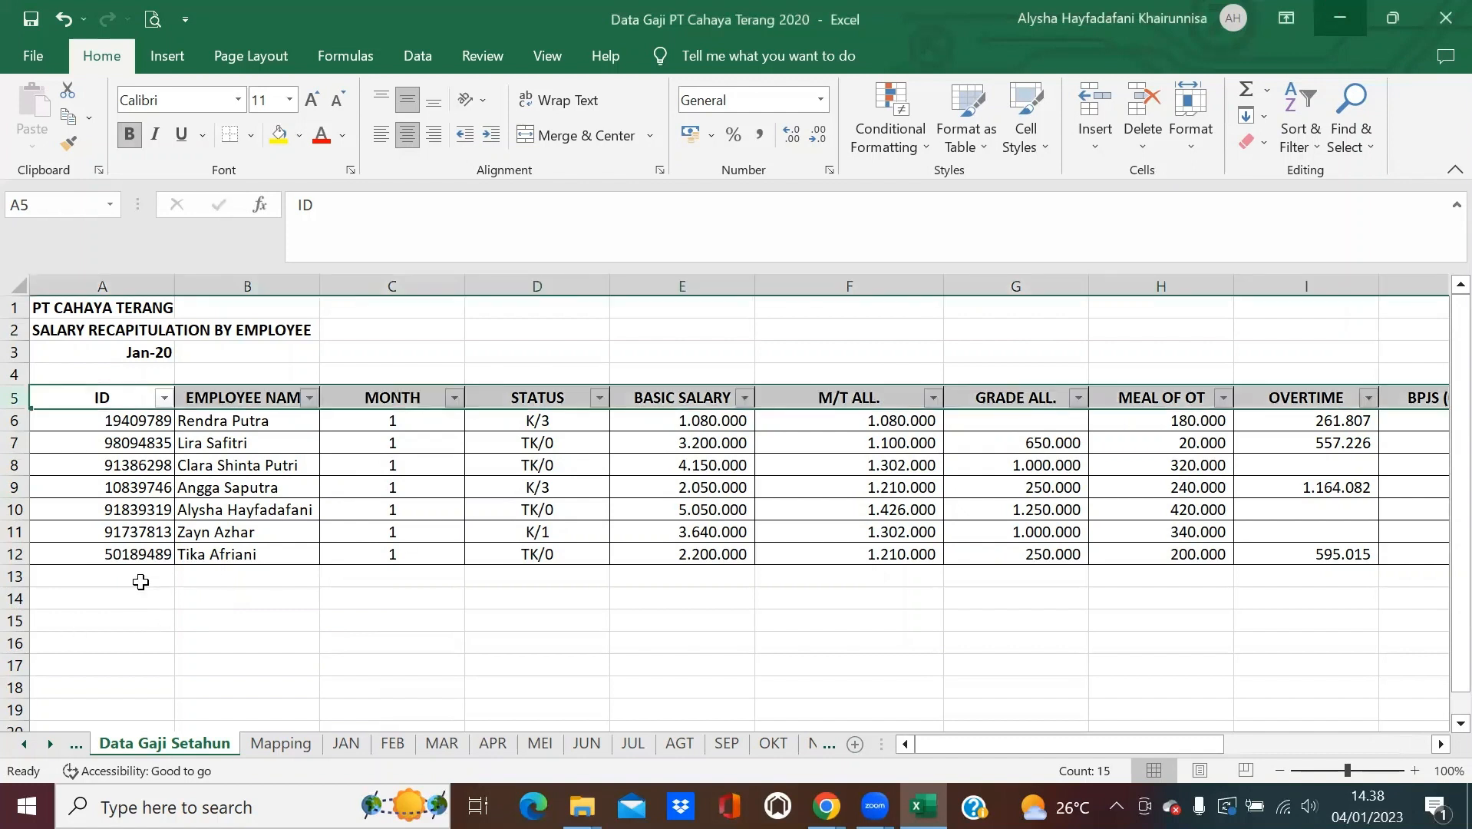
click(142, 581)
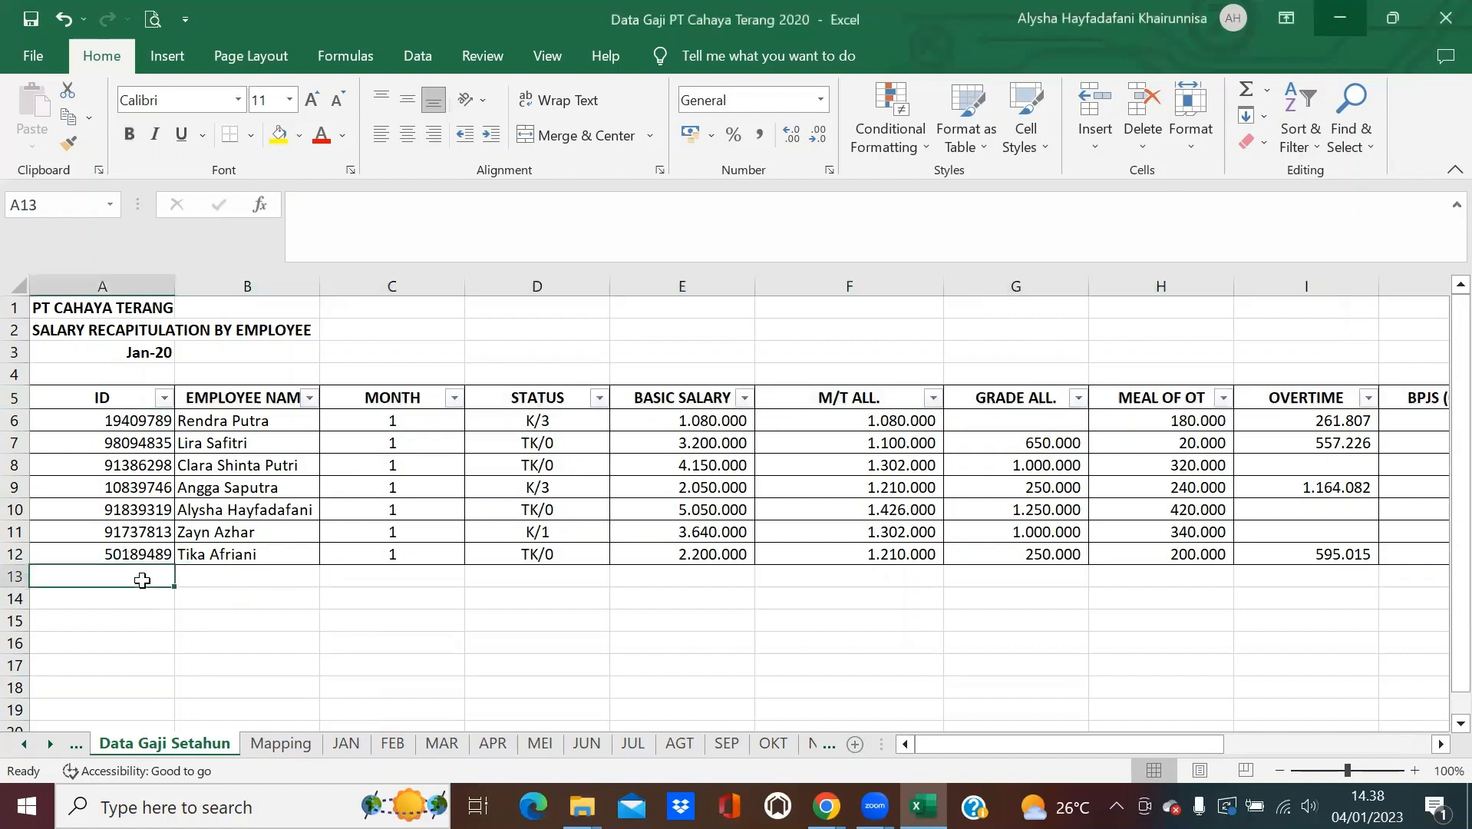
click(144, 353)
drag(394, 230, 295, 224)
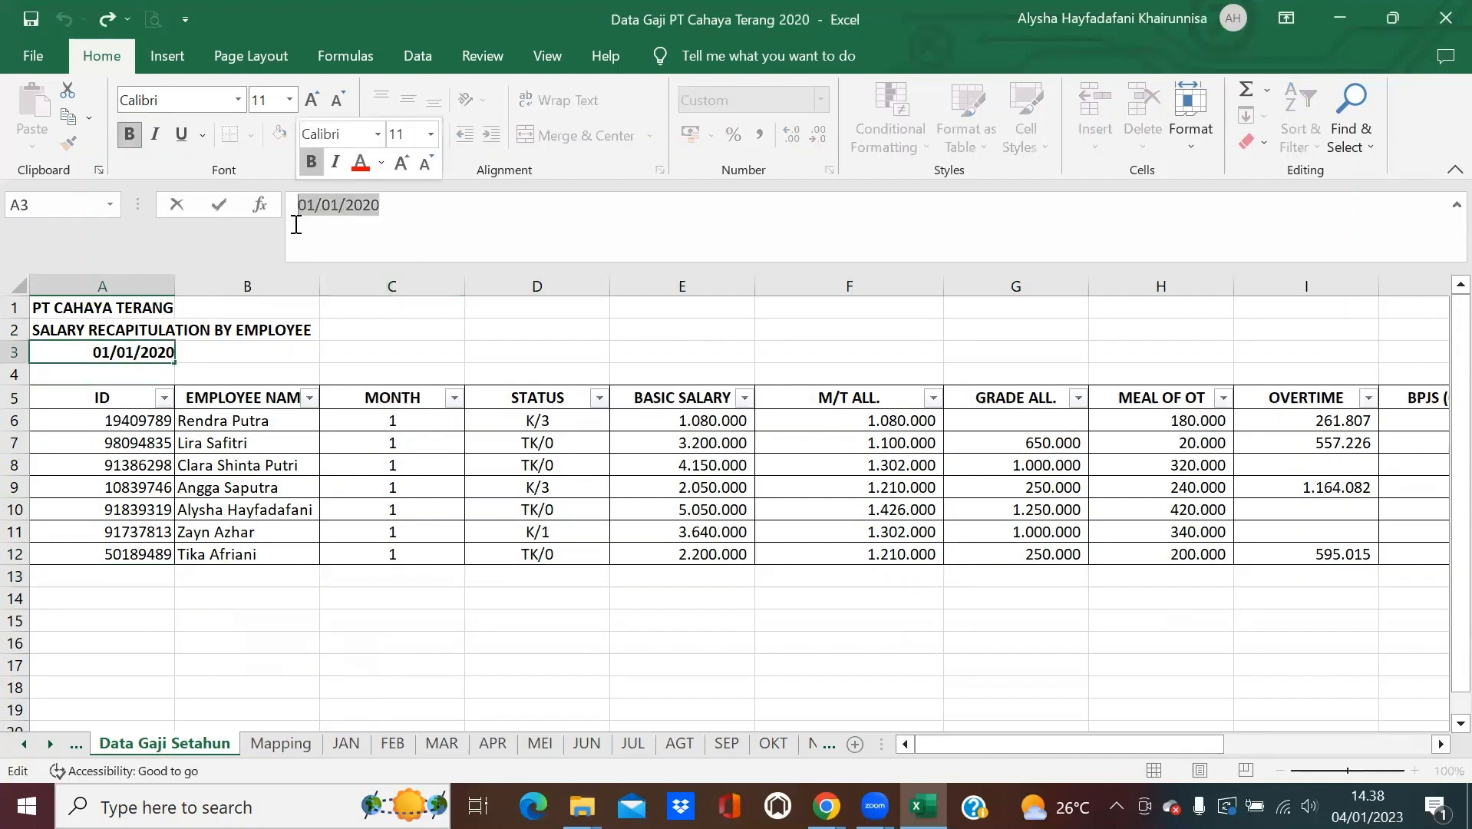
text(Jan)
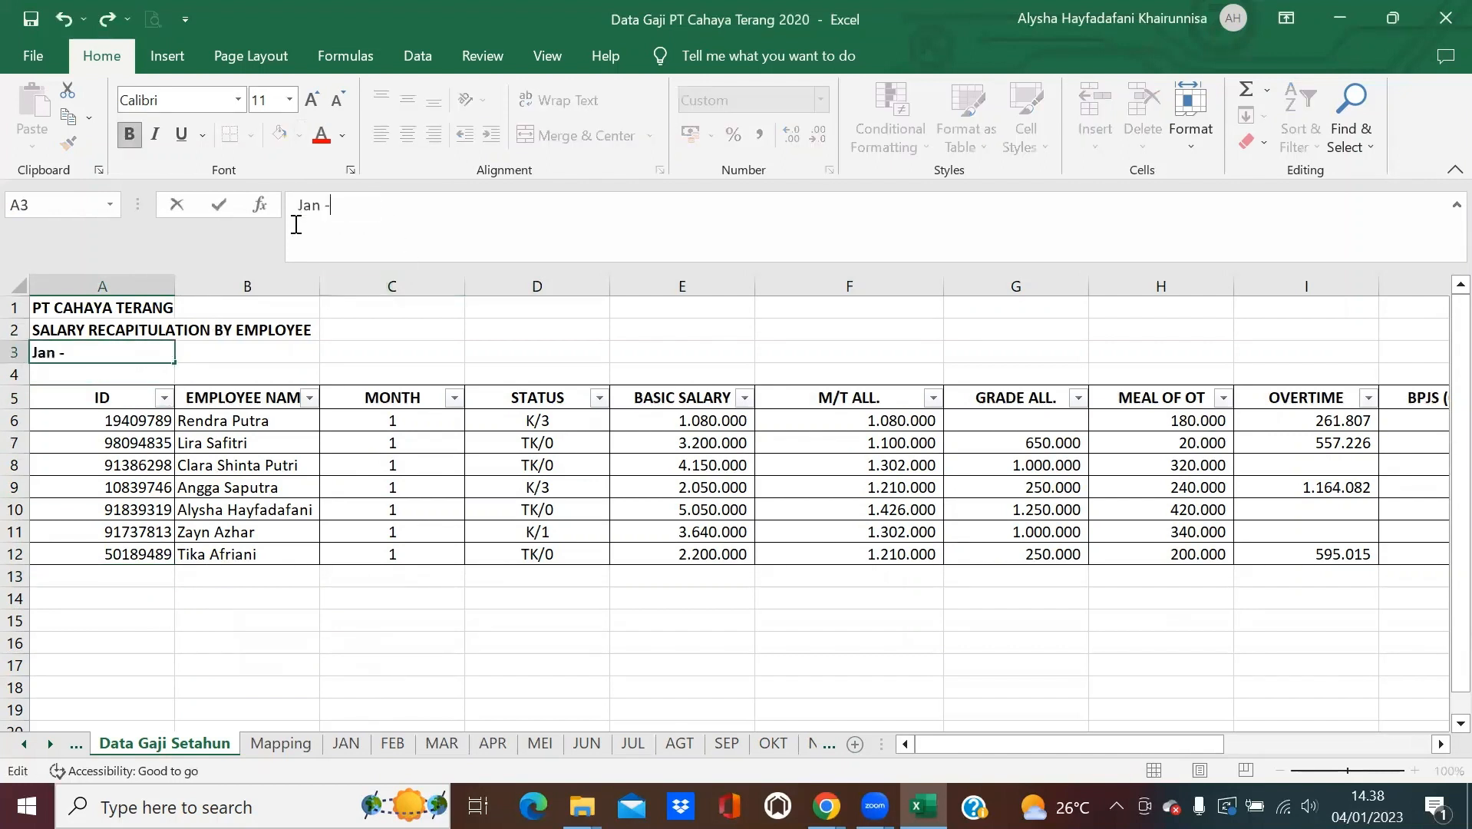
text( - Des 2020)
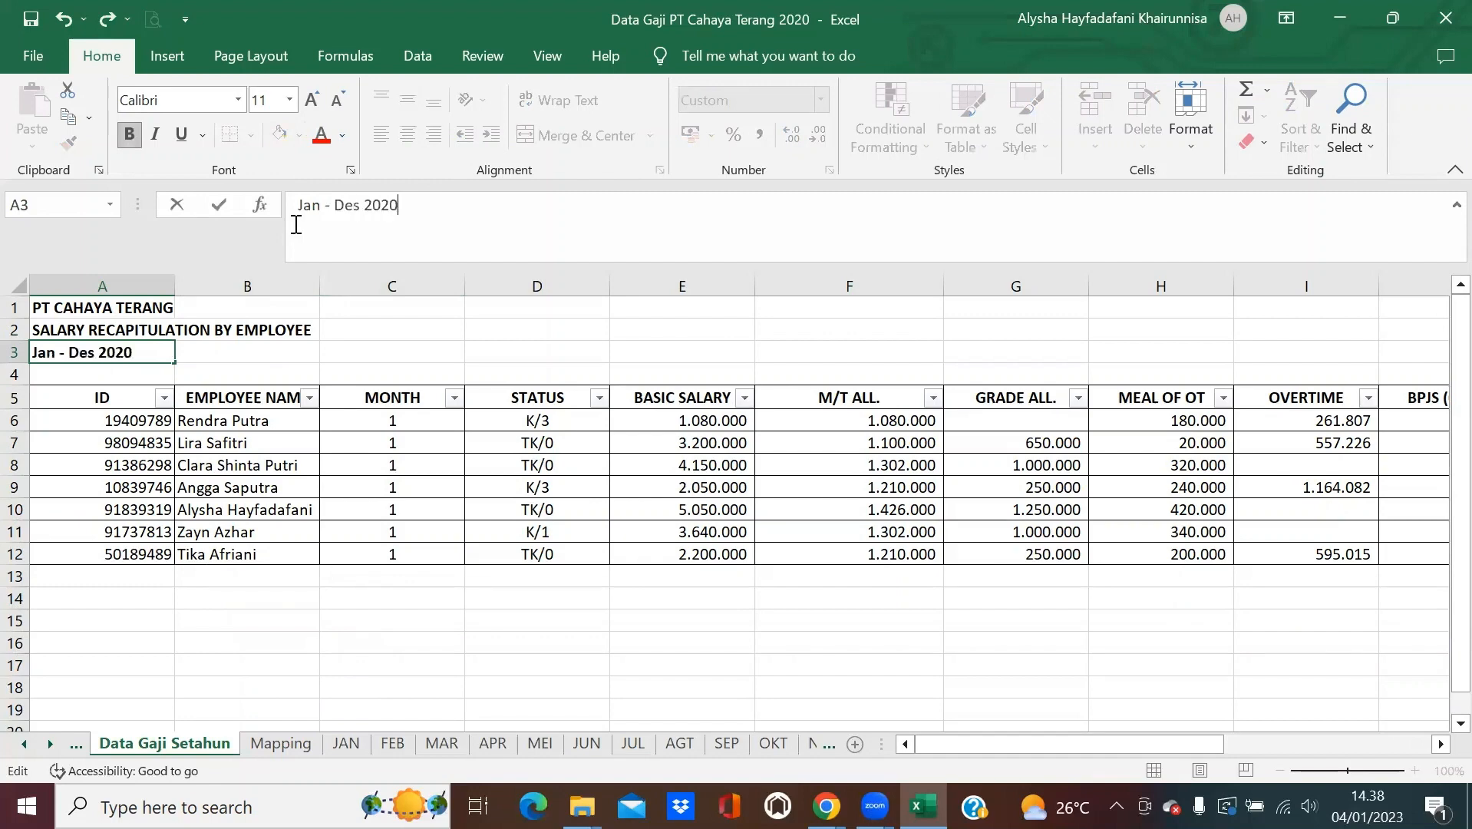
key(Return)
click(104, 576)
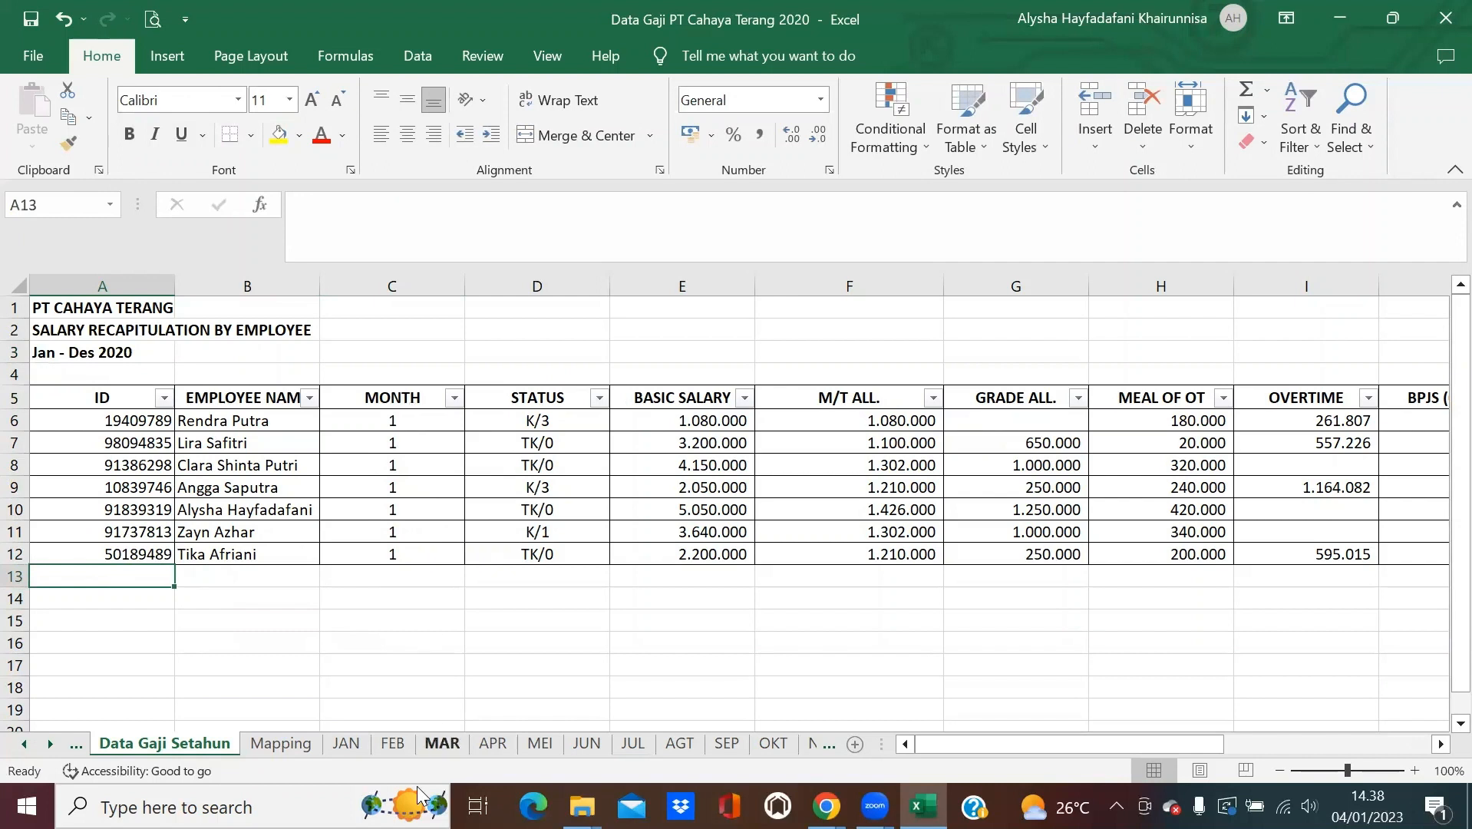
Copy the FEB employee rows 6–12 onto Data Gaji Setahun starting at A13.
click(393, 744)
drag(15, 420, 44, 557)
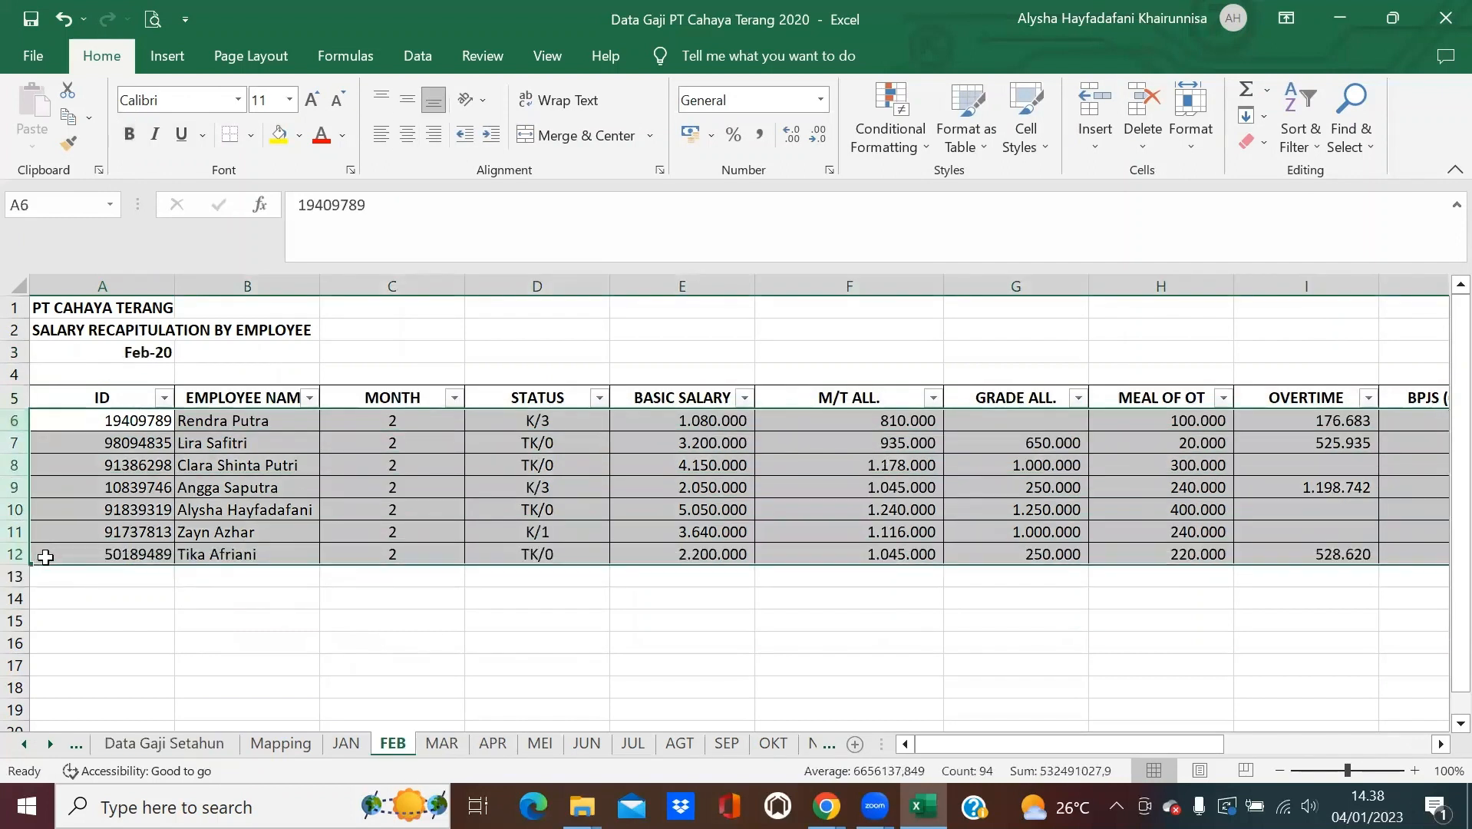
key(ctrl+c)
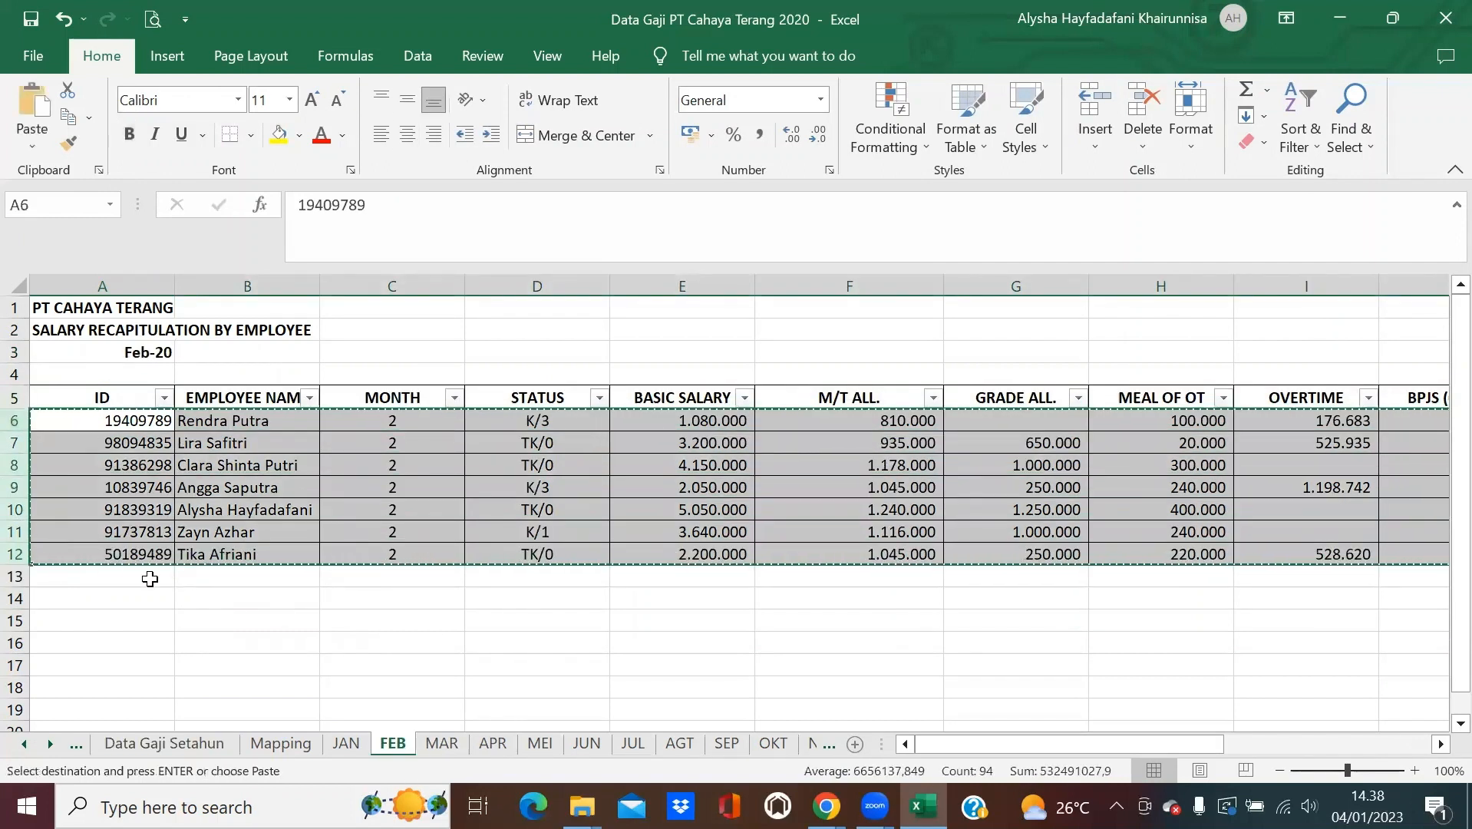
click(182, 745)
click(154, 576)
key(ctrl+v)
scroll(495, 606, down, 2)
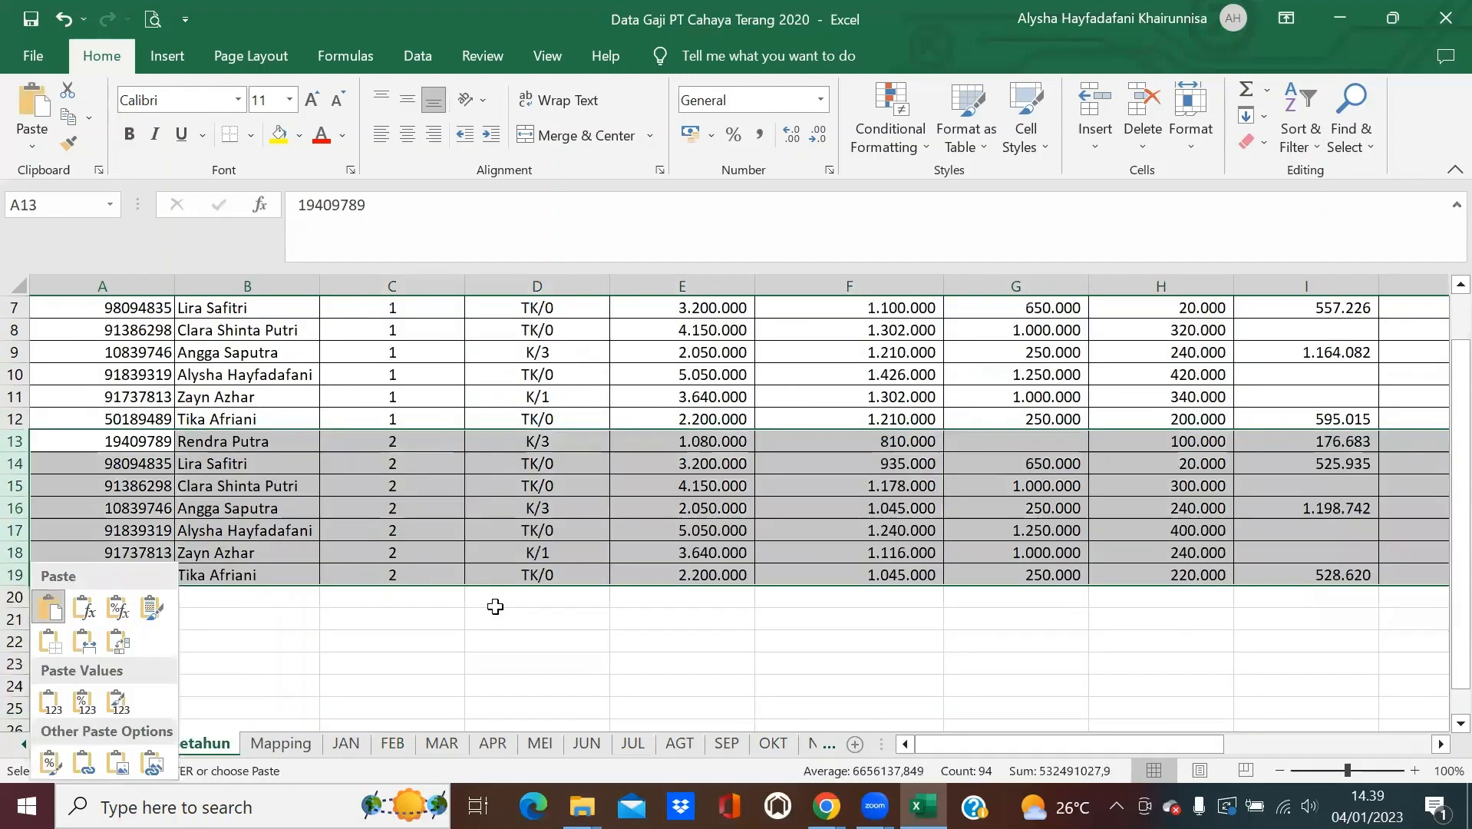
scroll(495, 606, up, 1)
Append the MAR employee rows starting at A20.
click(442, 743)
drag(14, 420, 11, 554)
key(ctrl+c)
click(164, 742)
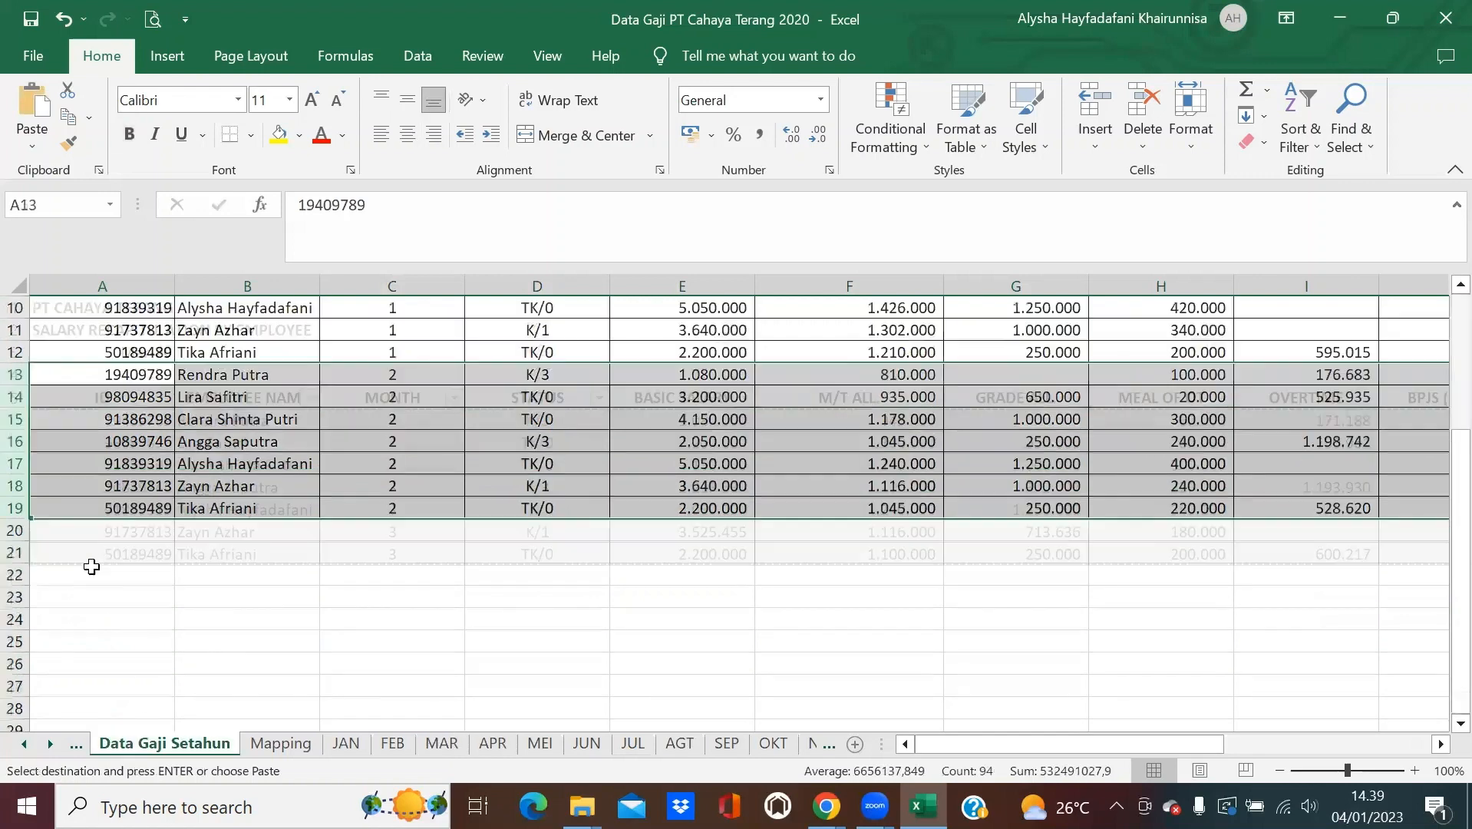
click(78, 533)
key(ctrl+v)
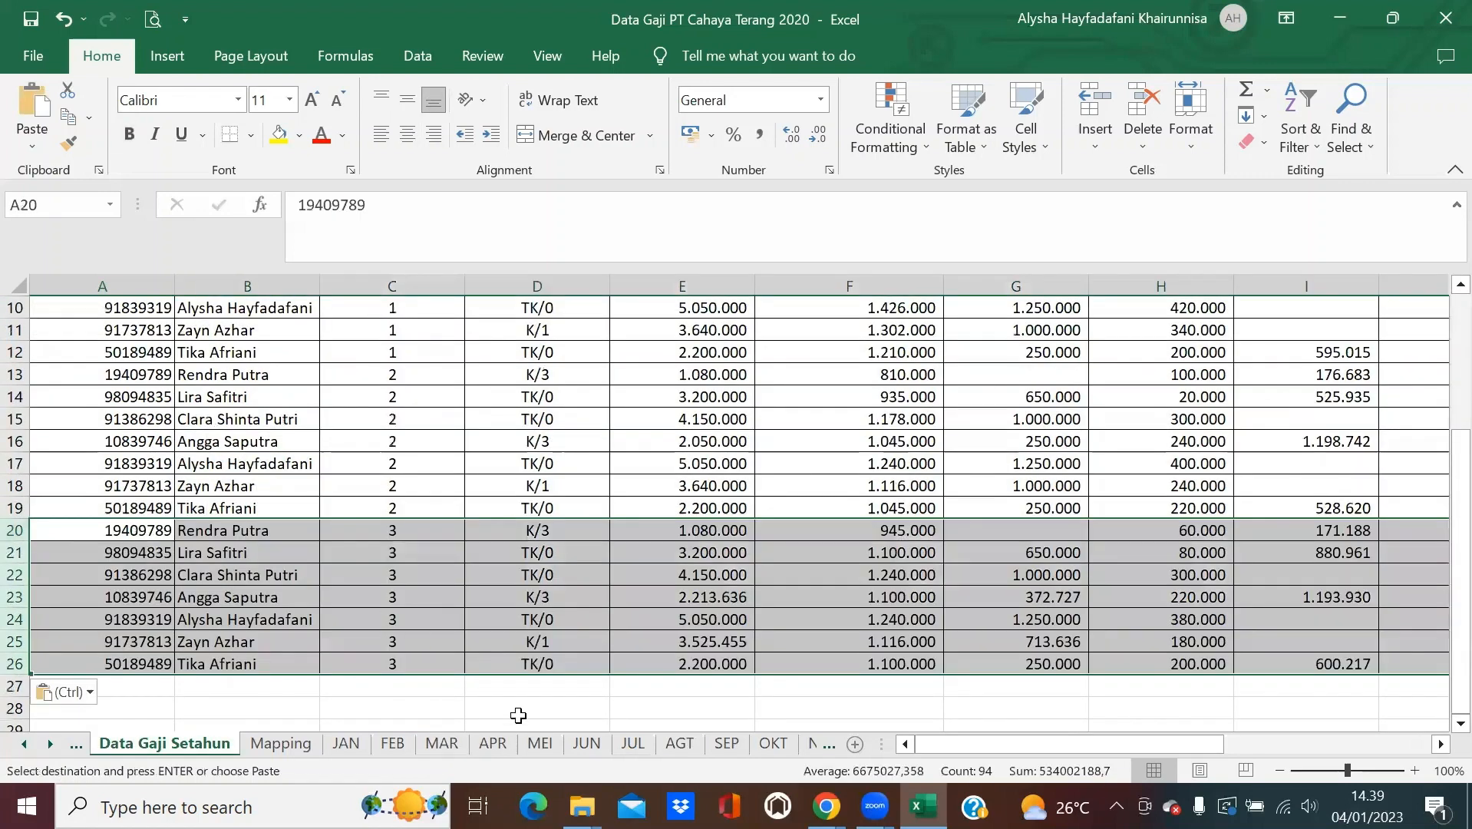
Append the APR employee rows into rows 27–33.
click(495, 743)
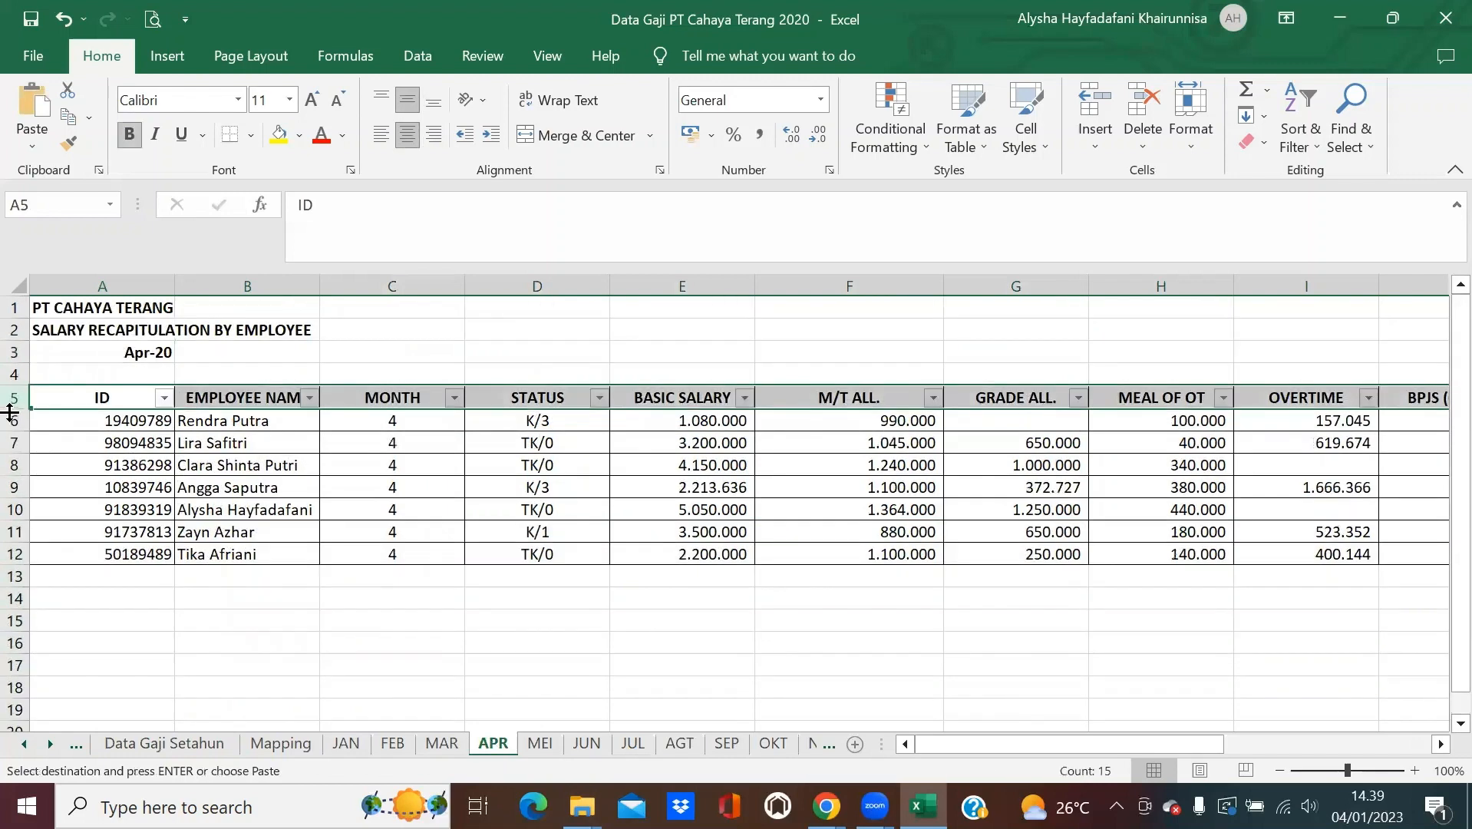
drag(11, 420, 12, 543)
key(ctrl+c)
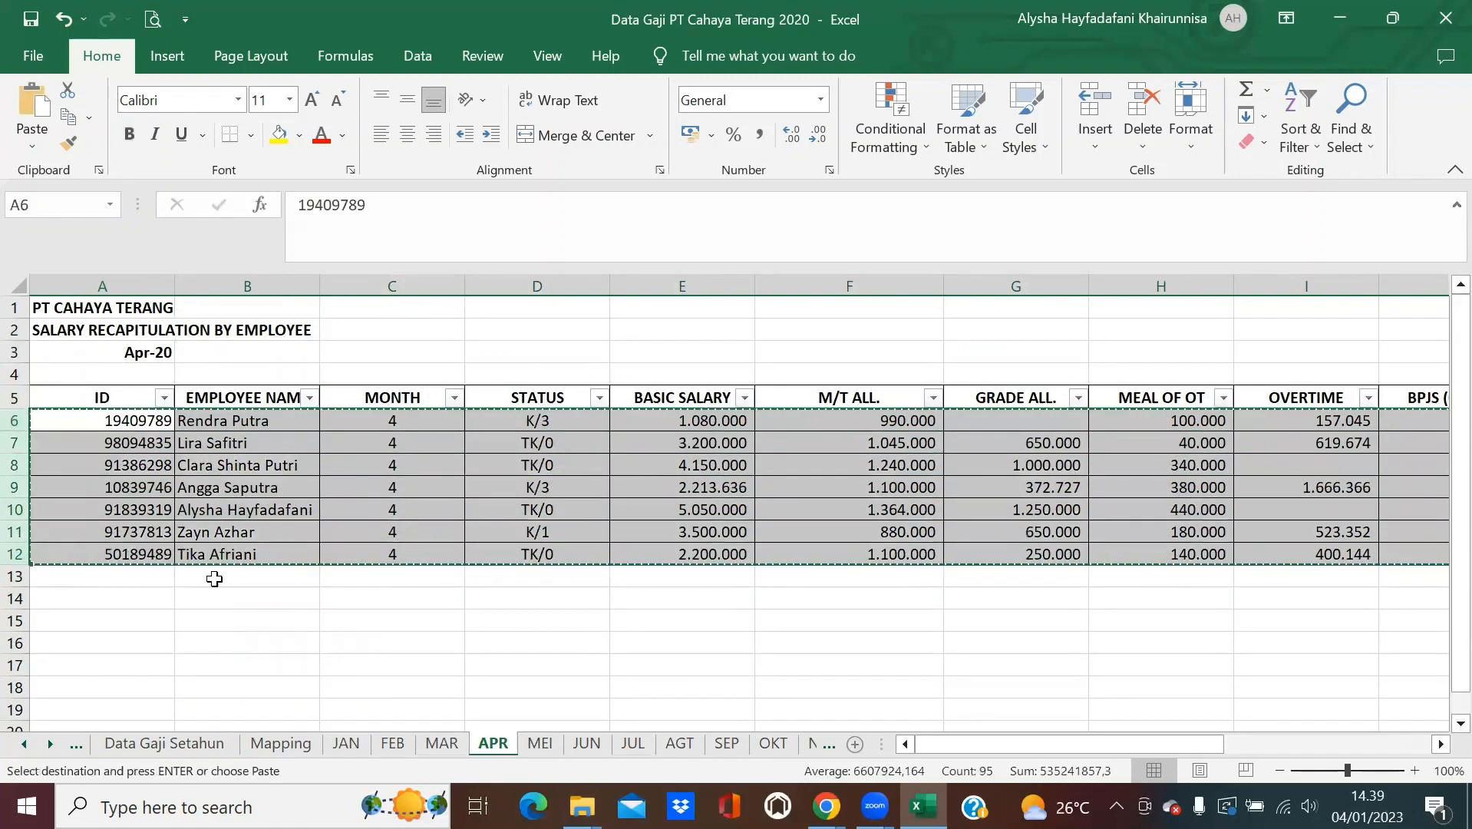
click(214, 743)
scroll(200, 556, down, 2)
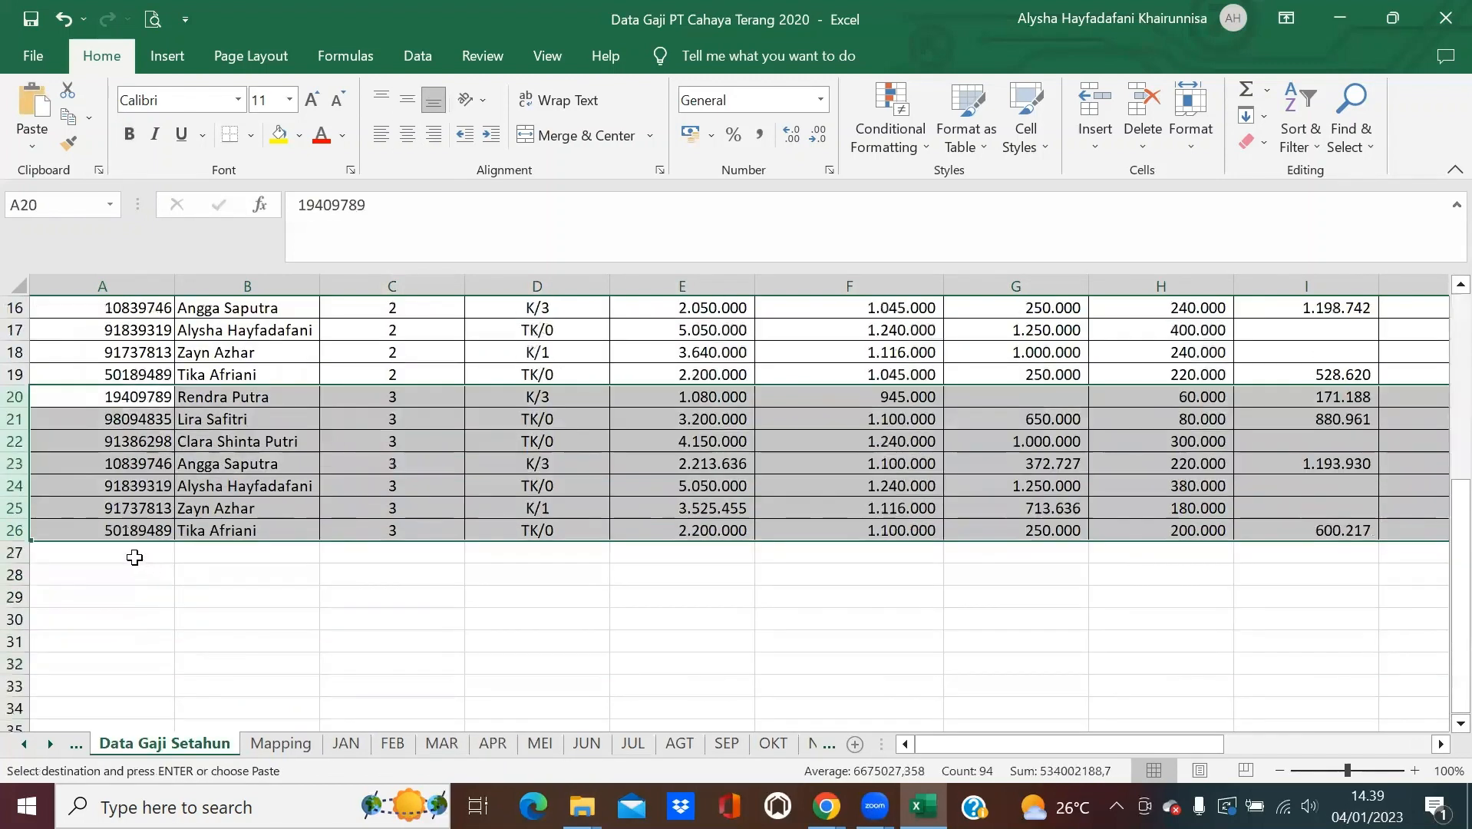
click(134, 552)
key(ctrl+v)
Append the MEI employee rows into rows 34–40.
click(540, 743)
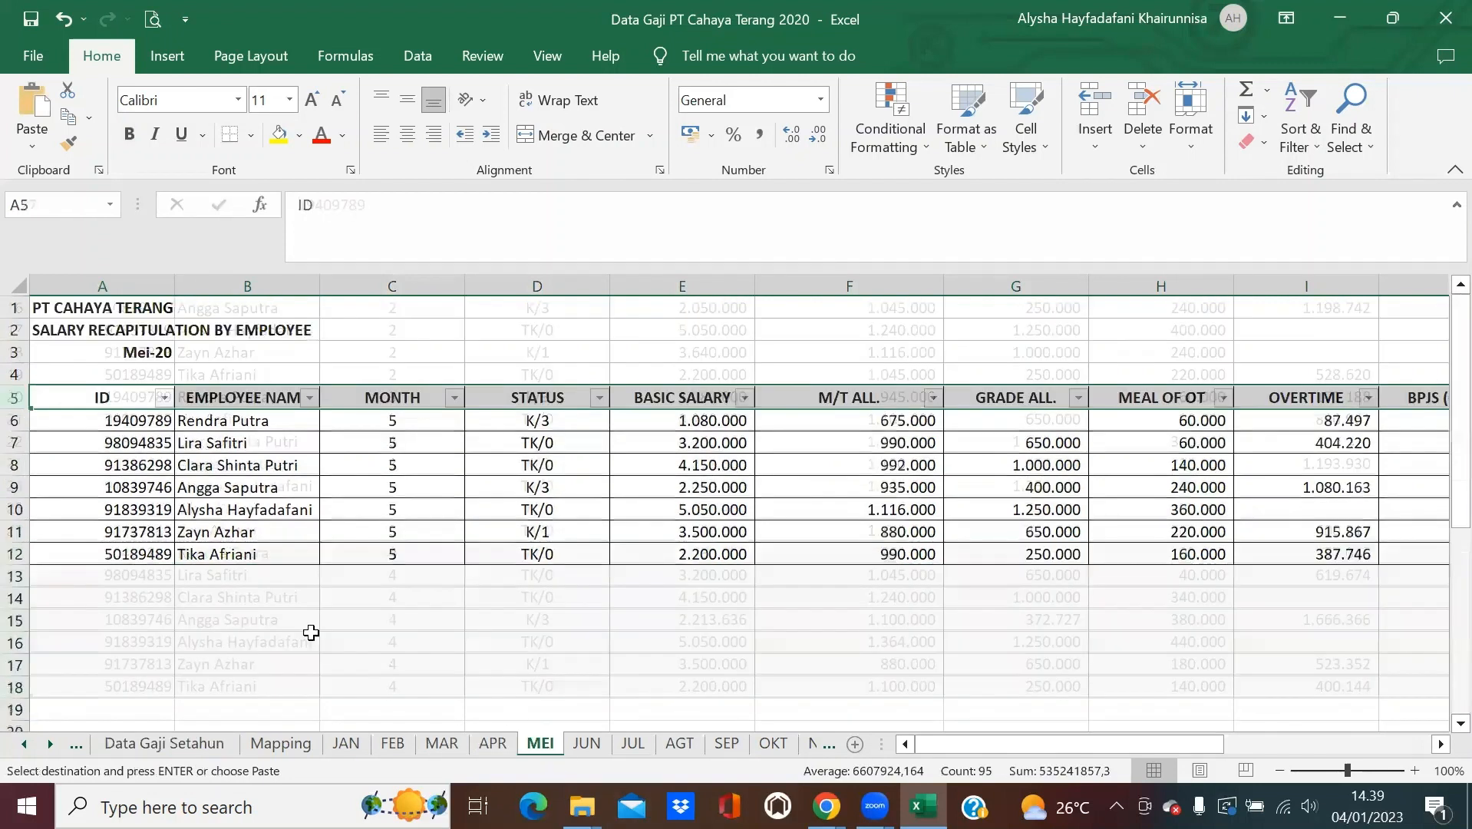
drag(14, 419, 43, 552)
key(ctrl+c)
click(164, 743)
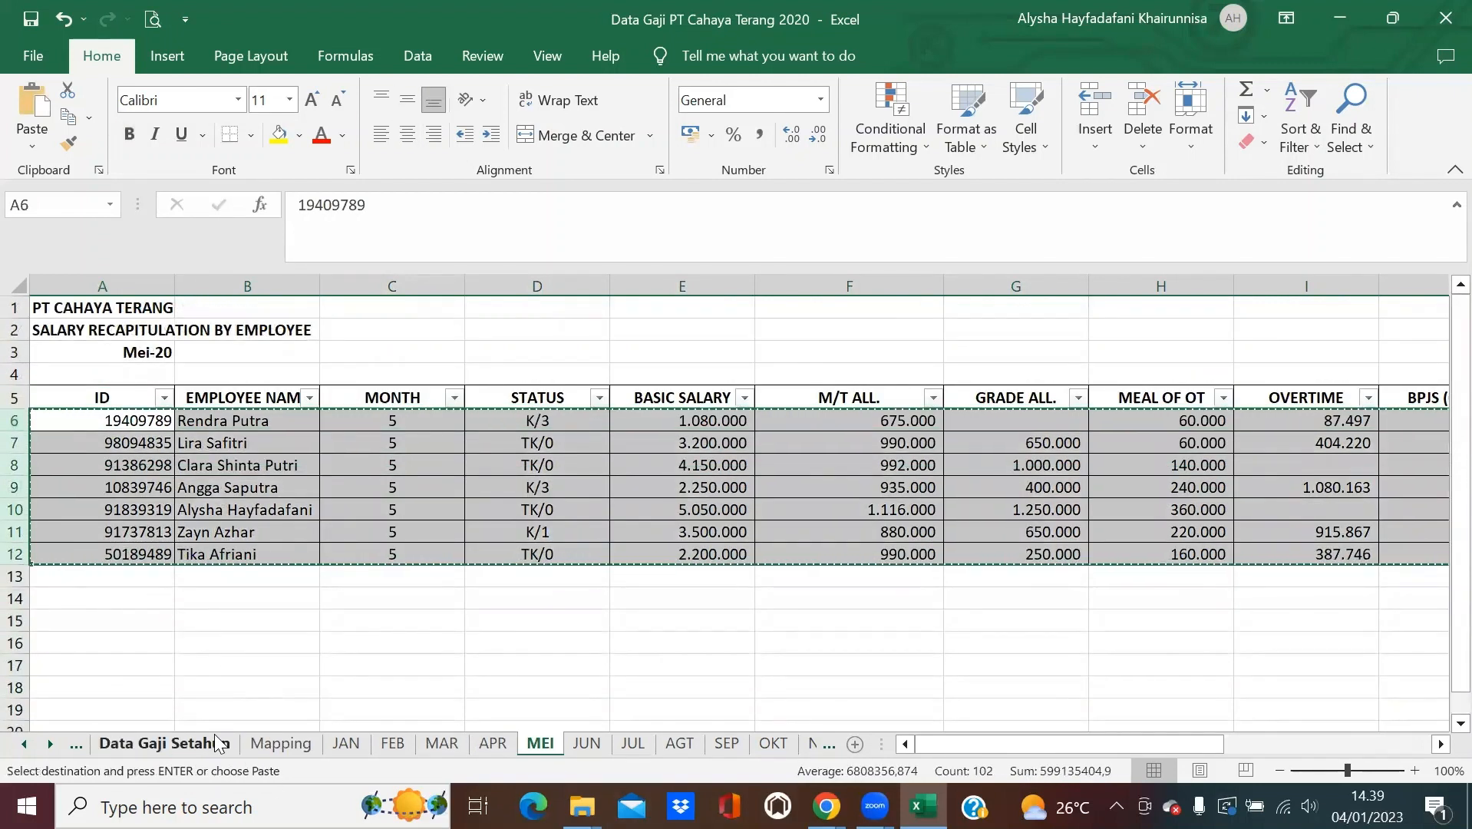
scroll(186, 576, down, 1)
scroll(133, 507, down, 3)
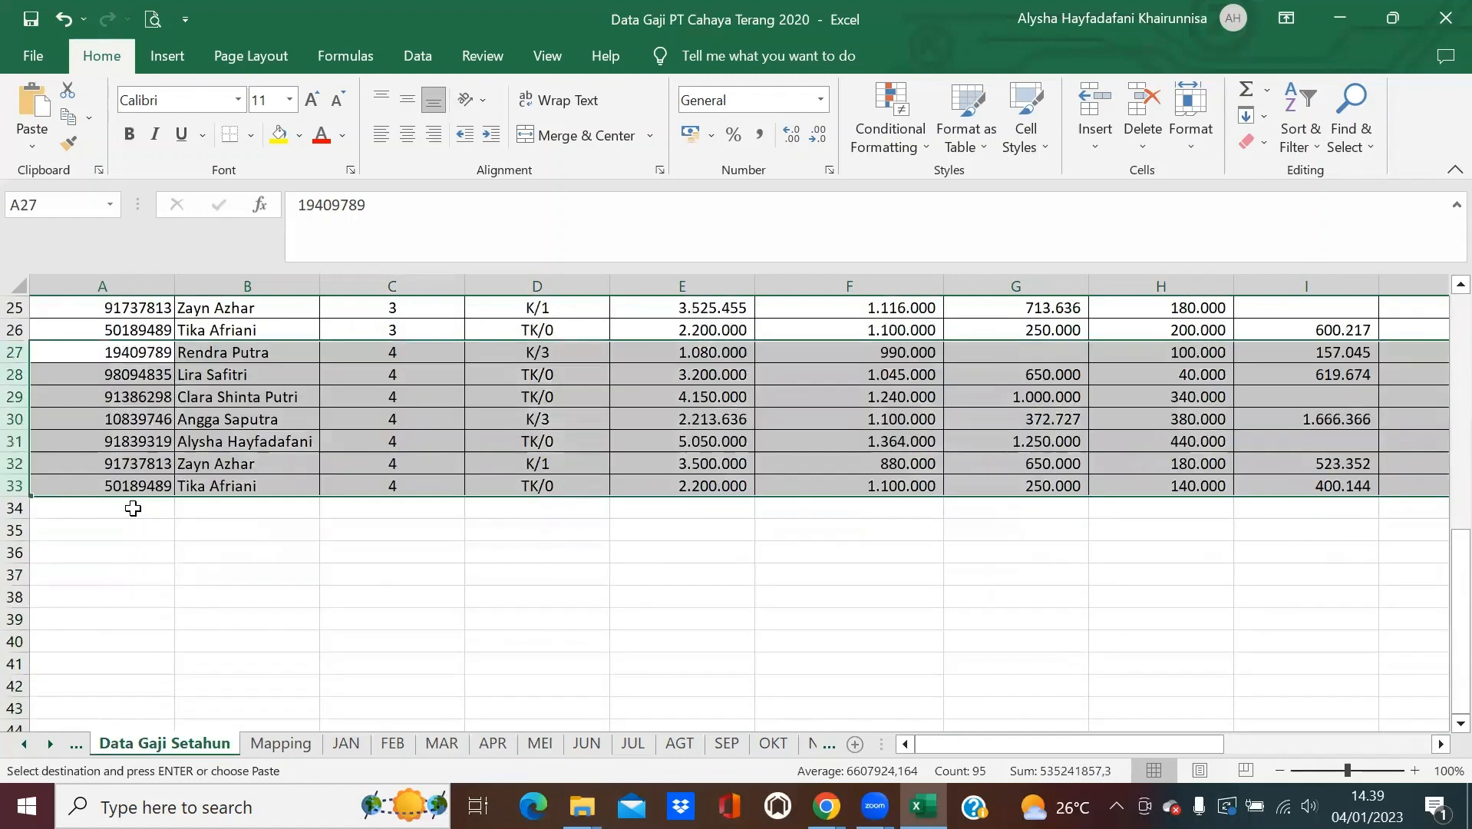
click(131, 509)
key(ctrl+v)
Append the JUN employee rows into rows 41–47.
scroll(551, 663, down, 1)
scroll(550, 663, down, 1)
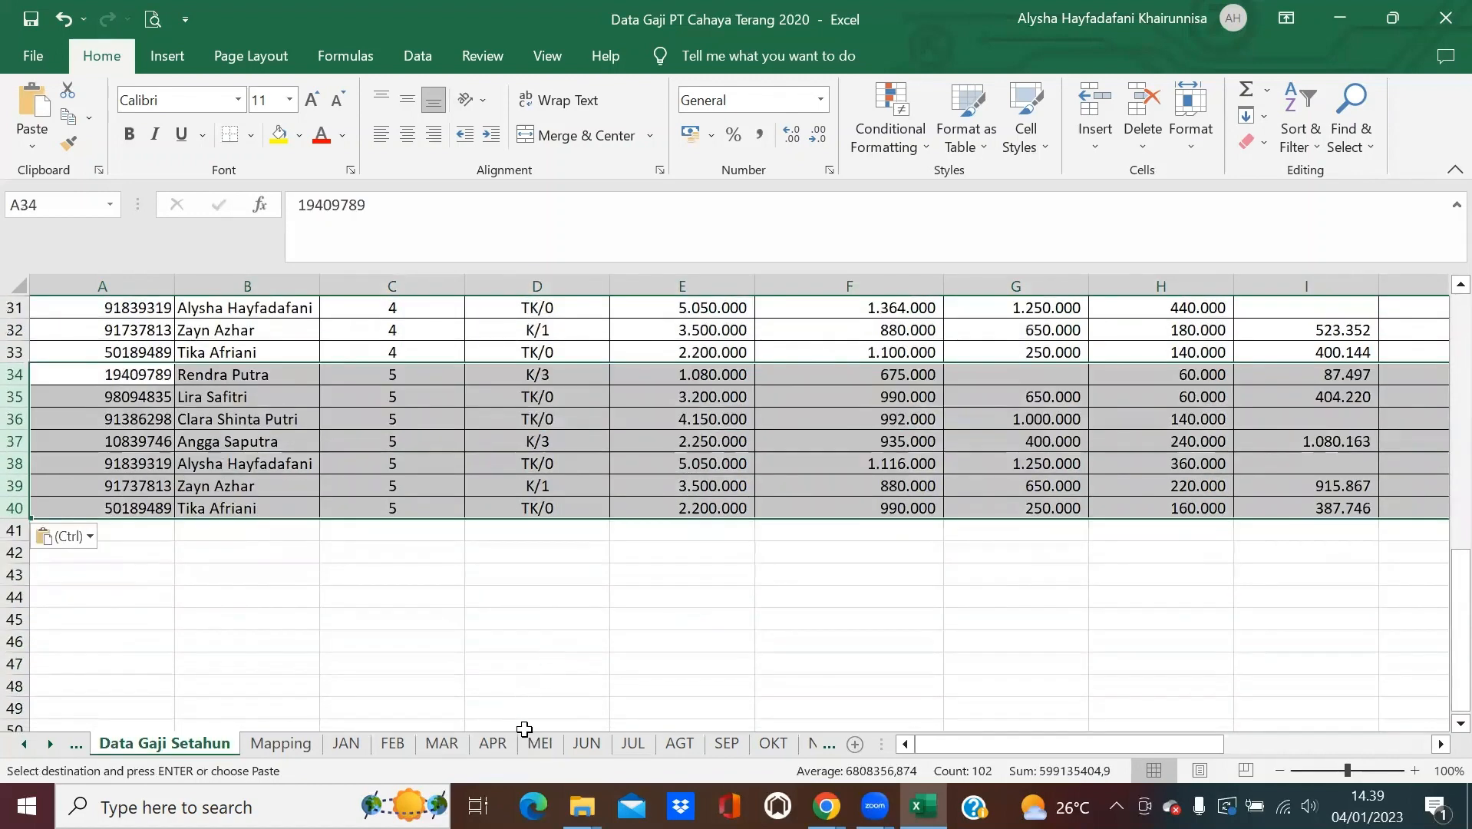
click(587, 743)
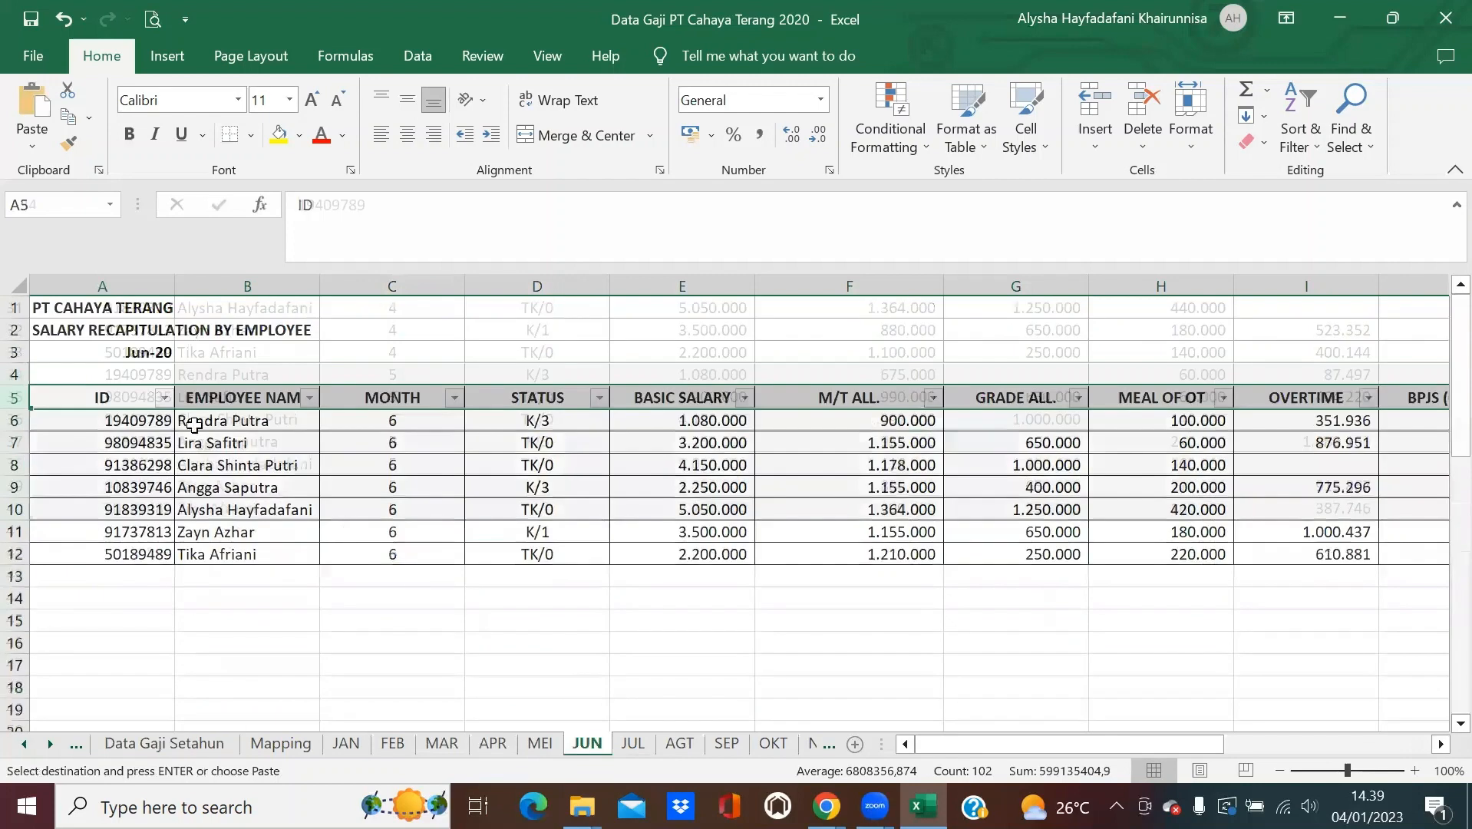
drag(15, 420, 17, 548)
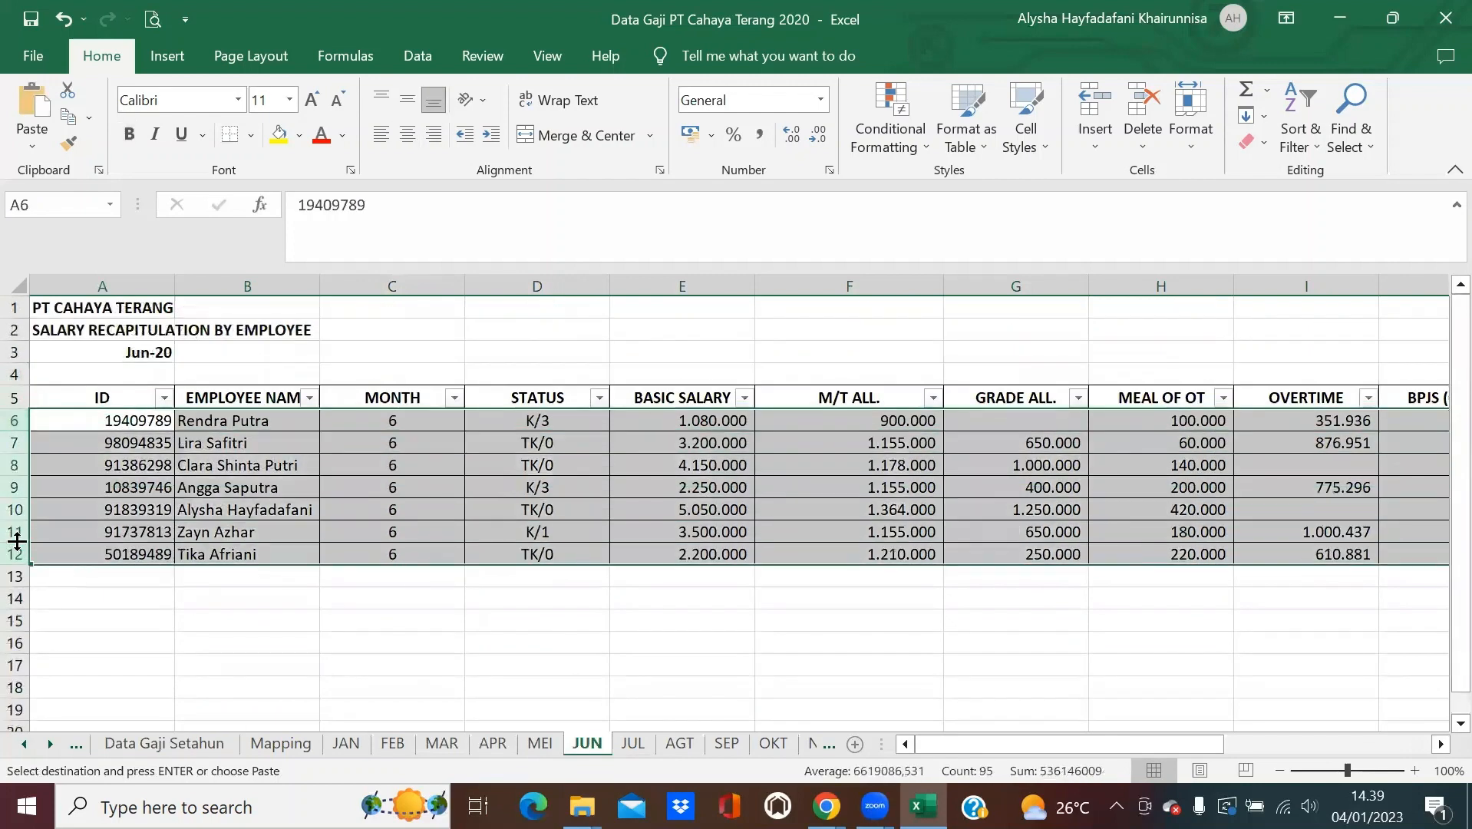
key(ctrl+c)
click(165, 743)
click(170, 540)
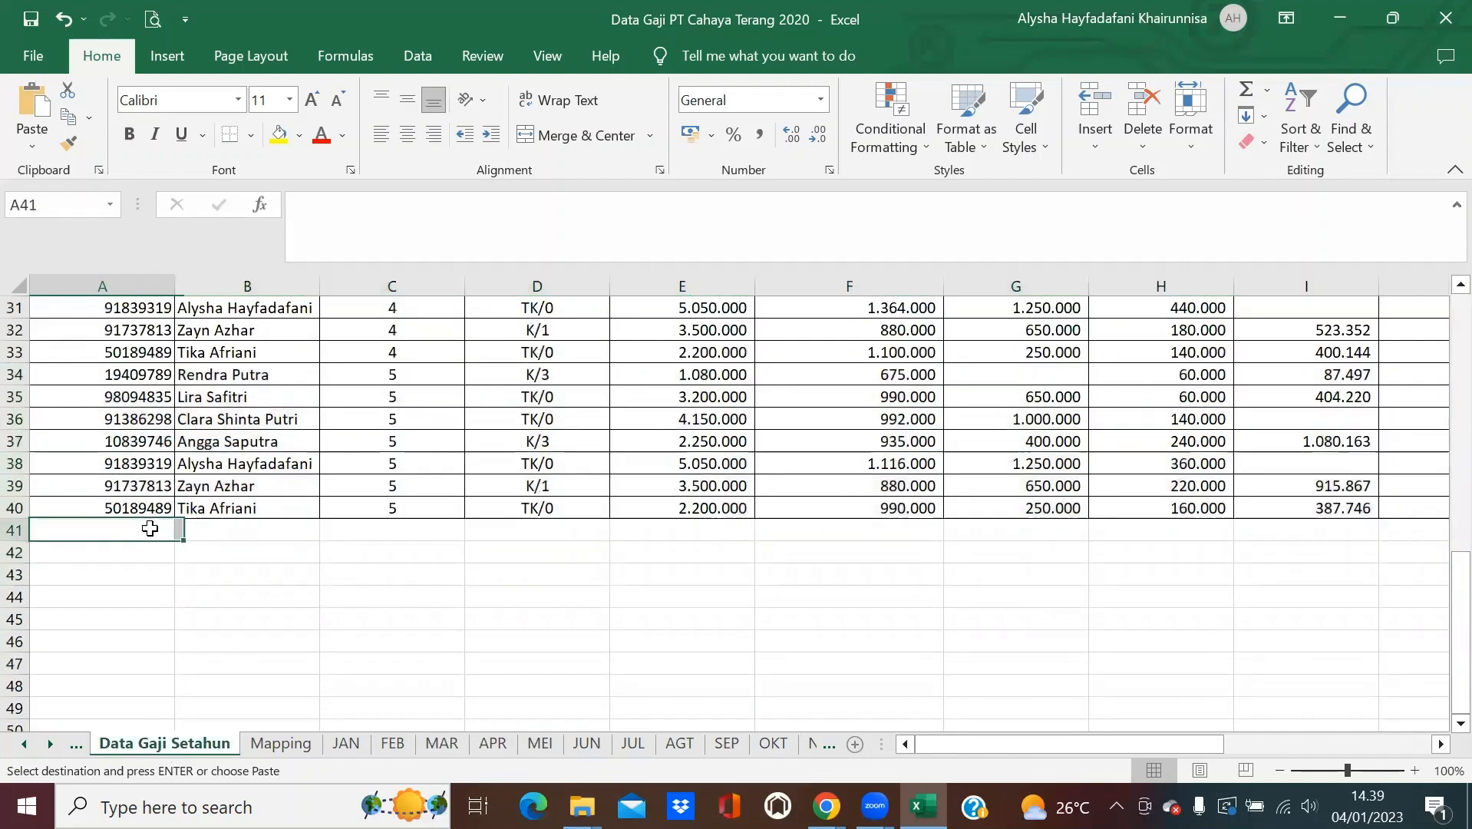
key(ctrl+v)
Append the JUL employee rows into rows 48–54.
click(633, 743)
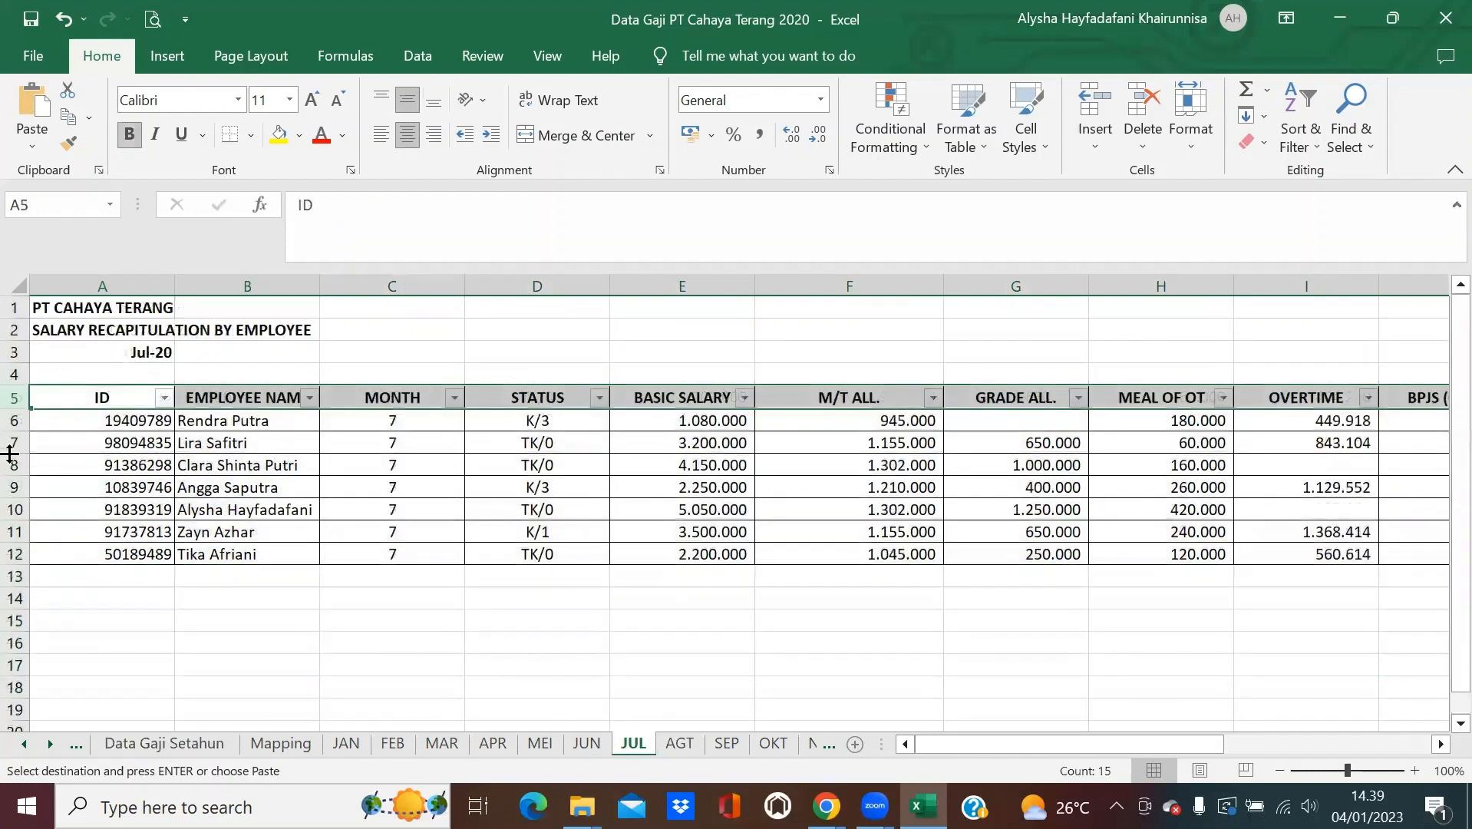
drag(14, 420, 9, 543)
key(ctrl+c)
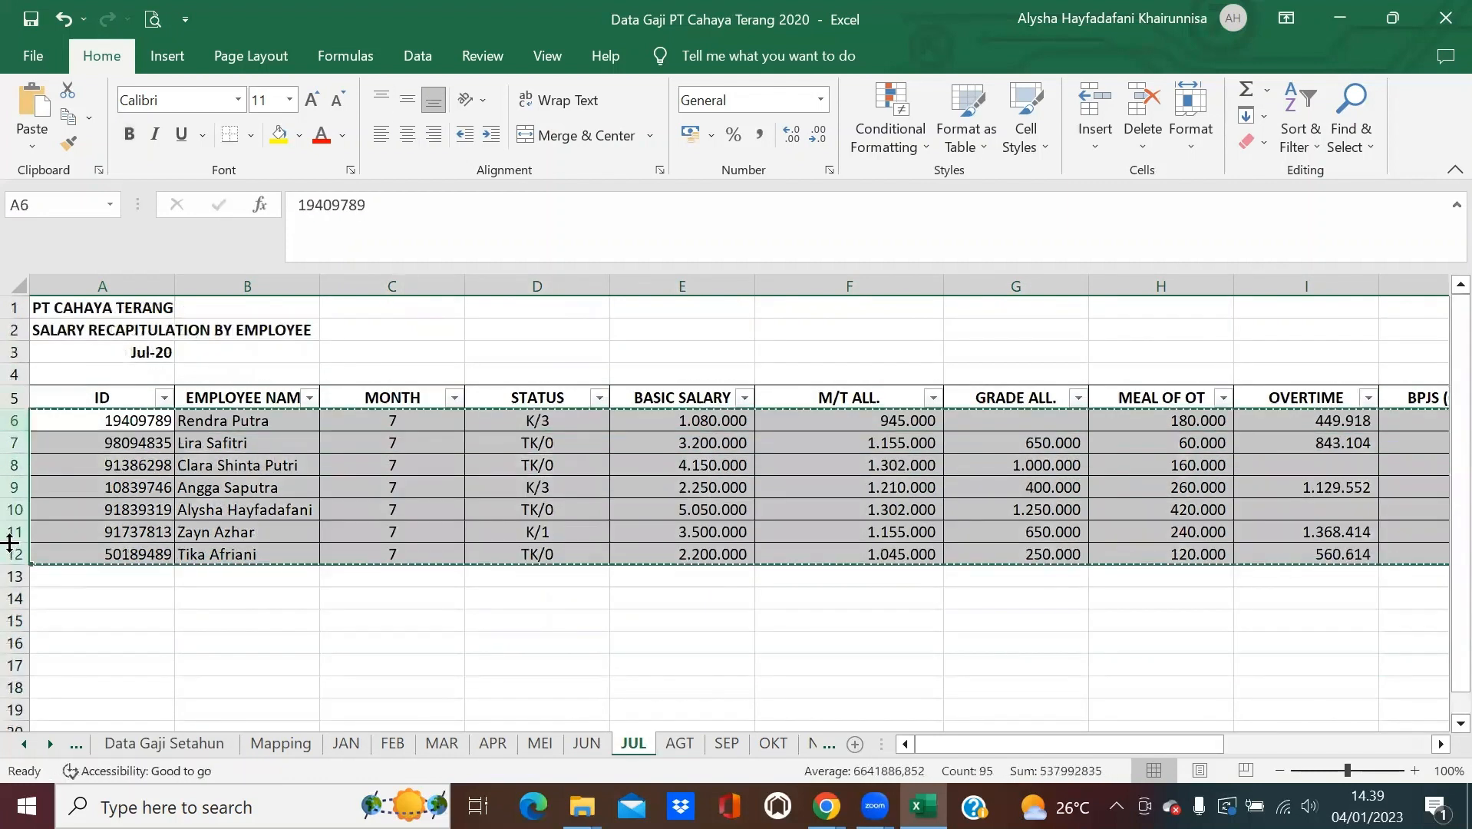
click(165, 742)
scroll(166, 603, down, 1)
scroll(167, 602, down, 3)
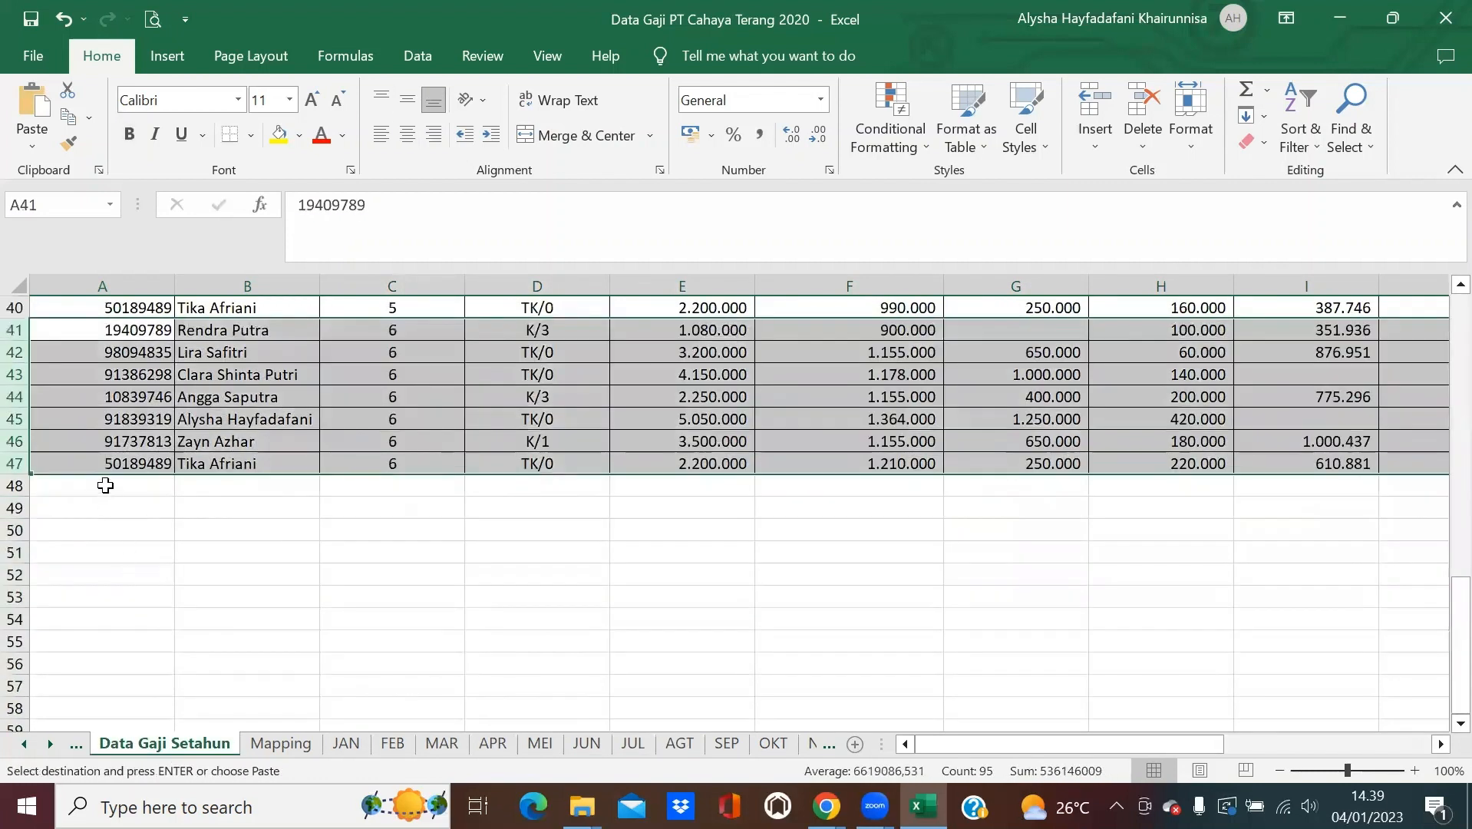
click(105, 485)
key(ctrl+v)
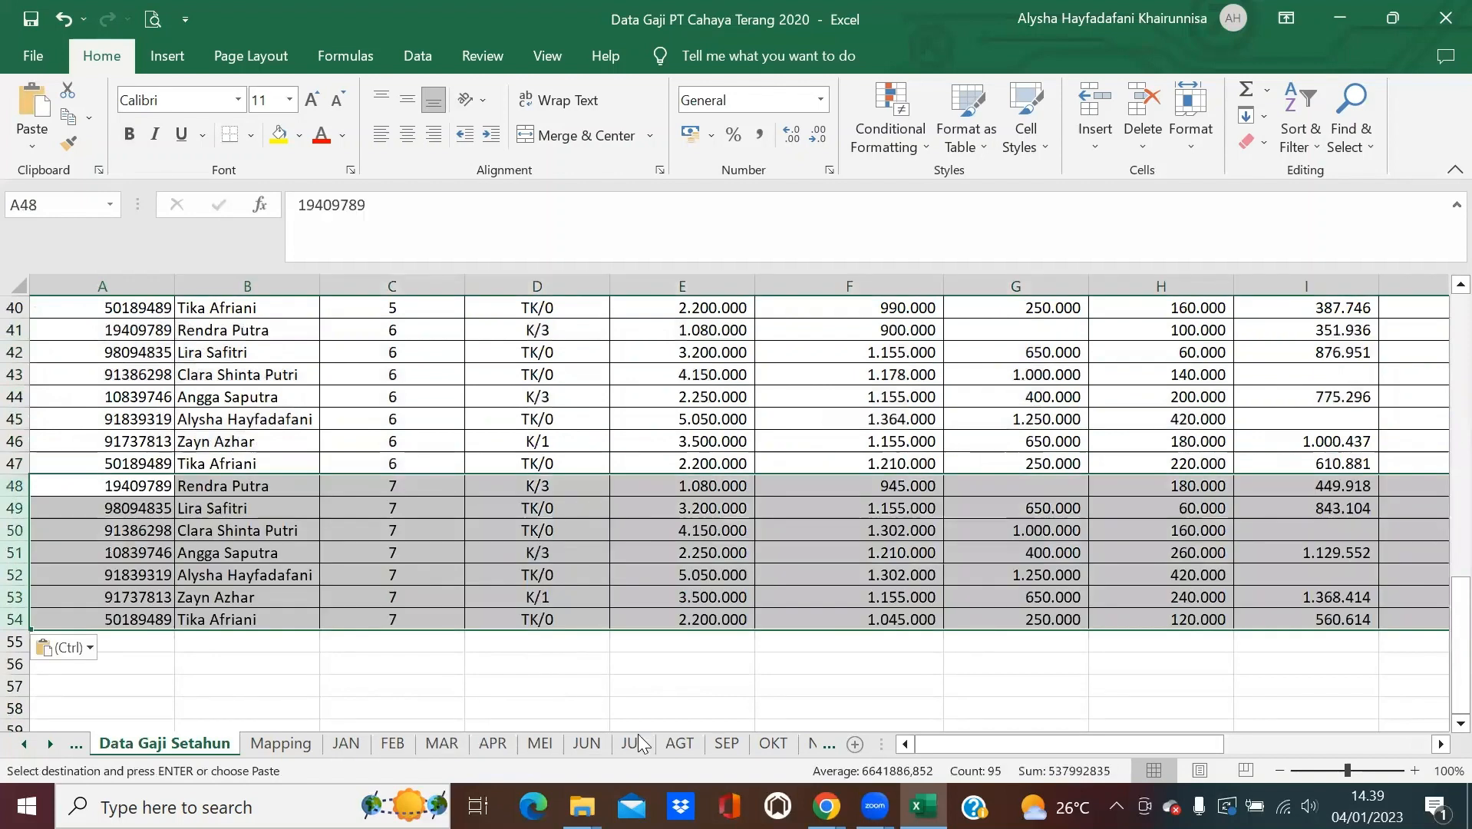
click(679, 742)
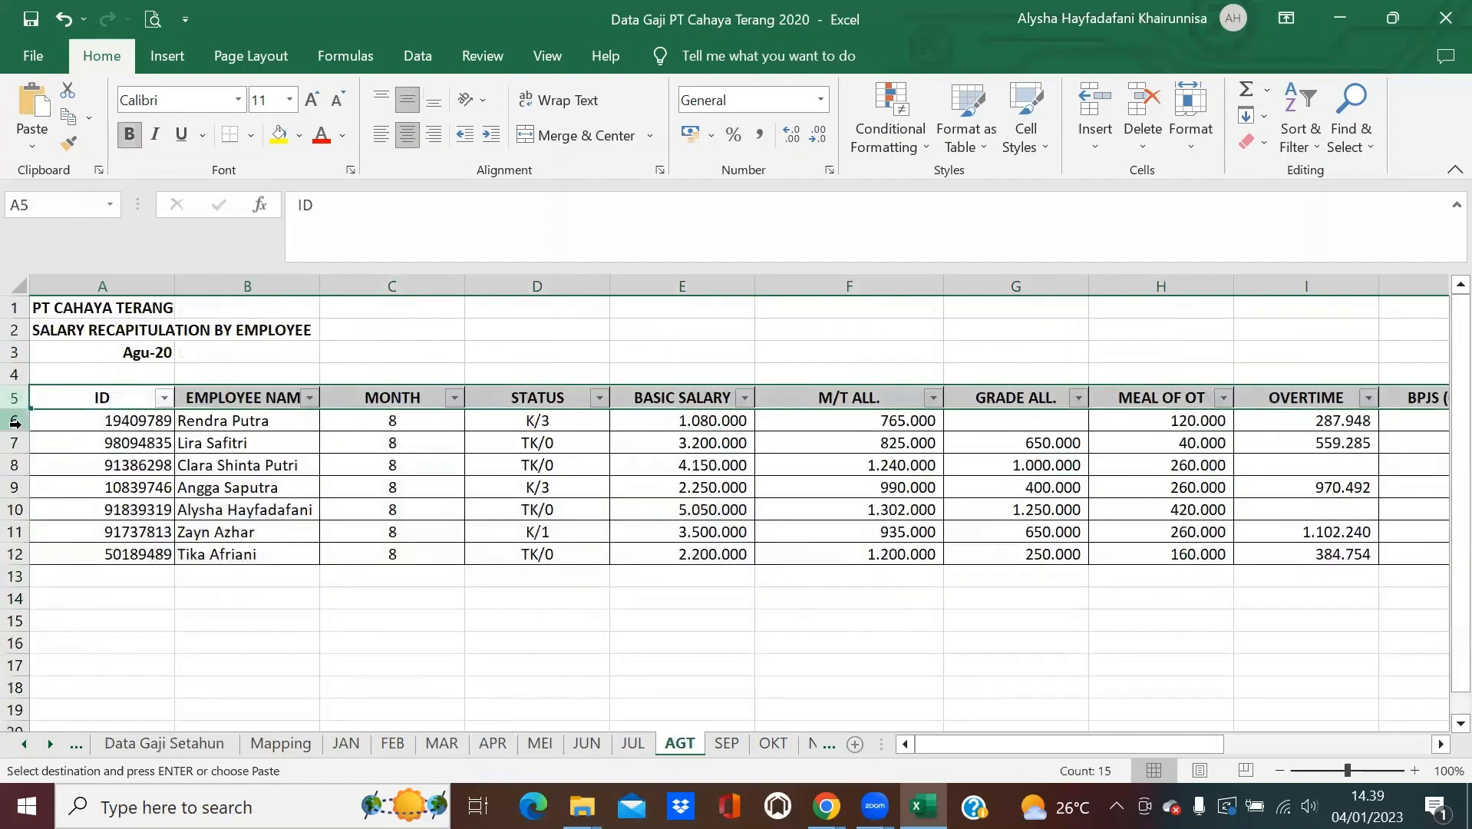
Append the August rows at row 55 and the September rows at rows 62–68 of Data Gaji Setahun.
drag(14, 421, 14, 554)
key(ctrl+c)
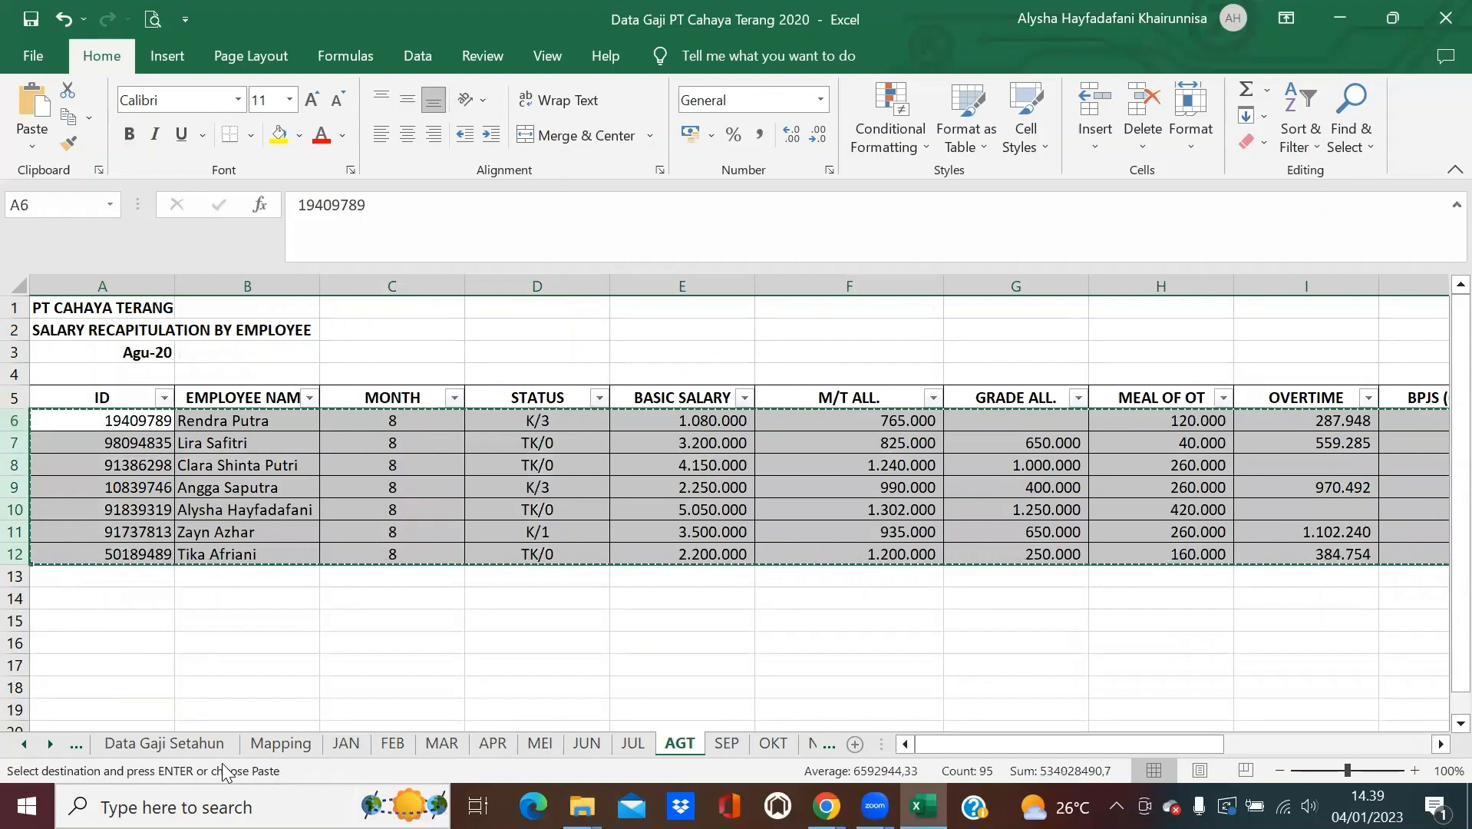
click(164, 743)
click(138, 642)
key(ctrl+v)
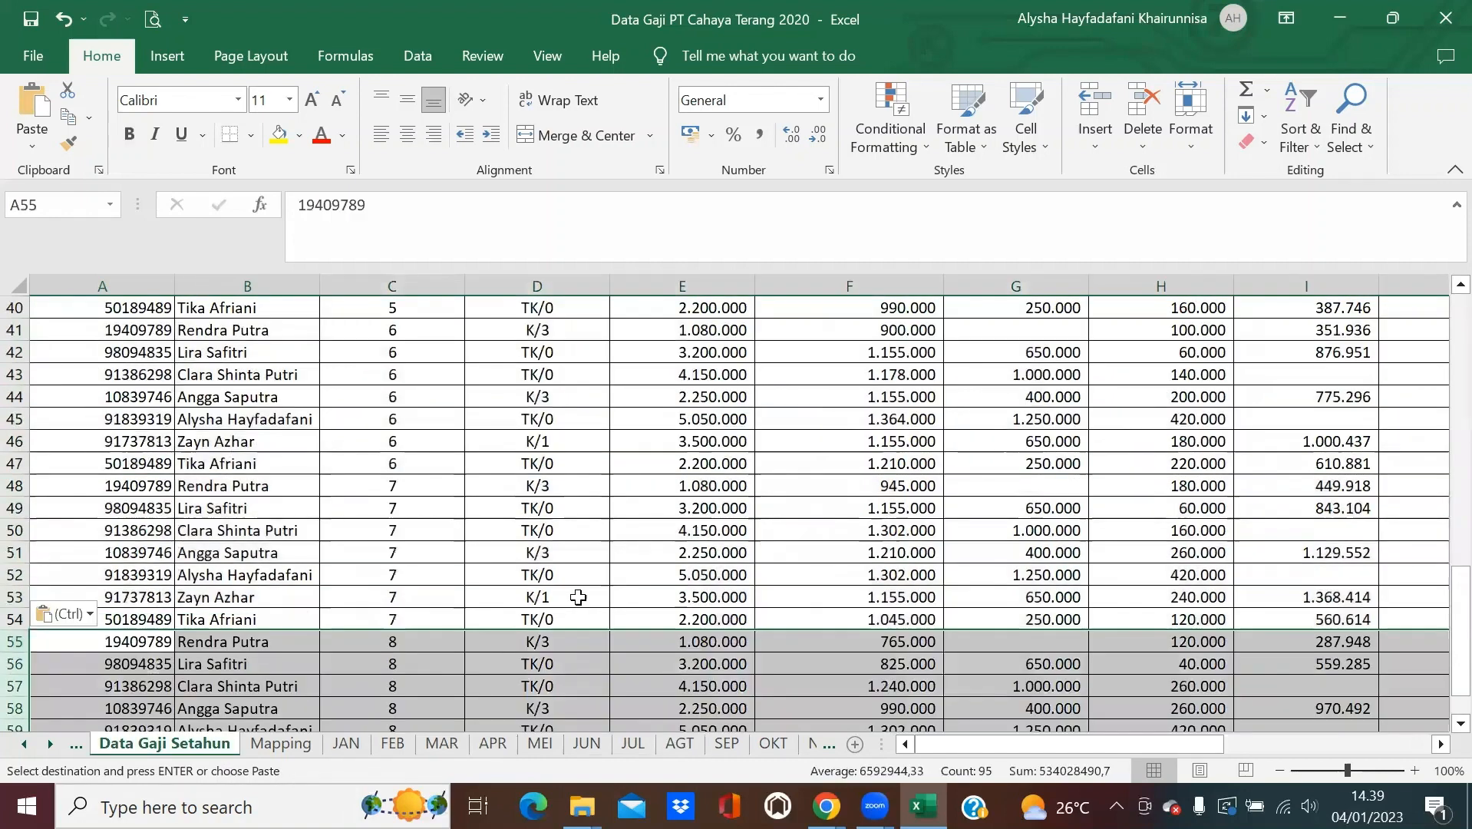
scroll(577, 597, down, 4)
click(726, 743)
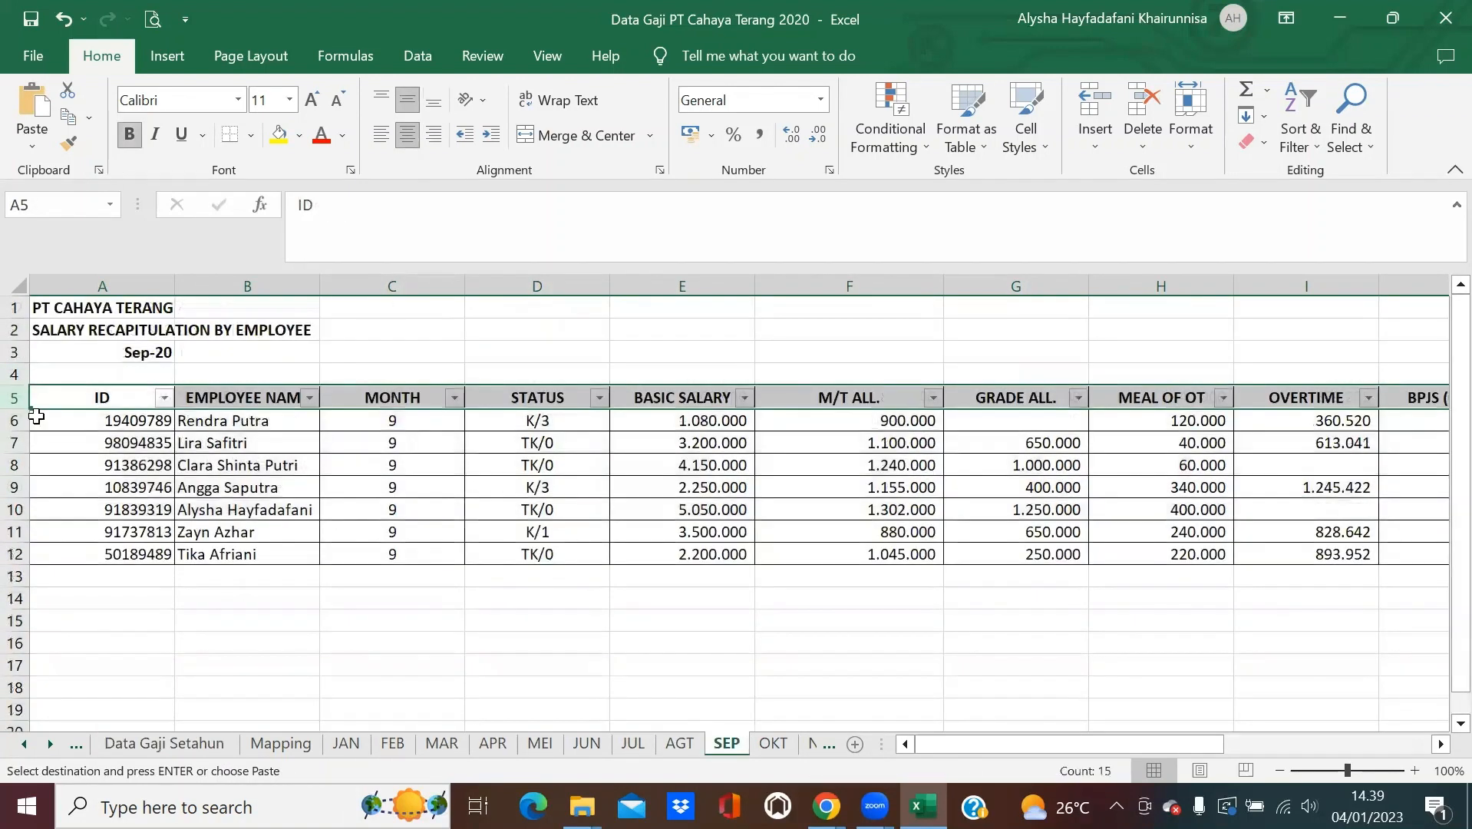
drag(36, 416, 35, 549)
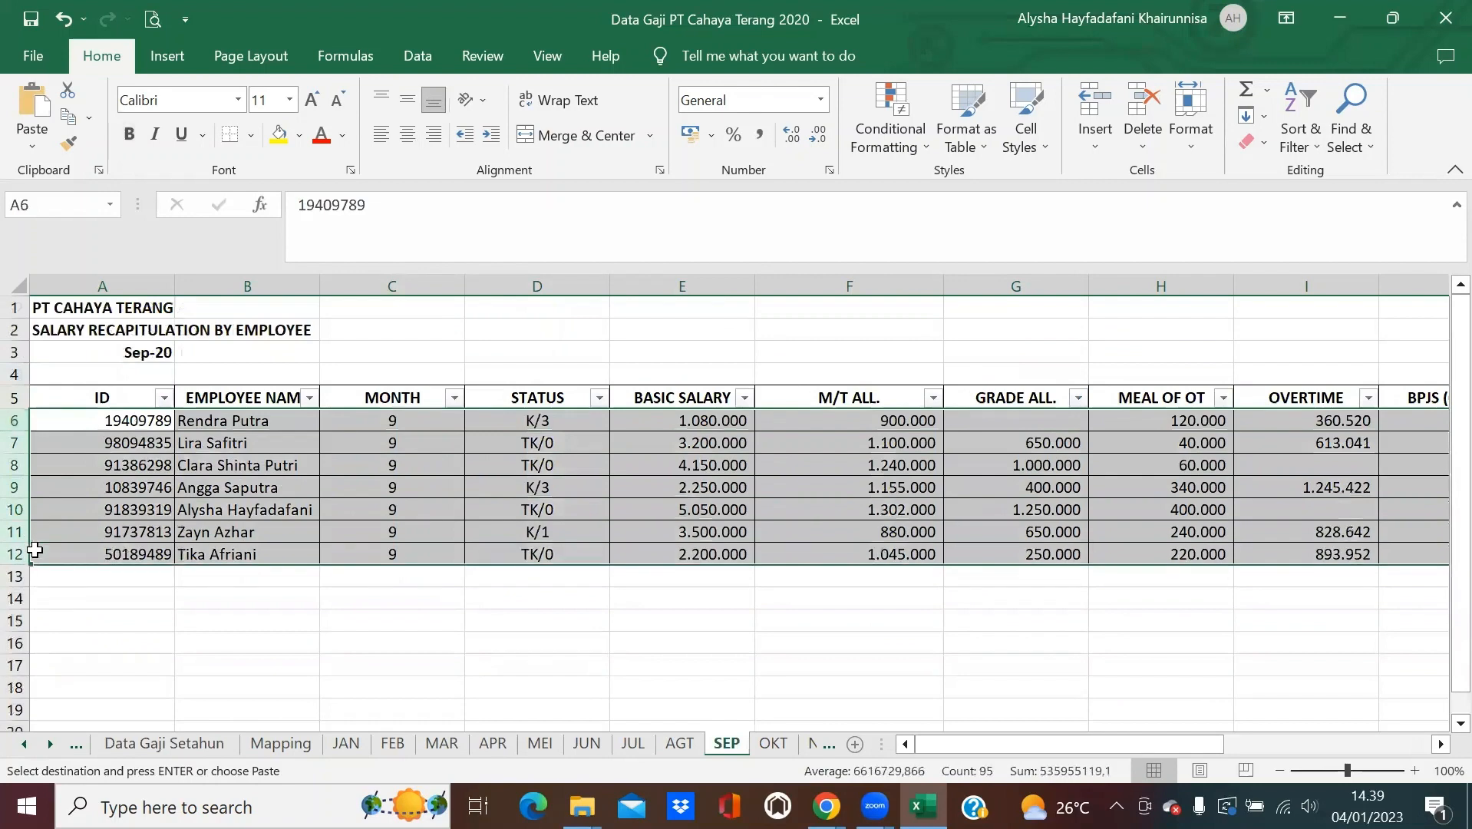
key(ctrl+c)
click(119, 531)
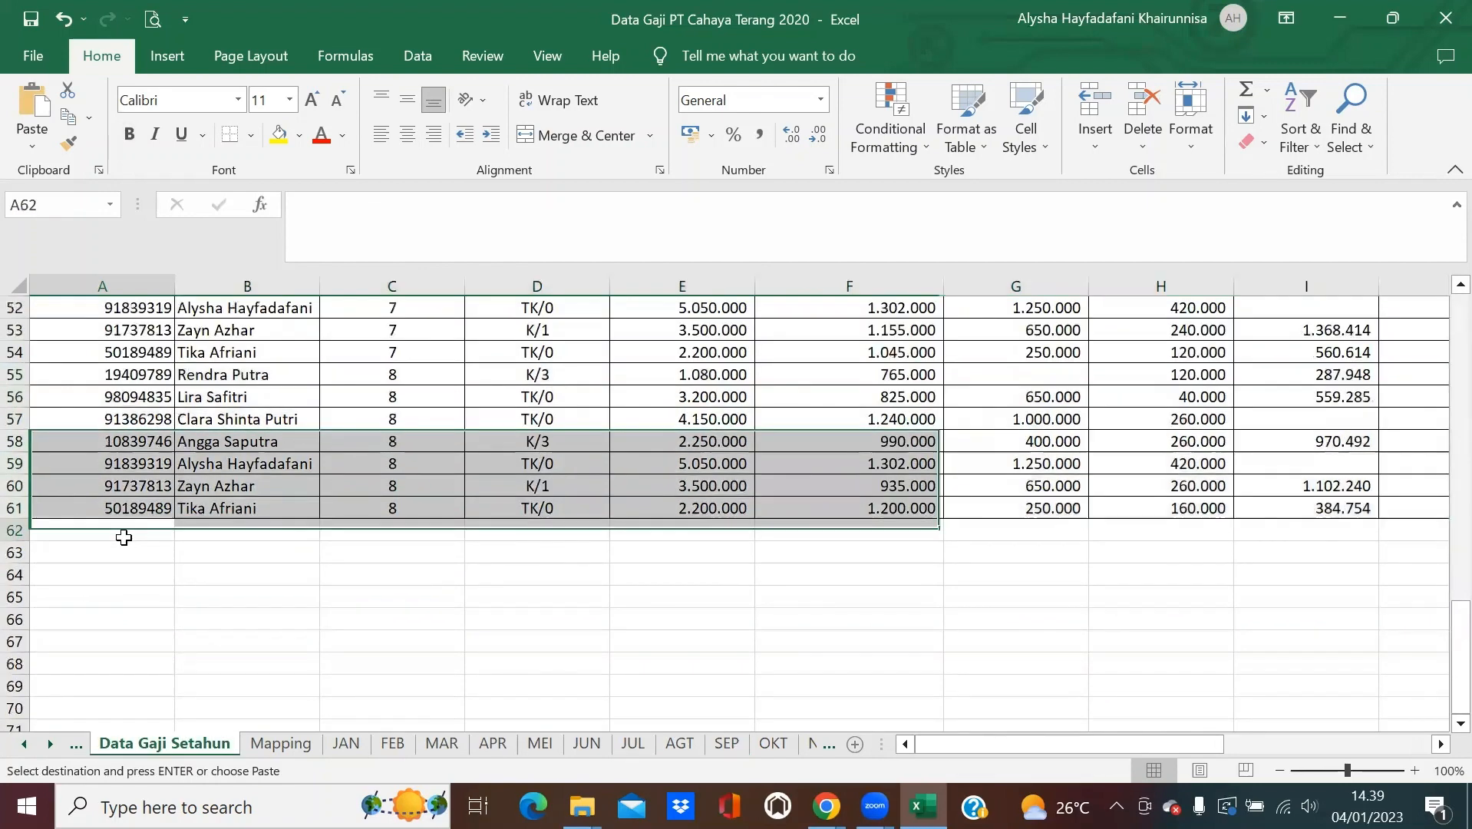
key(ctrl+v)
scroll(735, 633, down, 2)
Append the October rows at rows 69–75 and the November rows from row 76.
click(772, 742)
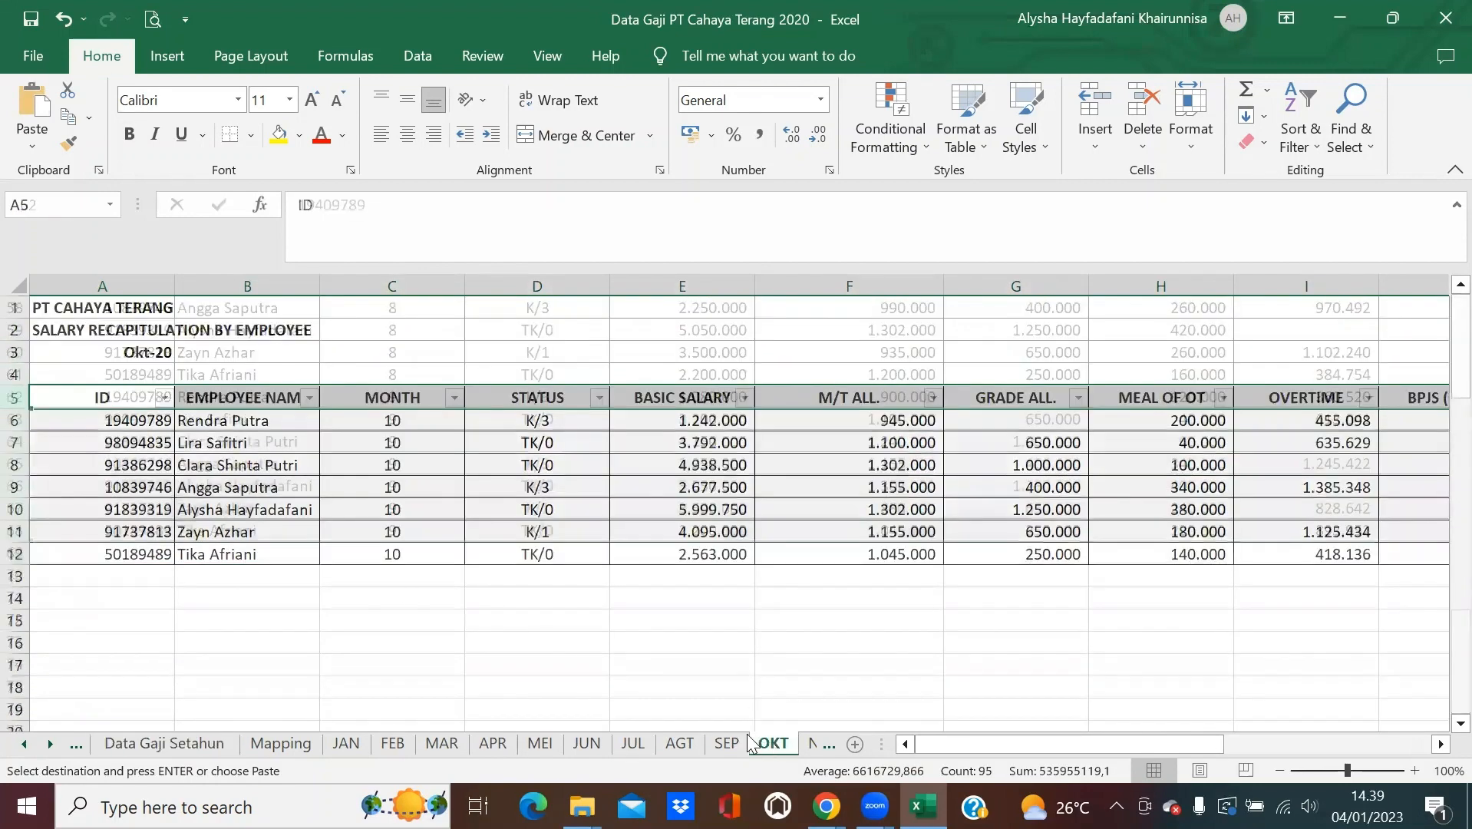
drag(14, 420, 13, 554)
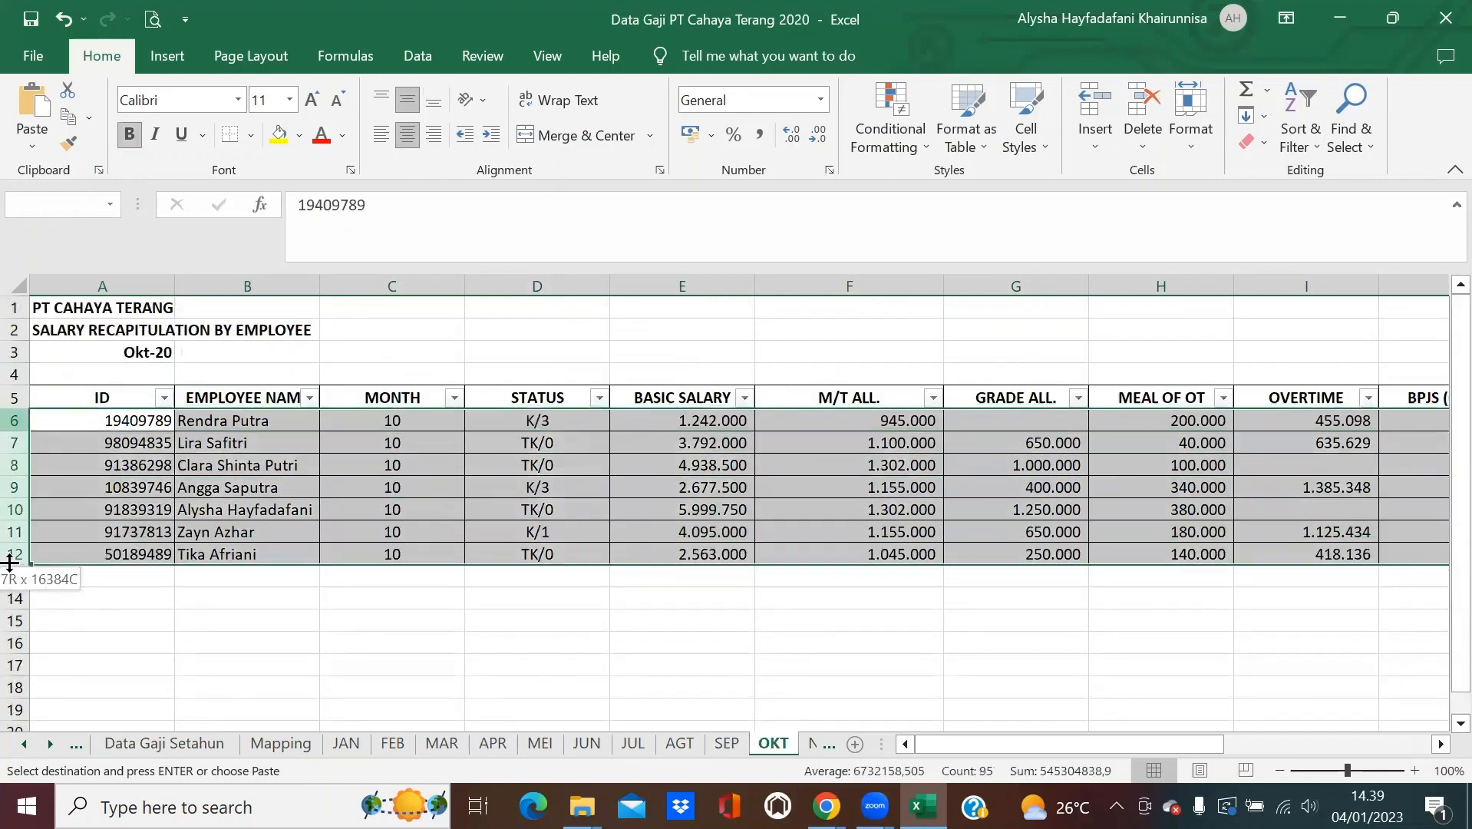
key(ctrl+c)
click(123, 743)
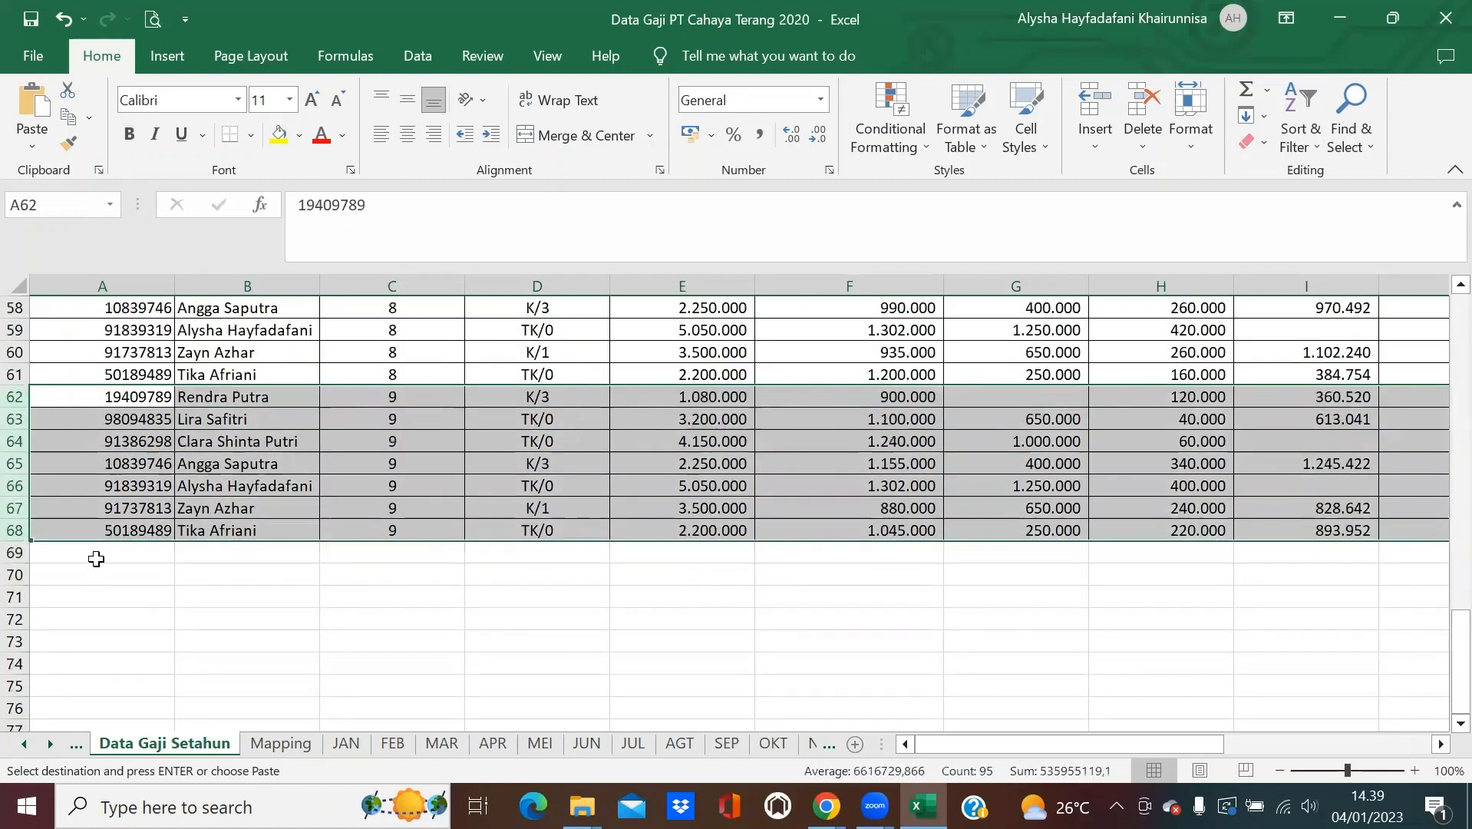
click(98, 552)
key(ctrl+v)
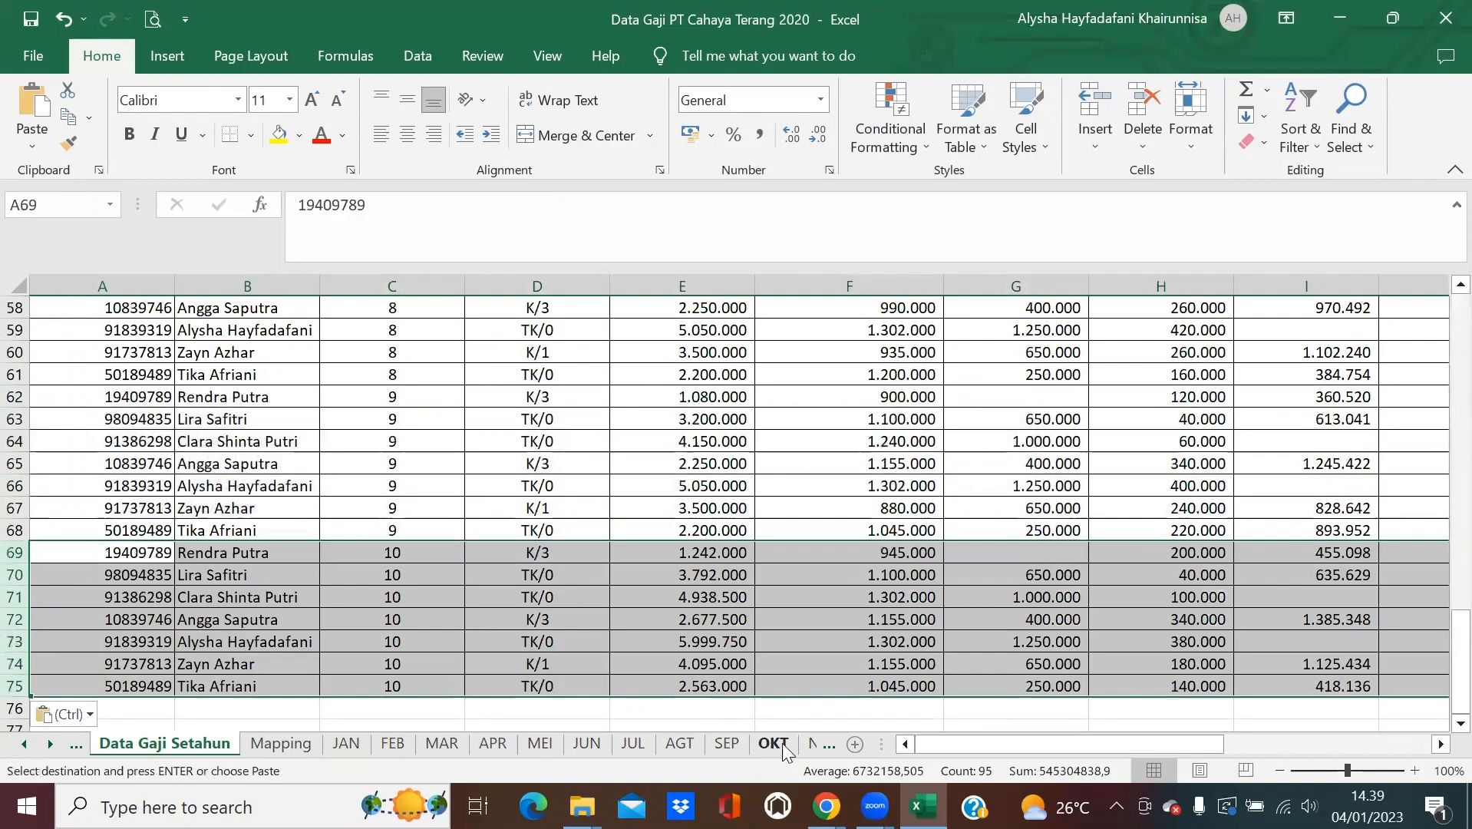
click(812, 742)
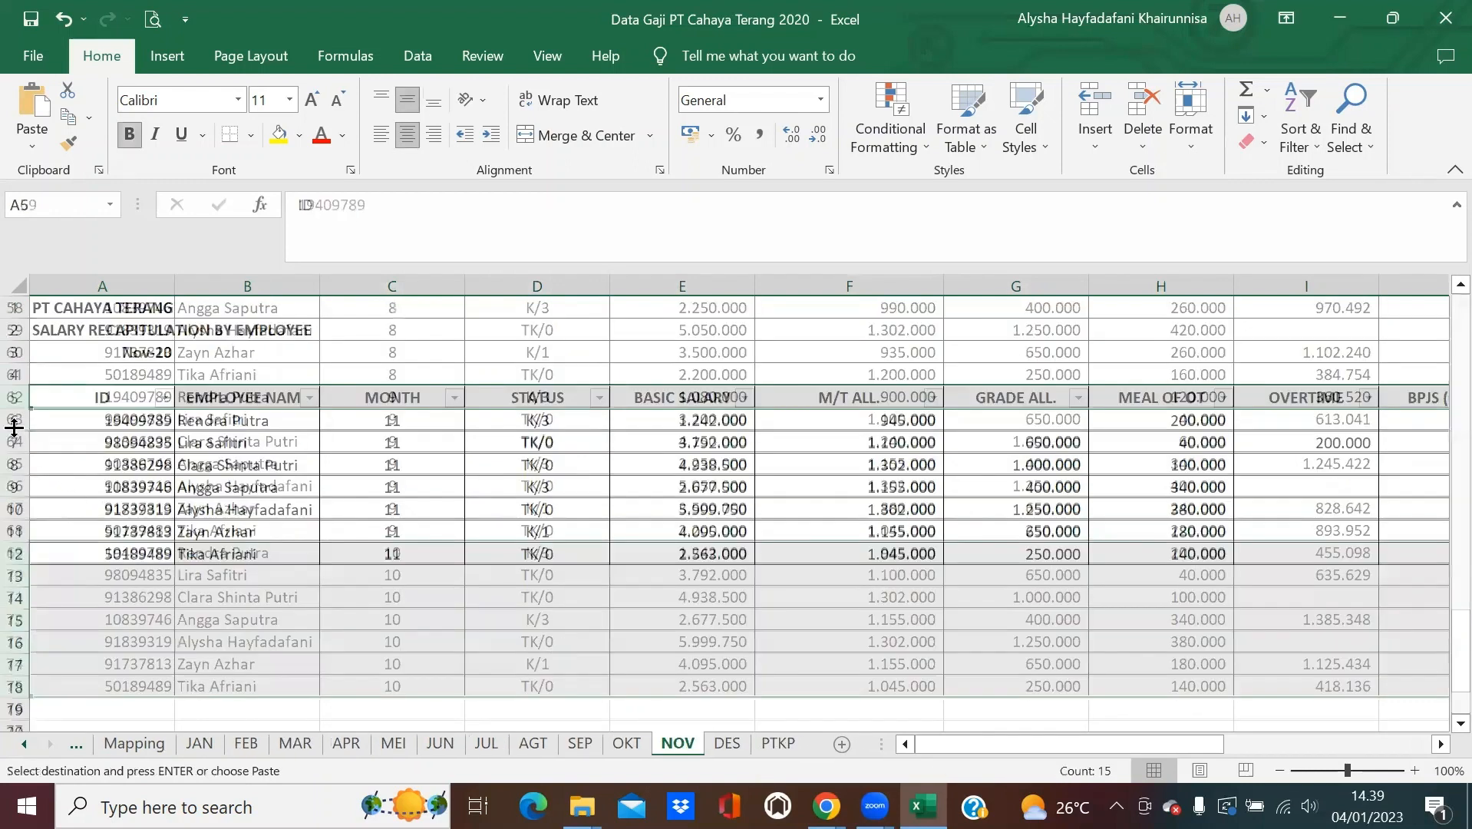
drag(14, 427, 14, 546)
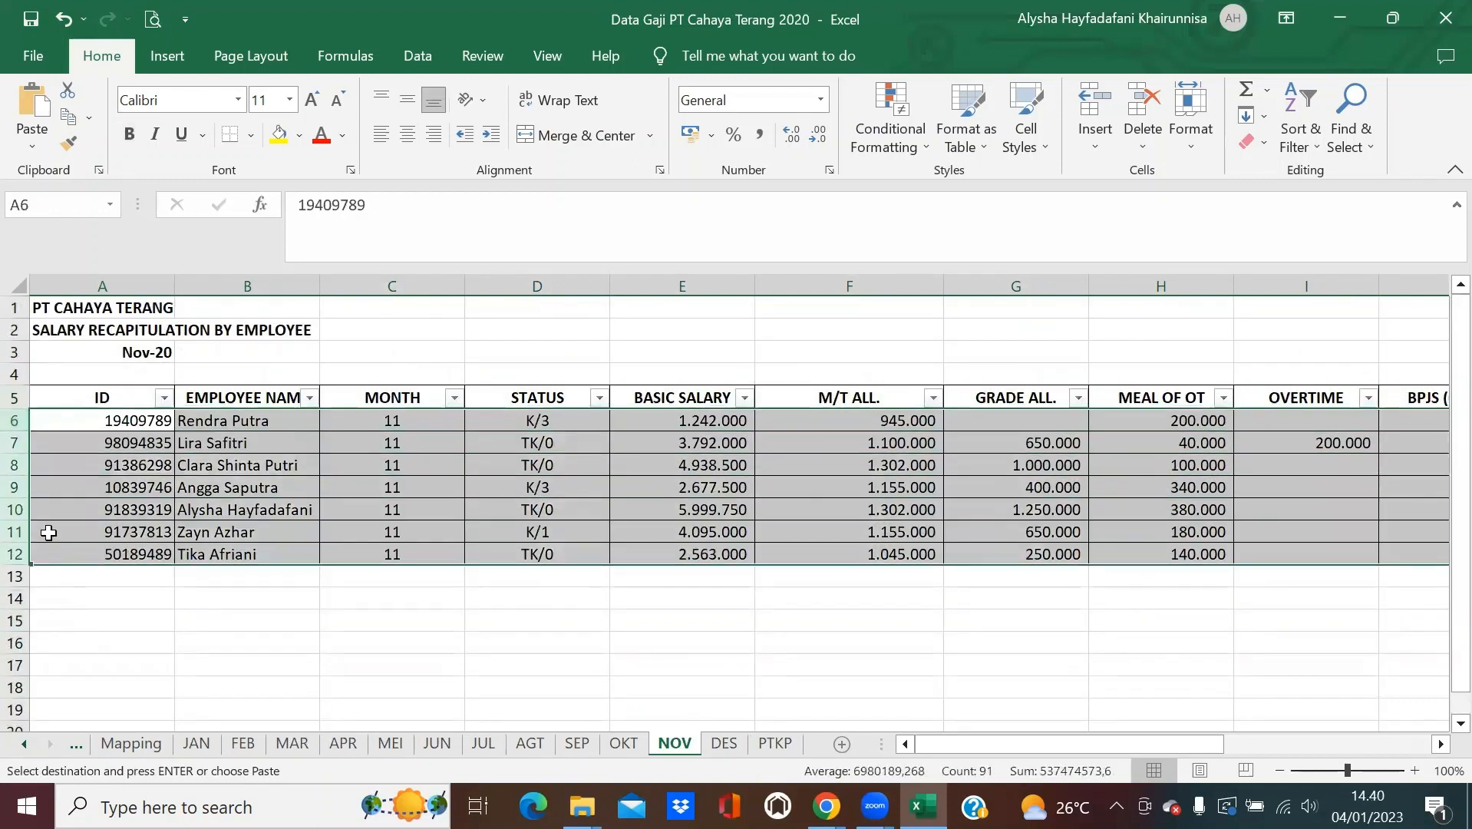
key(ctrl+c)
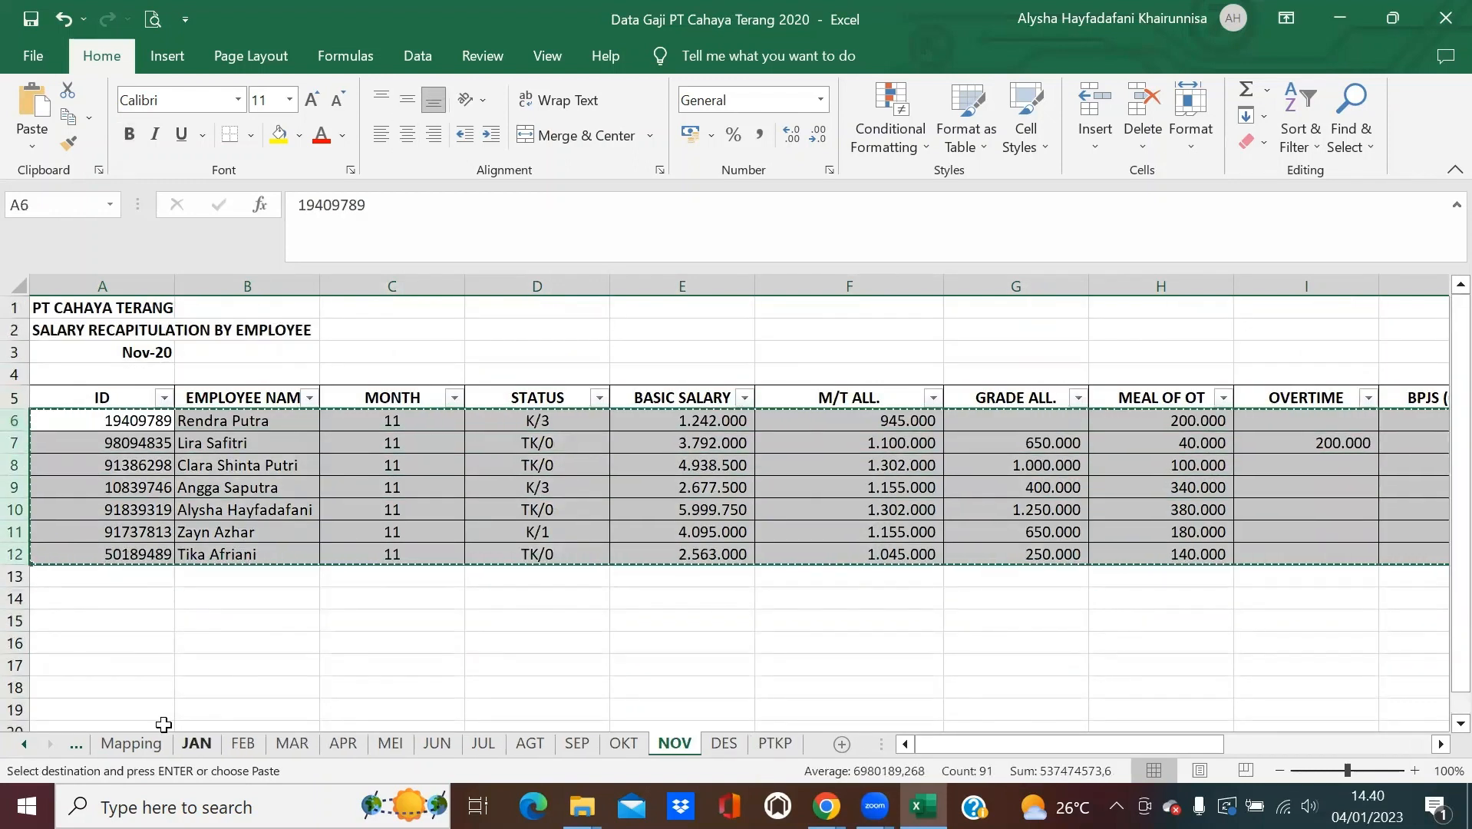
click(80, 744)
key(ctrl+v)
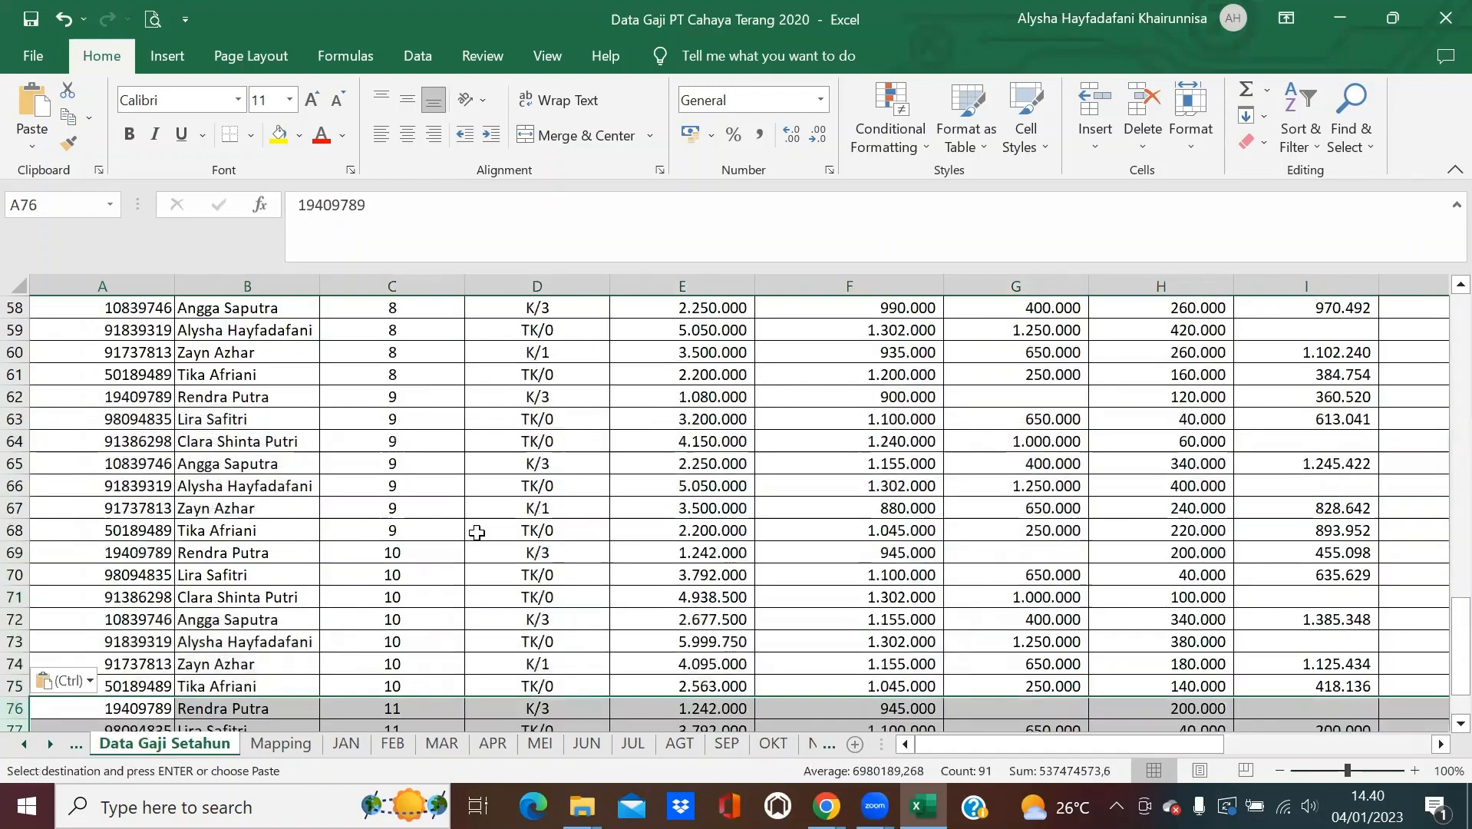
scroll(729, 667, down, 4)
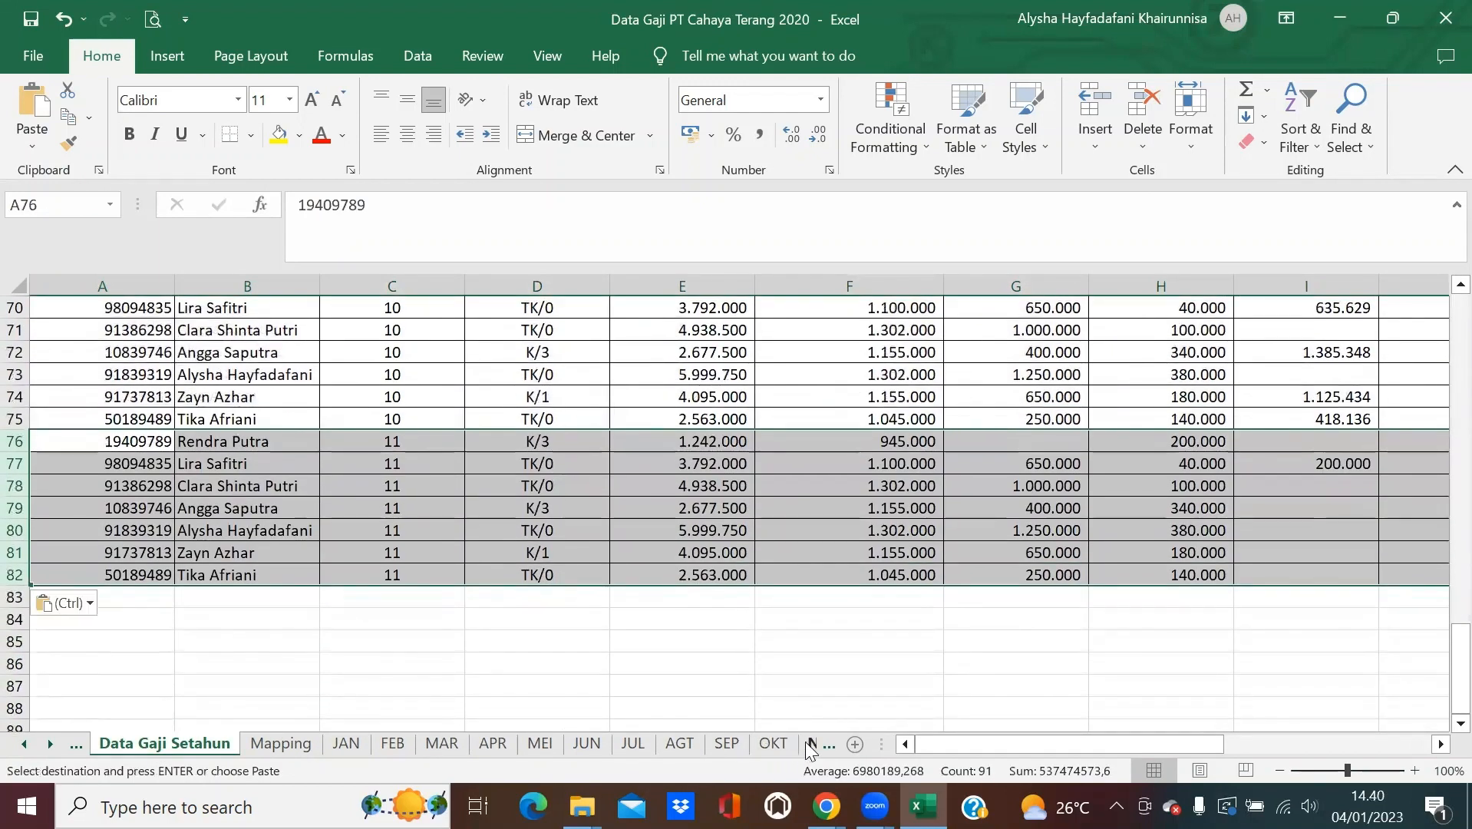
Copy December's rows 6–11 from DES into rows 83–88, then end copy mode.
click(811, 744)
click(724, 744)
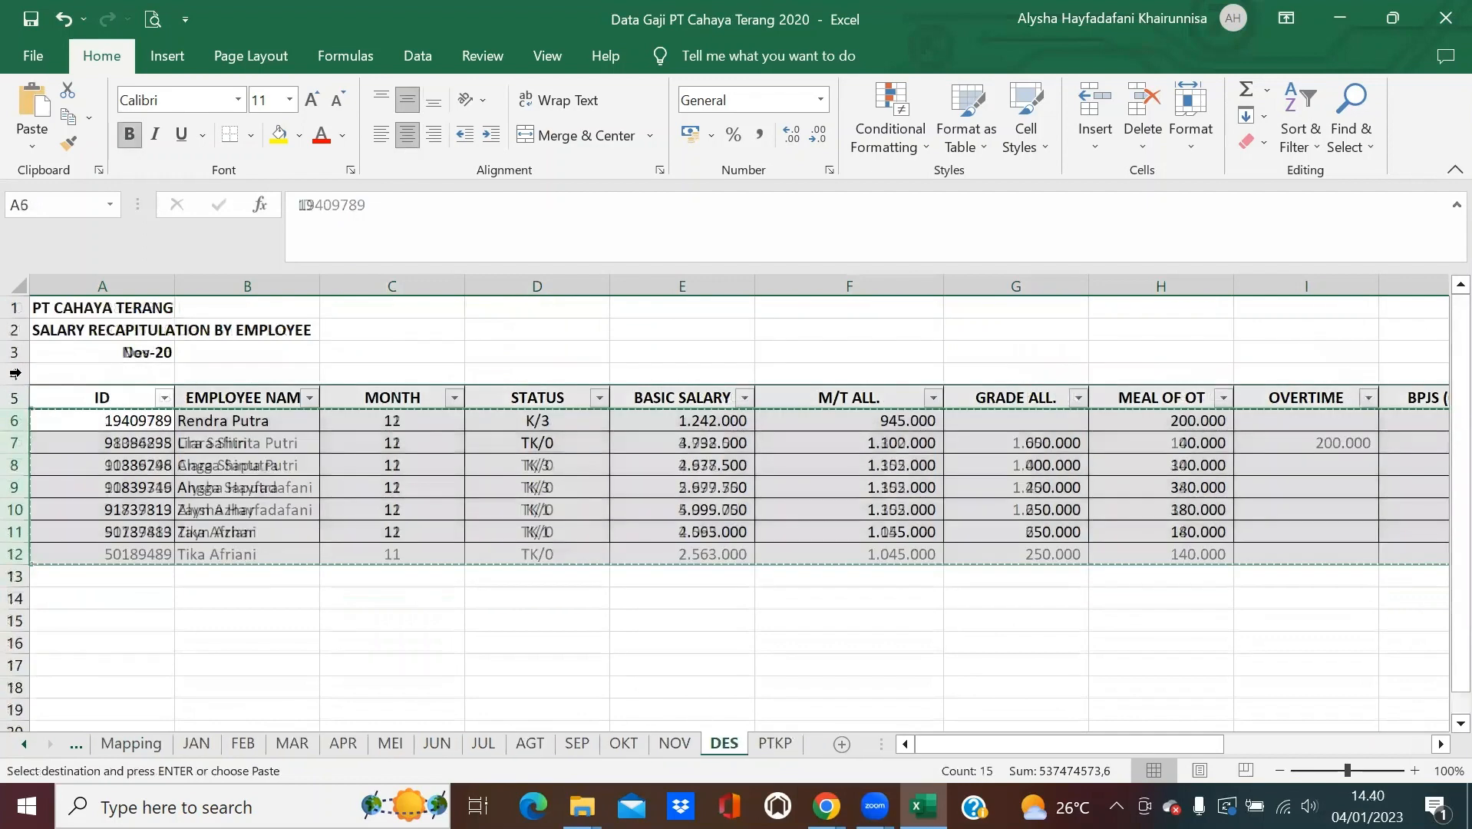
drag(15, 421, 21, 533)
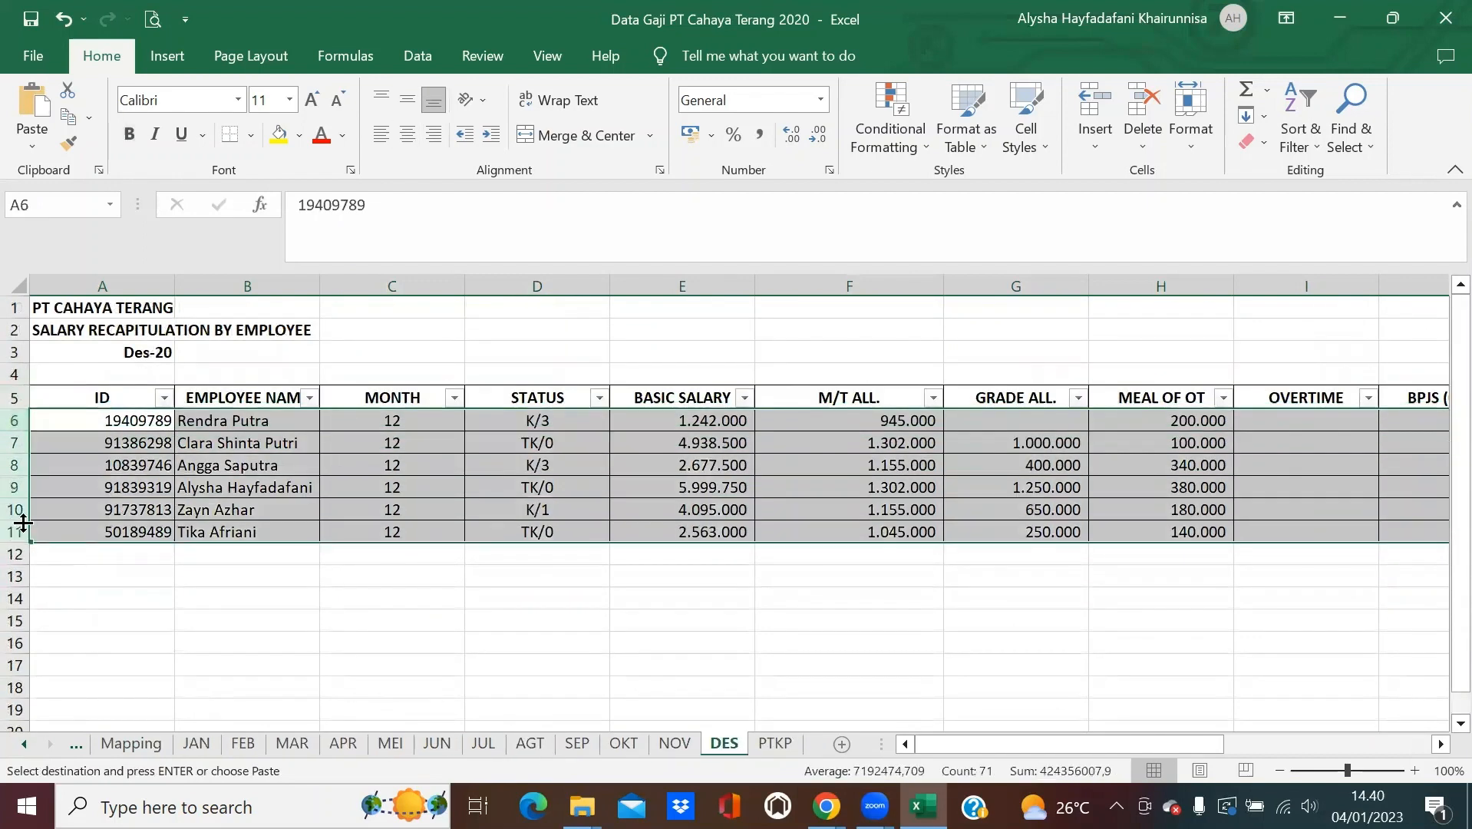
key(ctrl+c)
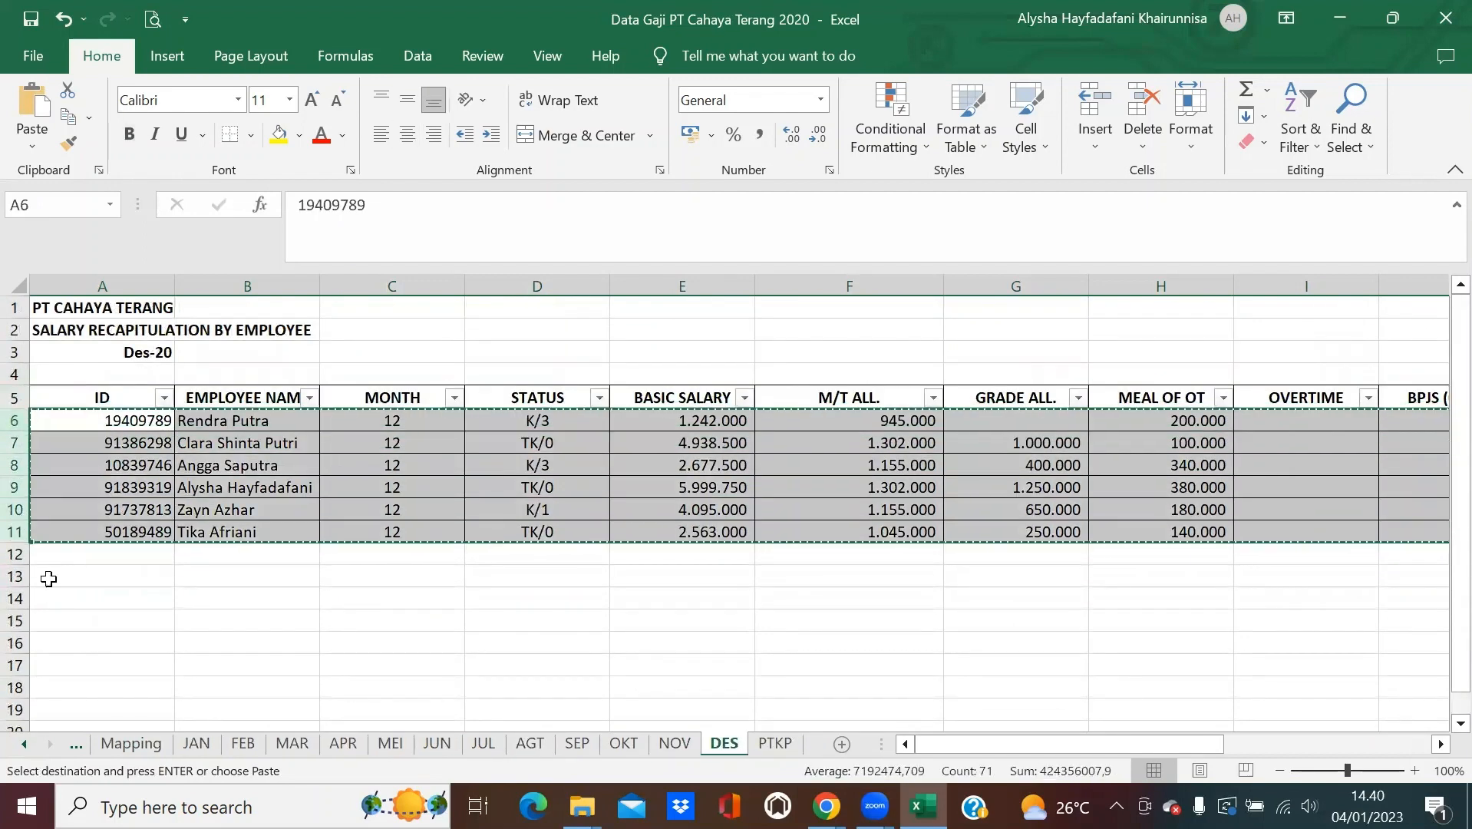
click(76, 744)
click(54, 598)
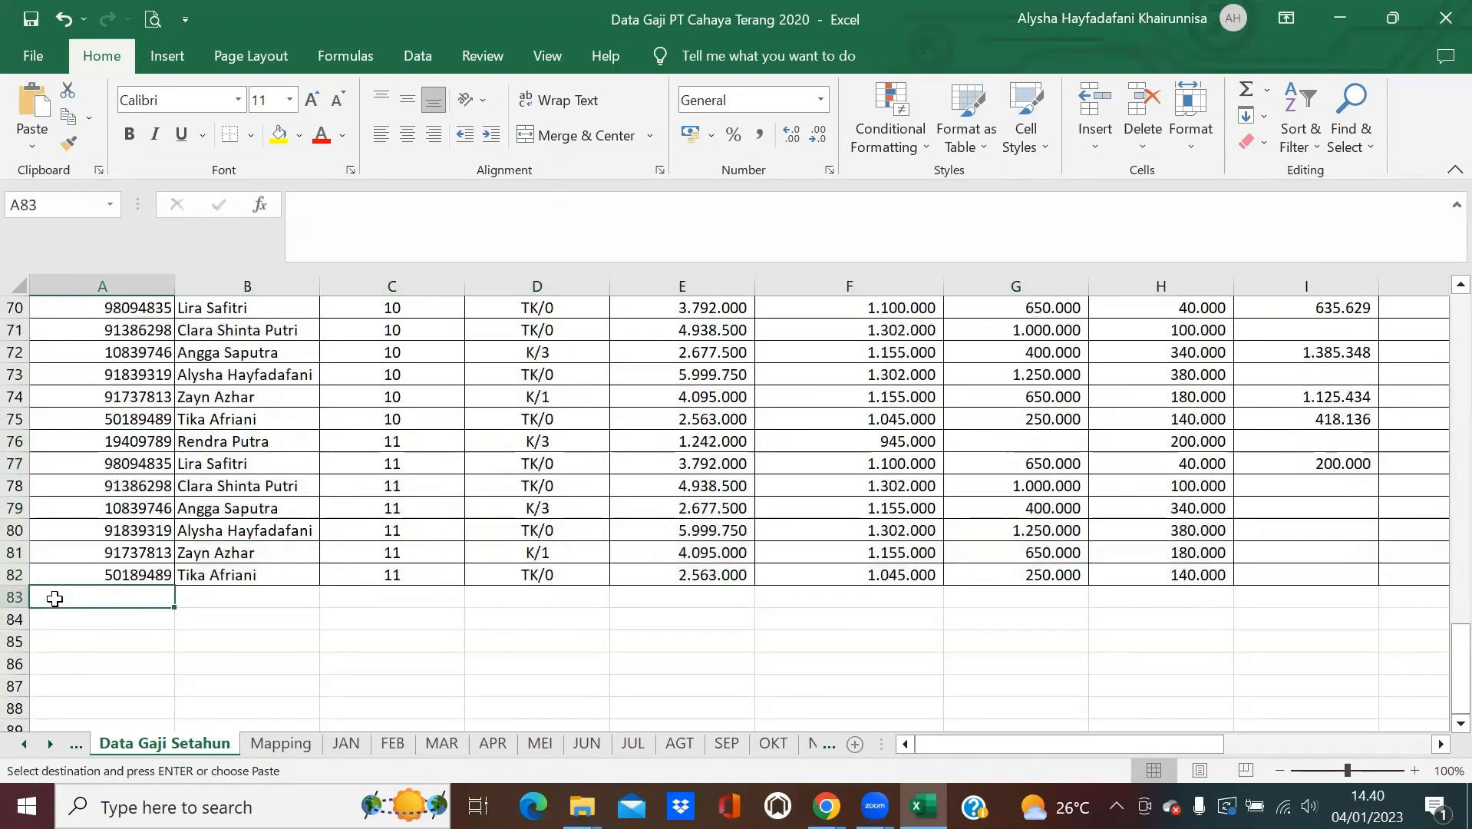
key(ctrl+v)
click(496, 550)
scroll(558, 528, up, 1)
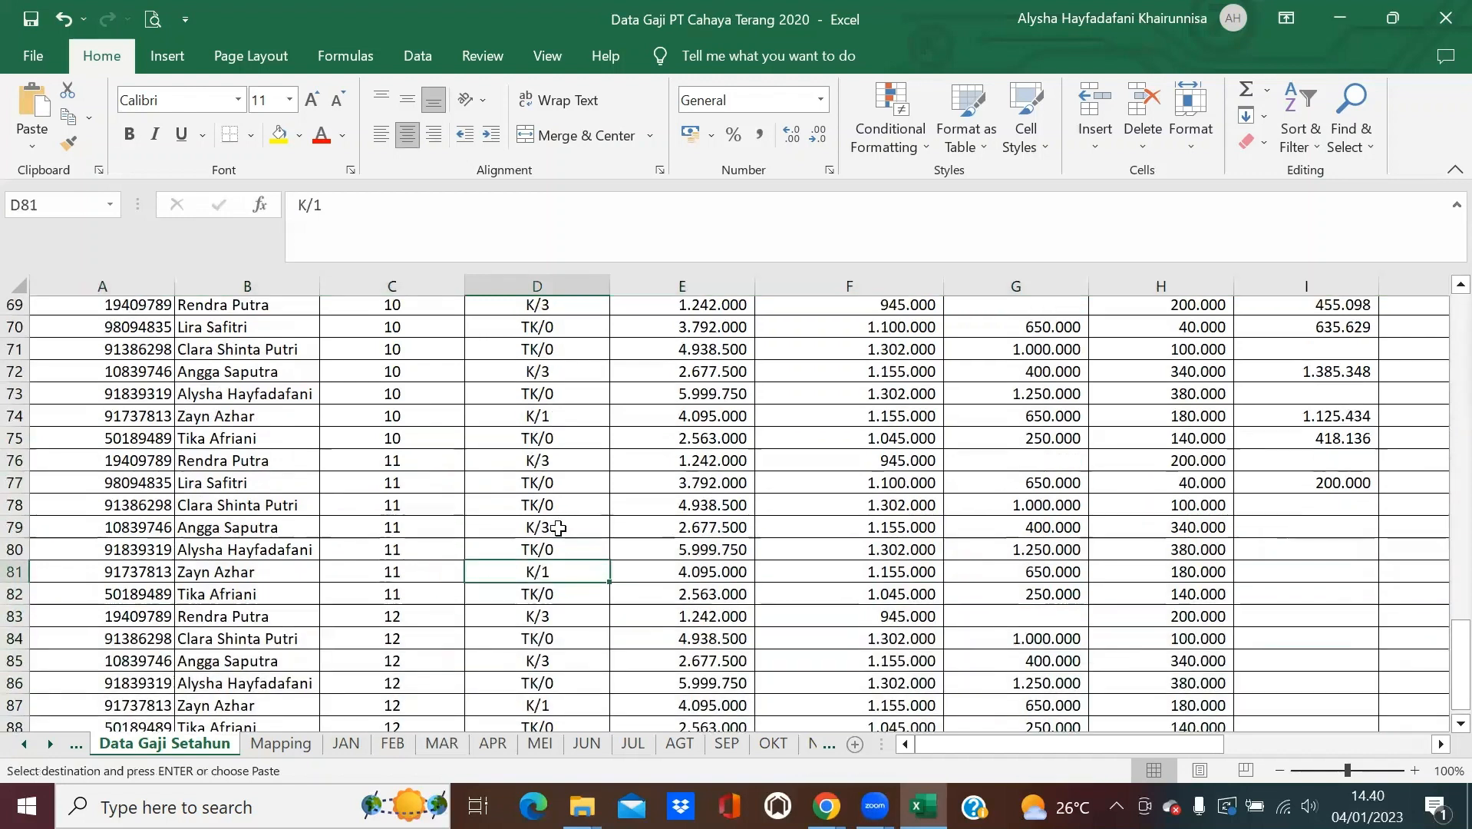
scroll(558, 528, up, 20)
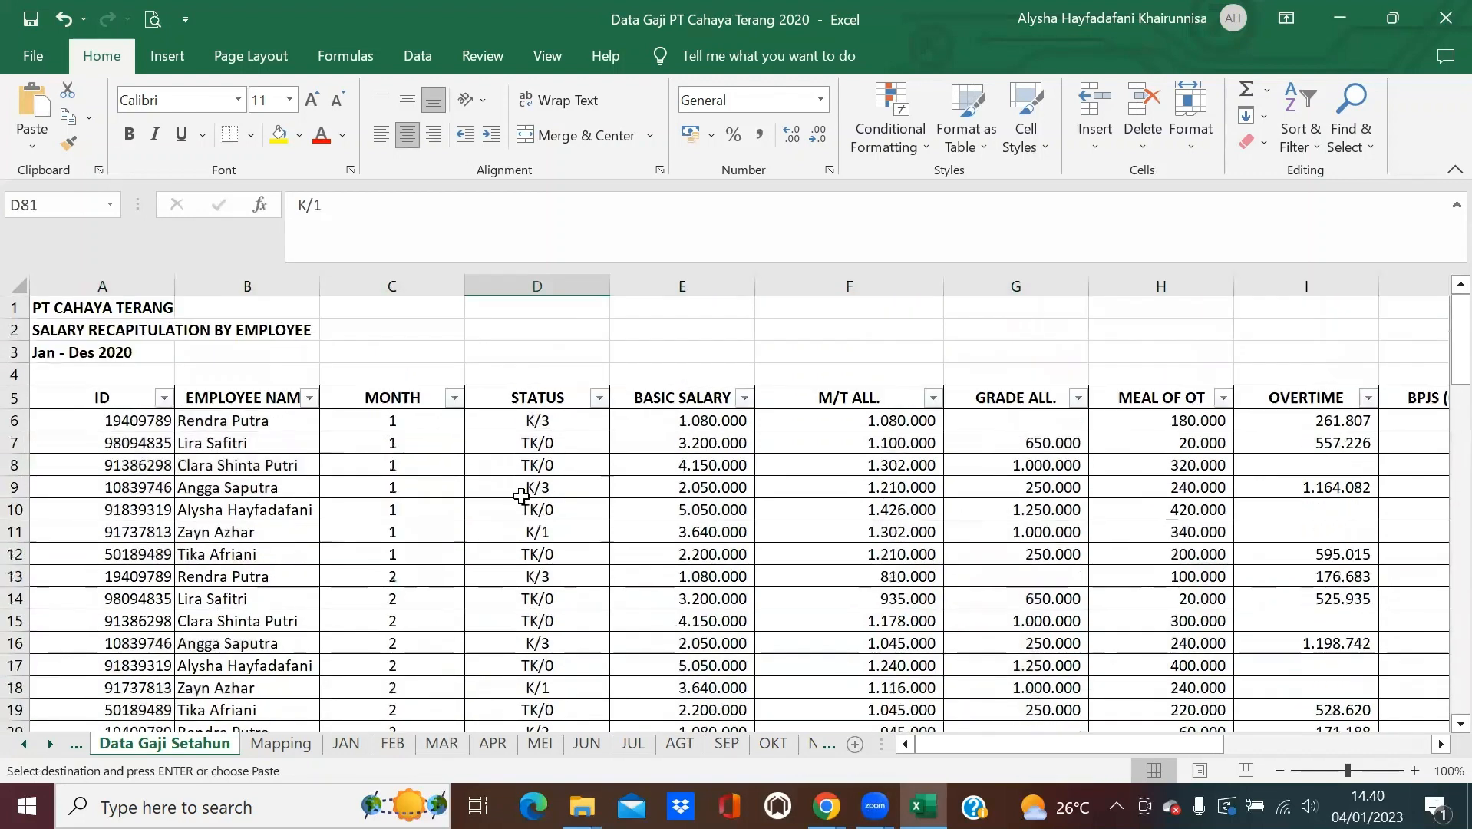
key(Escape)
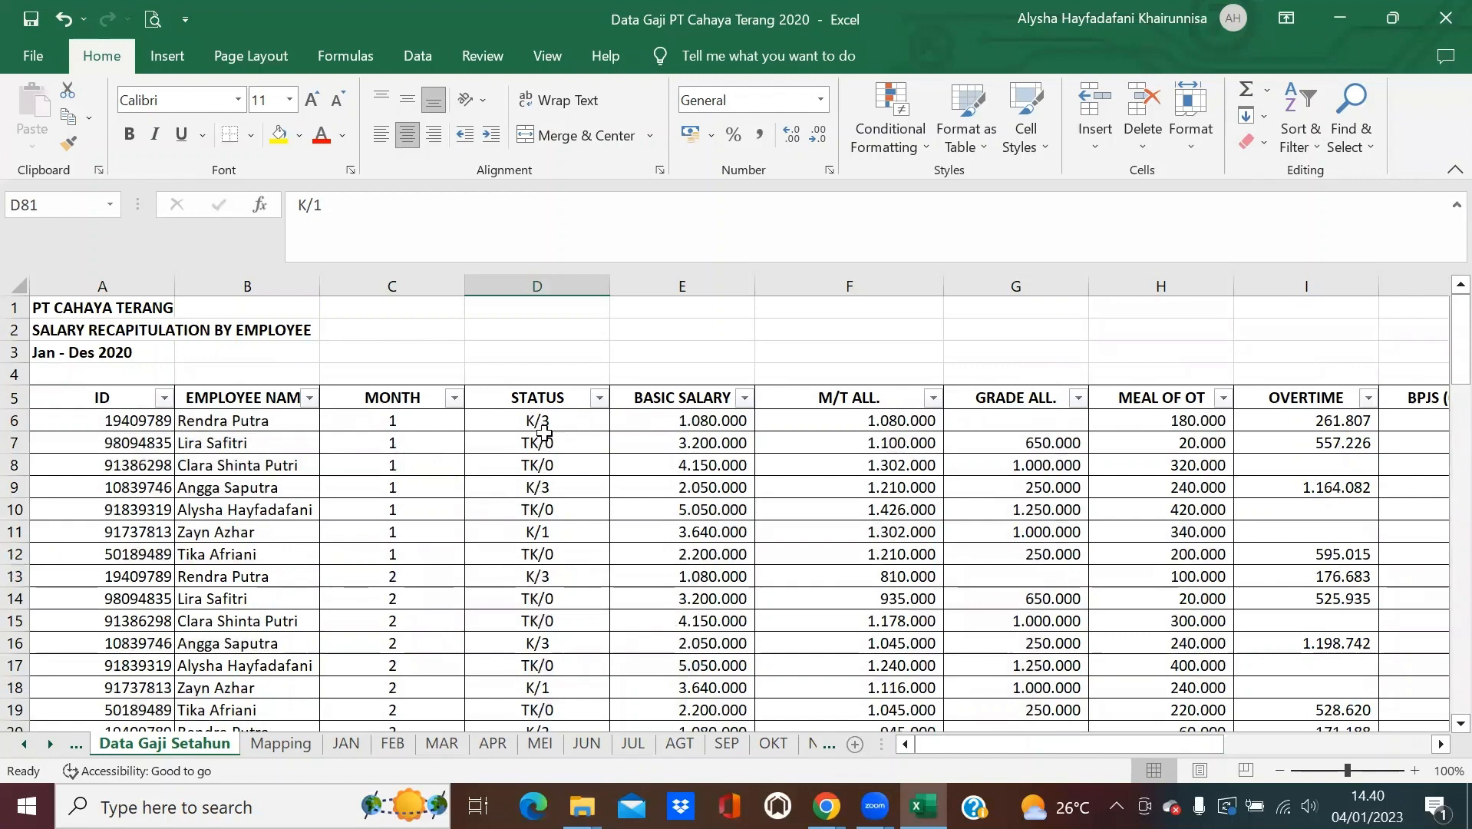
Review the combined yearly table and select its ID header cell.
scroll(404, 472, down, 3)
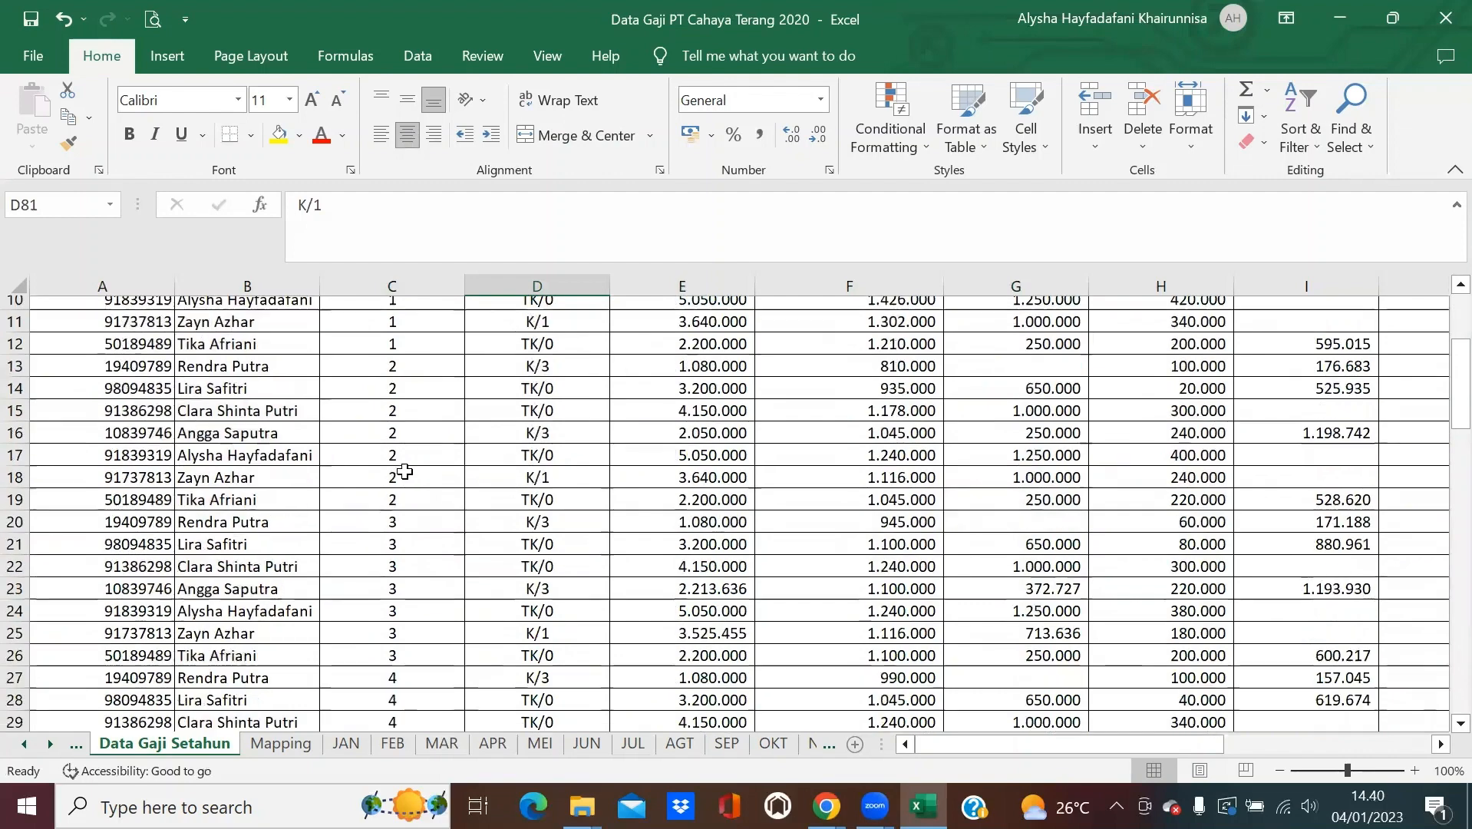
scroll(405, 472, down, 4)
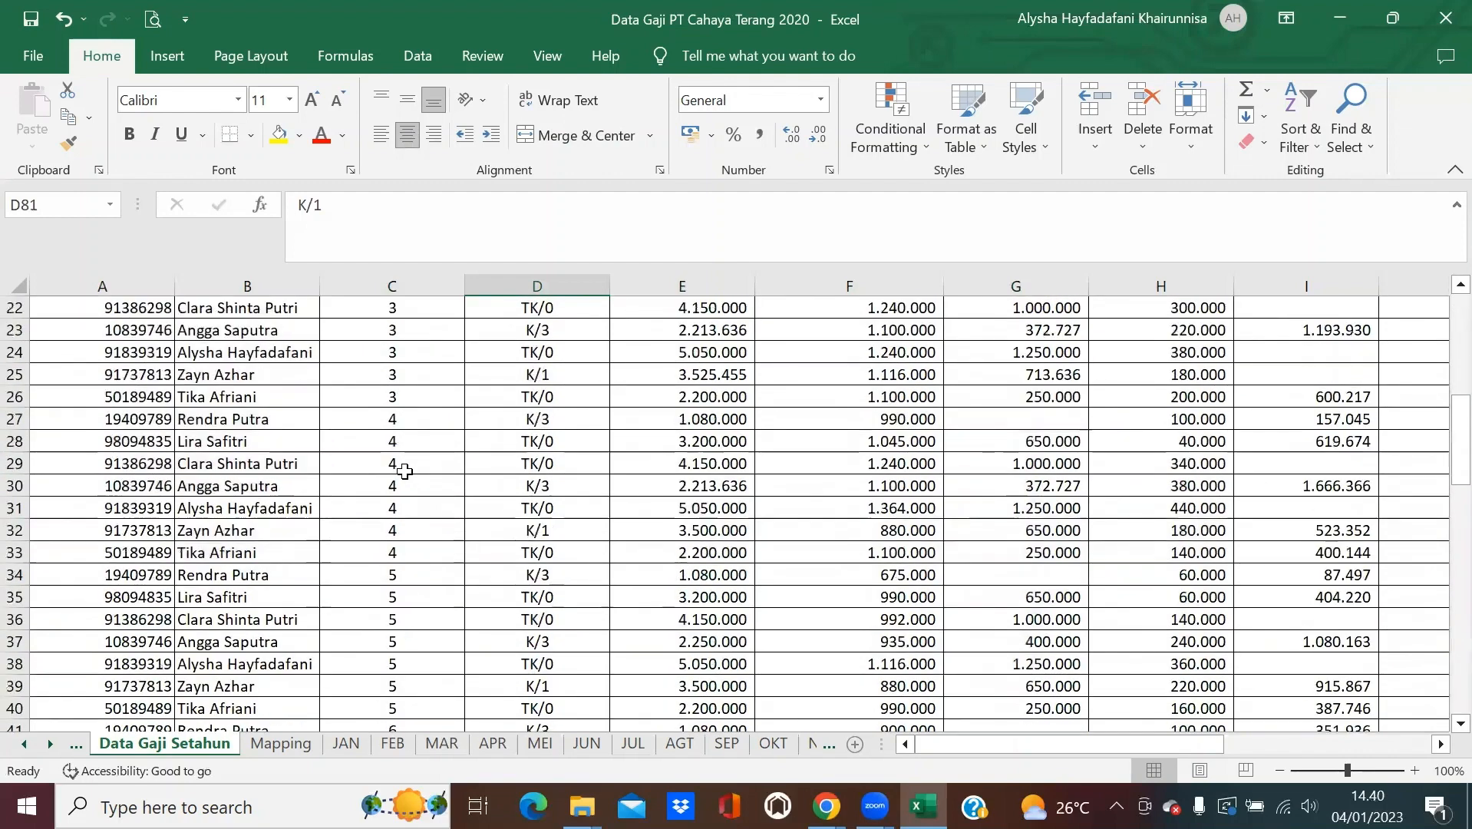
scroll(404, 472, down, 10)
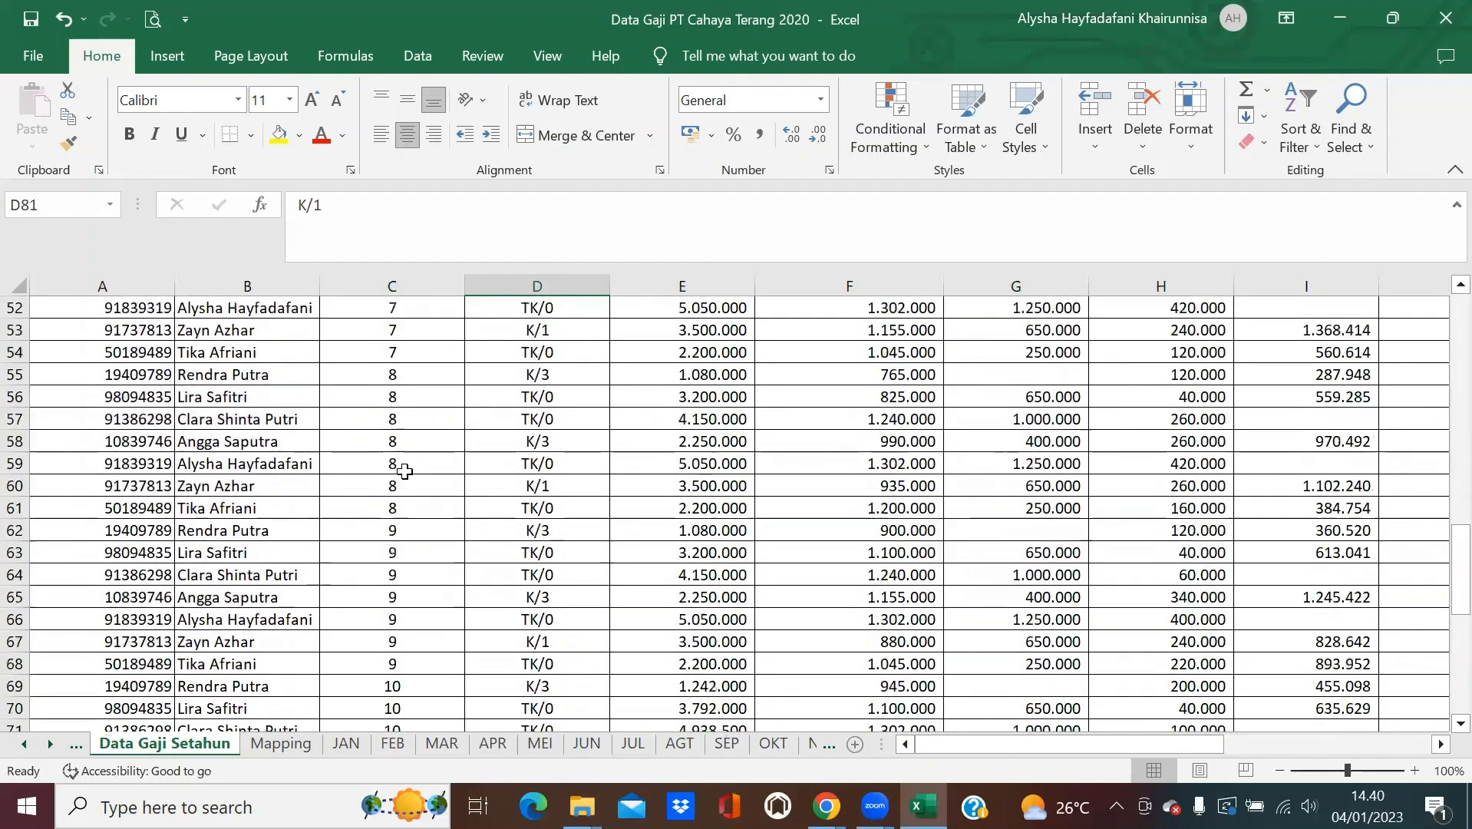
scroll(404, 472, down, 8)
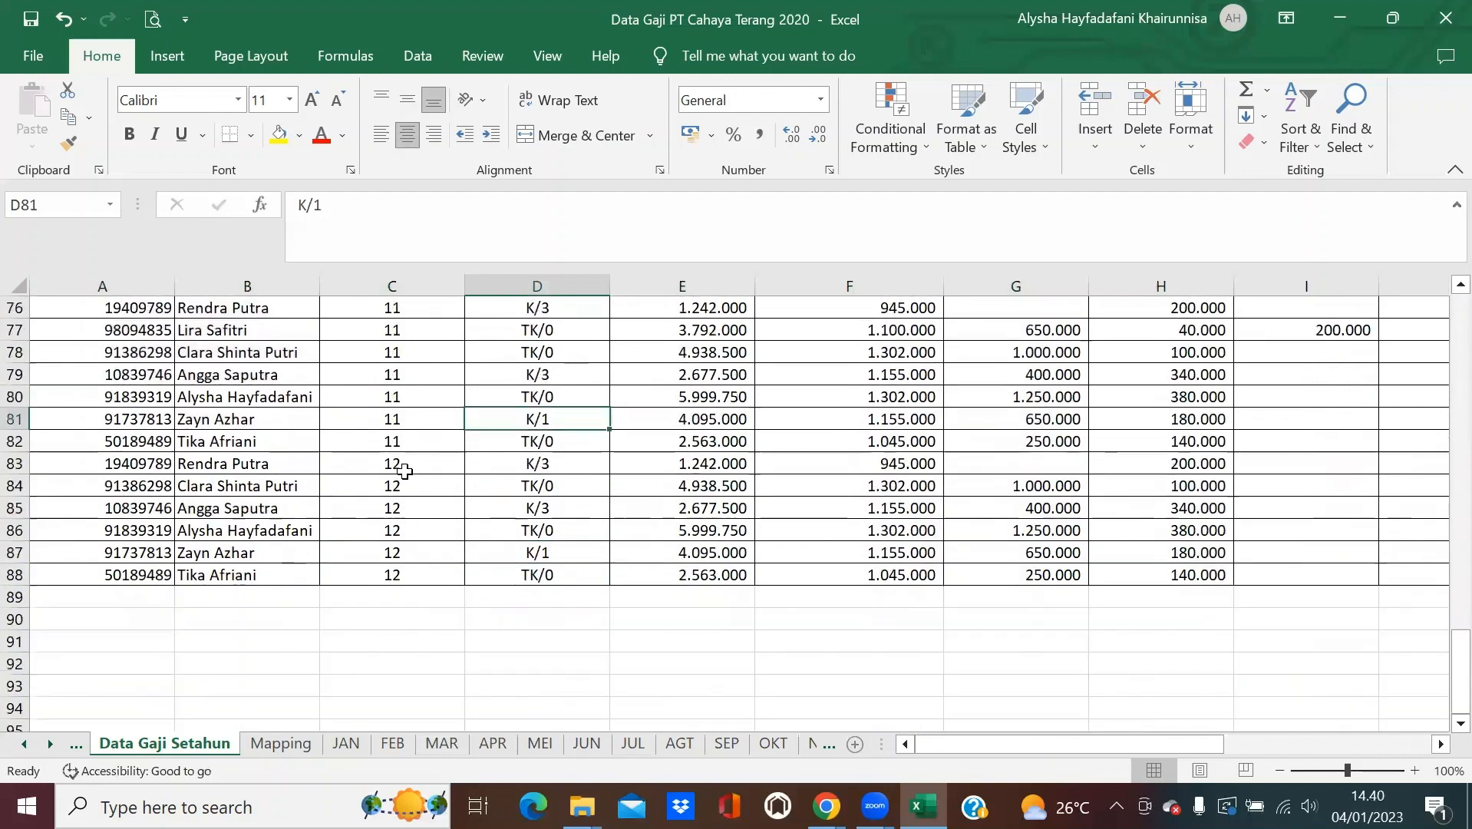
scroll(405, 472, up, 20)
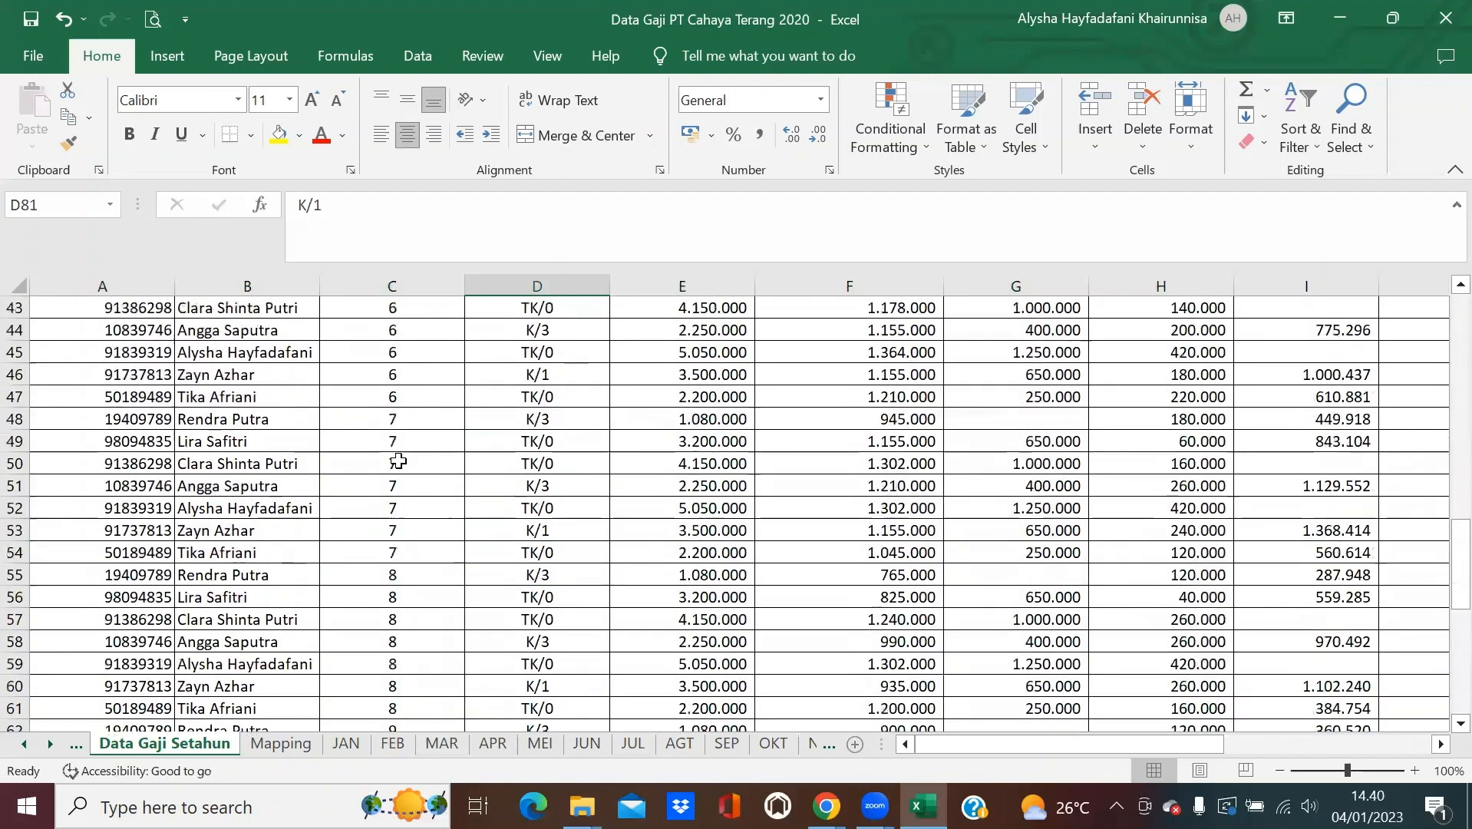
scroll(398, 461, up, 1)
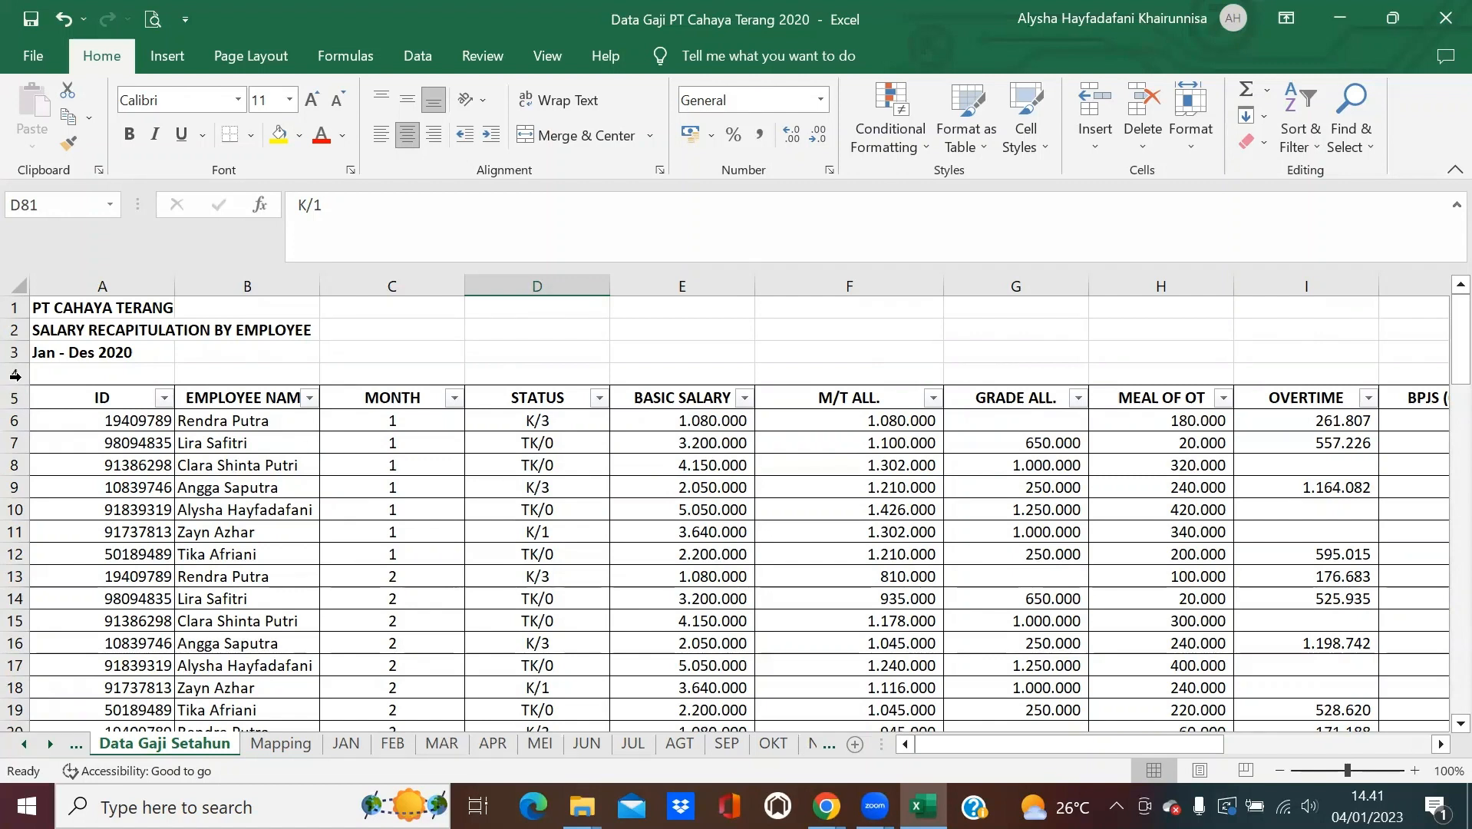
click(74, 394)
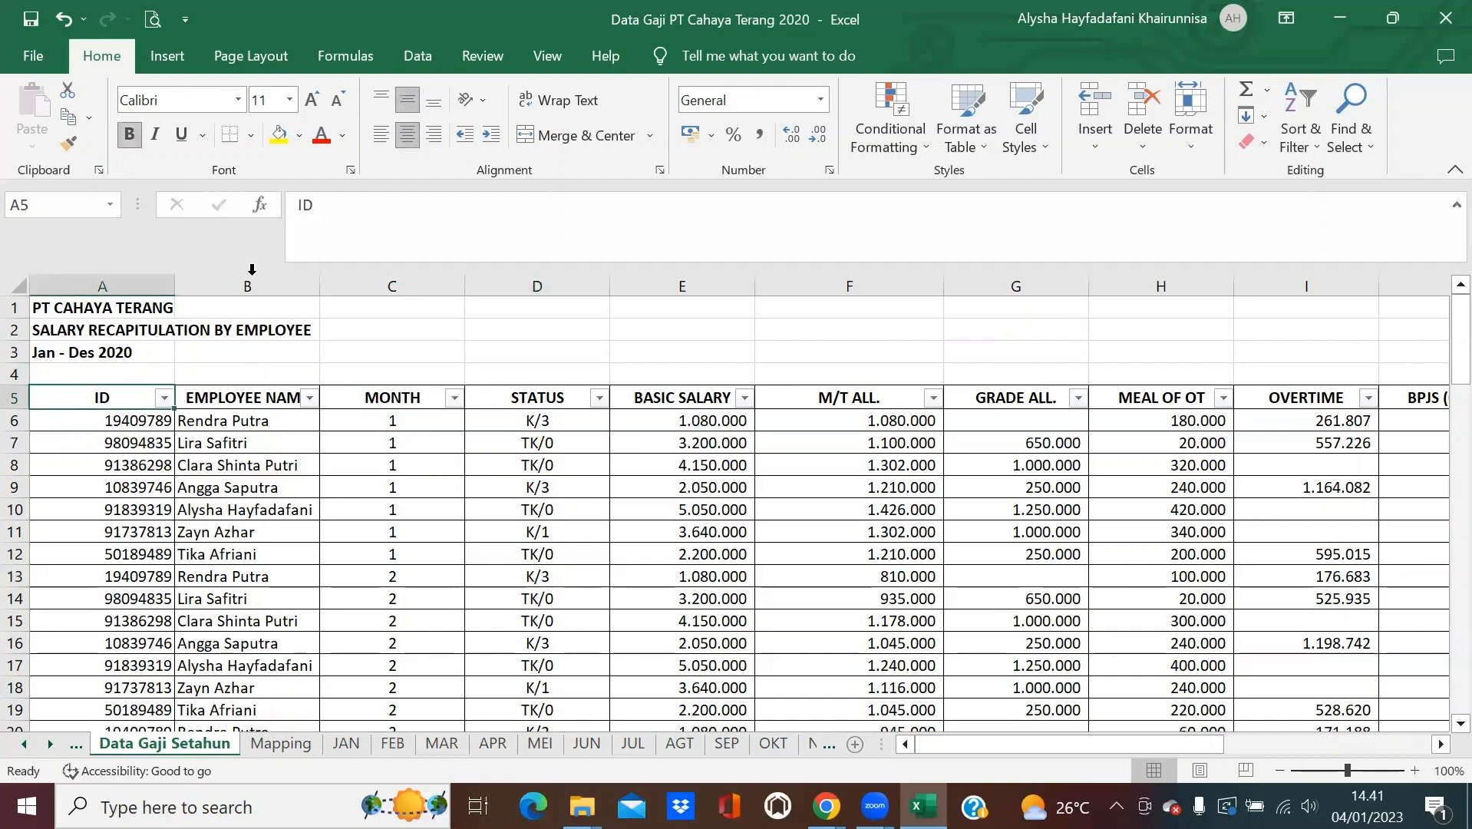
Insert a PivotTable from 'Data Gaji Setahun'!$A$5:$O$88 onto a new worksheet.
click(167, 56)
click(64, 107)
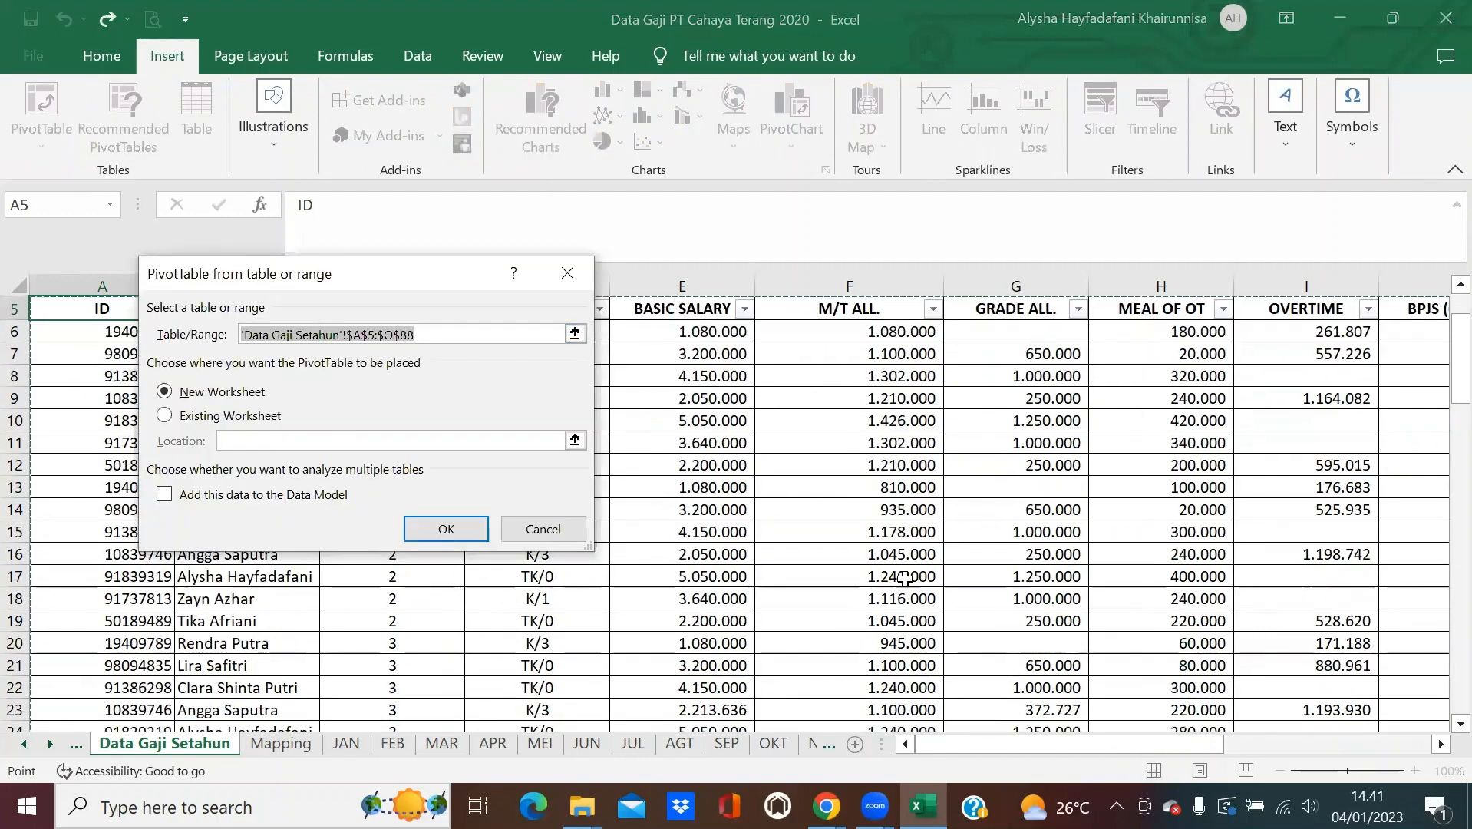
drag(959, 748, 1186, 742)
scroll(958, 479, down, 5)
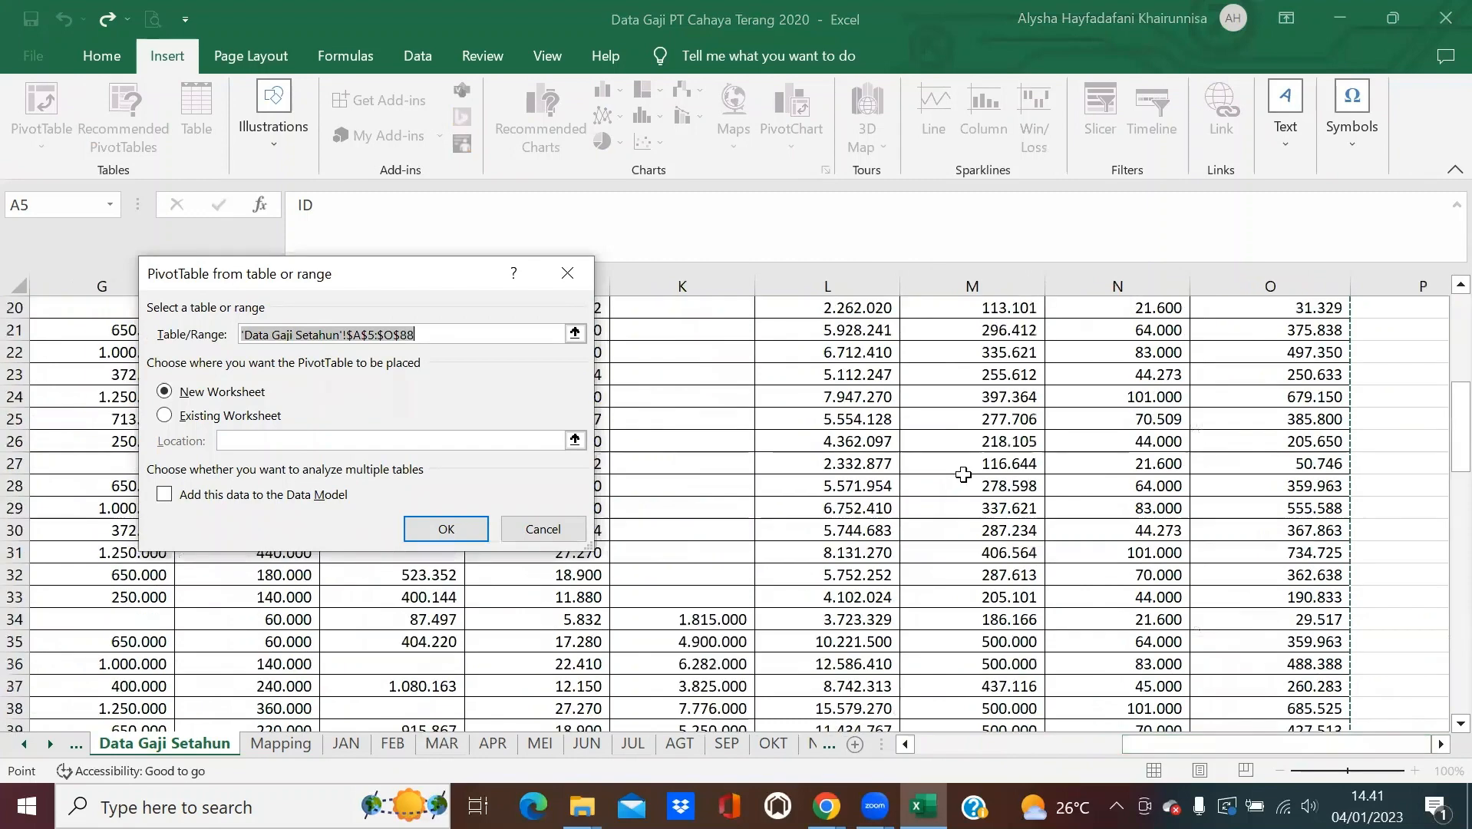
scroll(964, 474, down, 20)
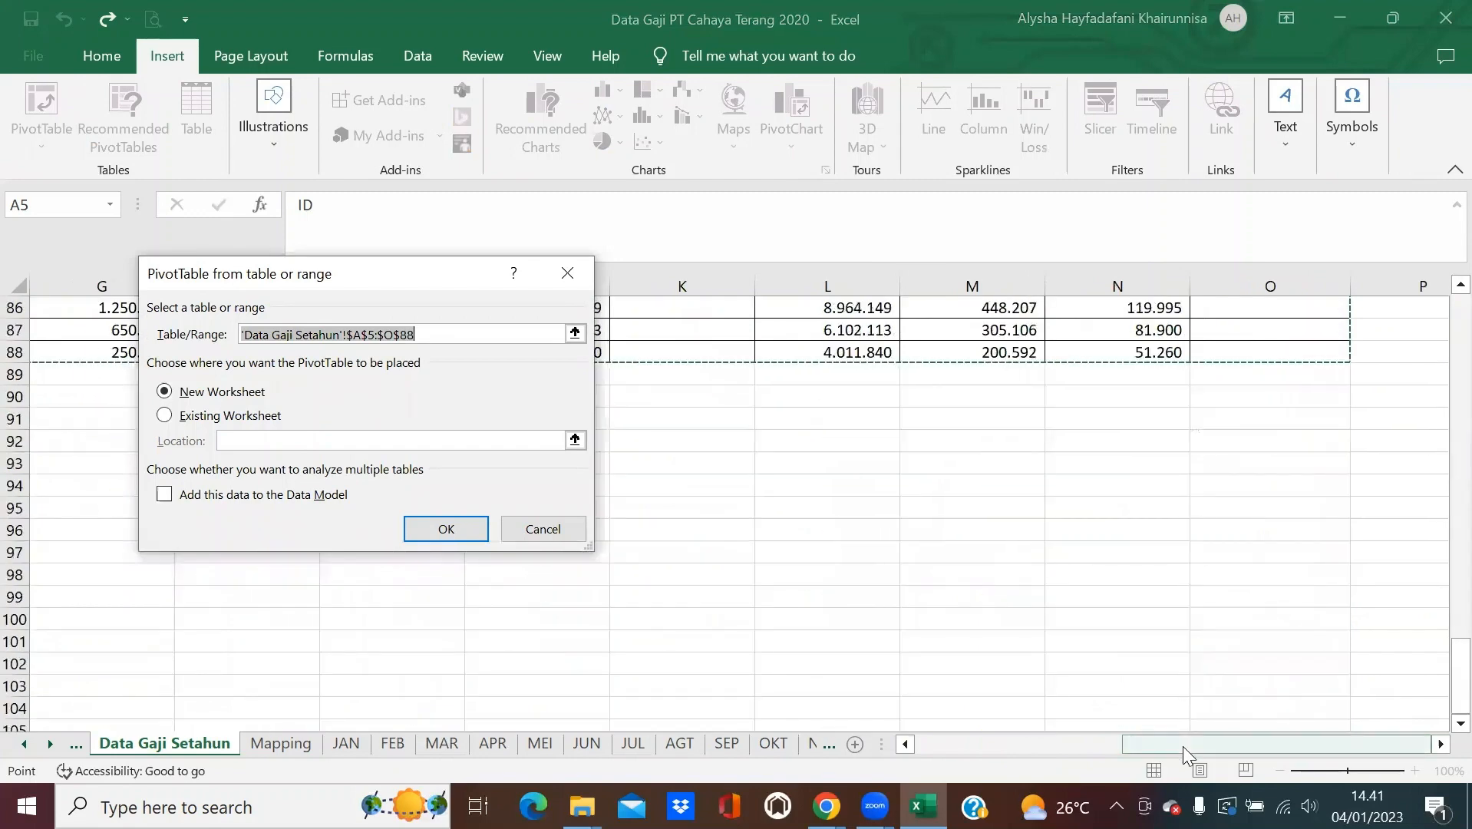
drag(1181, 746, 896, 752)
scroll(762, 426, up, 14)
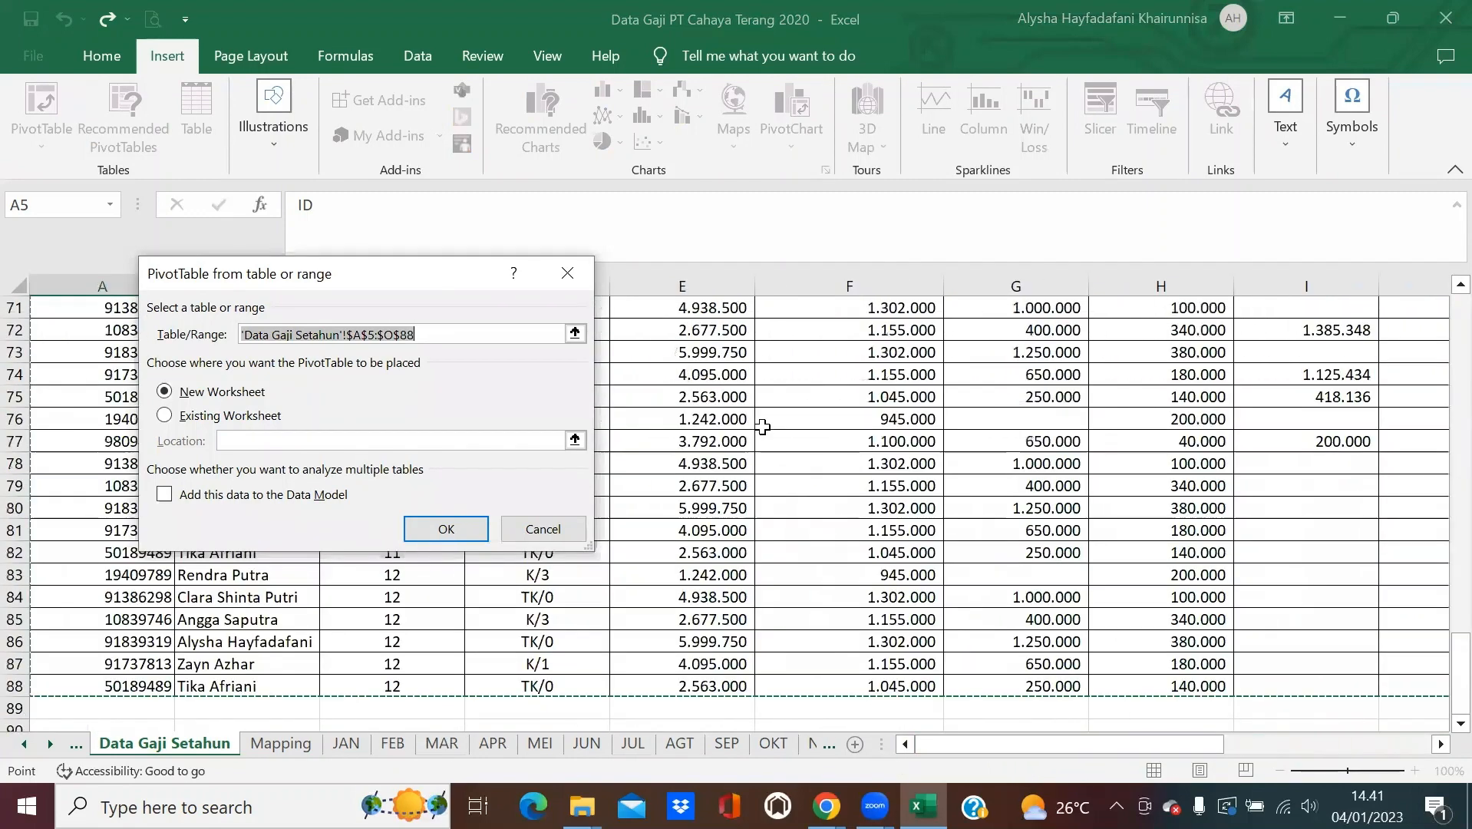
scroll(762, 427, up, 15)
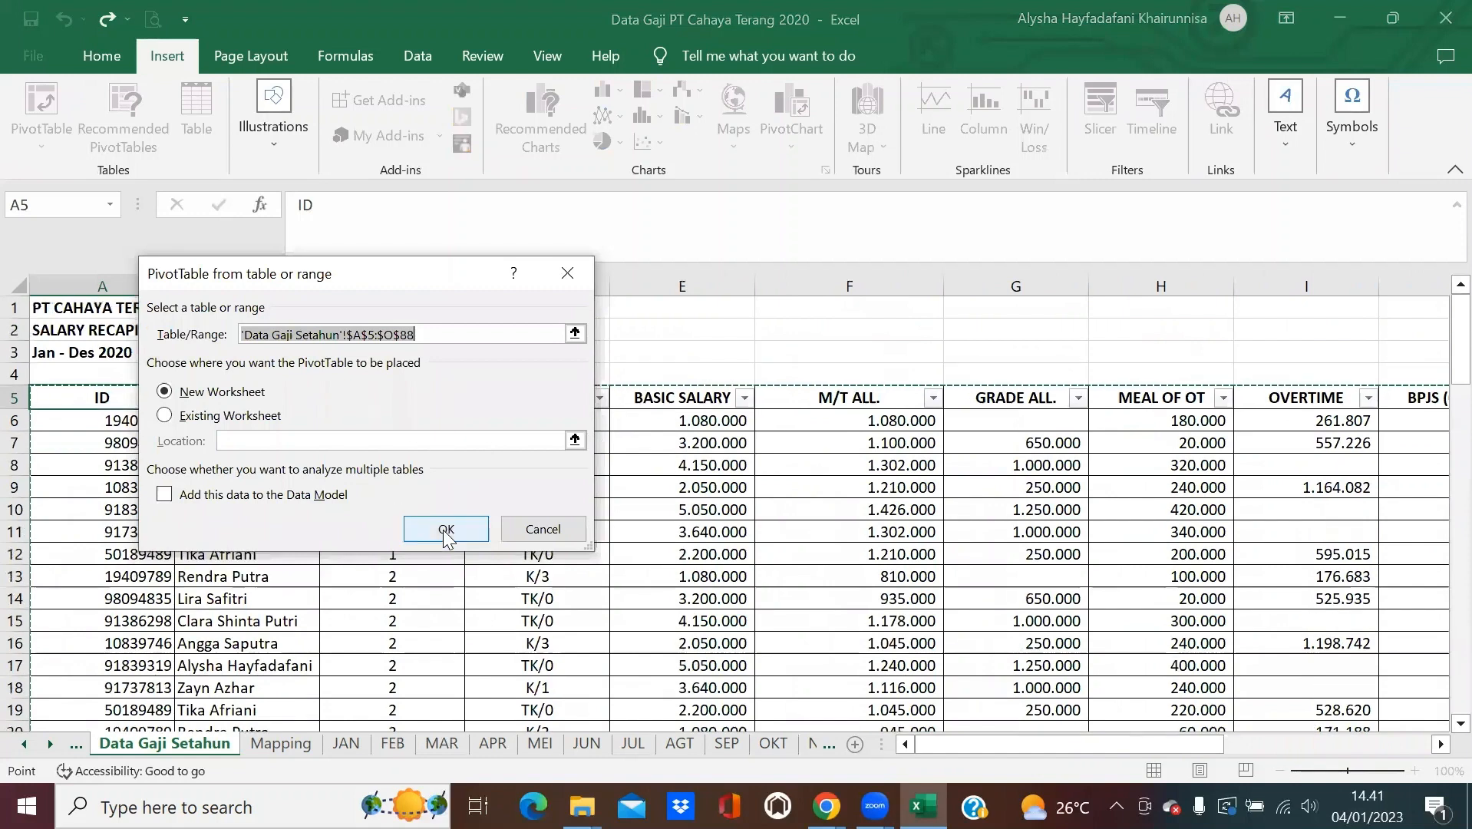
click(446, 528)
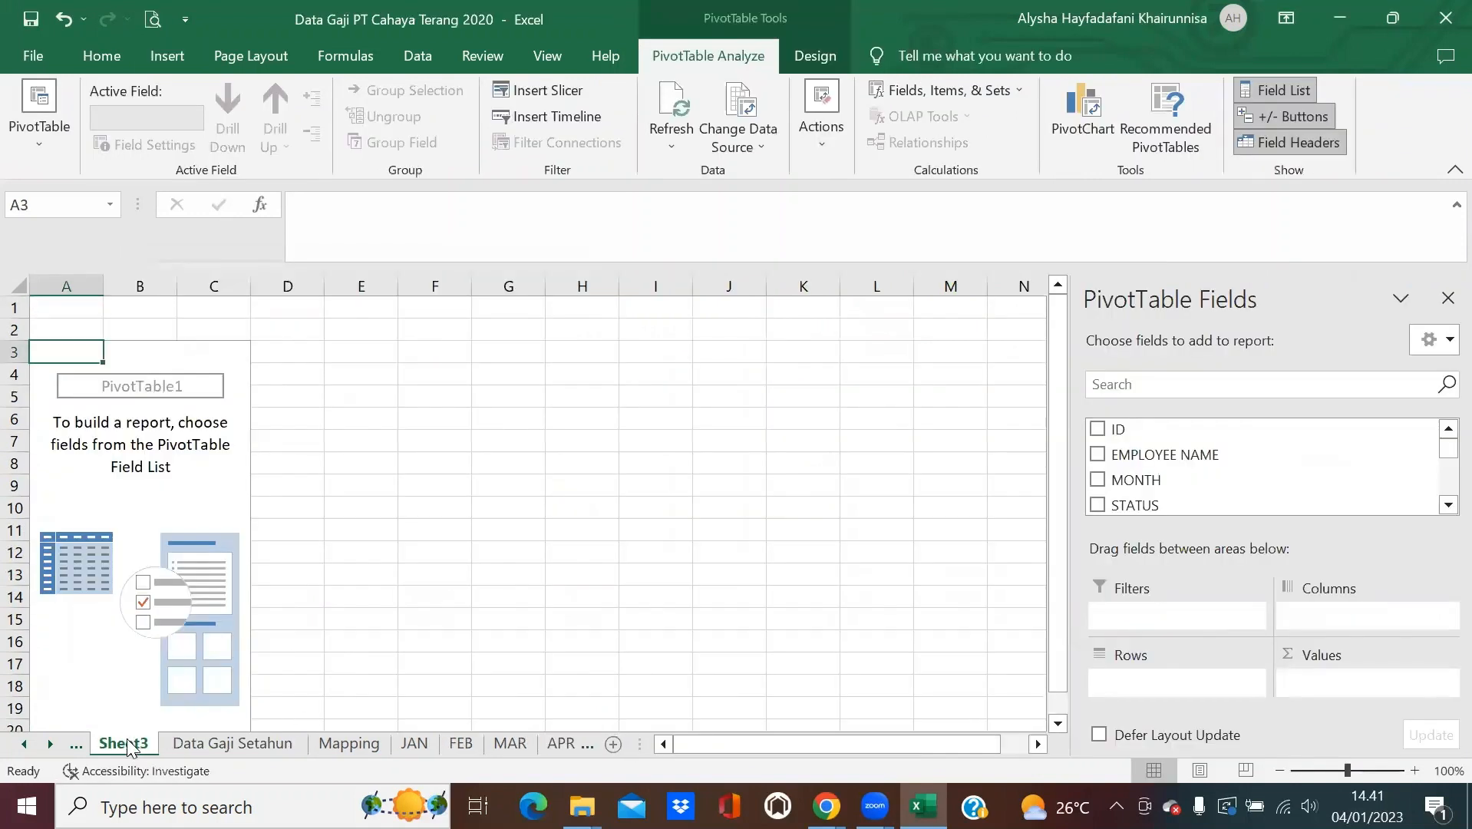
Rename the new pivot sheet to 'Masa Kerja-Pivot'.
double_click(127, 745)
text(Masa)
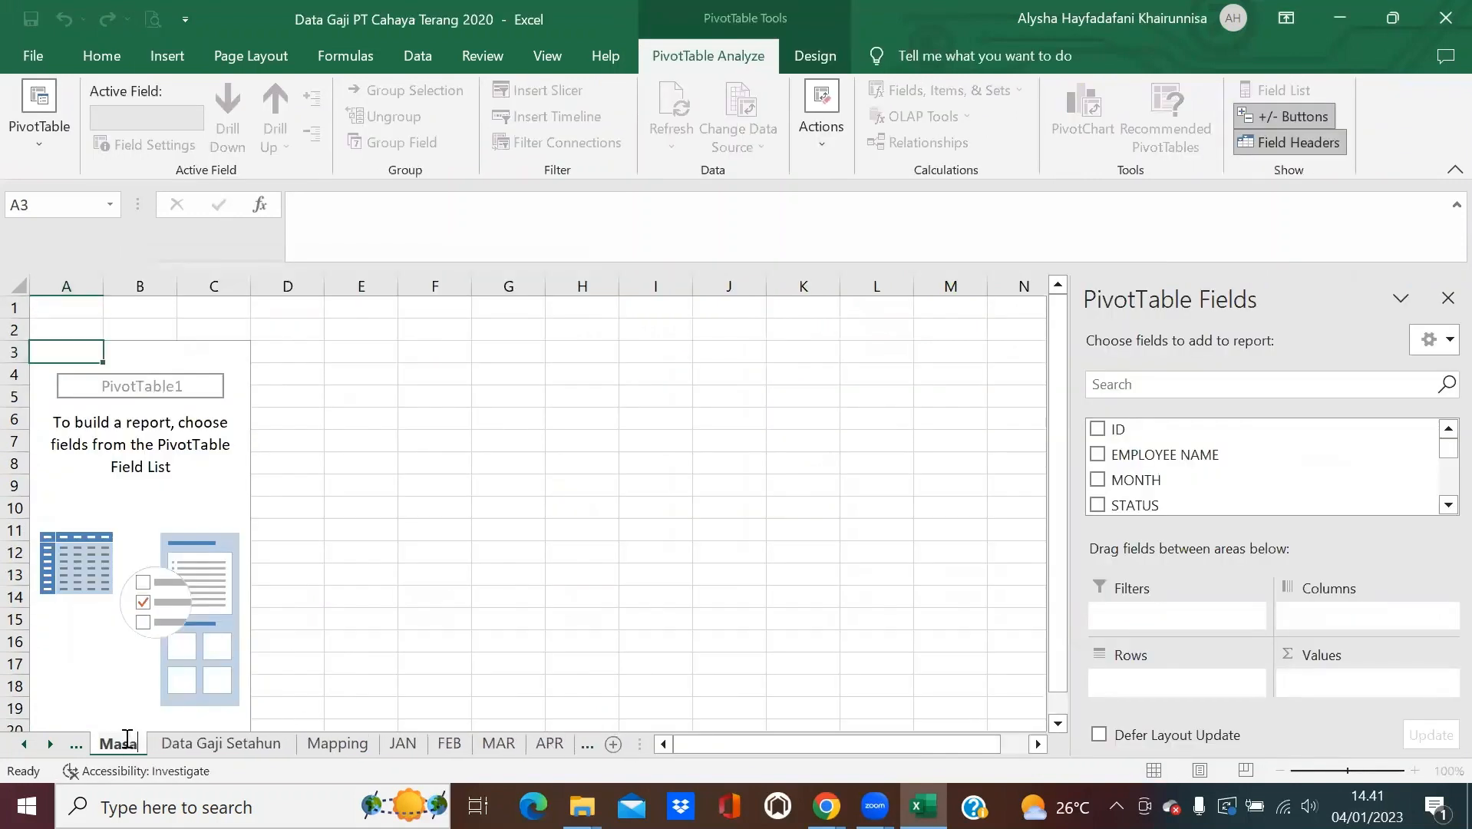
text( Kerja)
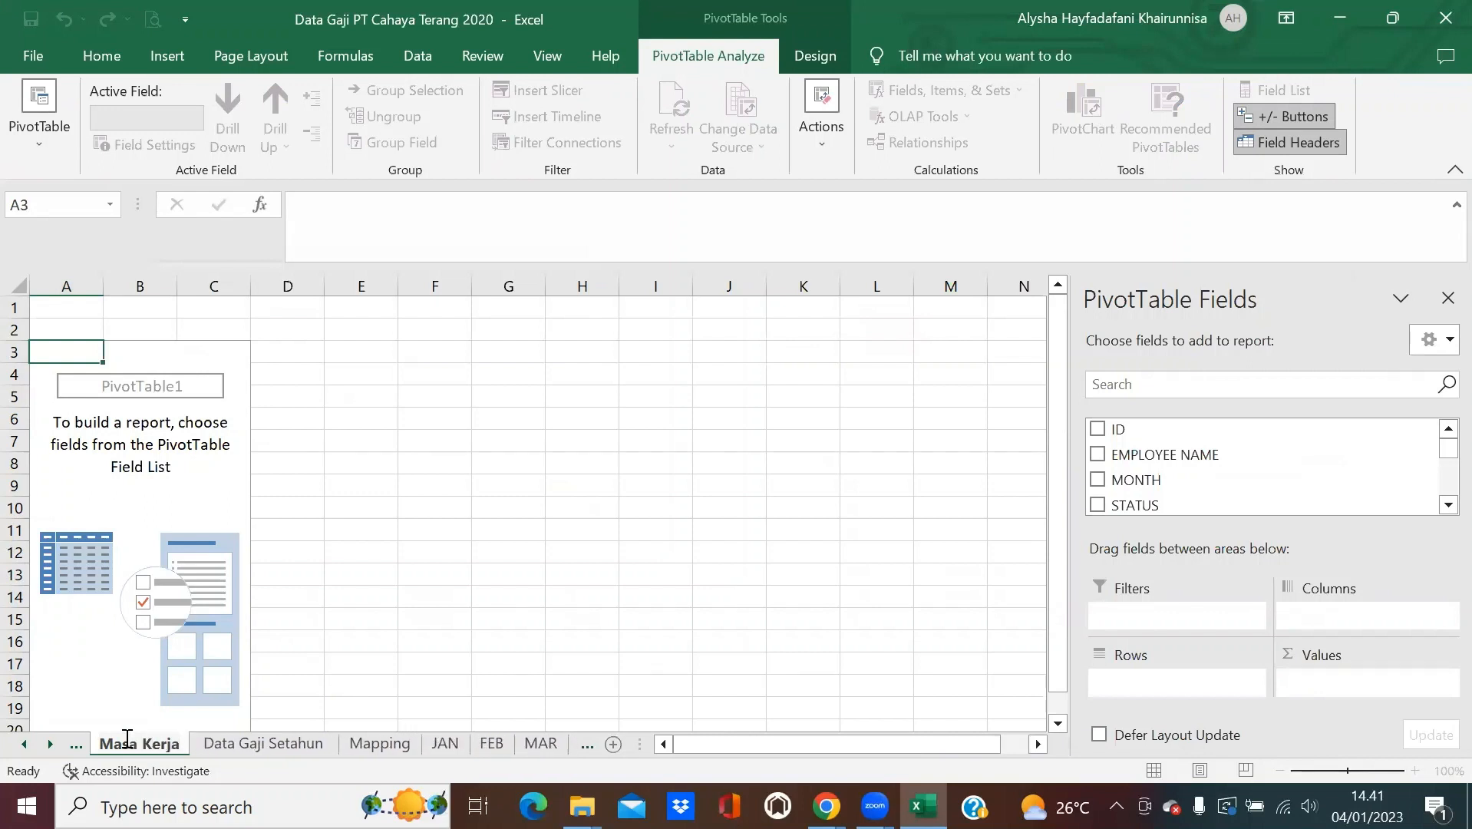
text(-)
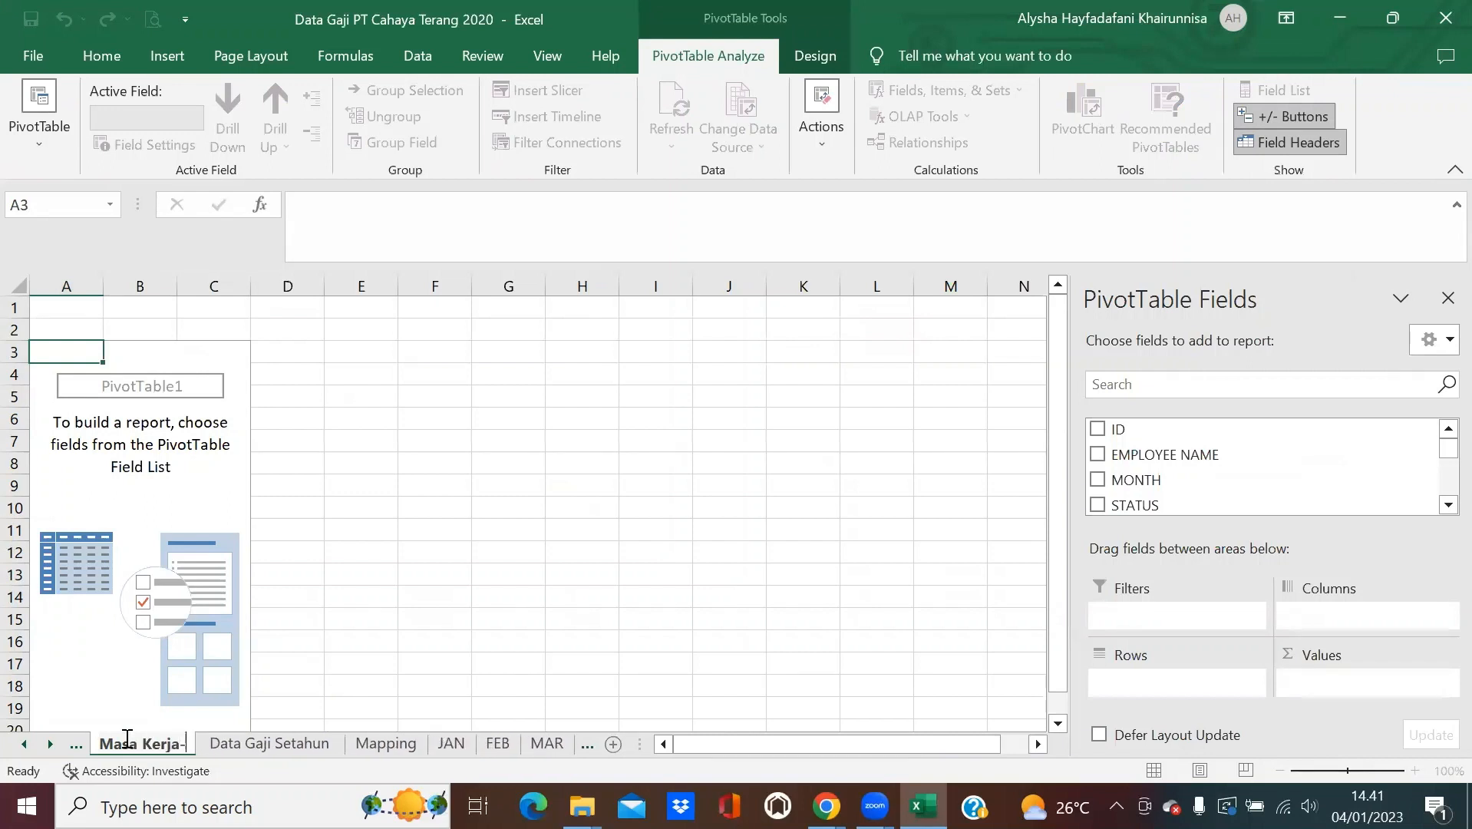
text(Pivot)
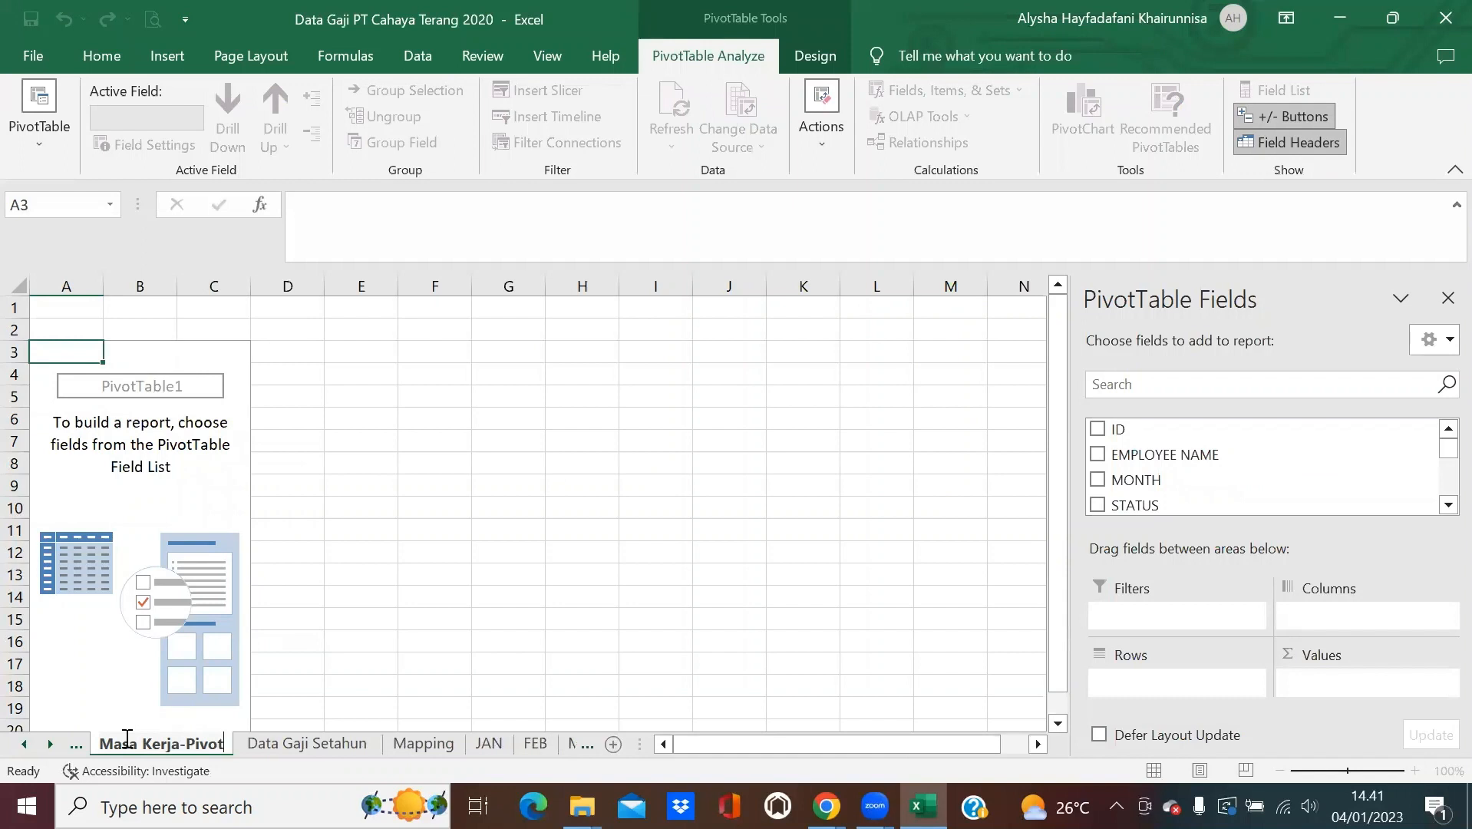
key(Return)
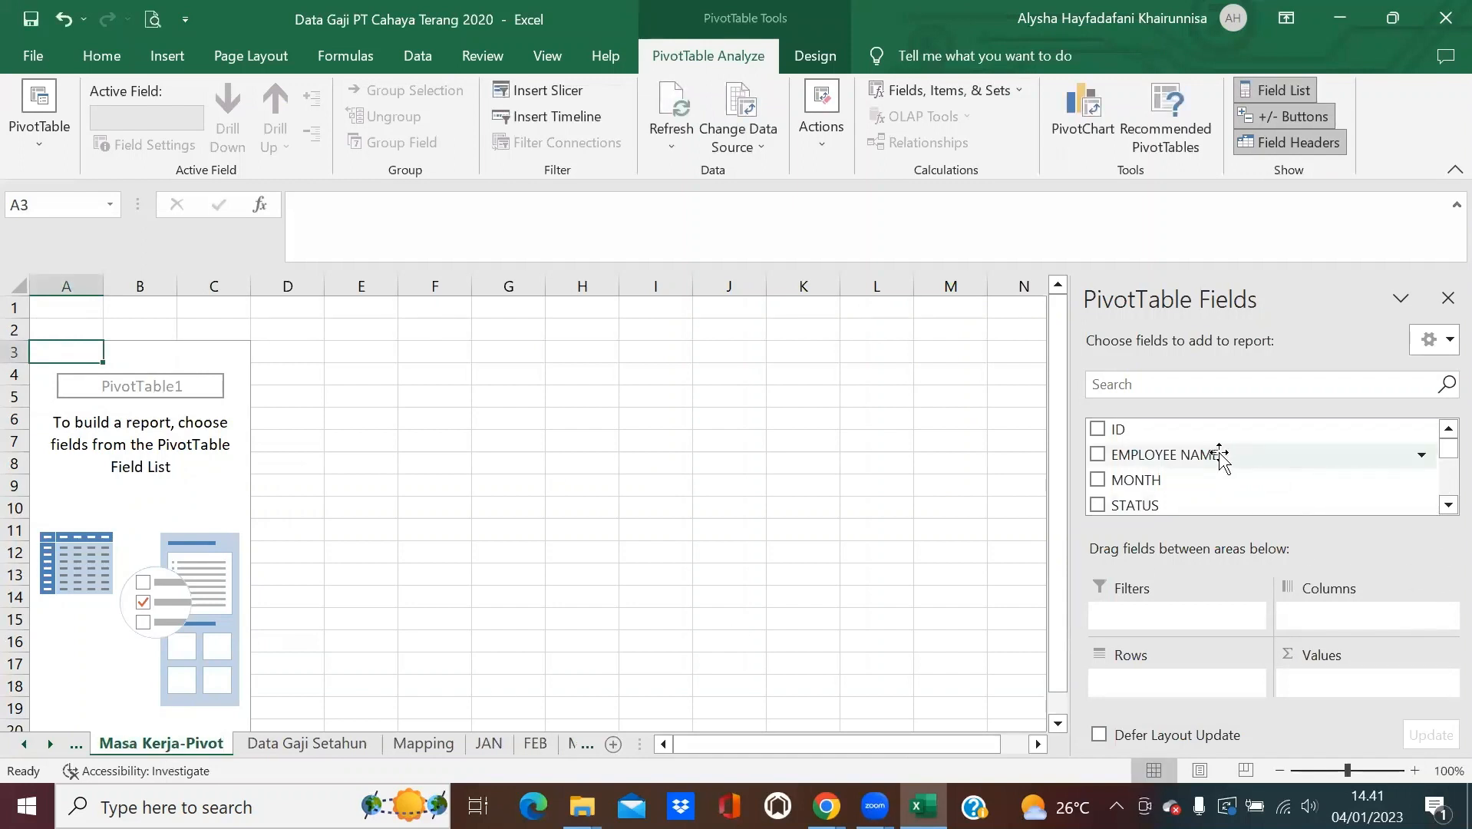
Put EMPLOYEE NAME in Rows and MONTH in Columns and Values, summarized as Count.
drag(1220, 456, 1182, 685)
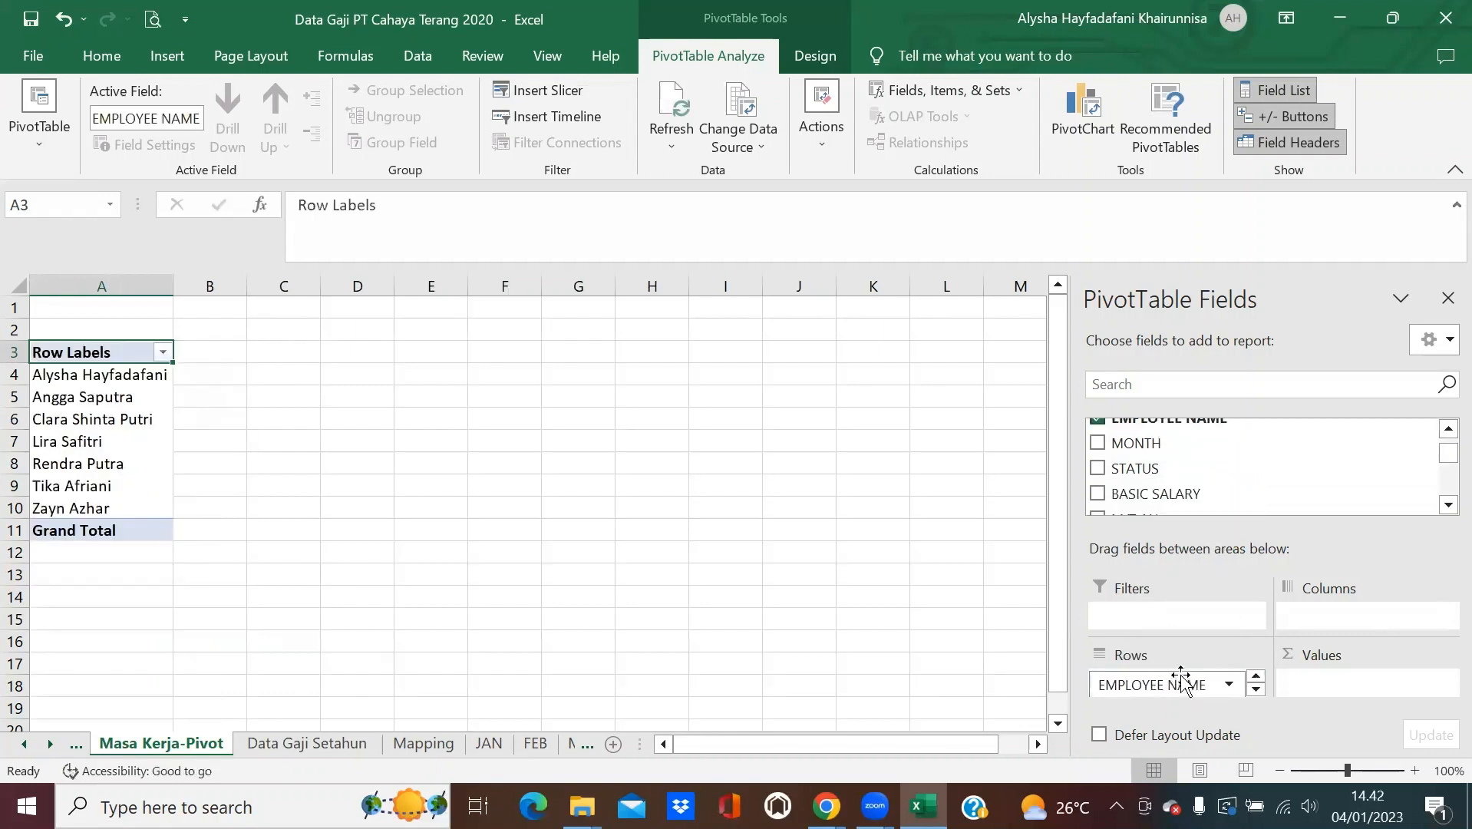
drag(1211, 442, 1328, 618)
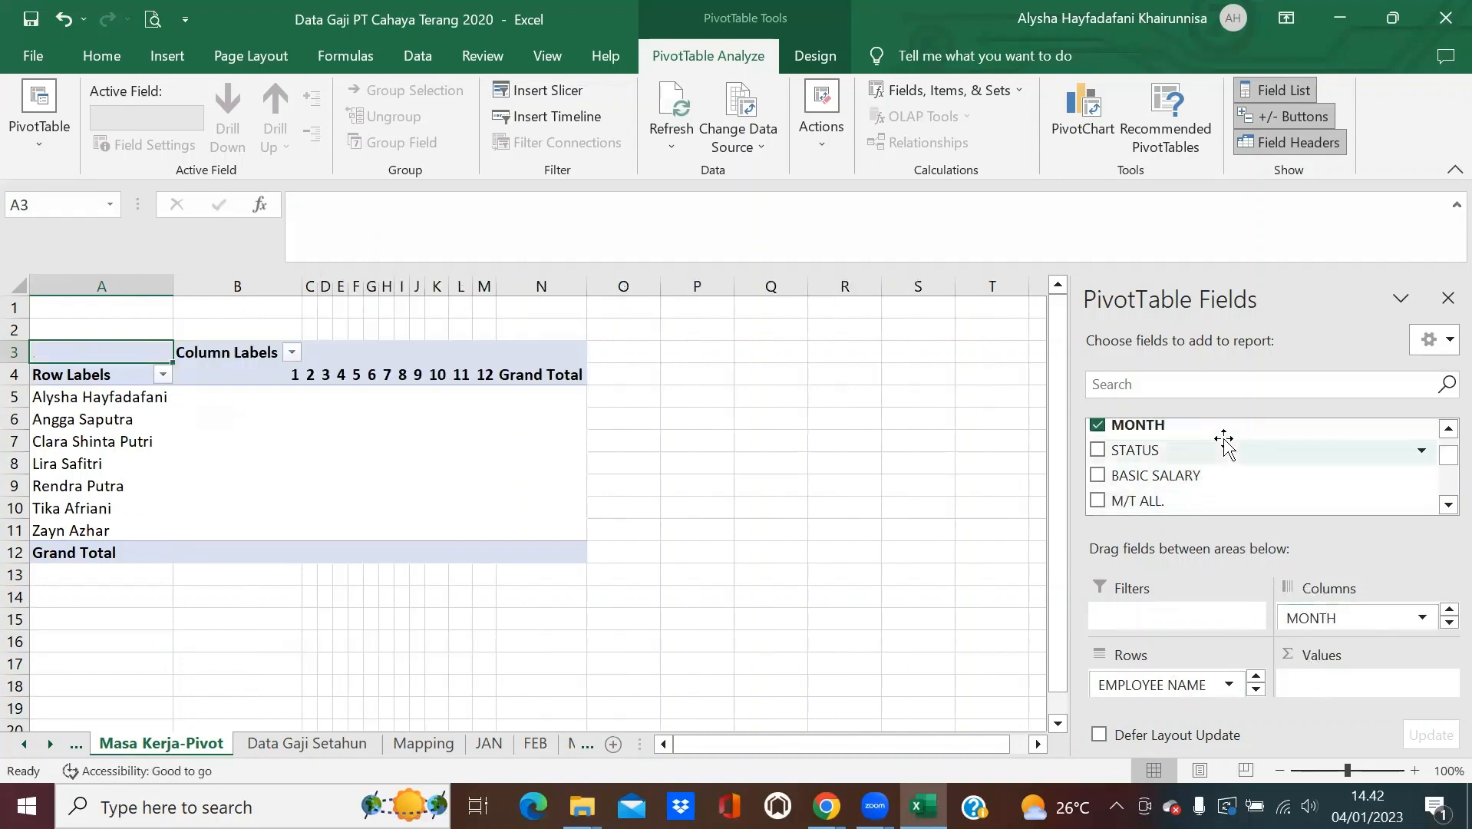
drag(1223, 430, 1346, 682)
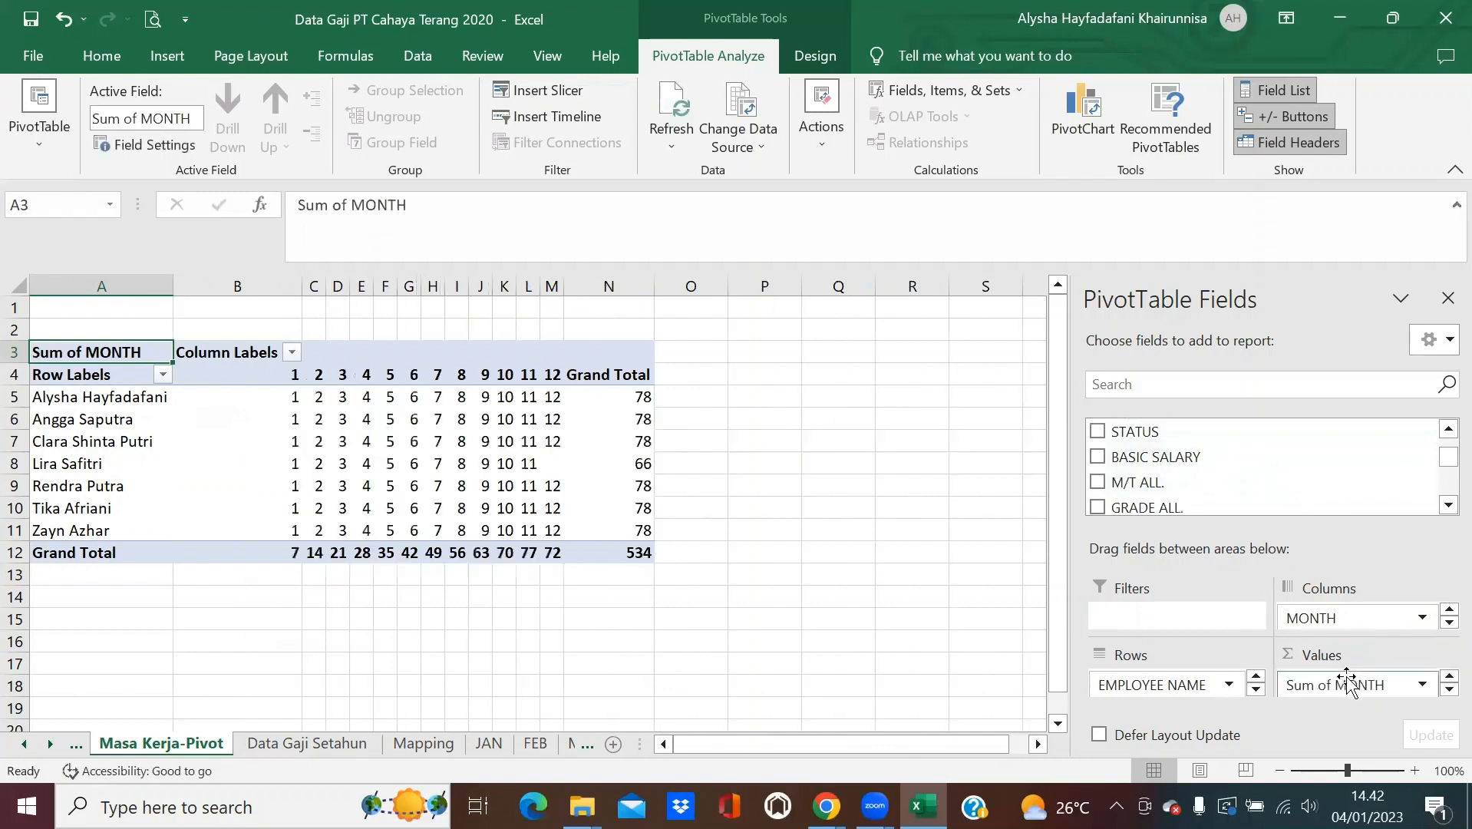
click(1422, 684)
click(1415, 654)
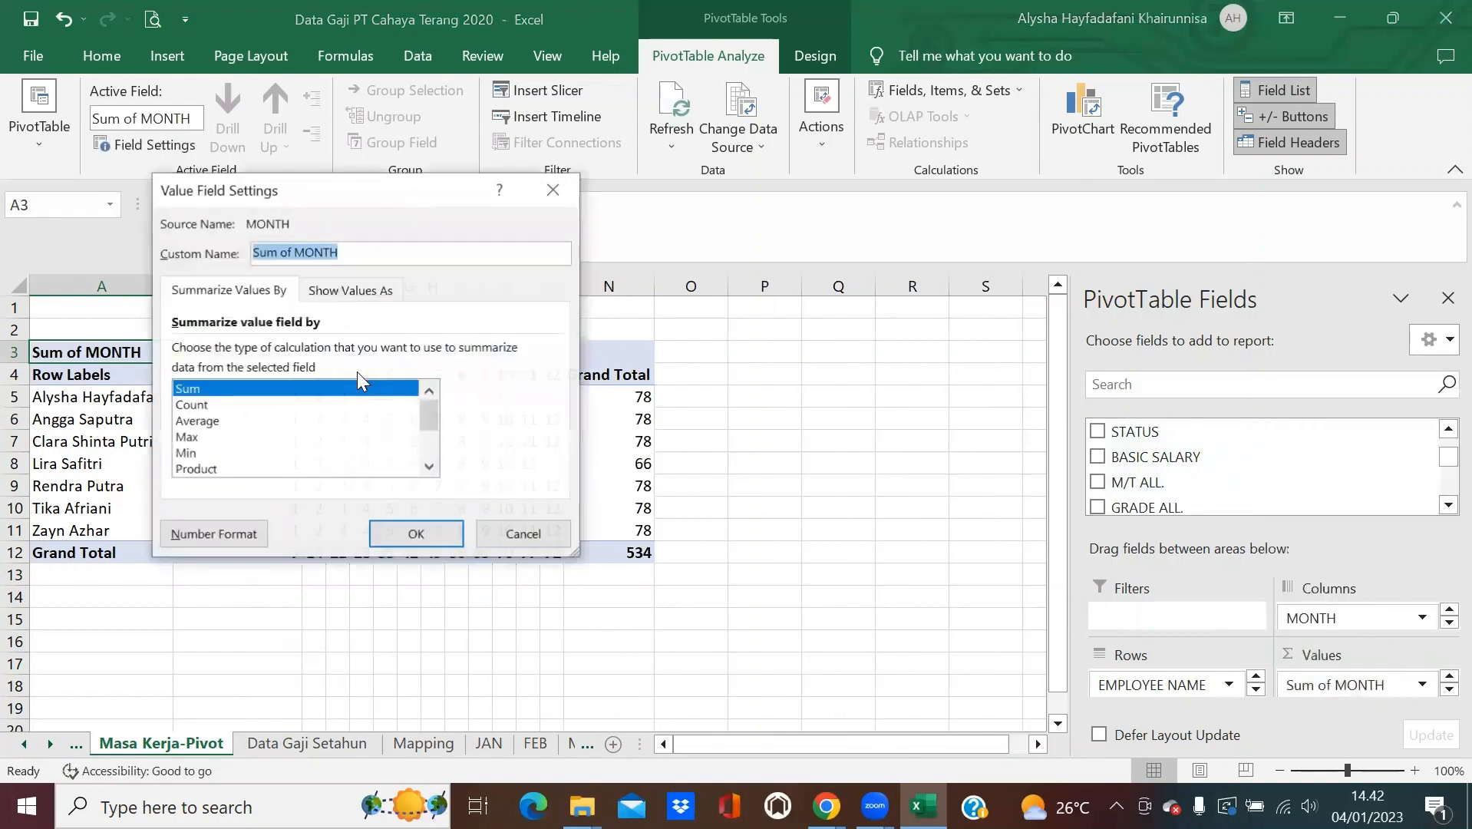
click(299, 404)
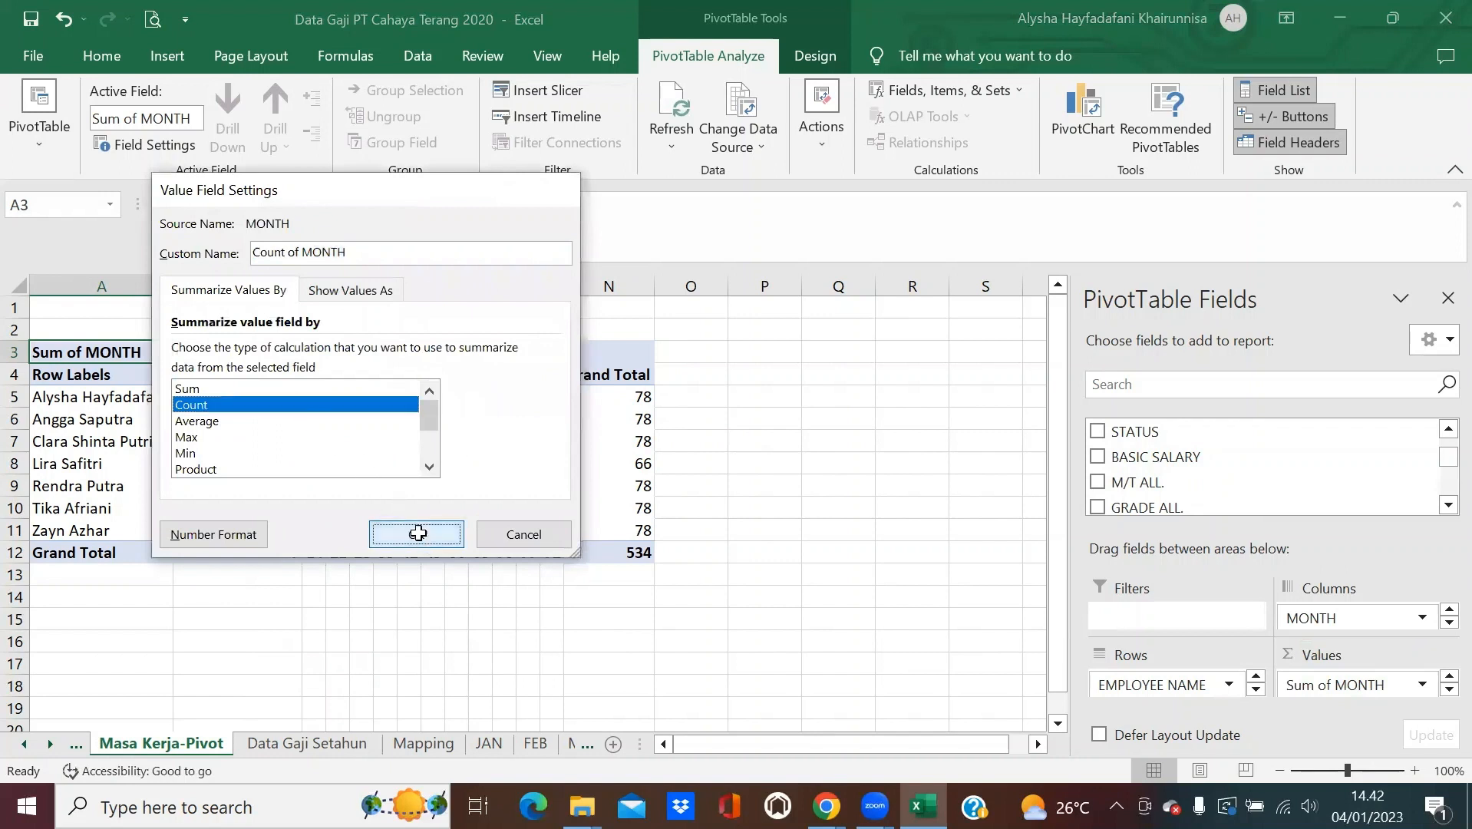
click(418, 533)
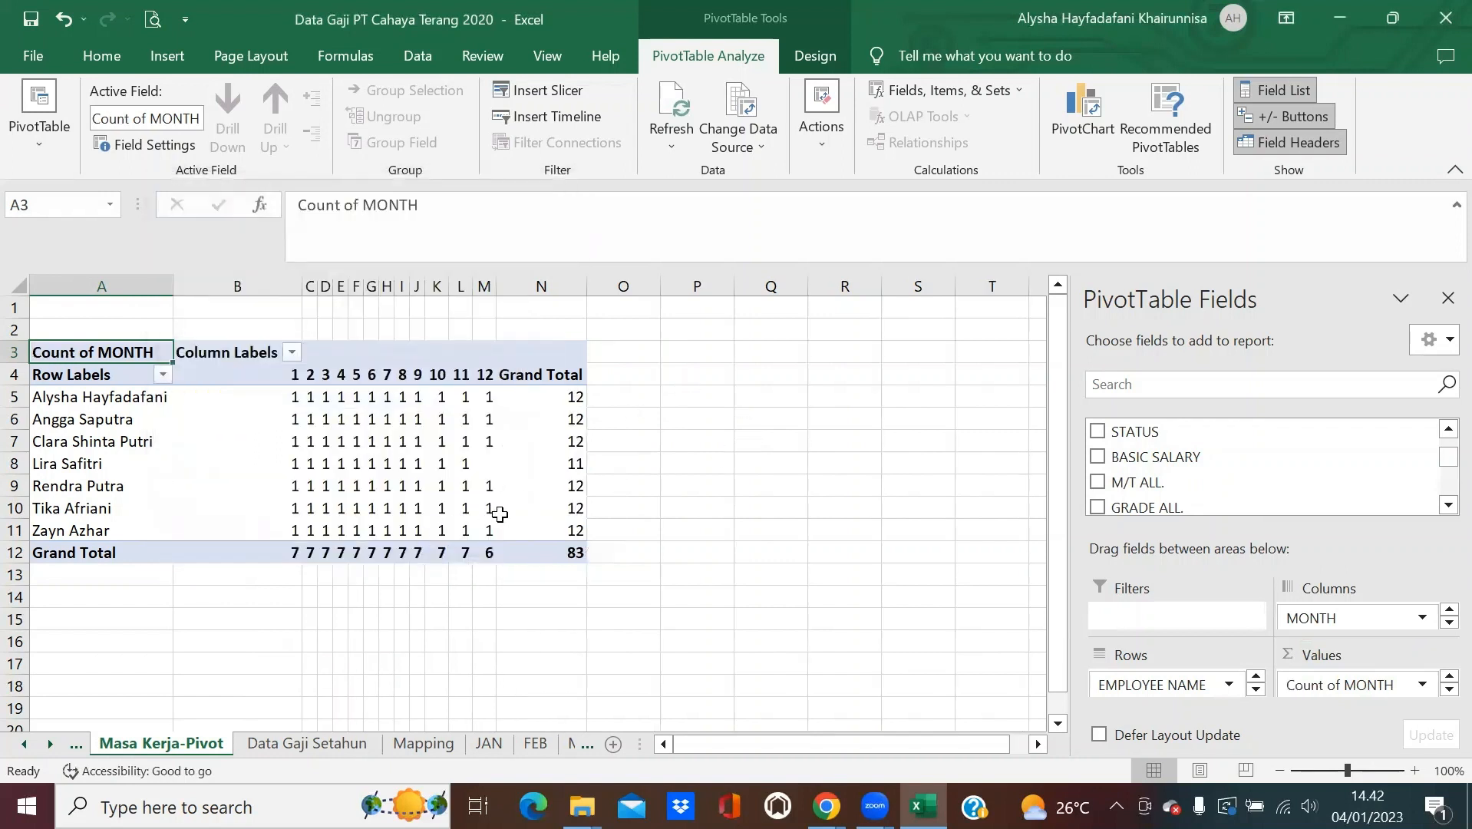
Make a copy of the Masa Kerja-Pivot sheet placed before Data Gaji Setahun.
right_click(139, 748)
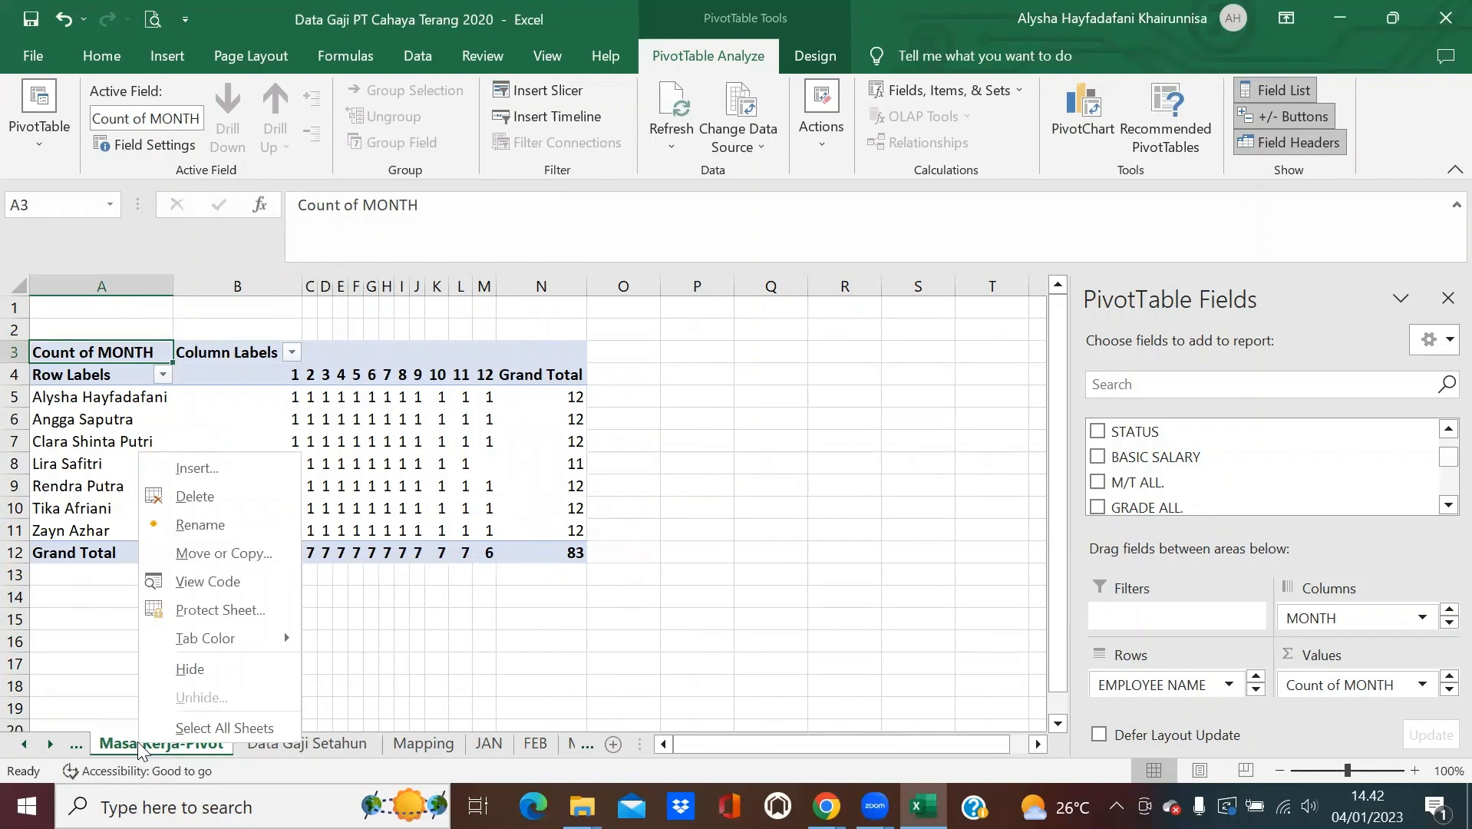
click(233, 555)
click(132, 615)
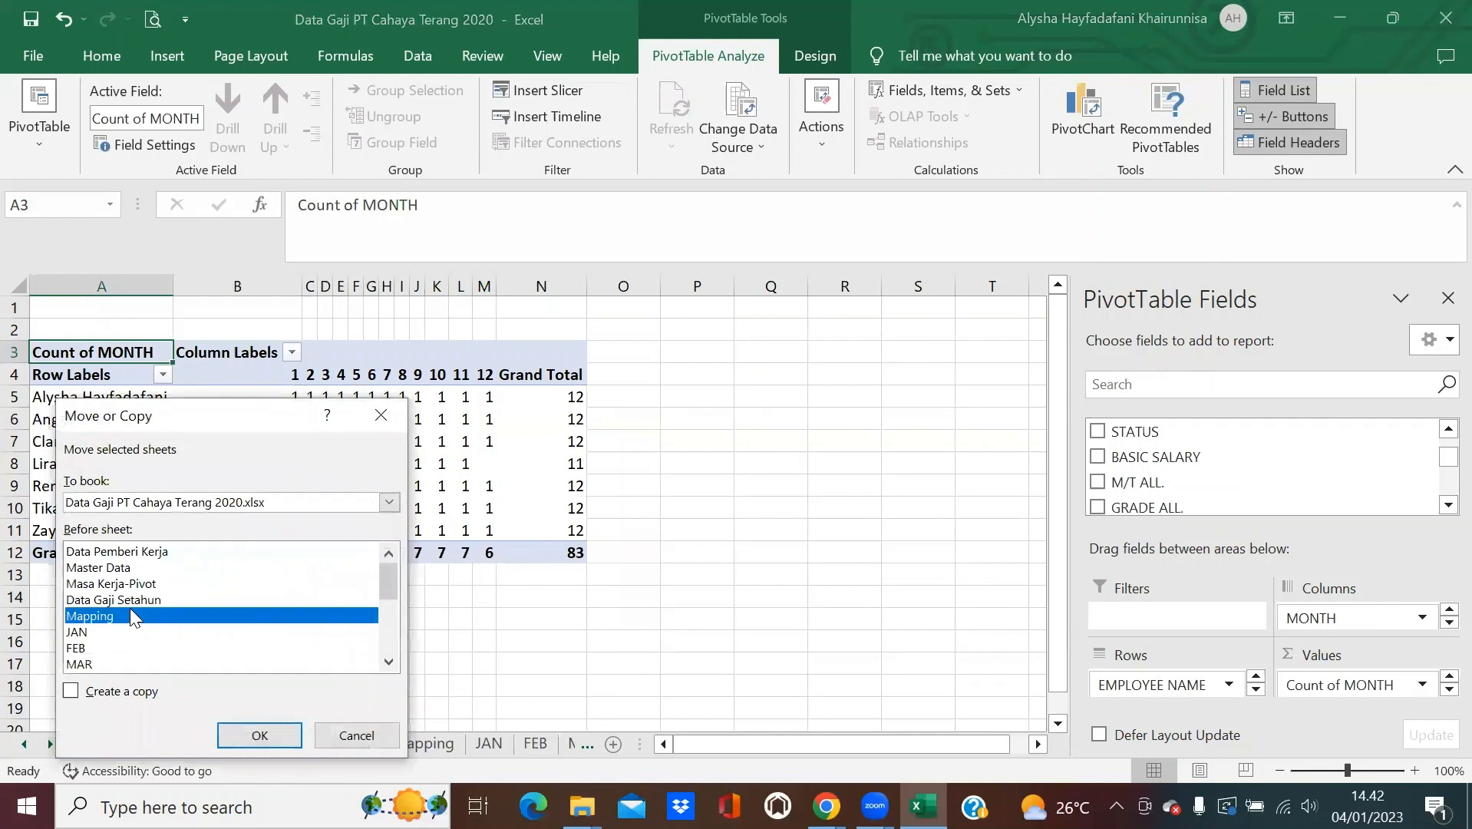
click(142, 601)
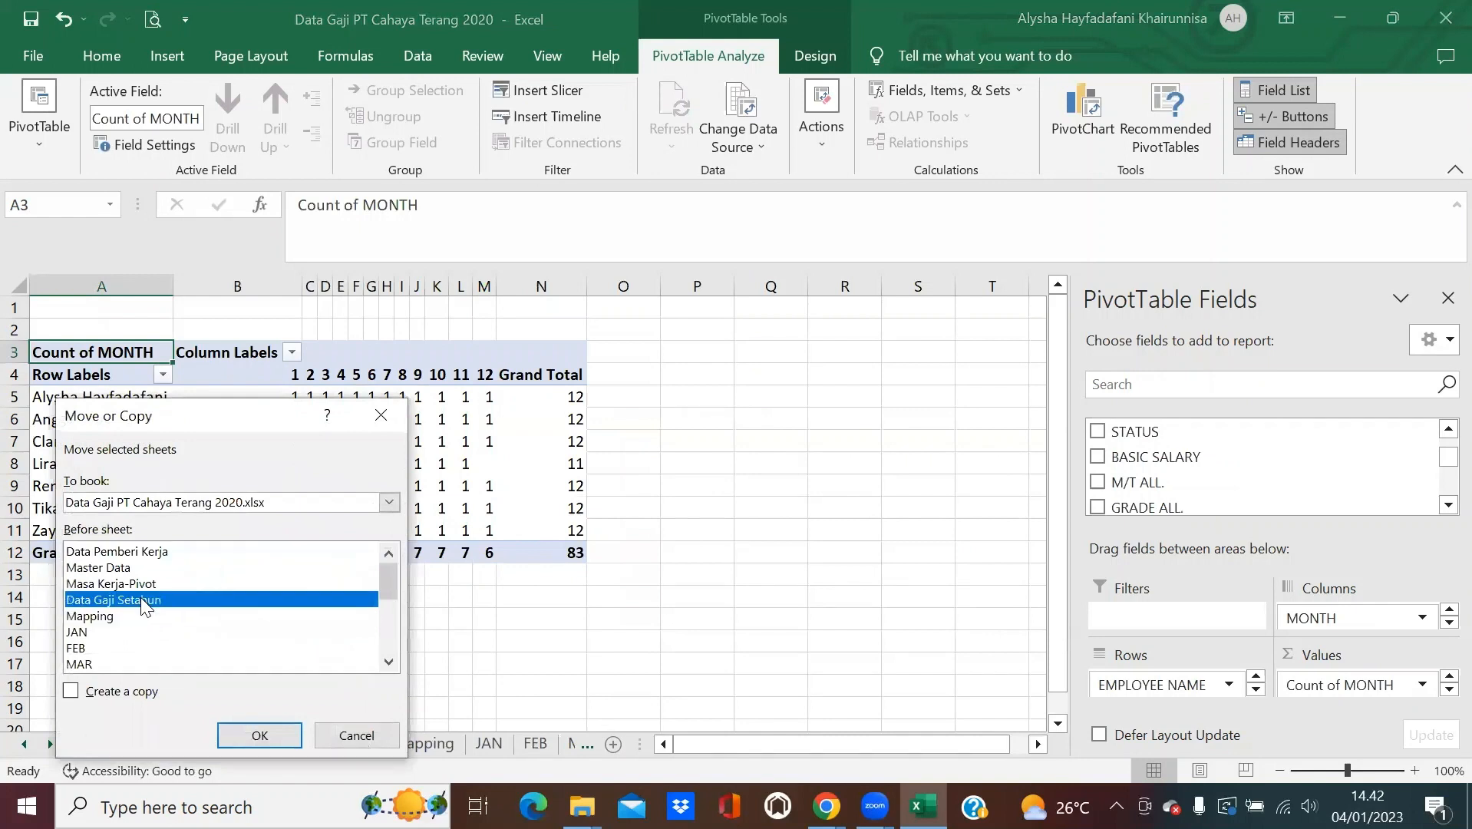
click(73, 691)
click(261, 733)
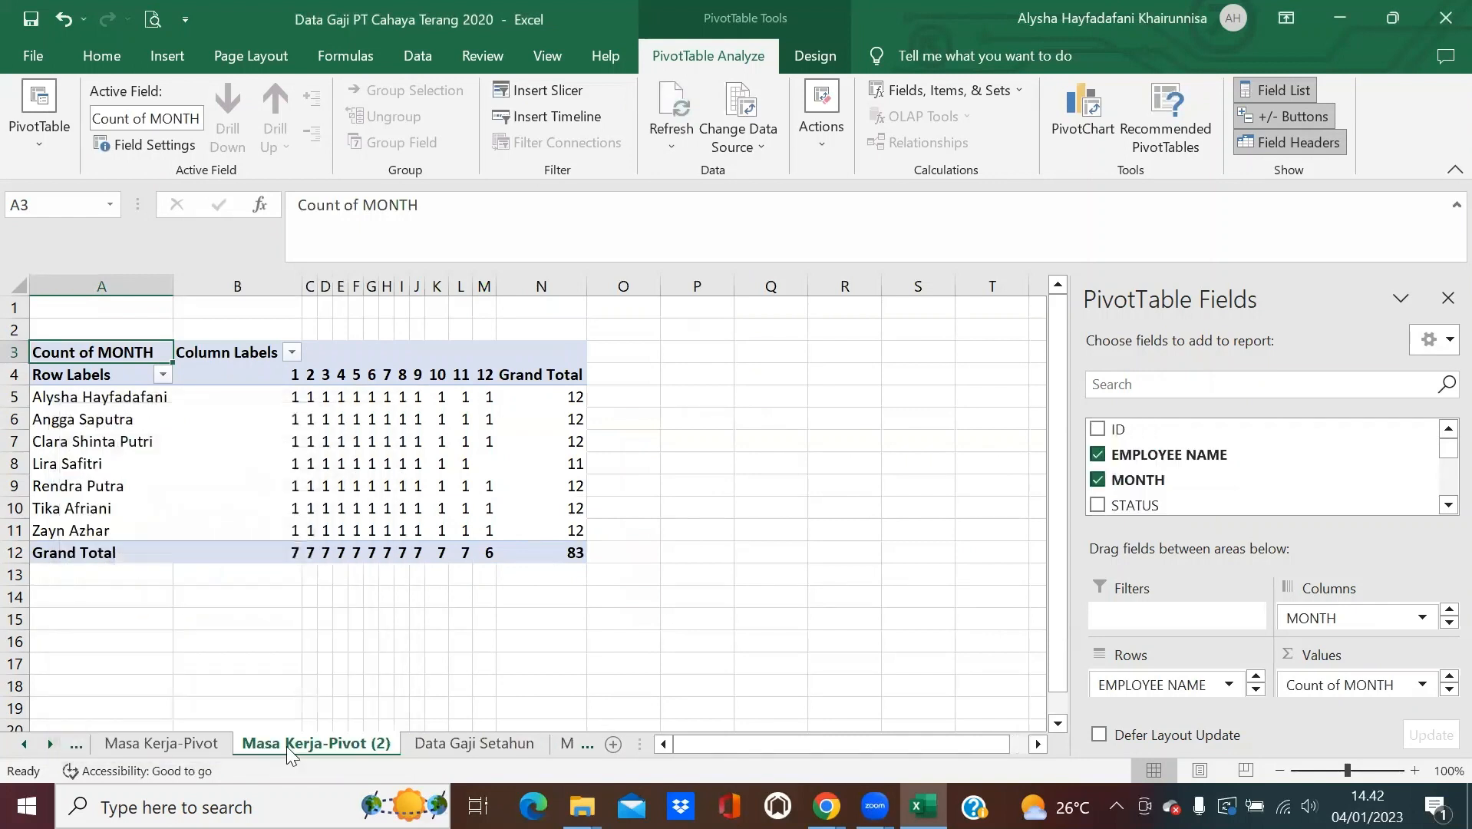
Rename the copy to 'Masa Kerja' and copy the entire sheet.
double_click(290, 744)
text(Masa)
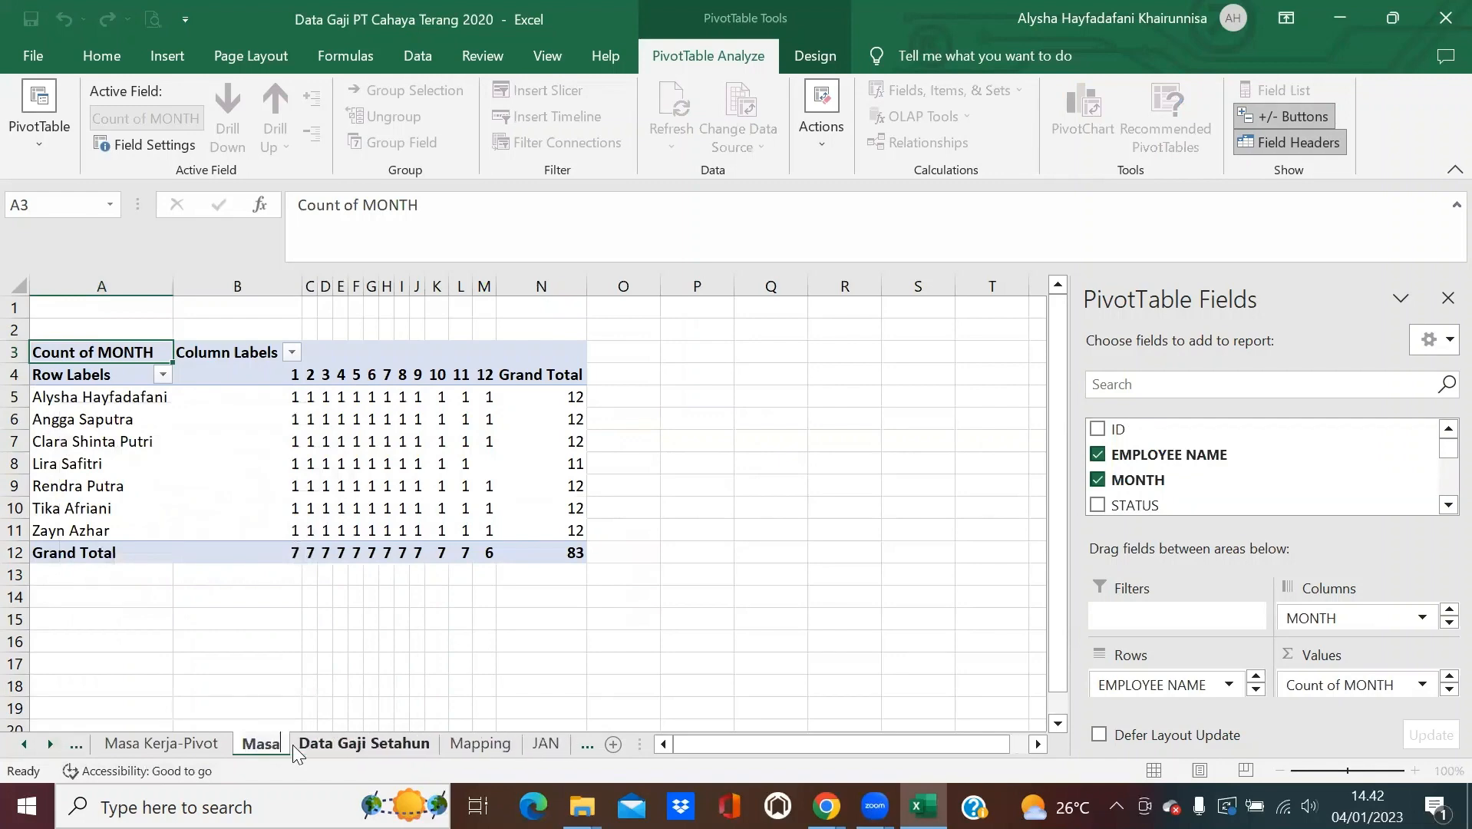
text( Kerja)
key(Return)
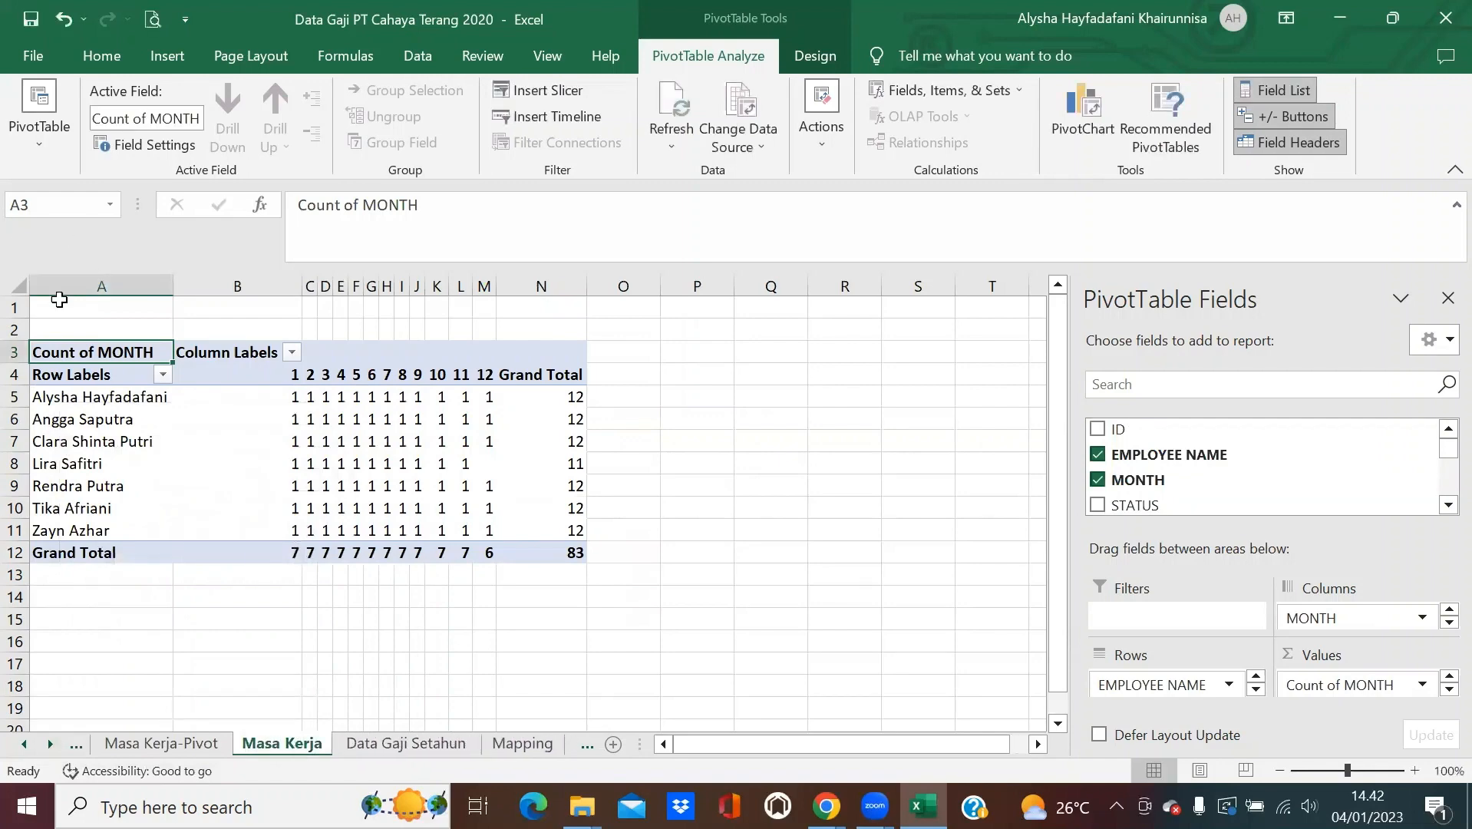
click(16, 285)
key(ctrl+c)
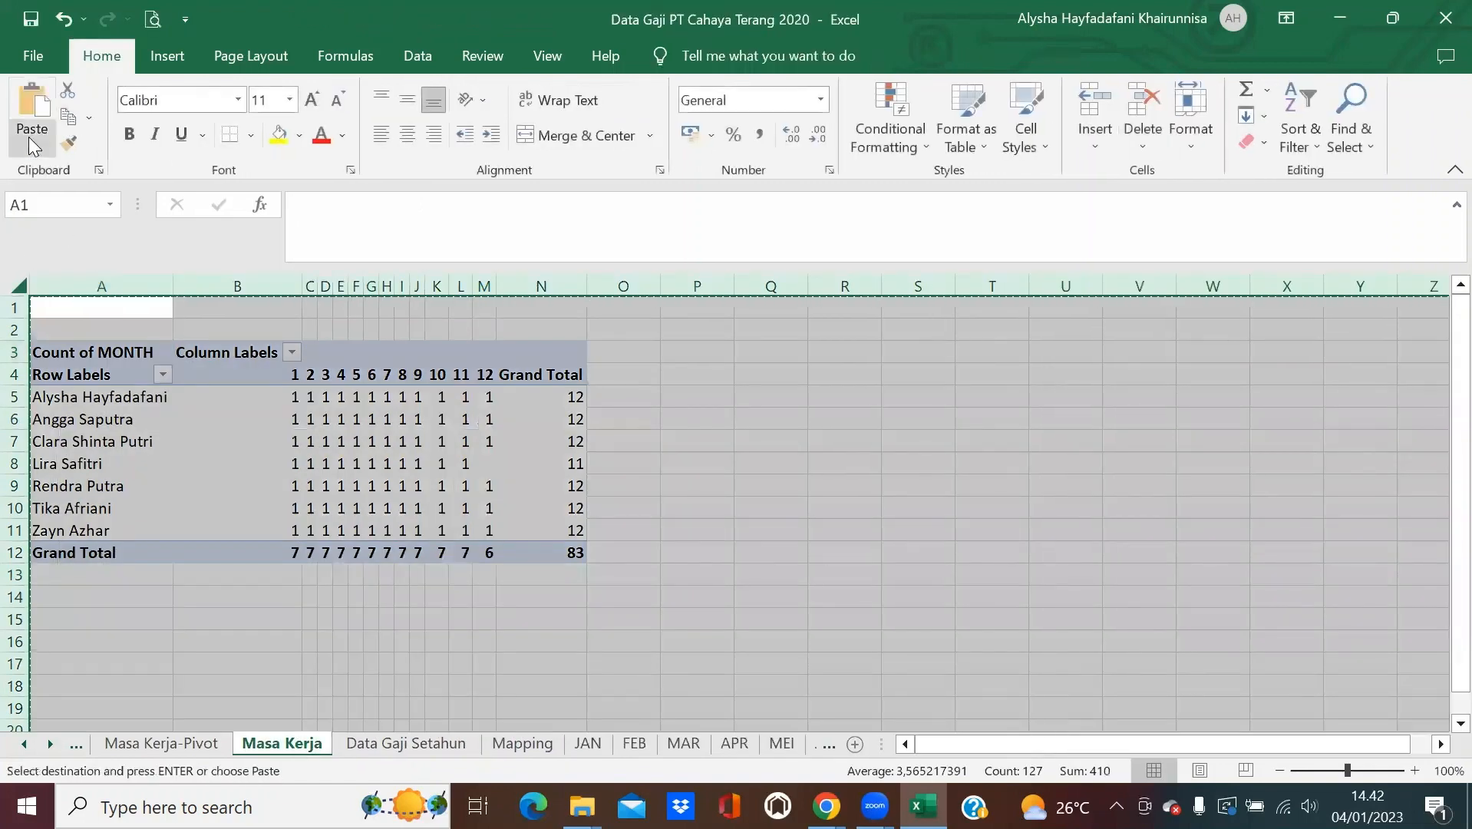
Paste the sheet back as values and add headings Awal in O4 and Akhir in P4.
click(33, 142)
click(28, 297)
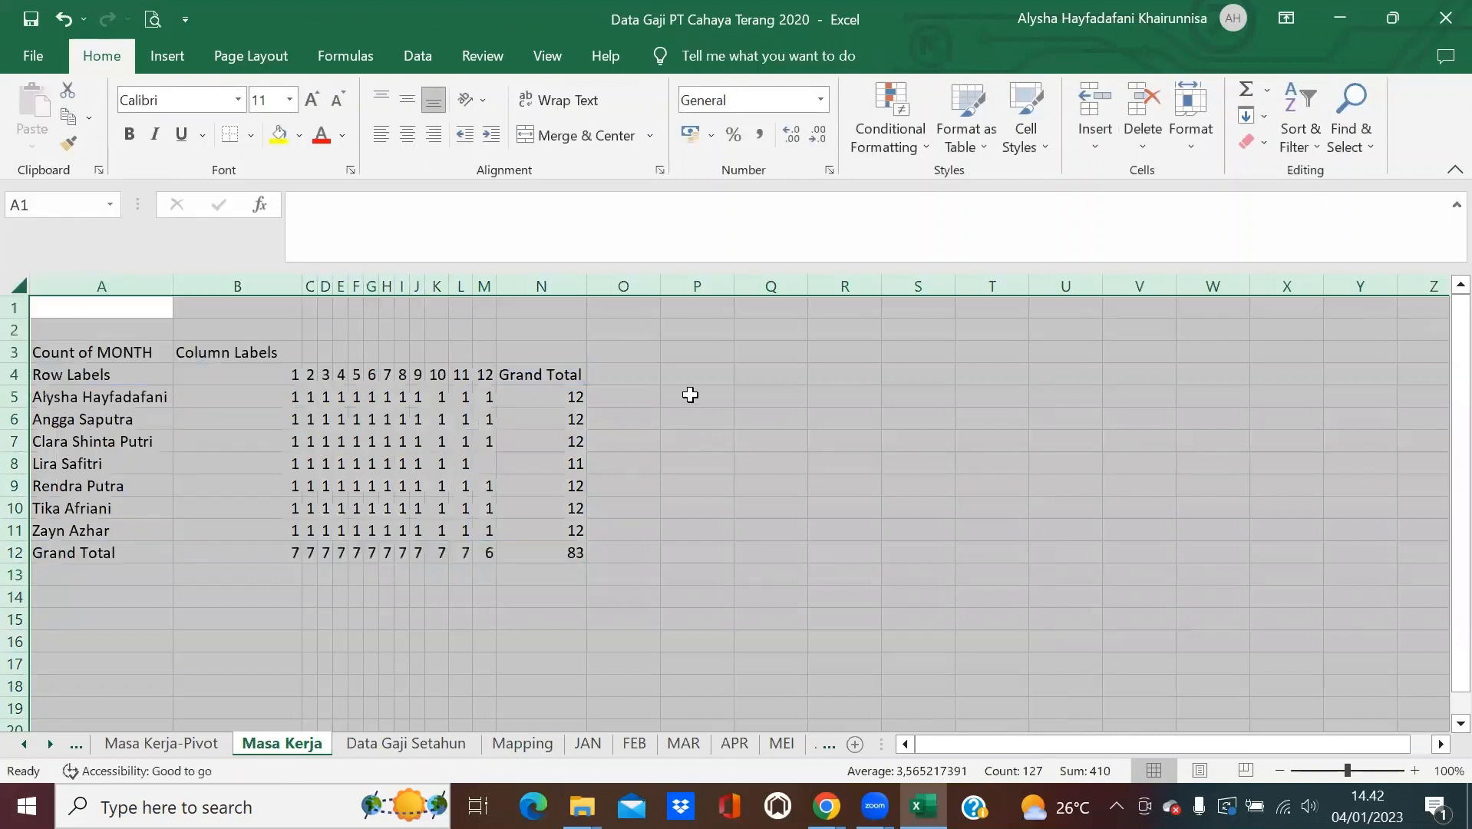
click(625, 372)
text(Awal)
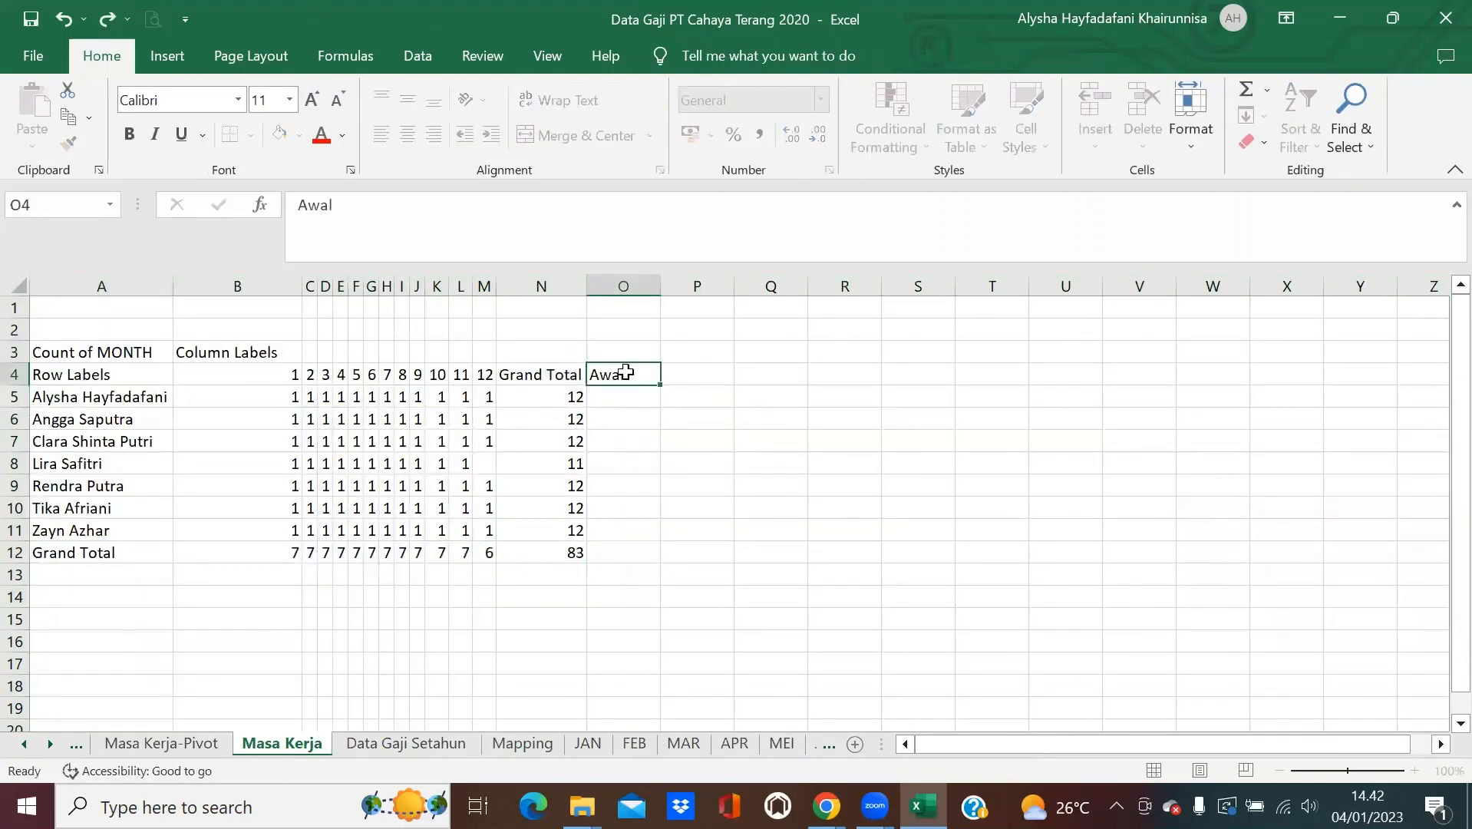
key(Tab)
text(Akh)
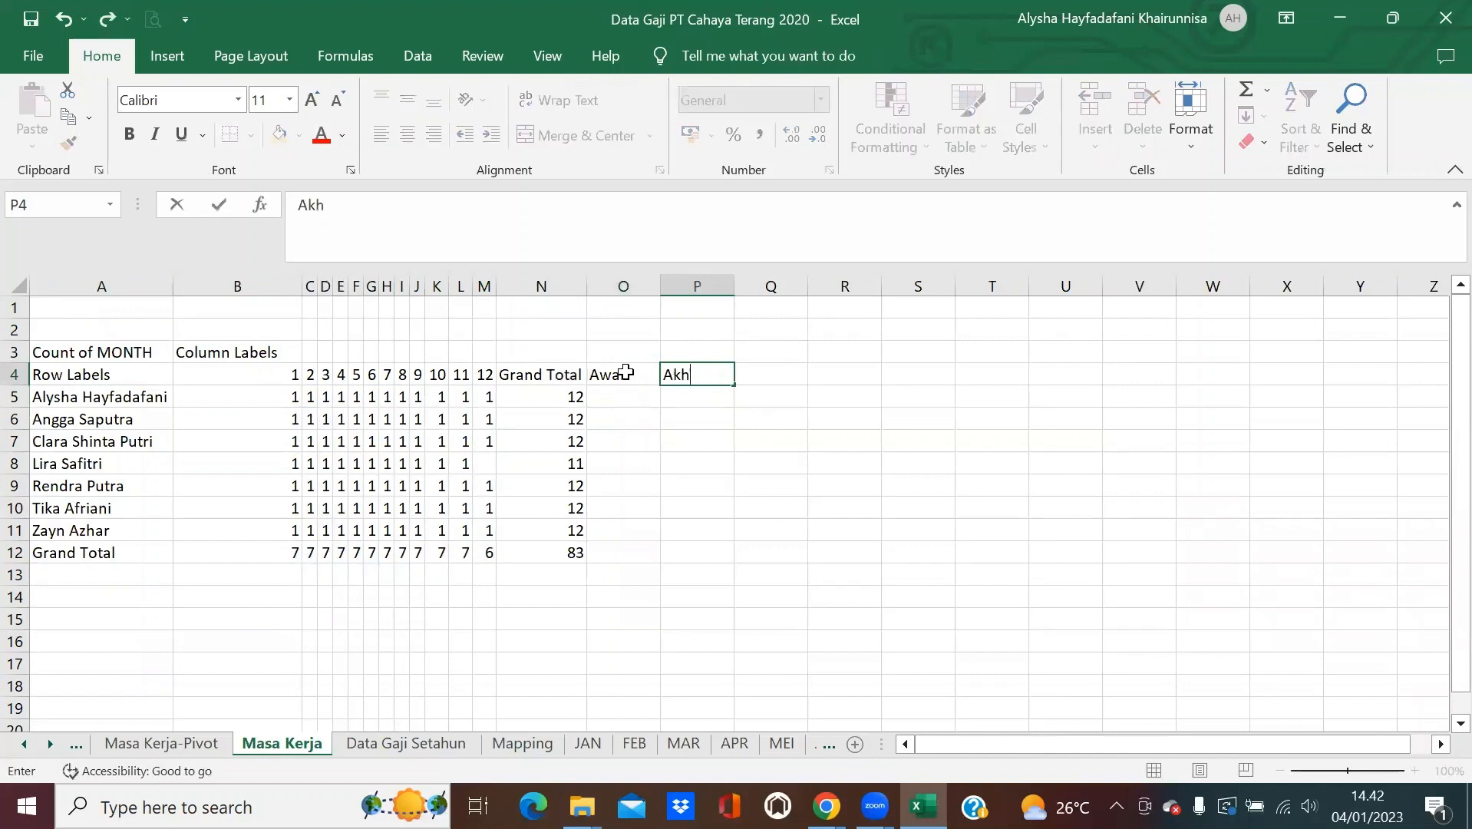
key(Return)
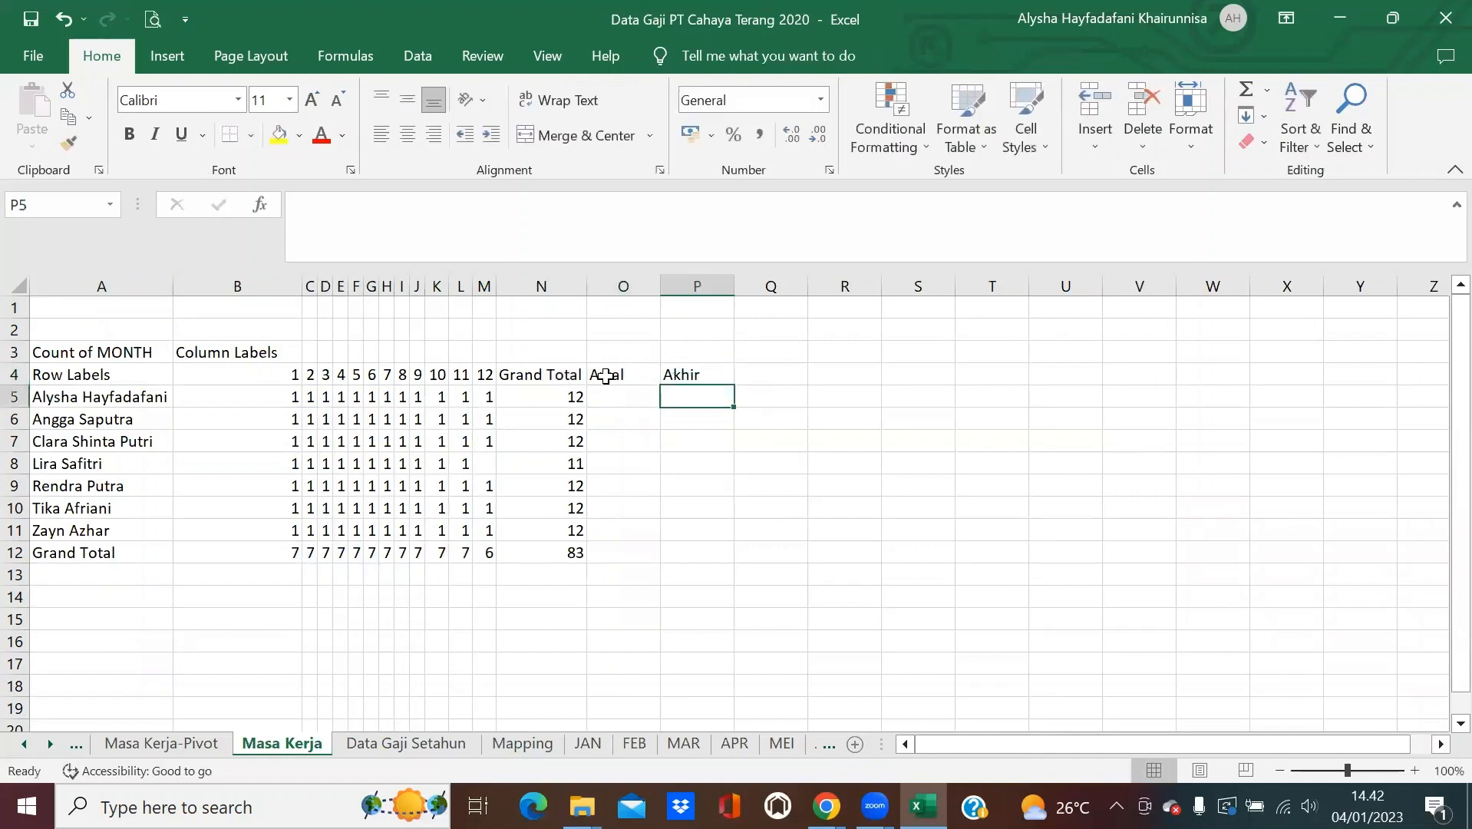
Fill Awal 1 and Akhir 12 down the employee rows, clearing the Grand Total row.
click(637, 389)
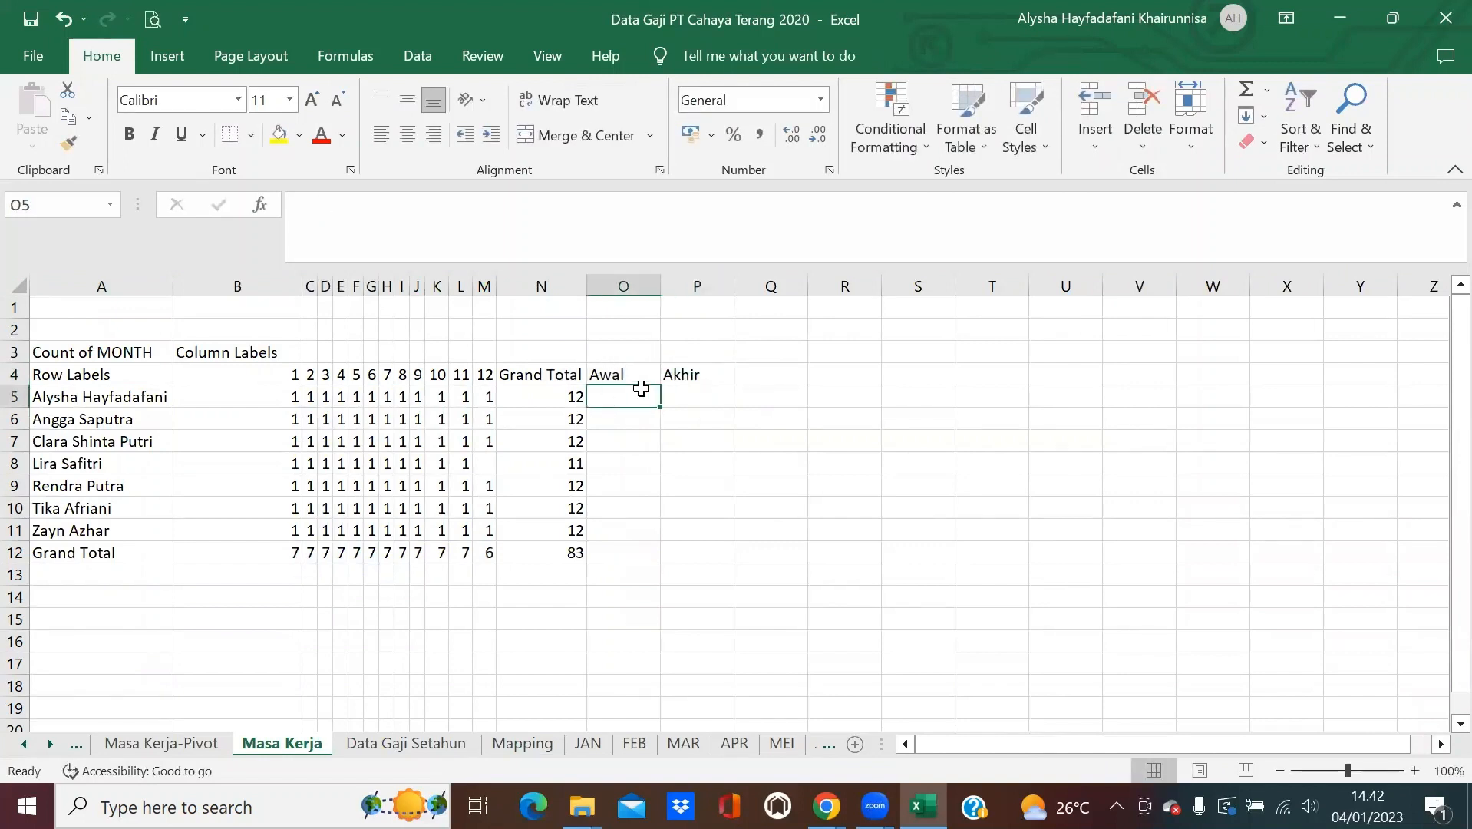
text(1)
key(Tab)
text(12)
key(Tab)
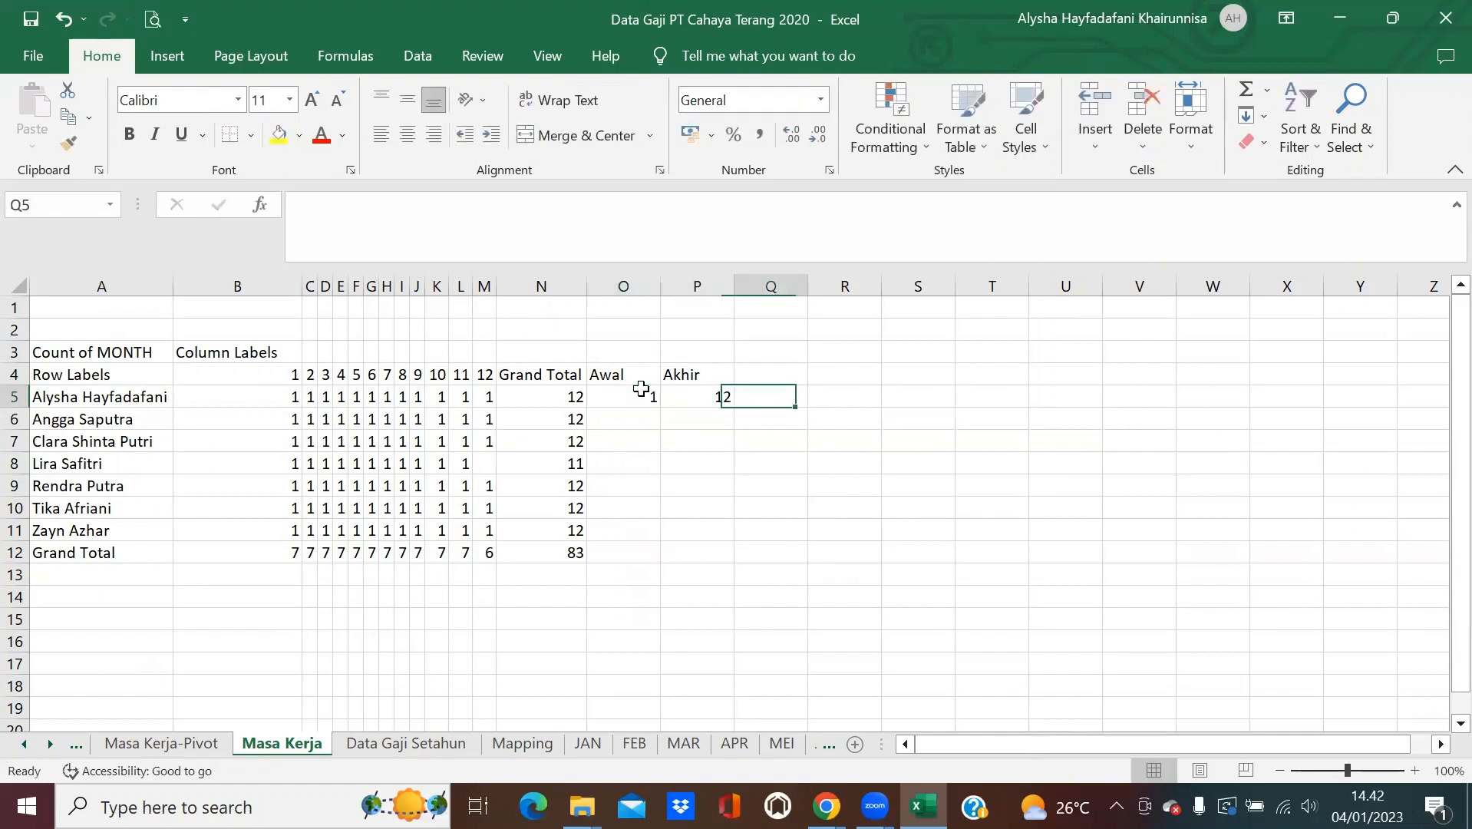
click(656, 401)
drag(663, 402, 729, 558)
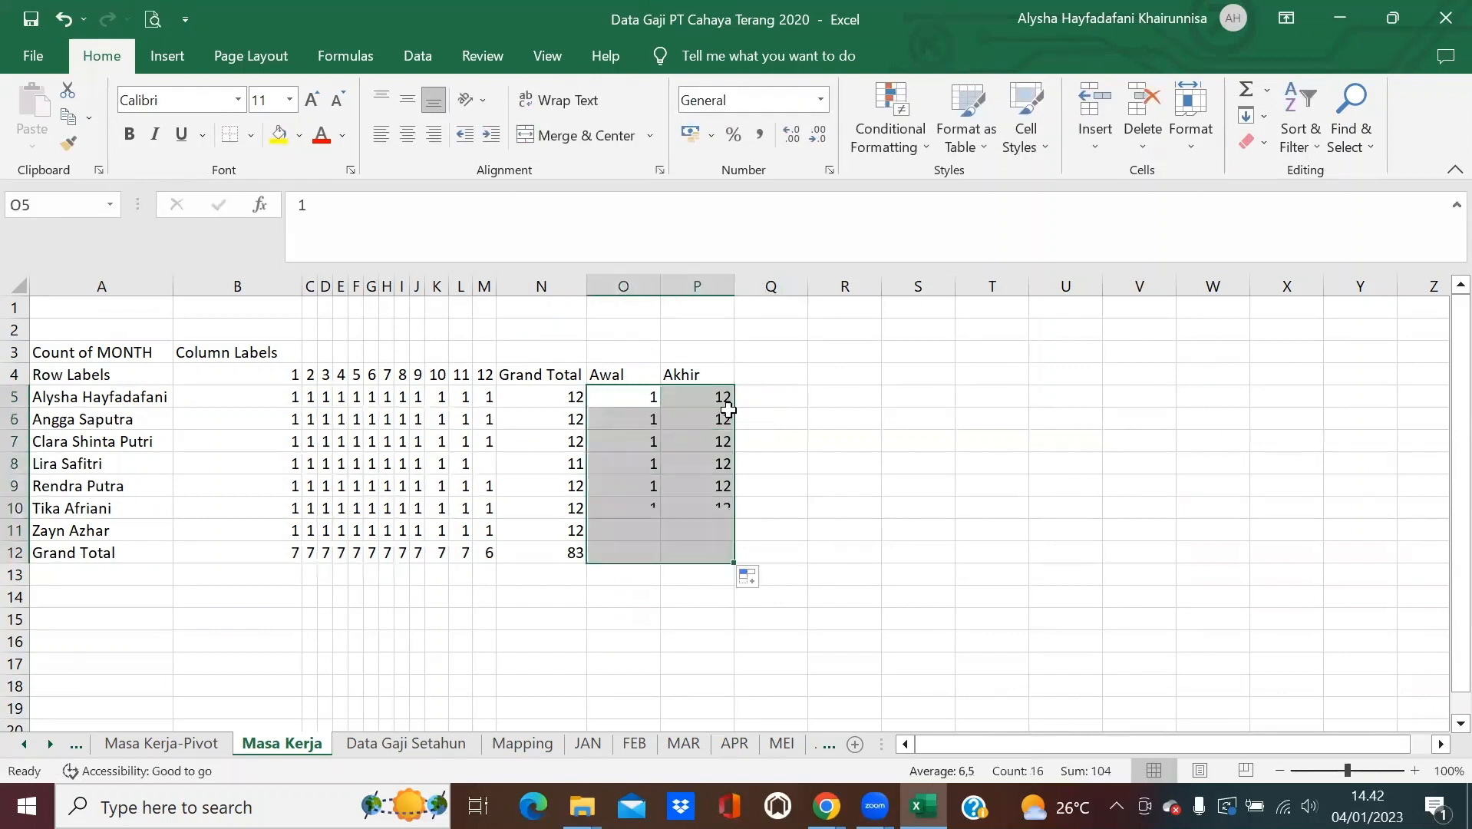
drag(637, 552, 723, 548)
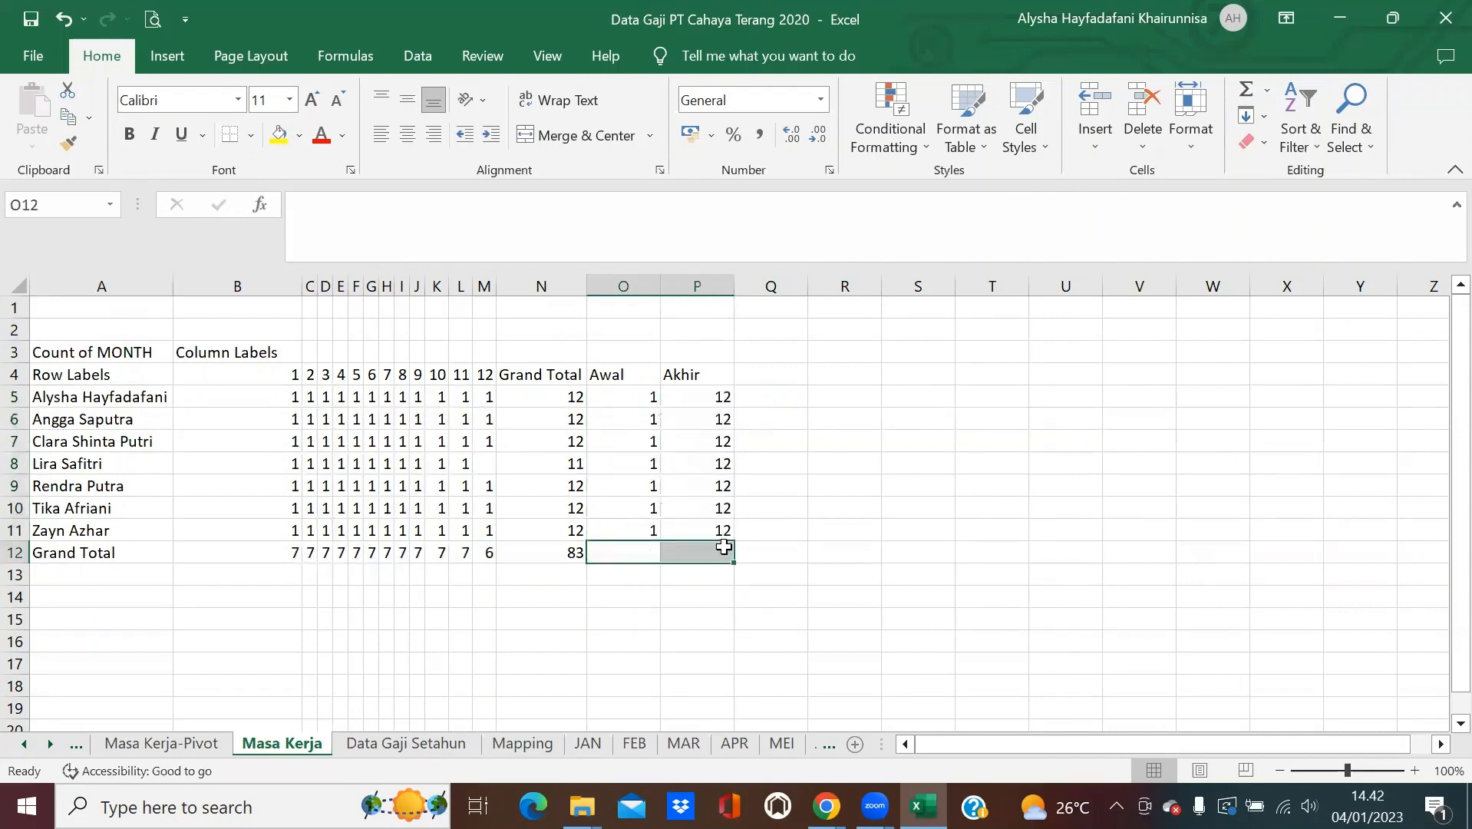
key(Delete)
click(818, 392)
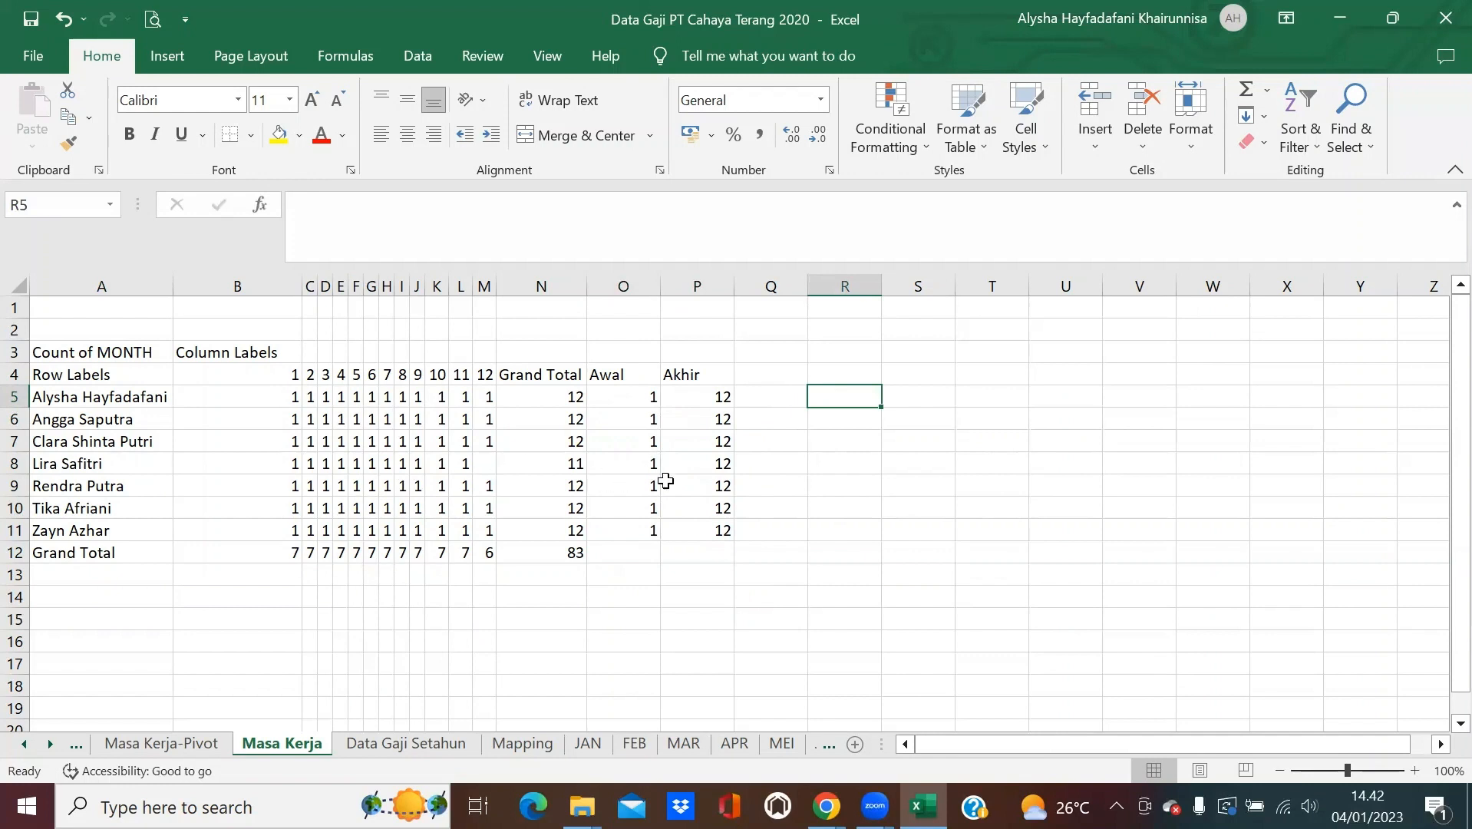
click(712, 464)
Enter 11 as the Akhir value in P8 and select the employee rows.
text(11)
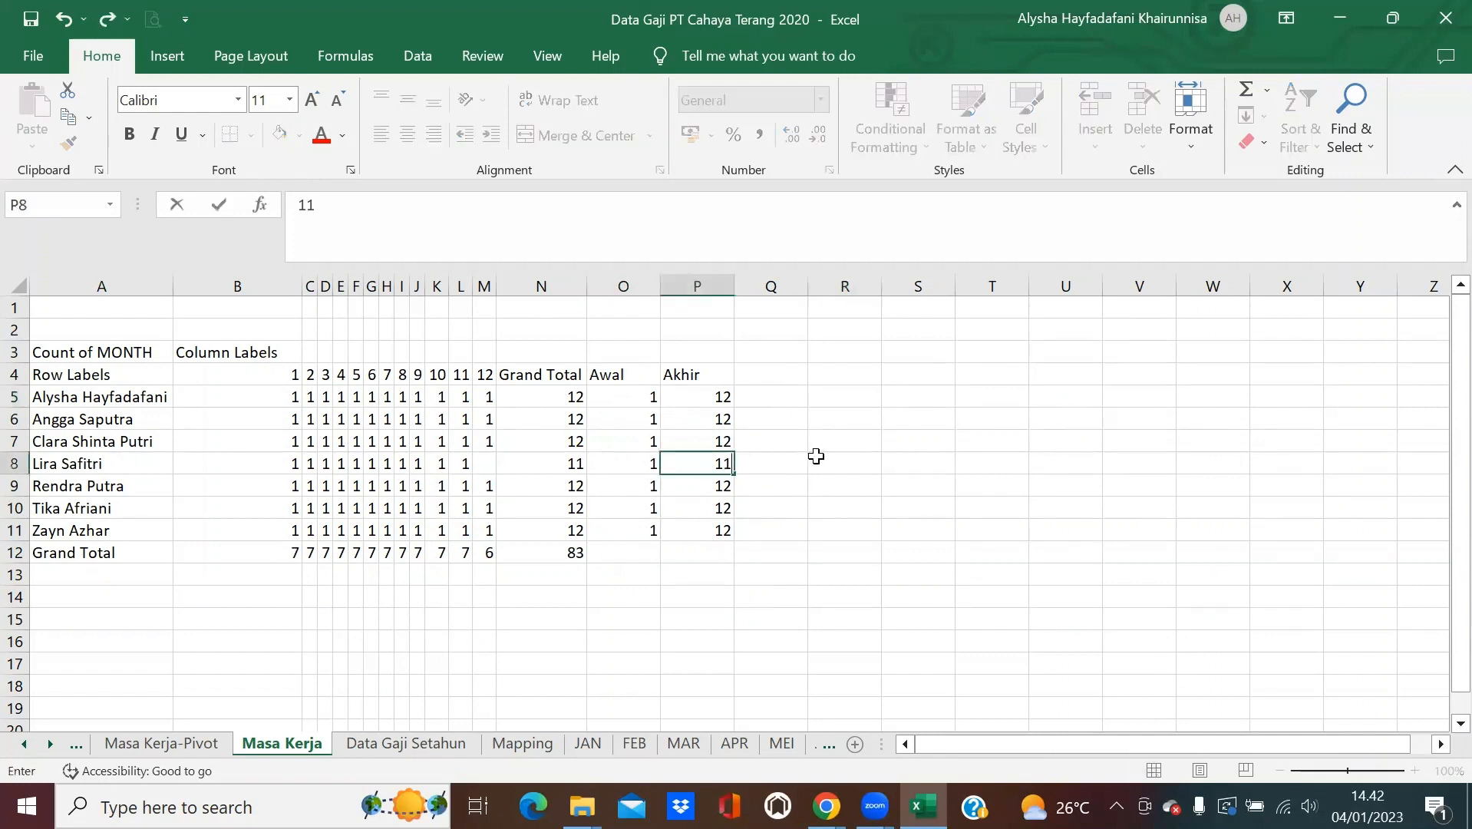
key(Return)
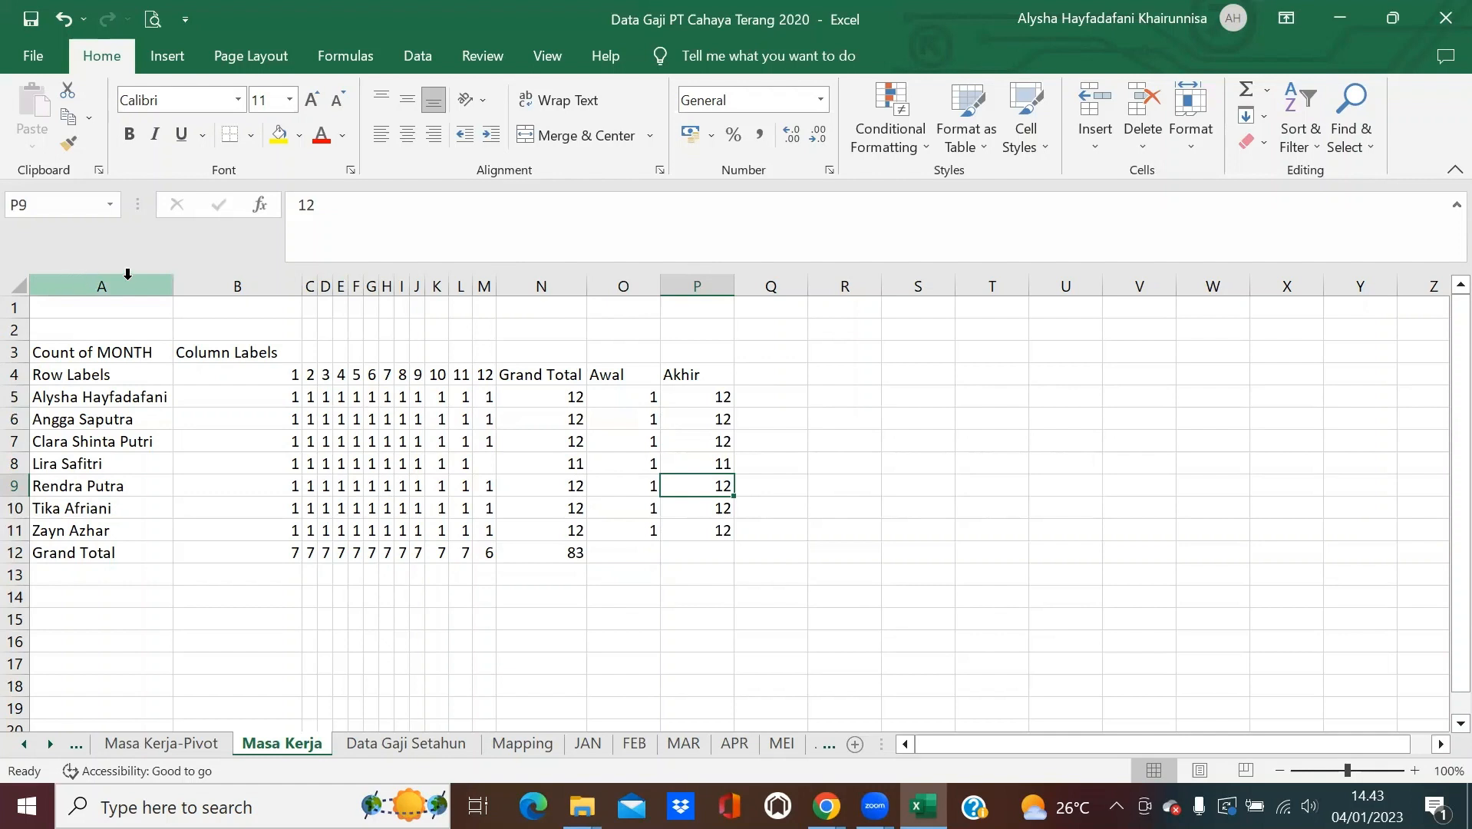
drag(83, 393, 720, 532)
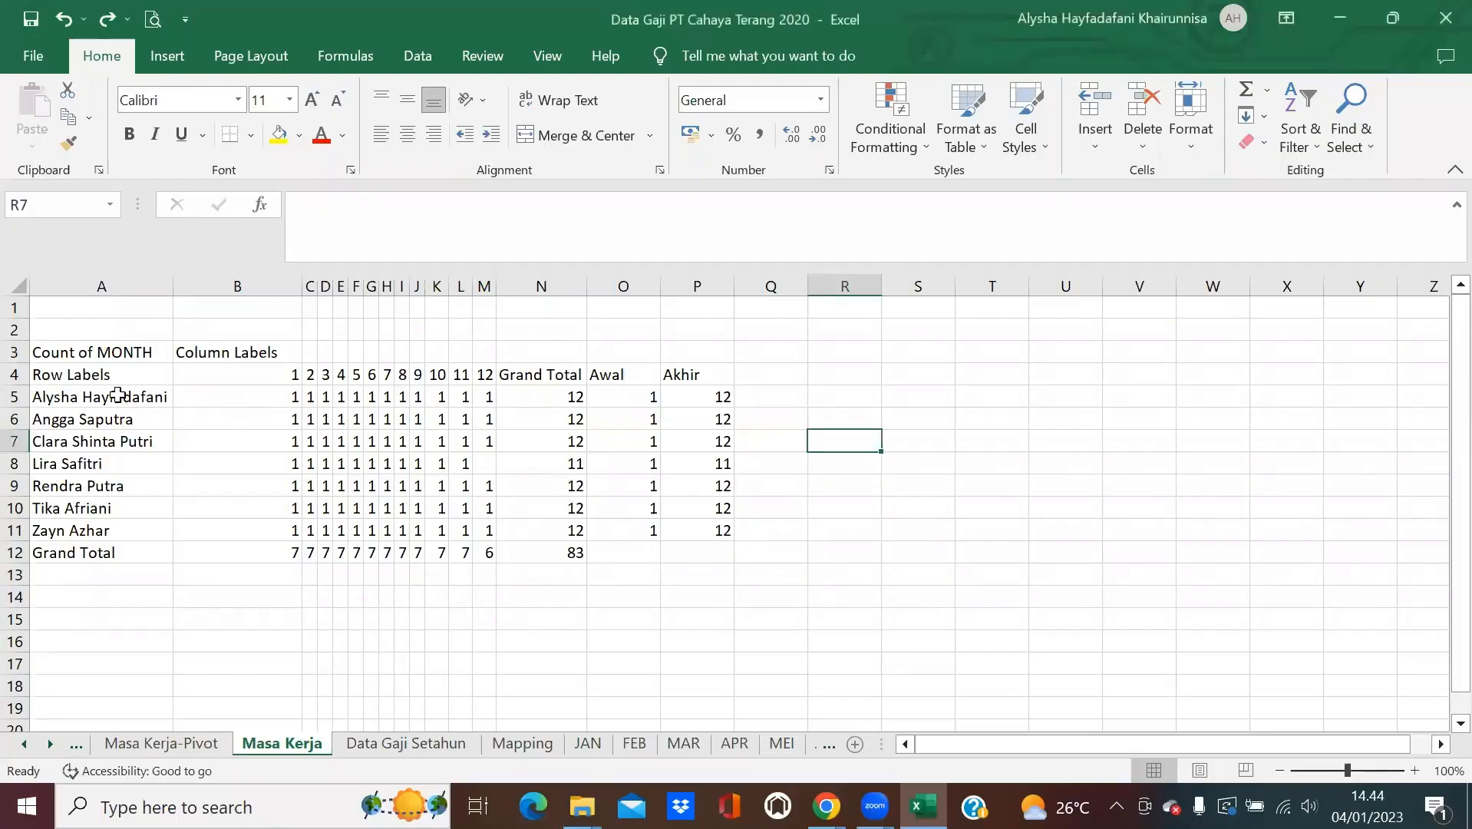
Custom-sort rows A5:P11 by Akhir from smallest to largest.
click(125, 400)
drag(126, 399, 708, 535)
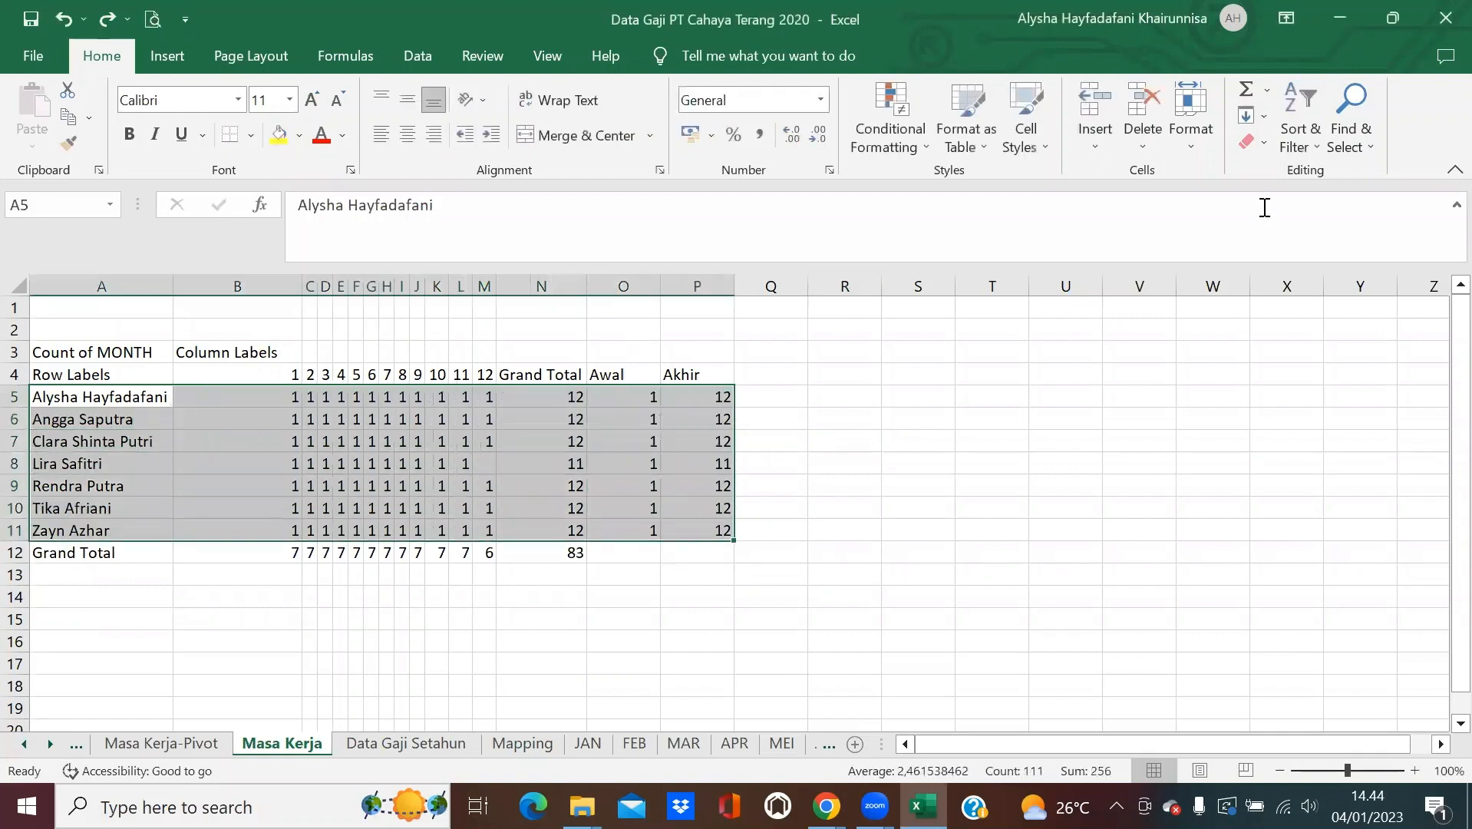
click(1303, 154)
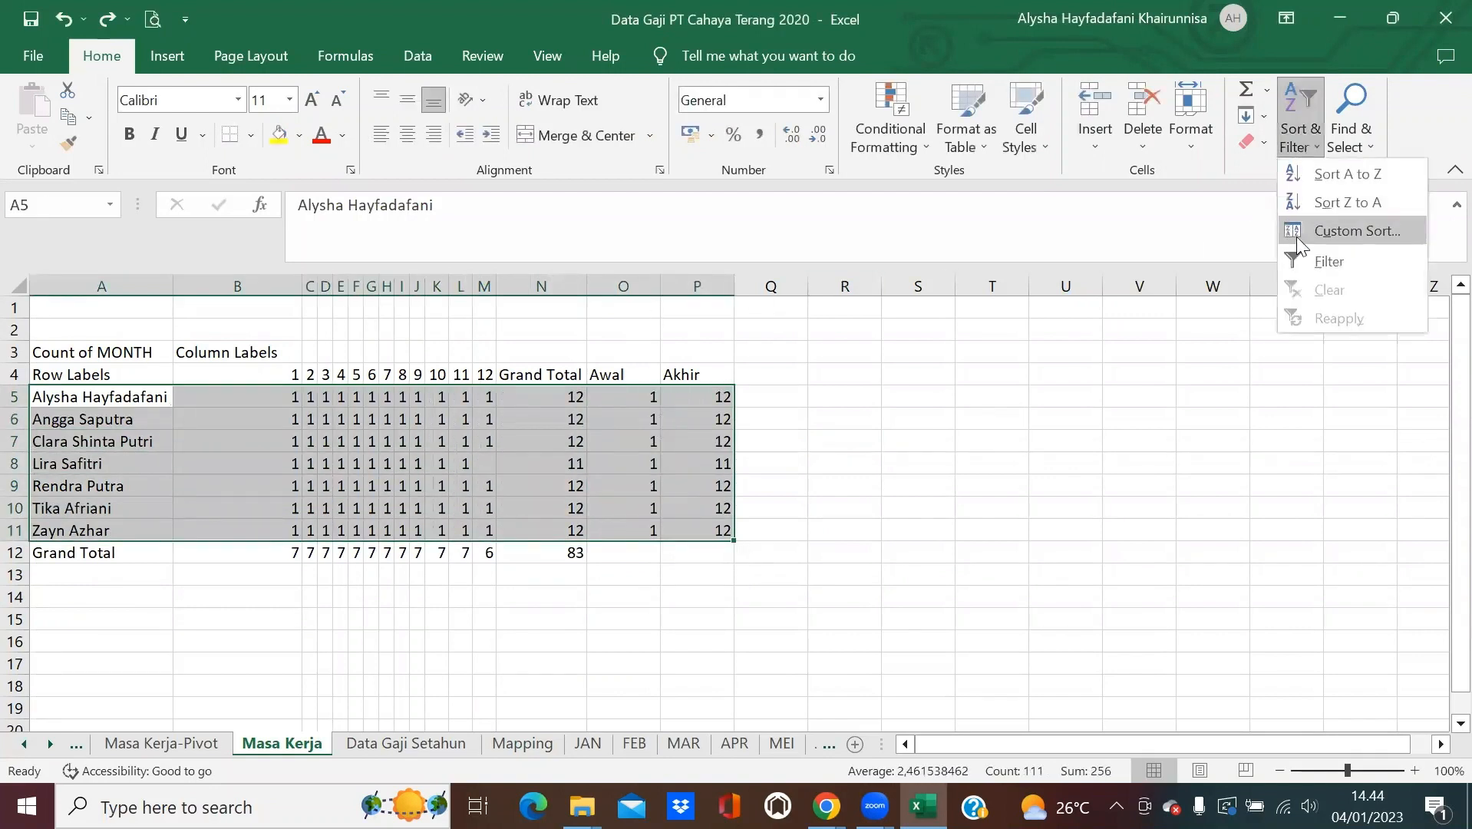
click(1295, 232)
click(209, 345)
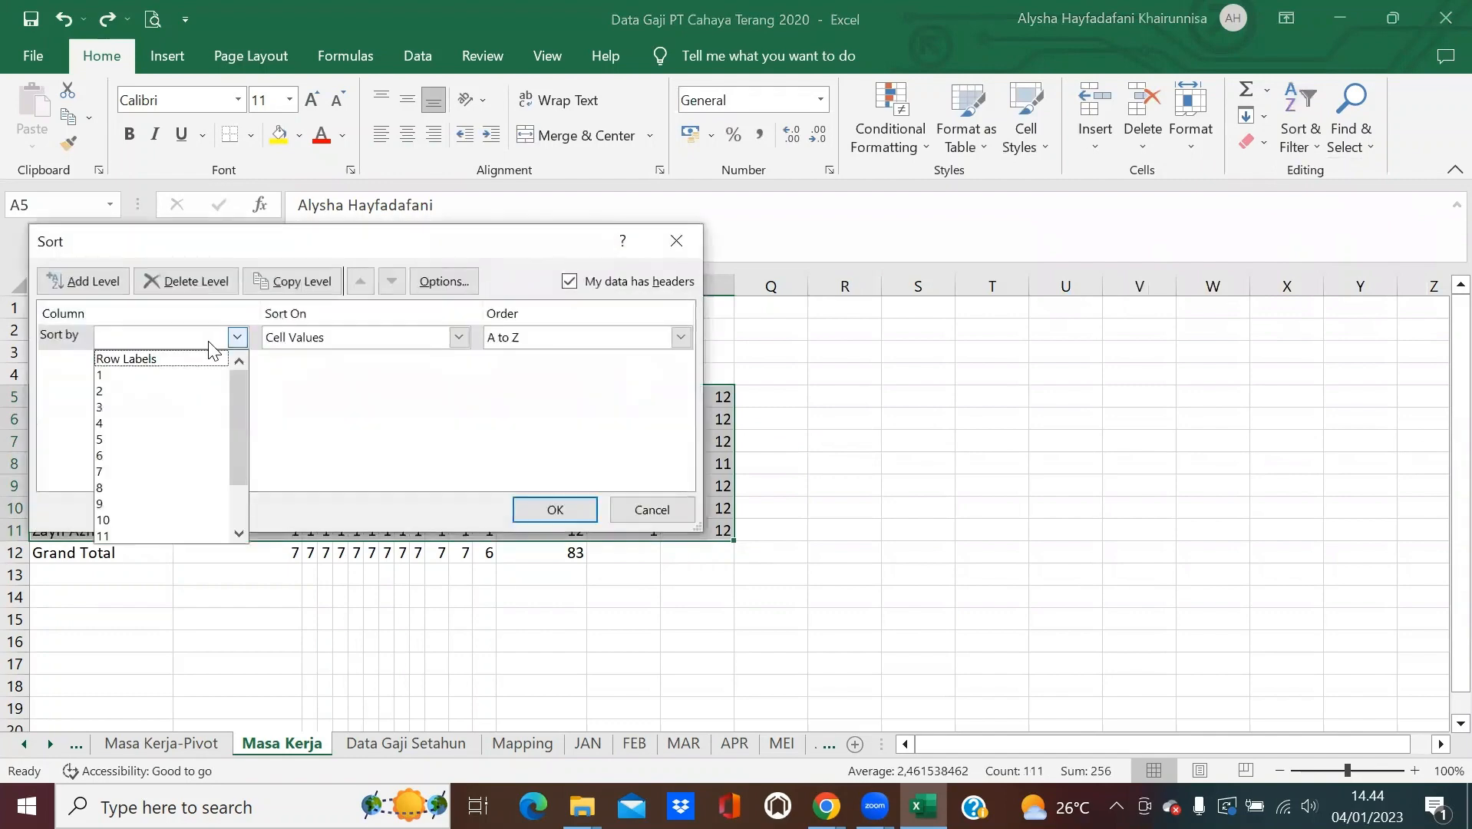
scroll(177, 455, down, 1)
click(140, 536)
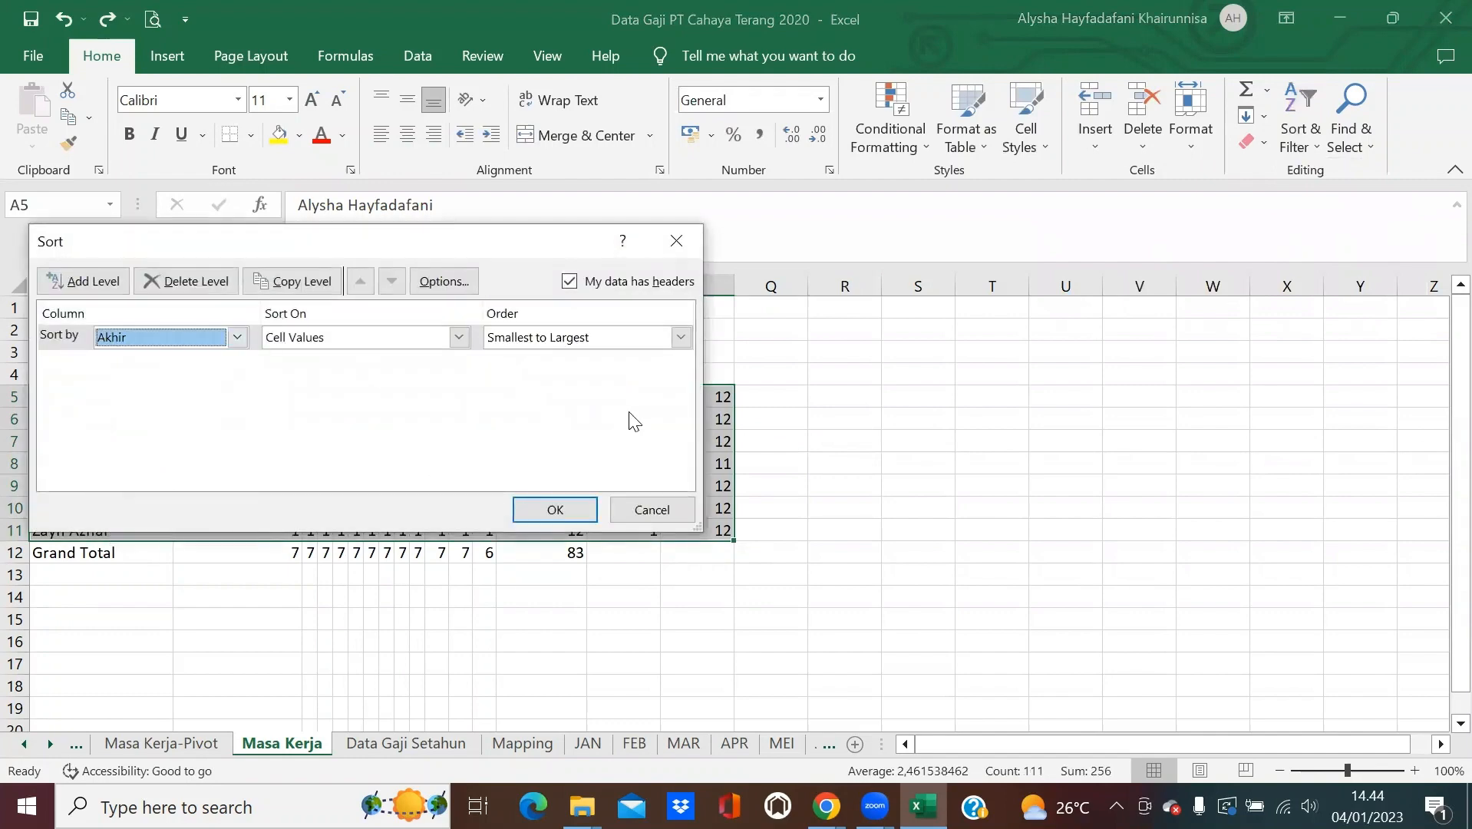
click(557, 509)
click(907, 359)
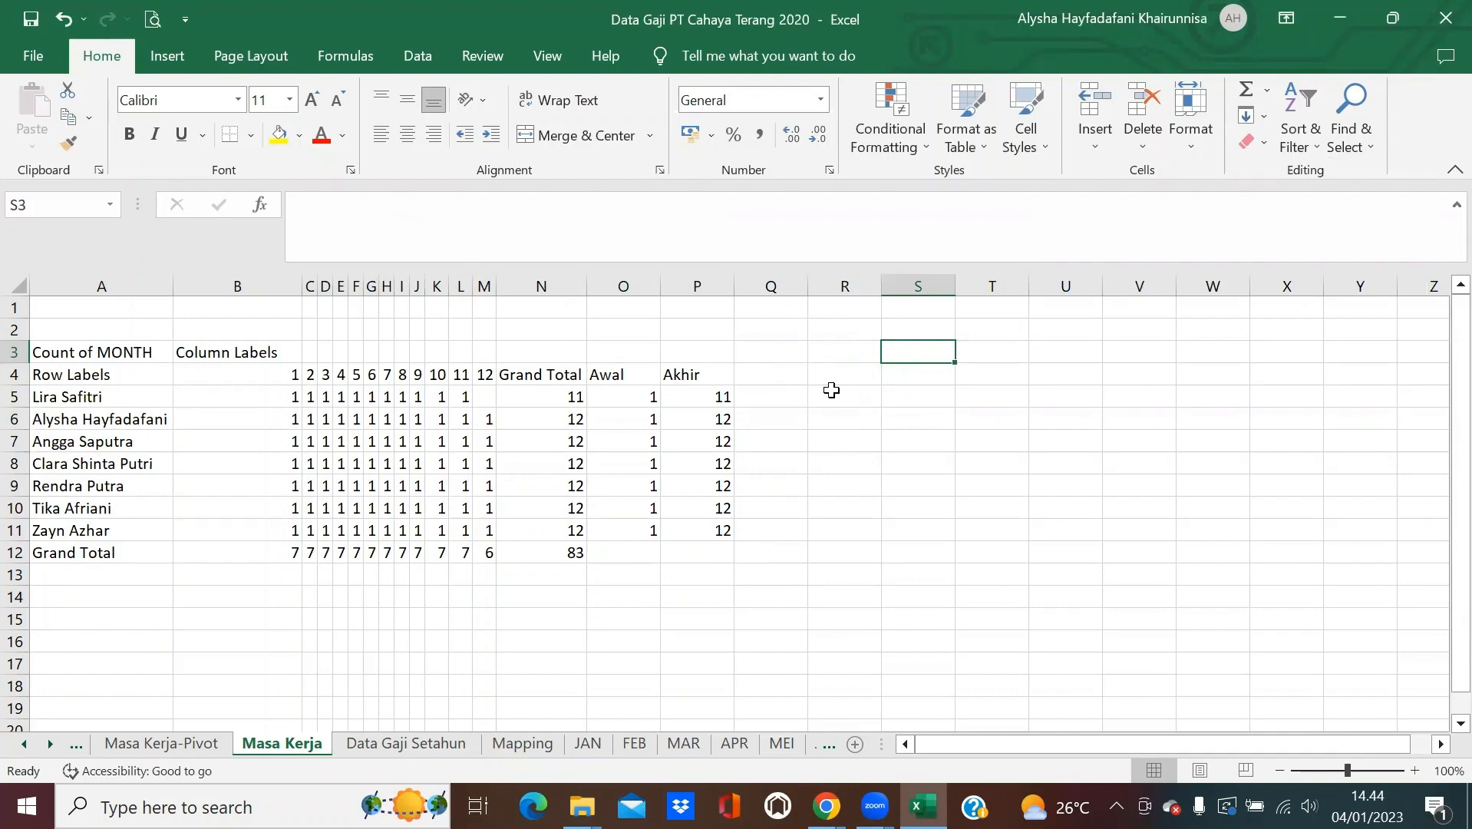
Insert another PivotTable from the Data Gaji Setahun table on a new worksheet.
click(454, 744)
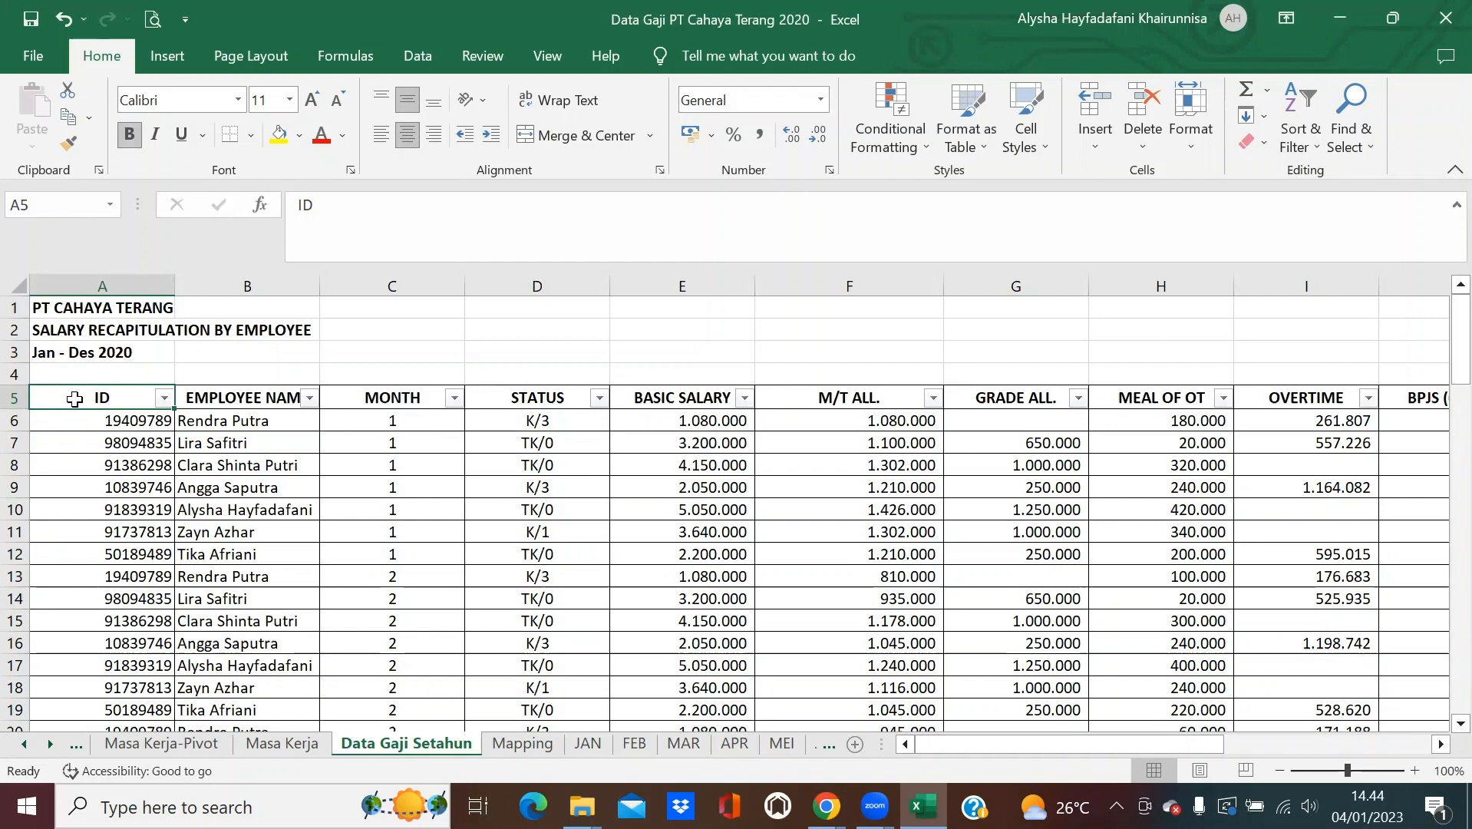
click(178, 58)
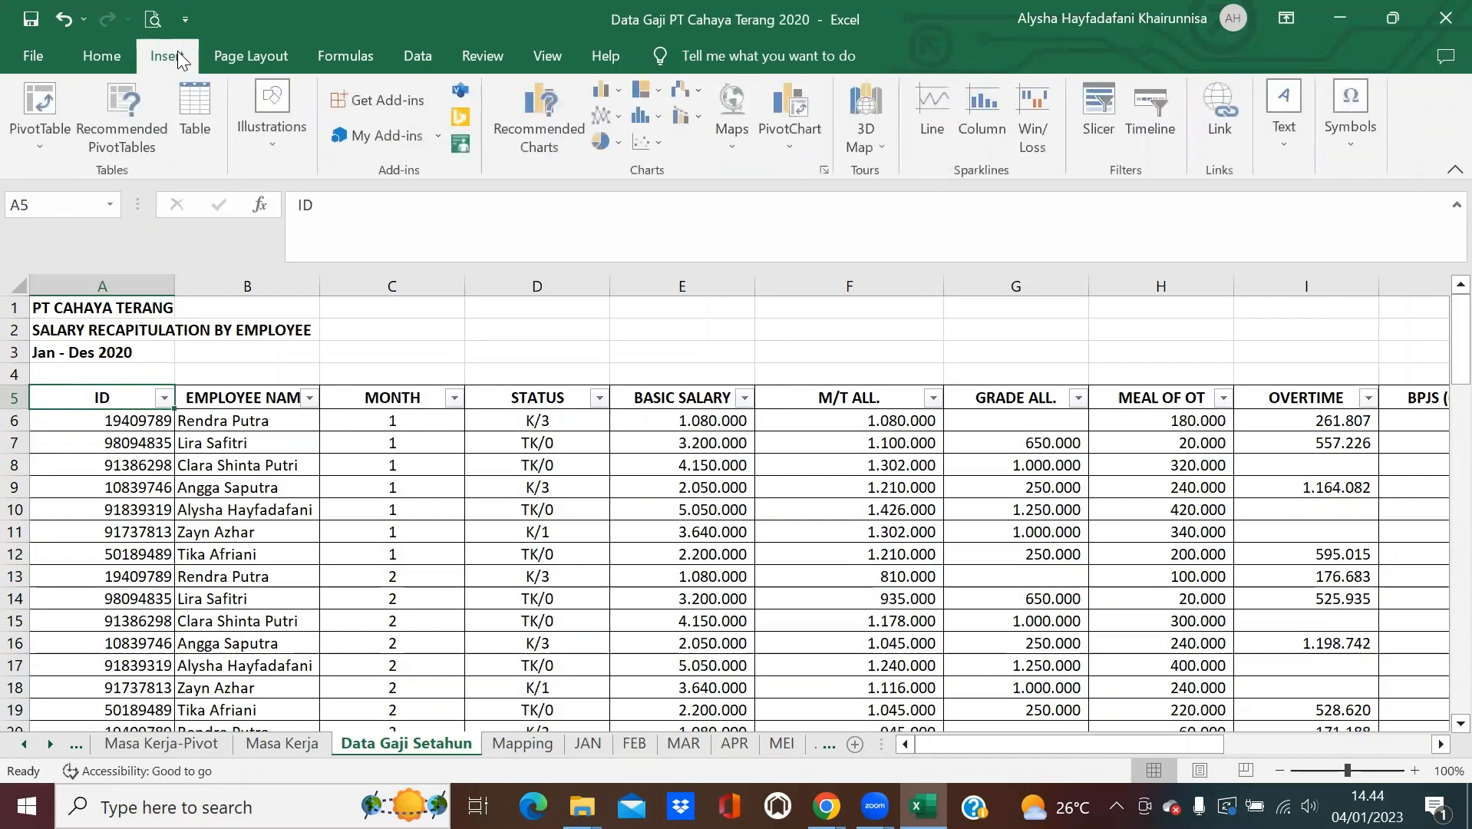
click(40, 107)
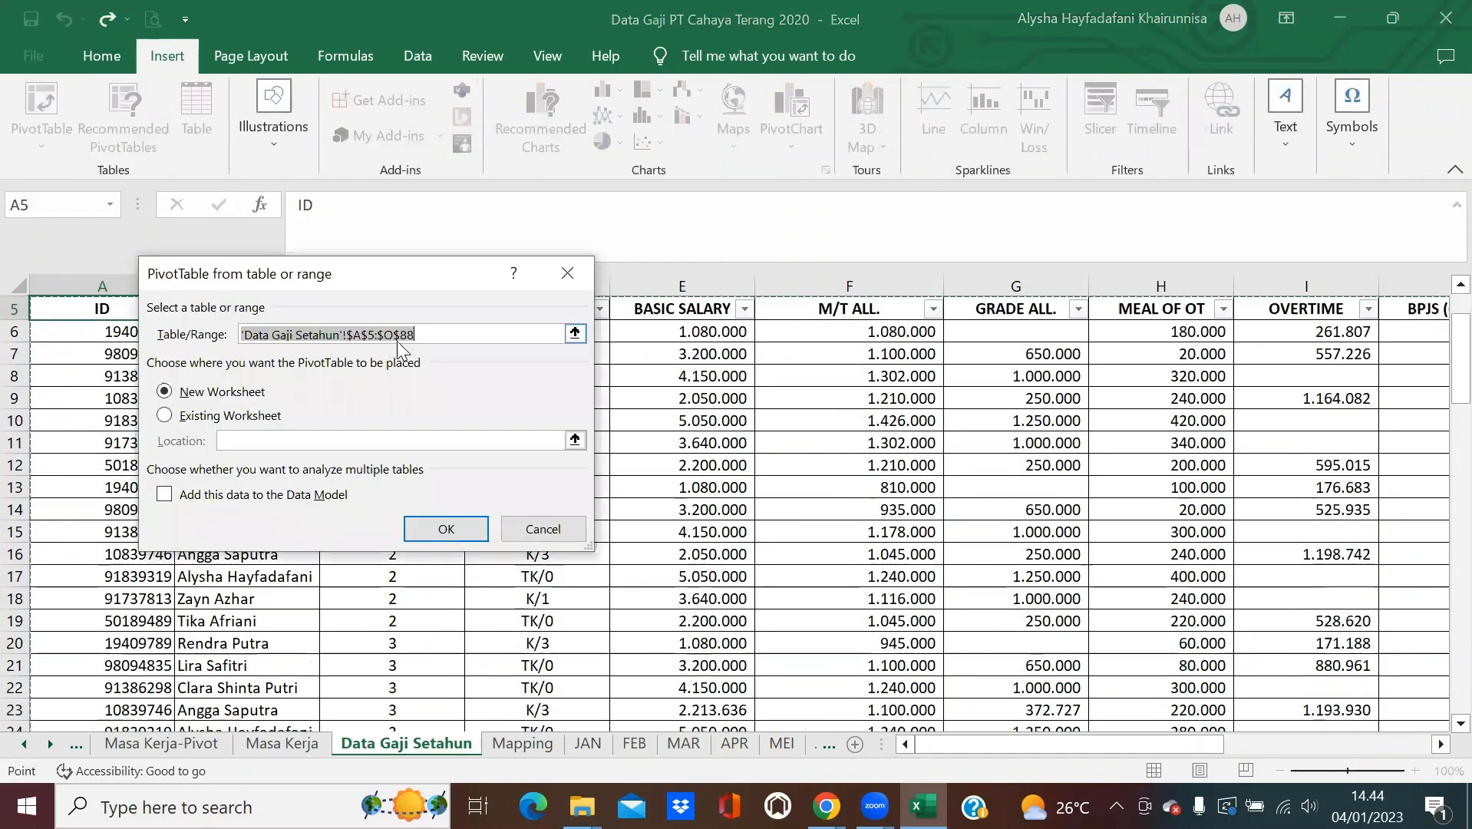
click(443, 528)
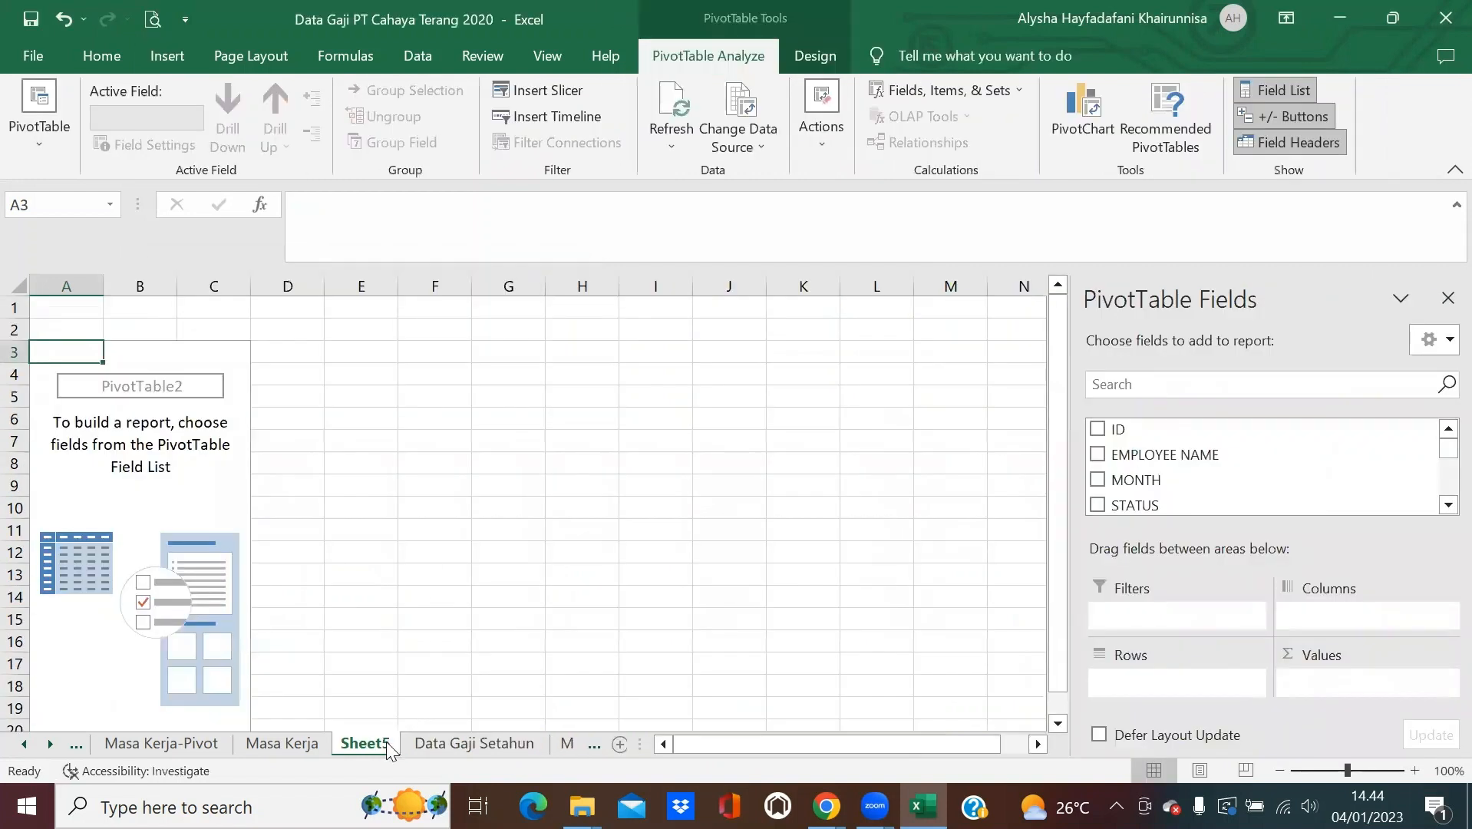
Name the sheet 'Penghasilan-Pivot' and add EMPLOYEE NAME to the pivot rows.
double_click(387, 744)
text(Pivot)
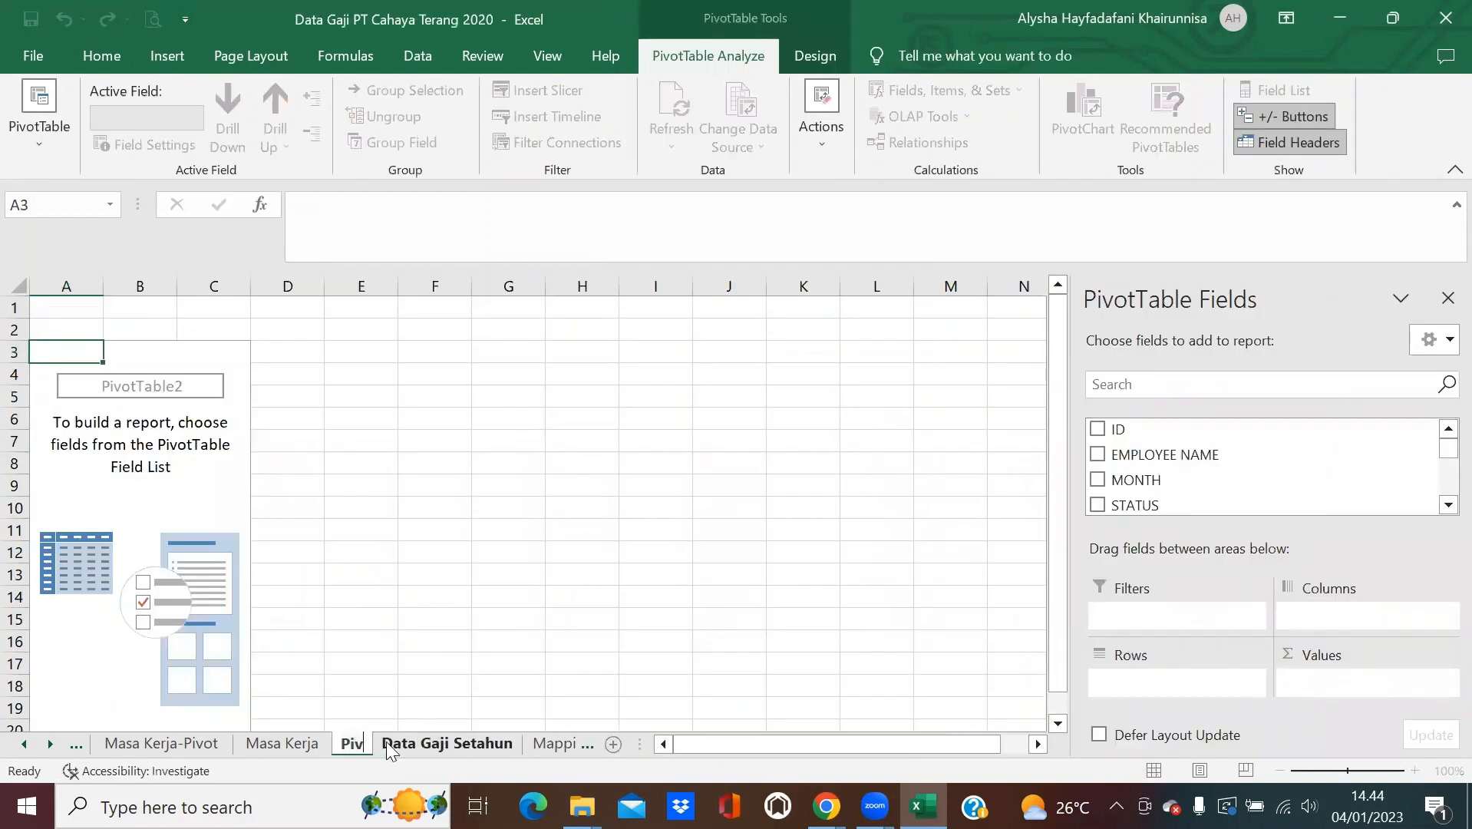
key(BackSpace)
key(BackSpace)
key(BackSpace)
key(BackSpace)
key(BackSpace)
key(BackSpace)
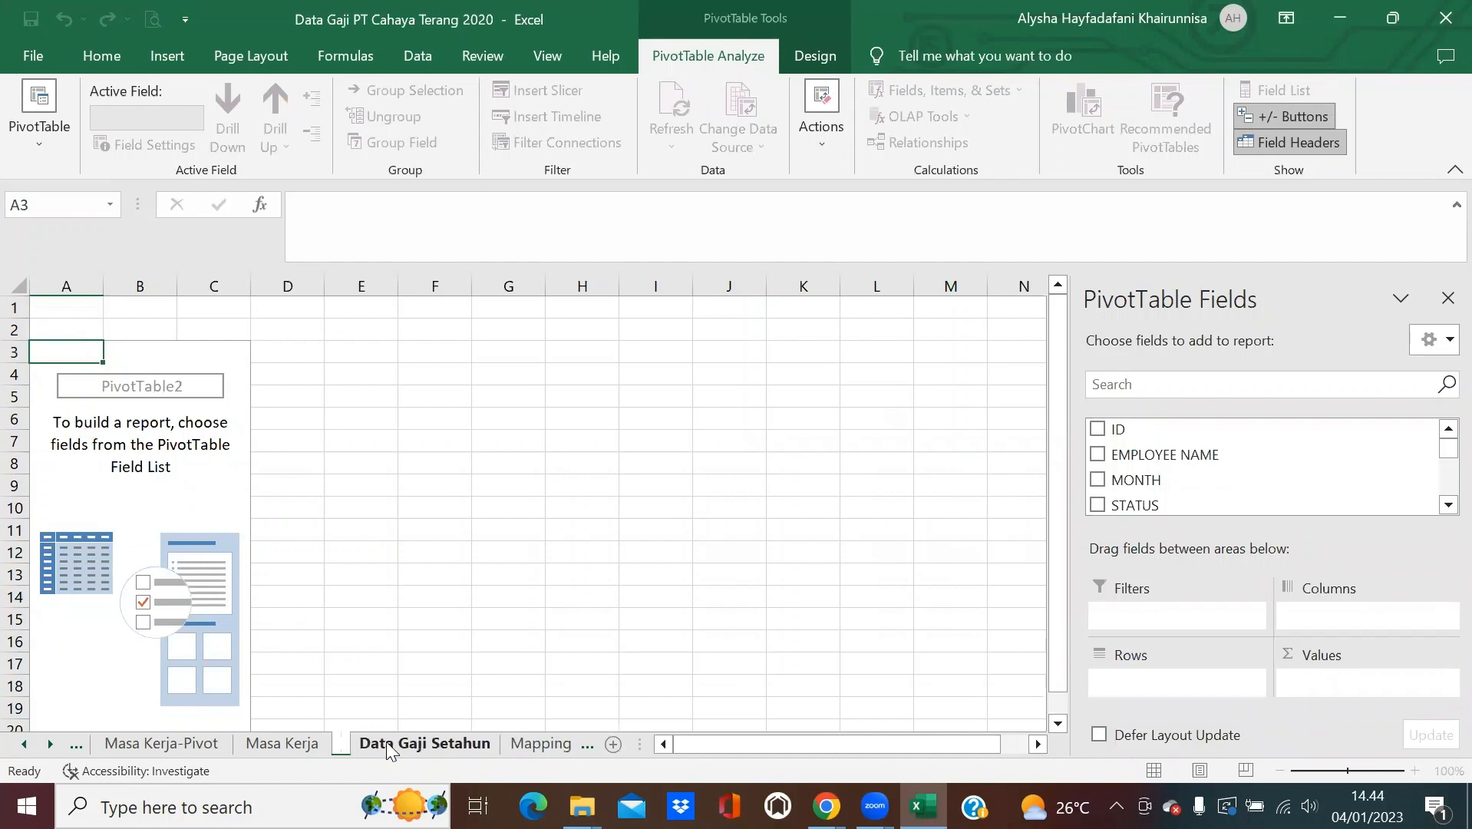
text(Penghasil)
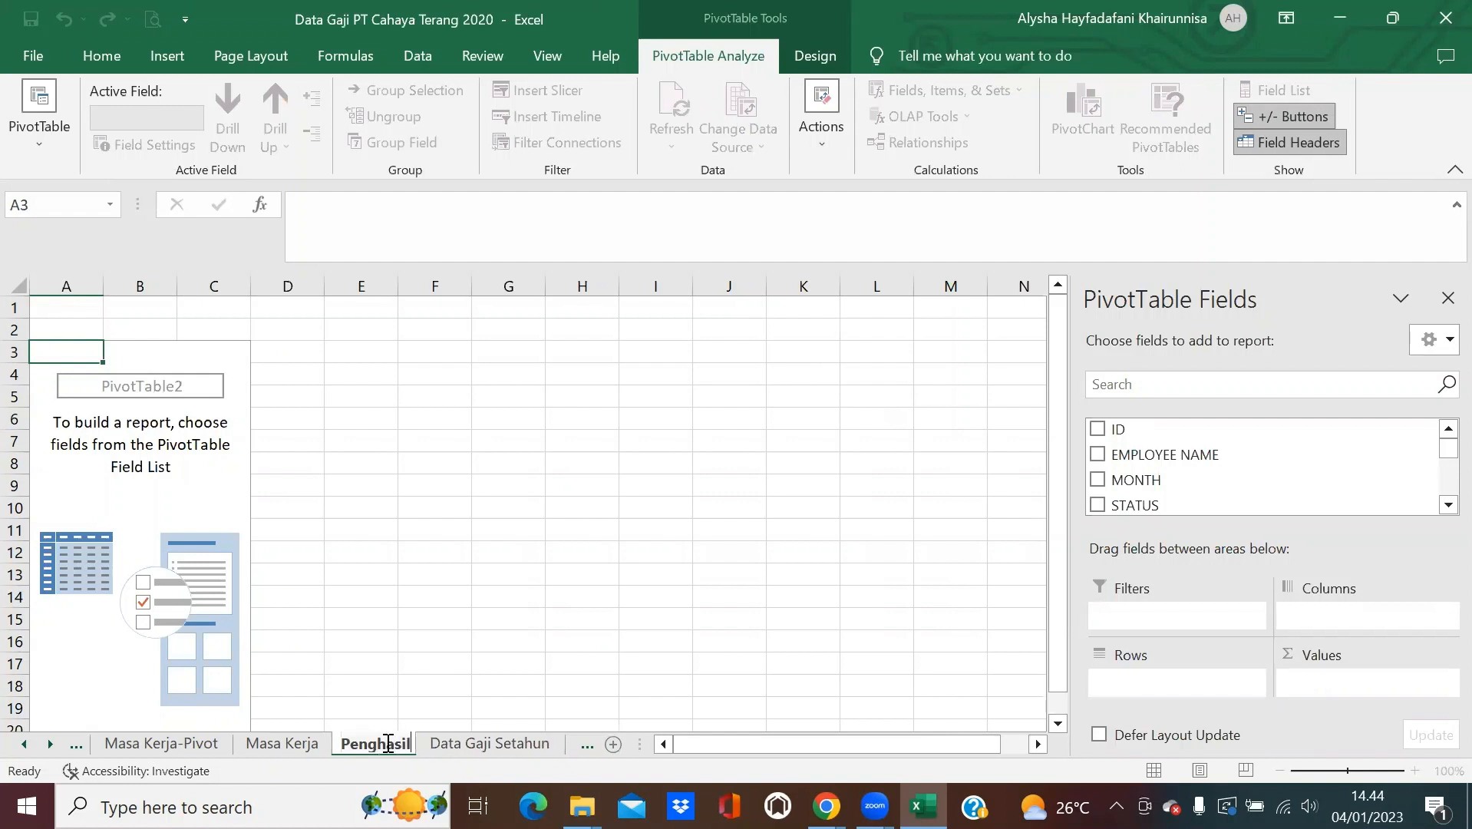
text(an-Pivo)
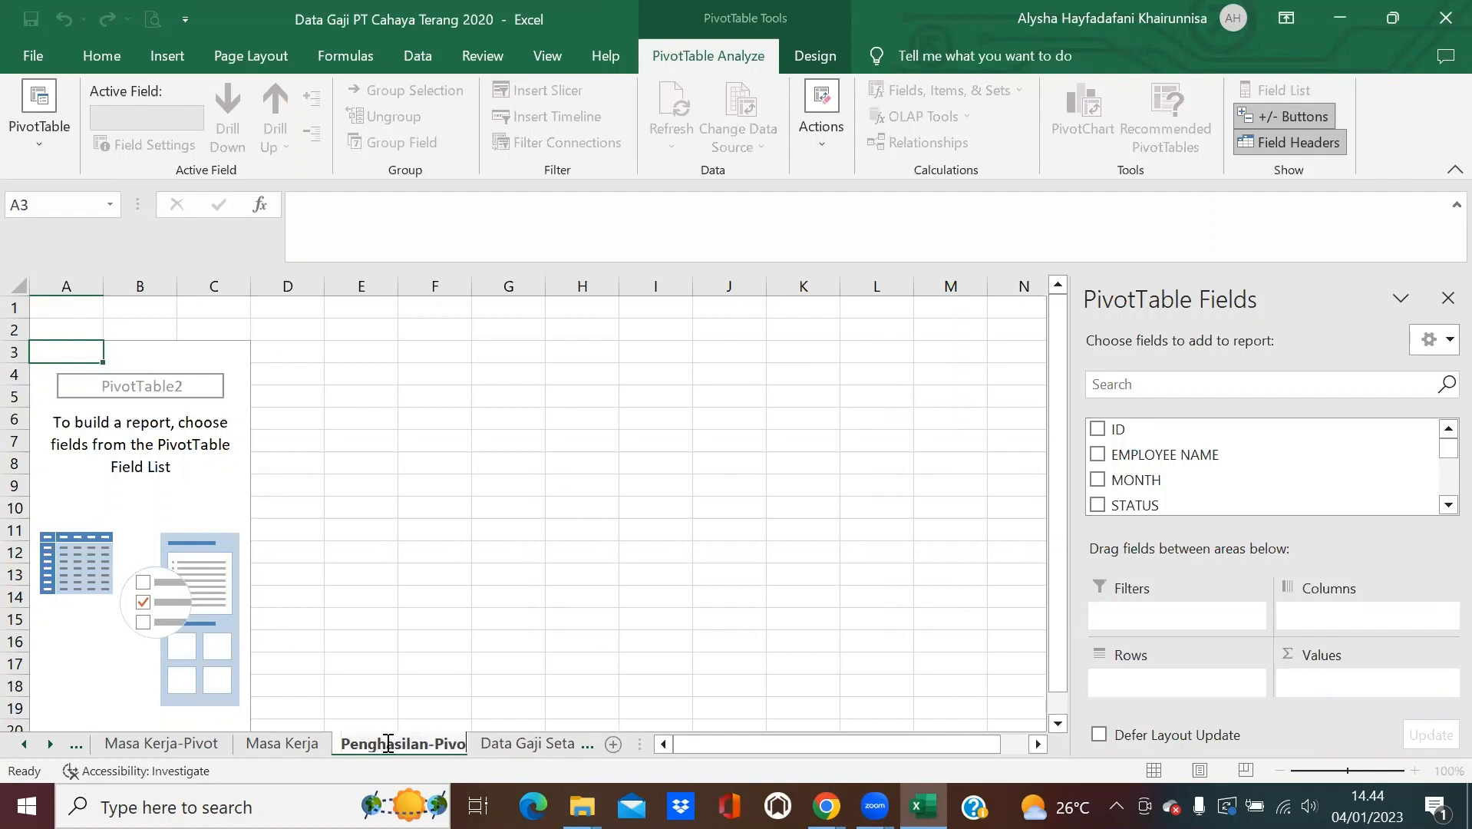
text(t)
key(Return)
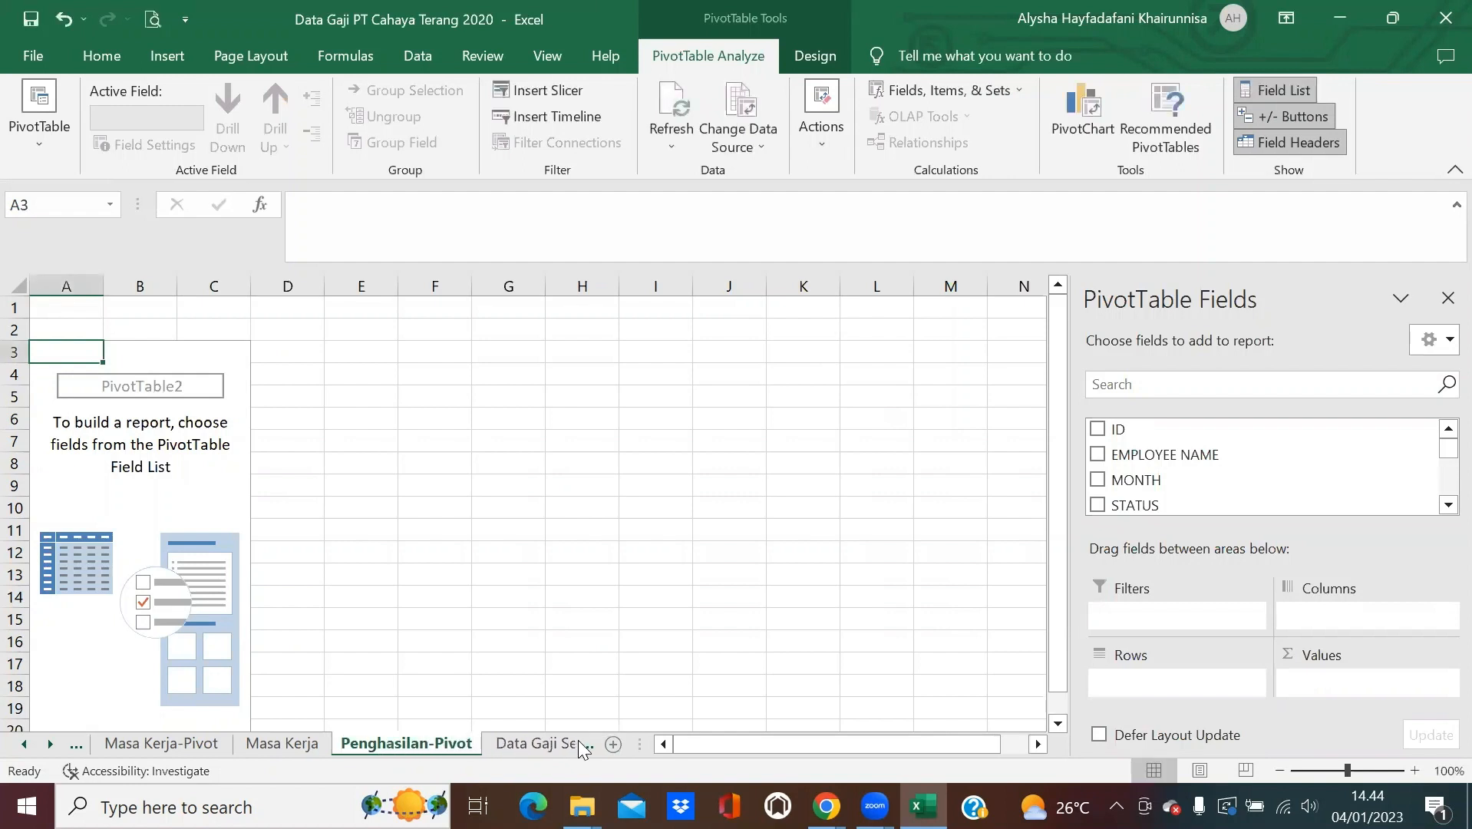
drag(1262, 455, 1193, 680)
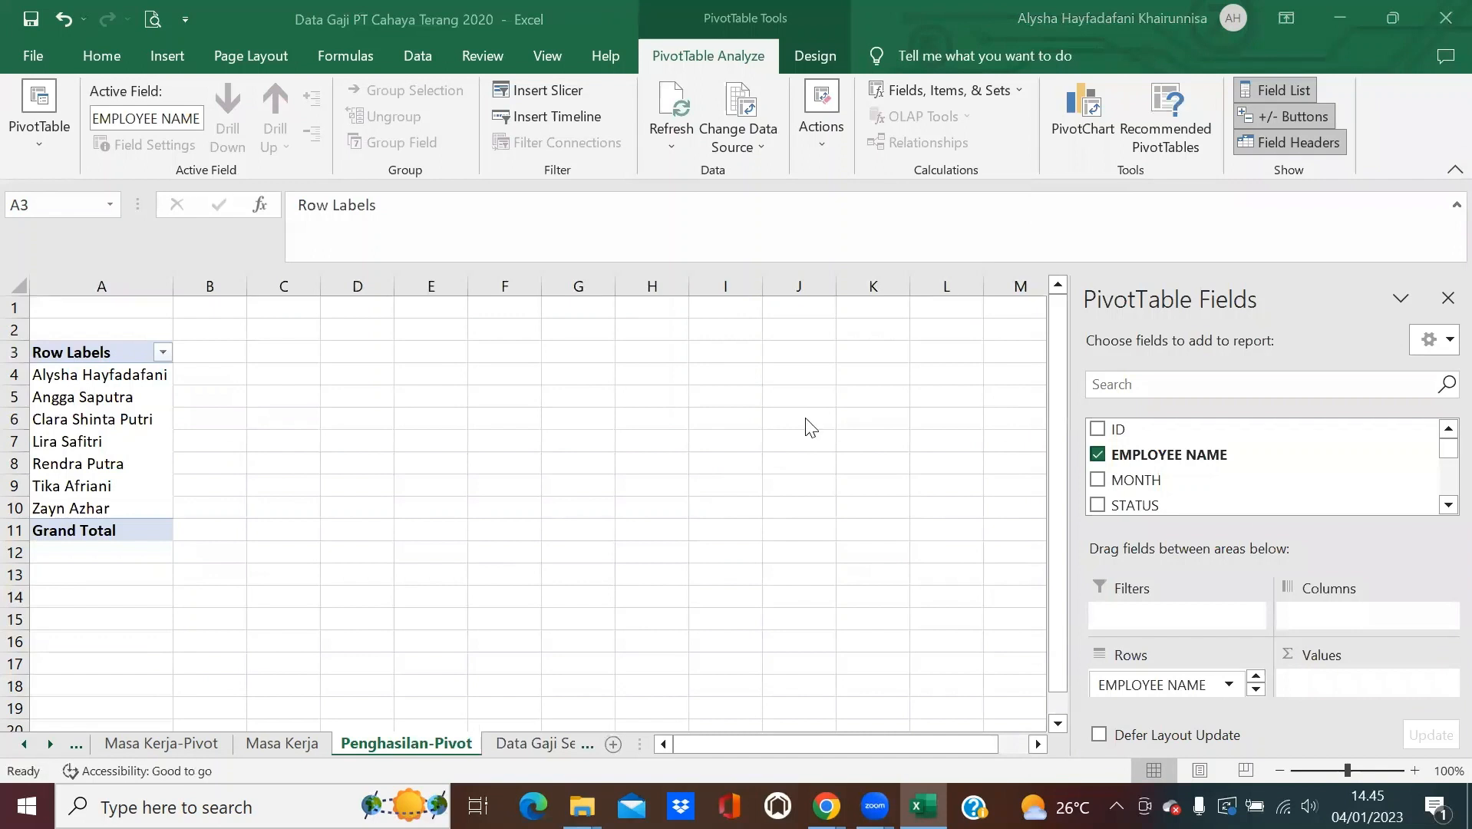
Add summed BASIC SALARY, M/T ALL., GRADE ALL., MEAL OF OT, OVERTIME and BPJS per employee.
click(1213, 482)
scroll(1220, 469, down, 3)
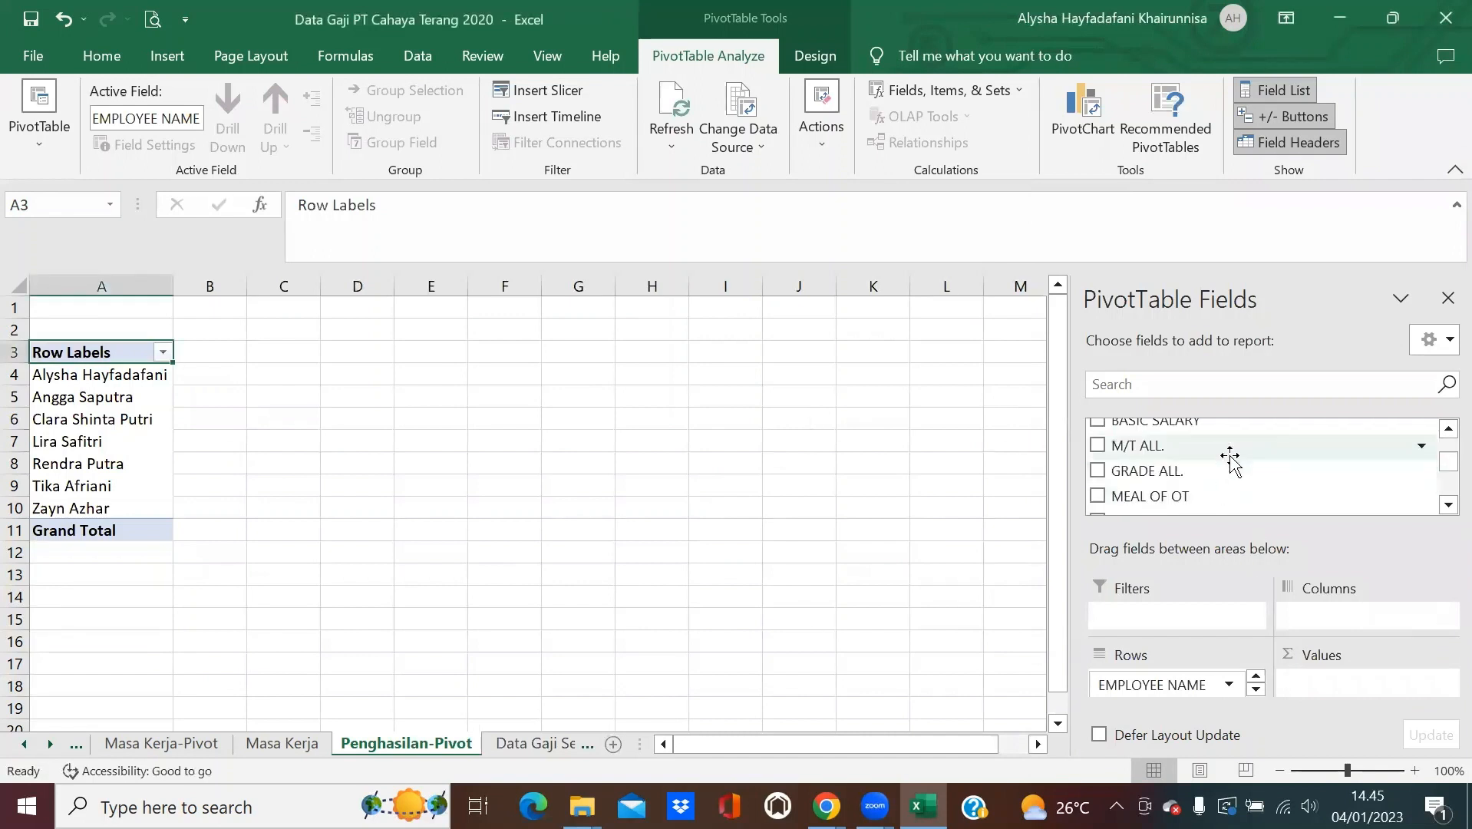
drag(1220, 426, 1317, 675)
click(1097, 445)
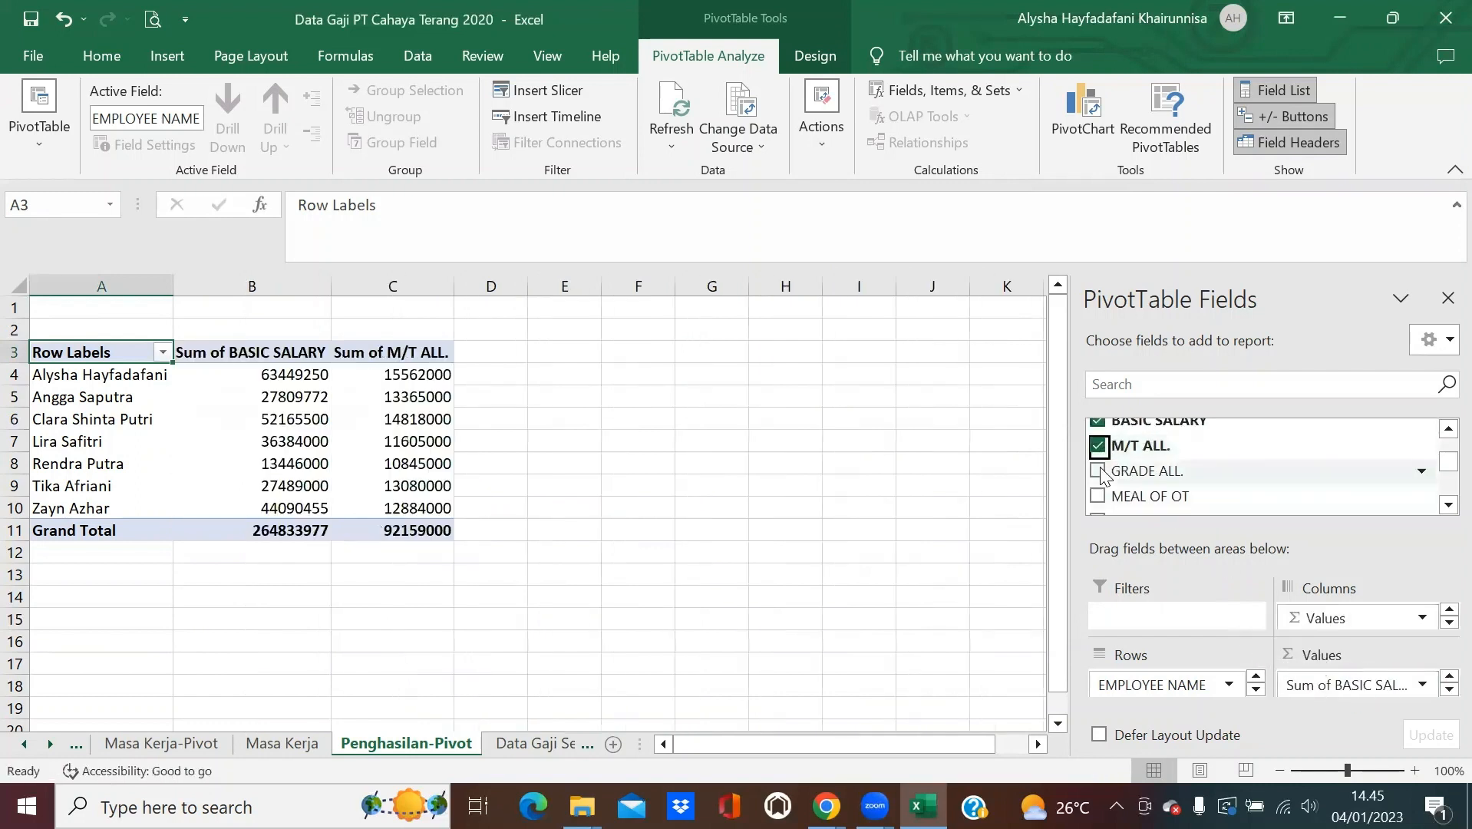
click(1097, 470)
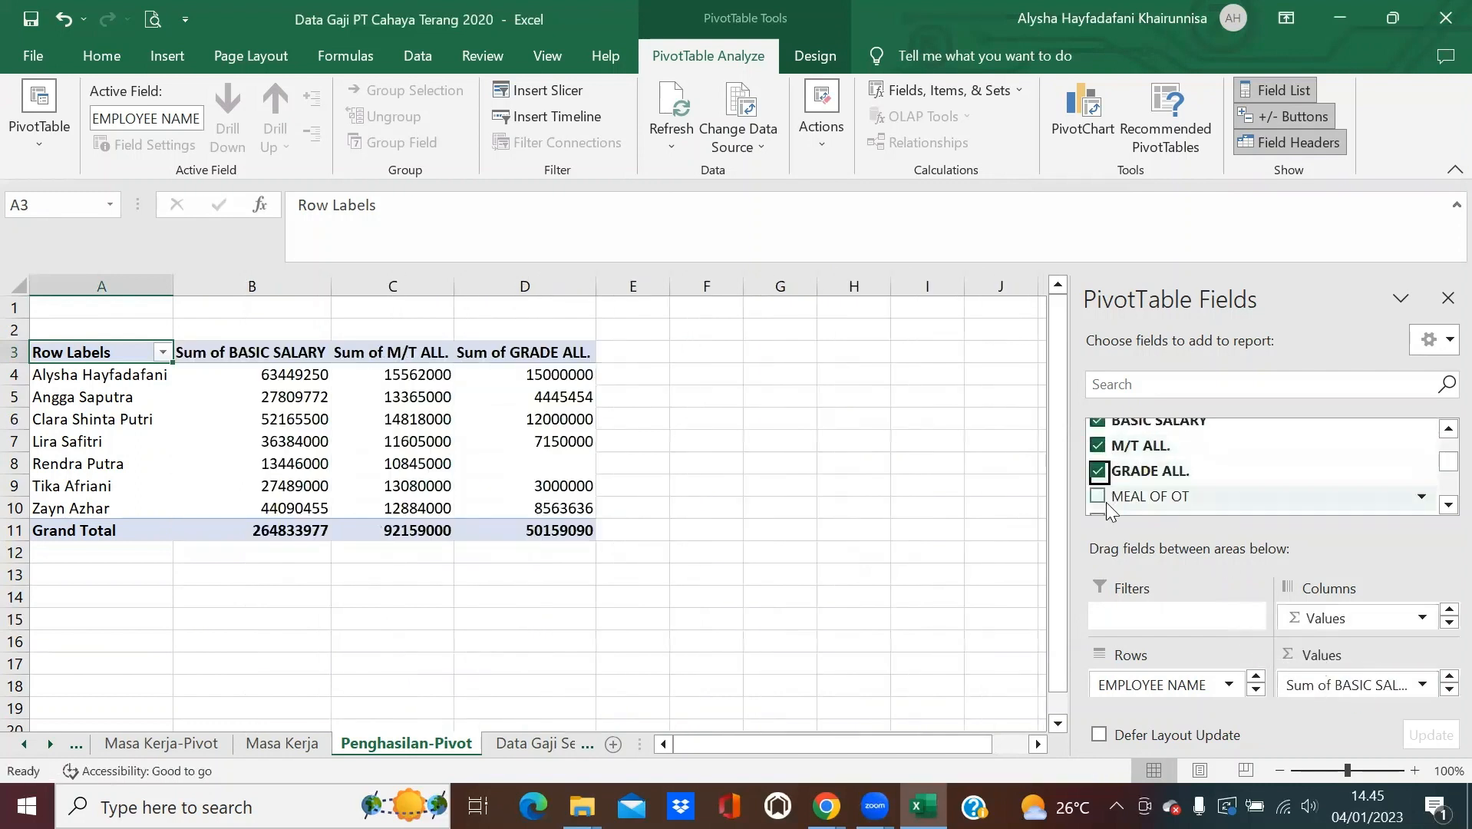
scroll(1109, 471, down, 2)
click(1099, 442)
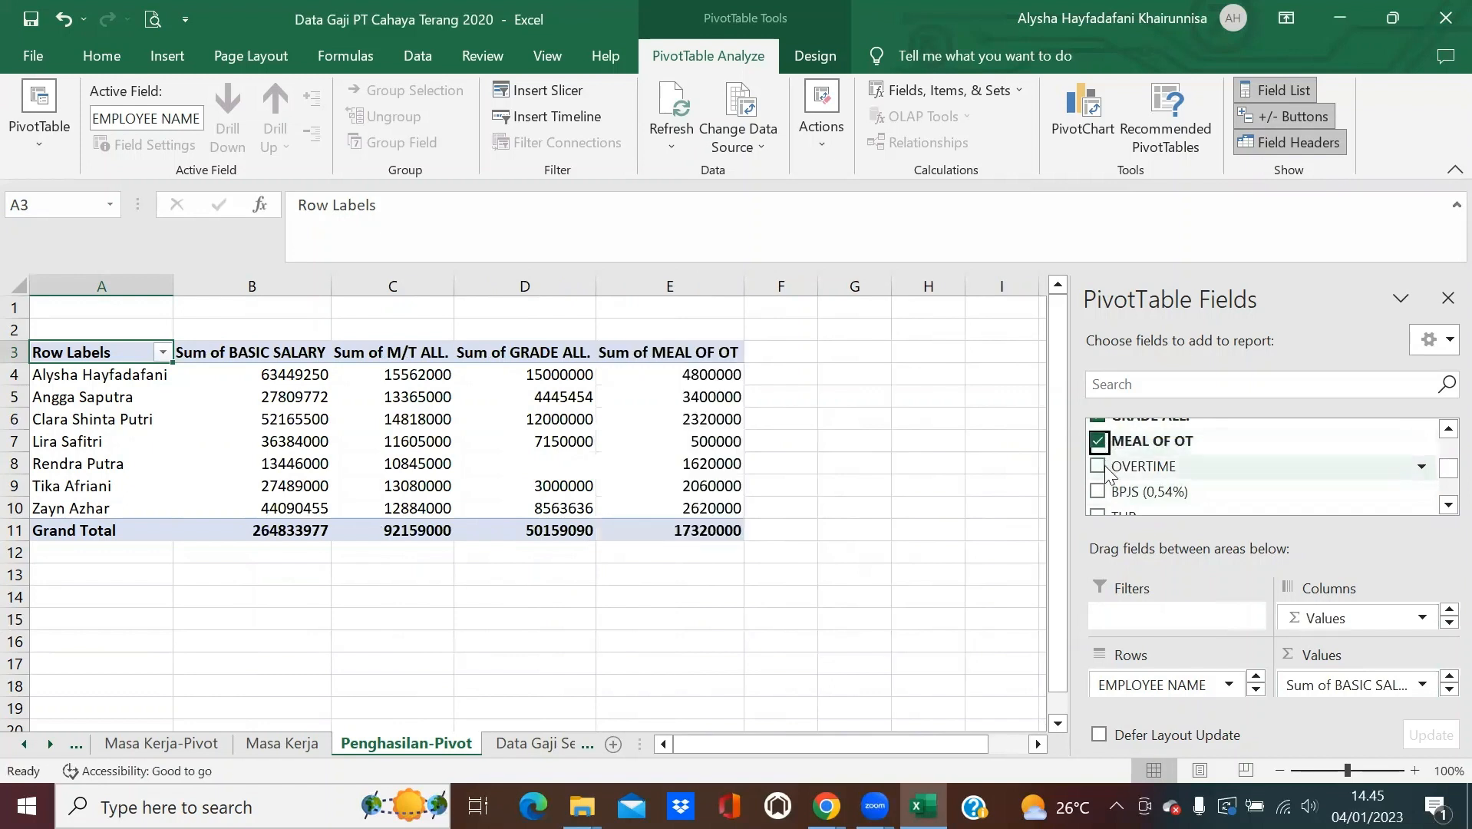
click(1099, 467)
click(1099, 492)
Add THR, JHT (2%) and TAX totals, then review the finished pivot.
scroll(1103, 484, down, 1)
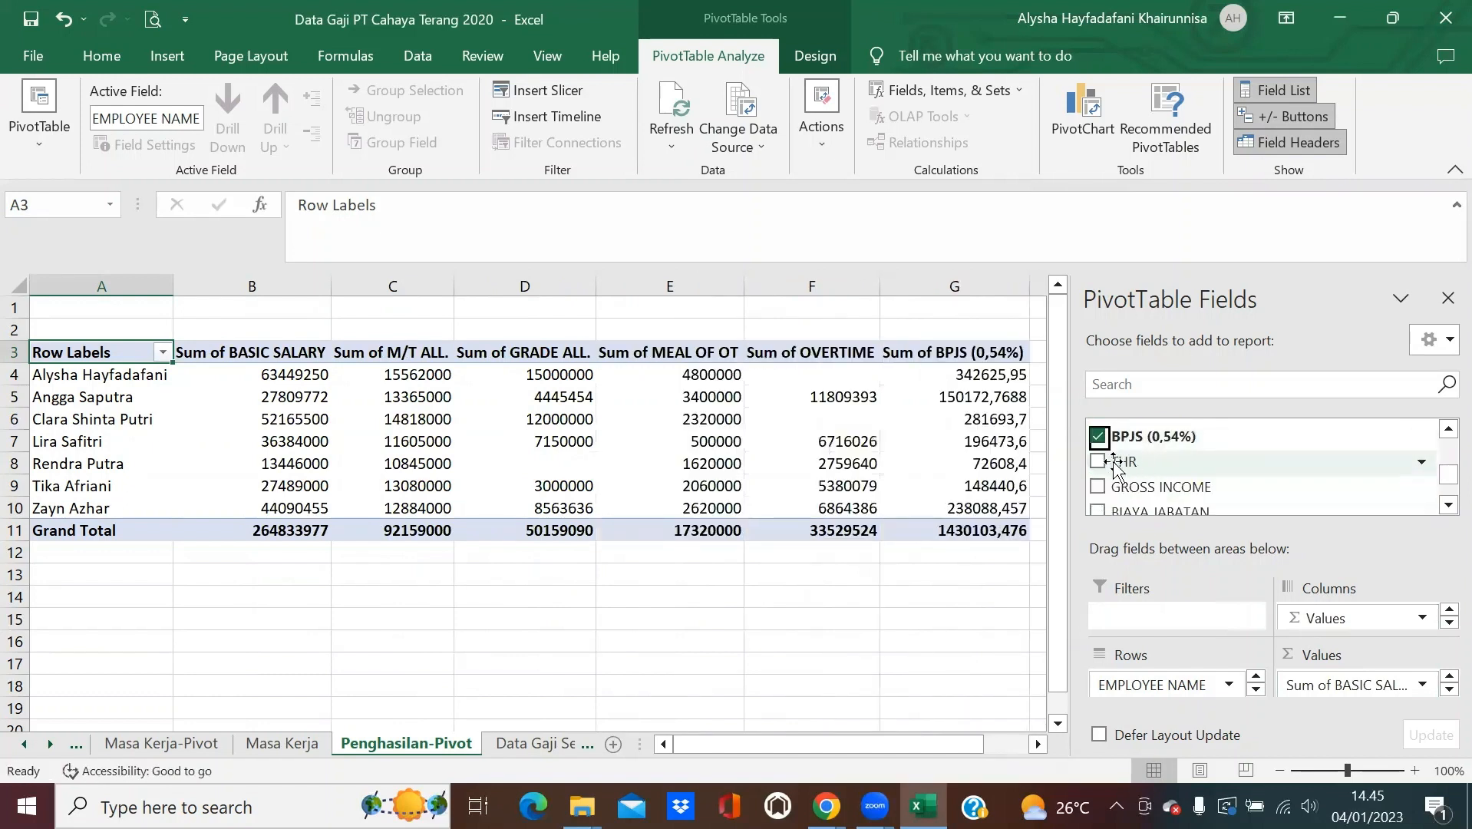
click(1099, 462)
scroll(1103, 470, down, 1)
click(1098, 448)
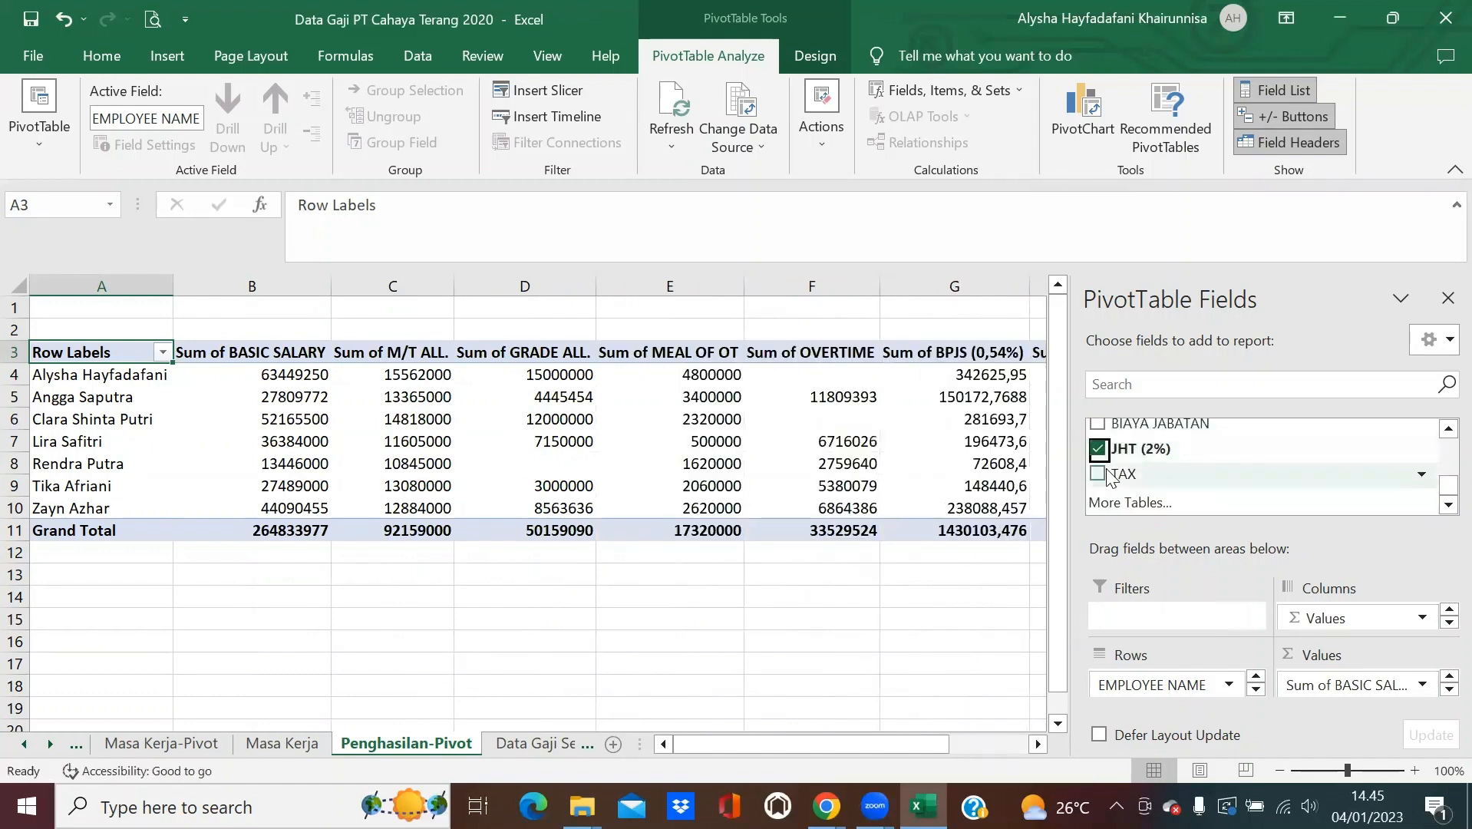
click(1098, 473)
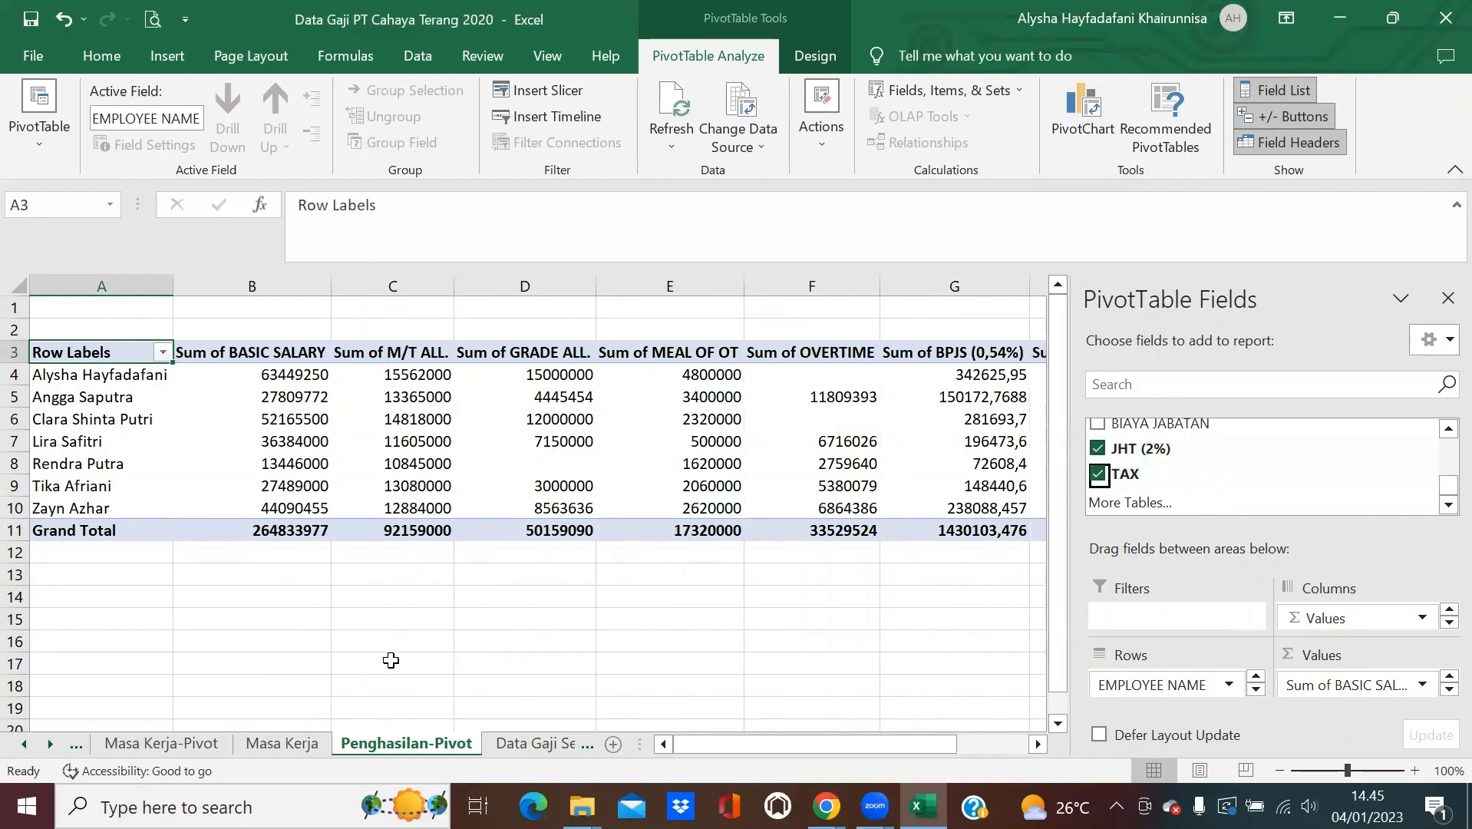
scroll(1207, 476, up, 3)
scroll(1208, 476, up, 3)
scroll(1210, 475, down, 2)
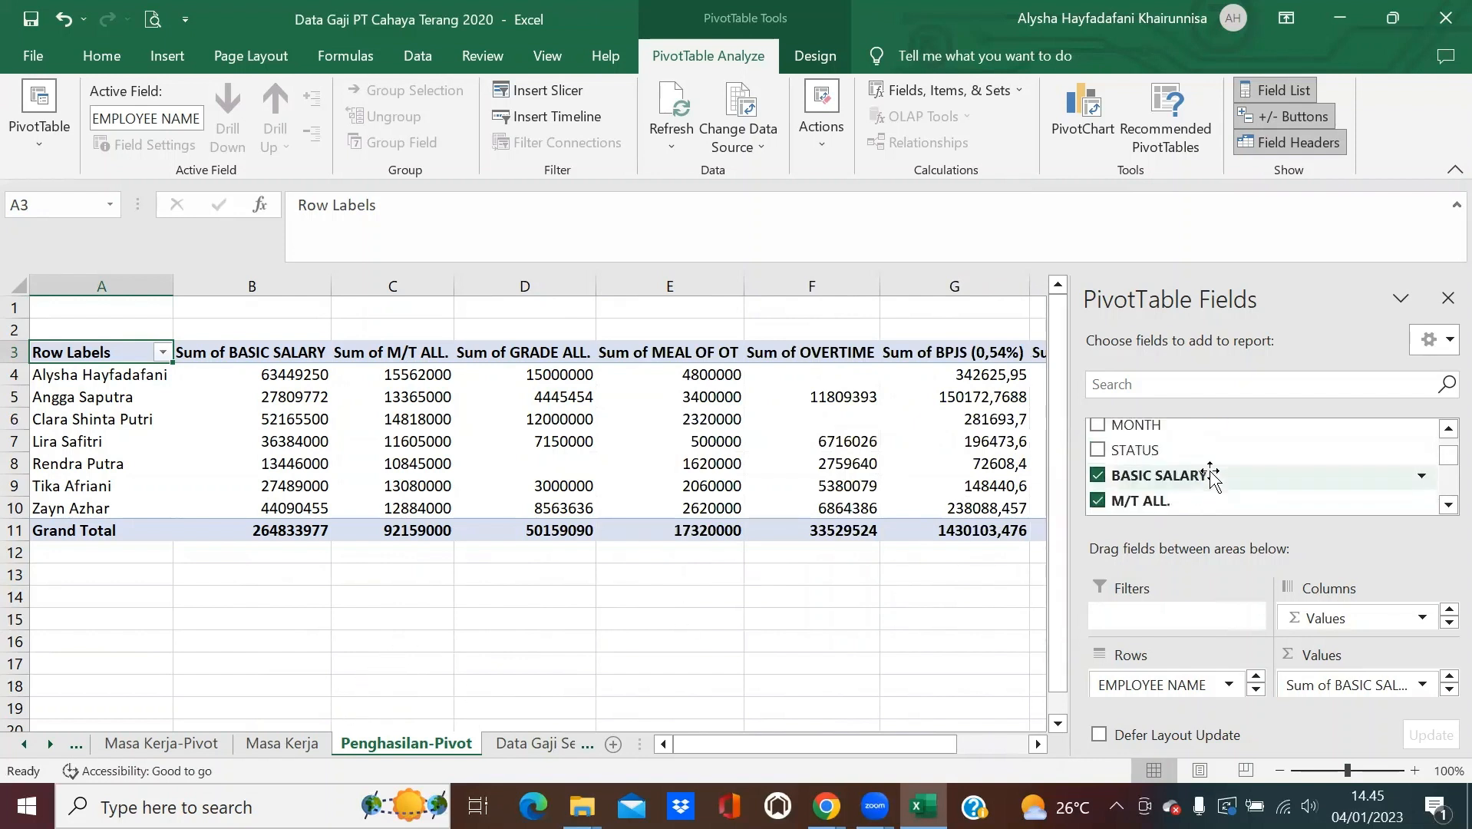
scroll(1208, 476, down, 2)
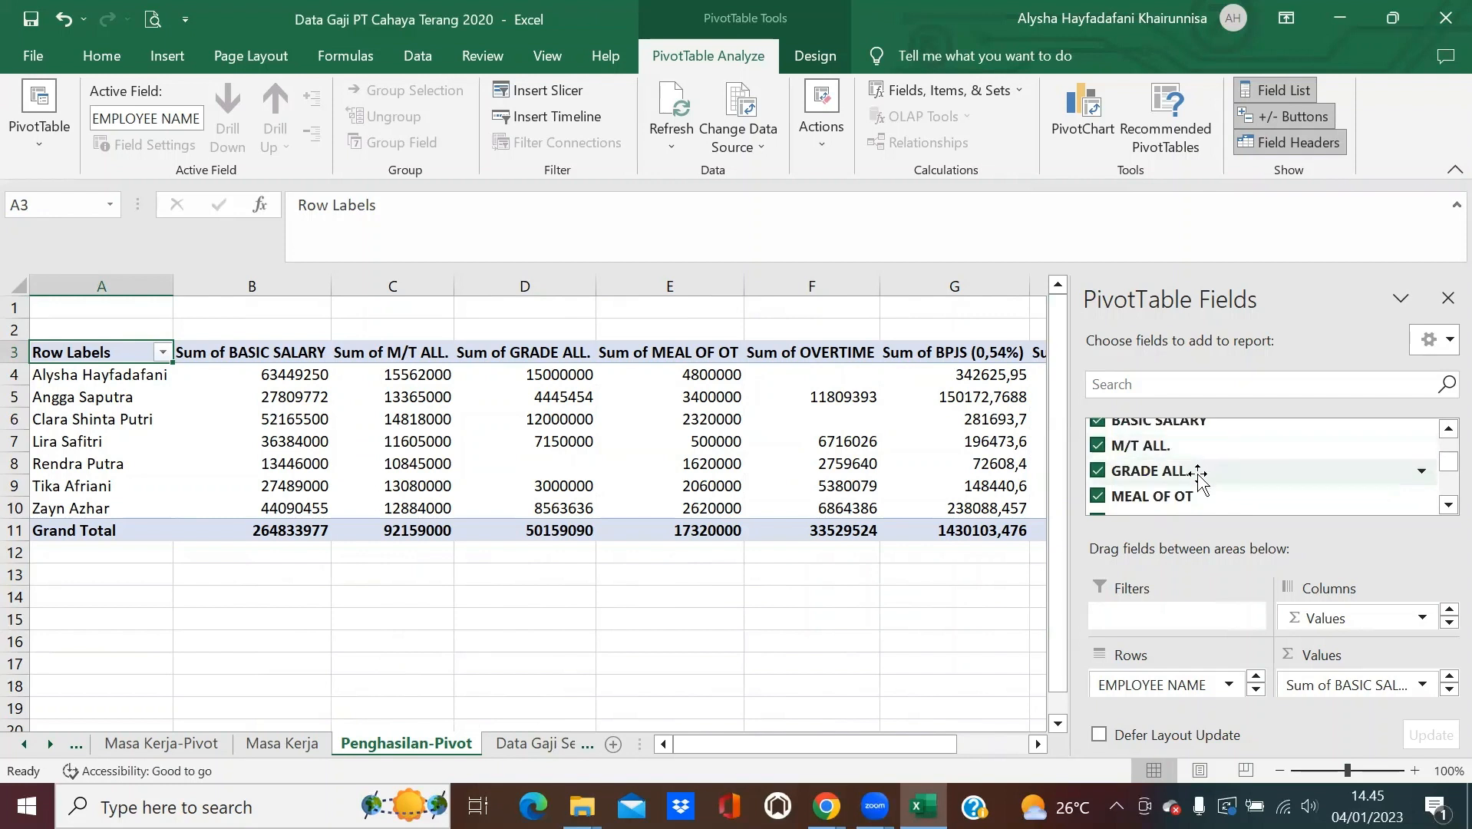
scroll(1197, 476, down, 2)
scroll(1197, 480, up, 3)
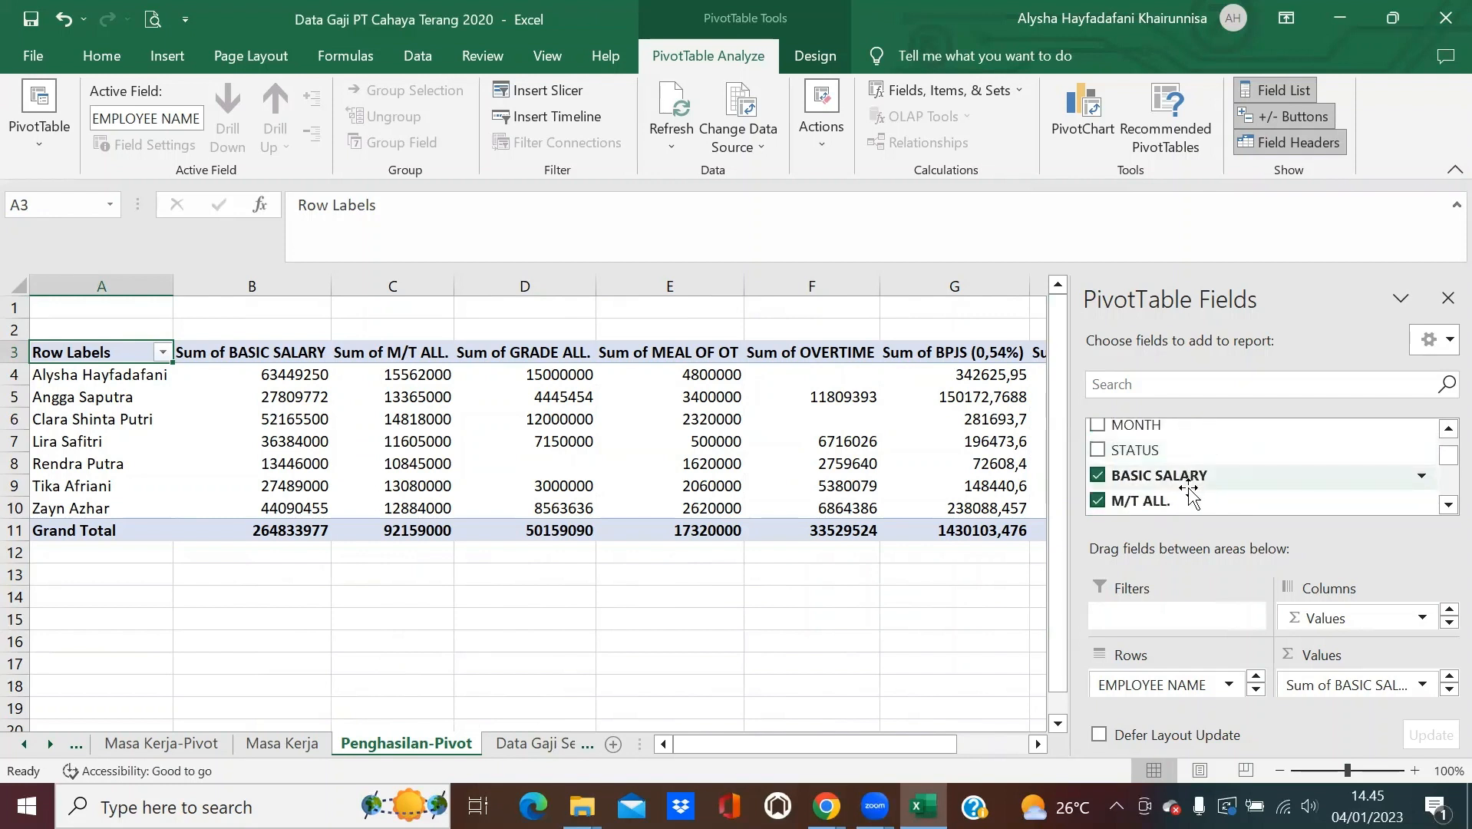
scroll(1194, 480, down, 3)
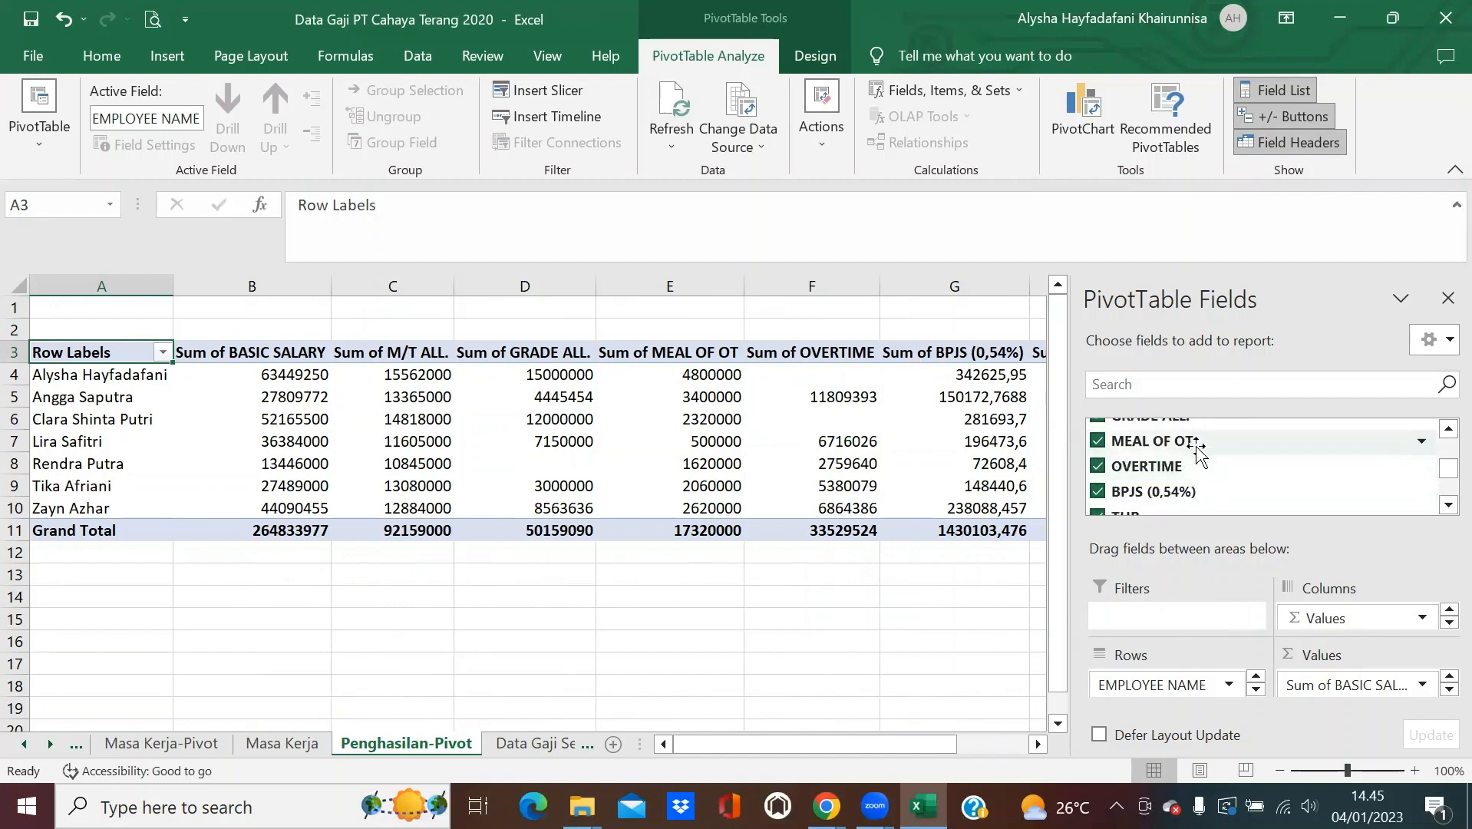
scroll(1198, 456, down, 5)
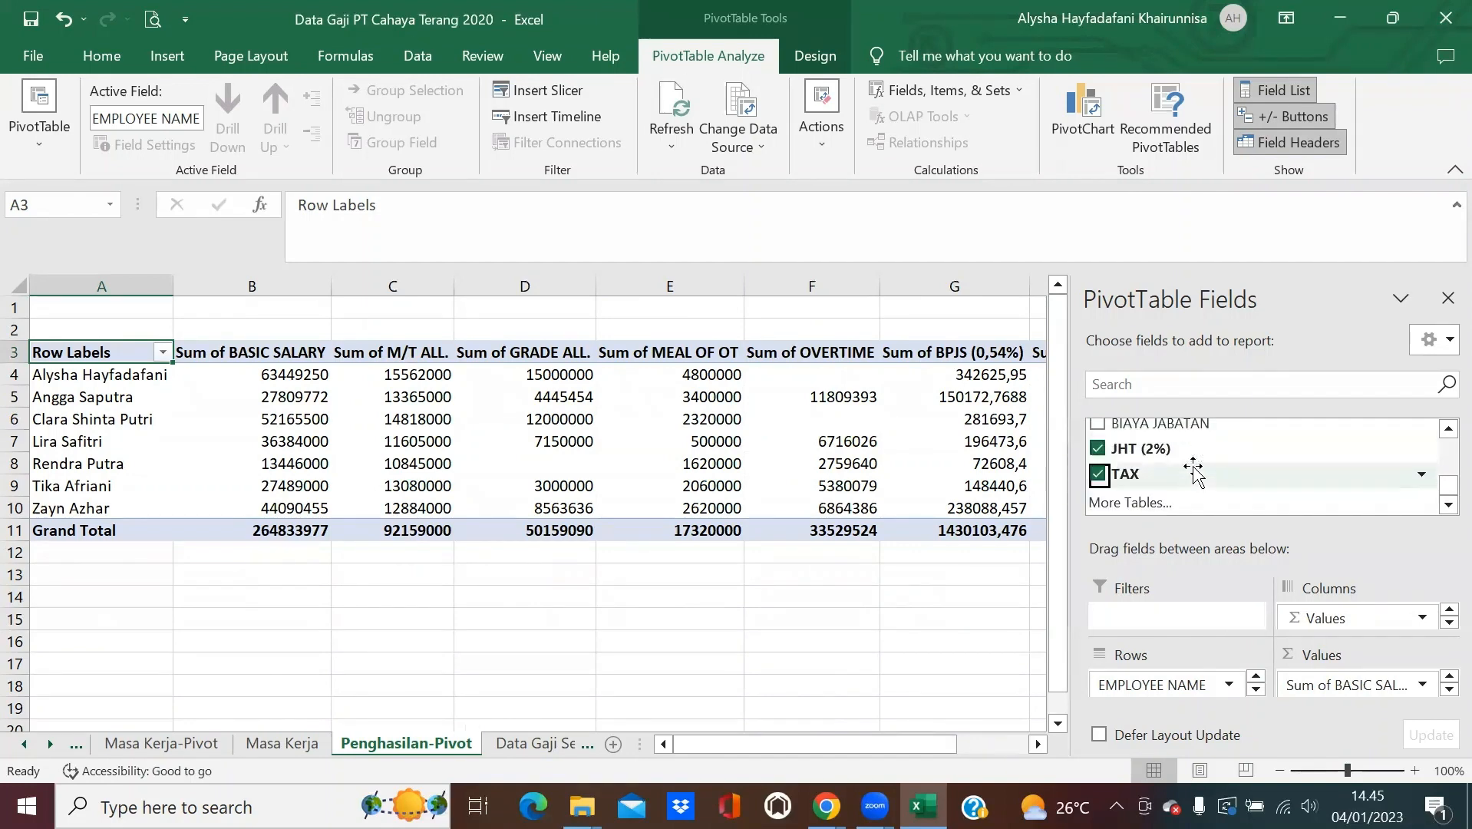
click(721, 662)
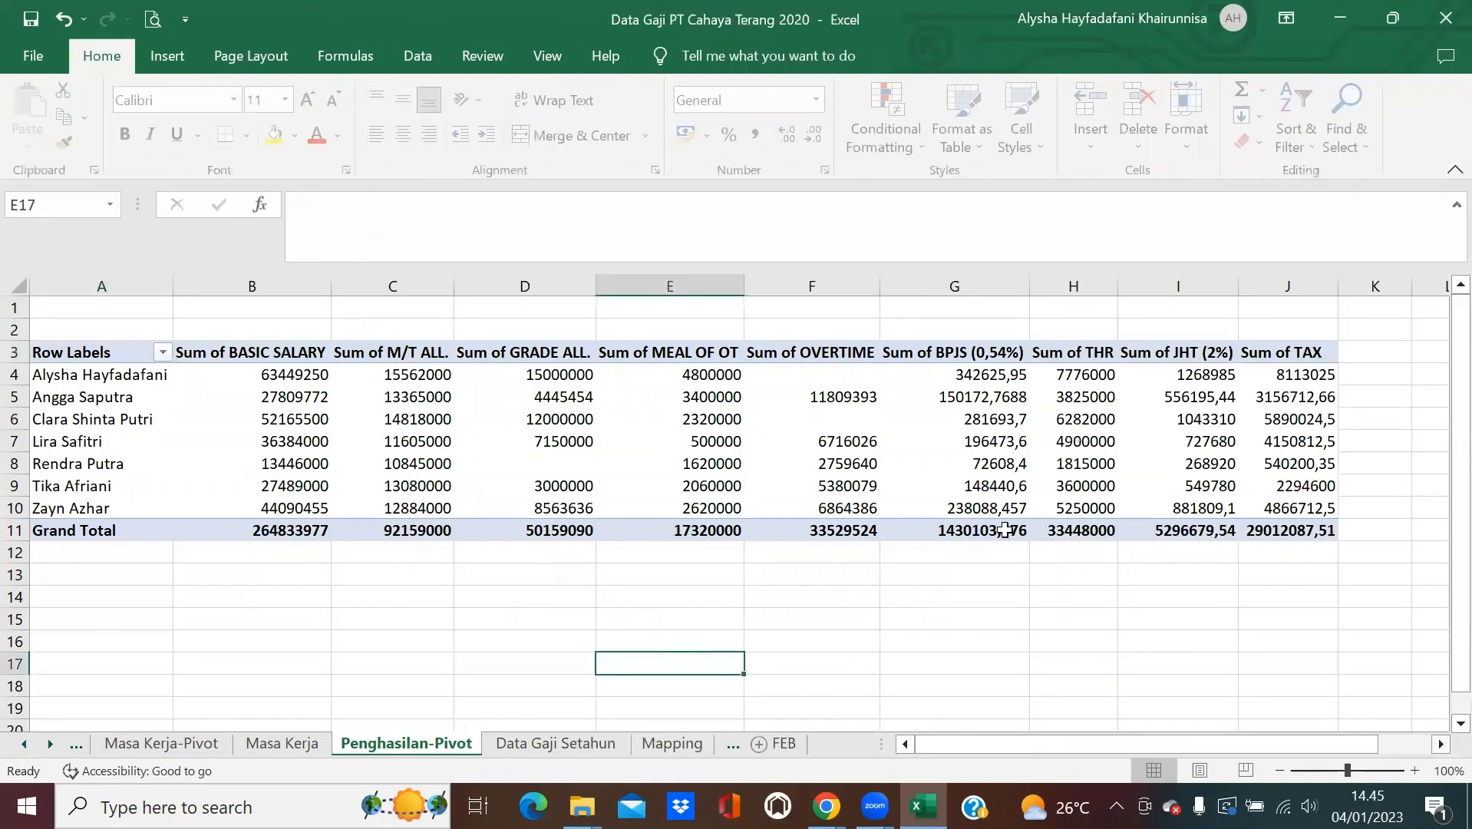
Copy the Penghasilan-Pivot sheet before Data Gaji Setahun and rename the copy 'Penghasilan'.
right_click(432, 745)
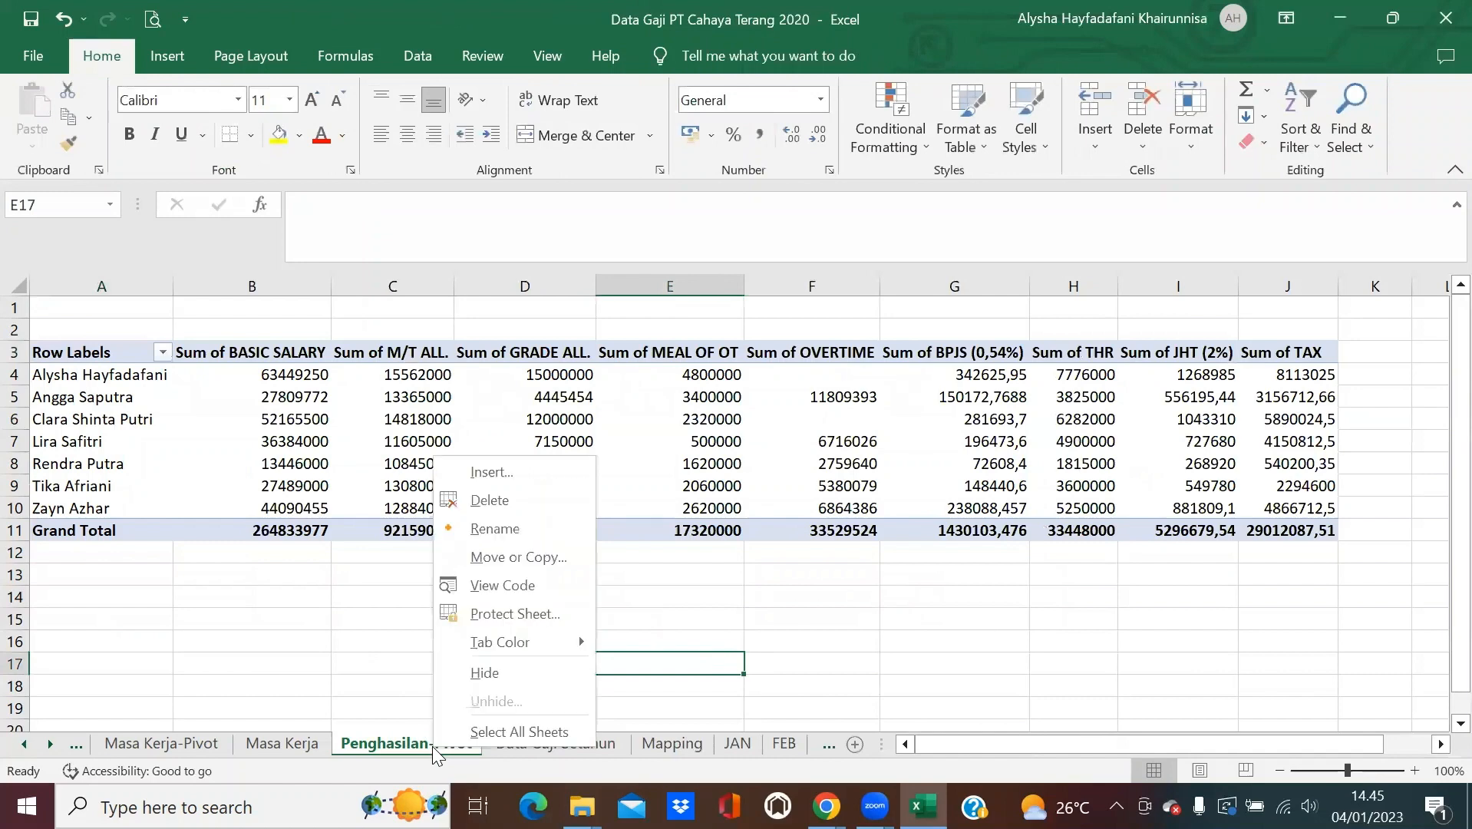
click(518, 557)
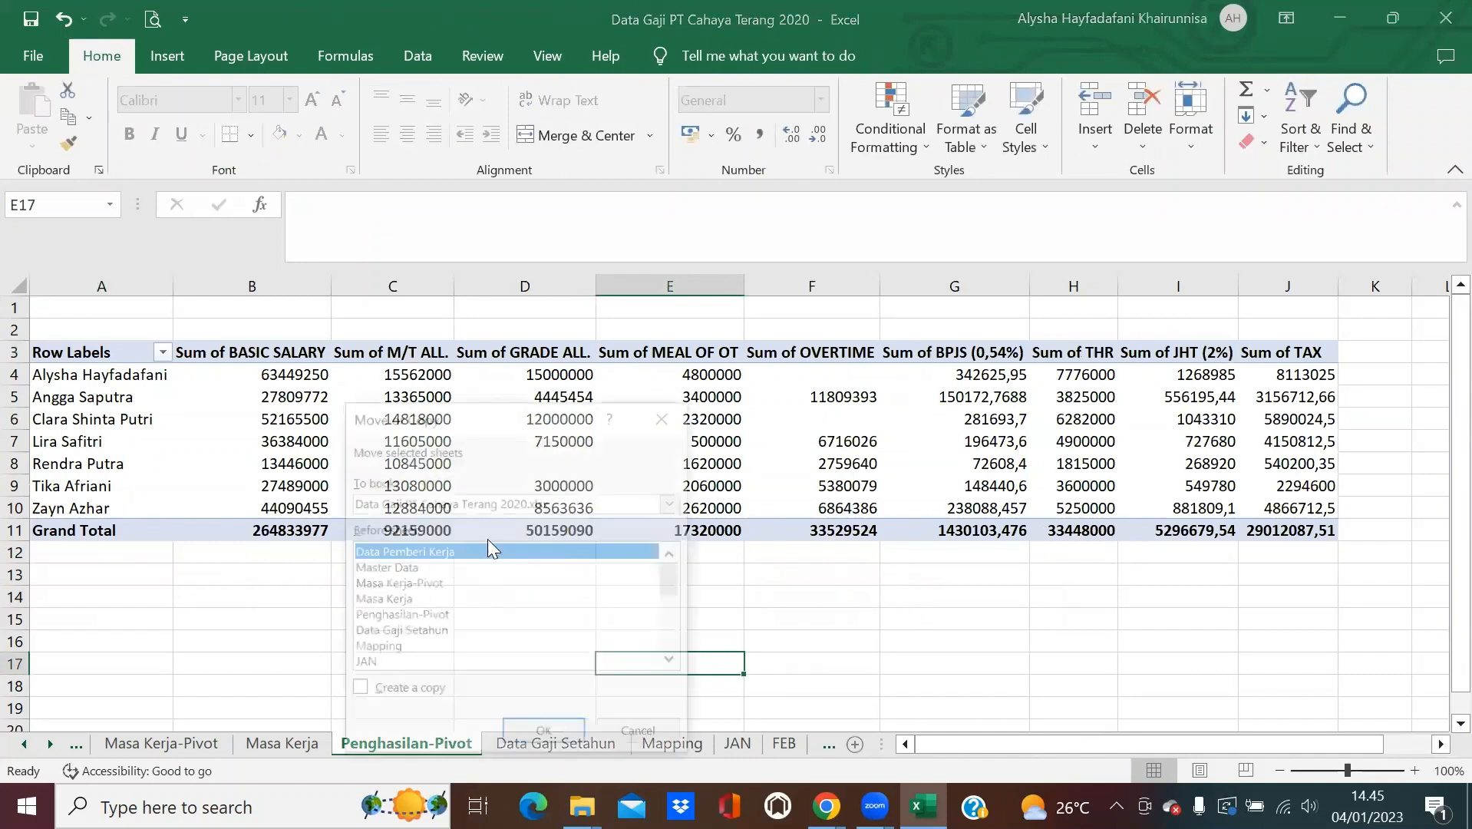
click(432, 634)
click(357, 690)
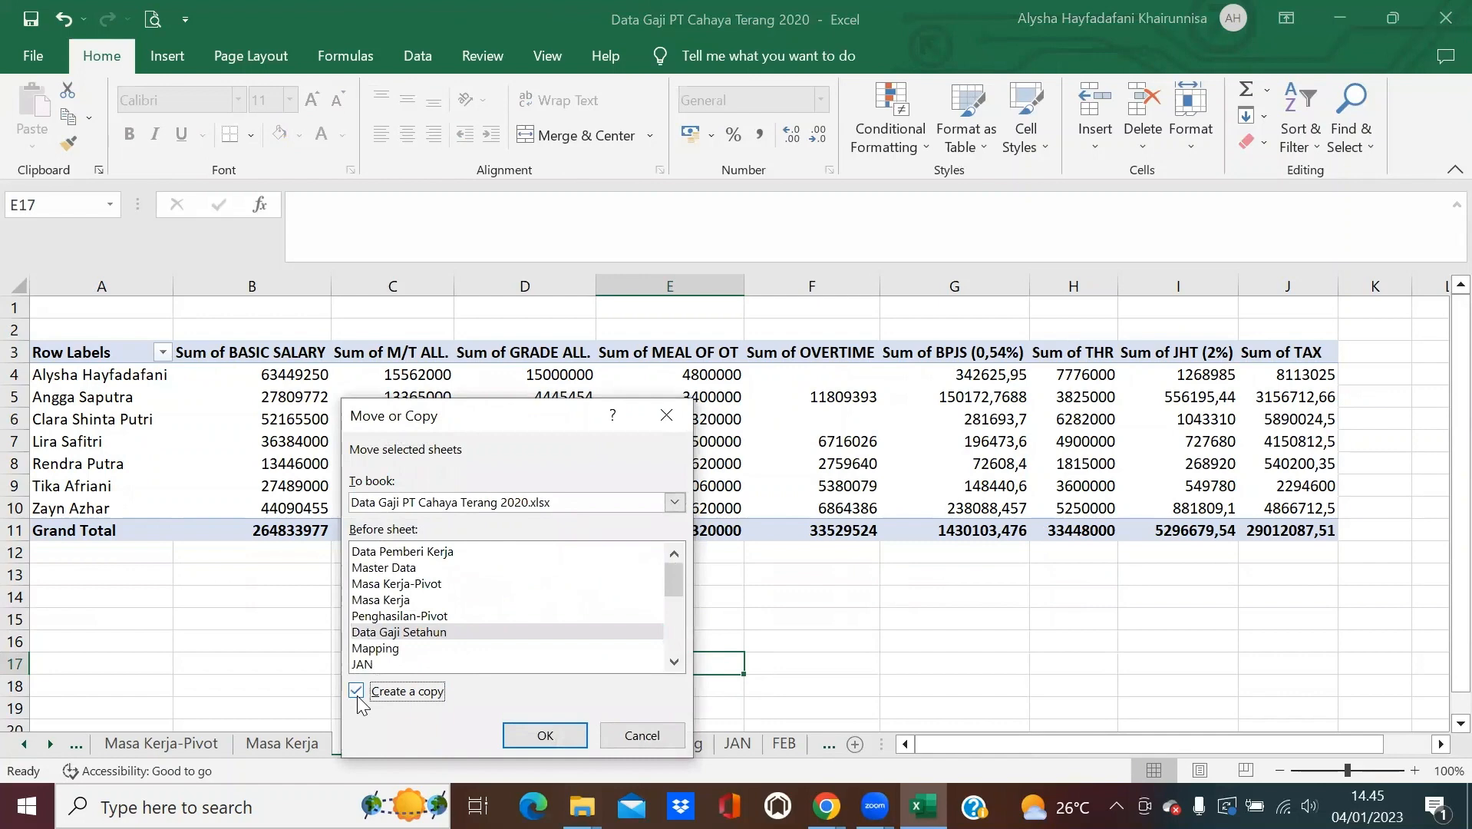
click(545, 736)
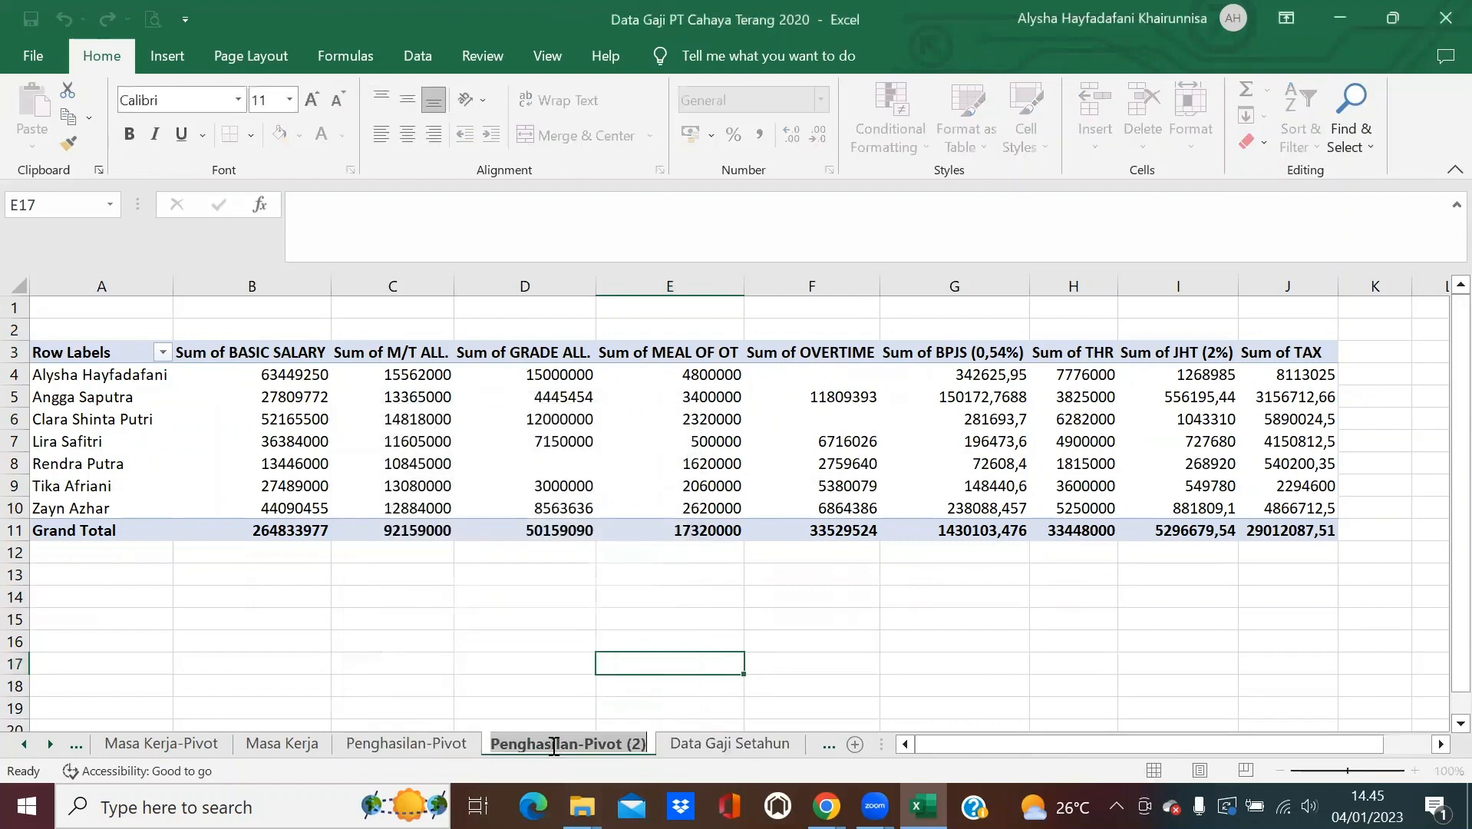
text(Penghasilan)
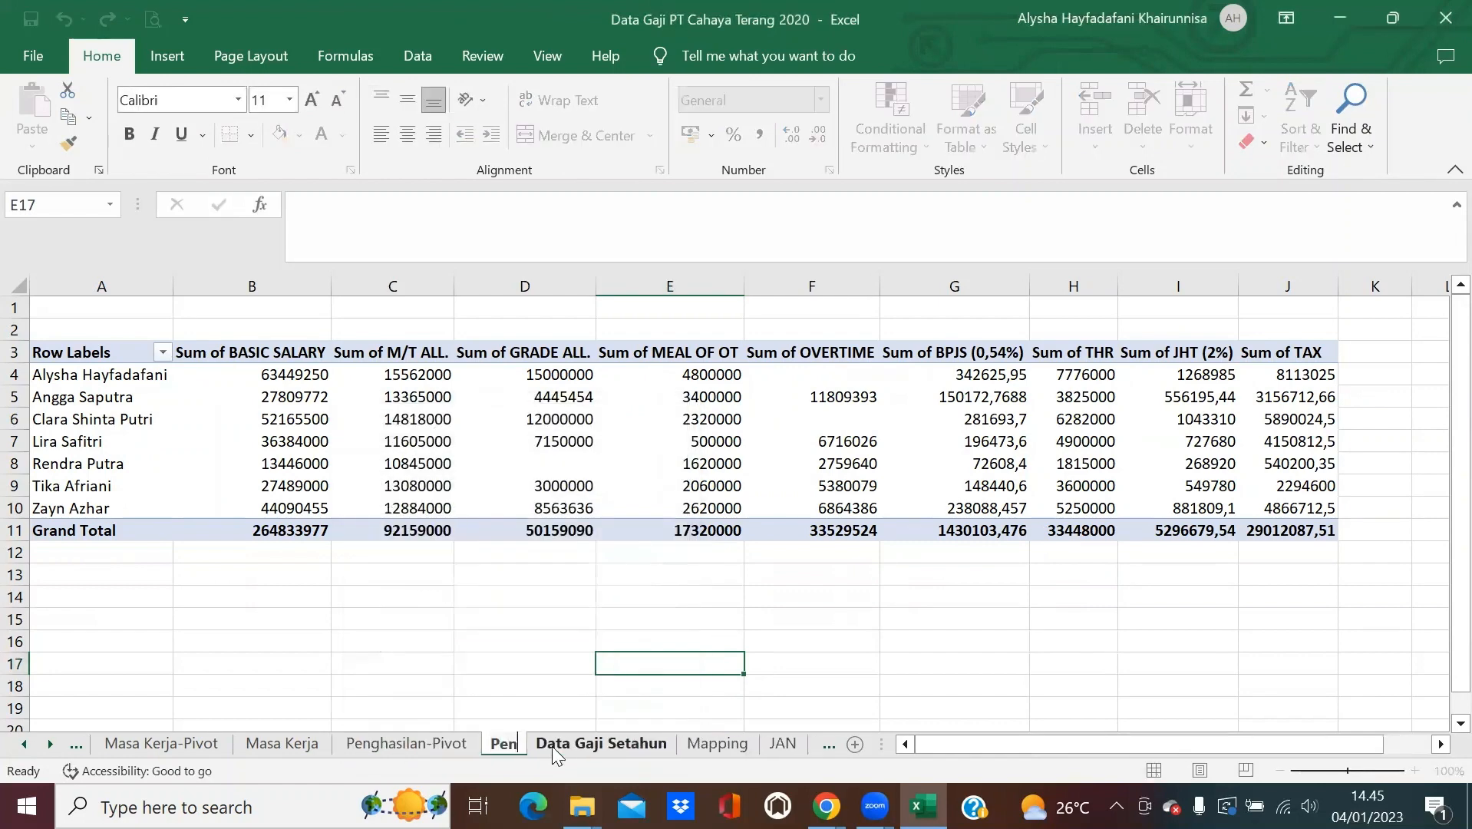
key(Return)
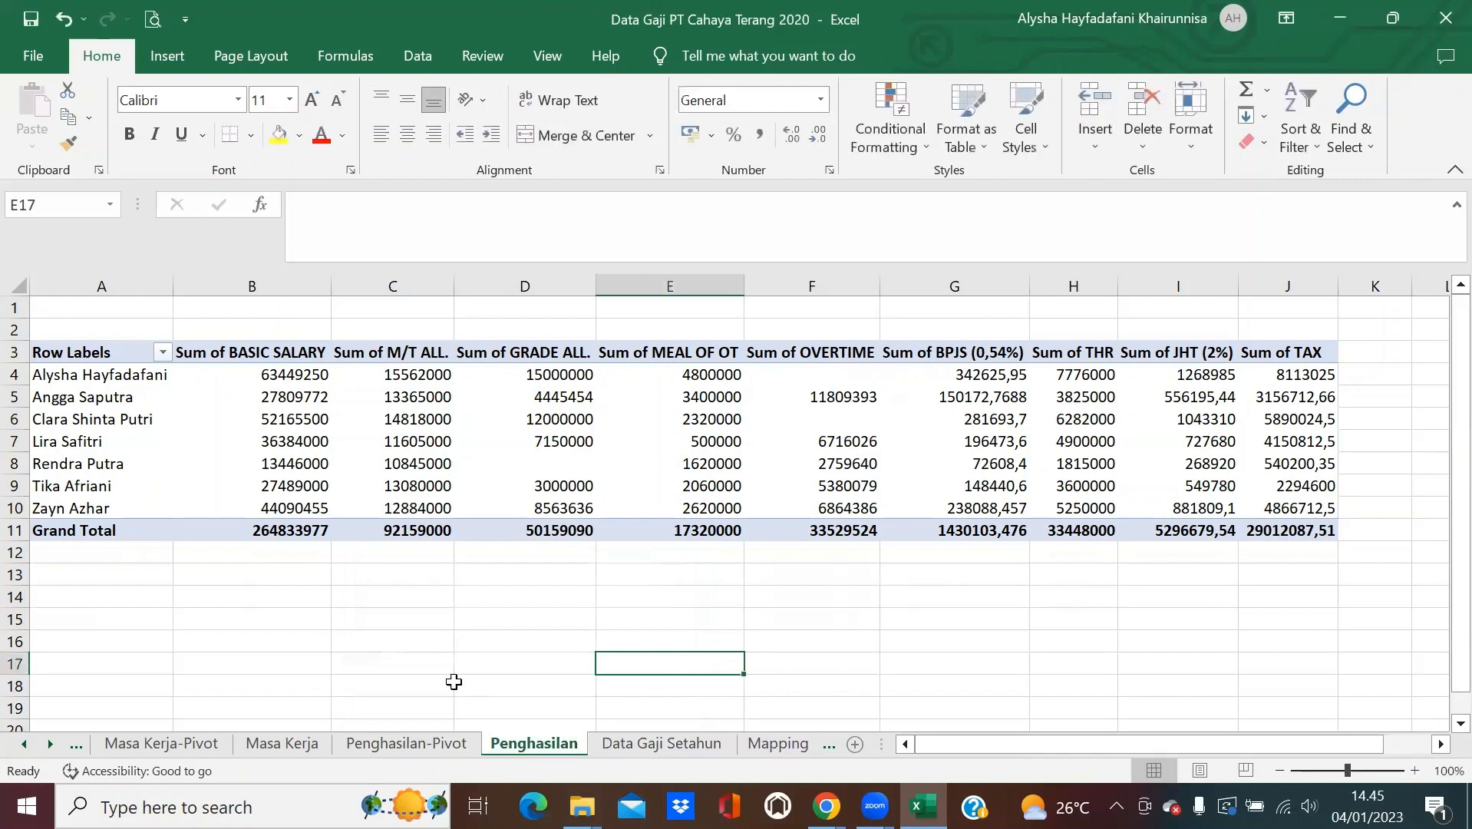
Copy the whole Penghasilan sheet and paste it back as values, replacing the pivot table.
click(17, 287)
click(68, 115)
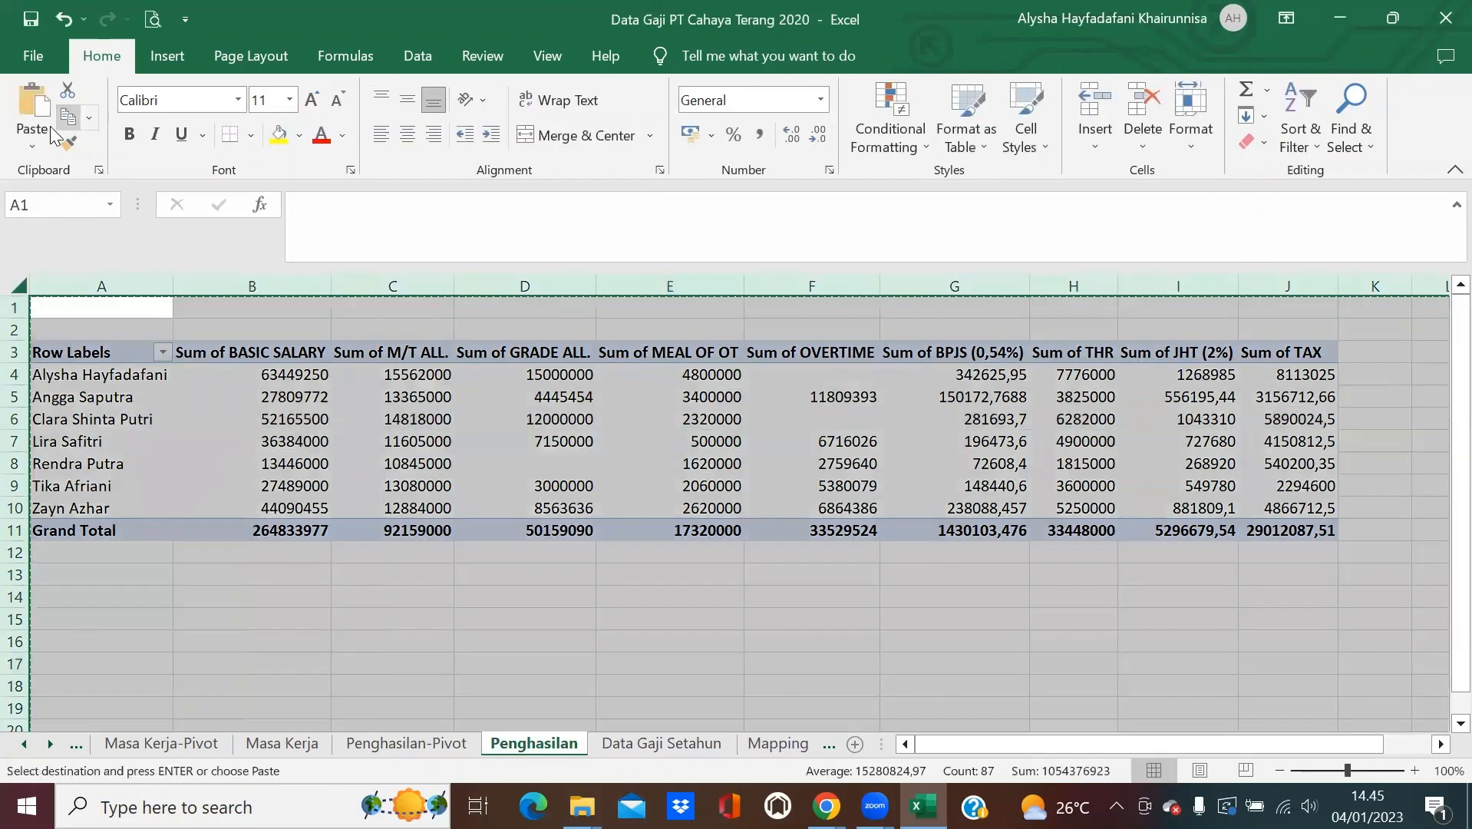
click(32, 138)
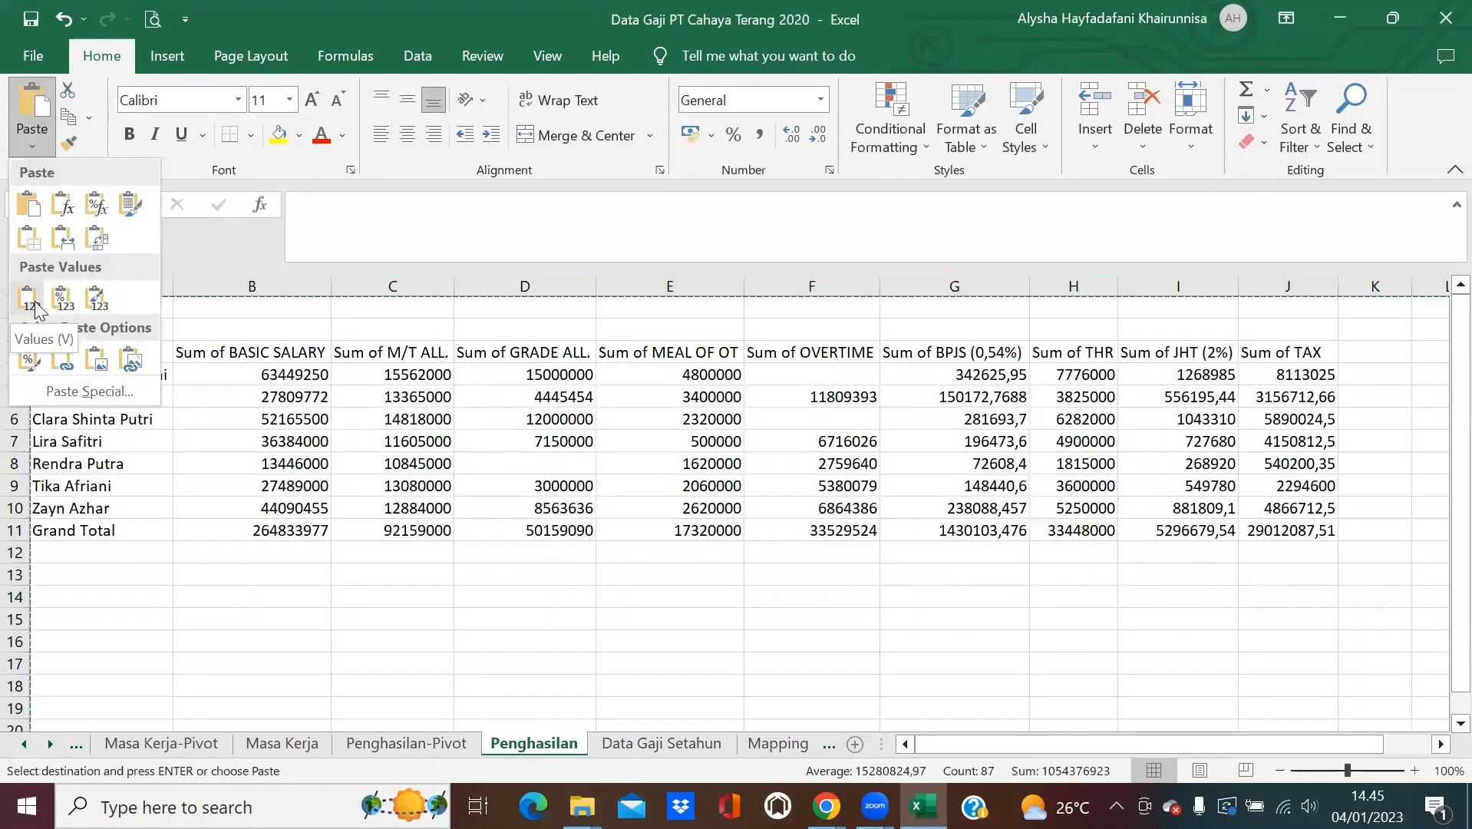
click(30, 299)
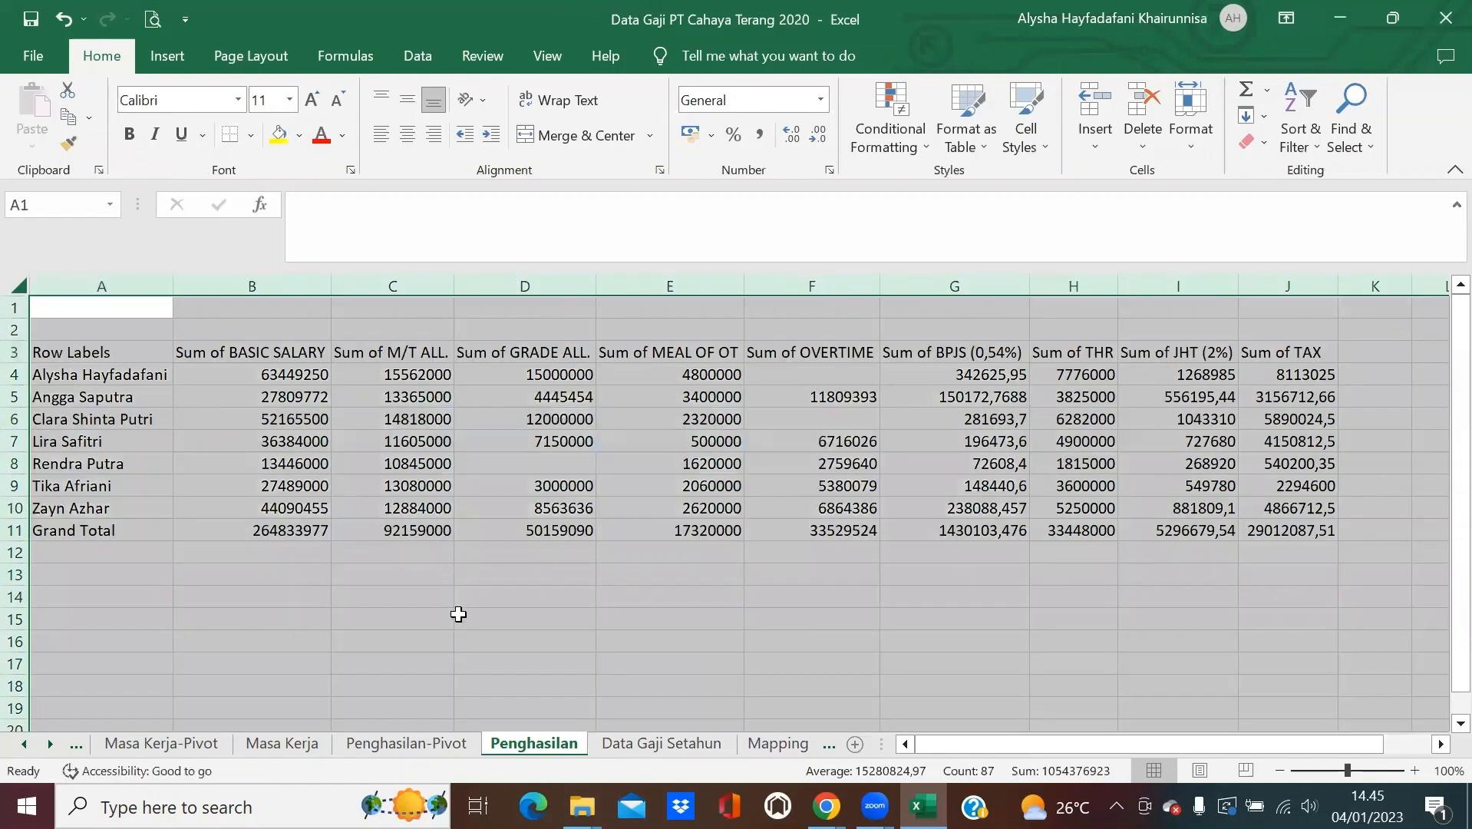
click(458, 614)
click(238, 574)
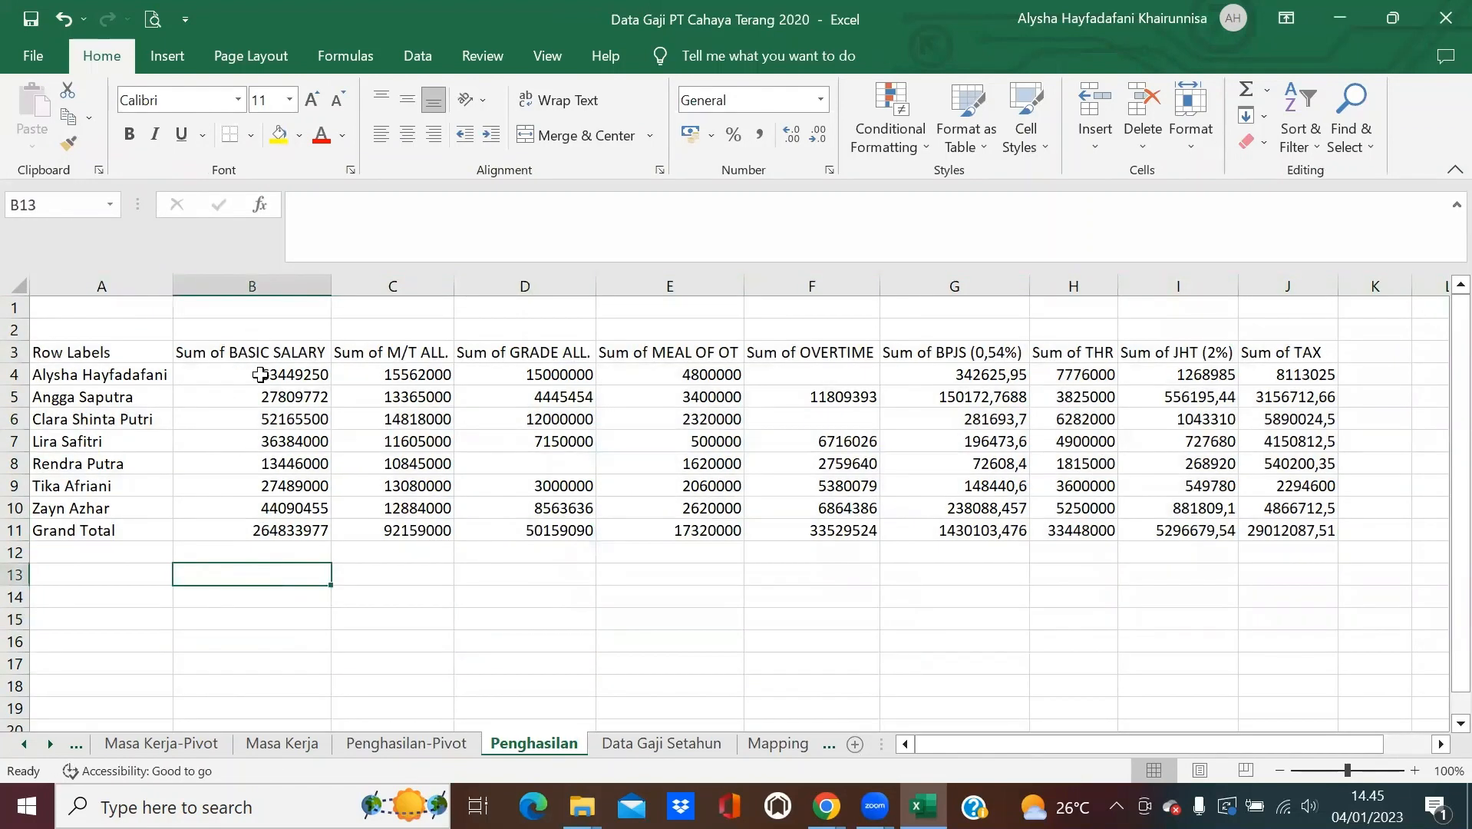
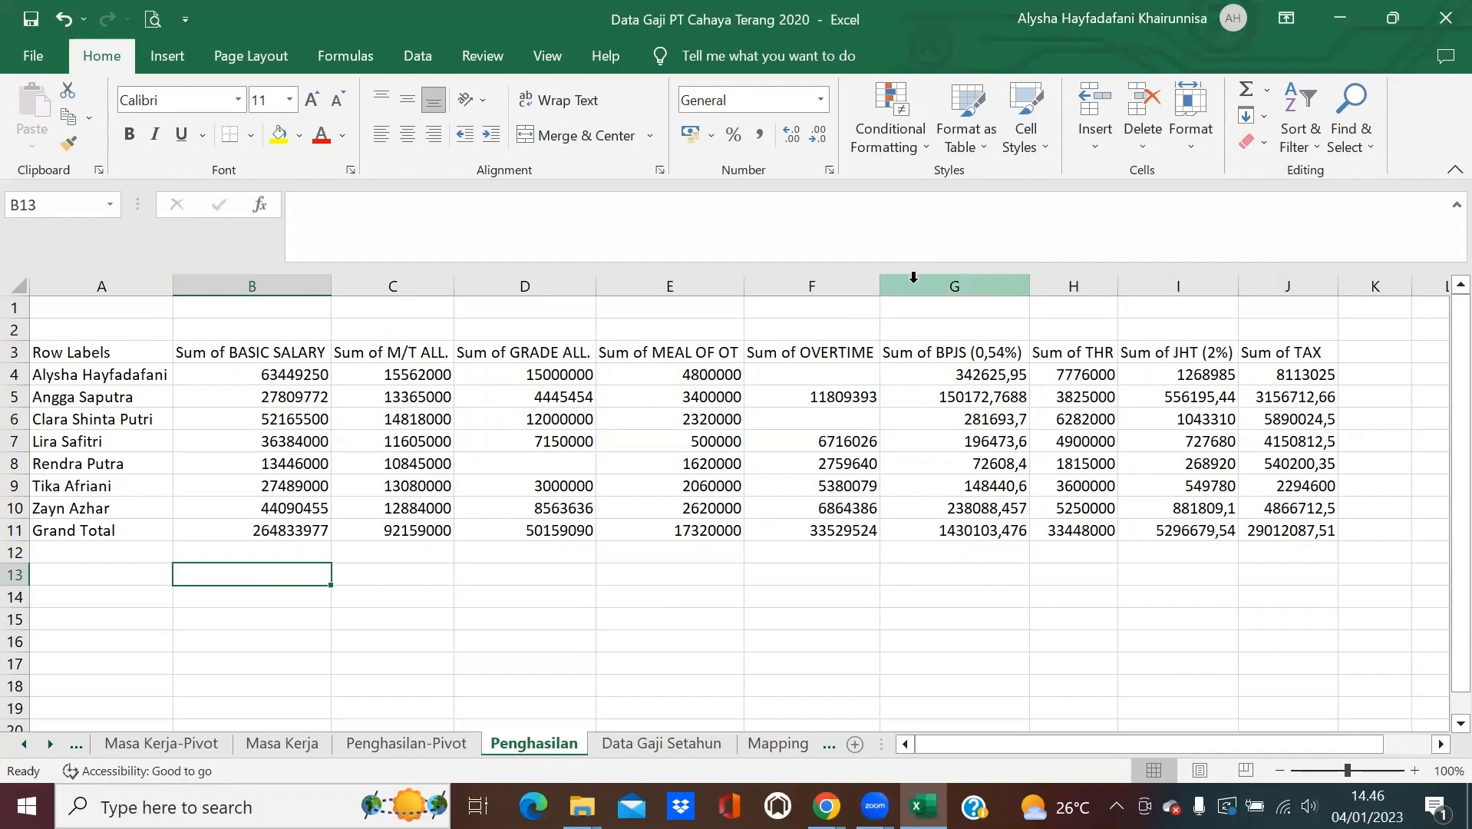
Insert a blank column G before BPJS with the header 'Total Tunjangan' in G3.
right_click(913, 276)
click(978, 506)
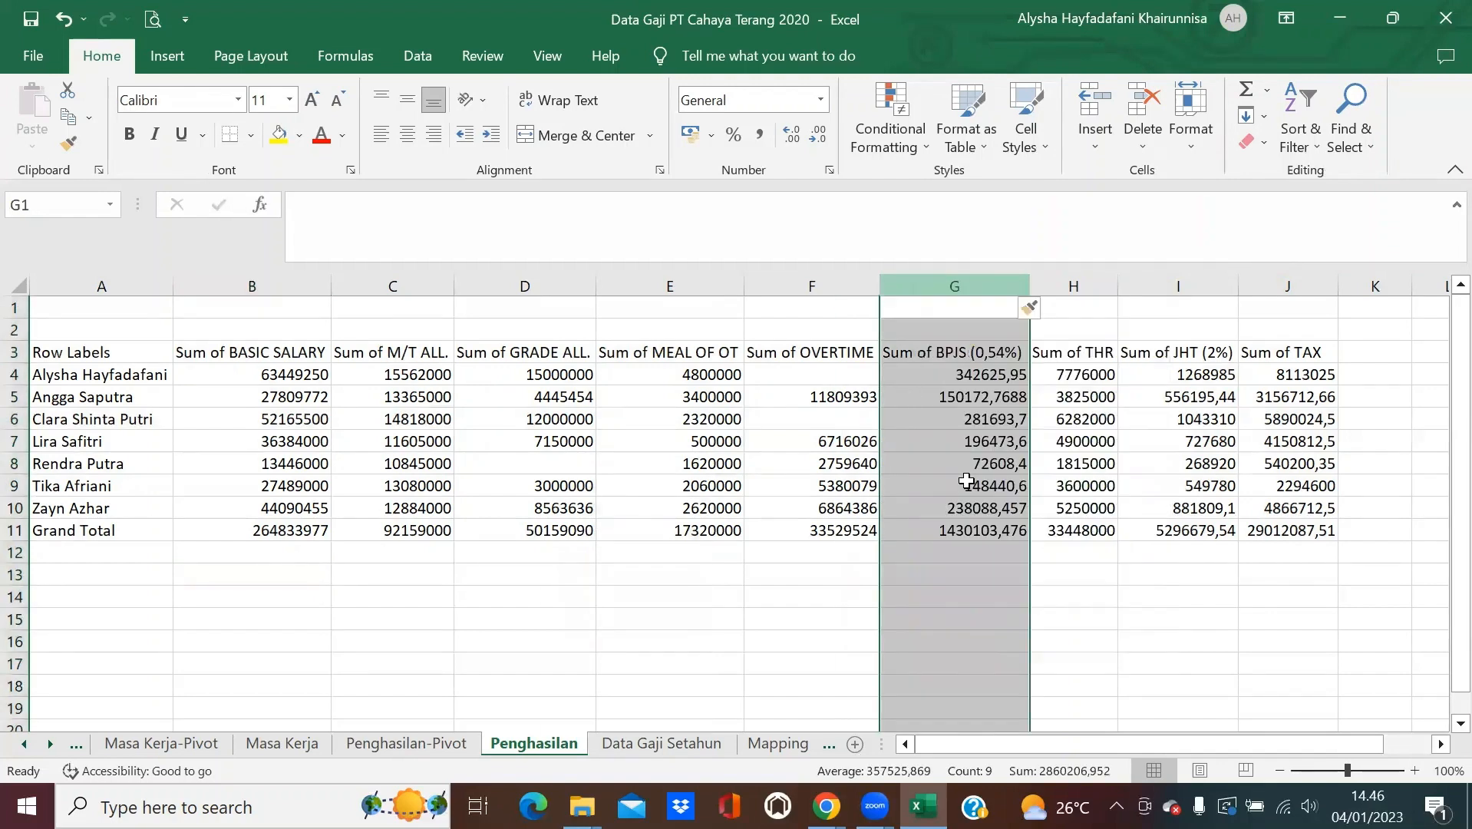
click(900, 353)
text(Total Tunjangan)
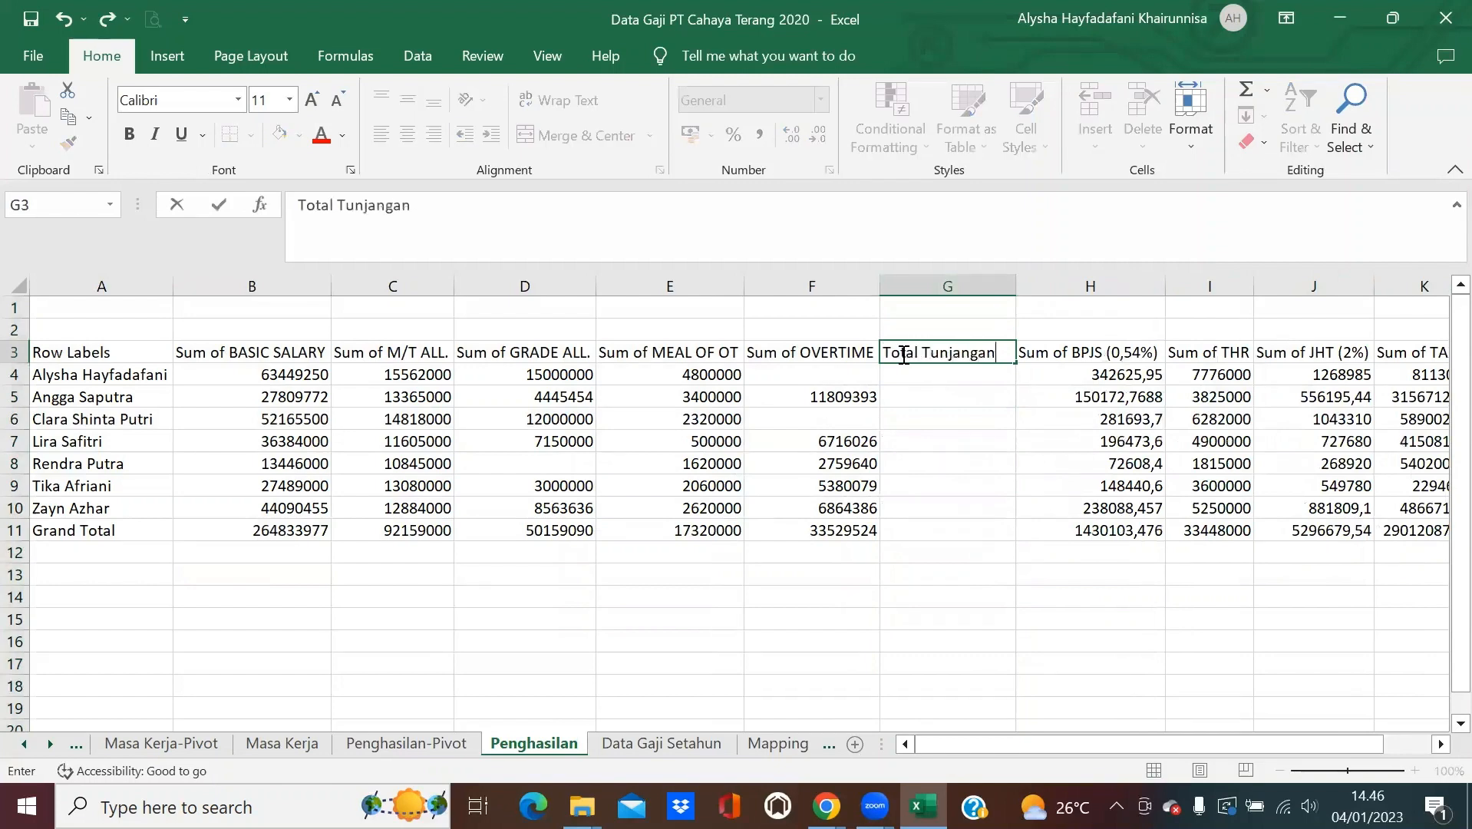
key(Return)
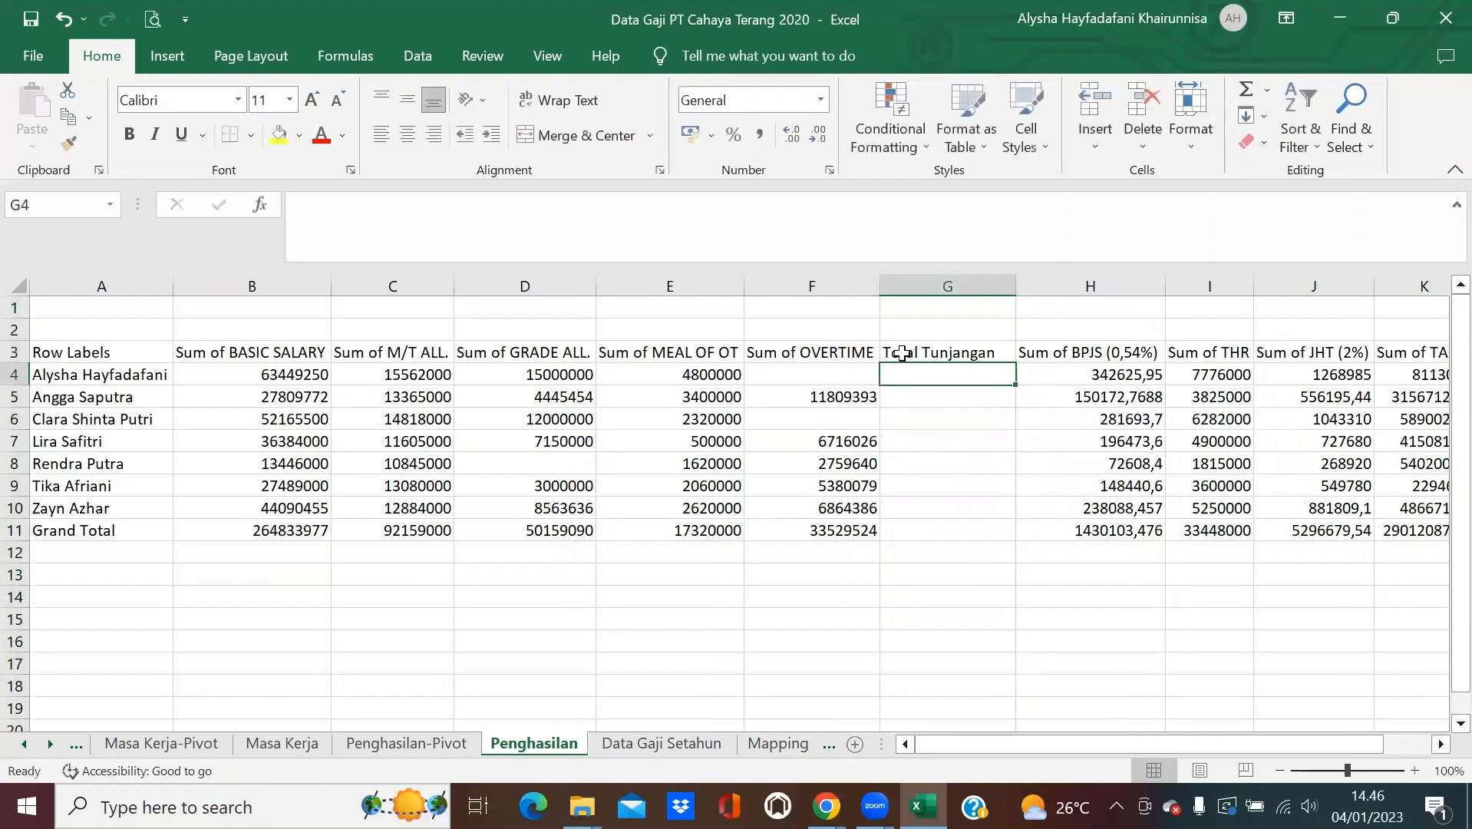
Enter =SUM(C4:F4) in G4 and fill it down to G11, including the Grand Total row.
text(=SUM()
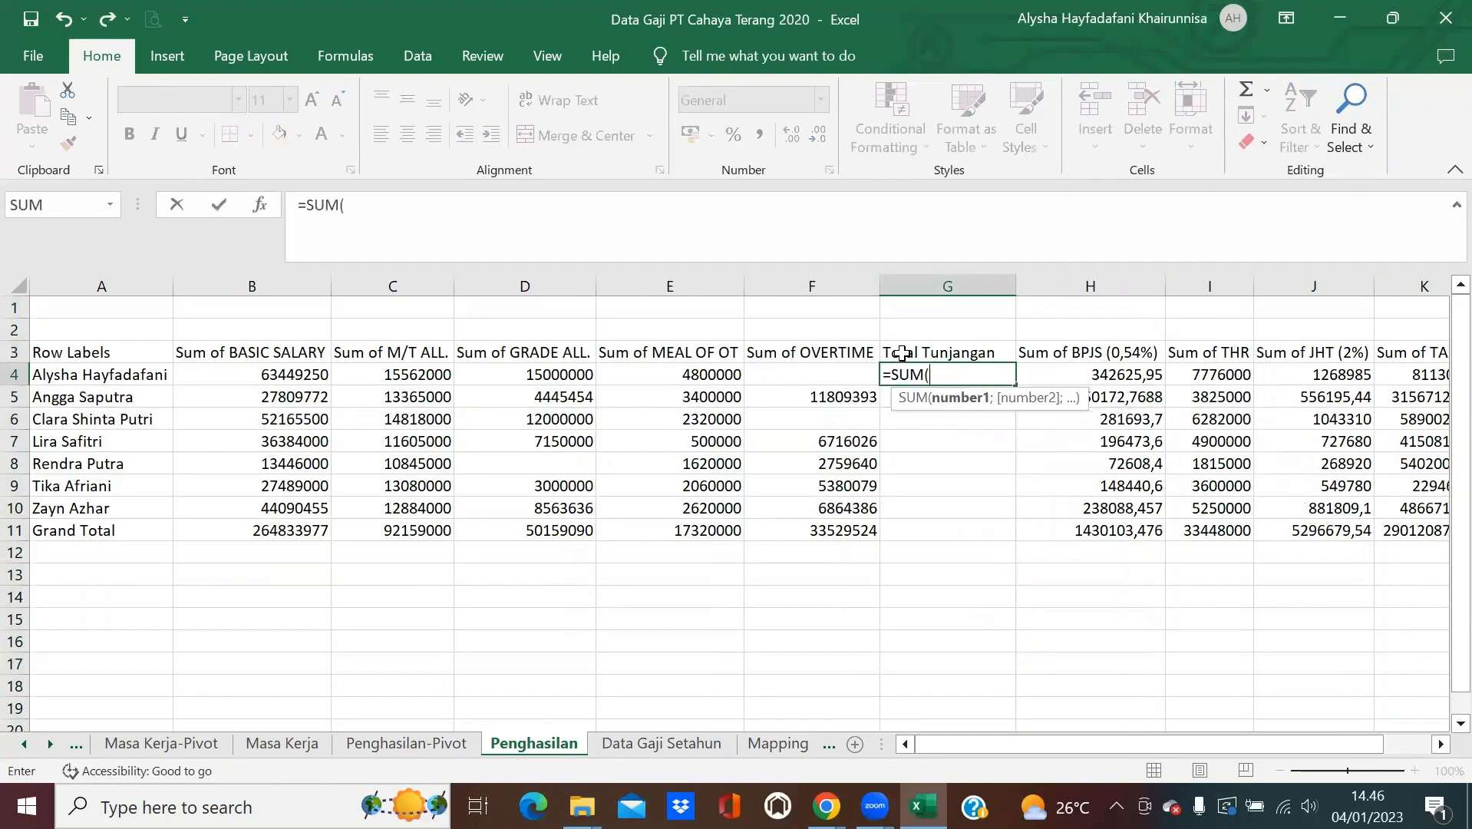
drag(384, 373, 849, 376)
text())
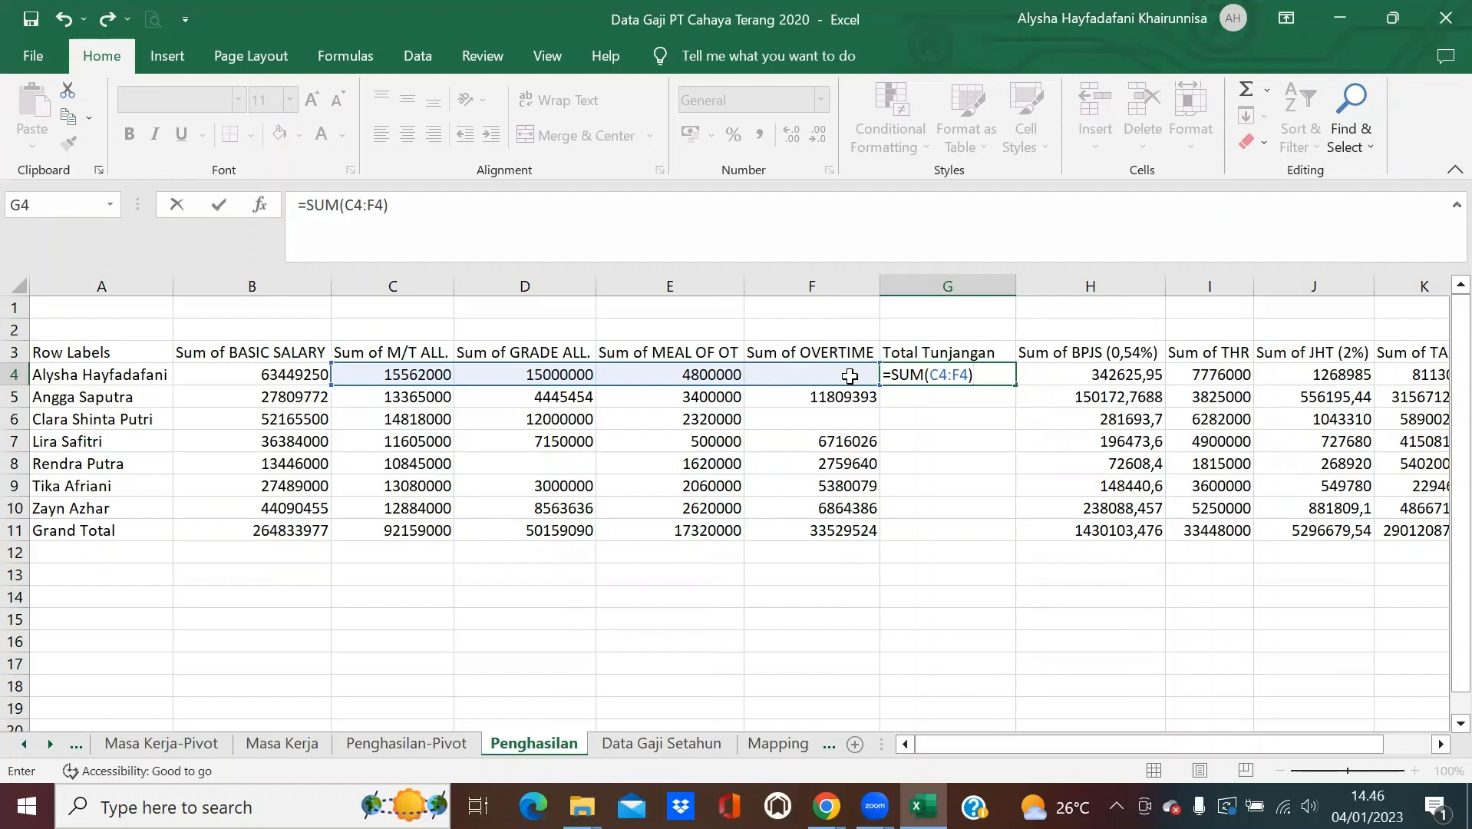
key(Return)
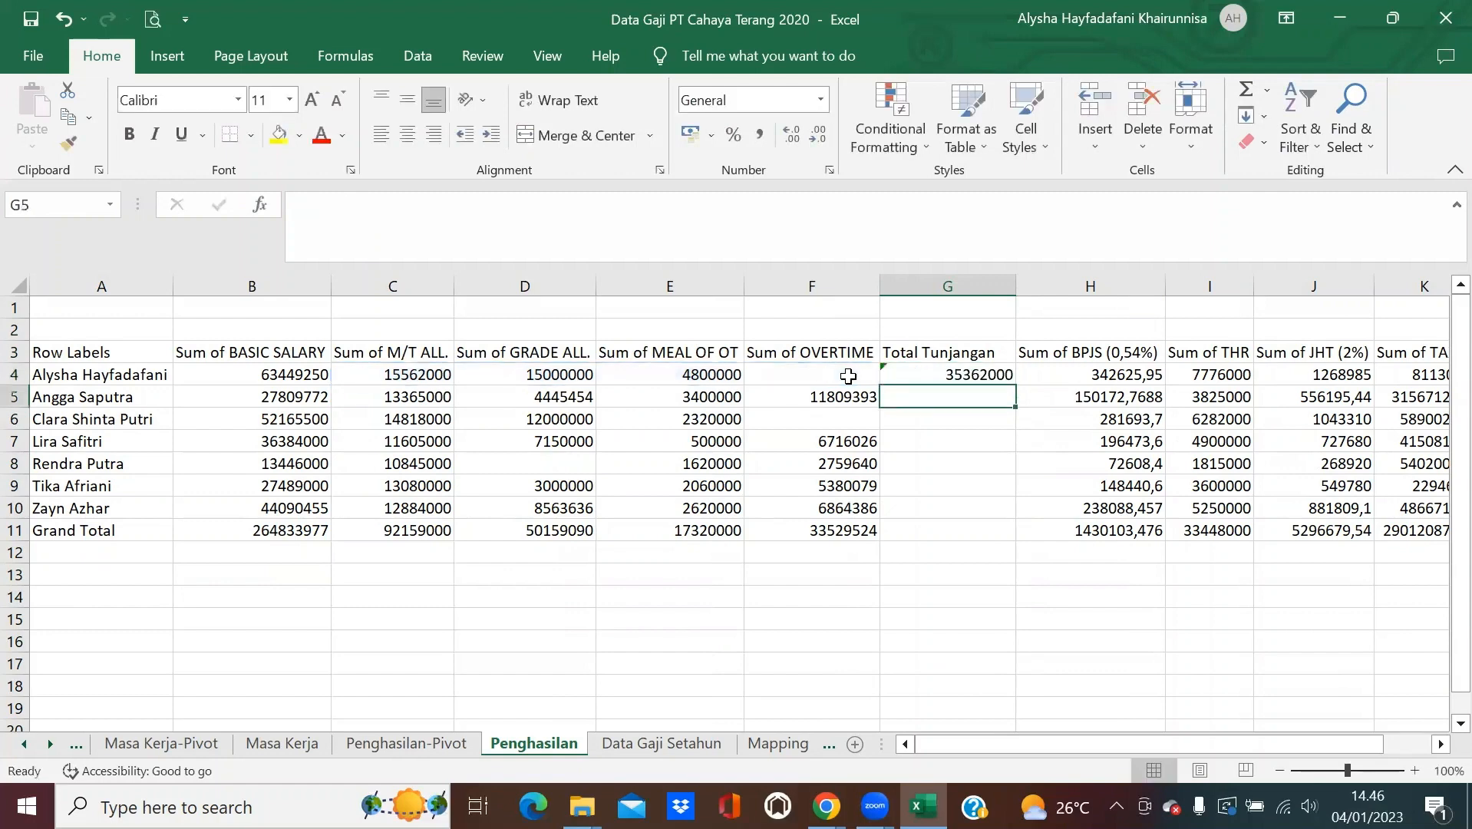
click(998, 374)
drag(1015, 385, 1013, 541)
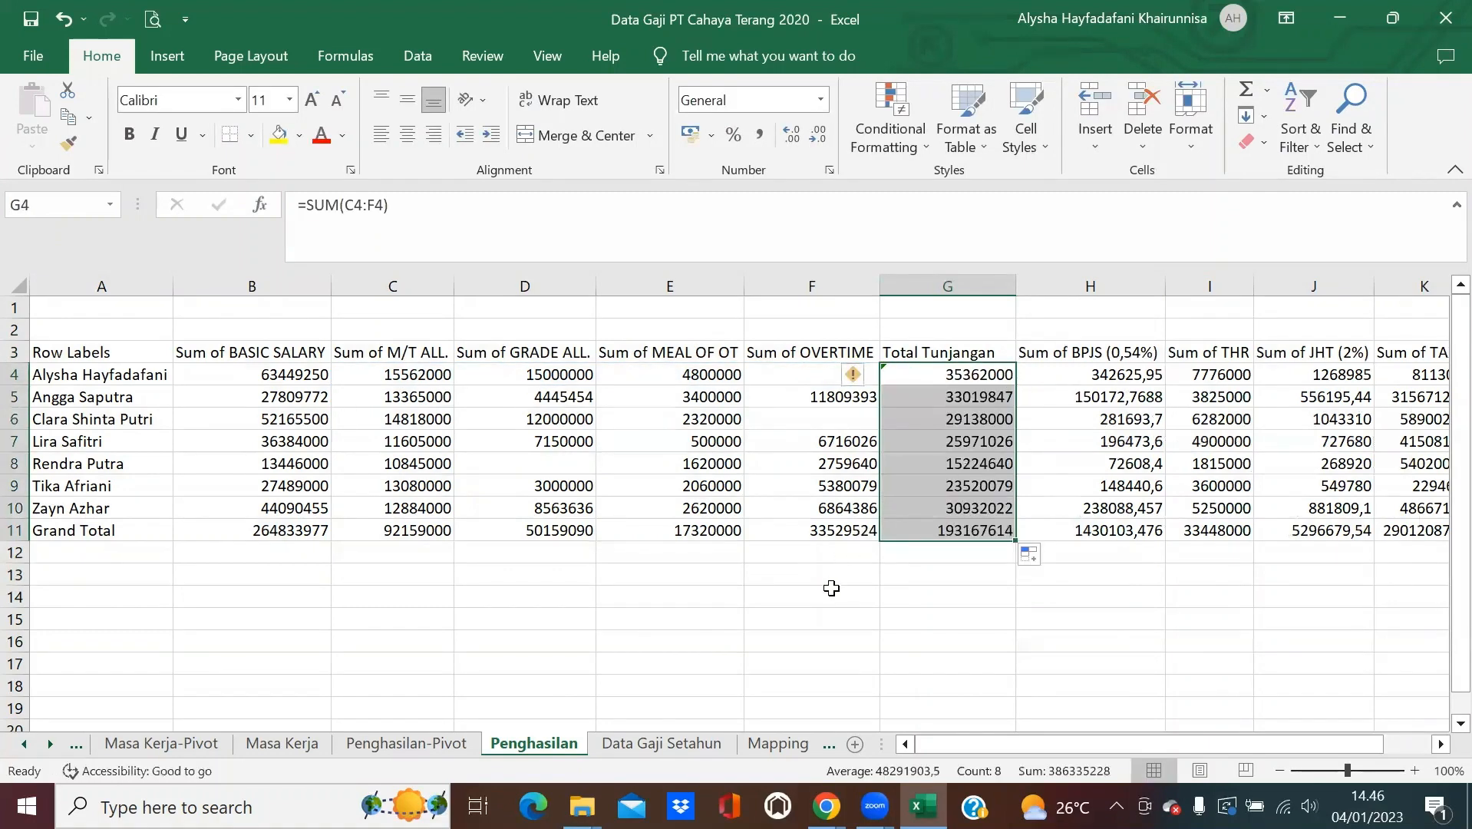
click(832, 590)
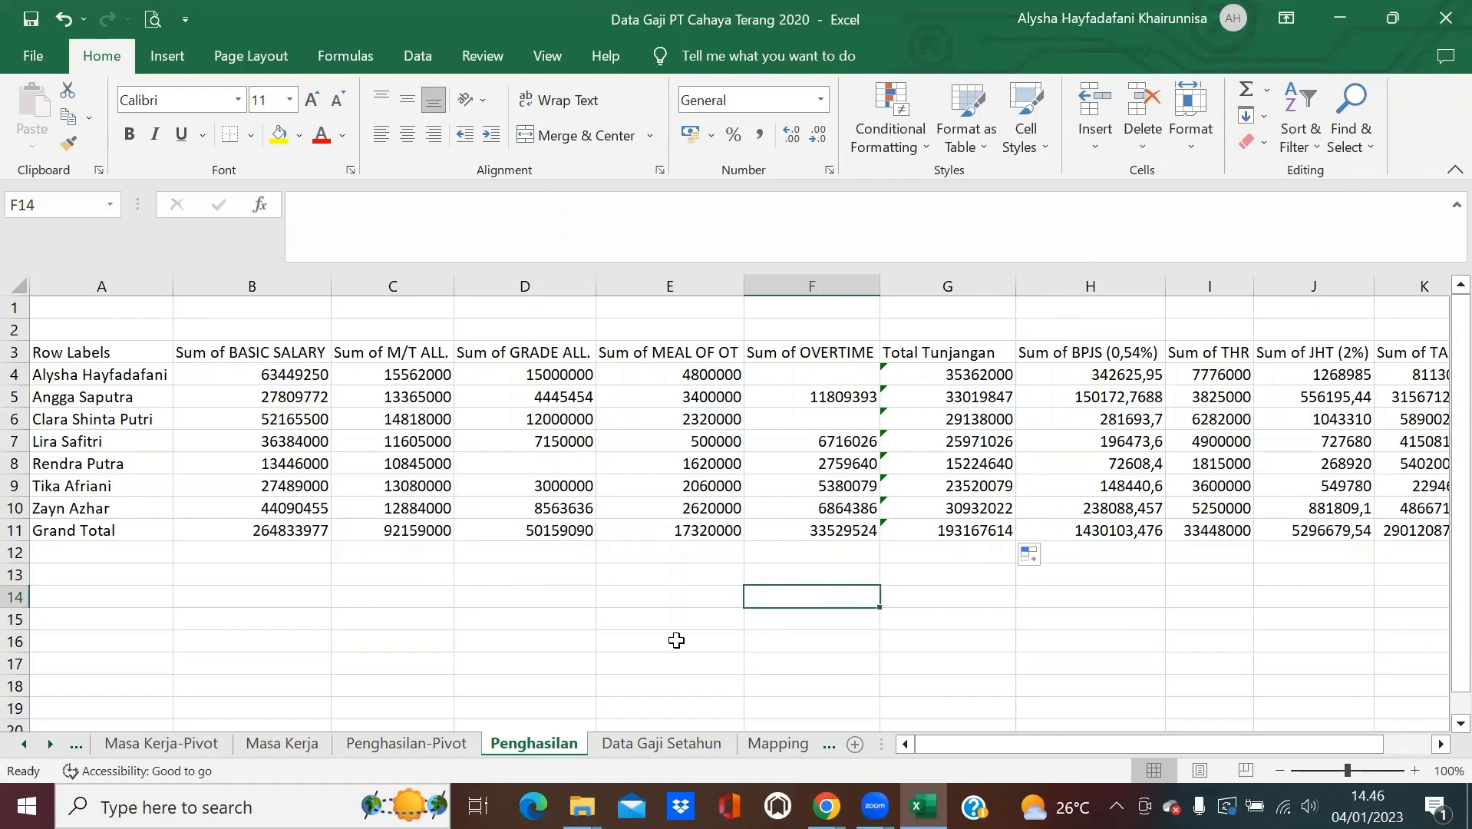
Open the 1721_bp_A1 CSV template from the Perhitungan PPh 21 Masa Pajak Desember folder.
mouse_move(581, 805)
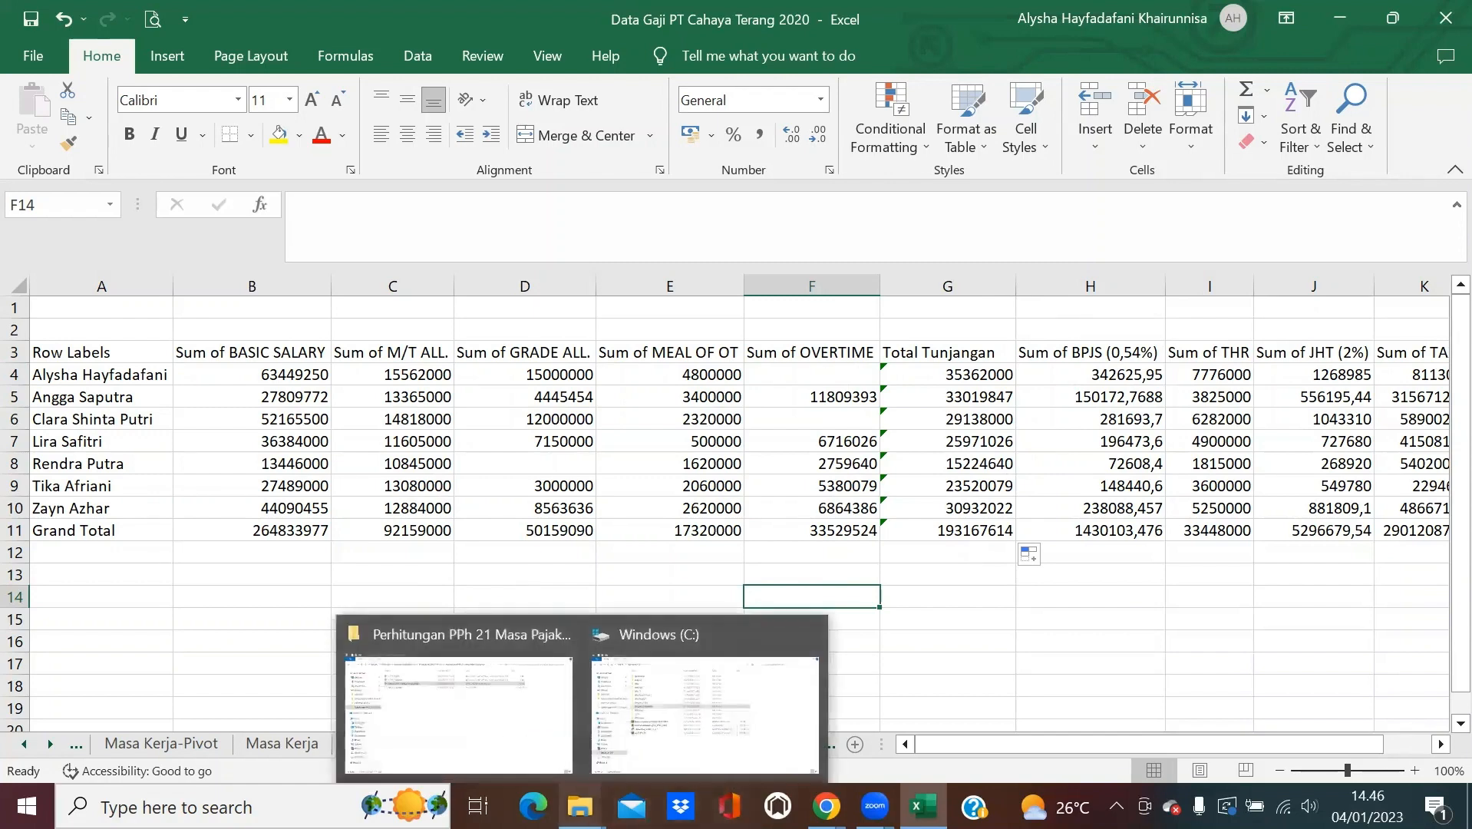
click(516, 738)
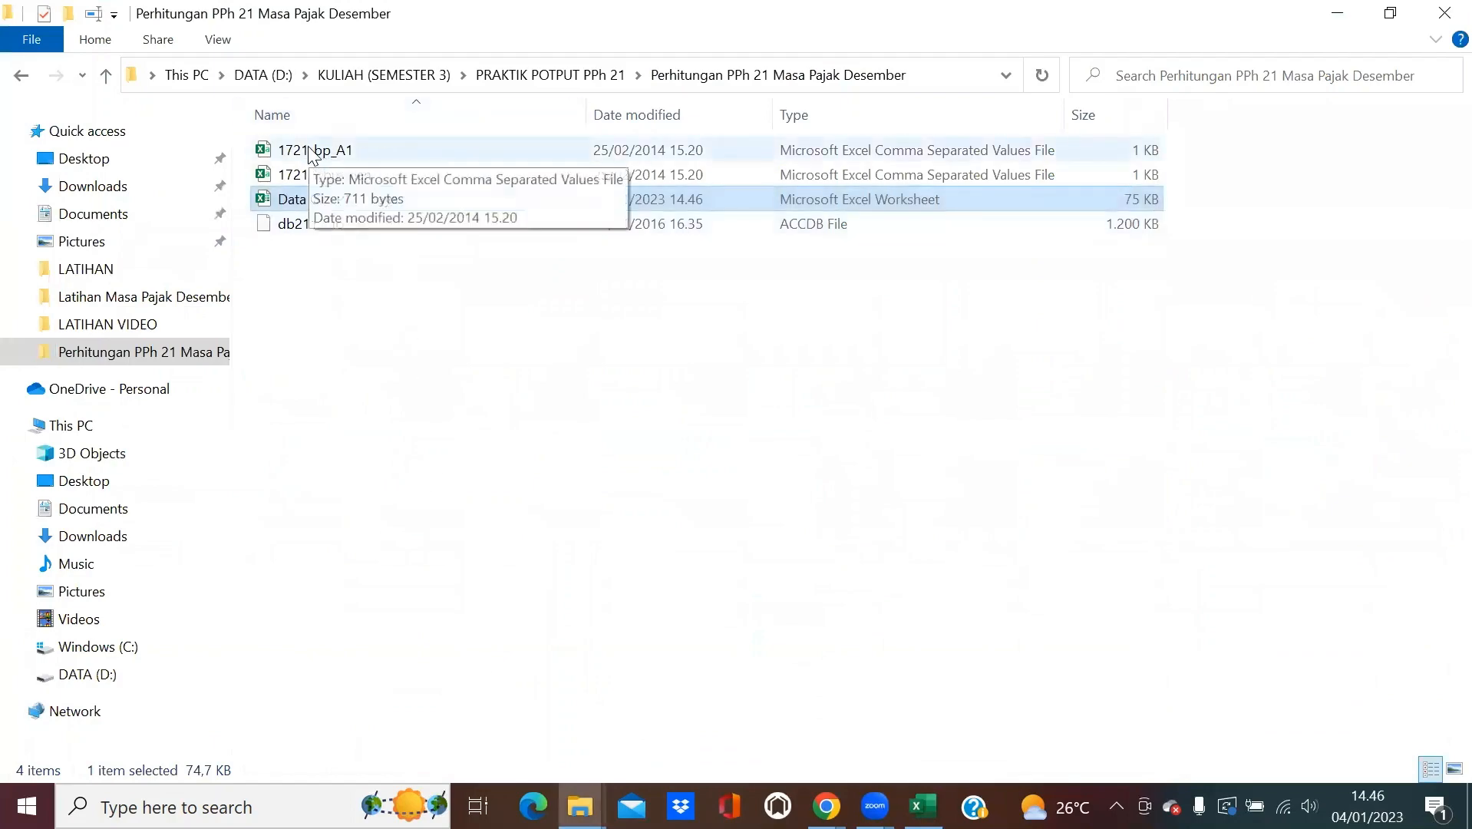
key(alt+Tab)
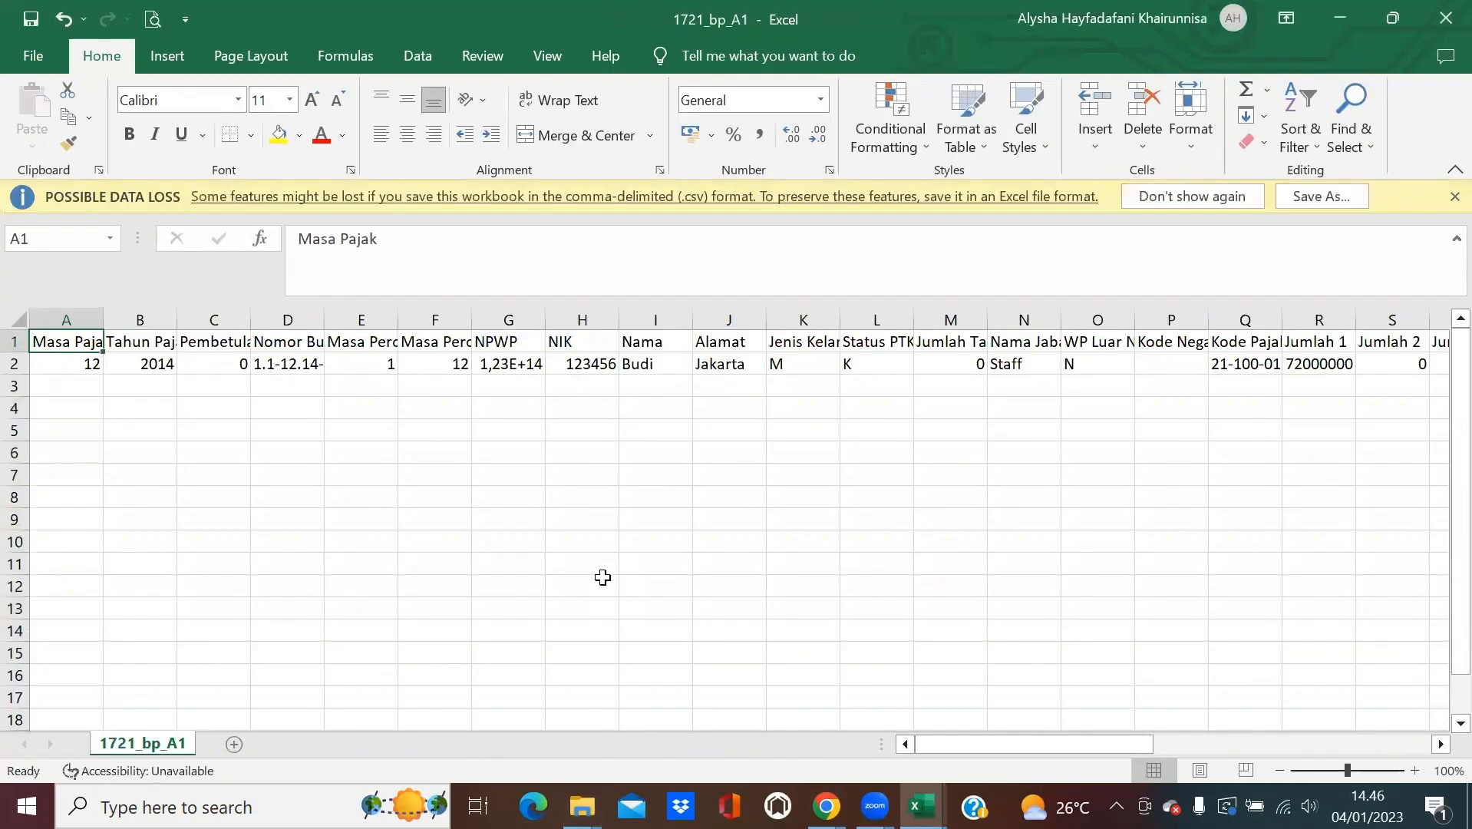
Save the template as an Excel Workbook named '1721_bp_A1_PT Cahaya Terang 2020' in the Perhitungan folder.
click(32, 60)
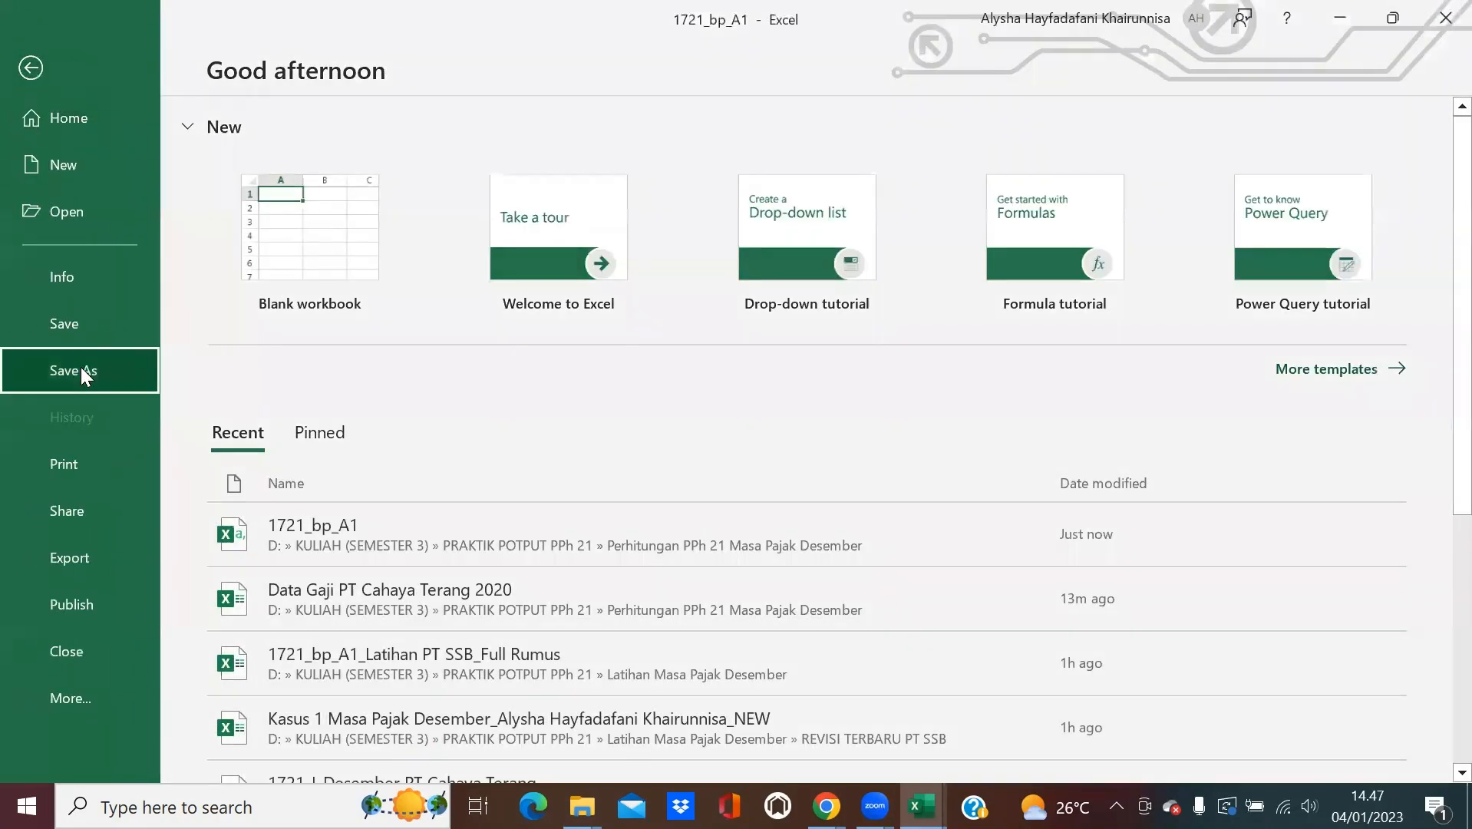
click(80, 370)
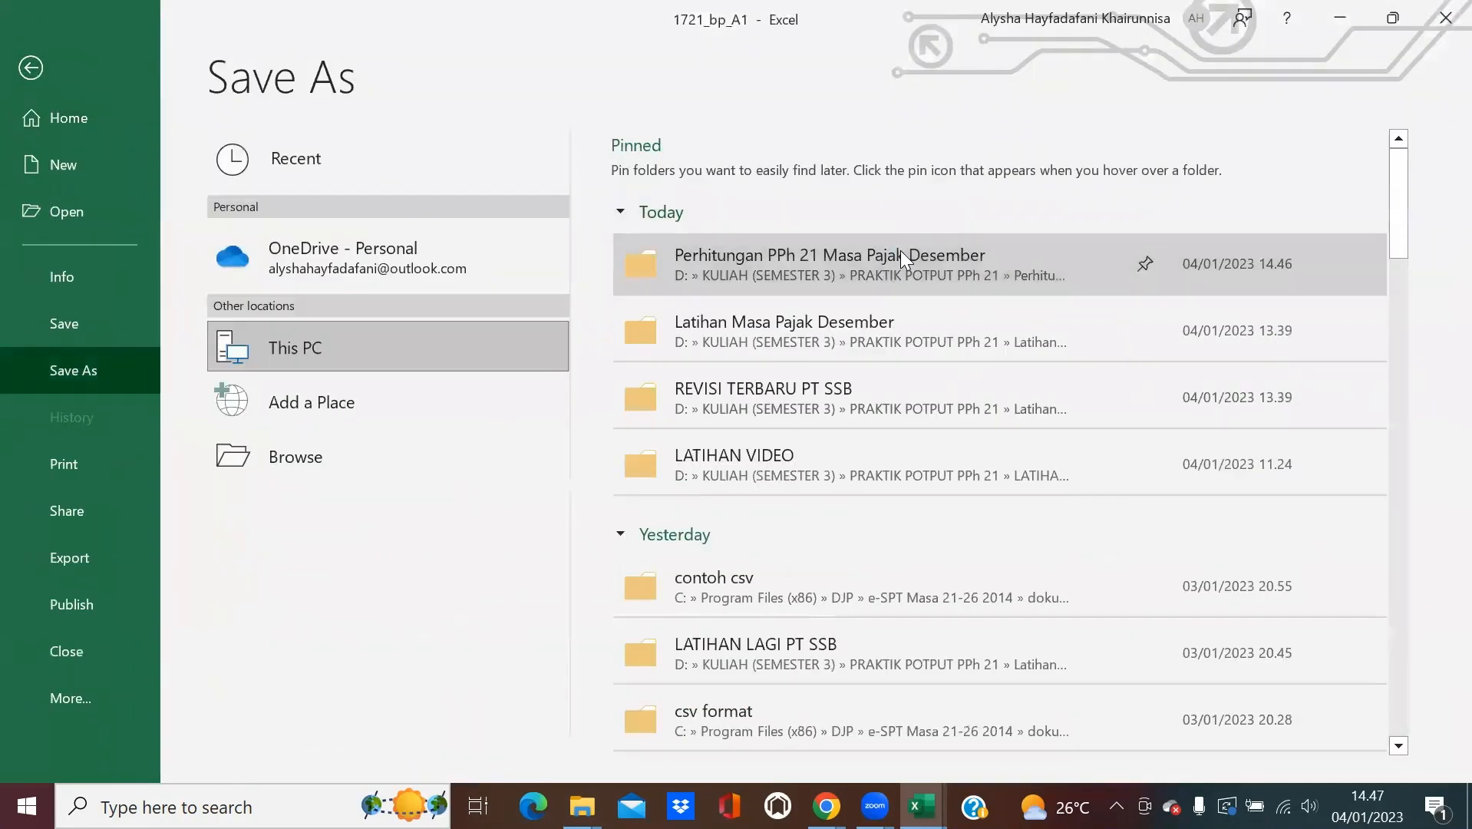
click(900, 251)
click(267, 413)
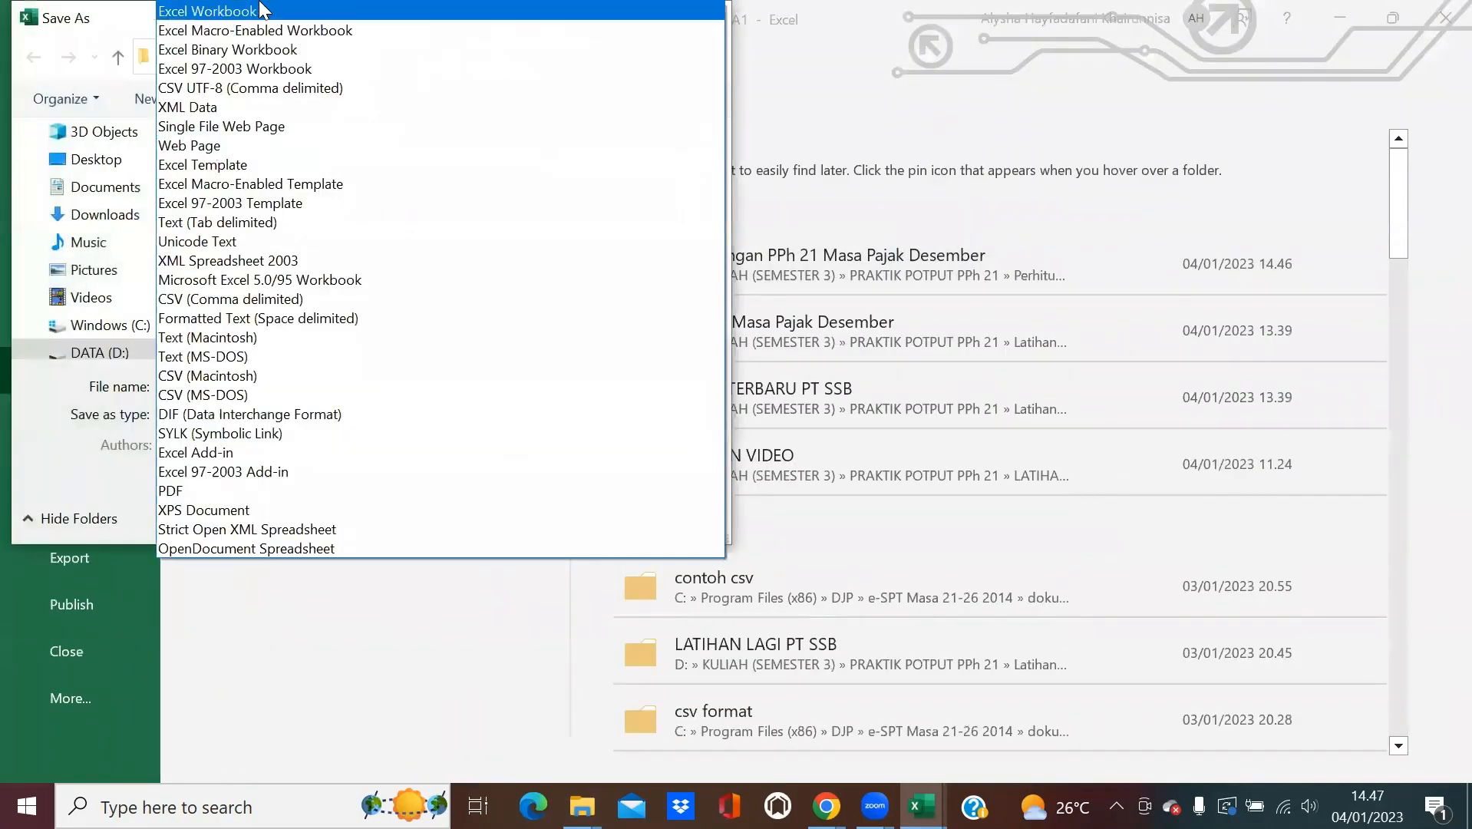
click(259, 12)
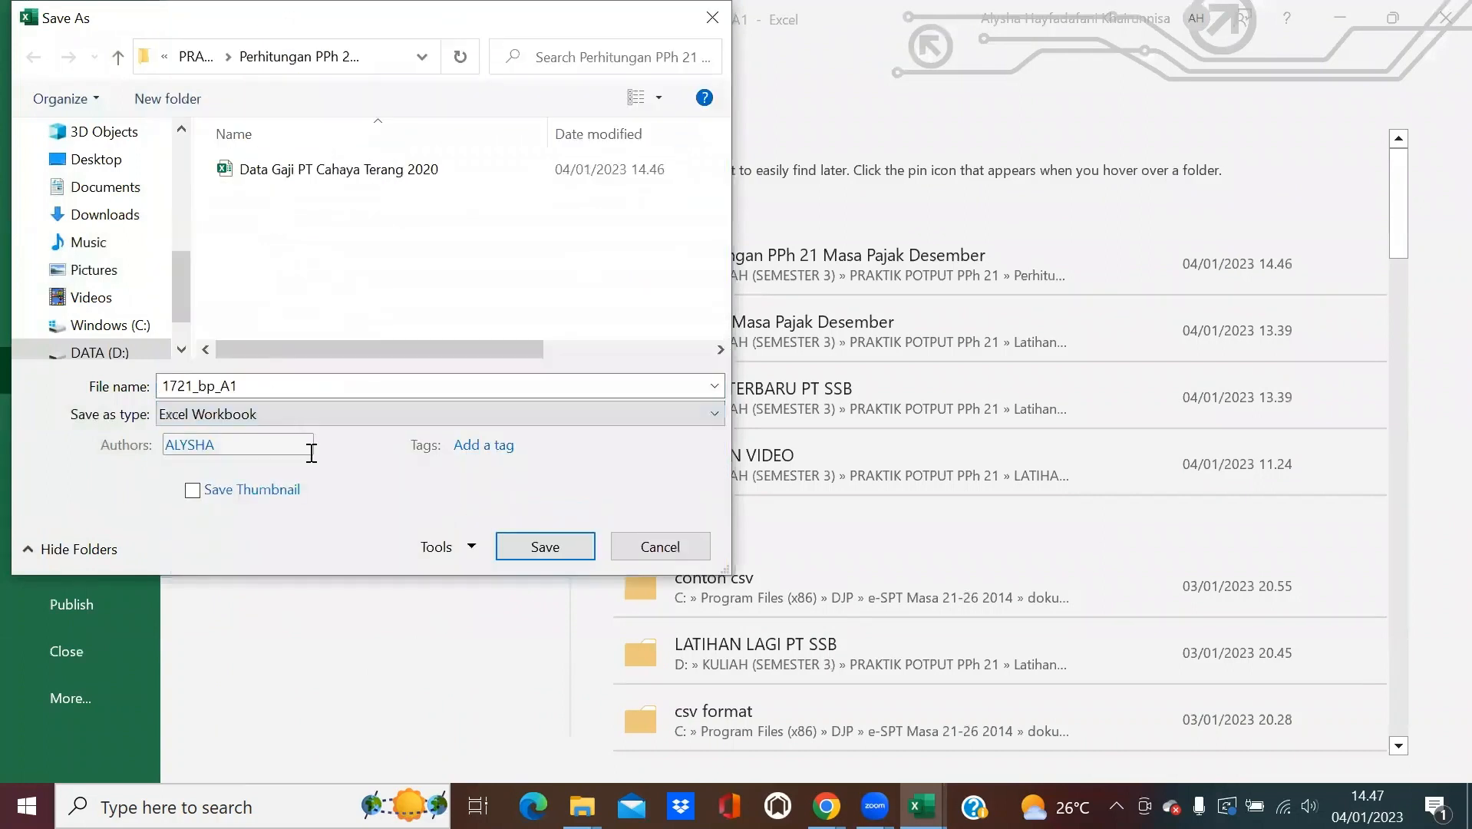
click(305, 384)
click(307, 382)
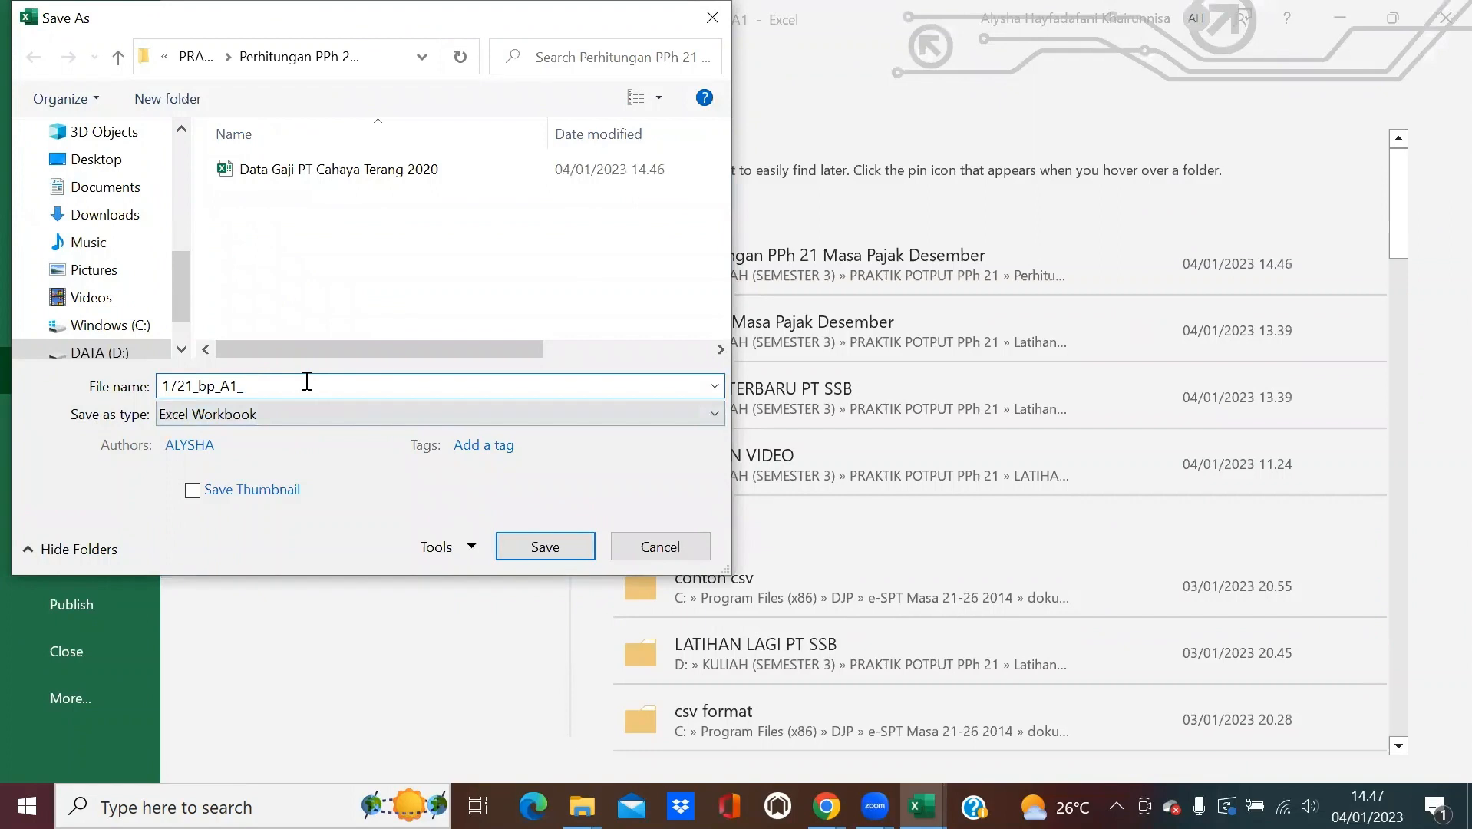
text(_PT Cahaya Bintang)
key(BackSpace)
key(BackSpace)
key(BackSpace)
key(BackSpace)
key(BackSpace)
key(BackSpace)
key(BackSpace)
text(Terang 202)
key(Return)
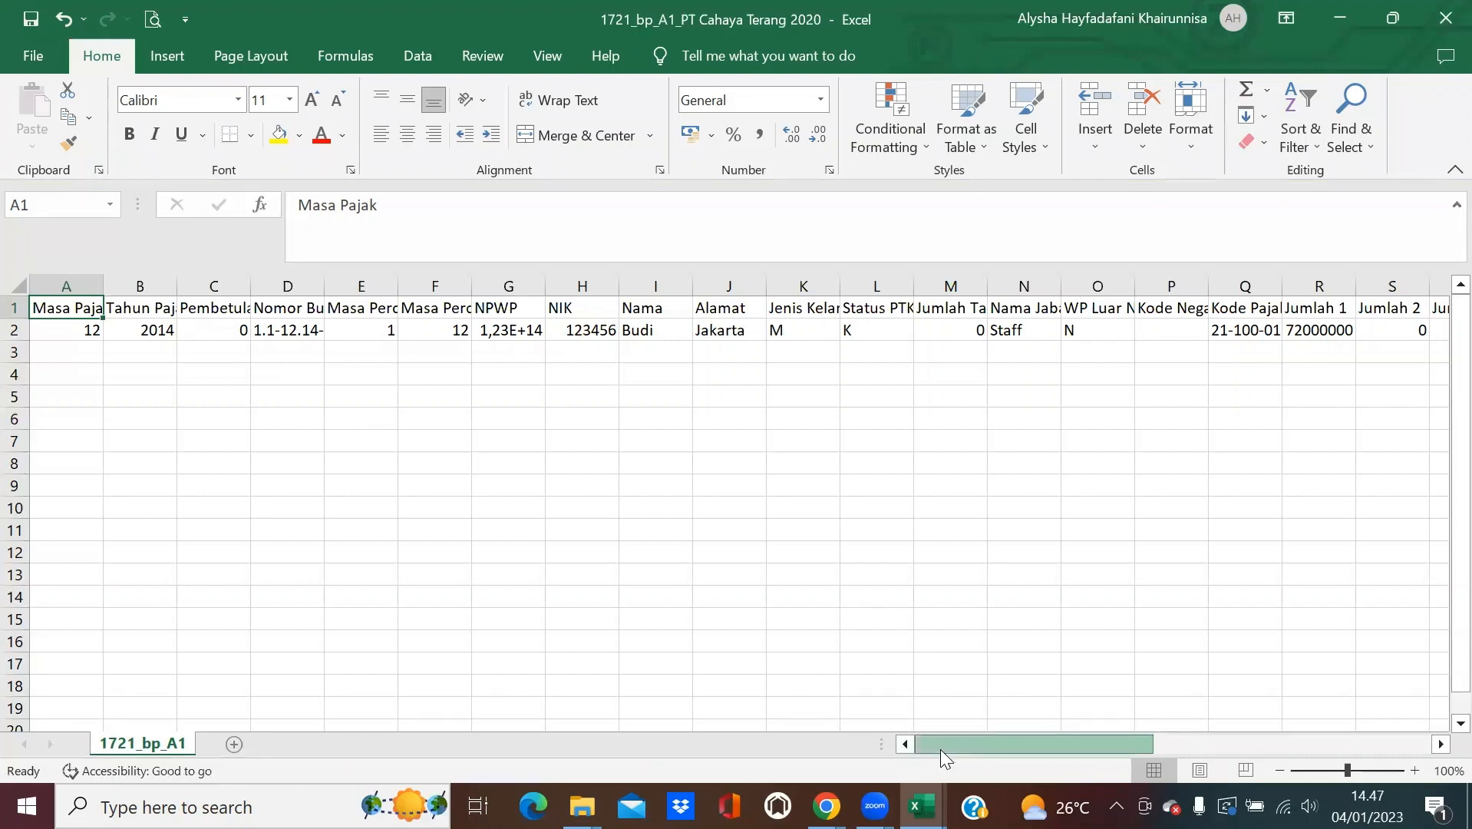
mouse_move(941, 748)
mouse_down()
mouse_move(1188, 710)
mouse_move(1063, 743)
mouse_move(916, 742)
mouse_up()
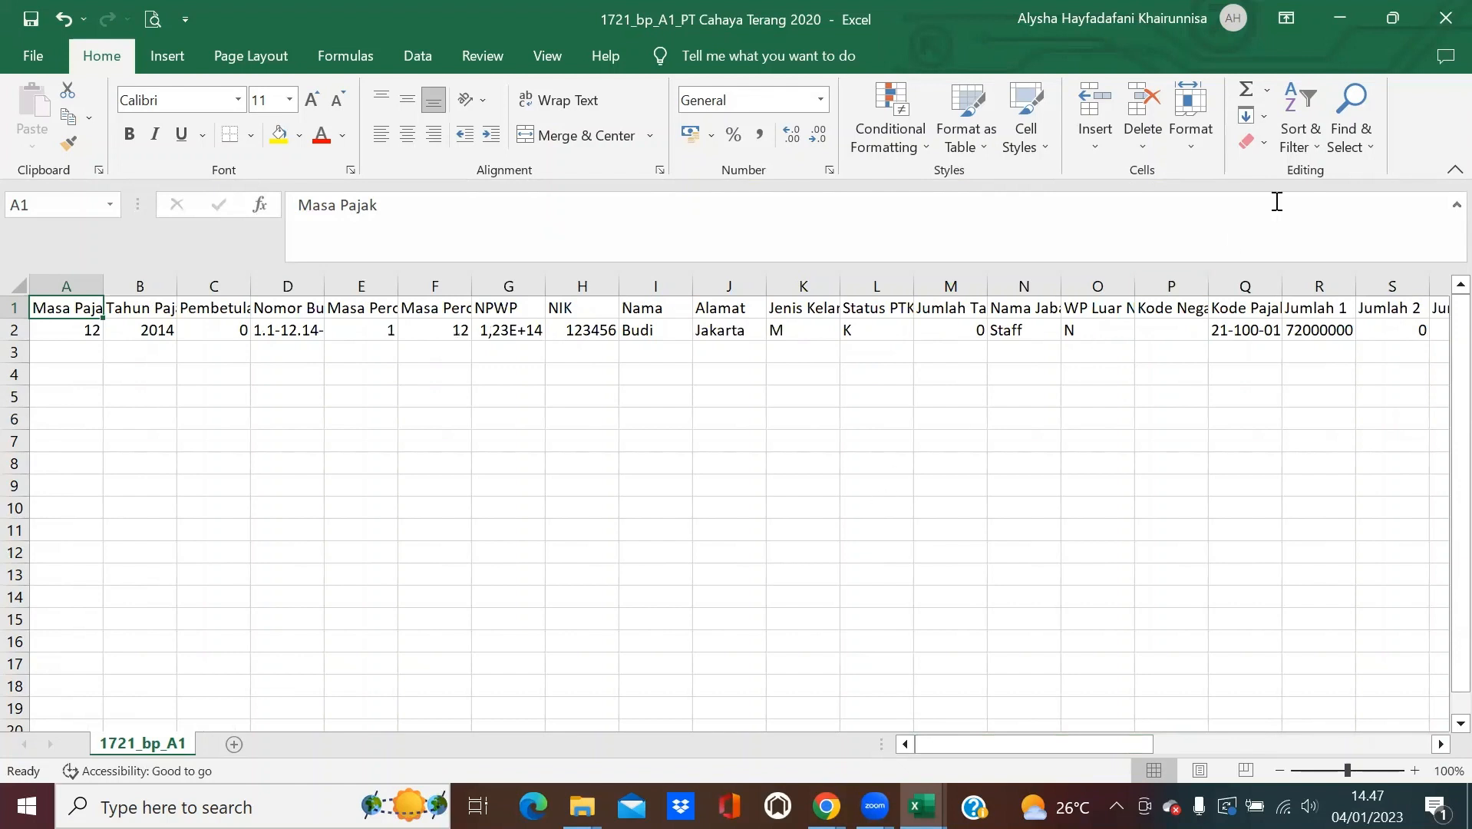
Minimize both Excel workbooks and browse to C:\Program Files (x86)\DJP\e-SPT Masa 21-26 2014.
click(1328, 5)
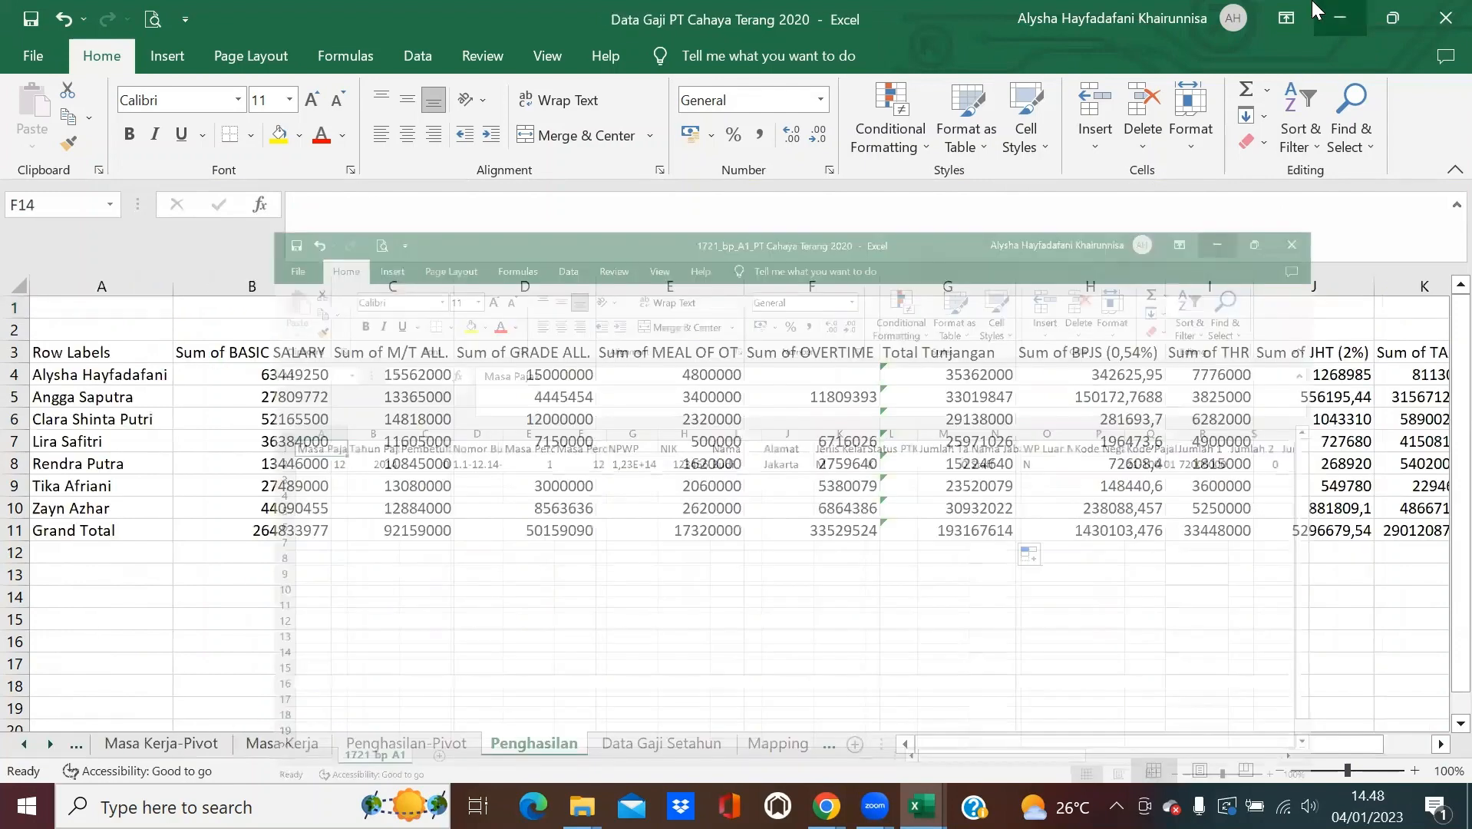
click(1353, 9)
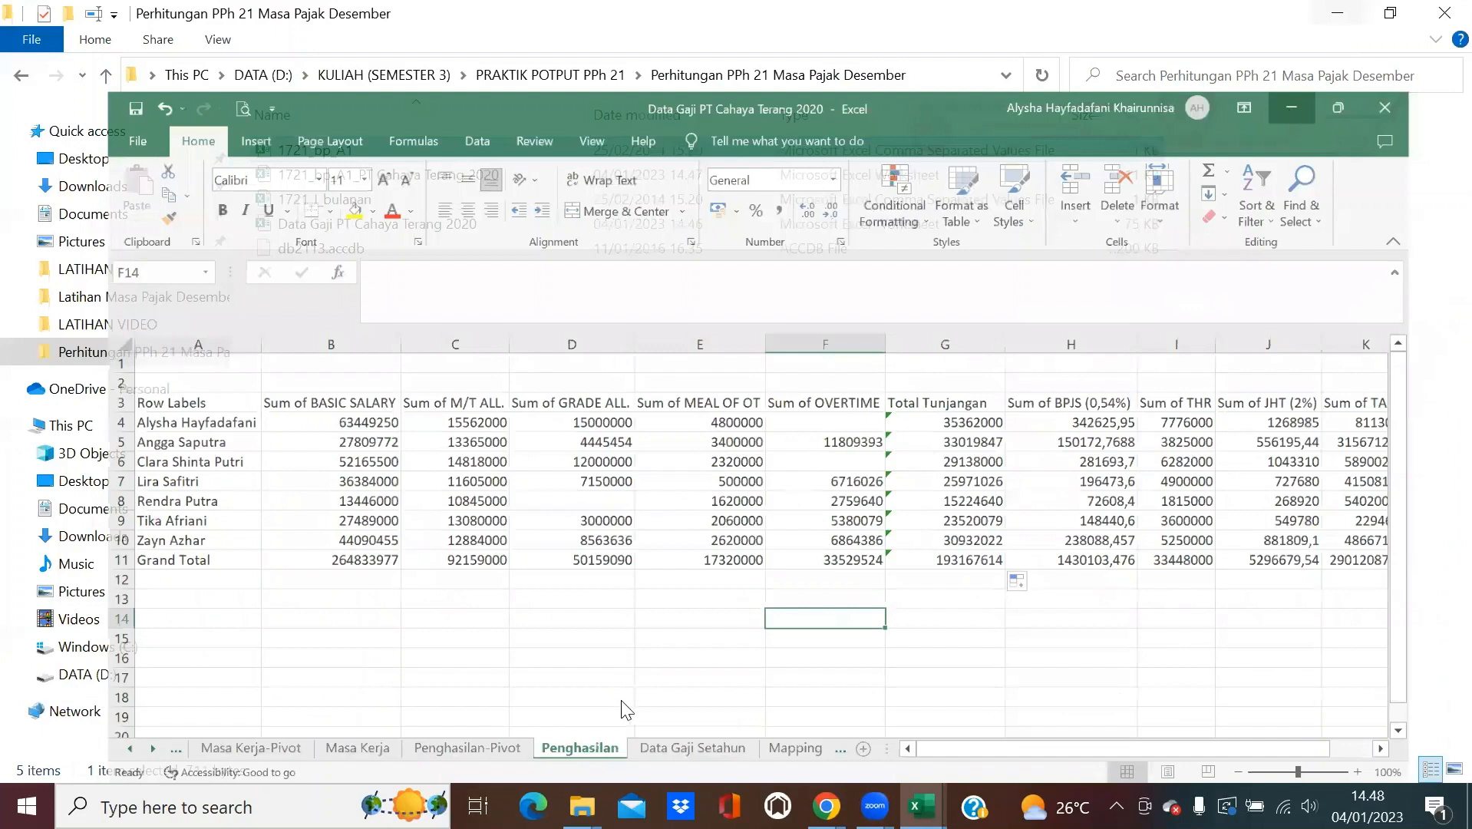
mouse_move(581, 806)
click(691, 721)
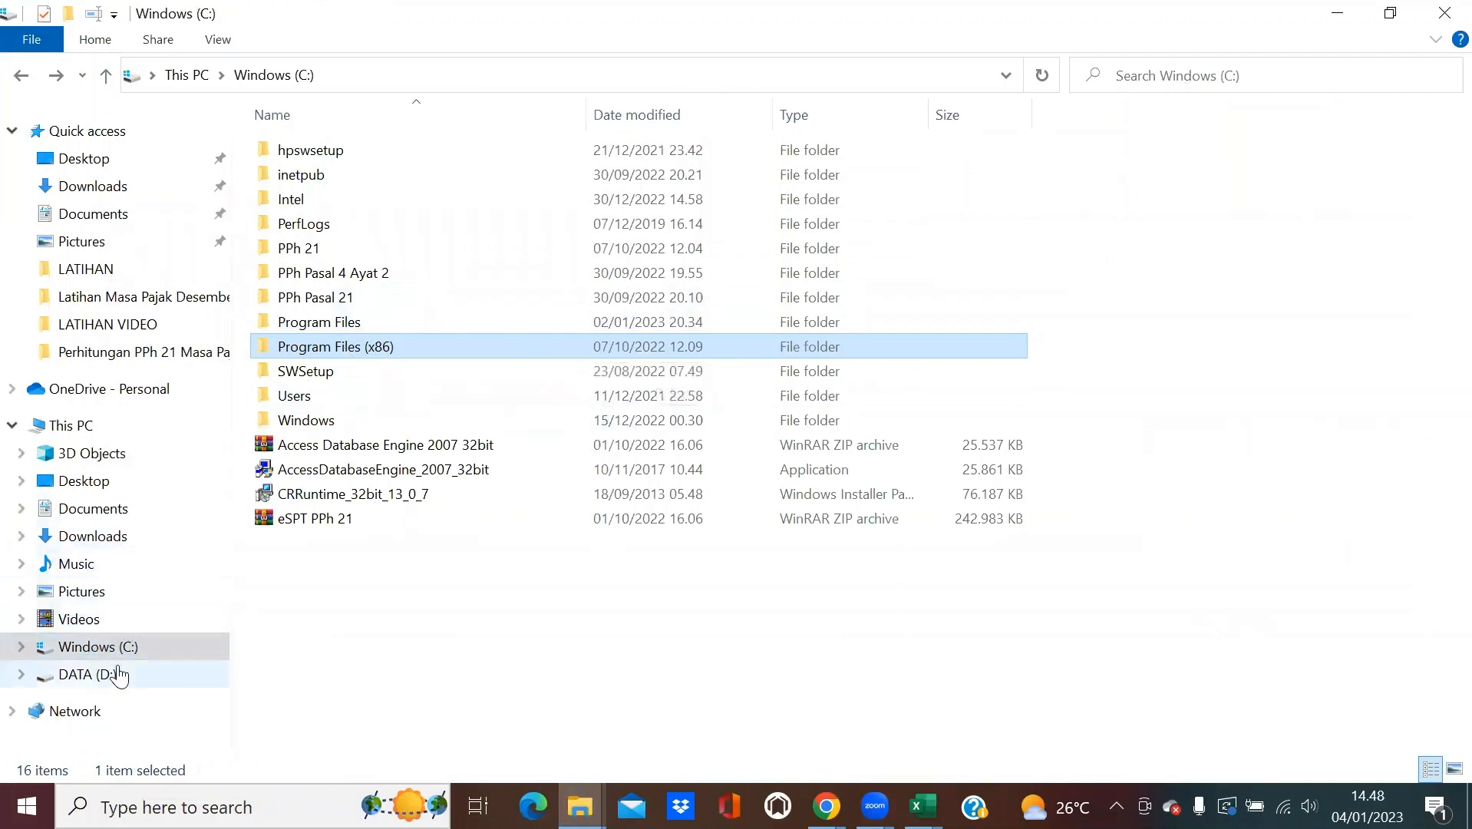
double_click(402, 352)
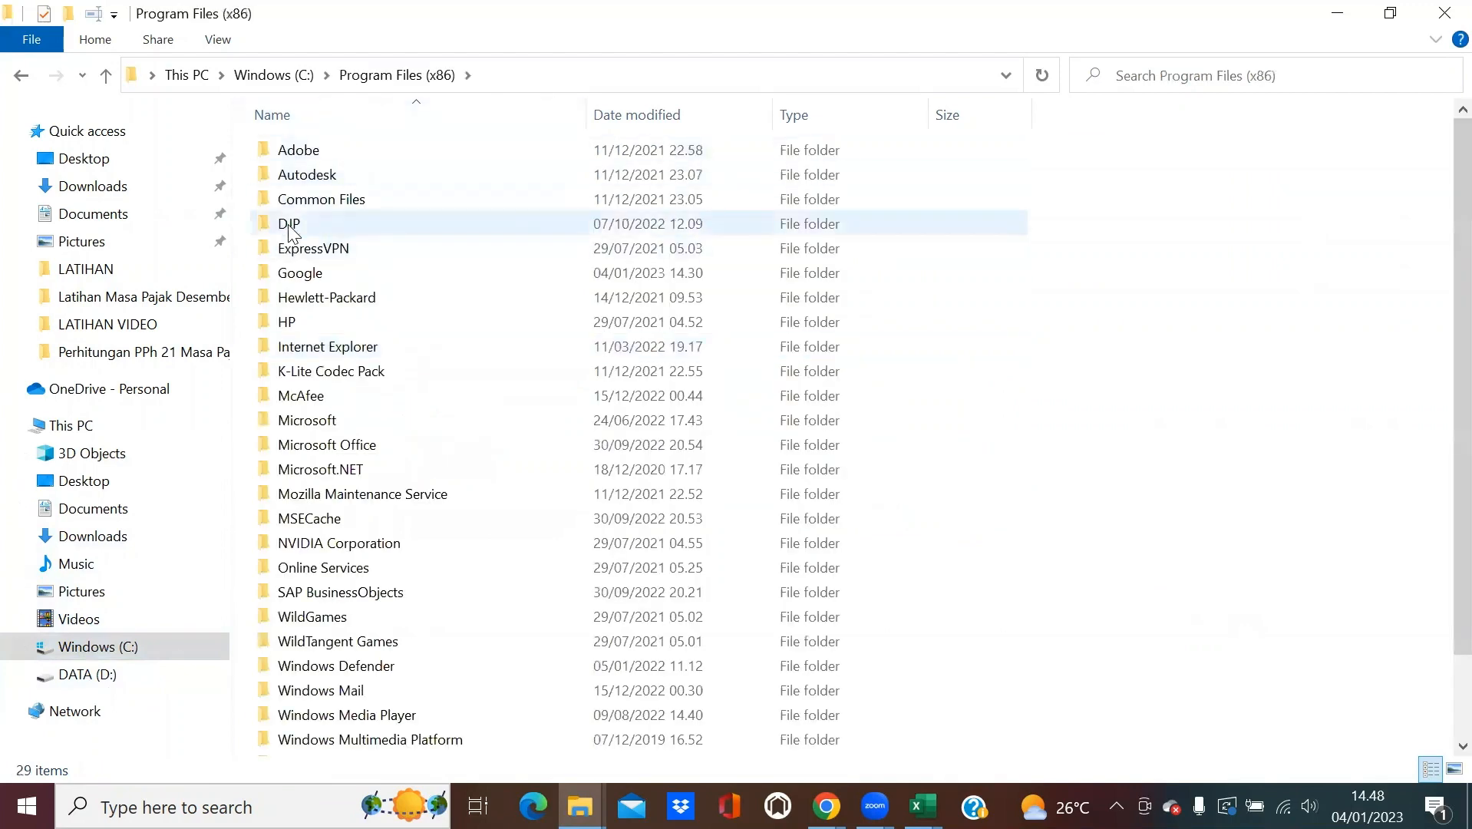
double_click(290, 225)
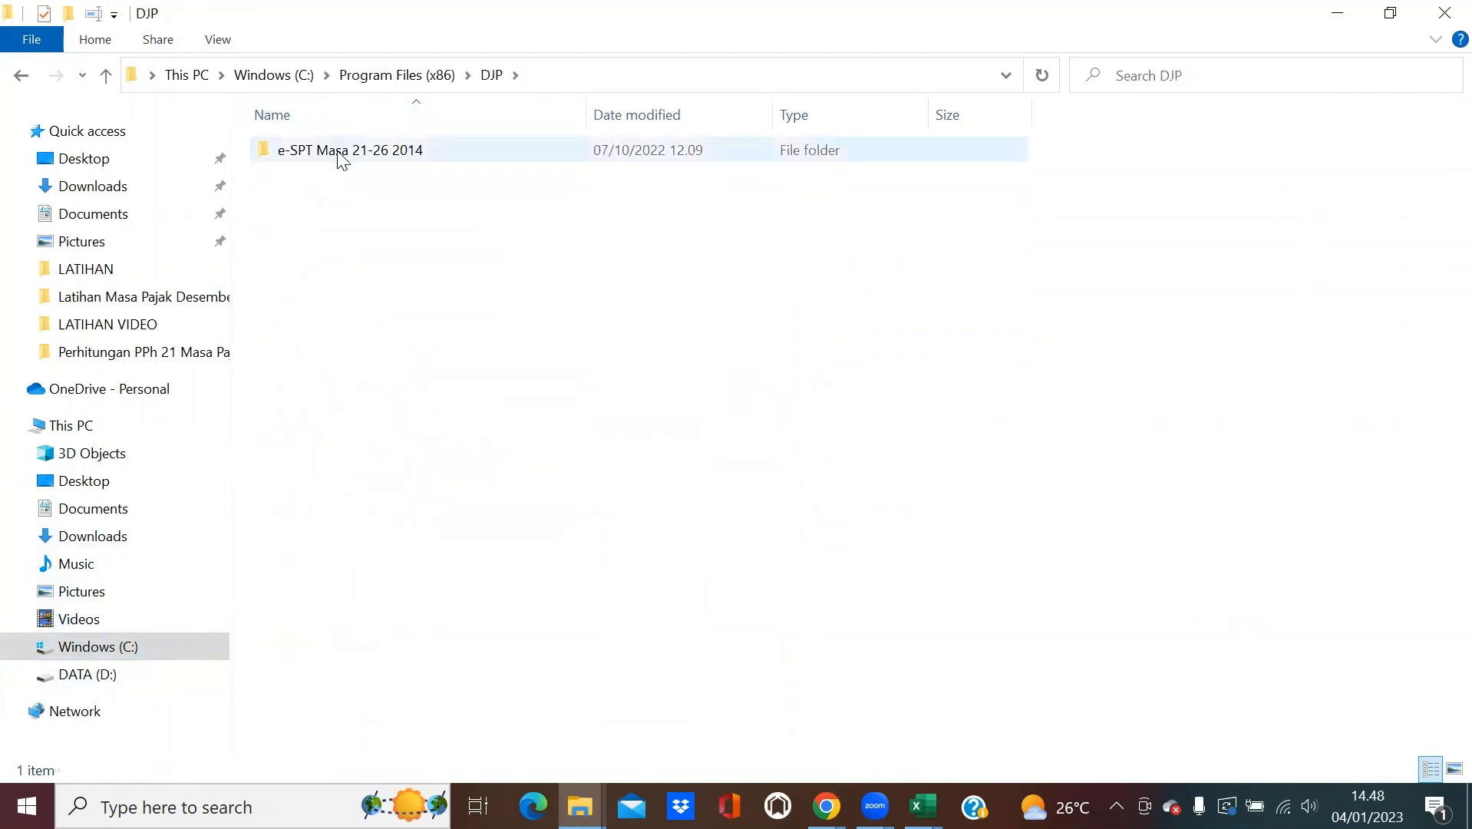
double_click(338, 156)
Run espt2114 as administrator.
click(381, 665)
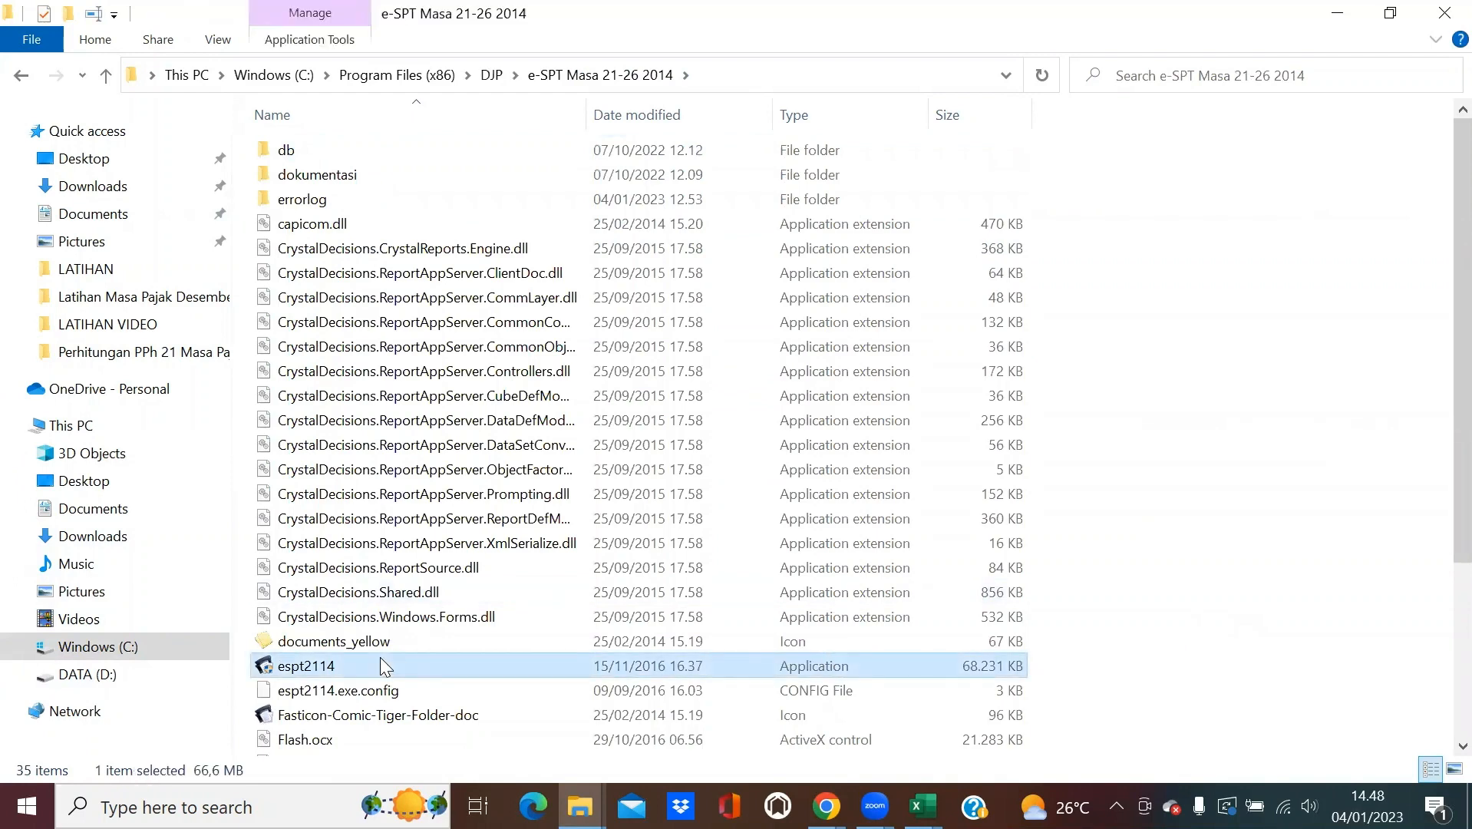
right_click(380, 664)
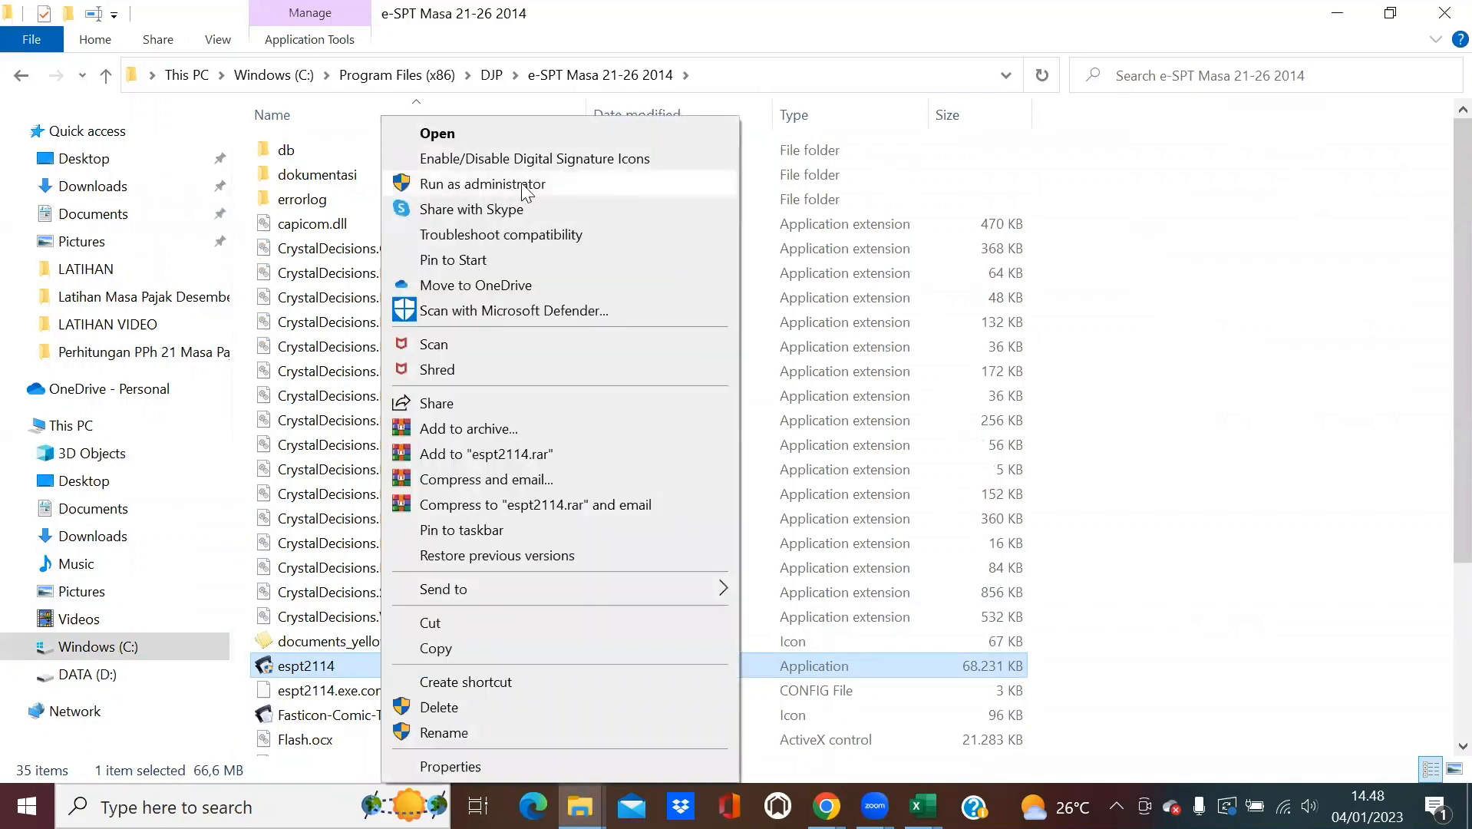
click(524, 187)
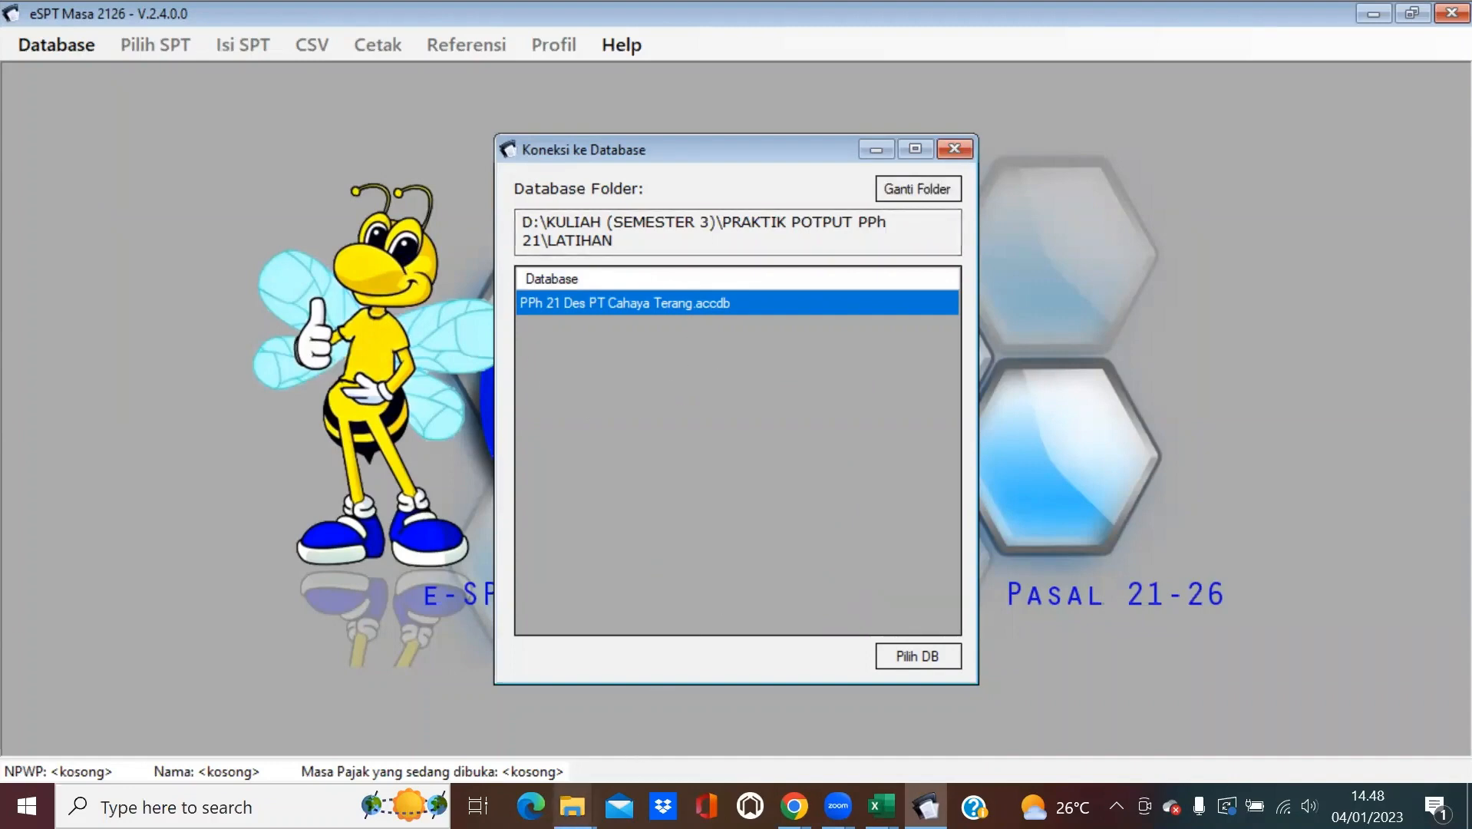
Rename db2113.accdb in the Perhitungan folder to 'PPh 21 Des PT Cahaya Terang.accdb'.
mouse_move(574, 806)
click(532, 733)
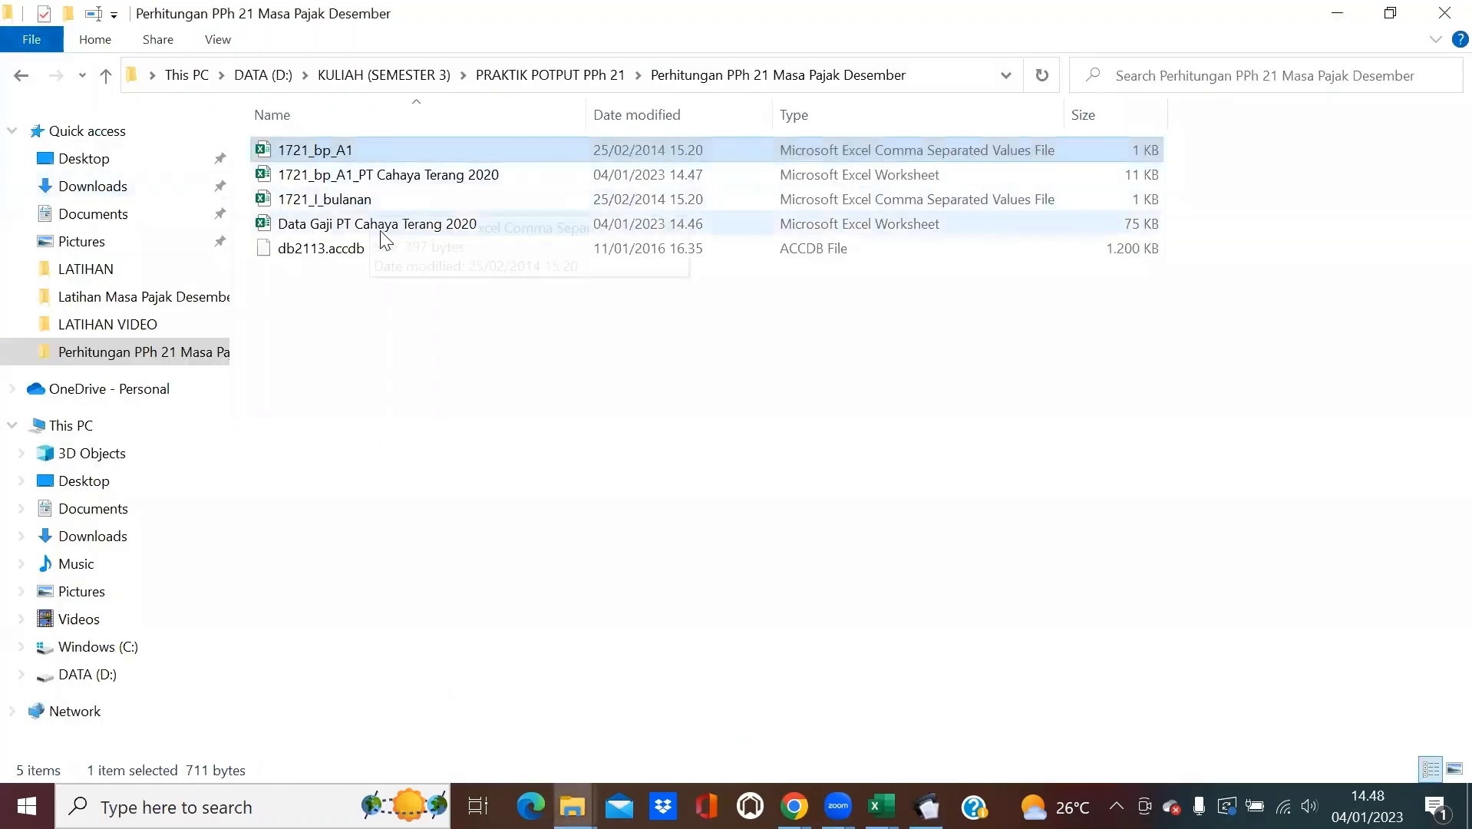
click(325, 249)
click(92, 13)
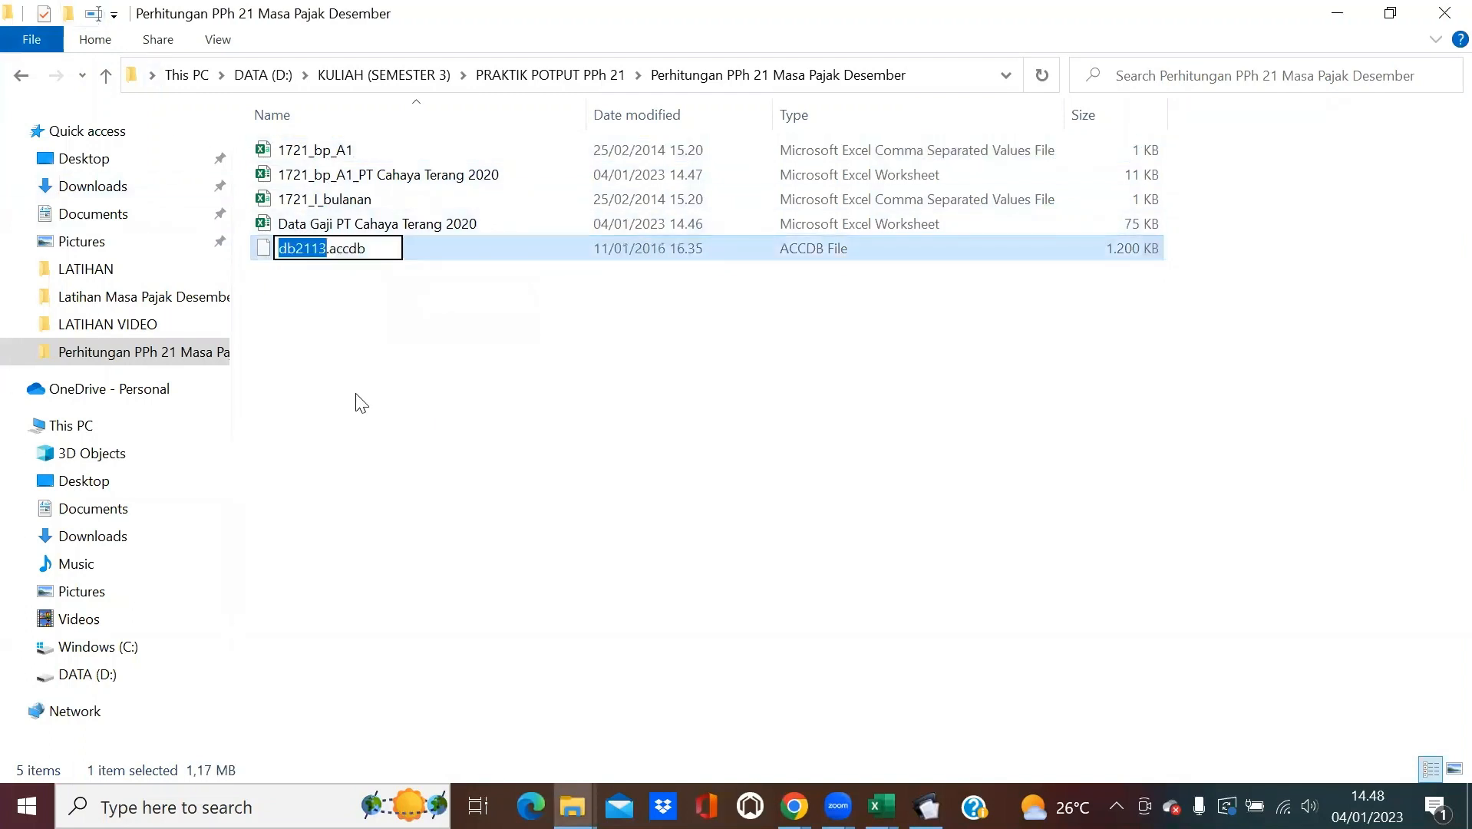
text(PPh 21 Des)
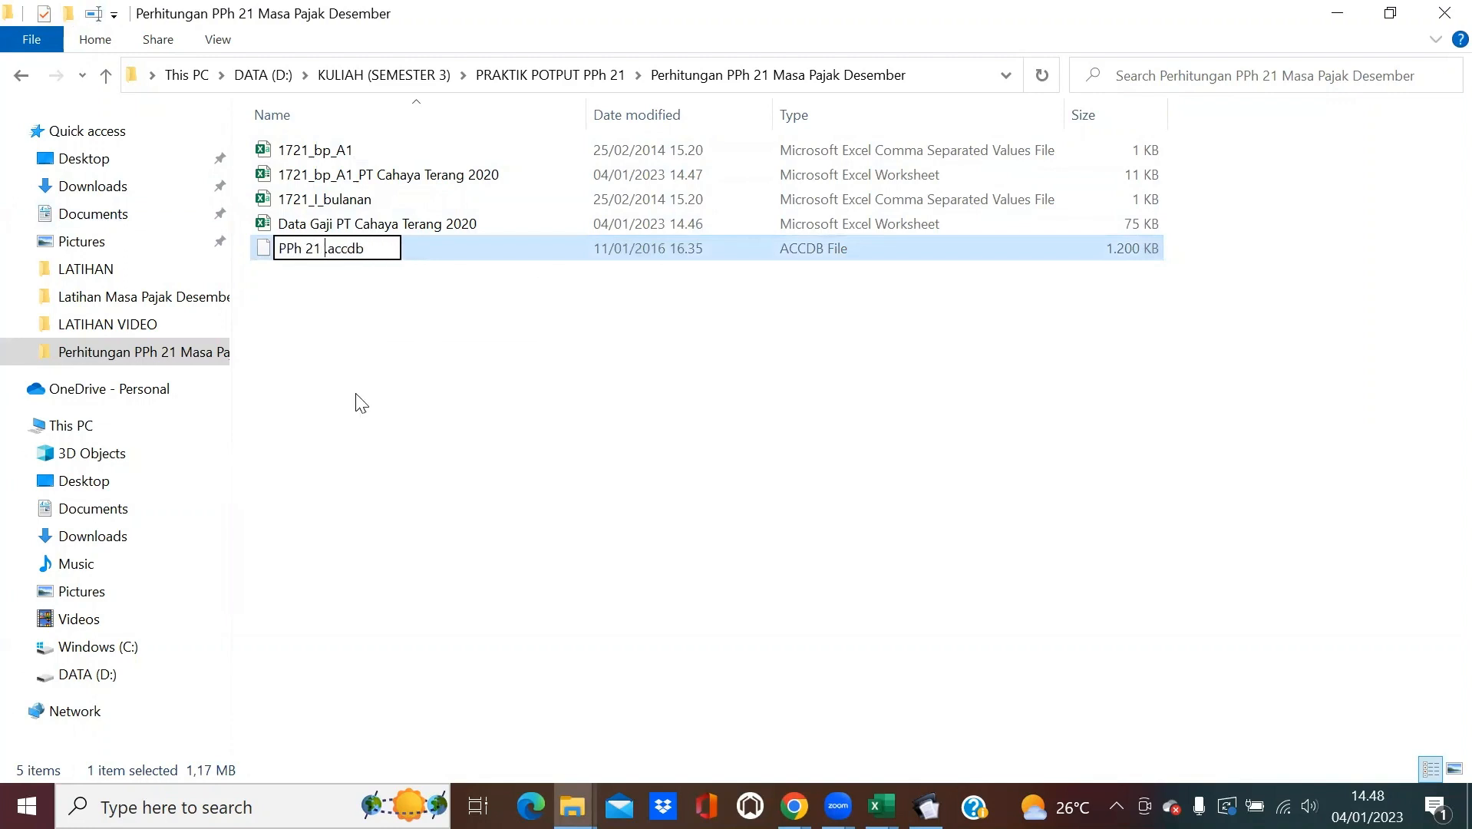
text( PT Cah)
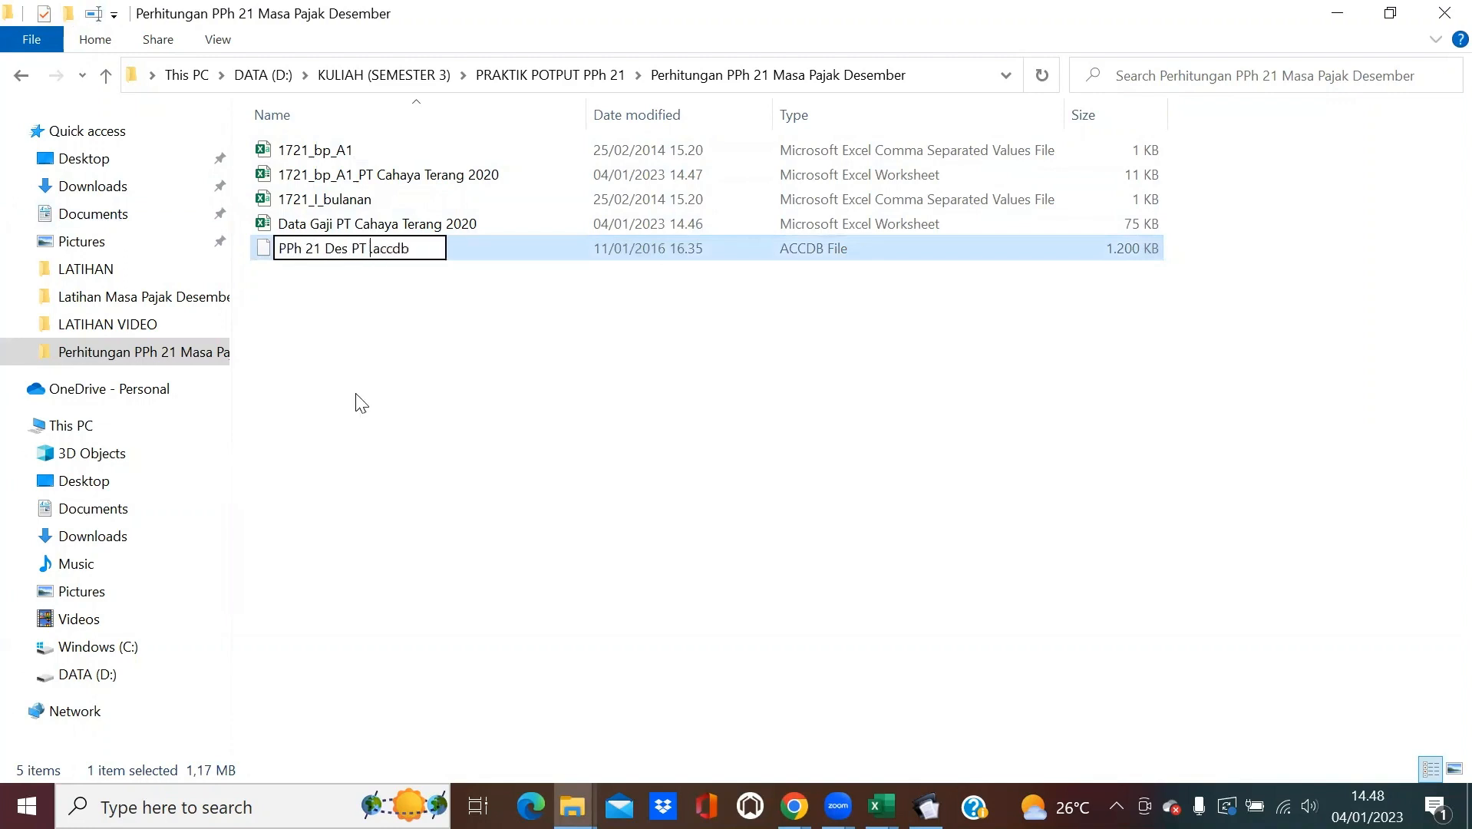
text(aya Terang)
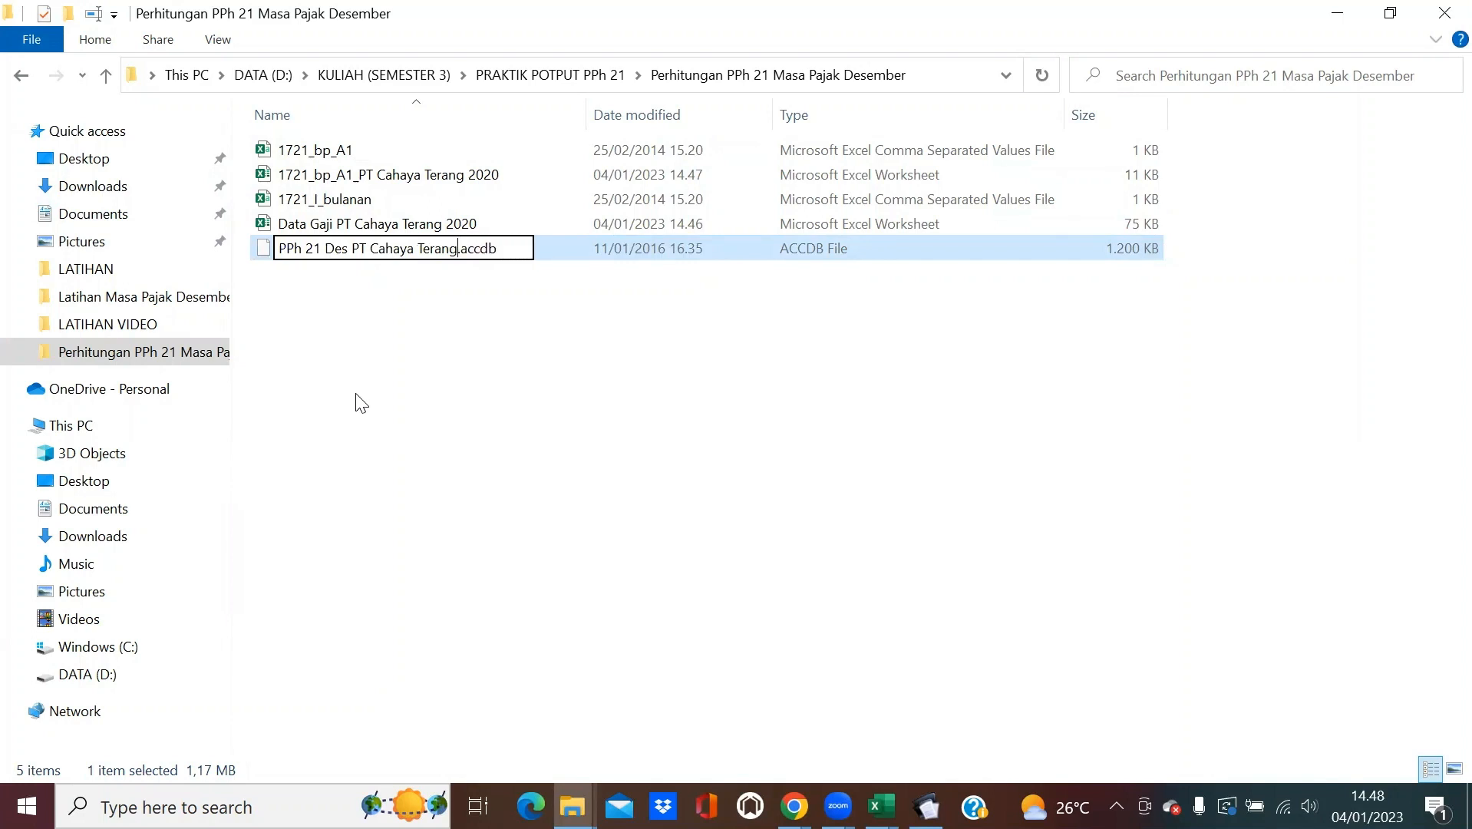
key(Return)
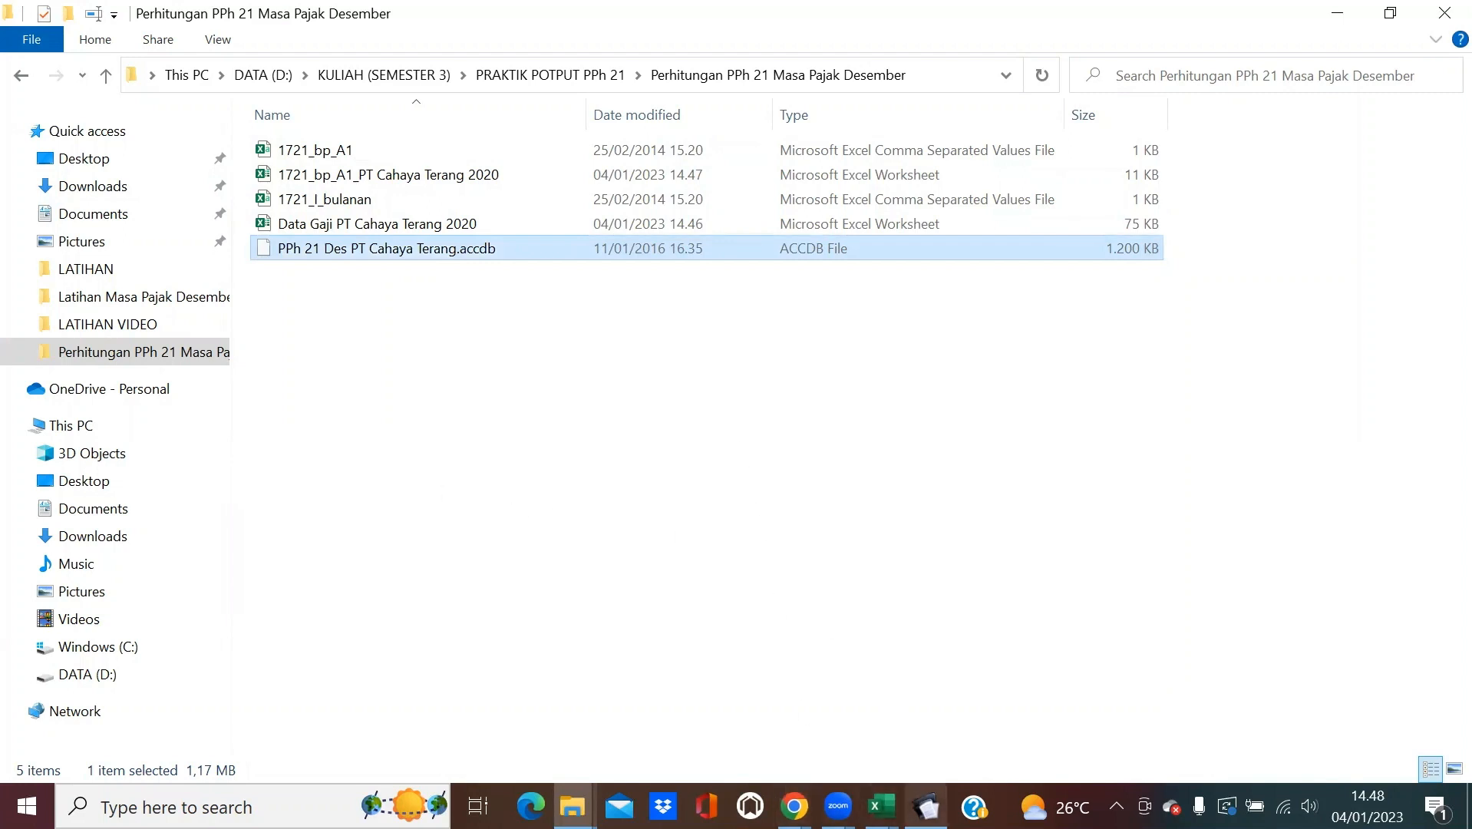
mouse_move(927, 805)
click(927, 724)
Change eSPT's database folder to D:\...\PRAKTIK POTPUT PPh 21\Perhitungan PPh 21 Masa Pajak Desember.
click(916, 192)
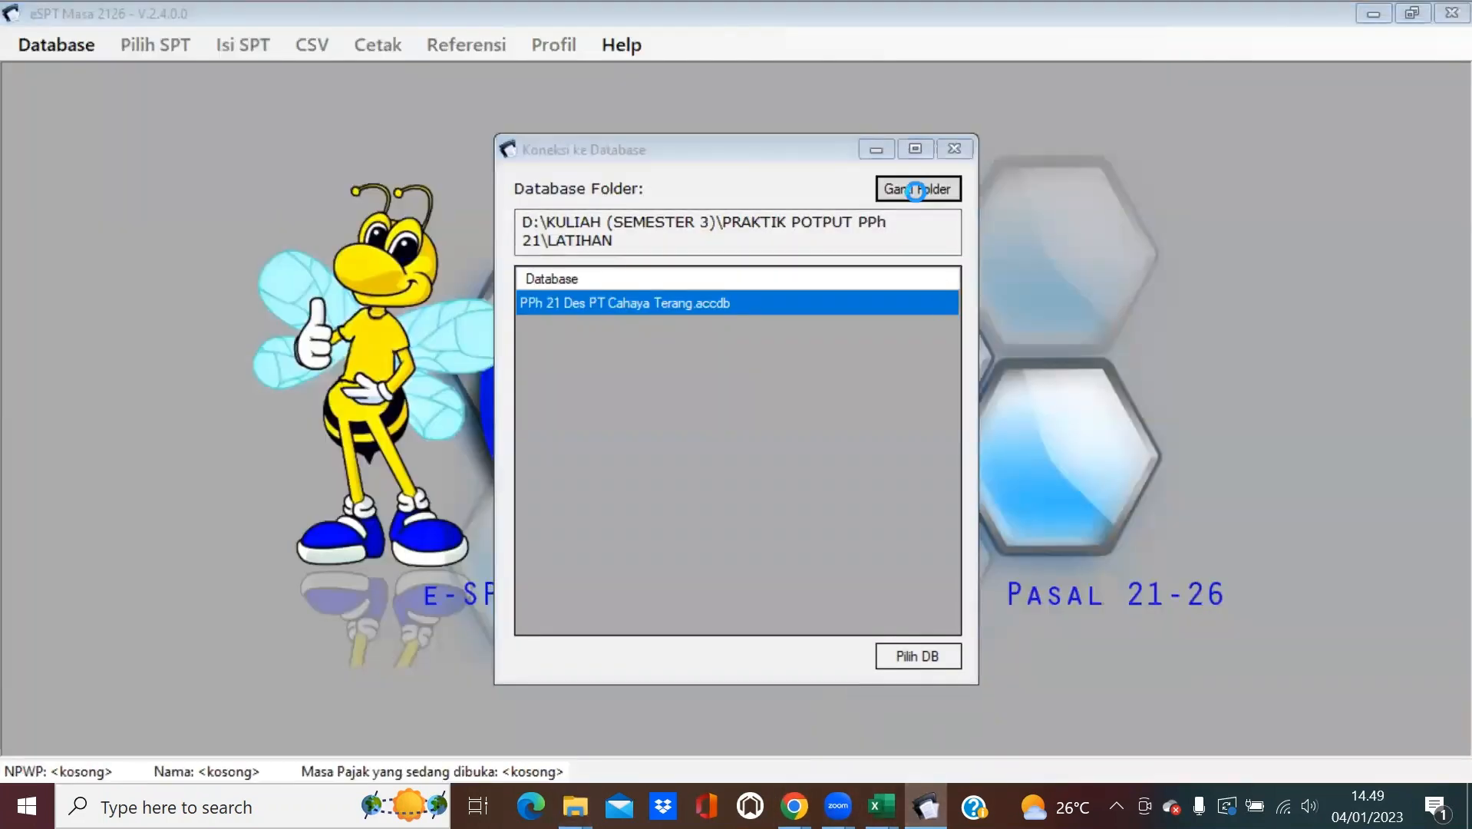
scroll(701, 457, down, 5)
scroll(700, 461, down, 3)
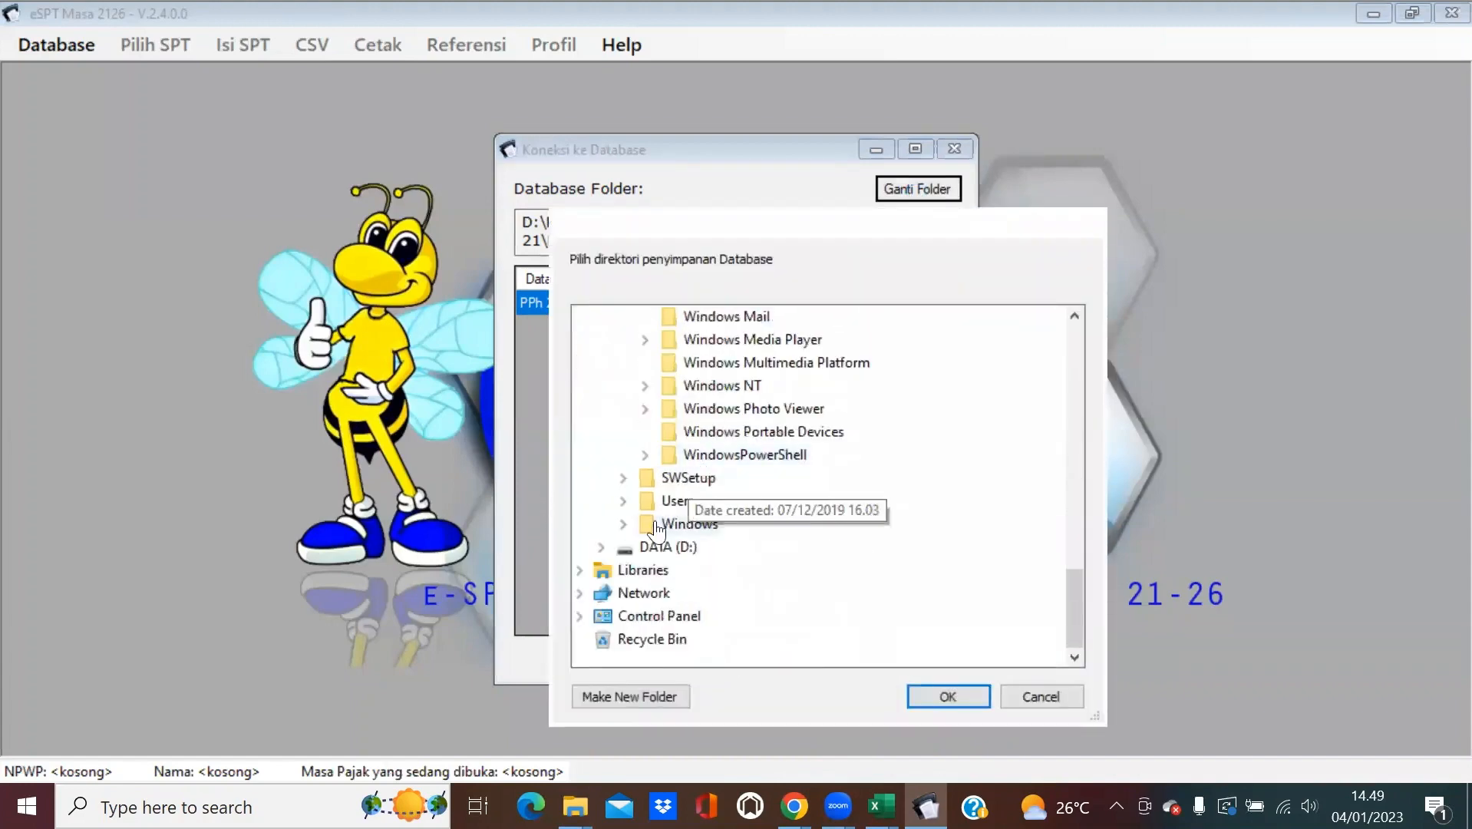
double_click(598, 550)
scroll(806, 499, down, 1)
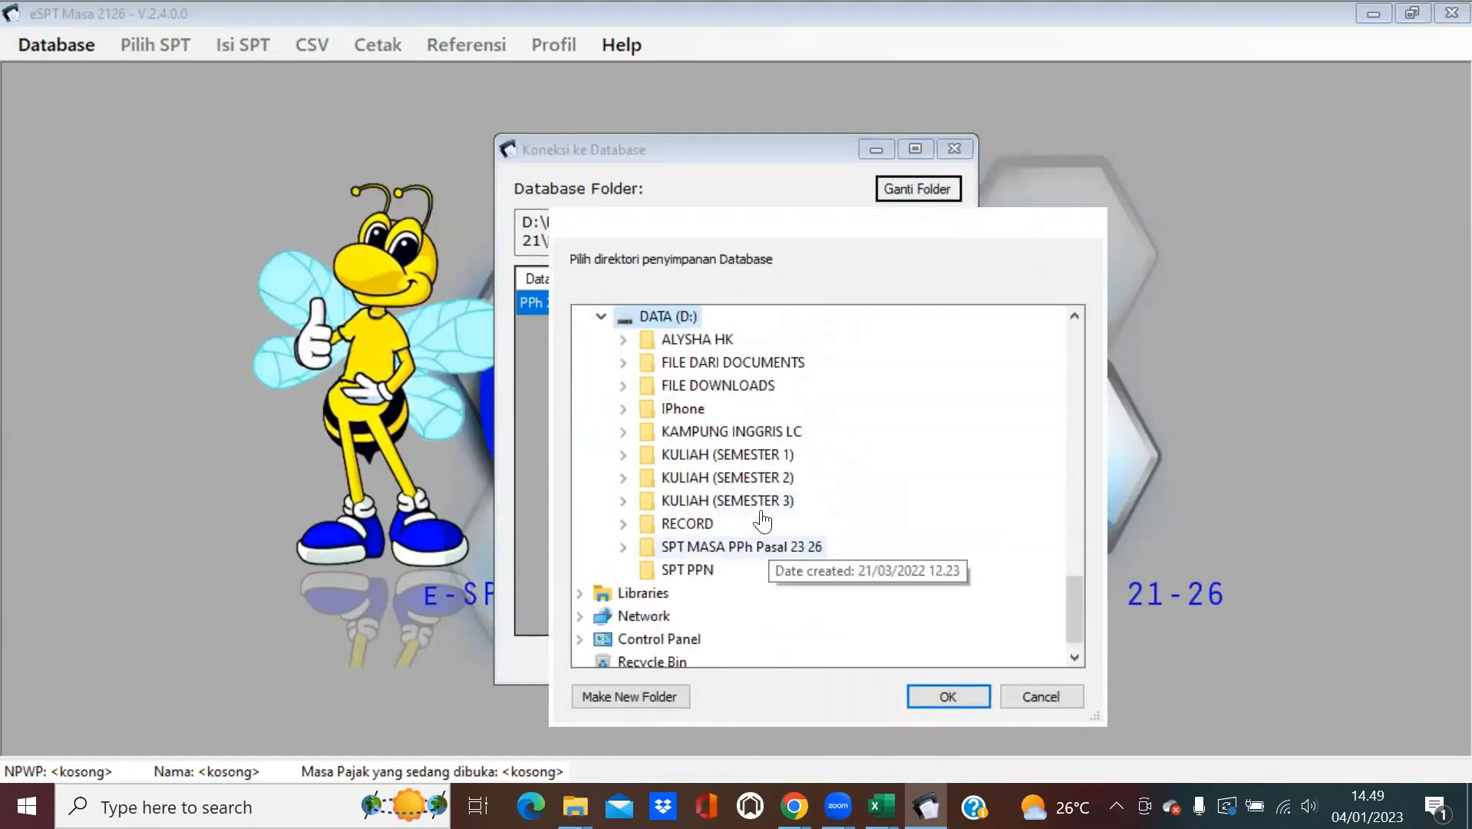
double_click(760, 497)
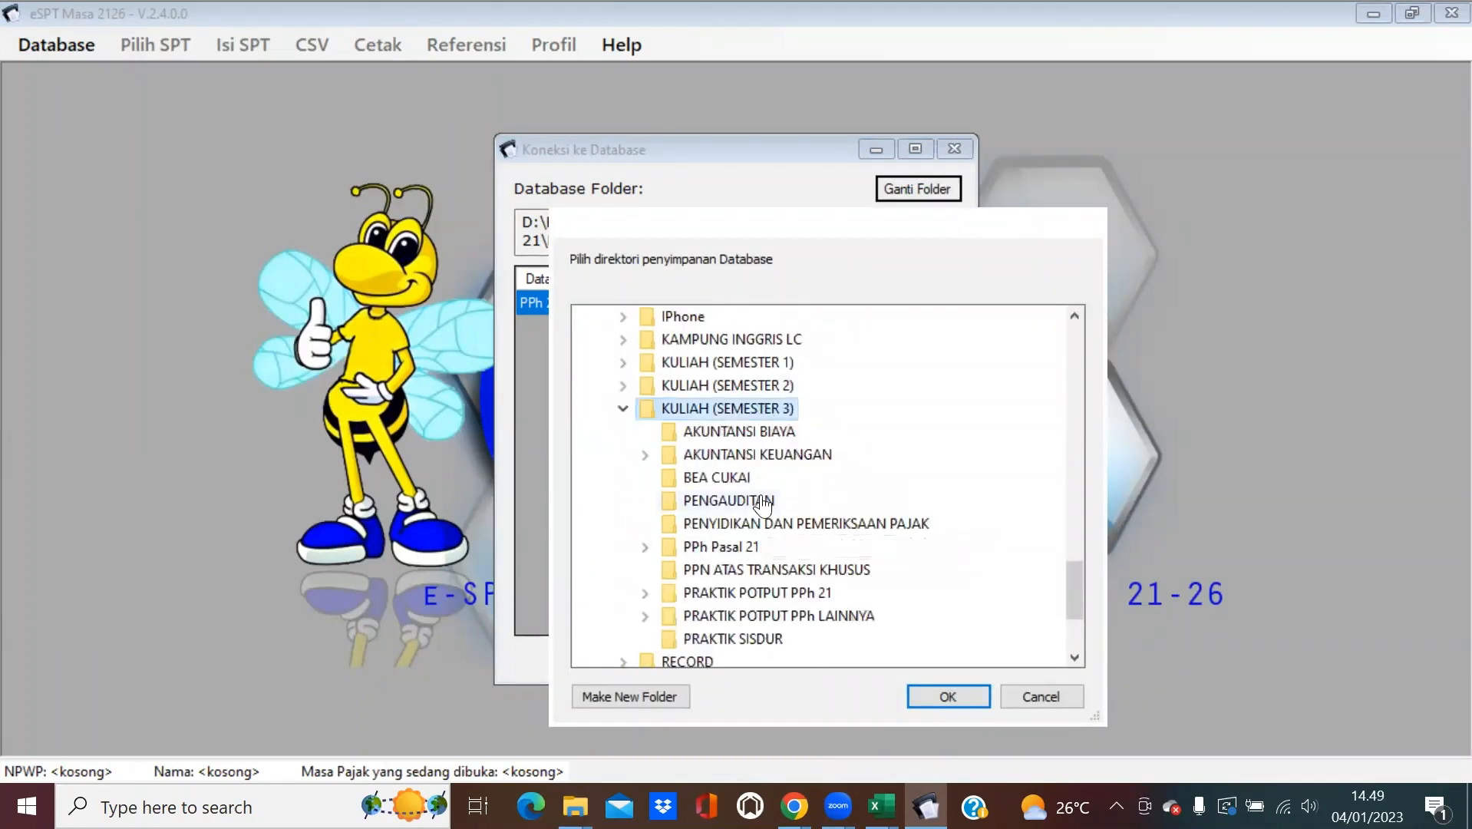
double_click(794, 595)
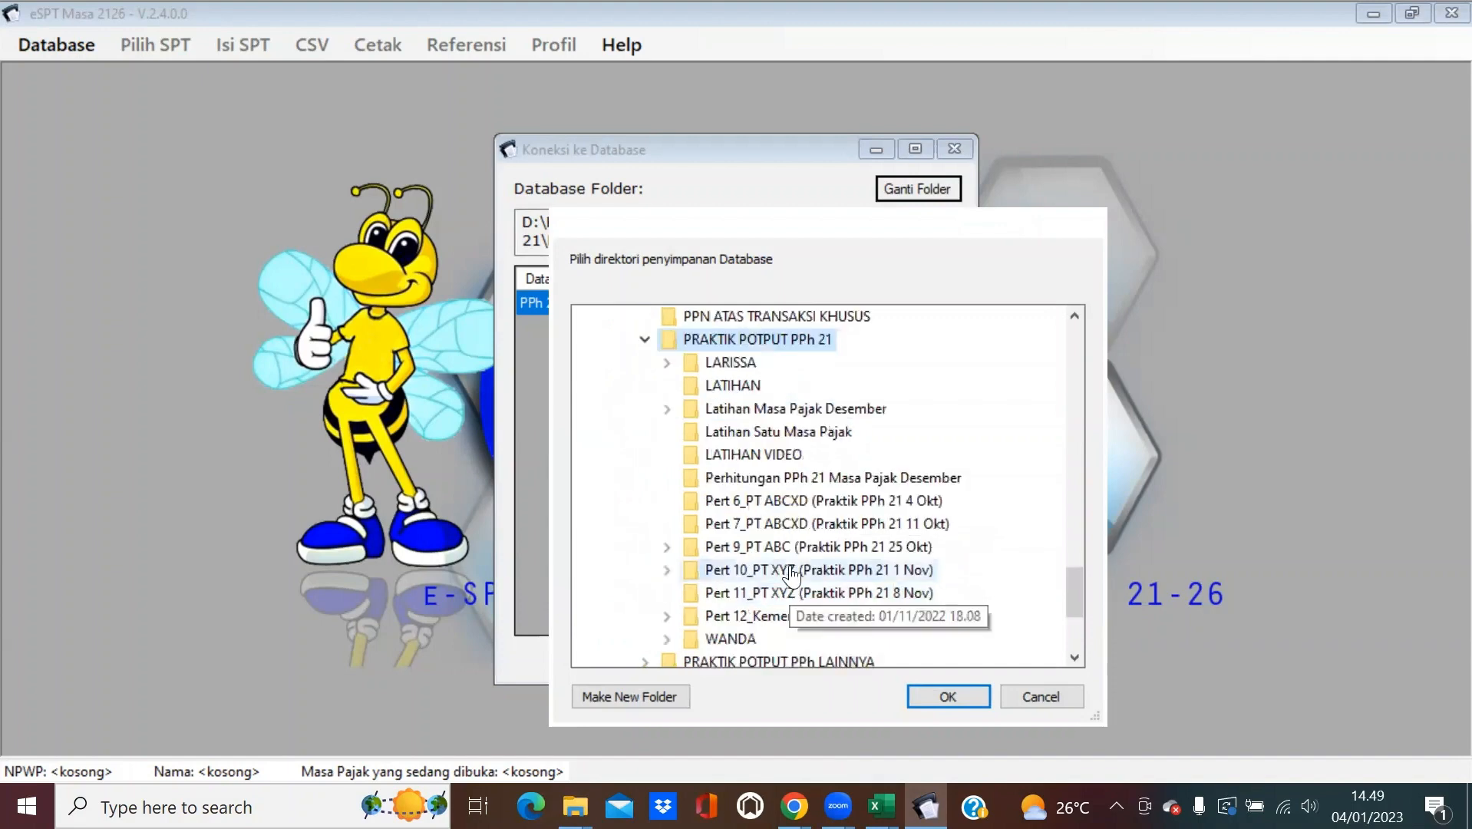
click(786, 479)
click(948, 695)
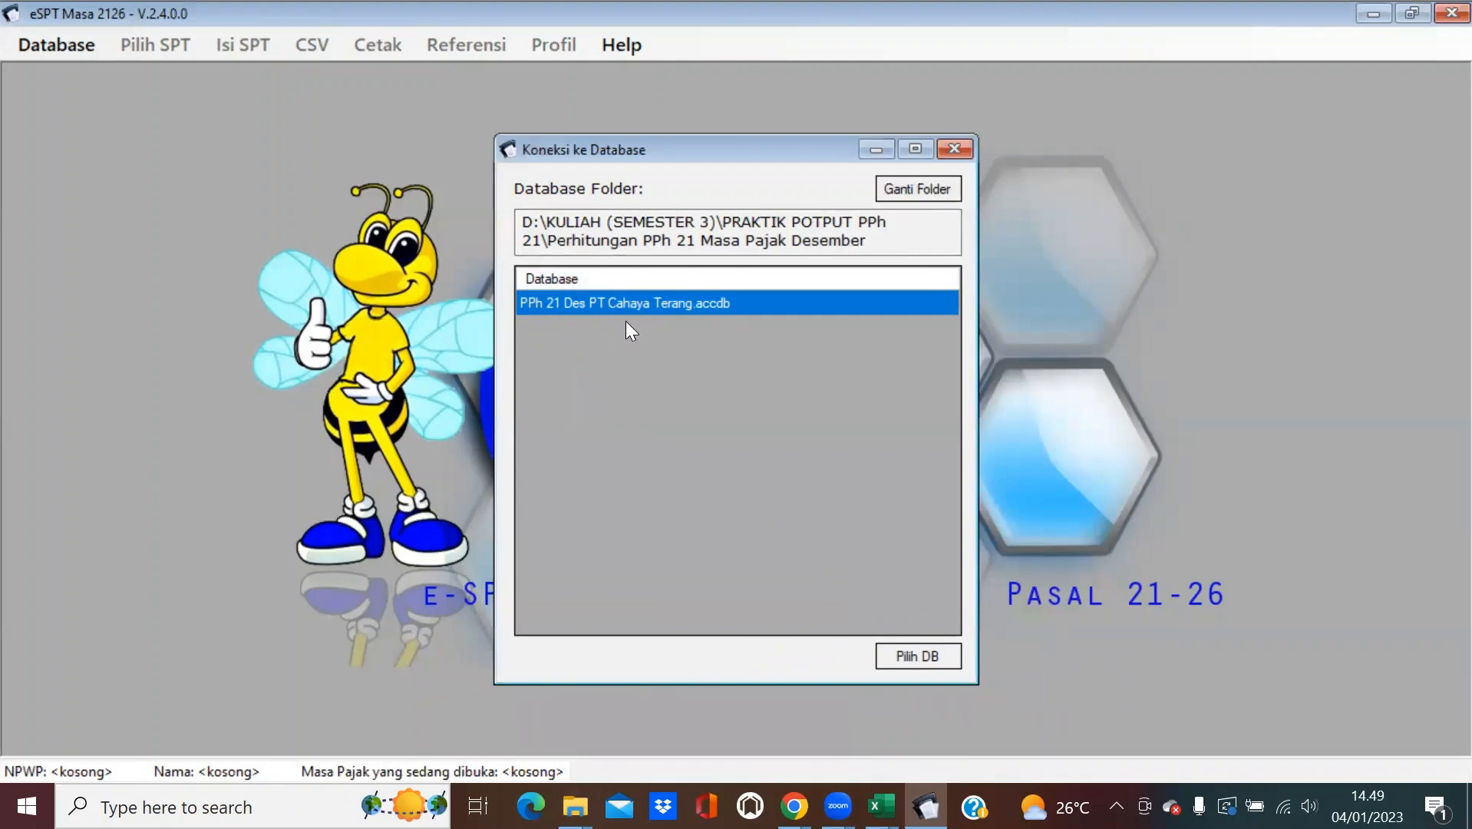
Open the PPh 21 Des PT Cahaya Terang database, log in with the password, and dismiss the NPWP reminder.
click(939, 662)
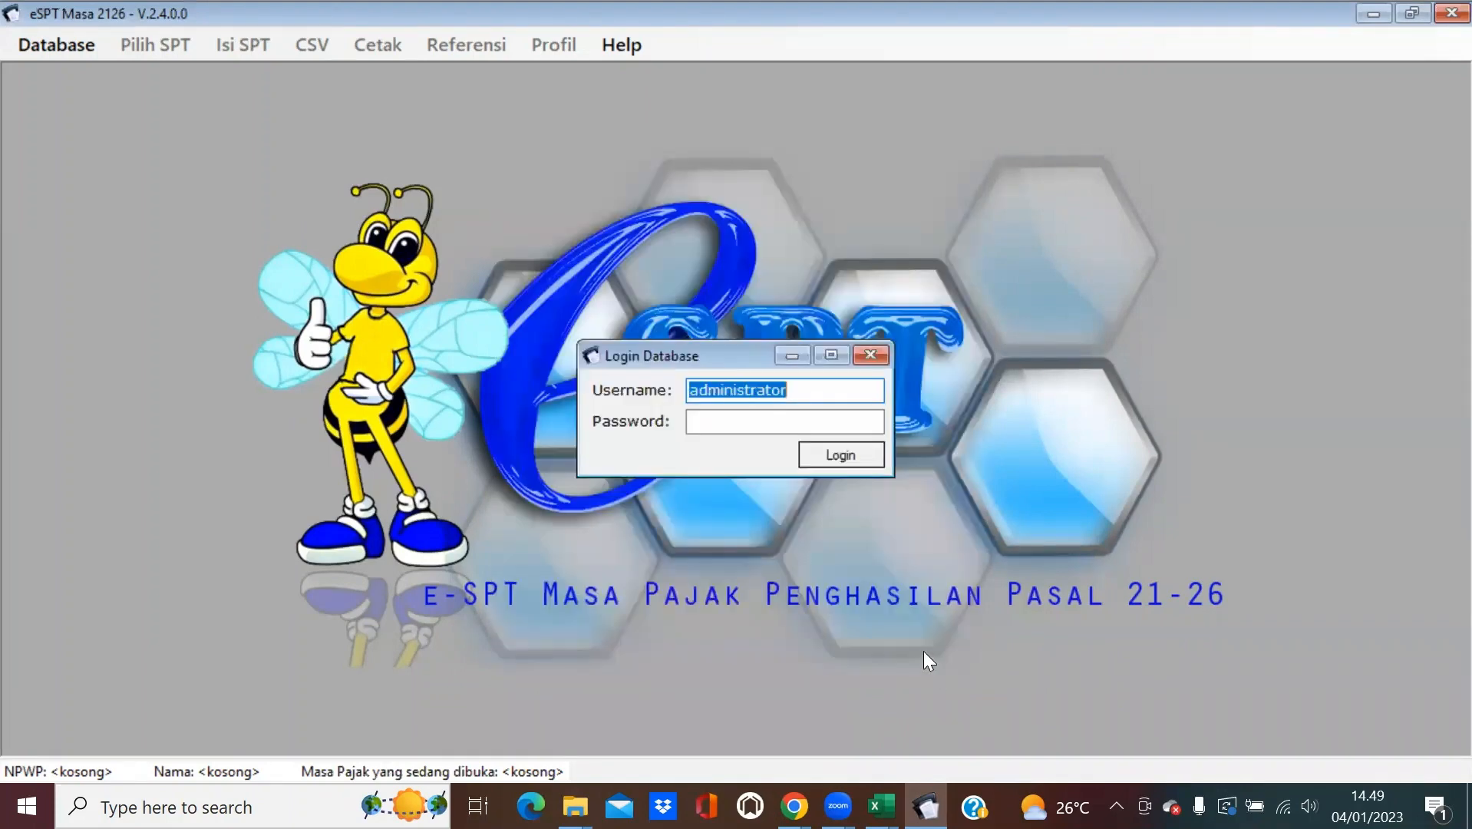
click(710, 419)
text(1)
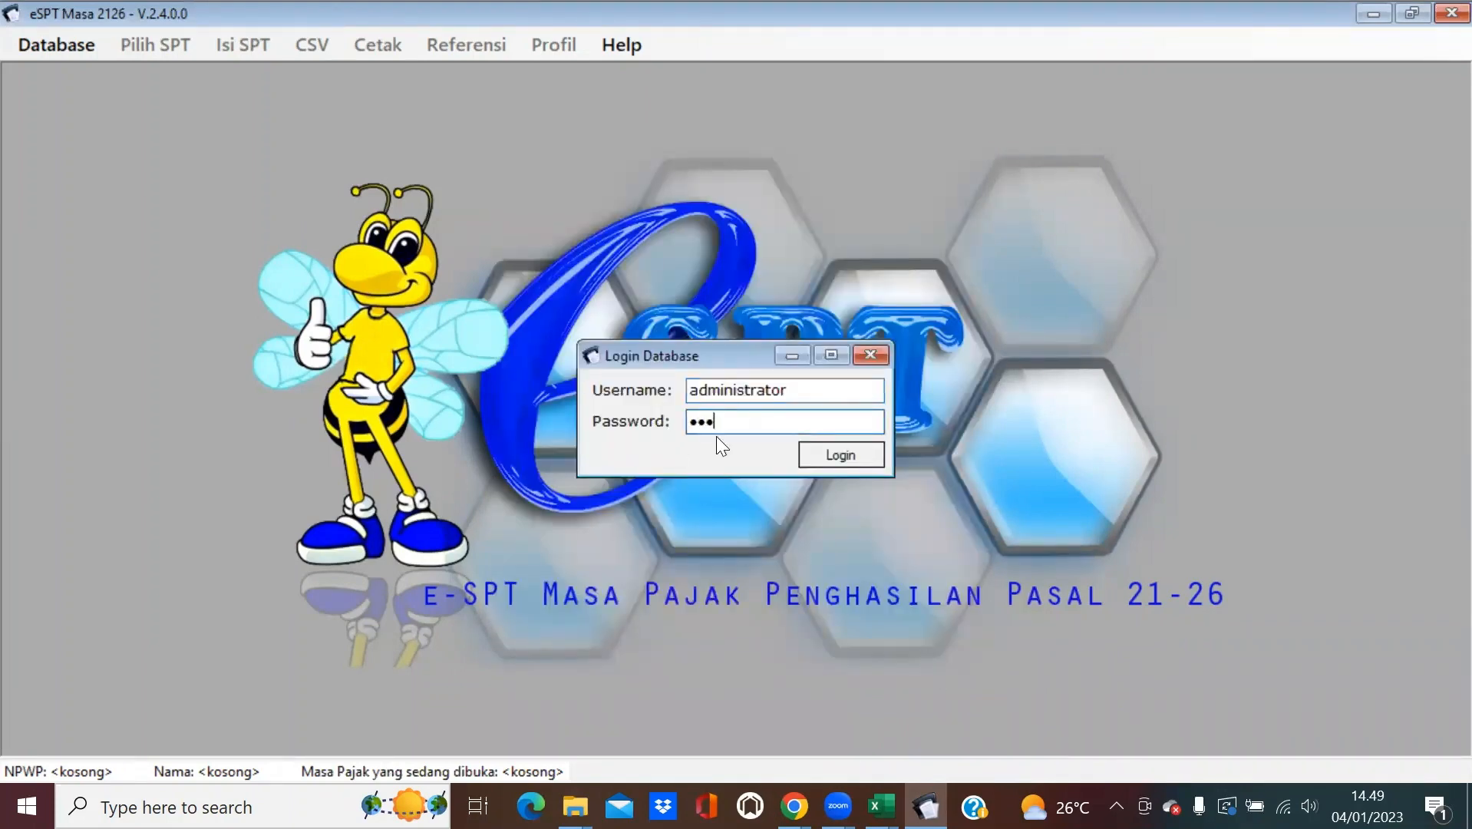
click(820, 455)
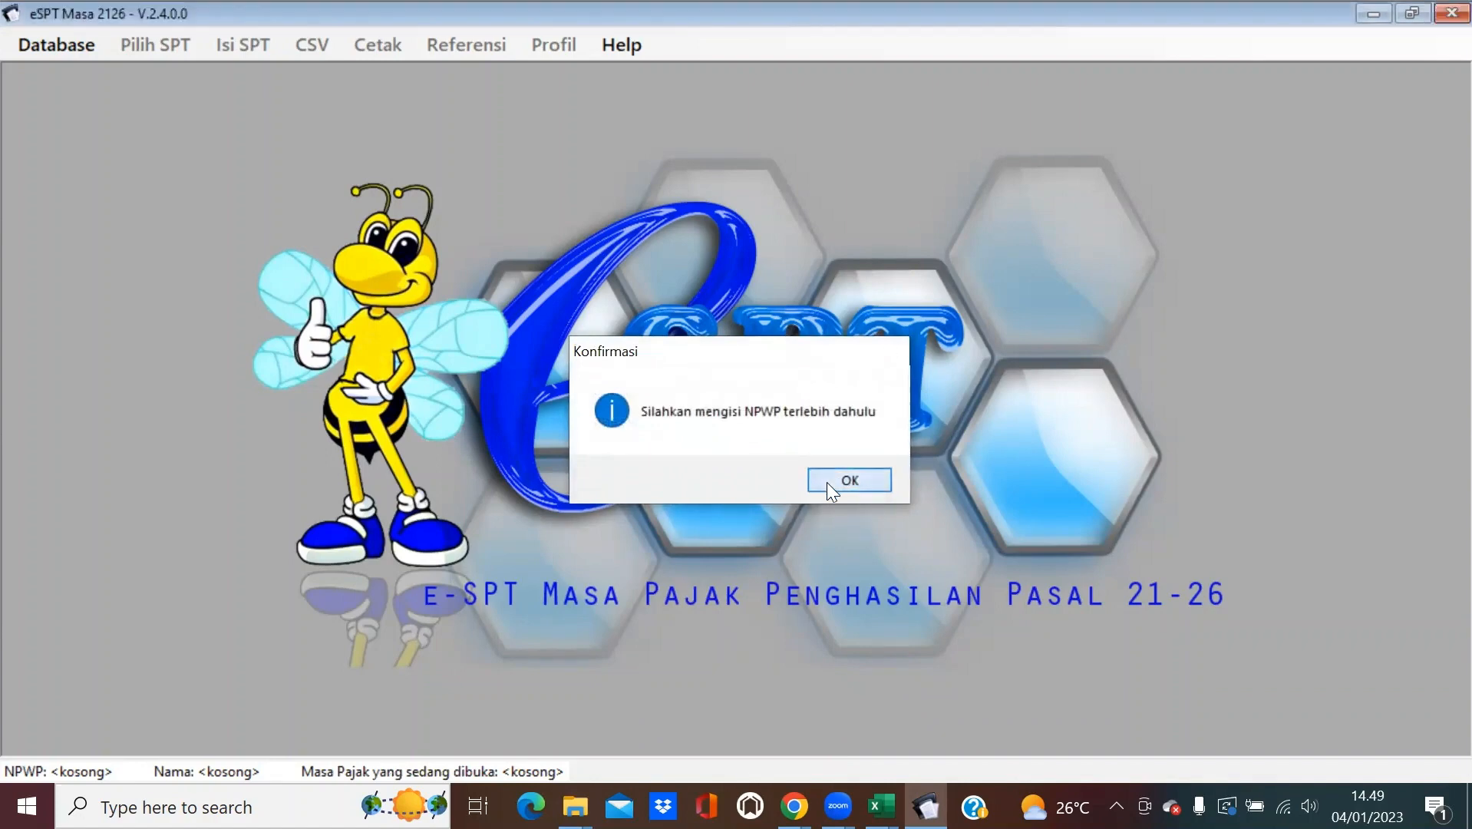
click(827, 482)
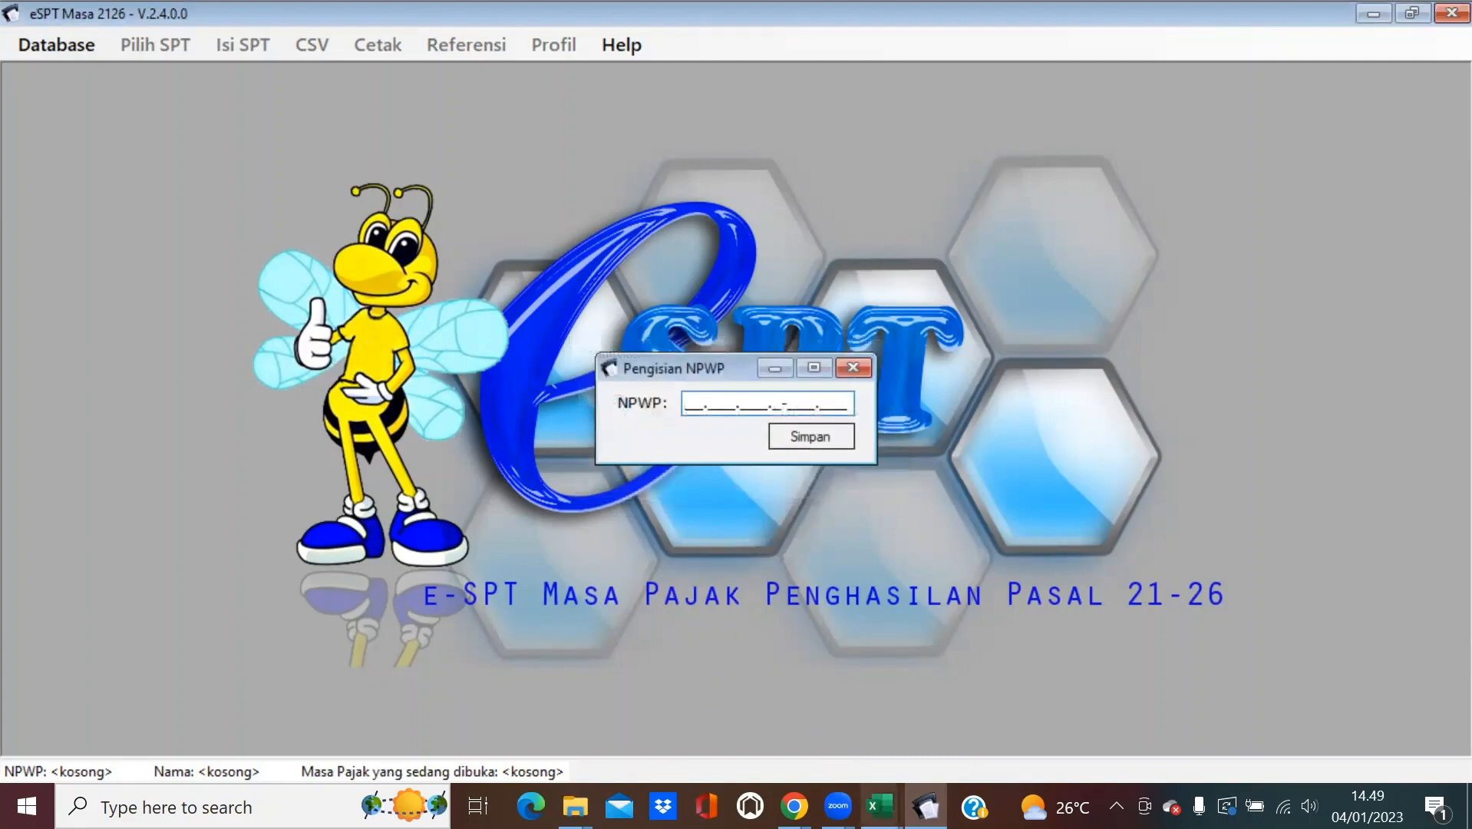
Select the company's NPWP in cell C5 of the Data Pemberi Kerja sheet.
mouse_move(881, 804)
click(864, 755)
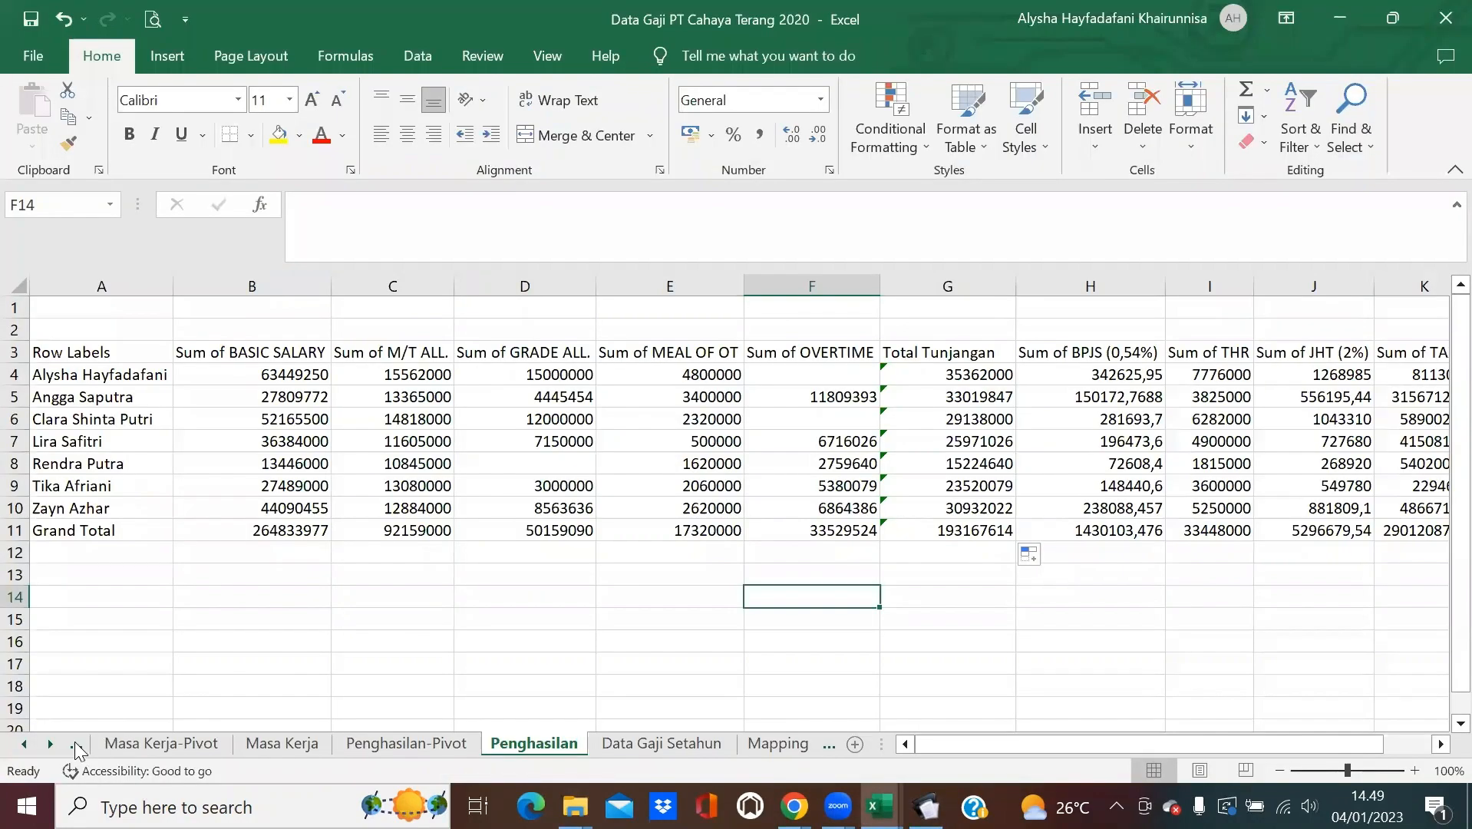
click(76, 744)
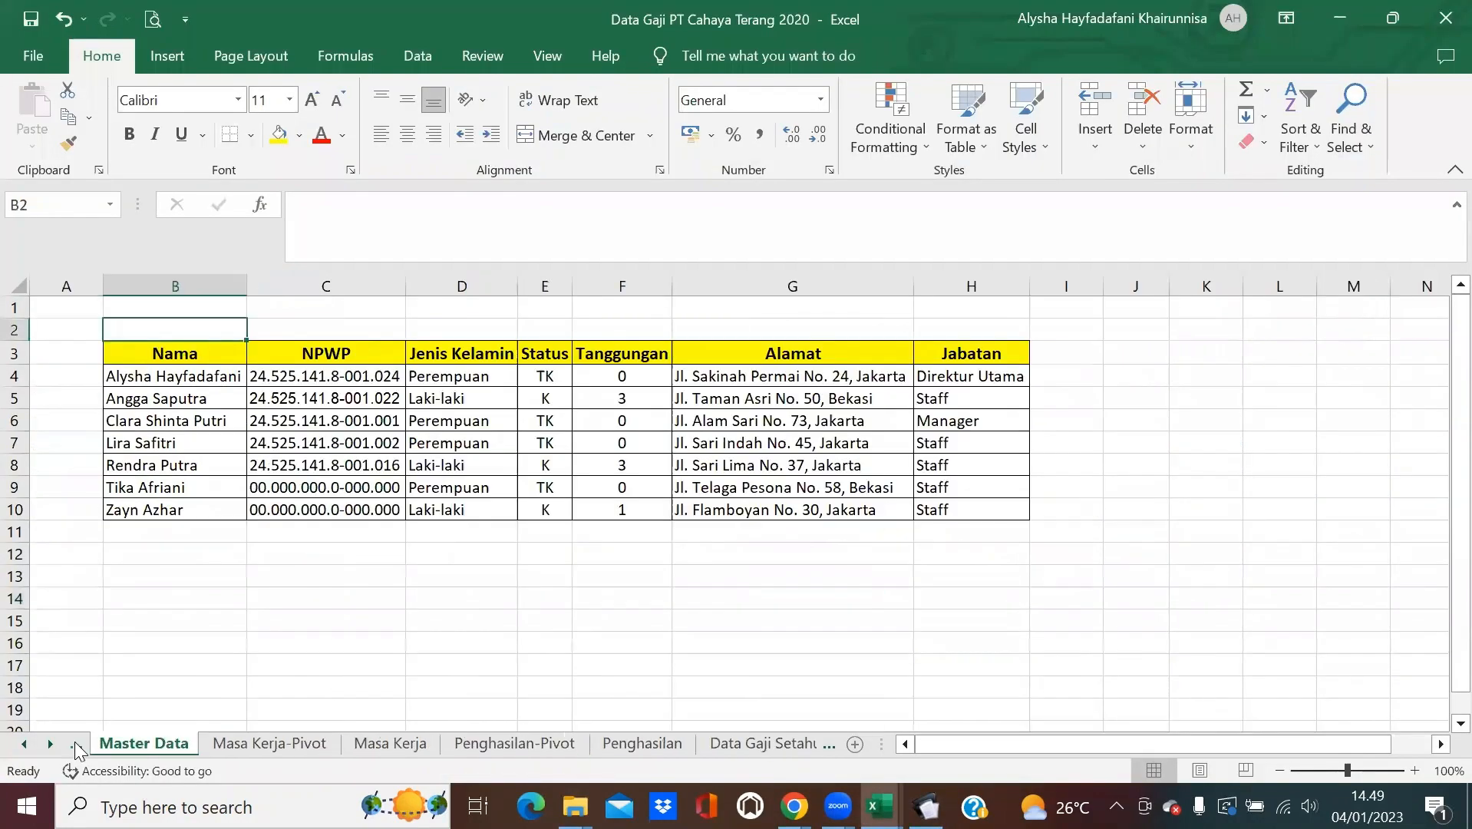
click(76, 746)
click(347, 401)
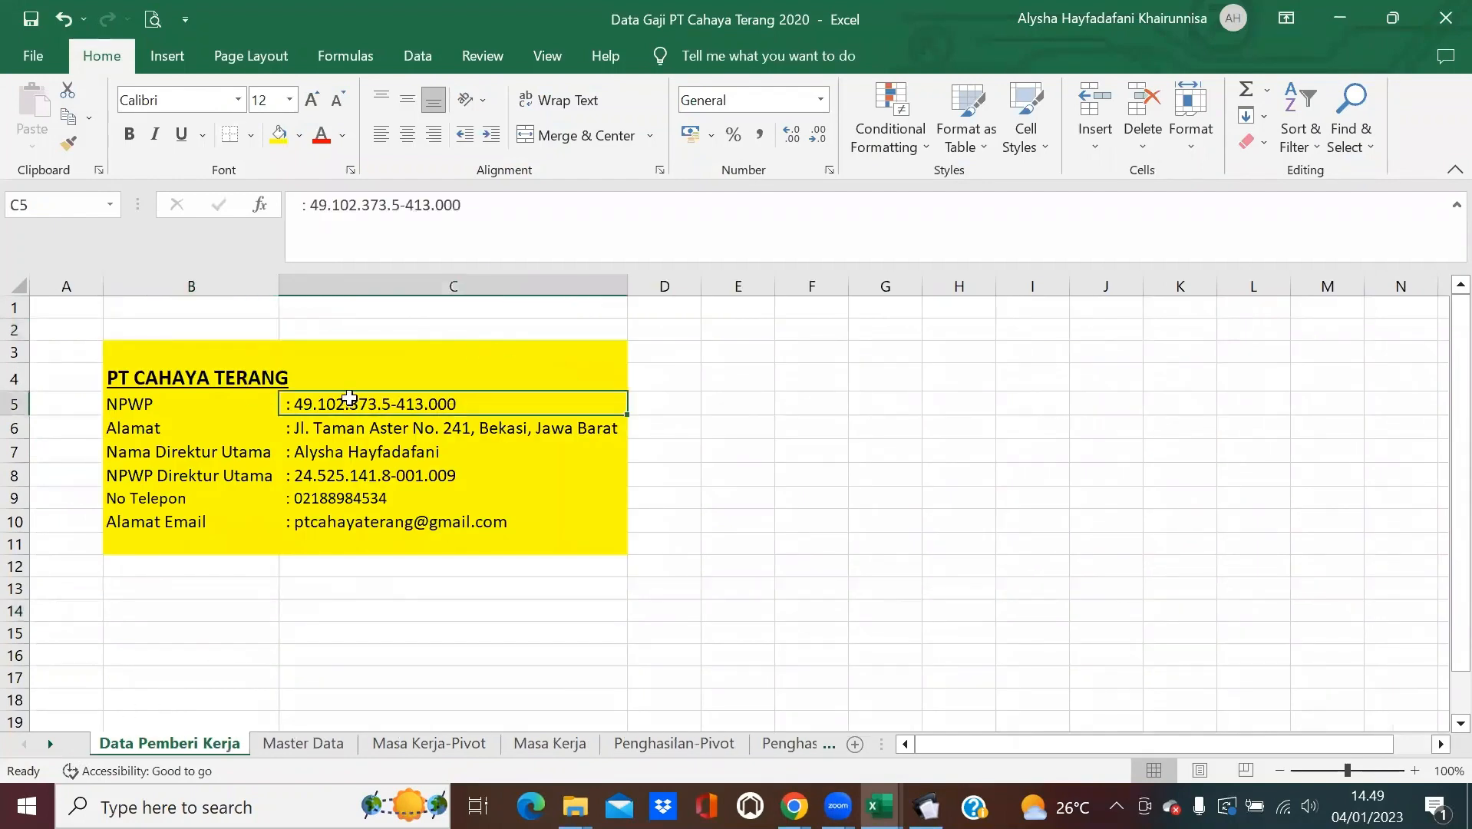
drag(465, 204, 311, 207)
key(ctrl+c)
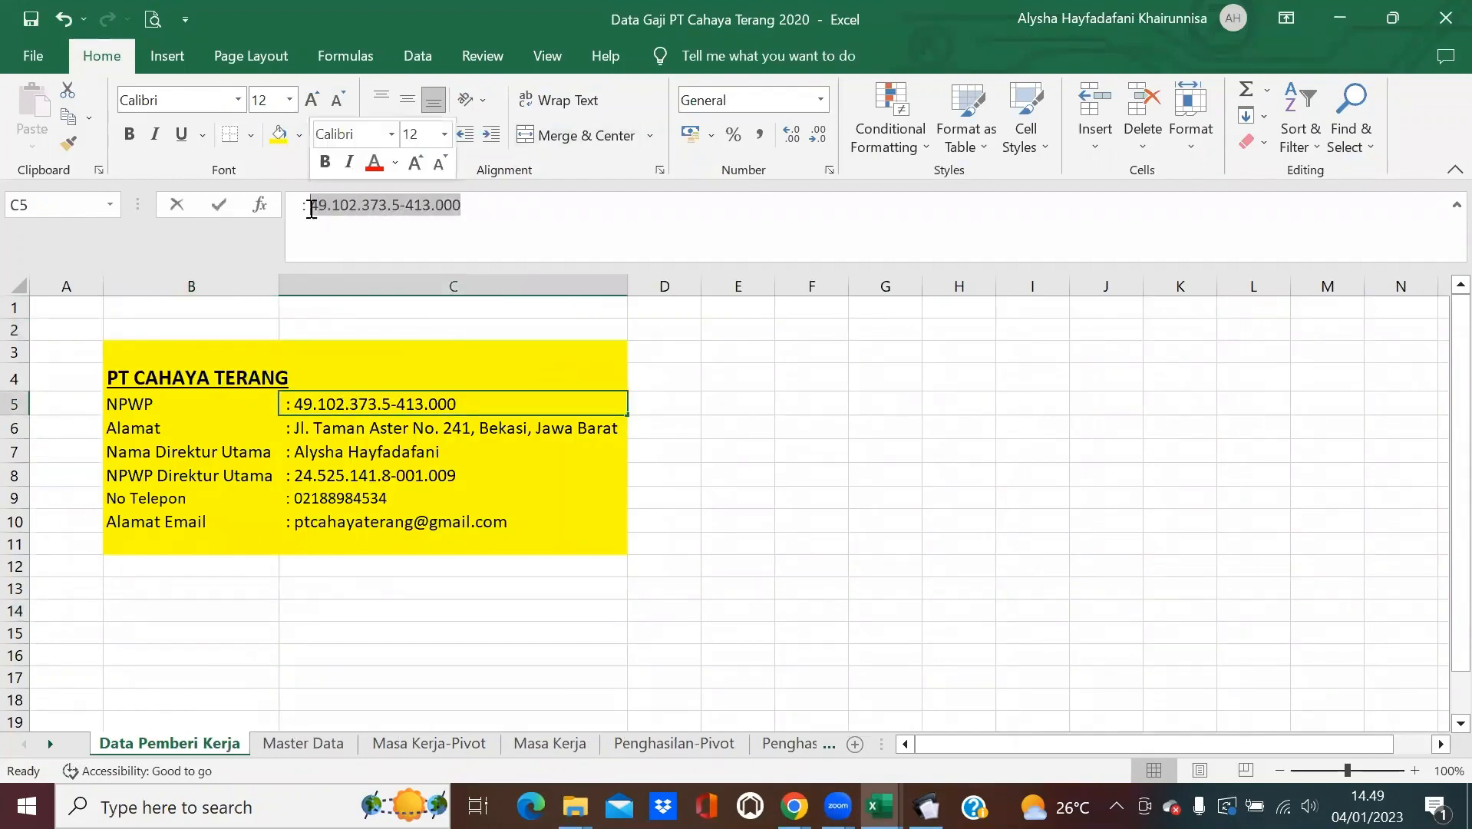
Paste the company's NPWP into eSPT's Pengisian NPWP entry and save it.
click(853, 450)
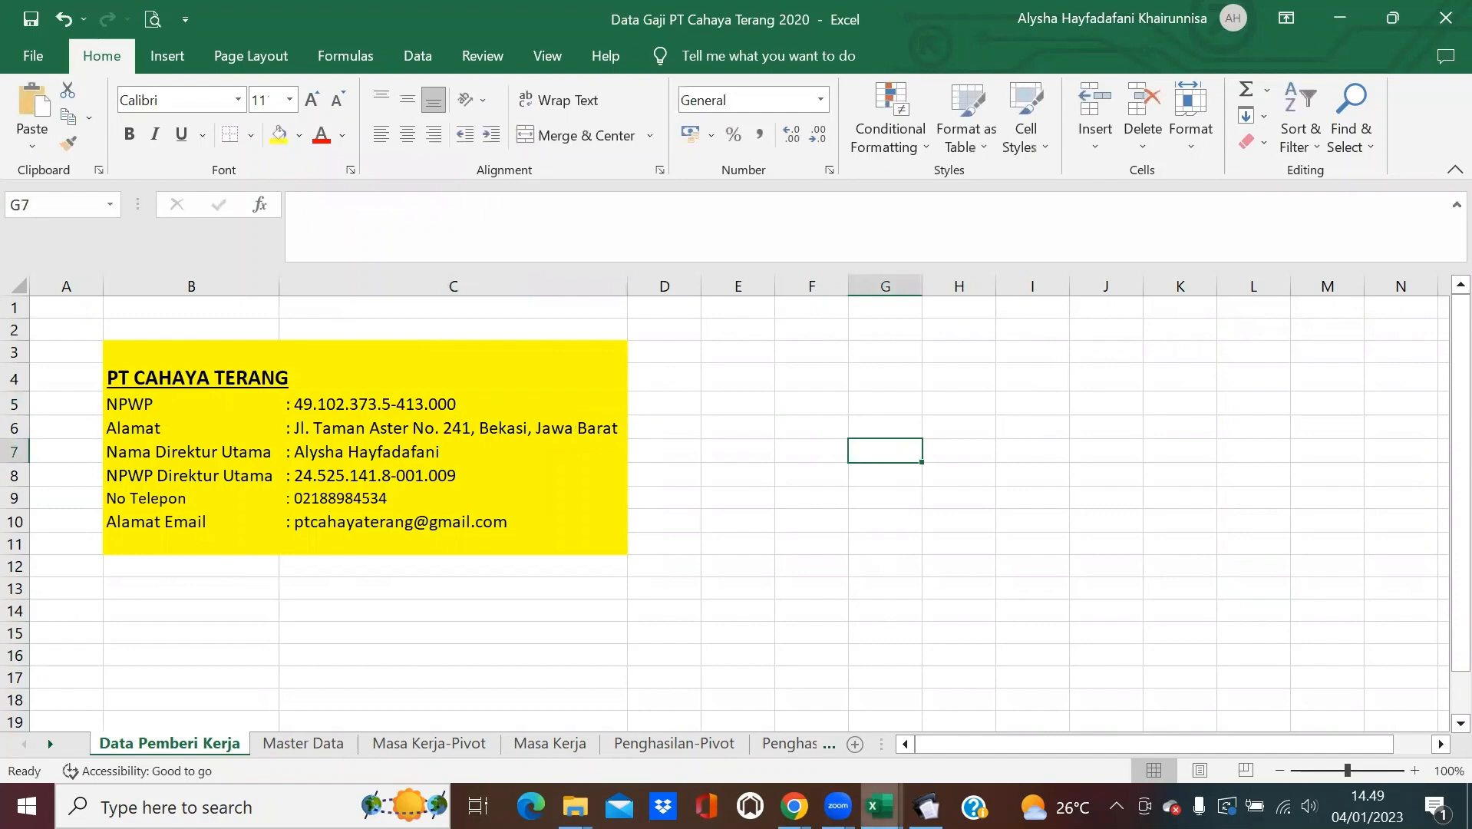
click(926, 806)
key(ctrl+v)
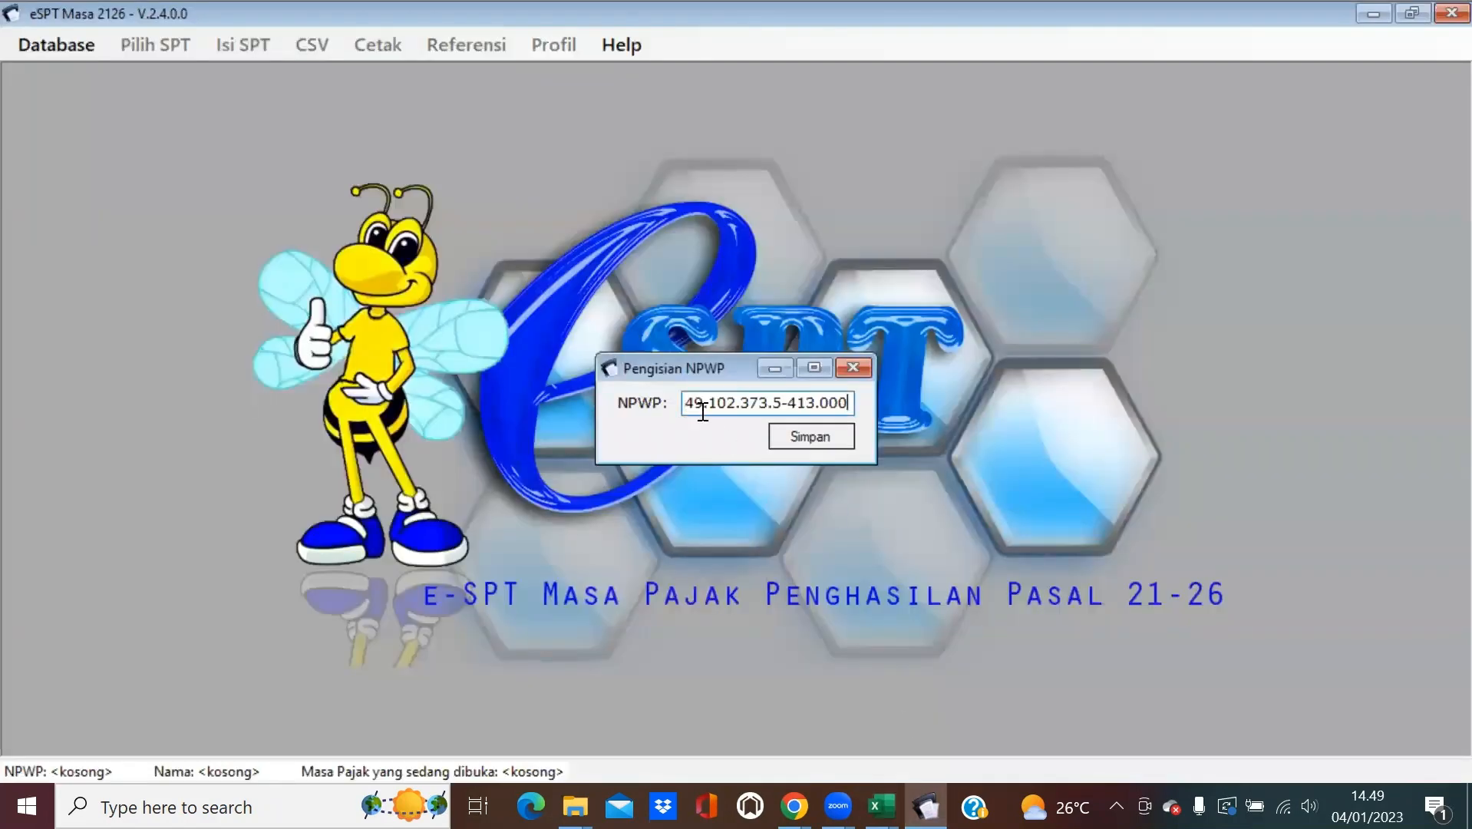
click(780, 434)
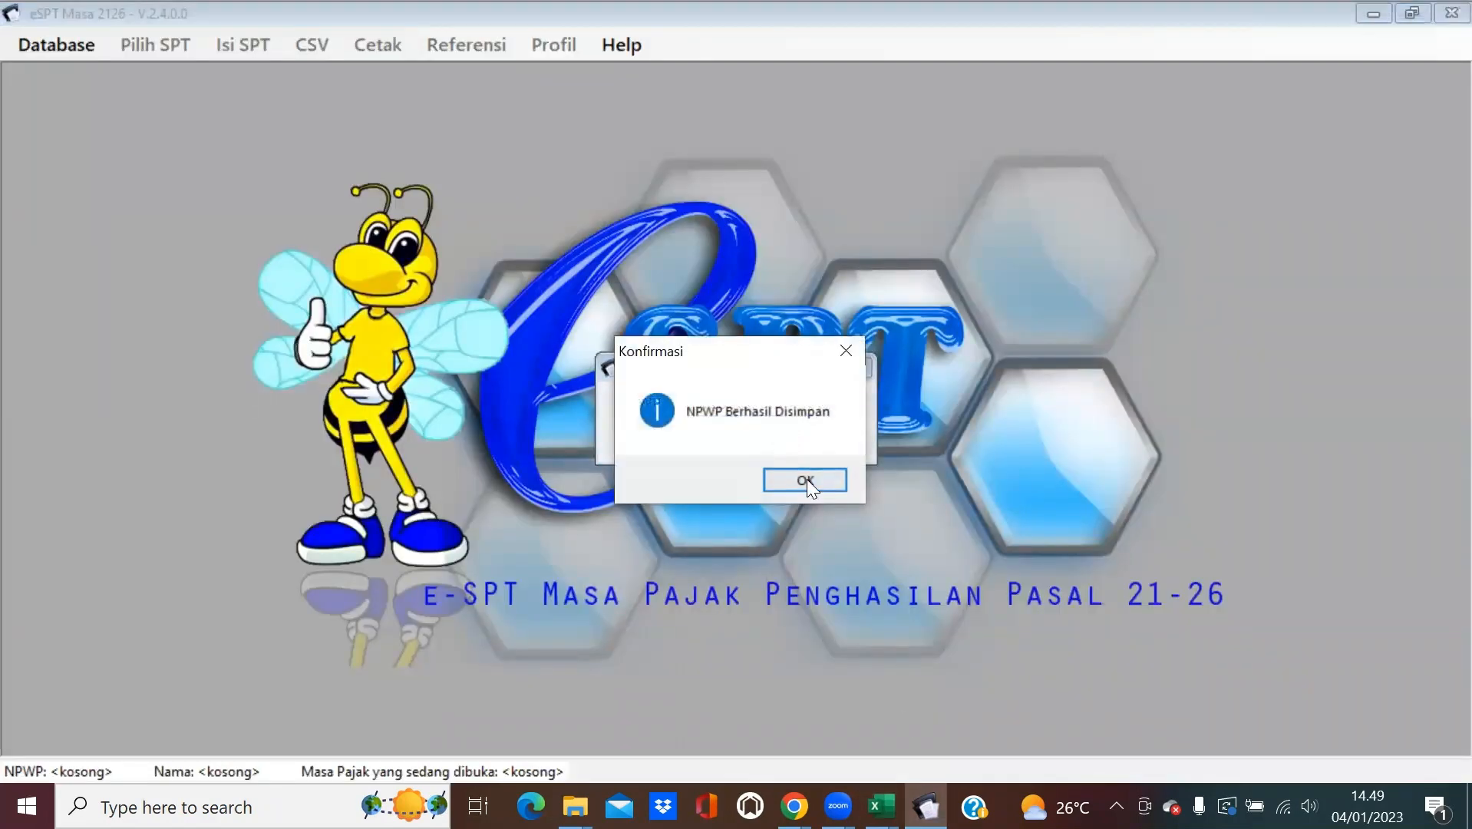
click(804, 480)
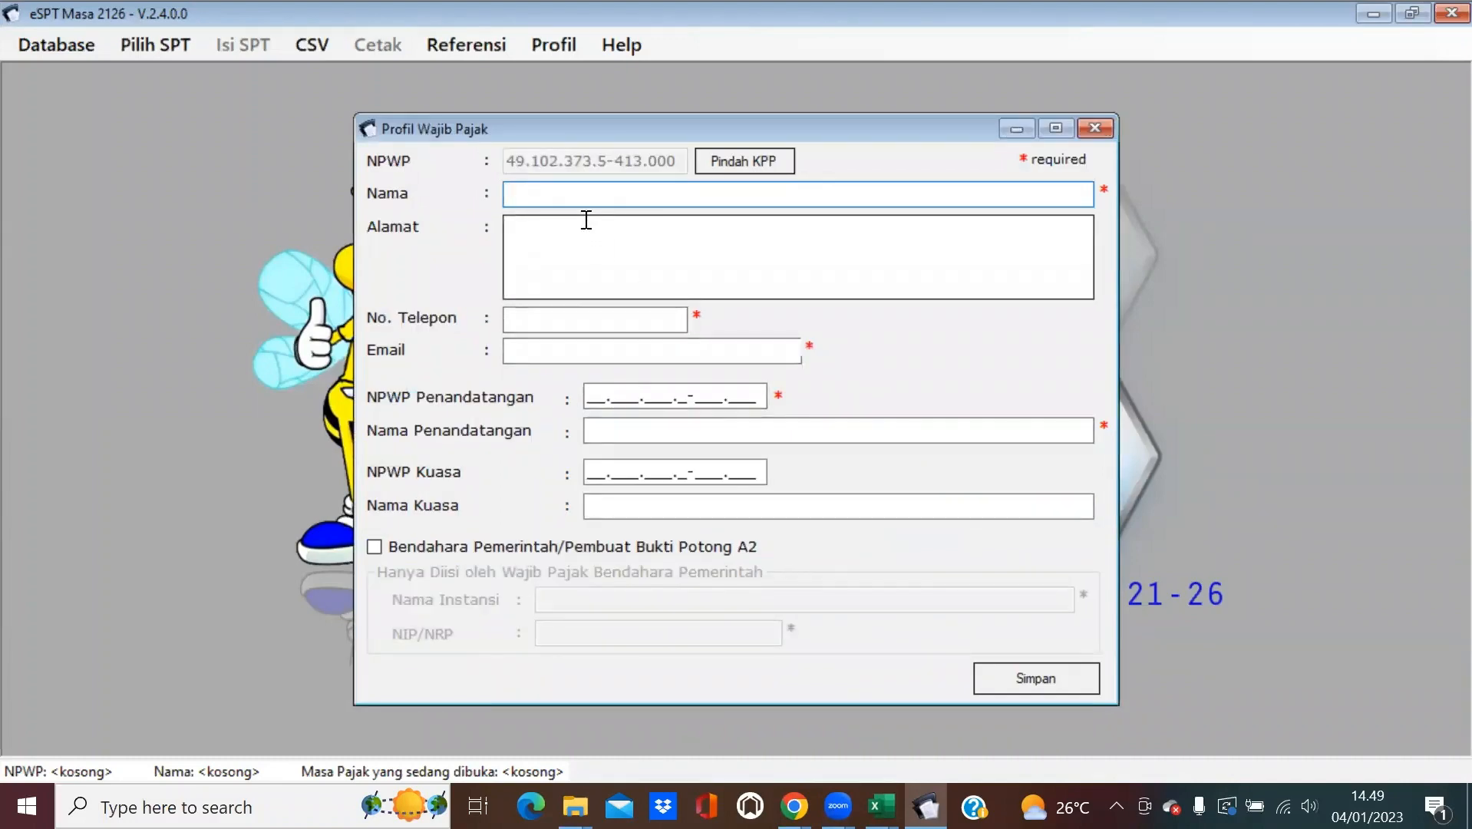
Enter 'PT Cahaya Terang' as the company name and paste the address from cell C6 into Alamat.
text(PT Cahaya Terang)
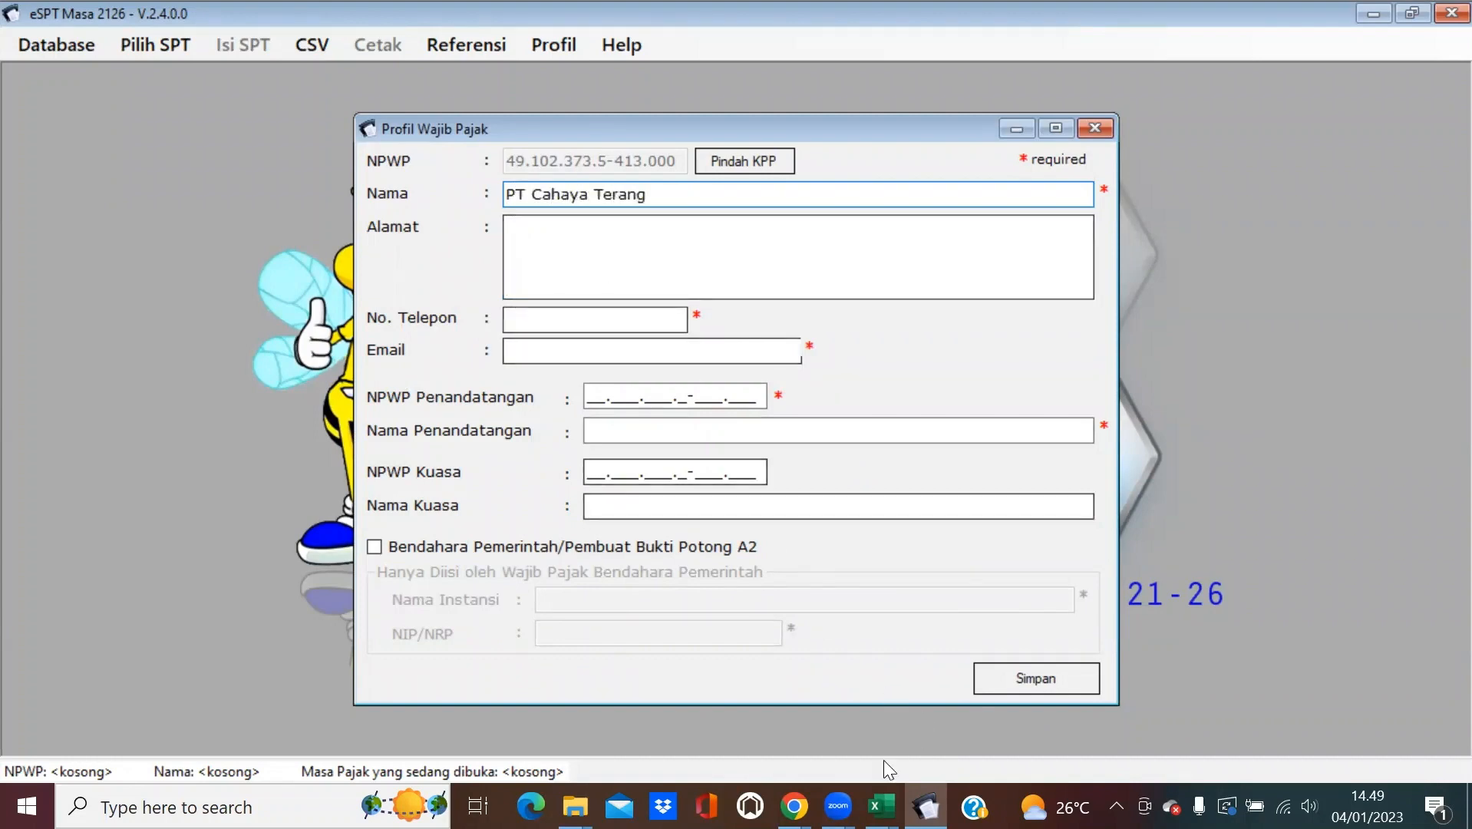
click(881, 805)
click(742, 736)
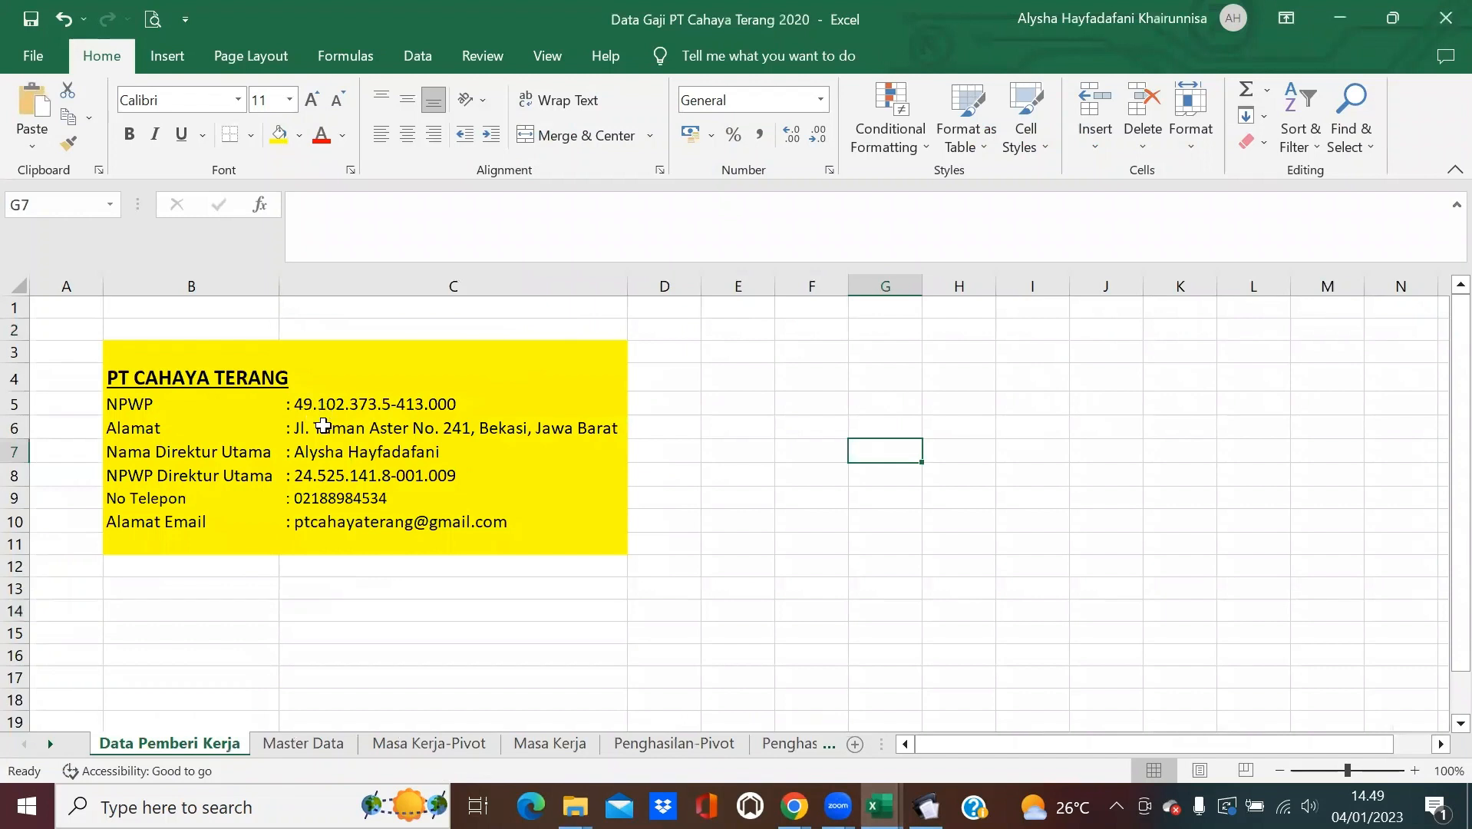
click(322, 427)
drag(644, 204, 314, 206)
key(ctrl+c)
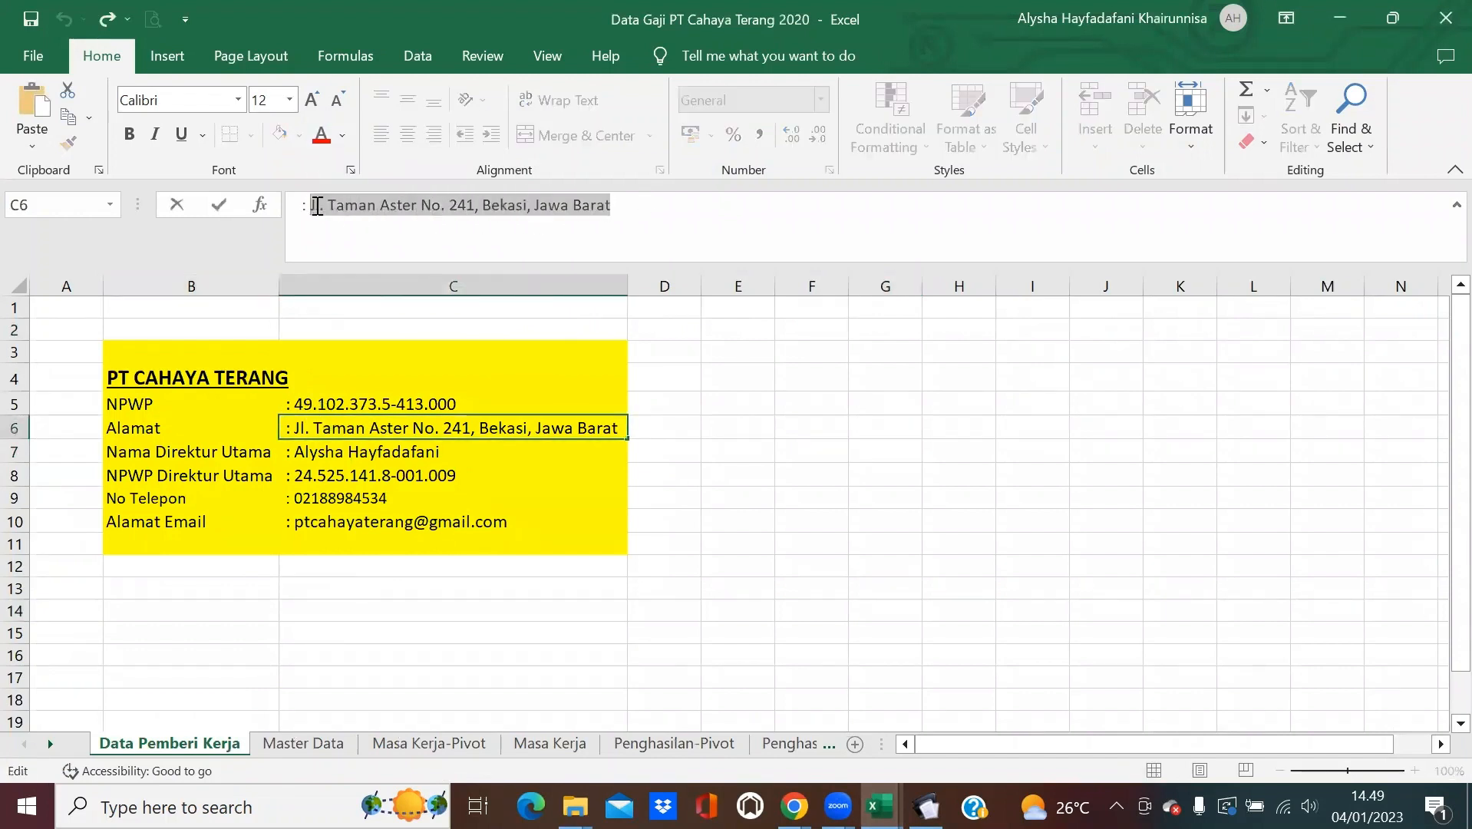
click(706, 380)
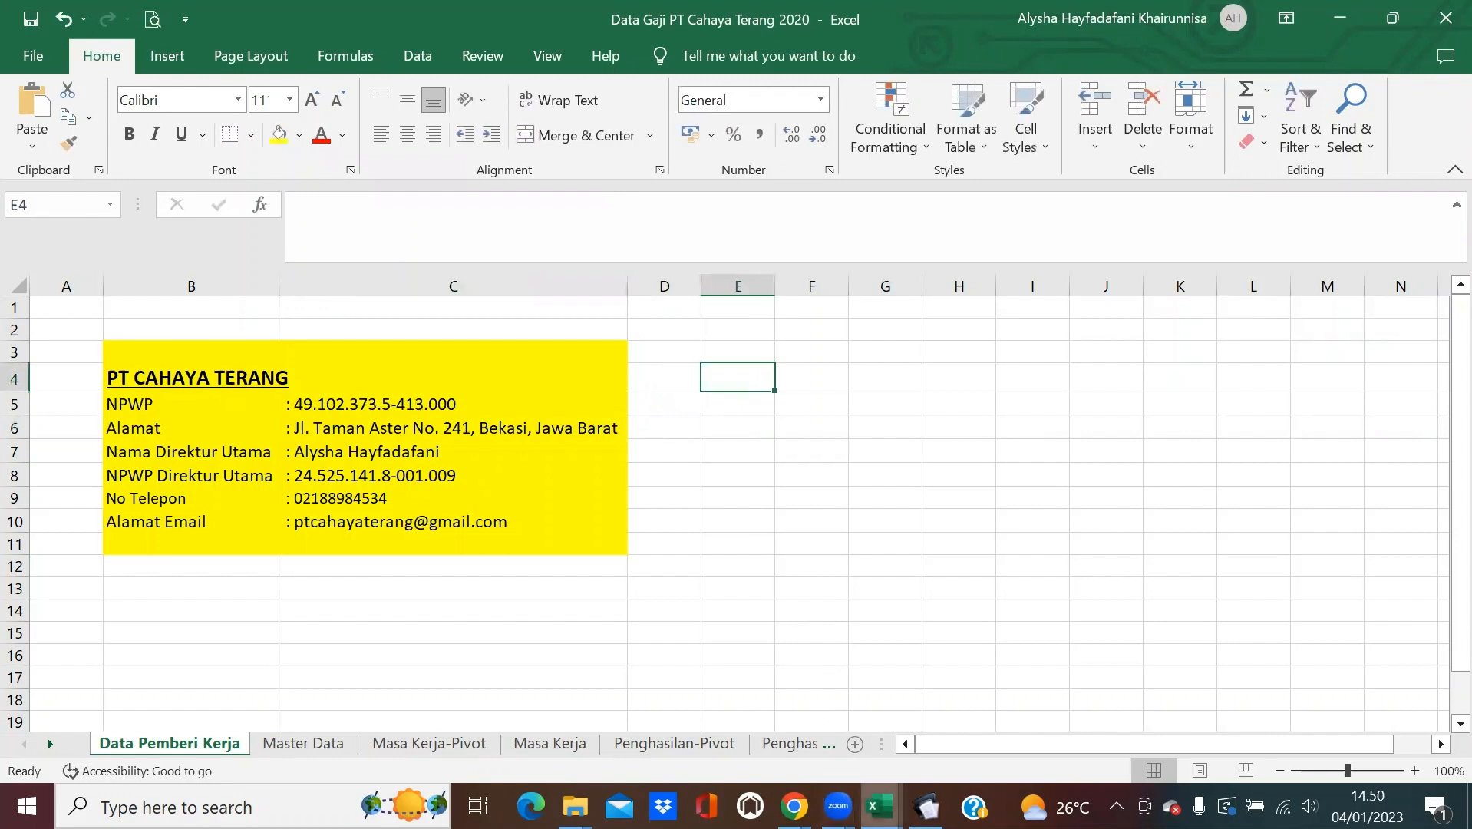
click(926, 806)
click(638, 239)
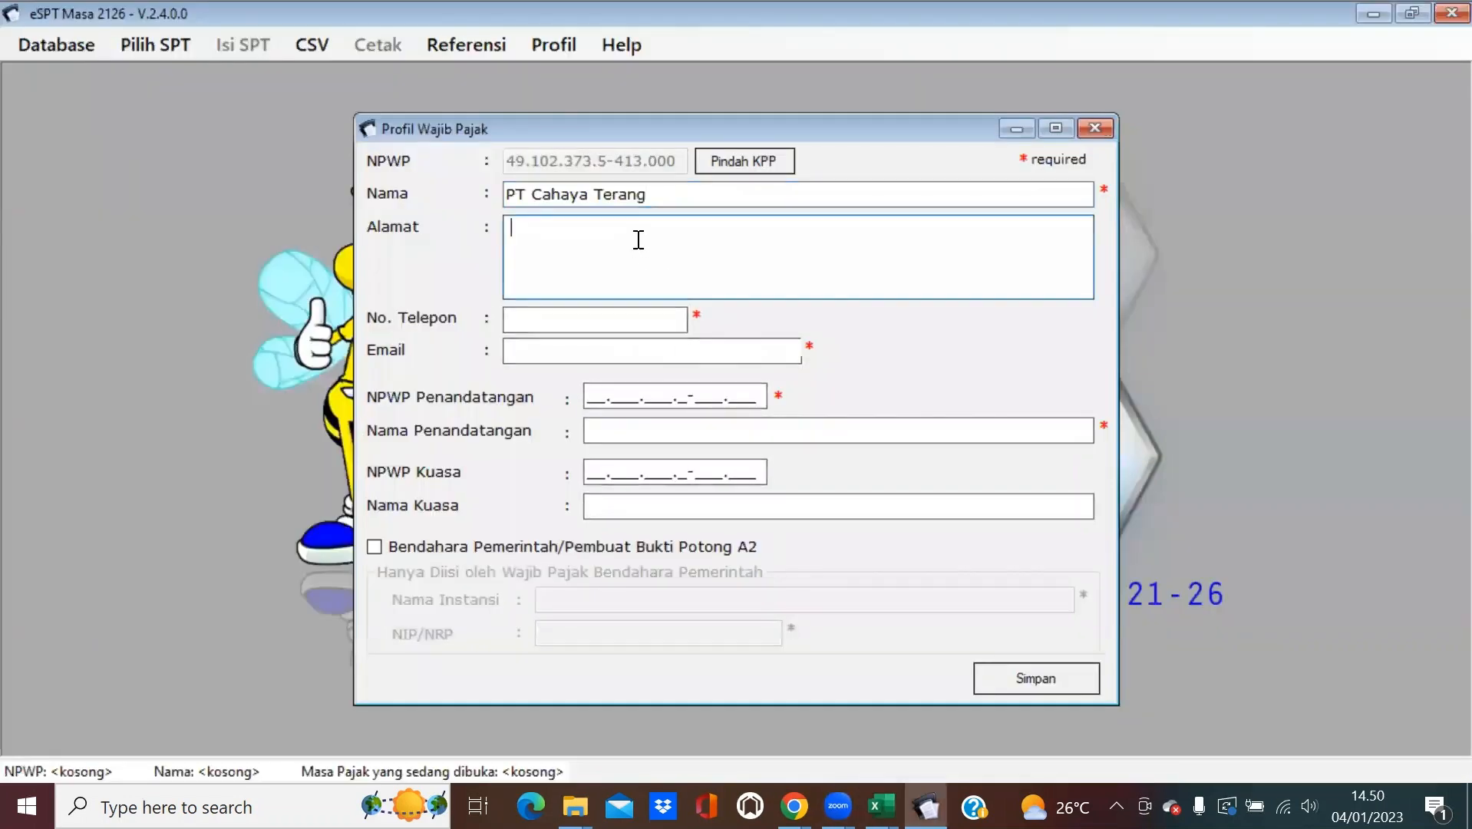
key(ctrl+v)
Paste the company phone number from cell C9 into No. Telepon.
click(631, 322)
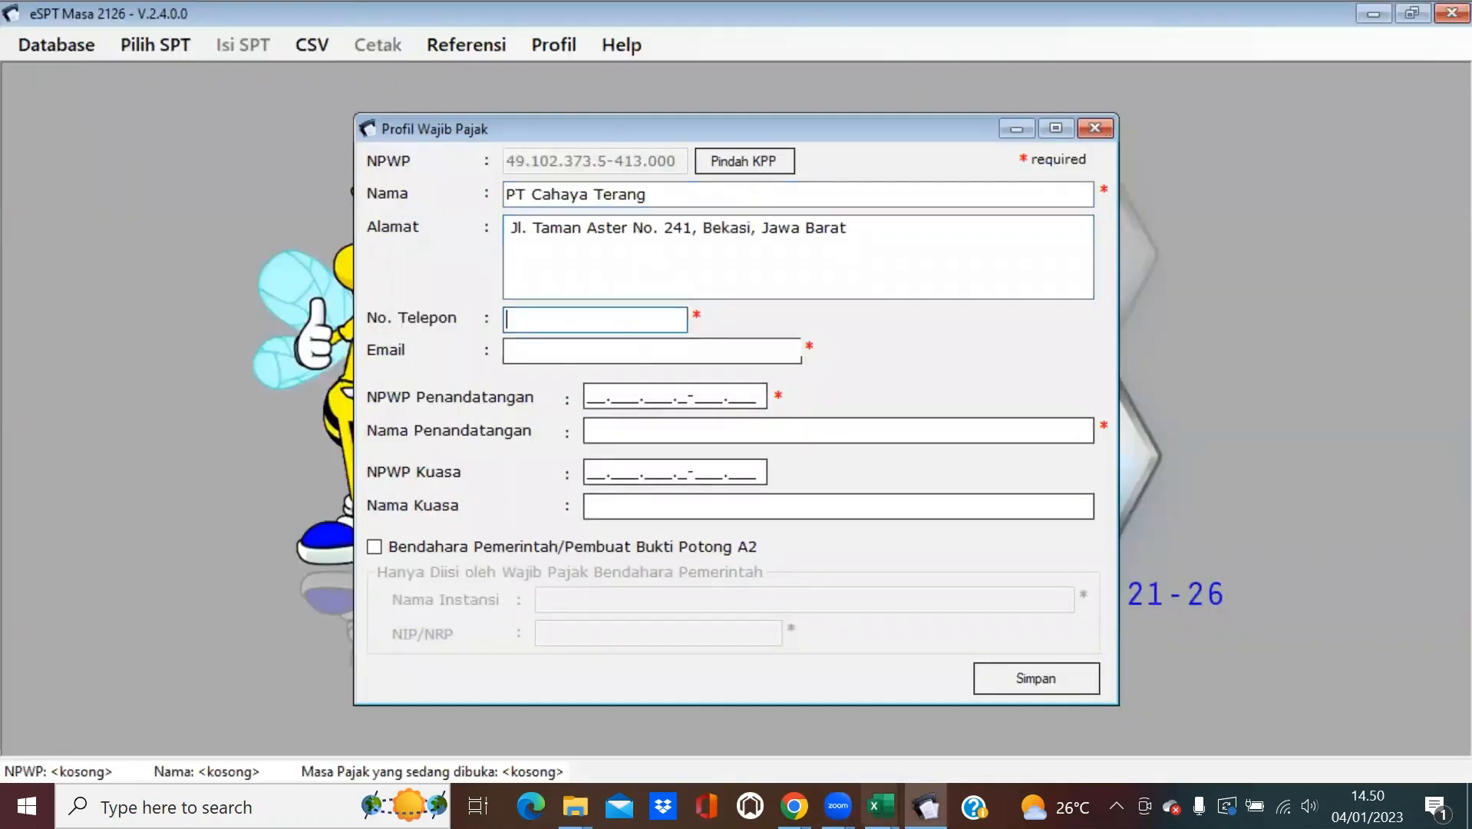
click(880, 806)
click(797, 760)
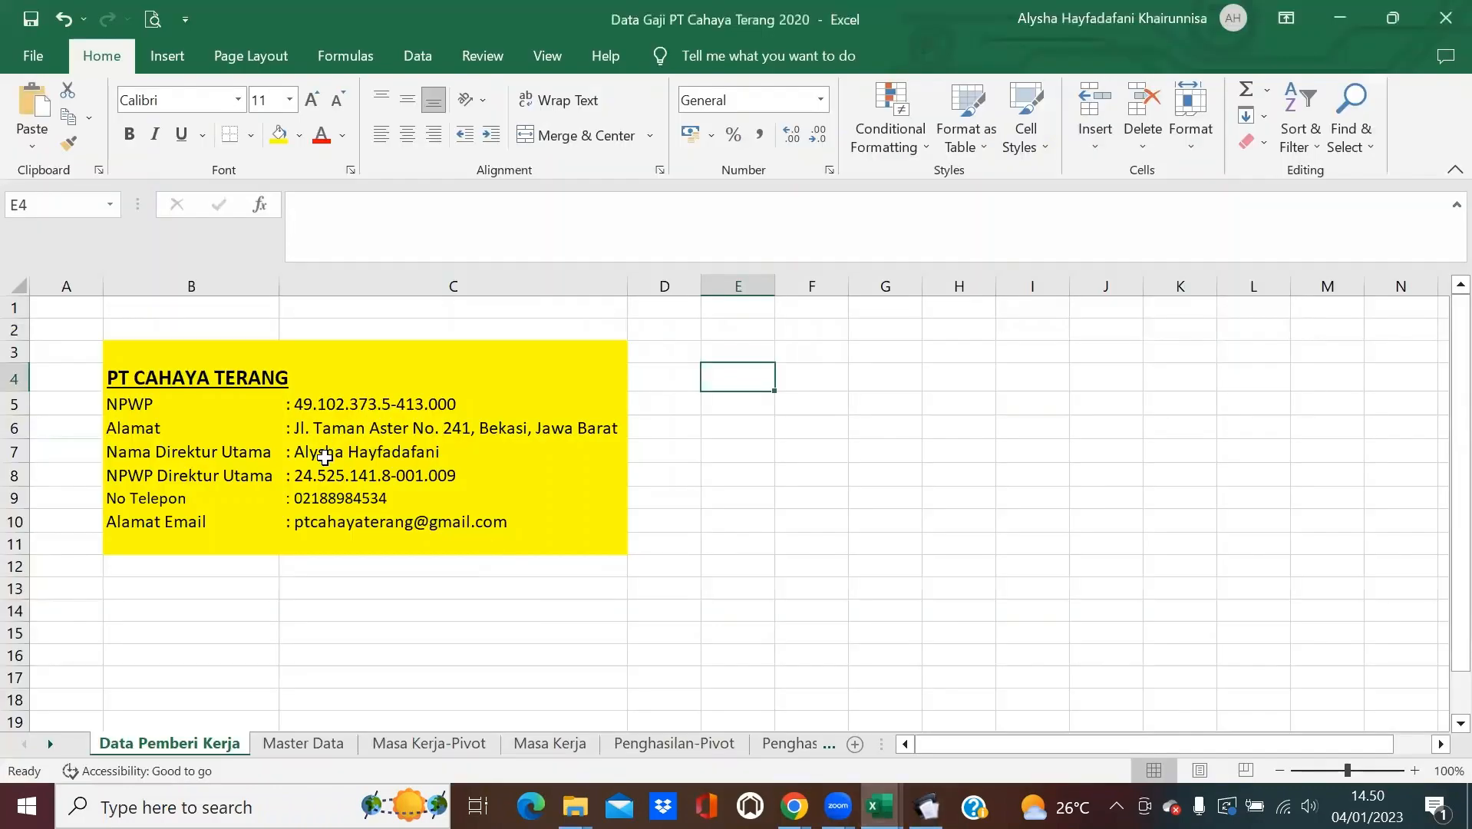
click(347, 499)
drag(403, 205, 311, 205)
key(ctrl+c)
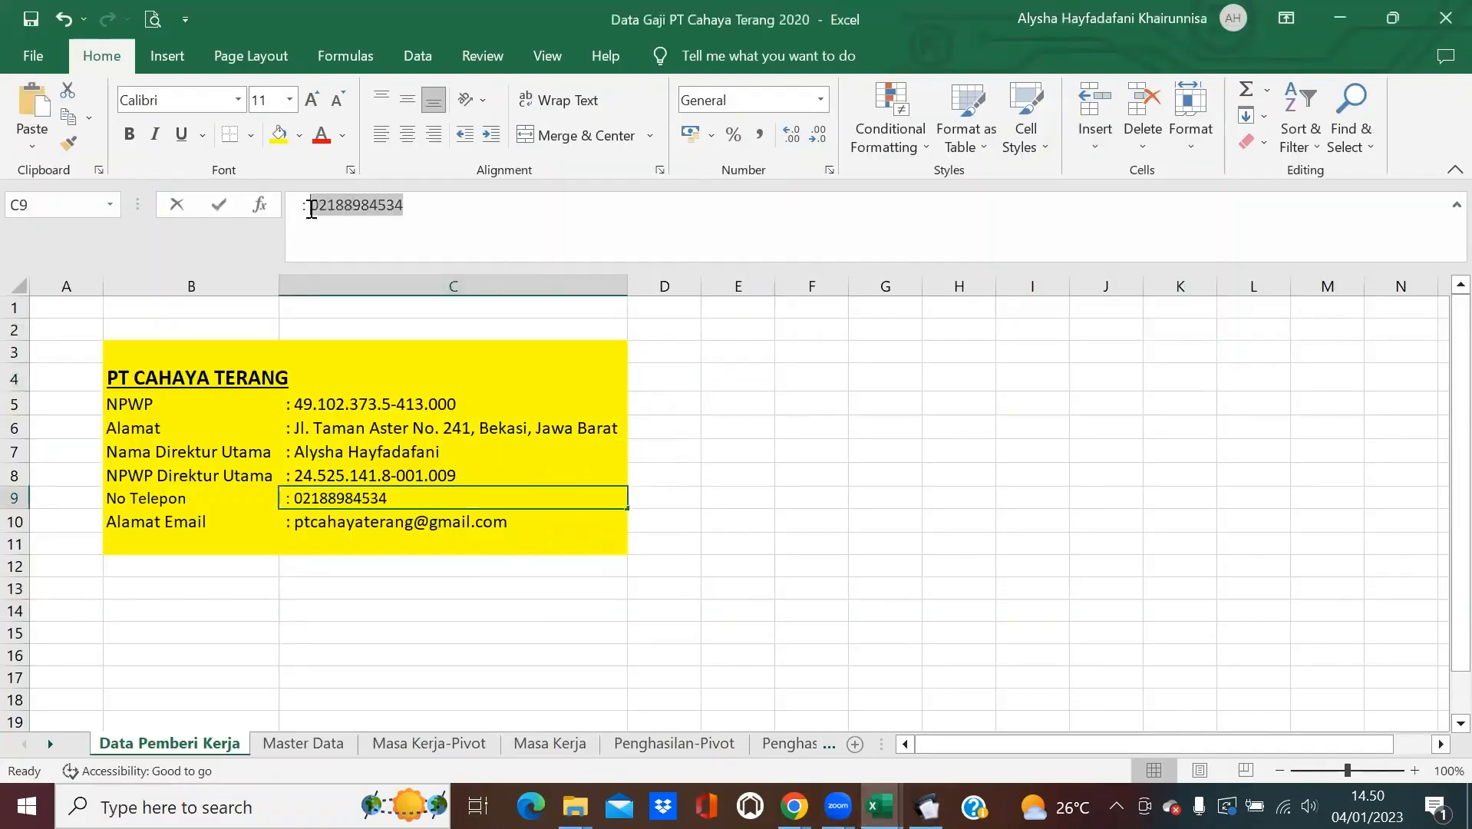
click(926, 807)
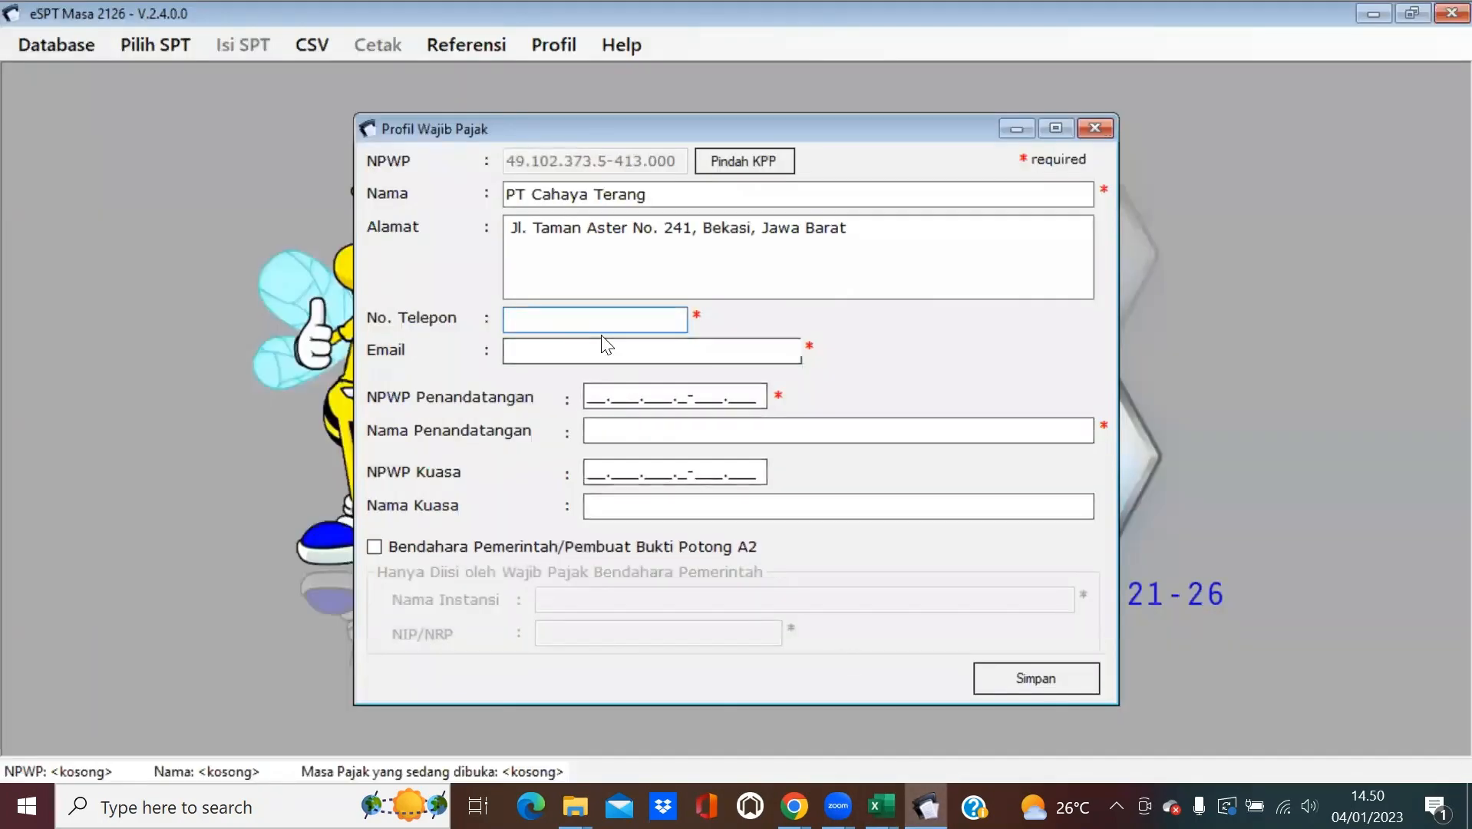
key(ctrl+v)
Paste the company e-mail address from cell C10 into the Email field.
mouse_move(881, 806)
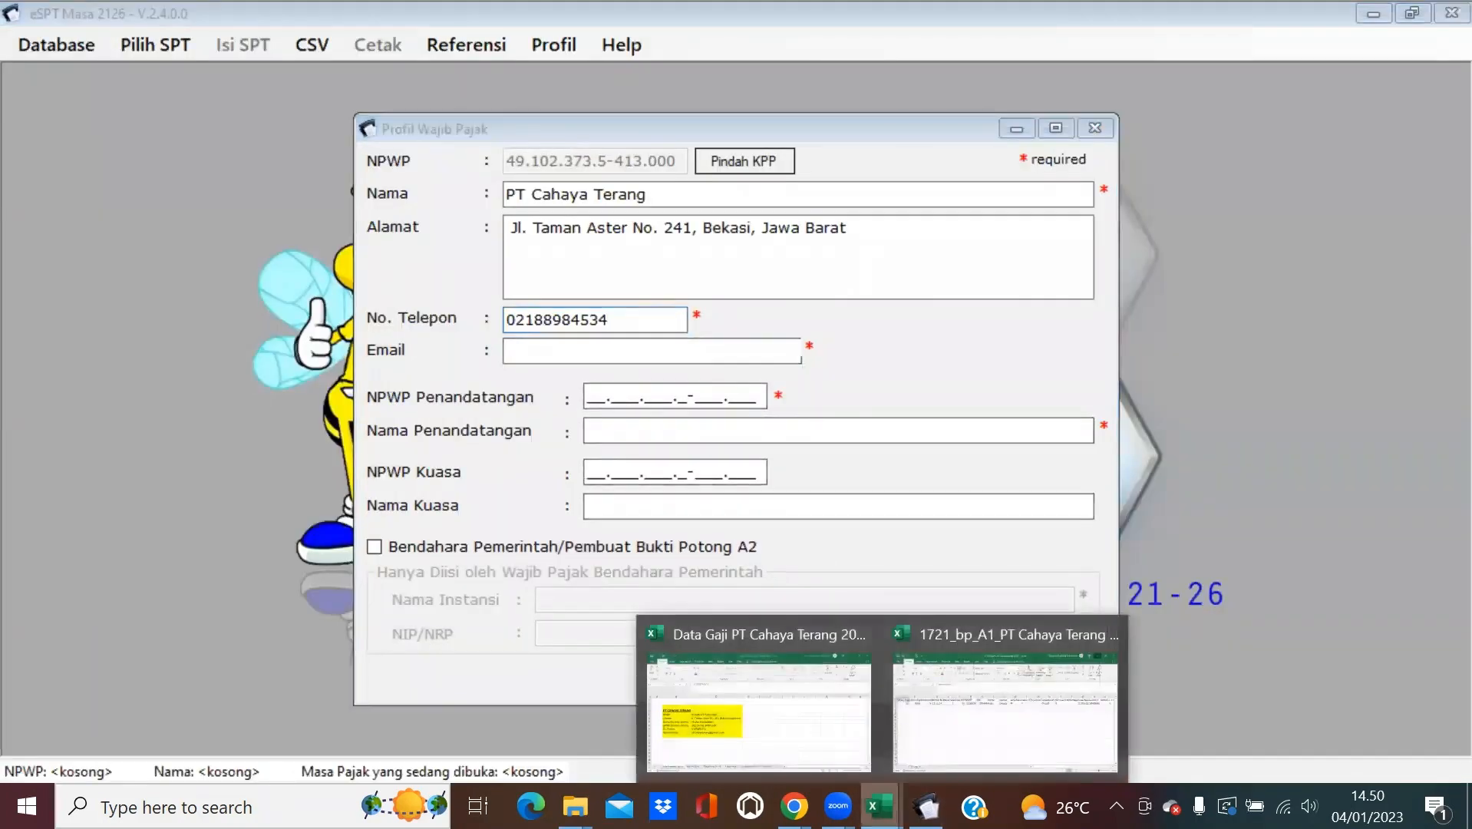
click(844, 739)
click(367, 521)
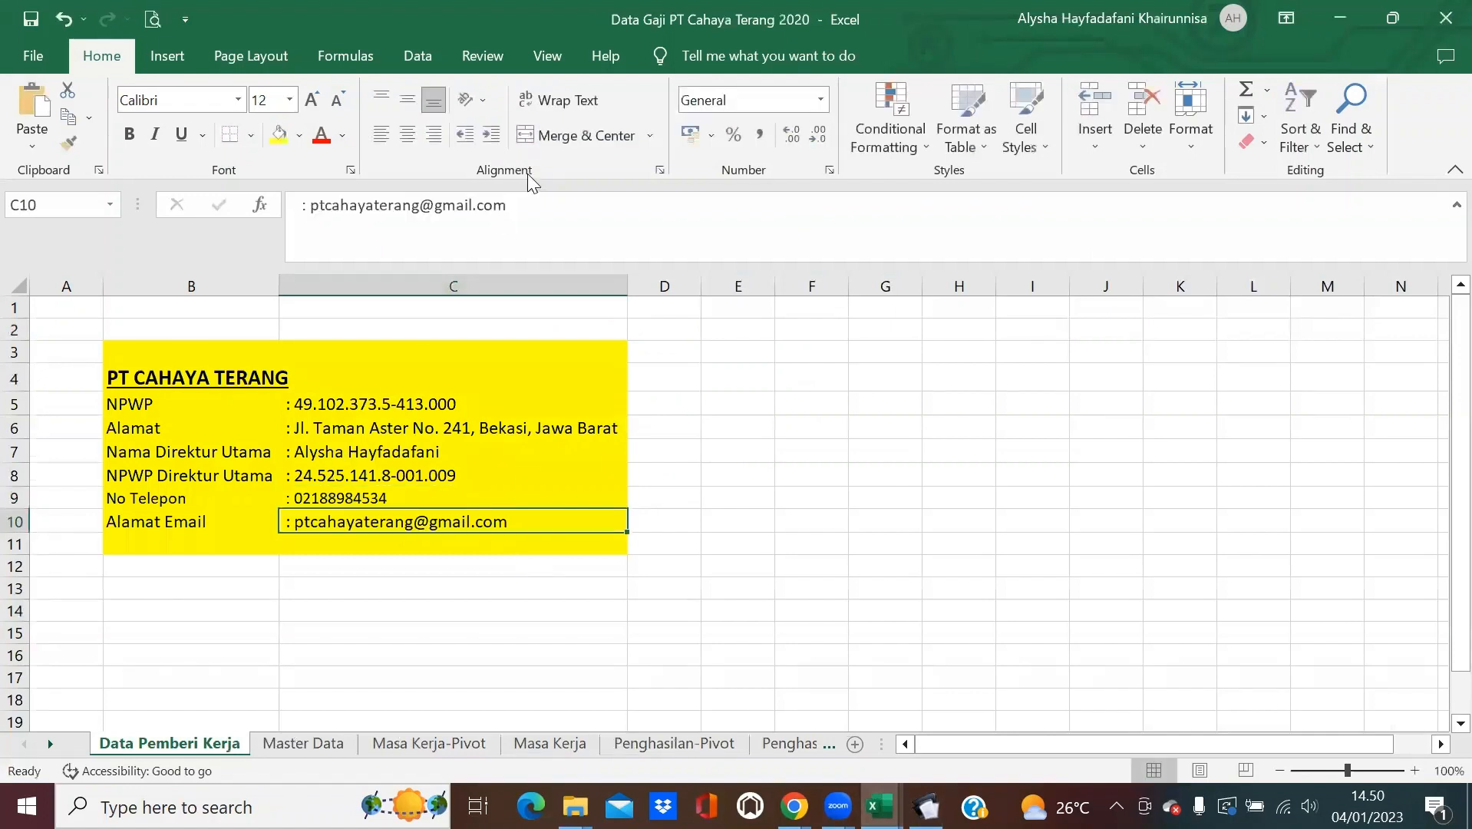
drag(526, 205, 315, 199)
key(ctrl+c)
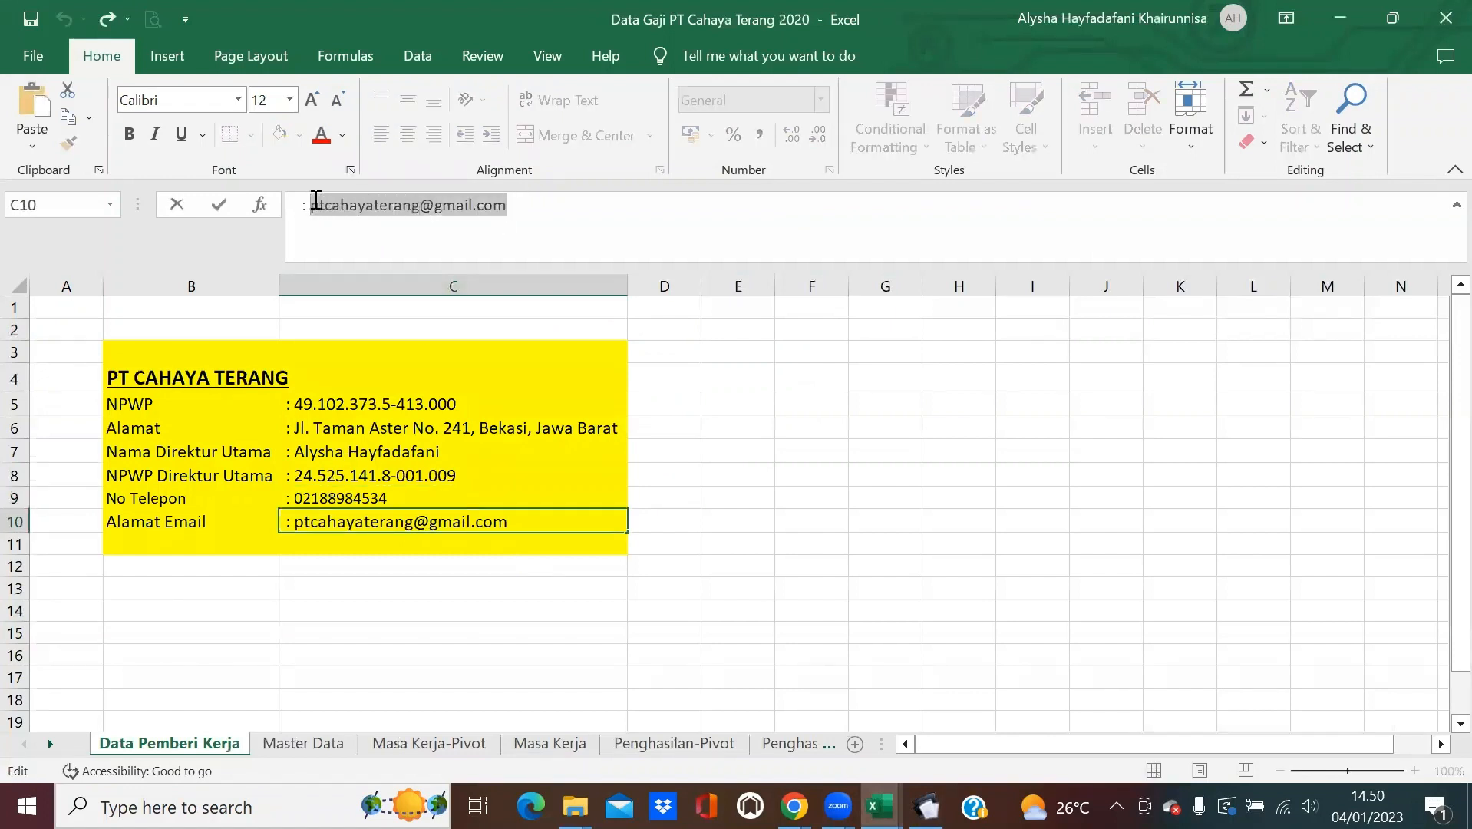
click(926, 807)
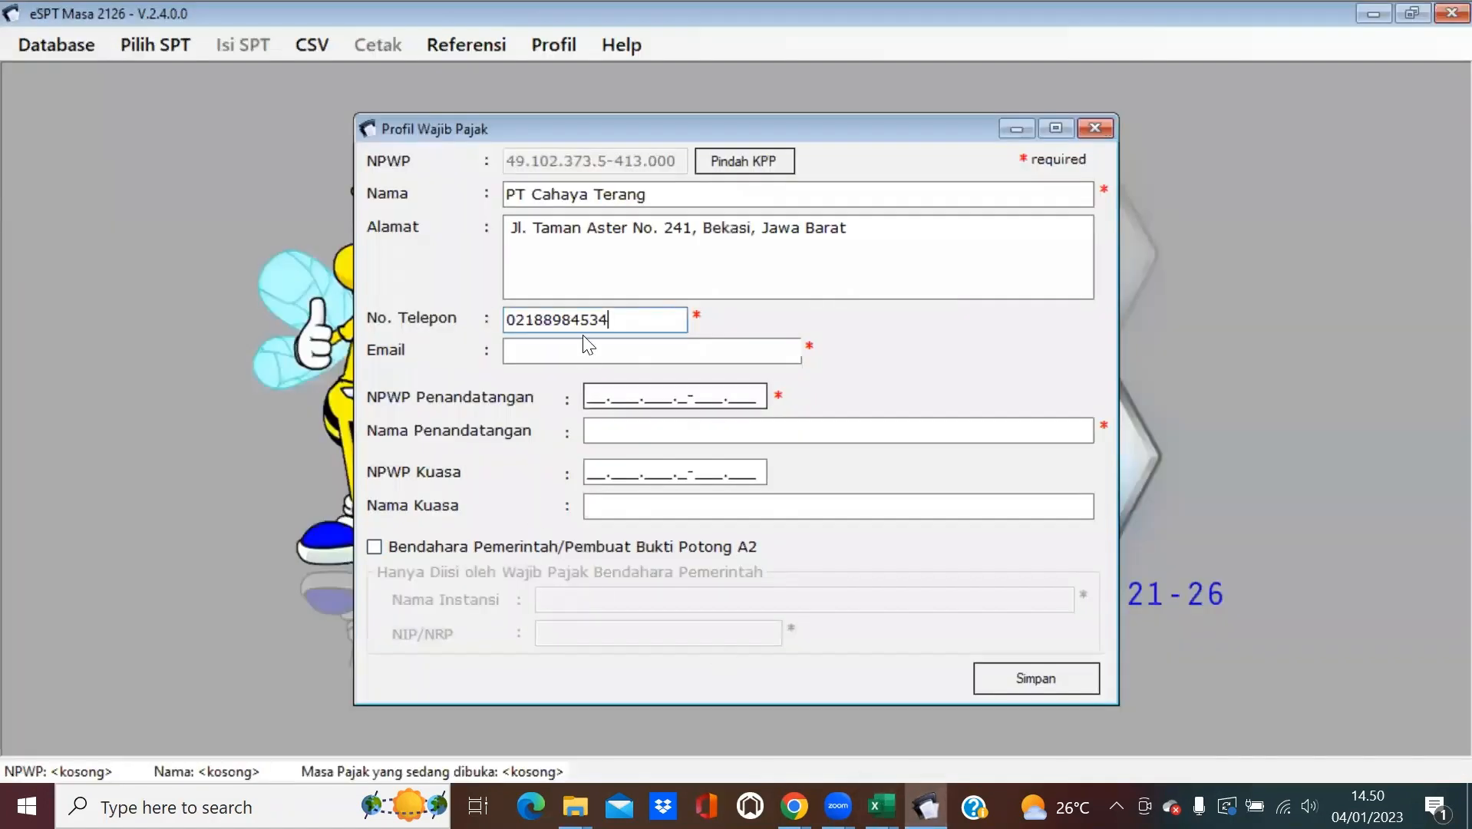
click(572, 349)
key(ctrl+v)
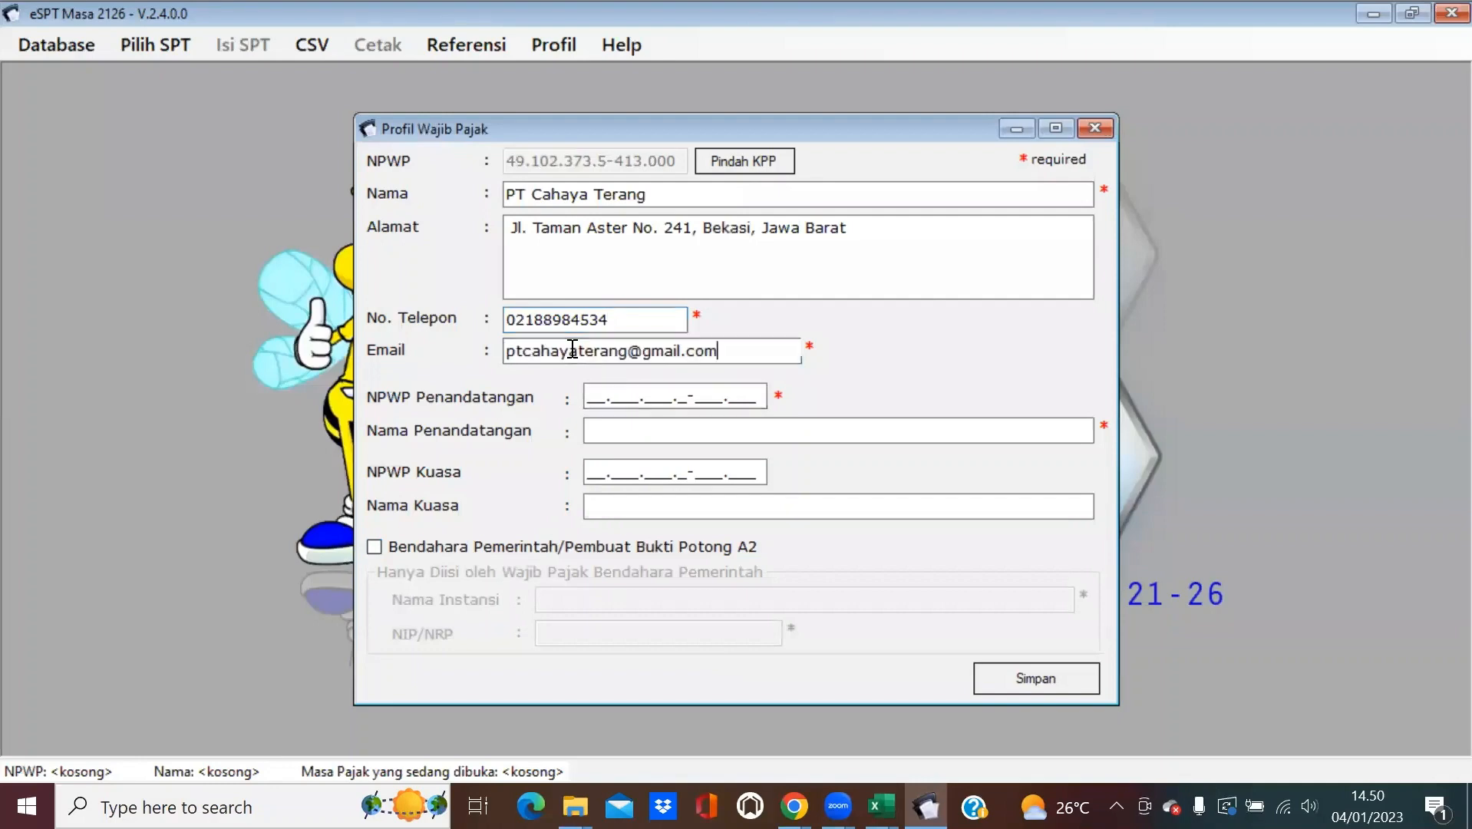
Copy the director's name from cell C7 of the employer data sheet.
click(591, 396)
click(881, 805)
click(759, 683)
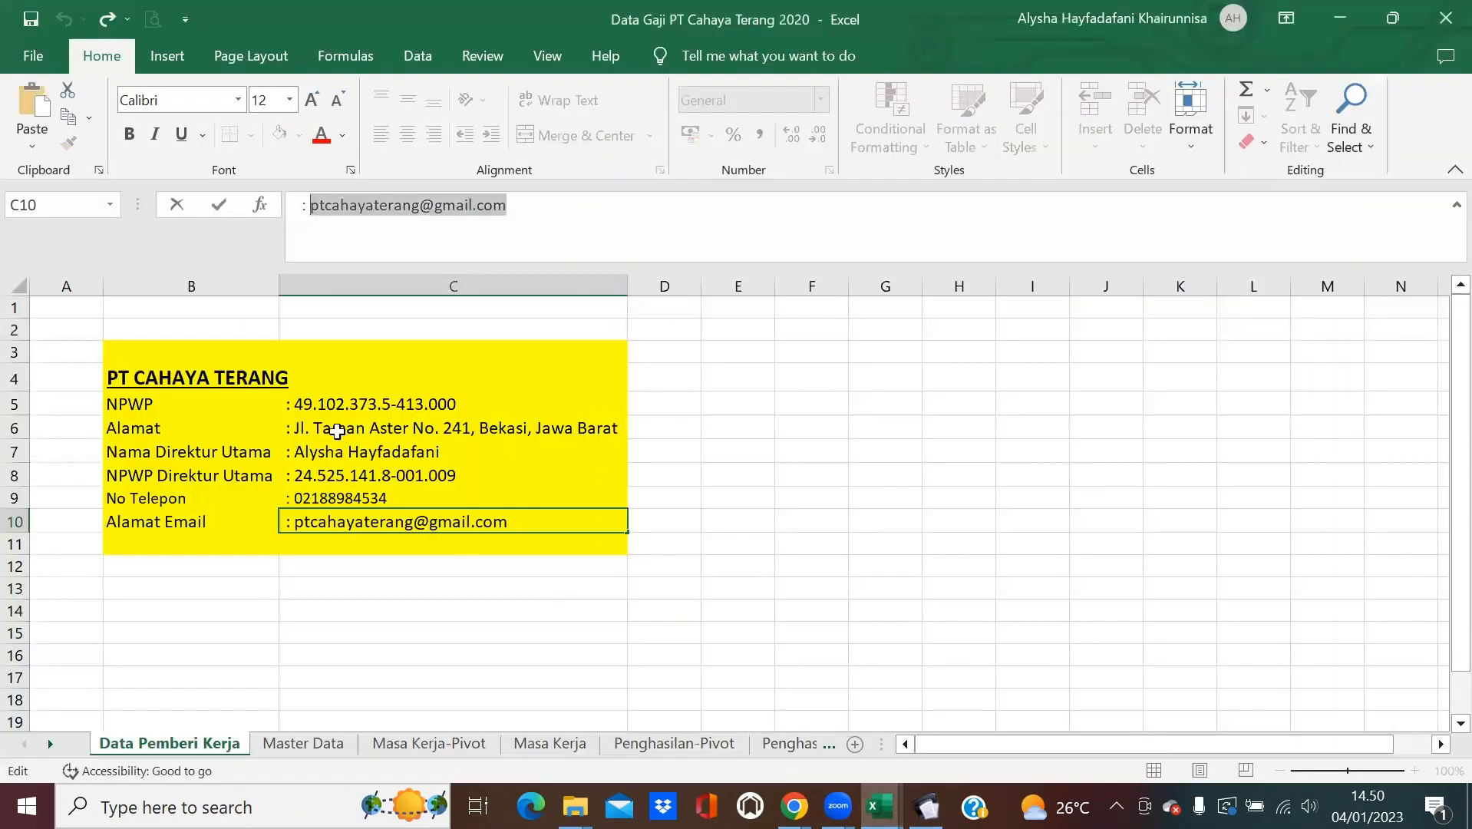
click(455, 451)
drag(508, 219, 312, 224)
key(ctrl+c)
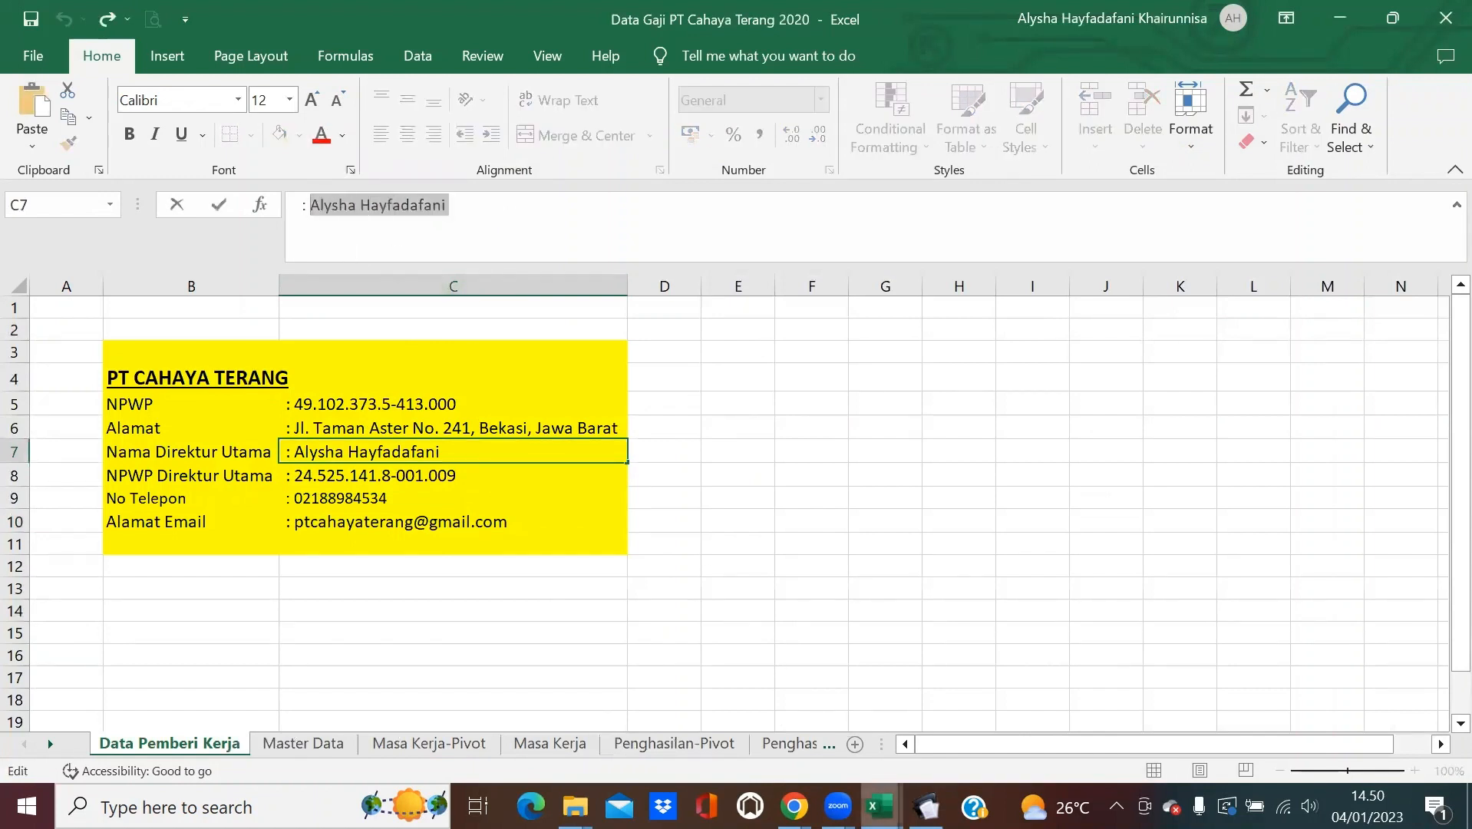
key(alt+Tab)
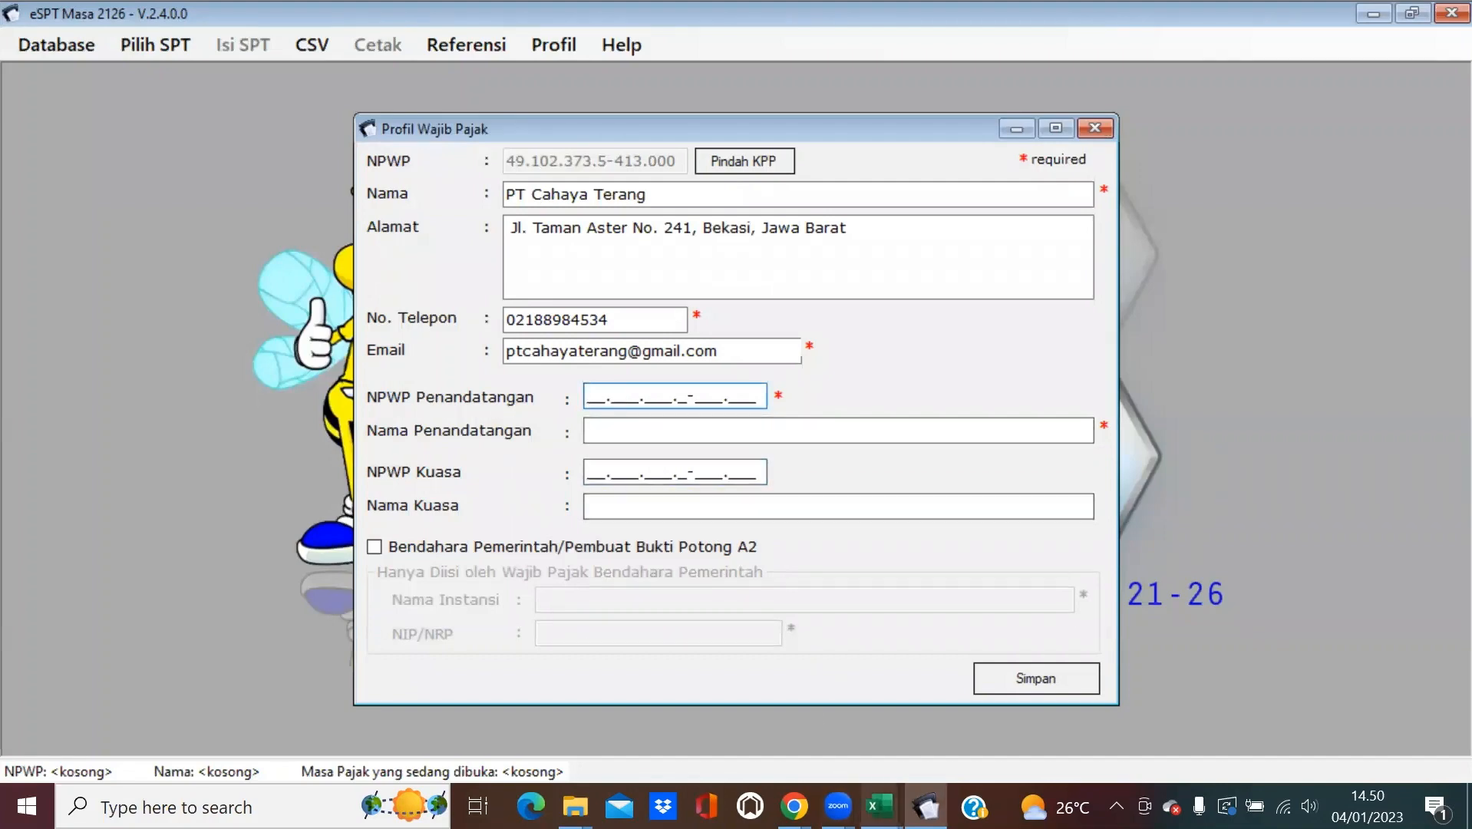
Paste the director's name into Nama Penandatangan.
mouse_move(879, 806)
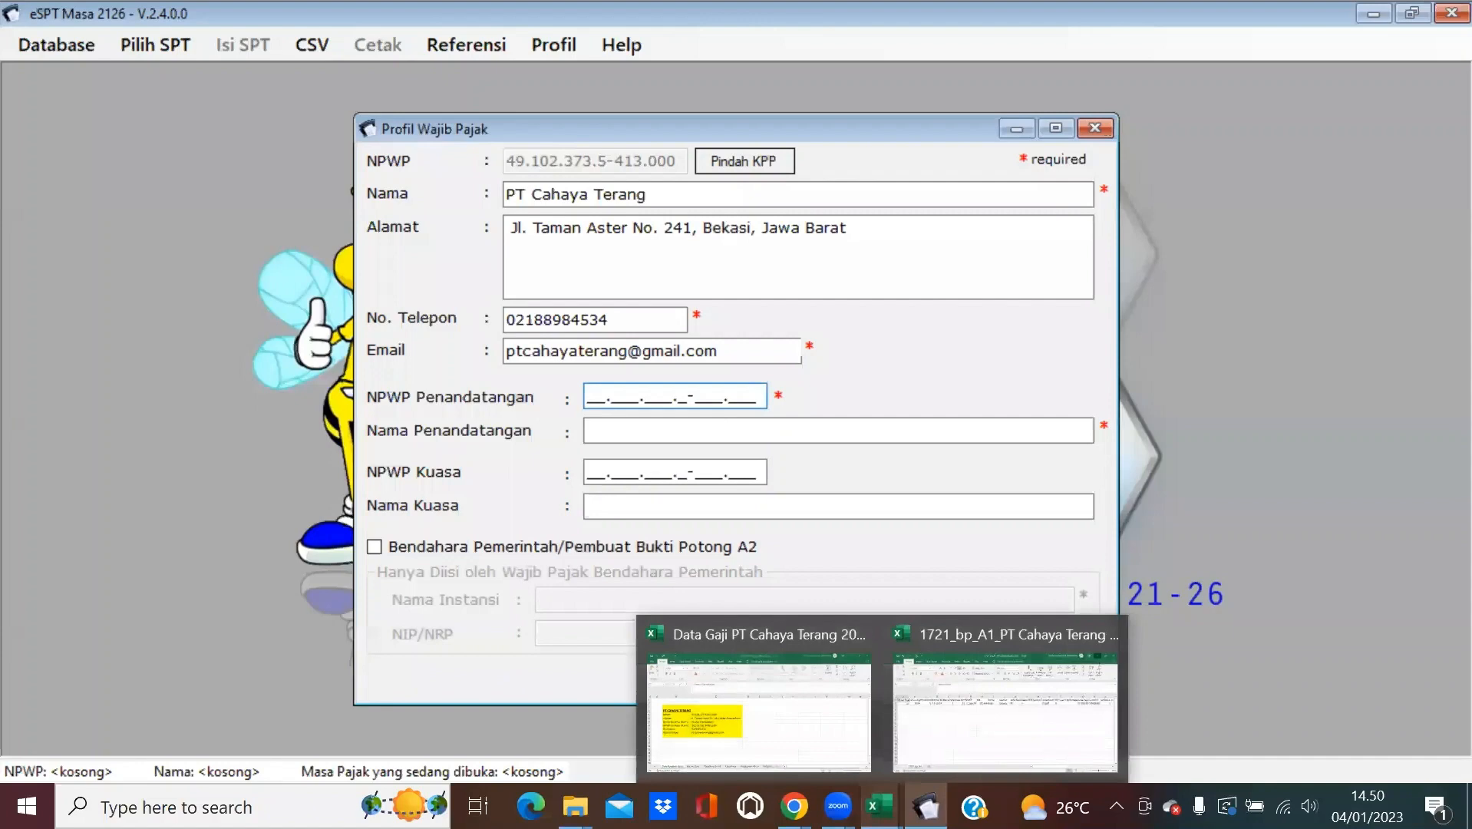
click(810, 713)
click(926, 806)
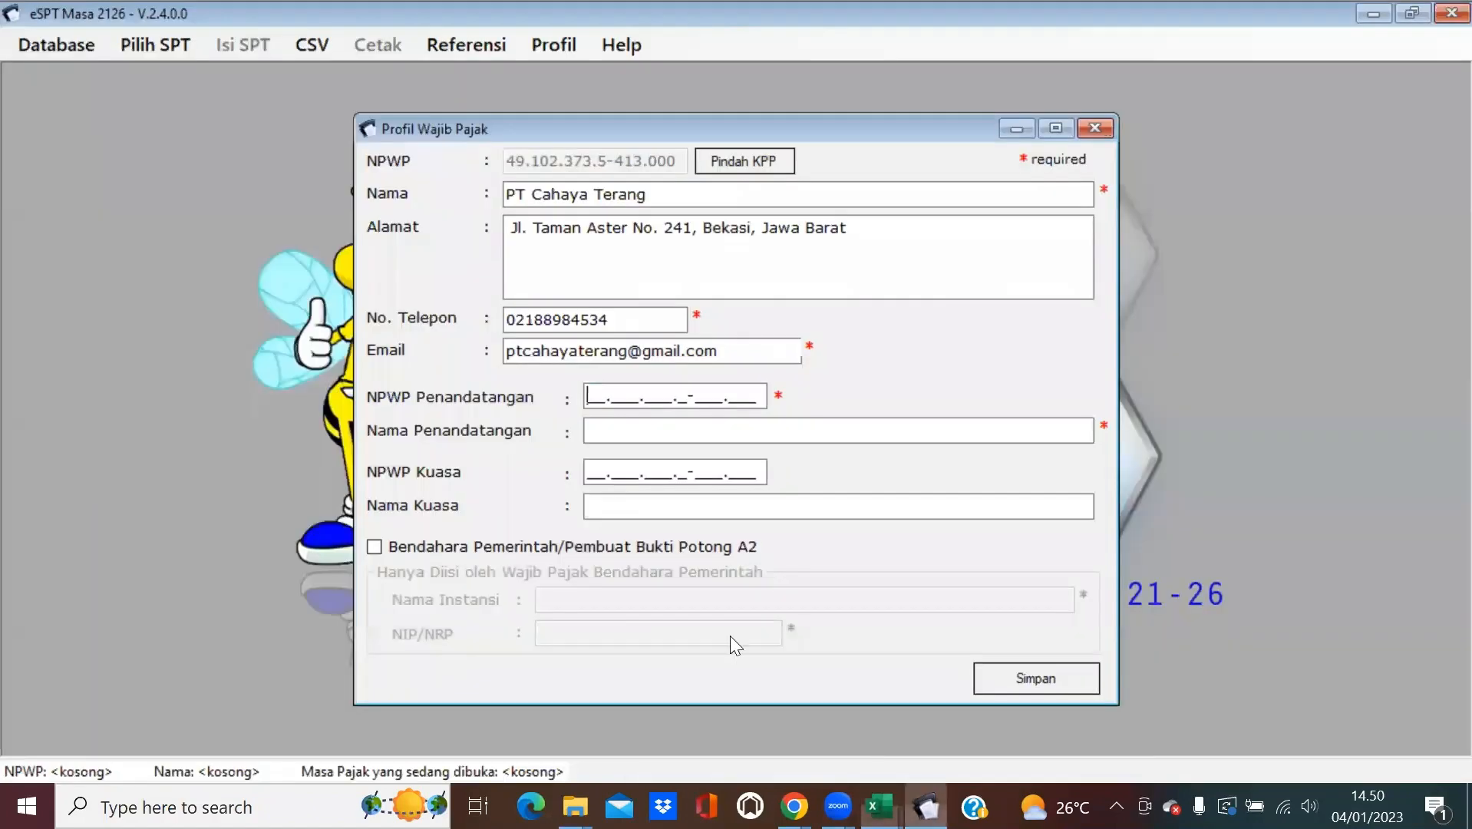
click(639, 431)
key(ctrl+v)
Paste the director's NPWP from cell C8 into NPWP Penandatangan and save the profile.
click(596, 395)
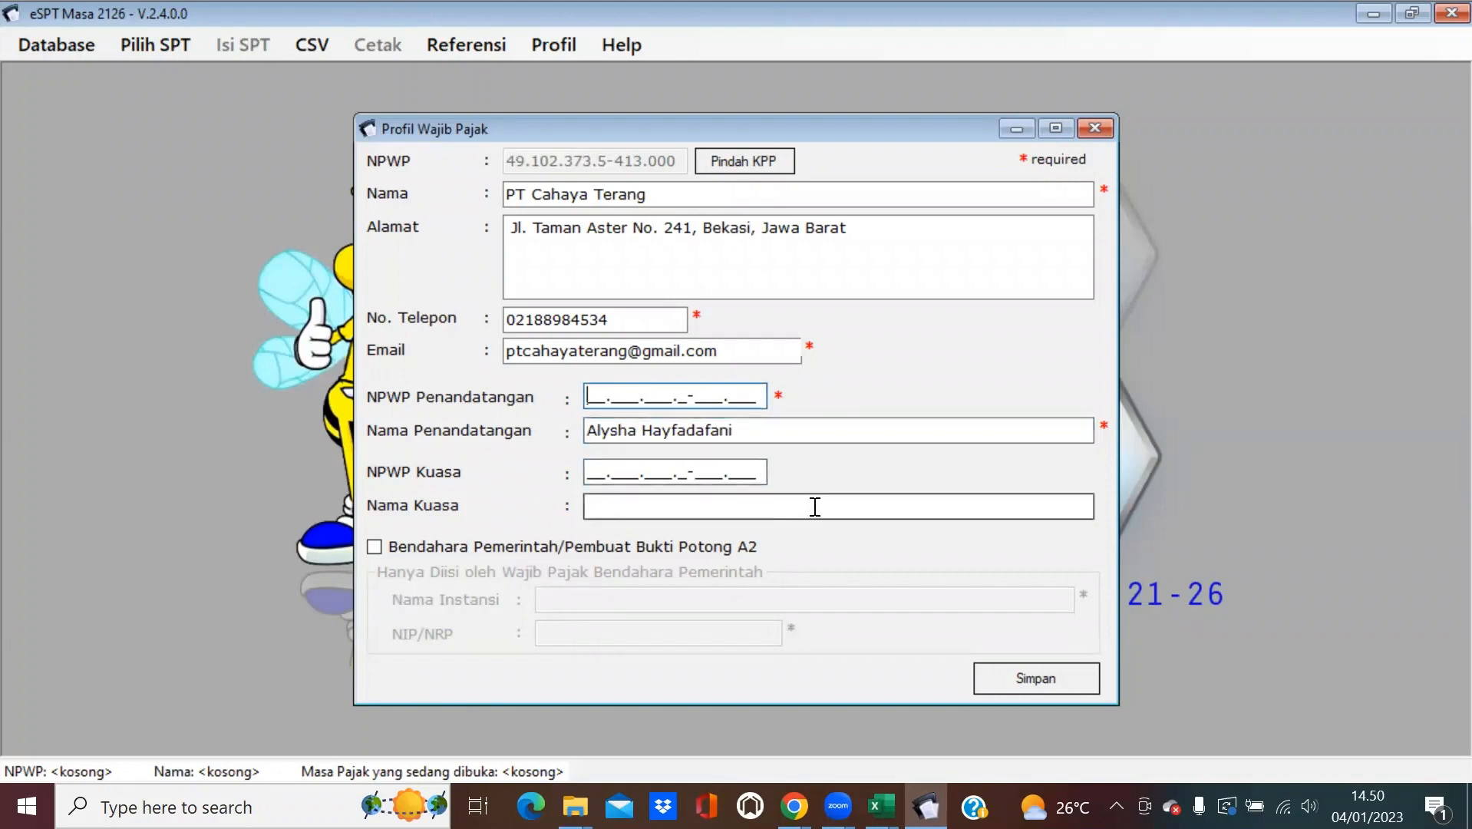
click(880, 805)
click(805, 716)
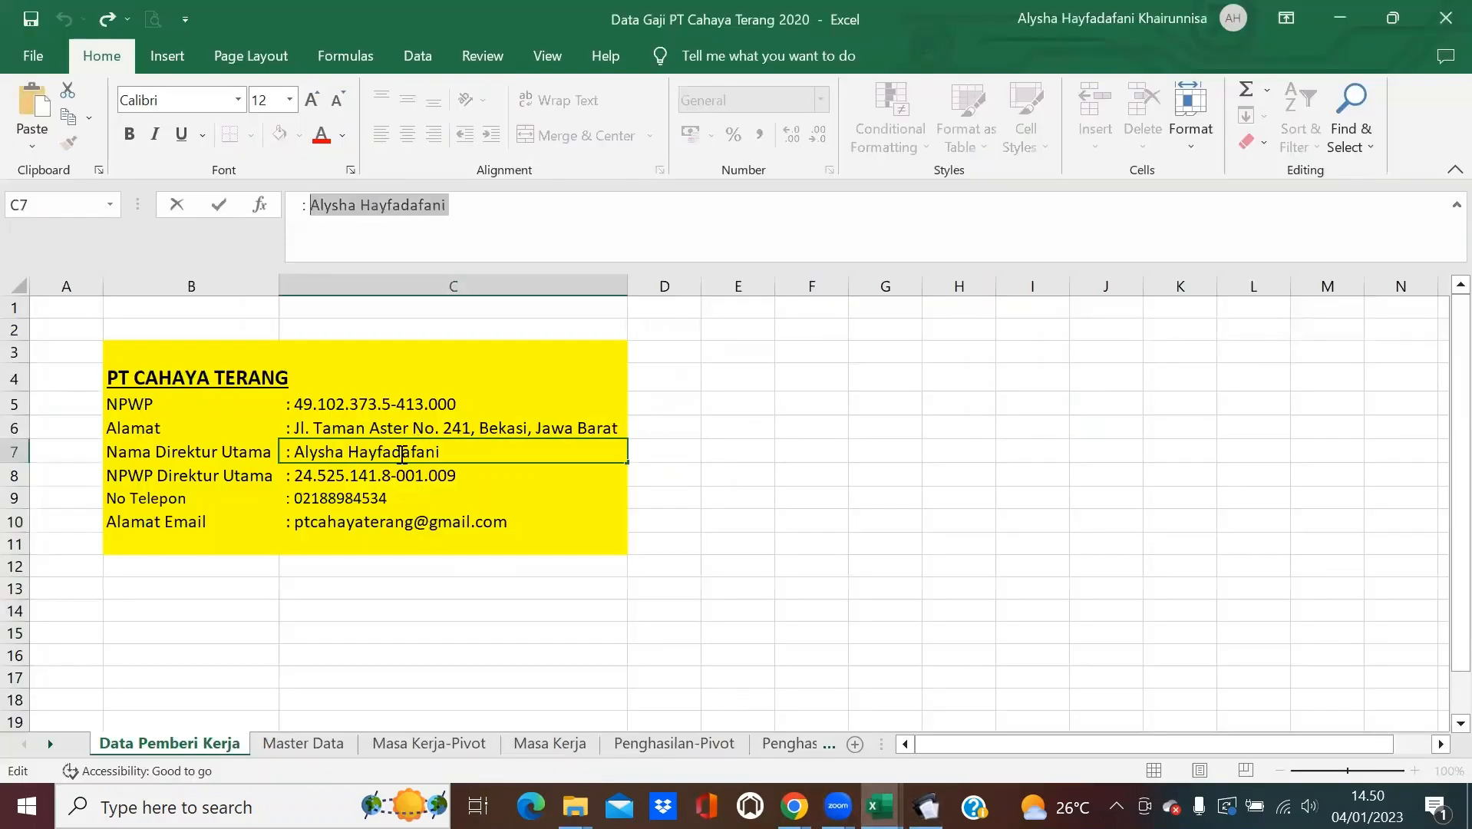
click(400, 474)
drag(461, 204, 310, 203)
key(ctrl+c)
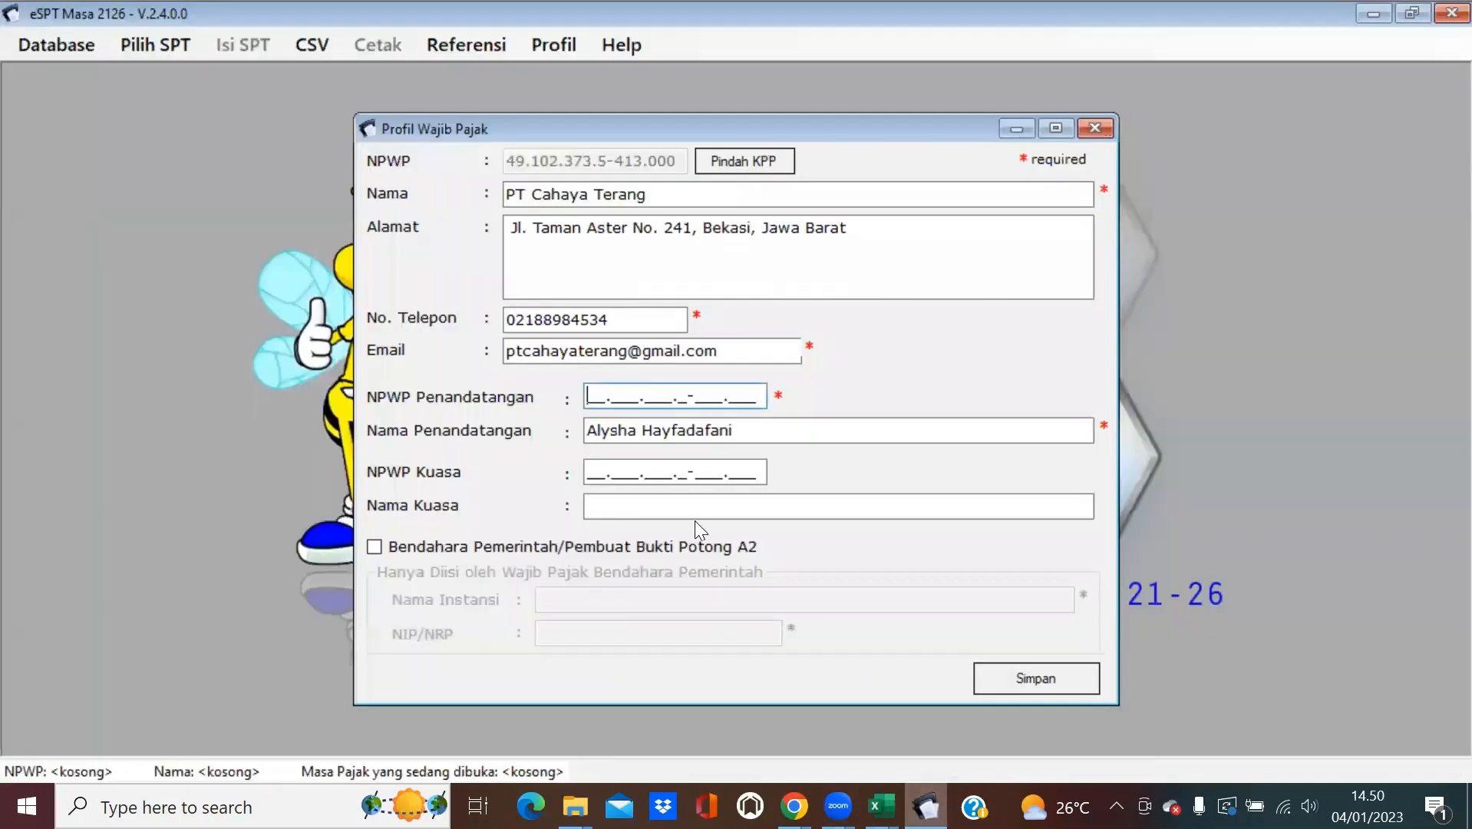
click(926, 806)
click(632, 391)
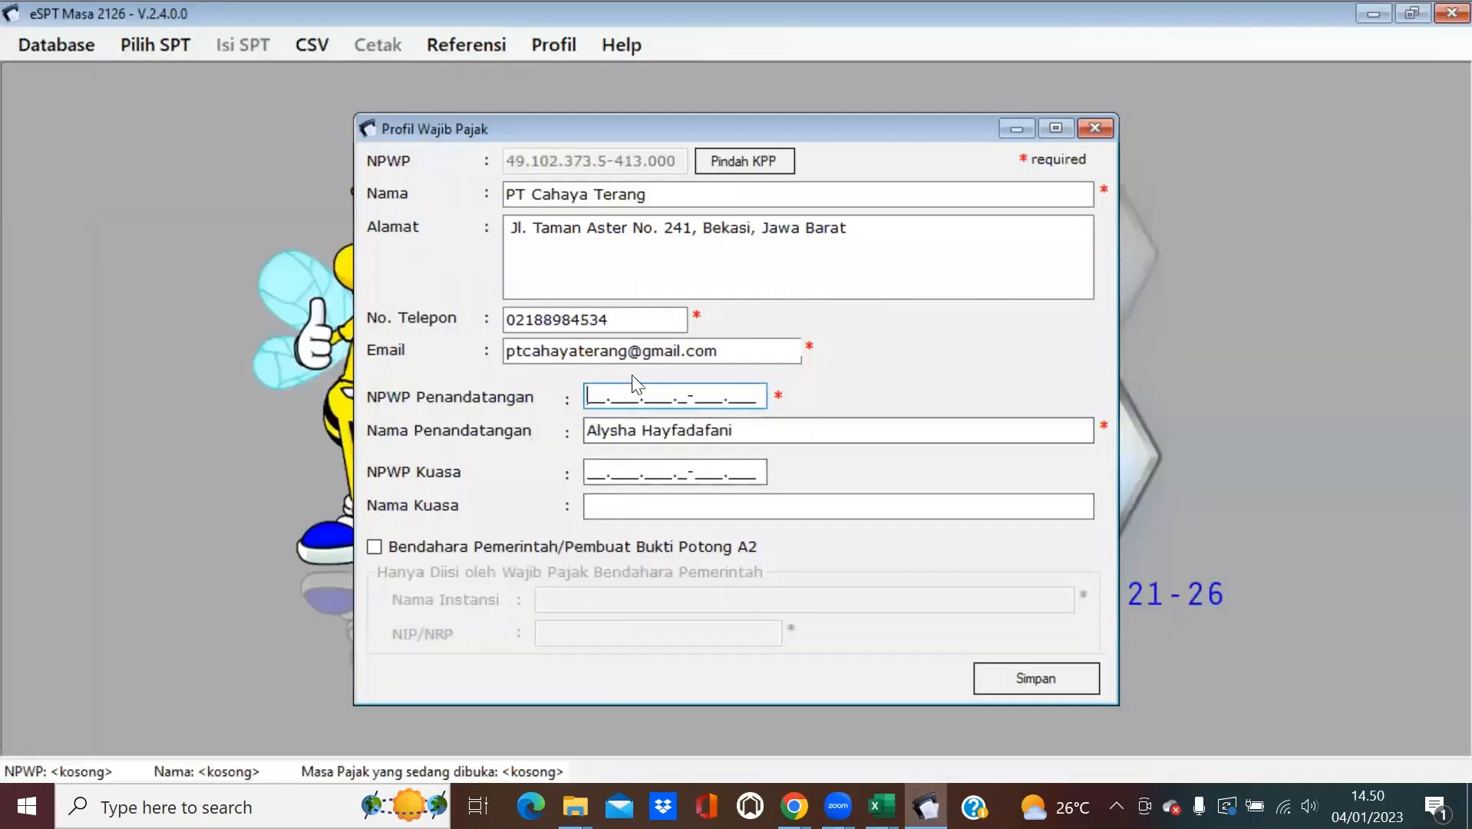
key(ctrl+v)
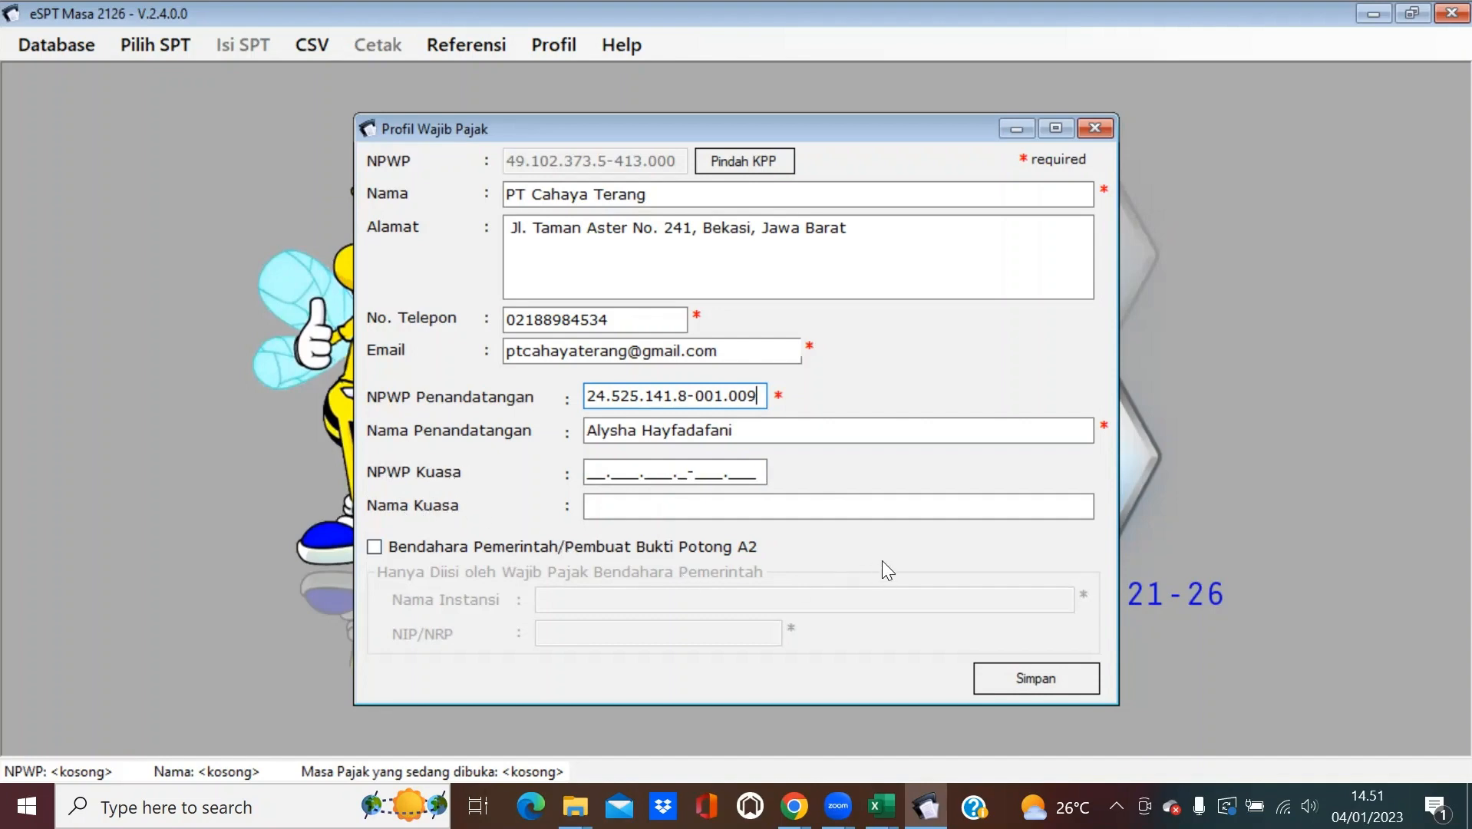
click(1046, 688)
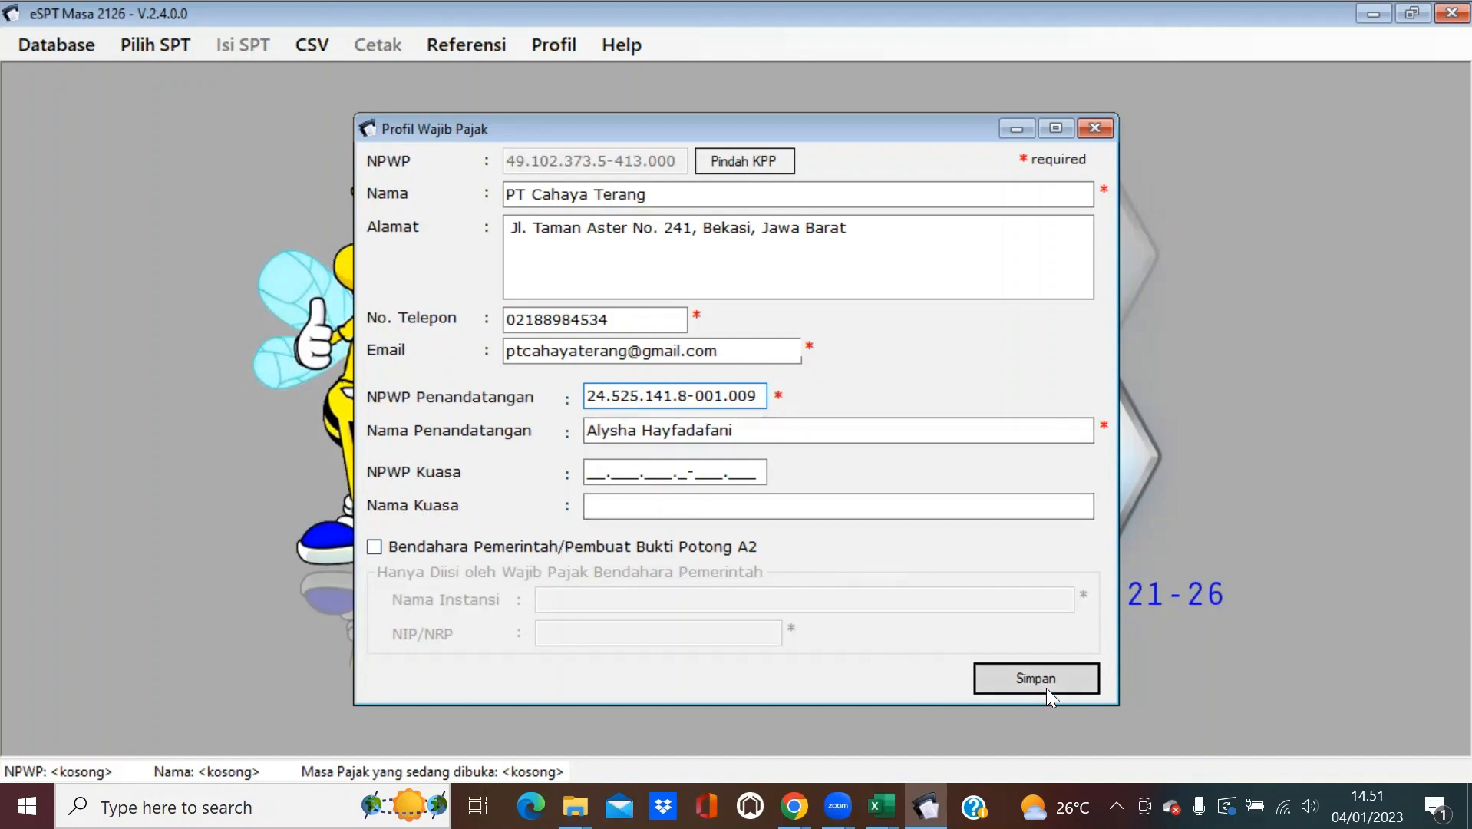
click(829, 482)
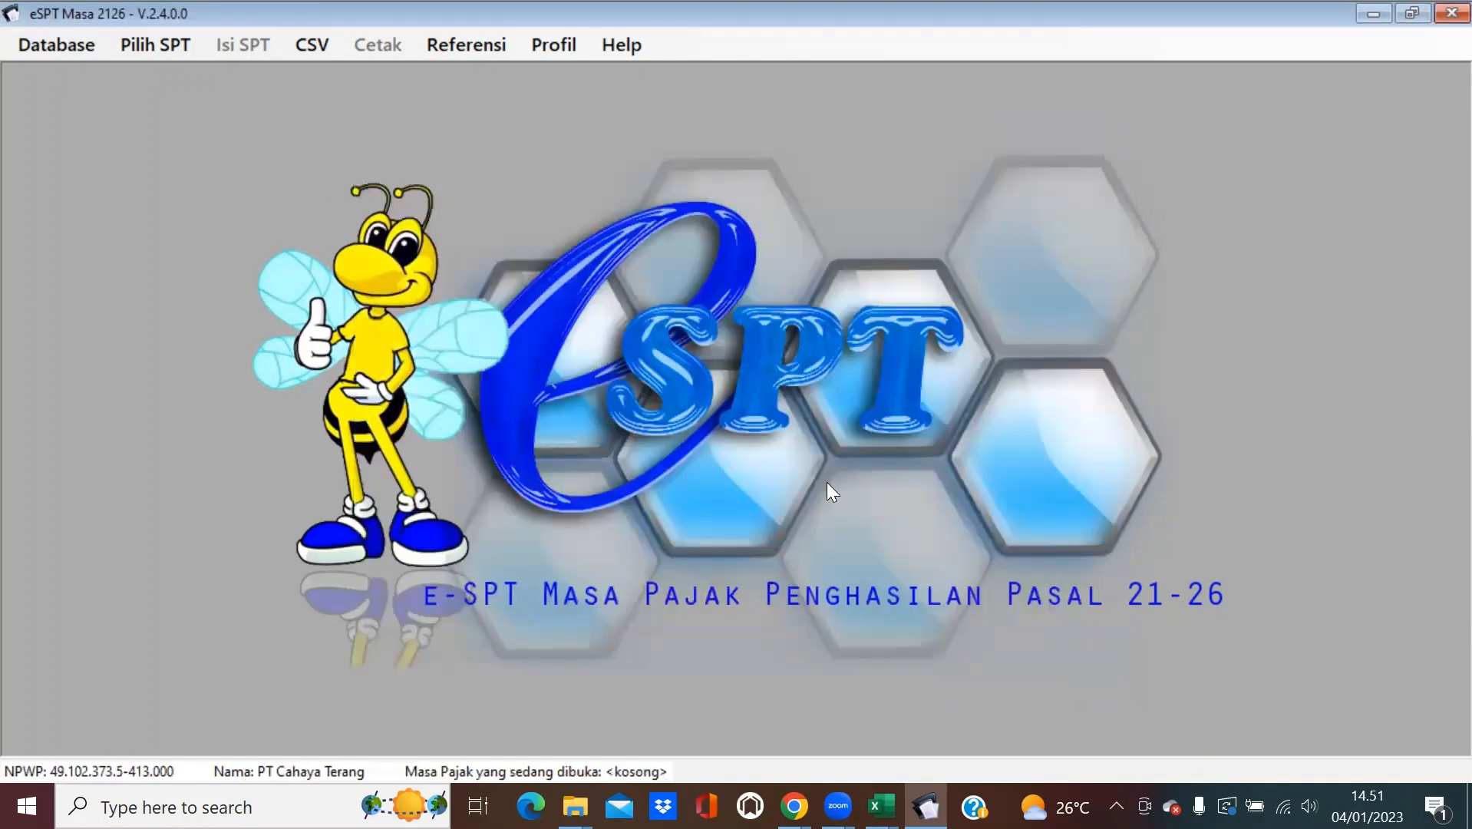
Create a new SPT for the Desember 2020 tax period.
click(155, 44)
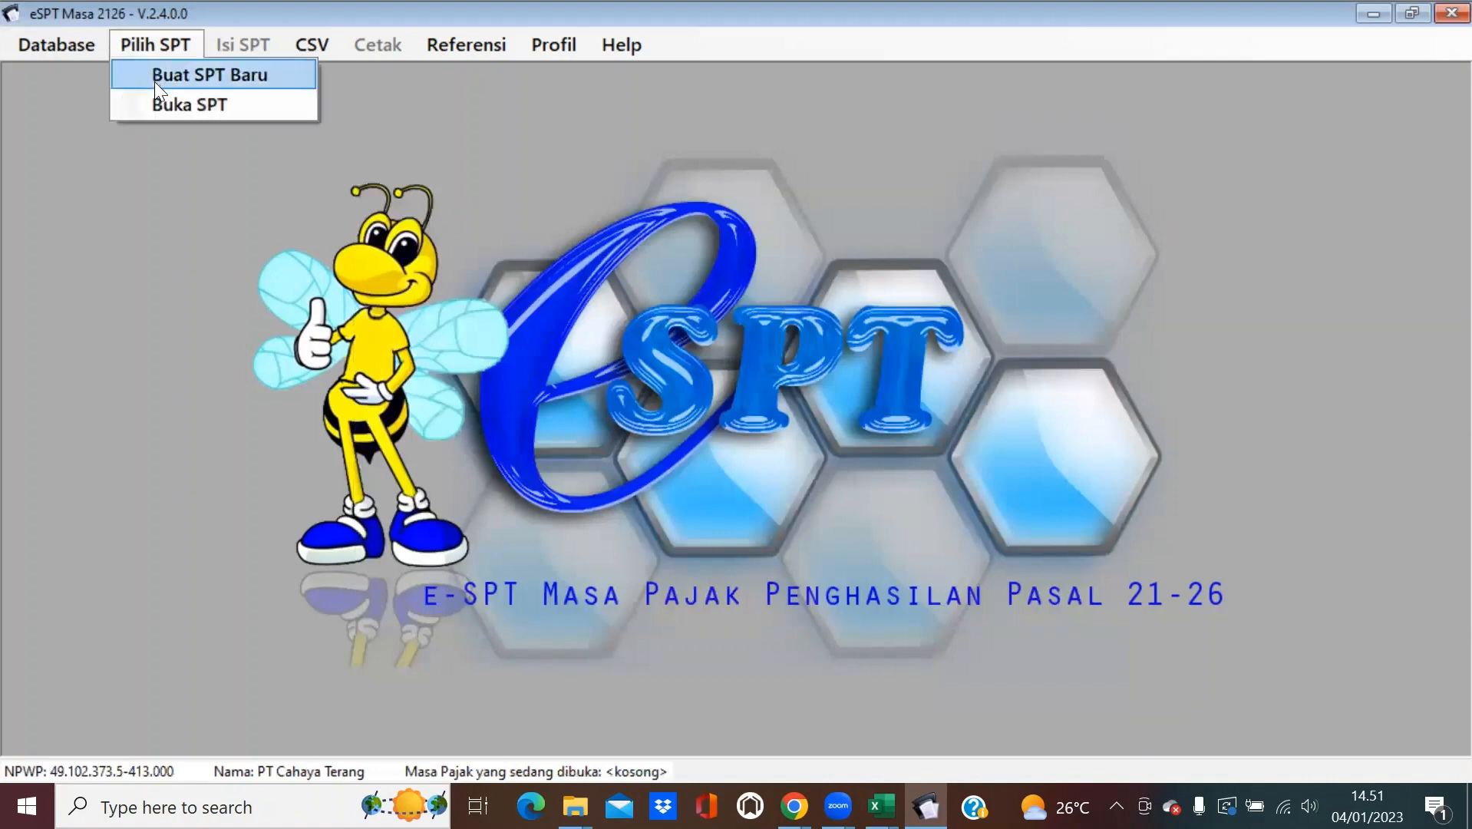
click(154, 82)
click(774, 431)
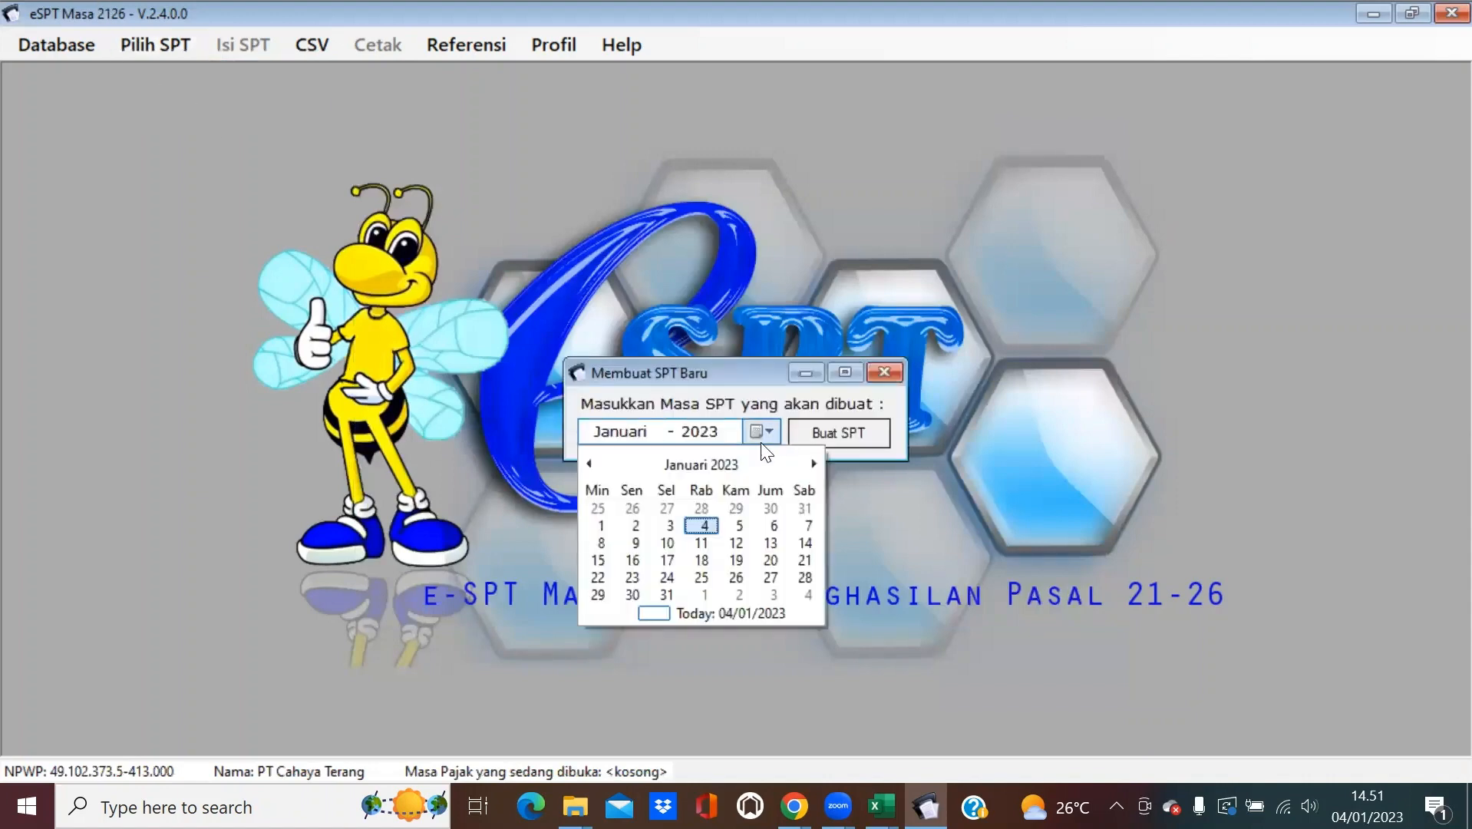
click(717, 465)
click(714, 465)
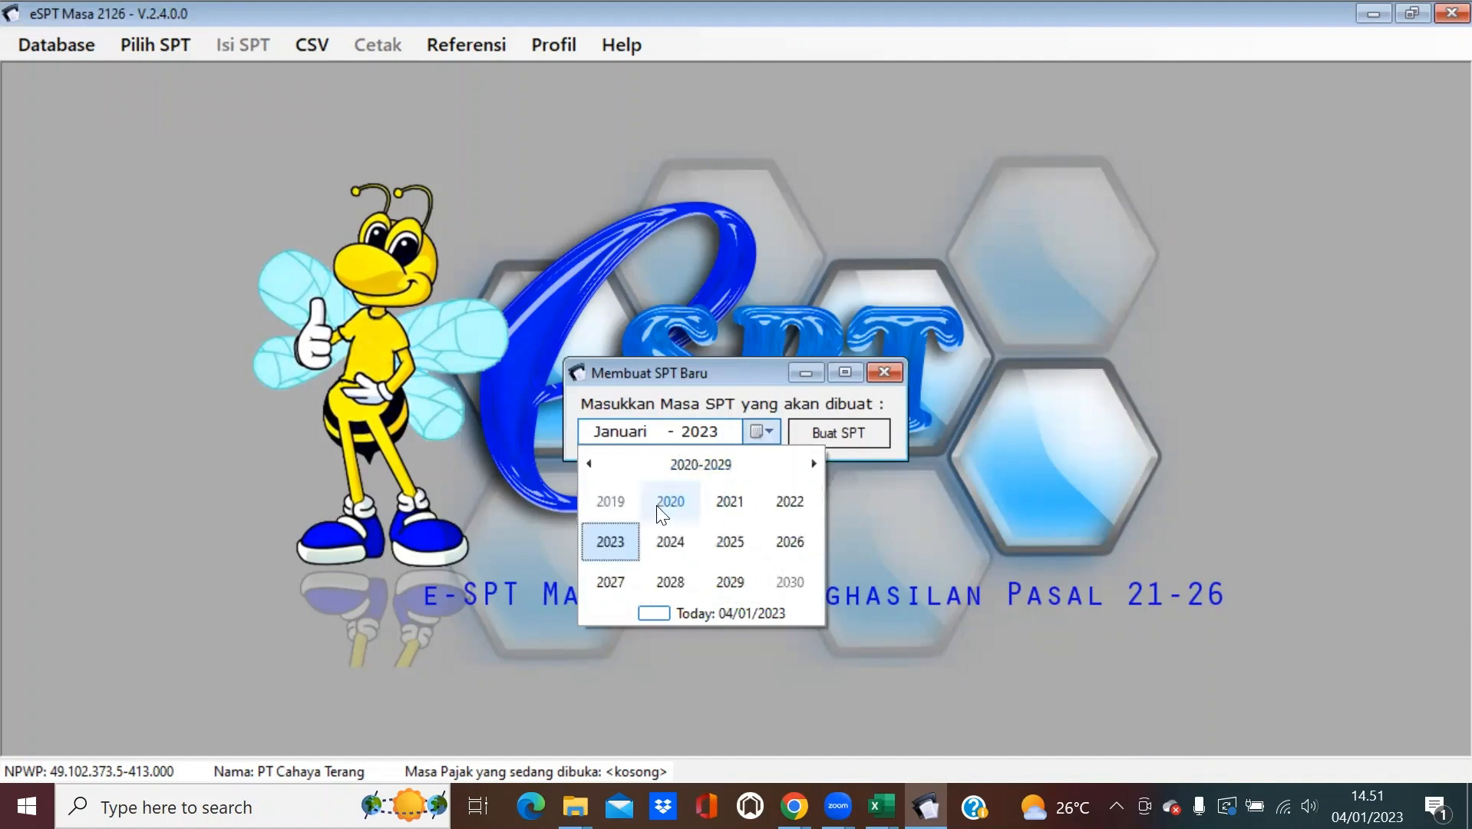
click(668, 502)
click(797, 573)
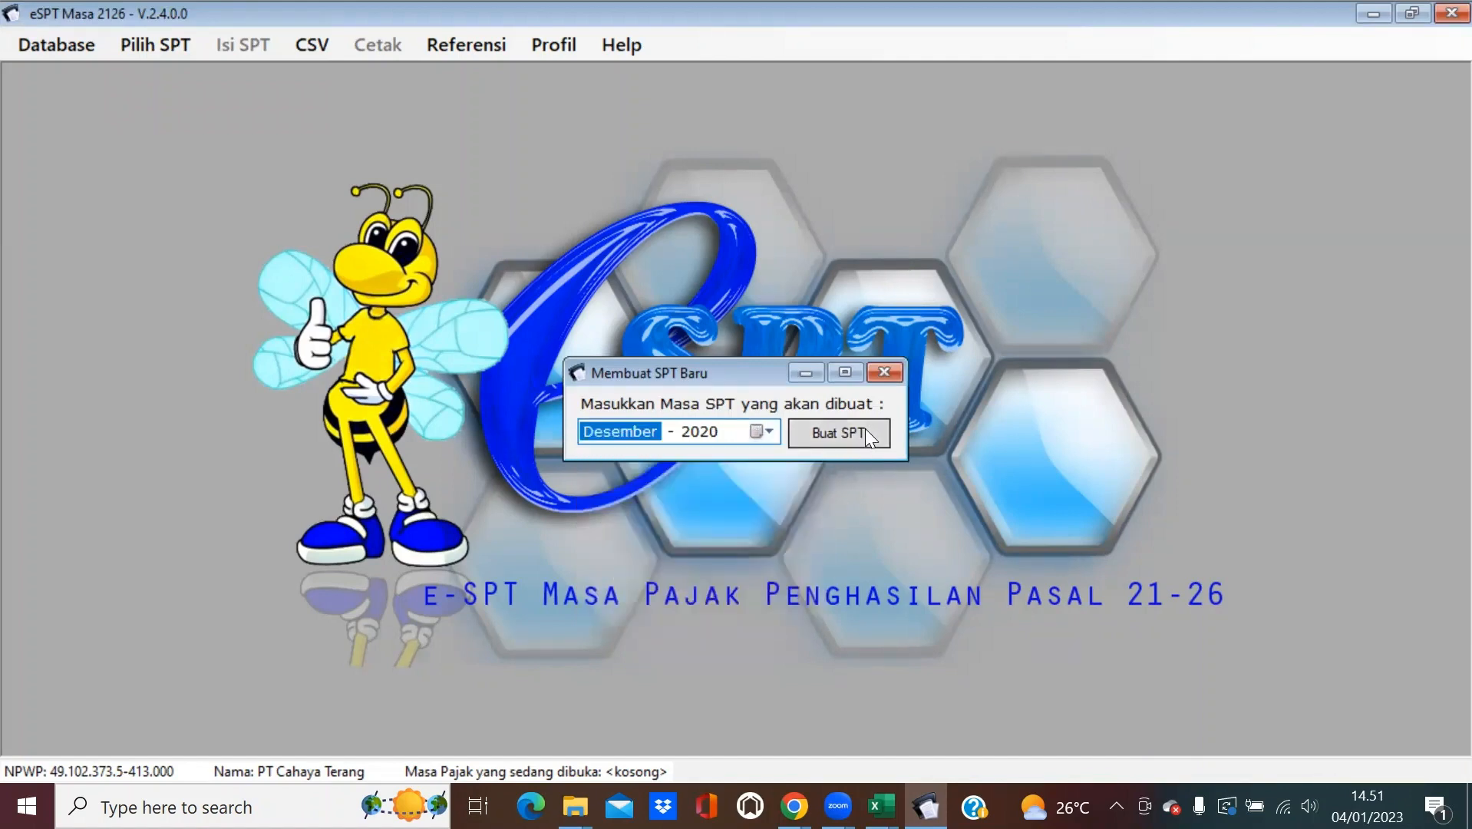
click(864, 429)
click(762, 482)
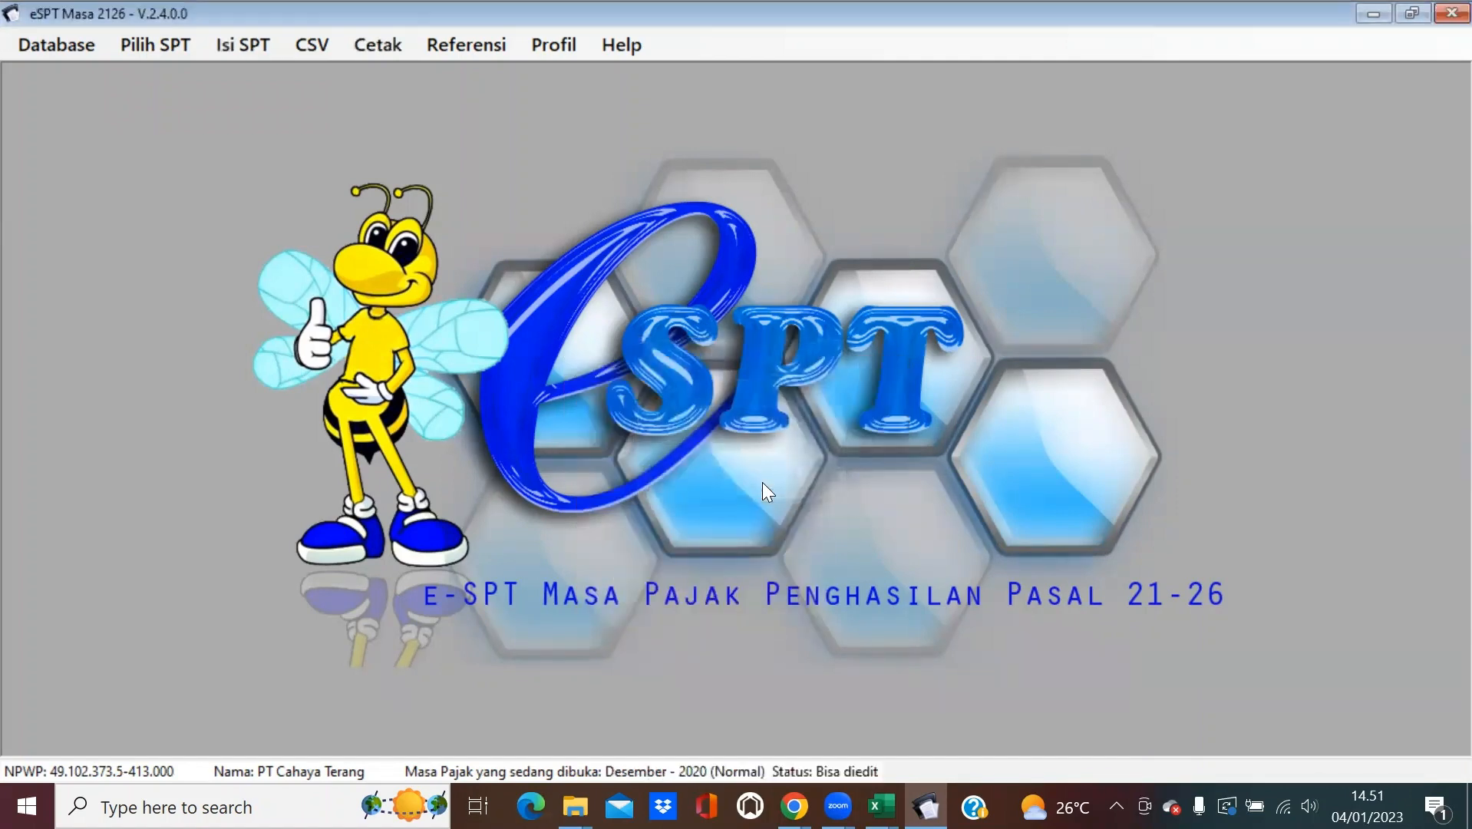
Open the Daftar Bukti Potong A1 list under Isi SPT.
click(264, 35)
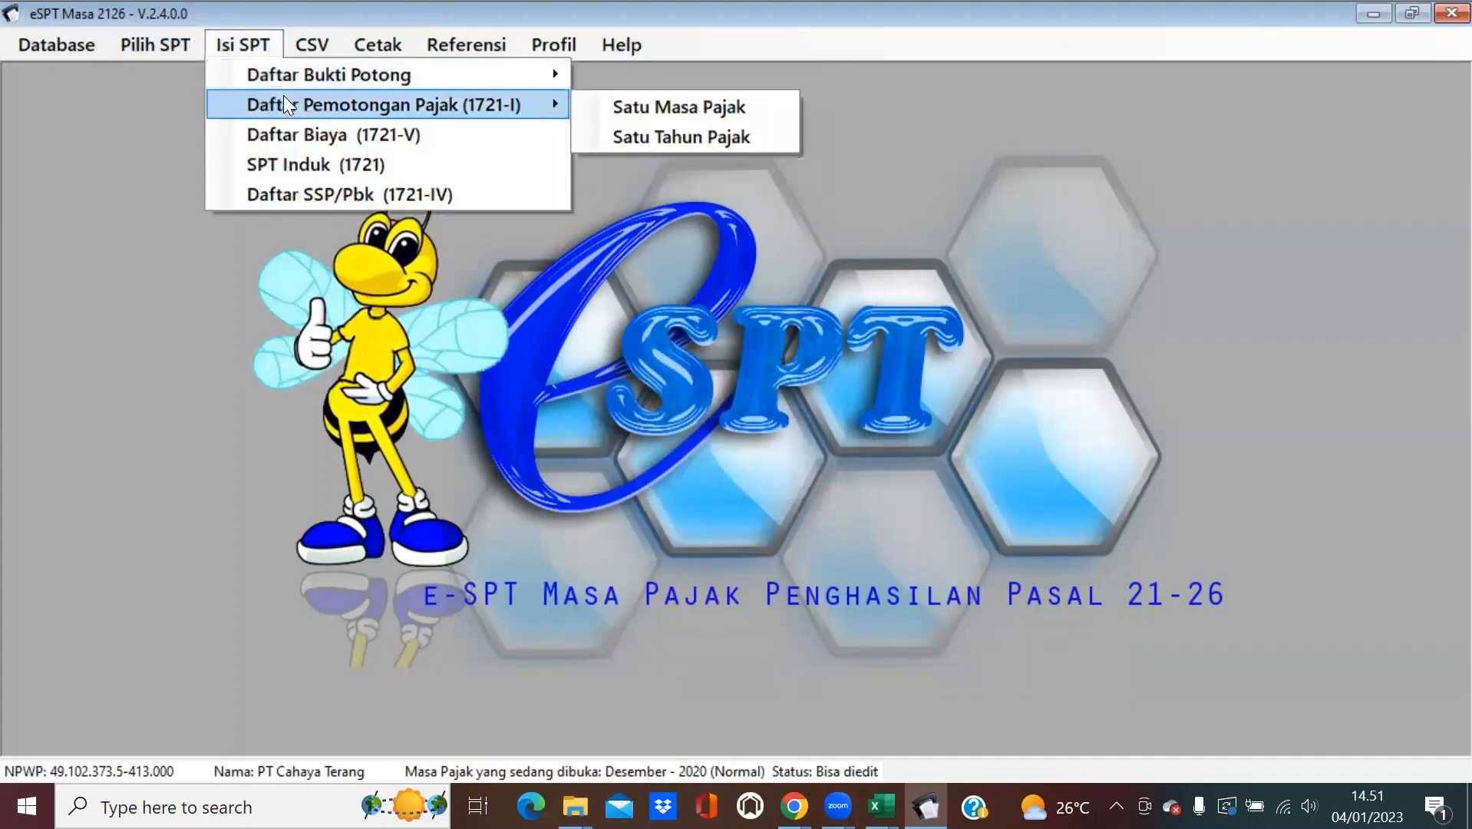
mouse_move(332, 79)
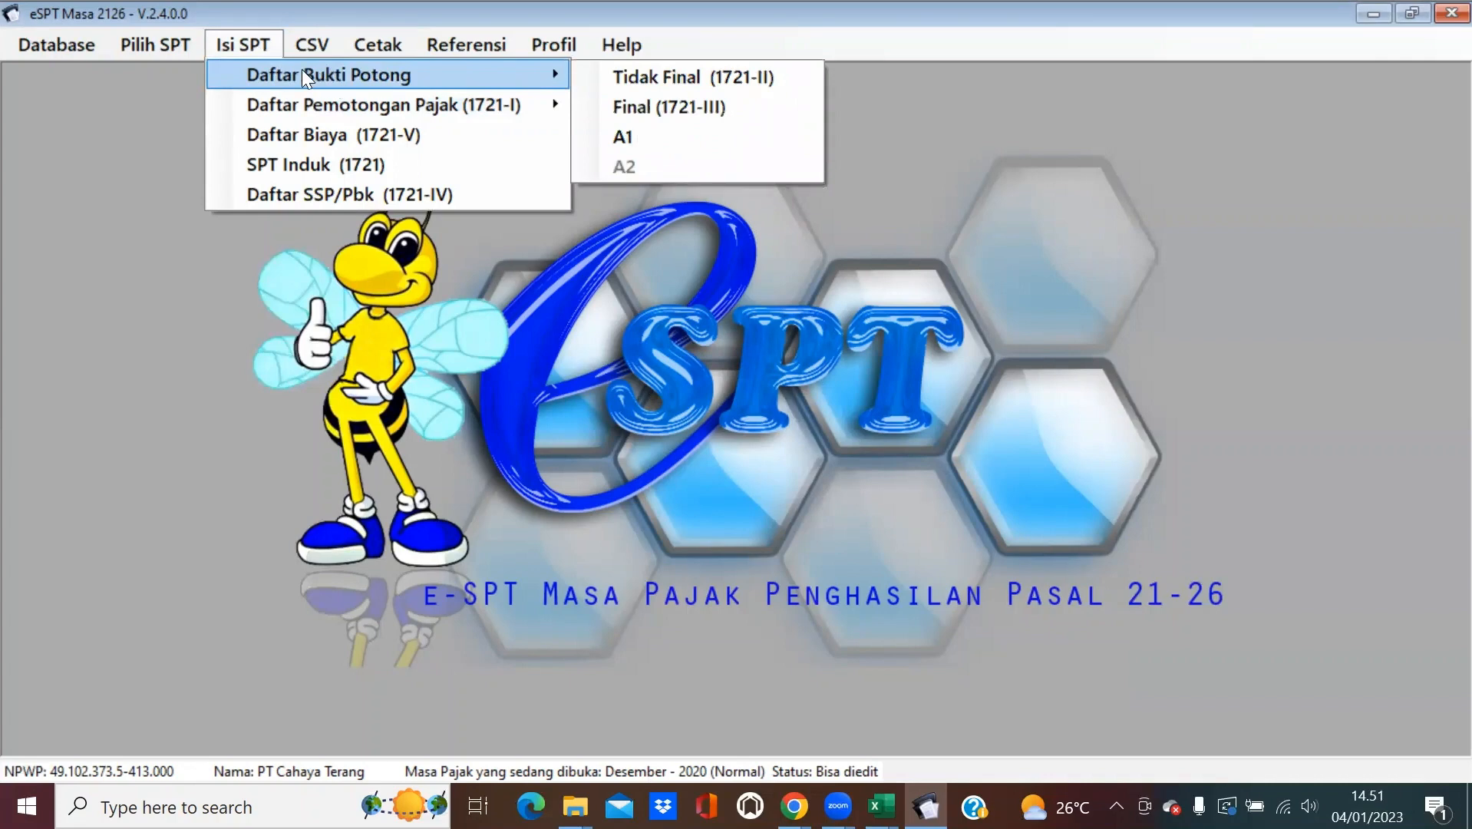
click(614, 135)
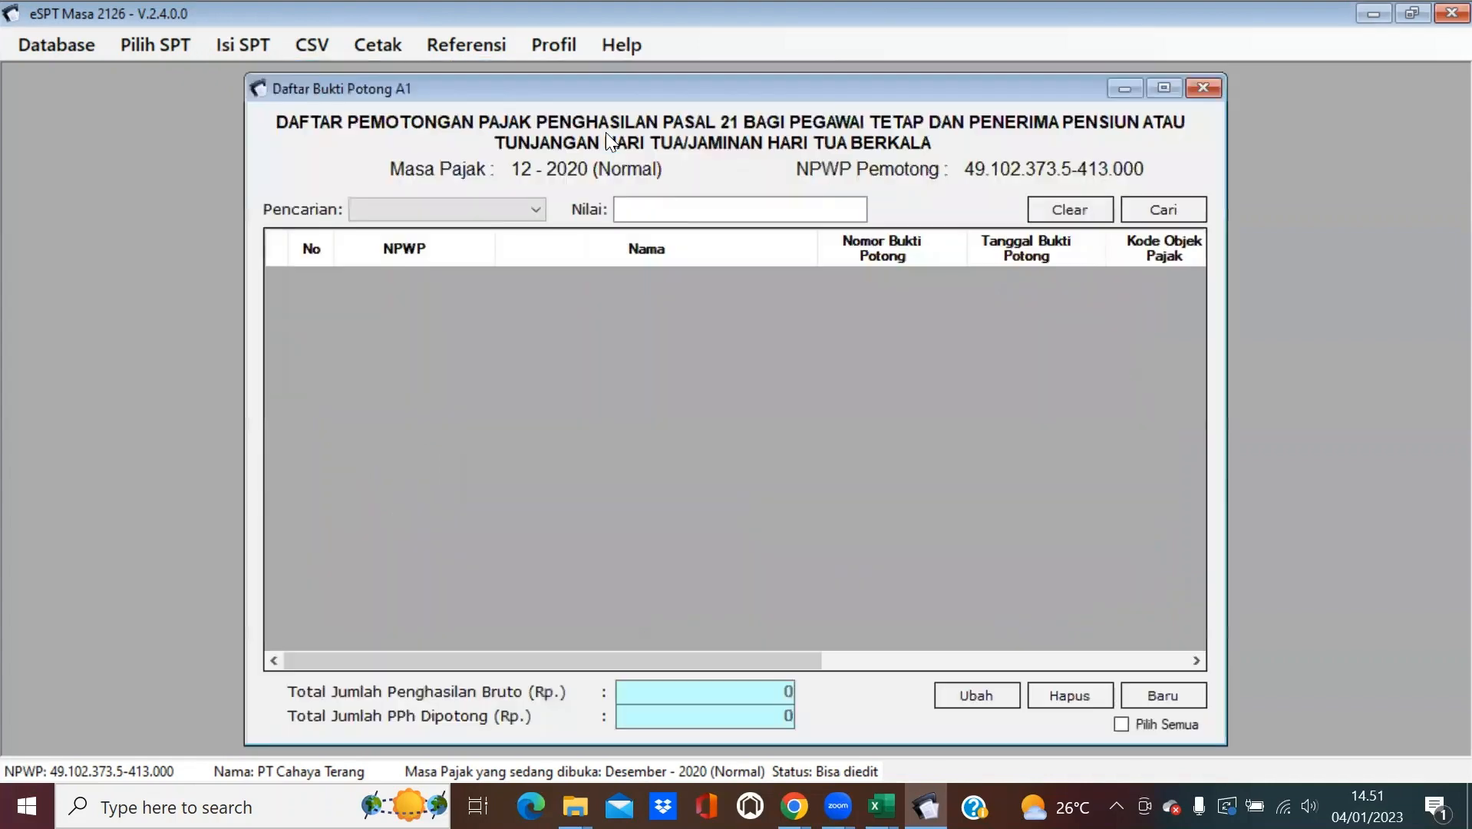
Start new A1 slip 0000001 and review tabs B.1, B.2 and C, ending back on B.1.
click(1192, 696)
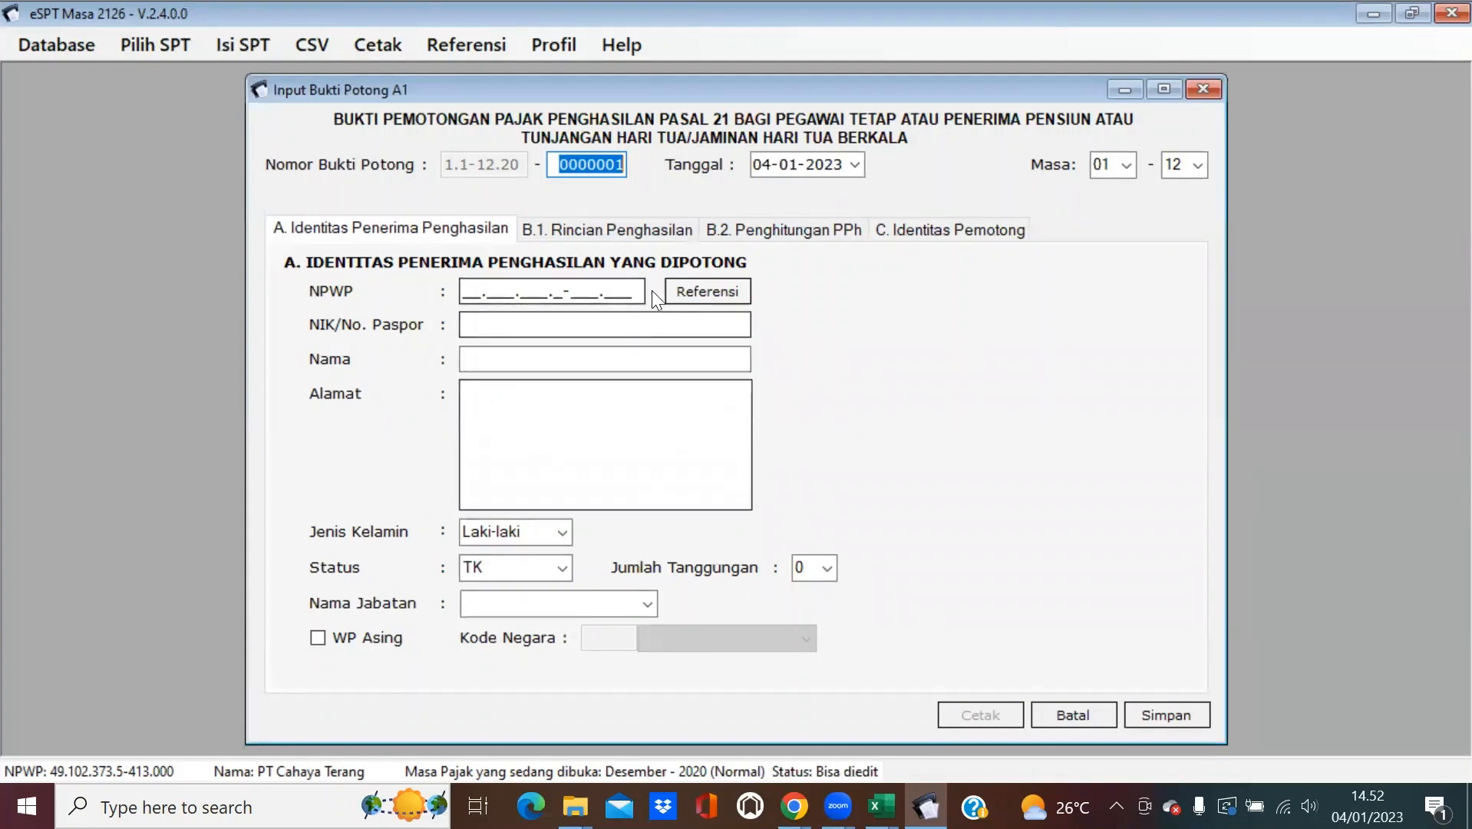
click(641, 230)
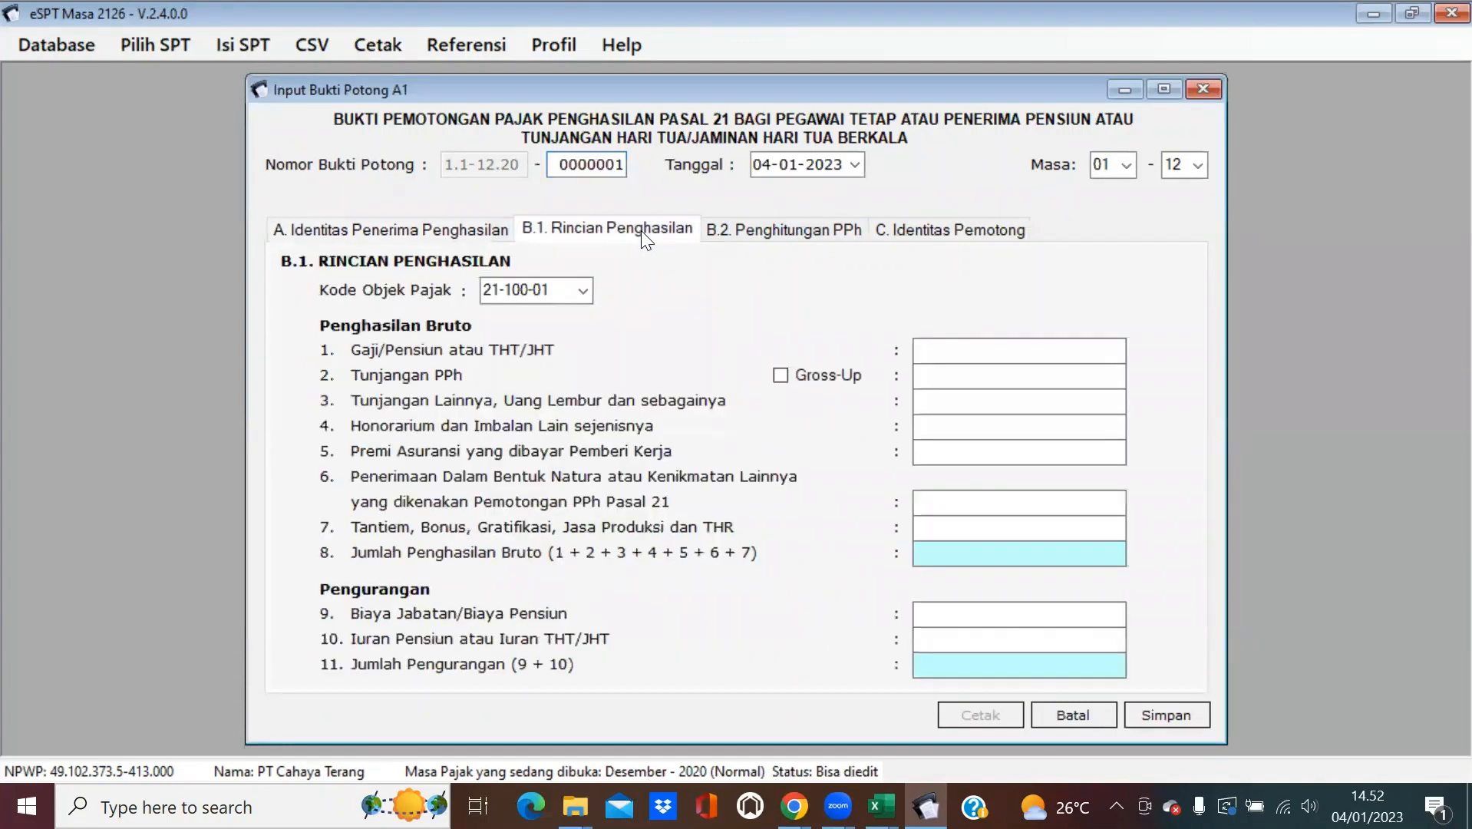
click(824, 233)
click(928, 239)
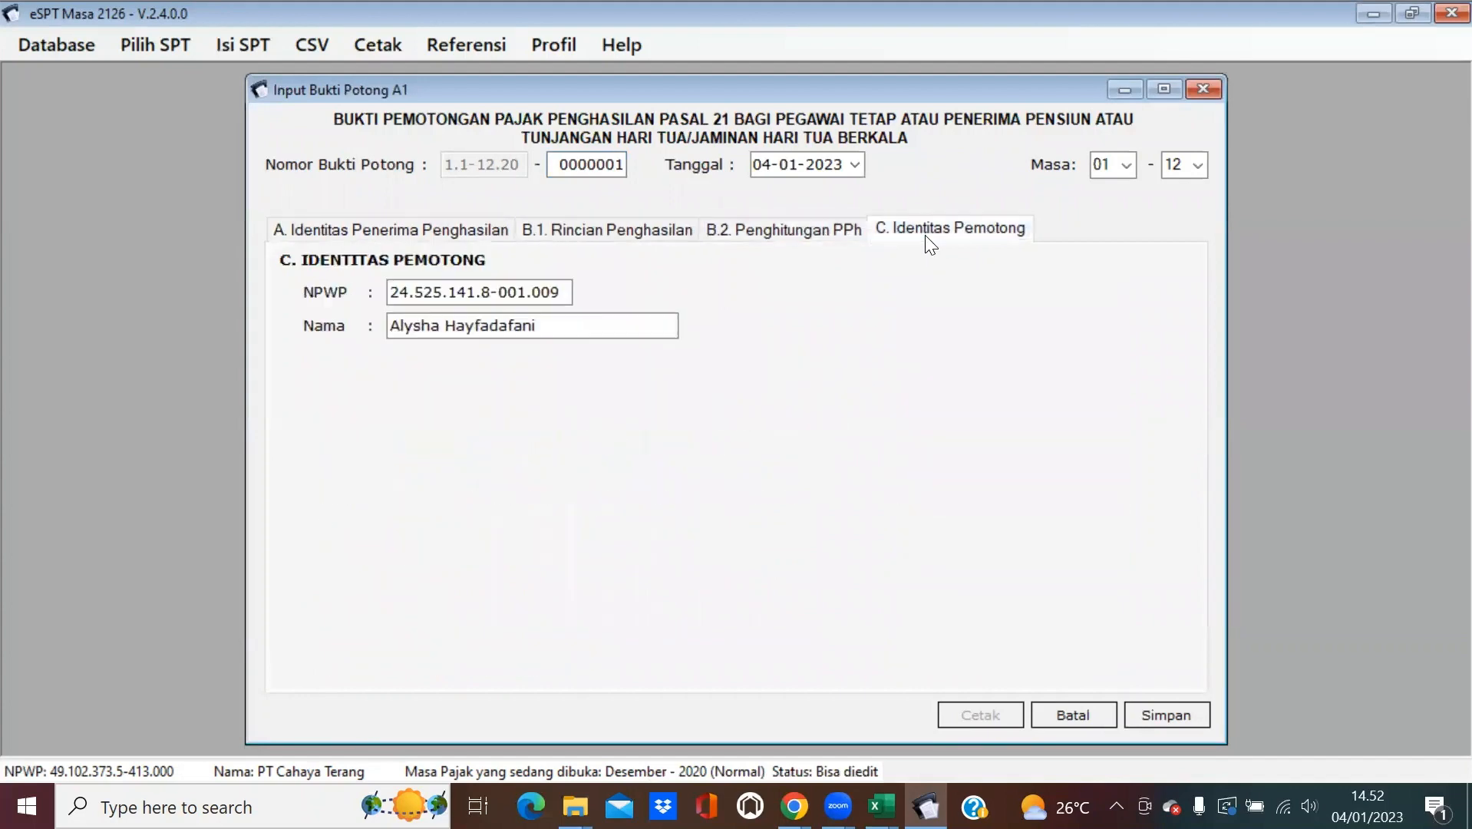
click(589, 222)
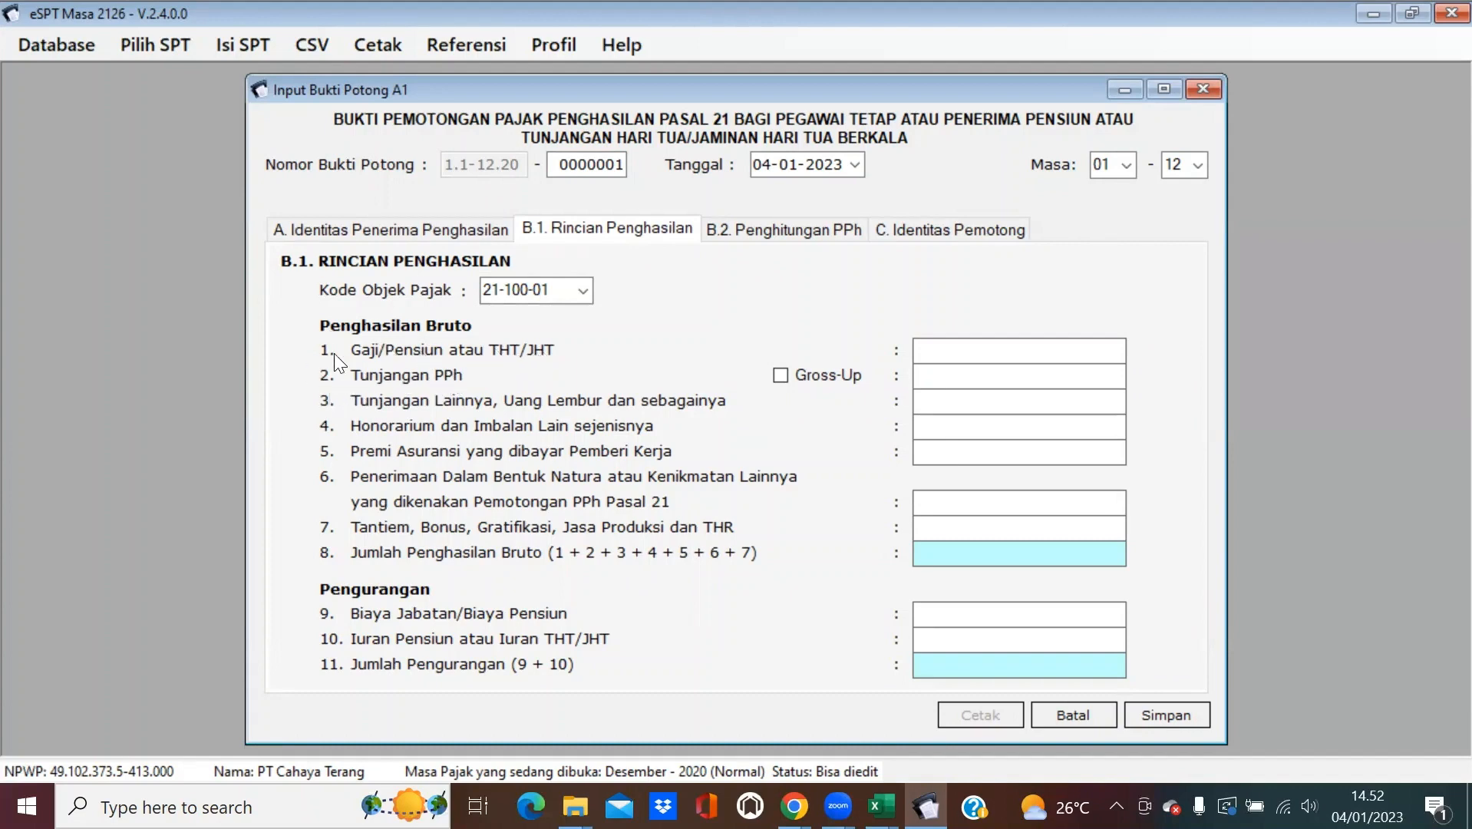
click(750, 229)
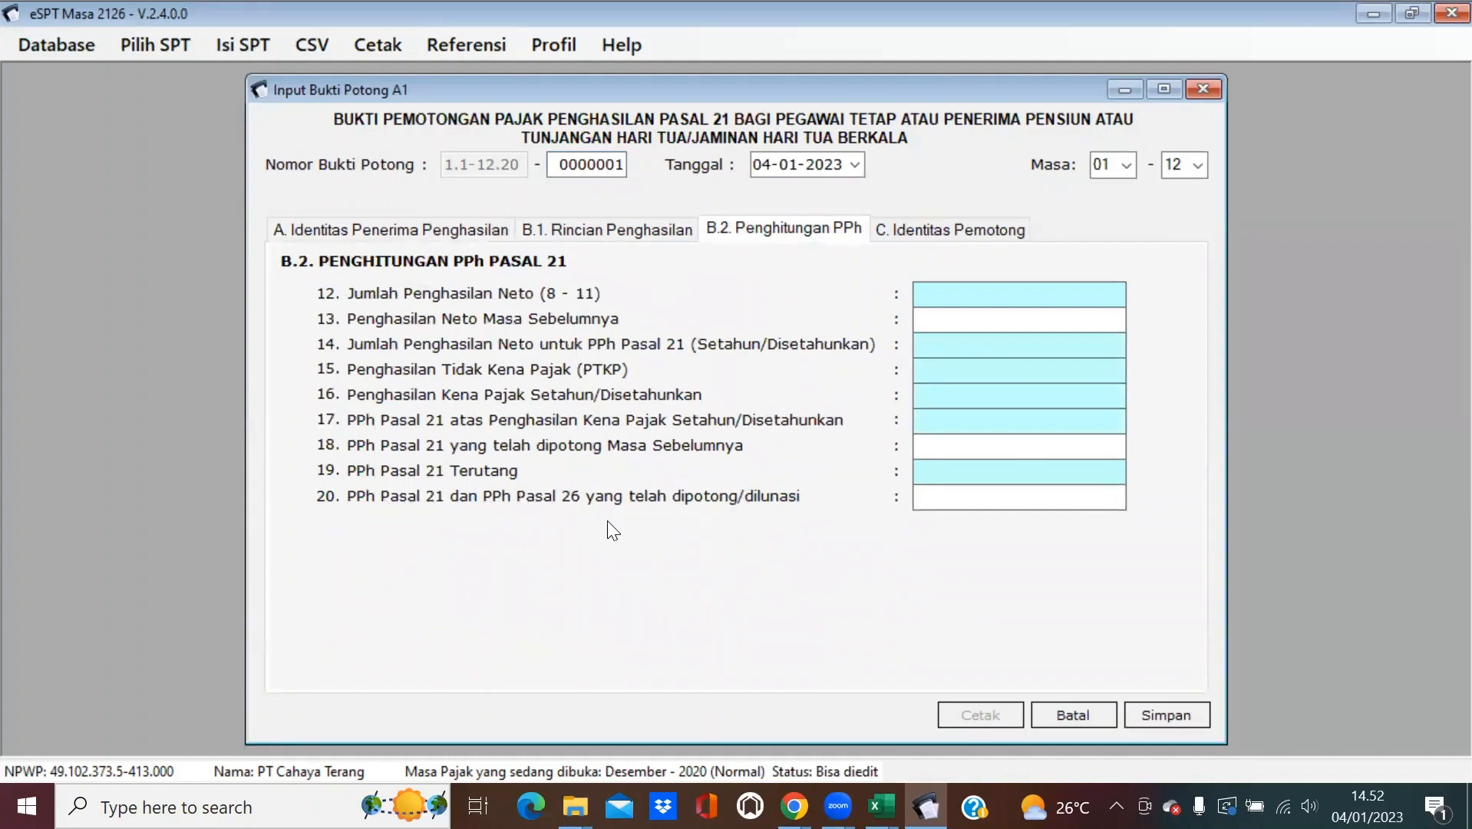
click(623, 233)
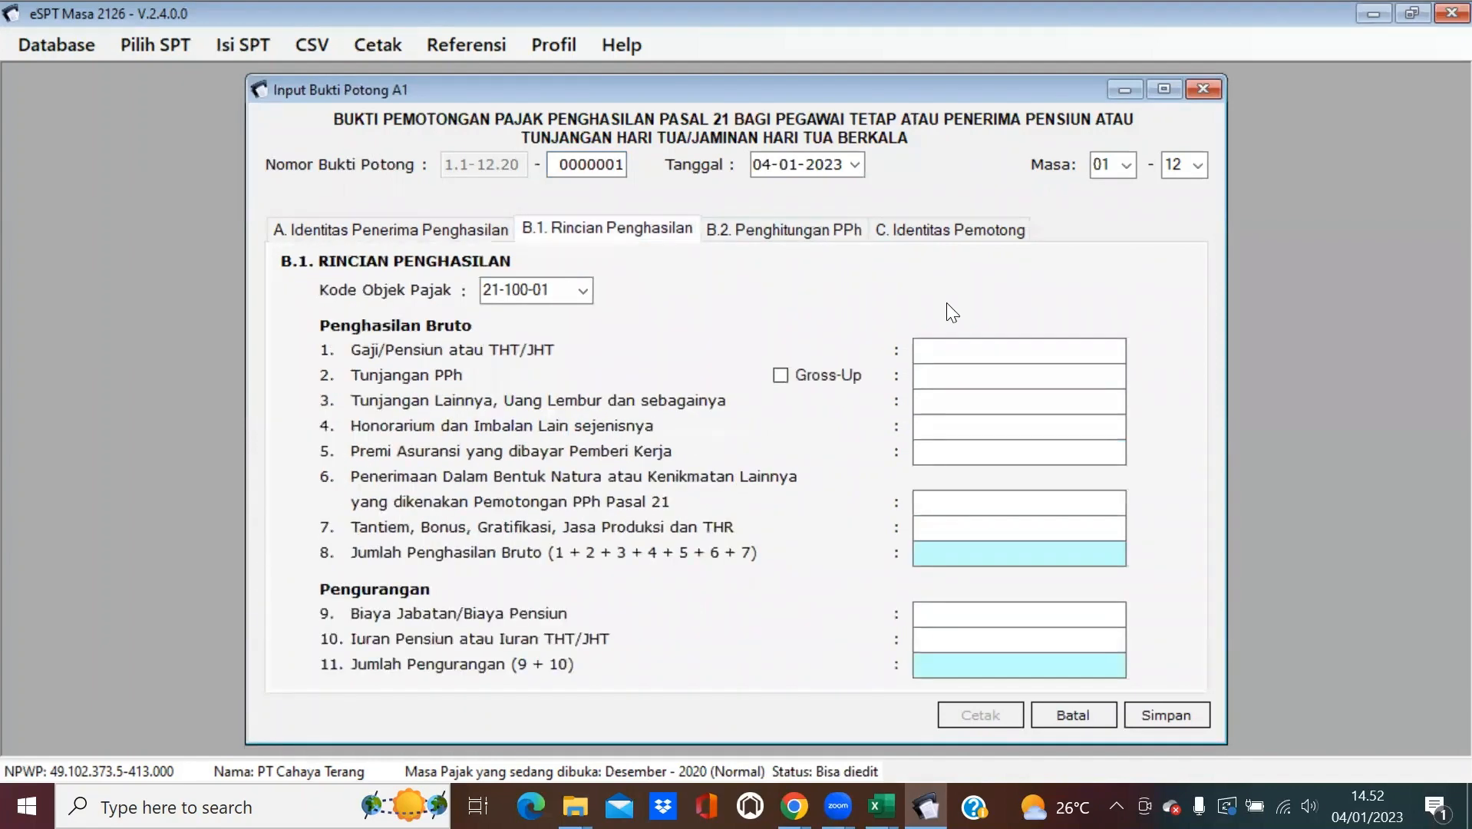
Minimize e-SPT, restore the Data Gaji workbook window and hide the e-SPT folder window.
click(1373, 15)
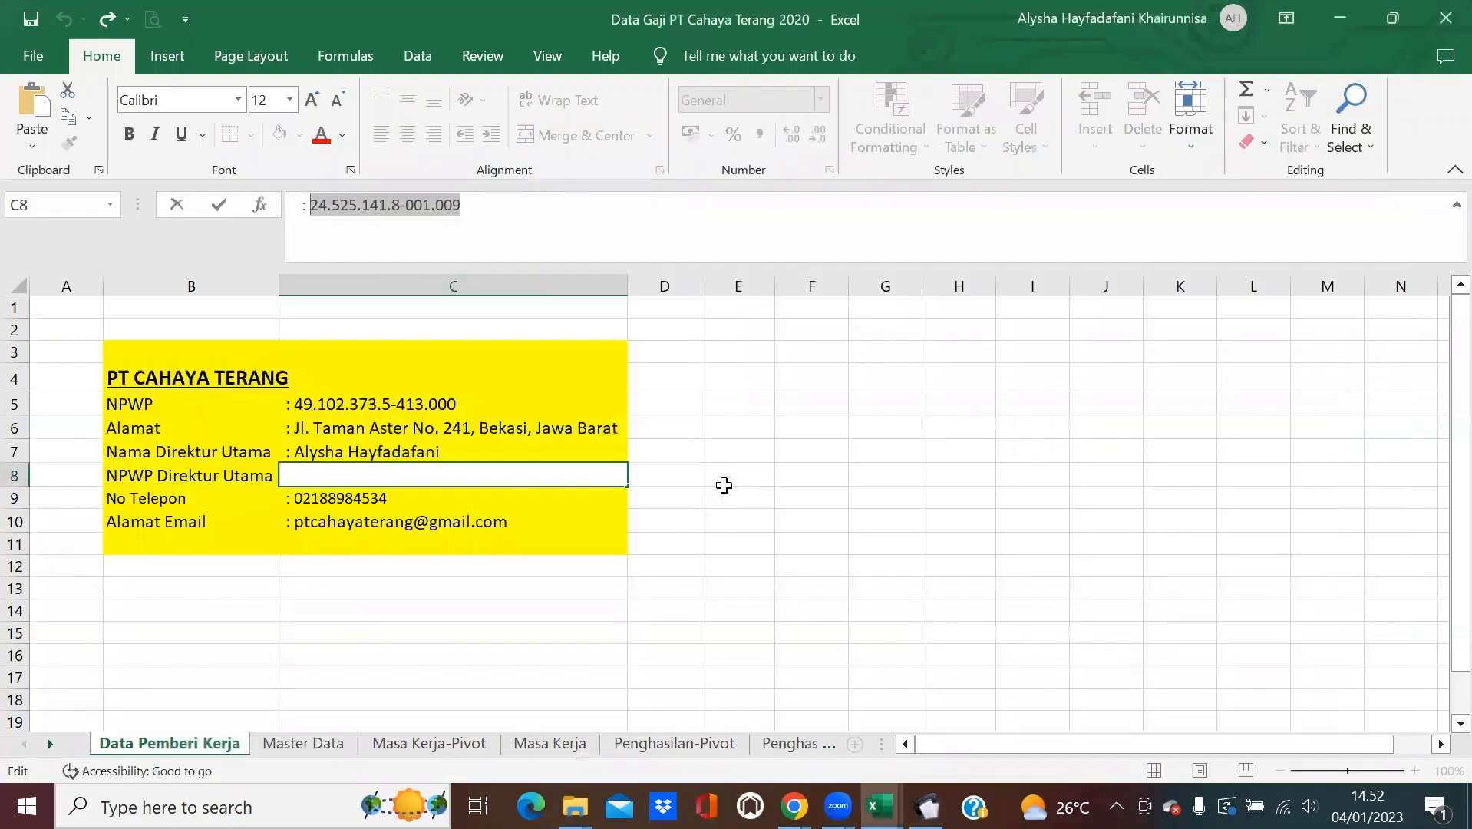
click(768, 476)
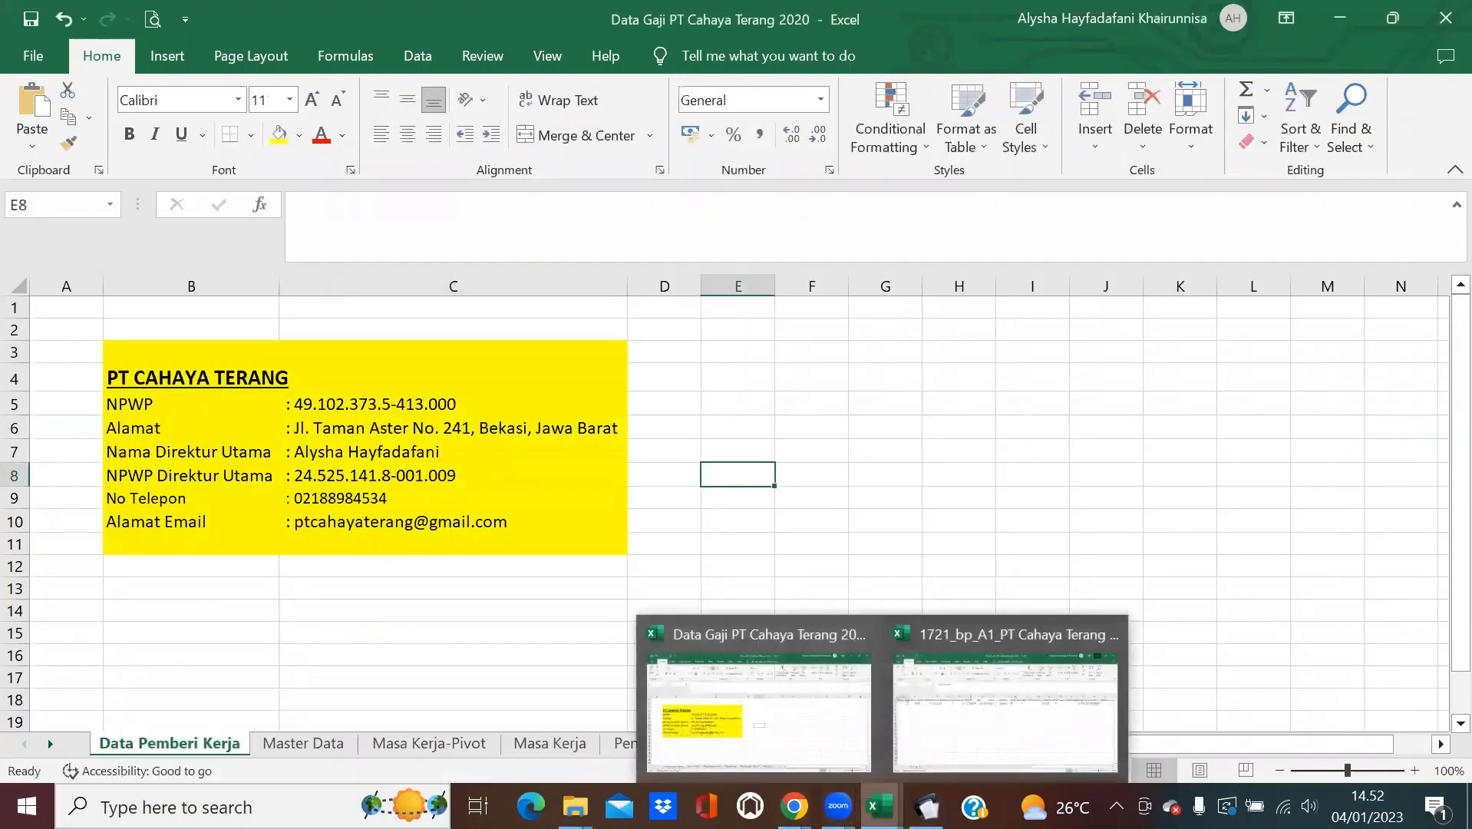
click(1379, 33)
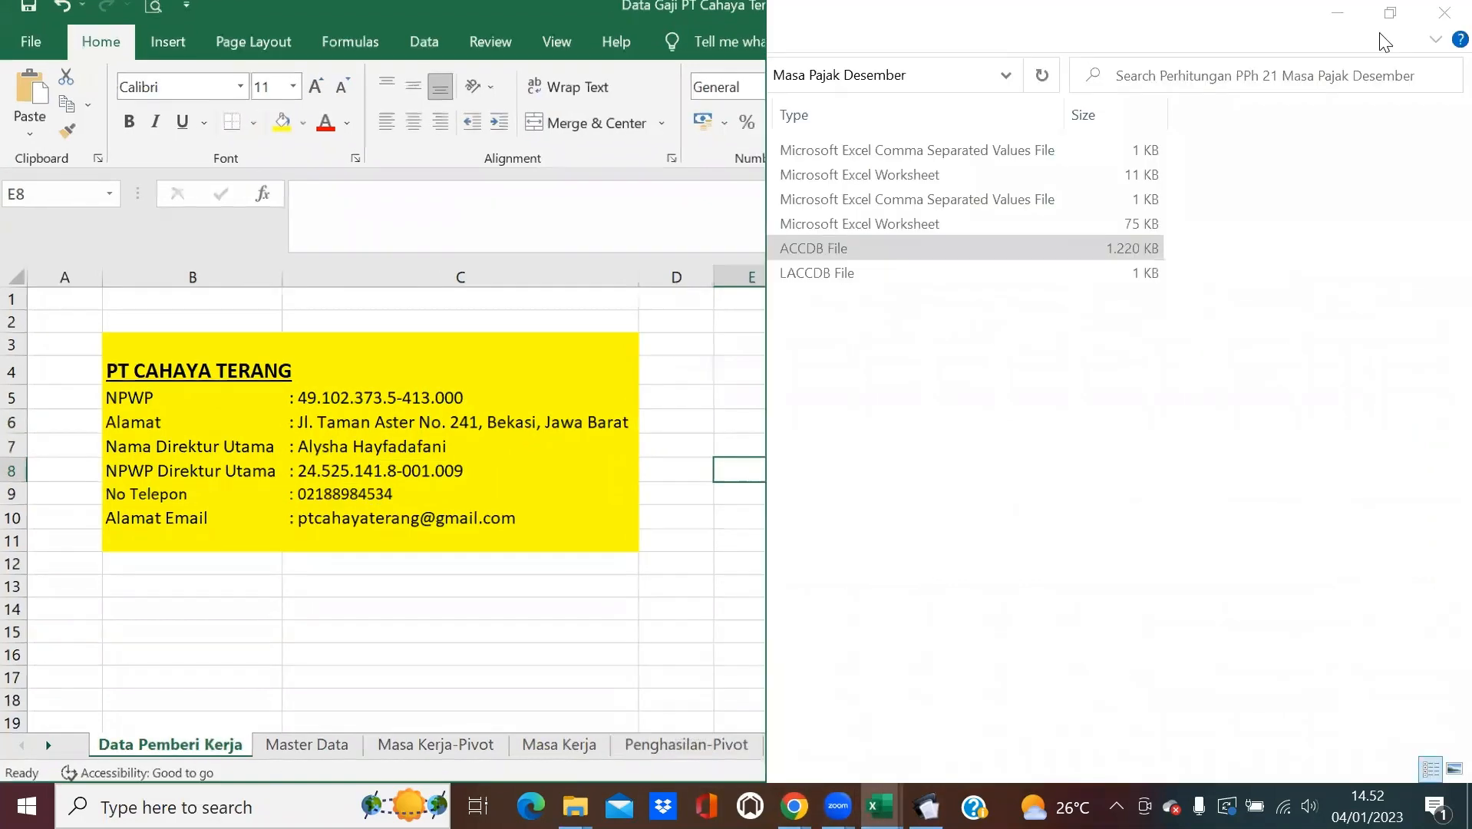
click(1334, 11)
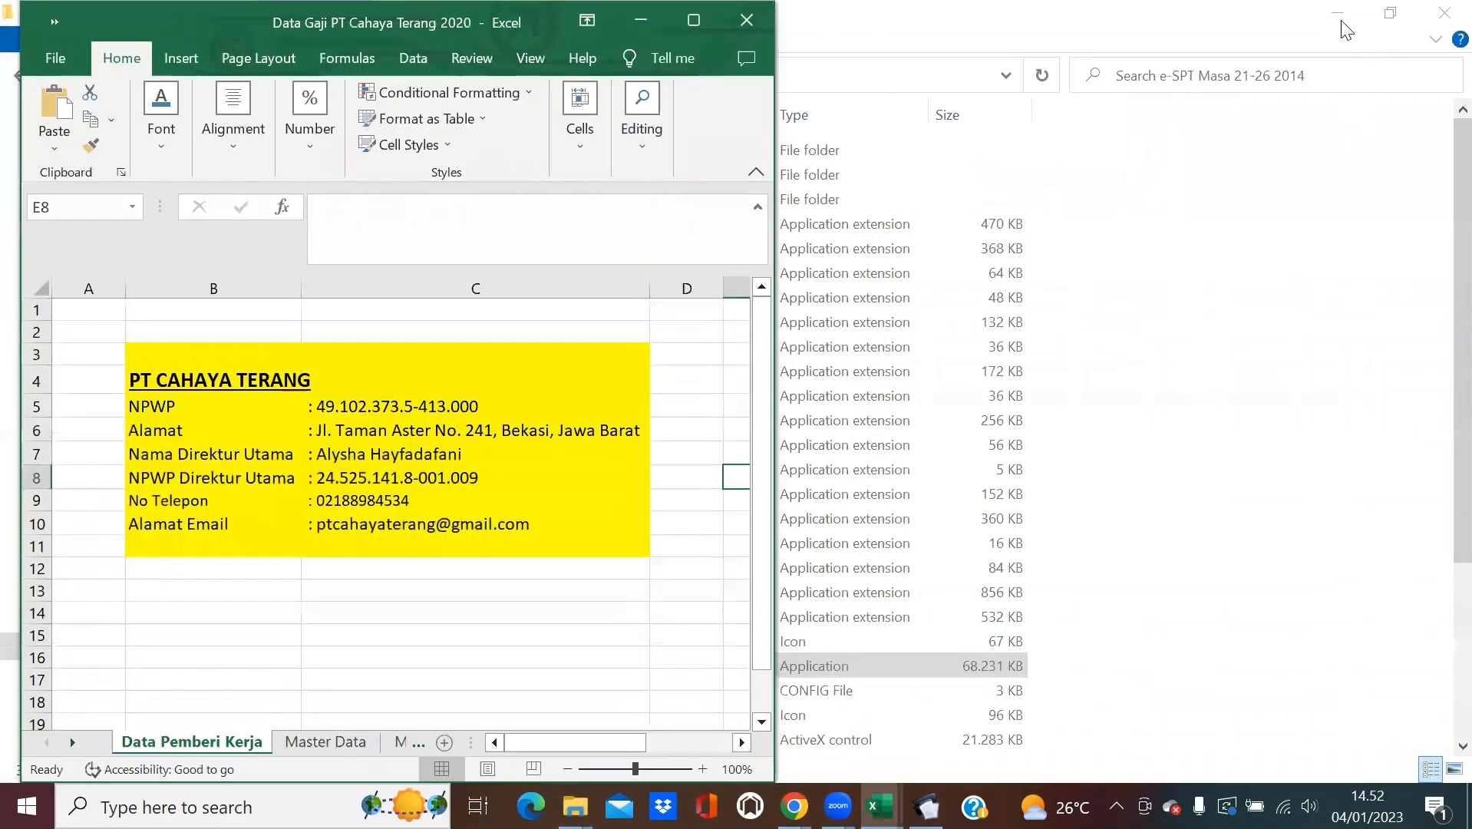
click(1336, 13)
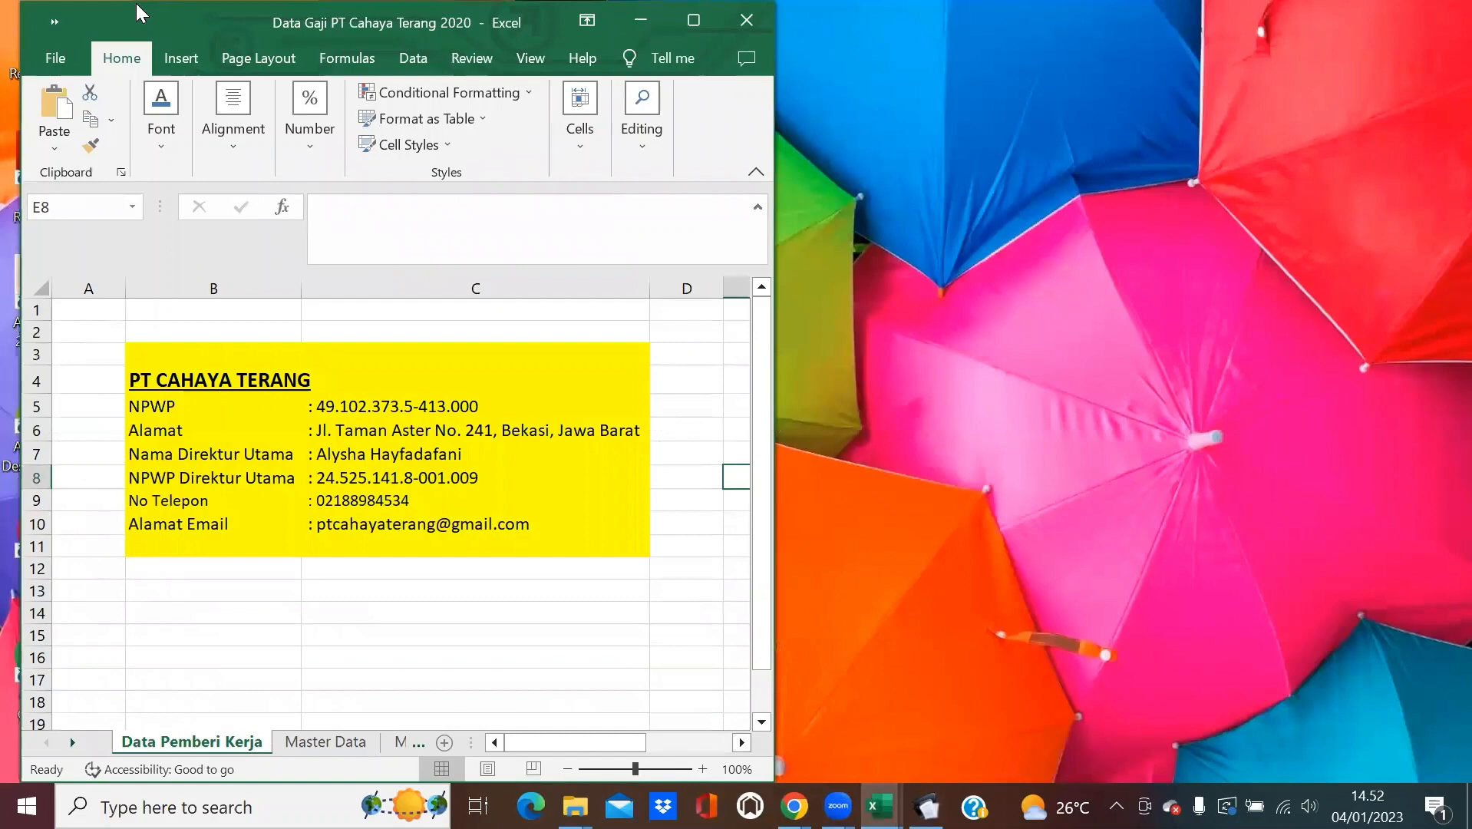
drag(138, 12, 116, 10)
Snap the 1721_bp_A1 template to the right half and narrow Data Gaji beside it.
mouse_move(879, 806)
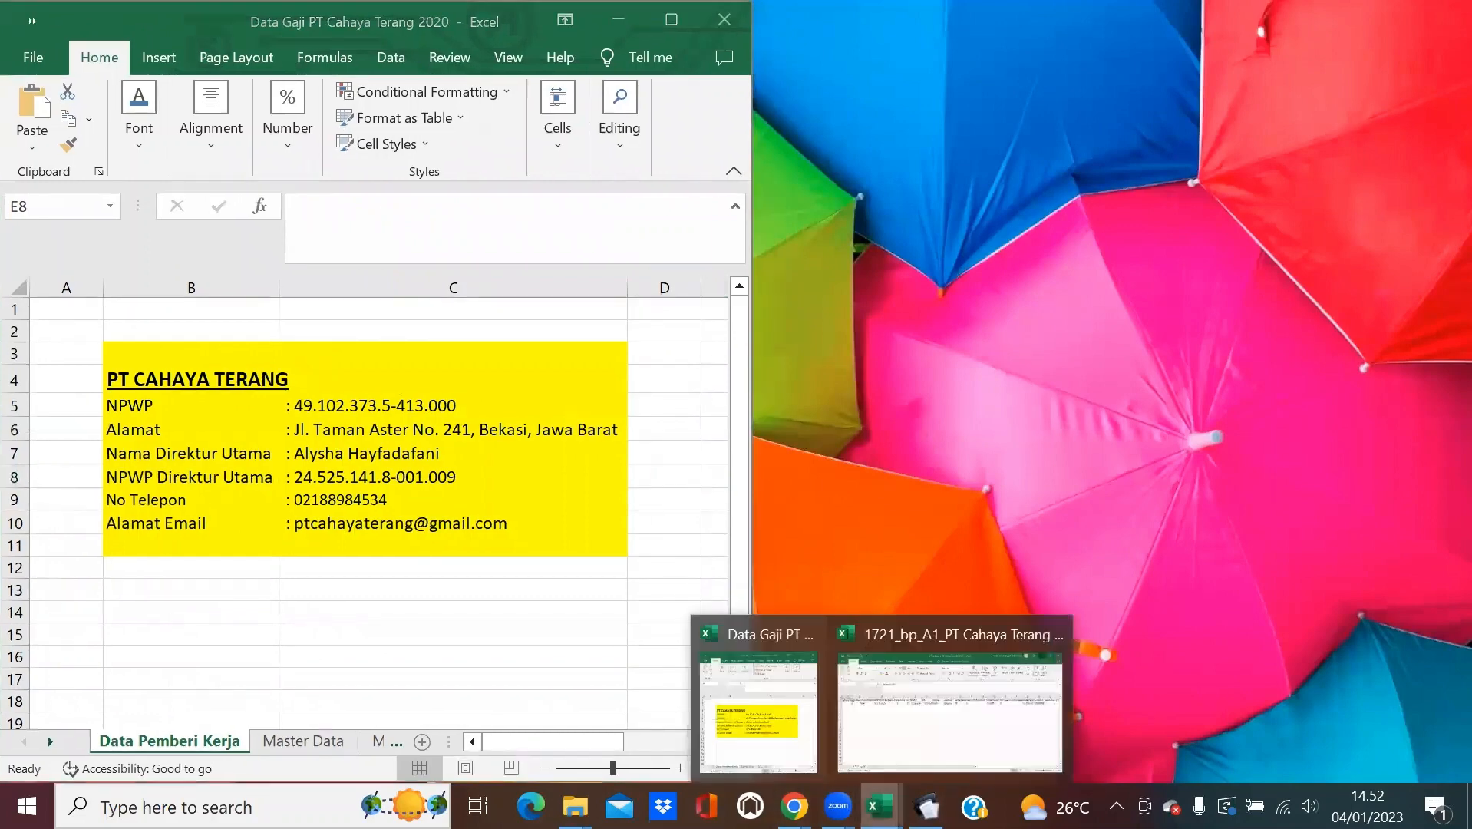
click(931, 738)
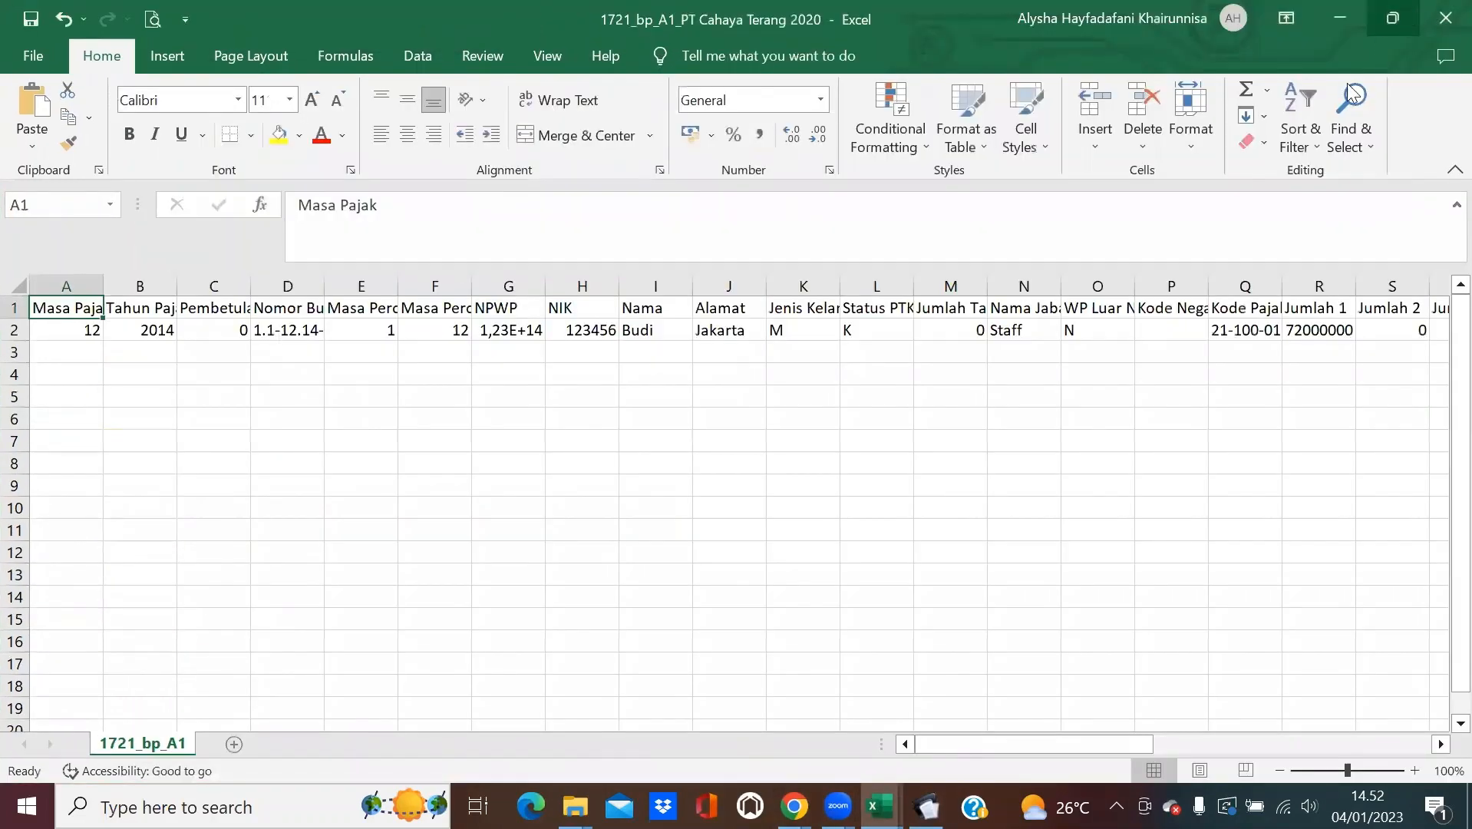
click(66, 336)
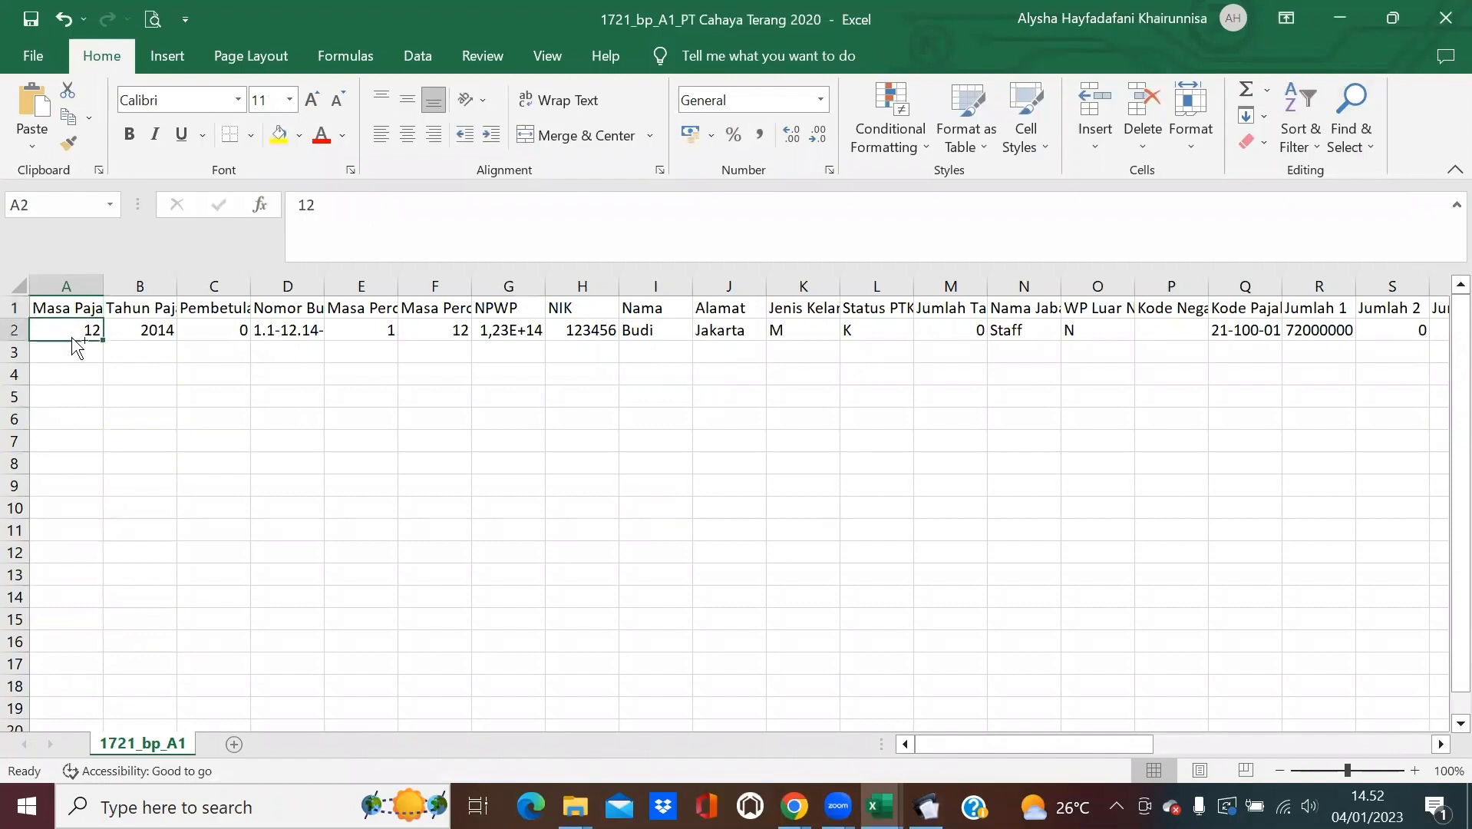
click(1393, 17)
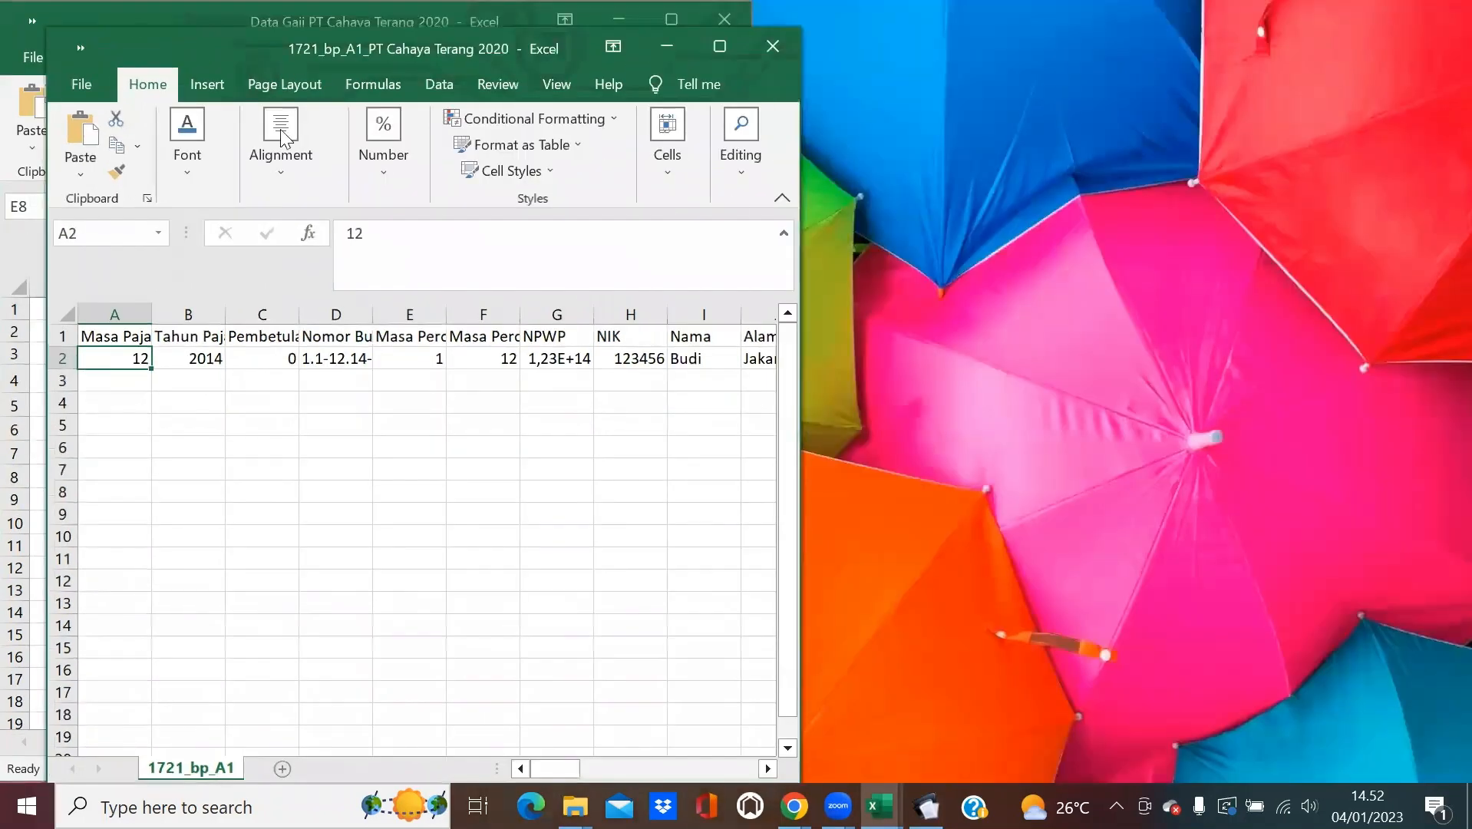
drag(237, 51, 242, 52)
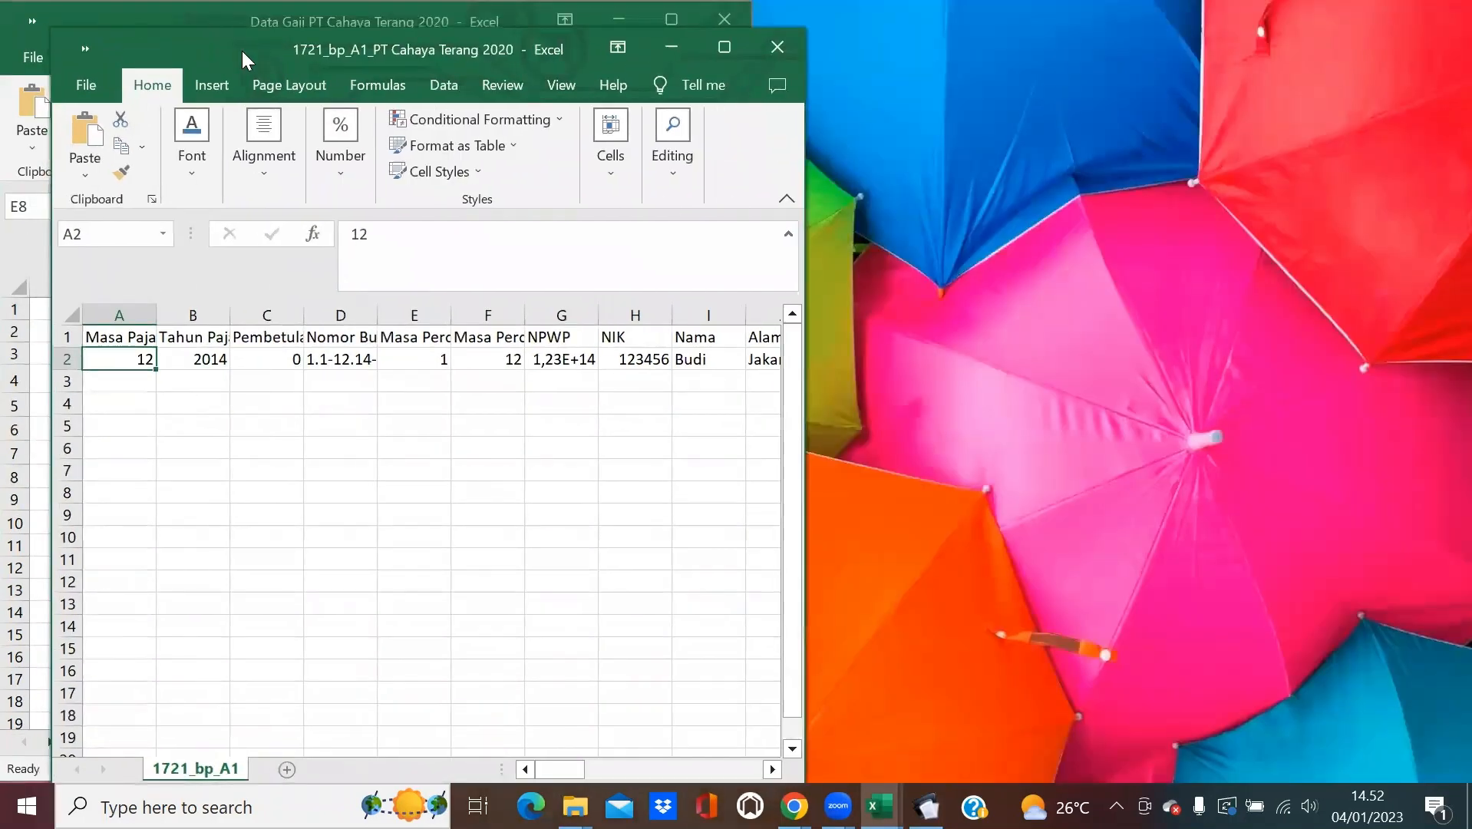
key(super+Right)
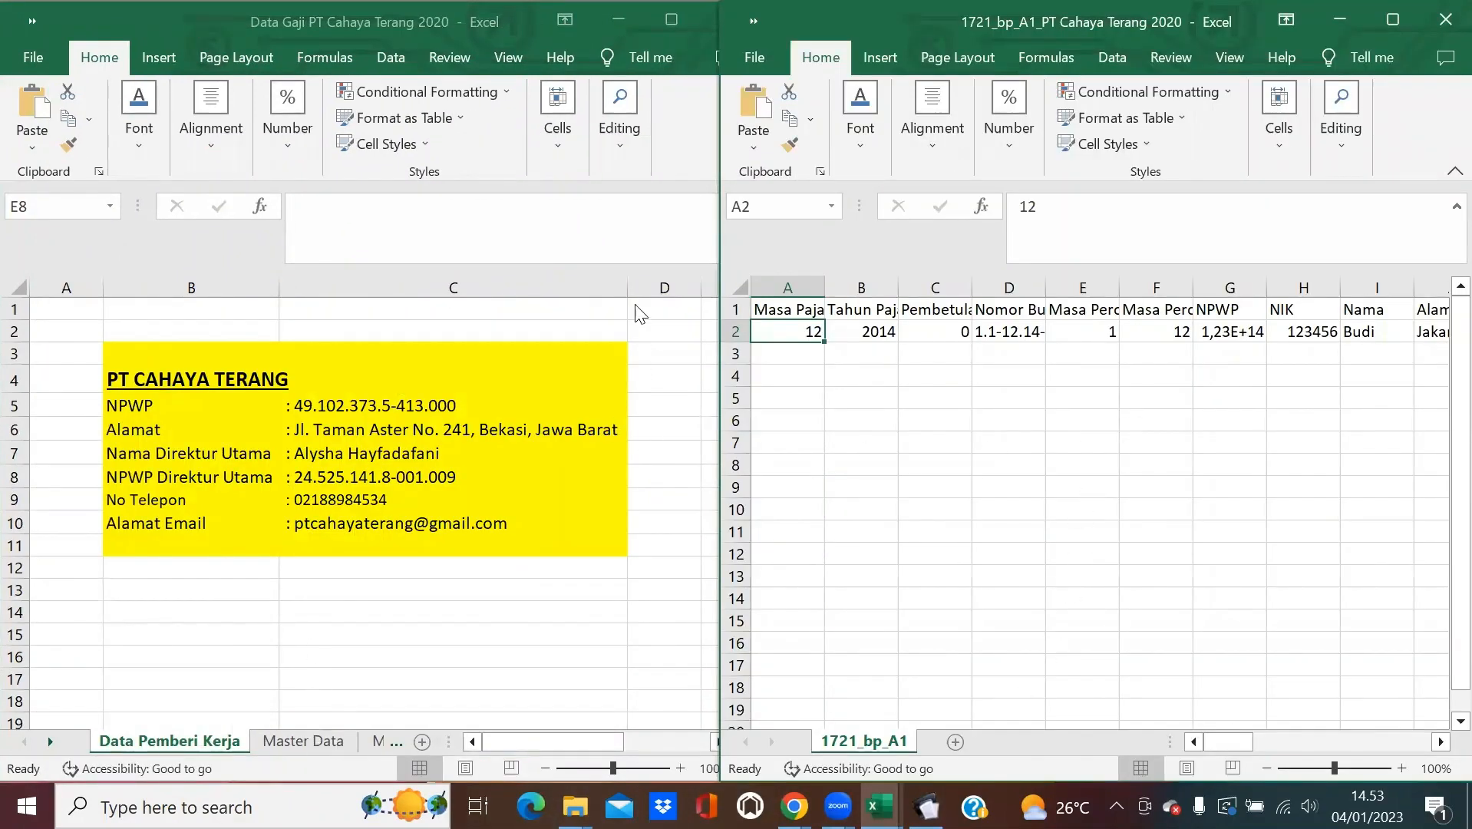
click(234, 23)
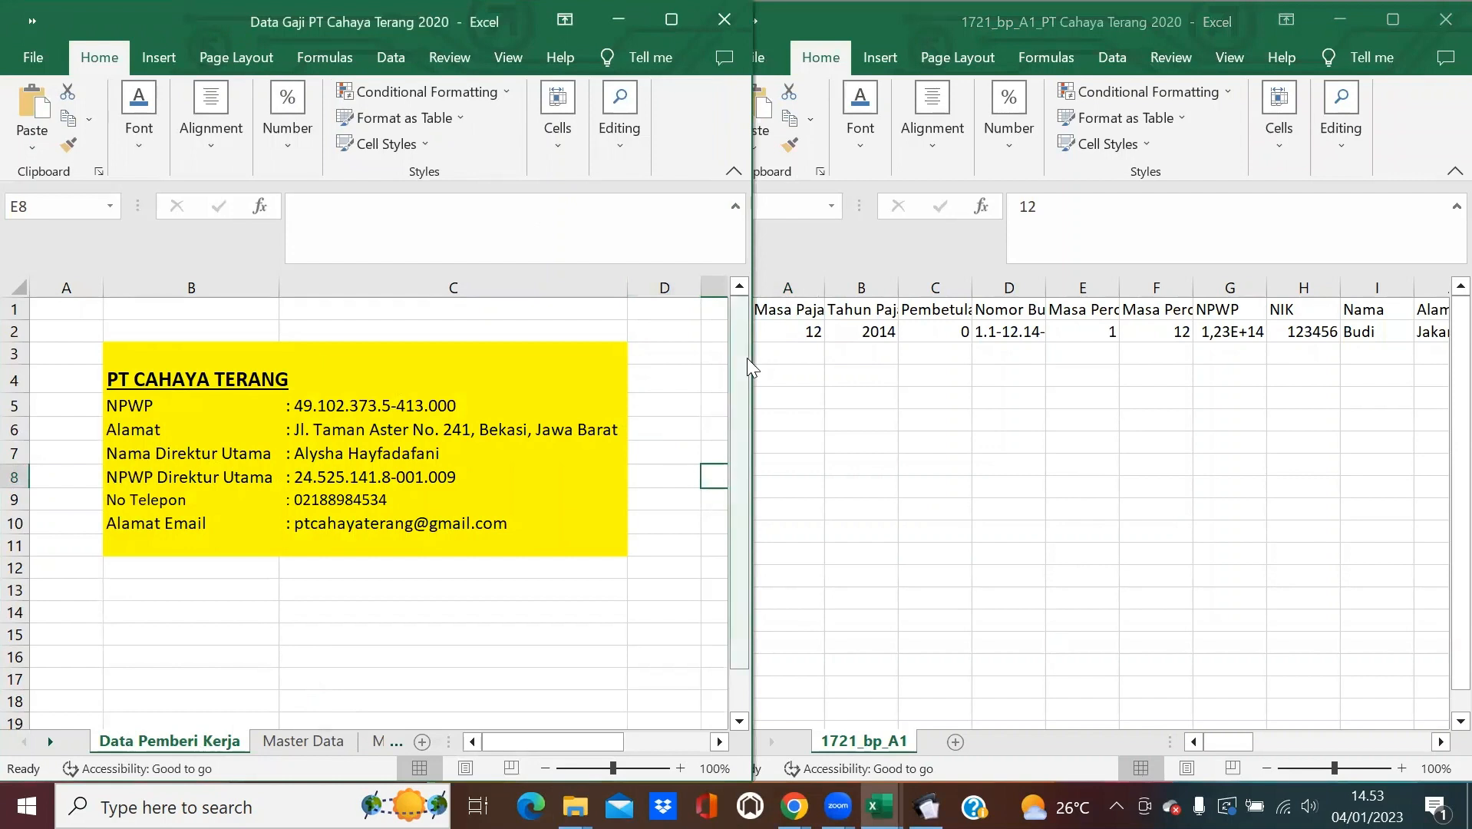
drag(751, 361, 720, 364)
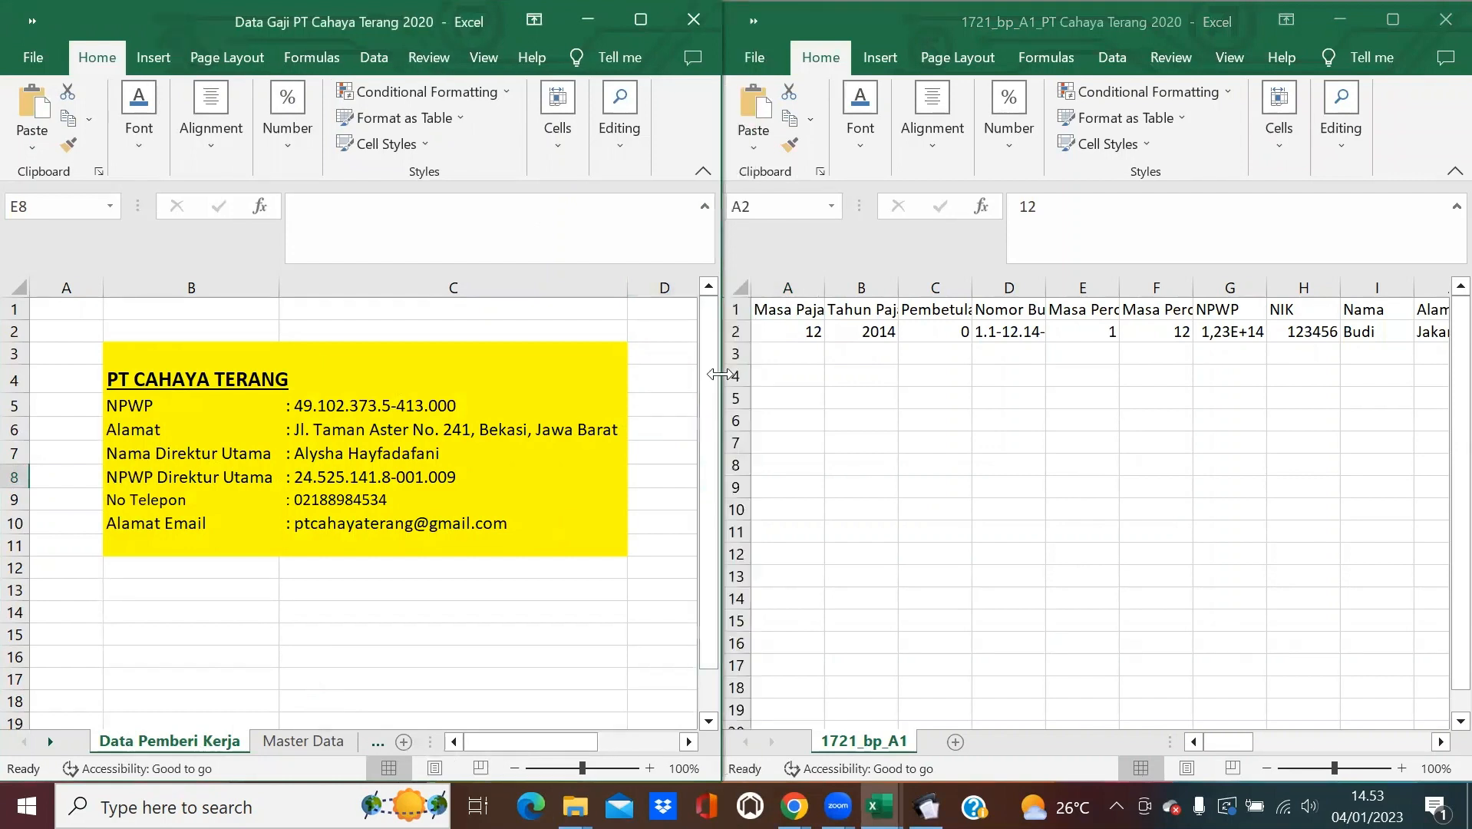
Find and open the Masa Kerja sheet in the Data Gaji workbook.
click(1373, 336)
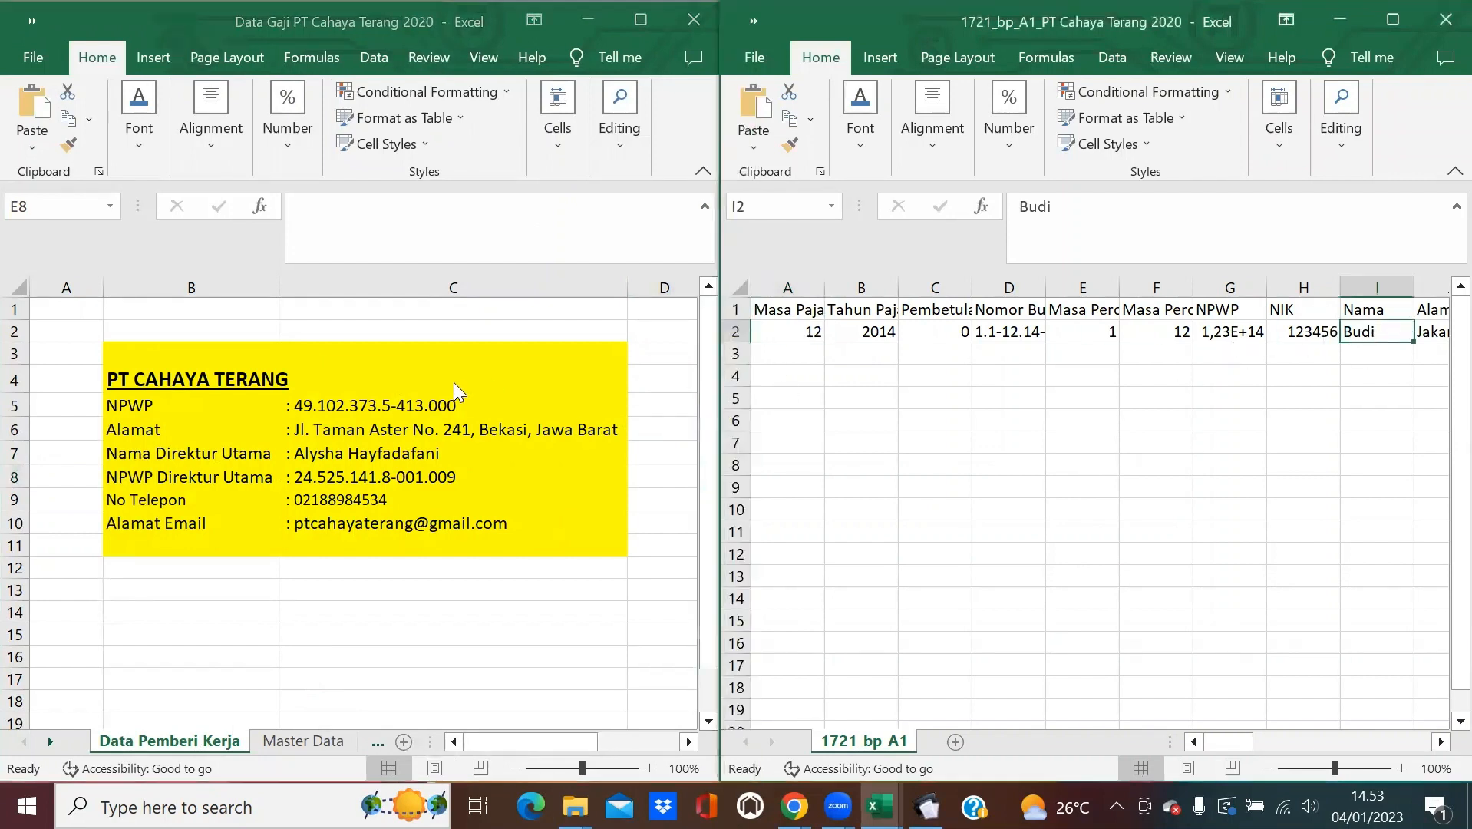
click(284, 746)
click(284, 748)
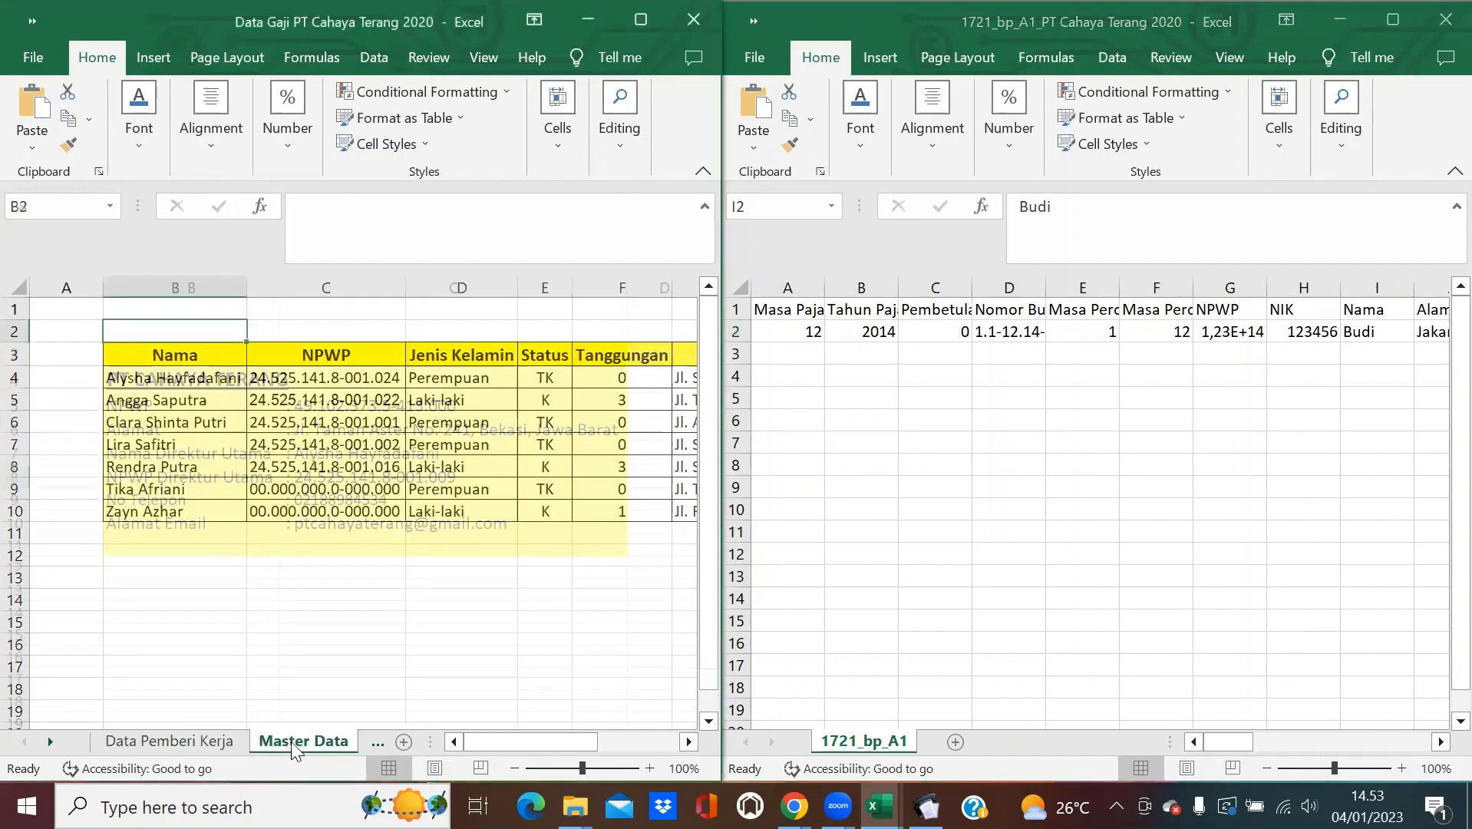
click(372, 738)
click(122, 735)
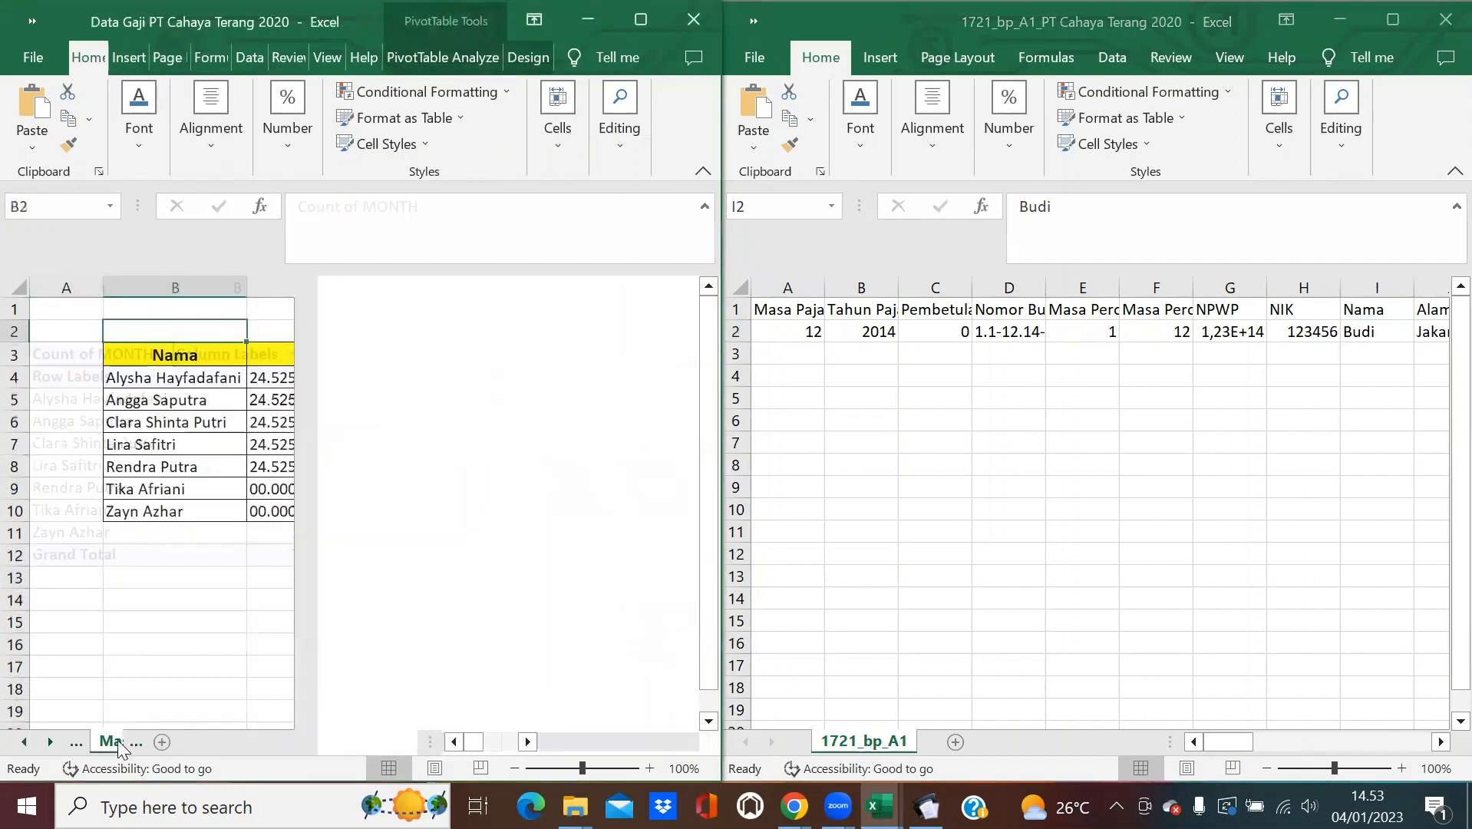
click(279, 744)
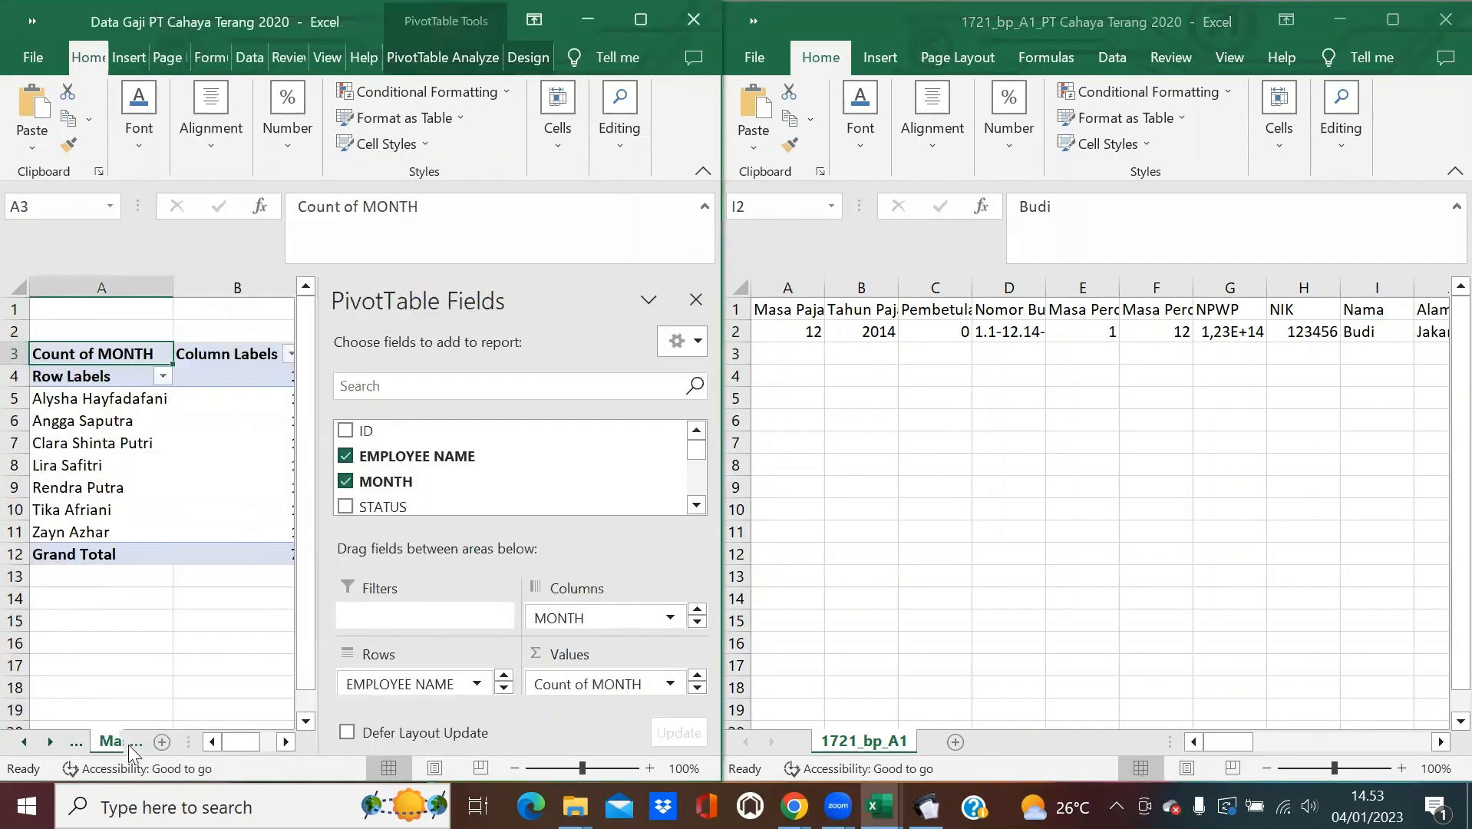
click(127, 744)
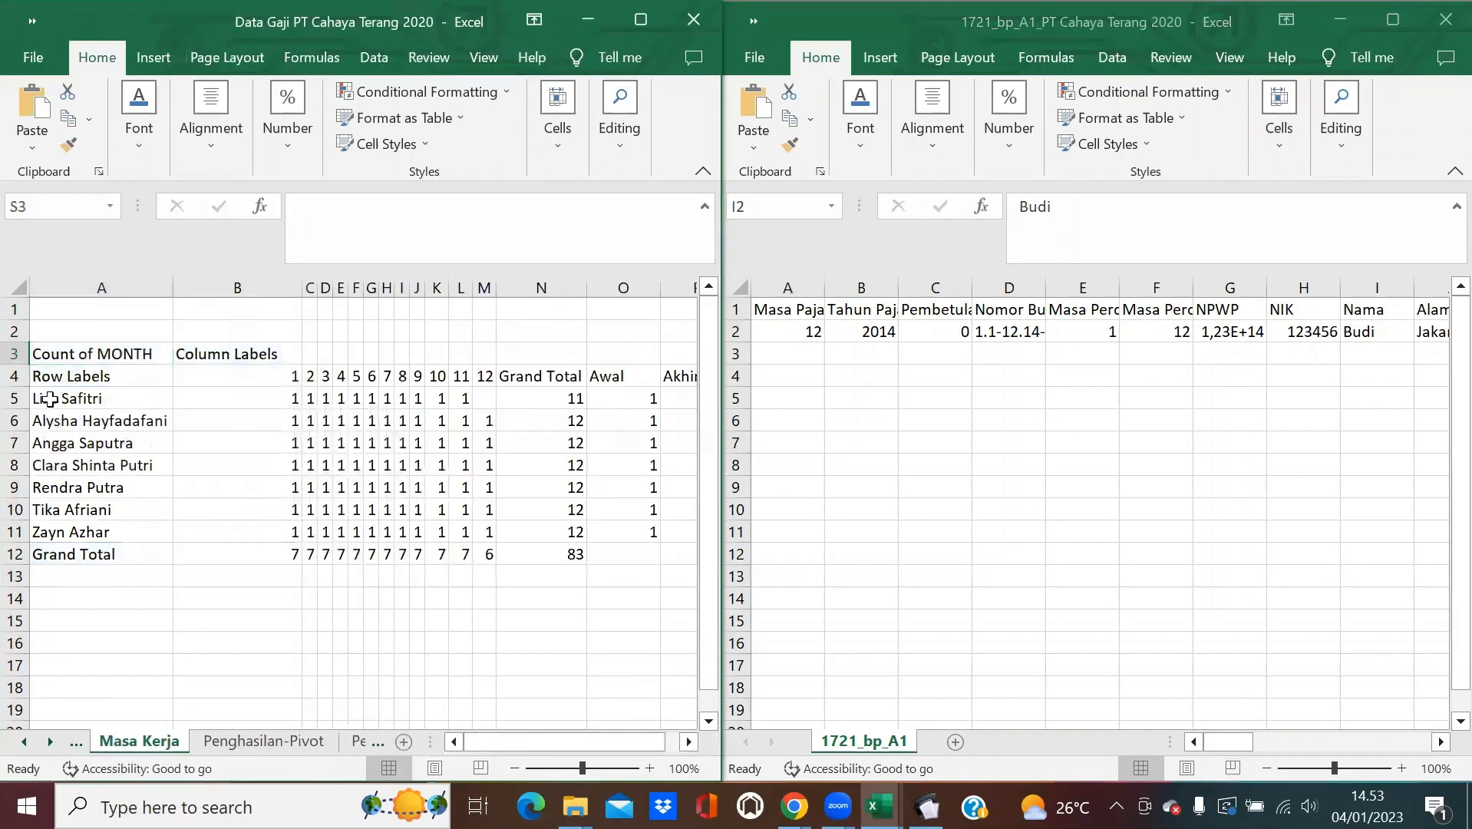
Paste the names from Masa Kerja A5:A11 as values into template I2:I8 and autofit column I.
drag(49, 398, 98, 531)
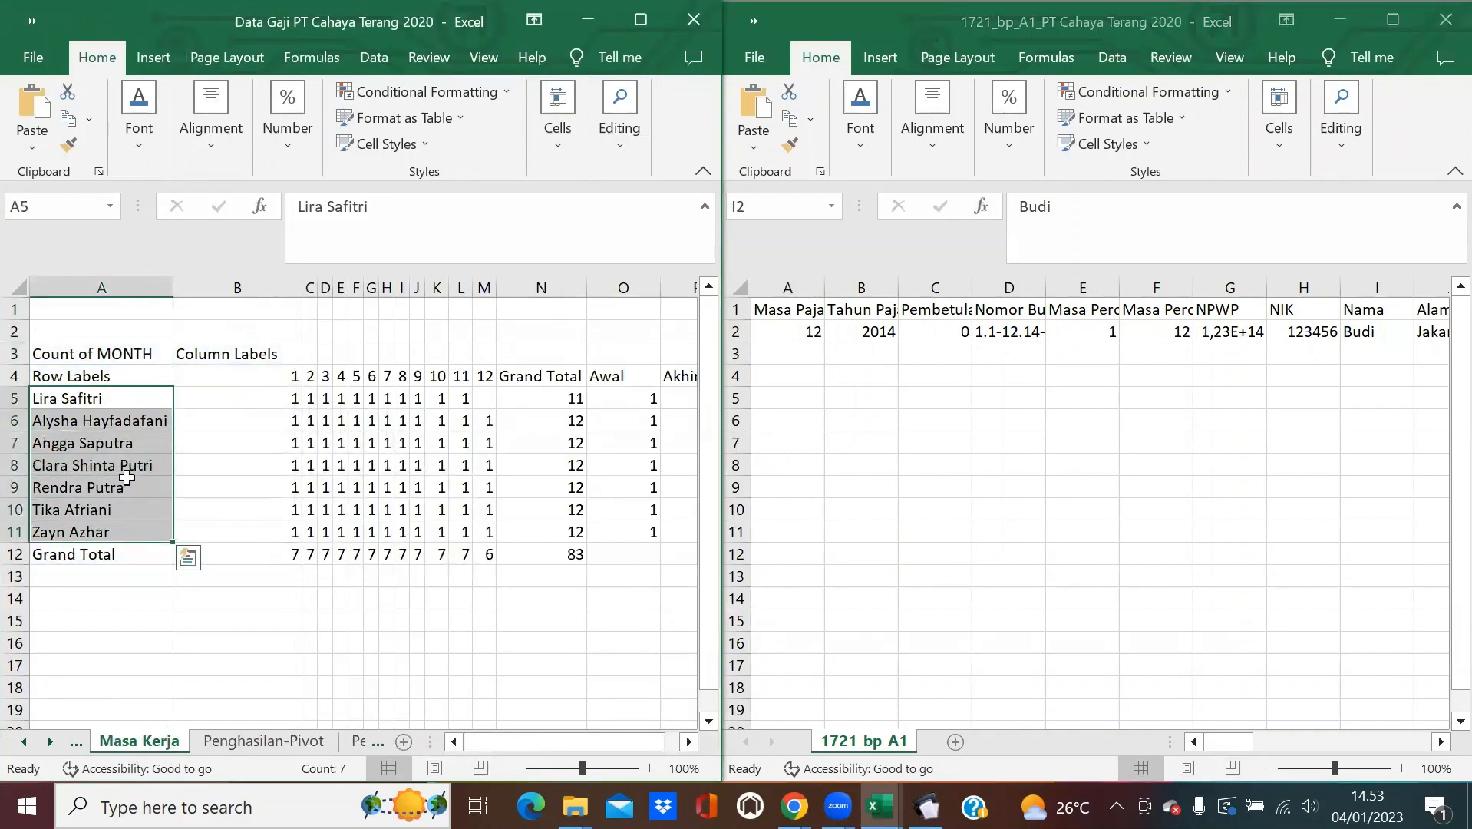
key(ctrl+c)
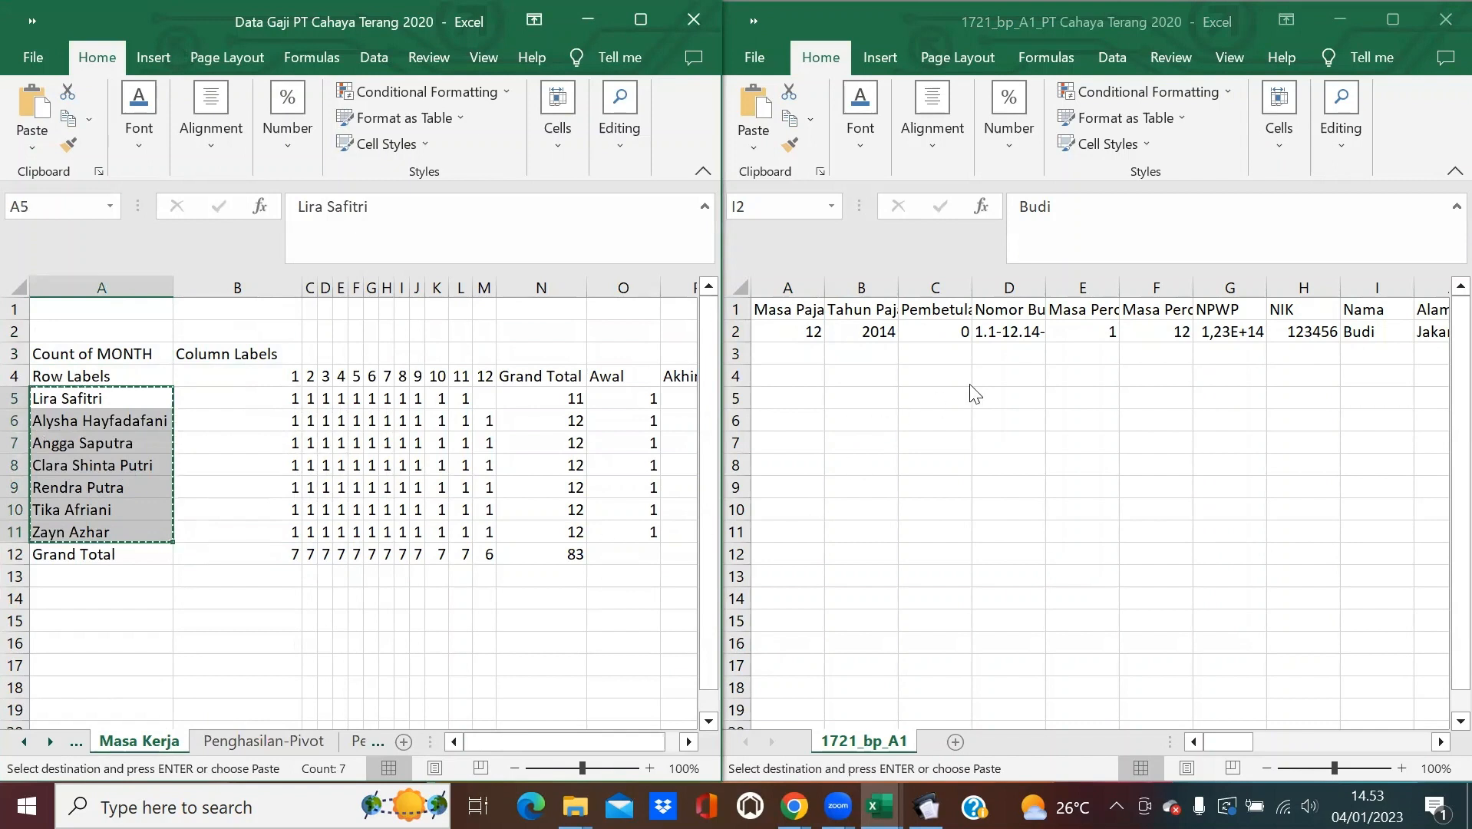
click(1349, 332)
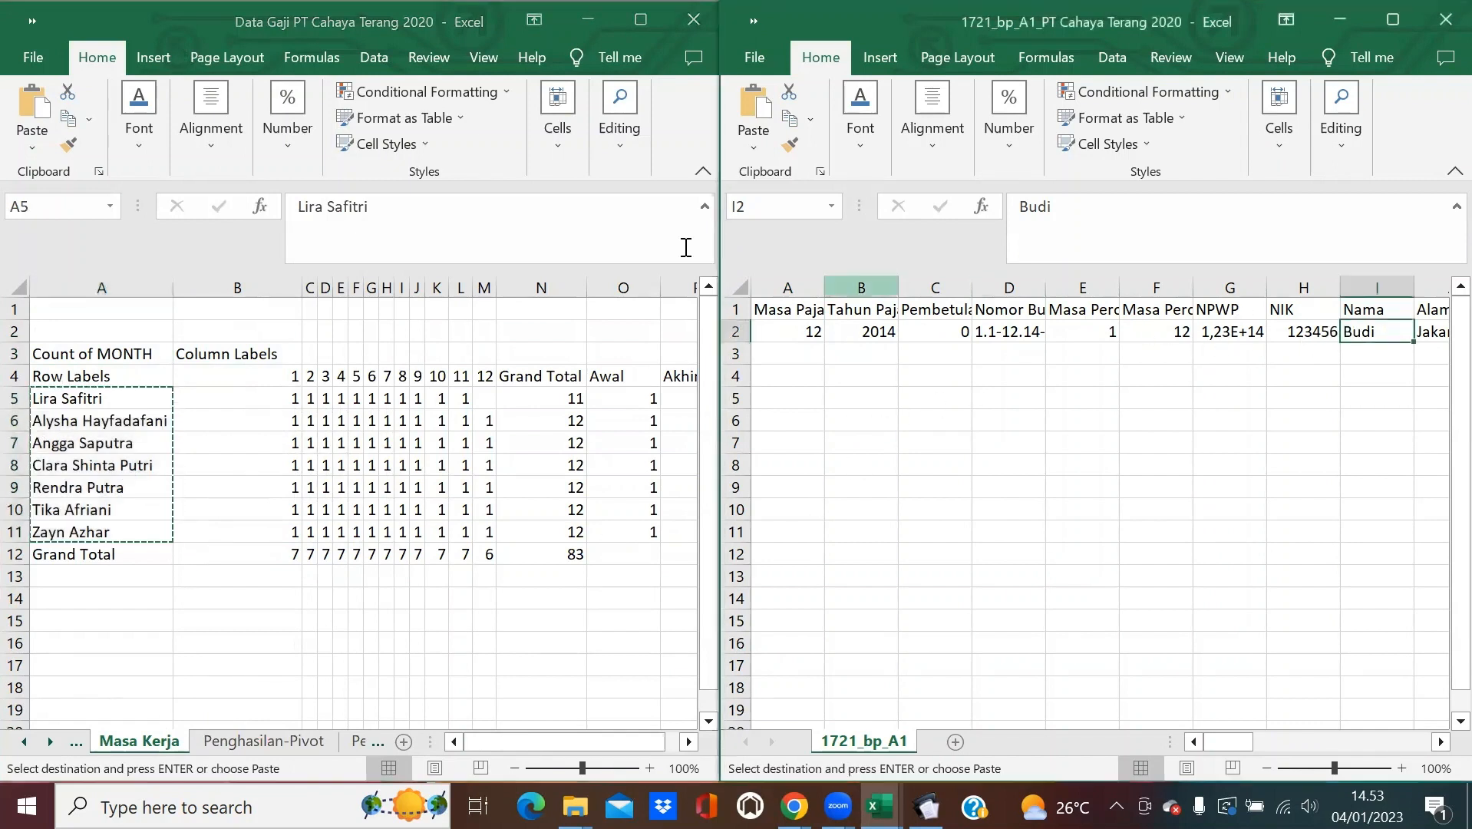
click(767, 145)
click(749, 299)
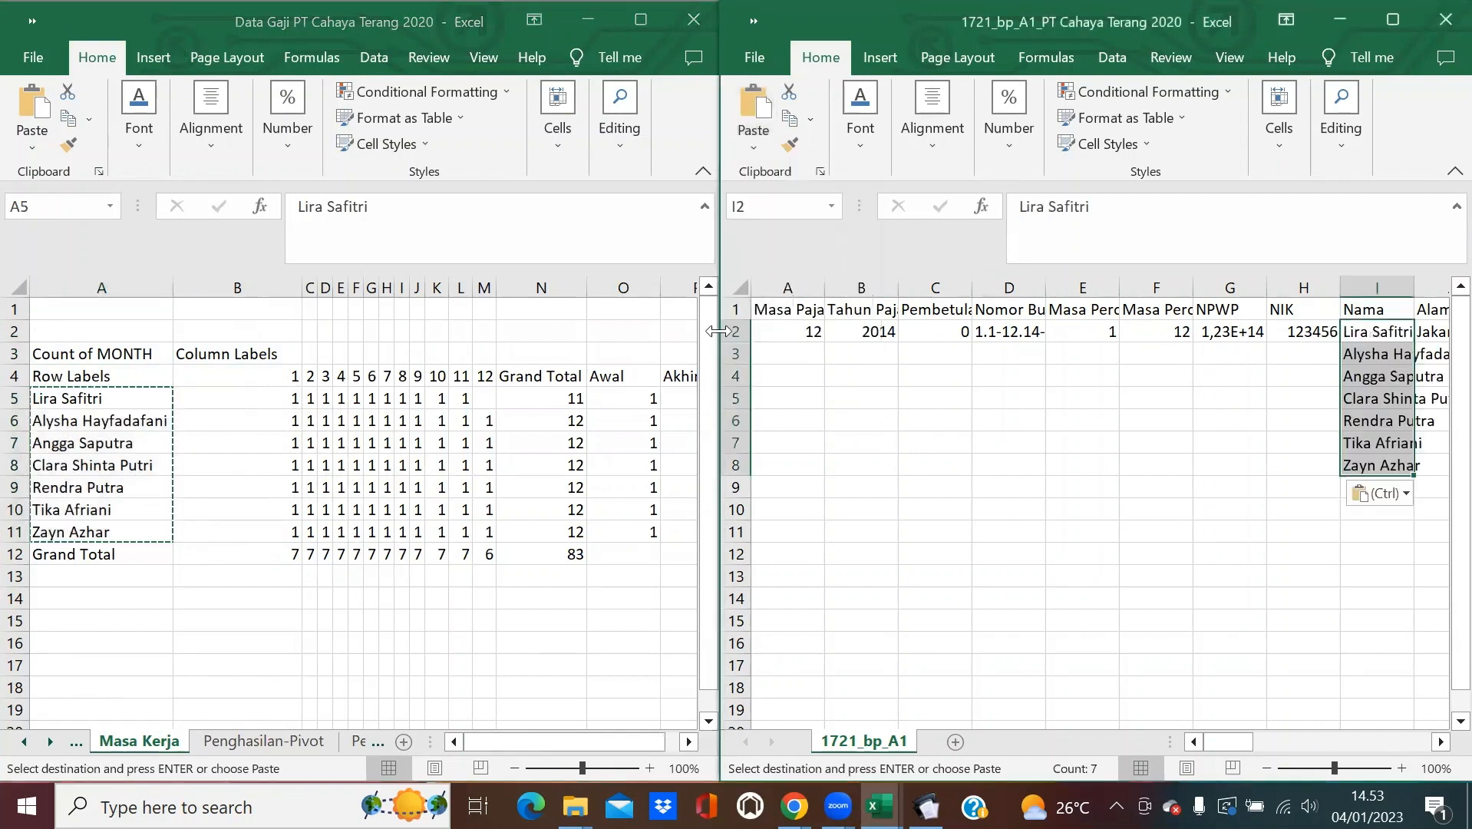
double_click(1414, 287)
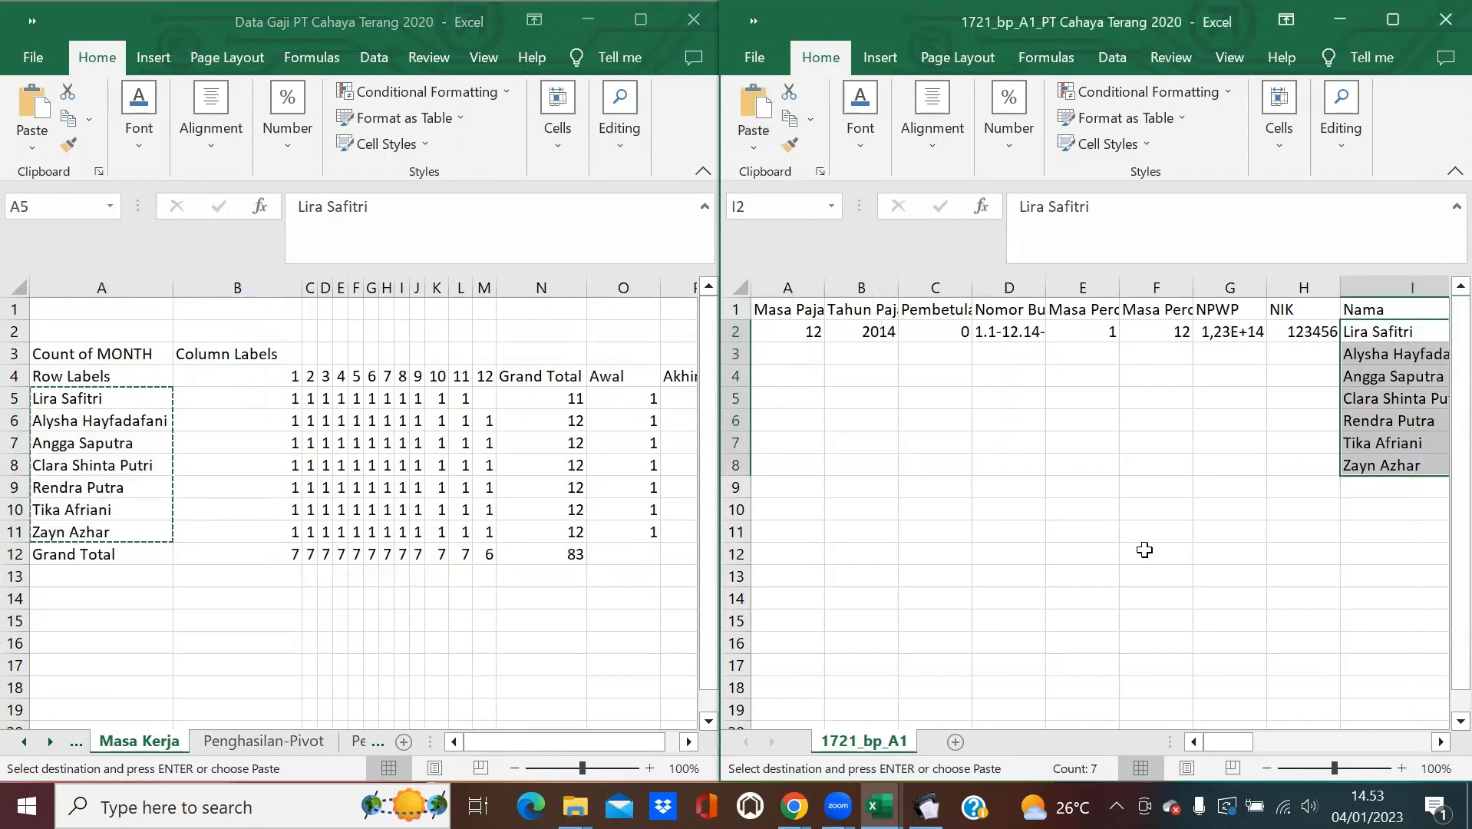
scroll(1243, 756, right, 1)
drag(1264, 748, 1262, 748)
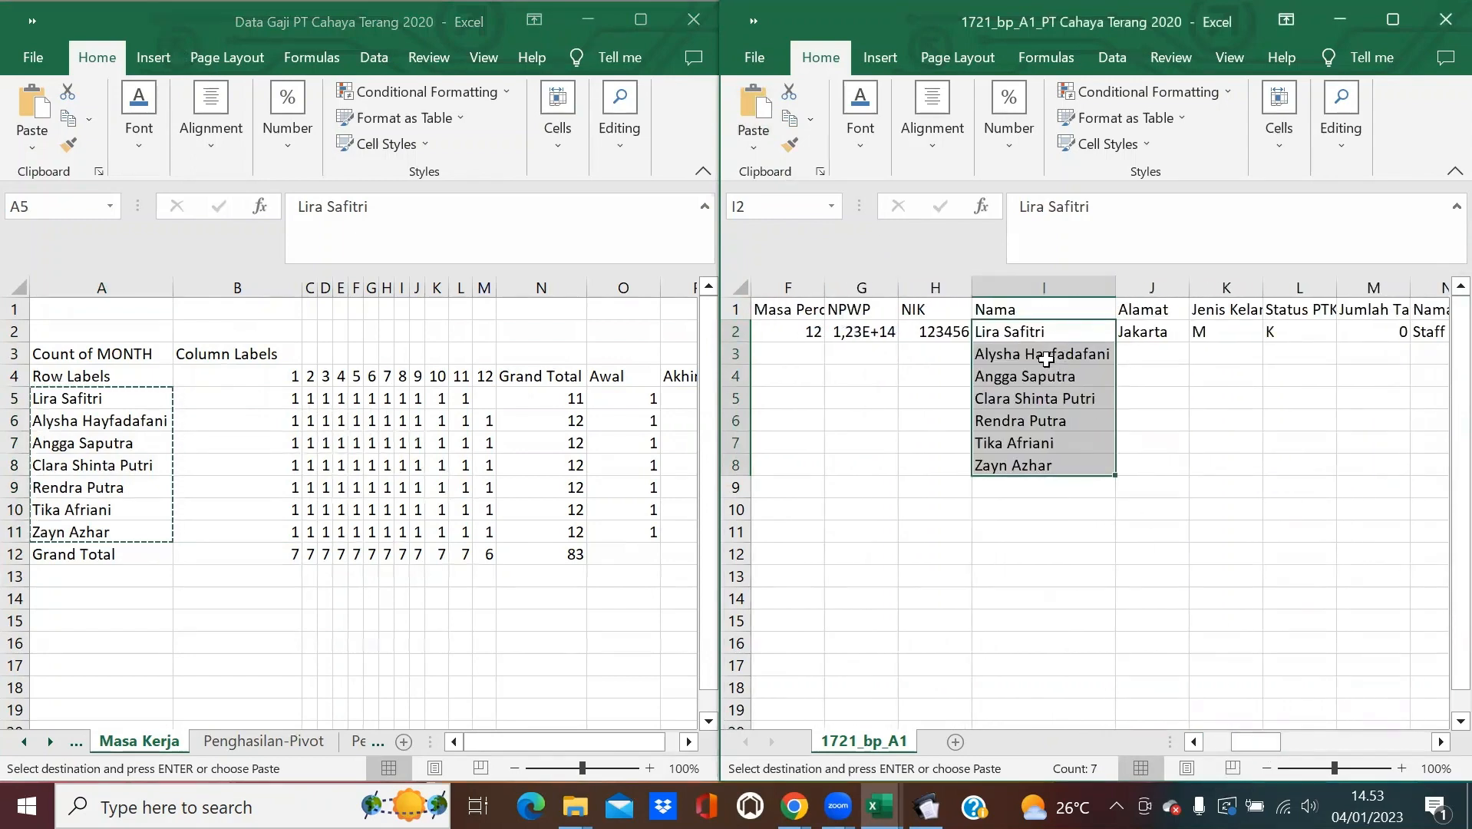
click(1213, 743)
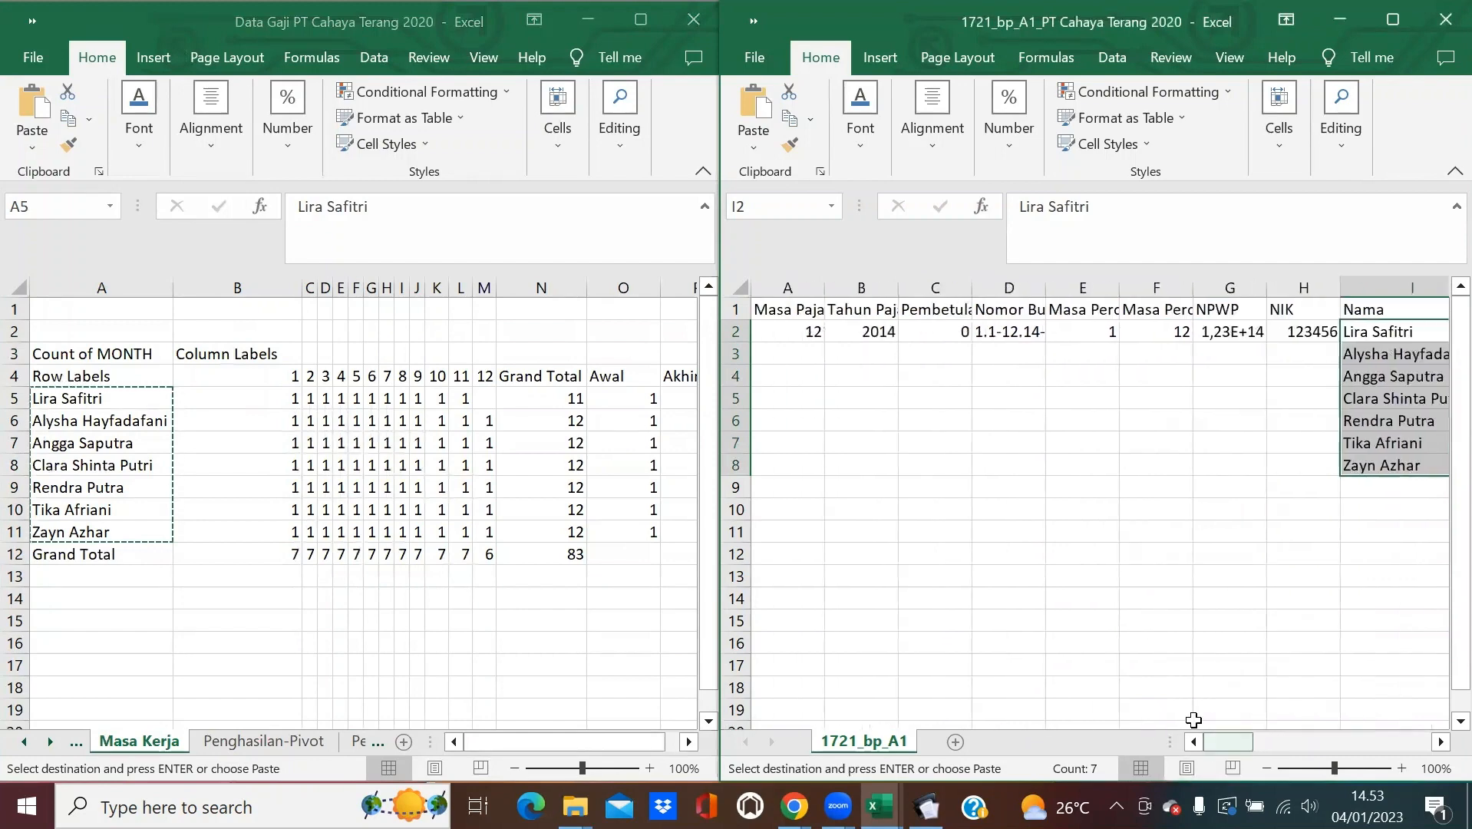
click(808, 336)
Fill rows 2–8 with Masa Pajak 12, Tahun Pajak 2020 and Pembetulan 0.
drag(821, 345, 818, 472)
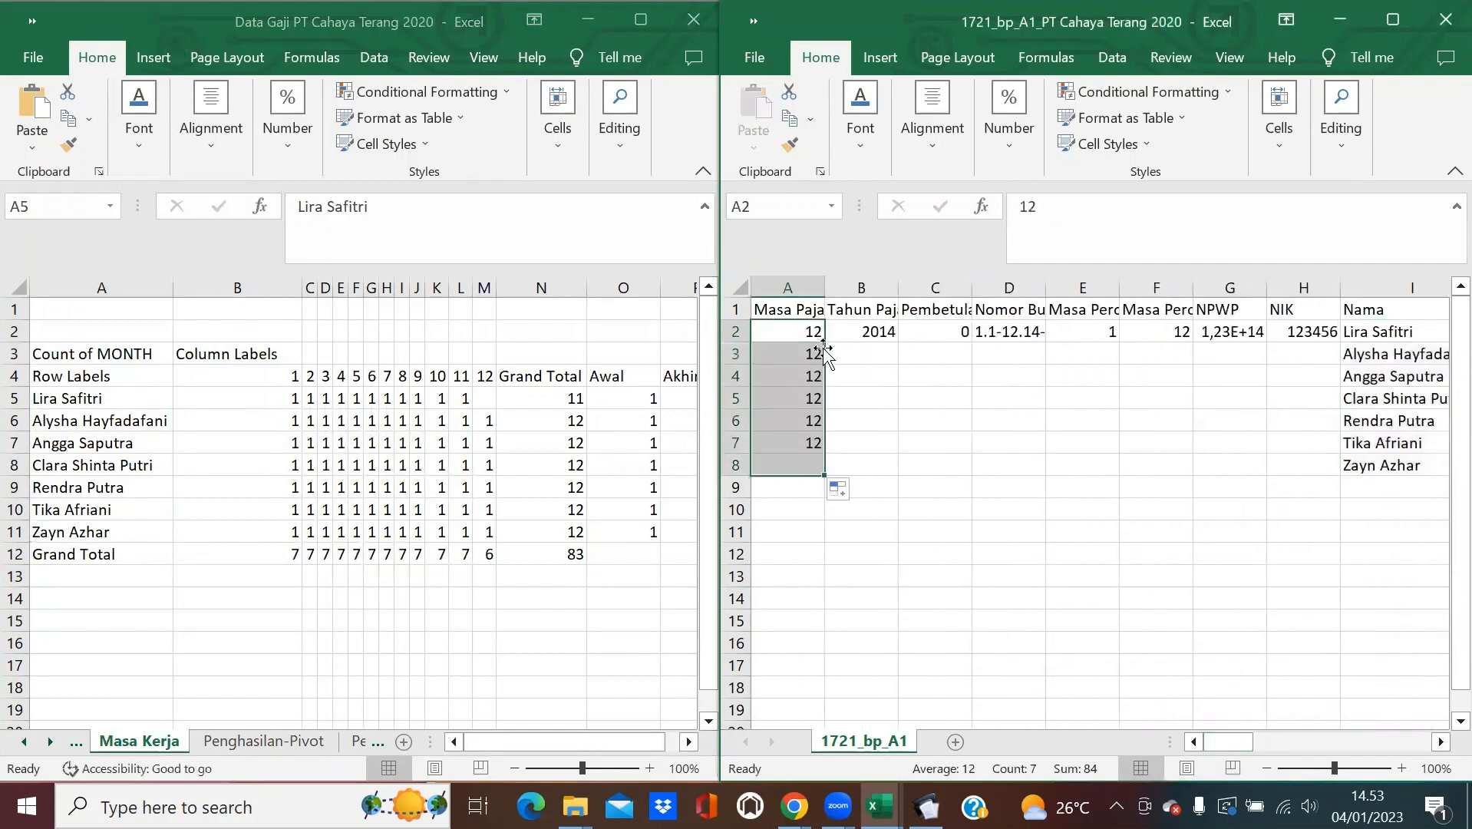
click(885, 328)
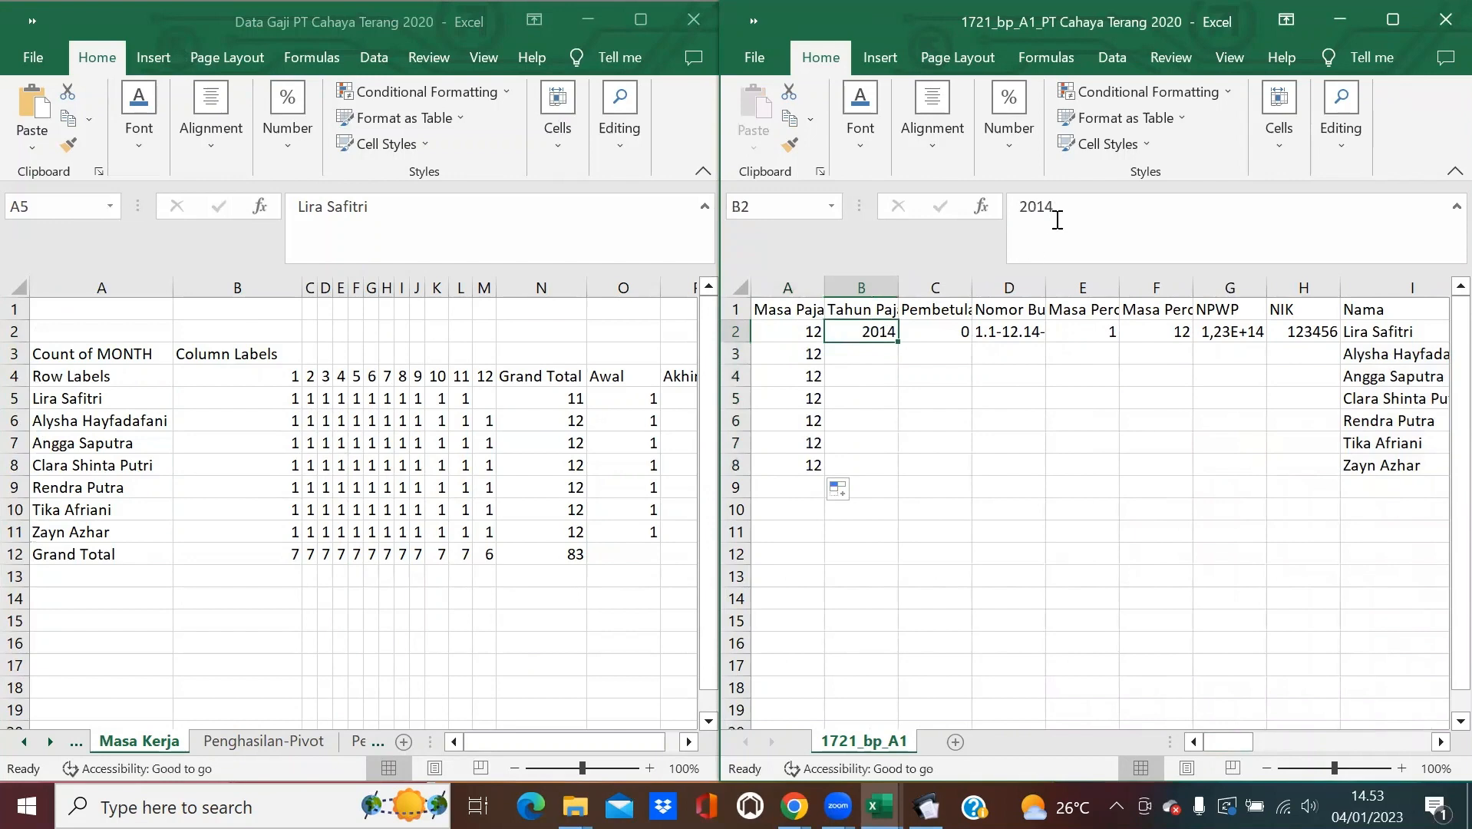
drag(1058, 220, 1015, 223)
text(2020)
key(Return)
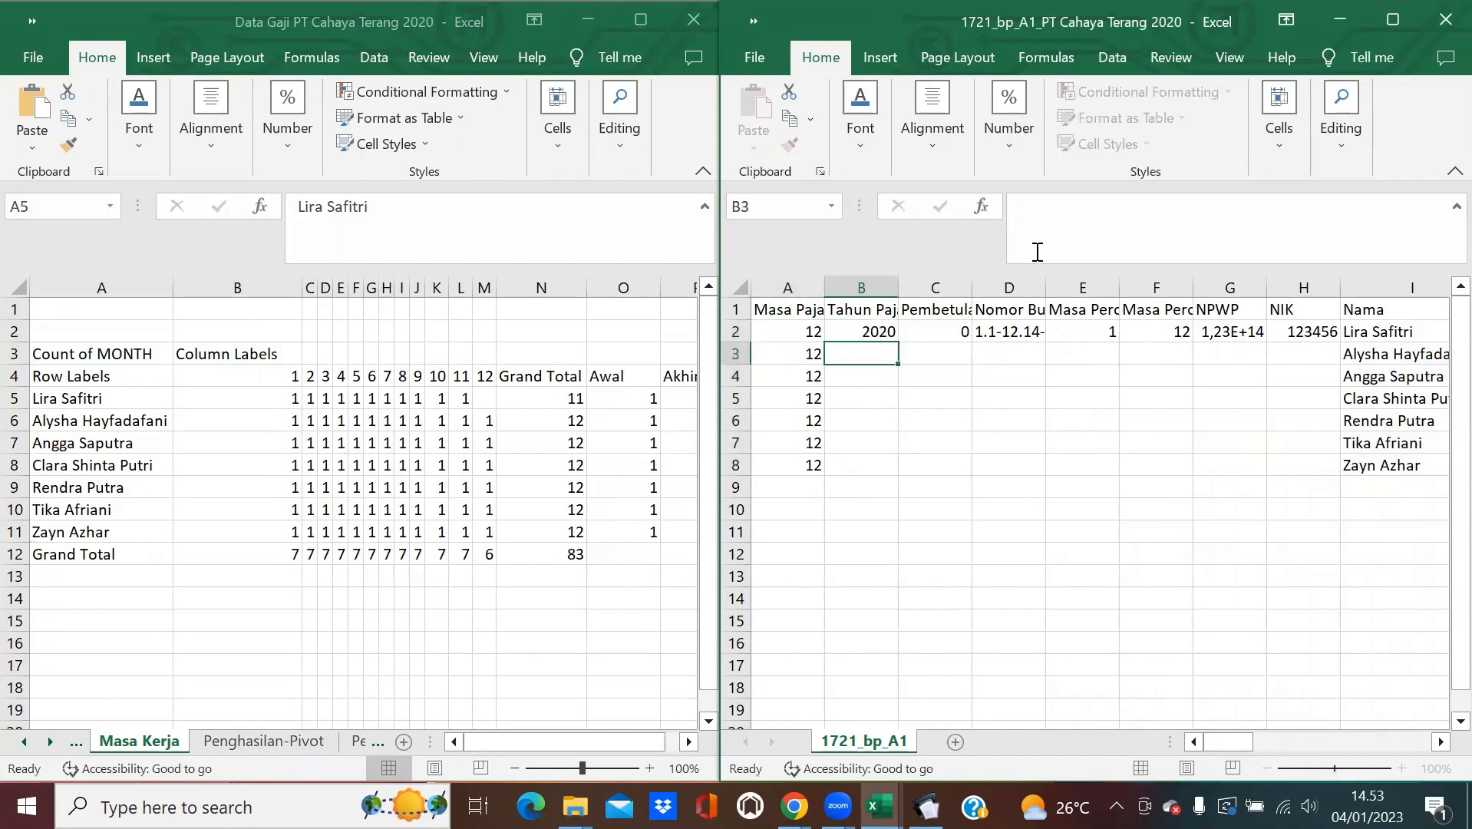
click(881, 328)
drag(900, 342, 896, 472)
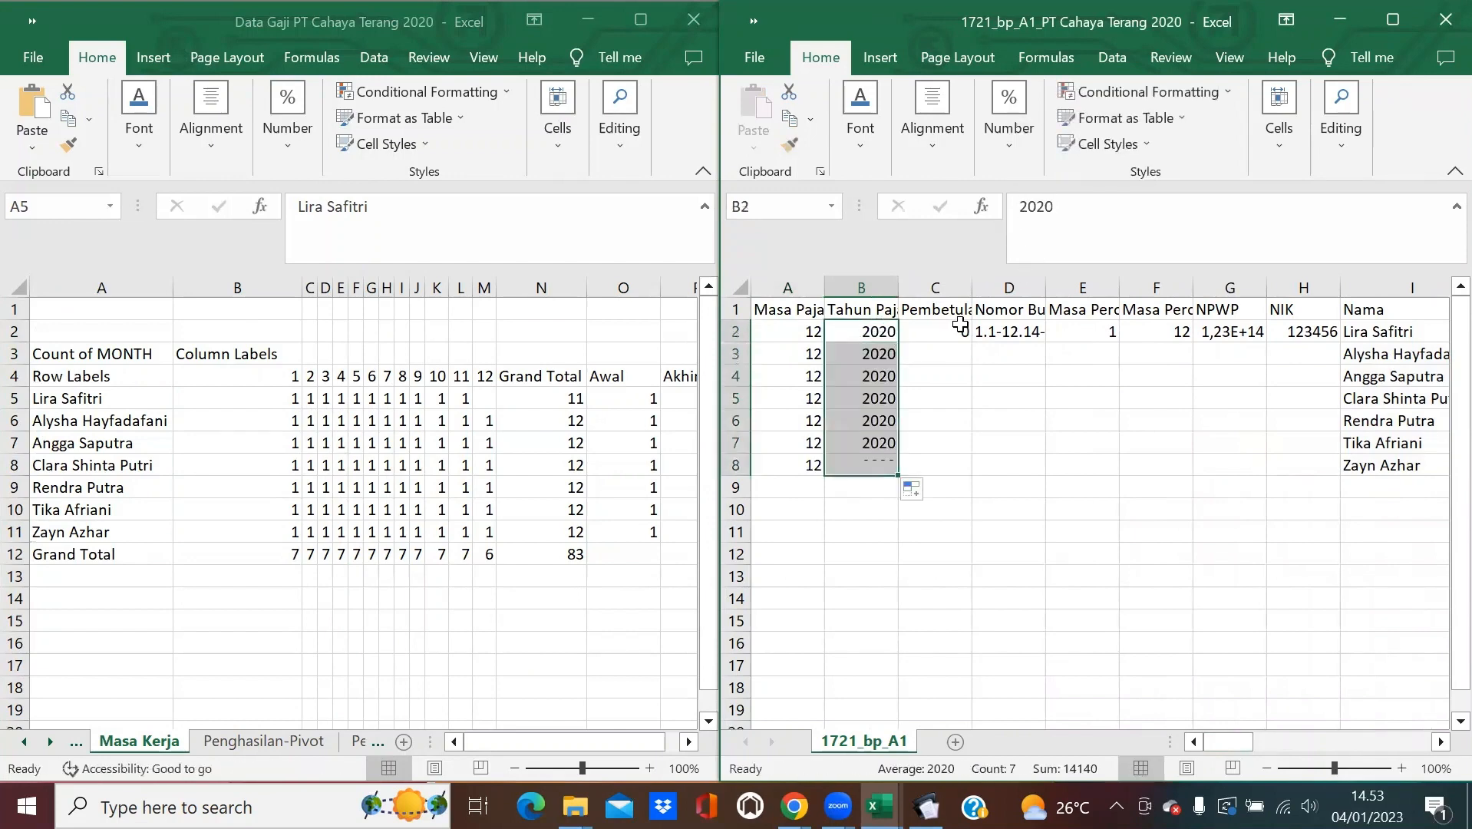
click(964, 332)
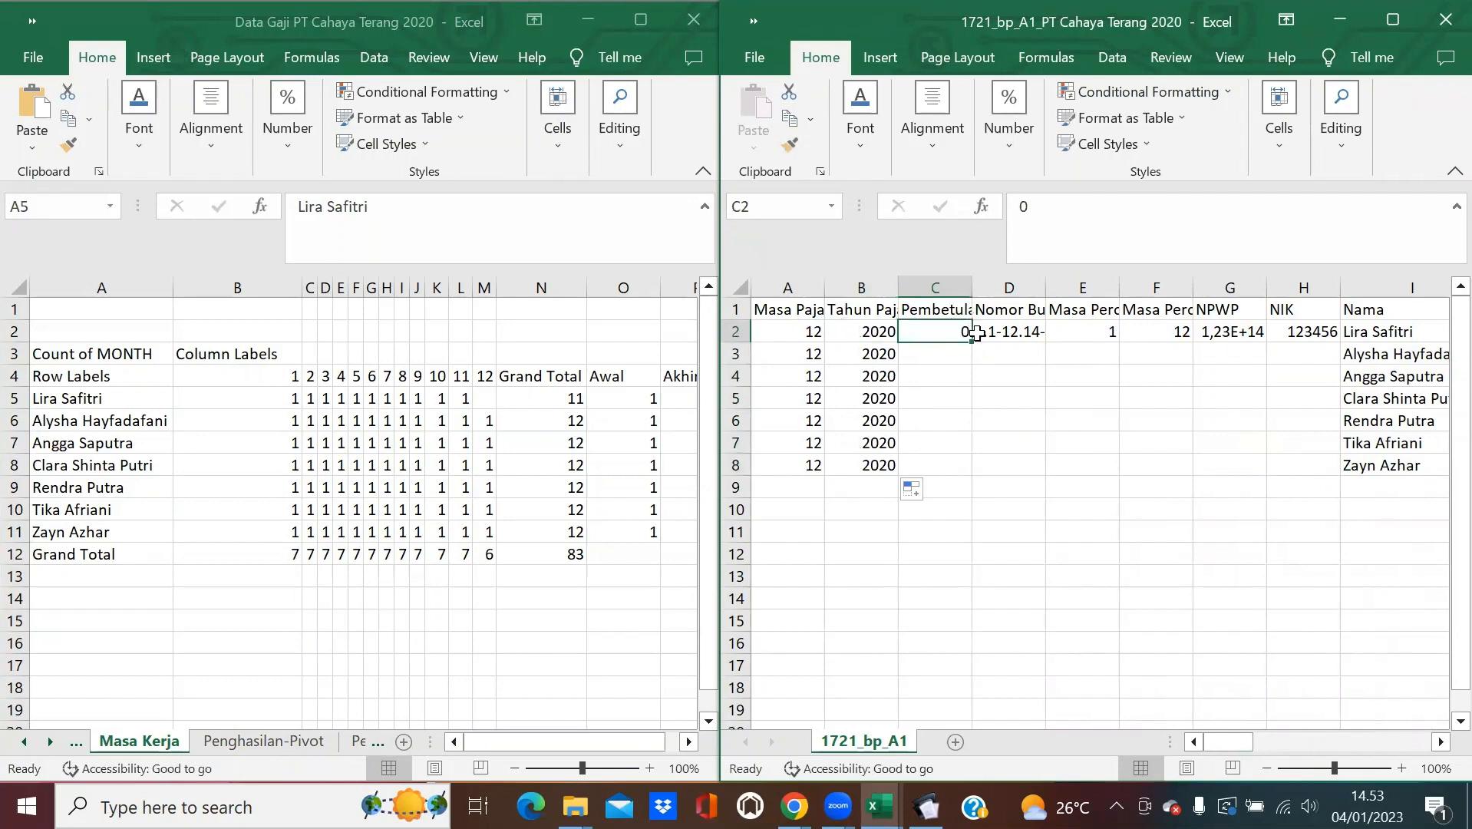
double_click(973, 343)
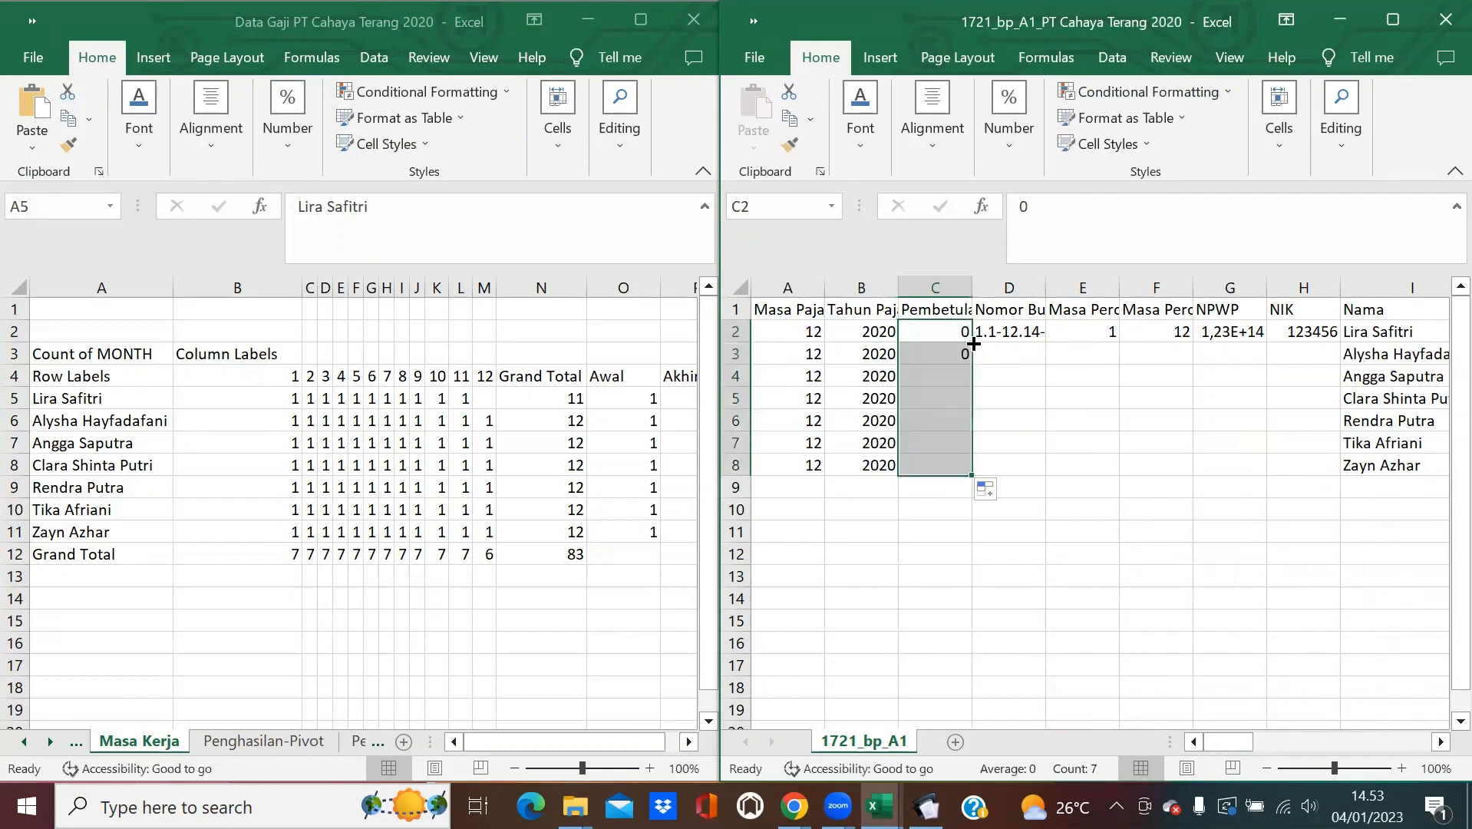
Change D2 to 1.1-12.20-0000001, fill the series to 0000007, and autofit all columns.
click(1026, 334)
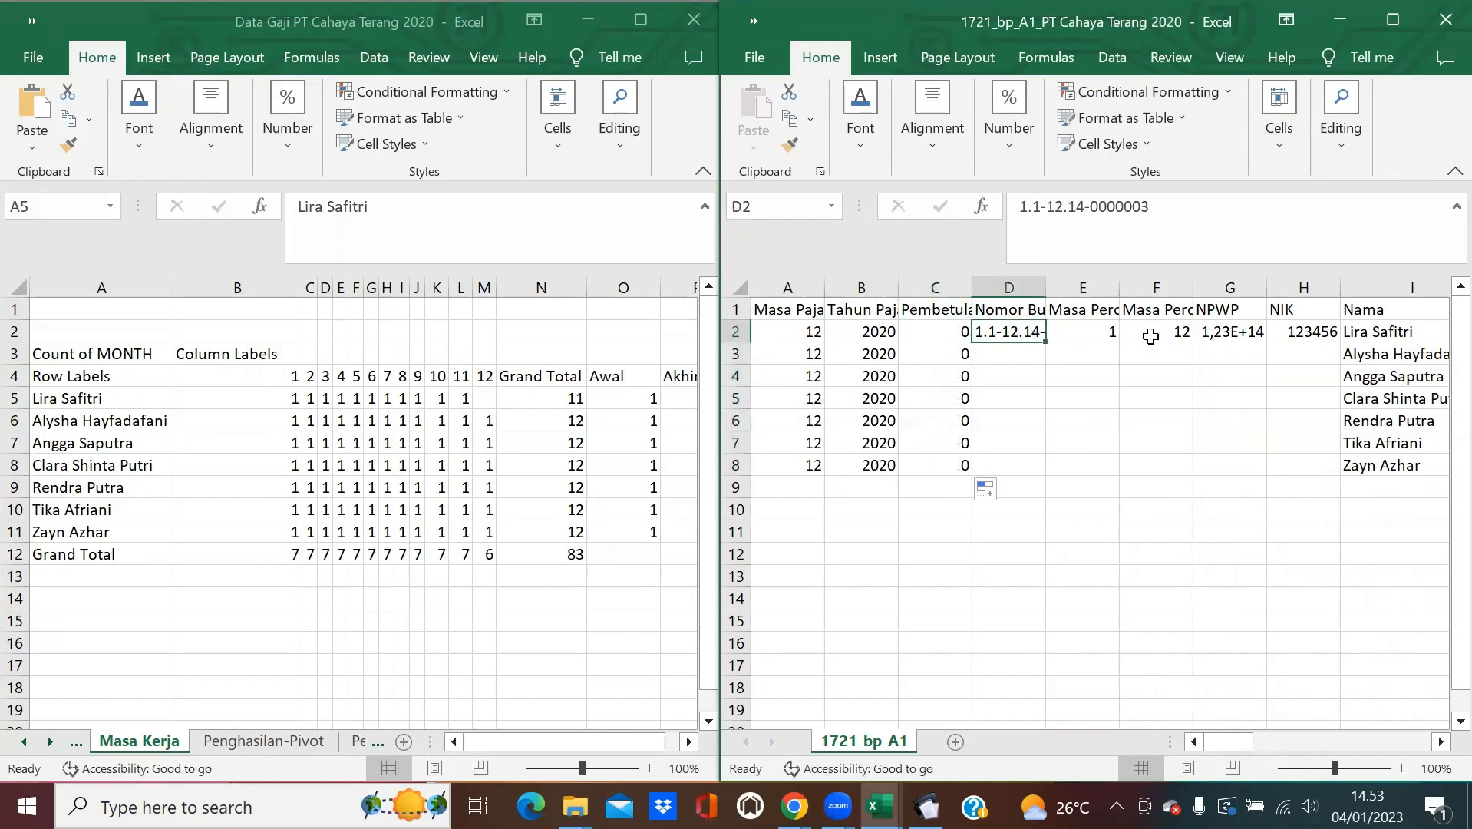
click(1084, 207)
key(BackSpace)
key(BackSpace)
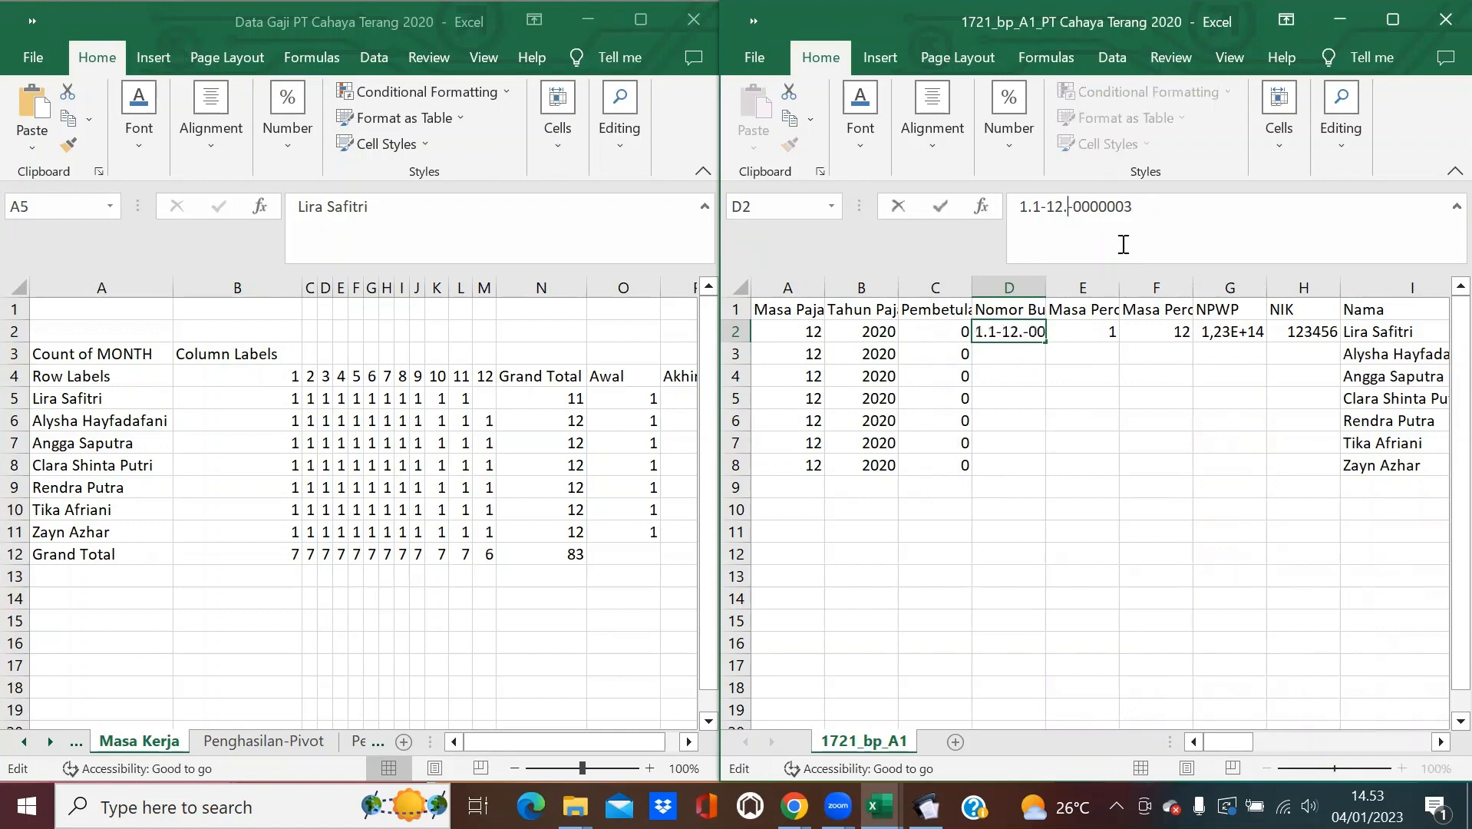
text(20)
key(End)
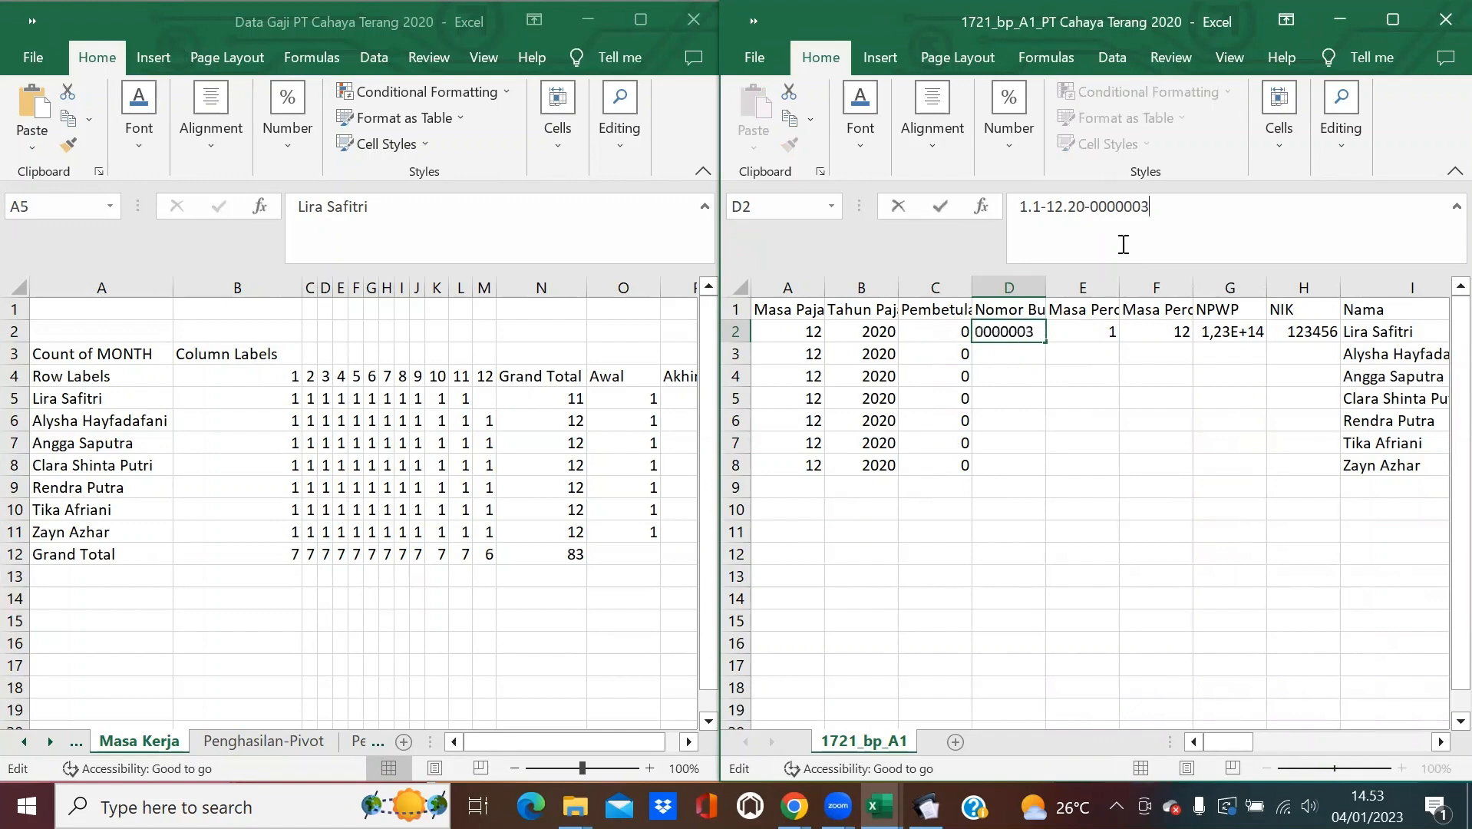
key(BackSpace)
key(Return)
click(1028, 332)
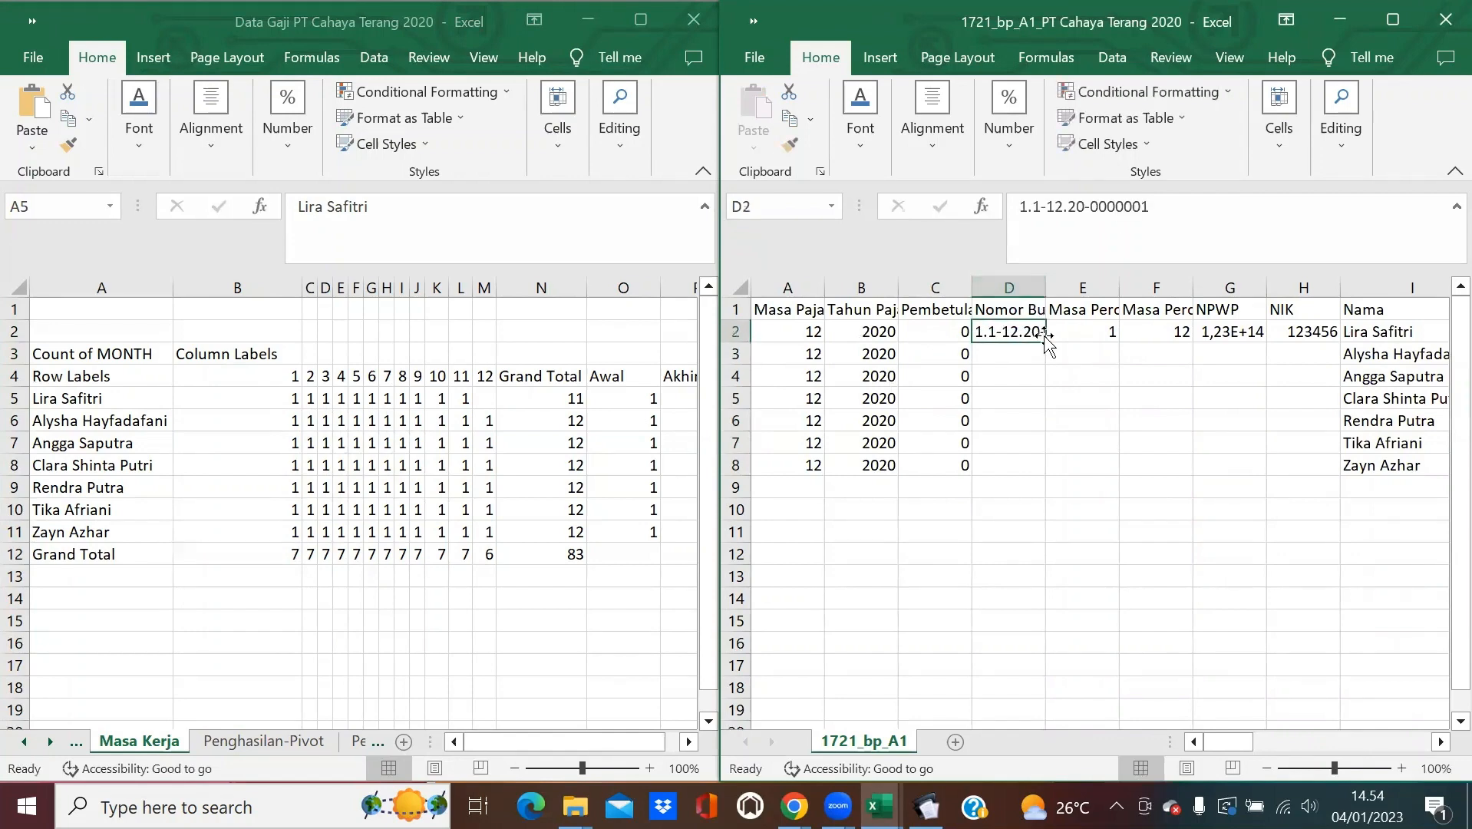
double_click(1045, 343)
click(739, 287)
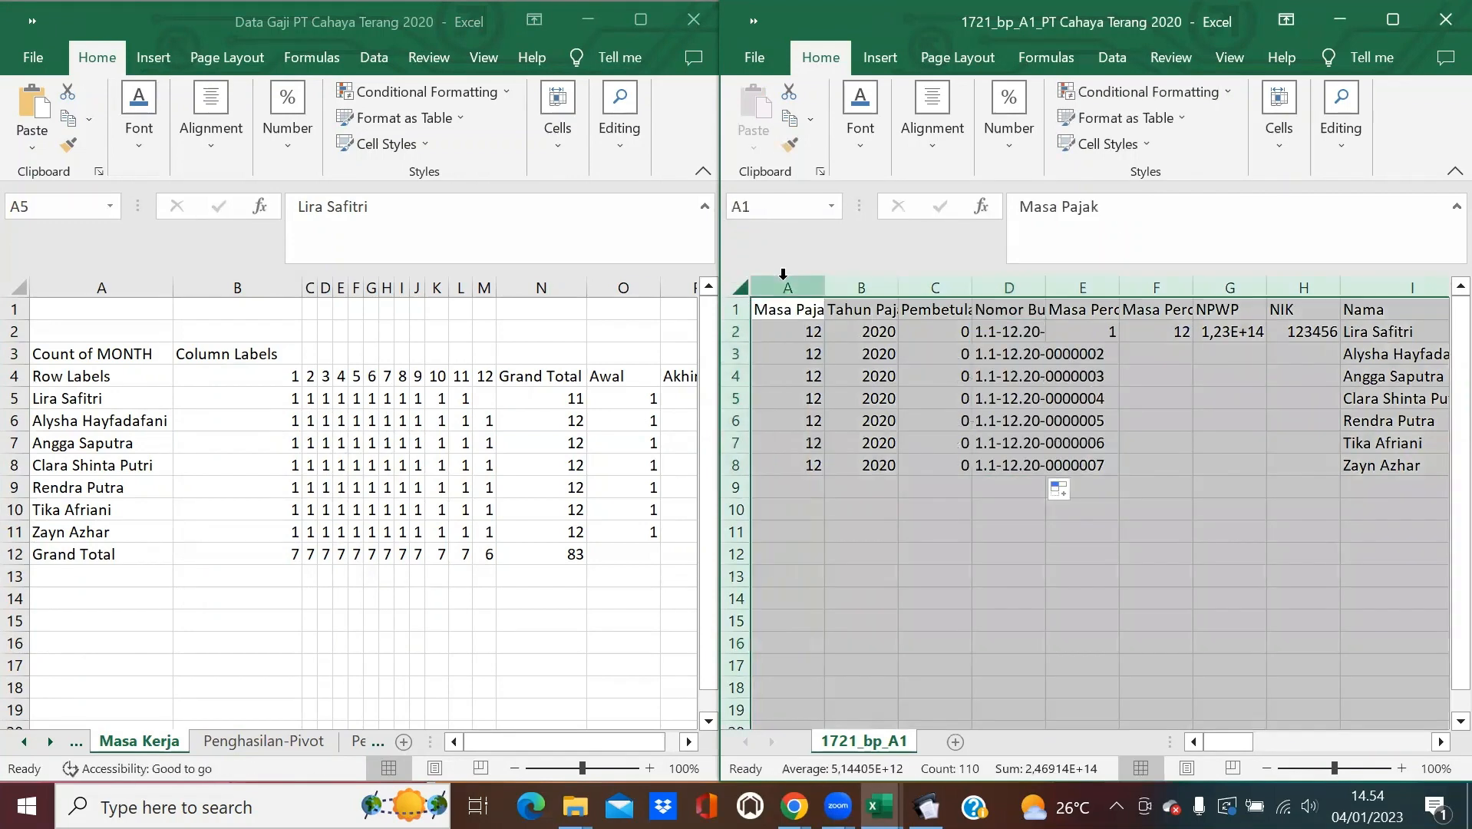
double_click(824, 287)
click(1178, 506)
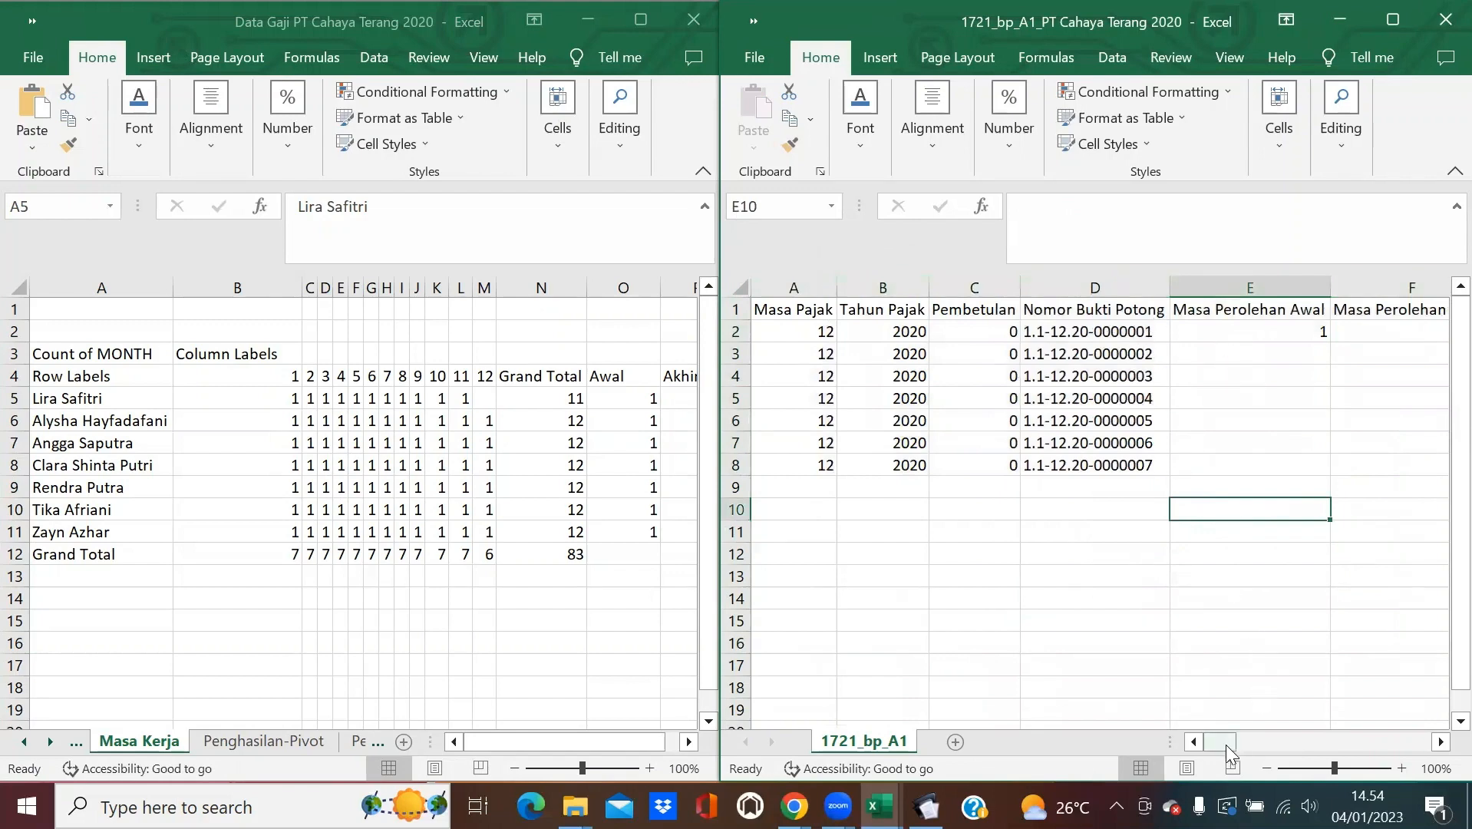
Paste the pivot's Awal and Akhir figures from O5:P11 into template E2 as plain values.
drag(1225, 744, 1241, 746)
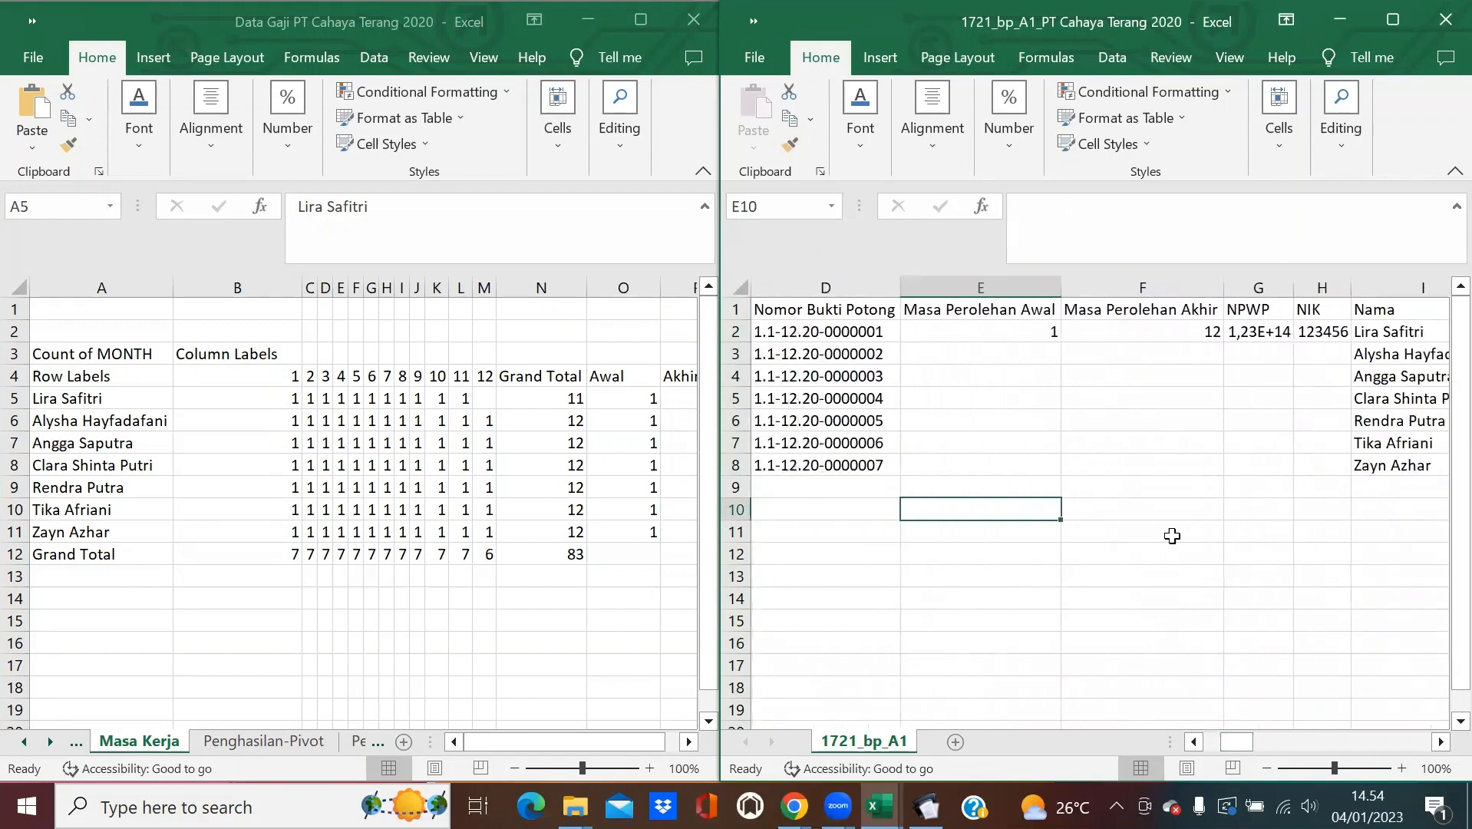
click(629, 416)
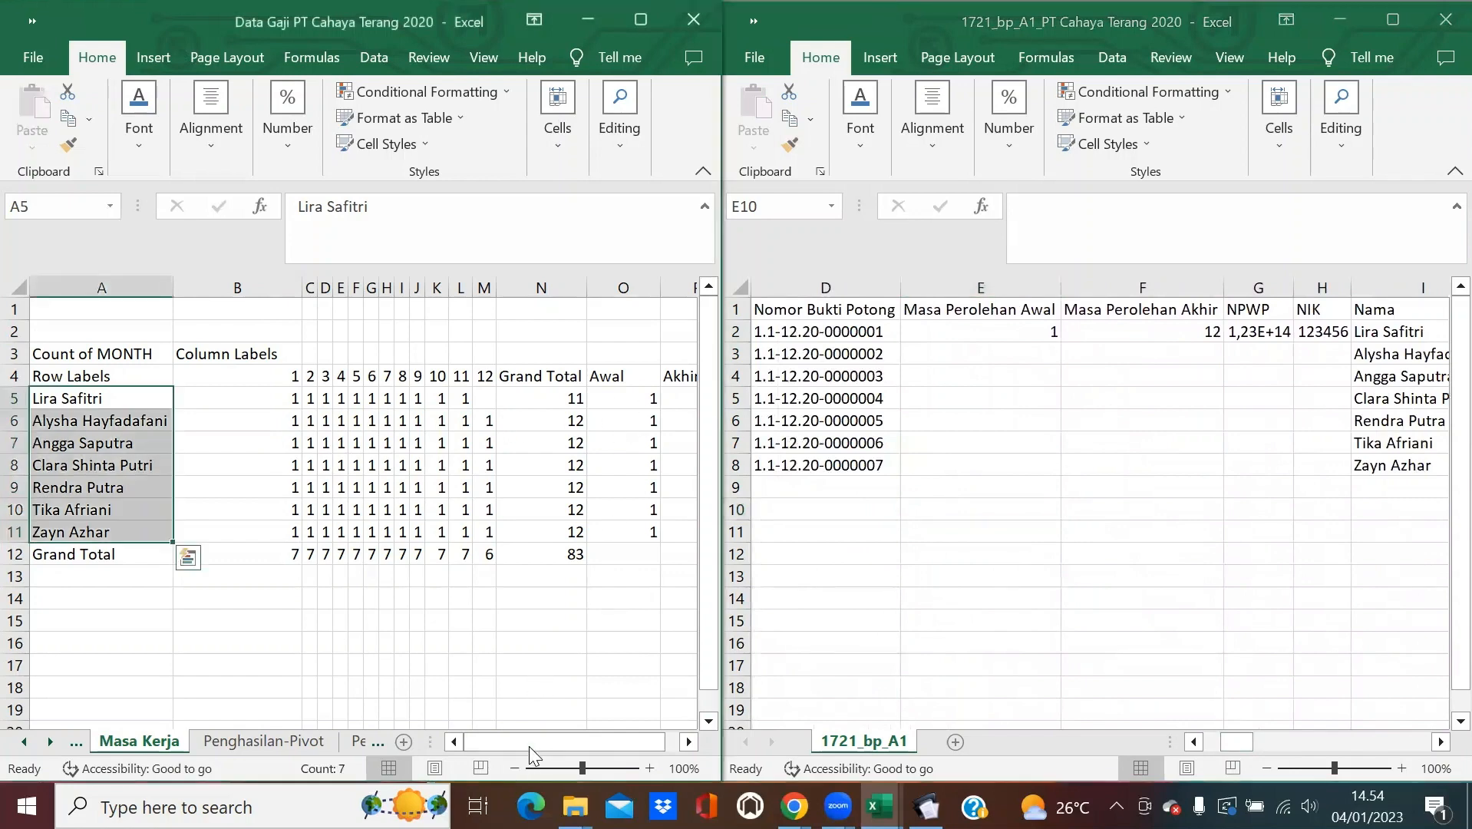
drag(529, 746, 611, 743)
drag(498, 401, 552, 536)
click(557, 547)
drag(501, 402, 556, 537)
key(ctrl+c)
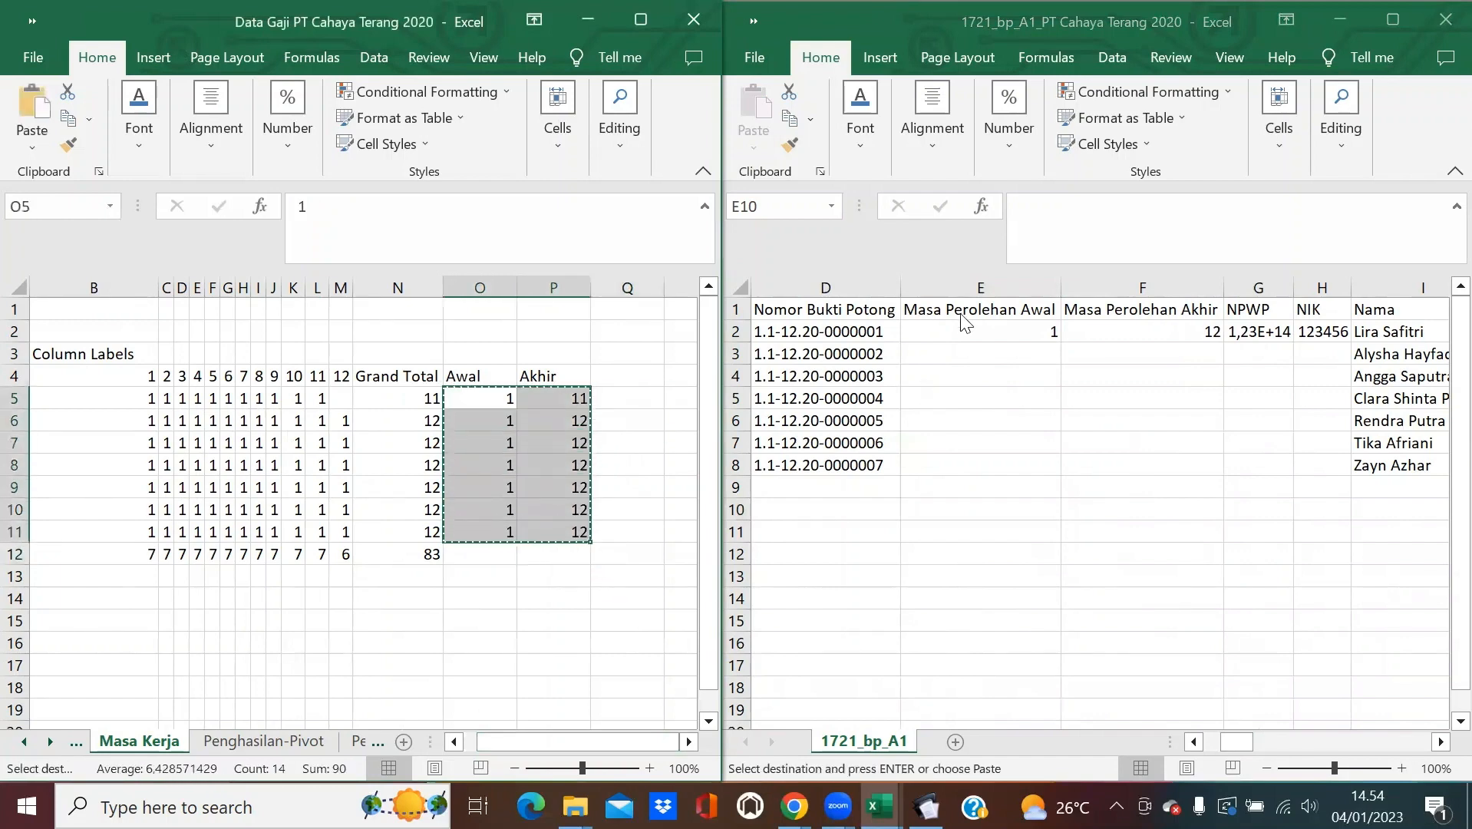
click(963, 330)
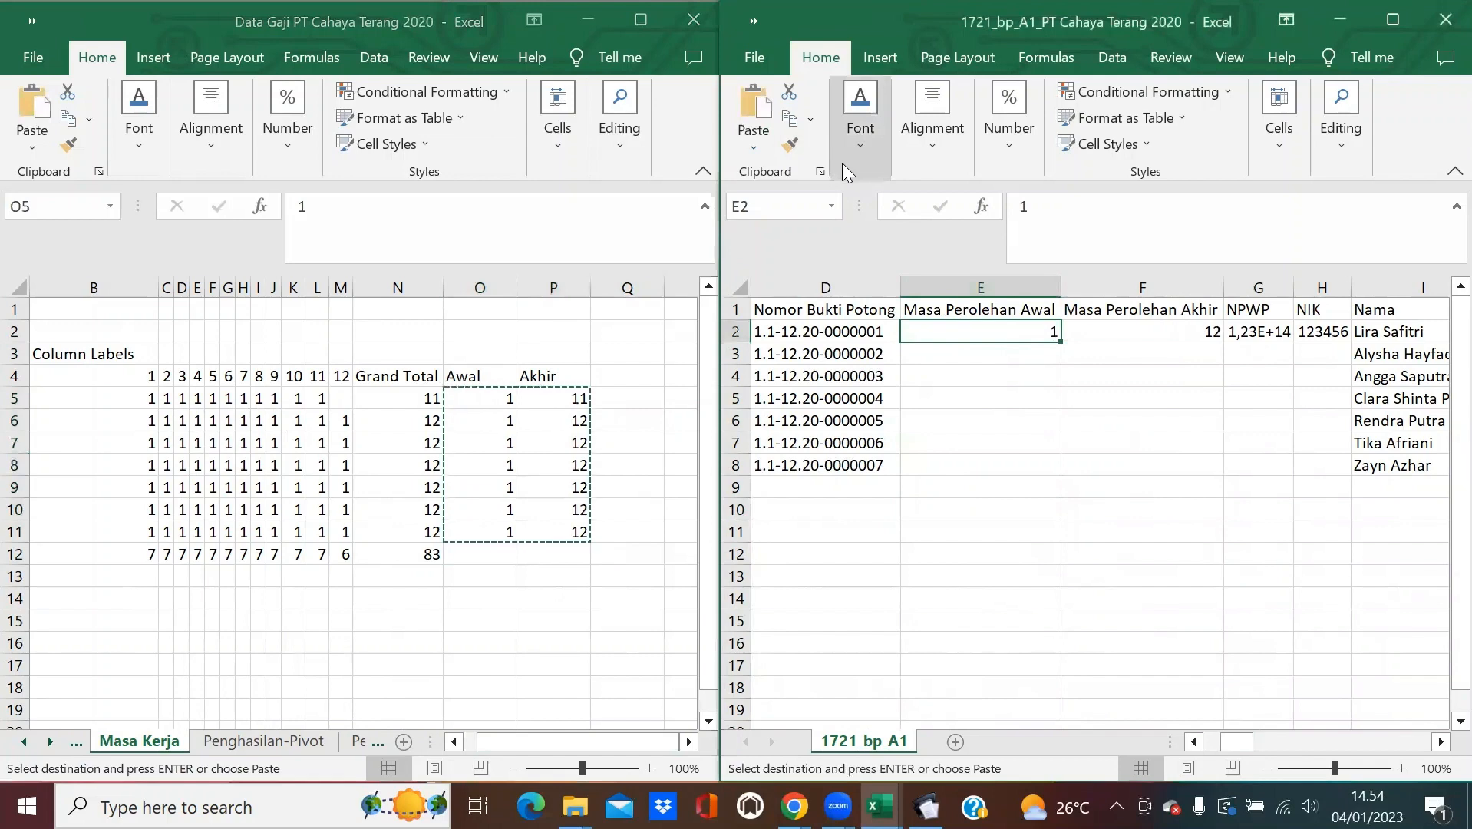
click(749, 147)
click(750, 298)
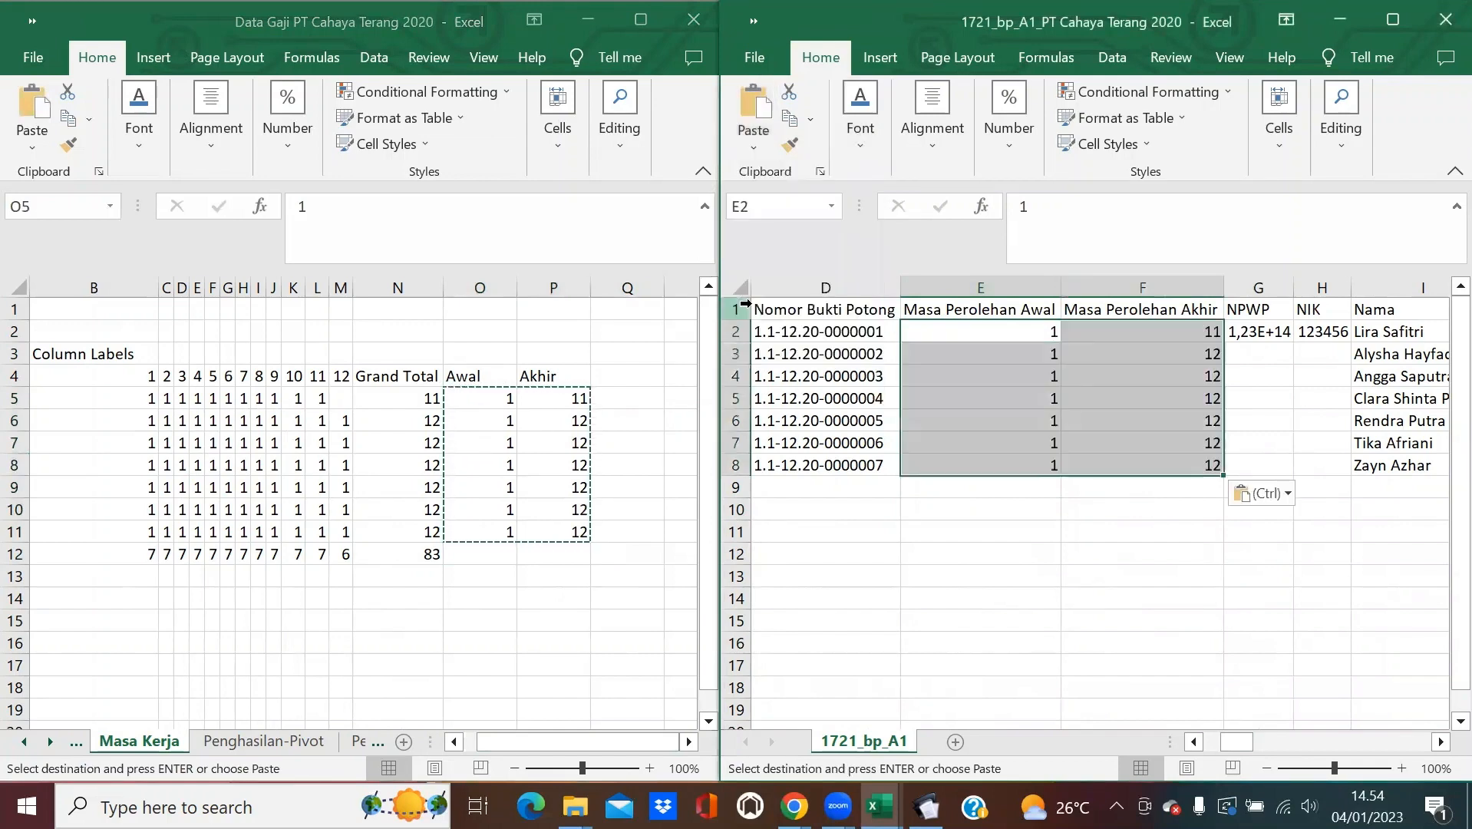
click(1149, 461)
click(1161, 528)
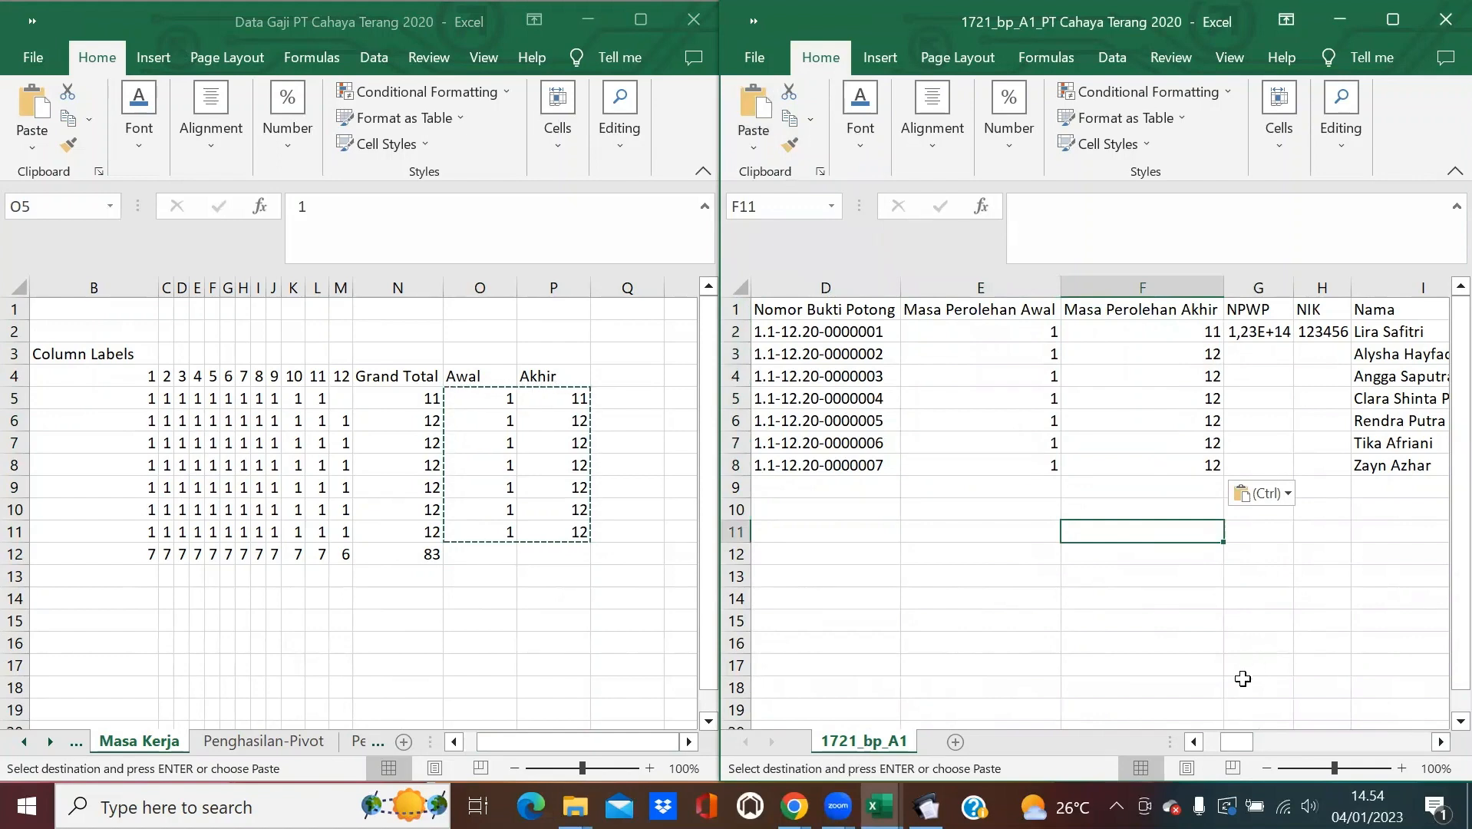
key(Escape)
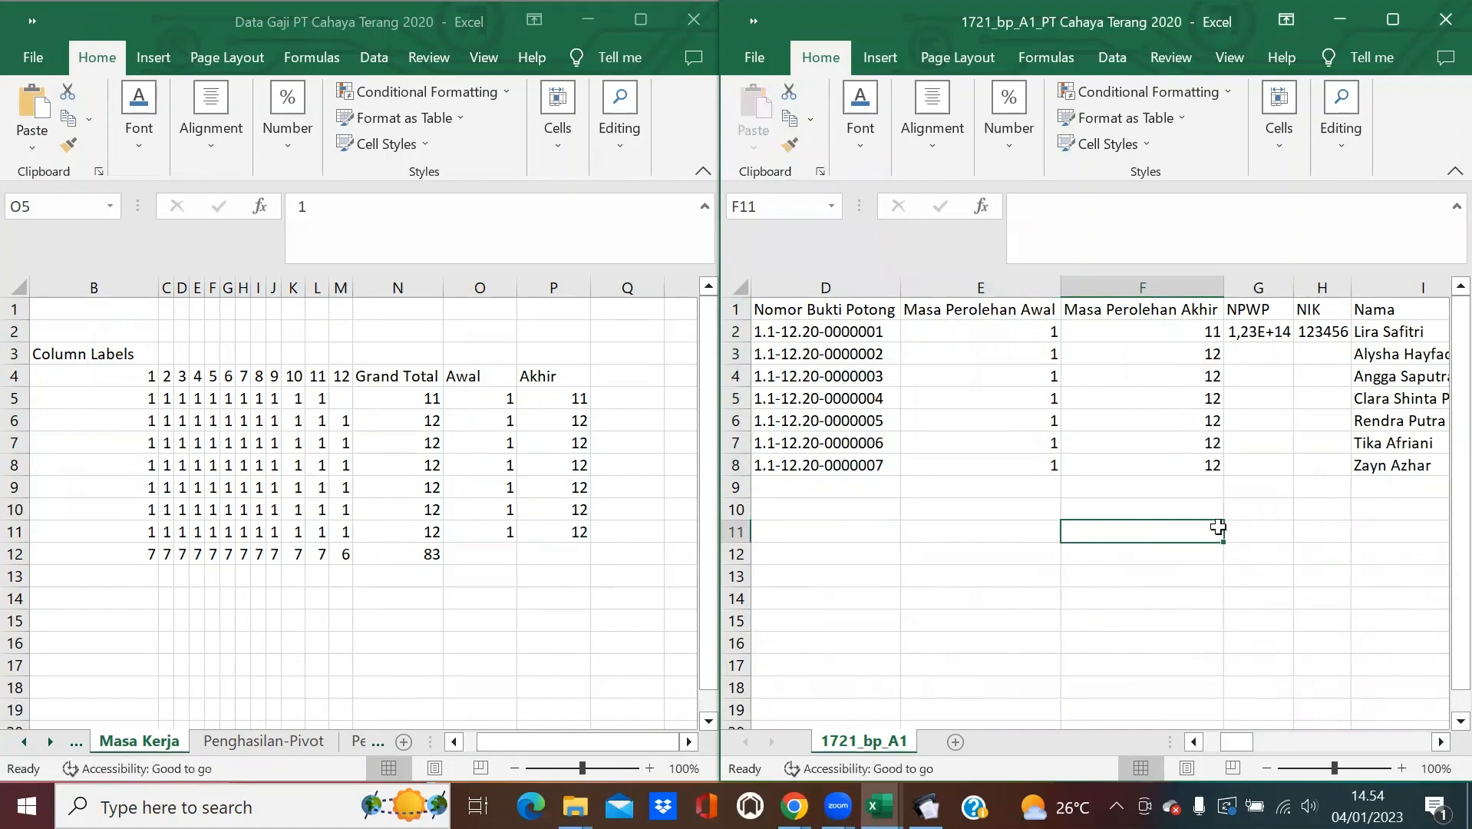
Scroll the template to the first NPWP cell and bring the salary workbook's earlier sheet tabs into view.
click(1440, 742)
click(1439, 742)
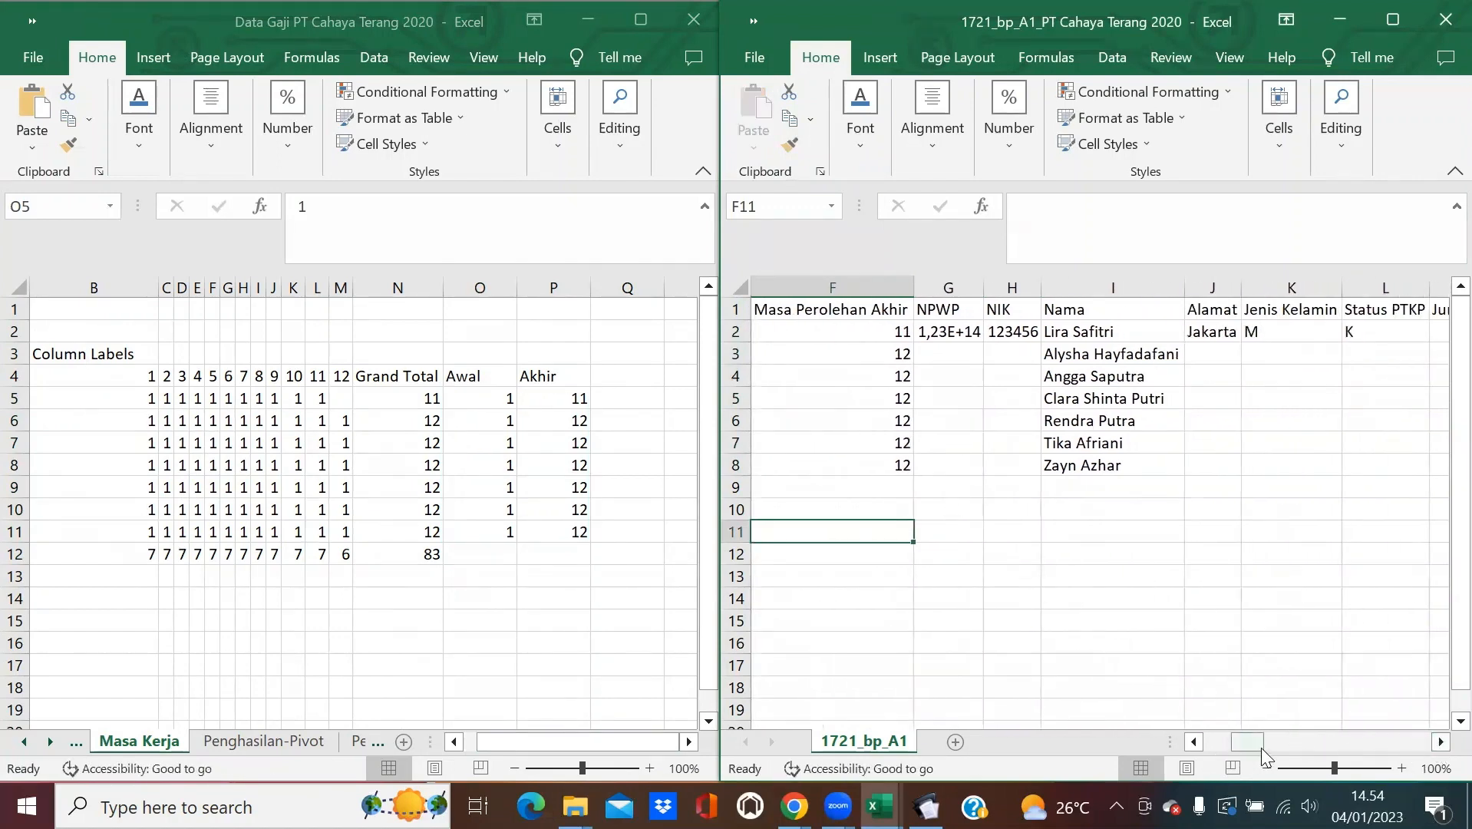
drag(1258, 742, 1212, 742)
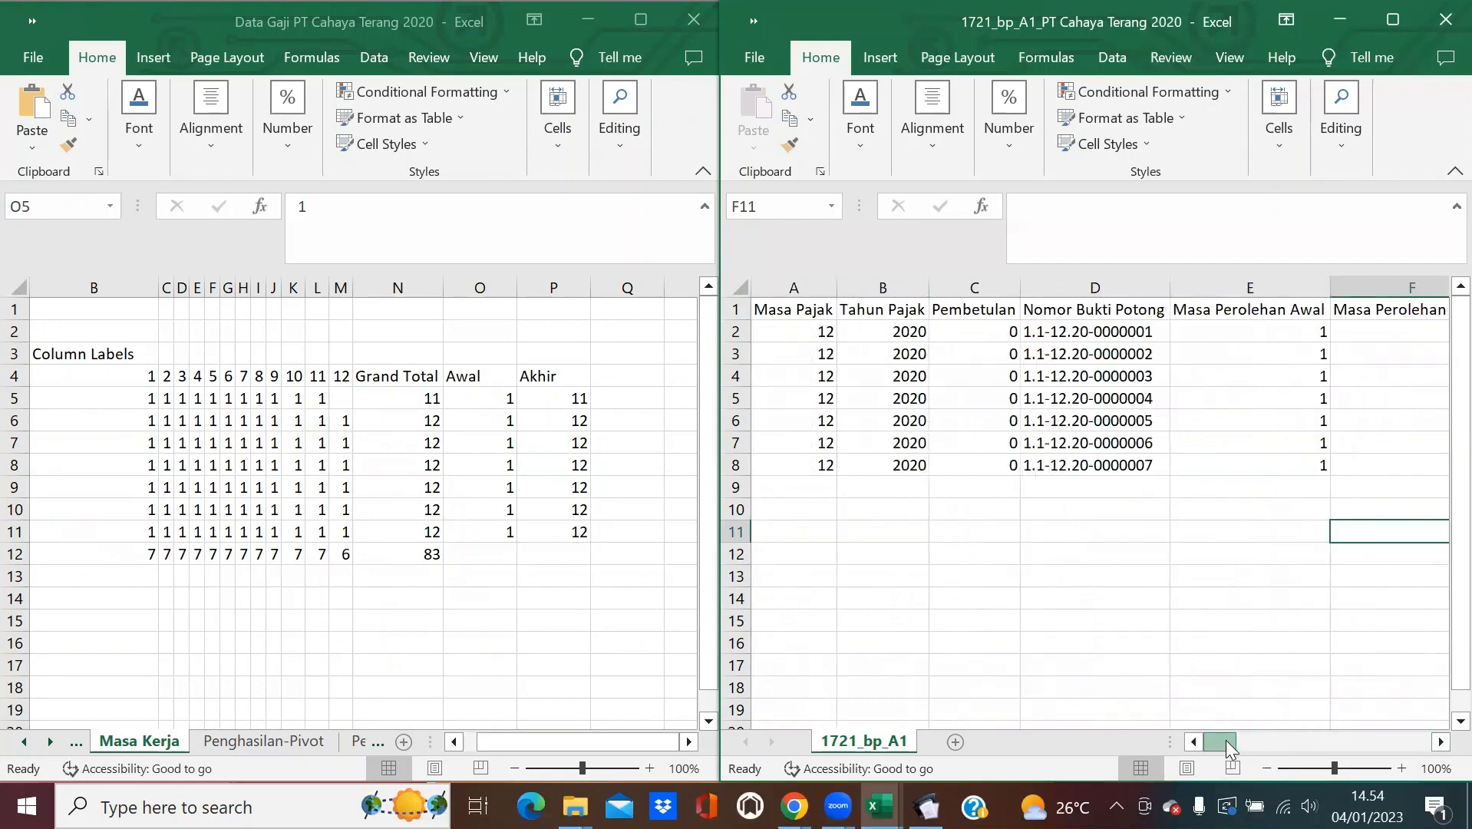
drag(1232, 741, 1259, 739)
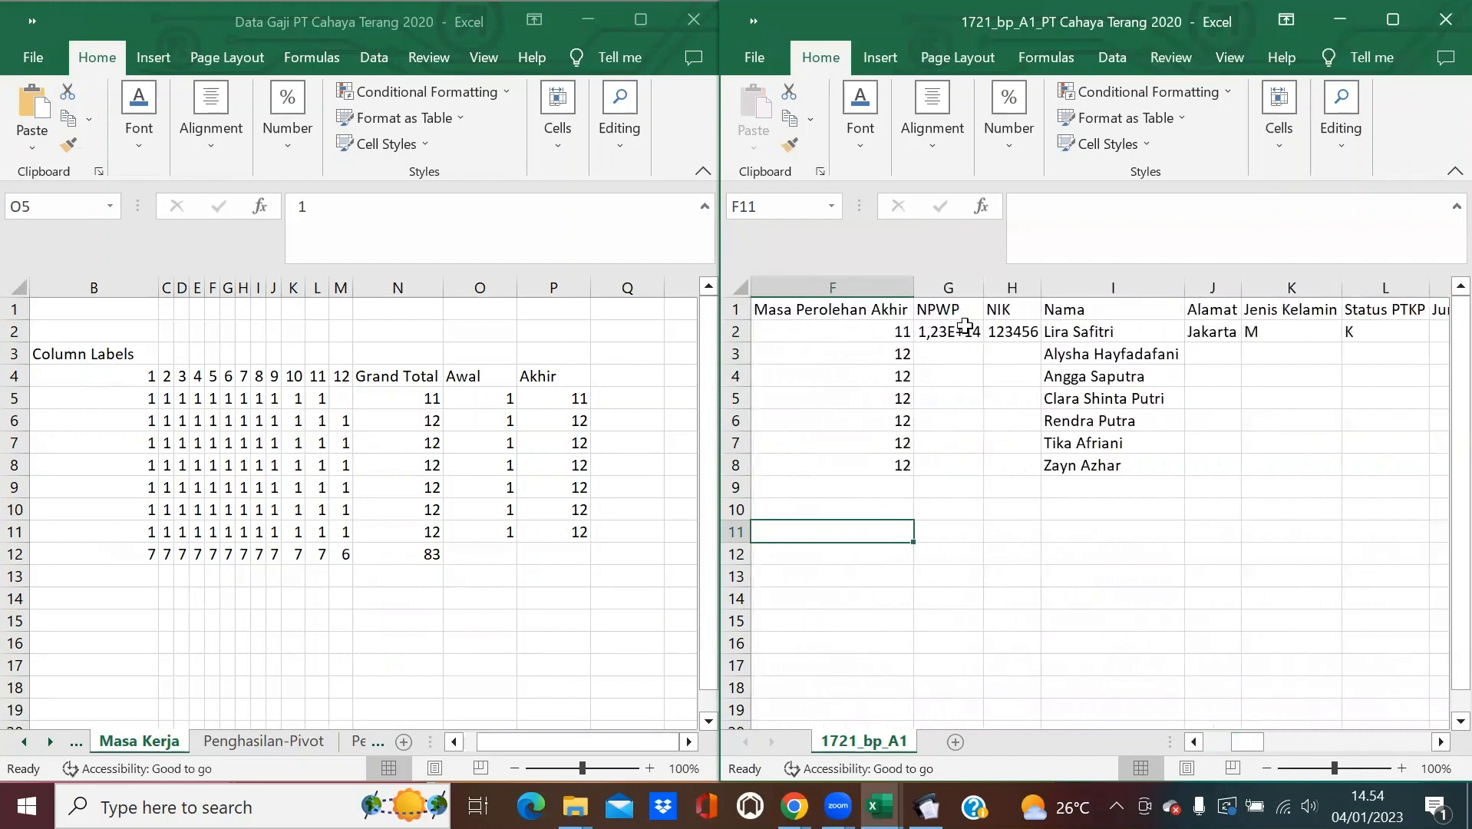
click(965, 327)
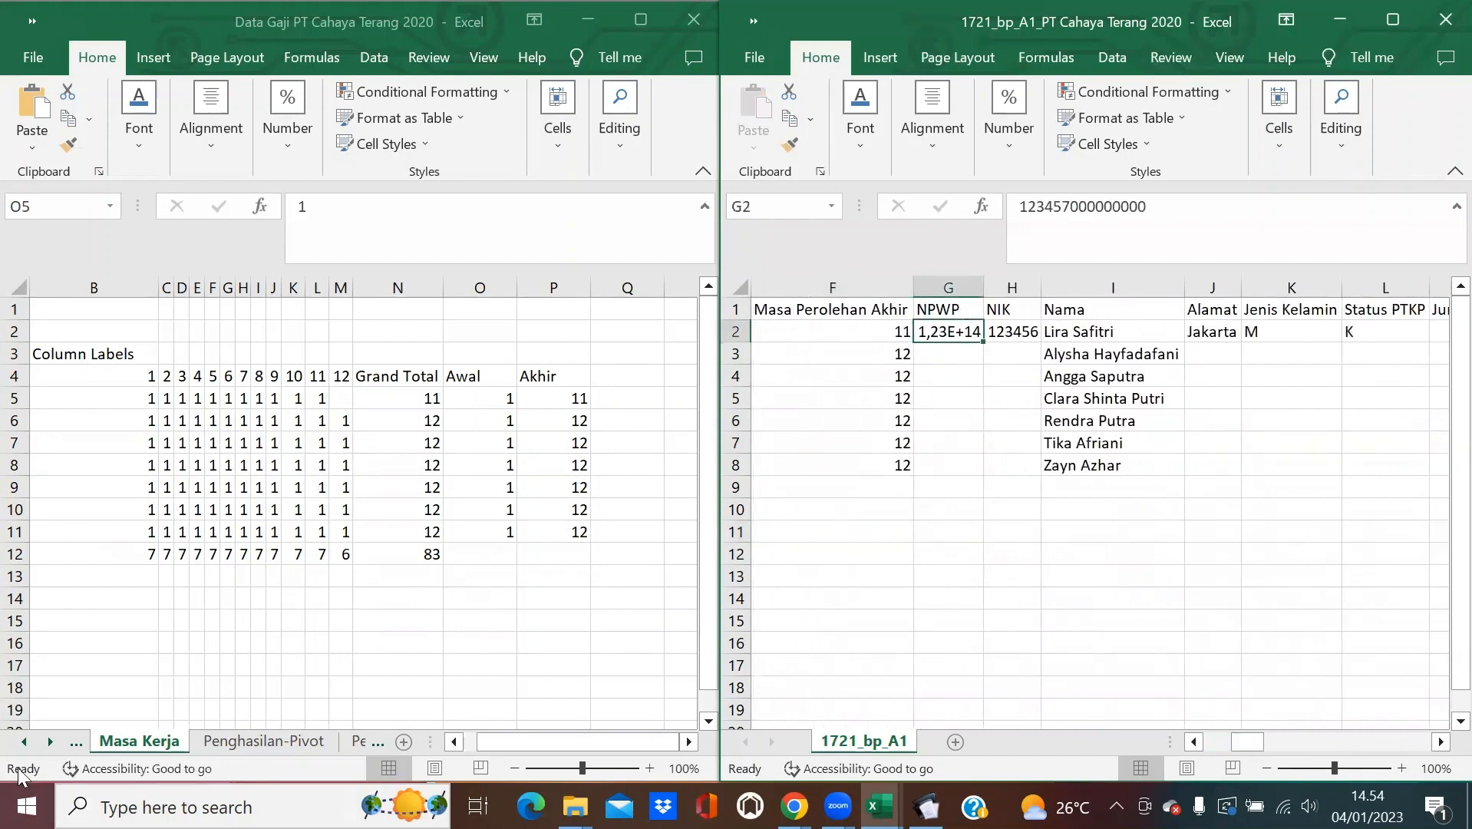
click(24, 743)
click(24, 743)
click(24, 743)
click(23, 743)
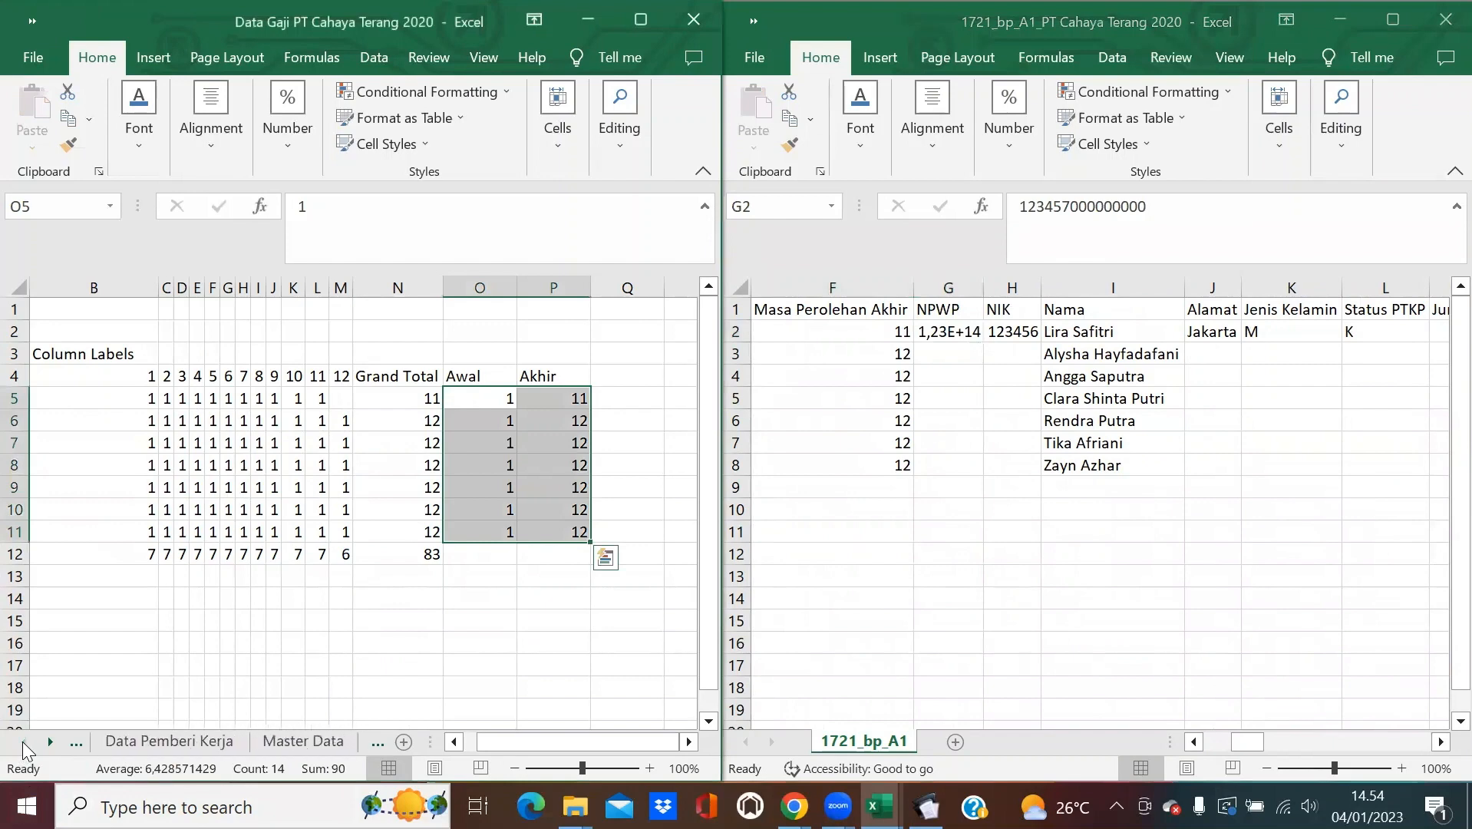
On Master Data, enter 1 through 7 across B2:H2 above the headers Nama to Jabatan.
click(316, 741)
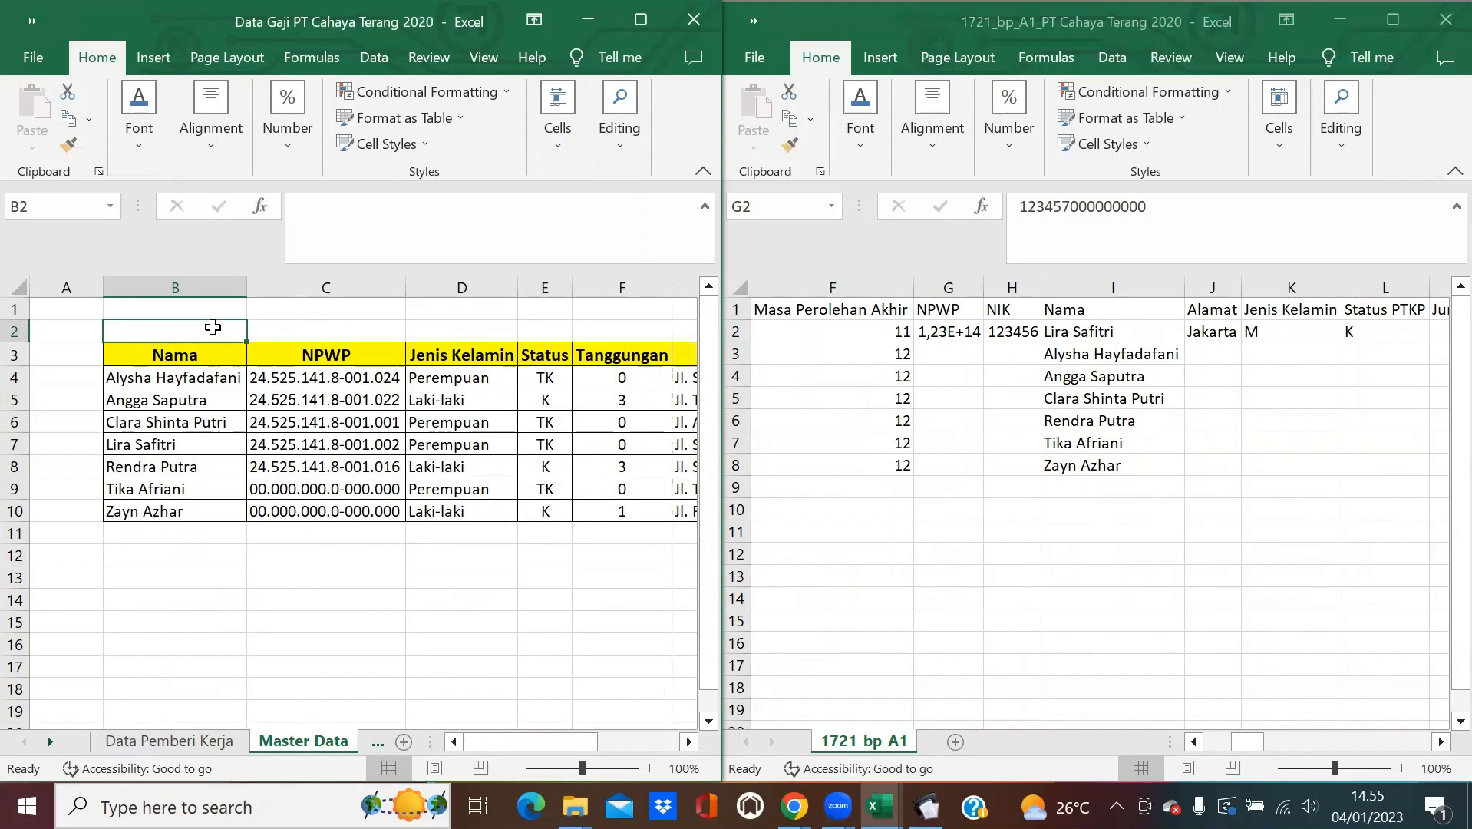
text(1)
key(Tab)
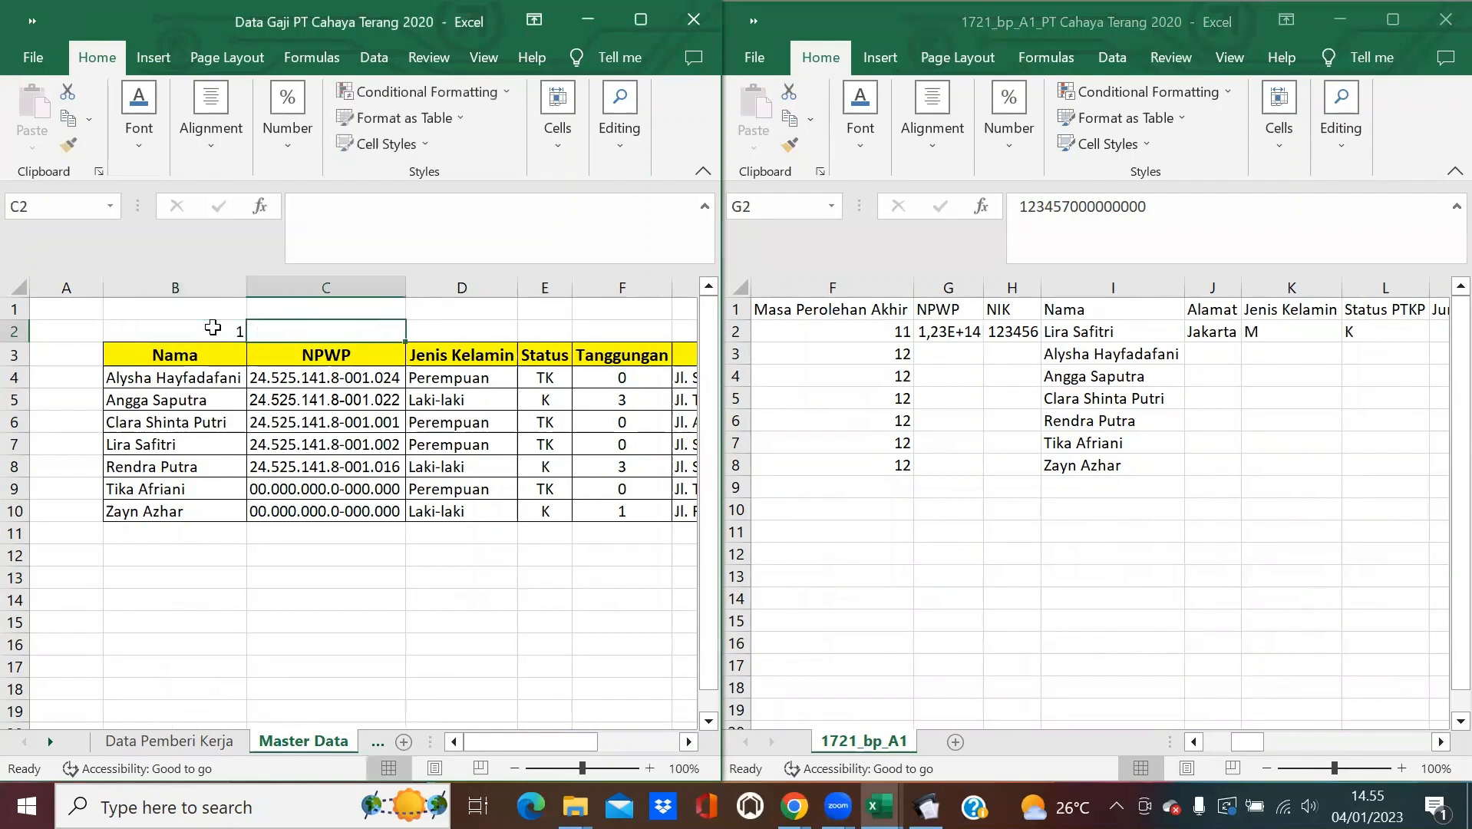
text(2)
key(Tab)
text(3)
key(Tab)
text(4)
key(Tab)
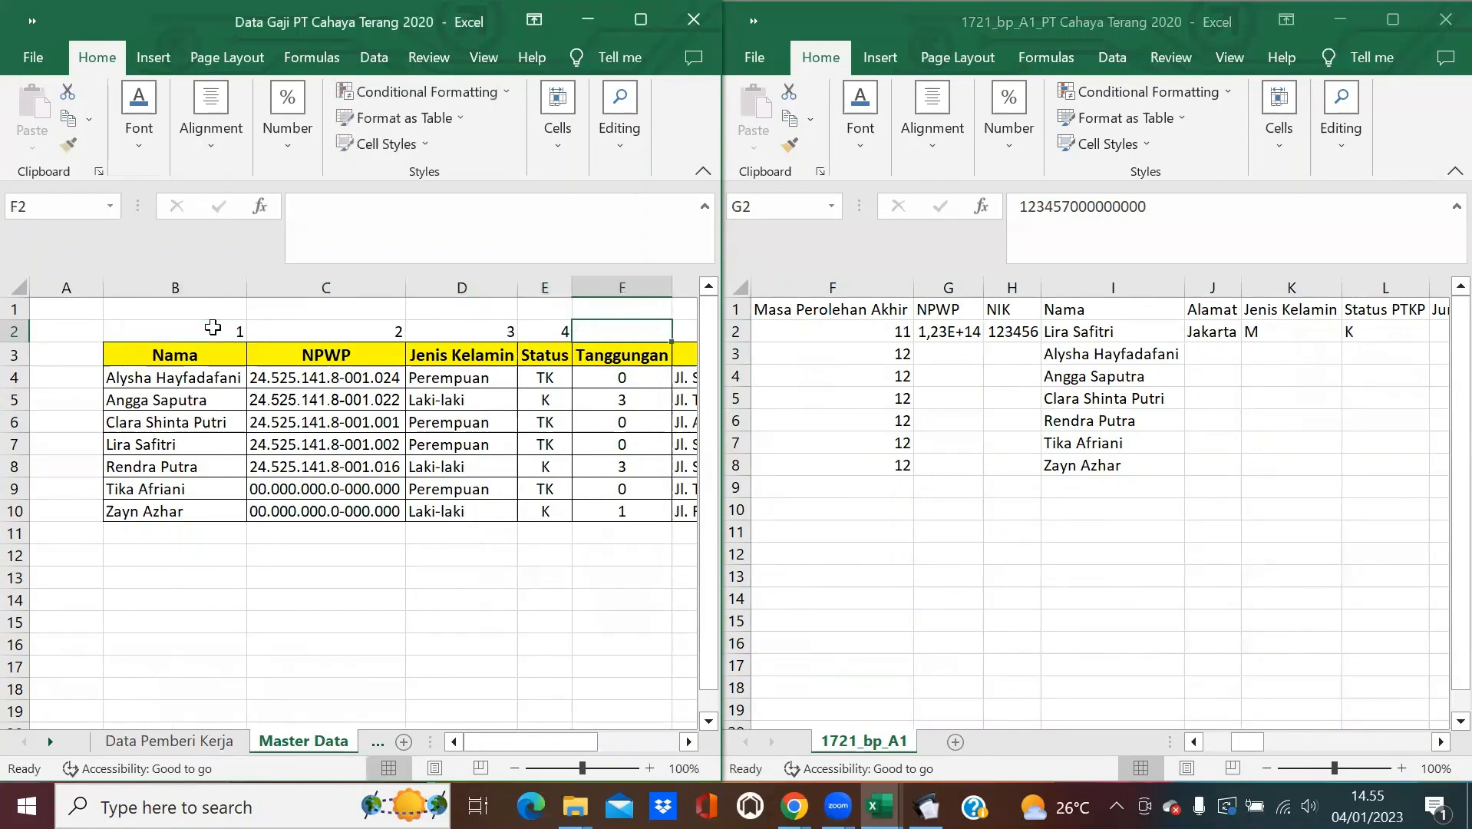
text(5)
key(Tab)
text(6)
key(Tab)
text(7)
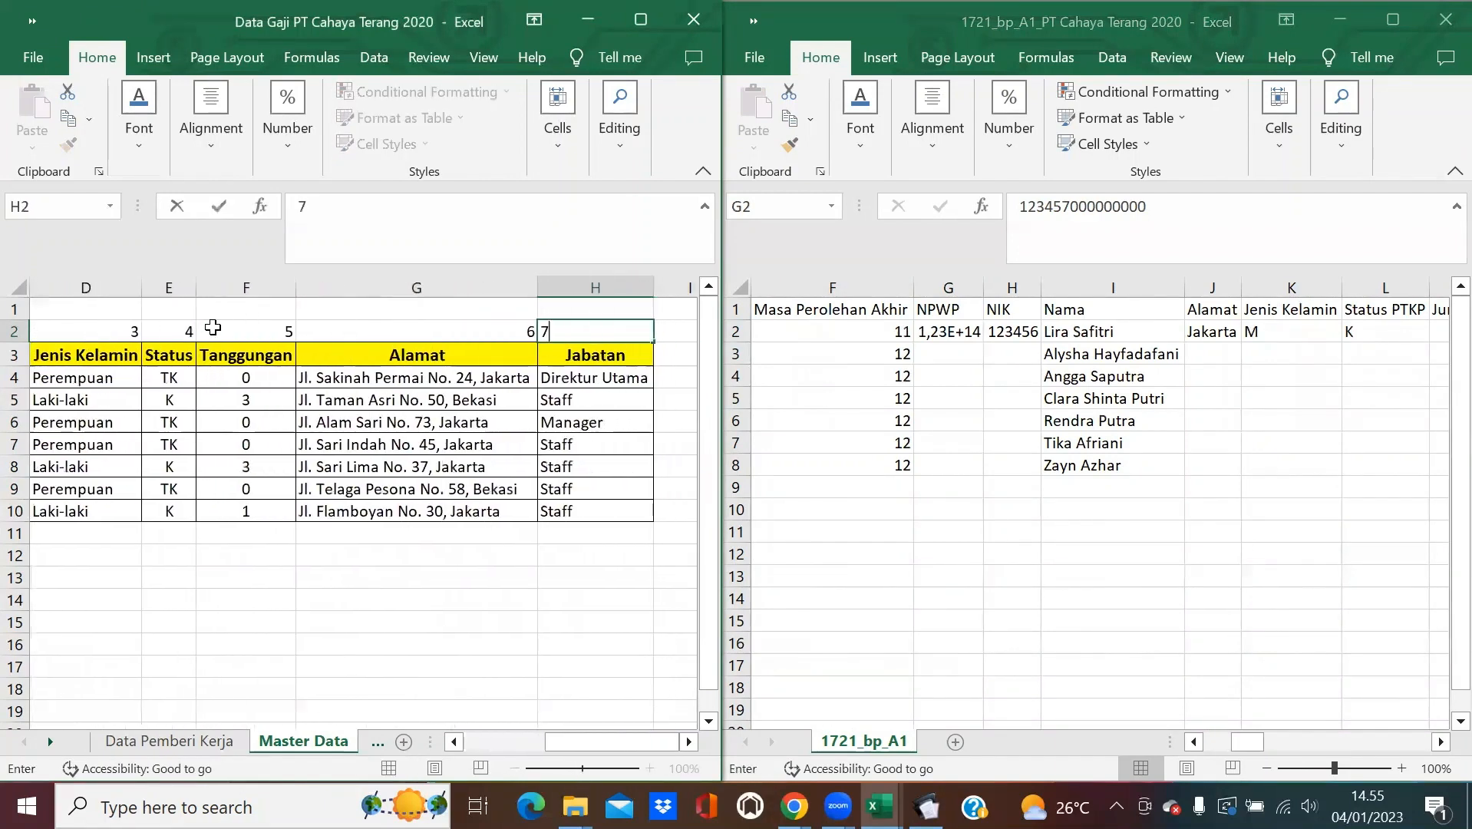
key(Left)
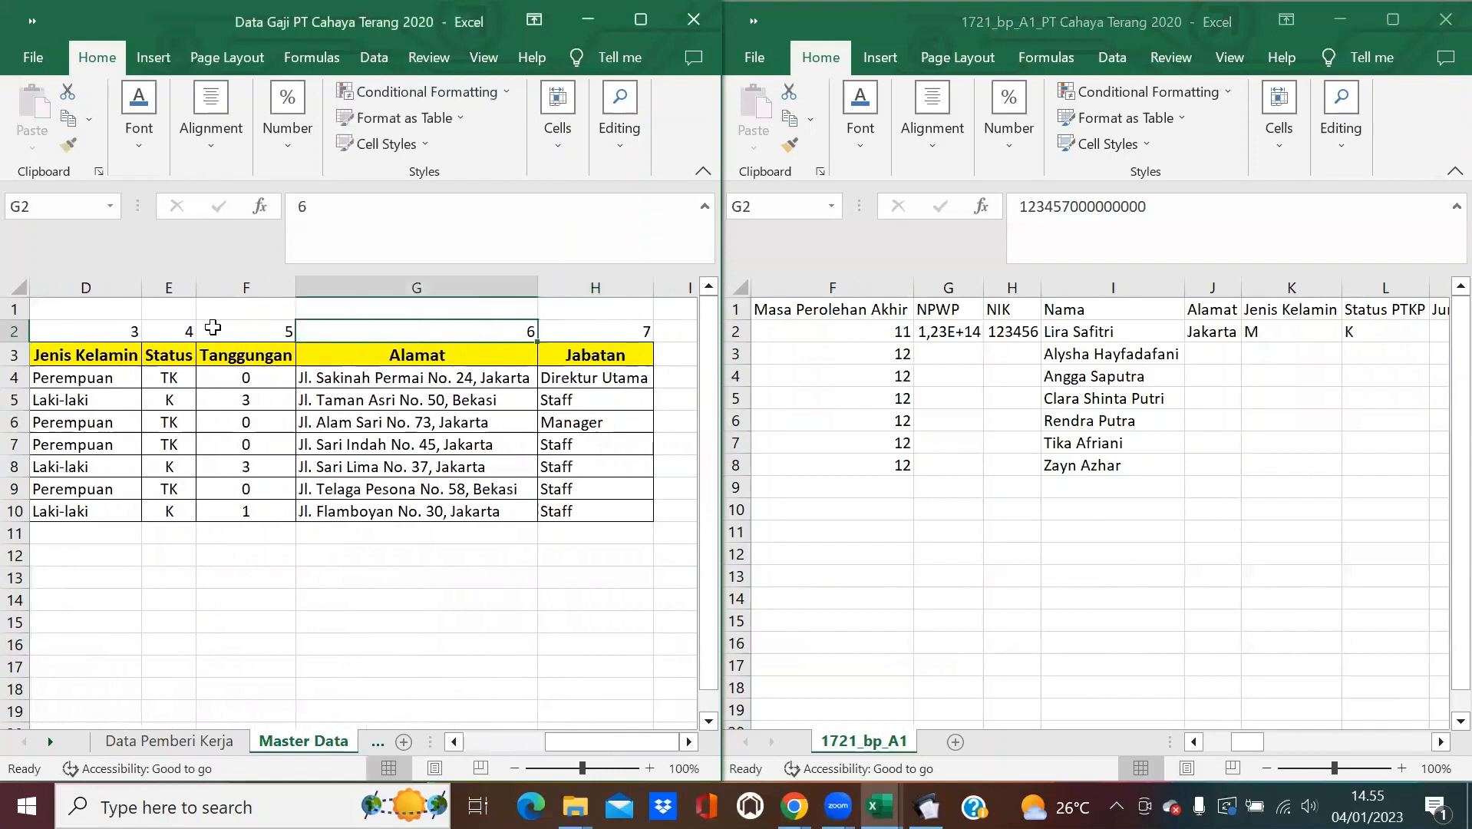
Begin a =VLOOKUP( formula in the template's first NPWP cell G2.
click(494, 742)
click(950, 329)
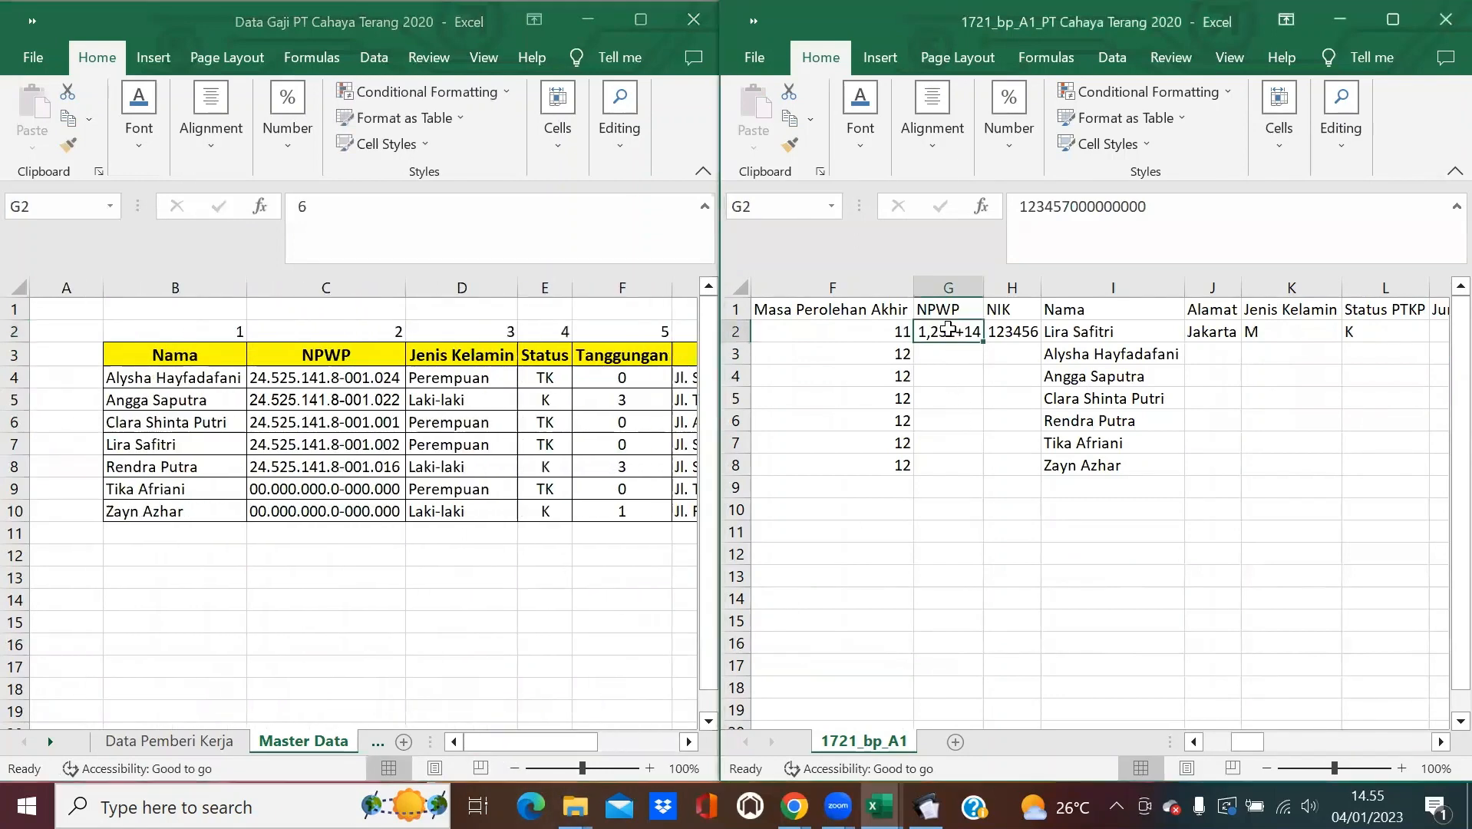
text(=VLOOKUP)
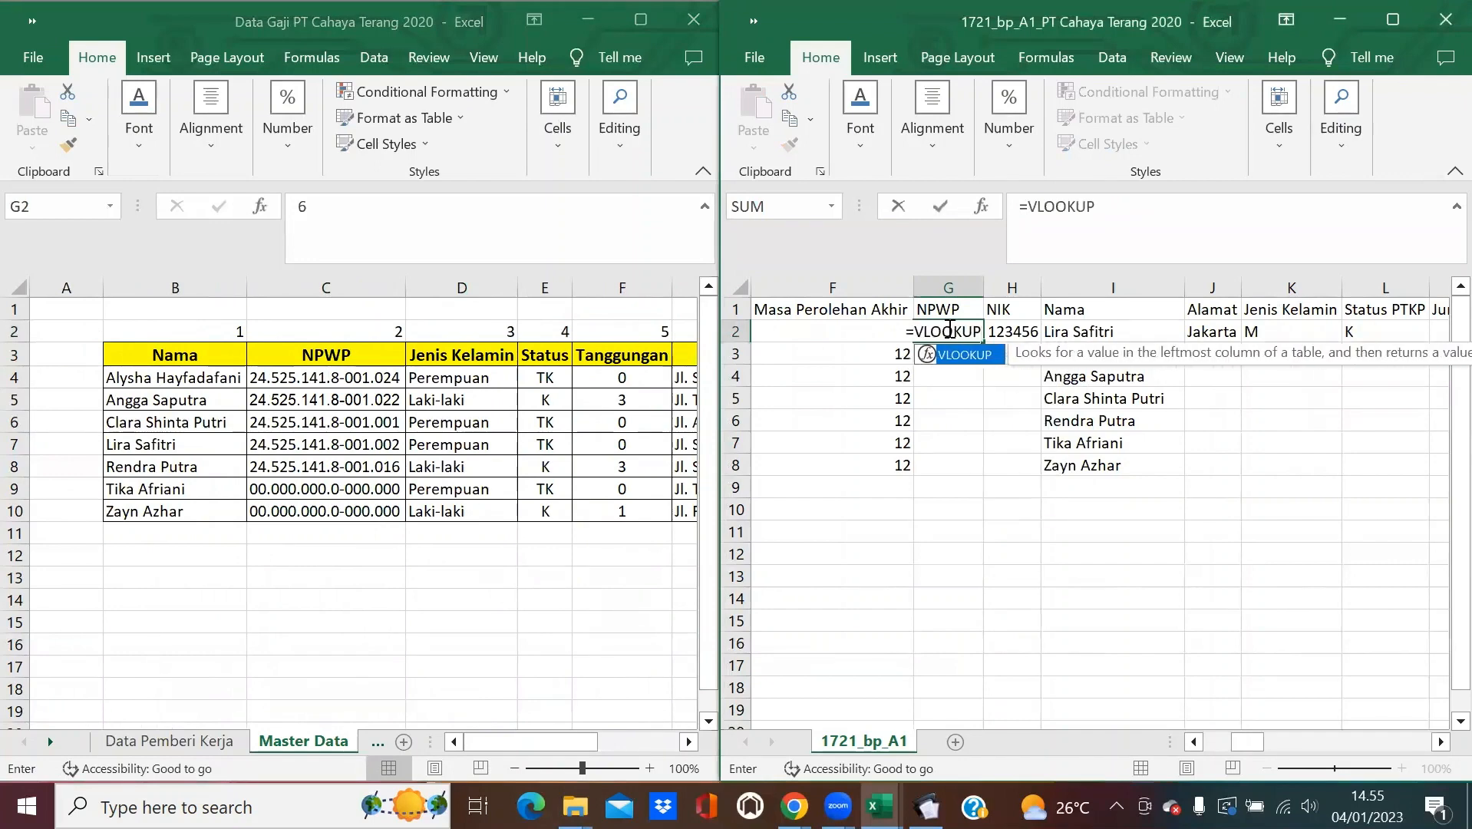
text(()
Complete G2 as =VLOOKUP(I2;'Master Data'!$B:$H;2;0) to look up the employee's NPWP.
click(1114, 332)
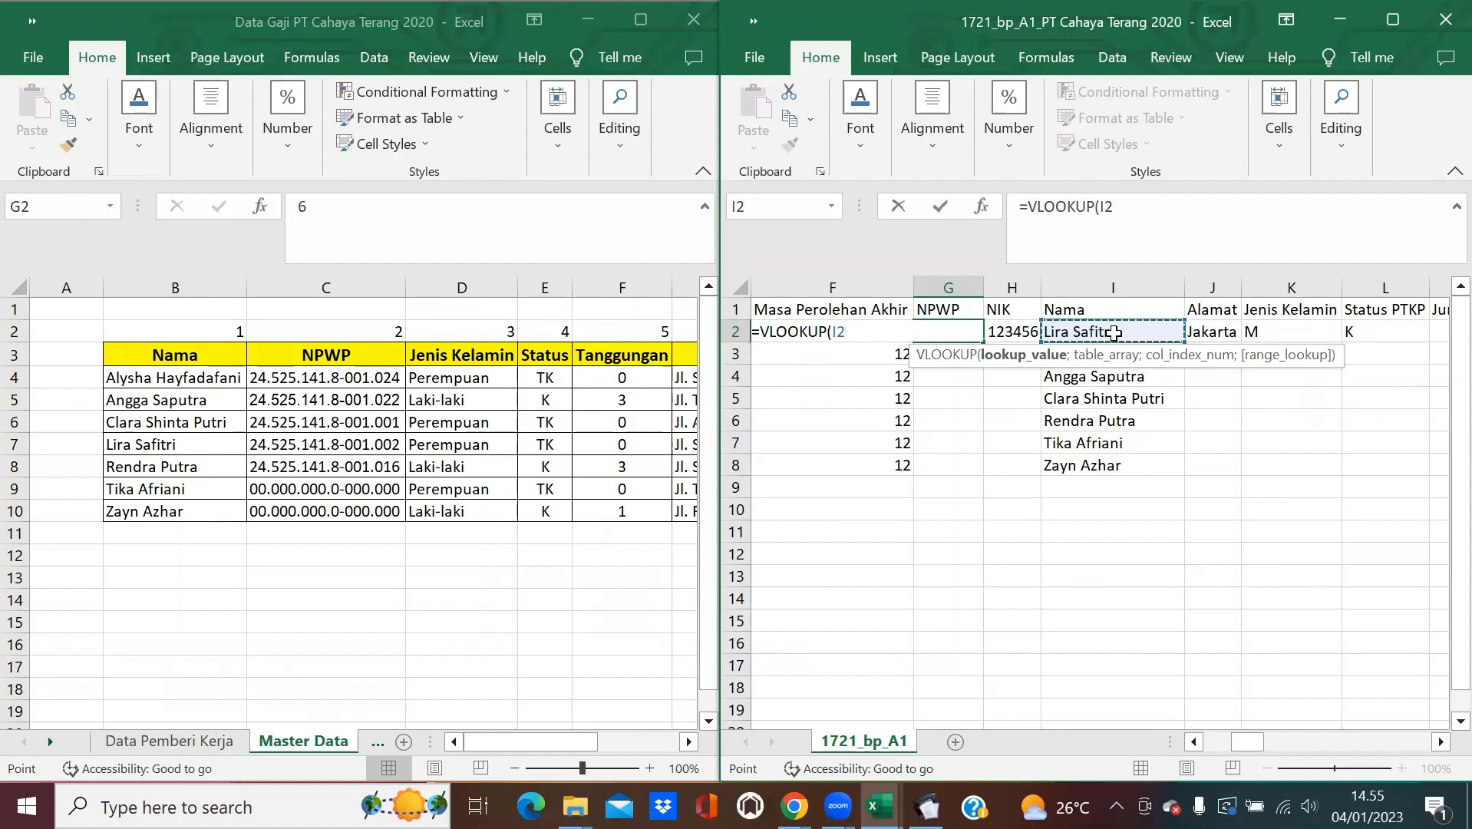
text(;)
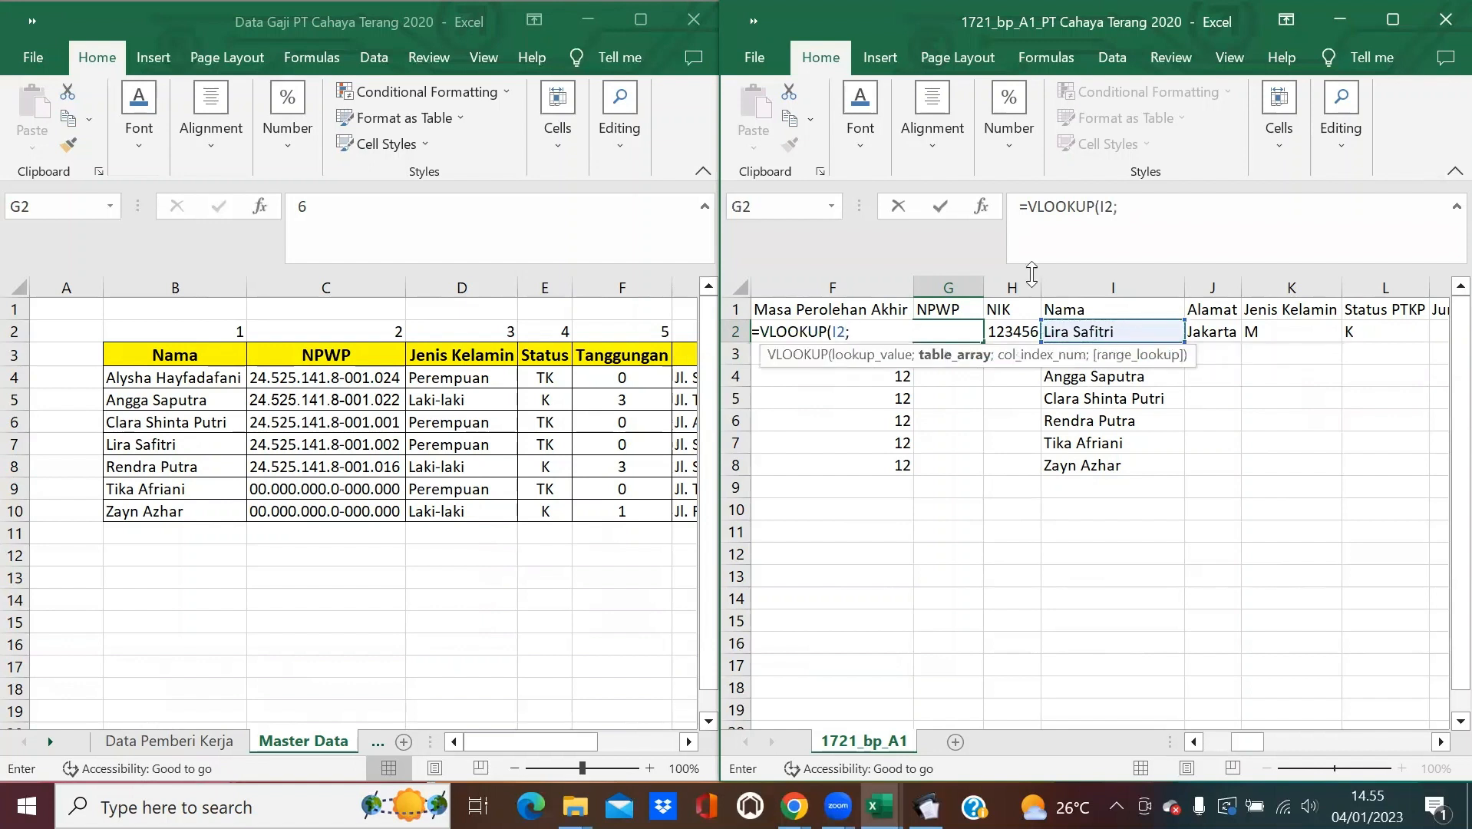
drag(174, 287, 587, 318)
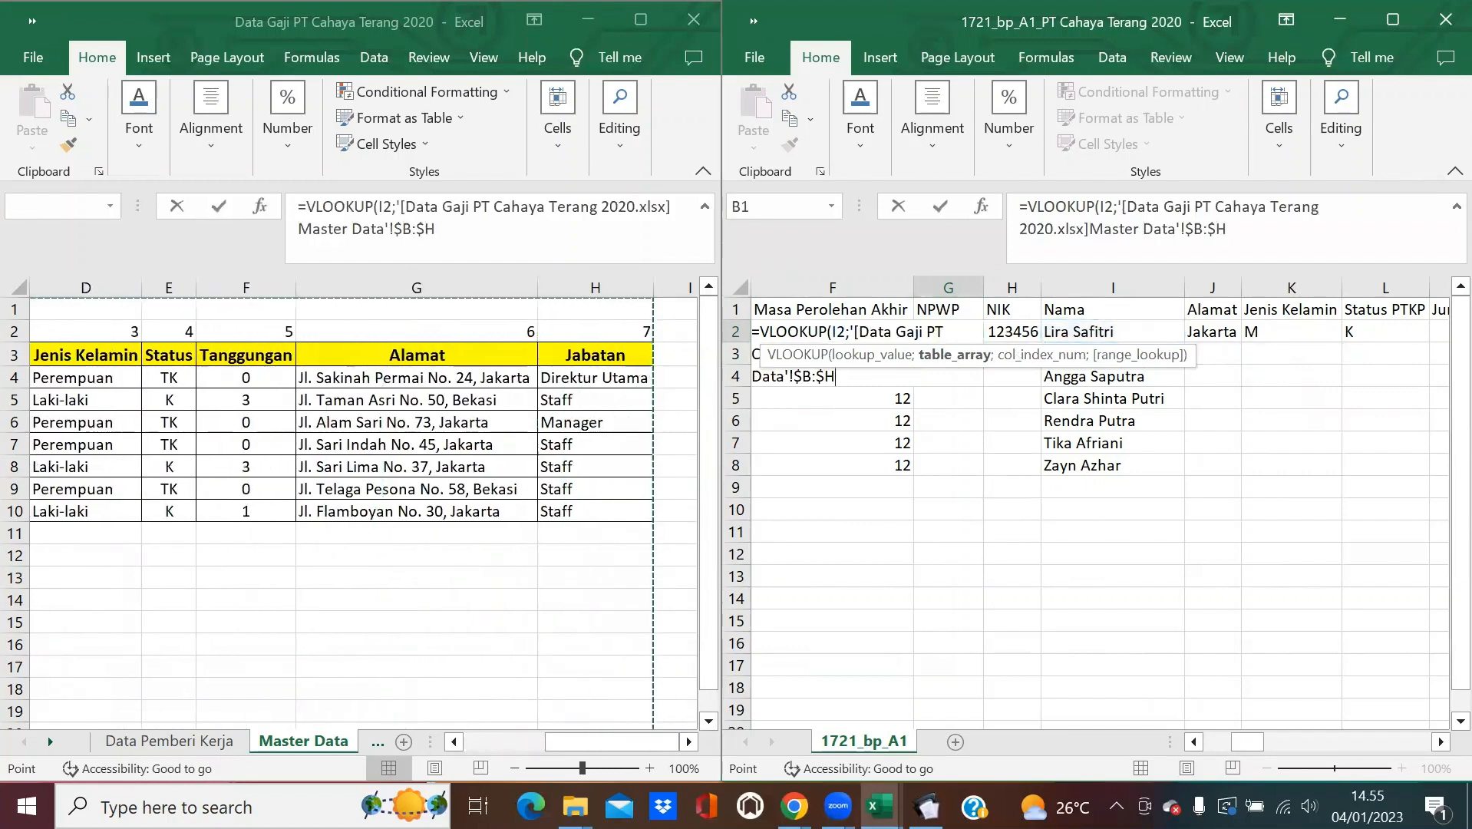
click(452, 742)
click(452, 743)
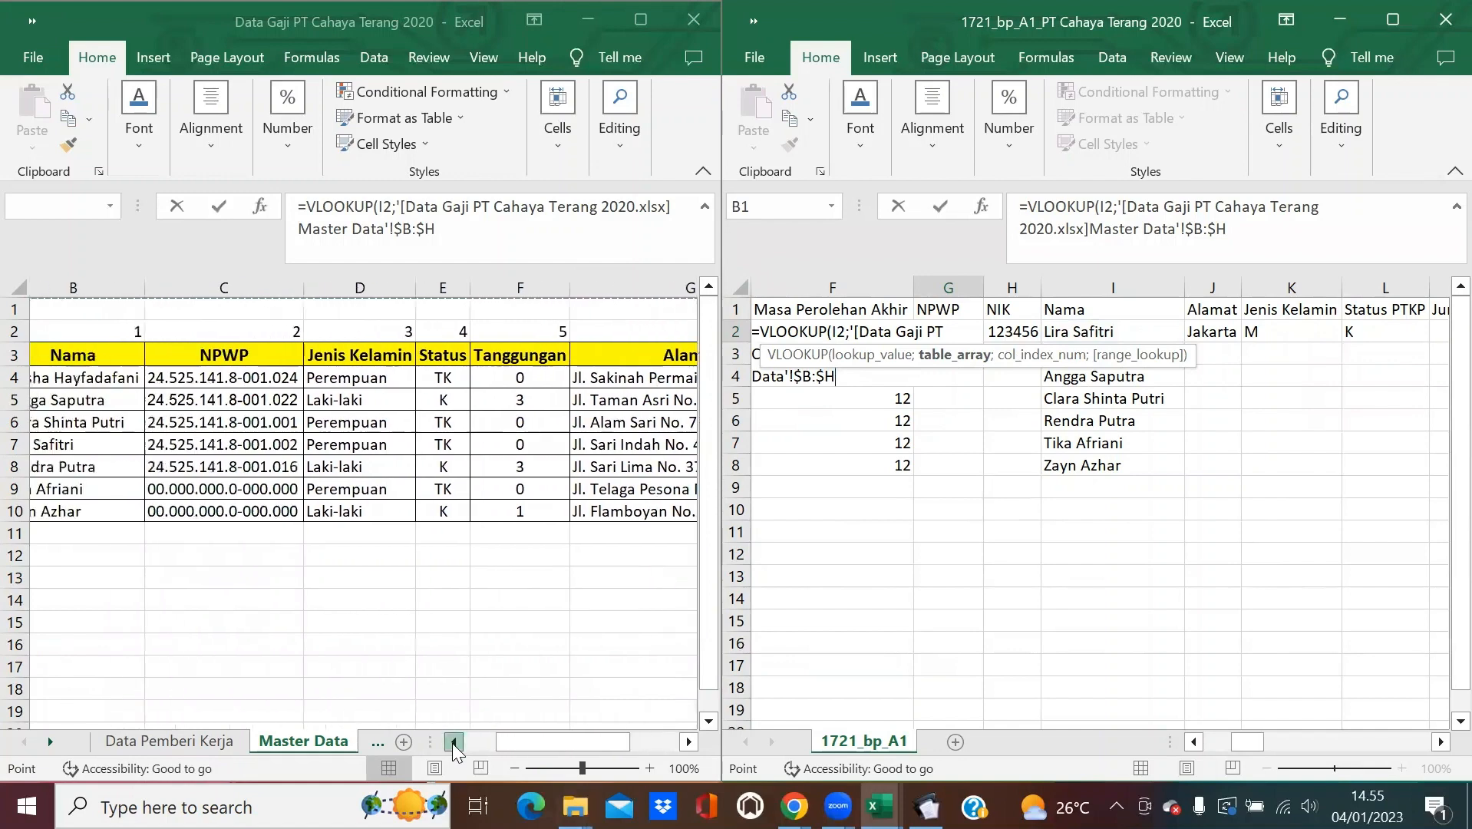
click(452, 743)
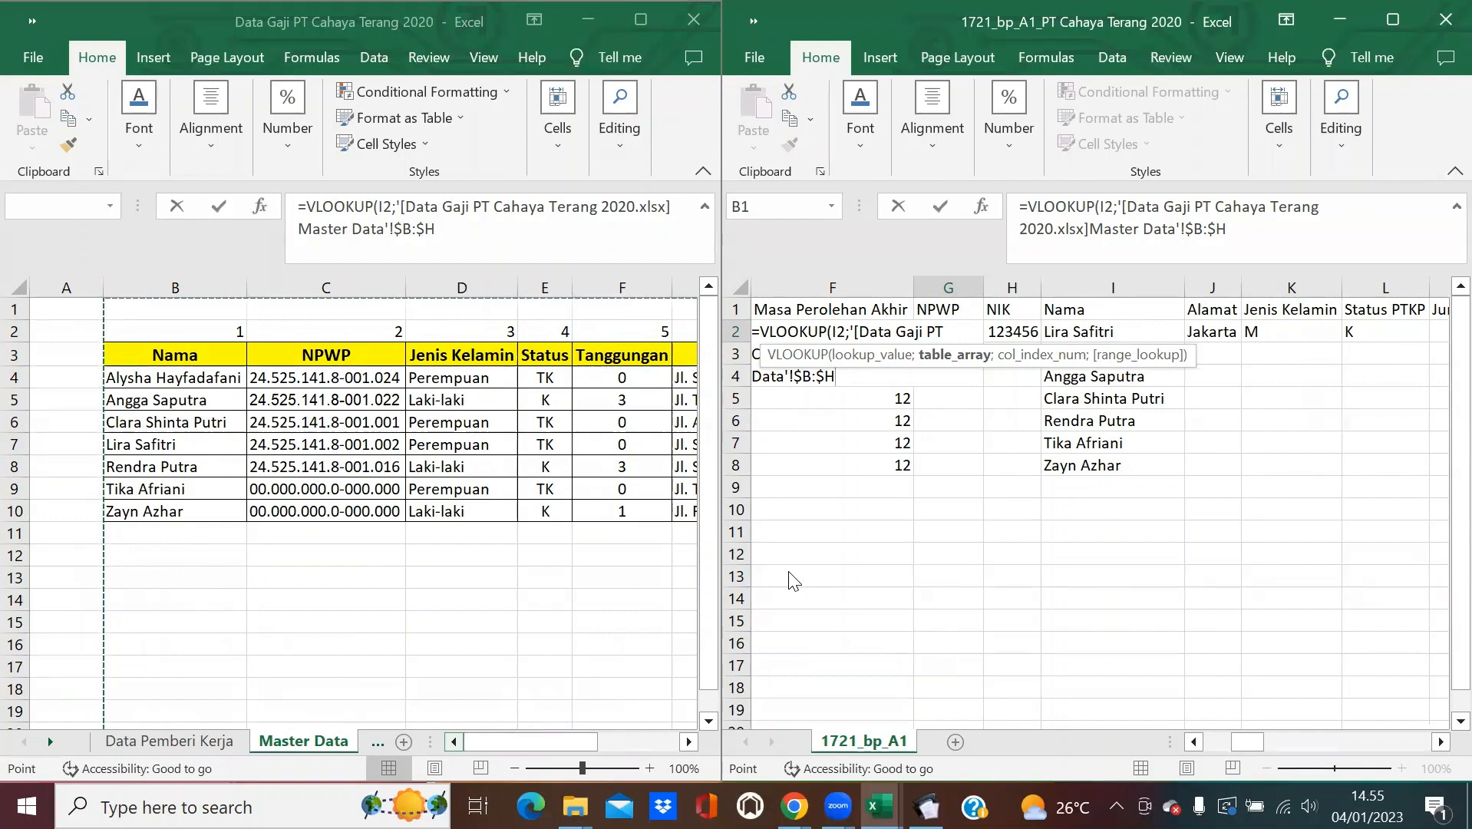
text(;2;0)
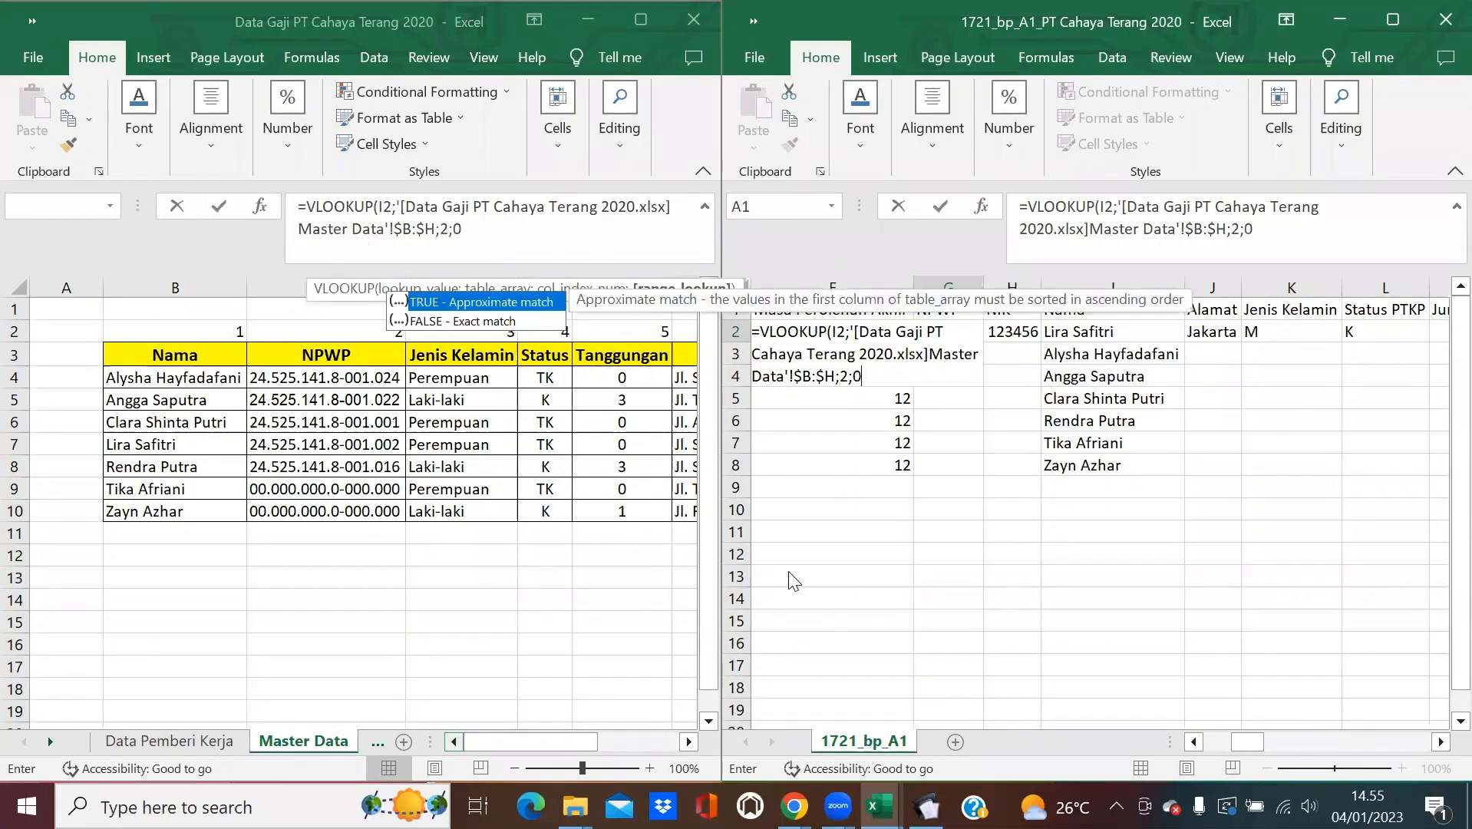
text())
key(Return)
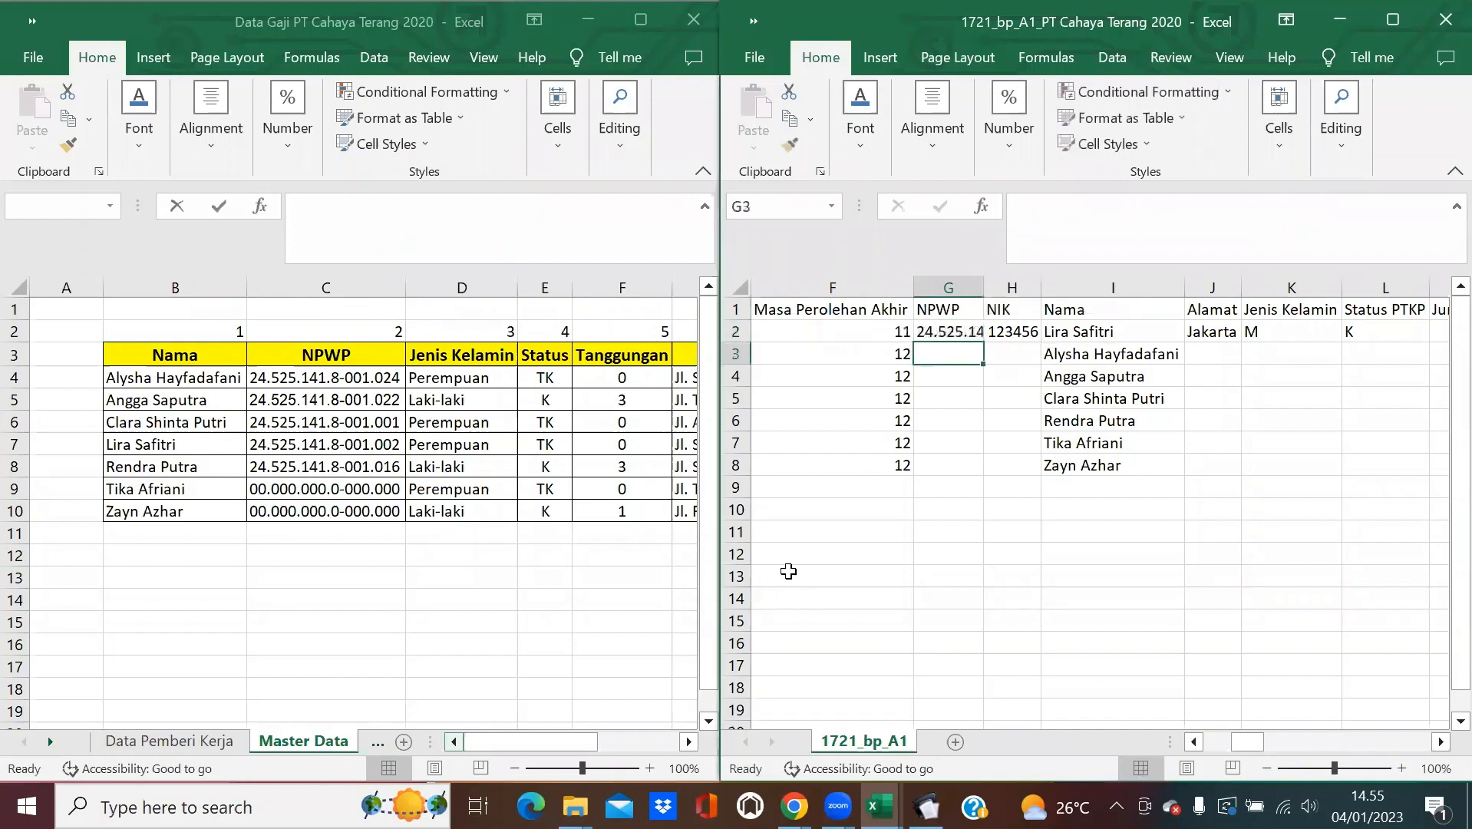
Fill the NPWP lookup down to G8 and autofit column G.
click(968, 333)
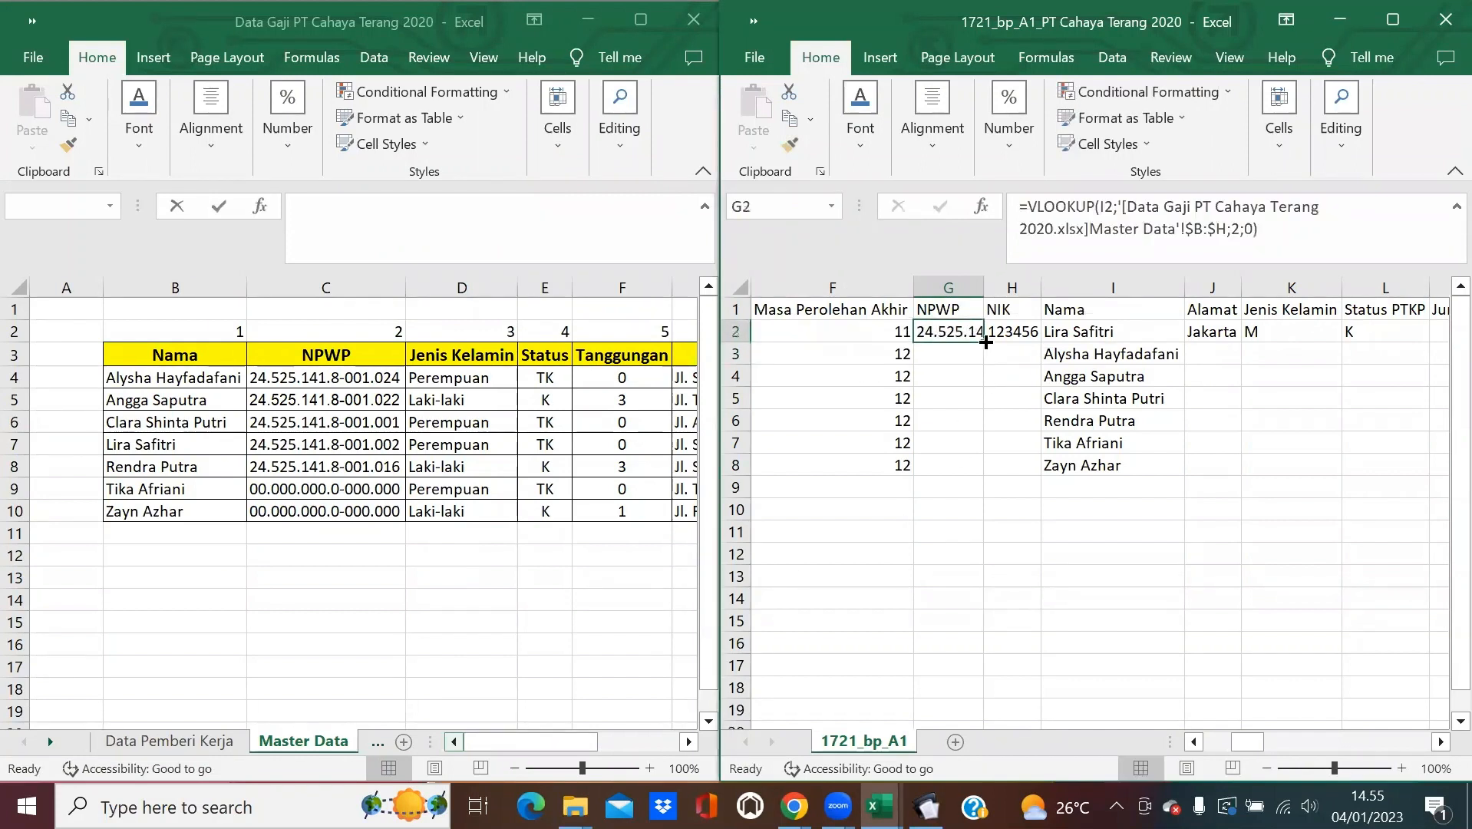
double_click(985, 340)
double_click(984, 288)
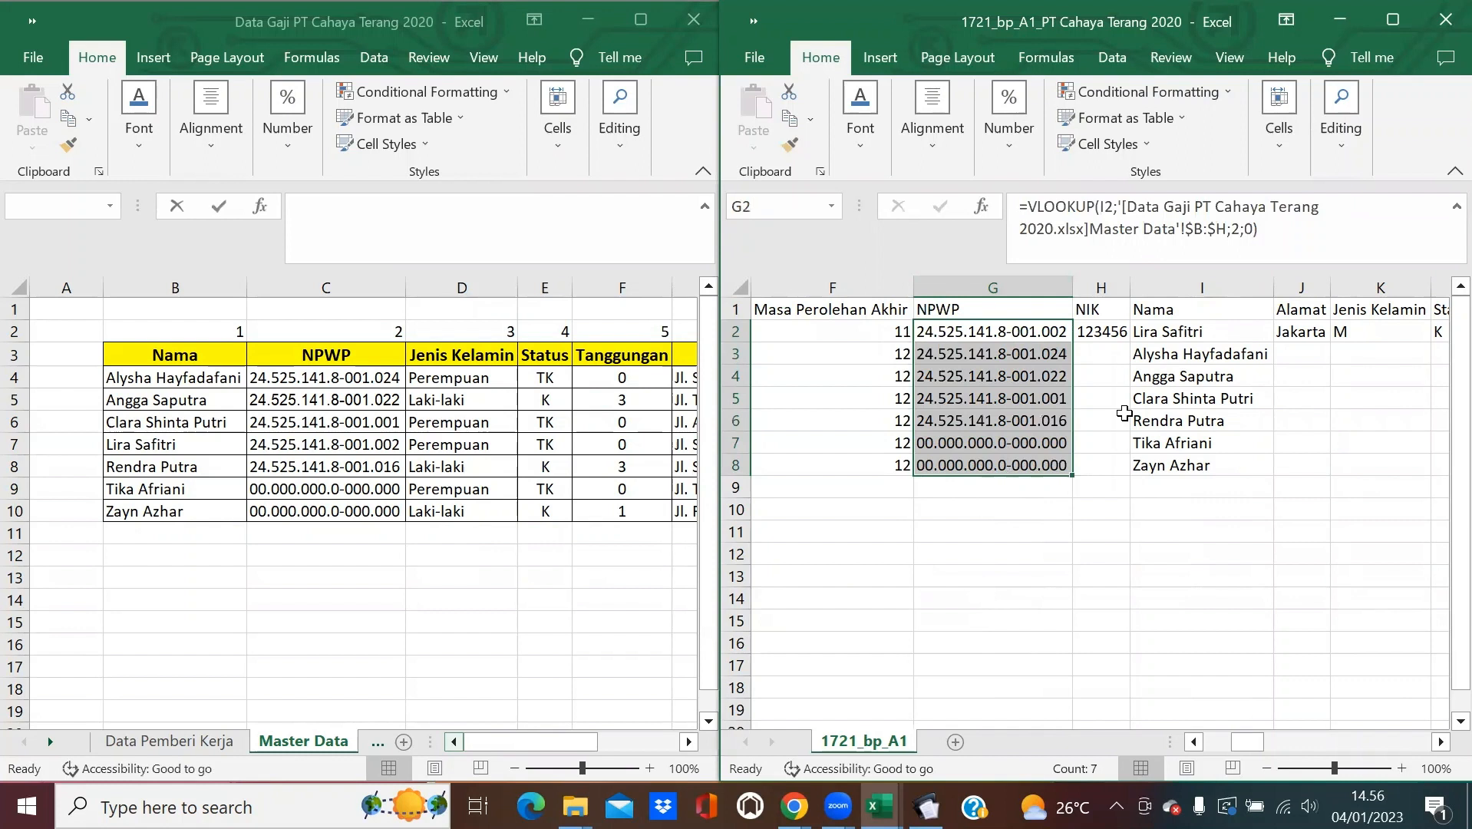
click(1110, 336)
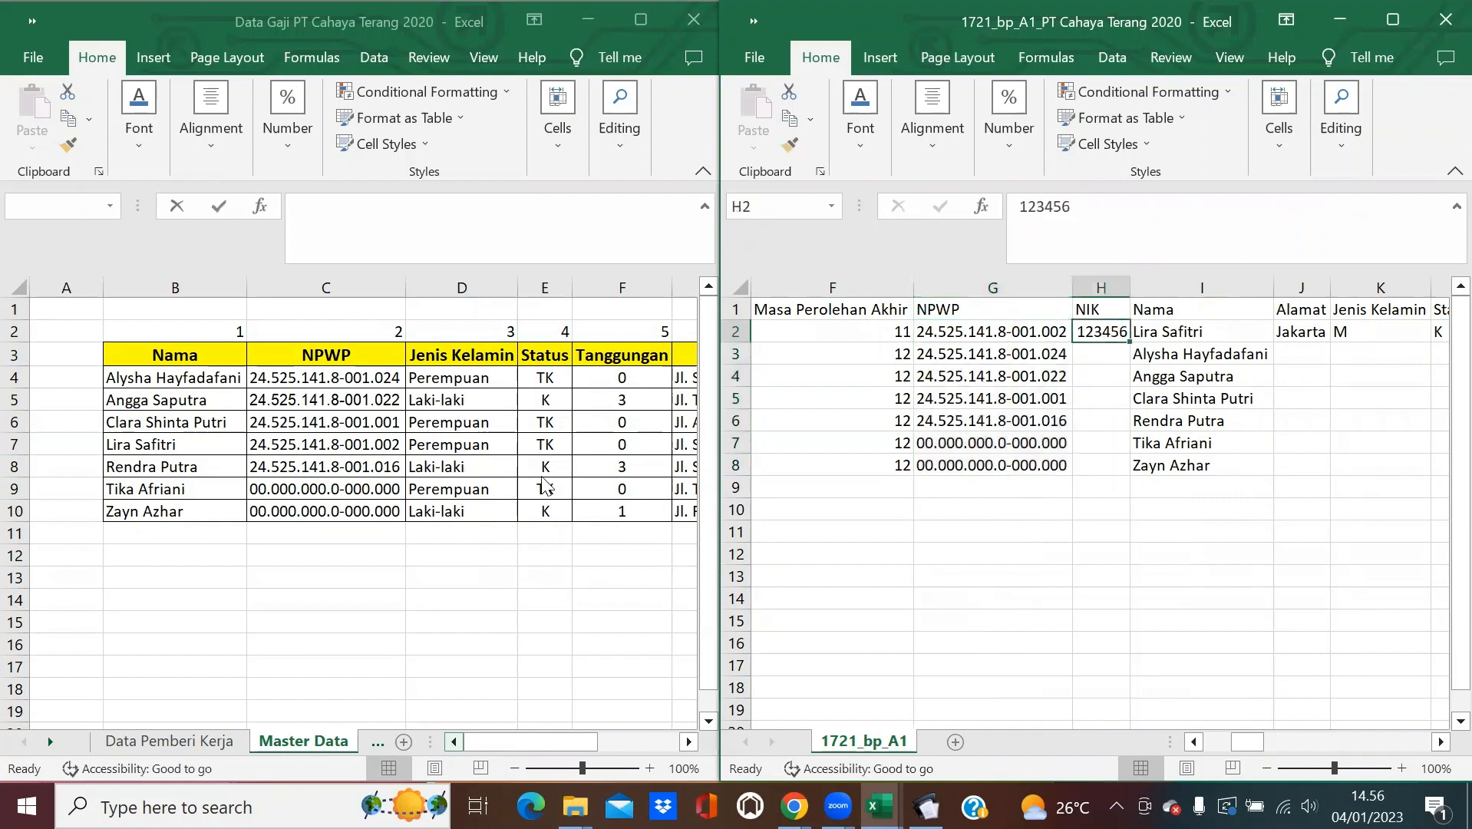
Enter 0 as the NIK in H2 and fill it down for all seven employees.
text(0)
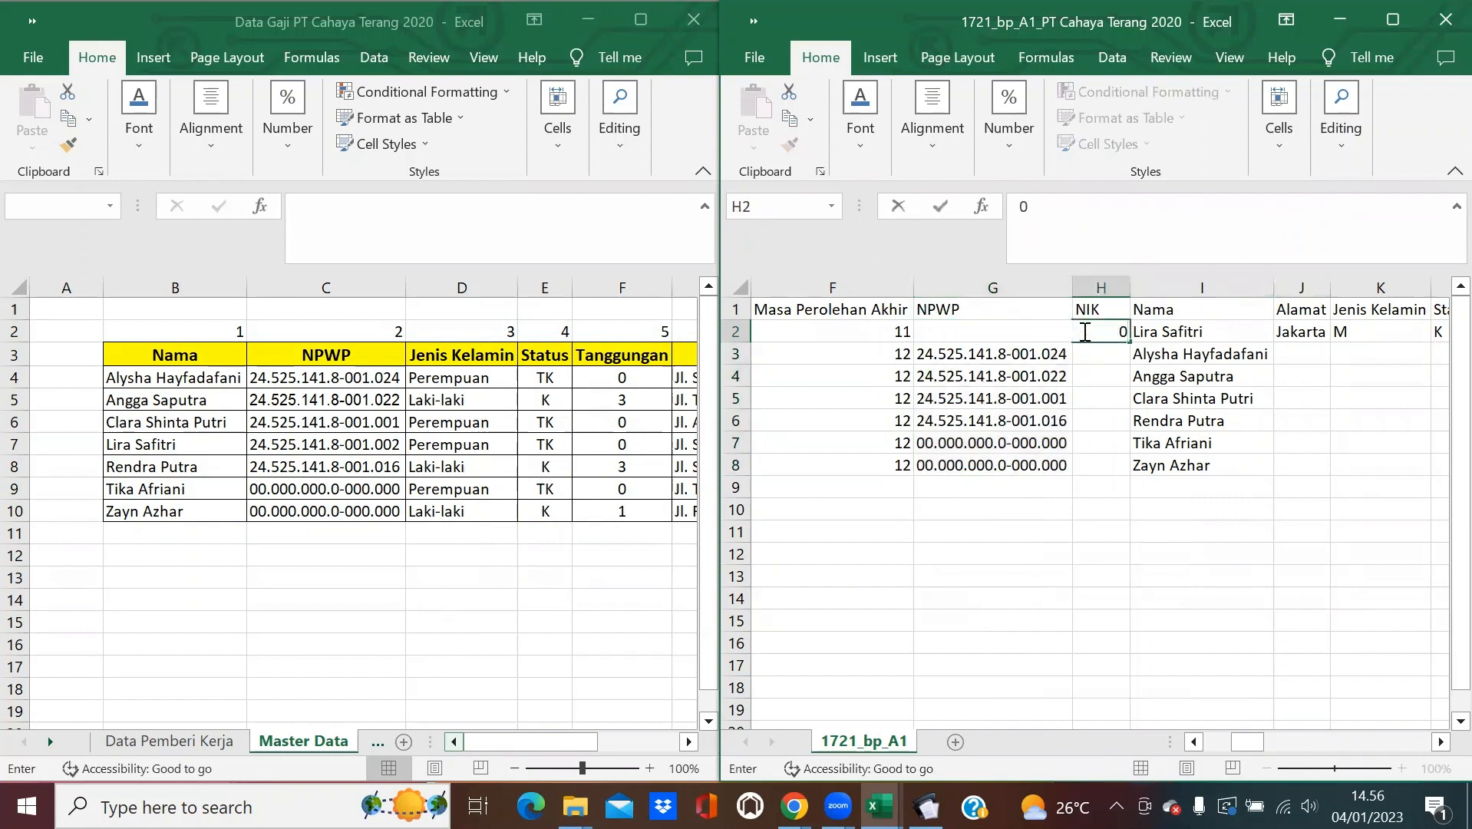
key(Return)
click(1085, 332)
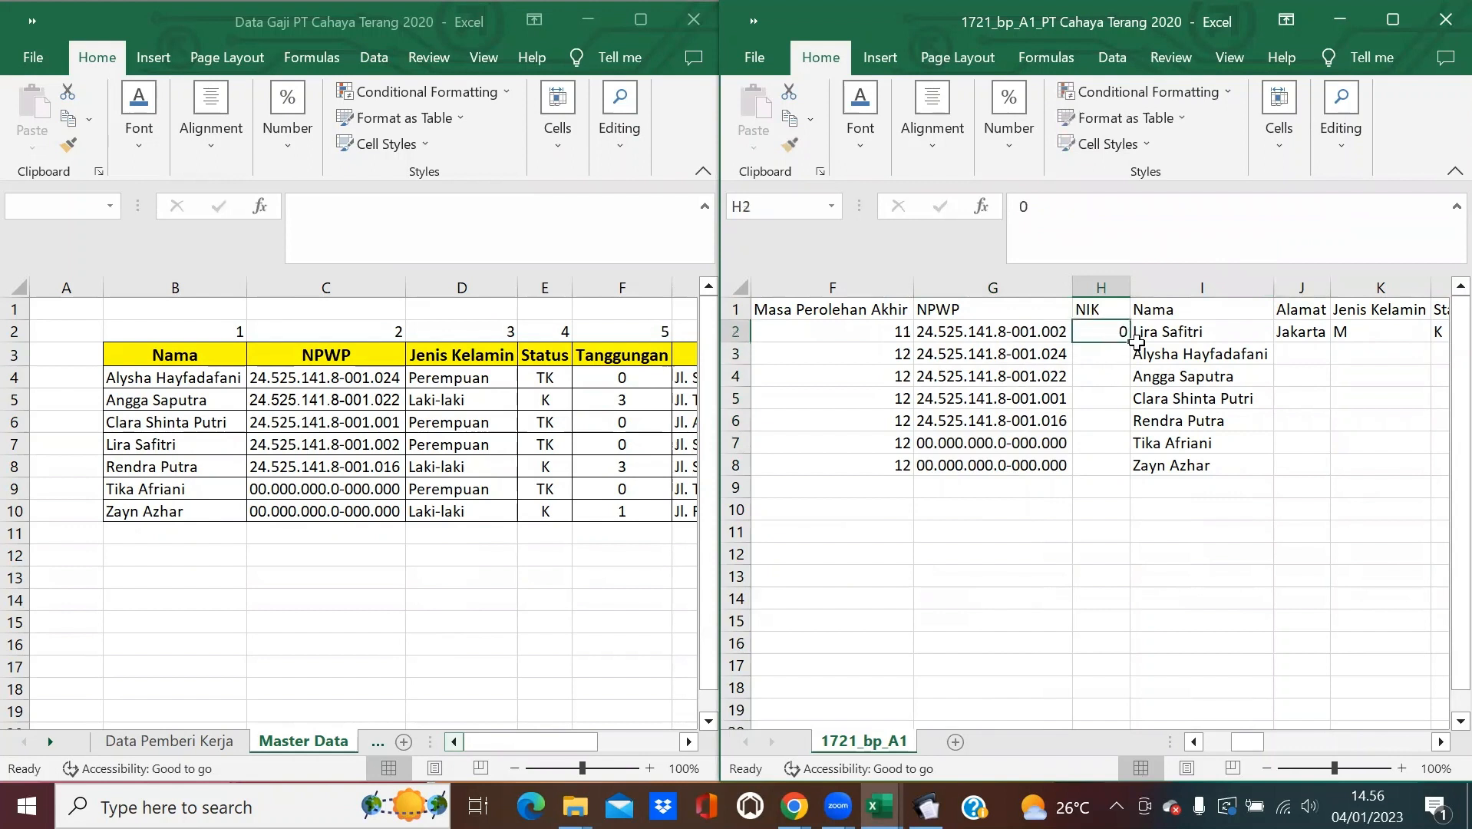
double_click(1133, 343)
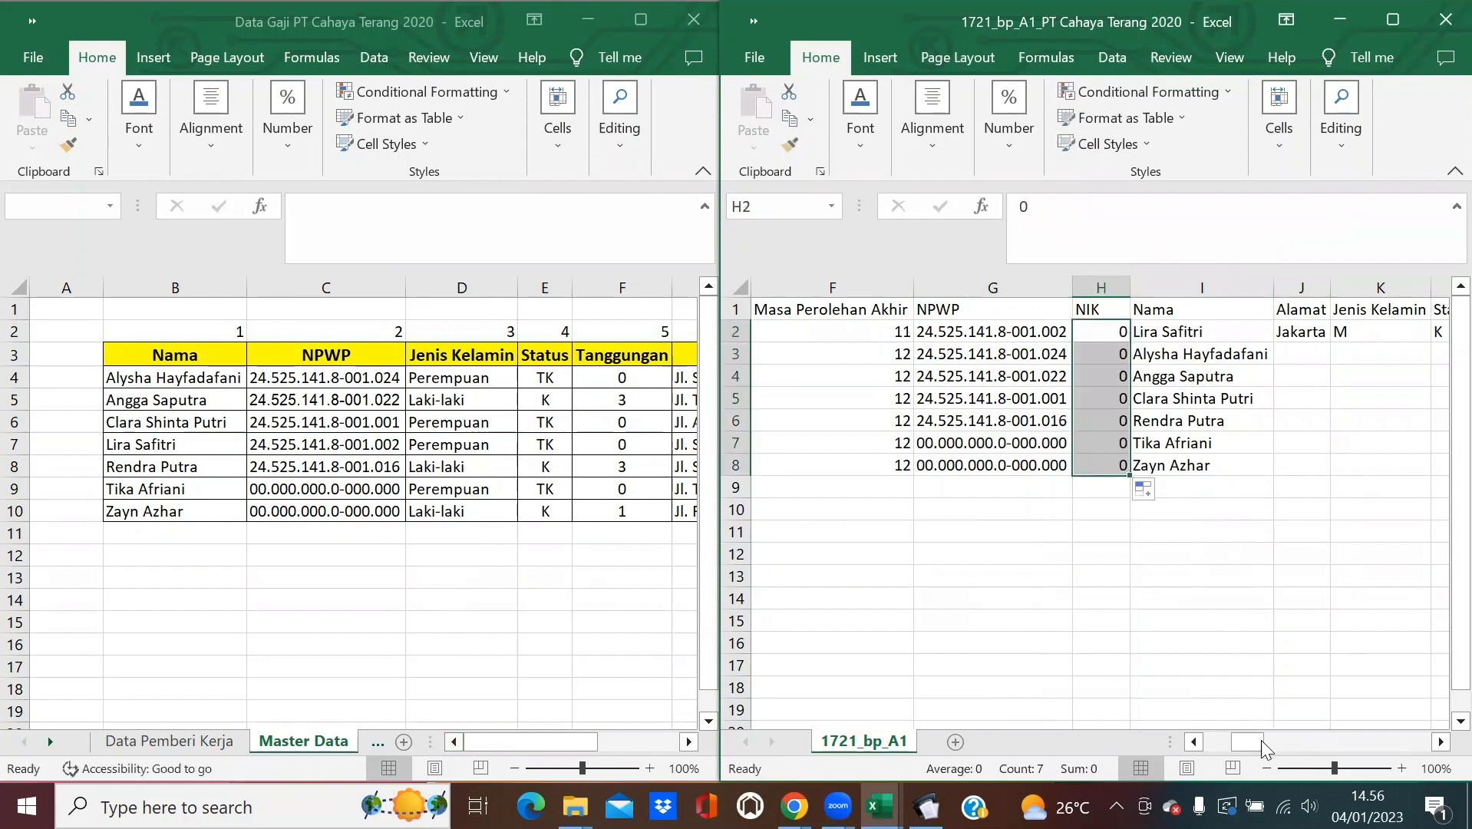
Copy column G and paste it back as values to replace the NPWP formulas.
mouse_move(1266, 743)
mouse_down()
mouse_move(1290, 742)
mouse_move(1241, 741)
mouse_move(1260, 720)
mouse_up()
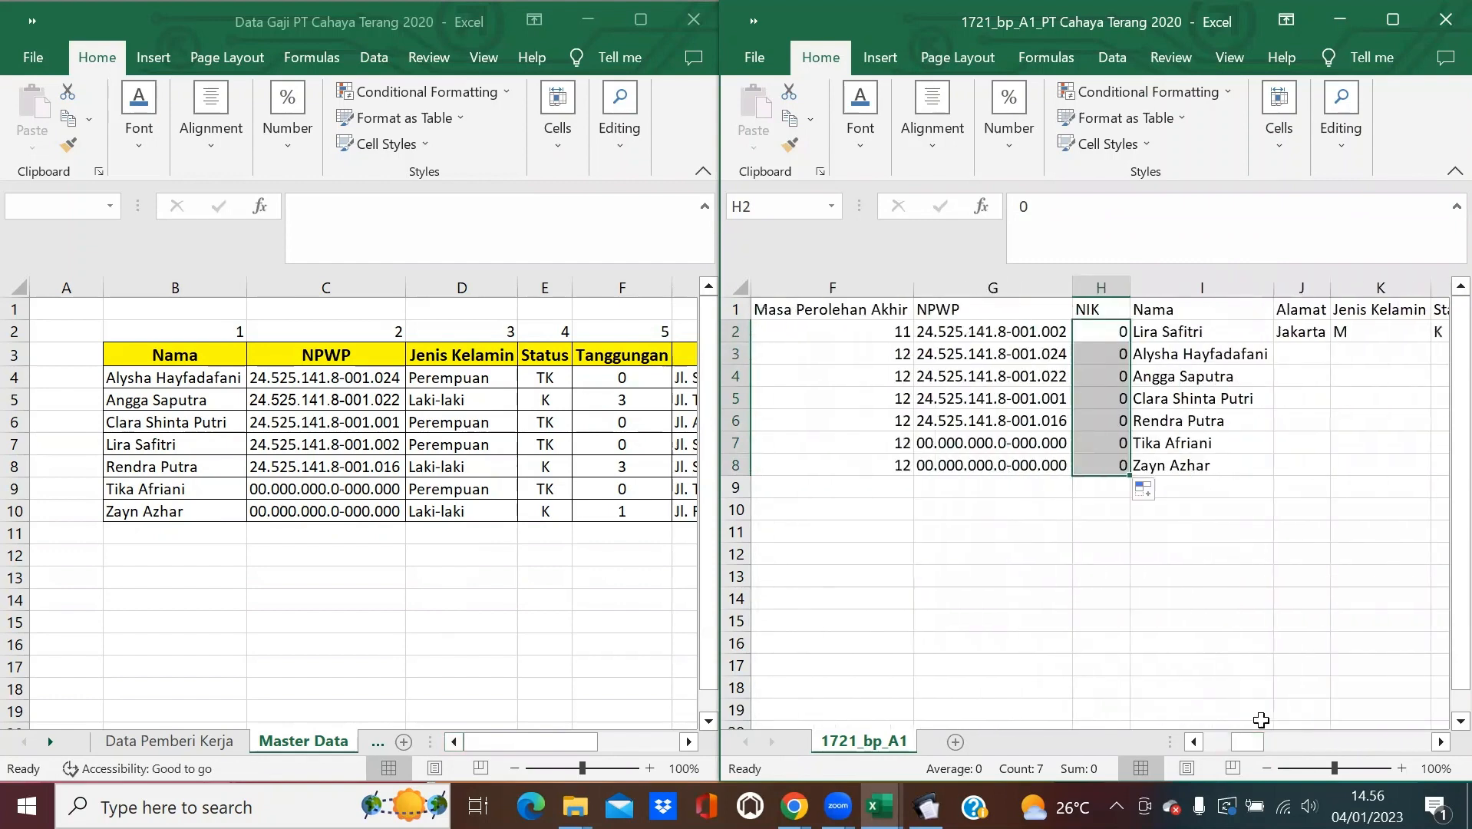
click(990, 281)
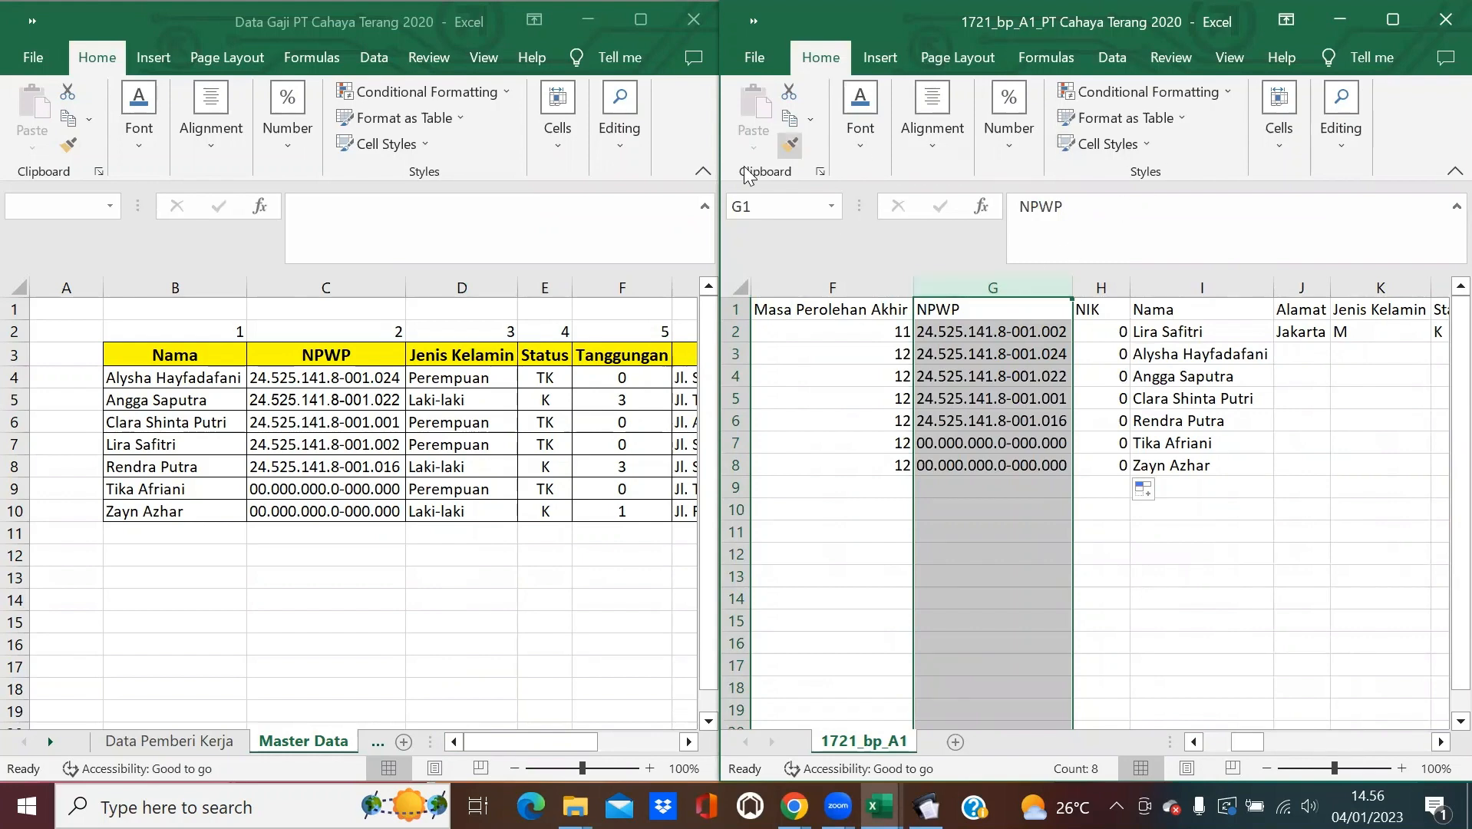
click(790, 121)
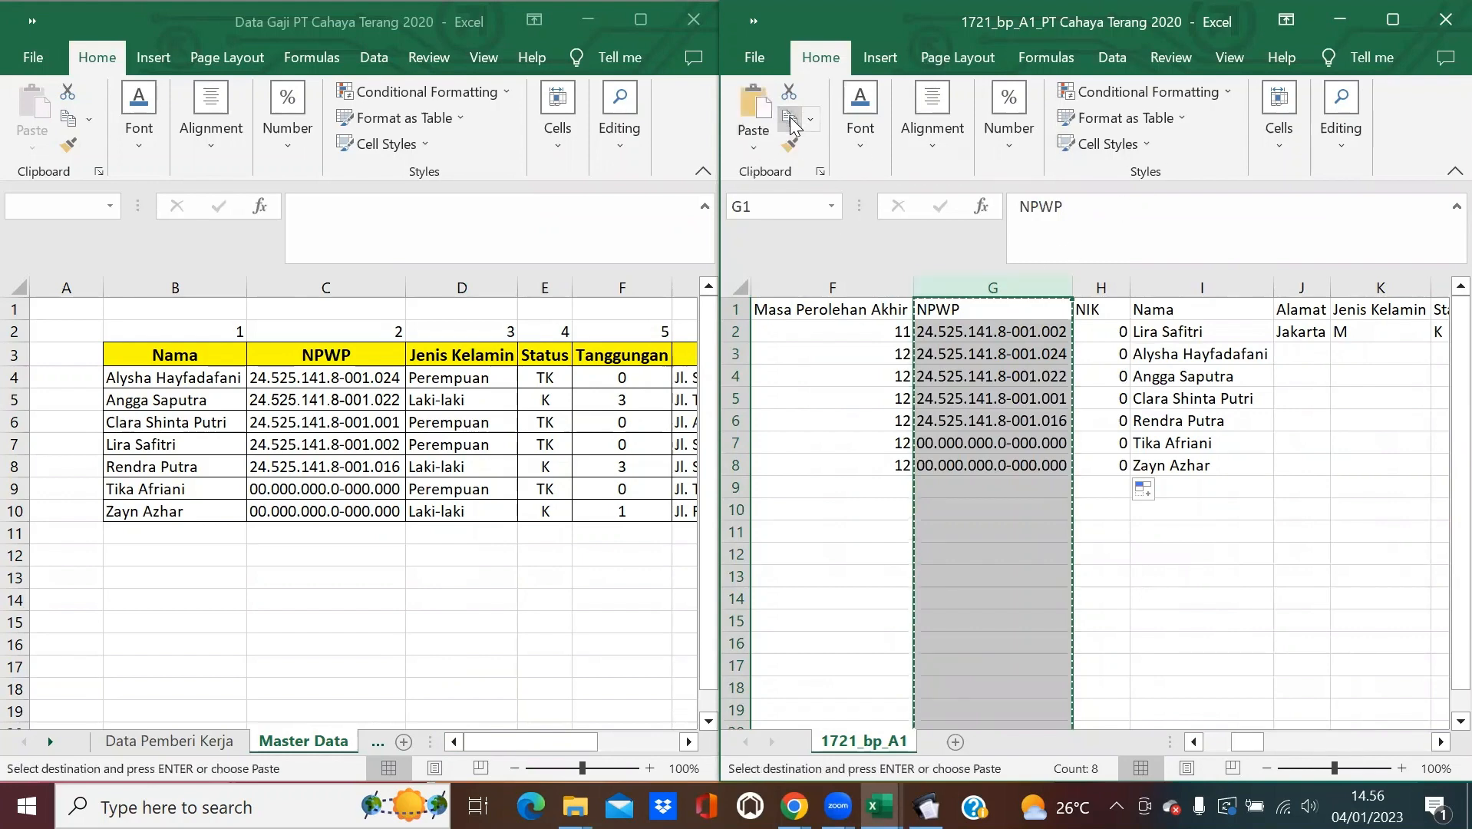
click(753, 142)
click(751, 300)
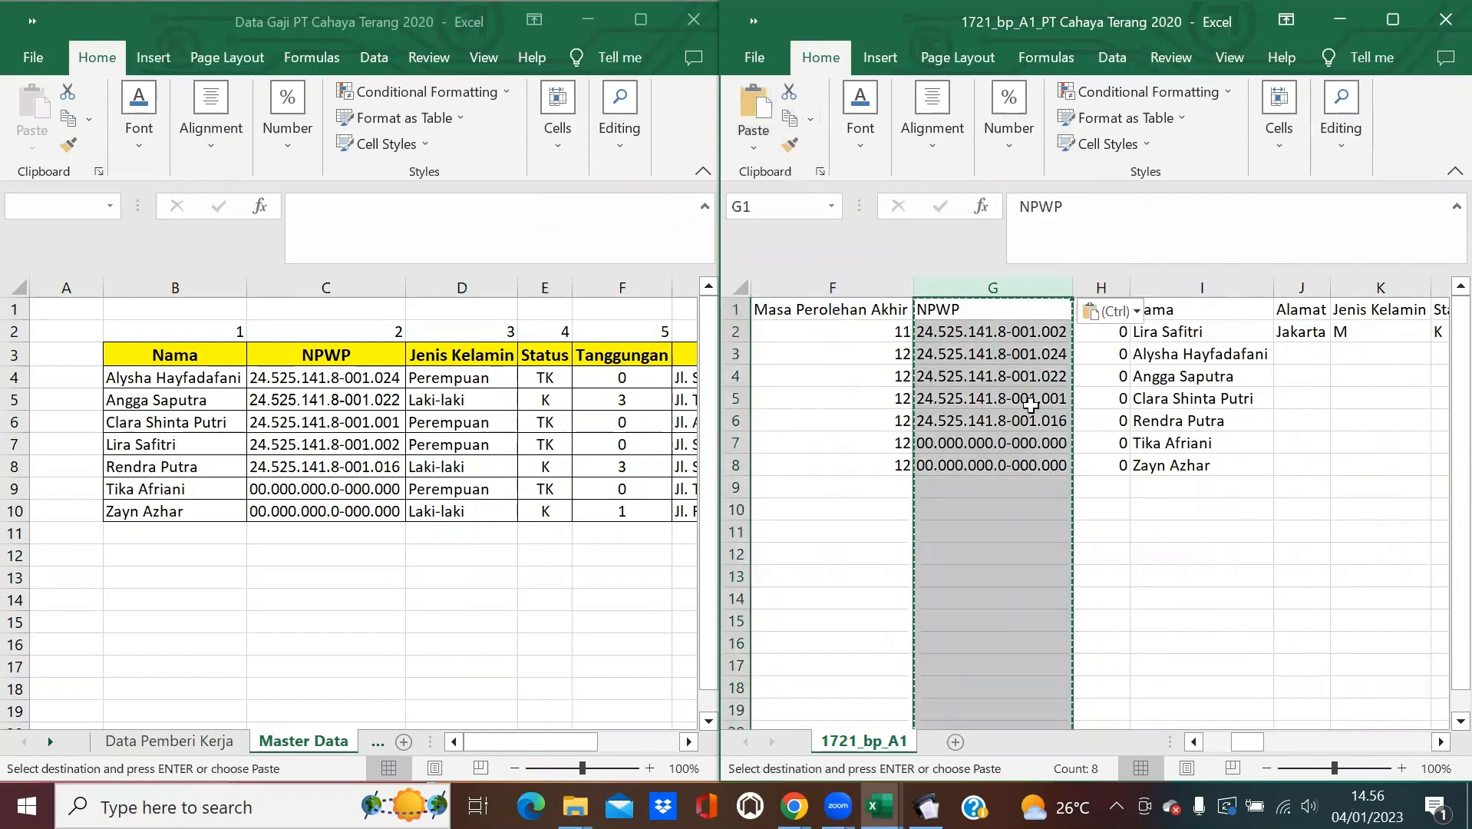
key(Escape)
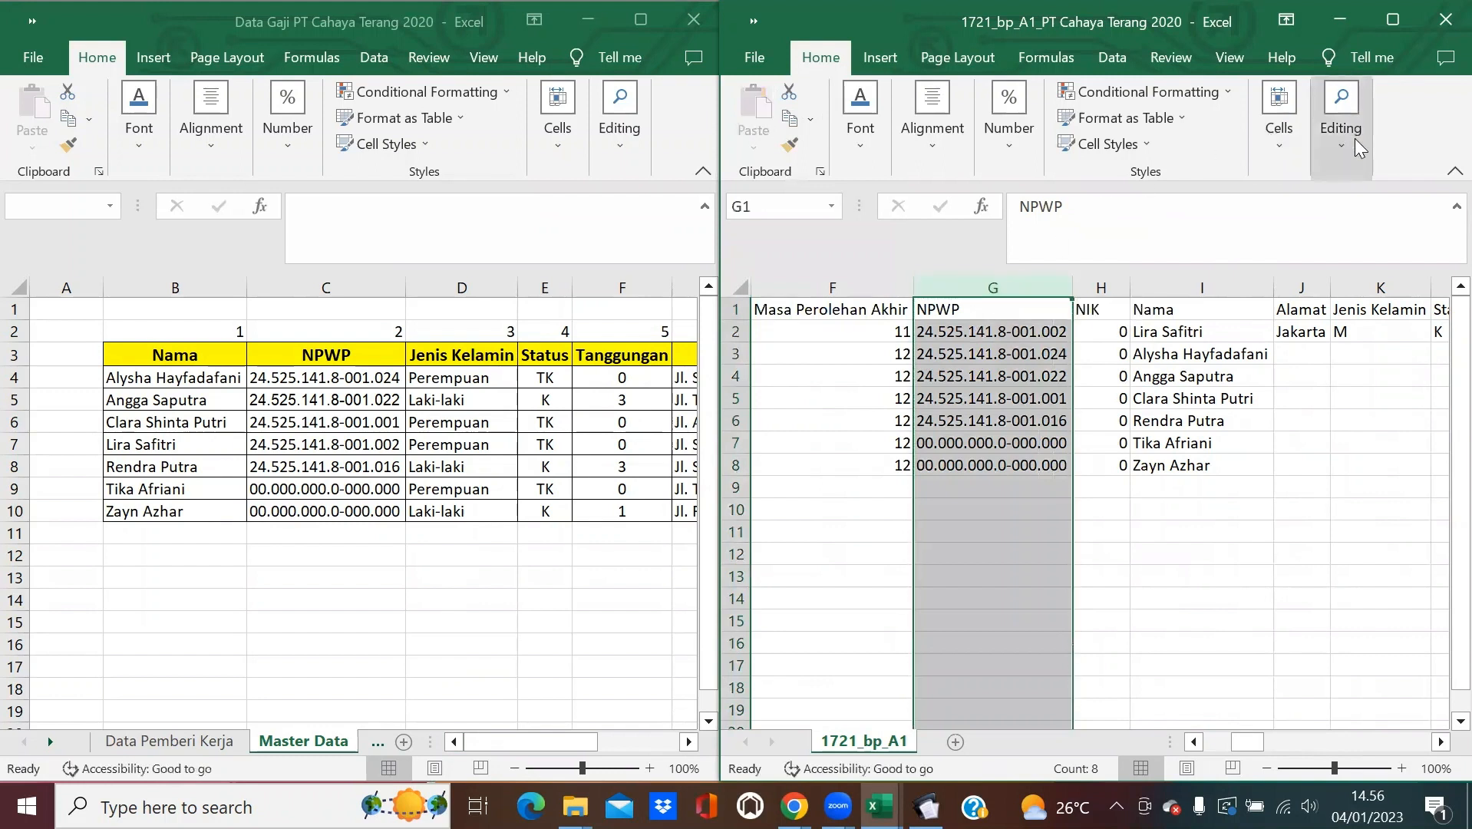
Replace all '-' characters in the NPWP column with nothing.
click(1355, 138)
click(1436, 241)
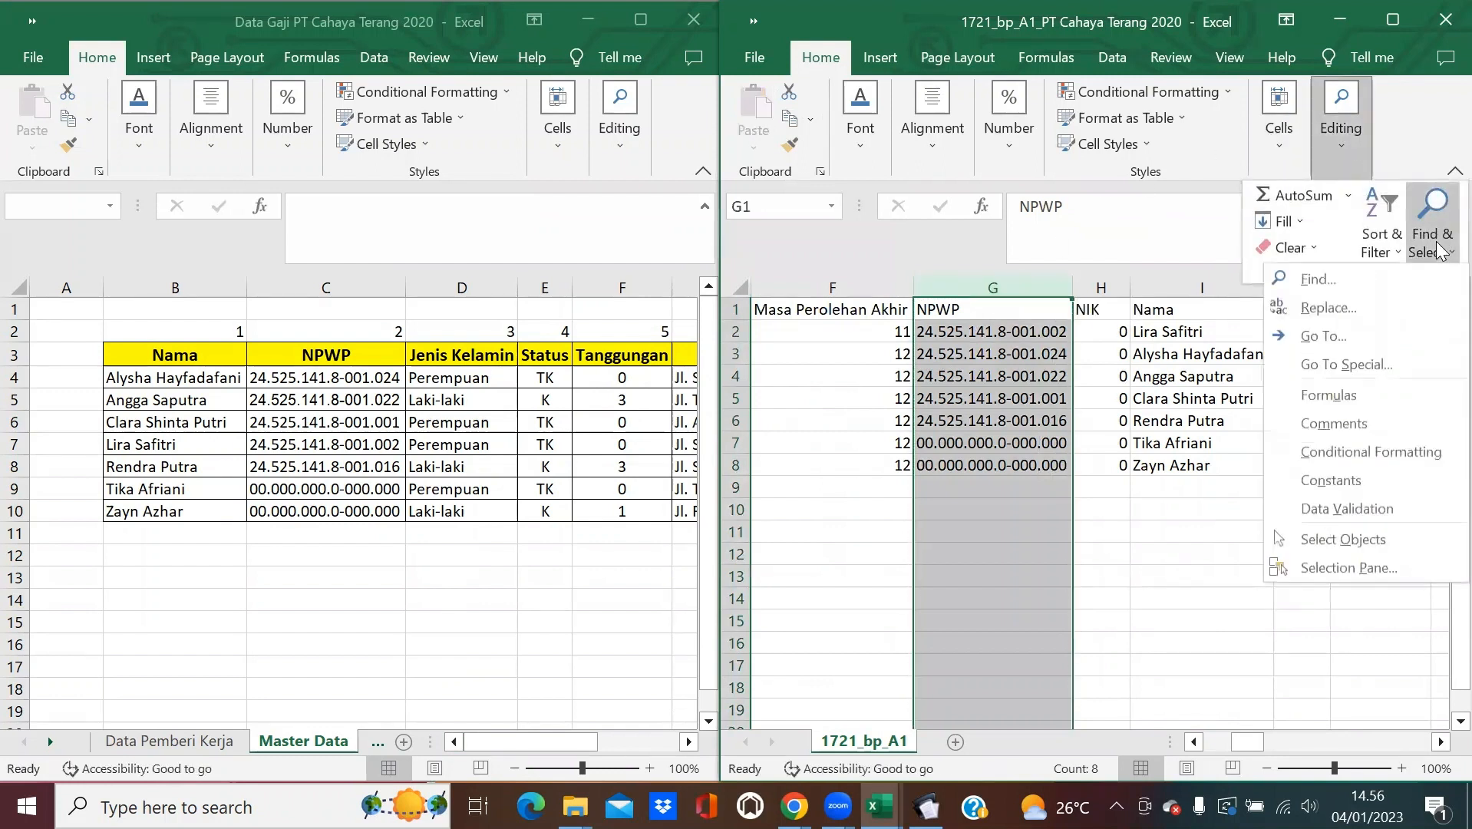
click(1392, 307)
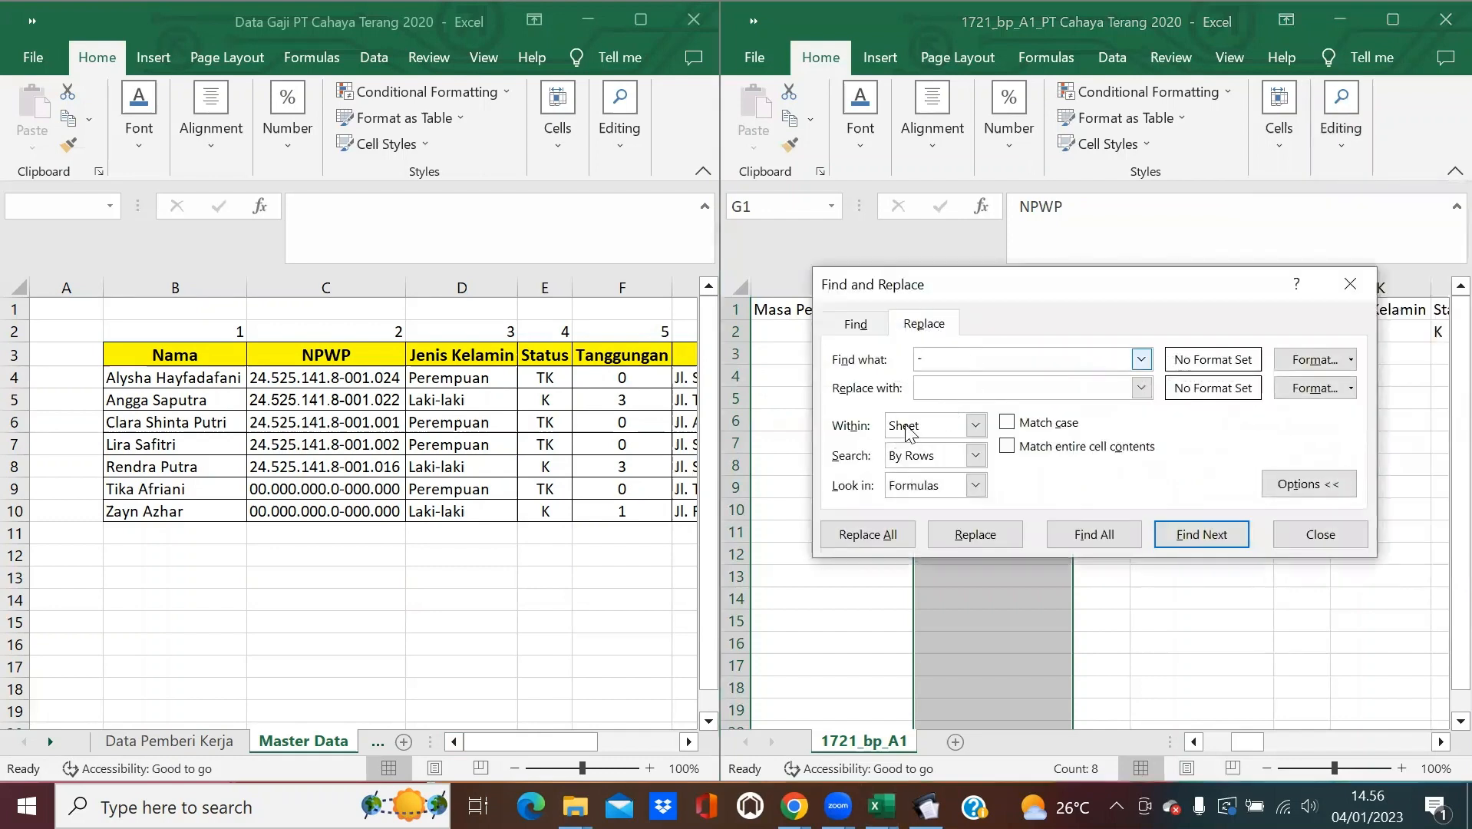
click(856, 537)
click(756, 462)
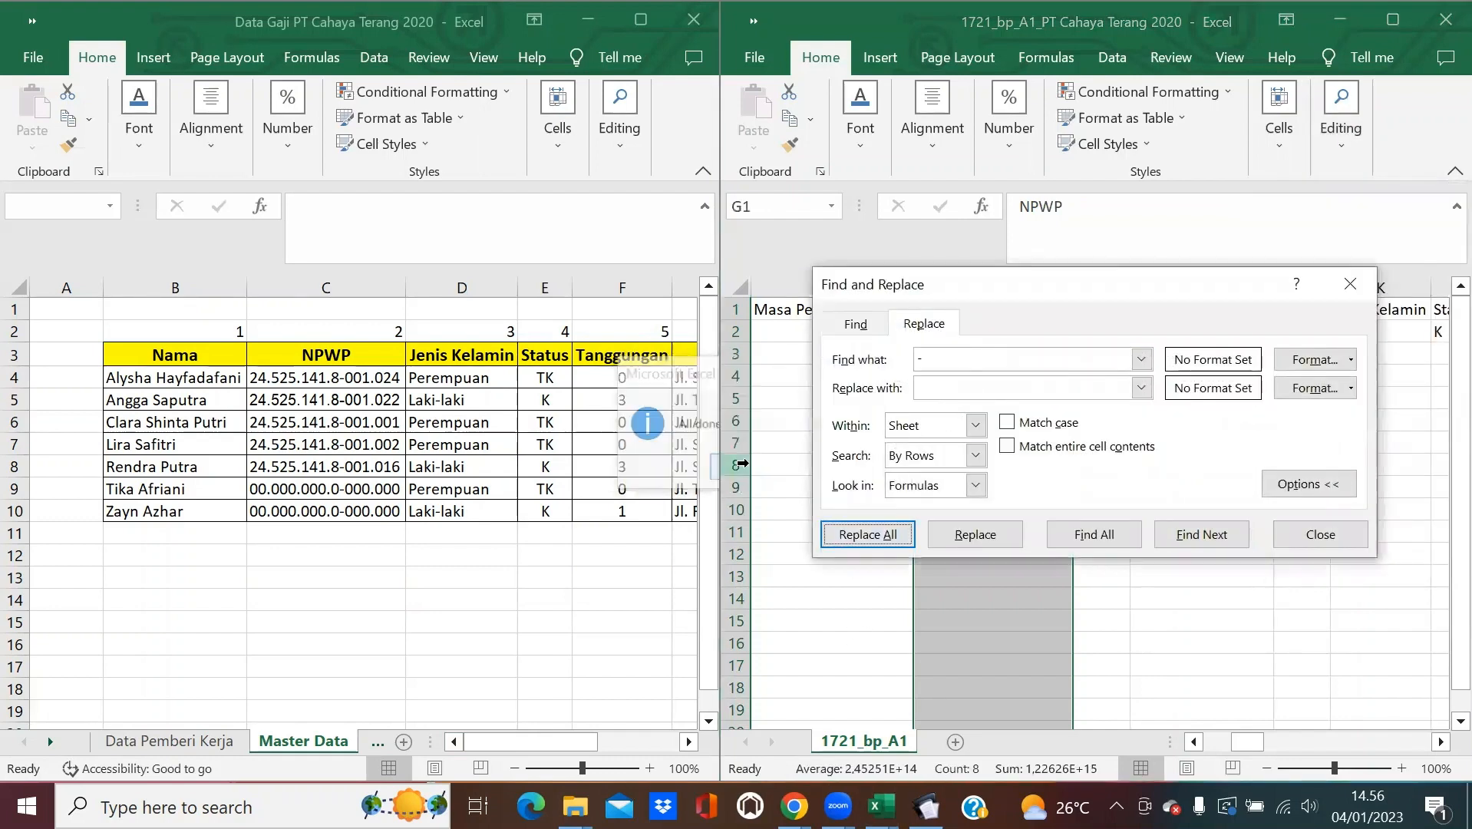
click(1339, 535)
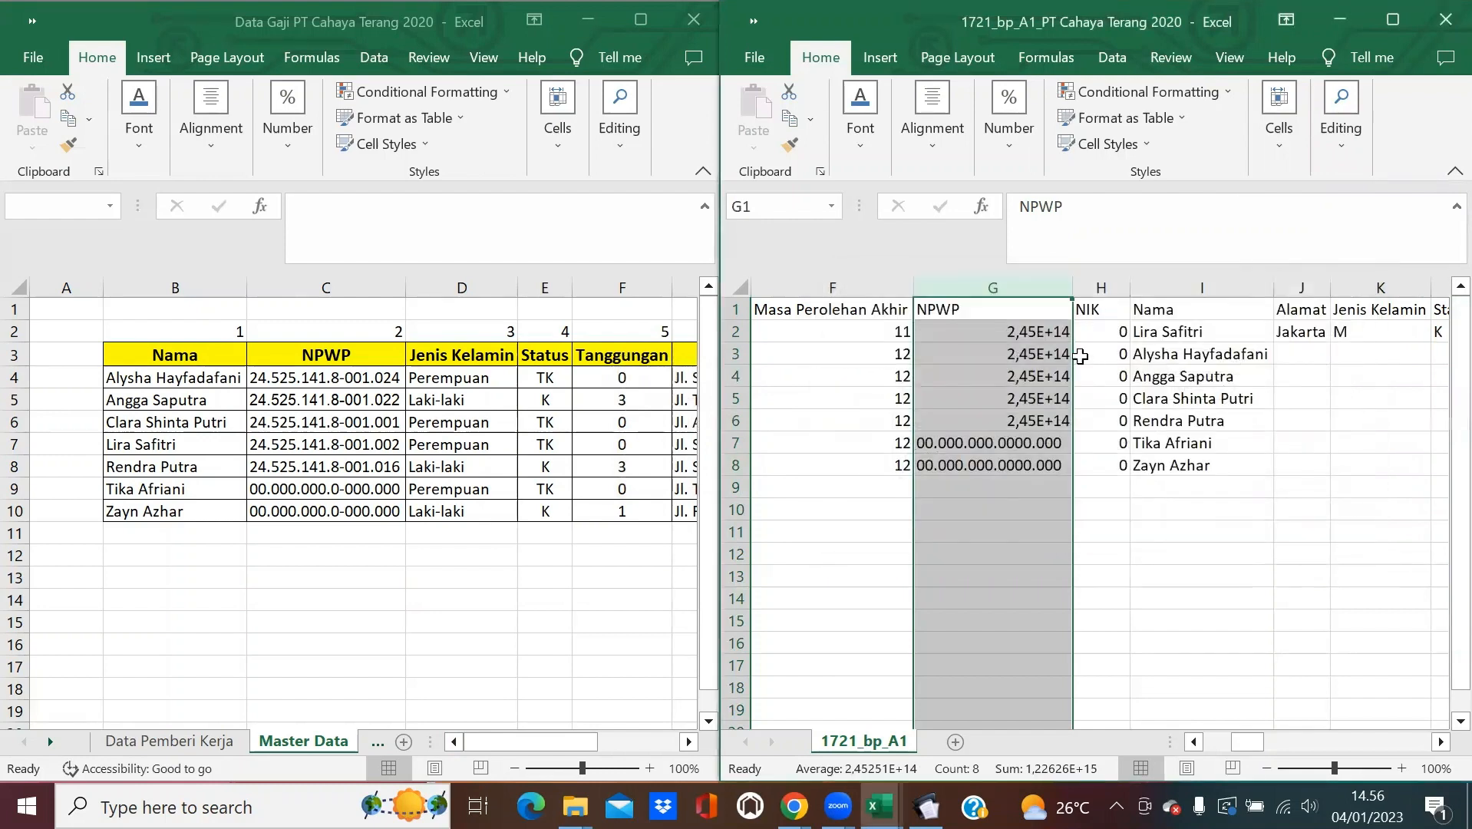
Replace all '.' characters in the NPWP column with nothing.
click(1340, 144)
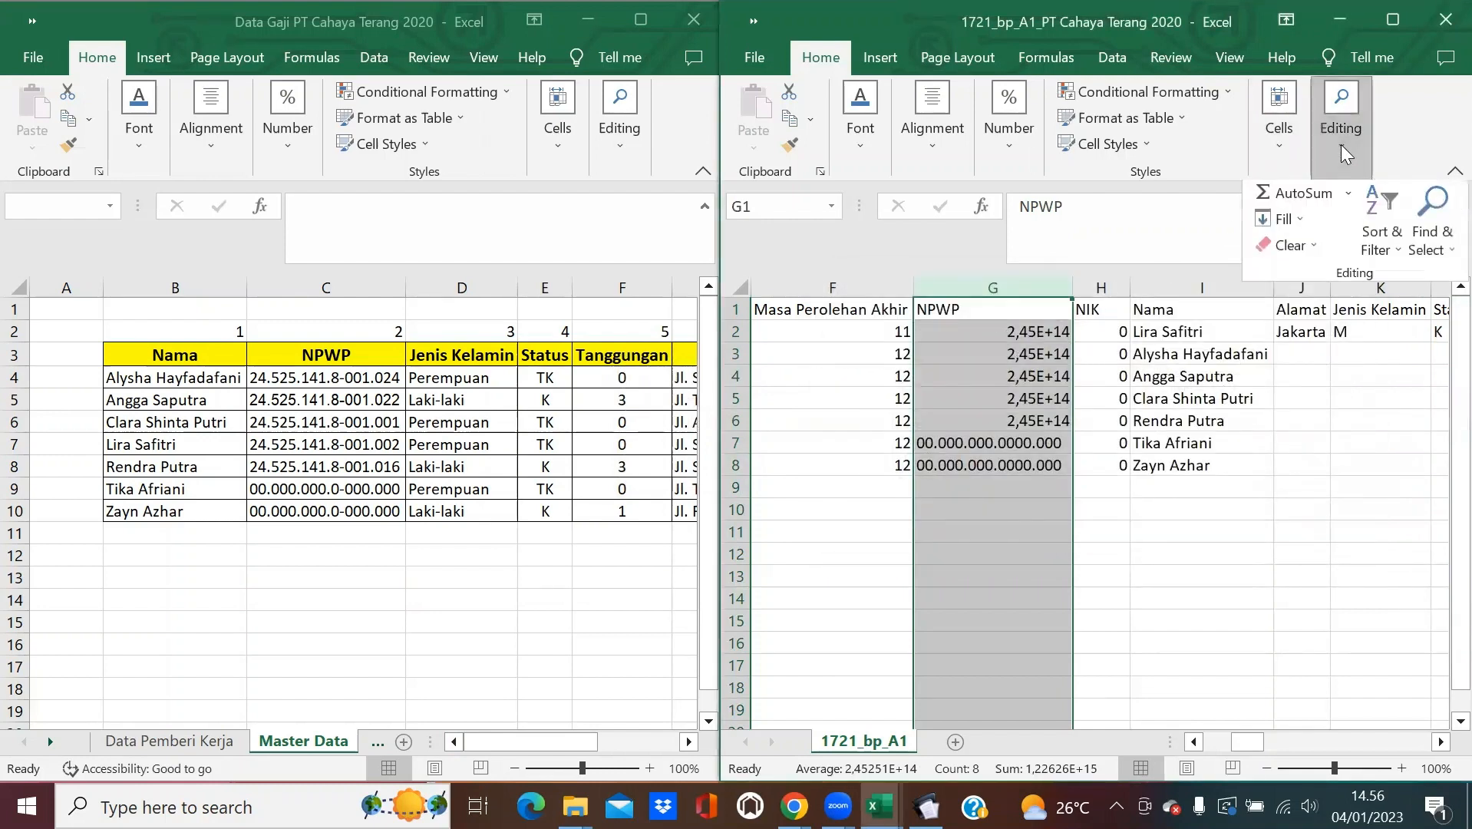
click(1432, 223)
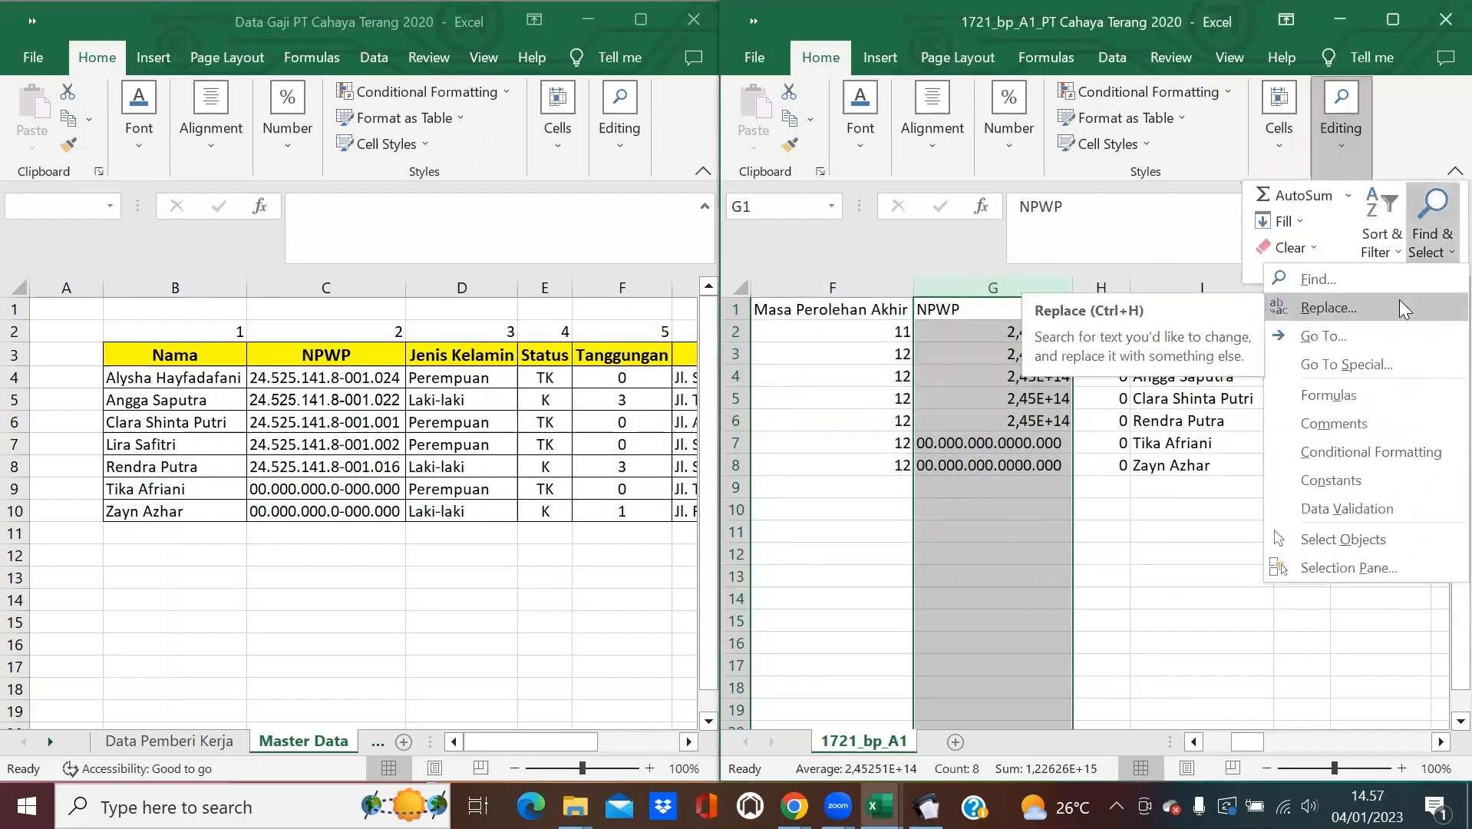
click(1400, 306)
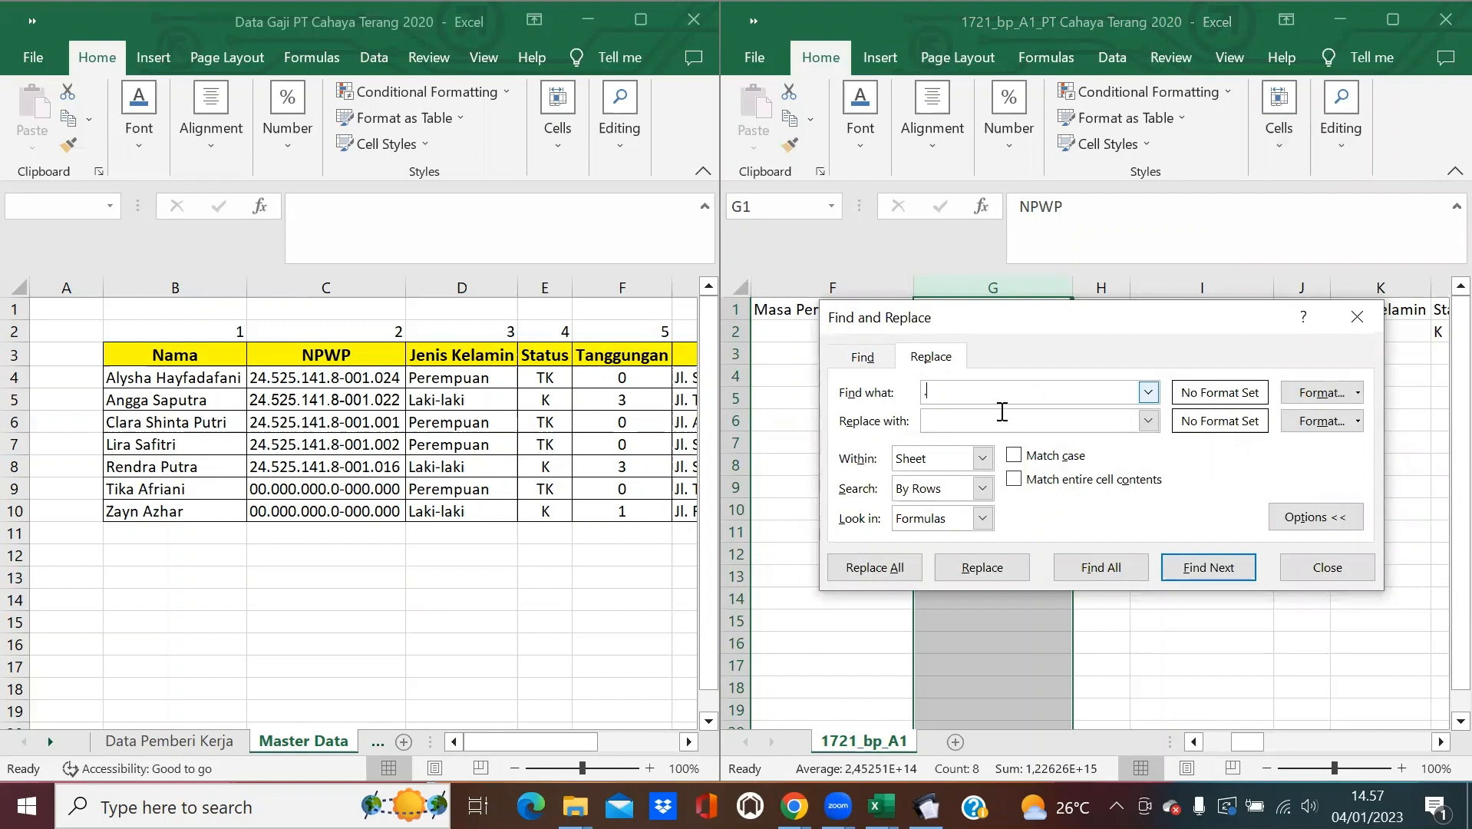
click(903, 575)
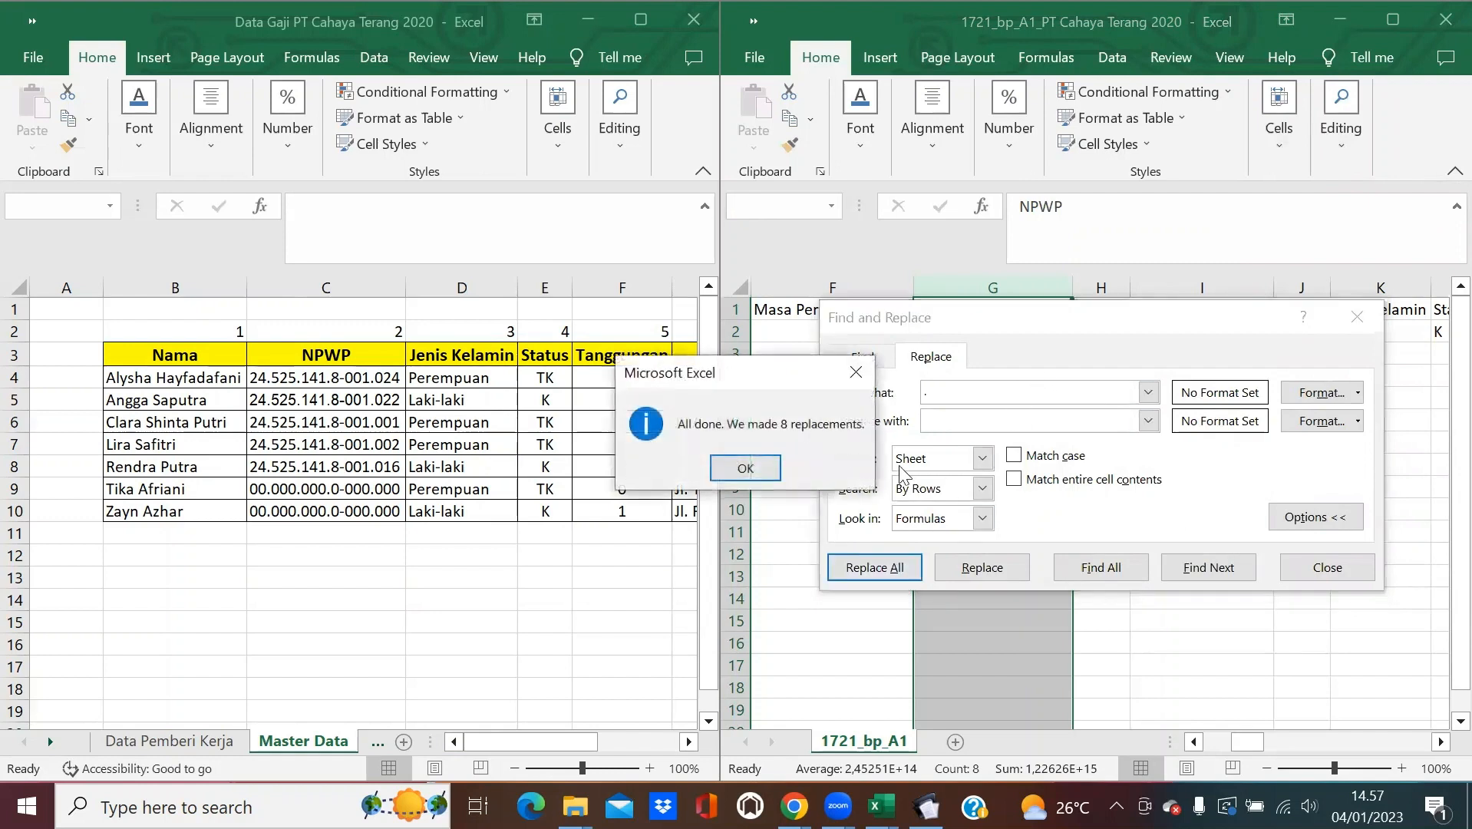
click(752, 465)
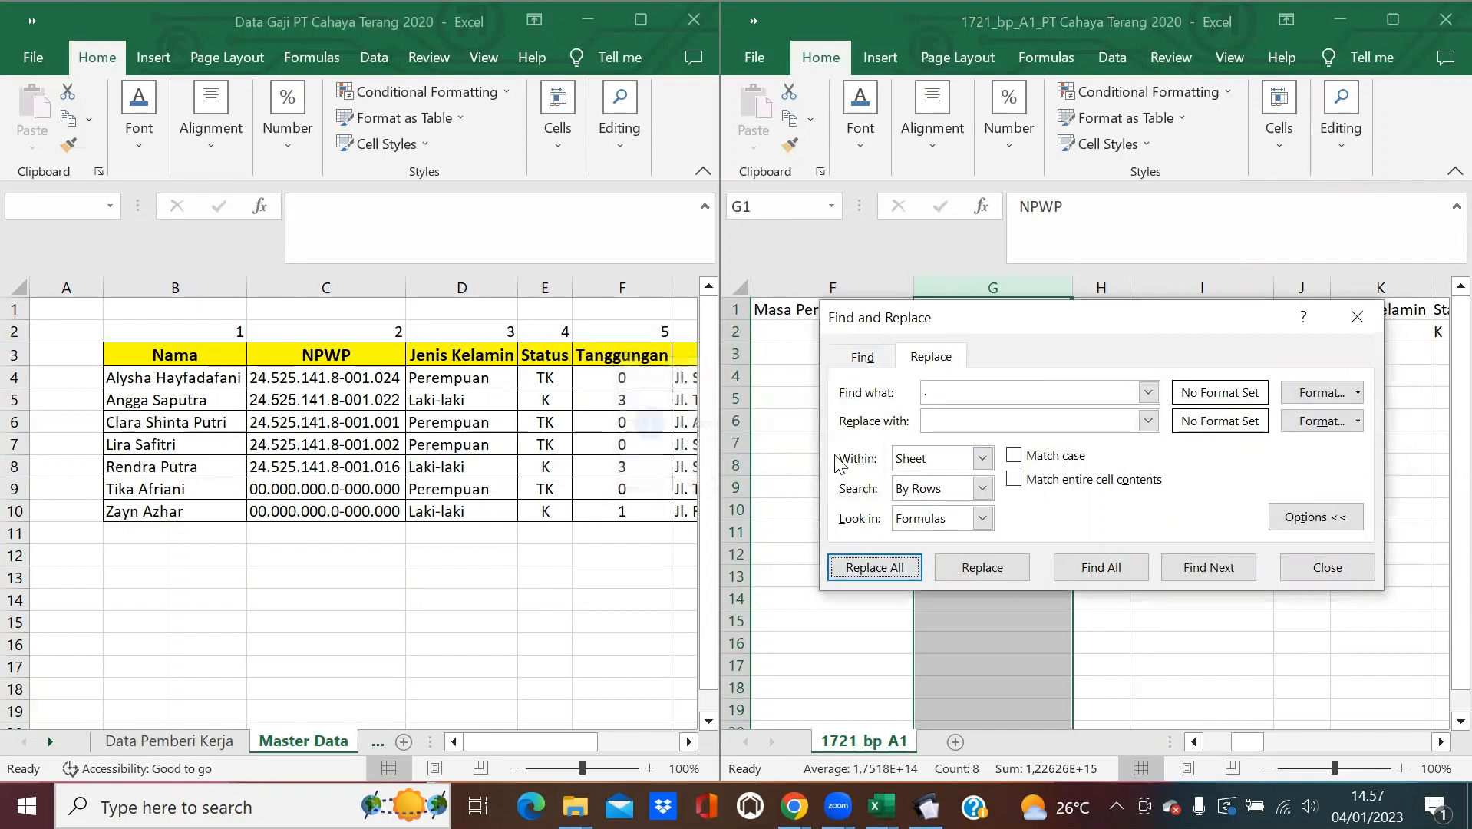
click(1327, 568)
click(1005, 138)
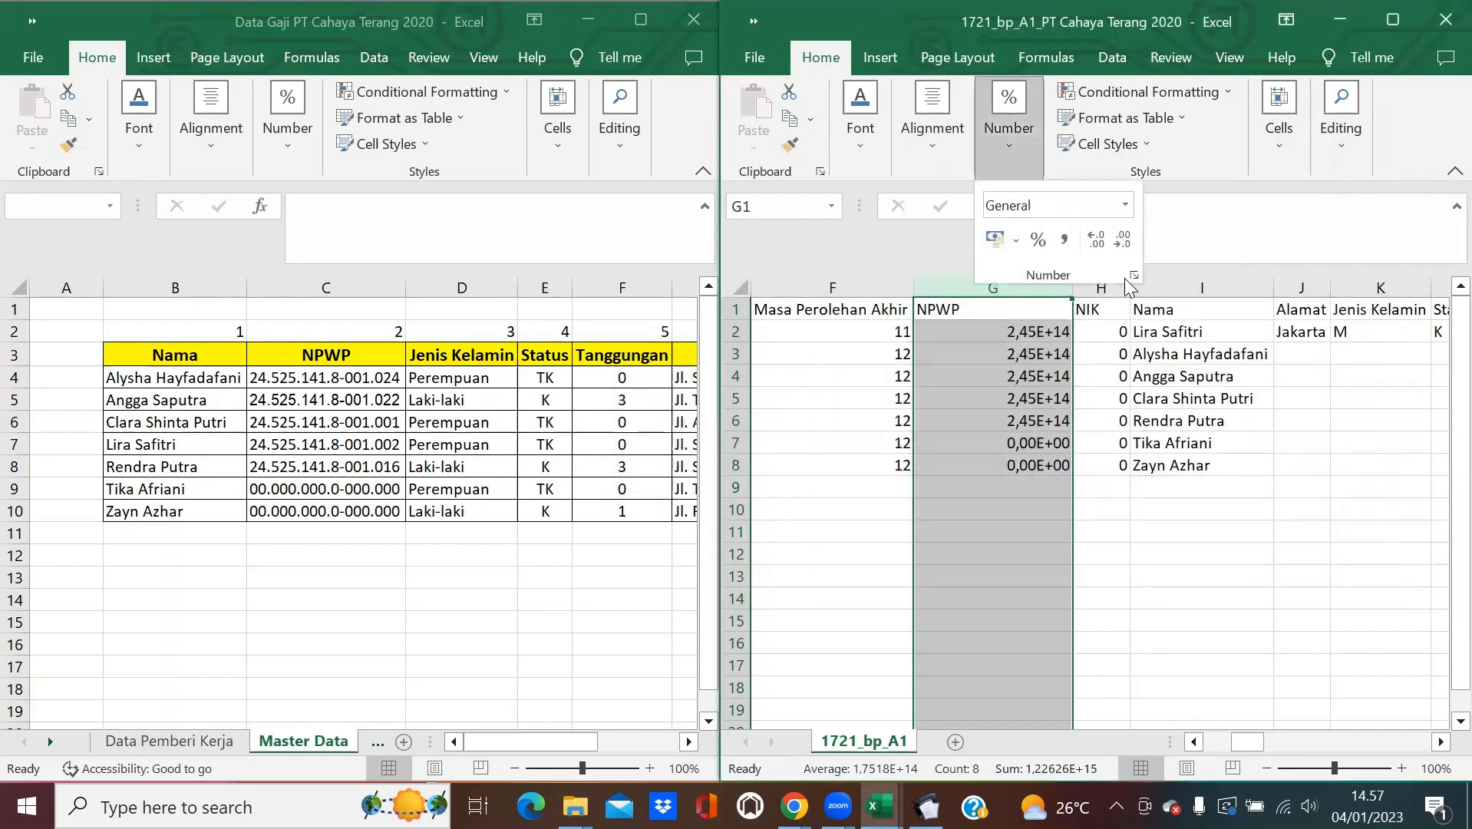
click(1033, 291)
key(ctrl+1)
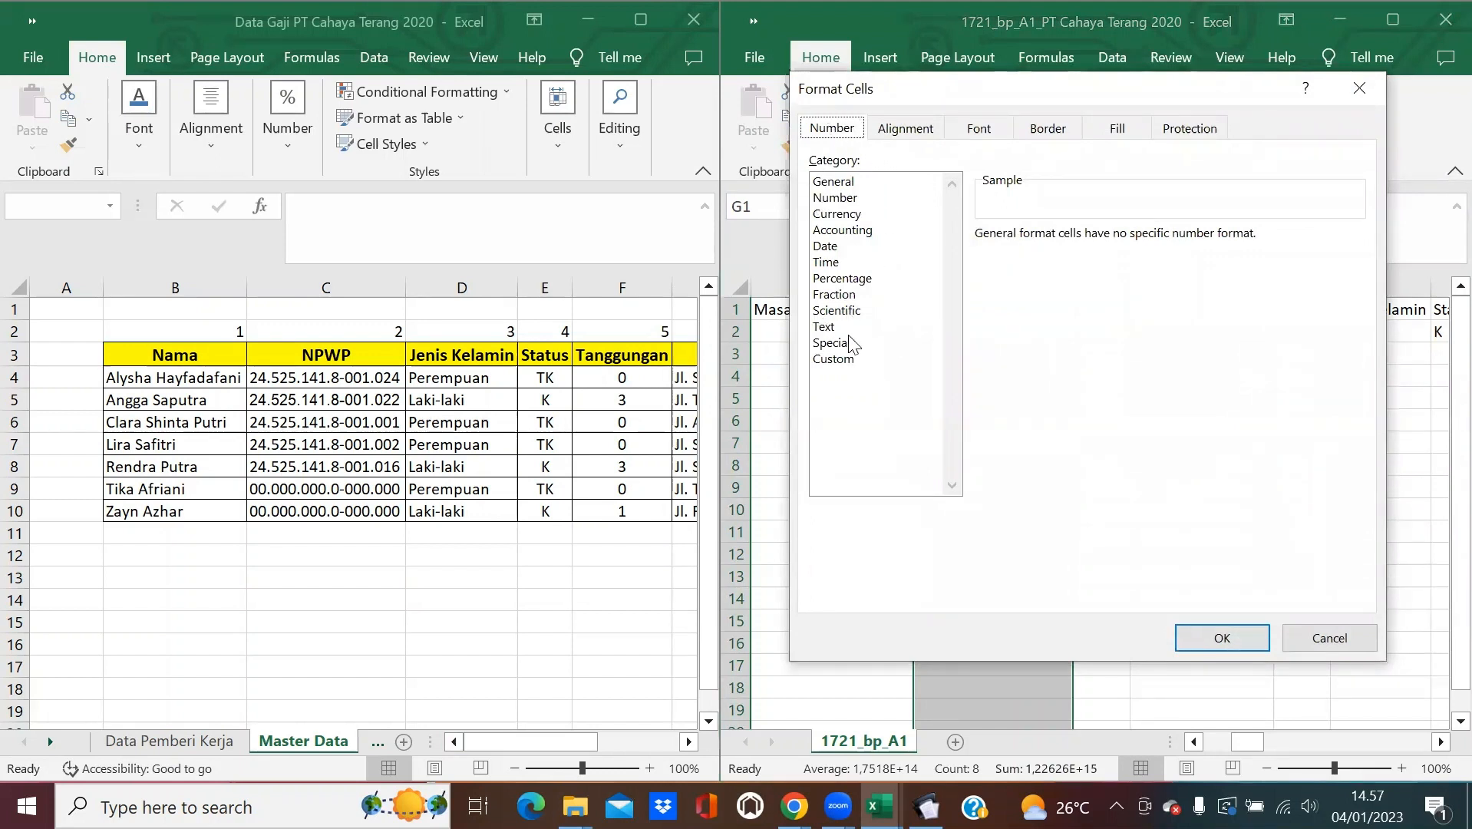
click(834, 359)
double_click(1067, 252)
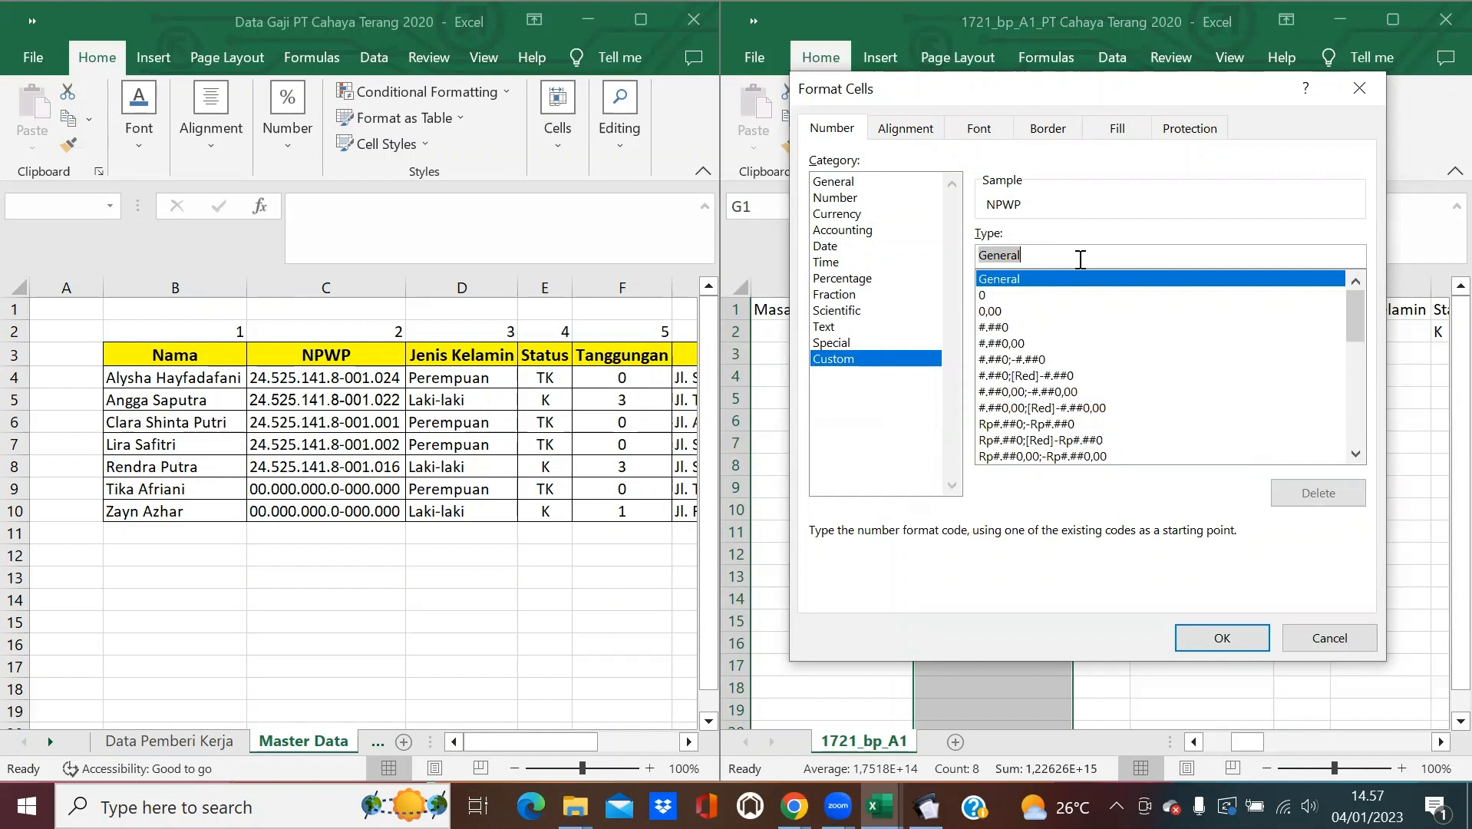
text(000000000000000)
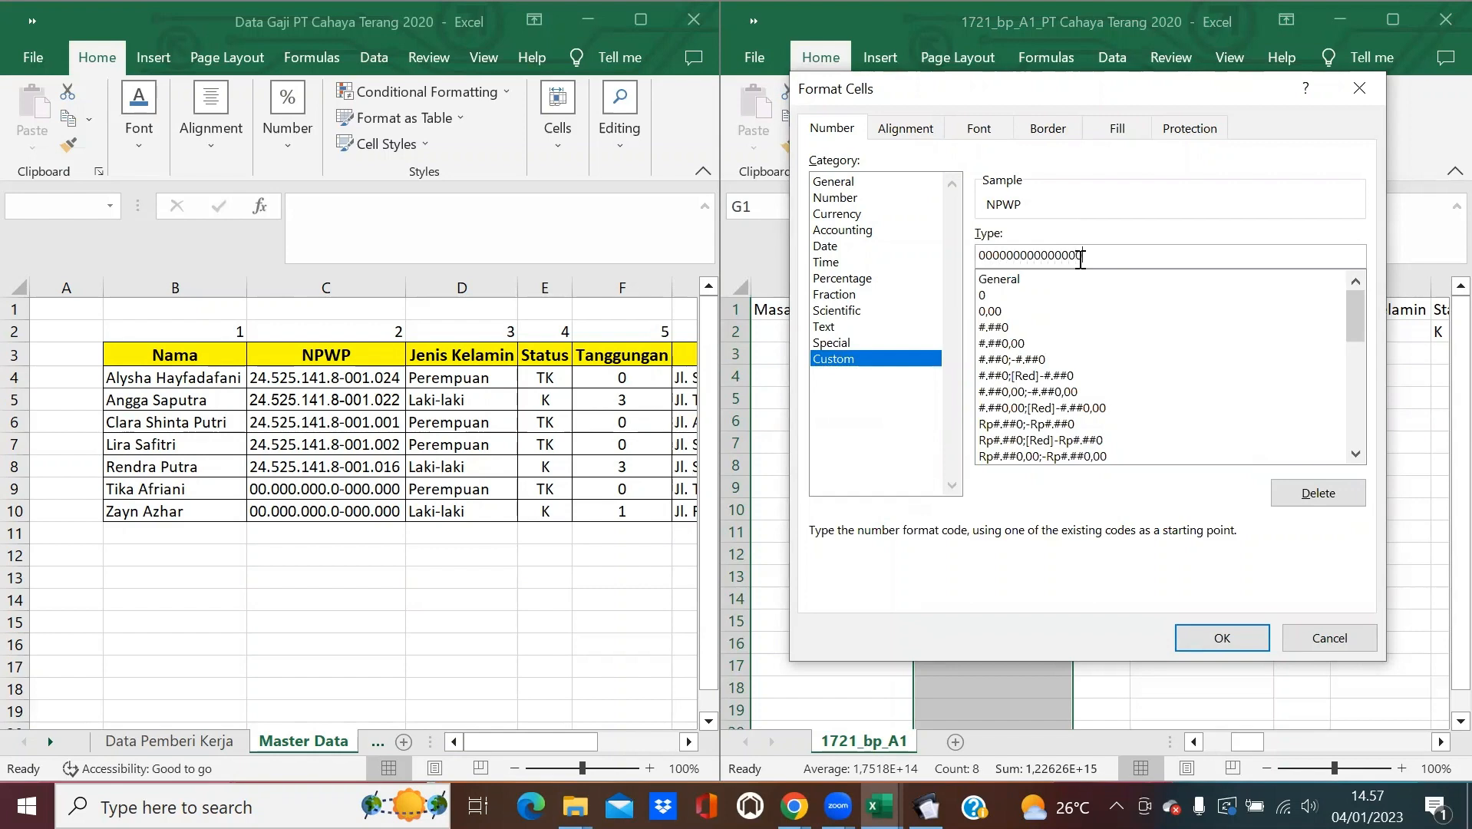
key(Return)
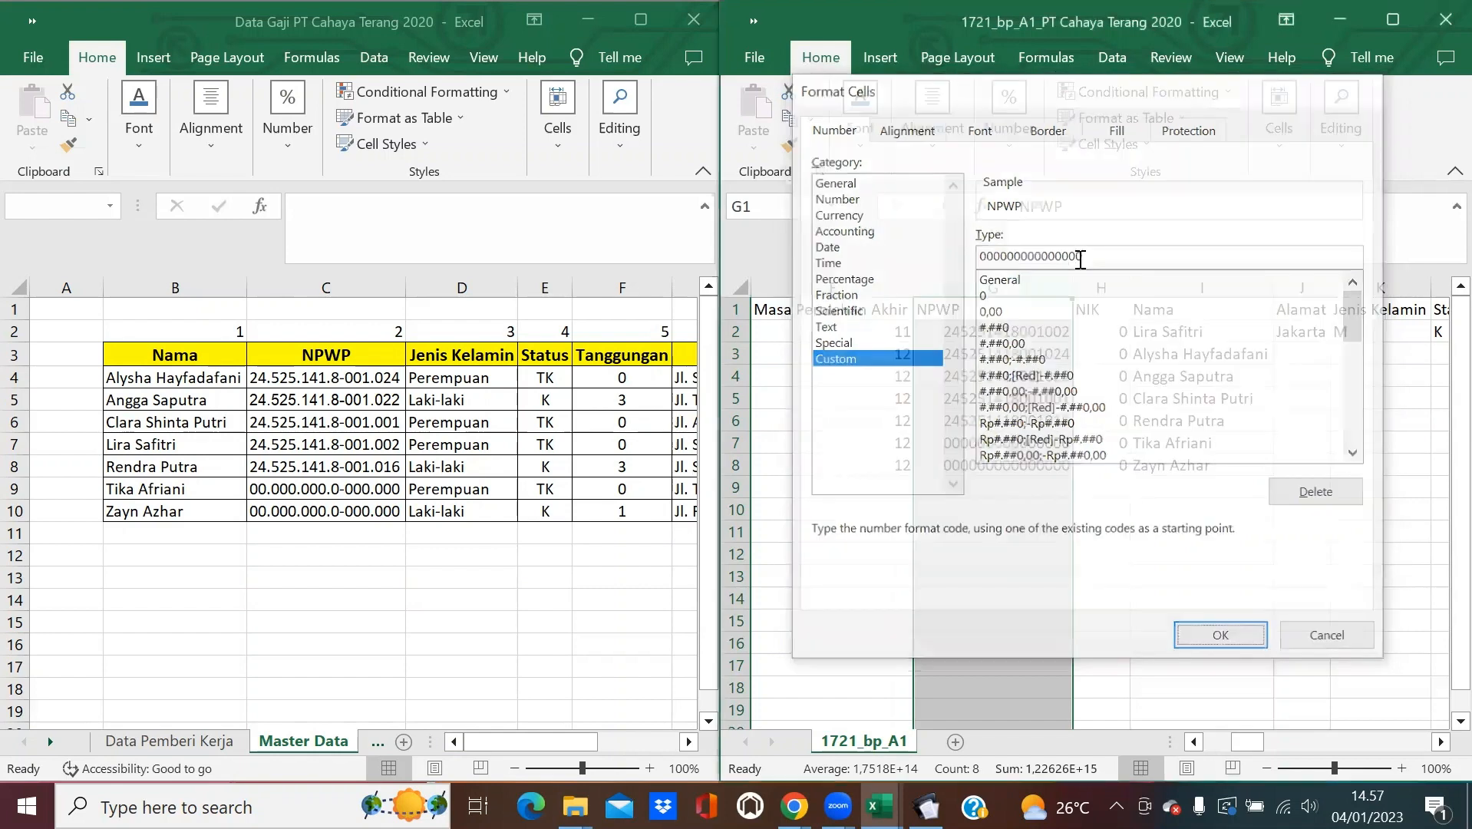
click(1087, 420)
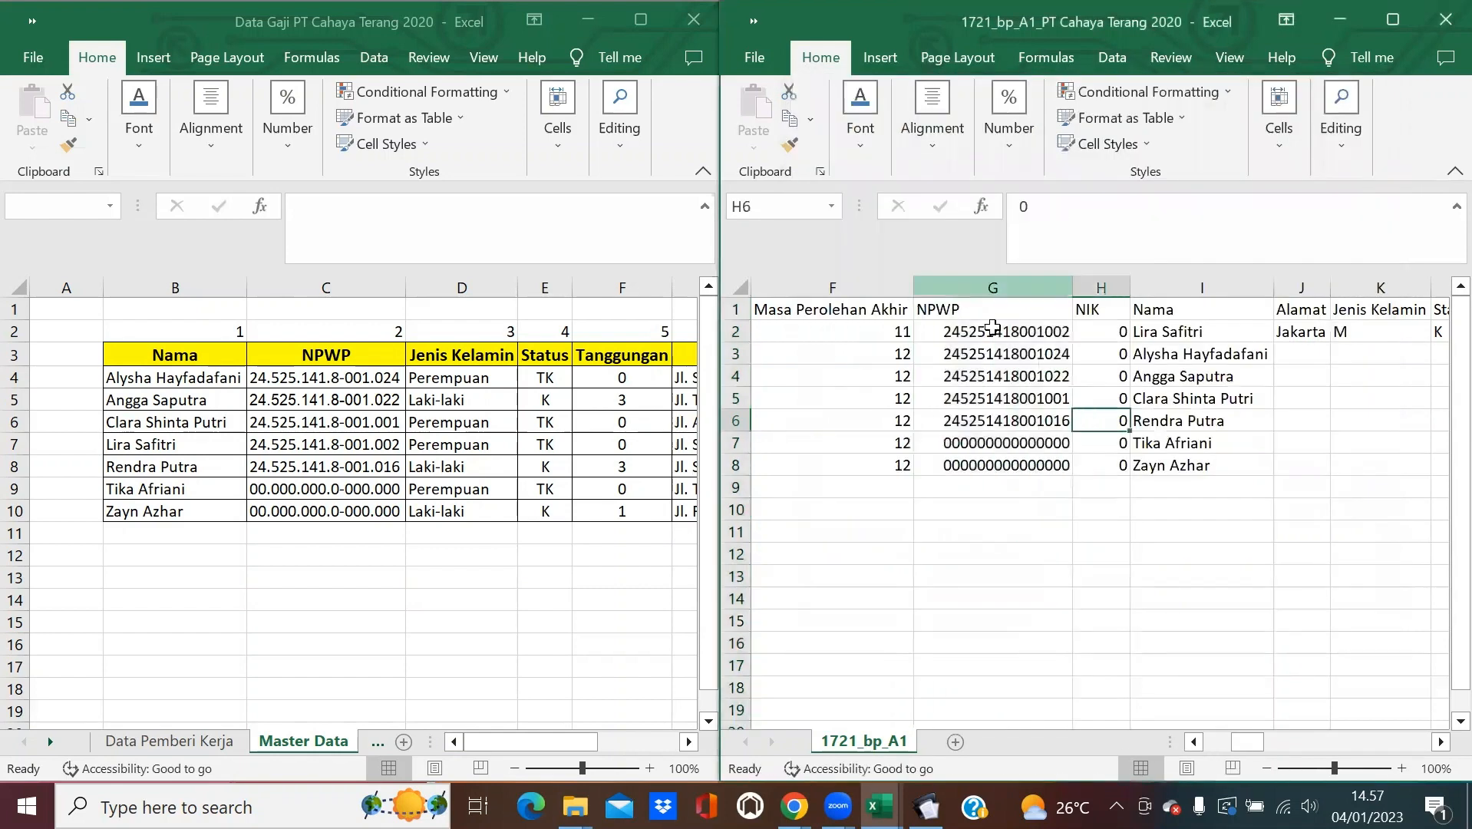
click(1040, 507)
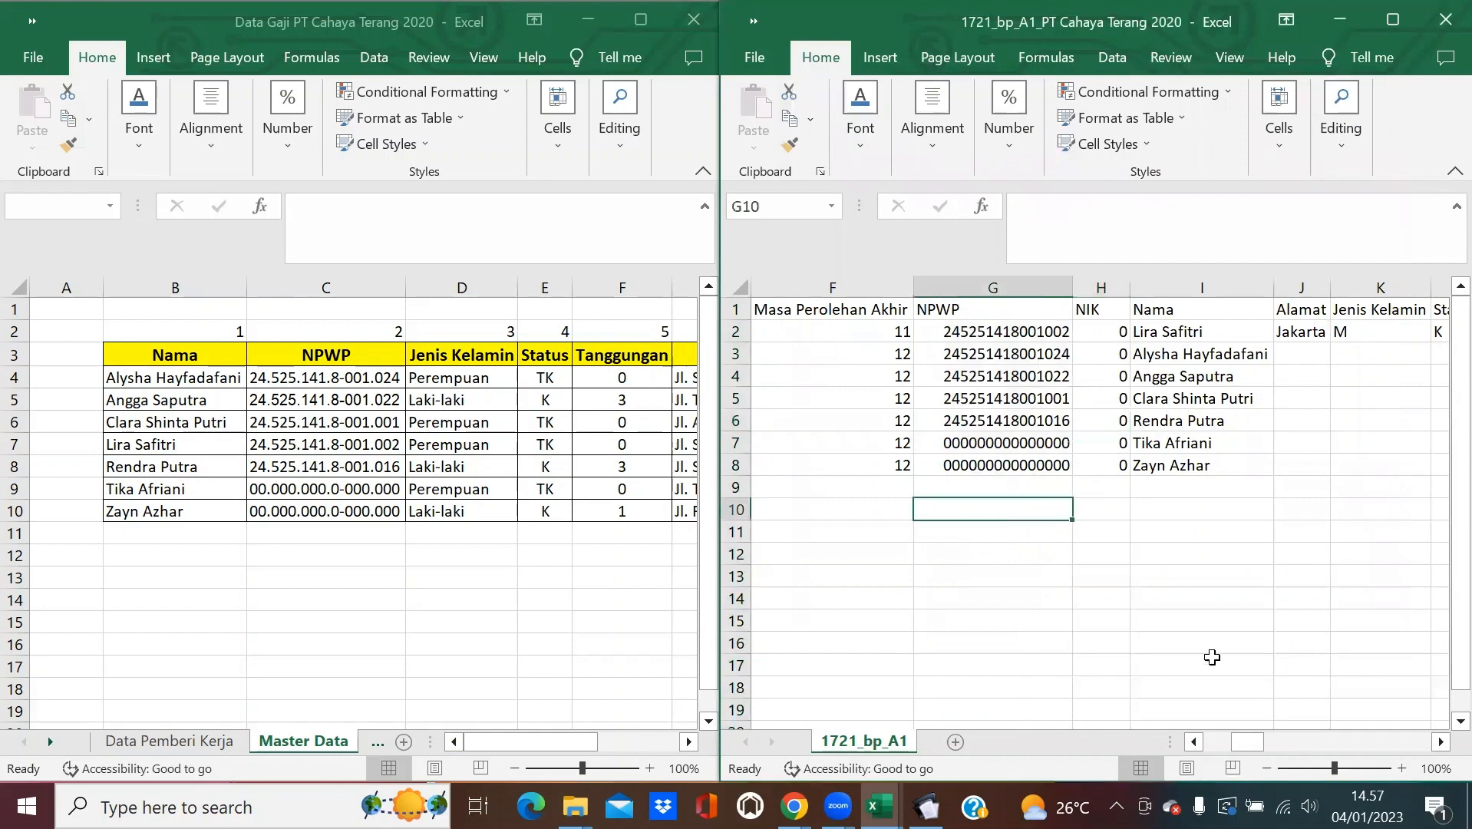
In J2, enter a VLOOKUP of name I2 against Master Data columns B–H returning column 6.
click(1440, 741)
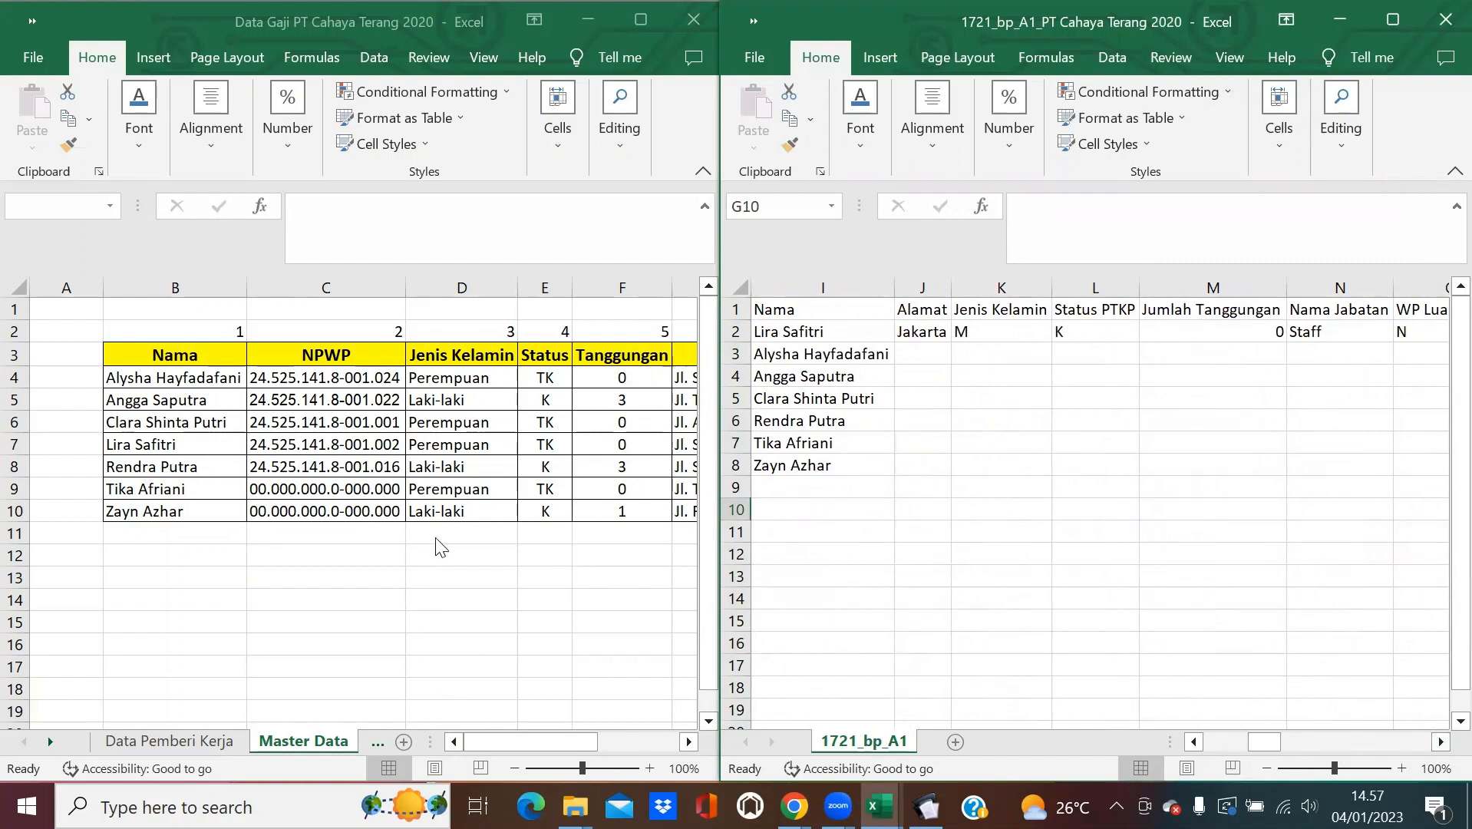
click(927, 329)
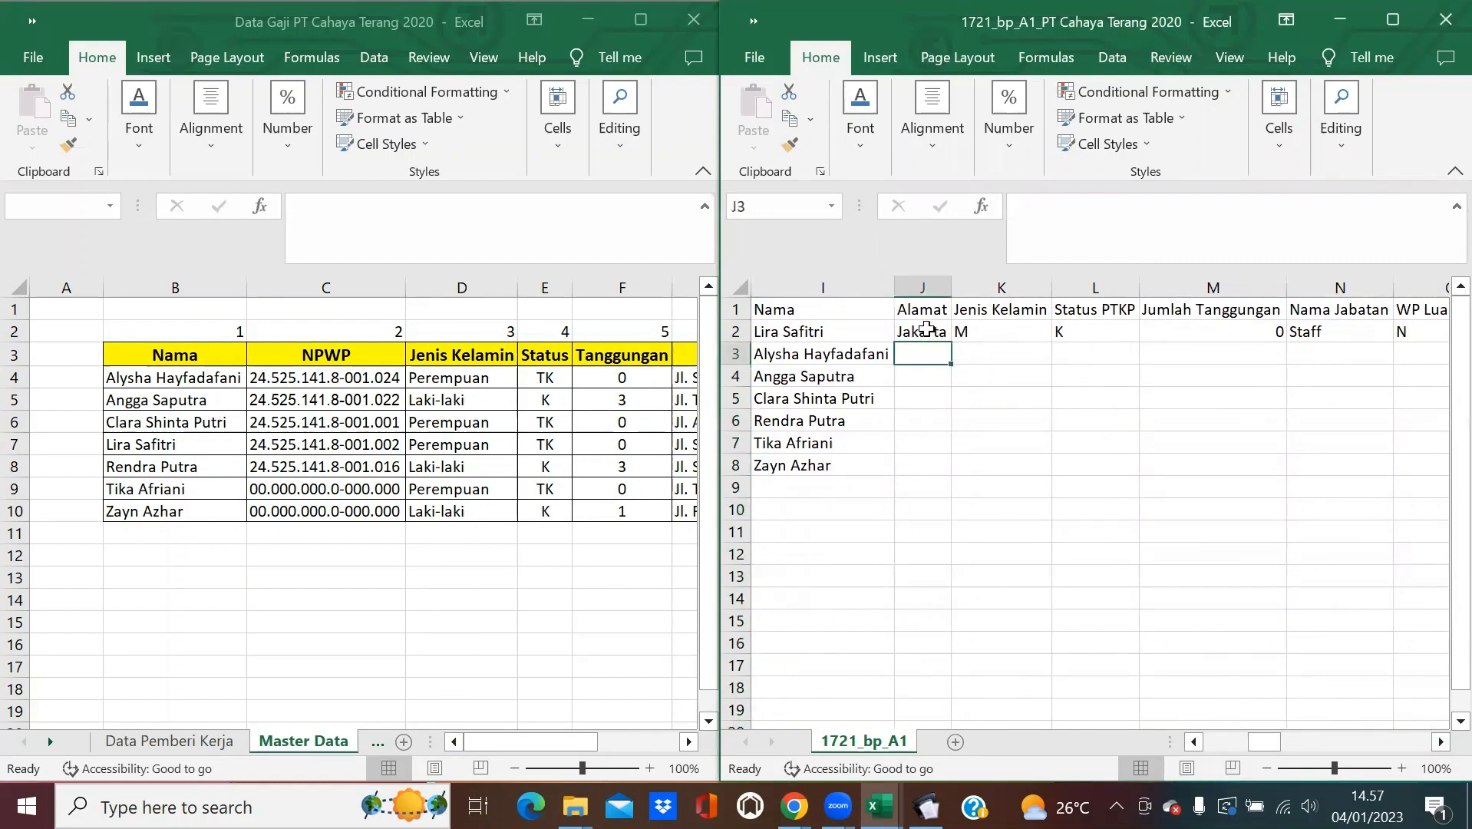
text(=V)
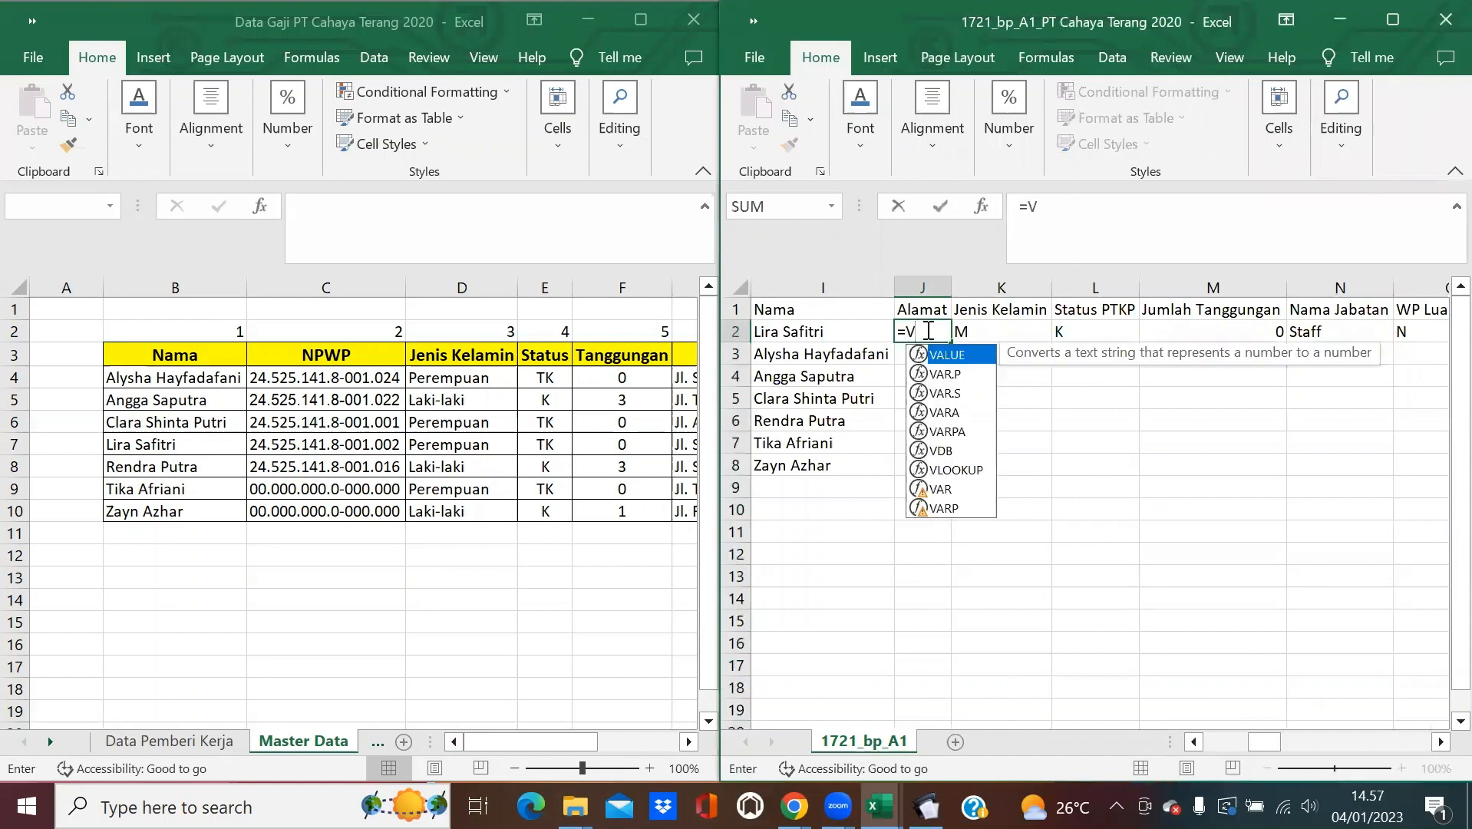
text(LOOKUP()
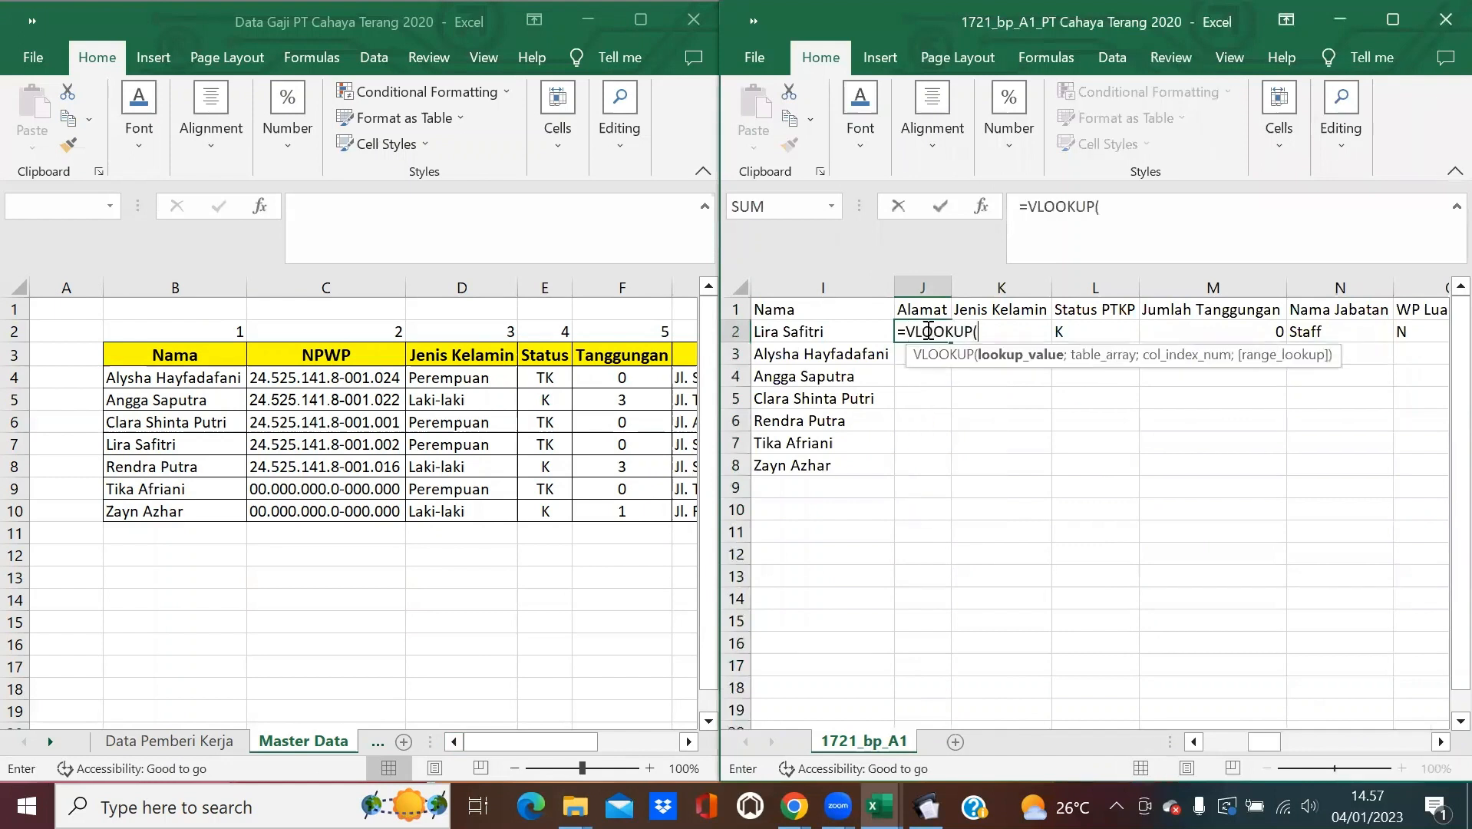
click(805, 330)
text(;)
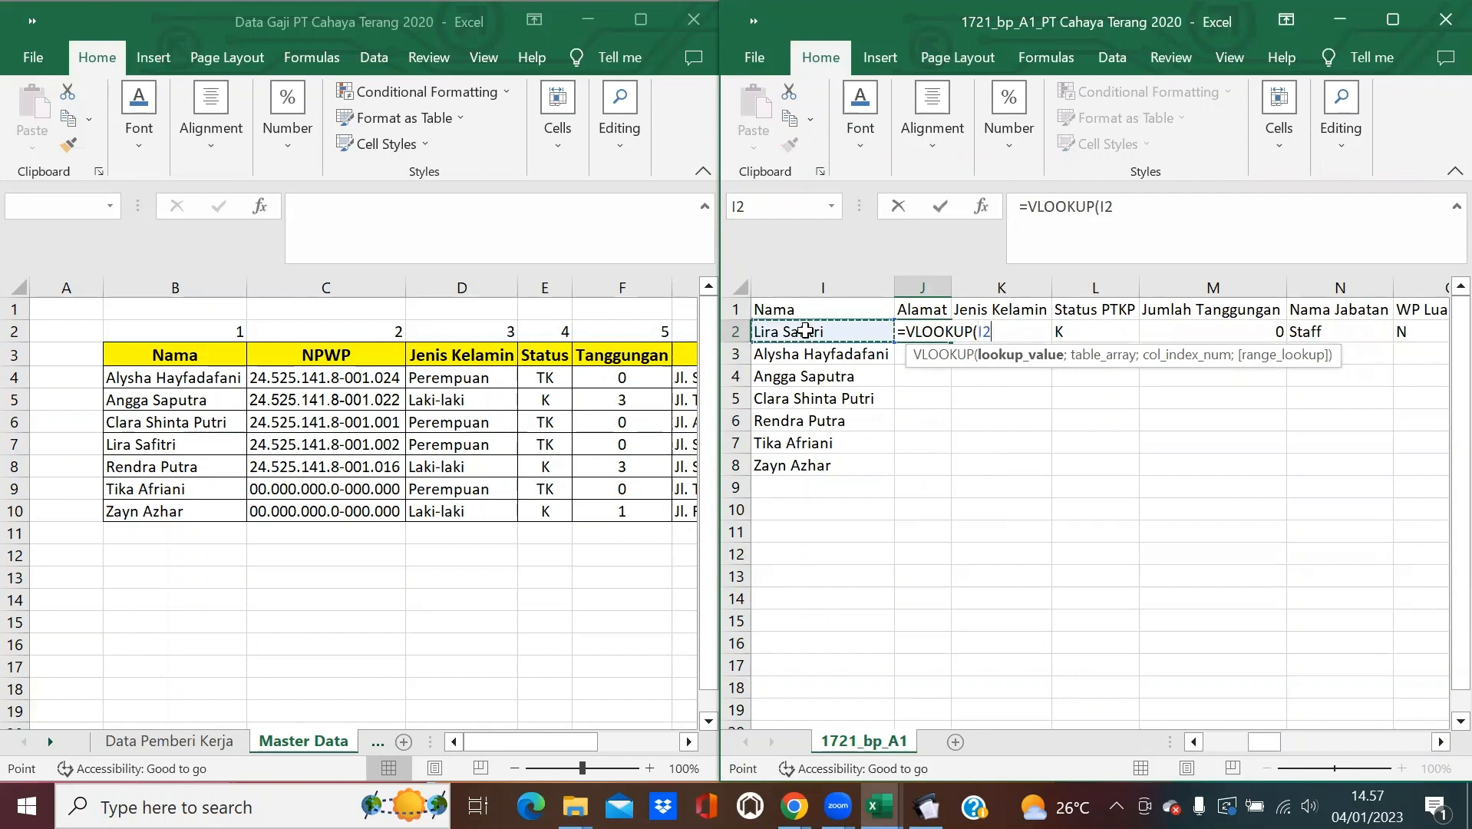
click(179, 286)
drag(179, 286, 568, 316)
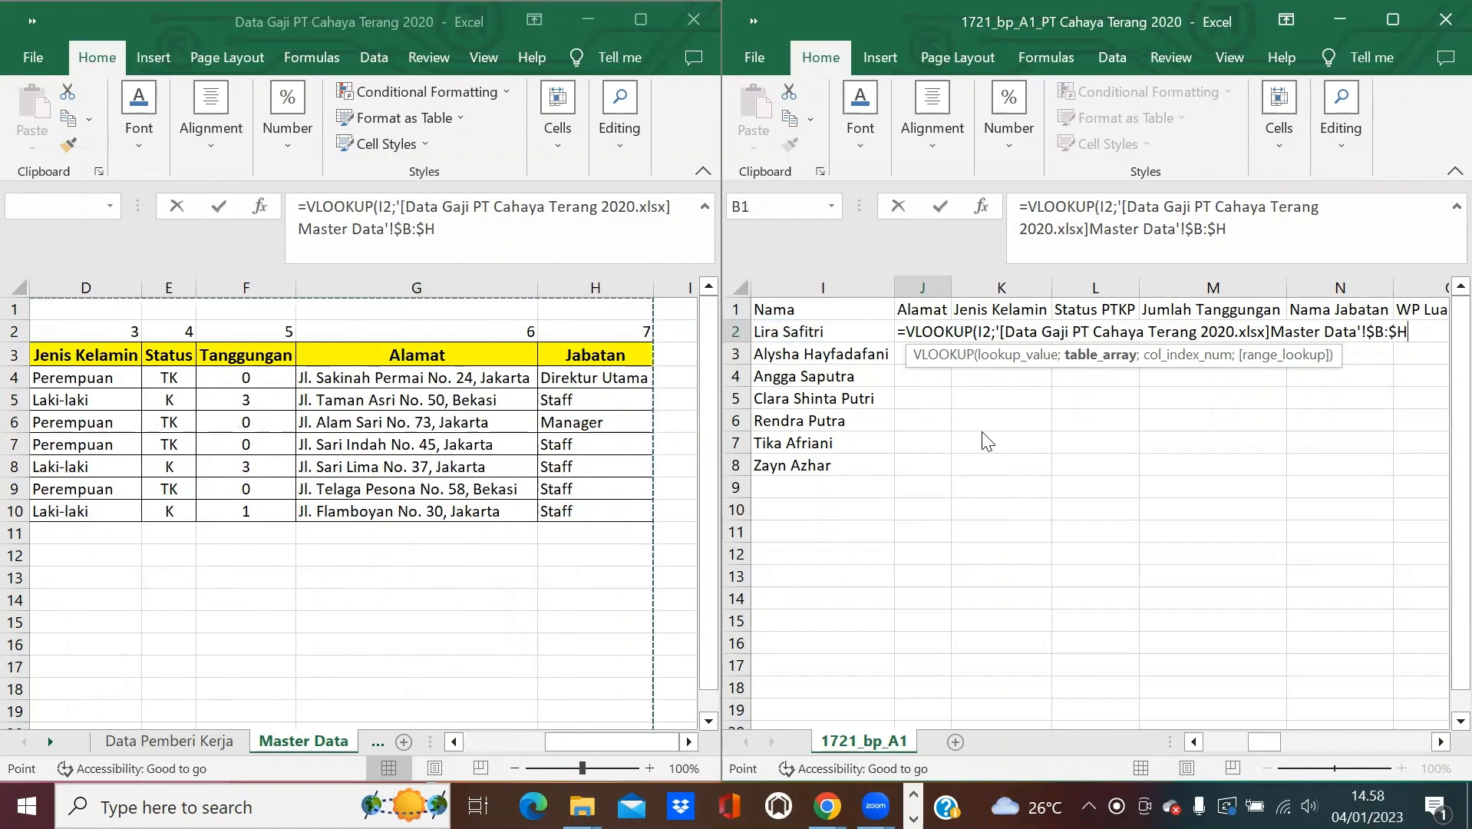
text(;)
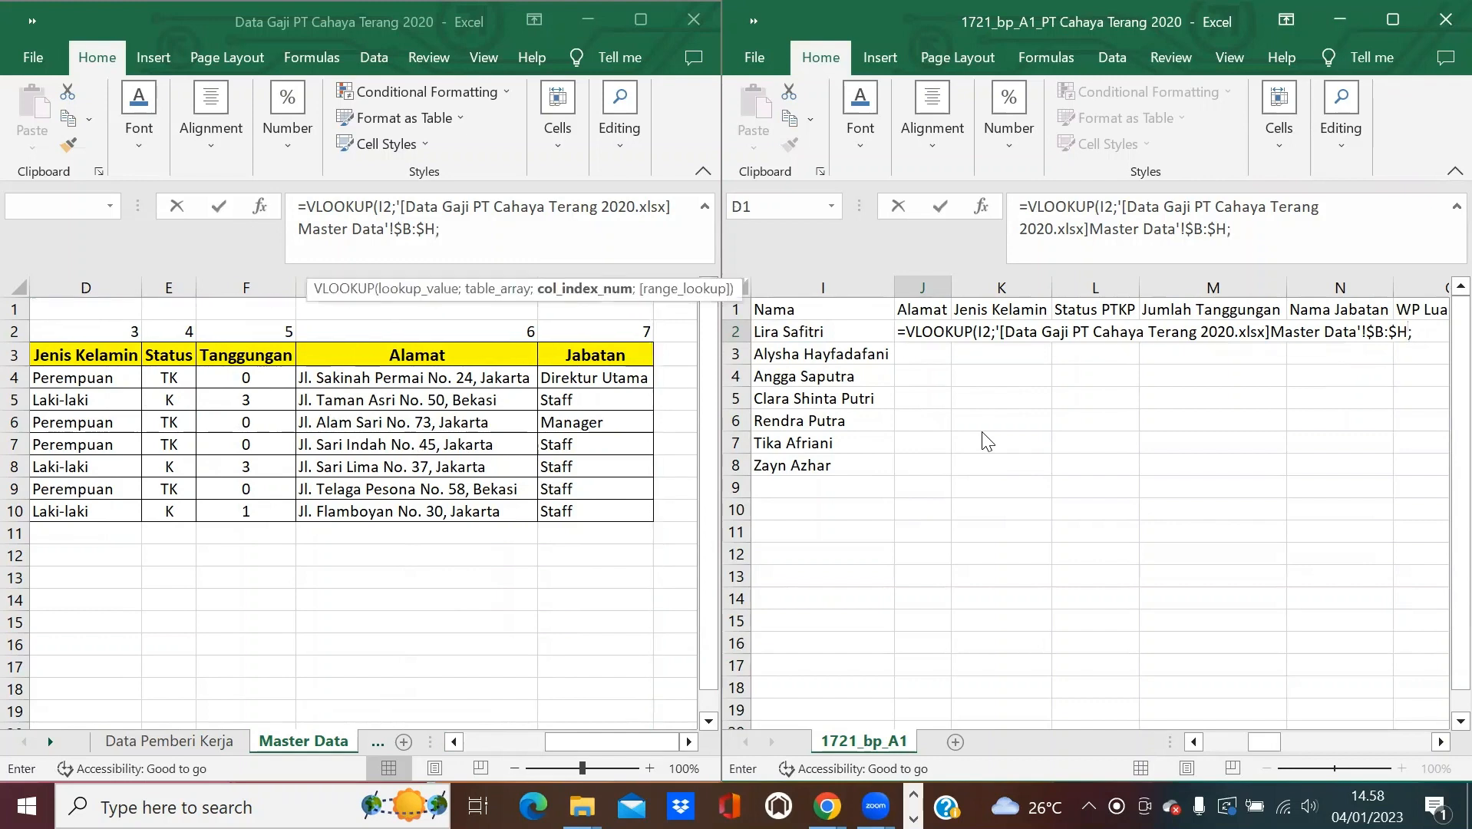
text(6;0)
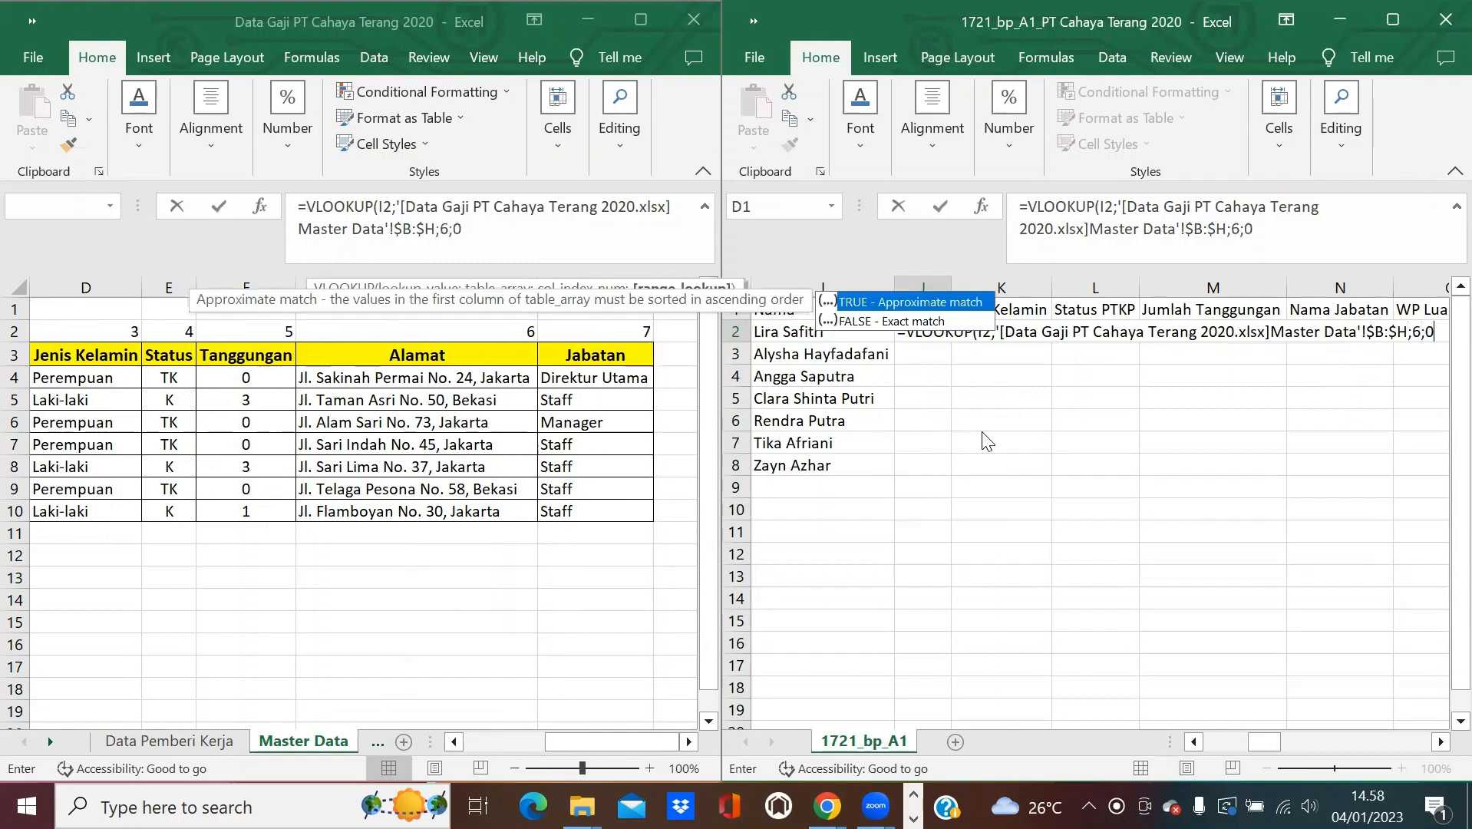
text())
key(Return)
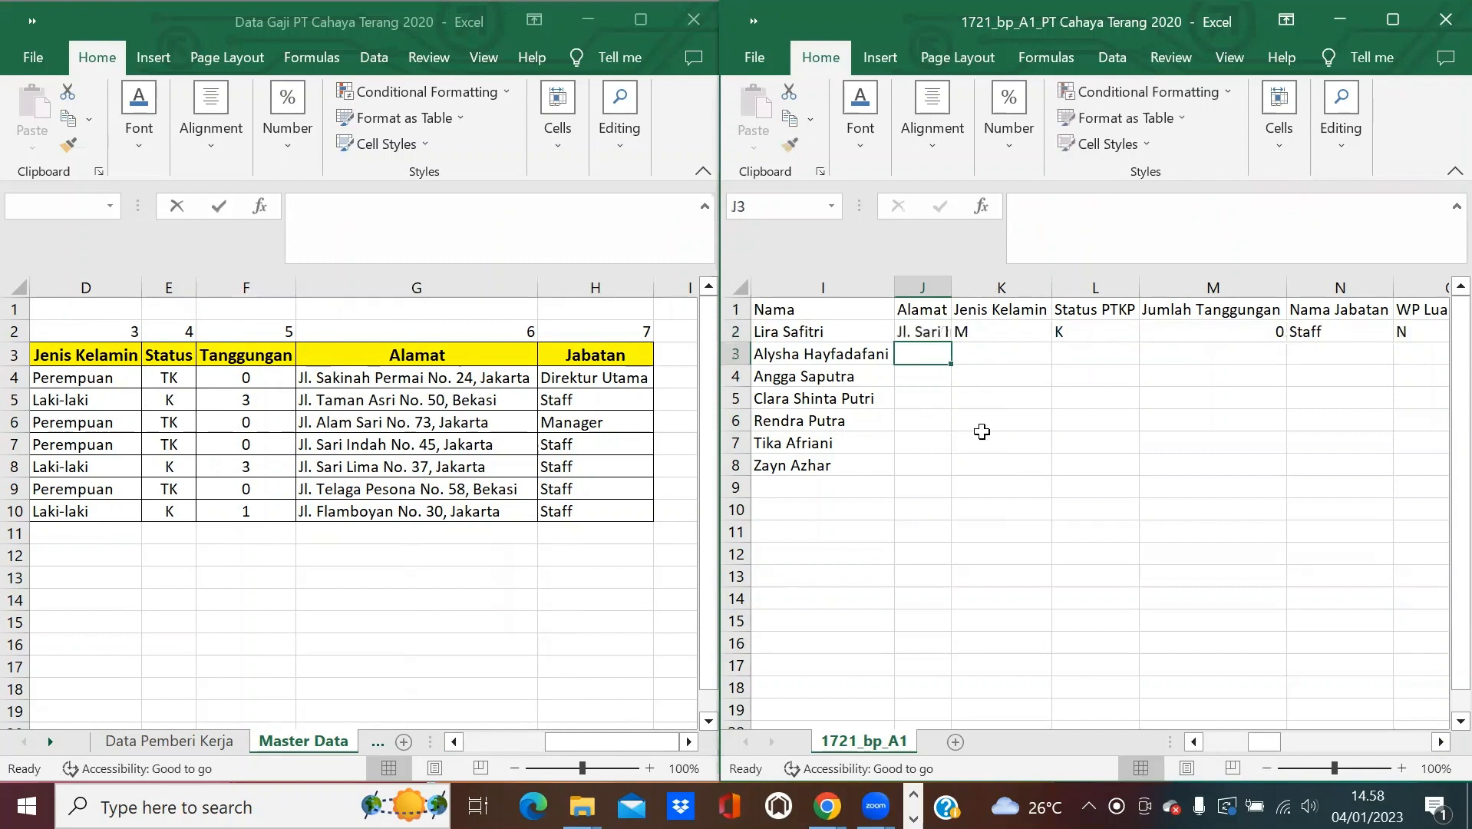
Copy the address formula down for all employees and auto-fit column J.
click(930, 329)
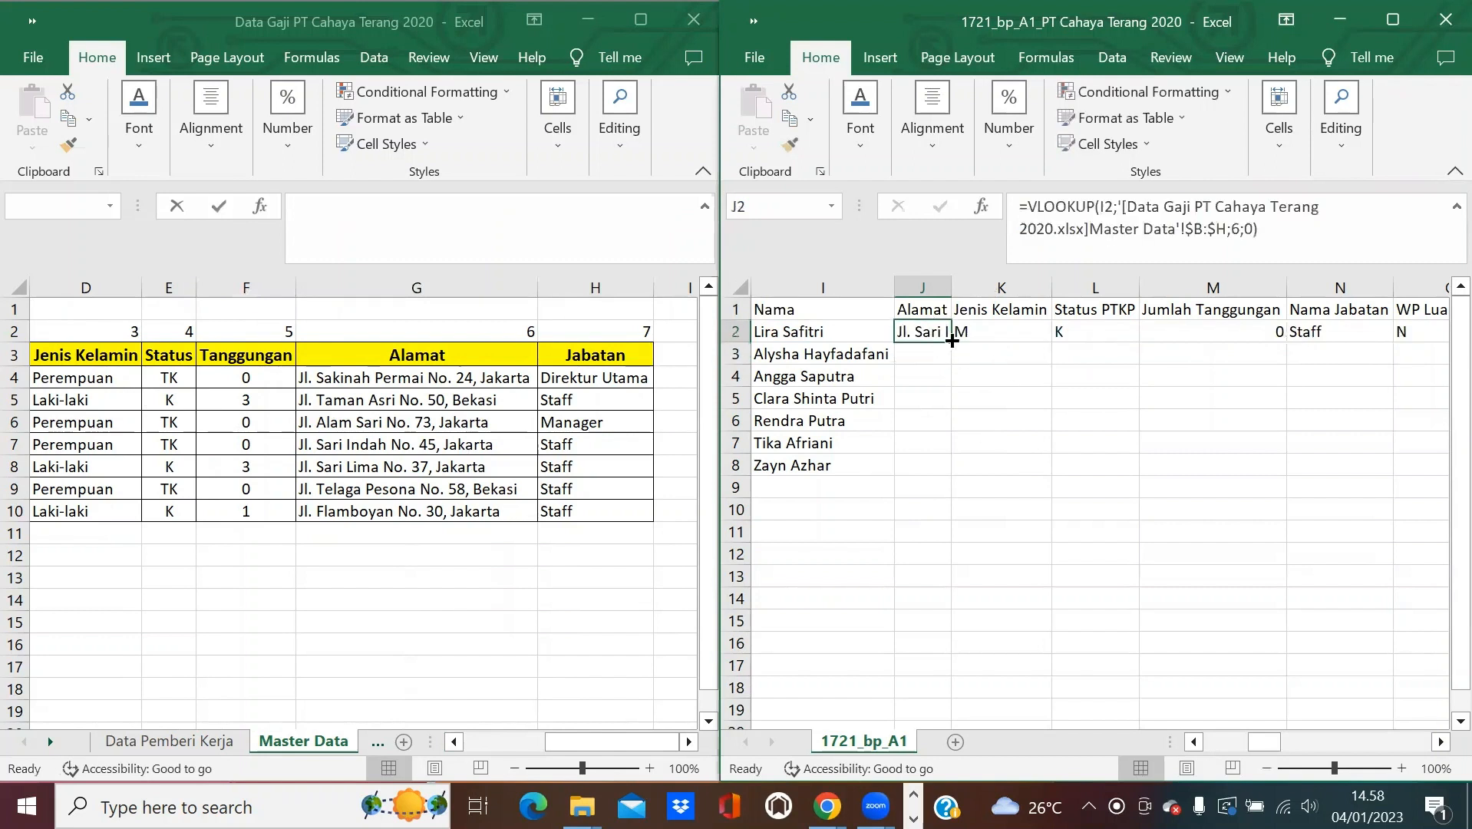
double_click(953, 339)
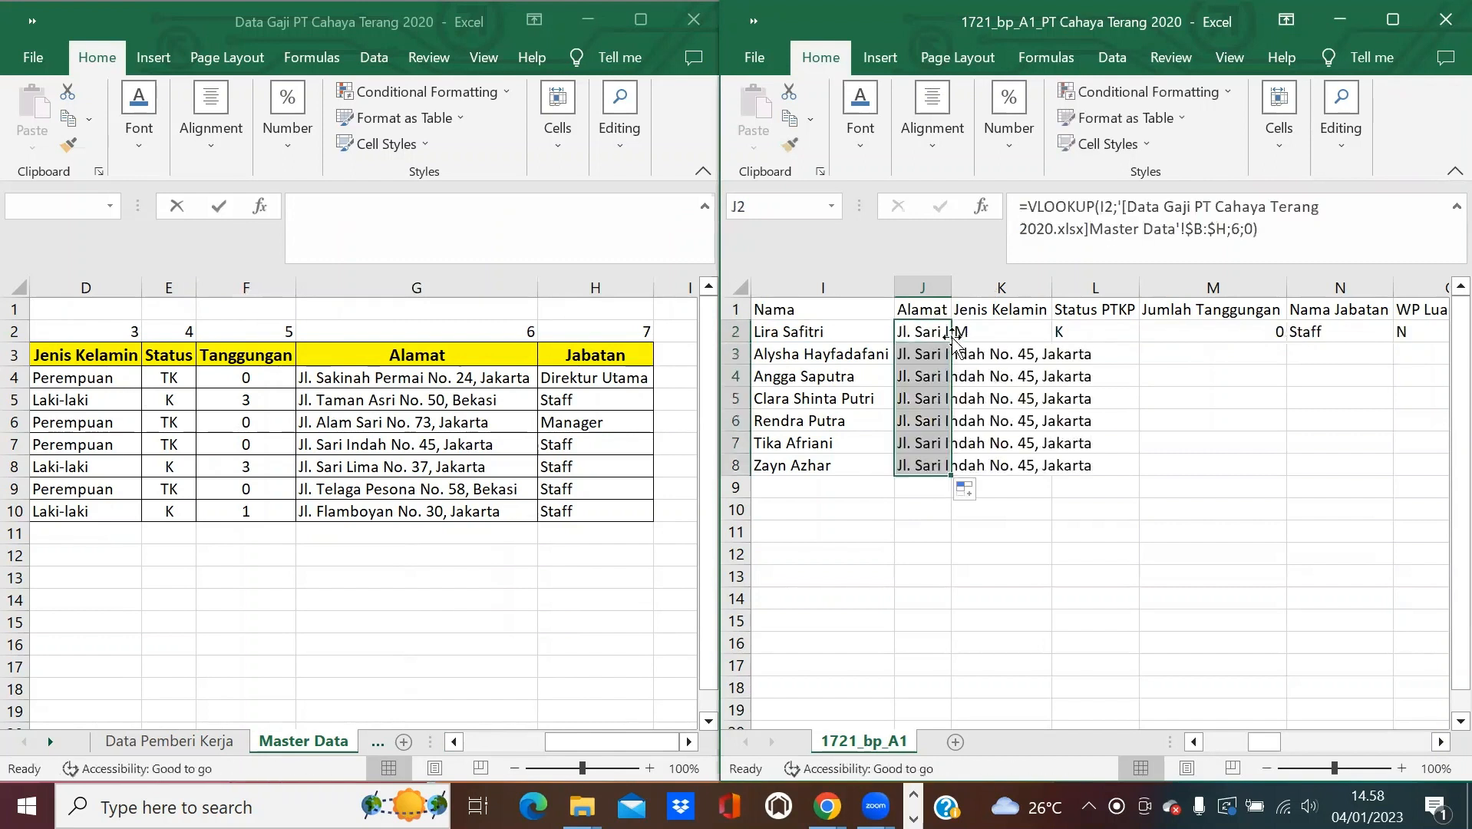
double_click(951, 287)
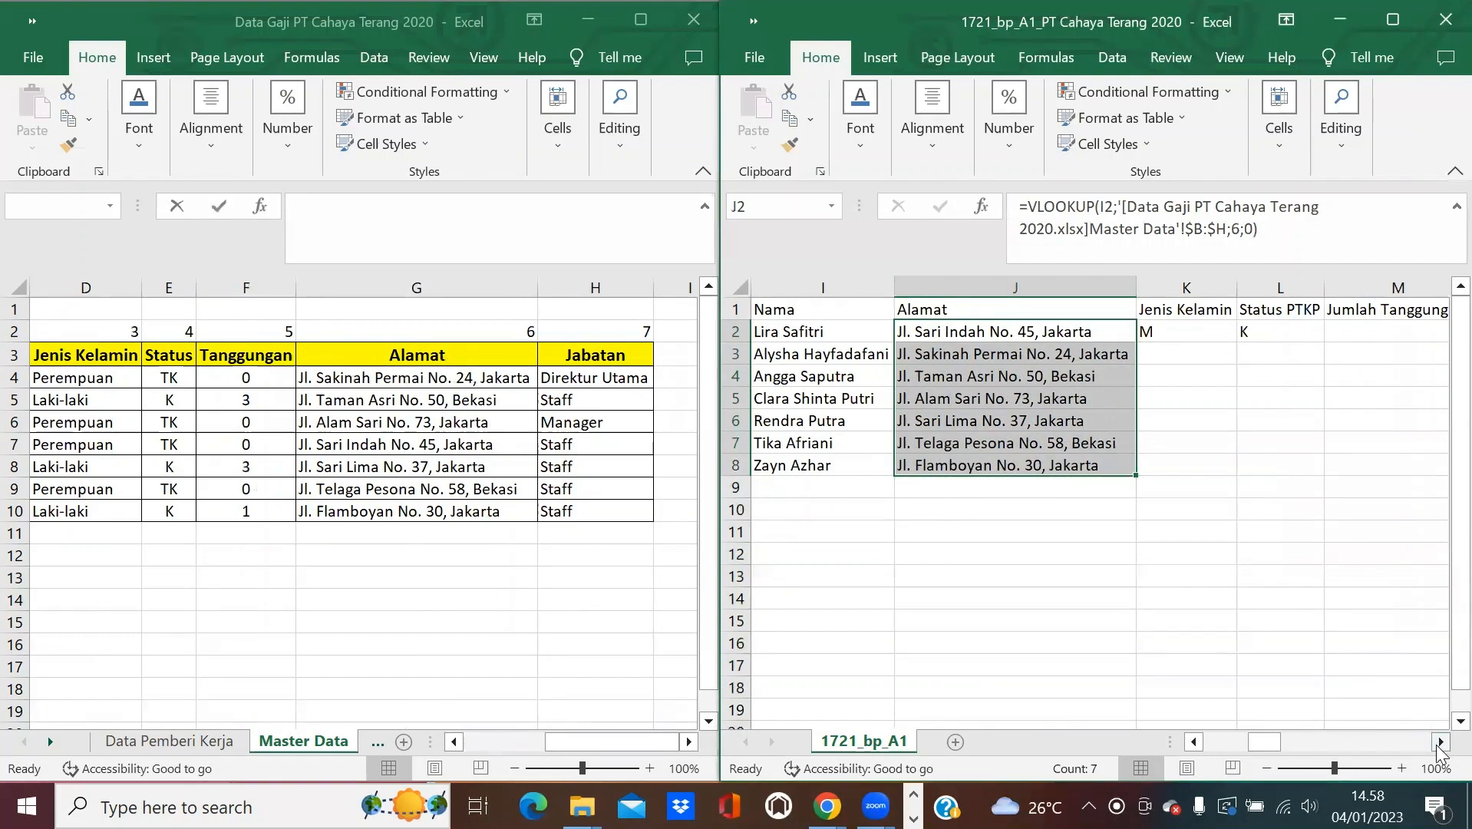
Lock the lookup value to $I2 with F4 and copy the corrected formula down again.
click(989, 333)
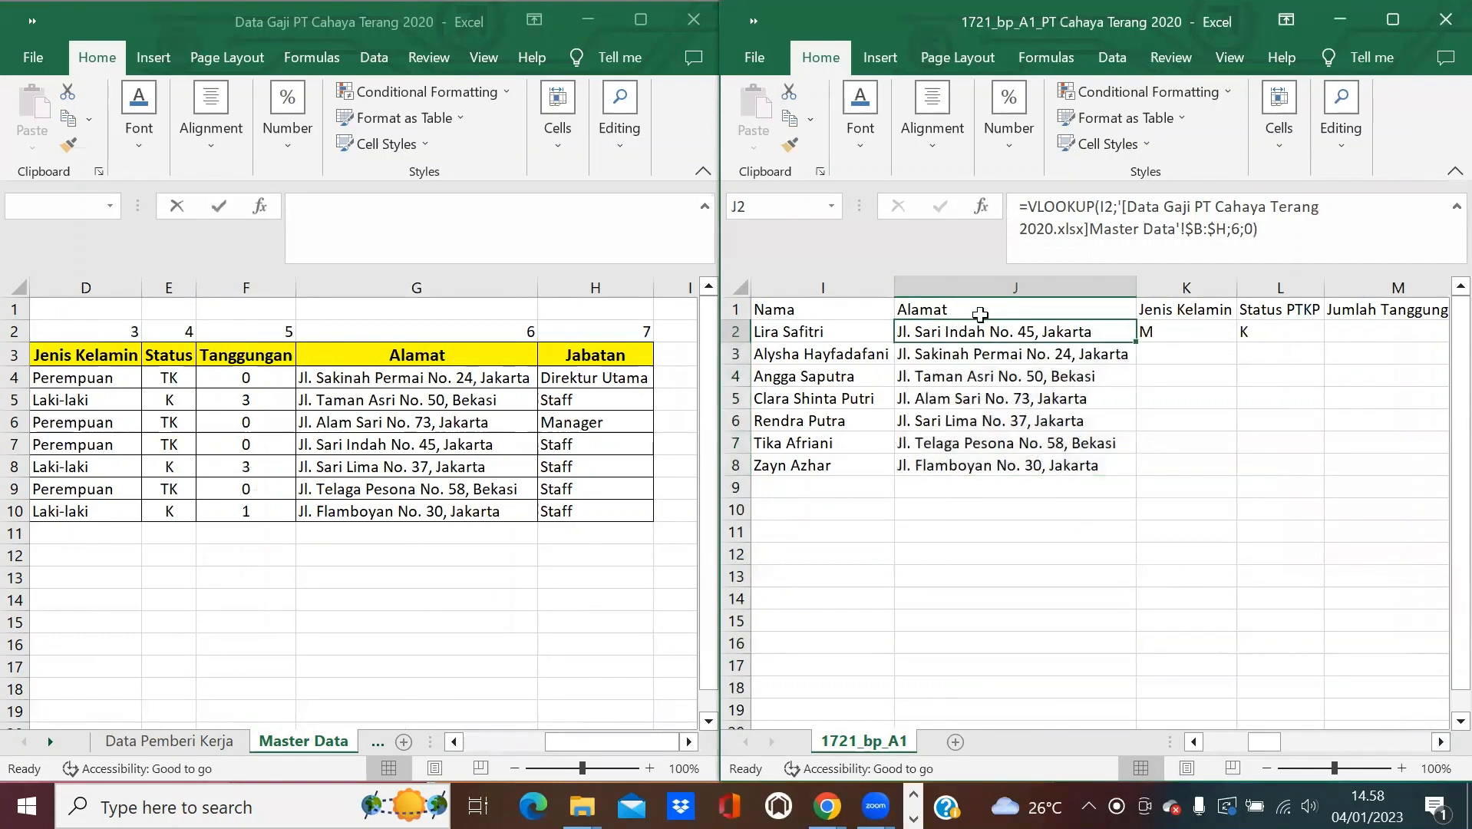
click(1109, 209)
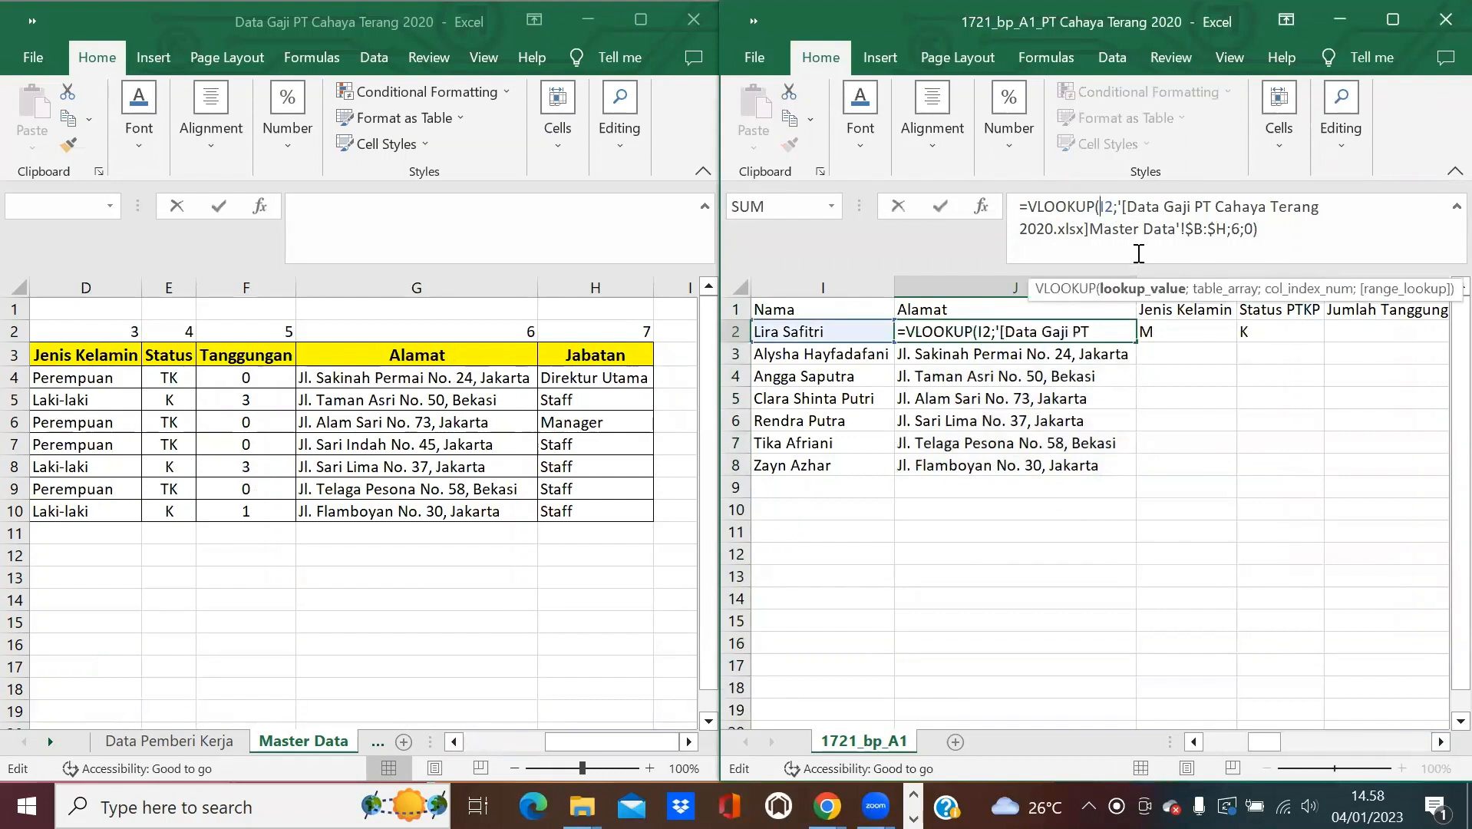
key(F4)
key(F4)
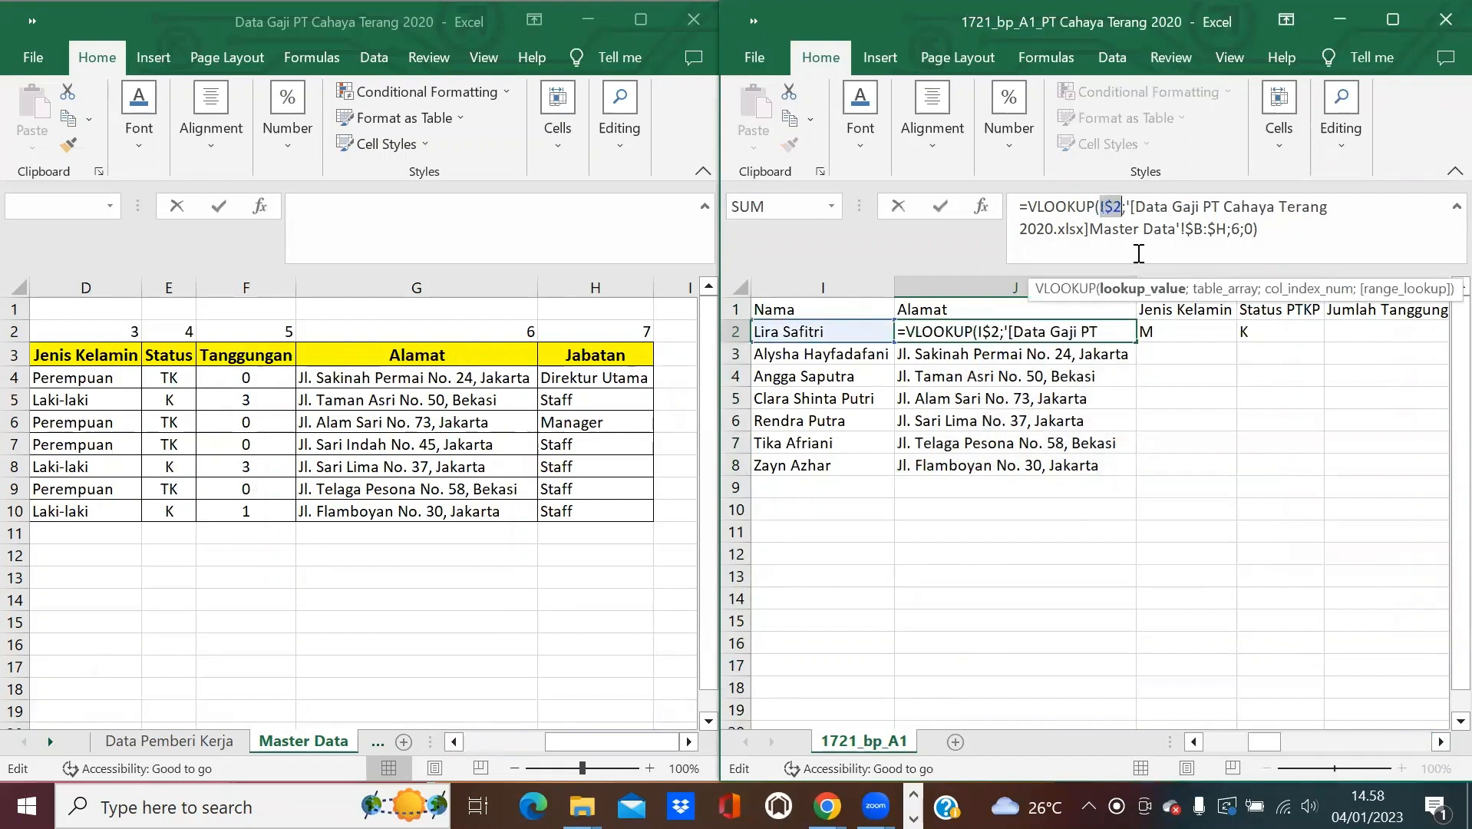
key(Return)
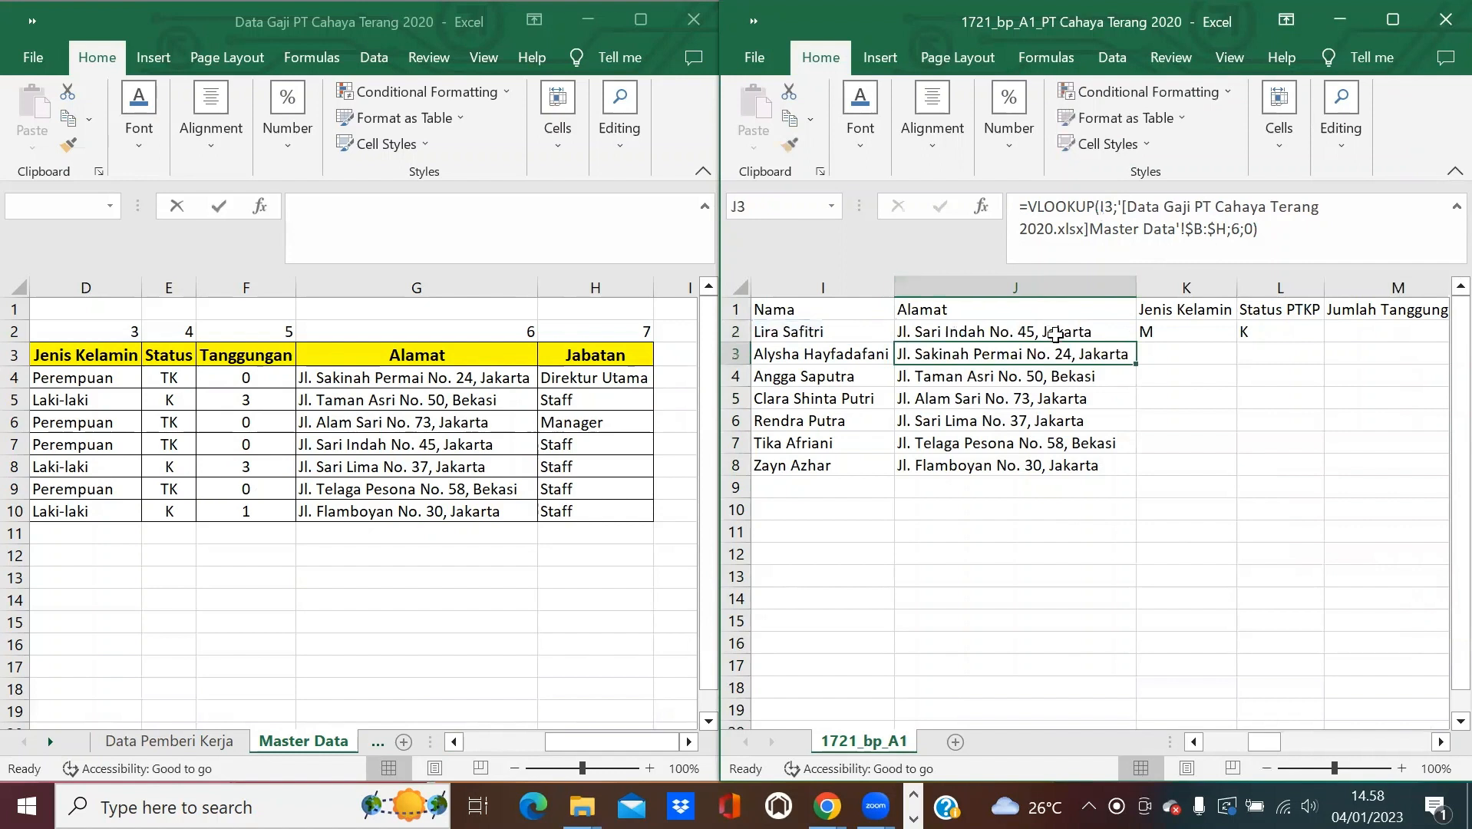
click(1121, 335)
double_click(1137, 343)
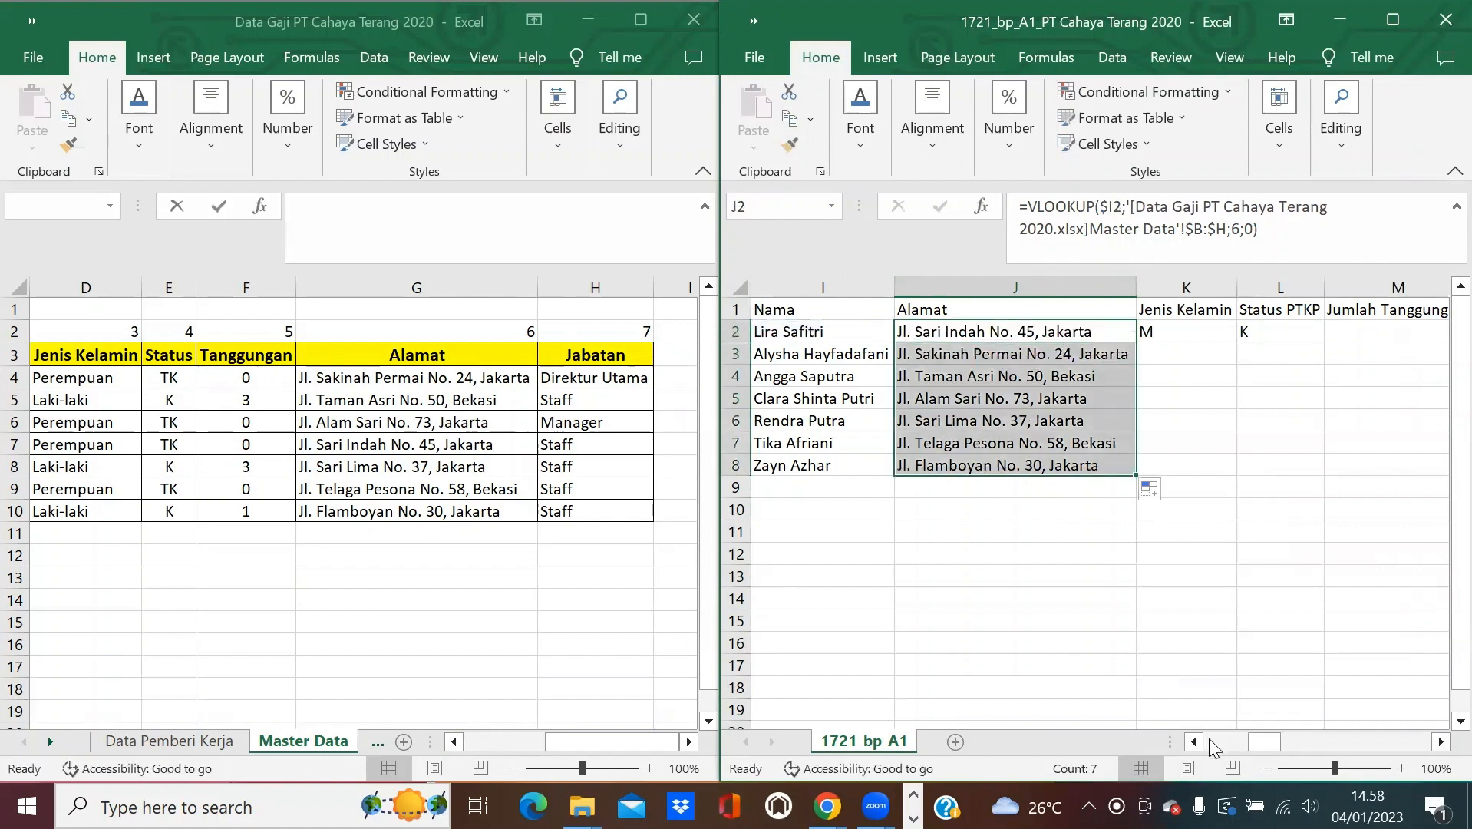
click(1441, 741)
click(1440, 742)
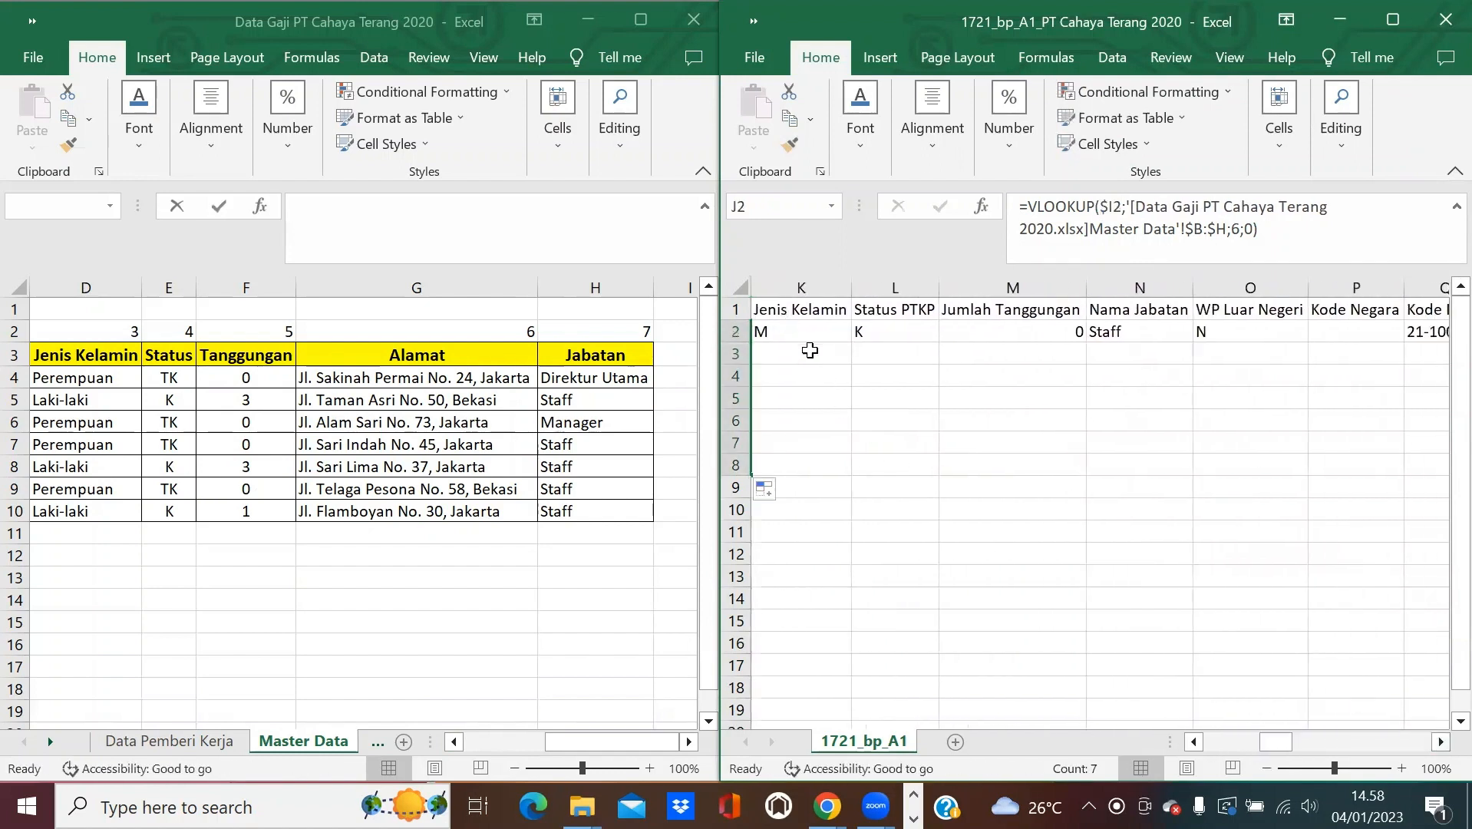
click(1193, 742)
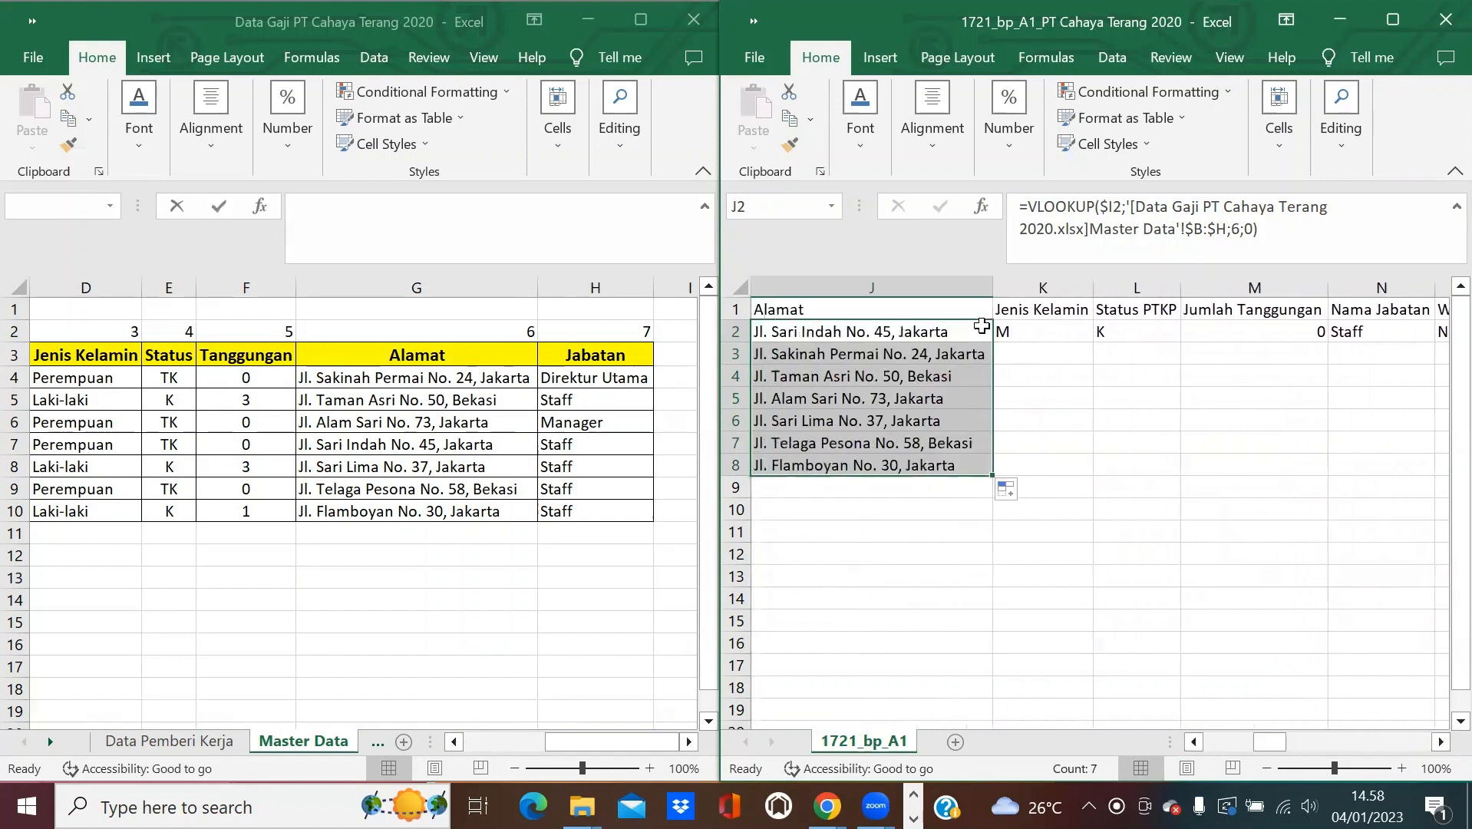
Copy the address lookup across K2:N2 and change Jenis Kelamin's column index to 3.
click(985, 330)
drag(992, 342, 1392, 330)
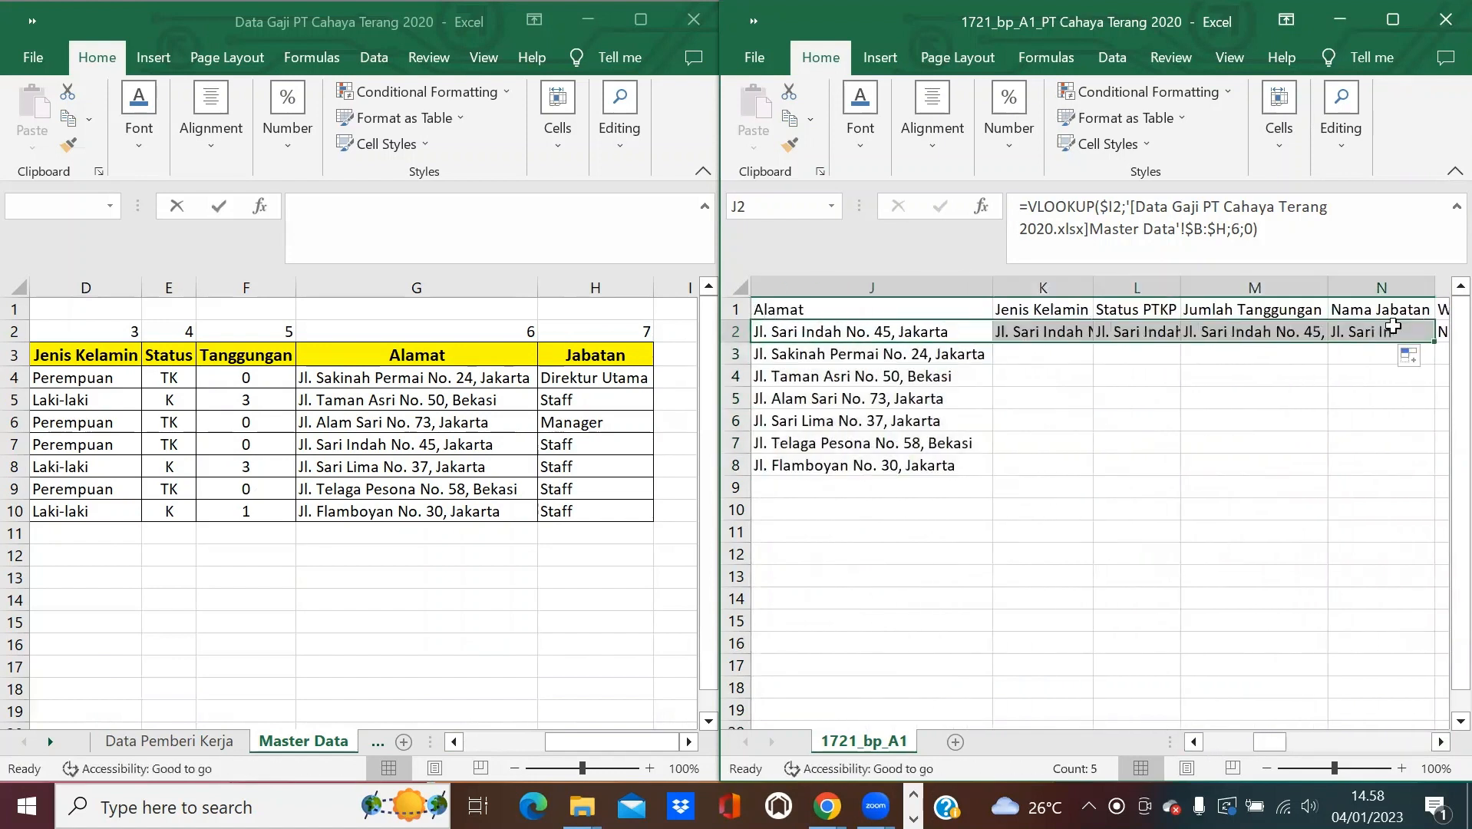
click(1050, 329)
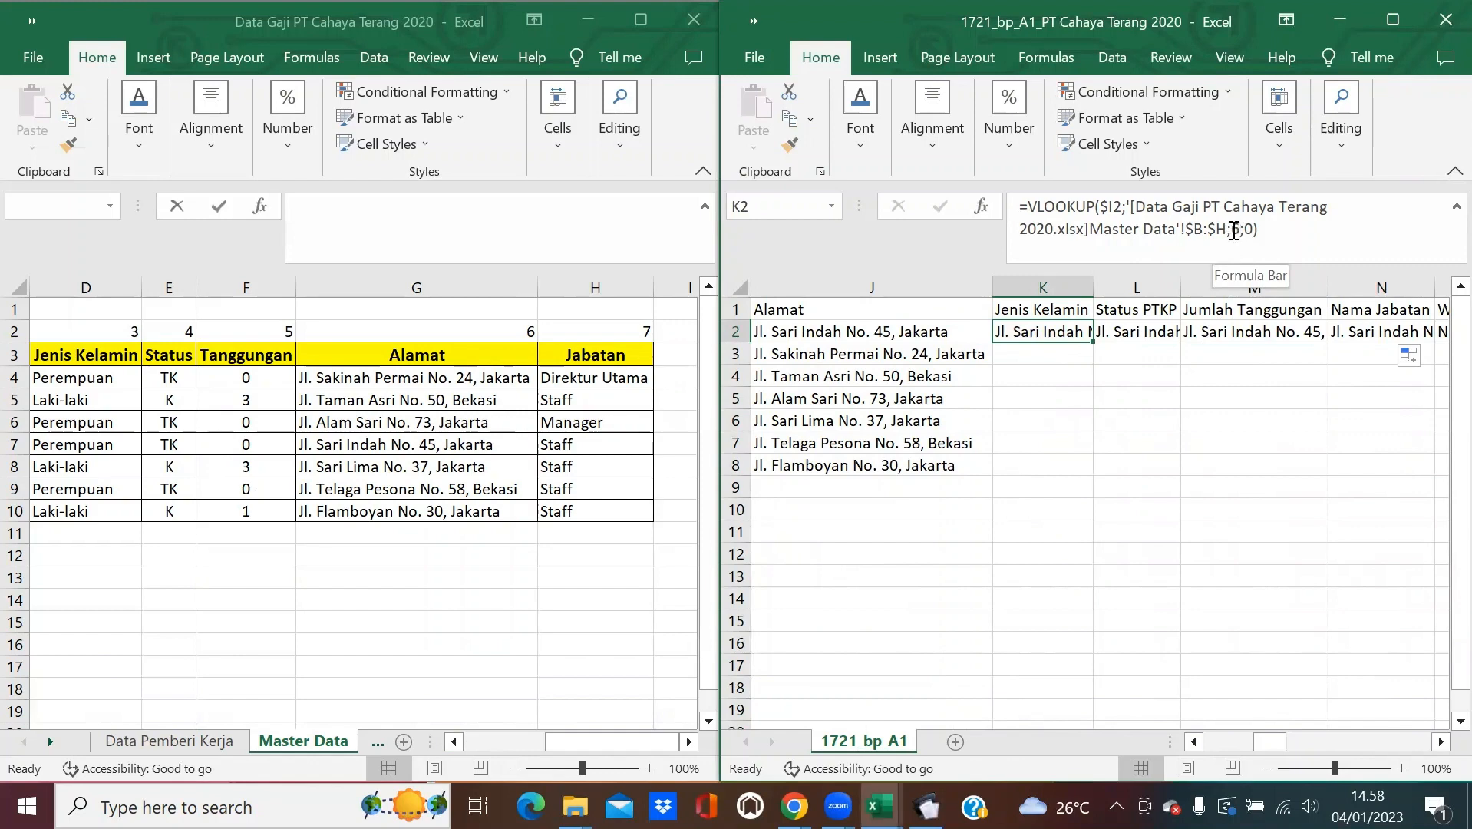
click(1236, 231)
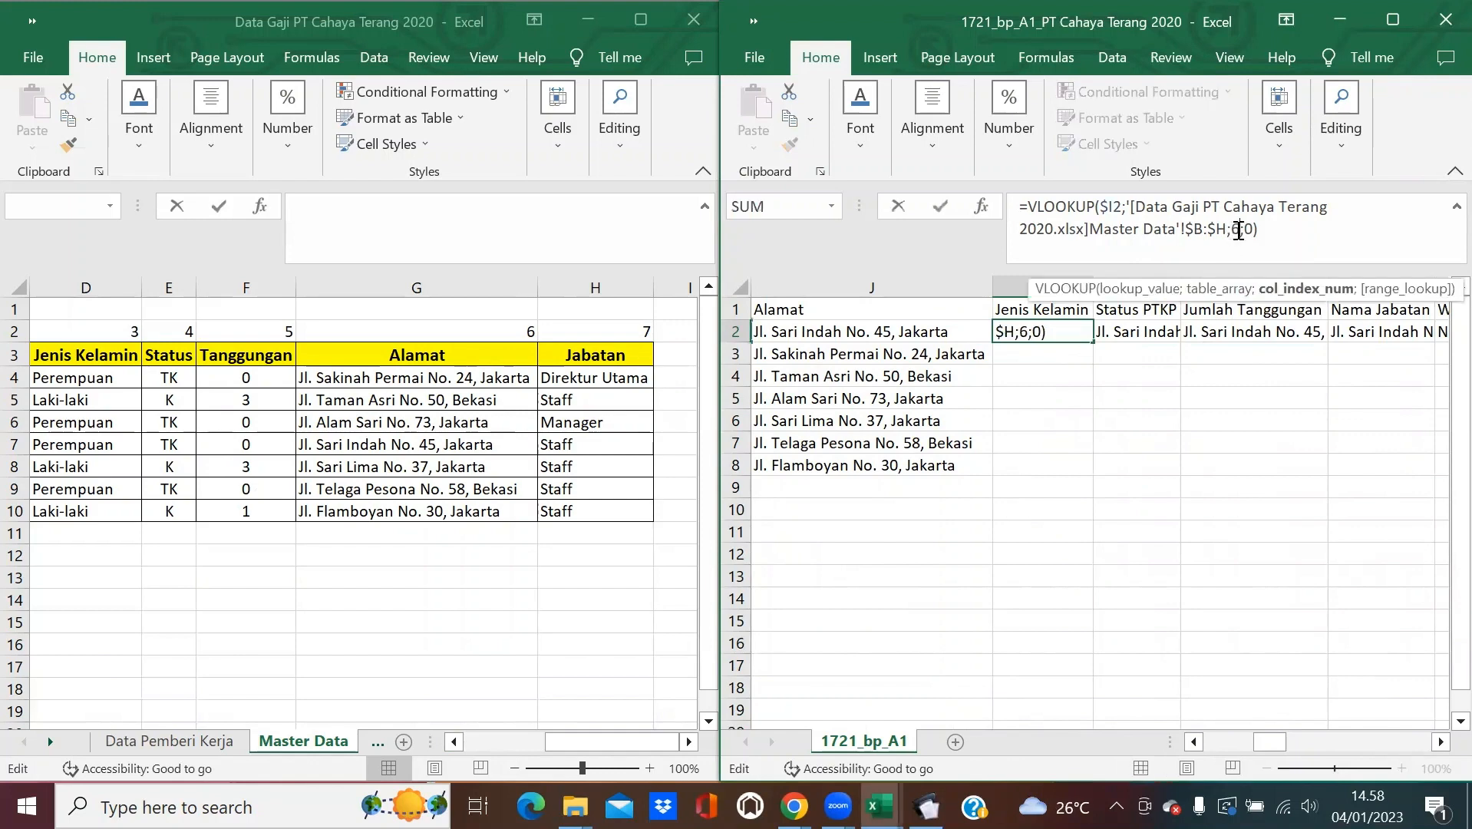
key(BackSpace)
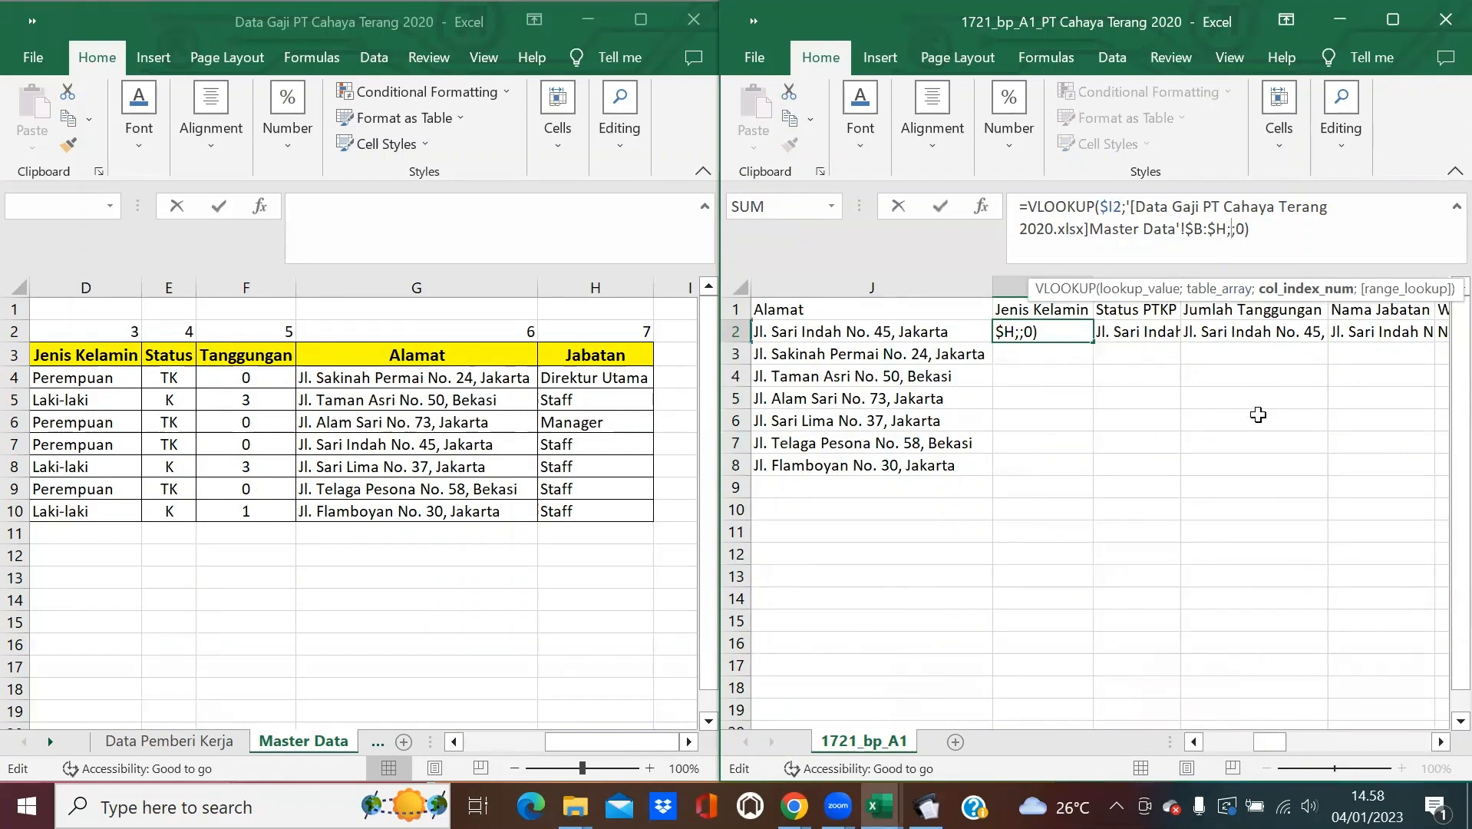
text(3)
key(Return)
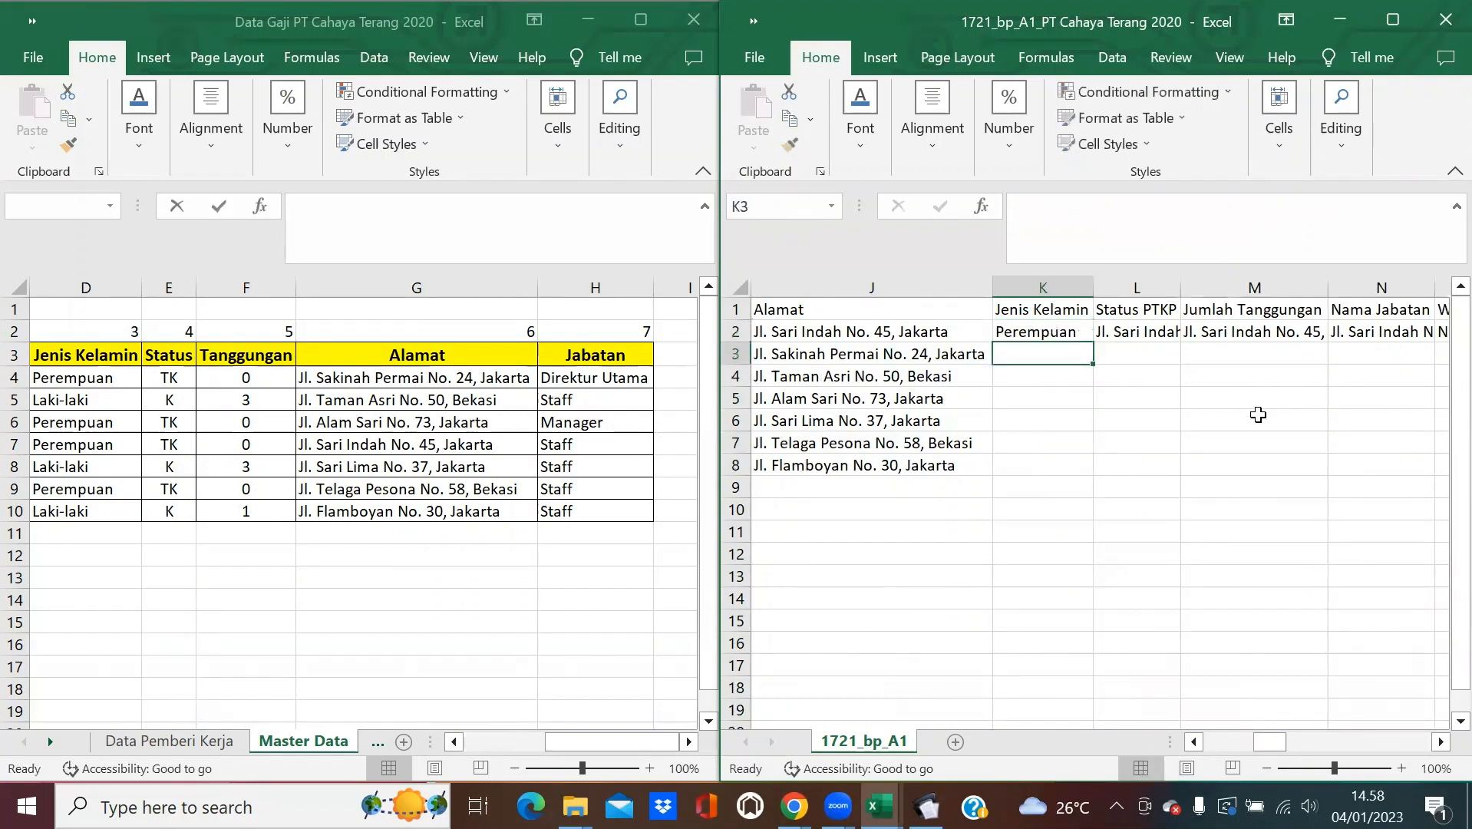
Set the Status PTKP lookup to column 4 and Jumlah Tanggungan to column 5.
click(1159, 334)
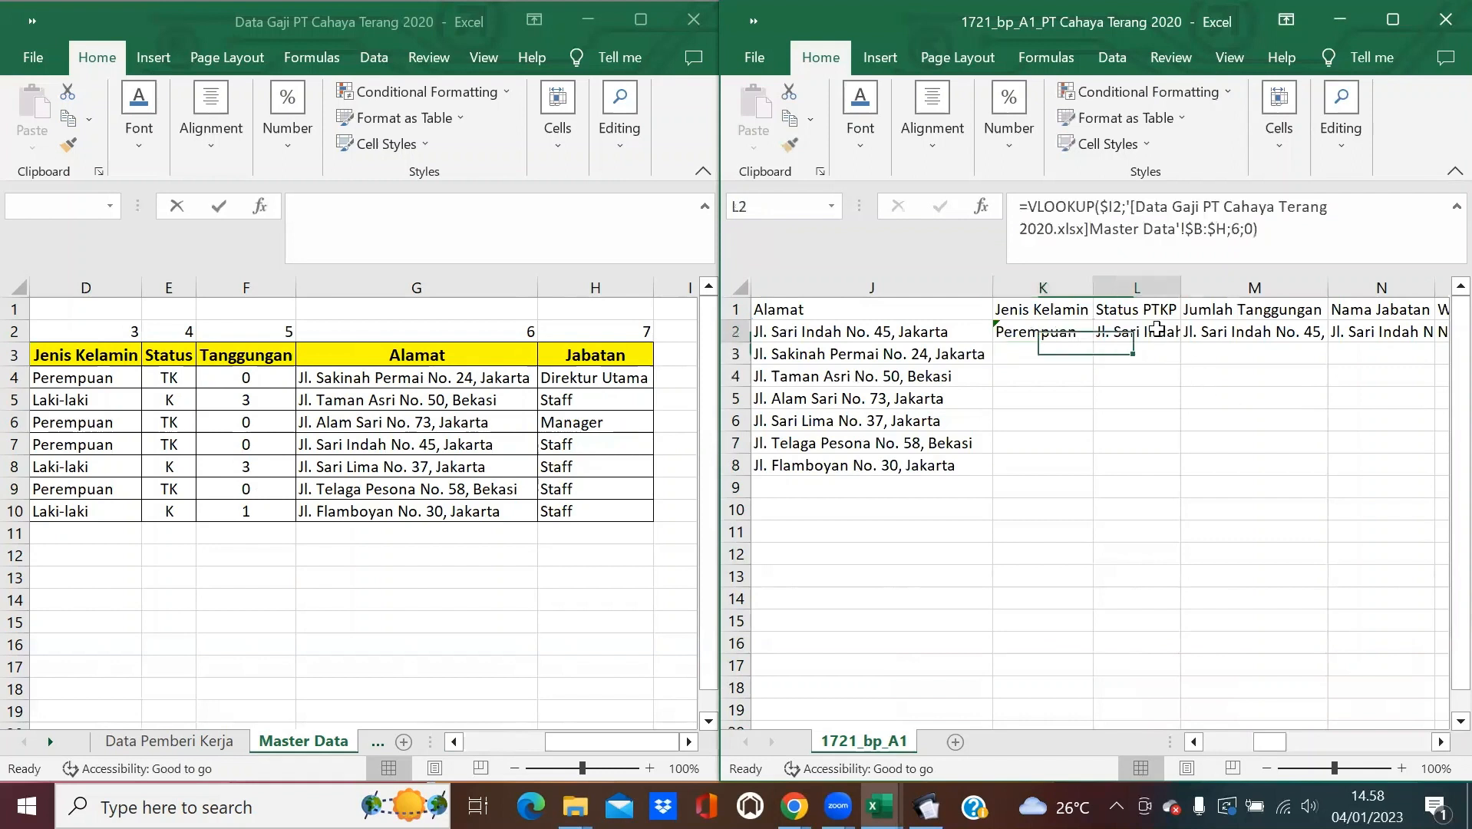
click(1234, 231)
key(BackSpace)
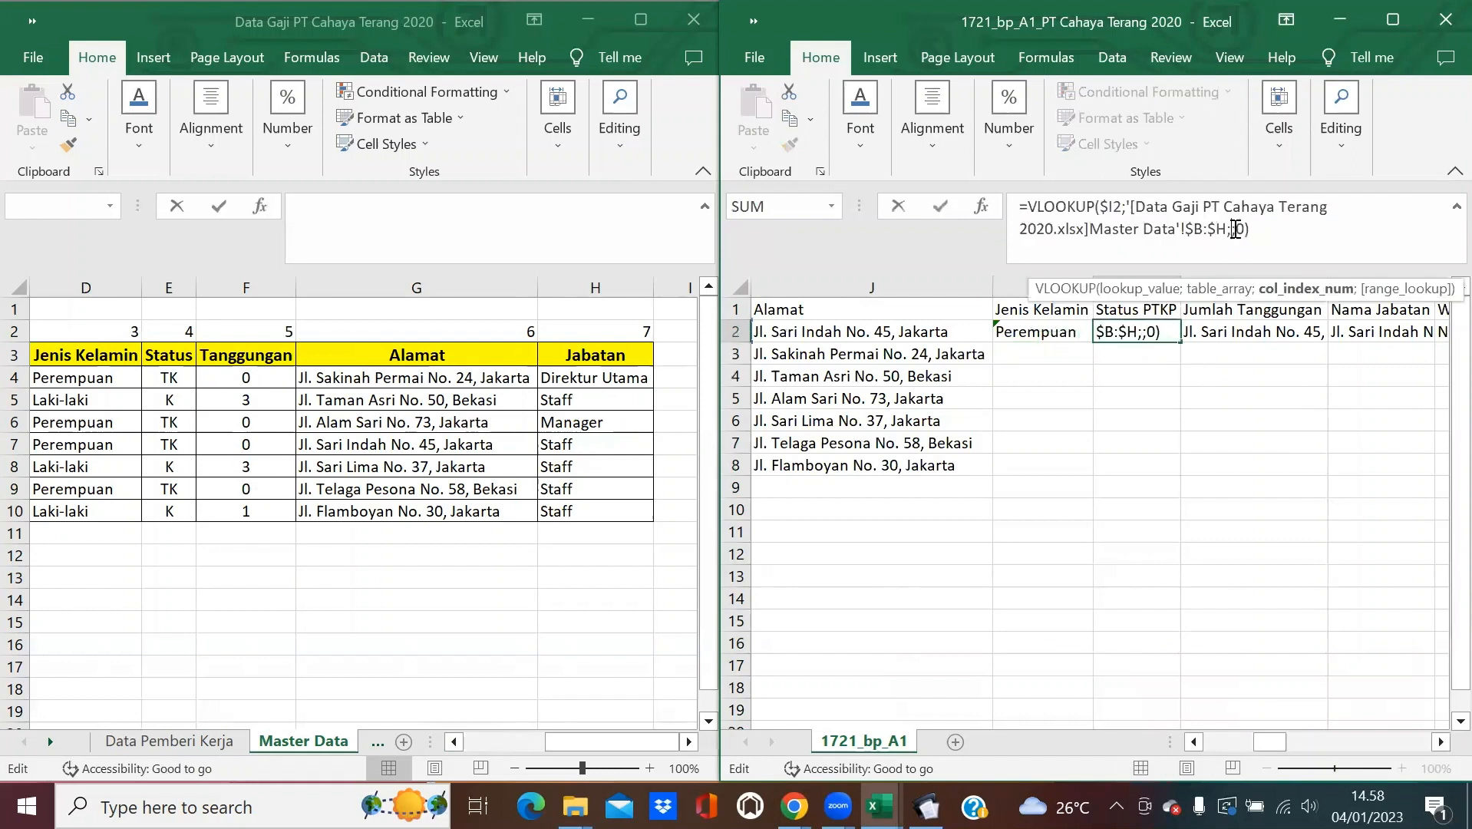
text(4)
key(Return)
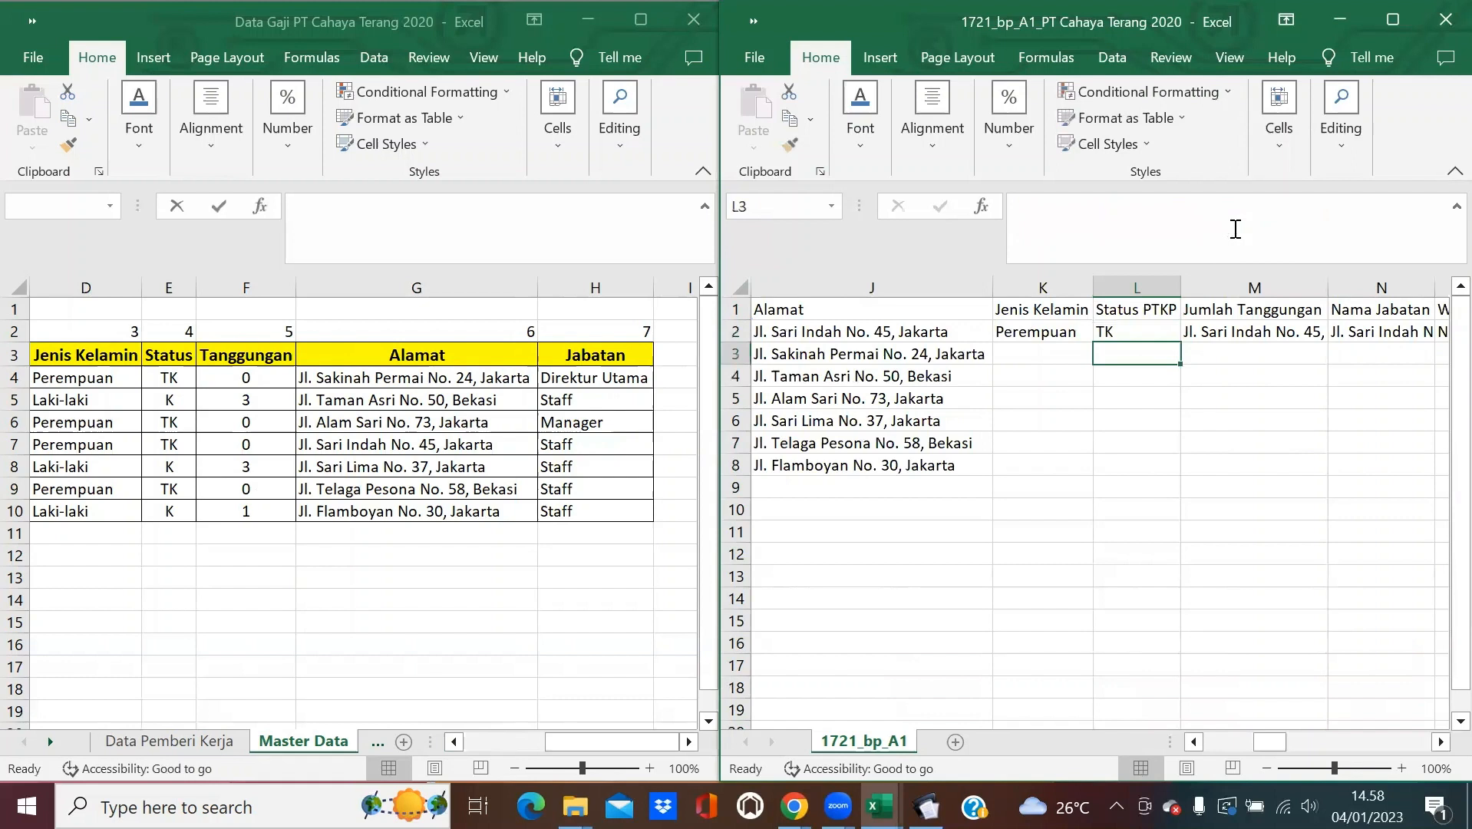
click(1289, 344)
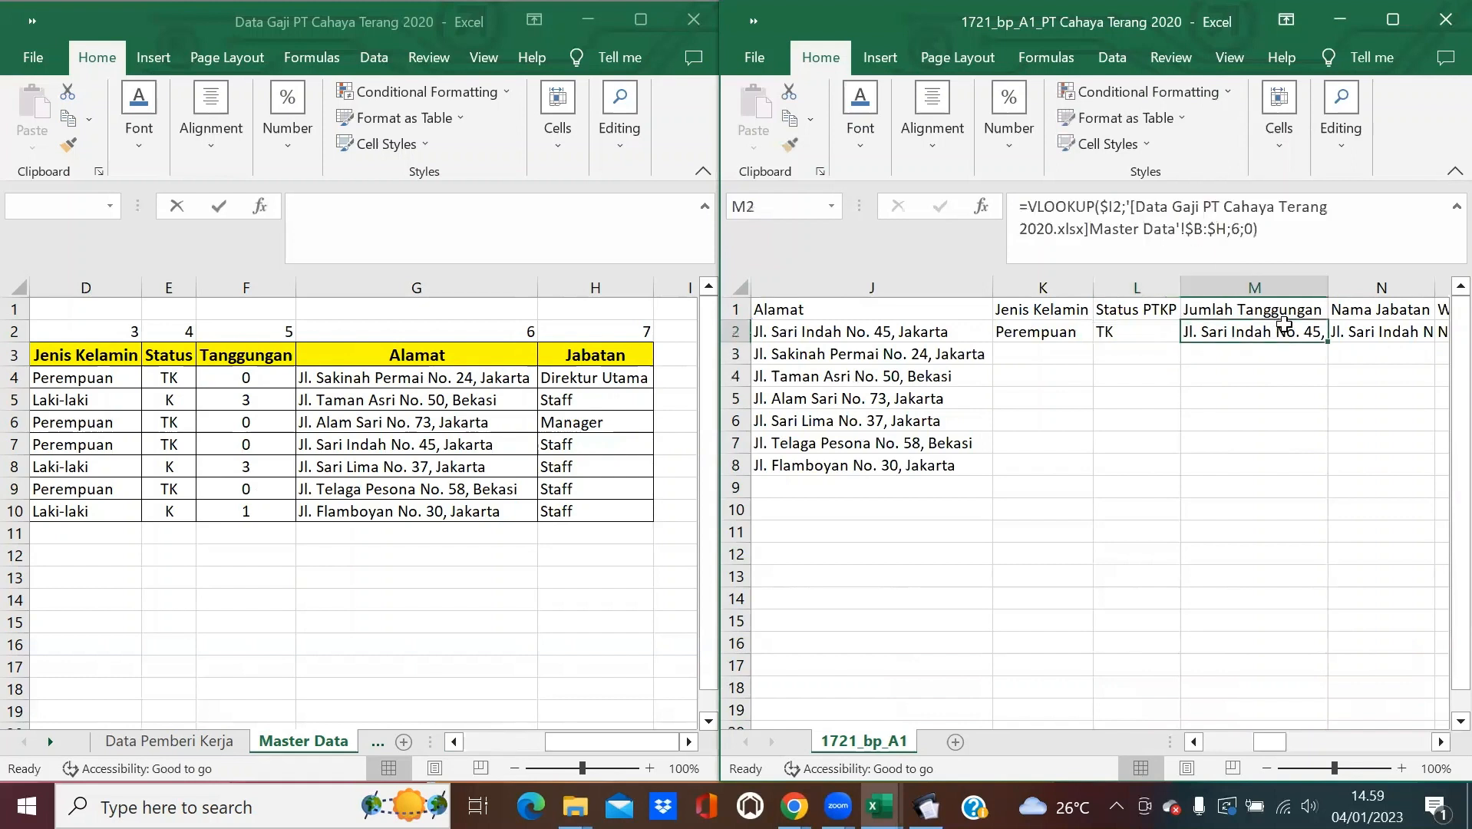
click(1241, 228)
key(BackSpace)
text(5)
key(Return)
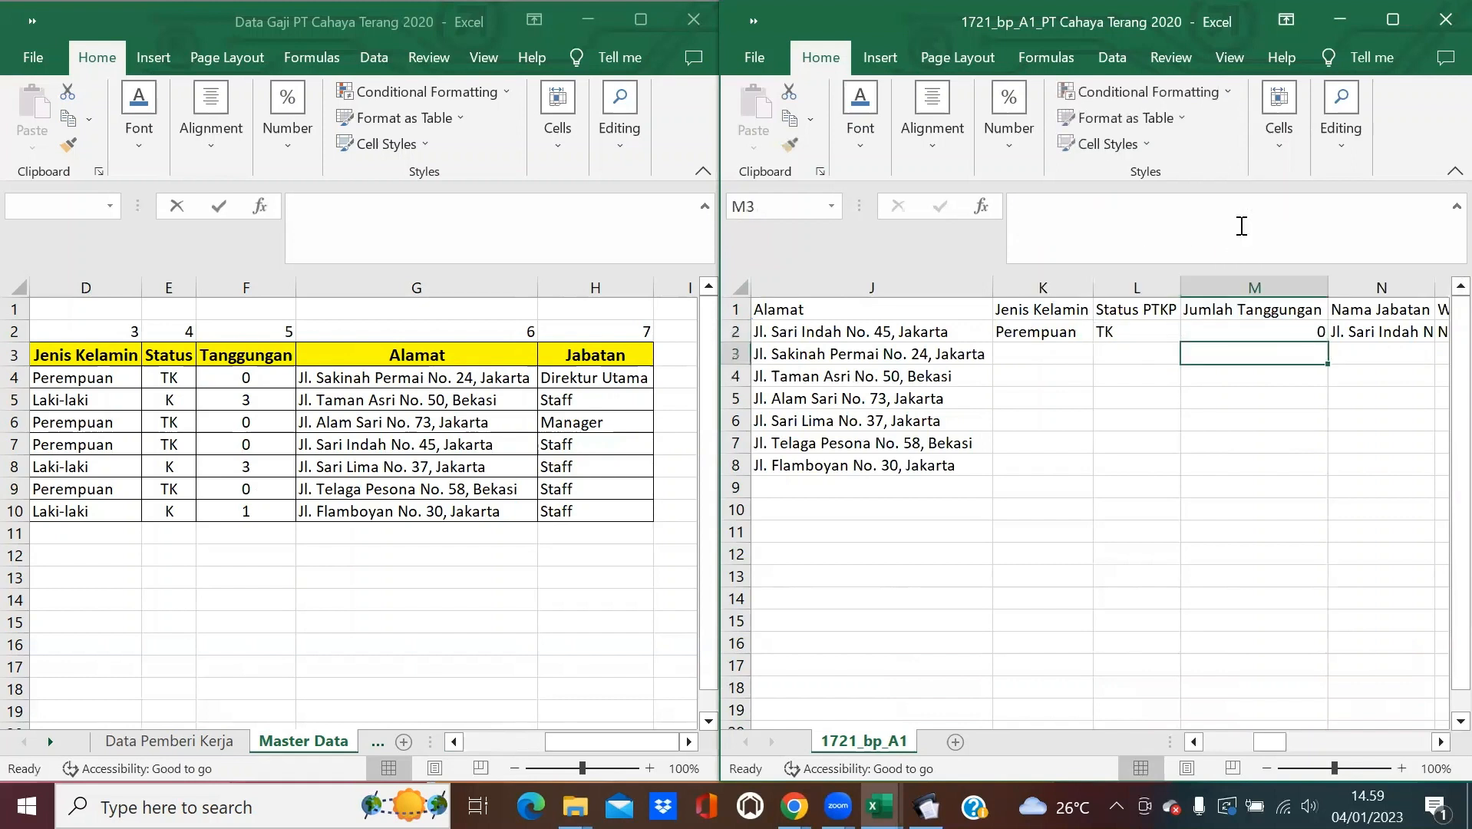
Set the Nama Jabatan lookup to column 7 and fill K2:N2 down to row 8.
click(1372, 332)
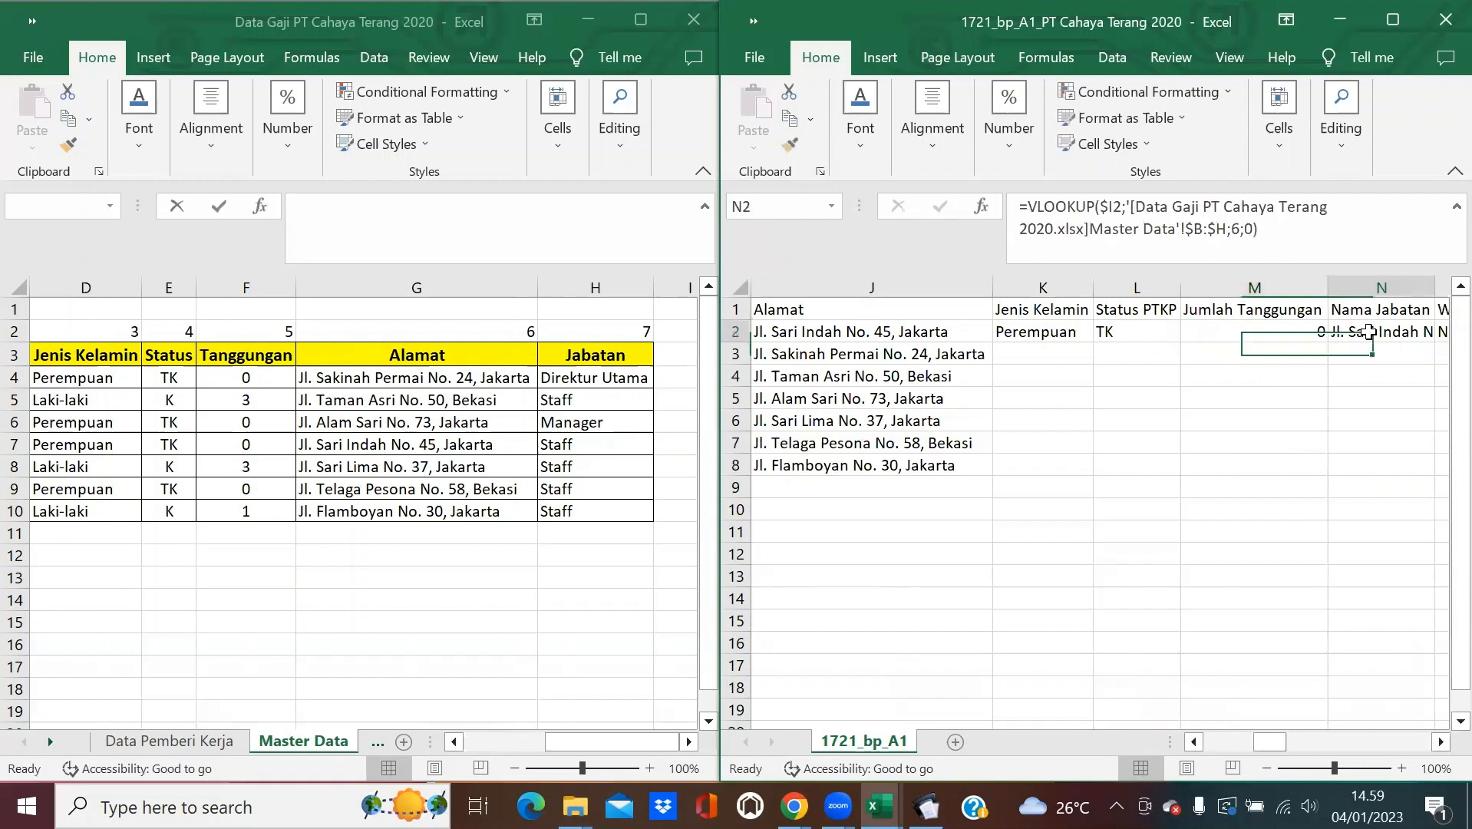
click(1237, 228)
key(BackSpace)
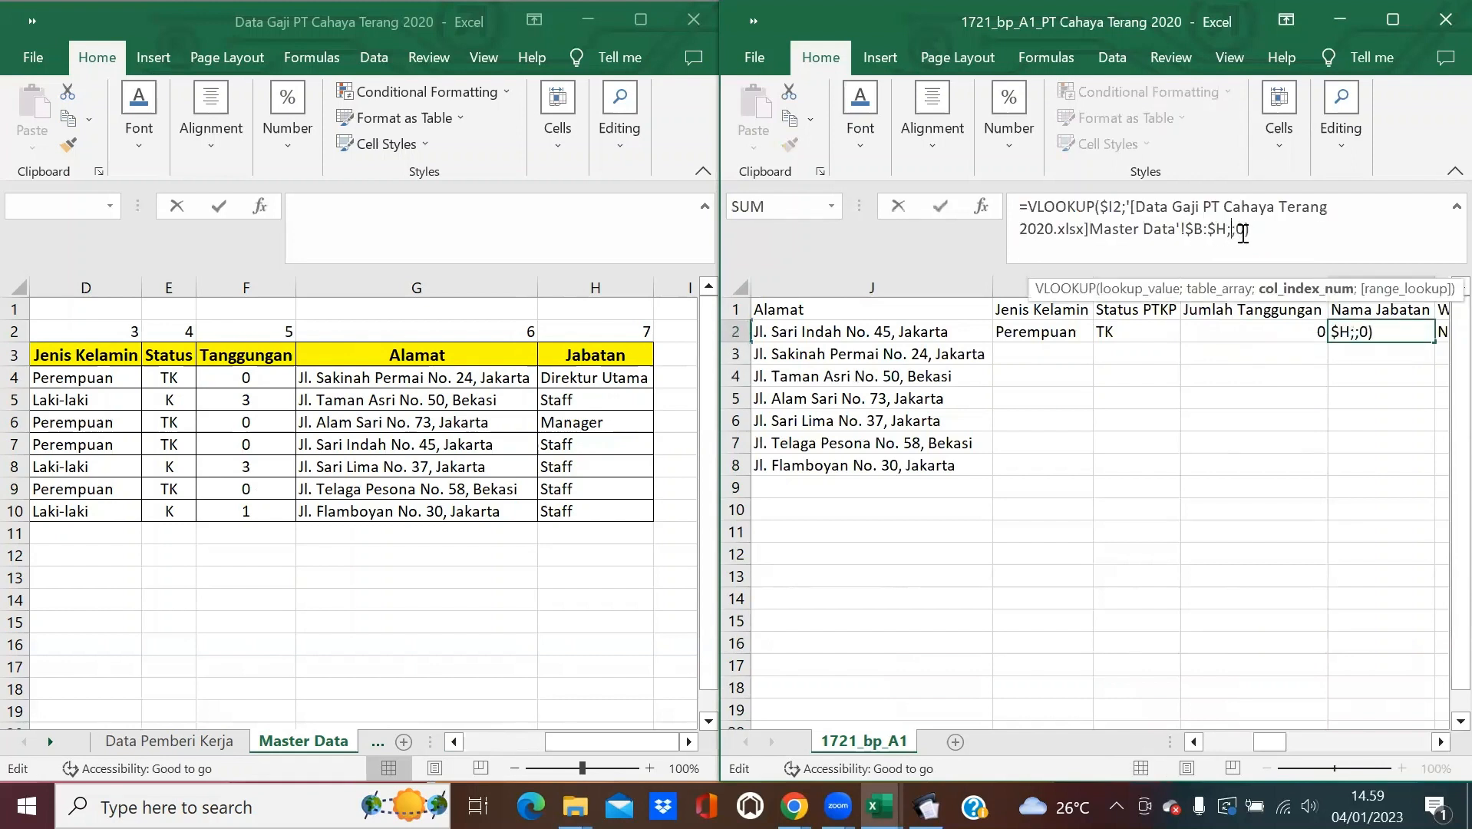
text(7)
key(Return)
drag(1063, 339, 1435, 470)
click(1165, 519)
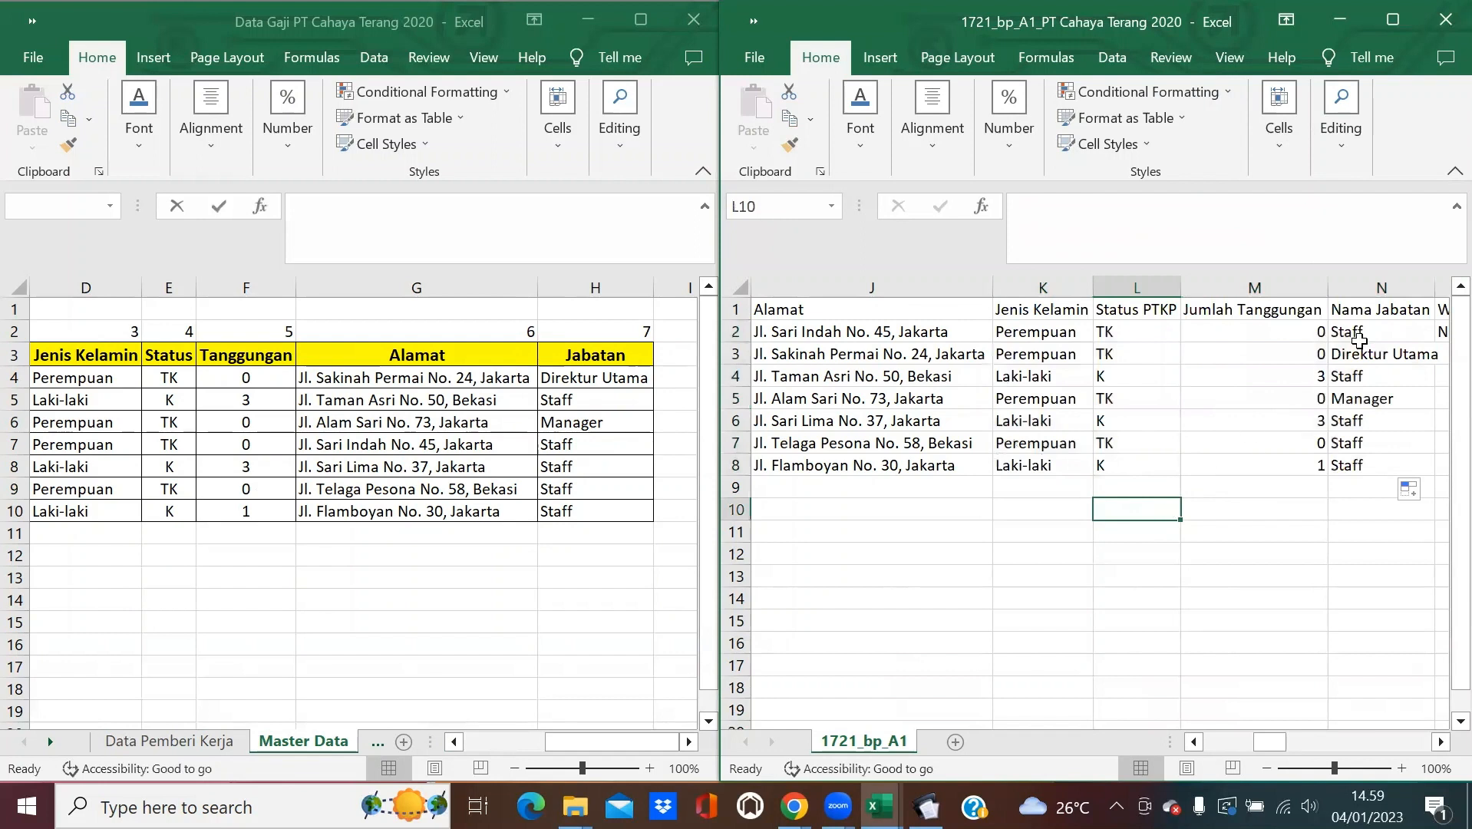
Auto-fit Nama Jabatan, then fill WP Luar Negeri with N from O2 down to O8.
double_click(1435, 286)
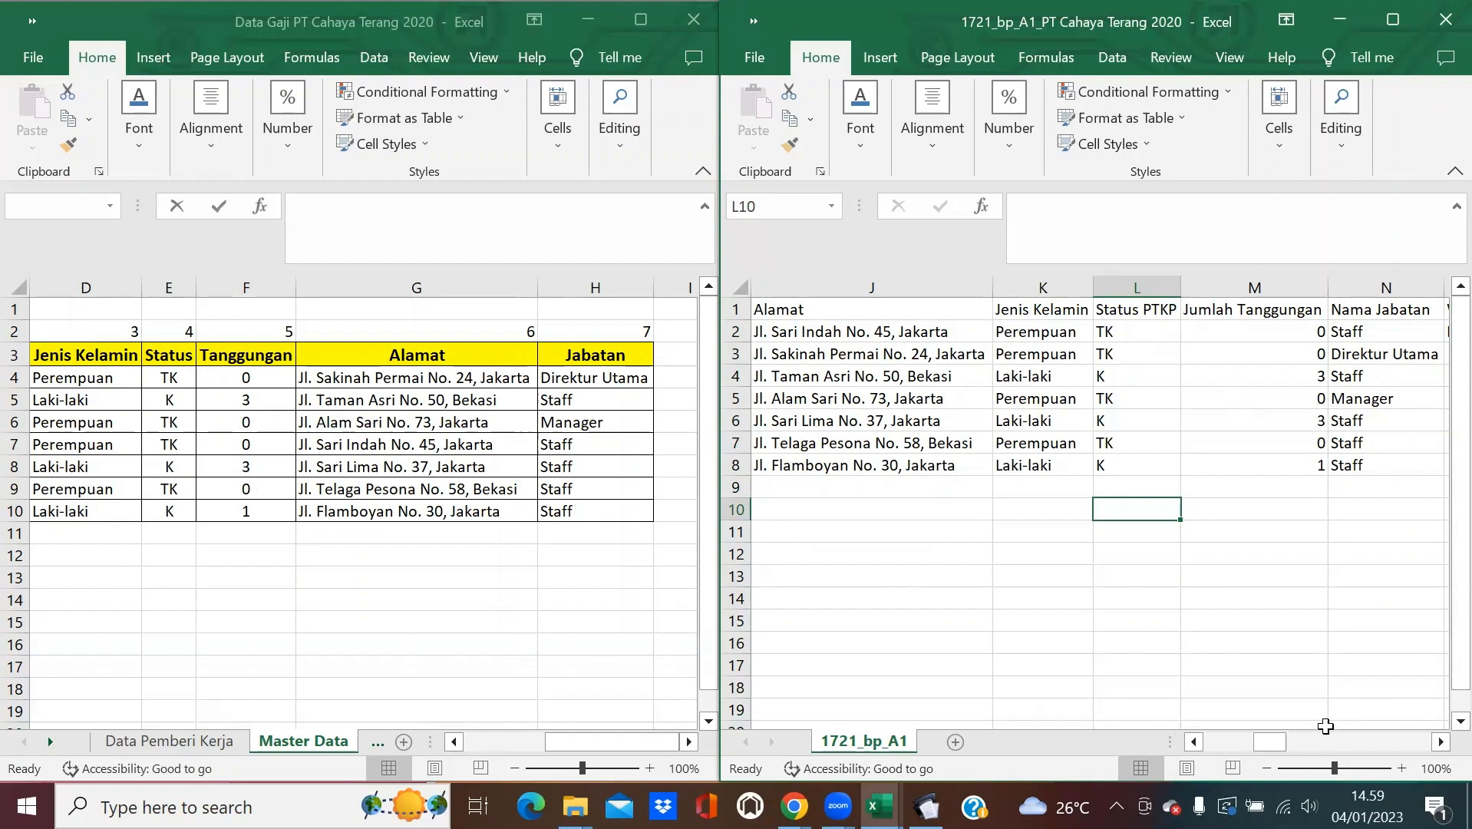
scroll(1273, 740, right, 3)
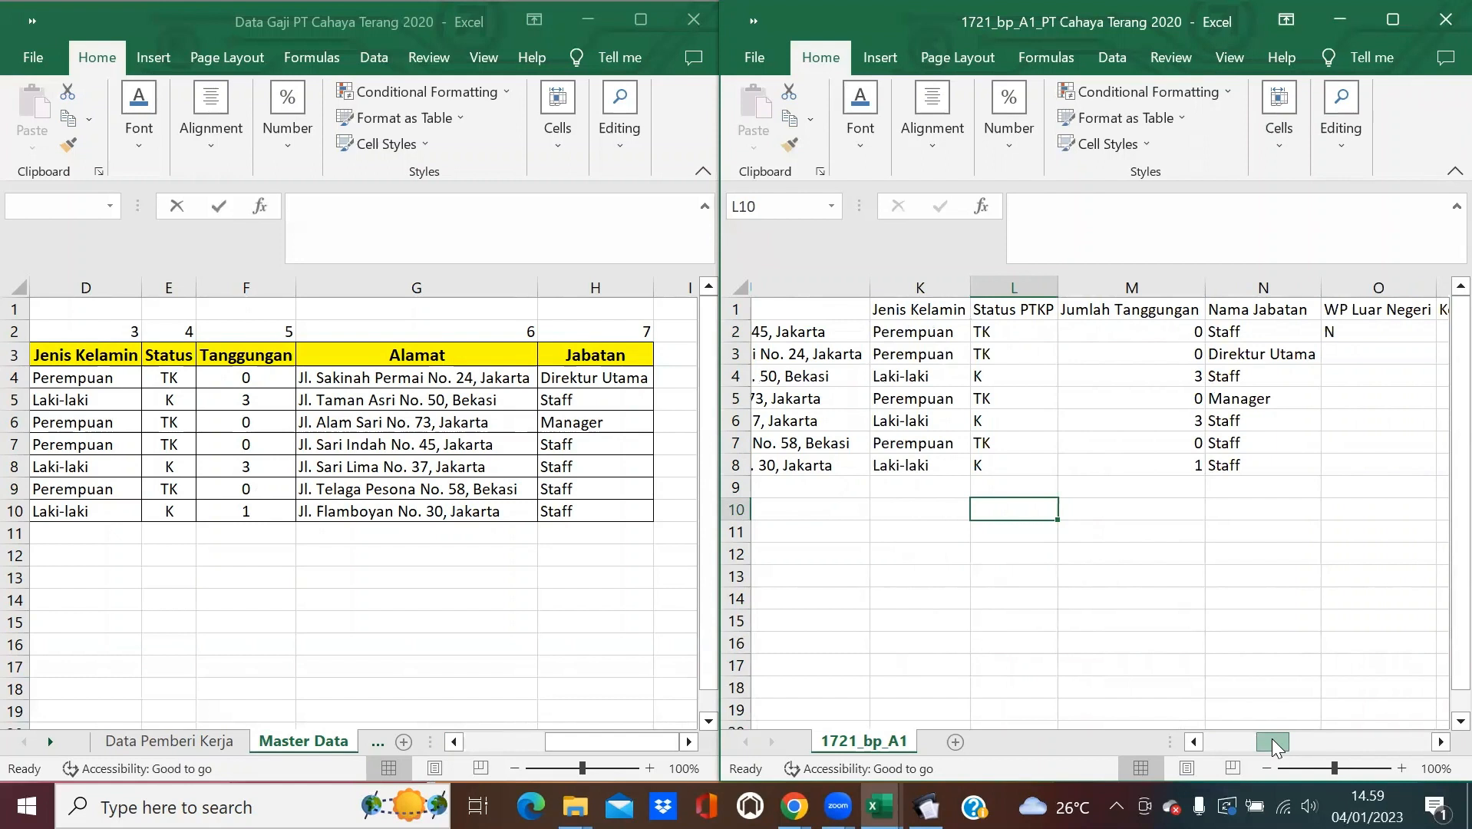
scroll(1273, 747, right, 5)
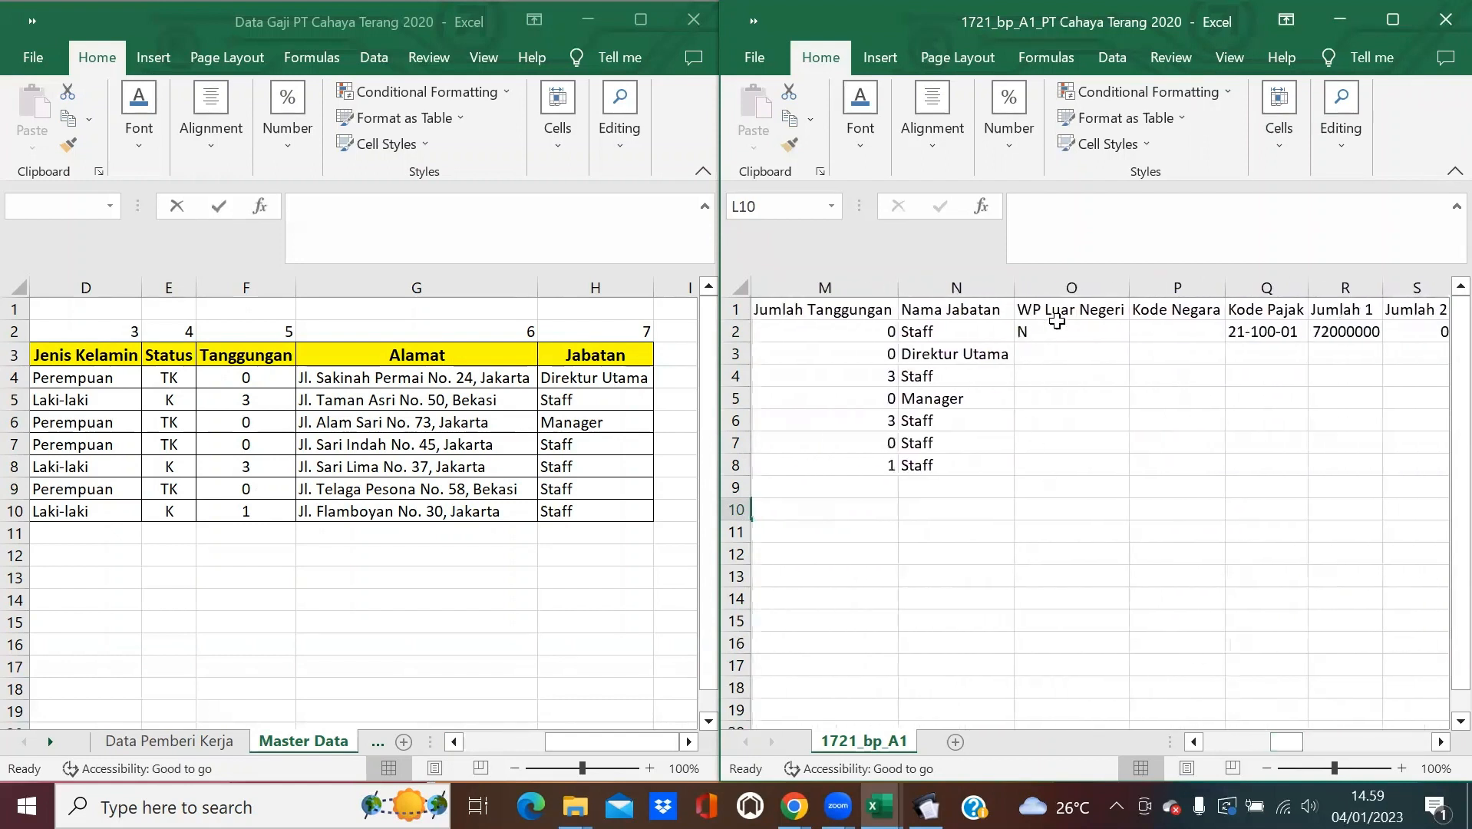
click(1057, 323)
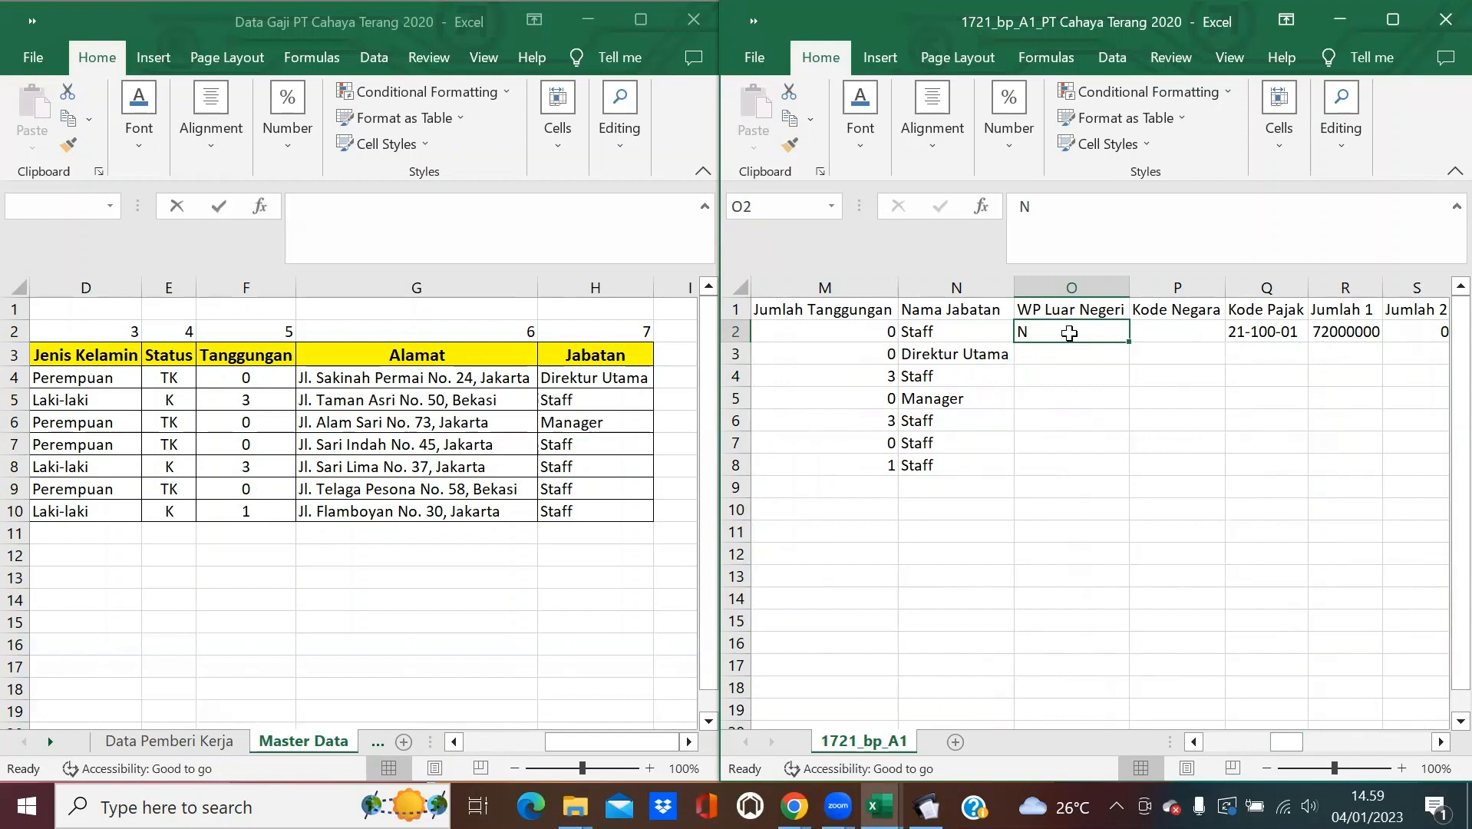
double_click(1129, 341)
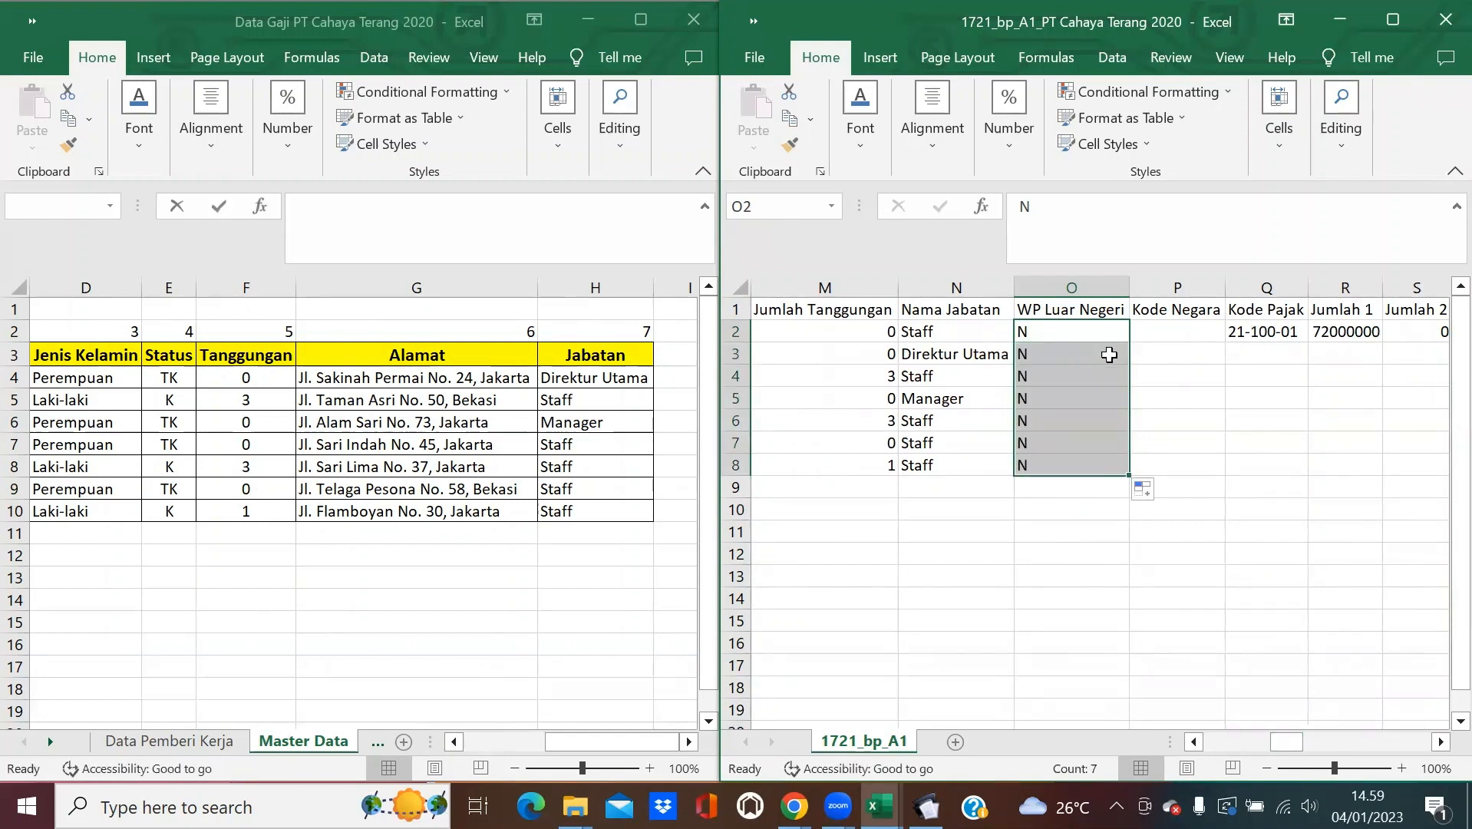
Scroll back left and select the Alamat through Nama Jabatan columns J:N.
click(1196, 738)
click(1196, 738)
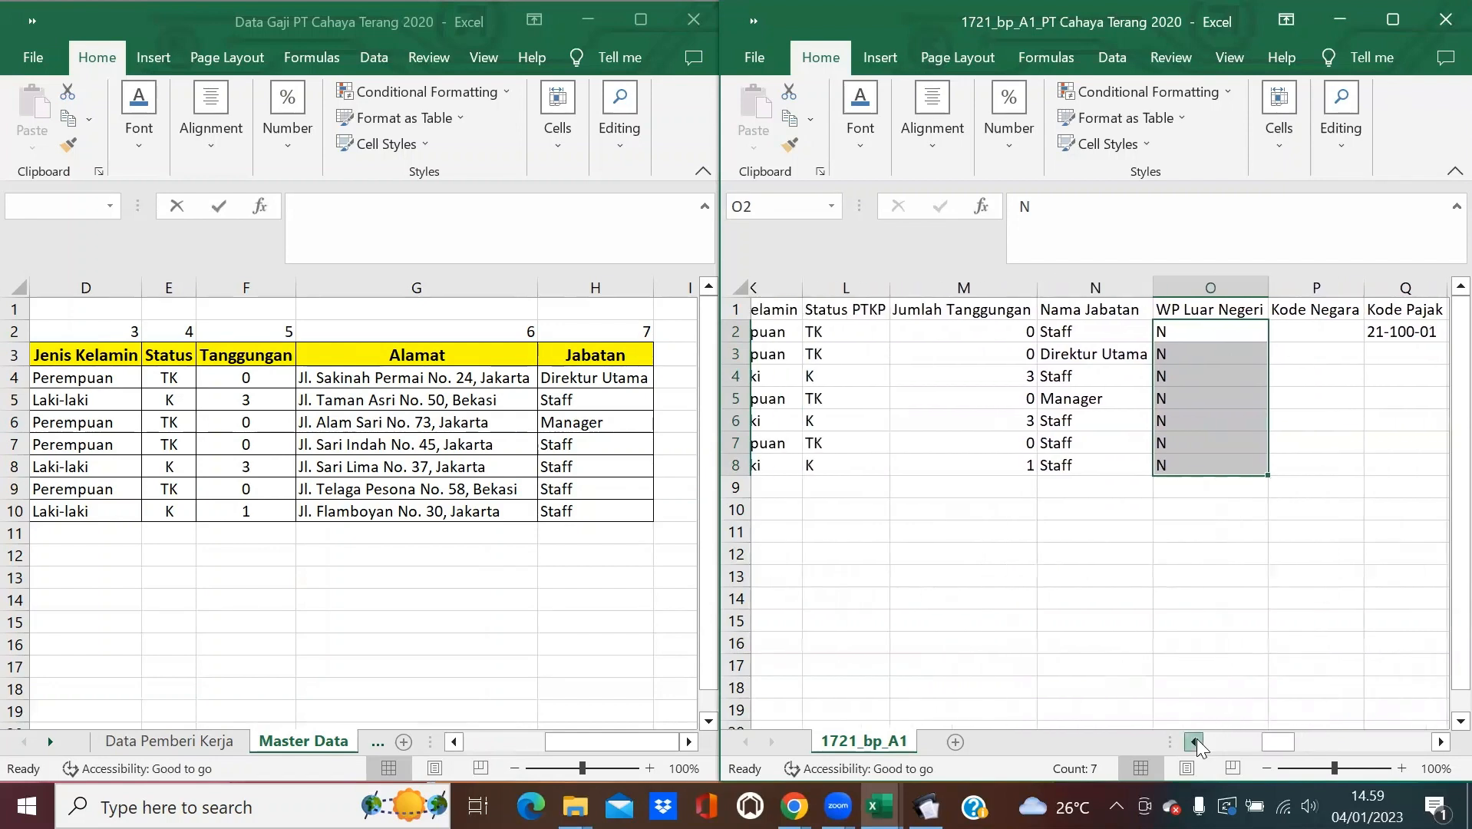
click(1196, 738)
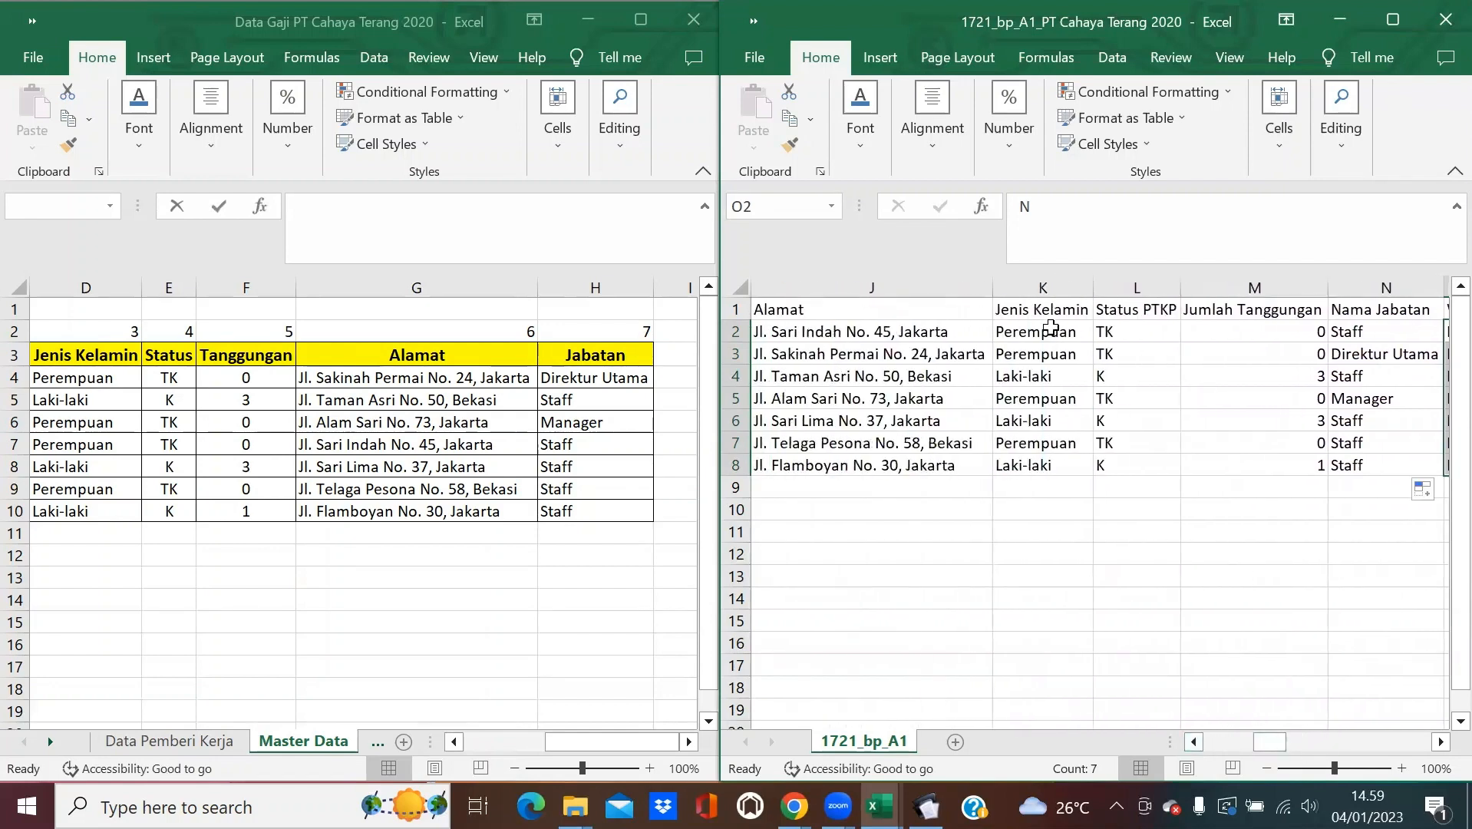
drag(871, 286, 1401, 270)
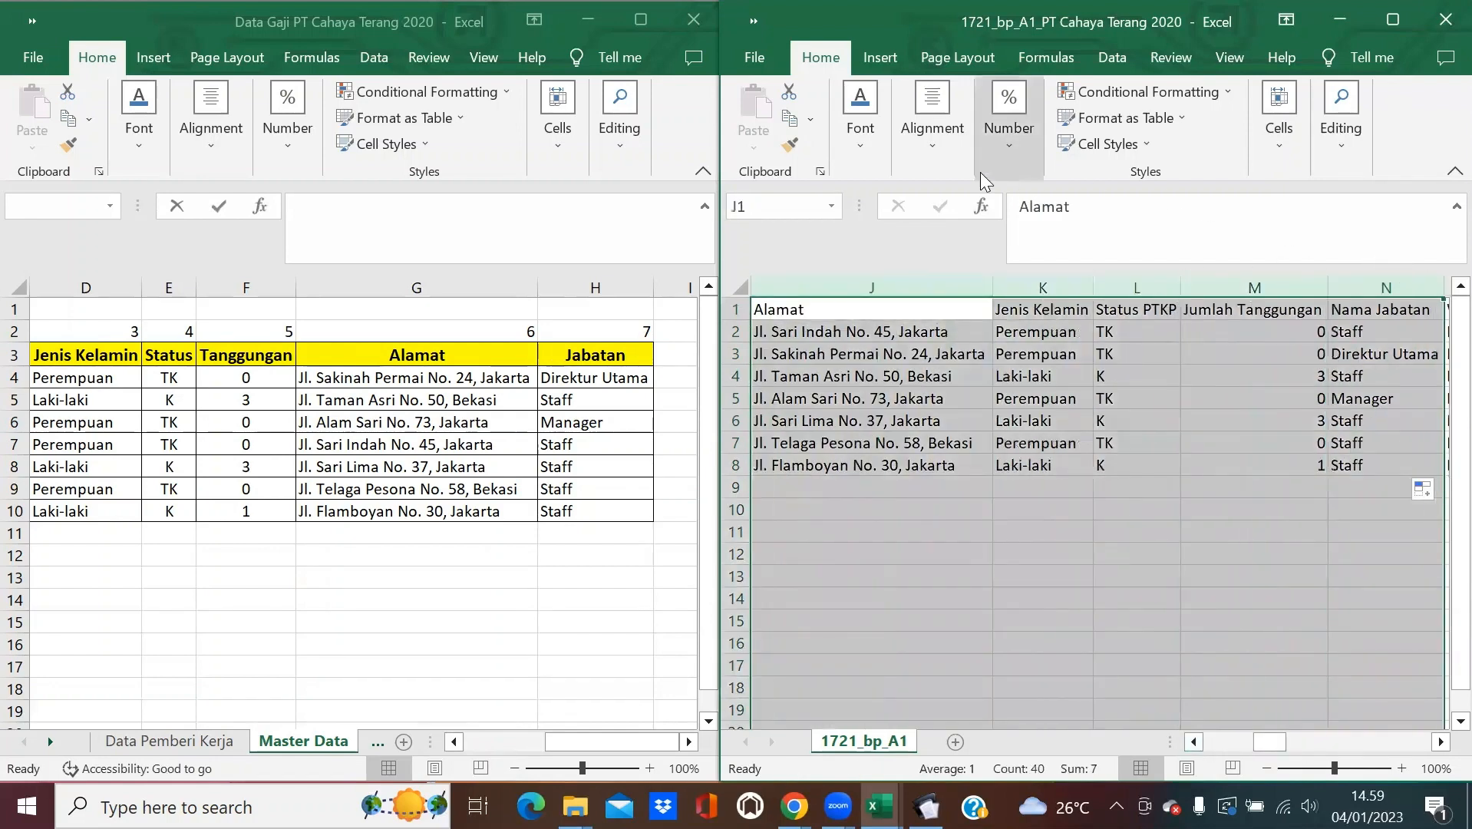
Copy columns J:N and paste them back onto themselves as plain values.
click(789, 119)
click(753, 137)
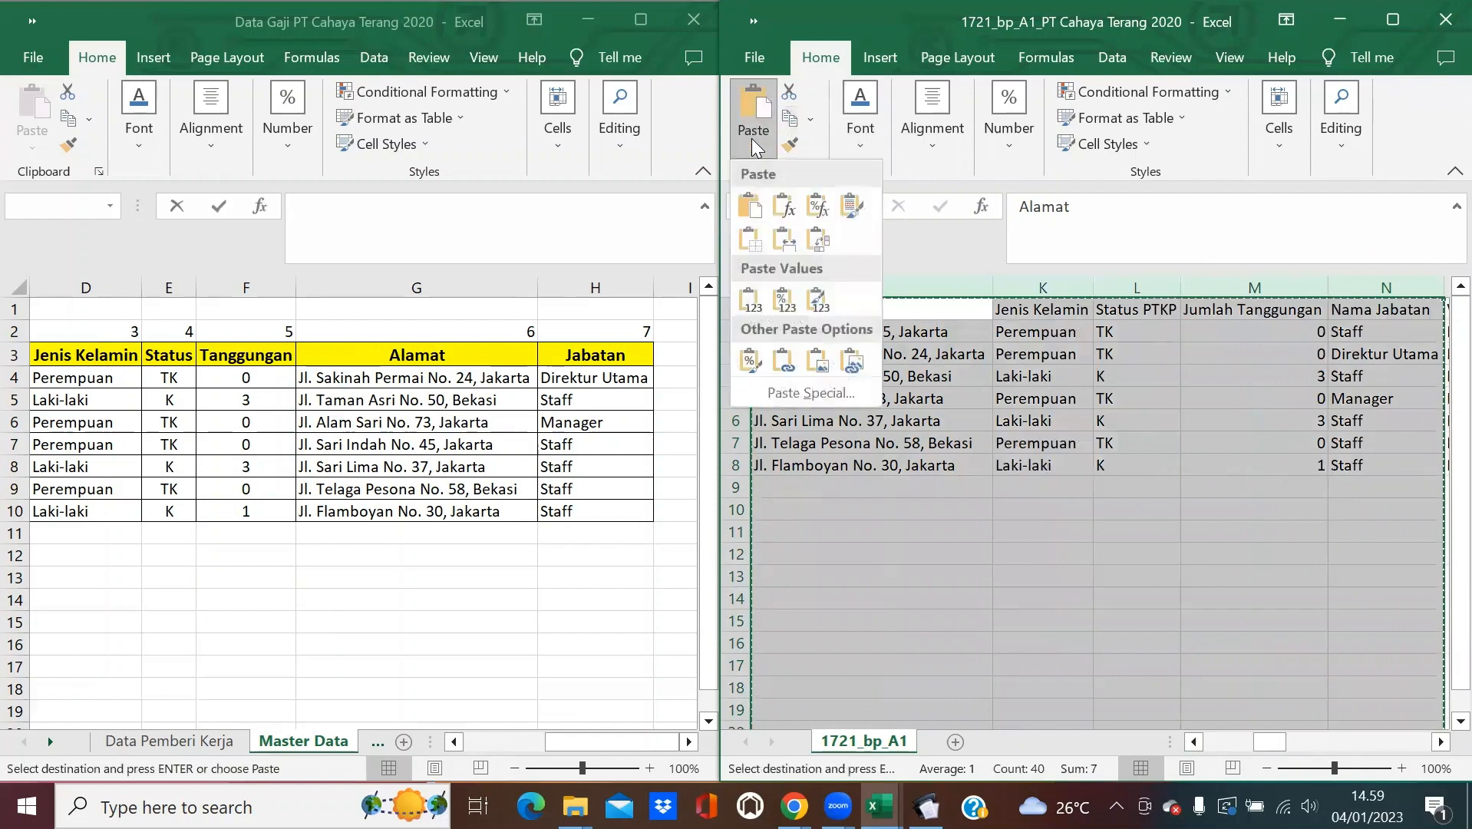
click(754, 208)
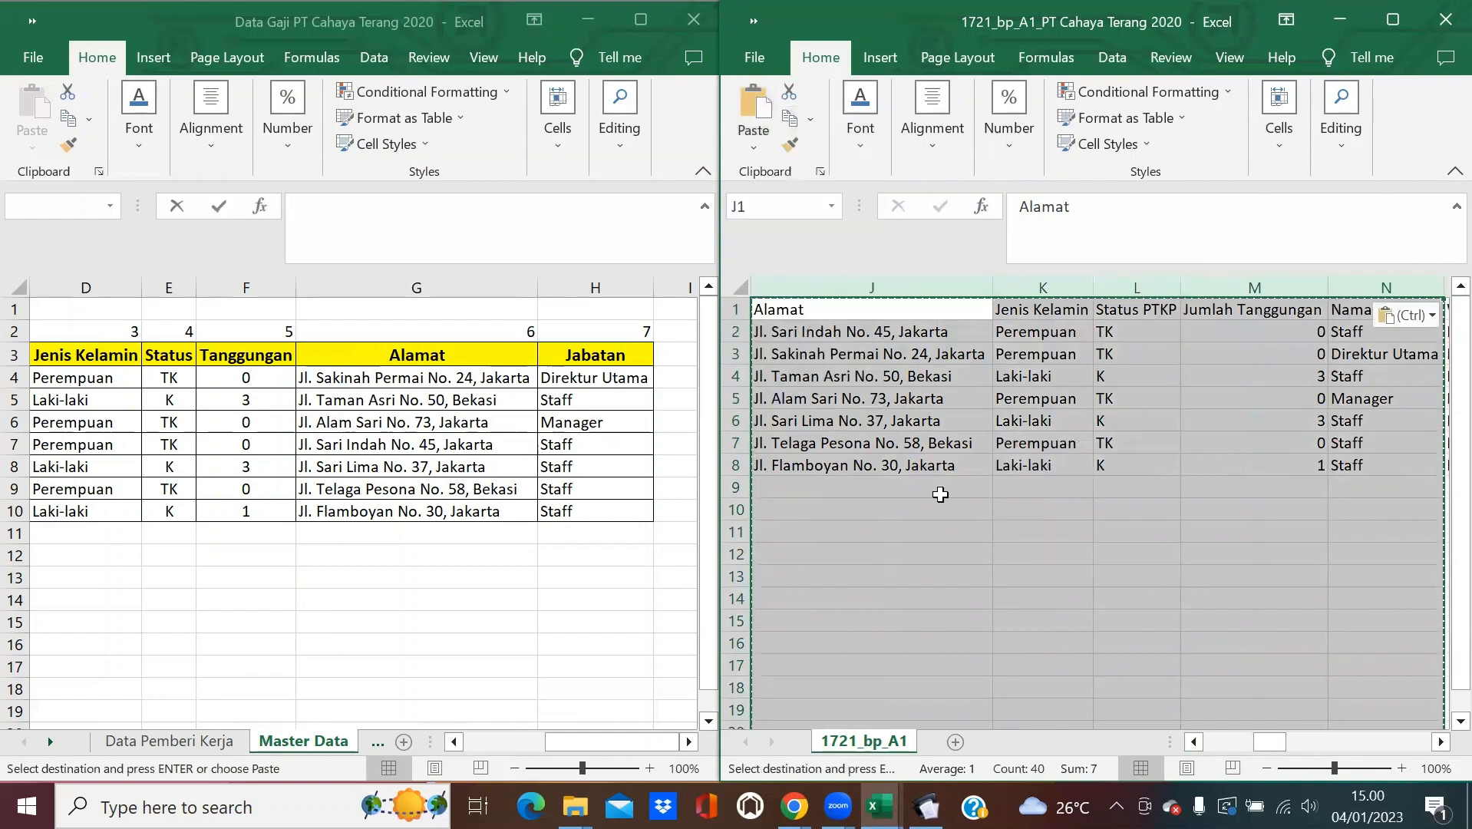
key(Escape)
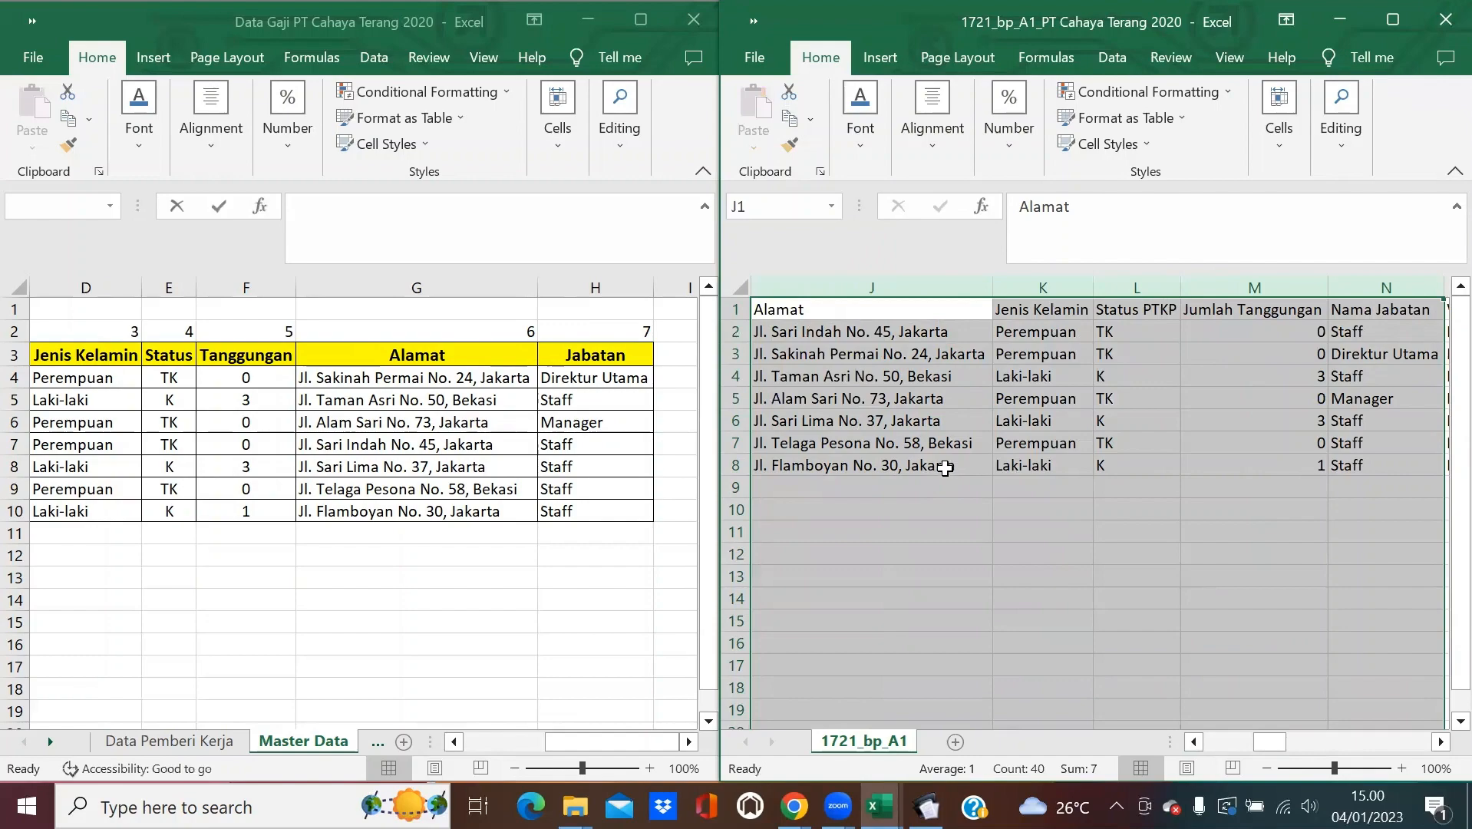
click(1073, 94)
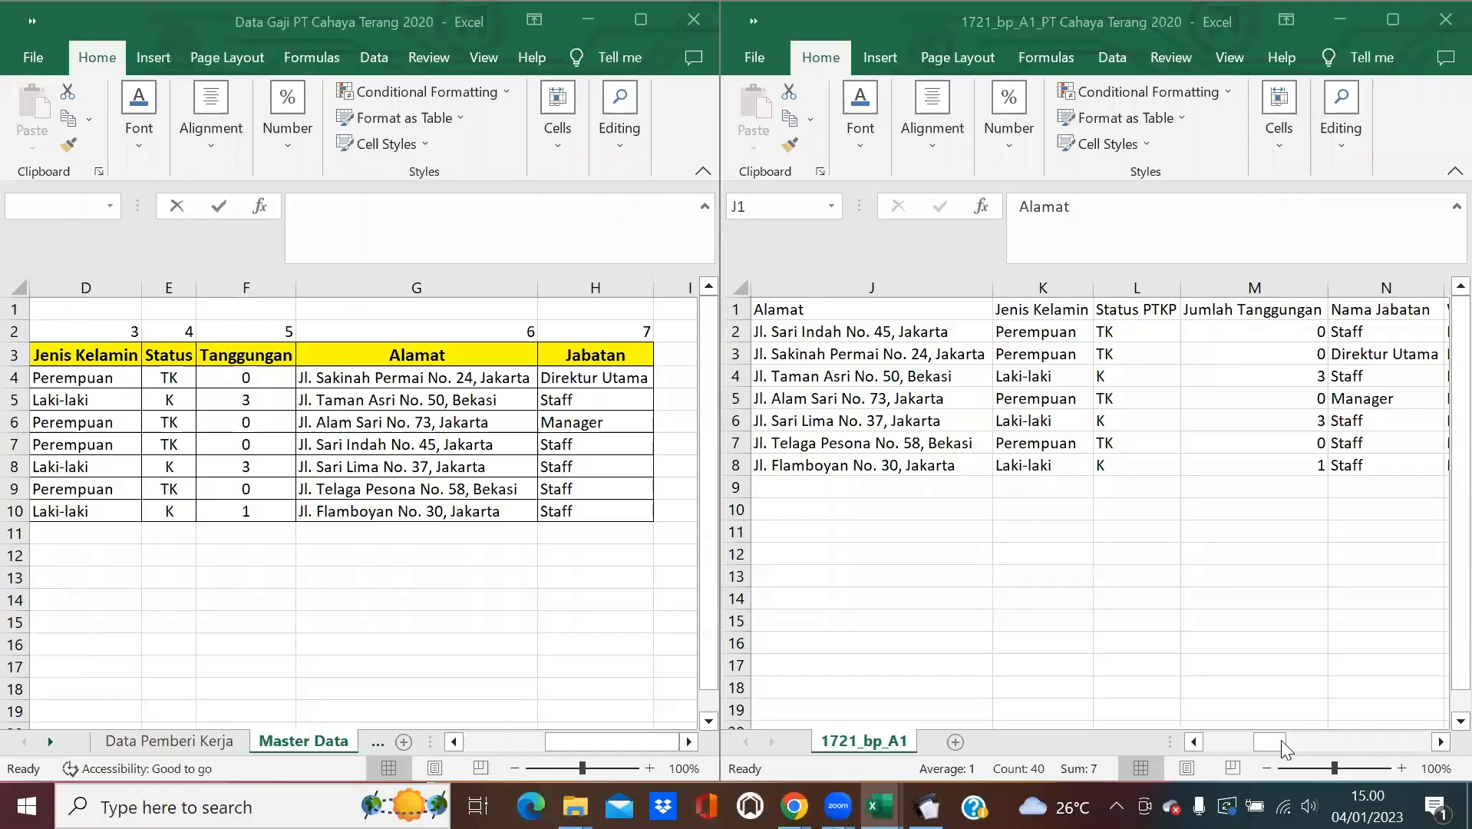
click(1281, 739)
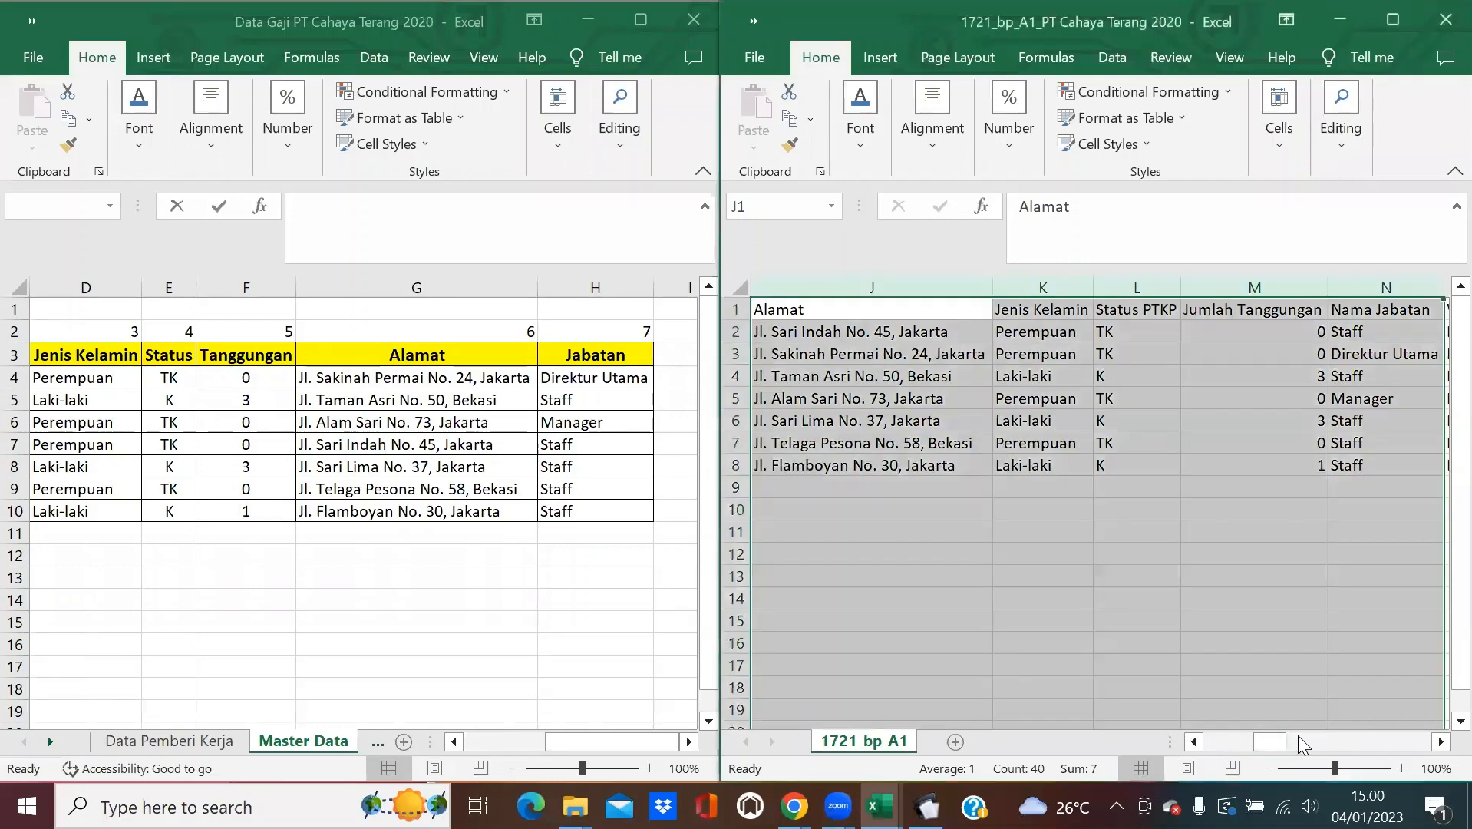
Copy Kode Pajak 21-100-01 from Q2 into Q2 through Q8.
click(1439, 743)
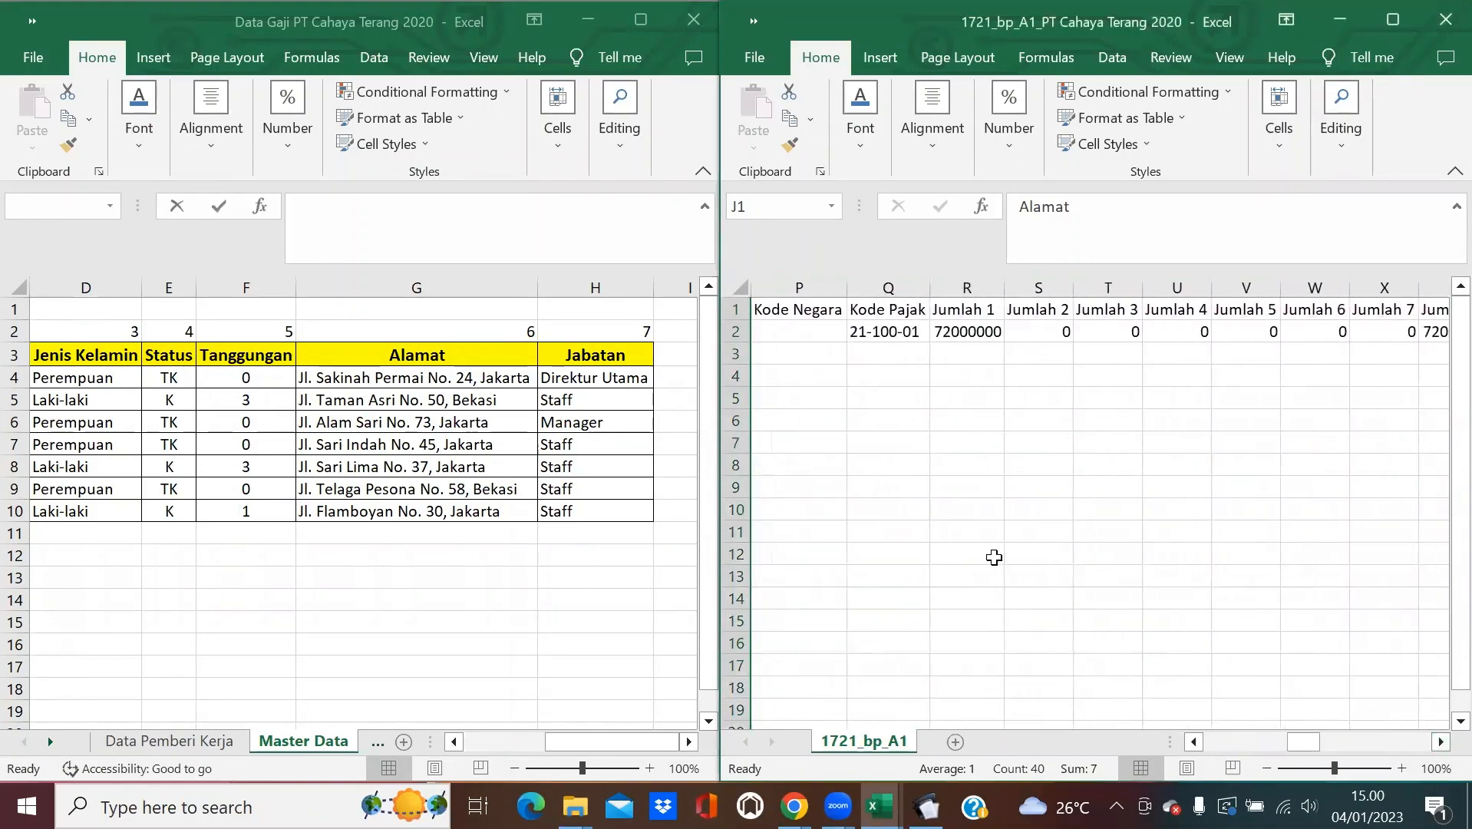
click(897, 333)
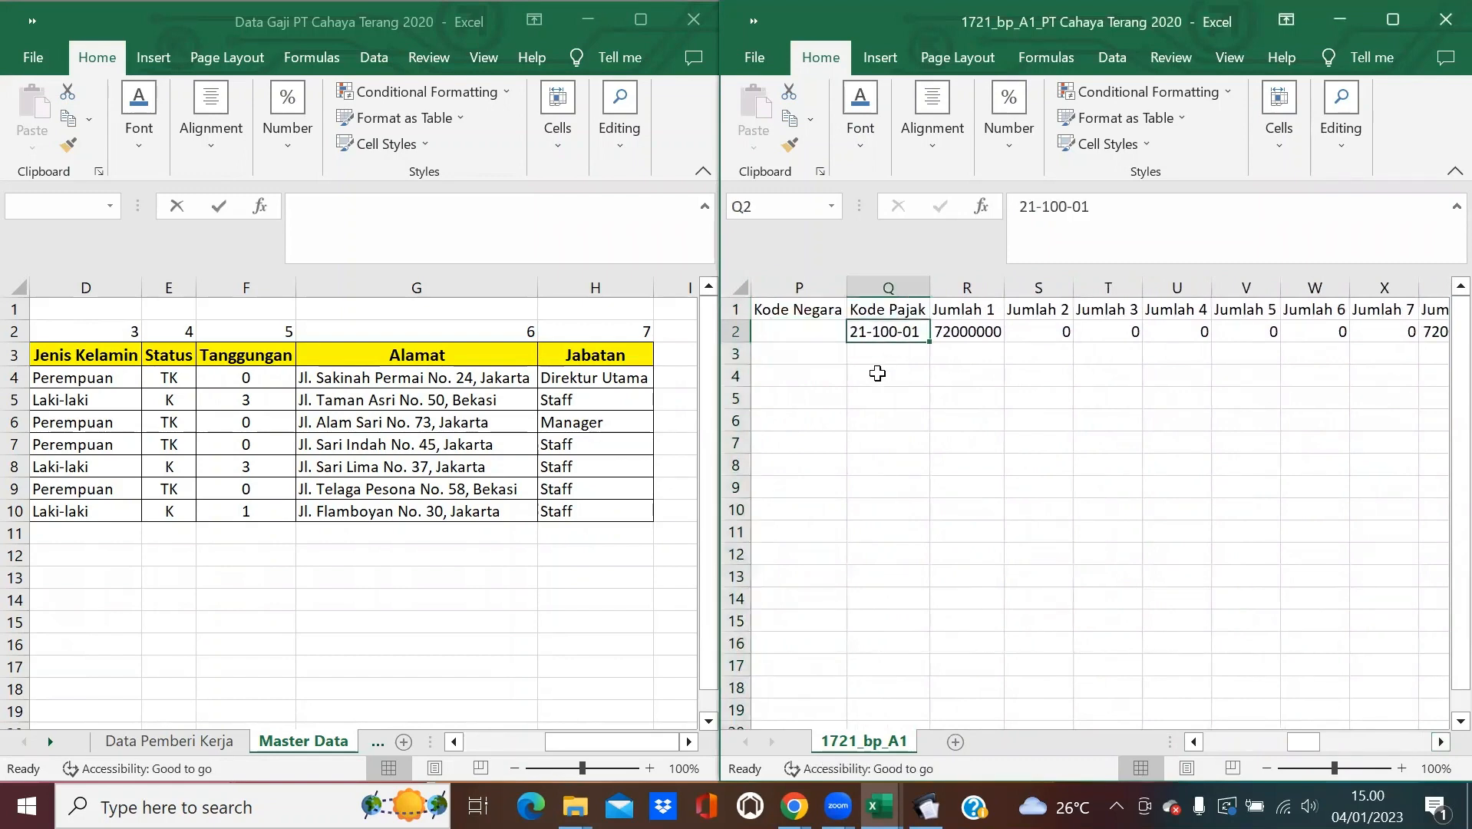
key(ctrl+c)
drag(910, 332, 887, 456)
key(ctrl+v)
click(990, 427)
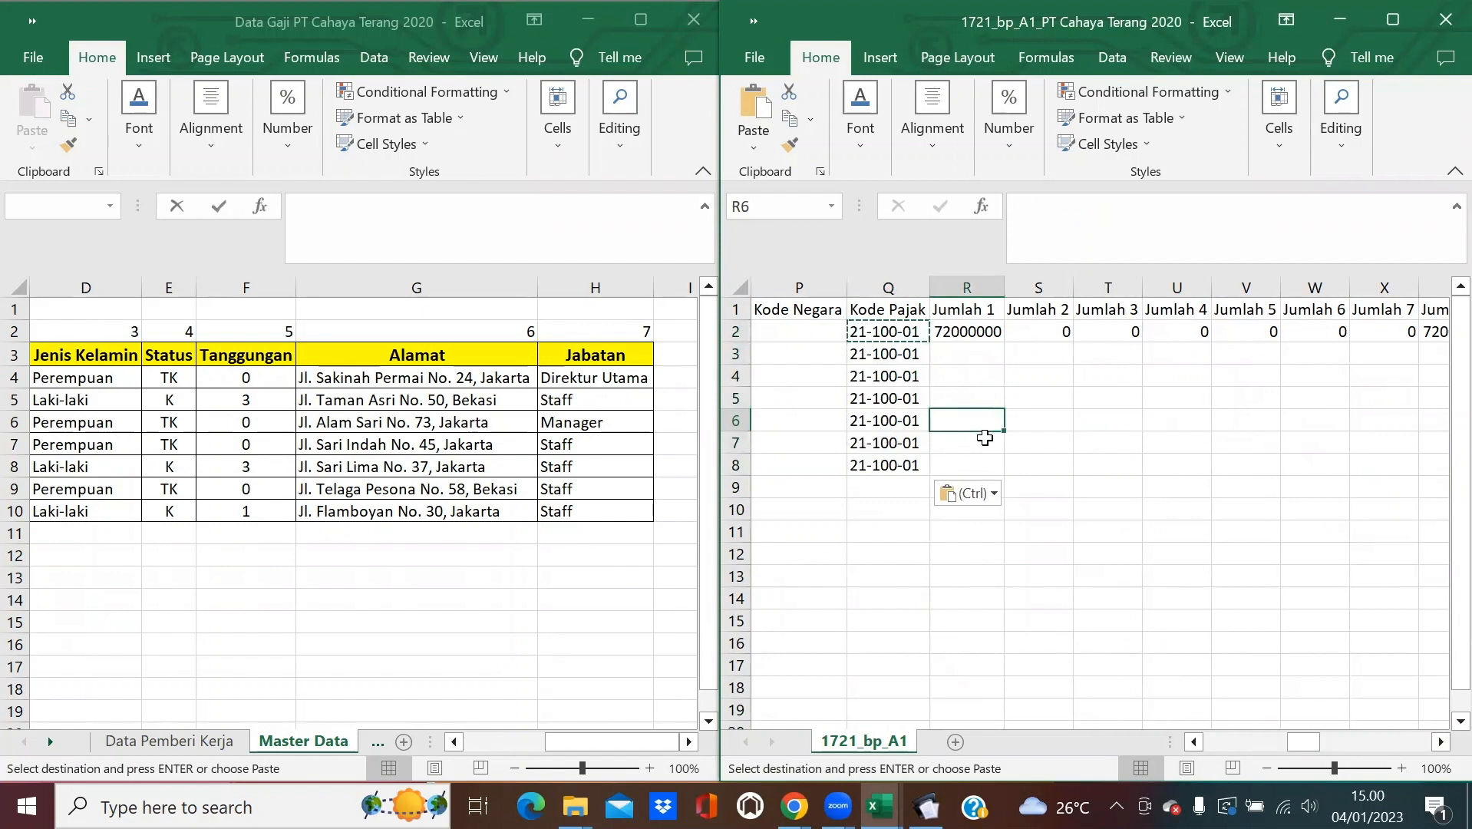
key(Escape)
Select Jumlah 1 cell R2 and scroll to reveal more Jumlah columns.
click(994, 332)
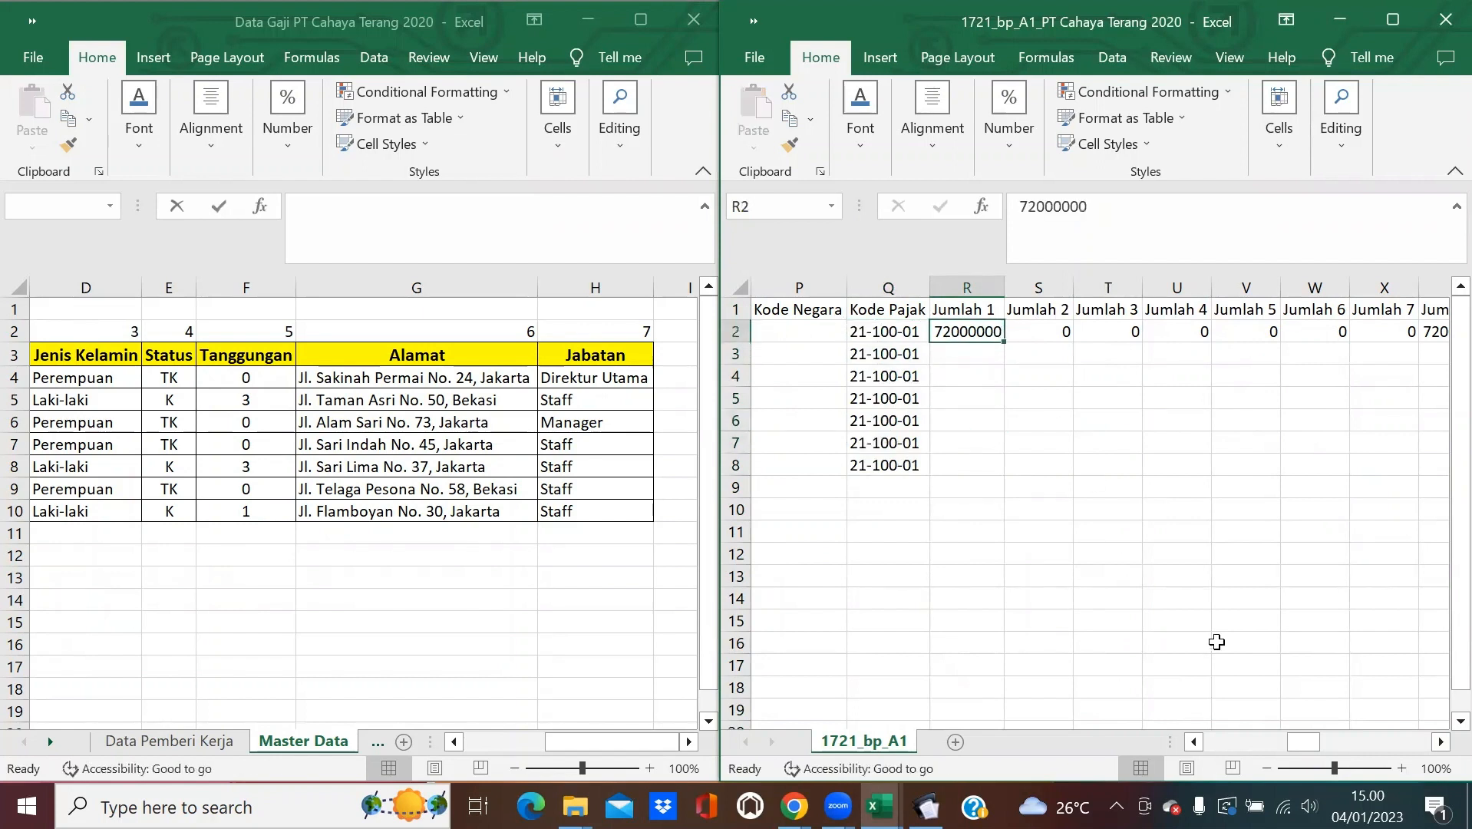
click(1440, 742)
mouse_move(1308, 742)
mouse_down()
mouse_move(1153, 751)
mouse_move(1304, 741)
mouse_up()
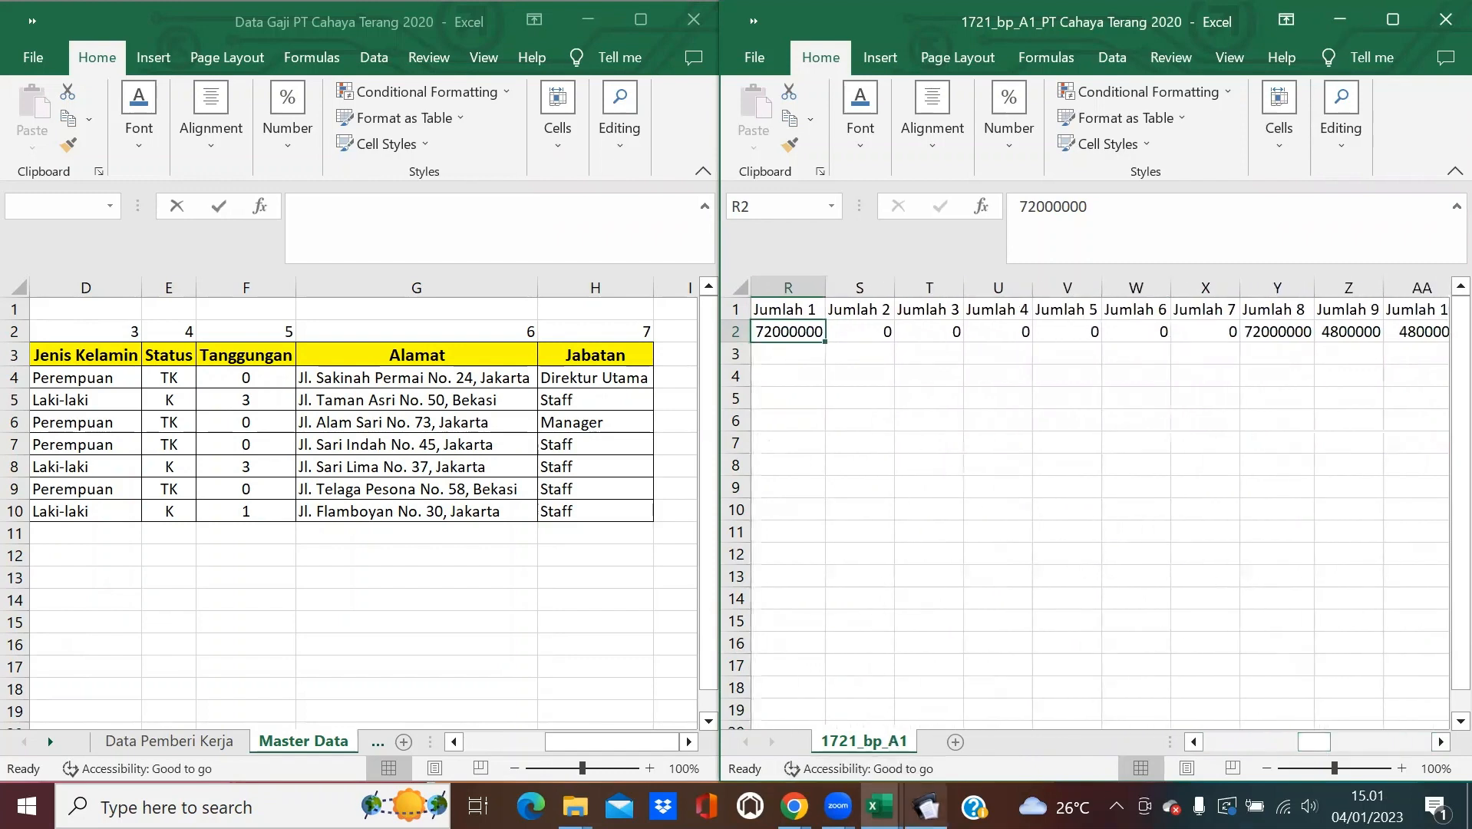
mouse_move(926, 806)
click(939, 728)
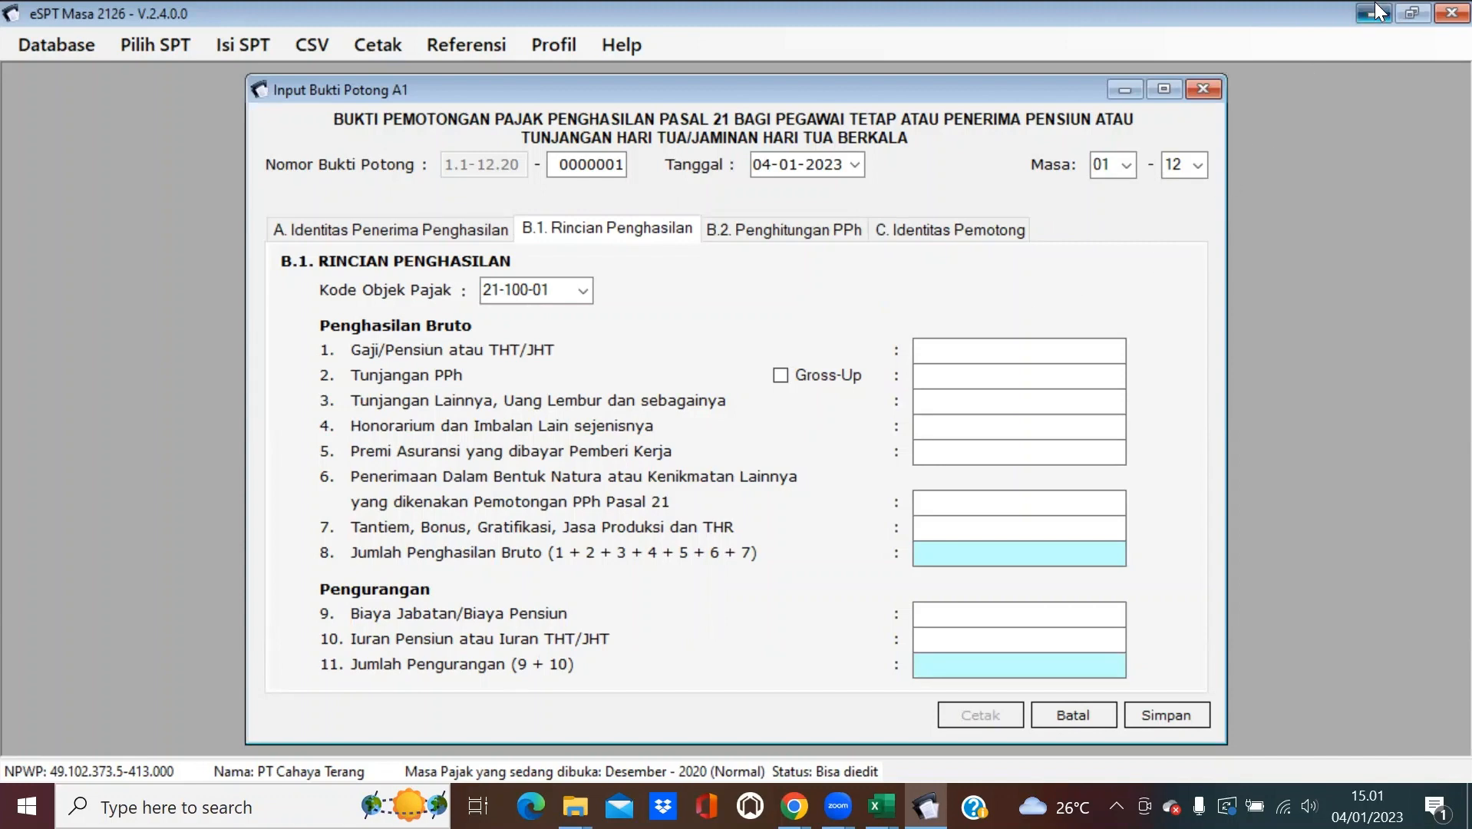
click(1400, 9)
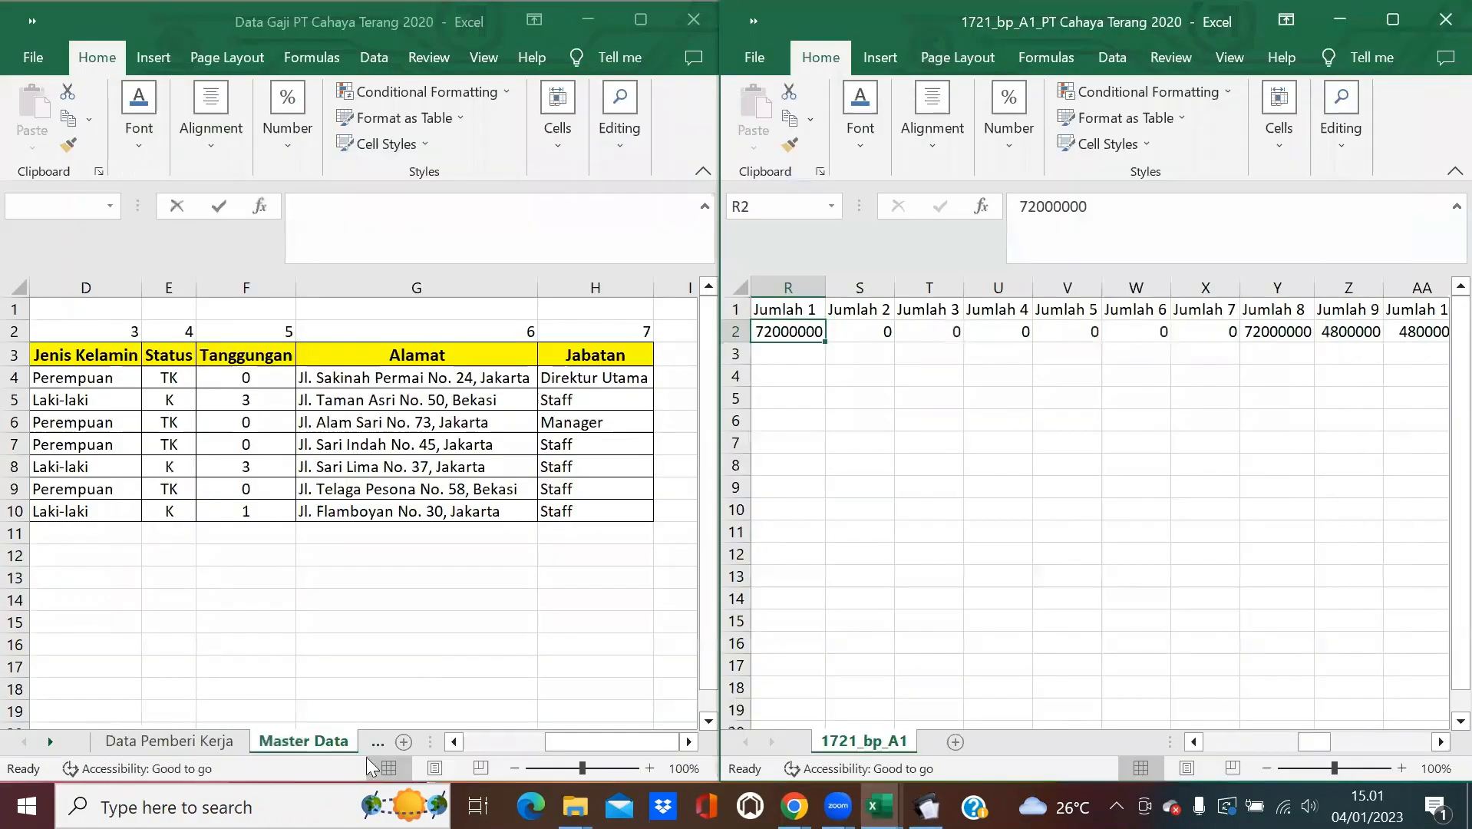
click(364, 743)
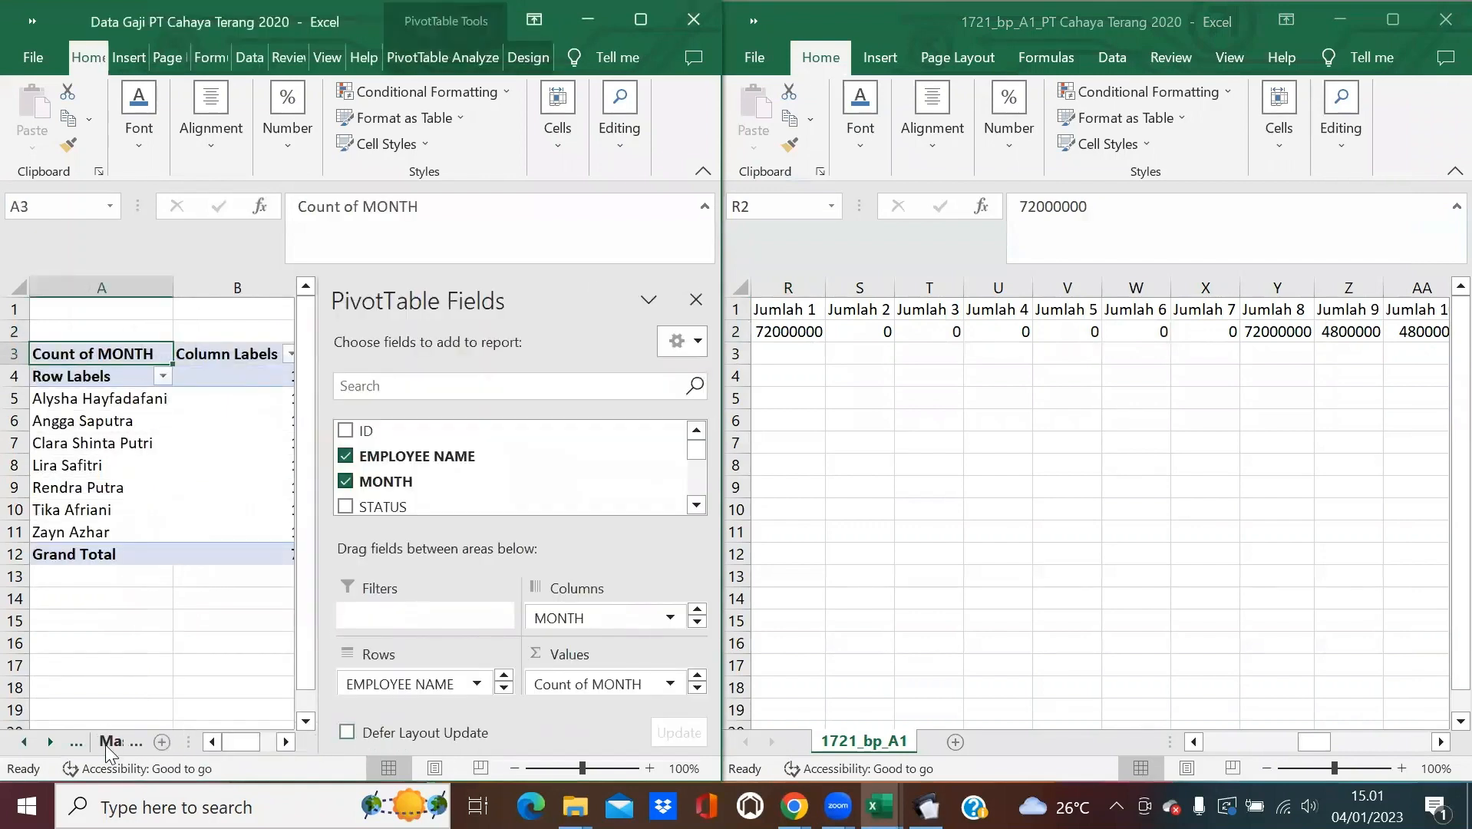
click(105, 743)
click(51, 742)
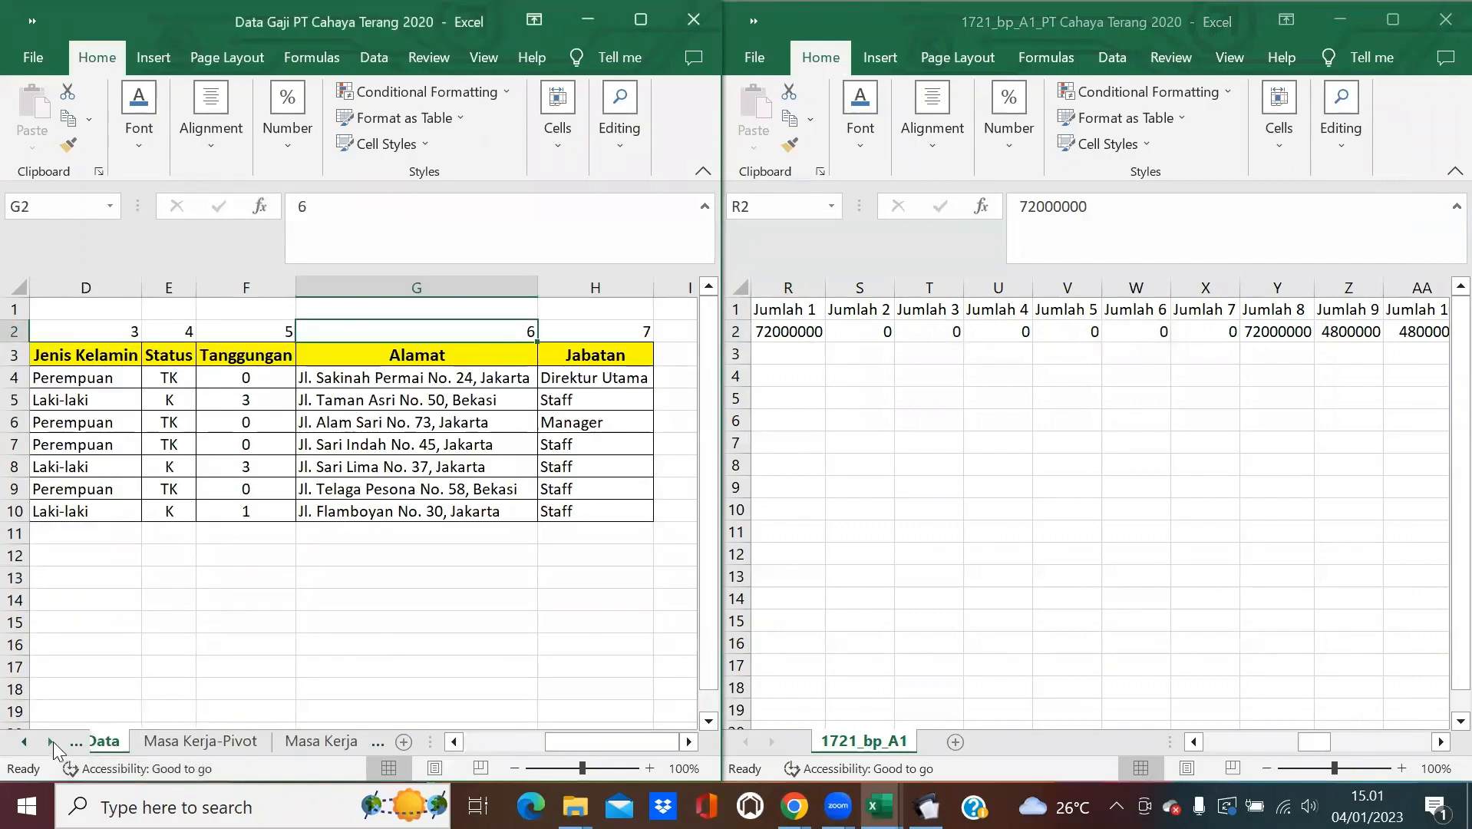
click(51, 741)
click(52, 742)
On the Penghasilan sheet, number row 2 from 1 to 11 across columns A to K.
click(49, 741)
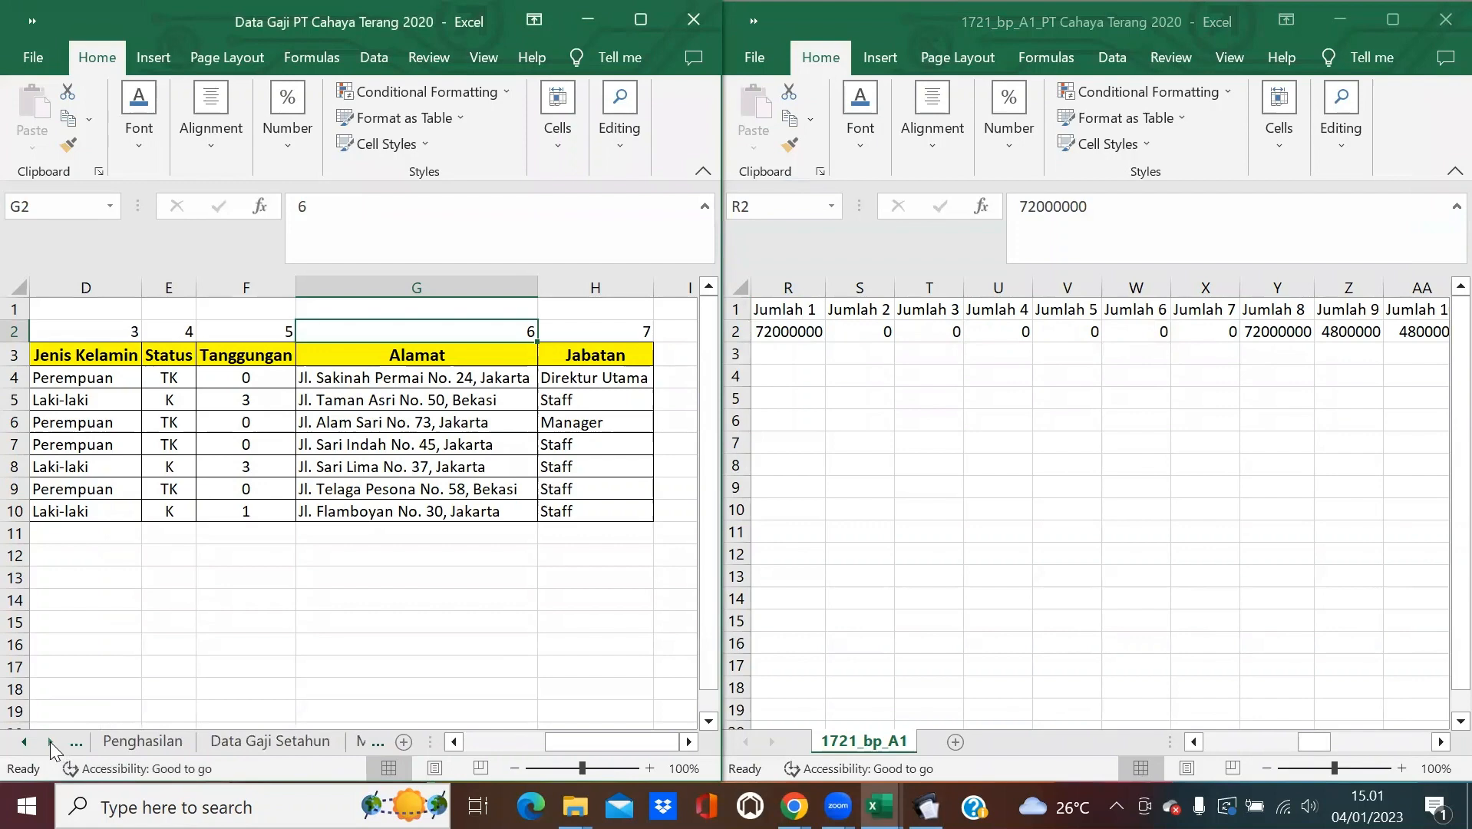
click(163, 744)
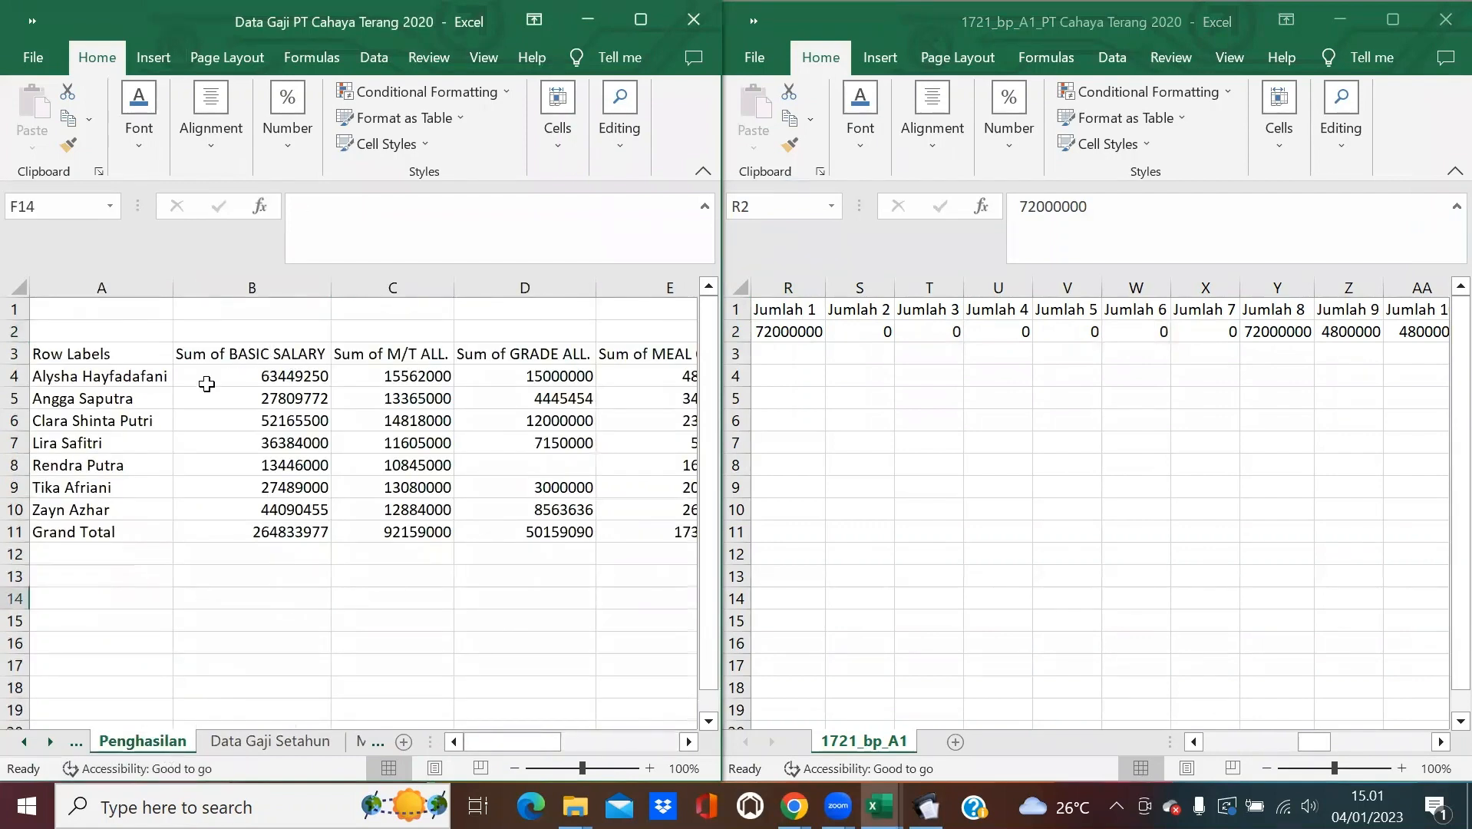
click(108, 328)
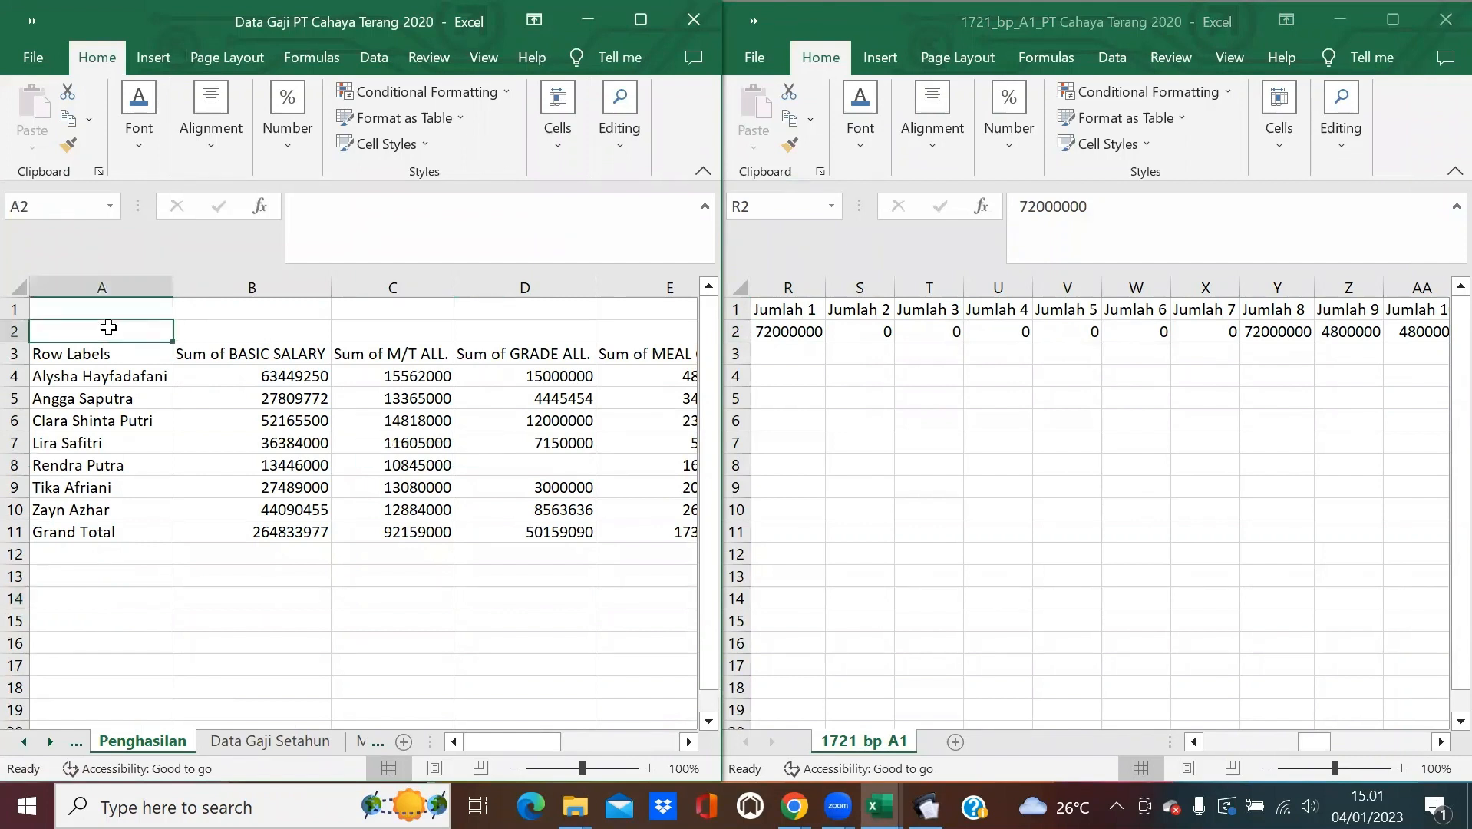
text(1)
text(2)
key(Tab)
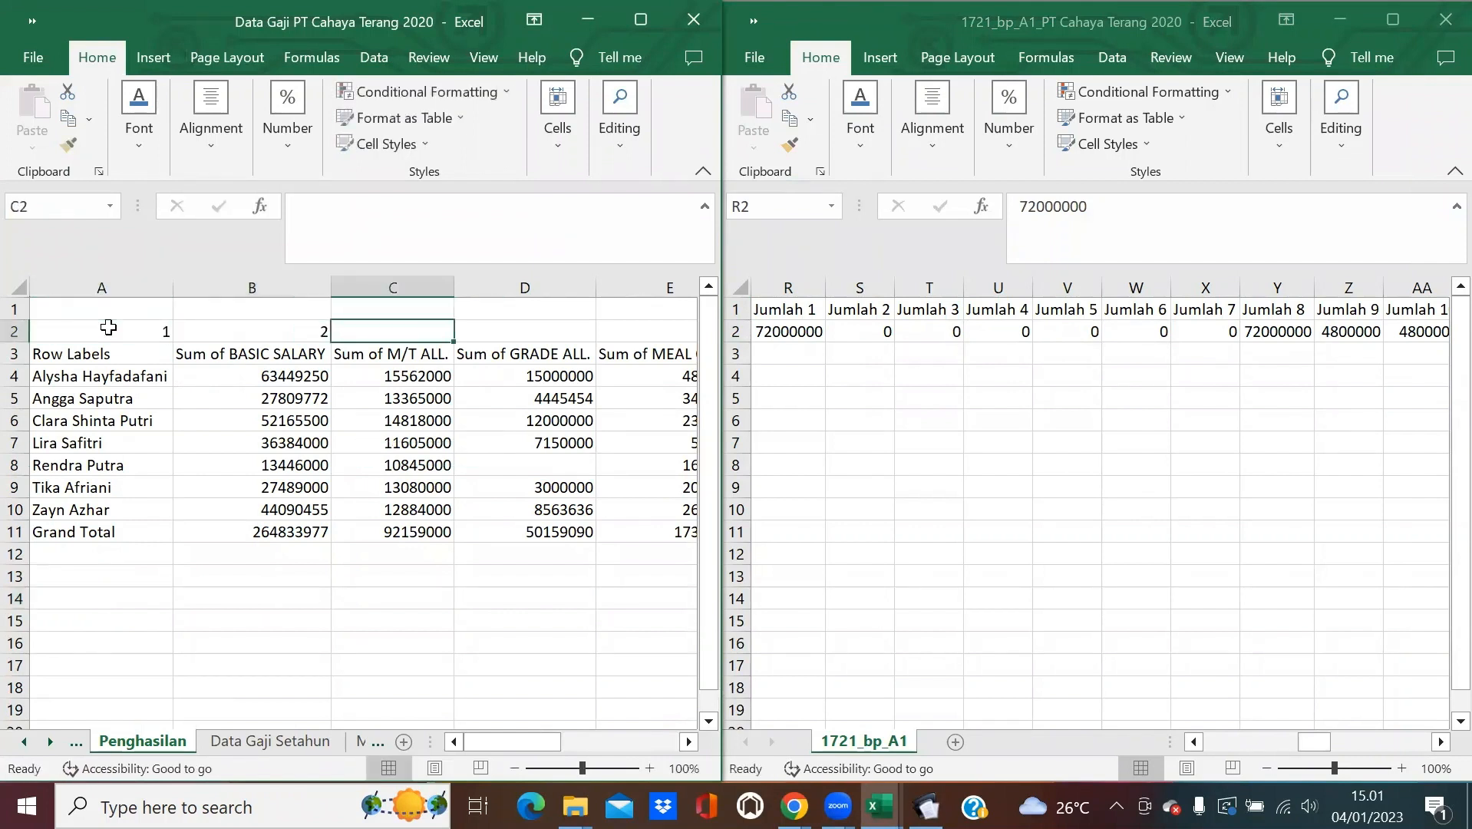
drag(109, 328, 584, 343)
drag(607, 739, 491, 739)
click(146, 334)
click(777, 332)
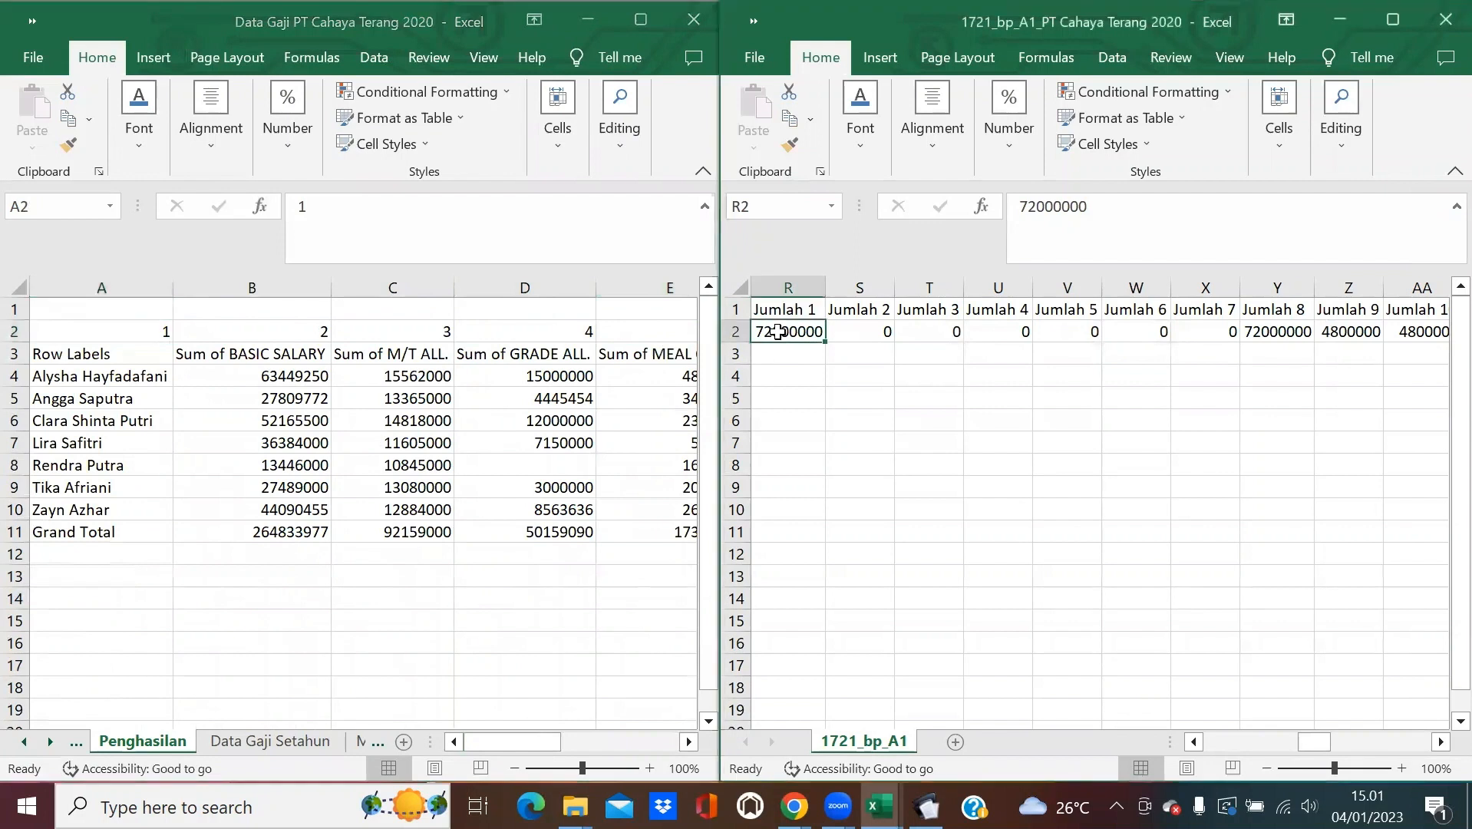
Enter =VLOOKUP(I2;Penghasilan!$A:$K;2;0) in R2 to fetch the basic salary.
text(=VLOO)
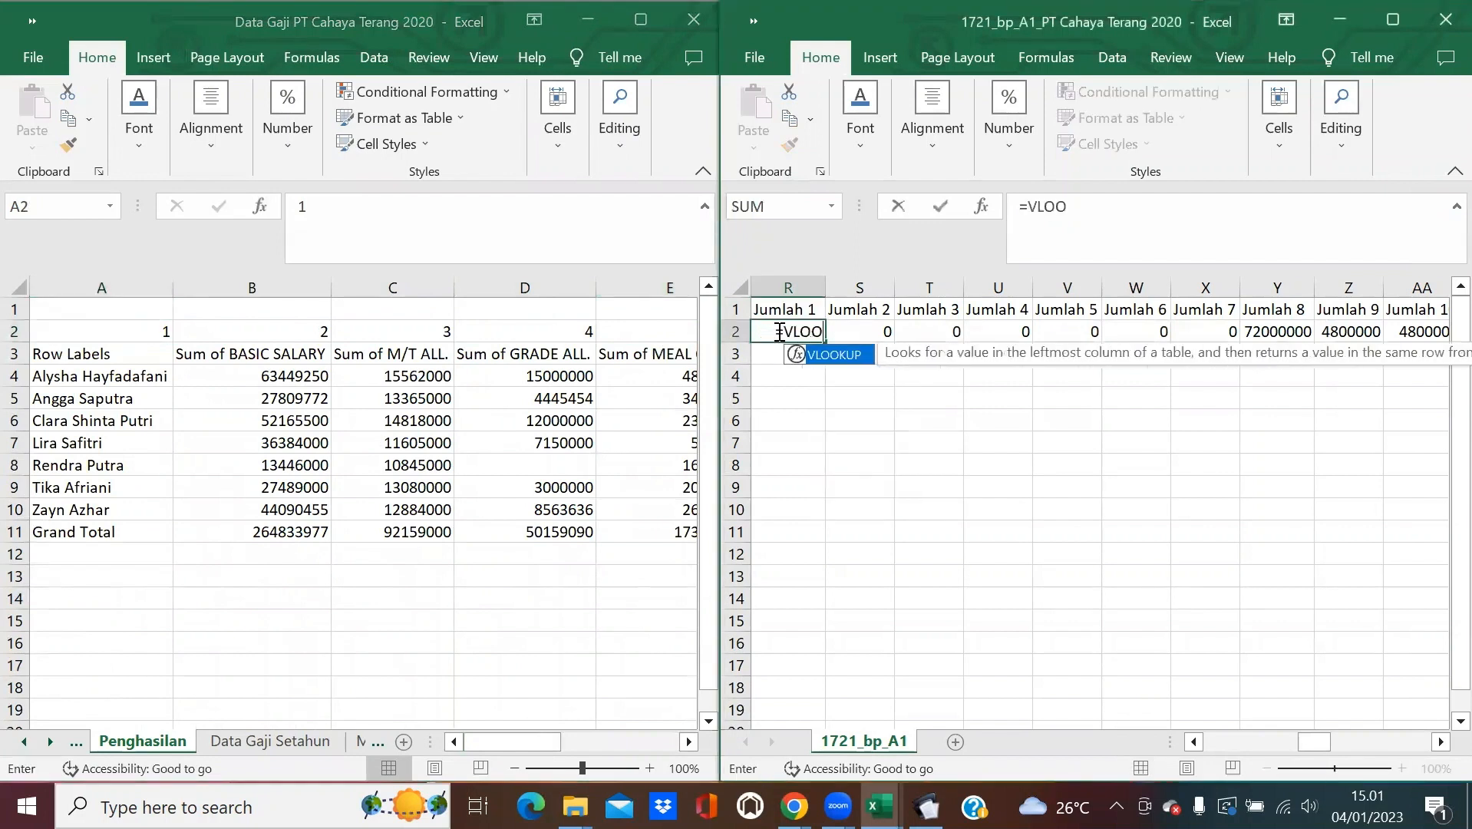
text(KUP()
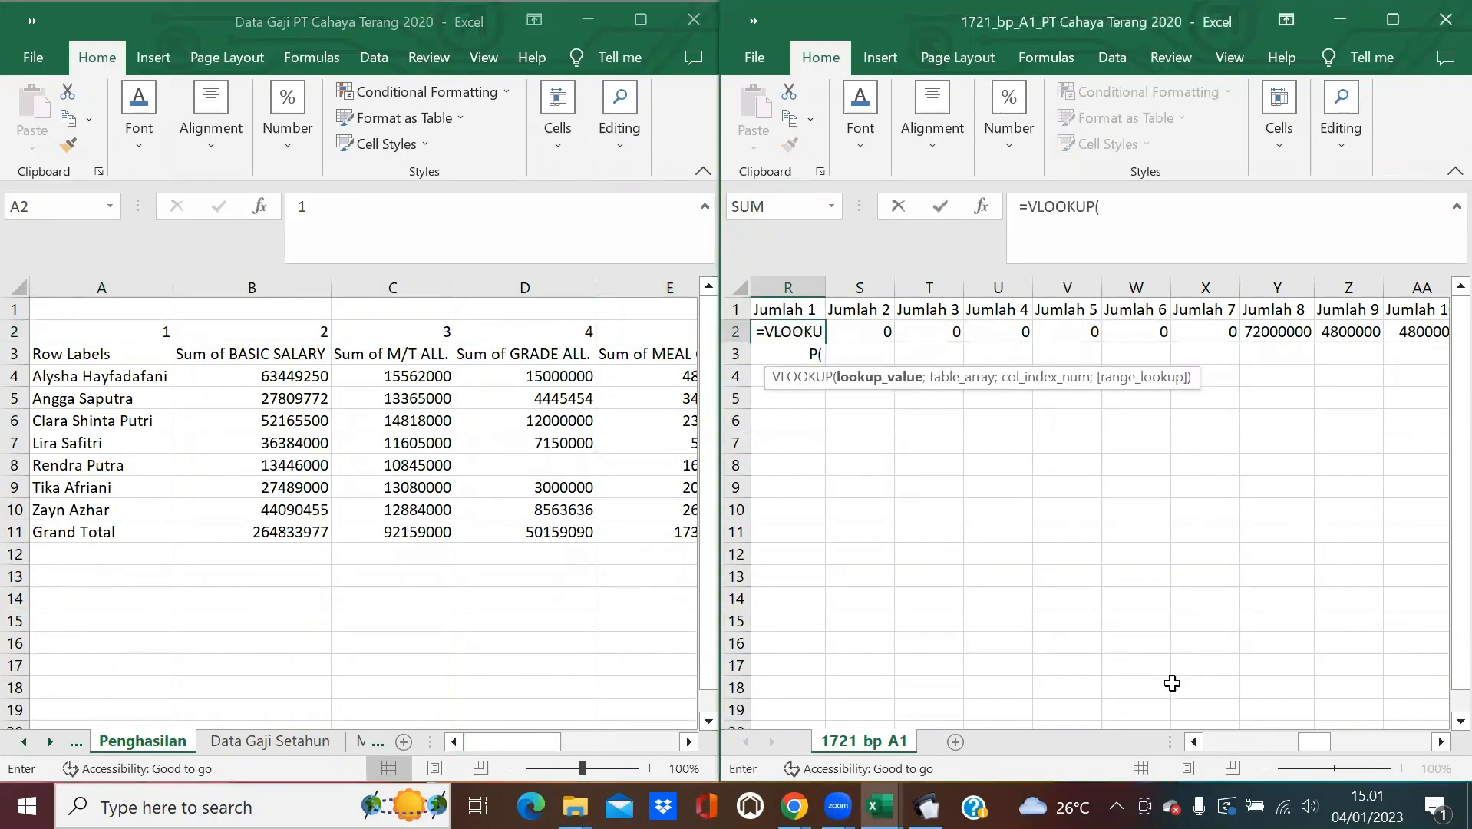
click(1219, 739)
click(1219, 739)
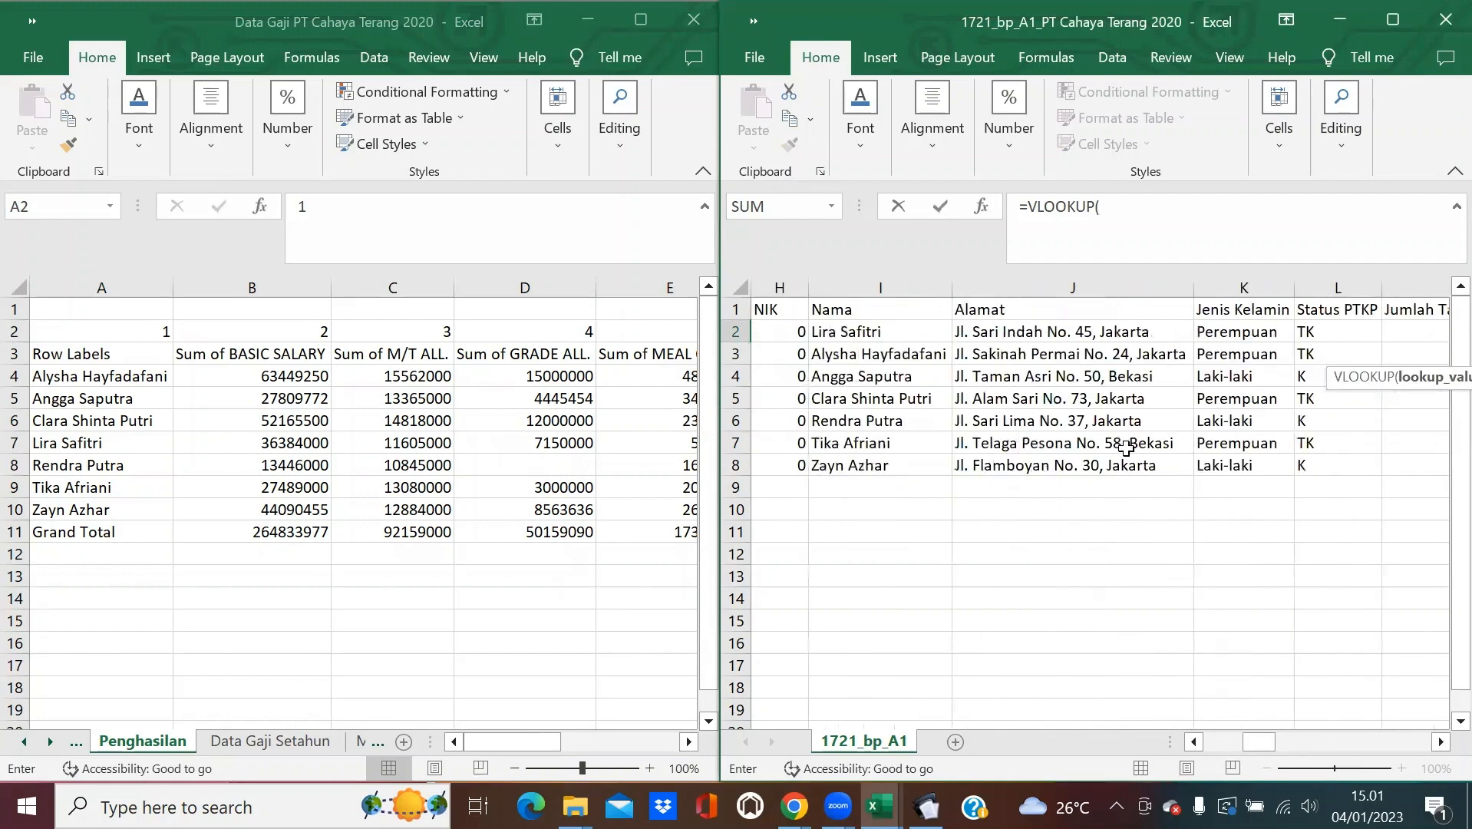
click(895, 333)
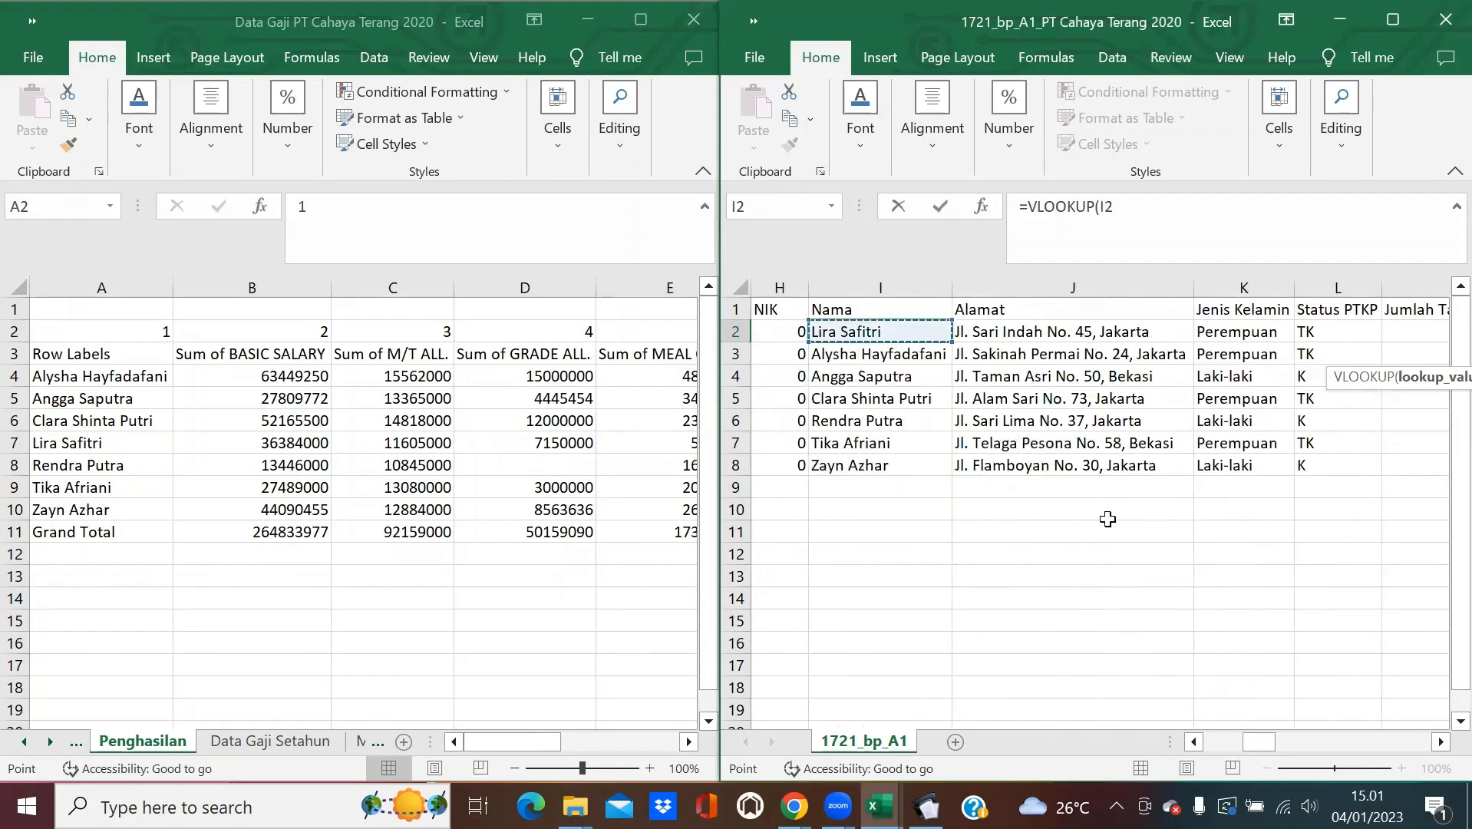
drag(1259, 743, 1309, 742)
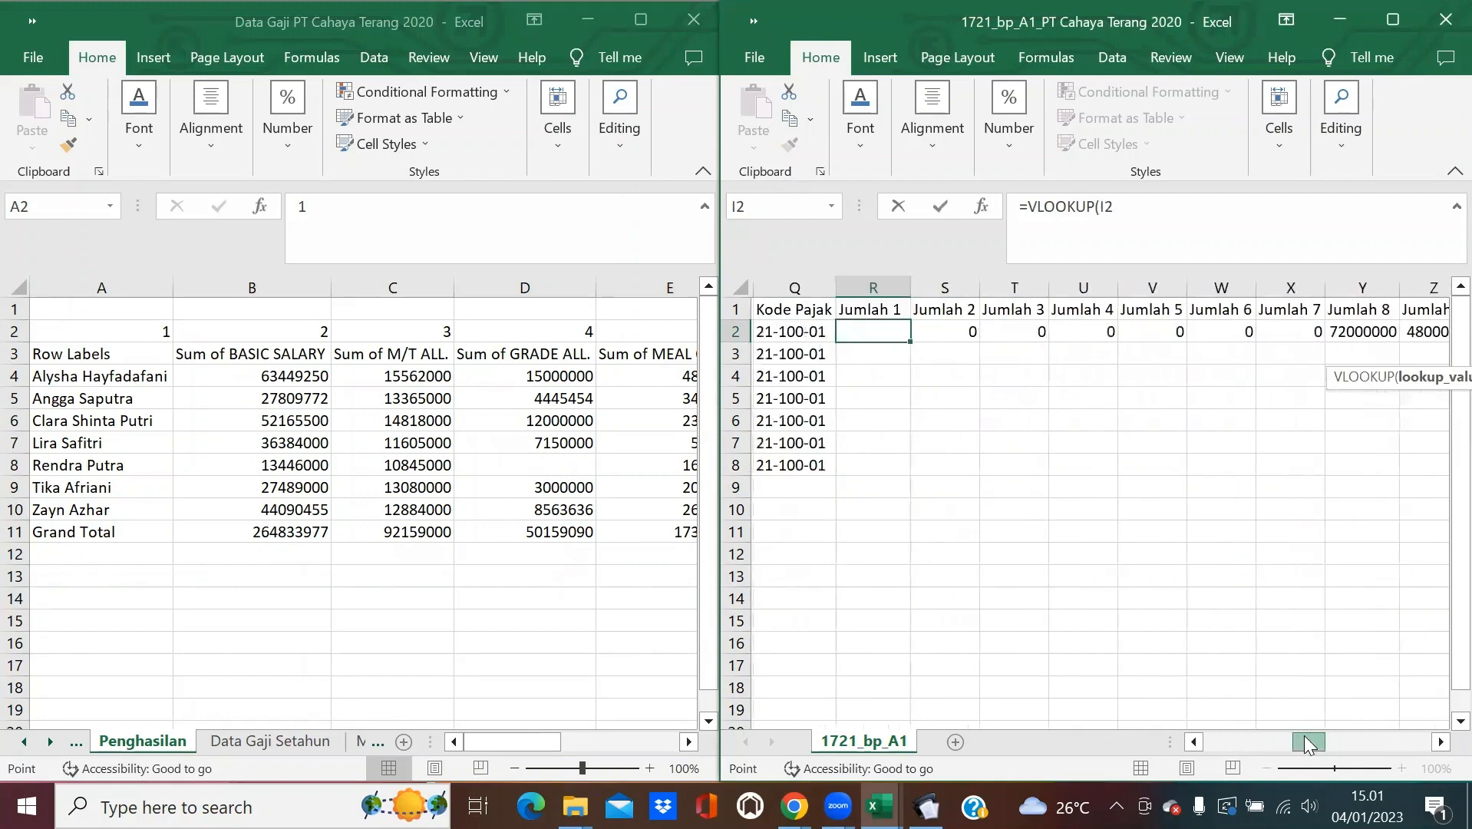
text(;)
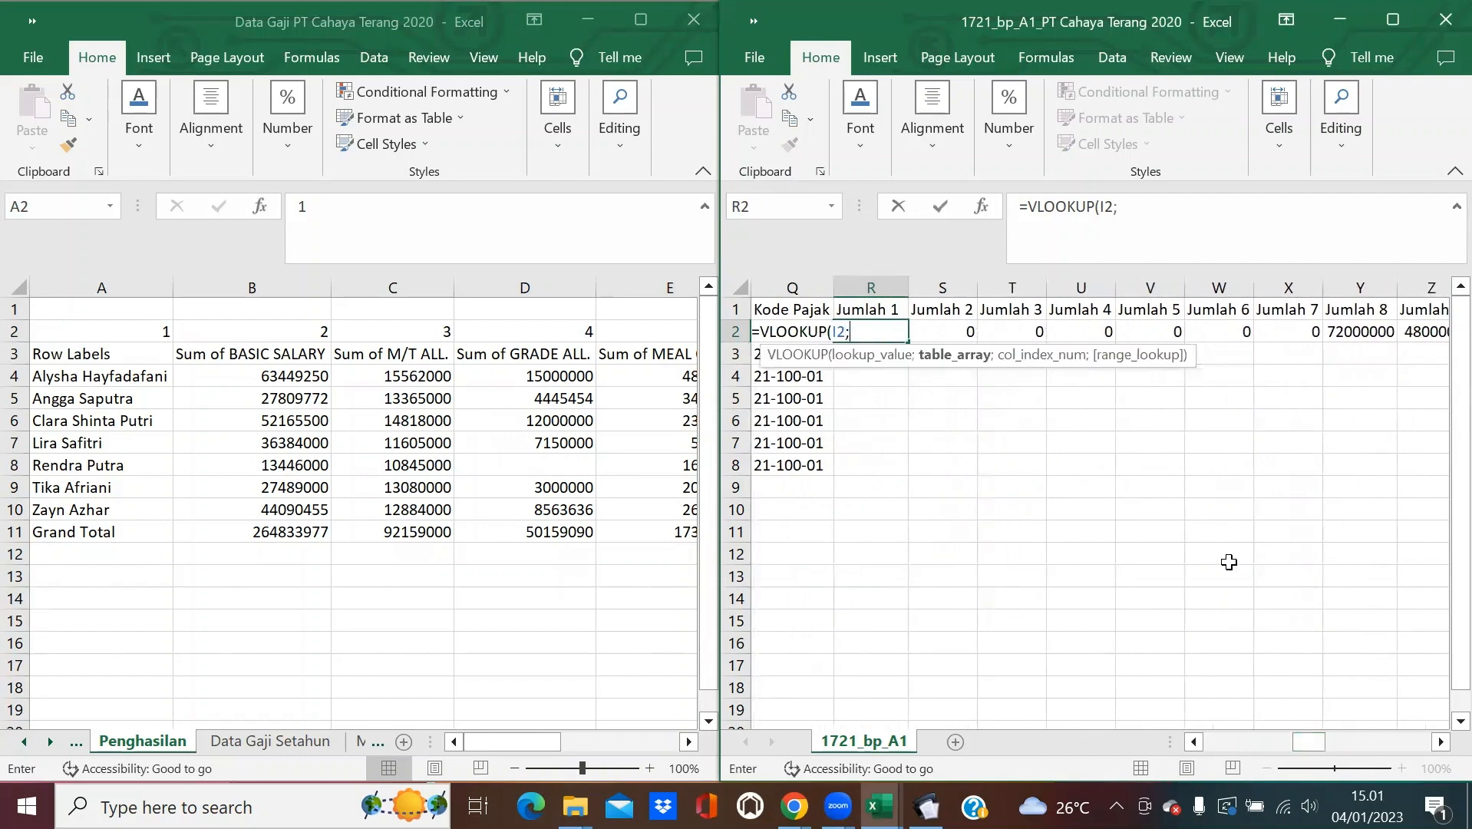
drag(128, 277, 614, 760)
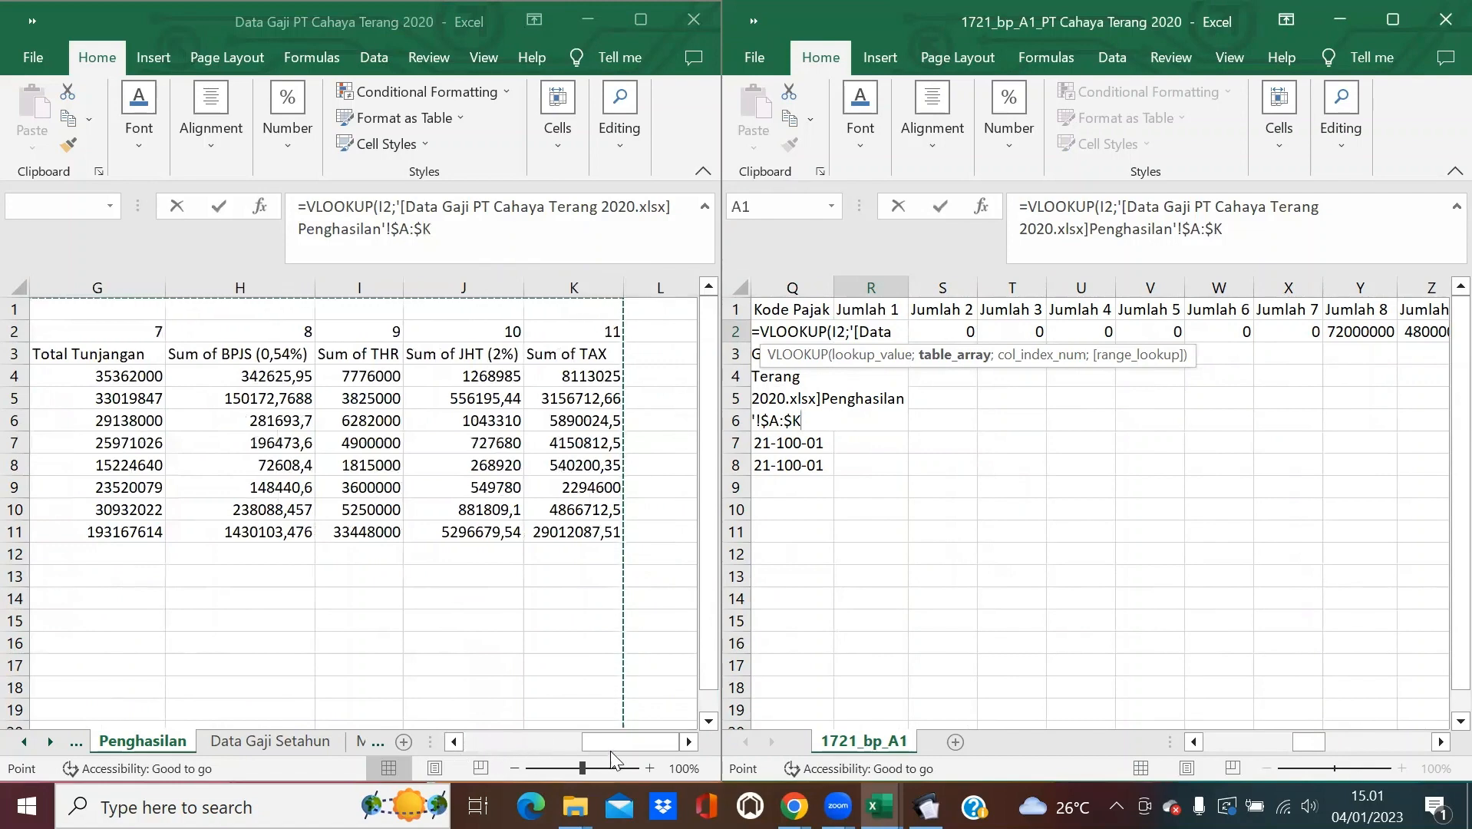
click(455, 742)
click(455, 742)
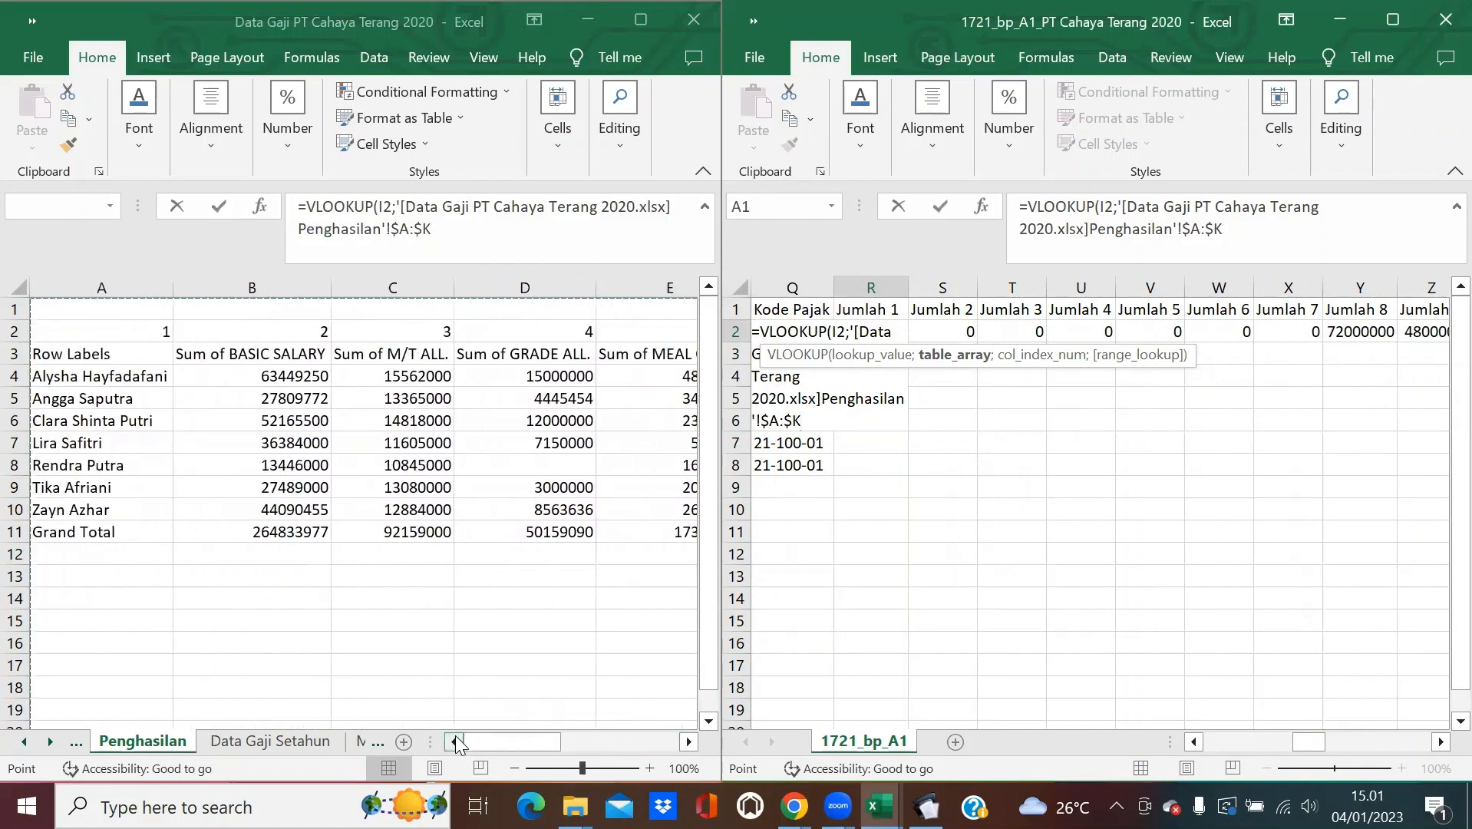
text(;2;)
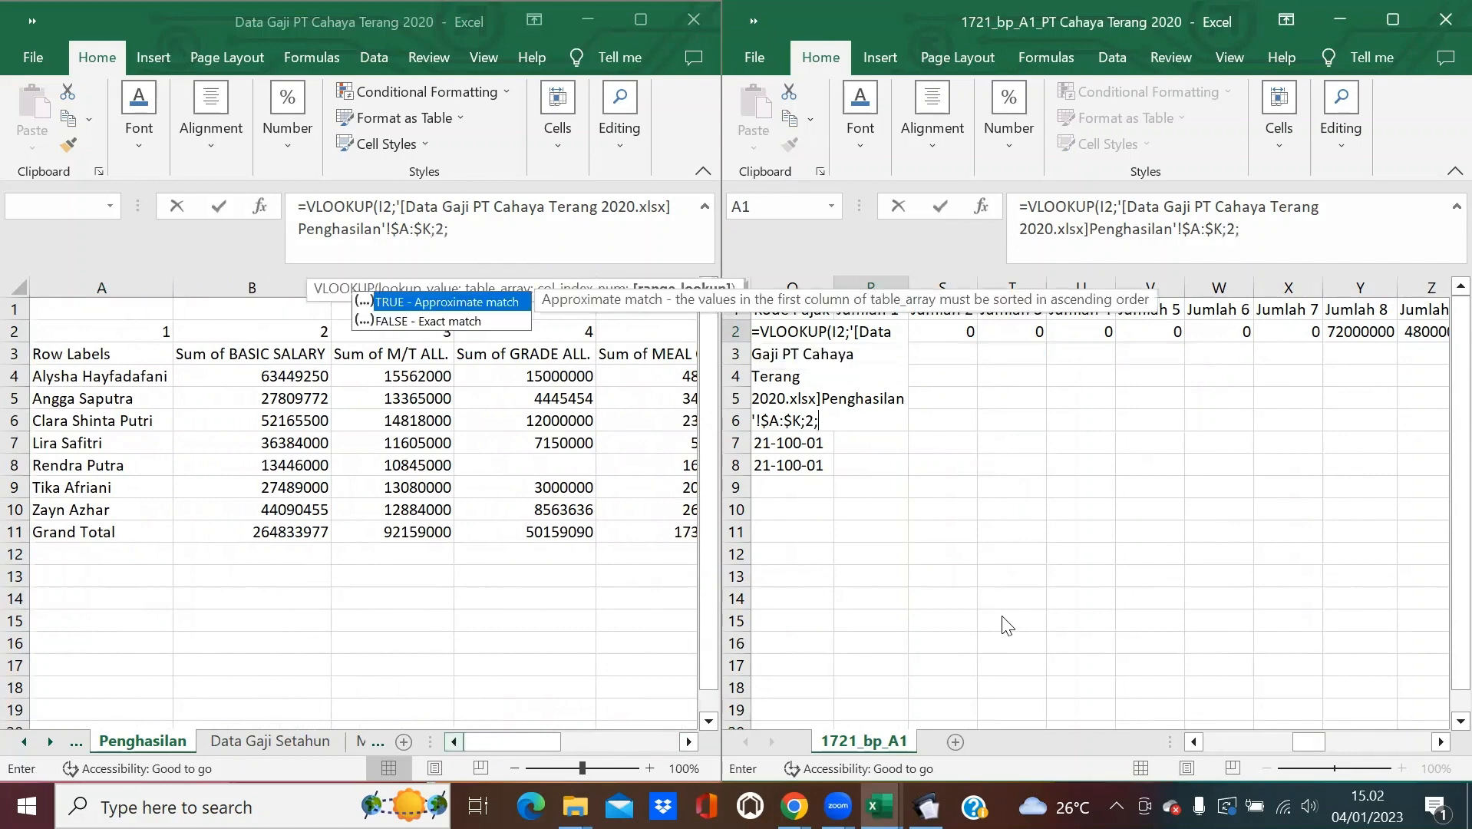
text(0)
key(Return)
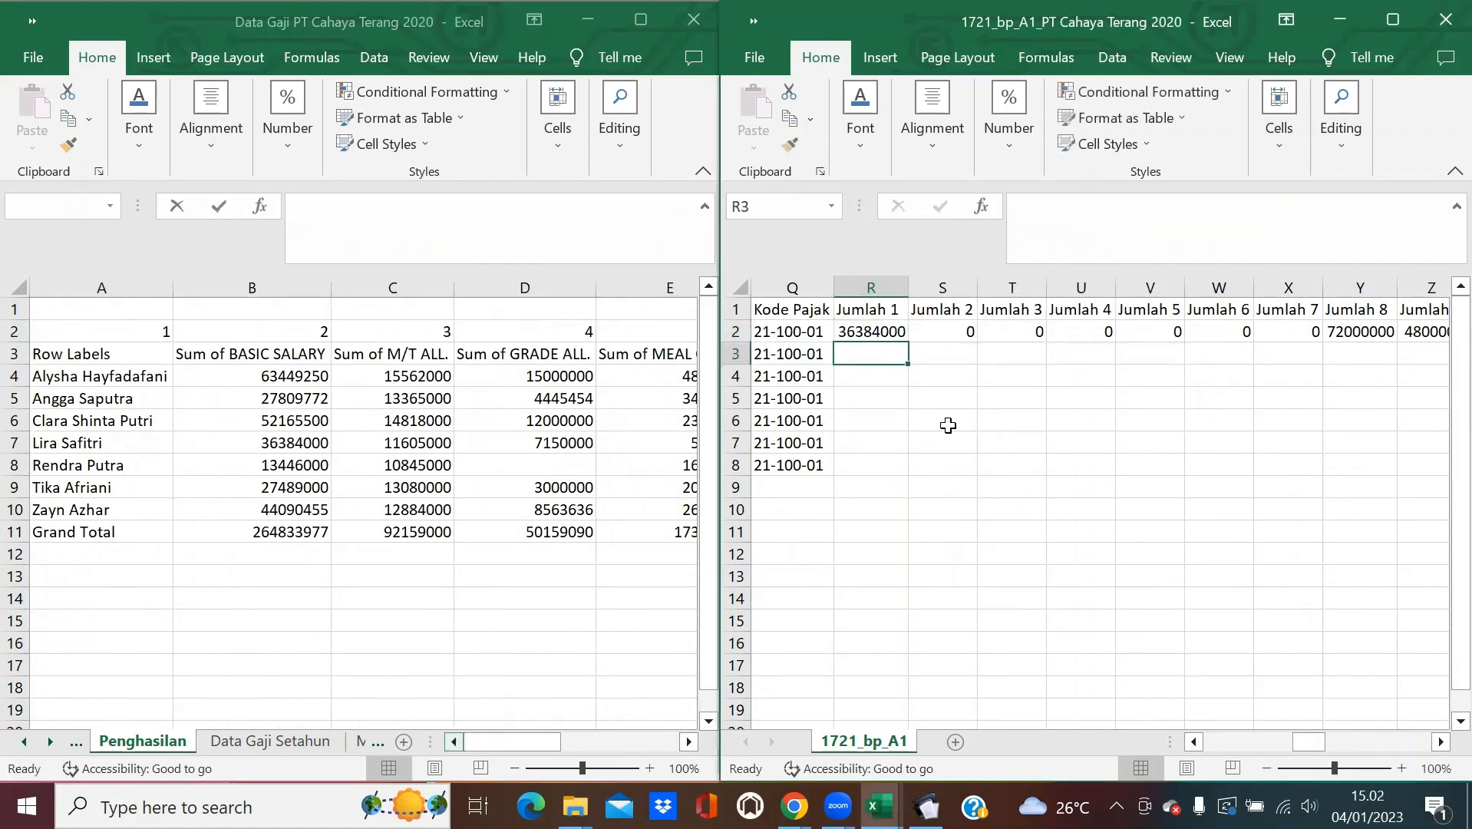
Copy the Jumlah 1 lookup formula down to row 8.
click(890, 332)
double_click(908, 341)
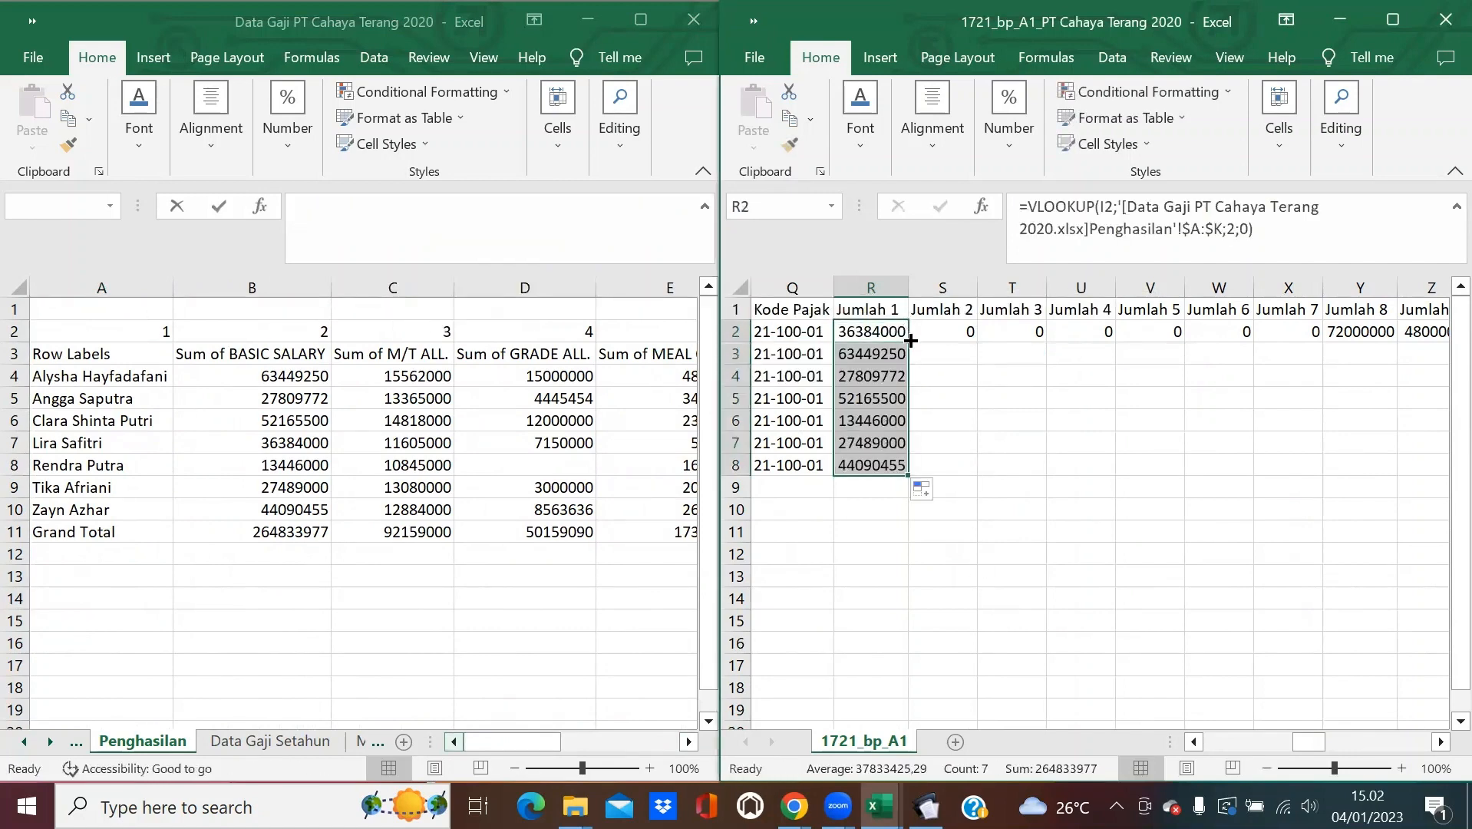
click(939, 331)
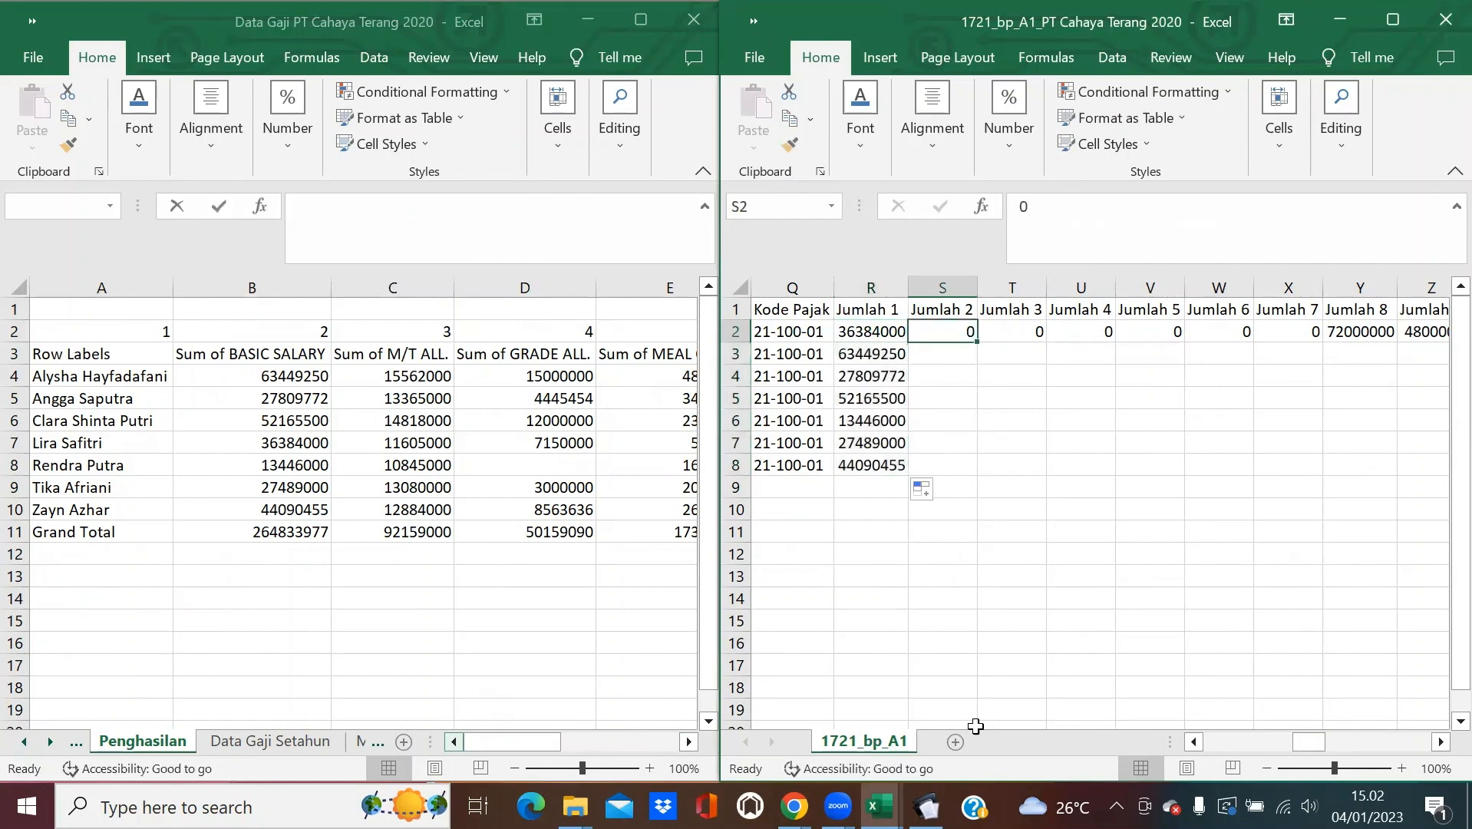
click(925, 807)
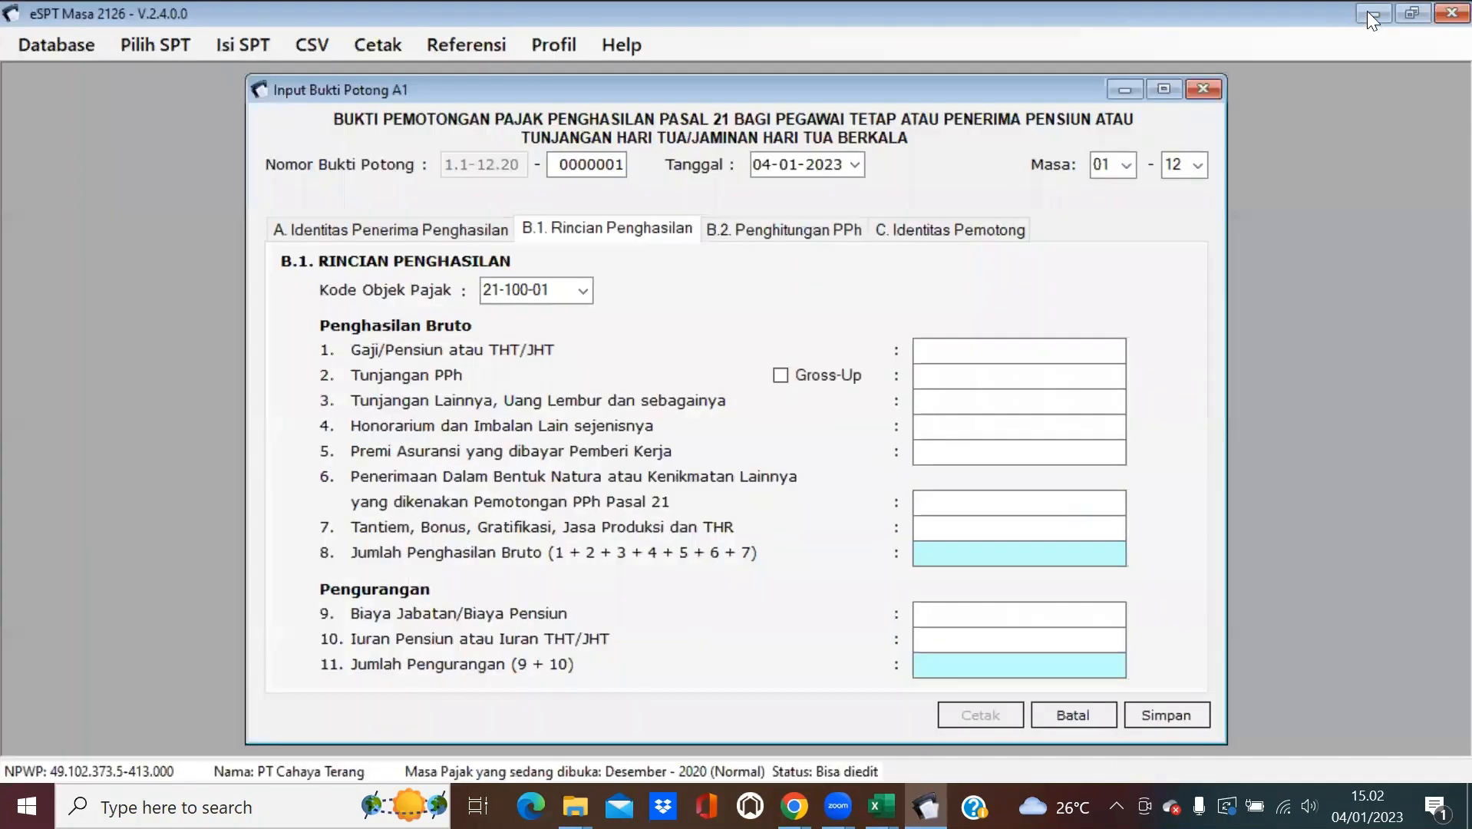
Copy the 0 in S2 down to S8, checking the e-SPT form alongside.
click(1368, 10)
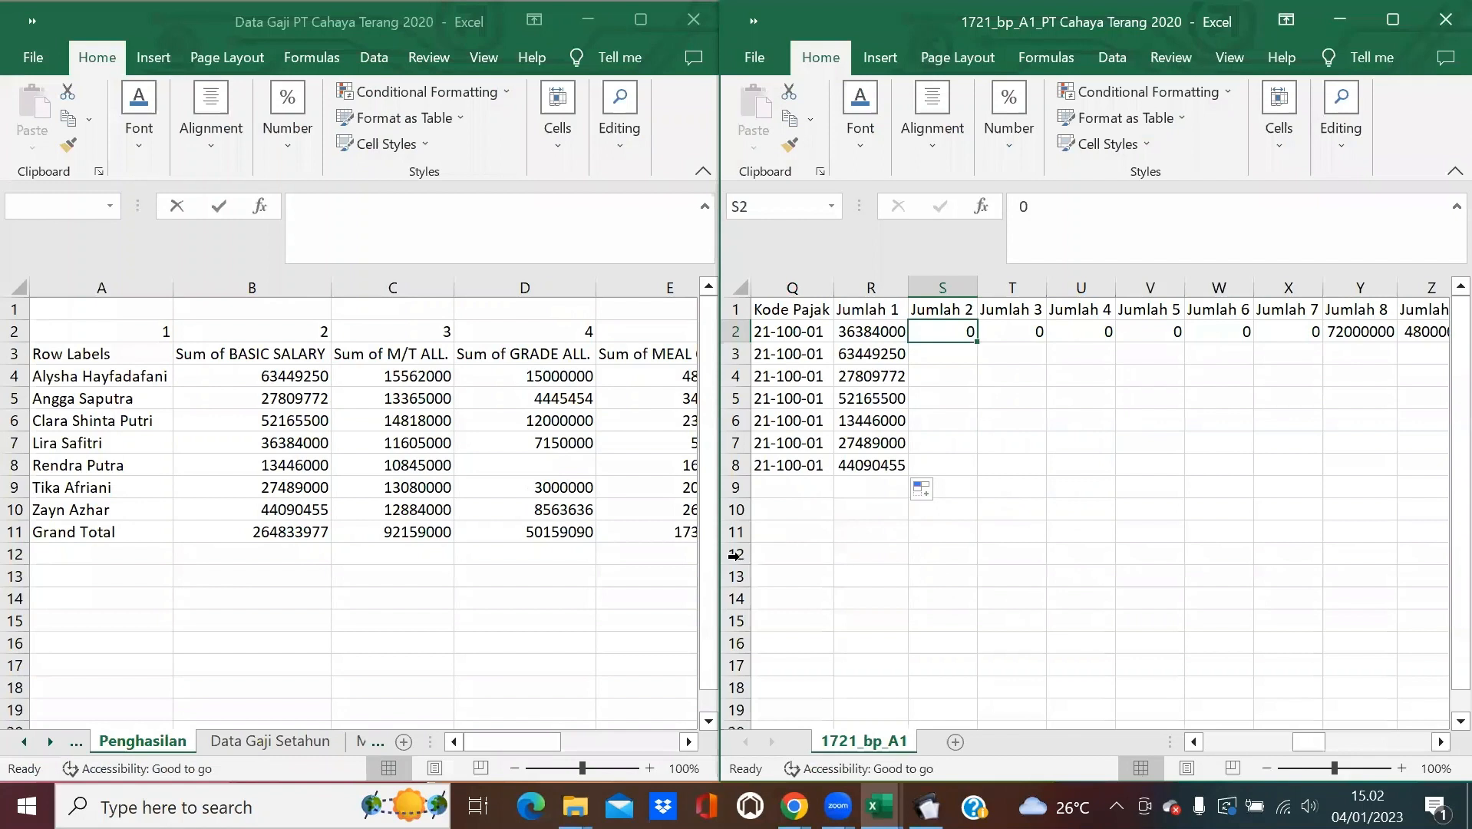
double_click(977, 340)
click(1022, 332)
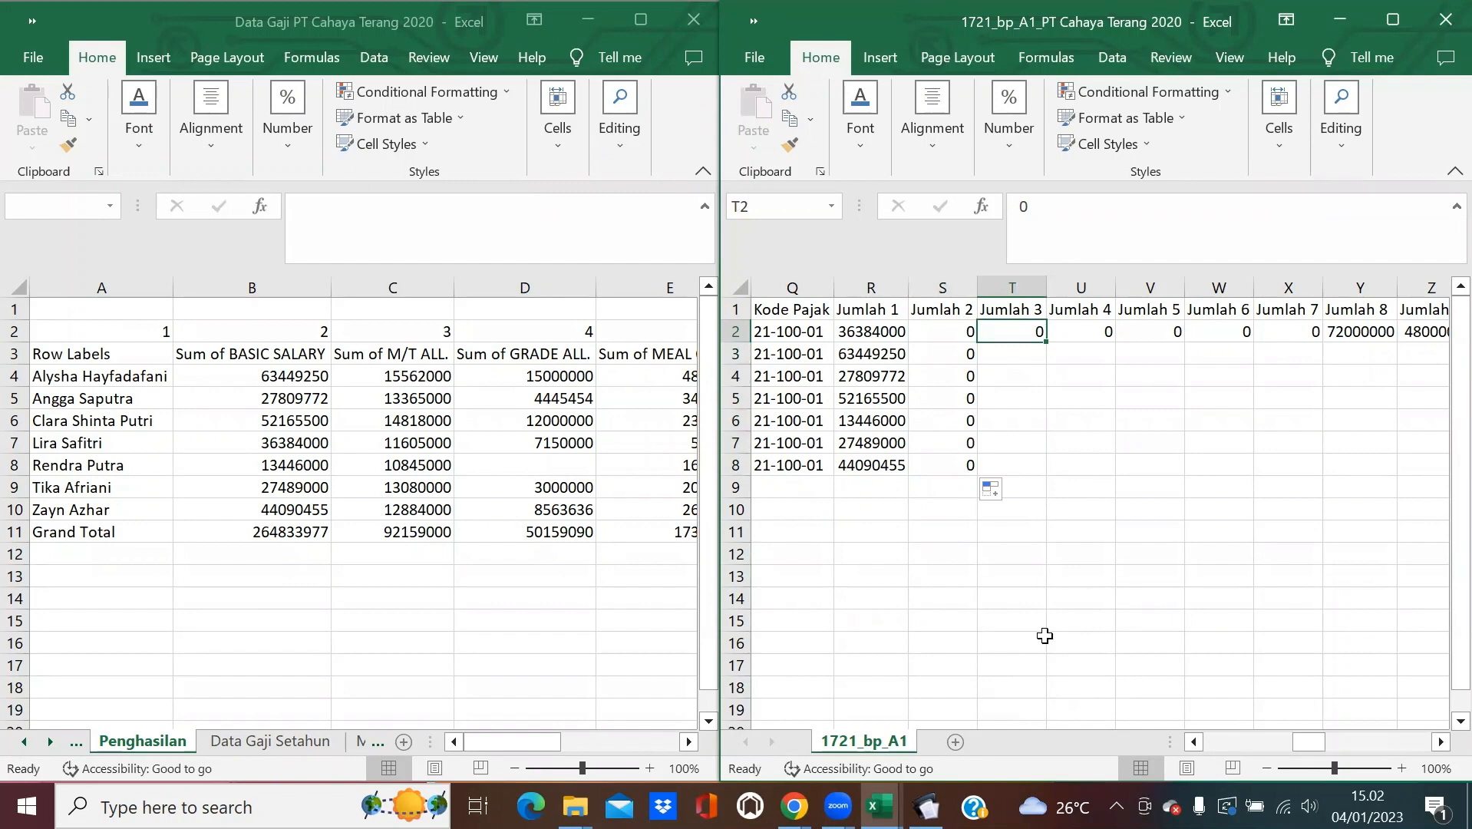
click(910, 798)
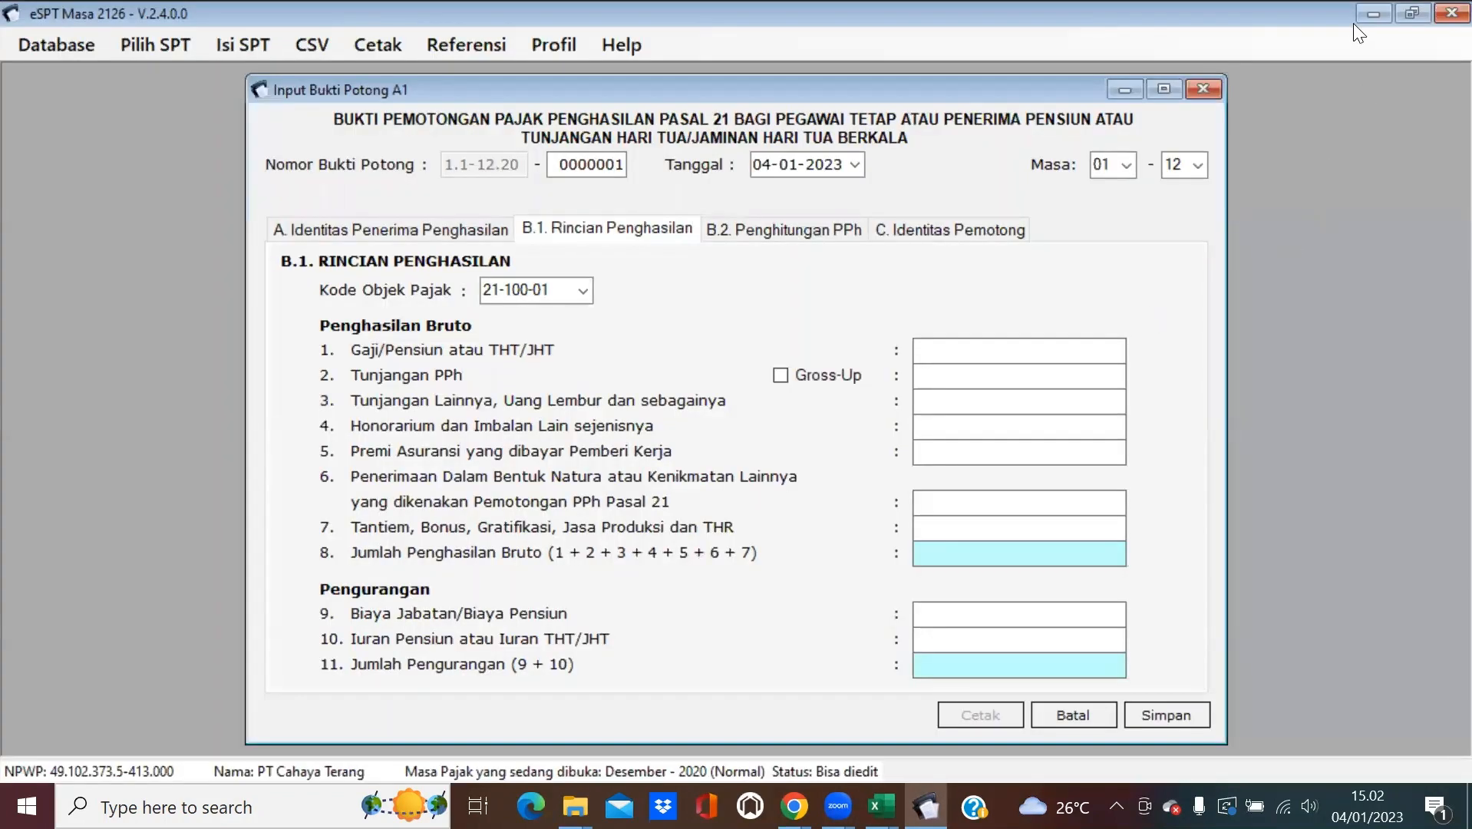
click(1372, 13)
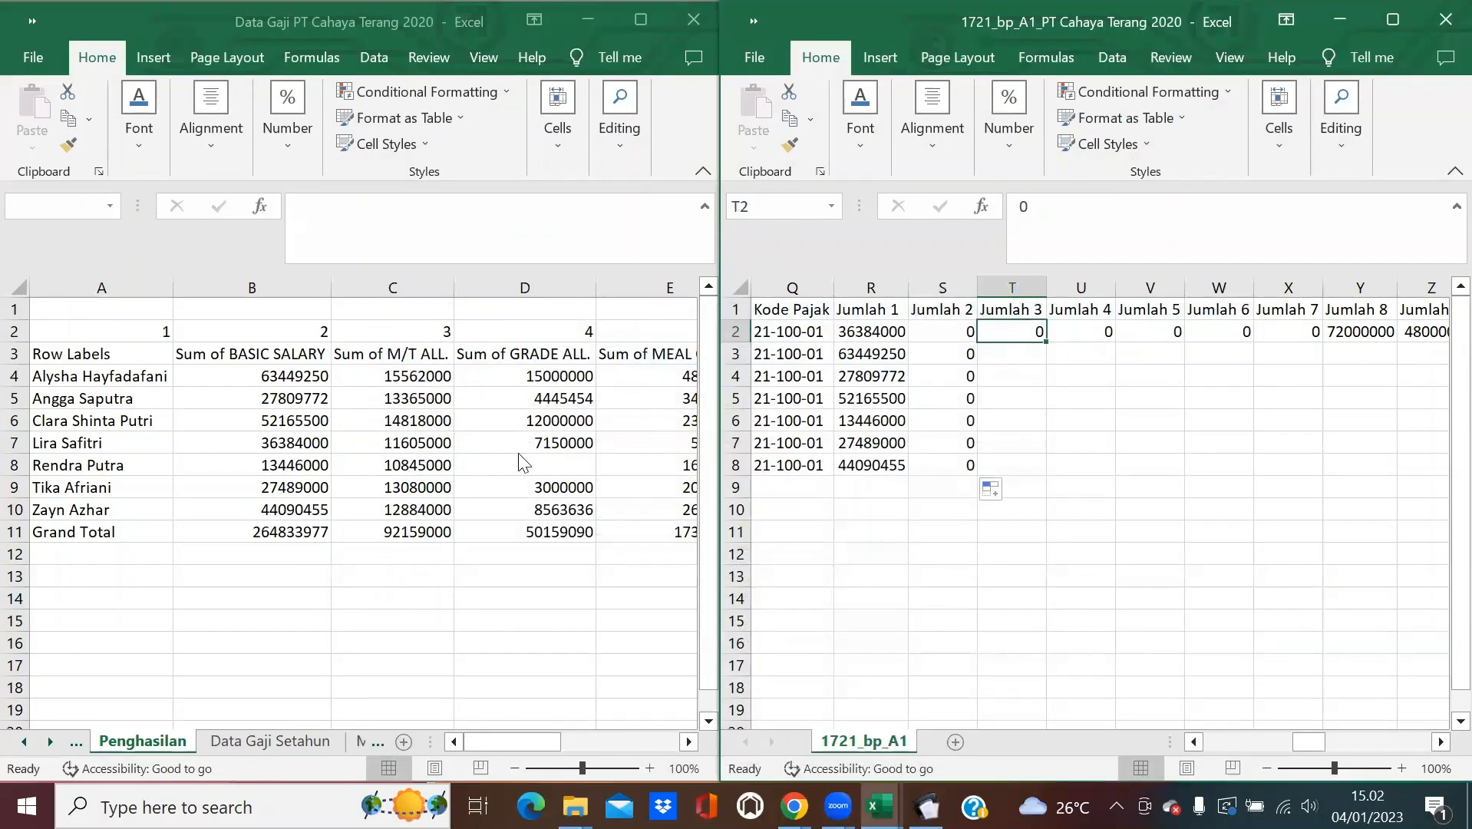
drag(489, 746, 575, 741)
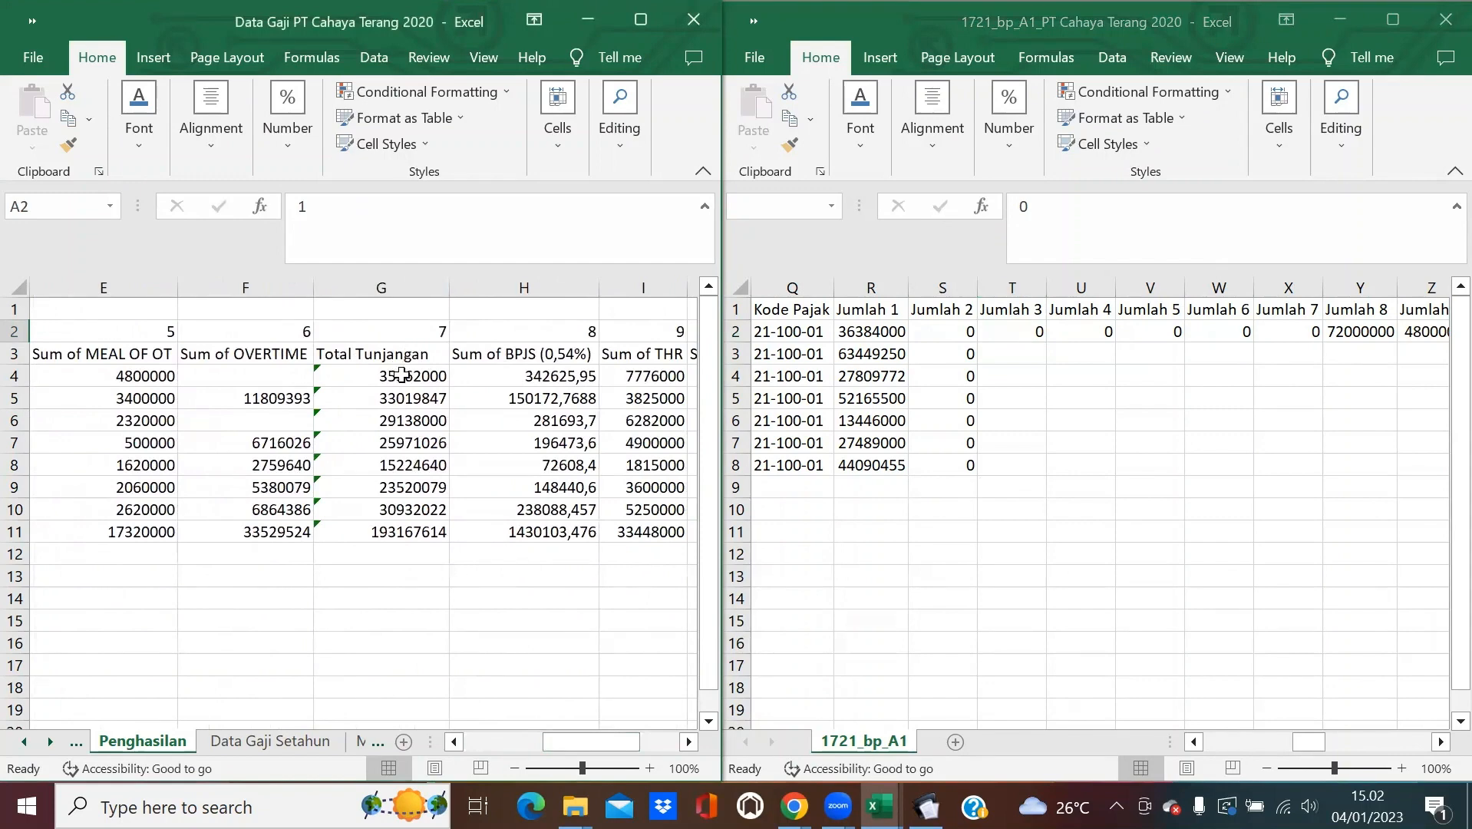
Enter =VLOOKUP(I2;Penghasilan!$A:$K;7;0) in T2 and copy it down to row 8.
click(1004, 333)
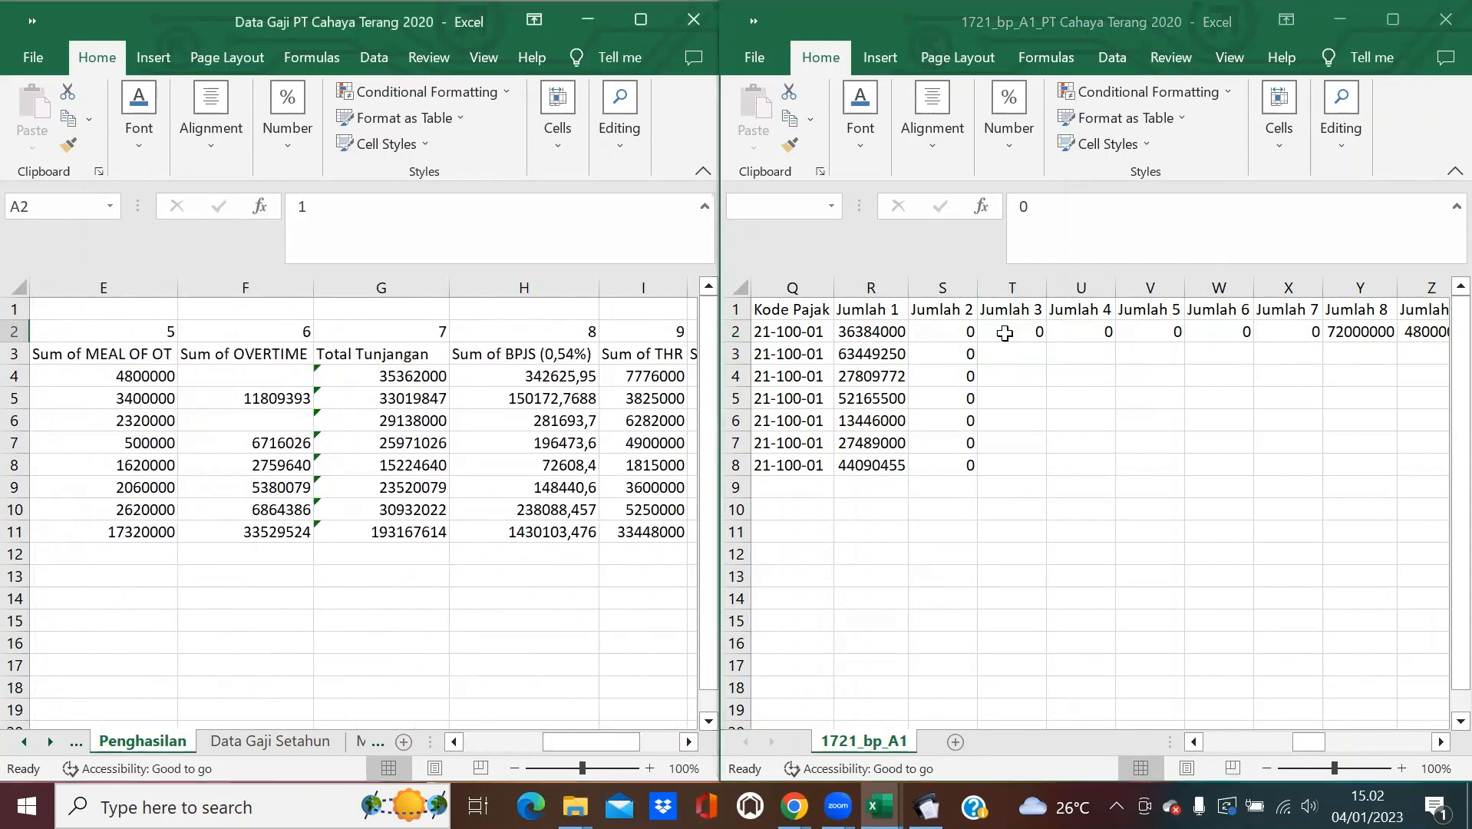
text(=VLOO)
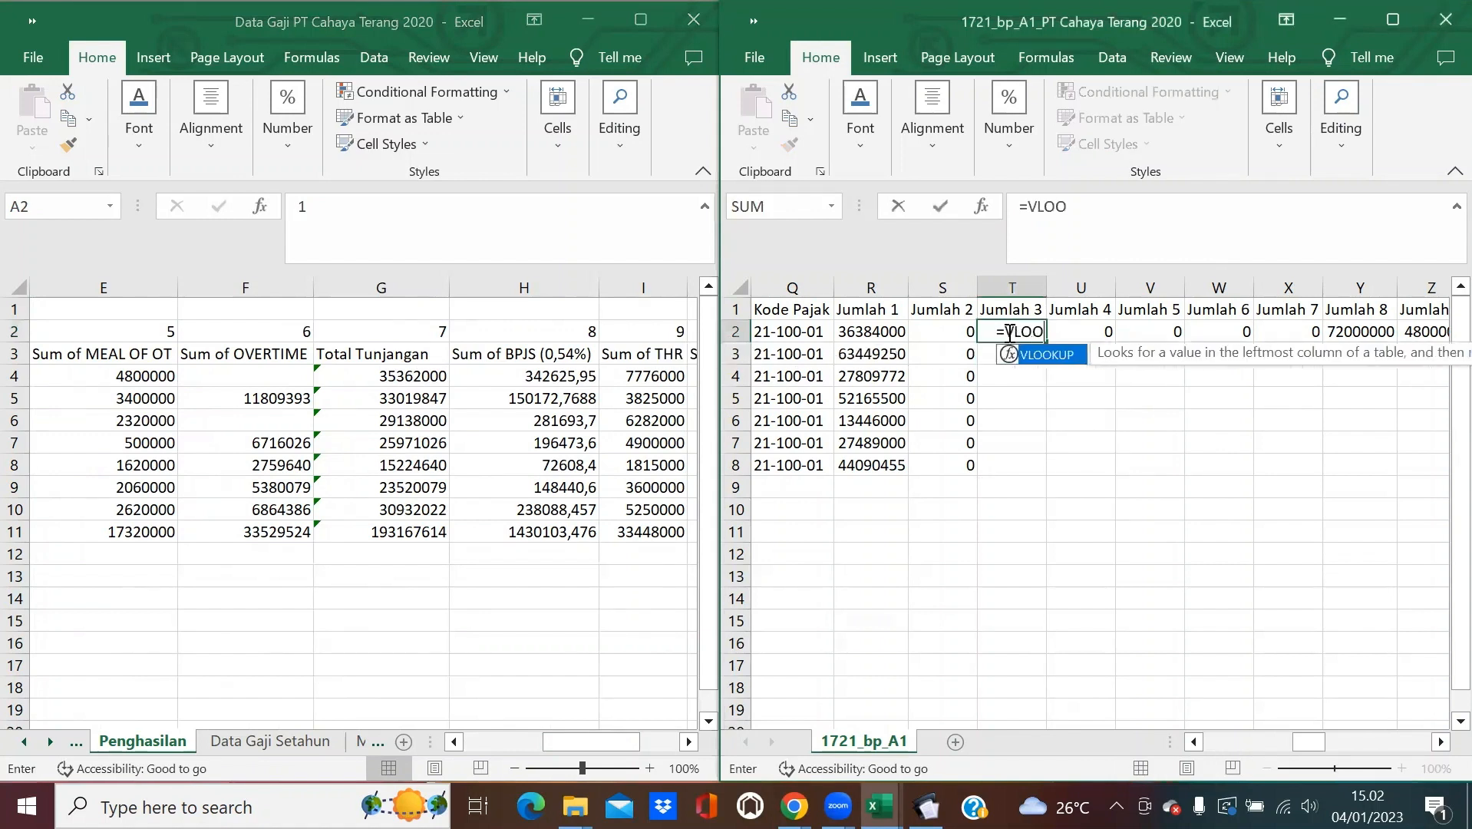
text(KUP()
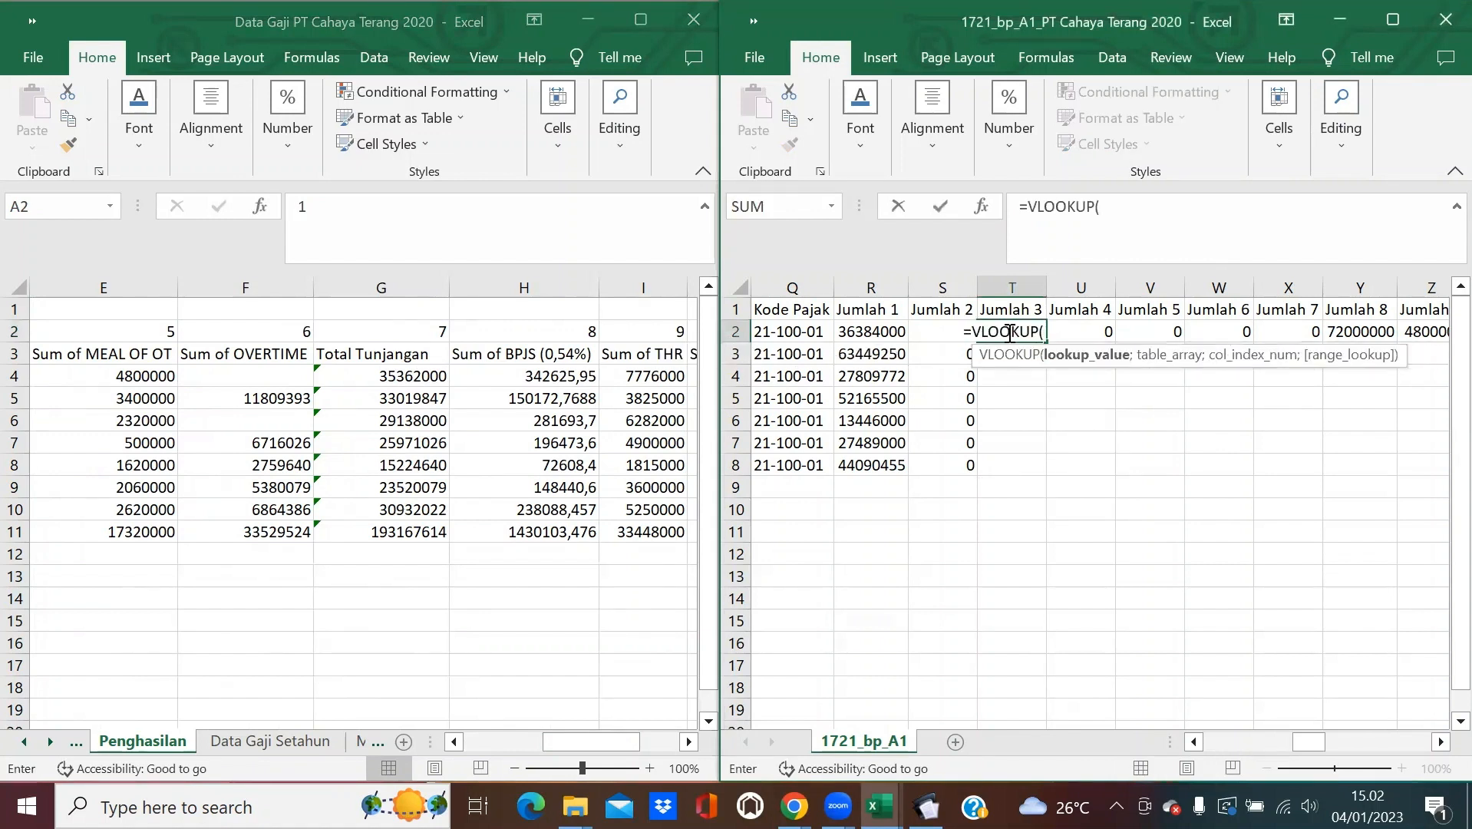
text(I2;)
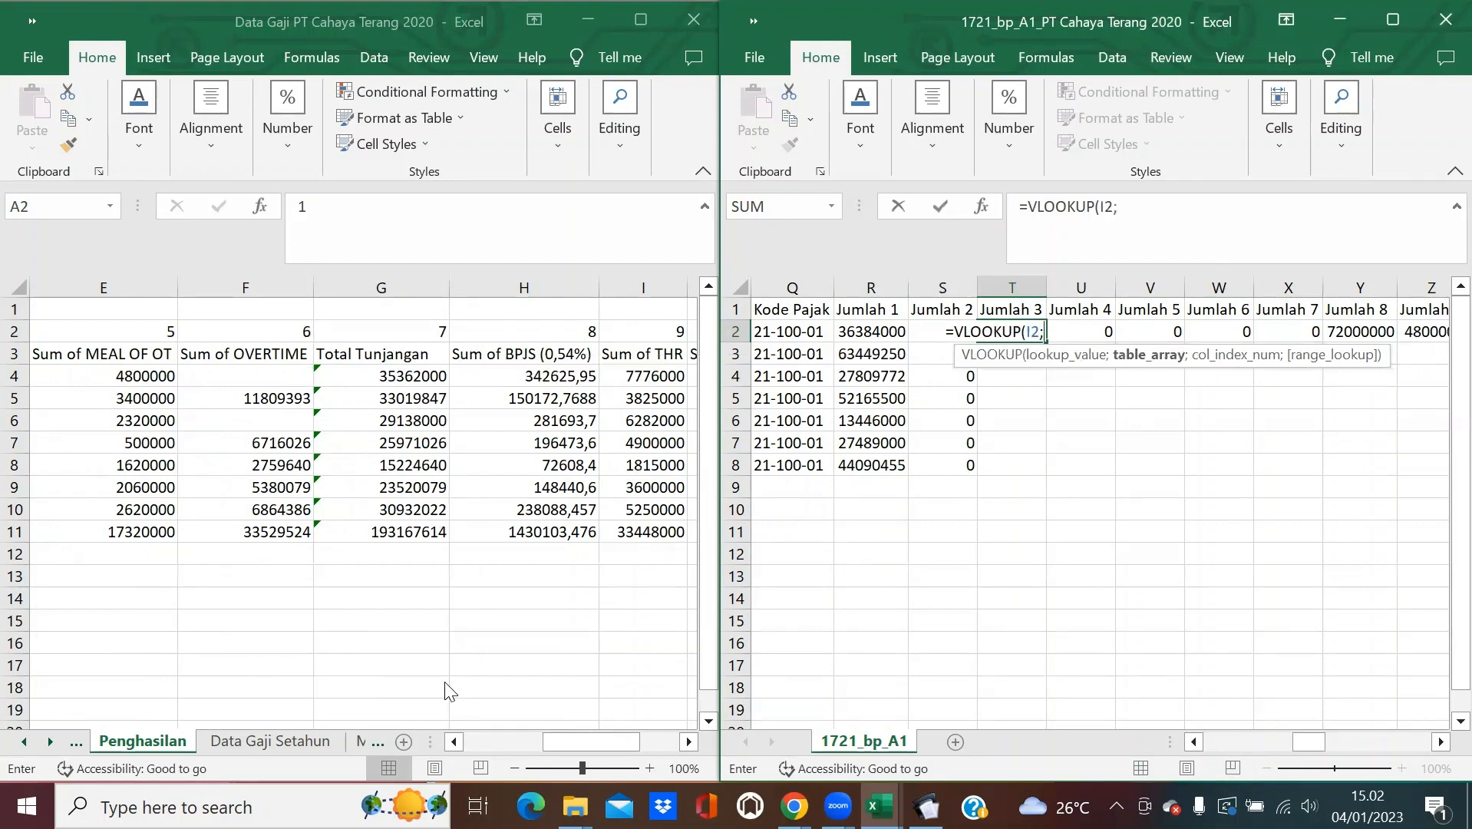
click(454, 742)
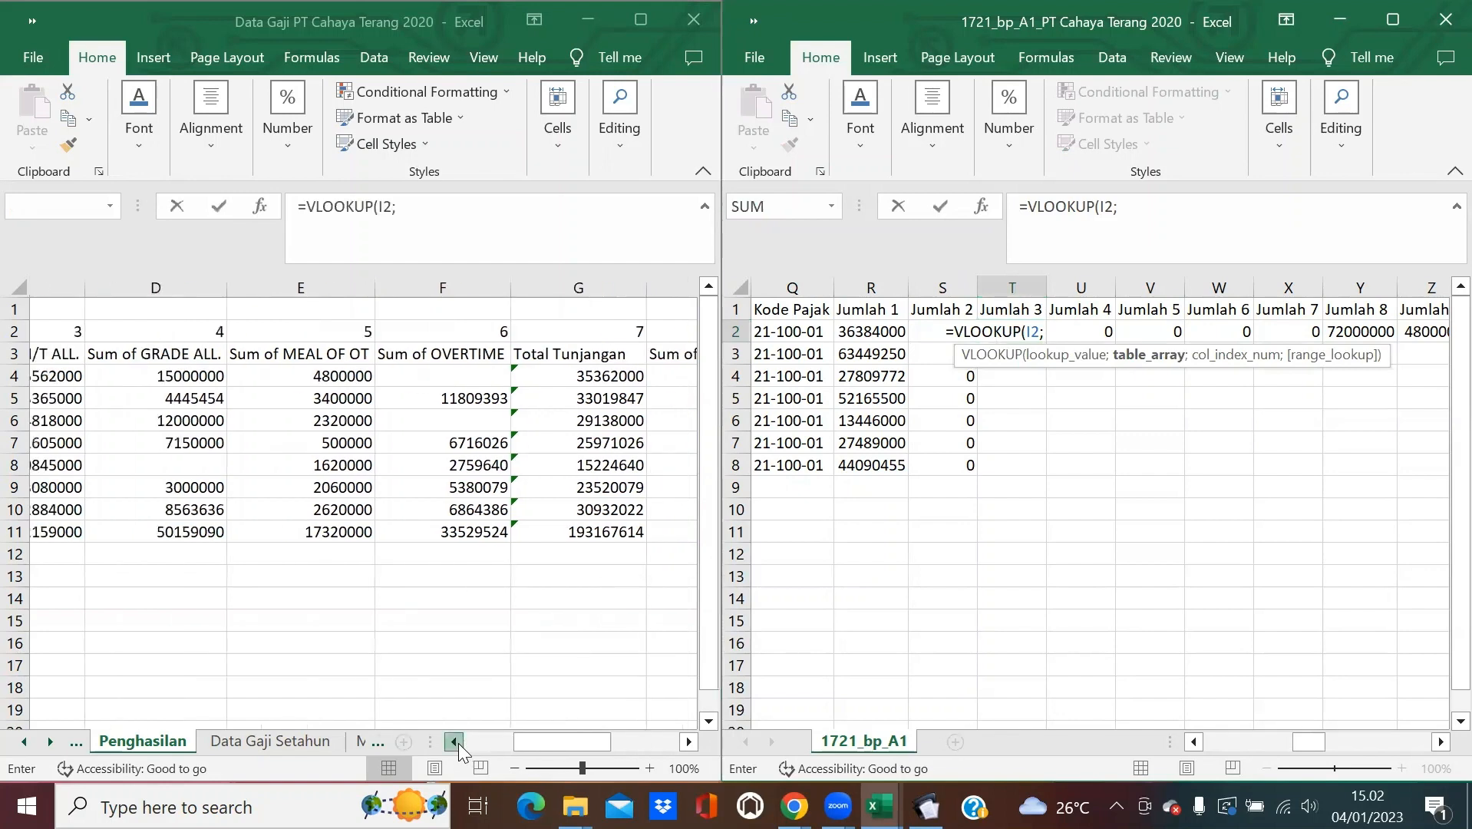
click(454, 741)
drag(92, 287, 586, 351)
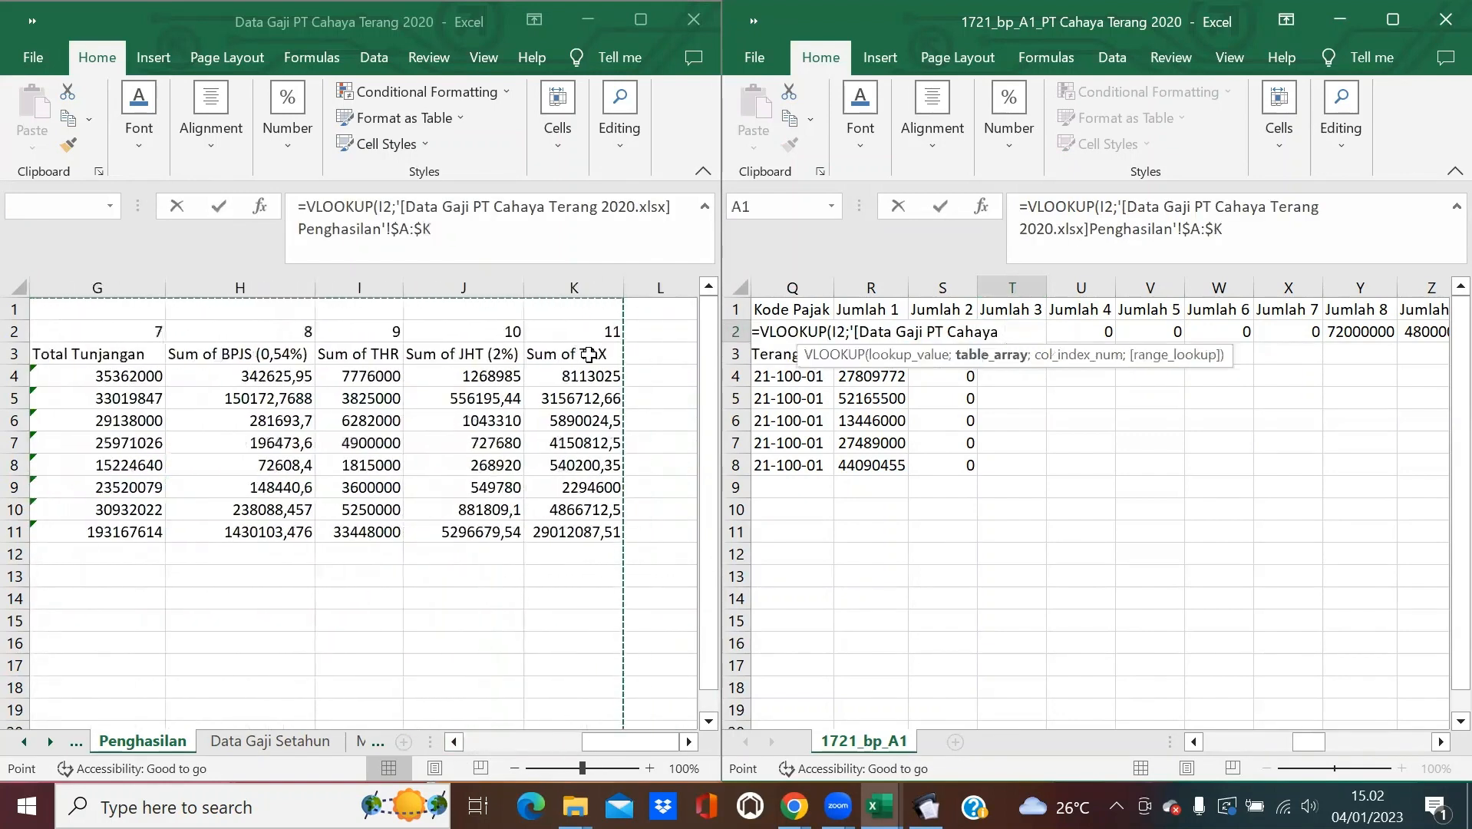
text(;7;0))
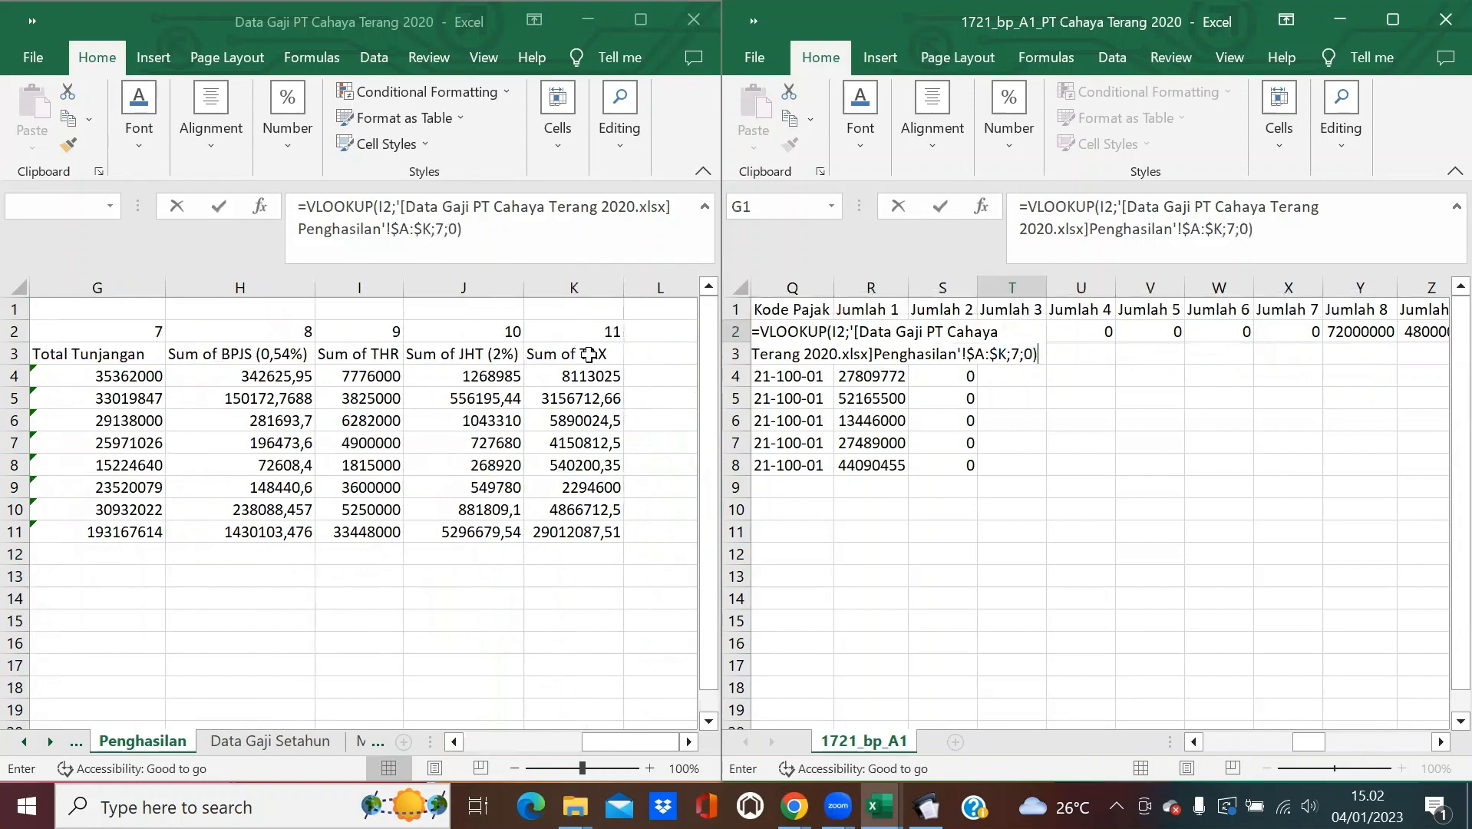
key(Return)
click(1021, 330)
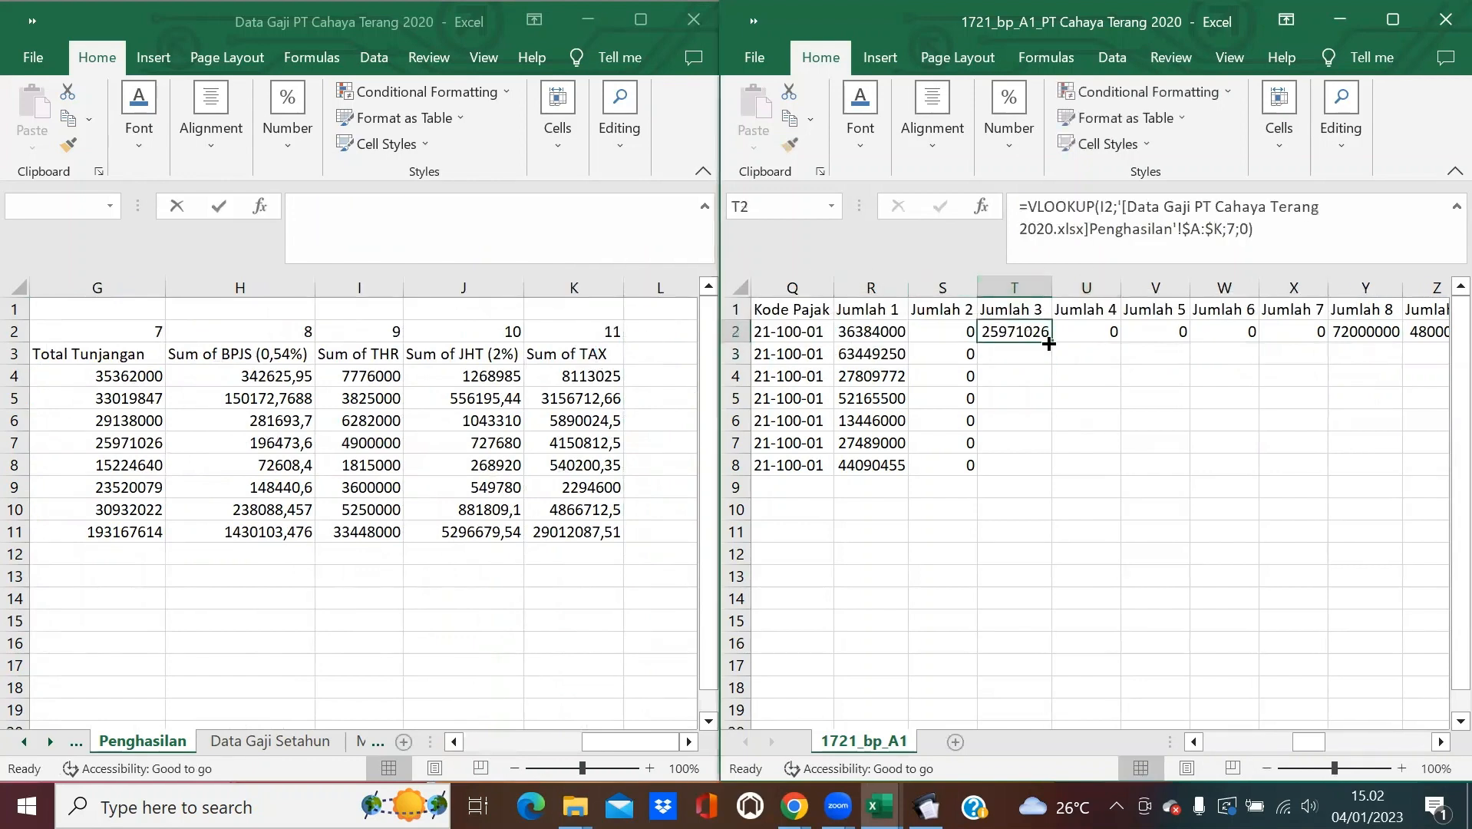
double_click(1050, 342)
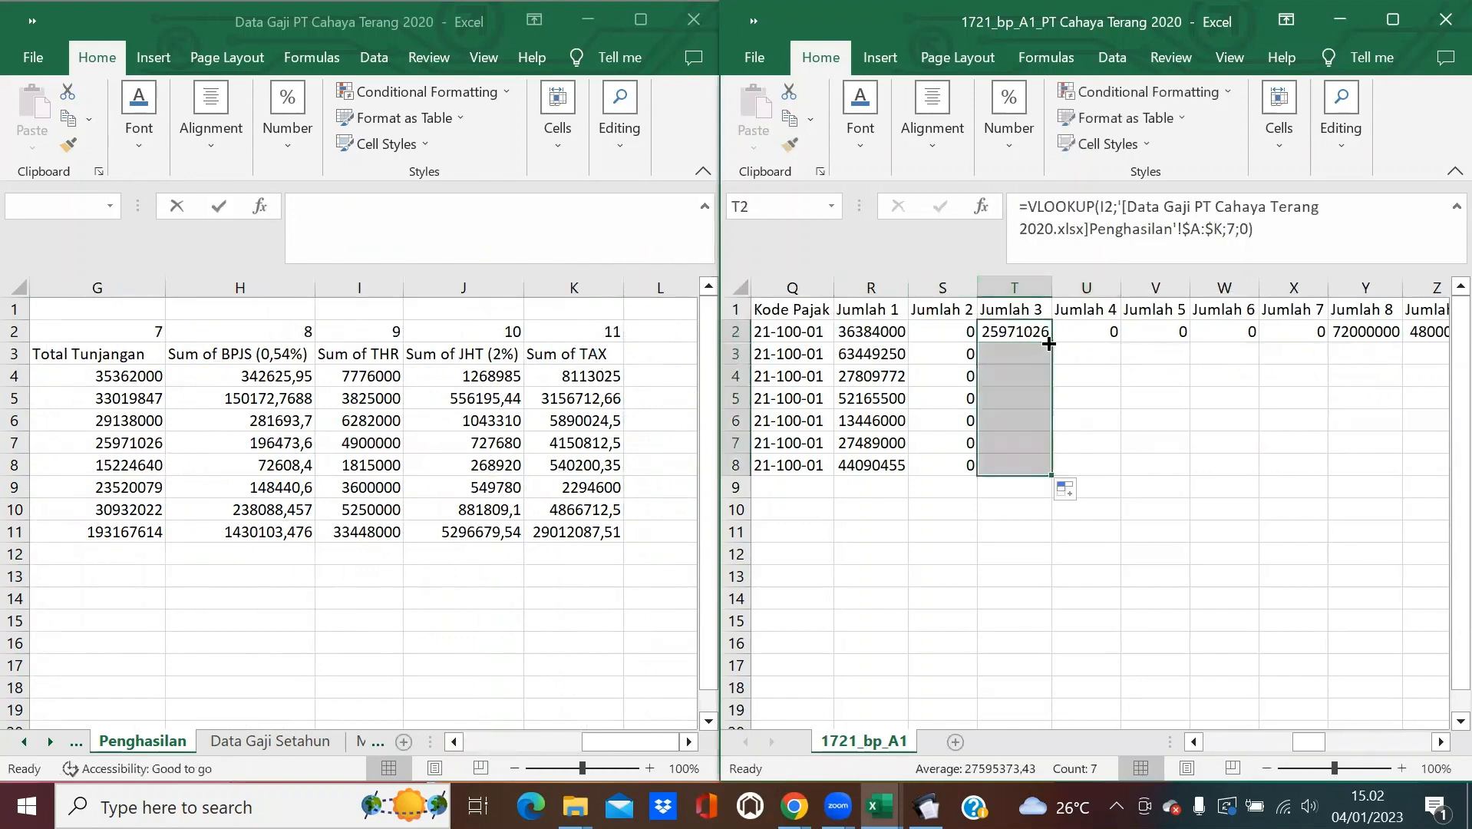
click(1095, 334)
Copy the 0 in U2 down to U8 after comparing with the e-SPT form.
click(925, 806)
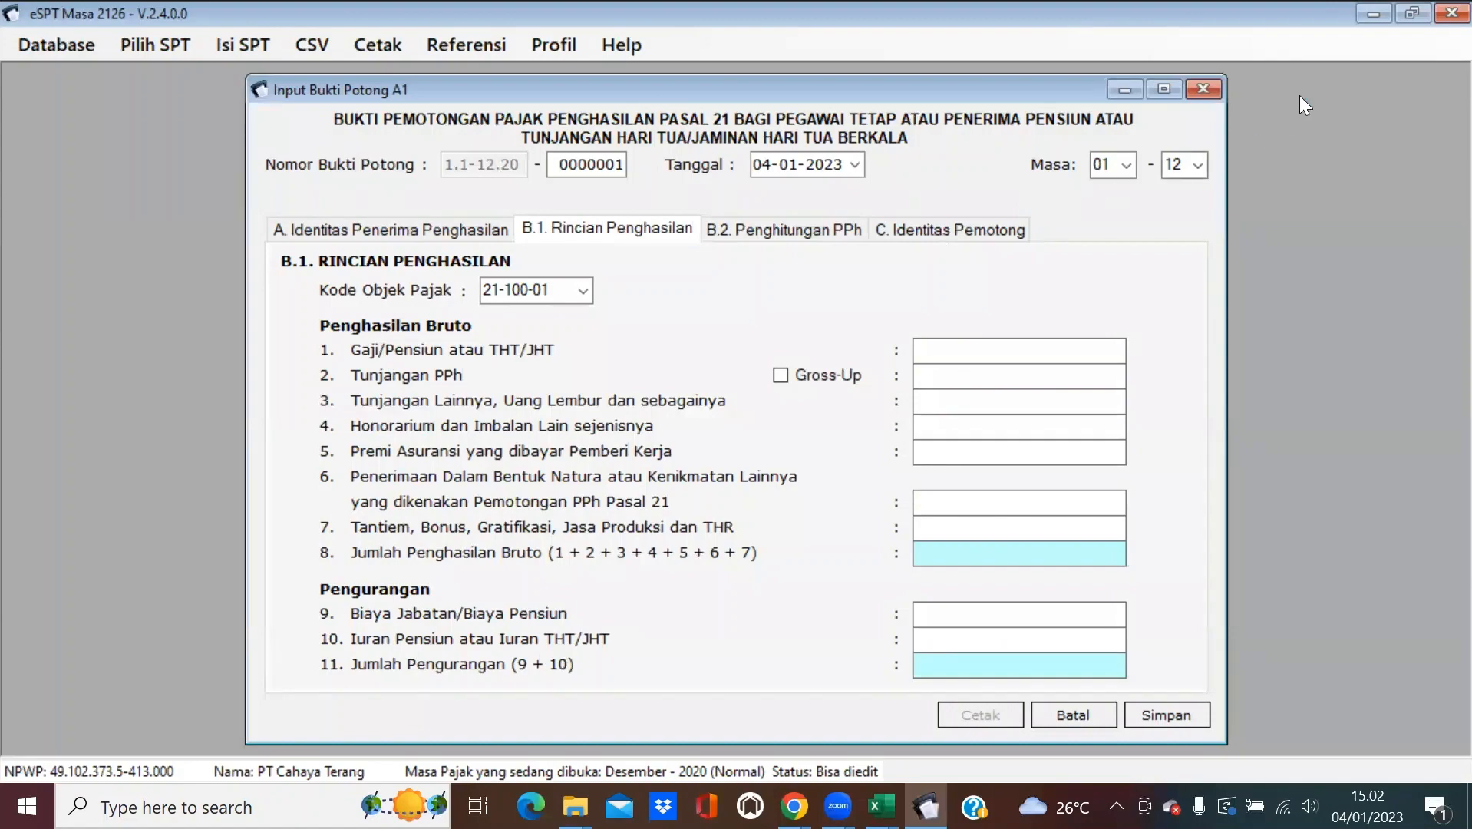
click(1360, 11)
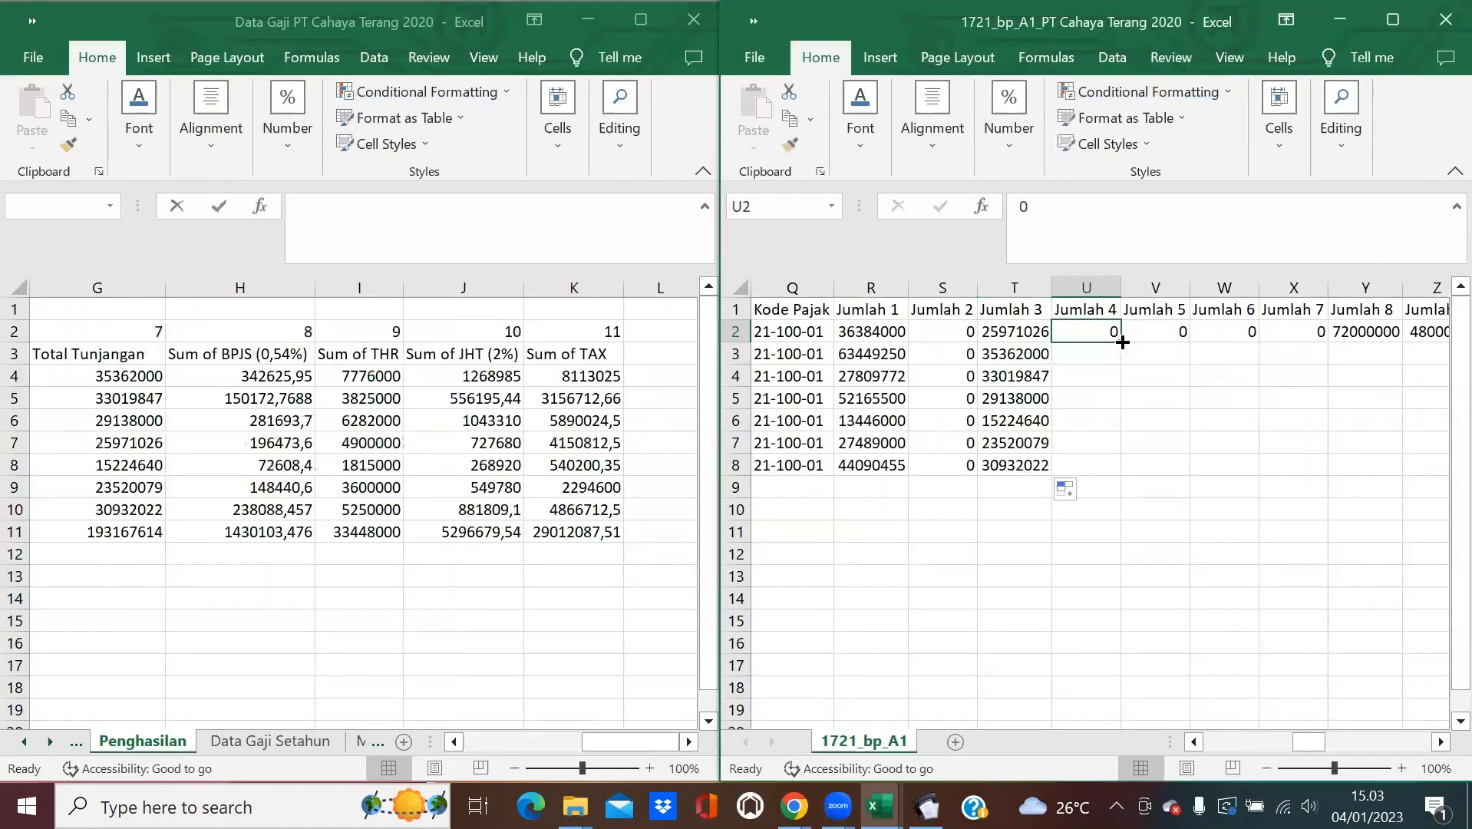
double_click(1121, 343)
click(925, 805)
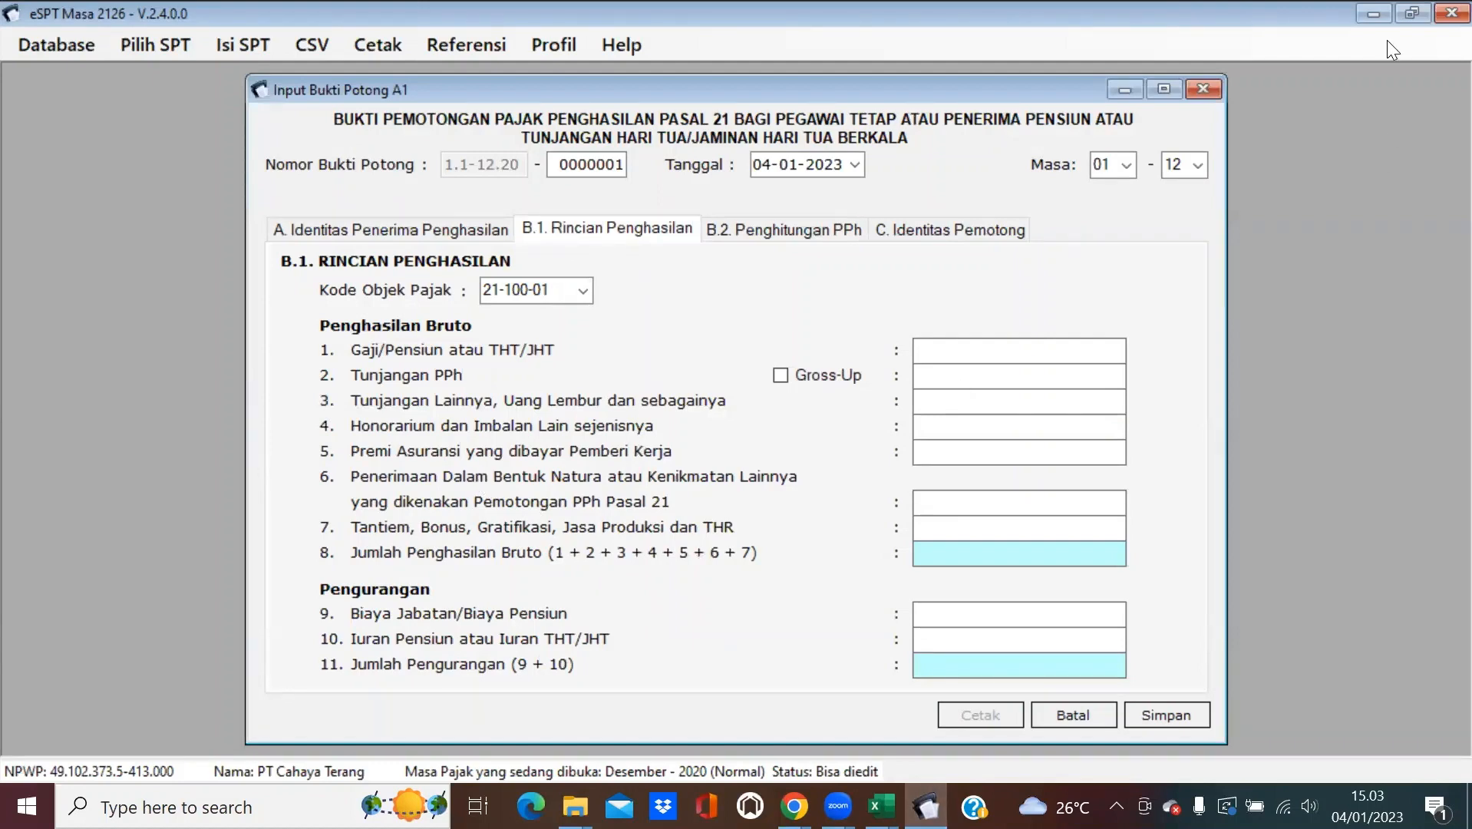
click(1372, 13)
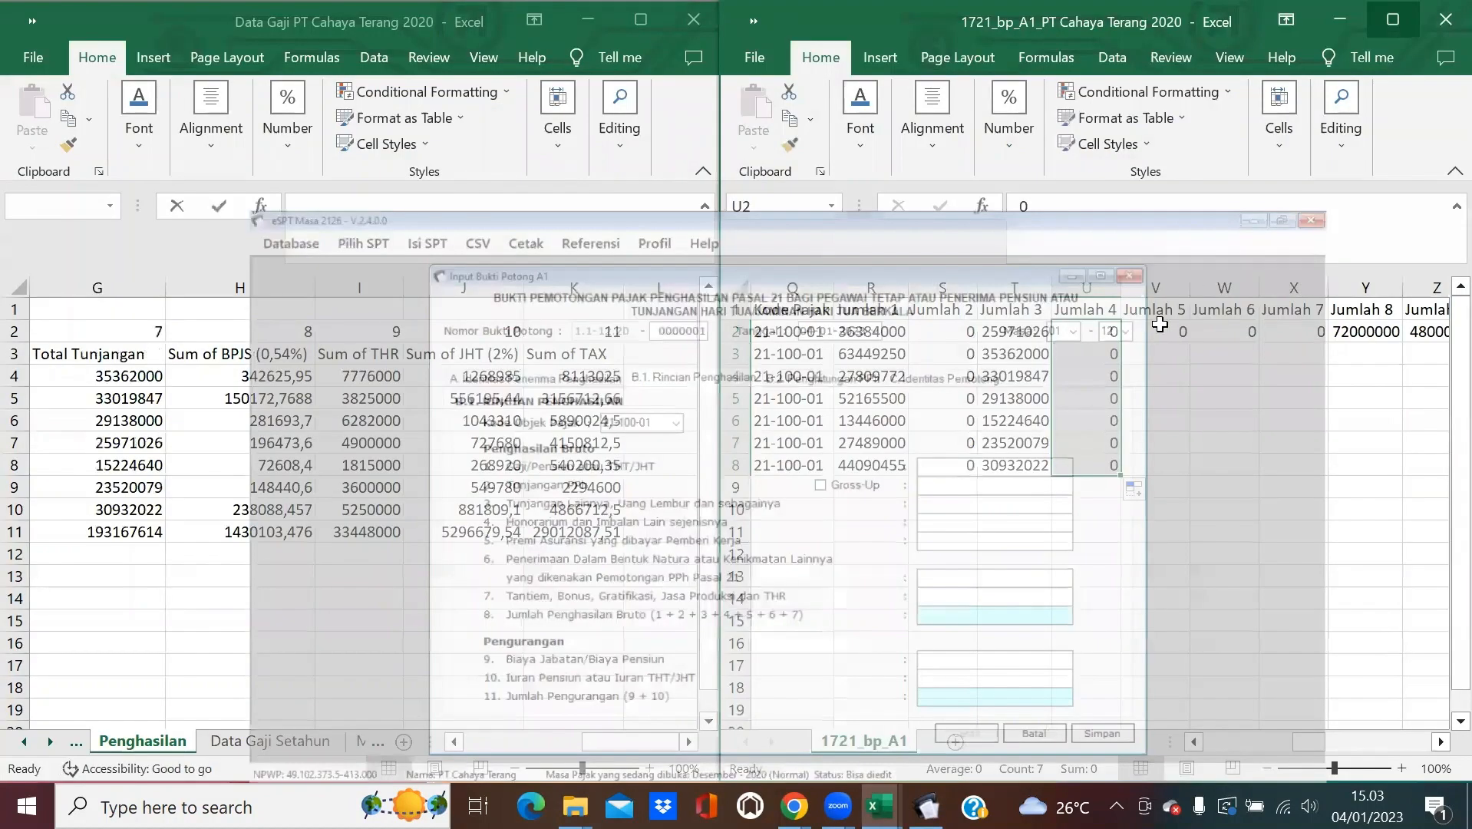
click(1158, 324)
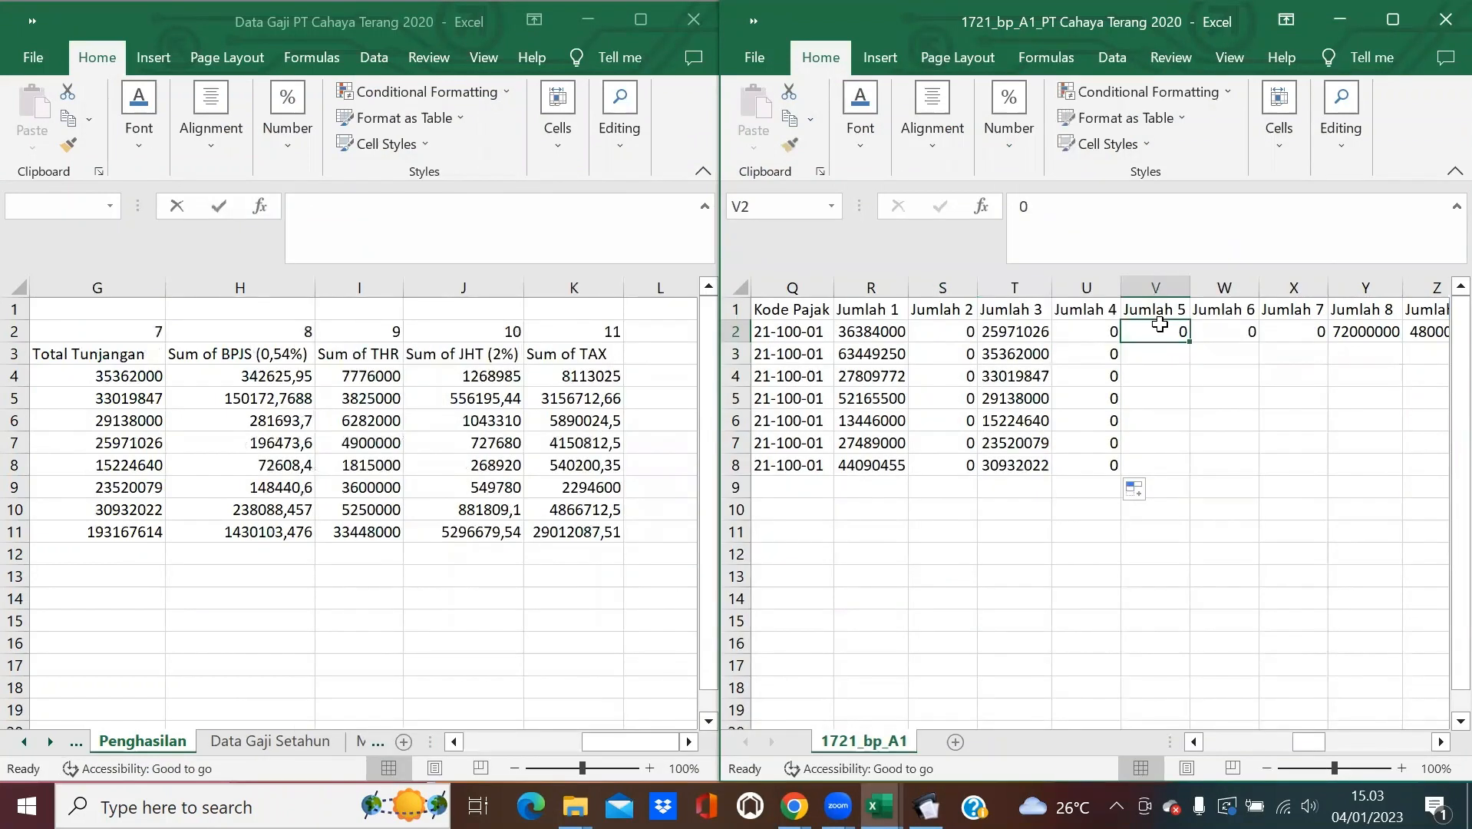
Enter =VLOOKUP(I2;Penghasilan'!$A:$K;8;0) in V2 and fill it down to row 8 (first result 196474).
text(=VLOOK)
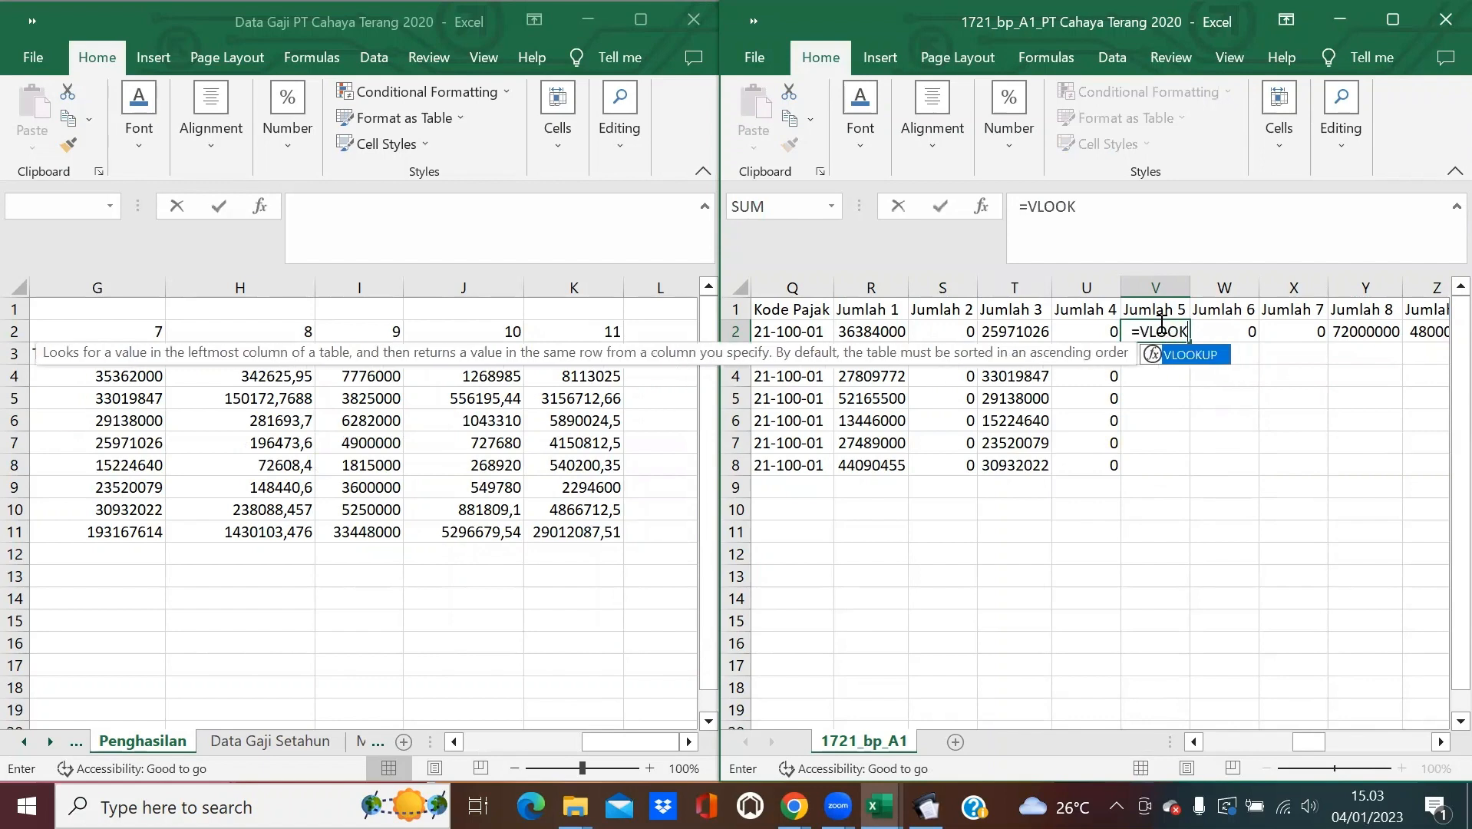
text(UP(I2;)
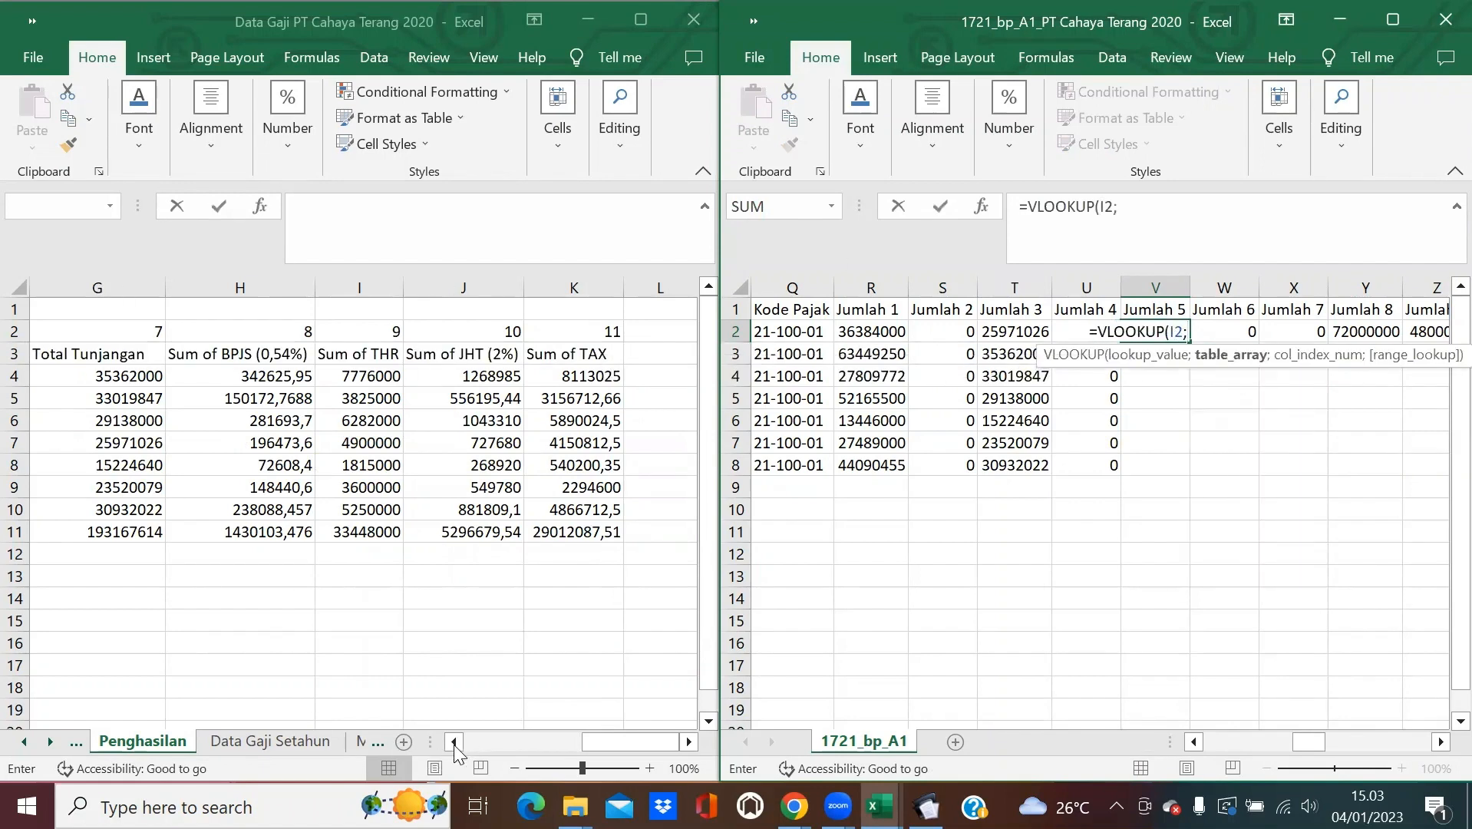
drag(453, 743, 452, 743)
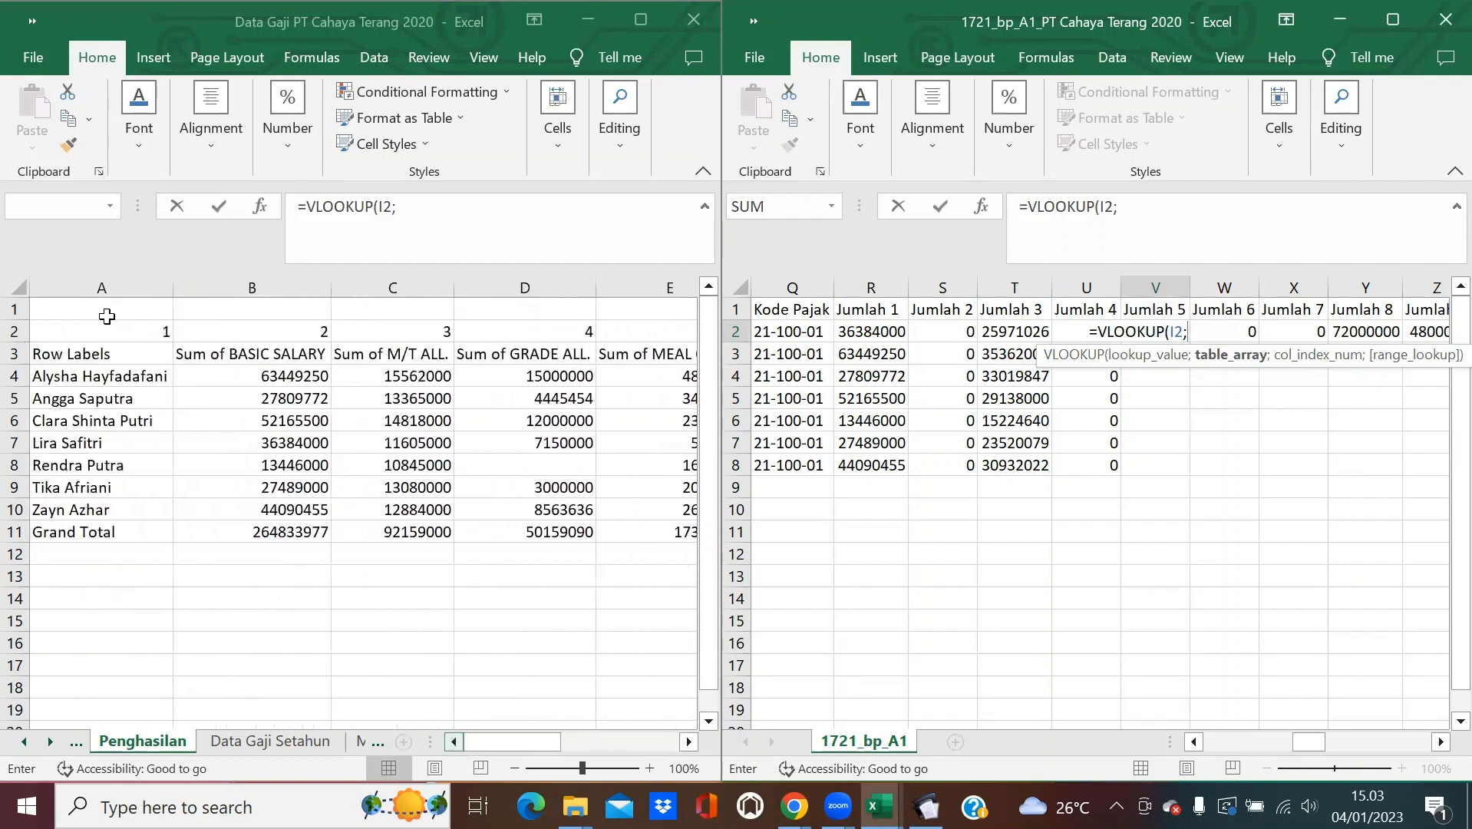
drag(104, 287, 585, 393)
text(;8;0))
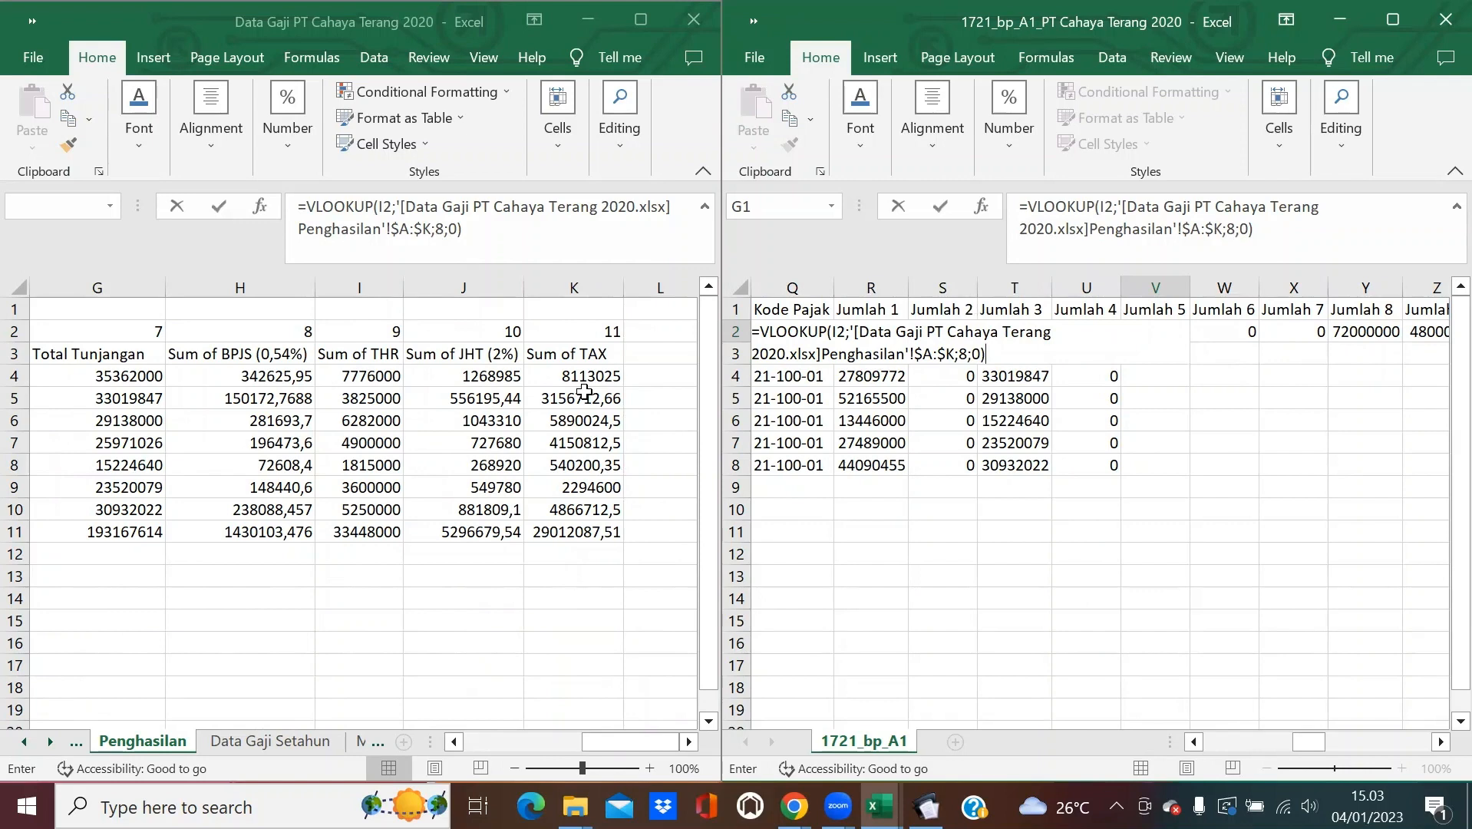
key(Return)
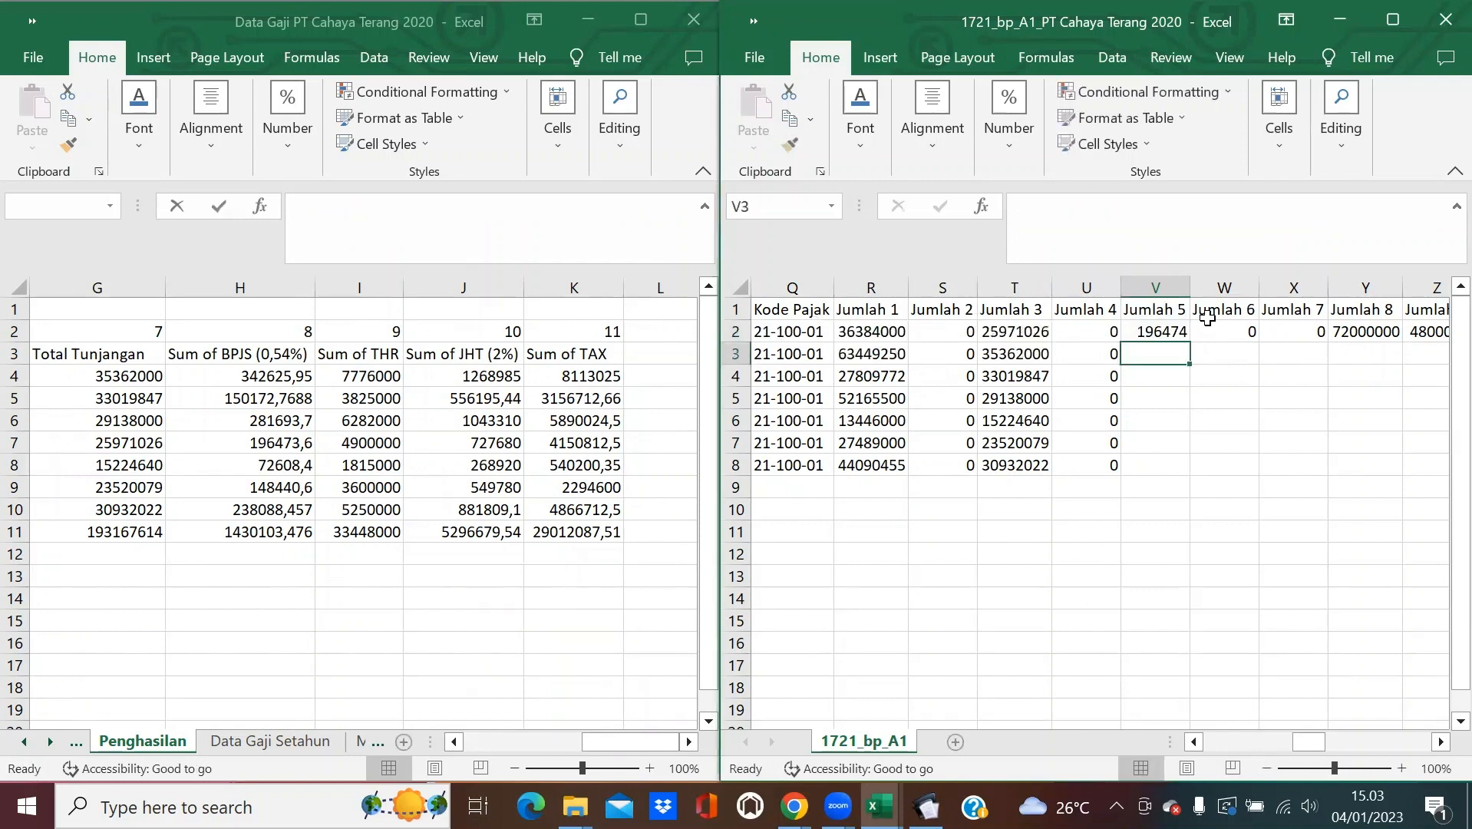
click(1184, 335)
double_click(1184, 336)
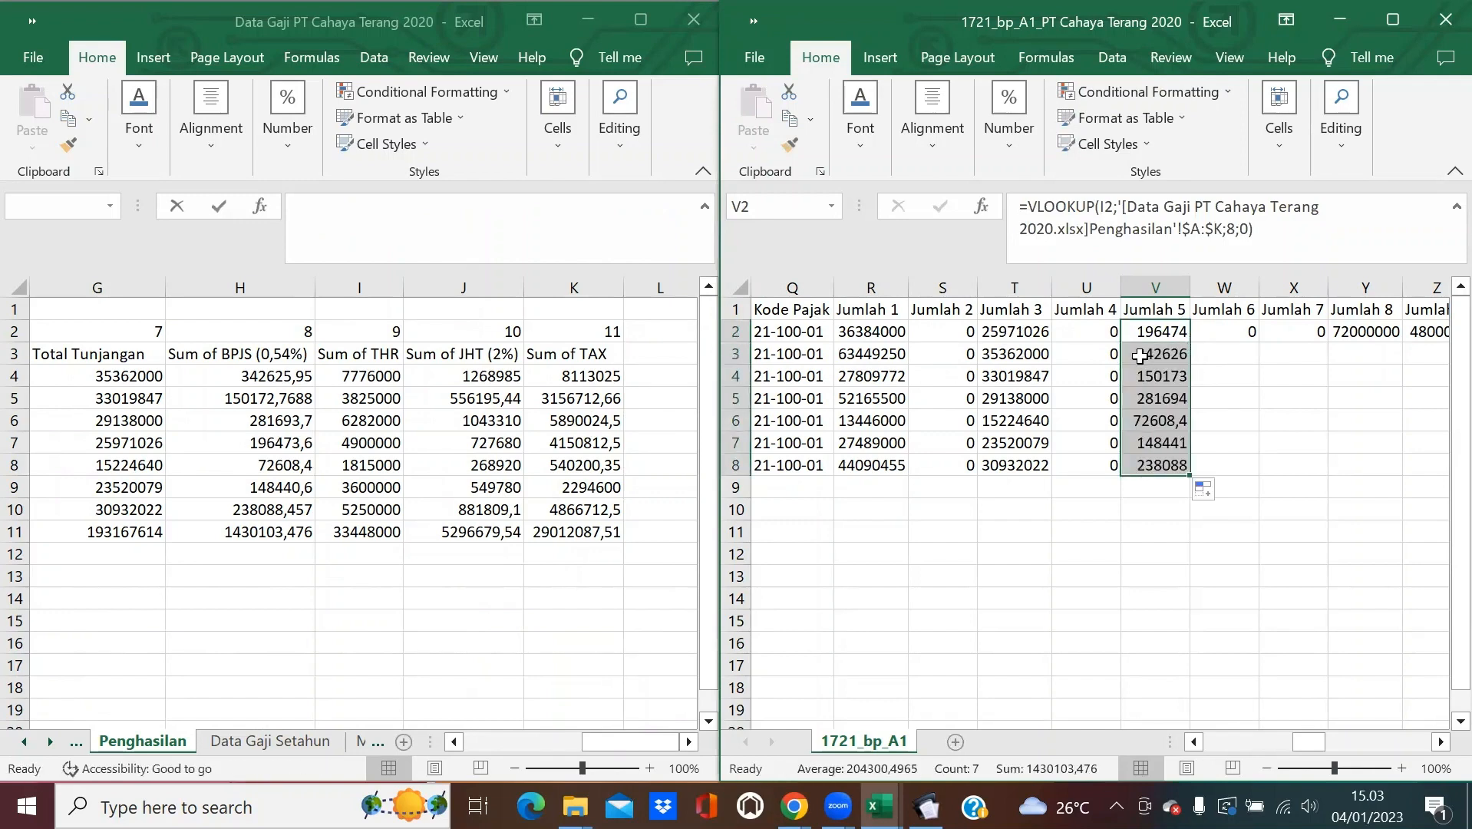
click(1233, 338)
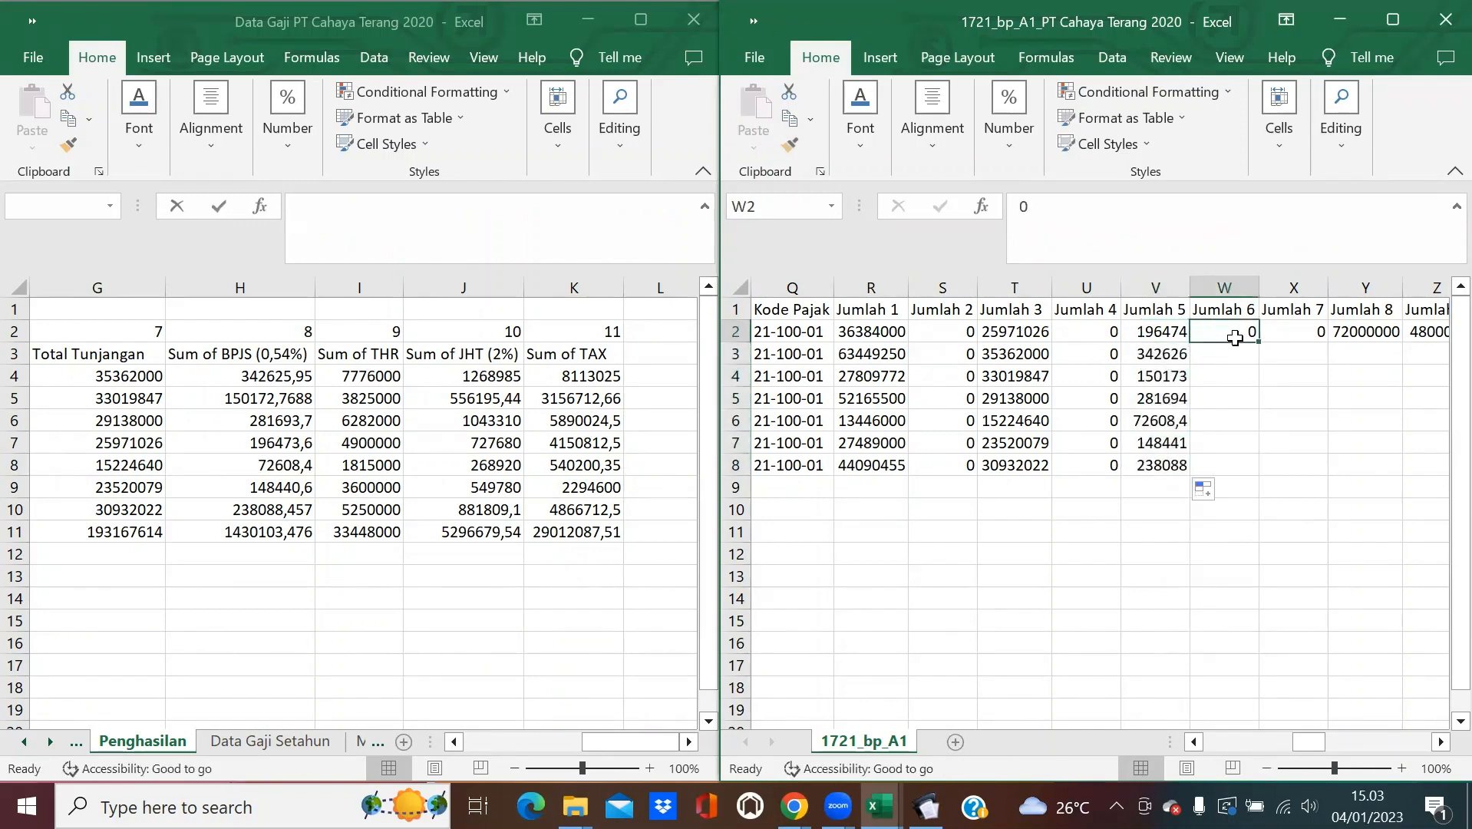
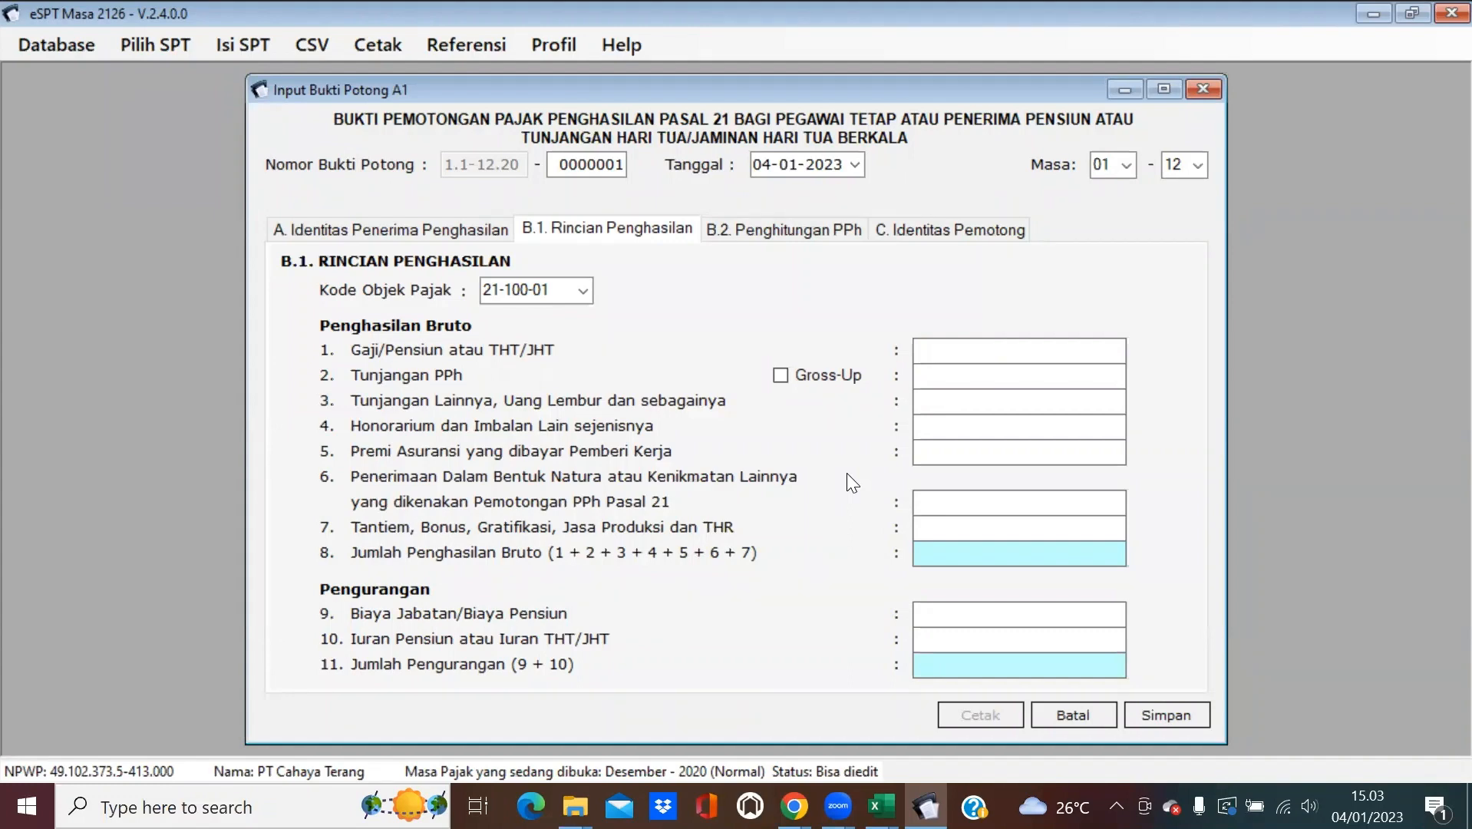
Copy the 0 in W2 down to W8 for Jumlah 6, then recheck the eSPT form.
click(1373, 14)
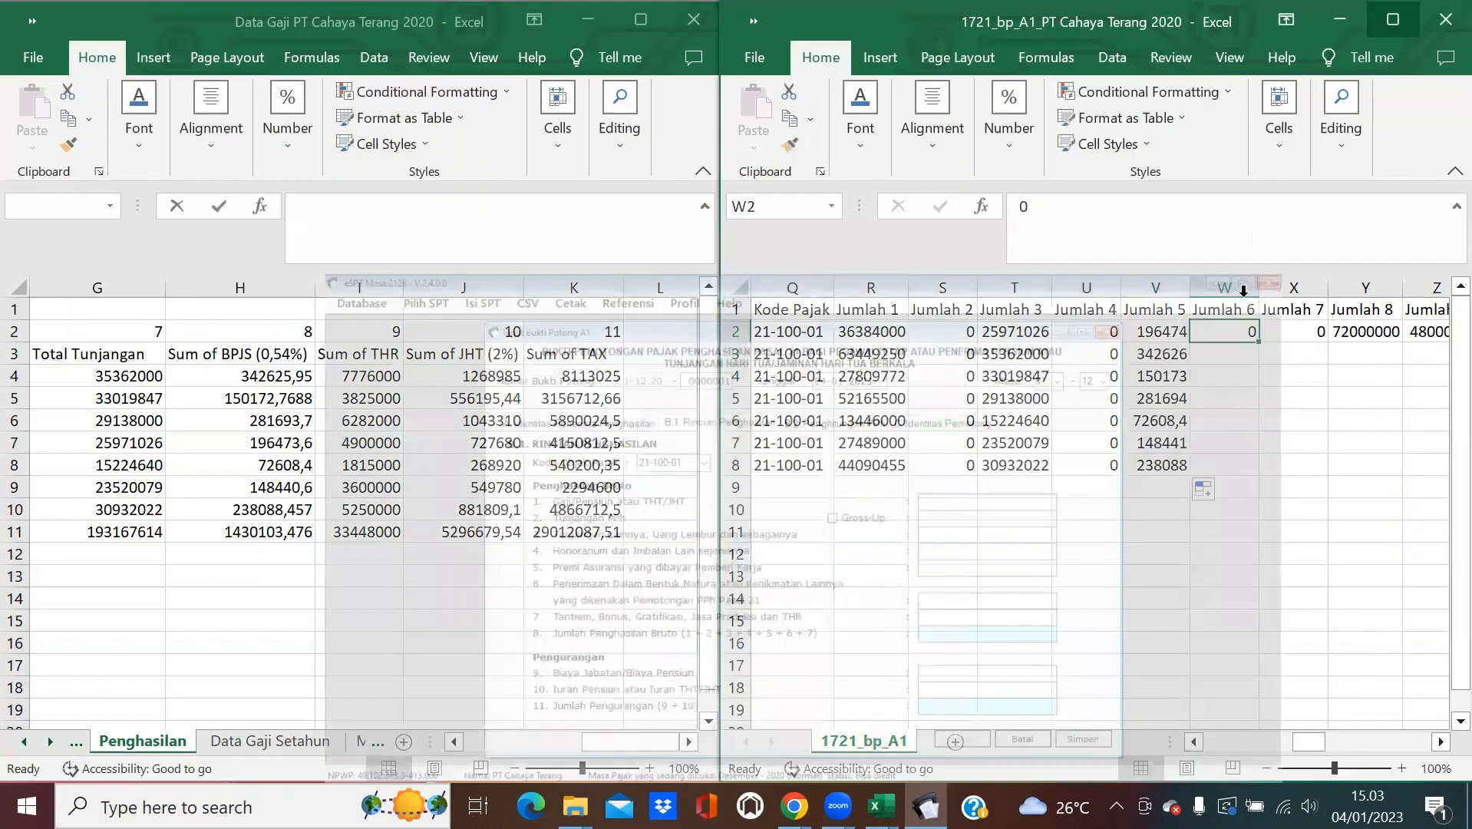
double_click(1257, 341)
click(1296, 331)
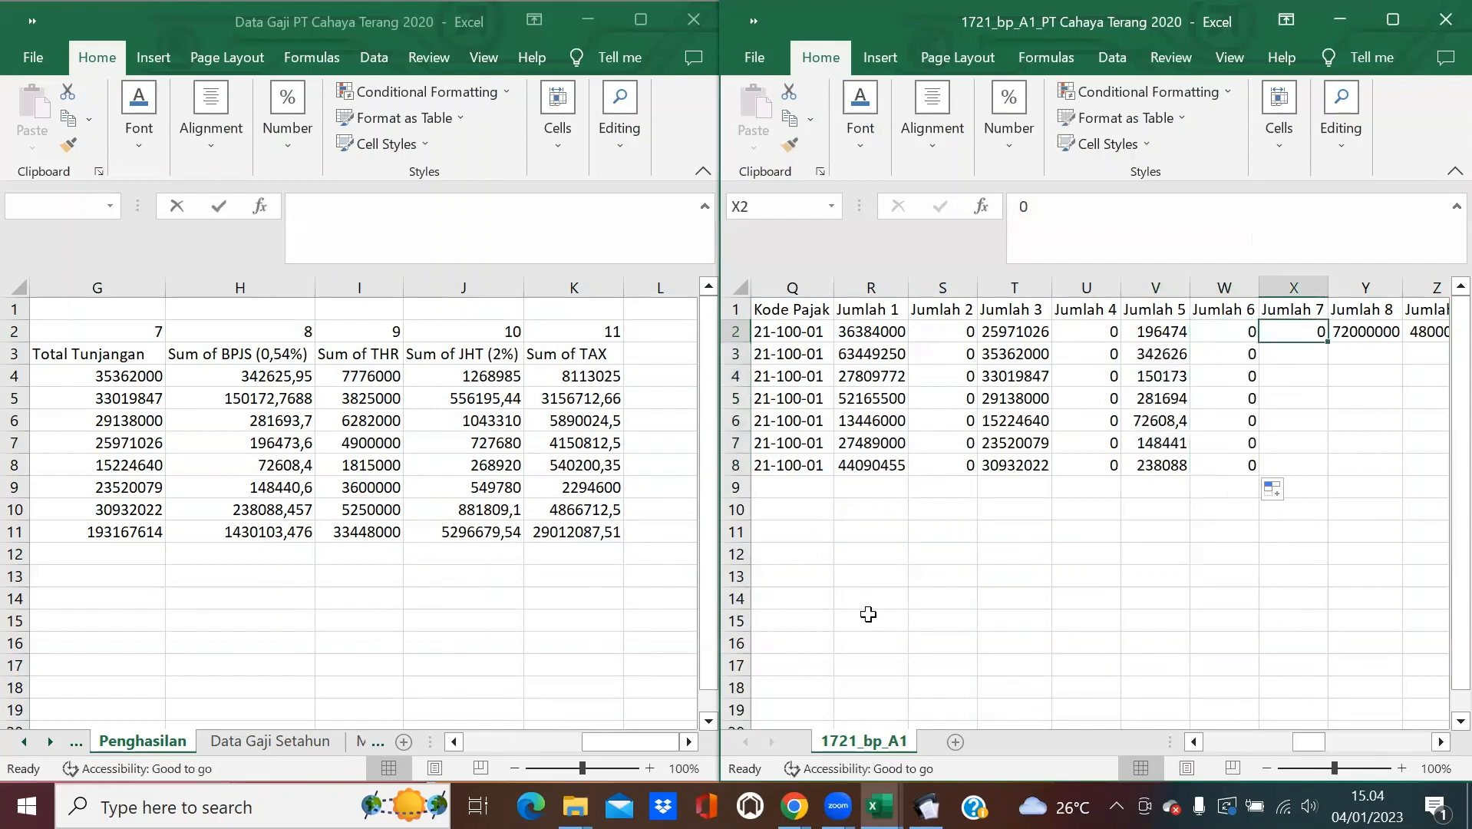
click(927, 805)
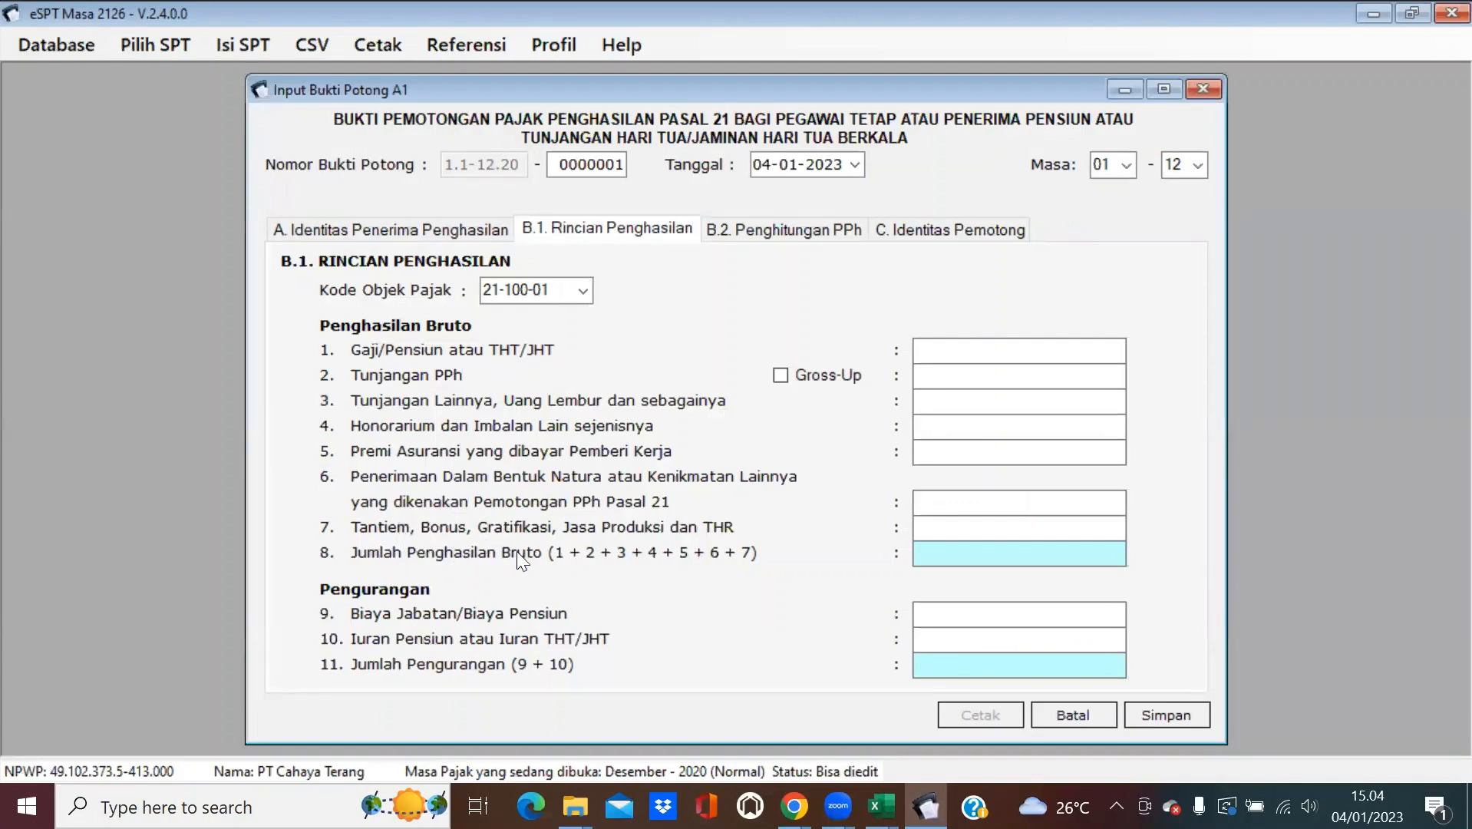
click(1373, 13)
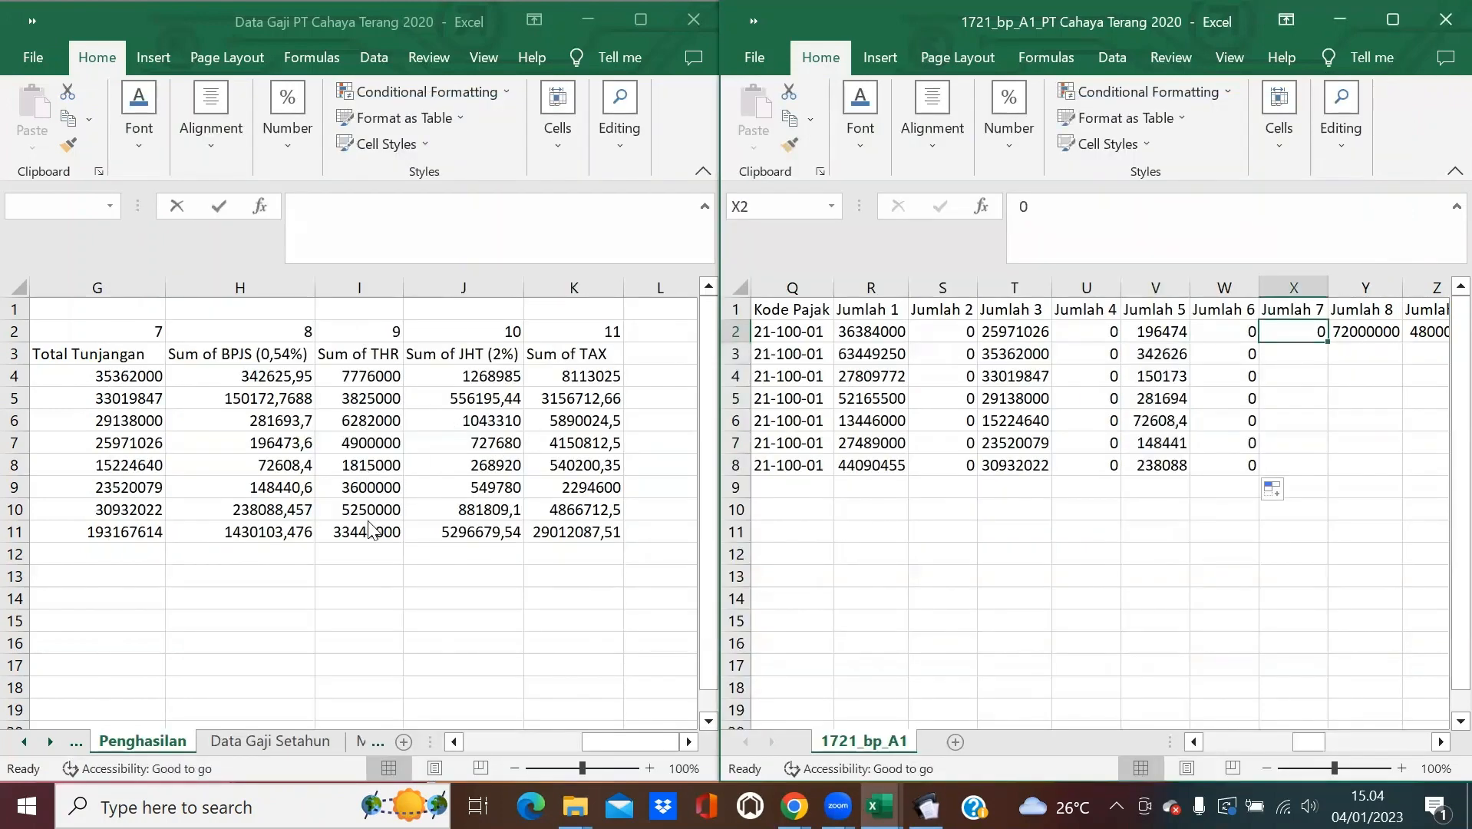
Enter =VLOOKUP(I2;'[Data Gaji PT Cahaya Terang 2020.xlsx]Penghasilan'!$A:$K;9;0) in X2 and fill it to X8.
text(0=VLOOK)
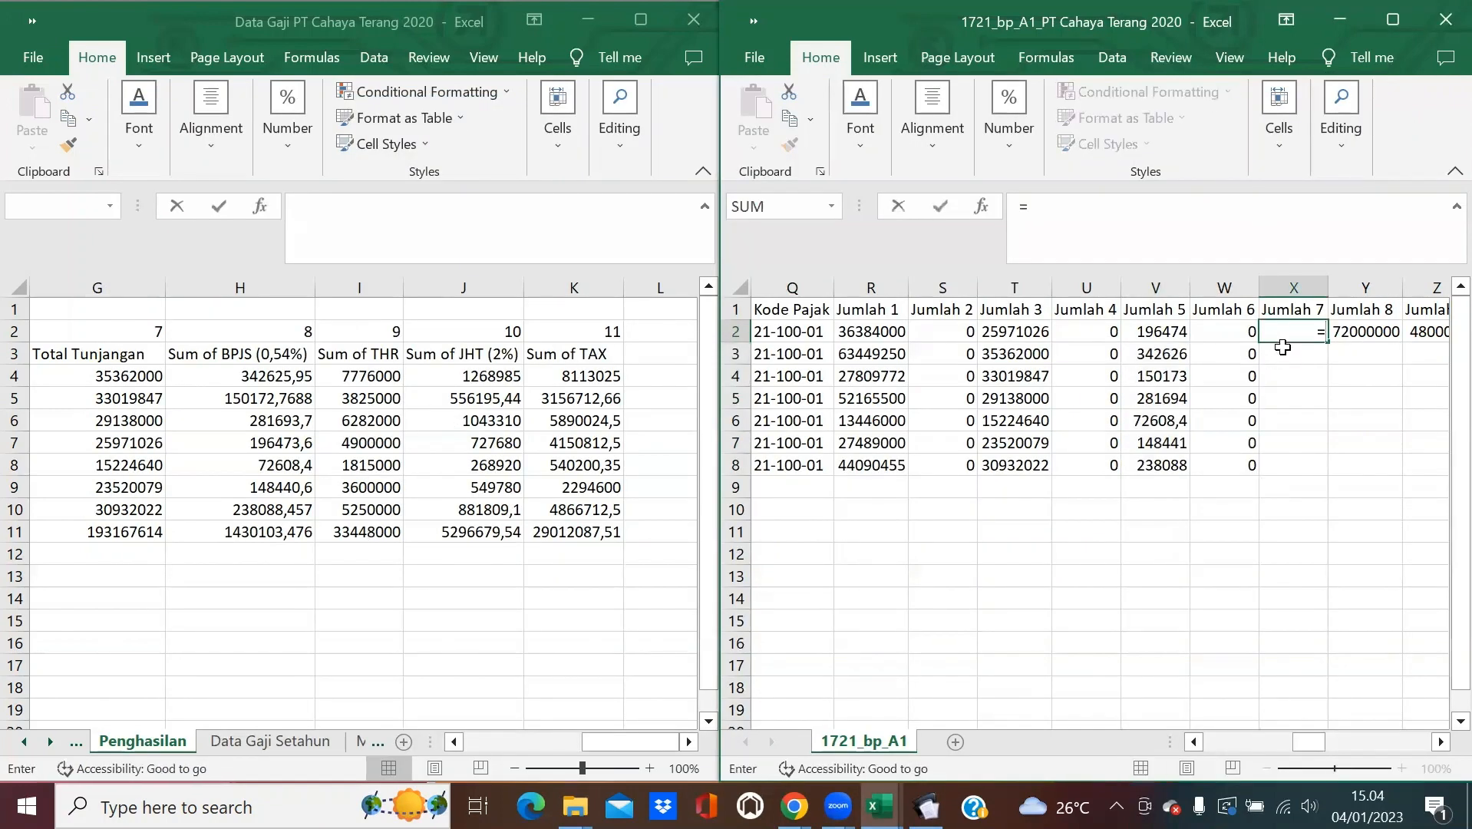
text(U)
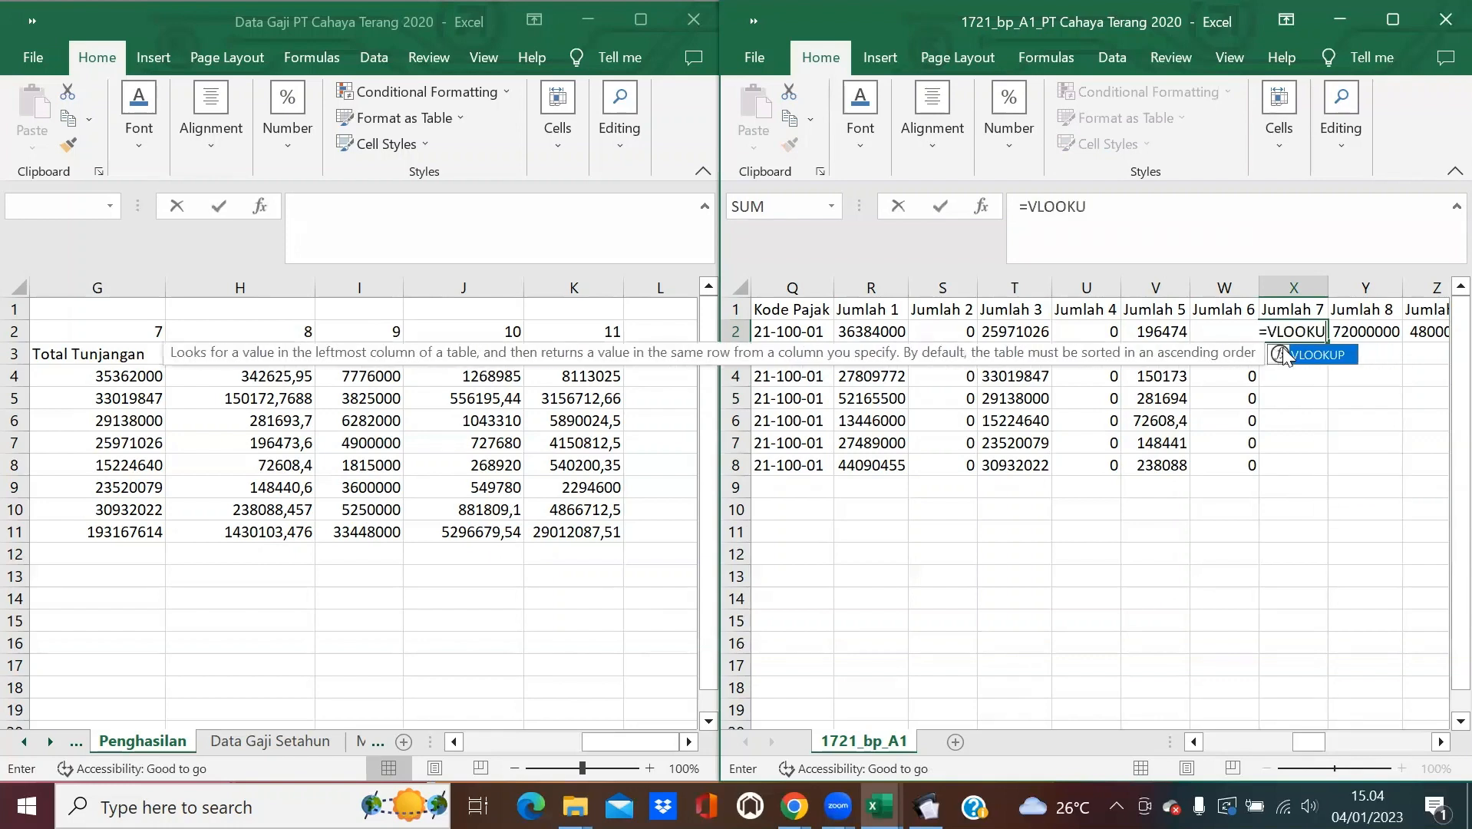
text(P(I2;)
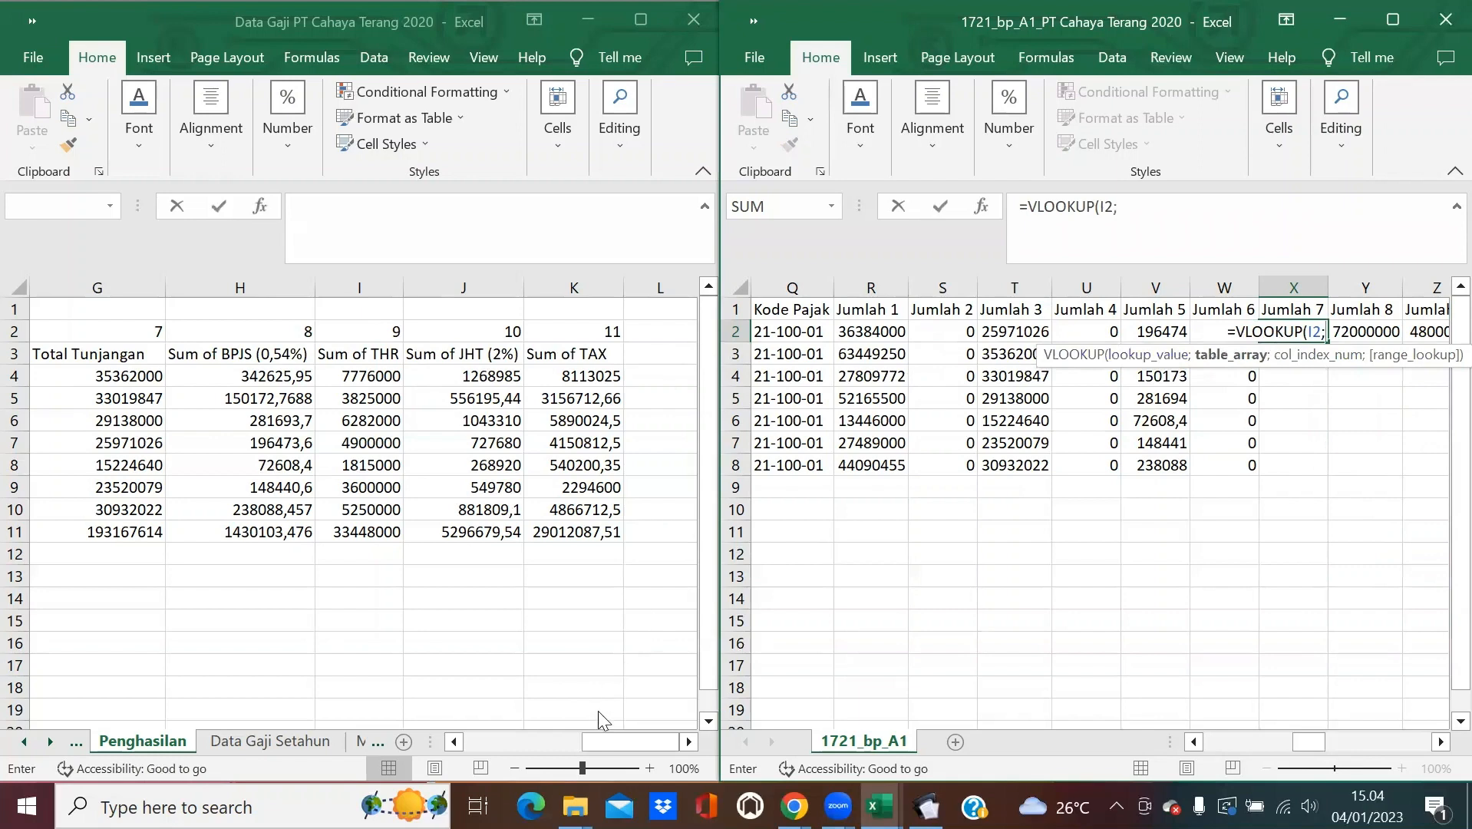
click(456, 740)
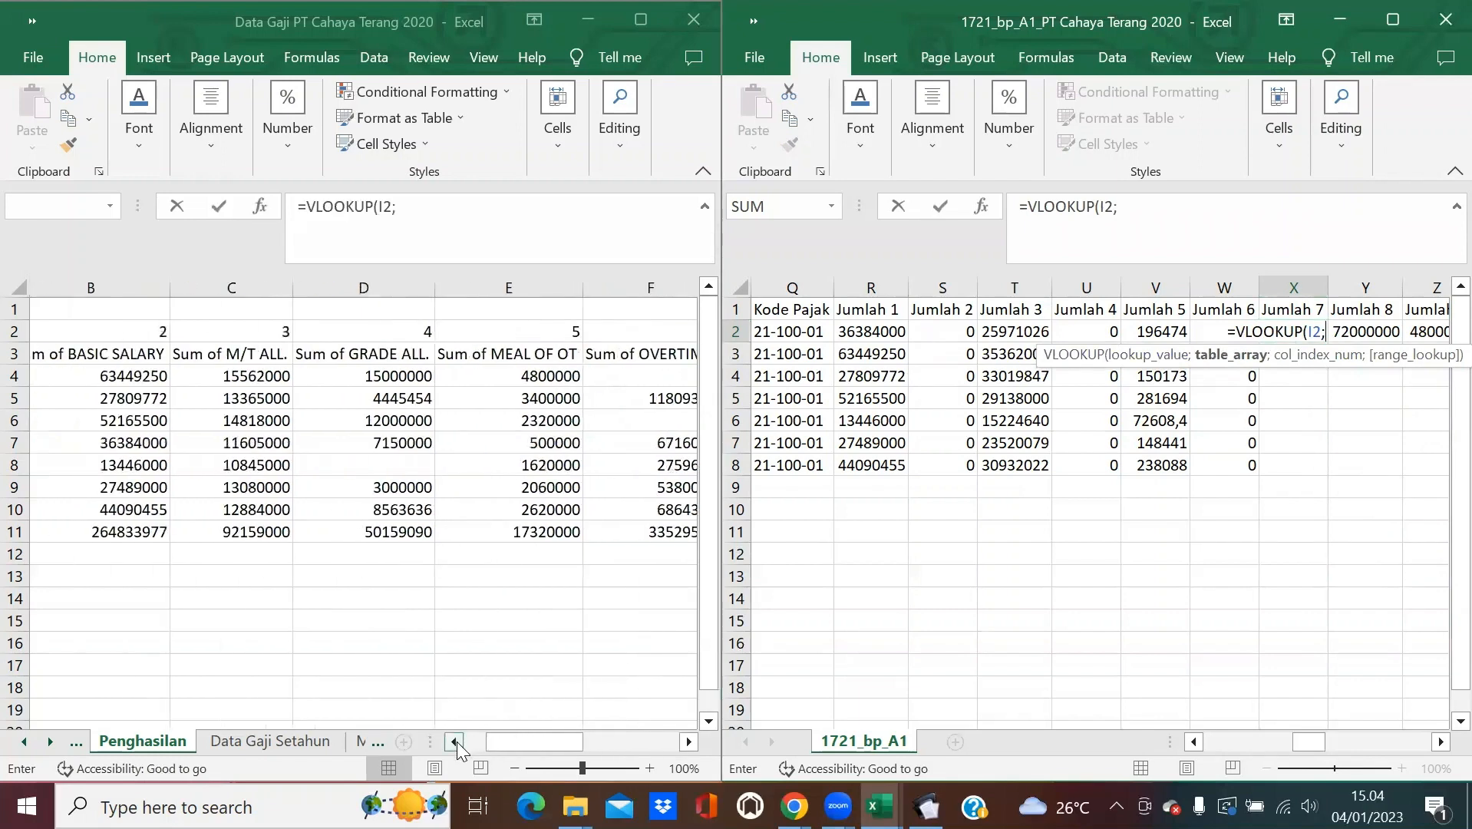
drag(98, 287, 612, 329)
text(;9)
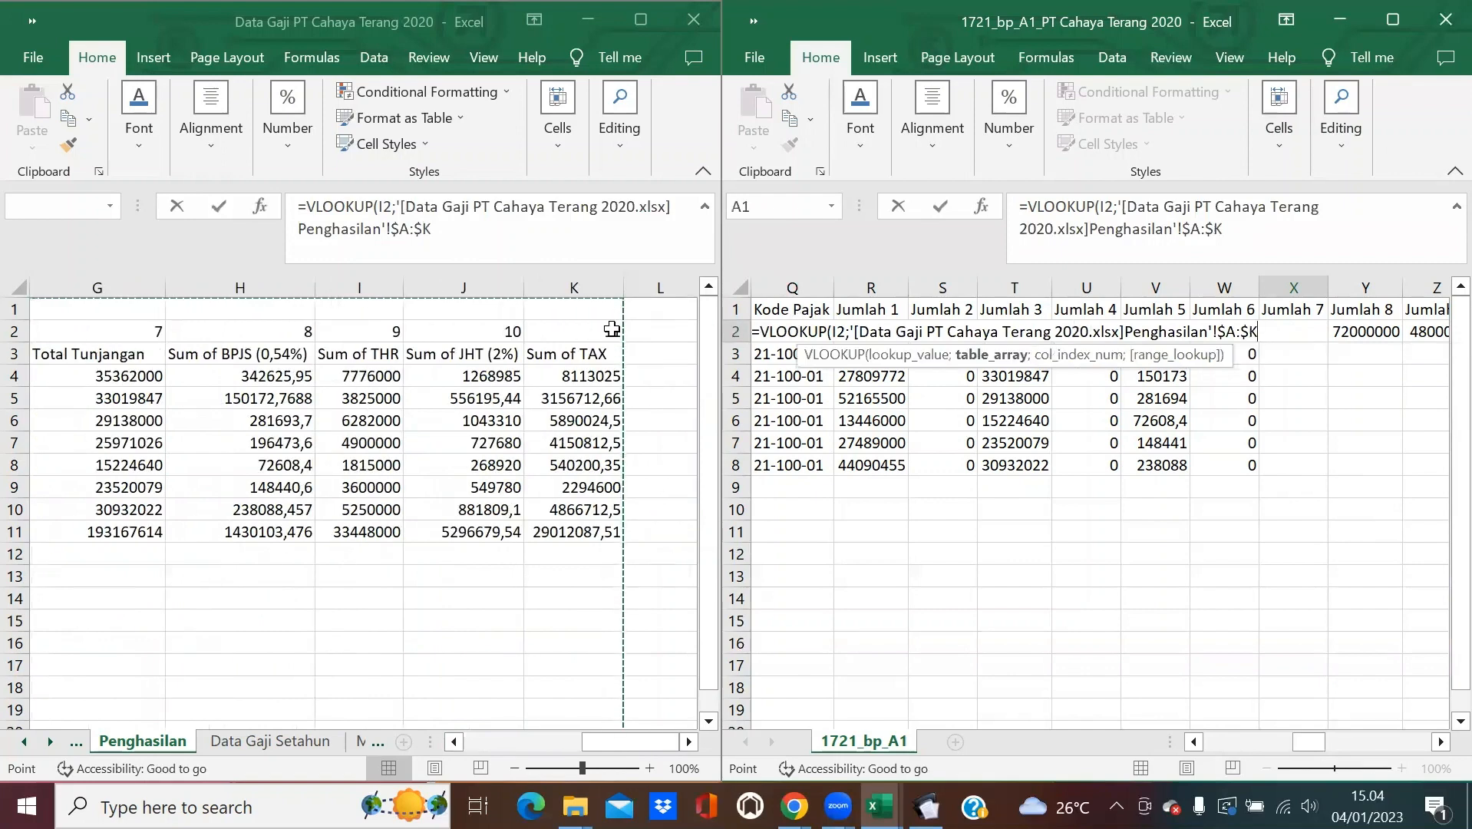
text(;0))
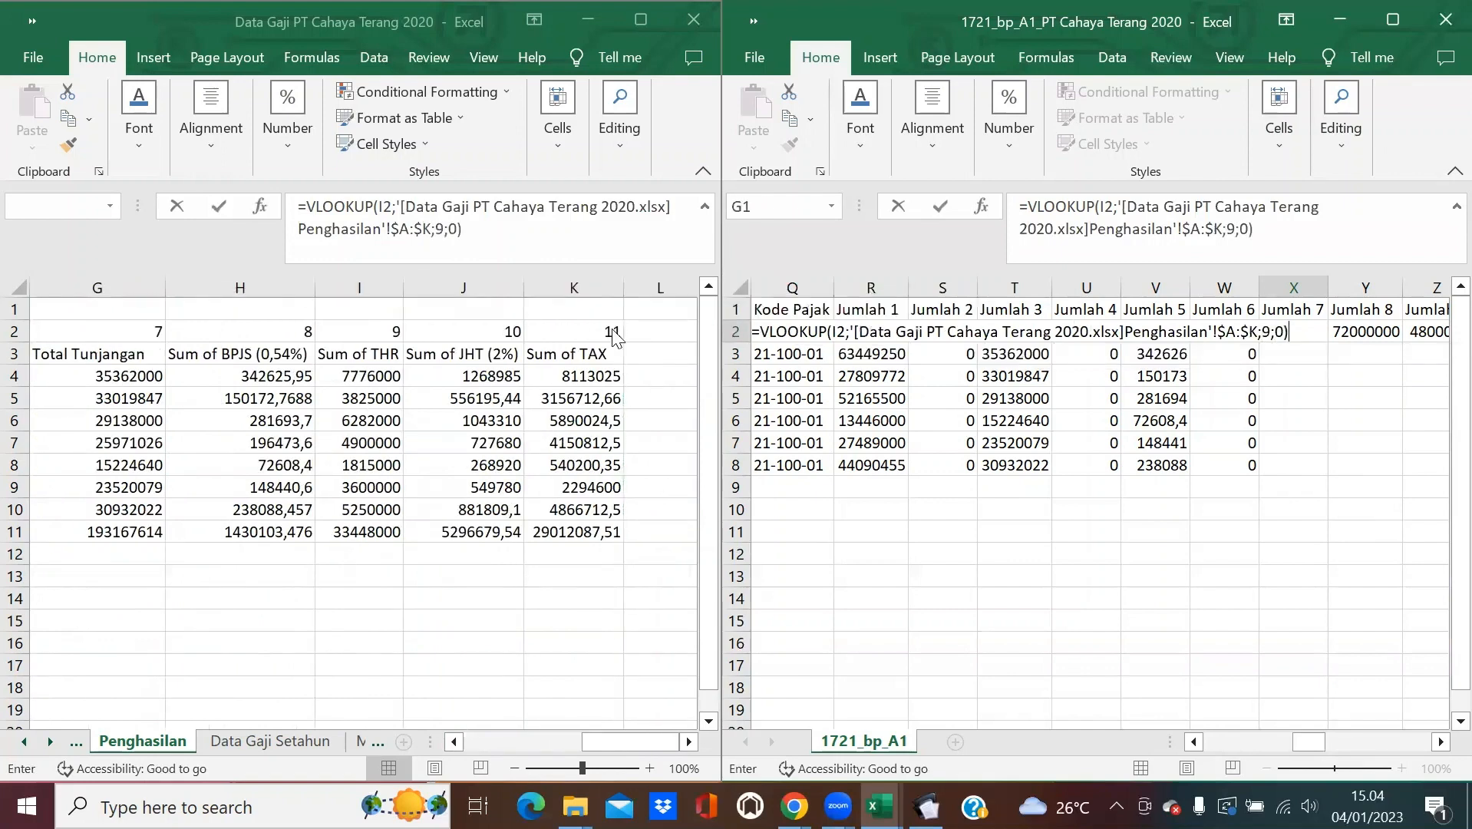
key(Return)
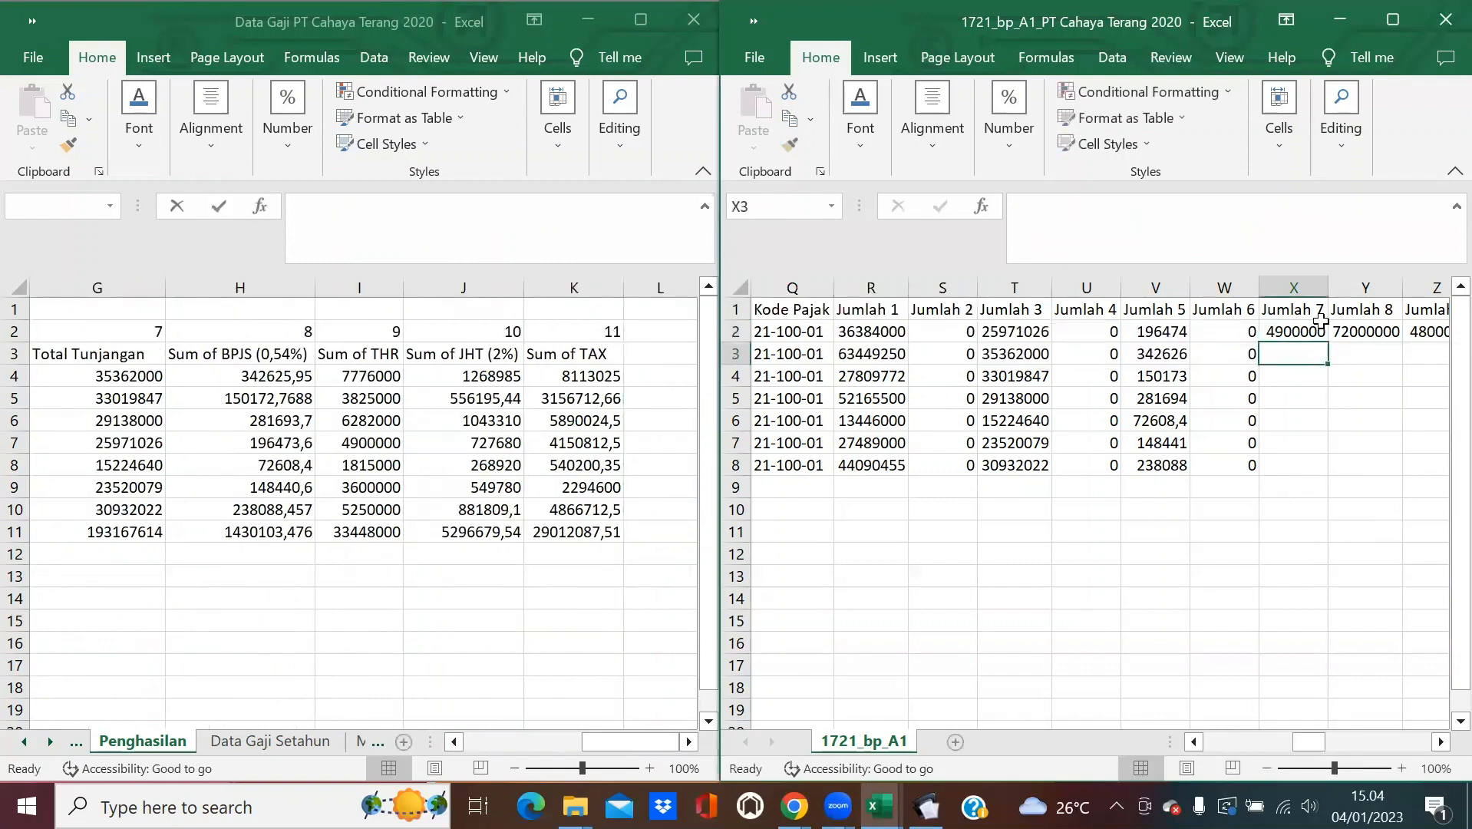
click(1301, 334)
double_click(1326, 342)
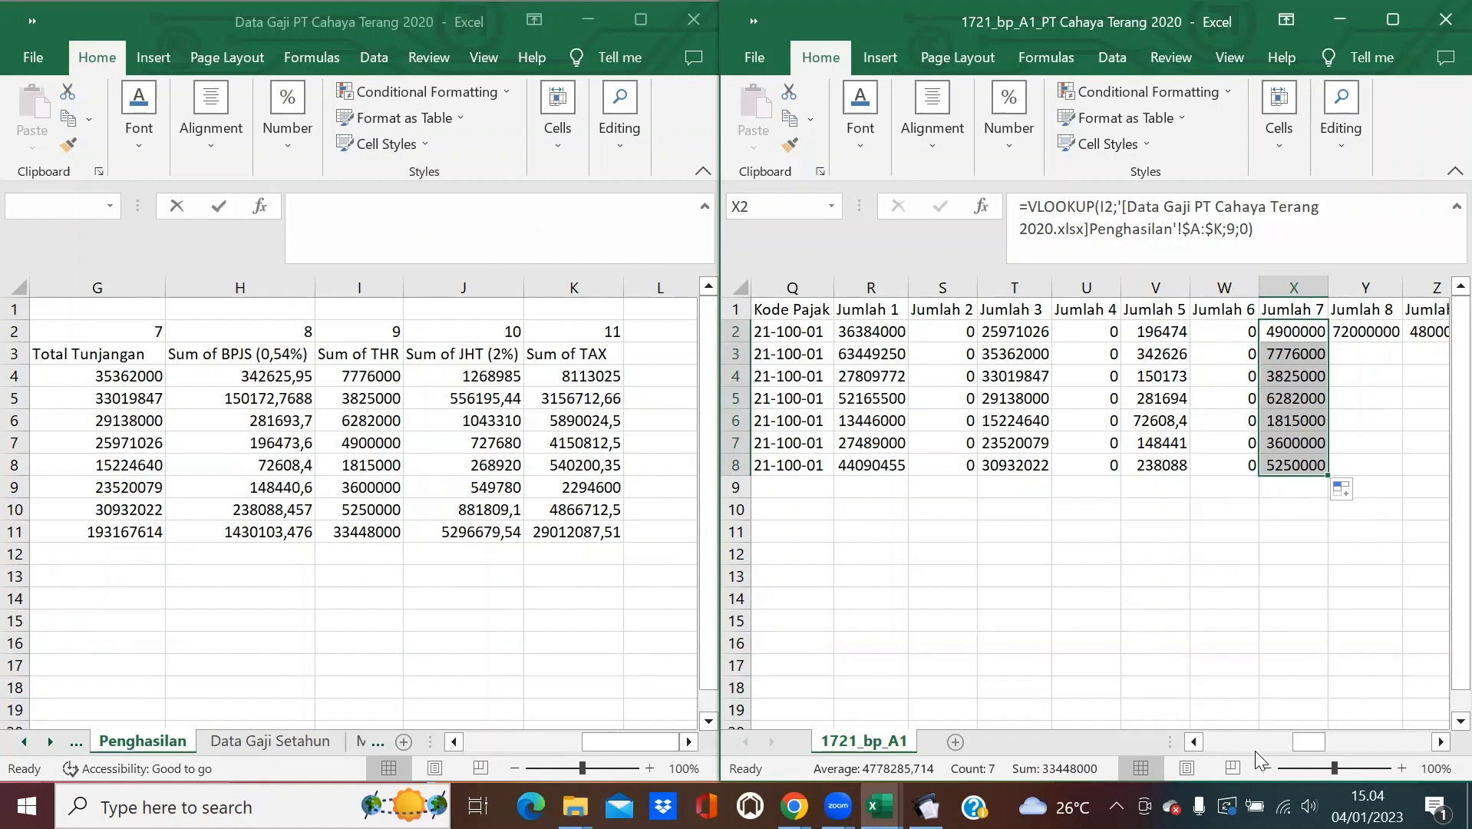
drag(1302, 739, 1322, 742)
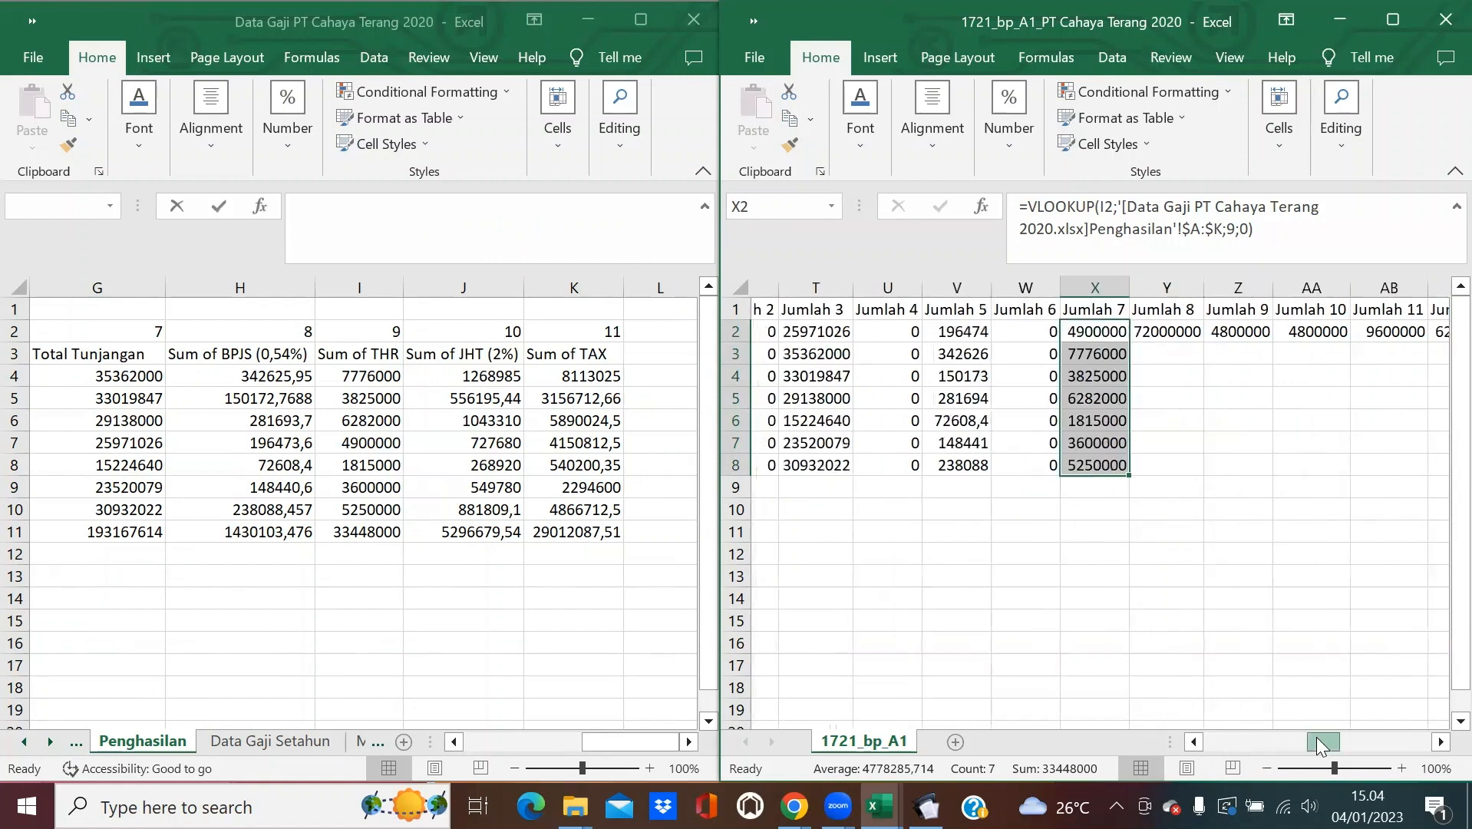
click(1156, 338)
click(926, 806)
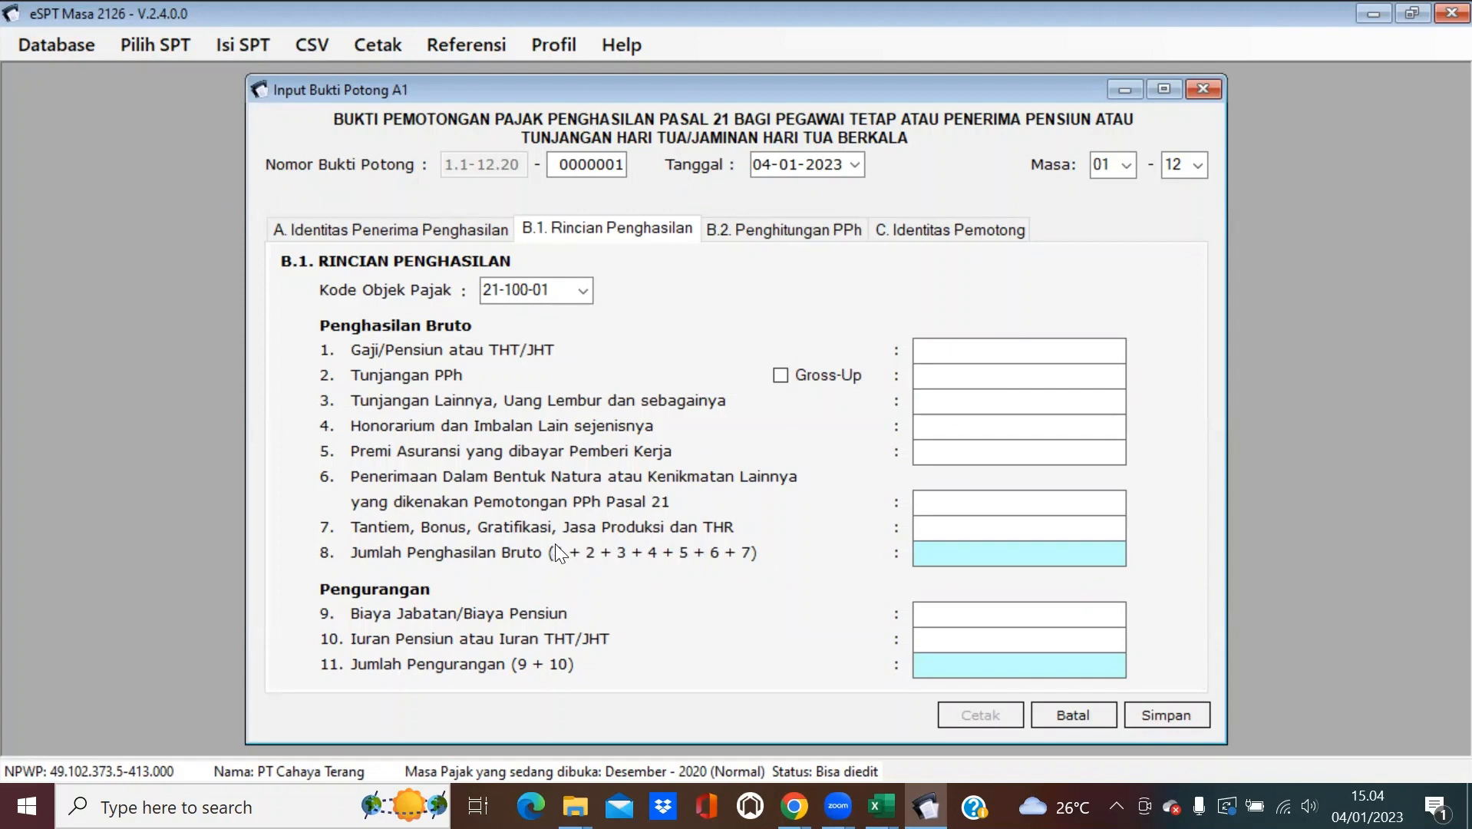
Enter =SUM(R2:X2) in Y2 to total Jumlah 1 through 7.
click(1365, 16)
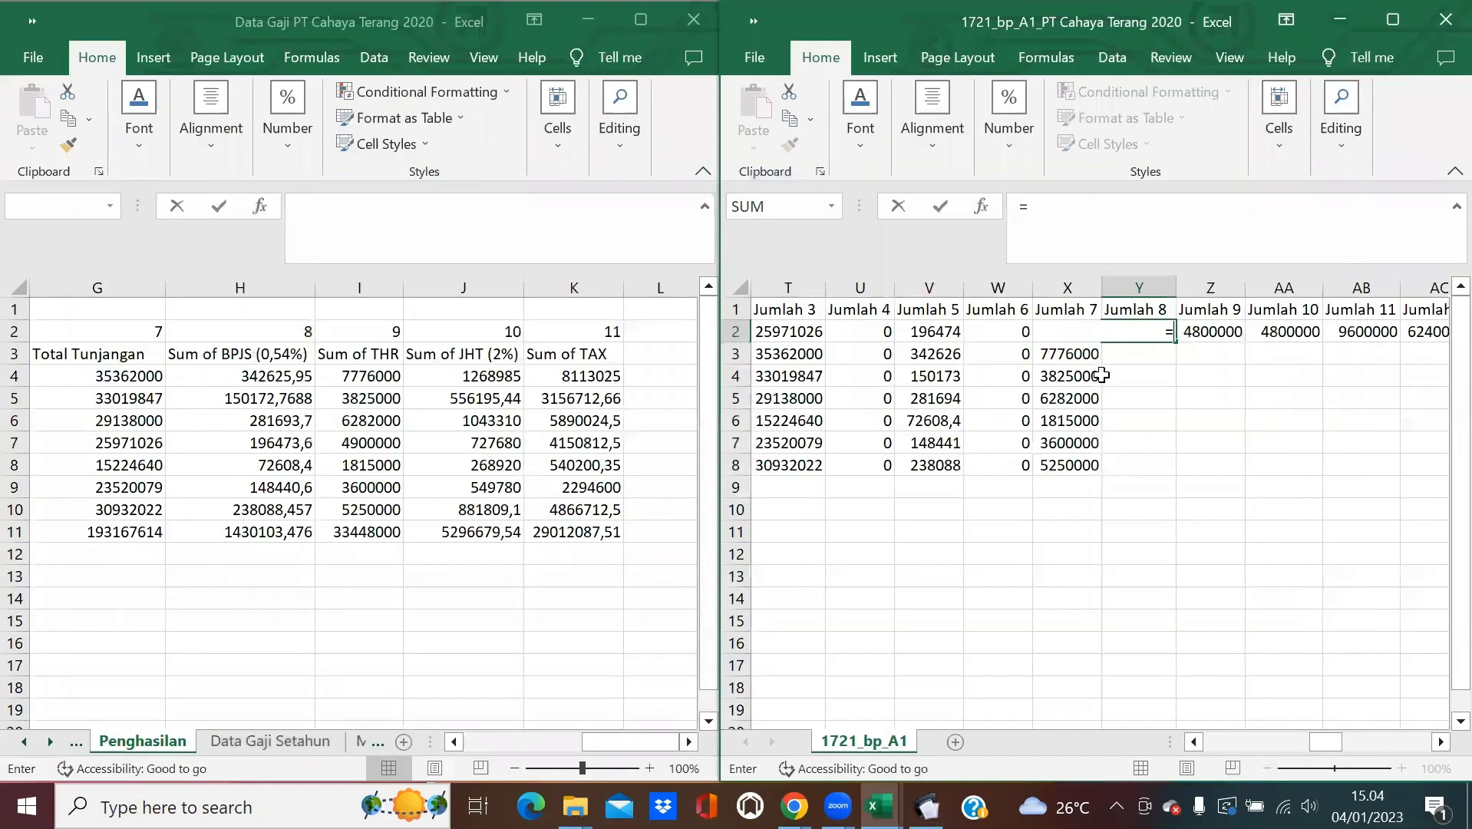
text(=sum()
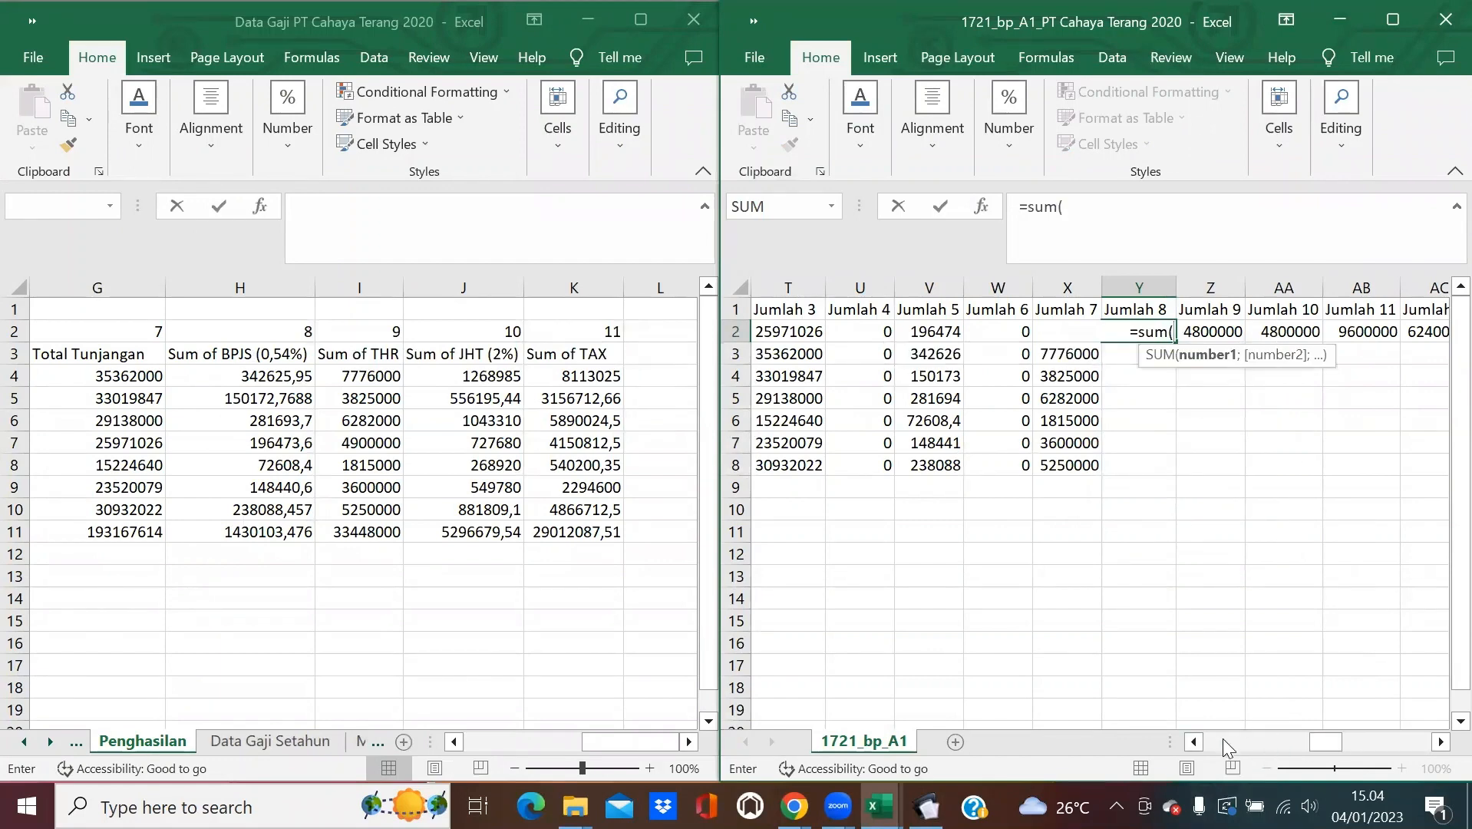
key(BackSpace)
key(BackSpace)
key(BackSpace)
key(BackSpace)
text(SUM)
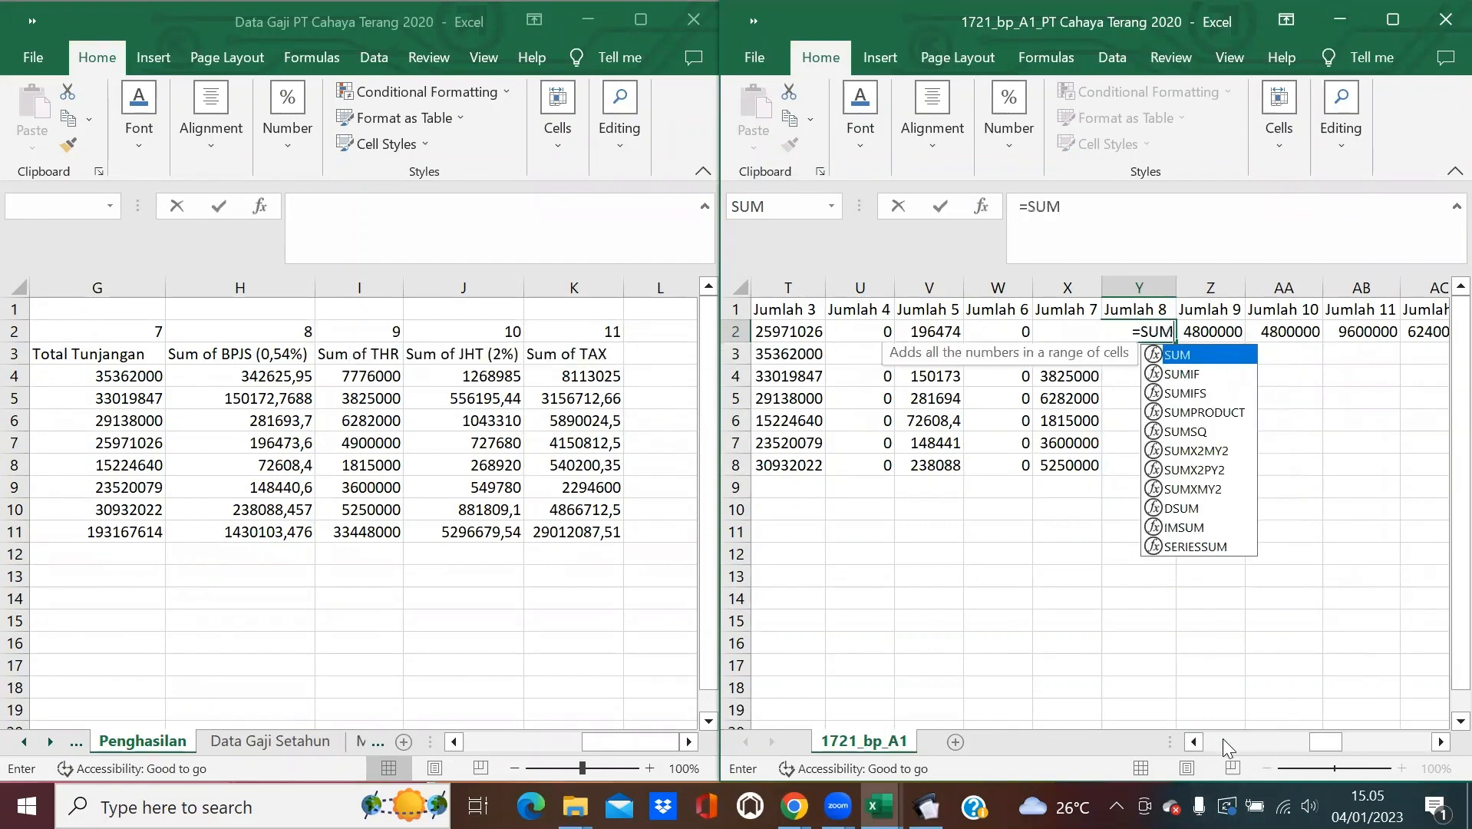
text(()
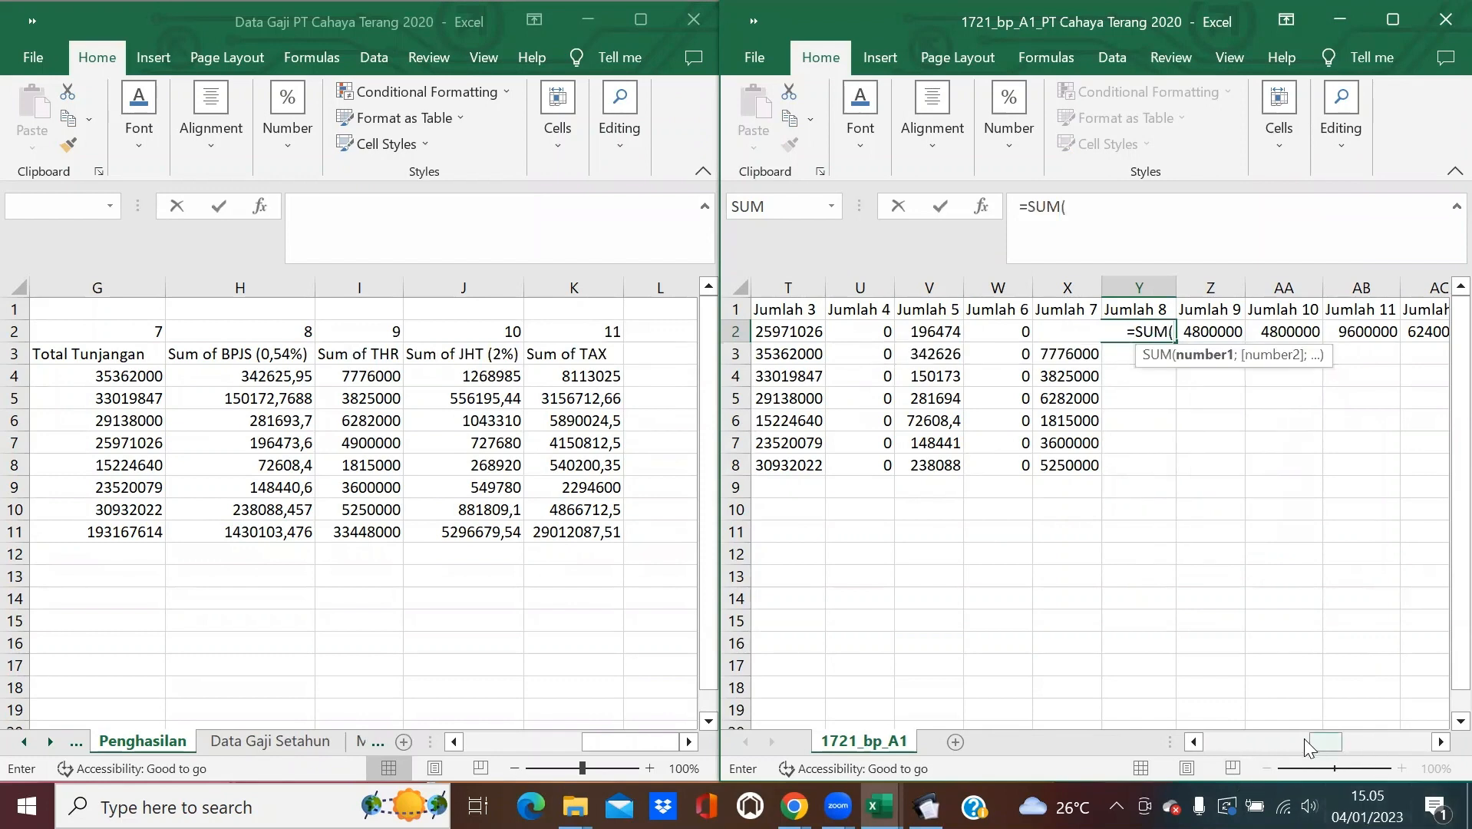
drag(1307, 749, 1273, 748)
drag(1186, 320, 927, 335)
text())
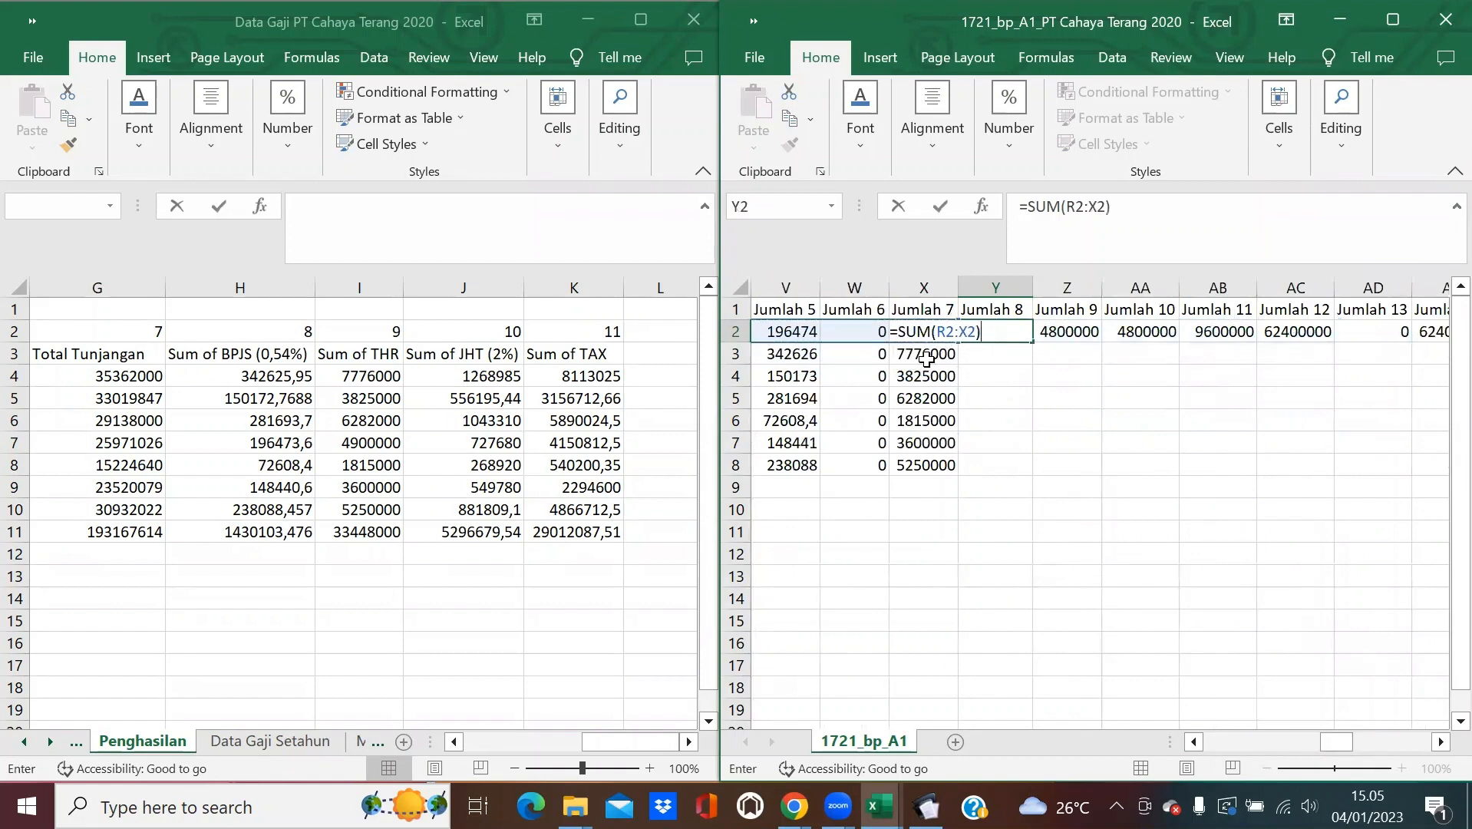
key(Return)
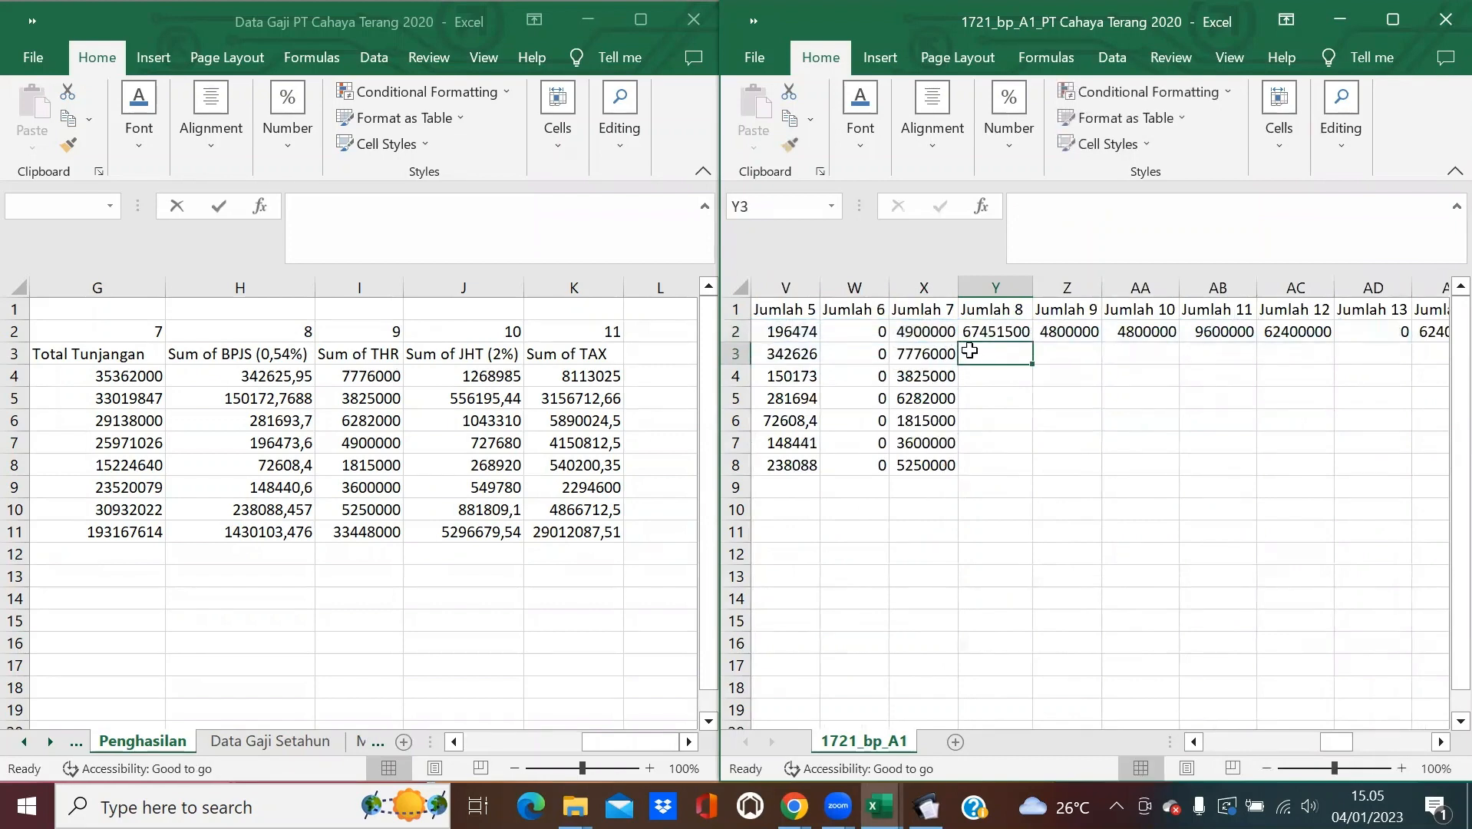
Copy the Y2 SUM formula down to Y8 and autofit column Y.
click(986, 336)
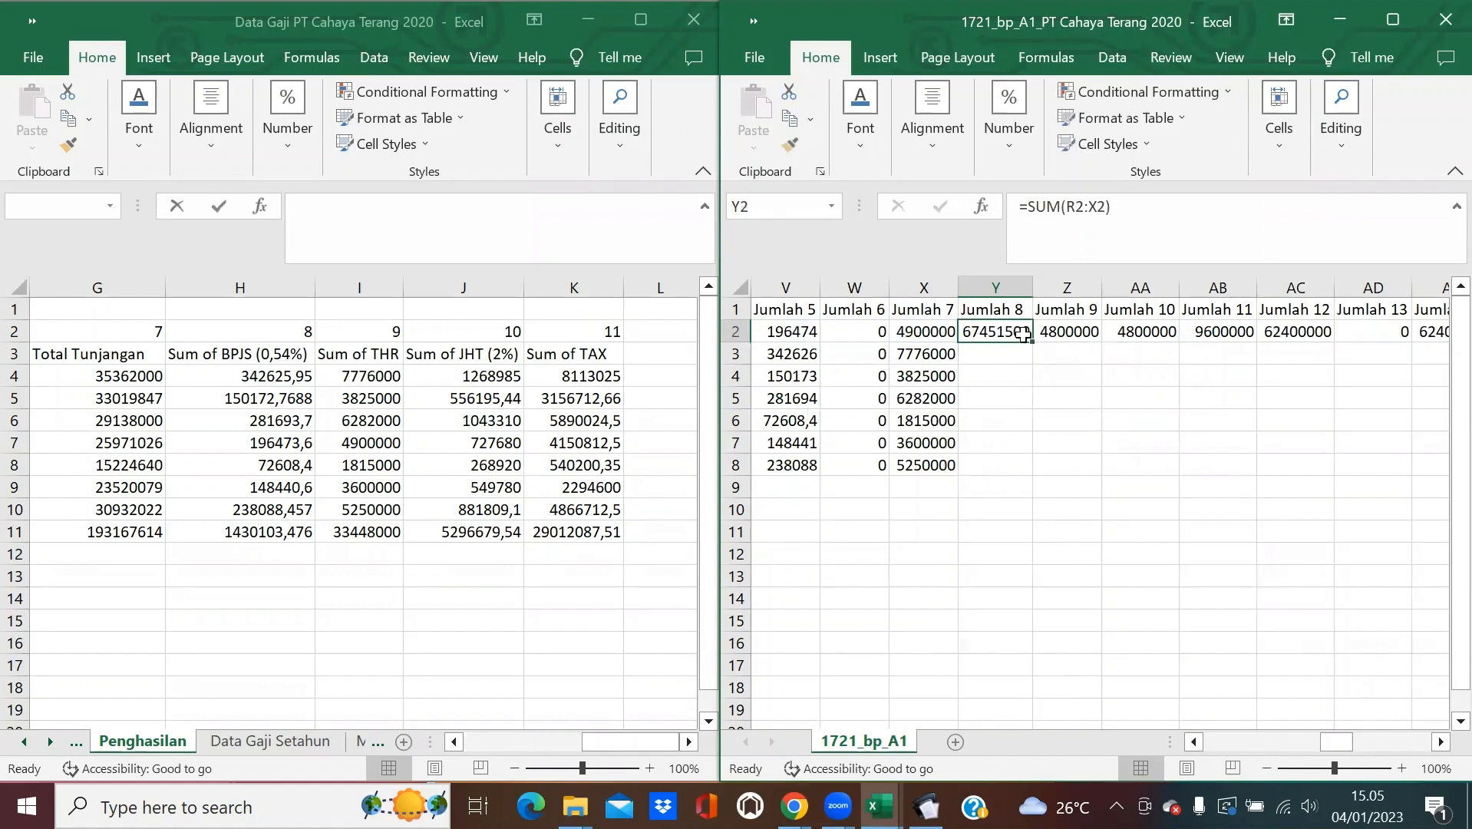
click(1192, 741)
click(1192, 742)
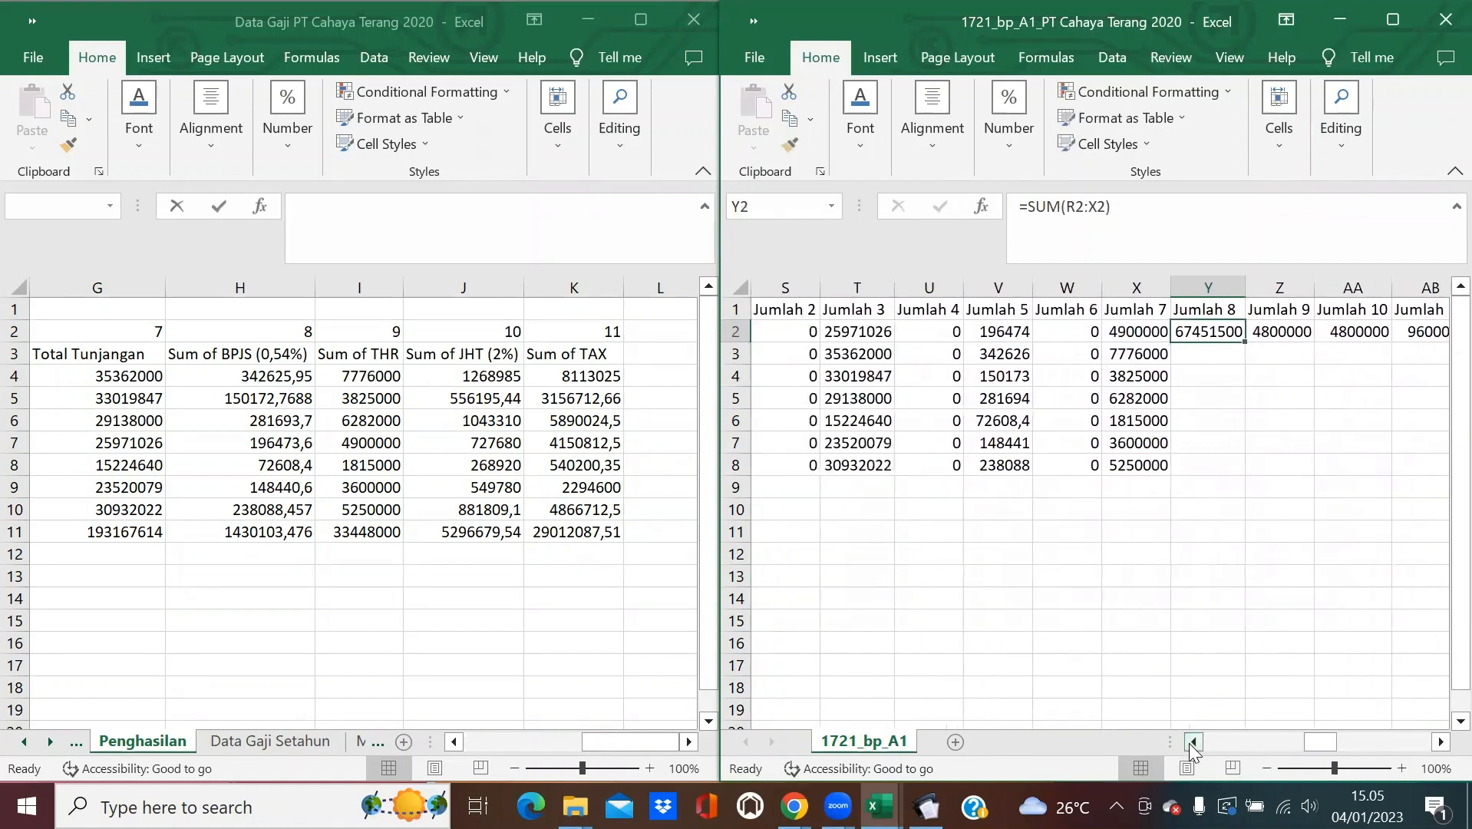
click(1191, 741)
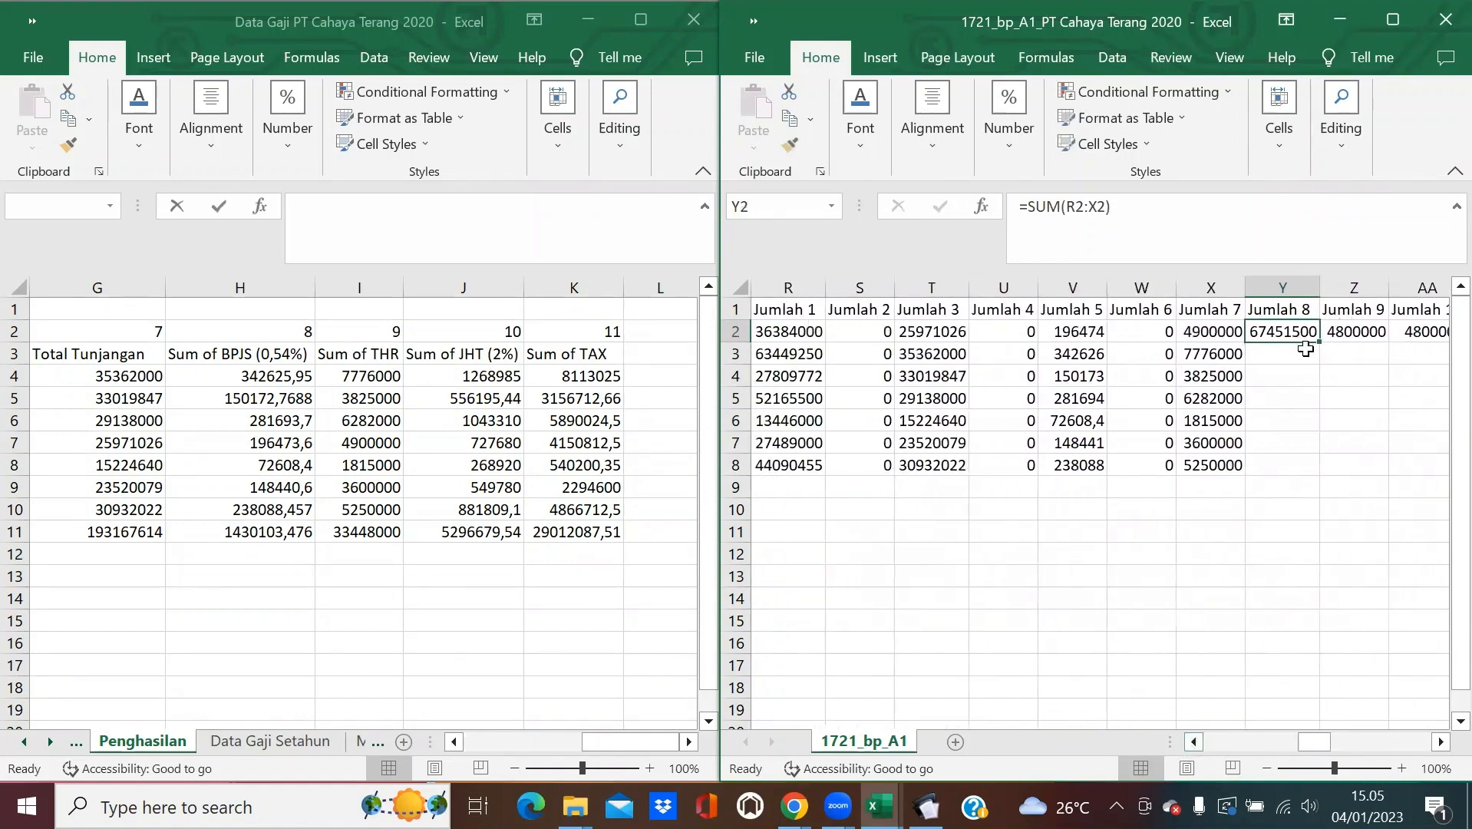
drag(1319, 342, 1319, 470)
drag(1319, 281, 1323, 281)
double_click(1323, 281)
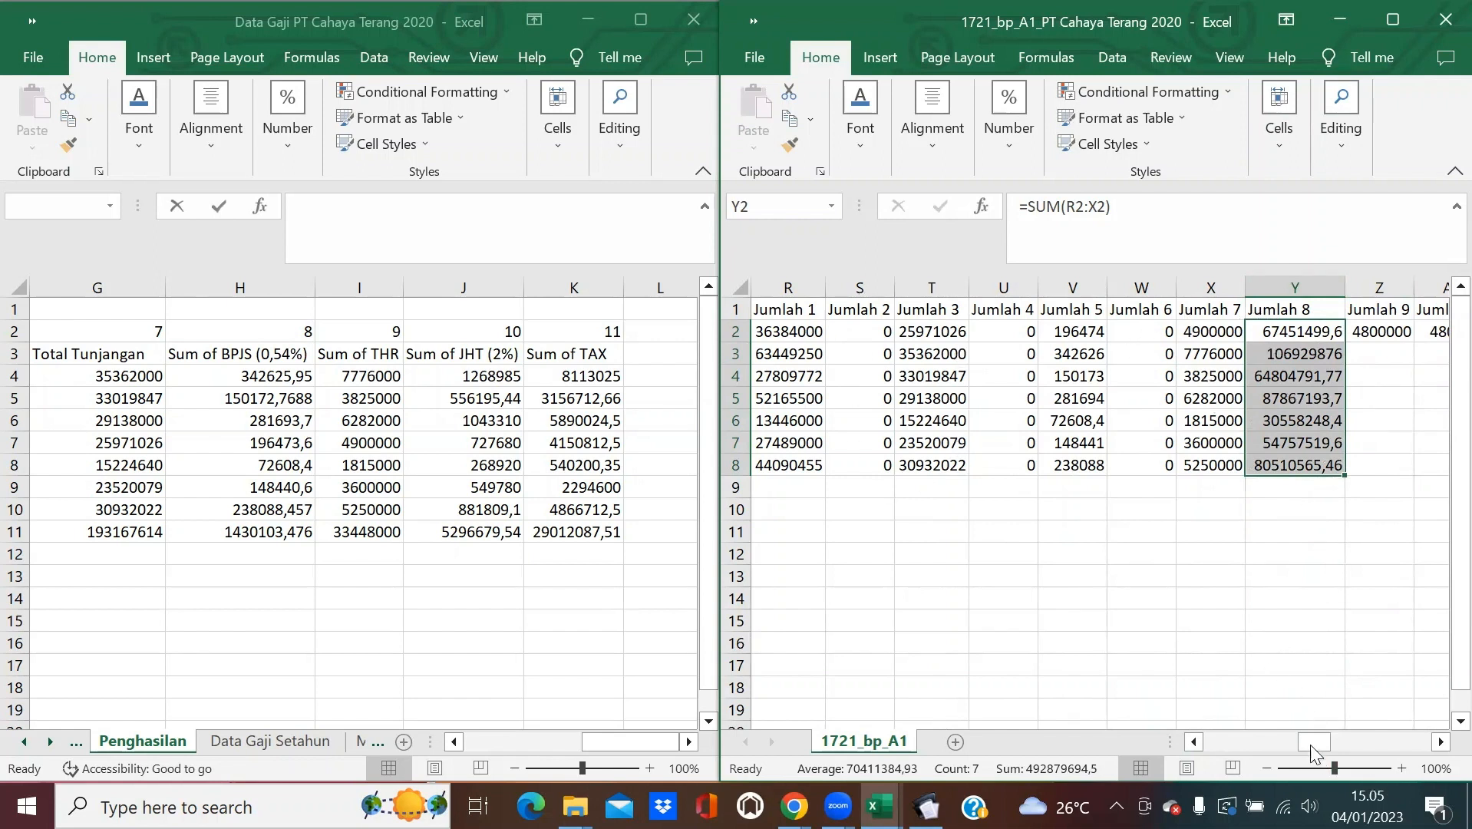
drag(1314, 741, 1353, 744)
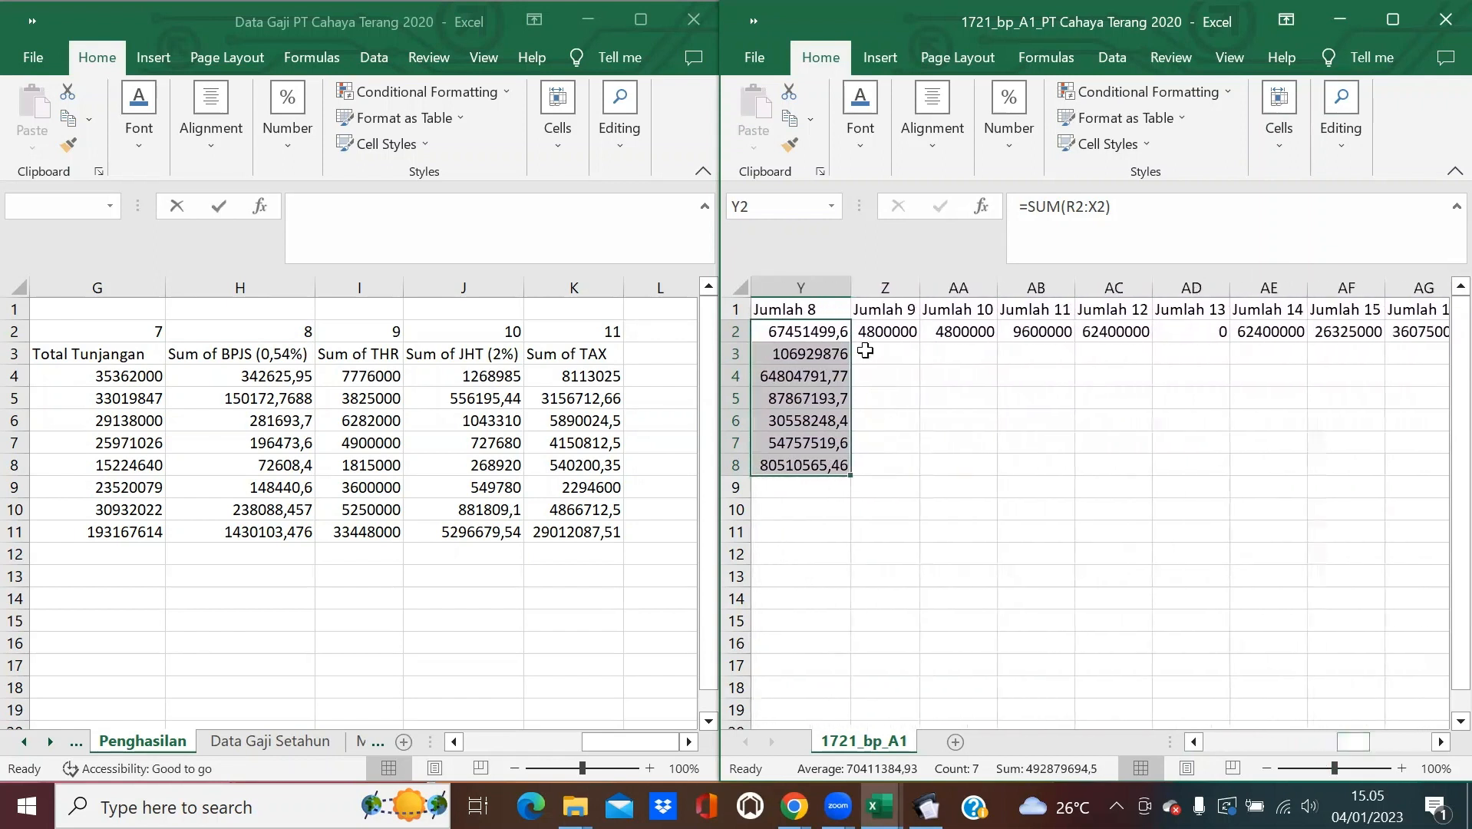
click(886, 331)
click(927, 806)
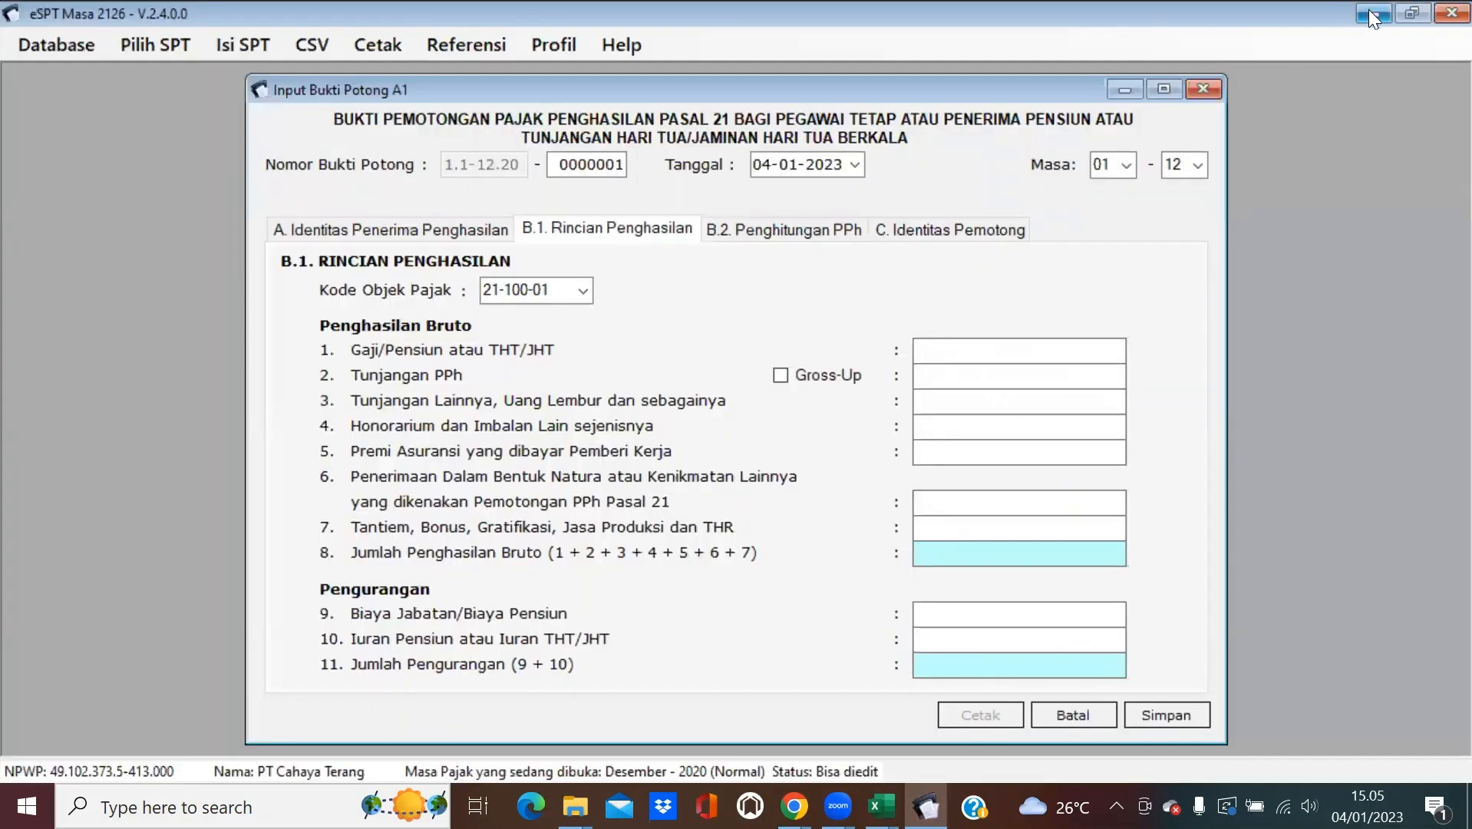
Begin the Z2 formula as =IF(Y2*5%>=(500000*( to cap the deduction.
click(1369, 11)
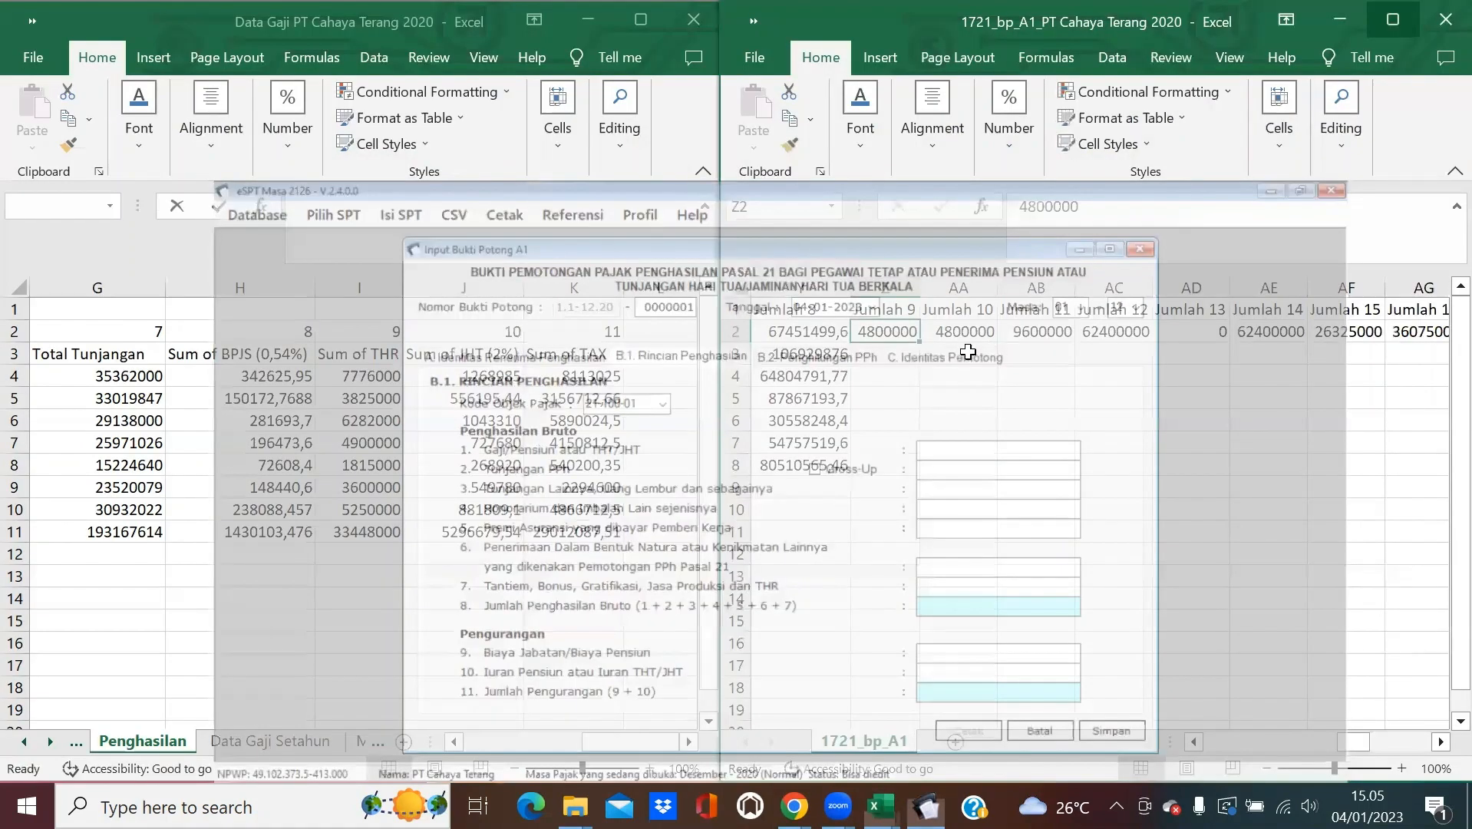
text(=IF)
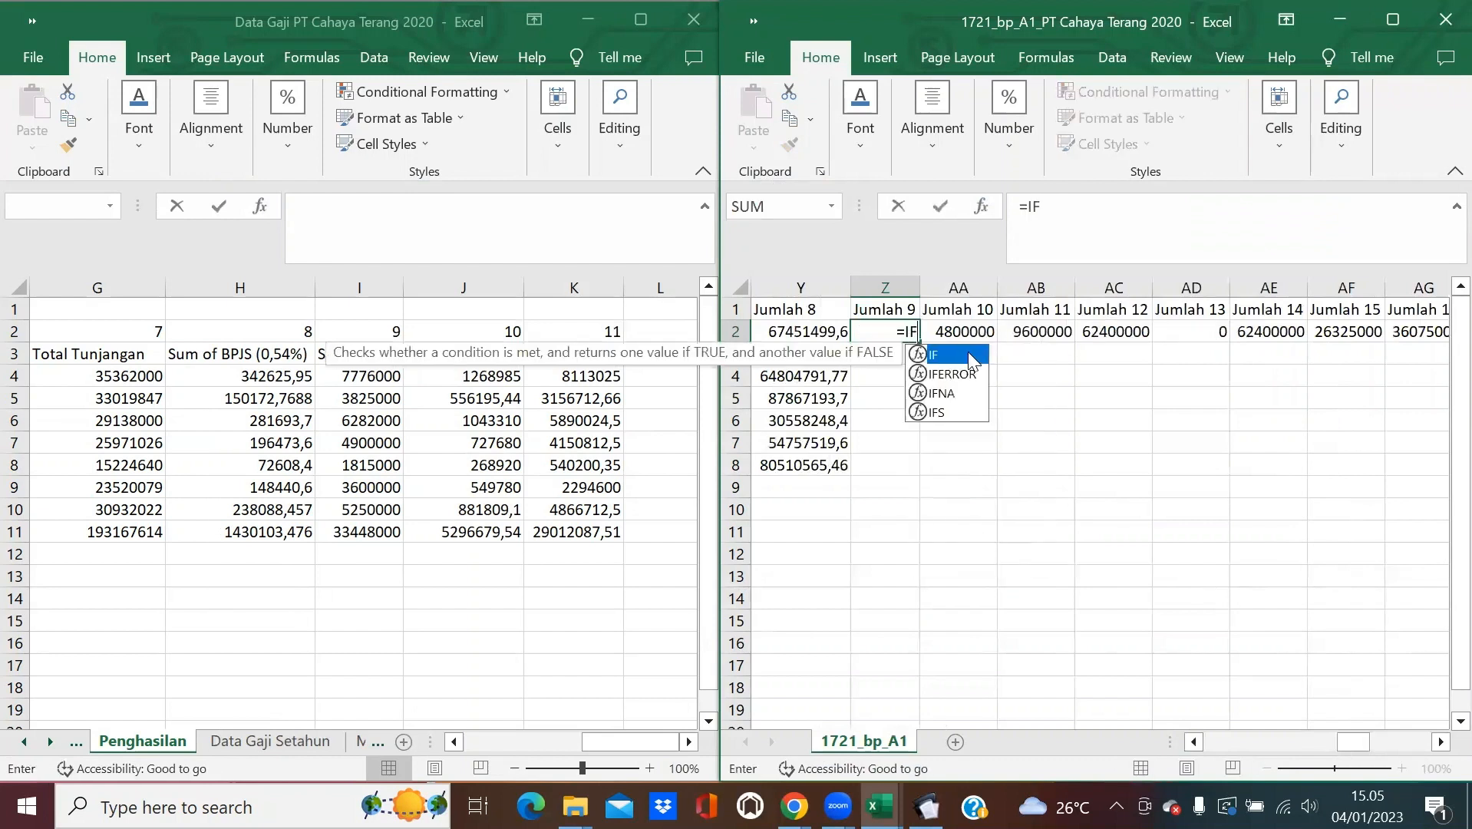
double_click(969, 352)
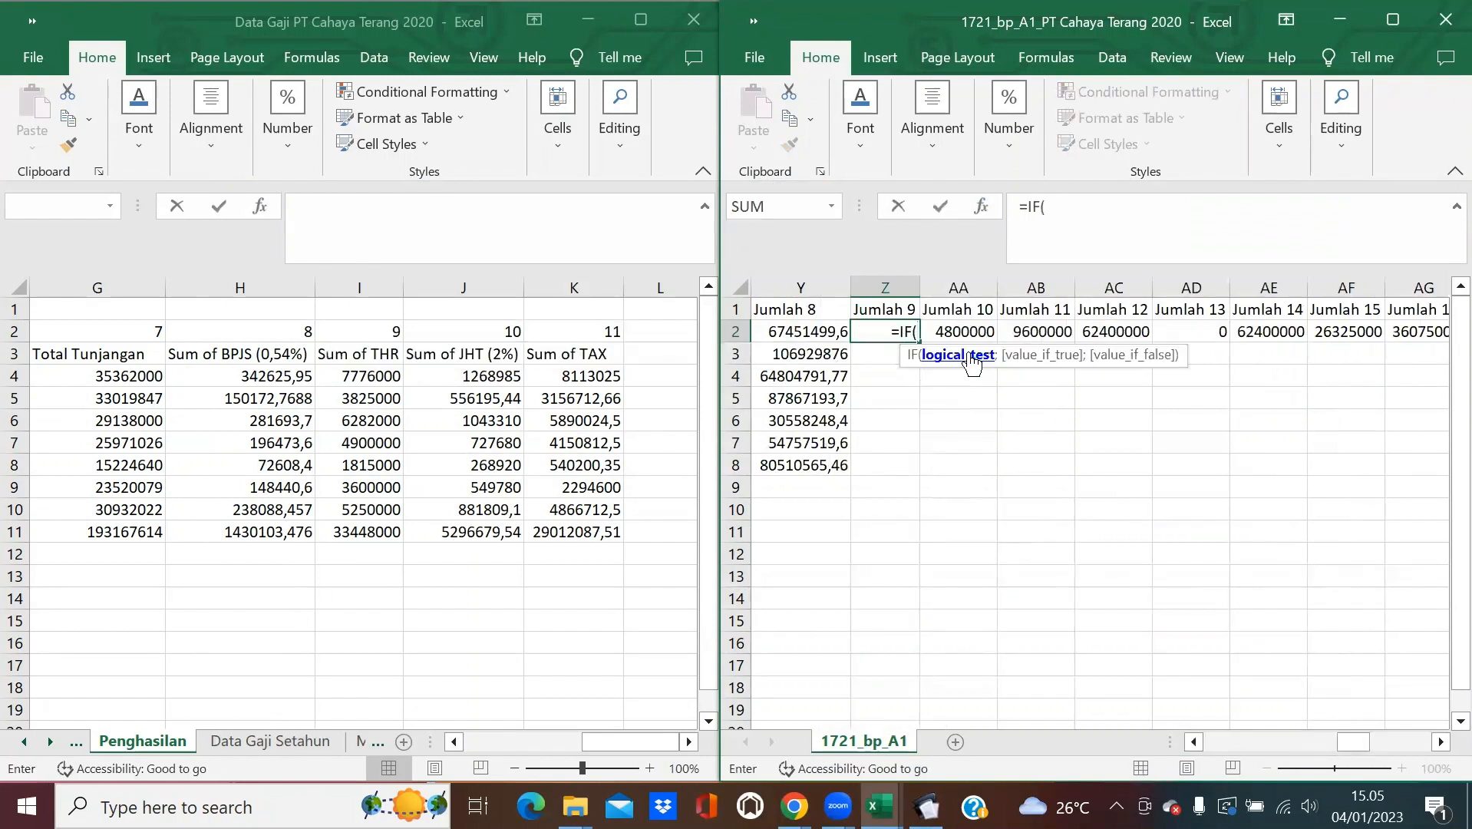
click(817, 333)
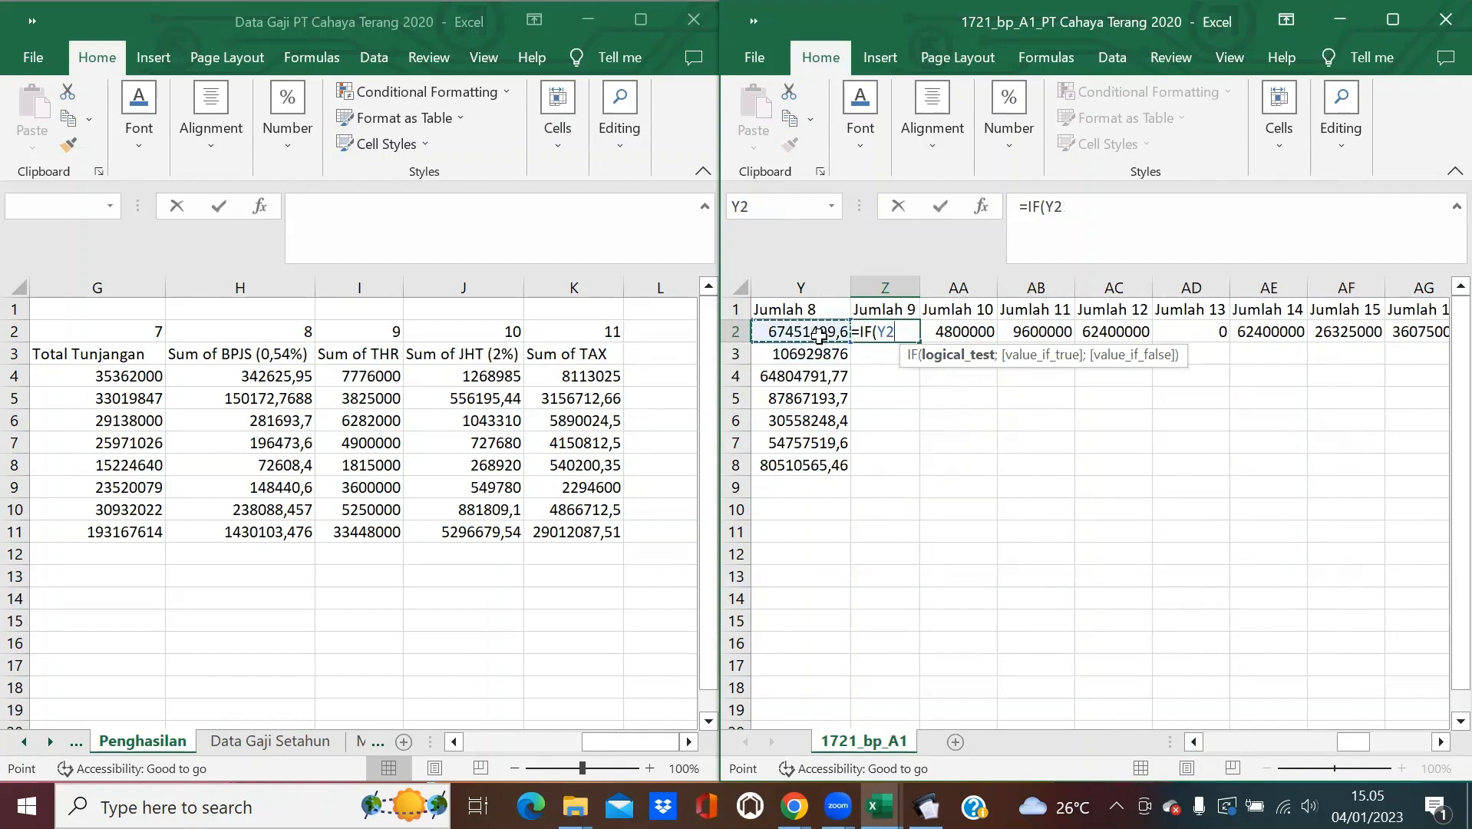
text(*5%)
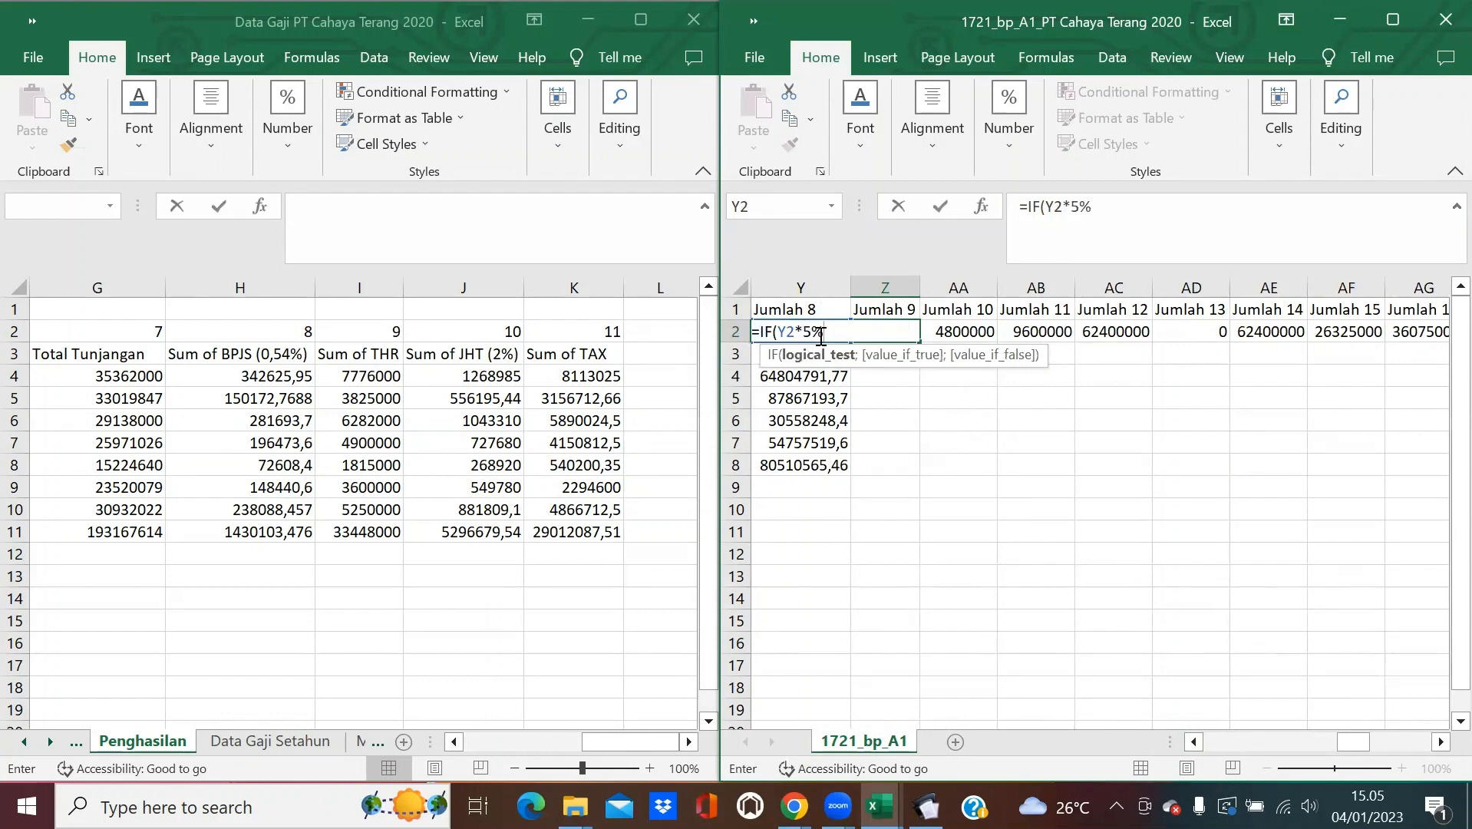
text(>=(500000)
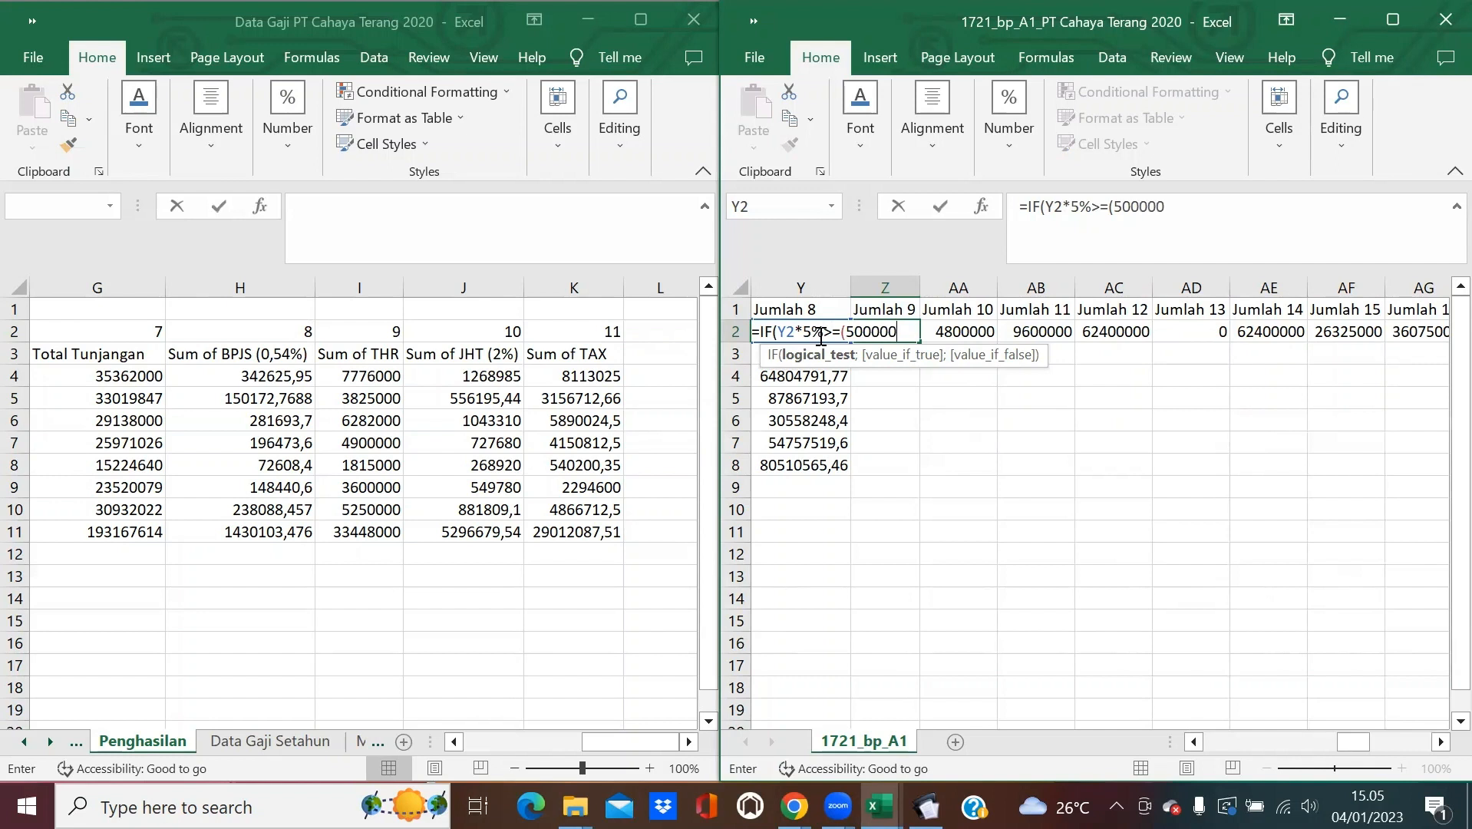
text(*()
Complete Z2 as =IF(Y2*5%>=(500000*(F2-E2+1));(500000*(F2-E2+1));Y2*5%).
drag(1192, 741, 1193, 742)
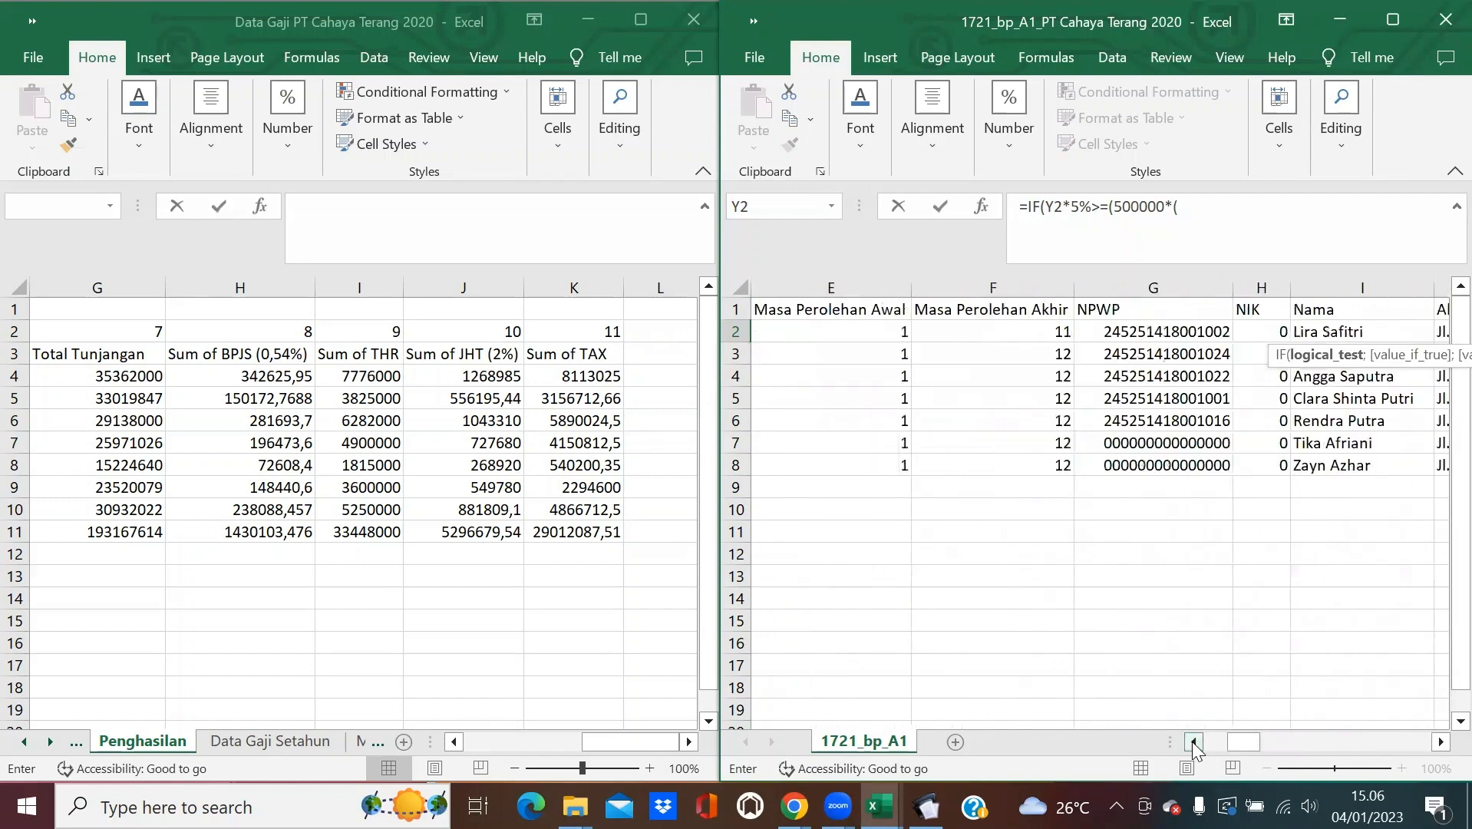
click(871, 332)
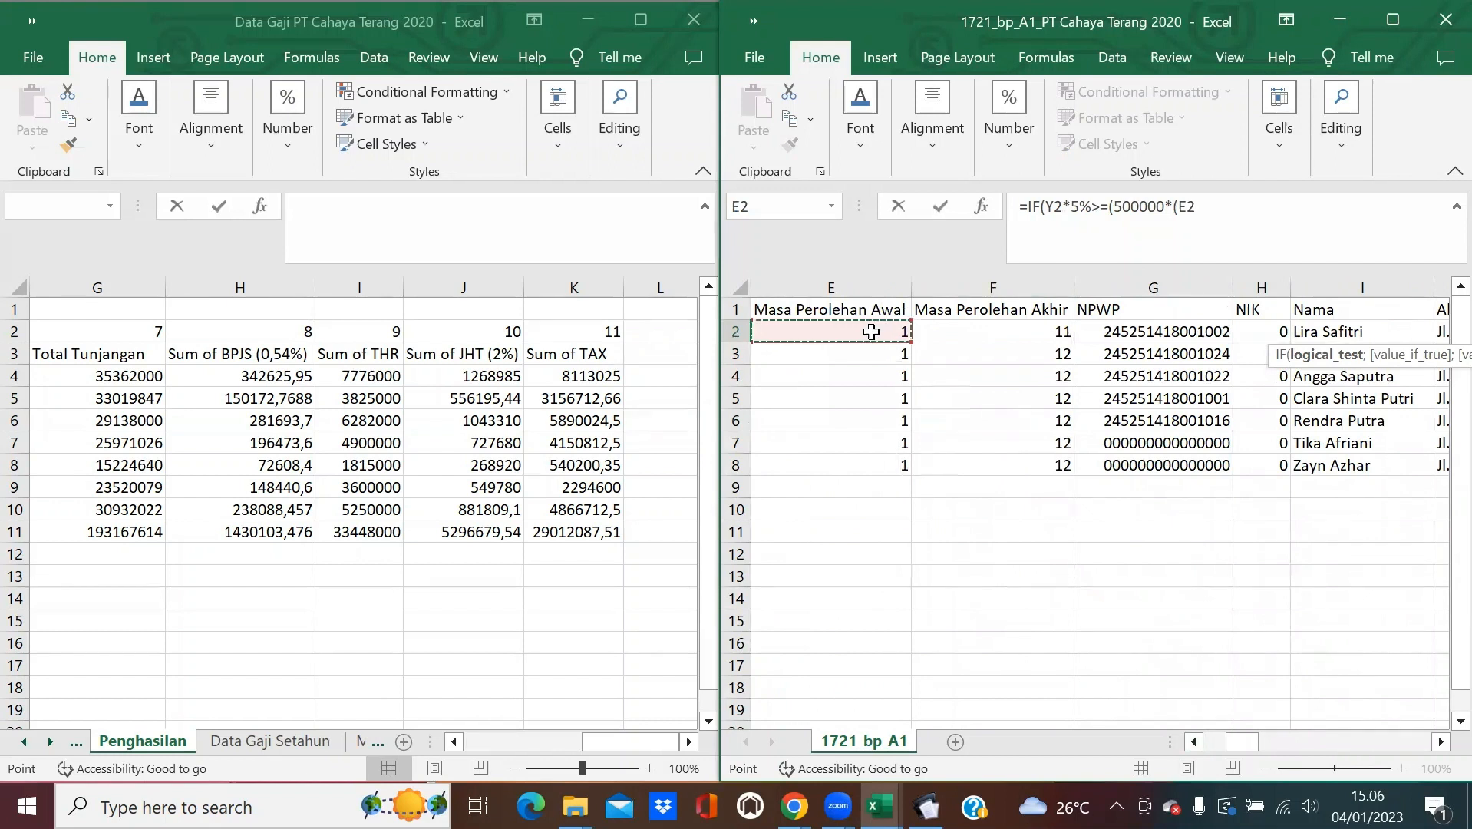
click(953, 329)
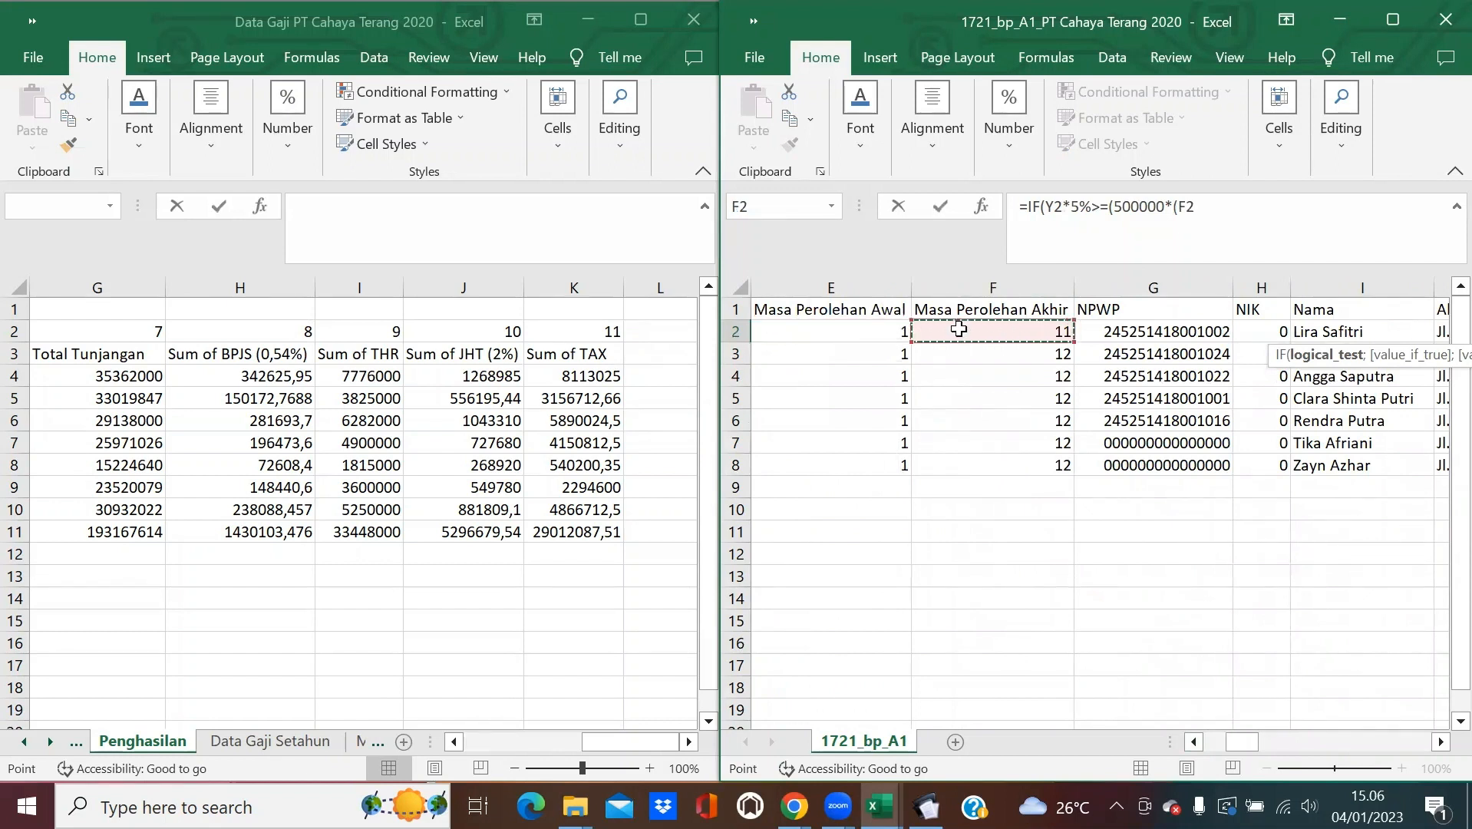
text(-)
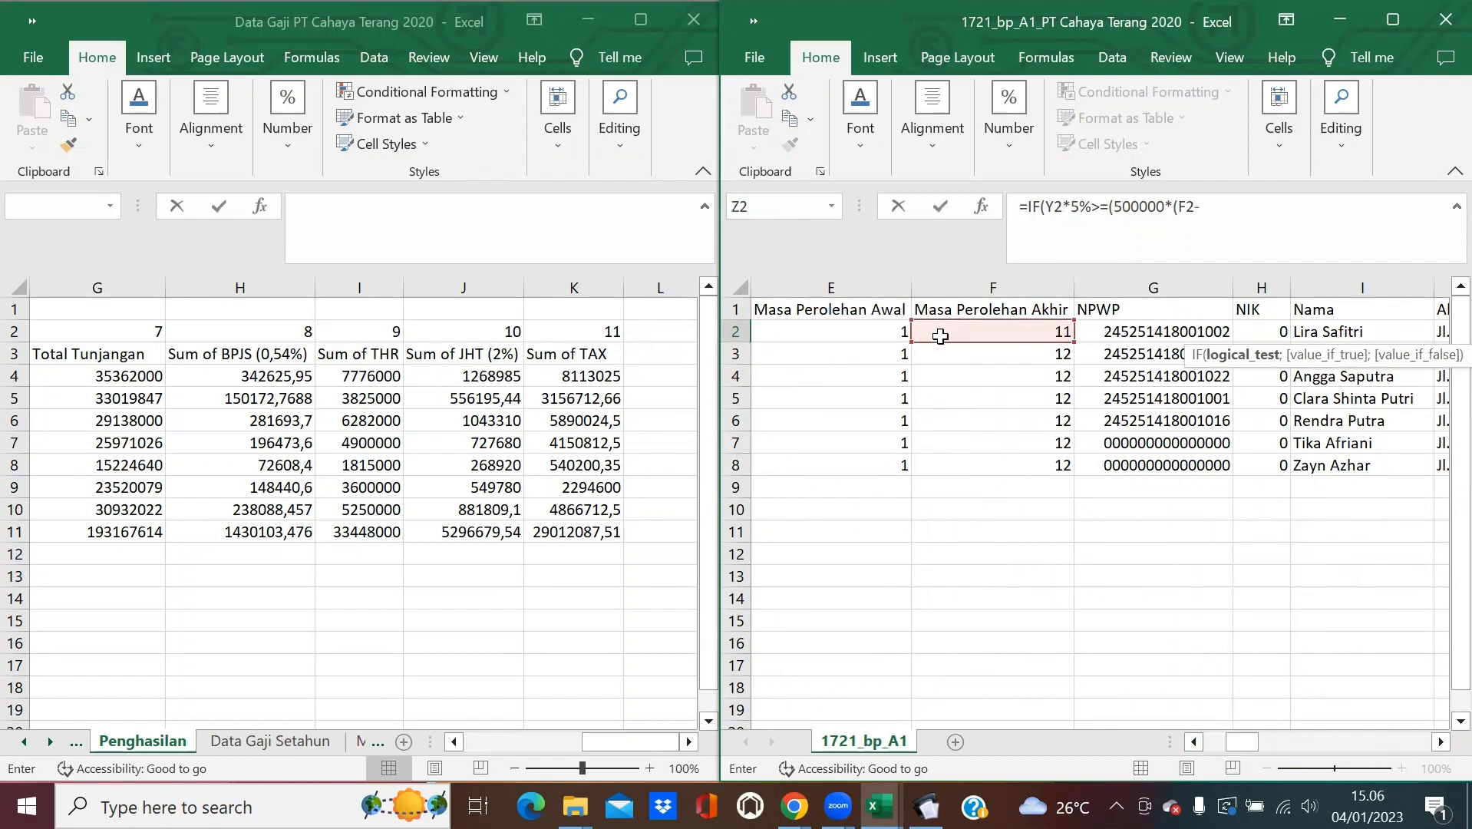
click(880, 337)
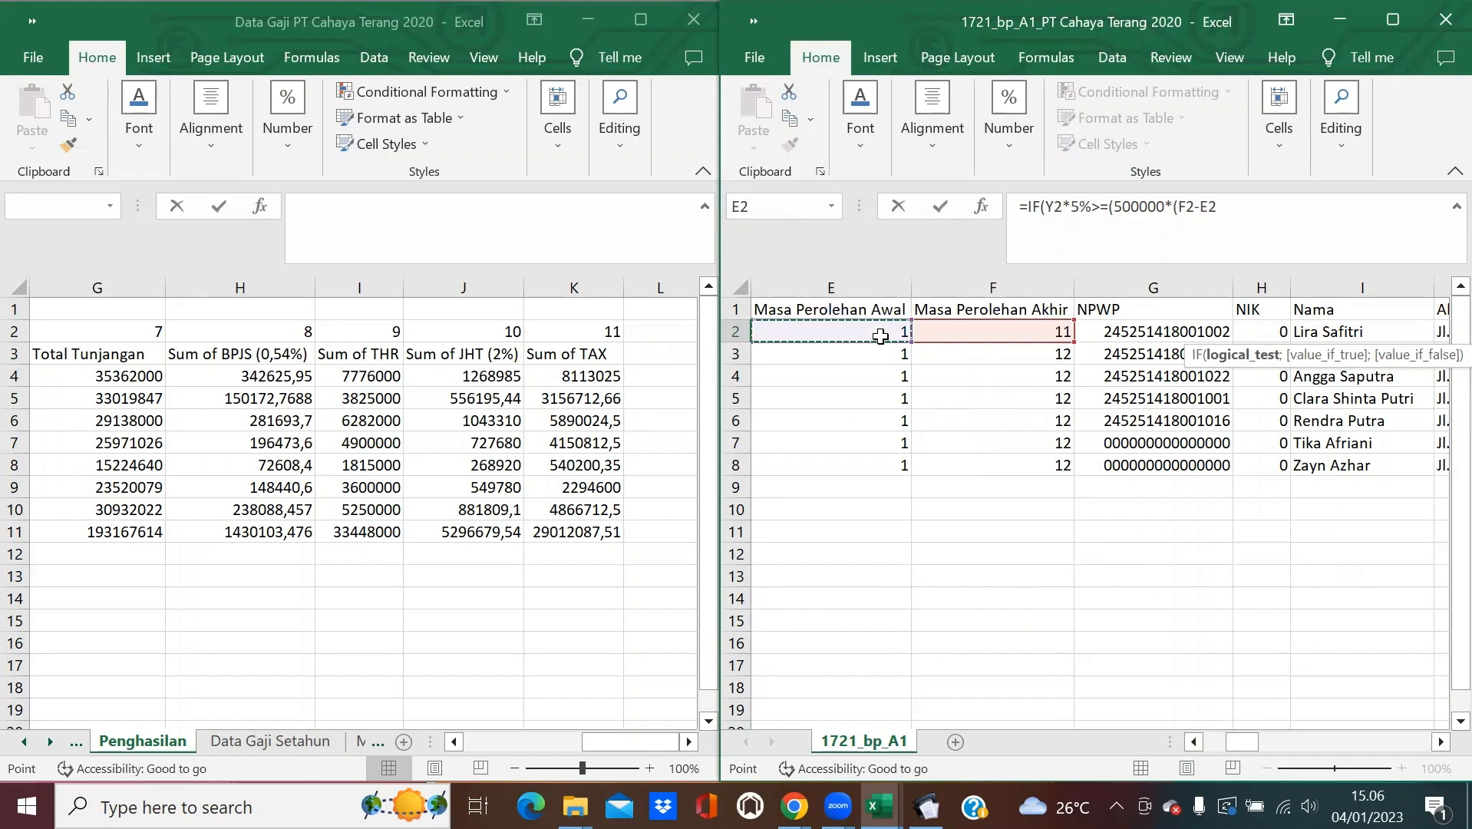
text(+1));)
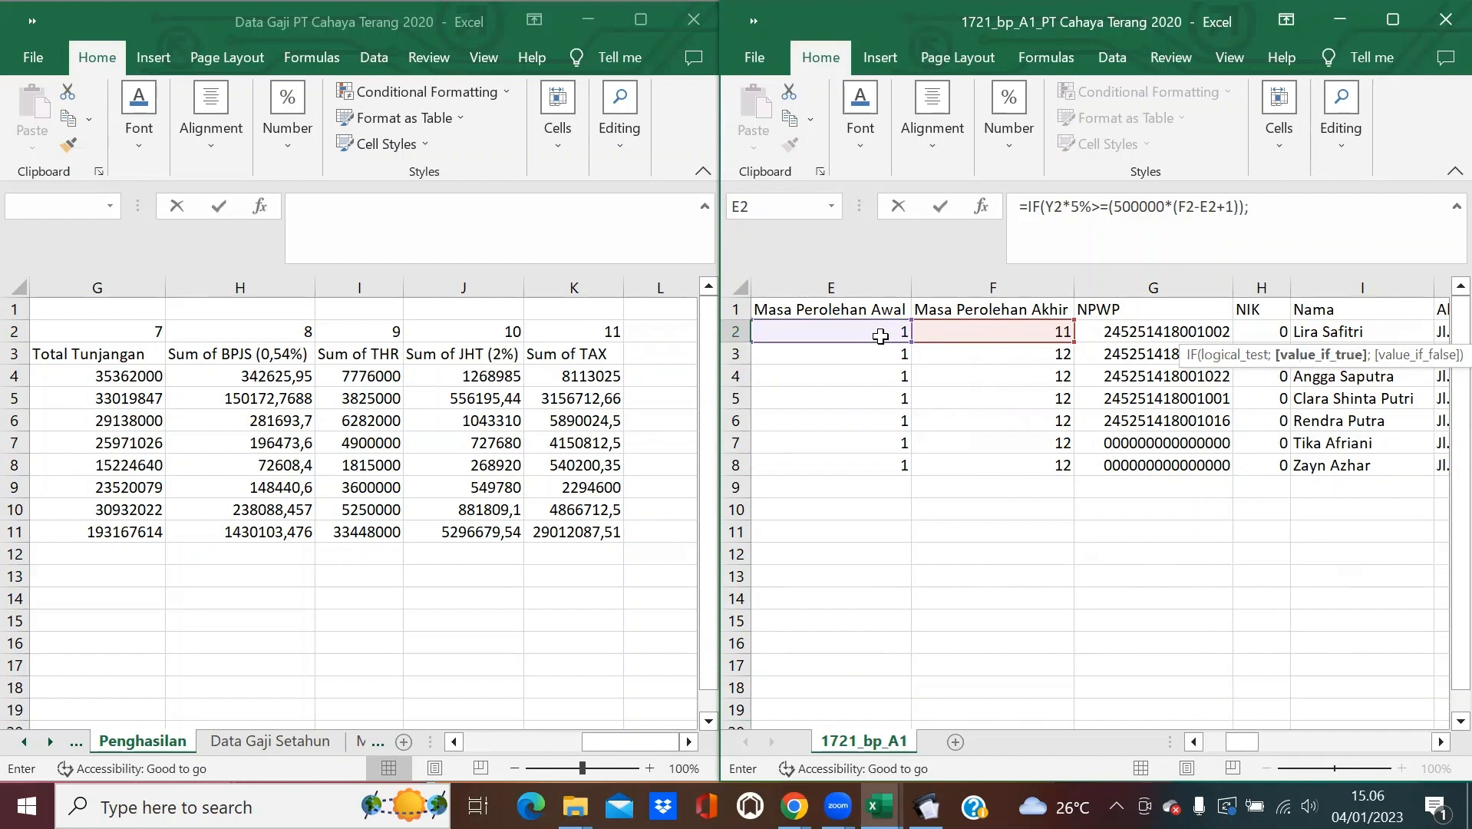
text((500000*()
click(936, 330)
text(-)
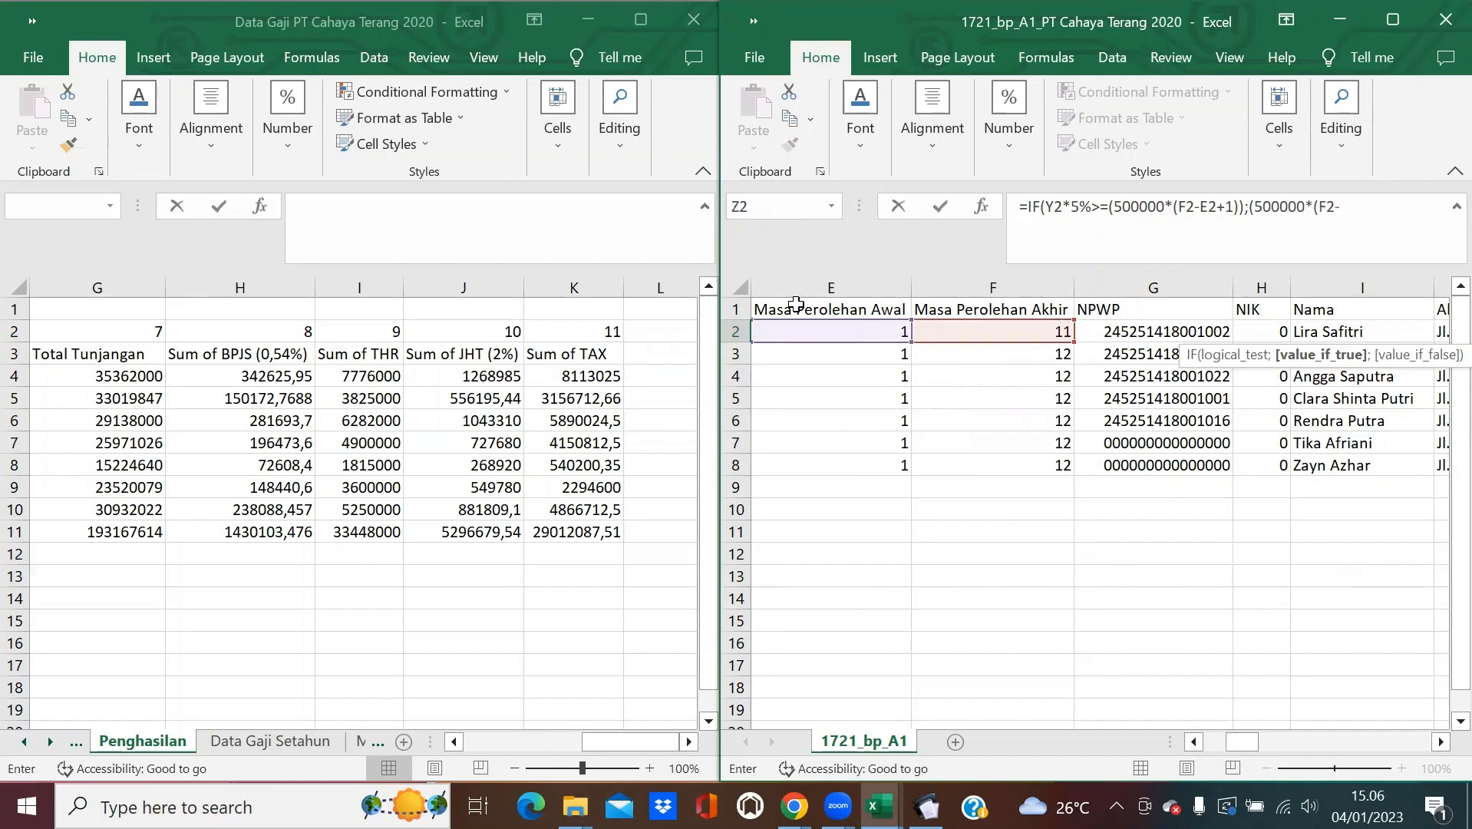
click(799, 327)
text(+1)
text(;)
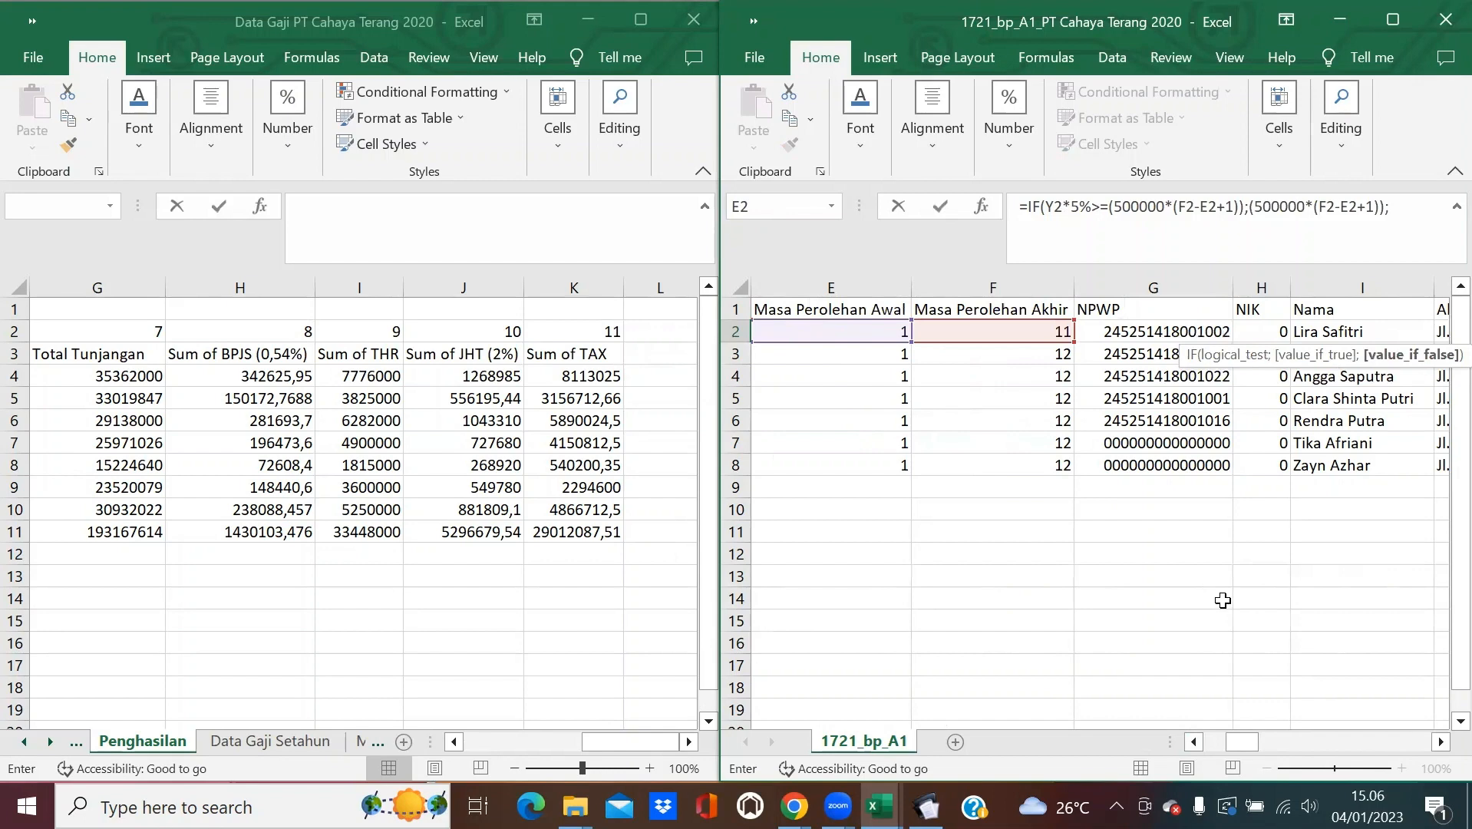
text(Y2*5%))
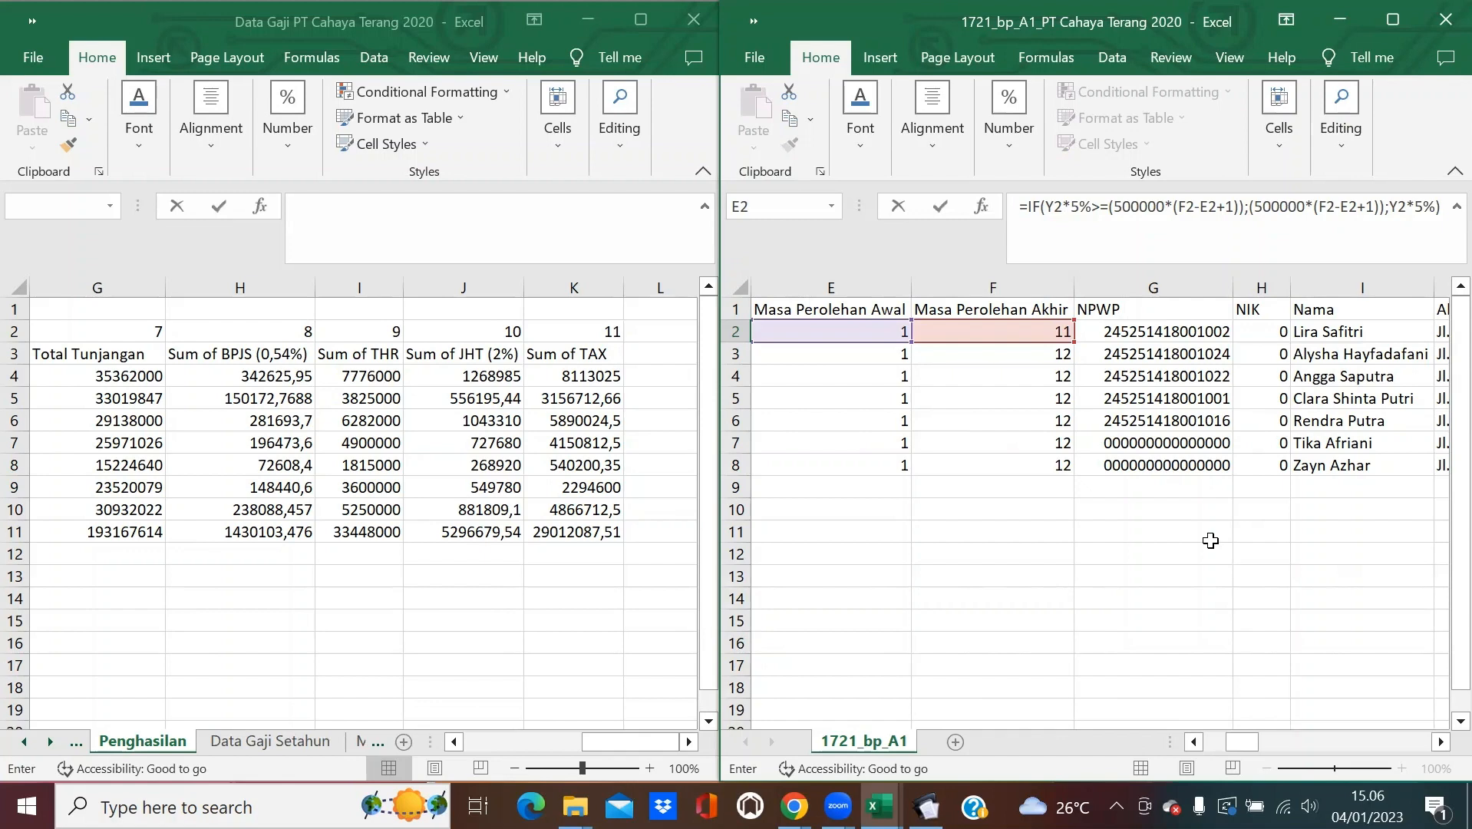
key(Return)
Fill the Z2 IF formula down to Z8, autofit column Z, and verify the formula.
key(ctrl+Right)
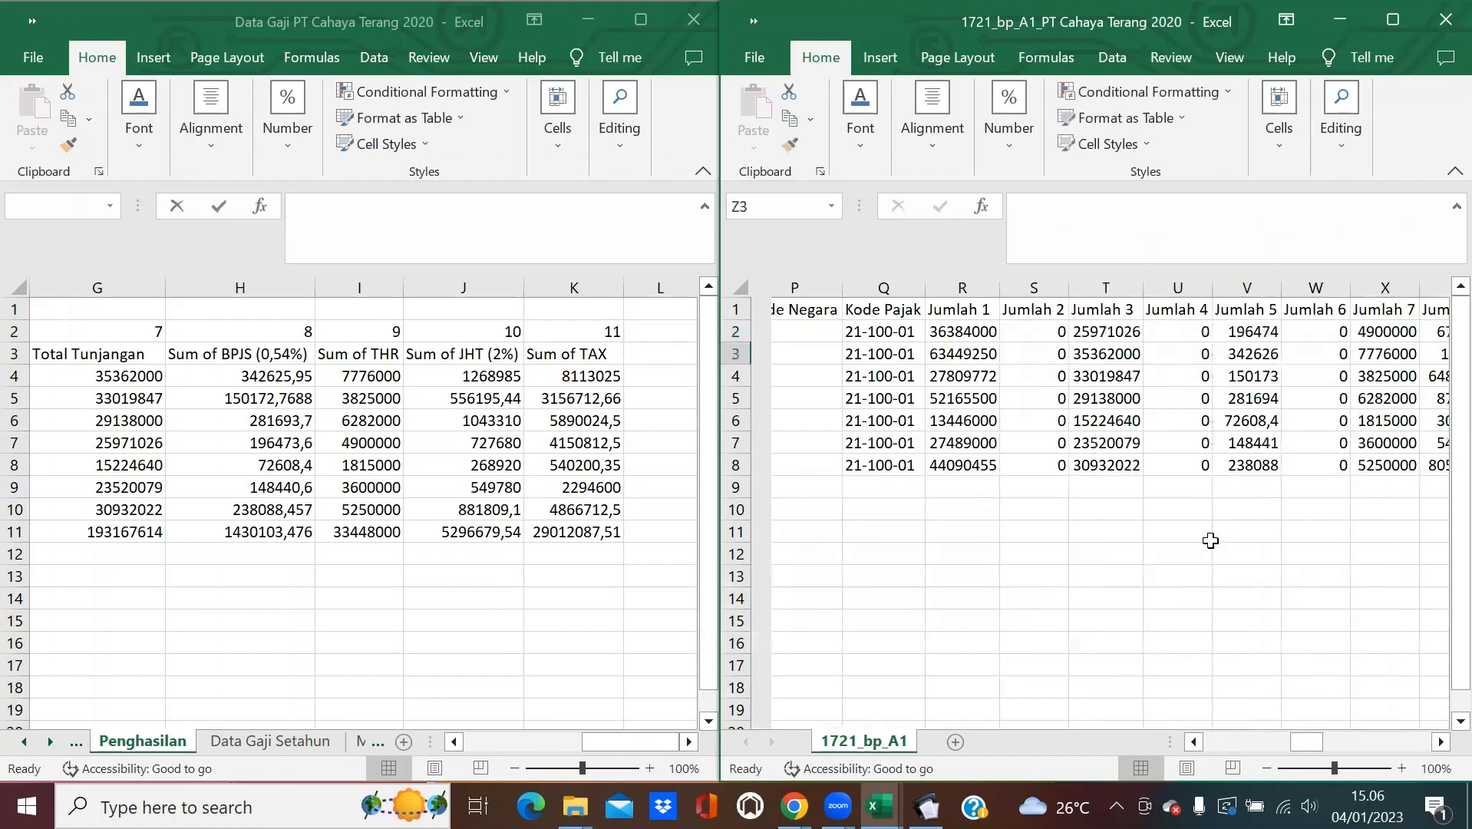
click(1440, 742)
click(1440, 742)
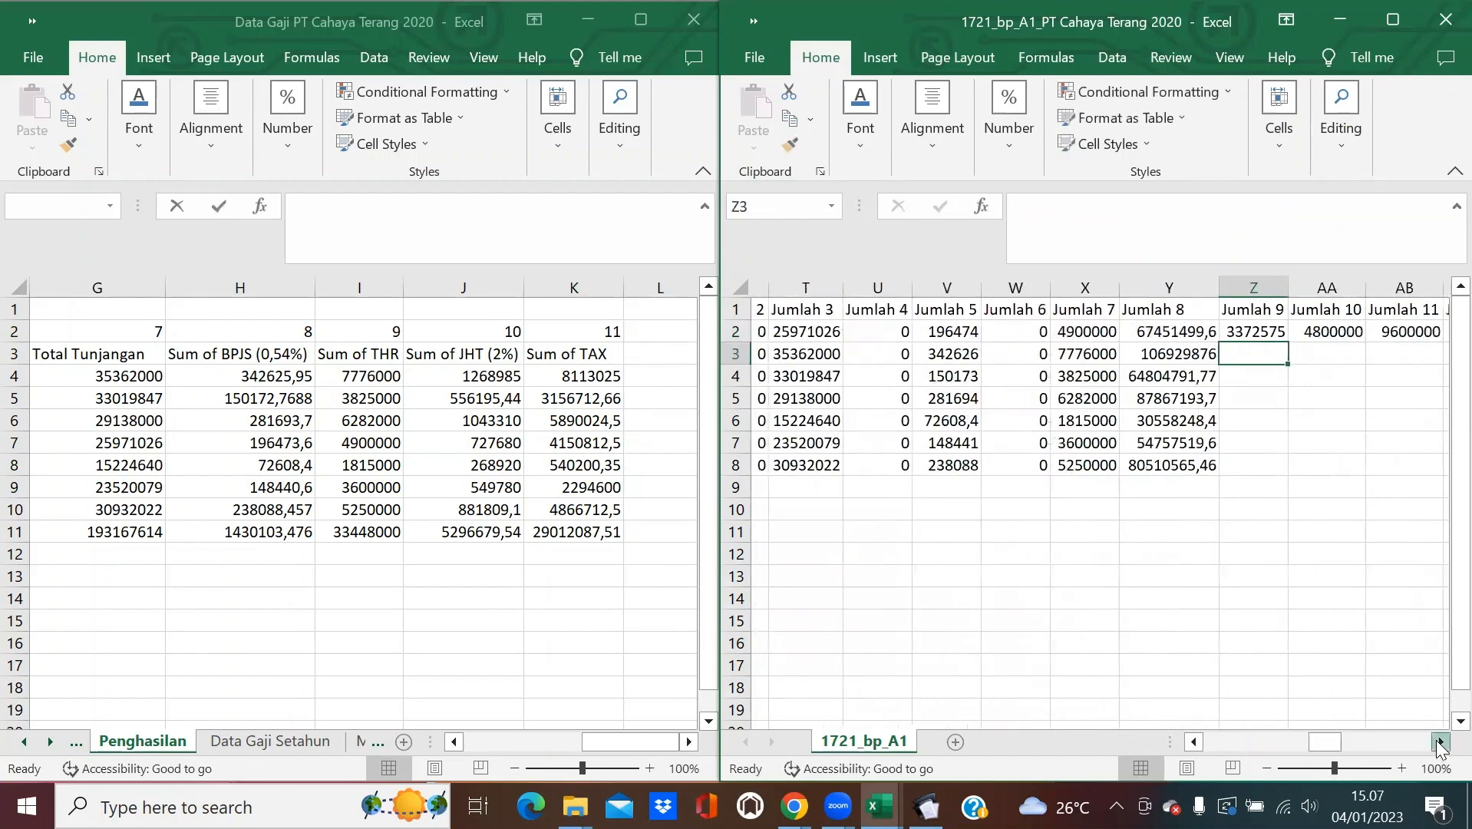
click(1245, 337)
double_click(1270, 342)
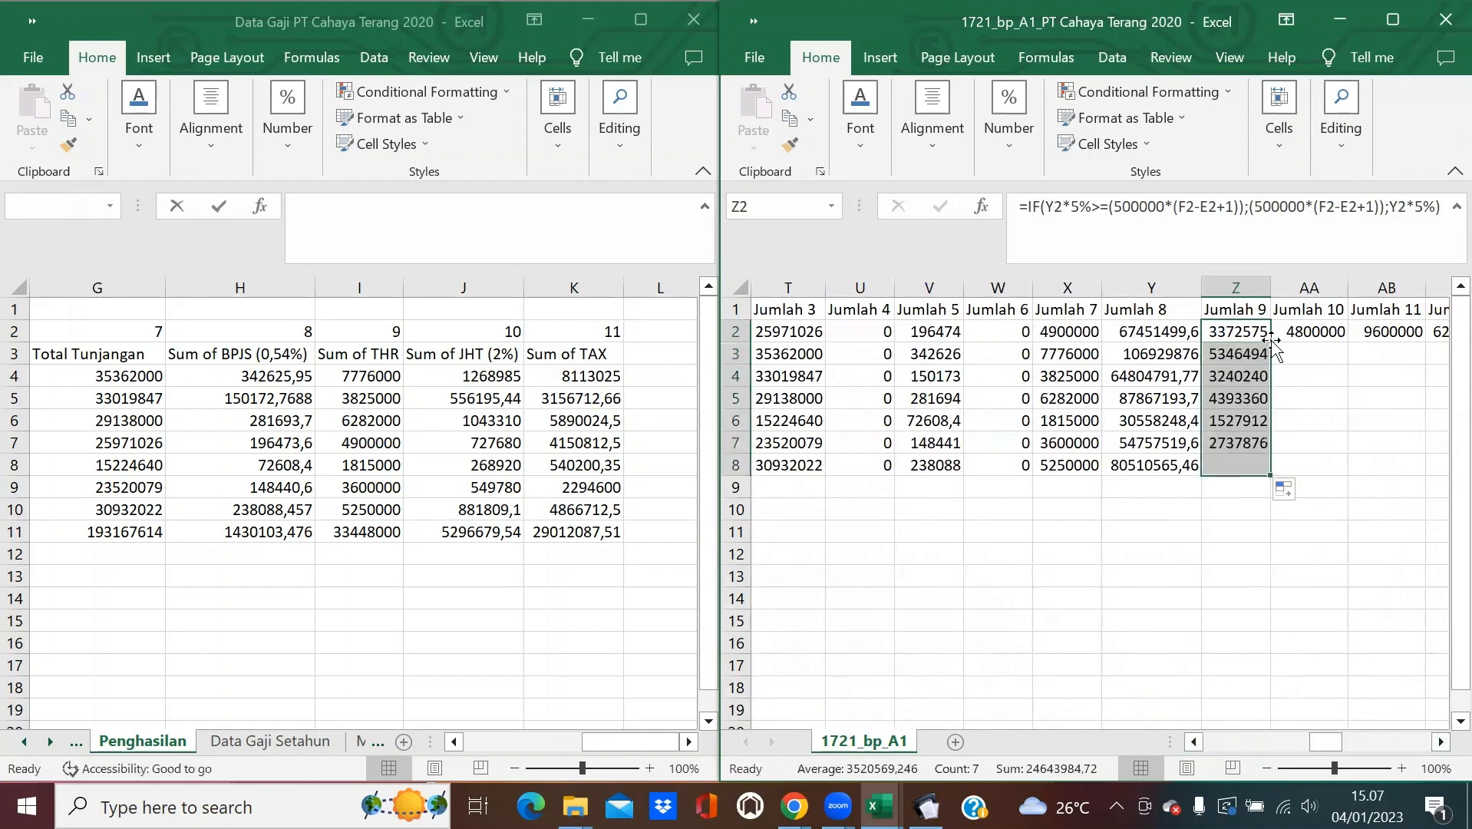
click(1296, 378)
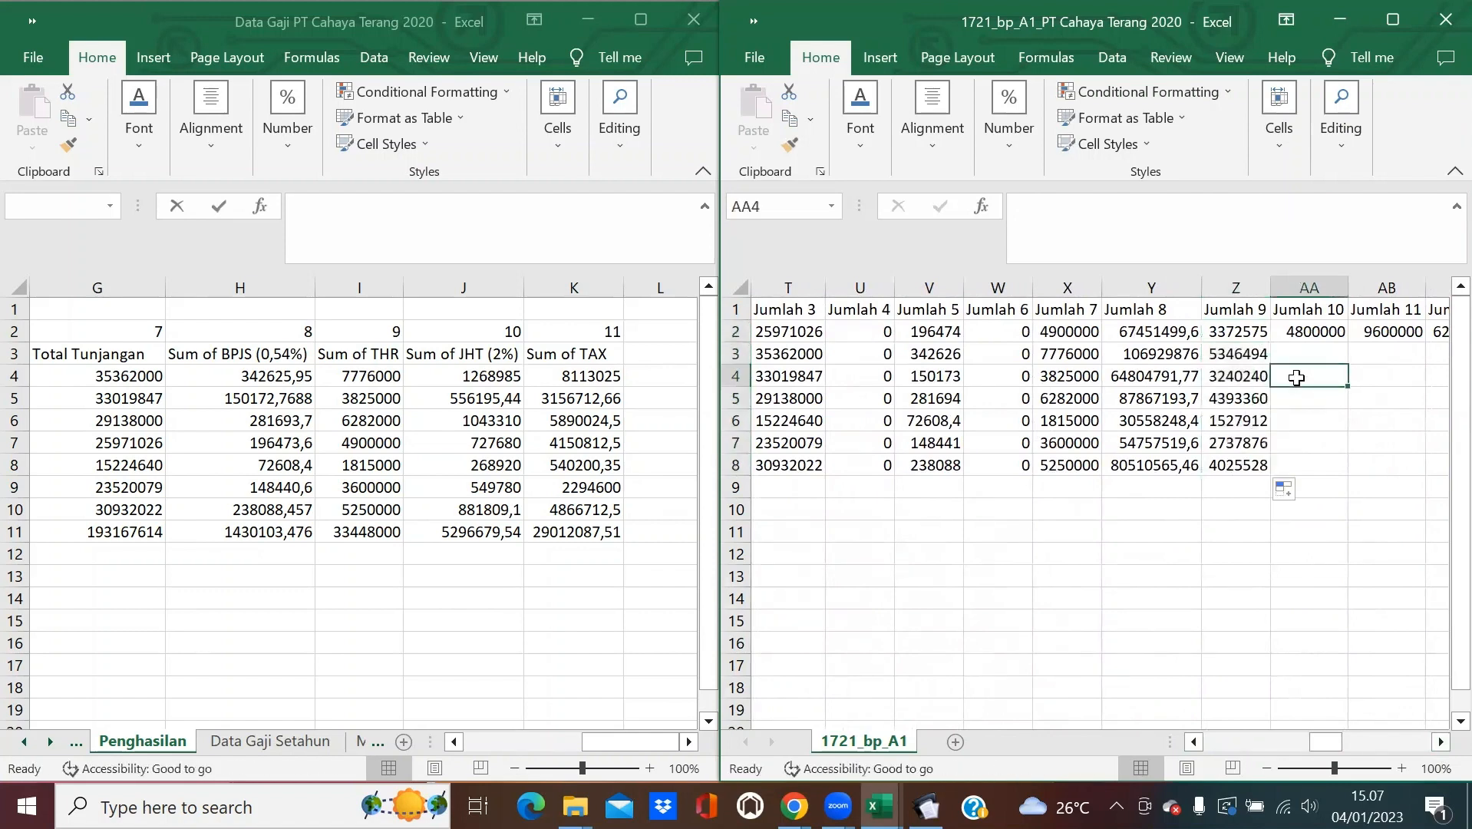
double_click(1270, 289)
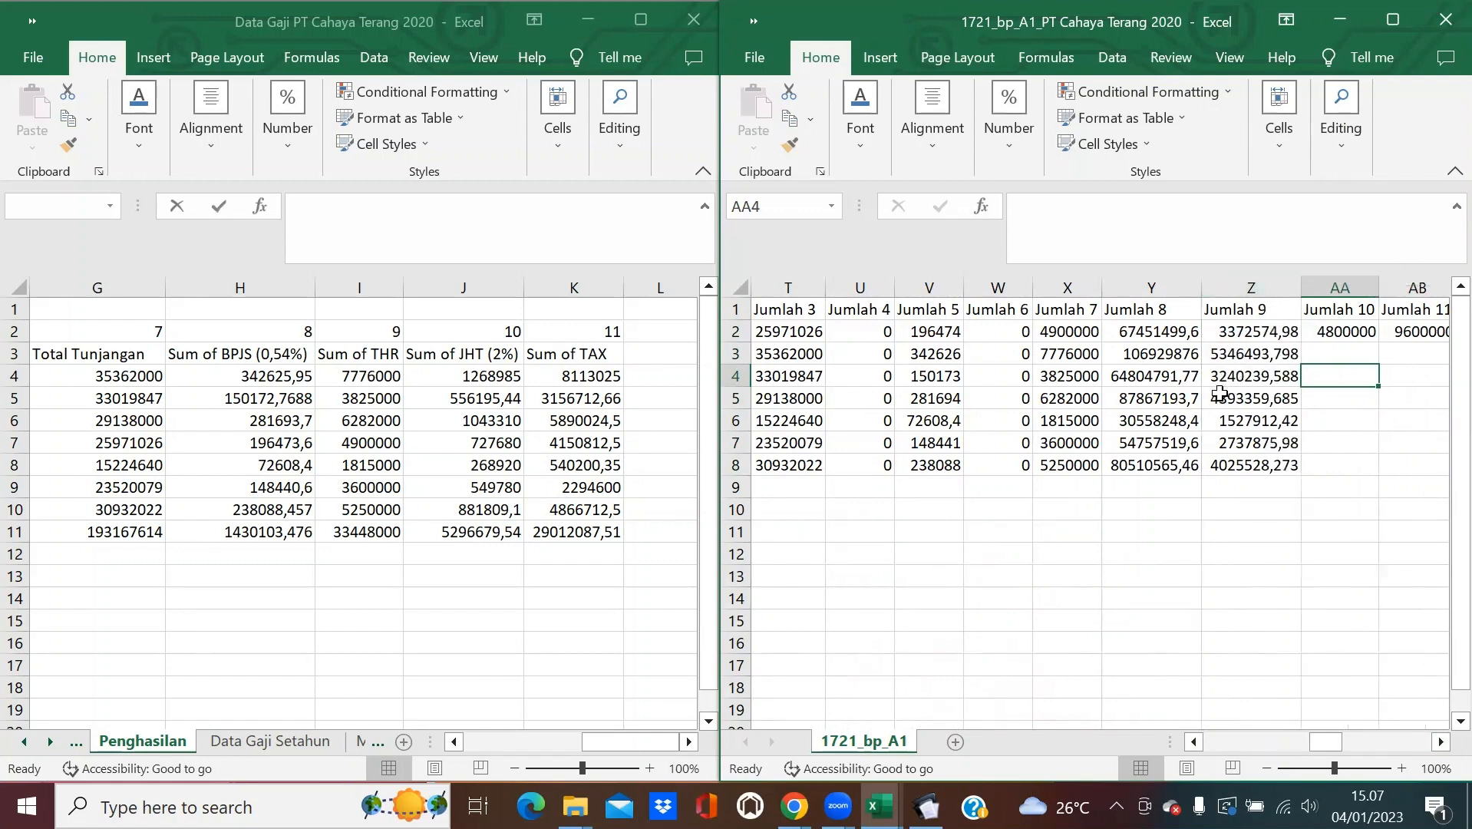
click(1230, 338)
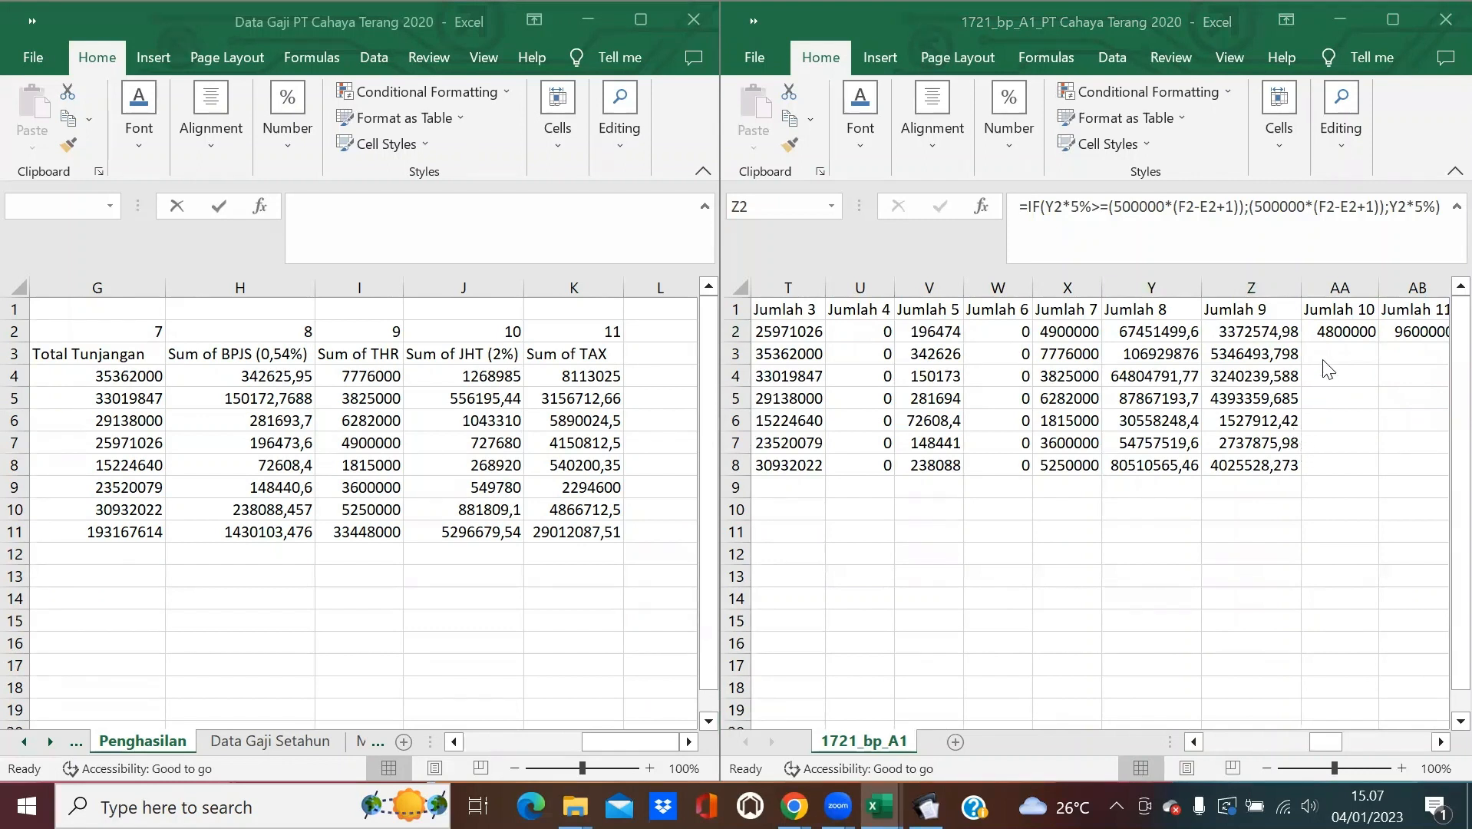
double_click(1334, 331)
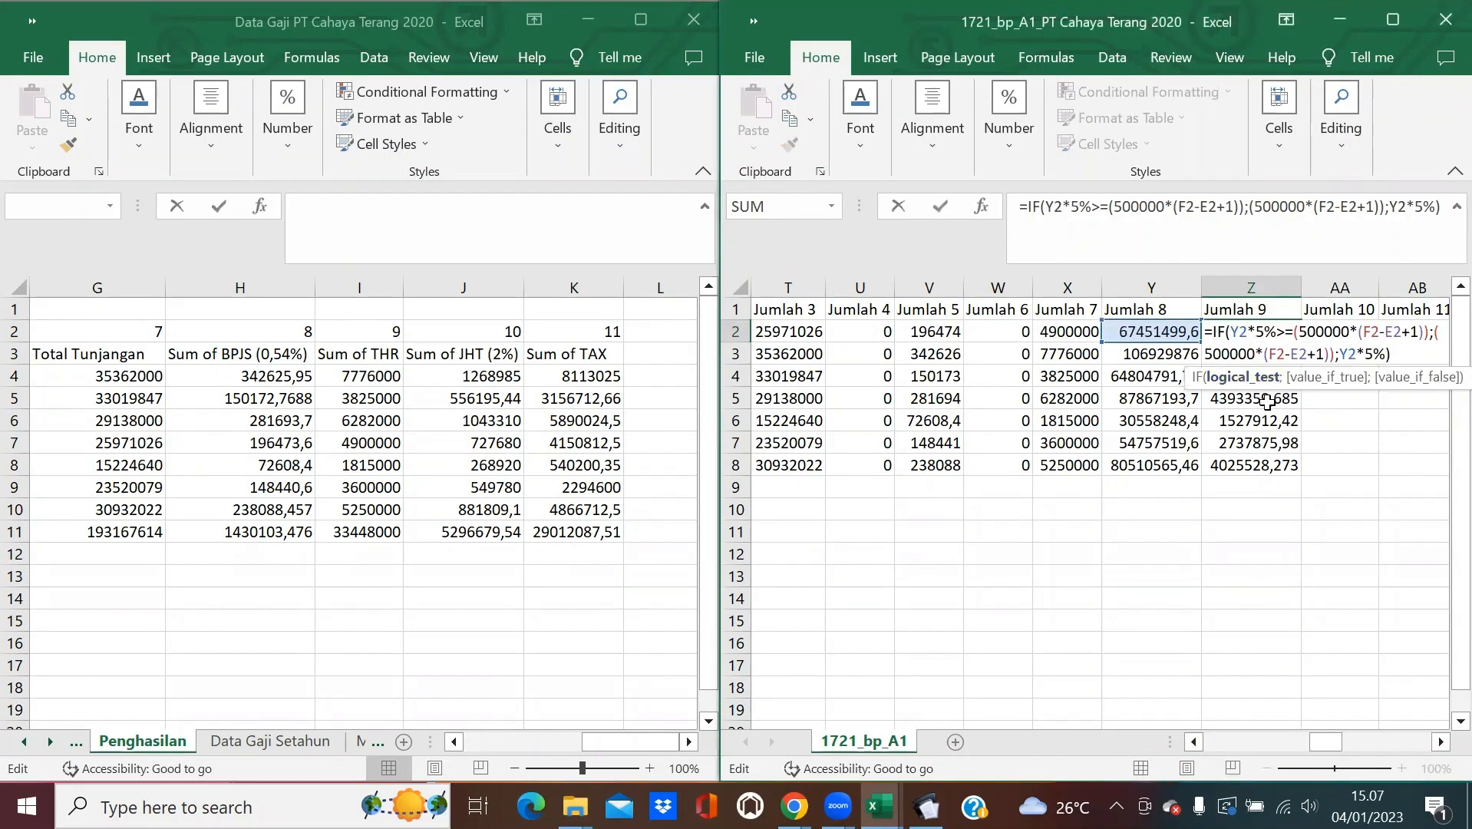
key(Return)
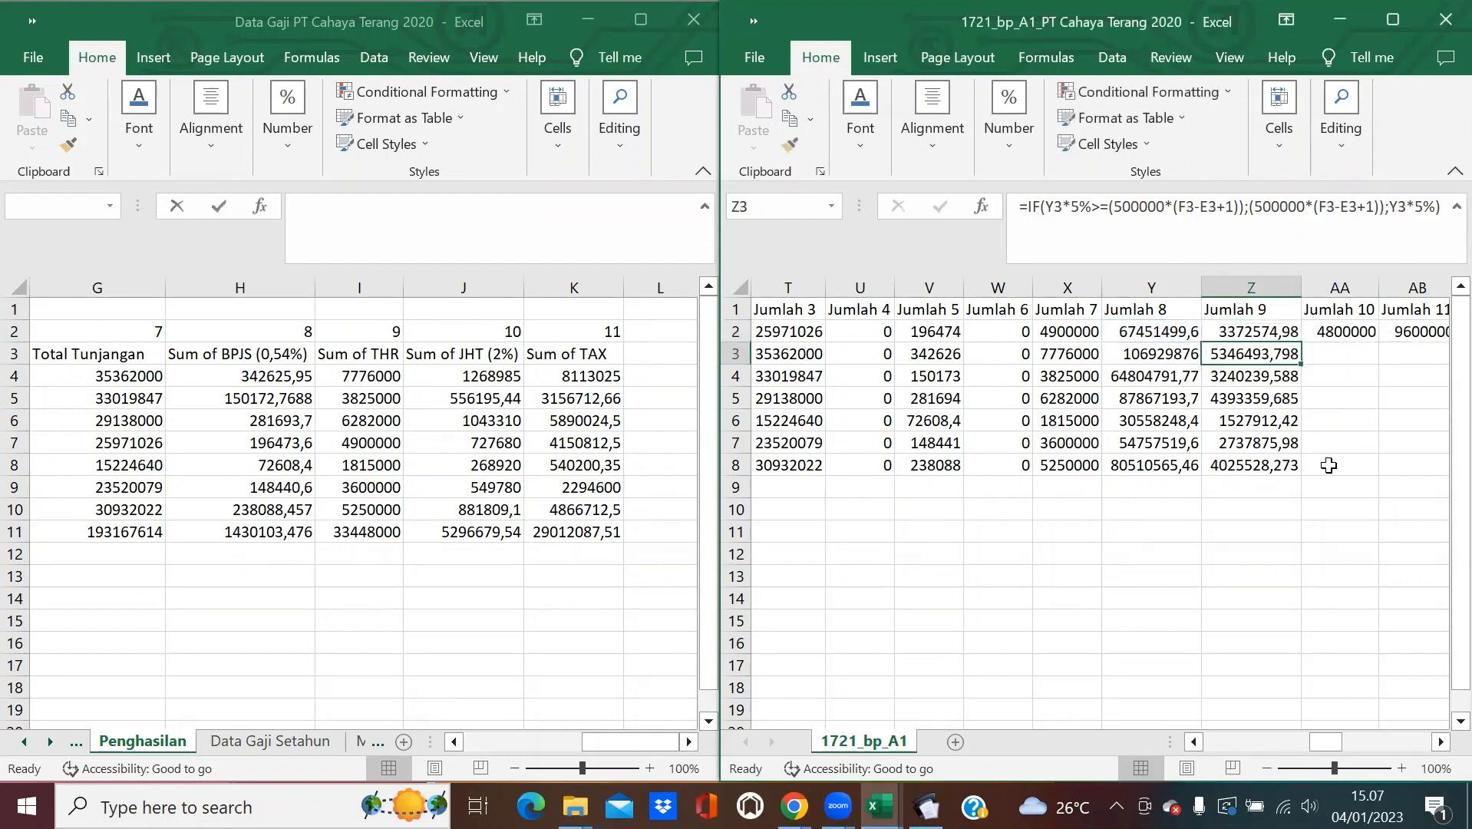
click(1375, 334)
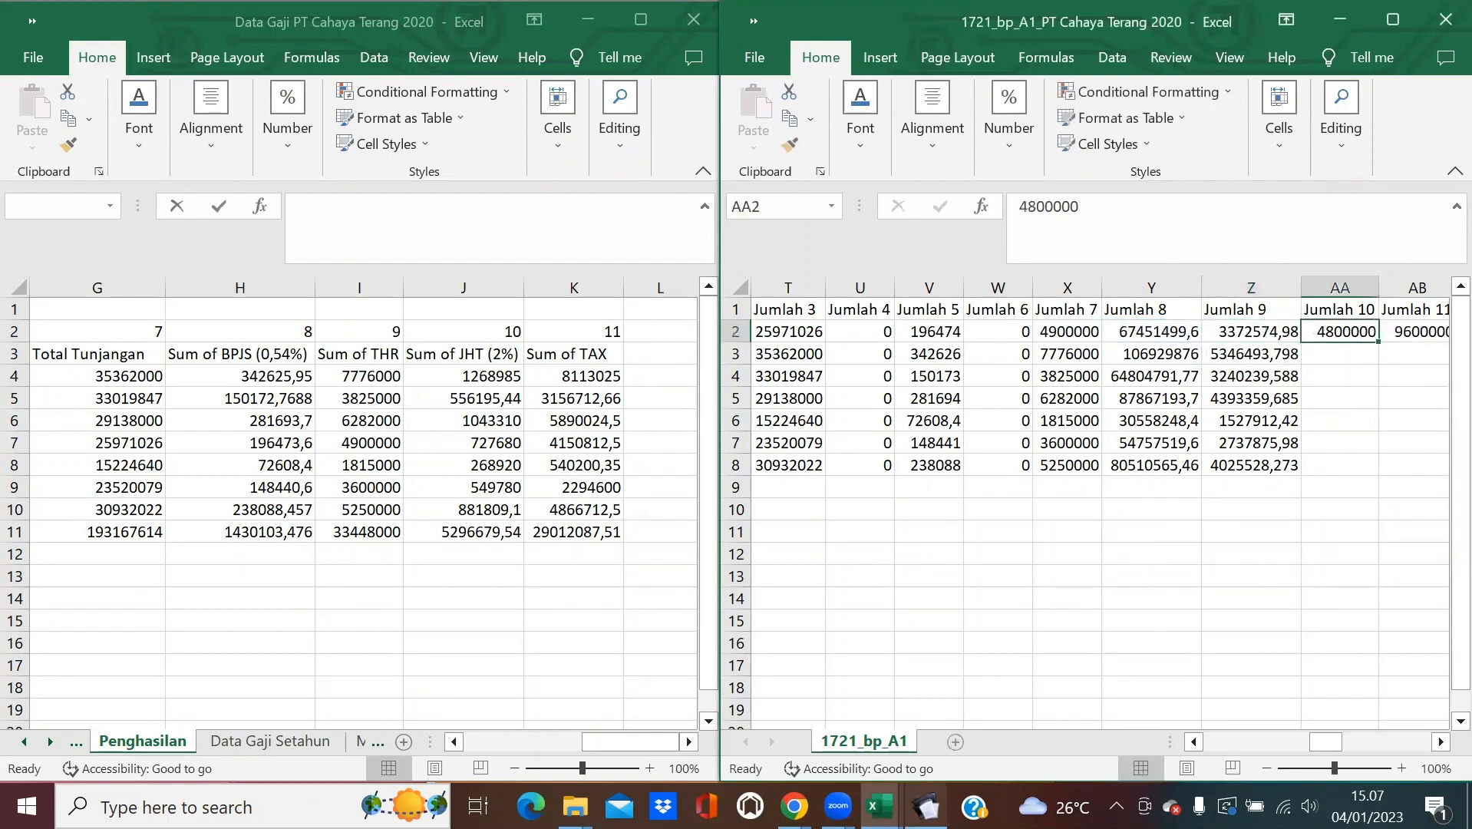
Enter =VLOOKUP(I2;'[Data Gaji PT Cahaya Terang 2020.xlsx]Penghasilan'!$A:$K;10;0) in AA2 and fill it to AA8.
click(925, 807)
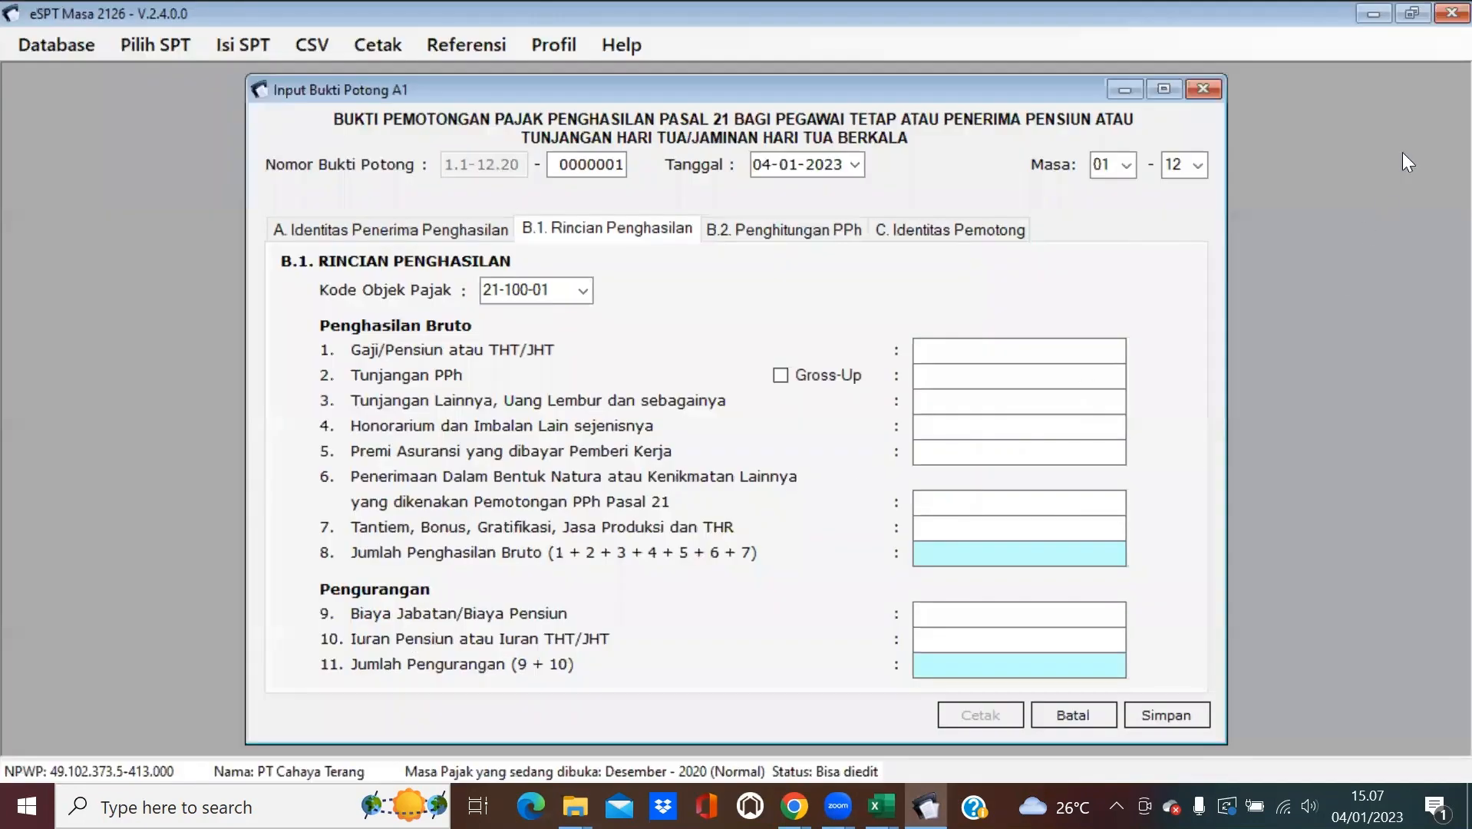
click(1360, 13)
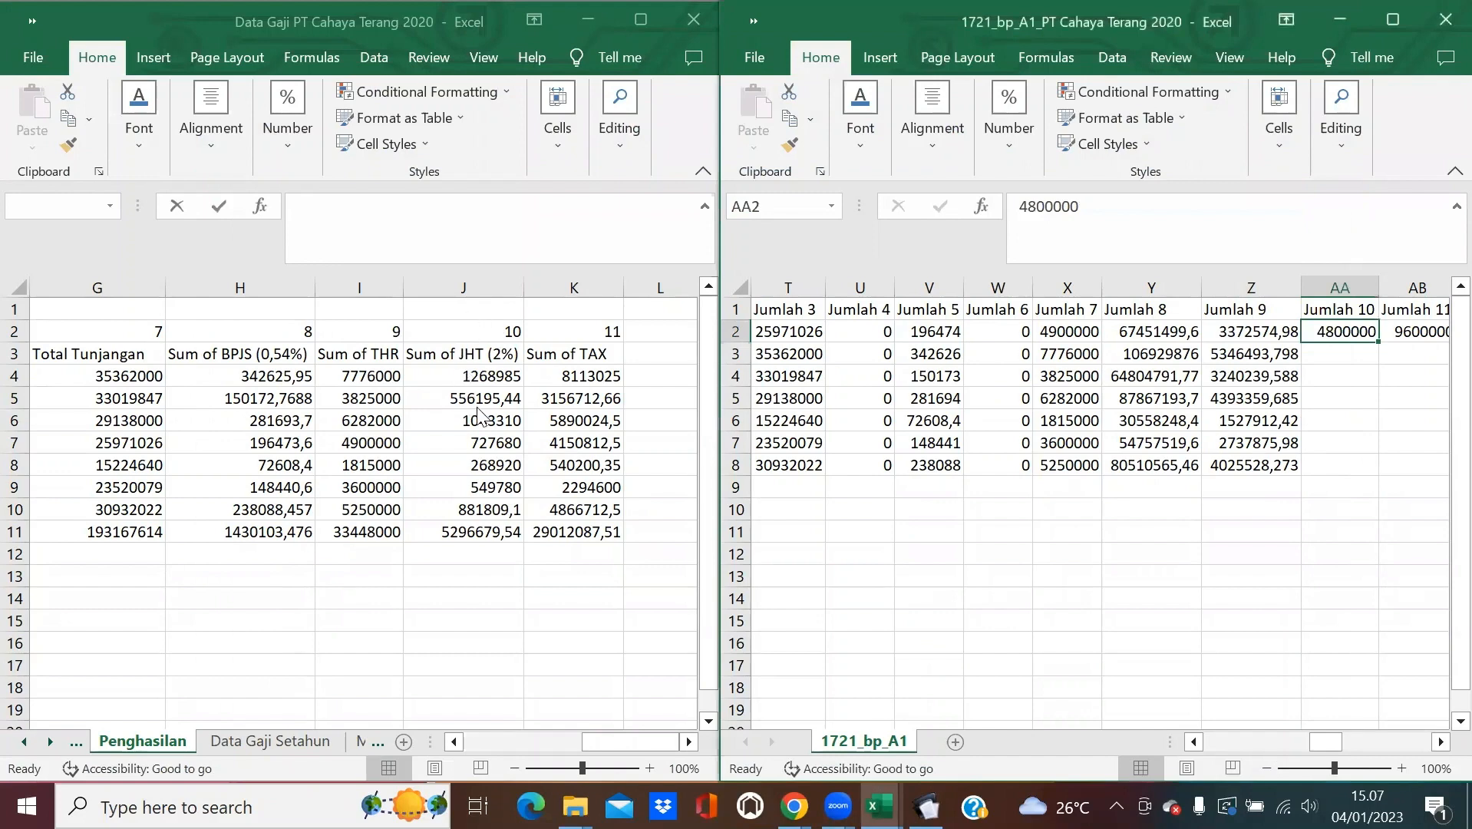
text(=)
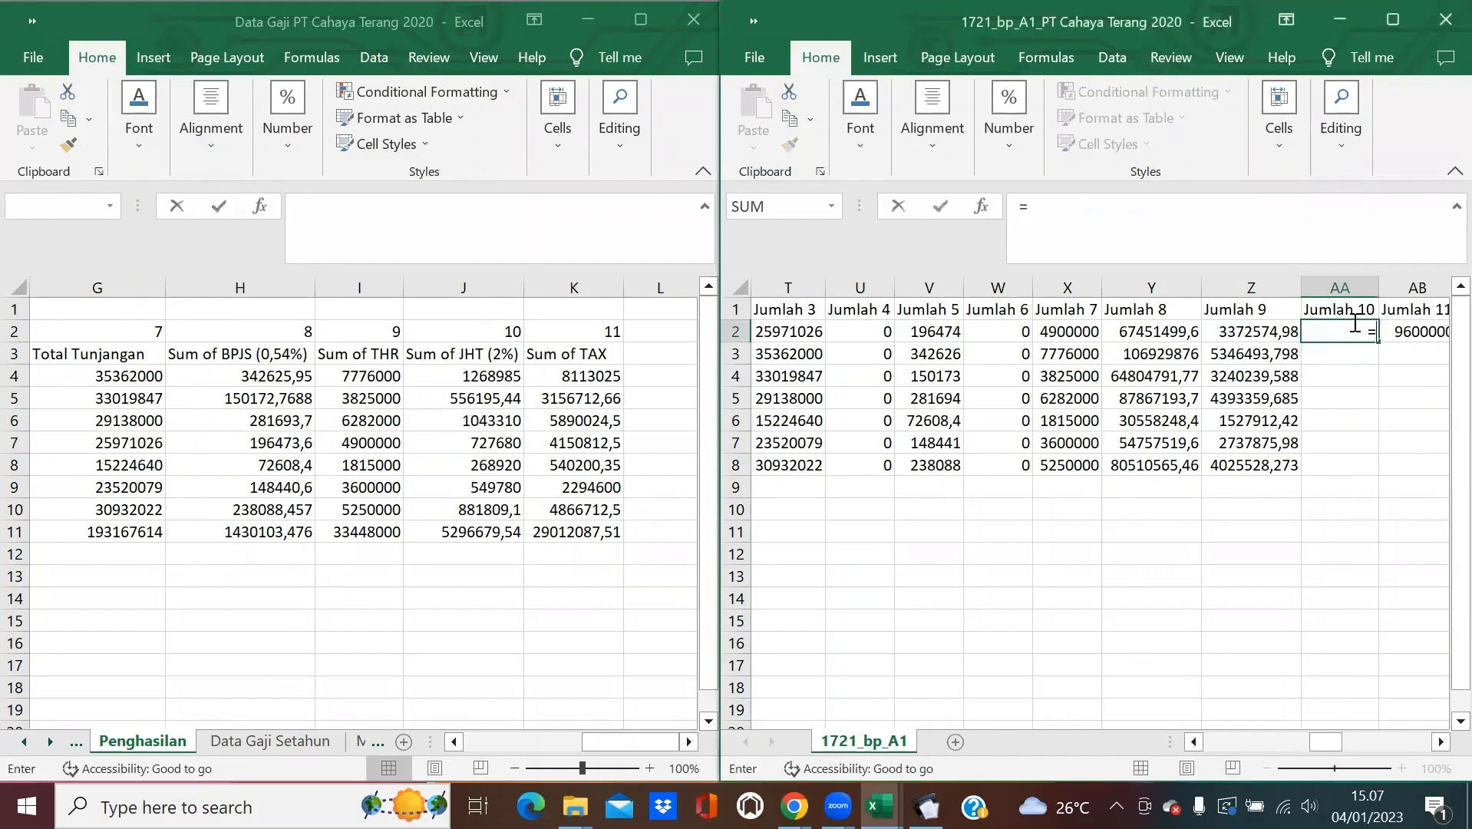
text(VLOOKUP)
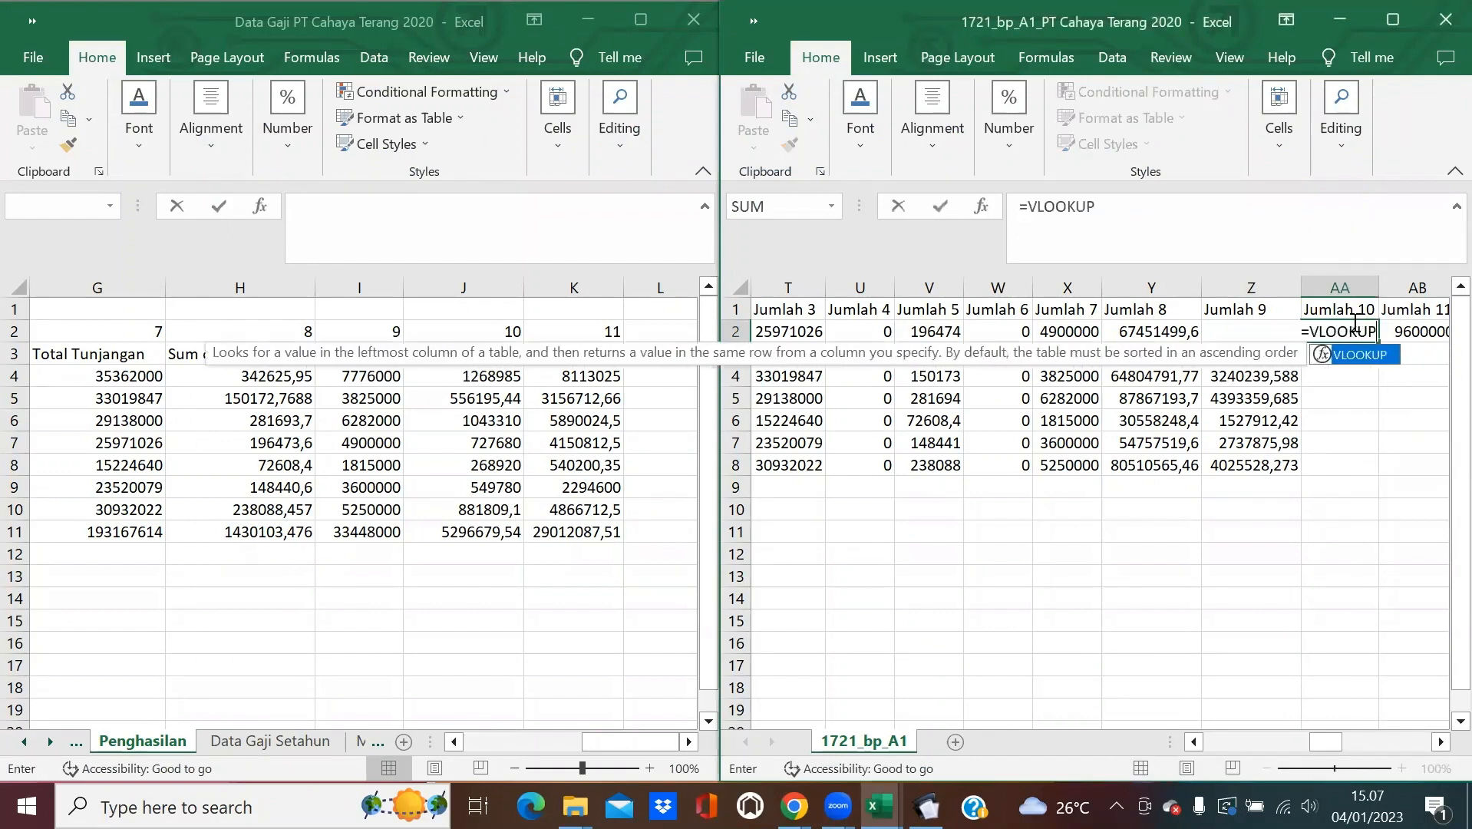
text((I2)
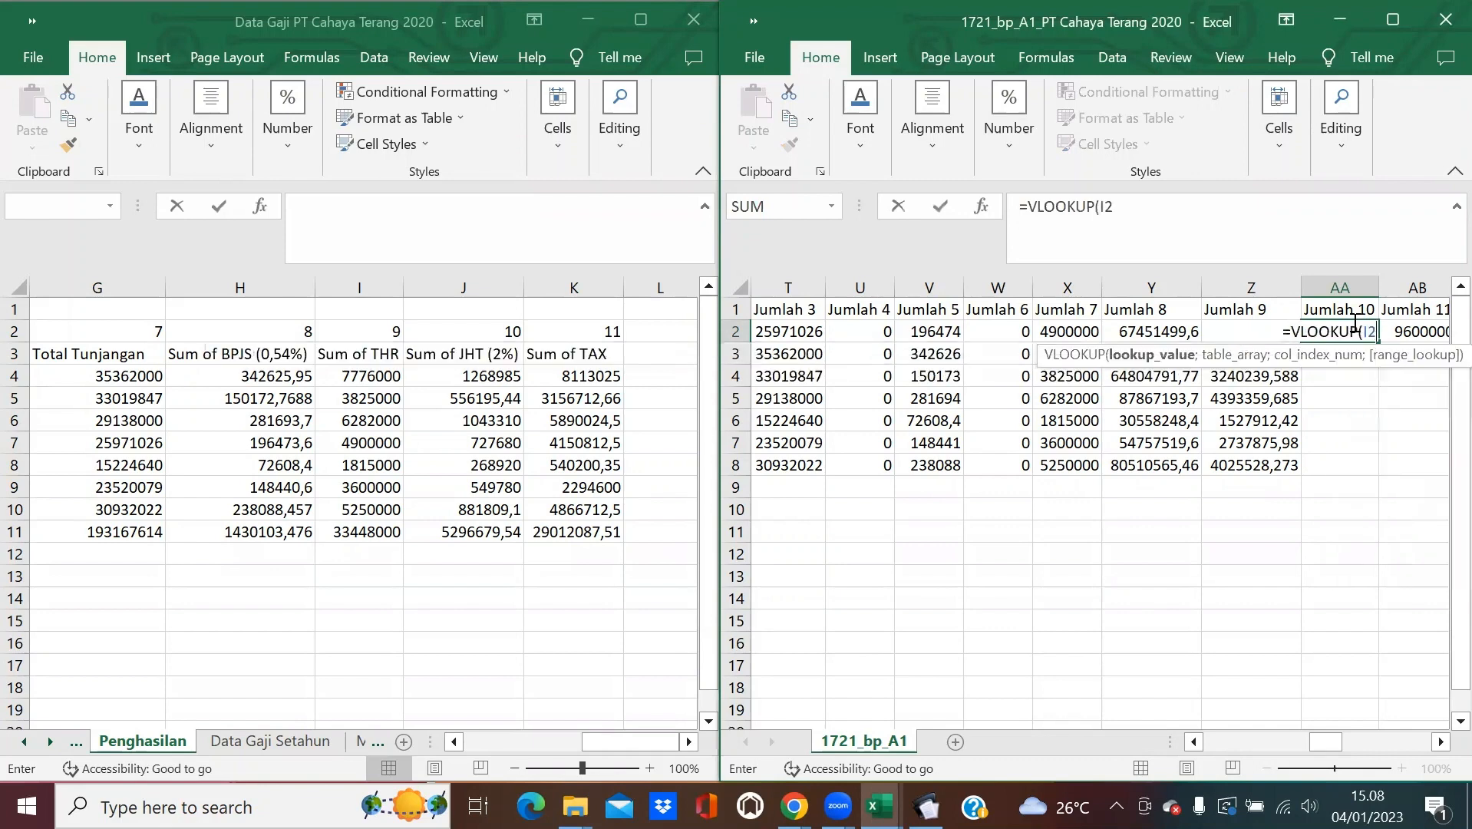
text(;)
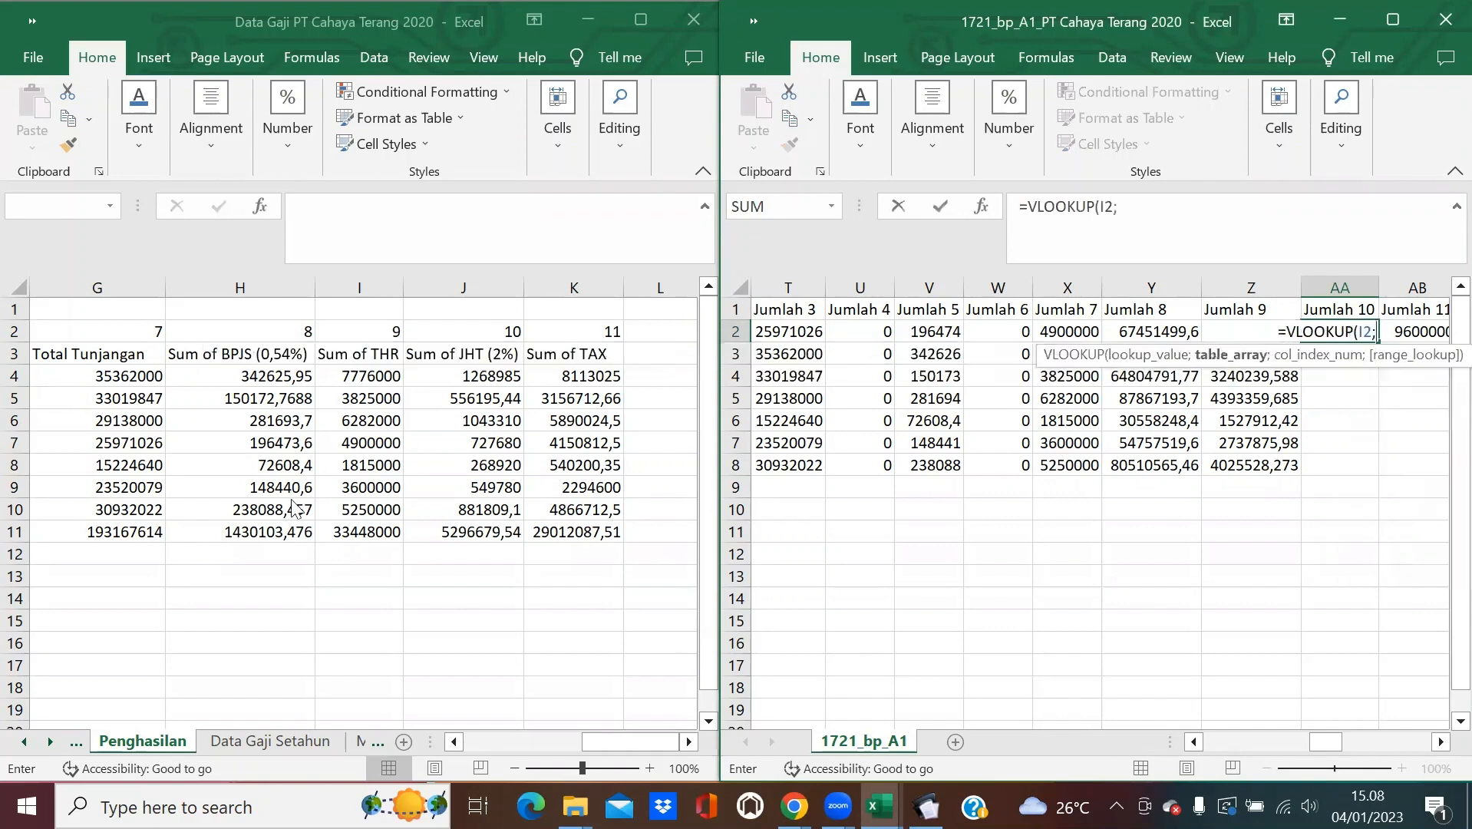
drag(455, 742, 454, 742)
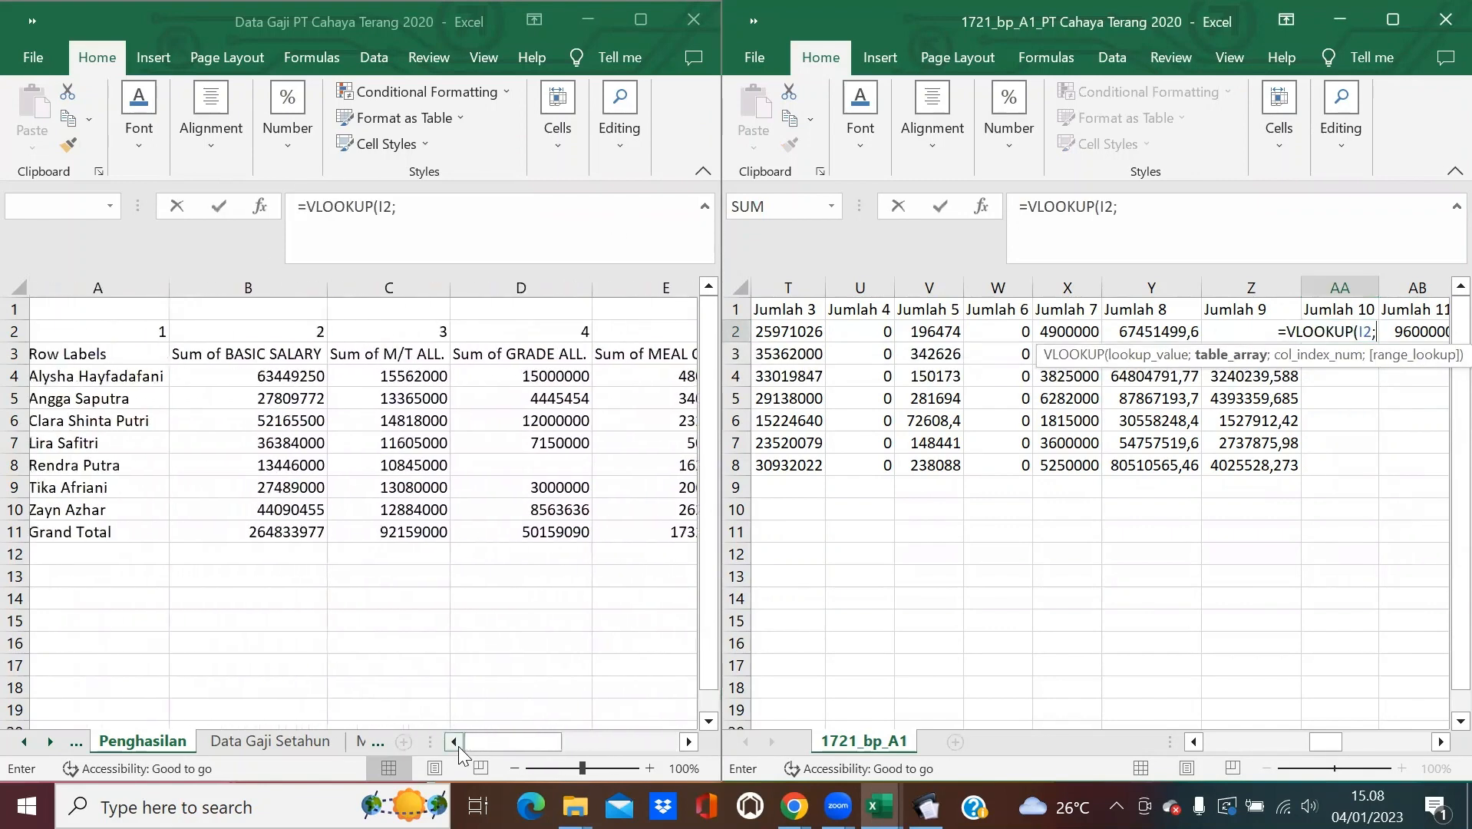
drag(101, 287, 591, 361)
text(;10)
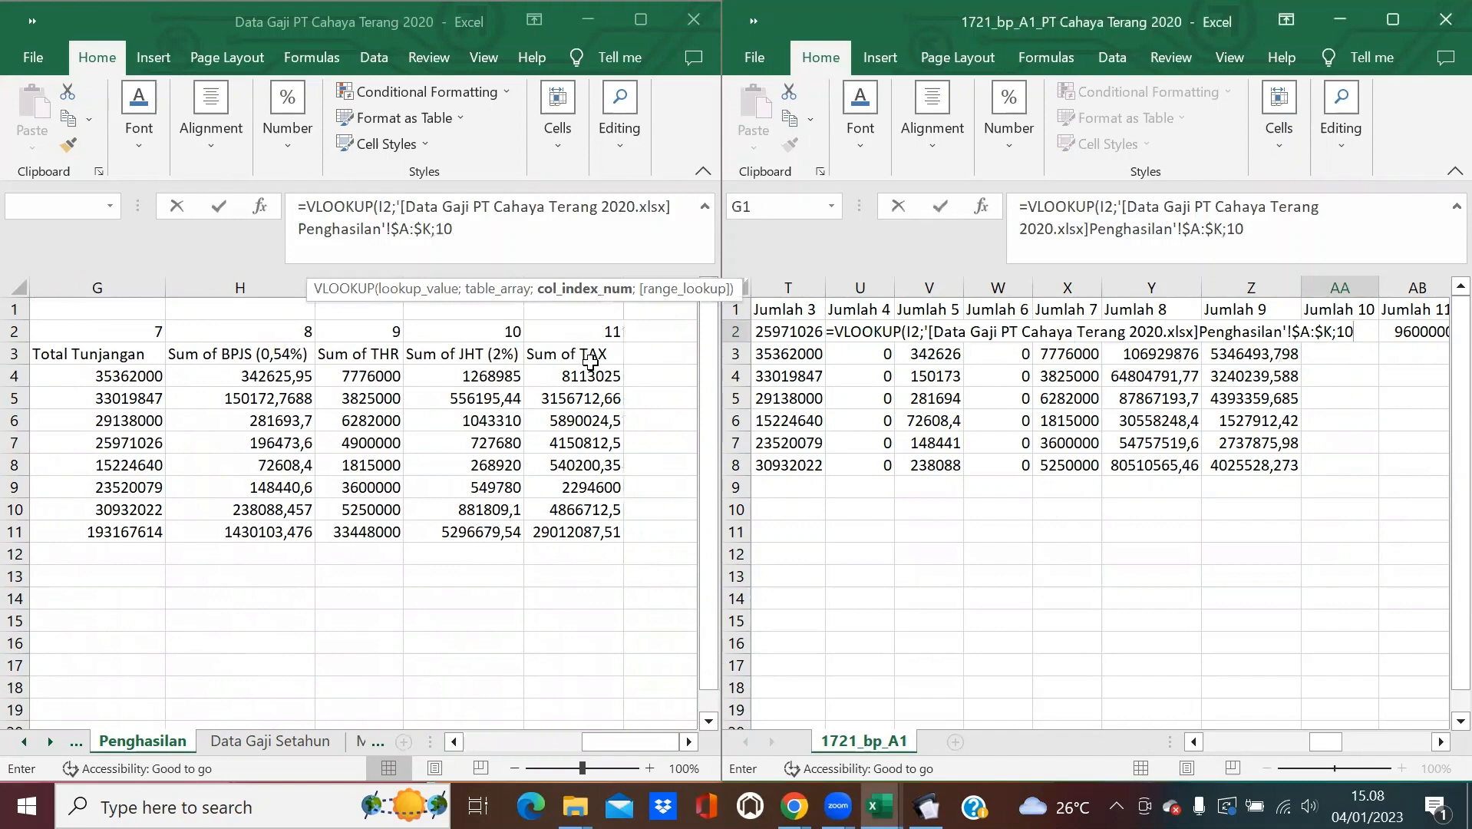
text(;0))
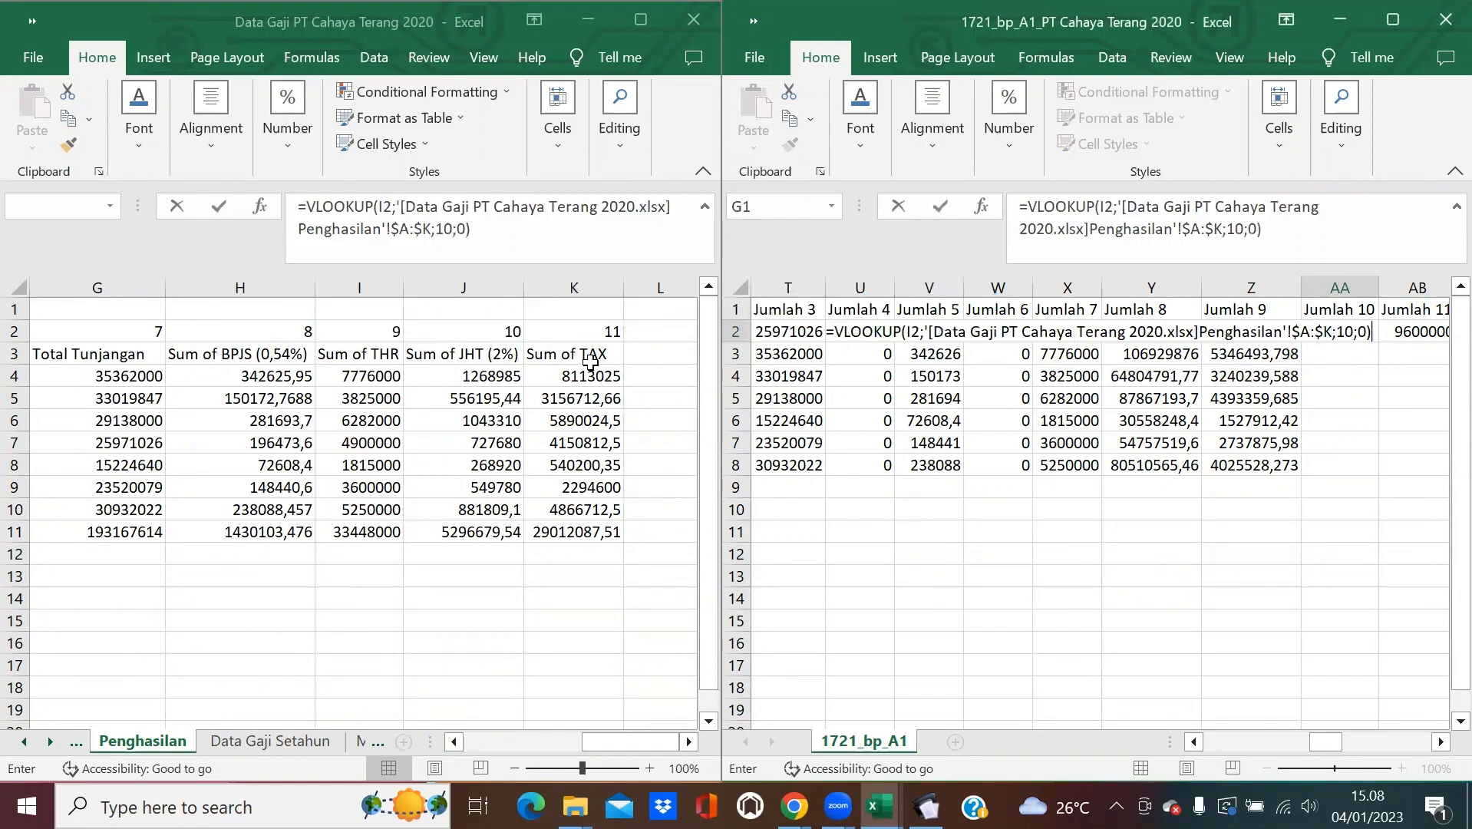
key(Return)
click(1354, 331)
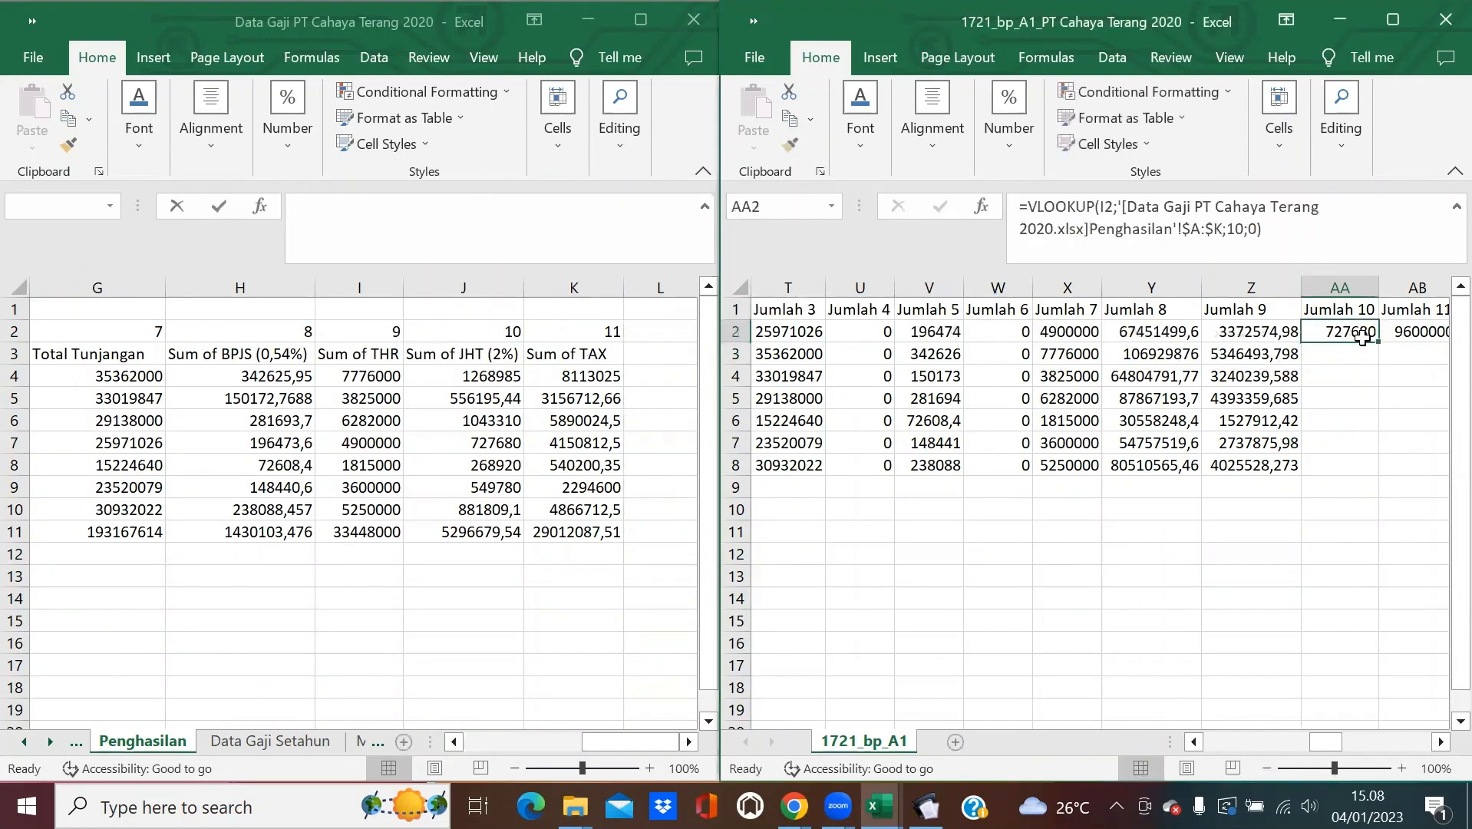
double_click(1376, 343)
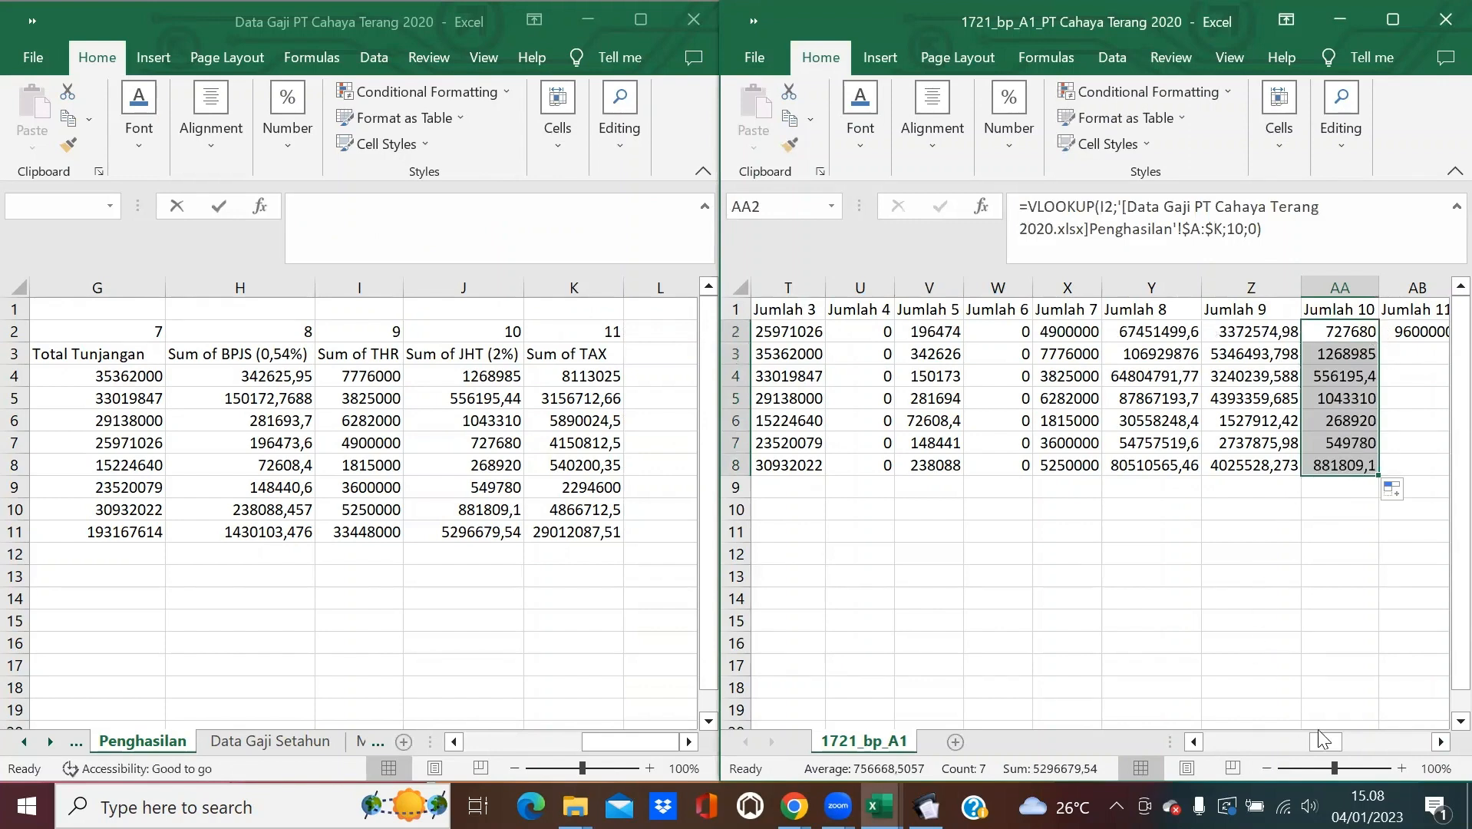
drag(1328, 742, 1343, 742)
click(1220, 333)
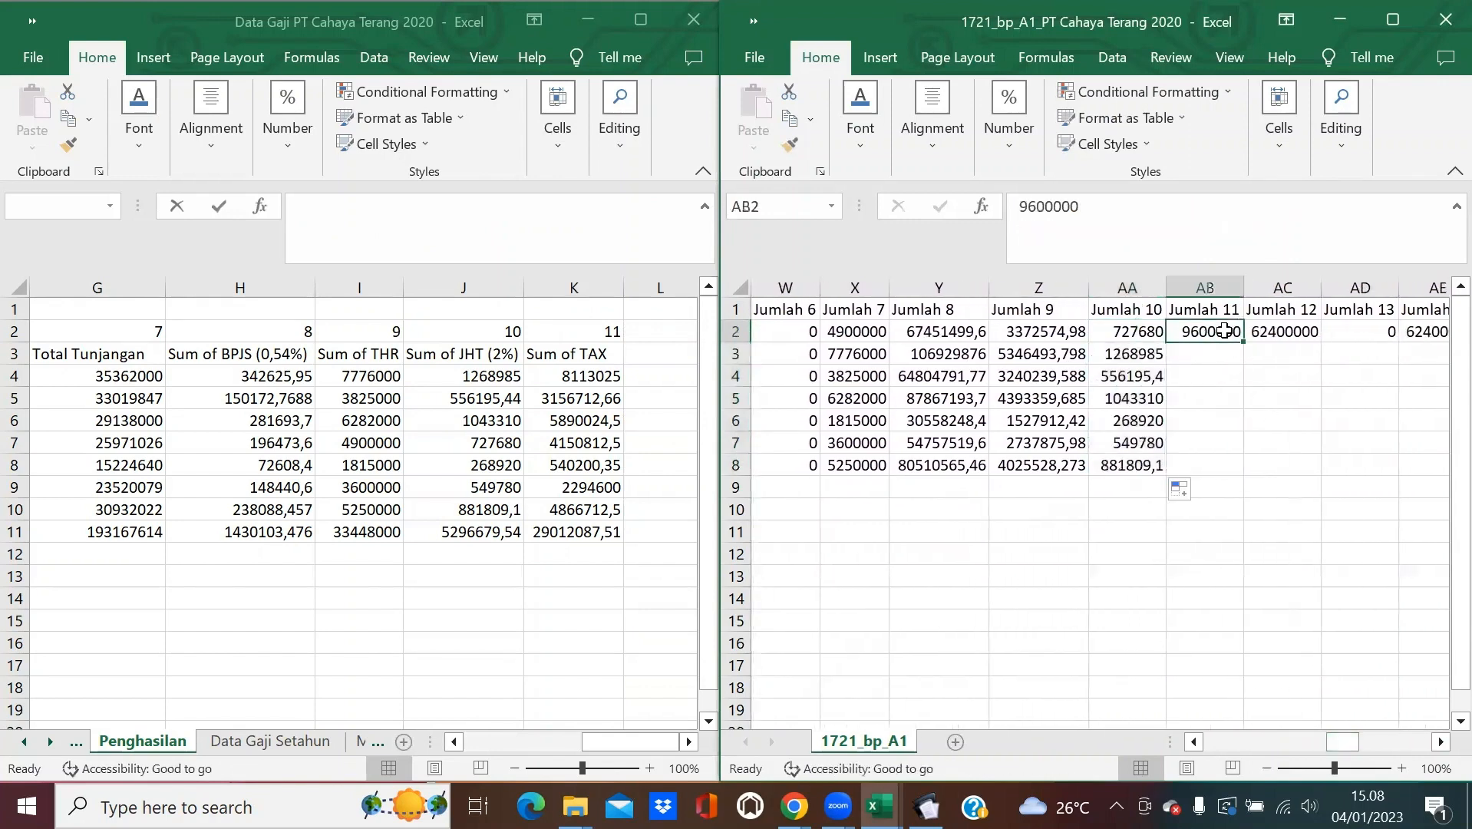
Enter =Z2+AA2 in AB2 and copy it down to AB8.
click(926, 805)
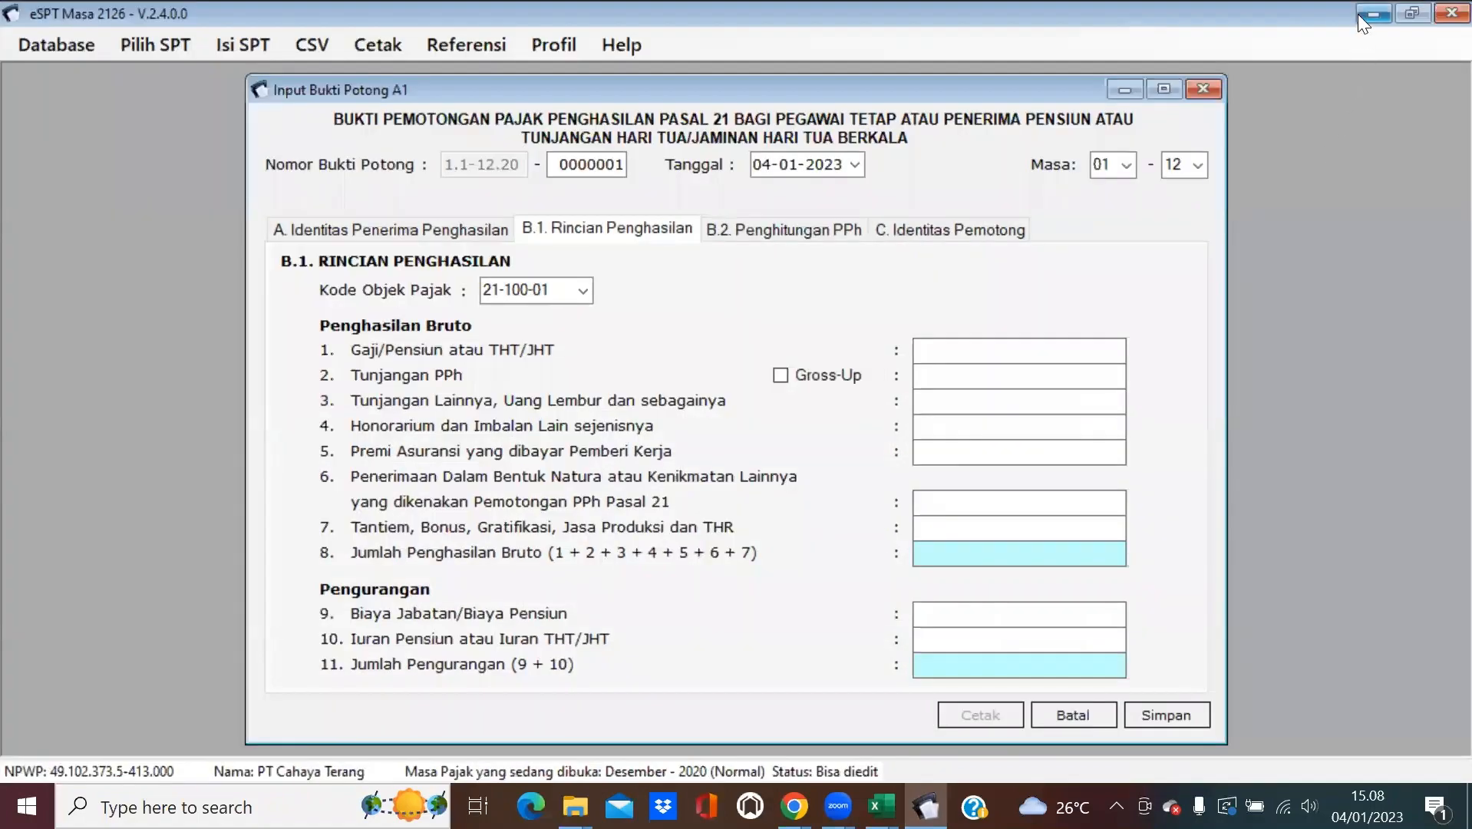
click(1372, 14)
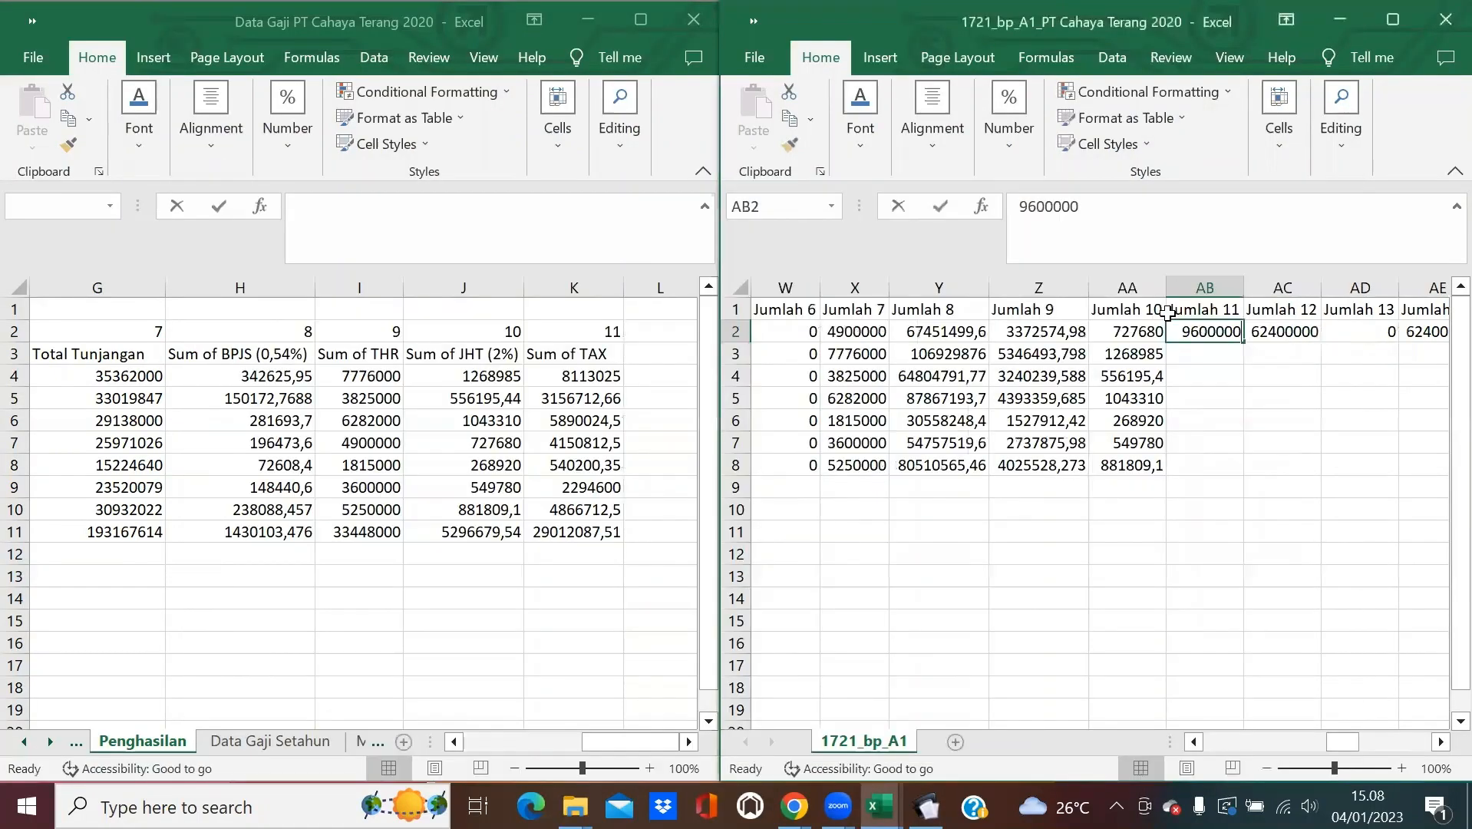
text(=)
click(1019, 330)
text(+)
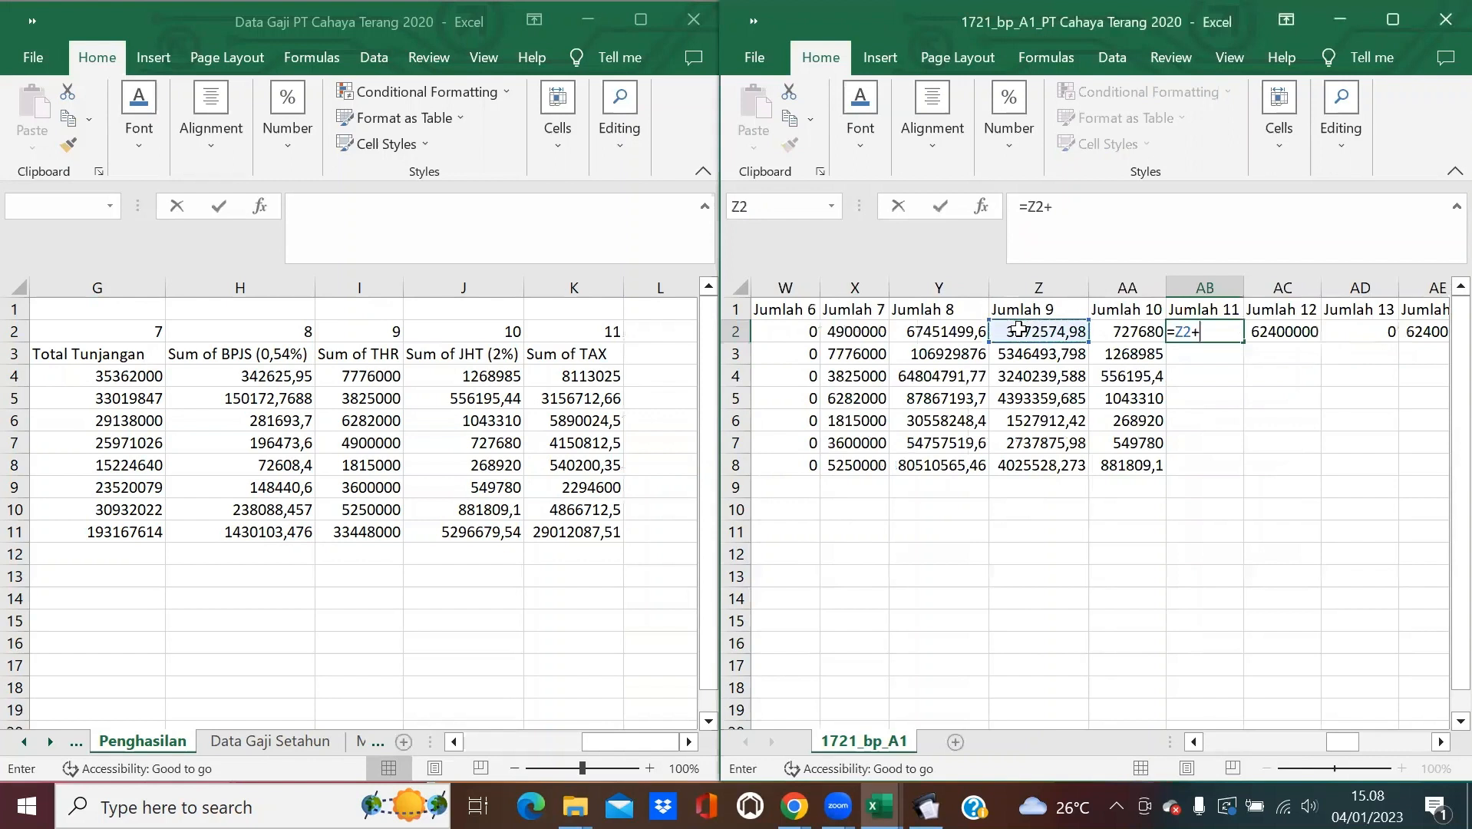
click(1118, 334)
key(Return)
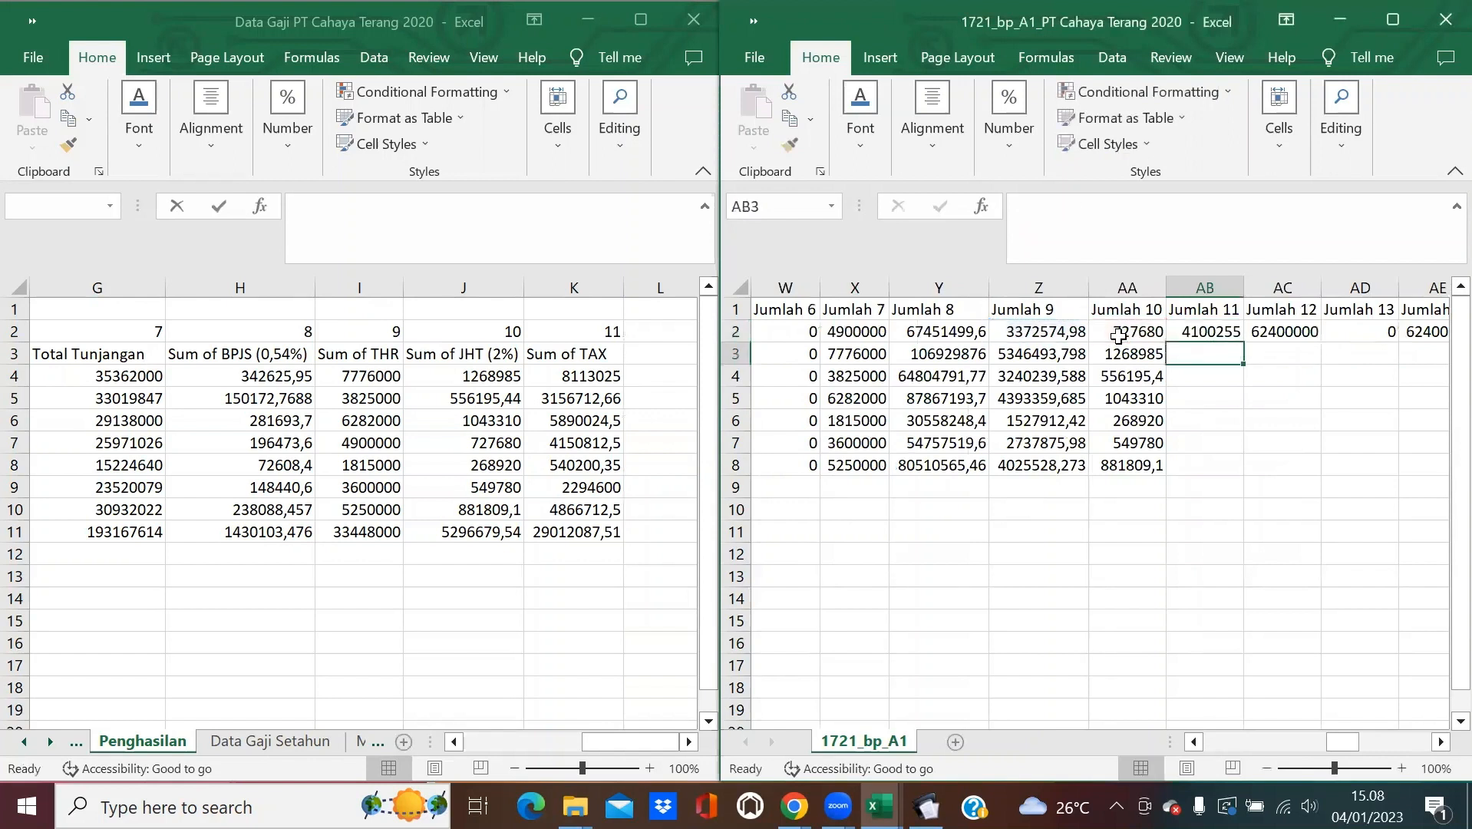
click(1182, 332)
drag(1243, 342, 1244, 472)
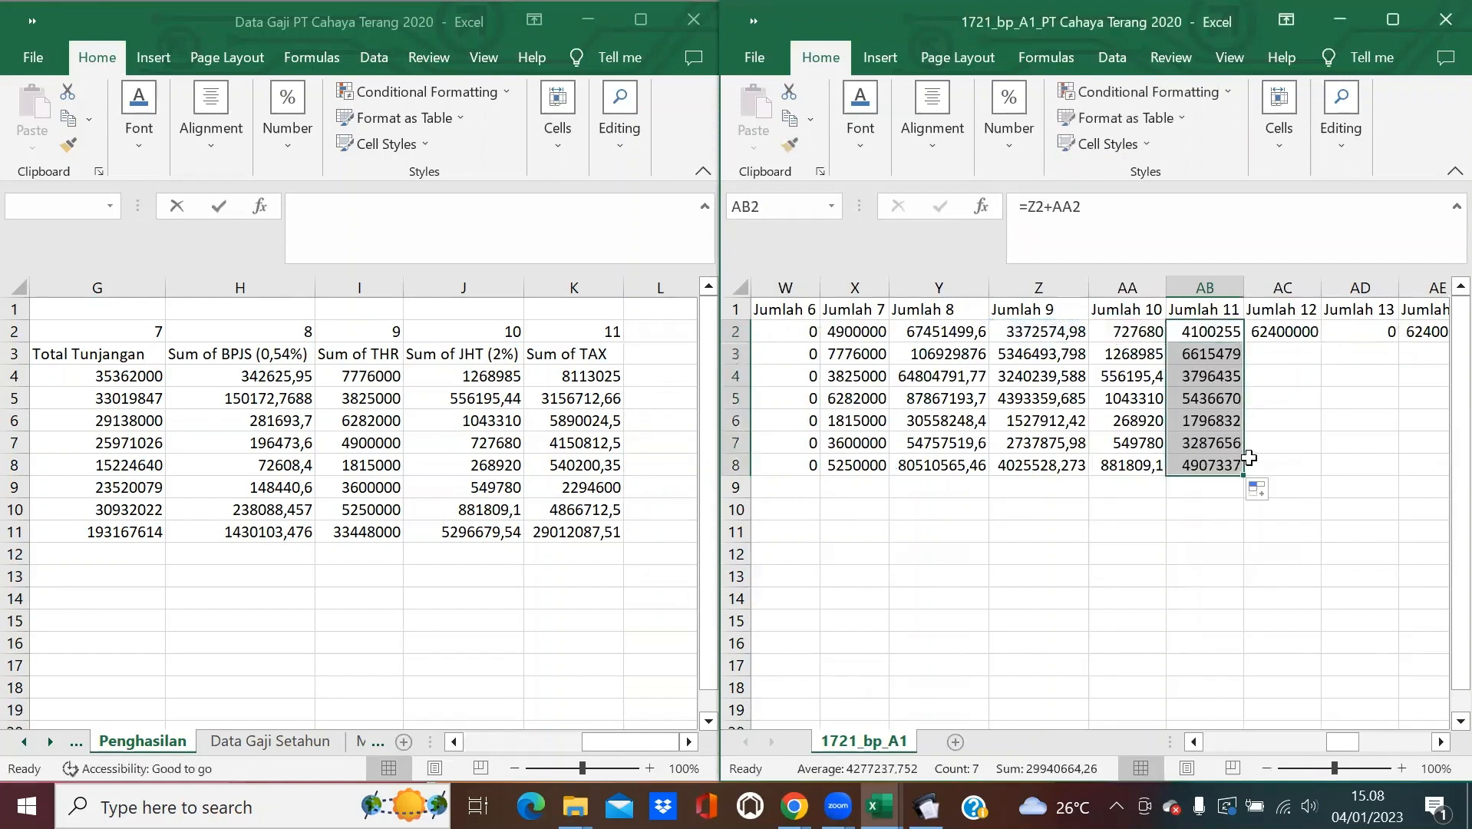
click(1260, 442)
click(1295, 330)
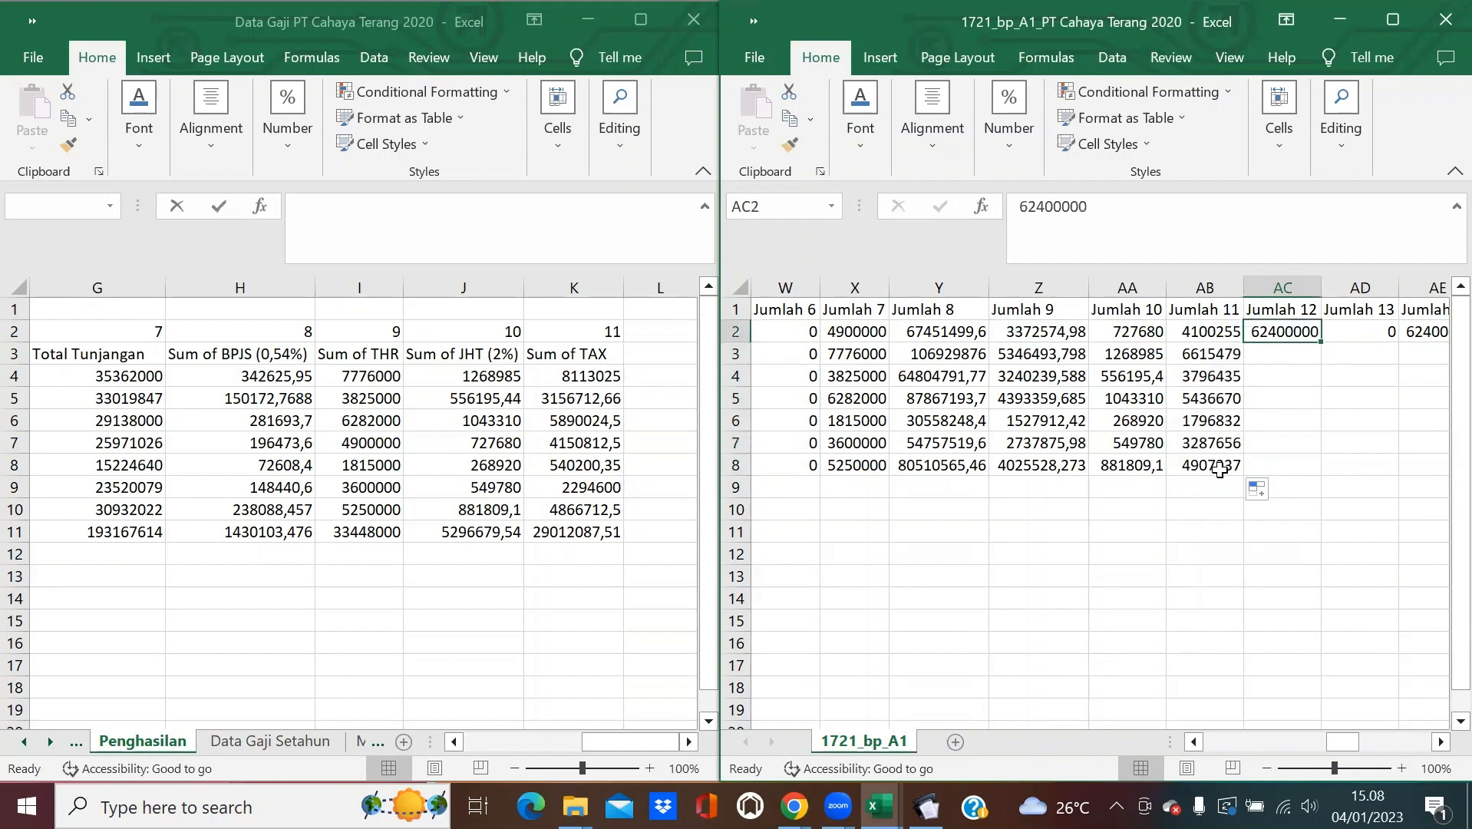
click(926, 806)
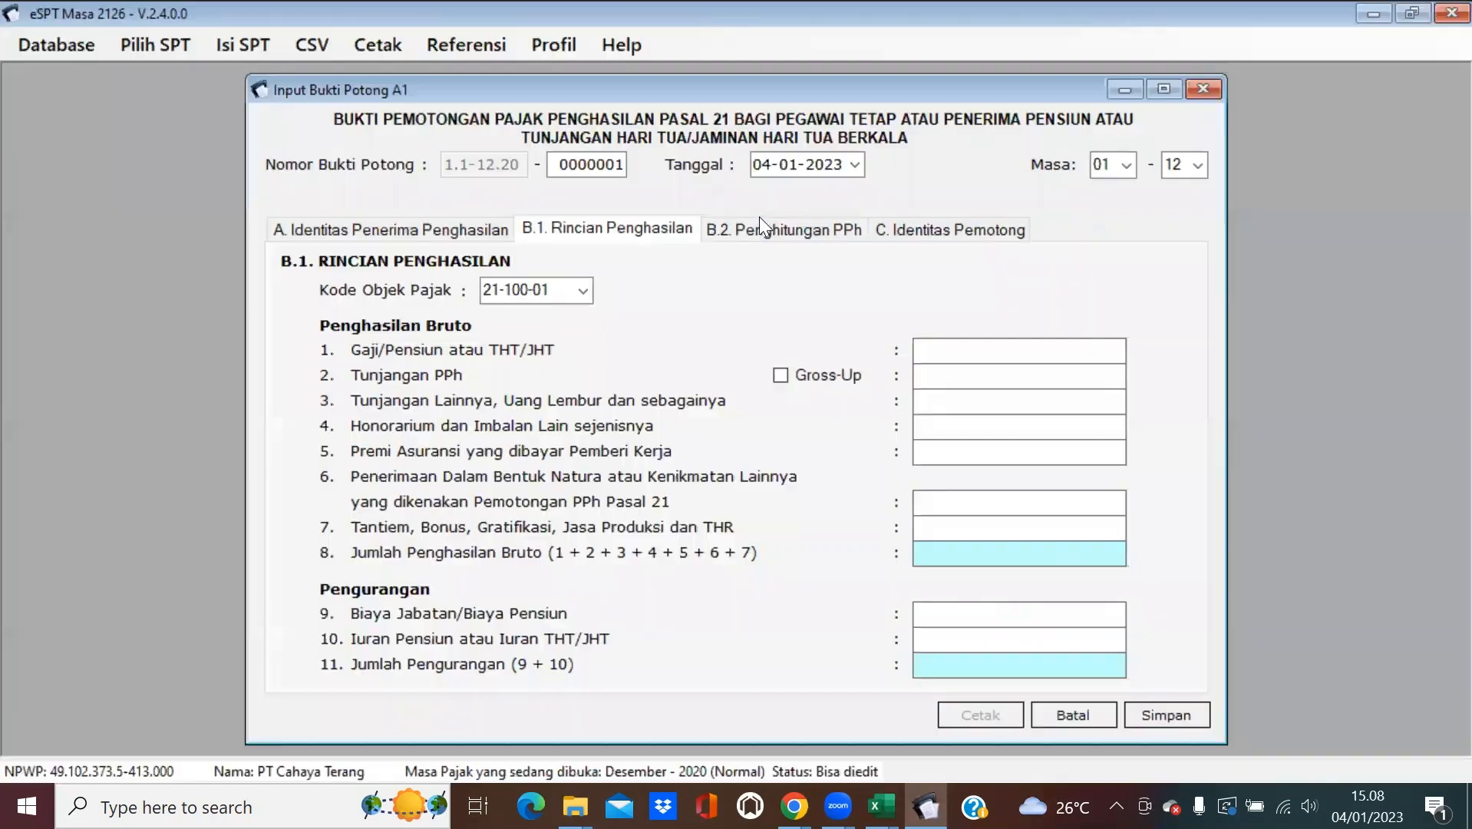
Show eSPT's B.2 Penghitungan PPh tab, then enter =Y2-AB2 in AC2 and fill to AC8.
click(760, 218)
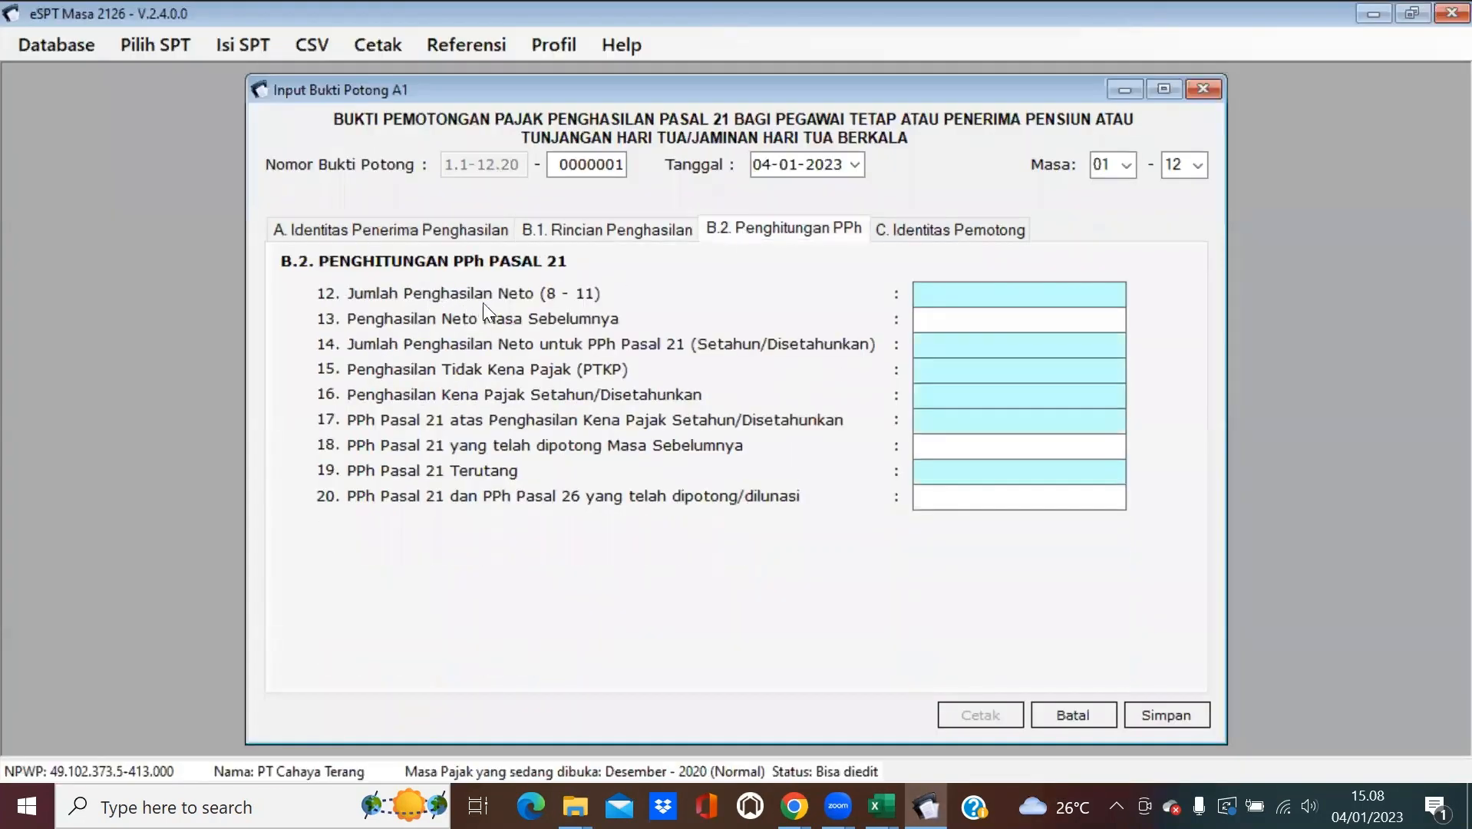
click(1357, 12)
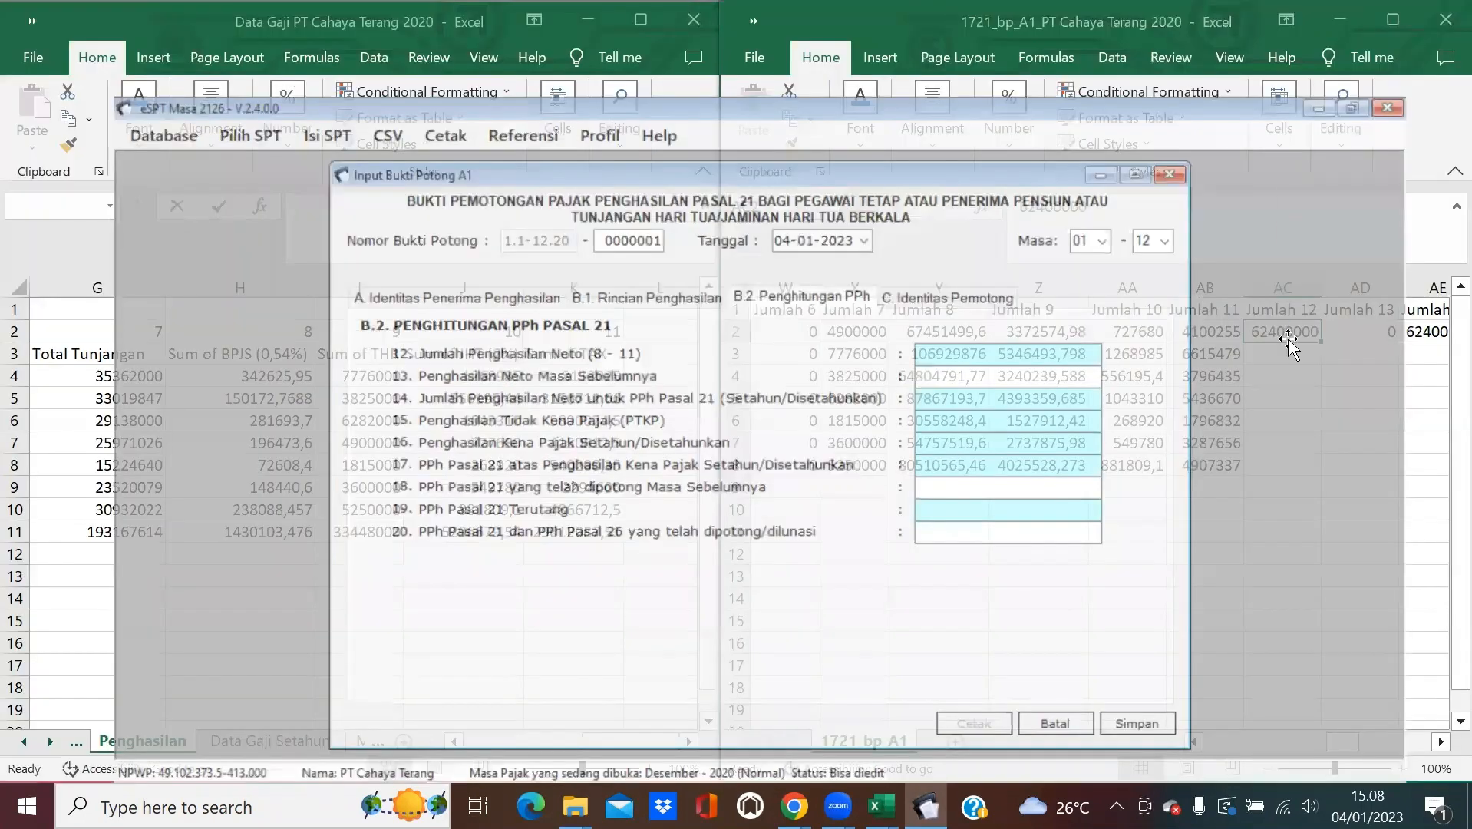
text(=)
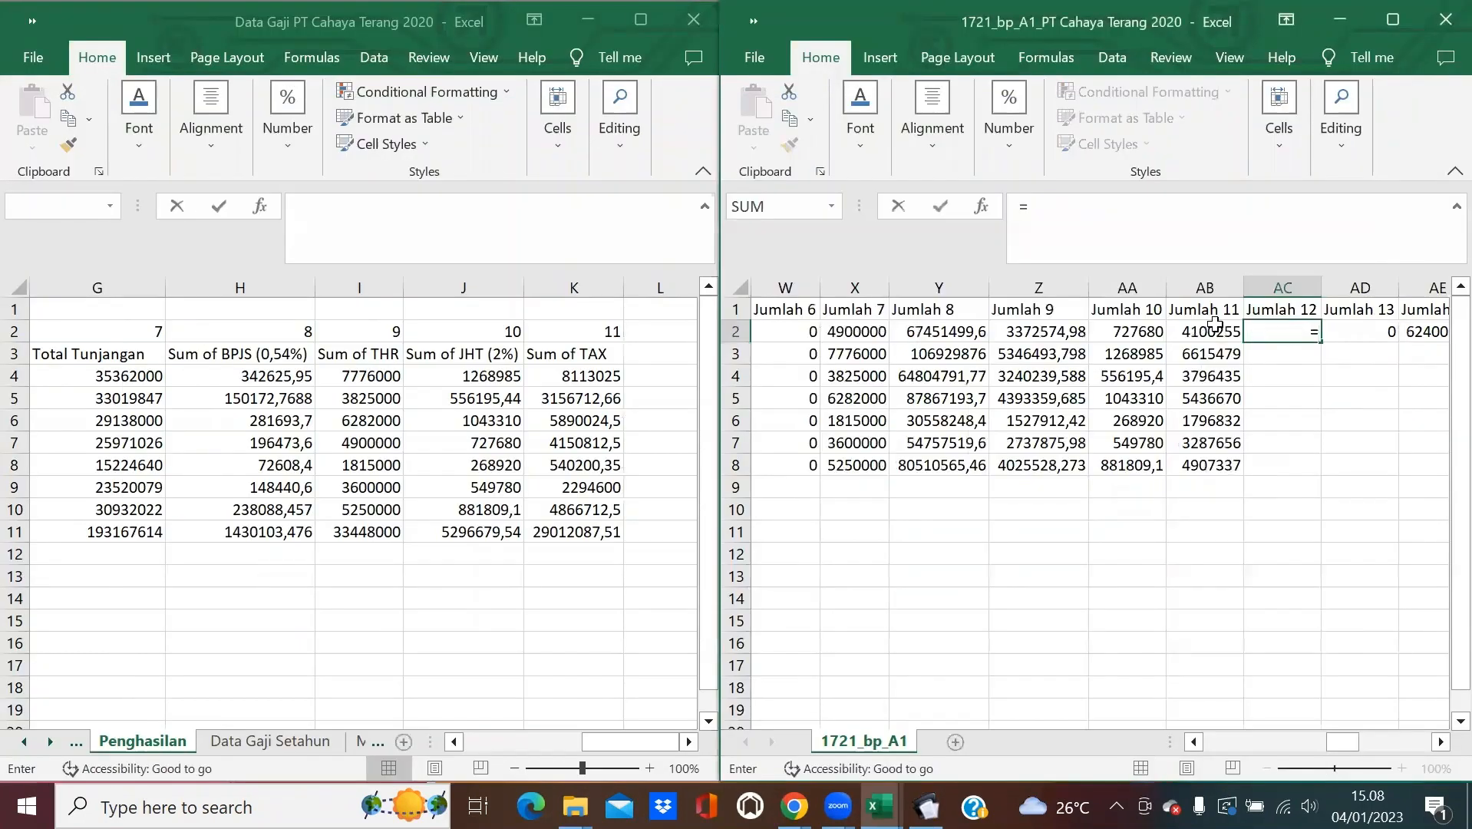
click(968, 331)
text(-)
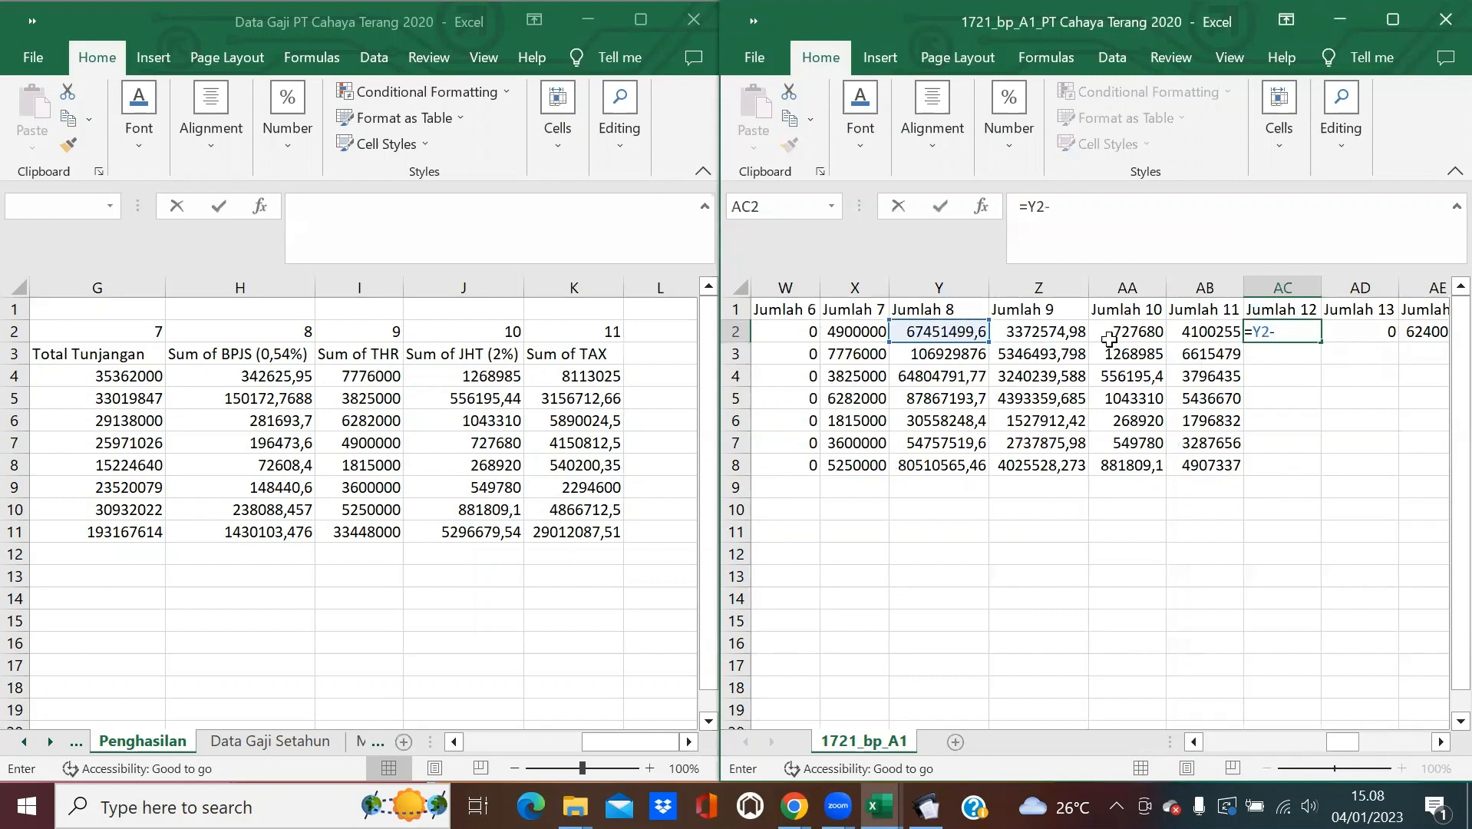
click(1218, 332)
key(Return)
click(1304, 337)
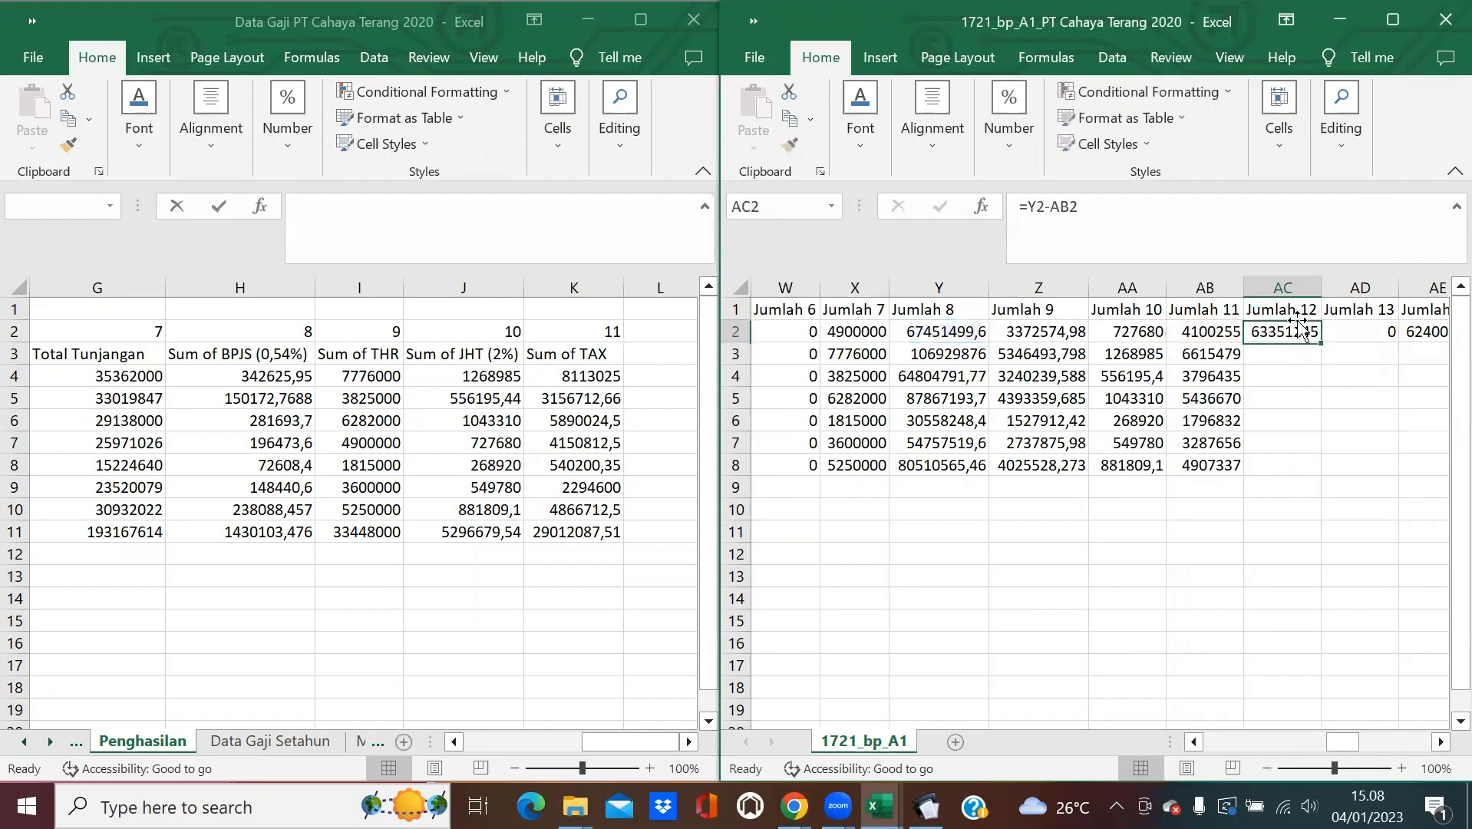
double_click(1320, 342)
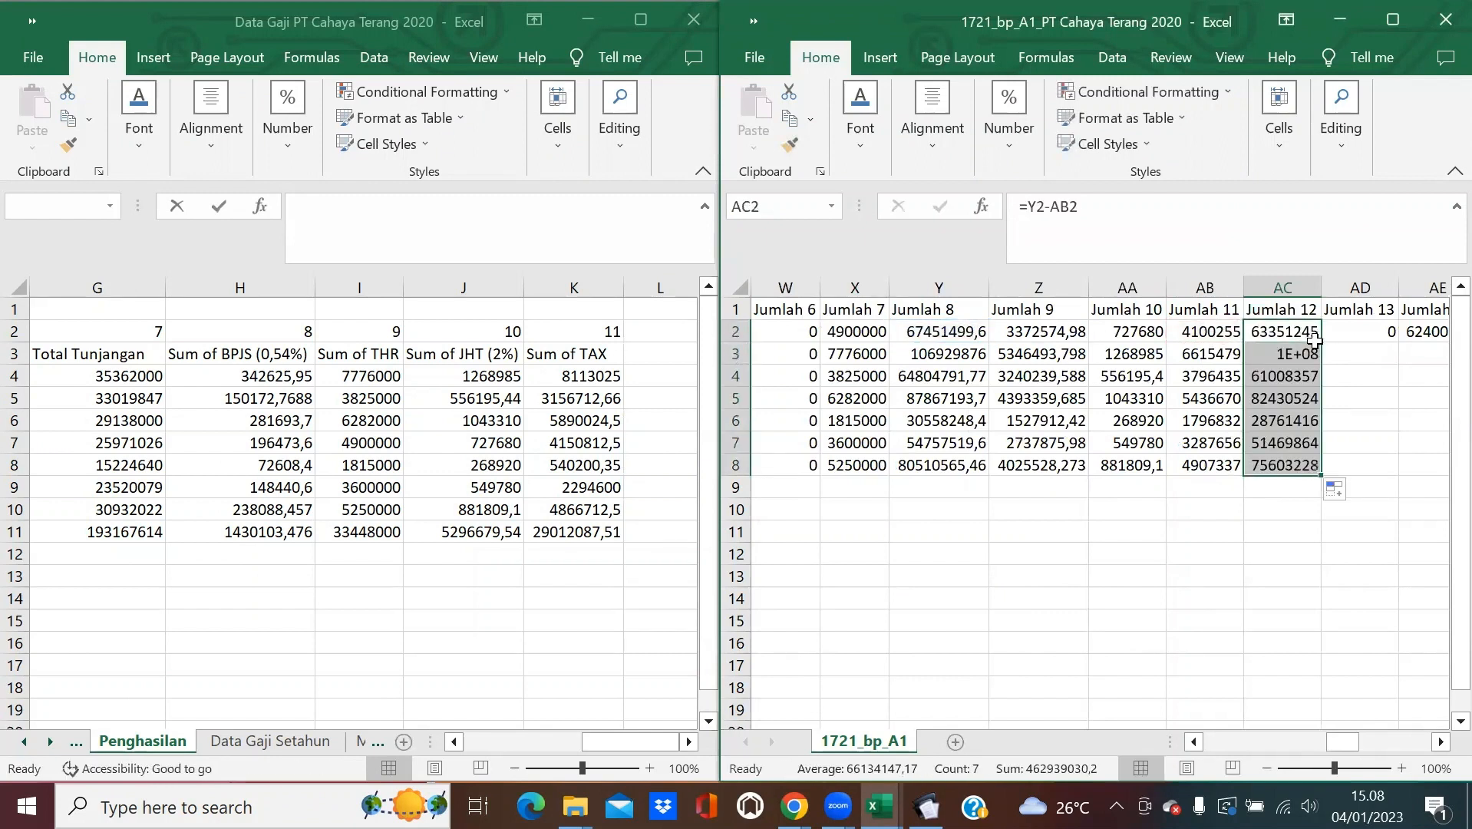
click(1440, 741)
click(1440, 741)
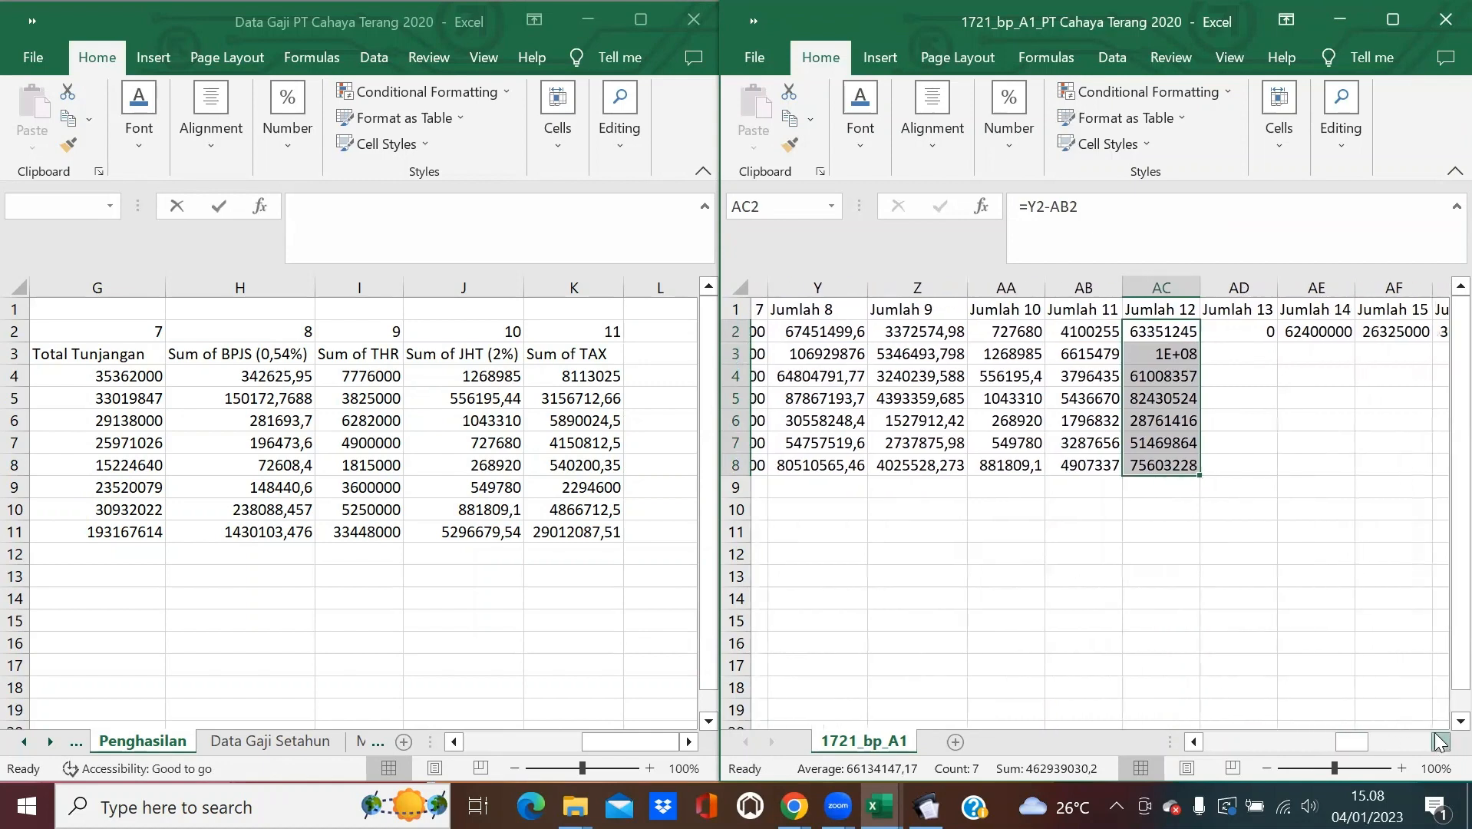
click(1440, 741)
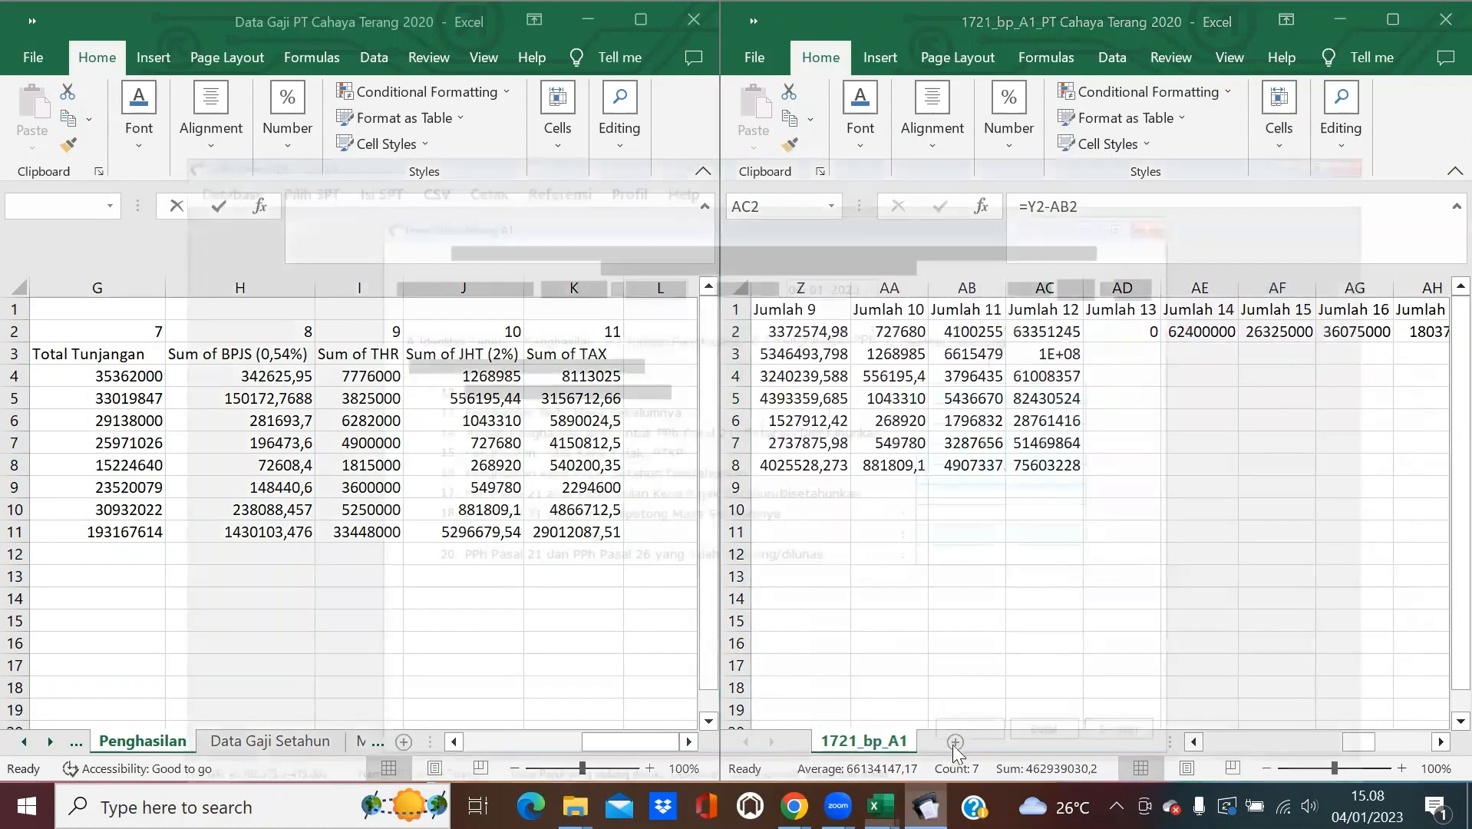
Autofit column AC so values like 63351244,62 show in full.
click(952, 743)
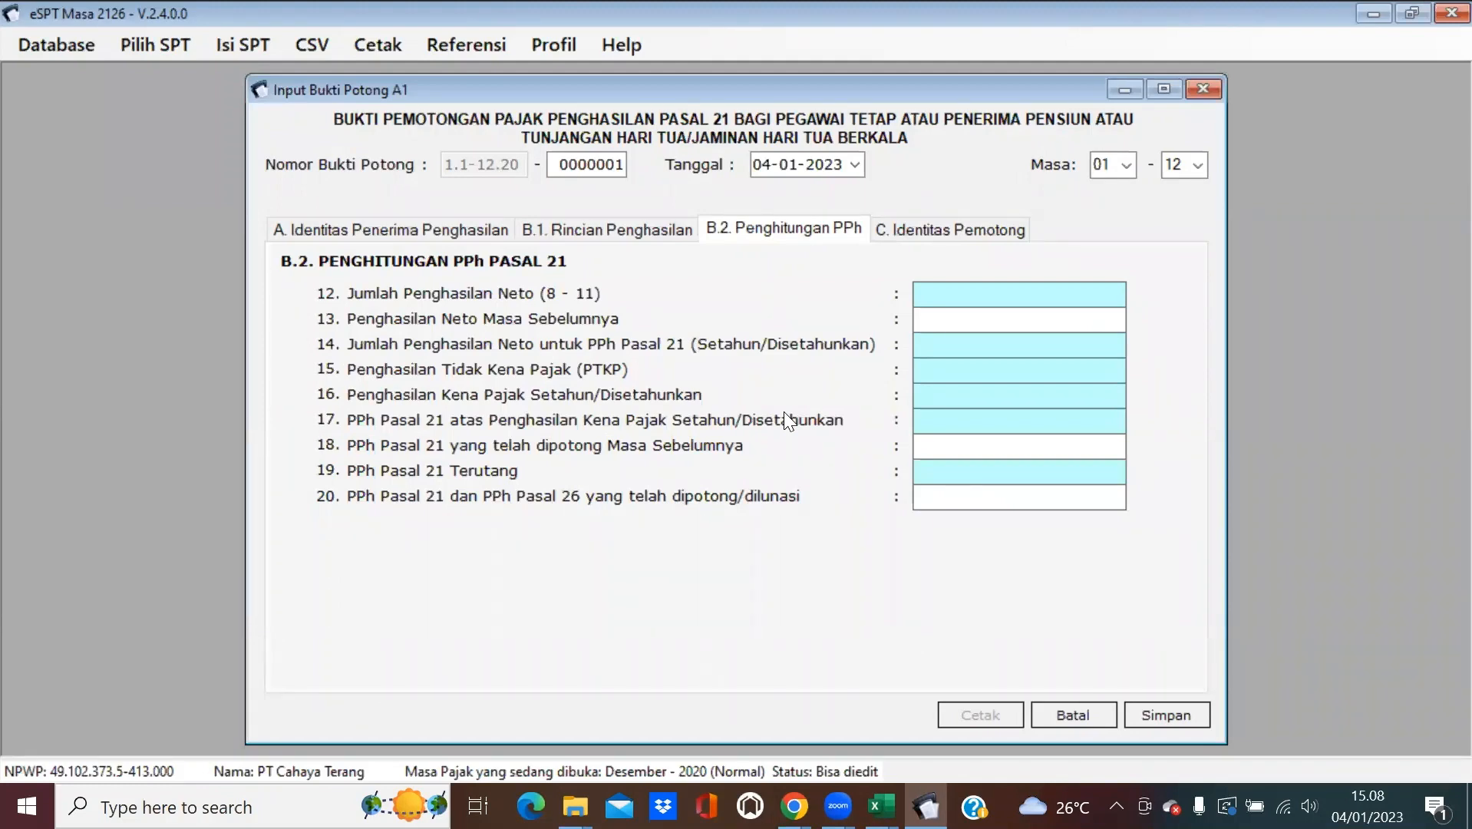
click(1374, 13)
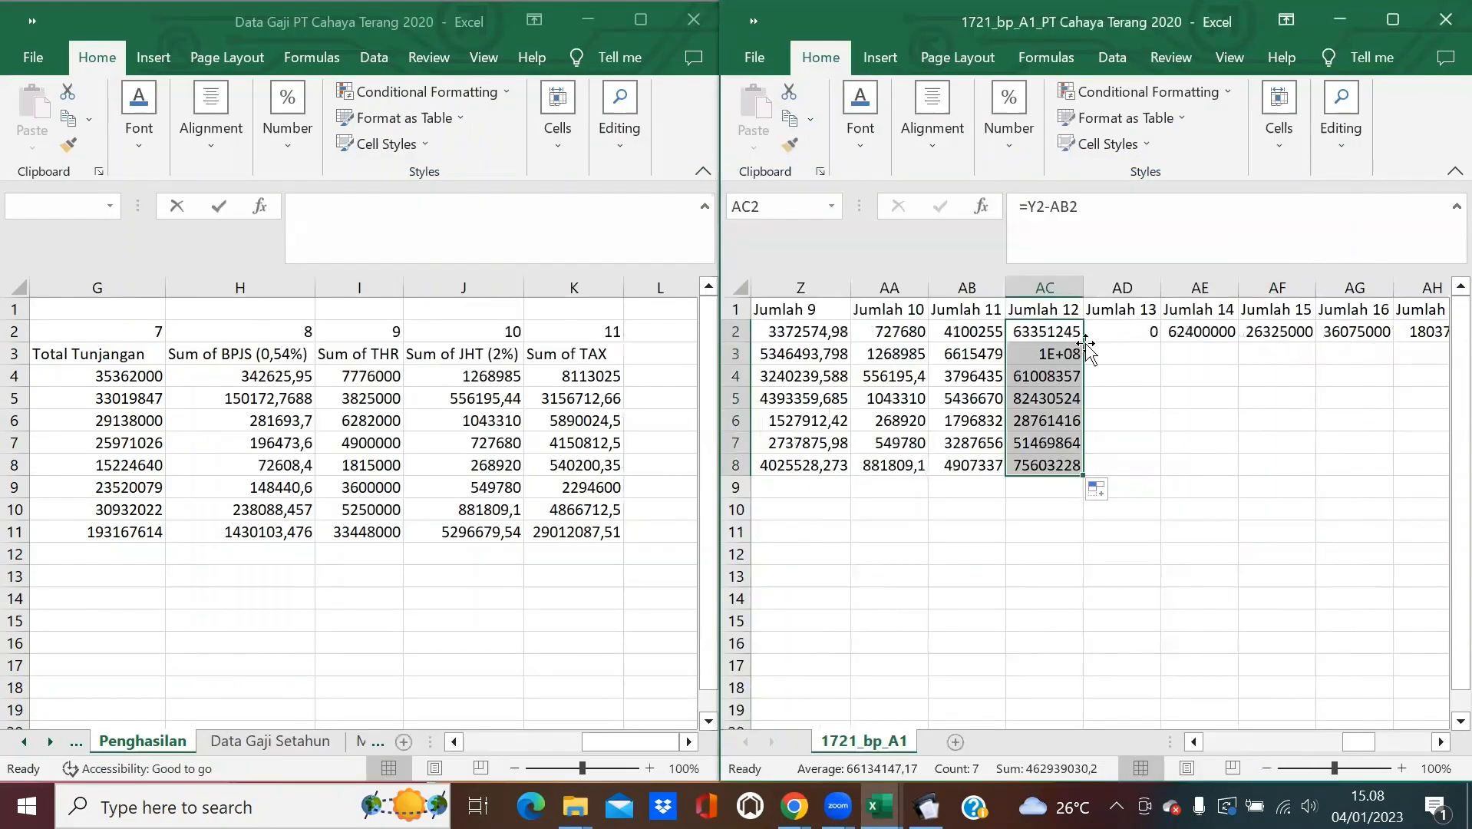
double_click(1084, 287)
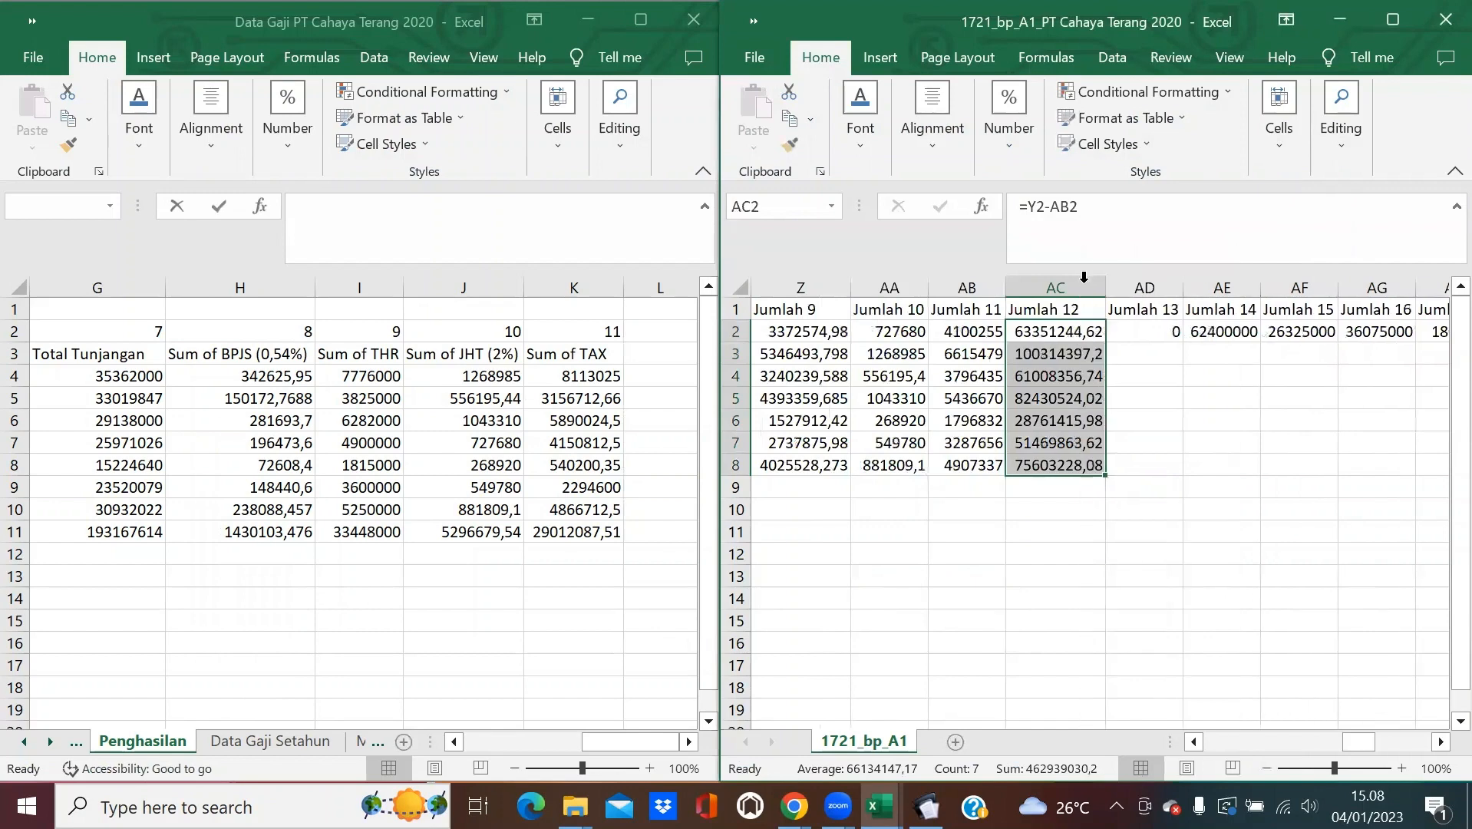
click(1148, 324)
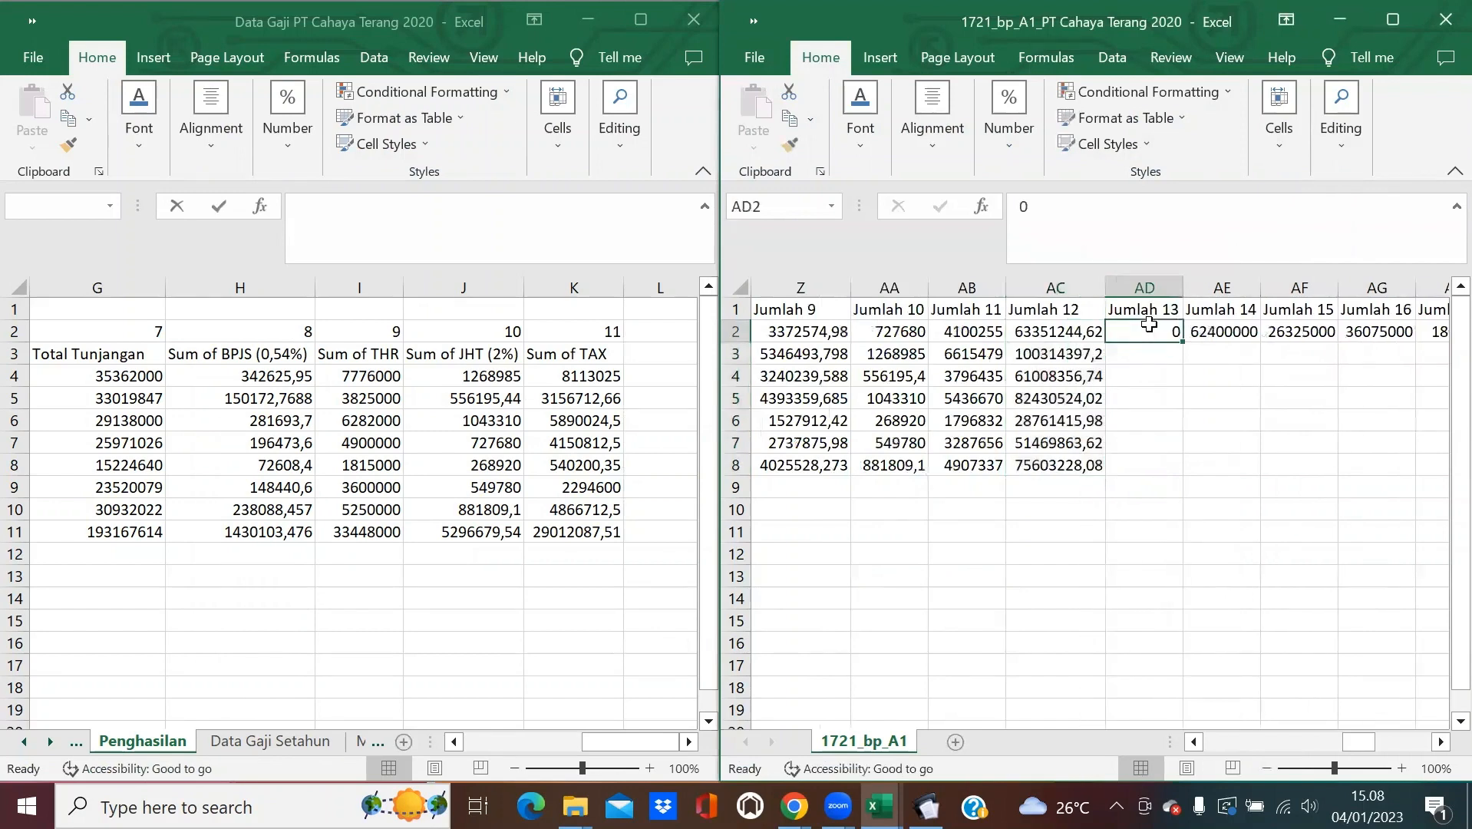
Copy the 0 in AD2 down to AD8 for Jumlah 13.
double_click(1183, 342)
key(Right)
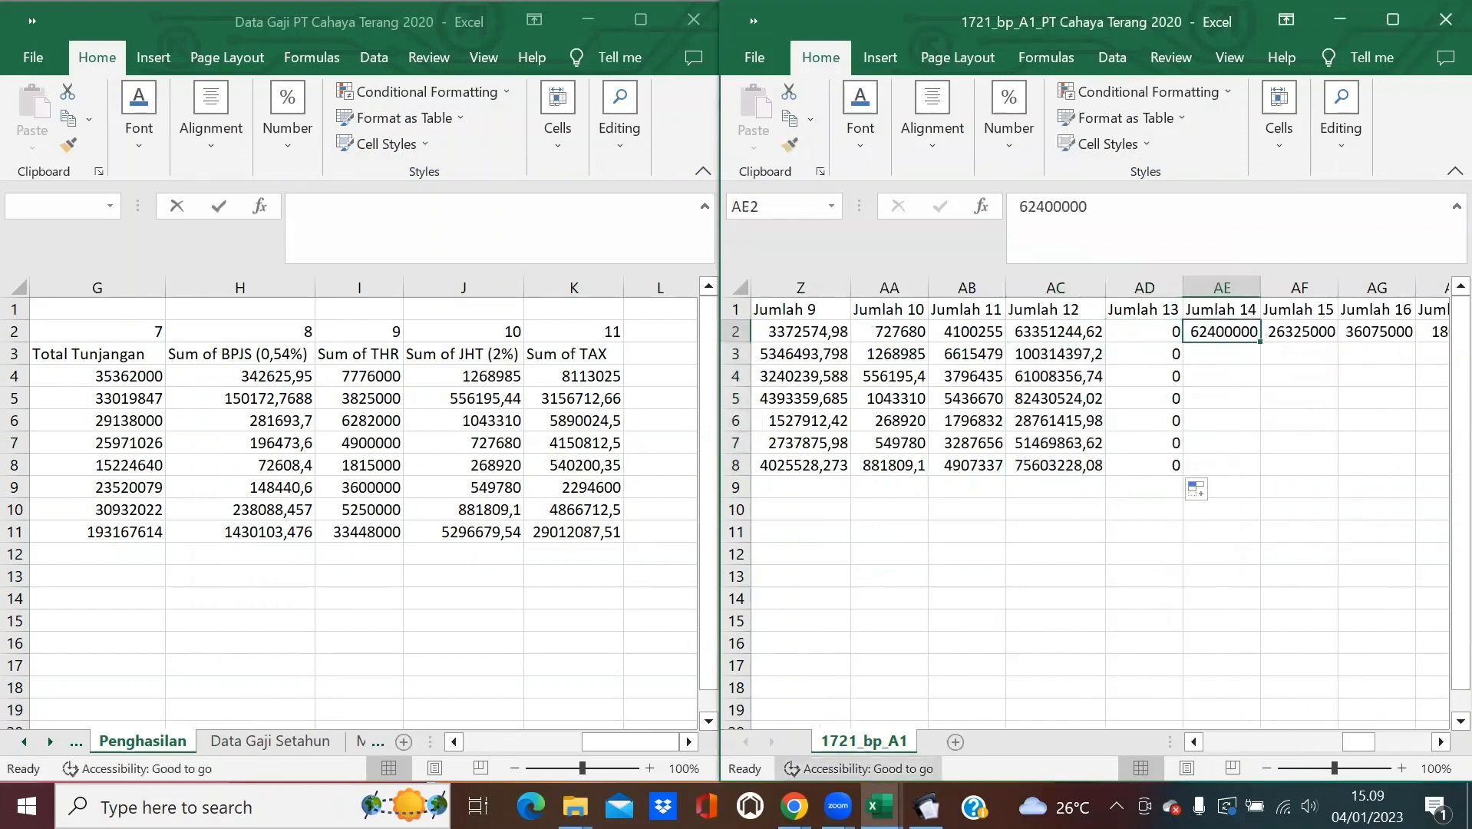
click(927, 805)
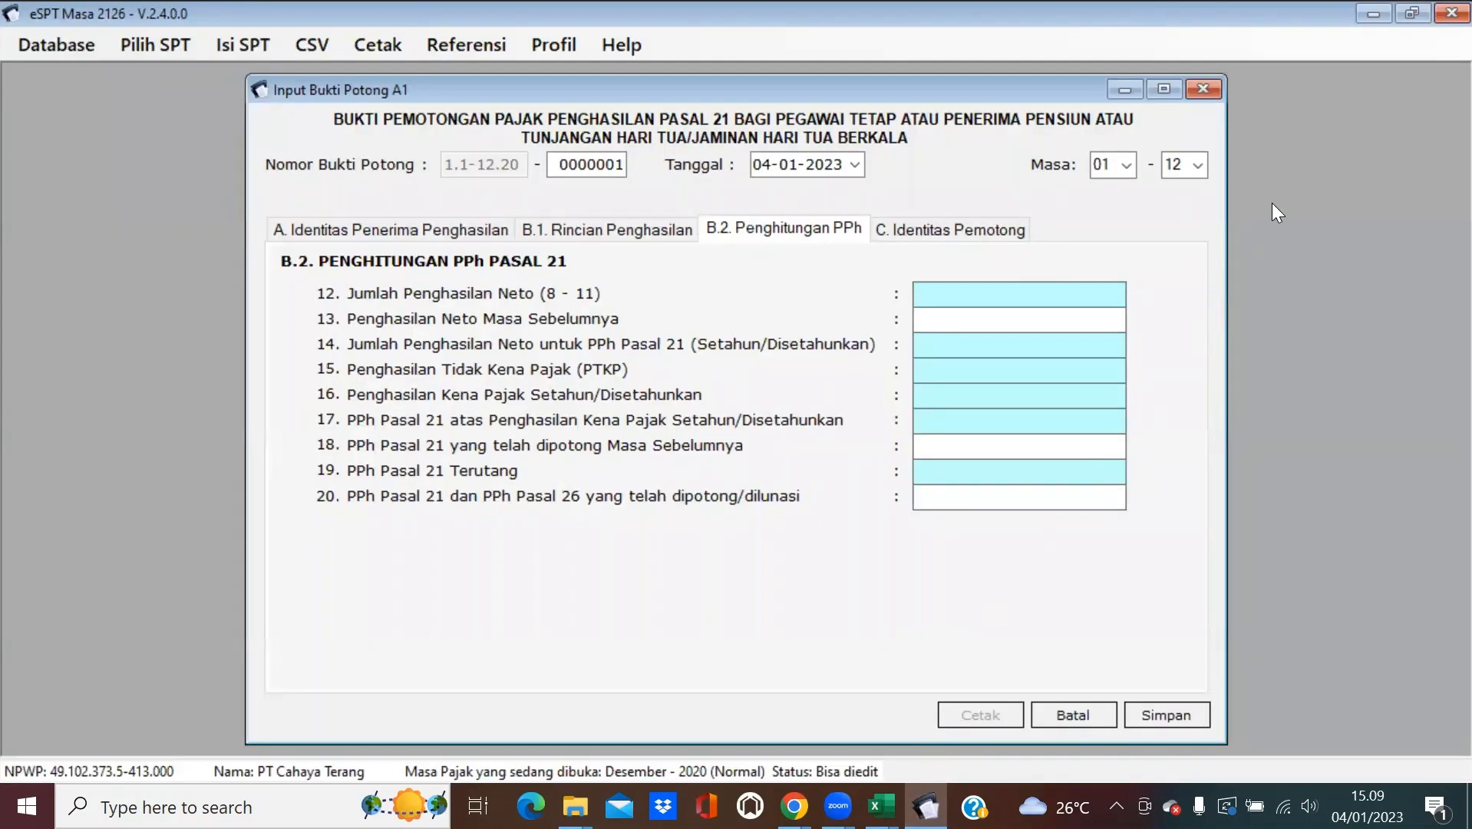
click(1362, 17)
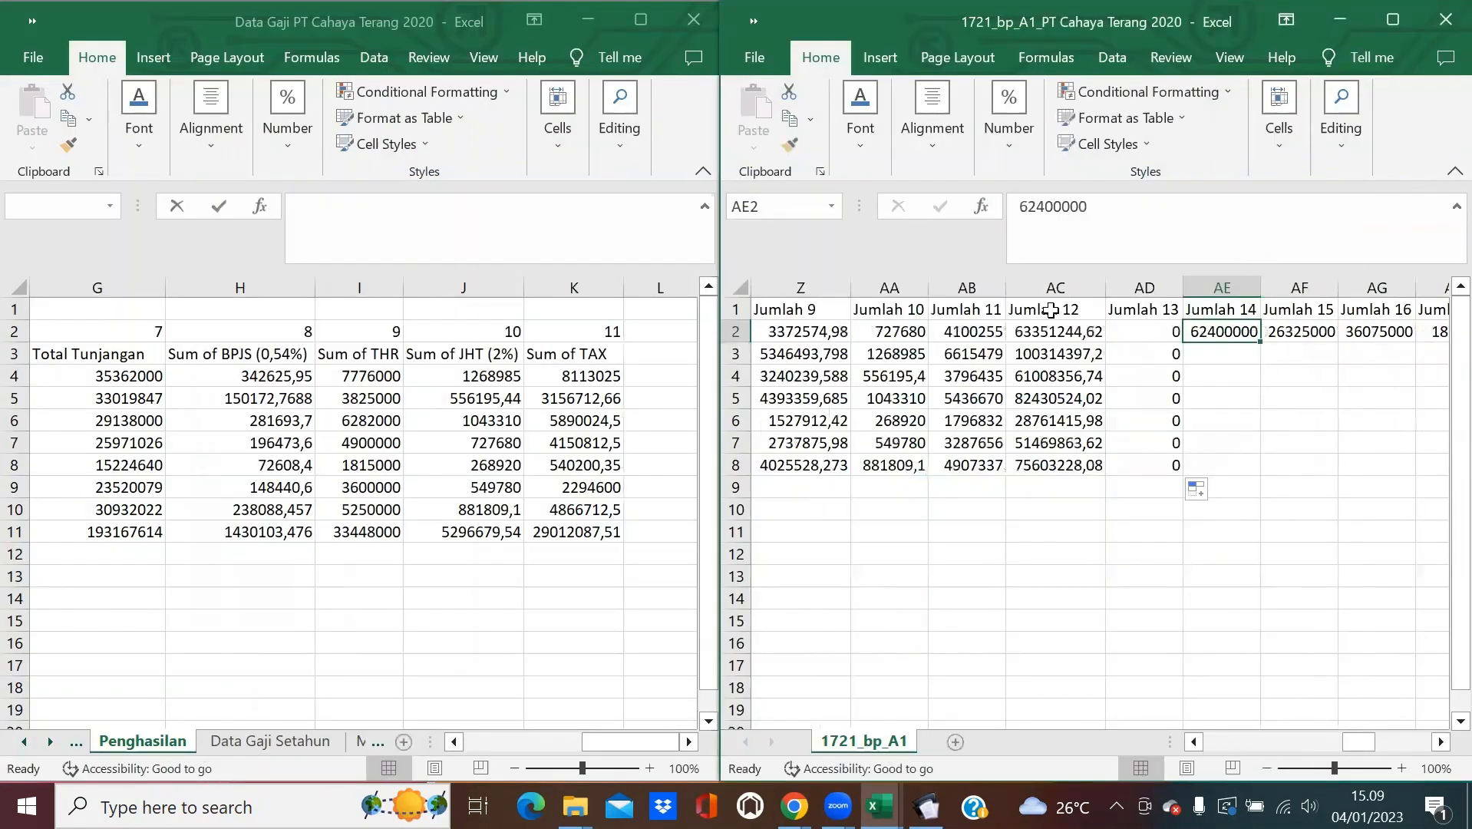
Enter =AC2 in AE2 for Jumlah 14 and fill it down to AE8.
text(=)
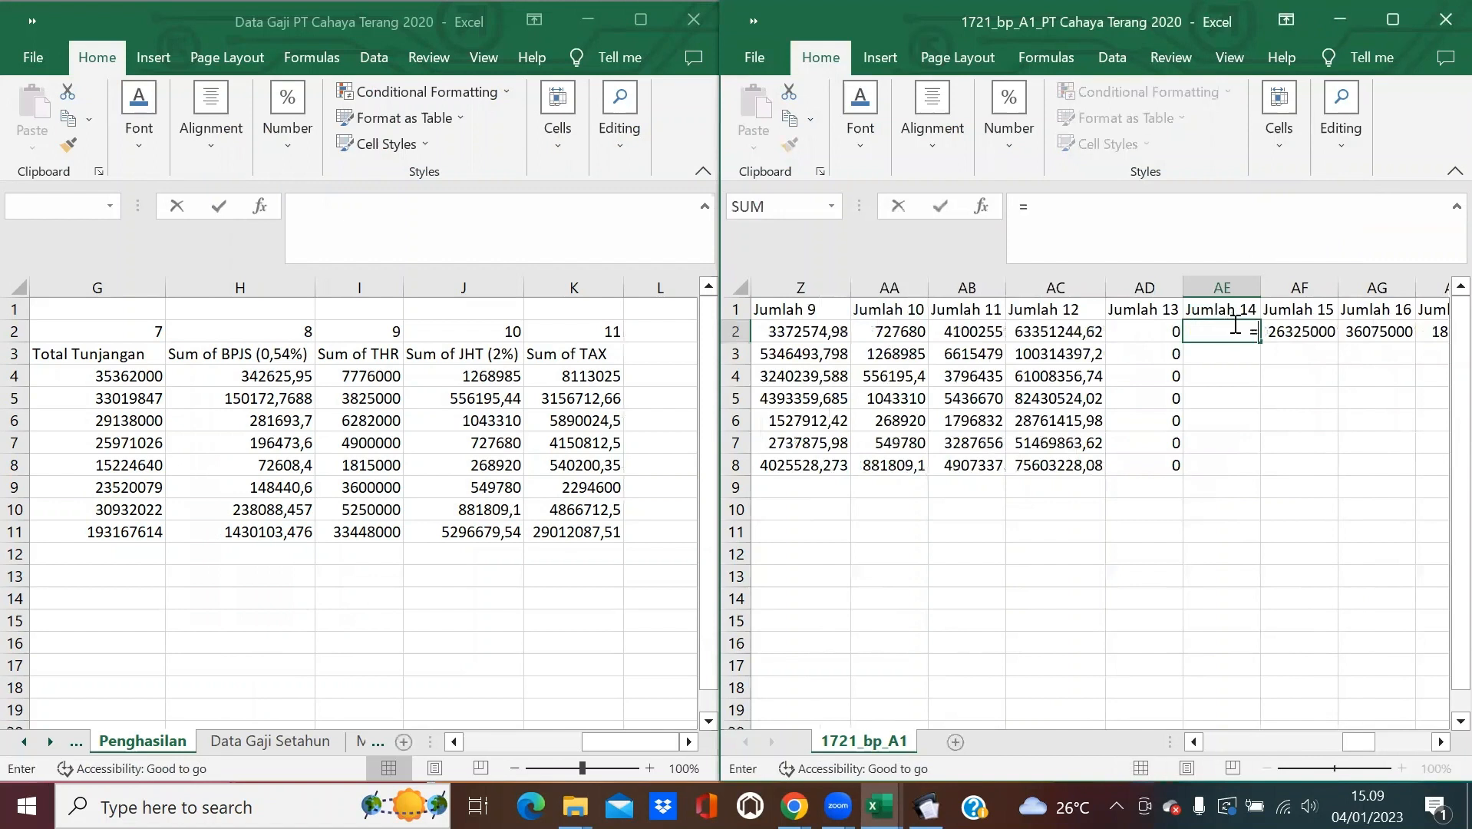
click(1093, 331)
key(Return)
click(1247, 332)
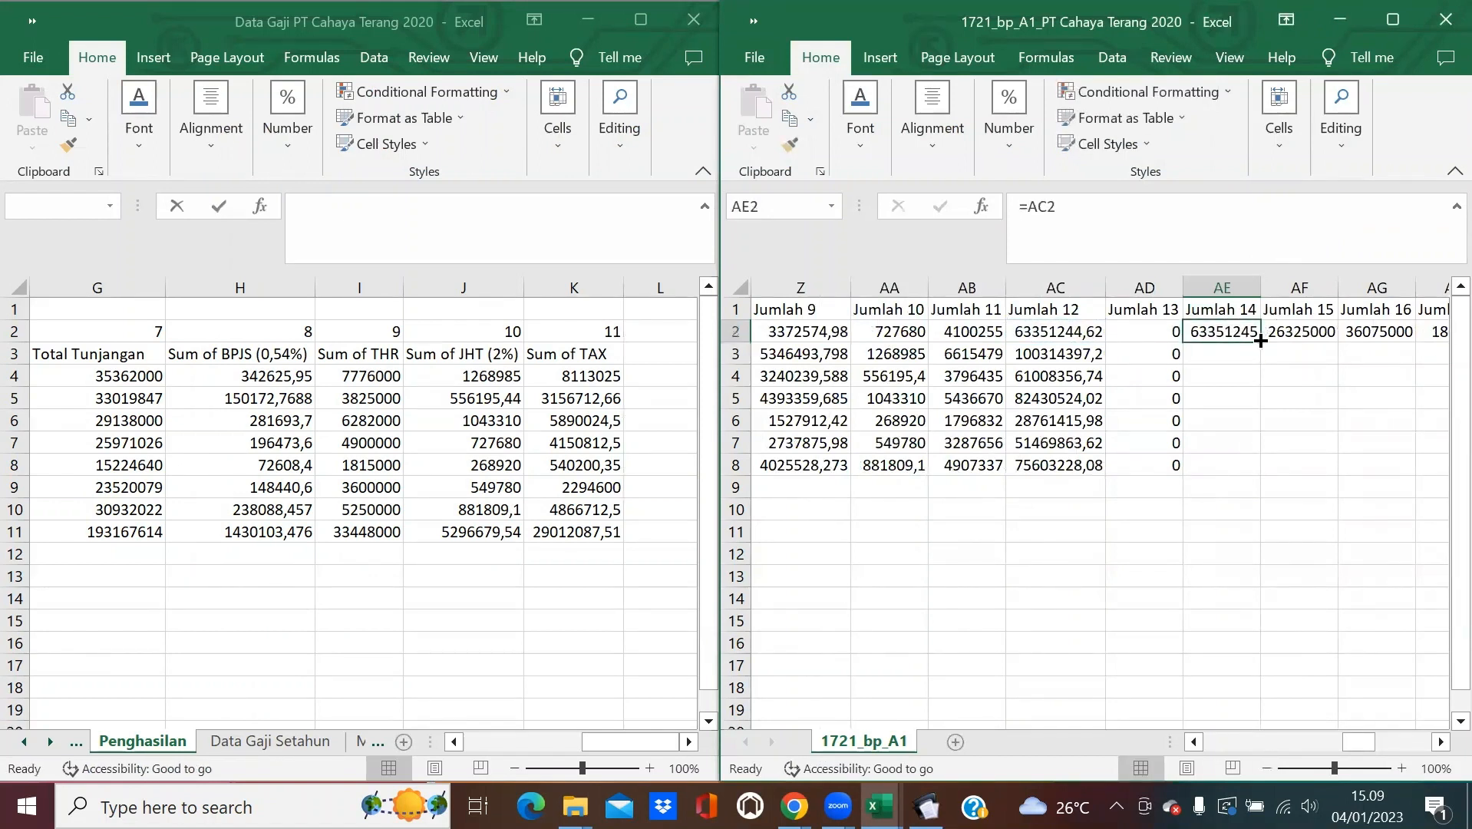
double_click(1260, 343)
click(926, 806)
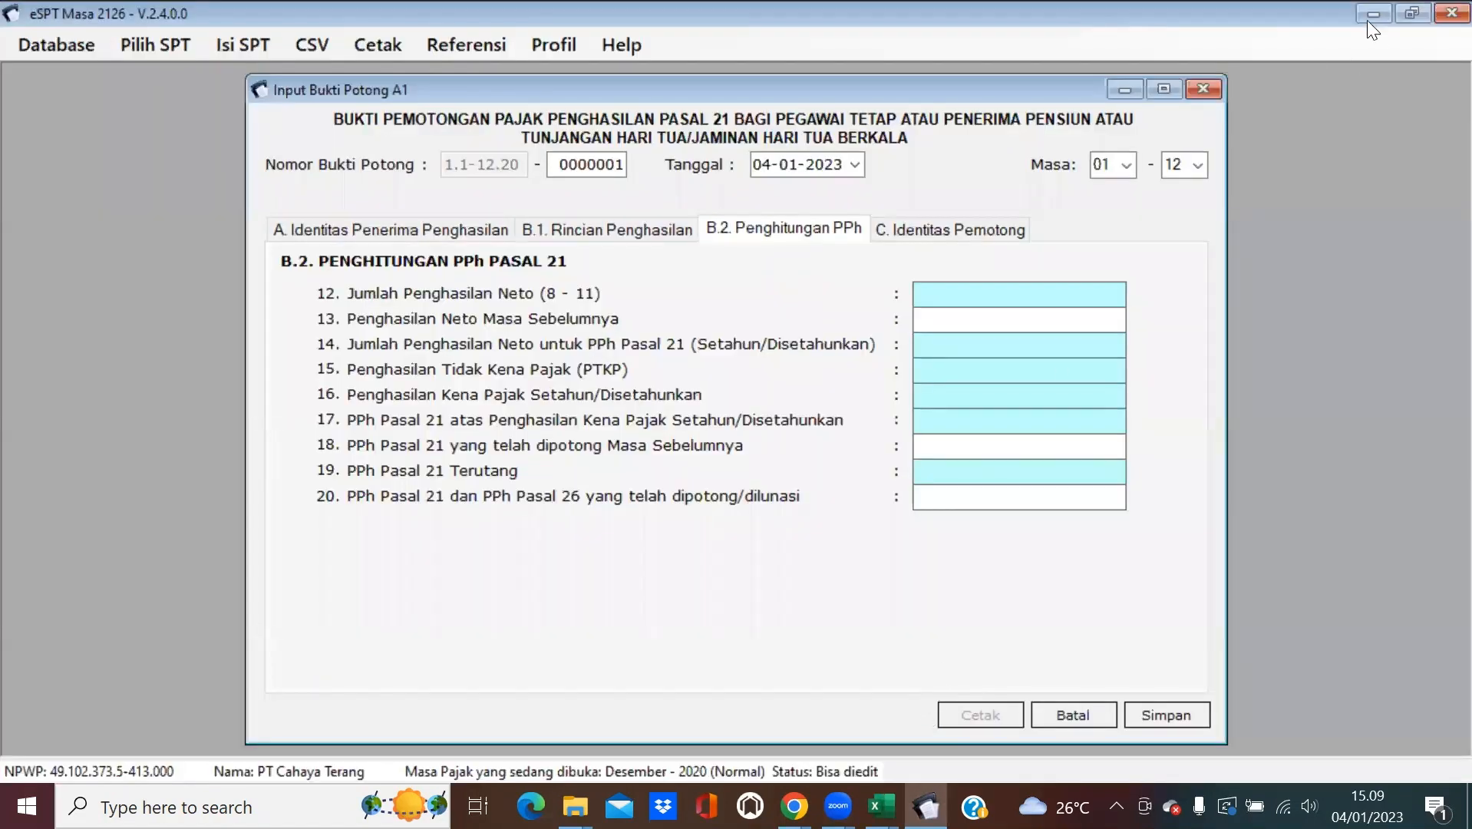
click(1335, 43)
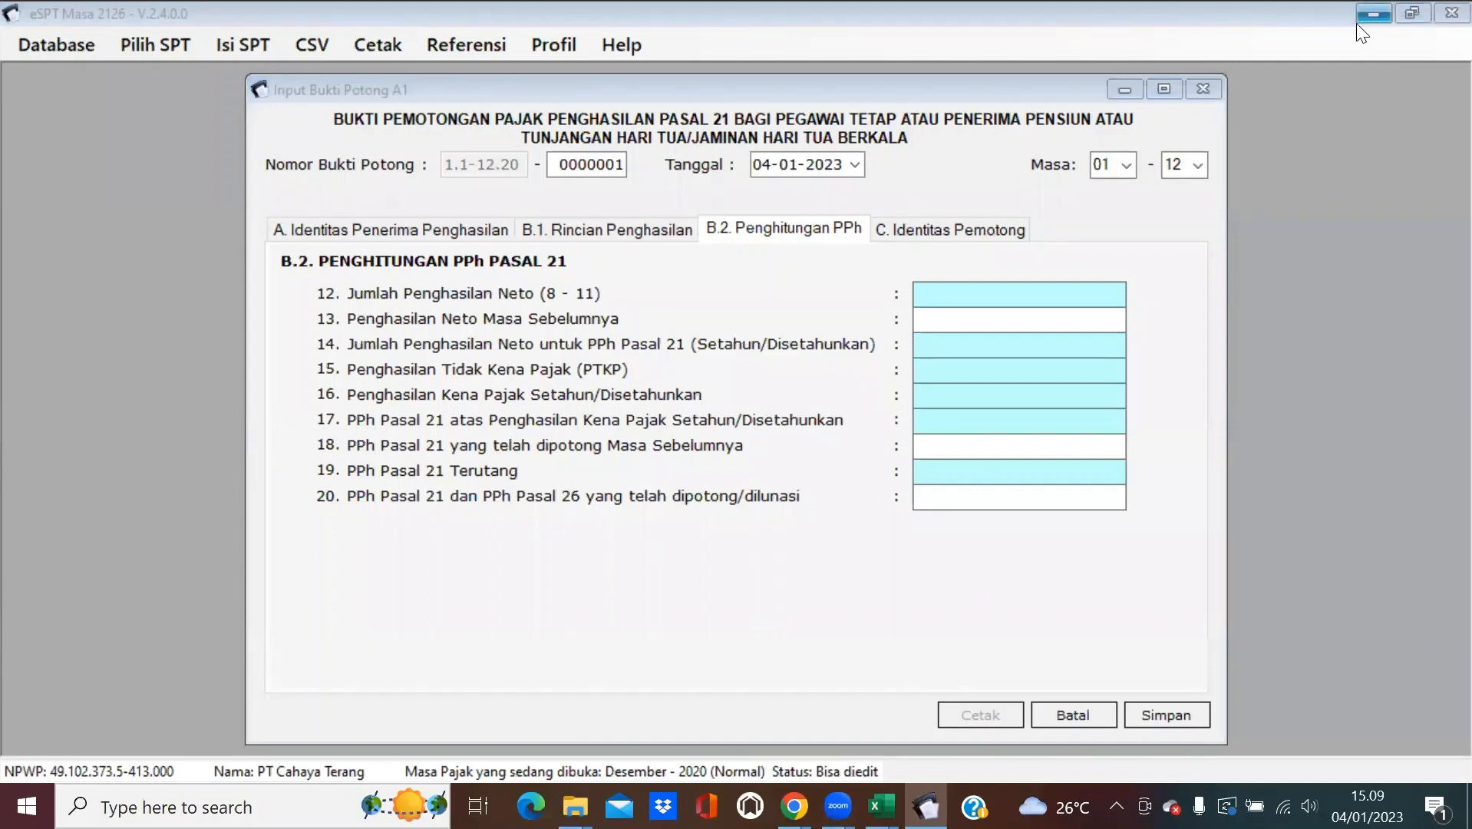
click(1363, 17)
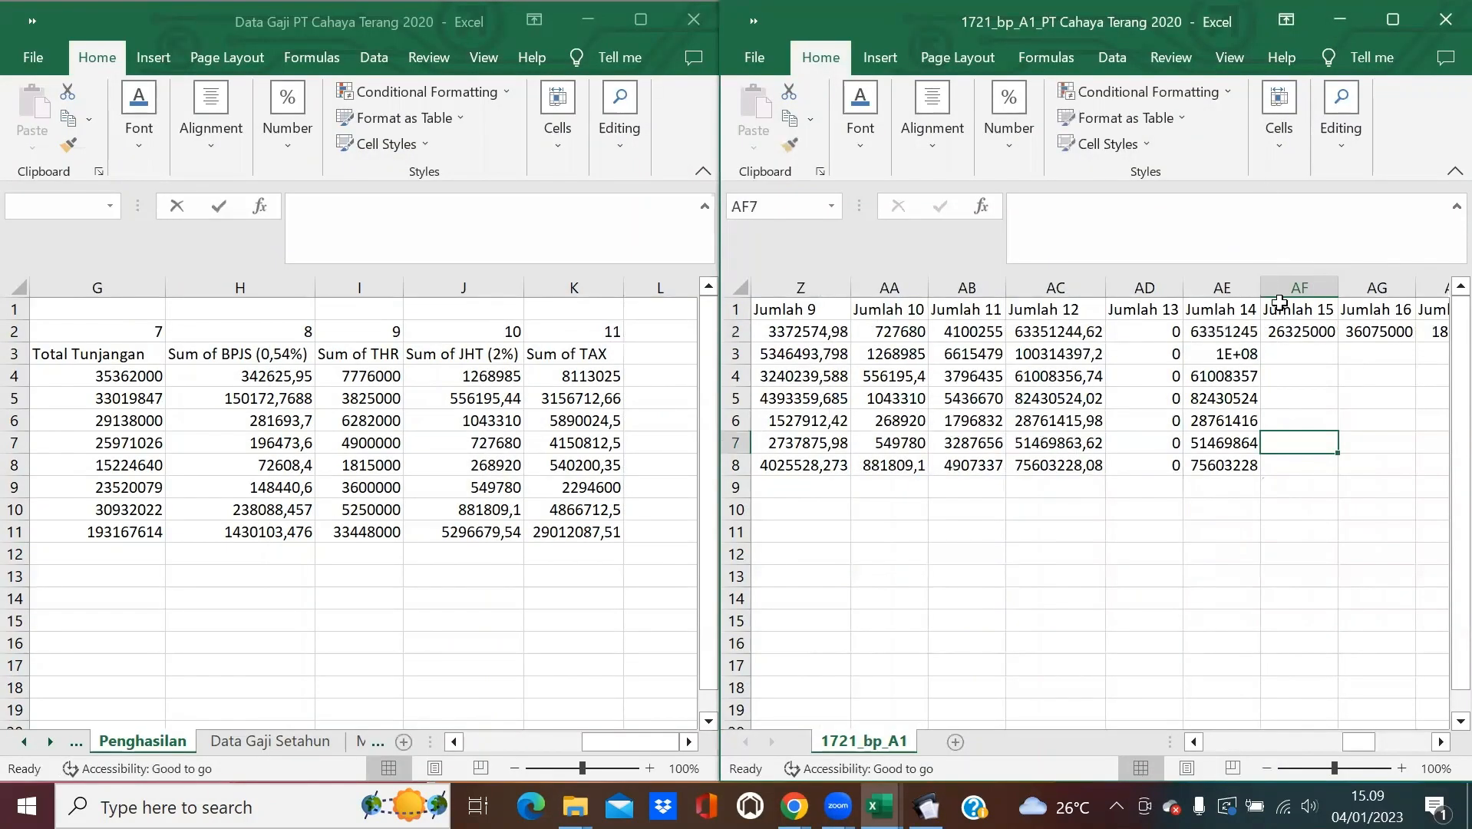
Autofit column AE to show the full Jumlah 14 values.
double_click(1261, 287)
click(1312, 375)
click(1326, 336)
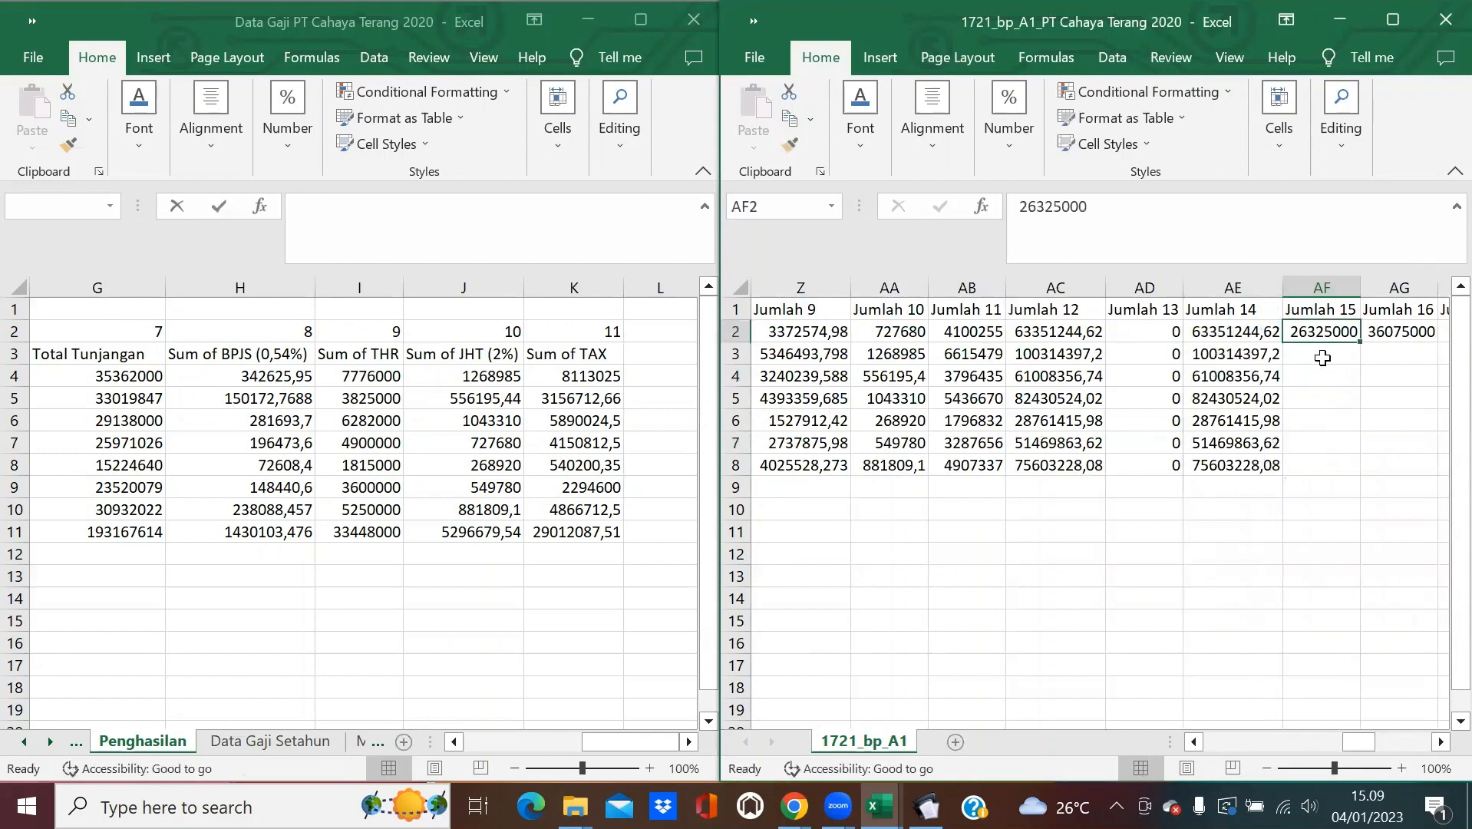
click(1440, 743)
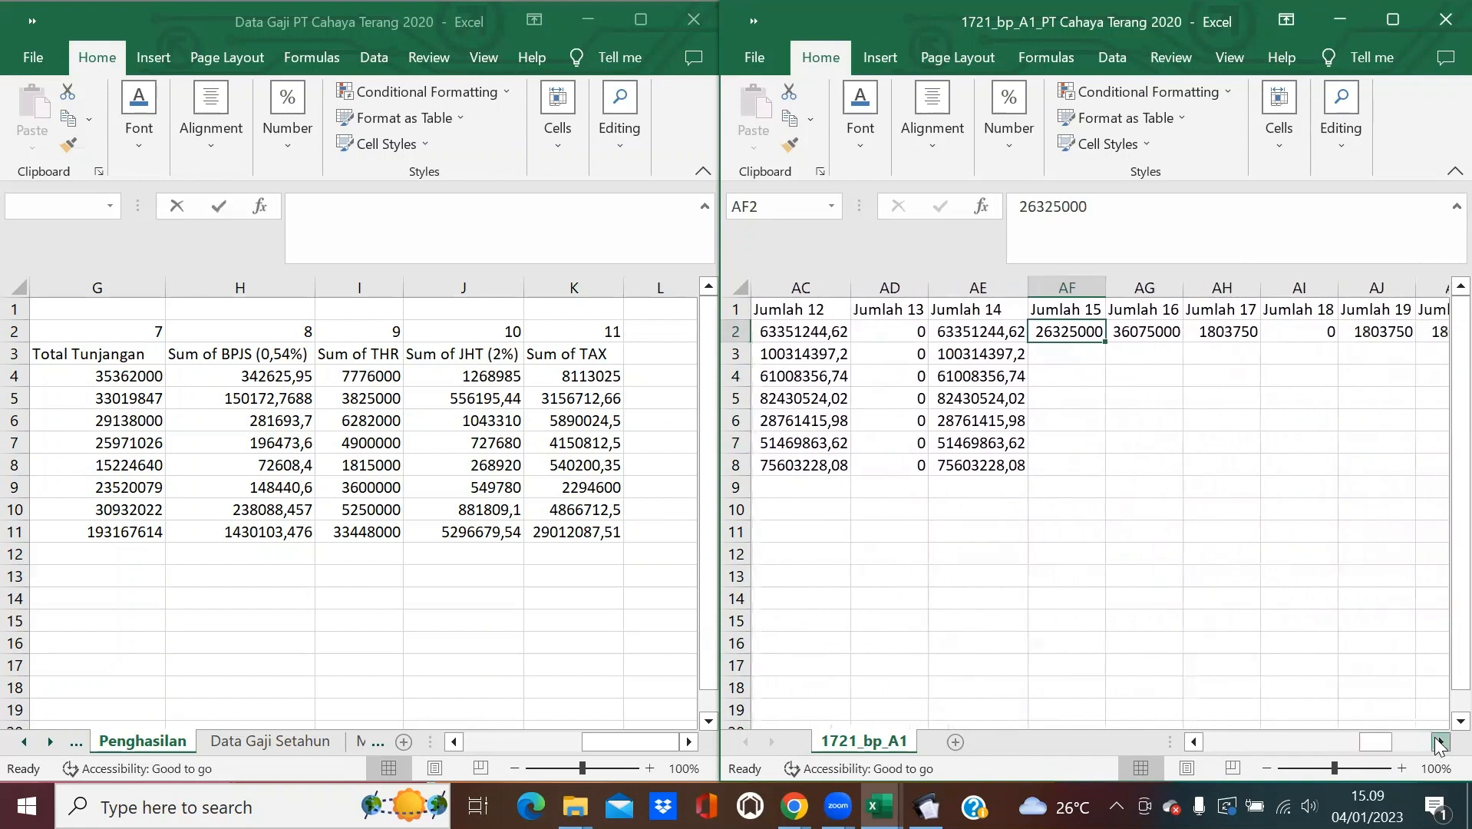
click(1440, 743)
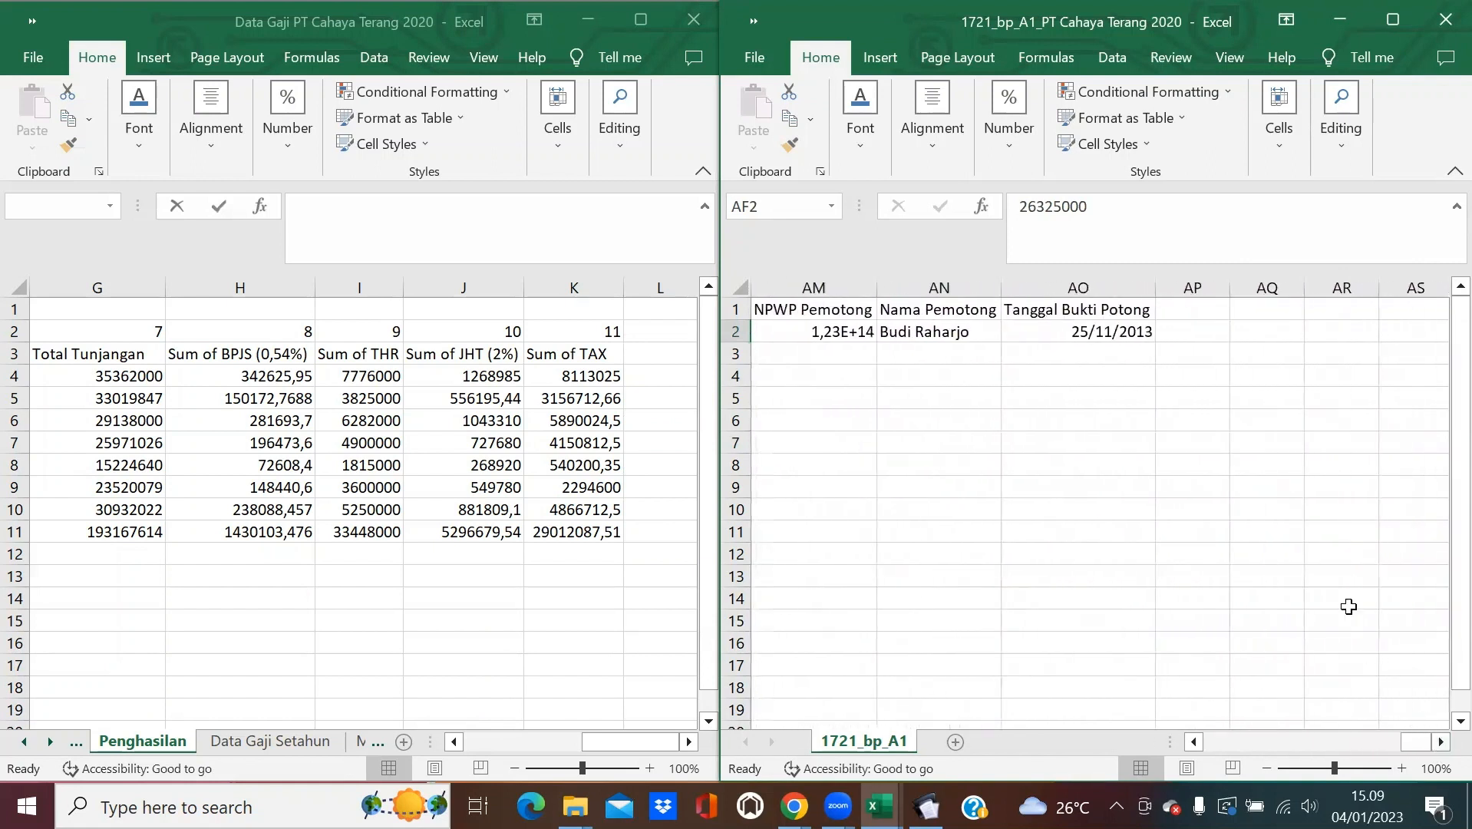
Enter =L2&M2 in AQ2 and fill it to AQ8, producing codes like TK0, K3, K1.
click(1267, 339)
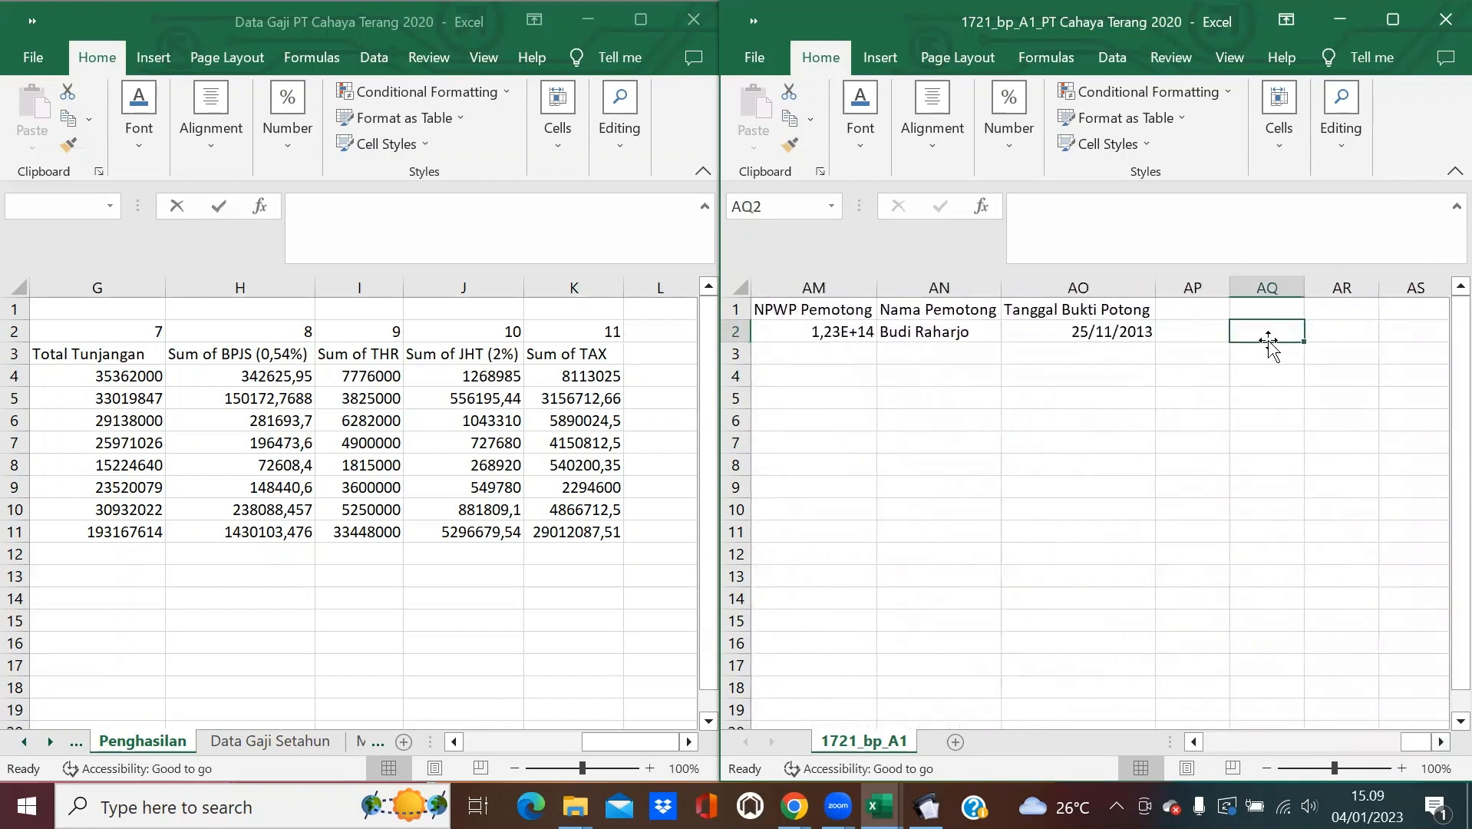
text(=)
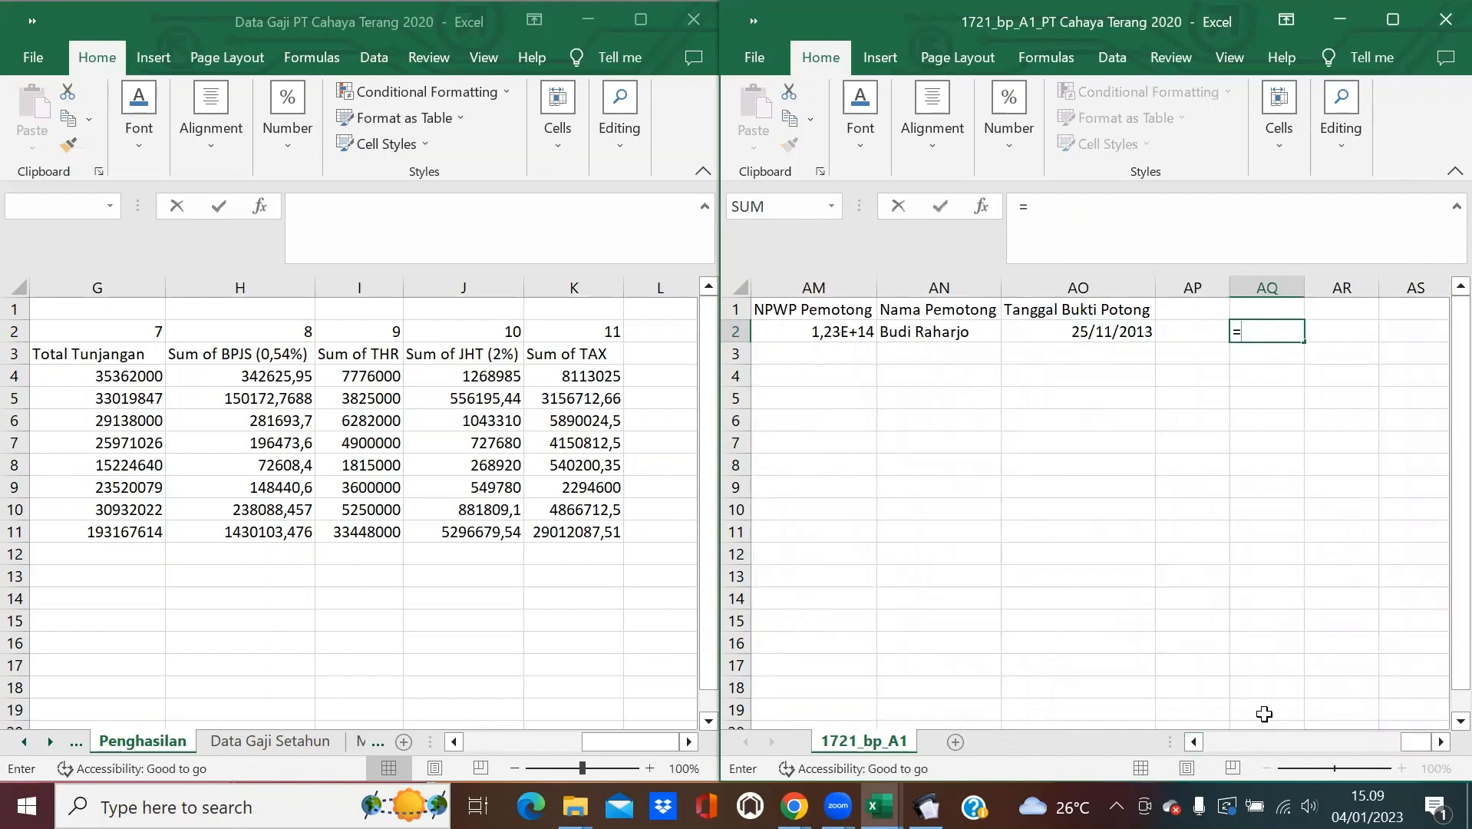
drag(1411, 743, 1268, 752)
click(1140, 341)
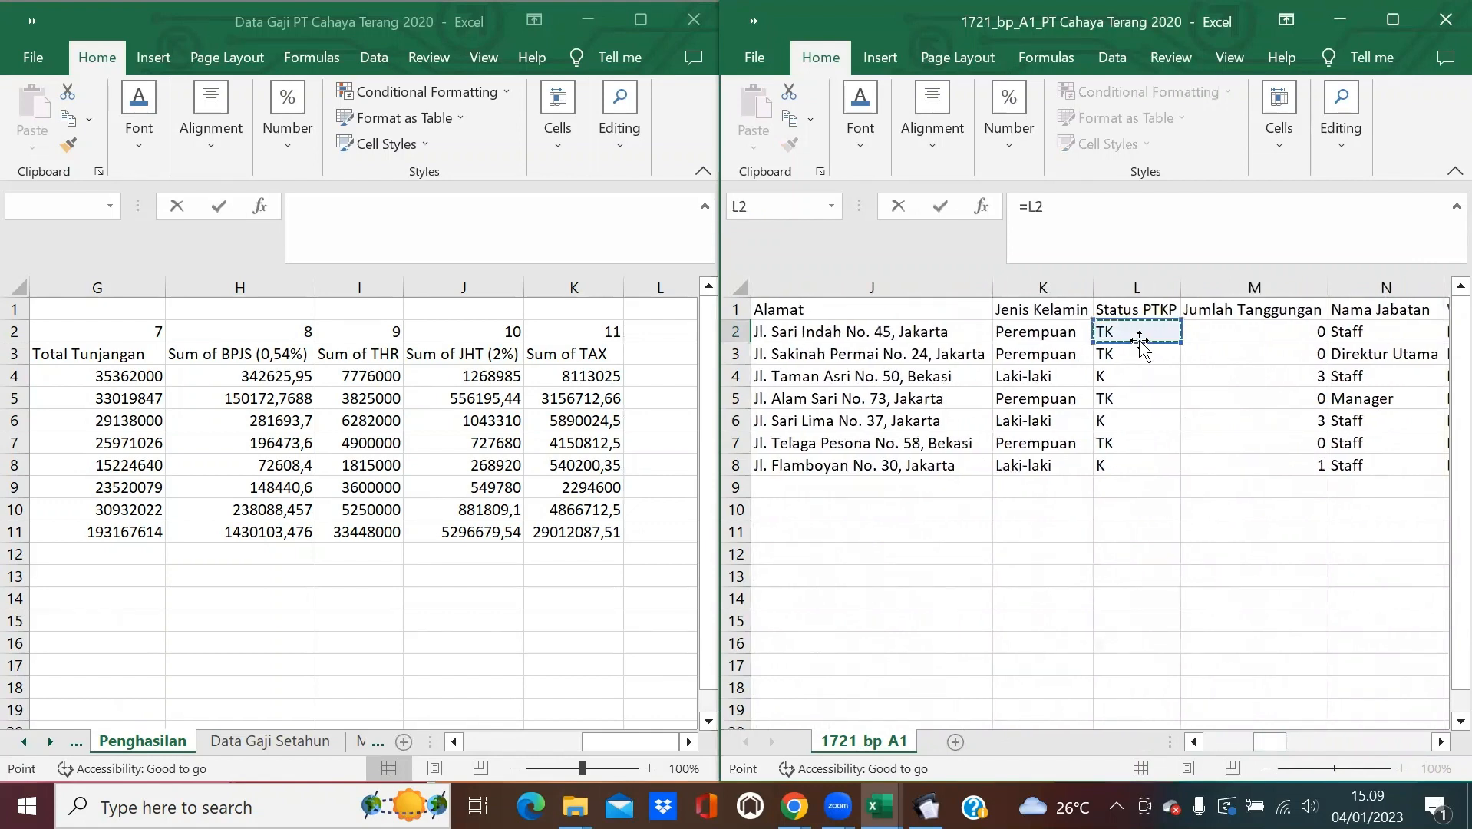
text(&)
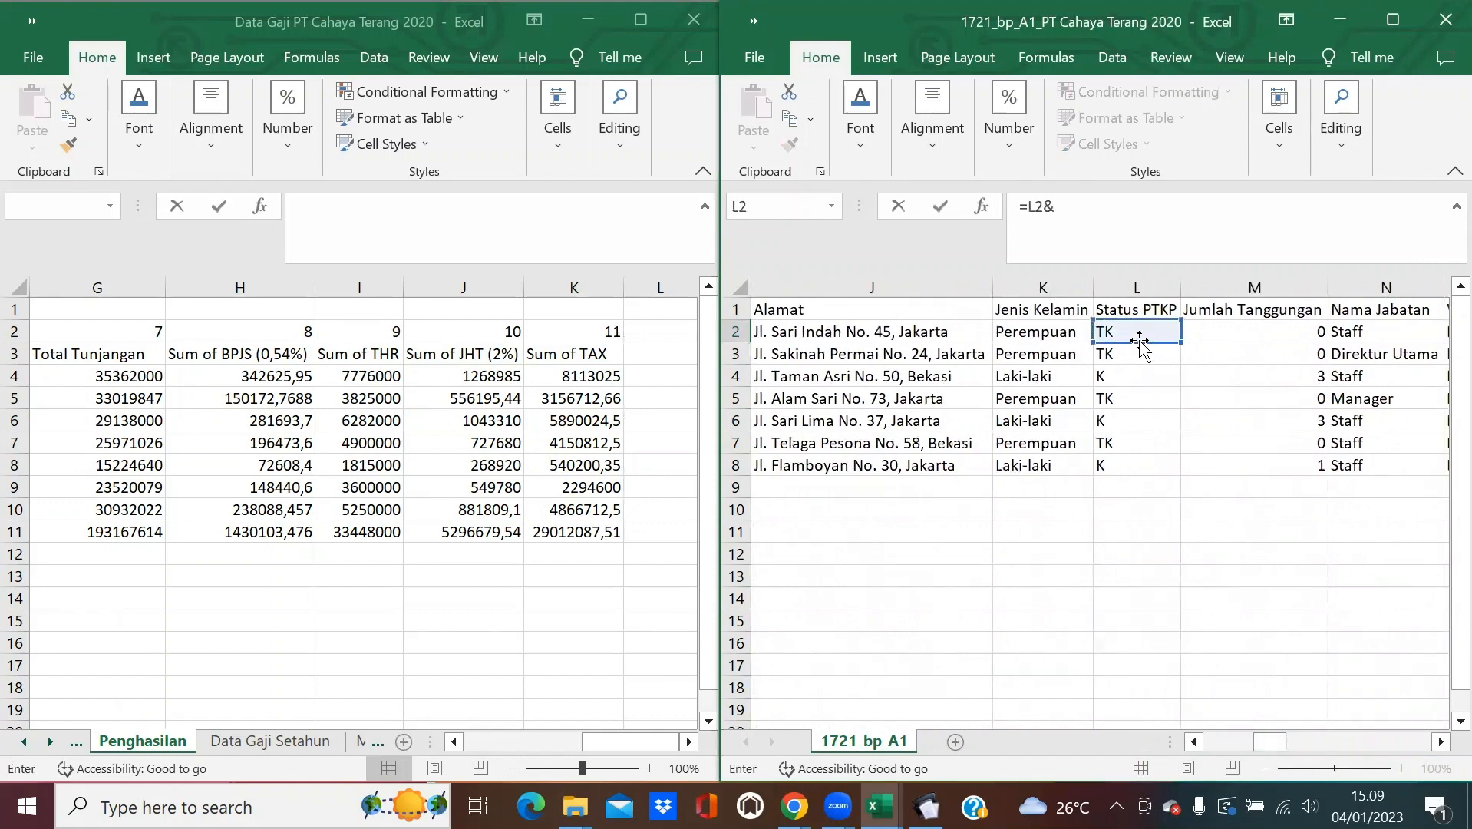
click(1276, 335)
key(Return)
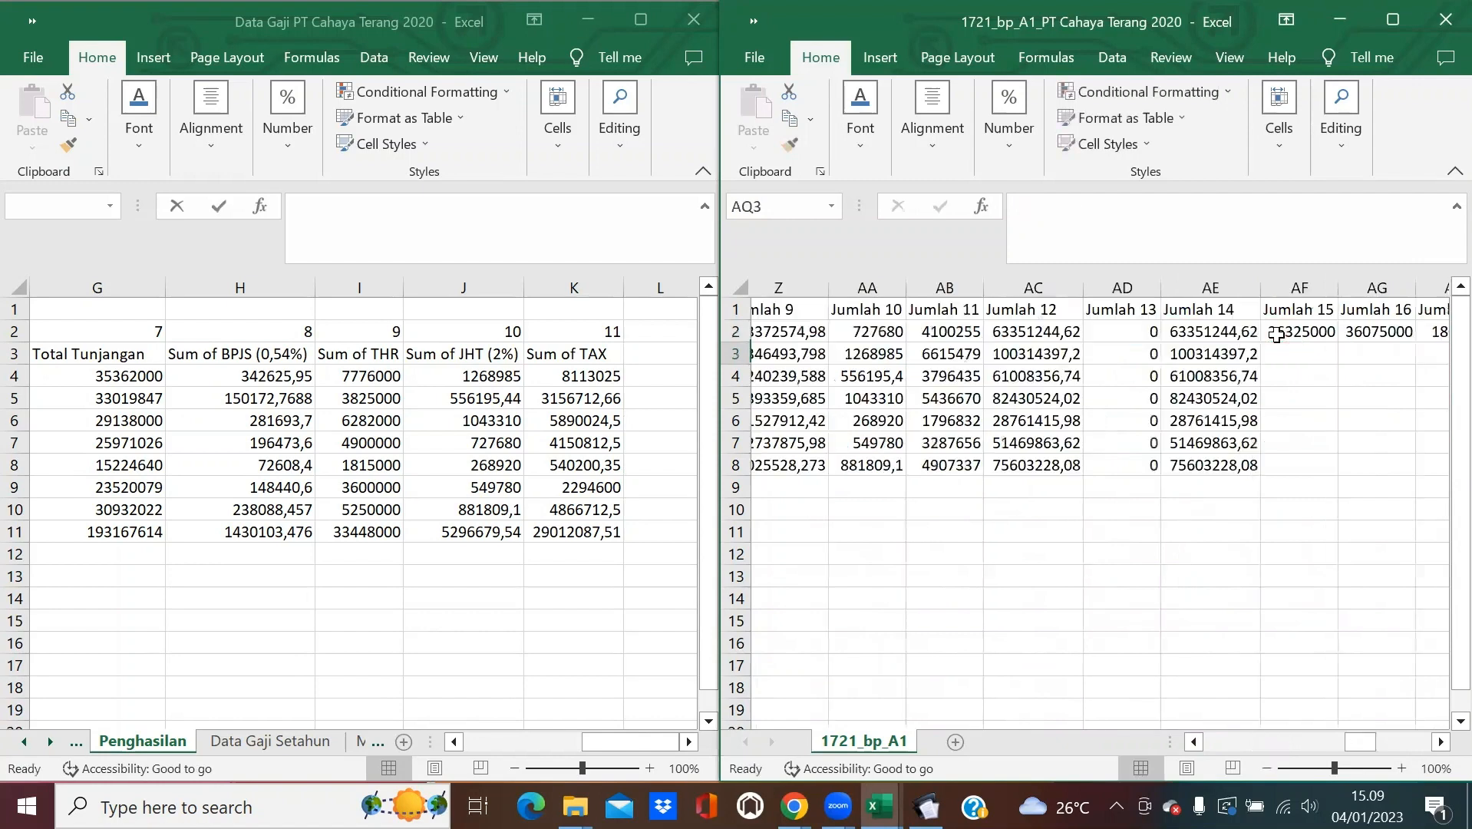
click(1391, 332)
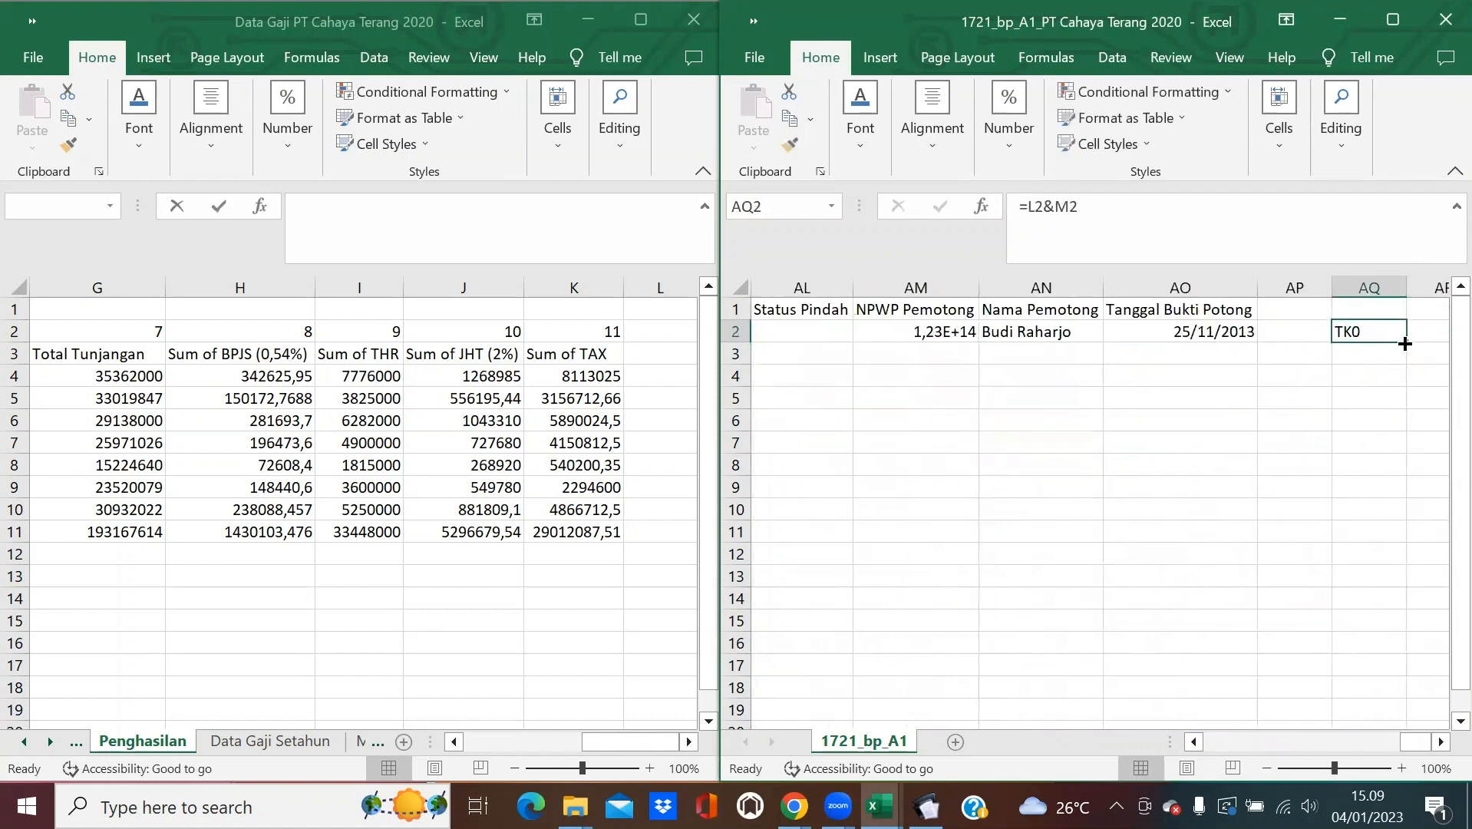
drag(1404, 343, 1404, 470)
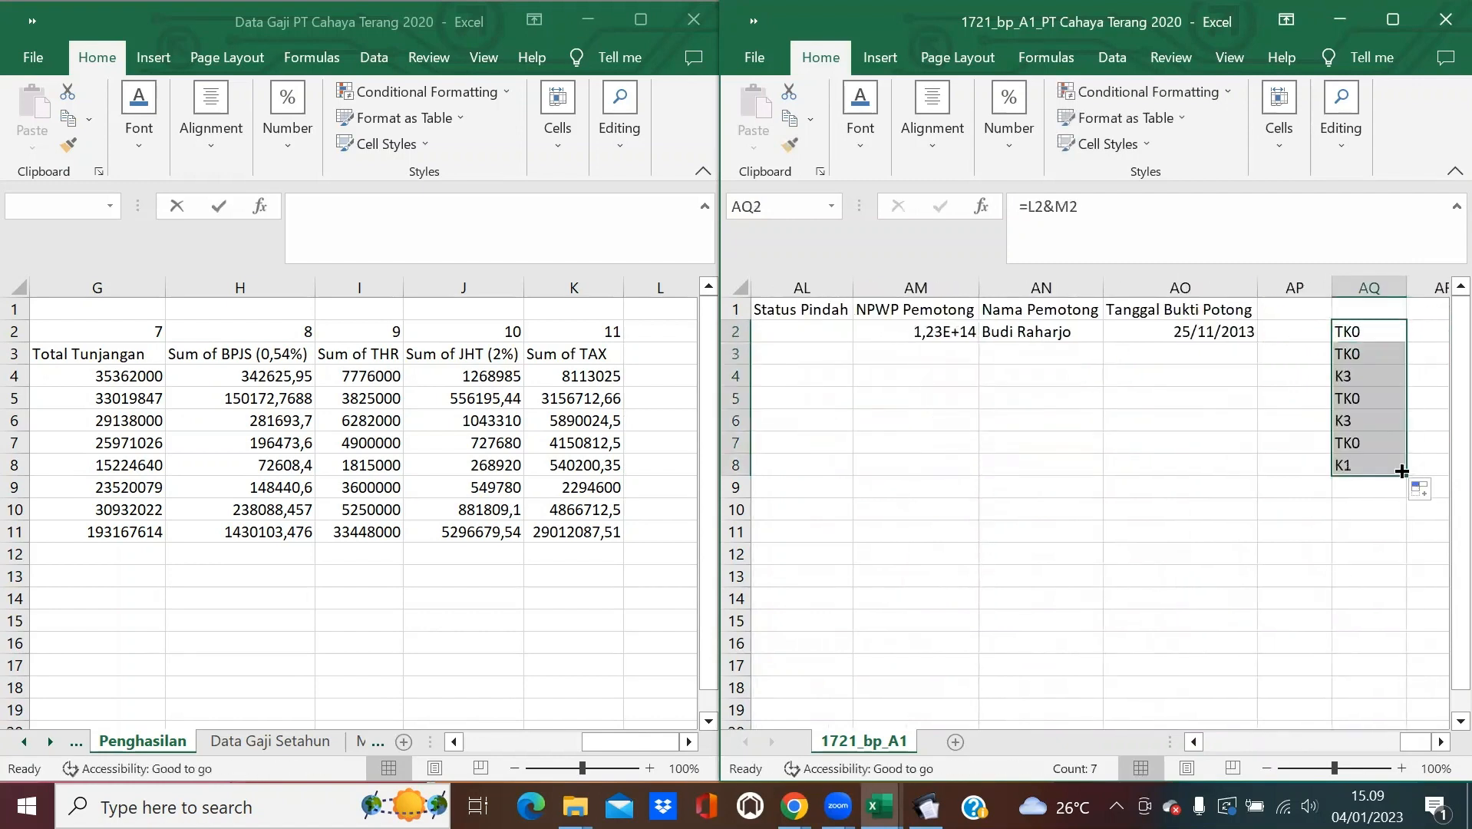
click(1366, 507)
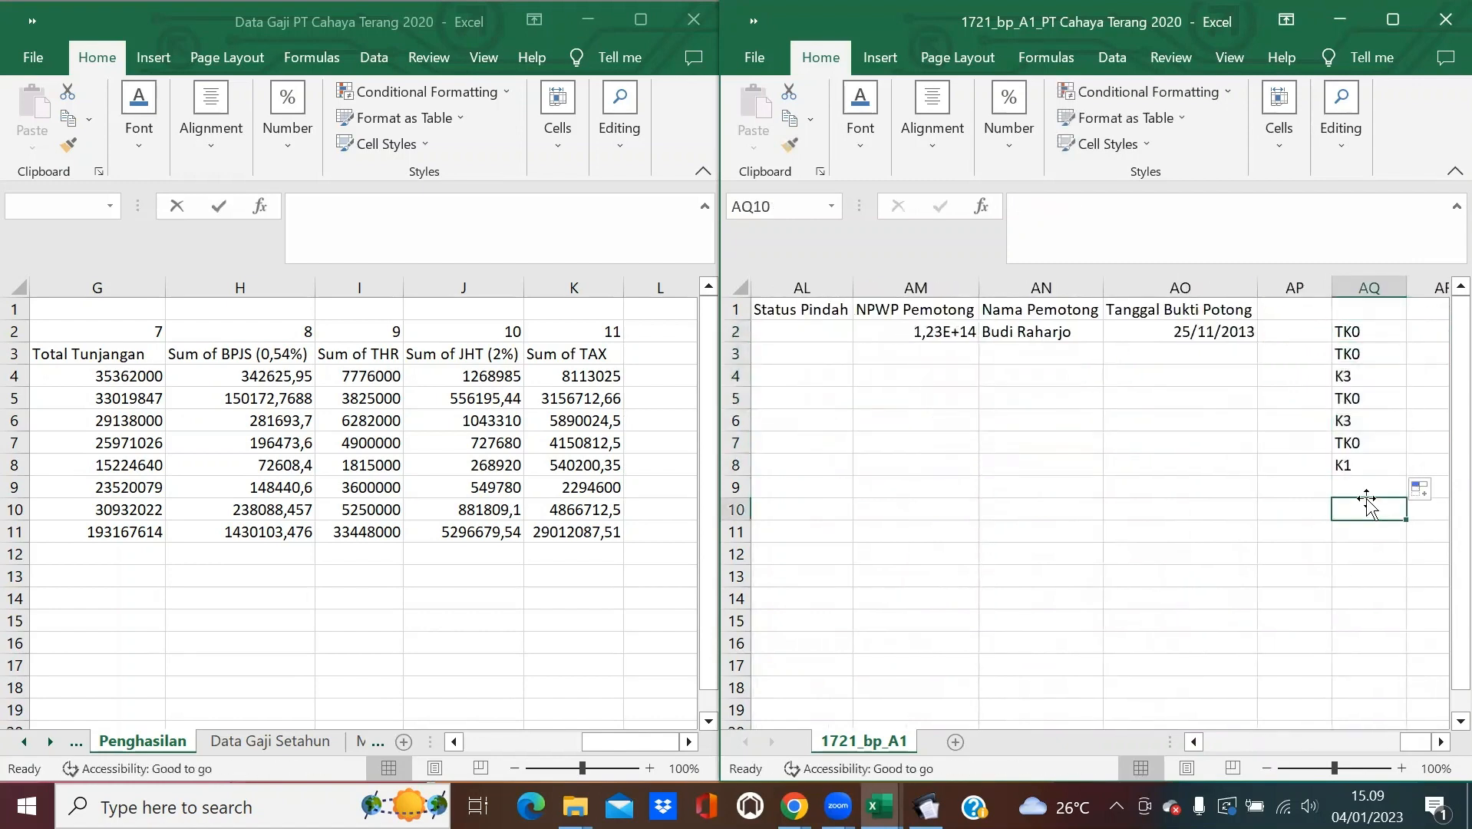
click(1427, 331)
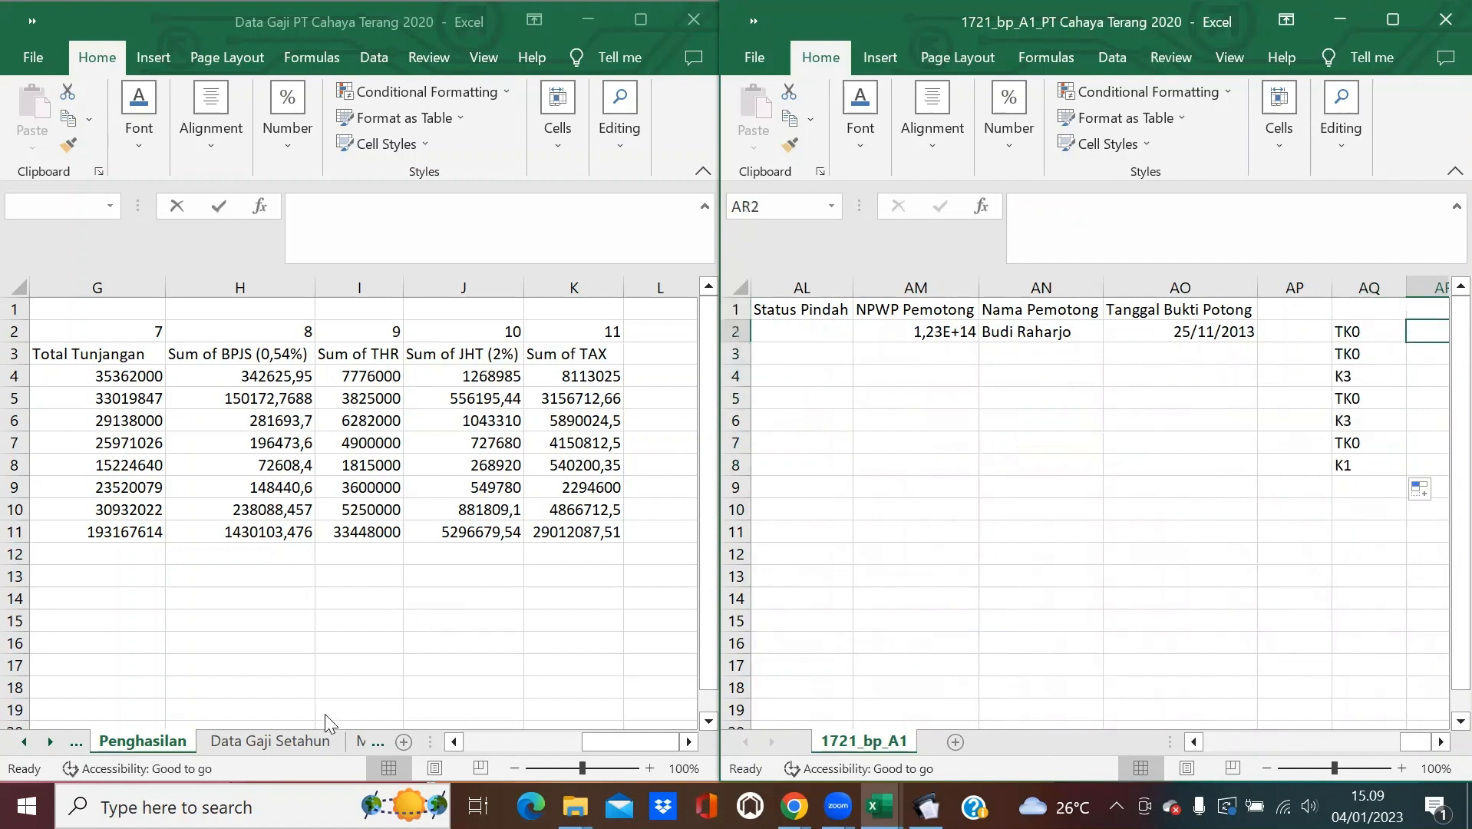
Copy the TK/0–K/3 statuses and amounts in B4:C11 of the PTKP sheet.
click(367, 744)
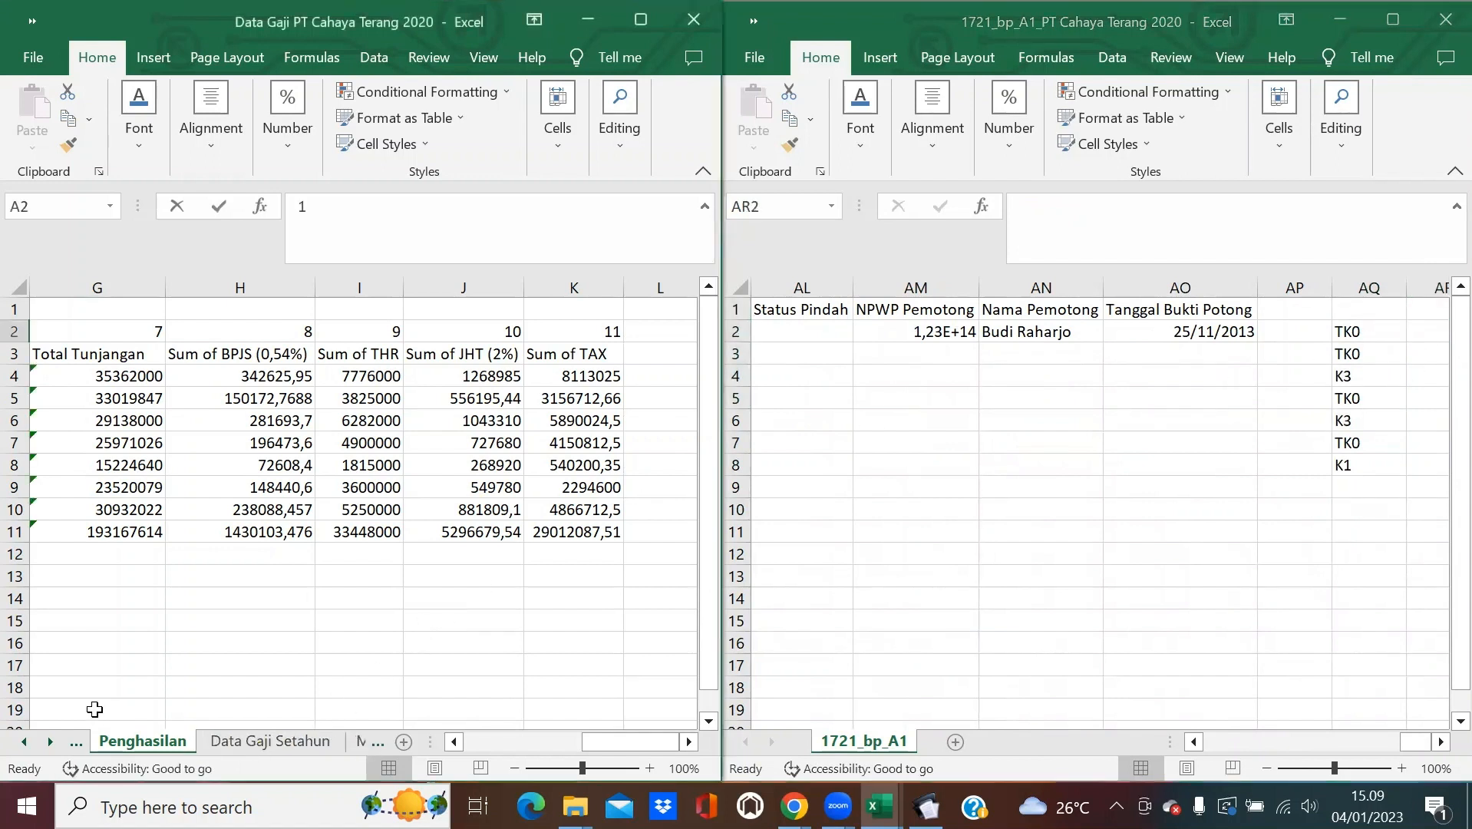
click(51, 741)
click(49, 741)
click(50, 741)
click(50, 739)
click(49, 739)
click(49, 739)
click(49, 739)
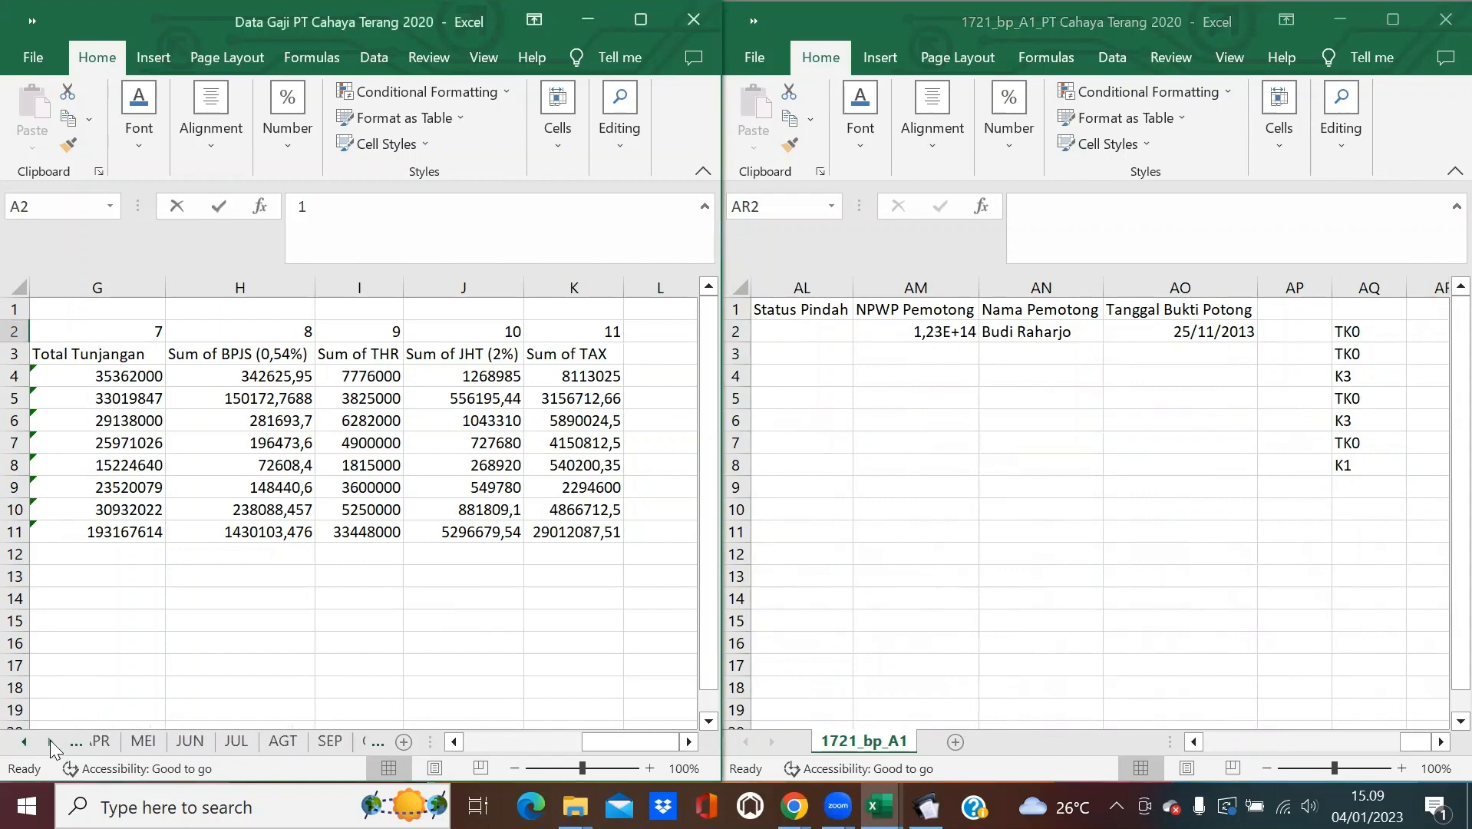
click(49, 739)
click(49, 739)
click(49, 739)
click(50, 739)
click(310, 741)
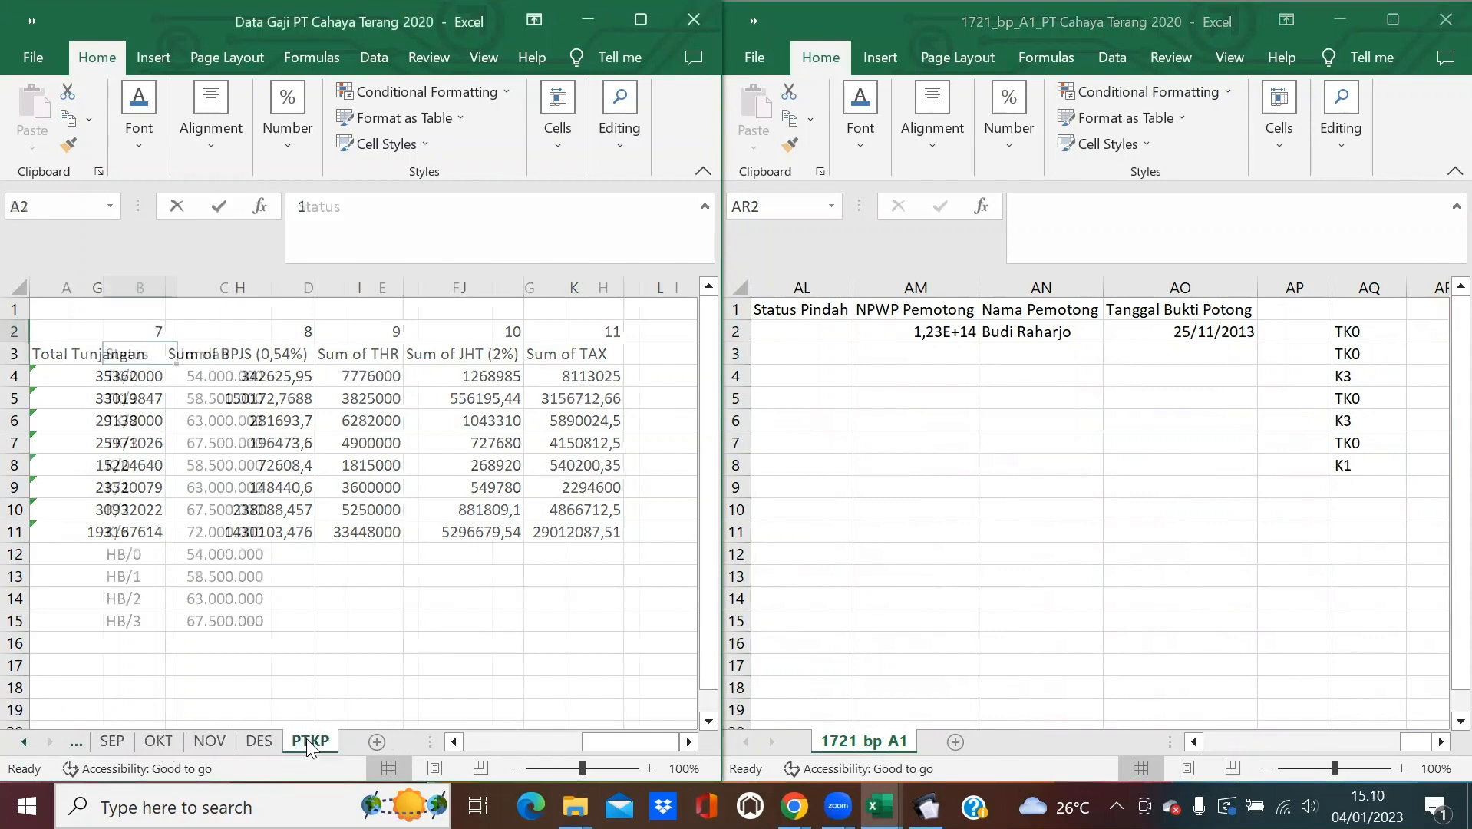
drag(138, 381, 193, 508)
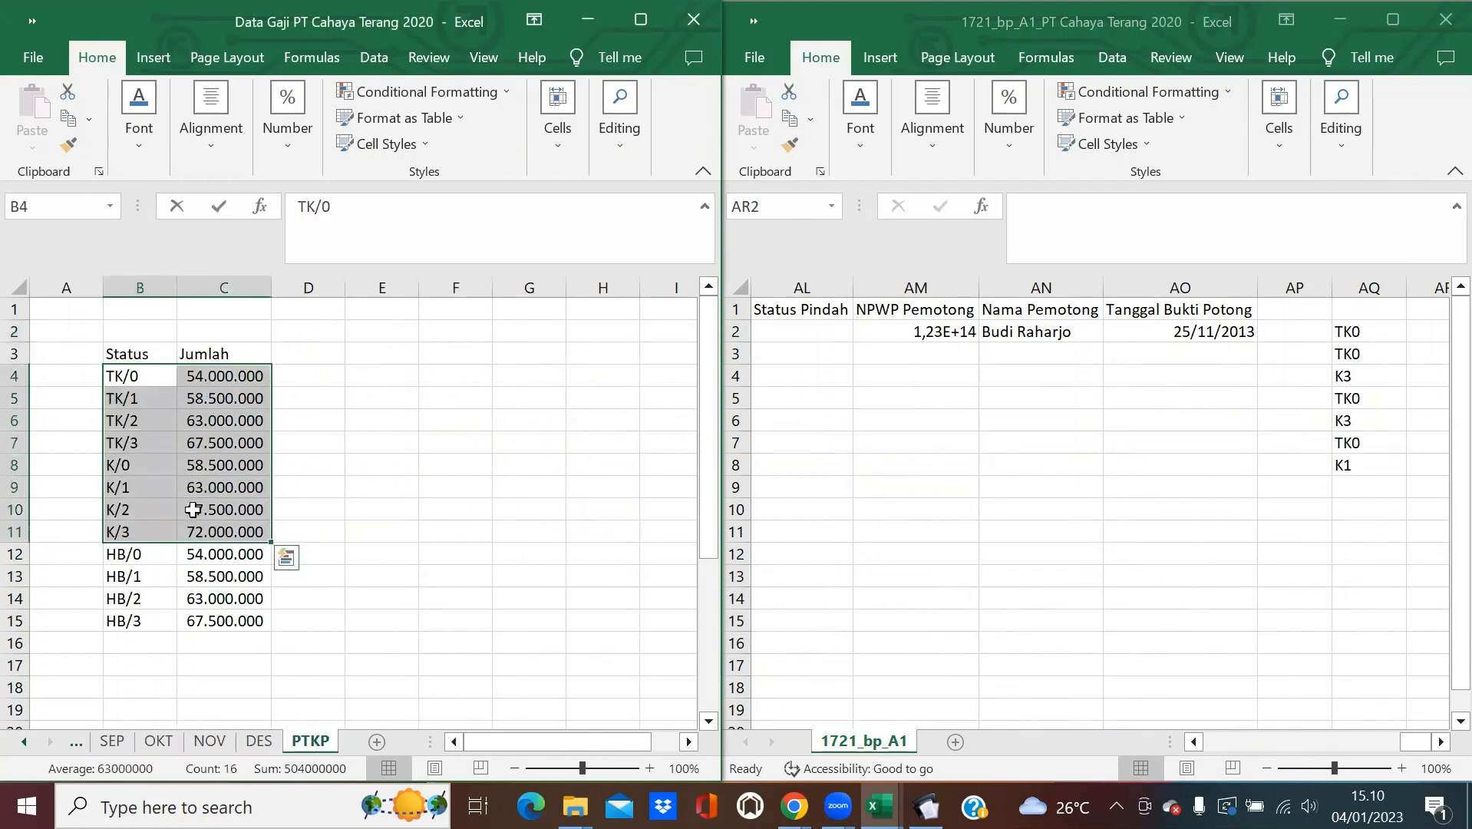
key(ctrl+c)
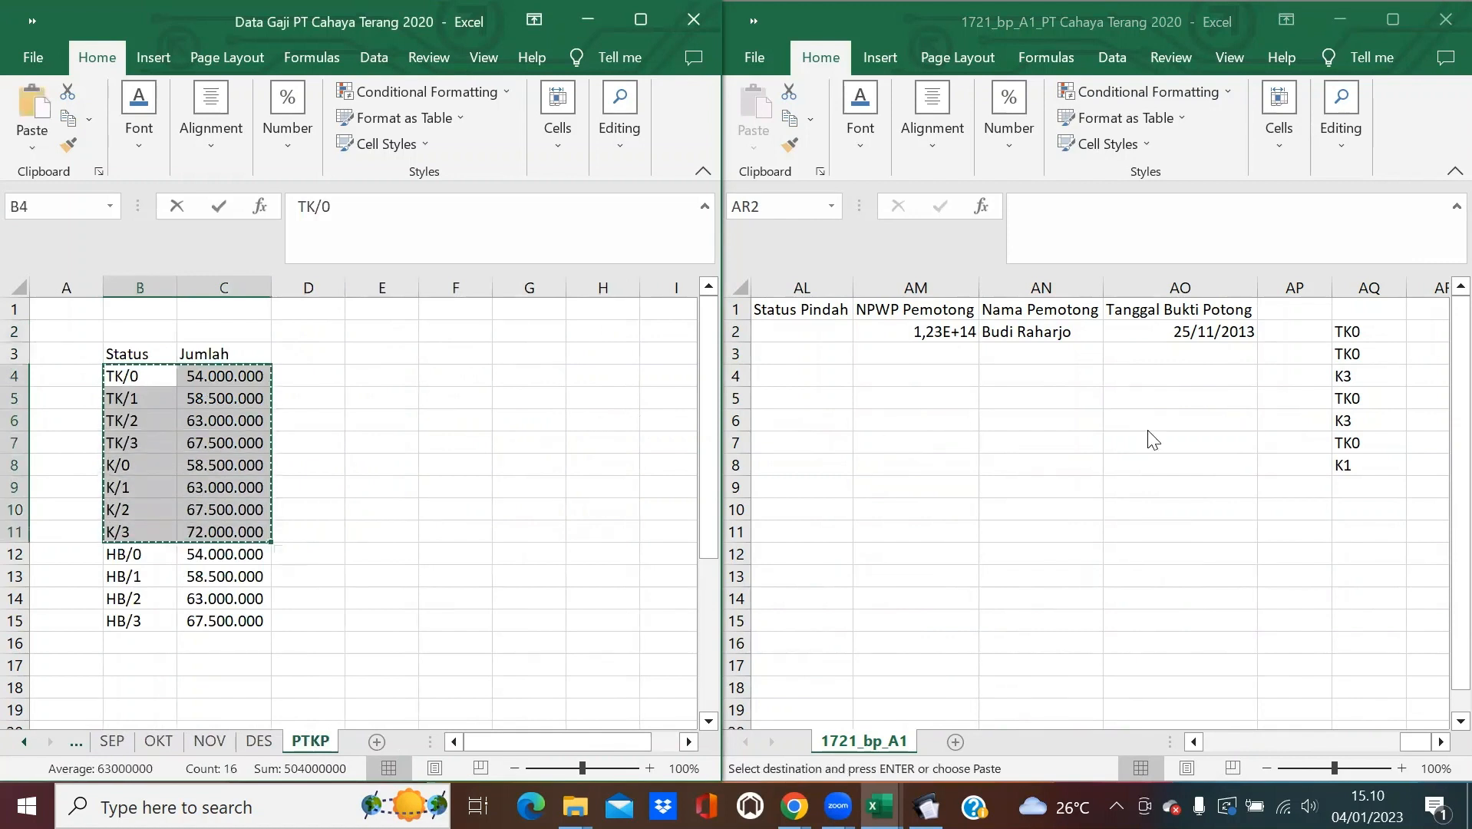
Paste the copied PTKP table as values into AR2 of the 1721_bp_A1 sheet.
click(1426, 332)
click(753, 148)
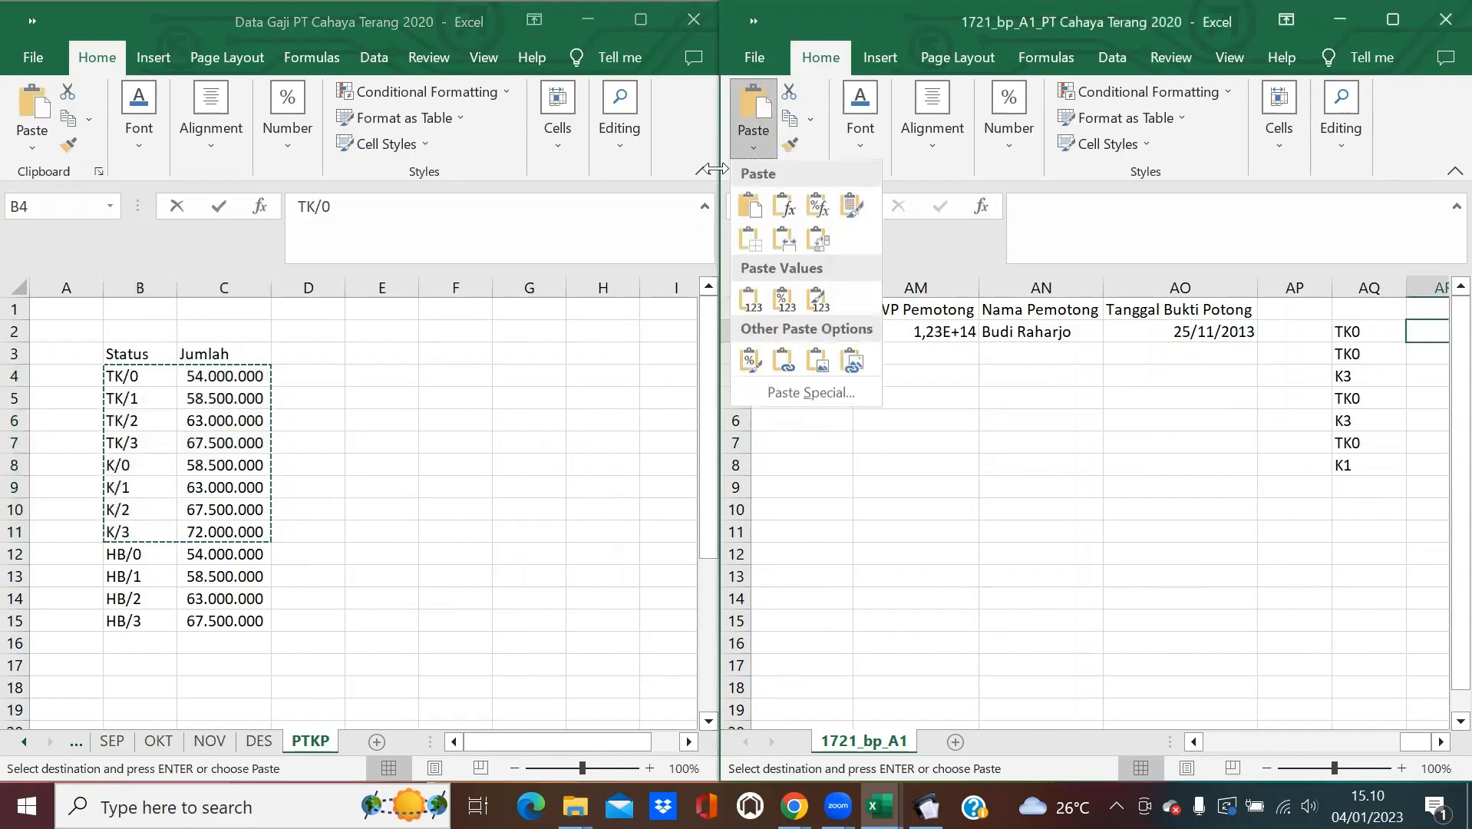
click(748, 297)
click(1069, 488)
scroll(979, 418, right, 1)
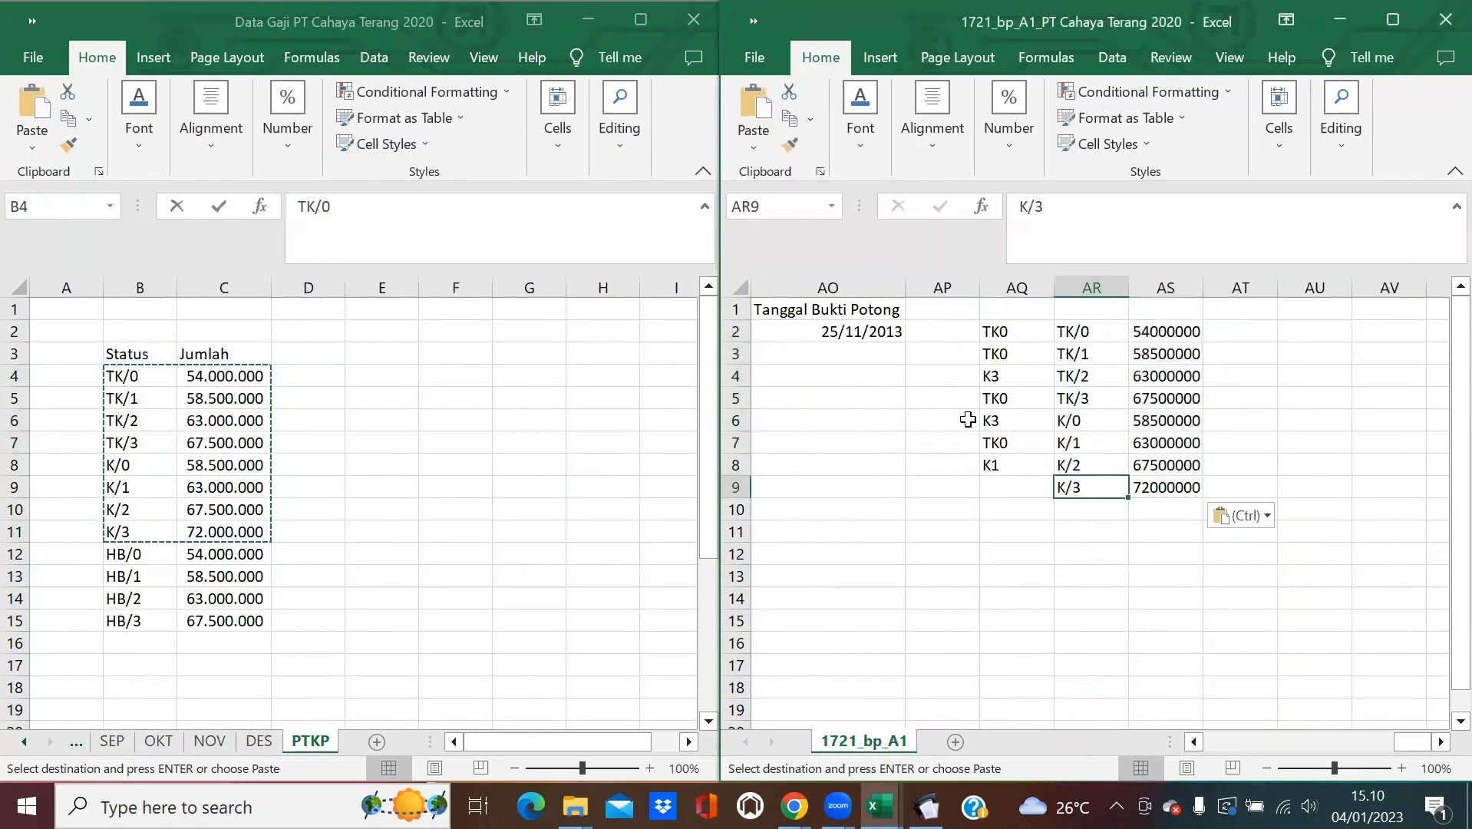
key(Escape)
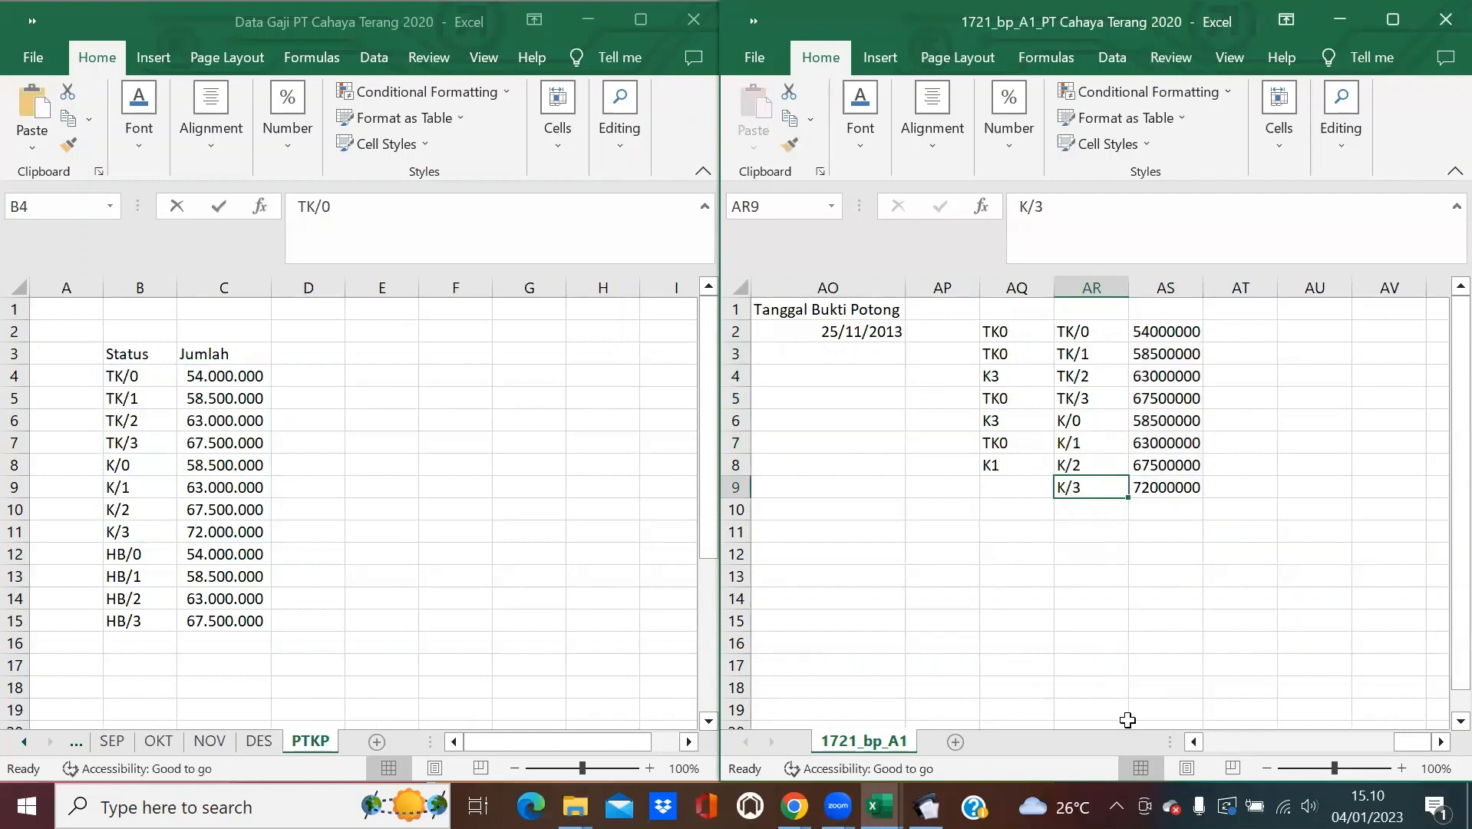
drag(1198, 739, 1198, 739)
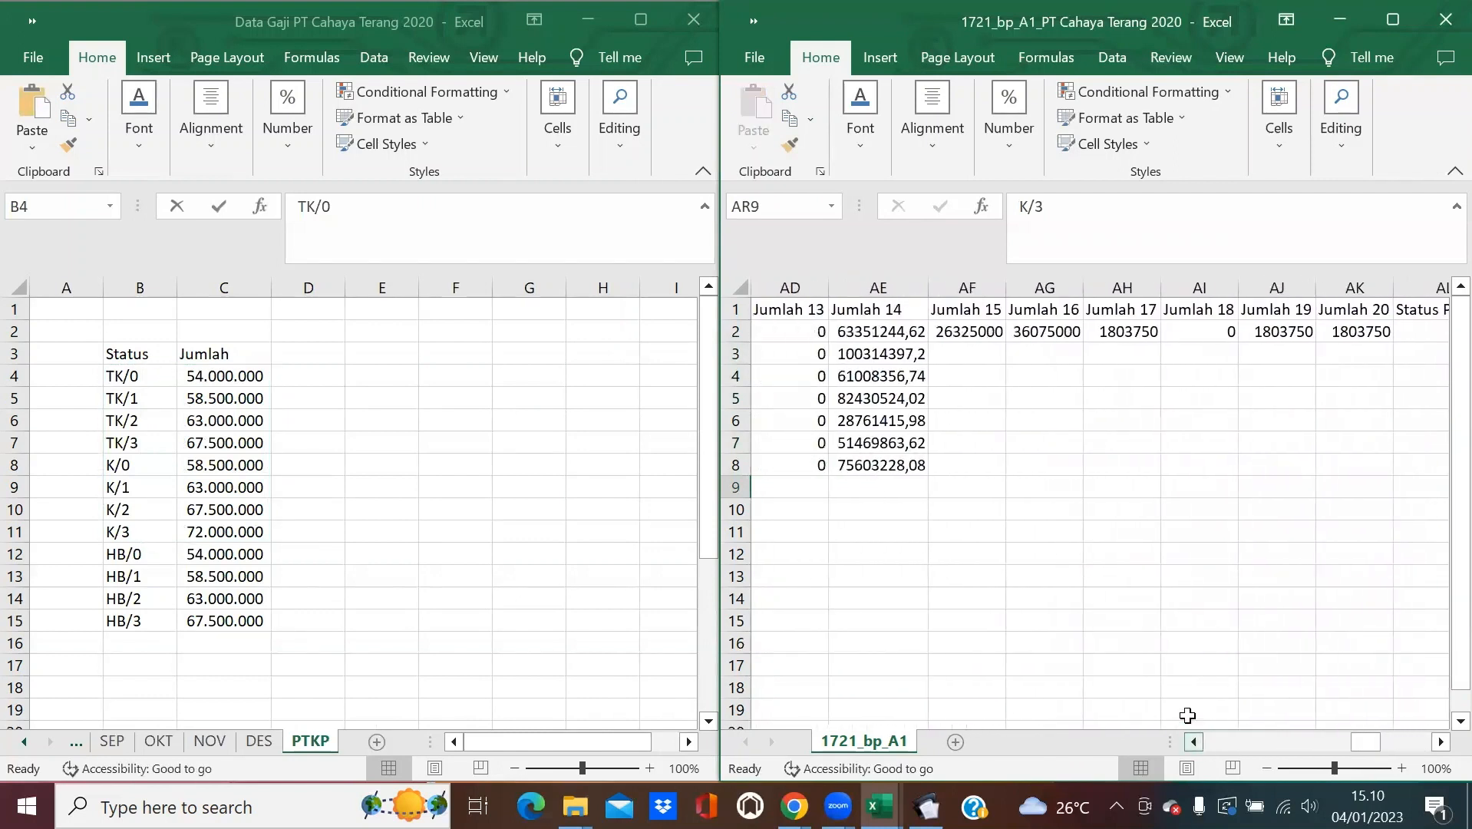
Enter =VLOOKUP(AQ2;$AR$2:$AS$9;2;0) in AF2, which returns #N/A.
click(978, 328)
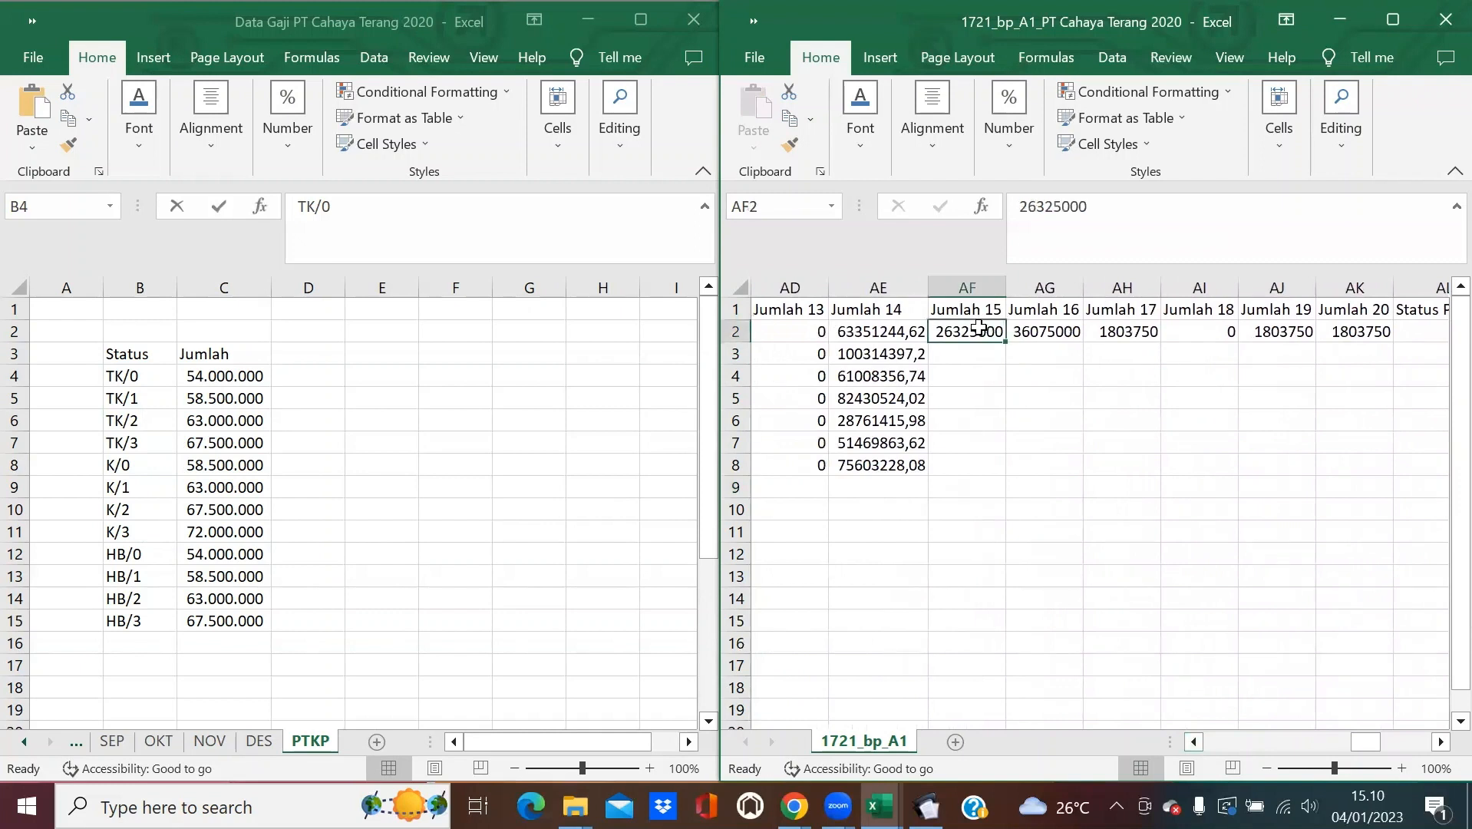
text(=)
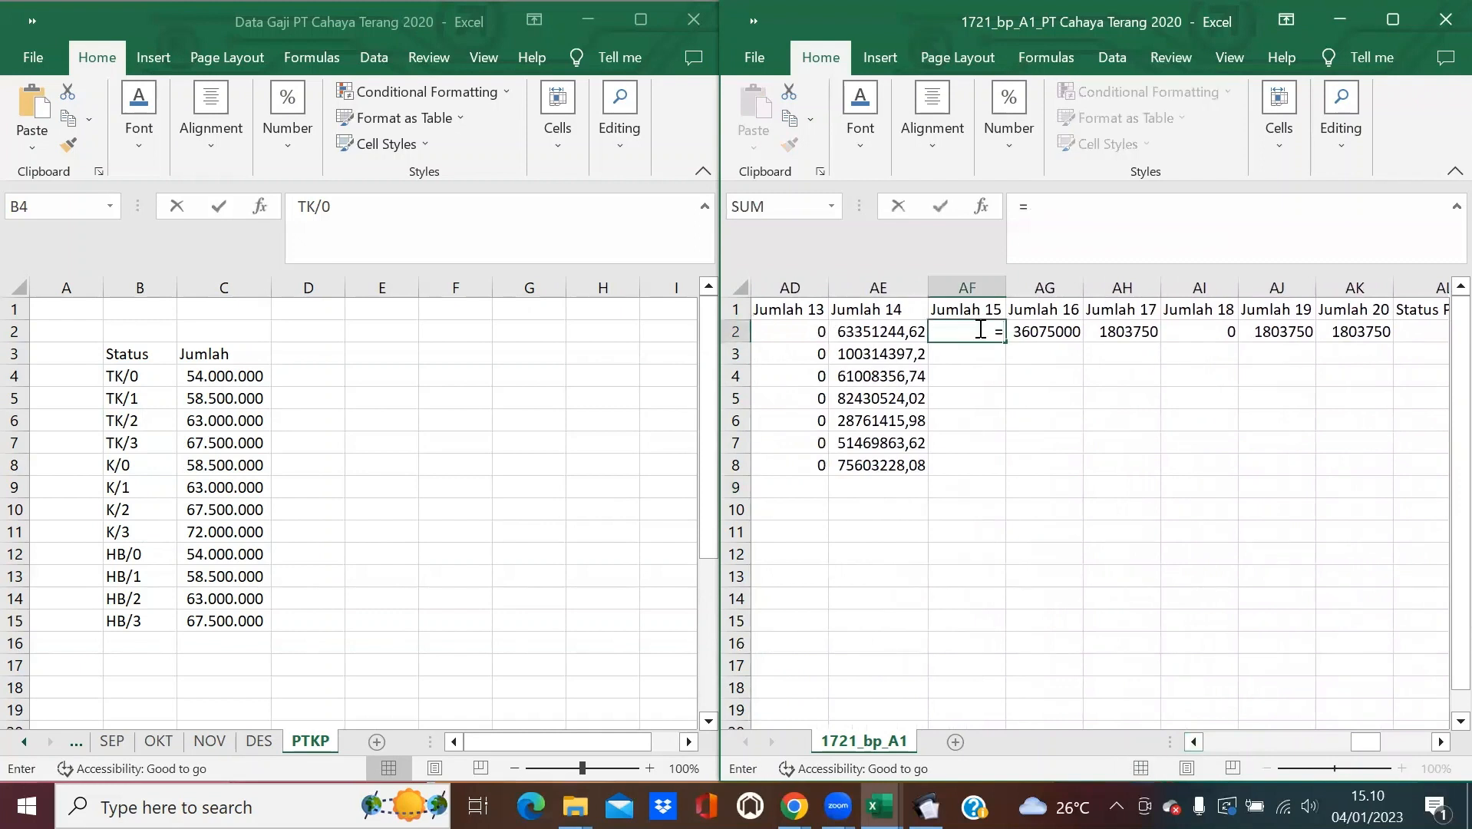
text(VLOOKU)
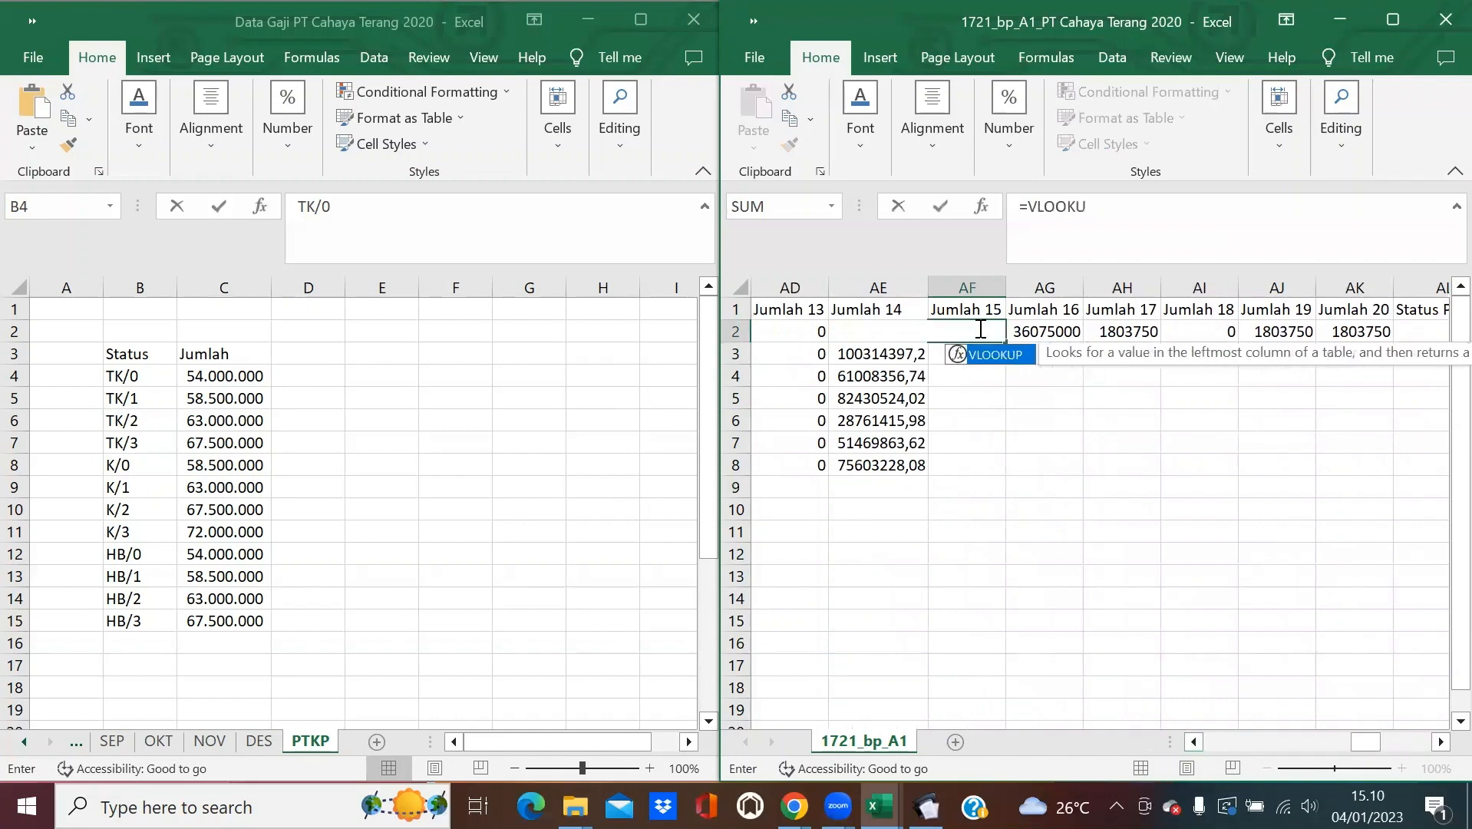
key(Tab)
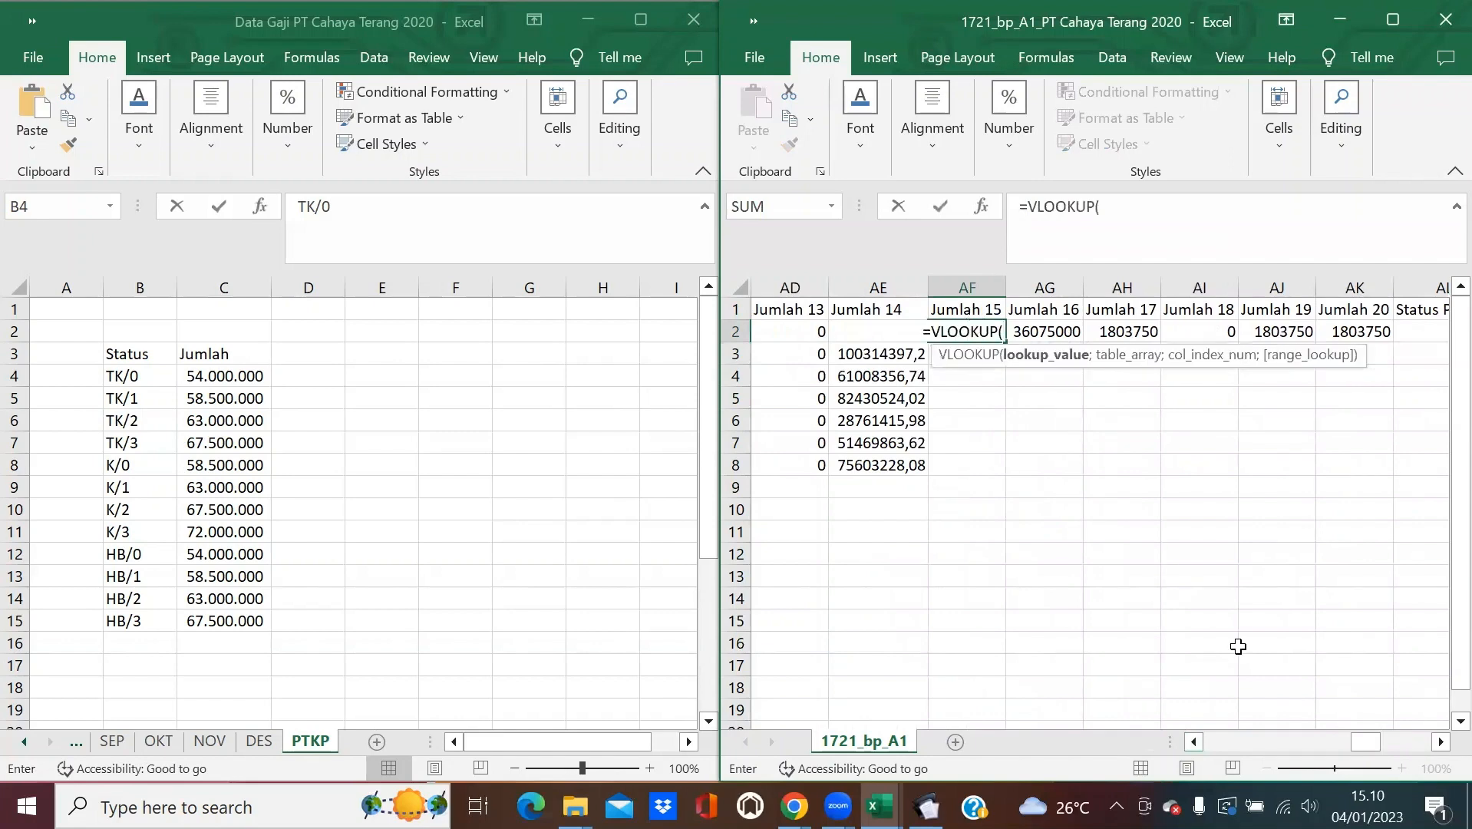
drag(1350, 738, 1414, 739)
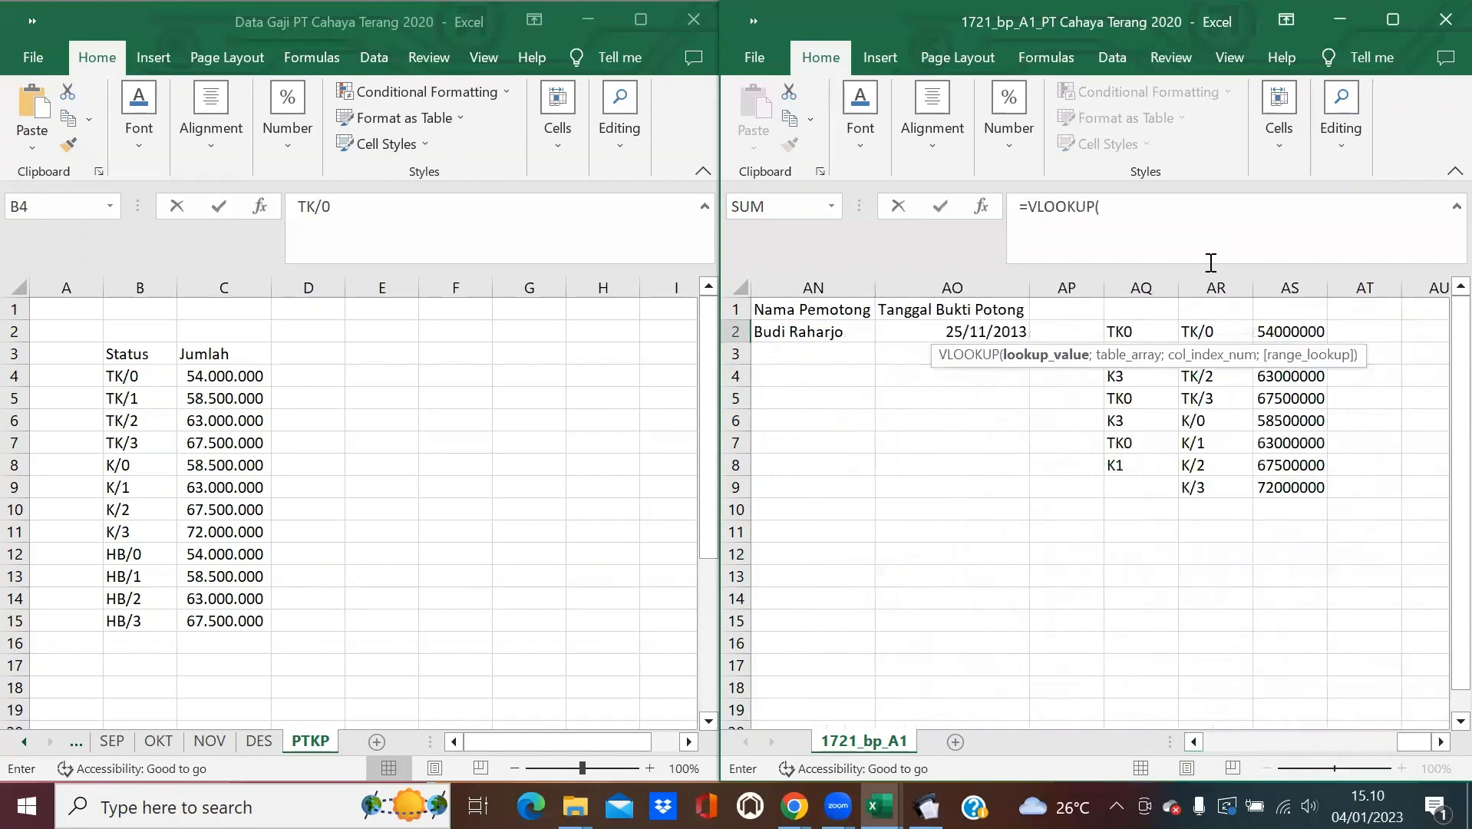
click(1135, 331)
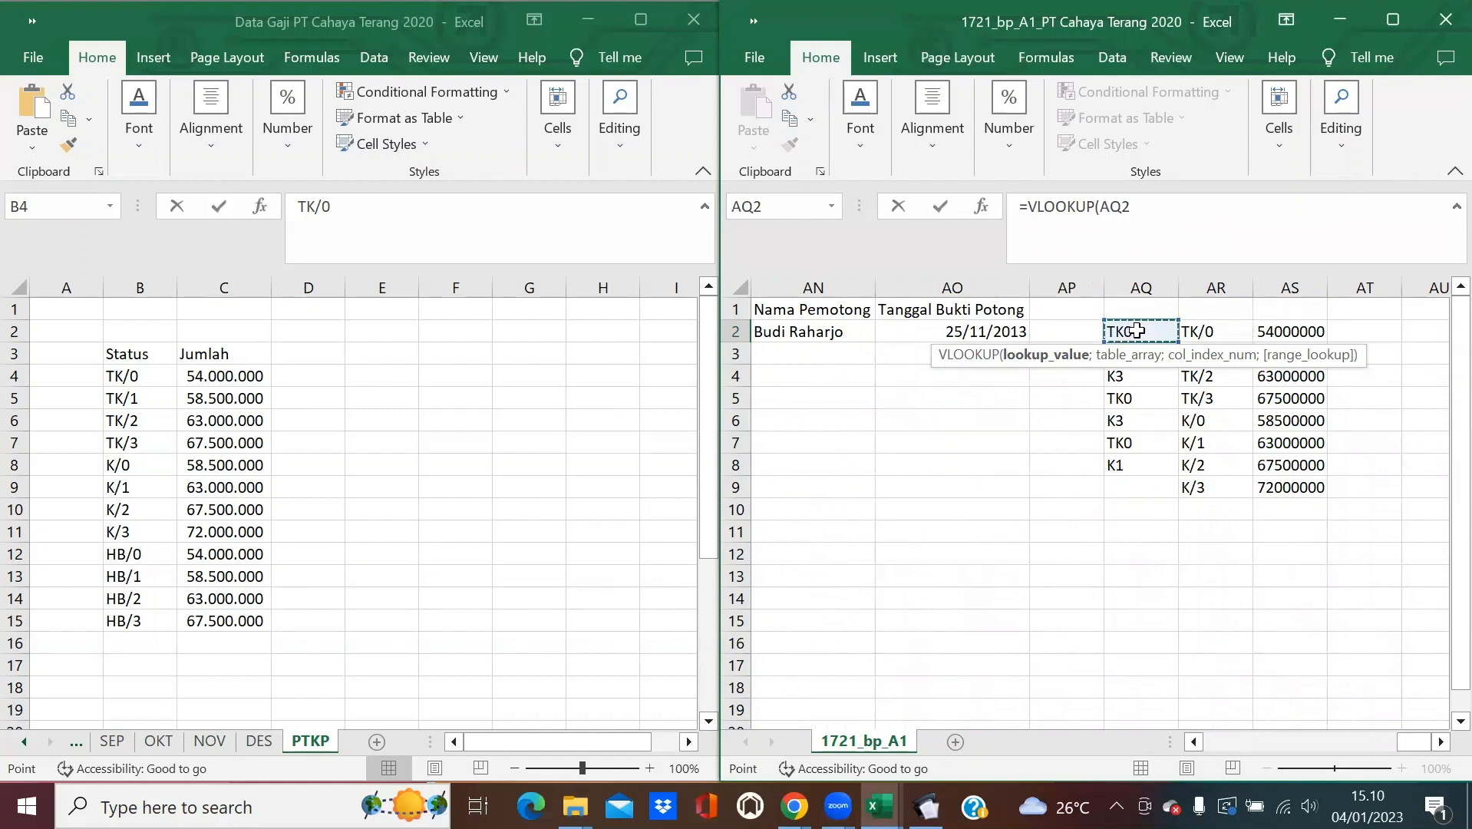
text(;)
drag(1218, 332, 1294, 346)
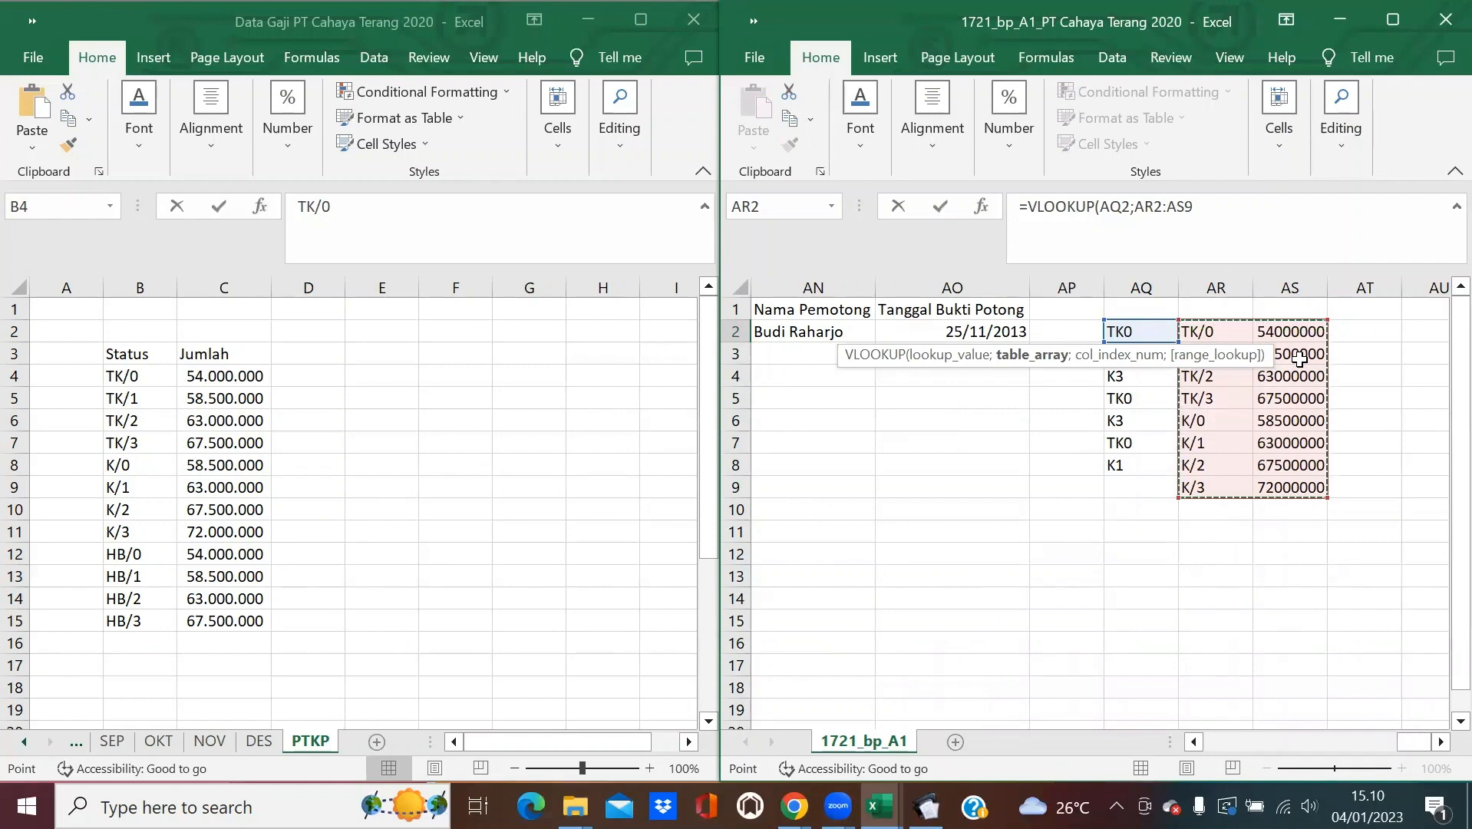
key(F4)
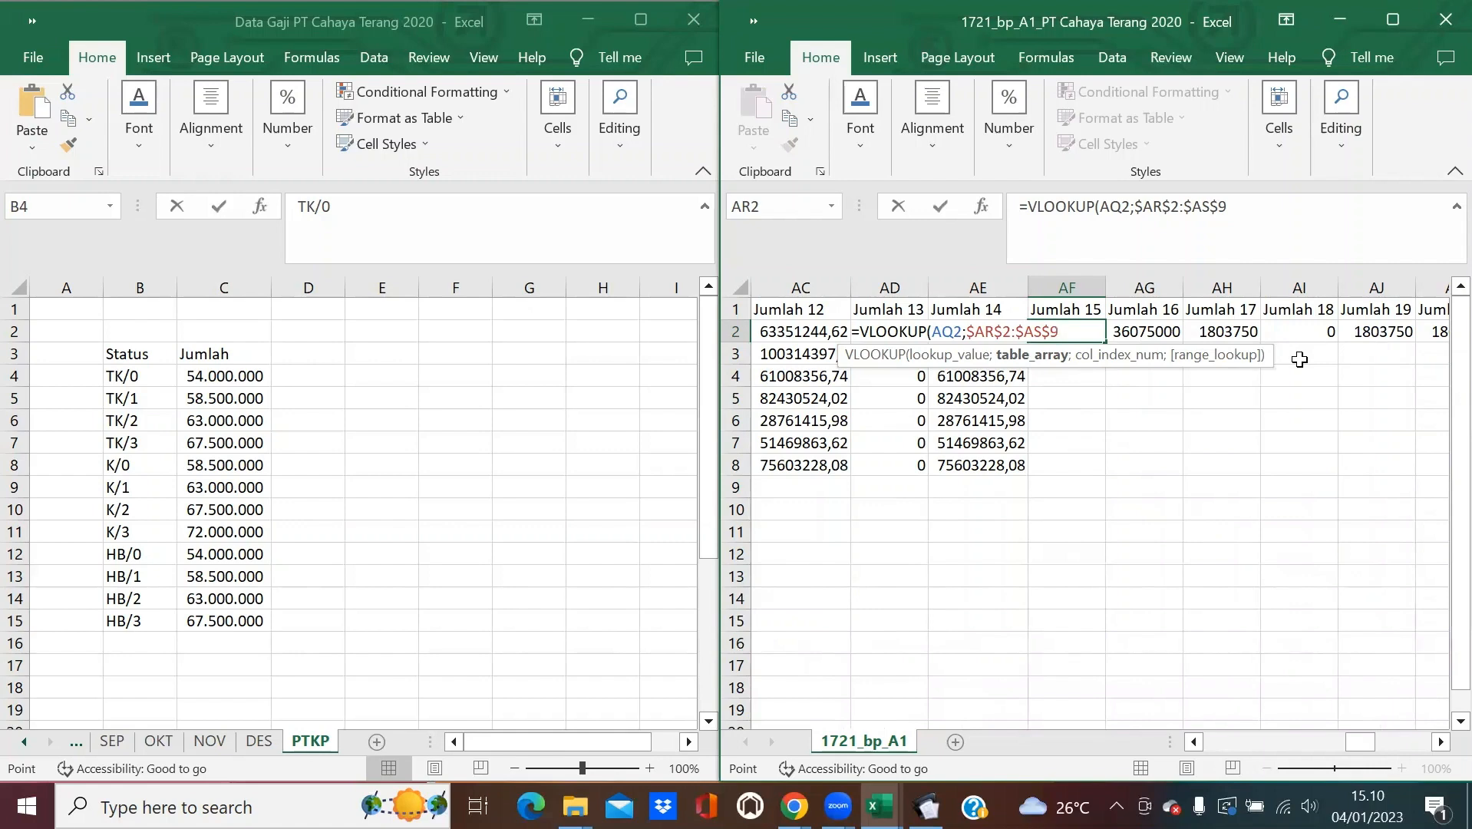
text(;)
text(2;0))
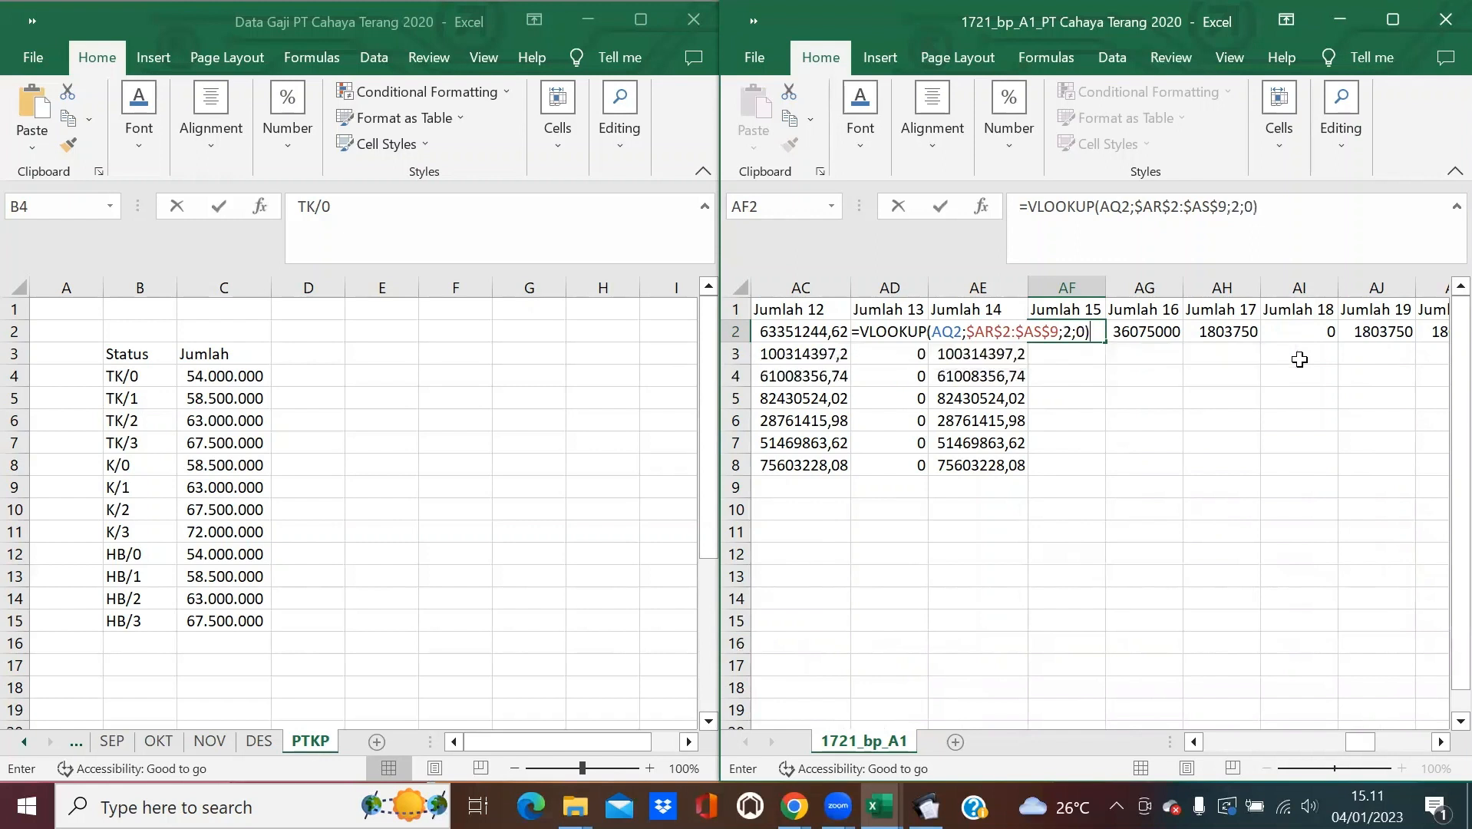
key(Return)
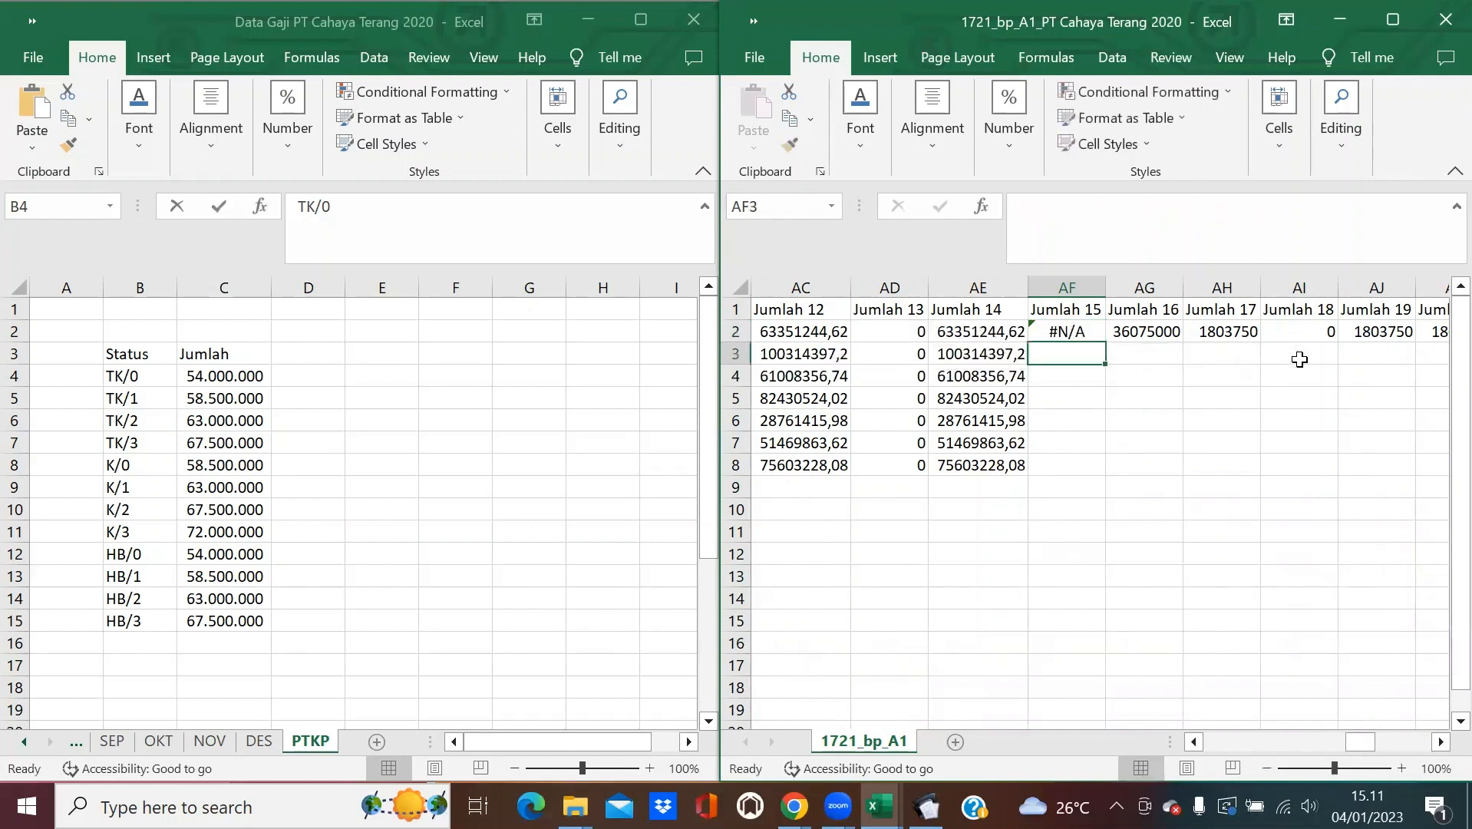
click(1083, 331)
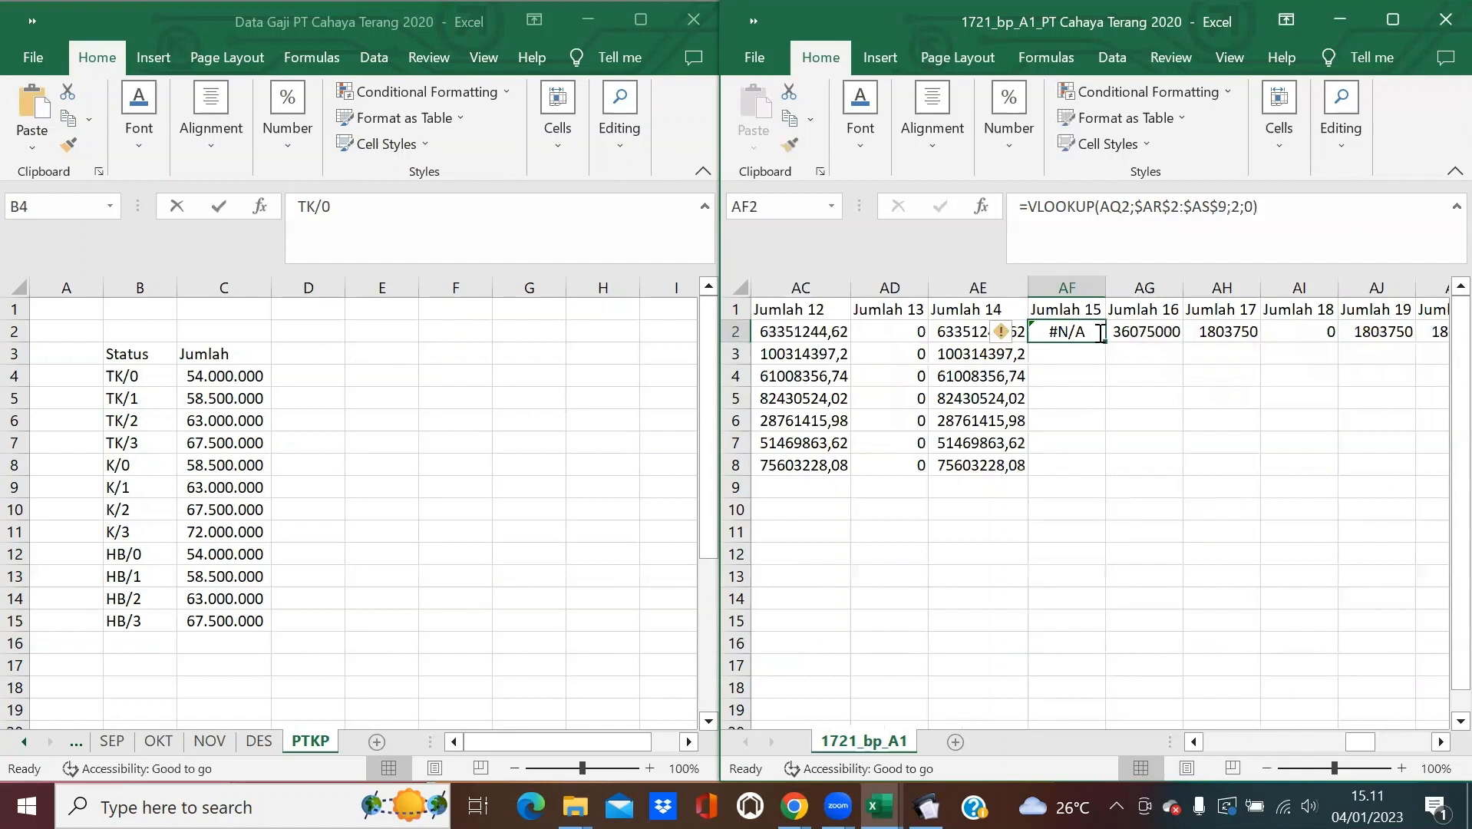
Rewrite AF2 as =VLOOKUP(AQ2;$AR$2:$AS$9;2;0) and inspect the result.
key(Delete)
text(=VLOOKUP()
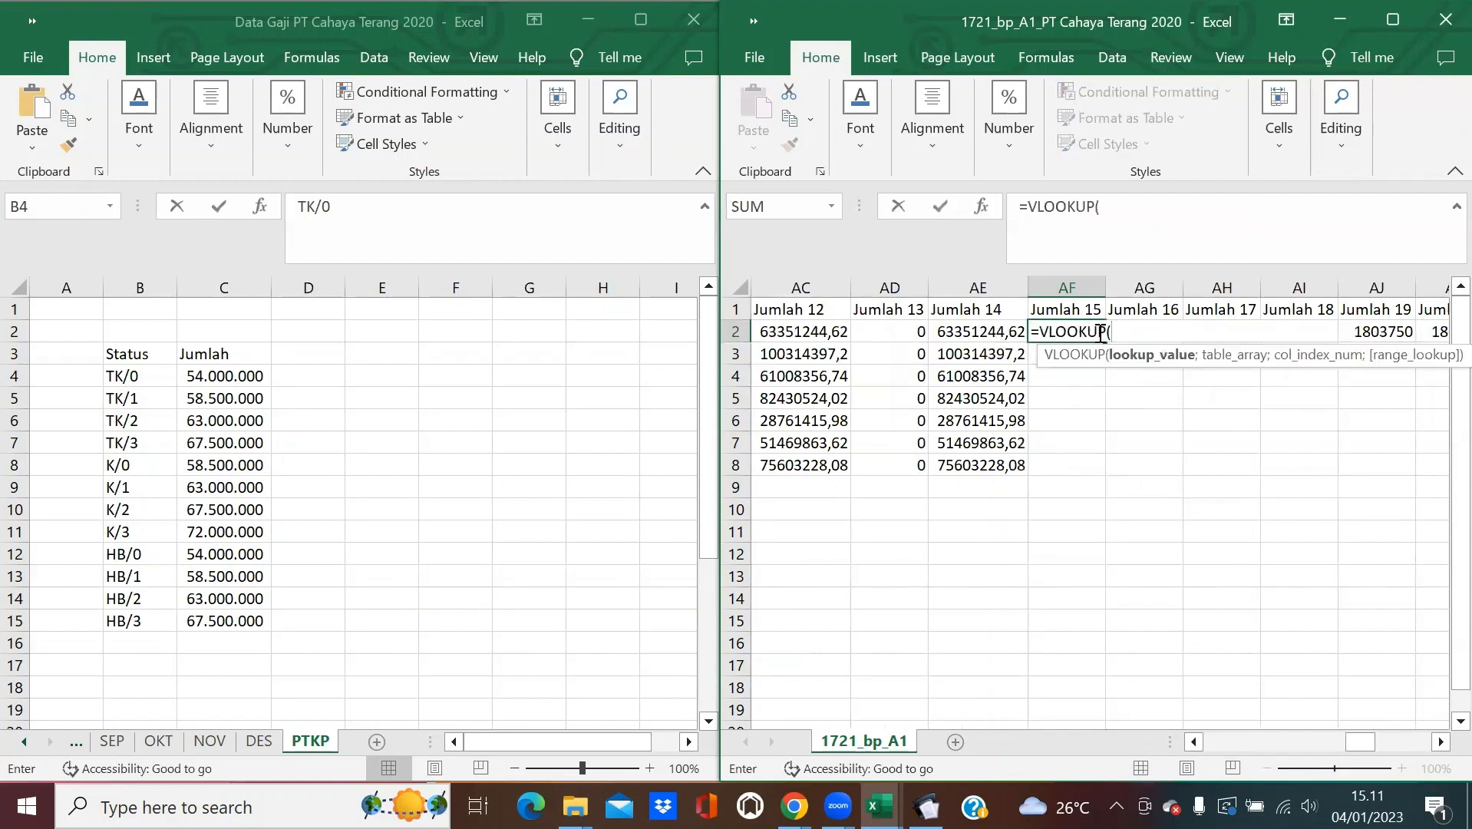
drag(1364, 743, 1420, 746)
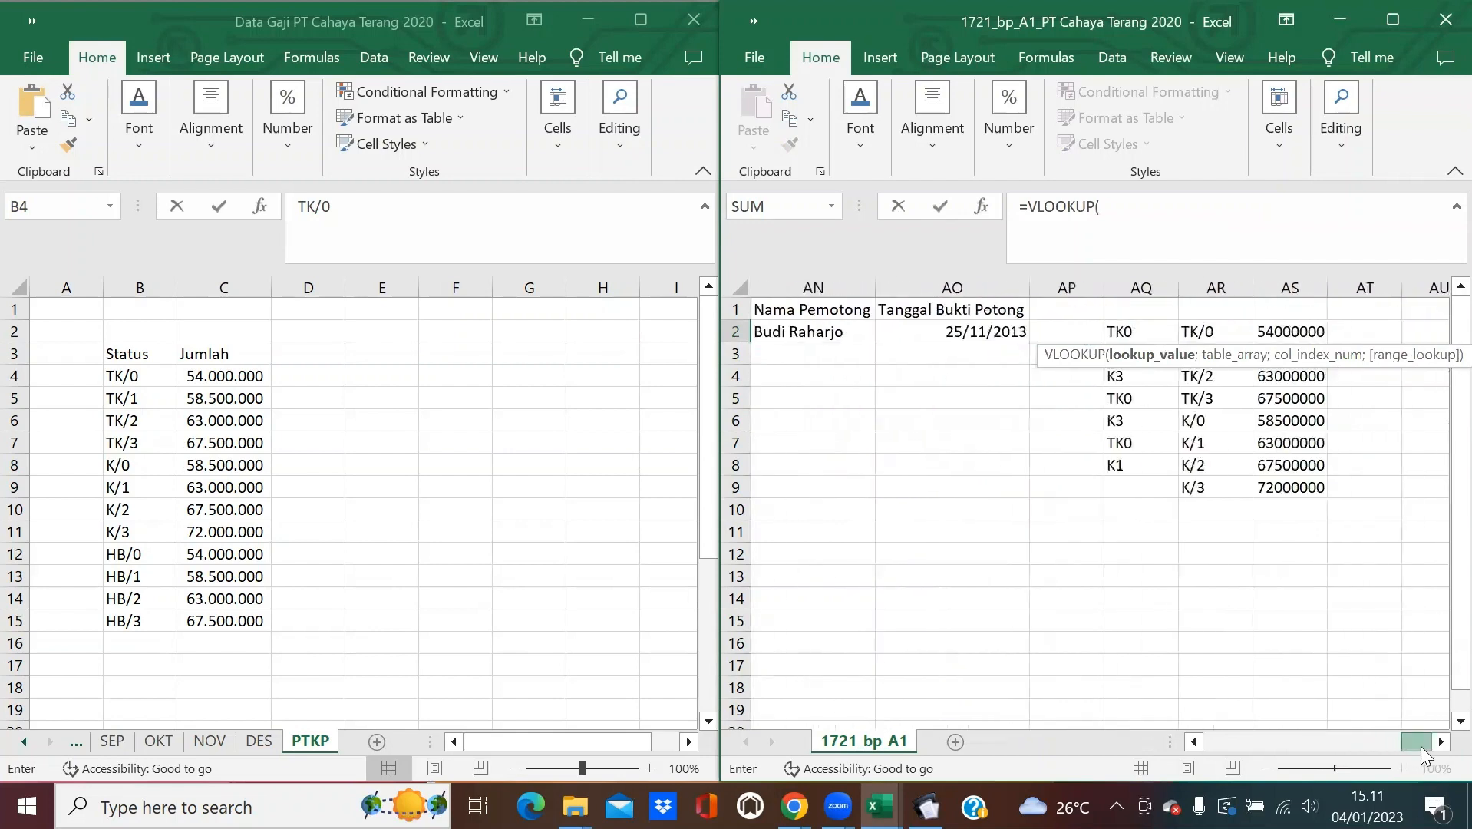
click(1138, 326)
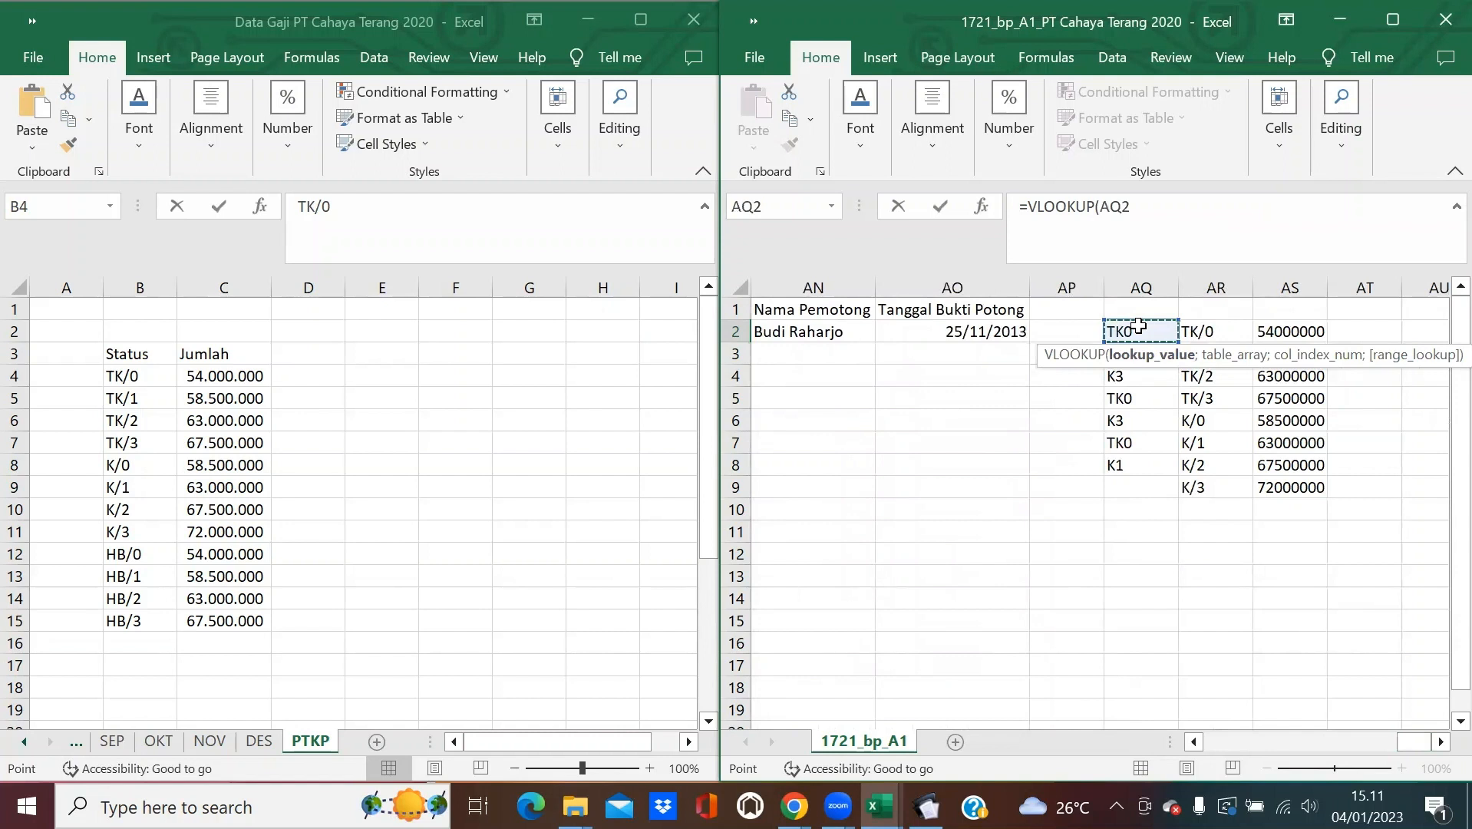
text(;)
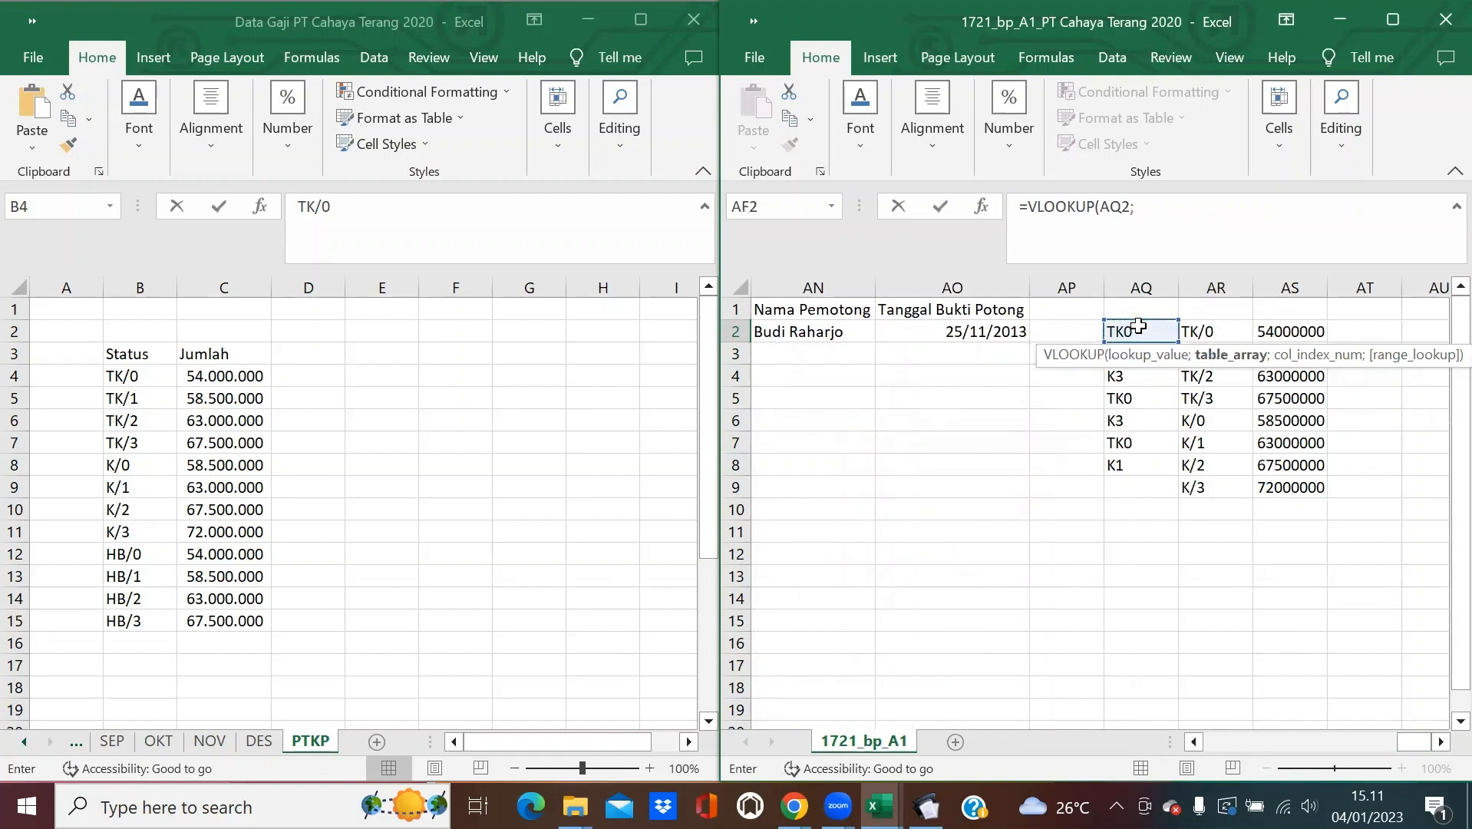
drag(1211, 330, 1317, 485)
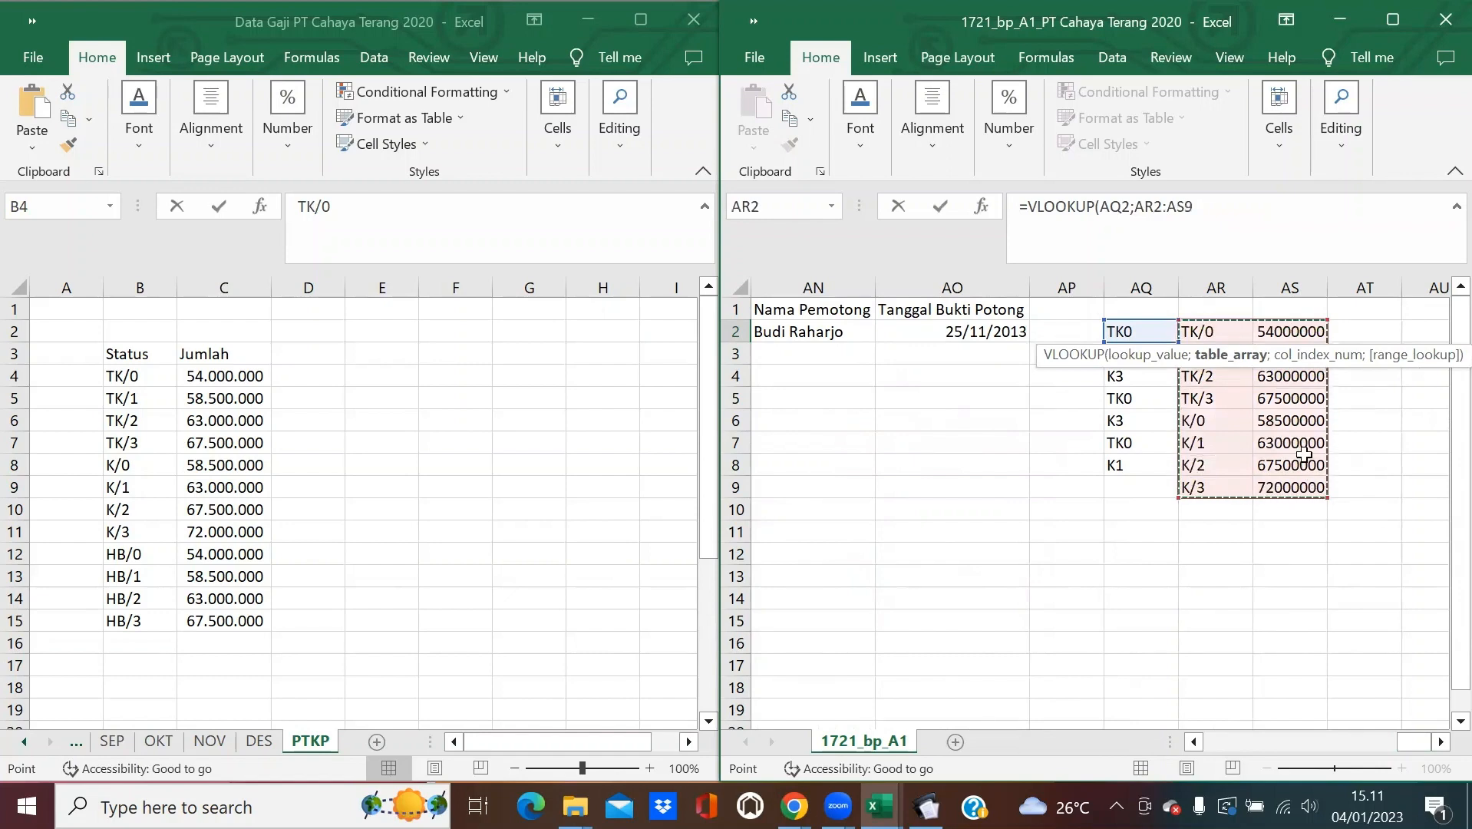
key(F4)
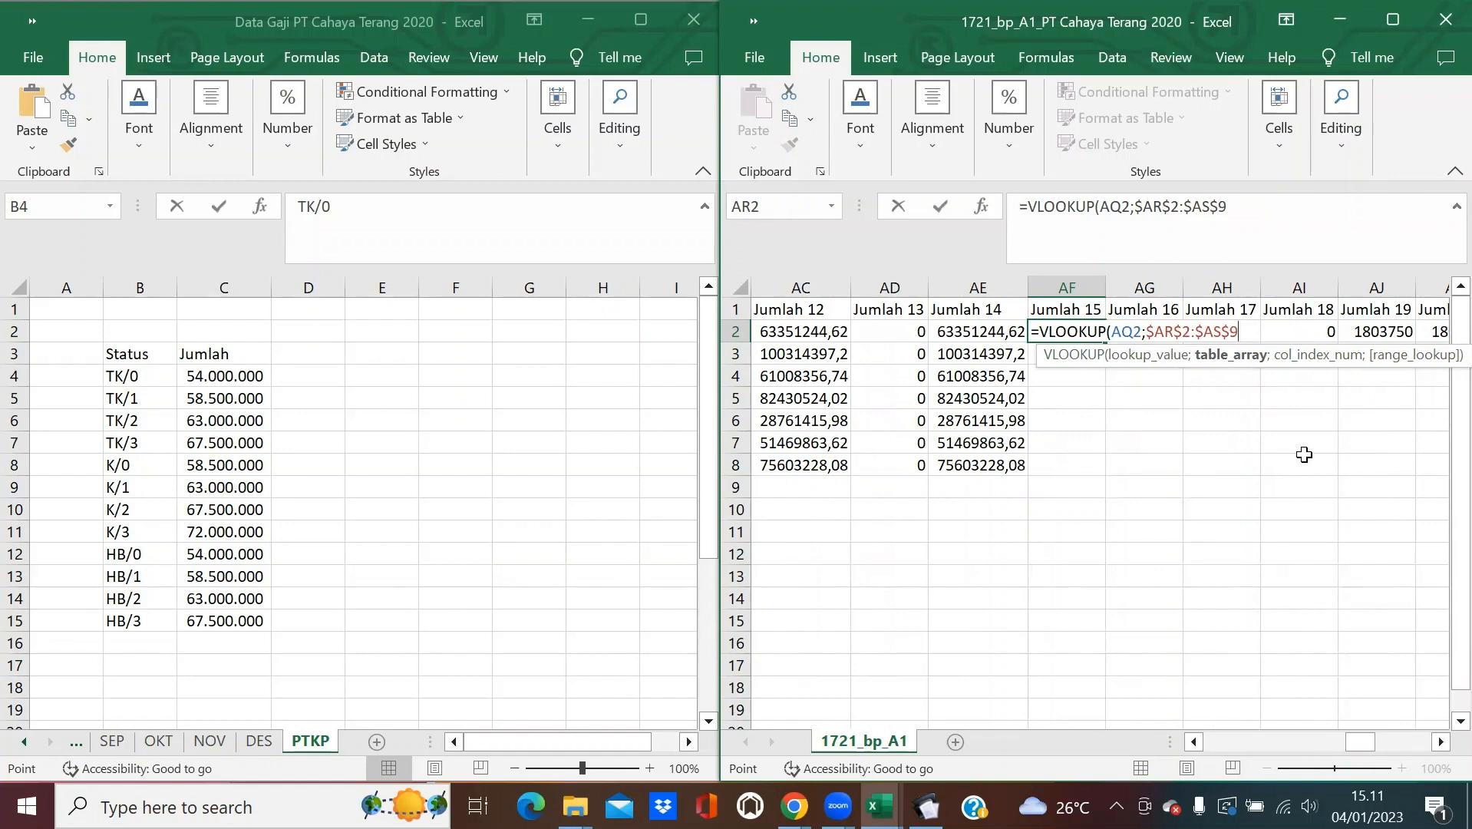
text(;2;0)
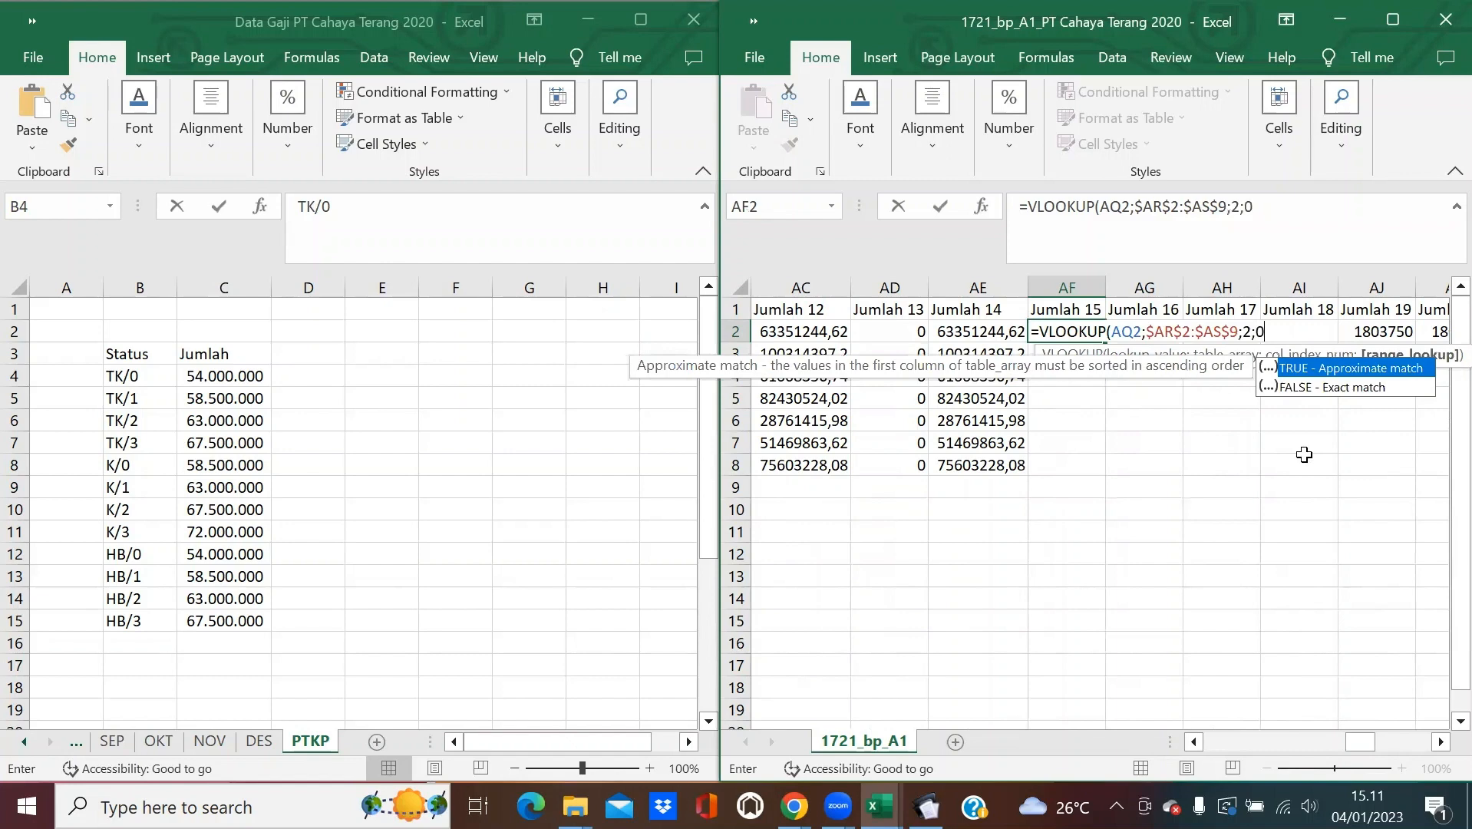
text())
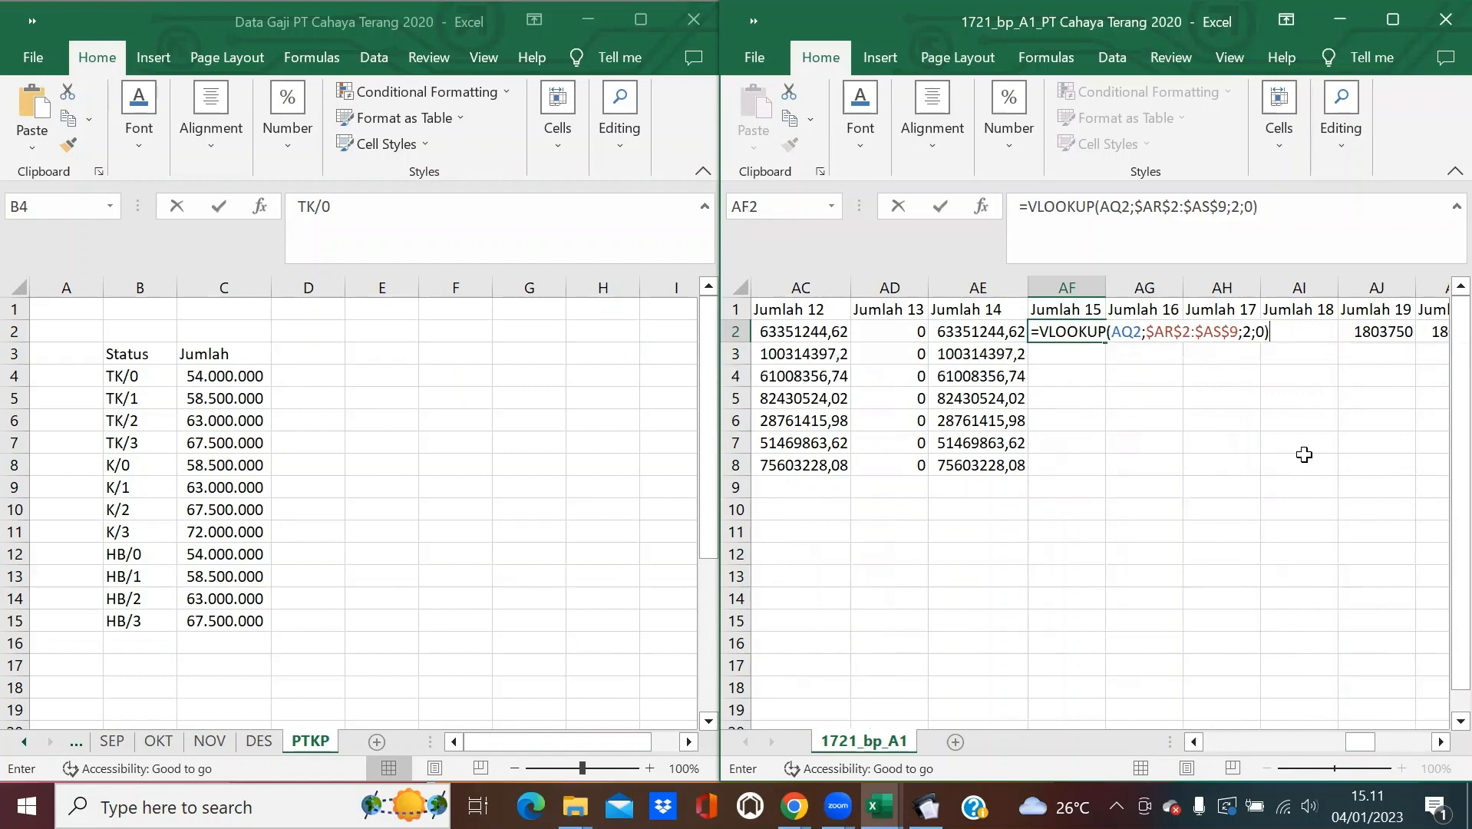
key(Return)
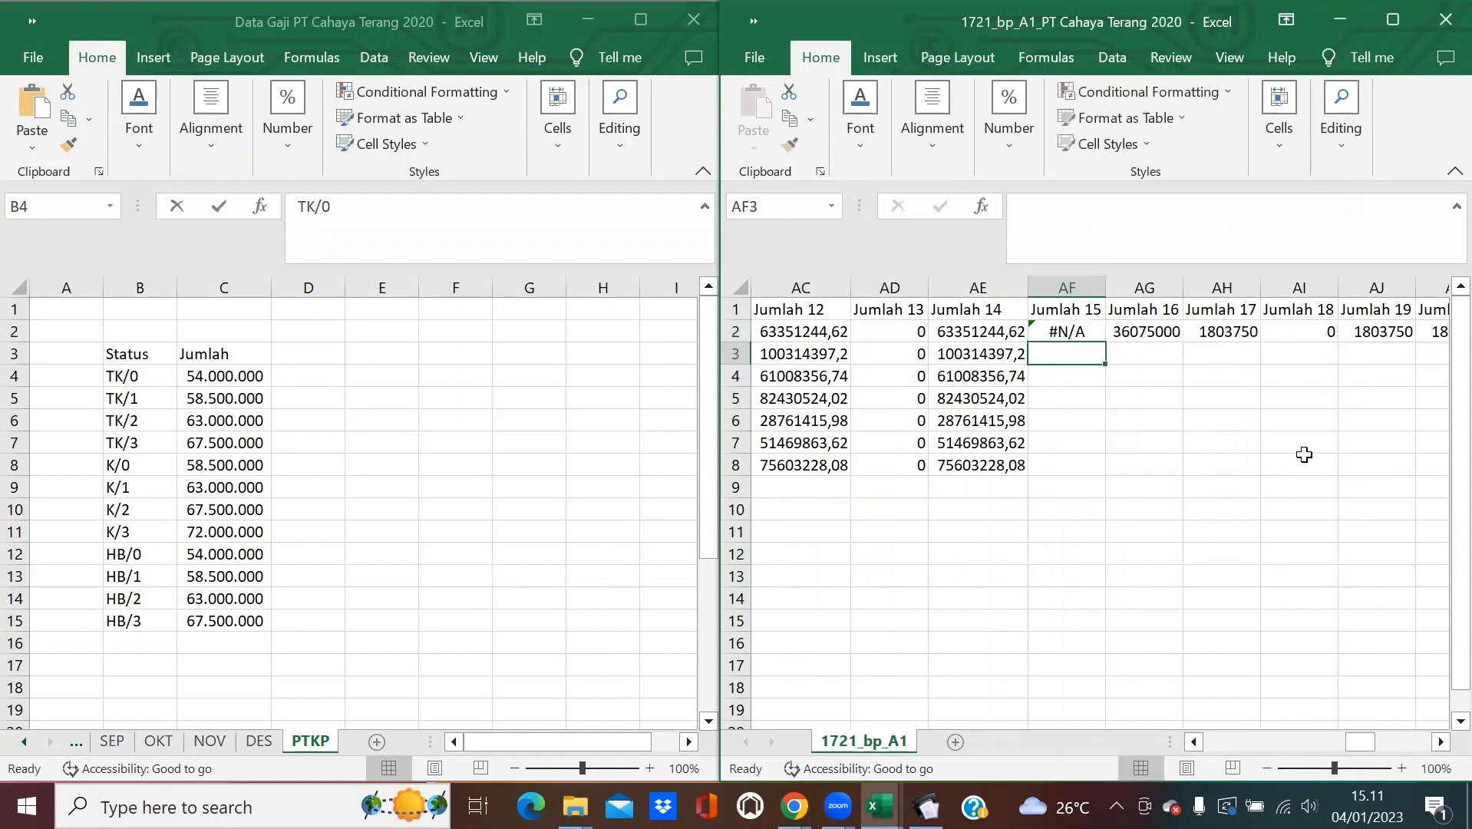
click(1069, 332)
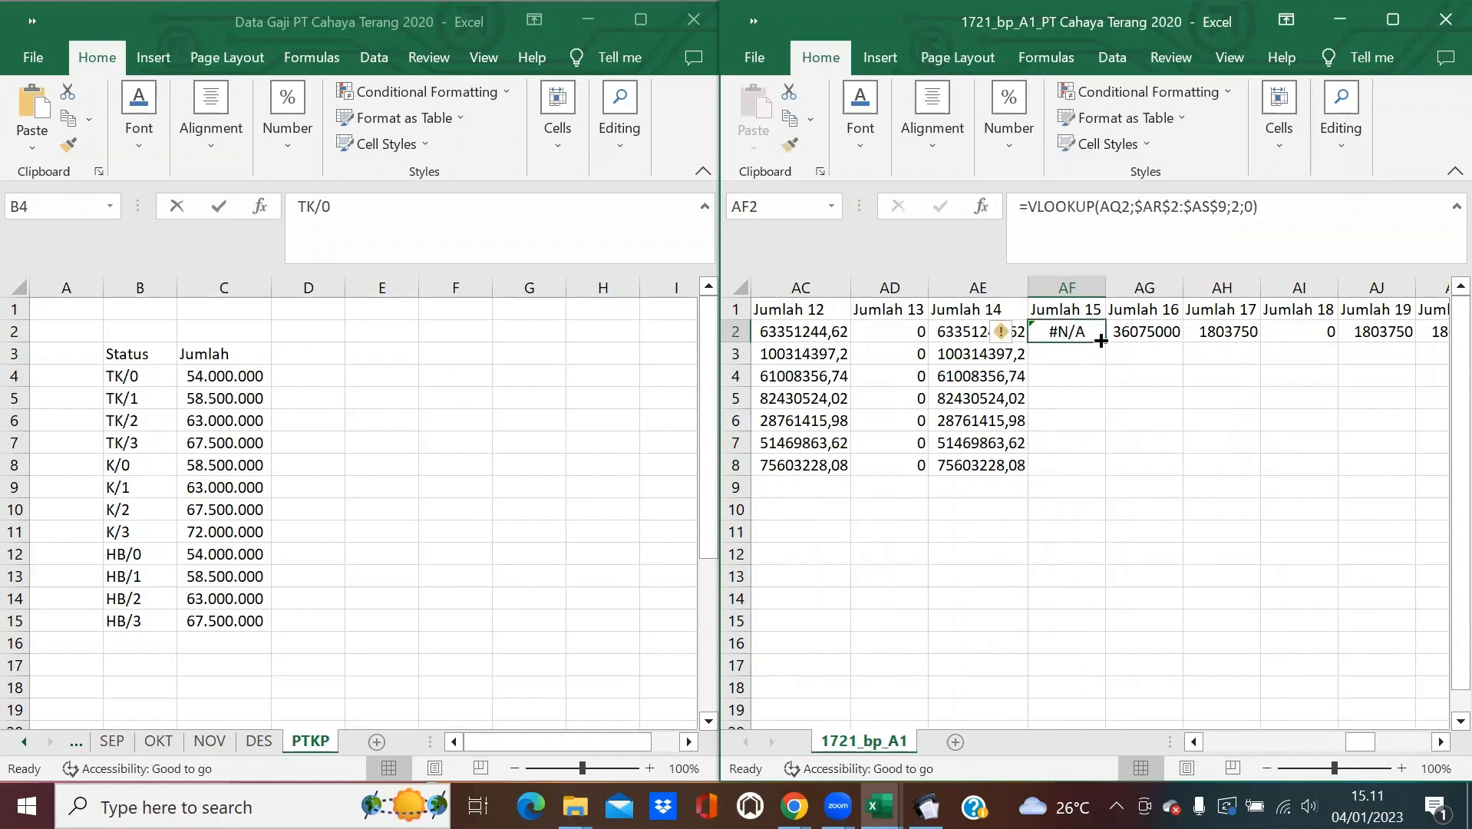
Scroll right to the PTKP status table and select TK/0 in AR2.
click(1212, 137)
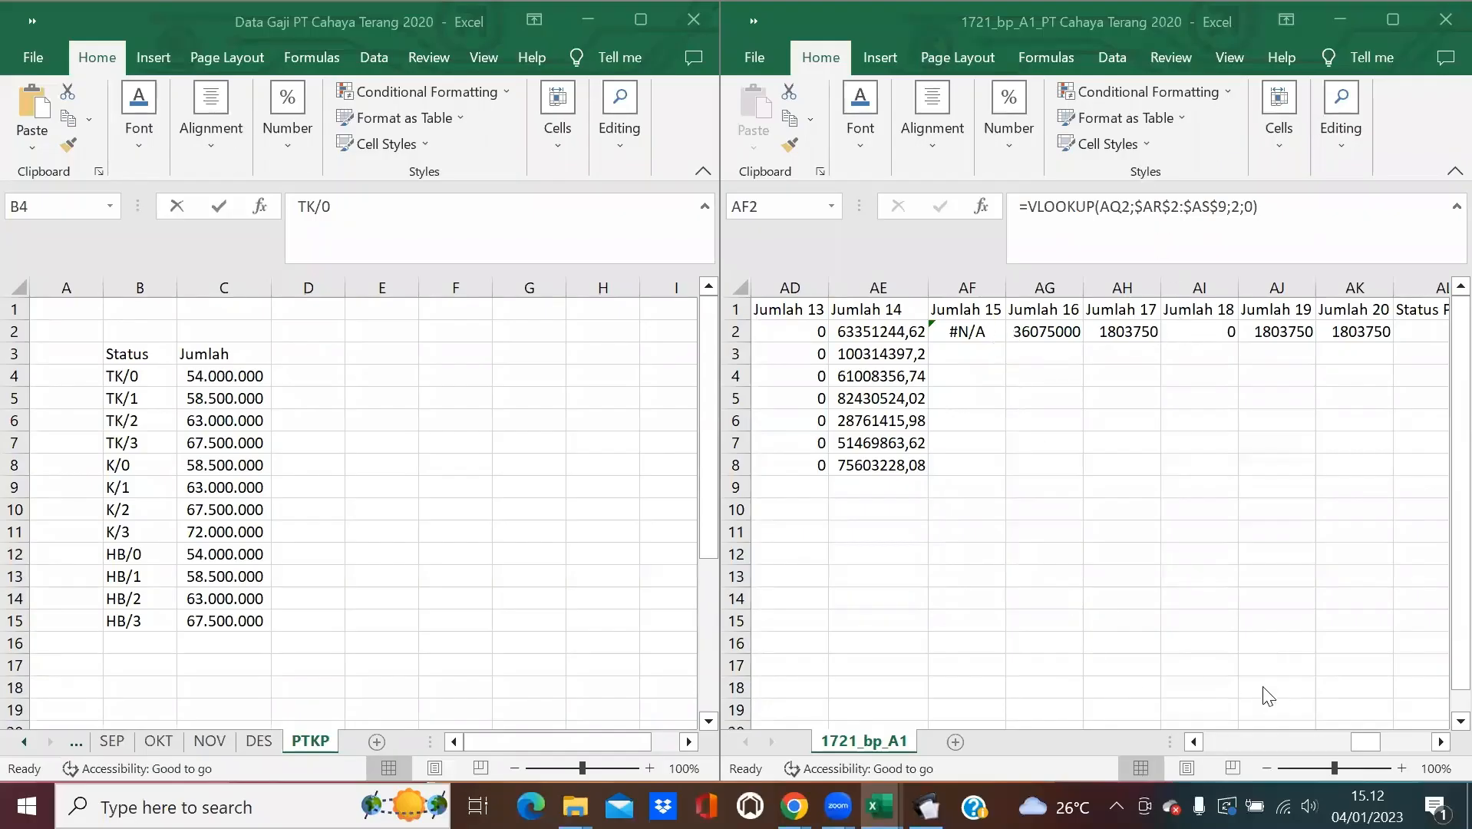
click(1368, 745)
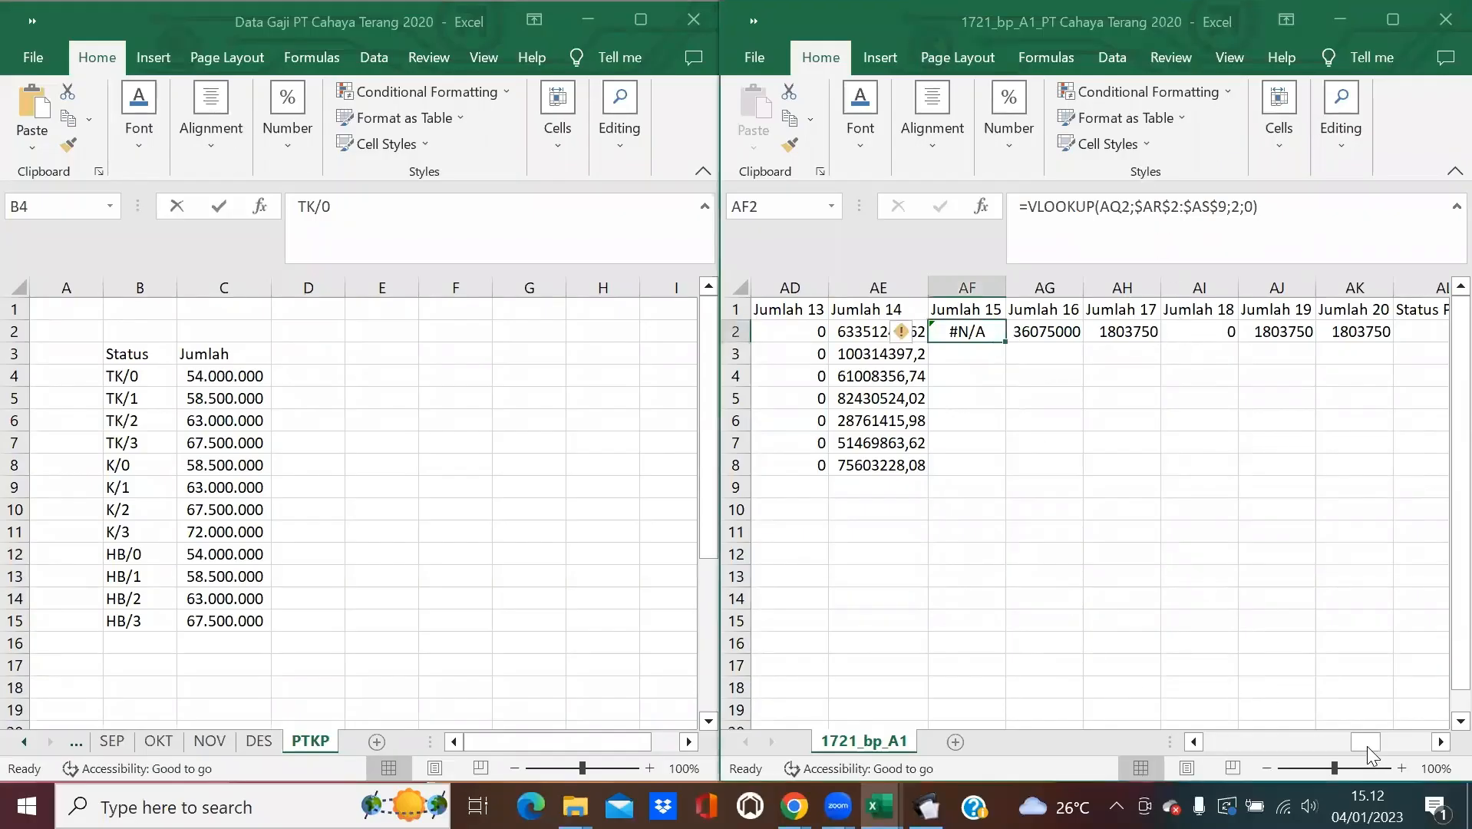
click(1441, 741)
click(1440, 742)
click(1441, 741)
scroll(1440, 741, right, 9)
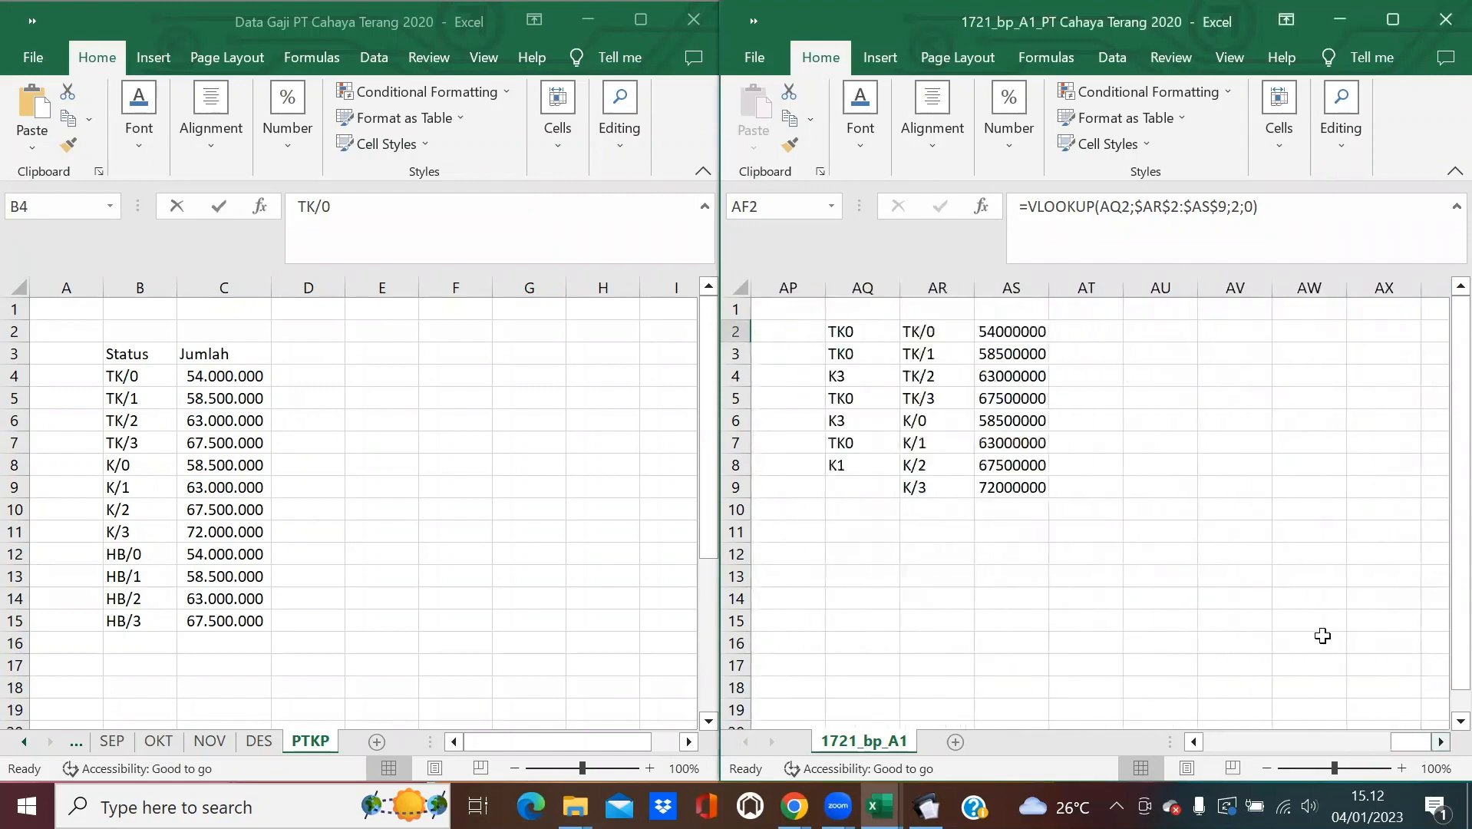
click(935, 332)
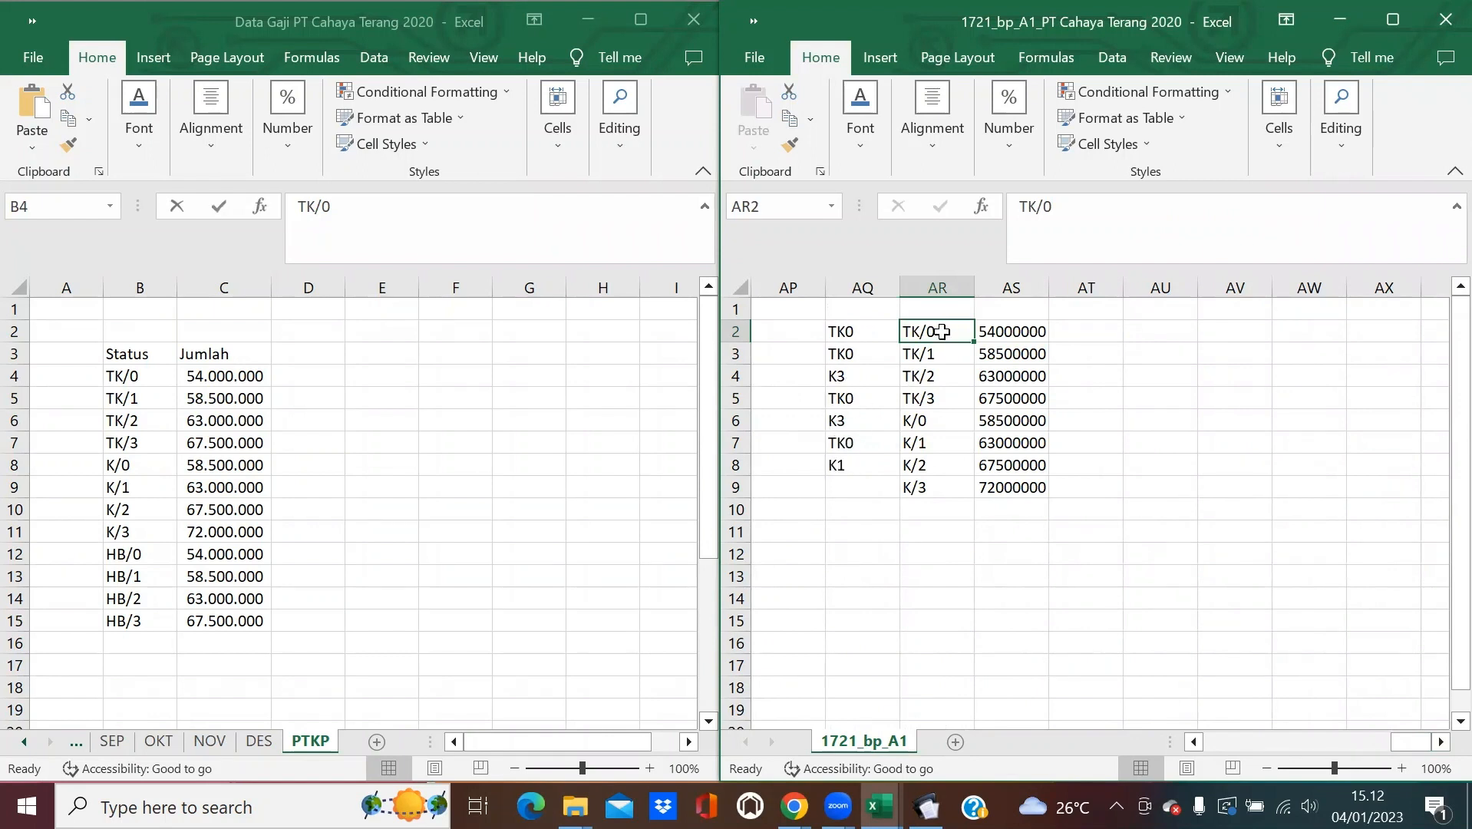
Replace every '/' in the status codes AR2:AR9 with nothing.
drag(935, 330, 927, 492)
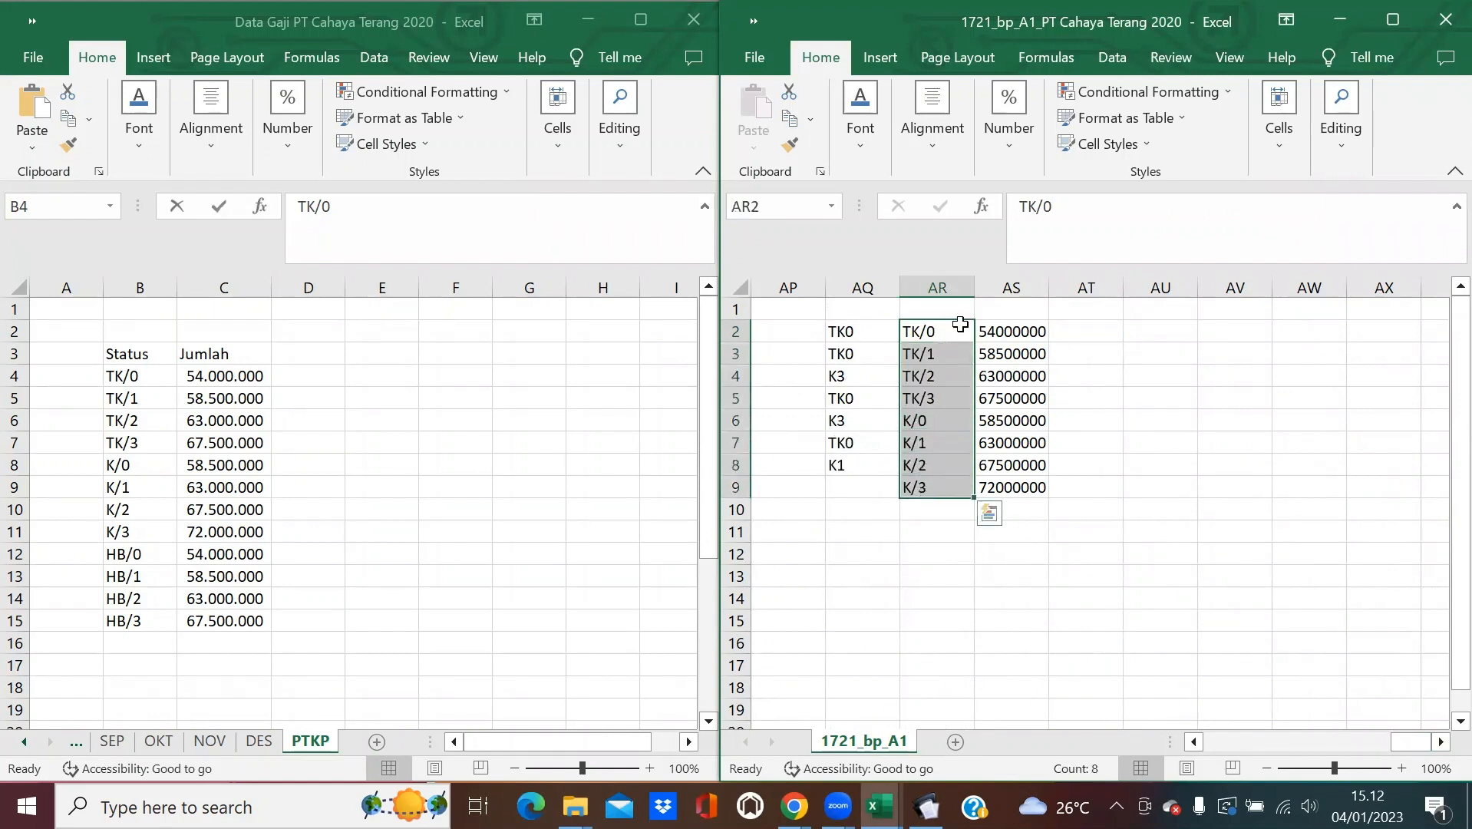
click(1340, 161)
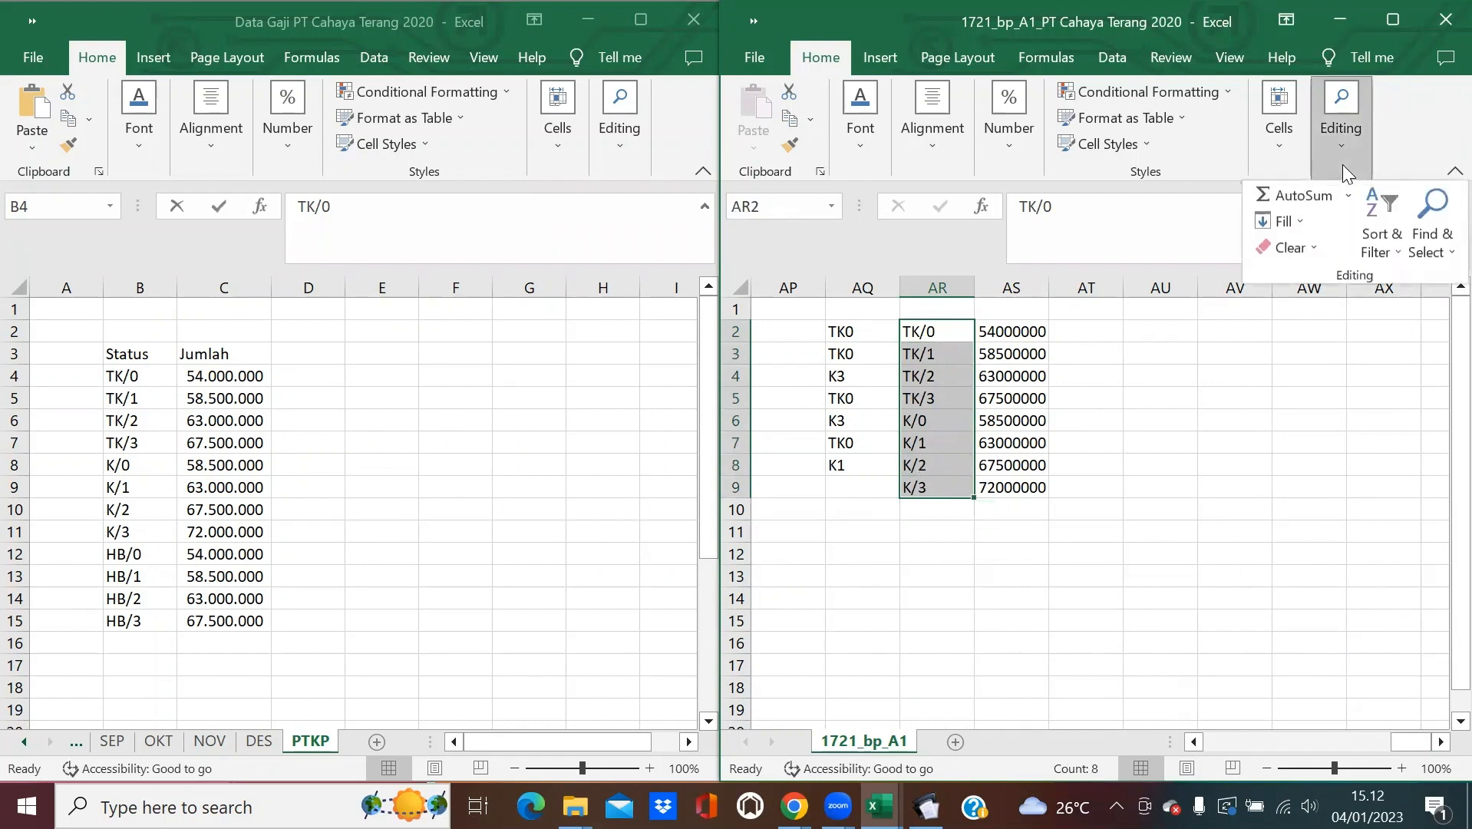
click(1429, 222)
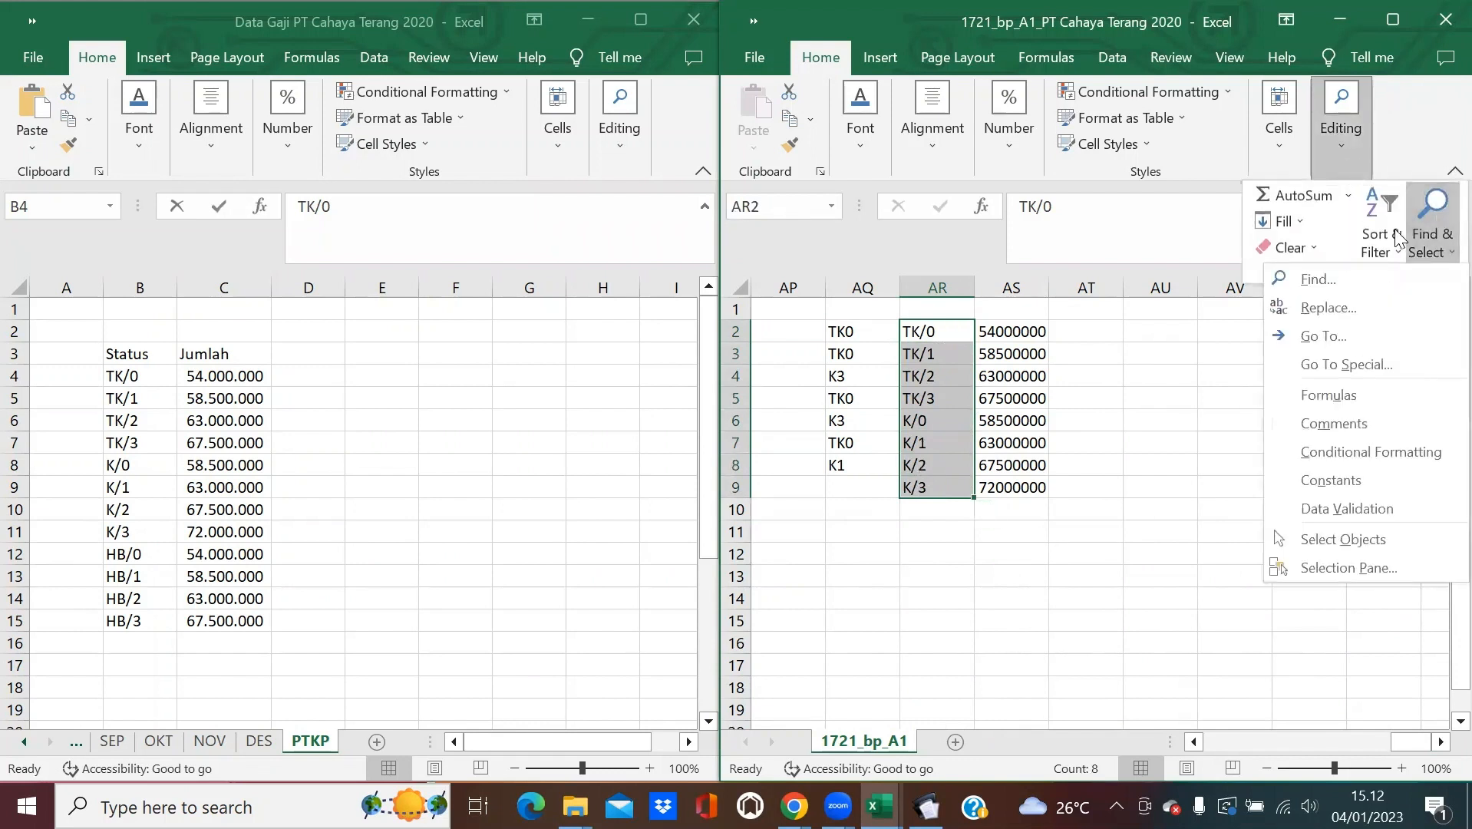
click(1372, 308)
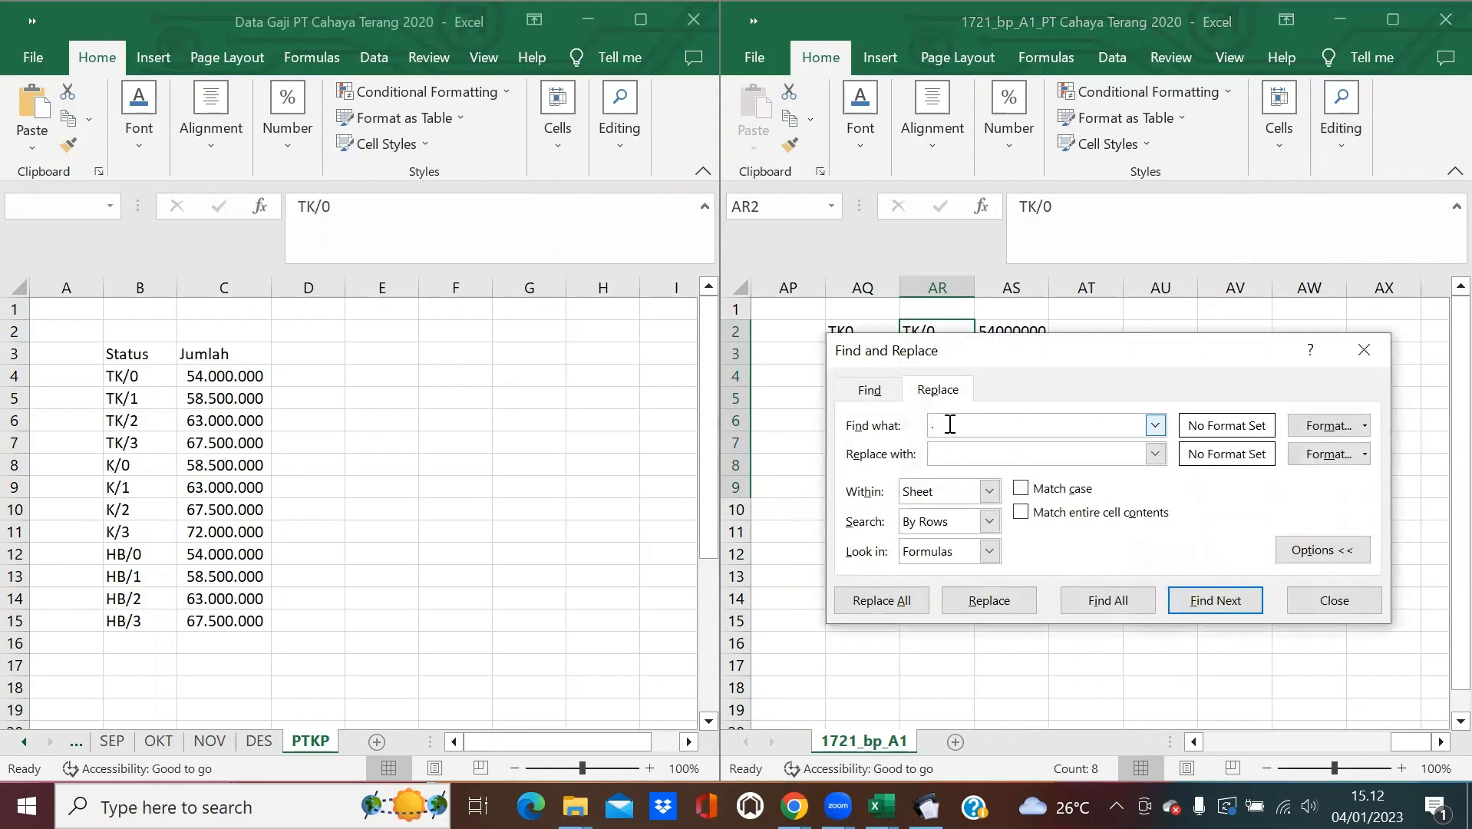
text(/)
key(Return)
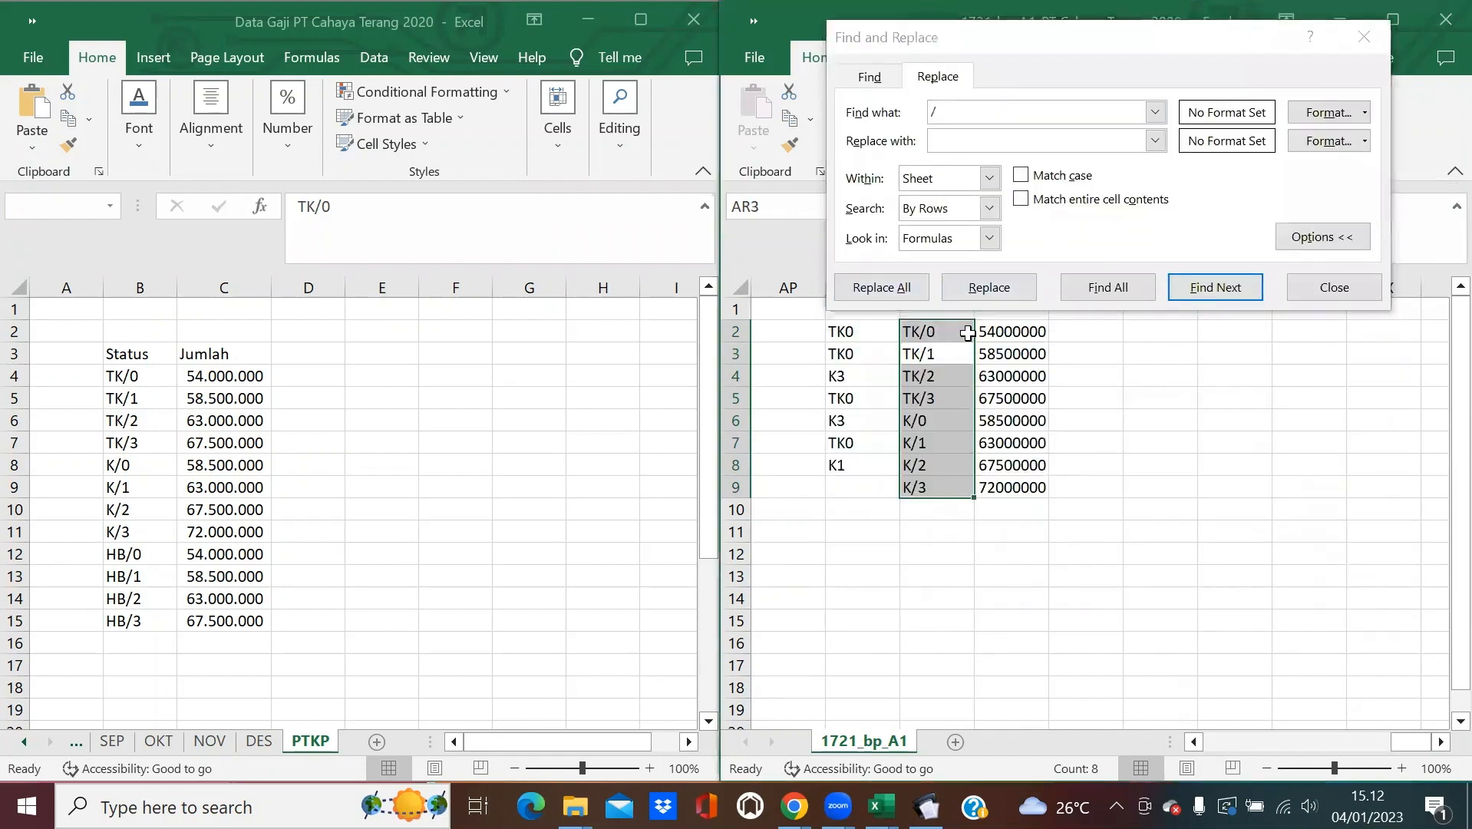
drag(938, 332, 944, 488)
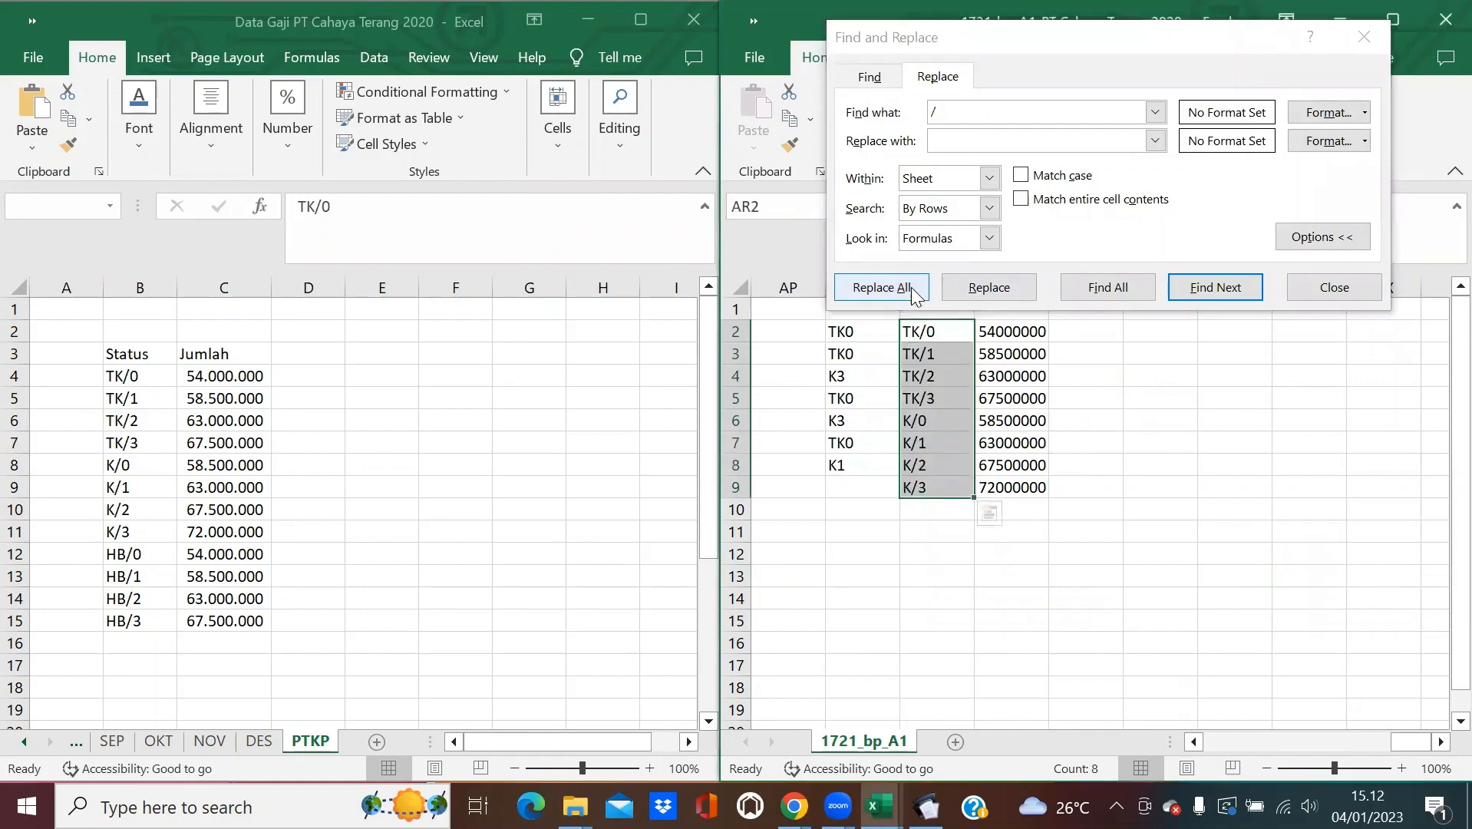
click(882, 289)
click(744, 467)
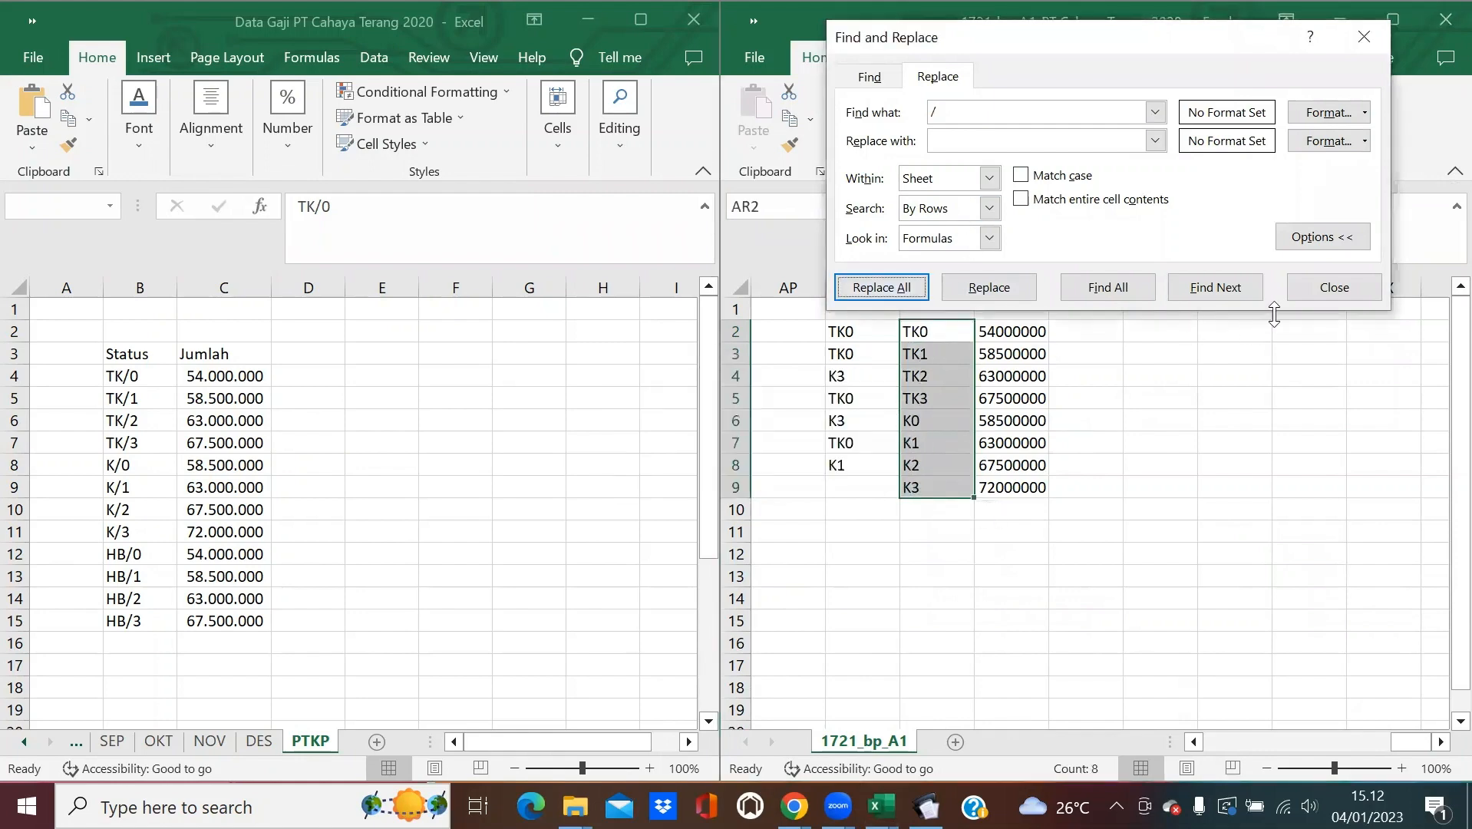
click(1314, 293)
Fill the AF2 PTKP lookup down to AF8, then bring up the eSPT form.
click(1264, 739)
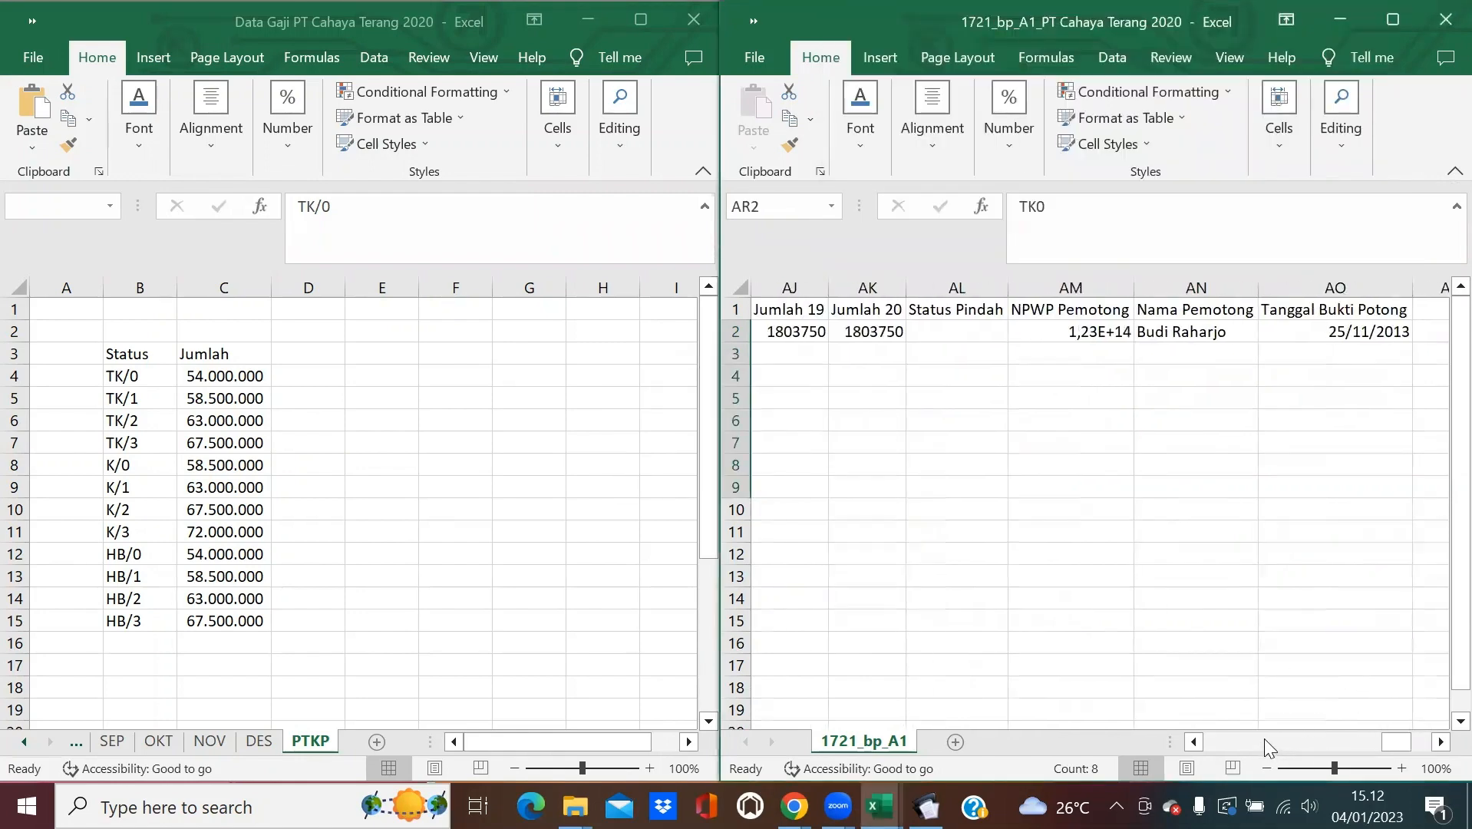
click(1264, 739)
click(1177, 337)
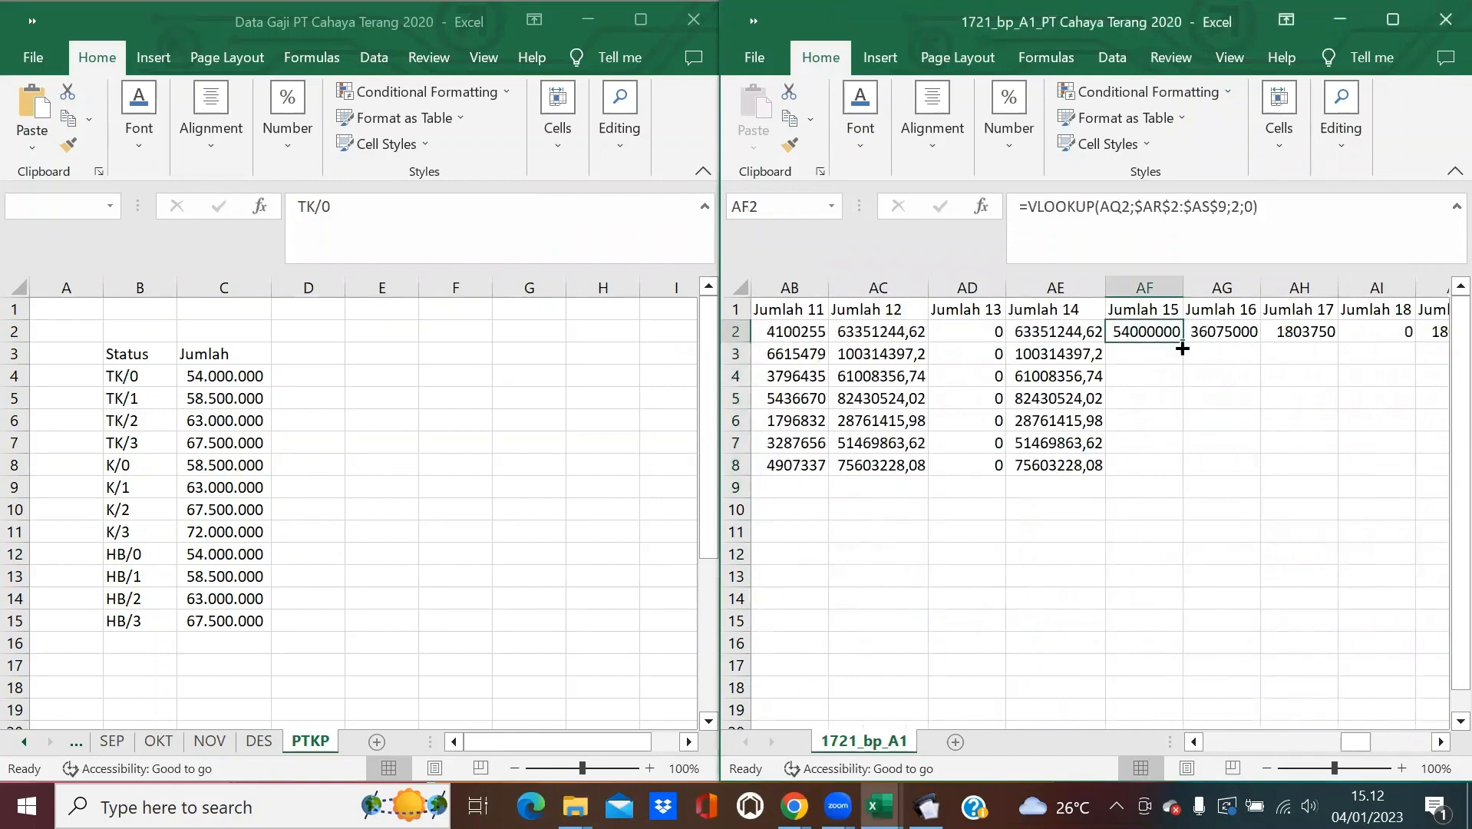
double_click(1179, 340)
click(1234, 420)
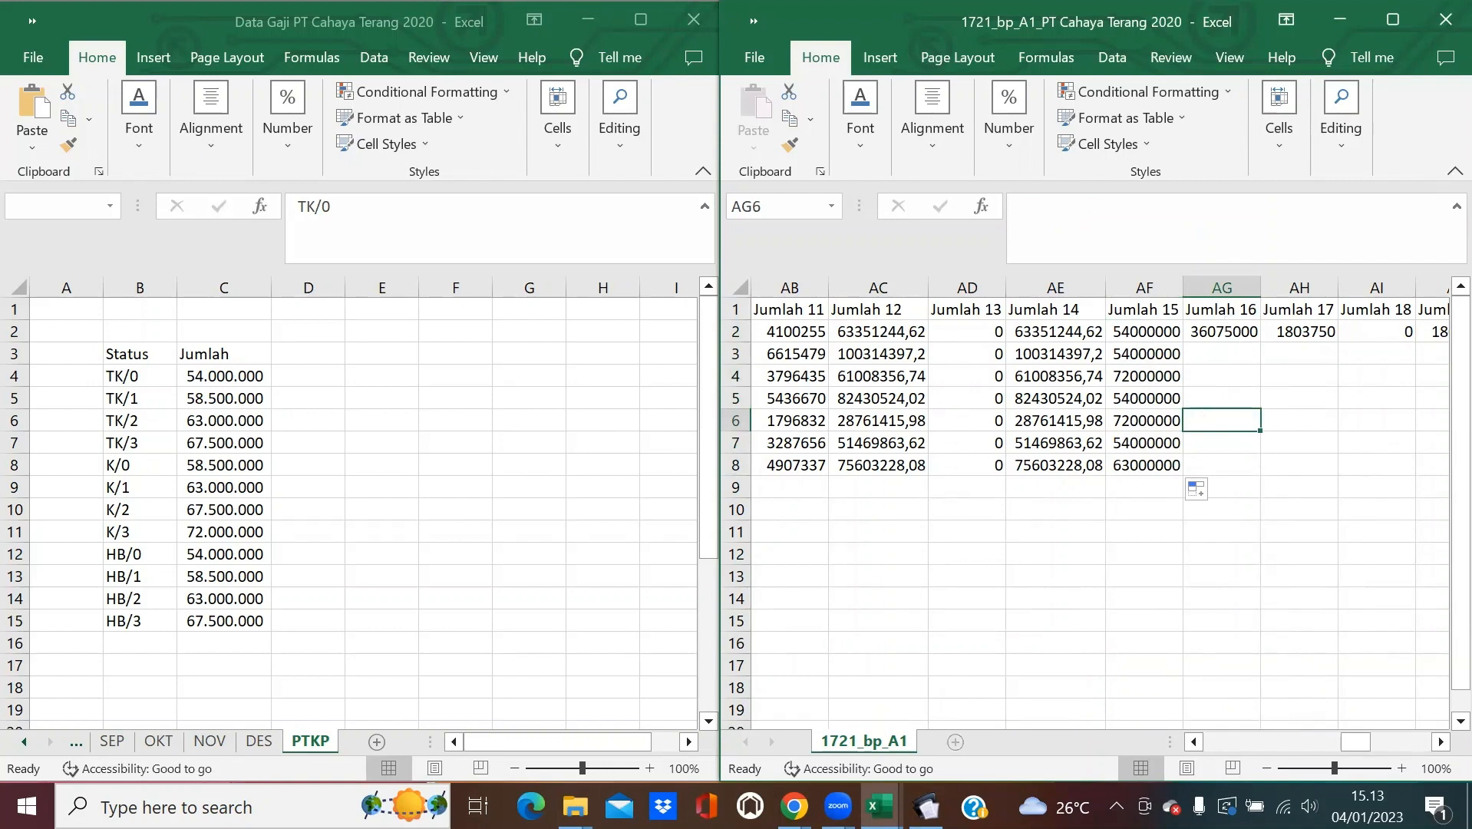
click(926, 805)
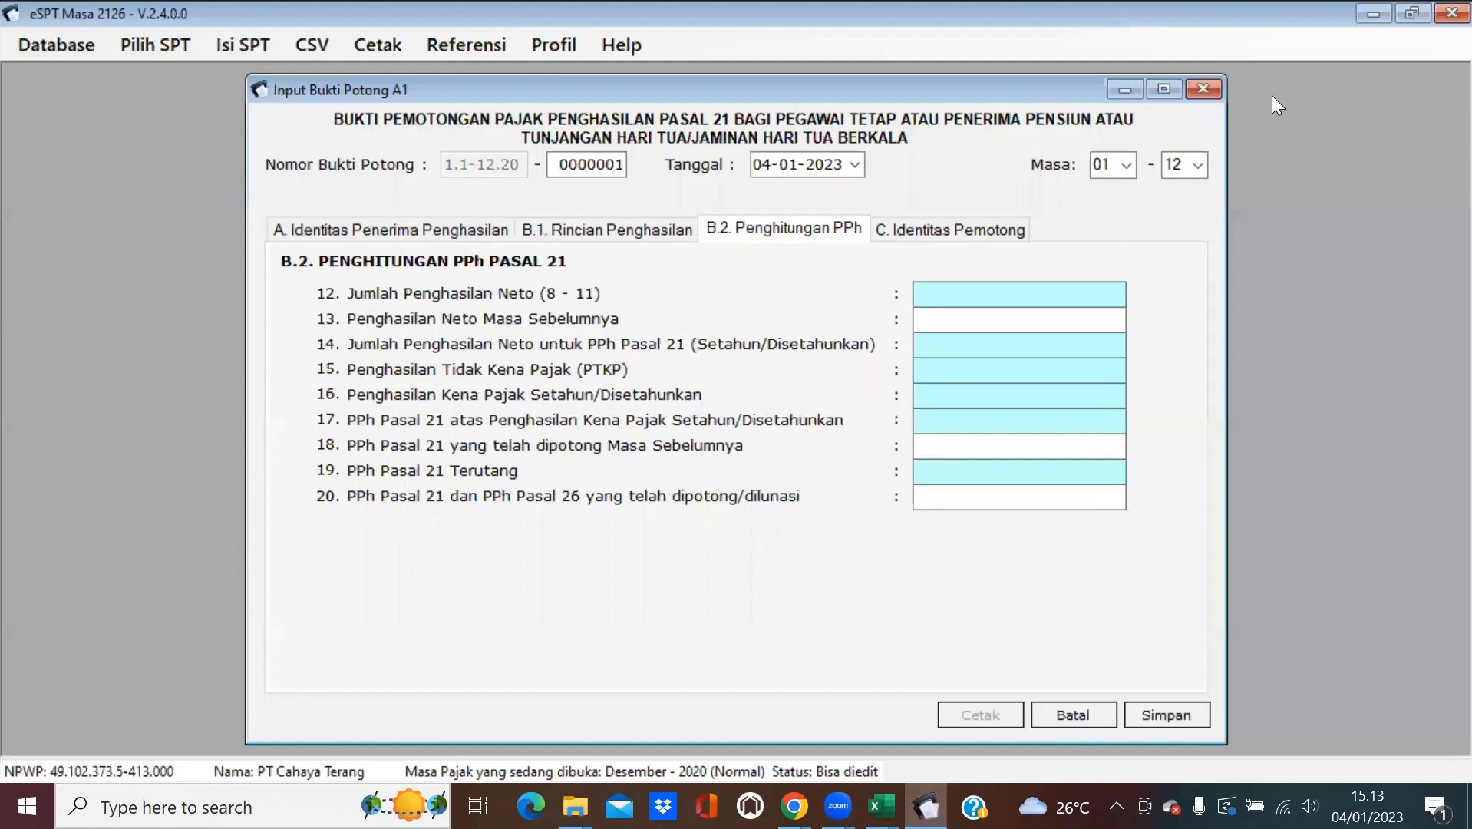
Review the eSPT B.2 Penghitungan PPh tab, minimize eSPT, and select AG2.
click(1272, 95)
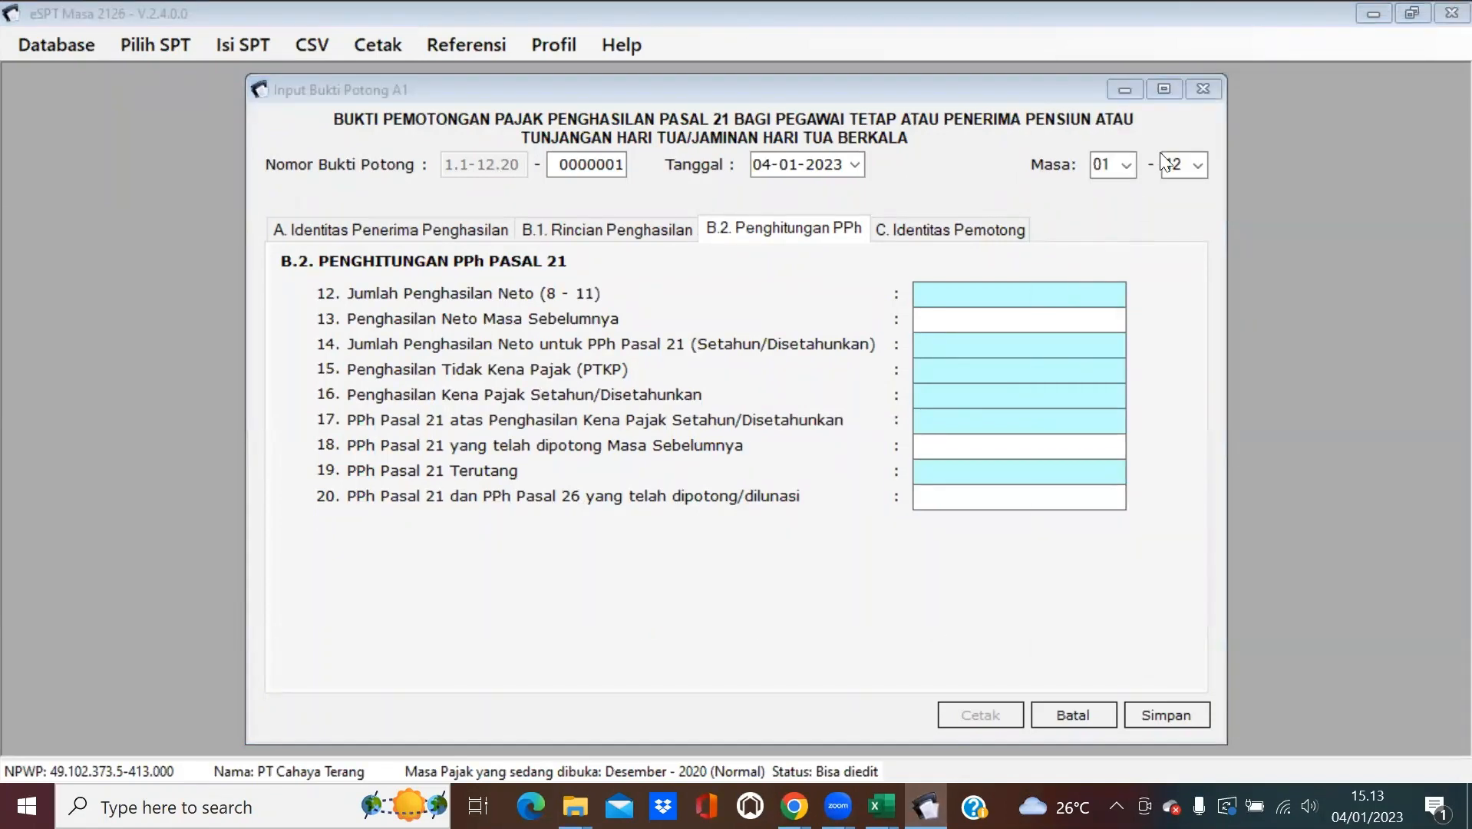
click(1359, 12)
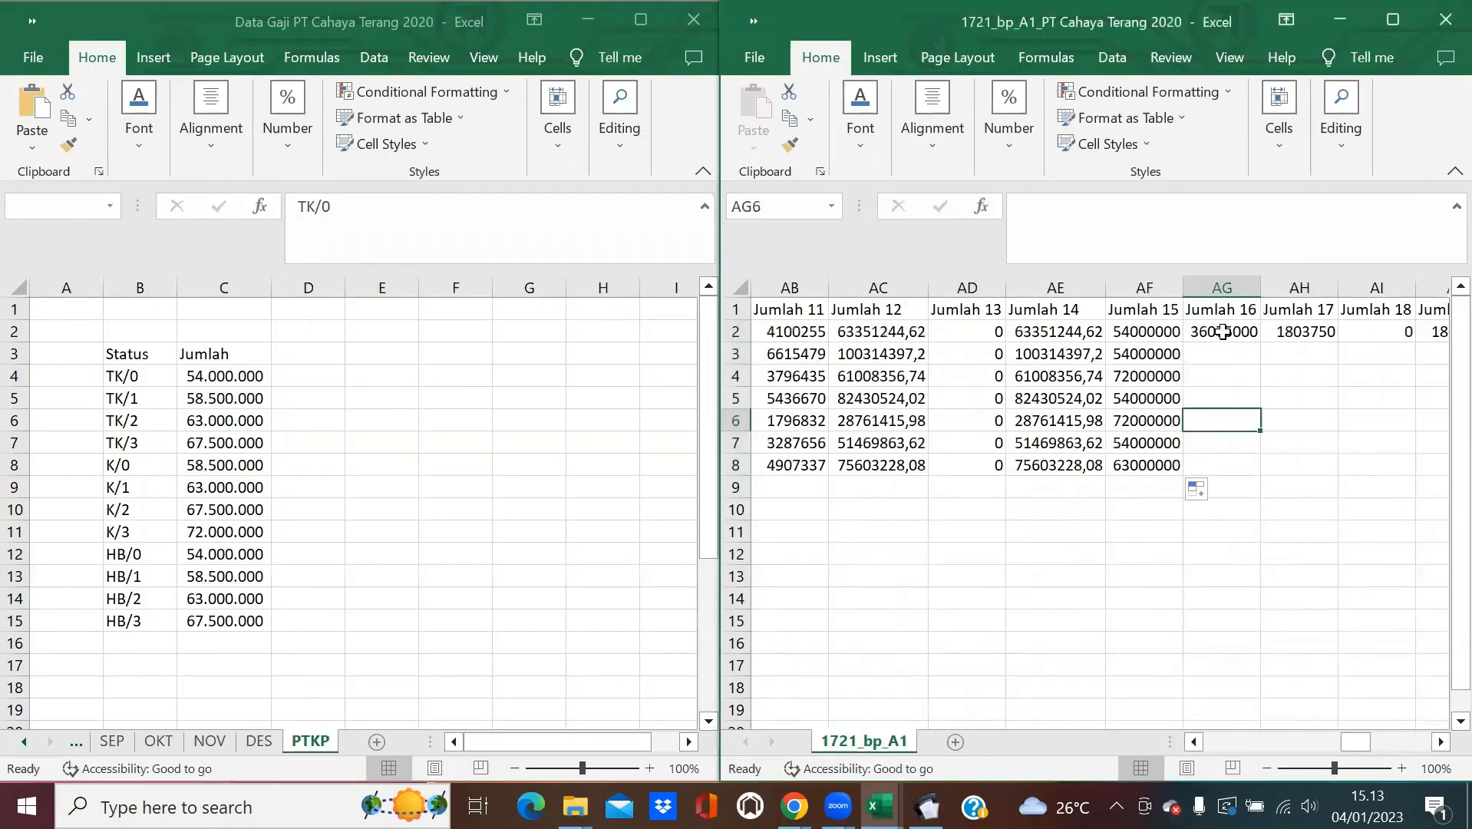
click(1223, 331)
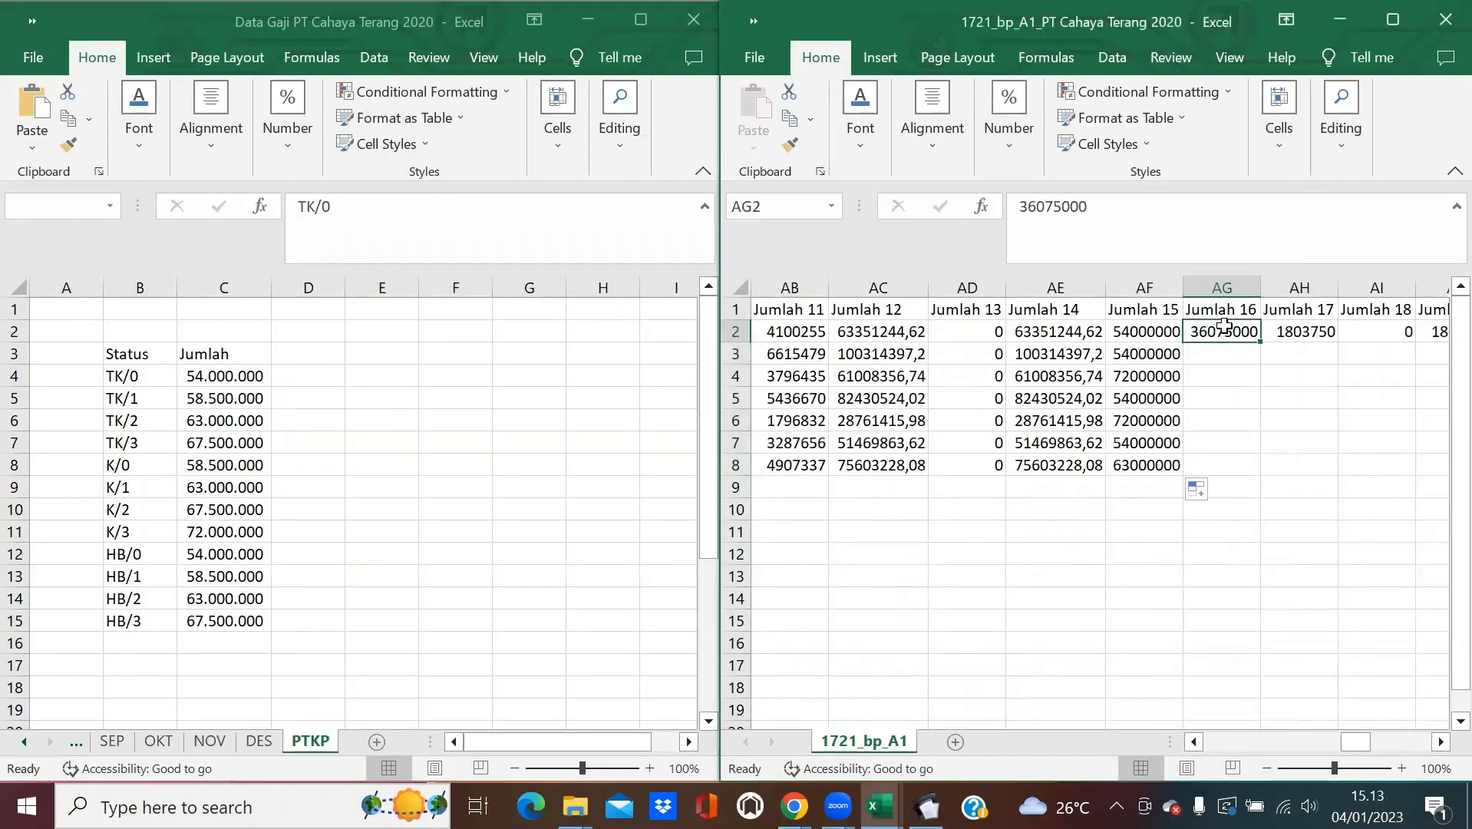
Enter =IF(AE2-AF2<0;0;ROUNDDOWN(AE2-AF2;-3)) in AG2 for Jumlah 16.
text(=IF()
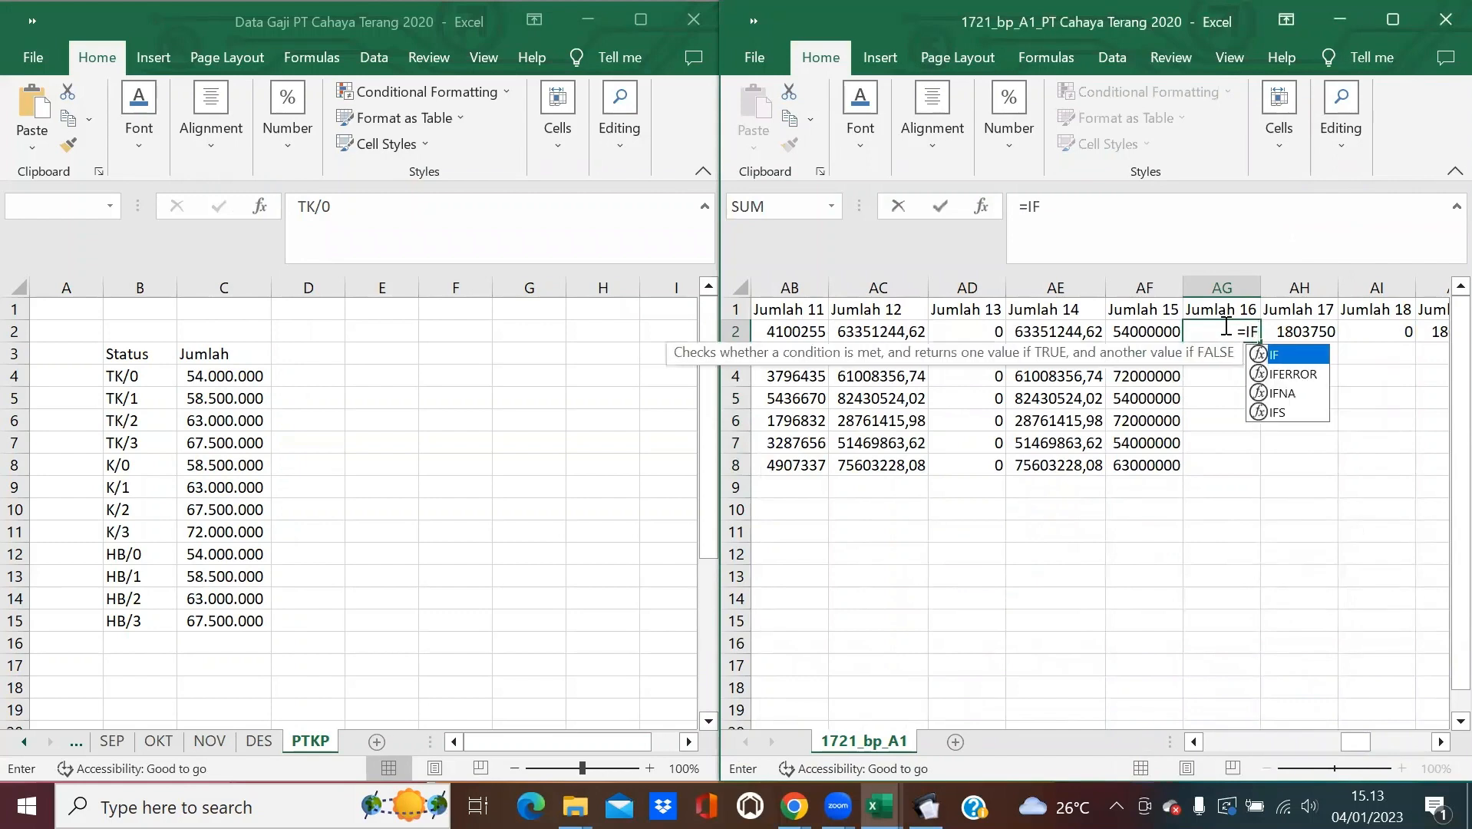
click(1080, 330)
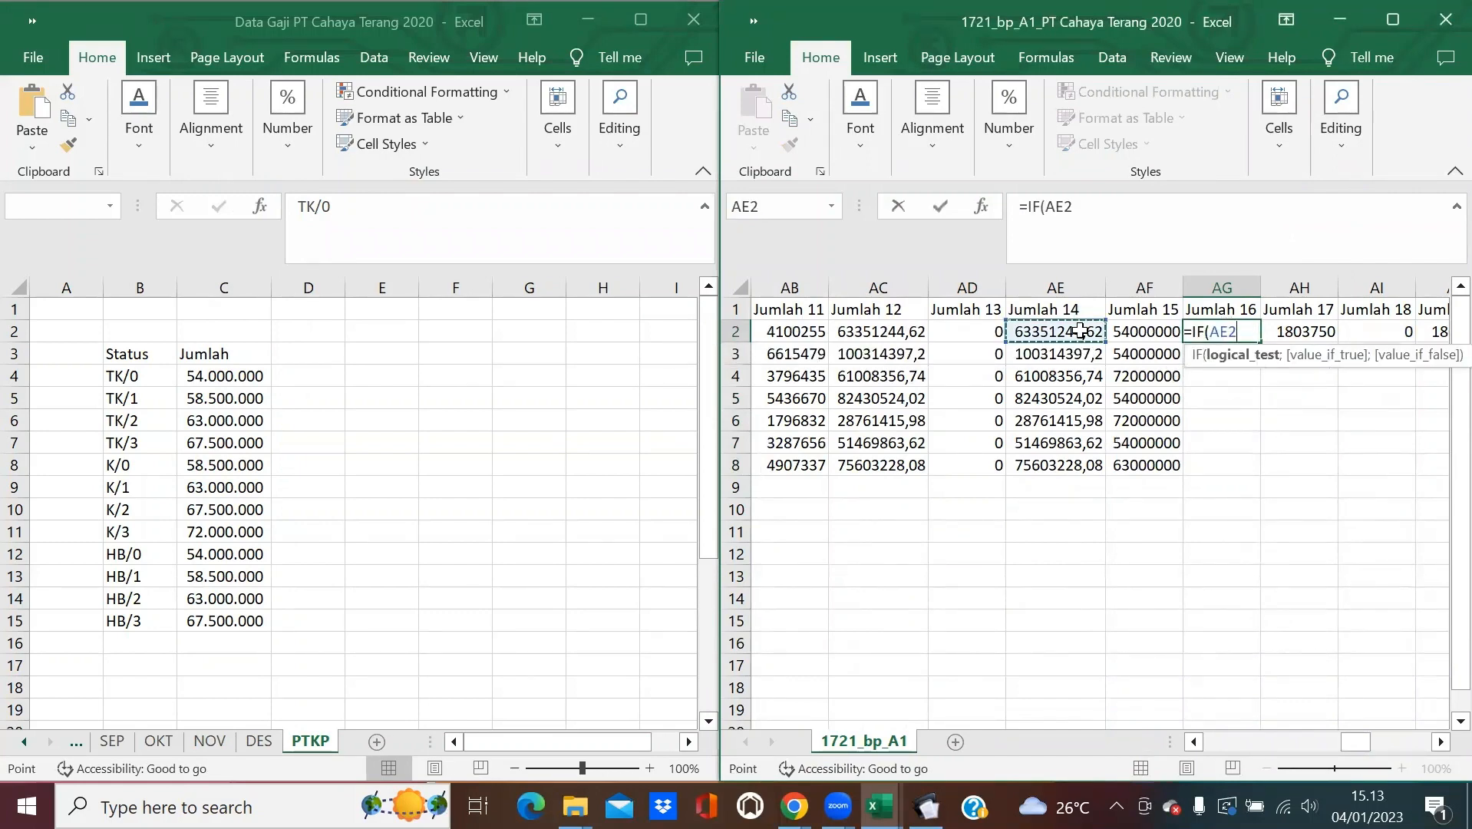
text(-)
click(1144, 332)
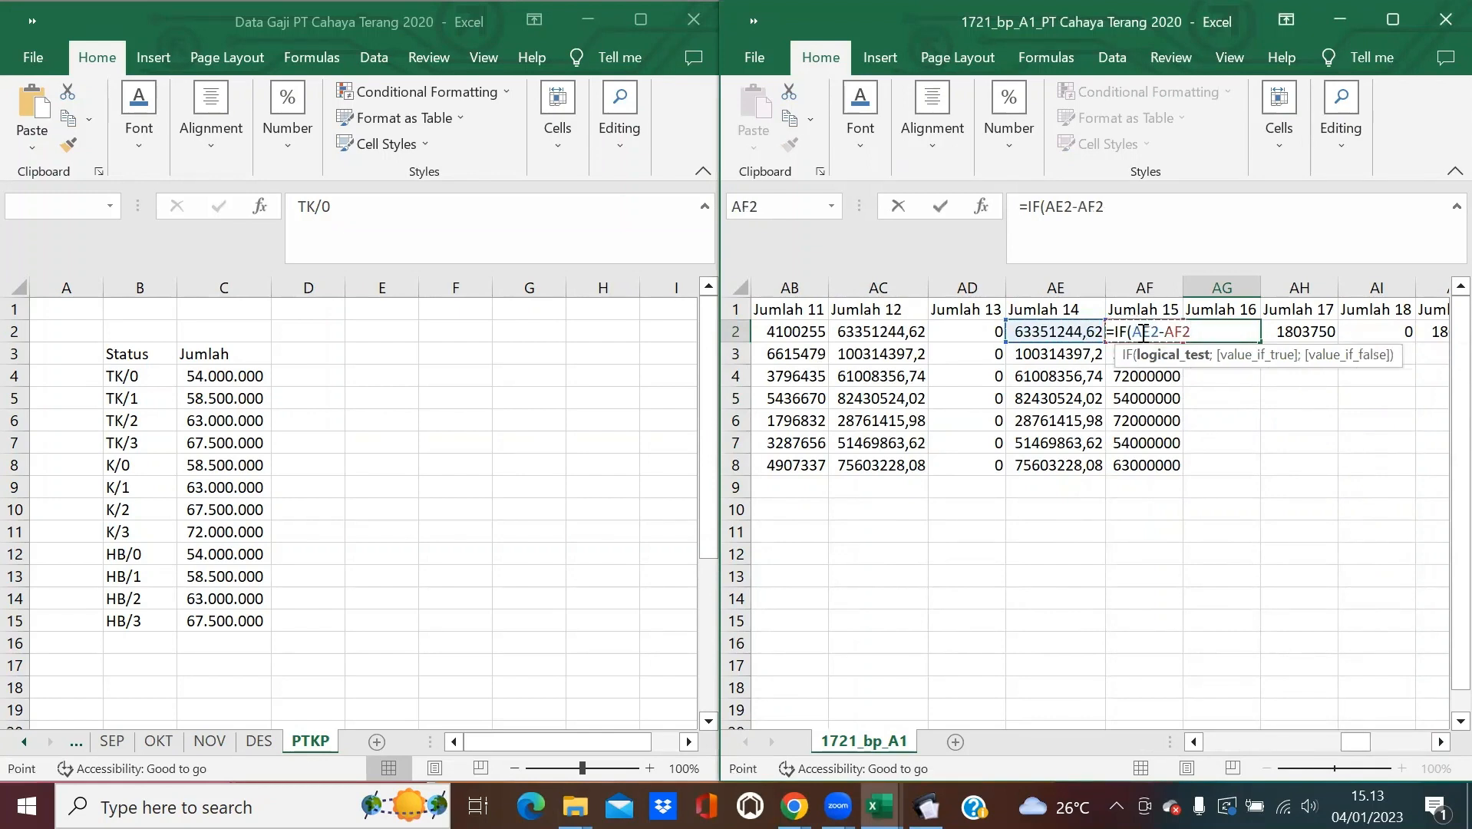
text(<0;)
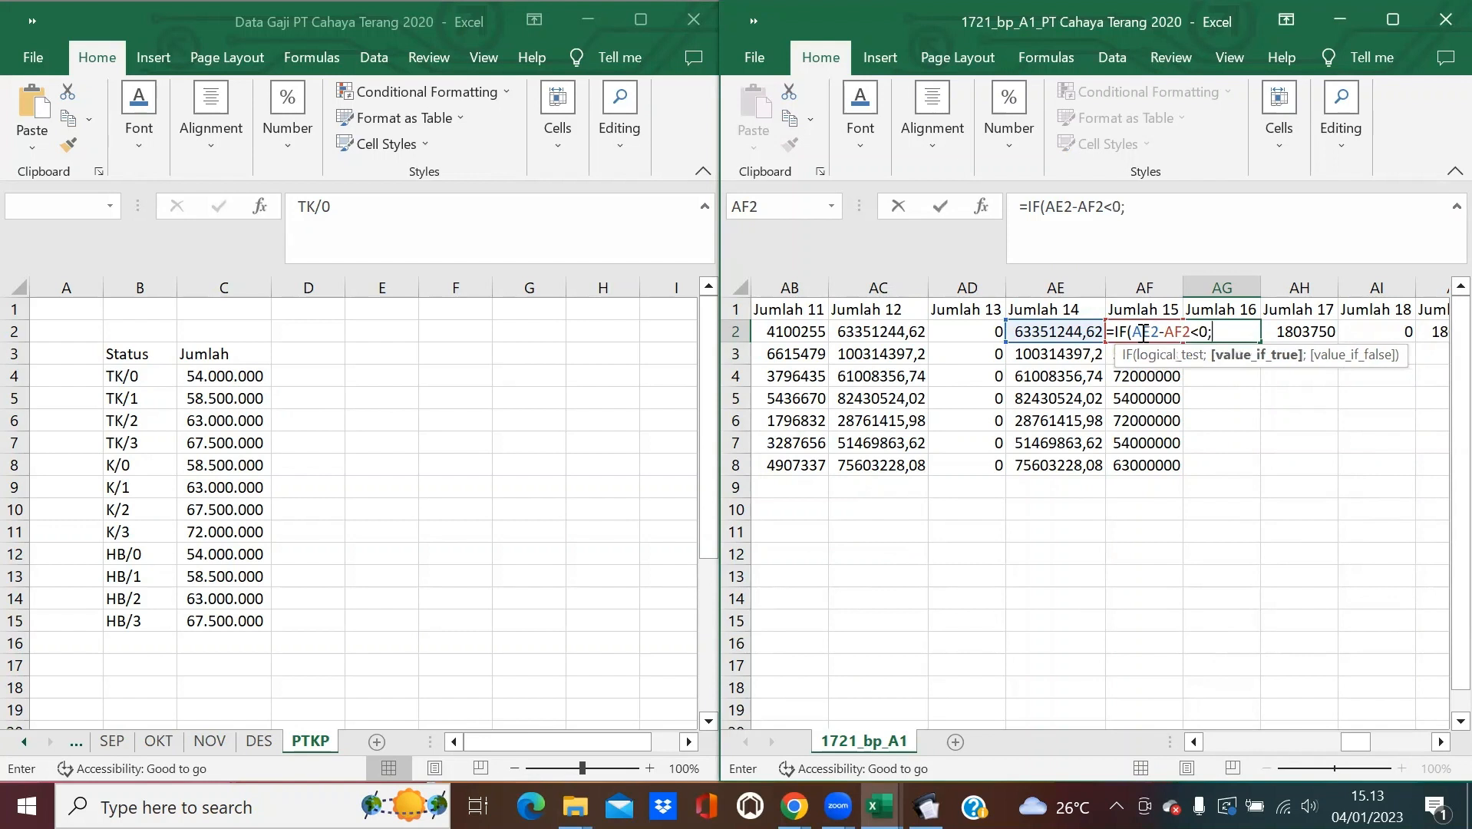
text(0;)
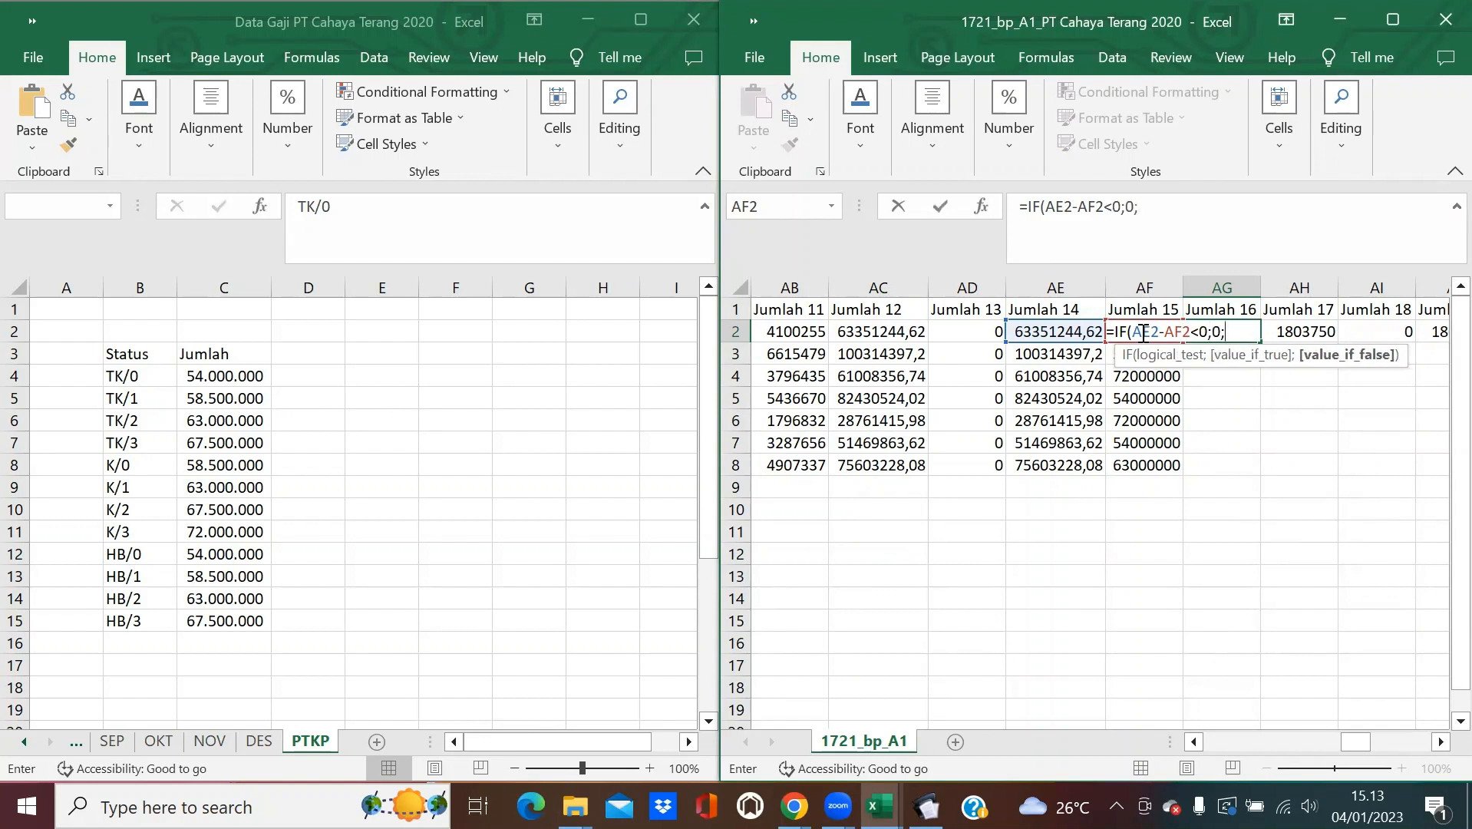
text(ROU)
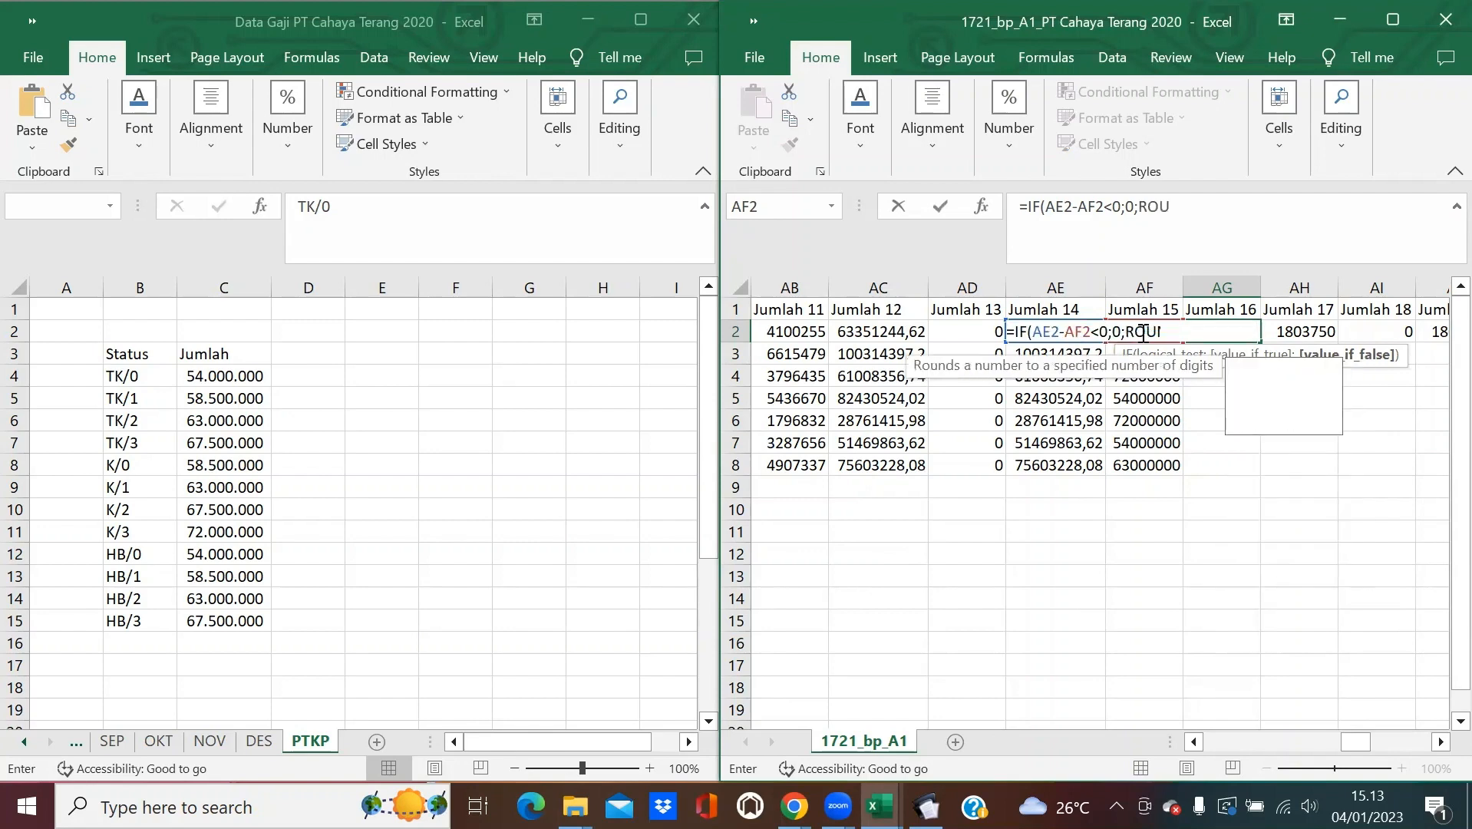
text(NDDOWN)
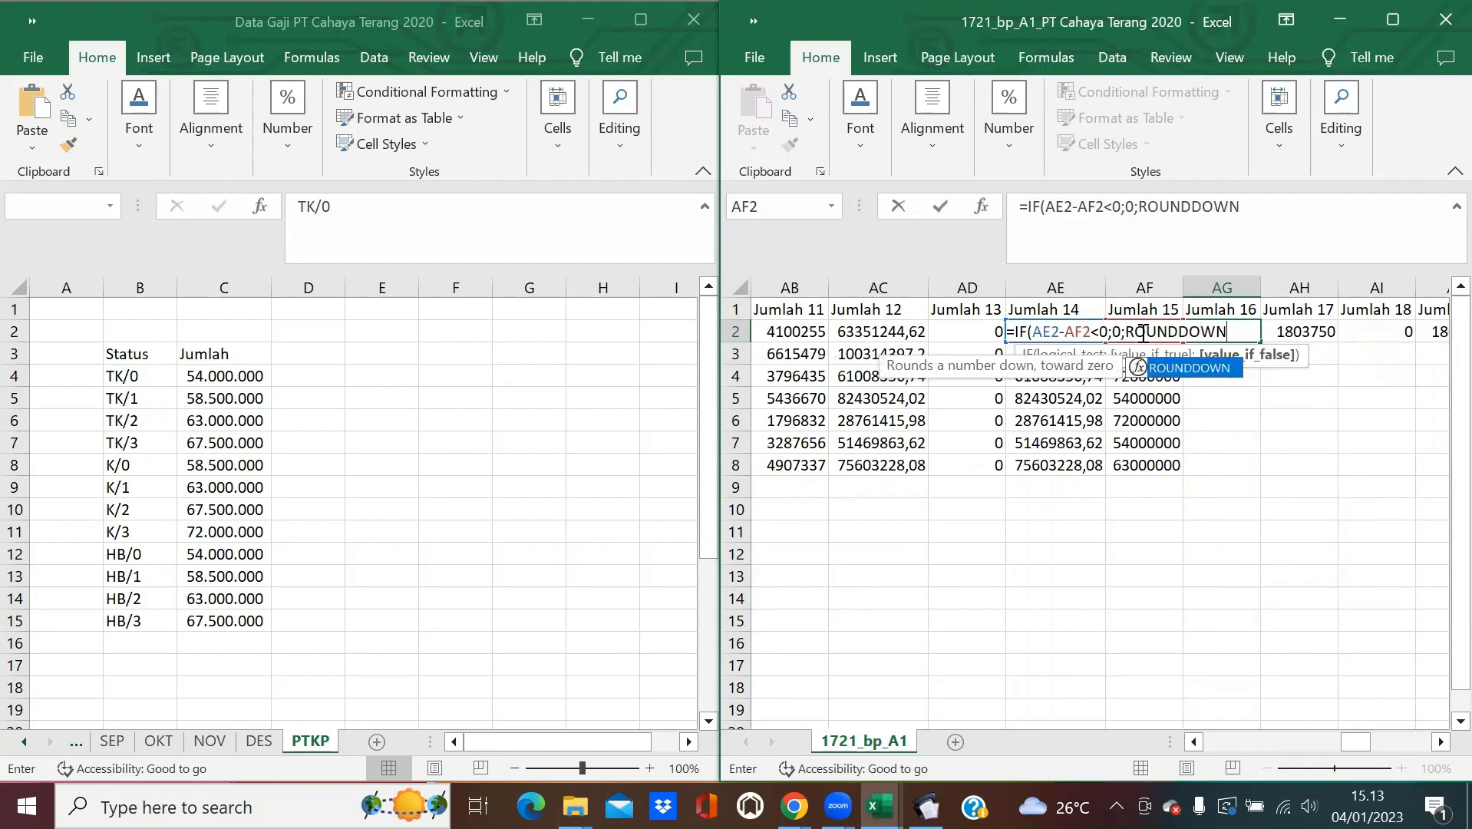
text(()
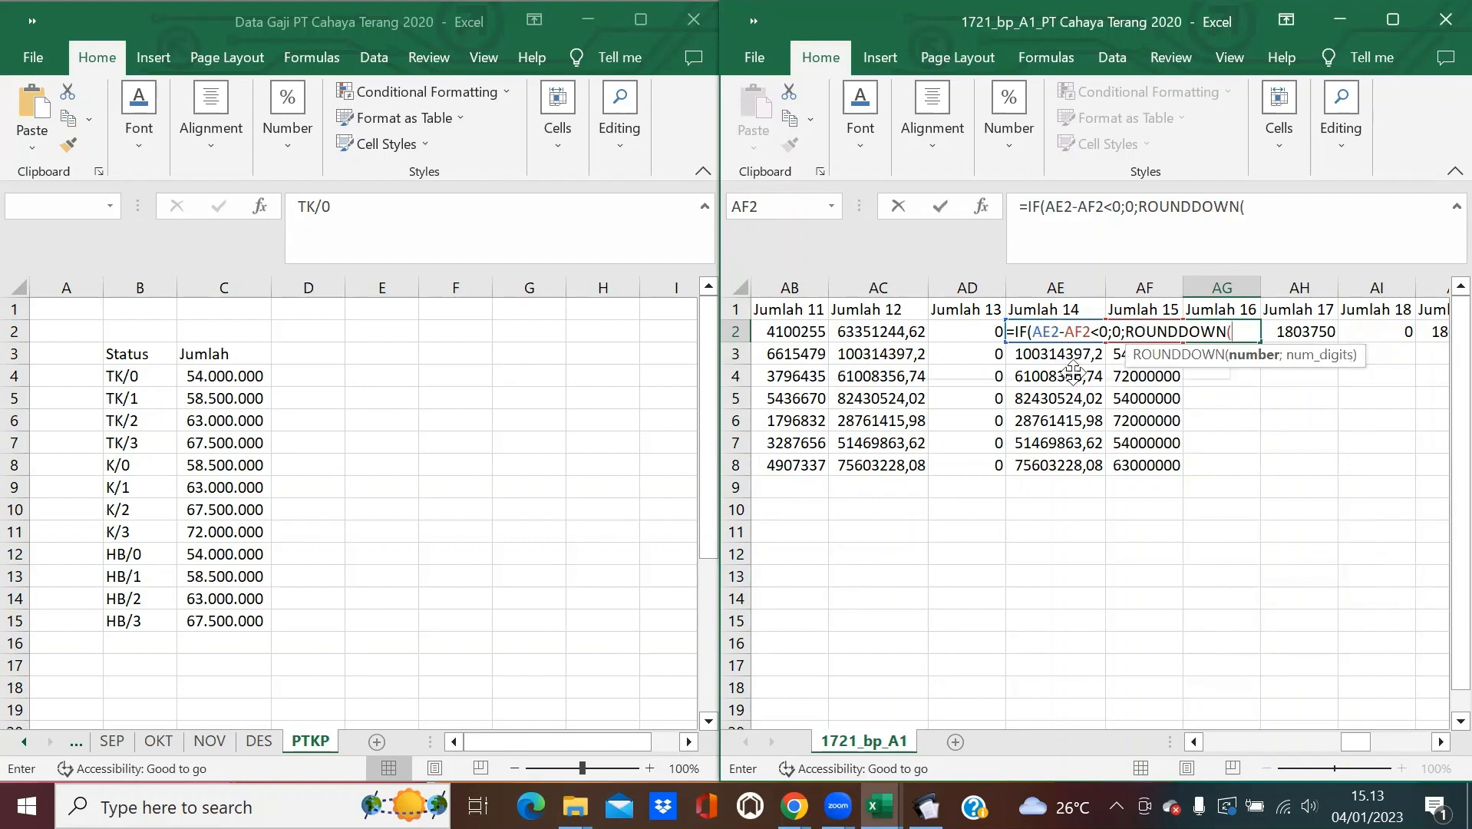
text(AE2-AF2)
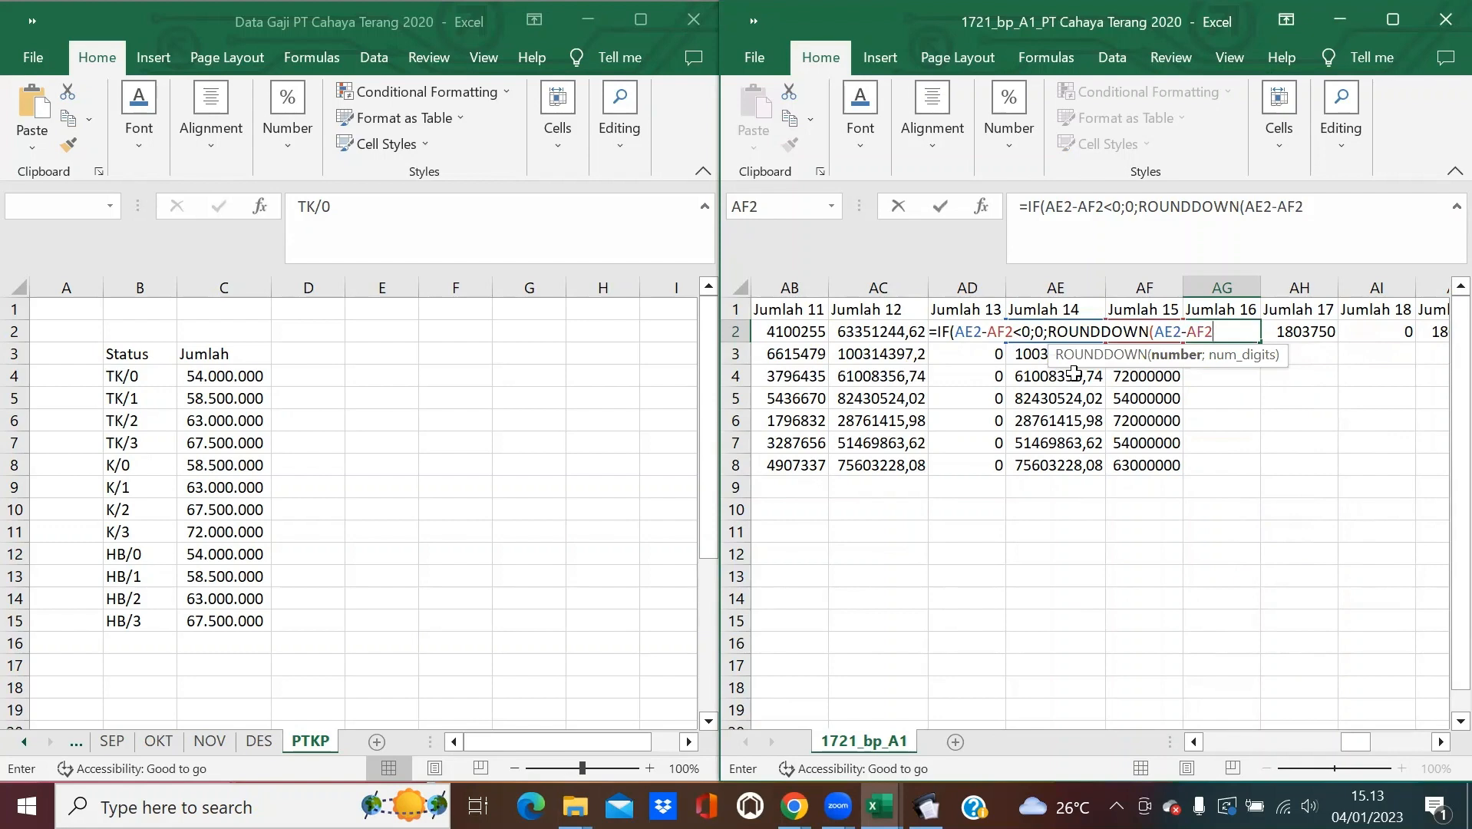
text(;-3)
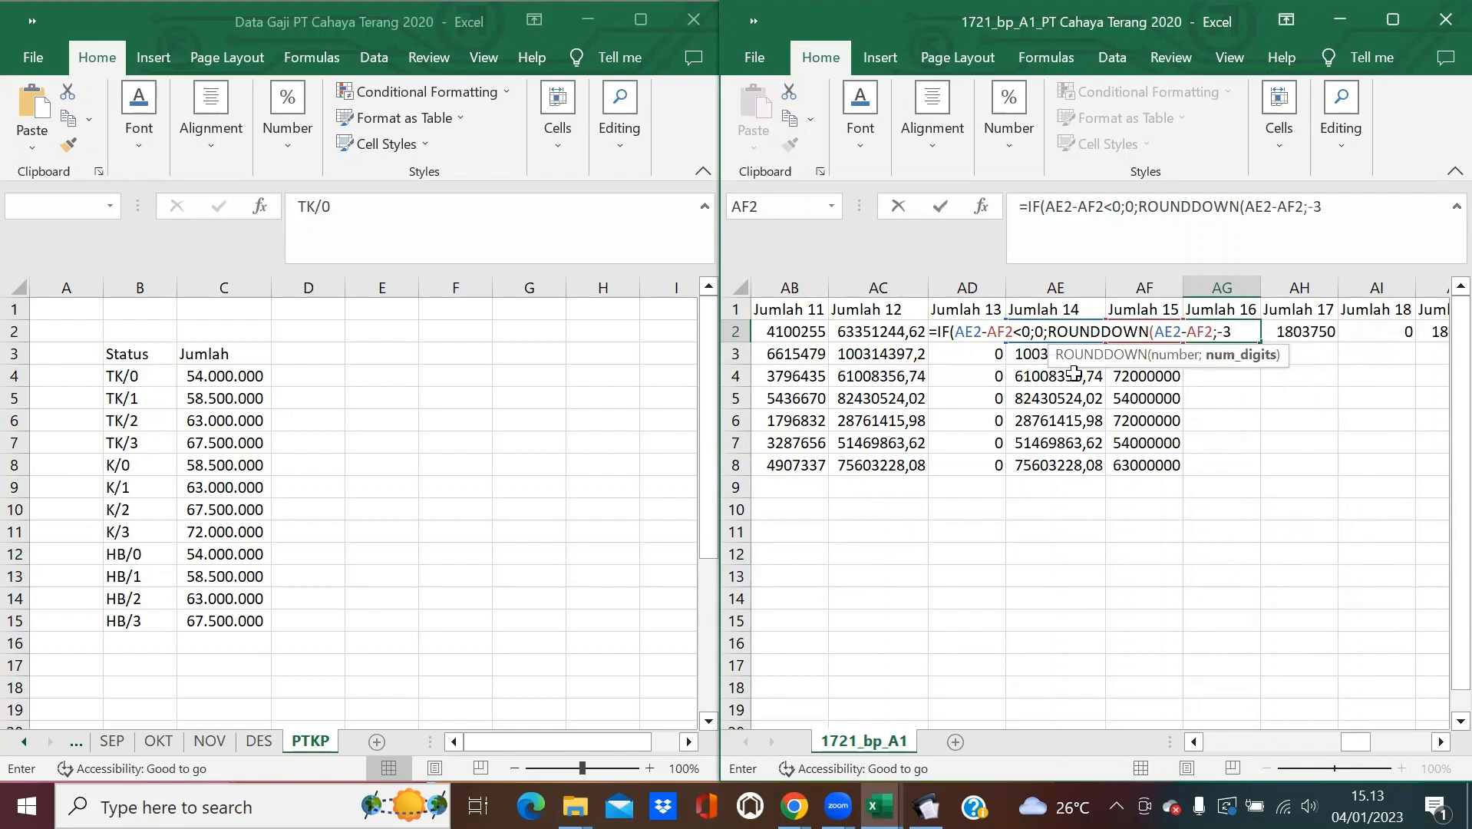
text()))
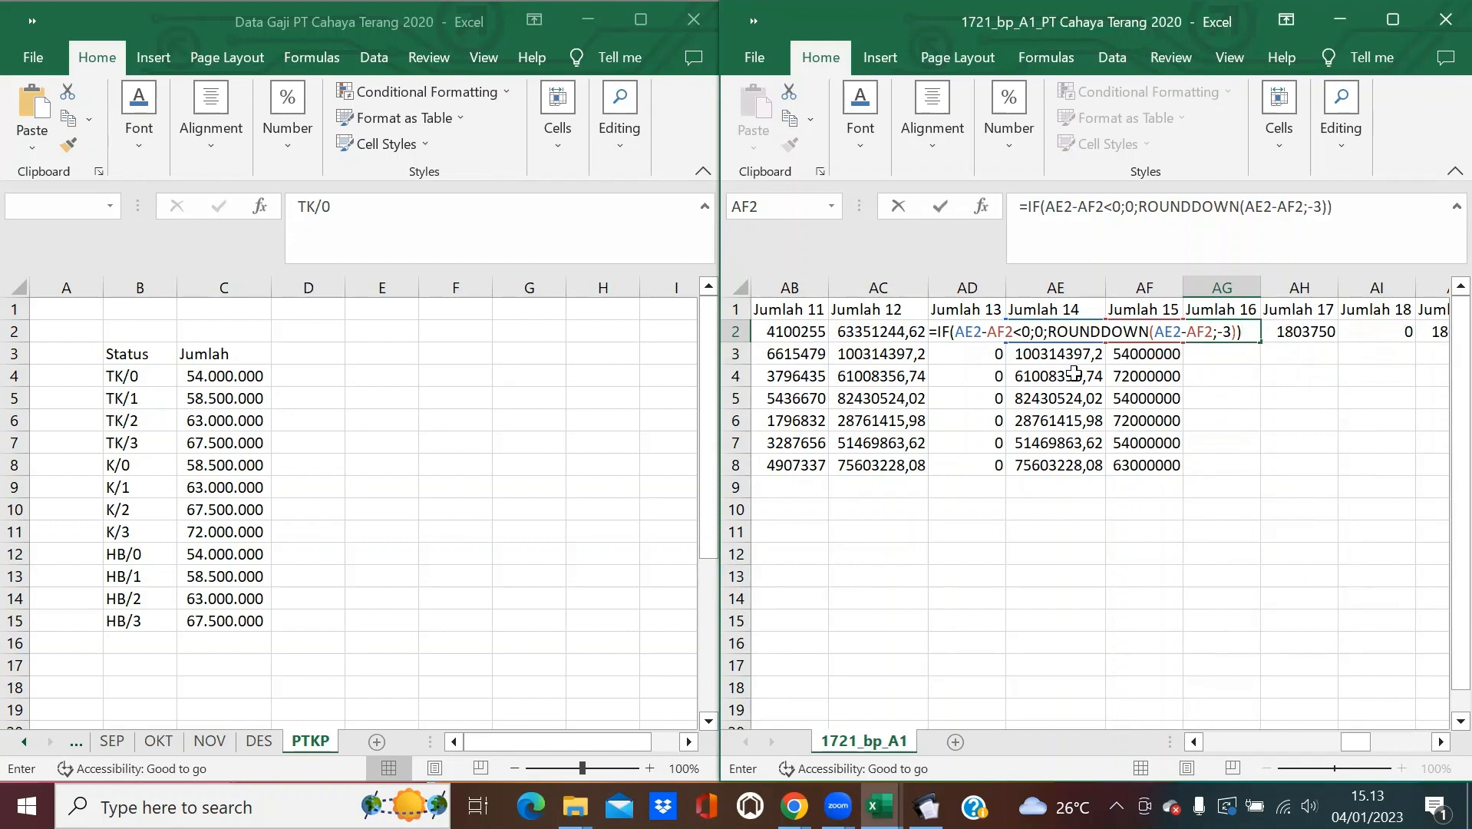
key(Return)
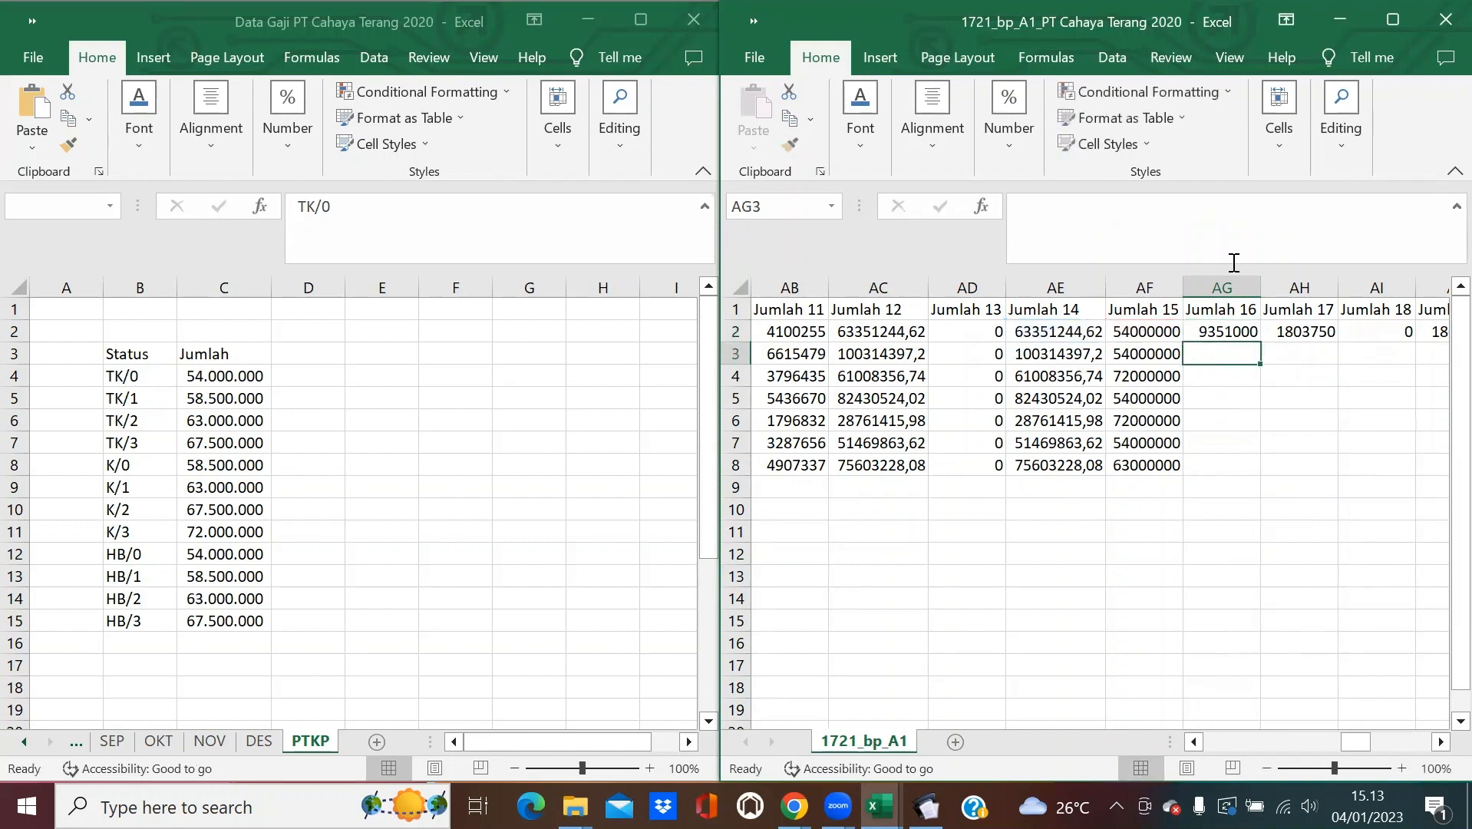
Copy the Jumlah 16 formula down to AG8, with AG2 showing 9351000.
click(1220, 325)
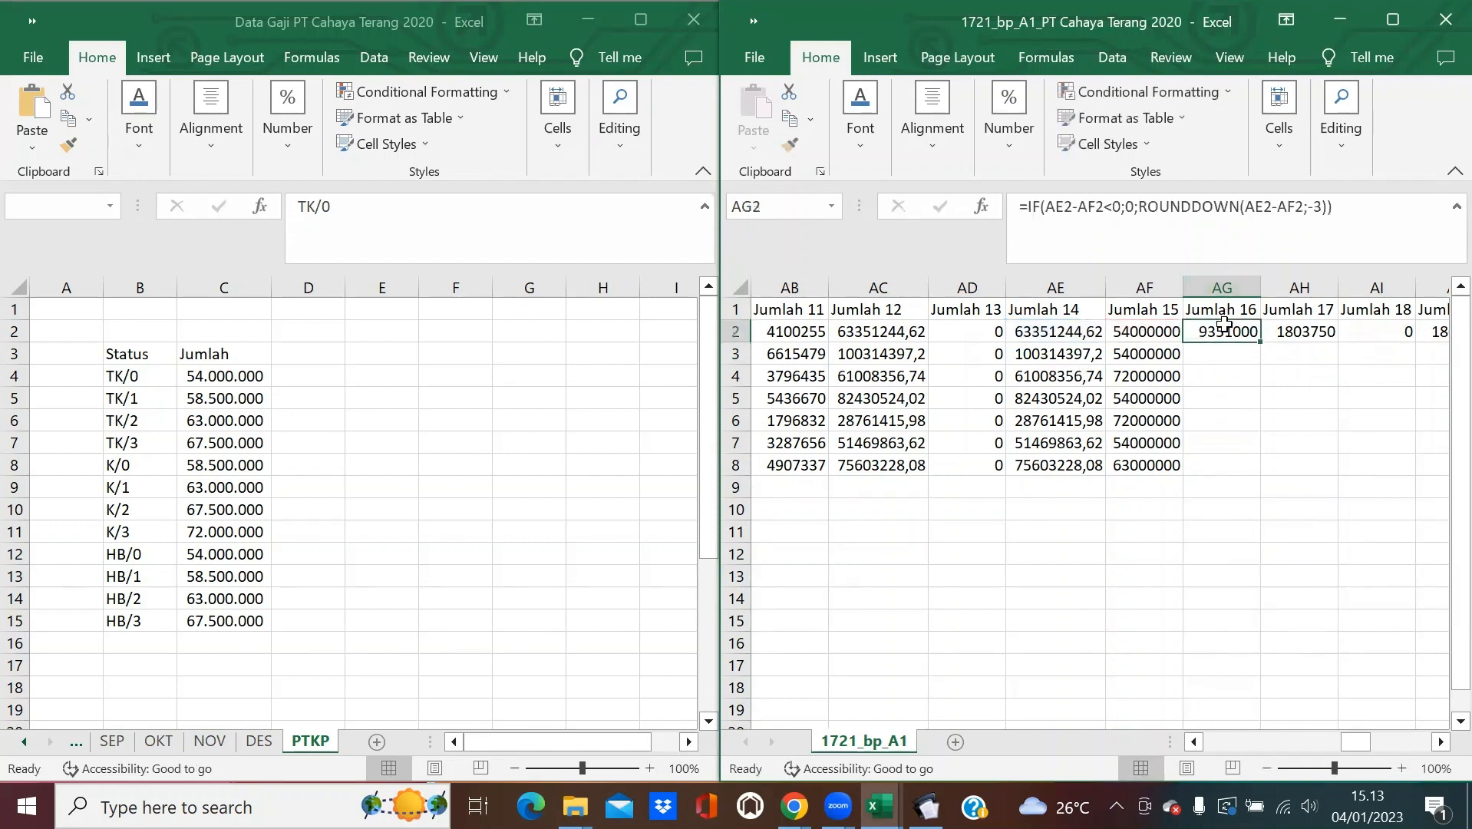
double_click(1265, 338)
click(1289, 371)
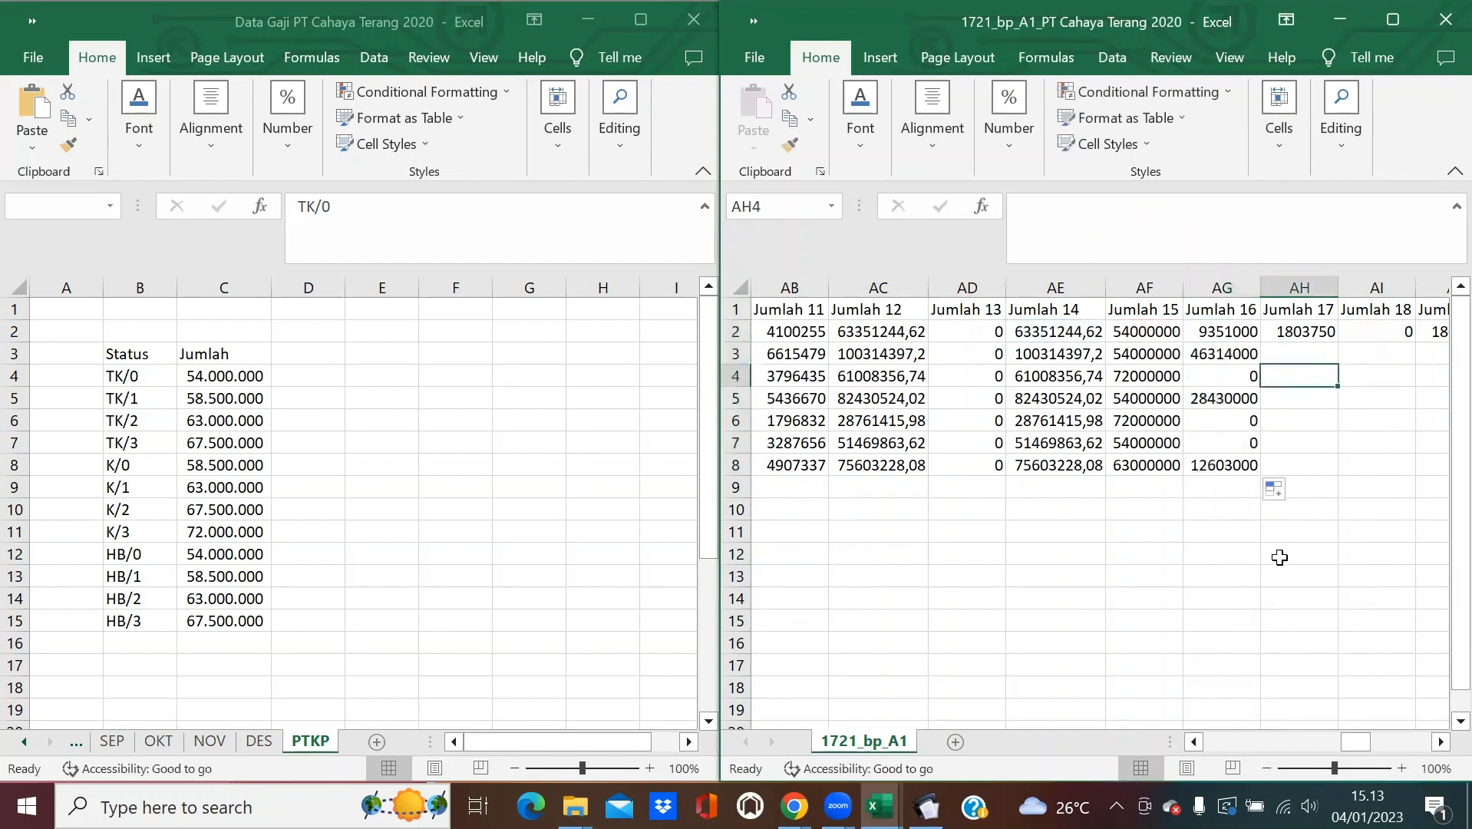
click(1214, 333)
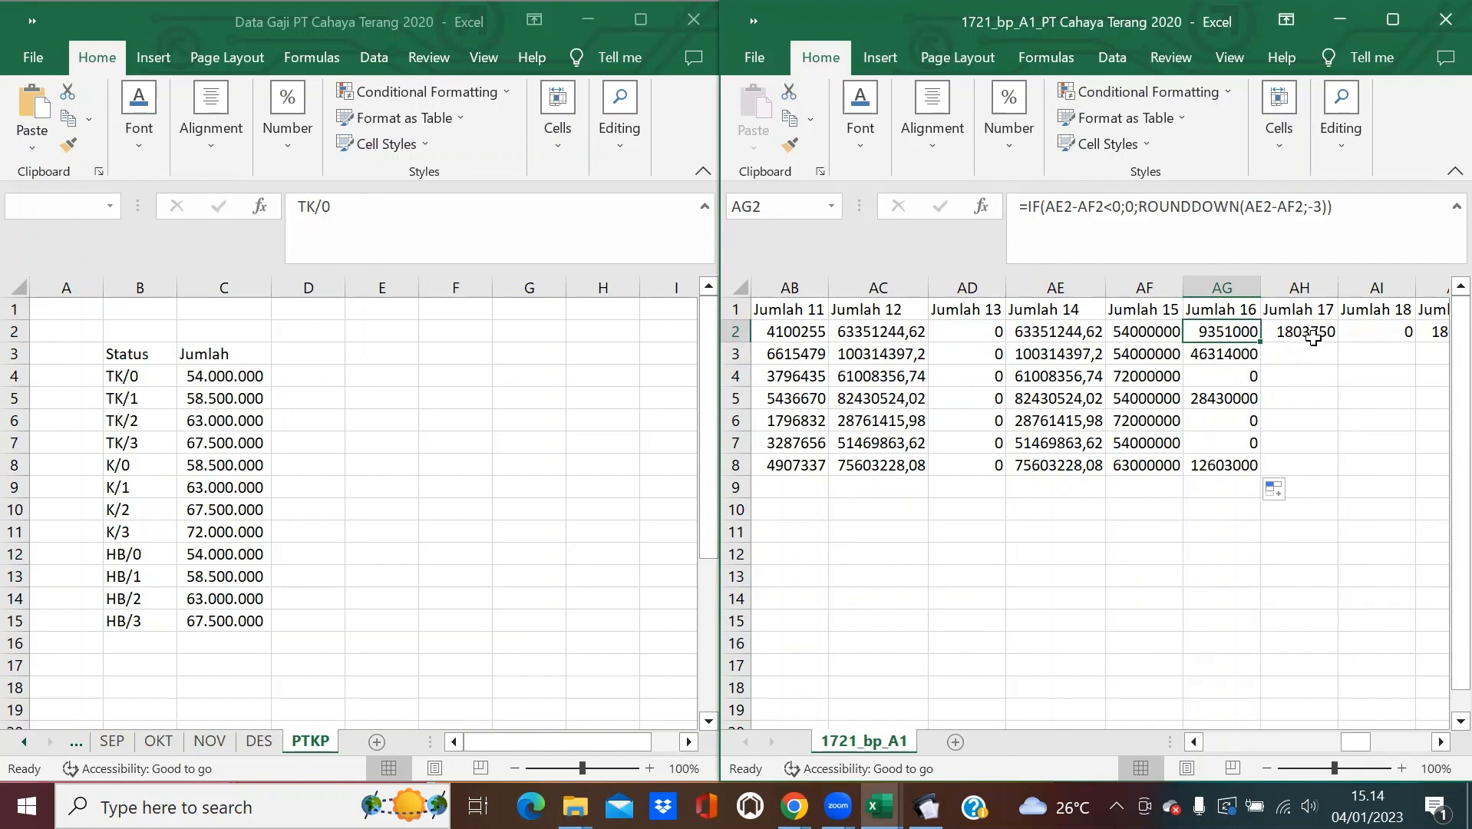
click(1314, 337)
click(926, 805)
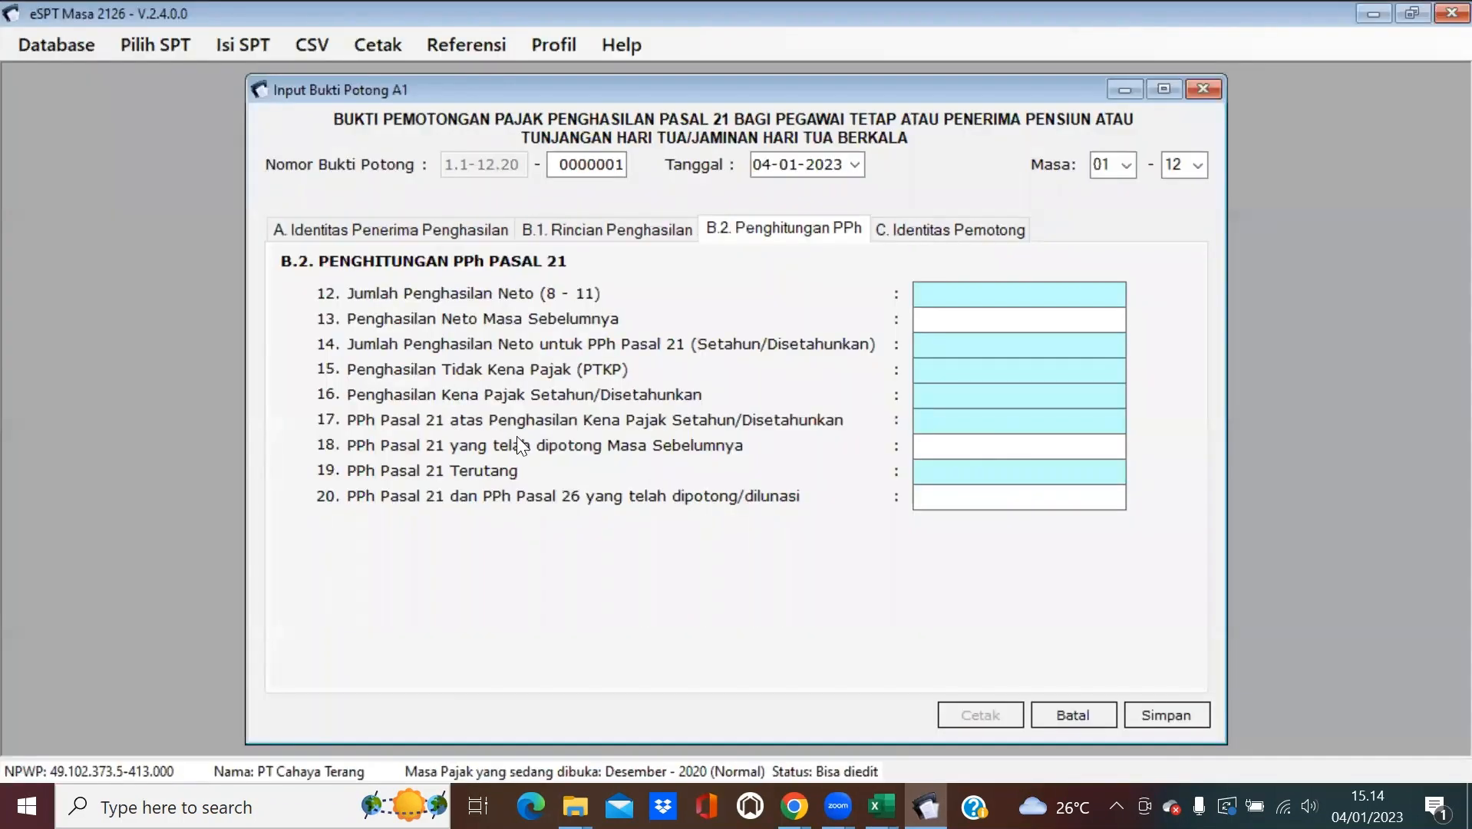
click(1382, 16)
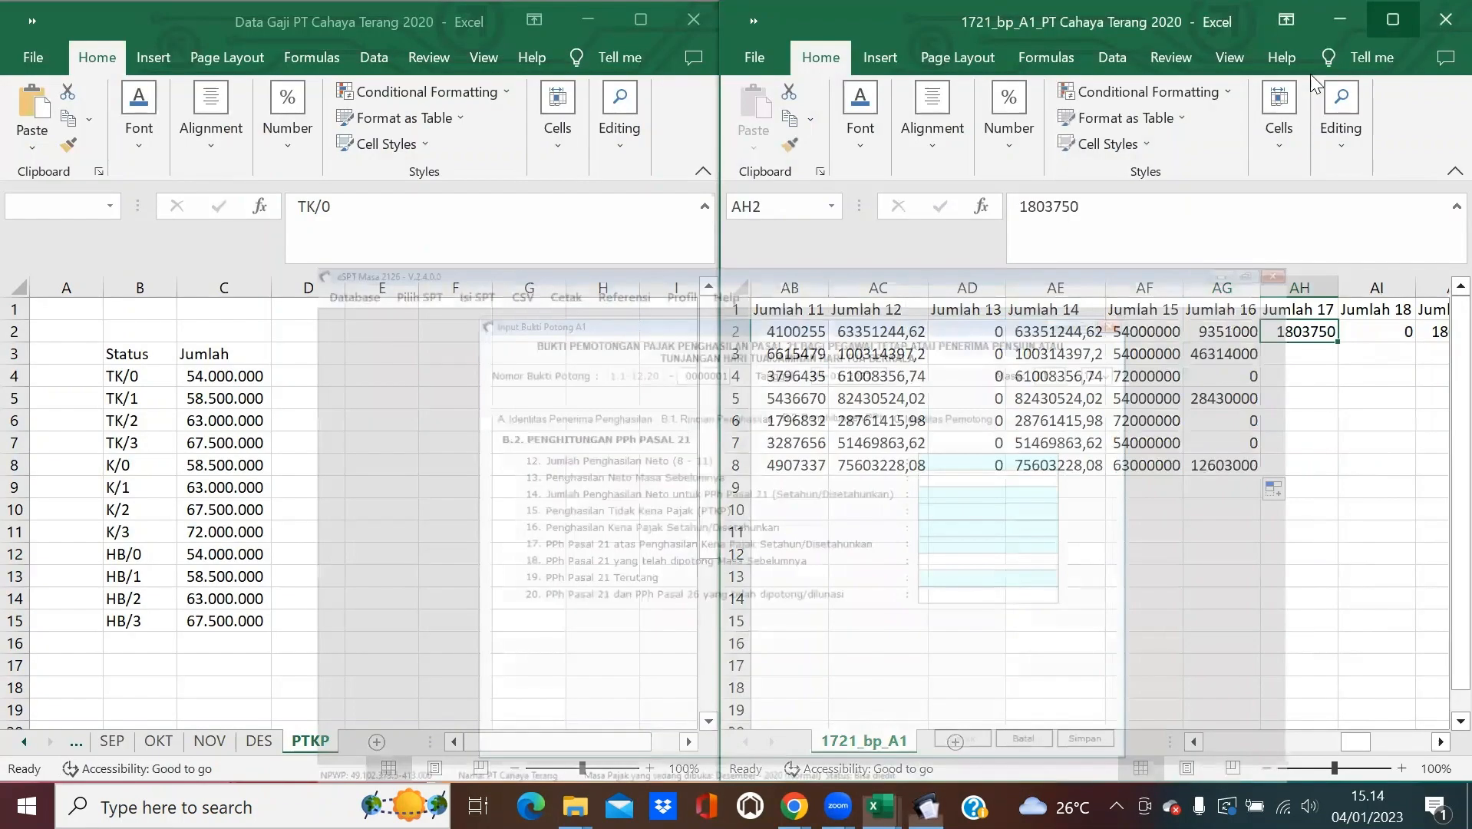
click(1437, 749)
click(1436, 749)
click(1437, 749)
click(1436, 749)
click(1436, 748)
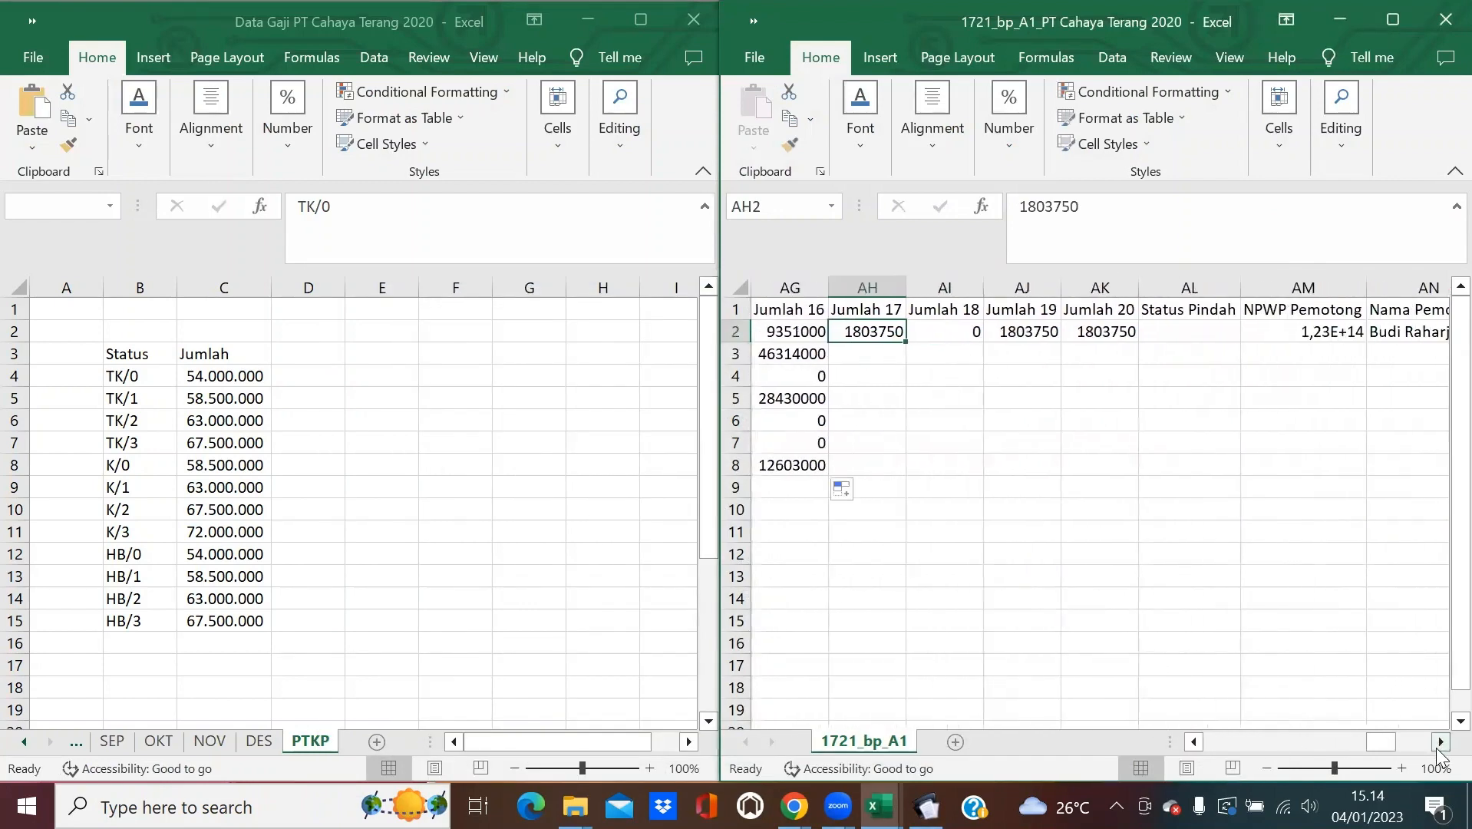
click(1438, 746)
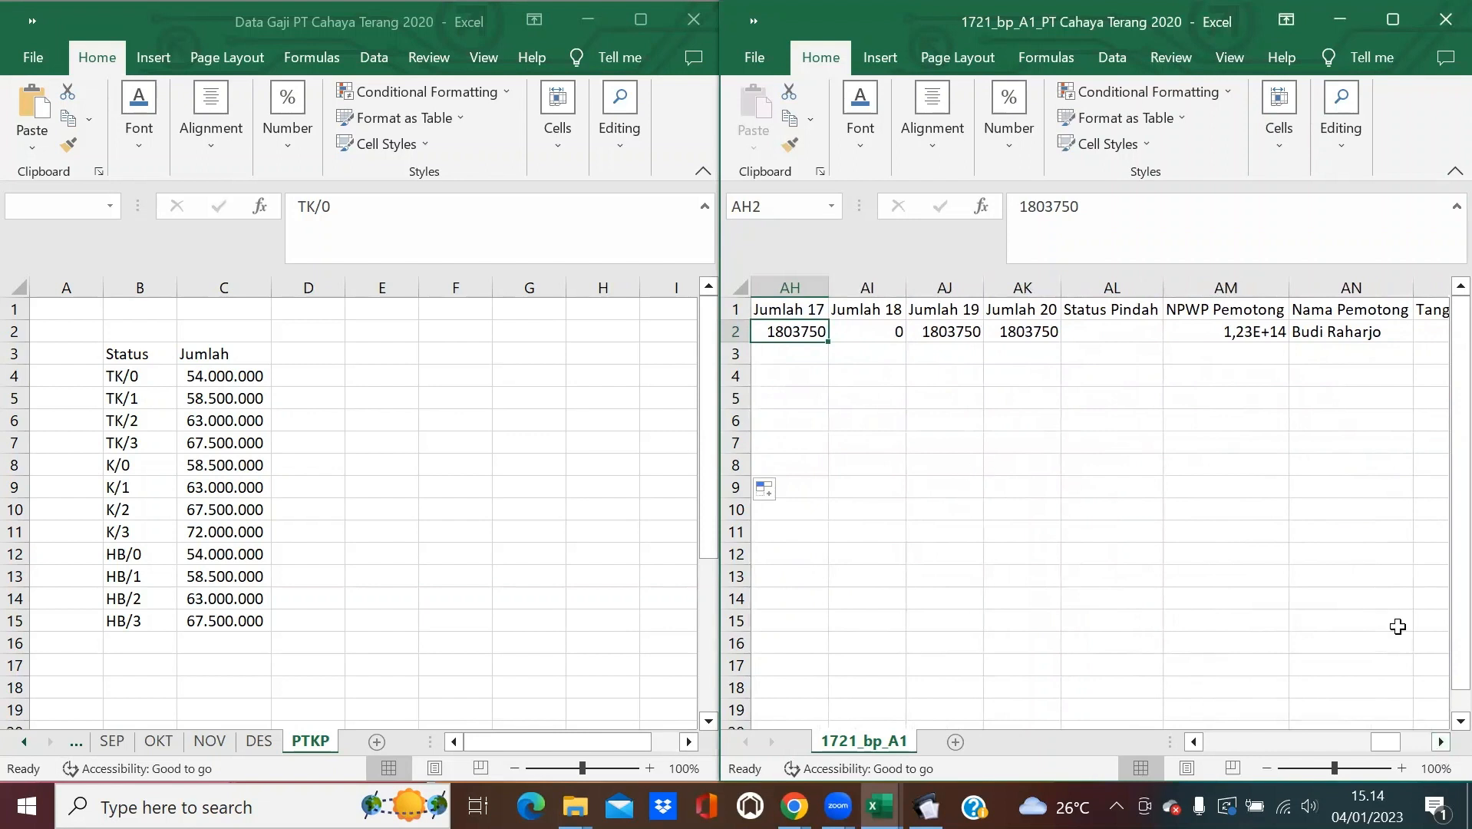
click(1439, 741)
click(1440, 741)
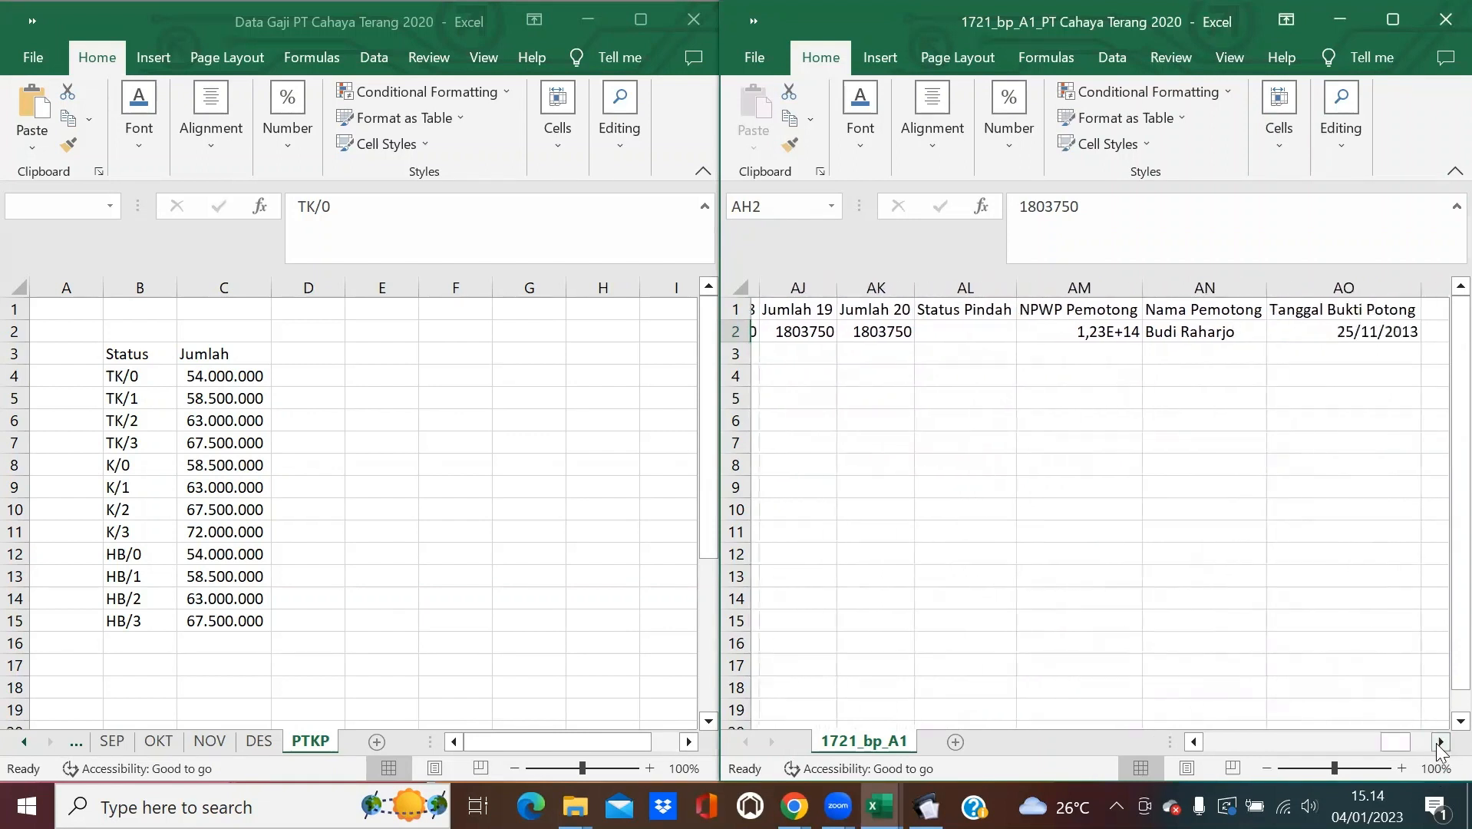
click(1440, 742)
click(1440, 741)
click(1439, 741)
click(1439, 741)
click(1440, 741)
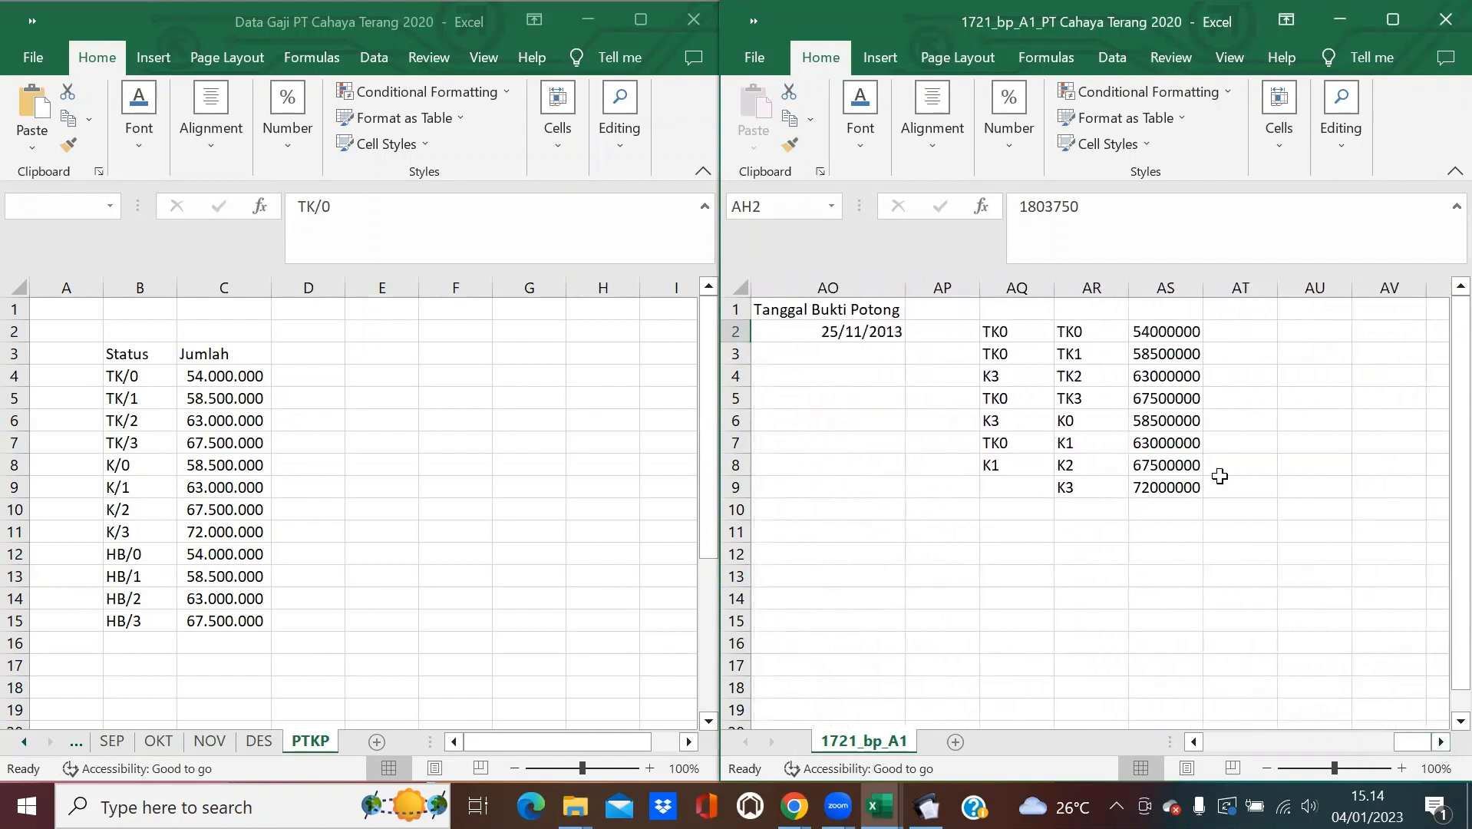
click(1255, 310)
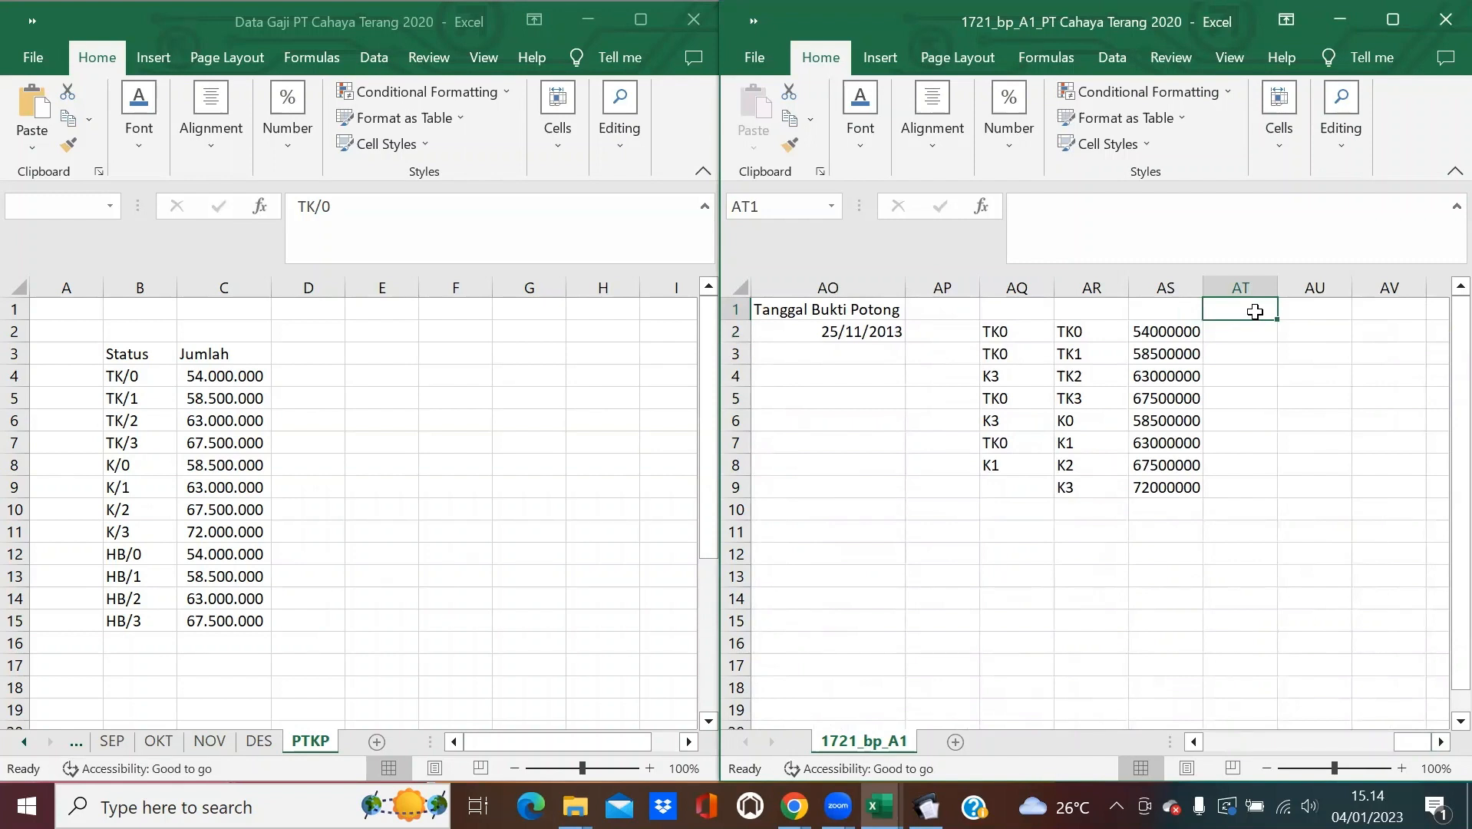
Type the headers 'Ada NPWP' in AT1 and 'Tidak Ada NPWP' in AU1.
text(Ada)
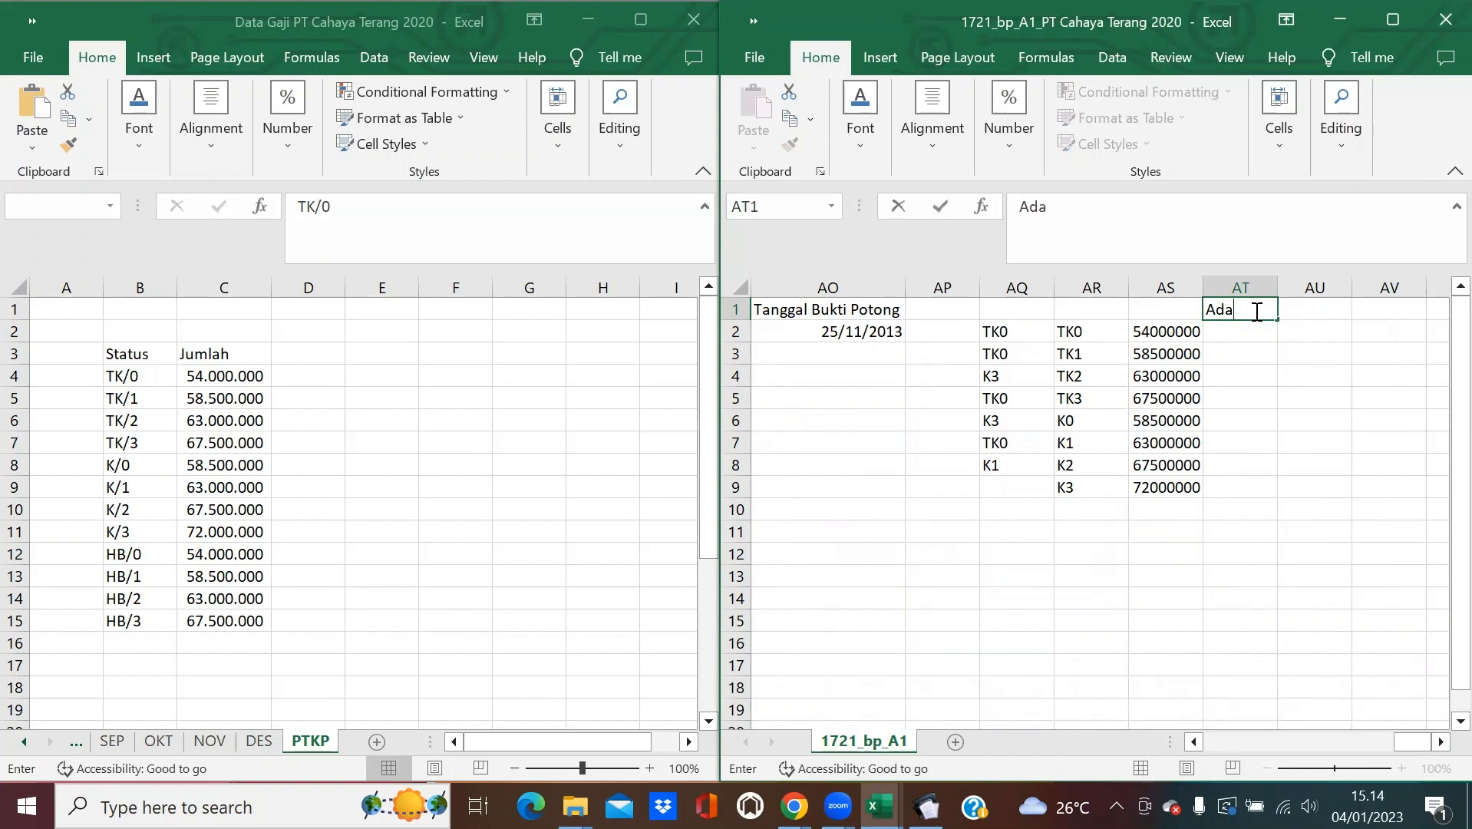
text( NPWP)
key(Tab)
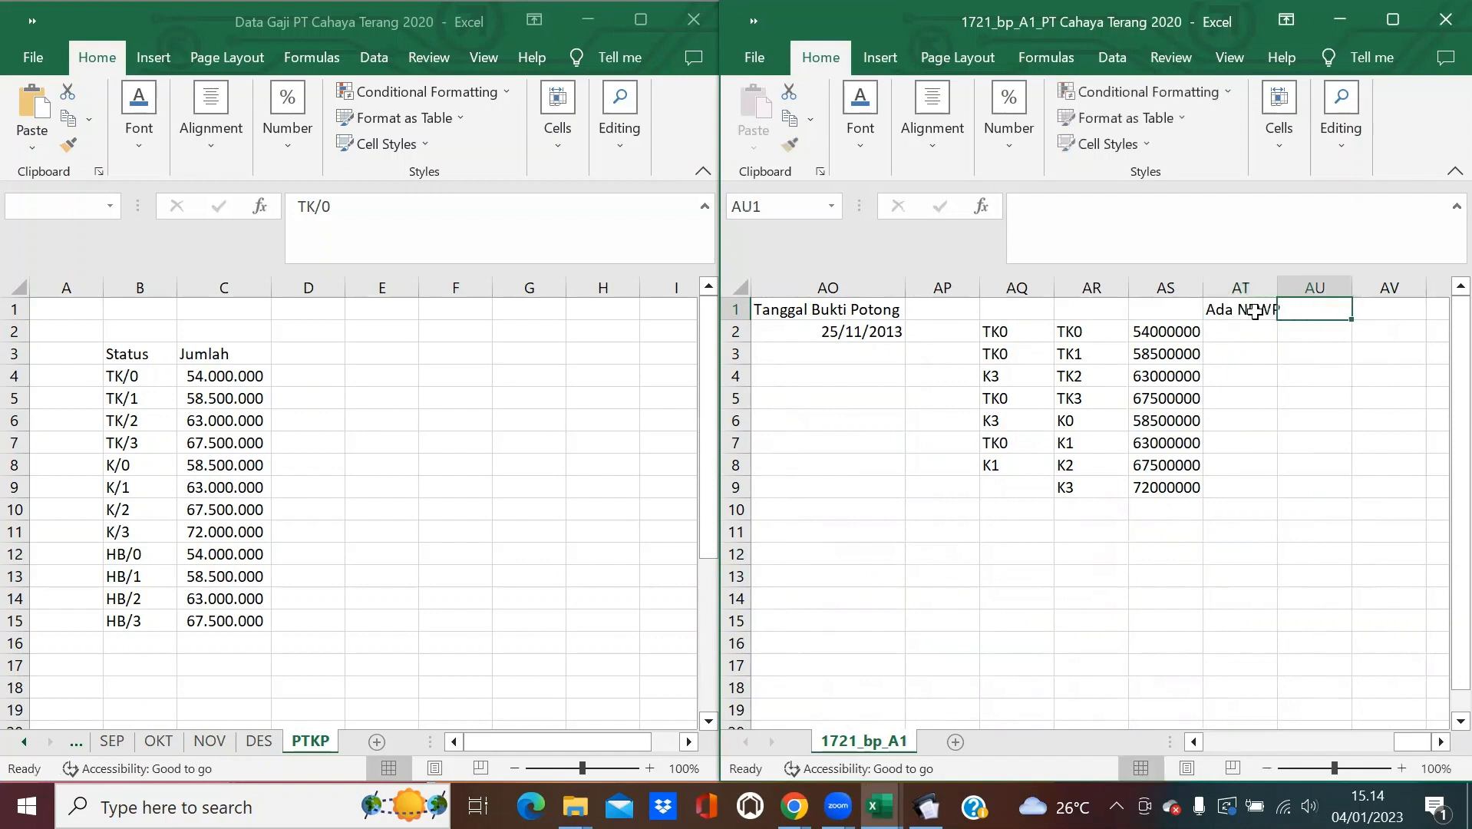
text(Tidak )
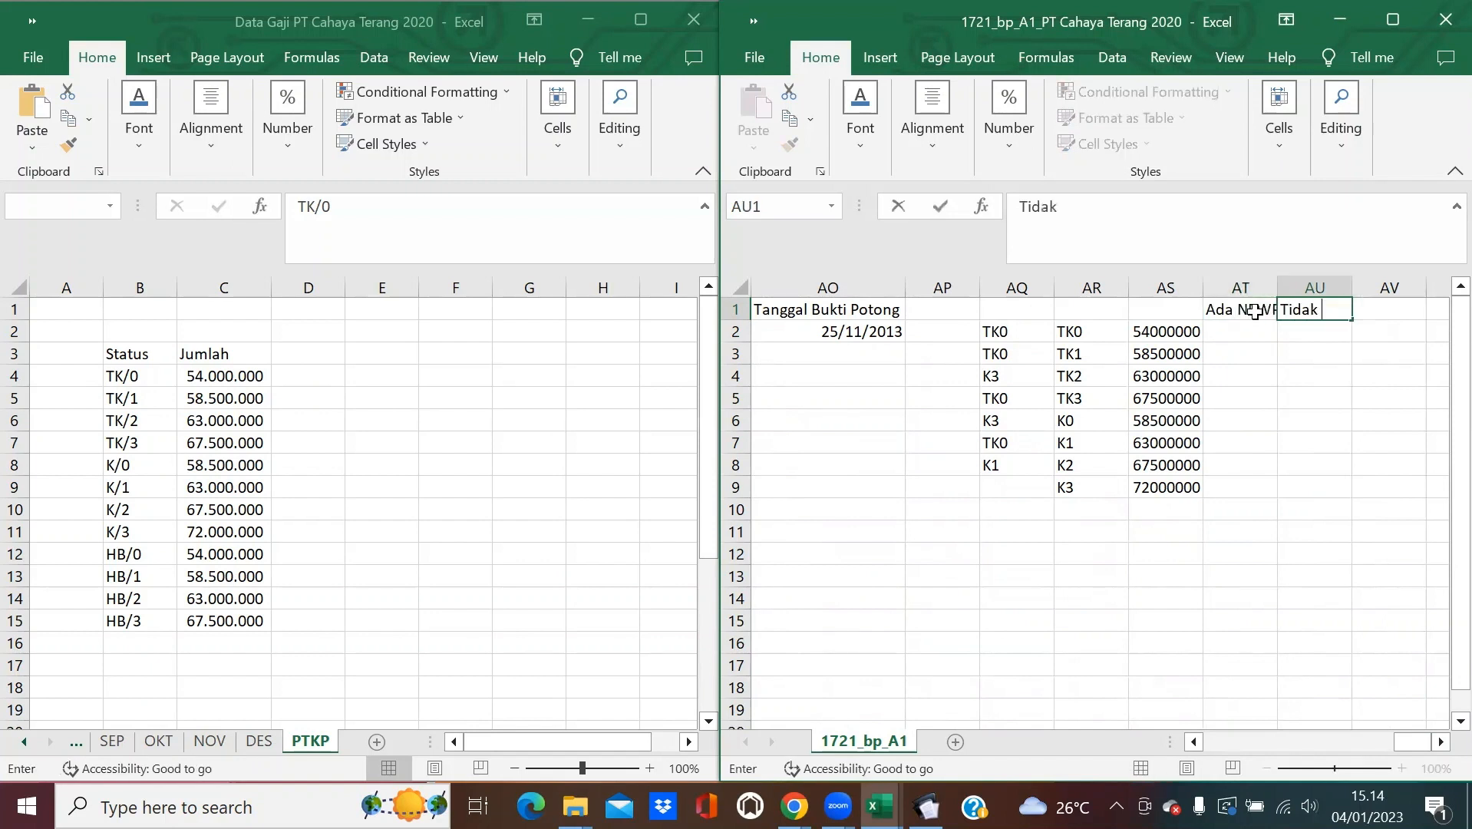
text(Ada NPWP)
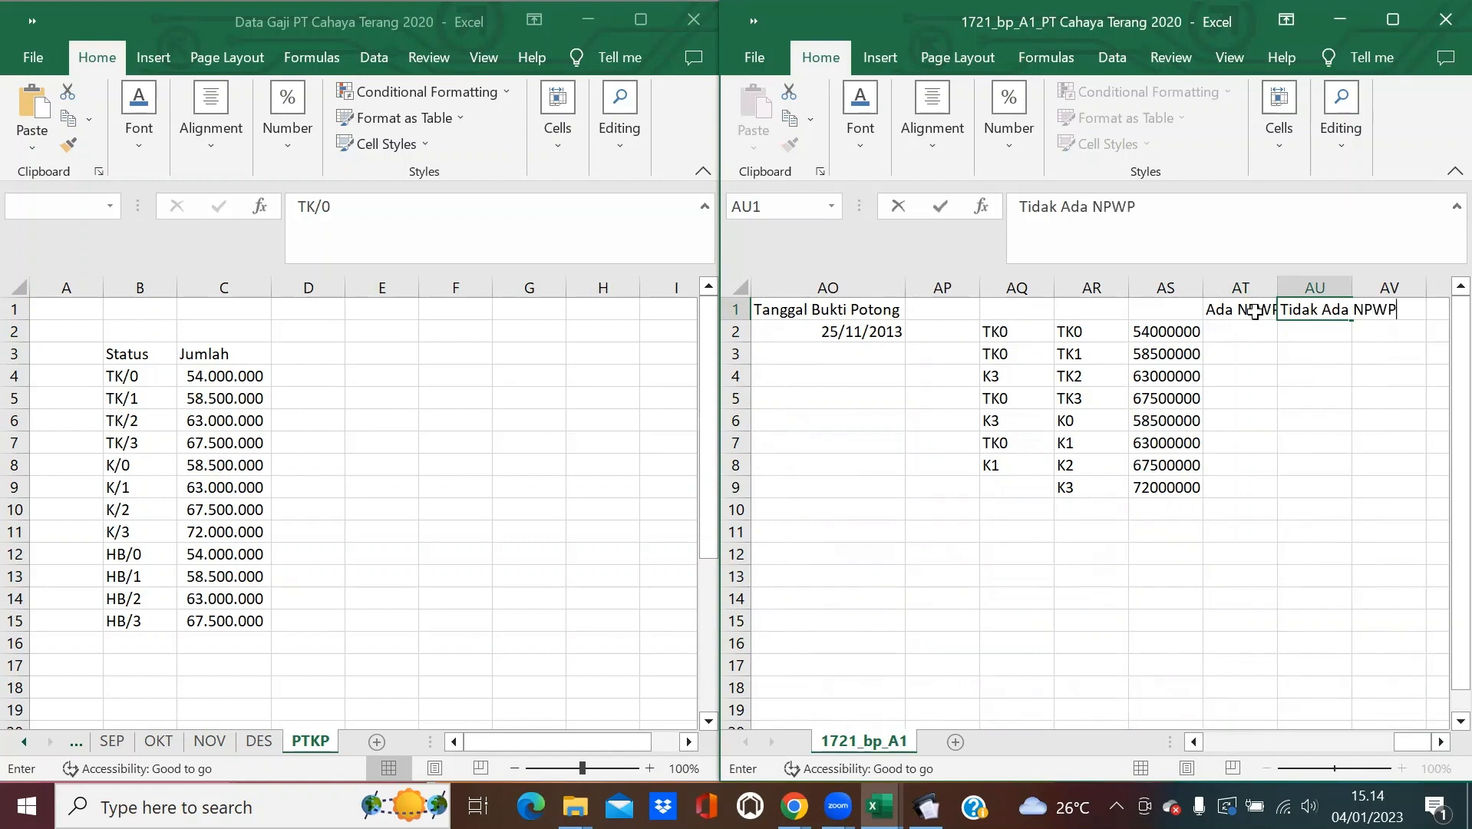
key(Return)
click(1257, 330)
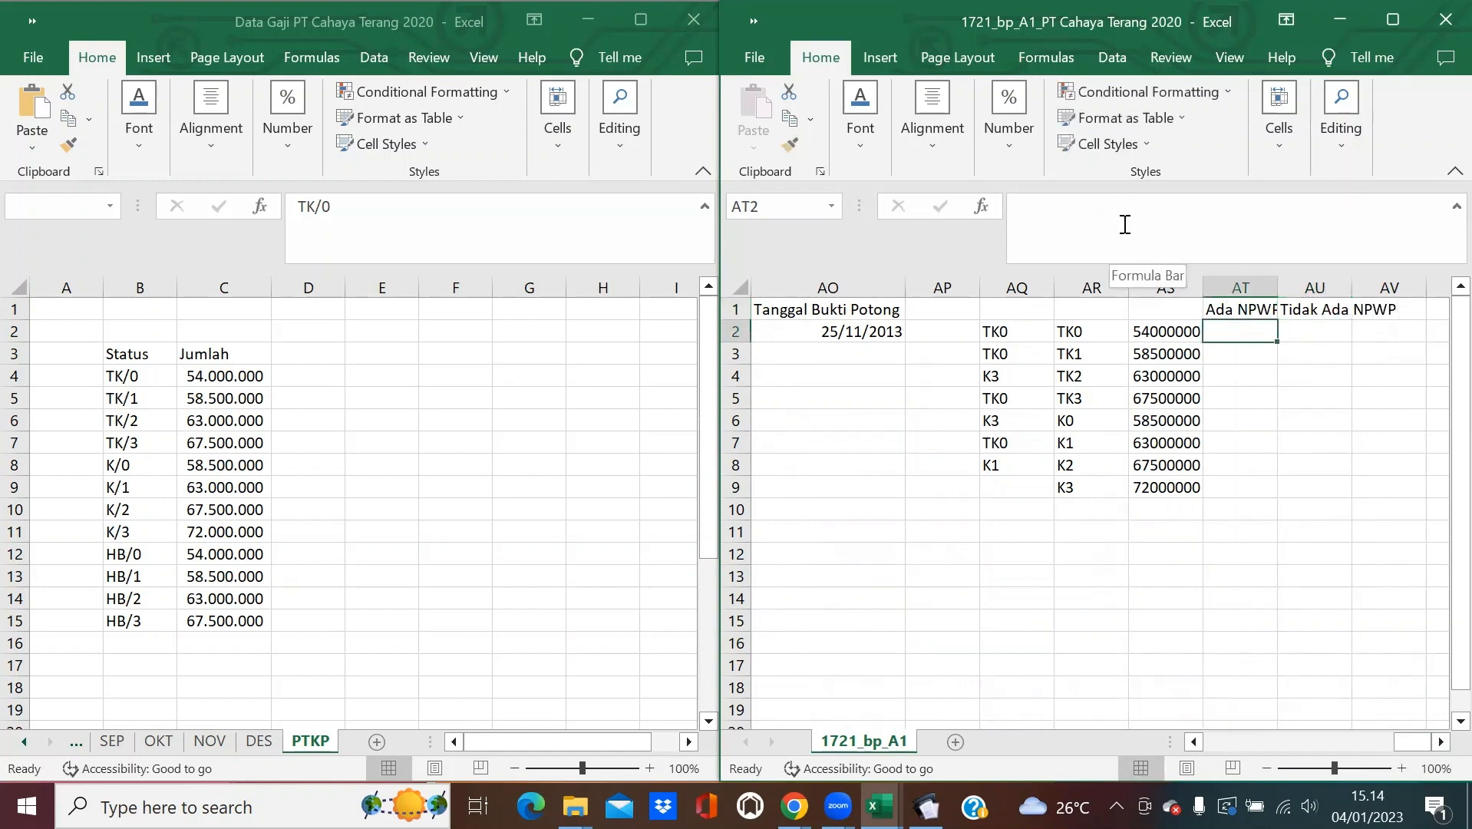
Begin AT2 with =IF(AG2<=0;0;IF(AND(AG2>0;AG2<50000000);AG2*5%;IF(AND(AG2 for the 5% bracket.
click(1126, 215)
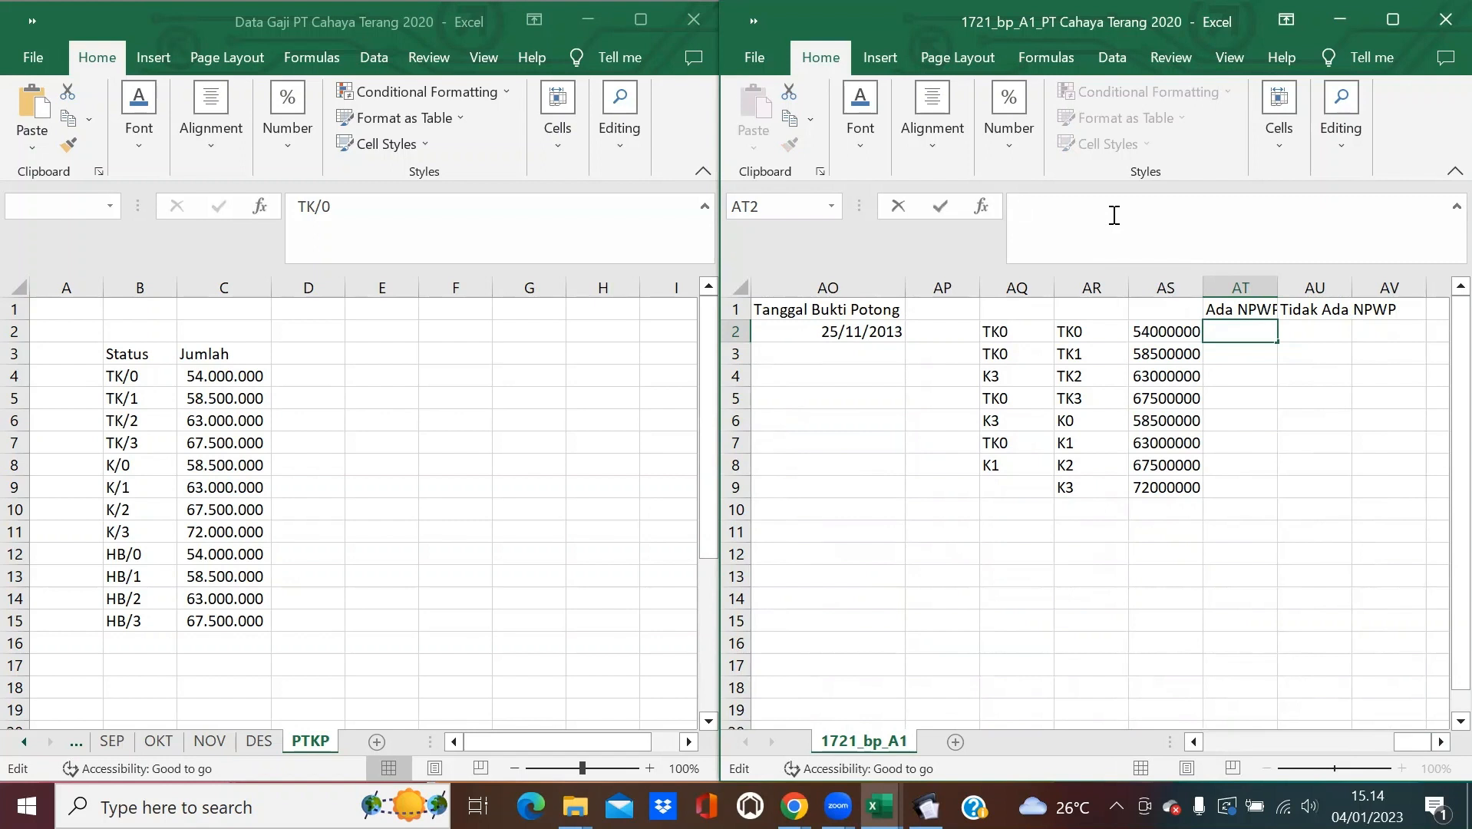
text(=if)
key(BackSpace)
key(BackSpace)
text(IF)
text(()
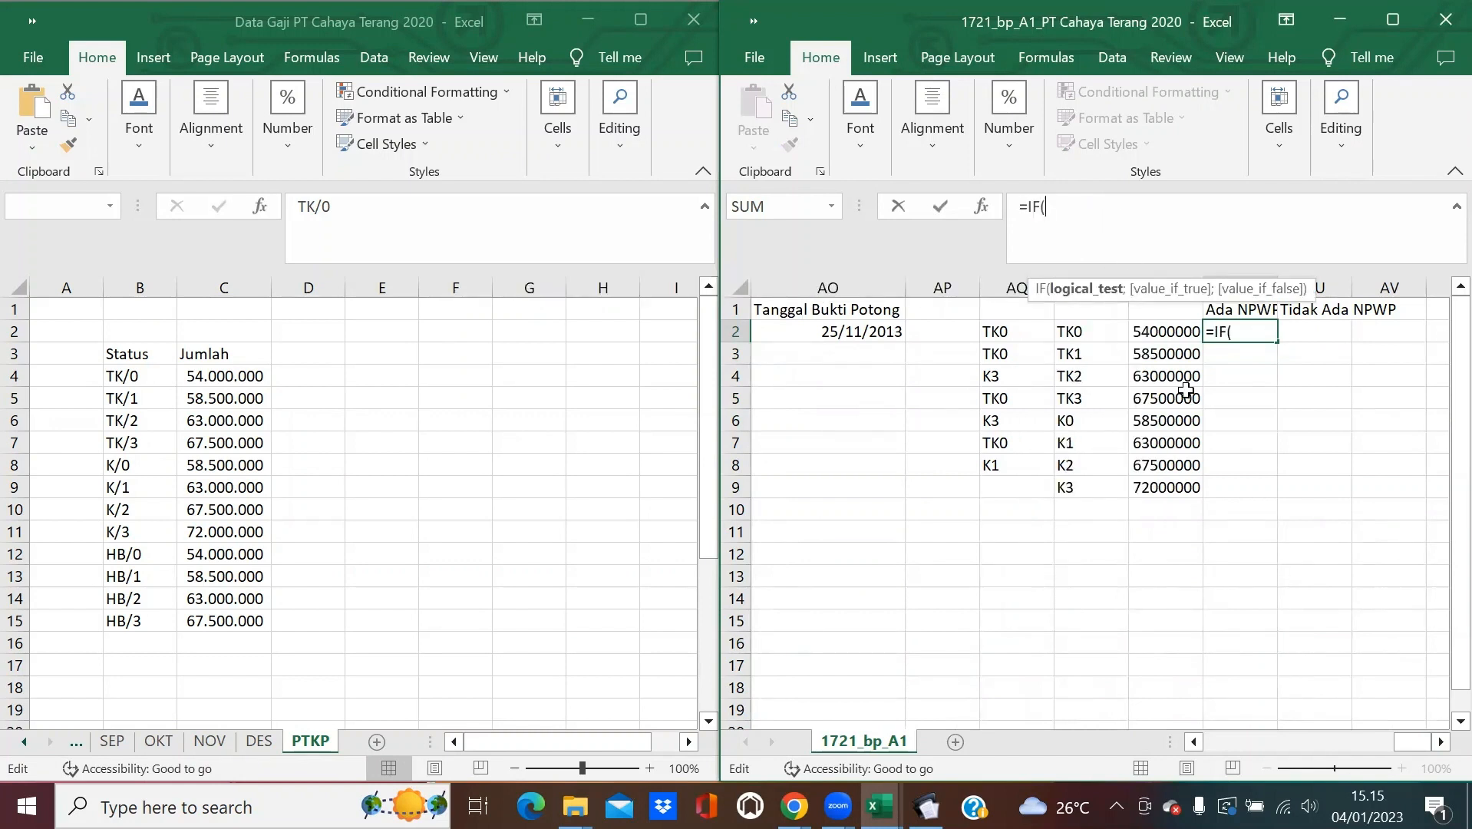
drag(1412, 741, 1360, 742)
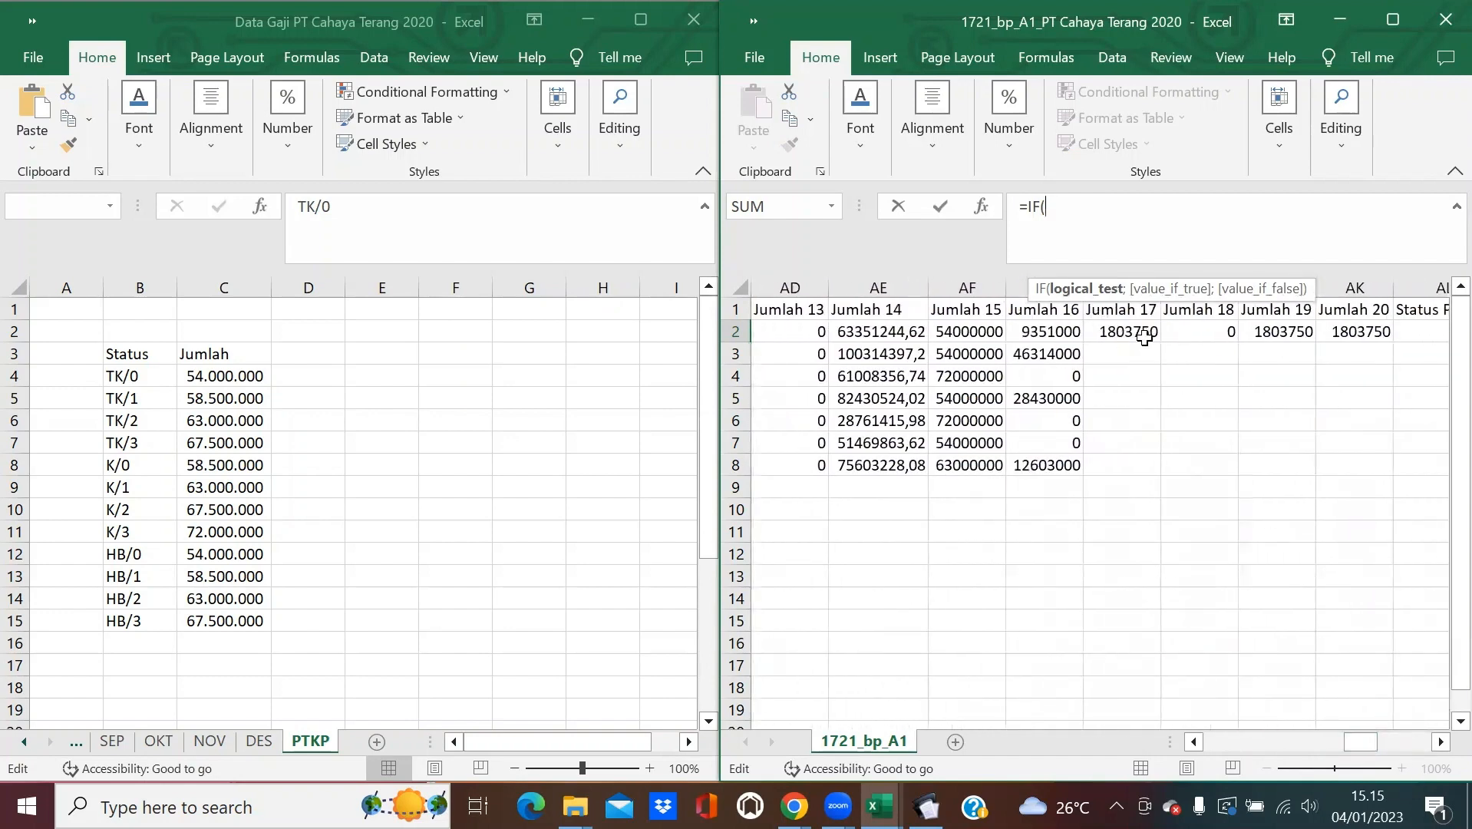
click(1068, 334)
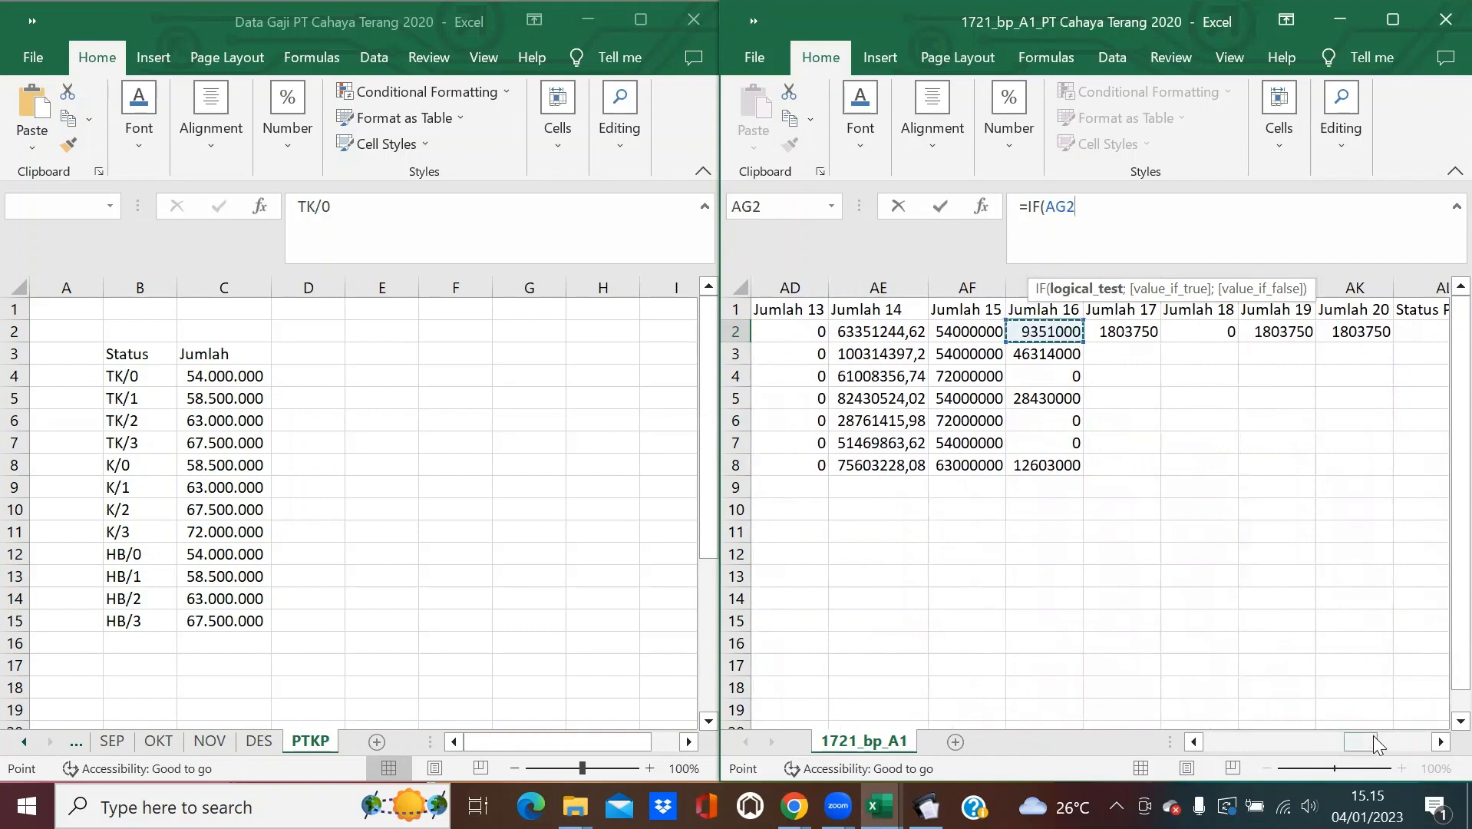
drag(1362, 742, 1412, 741)
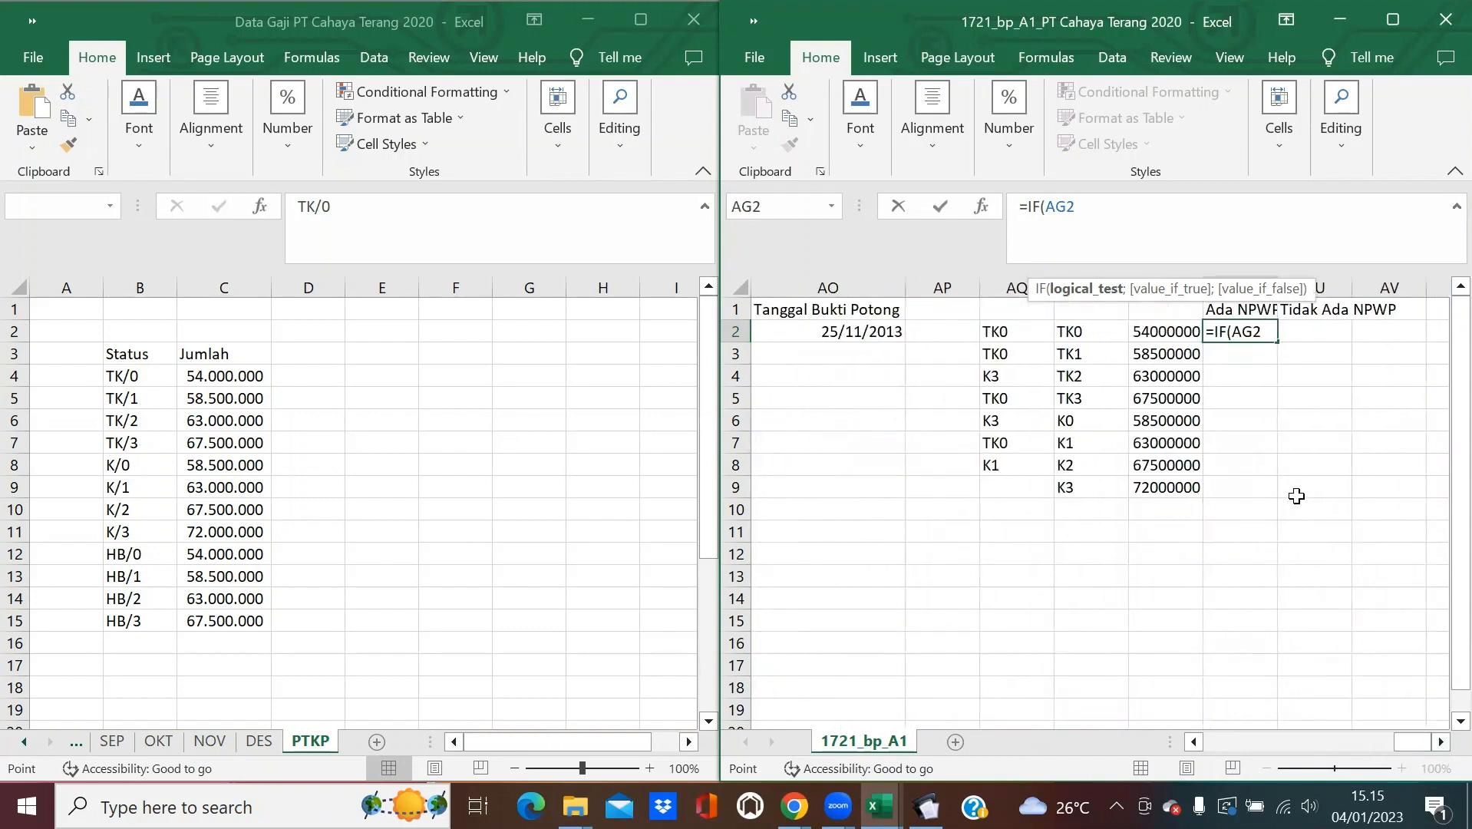
text(<=0;0)
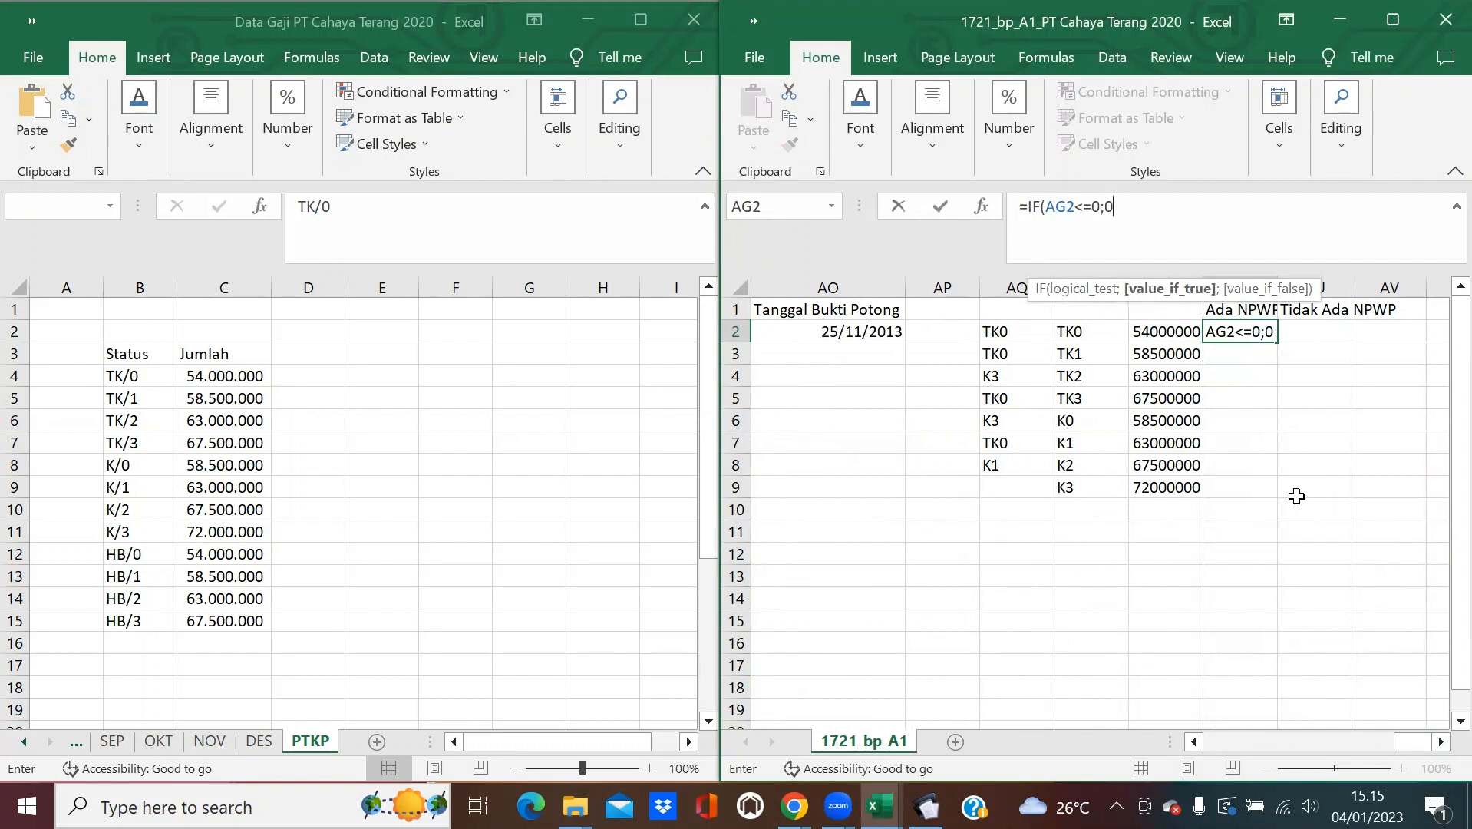
text(;)
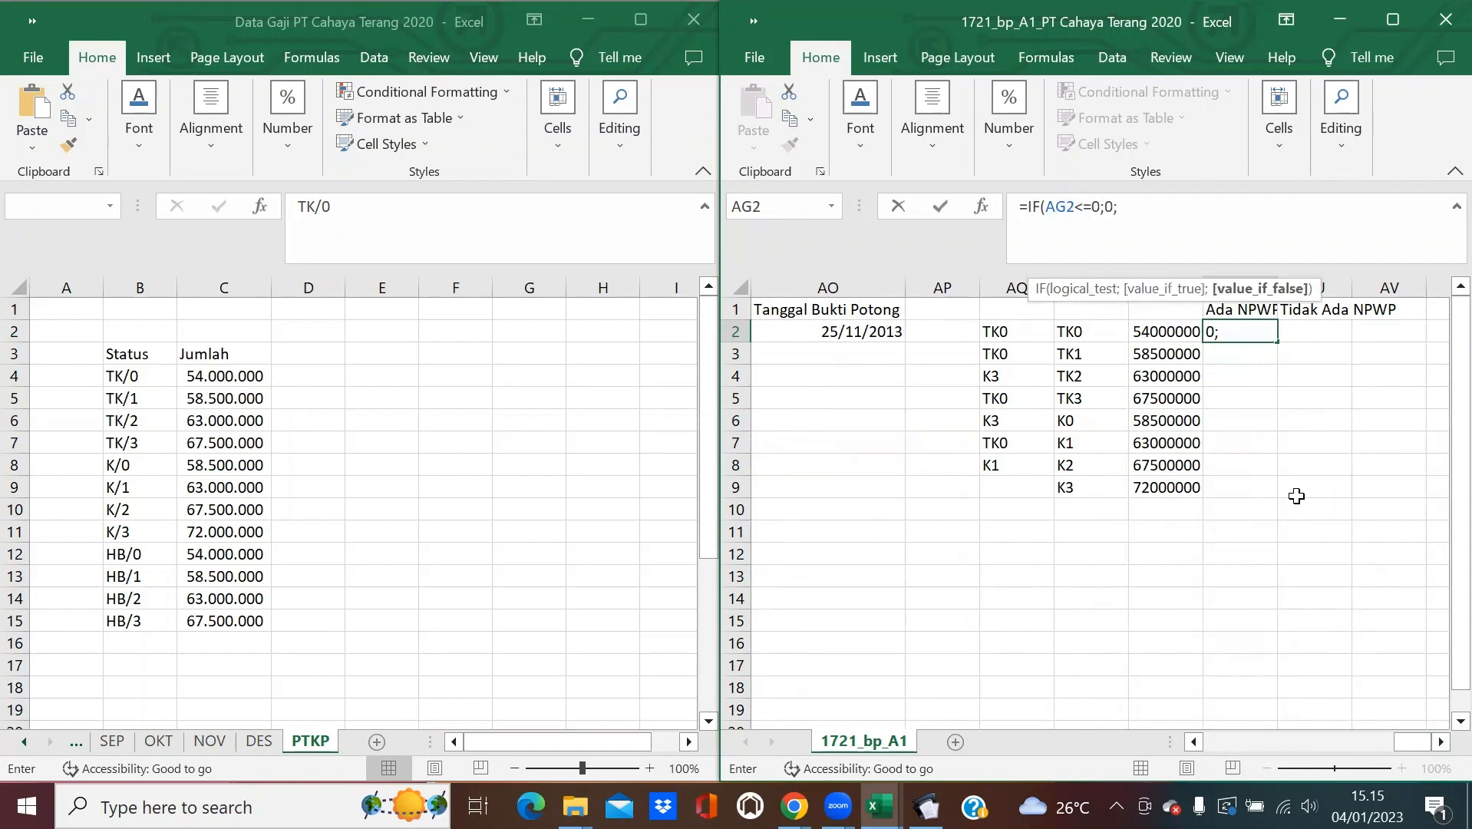
text(I)
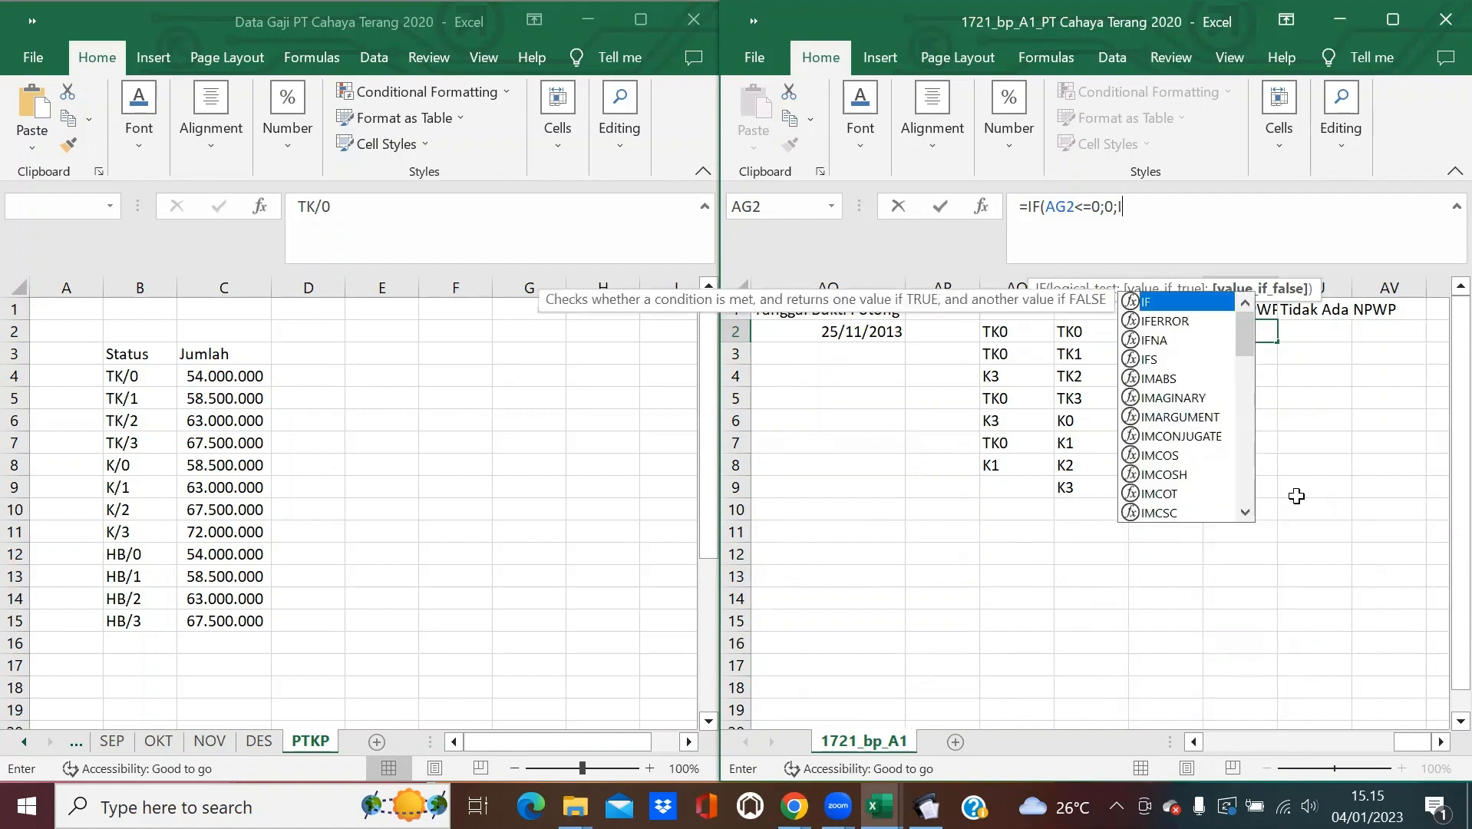
text(F)
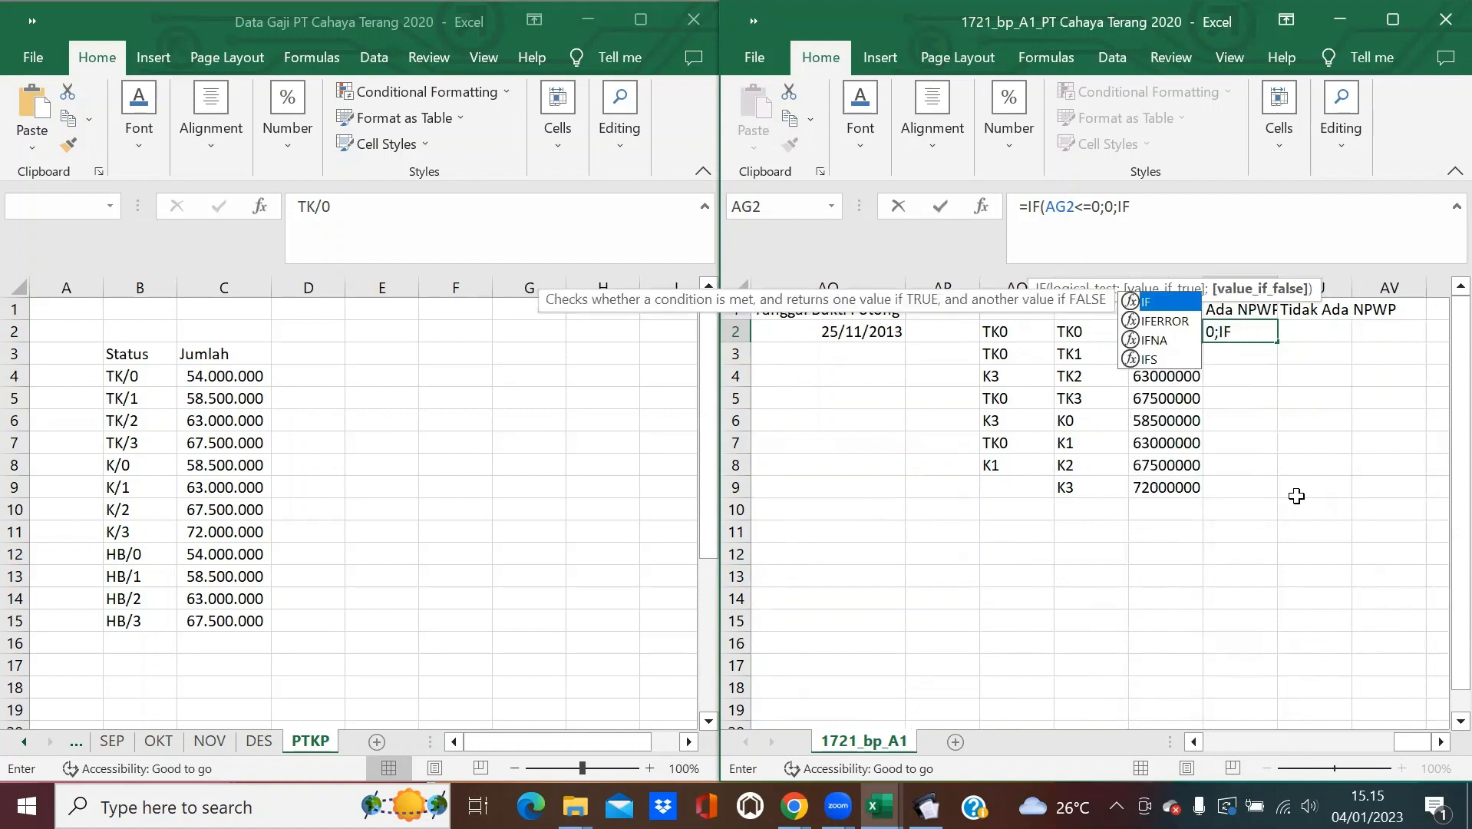
text((AND()
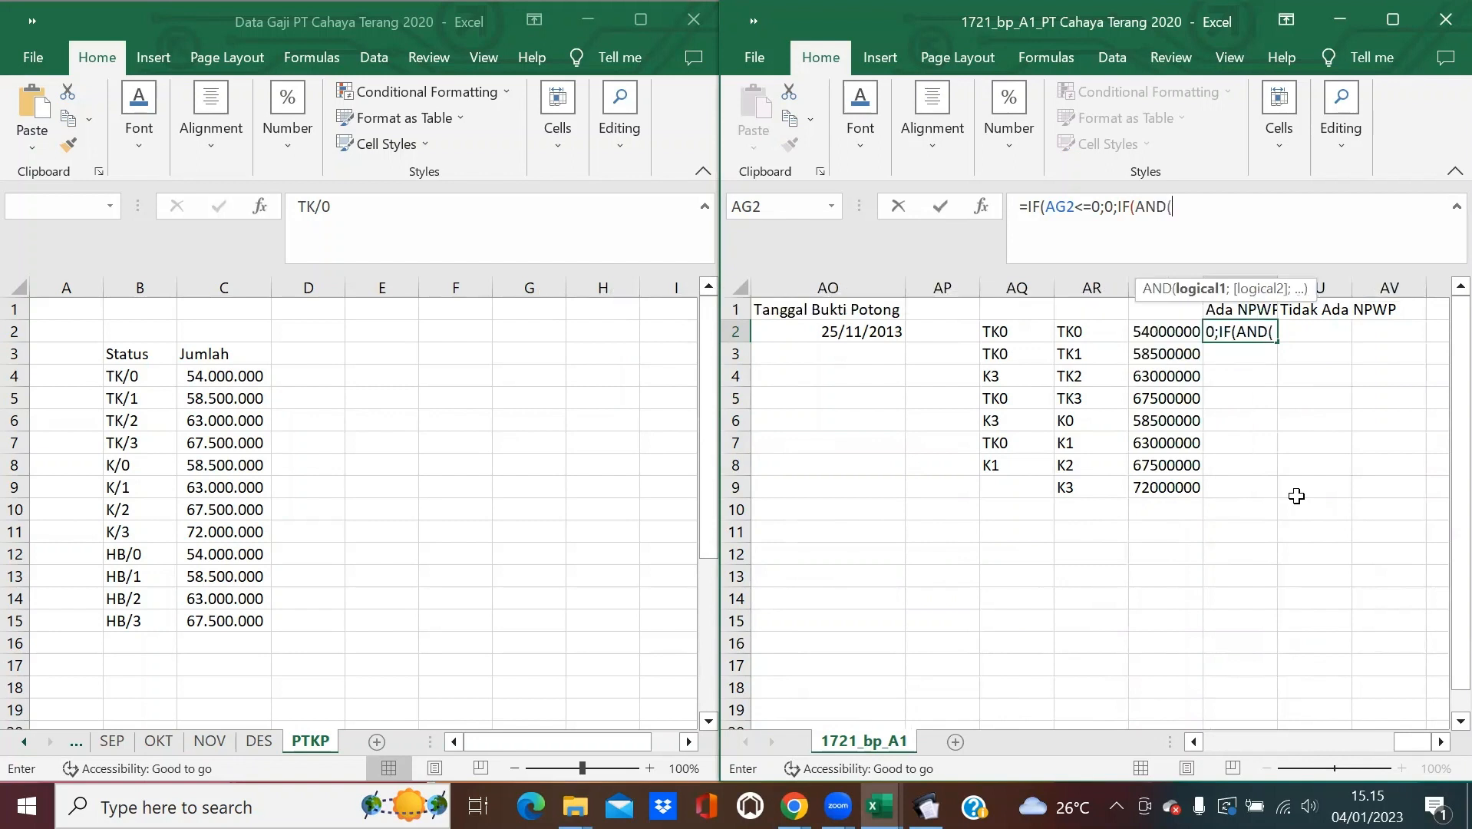
text(AG2>0)
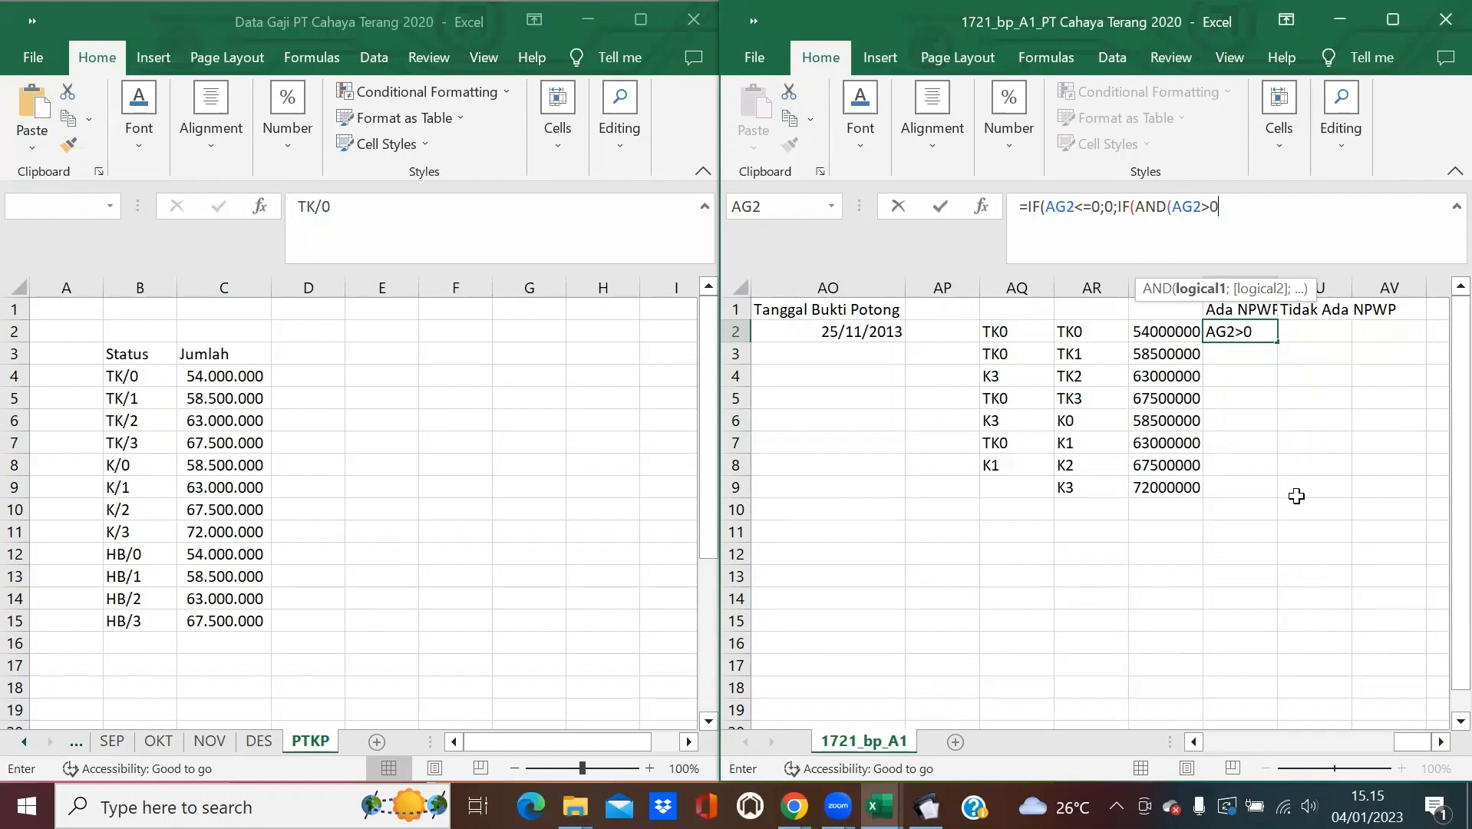
text(;)
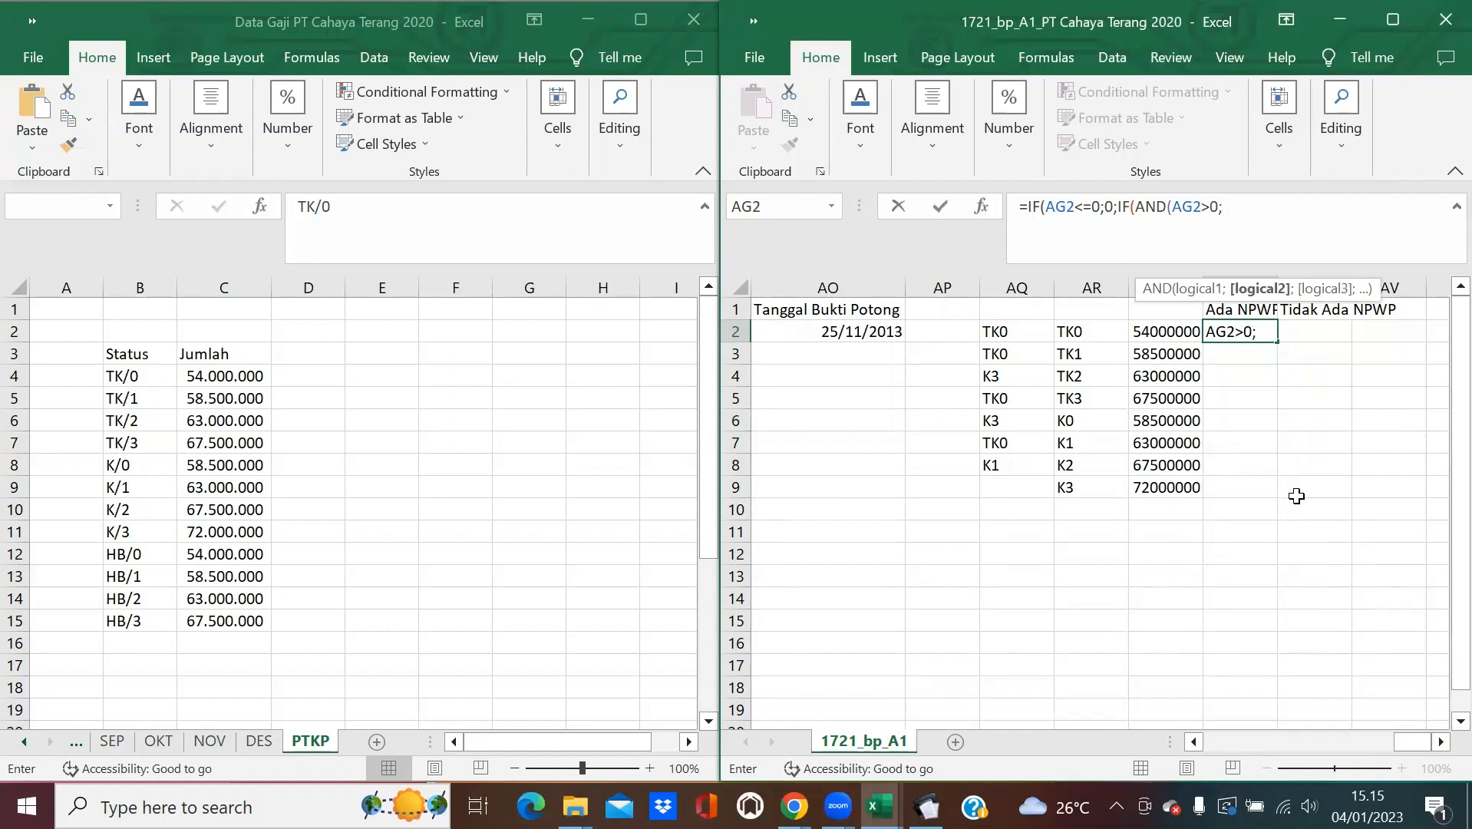
text(AG2<50000)
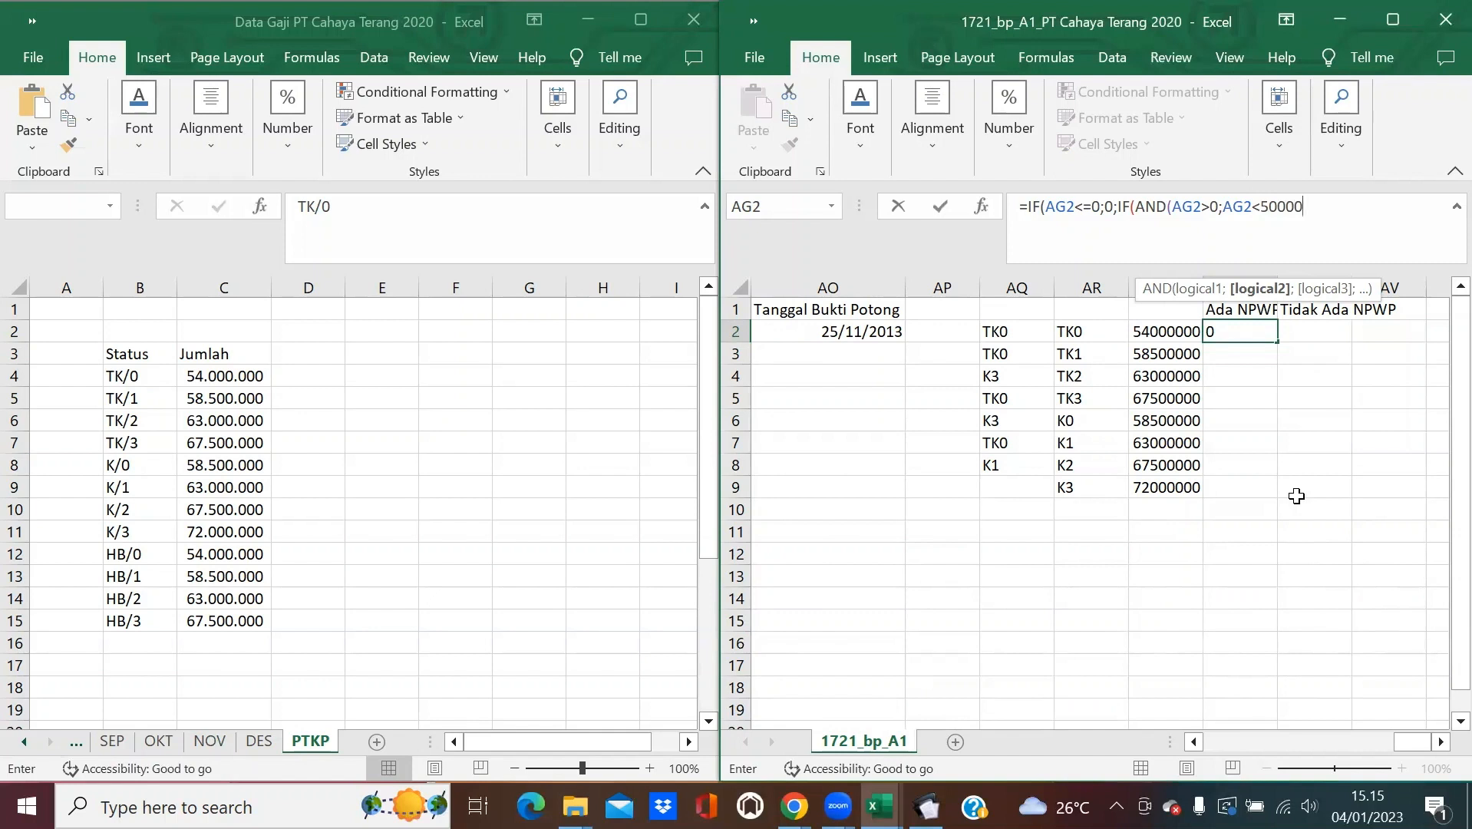
text(000);)
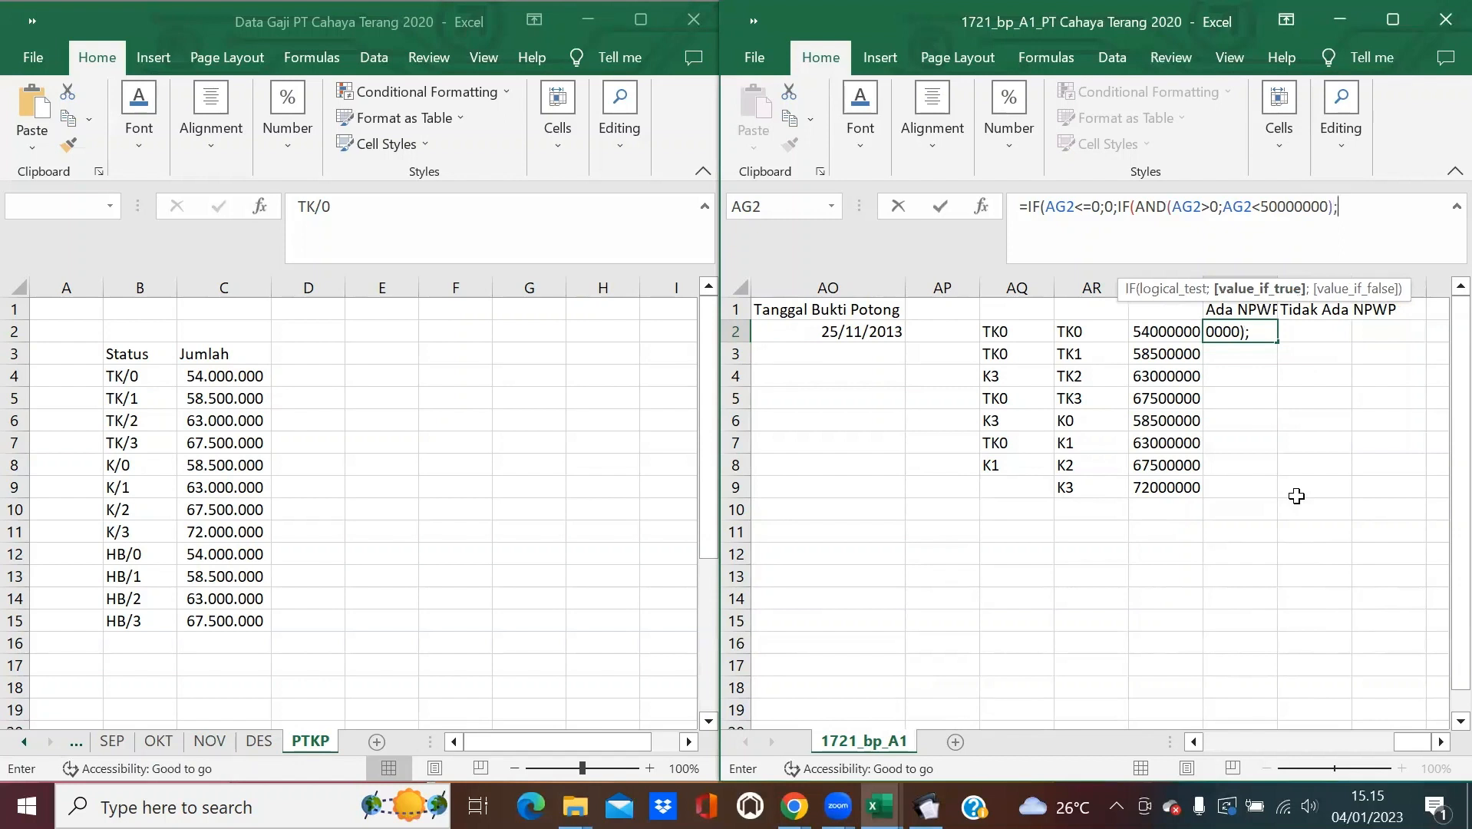
text(AG2*5%)
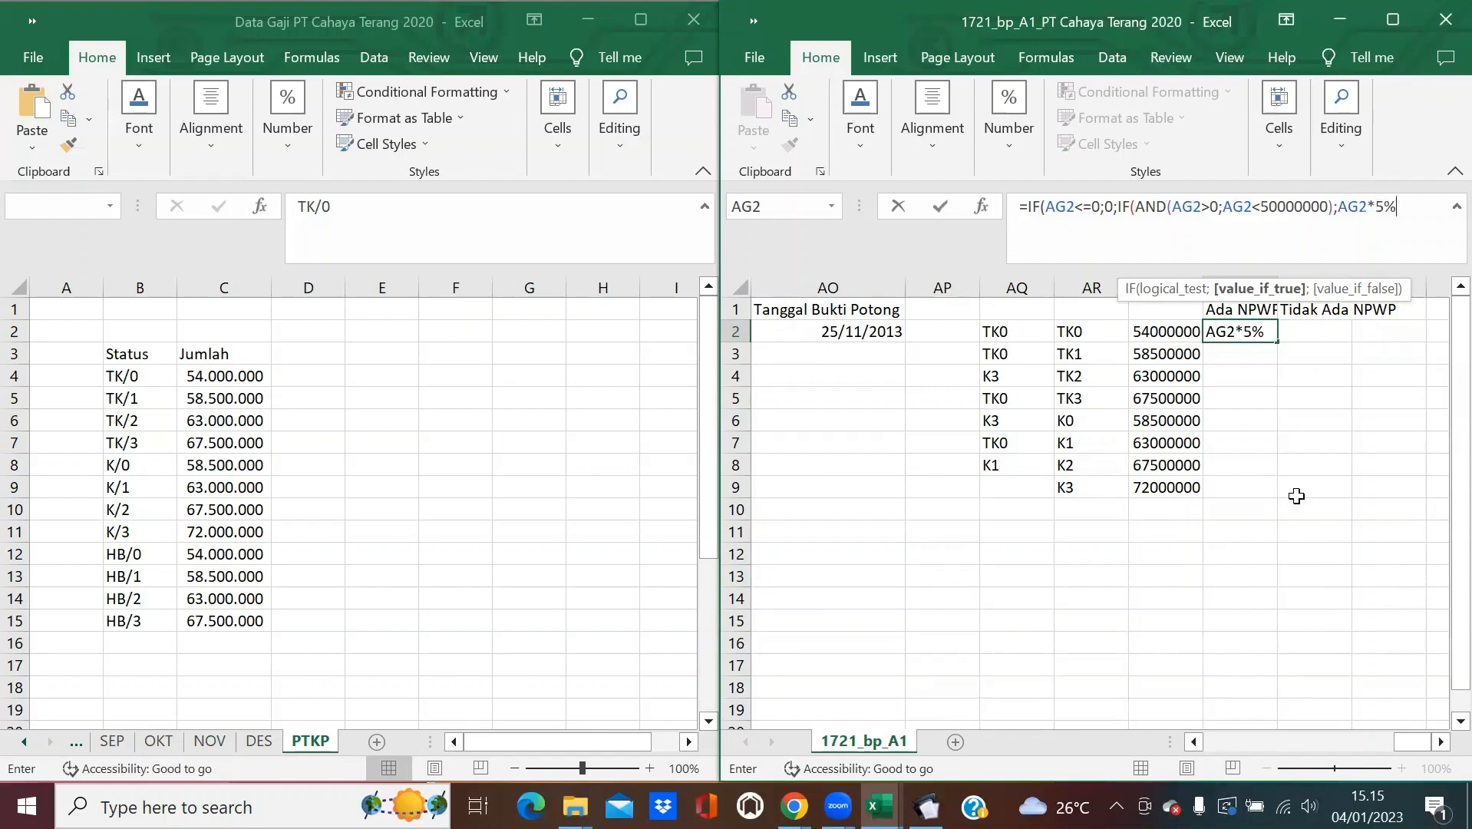
text(;)
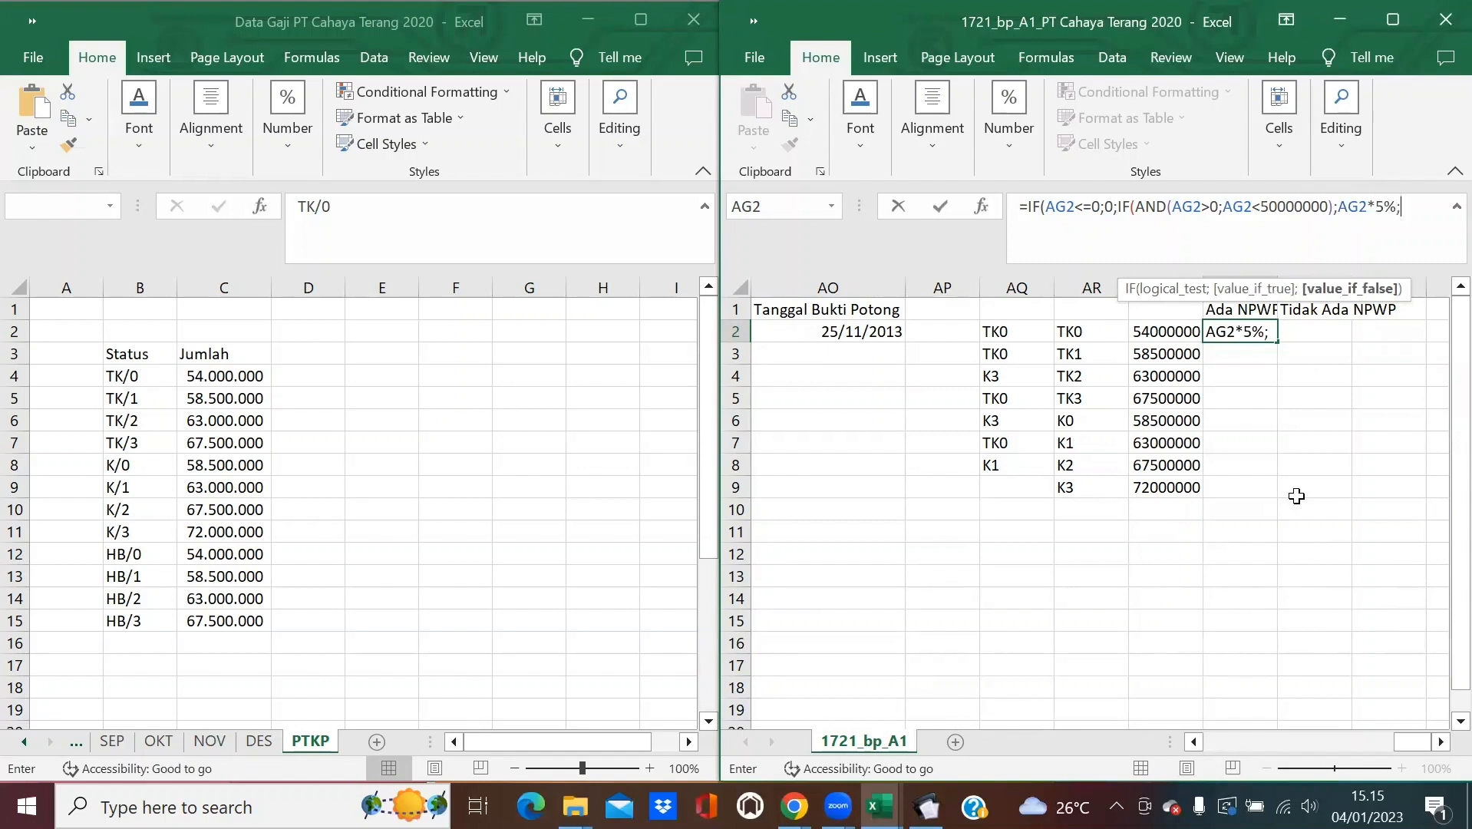
text(IF)
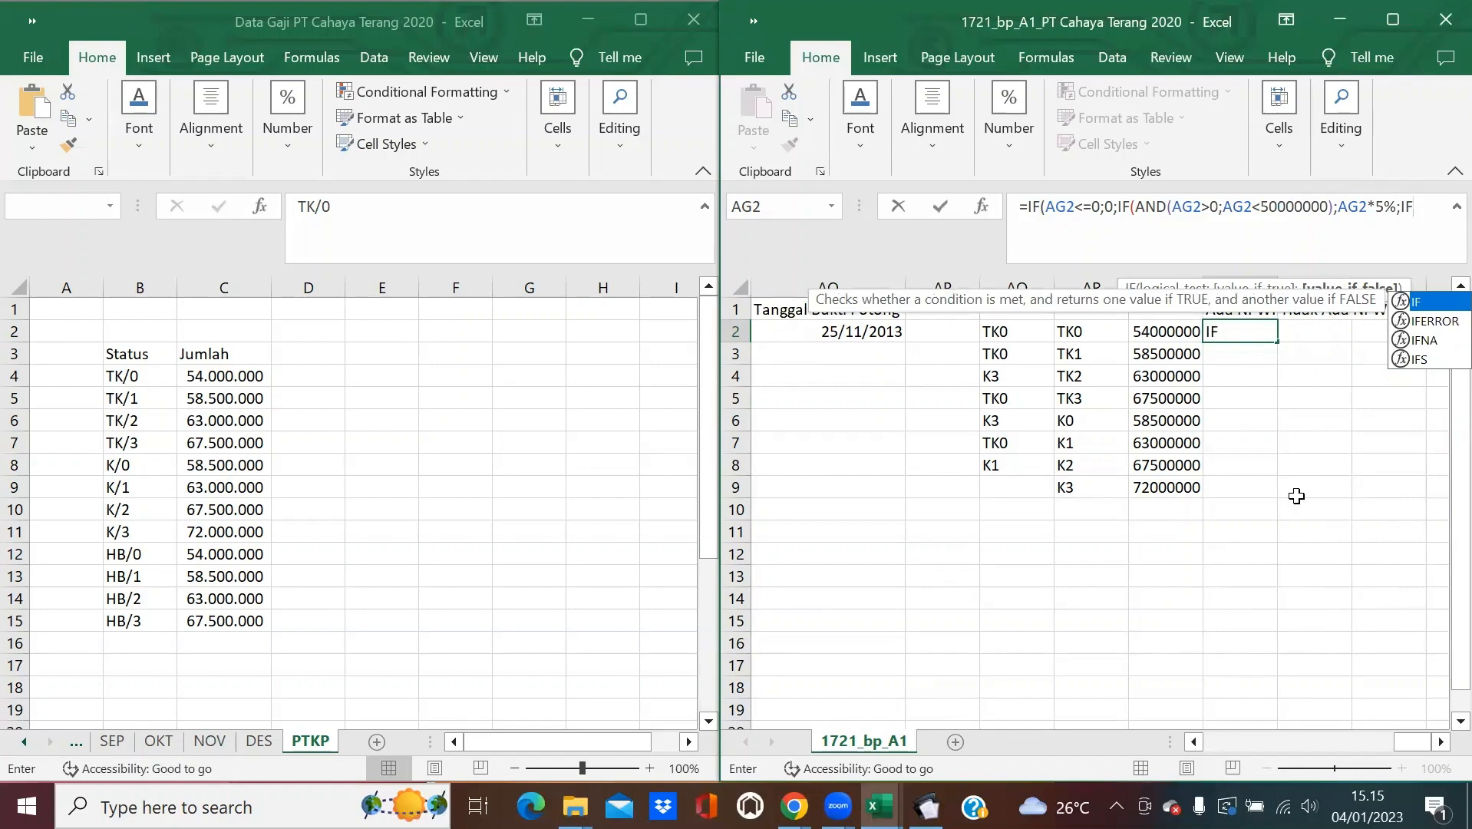
text((AND)
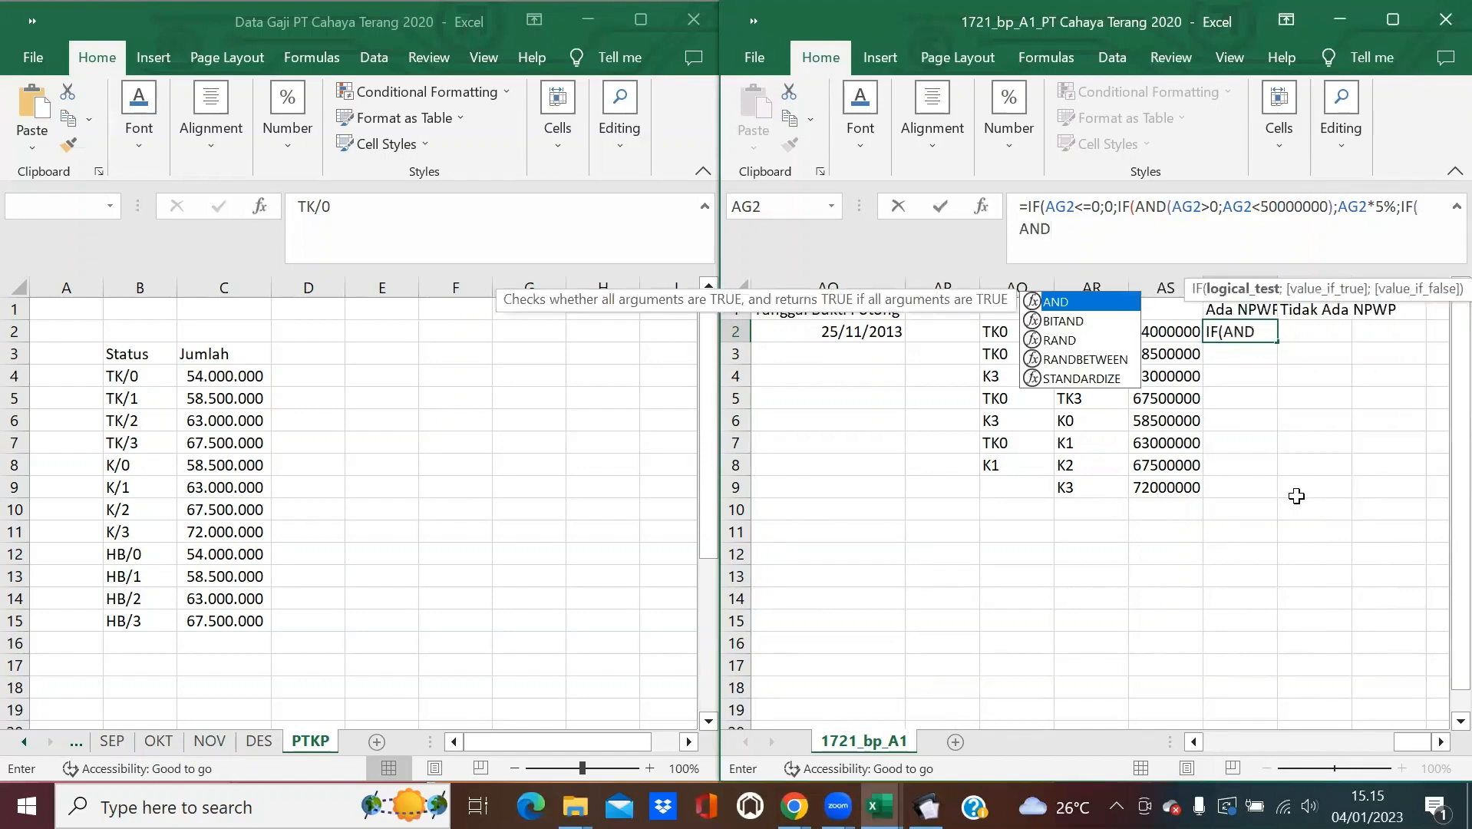
text((AG)
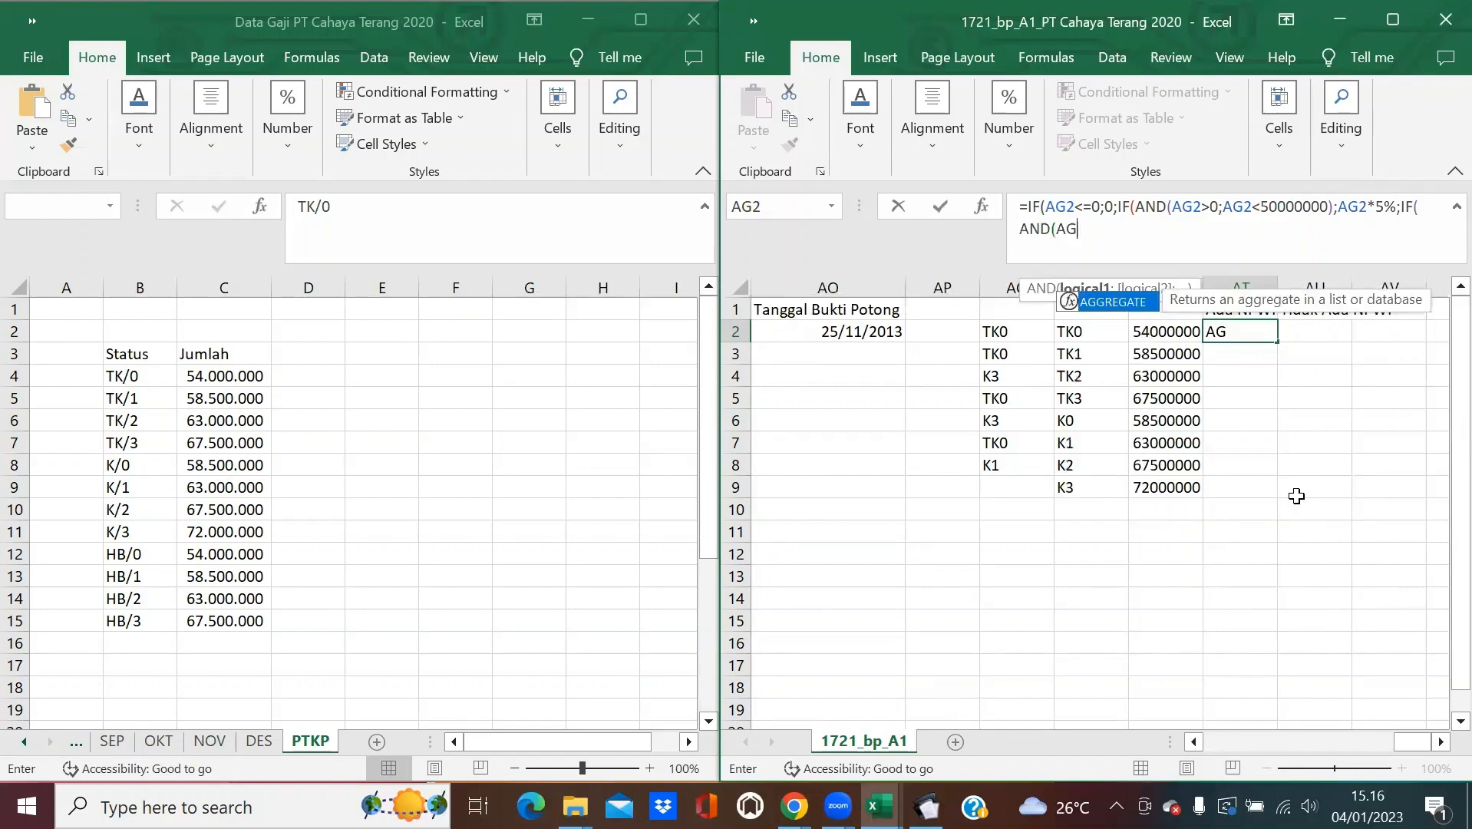
text(2)
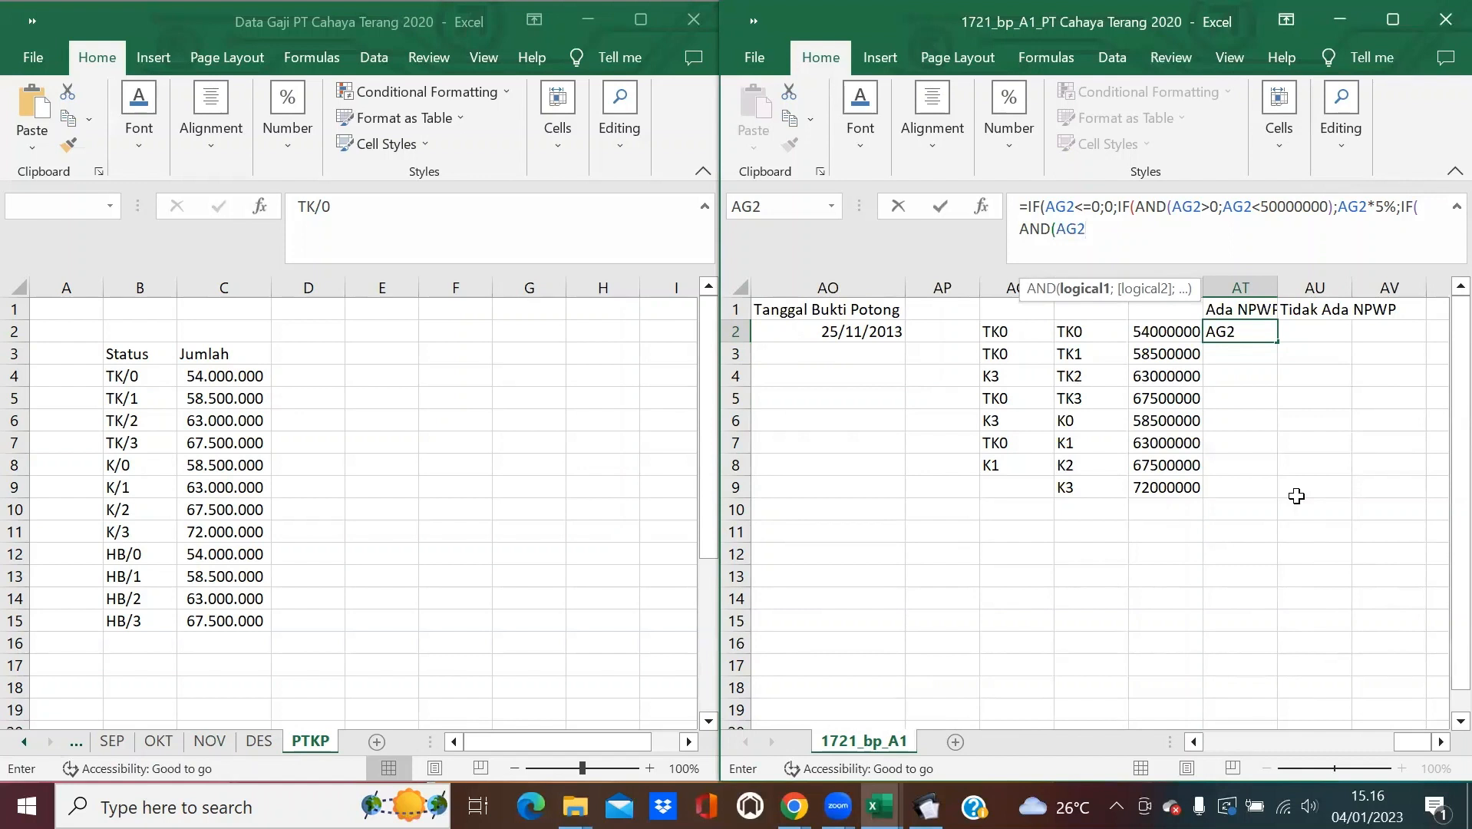
Add the bracket AND(AG2>50000000;AG2<=250000000) with value (AG2-50000000)*15%+2500000.
text(>50000000)
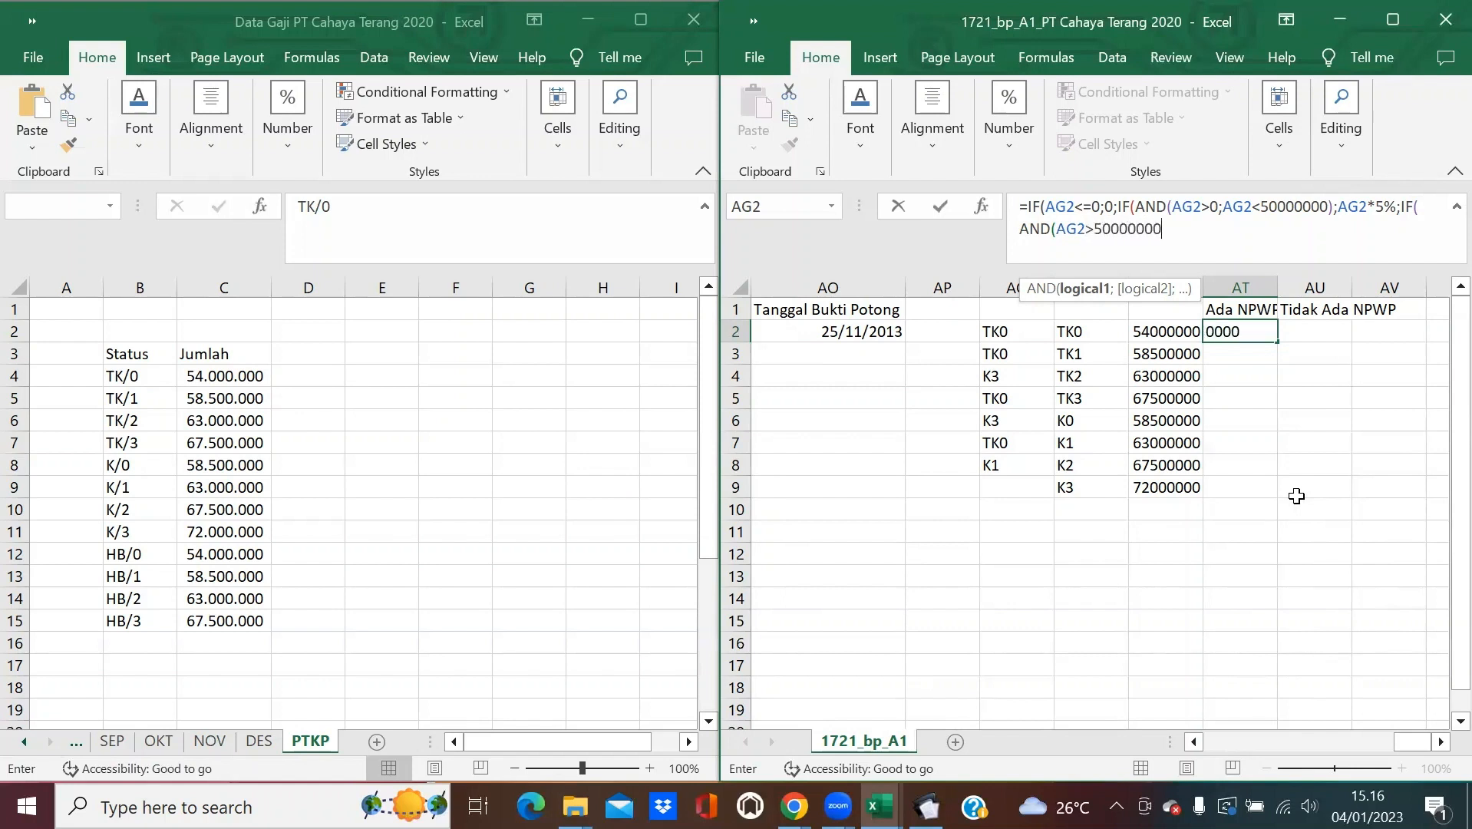
text(;)
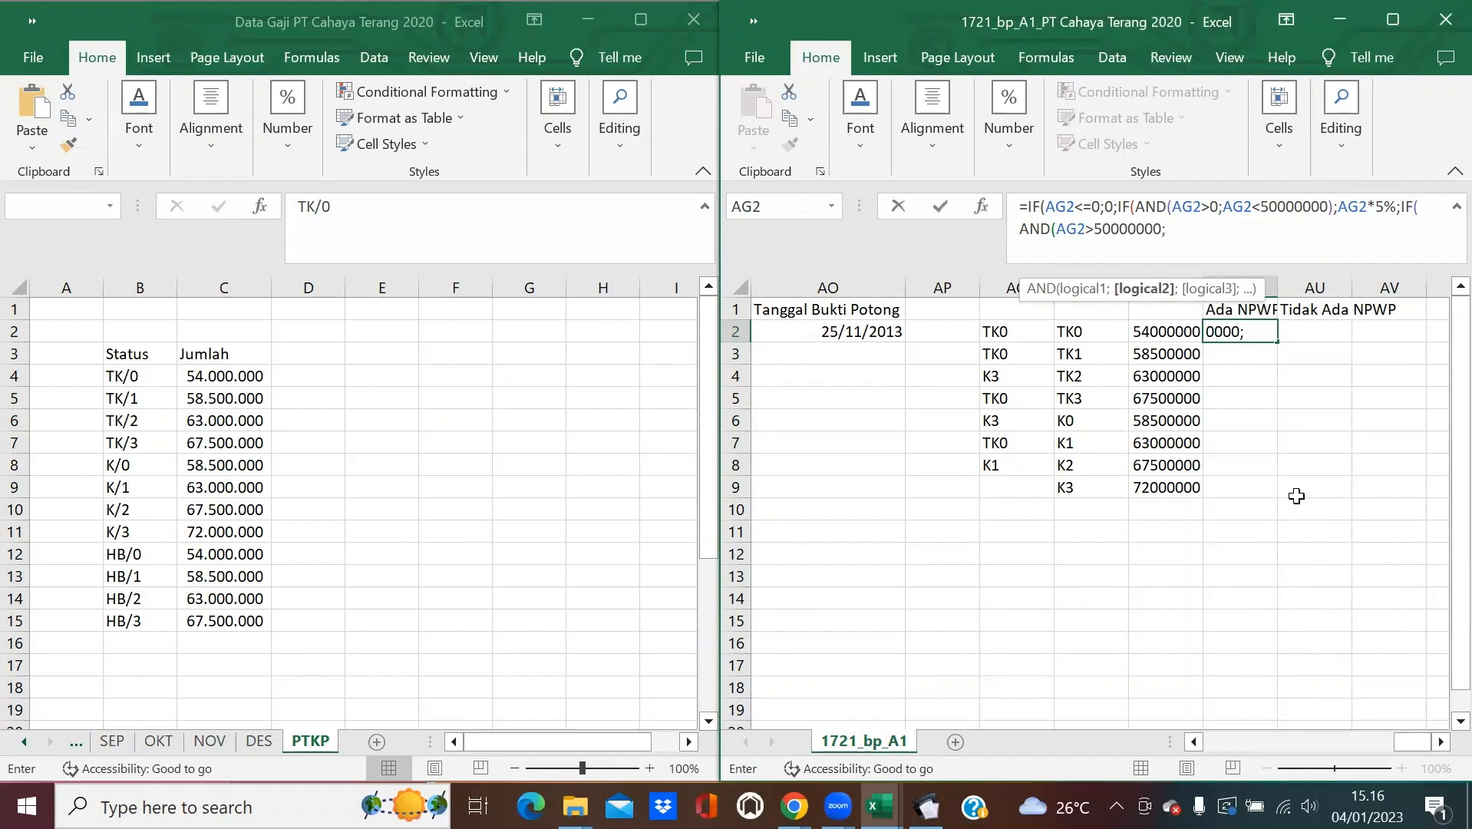
text(AG2>)
key(BackSpace)
text(<=250000000)
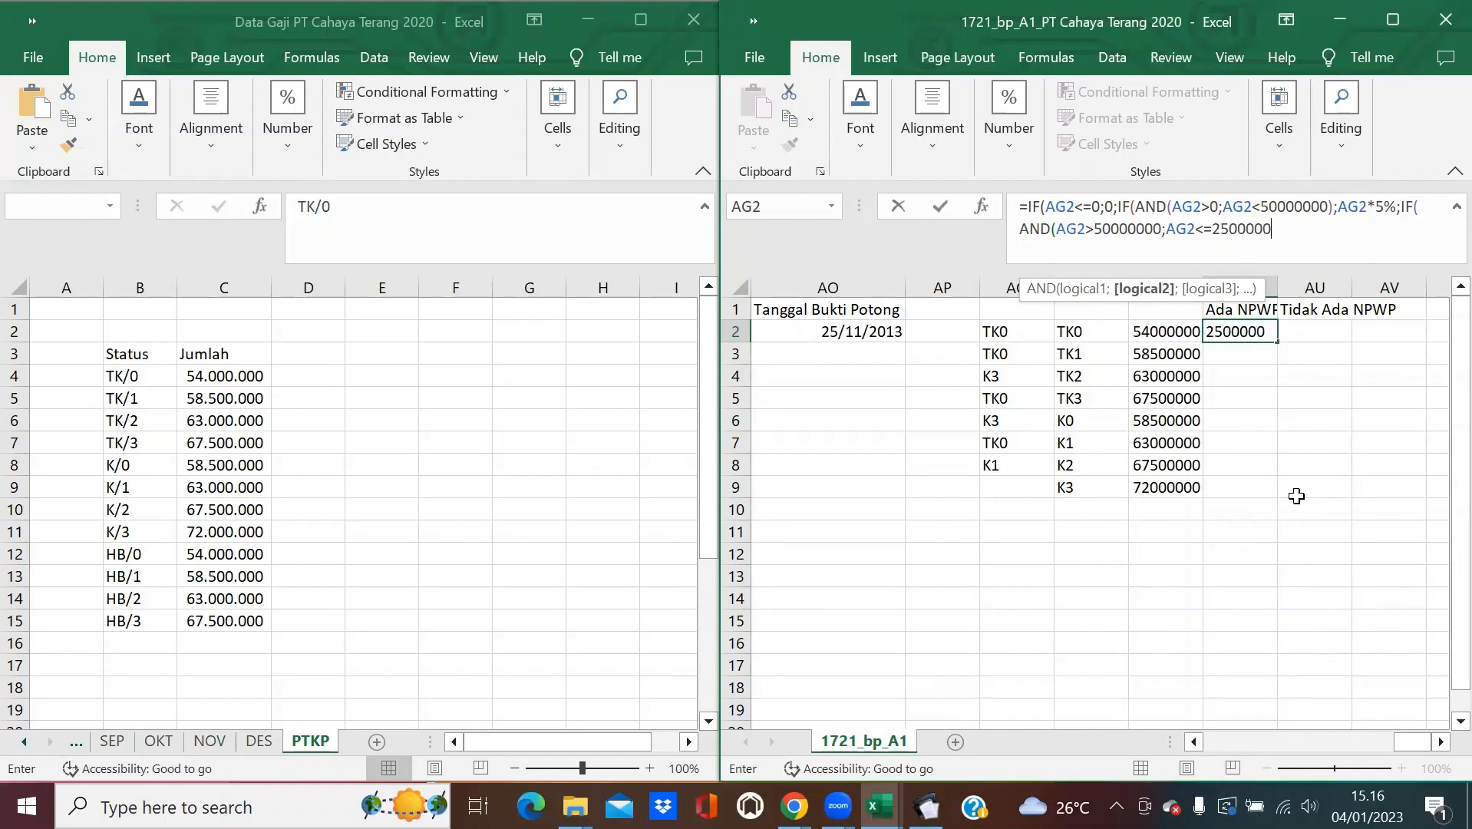
text())
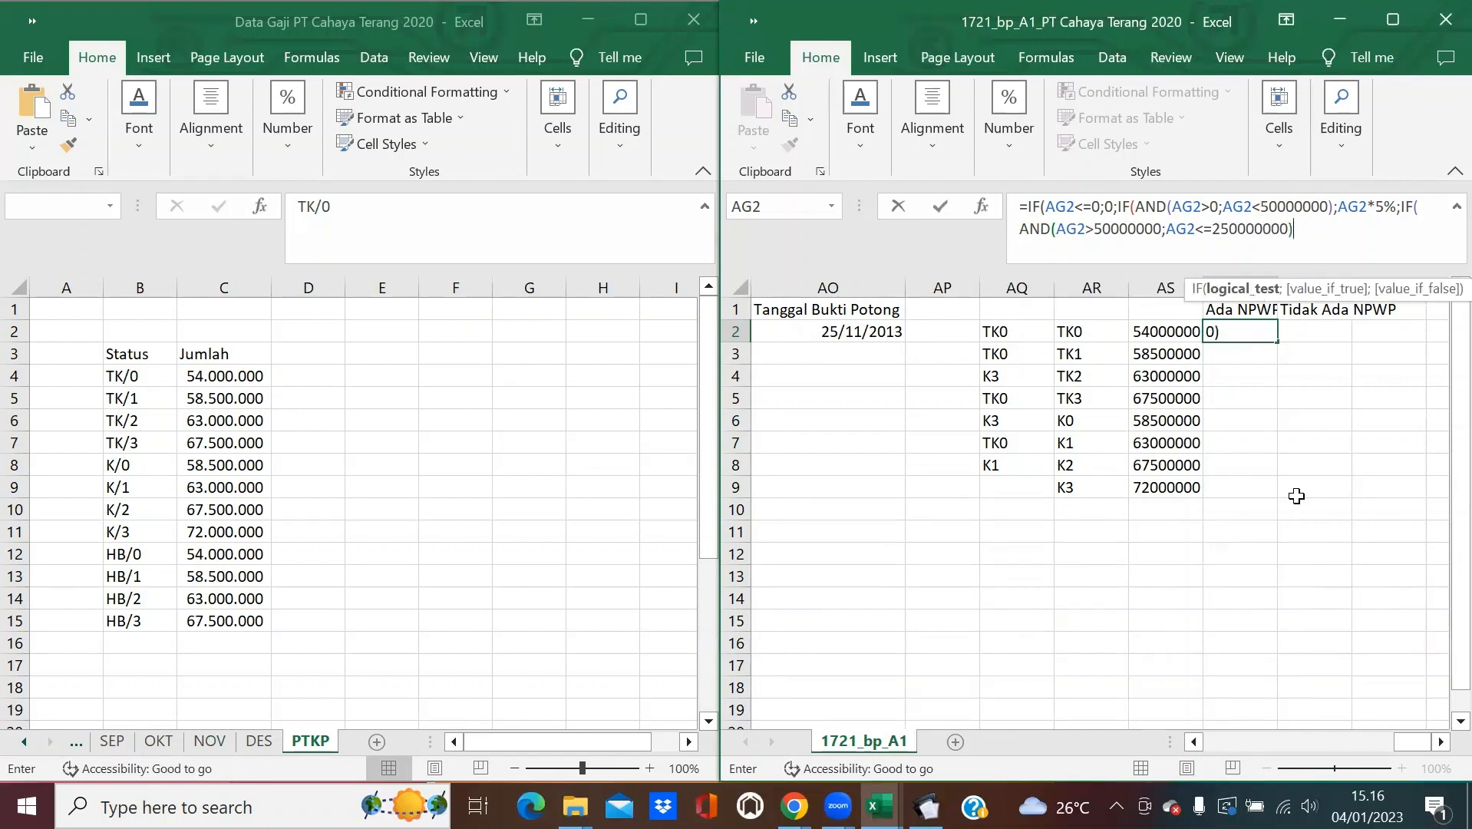
text(;)
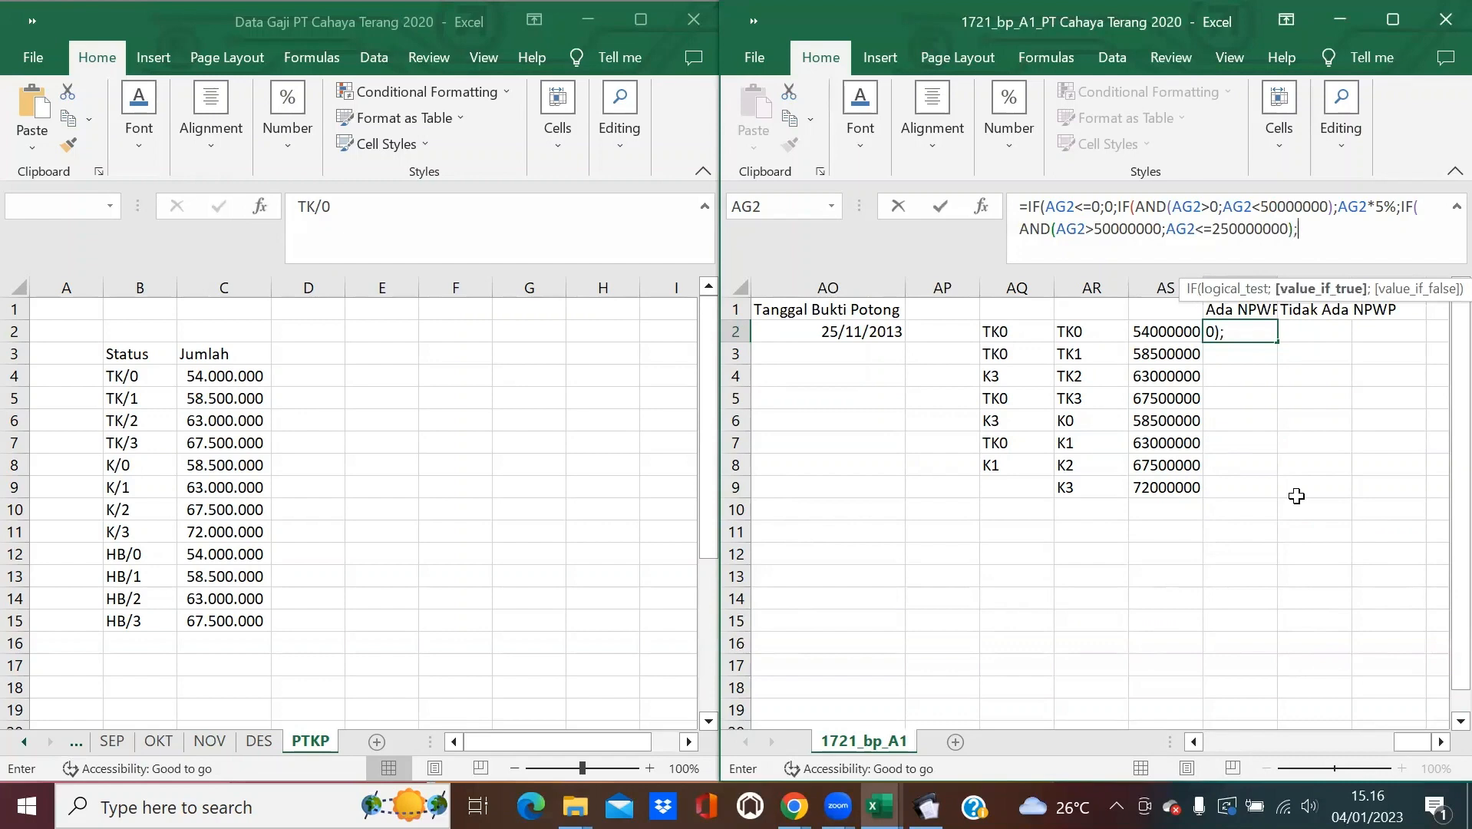
text((AP)
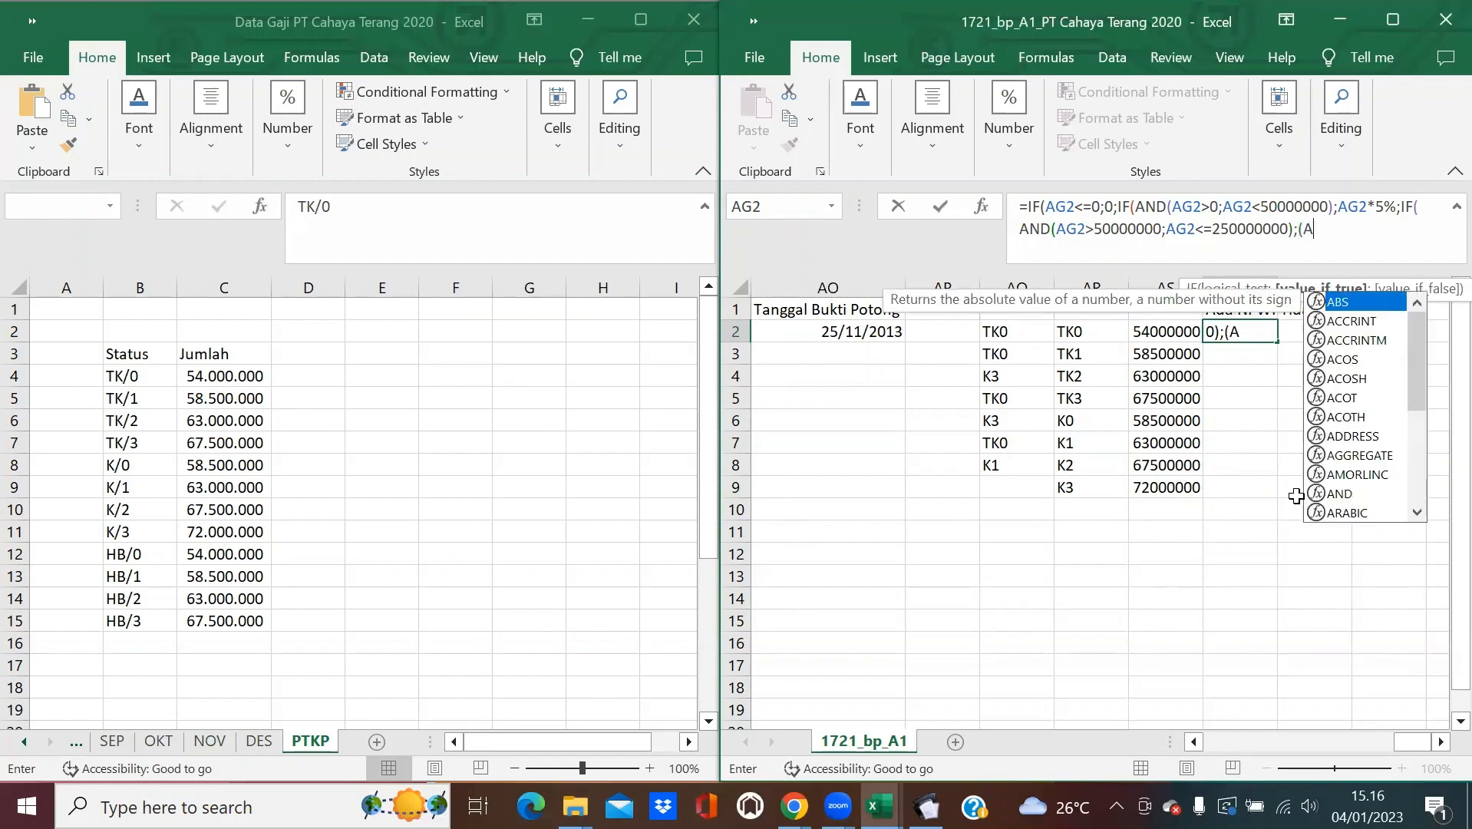
key(BackSpace)
text(G2)
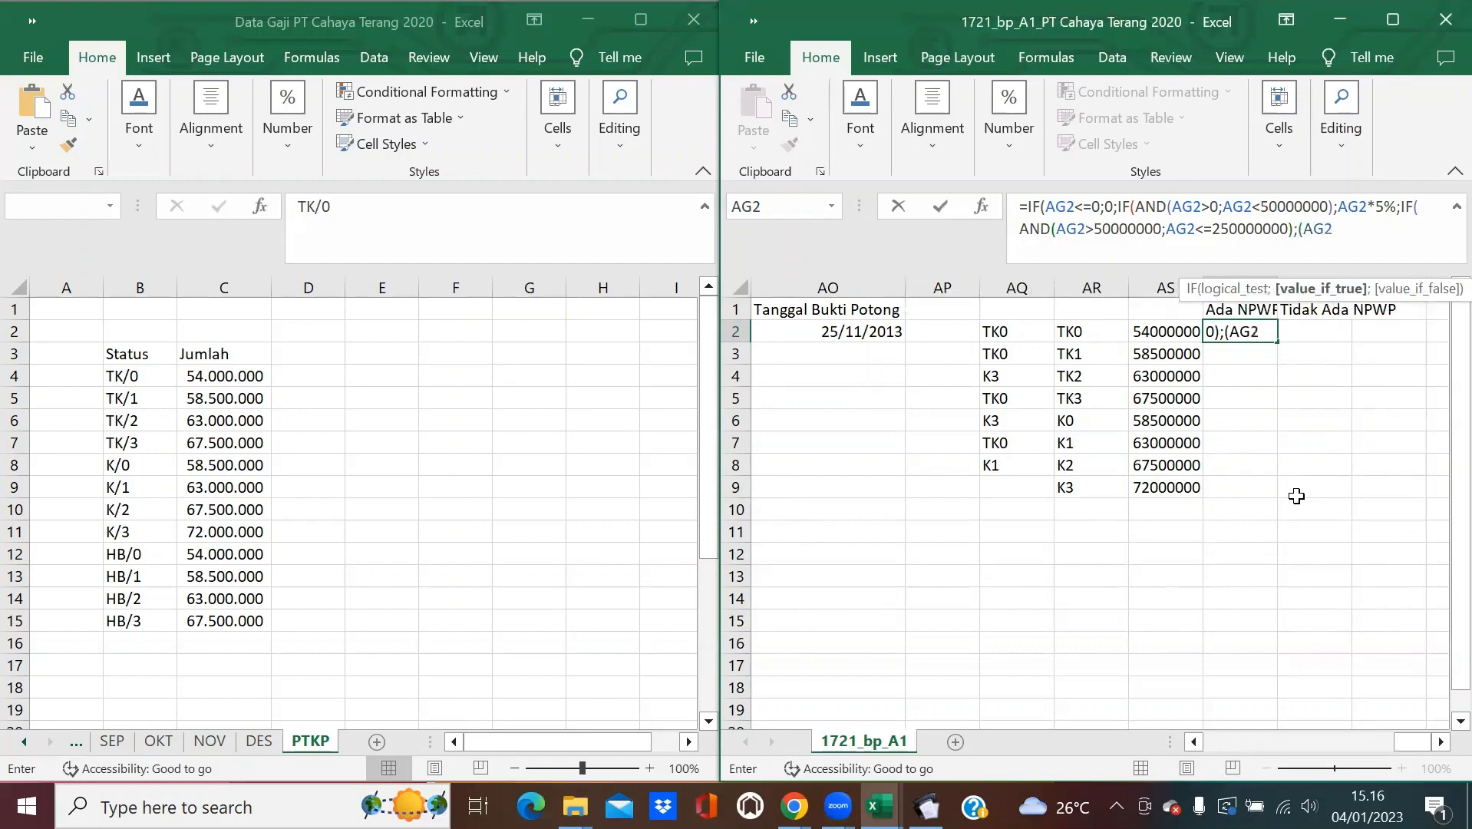
text(-50000000)*)
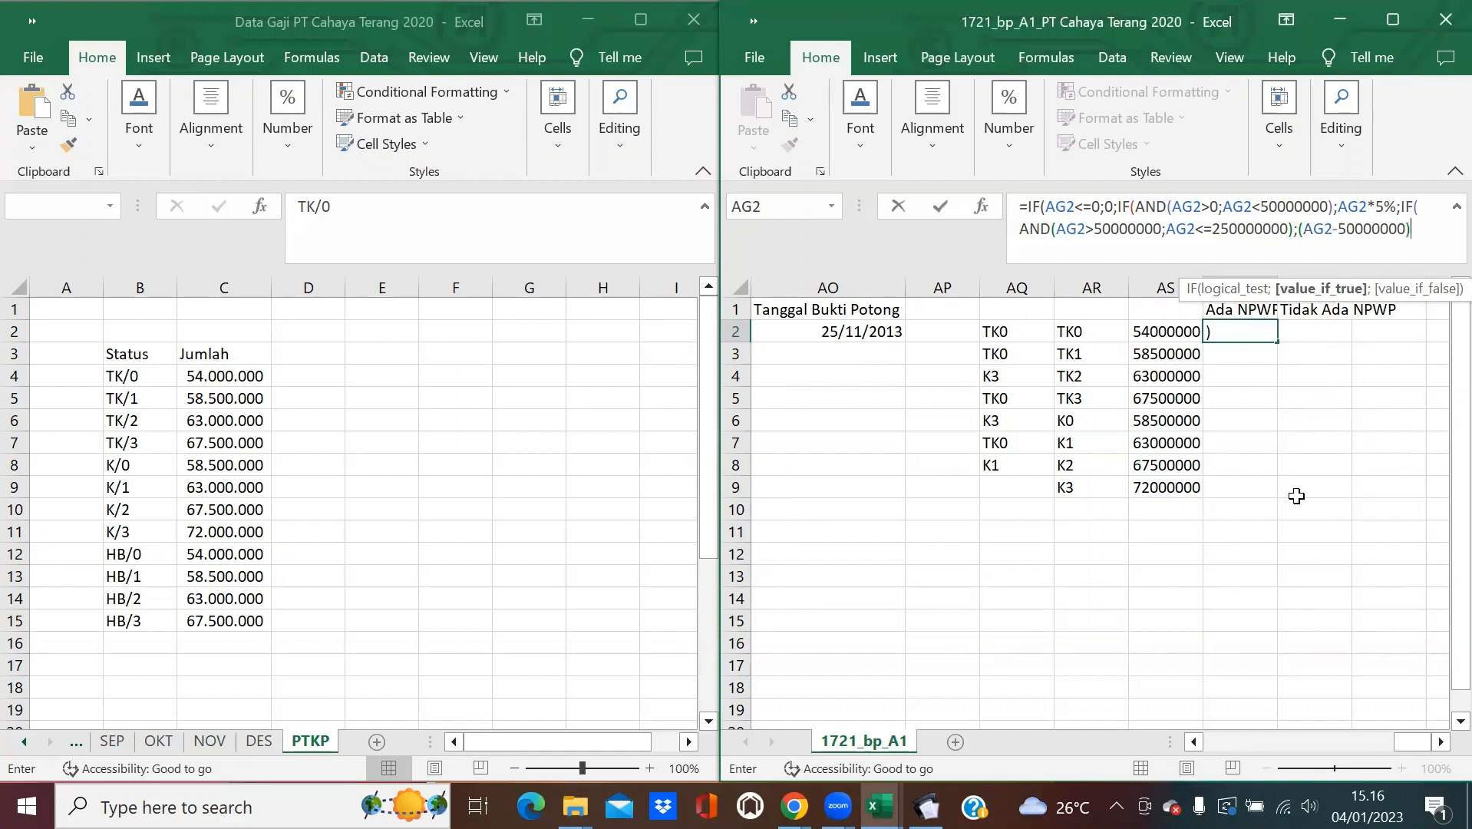
text(15)
text(%+)
text(2500)
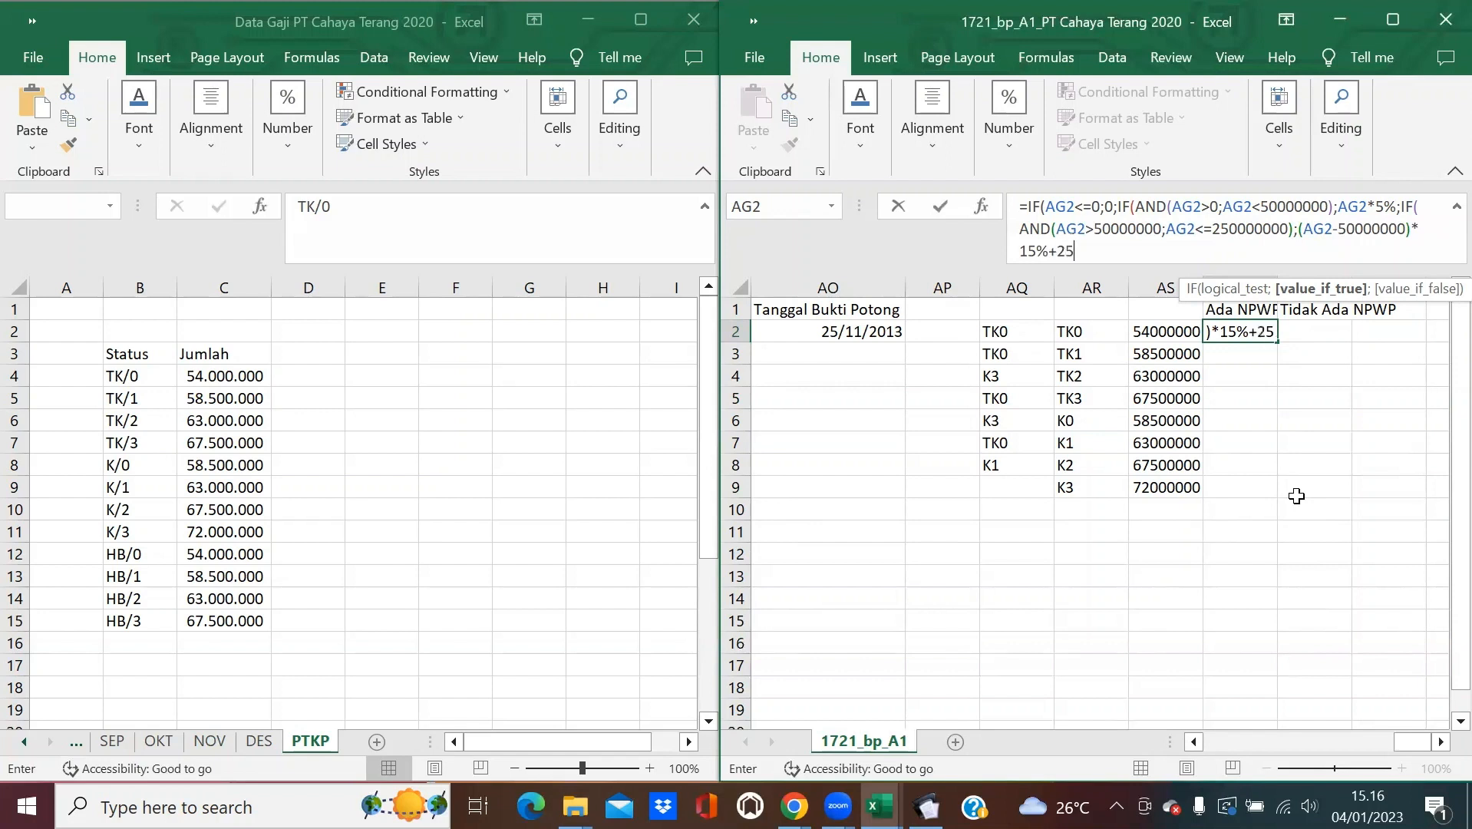
text(000)
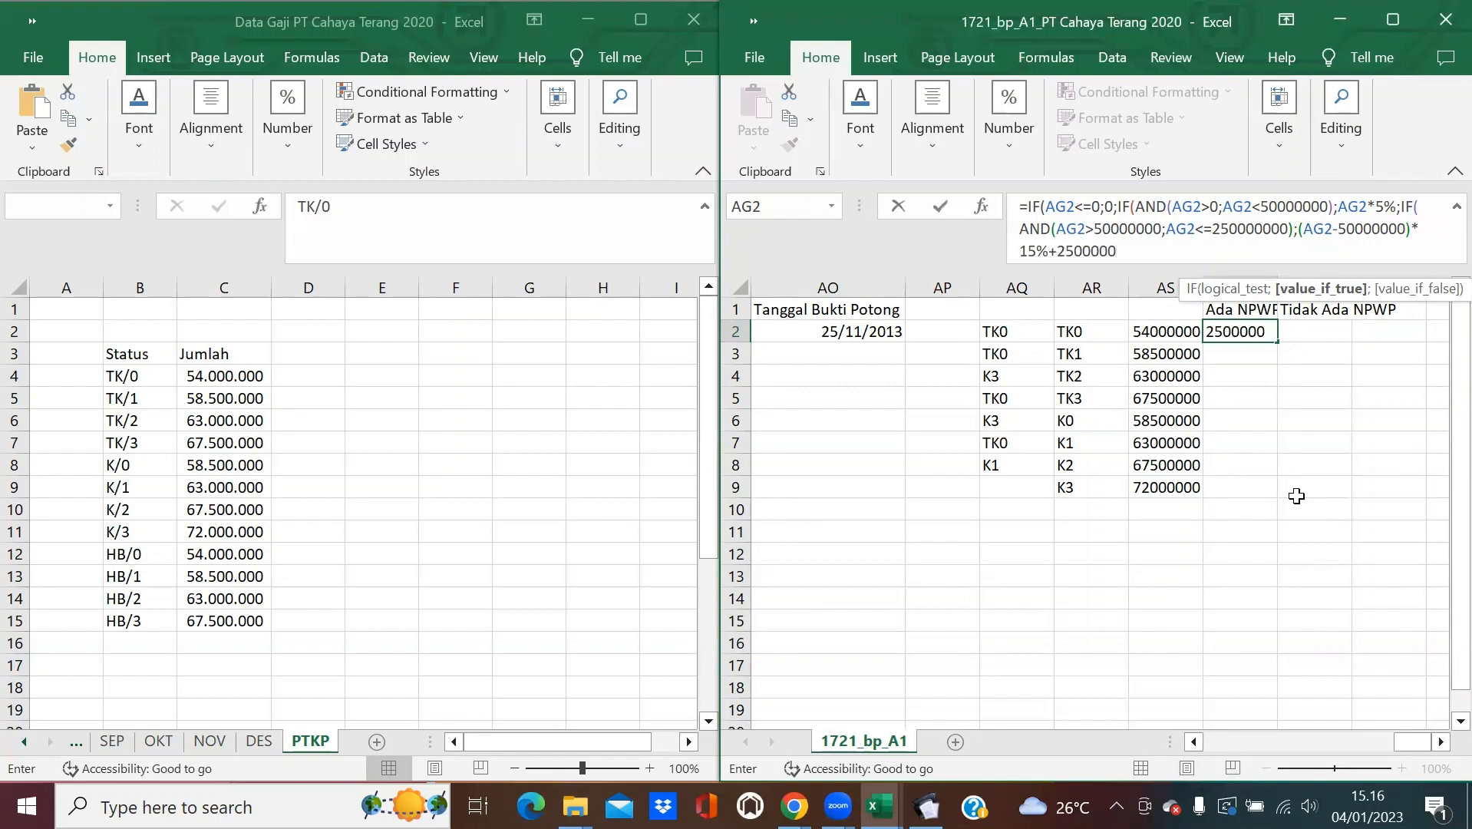
text(;)
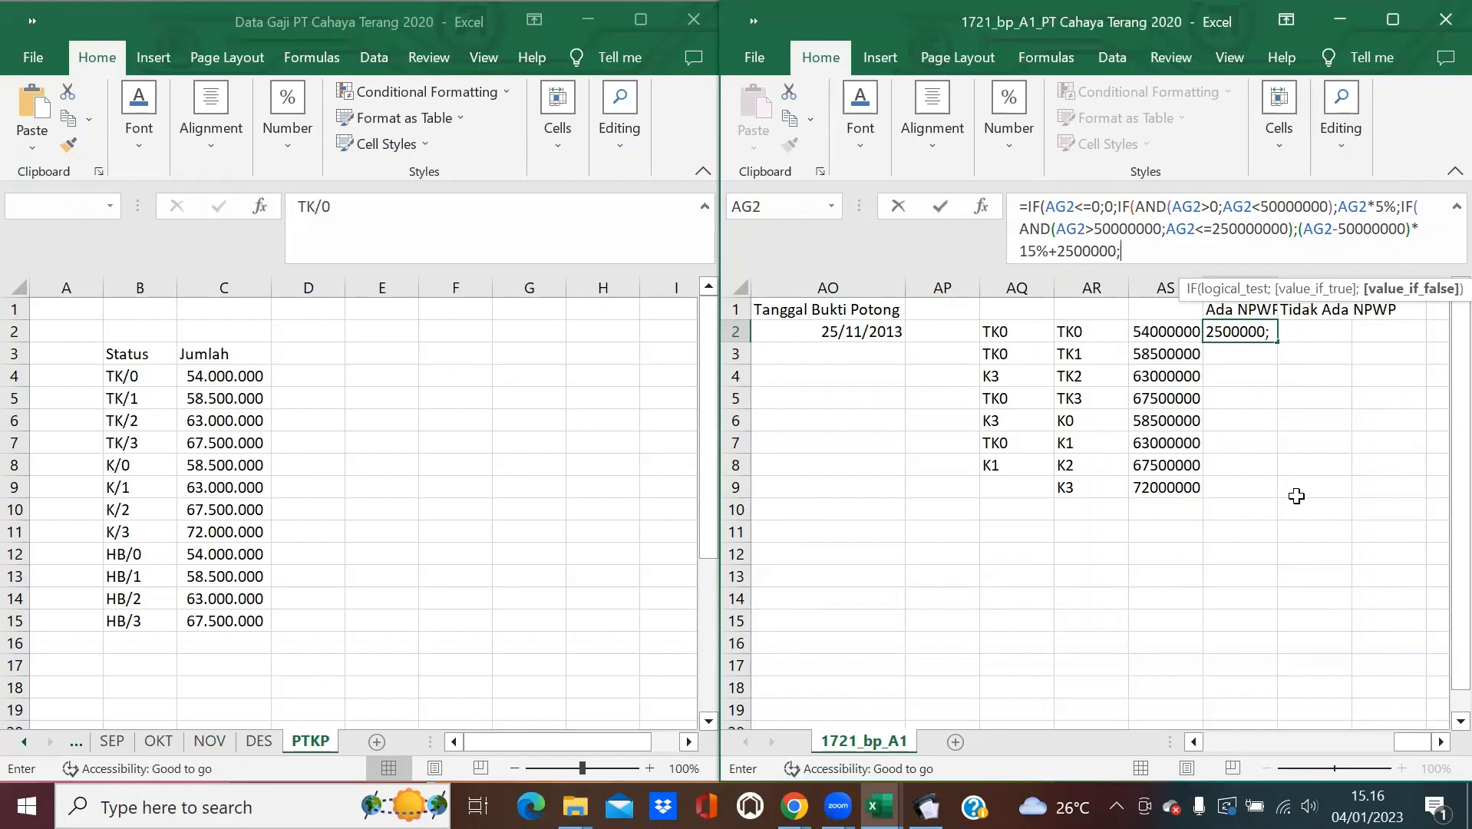
text(IF(AN)
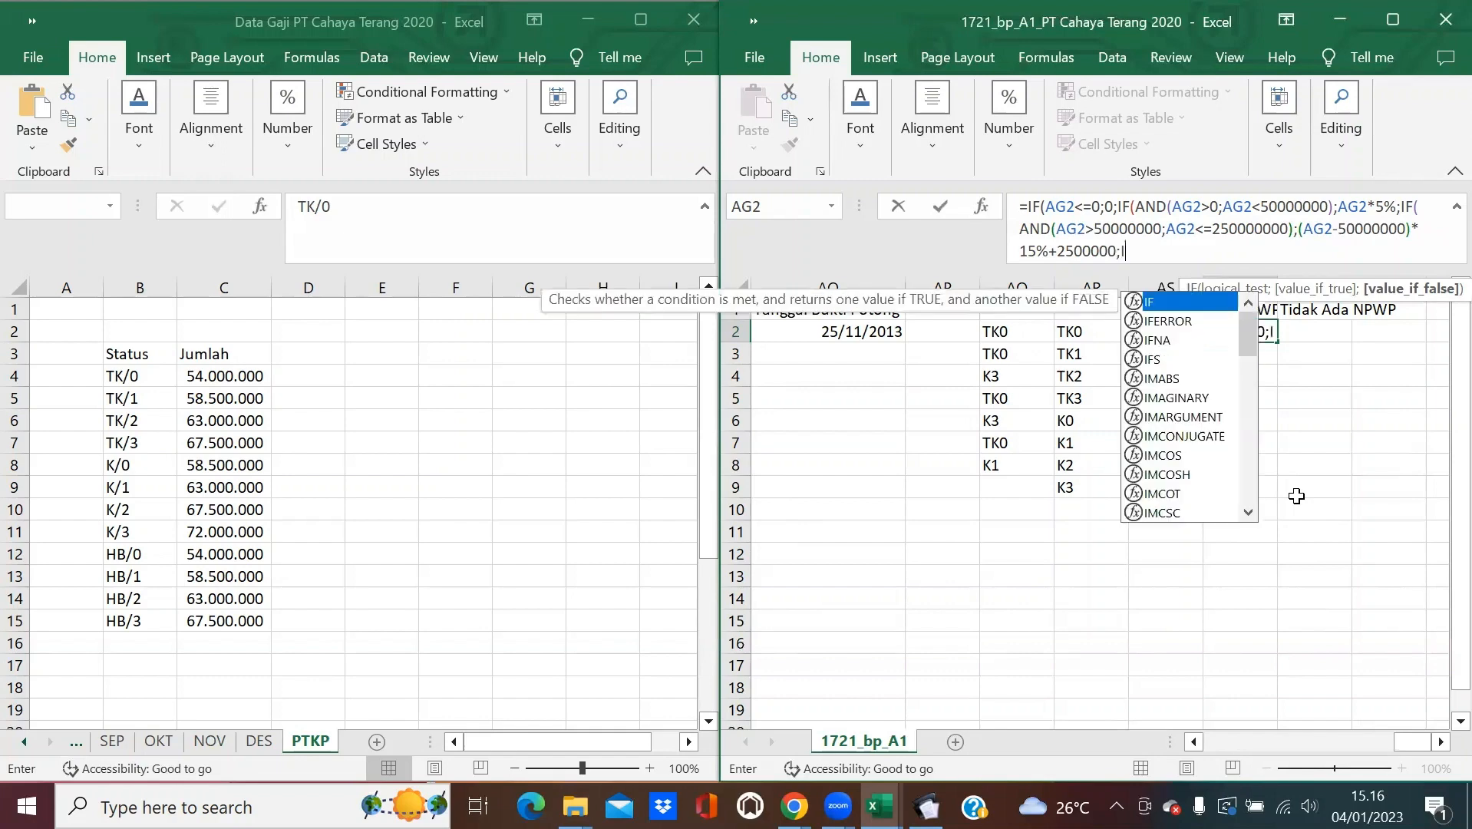
text(D)
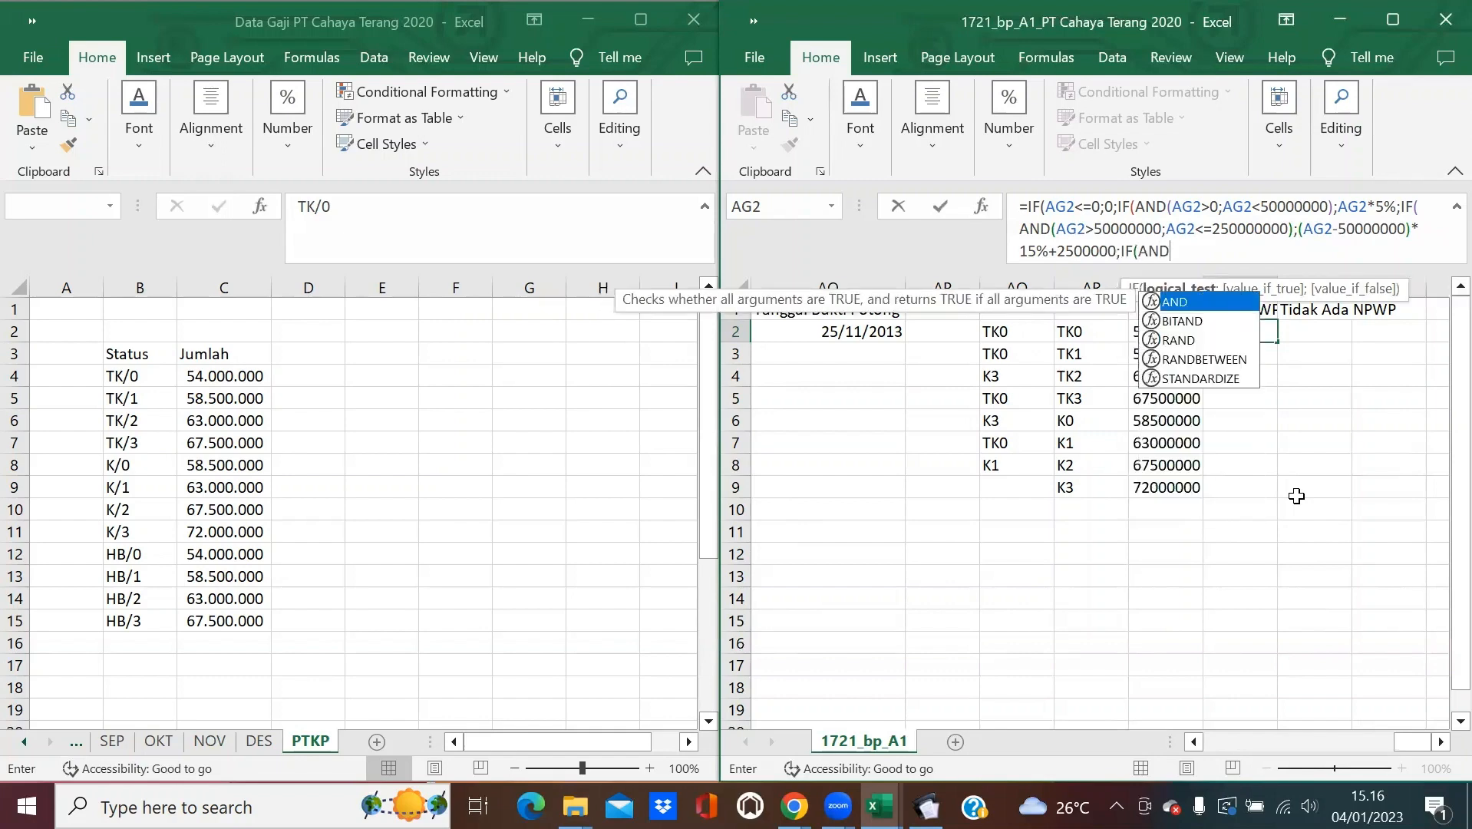
text((AG2)
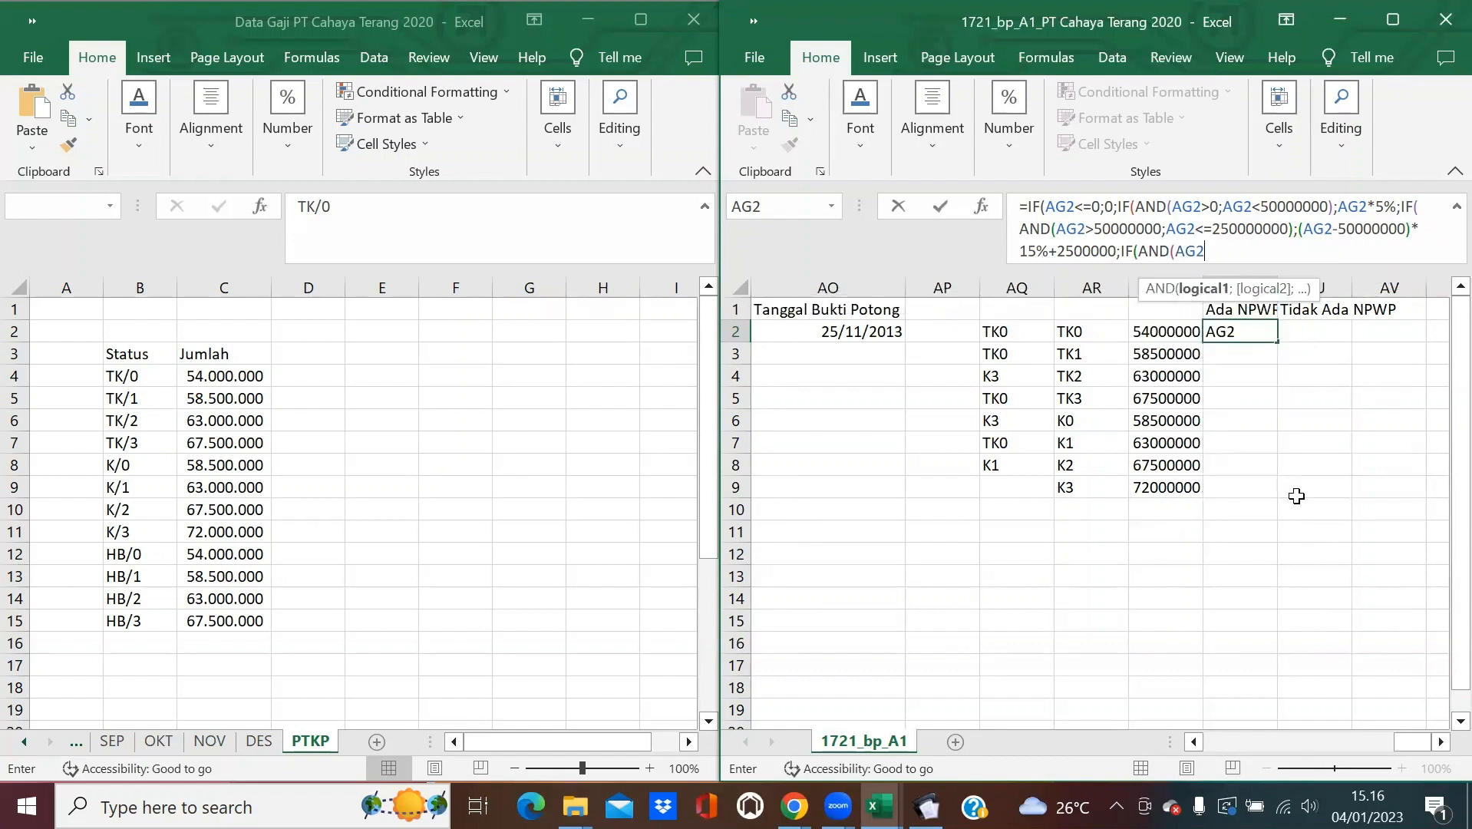
text(>250000000)
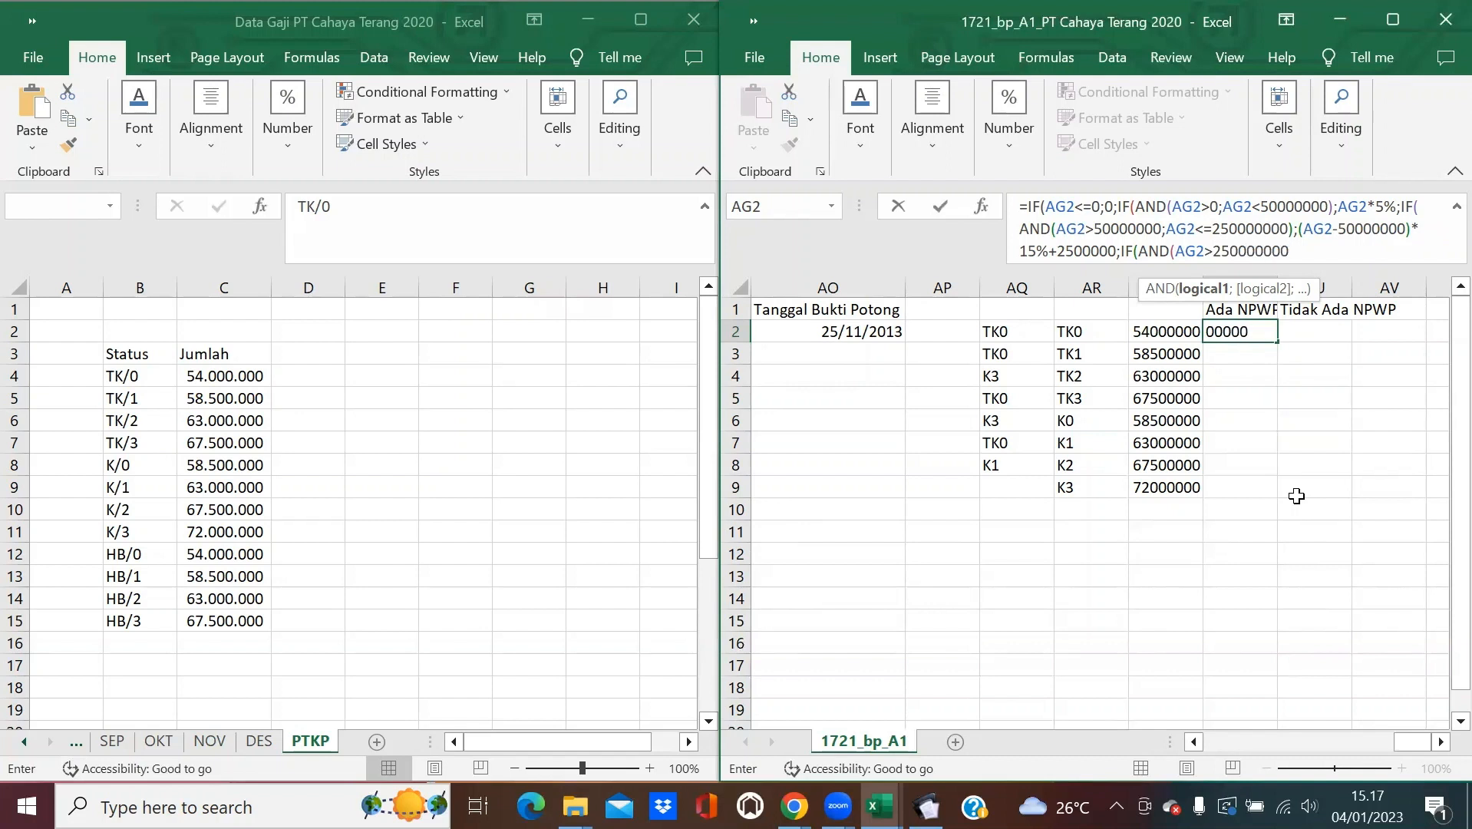
text(;)
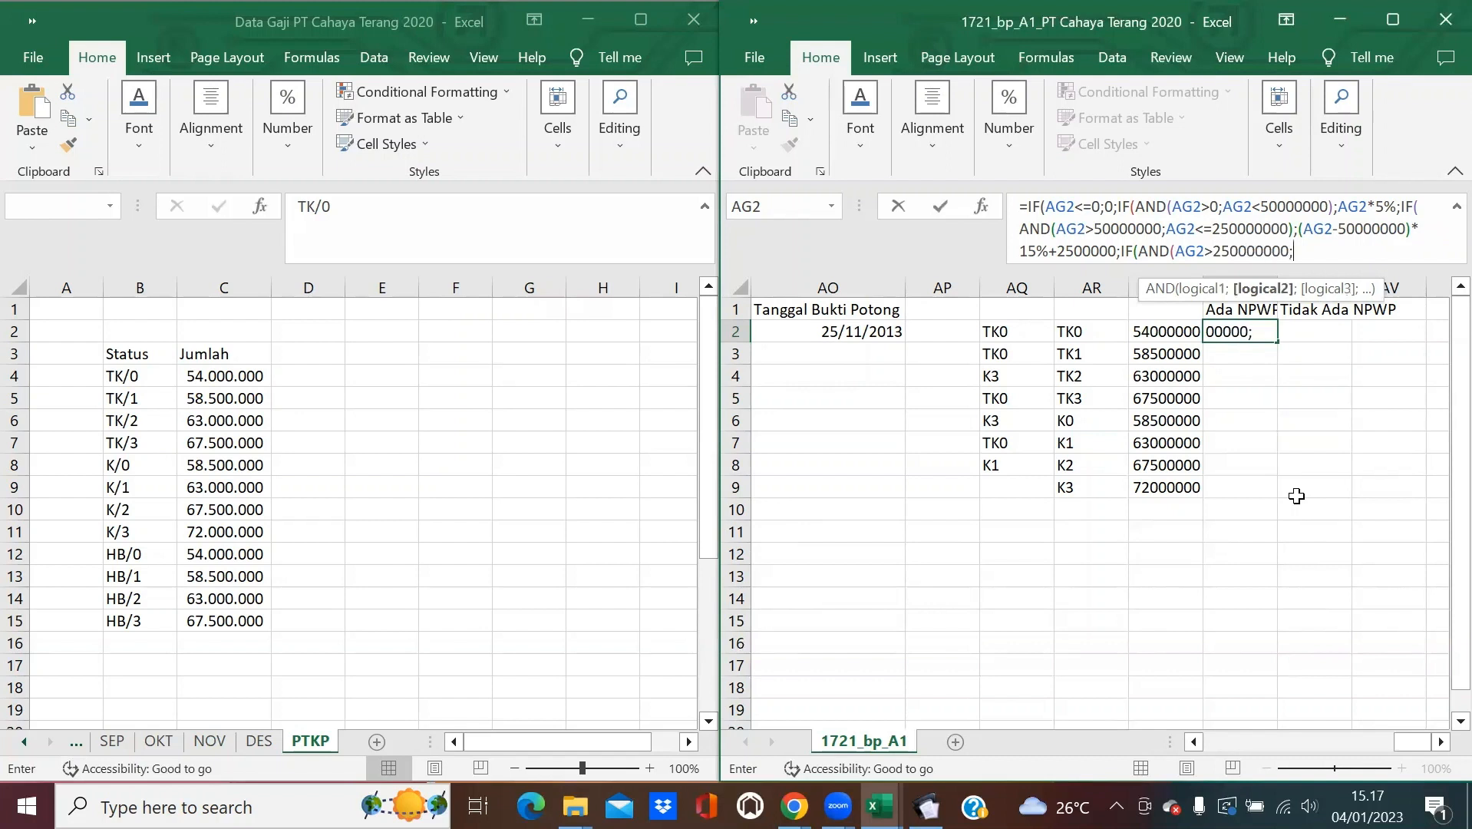
text(AG2)
text(<=)
text(500000)
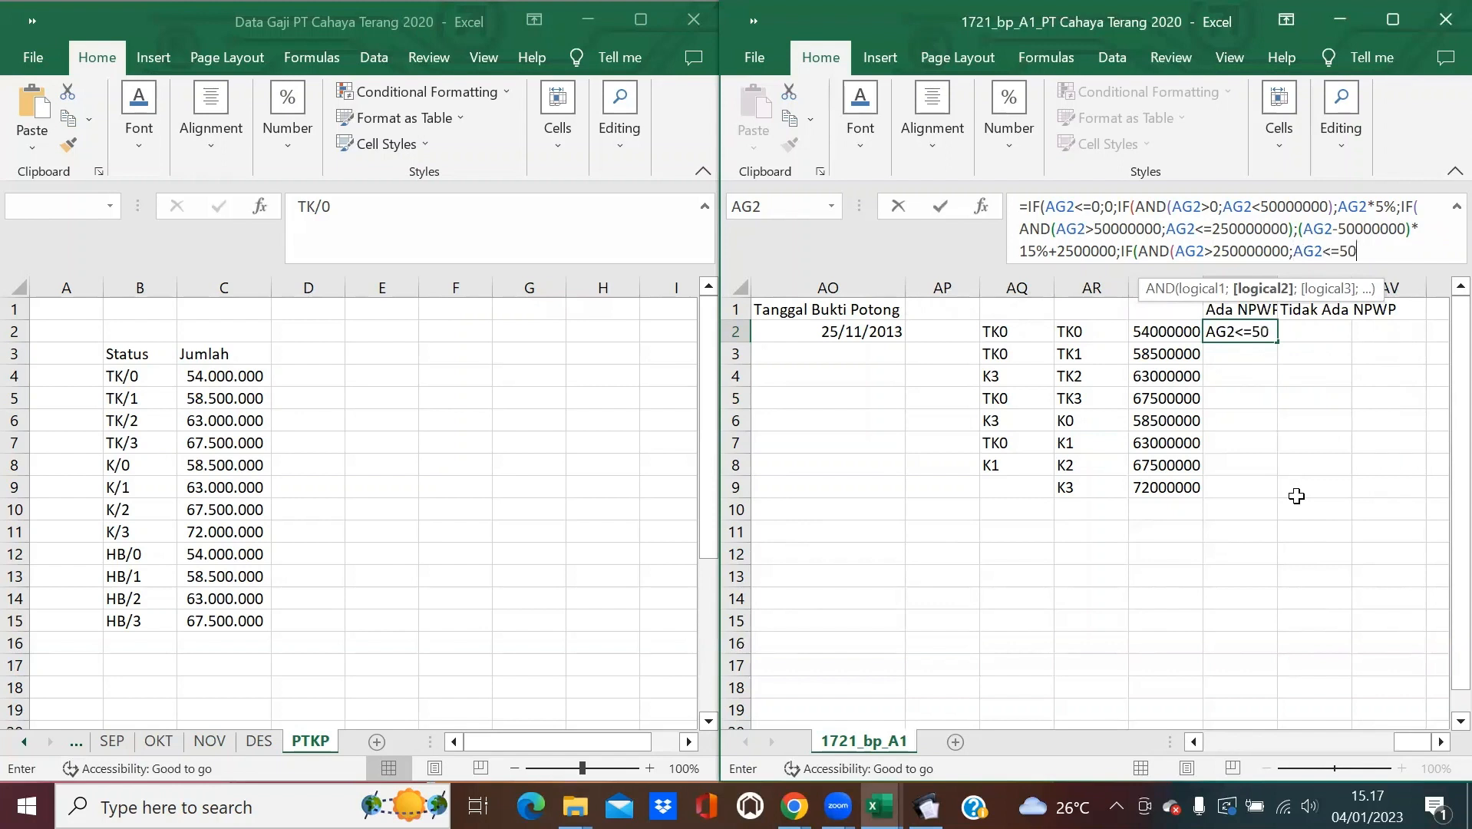
text(000)
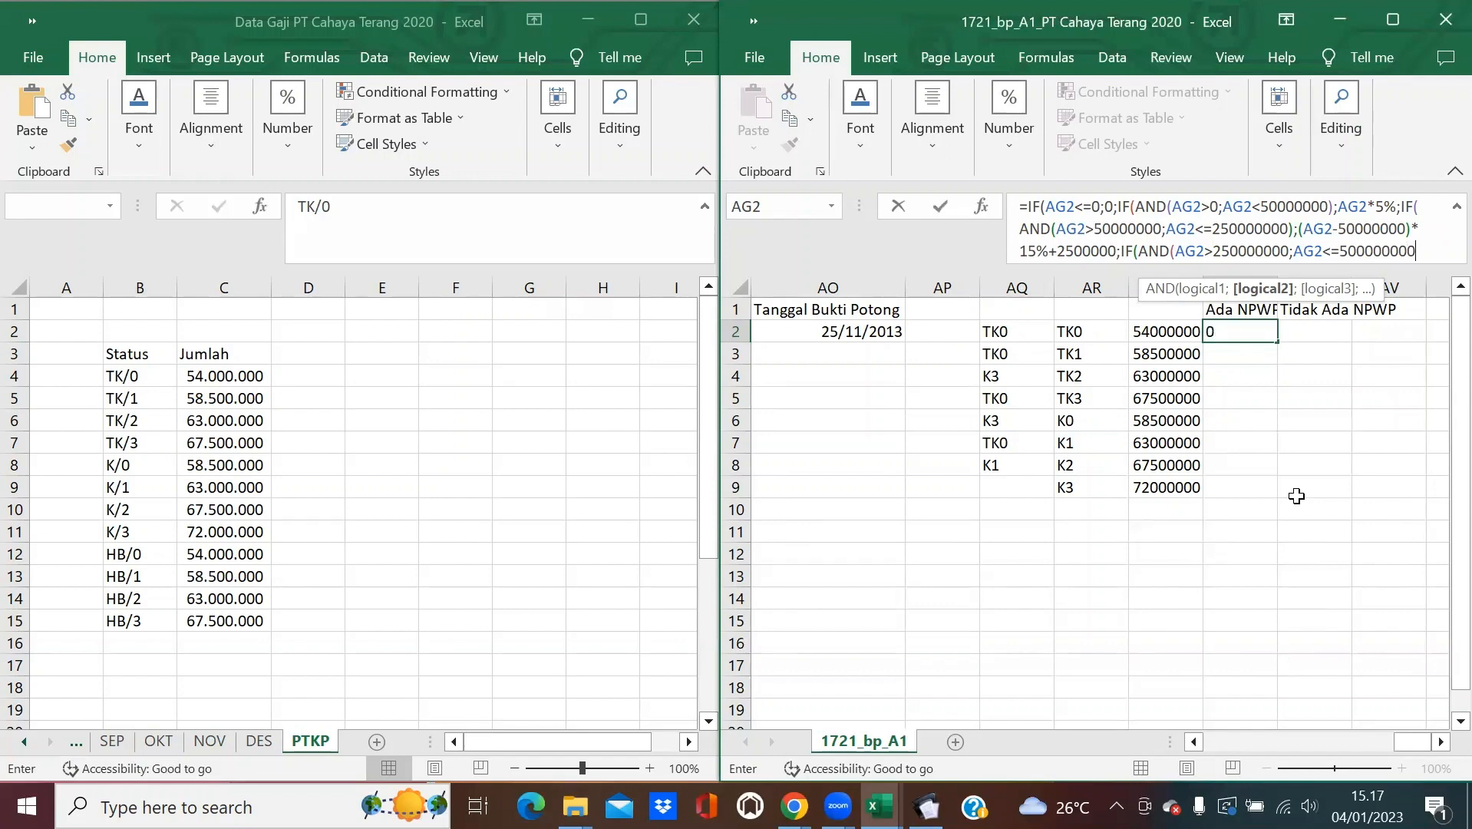
text();)
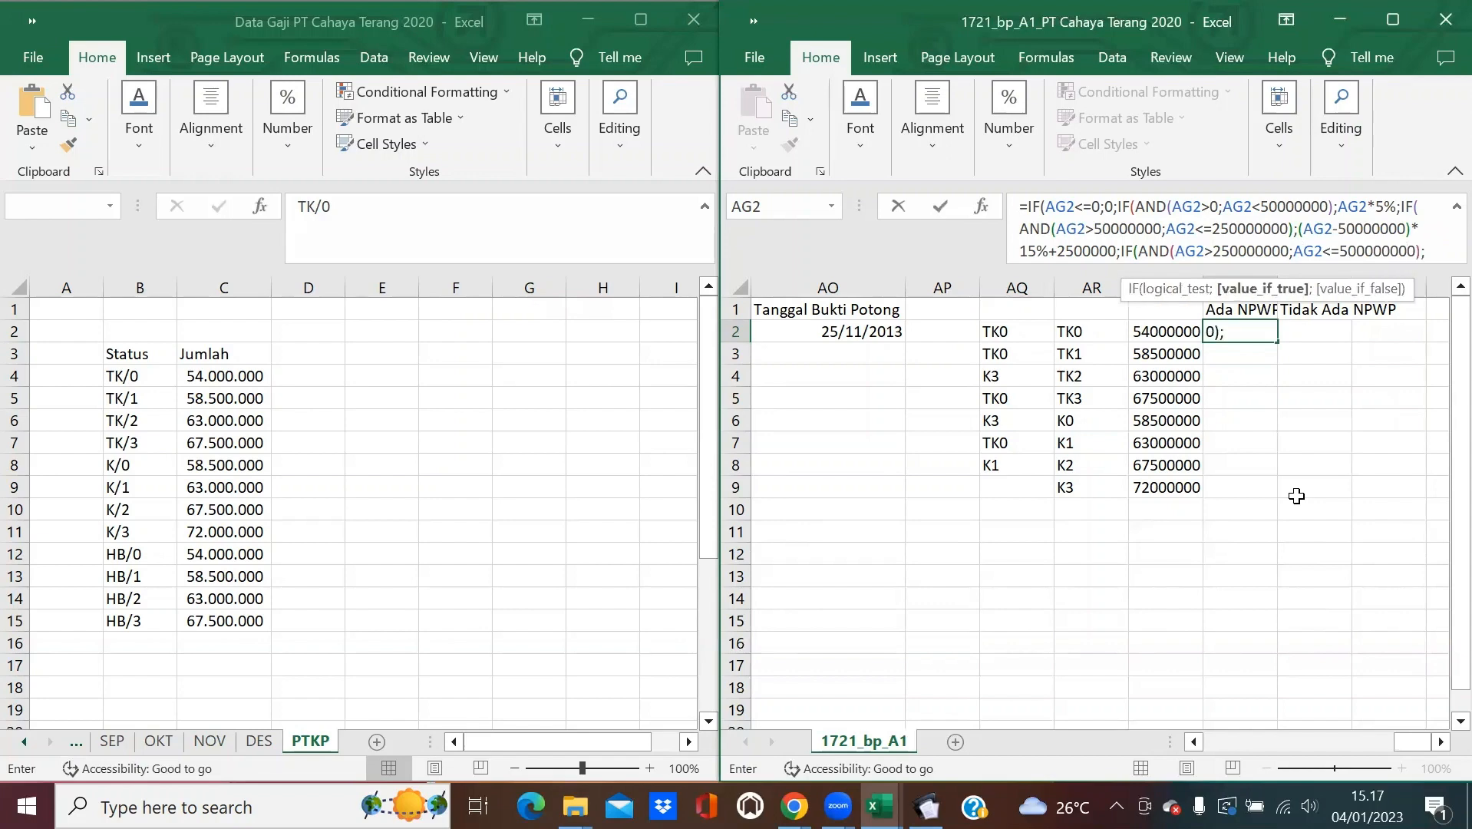
text((AG2)
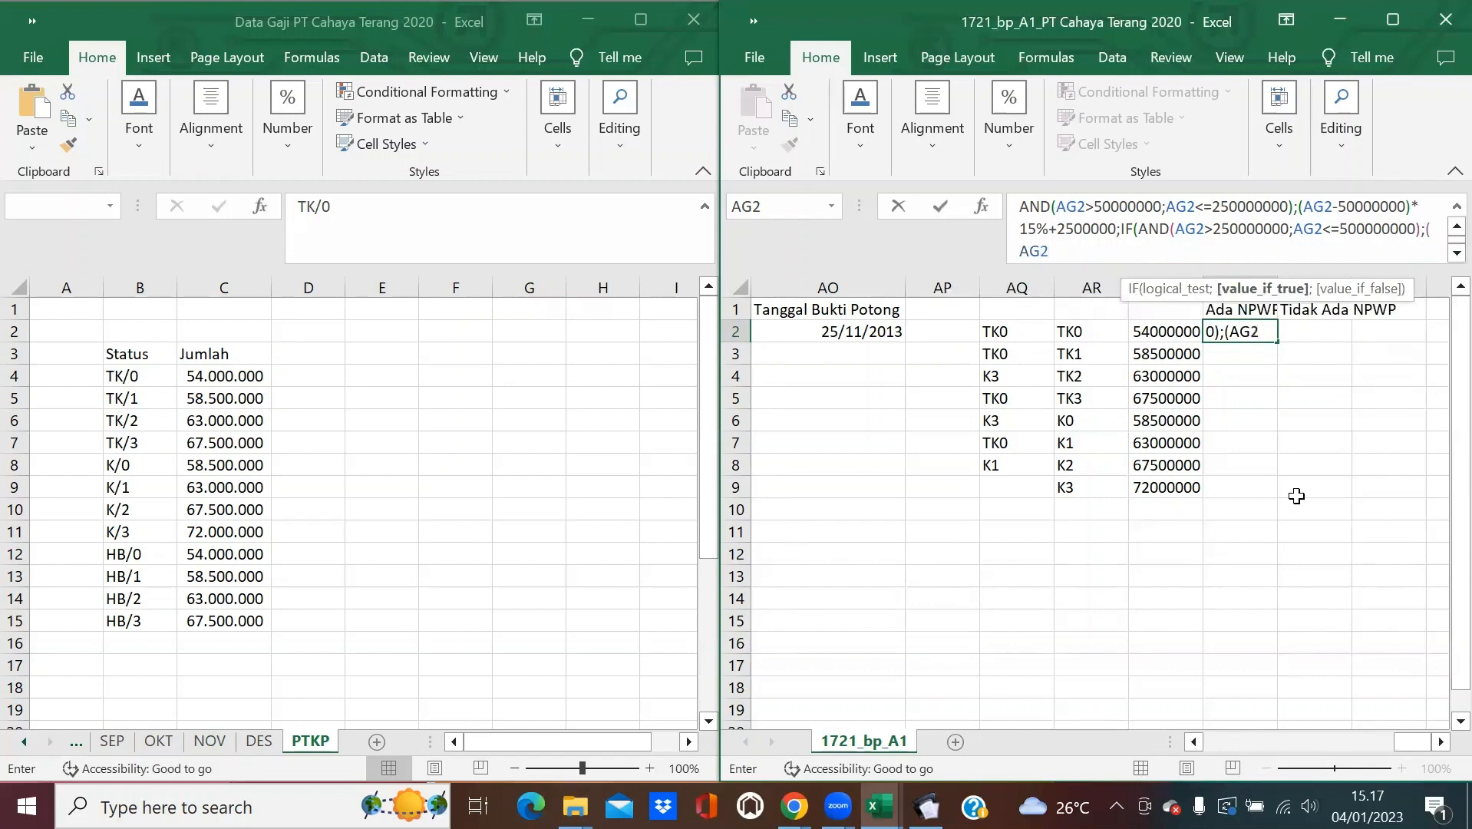
text(-5)
key(BackSpace)
text(250000000)
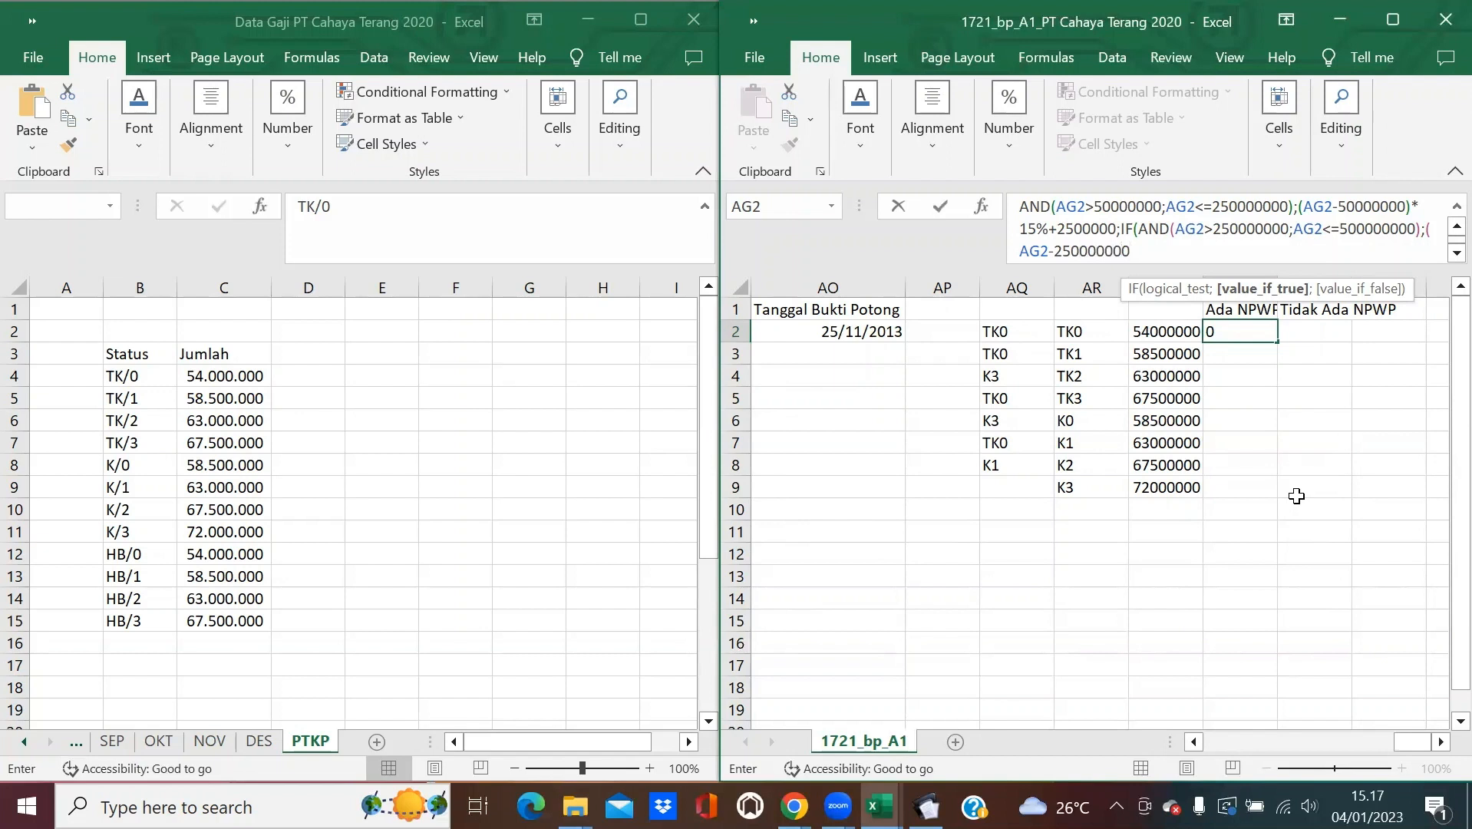
text()*25%+3250000;IF(AND(AG2>500000000;)
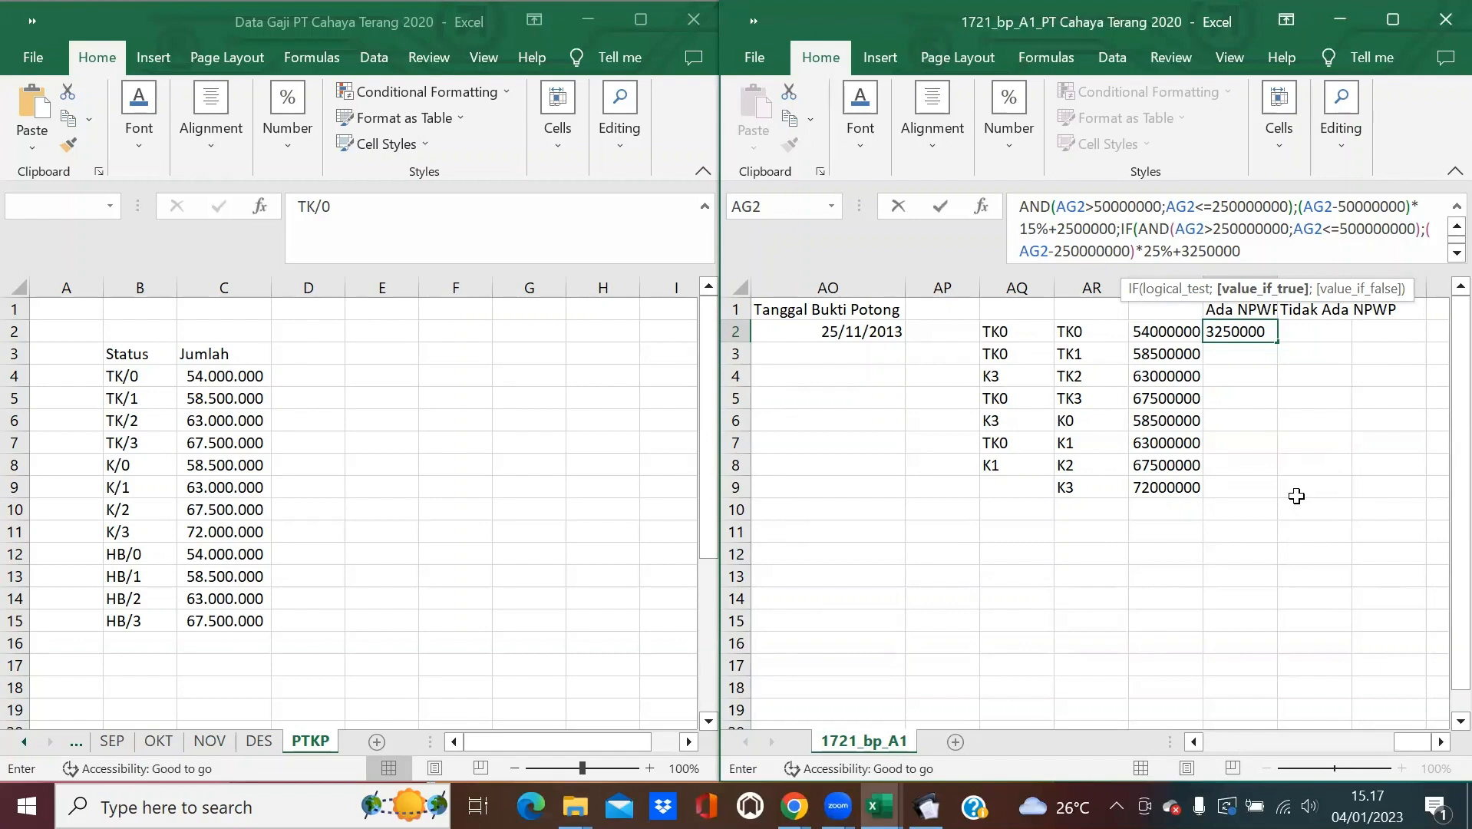
text(;IF)
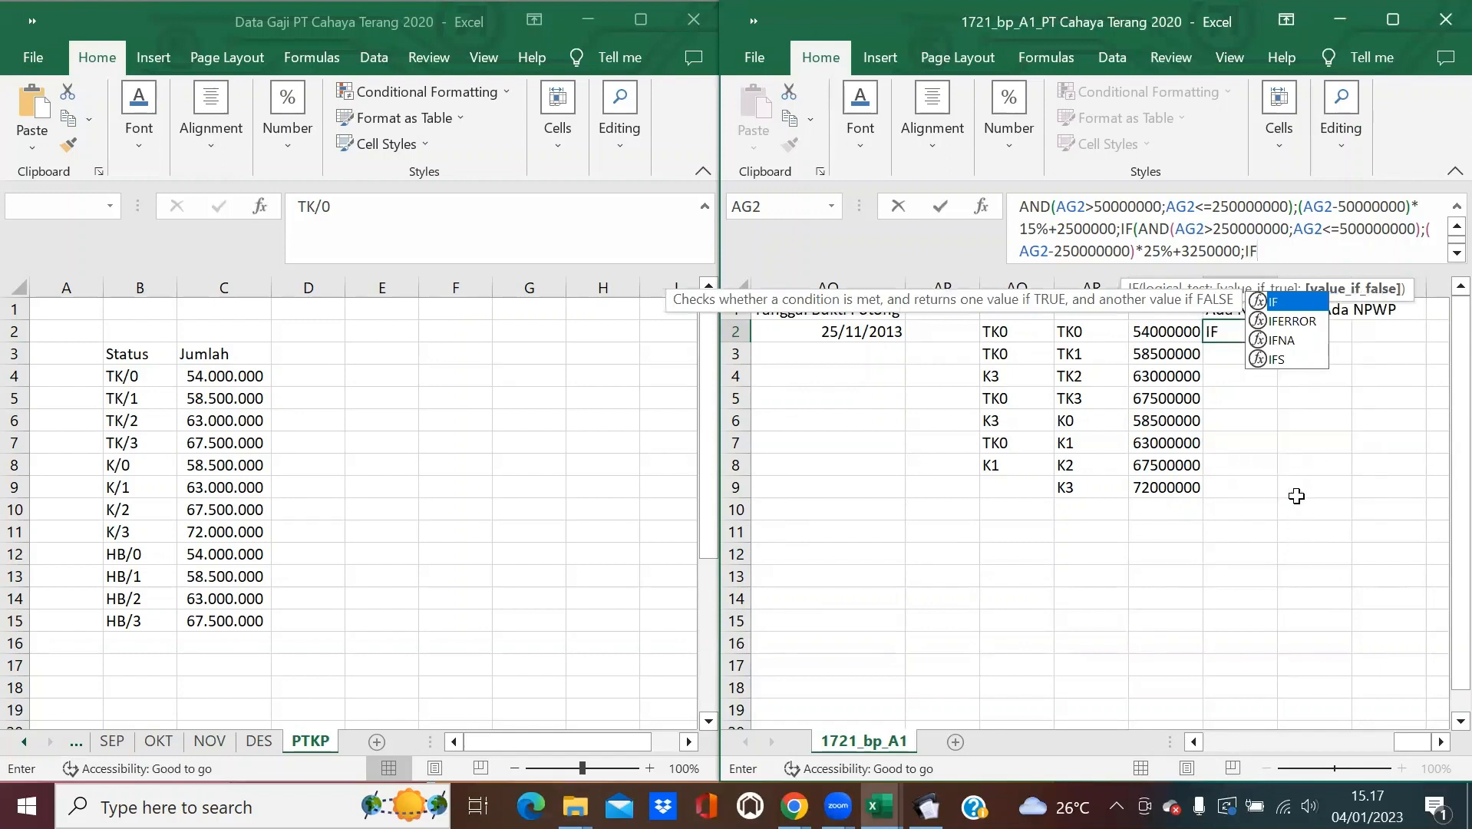
text((AND)
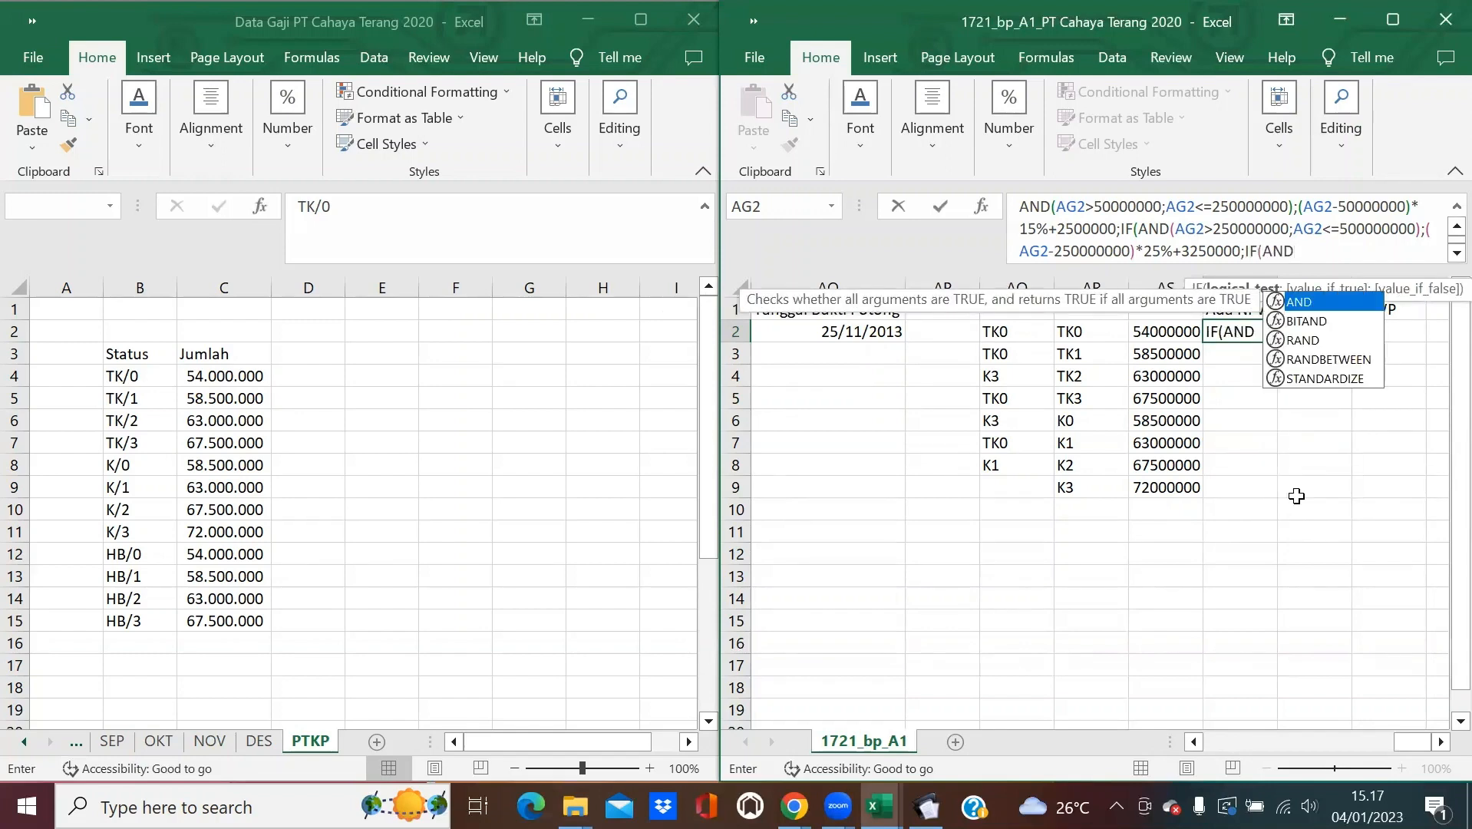
text(()
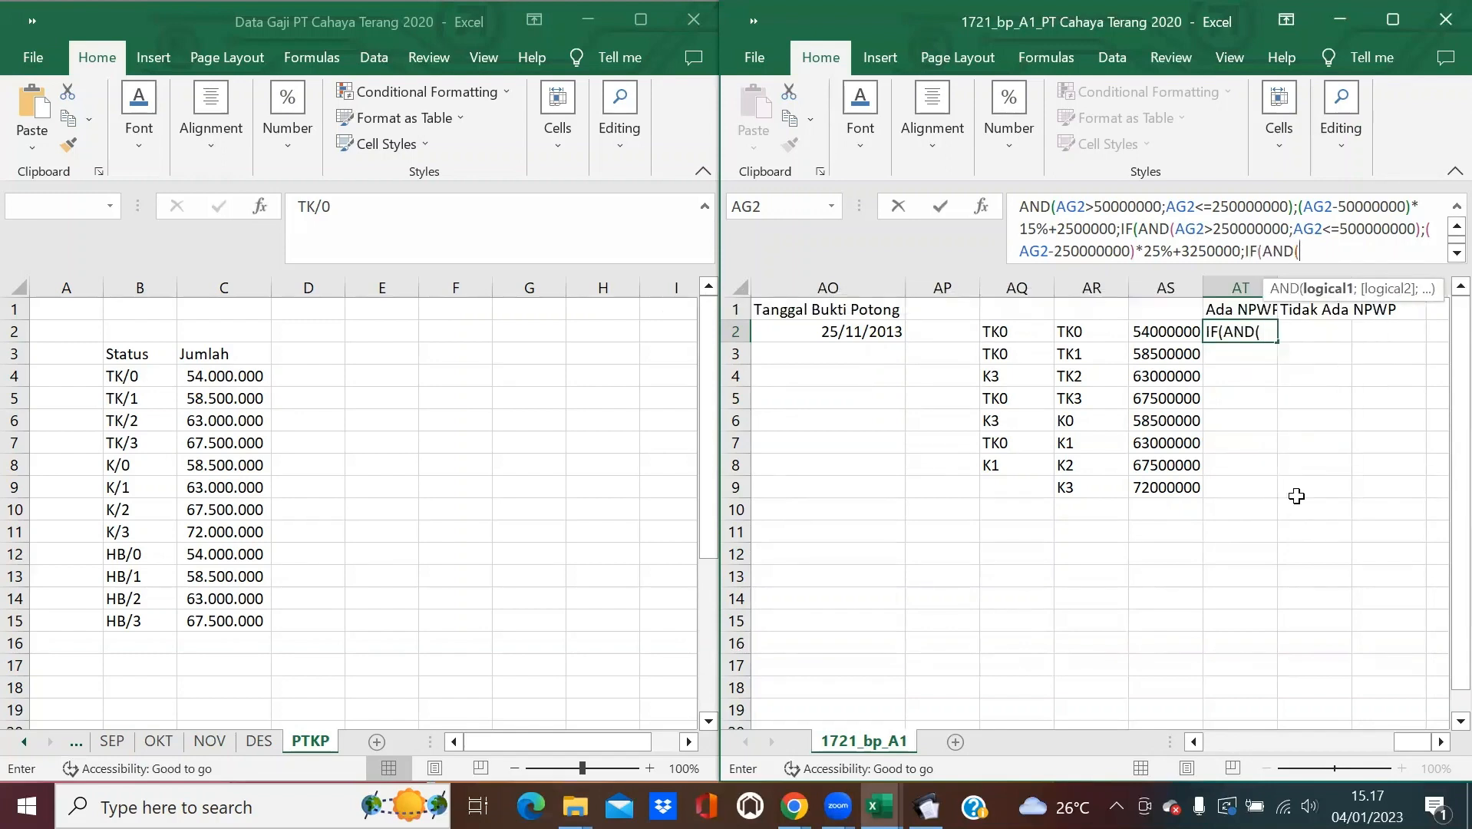
text(AG2>)
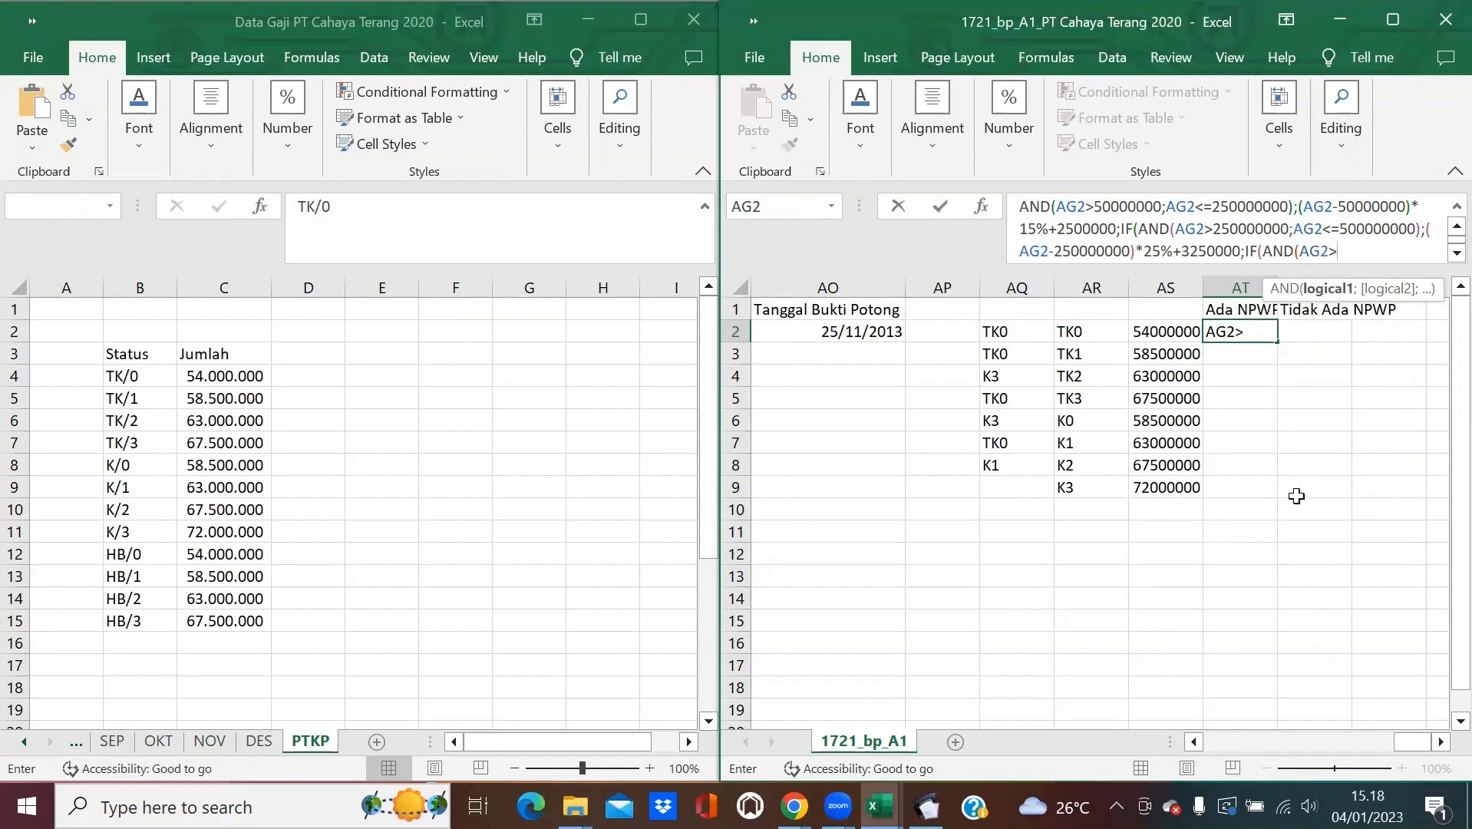
text(500000000)
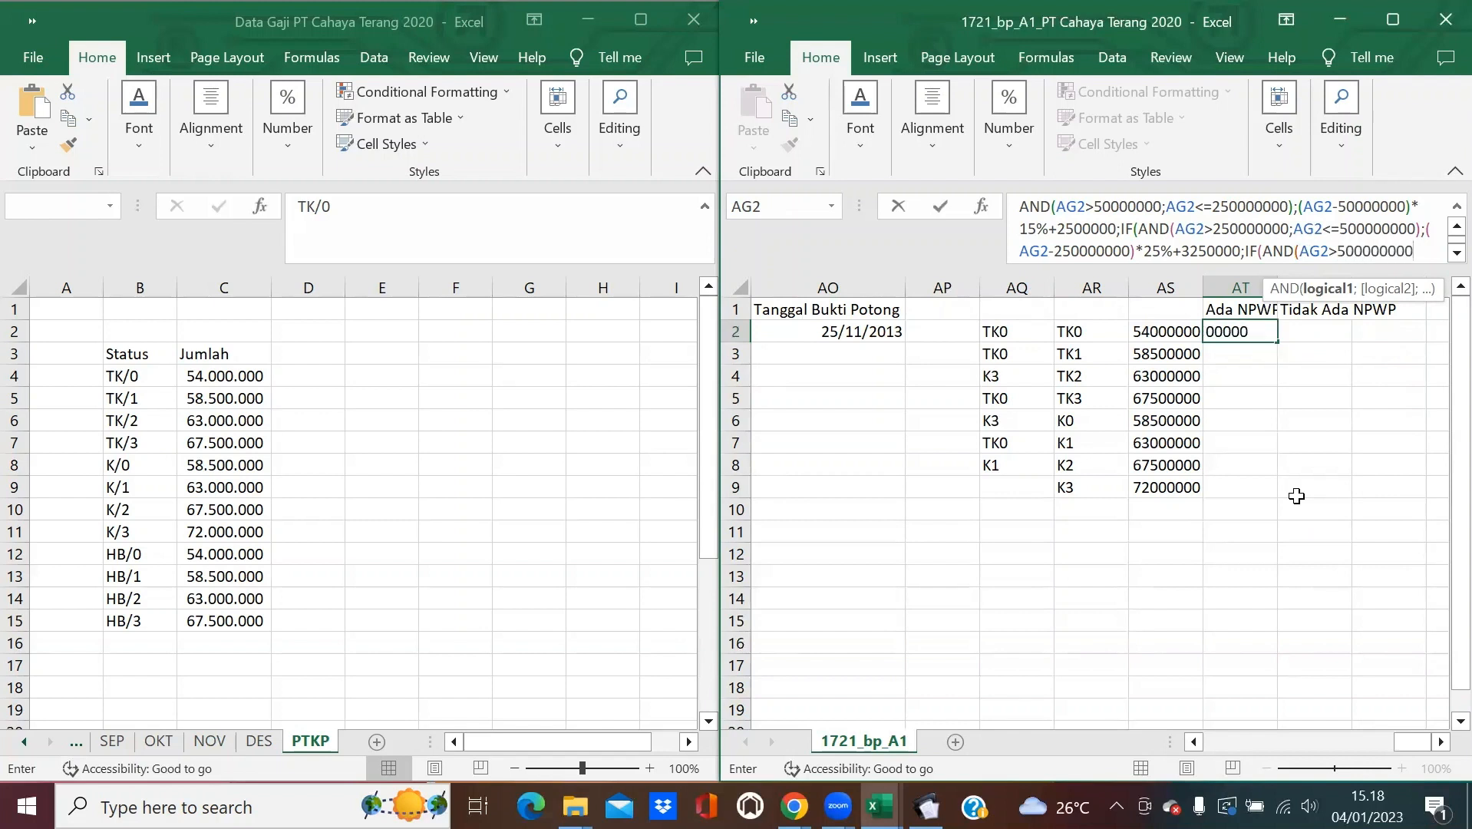
text(;)
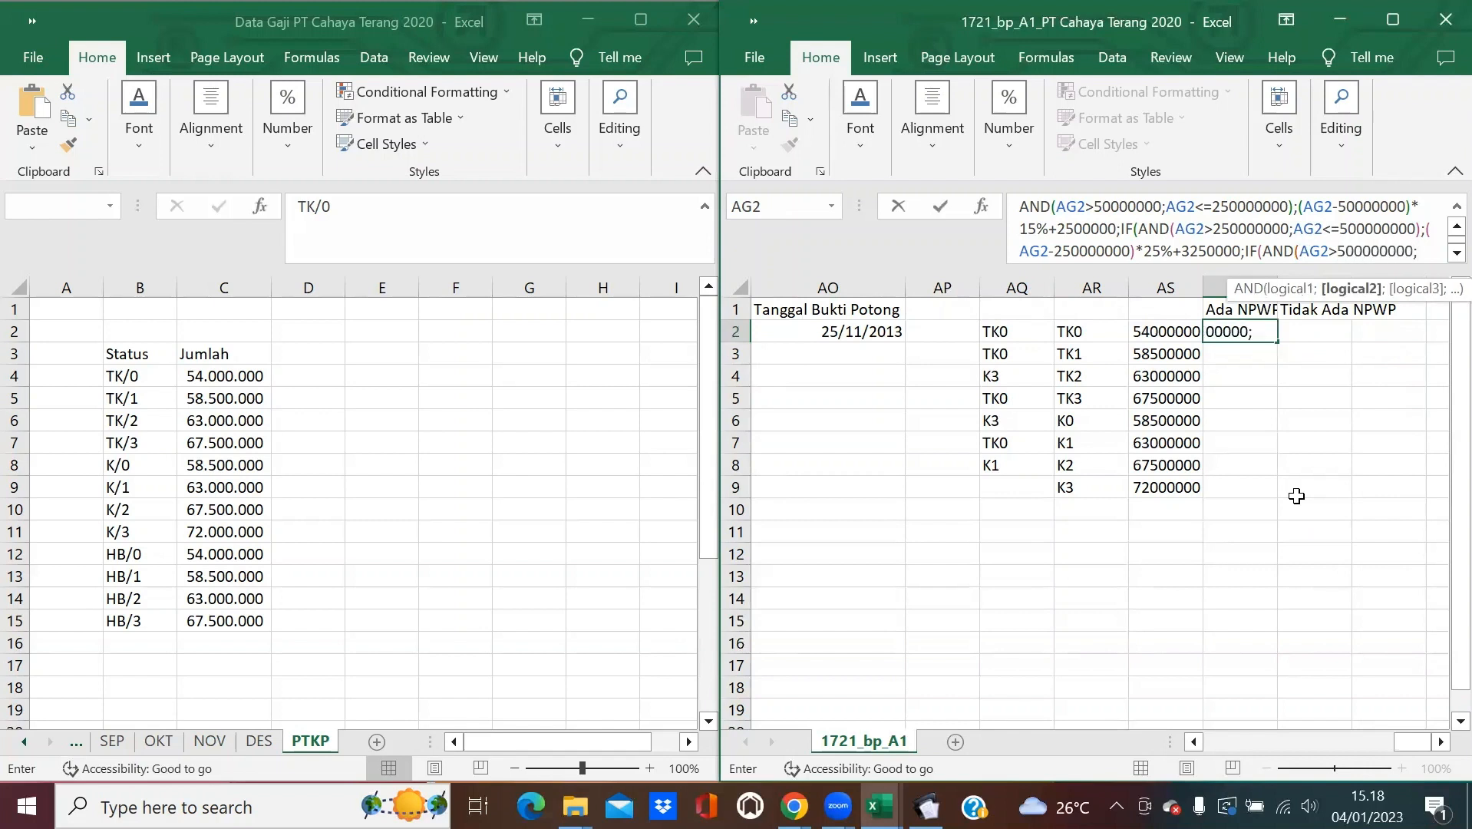
text(AG2)
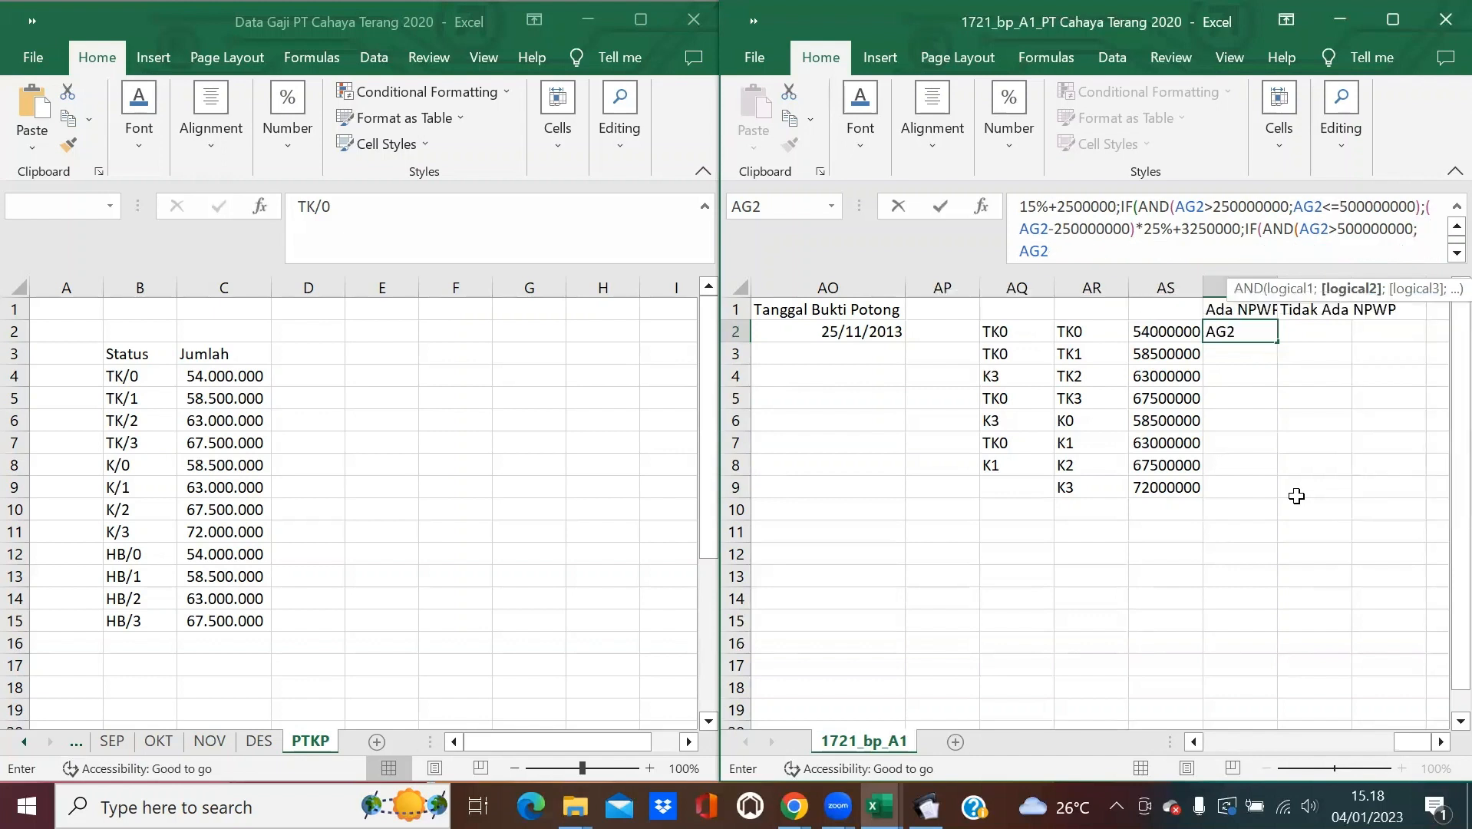
text(<=5000000000)
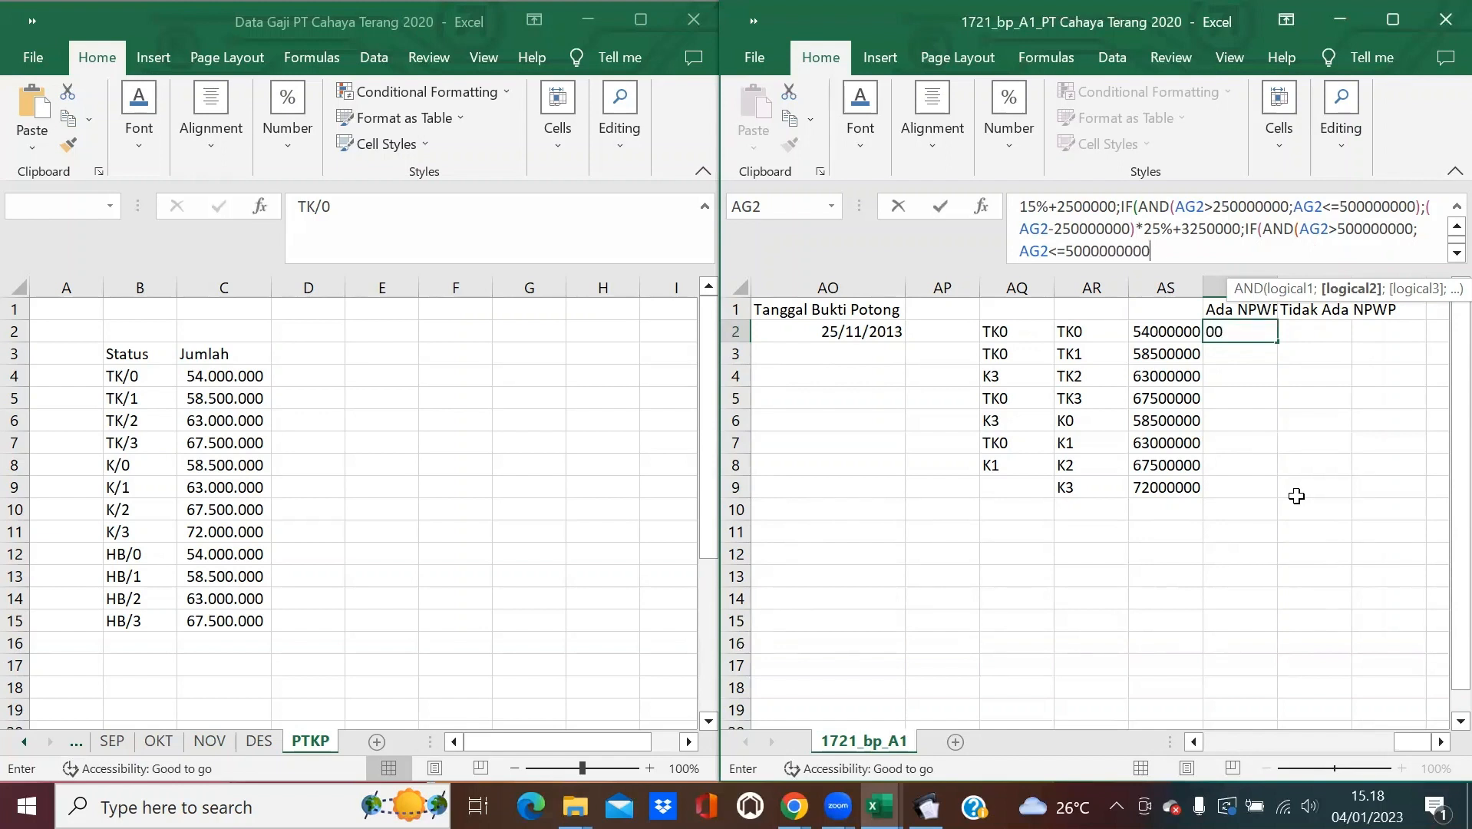
text();)
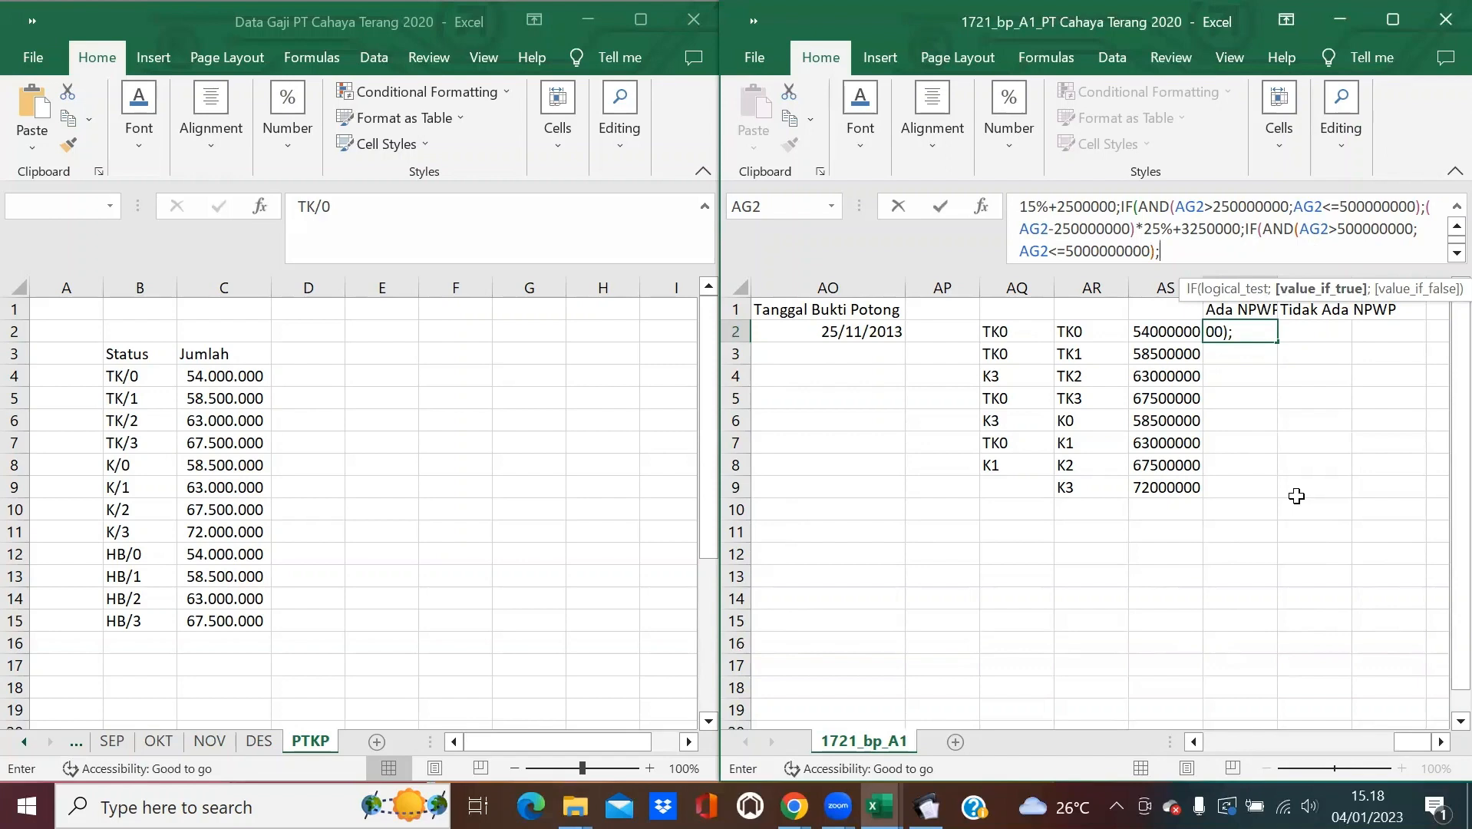
text((AG2-50000000)
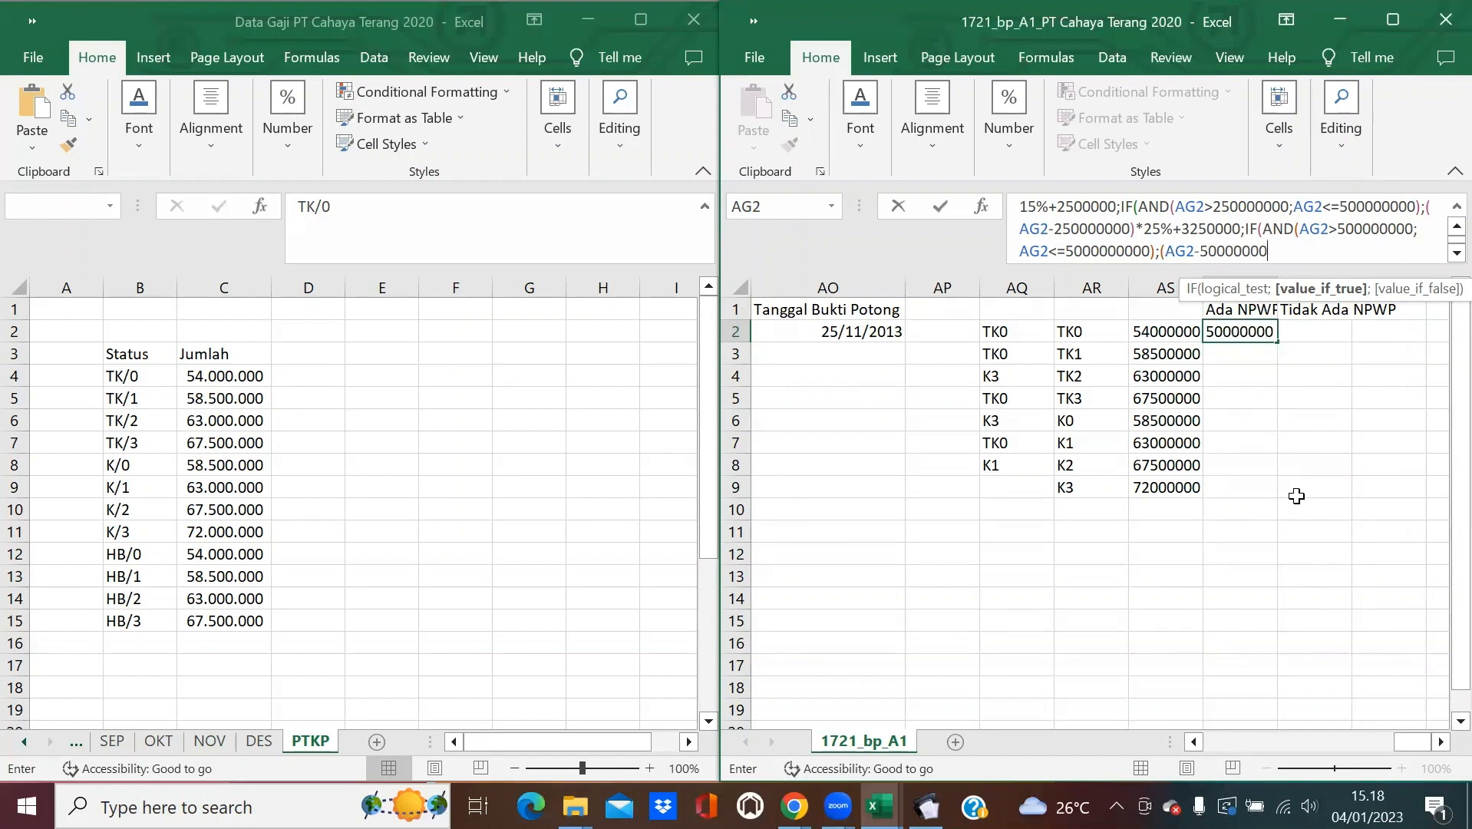
text(0)*30%)
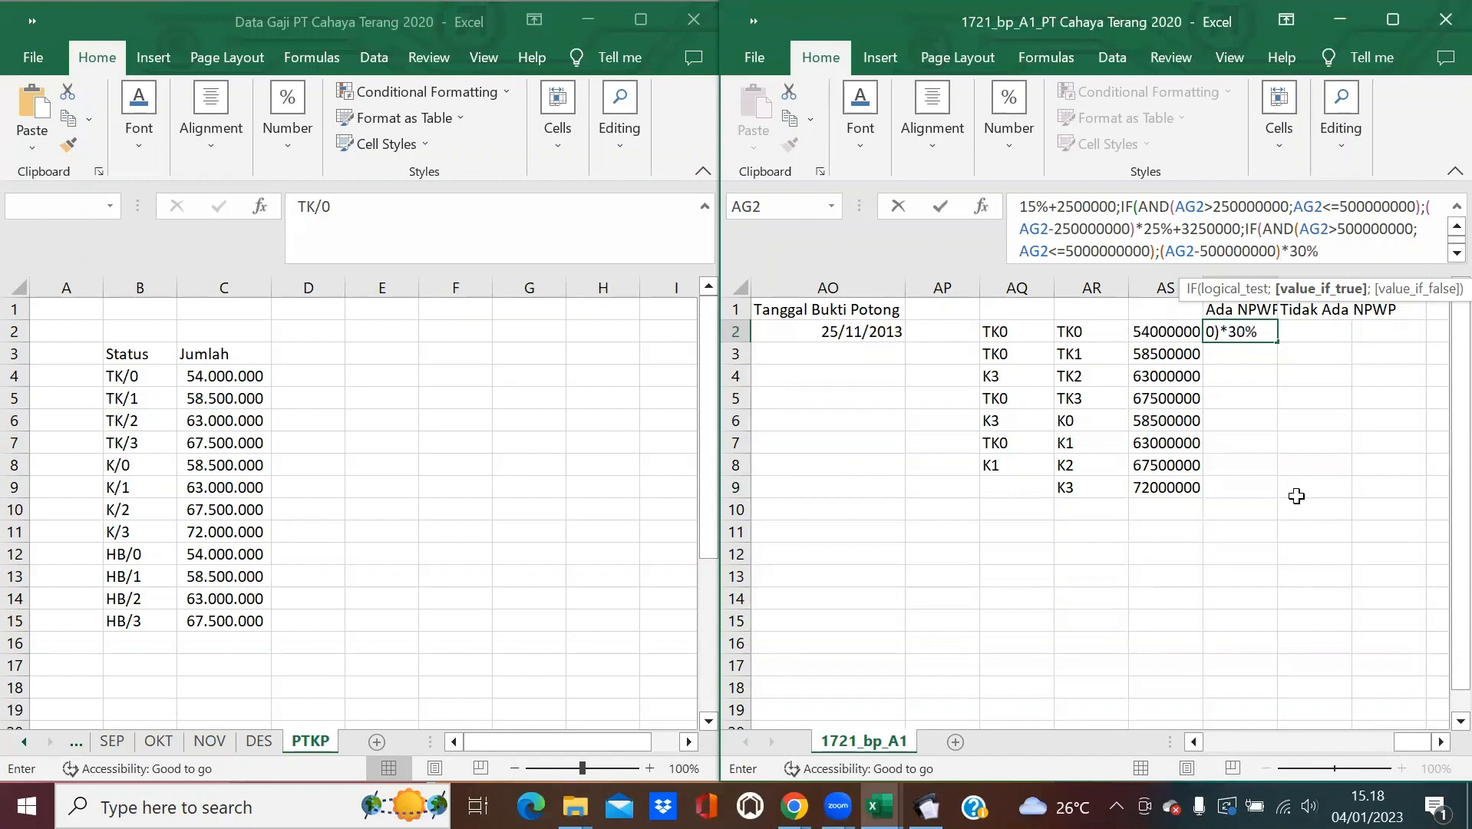
text(+92500000)
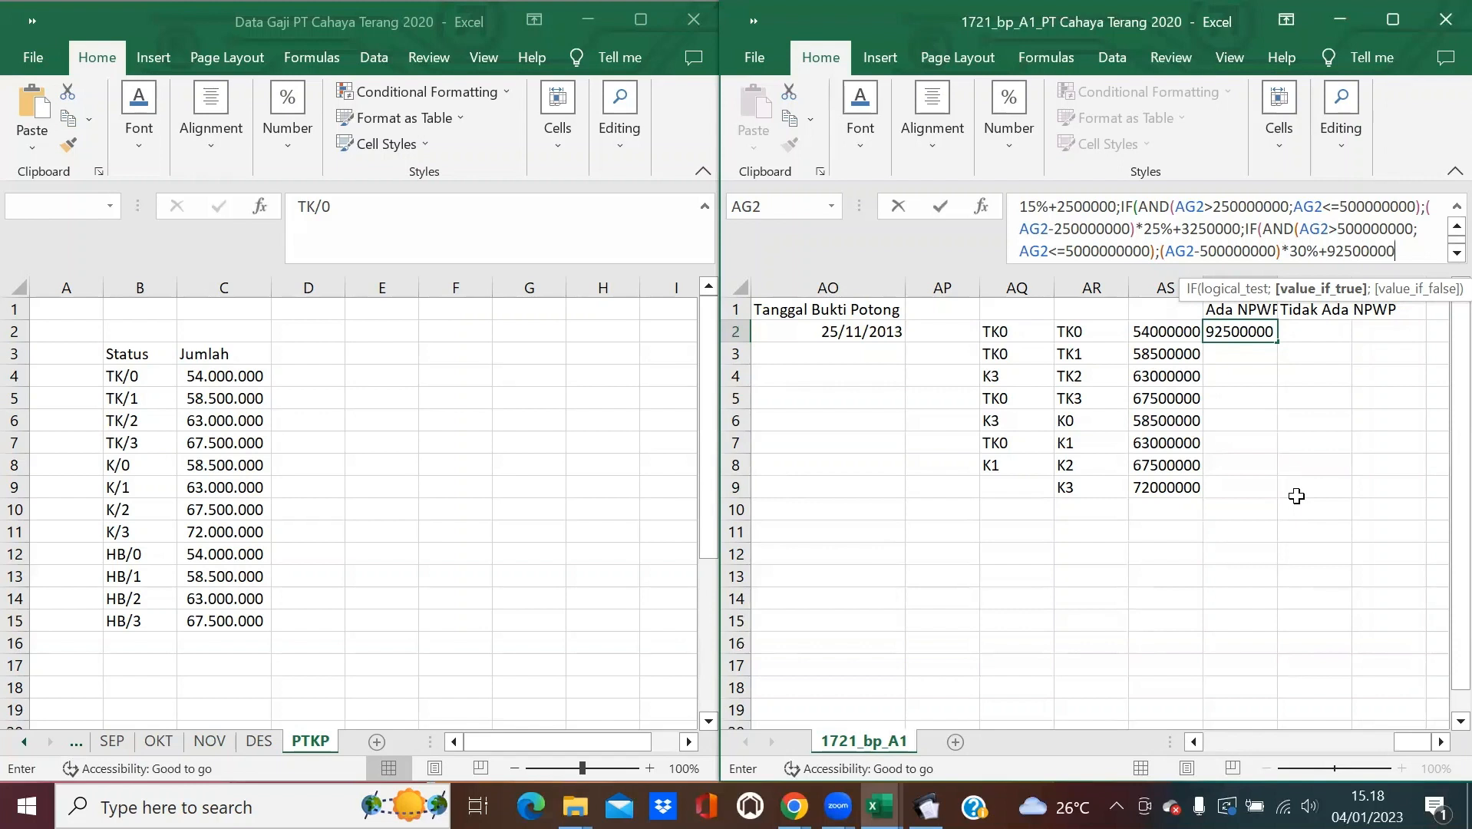
text()))
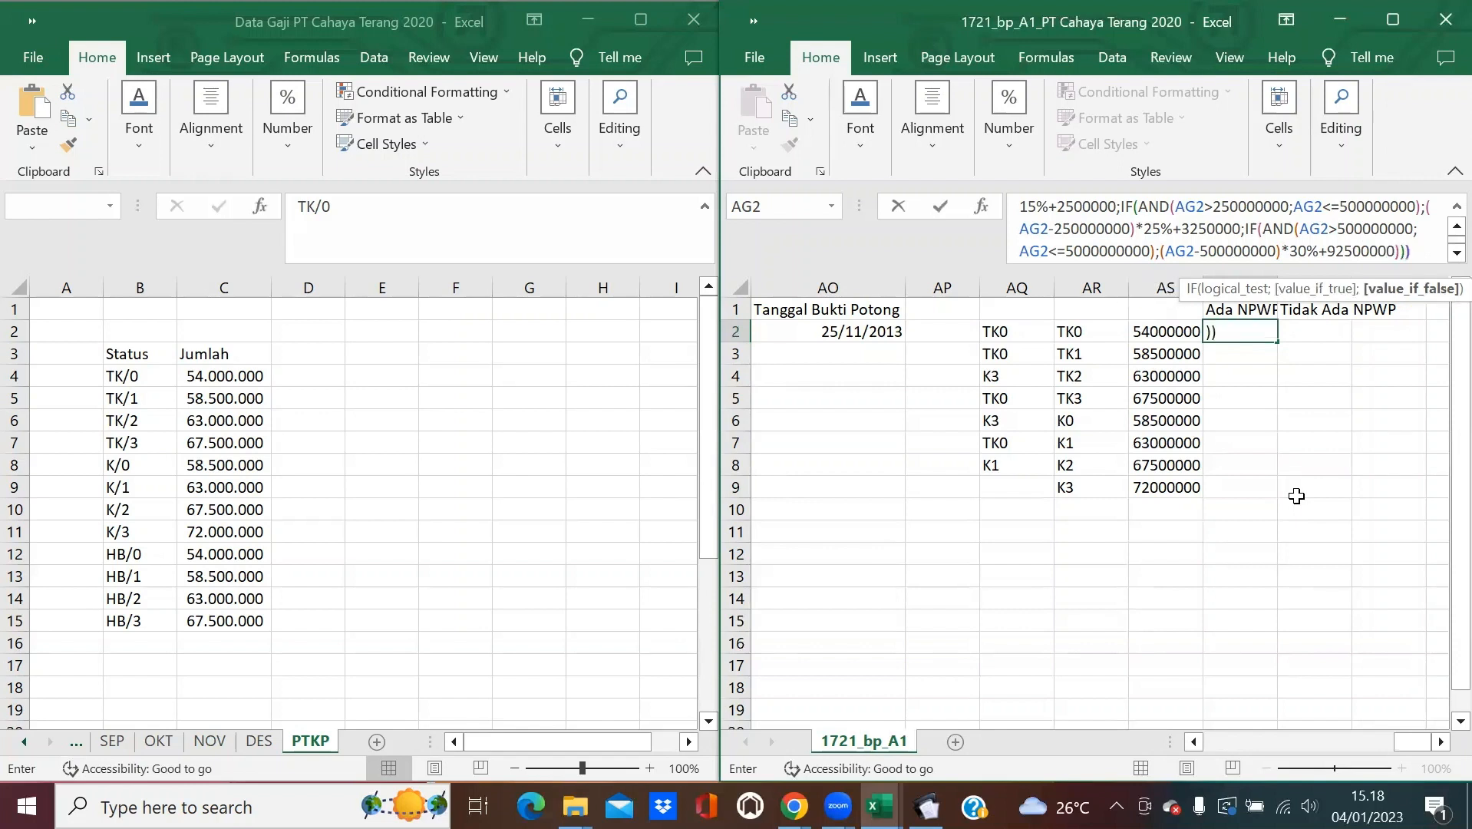
text())
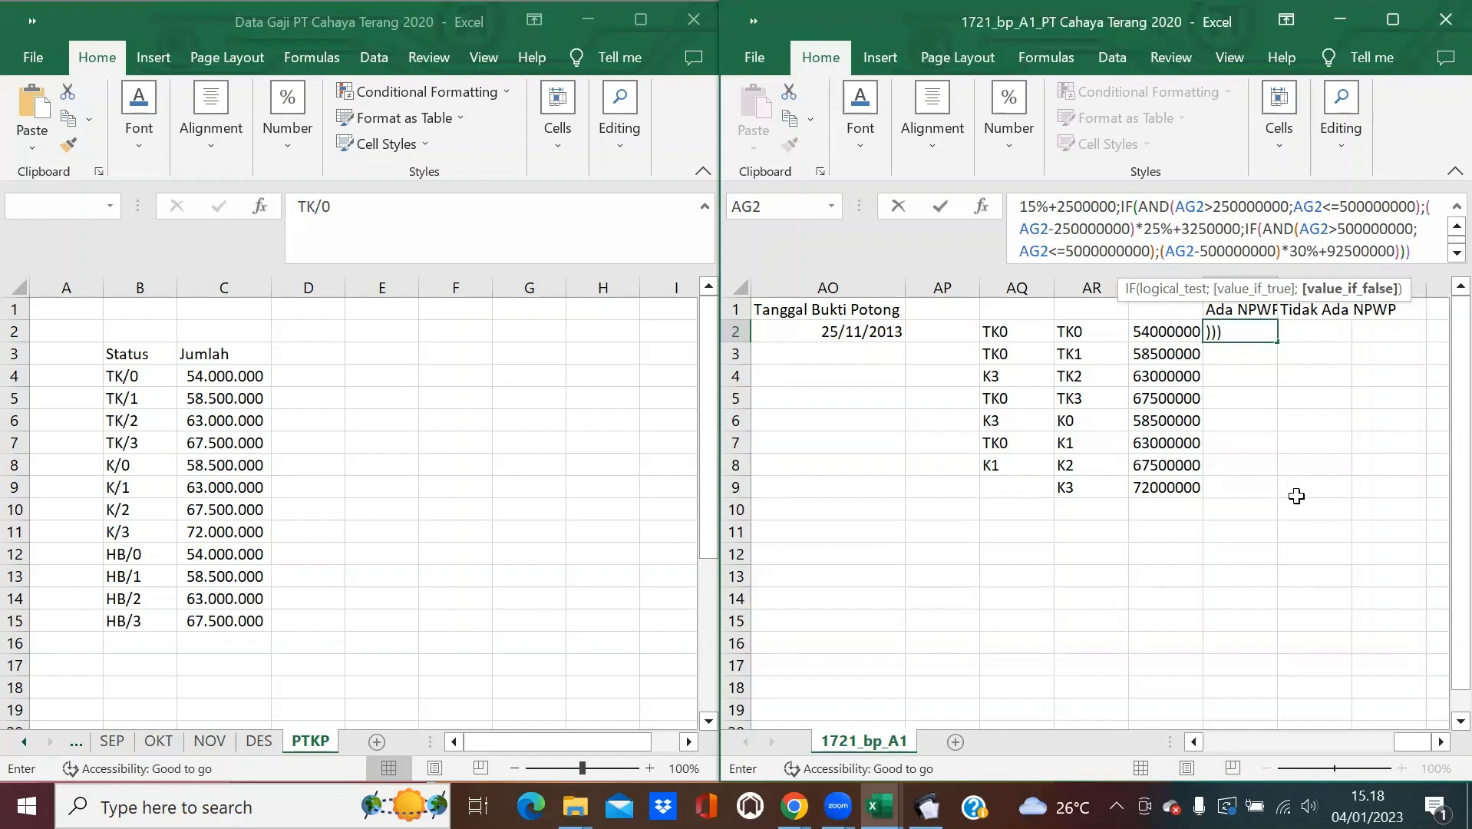
text()))
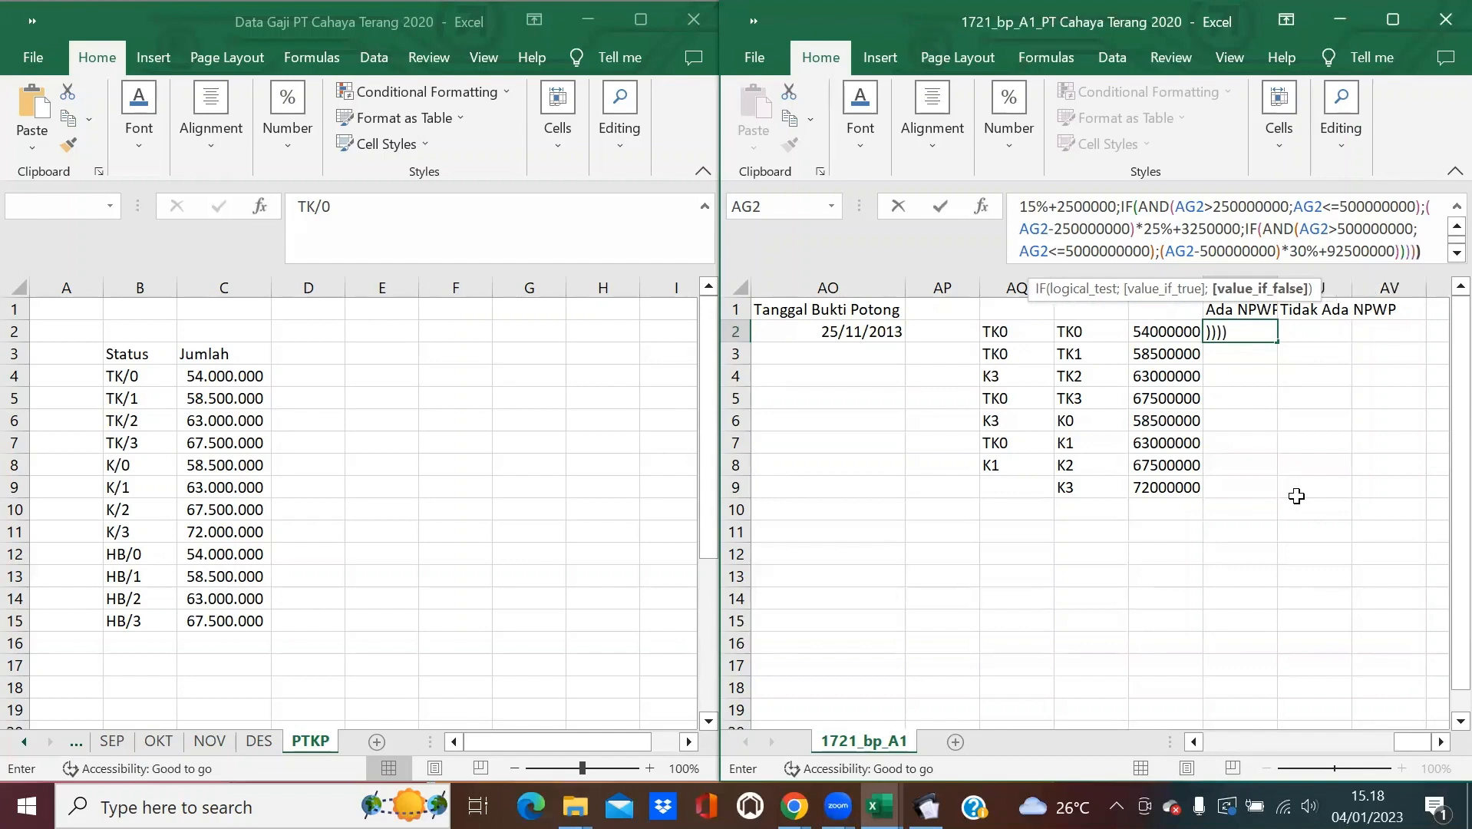
key(Return)
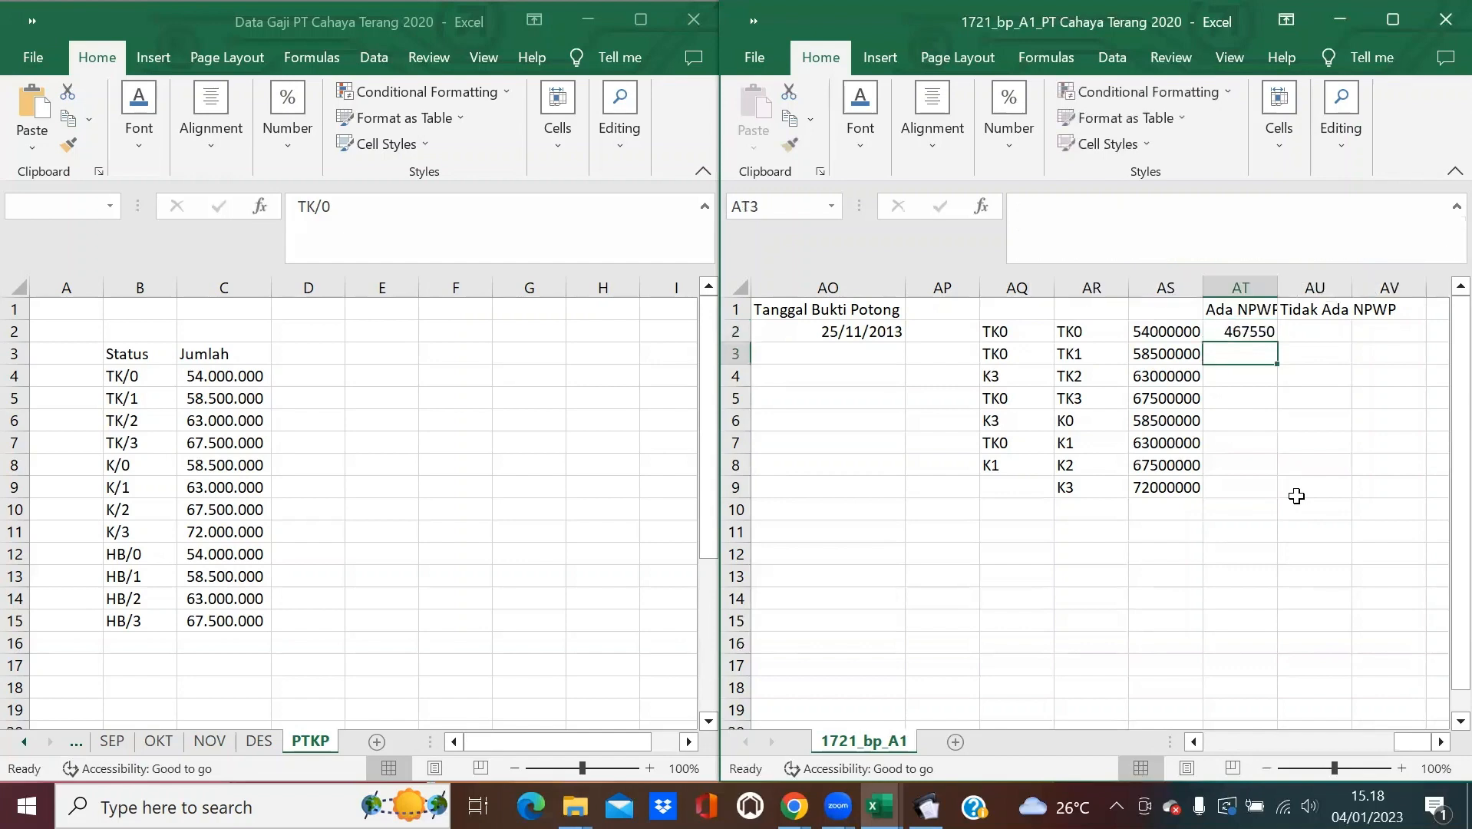
Fill AT2's tax formula down, then set AU2 to =1,2*AT2 and fill it down.
click(1233, 334)
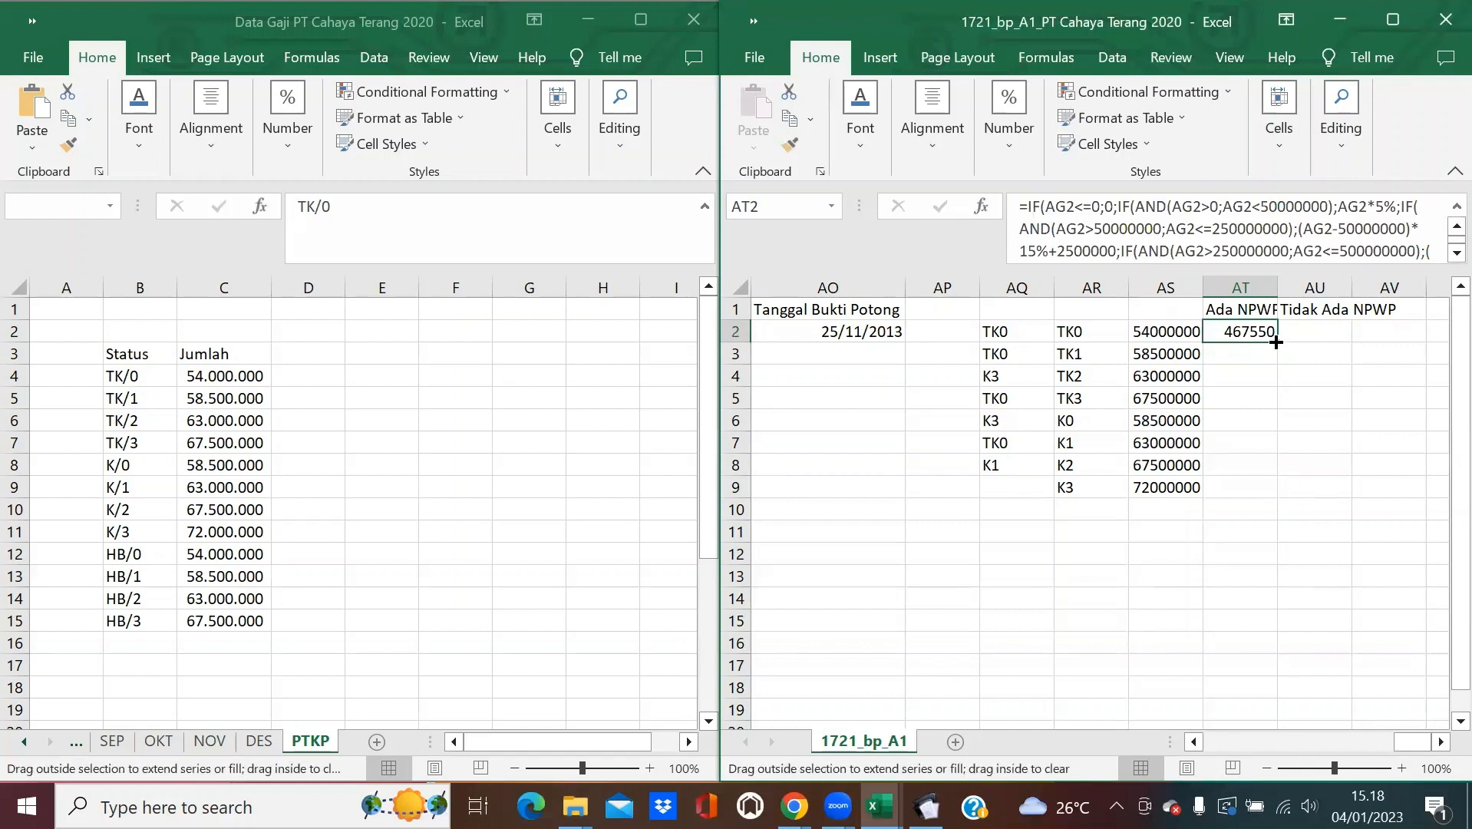
double_click(1275, 347)
click(1309, 344)
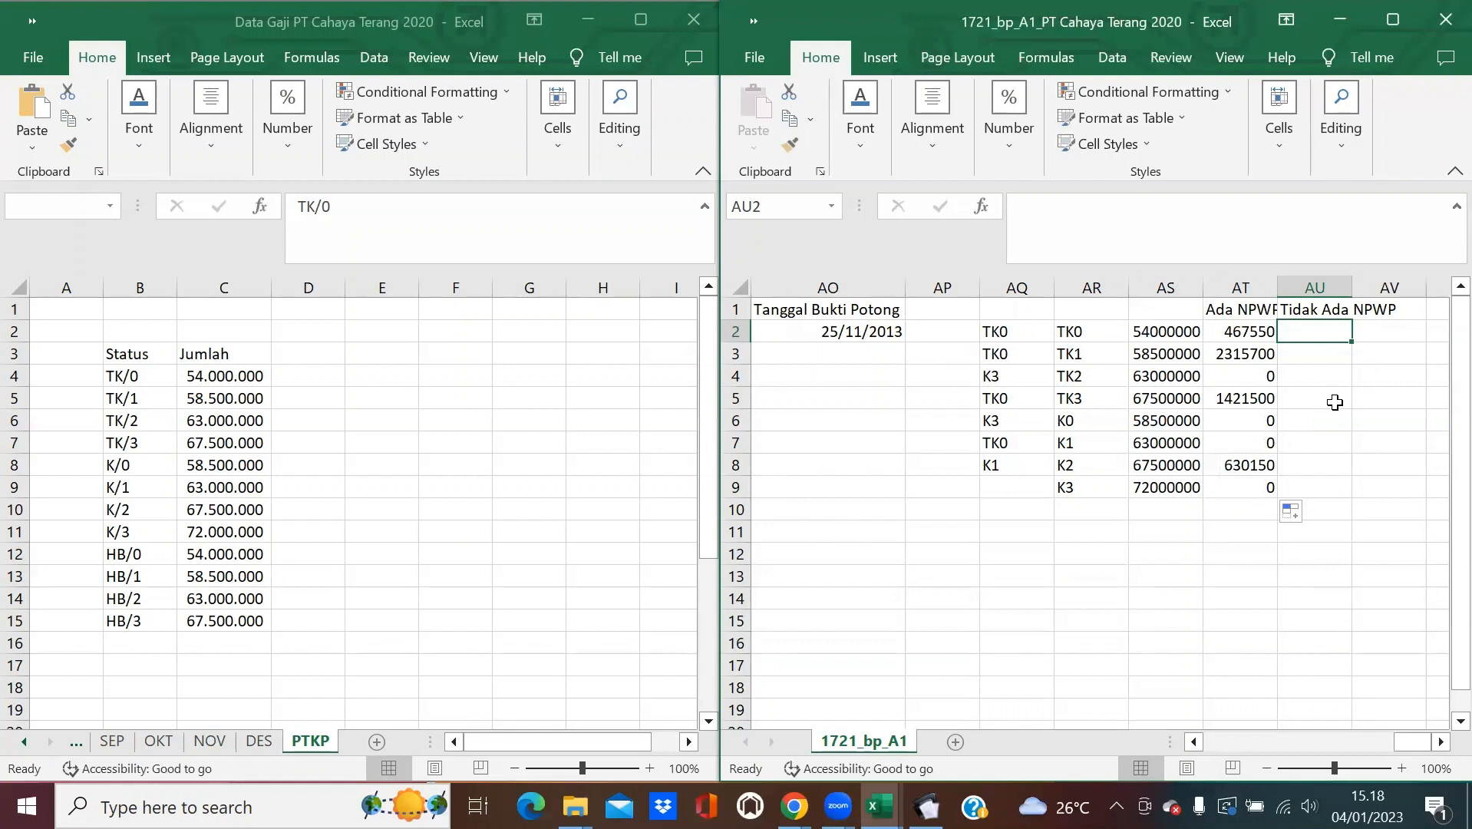
text(=1)
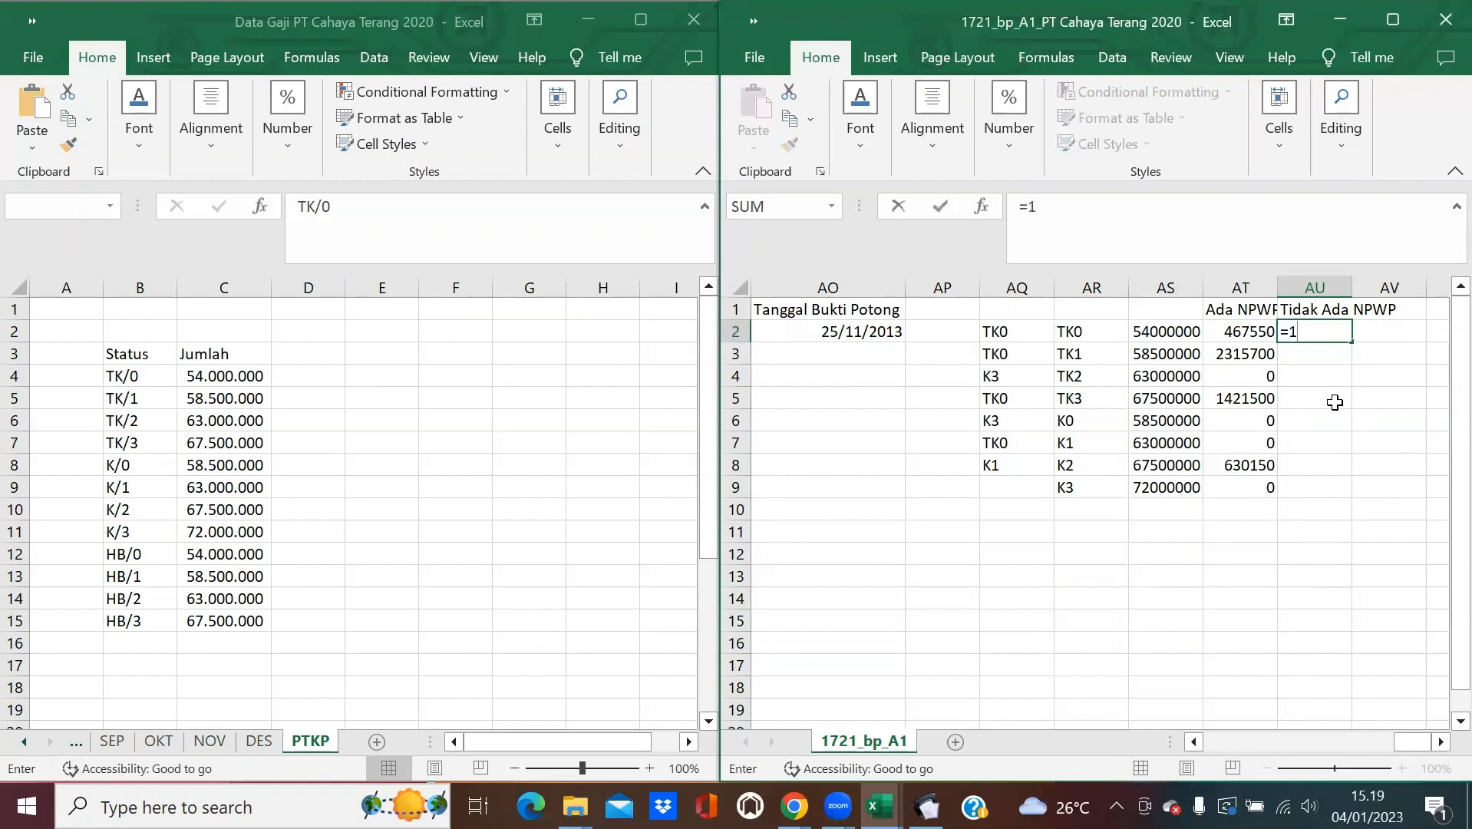
text(,2*)
click(1239, 332)
key(Return)
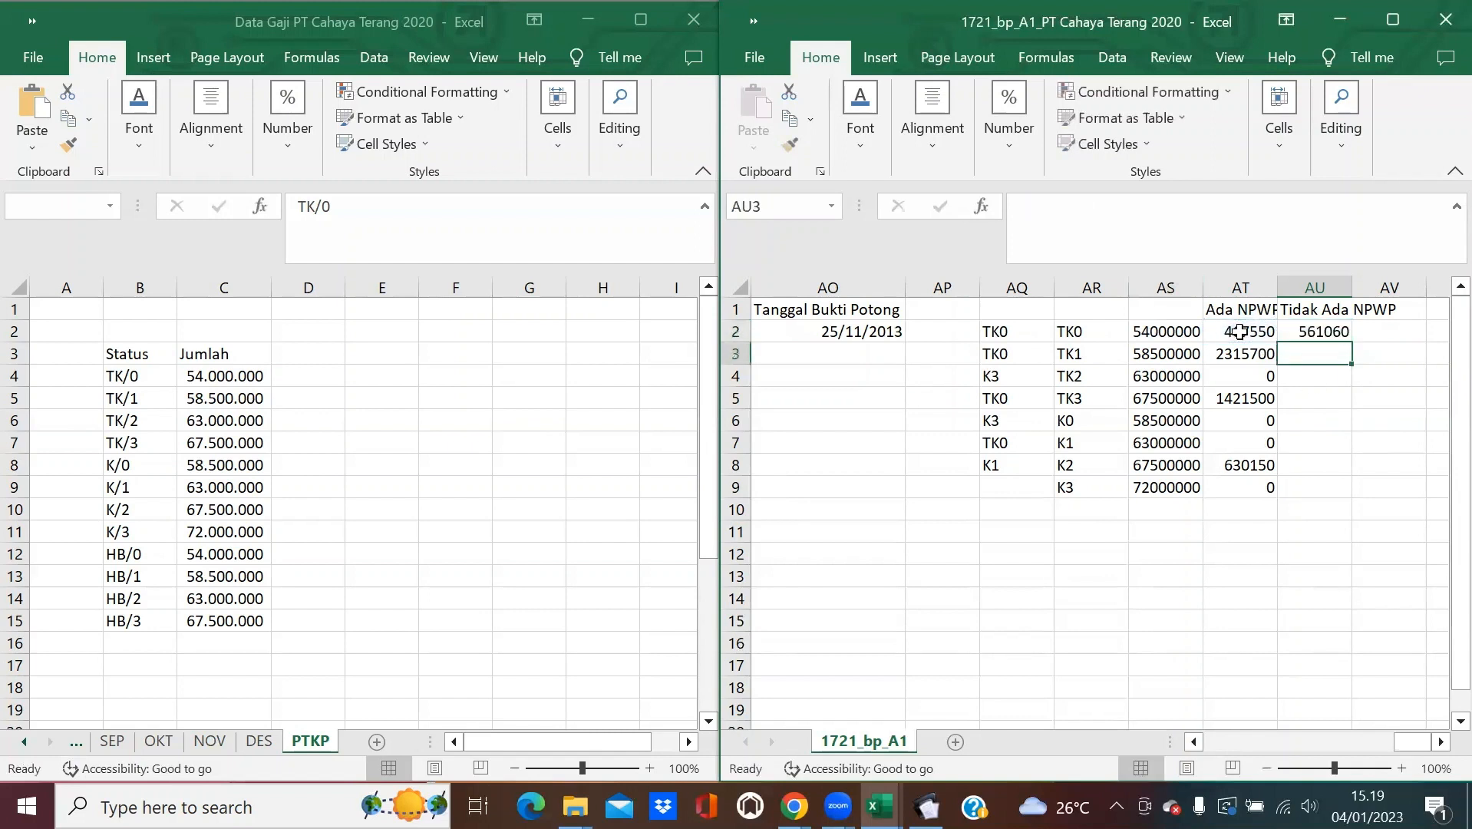
click(1331, 331)
double_click(1350, 342)
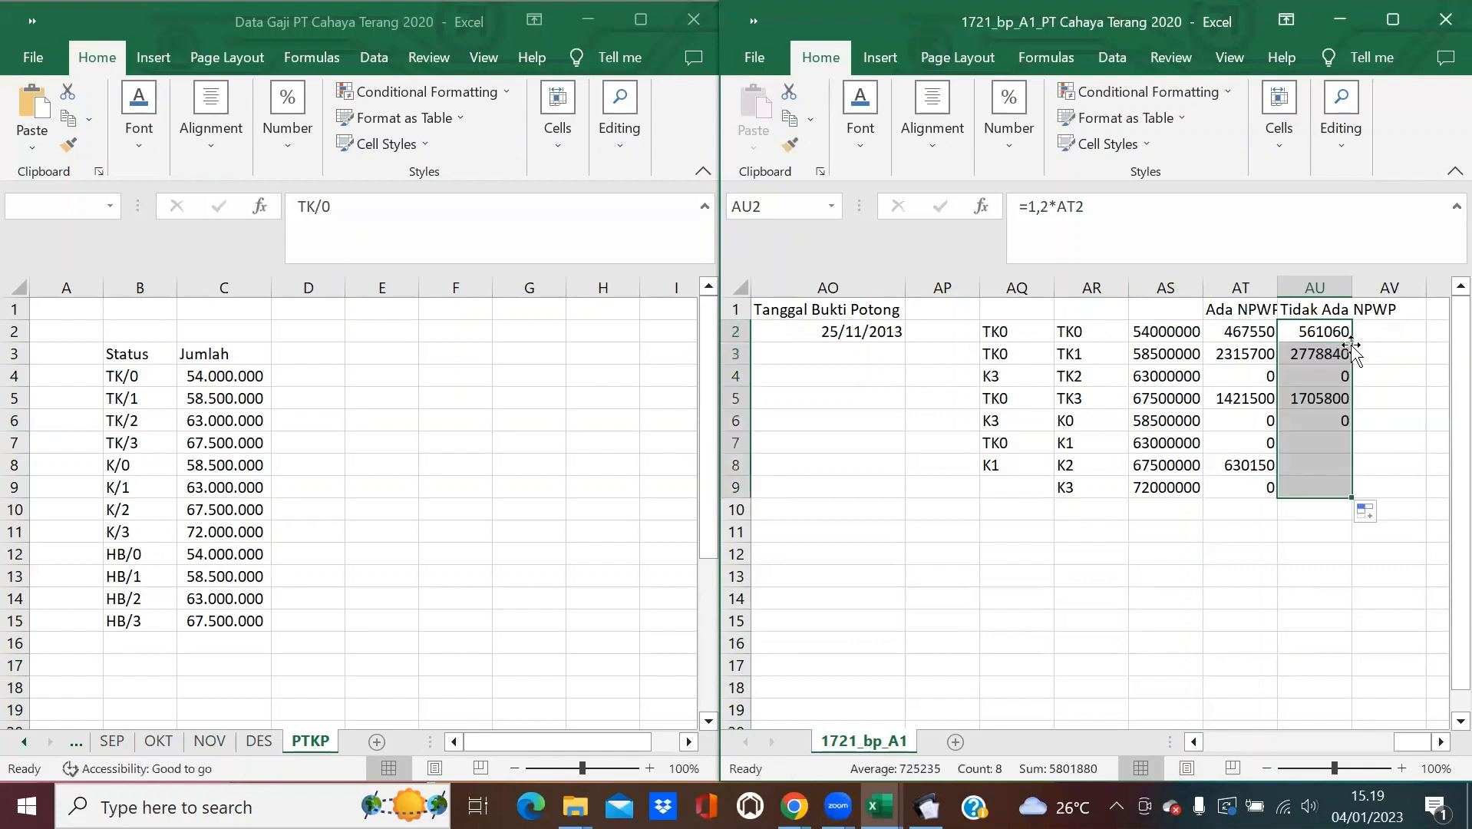
Clear the extra tax results in row 9 (AT9:AU9).
click(1384, 393)
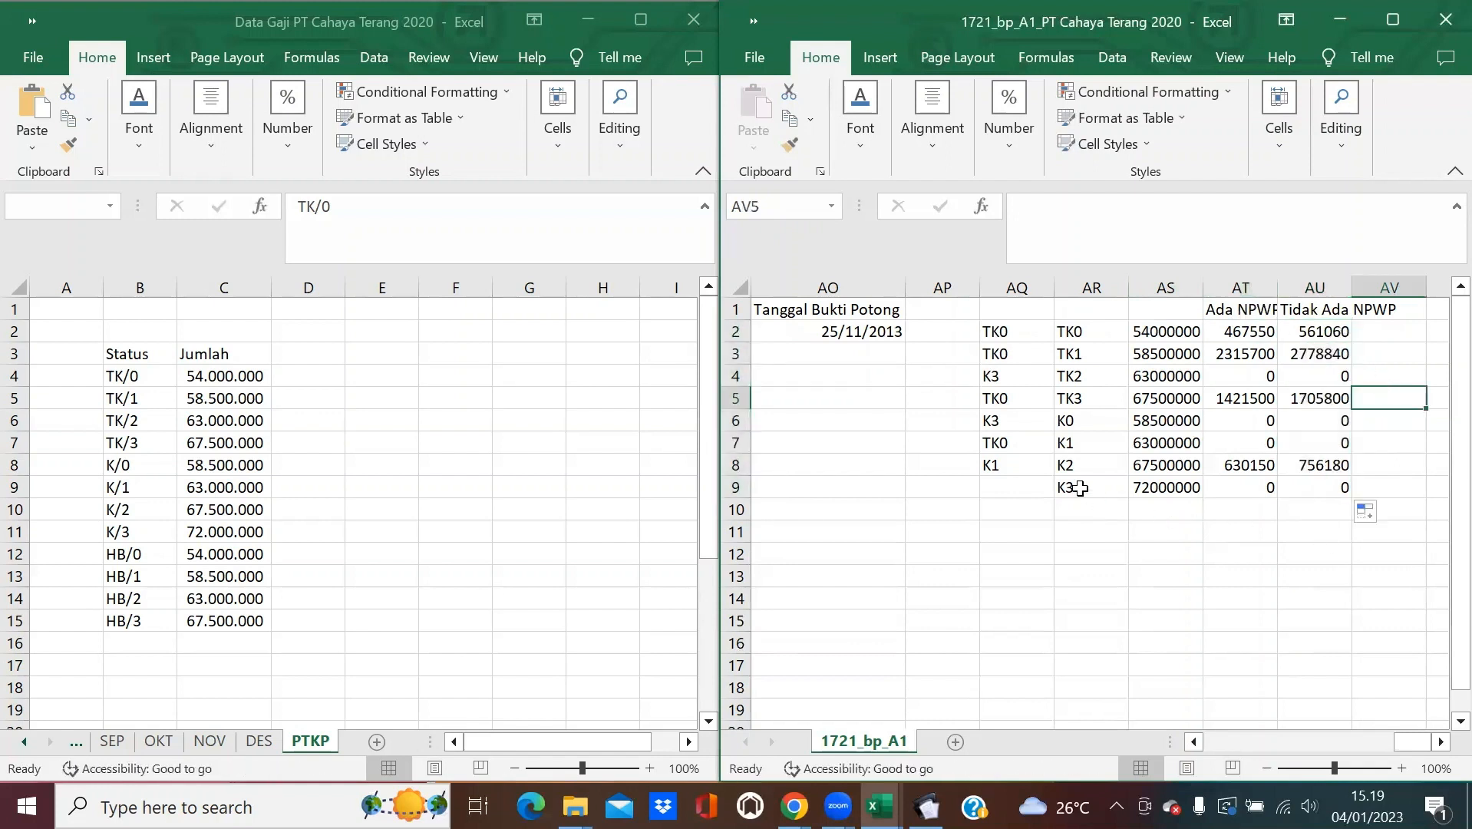
drag(1247, 488, 1302, 491)
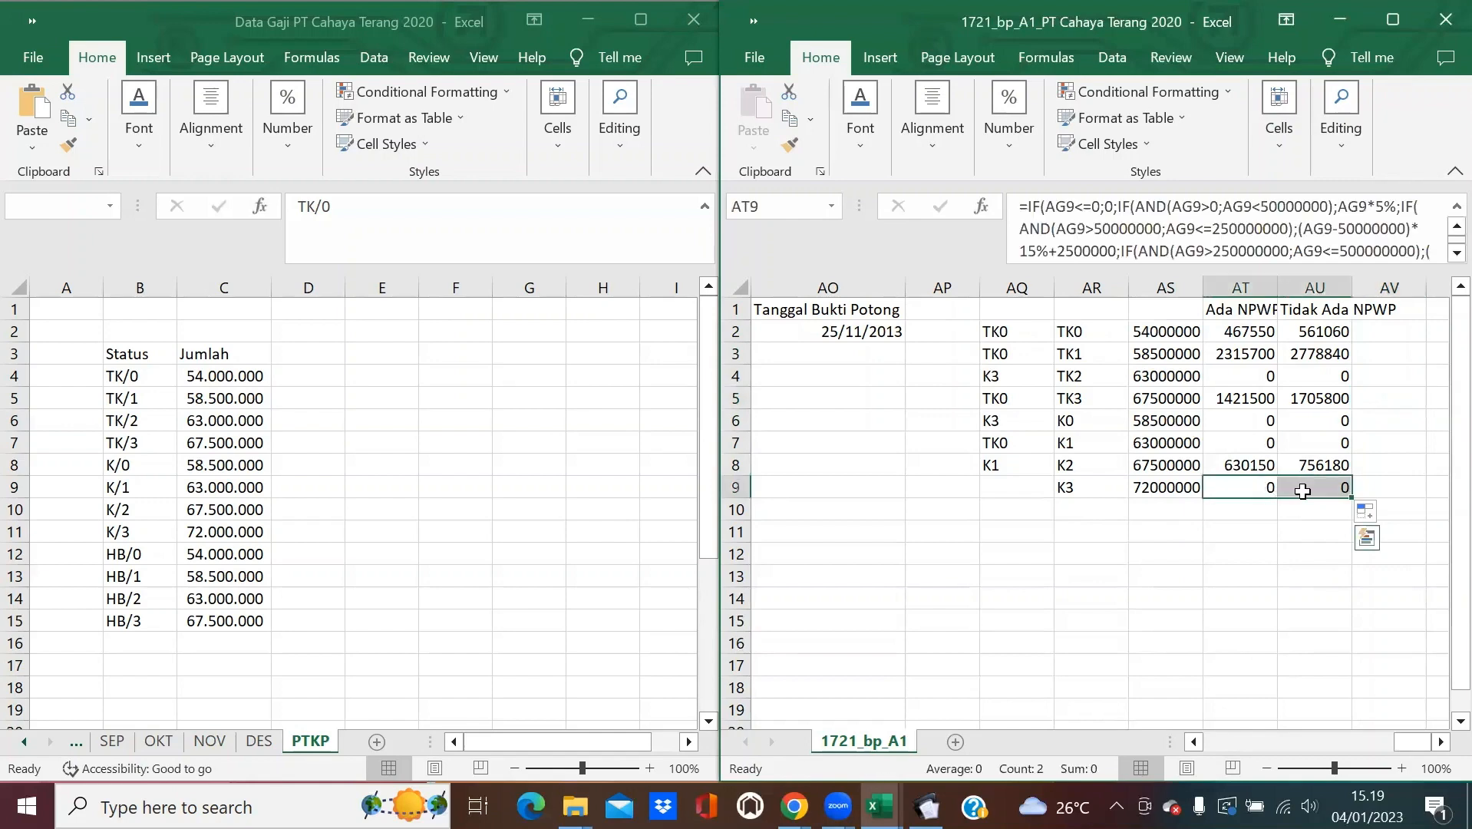
key(Delete)
click(1181, 531)
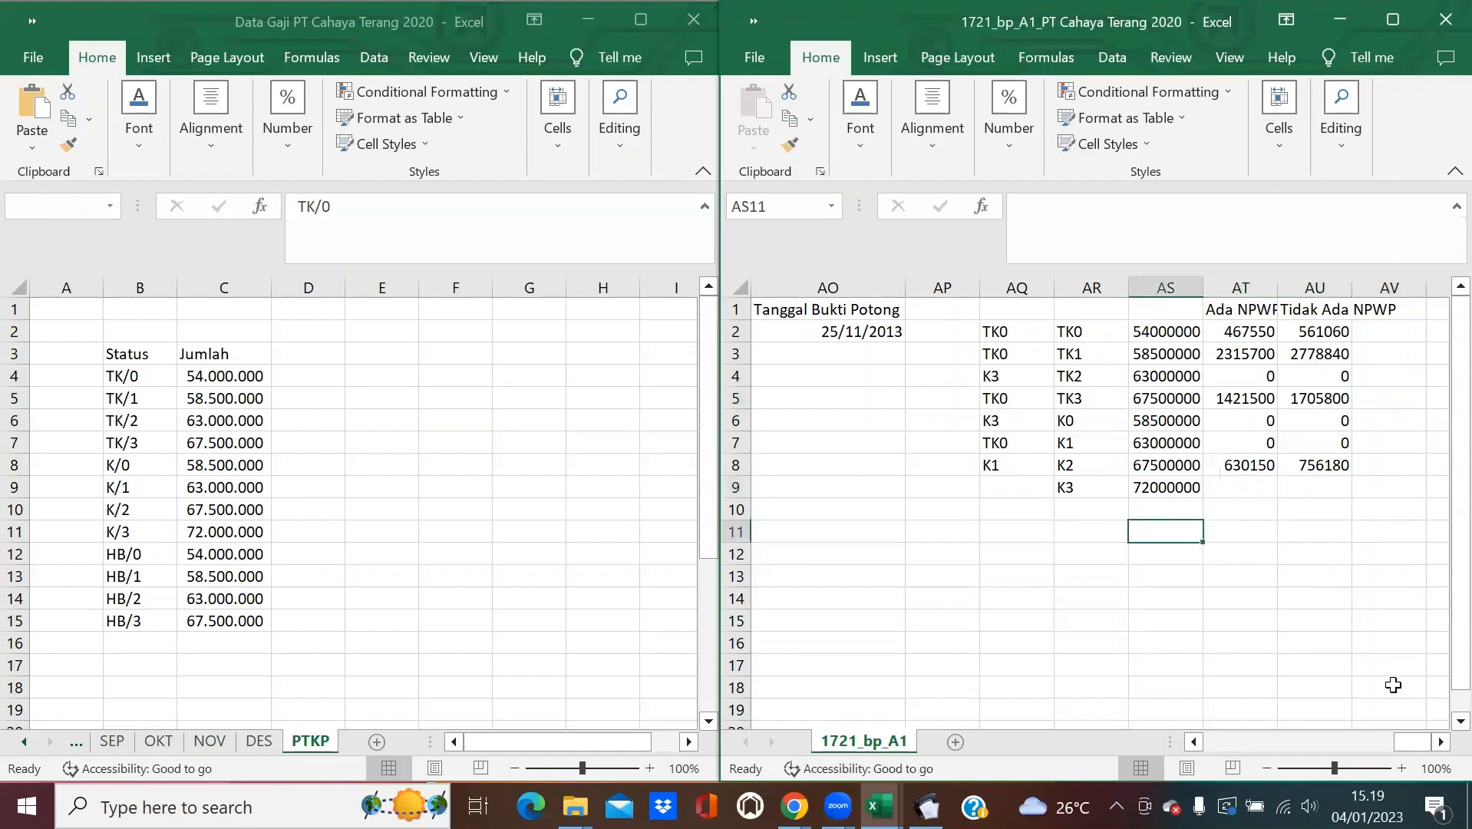
Enter =IF(G2=0;AU2;AT2) in Jumlah 17 cell AH2.
drag(1422, 746, 1393, 675)
click(1314, 508)
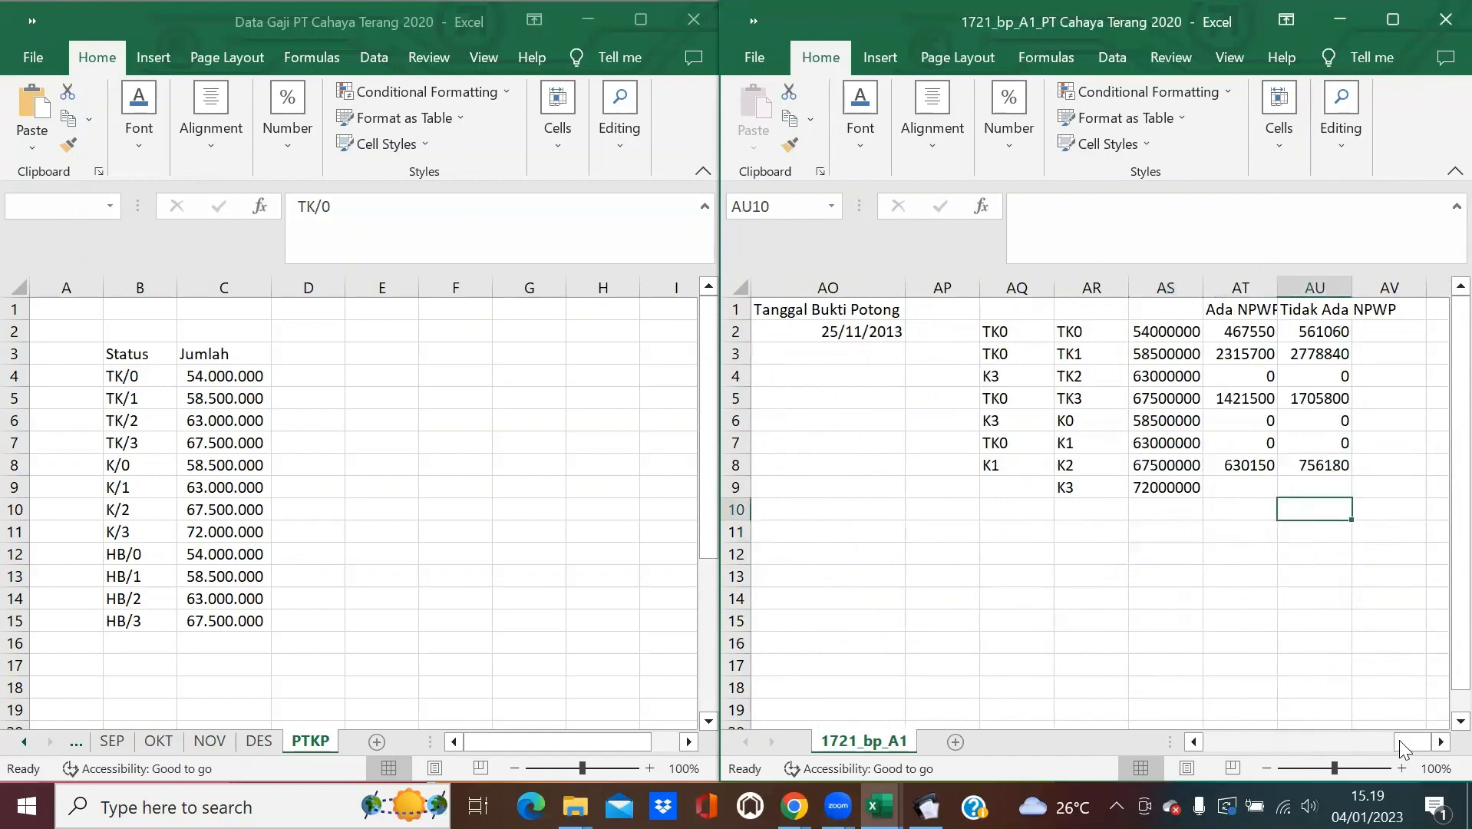
drag(1405, 742, 1308, 706)
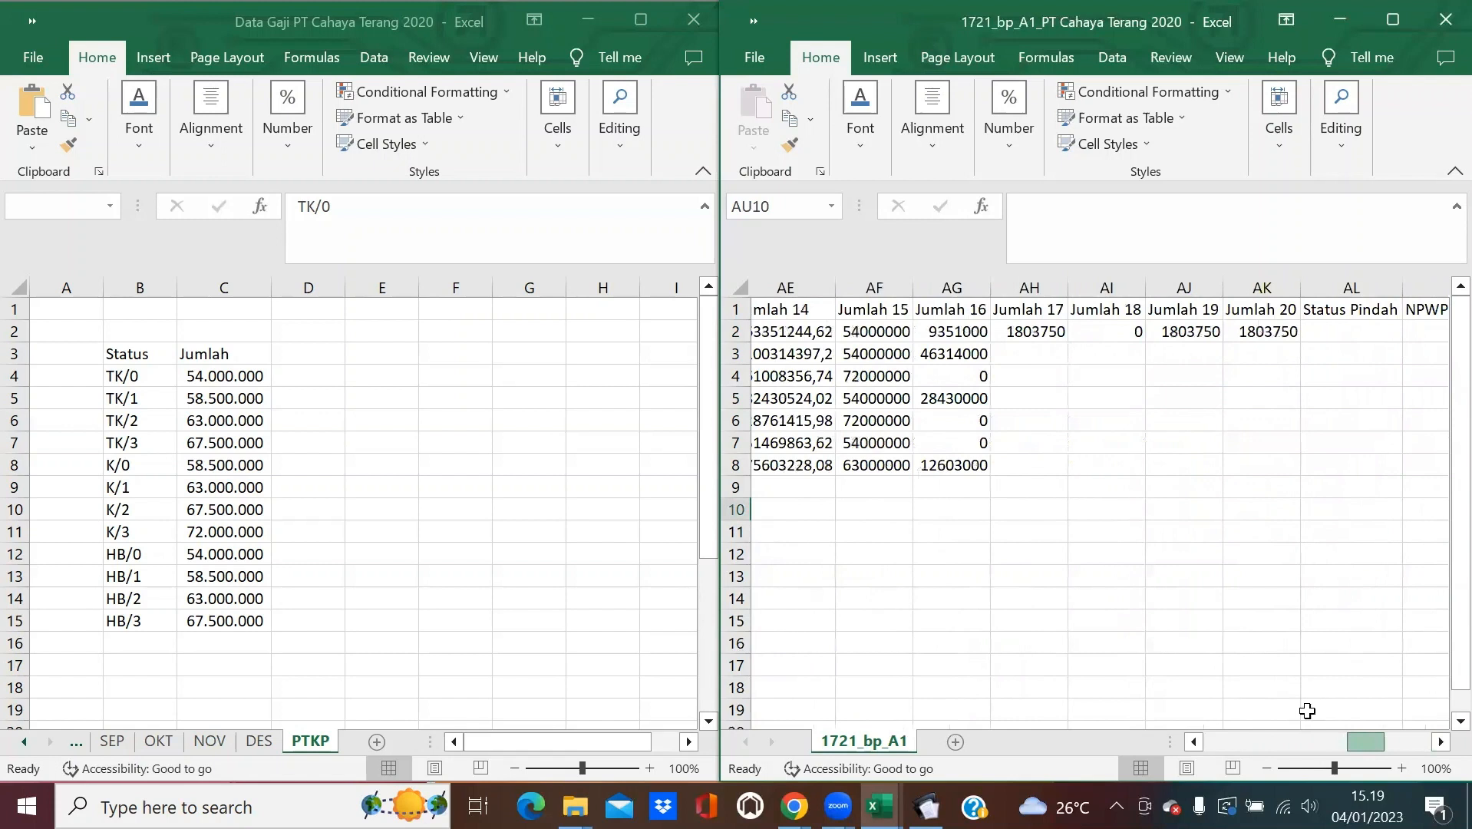
click(1043, 333)
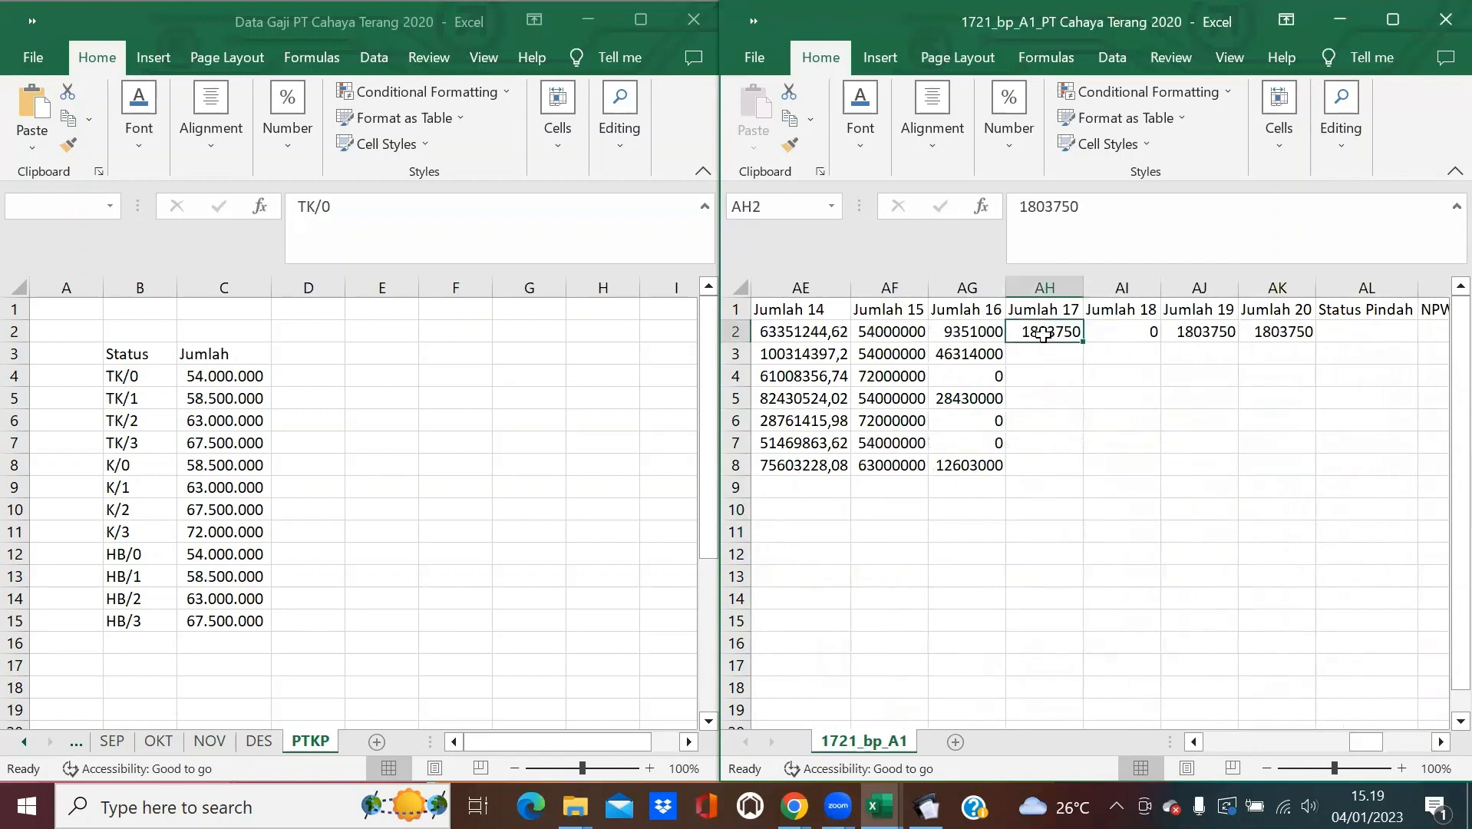
text(=IF()
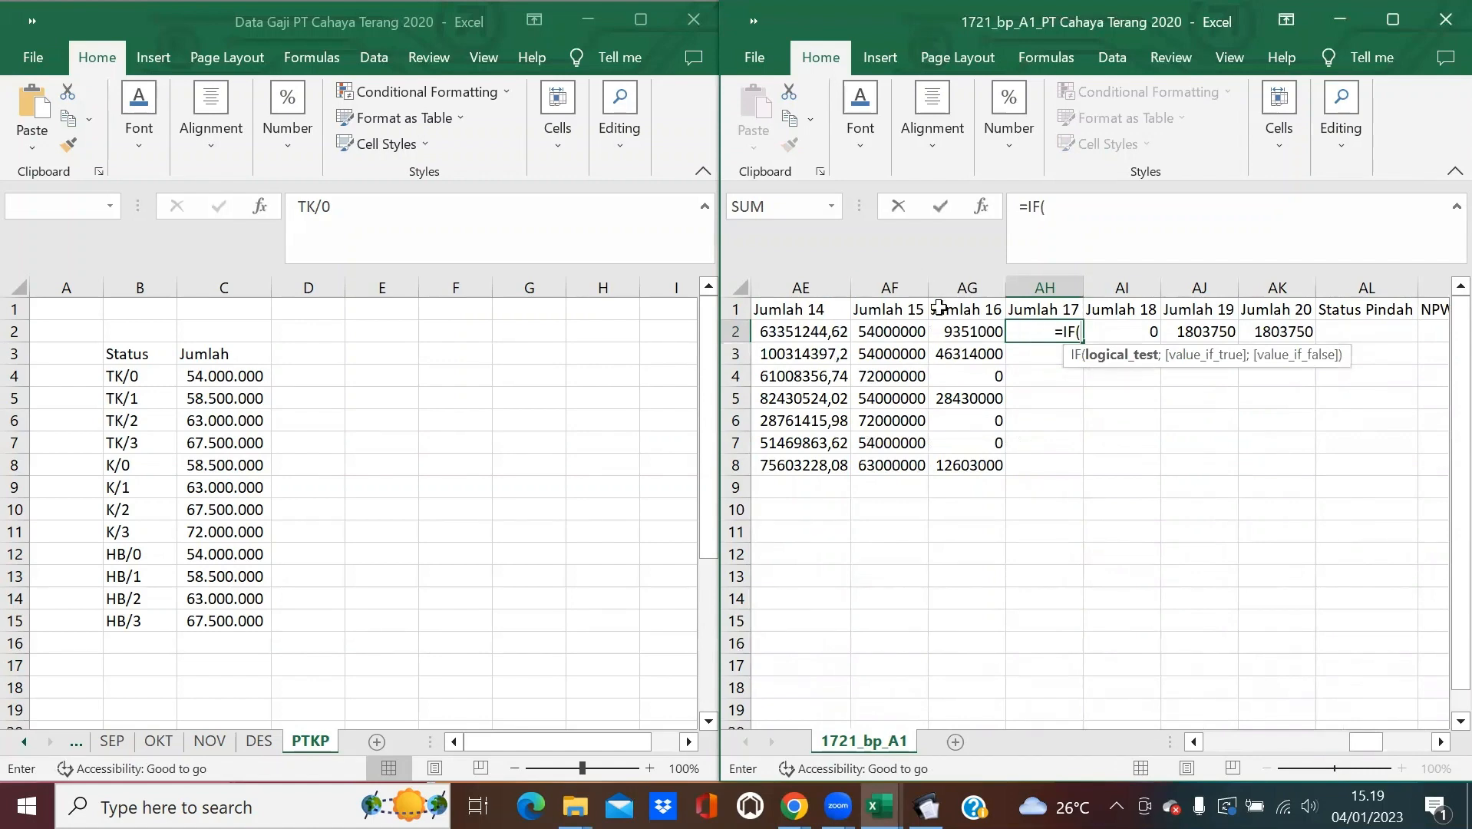
click(959, 332)
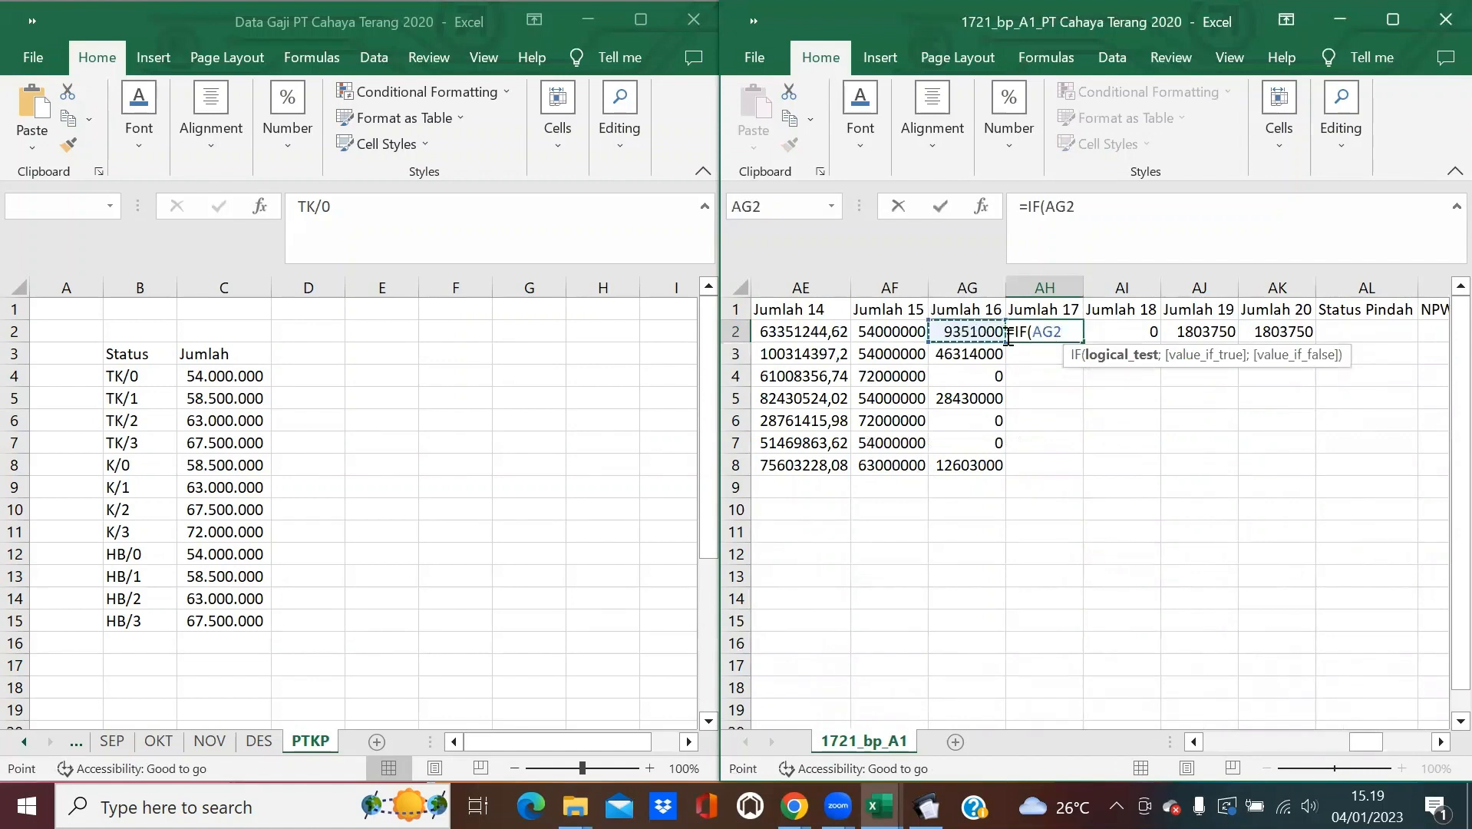
key(BackSpace)
key(BackSpace)
key(BackSpace)
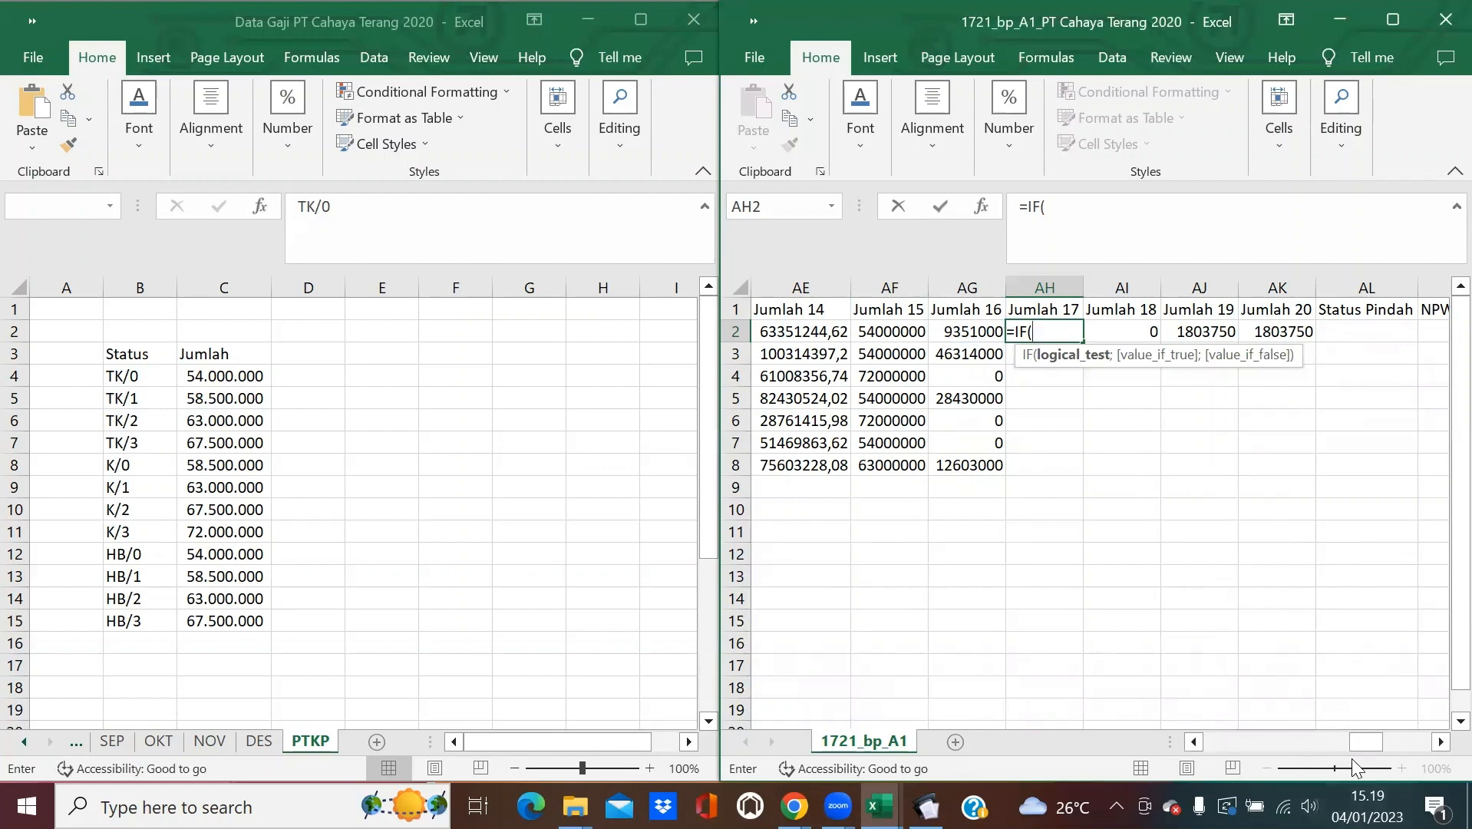
drag(1366, 742, 1251, 743)
click(938, 331)
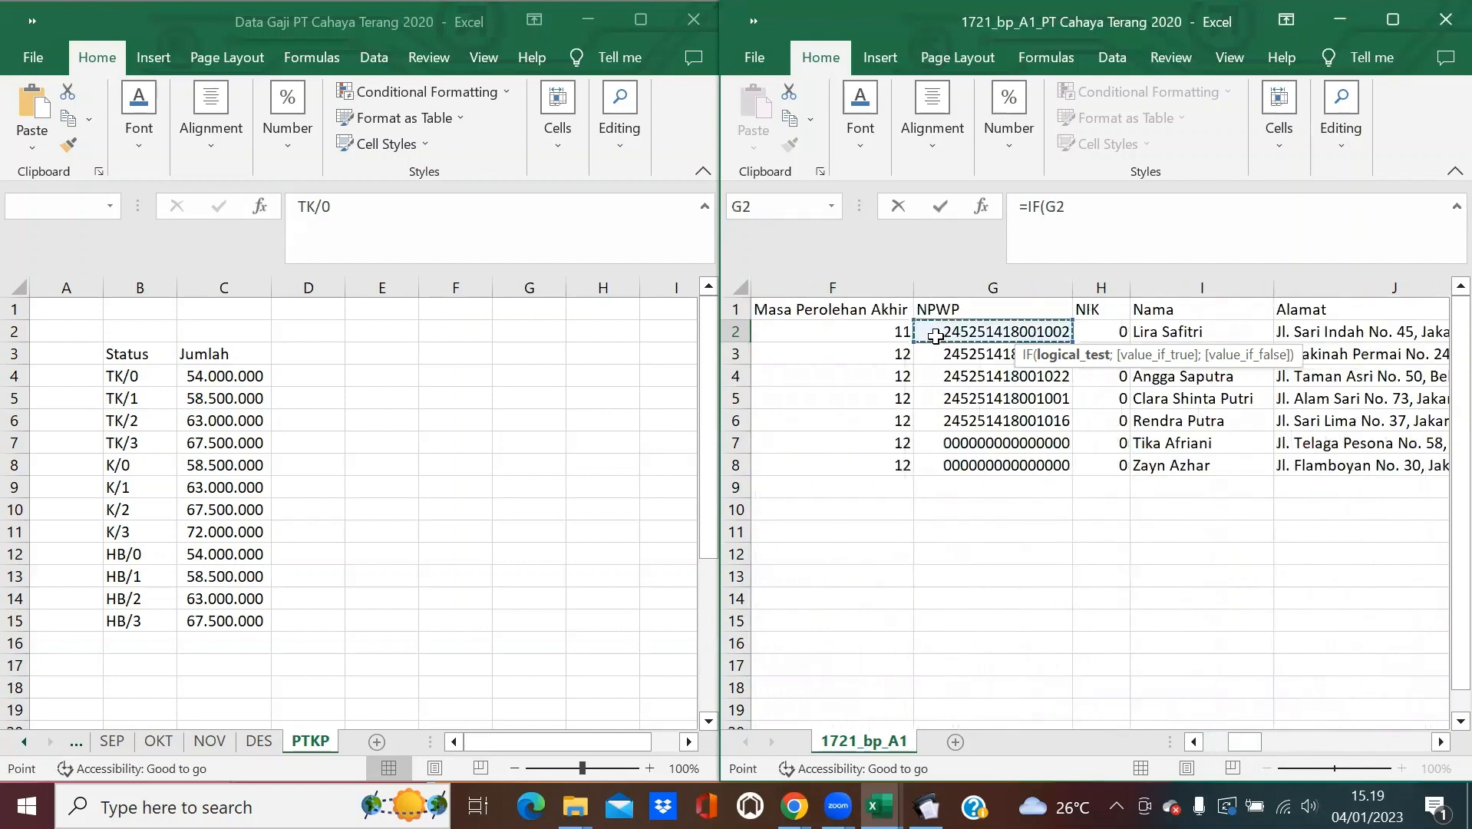
text(=0)
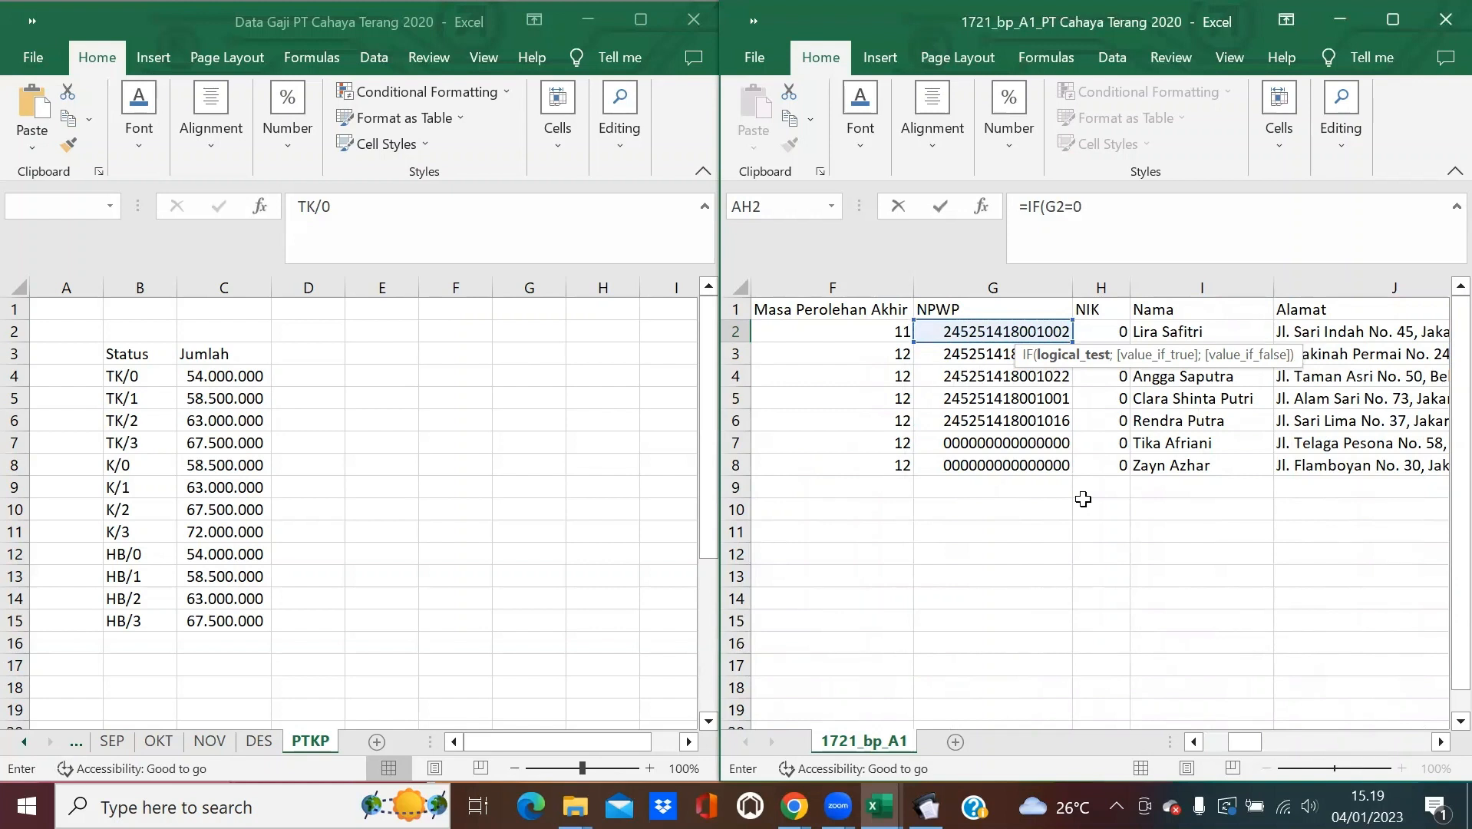
text(;)
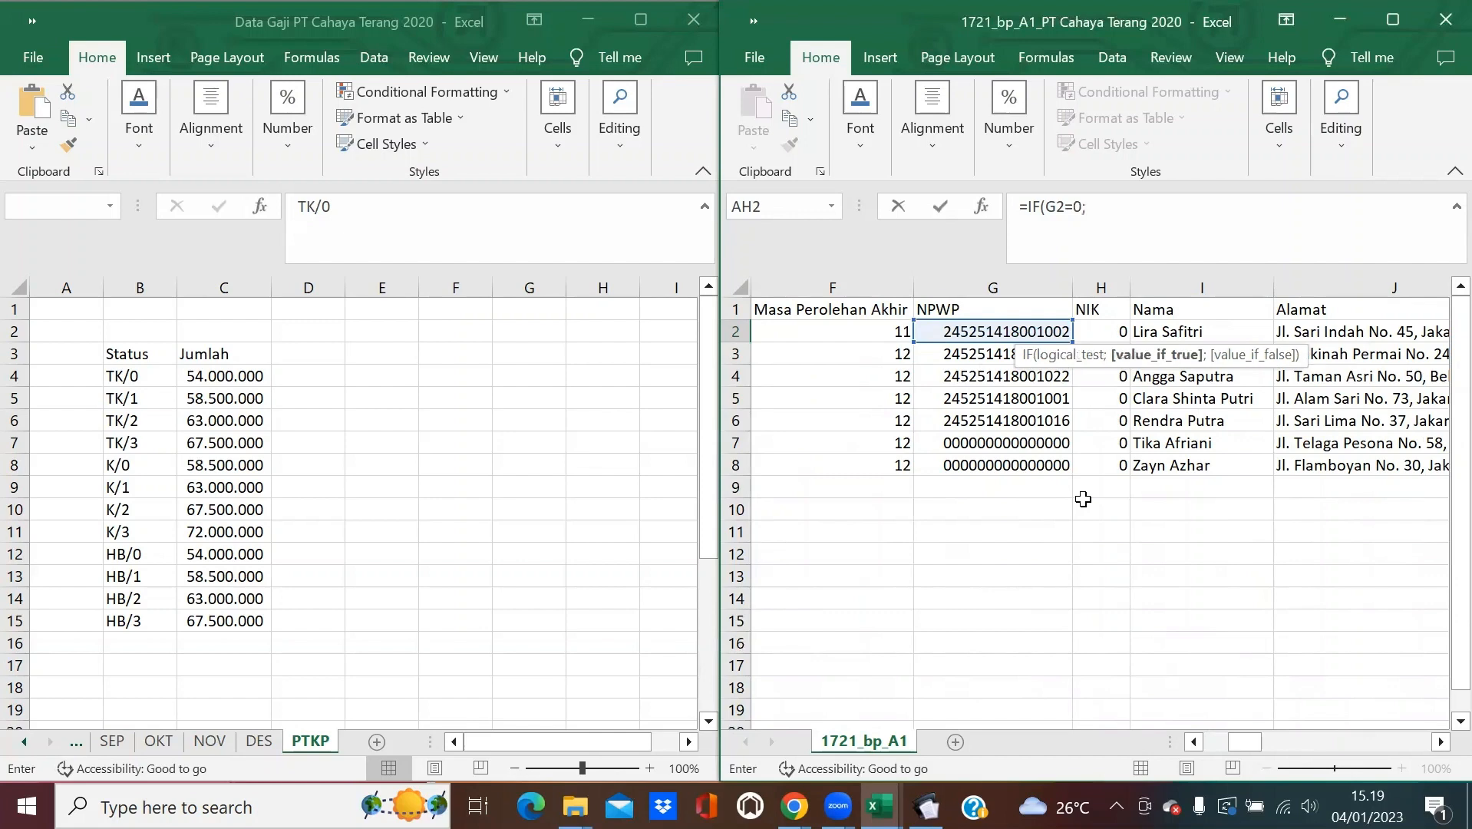
drag(1244, 741, 1438, 725)
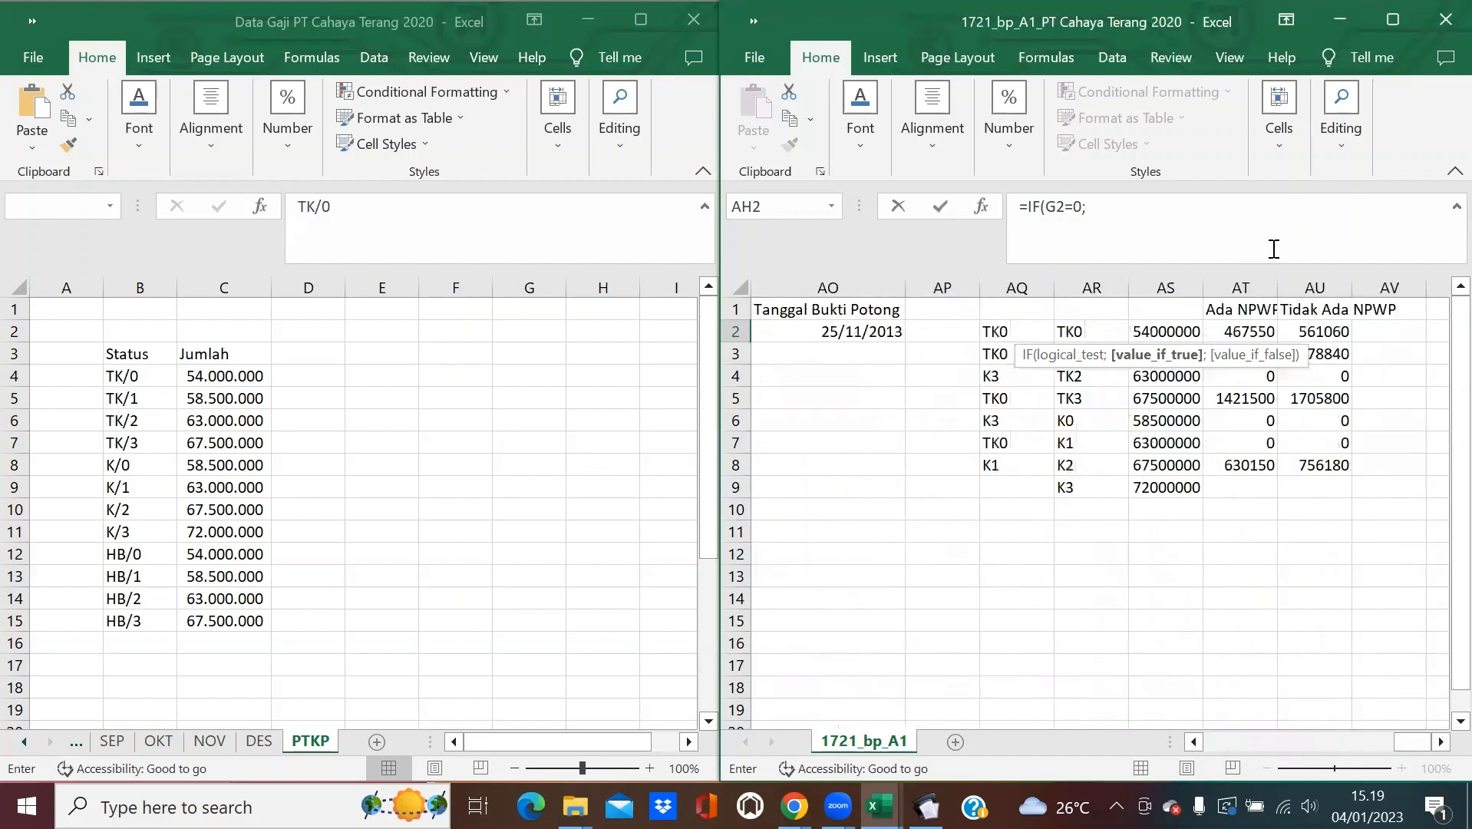
click(1318, 334)
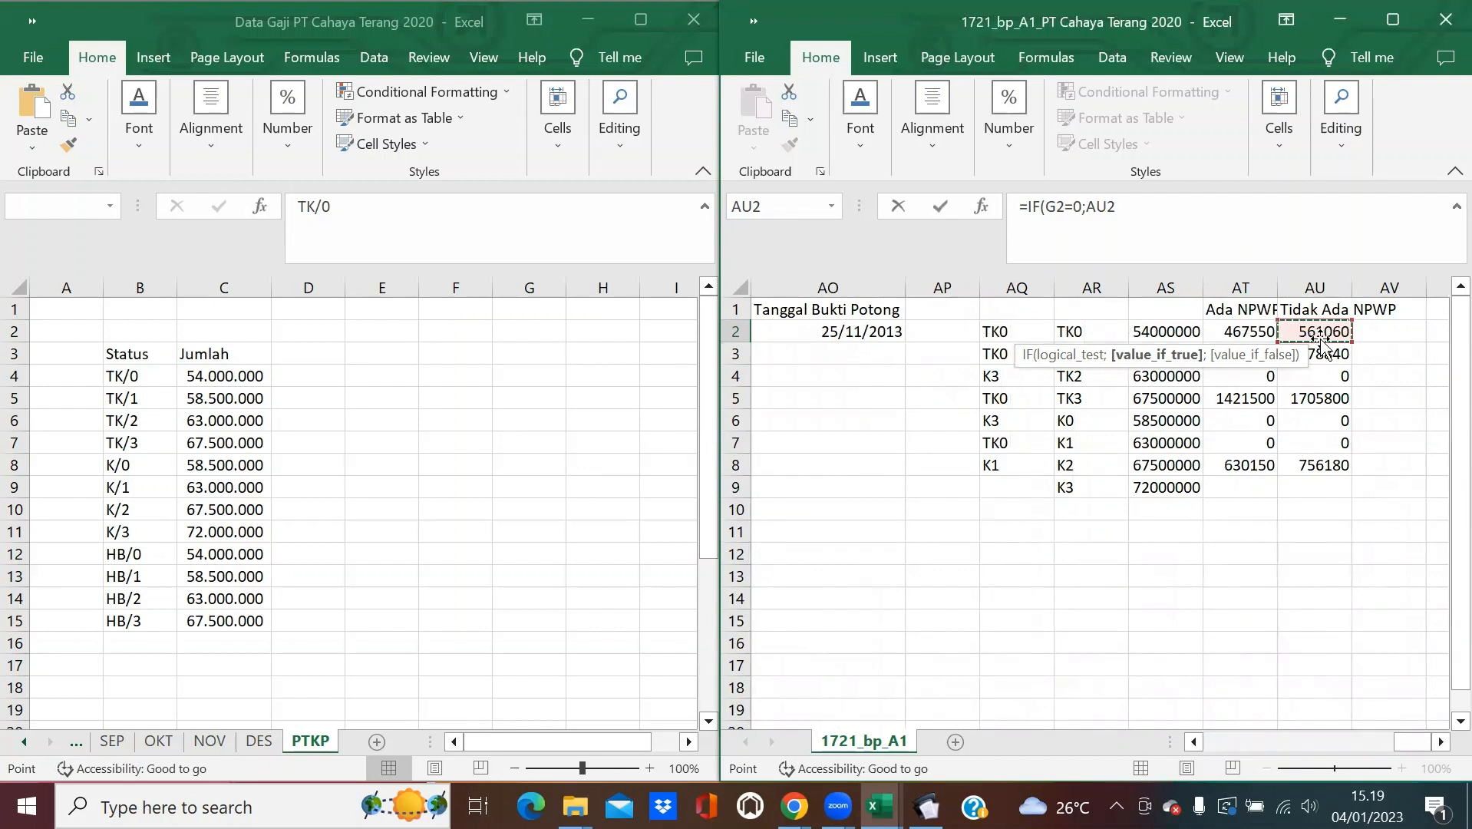
text(;)
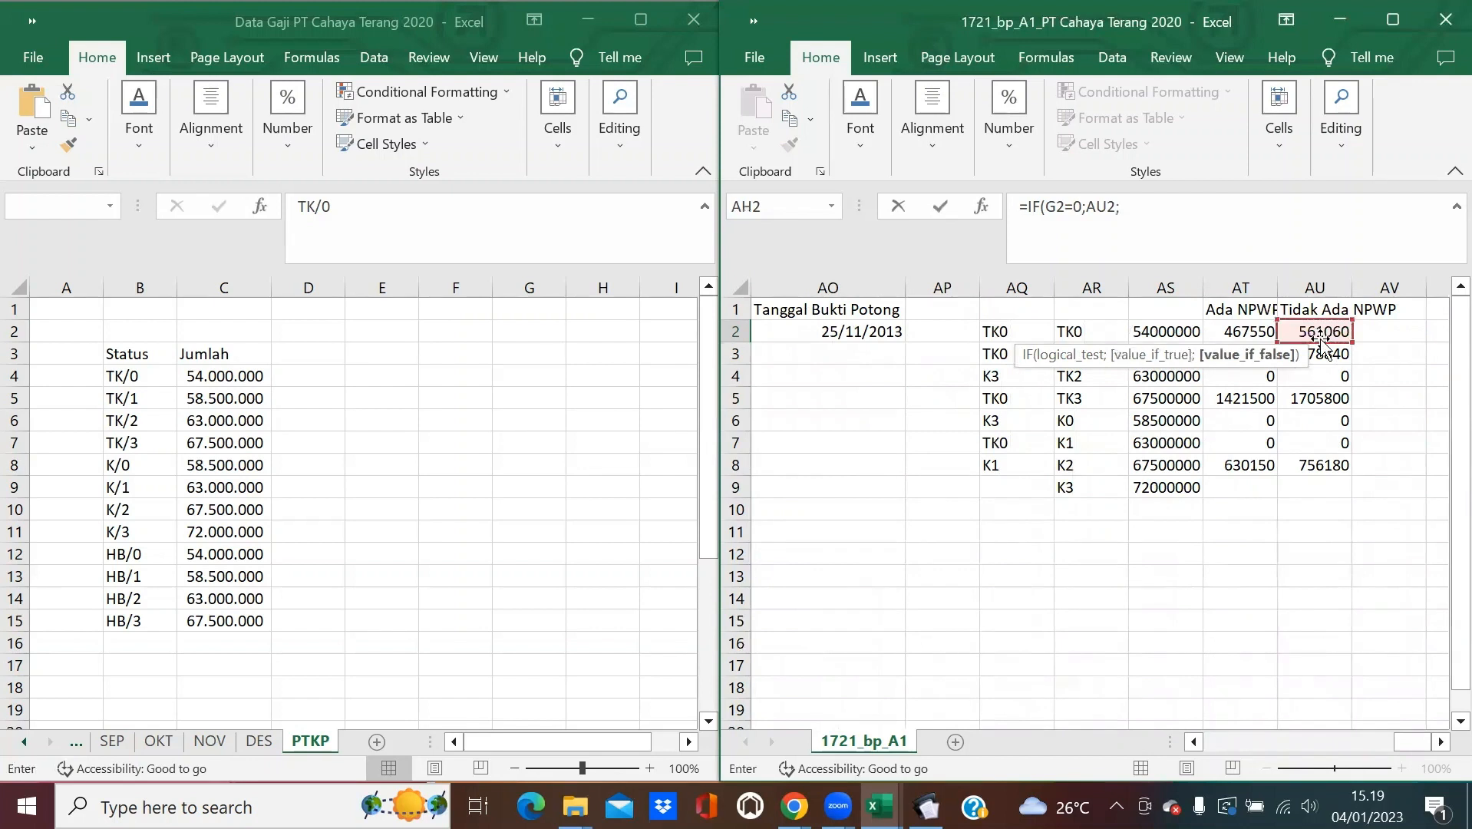
click(1234, 333)
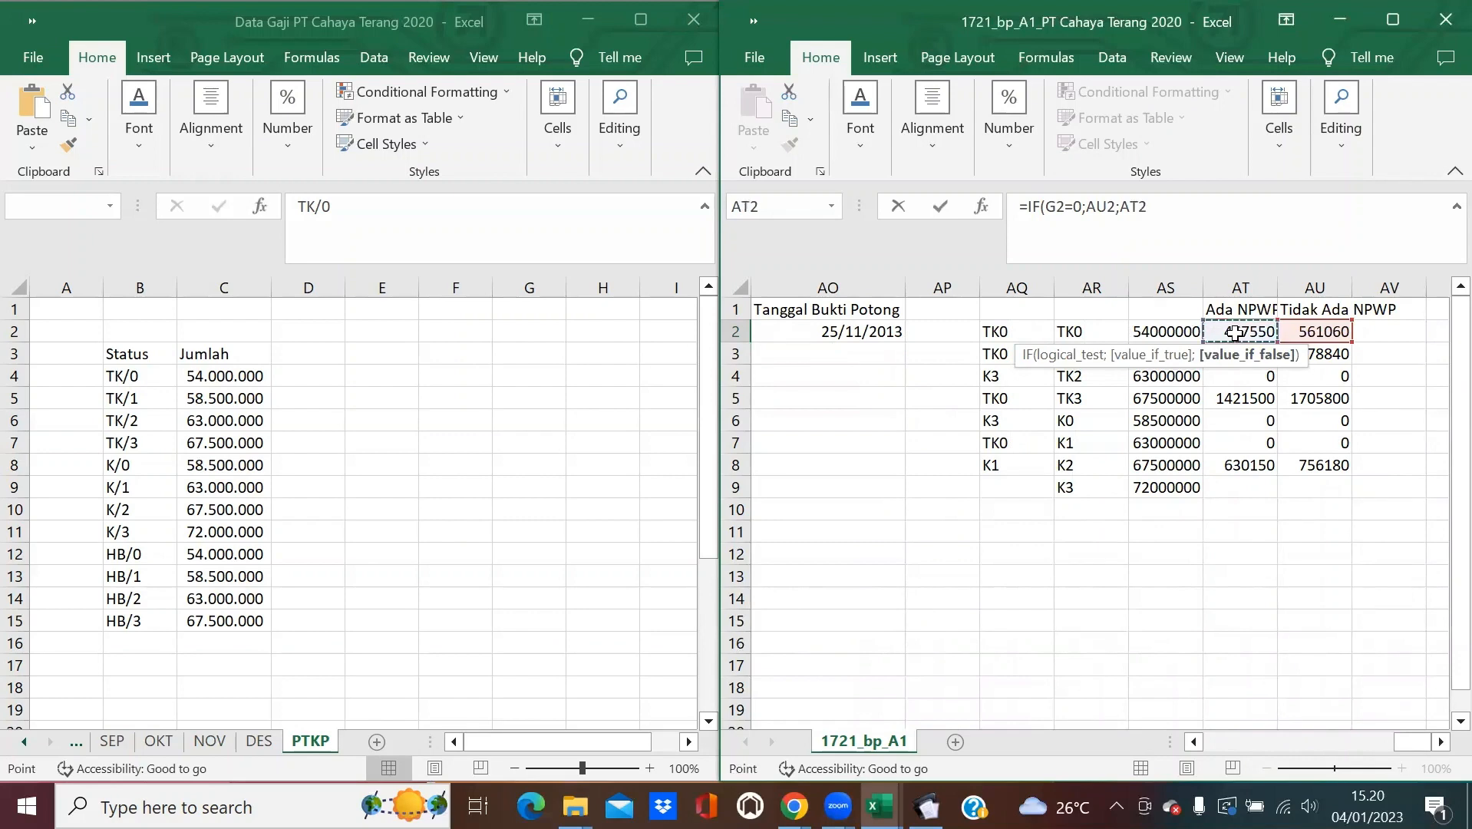
text())
key(Return)
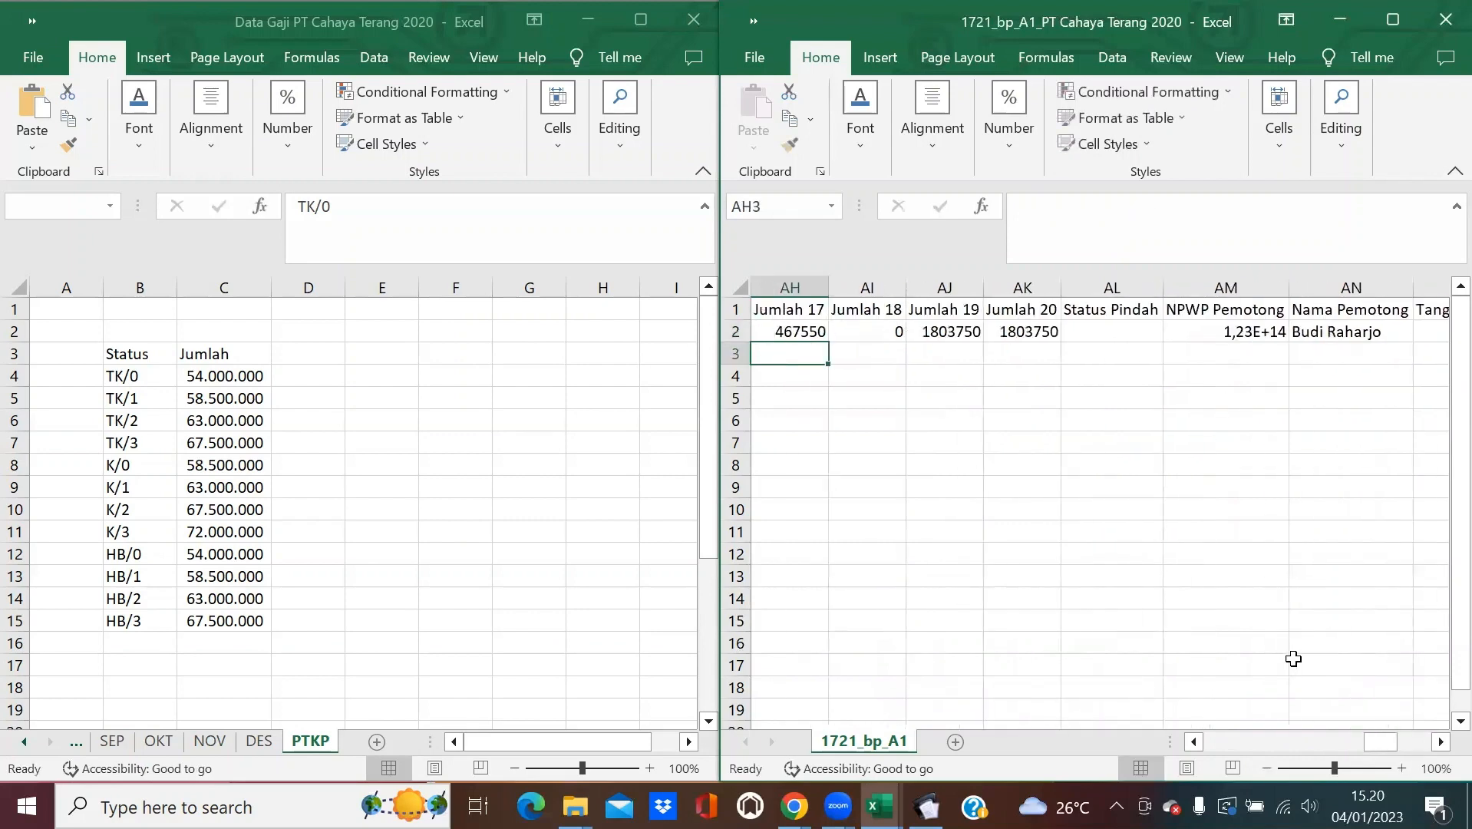
Copy the AH2 formula down to row 8.
scroll(1393, 752, left, 2)
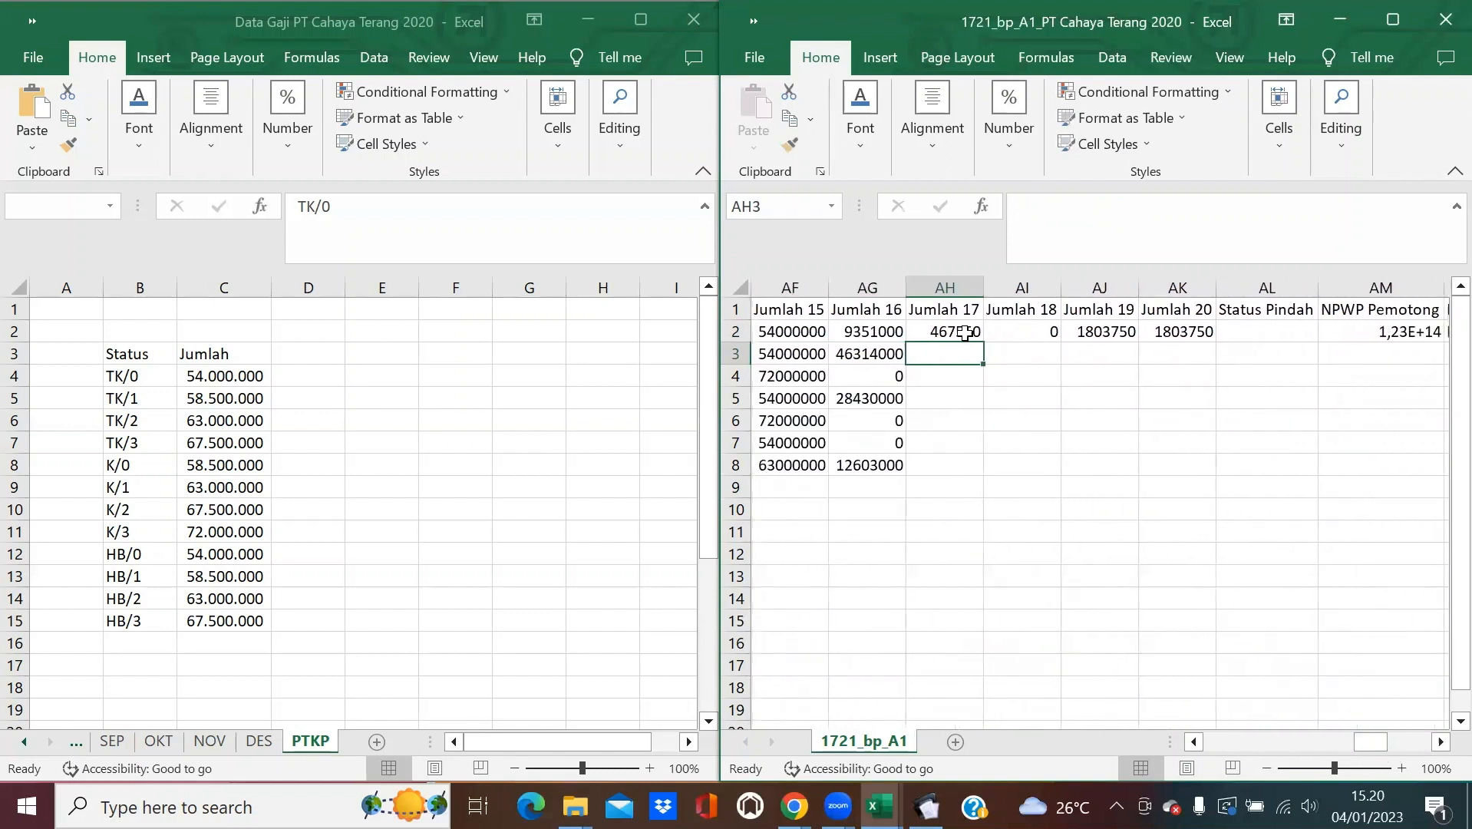
click(964, 332)
double_click(984, 347)
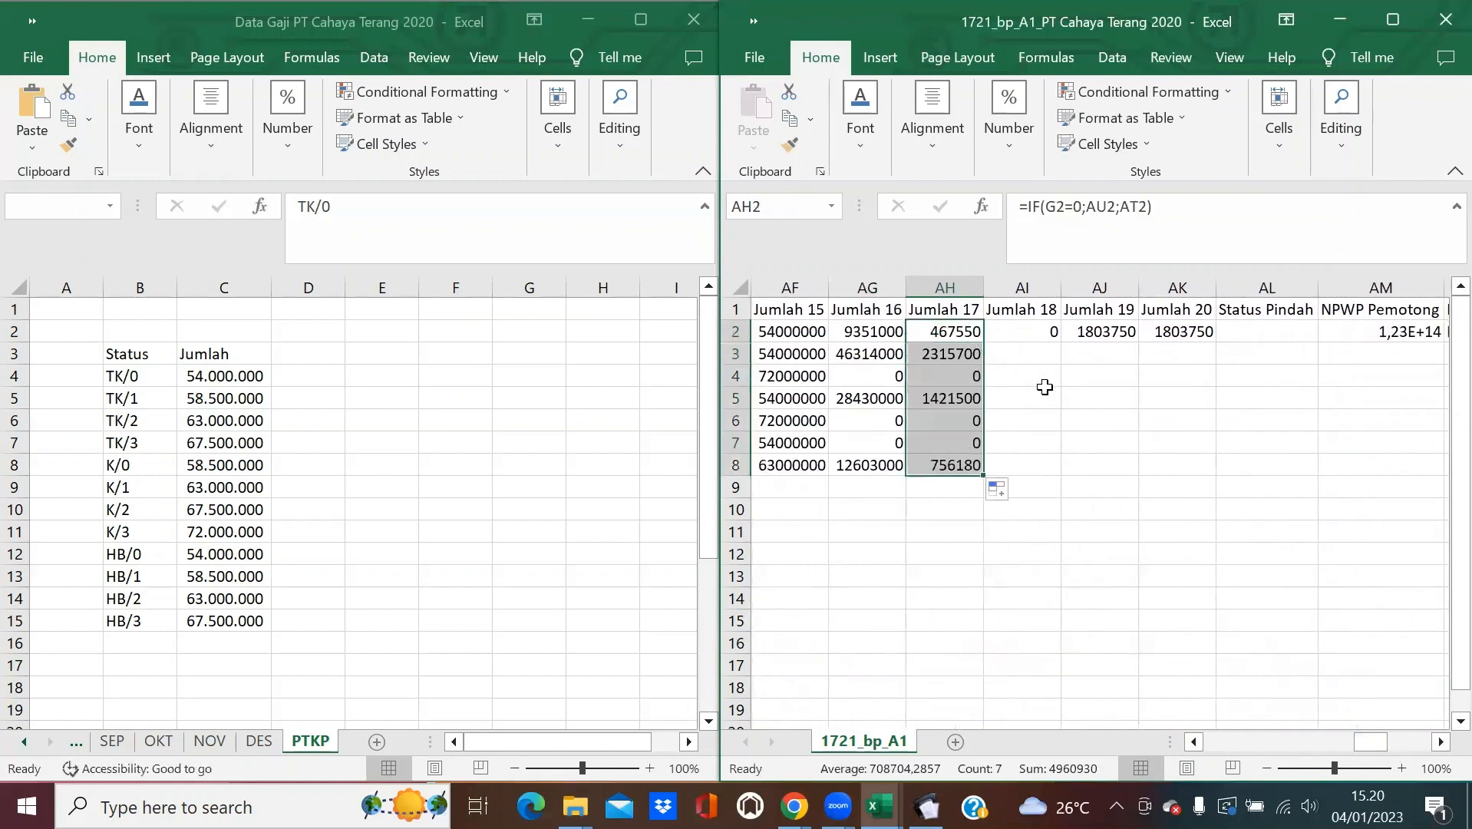
click(1441, 742)
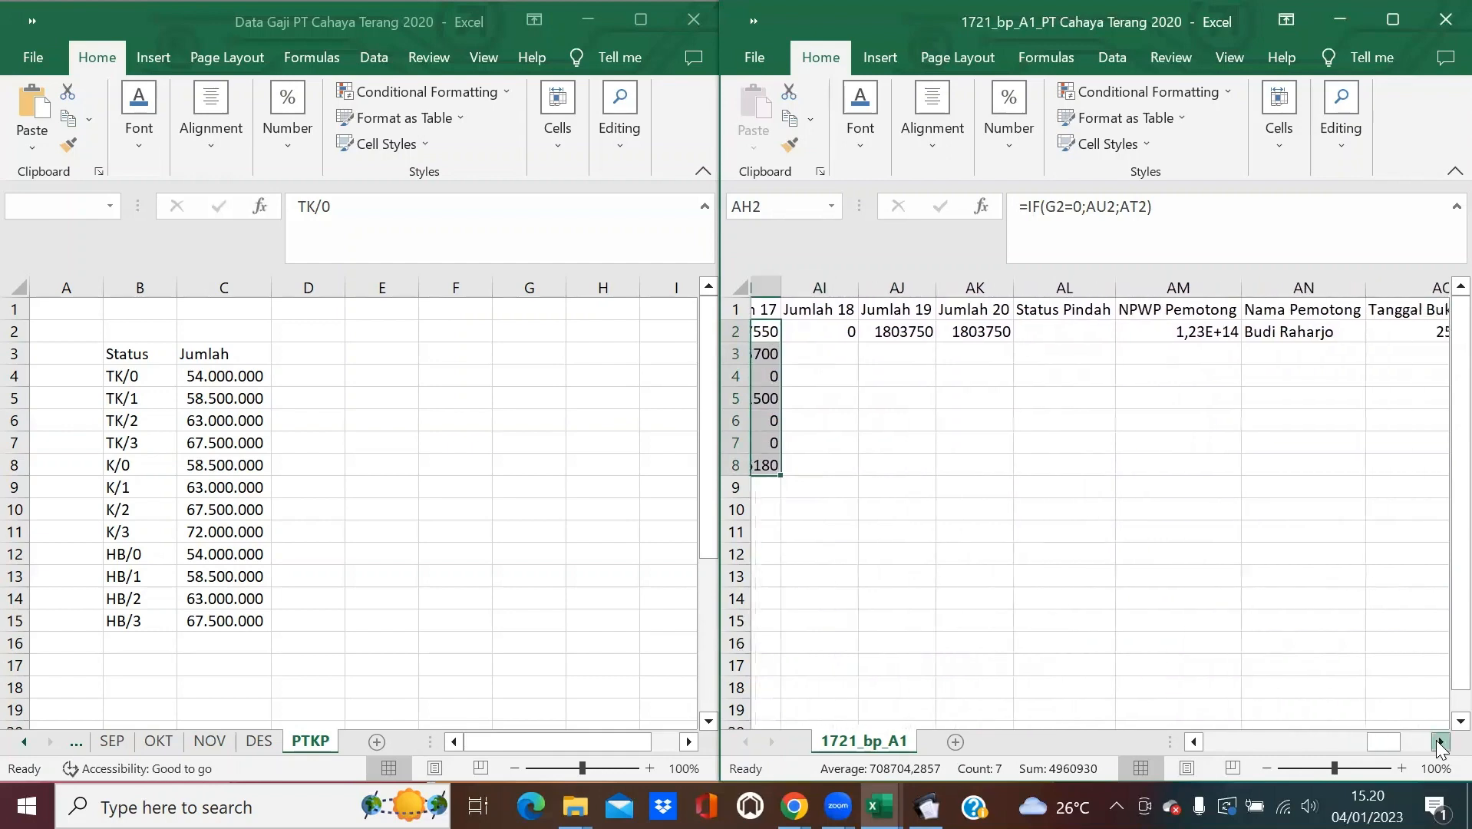
click(1440, 741)
click(1441, 741)
click(1441, 741)
click(1440, 741)
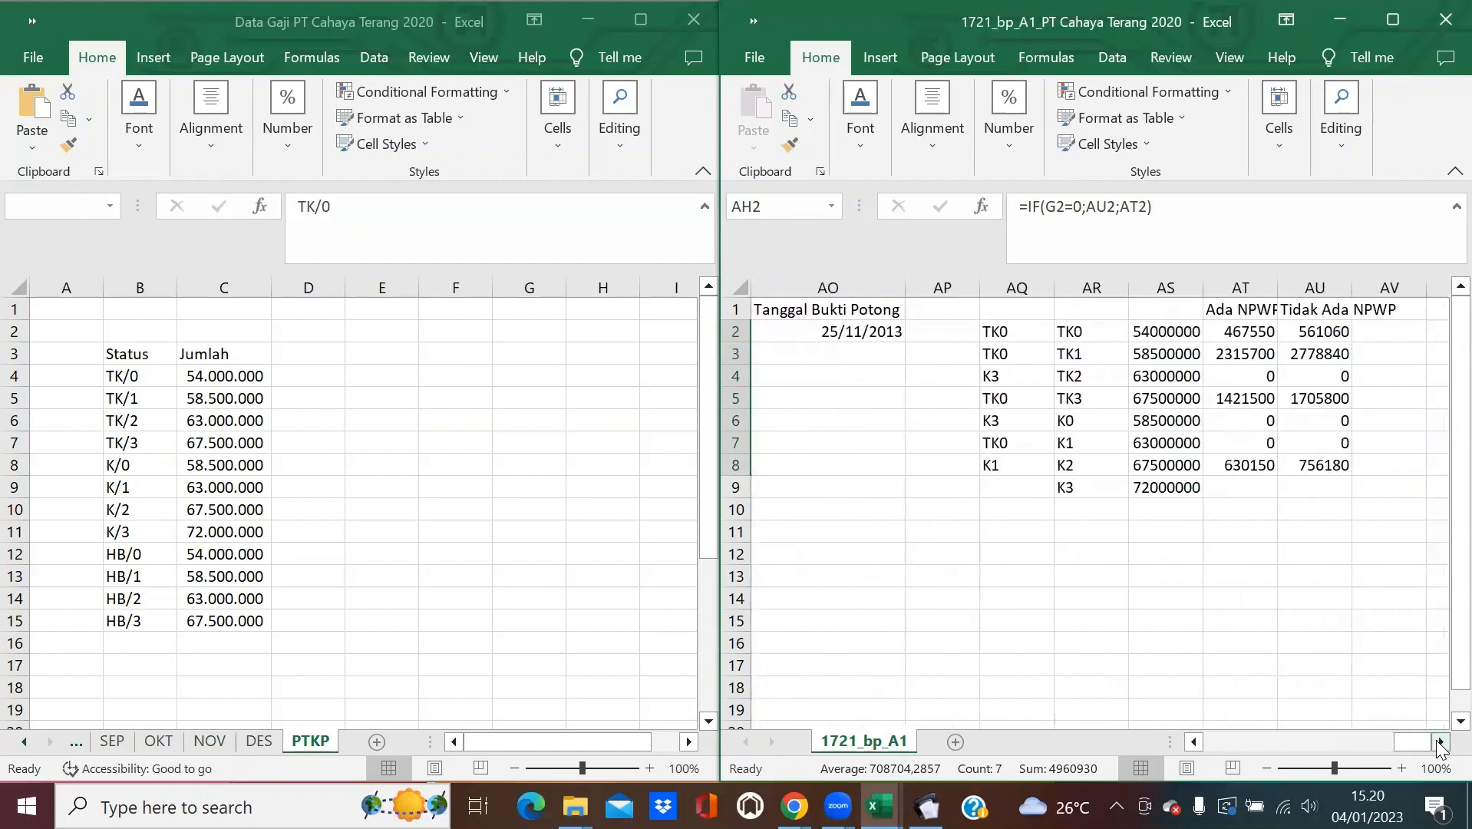
drag(1405, 742, 1352, 751)
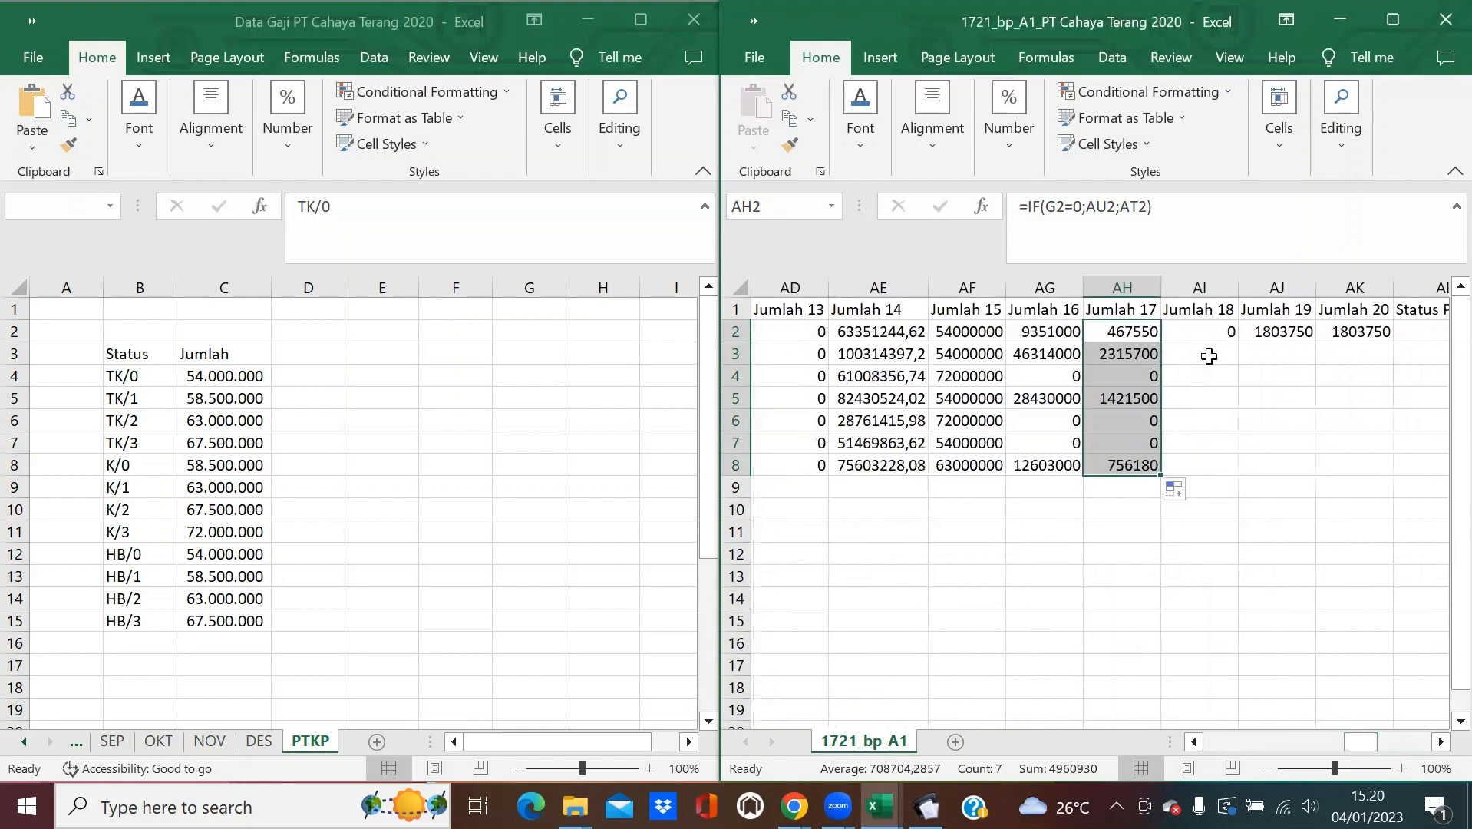
Maximize the 1721_bp_A1 workbook window and briefly check eSPT's B.2 Penghitungan PPh section.
click(1214, 328)
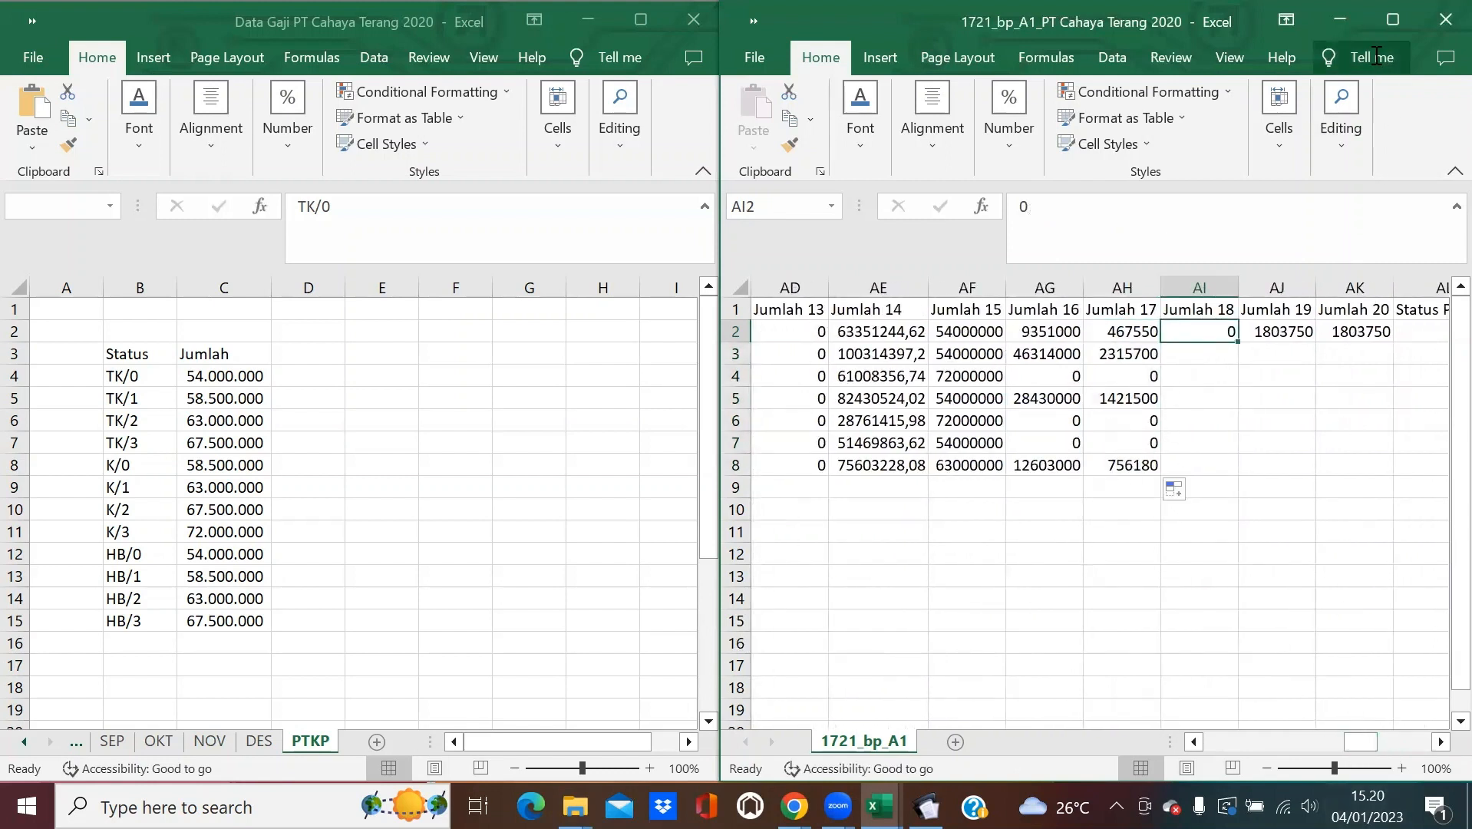
click(1382, 29)
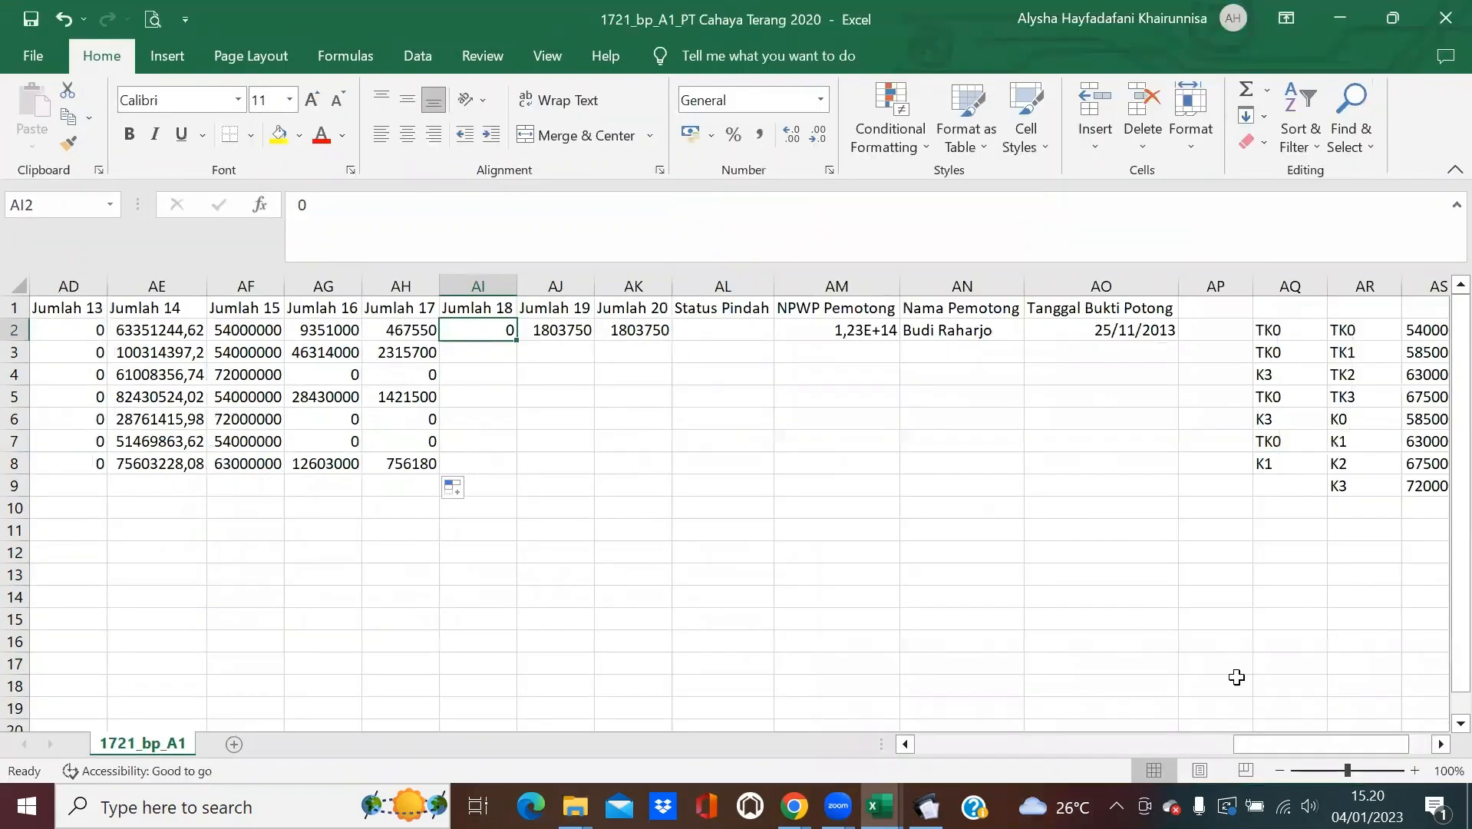
drag(1298, 744, 1326, 754)
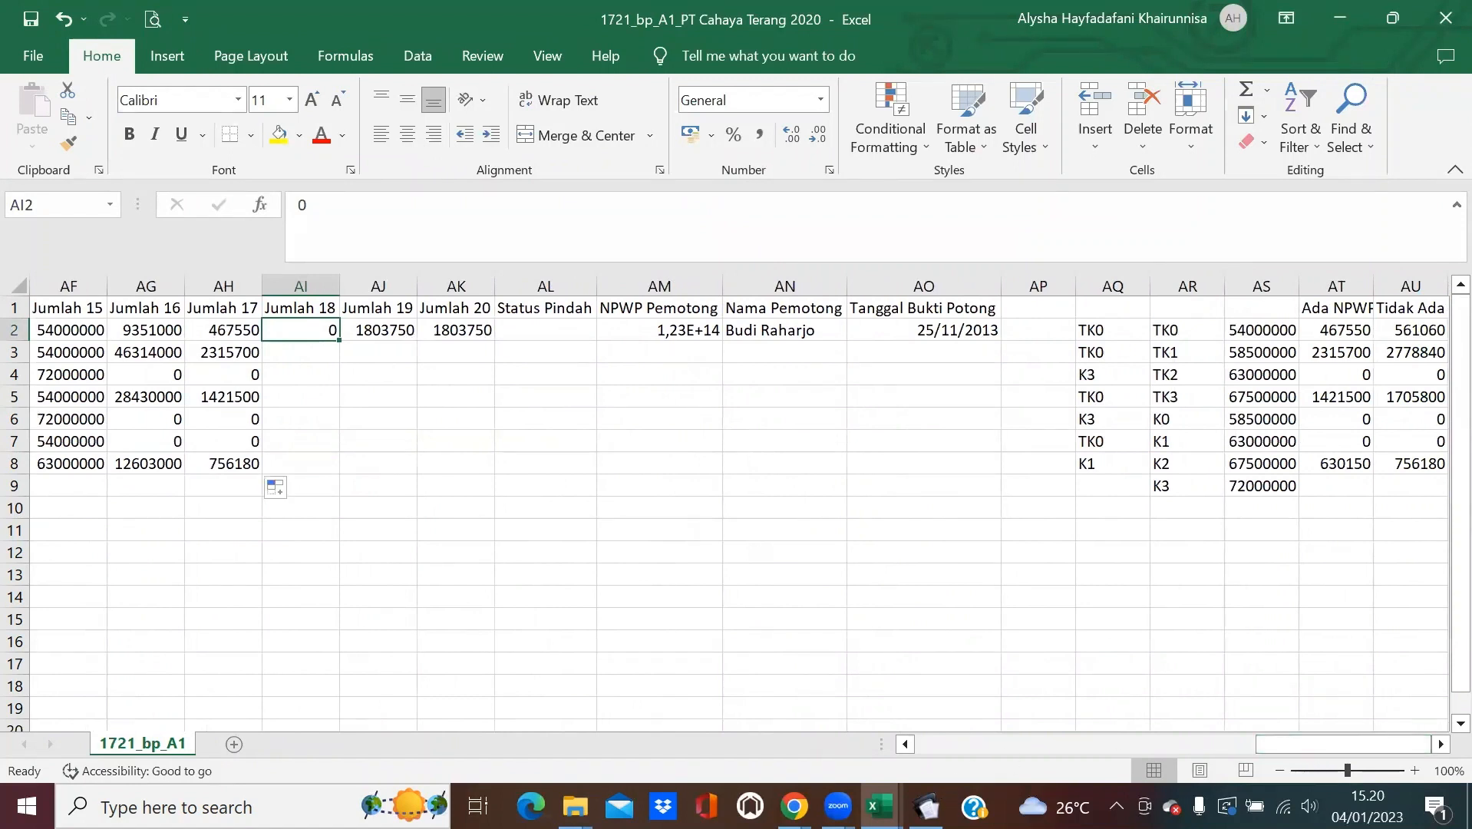
click(926, 805)
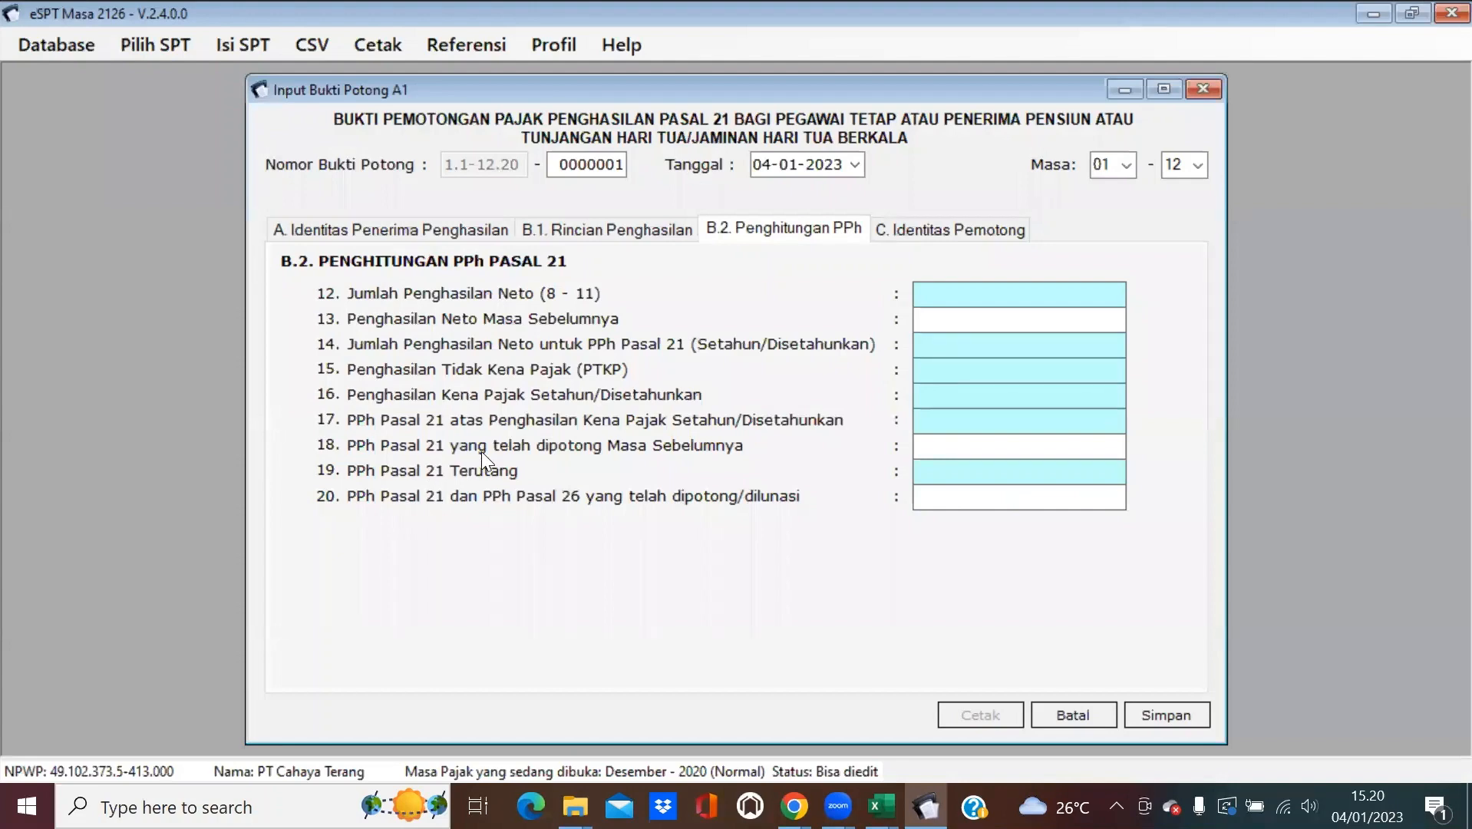
click(1372, 13)
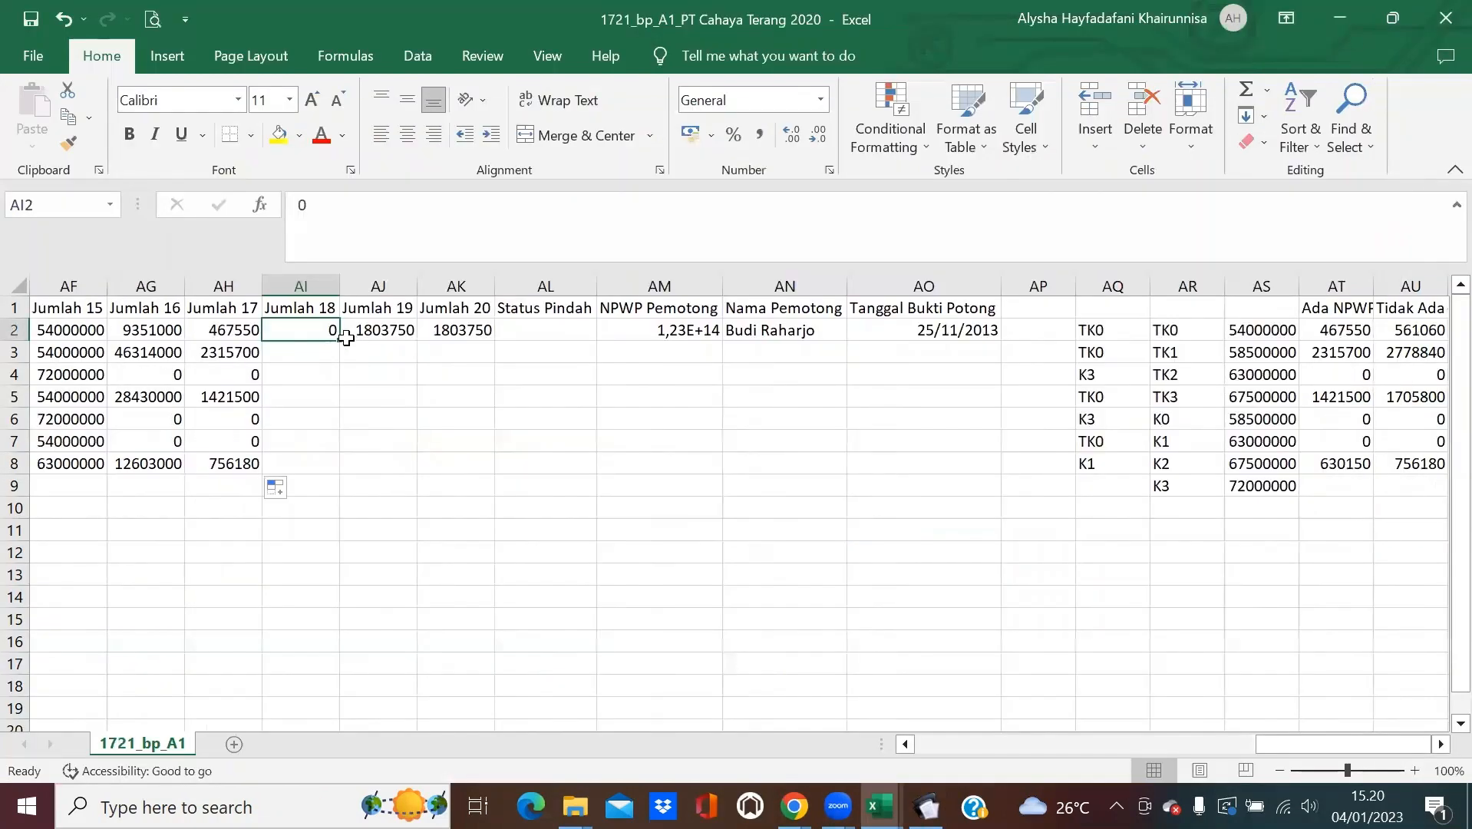
Fill Jumlah 18 with 0 to row 8 and set Jumlah 19 to =AH2 down the column.
double_click(340, 339)
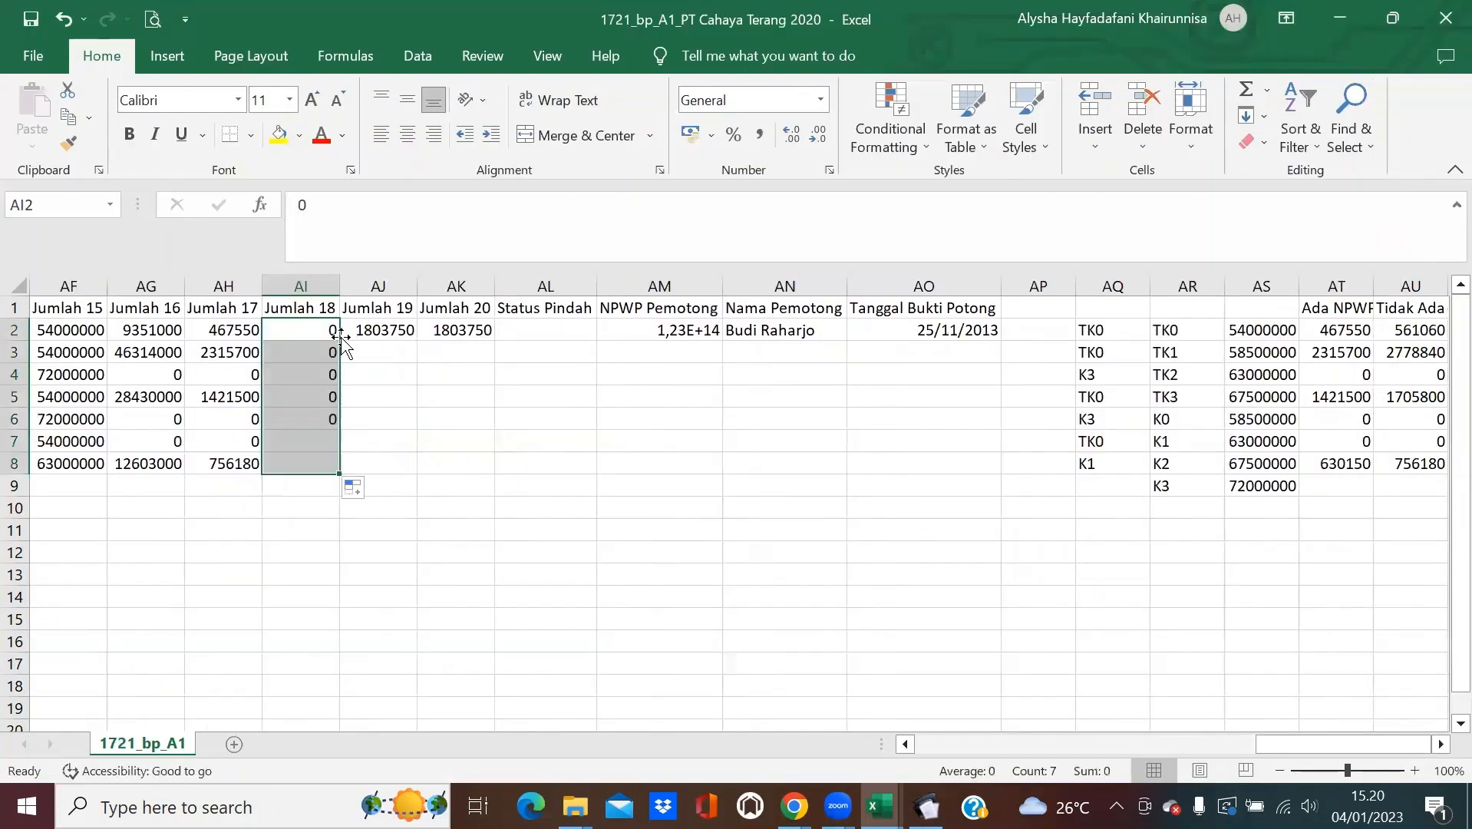
click(396, 331)
text(=)
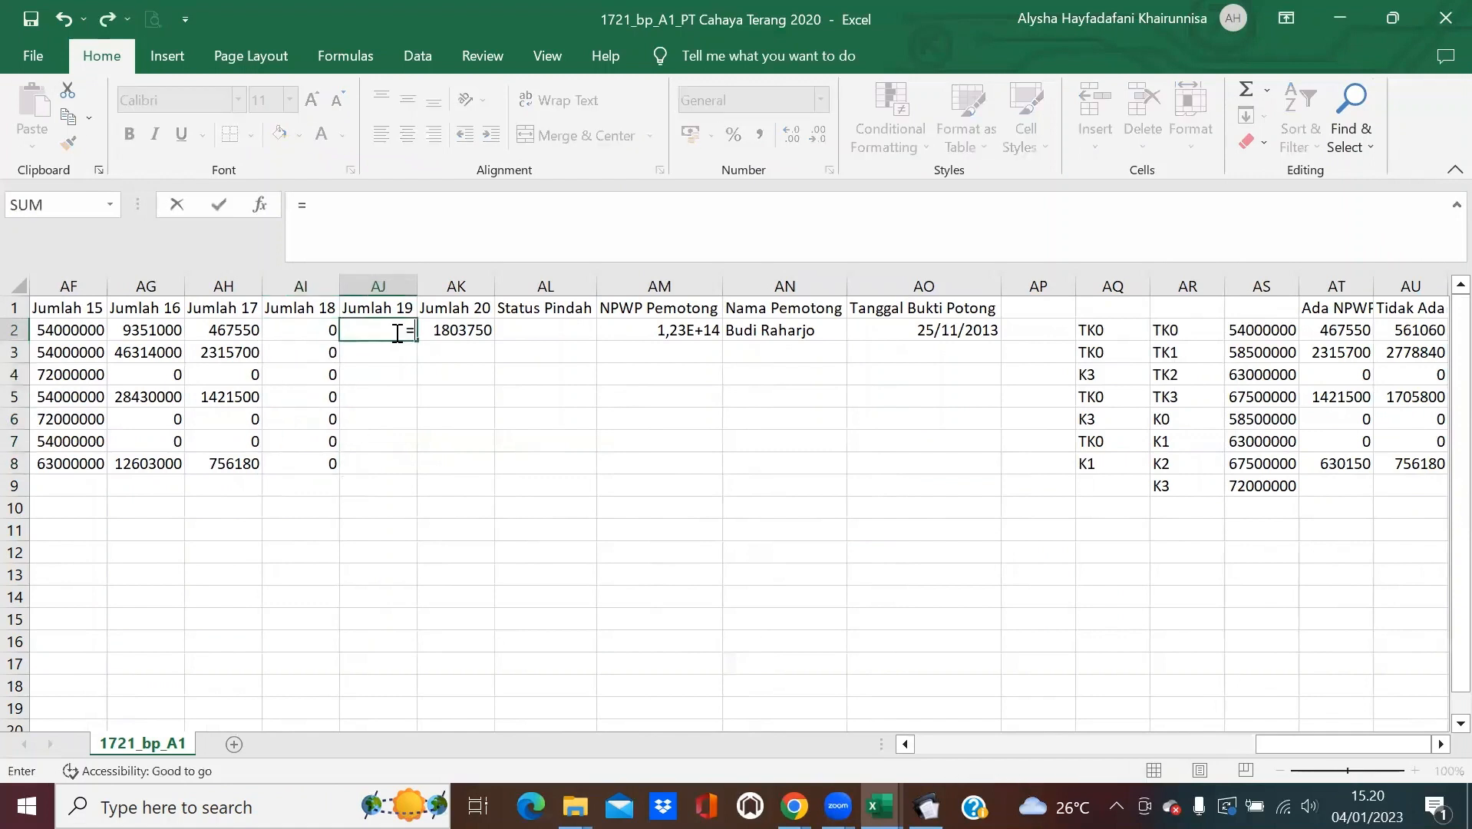
click(206, 328)
key(Return)
click(395, 331)
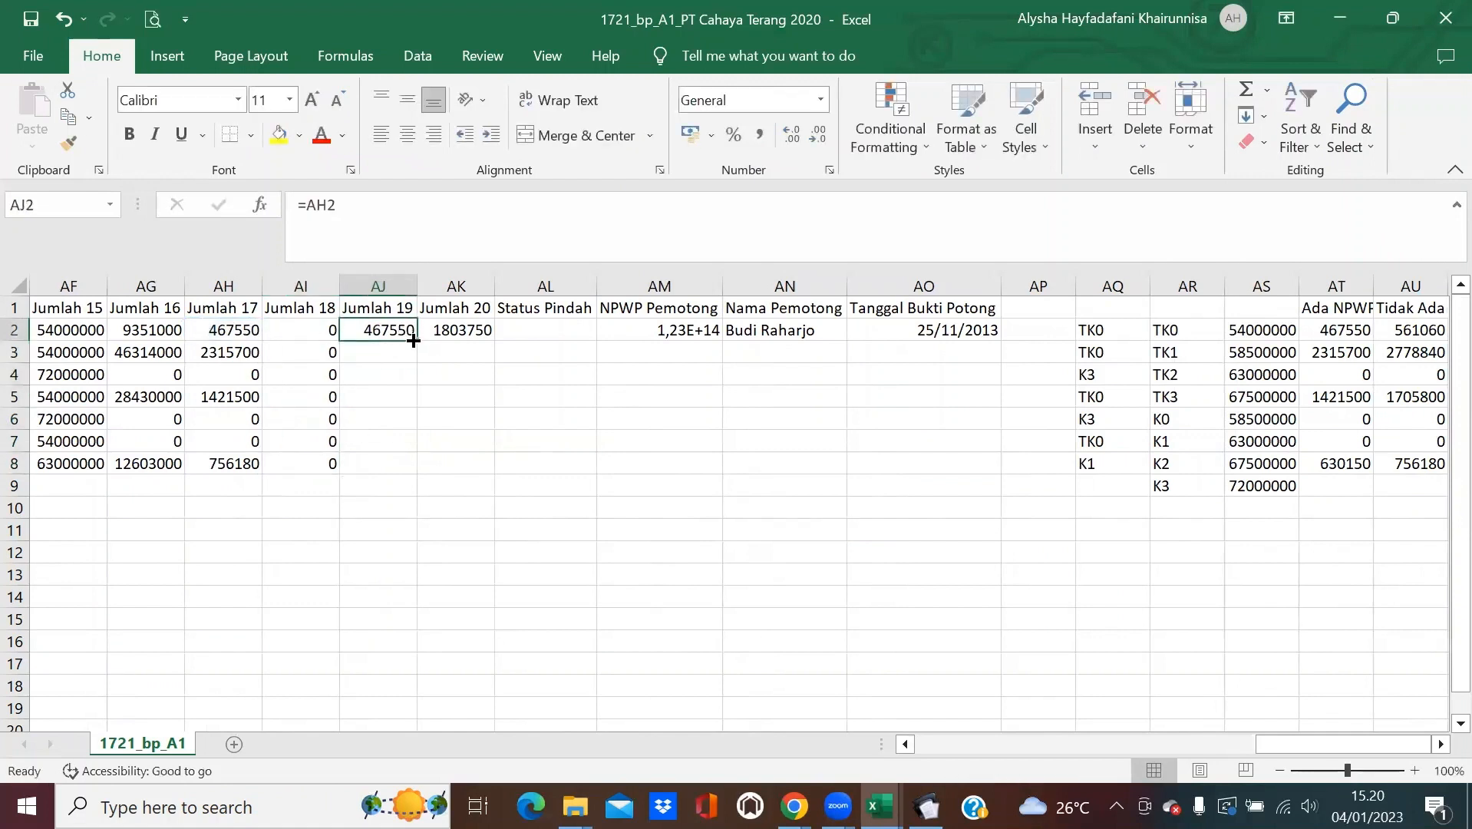
double_click(417, 341)
Set Jumlah 20 in AK2 to =AJ2 and fill it down to row 8.
click(448, 335)
text(=)
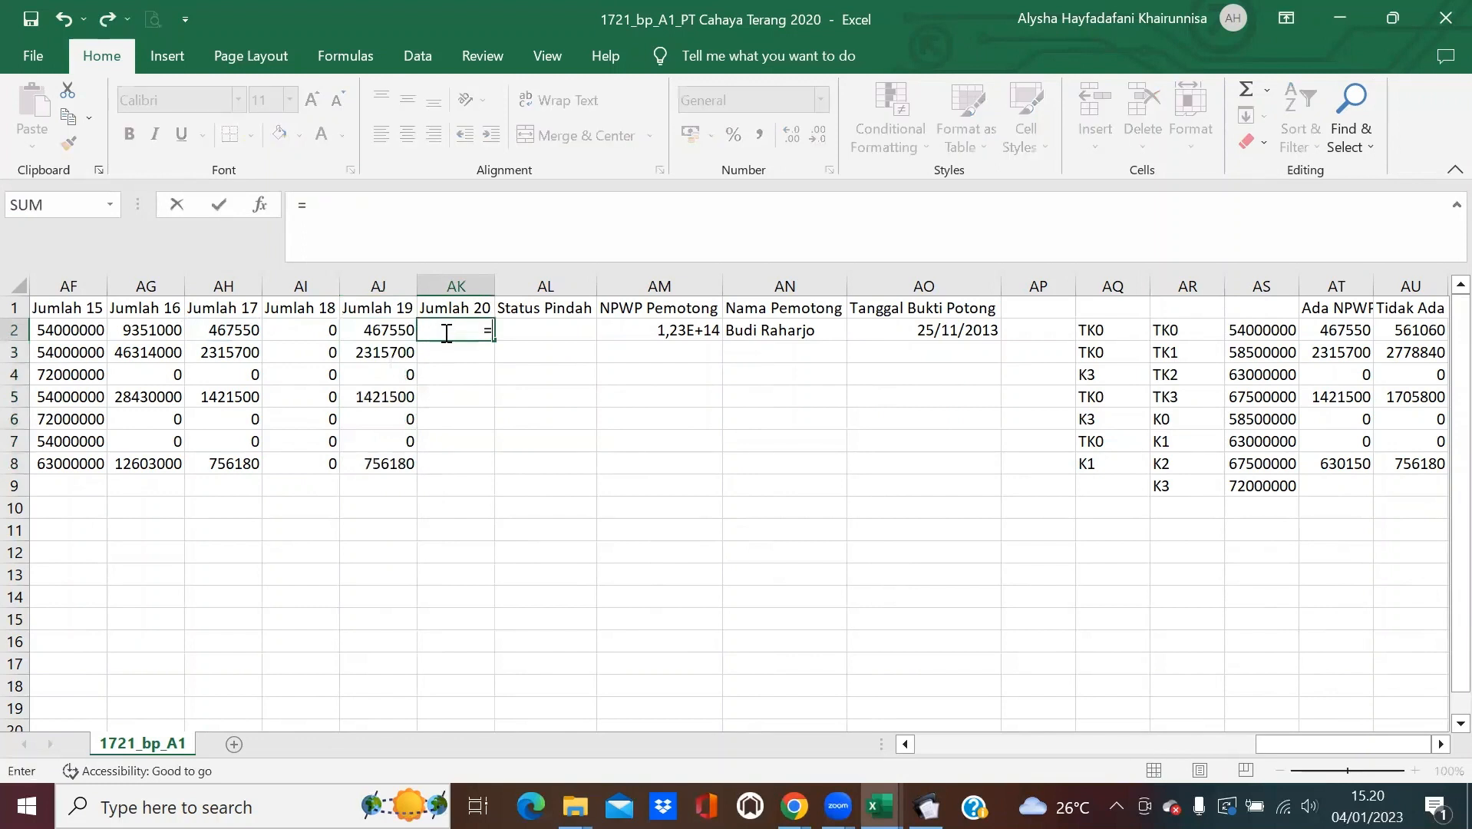
click(408, 330)
key(Return)
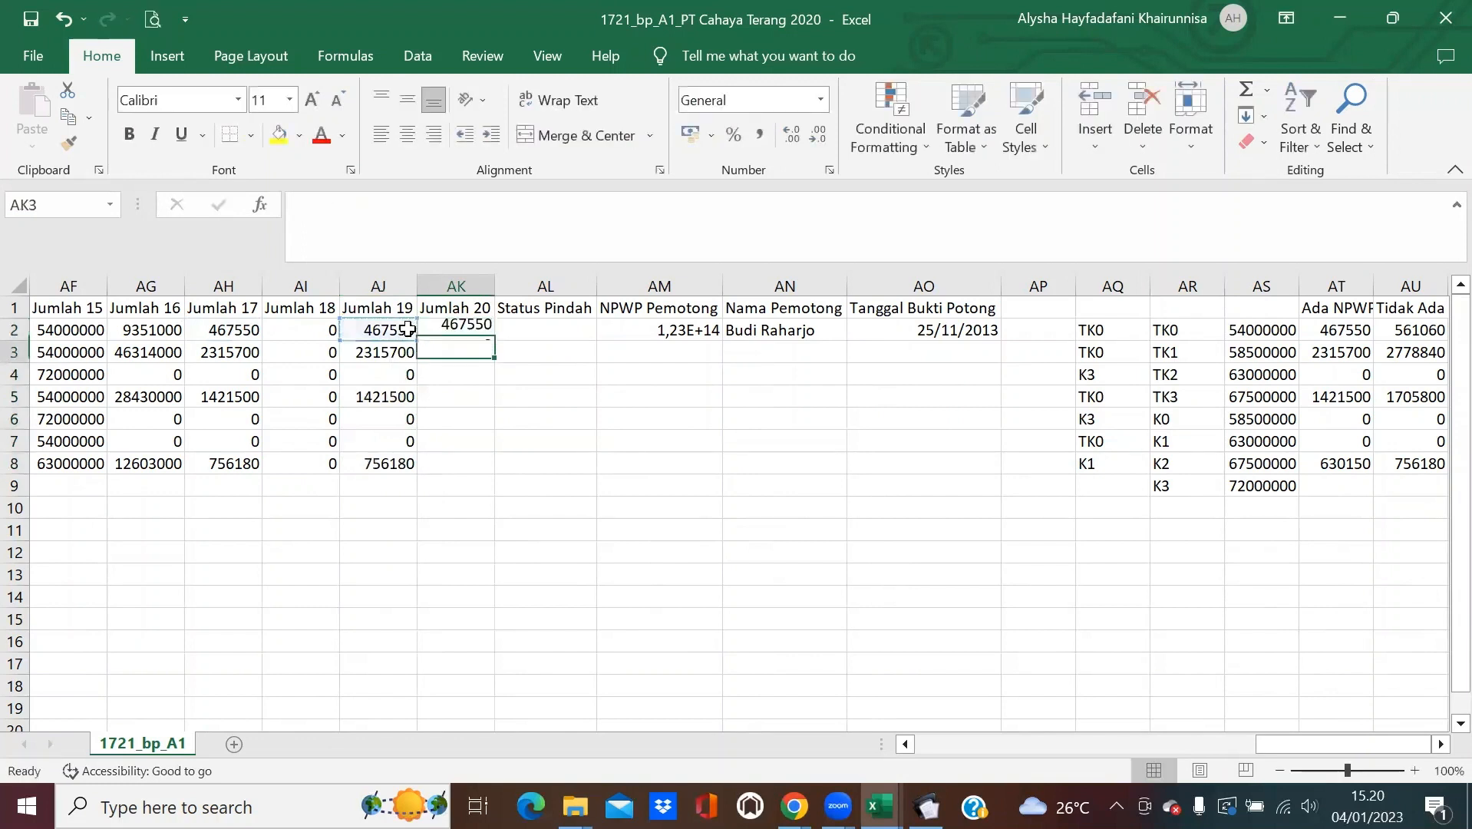
click(476, 331)
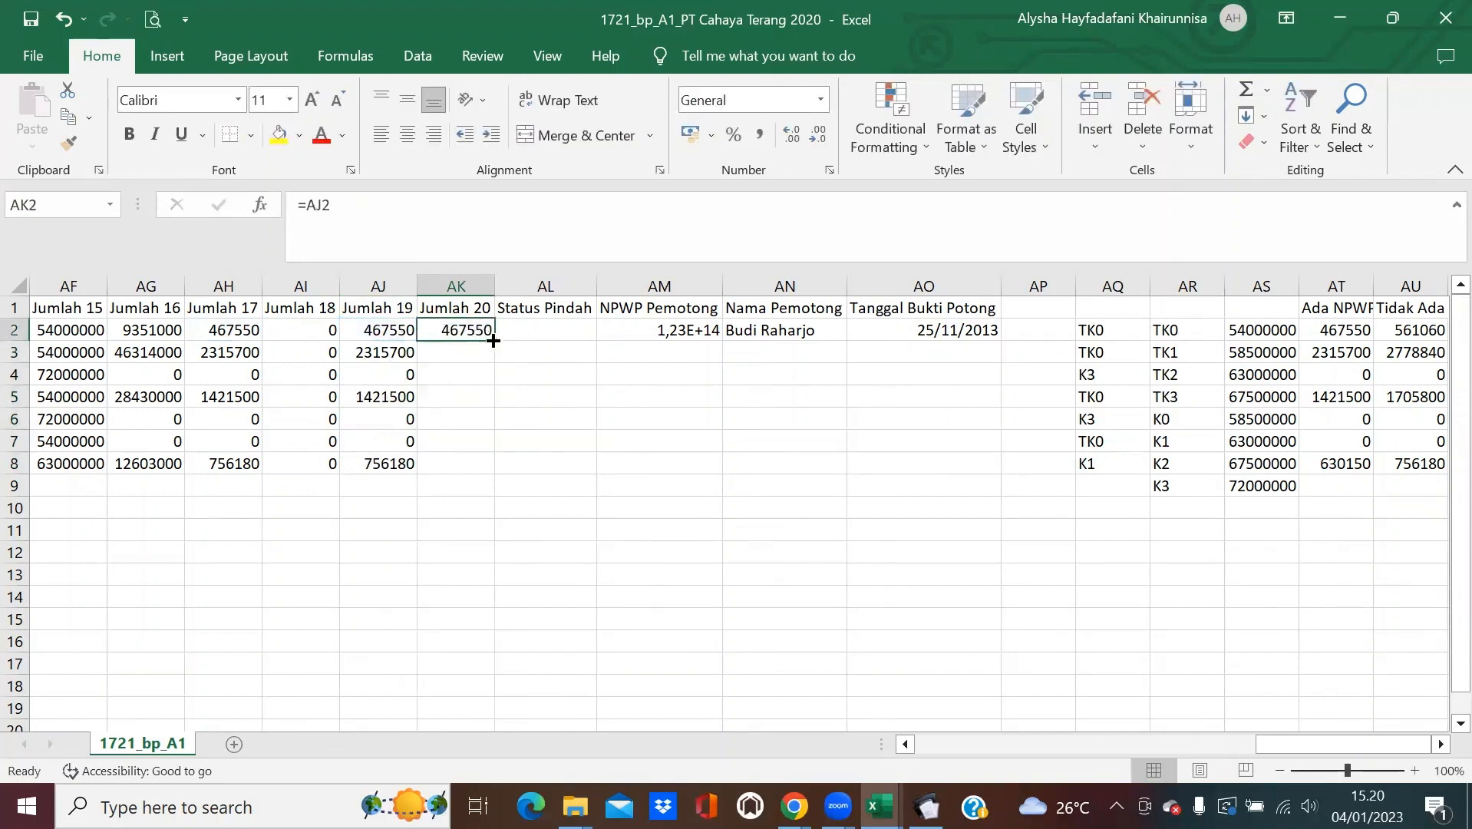
double_click(494, 341)
click(554, 397)
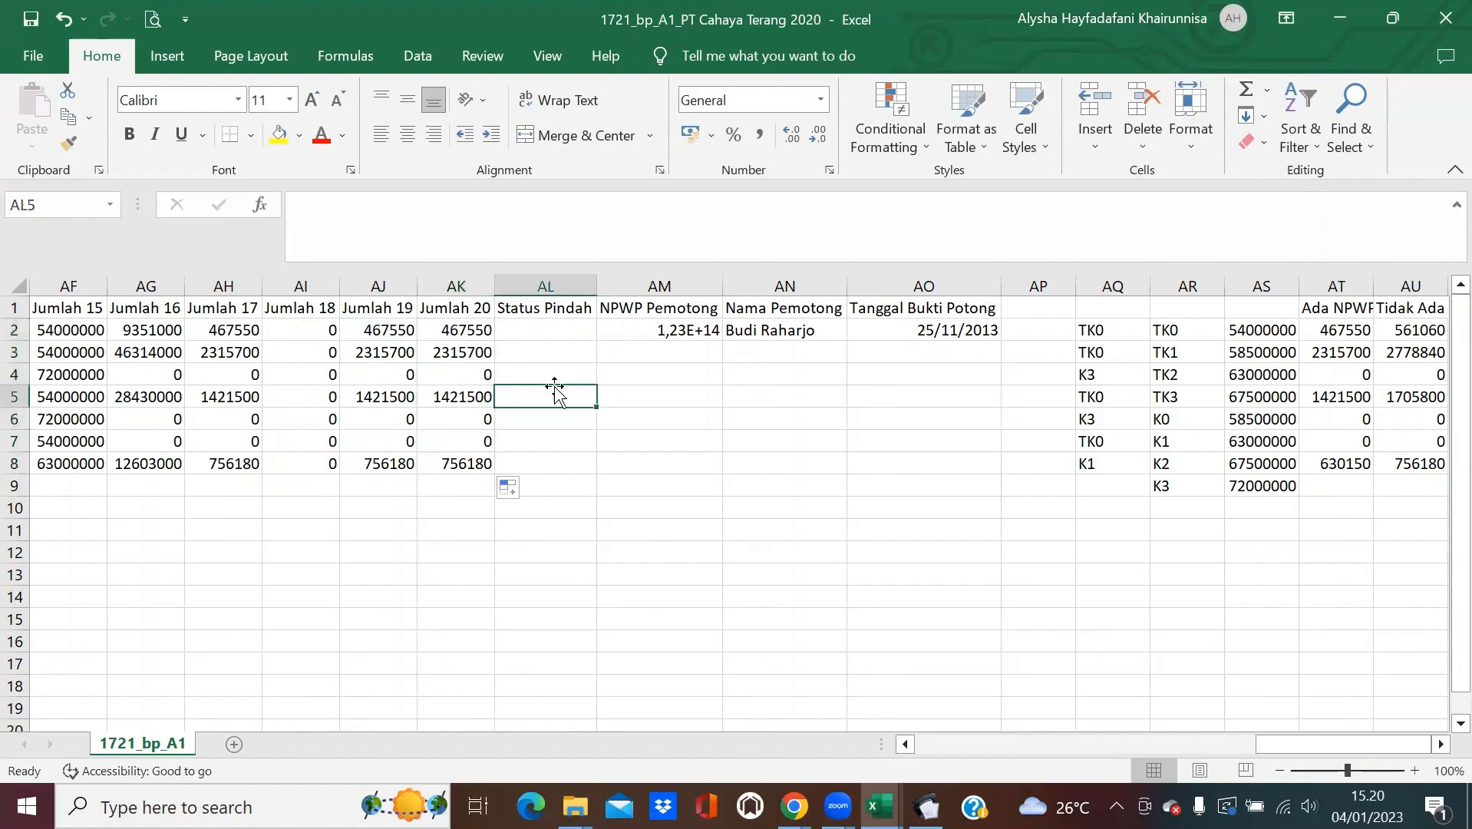
click(552, 330)
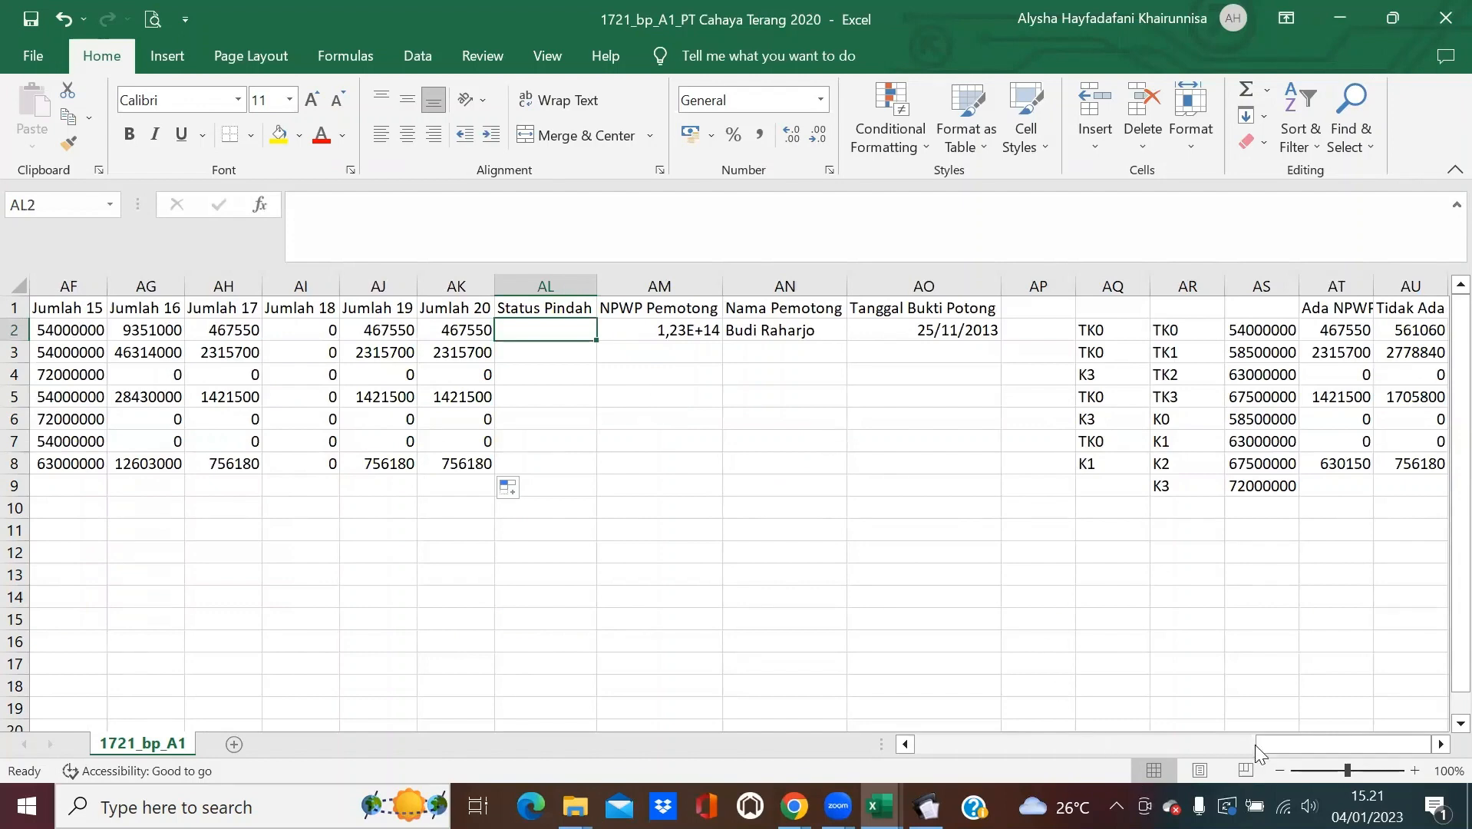
drag(1270, 743, 925, 743)
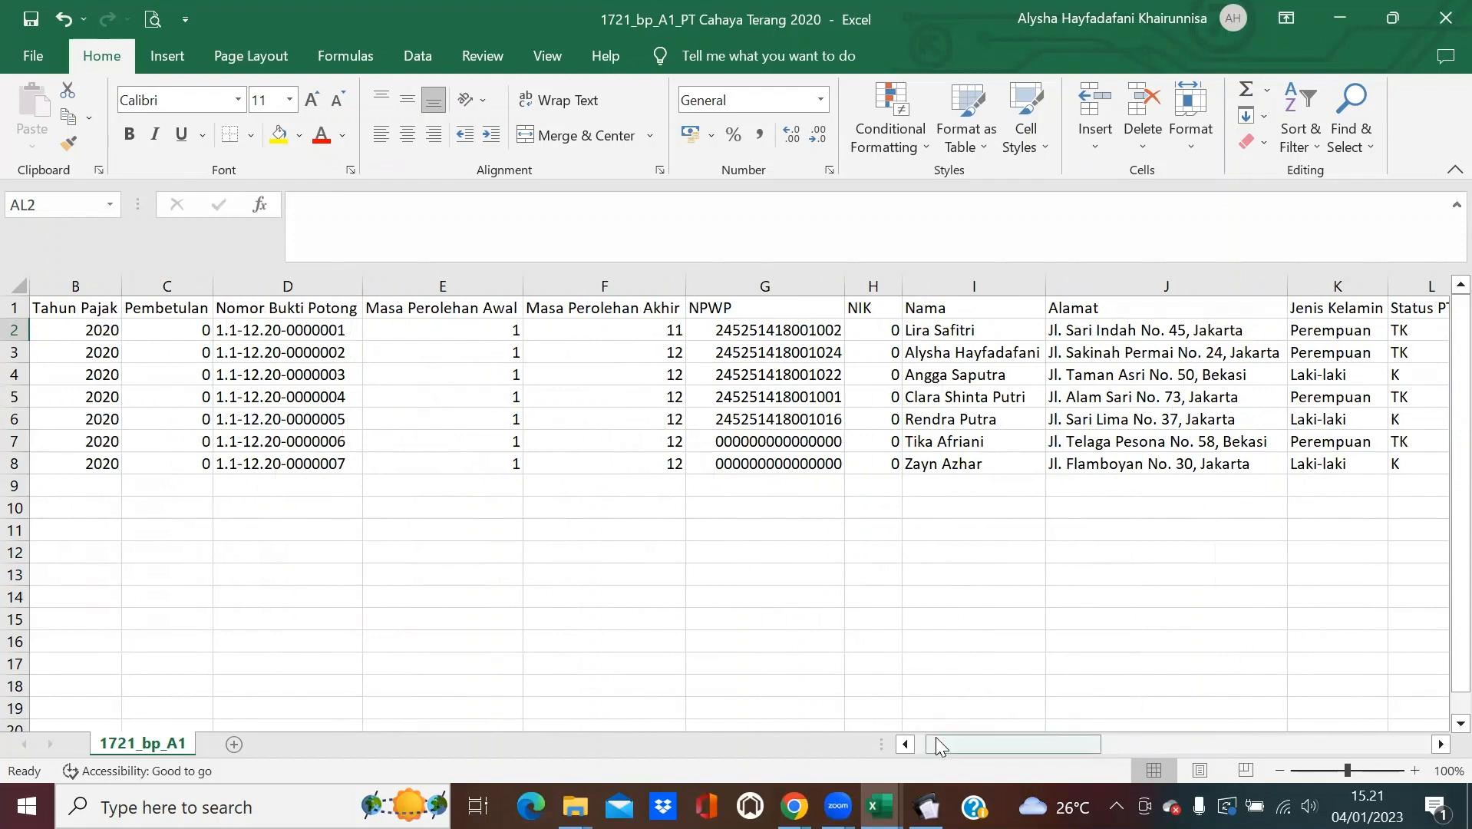
drag(936, 738, 1278, 700)
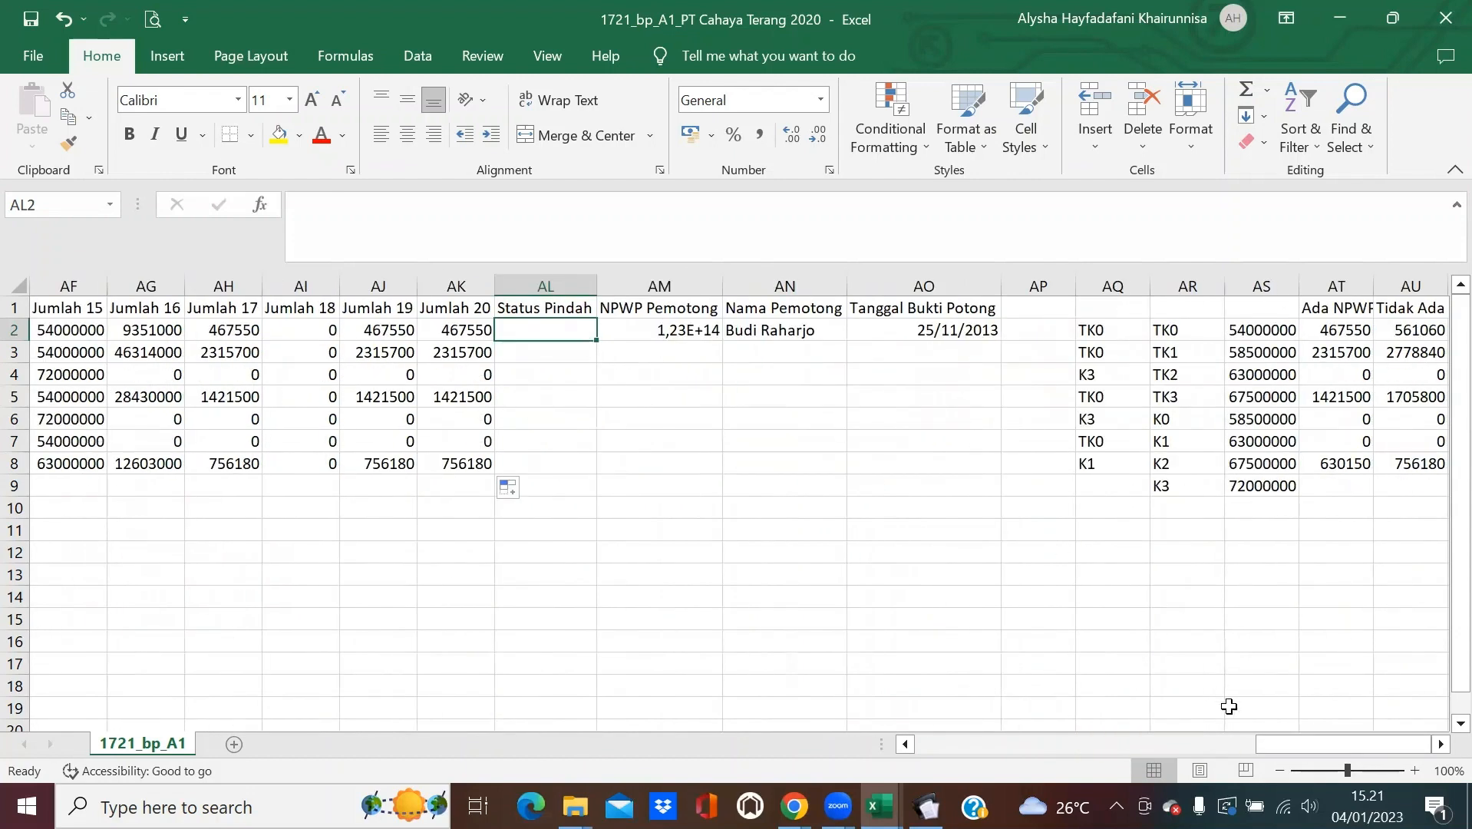
drag(1300, 752, 1276, 743)
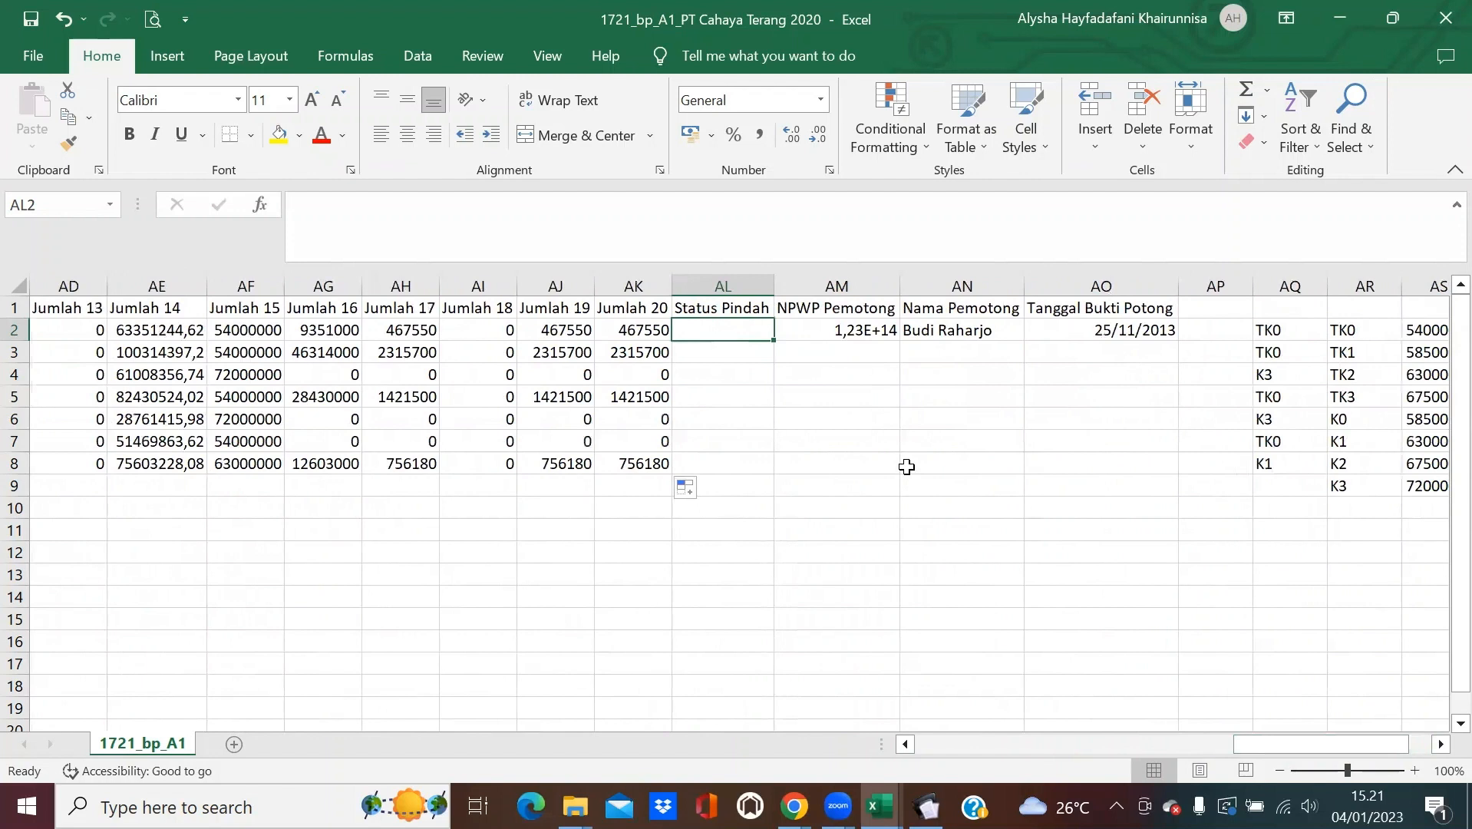
Enter 'Pegawai Dipindahkan' in AL2 and AutoFit column AL to show it fully.
text(P)
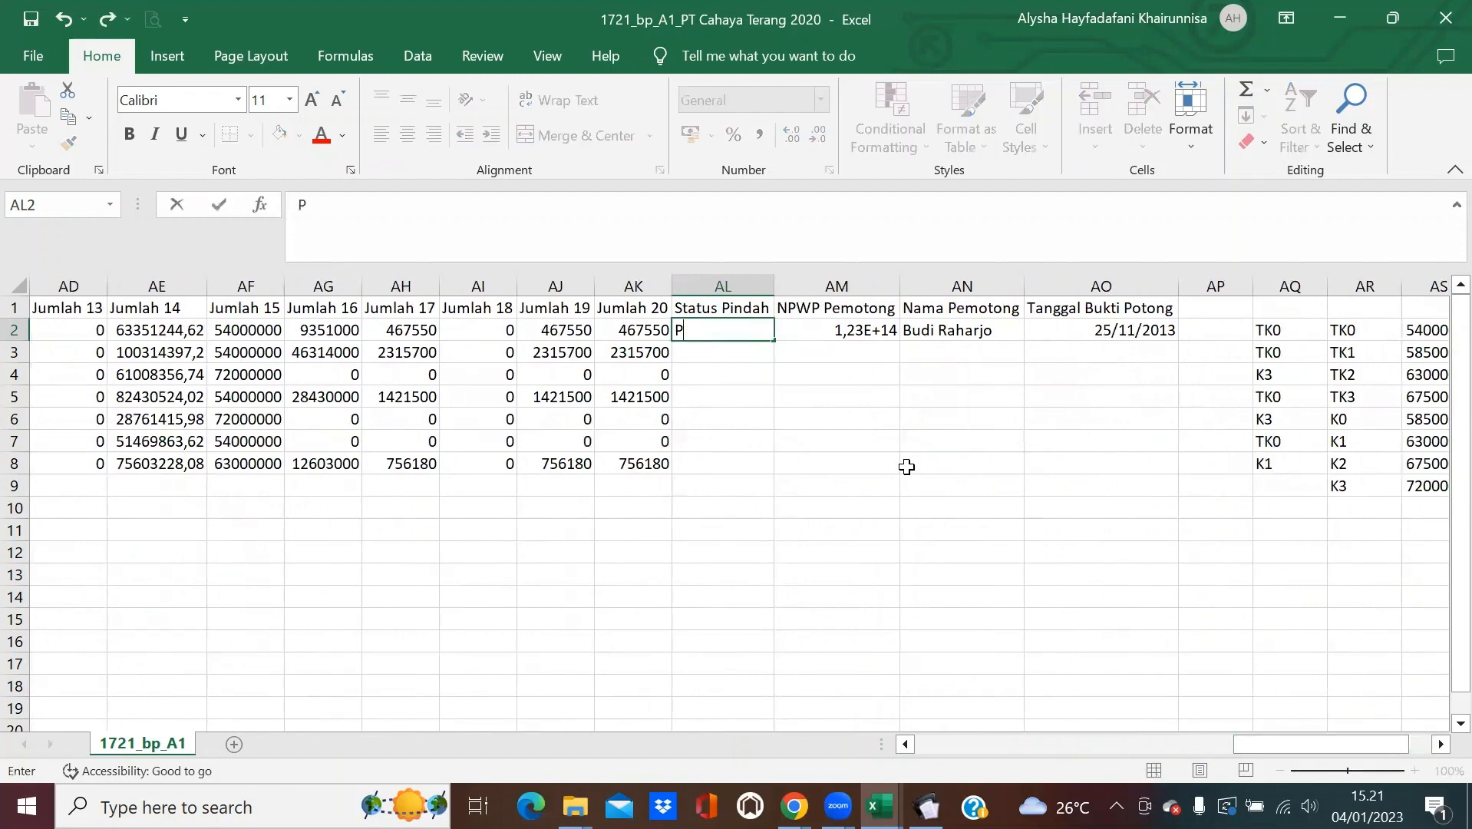
text(egawai Dipindahkan)
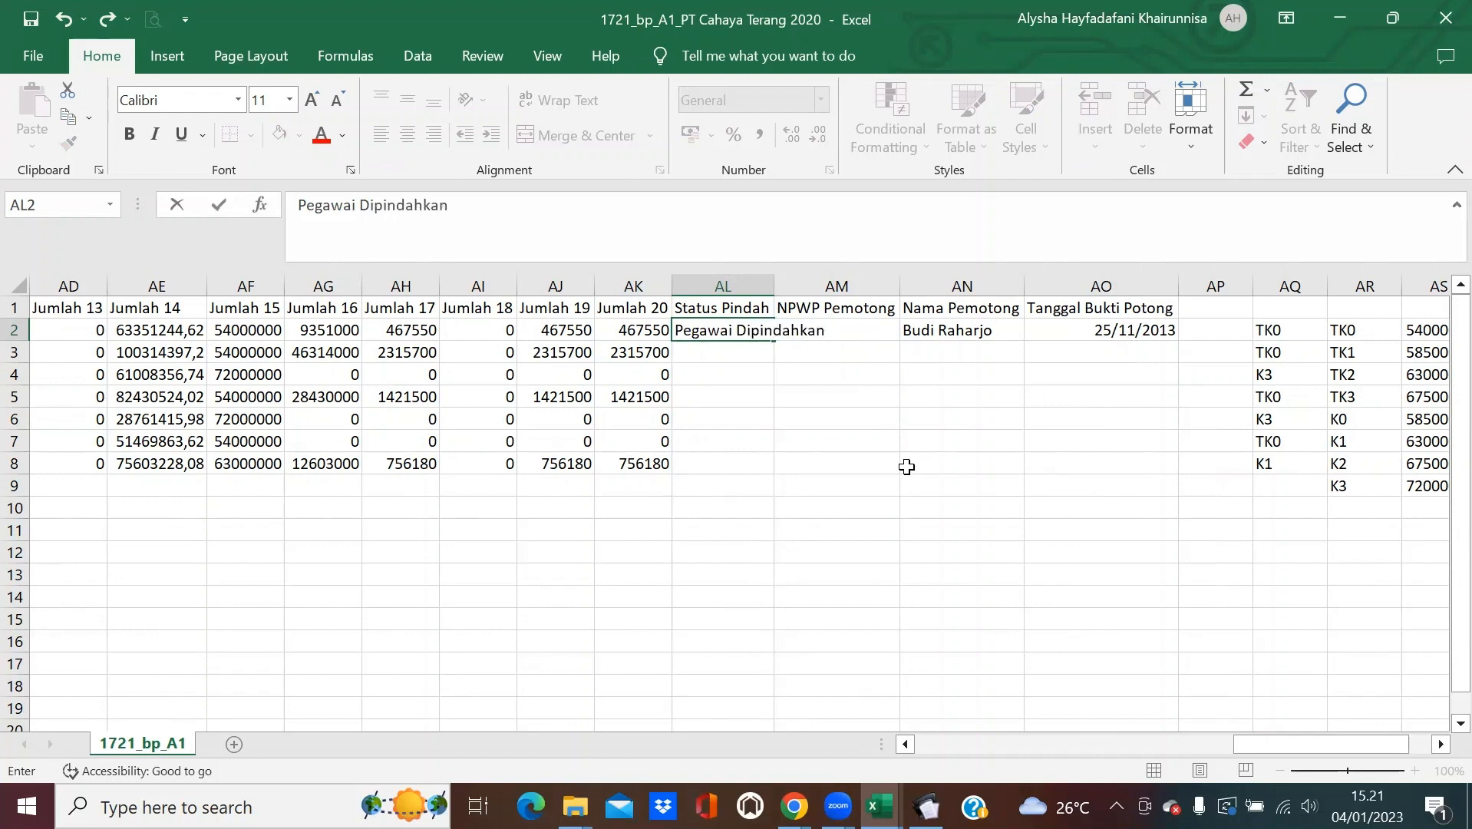
key(Return)
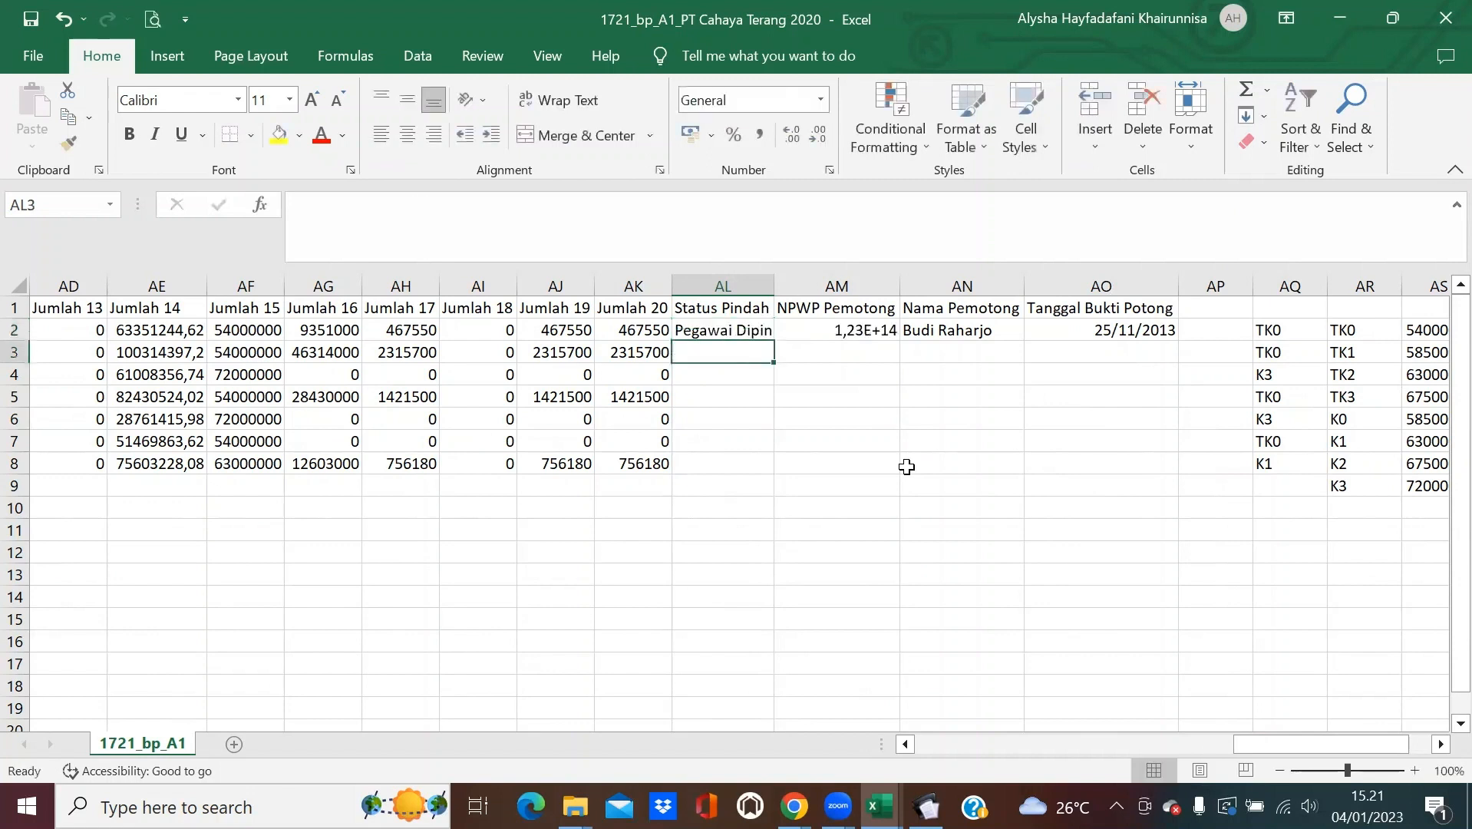
double_click(778, 282)
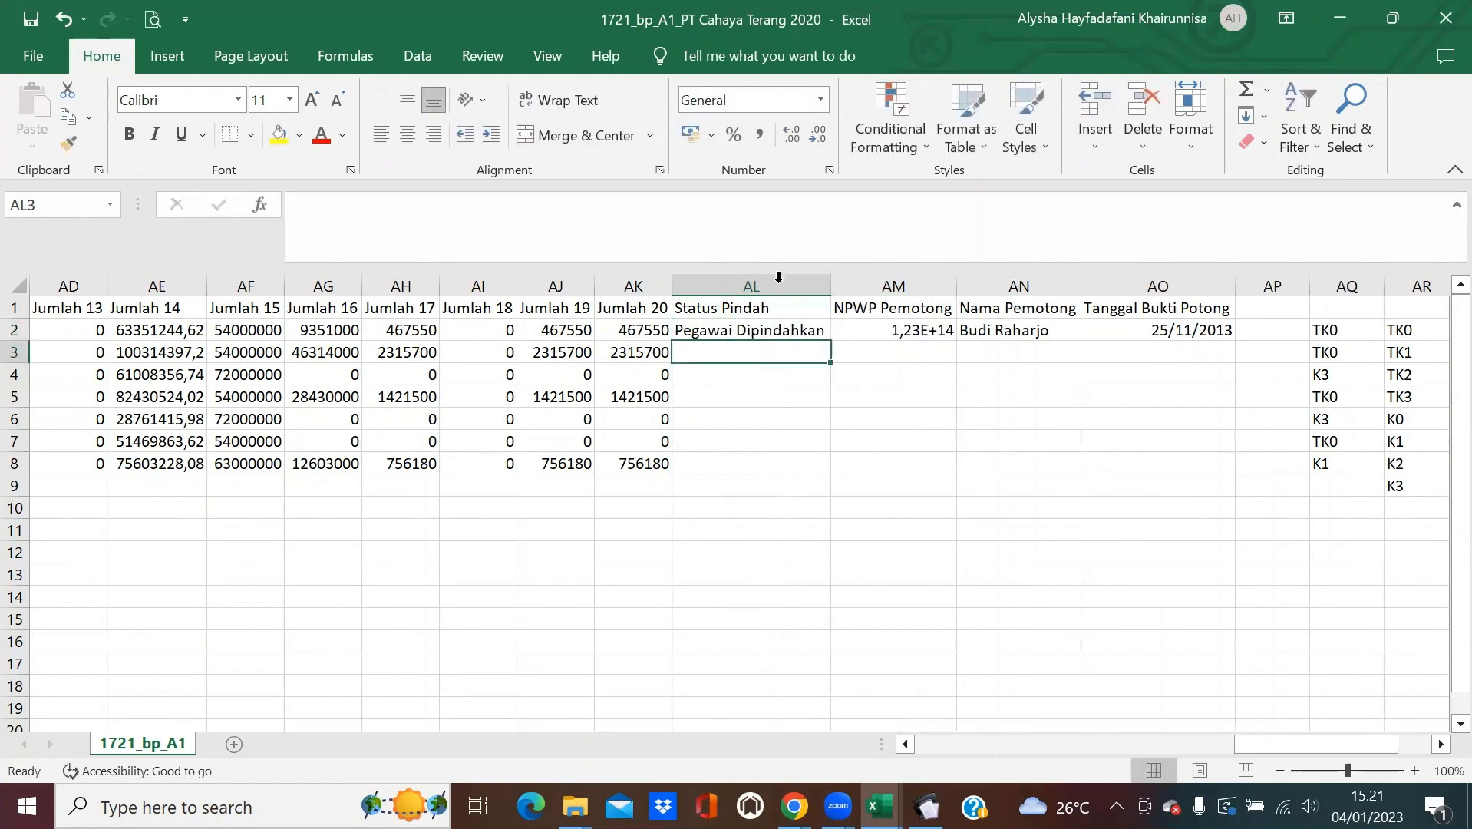
click(820, 419)
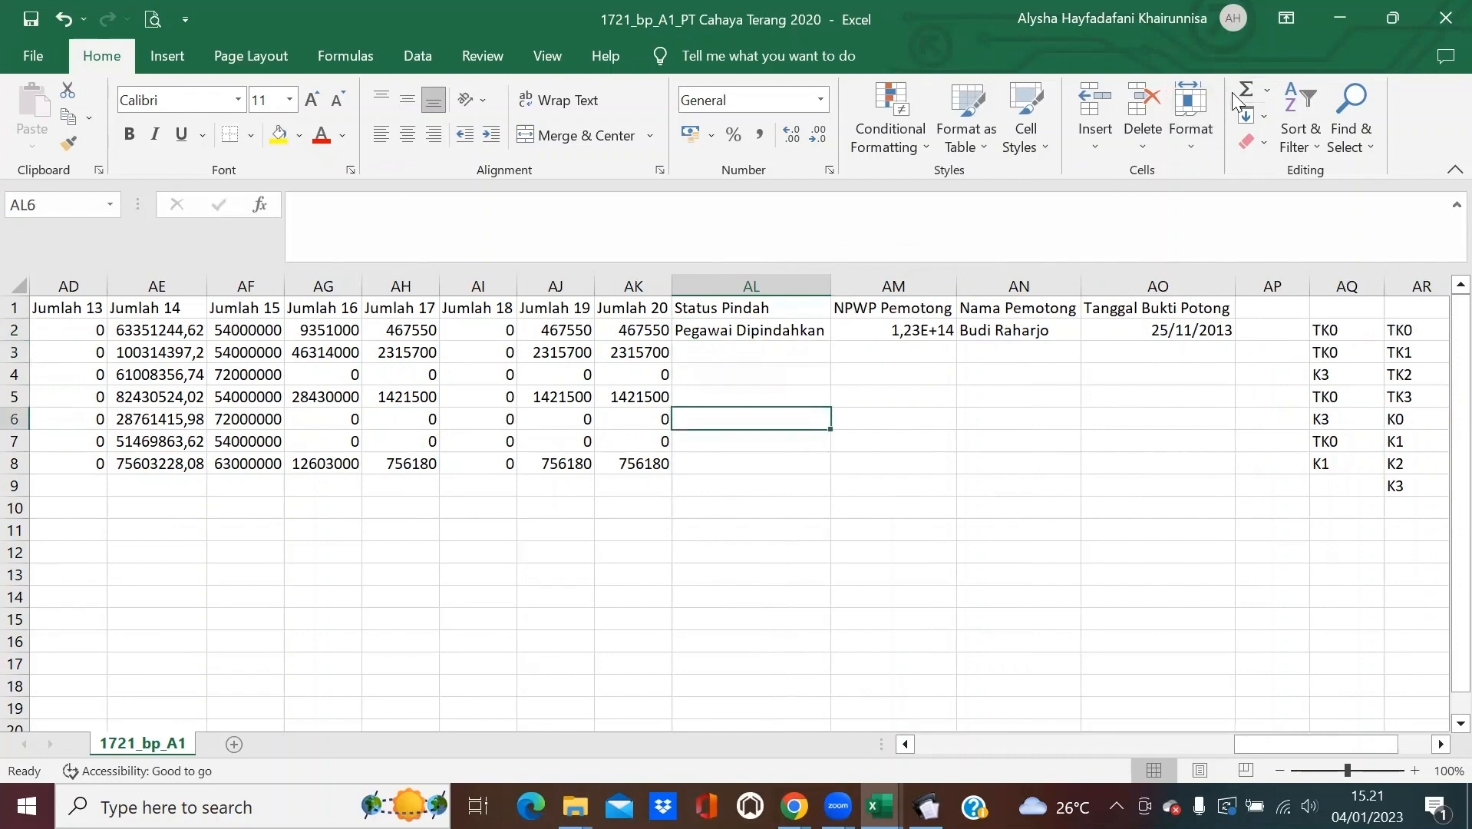
click(1446, 18)
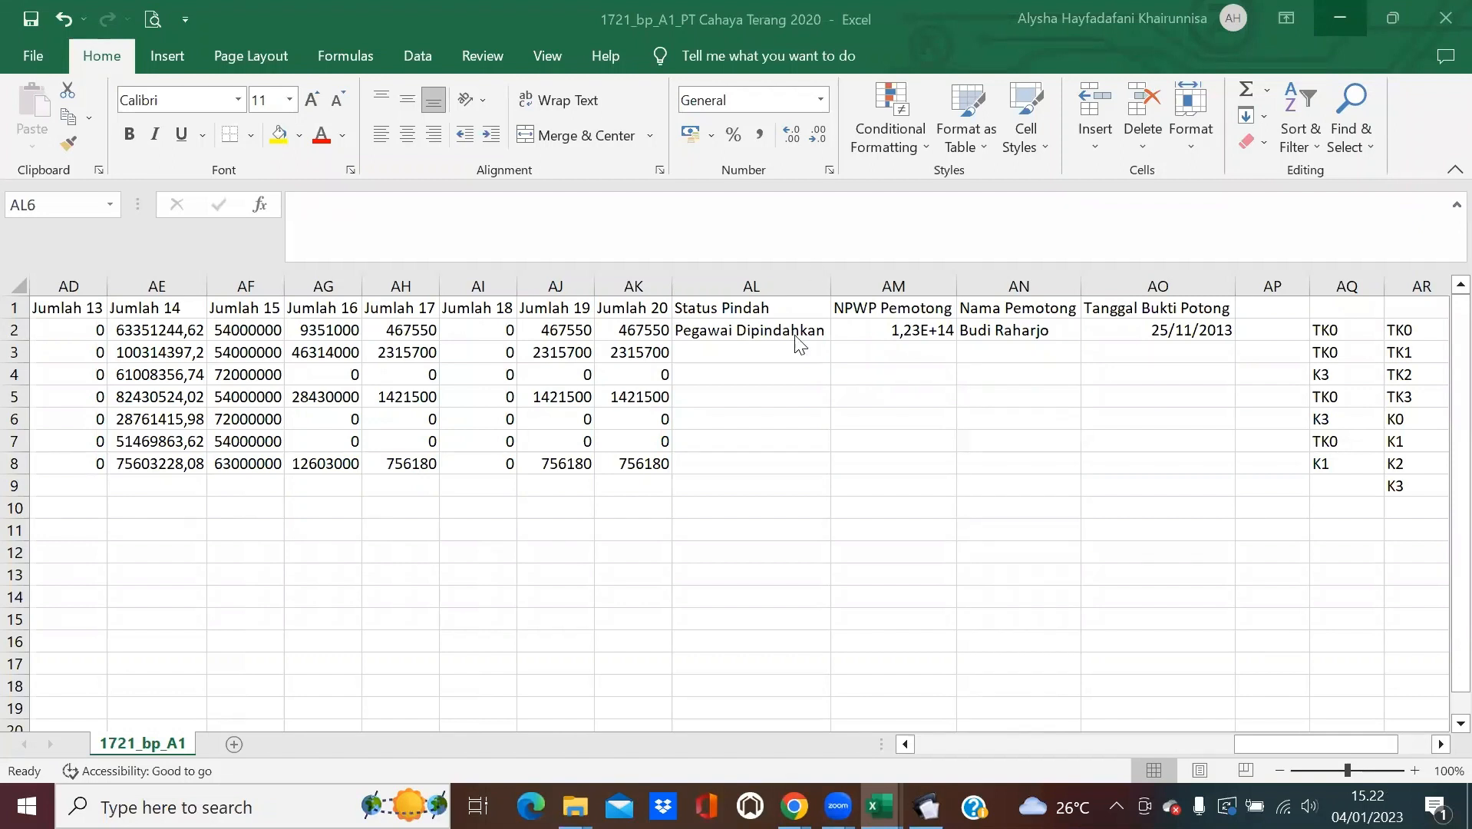
Clear AM2 and paste in the withholder NPWP copied from G3.
click(927, 330)
click(912, 330)
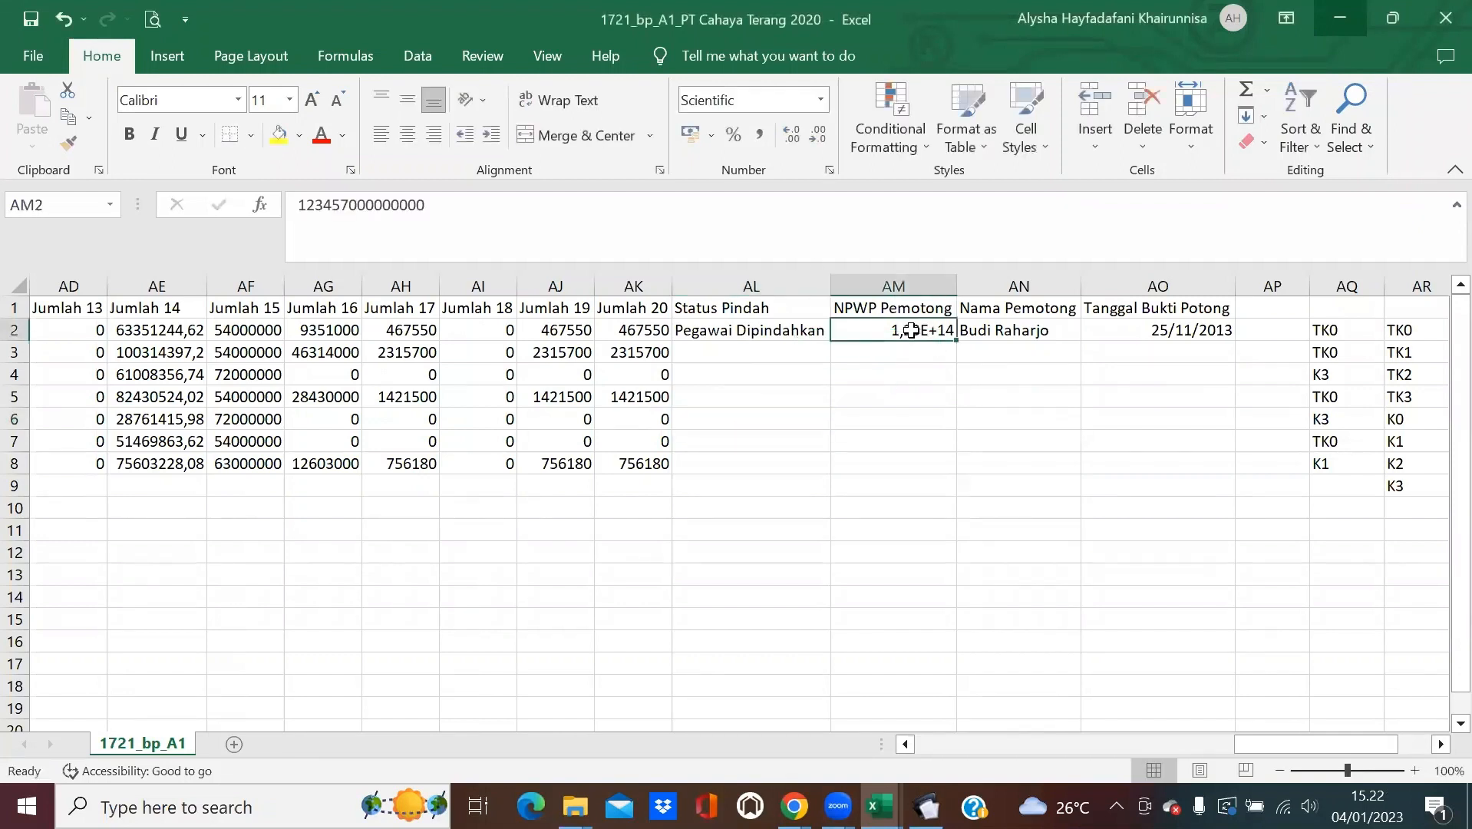
key(BackSpace)
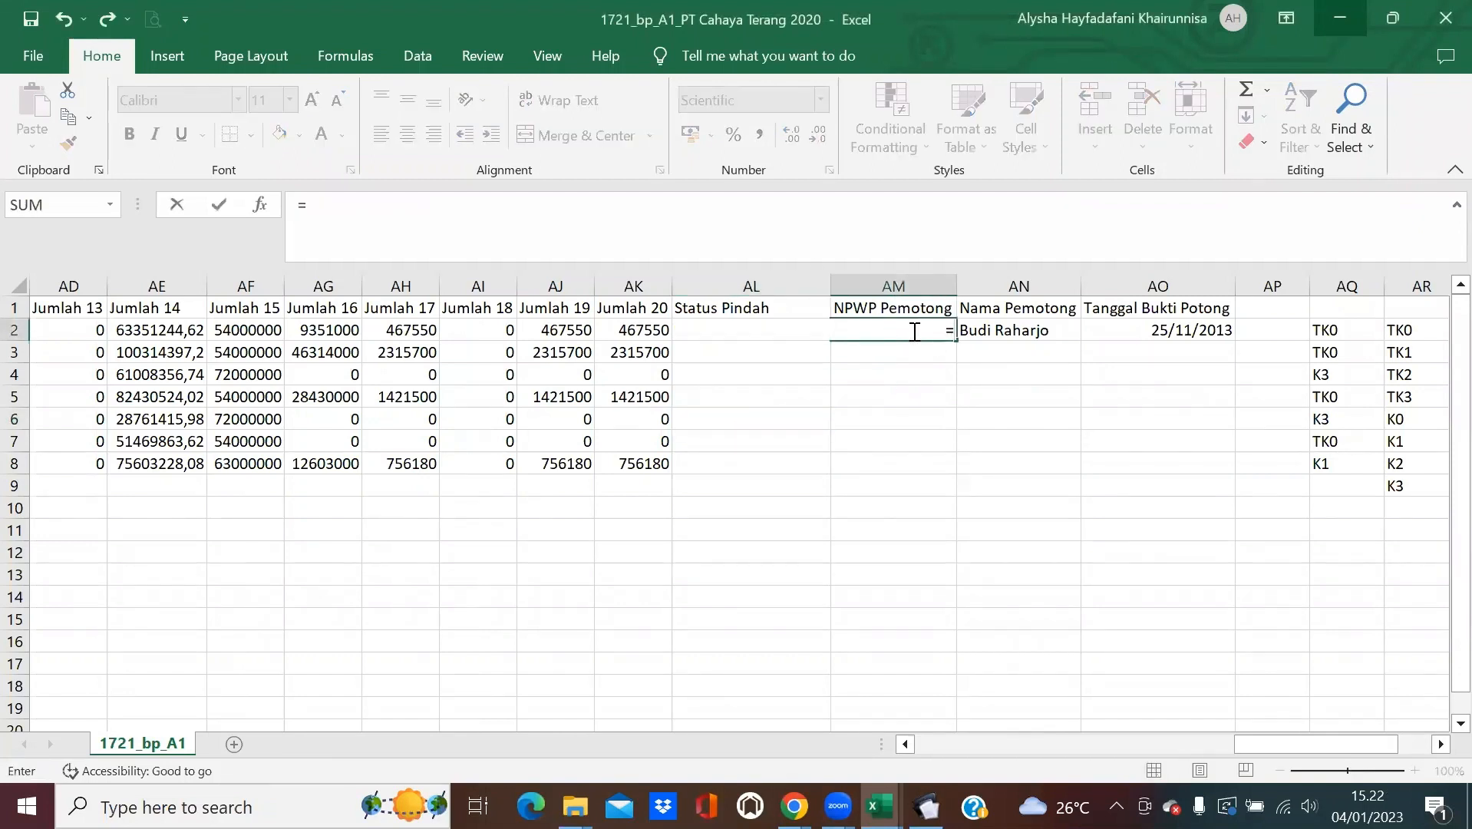
click(932, 441)
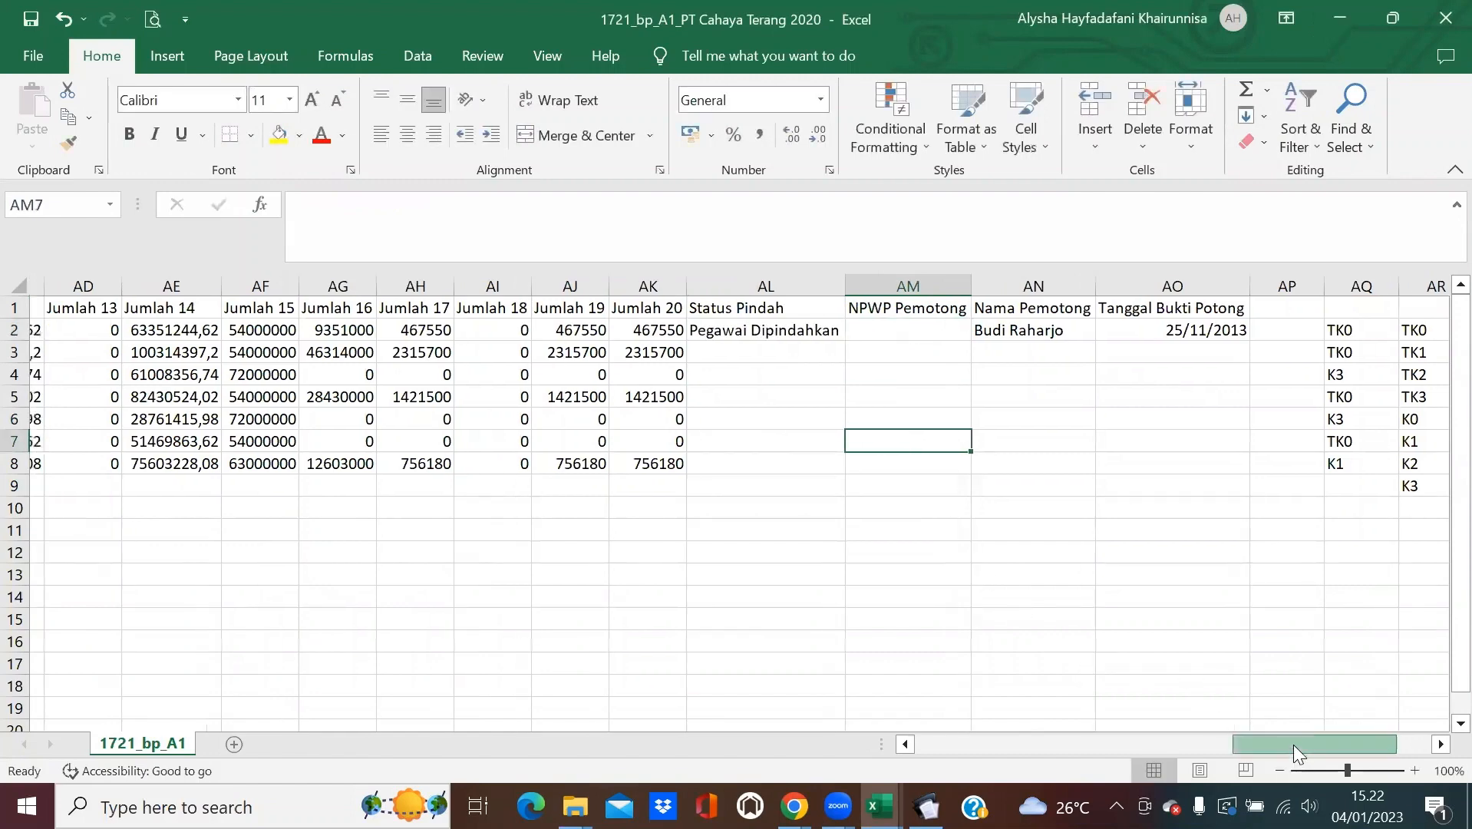
drag(1294, 744, 1038, 734)
click(148, 355)
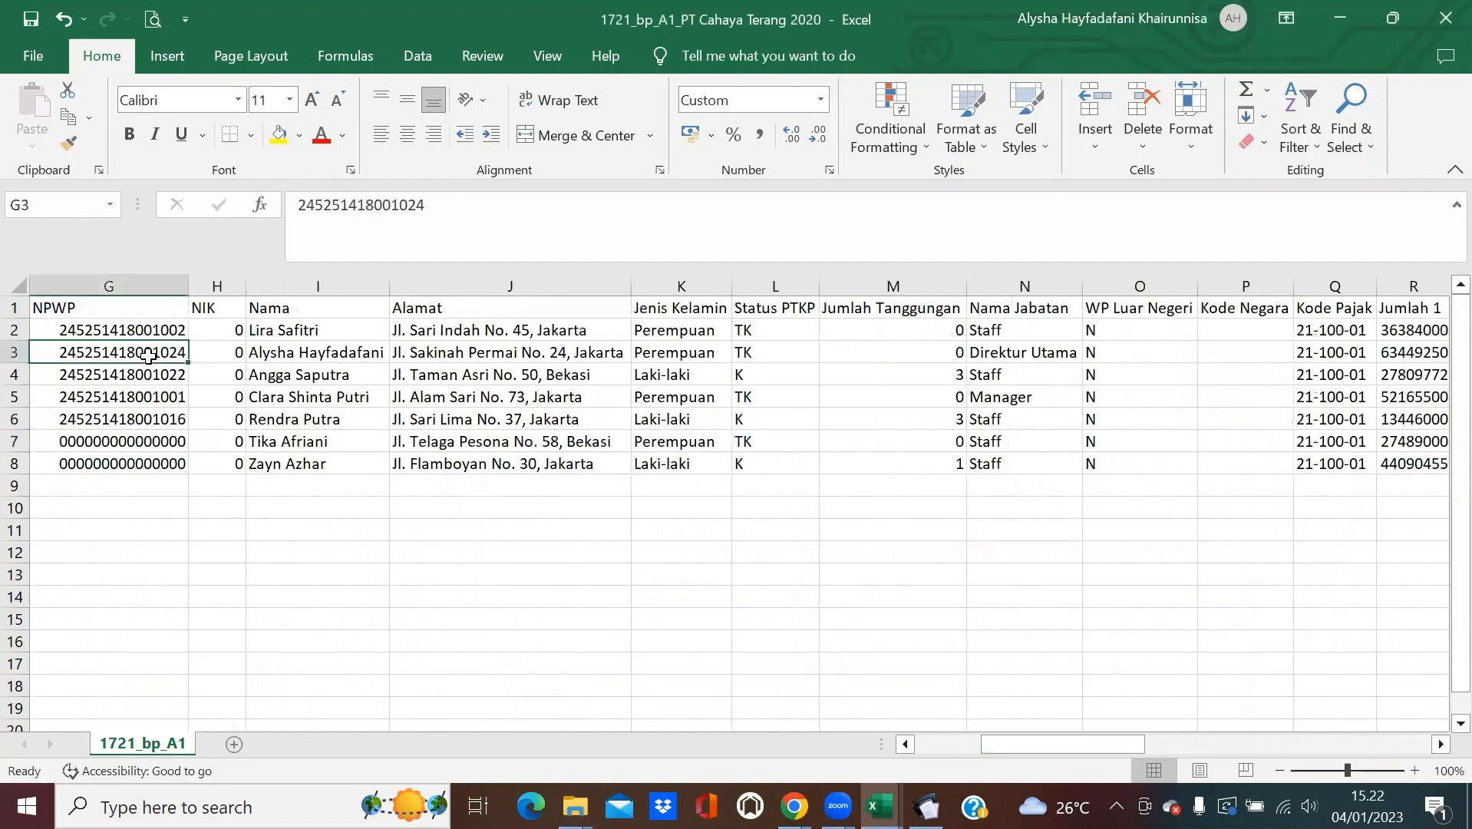
key(ctrl+c)
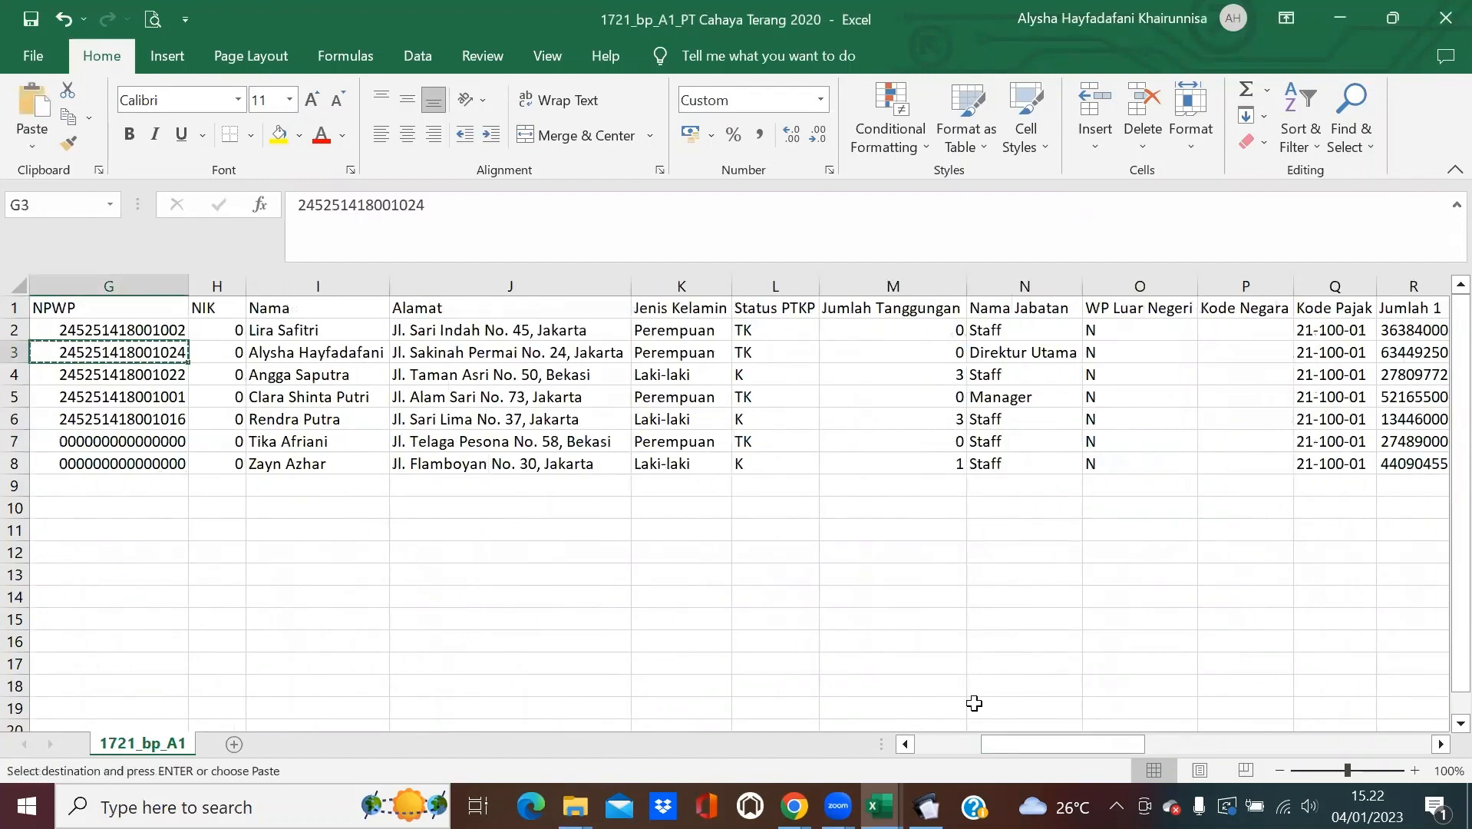
drag(1066, 744, 1352, 743)
click(630, 329)
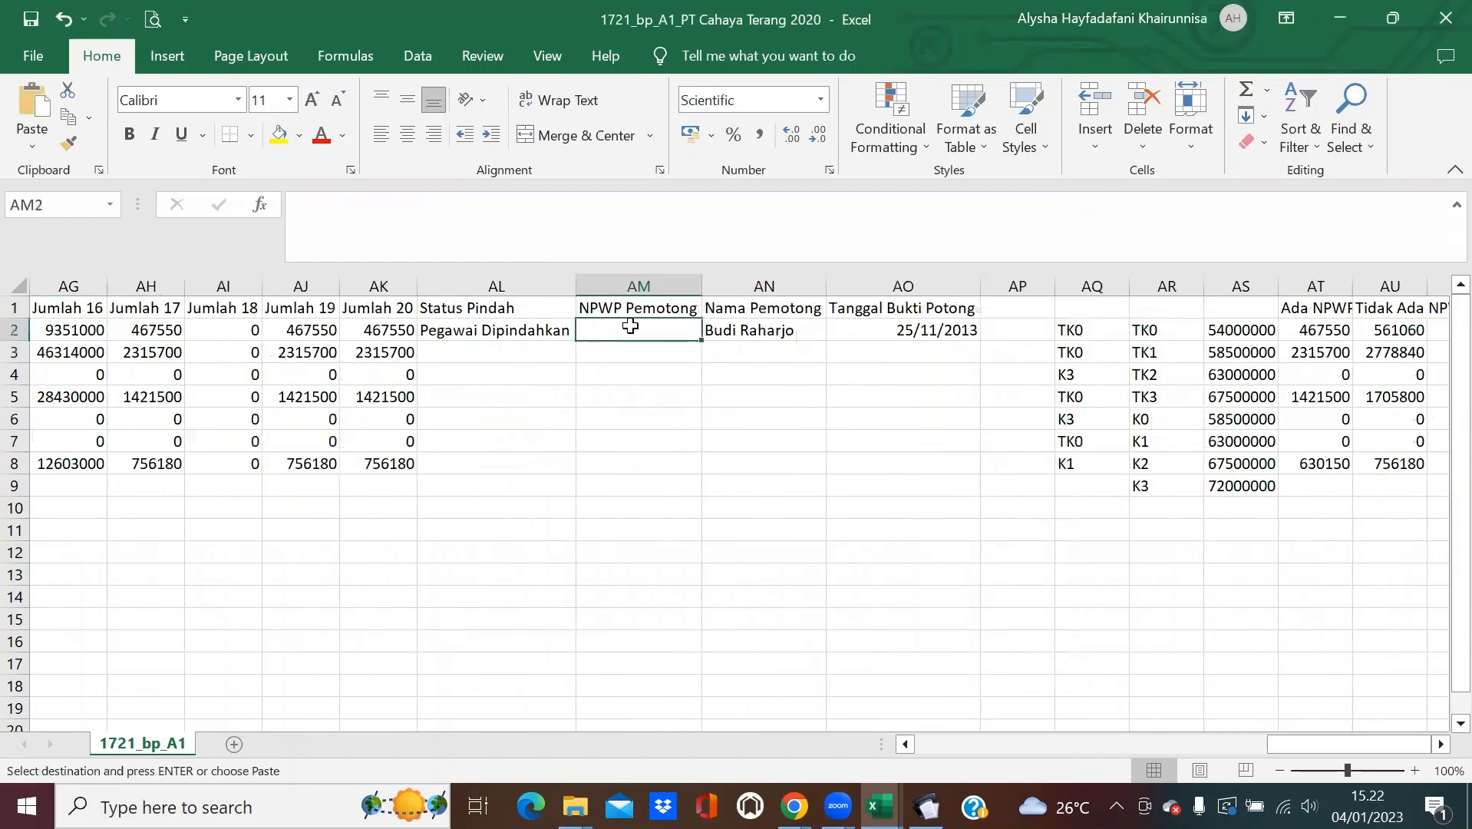
key(ctrl+v)
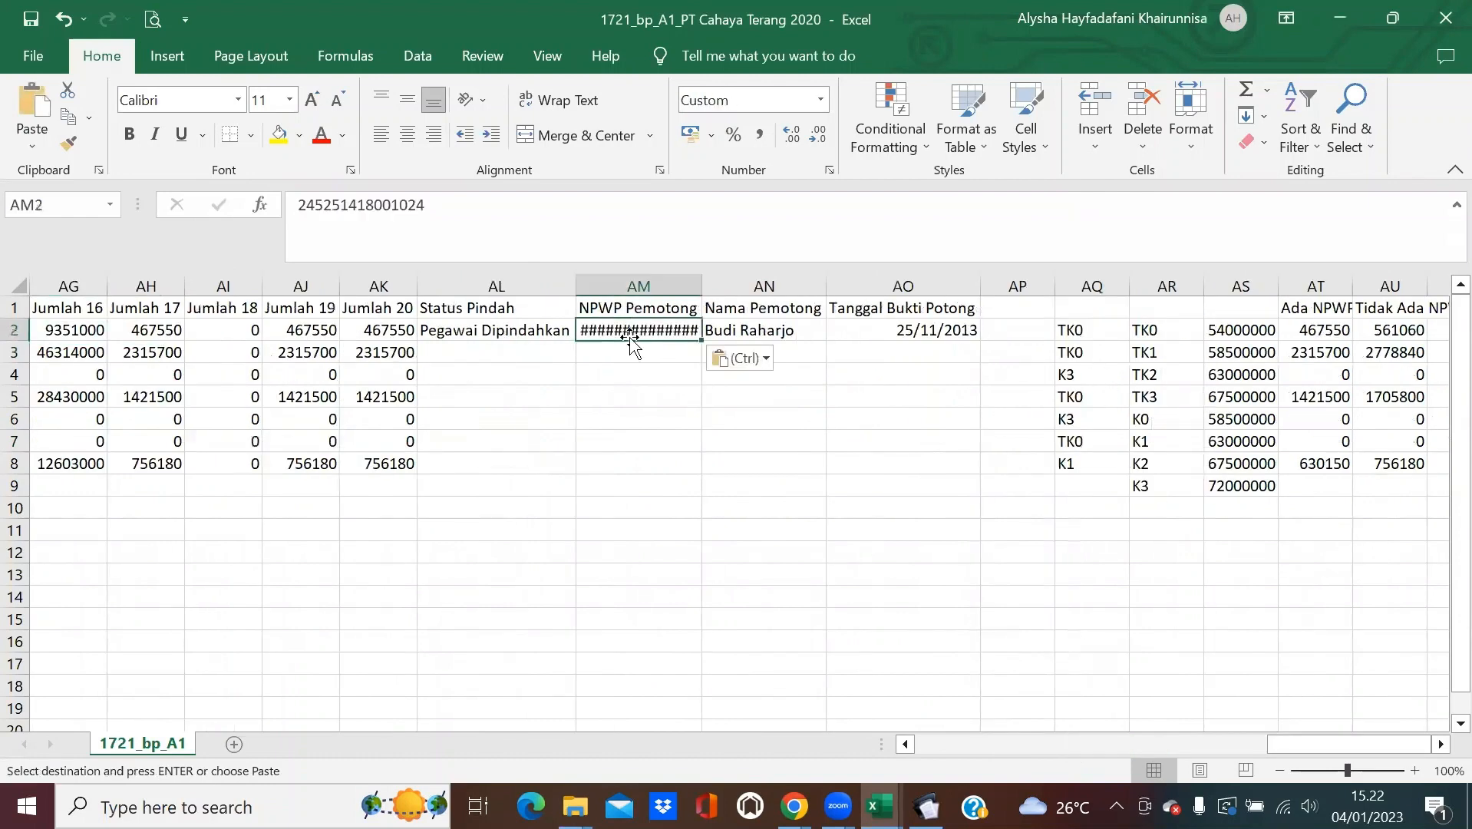
Replace the Nama Pemotong in AN2 with the name copied from I3.
click(764, 330)
drag(1283, 745, 975, 743)
click(630, 355)
key(ctrl+c)
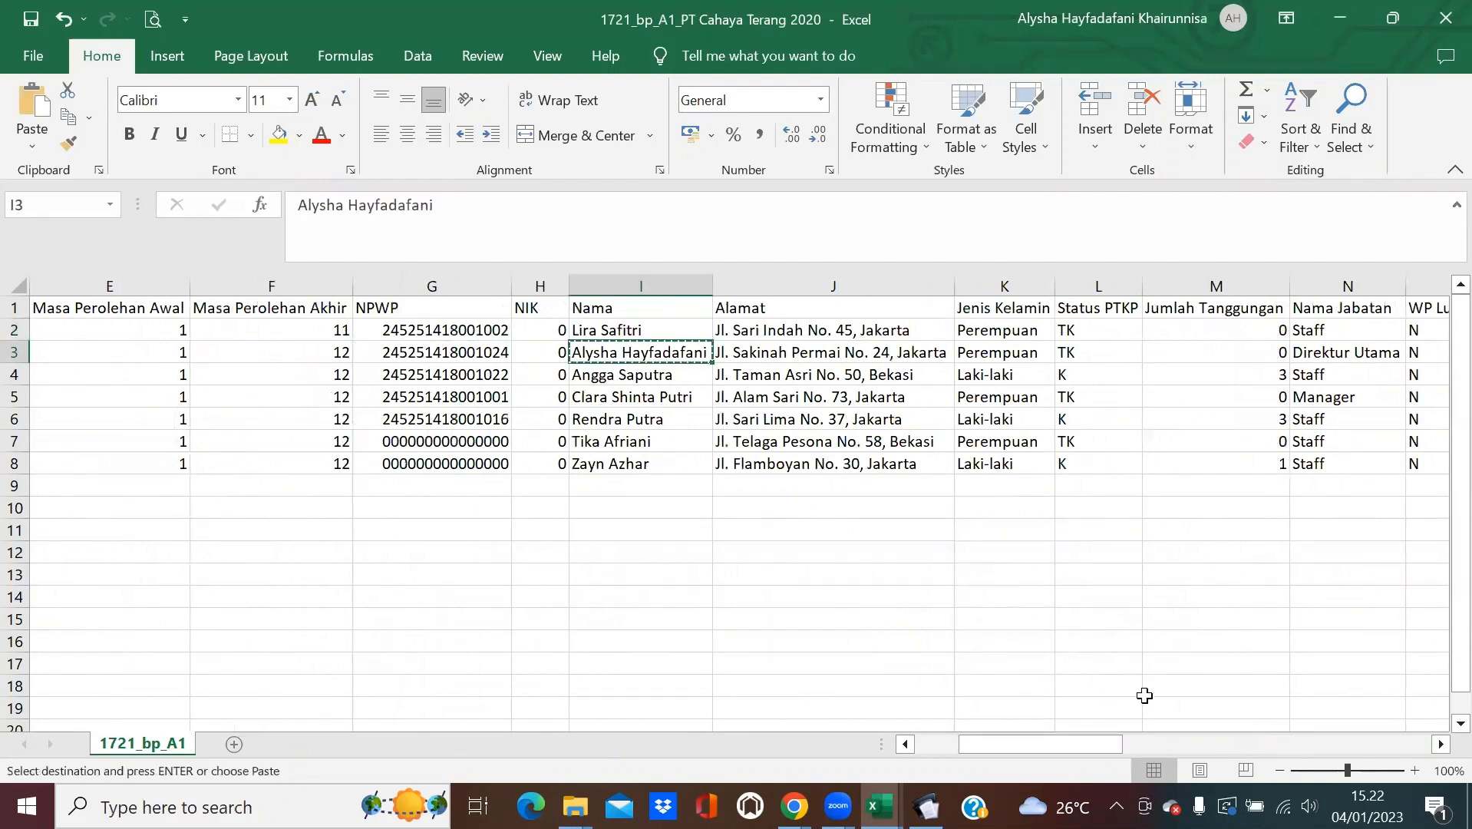
drag(1067, 754, 1086, 752)
scroll(1389, 695, right, 9)
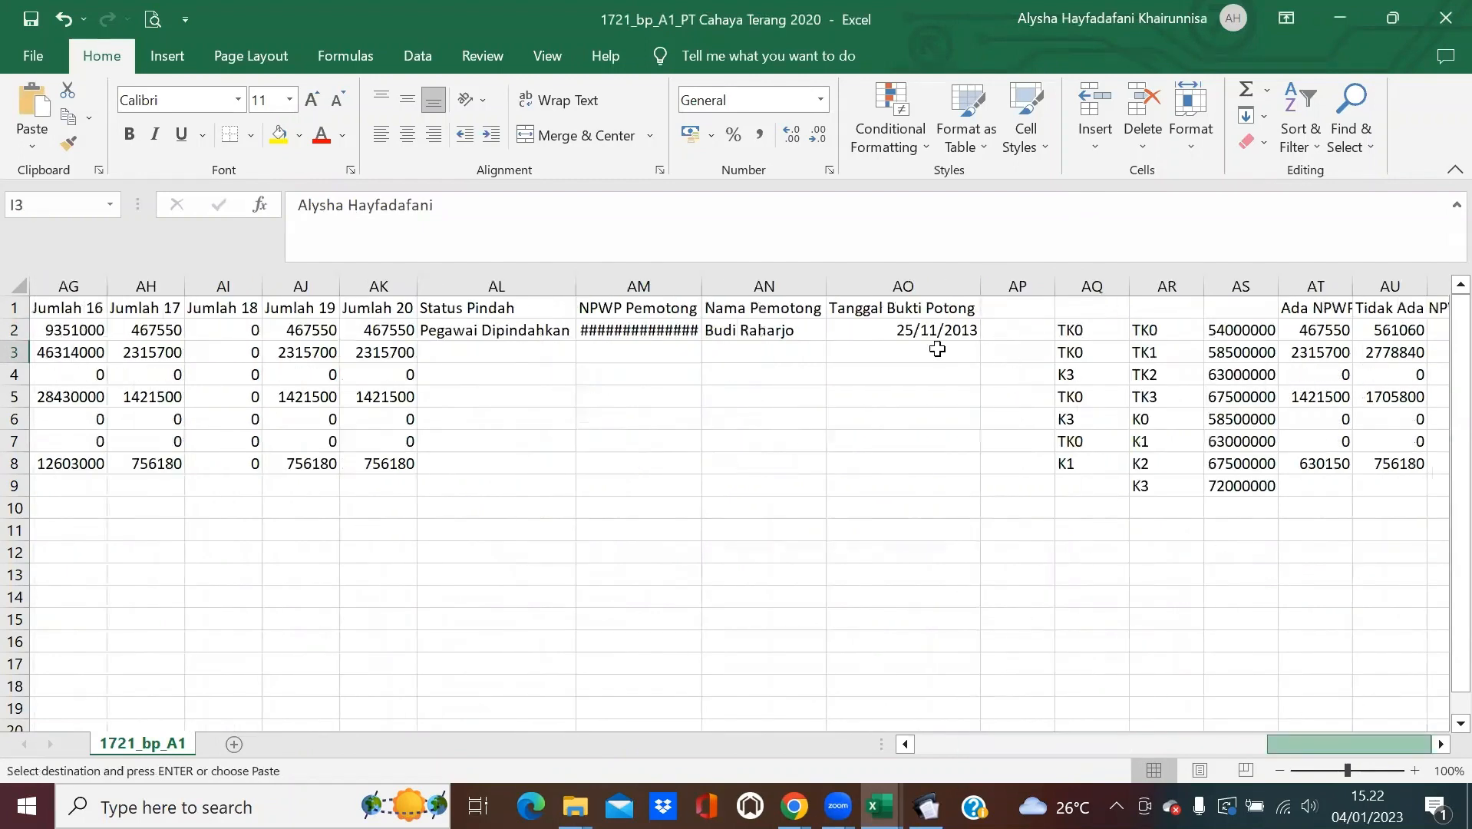
click(748, 334)
key(ctrl+v)
Fill AM2:AN2 down to row 8 and AutoFit column AN.
drag(633, 330, 828, 471)
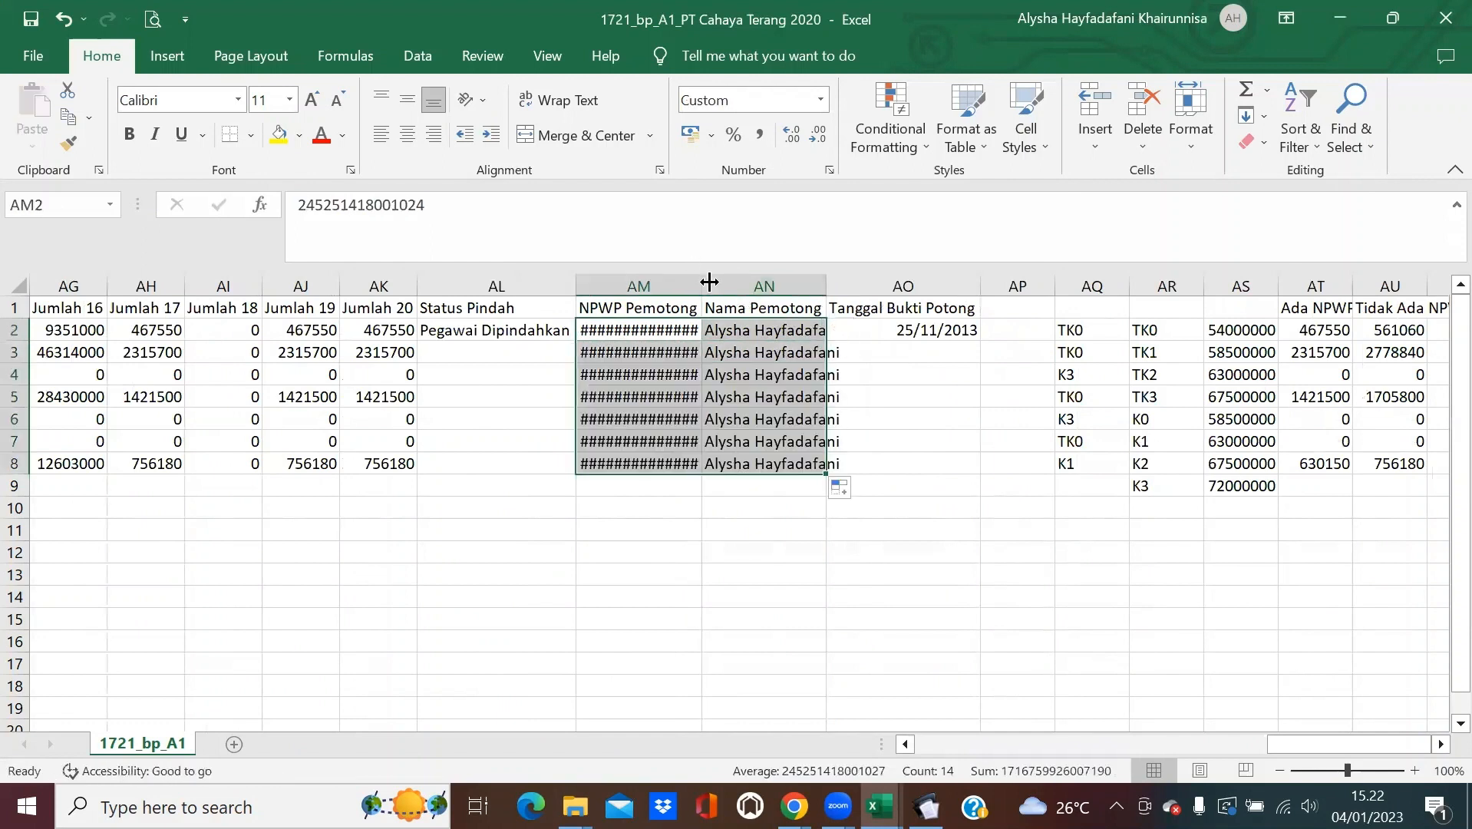
double_click(701, 286)
double_click(838, 278)
click(932, 347)
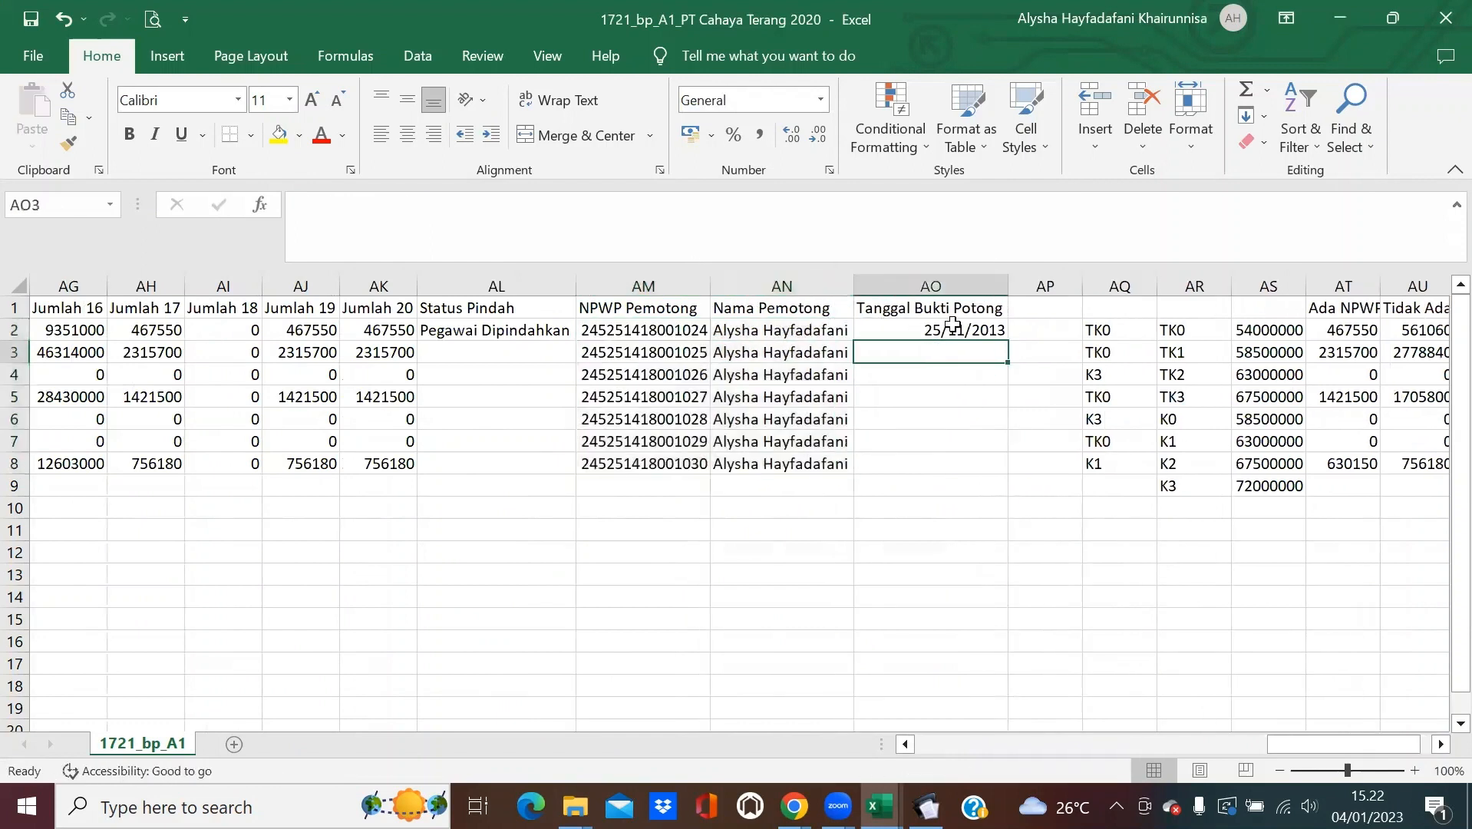
click(673, 282)
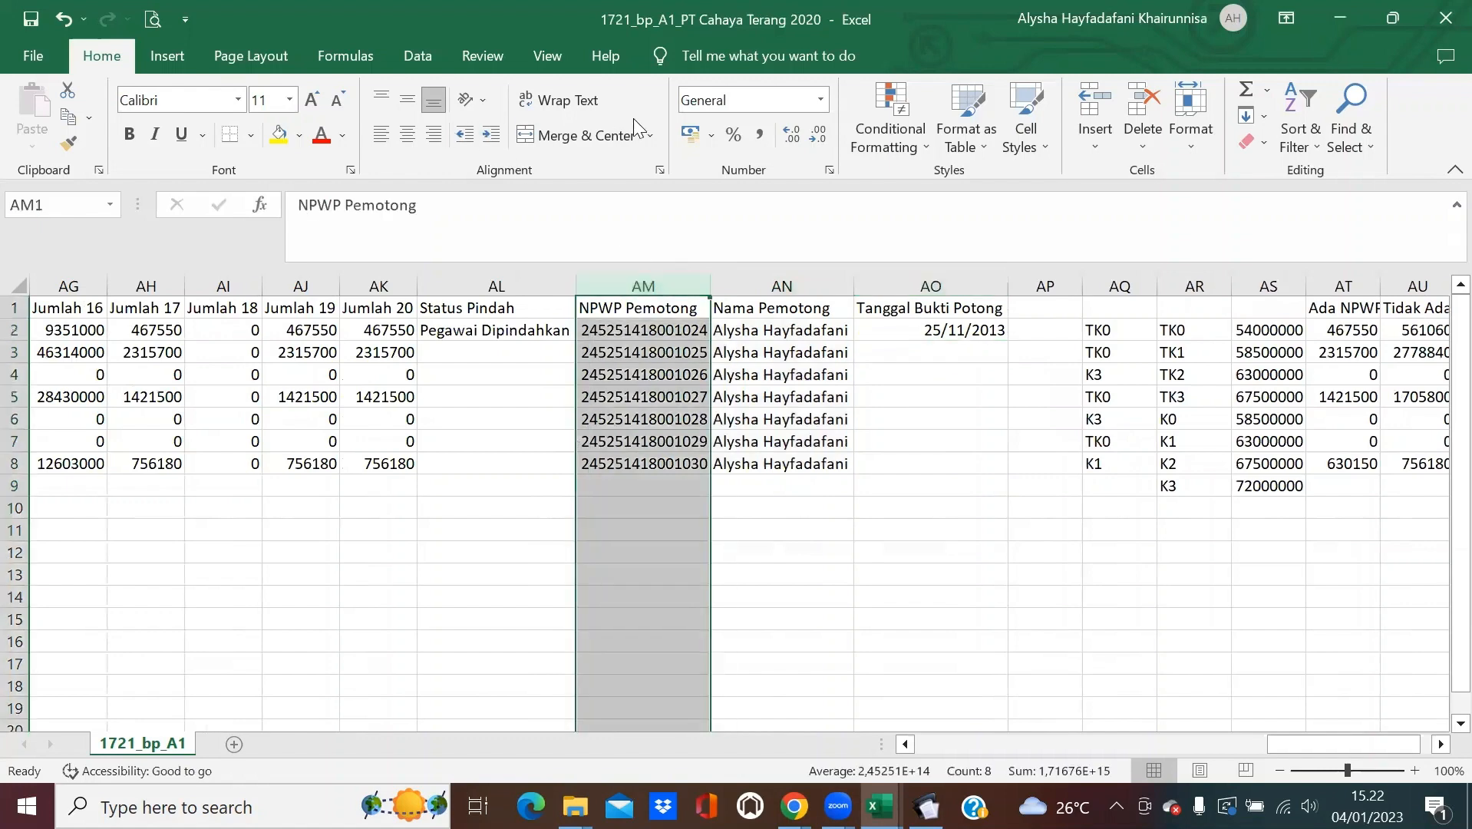
click(831, 169)
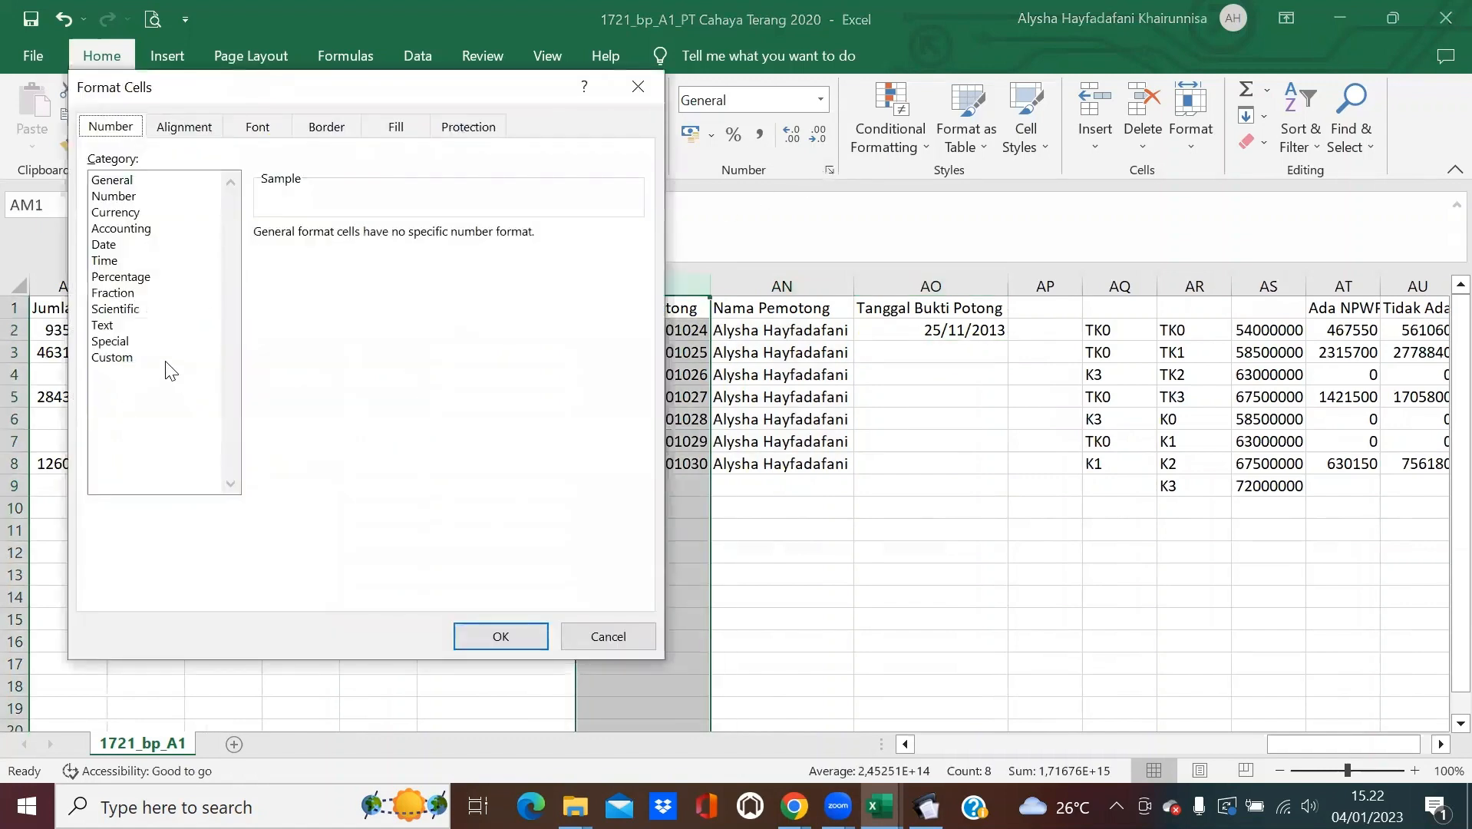
click(163, 357)
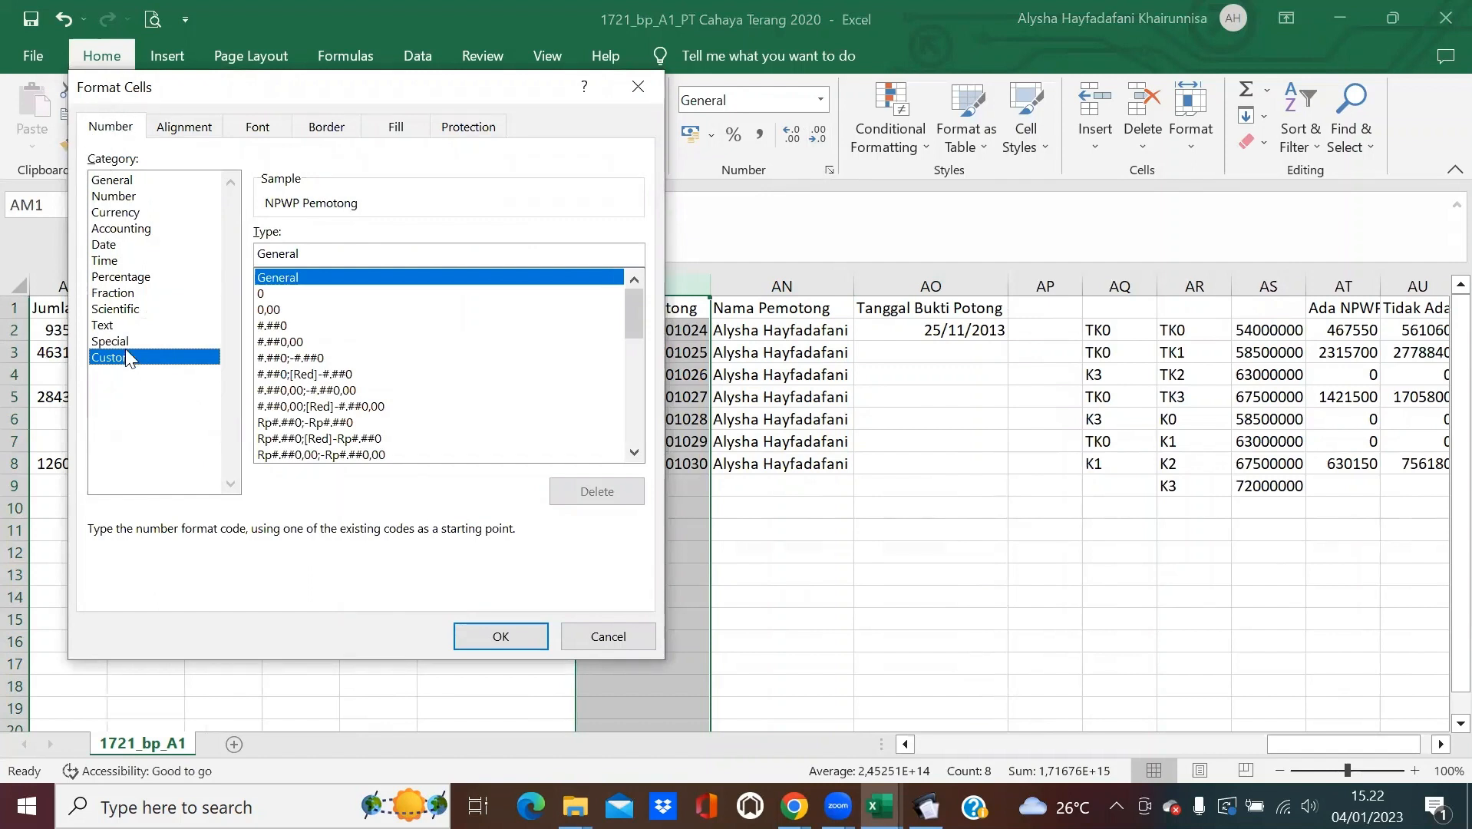
double_click(433, 252)
text(0000000)
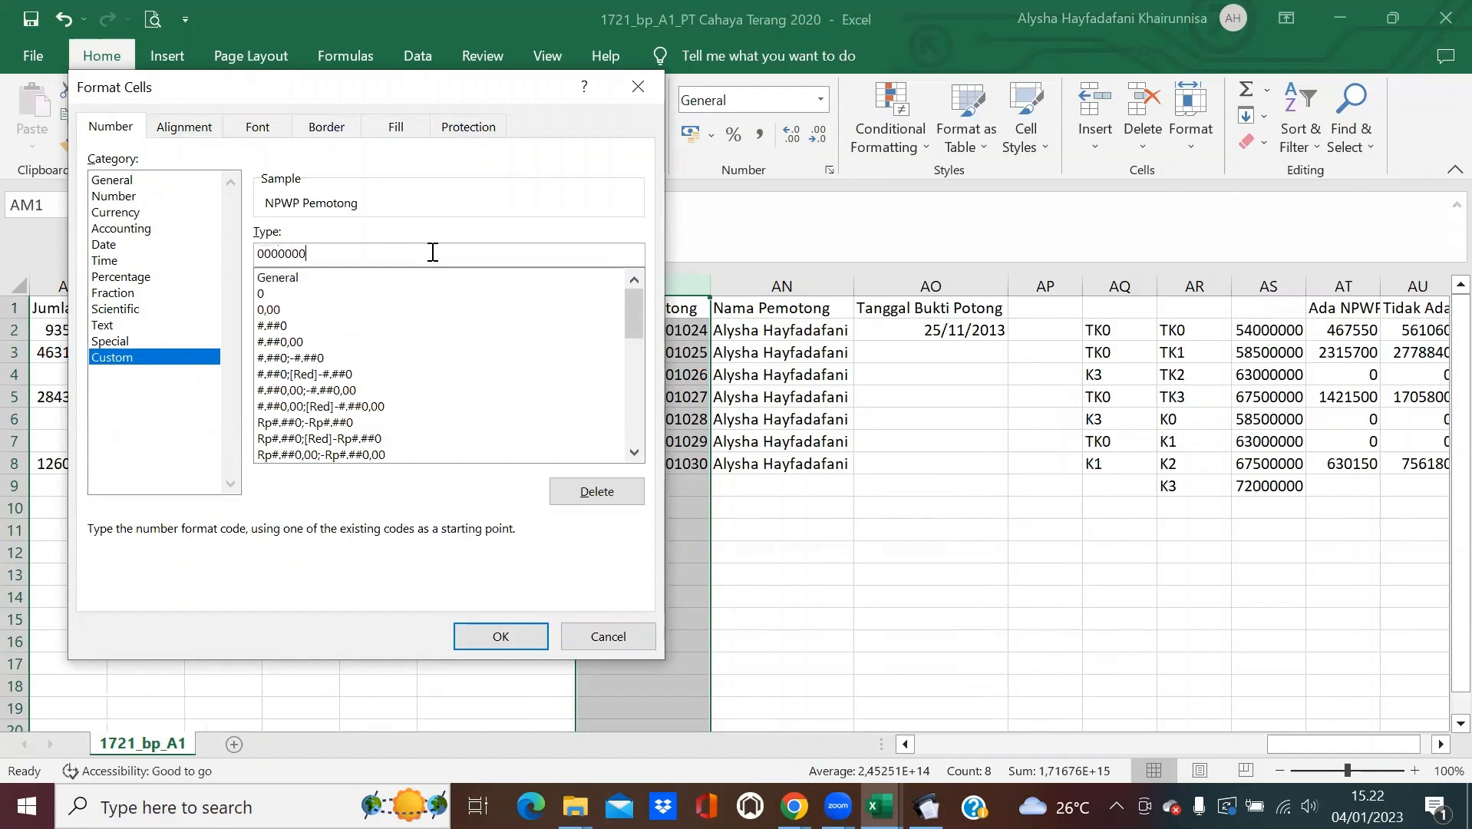
text(00000000)
key(Return)
click(781, 286)
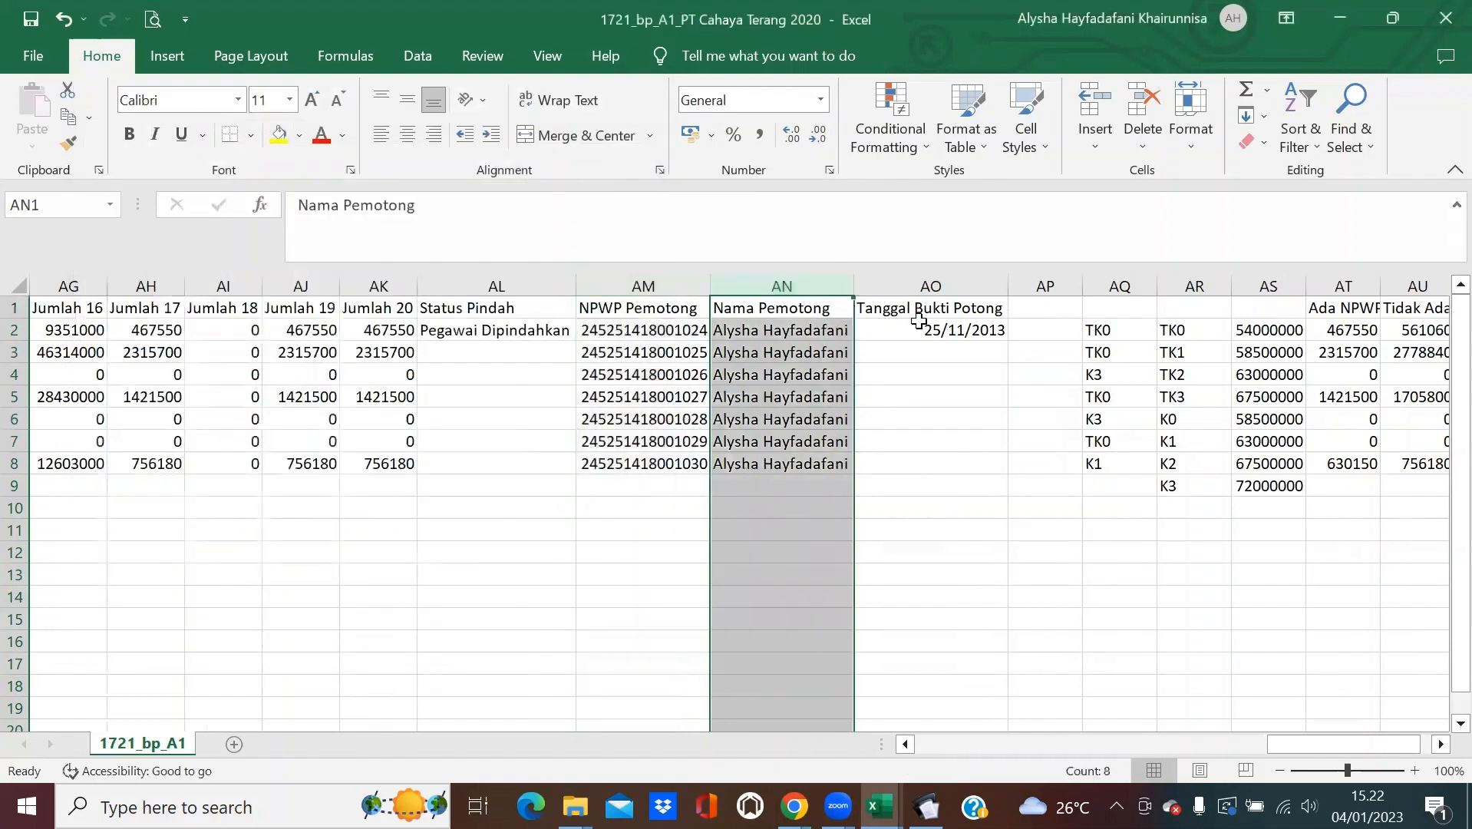
Enter 30/11/2020 in AO2 and 31/12/2020 in AO3.
click(931, 336)
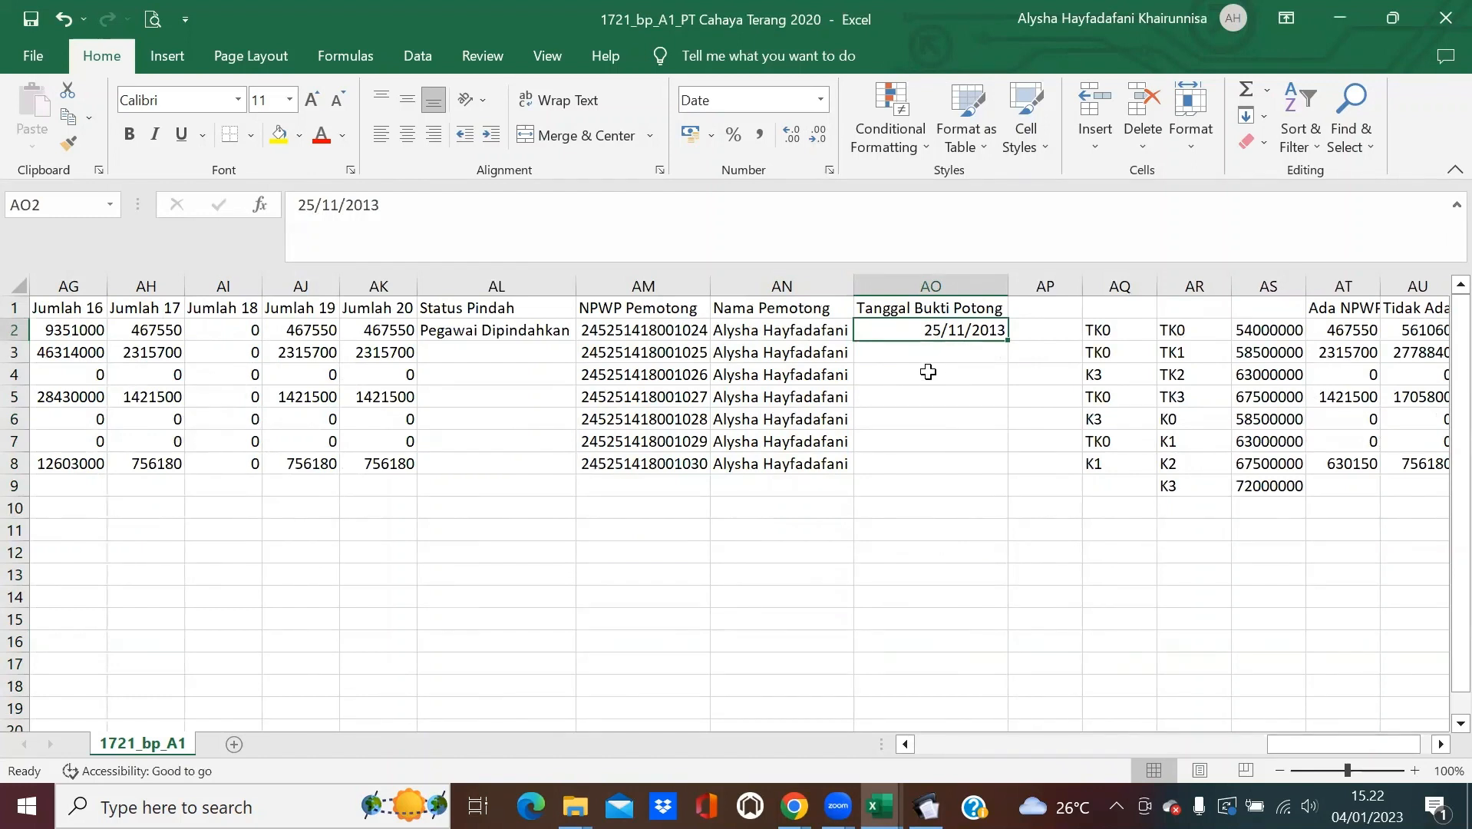
text(30)
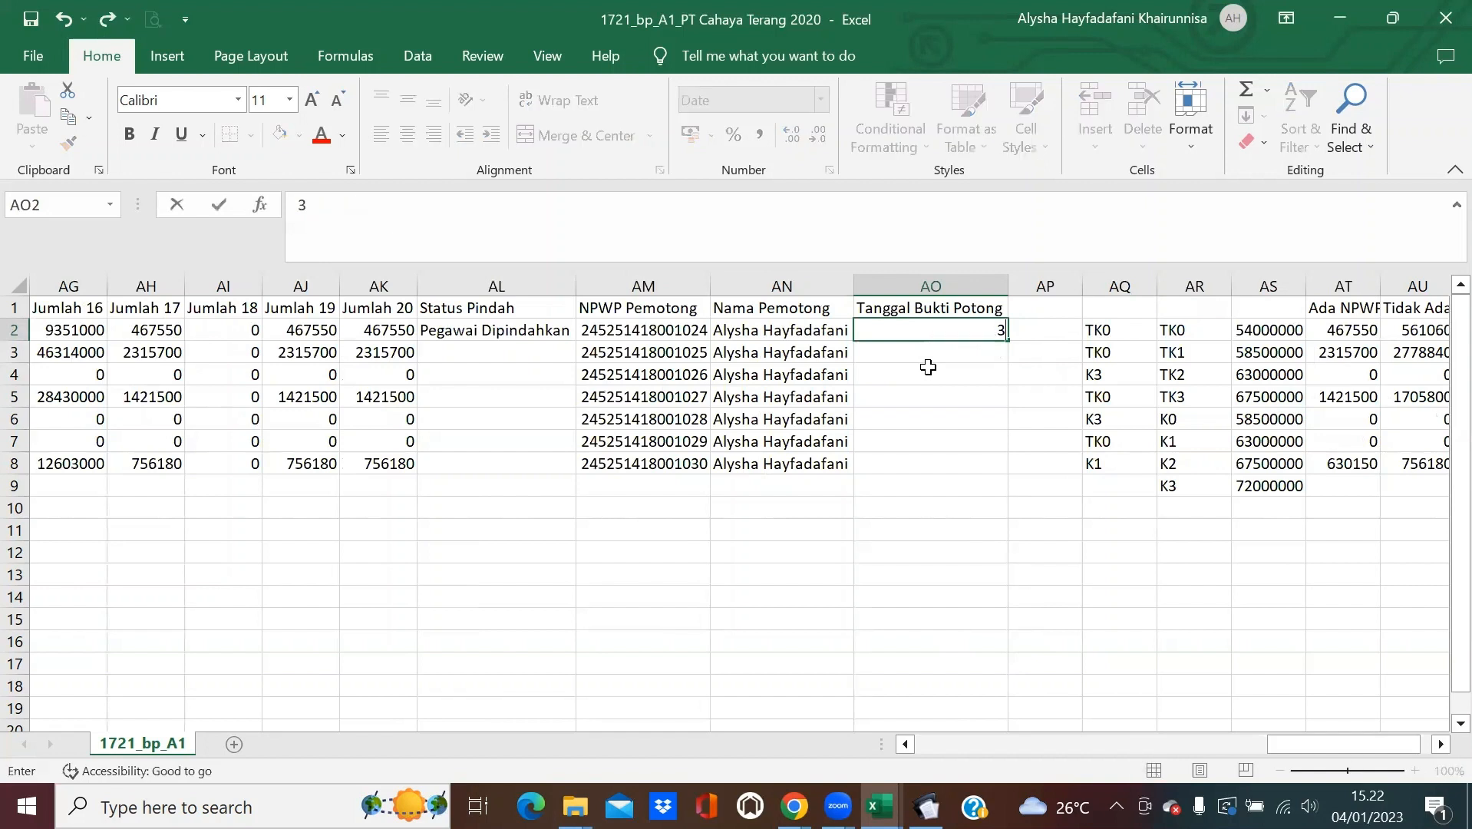
text(/11/2020)
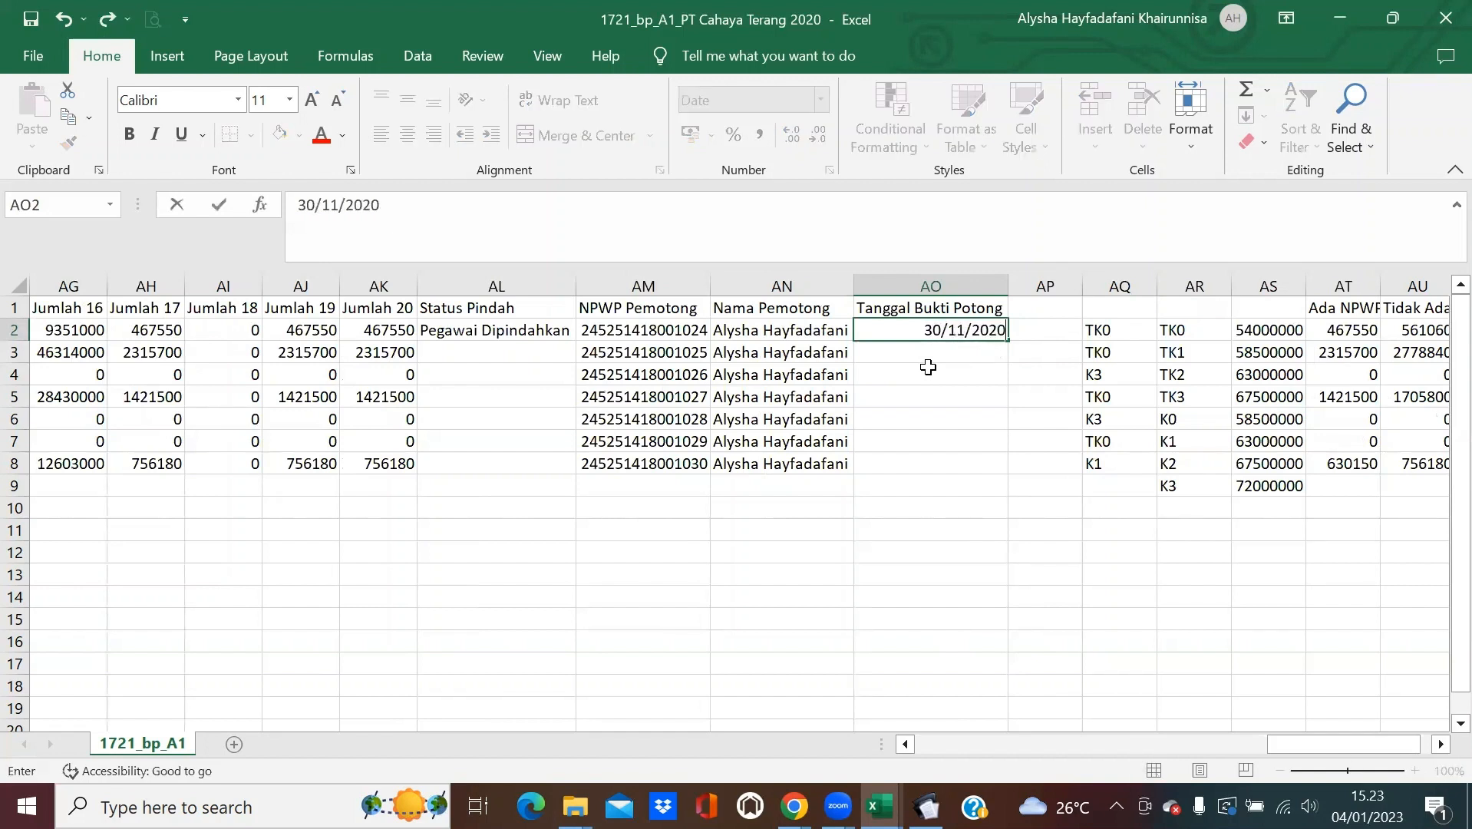
key(Return)
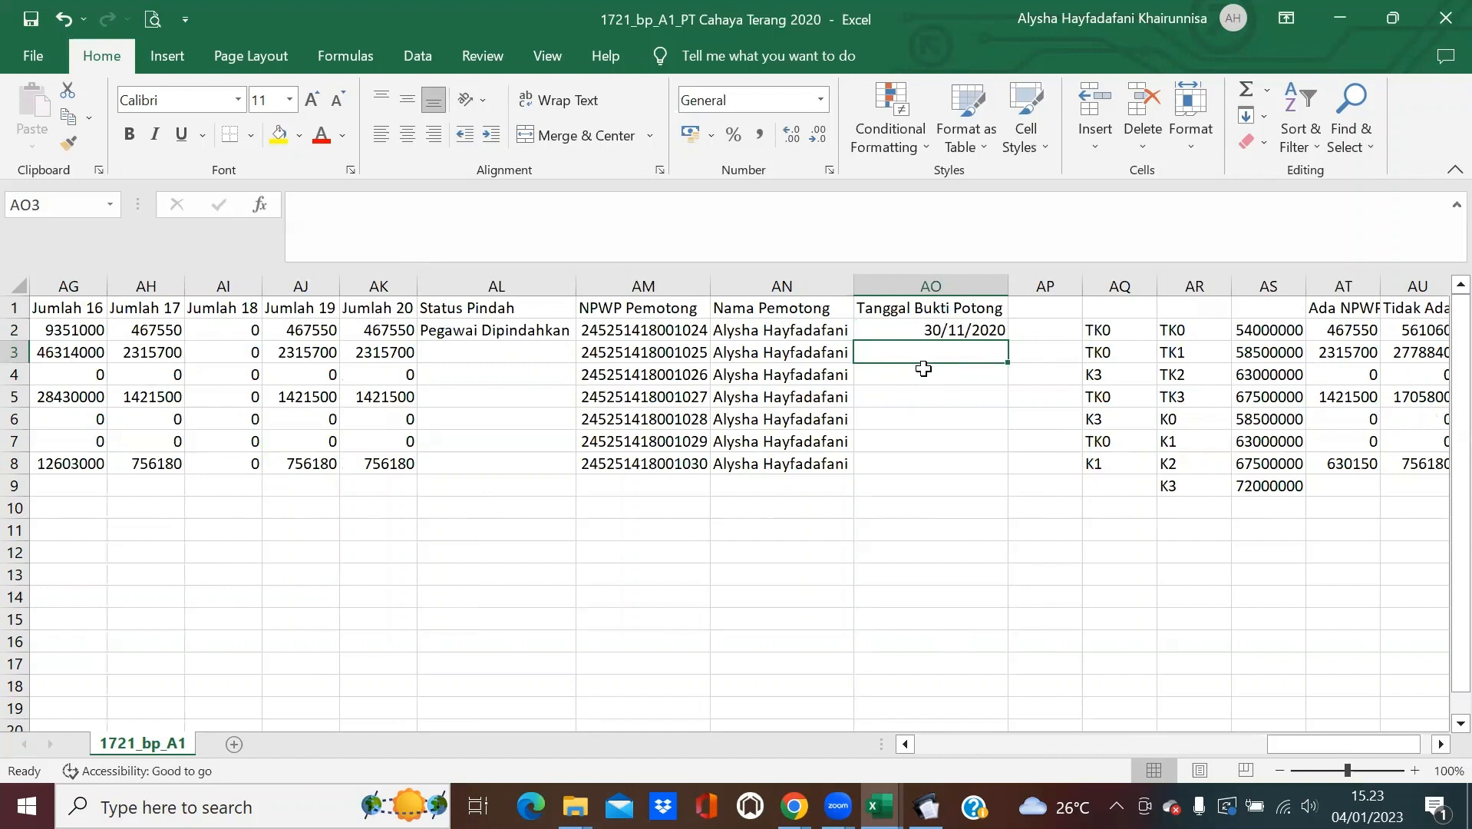
text(31)
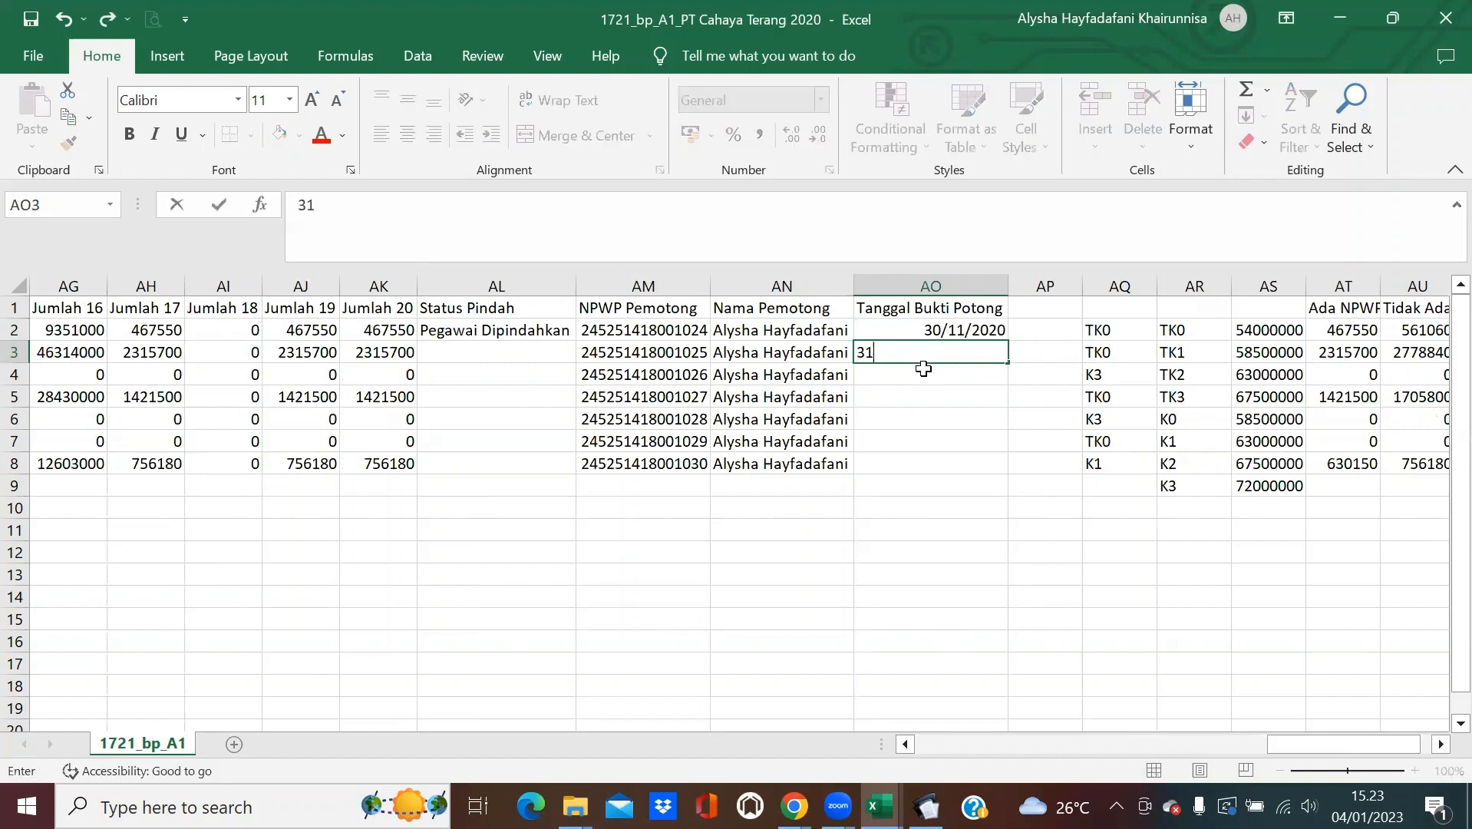
text(/12/2020)
key(Return)
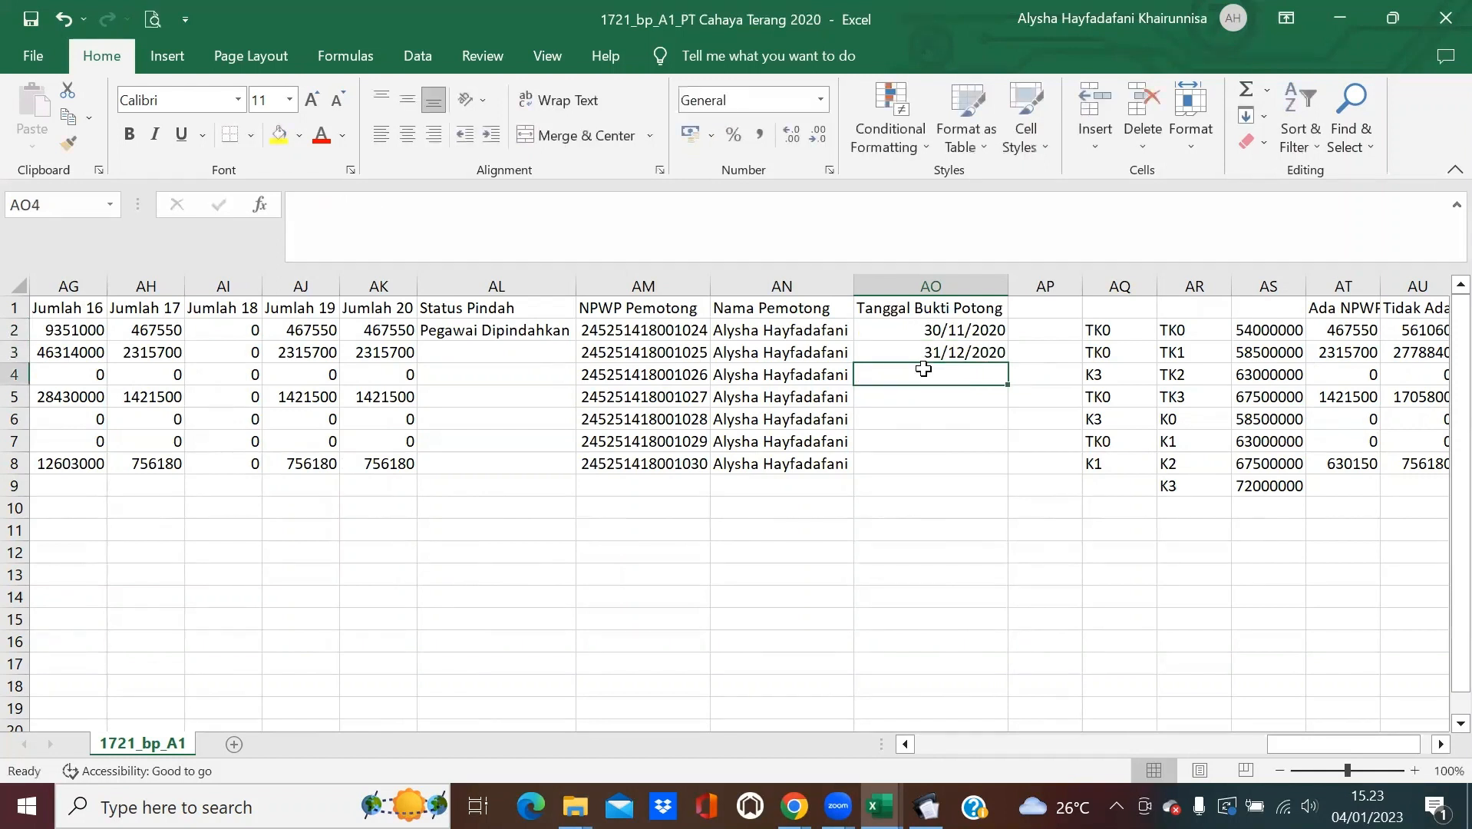
Copy the 31/12/2020 date from AO3 into AO4:AO8.
click(906, 346)
key(ctrl+c)
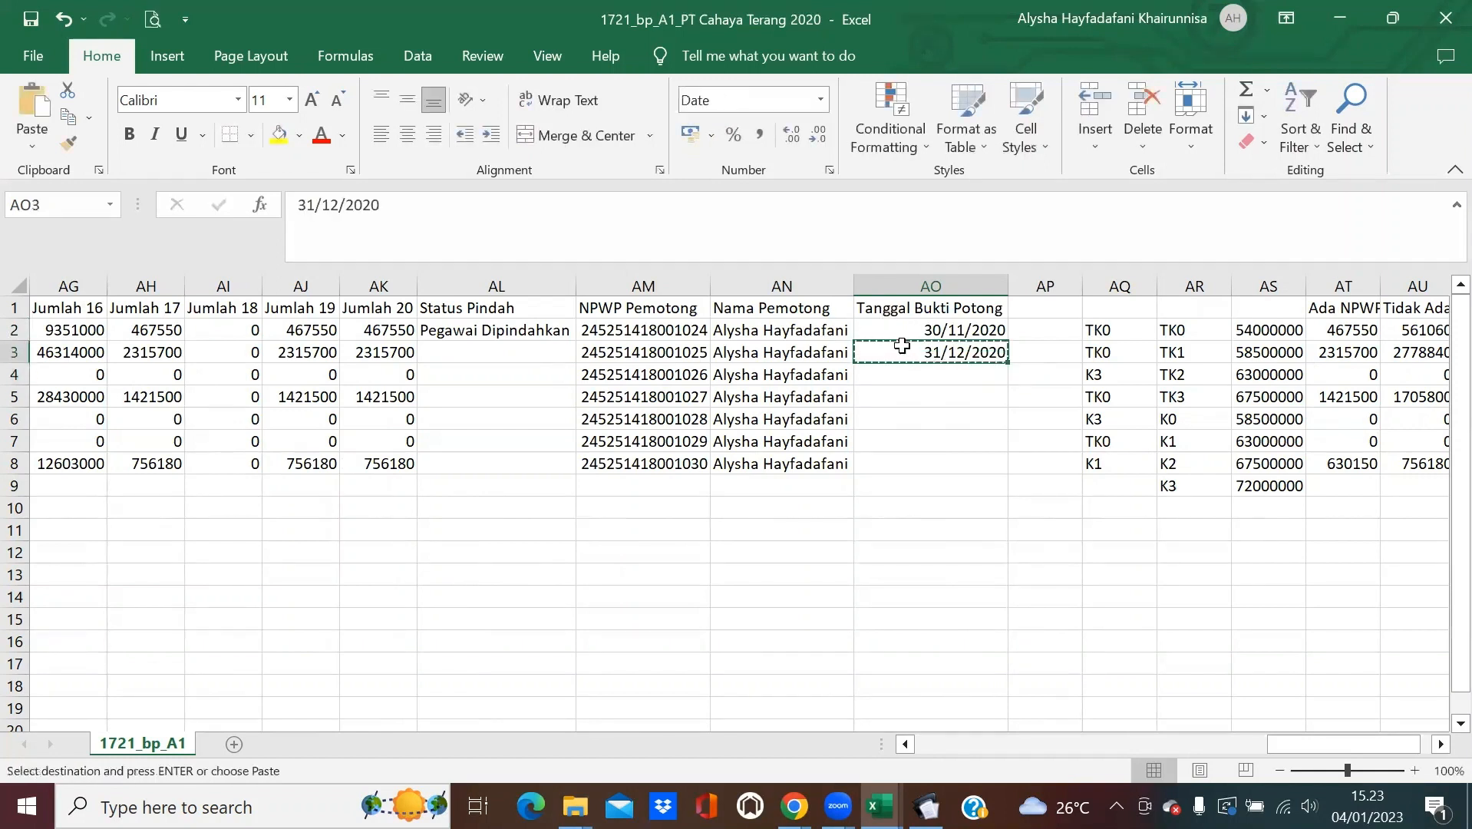
drag(906, 346, 910, 461)
key(ctrl+v)
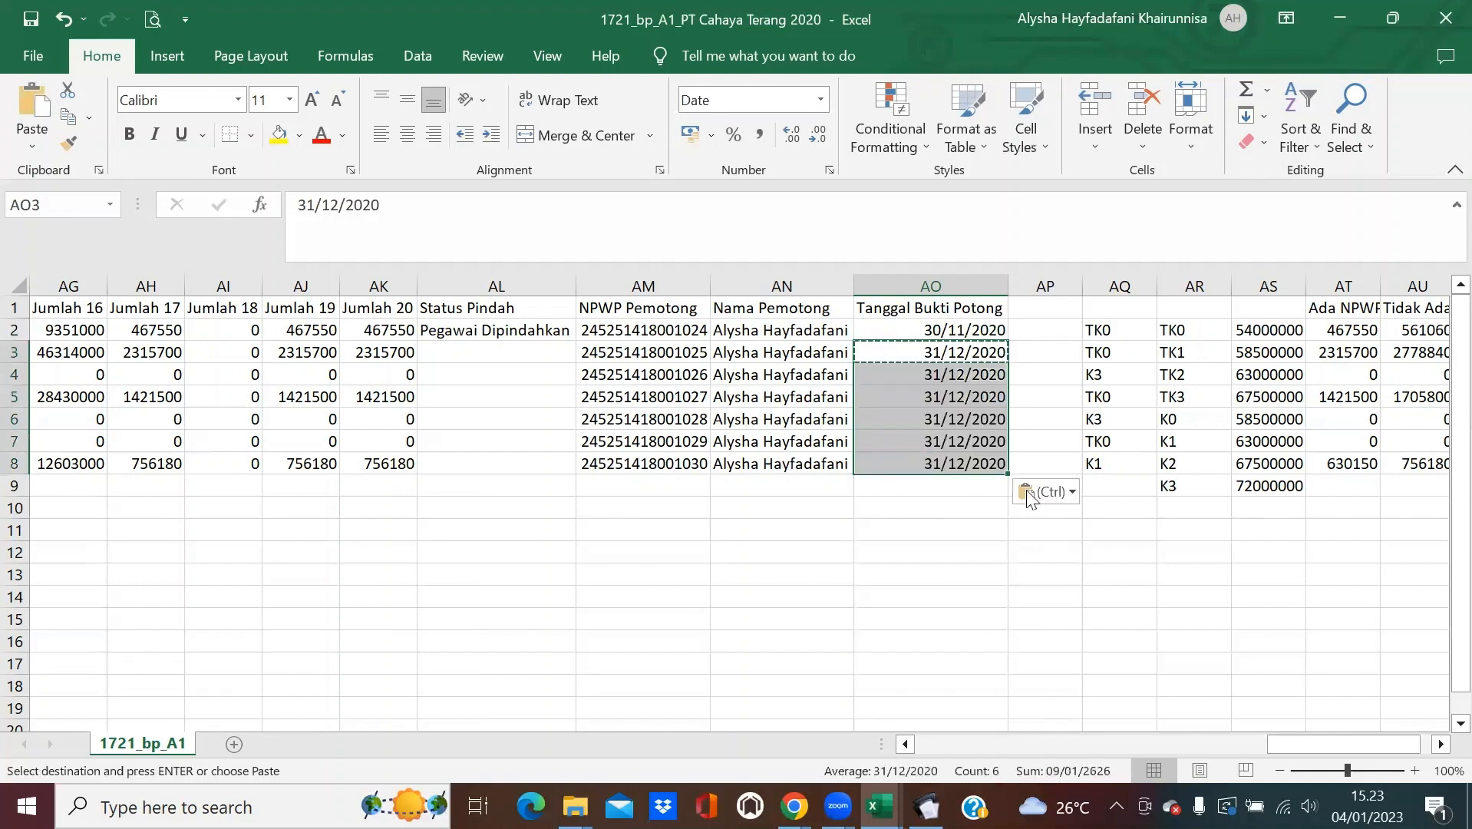
click(933, 539)
key(Escape)
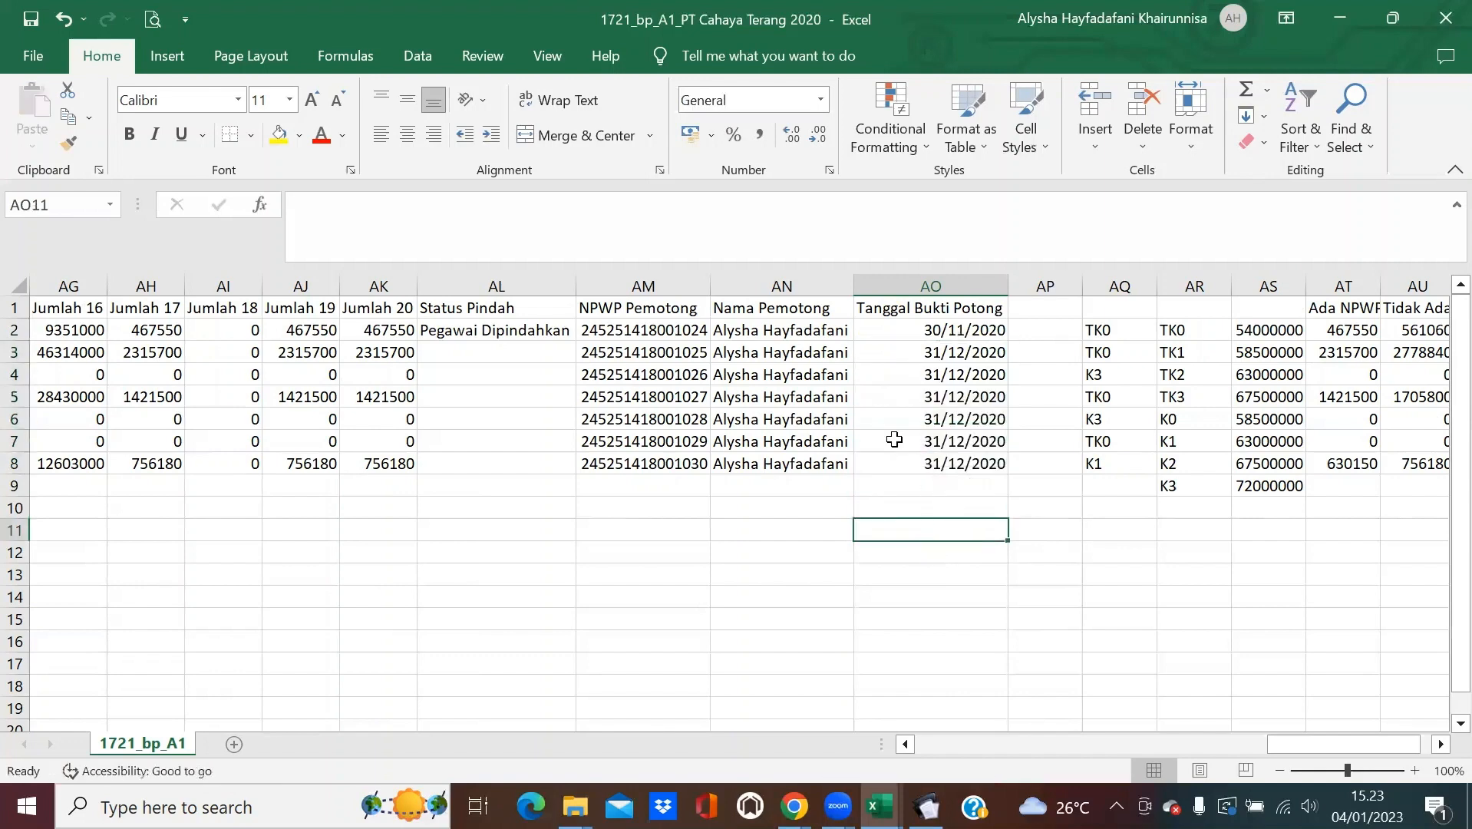
click(895, 439)
drag(1283, 746, 673, 329)
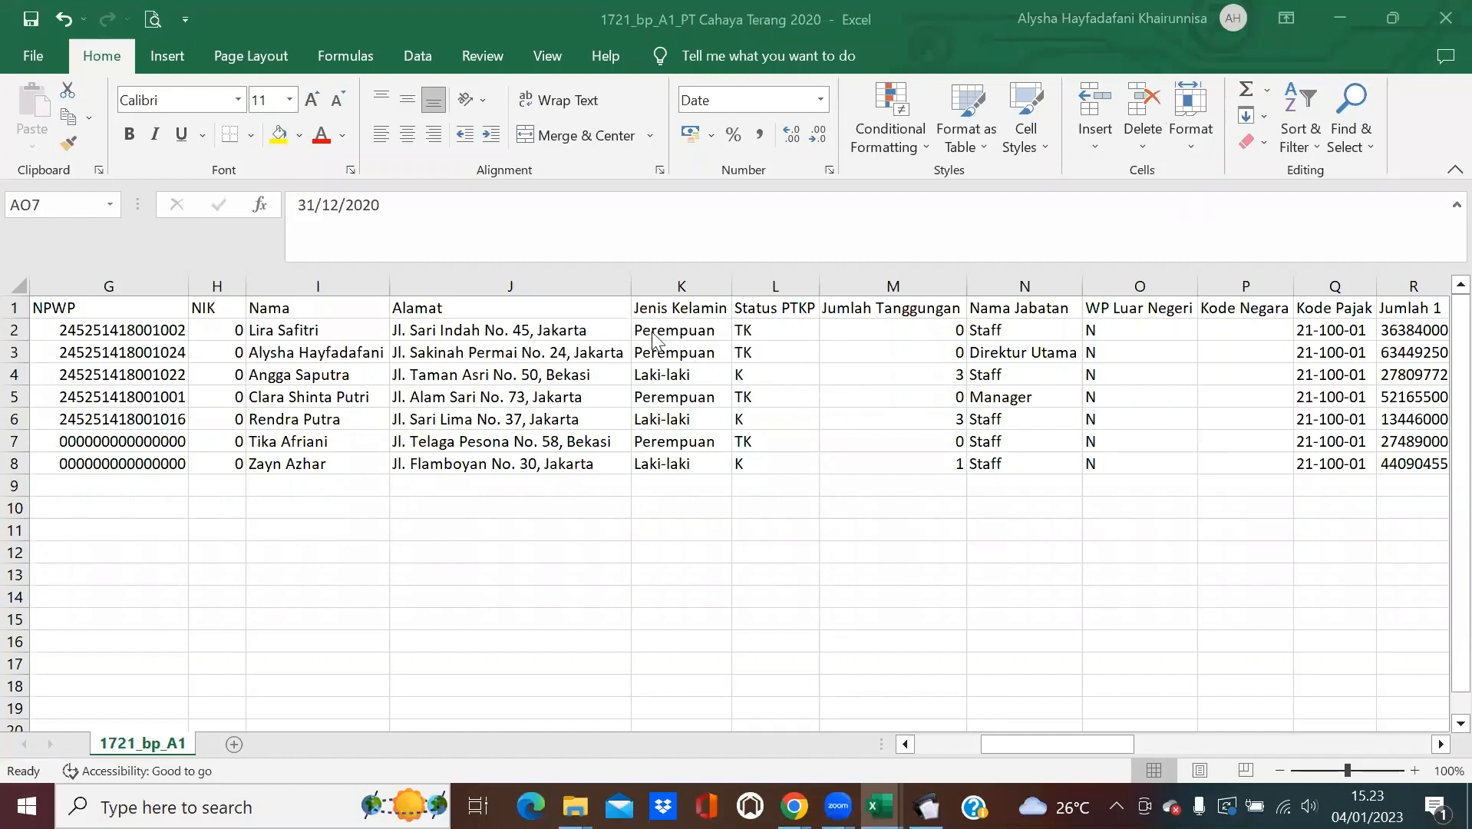
Replace all Perempuan with F in the Jenis Kelamin column.
click(674, 327)
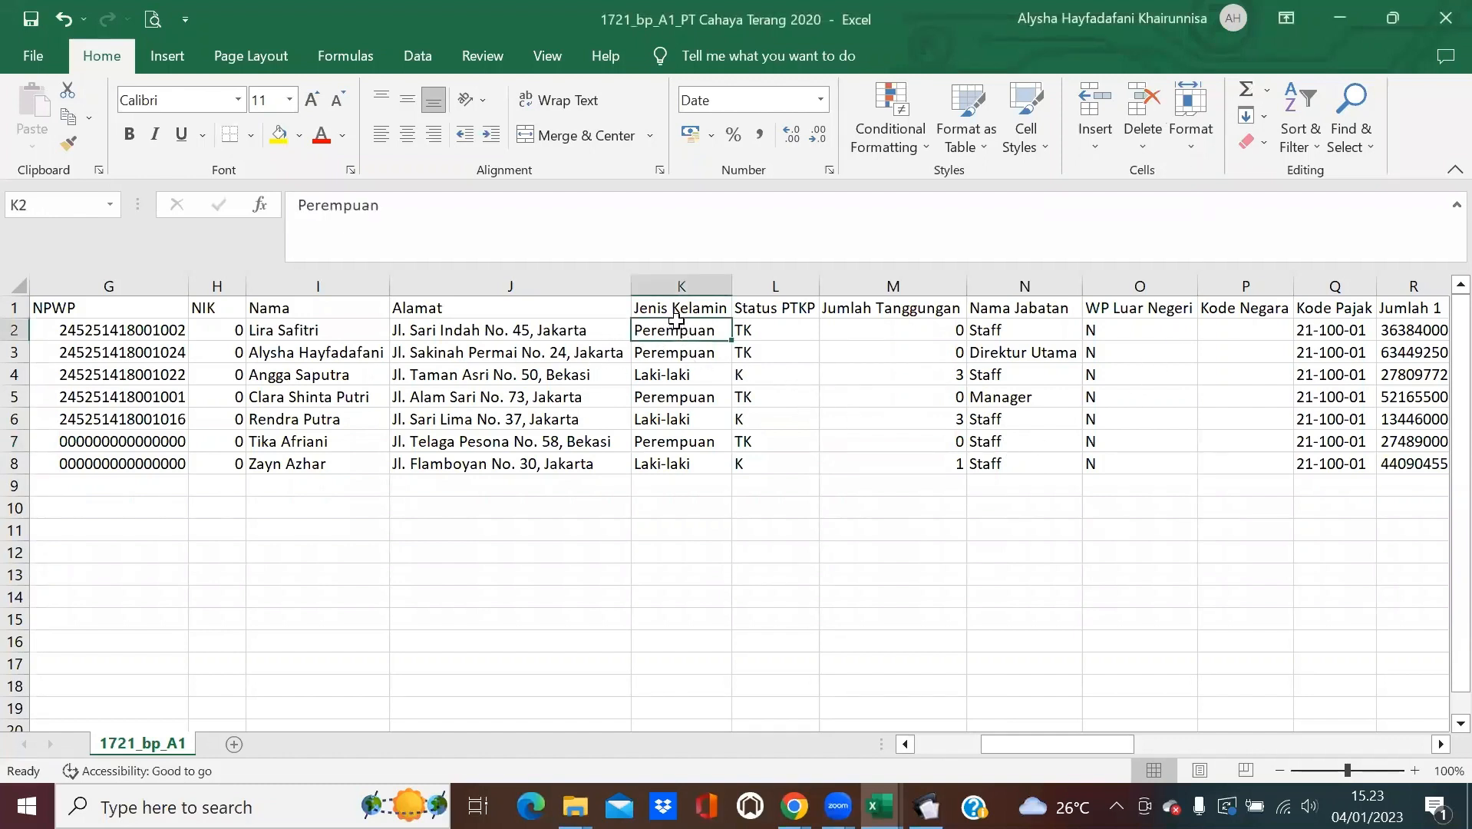
click(1183, 93)
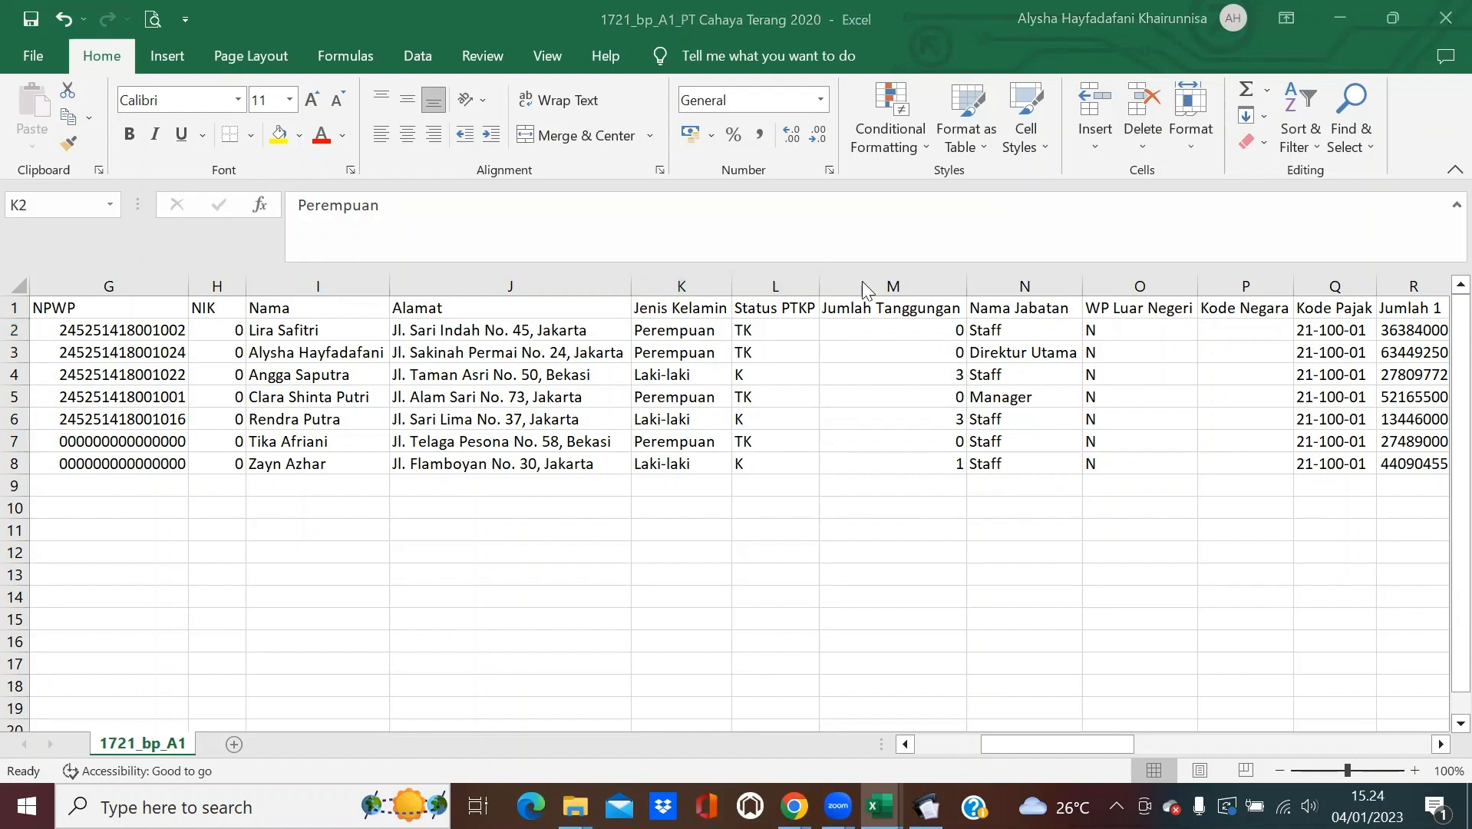
click(686, 327)
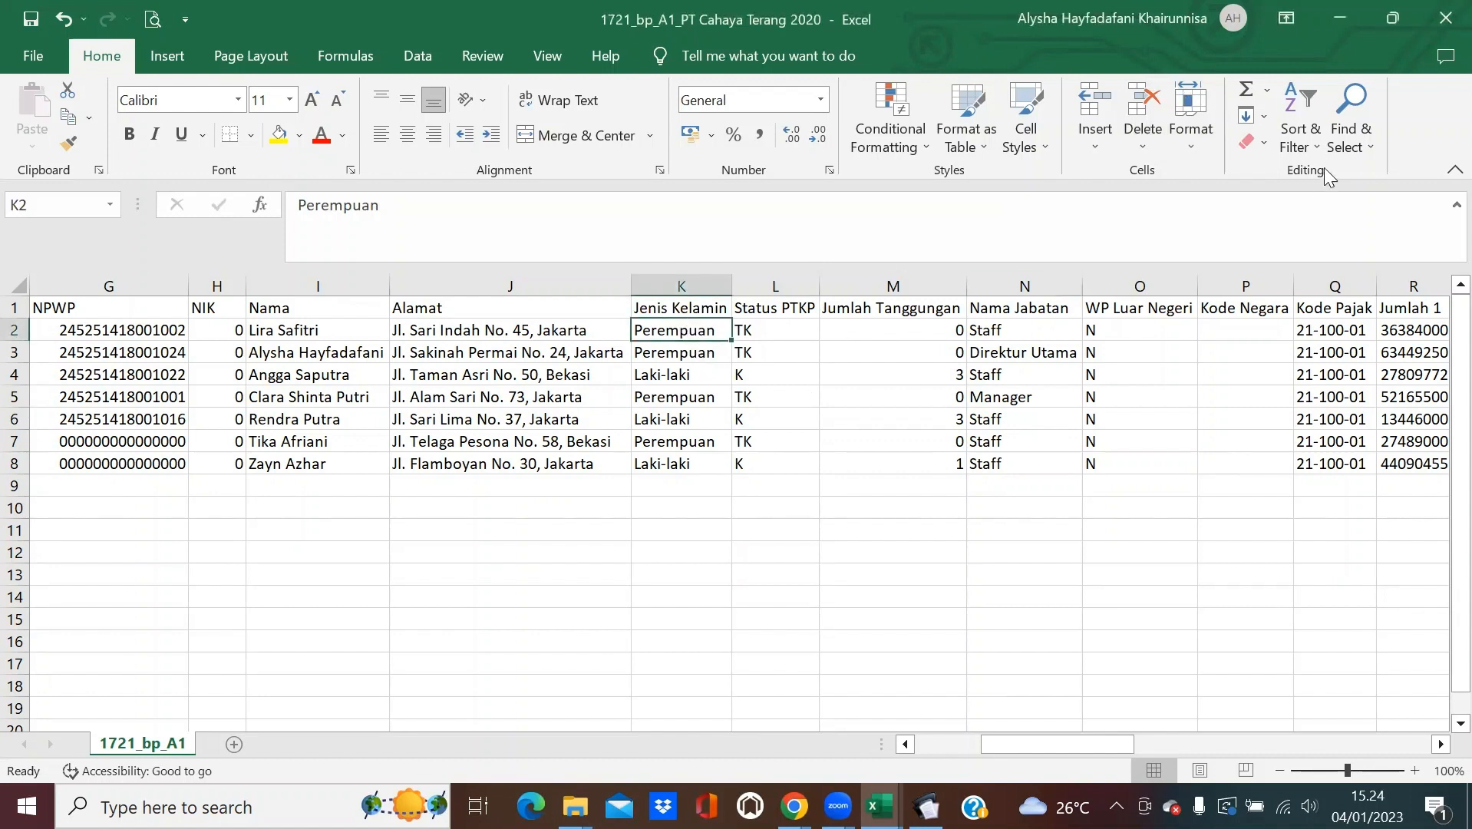
click(1358, 146)
click(1350, 202)
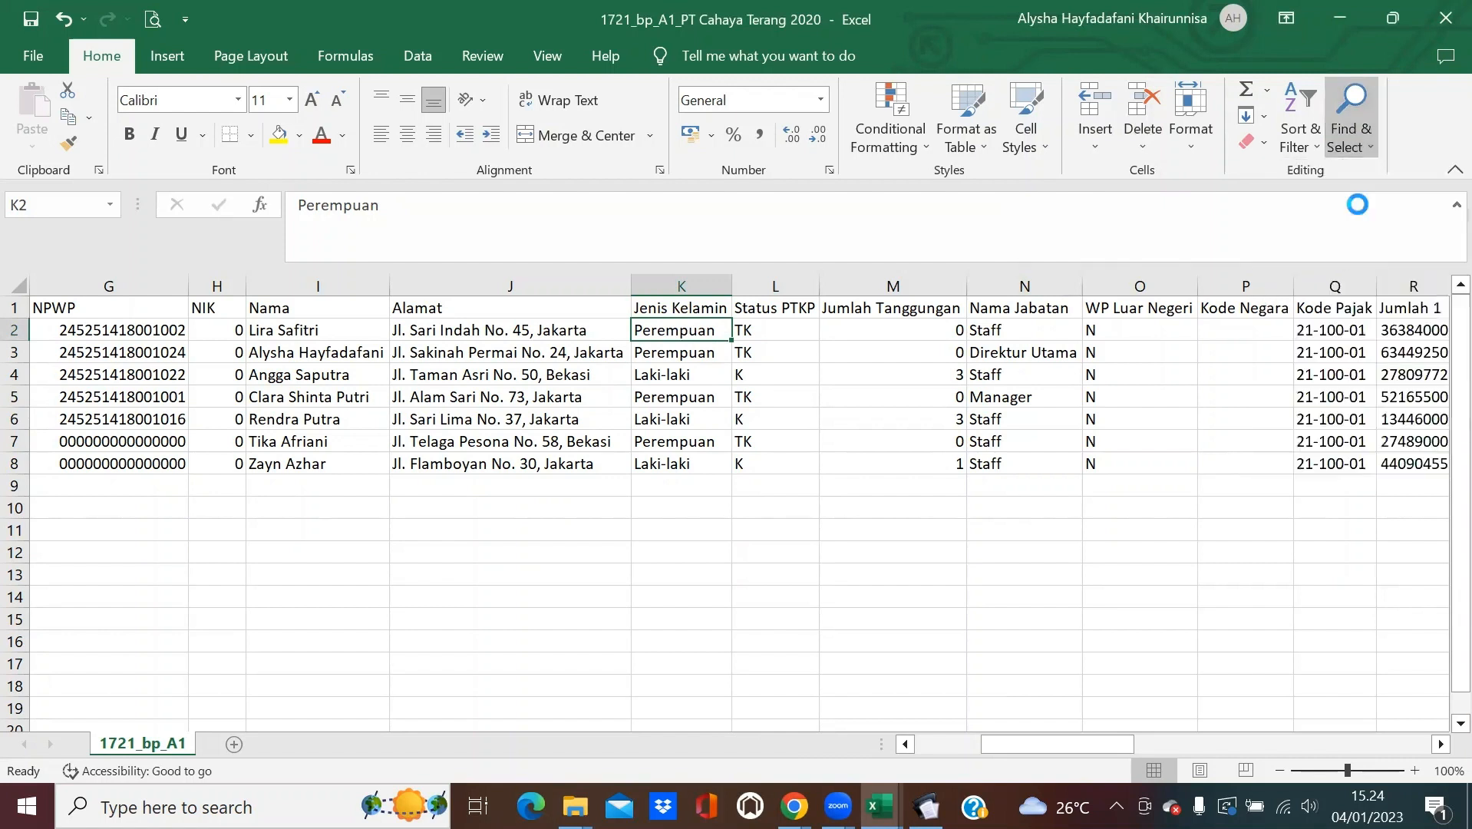
click(330, 139)
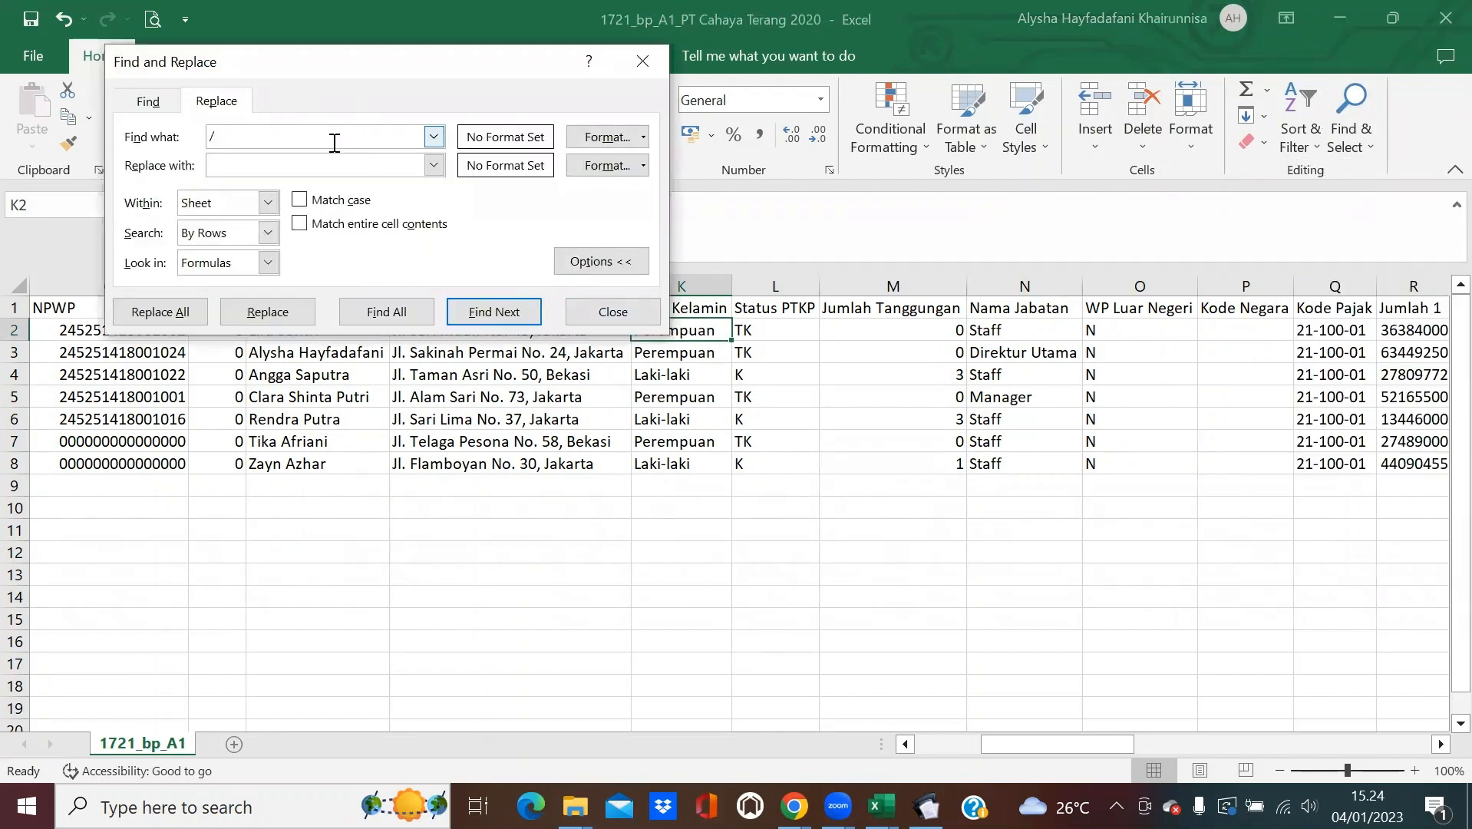
text(Perempuan)
click(350, 162)
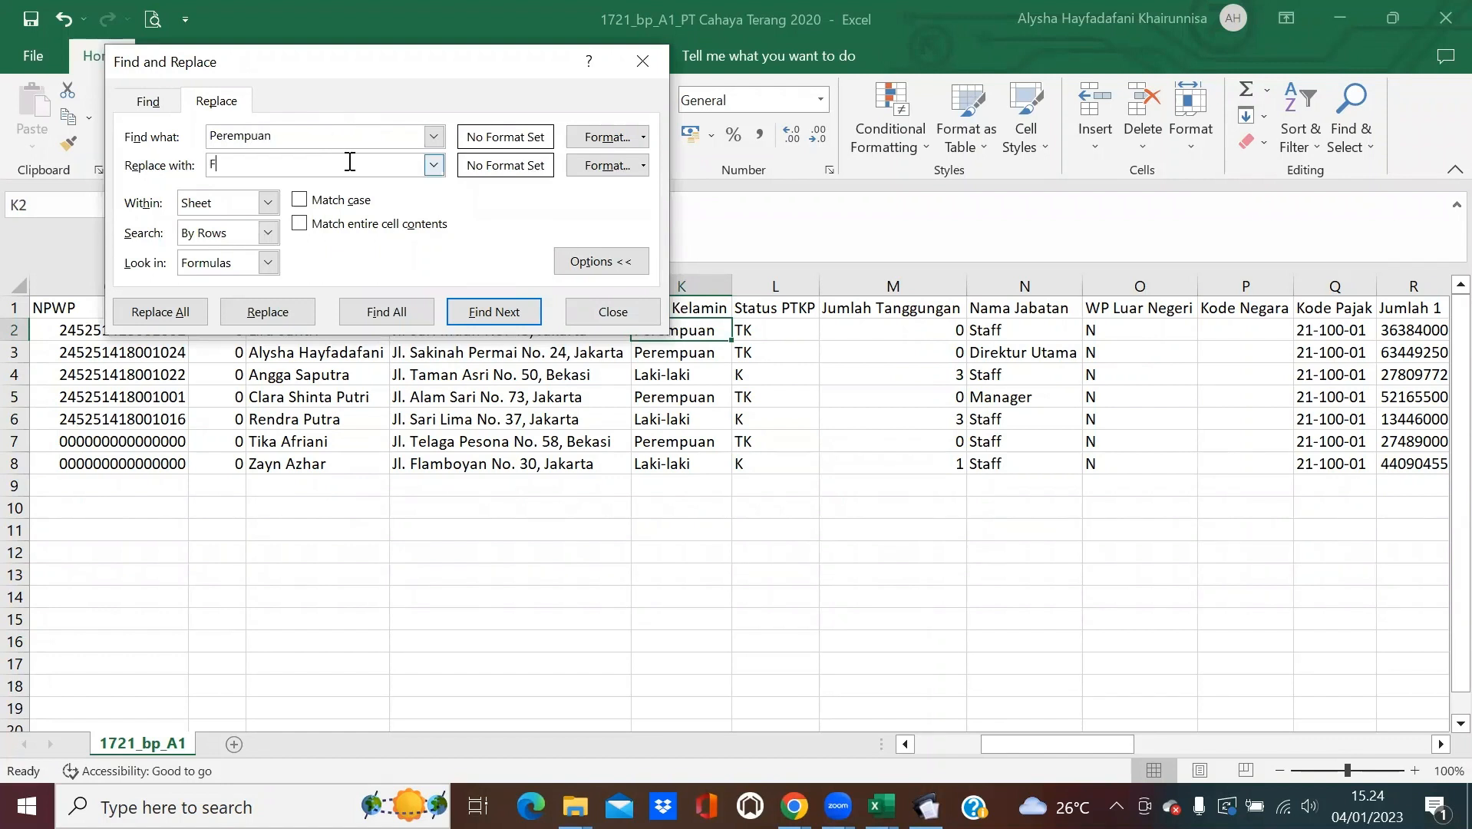
click(187, 310)
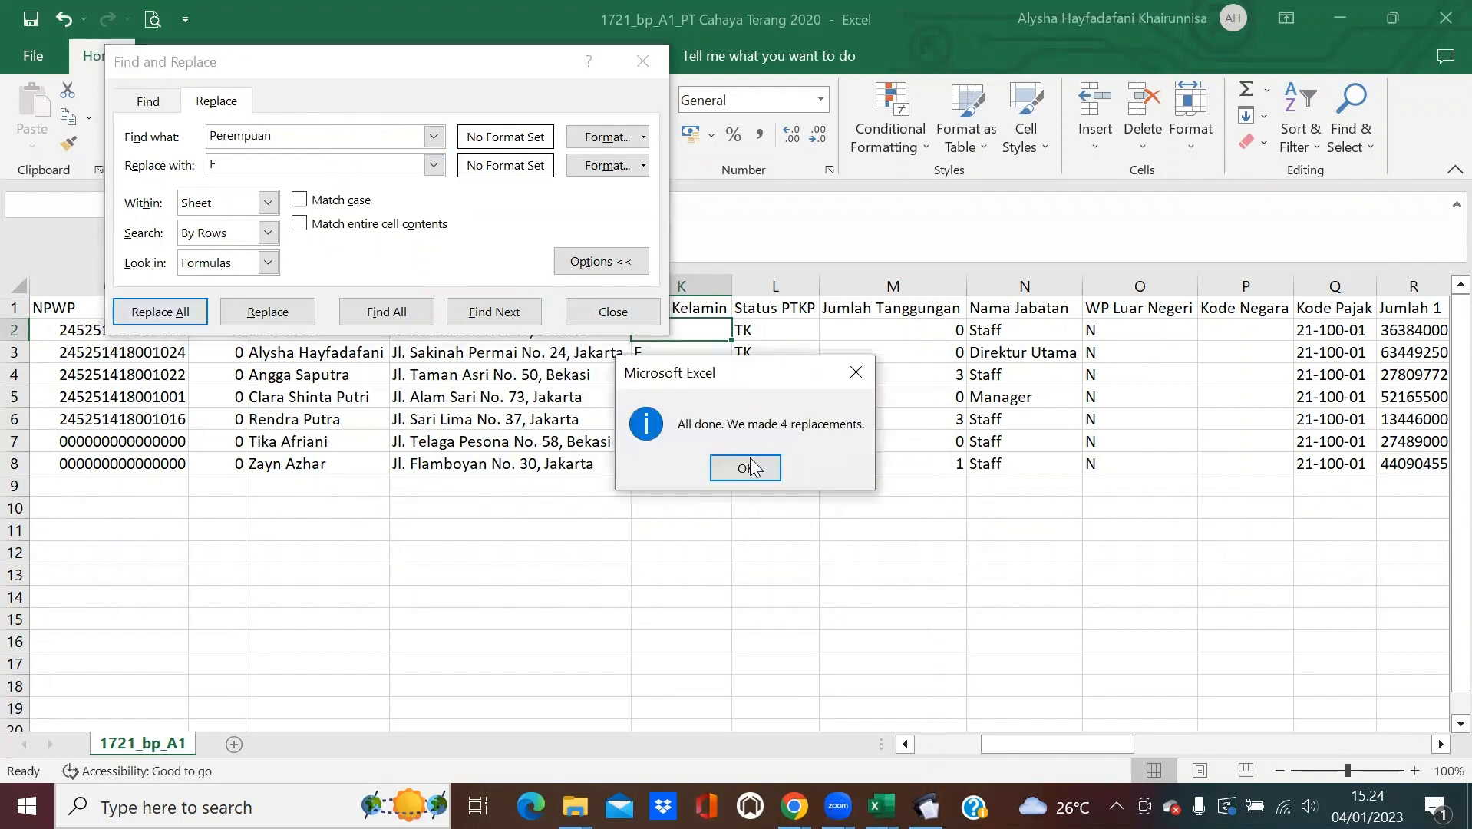
click(746, 467)
Replace all Laki-laki with M and close the Find and Replace dialog.
mouse_move(227, 137)
mouse_down()
mouse_move(292, 135)
mouse_move(208, 137)
mouse_up()
text(La)
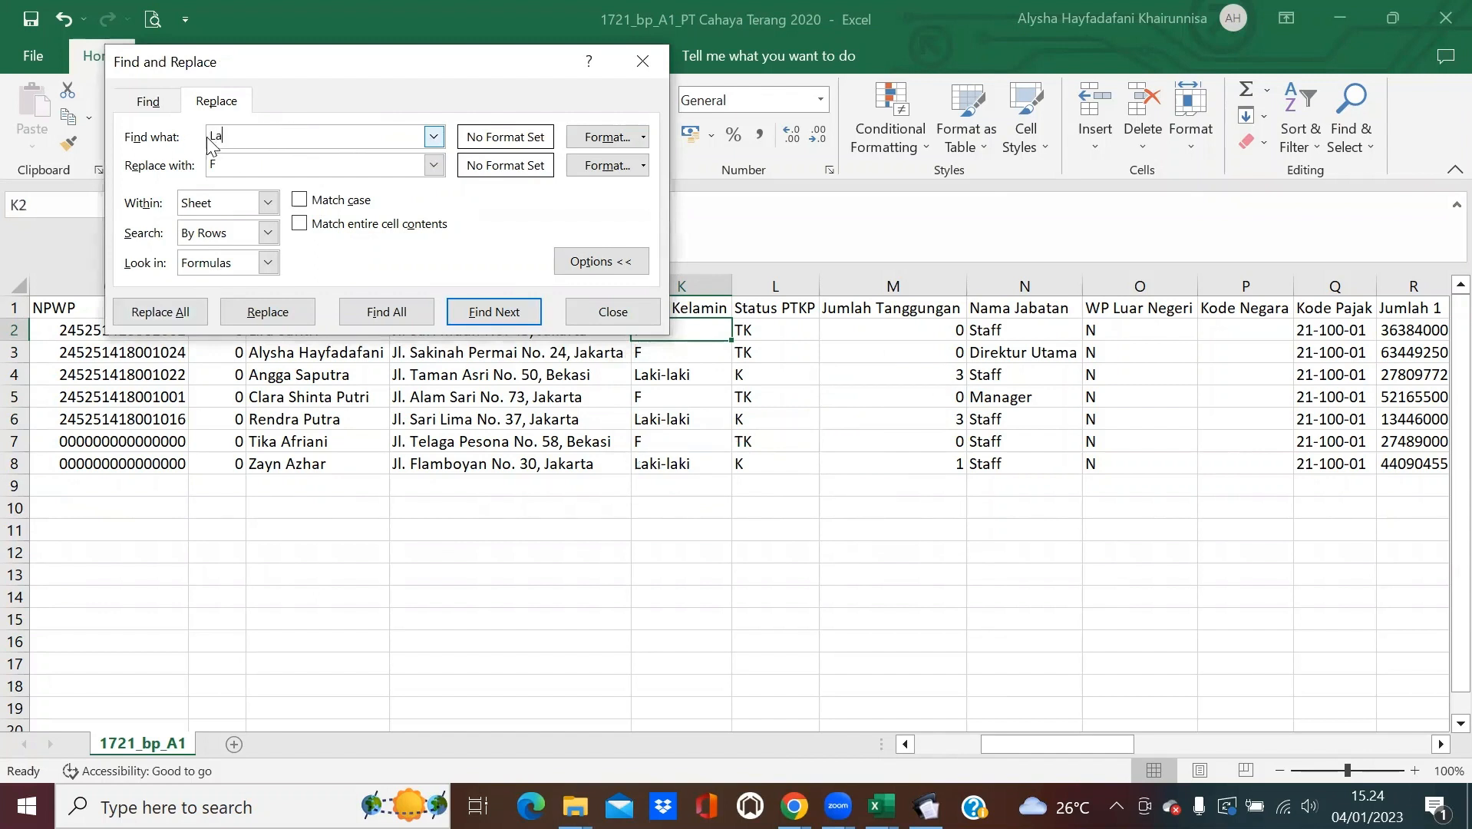
text(ki-laki)
click(237, 165)
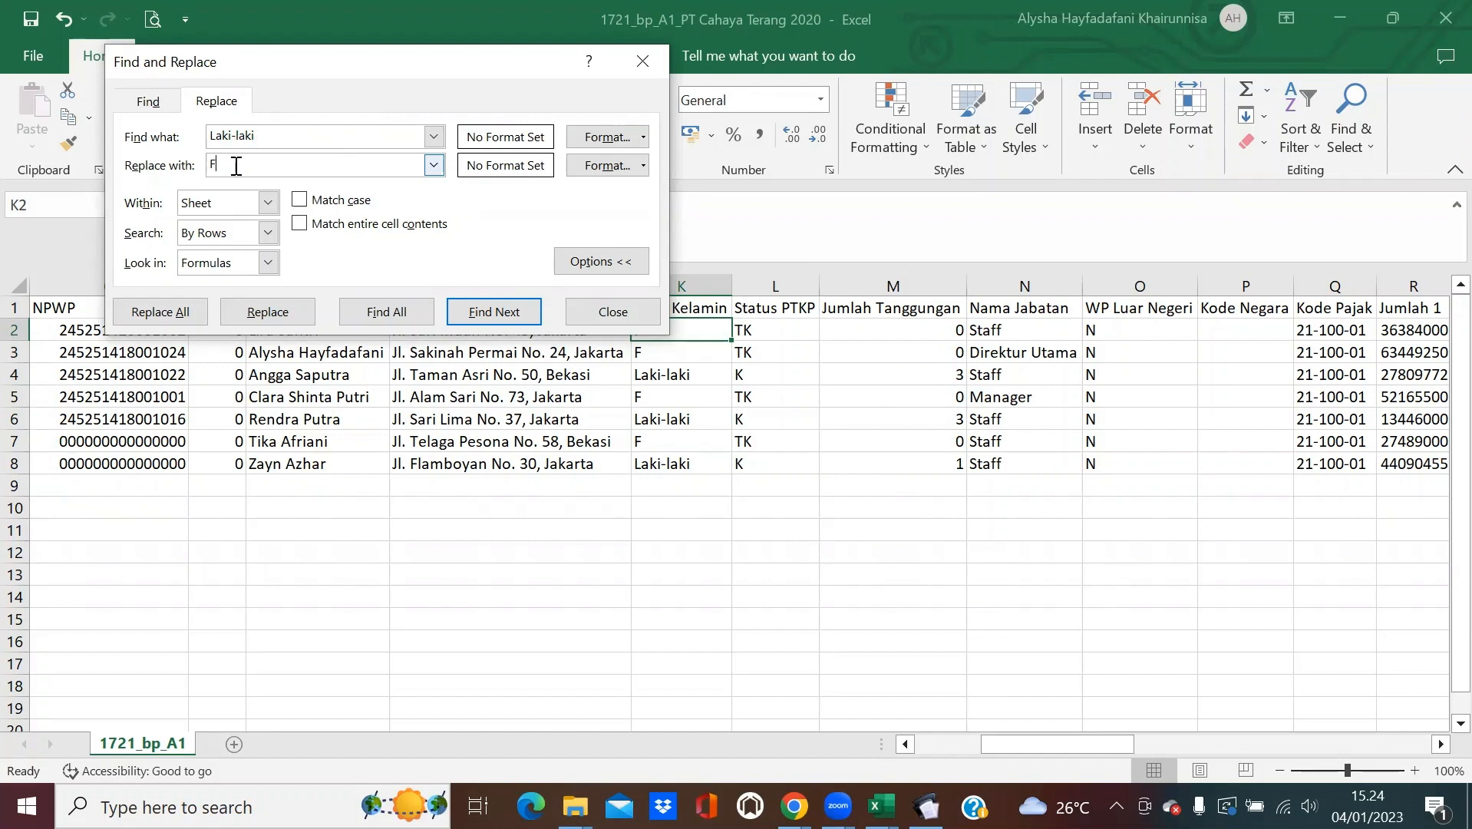
text(M)
click(185, 311)
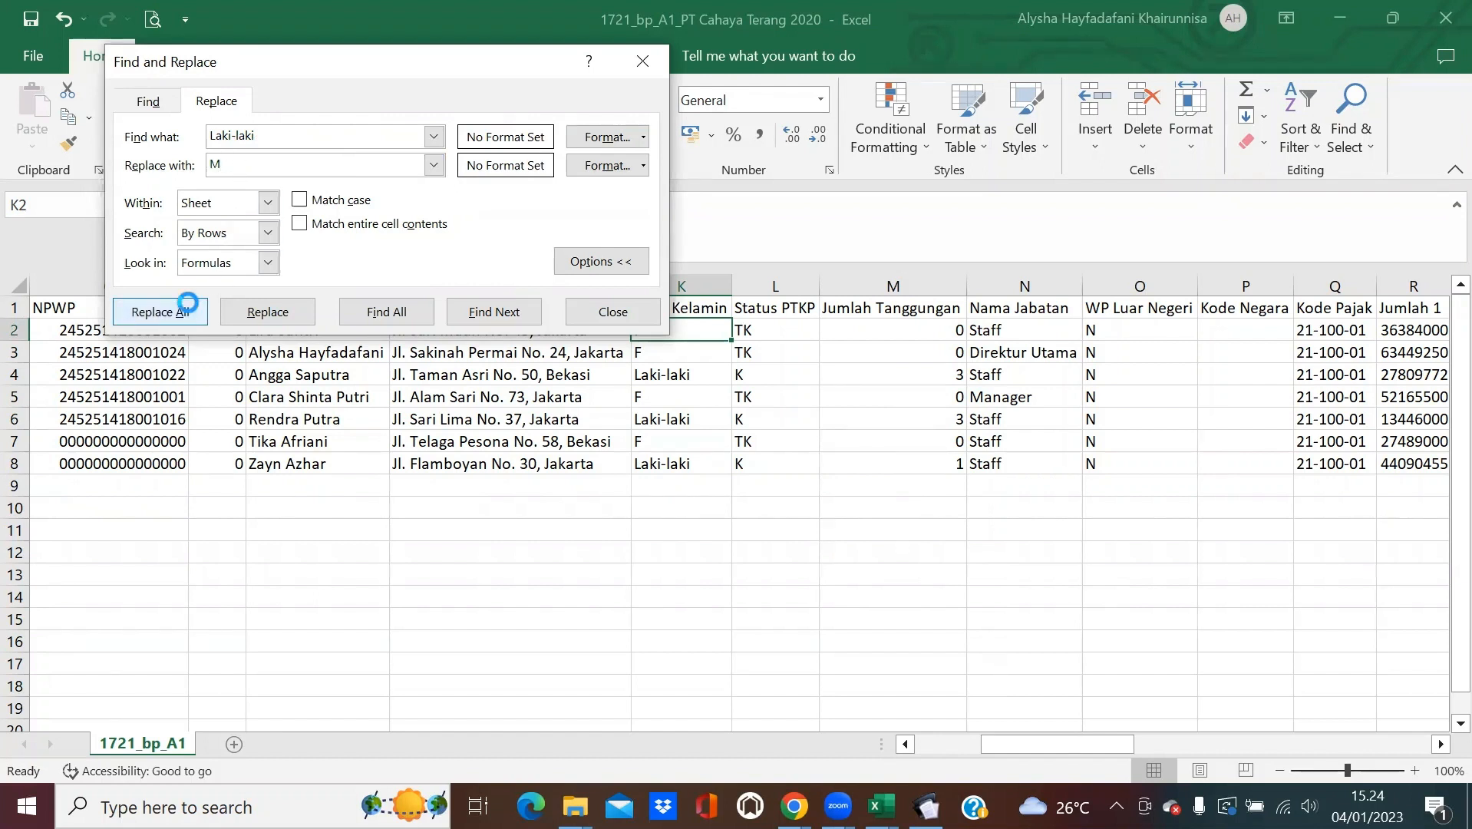
click(750, 467)
click(612, 312)
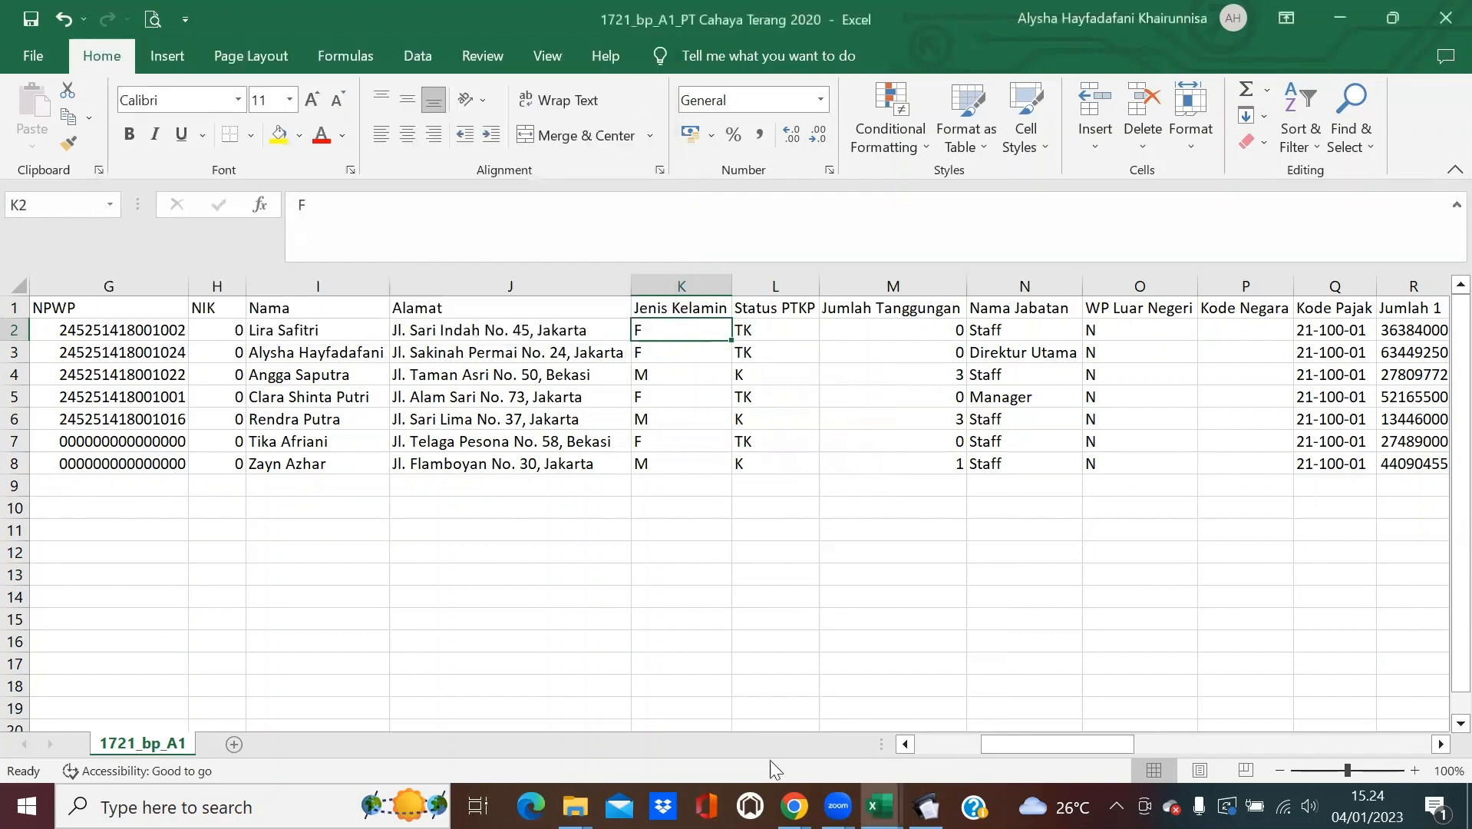
click(908, 740)
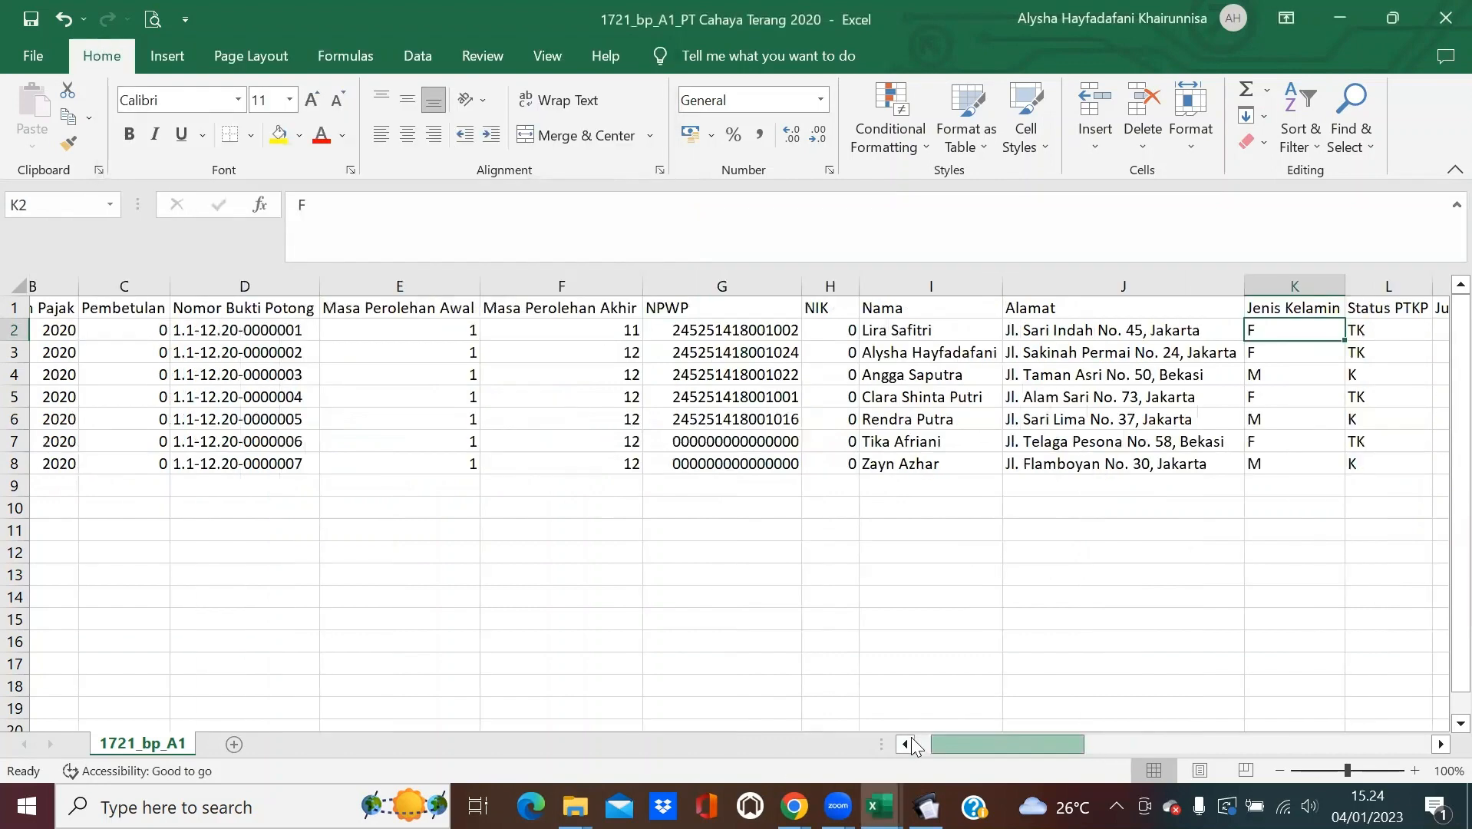
Delete the extra columns AP through BM.
drag(911, 737, 864, 636)
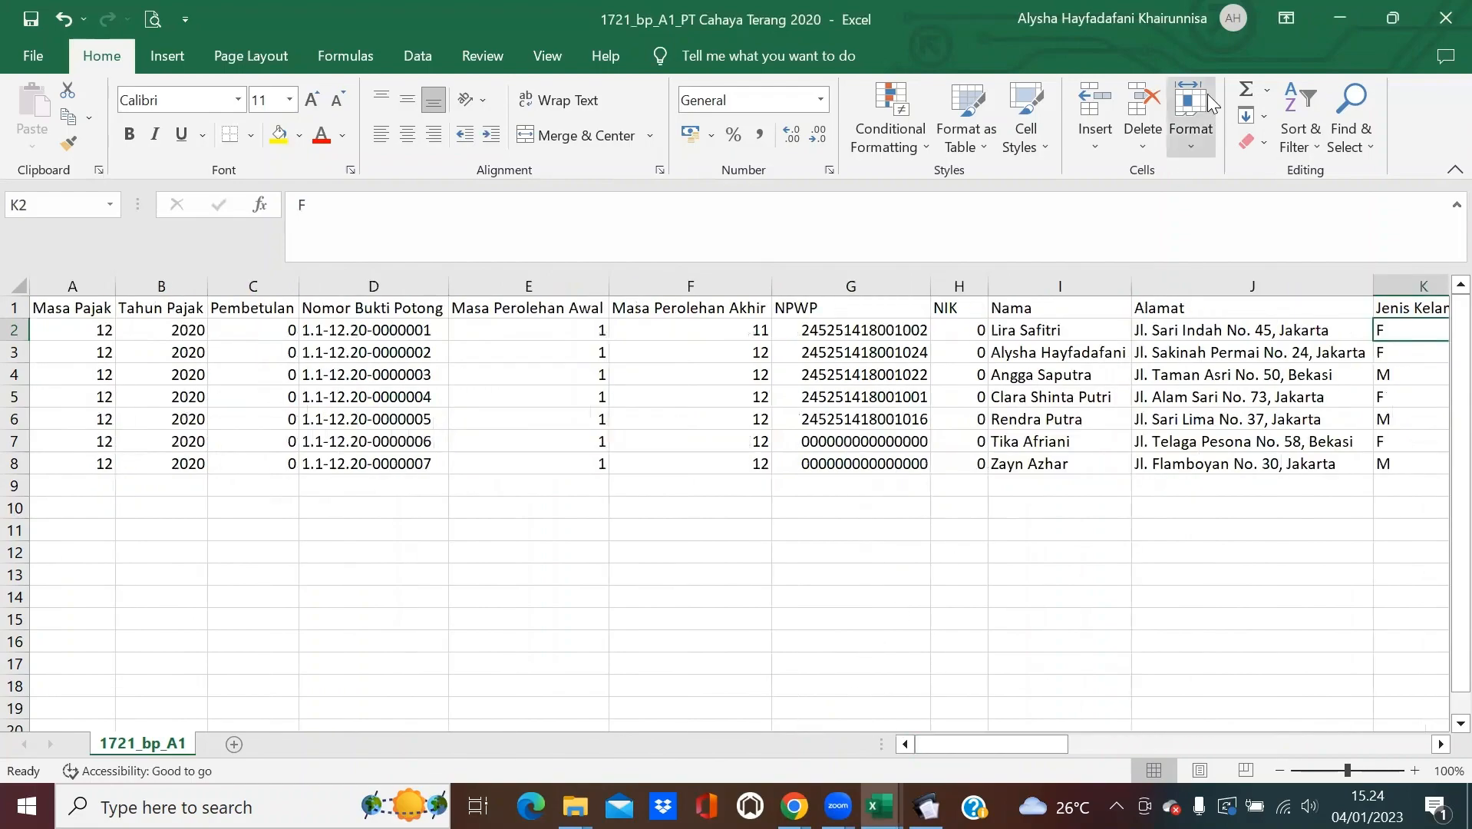
key(alt+Tab)
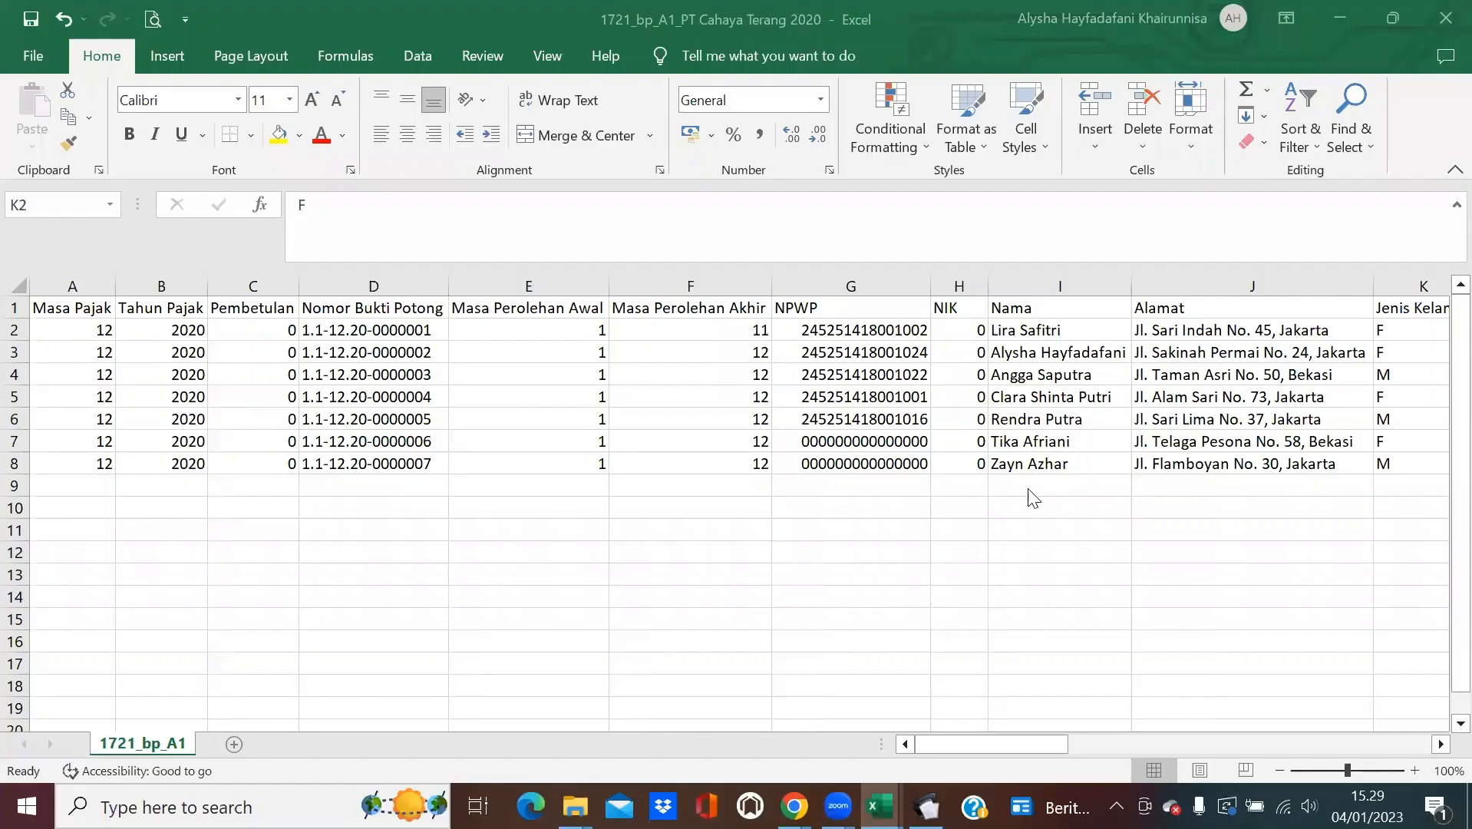
click(1033, 743)
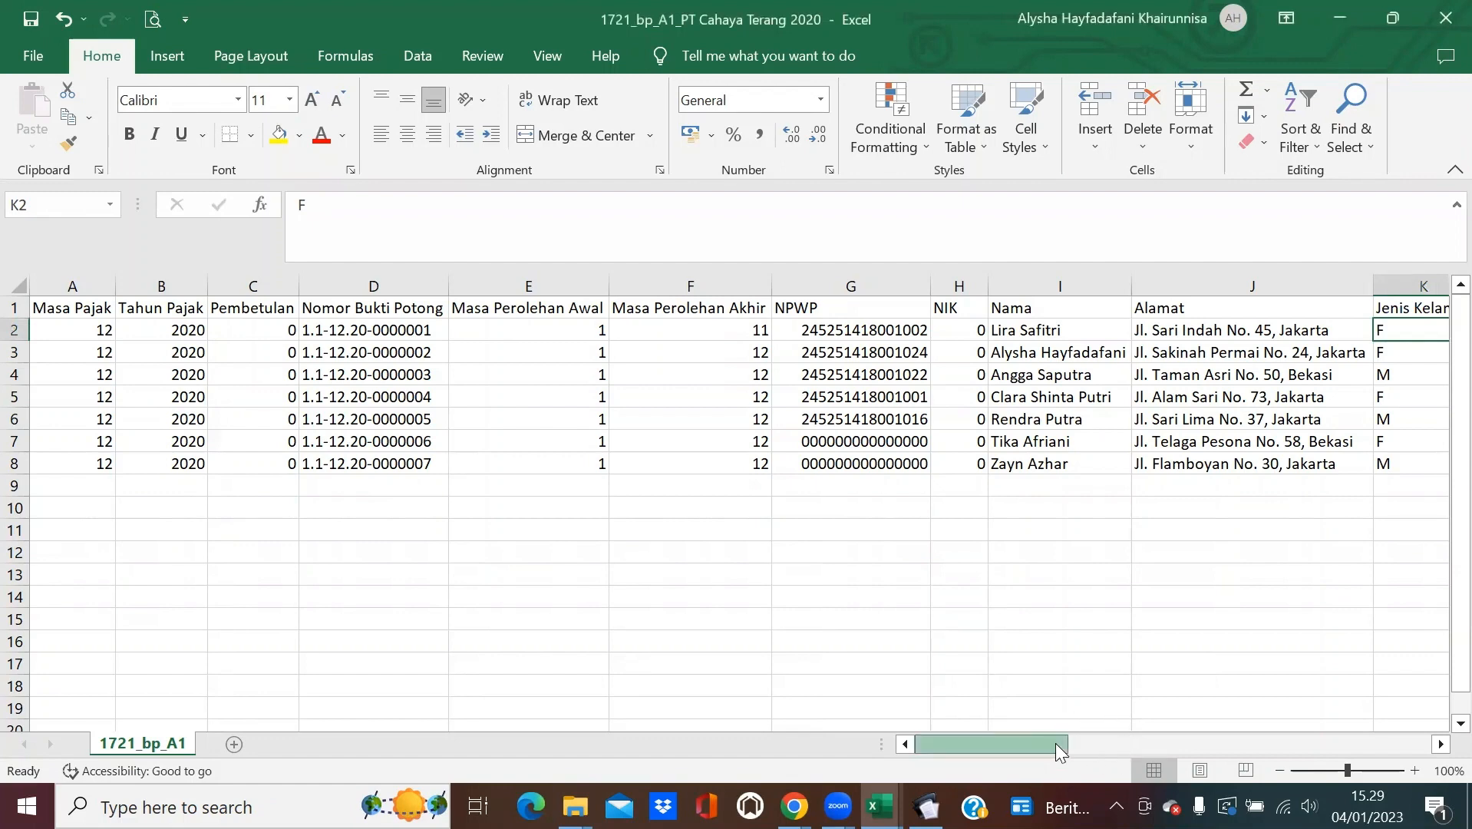
drag(1056, 743, 1442, 723)
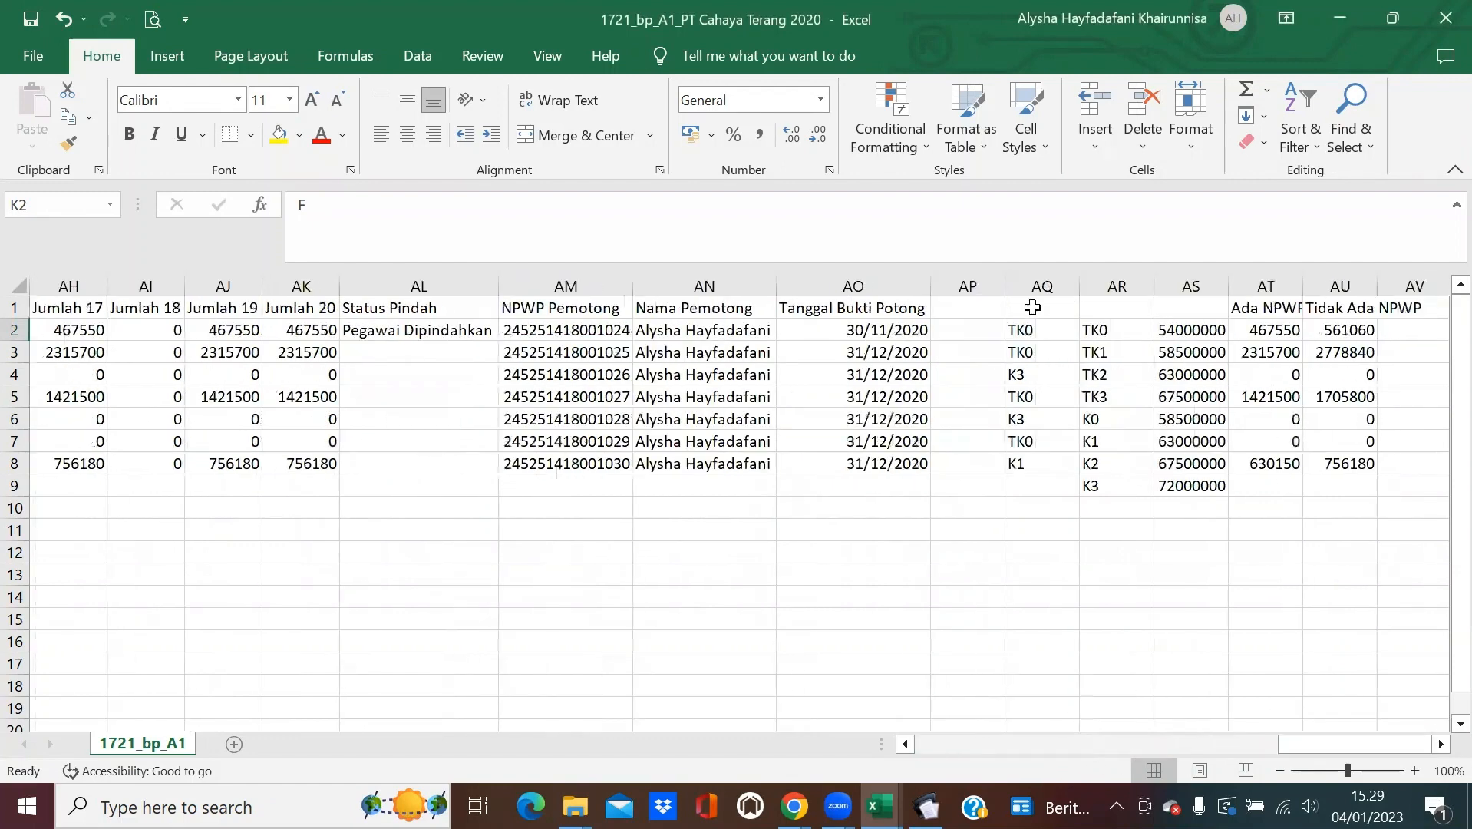
drag(968, 278, 1450, 285)
right_click(796, 384)
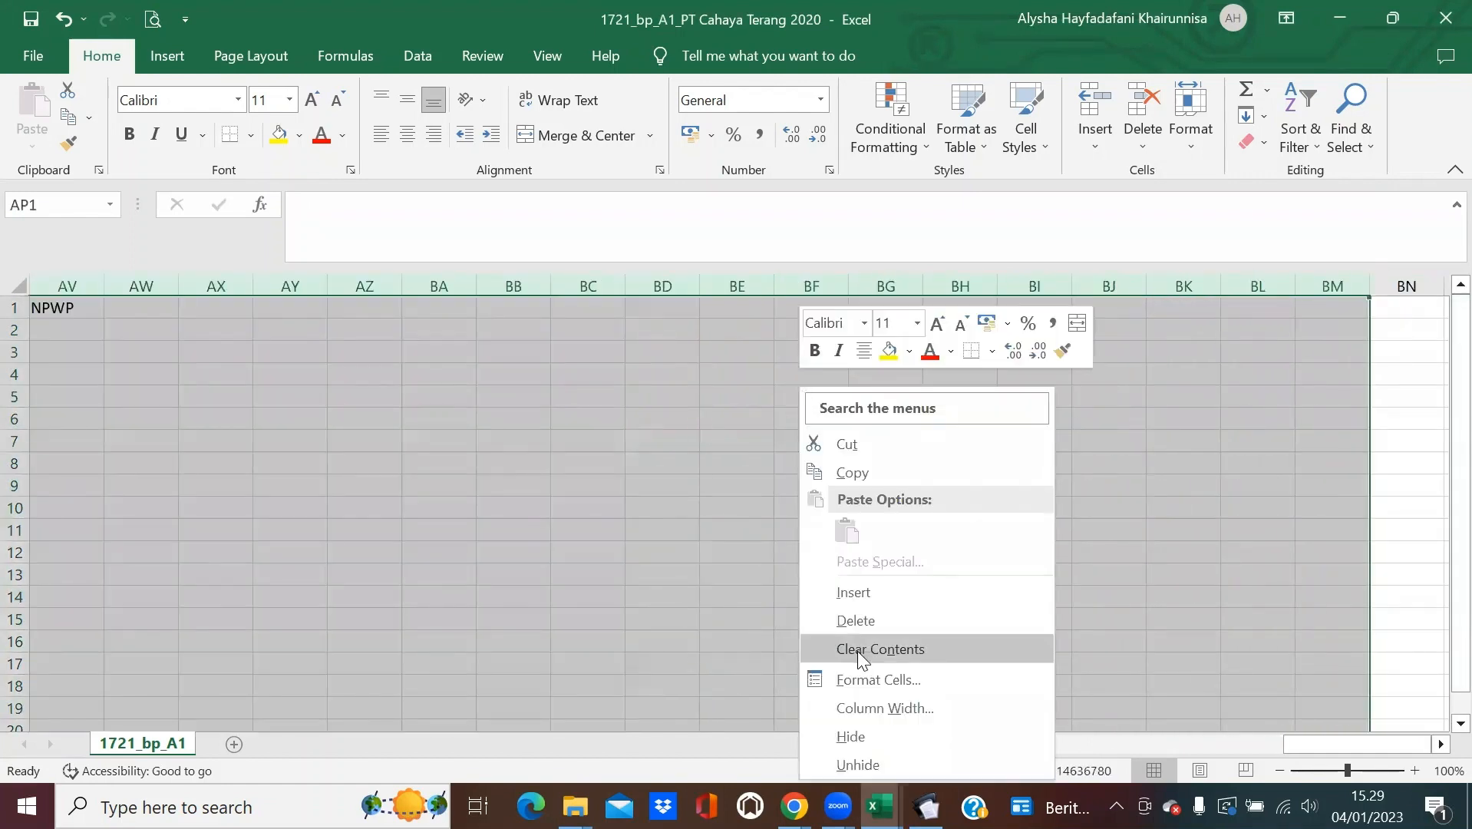
click(865, 625)
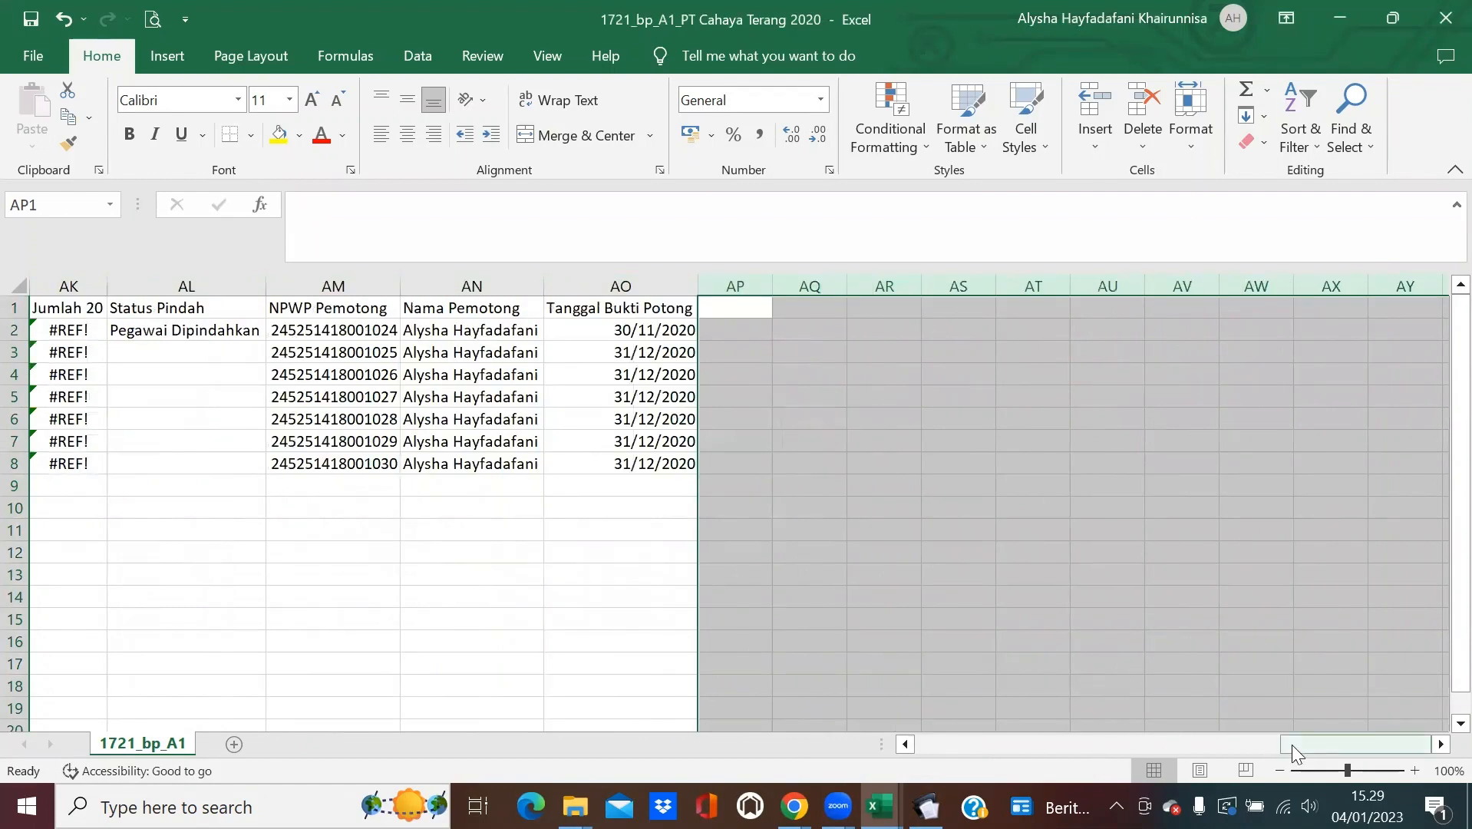
Delete the empty rows 9 to 41 below the employee data.
drag(1292, 744, 920, 756)
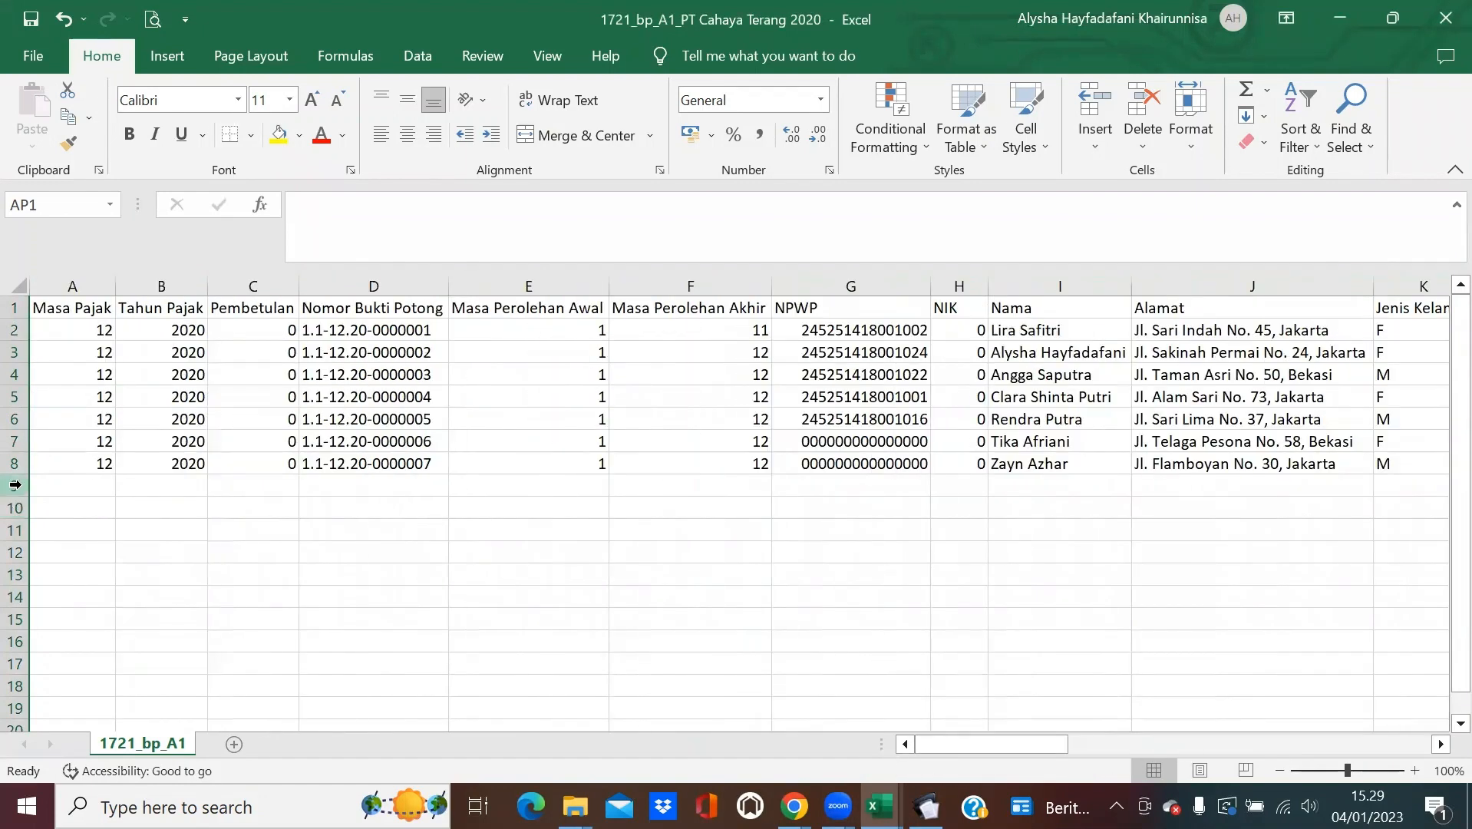
drag(15, 488, 15, 686)
right_click(290, 574)
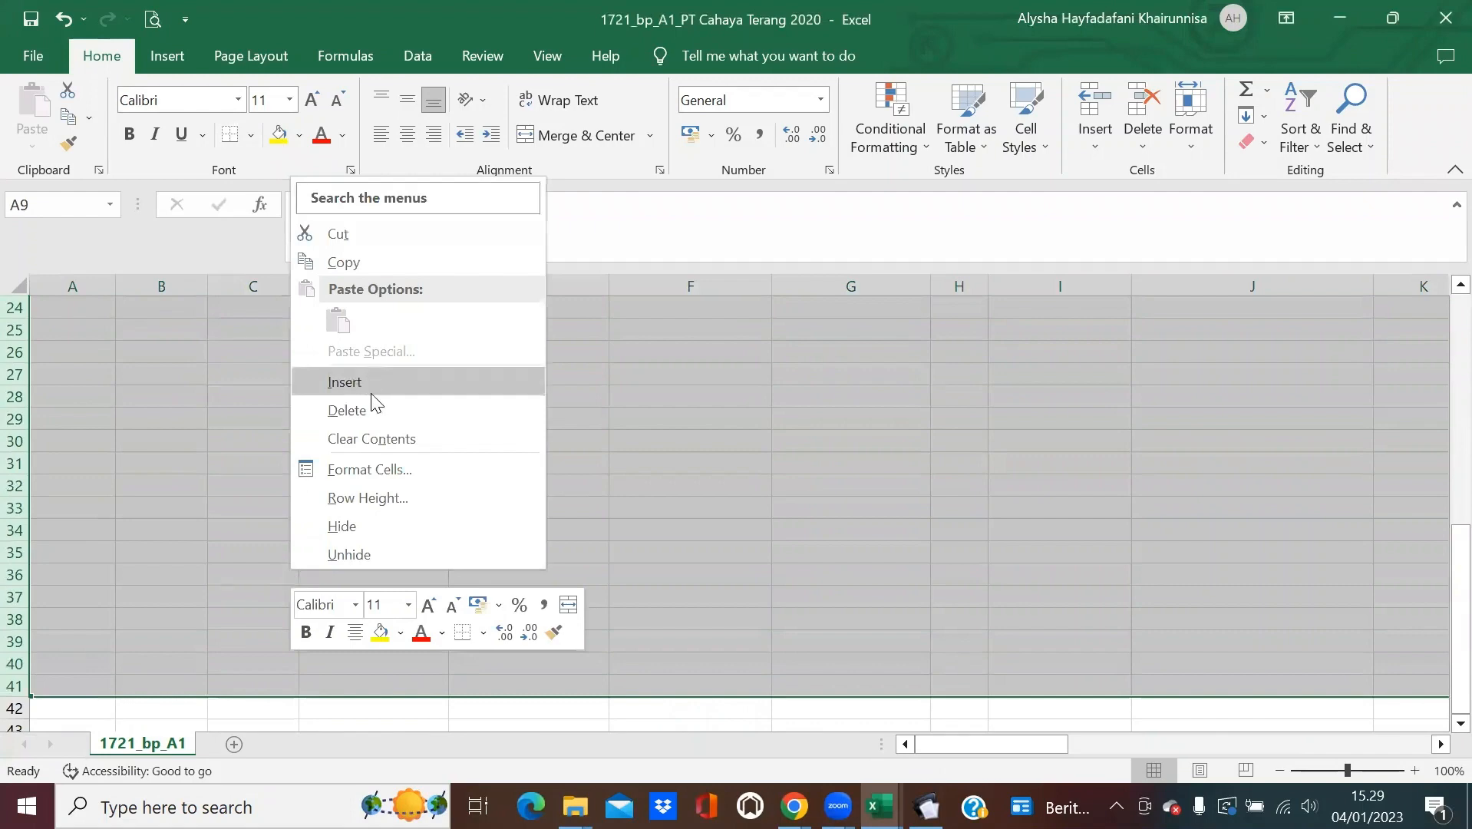
click(349, 411)
click(885, 577)
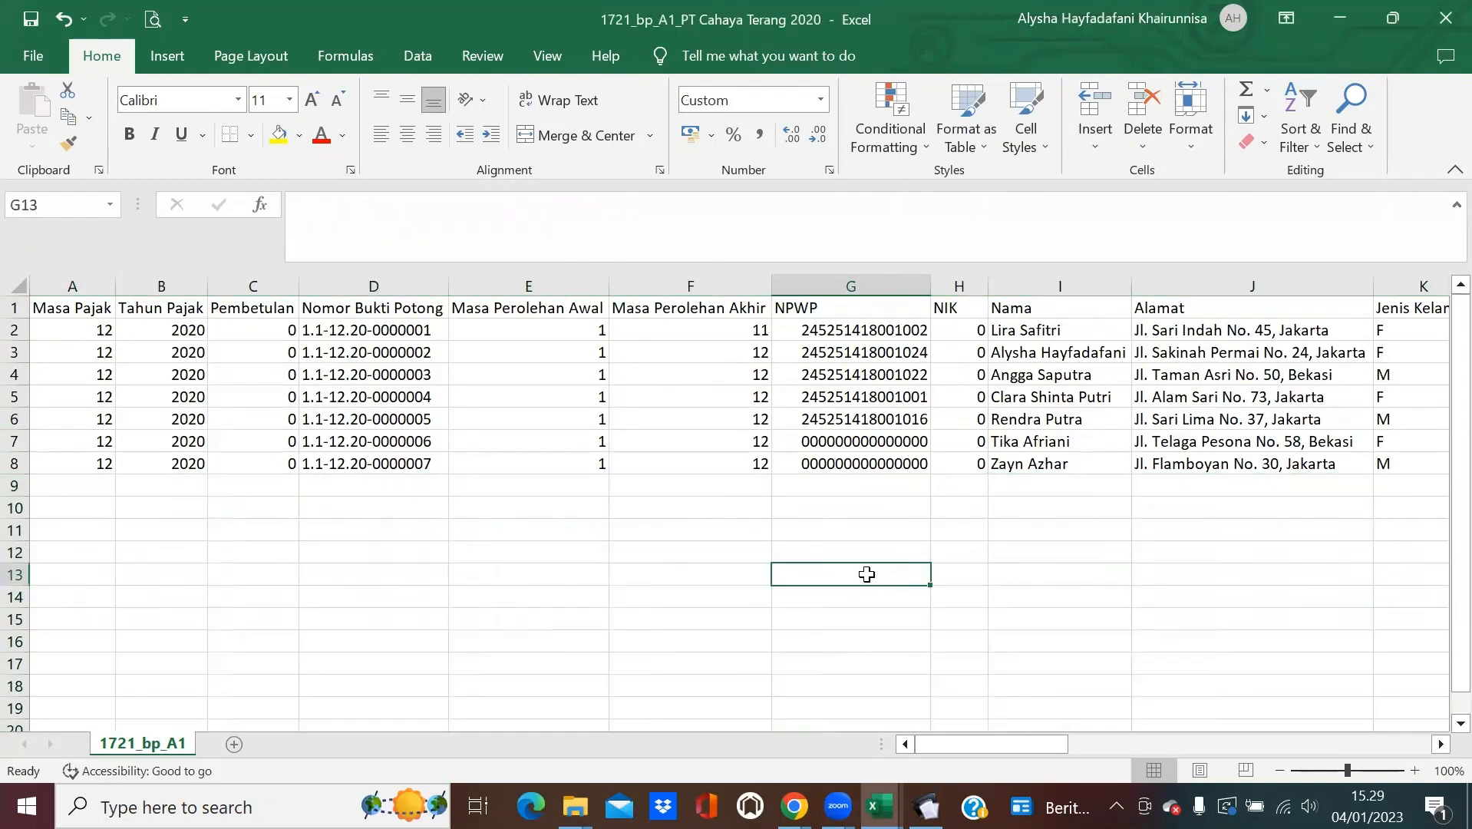
Copy the entire sheet and paste it back in place as plain values.
click(19, 278)
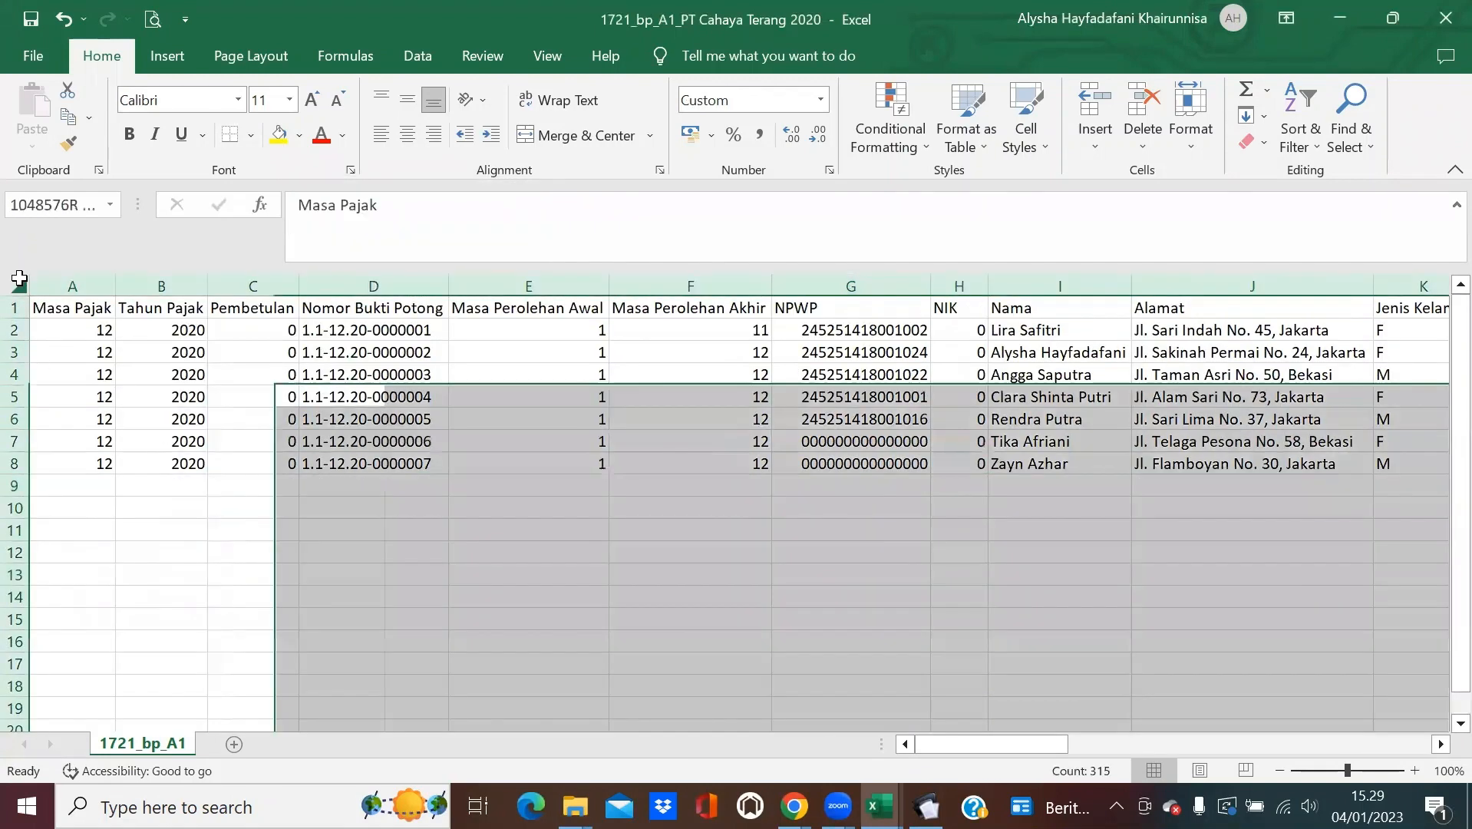
click(69, 121)
click(32, 142)
click(29, 300)
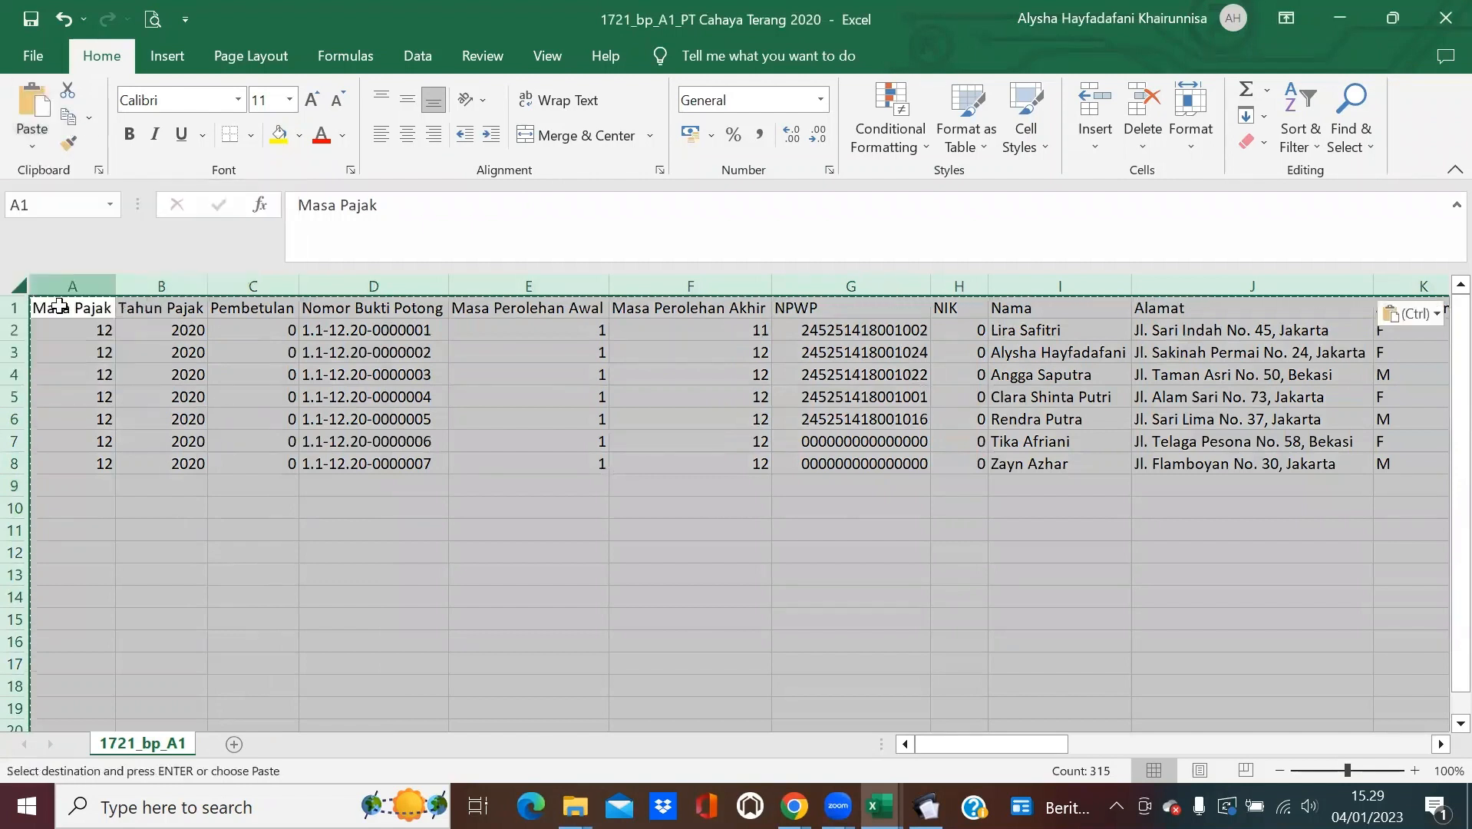
key(Escape)
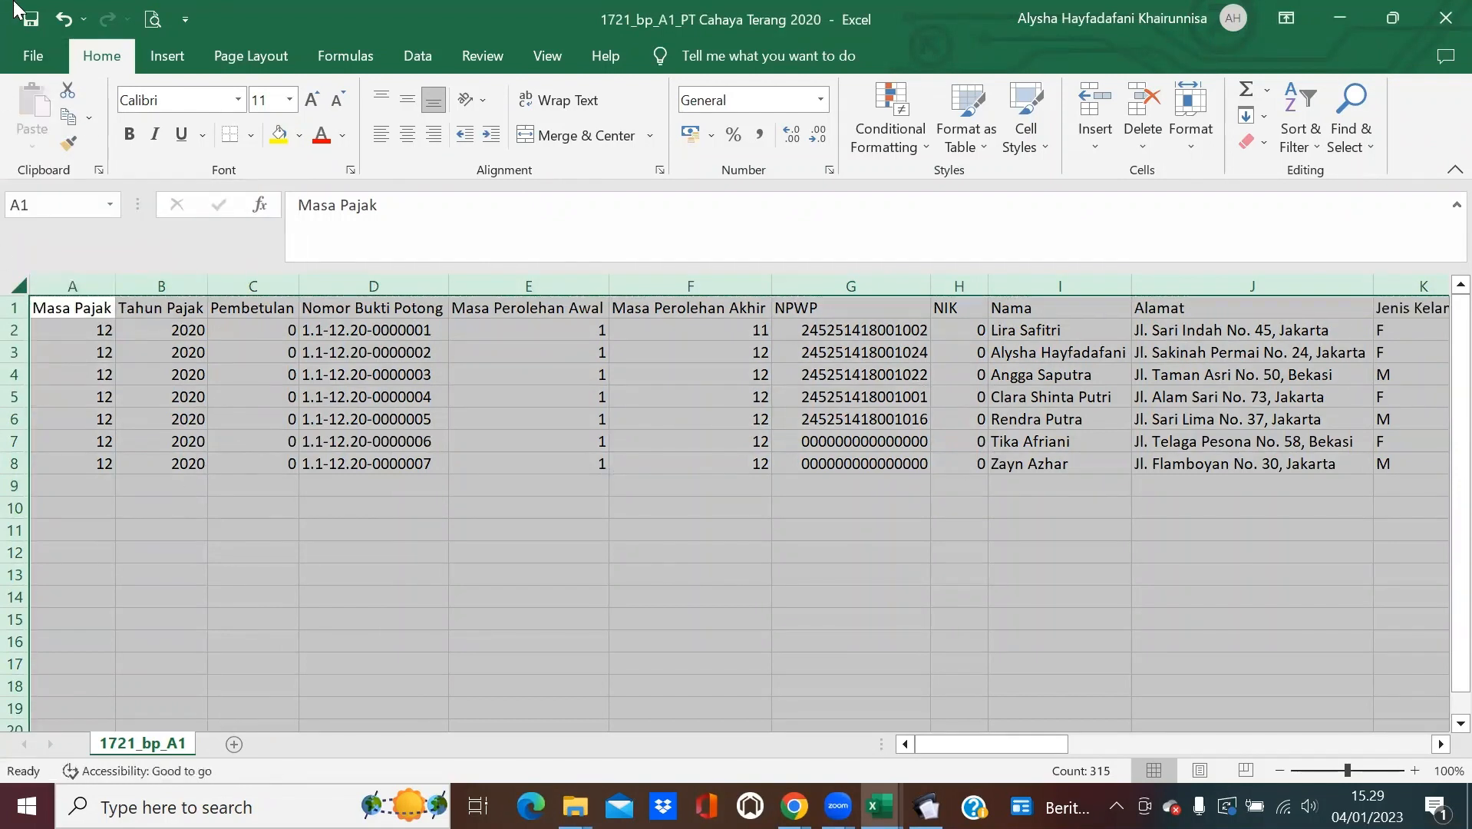
Save as CSV (Comma delimited) in the Perhitungan PPh 21 Masa Pajak Desember folder, then close it.
click(34, 56)
click(69, 372)
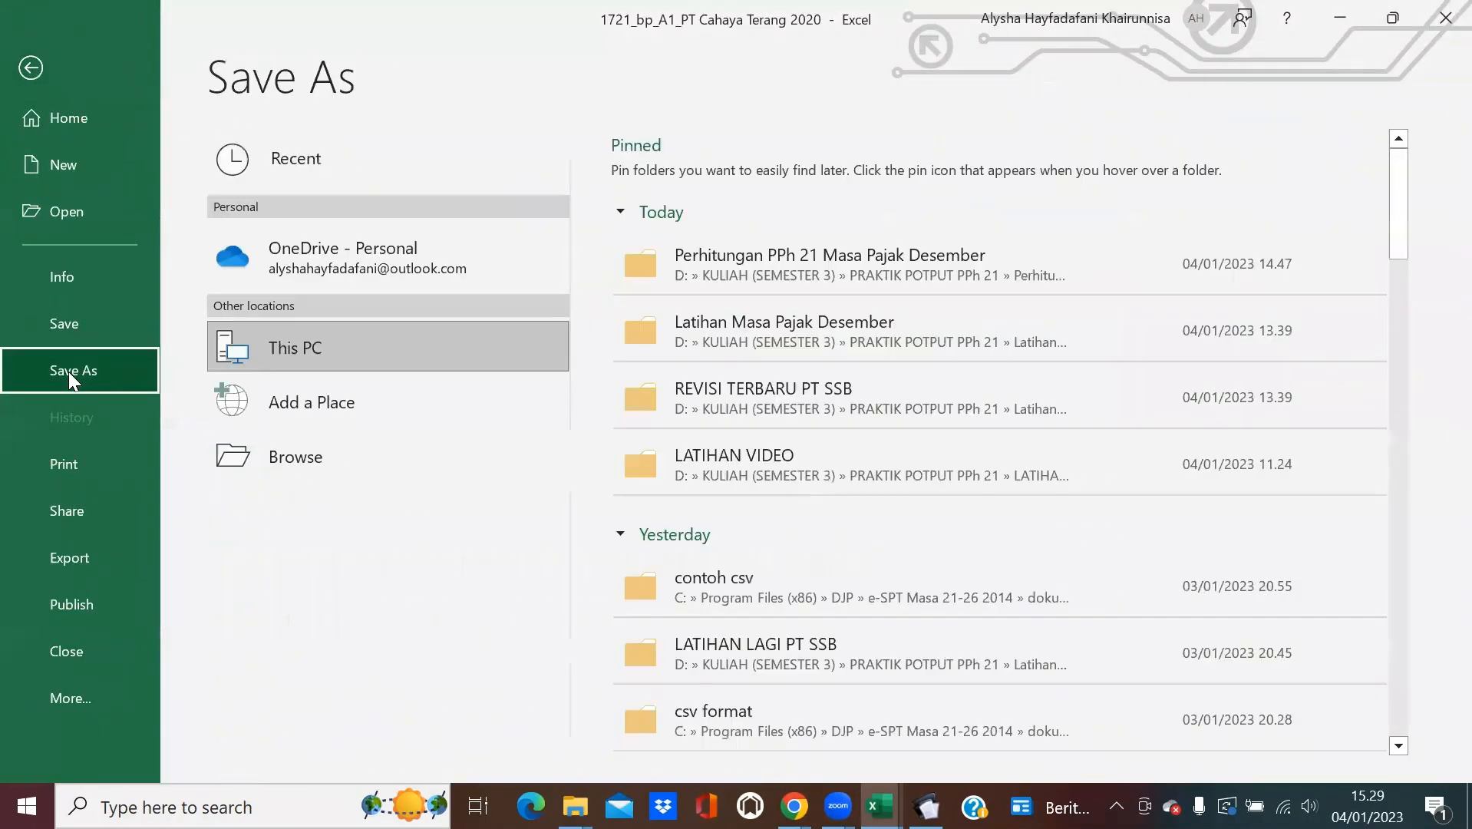
click(731, 284)
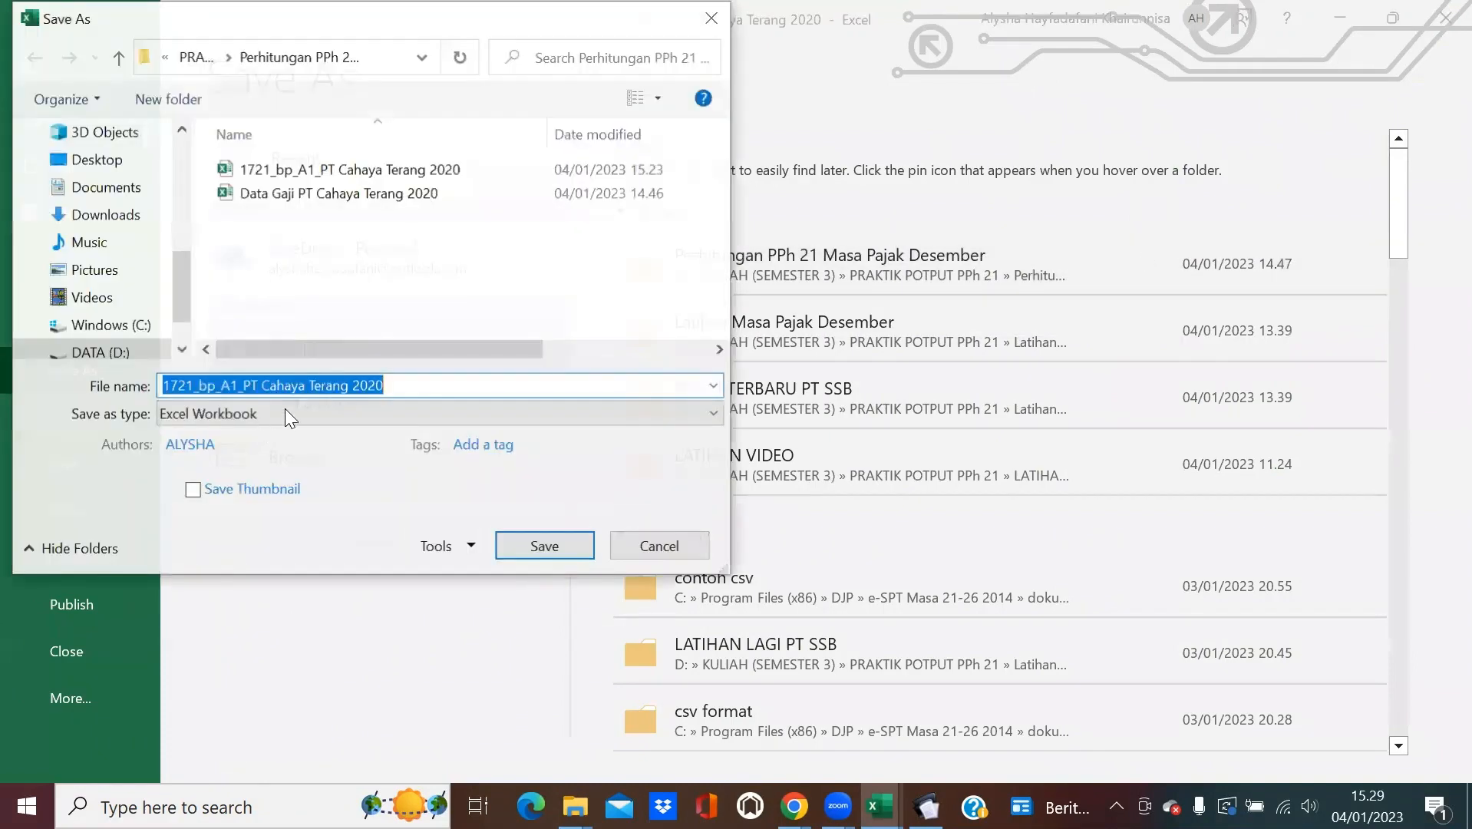
click(286, 416)
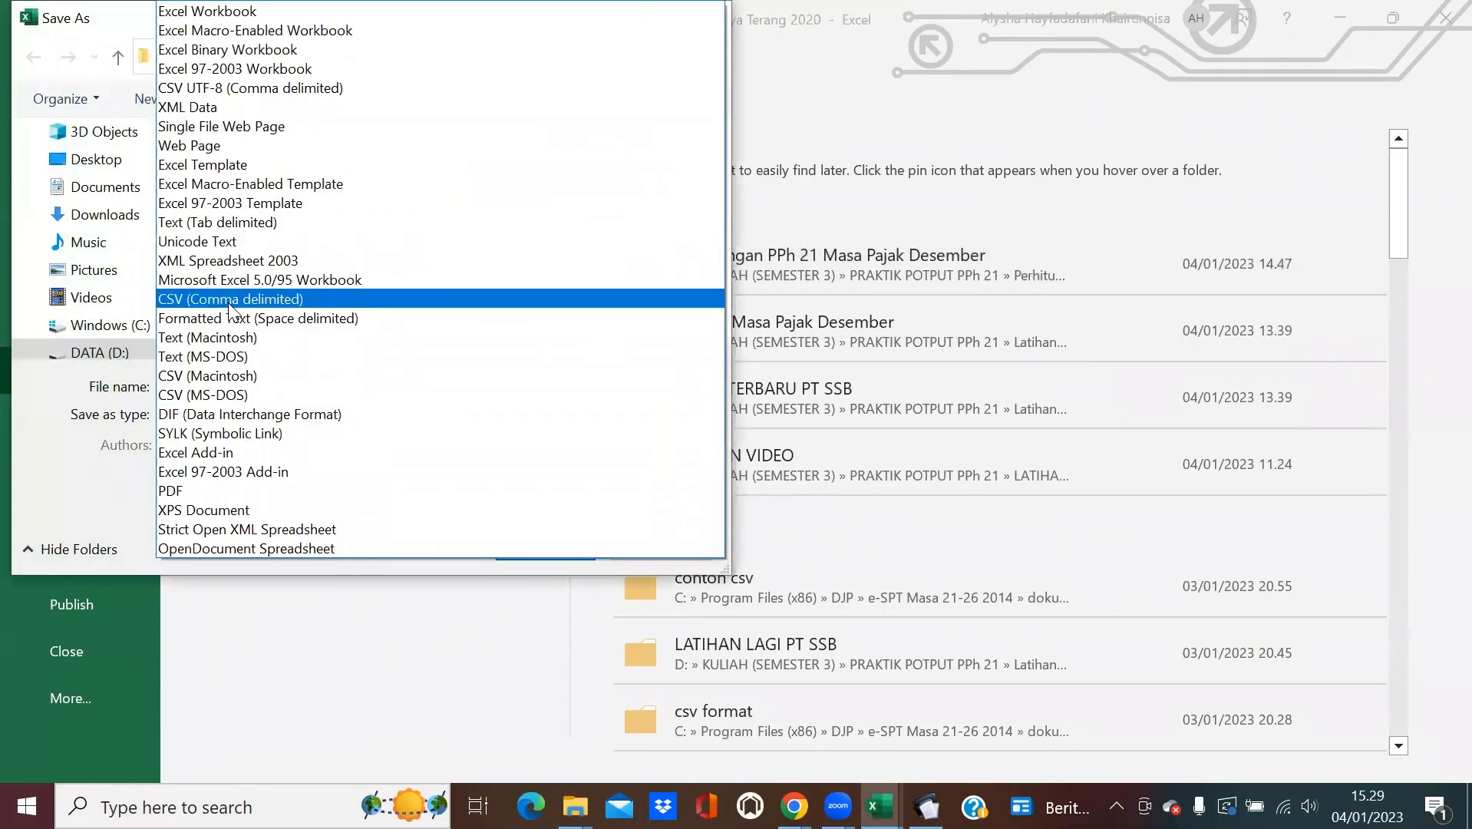
click(228, 301)
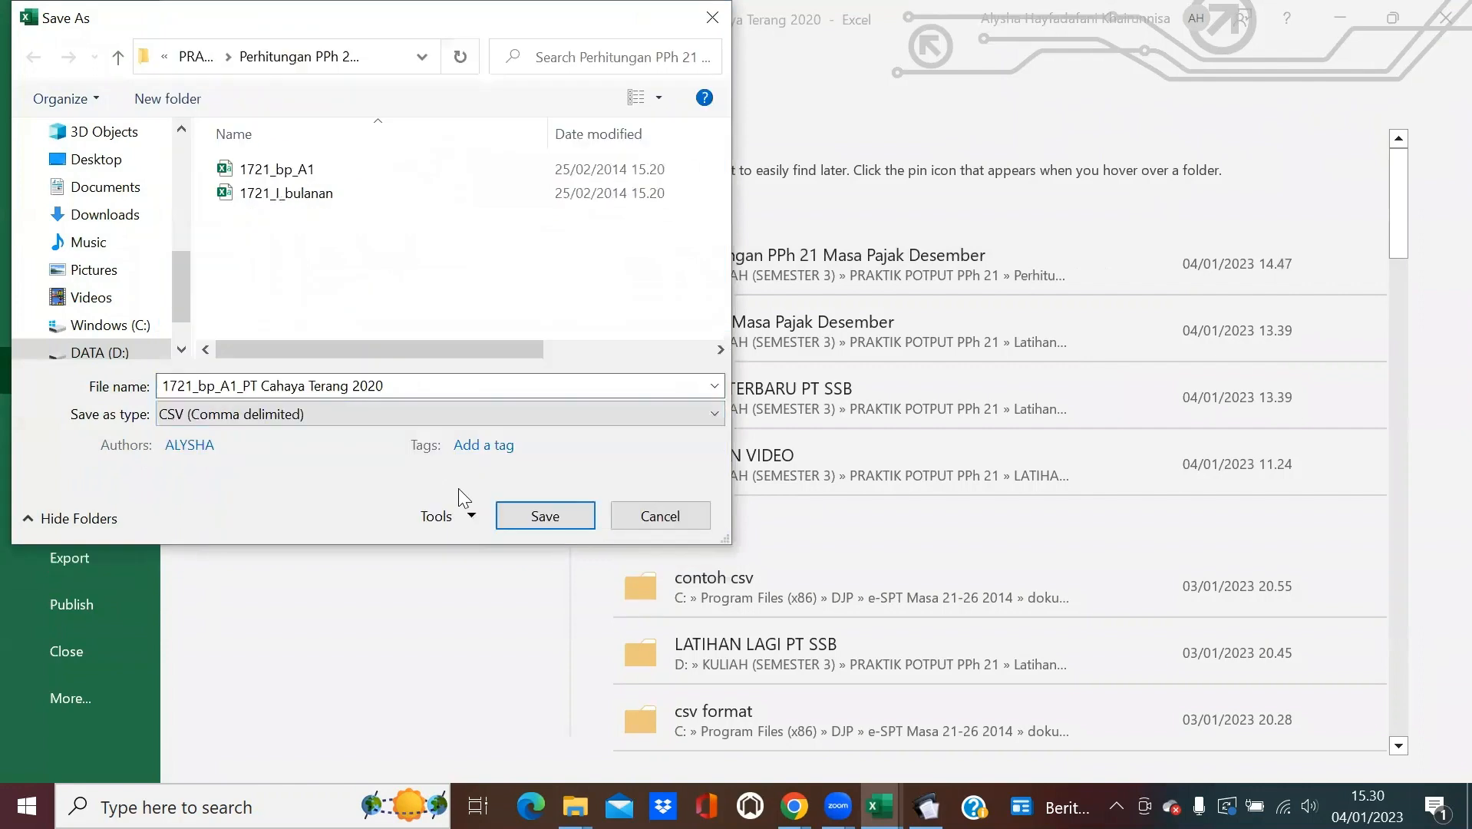
click(517, 514)
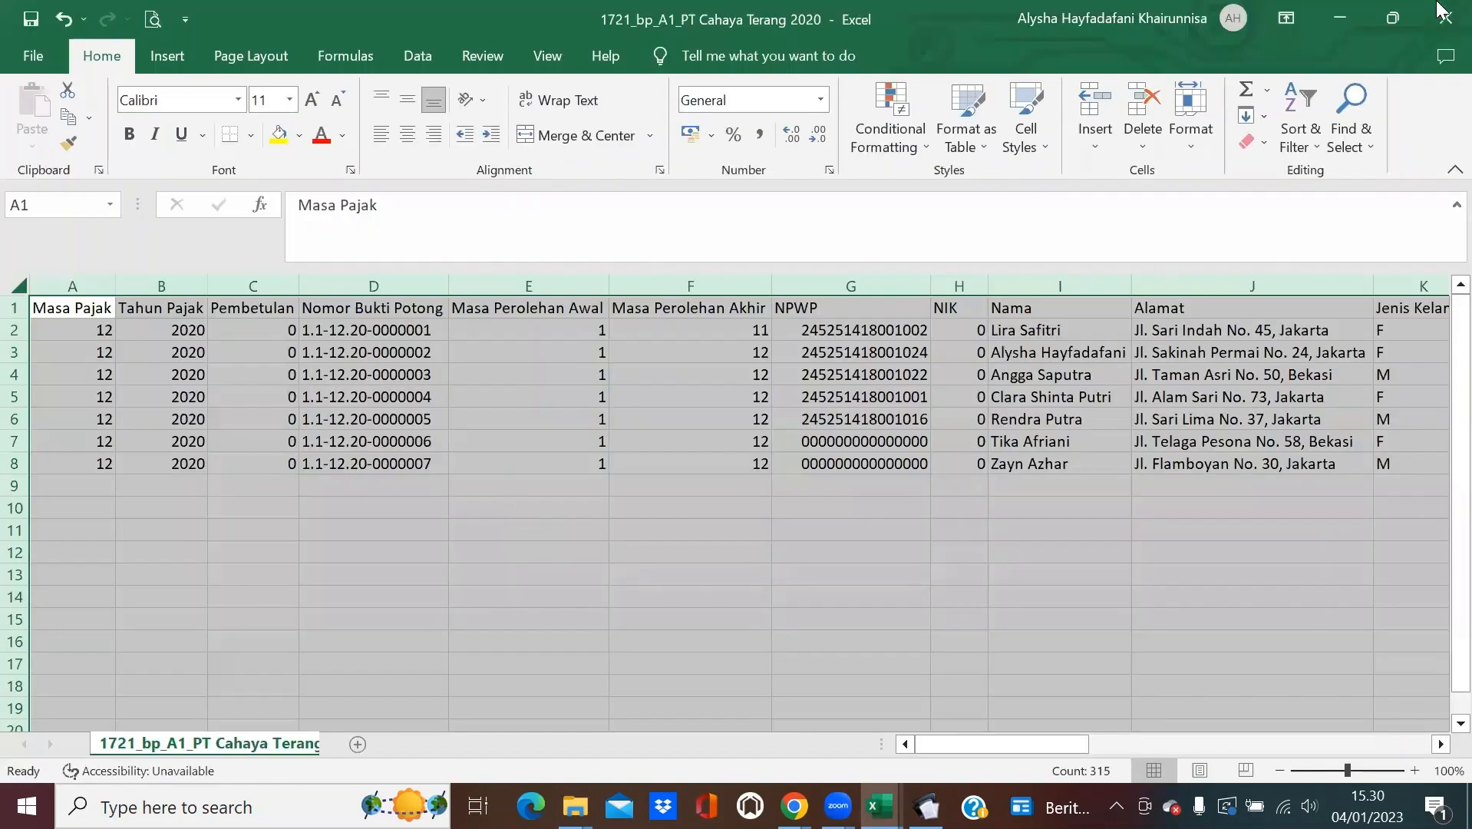
click(1441, 11)
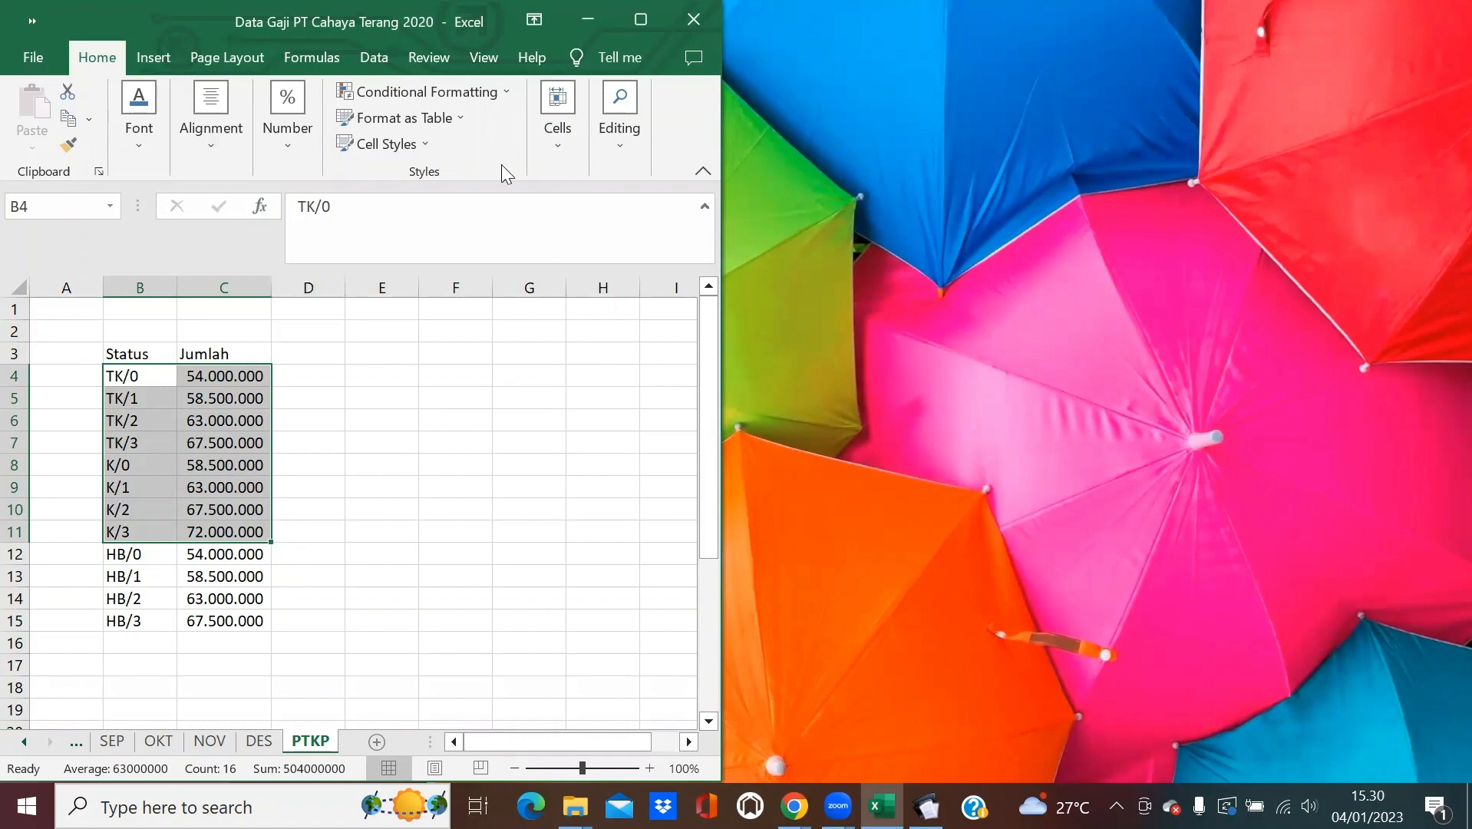
Open the 1721_I_bulanan CSV from the Masa Pajak Desember folder and maximize its window.
click(573, 805)
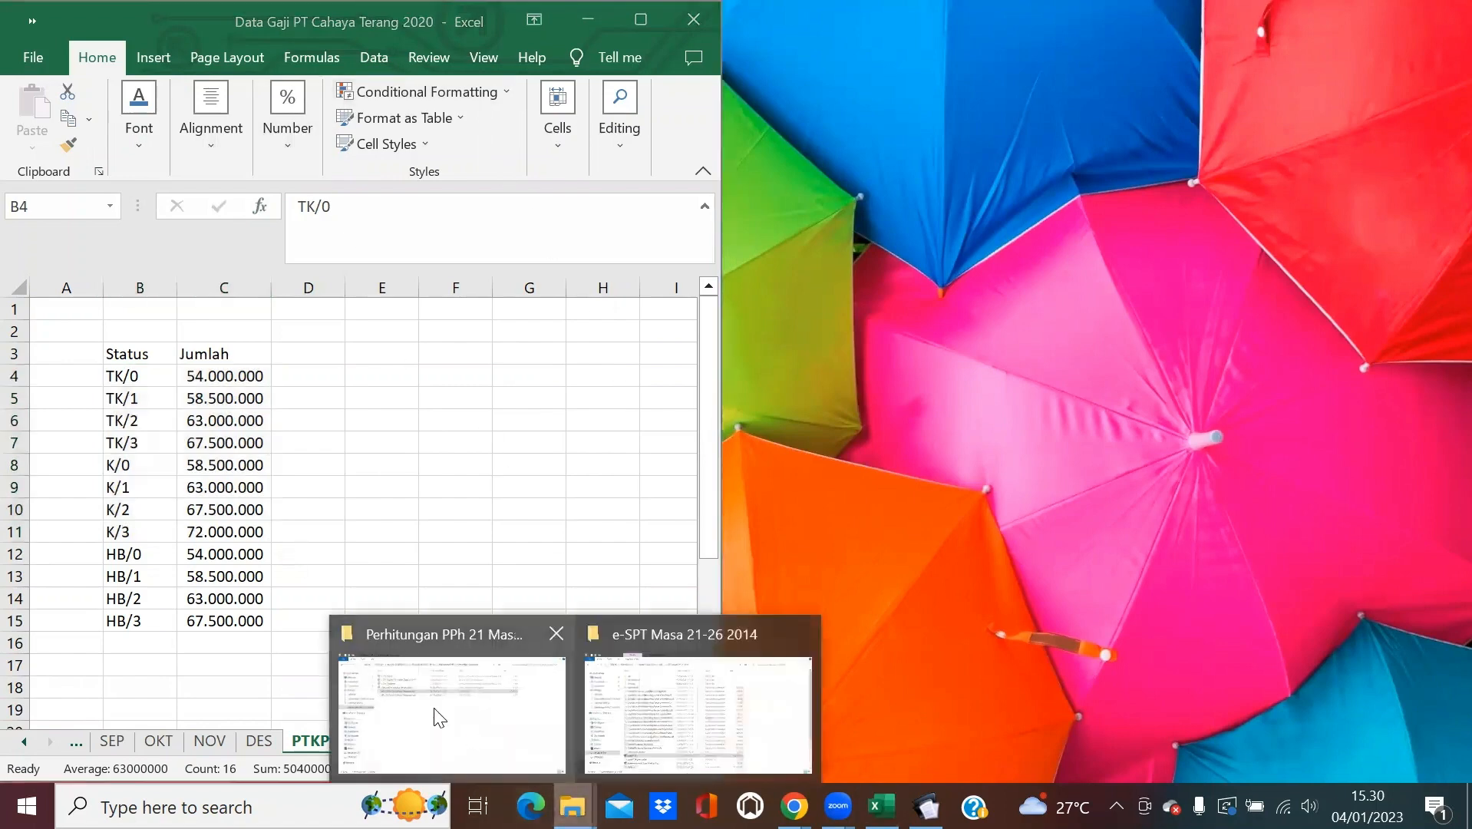
click(445, 691)
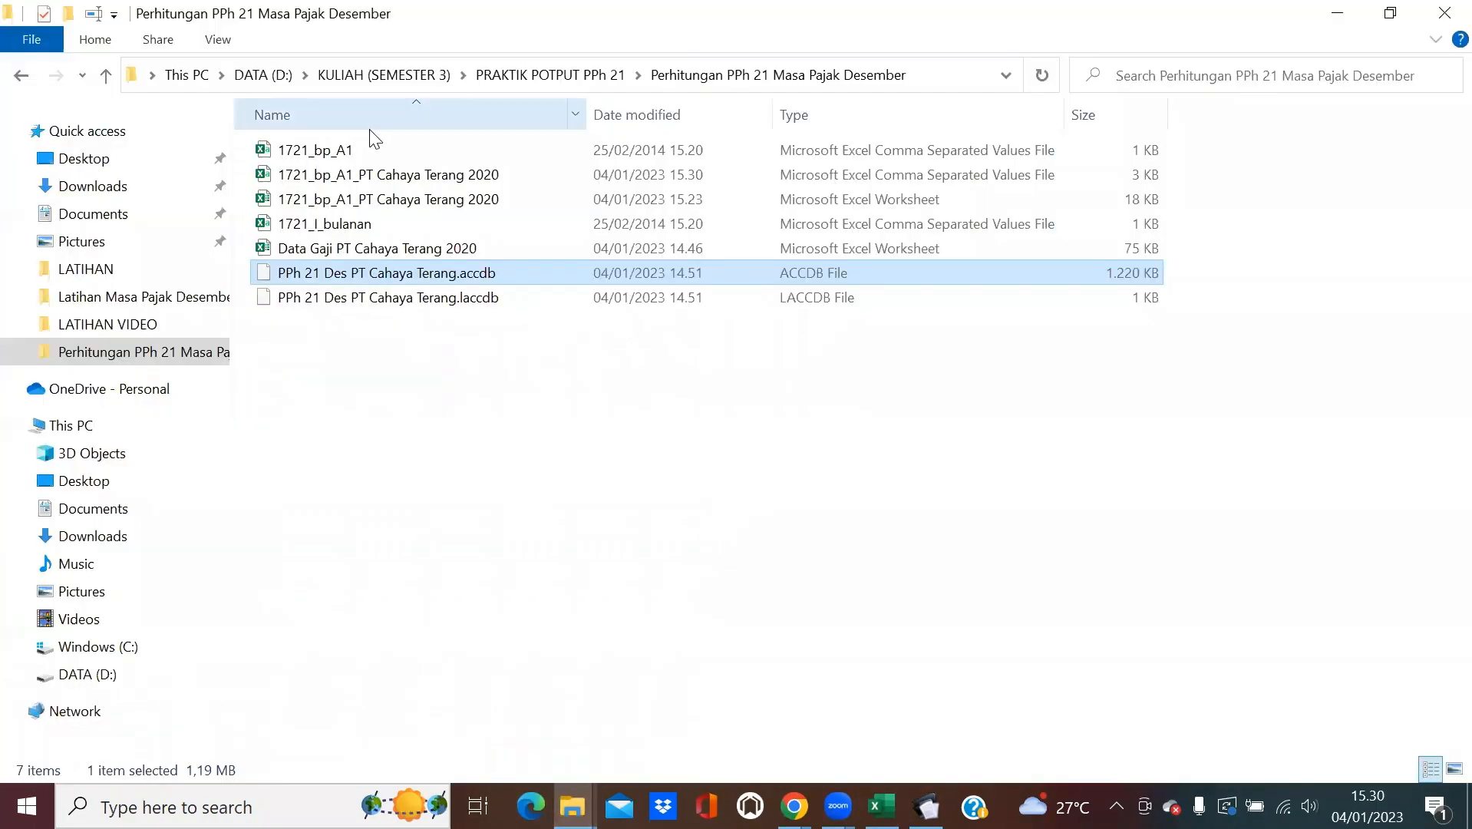
double_click(392, 227)
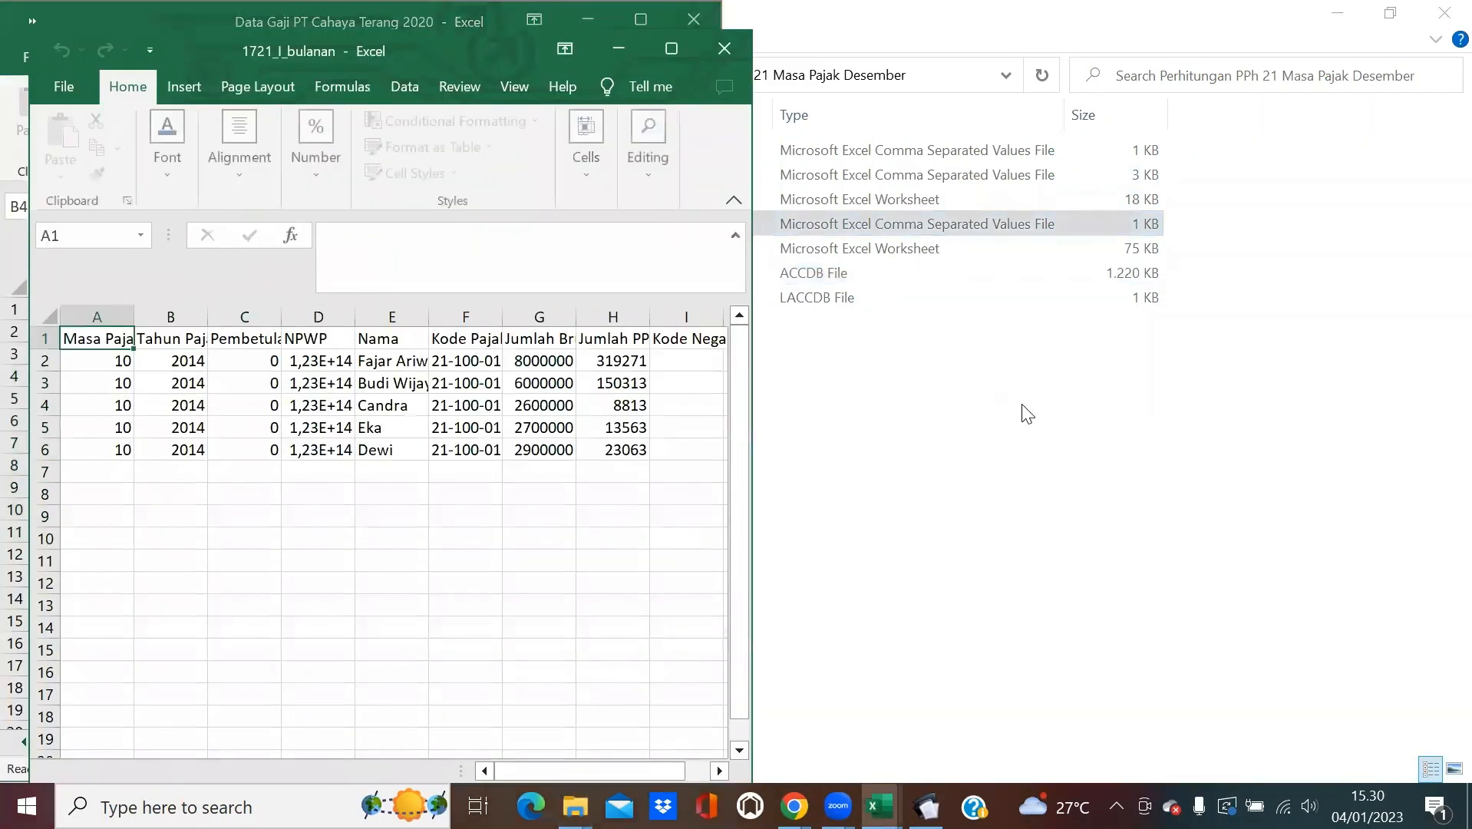
drag(162, 48, 157, 130)
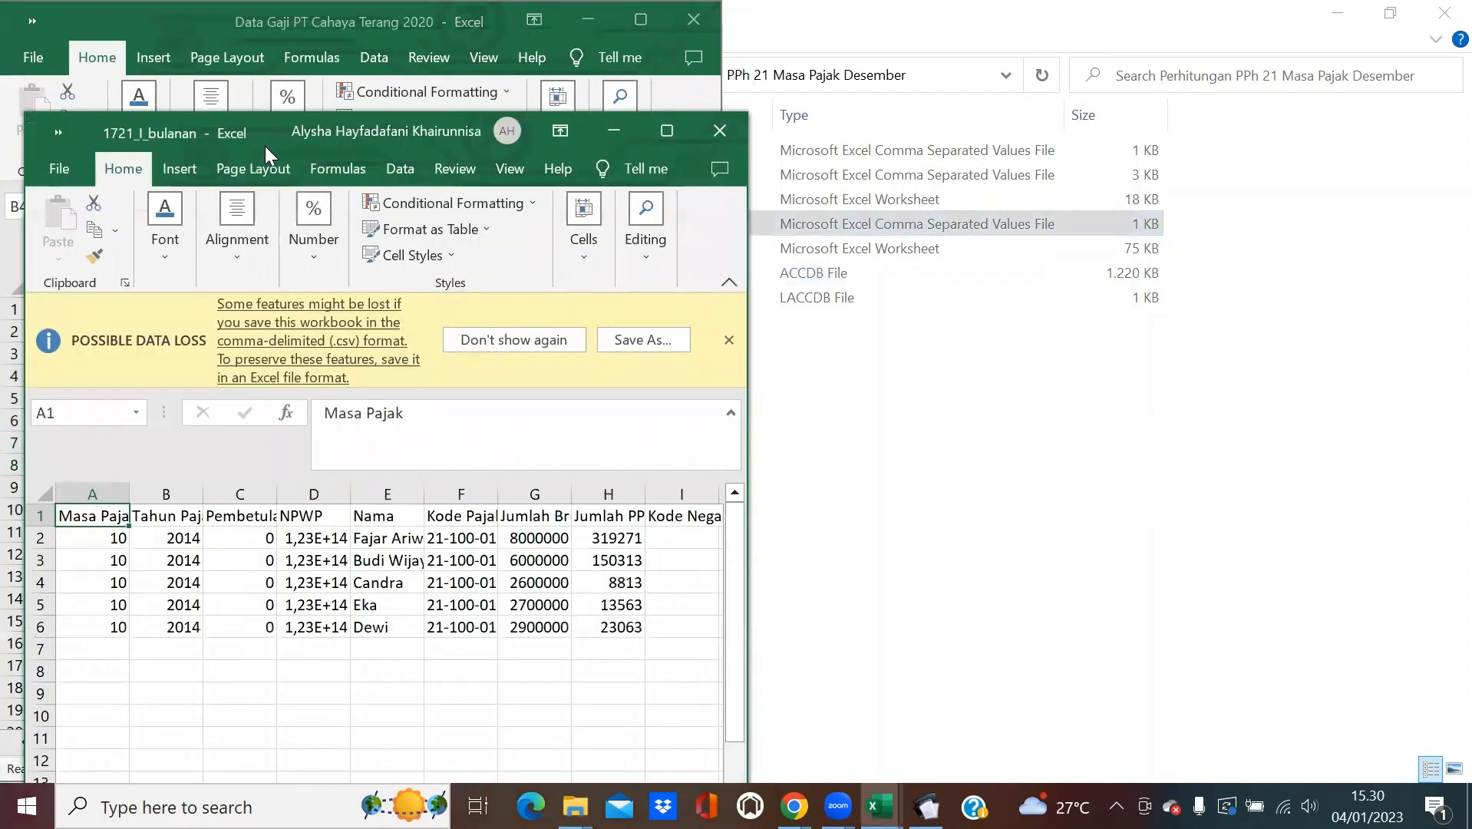
click(667, 130)
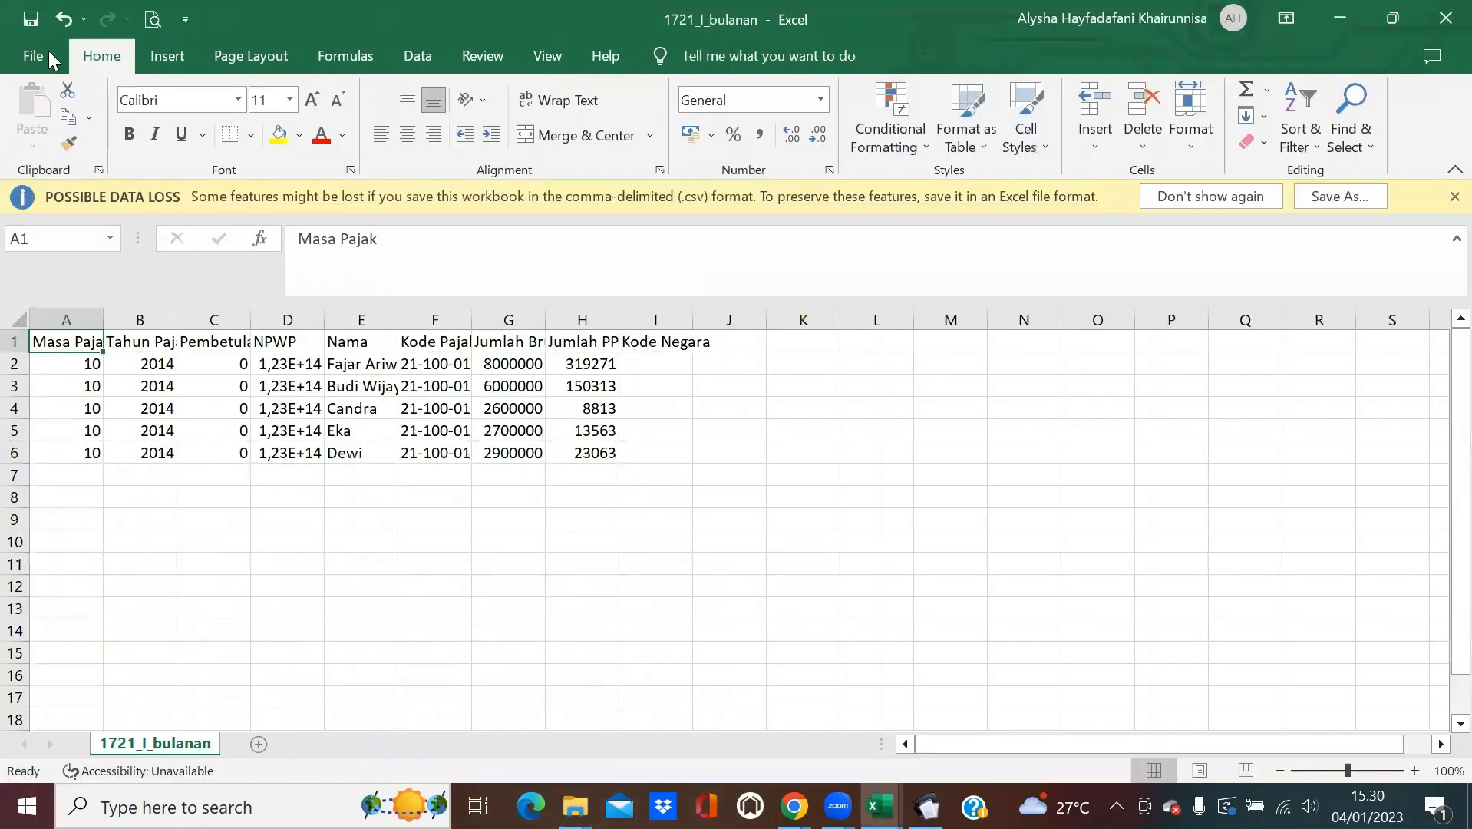
Save the template as Excel Workbook '1721_I_Desember PT Cahaya Terang 2020', then minimize it.
click(33, 55)
click(56, 357)
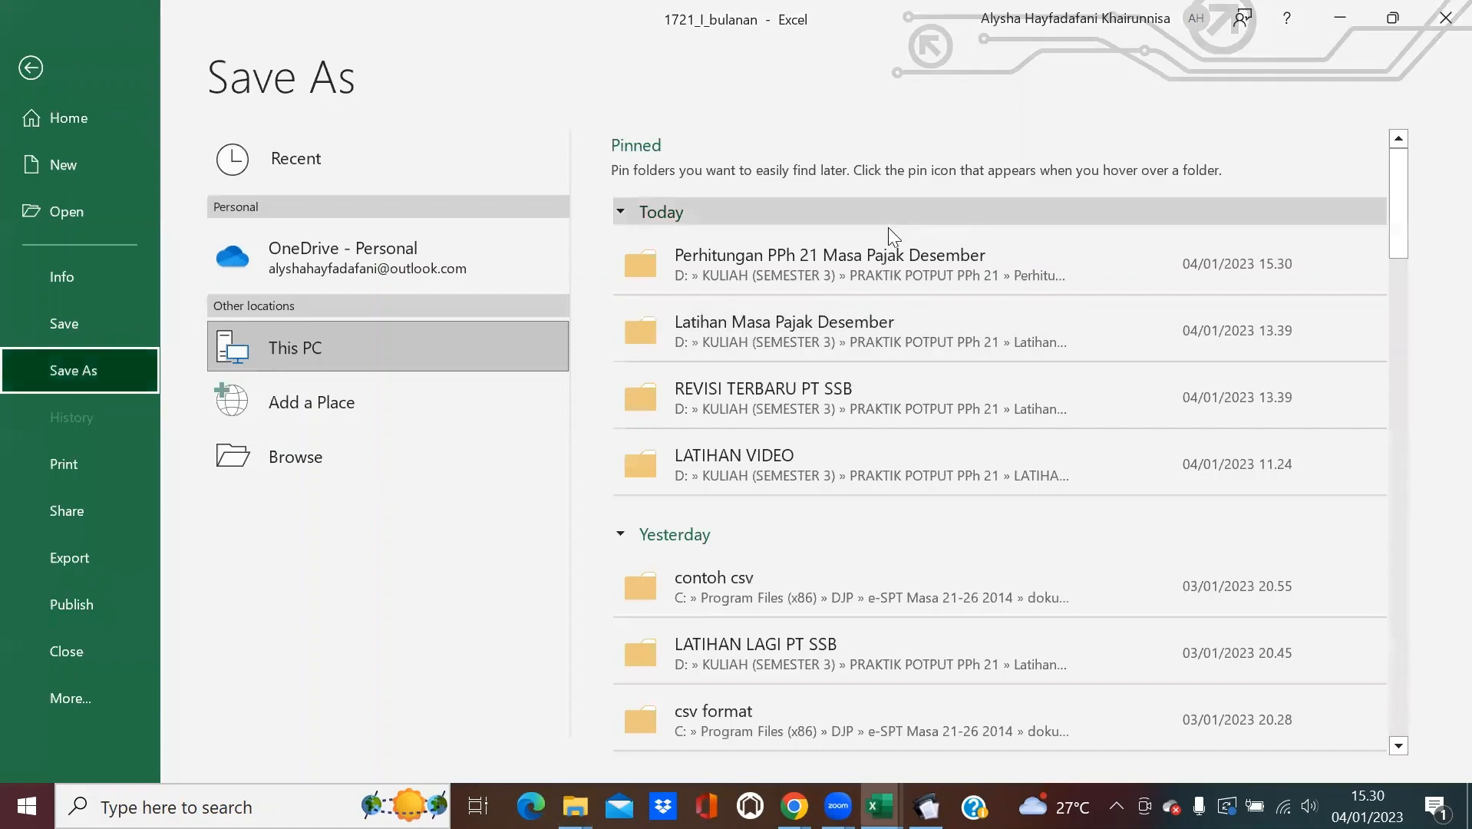
click(491, 449)
click(205, 418)
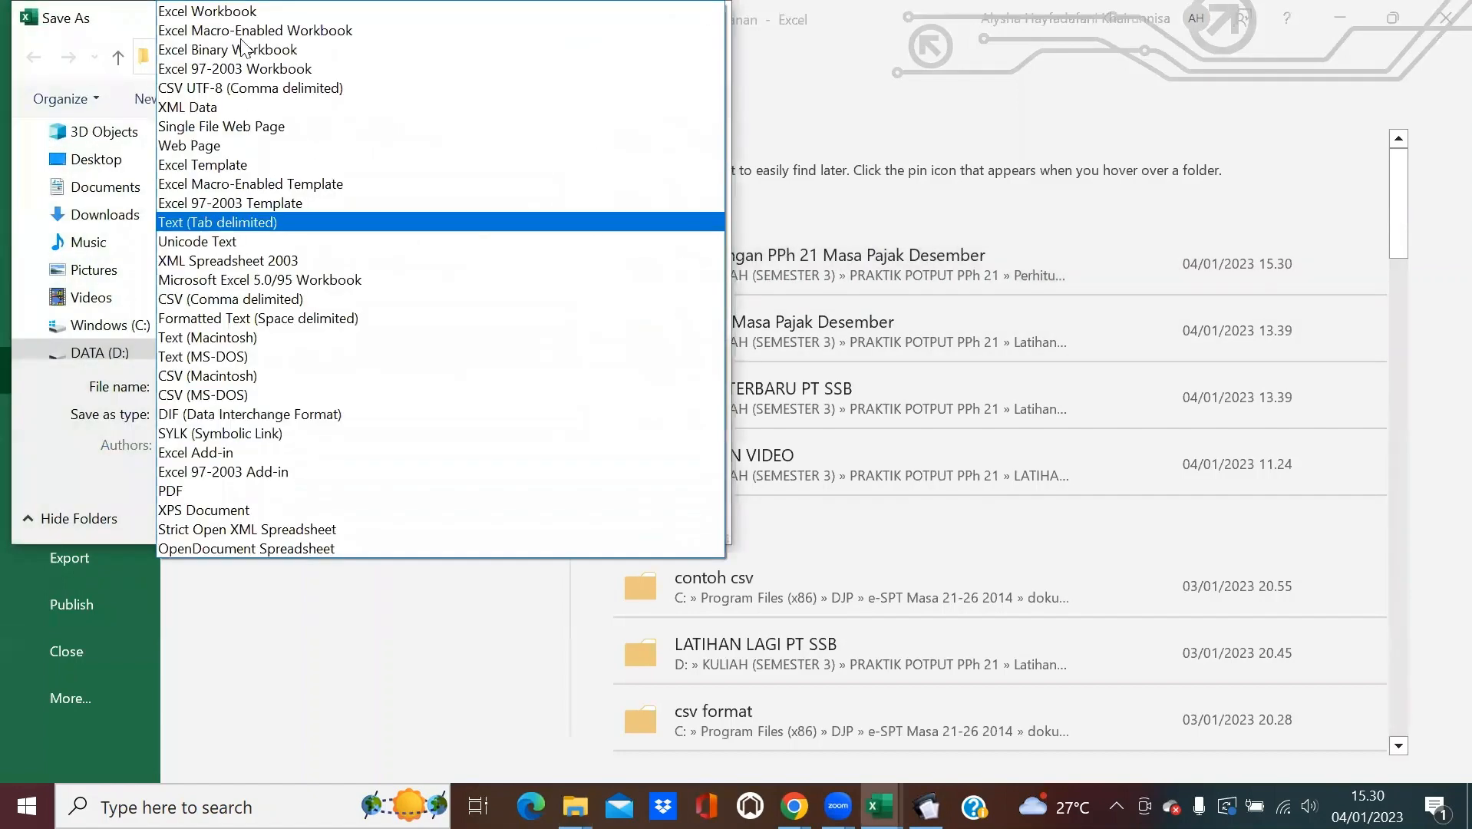
click(230, 11)
click(312, 385)
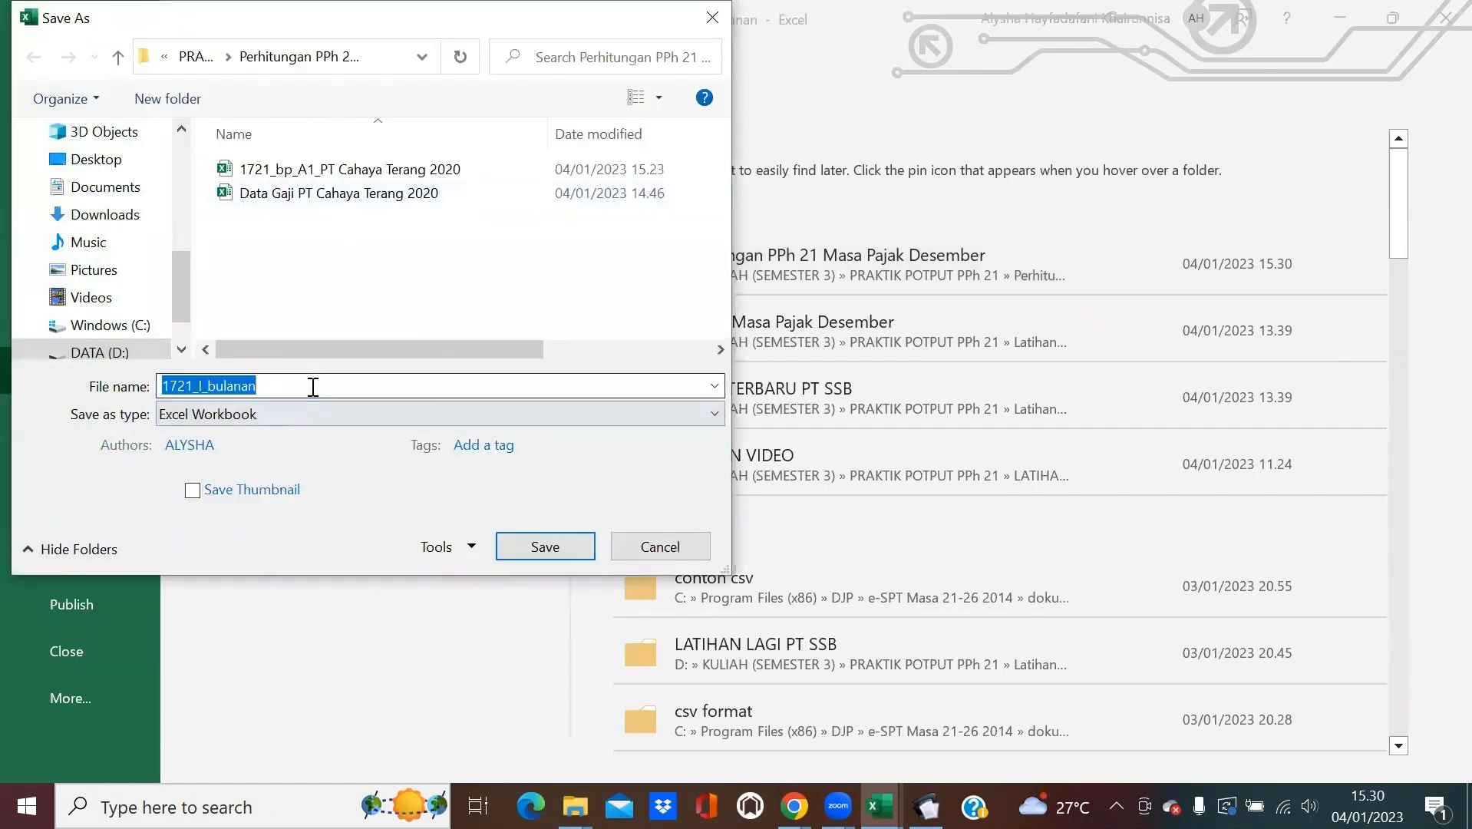
click(312, 386)
key(BackSpace)
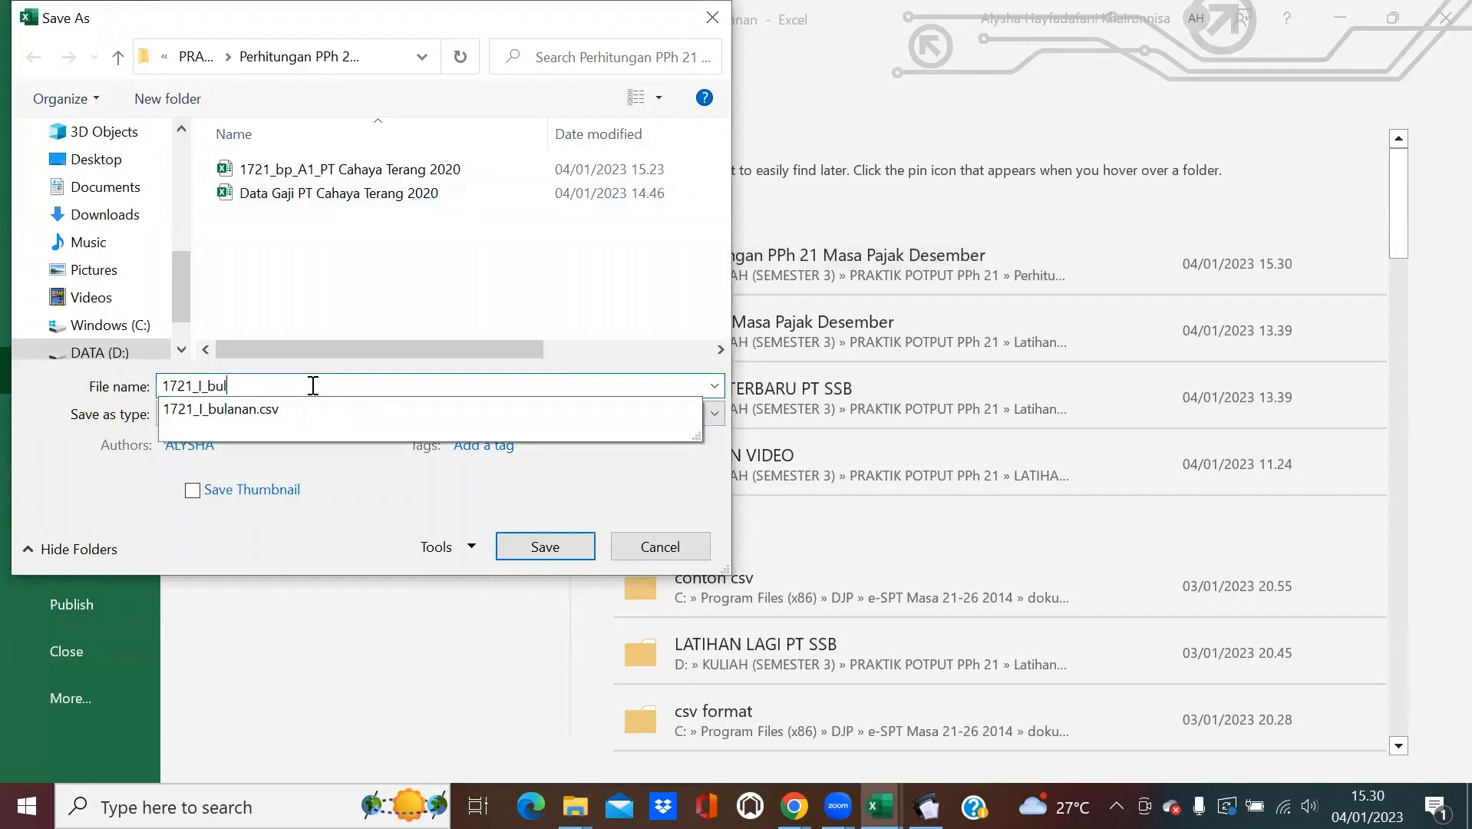
text(Desember PT Cahaya Terang 2020)
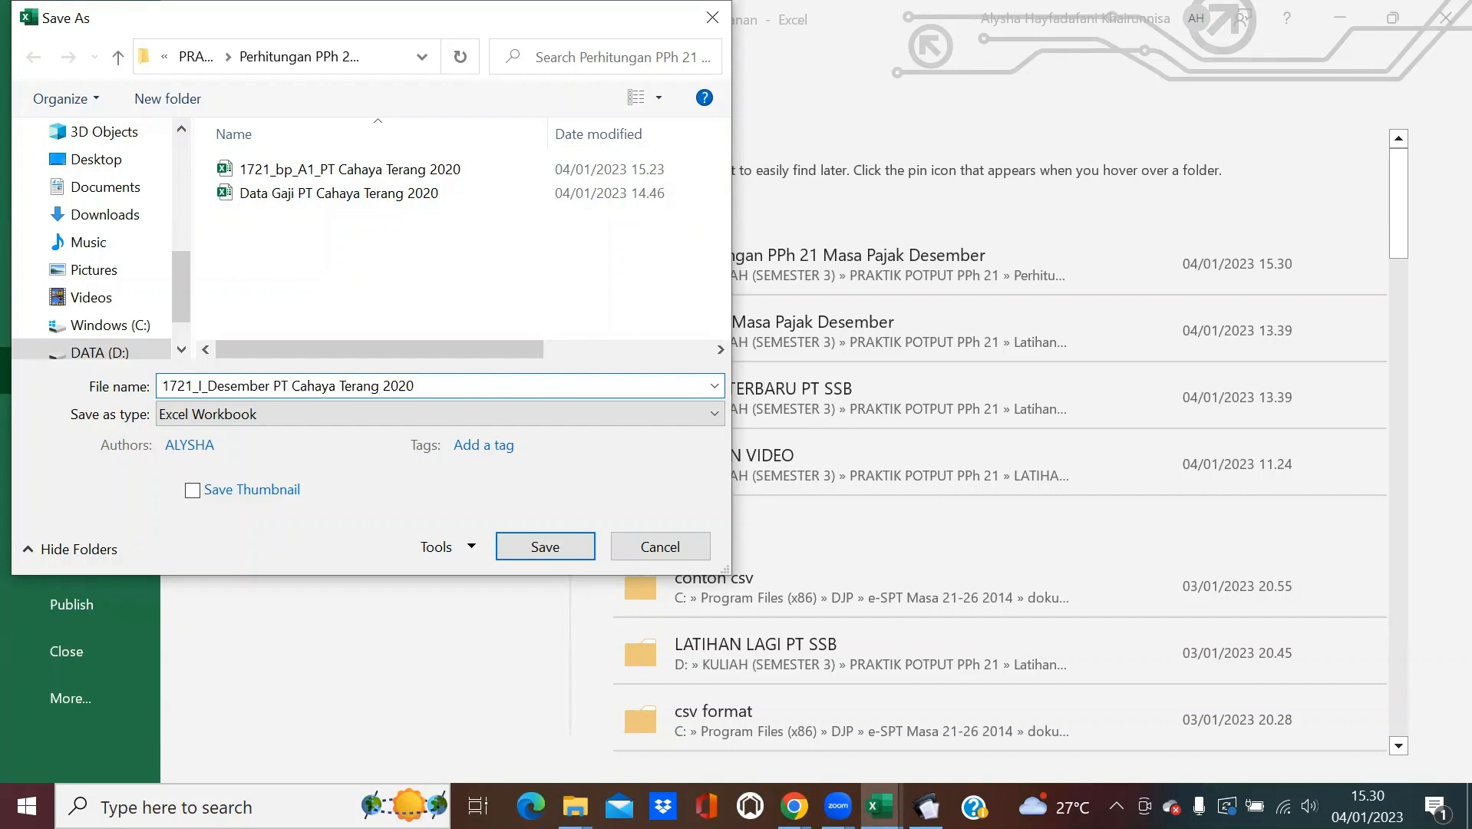
key(Return)
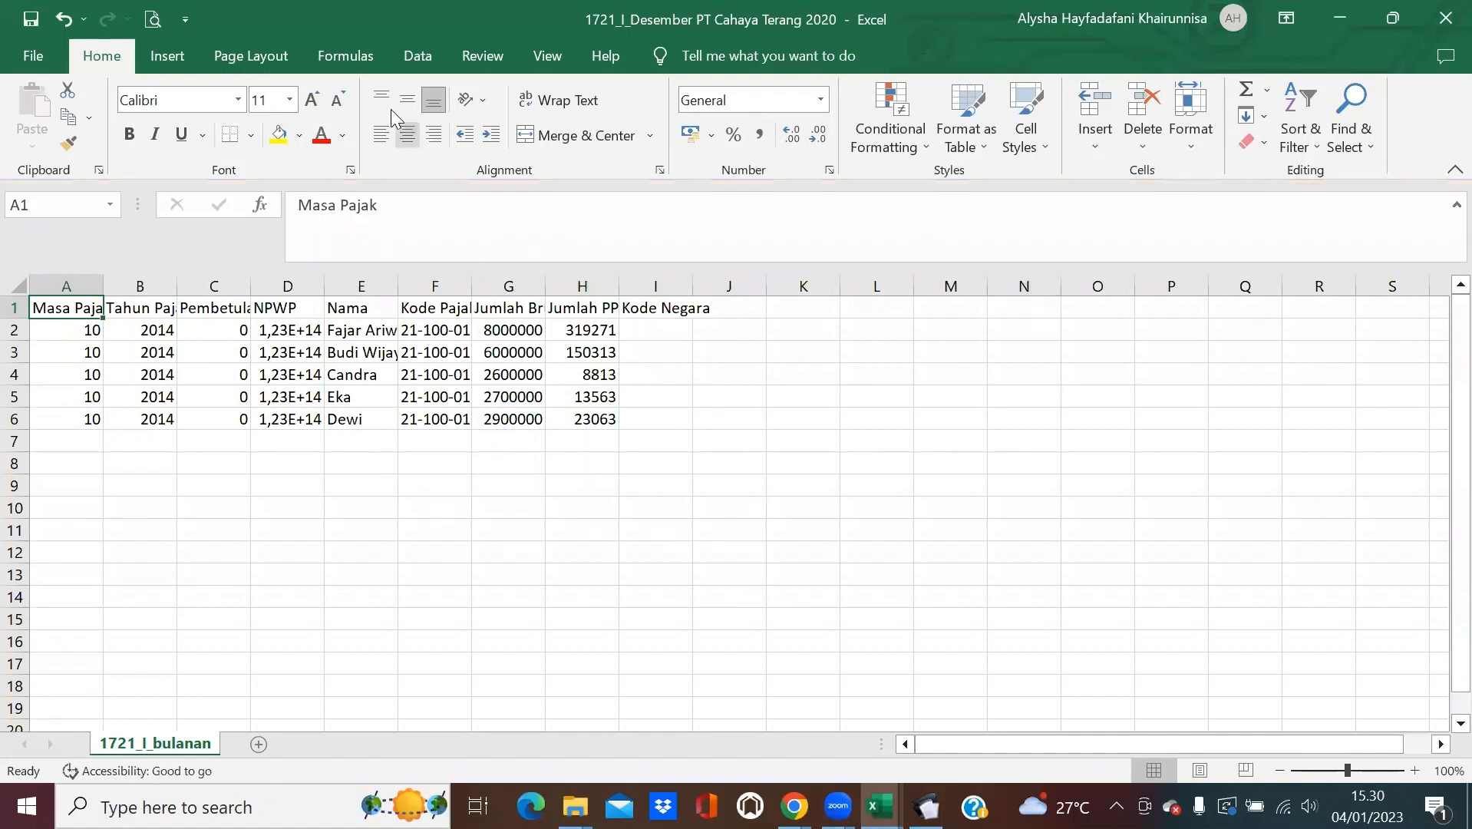
click(1349, 10)
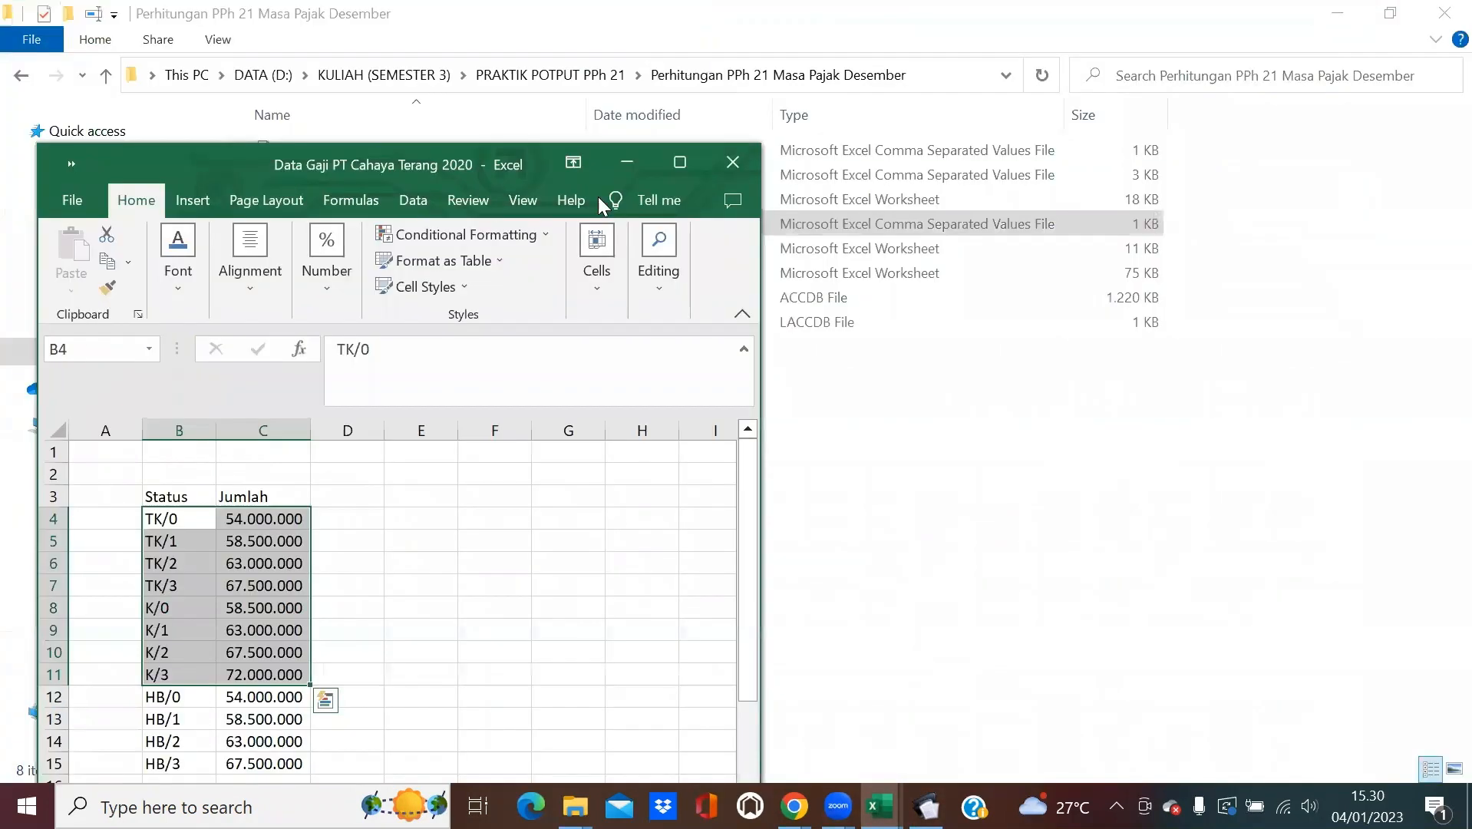
Maximize Data Gaji, go to the Data Gaji Setahun sheet, and insert a PivotTable from A5:O88.
click(679, 164)
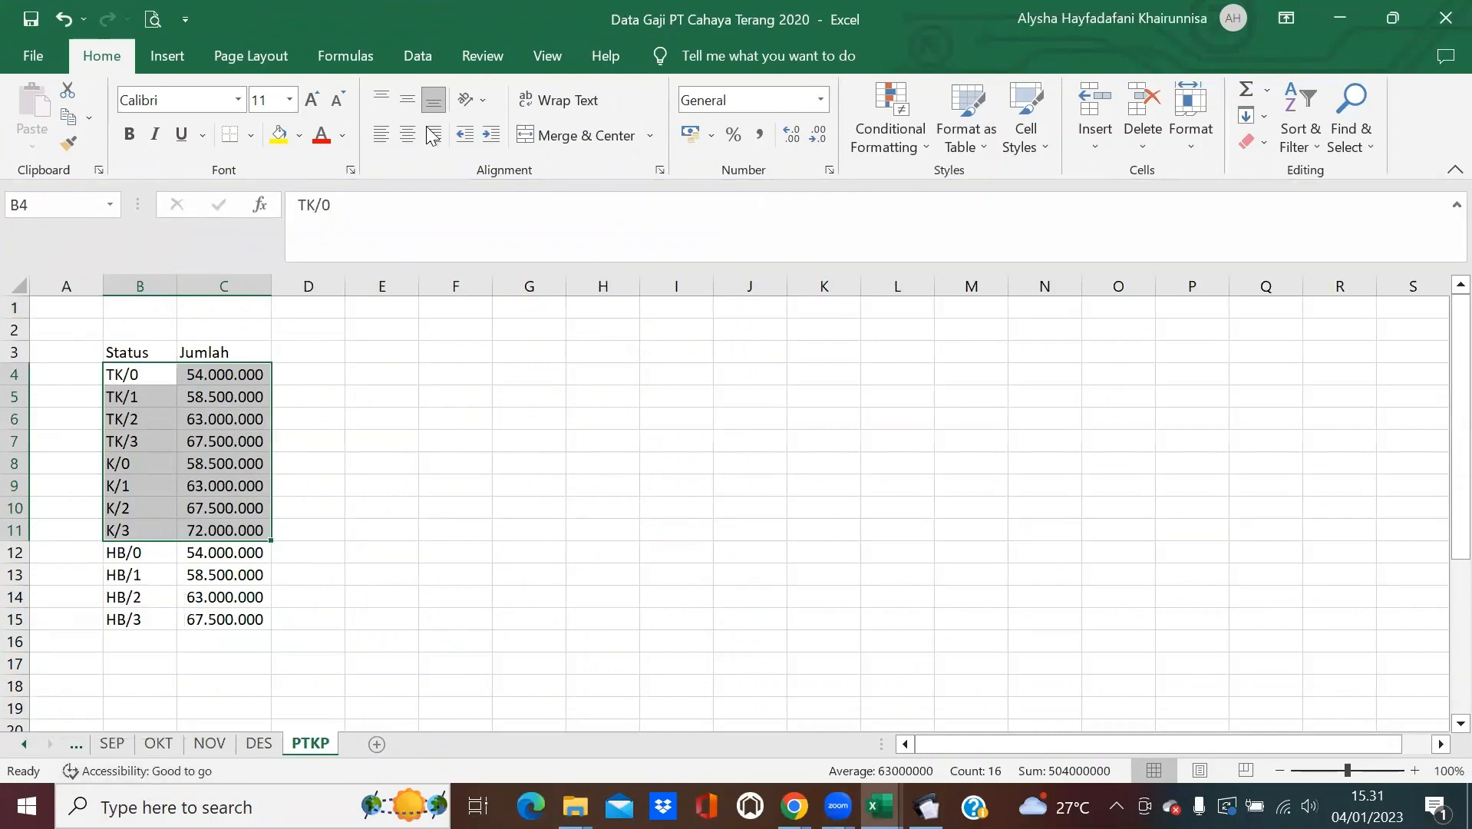
key(alt+Tab)
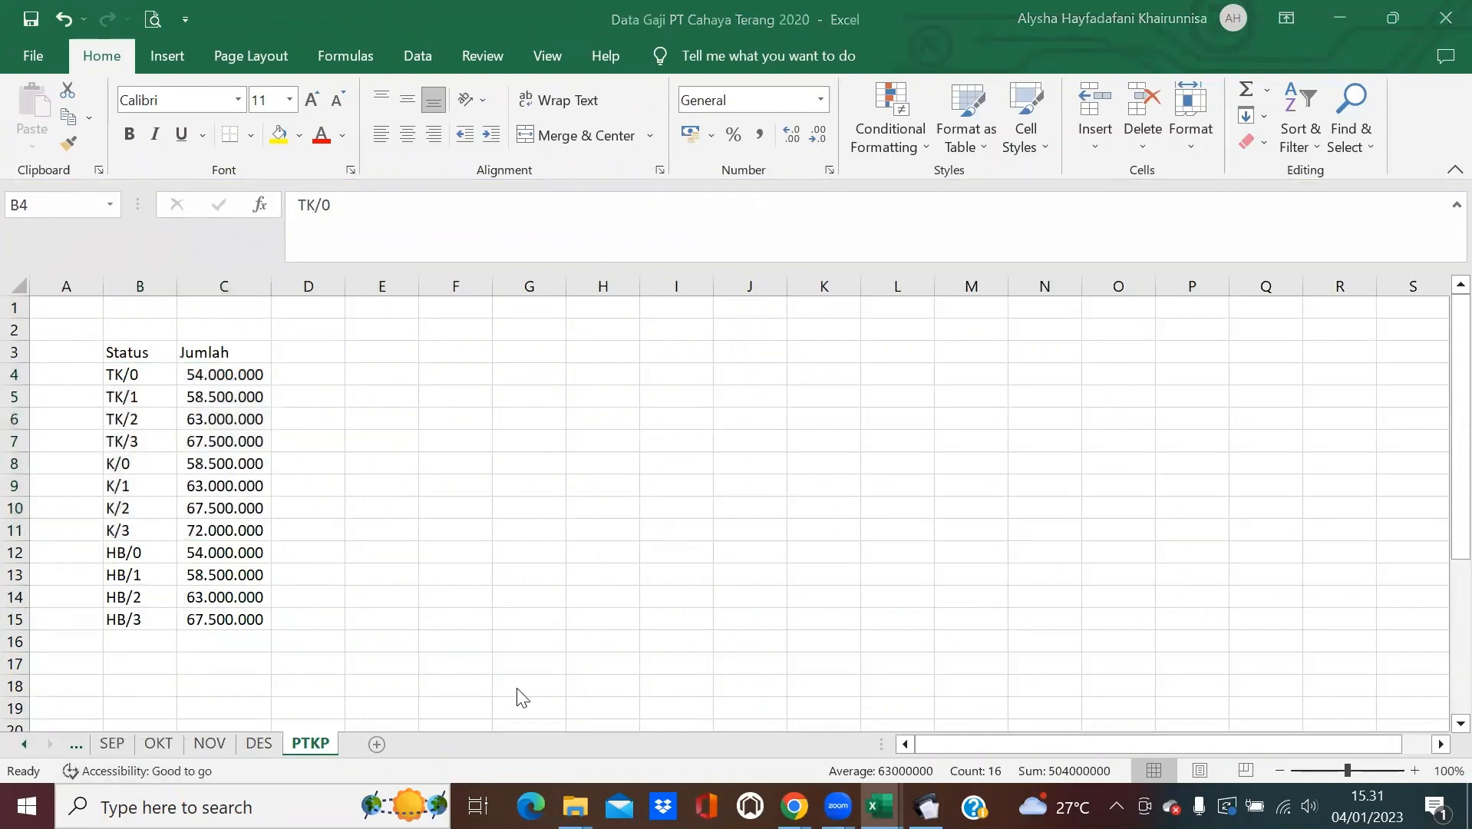
click(25, 744)
click(25, 744)
click(25, 742)
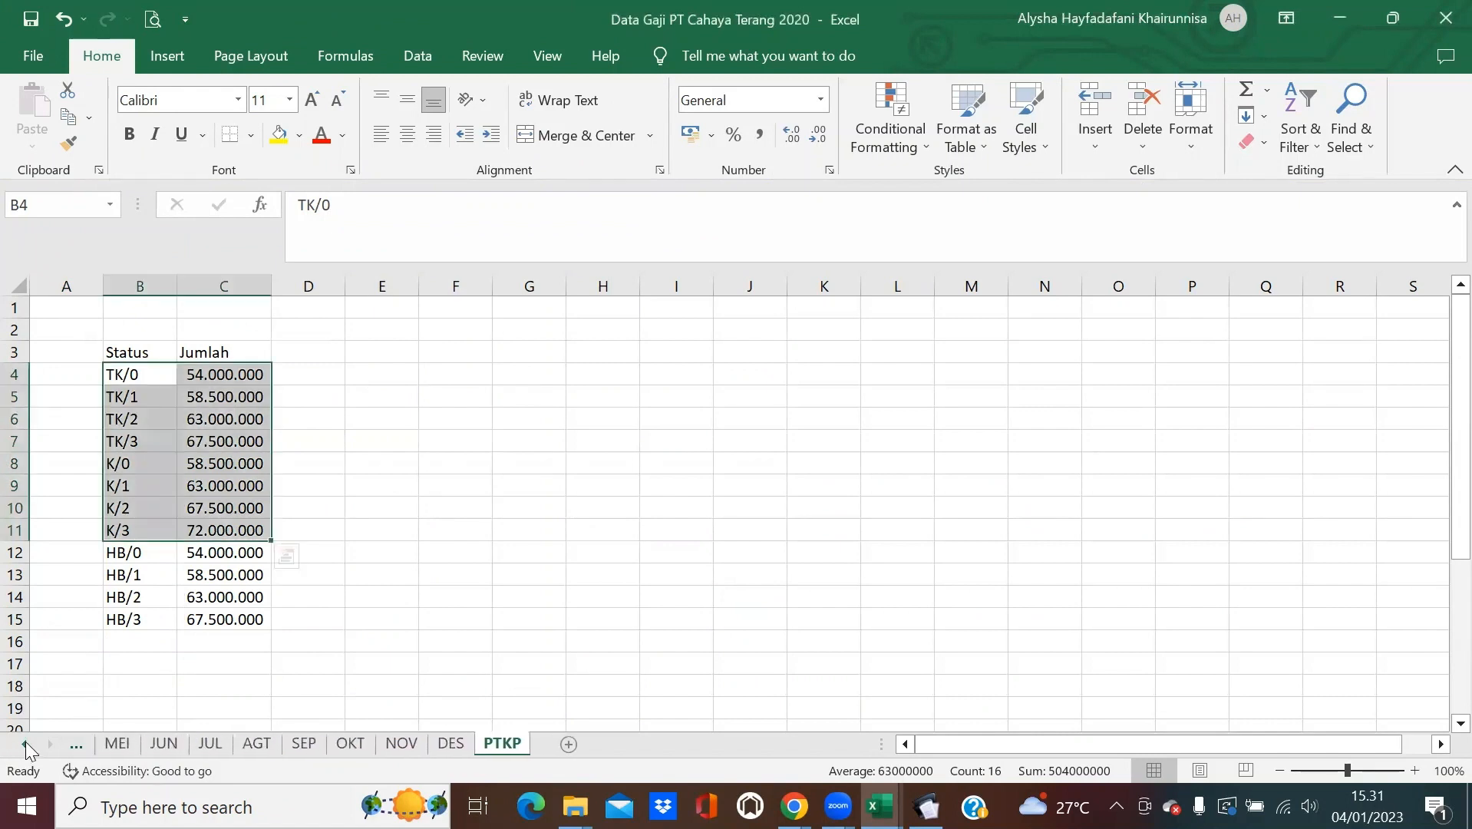
click(26, 741)
click(26, 741)
click(25, 742)
click(25, 742)
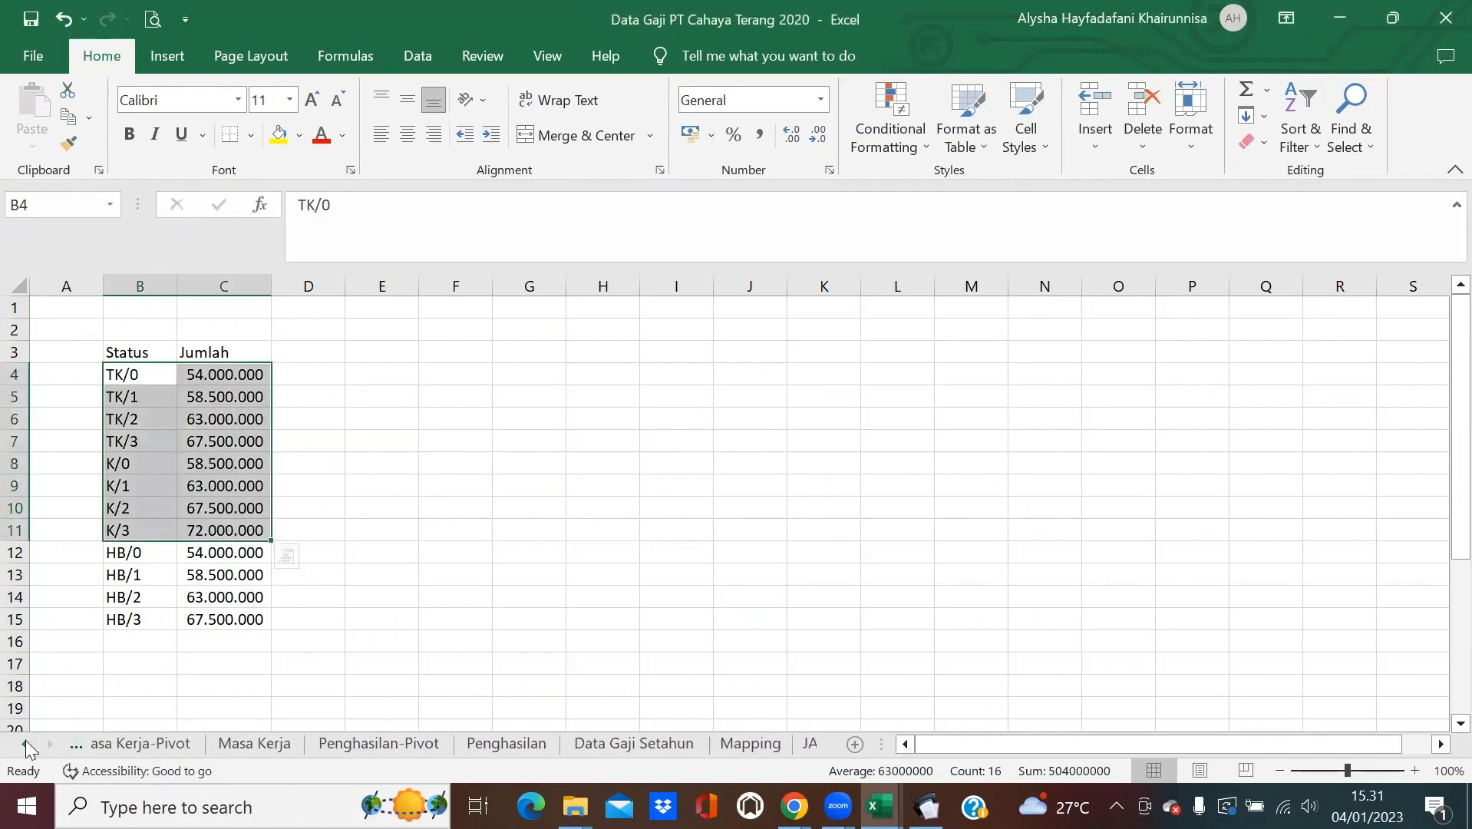
click(25, 741)
click(743, 743)
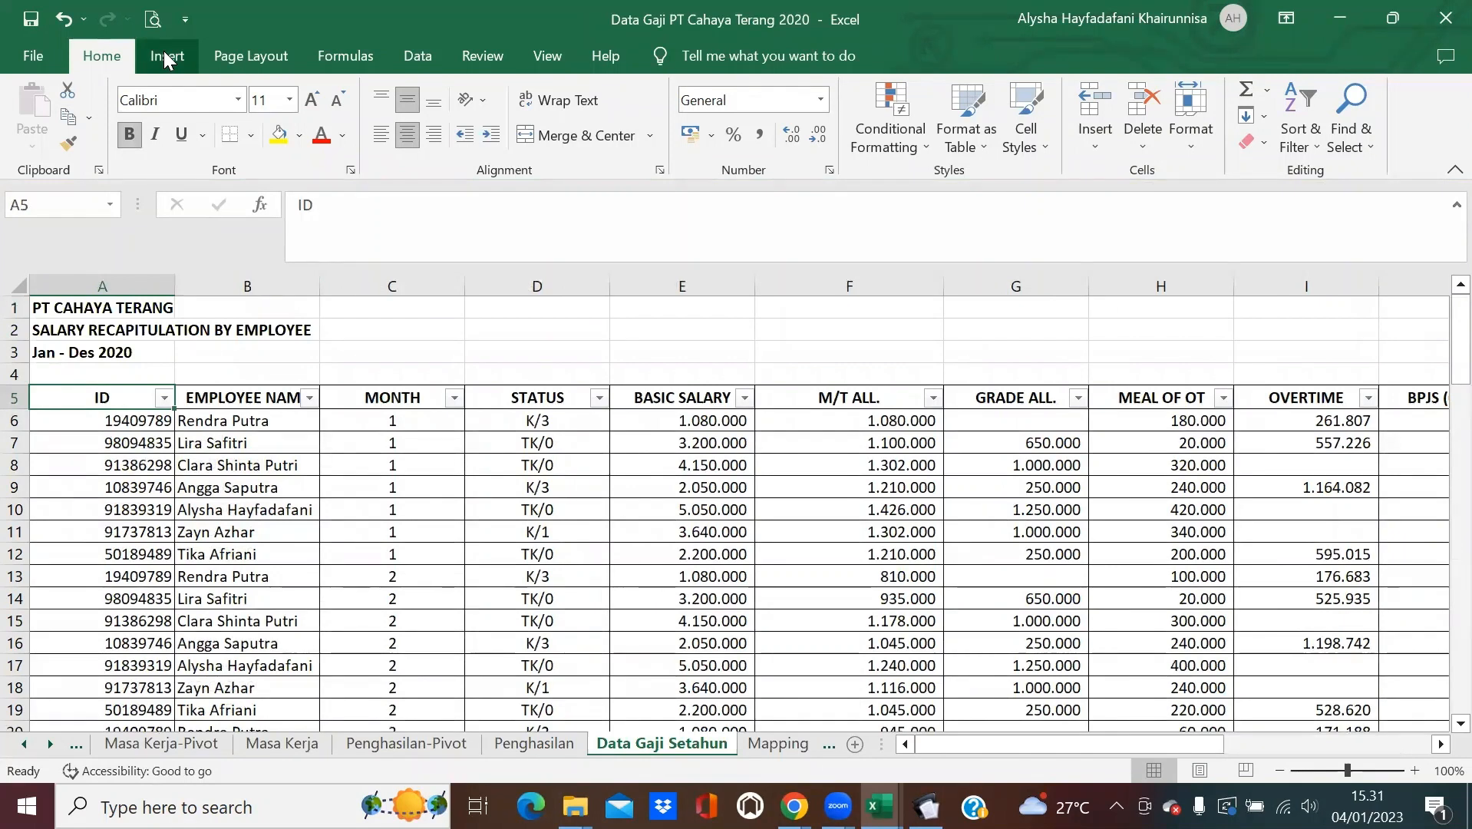
click(163, 50)
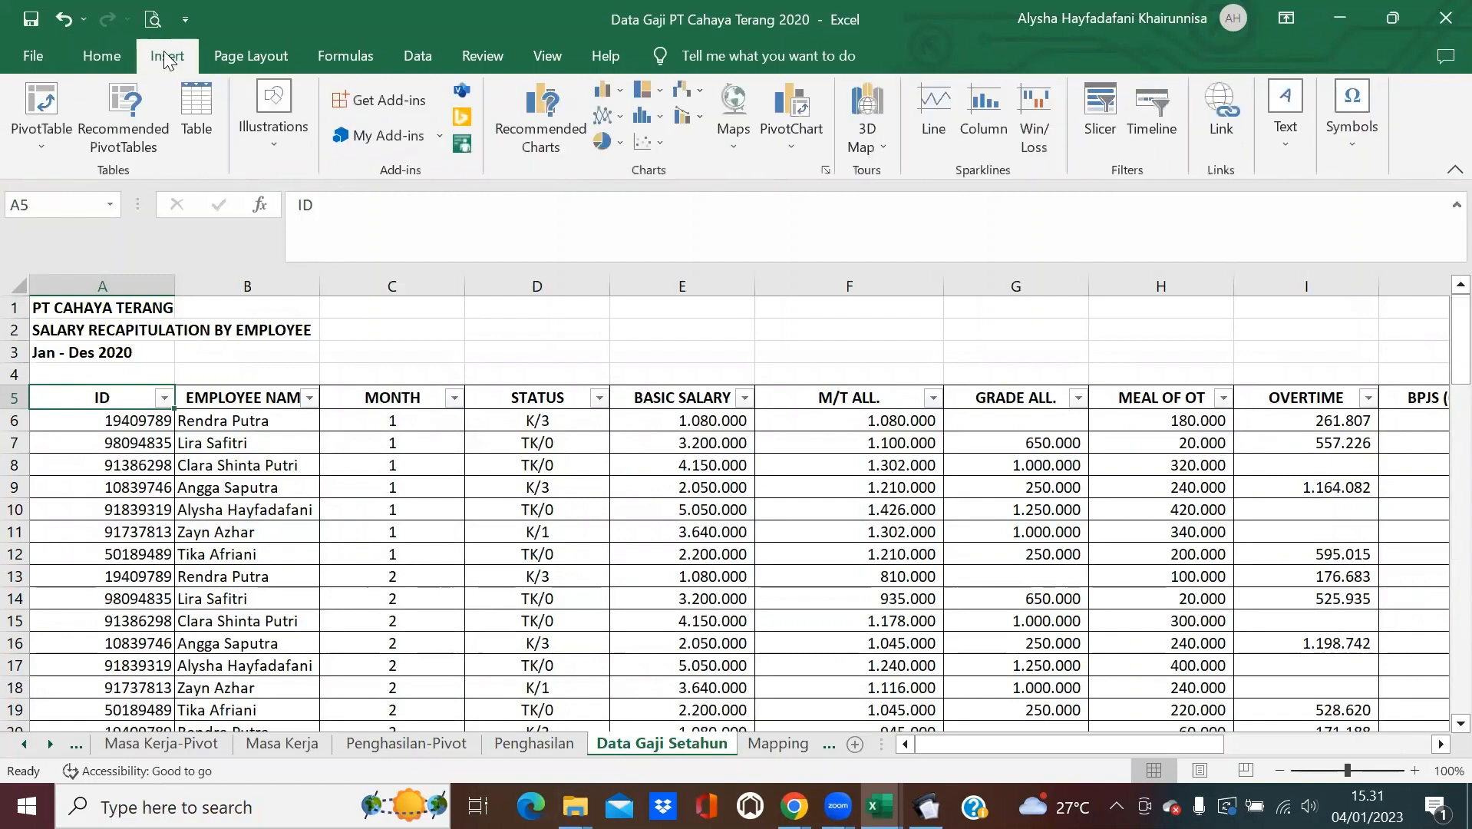
click(52, 96)
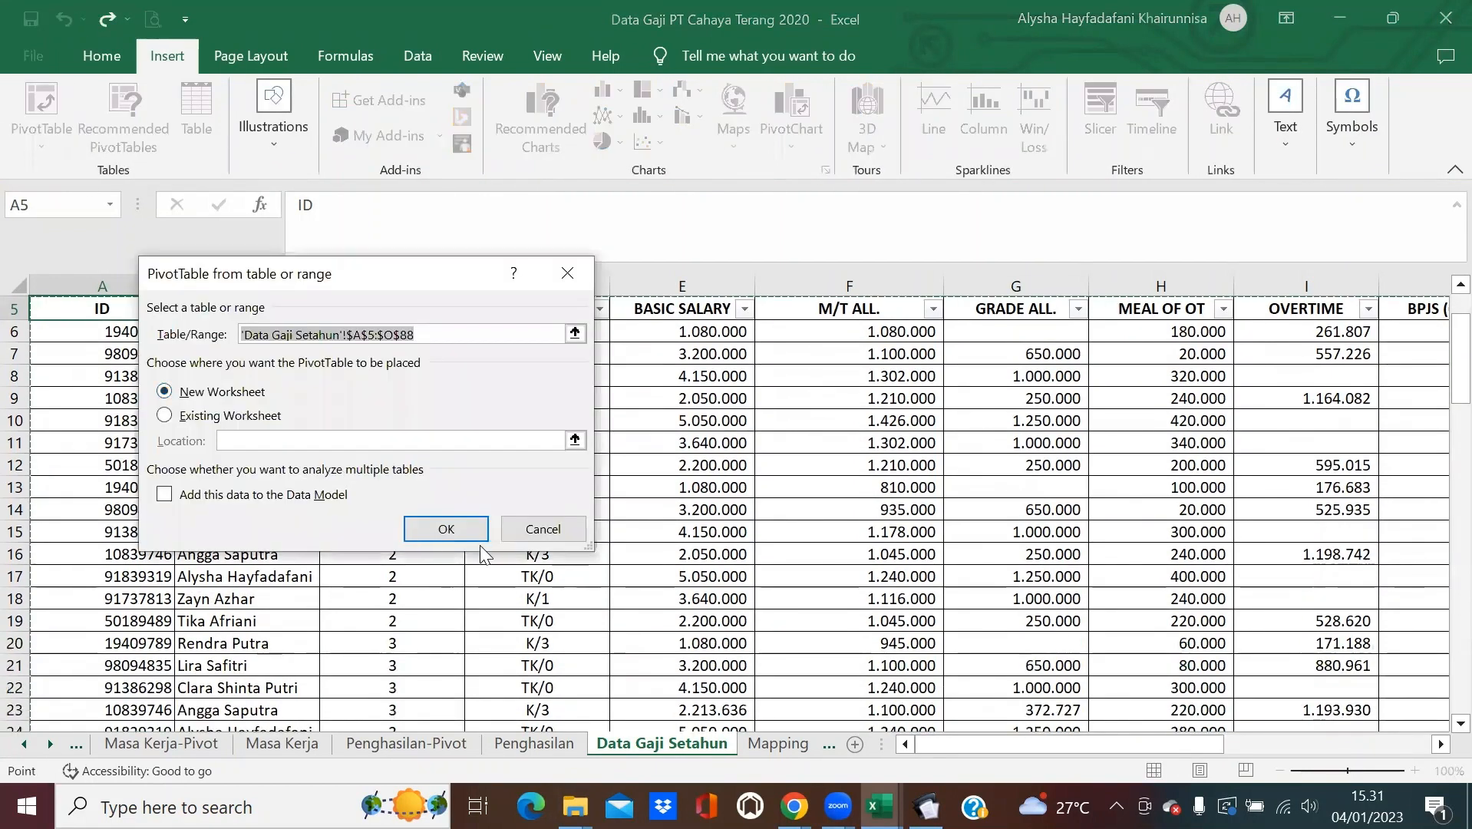
Build a pivot summing TAX per EMPLOYEE NAME on a new sheet named PPh Jan-Nov.
click(460, 529)
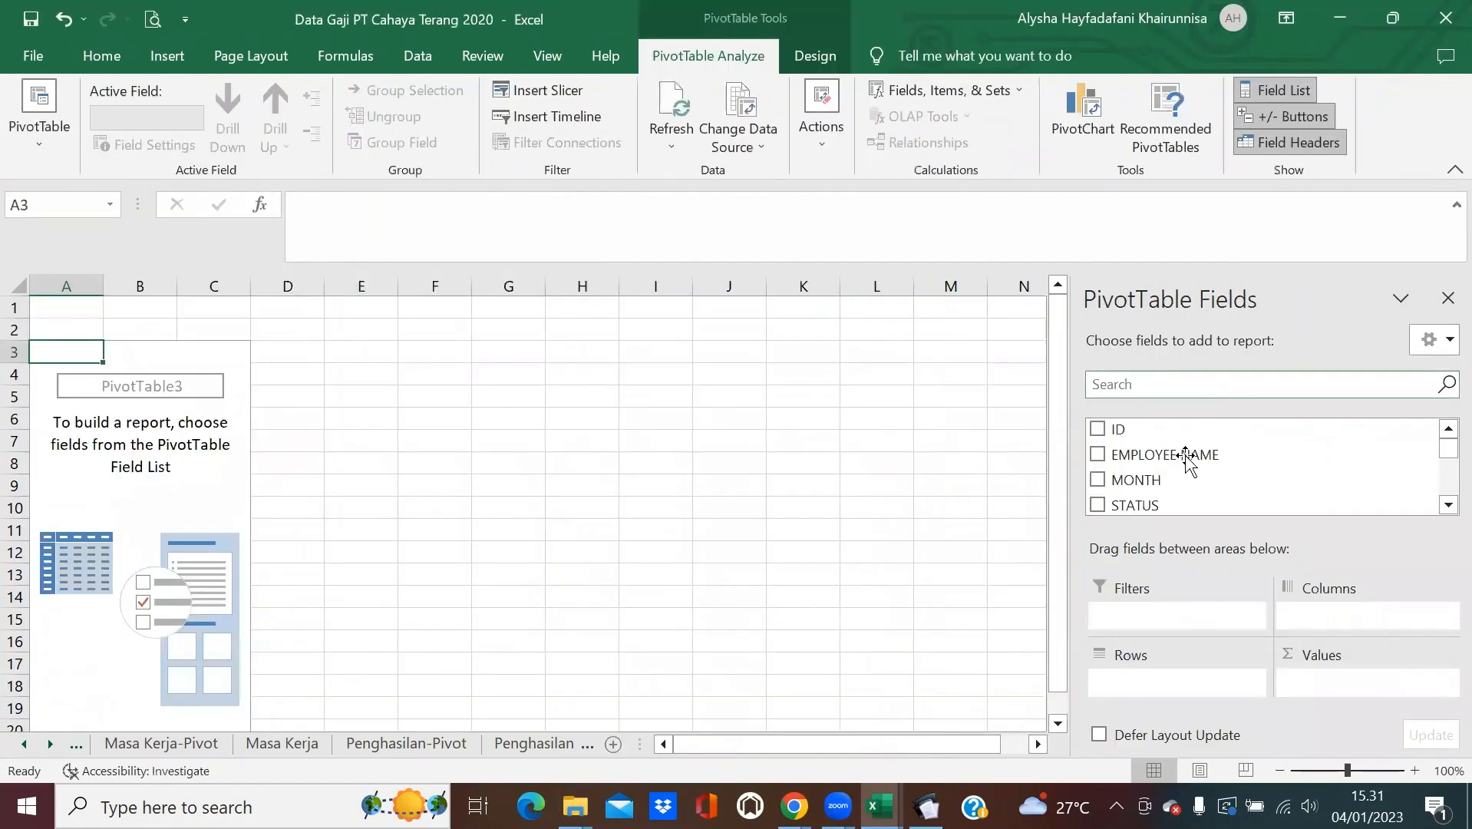
drag(1189, 457, 1186, 695)
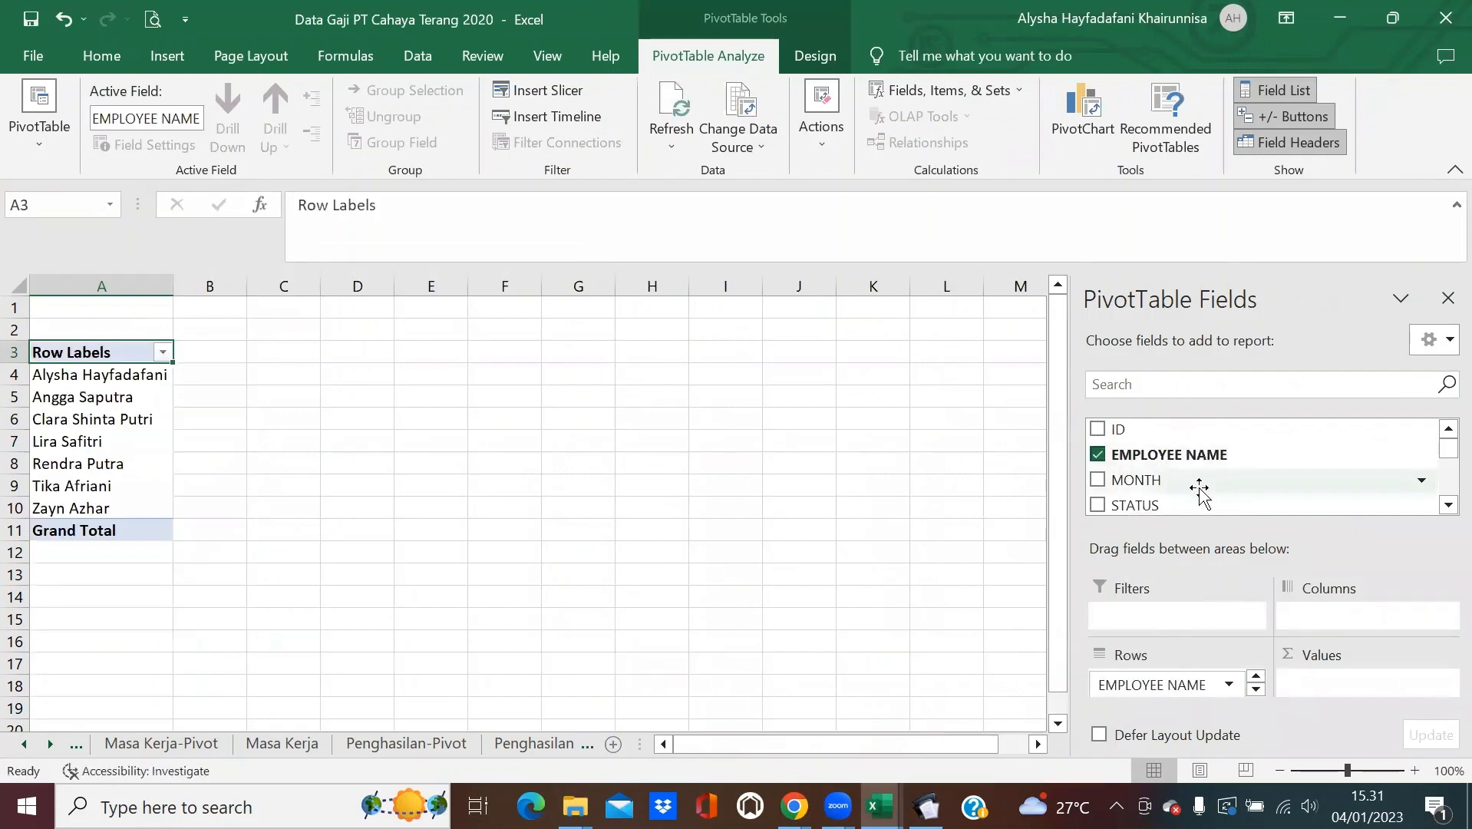
scroll(1196, 480, down, 5)
drag(1187, 474, 1345, 695)
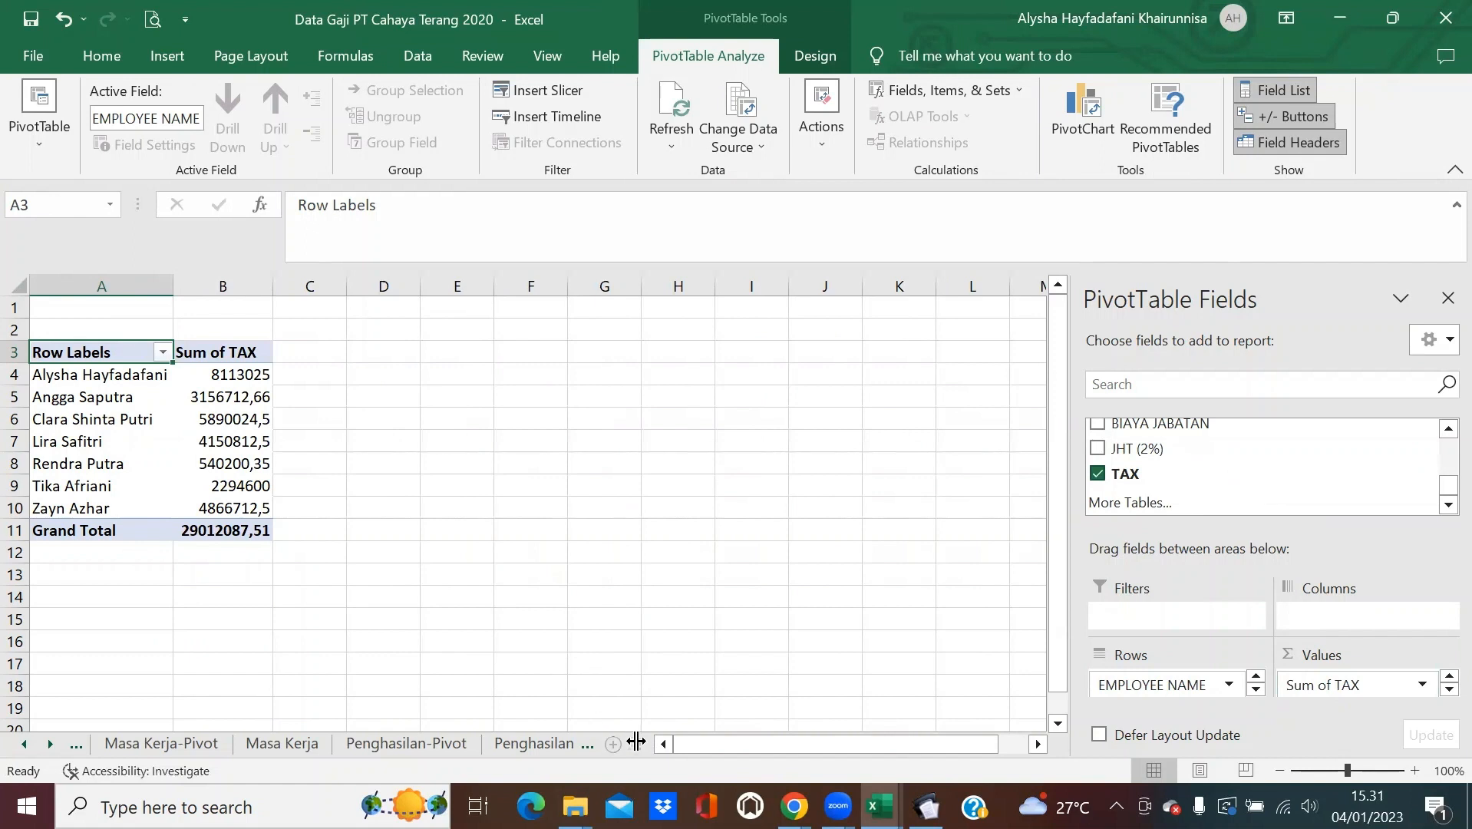
click(56, 744)
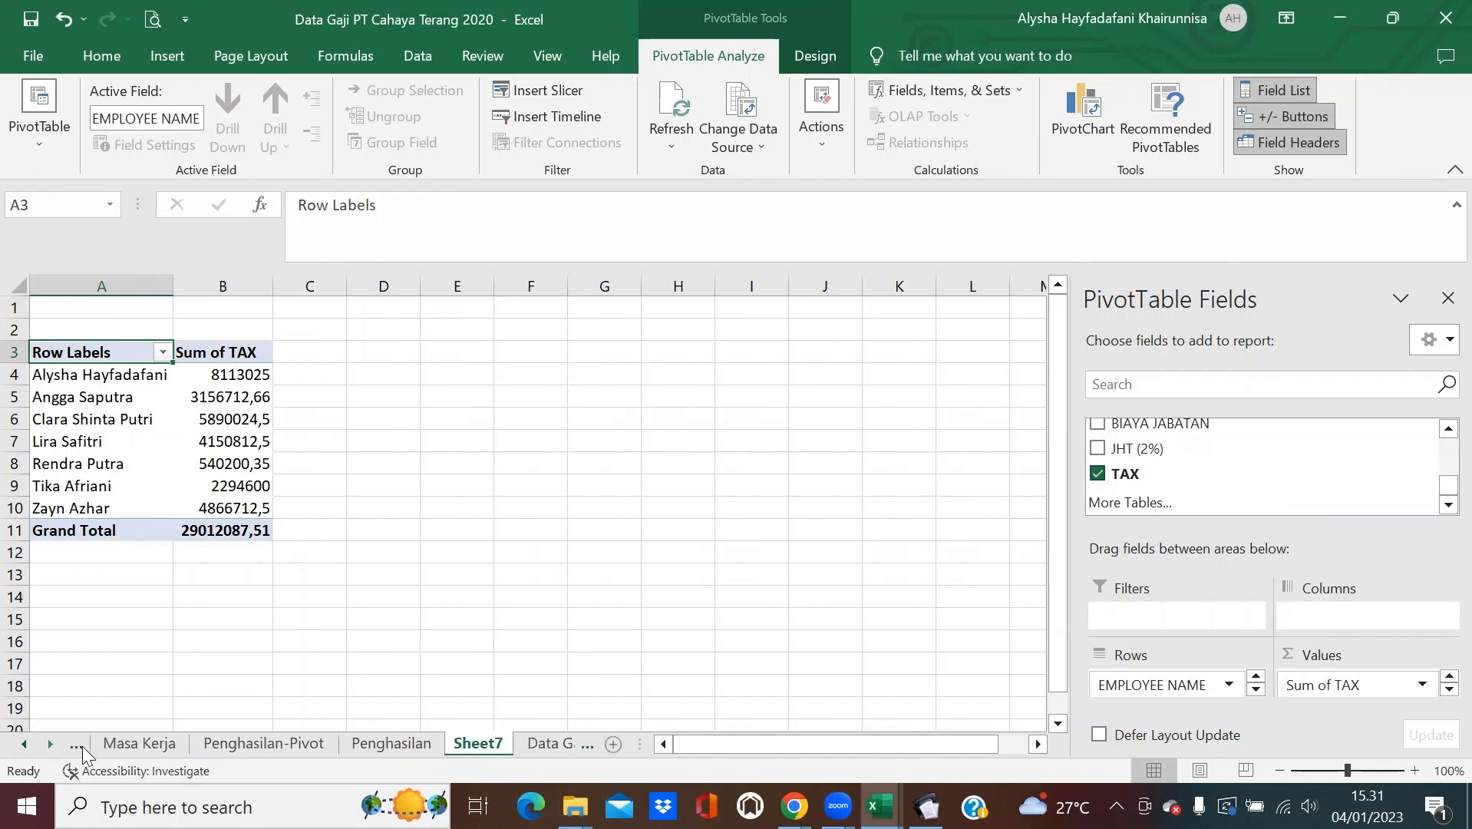
double_click(482, 745)
text(PP)
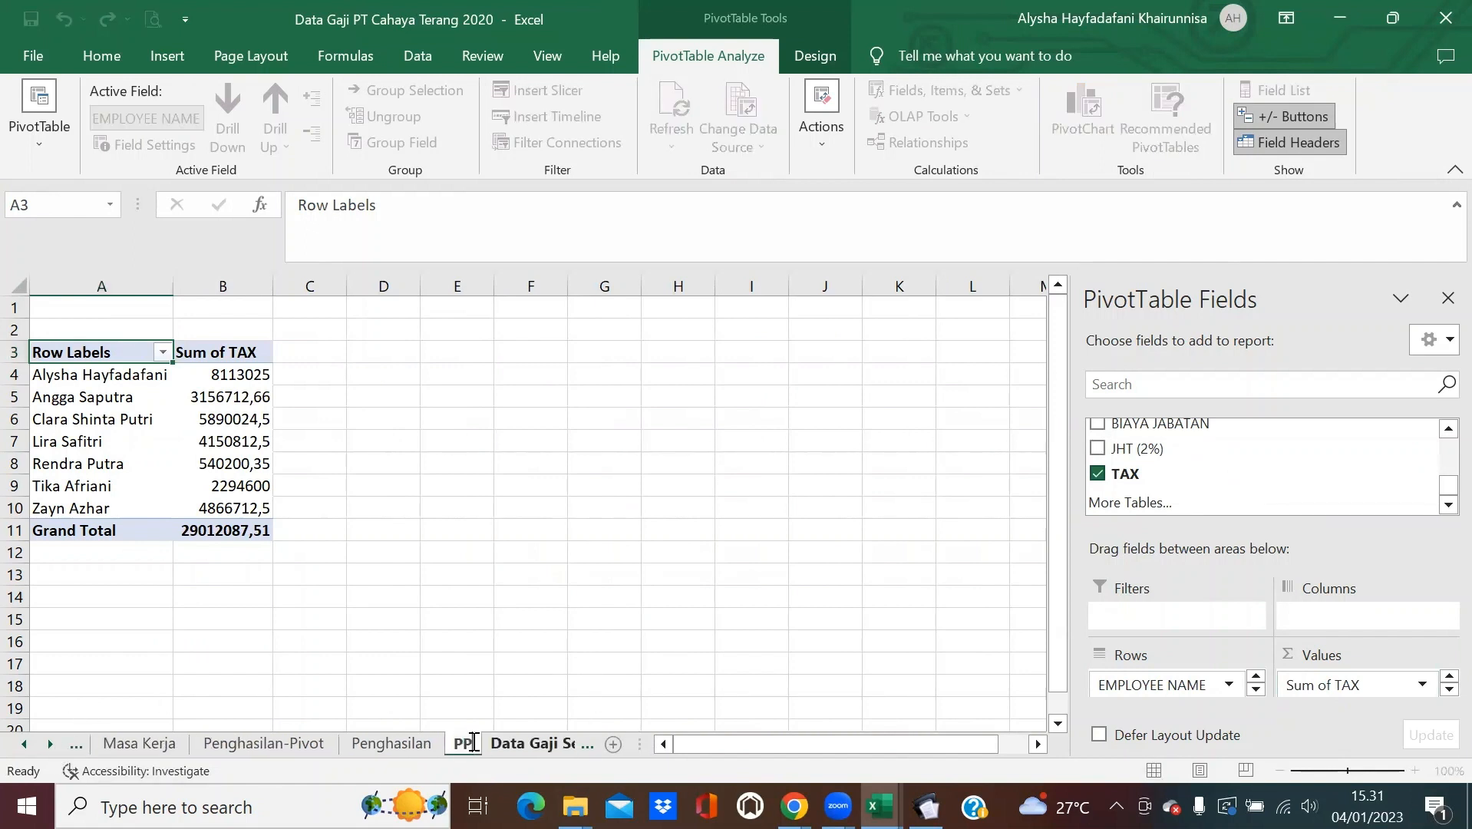
text(h Jan-)
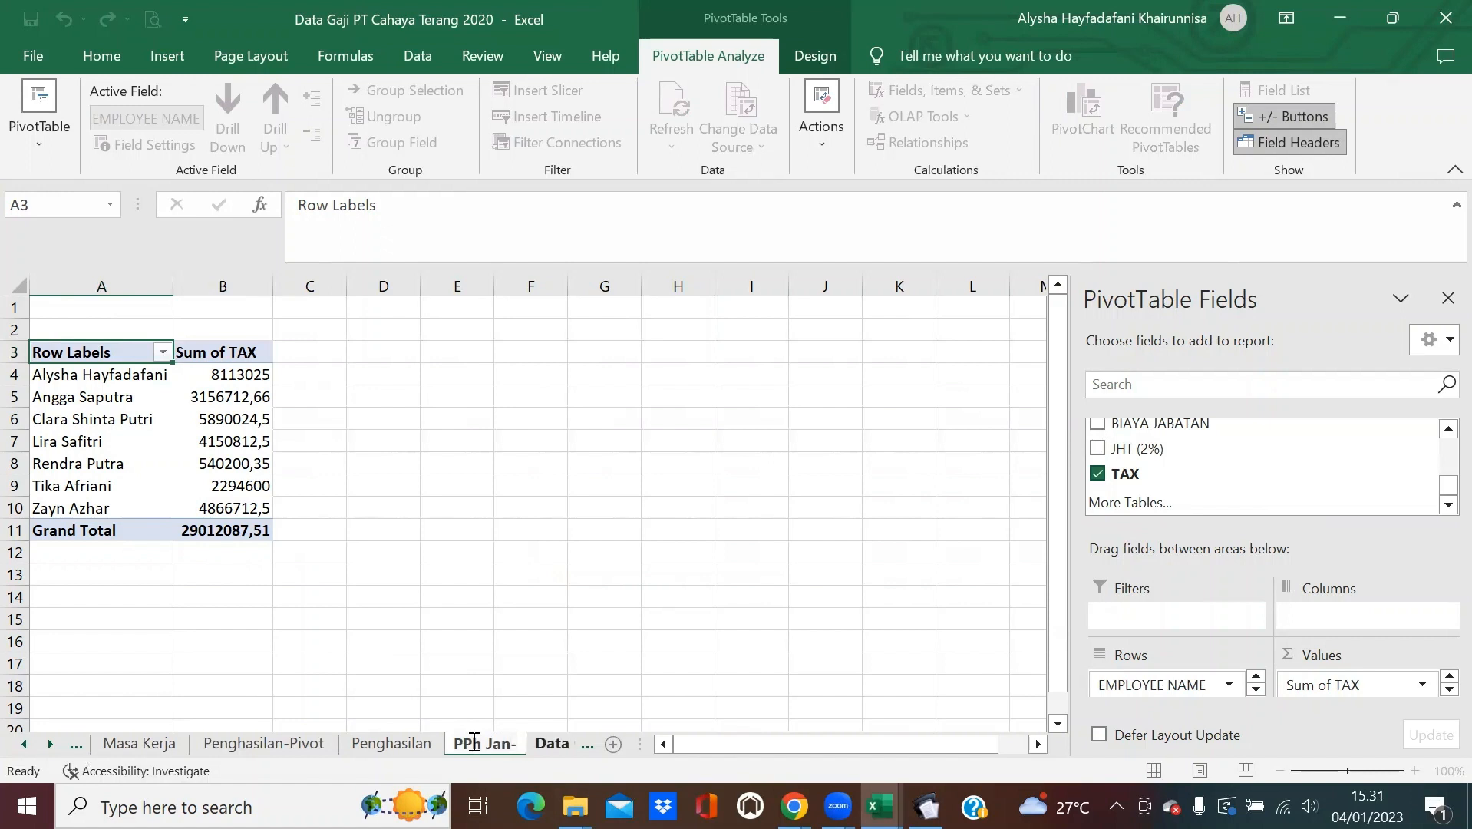
text(Nov)
key(Return)
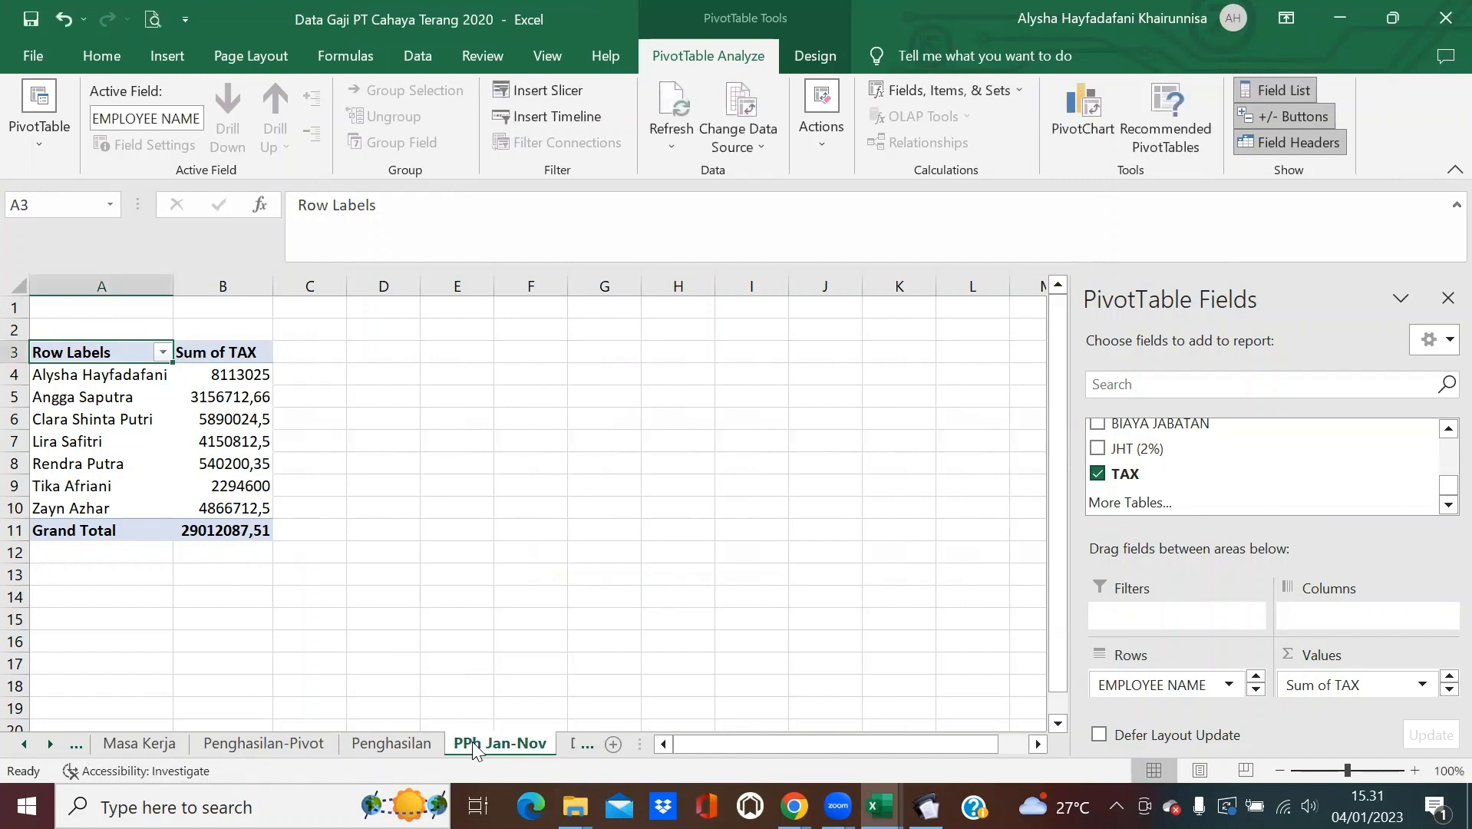
Duplicate the PPh Jan-Nov sheet before Data Gaji Setahun as PPh Jan-Nov (2).
right_click(471, 741)
click(593, 547)
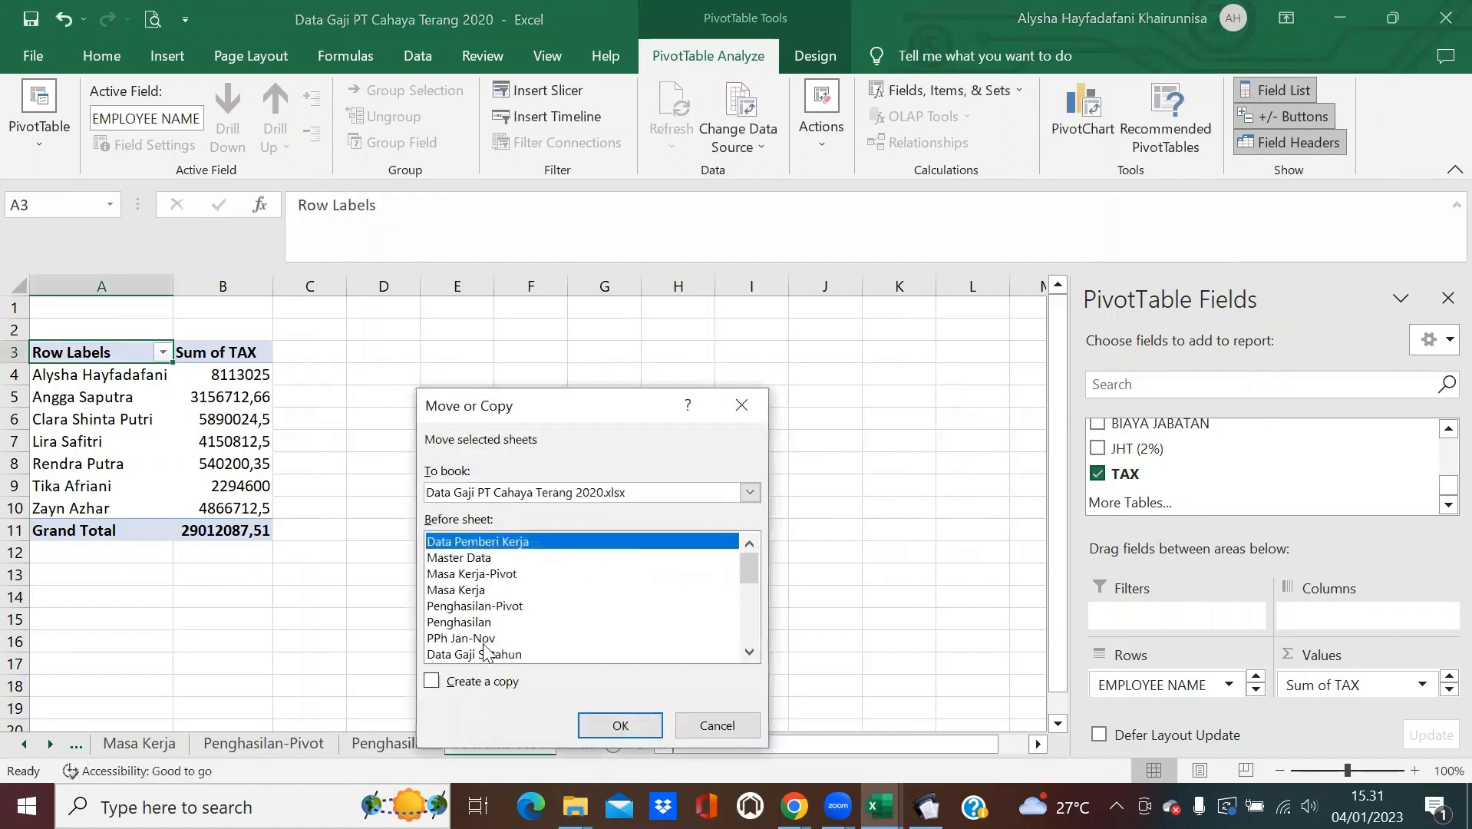
scroll(522, 614, down, 1)
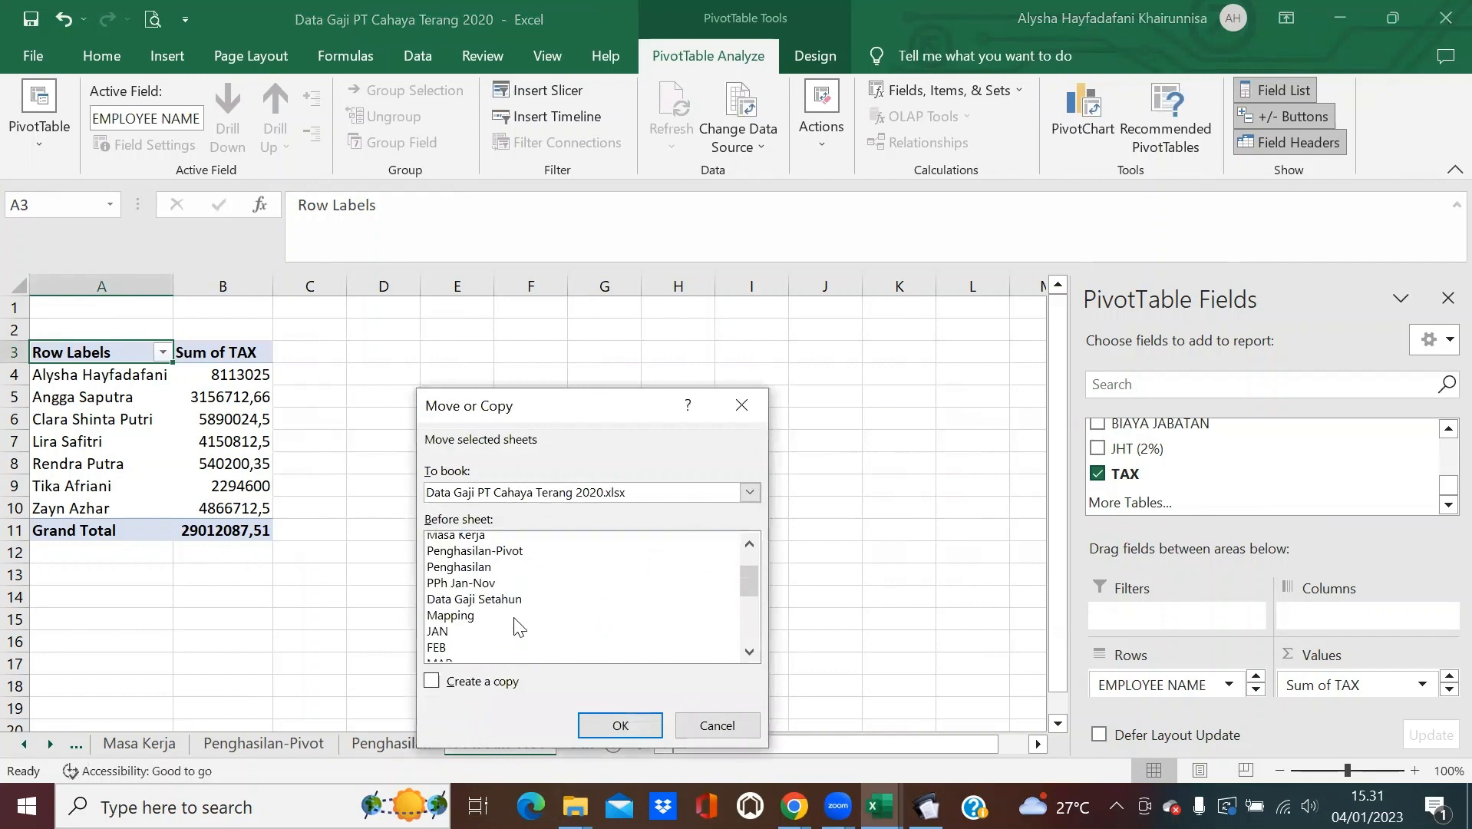
click(474, 601)
click(471, 682)
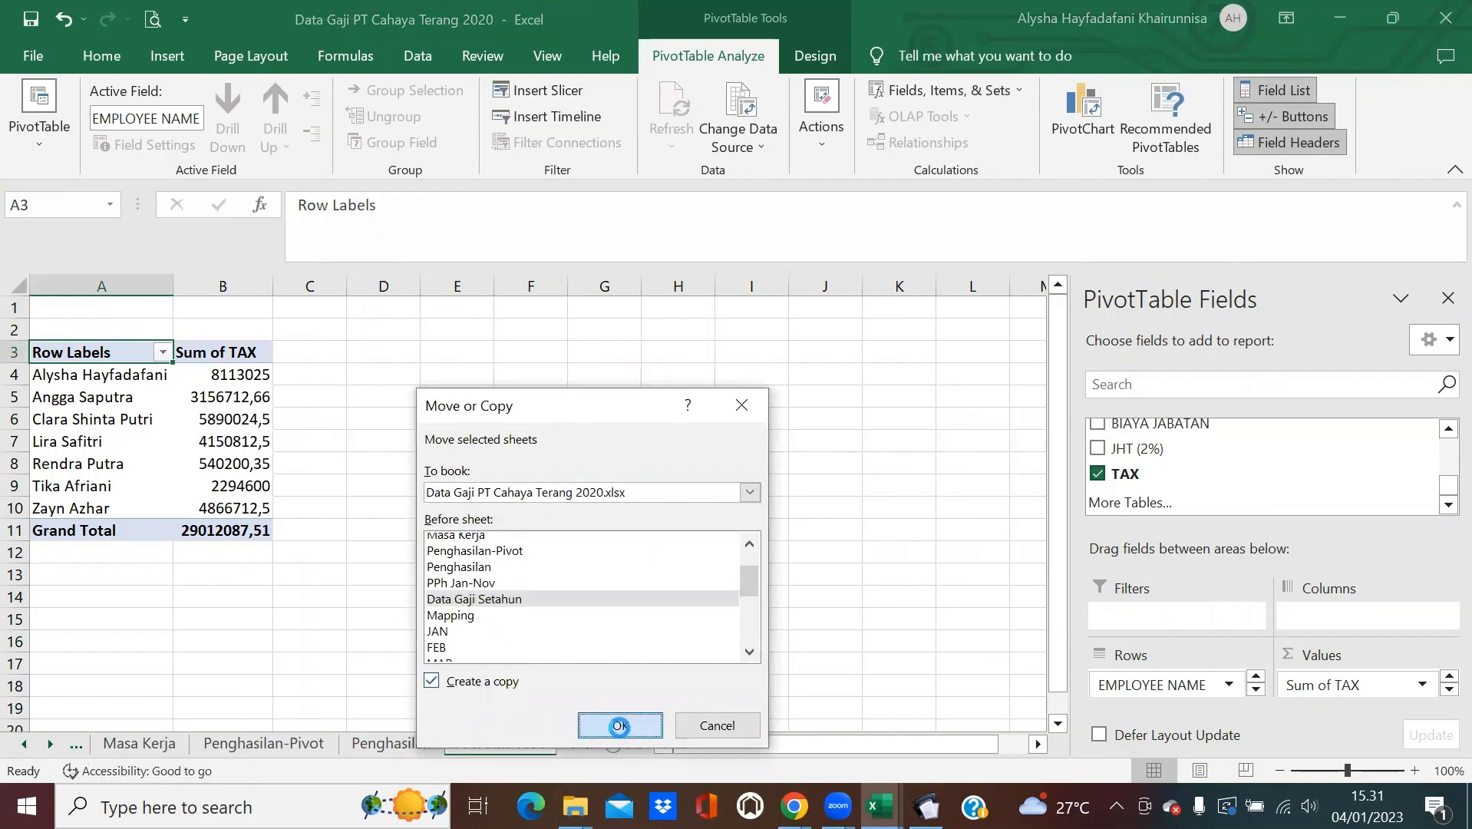
click(620, 725)
Convert PPh Jan-Nov (2) to plain values and return to the Data Gaji Setahun sheet.
click(102, 56)
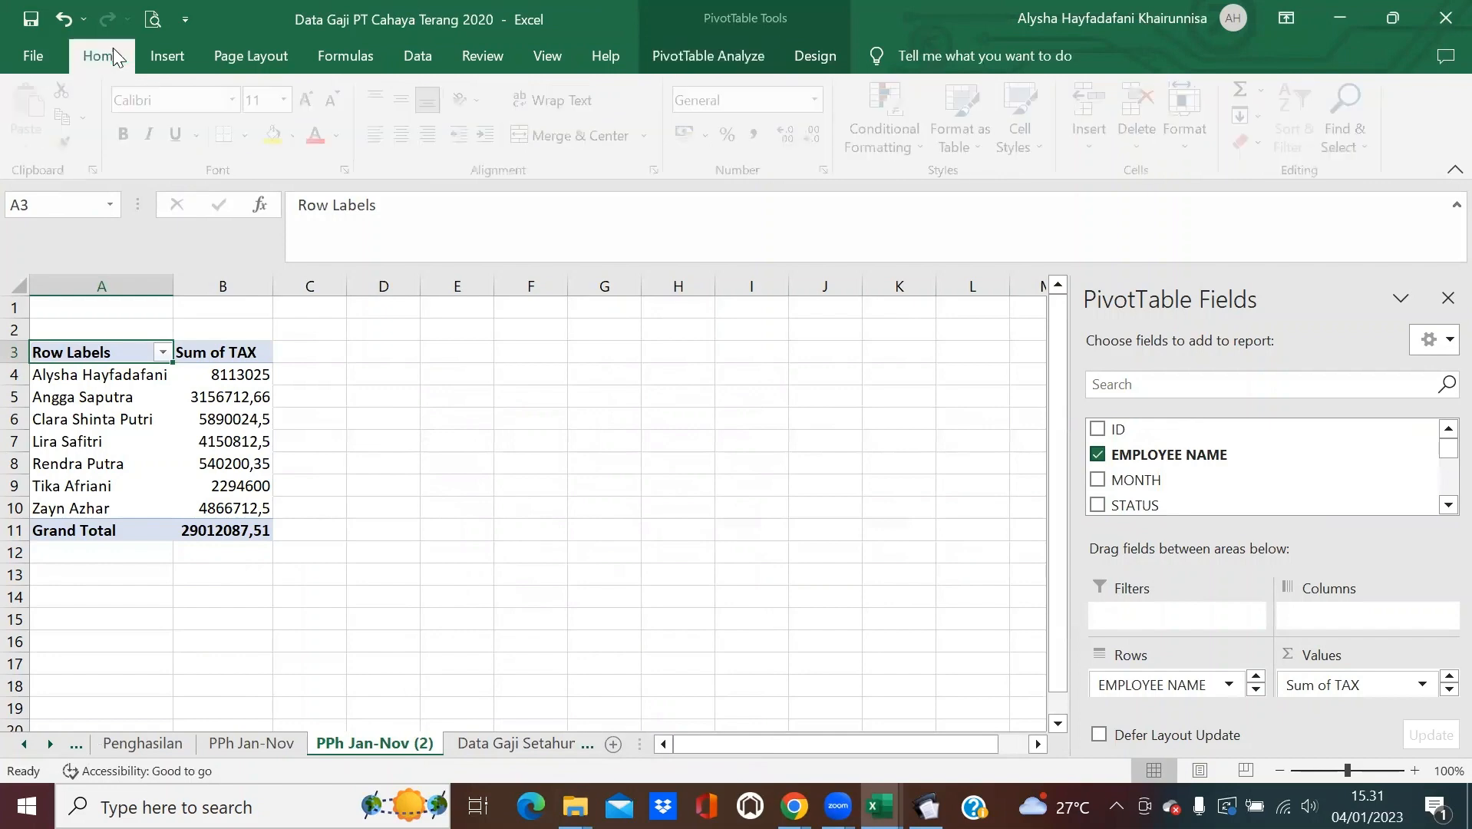
click(15, 286)
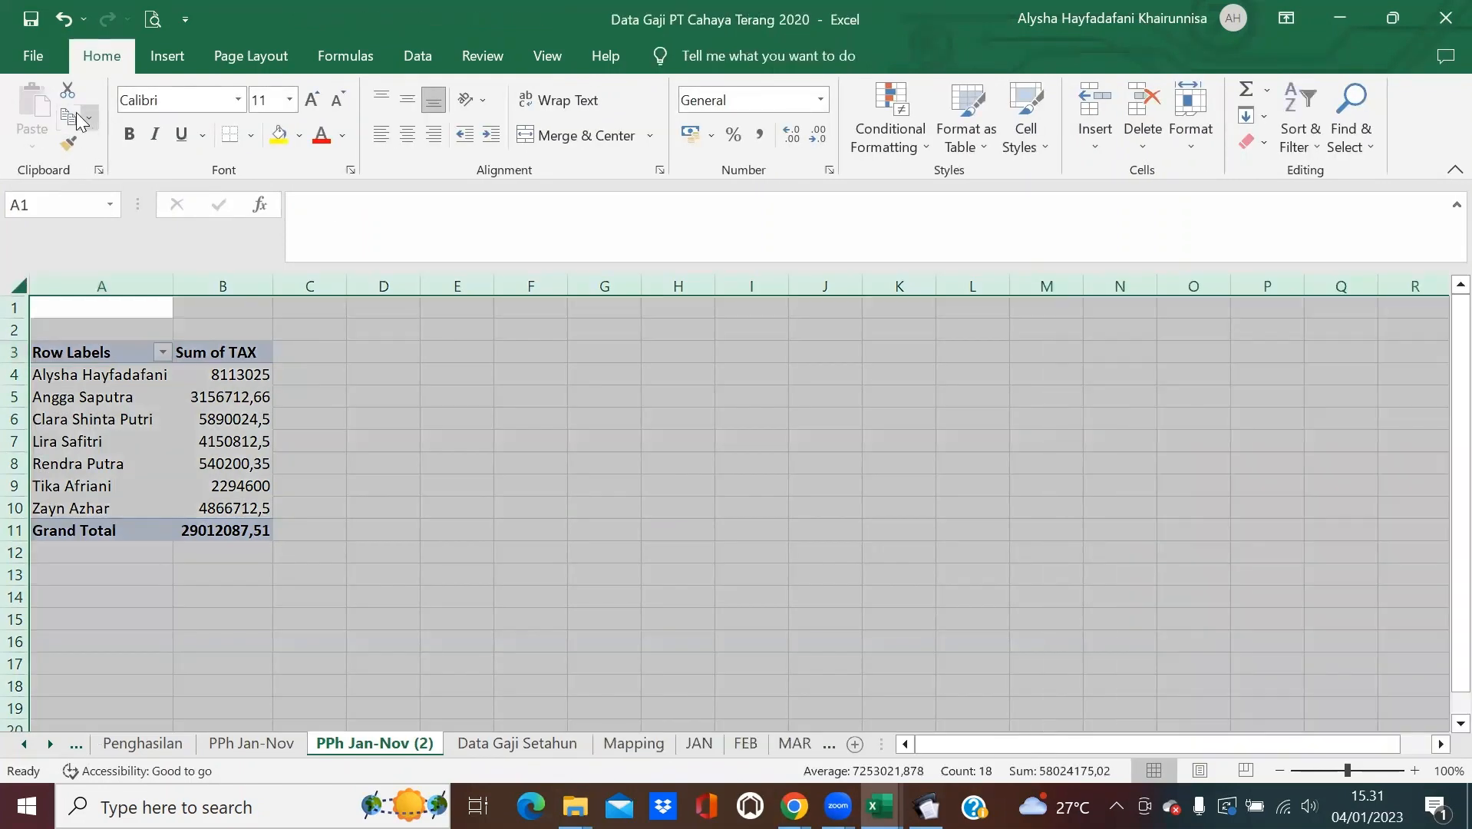
click(68, 116)
click(32, 144)
click(29, 296)
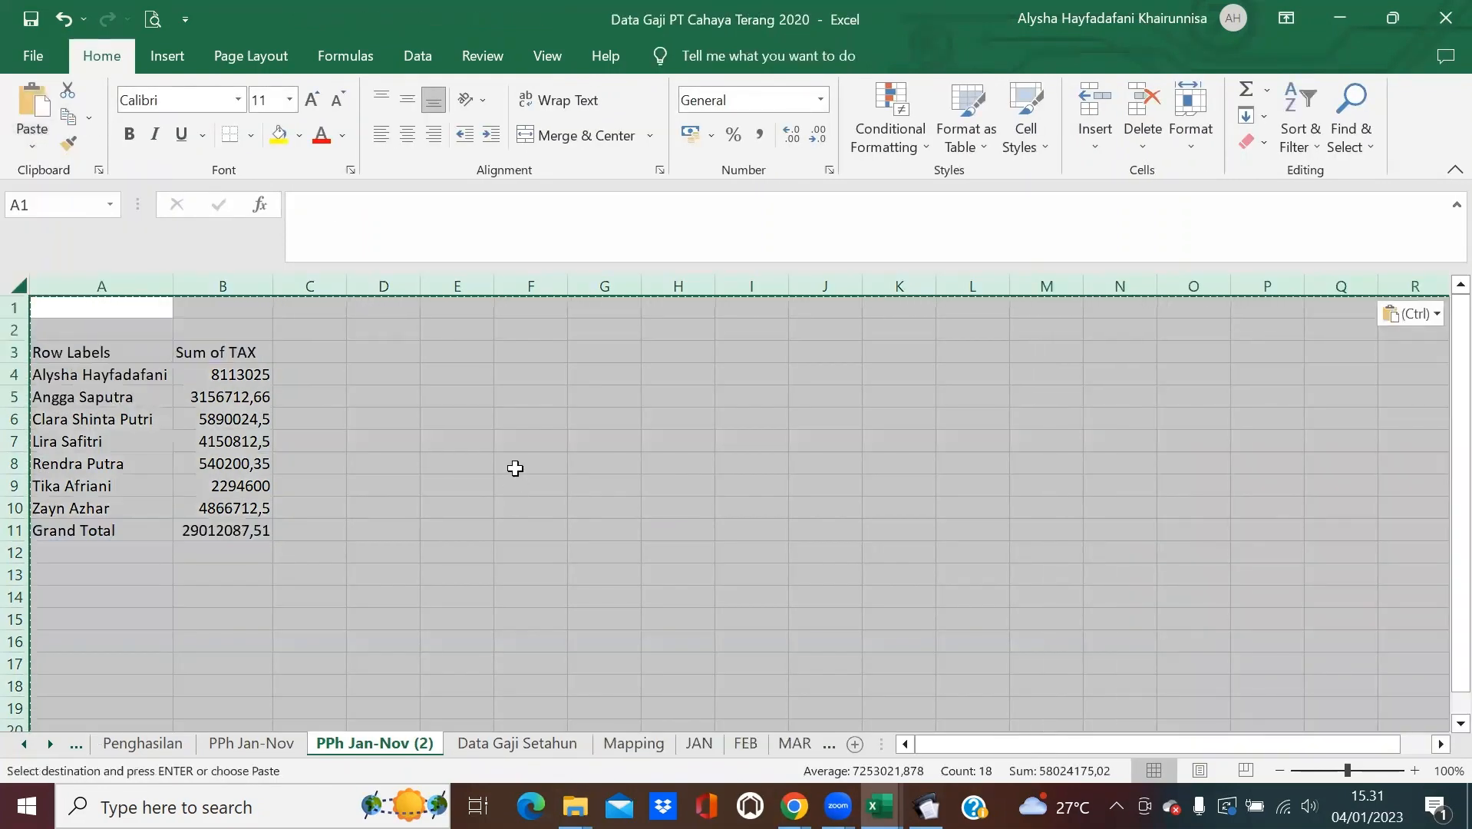
key(Escape)
click(356, 390)
click(355, 390)
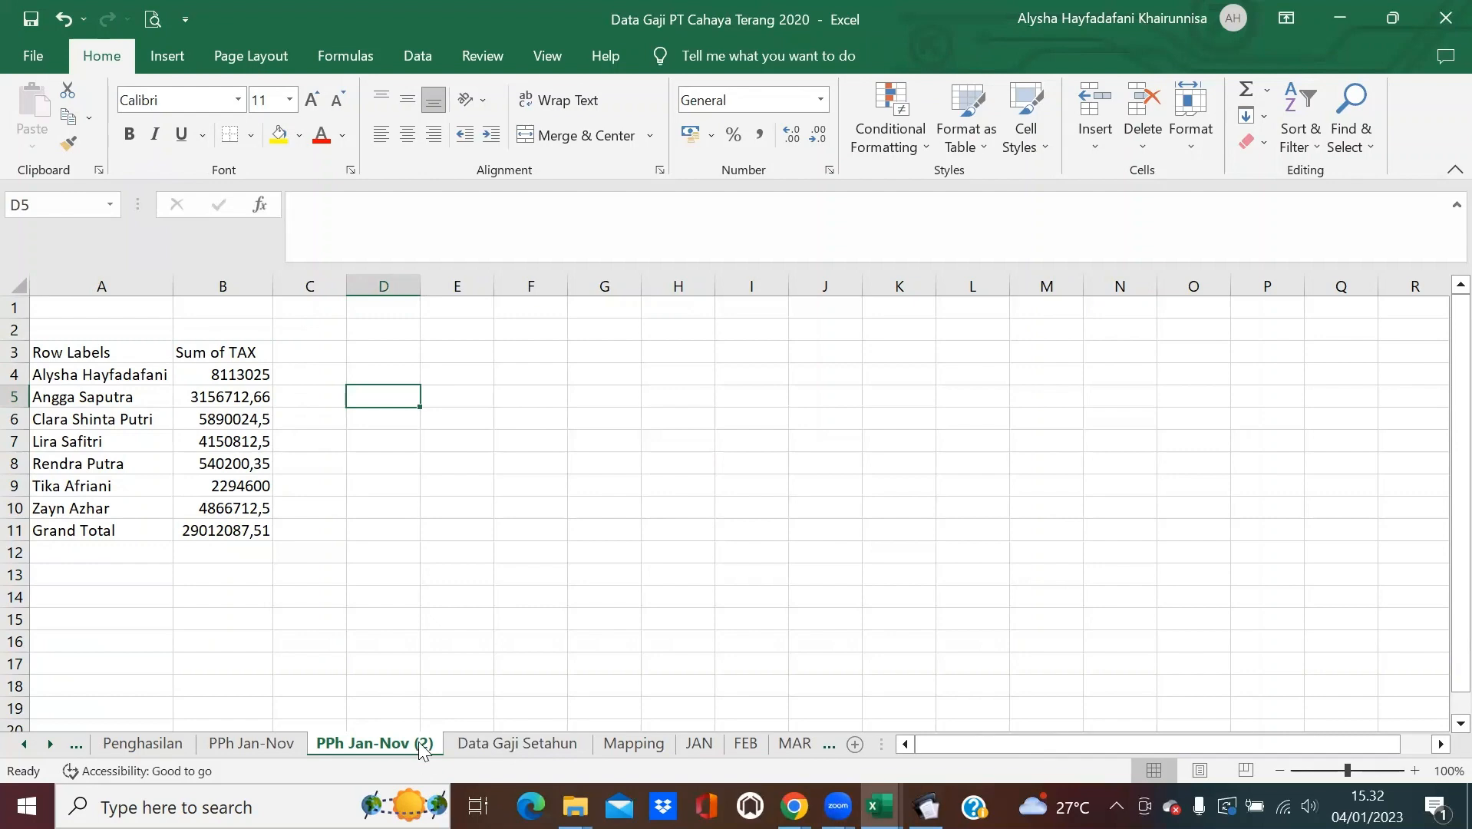
click(485, 744)
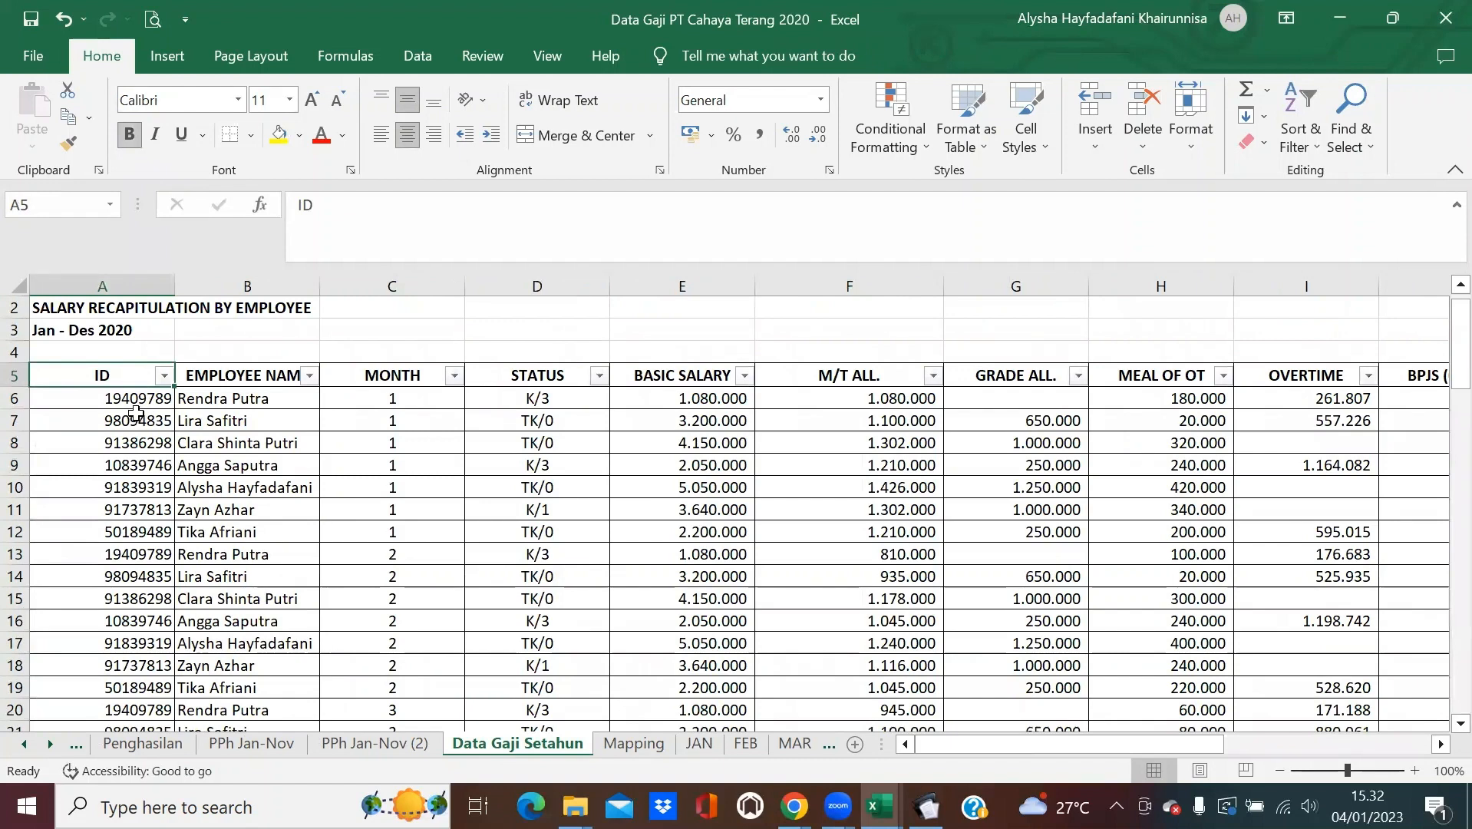
Create a new pivot with EMPLOYEE NAME and MONTH as rows, summing GROSS INCOME.
click(167, 57)
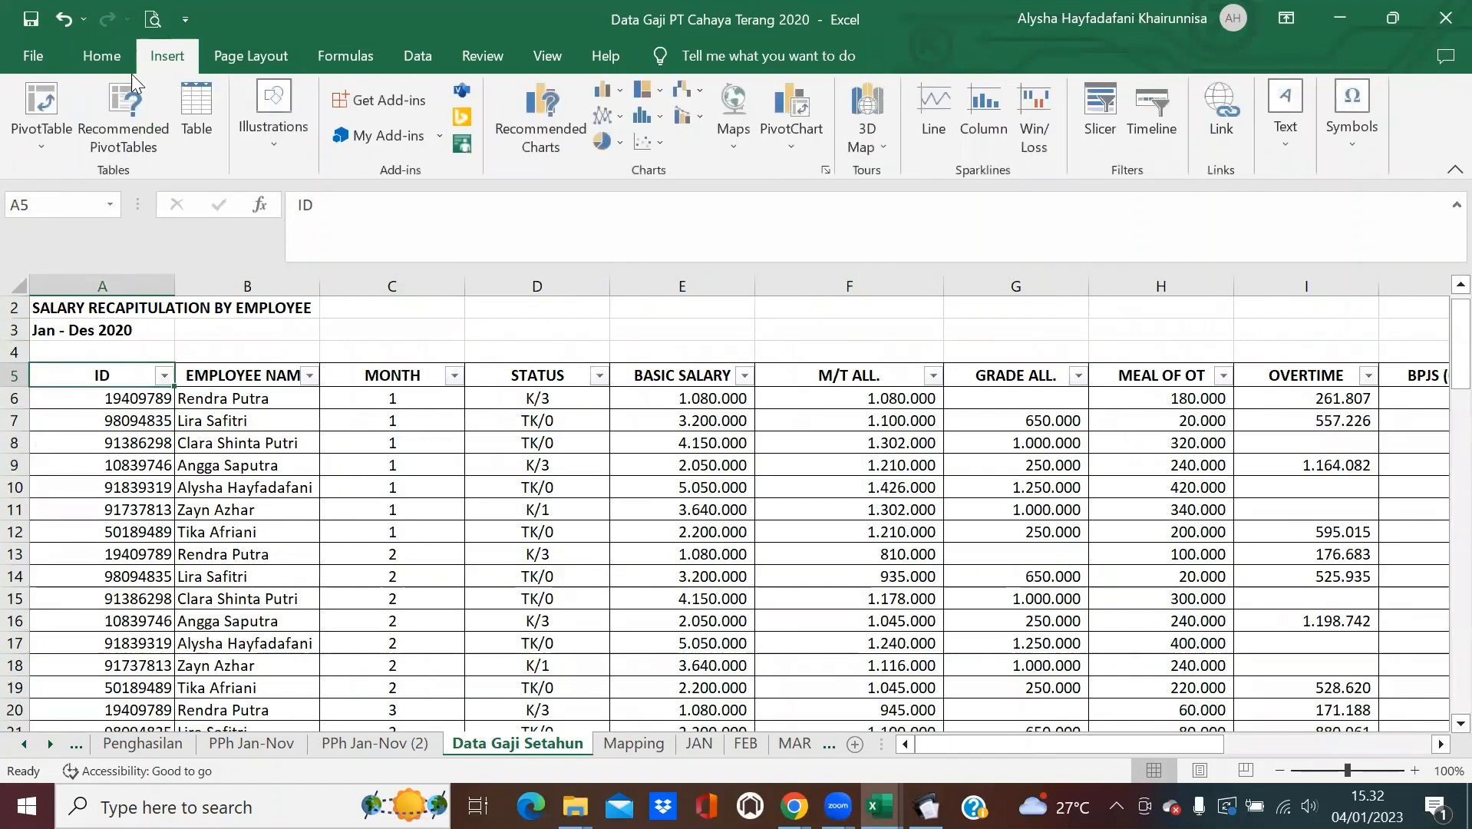
click(54, 115)
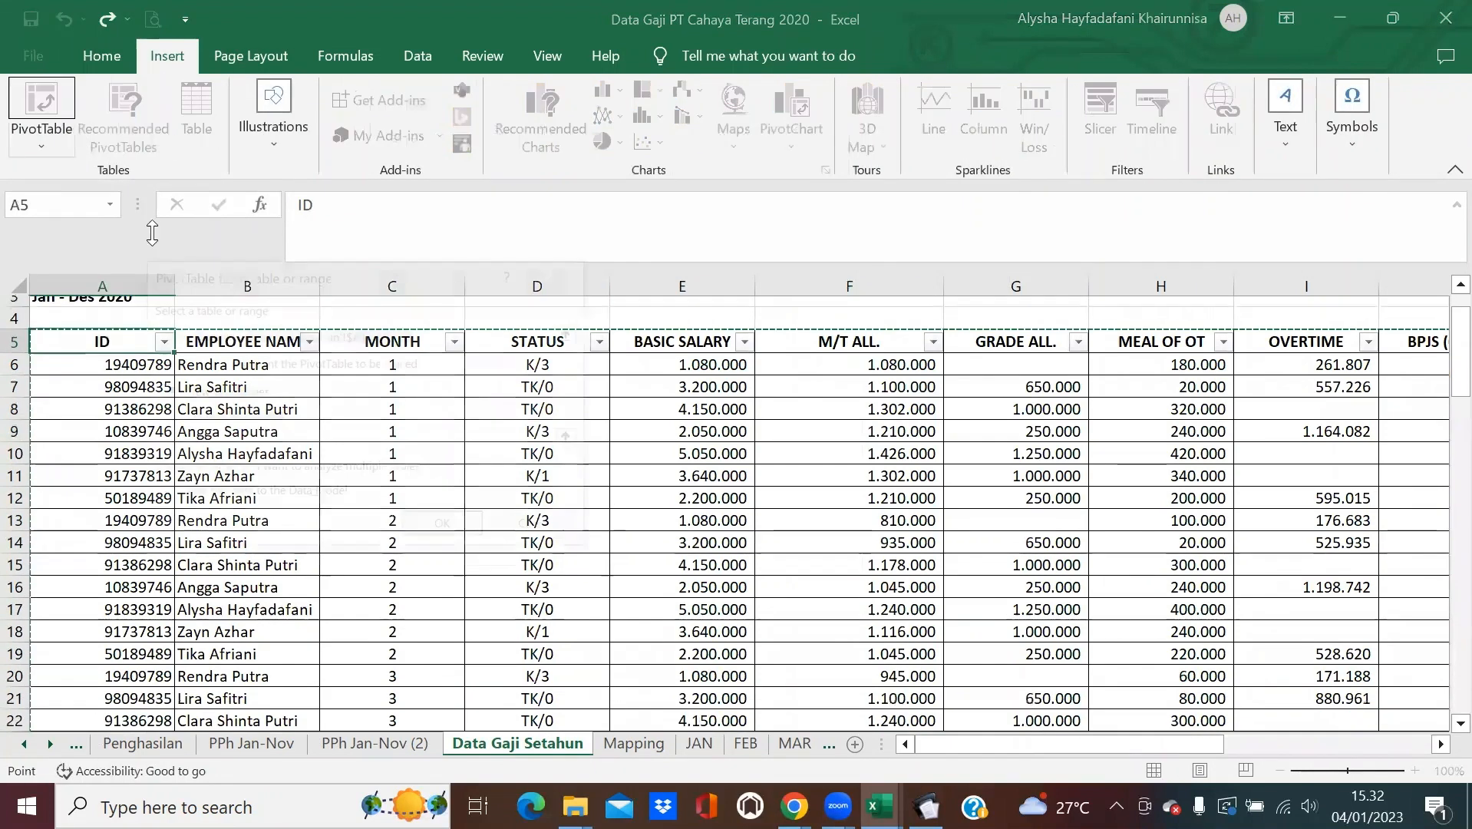
click(446, 528)
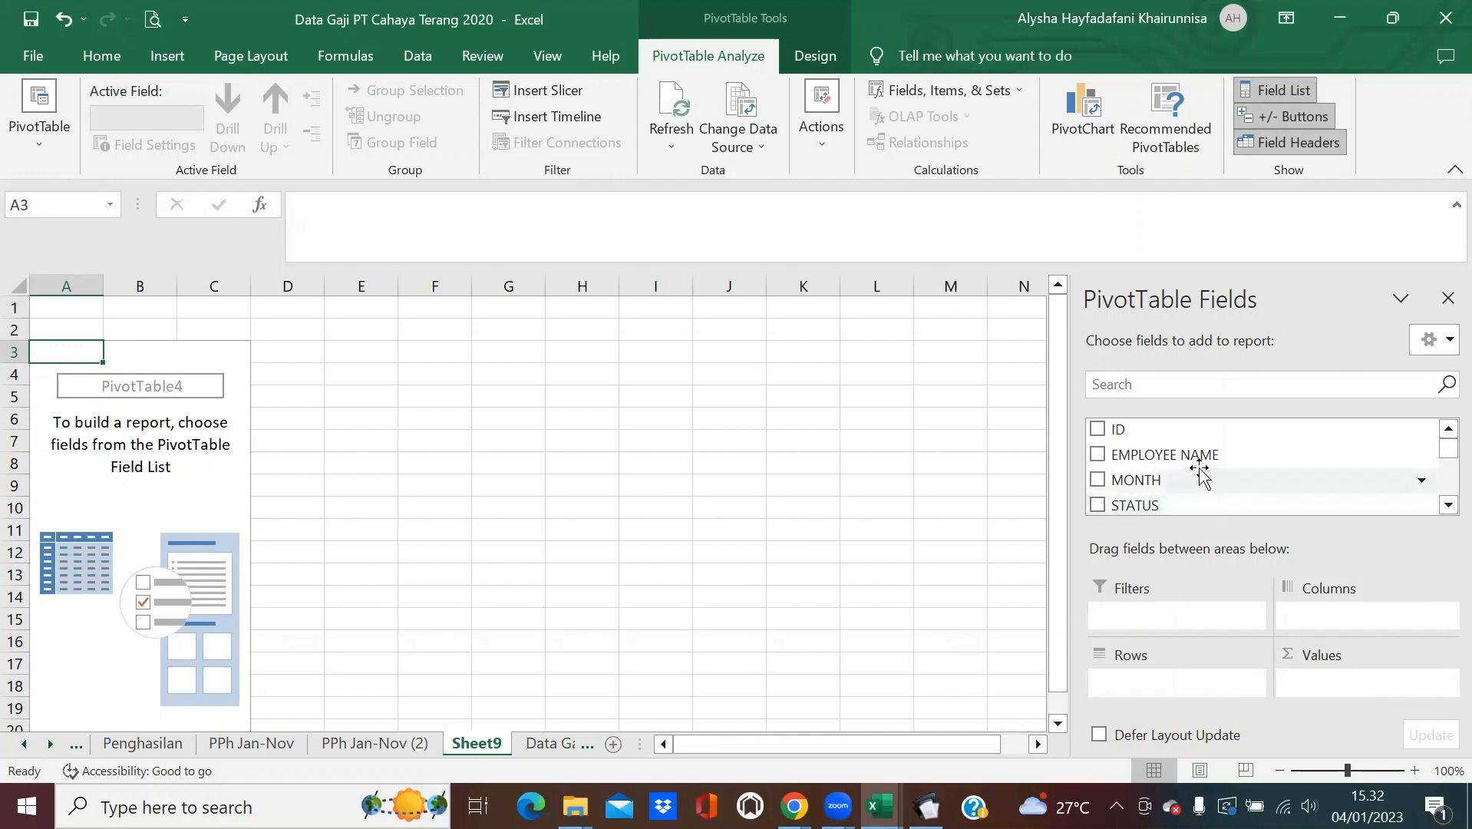
drag(1202, 460, 1197, 681)
drag(1215, 480, 1188, 678)
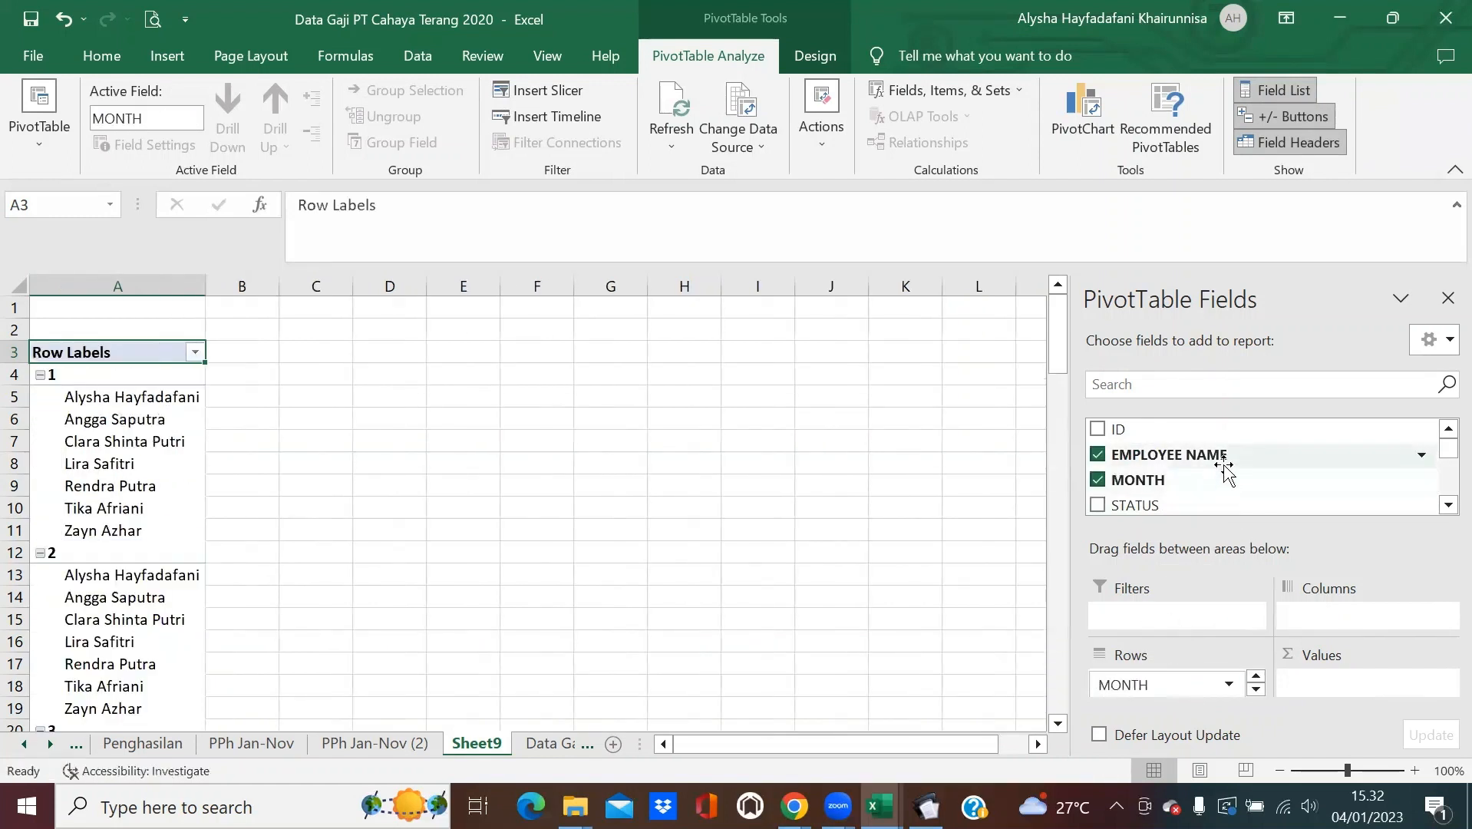
scroll(1220, 464, down, 5)
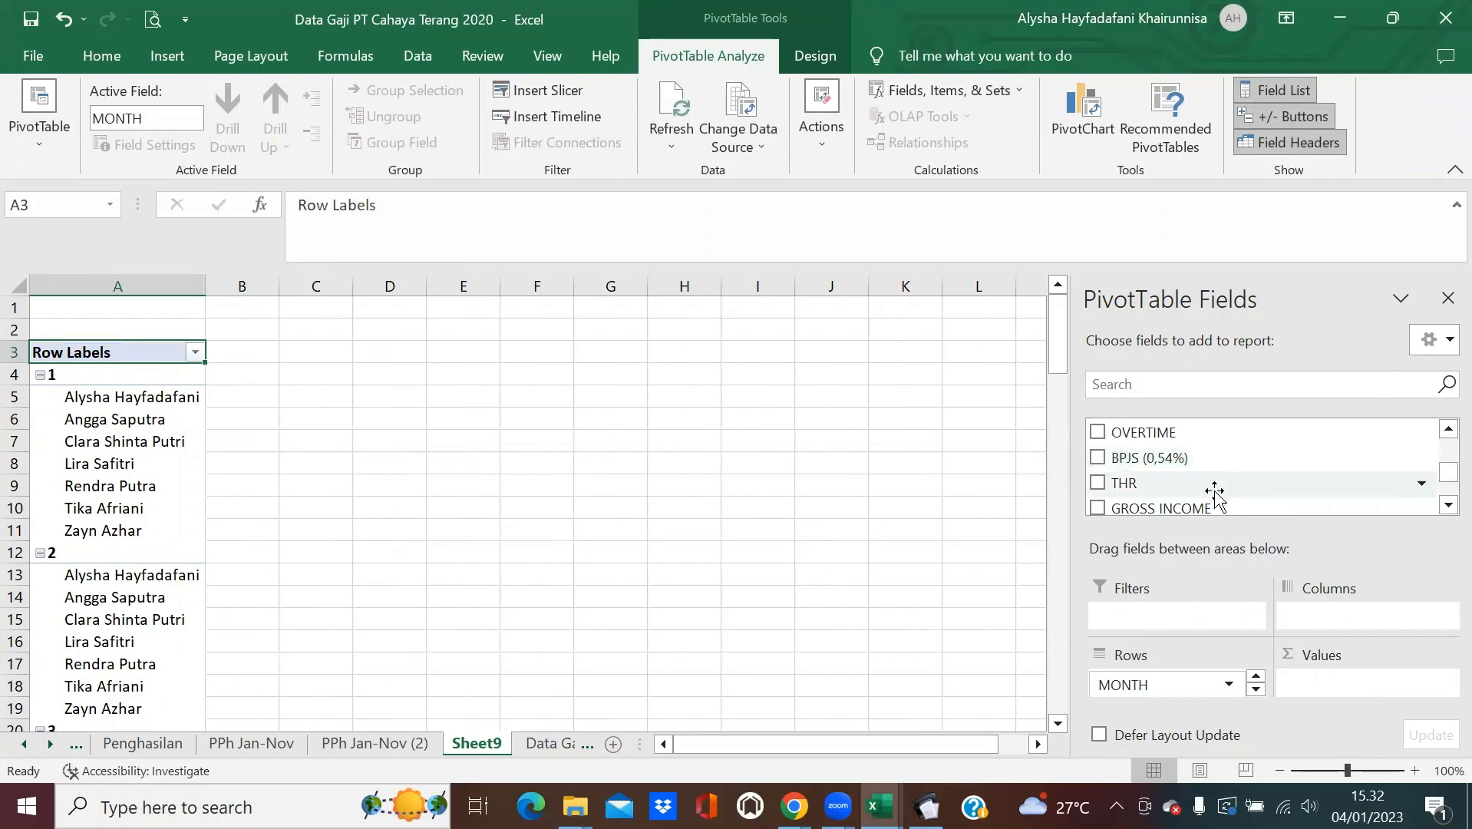
drag(1217, 508, 1322, 679)
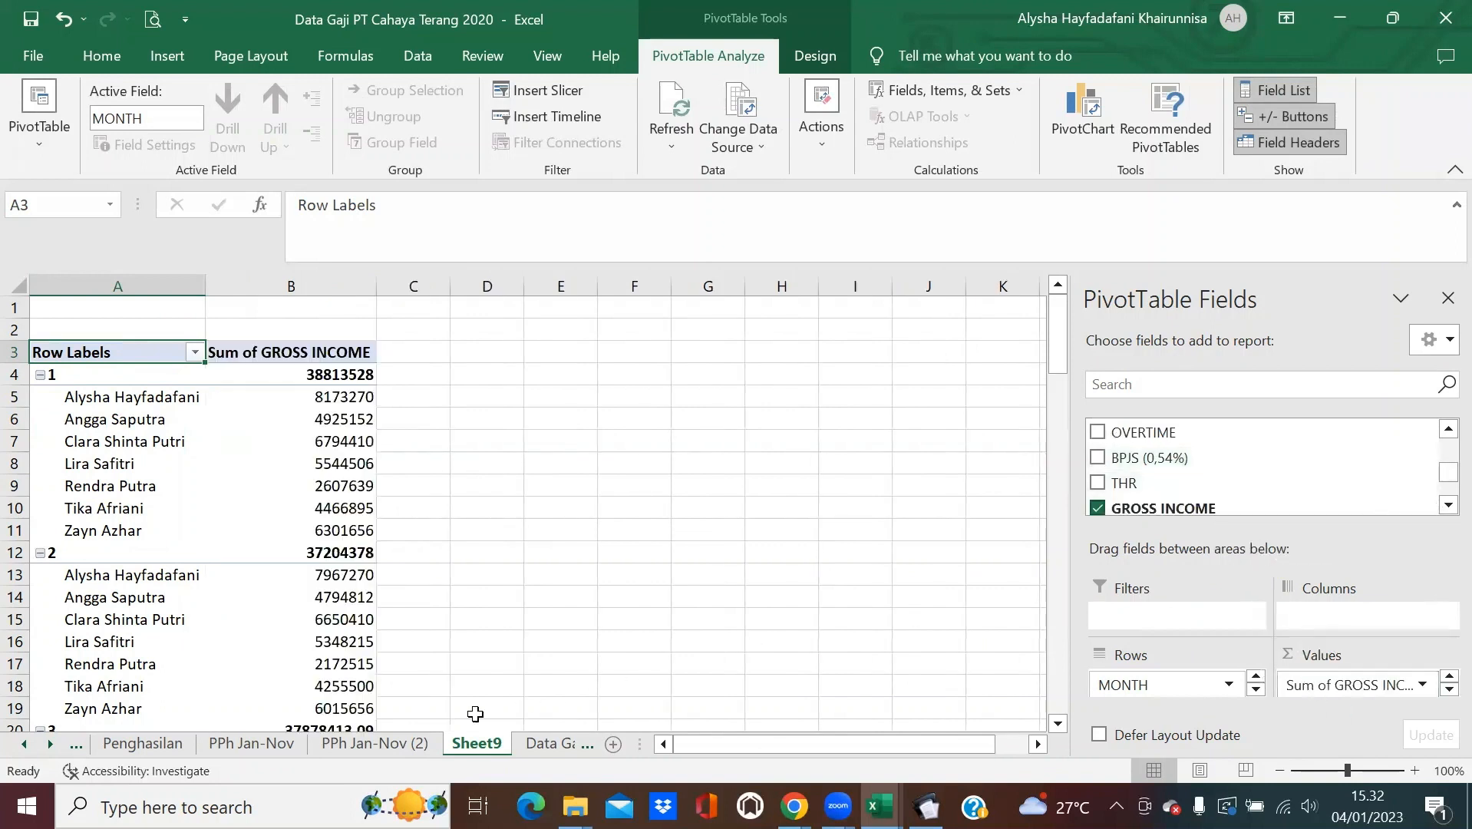
Rename the pivot sheet PPh Des and duplicate it before Data Gaji Setahun as PPh Des (2).
double_click(477, 742)
text(PPh Des)
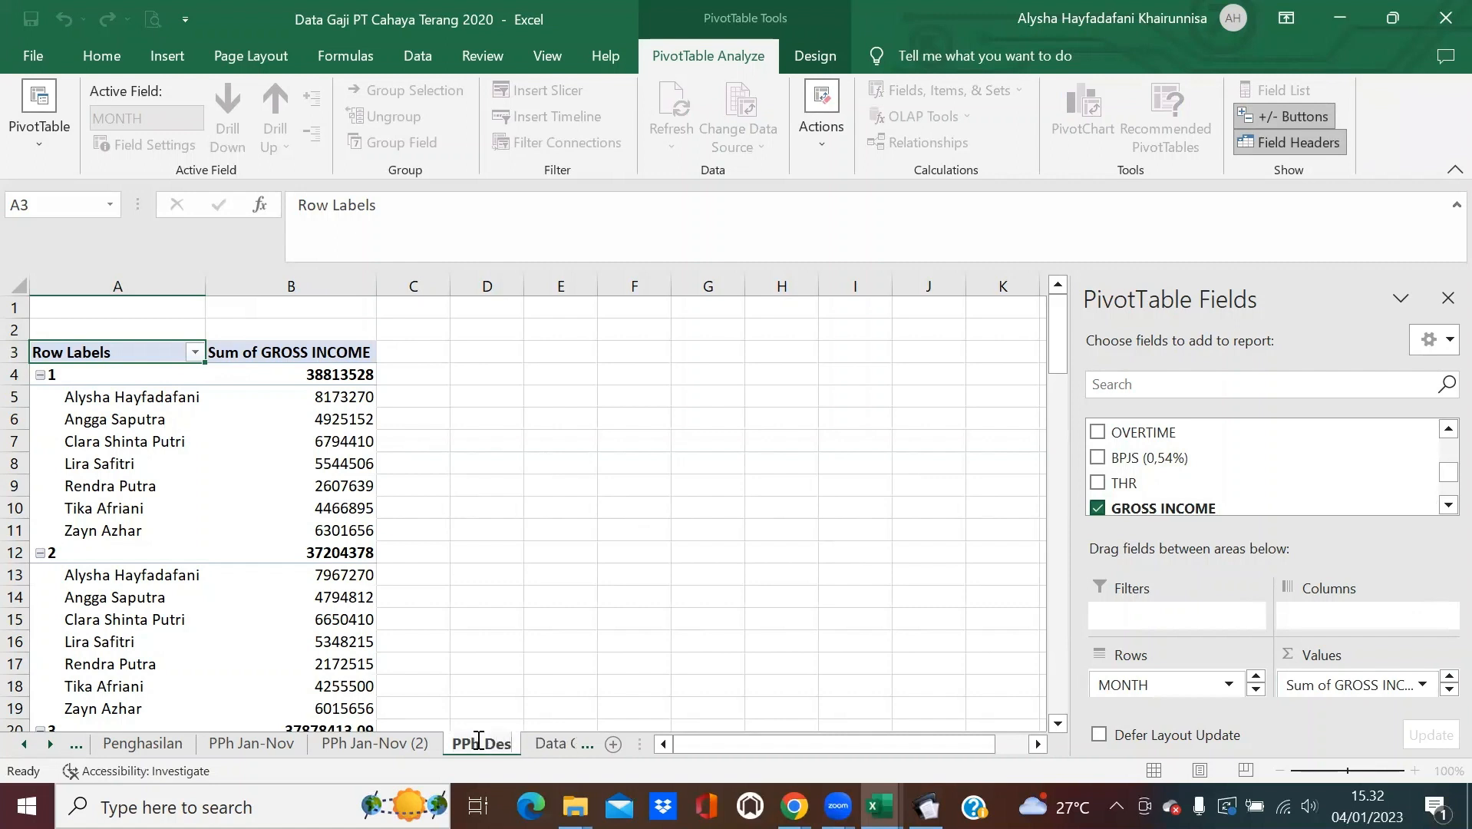
key(Return)
right_click(483, 745)
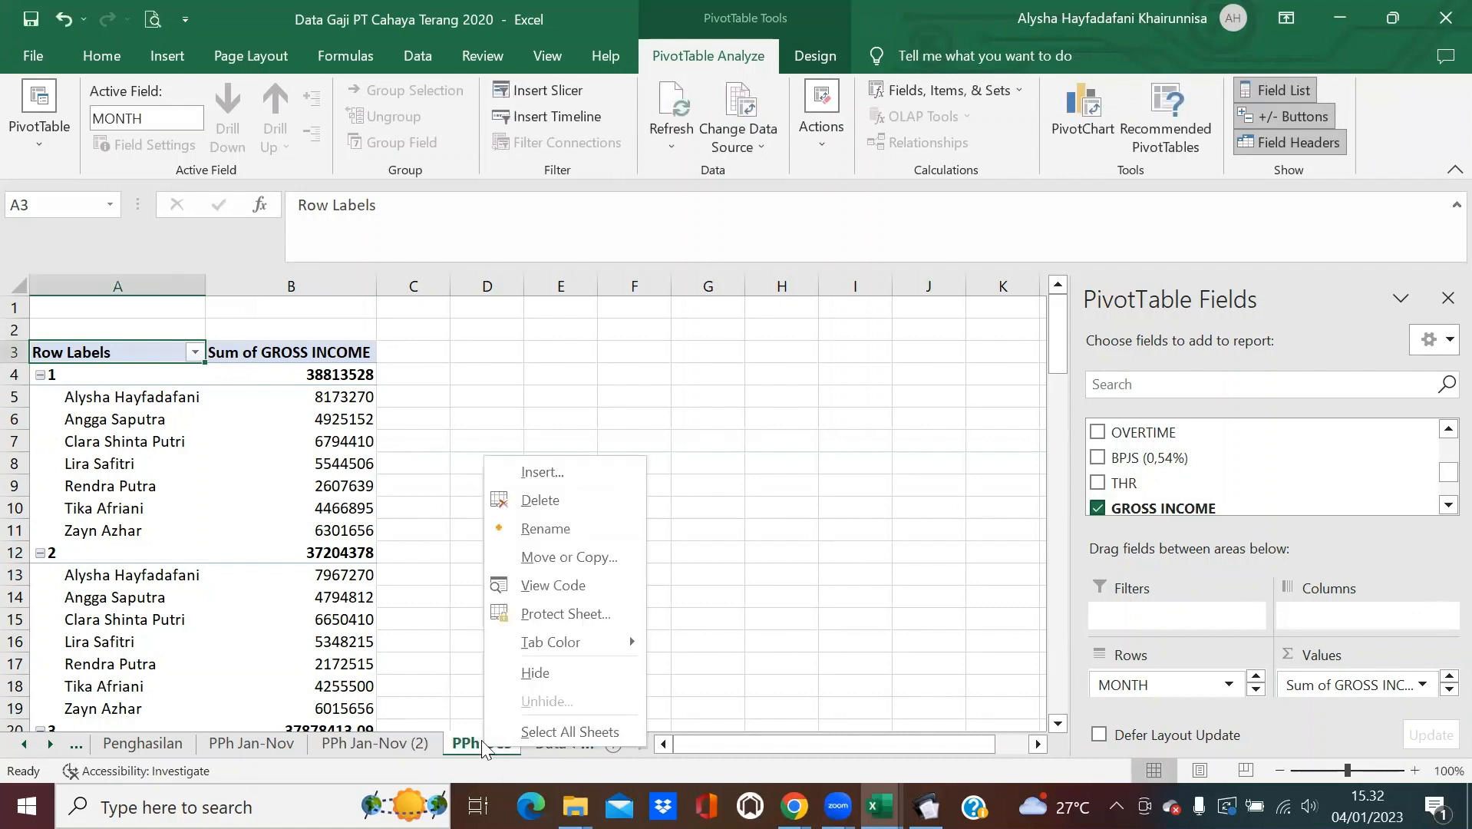
click(555, 549)
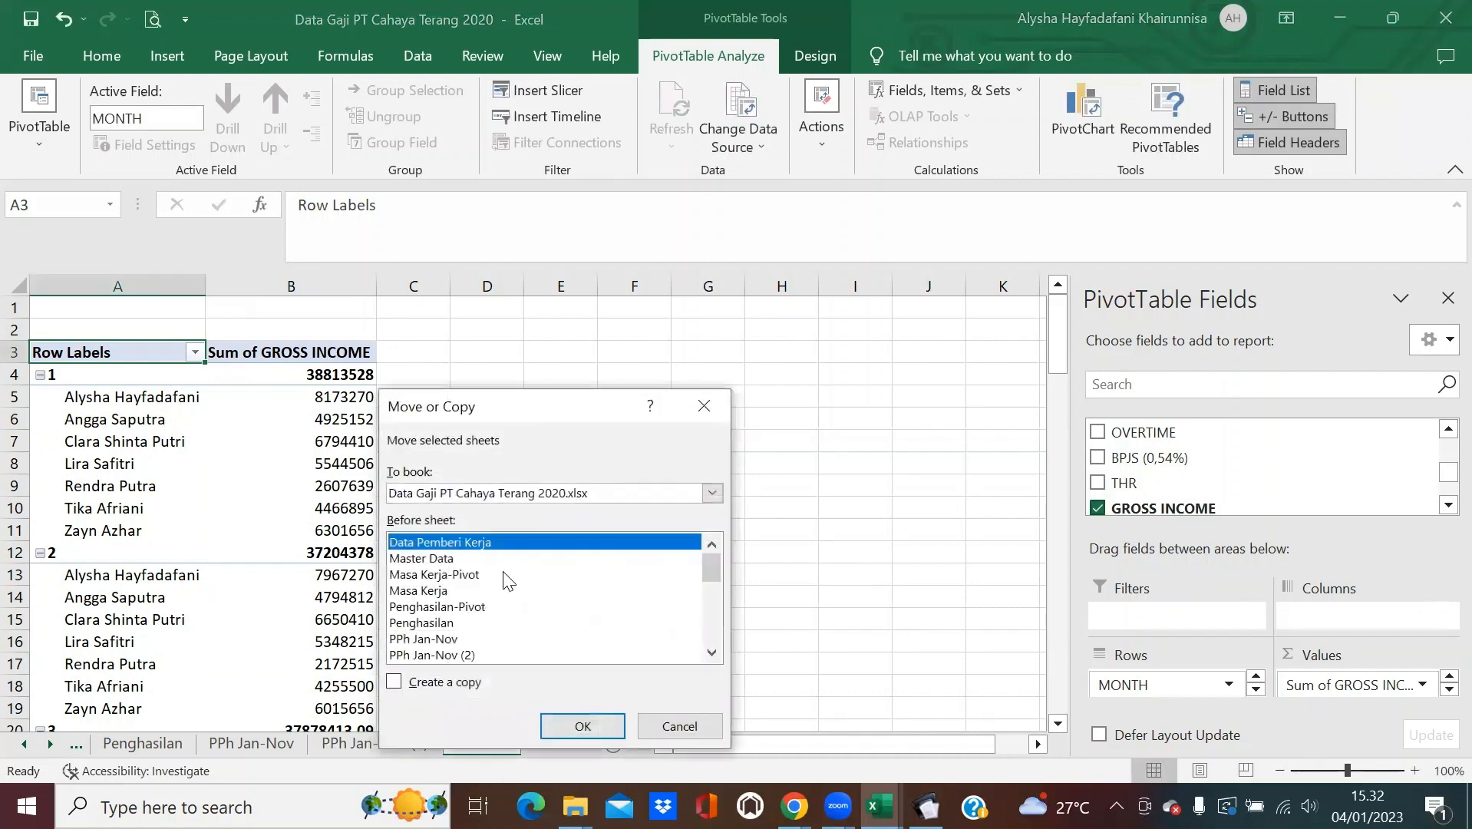
scroll(491, 591, down, 4)
scroll(464, 602, up, 2)
click(435, 576)
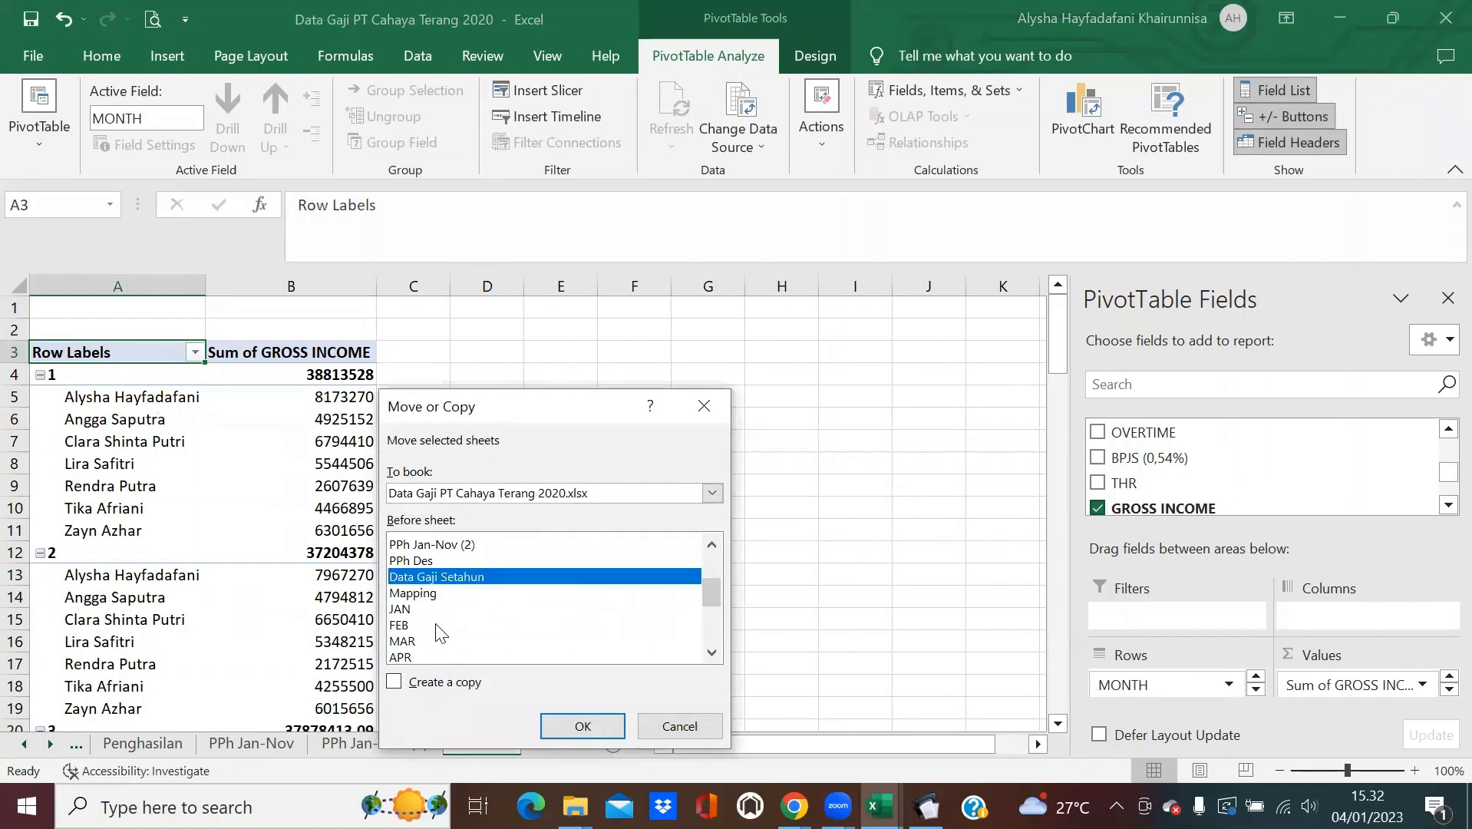
click(393, 681)
click(567, 729)
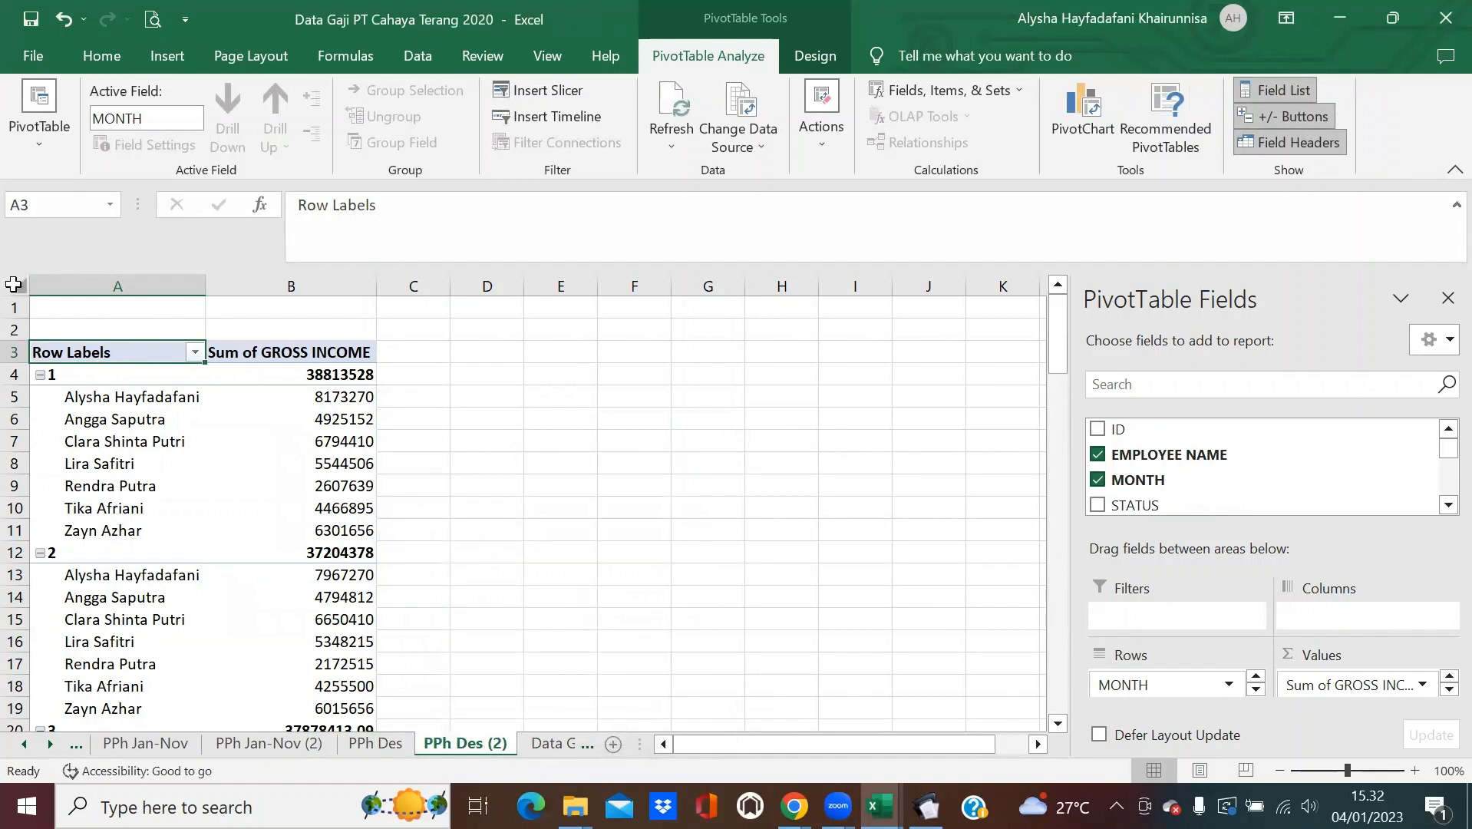
click(15, 290)
Paste the copied pivot back over itself as plain values.
click(69, 119)
click(30, 146)
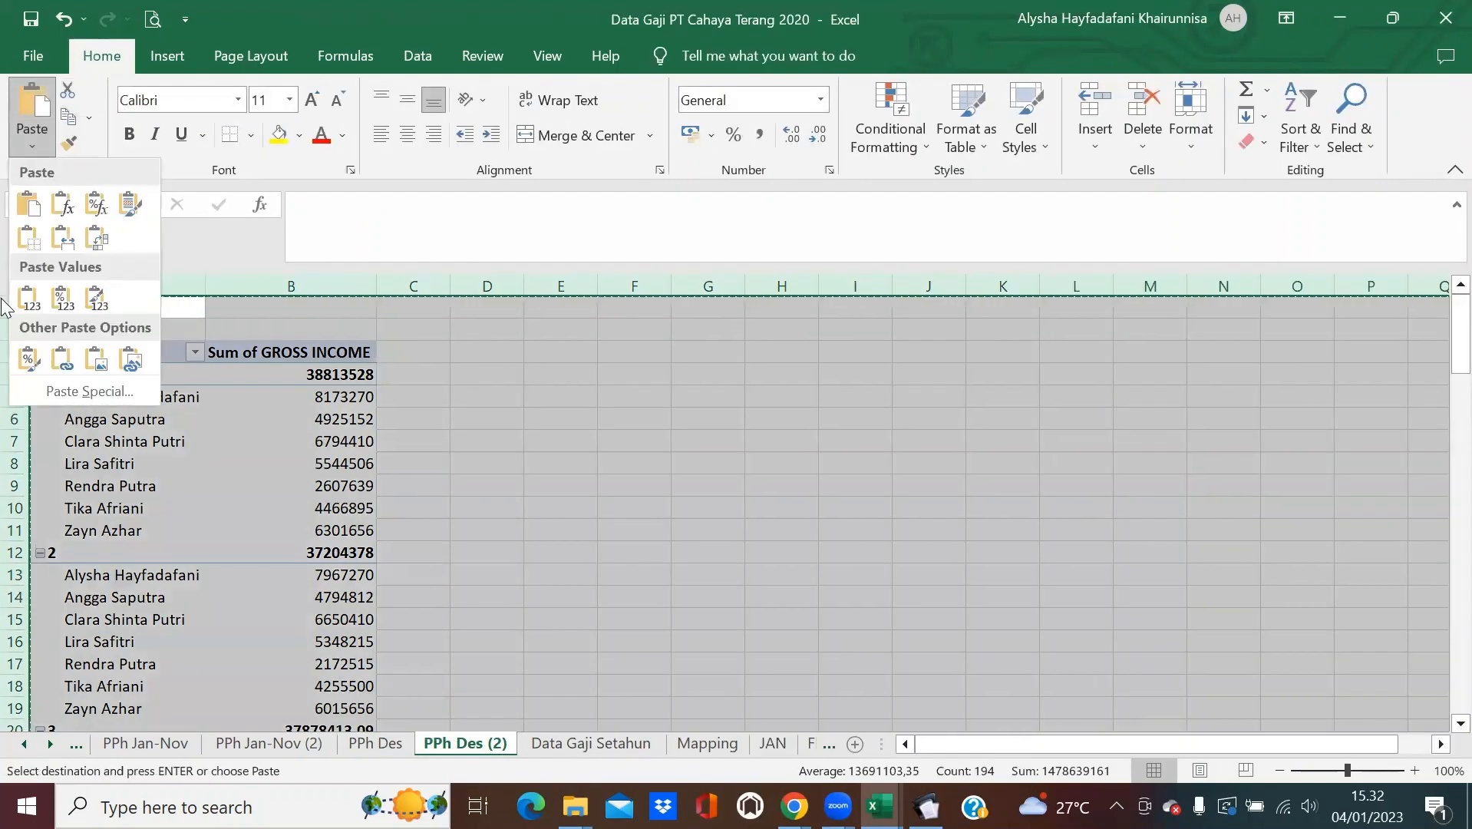
click(29, 290)
click(488, 456)
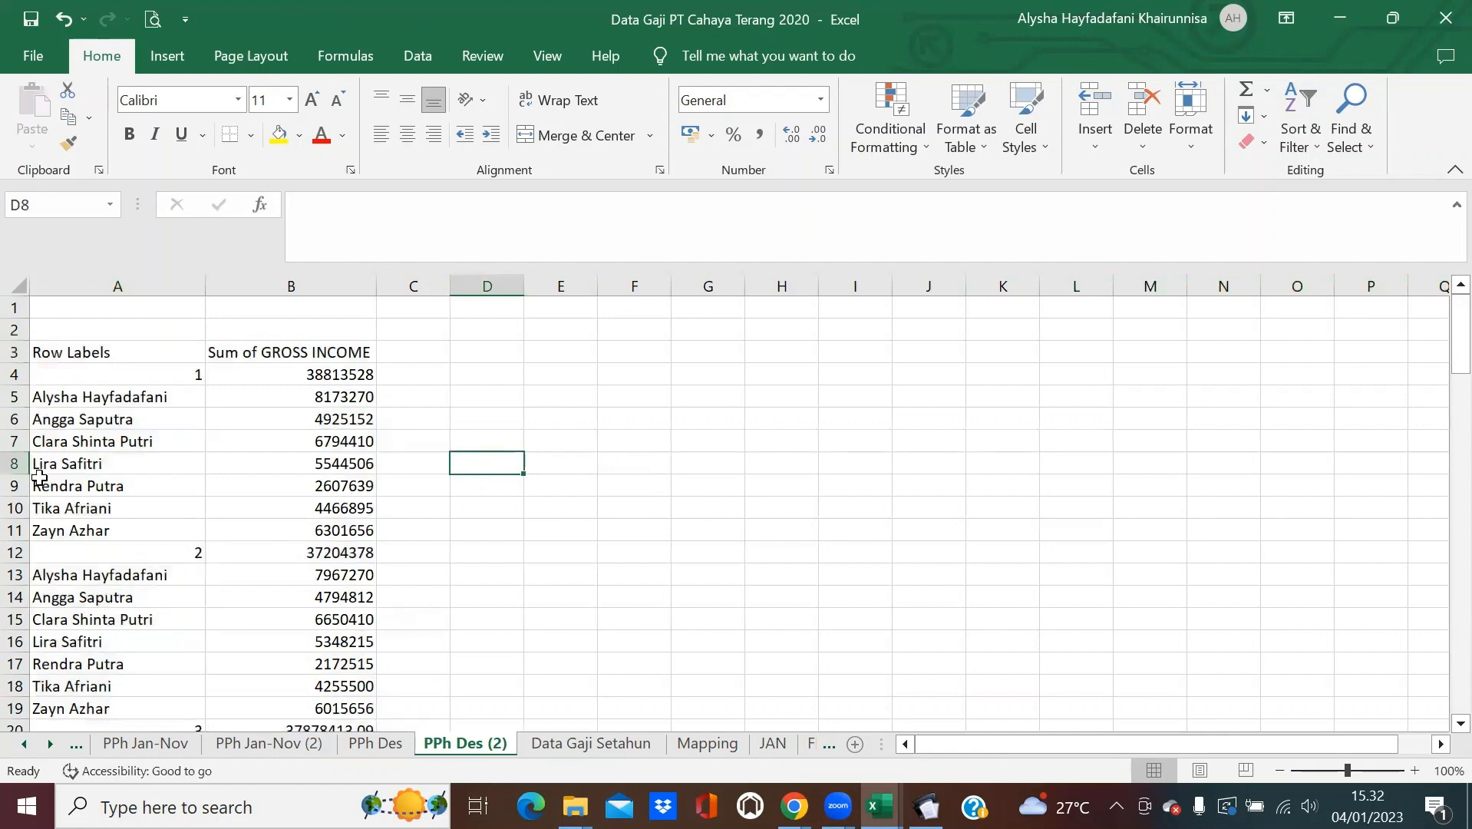
Delete the January–November rows and the Grand Total row, leaving December gross income.
drag(14, 375, 131, 574)
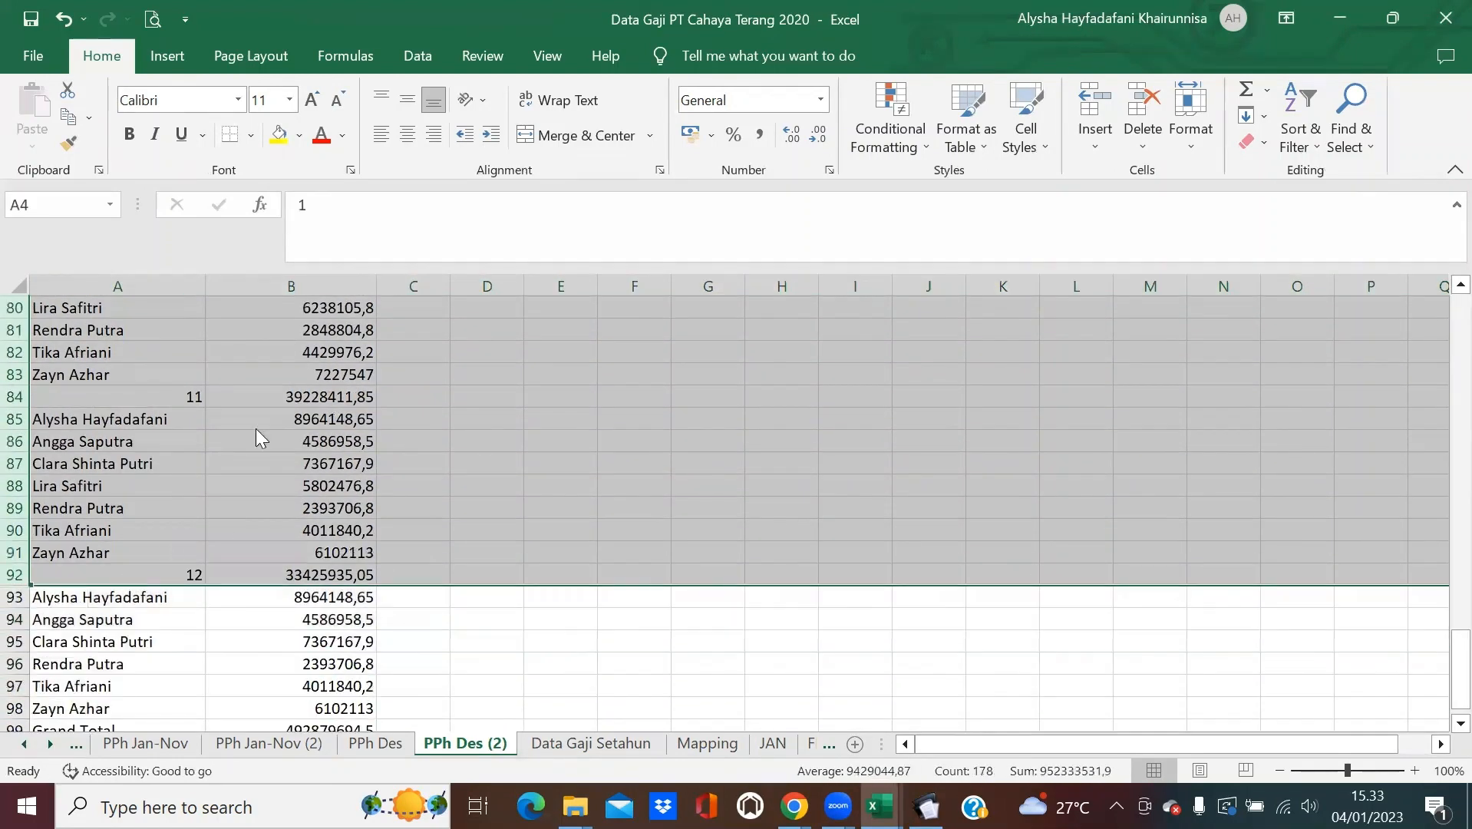
right_click(257, 429)
click(342, 273)
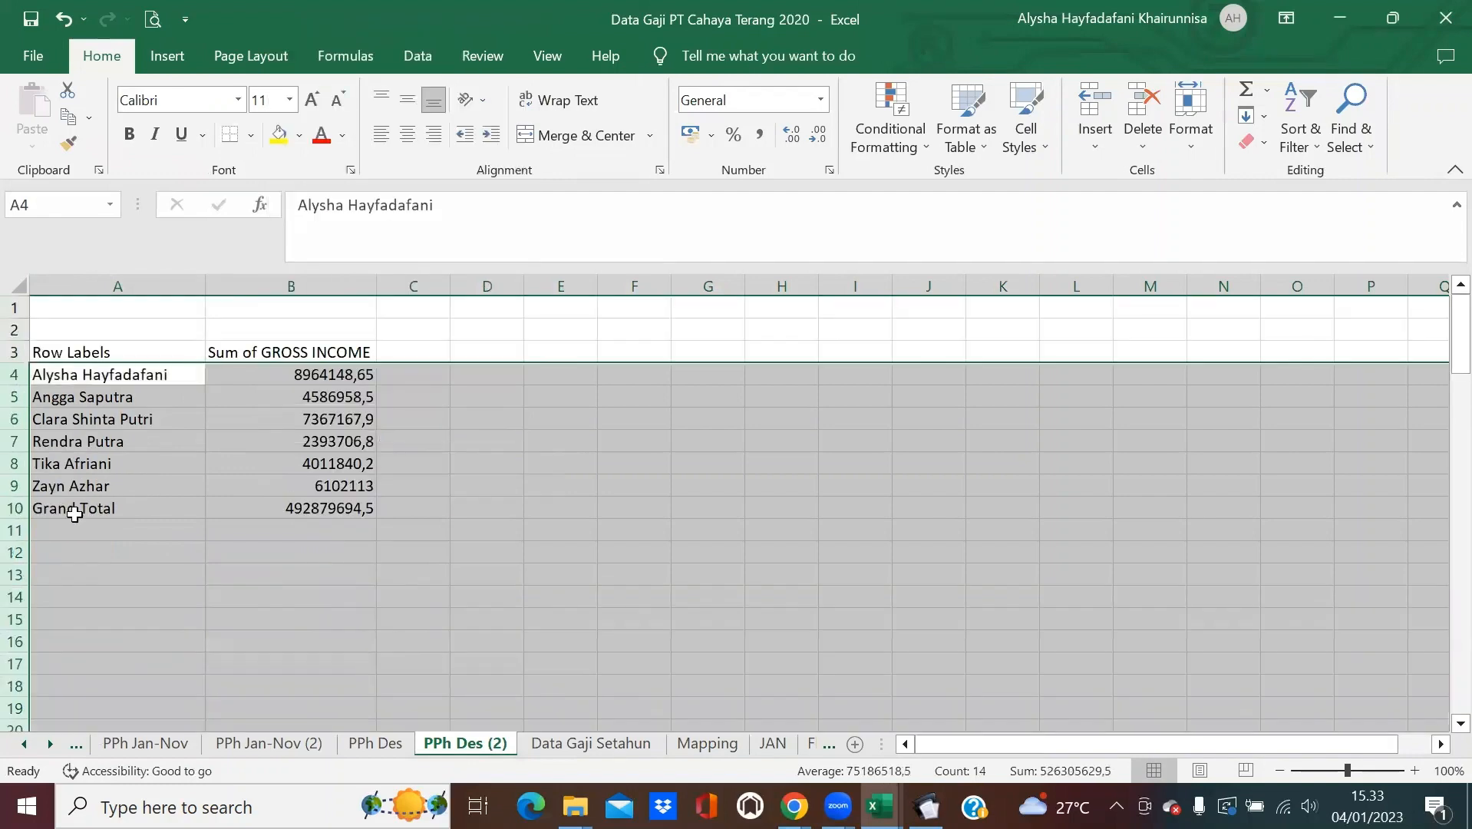
right_click(10, 509)
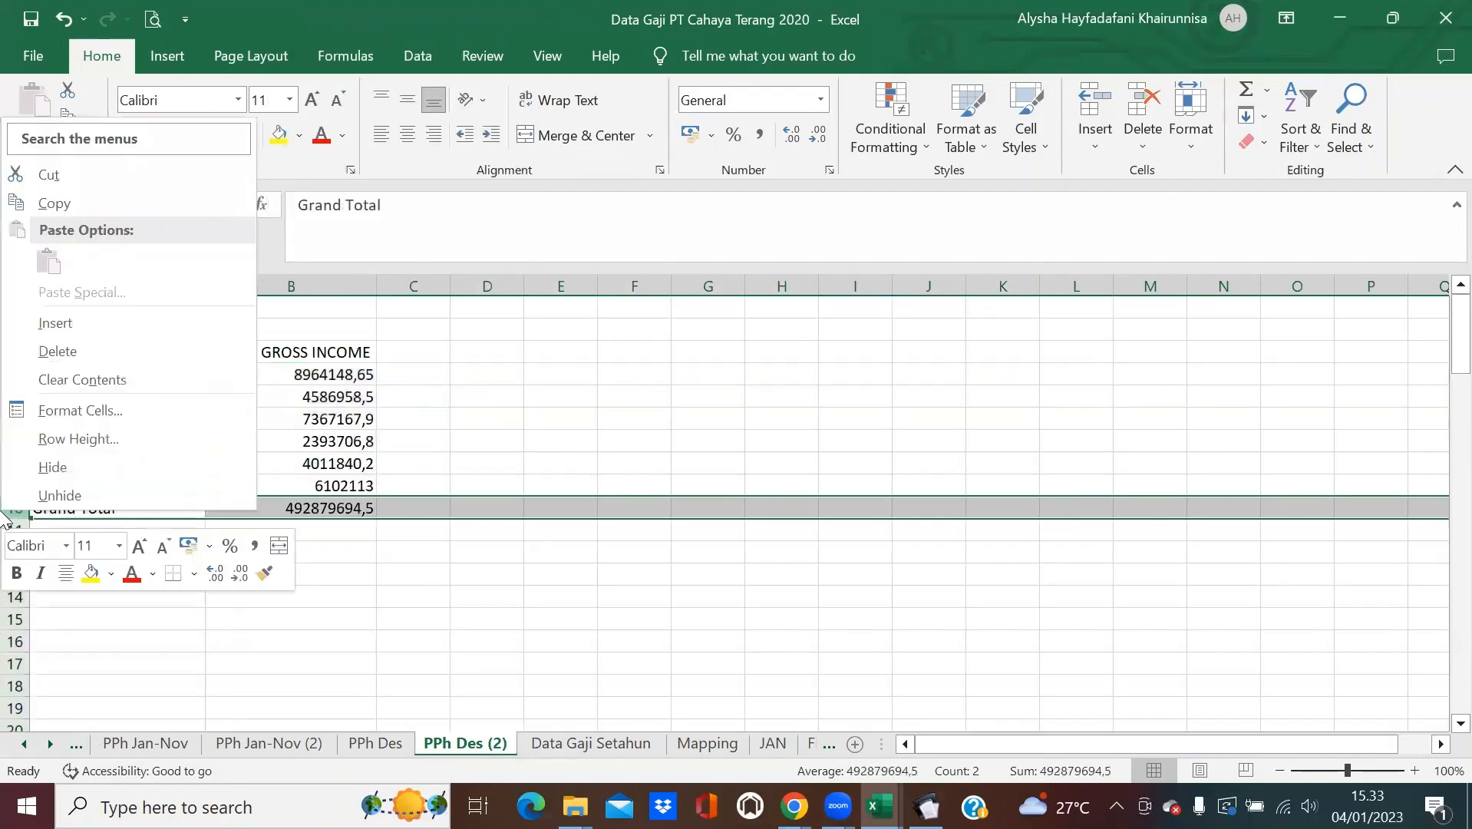
click(144, 357)
click(337, 351)
Enter headers Penghasilan Bruto, PPh Terutang, PPh Jan-Nov and PPh Des across B3:E3.
text(Pe)
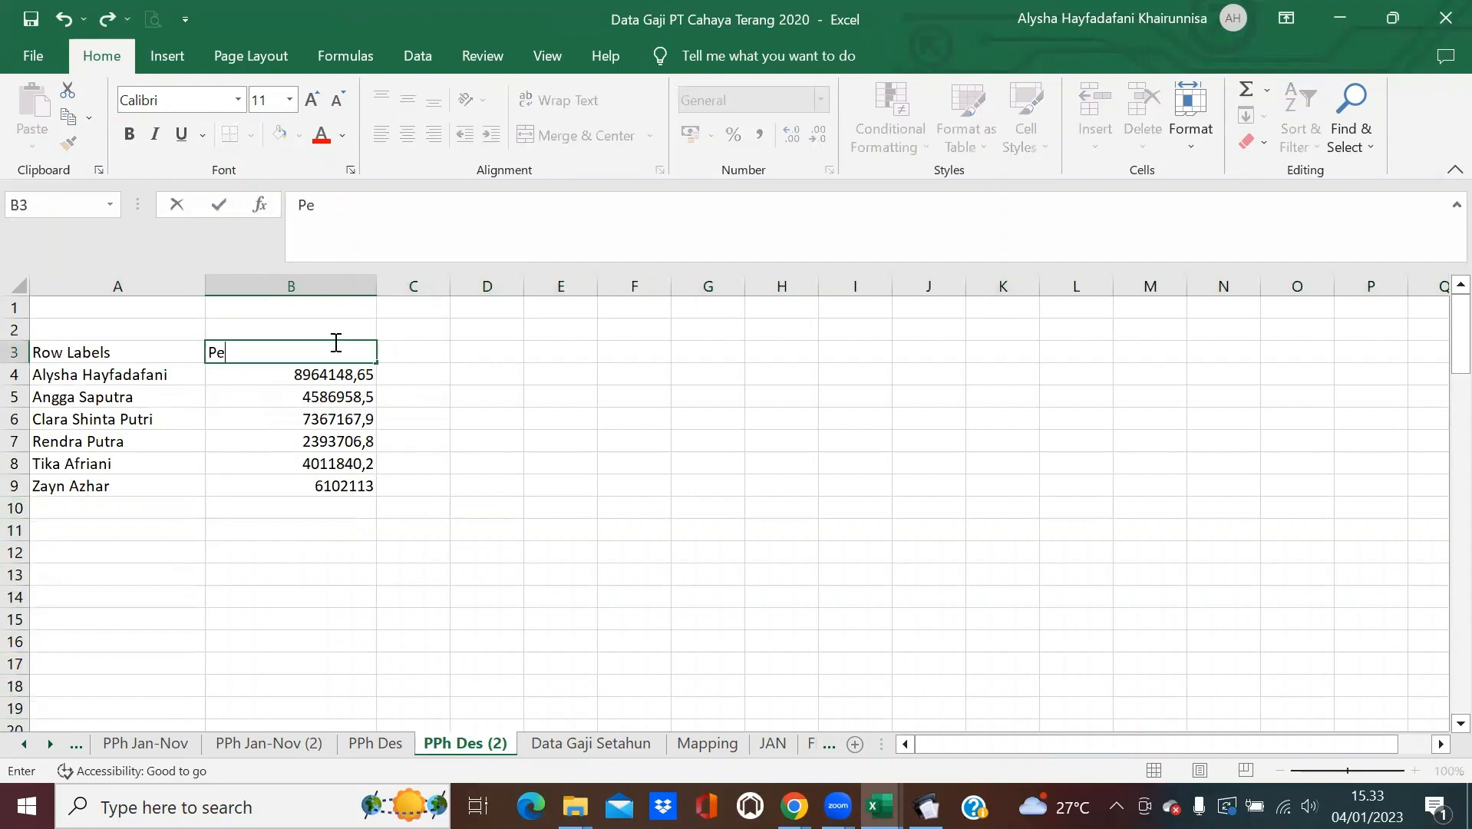
text(nghasilan Bruto)
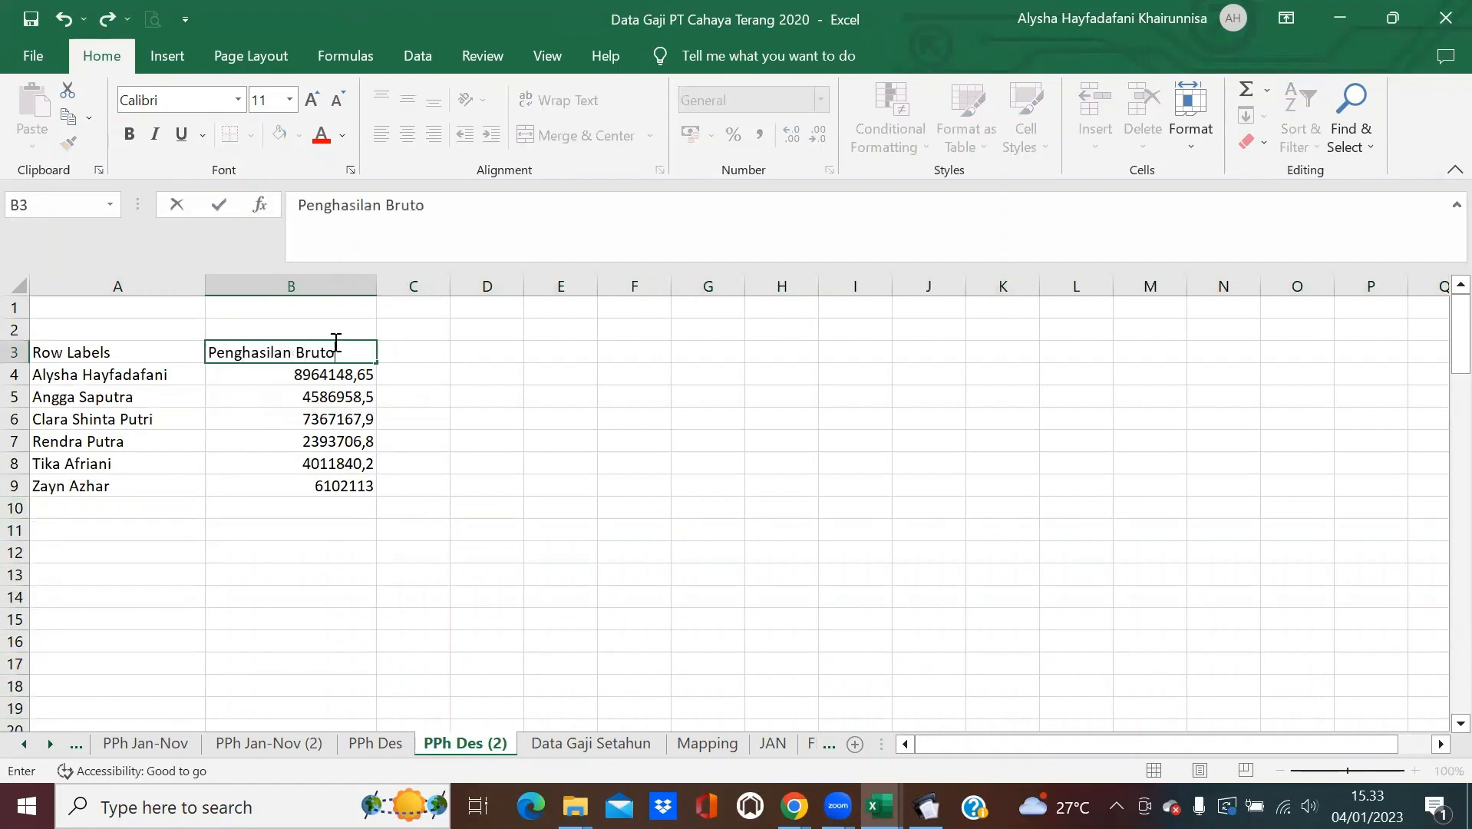
key(Tab)
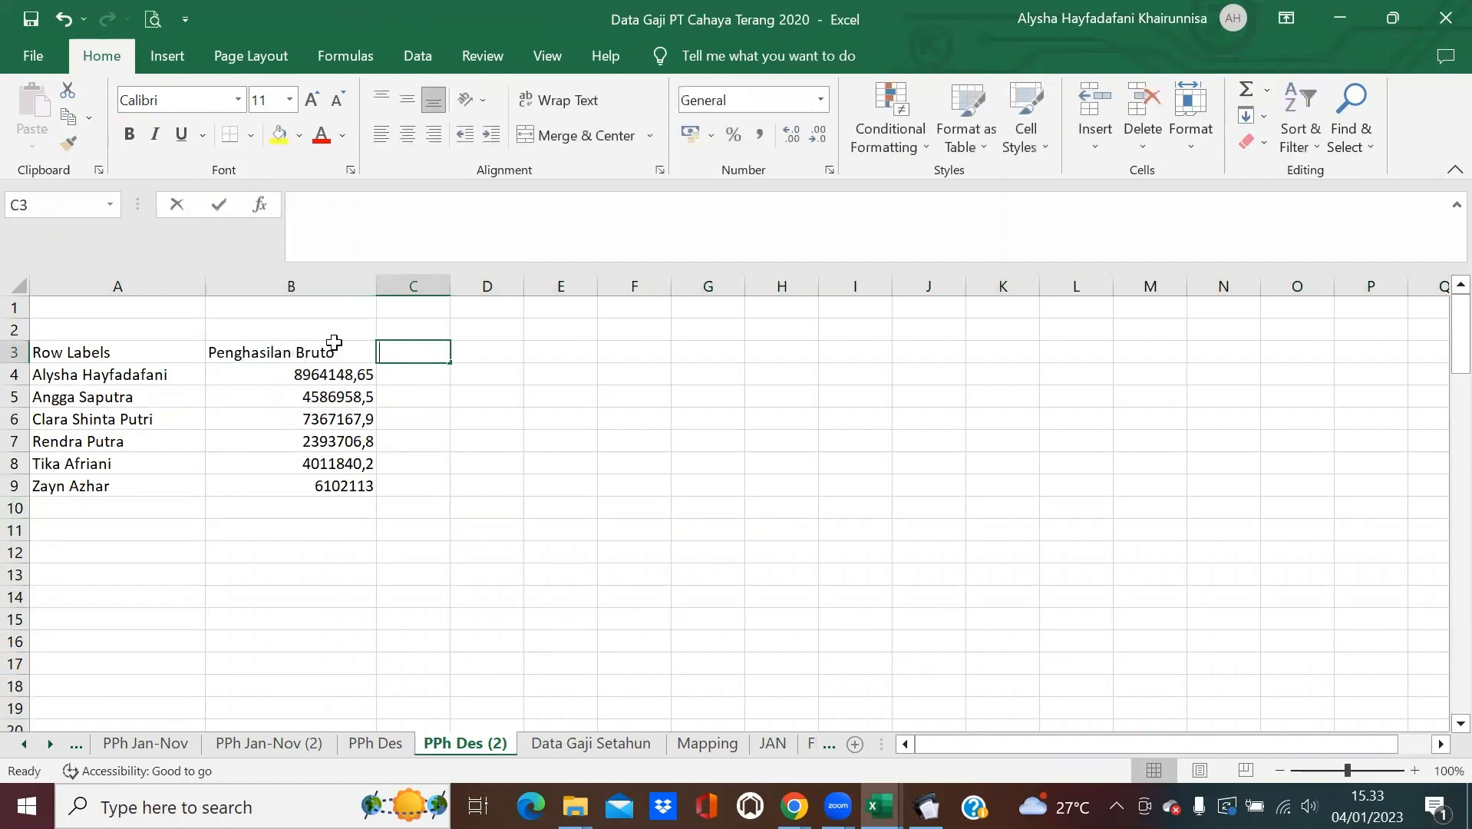
text(PPh Terutang)
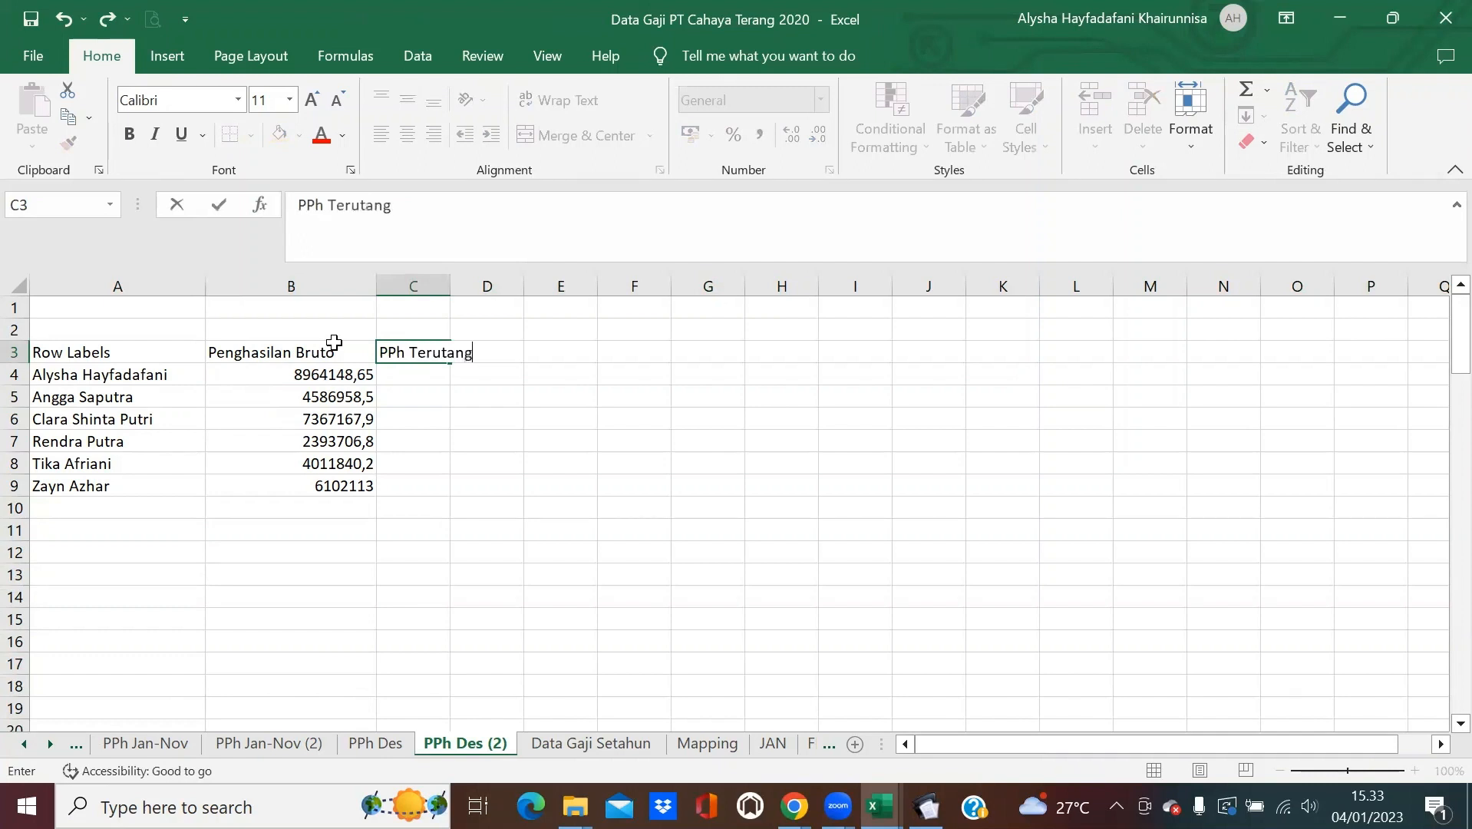
key(Tab)
text(PPh J)
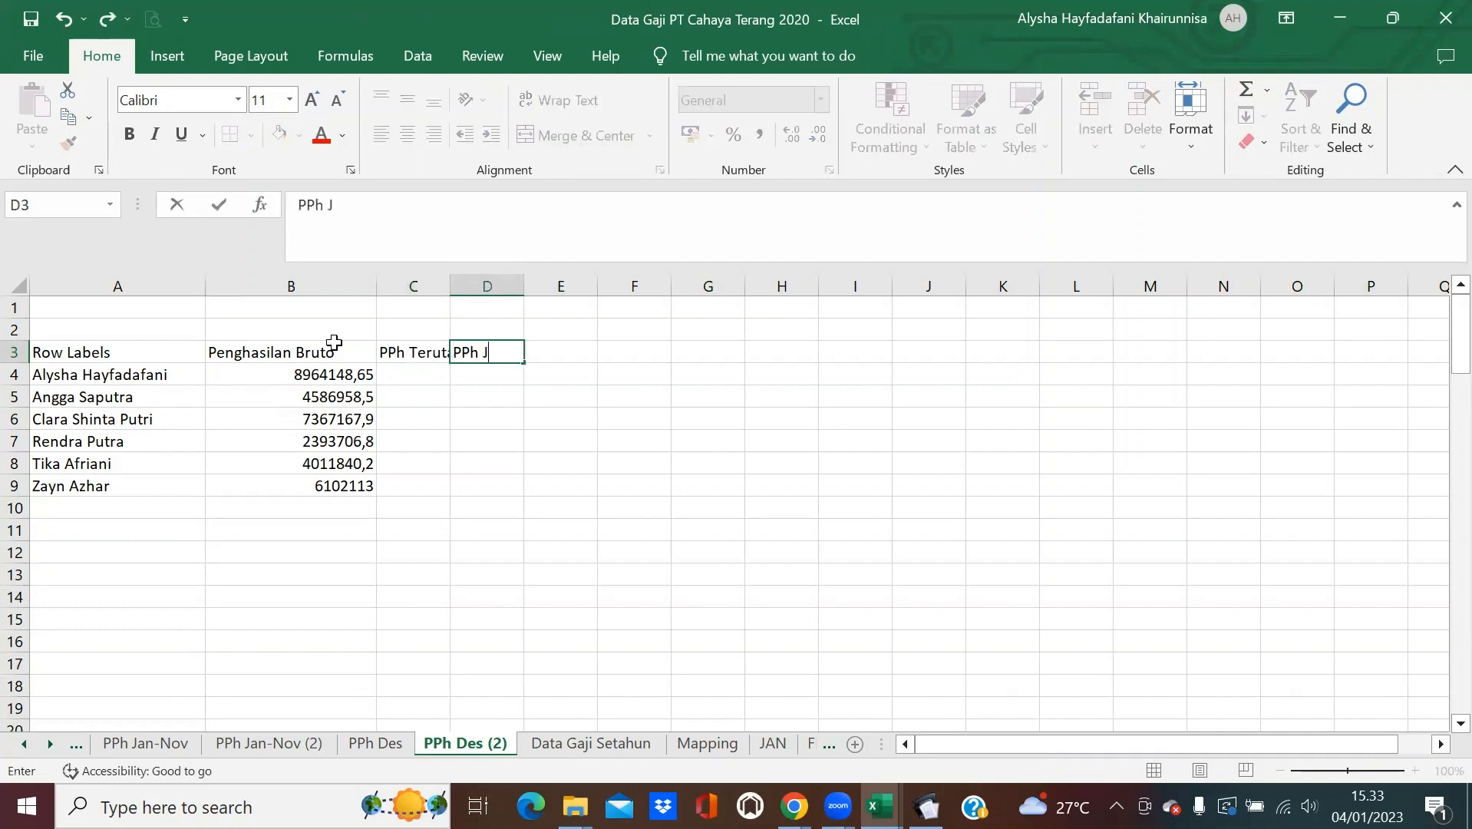
text(an-Nov)
key(Tab)
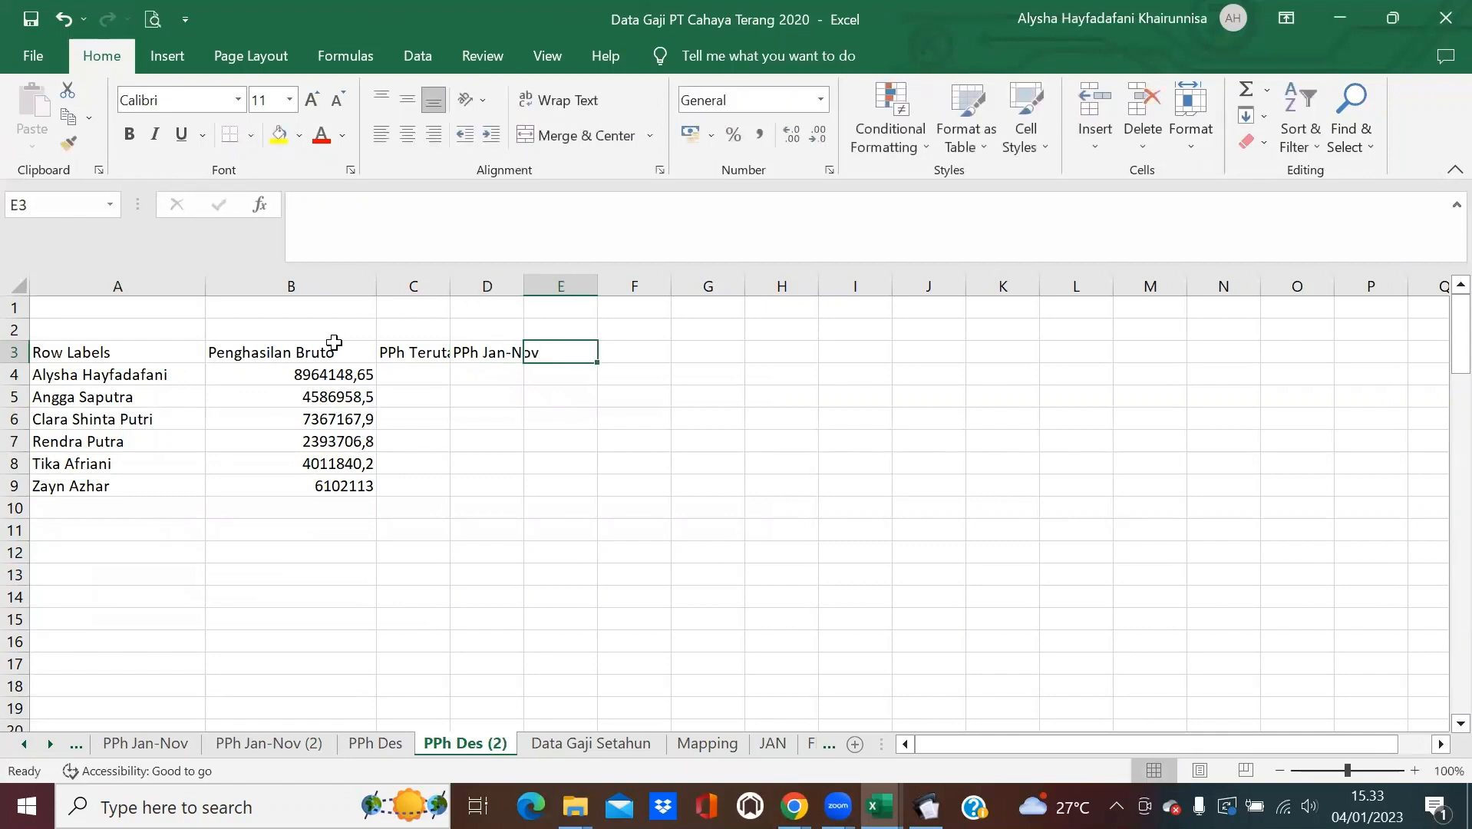
text(PPh Des)
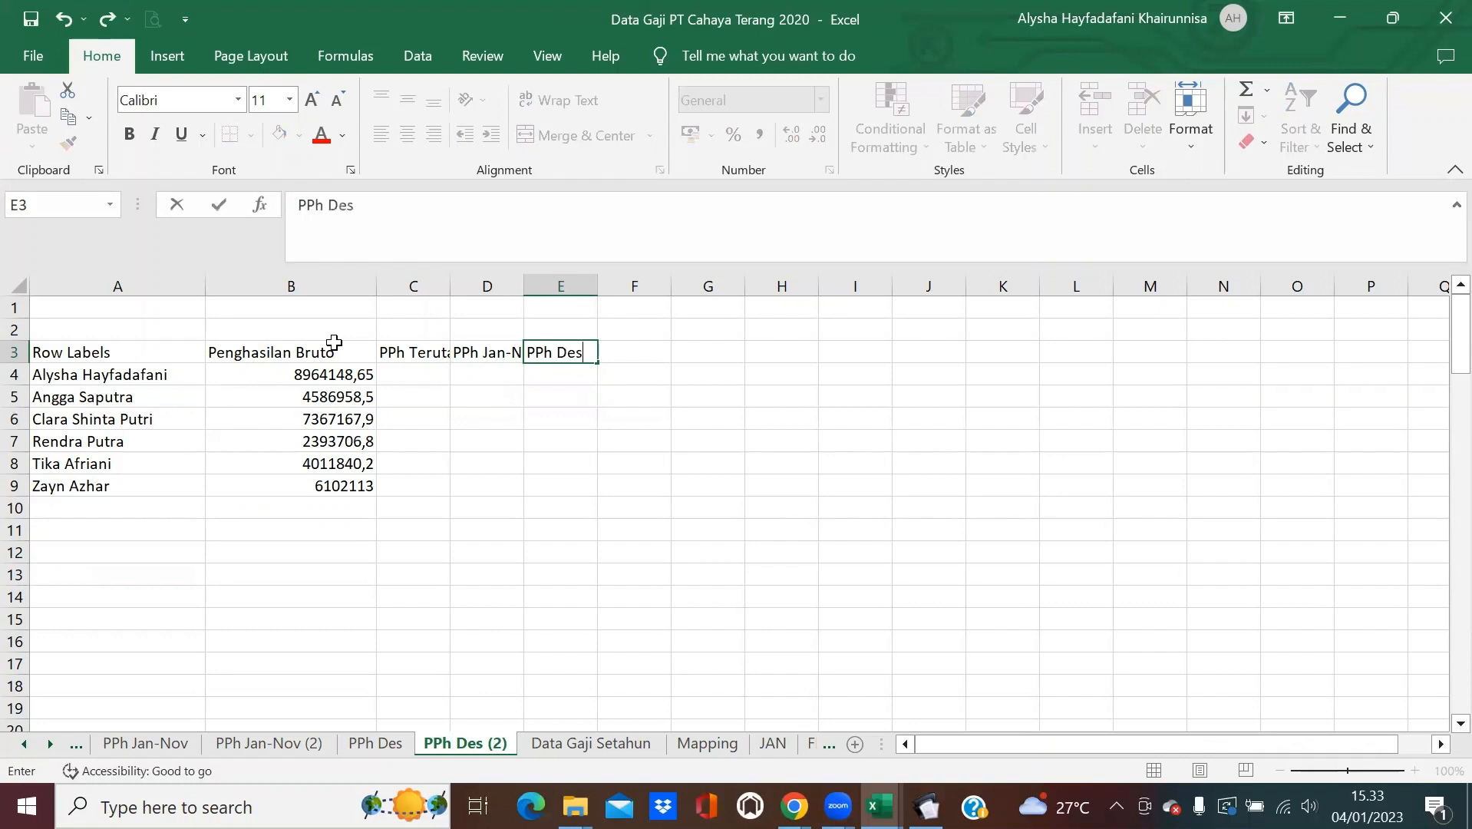
key(Return)
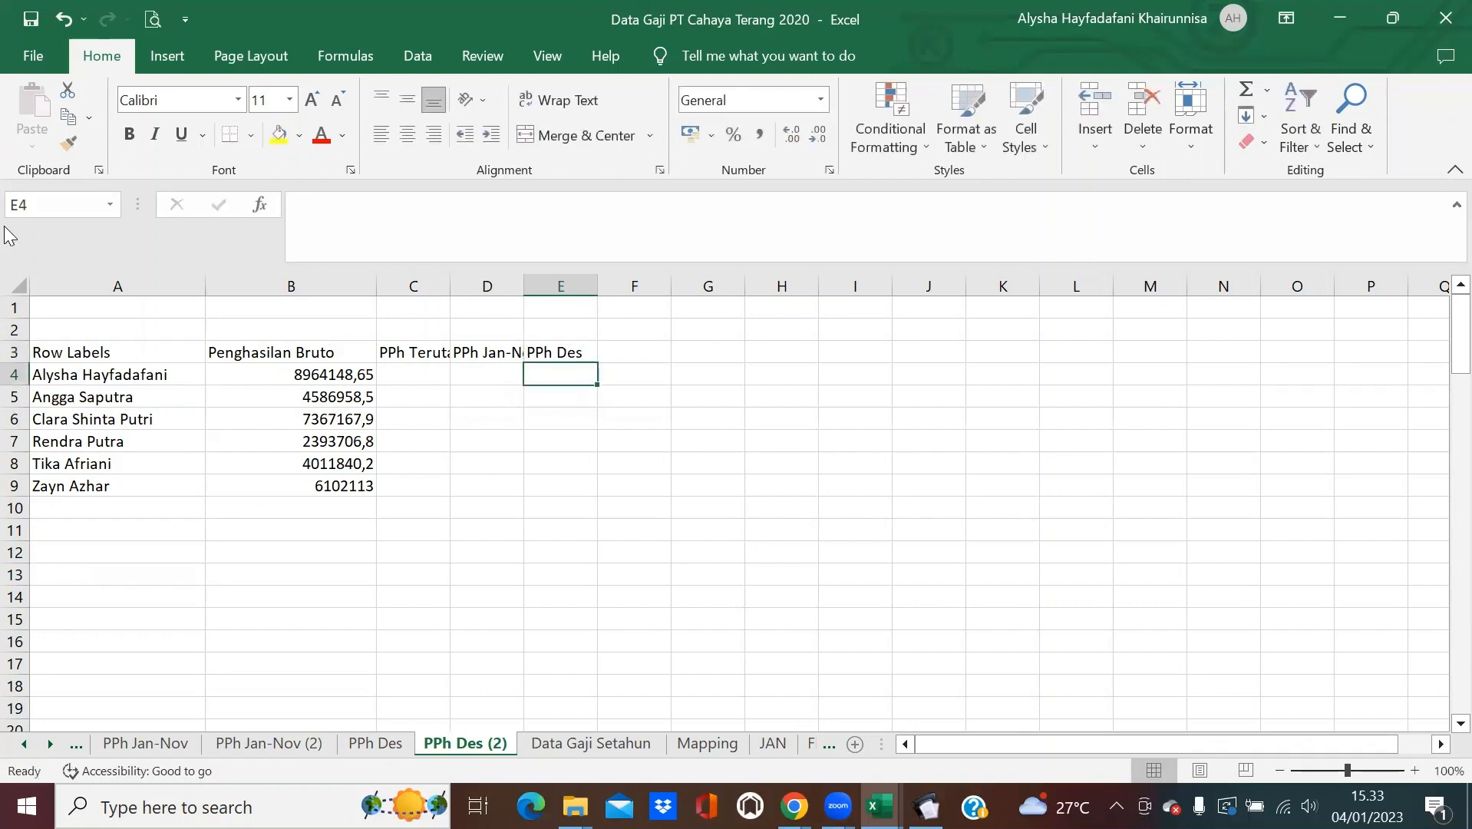
AutoFit all column widths to the new headers and select cell C4.
click(17, 286)
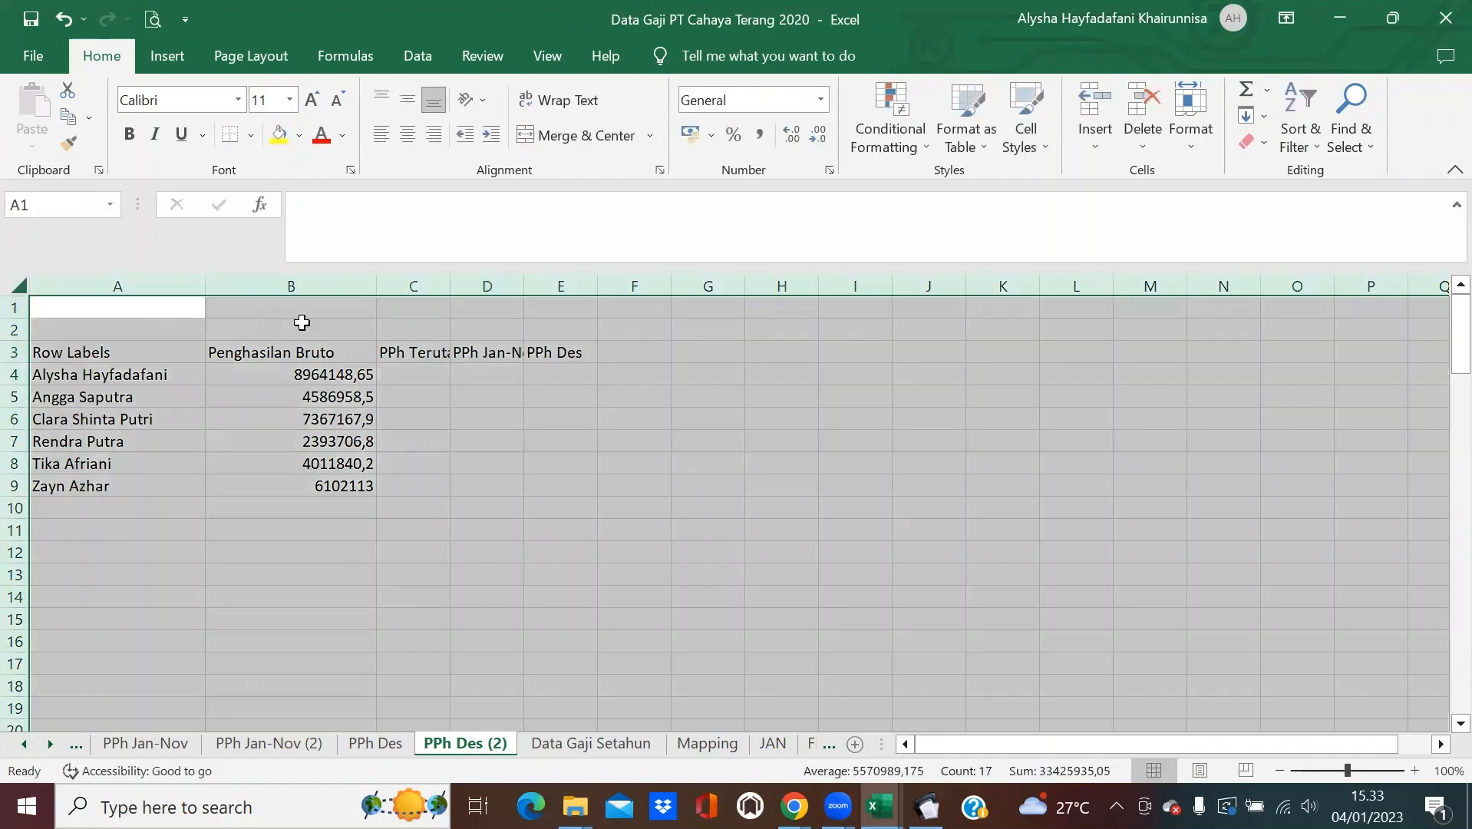
double_click(204, 286)
click(402, 445)
click(395, 376)
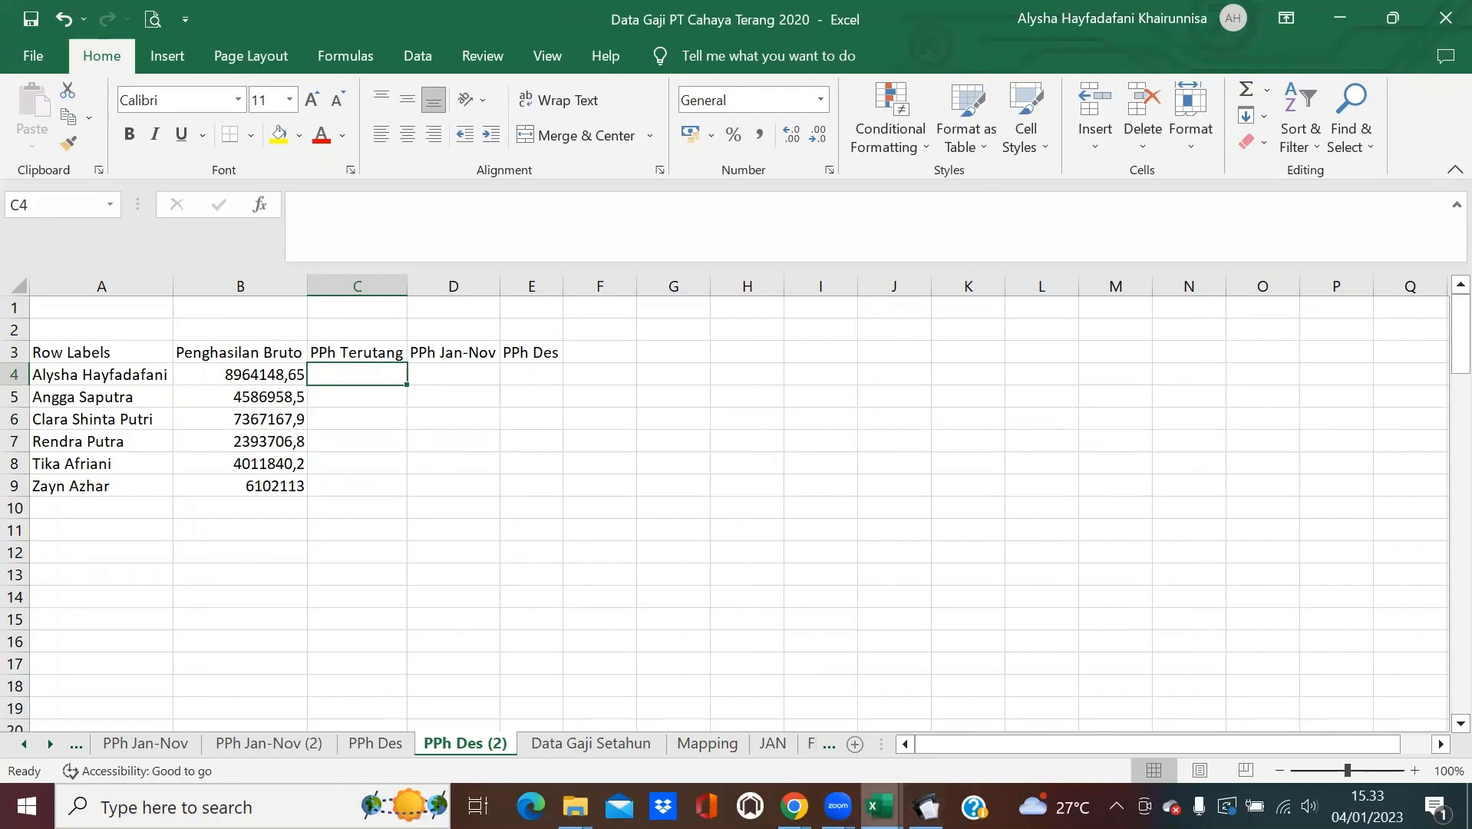
mouse_move(880, 806)
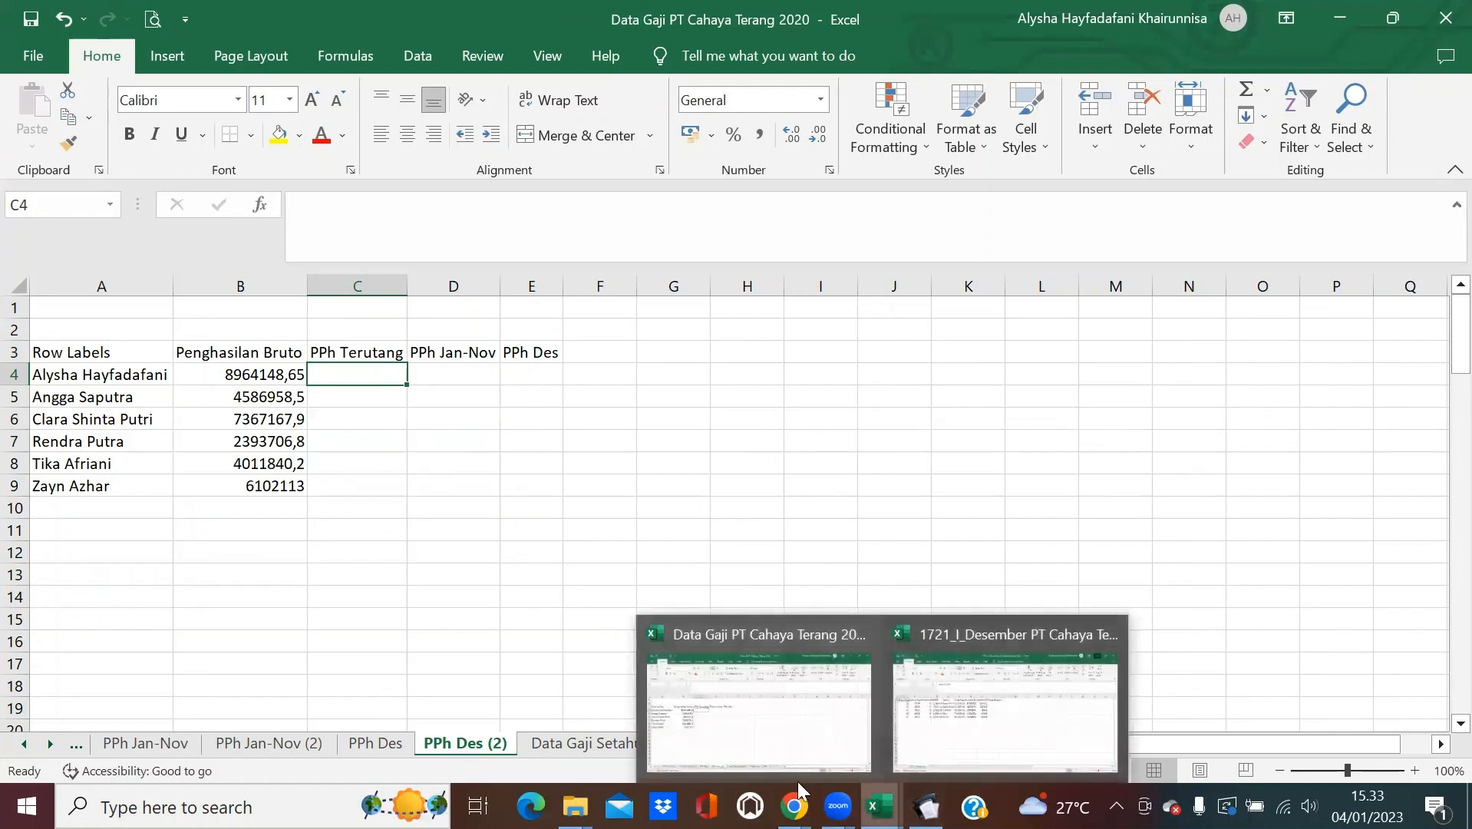
Open 1721_bp_A1_PT Cahaya Terang 2020 from its folder, then return to Data Gaji's PPh Des (2).
mouse_move(574, 806)
click(445, 698)
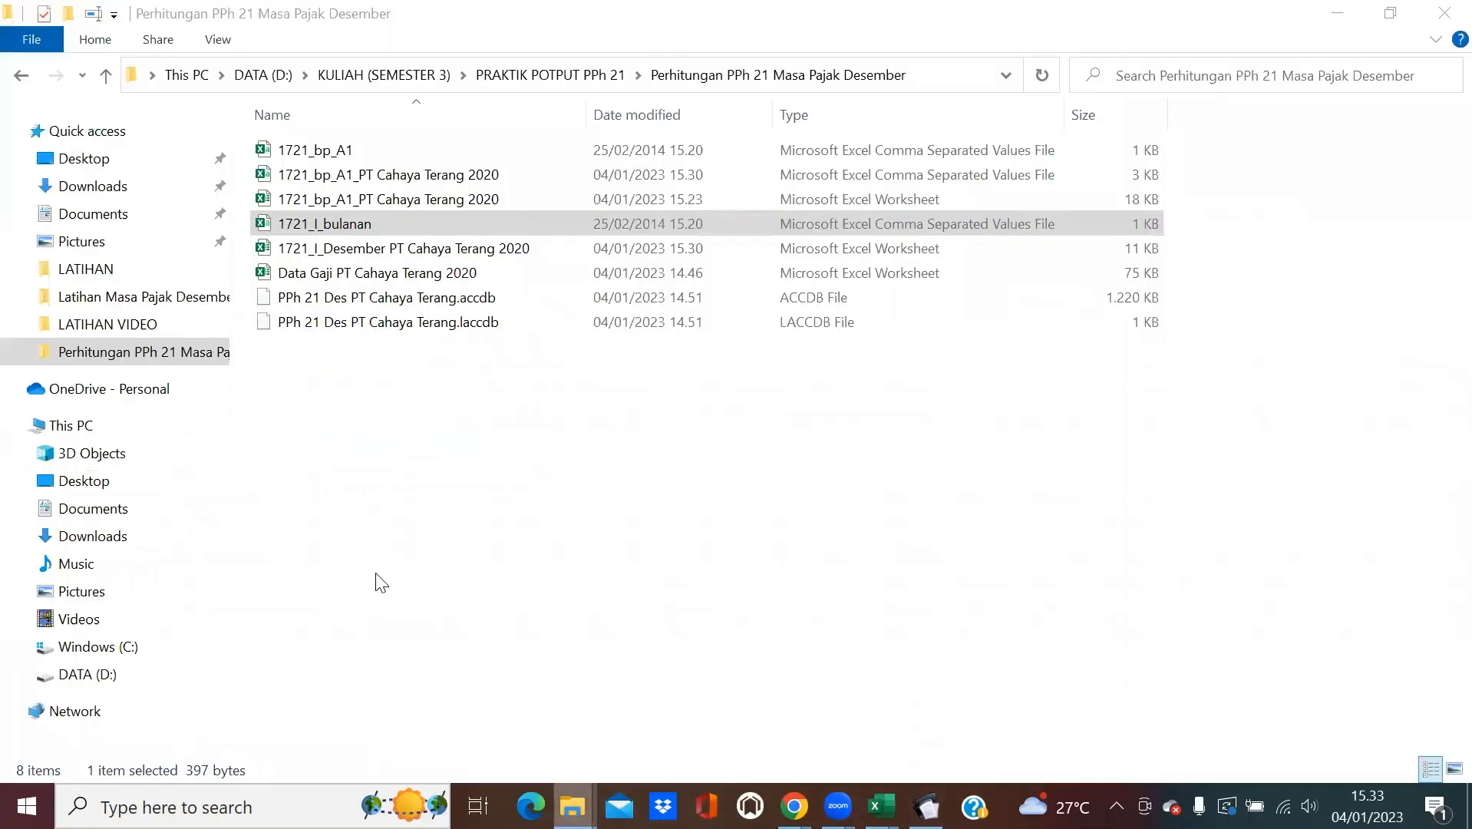
double_click(404, 206)
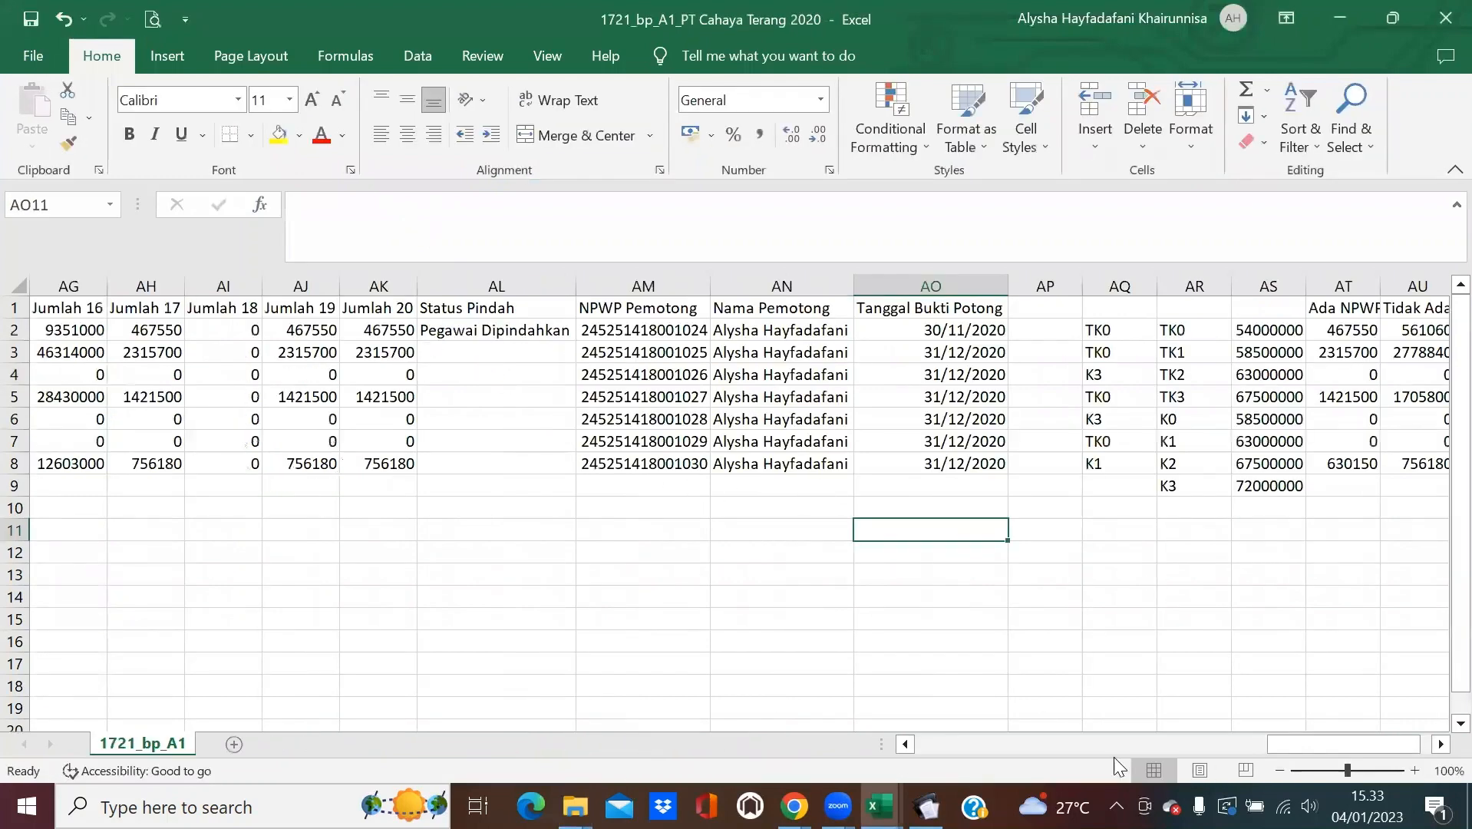
scroll(1227, 728, left, 5)
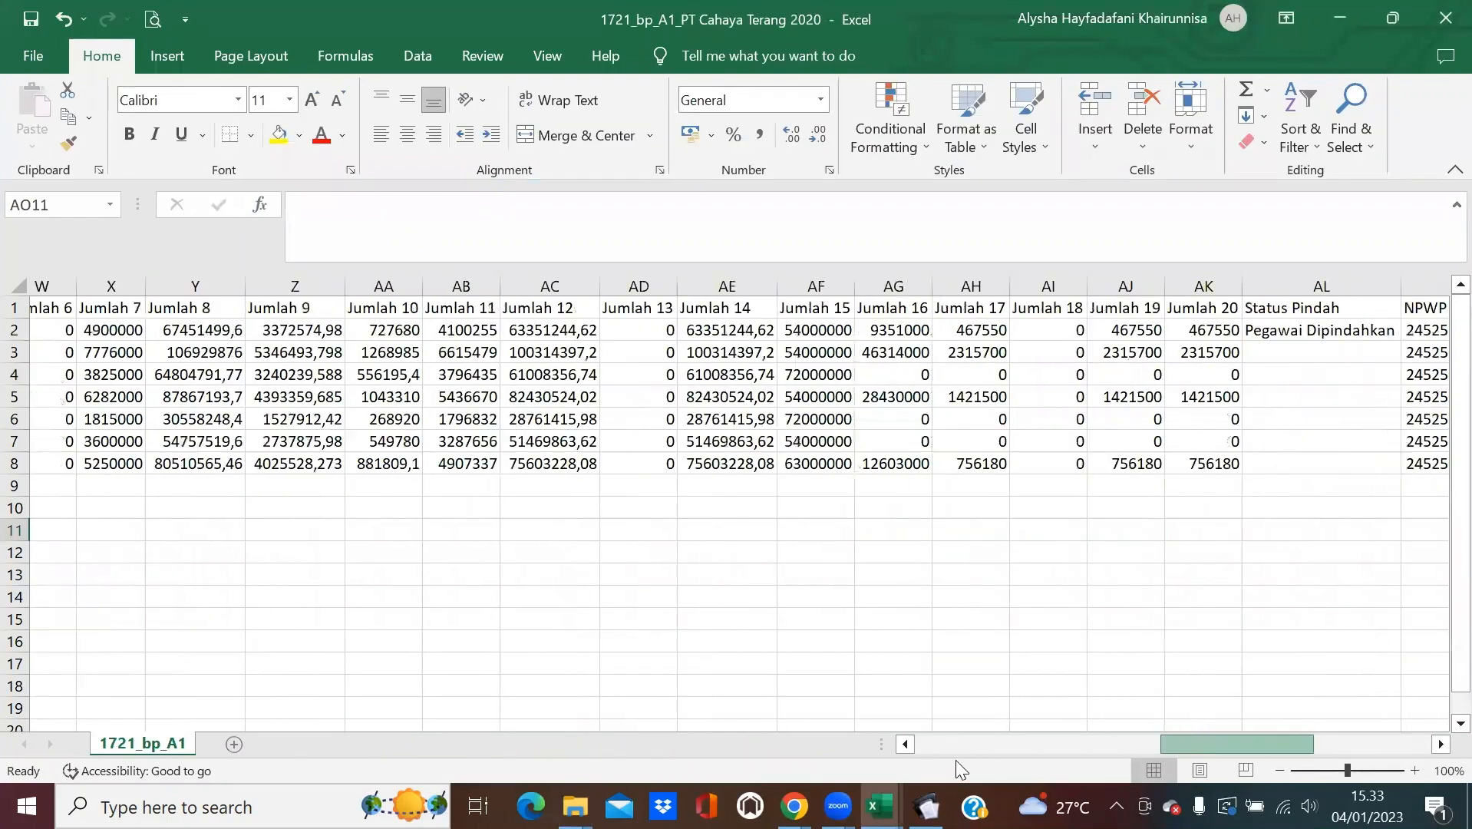
mouse_move(880, 806)
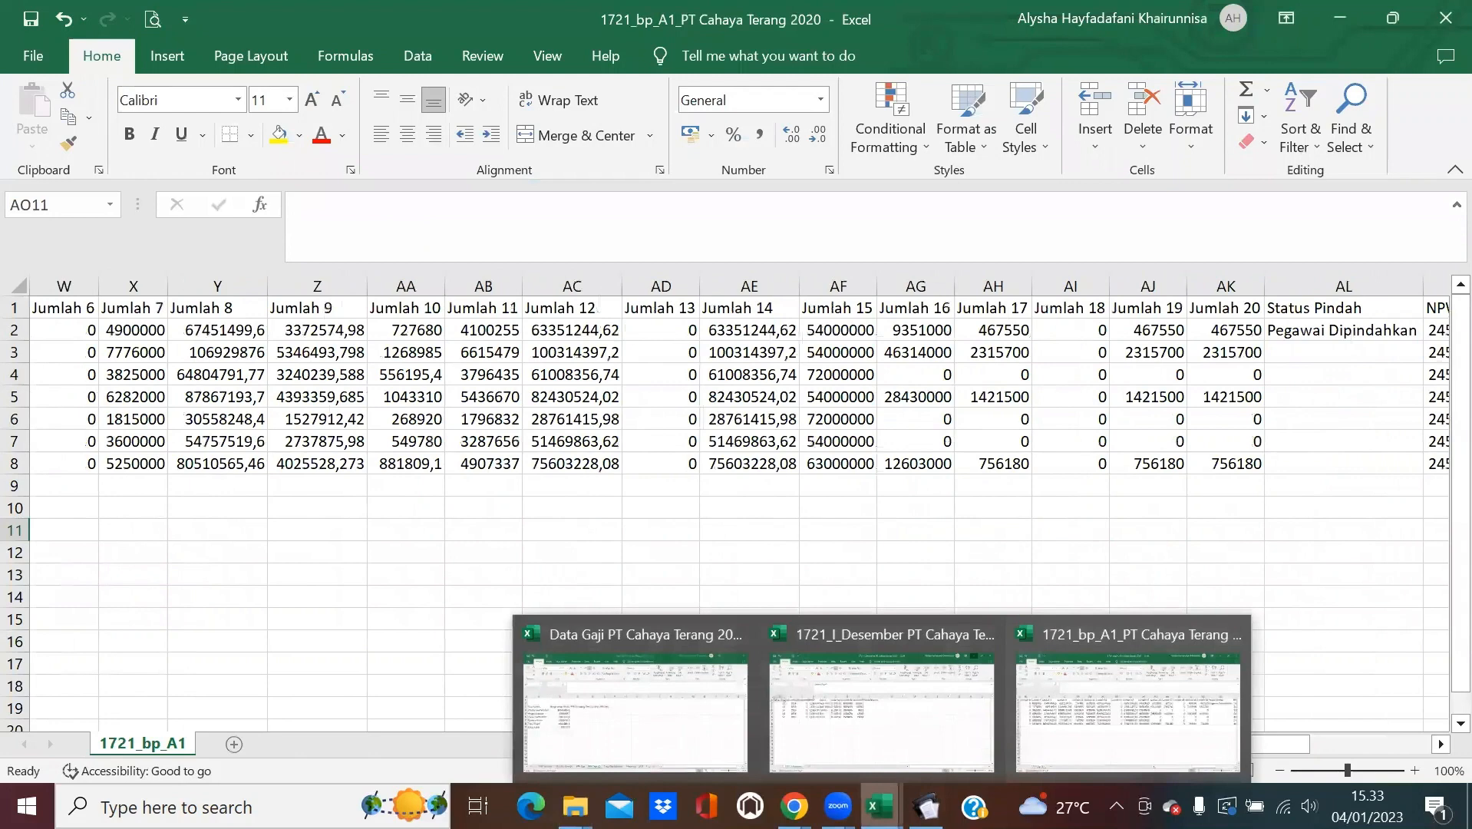
click(620, 675)
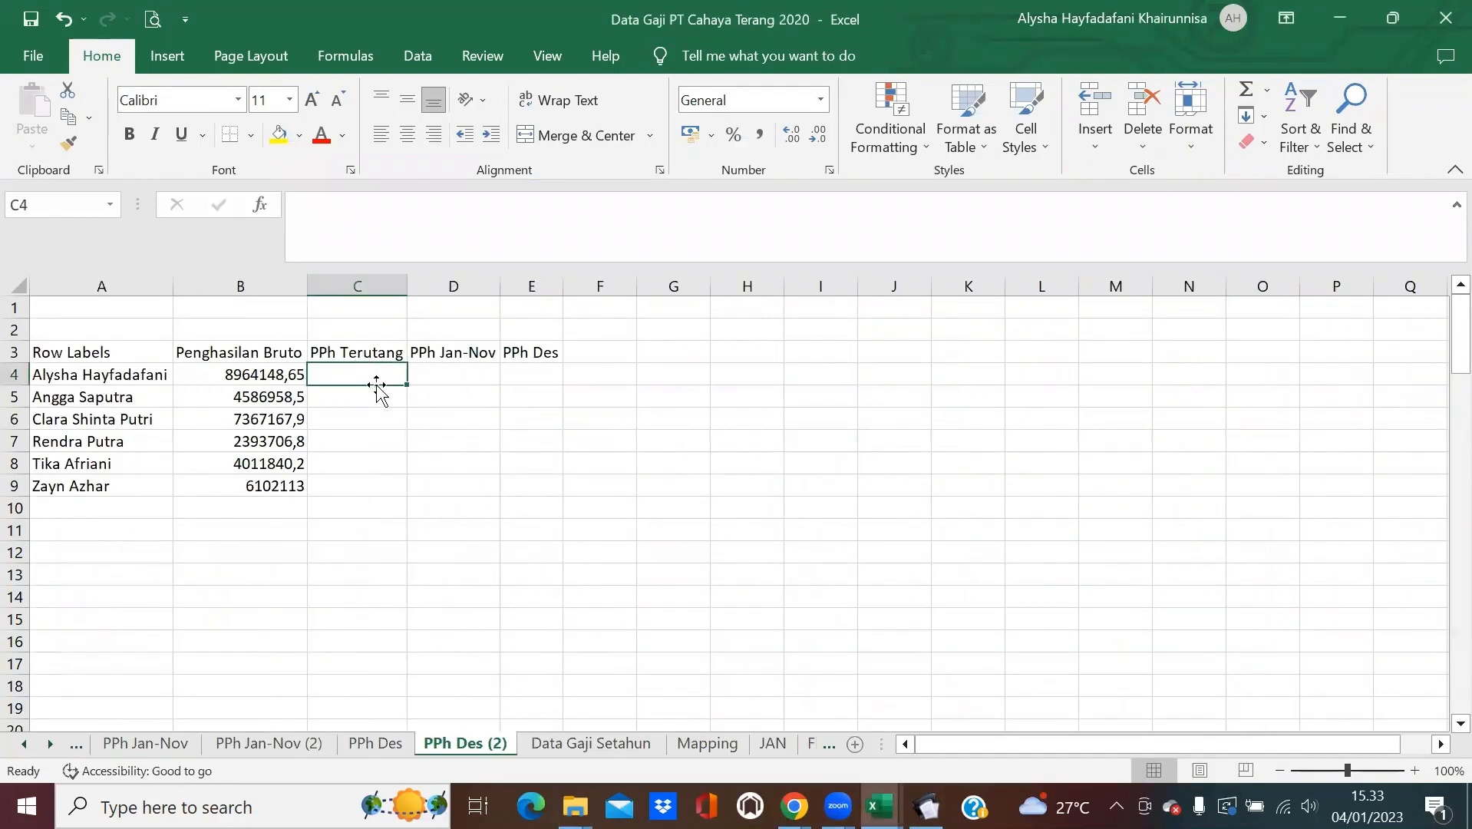
In C4, enter =VLOOKUP(A4;'[1721_bp_A1_PT Cahaya Terang 2020.xlsx]1721_bp_A1'!$I:$AK;26;0).
text(=VLOOK)
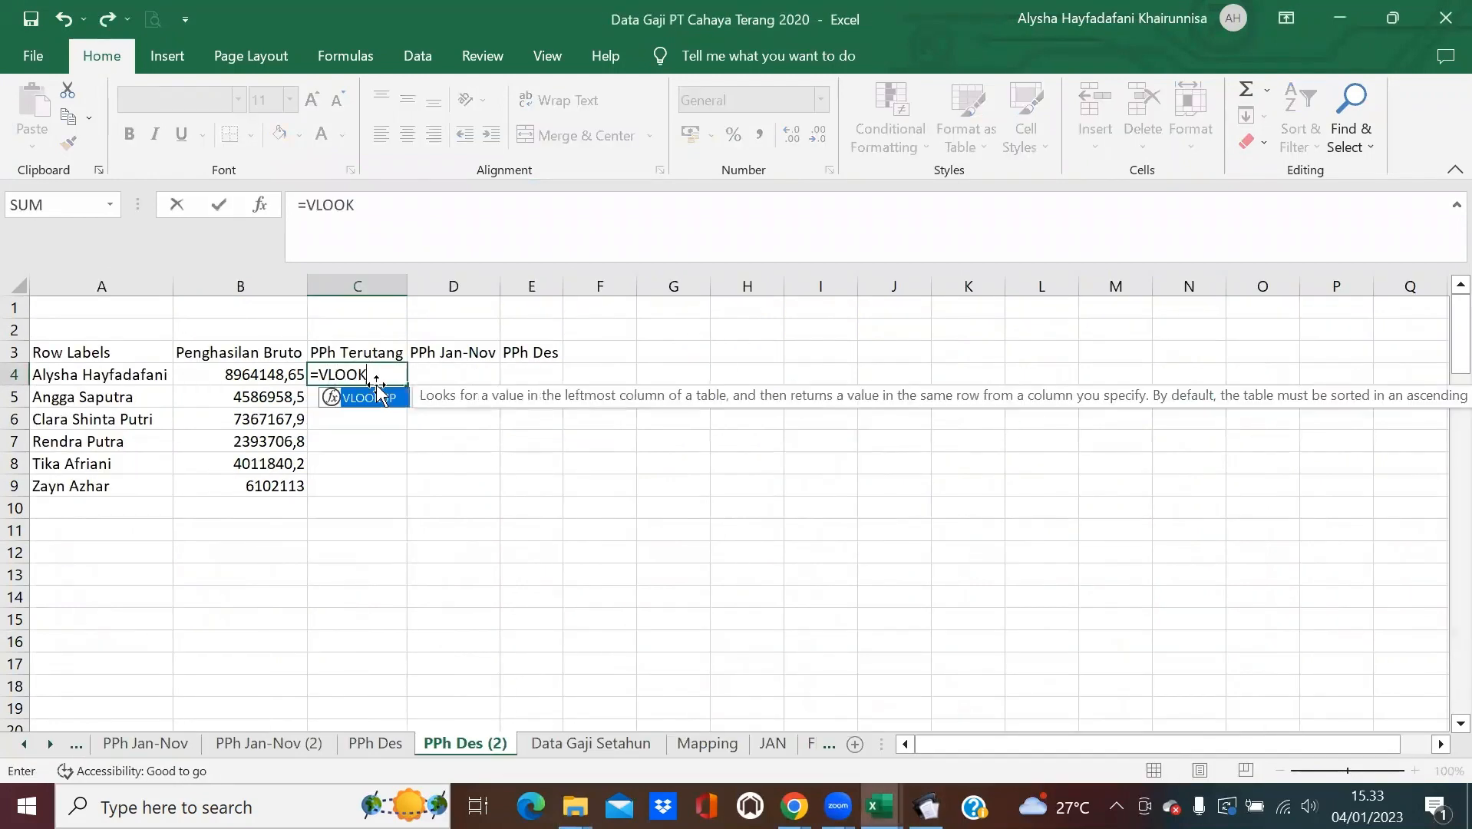
text(UP)
double_click(378, 396)
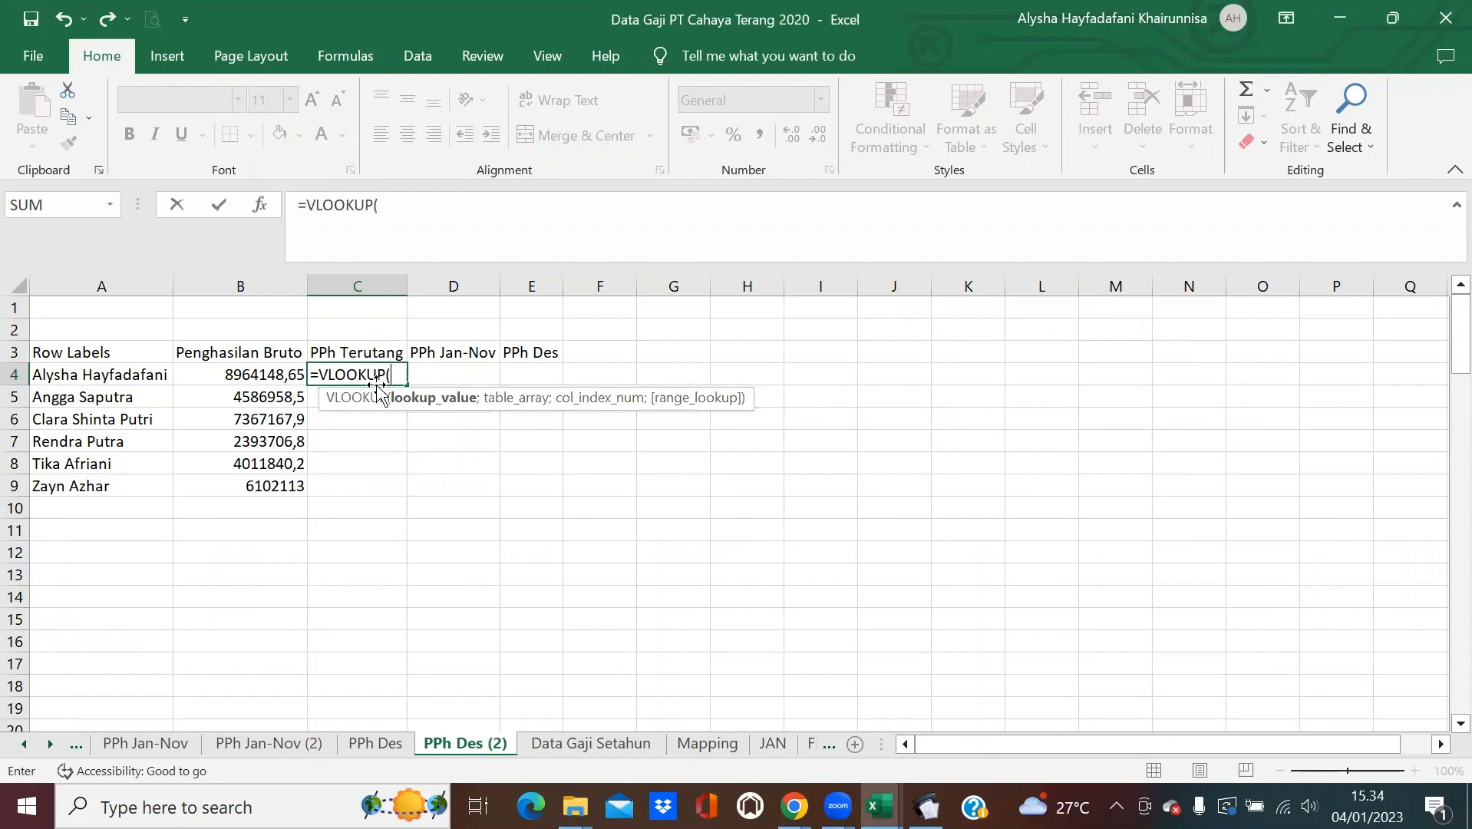
click(82, 376)
text(;)
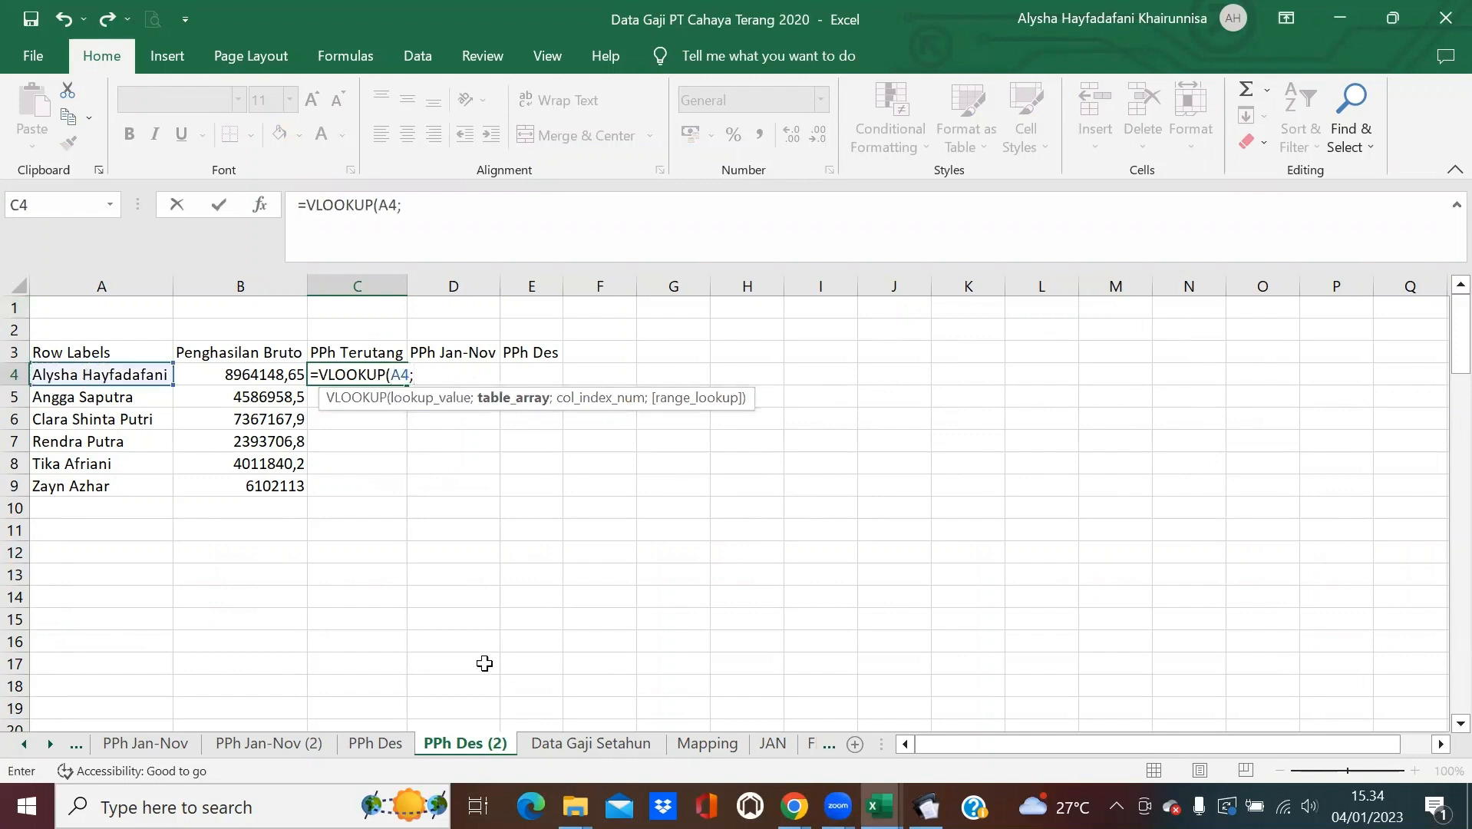
mouse_move(880, 806)
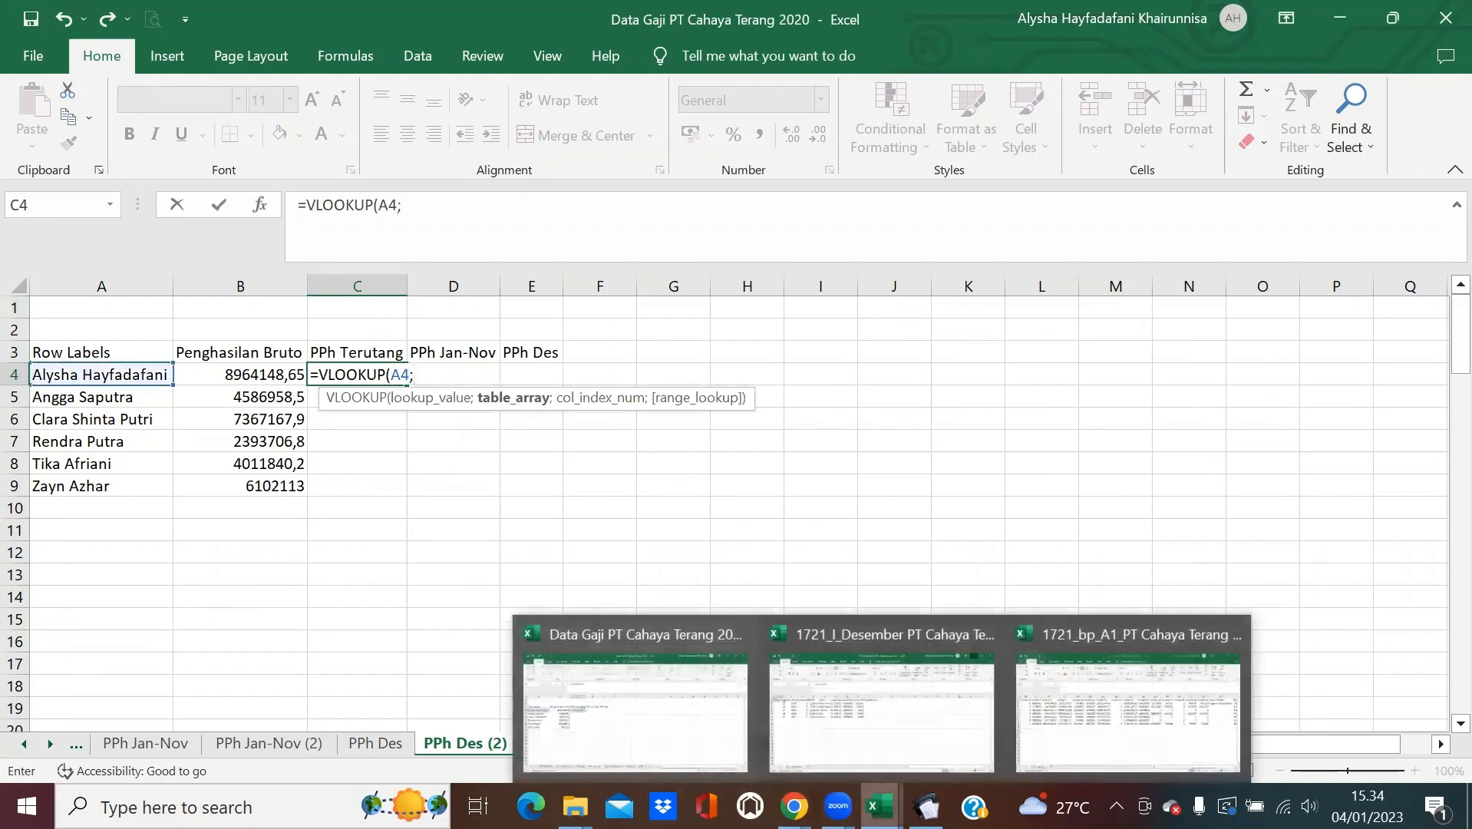
click(1167, 679)
drag(1163, 744, 1071, 752)
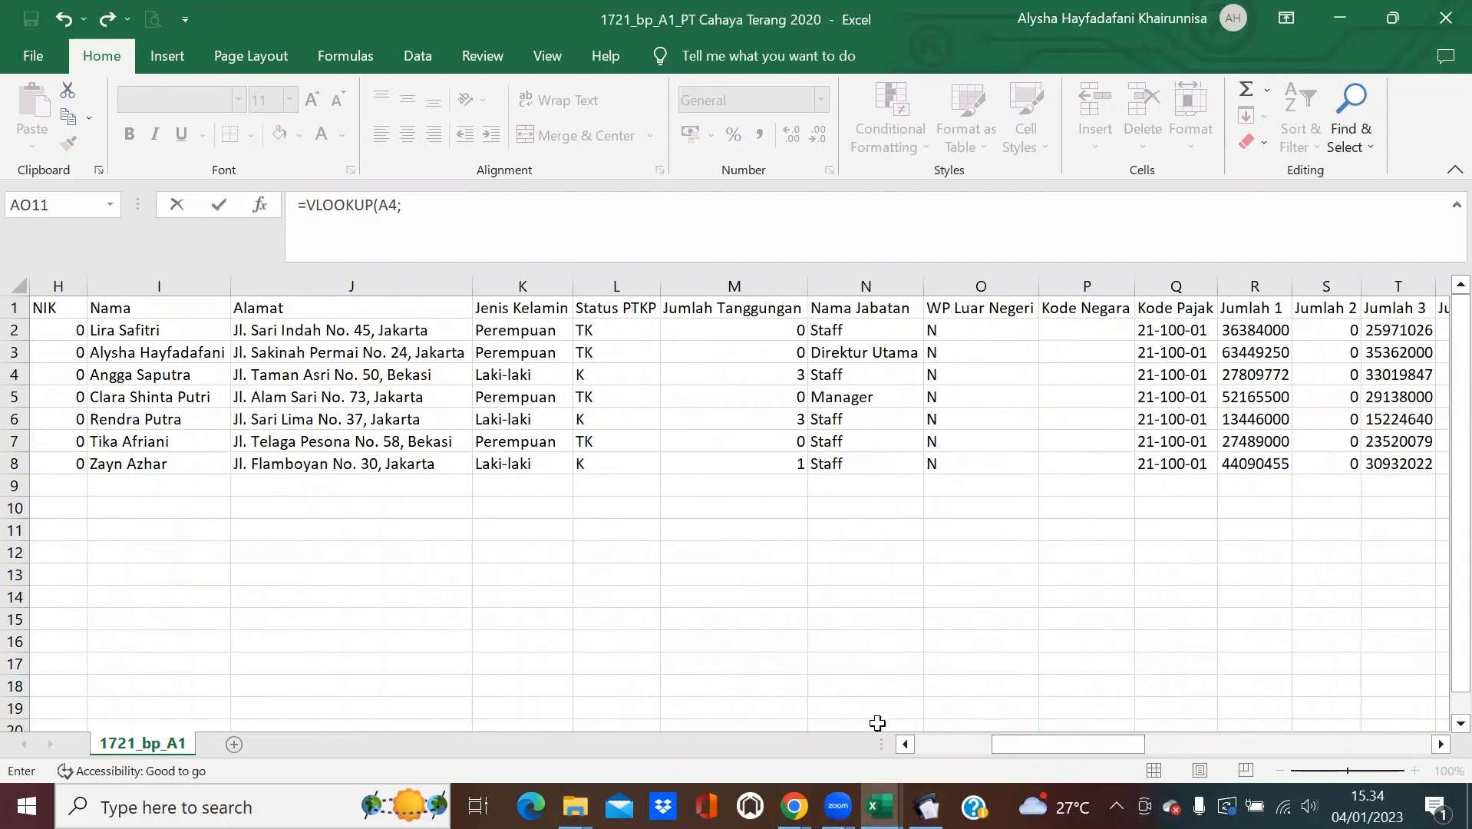
click(905, 743)
click(905, 744)
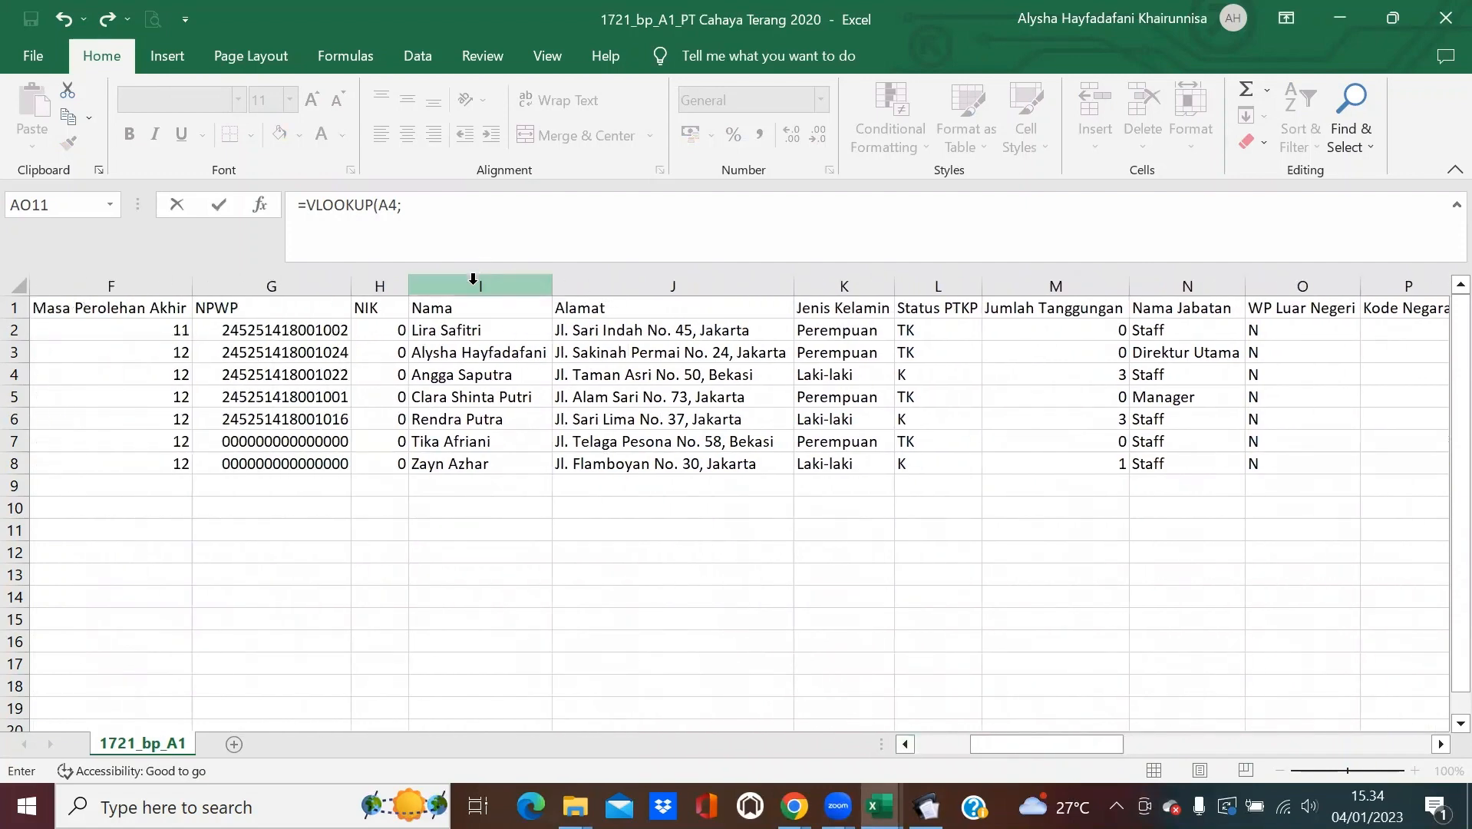
drag(474, 278, 1444, 326)
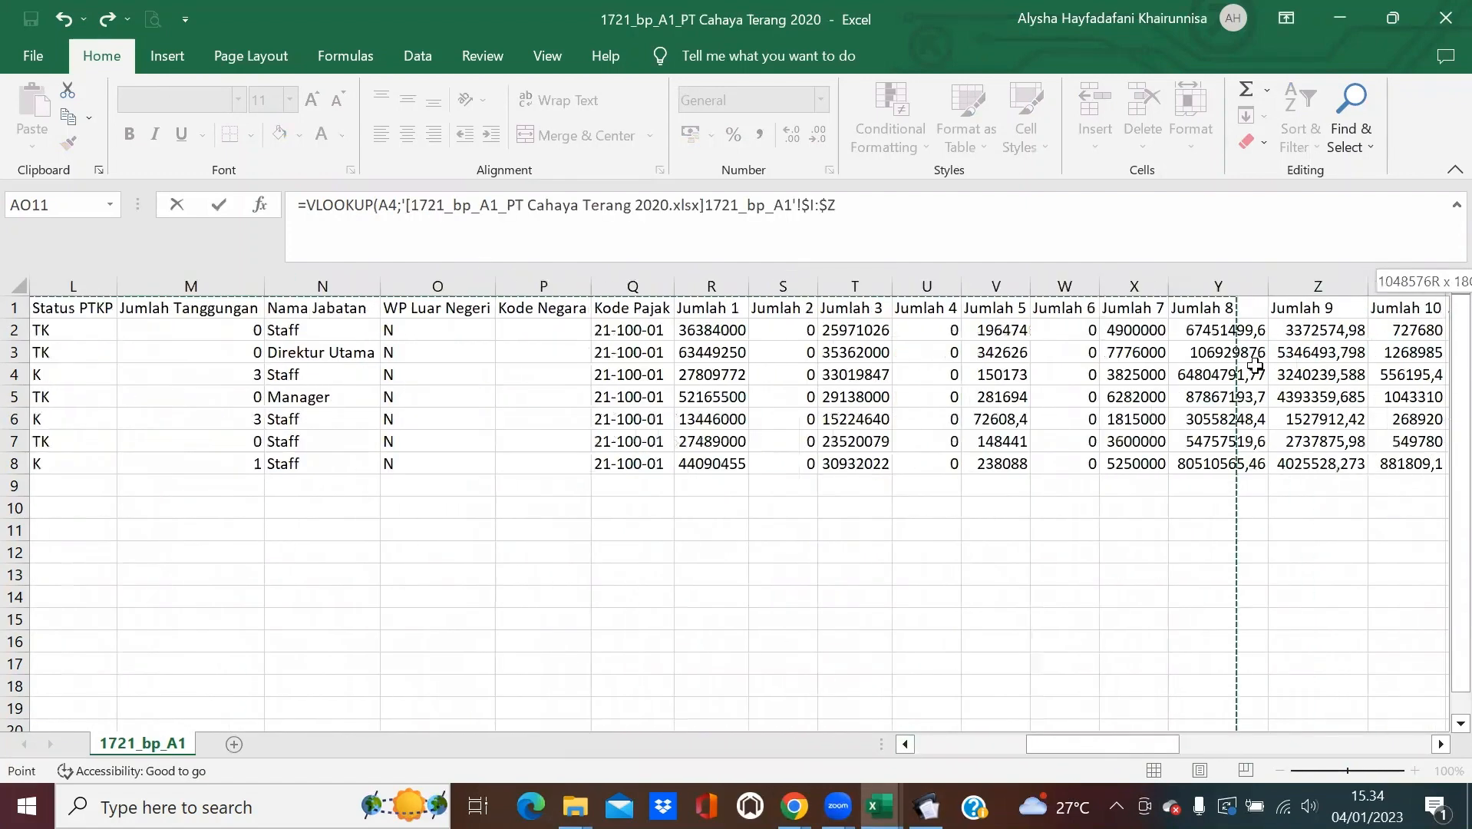
drag(1255, 365, 1360, 350)
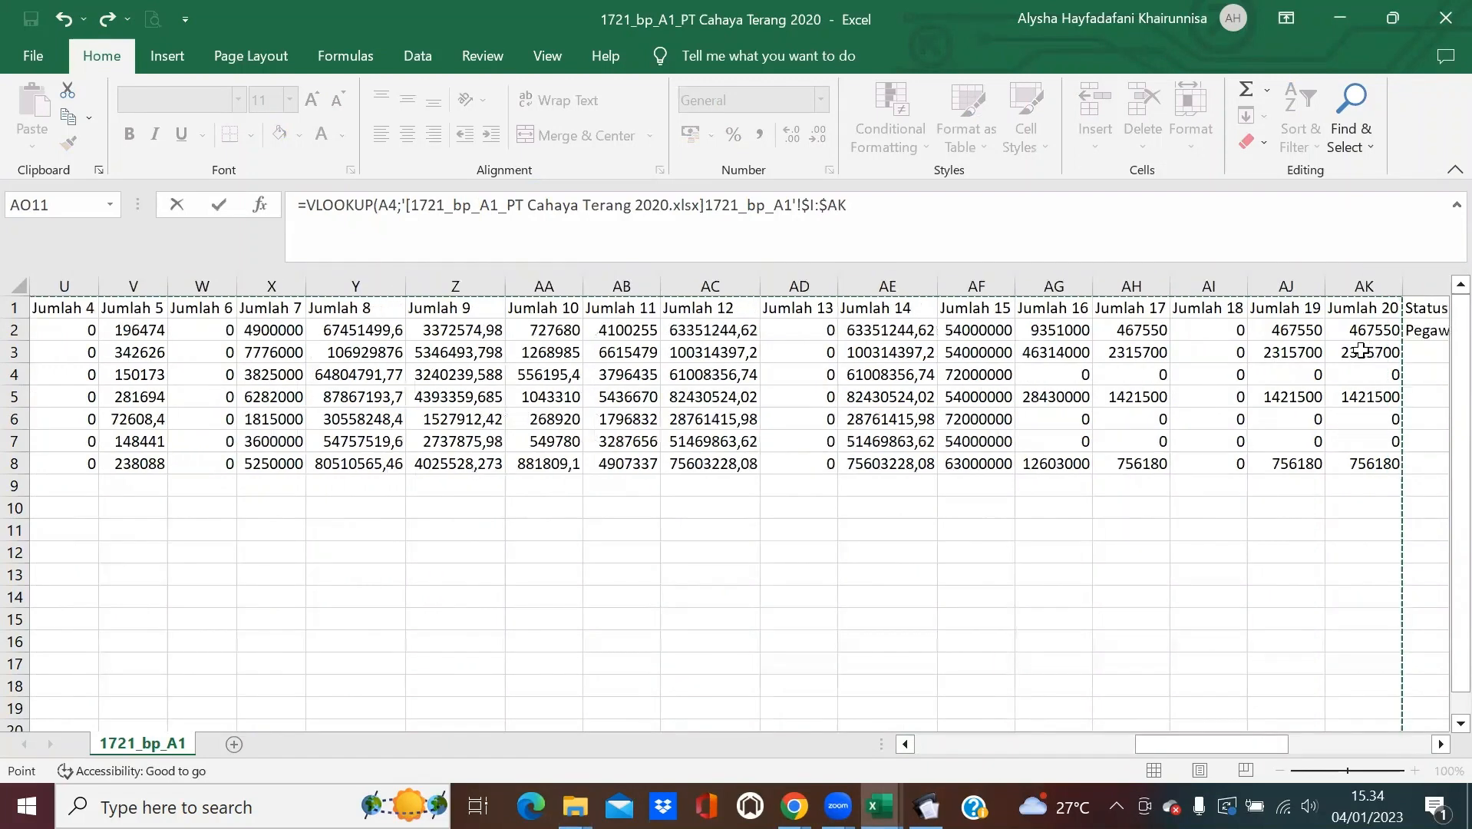
text(;26)
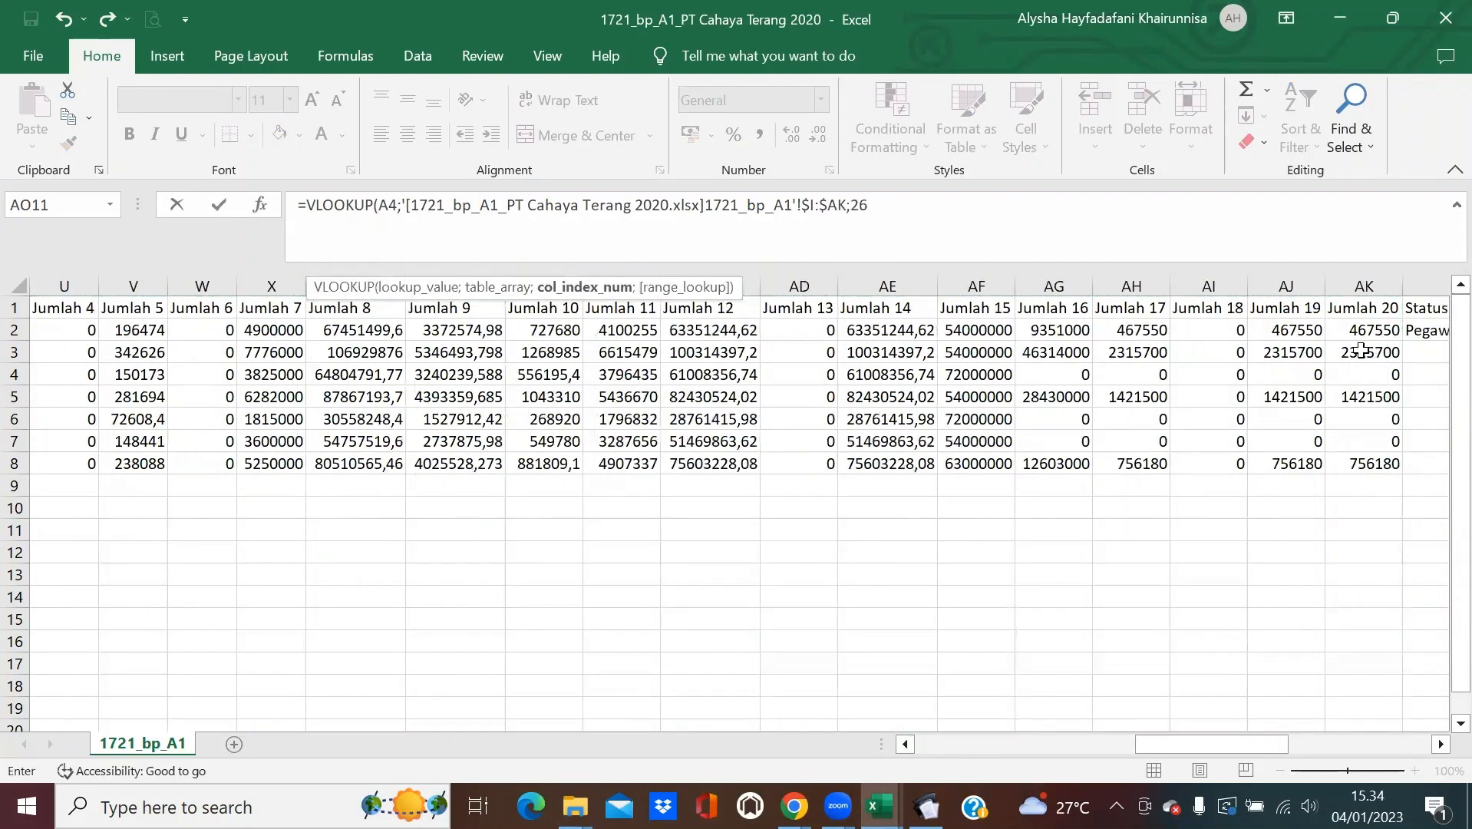
text(;0)
key(Return)
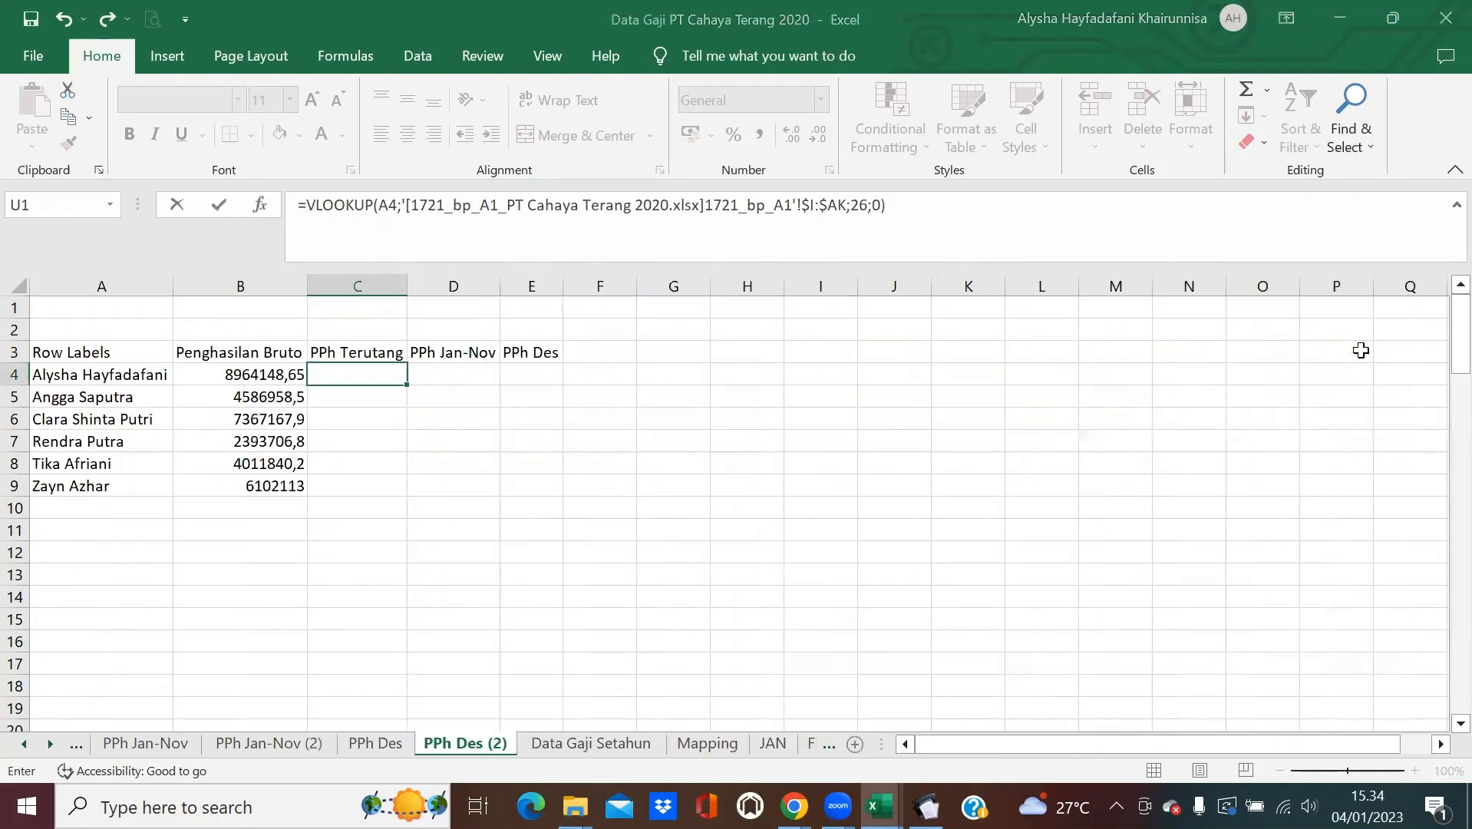
Copy the C4 PPh Terutang lookup down to row 9 (e.g. 2315700, 756180).
click(388, 376)
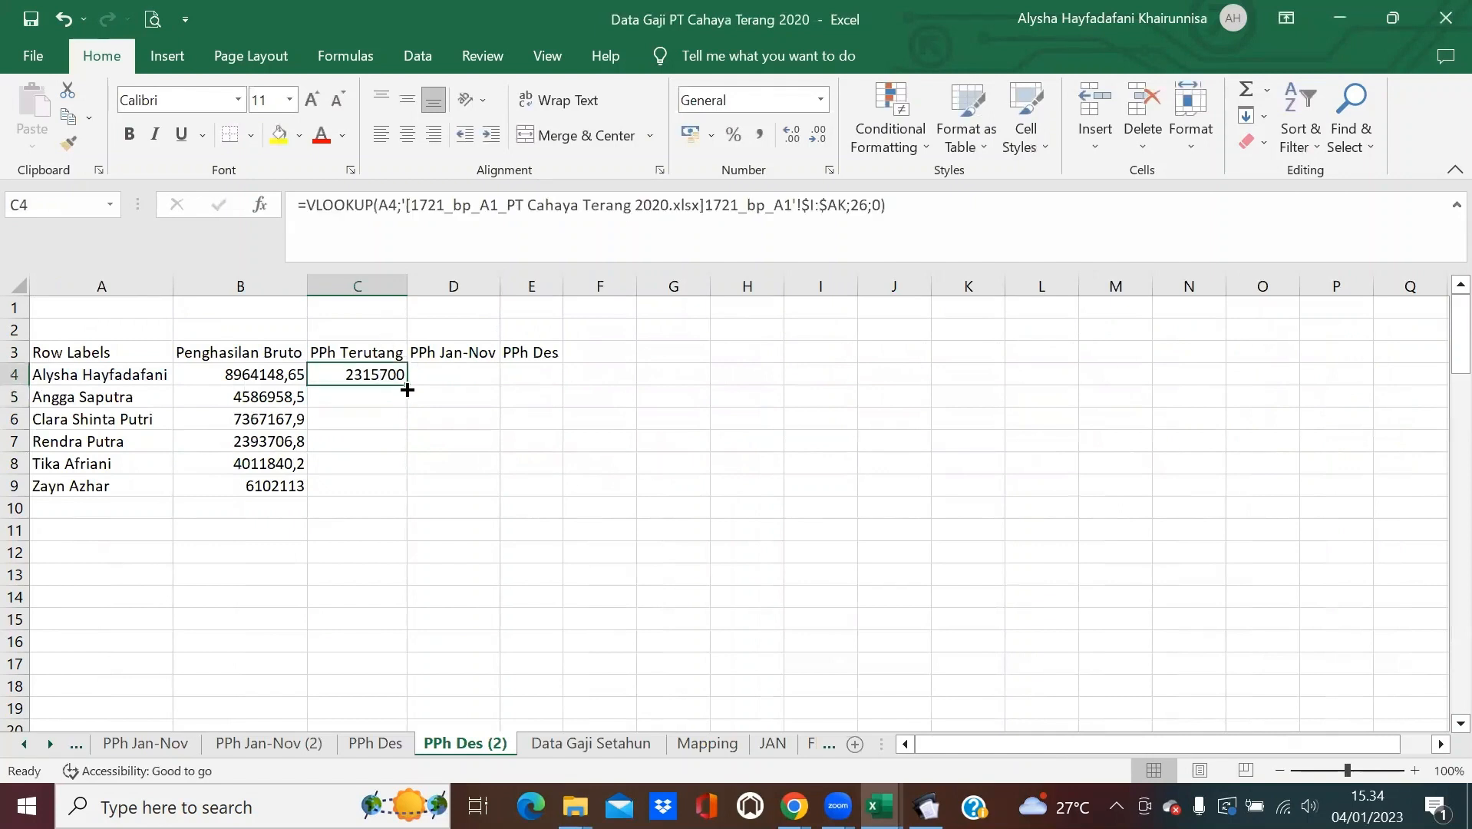
double_click(406, 391)
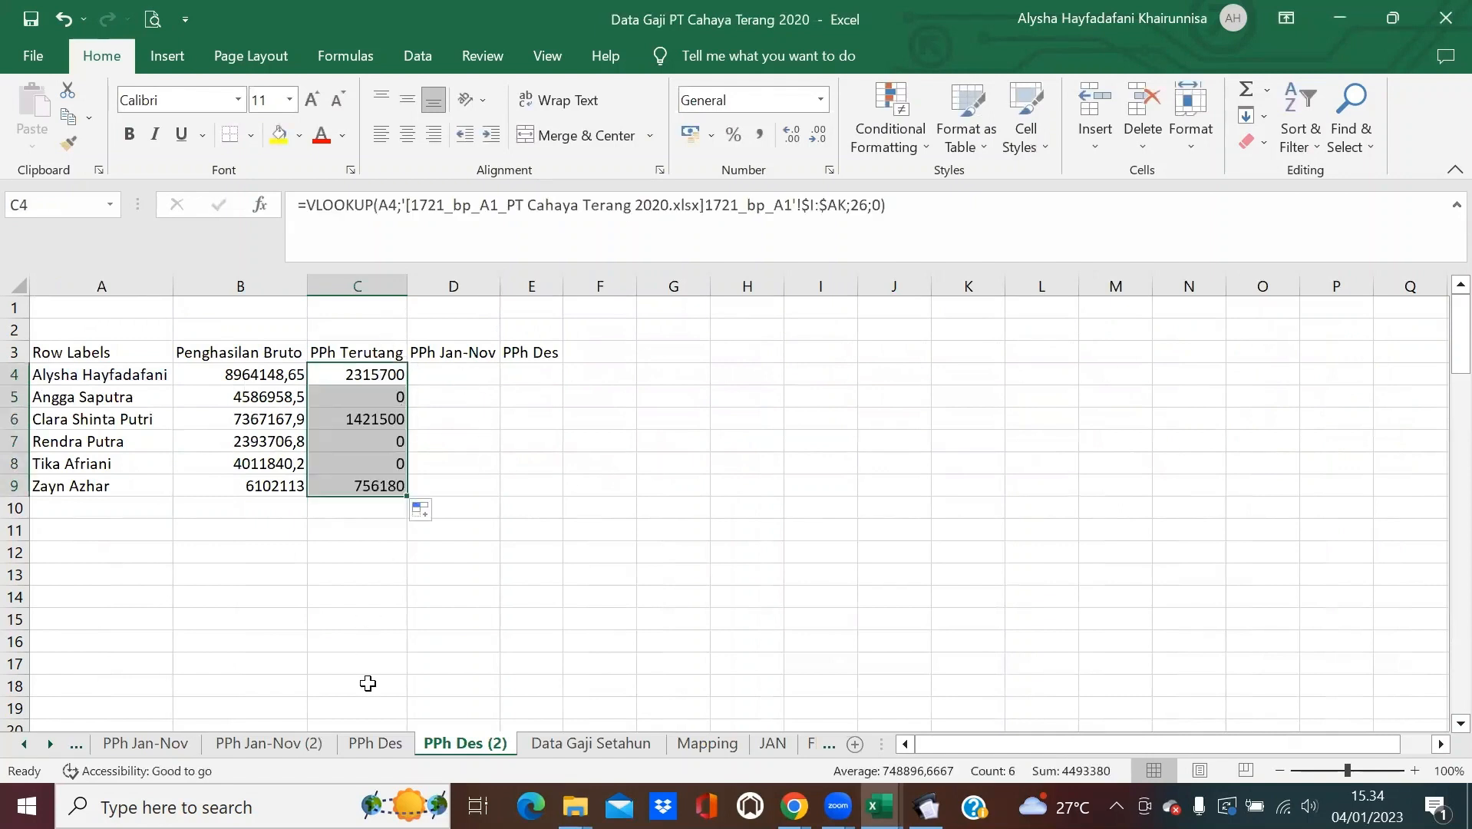
click(263, 744)
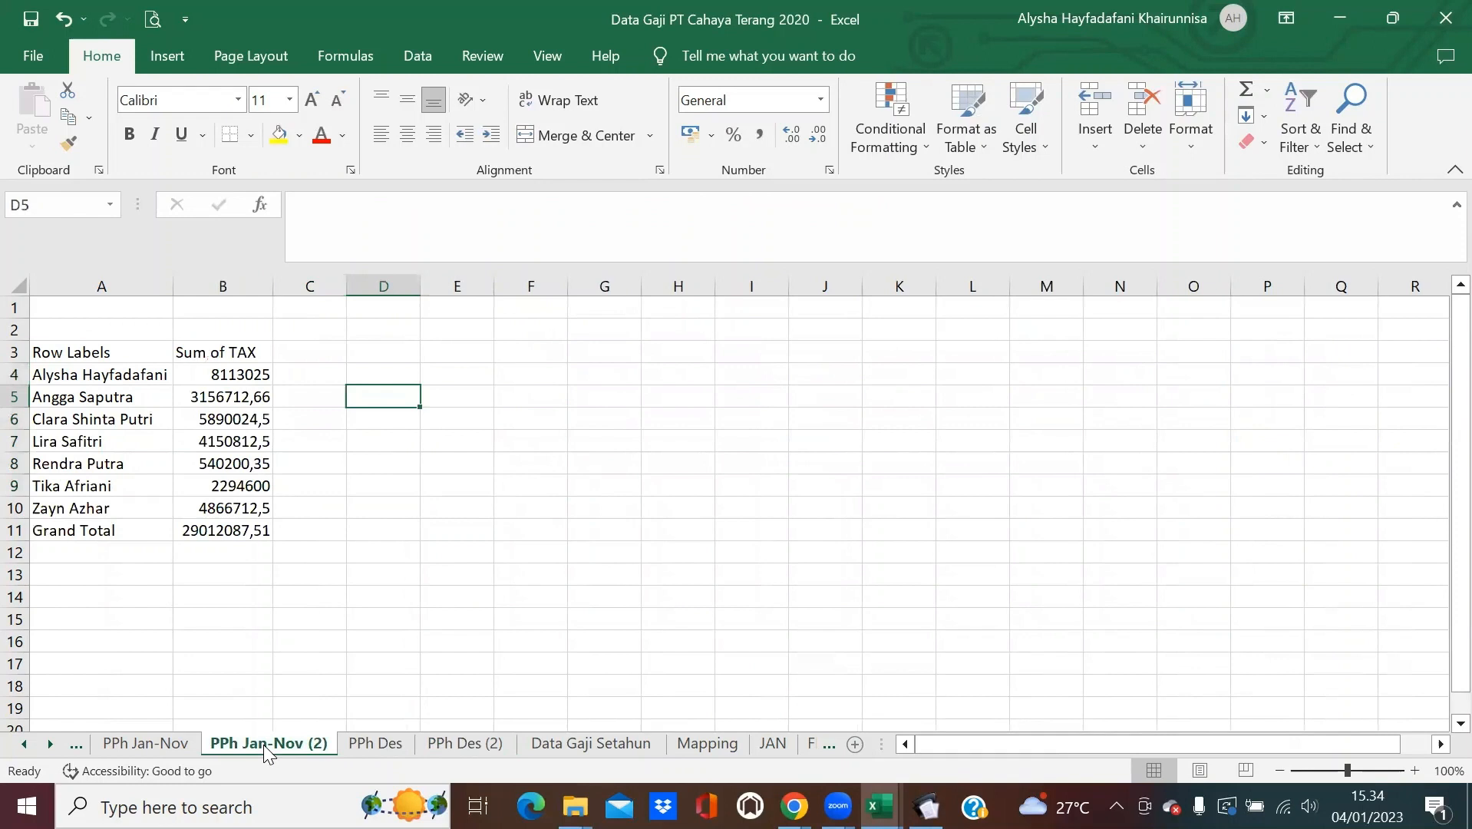
Back on PPh Des (2), enter =VLOOKUP(A4;'PPh Jan-Nov (2)'!A:B;2;0) in D4.
click(465, 743)
click(460, 377)
text(=)
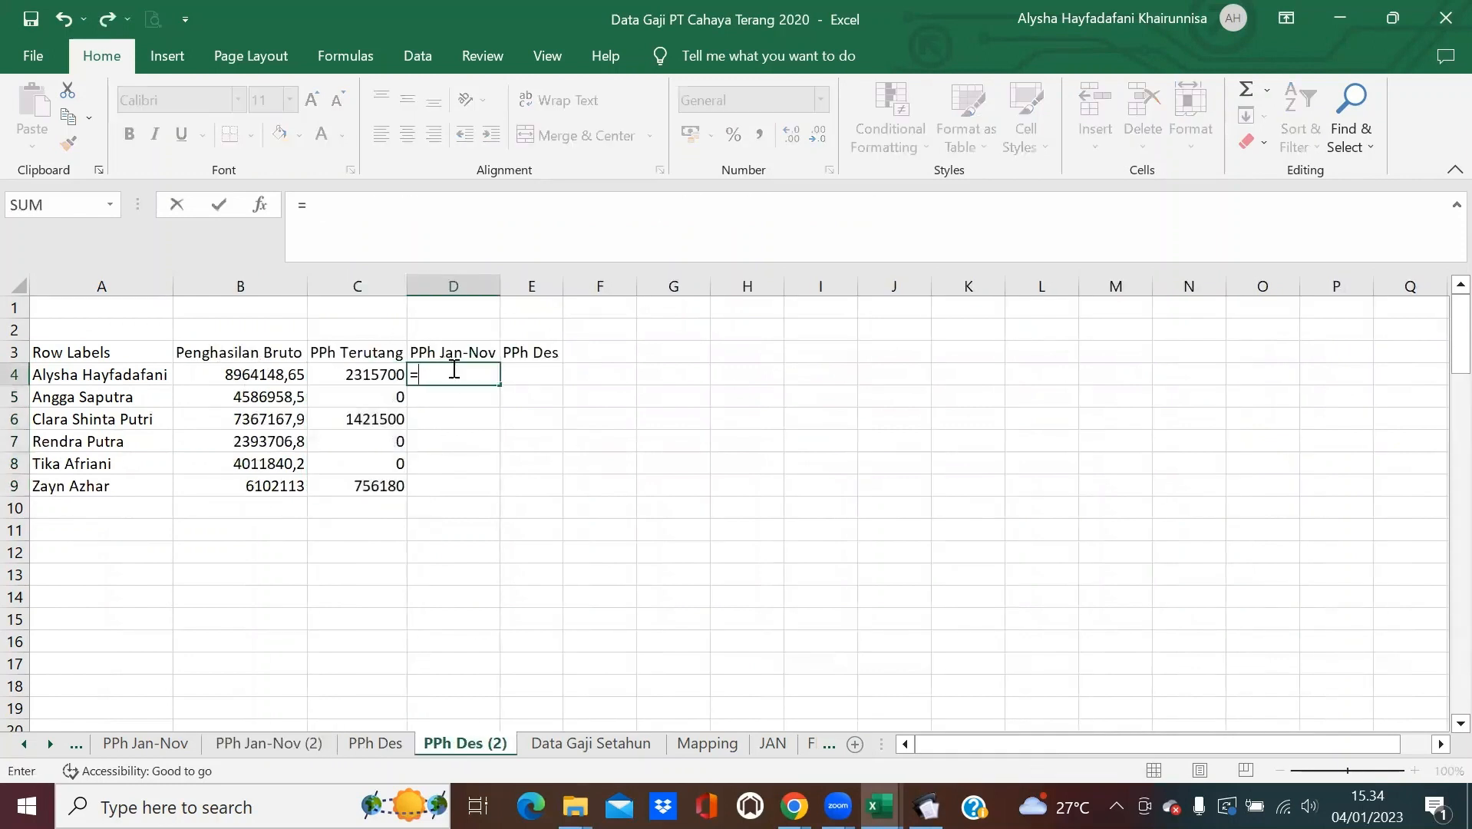
text(VLOOKUP()
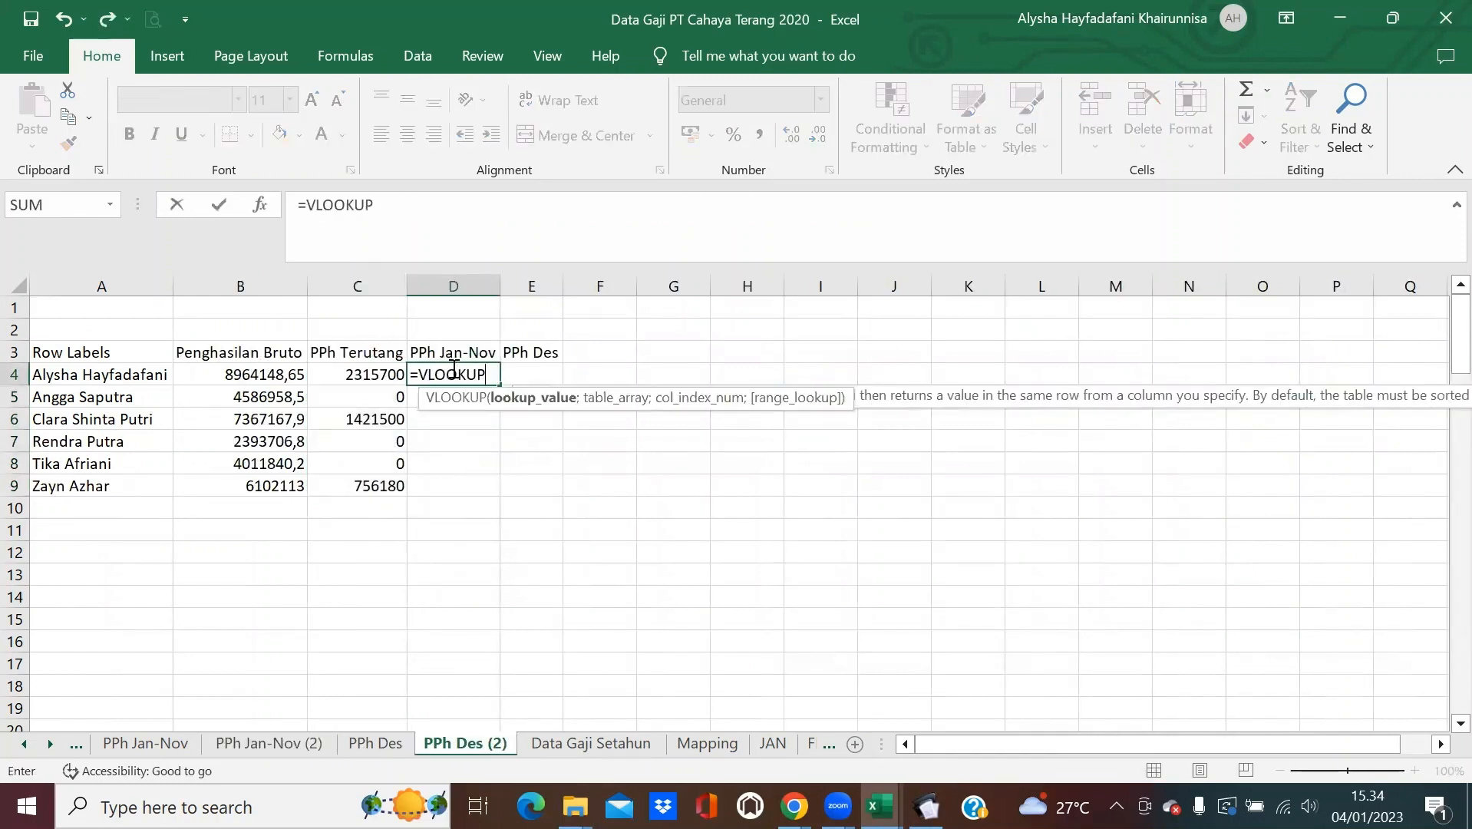
click(78, 381)
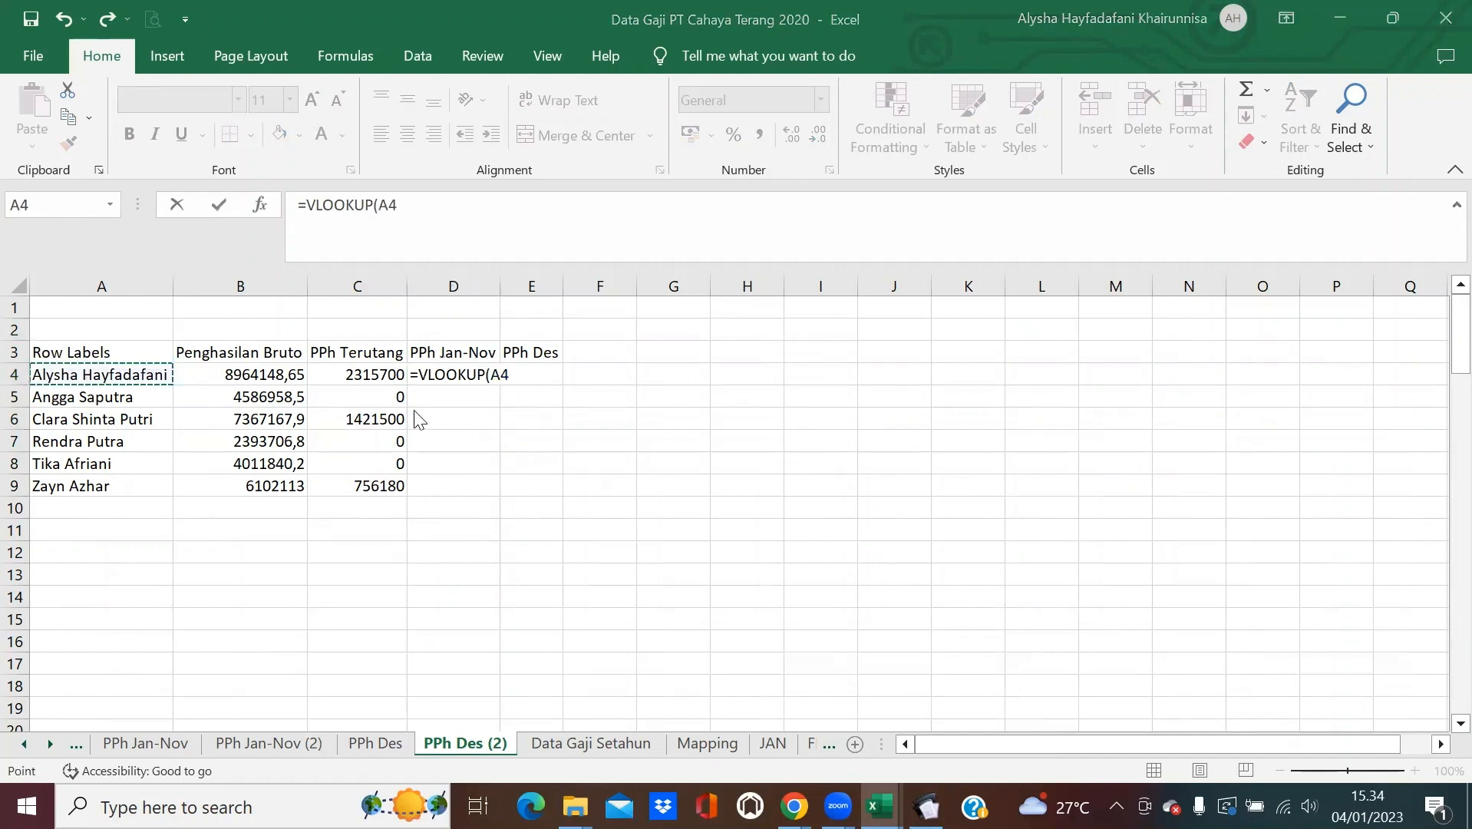
click(432, 220)
text(;)
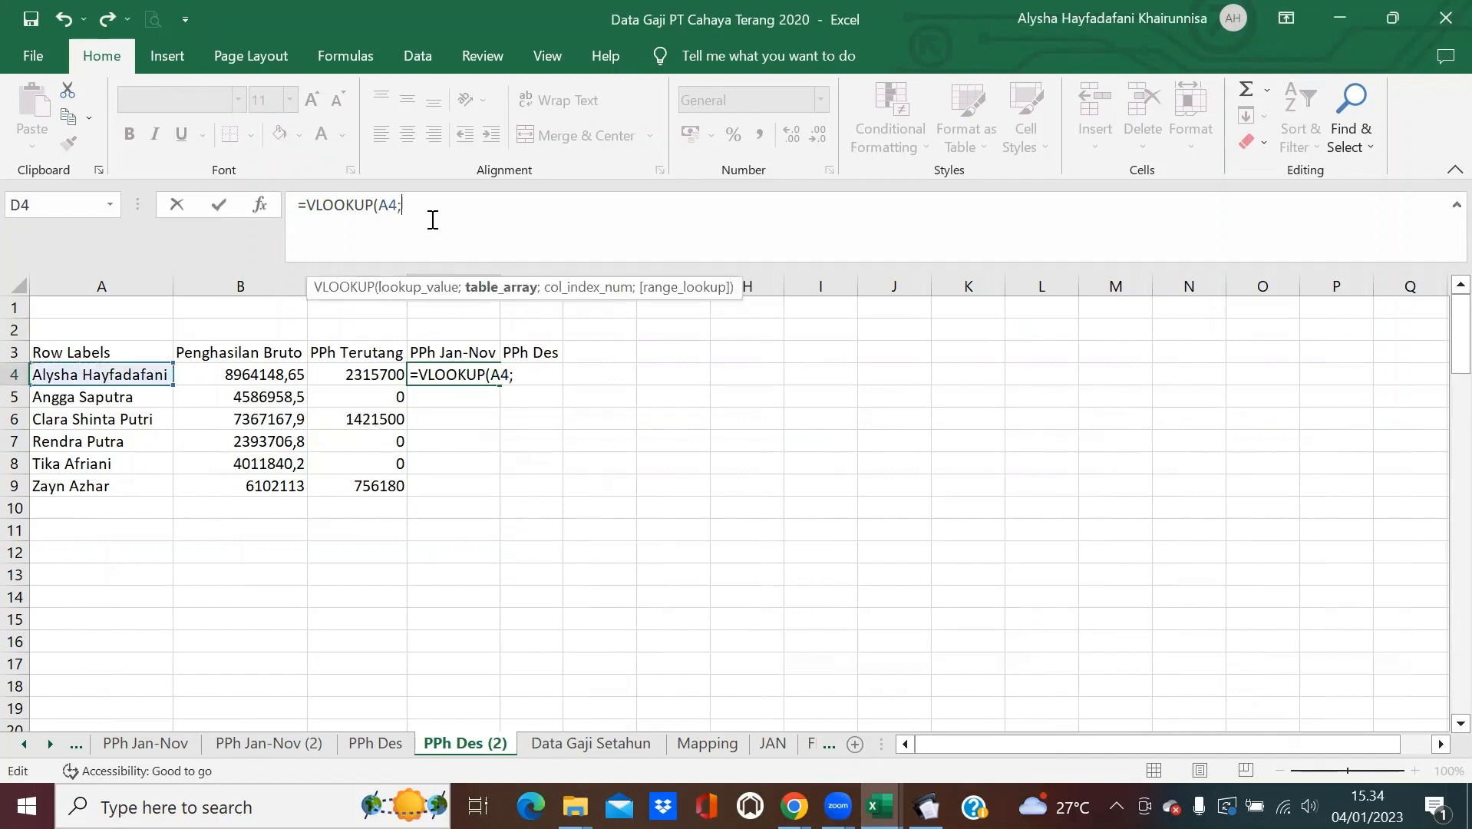
click(327, 727)
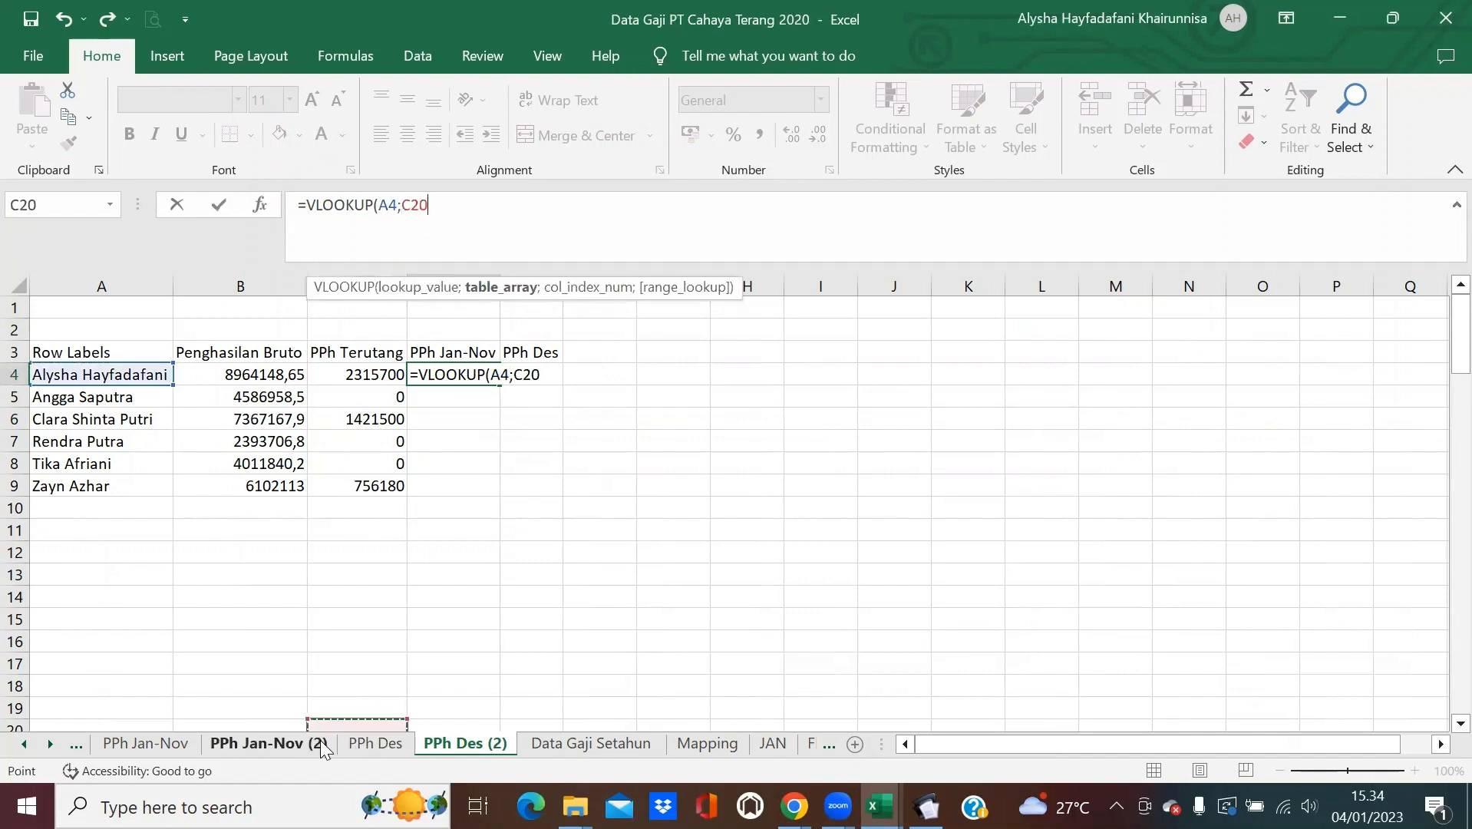
key(BackSpace)
key(BackSpace)
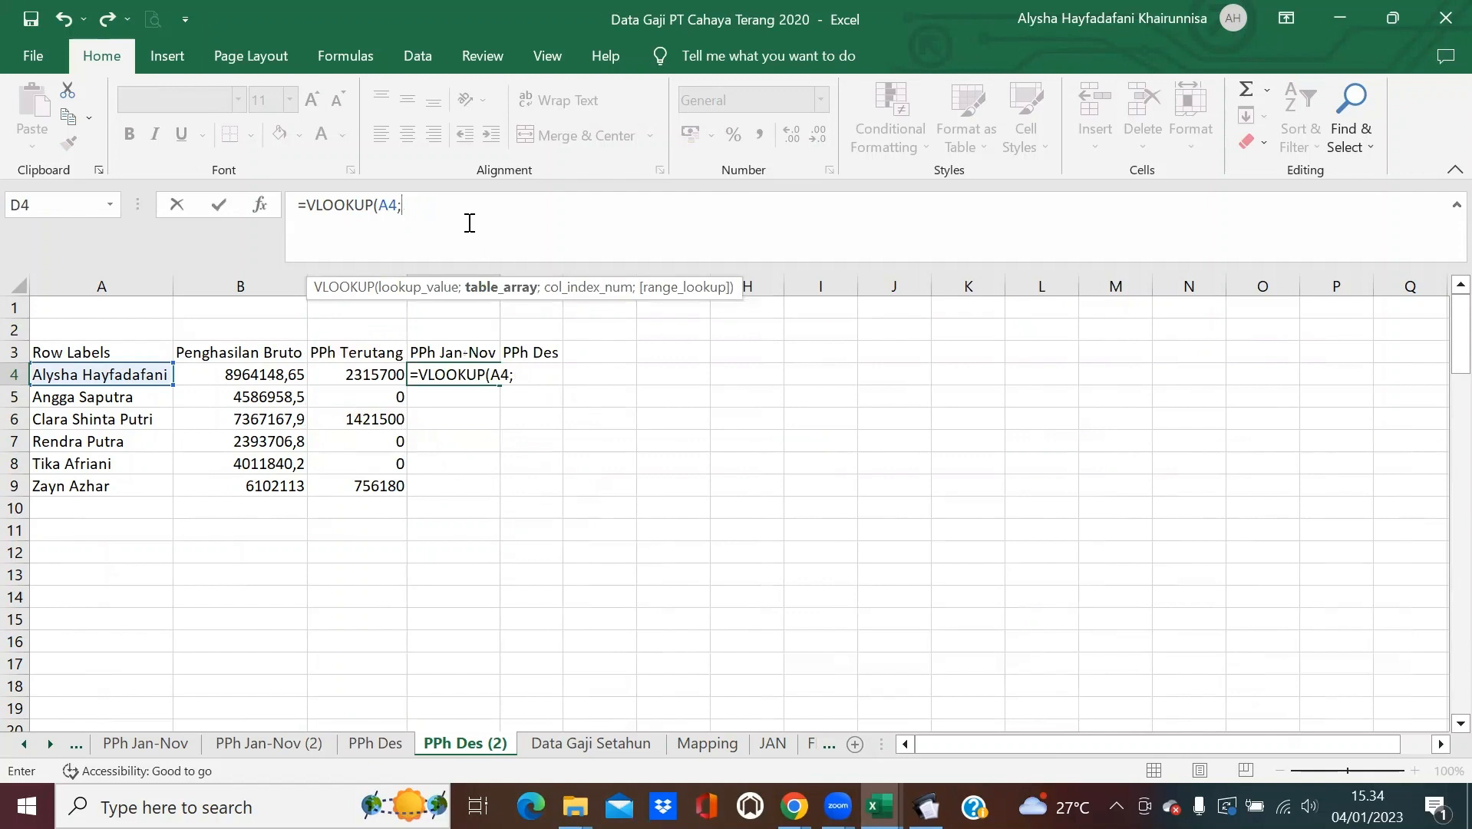
click(293, 743)
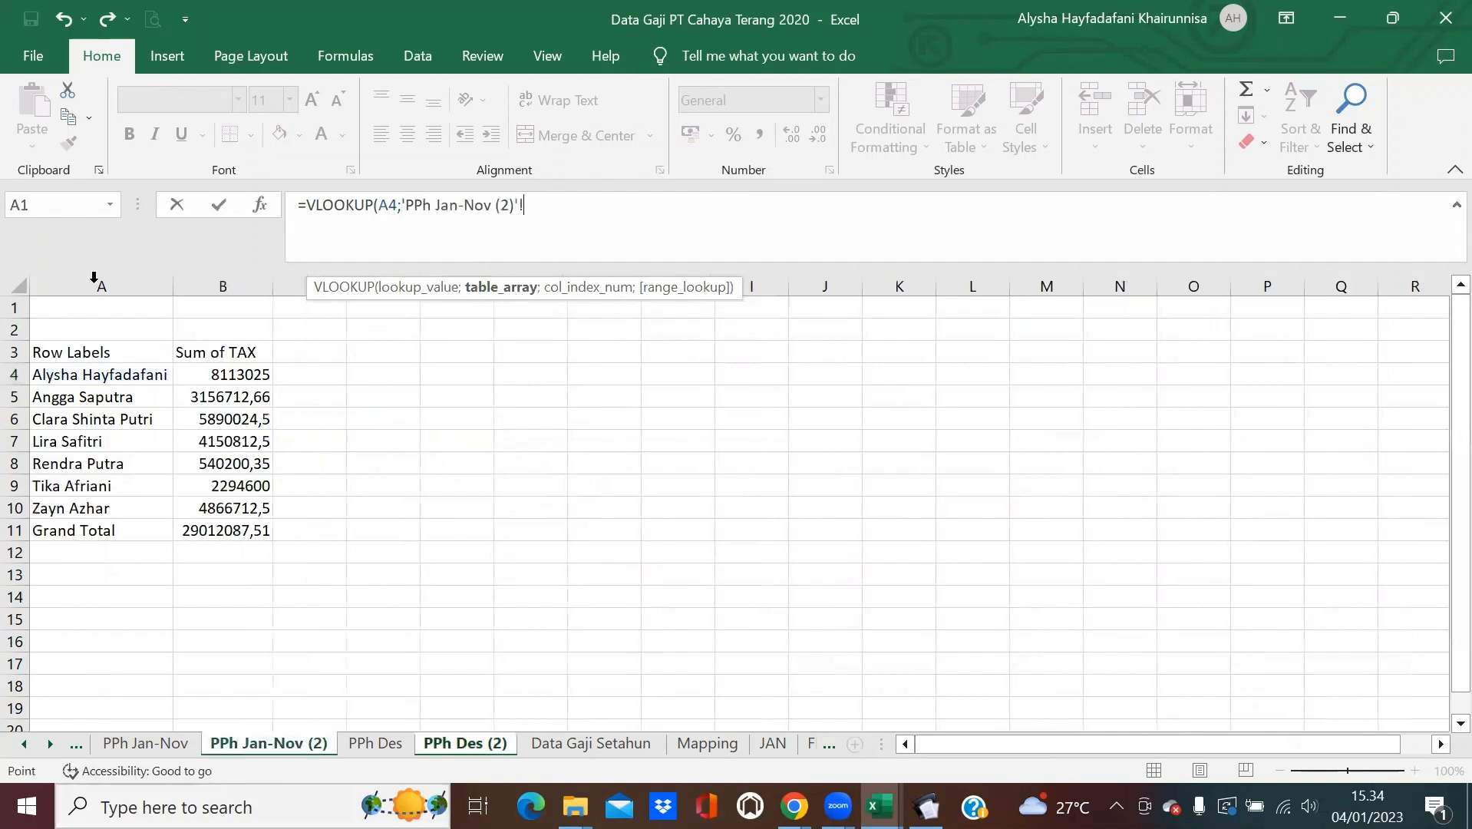
drag(93, 276, 215, 278)
text(;2;)
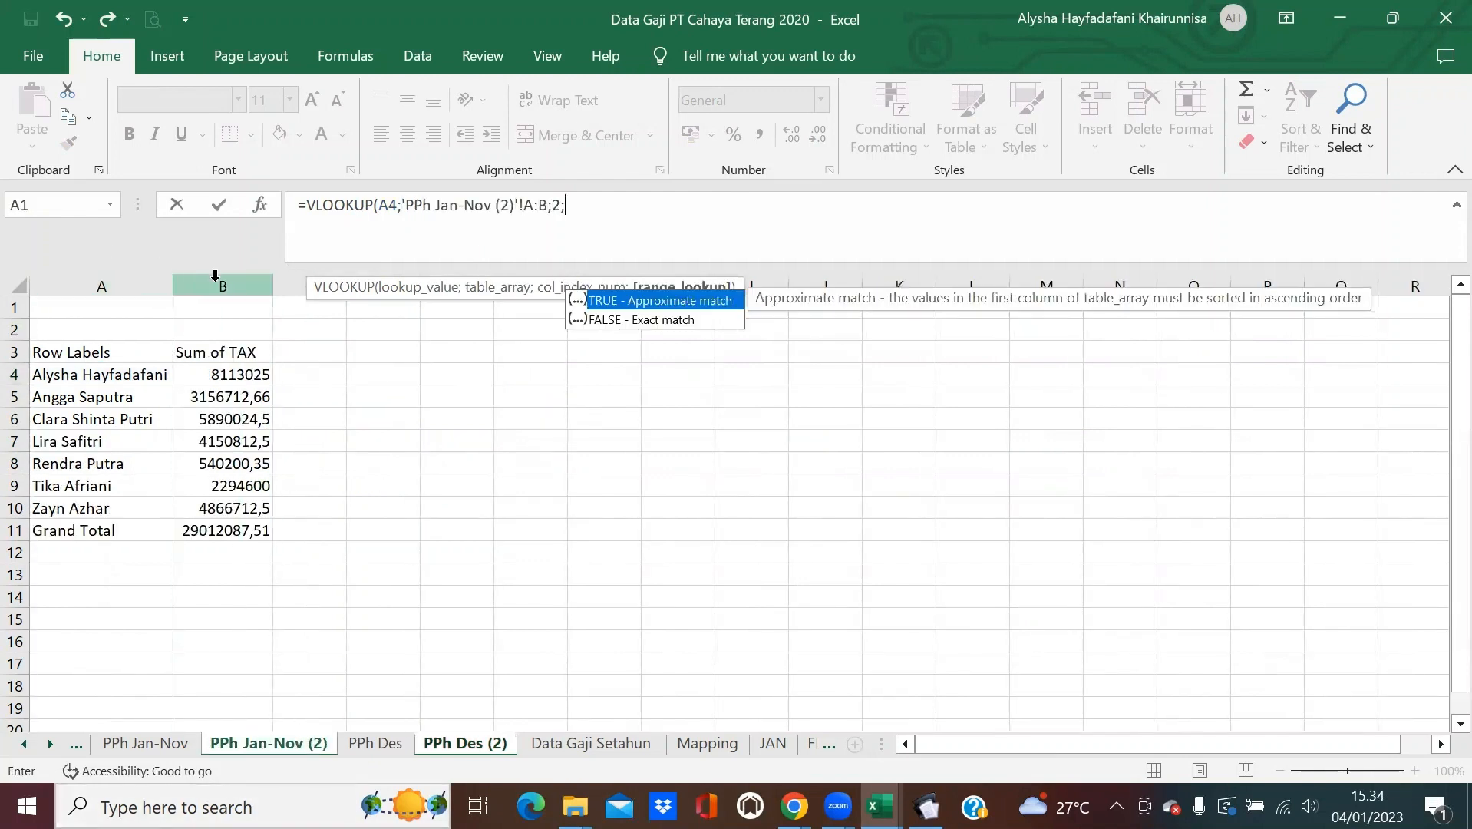
text(0))
key(Return)
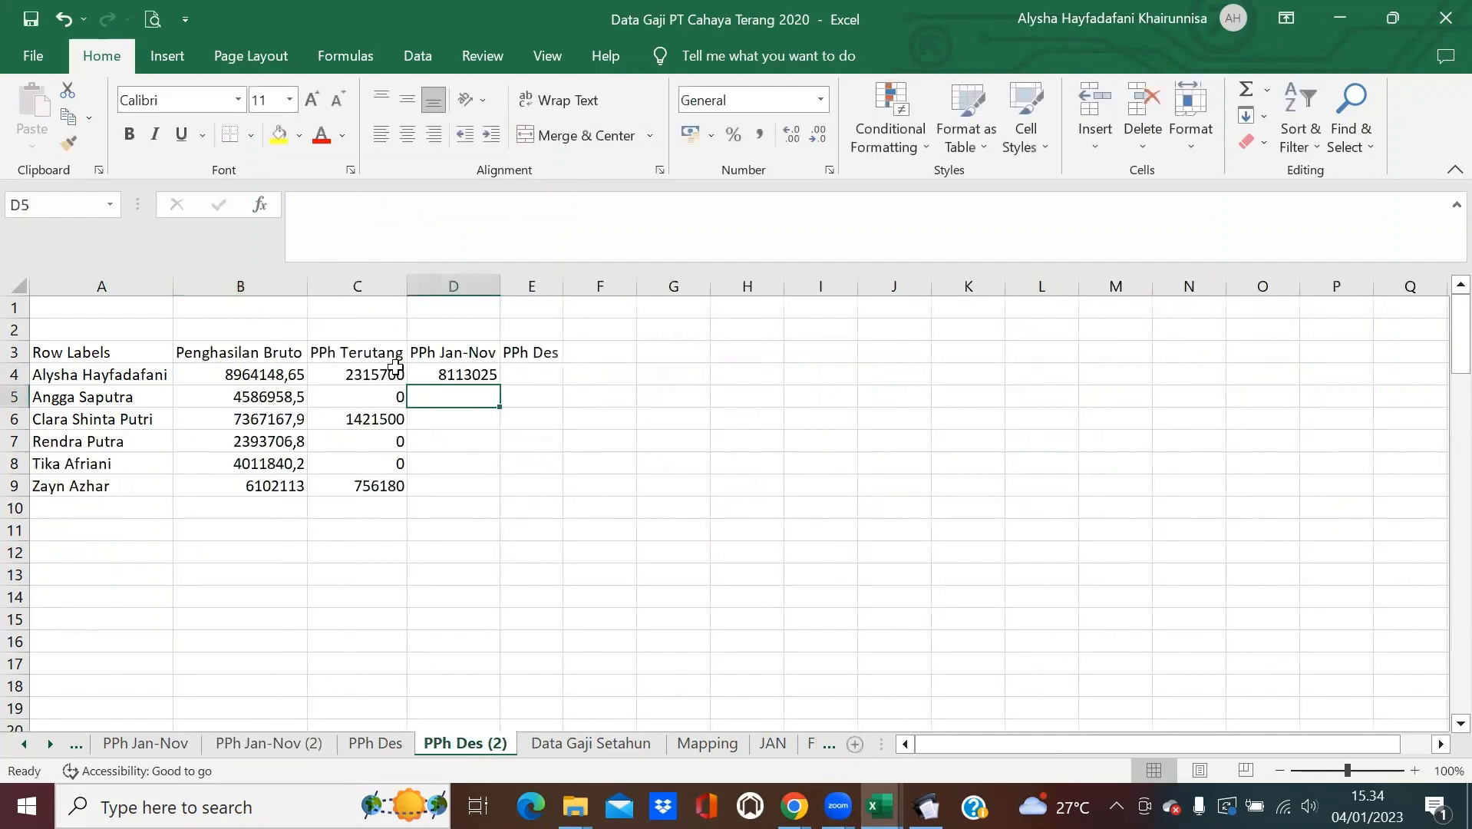
Fill the D4 lookup down to row 9, then start a formula in E4.
click(486, 376)
double_click(500, 385)
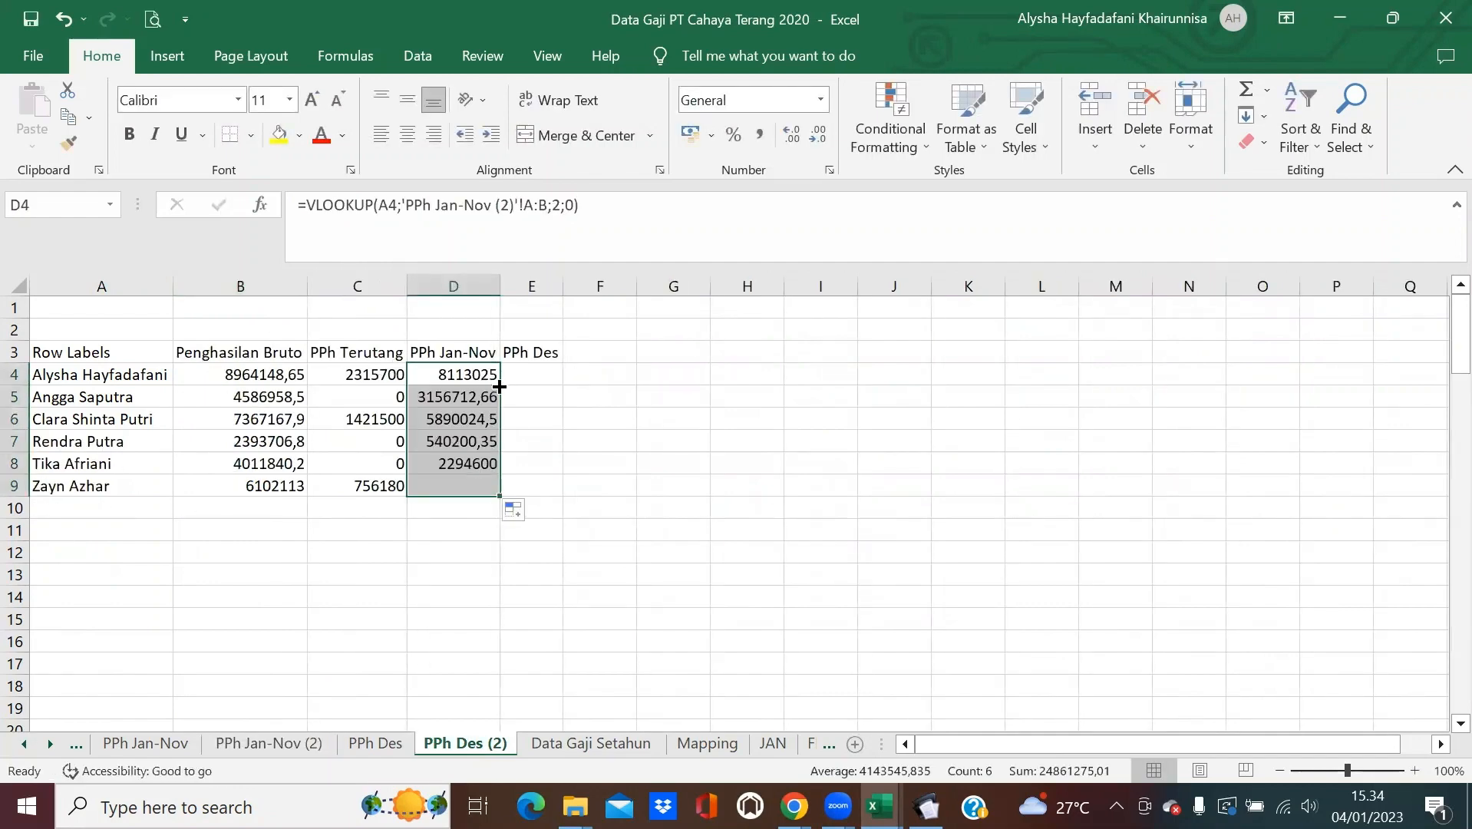
click(646, 482)
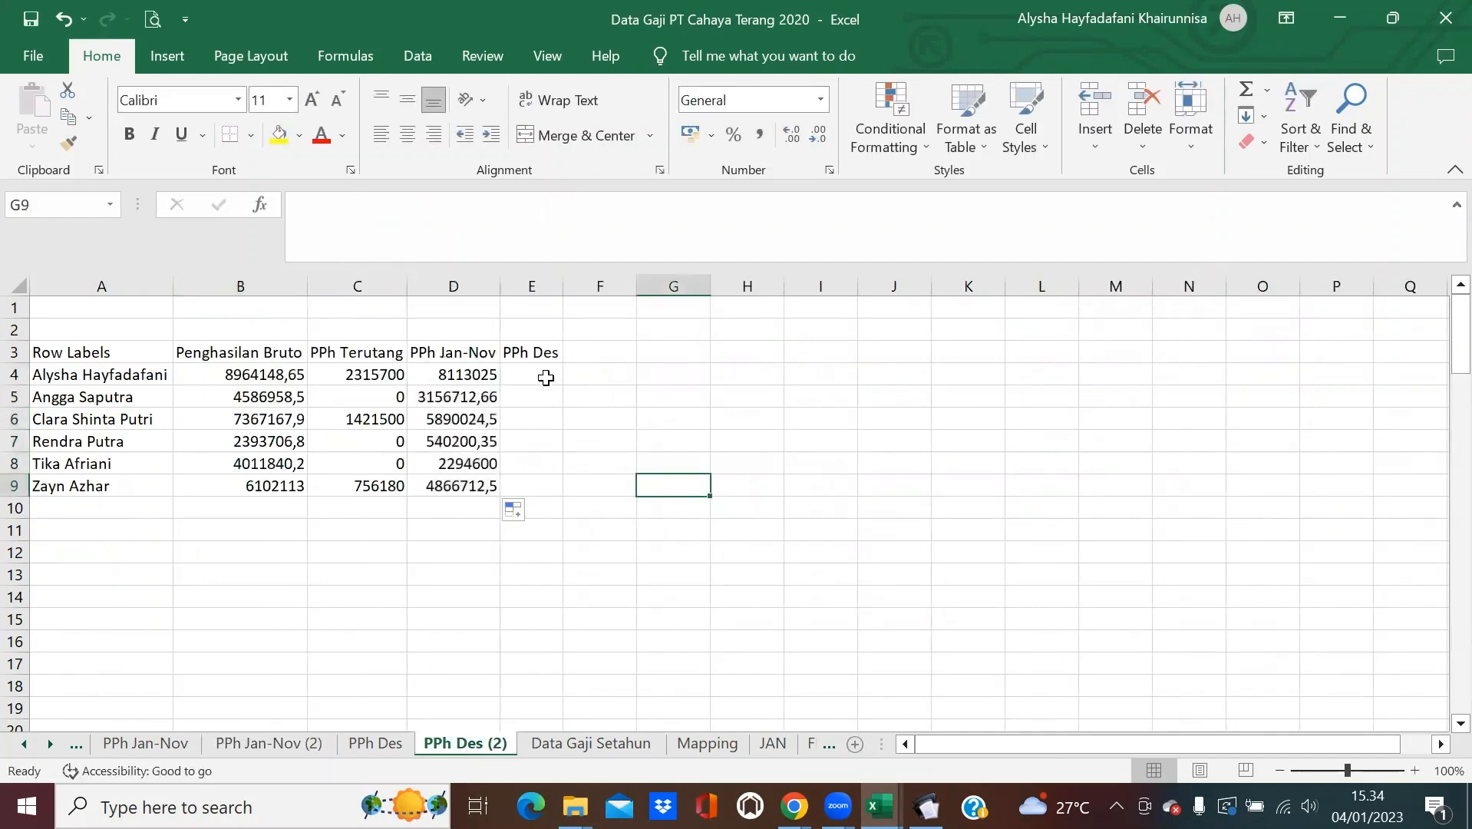
click(545, 375)
text(=)
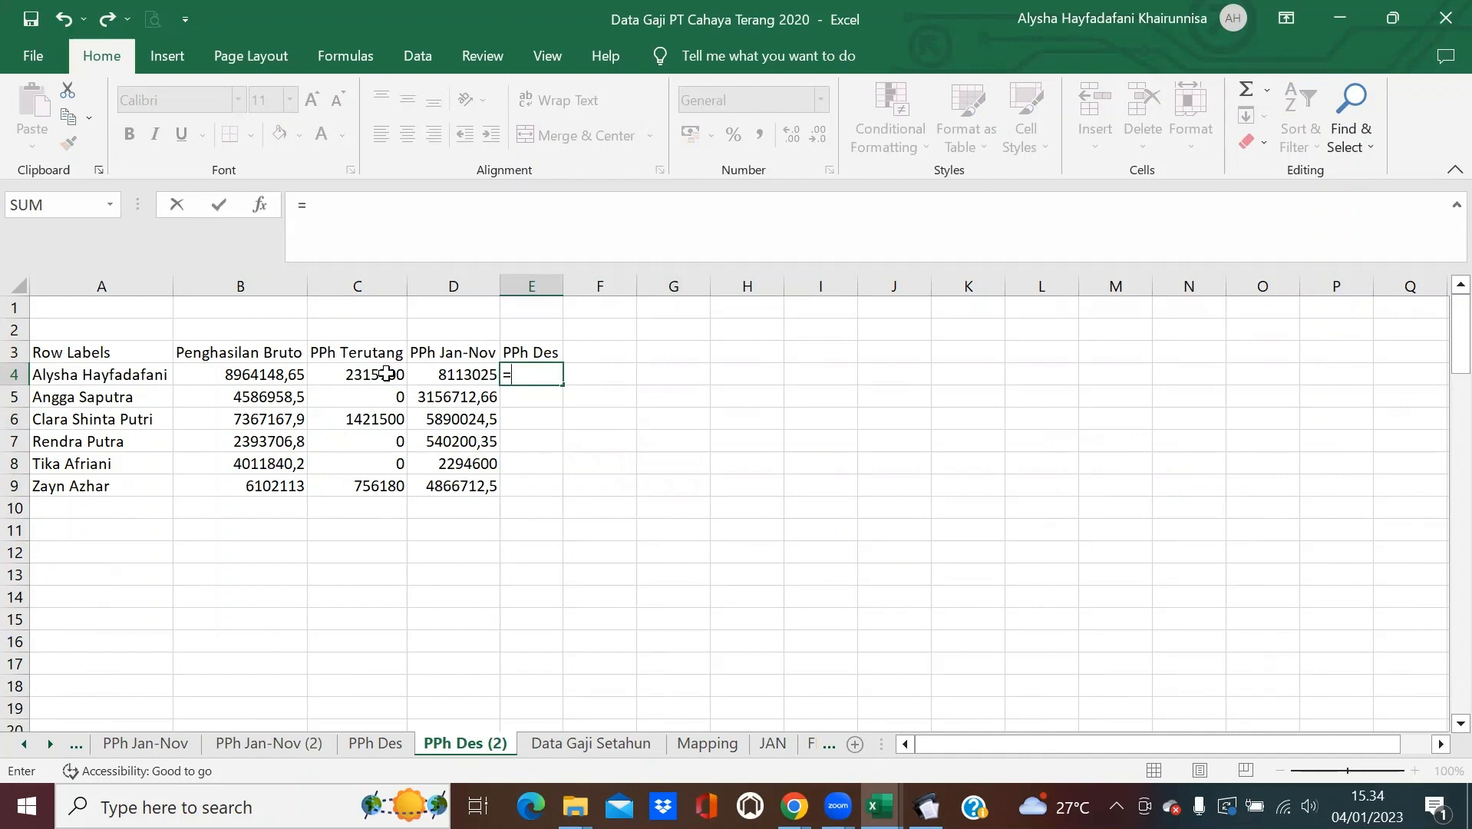
Compute PPh Des in E4 as =C4-D4 and fill it down to E9.
click(386, 374)
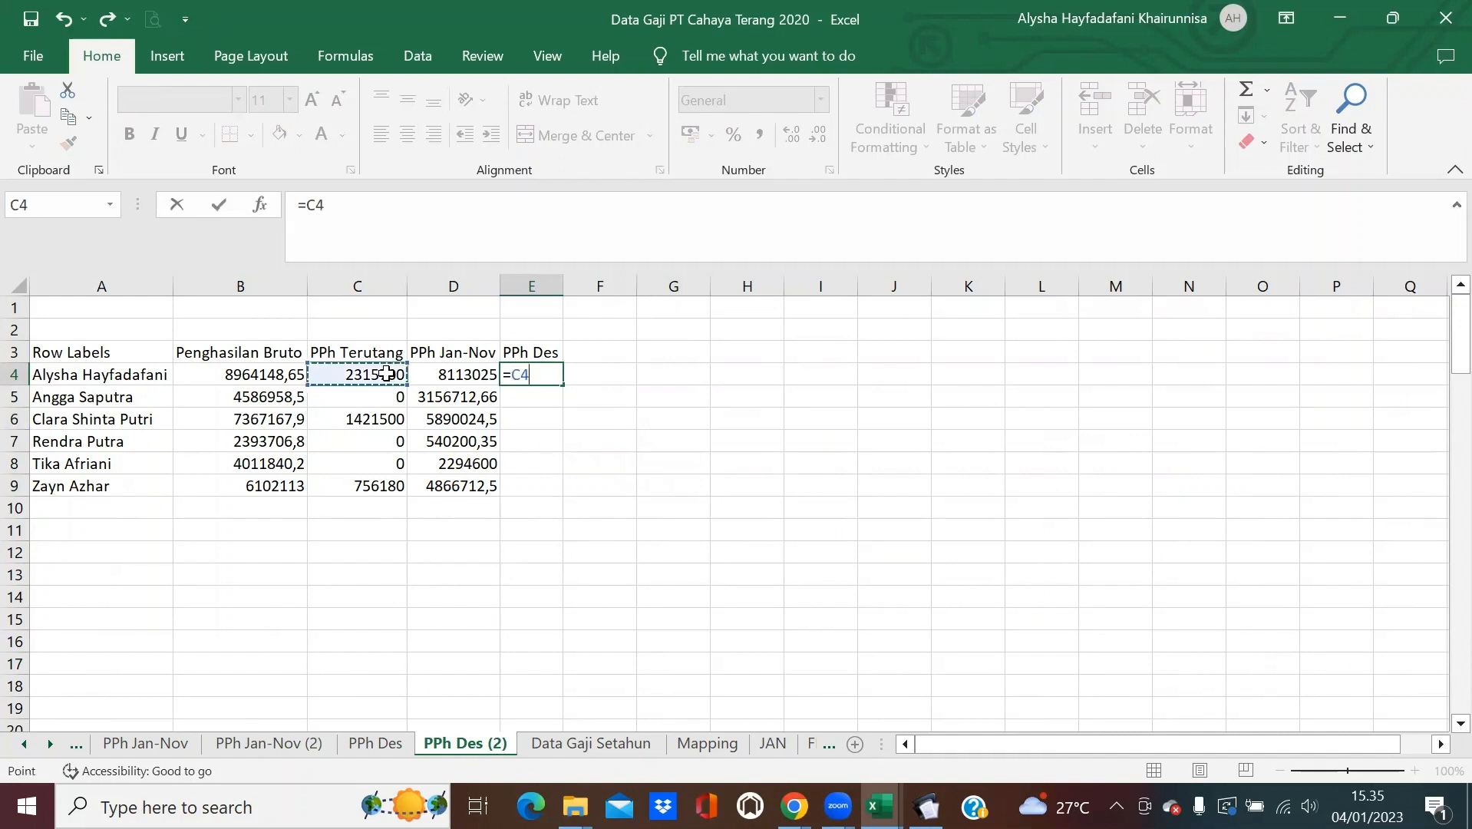
text(-)
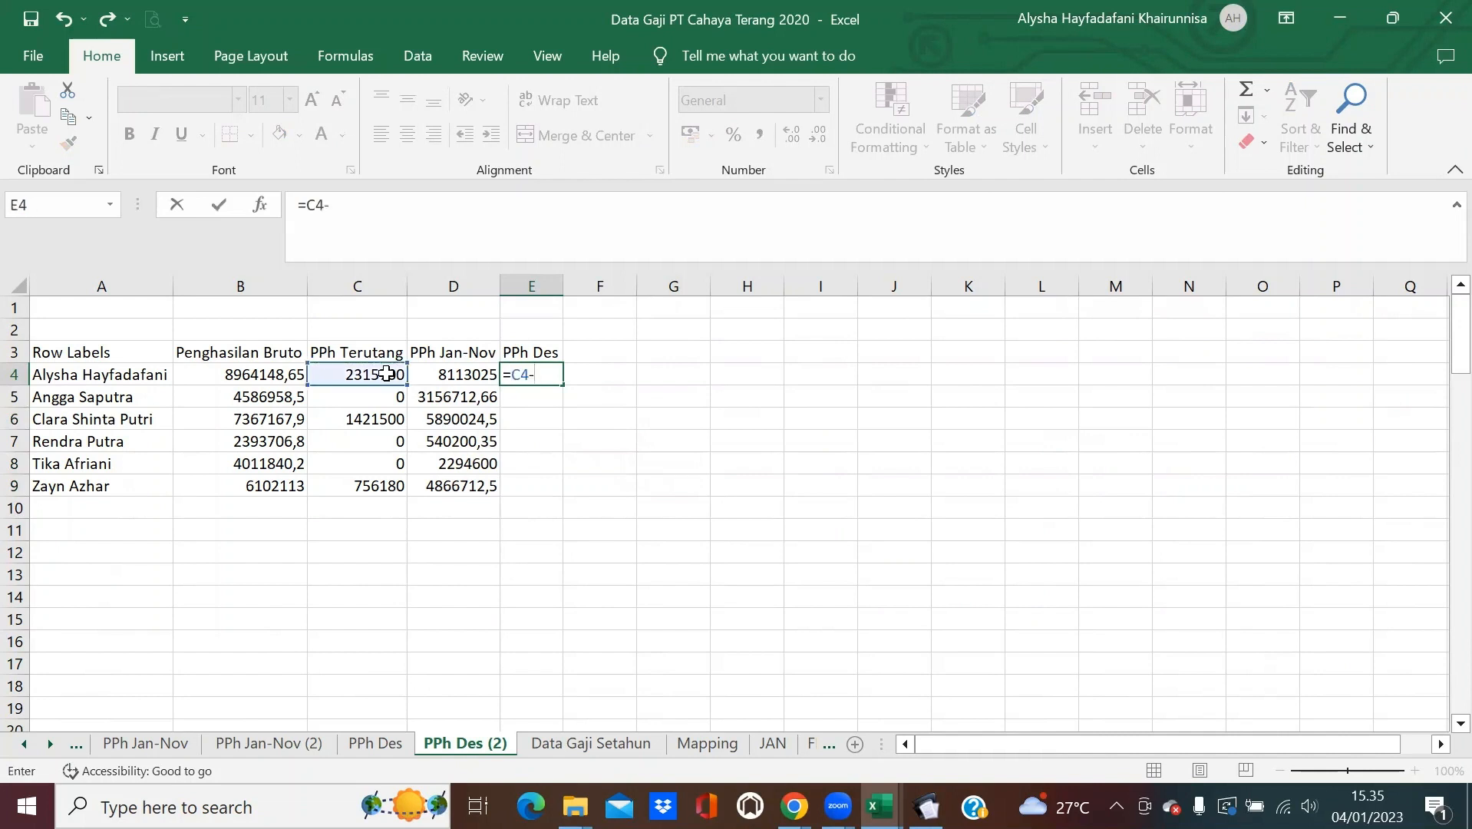
click(446, 374)
key(Return)
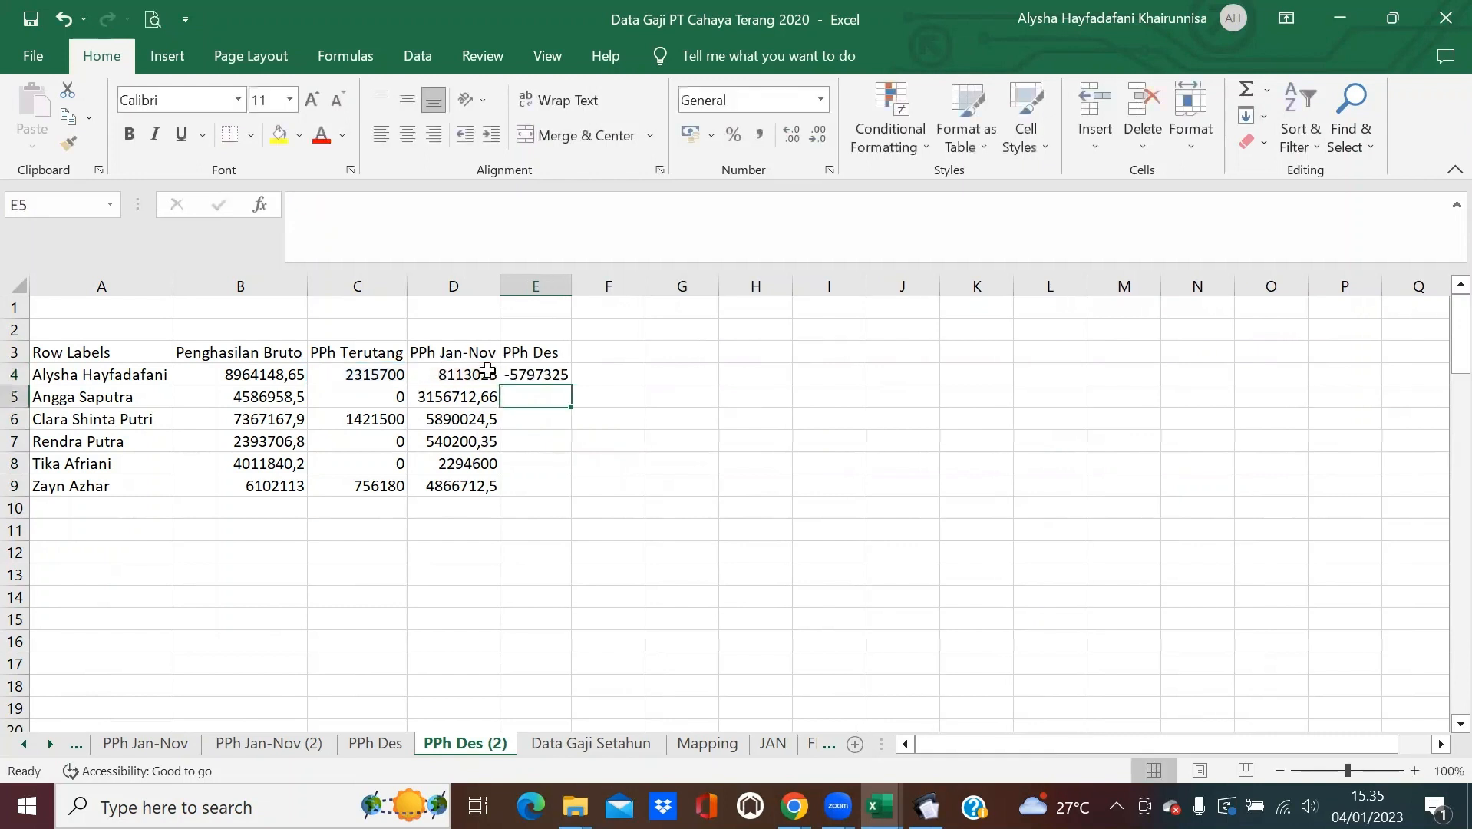
click(566, 377)
drag(571, 385, 574, 491)
click(586, 380)
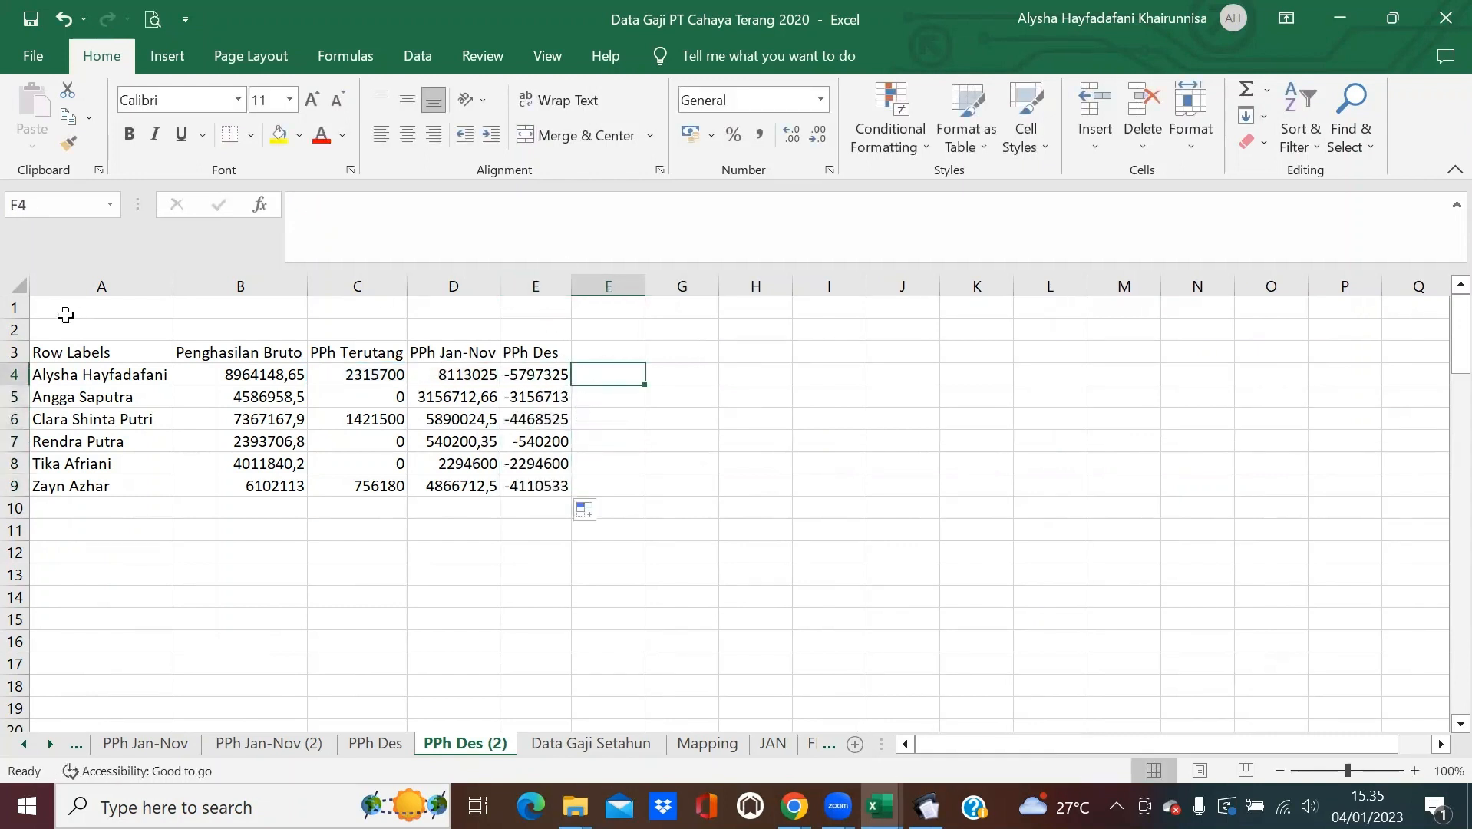
Autofit all column widths and check the formulas in E4 and E5.
click(19, 285)
double_click(173, 285)
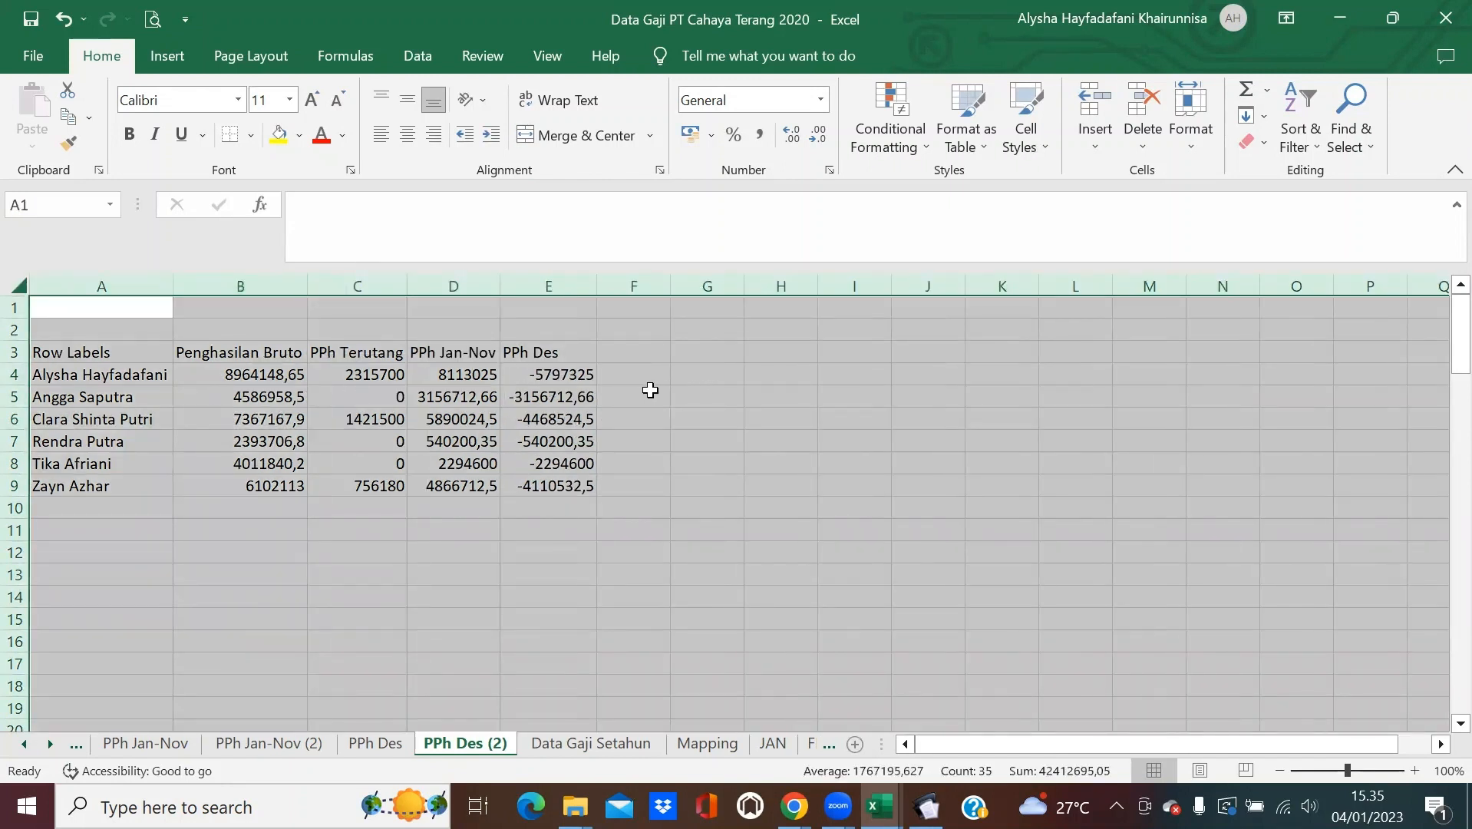
click(595, 380)
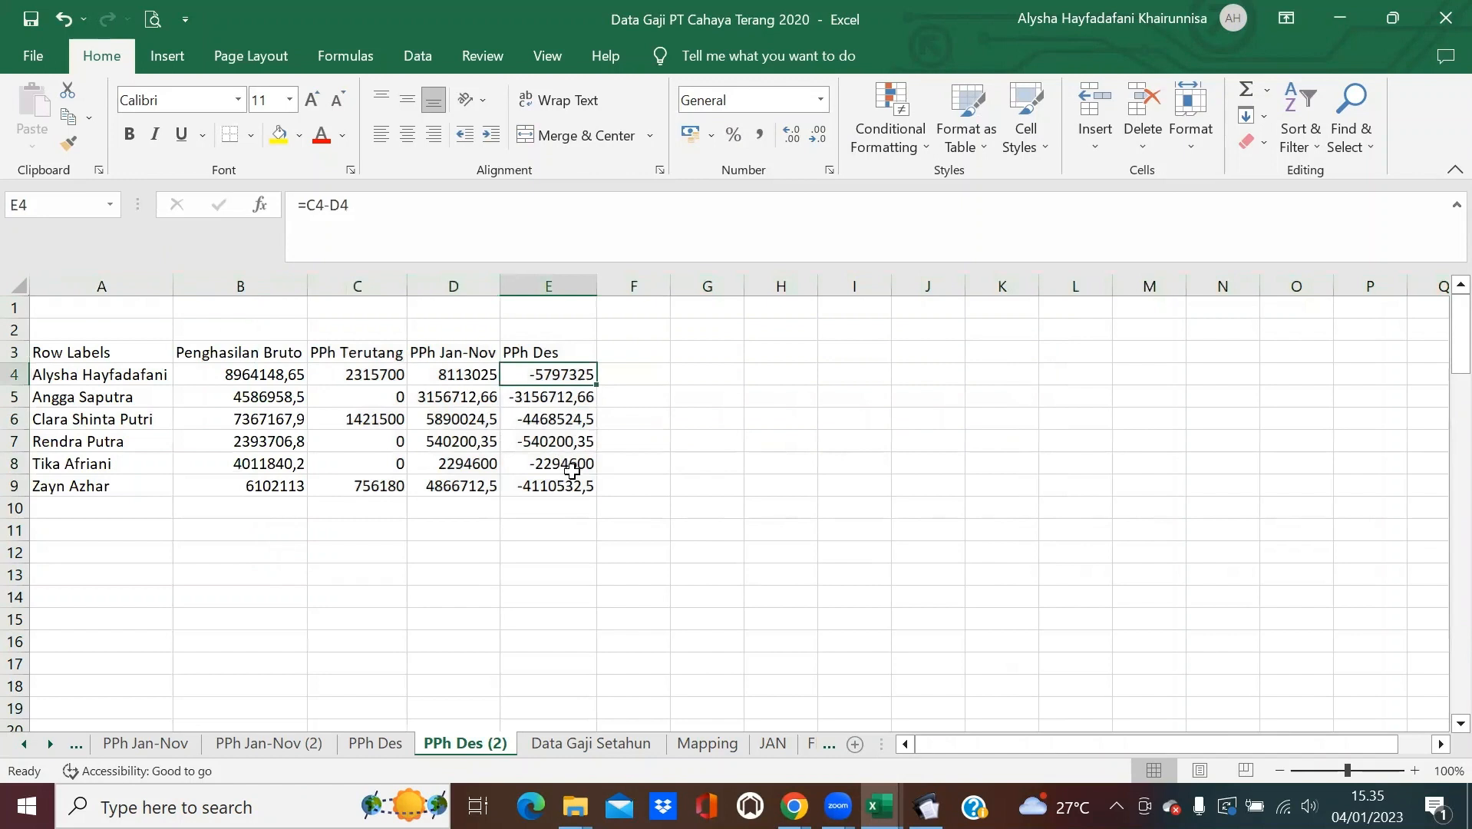
click(522, 394)
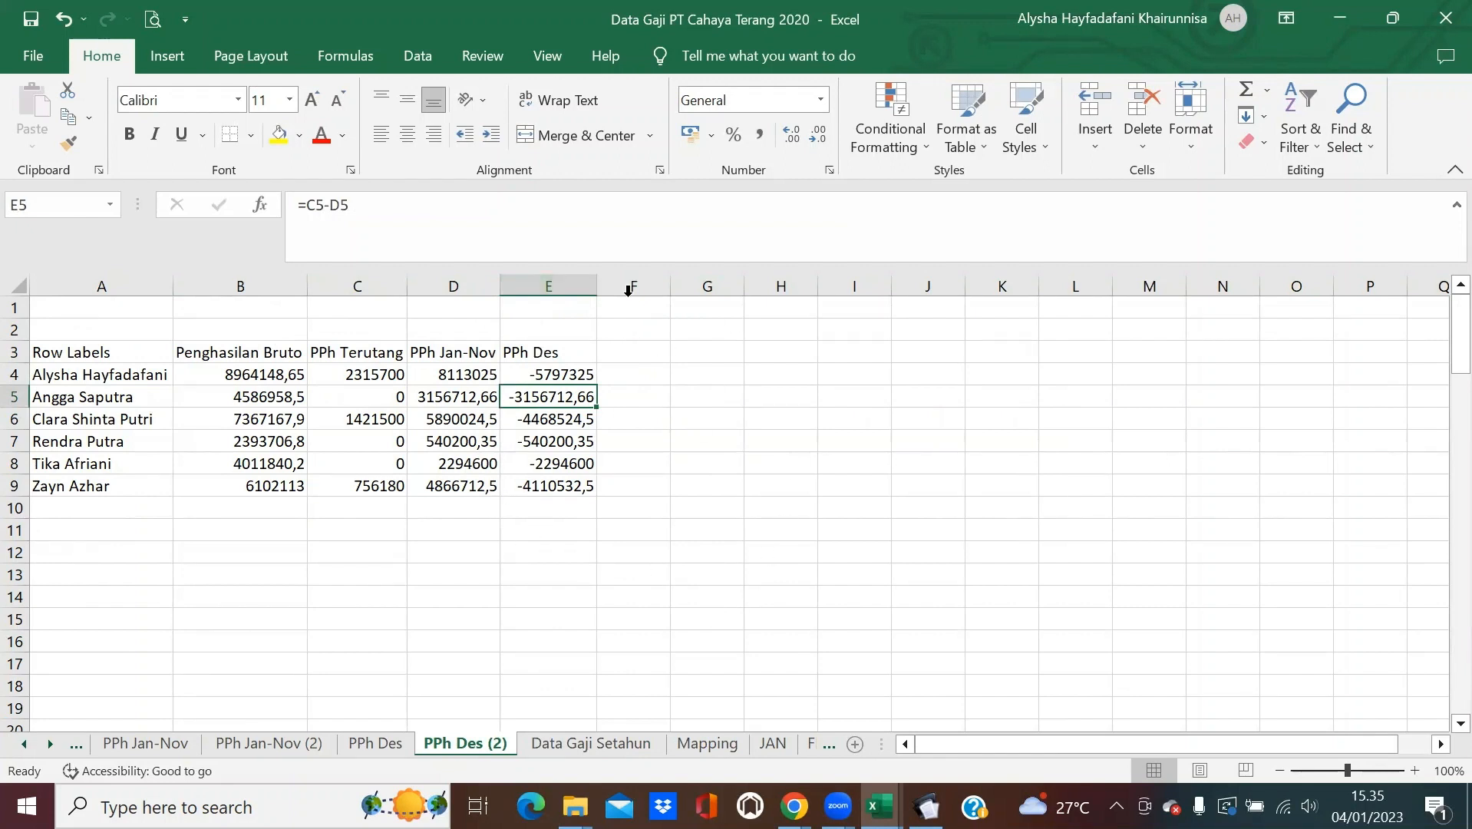
click(611, 376)
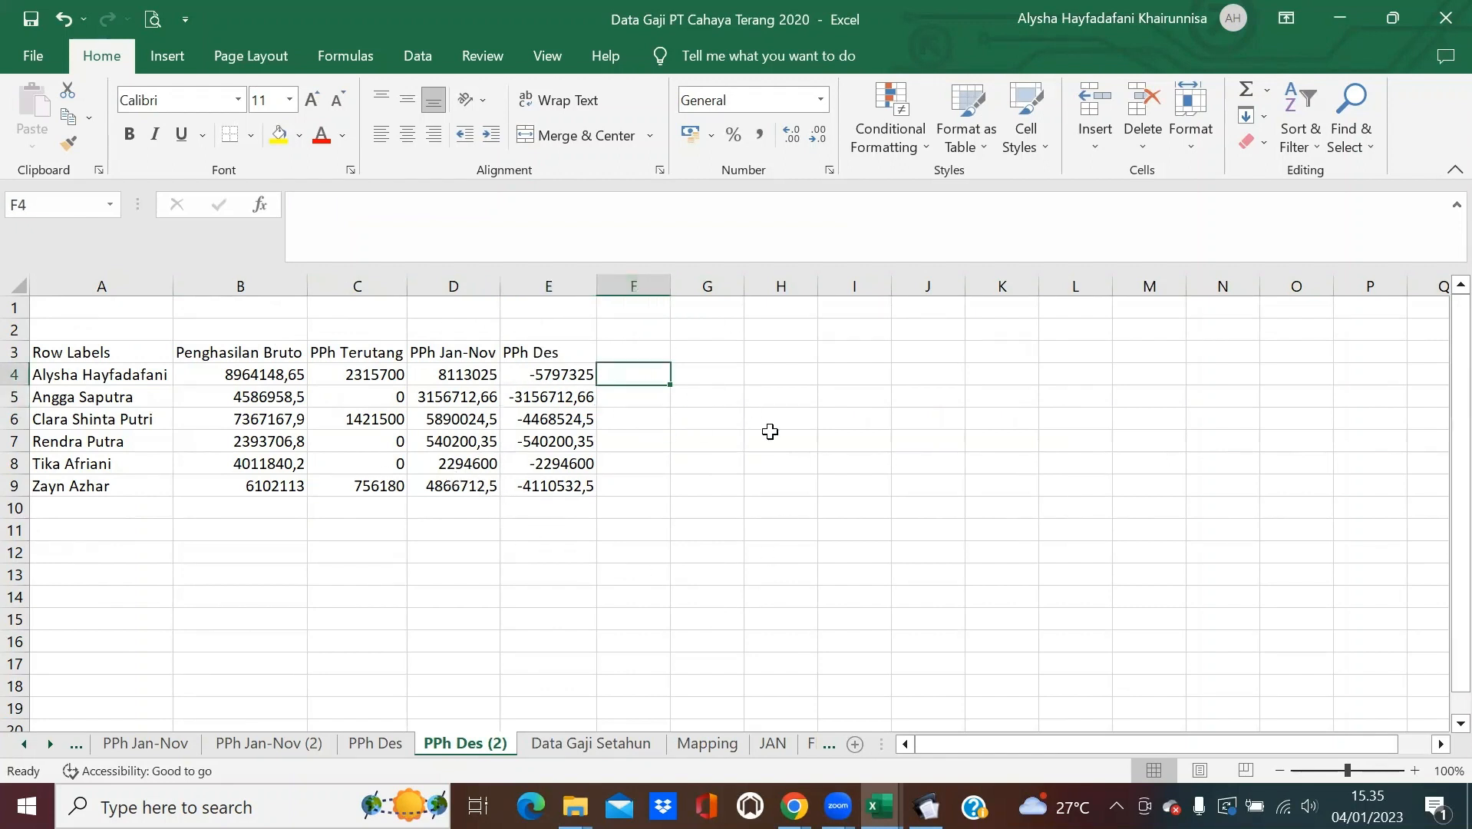
Copy the whole sheet and paste it back over itself as values.
click(18, 287)
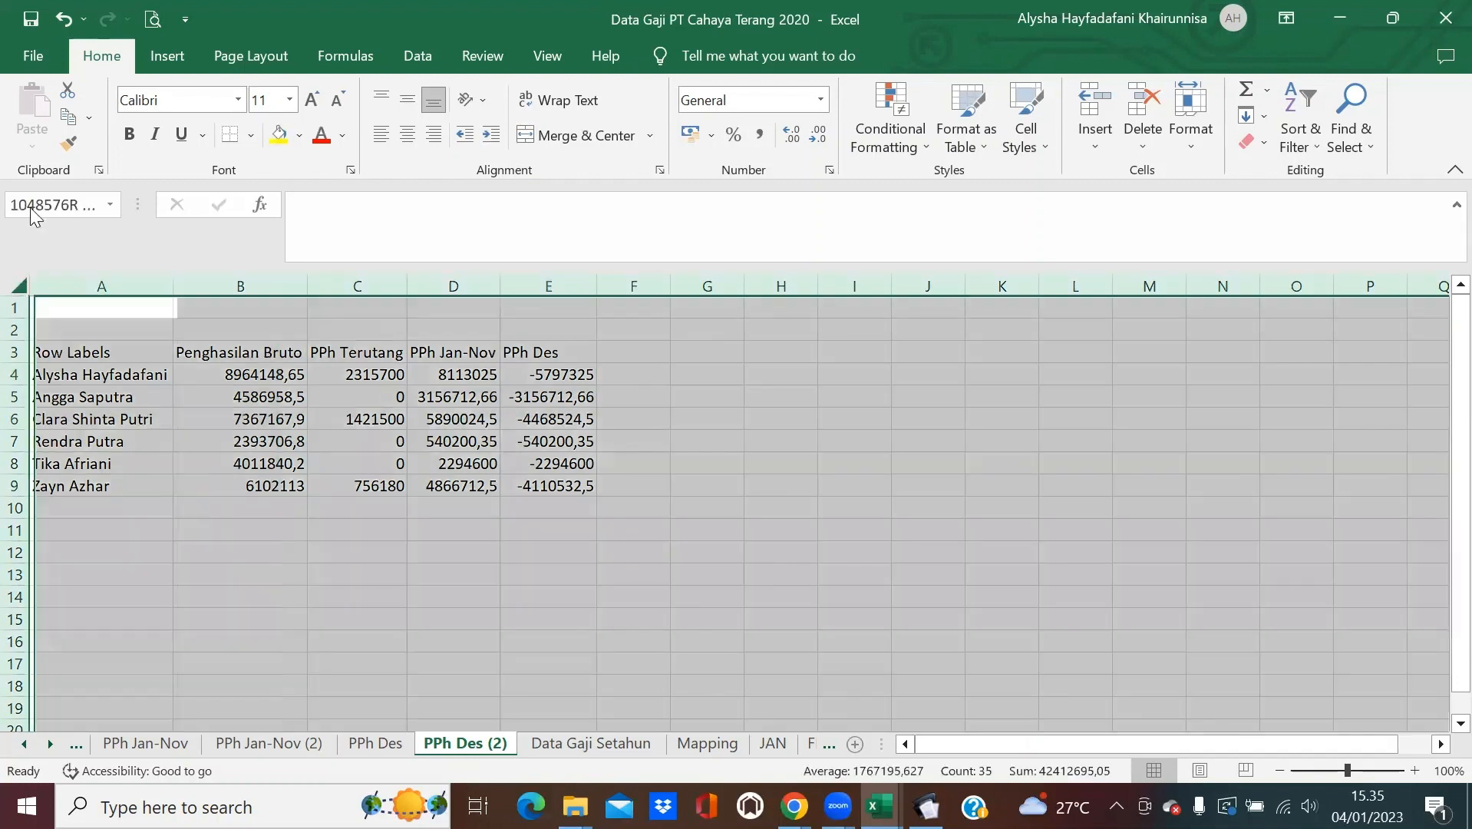
click(68, 119)
click(33, 140)
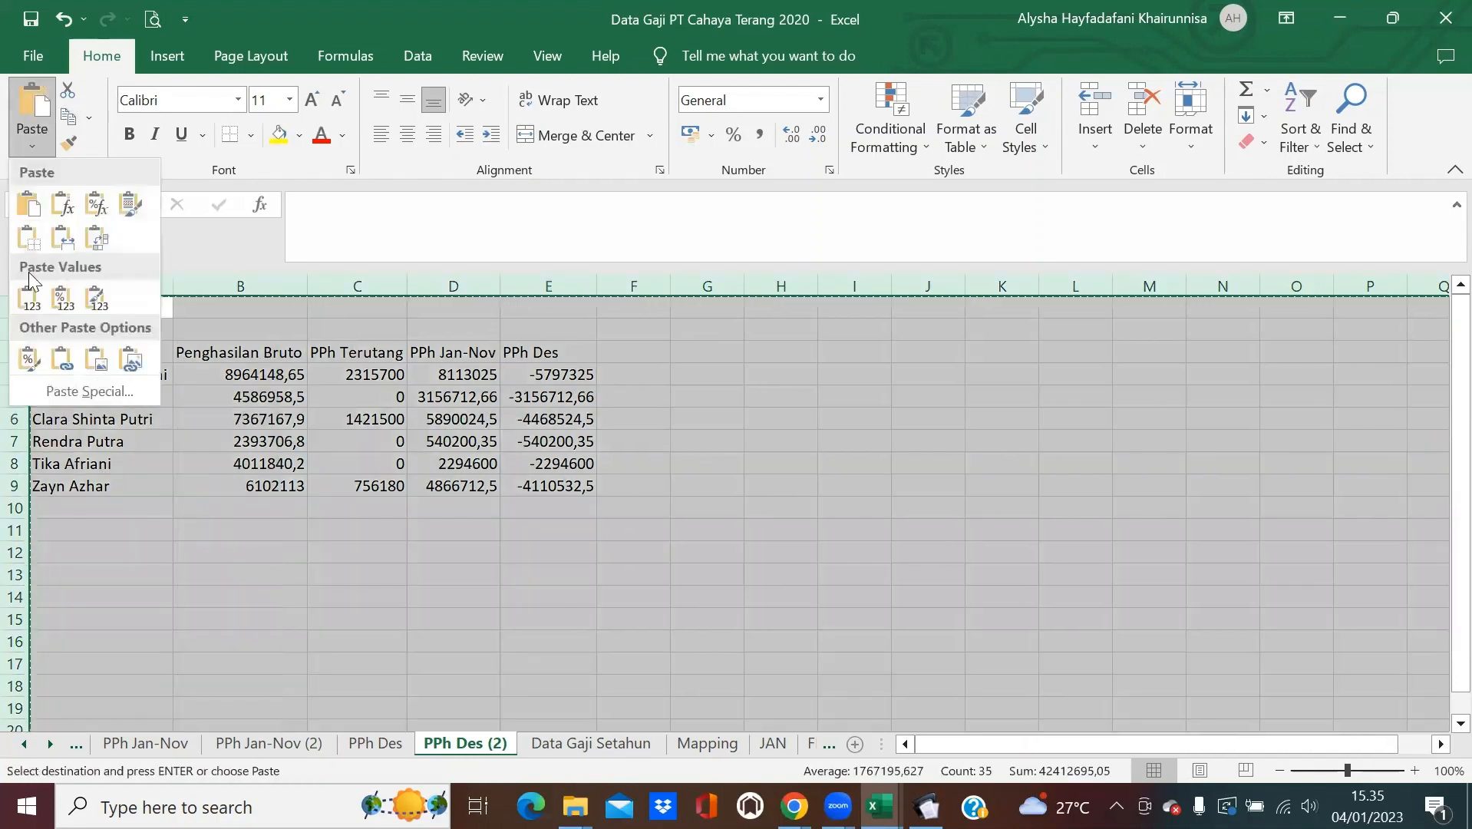
click(30, 290)
key(Escape)
click(845, 464)
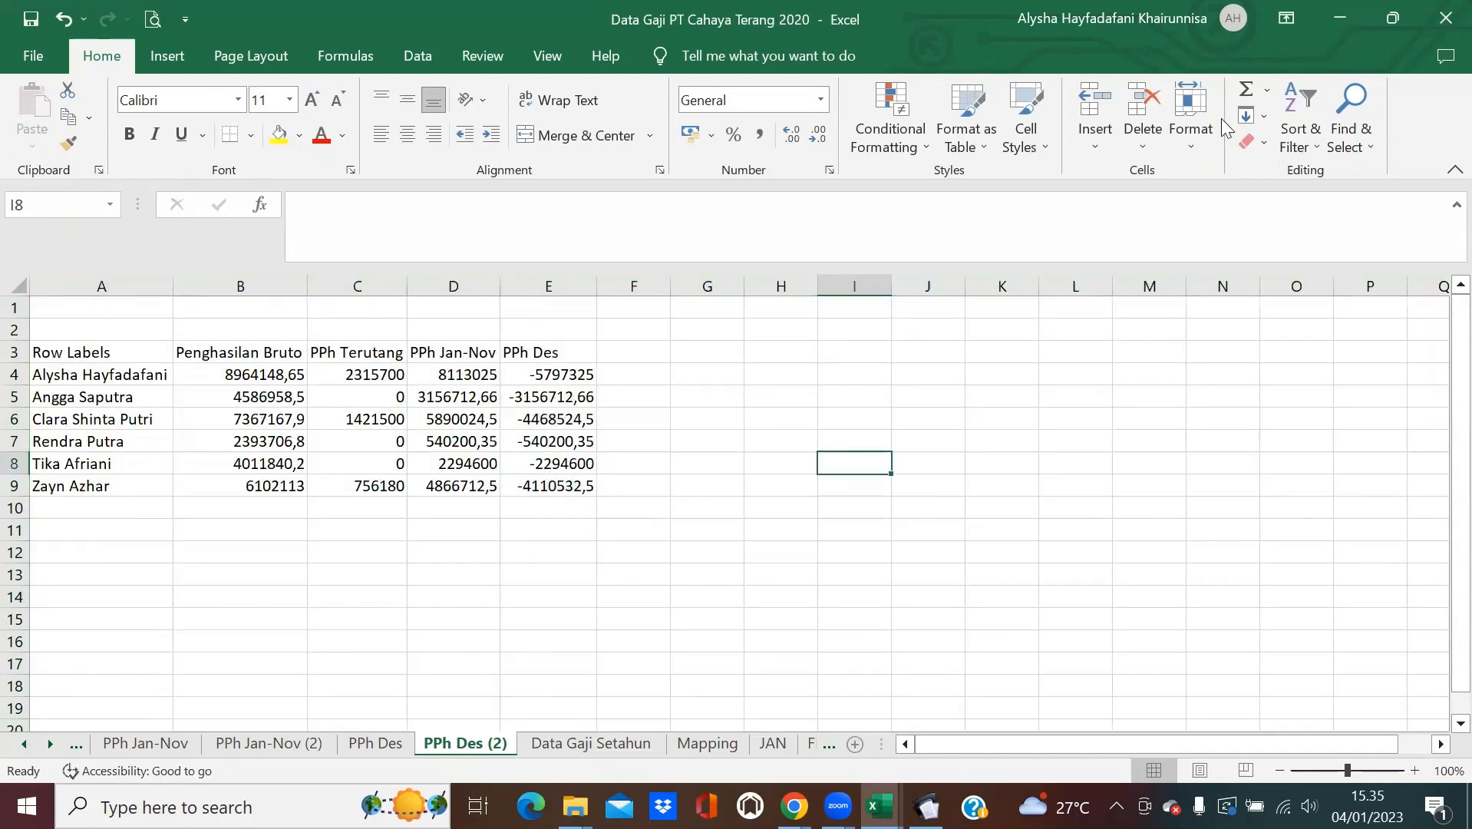
Minimize Data Gaji and close the 1721_bp_A1 workbook without saving.
click(1347, 10)
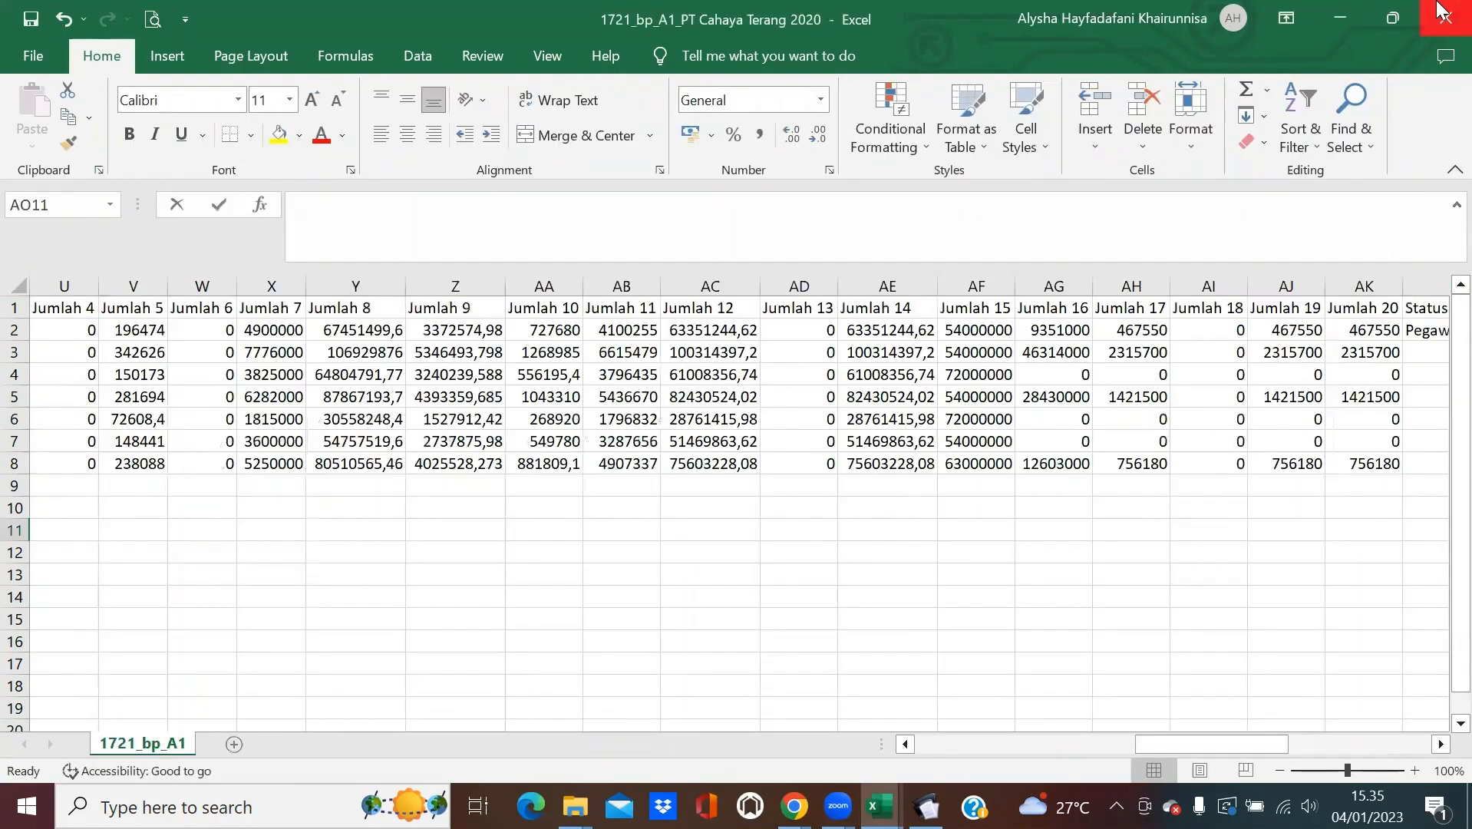
click(1444, 15)
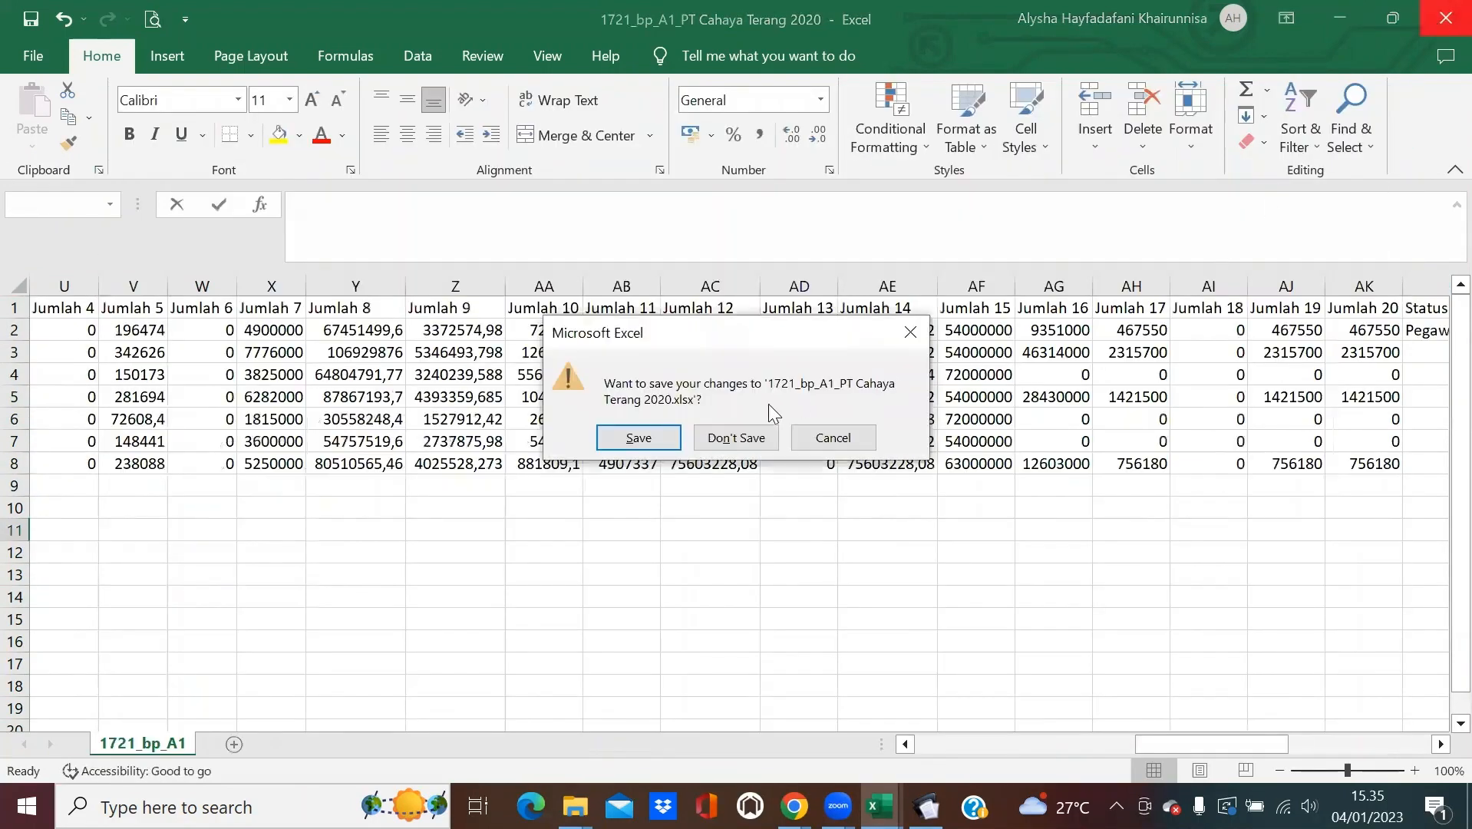
click(755, 440)
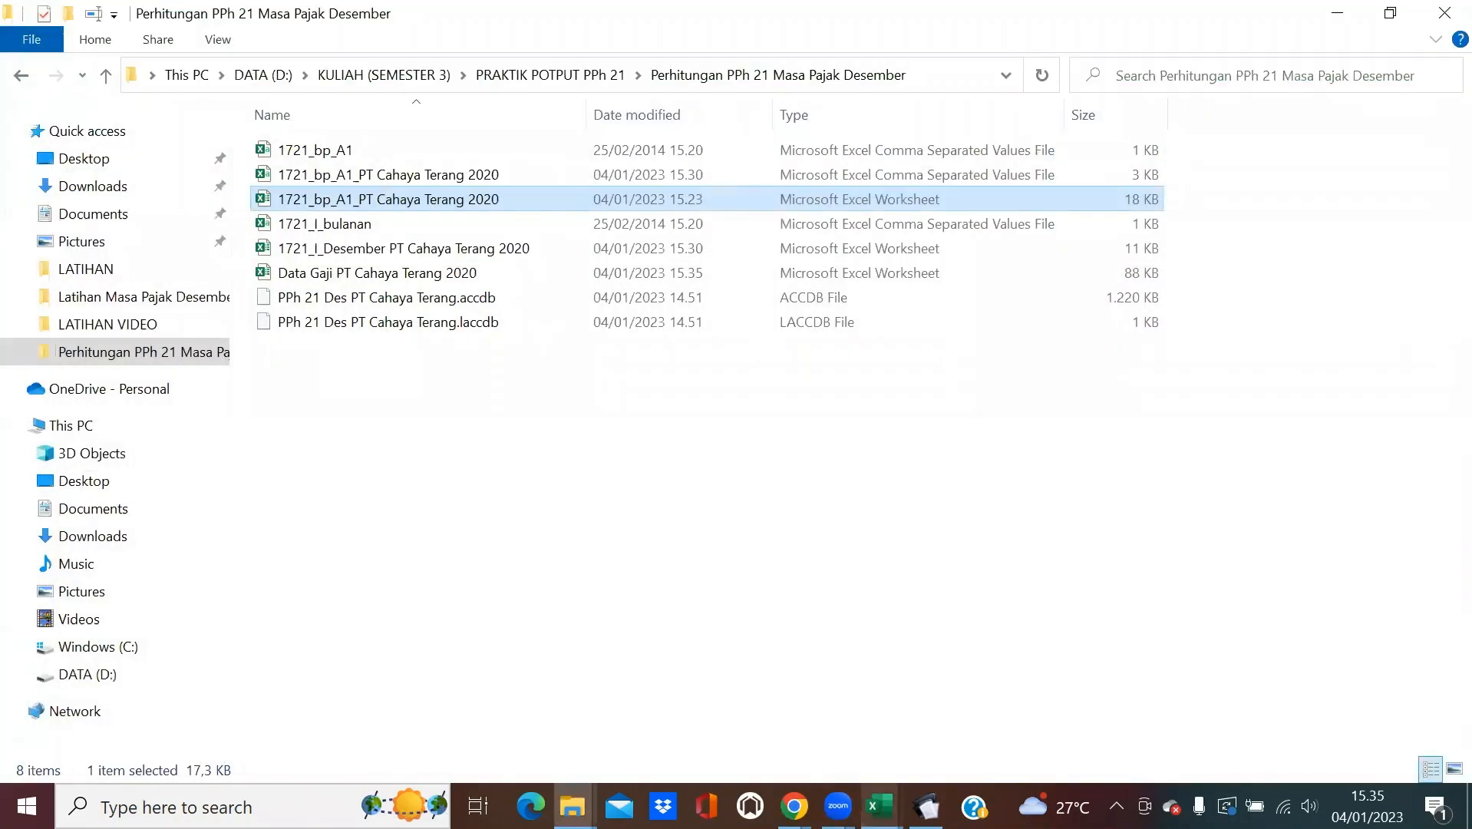
Snap 1721_I_Desember to the right half and Data Gaji to the left half.
mouse_move(879, 806)
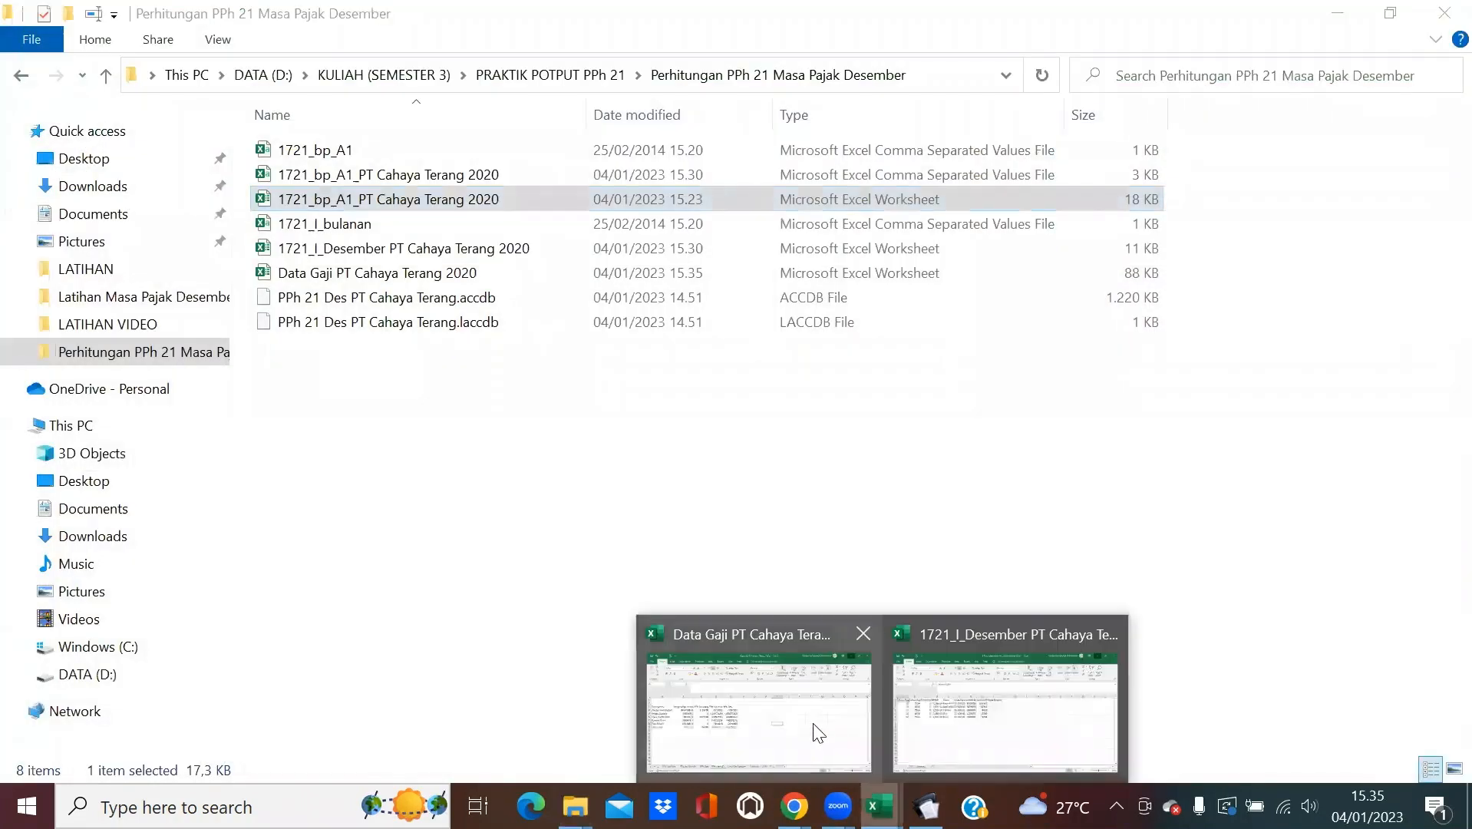
click(1005, 710)
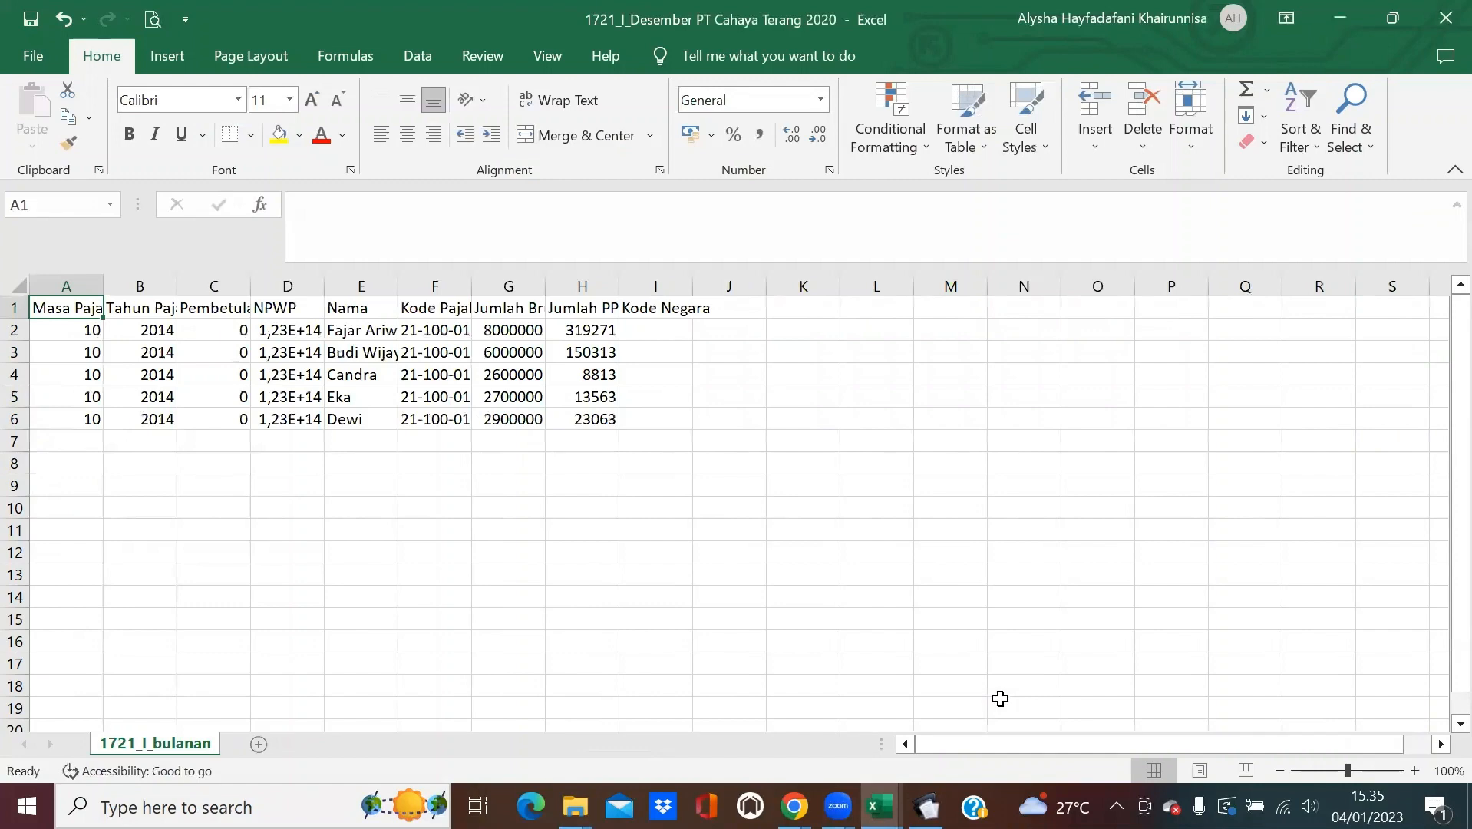
click(1393, 17)
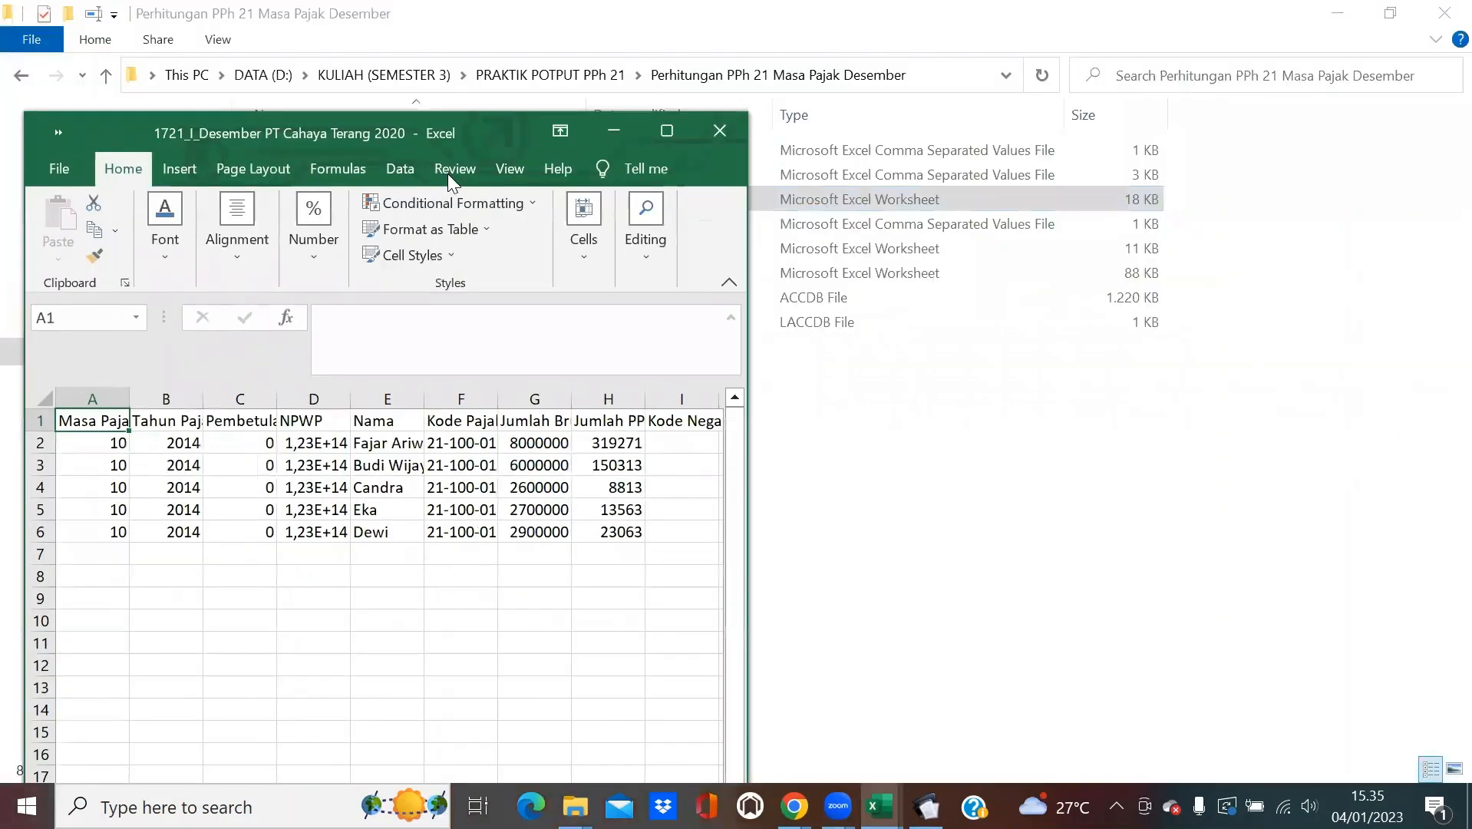
key(super+Right)
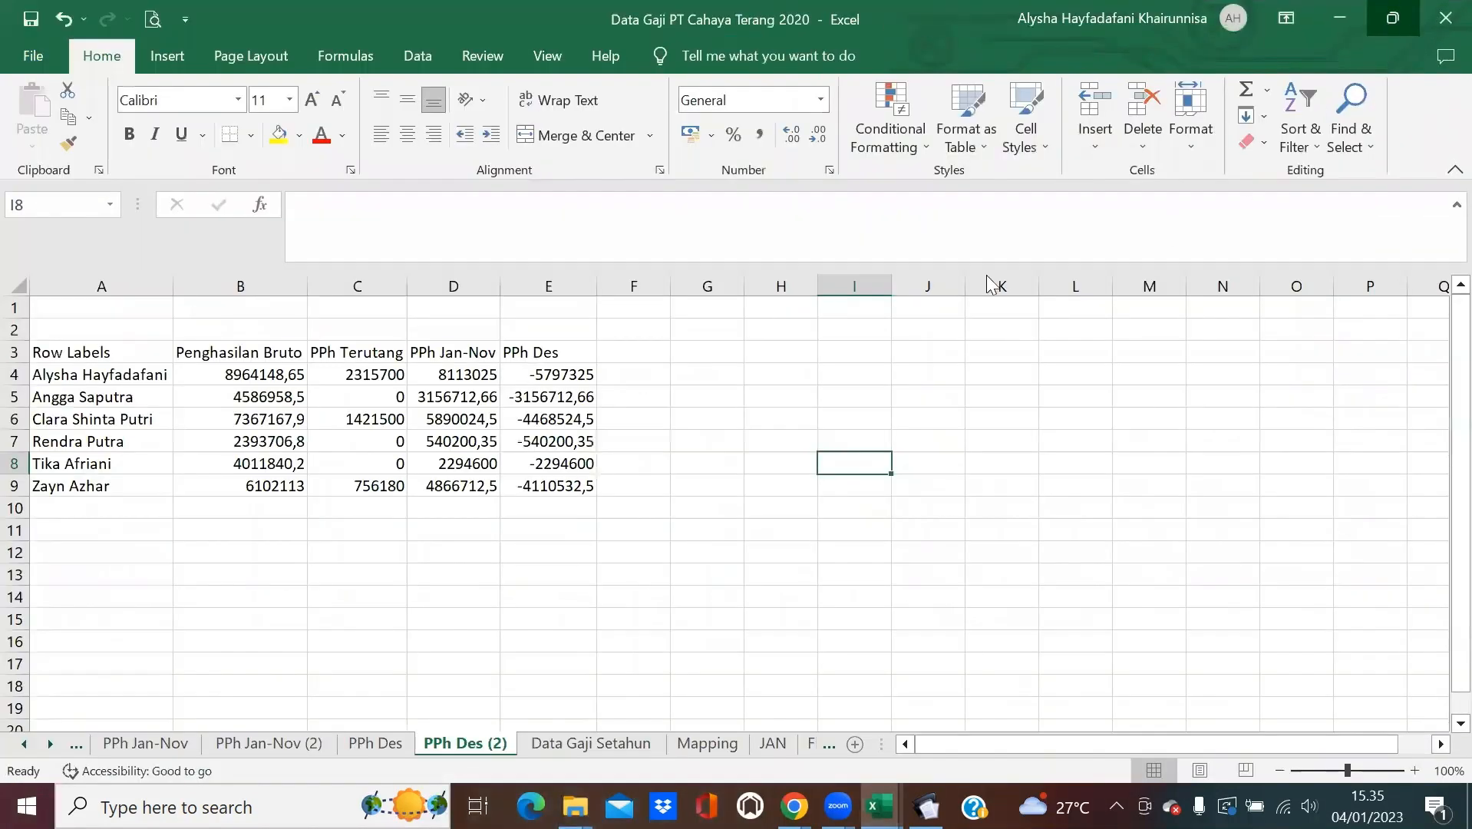
drag(272, 9, 271, 171)
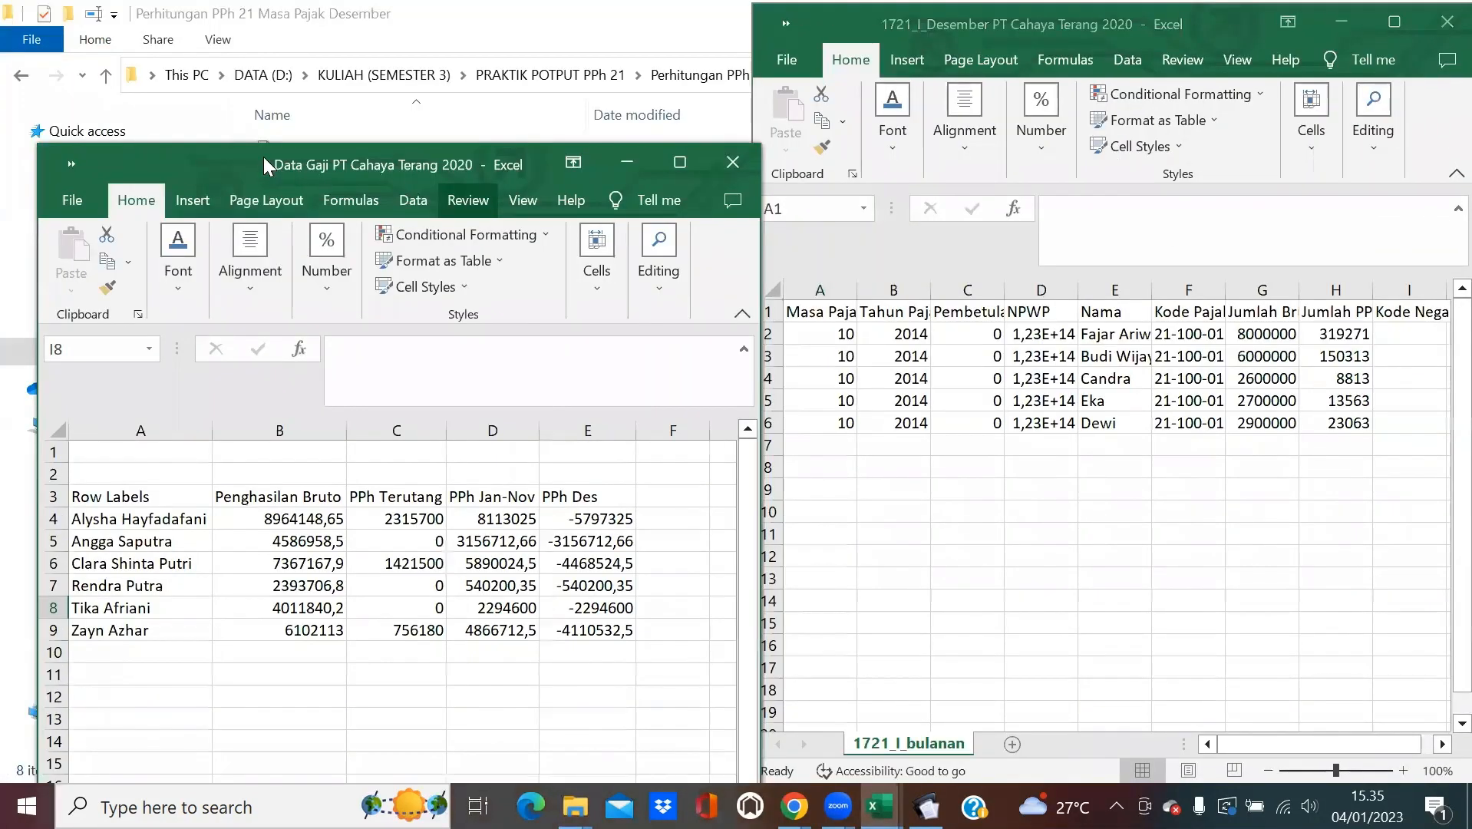
key(super+Left)
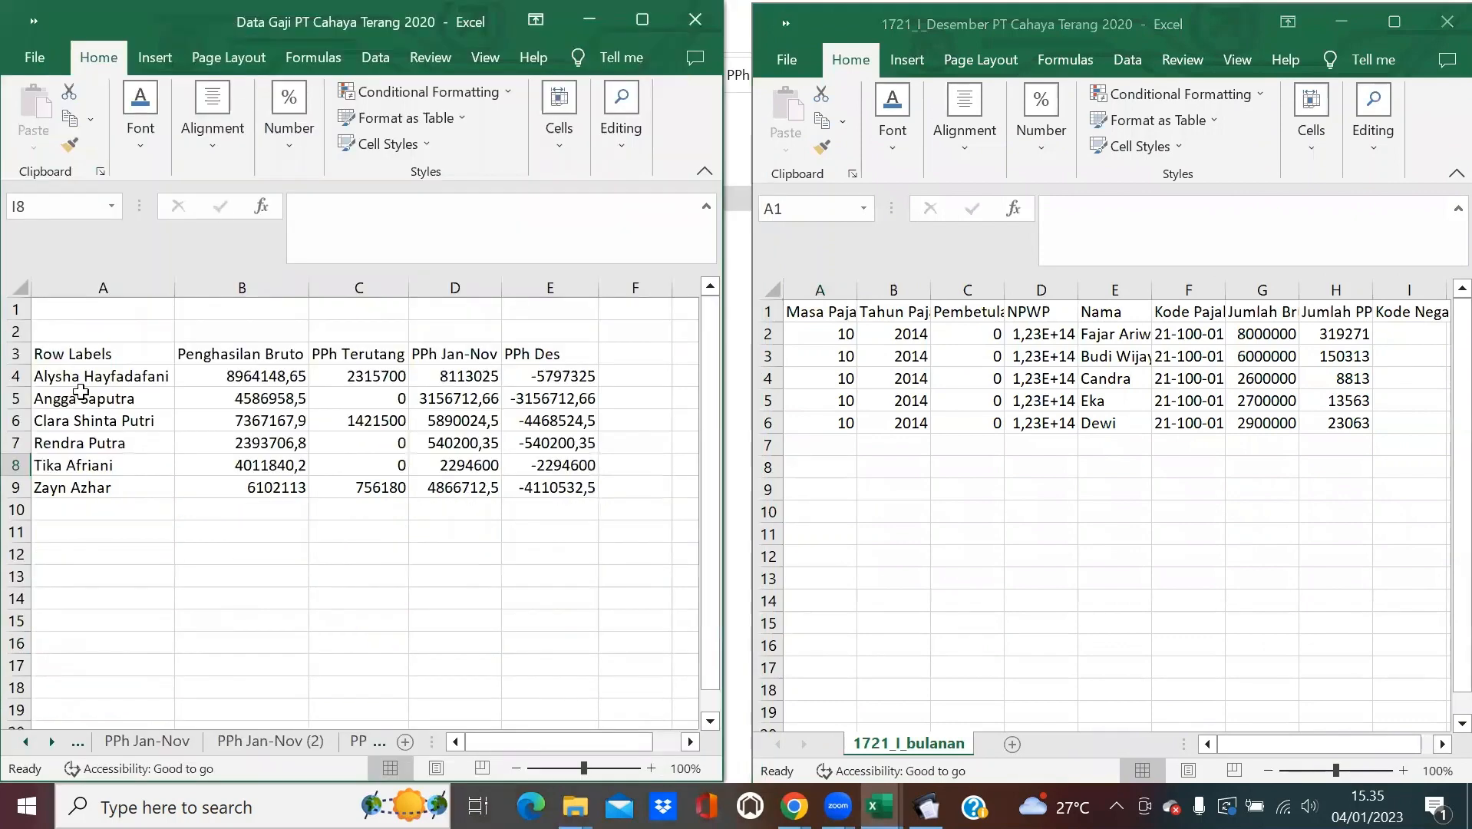
Paste the six names from Data Gaji A4:A9 as values into E2:E7 and autofit column E.
drag(89, 370, 103, 477)
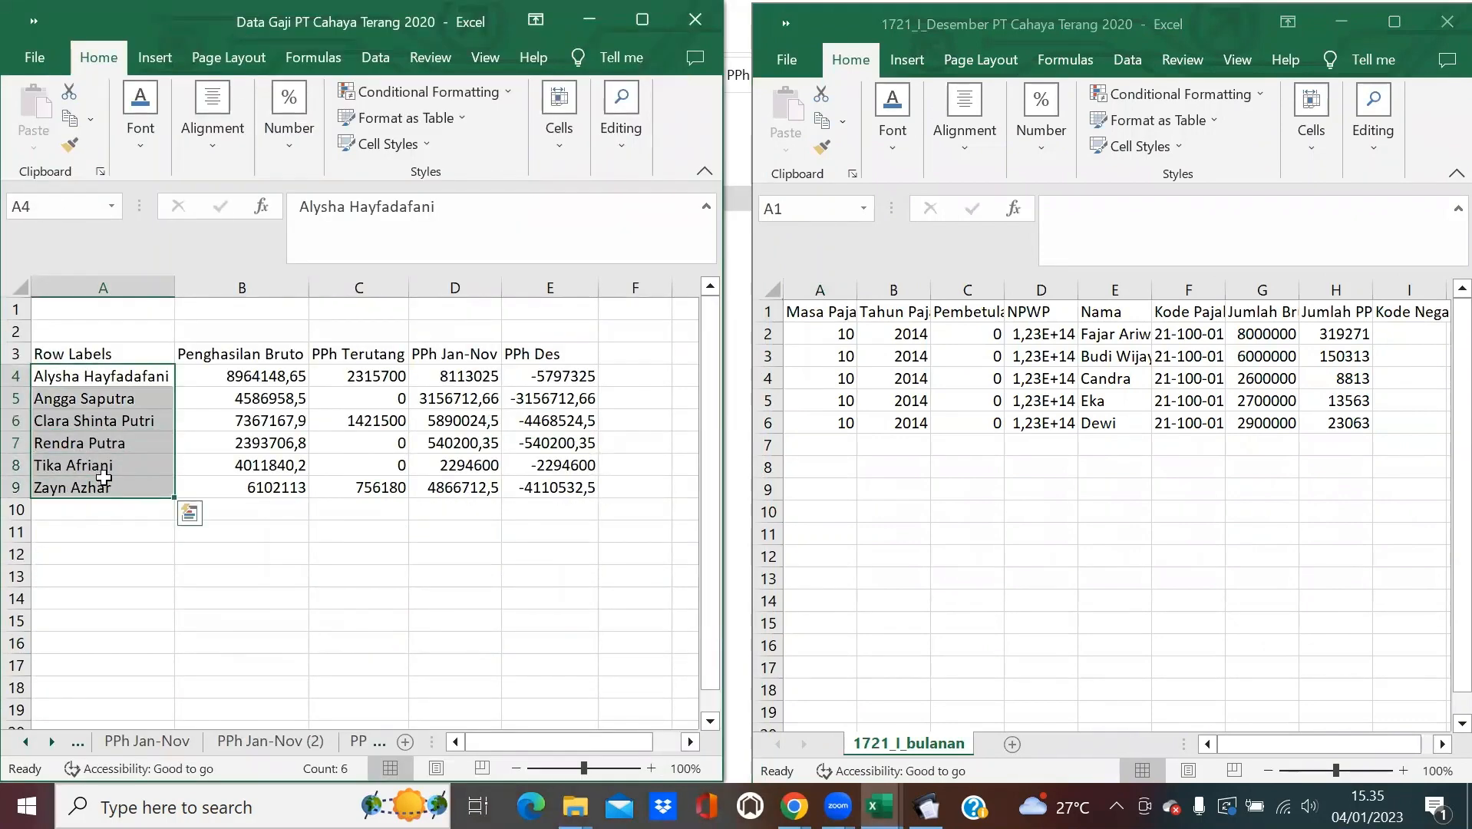
key(ctrl+c)
click(1114, 334)
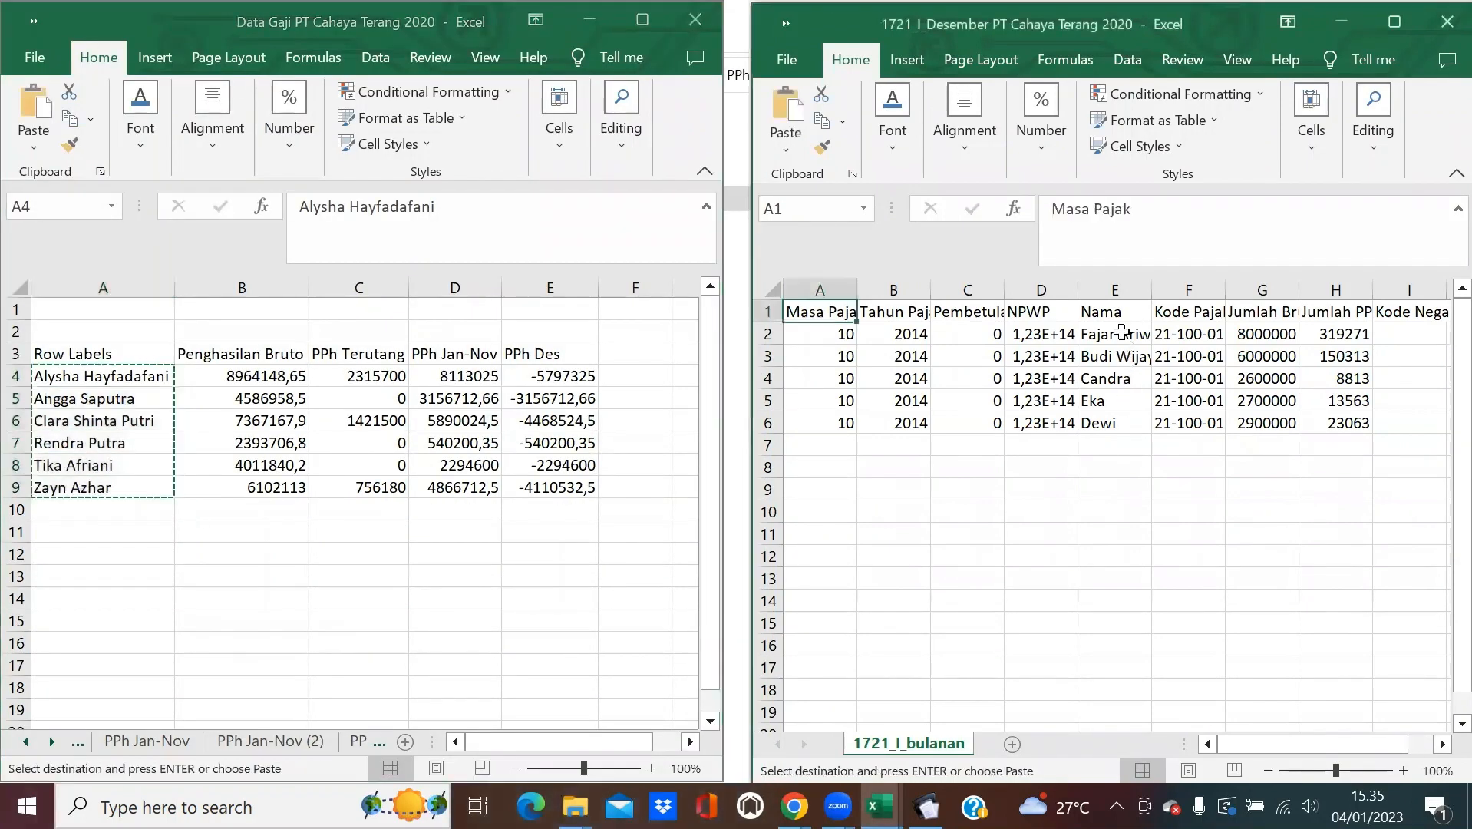
click(785, 142)
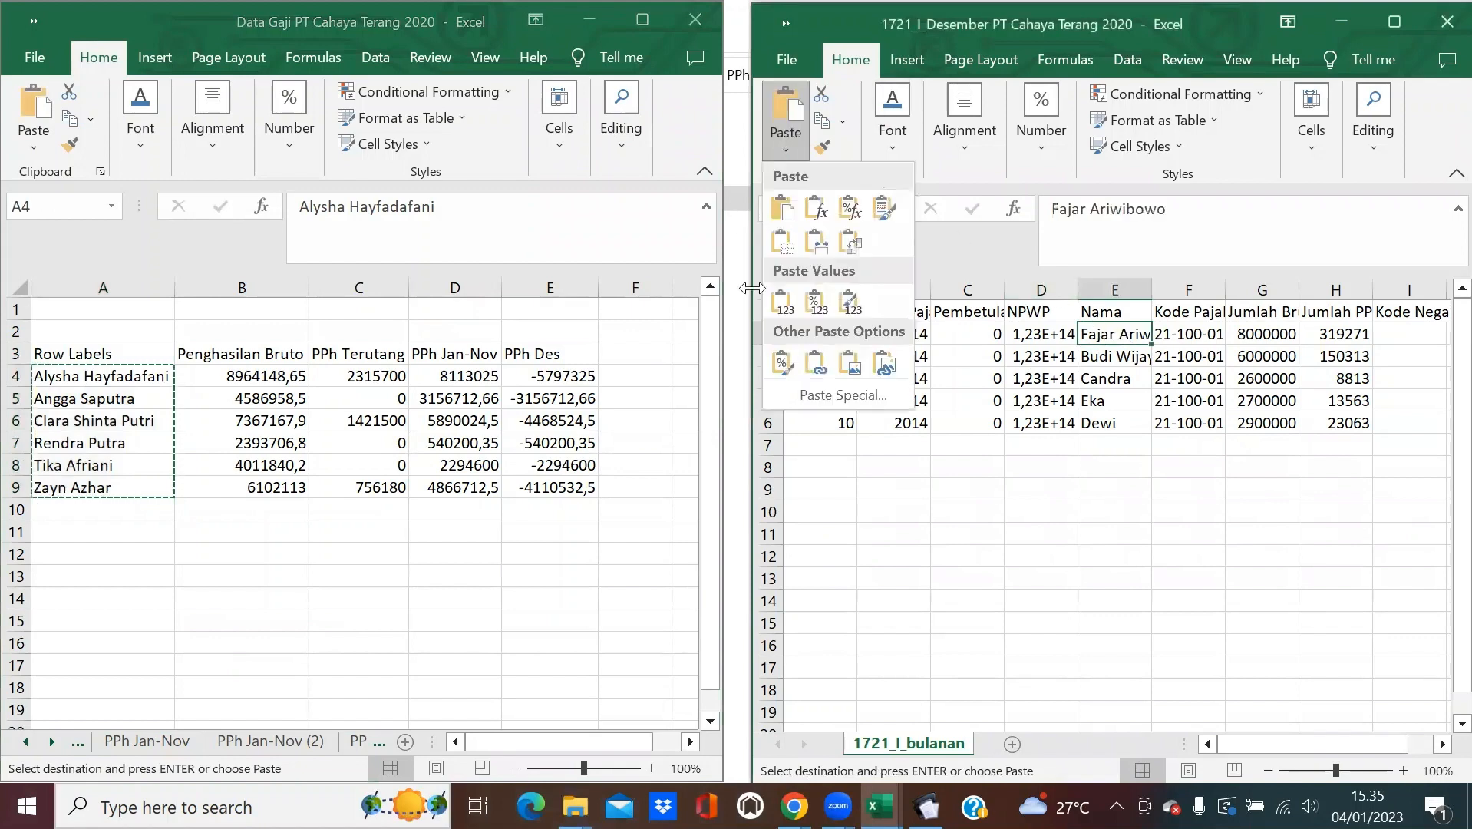
click(782, 332)
double_click(1152, 290)
Enter period 12 and year 2020, and fill period, year and correction 0 down to row 7.
click(816, 332)
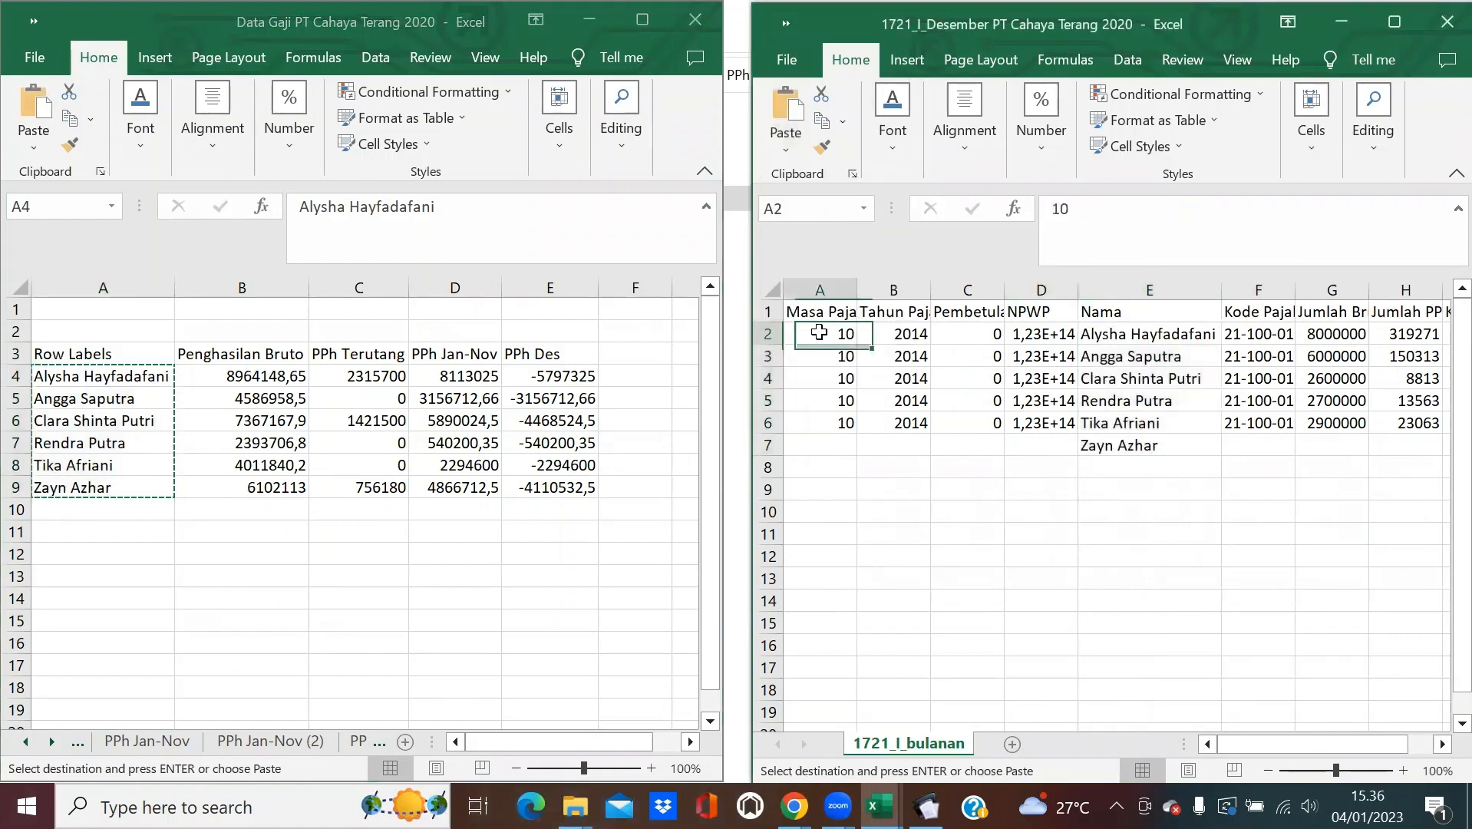
text(12)
click(911, 337)
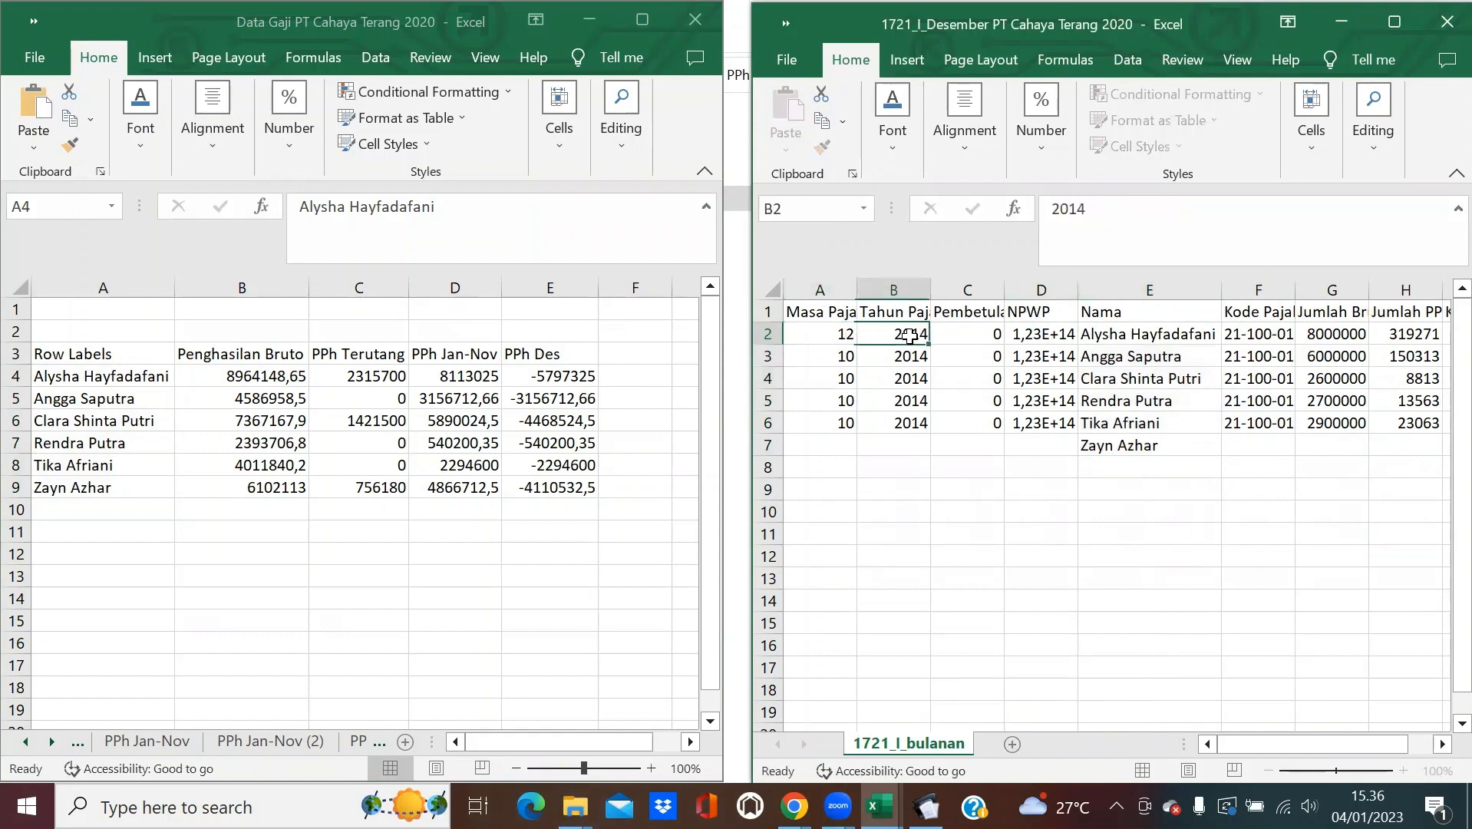
text(2020)
key(Return)
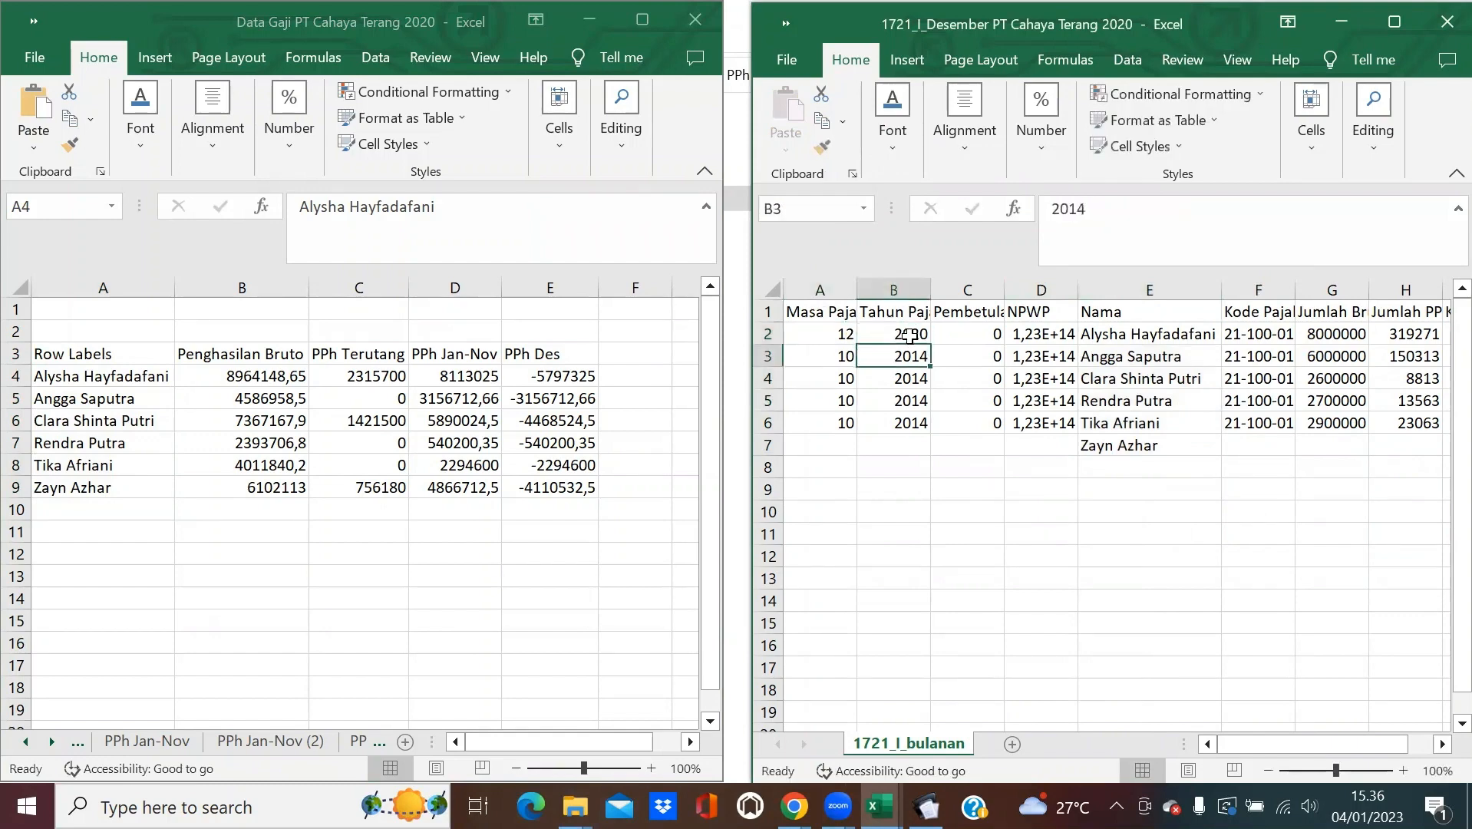
click(848, 334)
drag(856, 344, 843, 445)
click(904, 335)
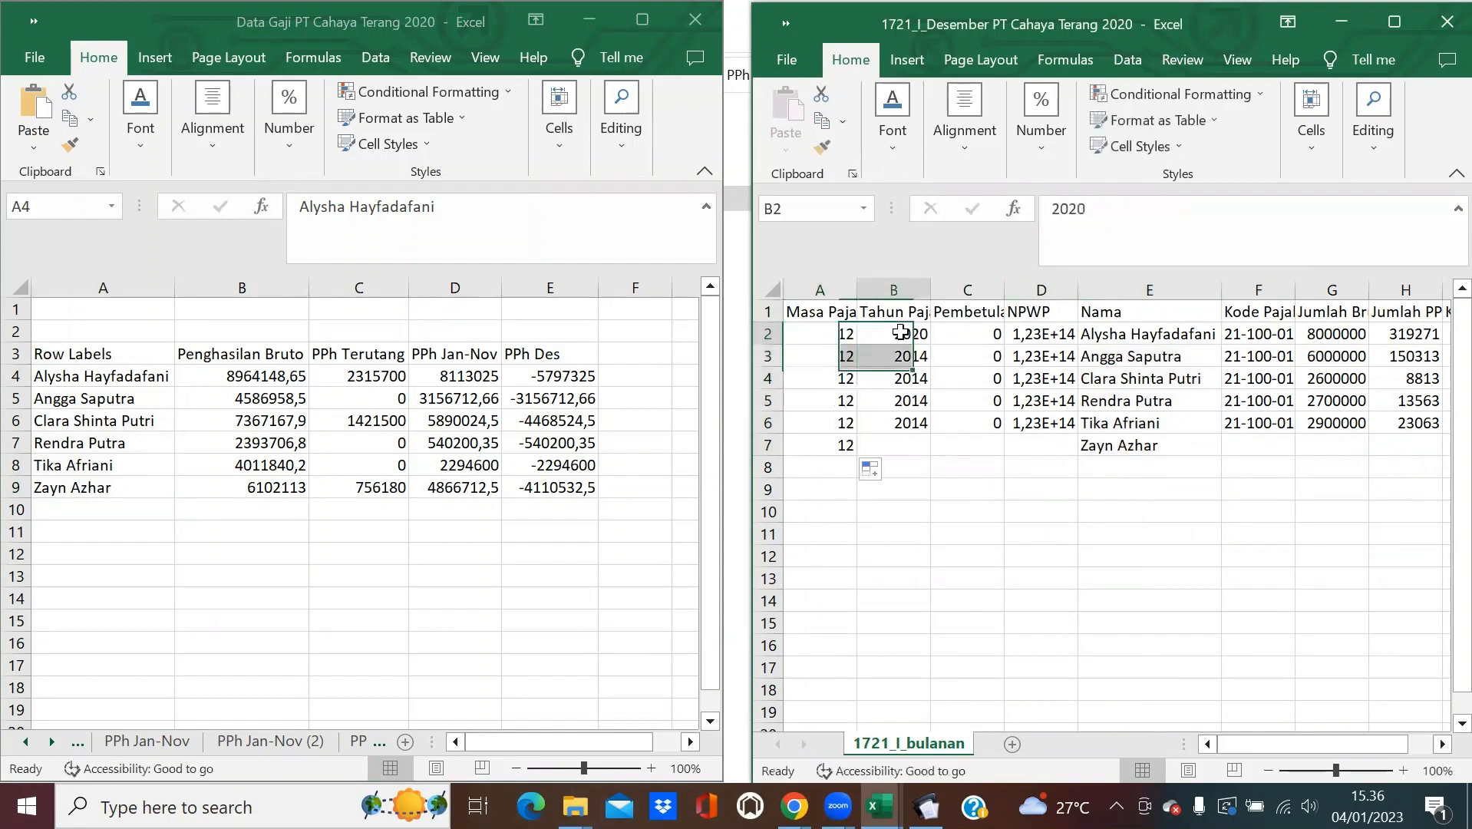
drag(930, 343, 988, 445)
click(978, 333)
click(1044, 336)
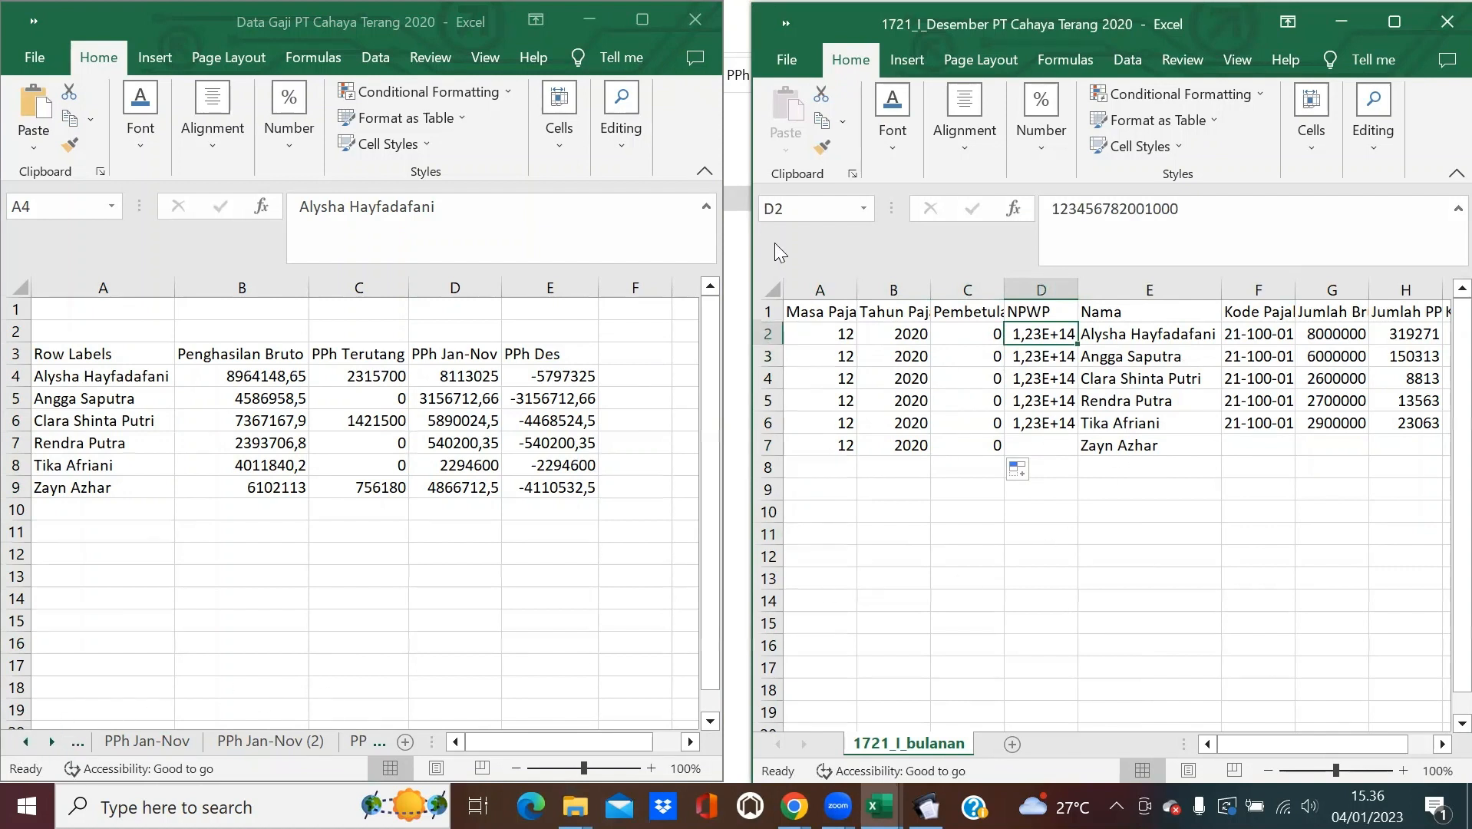
click(1108, 518)
click(1050, 343)
Switch the Data Gaji workbook to its Master Data sheet.
click(23, 744)
click(23, 744)
click(23, 744)
click(23, 744)
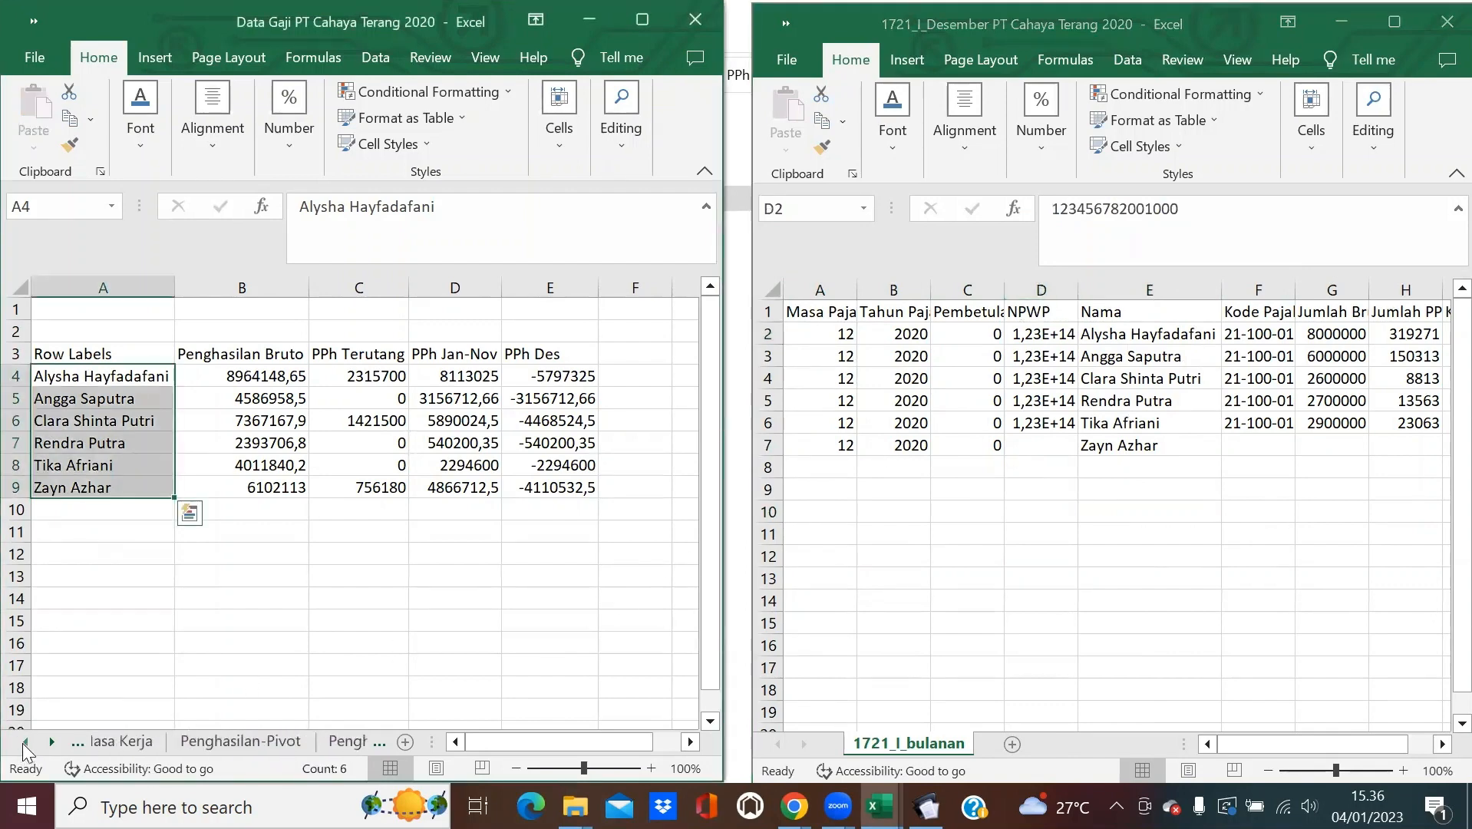
click(23, 744)
click(23, 744)
click(23, 744)
click(306, 743)
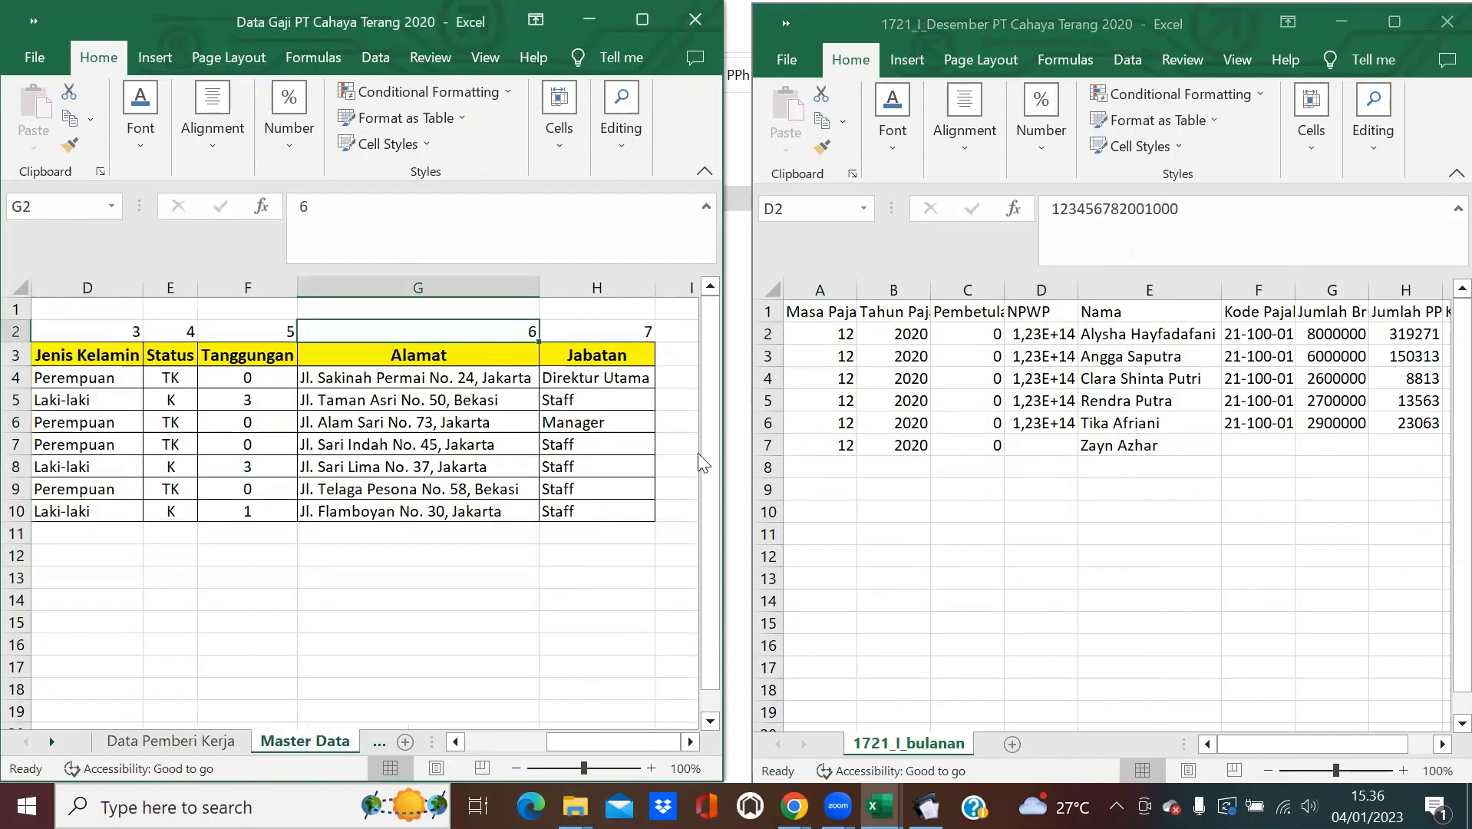
In D2, look up the NPWP with =VLOOKUP(E2;'Master Data'!$B:$H;2;0).
drag(618, 741, 534, 741)
click(1062, 332)
text(=)
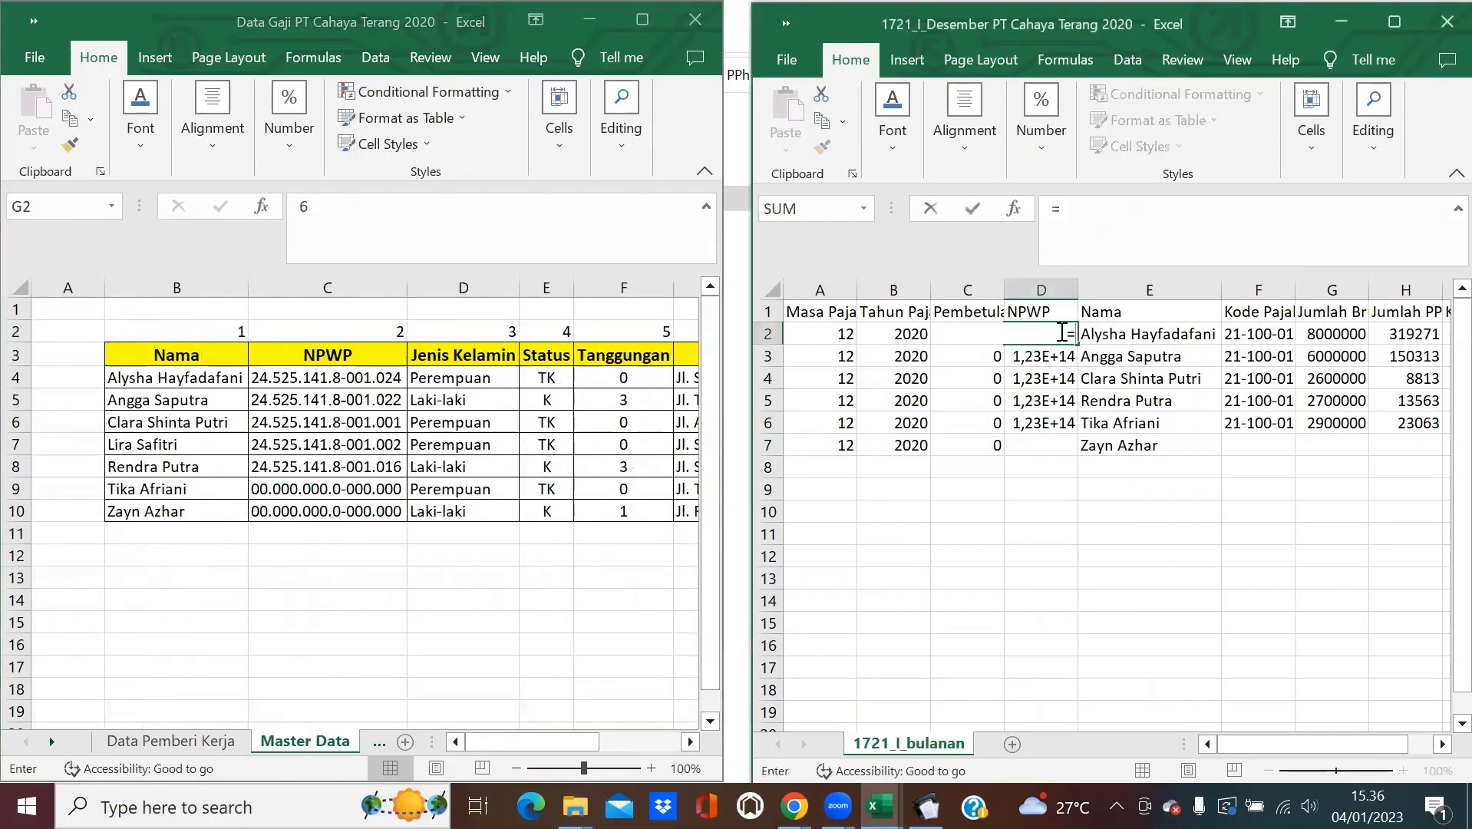
text(VLOOKUP)
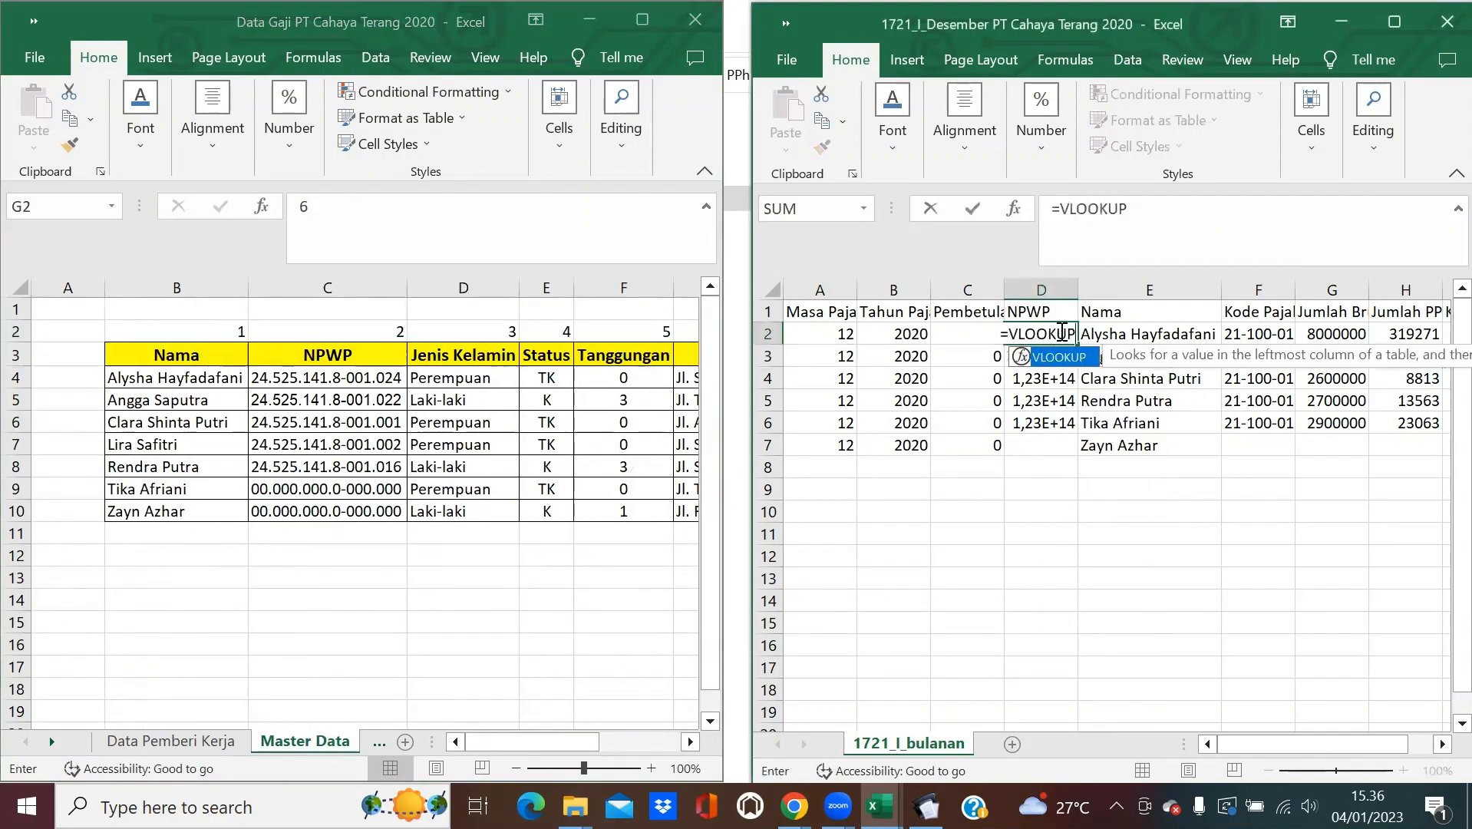
text(()
click(1130, 330)
text(;)
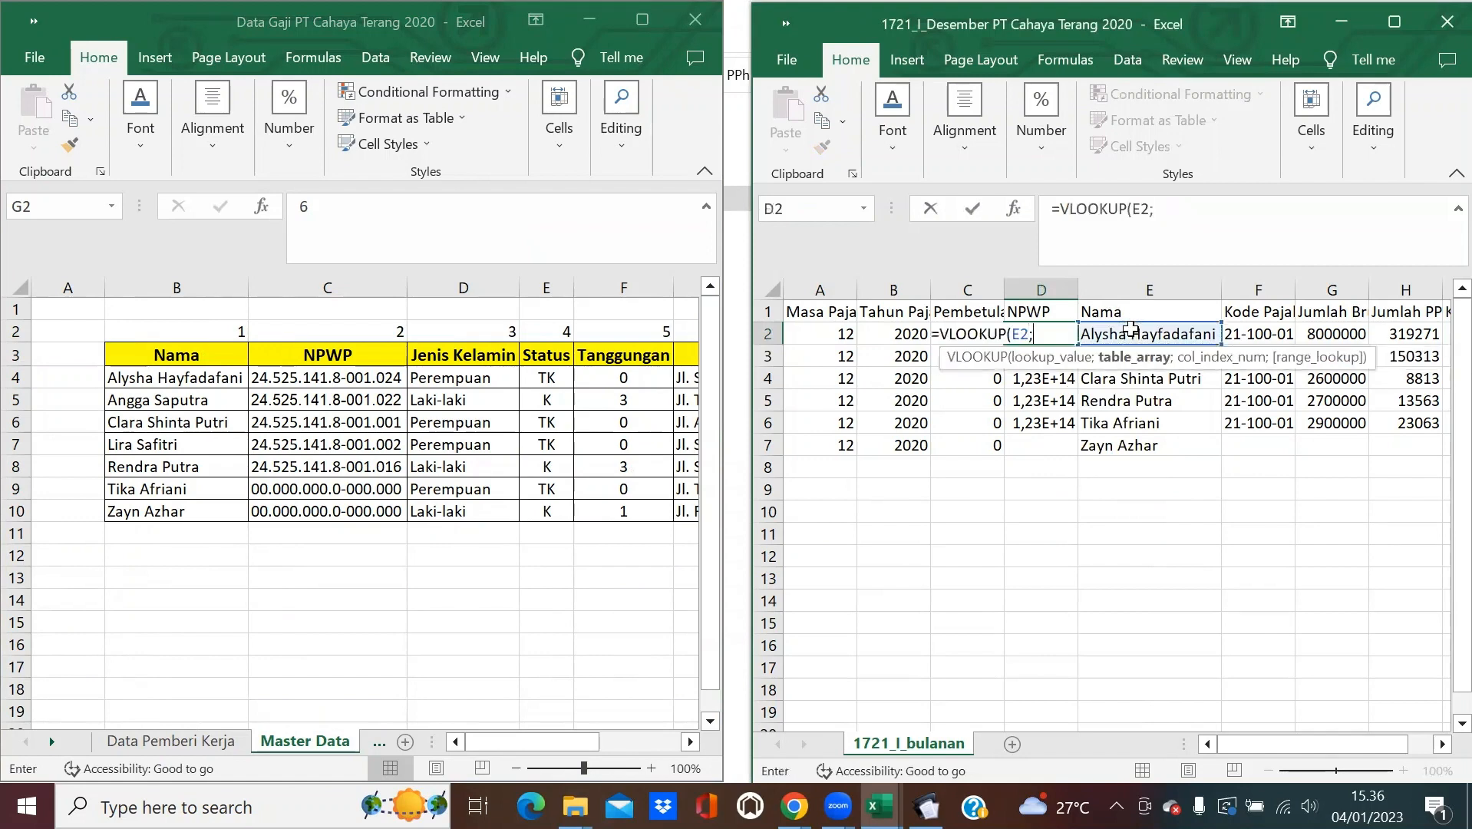
drag(165, 288, 500, 354)
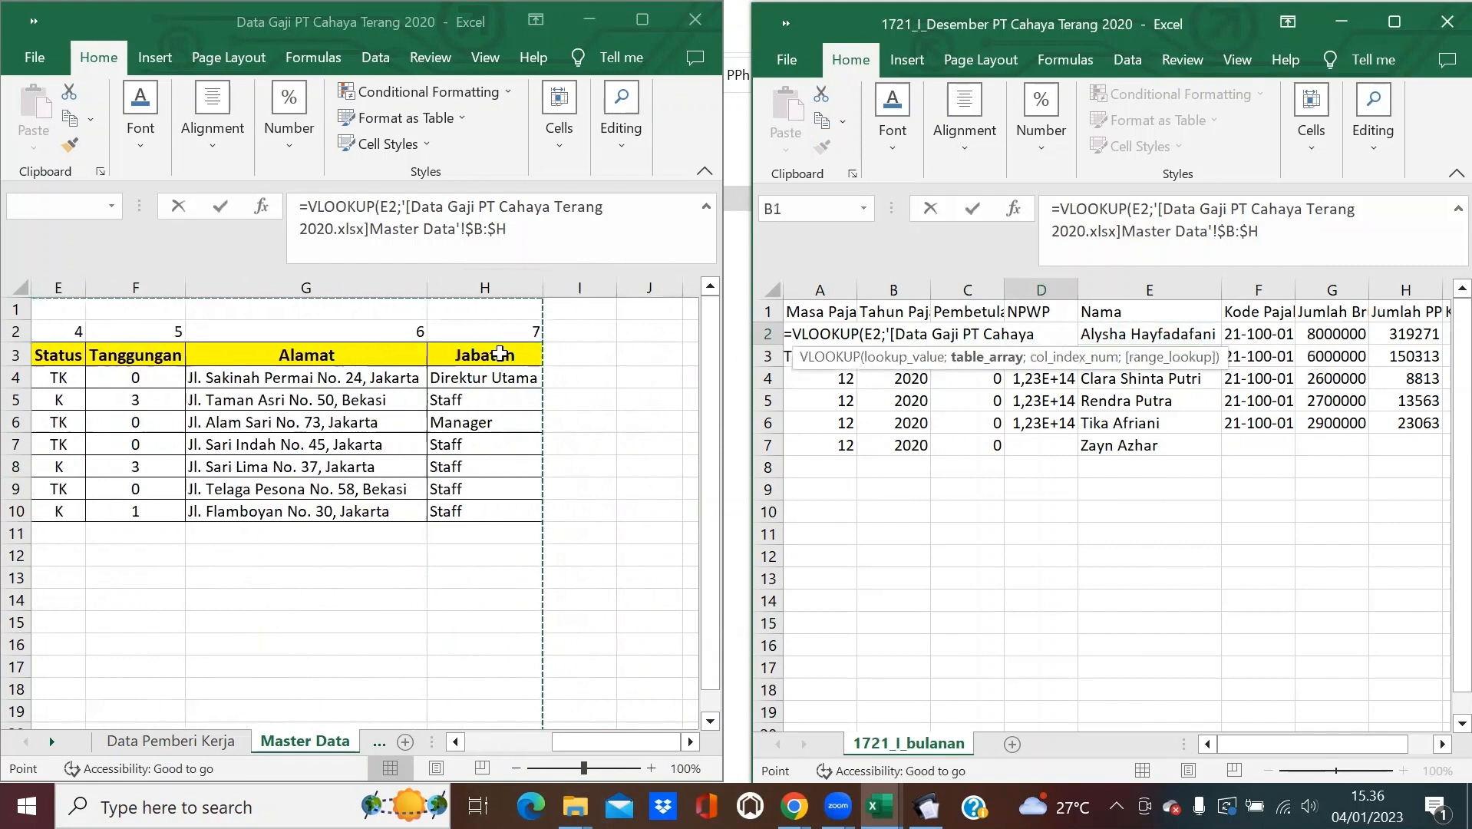
text(;2;0)
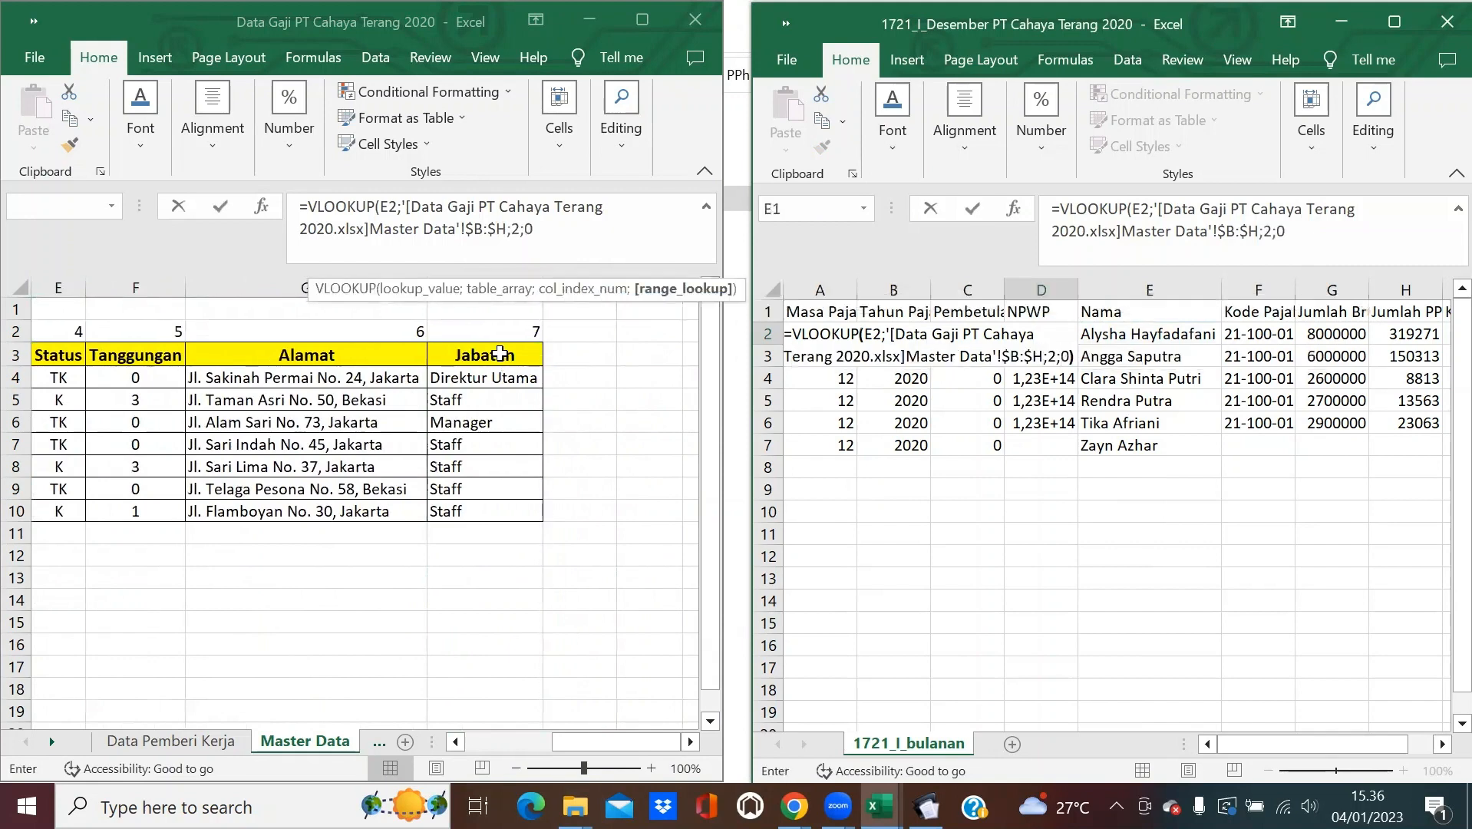
key(Return)
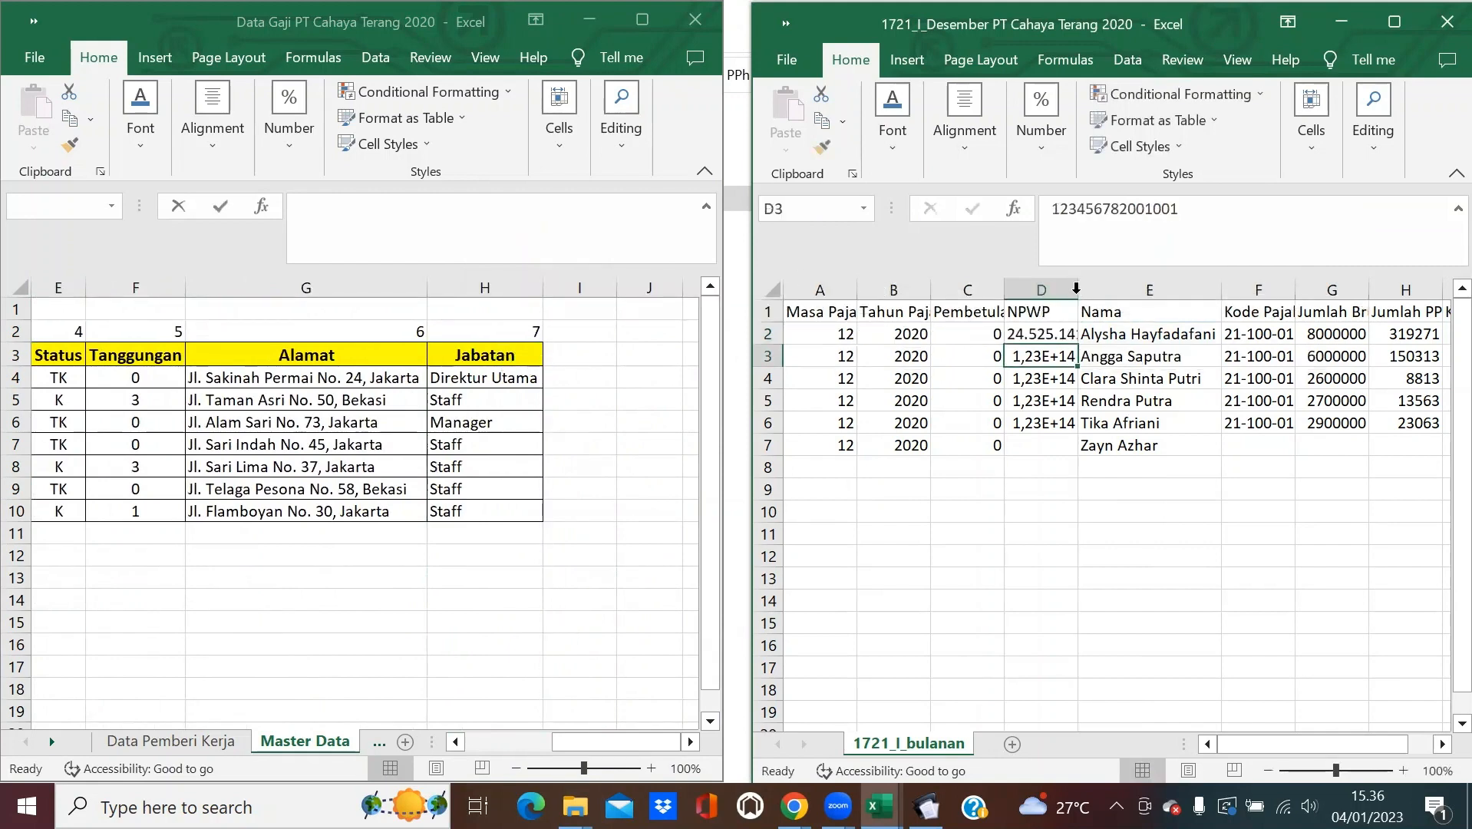
Autofit column D and fill the NPWP lookup down to D7.
double_click(1078, 297)
key(Up)
double_click(1161, 344)
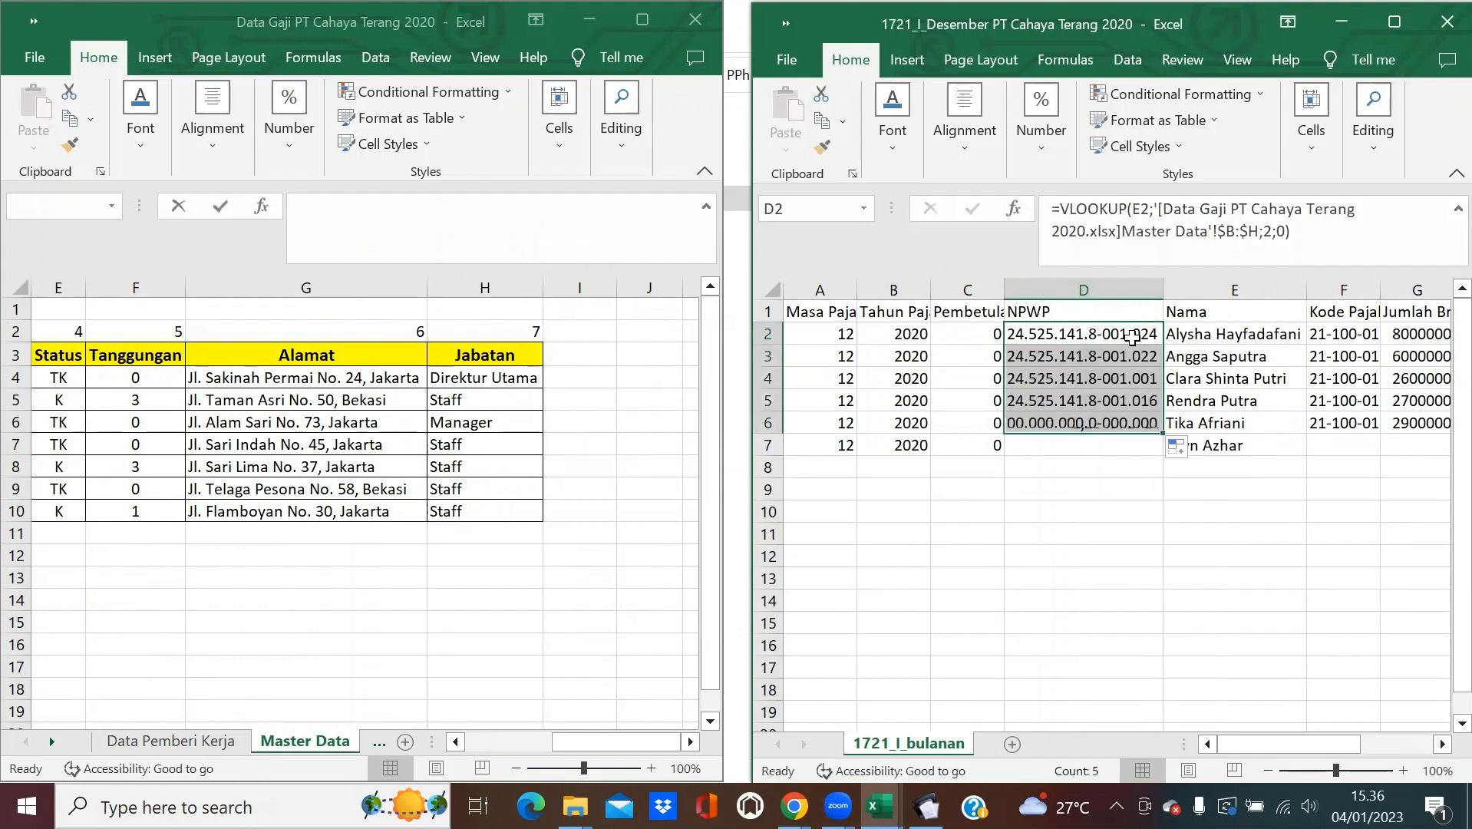
drag(1163, 434, 1163, 454)
click(1064, 490)
Copy the 21-100-01 tax code from F6 into F7.
drag(584, 736, 436, 738)
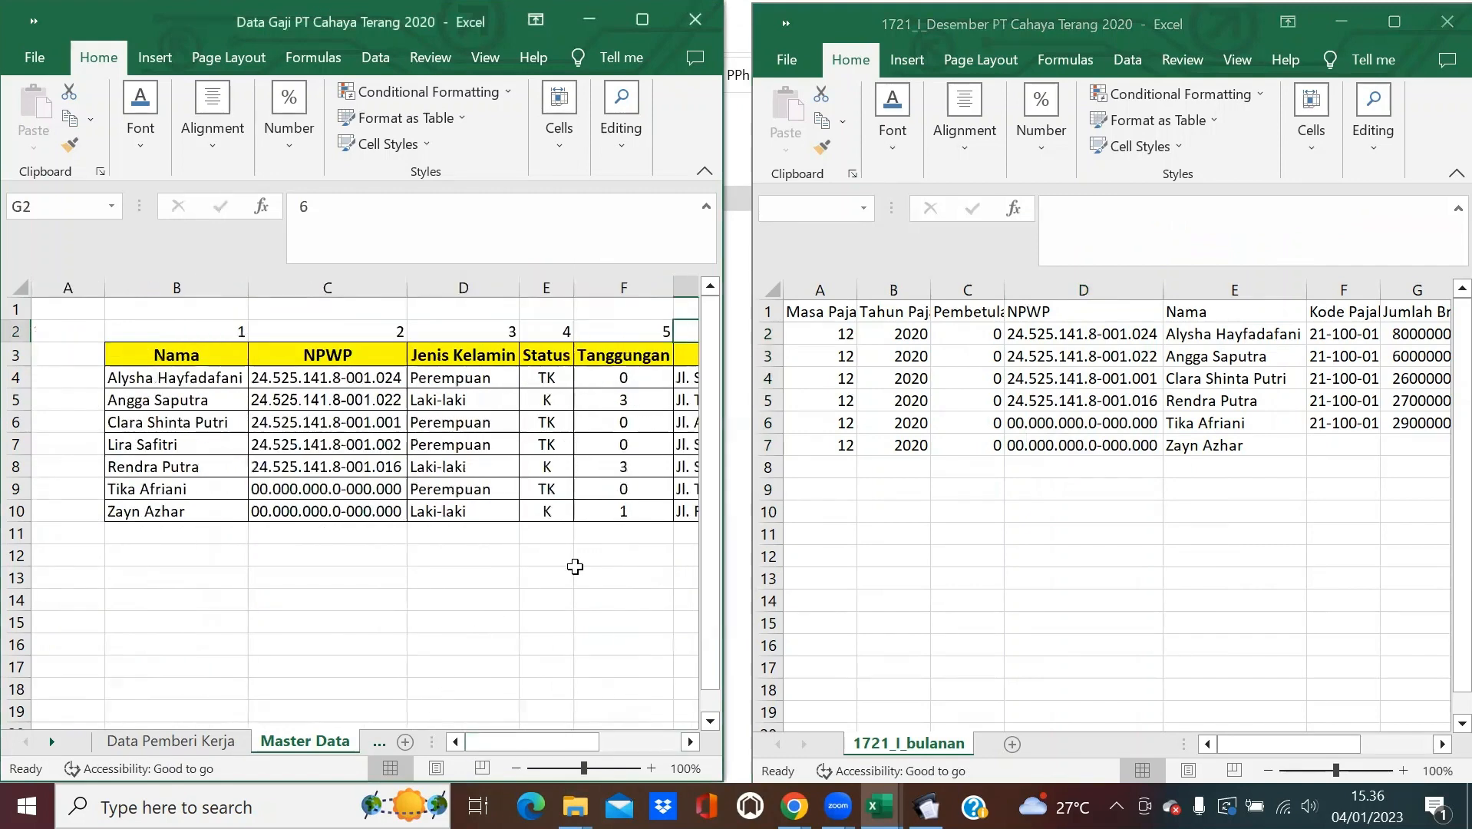
click(1289, 333)
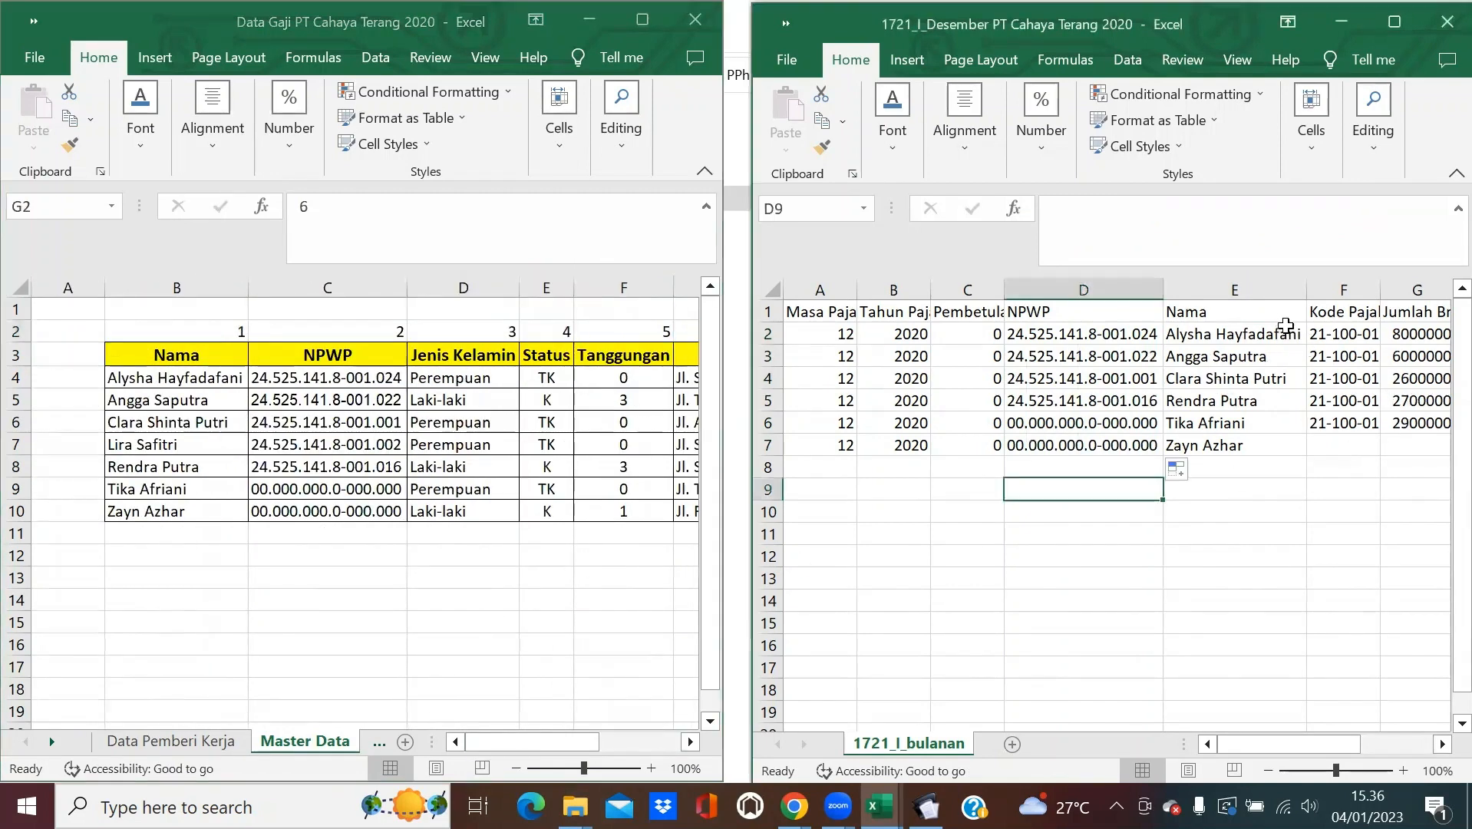
click(1336, 333)
click(1370, 422)
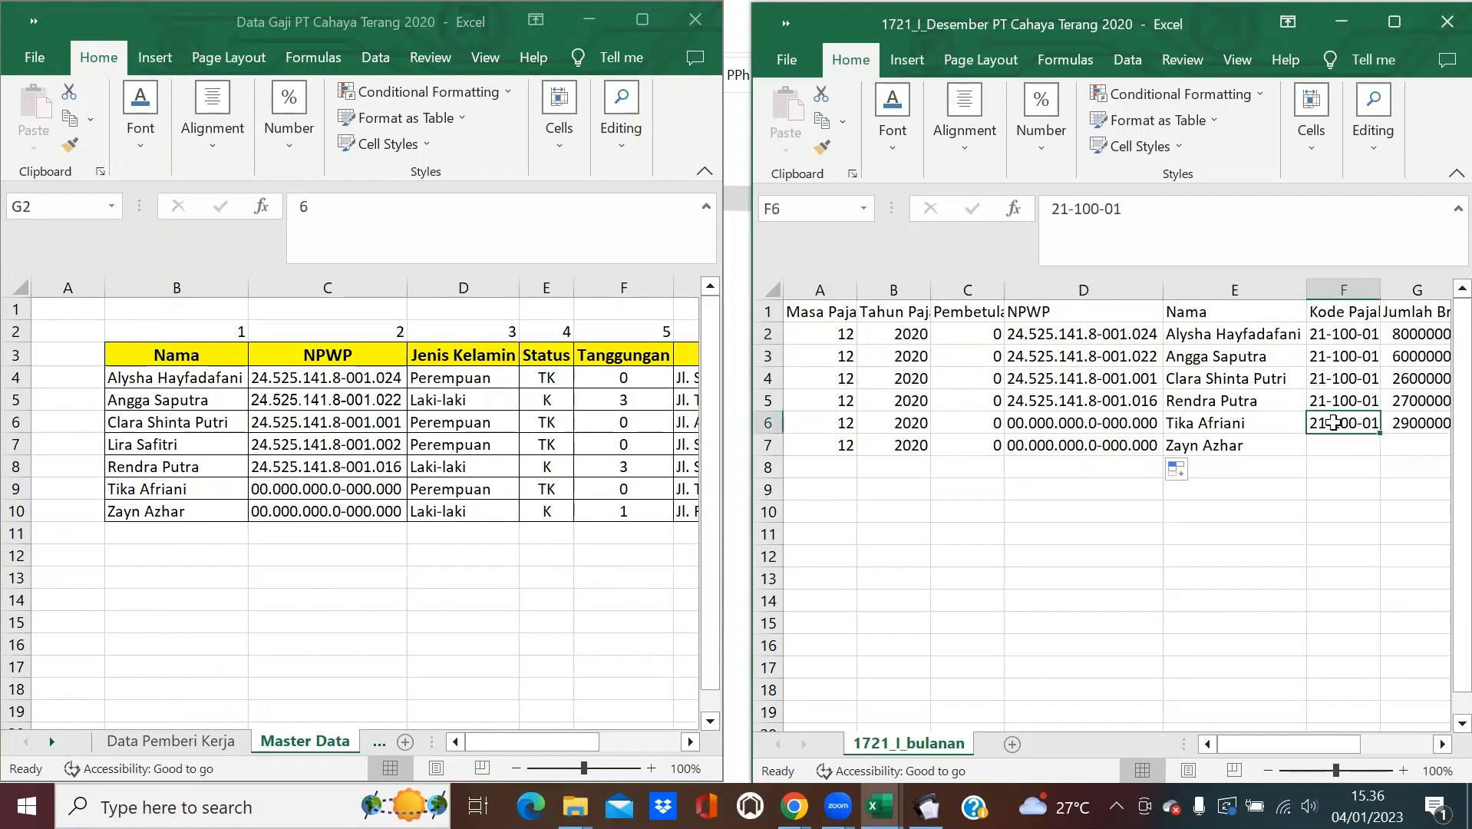
key(ctrl+c)
click(1343, 445)
key(ctrl+v)
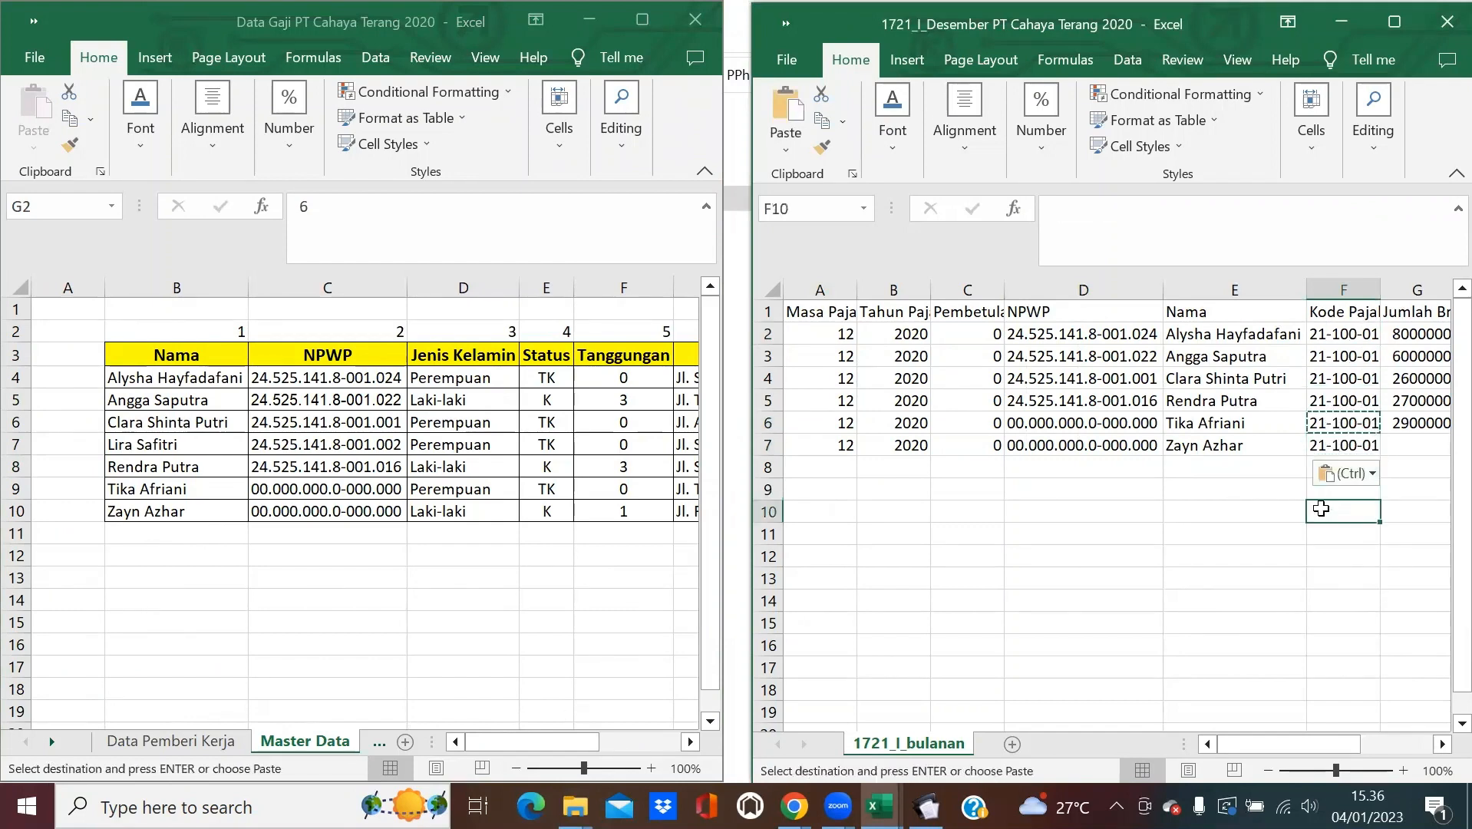
click(1219, 510)
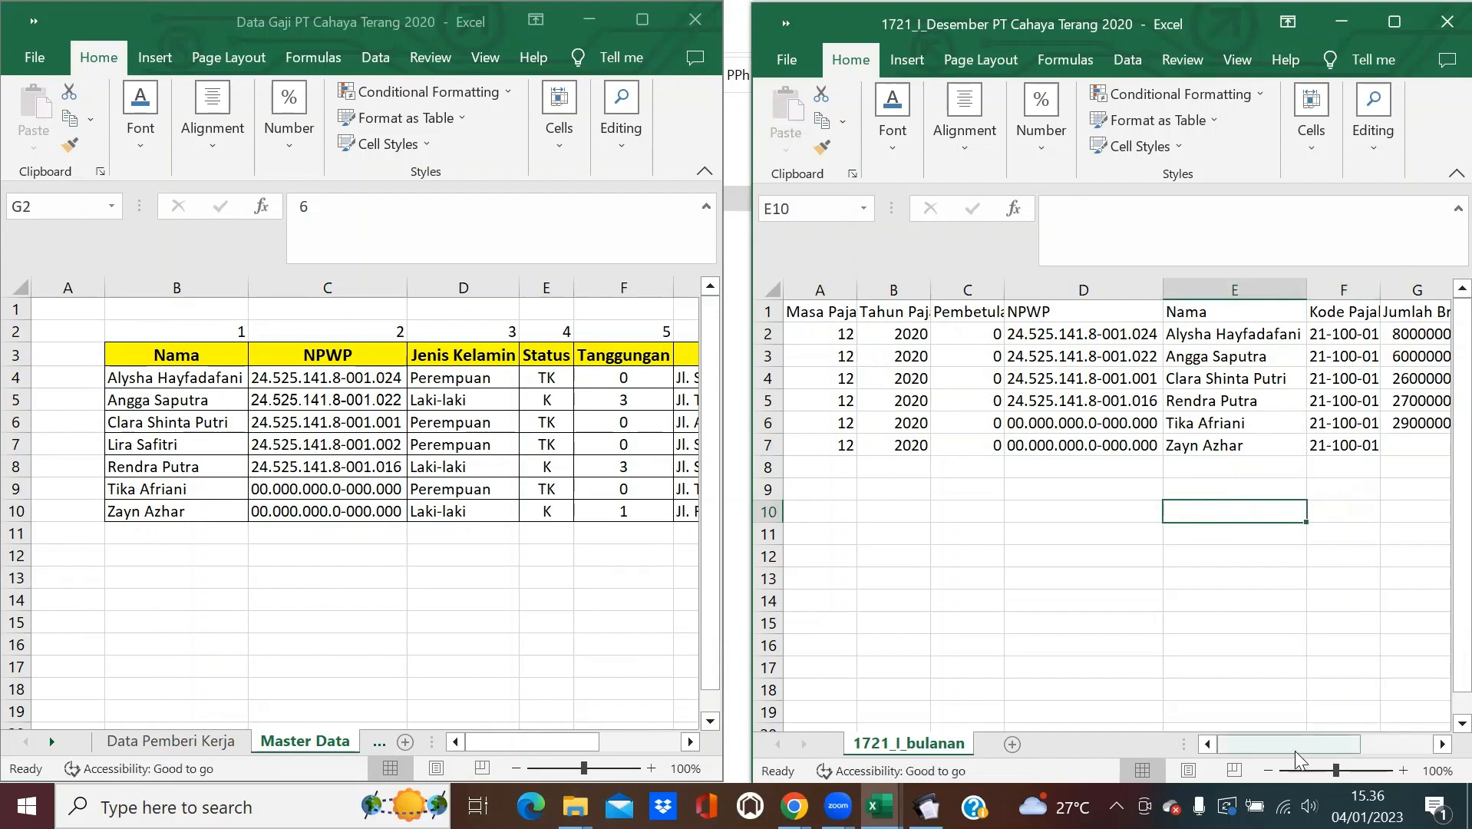
drag(1295, 752, 1320, 747)
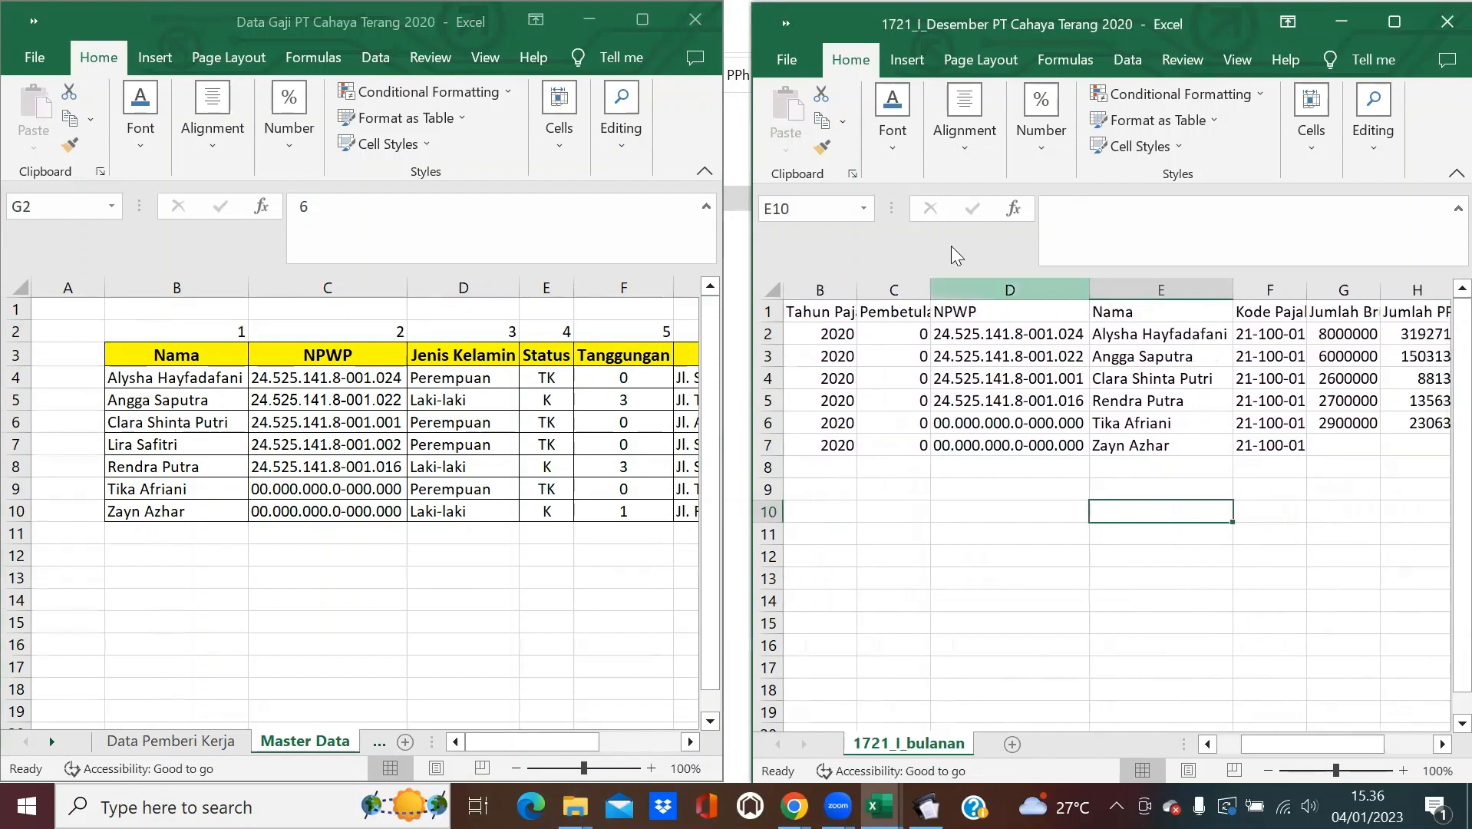
click(985, 277)
click(1041, 123)
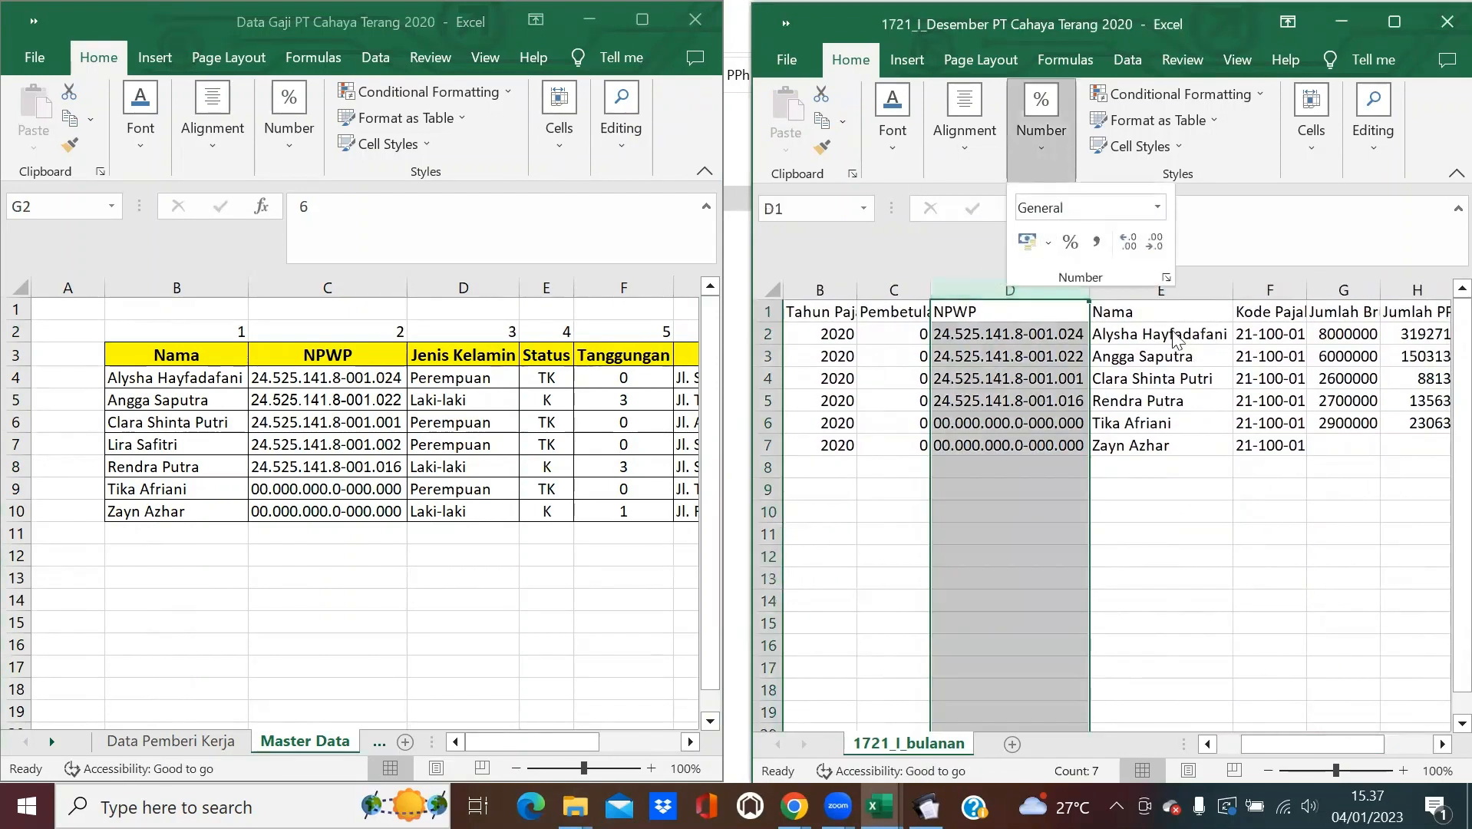
click(1164, 278)
click(917, 361)
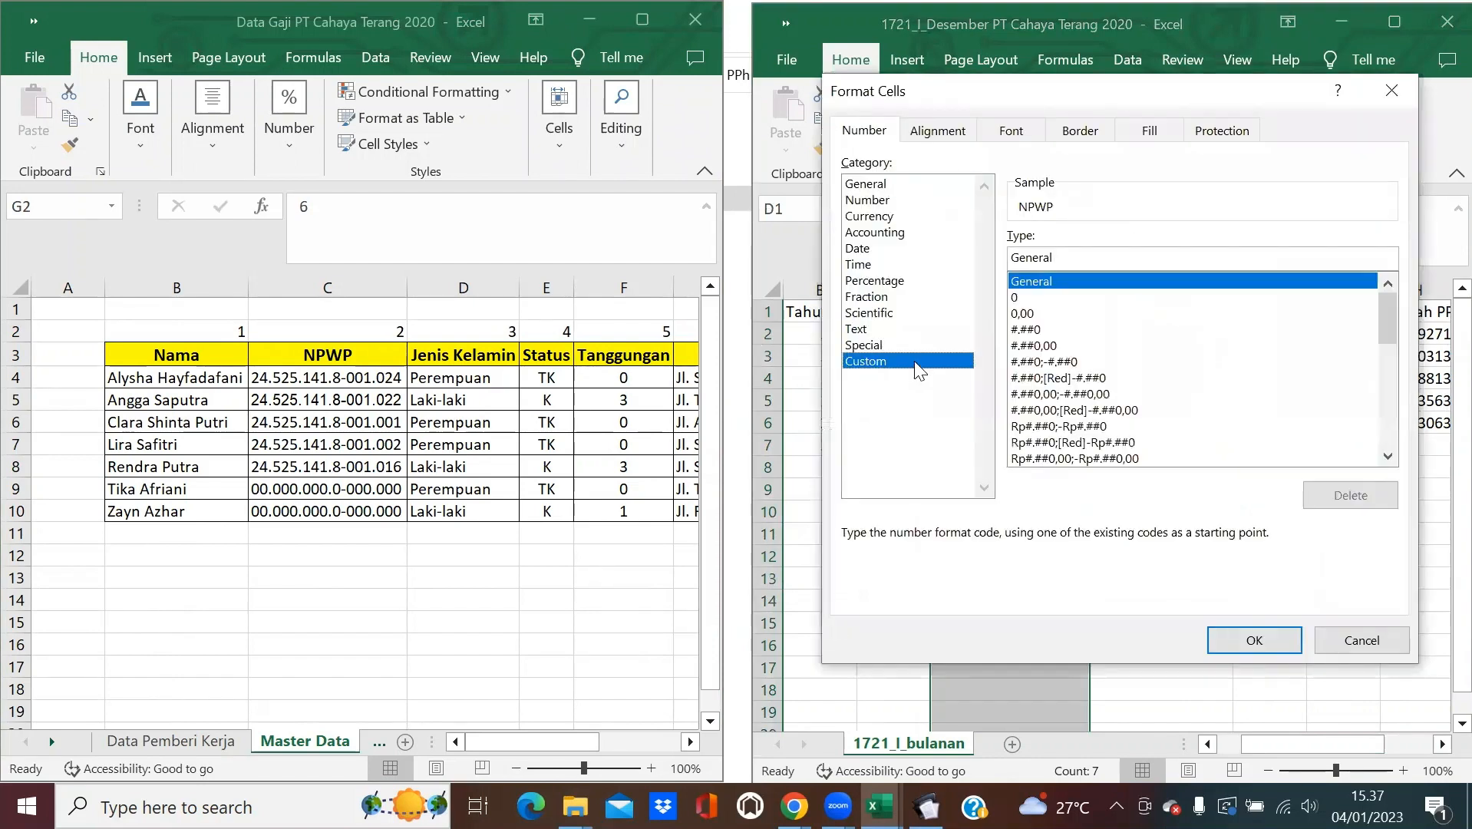
double_click(1117, 259)
text(00000)
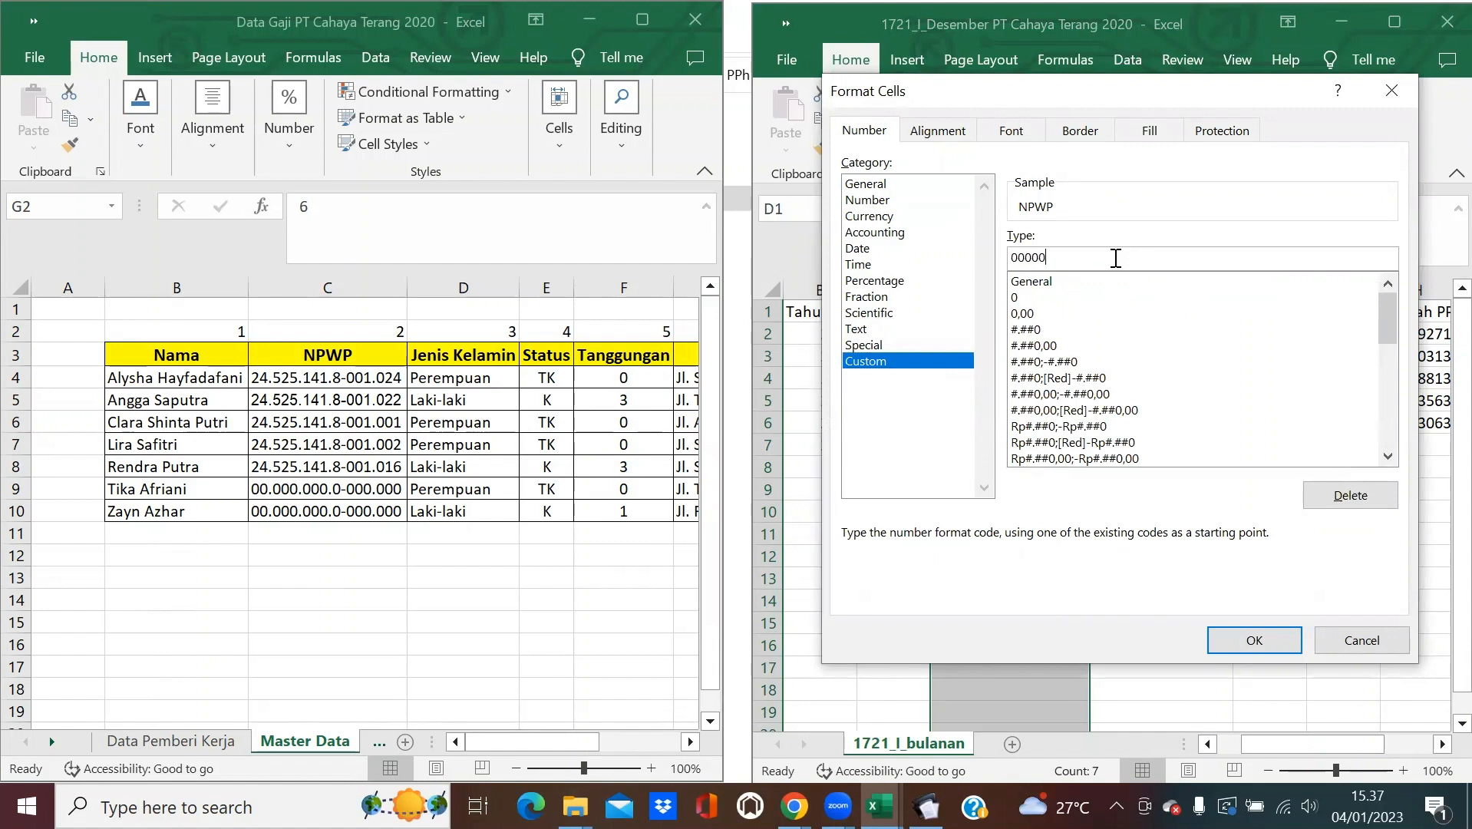
key(BackSpace)
key(BackSpace)
key(BackSpace)
key(BackSpace)
text(00000000)
key(BackSpace)
key(BackSpace)
key(BackSpace)
key(BackSpace)
key(BackSpace)
key(BackSpace)
key(BackSpace)
key(BackSpace)
text(0000000)
key(Return)
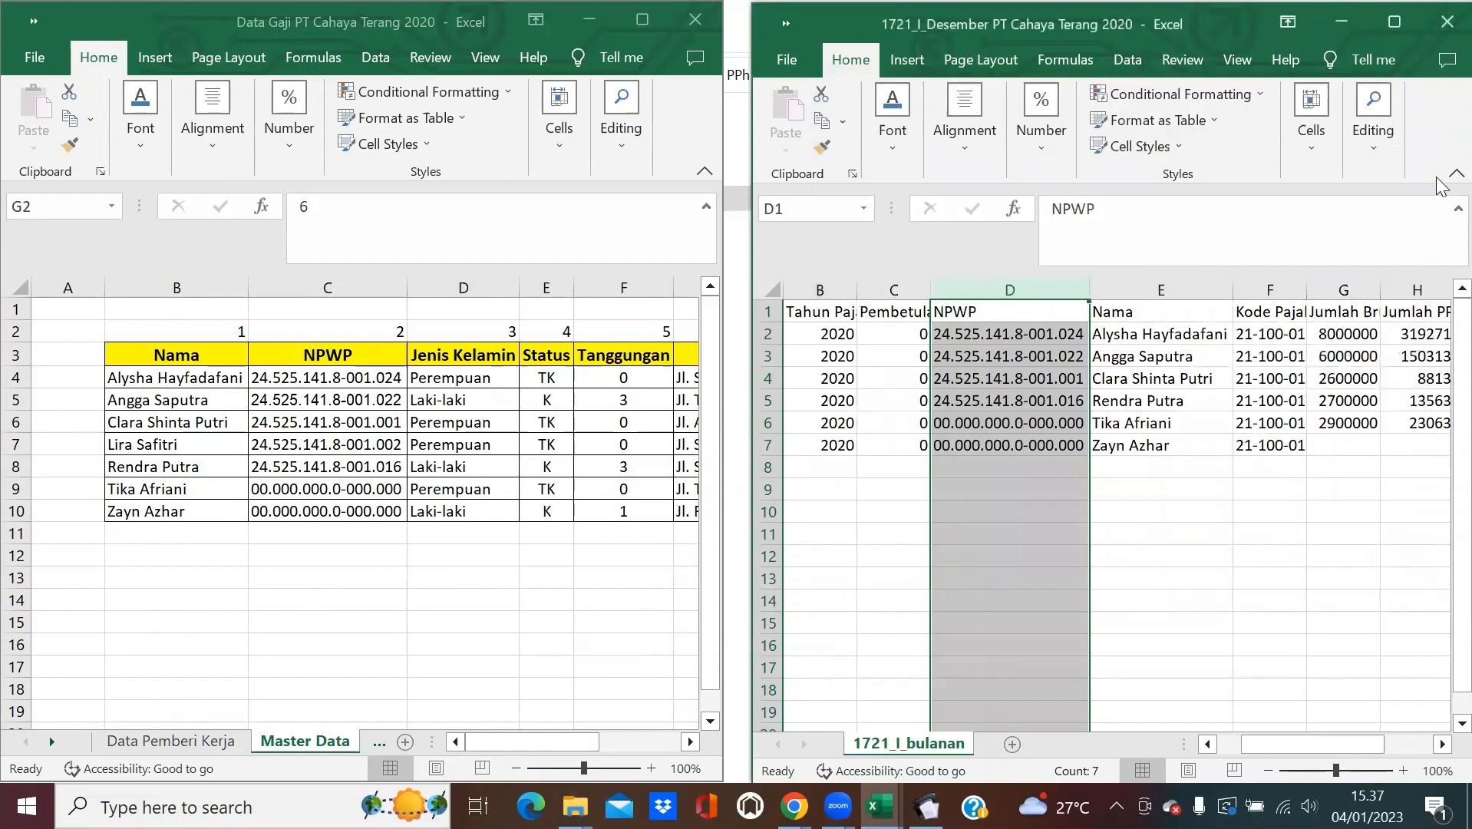
click(1373, 115)
click(1434, 238)
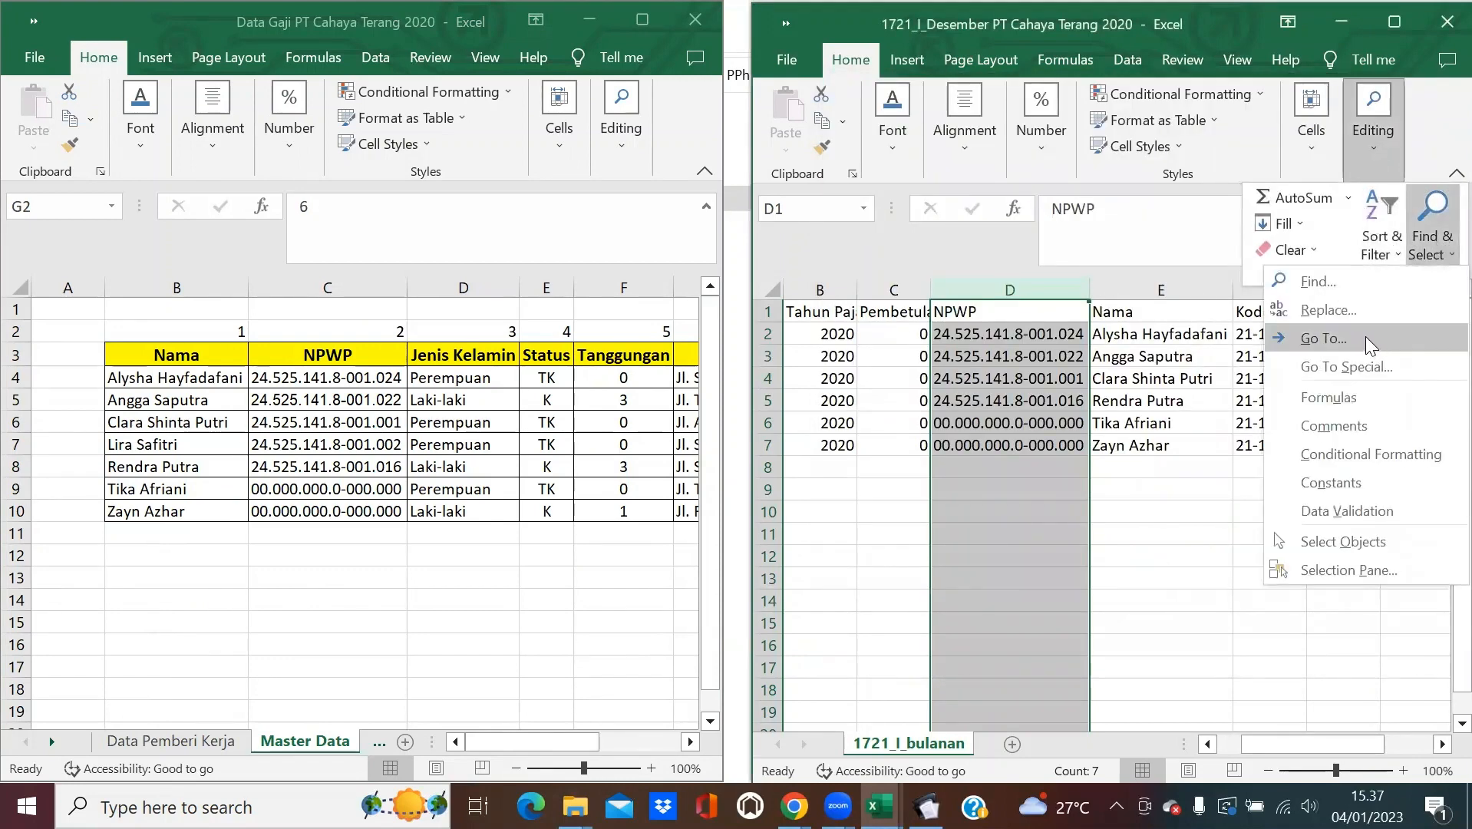
click(1322, 303)
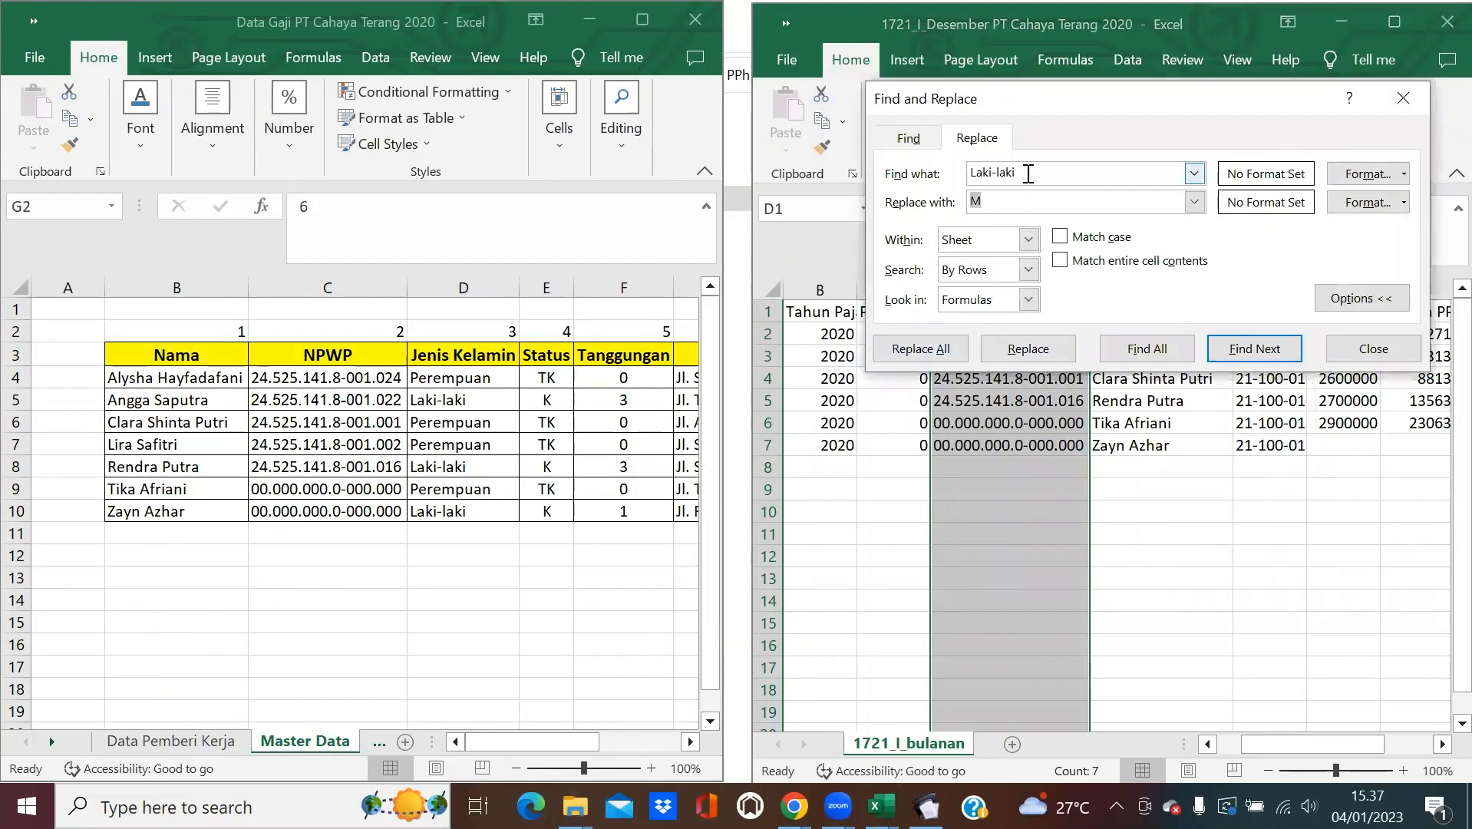
drag(1028, 172, 893, 184)
key(BackSpace)
text(-)
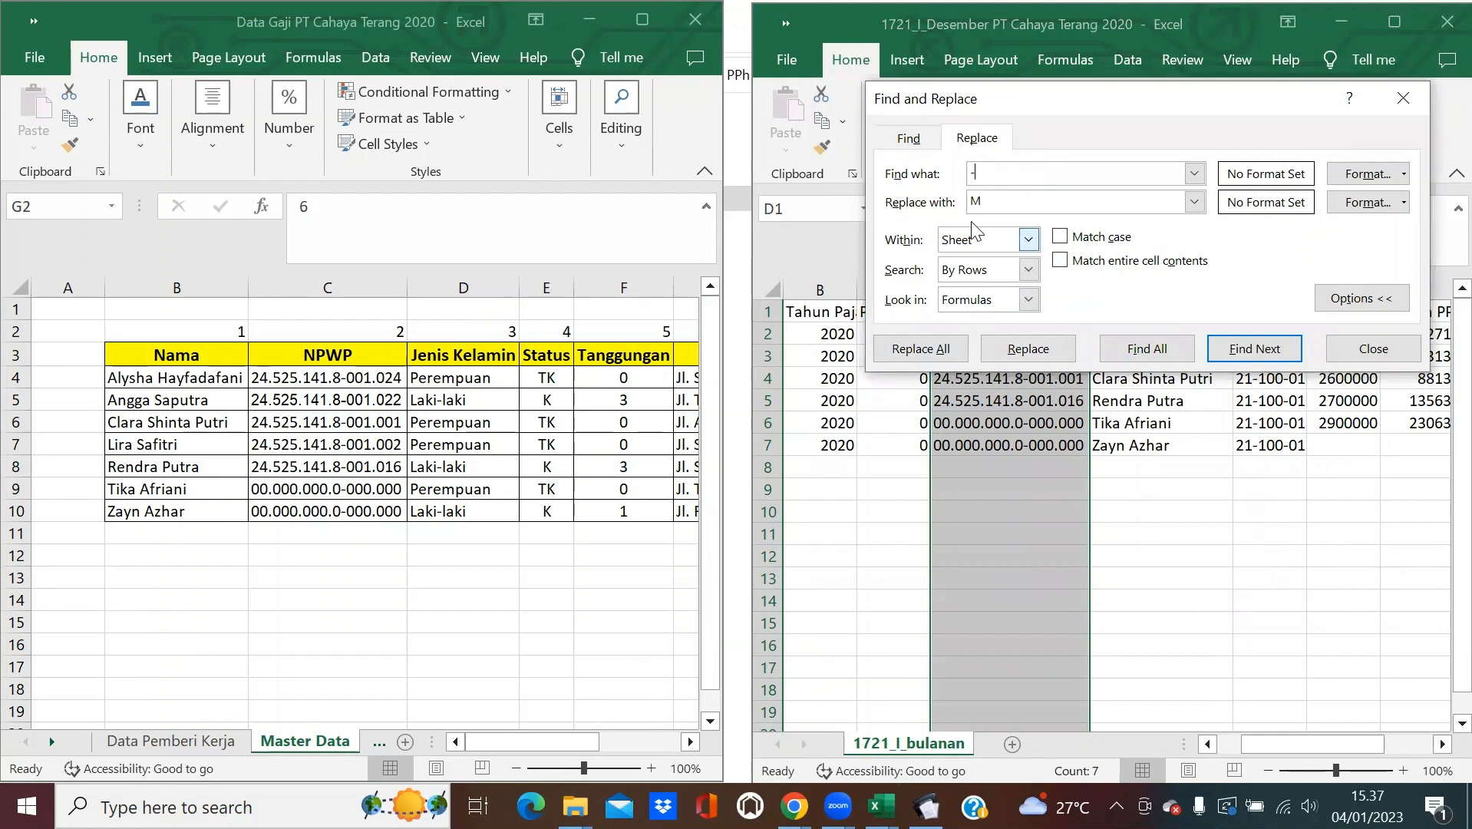
key(BackSpace)
click(921, 349)
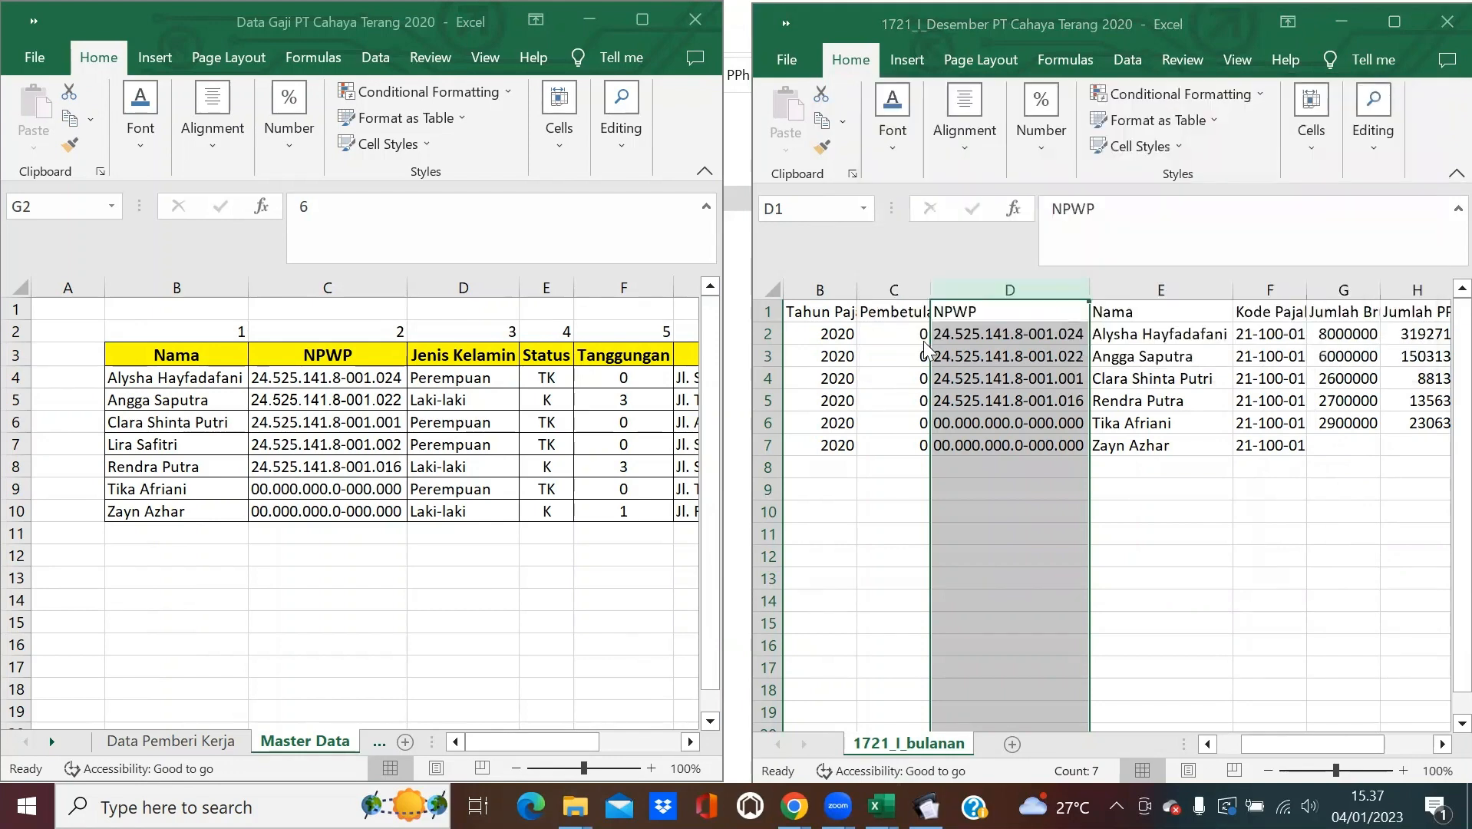
click(742, 474)
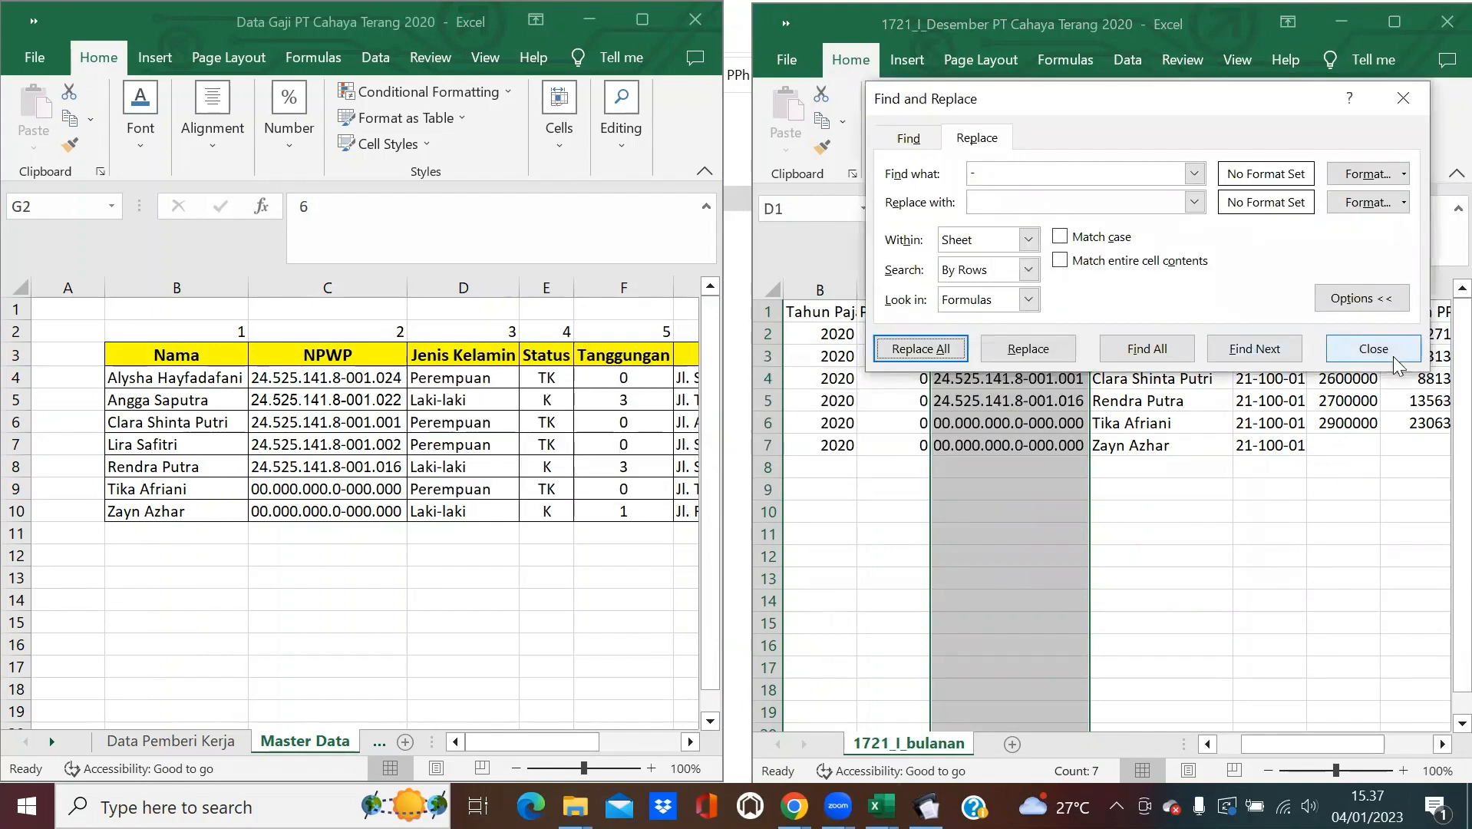
click(1372, 349)
click(1038, 348)
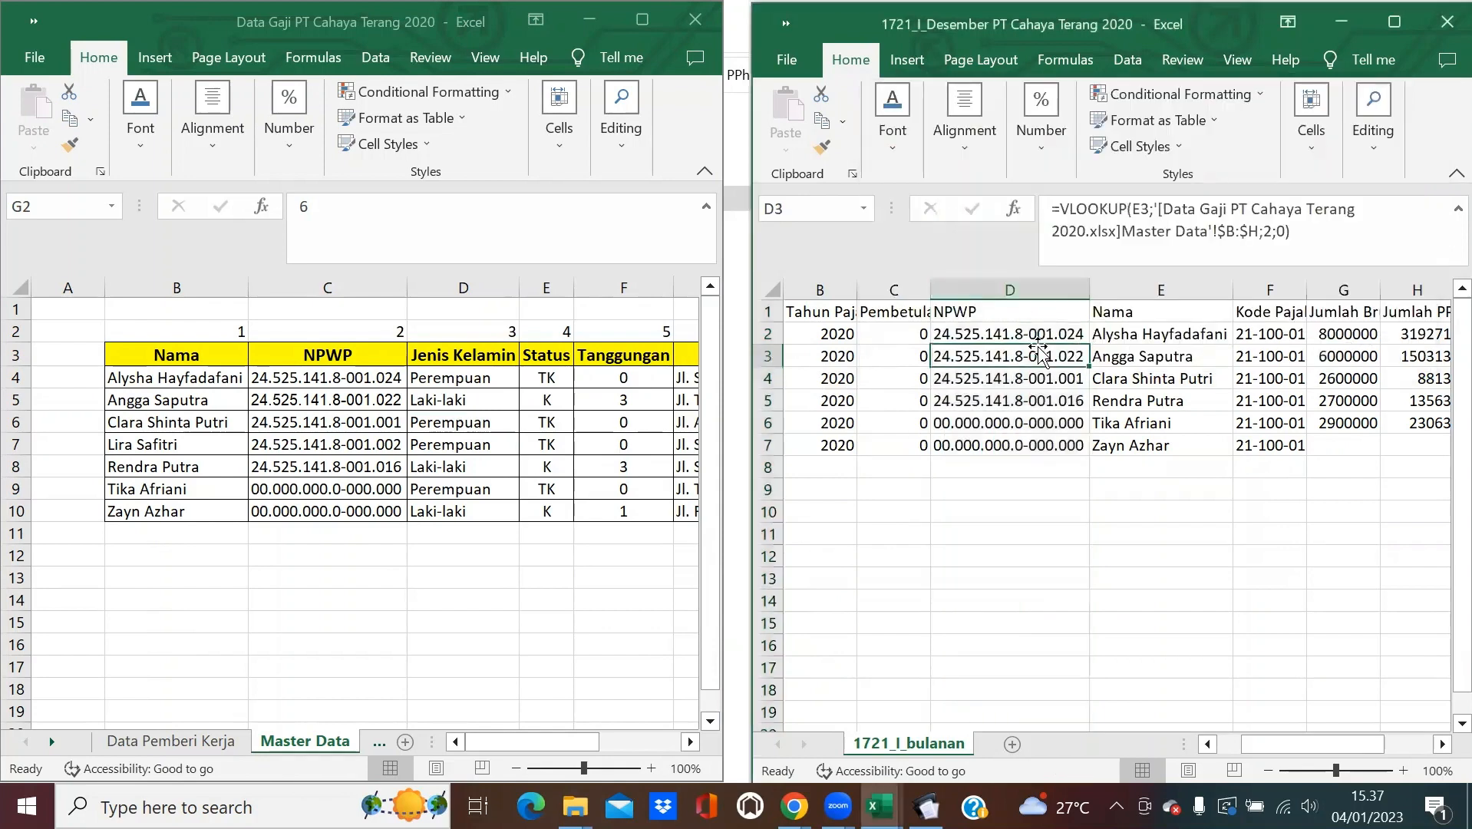
click(1009, 290)
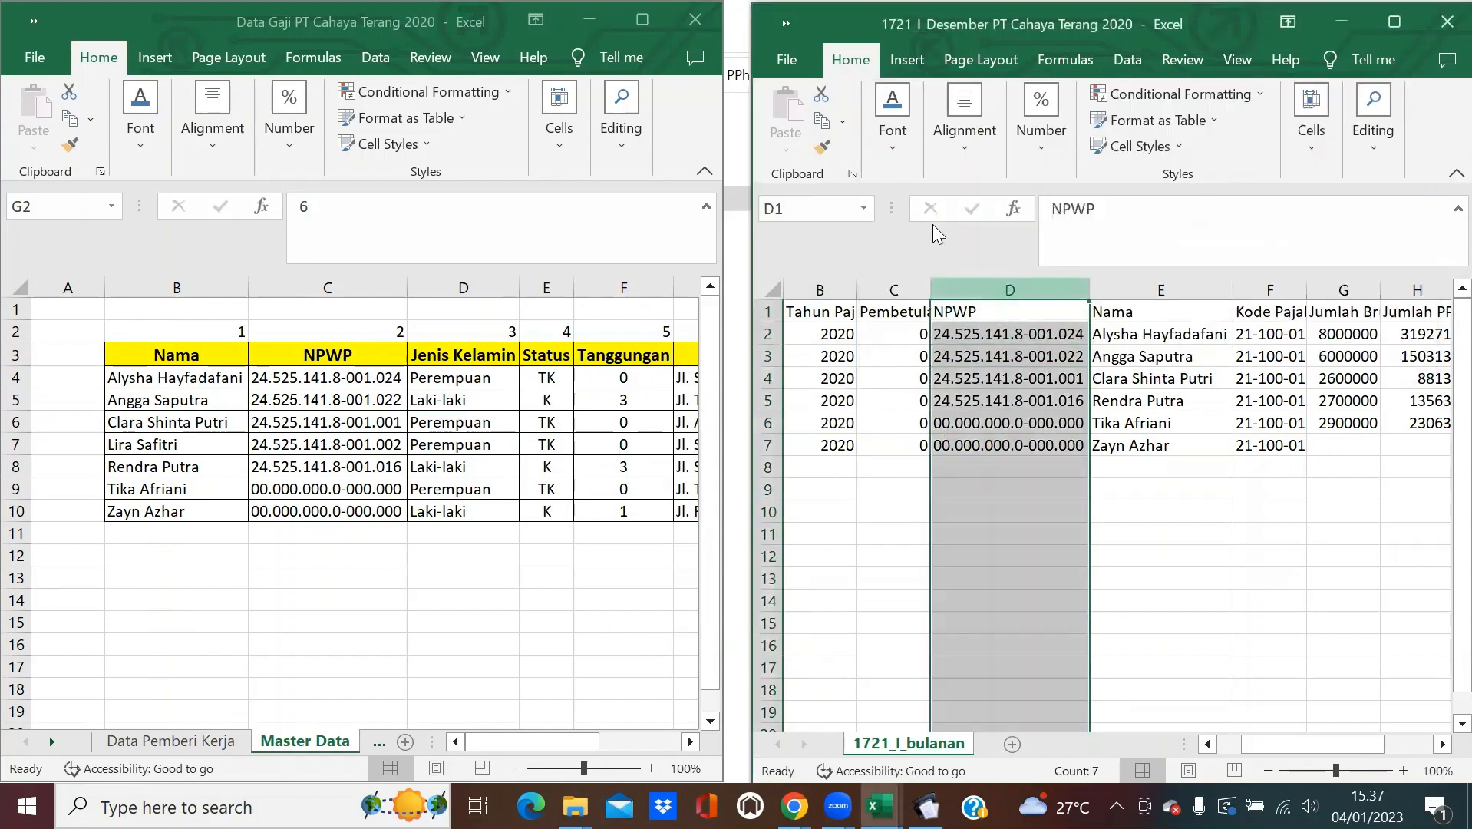
click(822, 122)
click(799, 153)
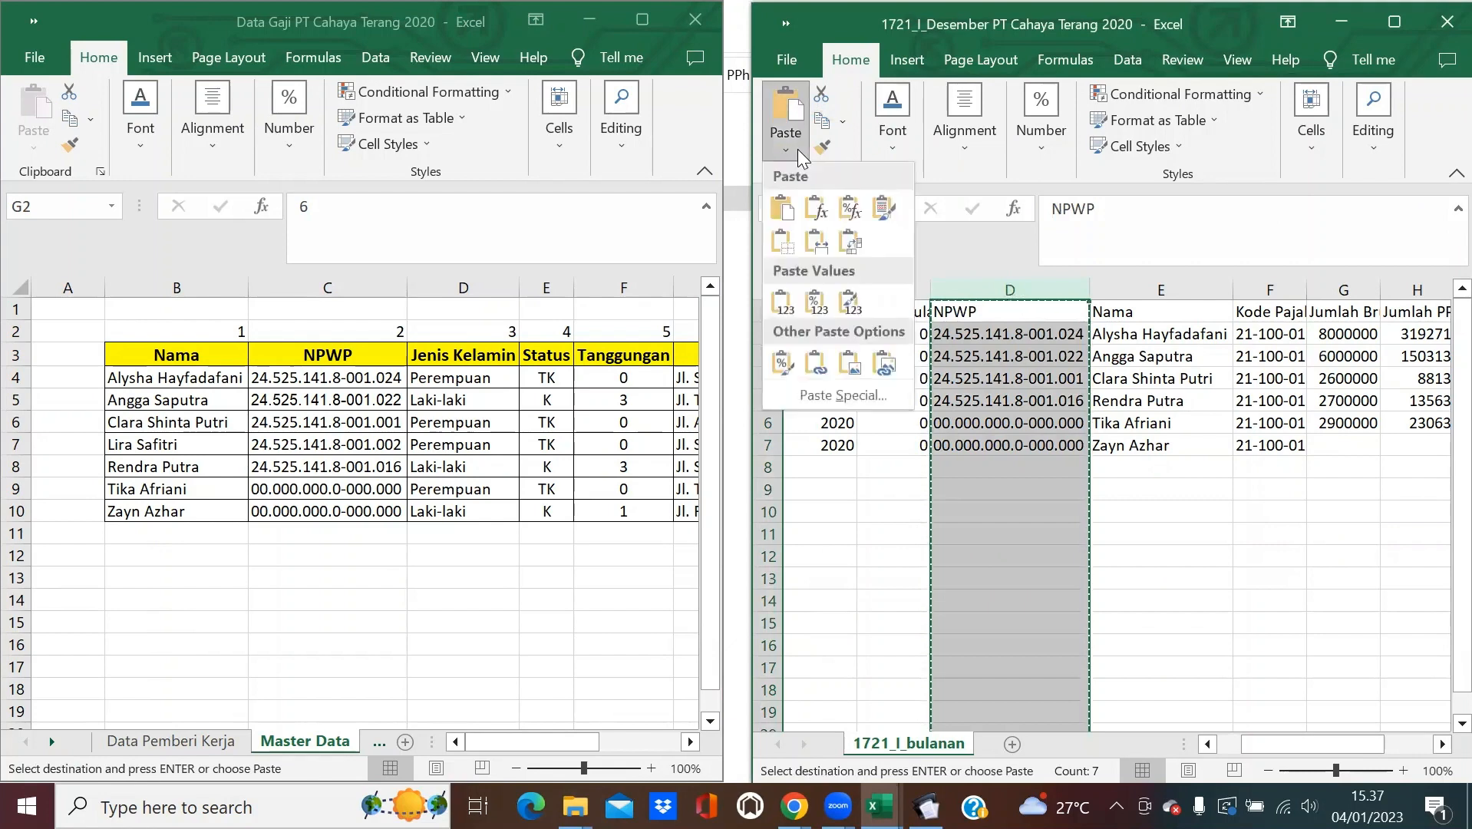
click(786, 303)
key(Escape)
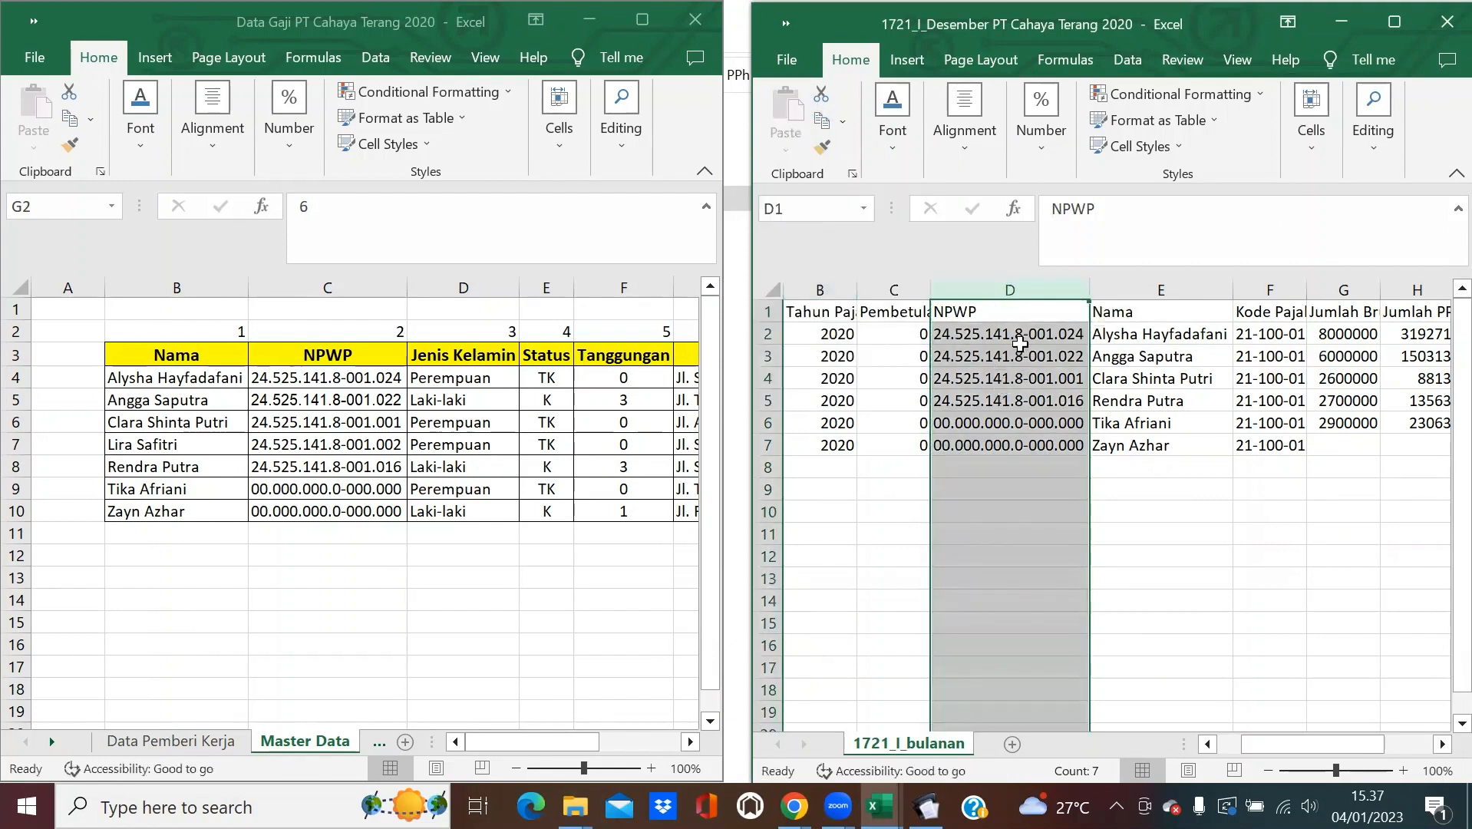
click(1014, 335)
click(990, 281)
click(1374, 145)
click(1347, 217)
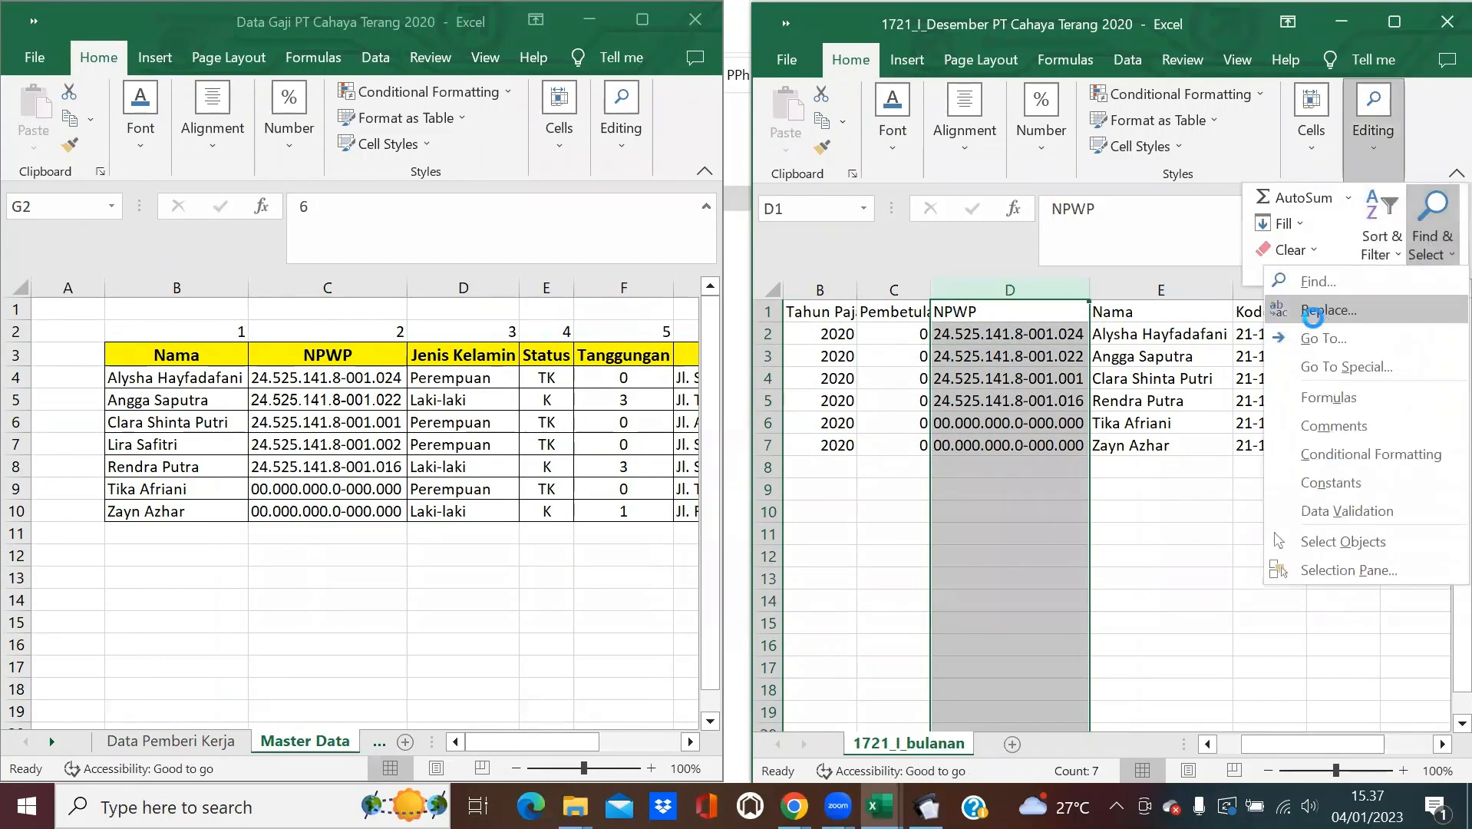
click(1236, 307)
click(927, 382)
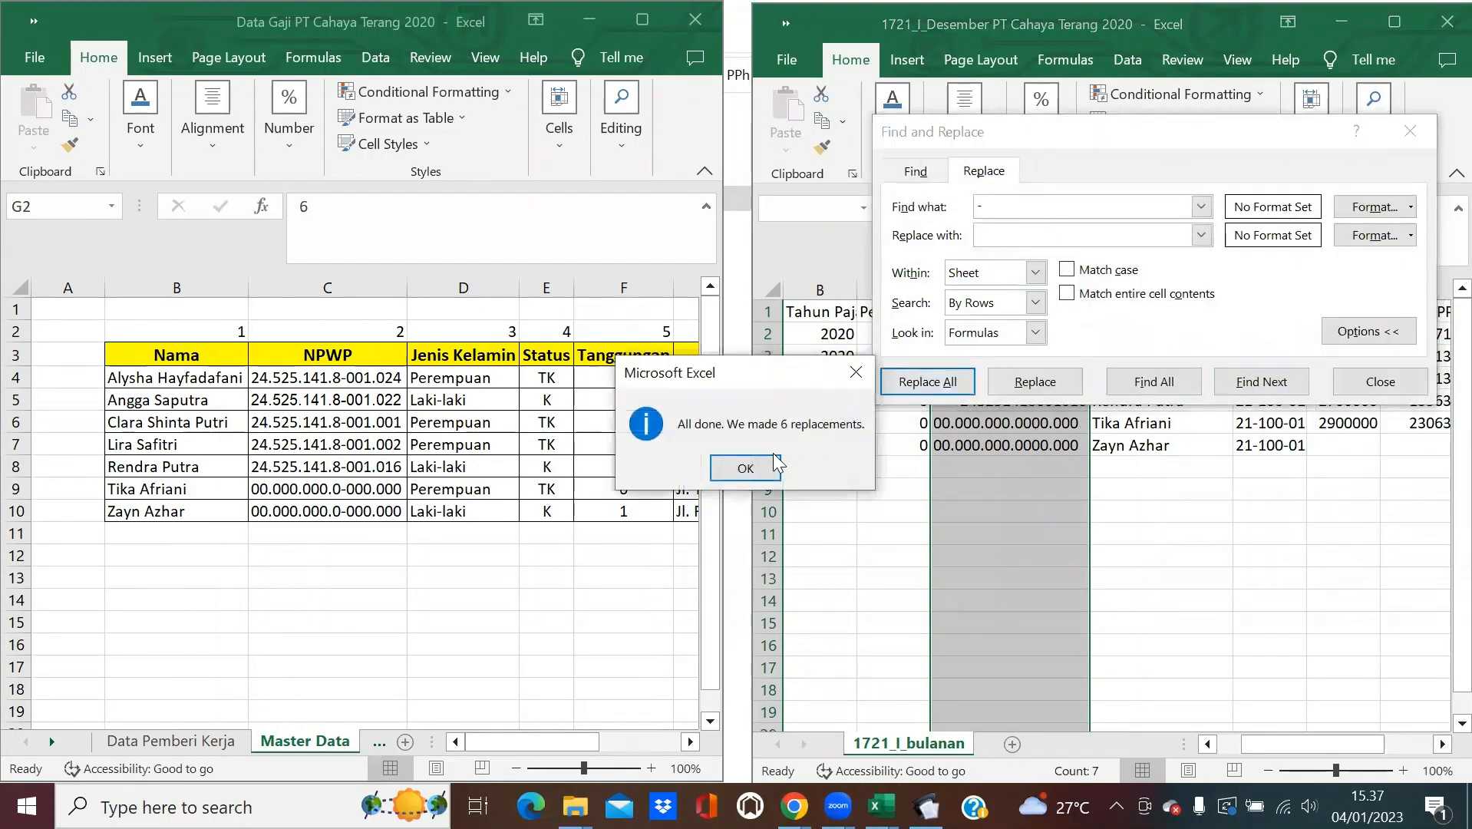
key(Return)
click(995, 203)
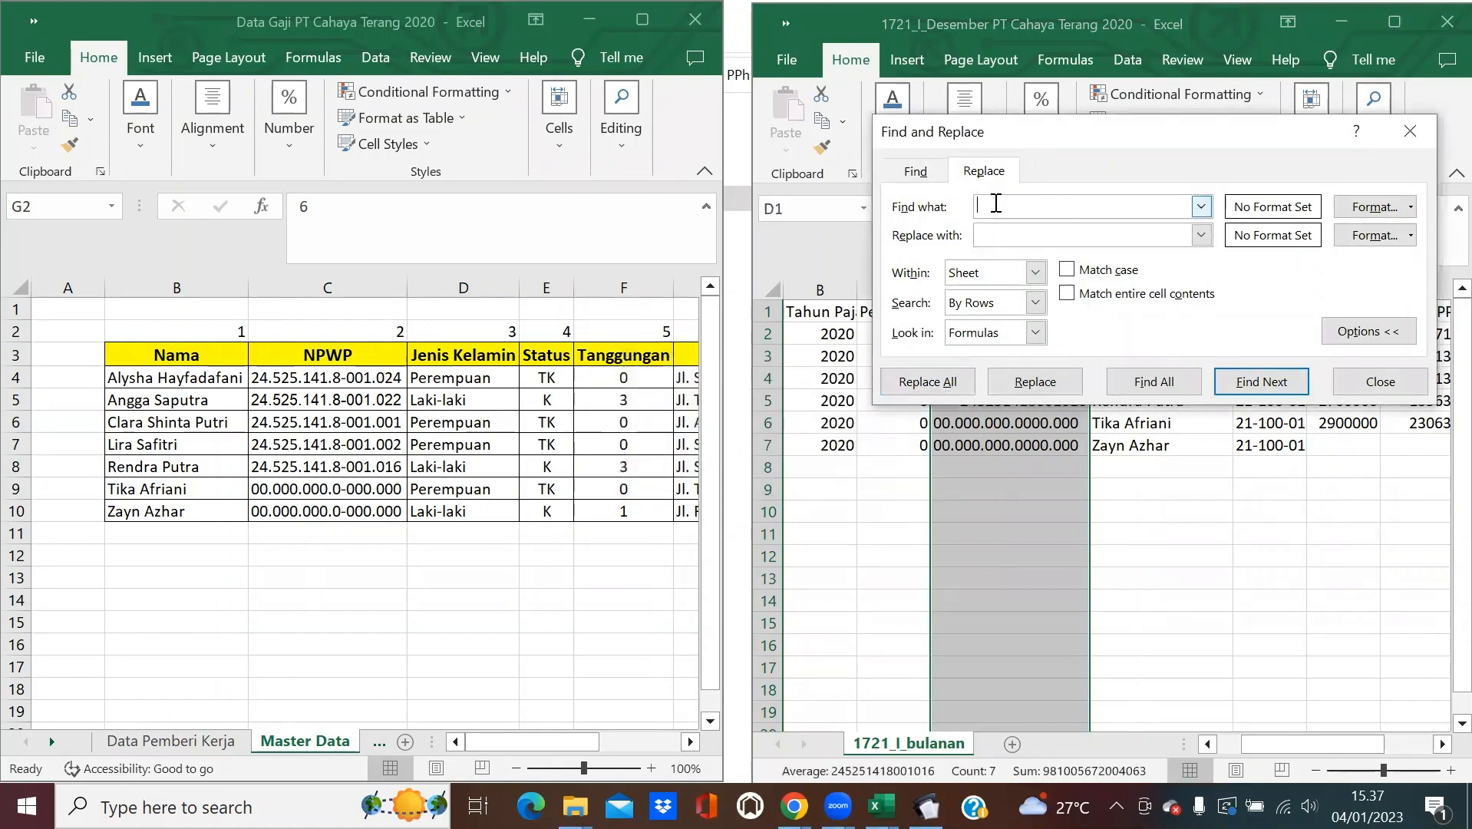
text(.)
click(966, 384)
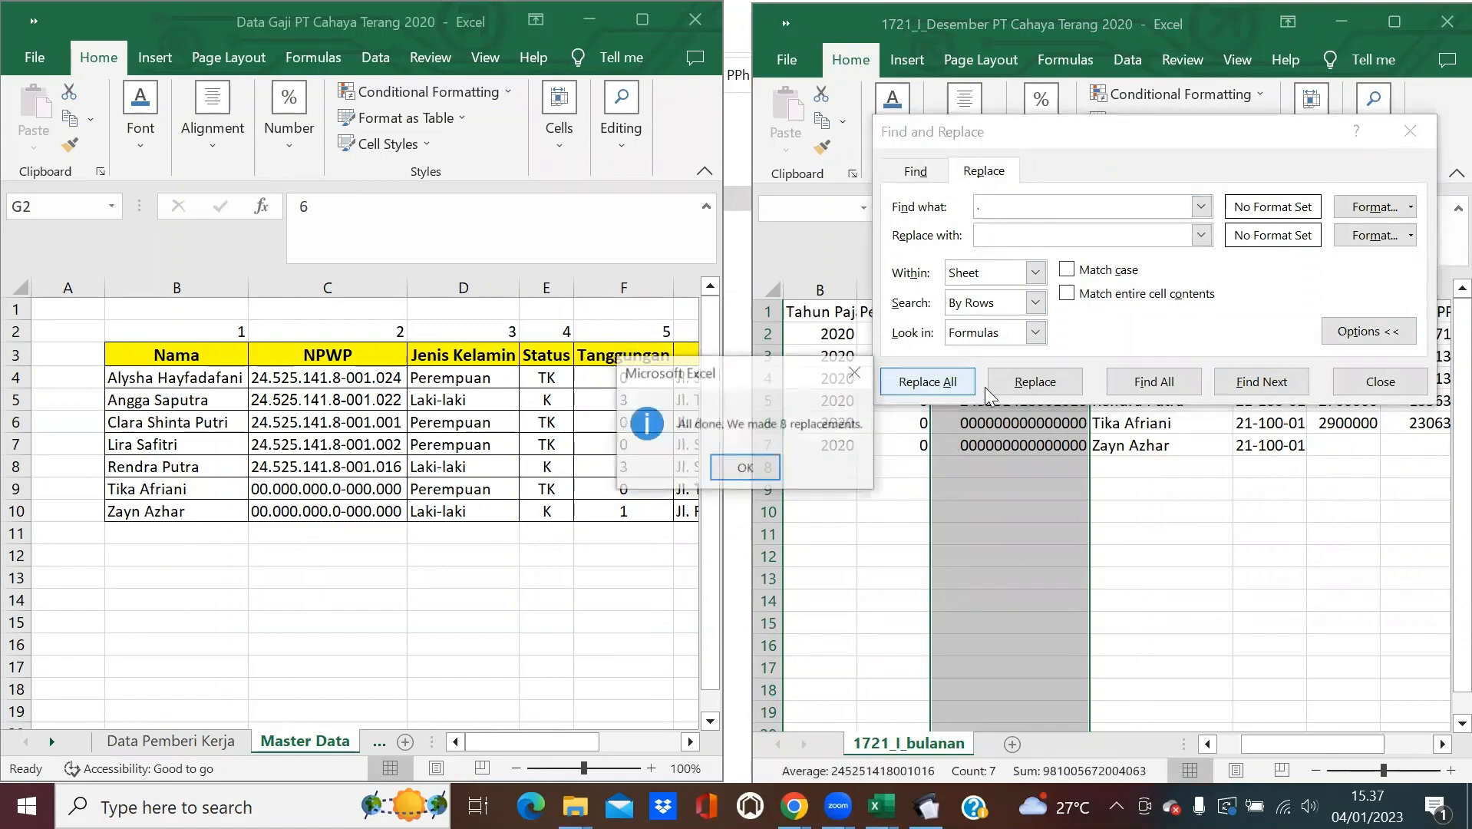
click(729, 482)
click(1373, 381)
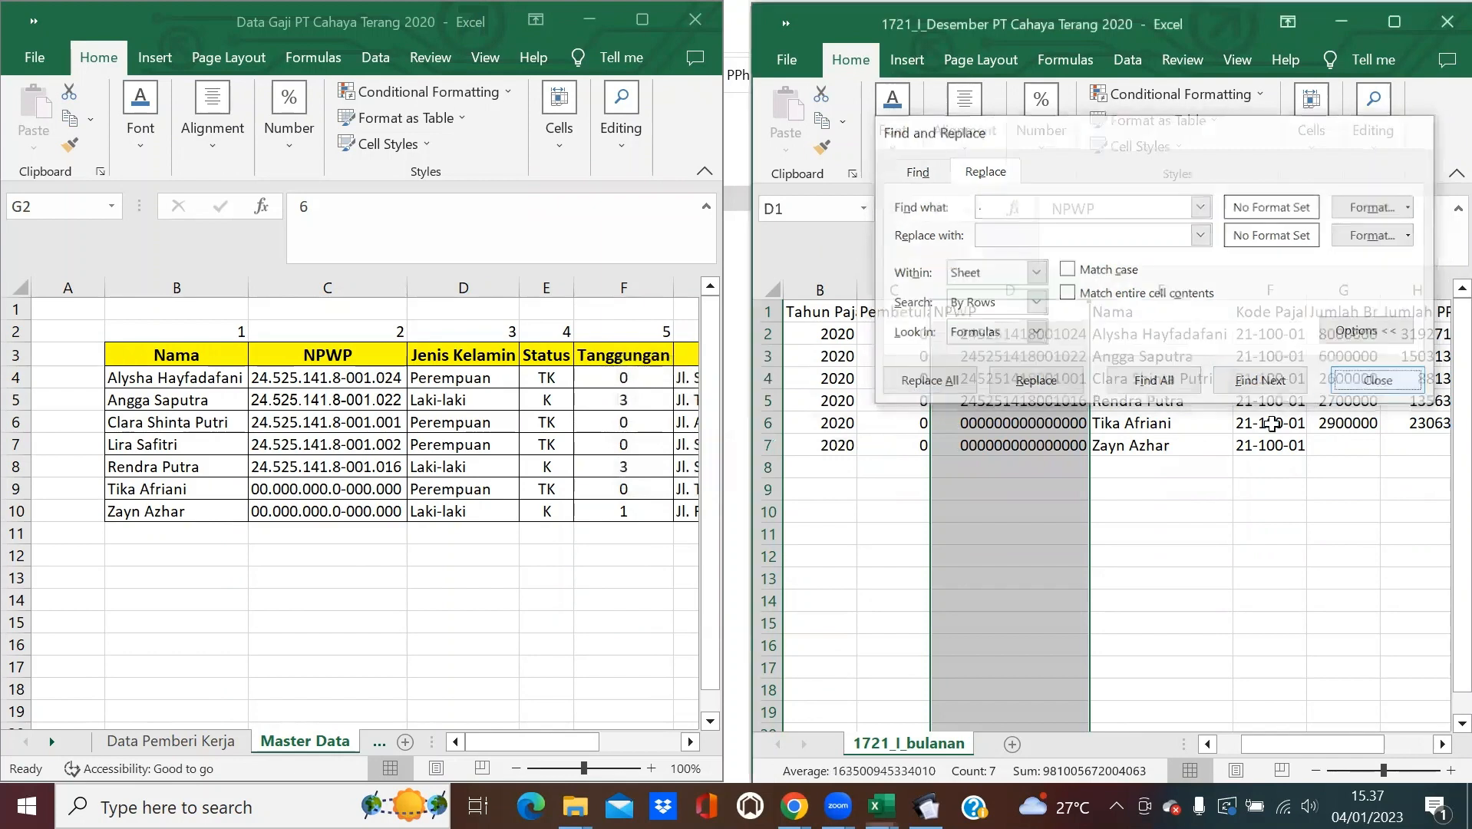
click(1164, 467)
click(1216, 425)
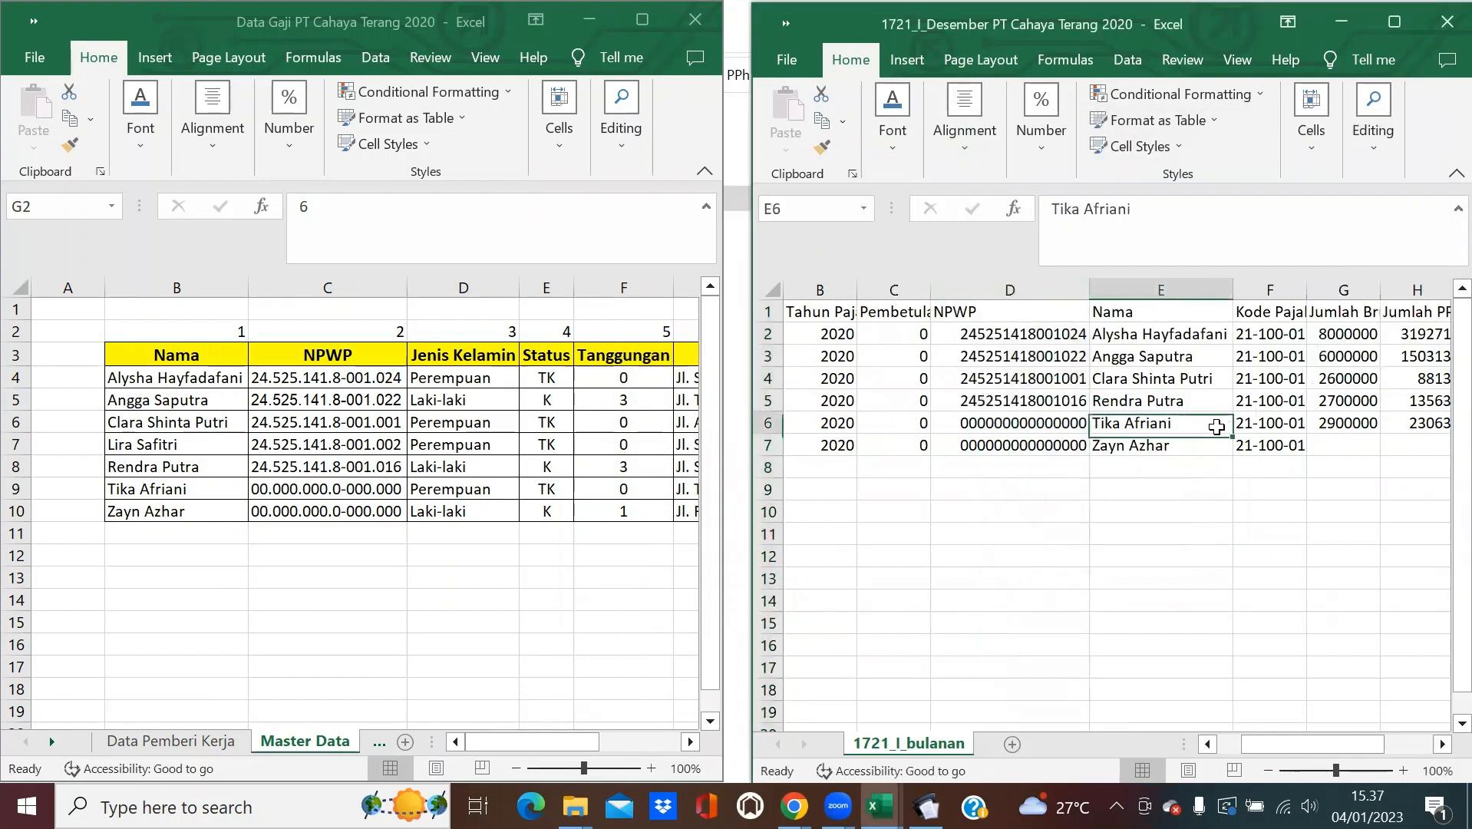
drag(1309, 744, 1357, 750)
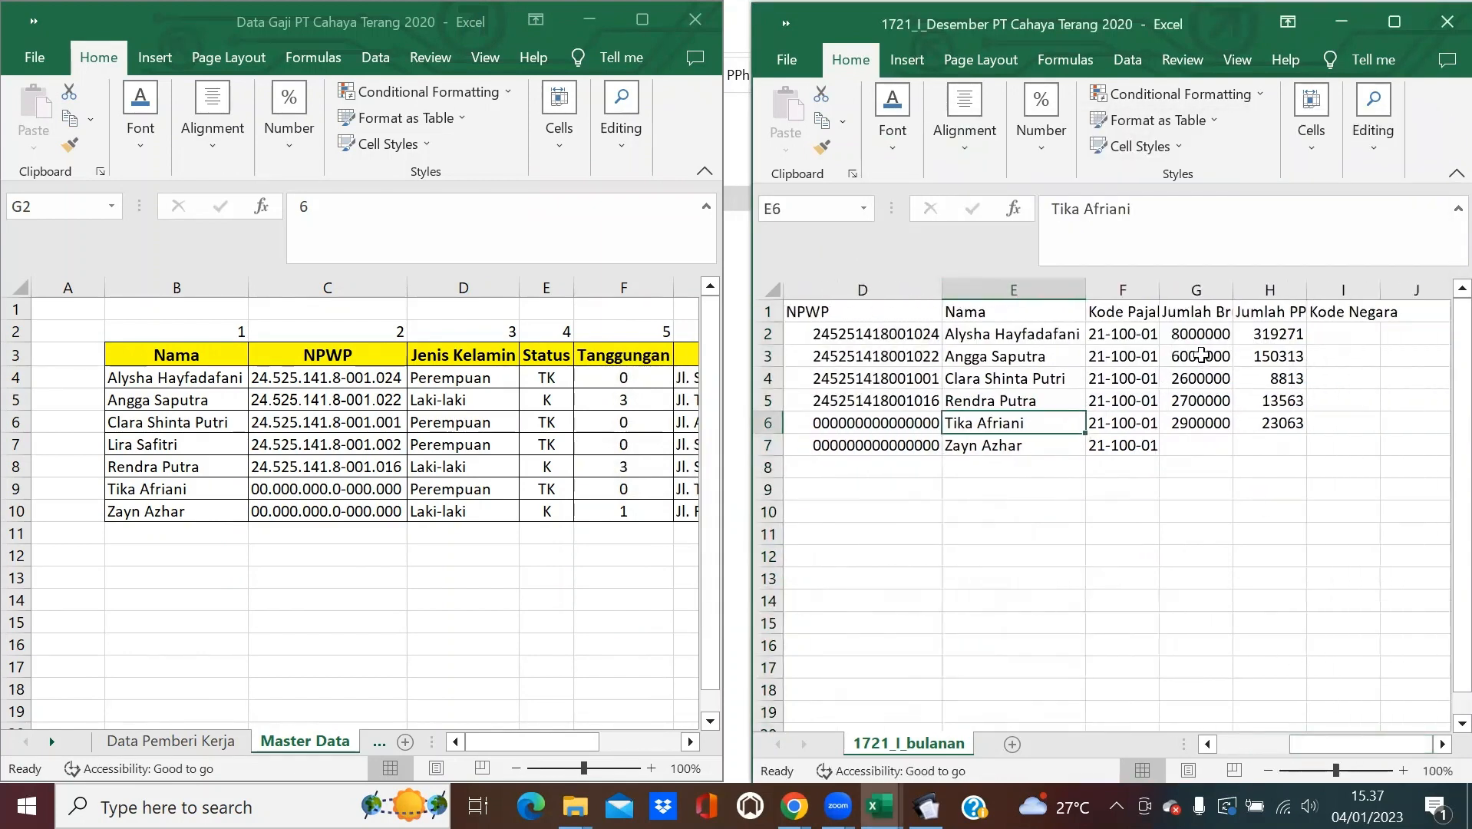
Toggle deferred pivot layout updates, then switch the salary workbook to the PPh Des (2) sheet.
click(370, 738)
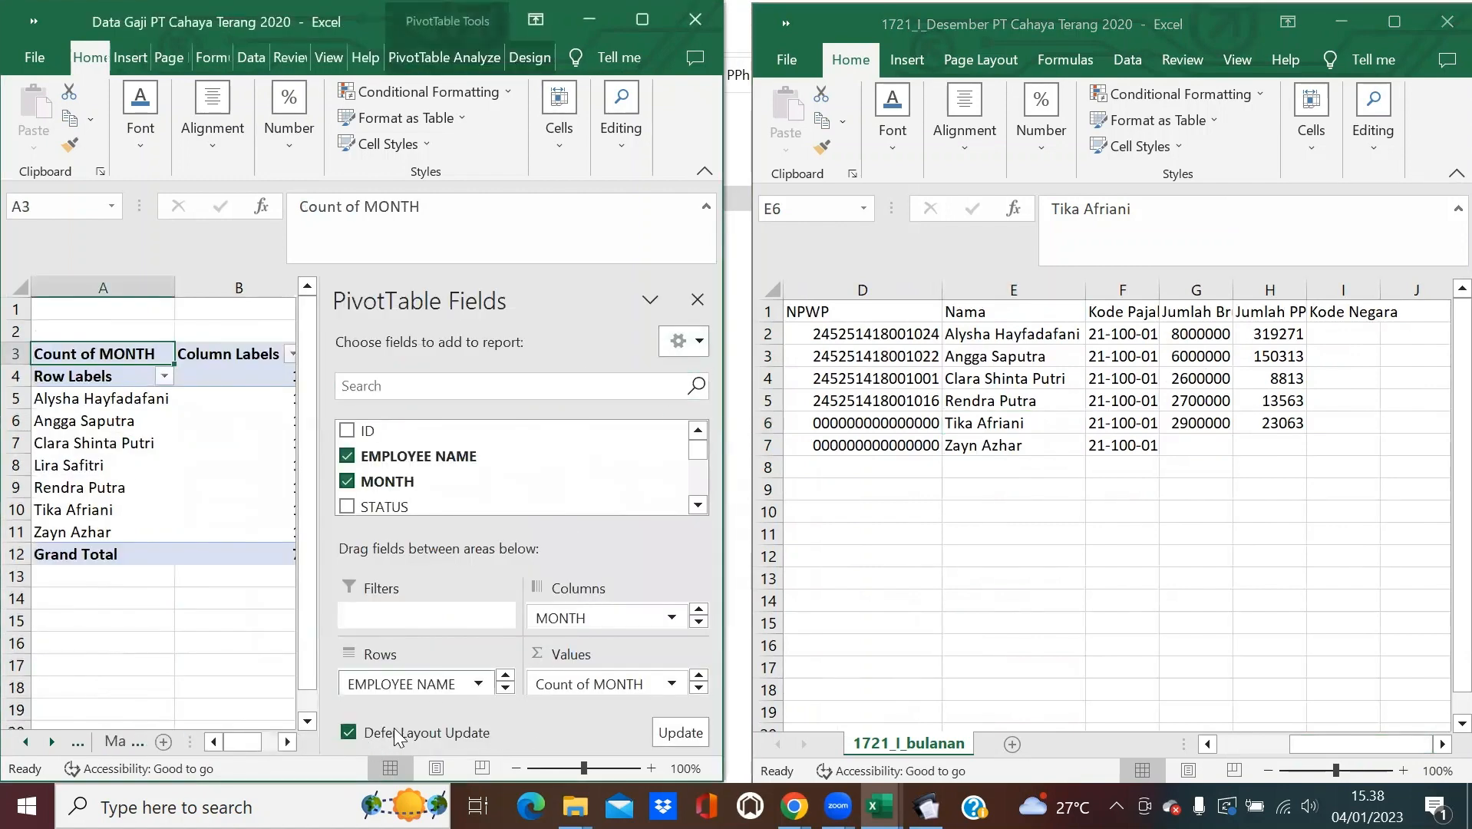
click(386, 736)
click(387, 739)
click(123, 742)
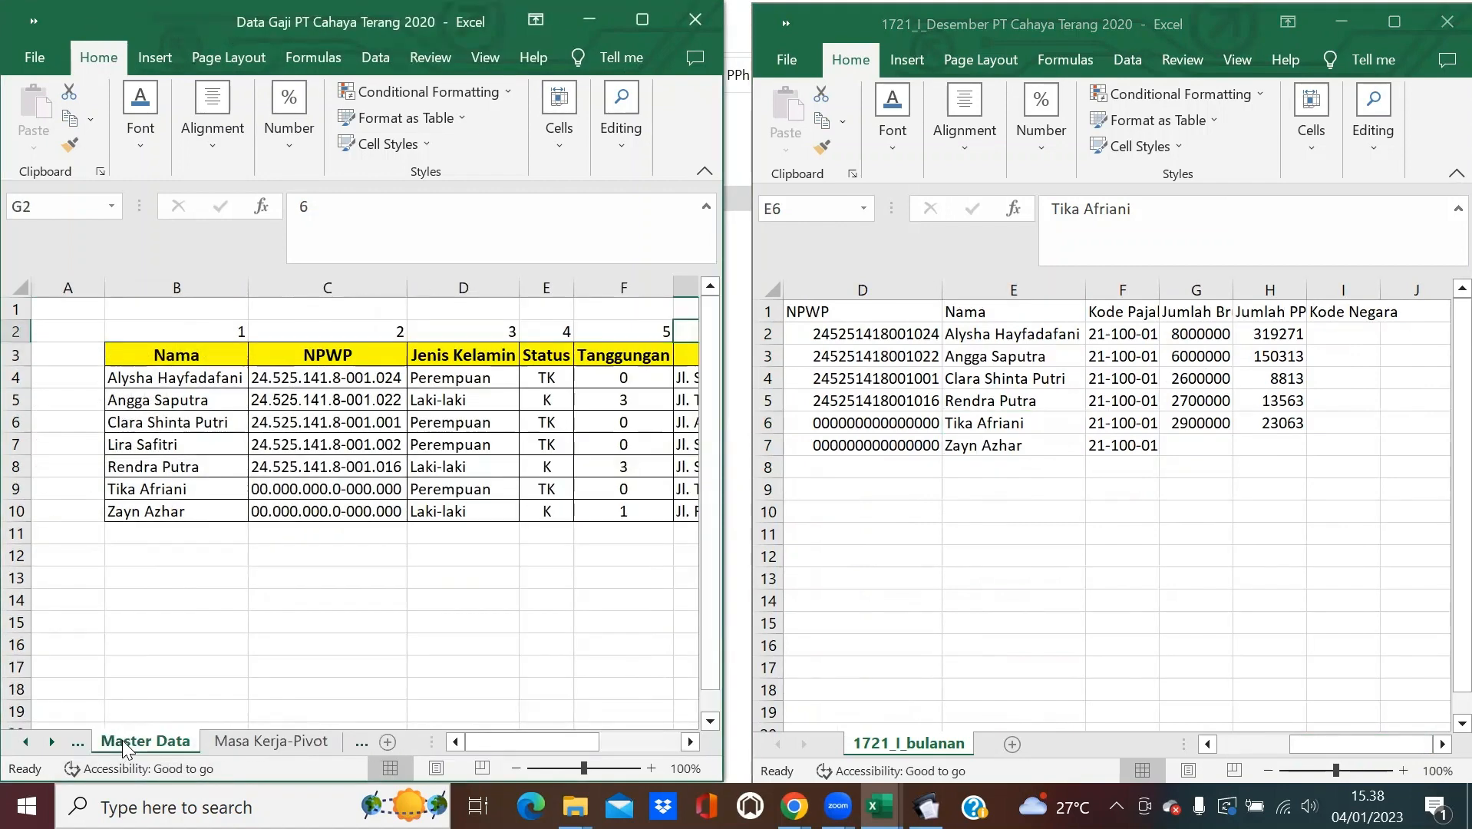
click(287, 743)
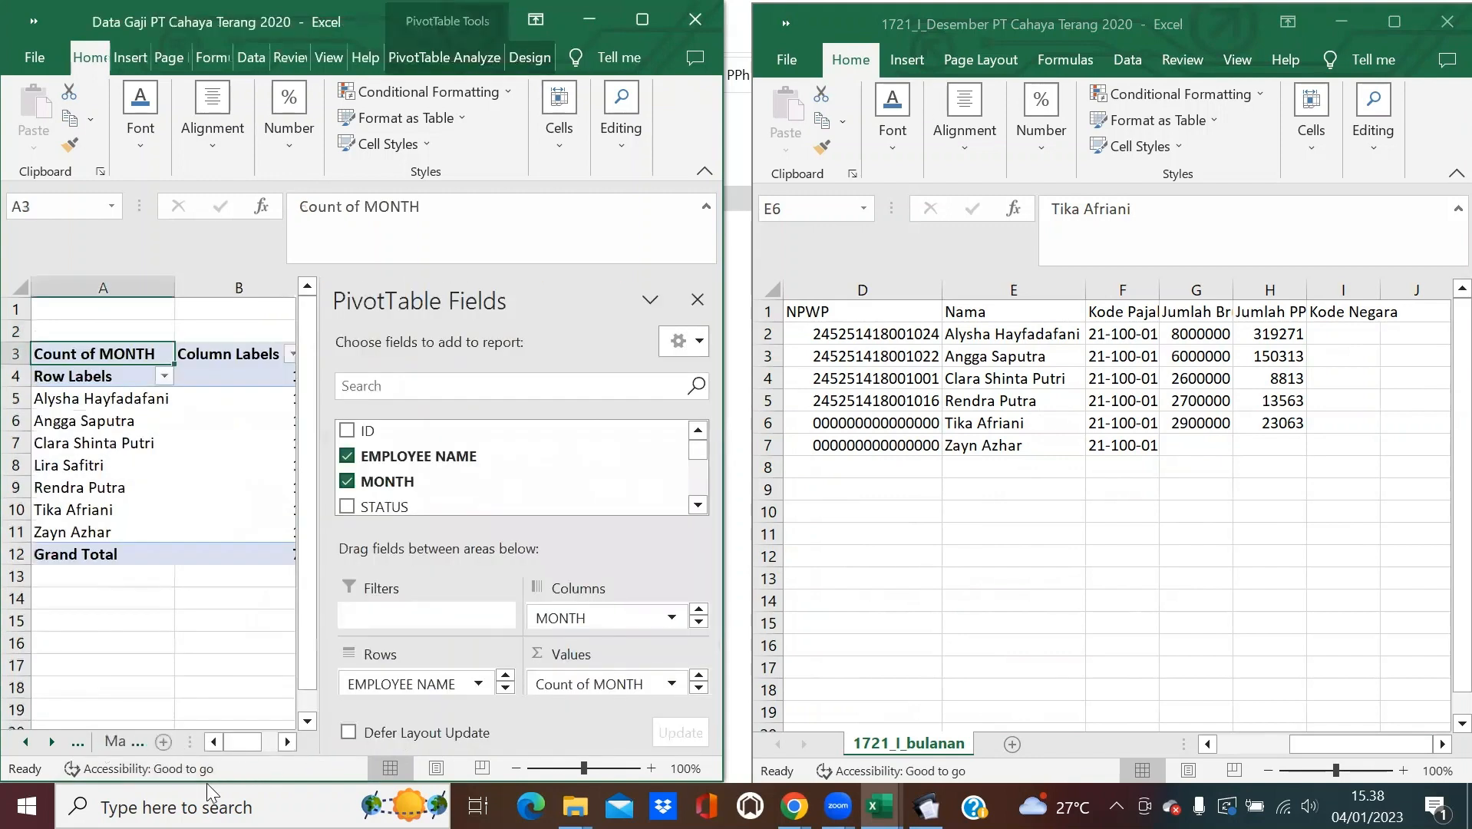
click(50, 742)
click(114, 742)
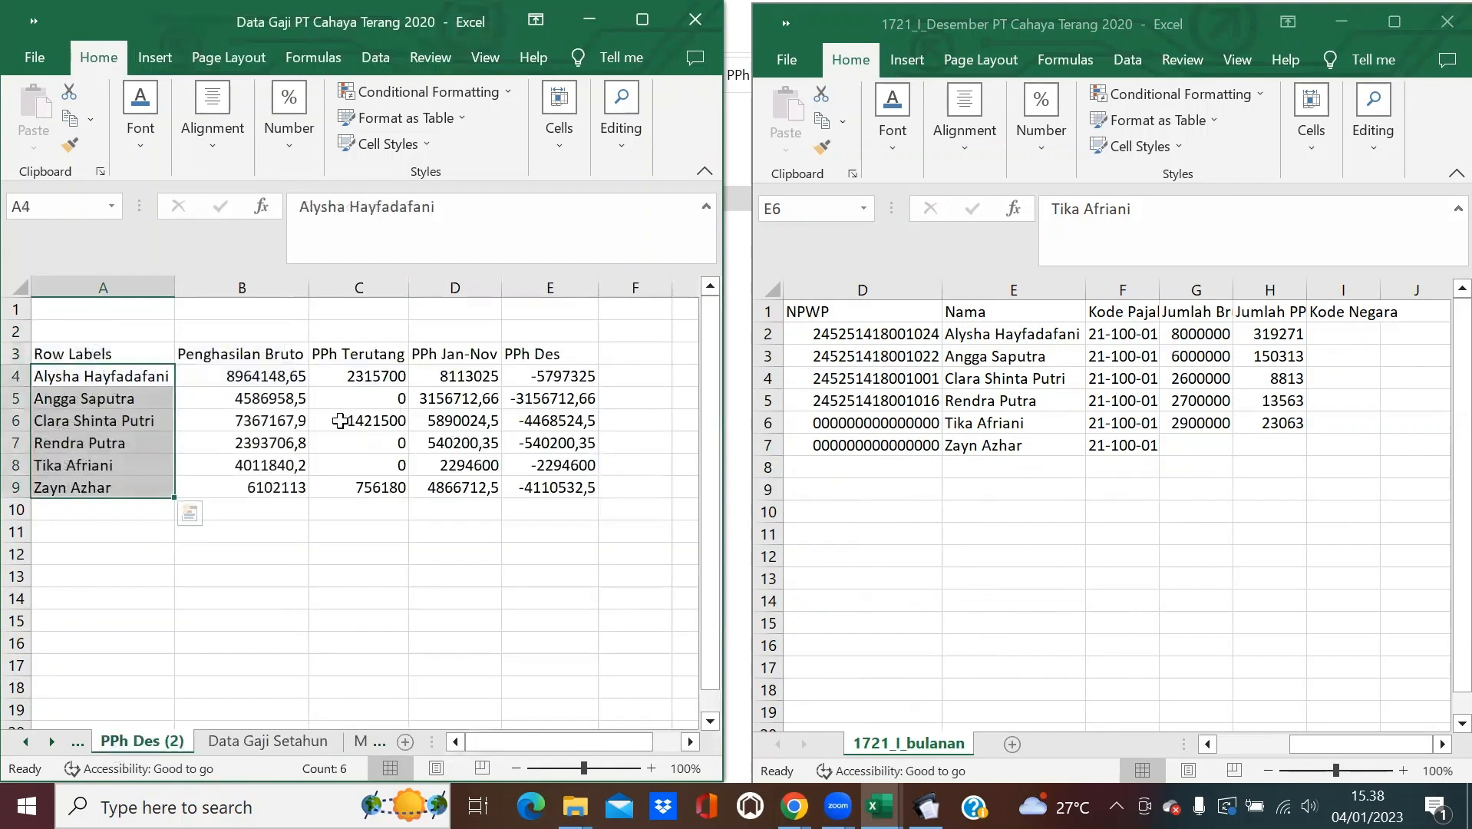
click(340, 420)
In G2, look up Jumlah Bruto with =VLOOKUP(E2;'PPh Des (2)'!$A:$E;2;0).
click(1194, 331)
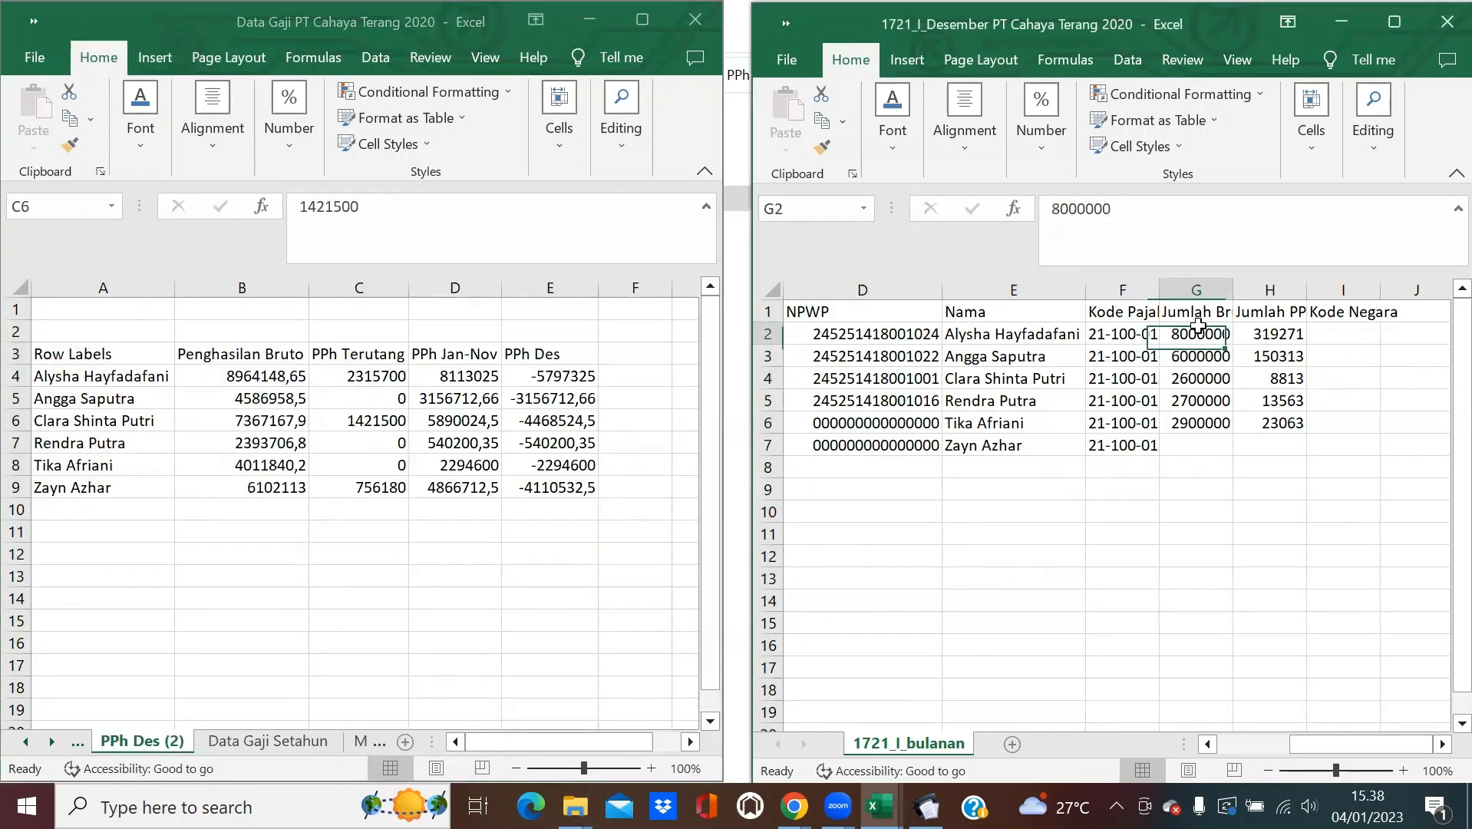
text(=VLOO)
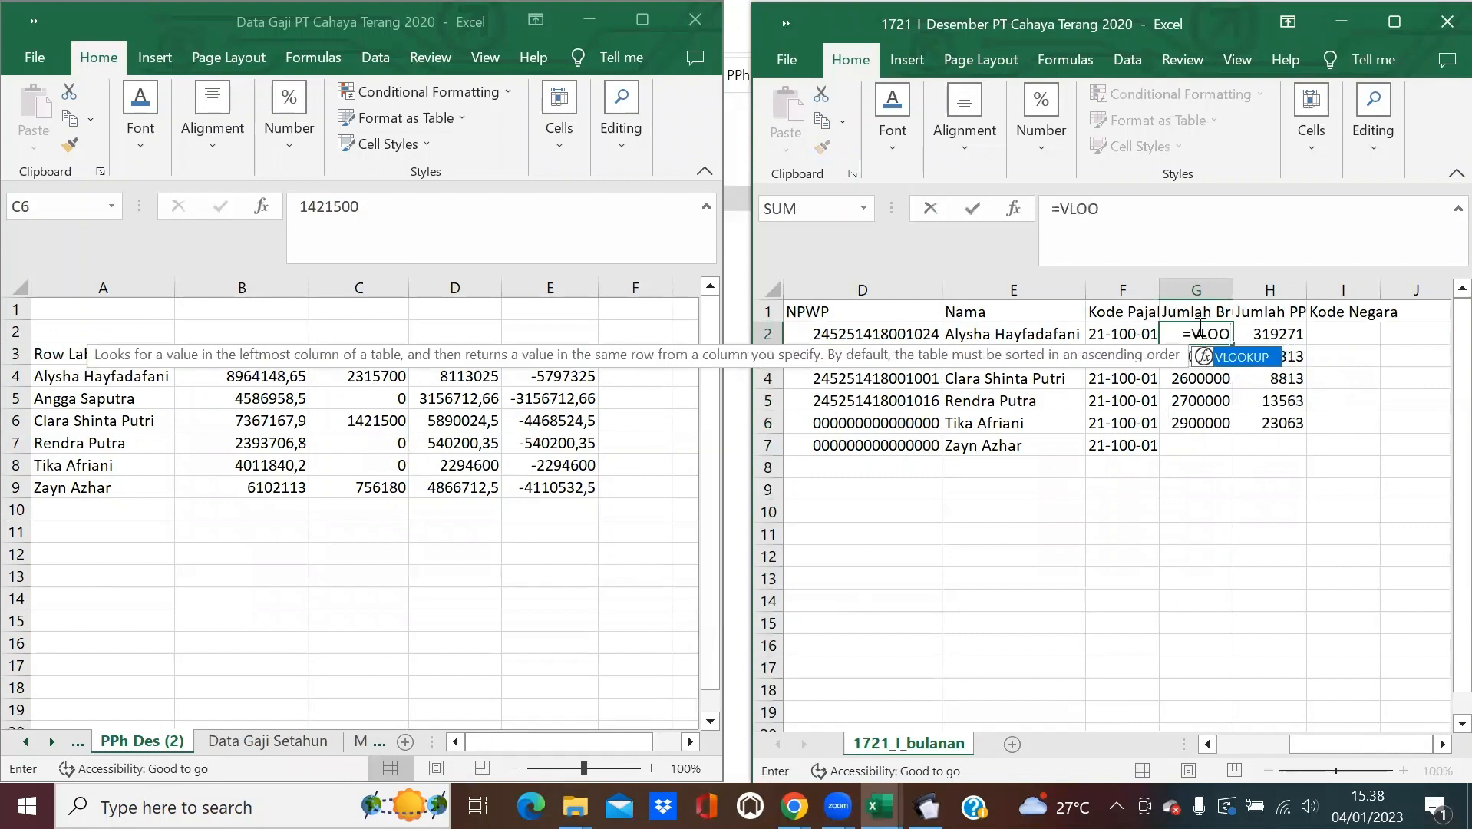
text(KUP()
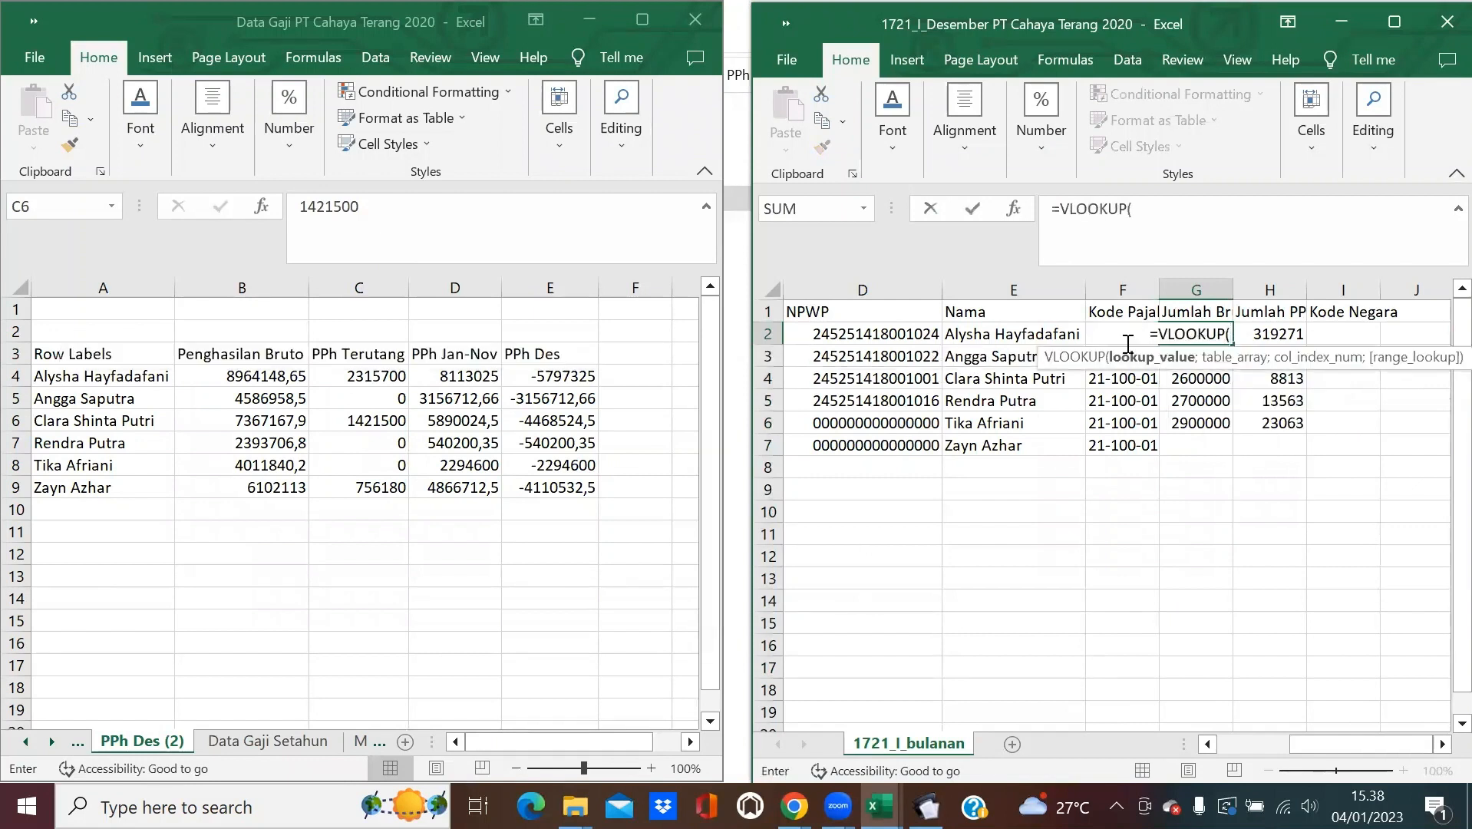
click(1018, 330)
text(;)
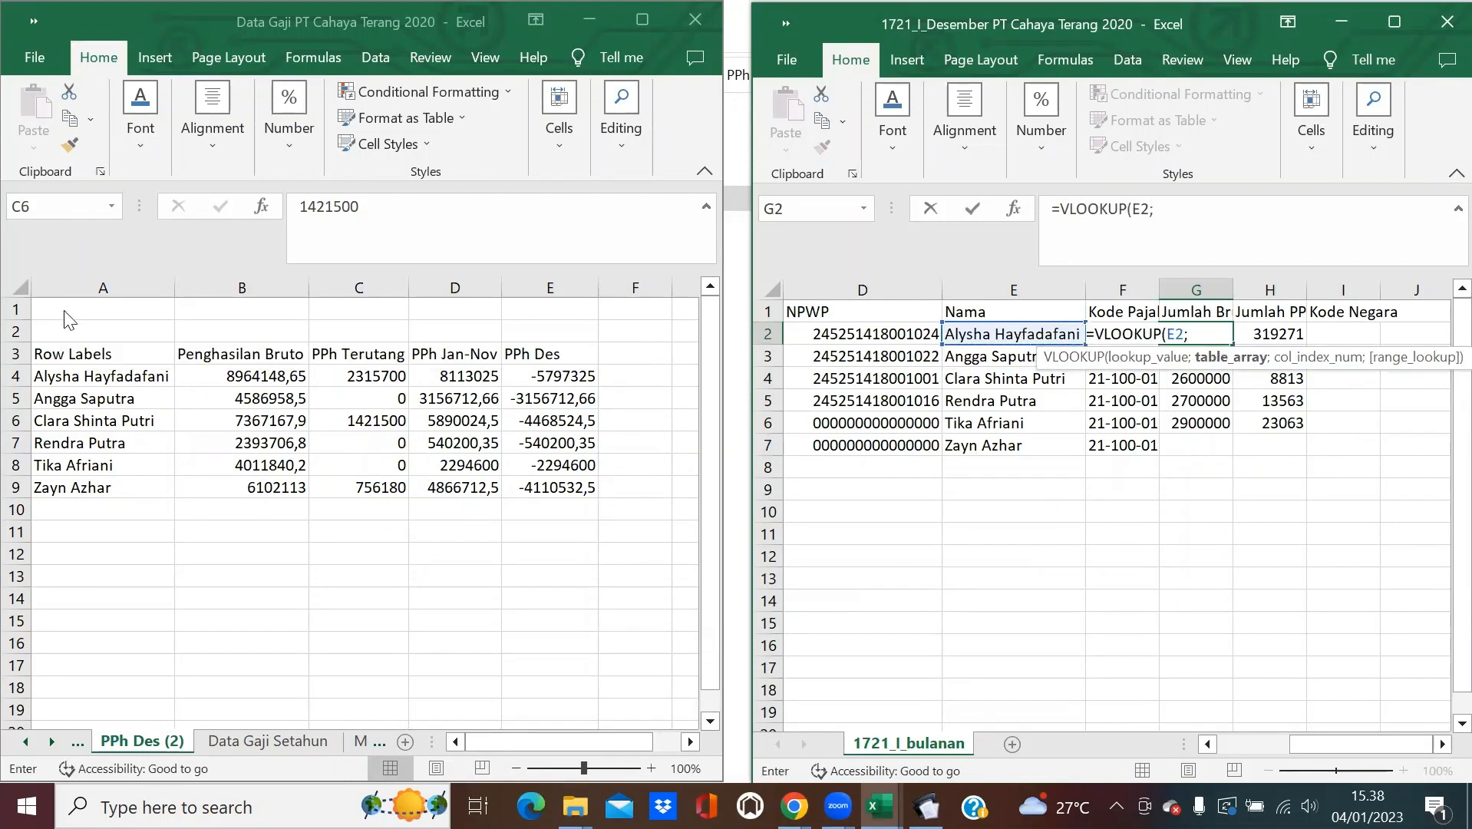
drag(92, 288, 566, 331)
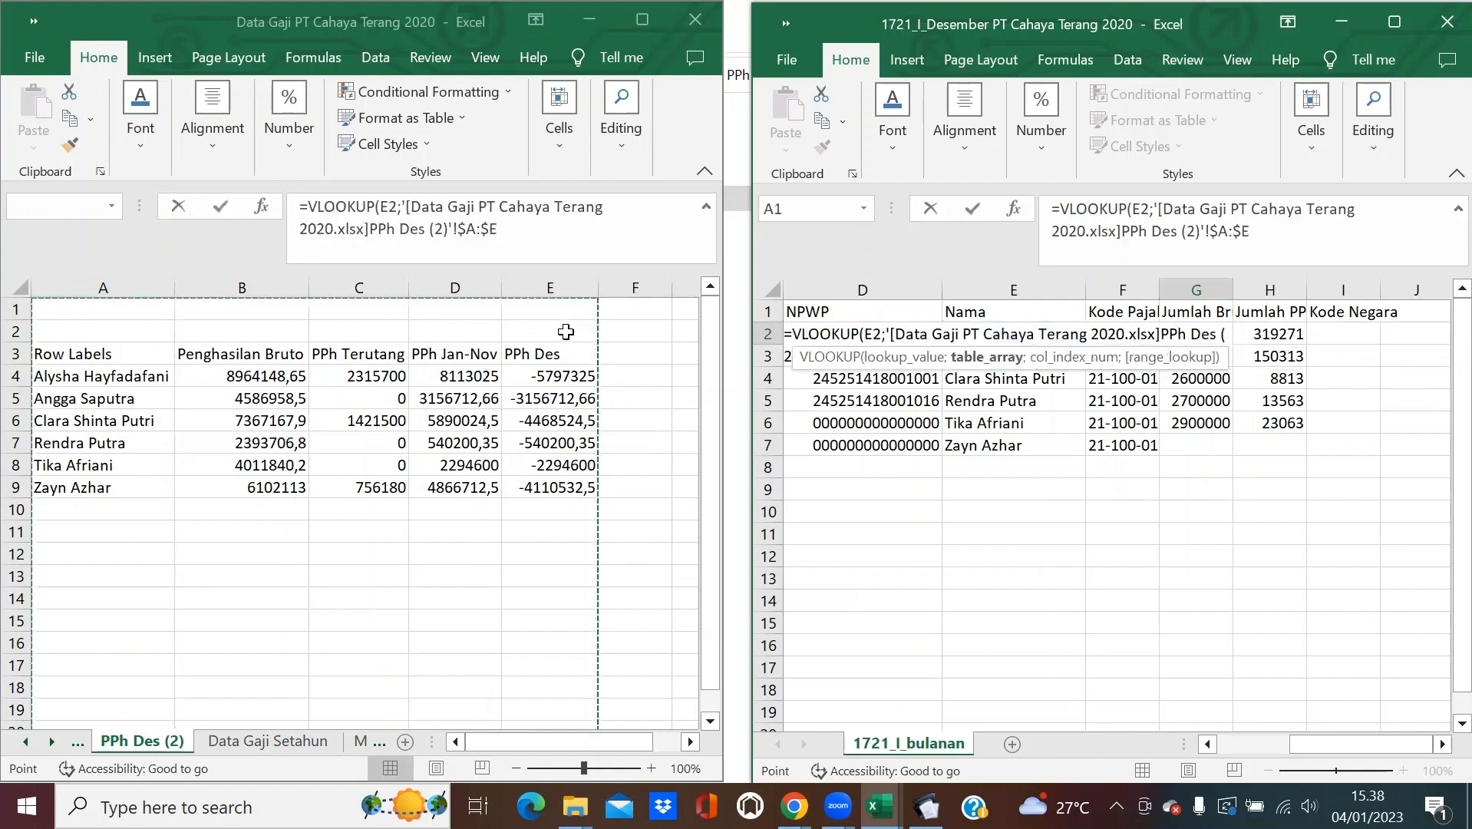
text(;2;0)
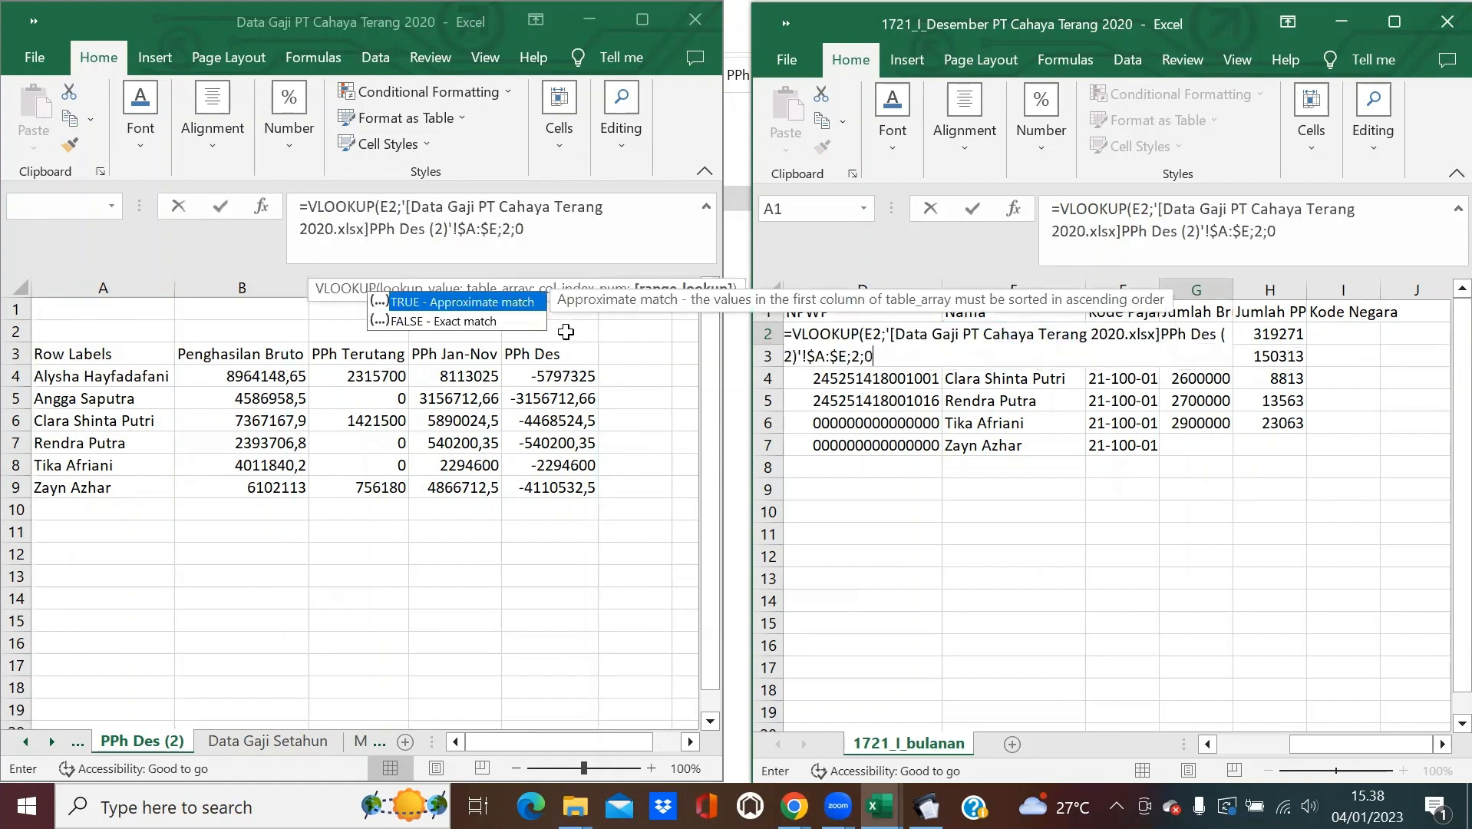
text())
key(Return)
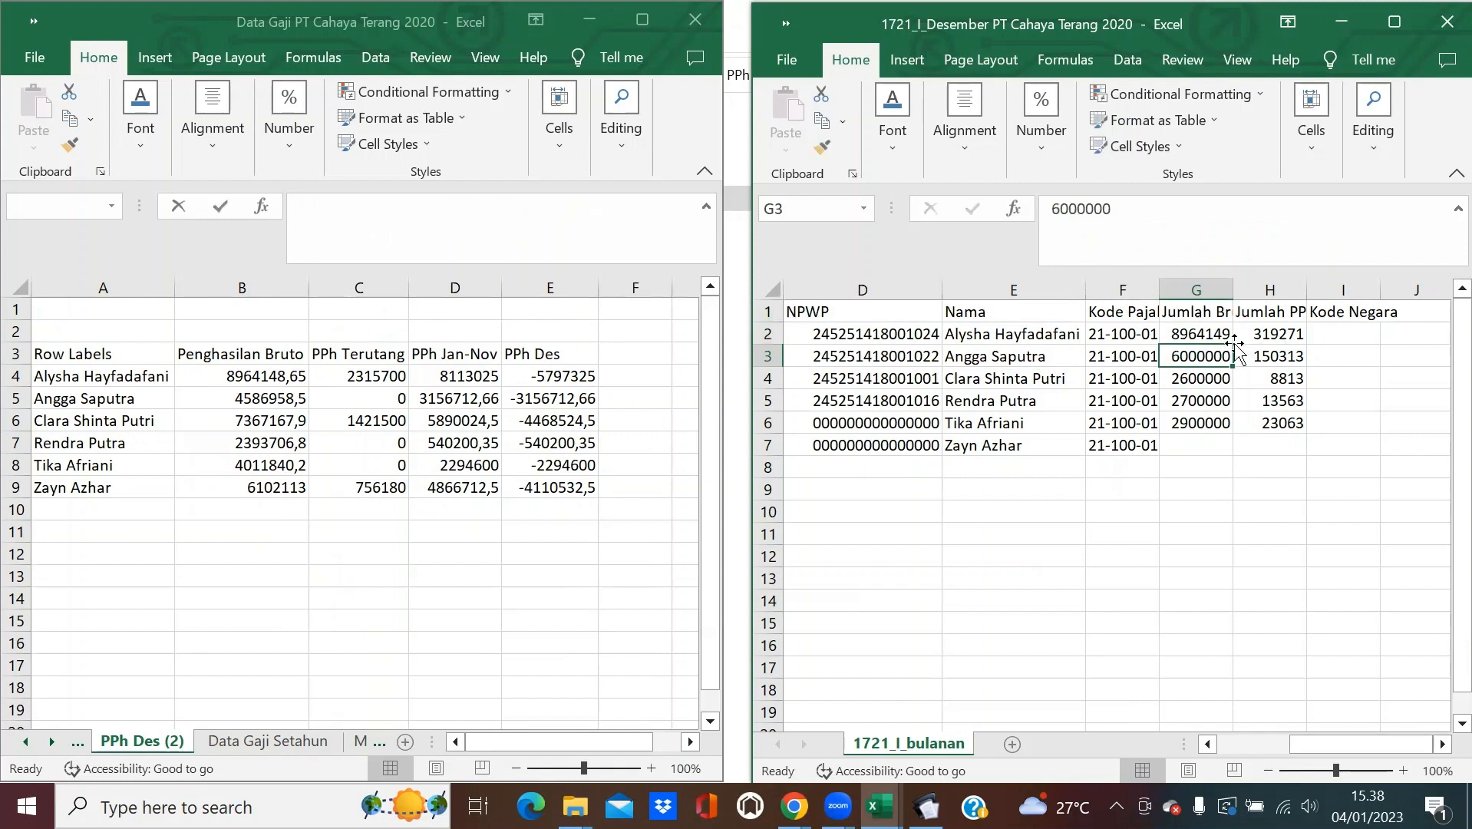
Fill the G2 lookup down through G7 after two undone attempts.
click(1211, 331)
drag(1234, 341, 1233, 432)
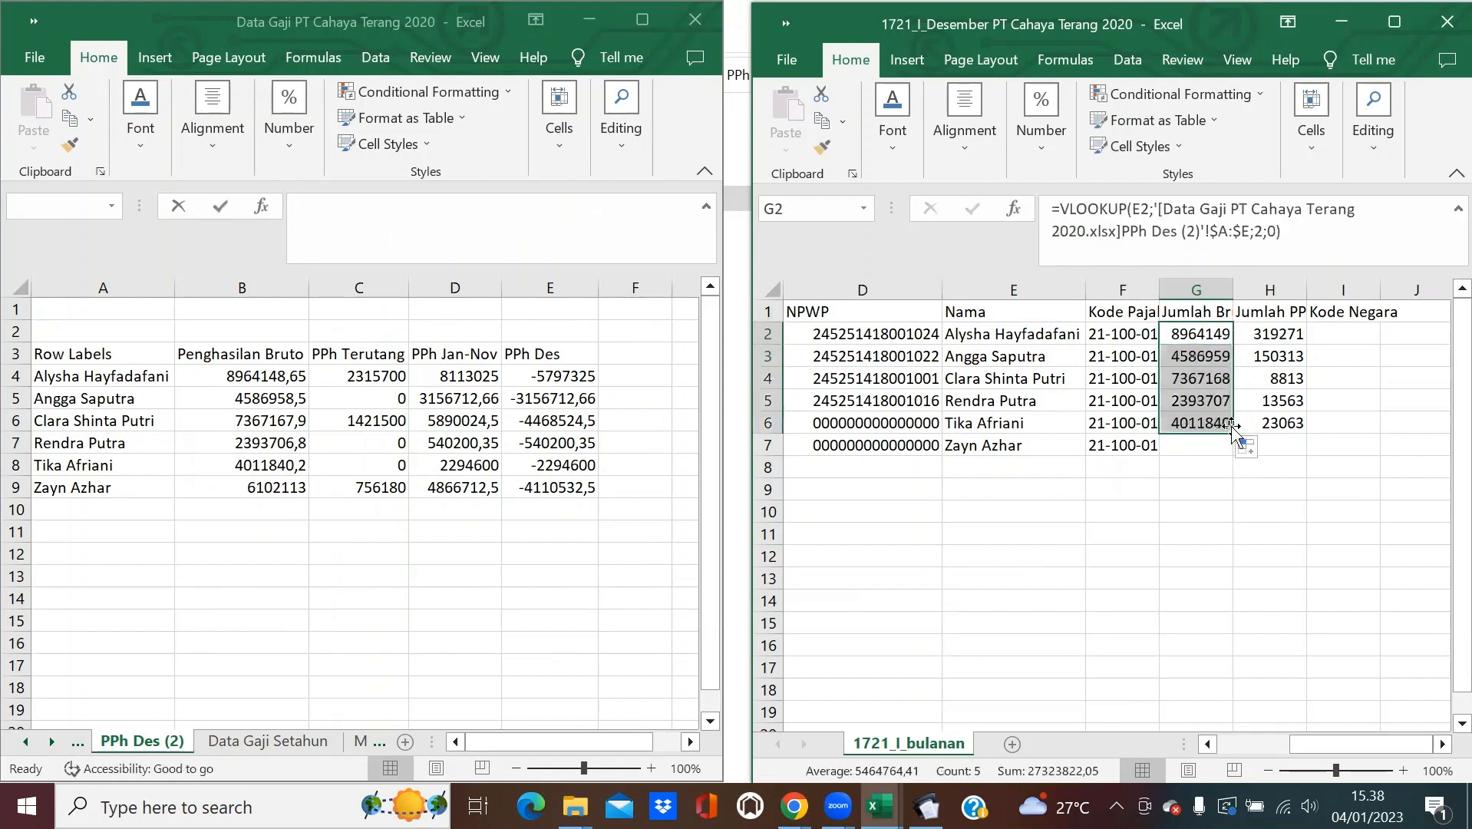
key(ctrl+z)
drag(1232, 345, 1215, 432)
key(ctrl+z)
drag(1232, 343, 1217, 461)
click(1284, 335)
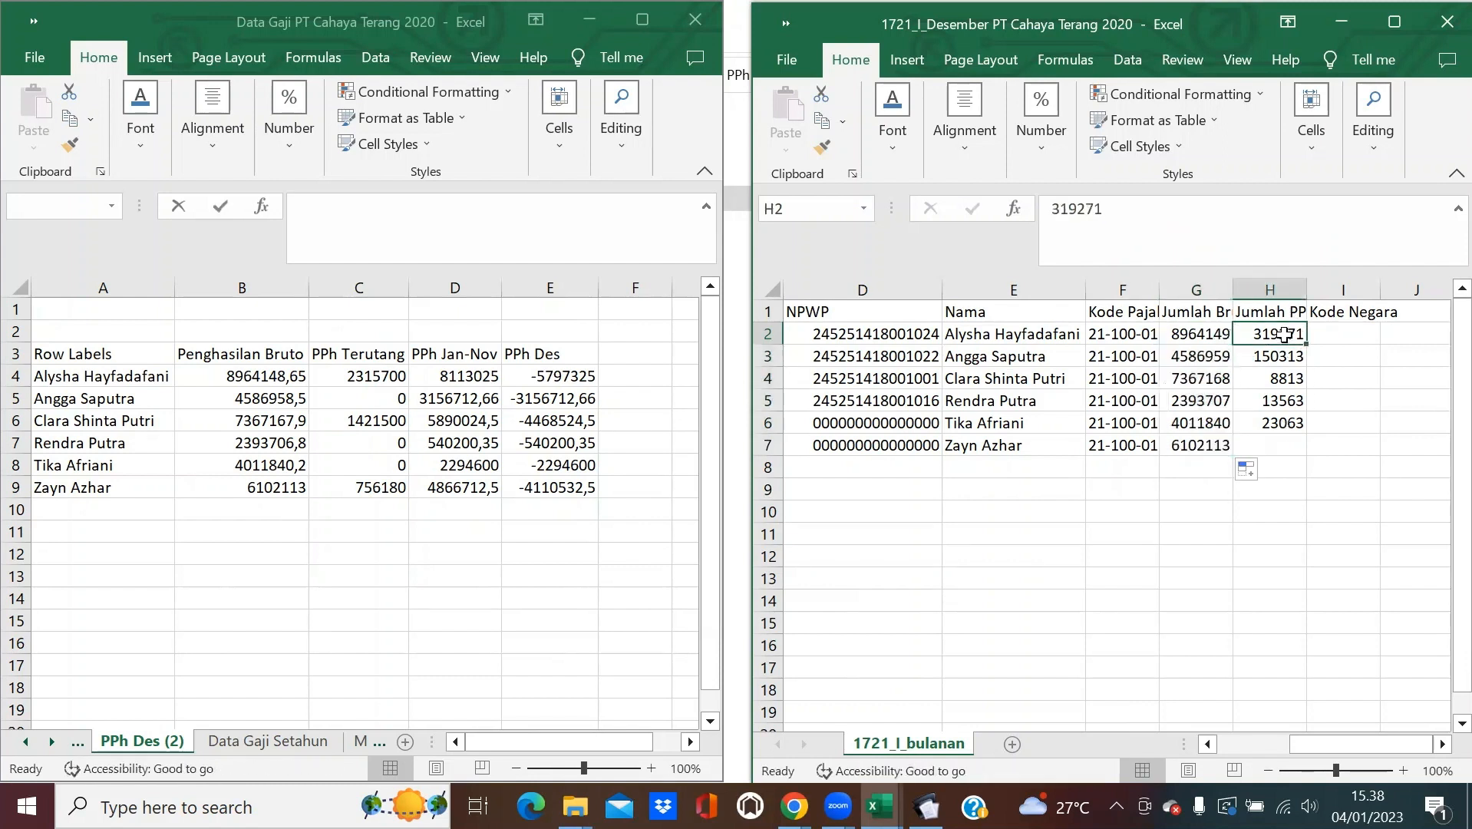
In H2, look up Jumlah PPh with =VLOOKUP(E2;'PPh Des (2)'!$A:$E;5;0).
text(=VLOOK)
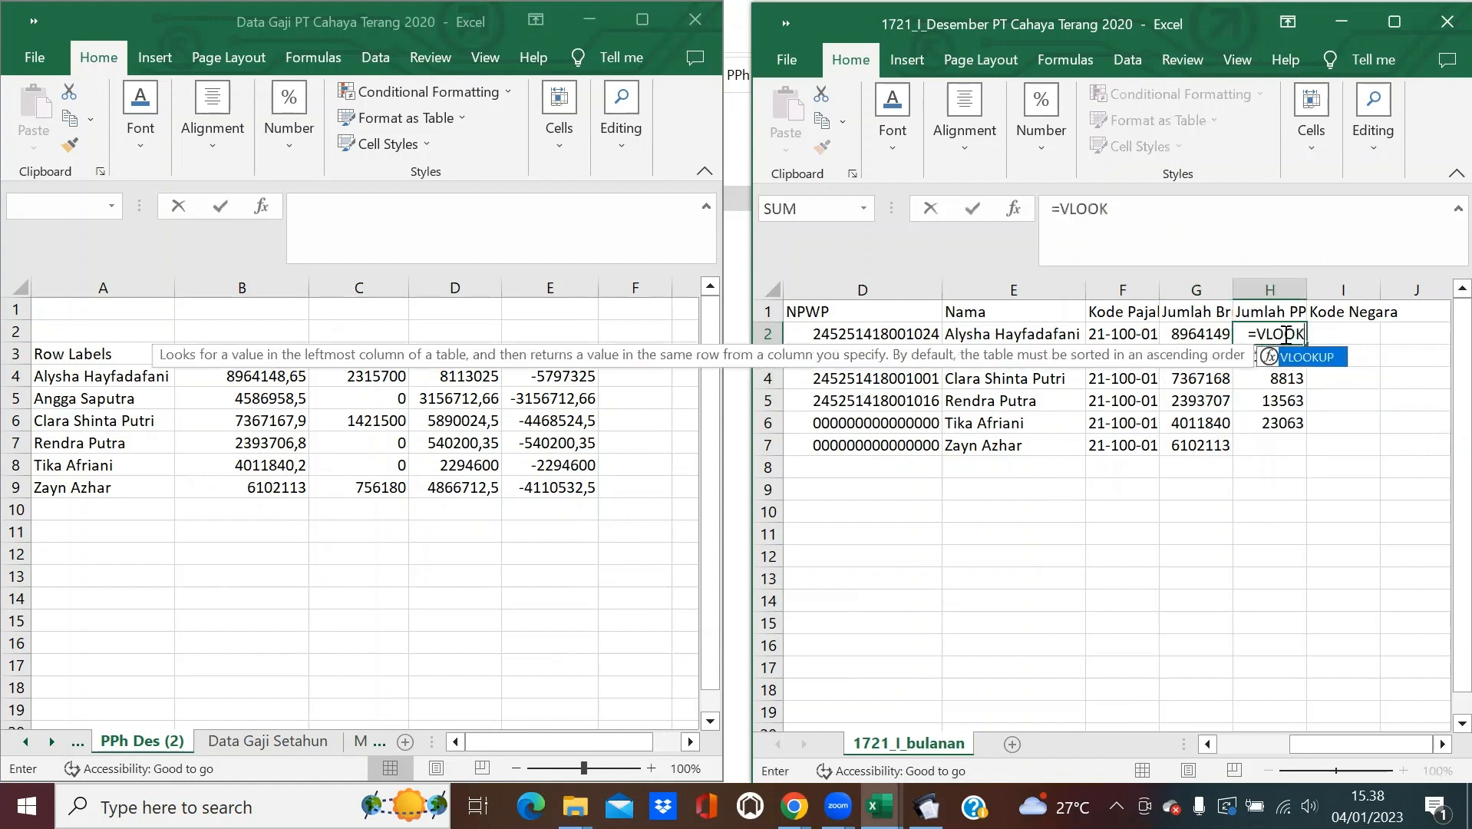
text(UP()
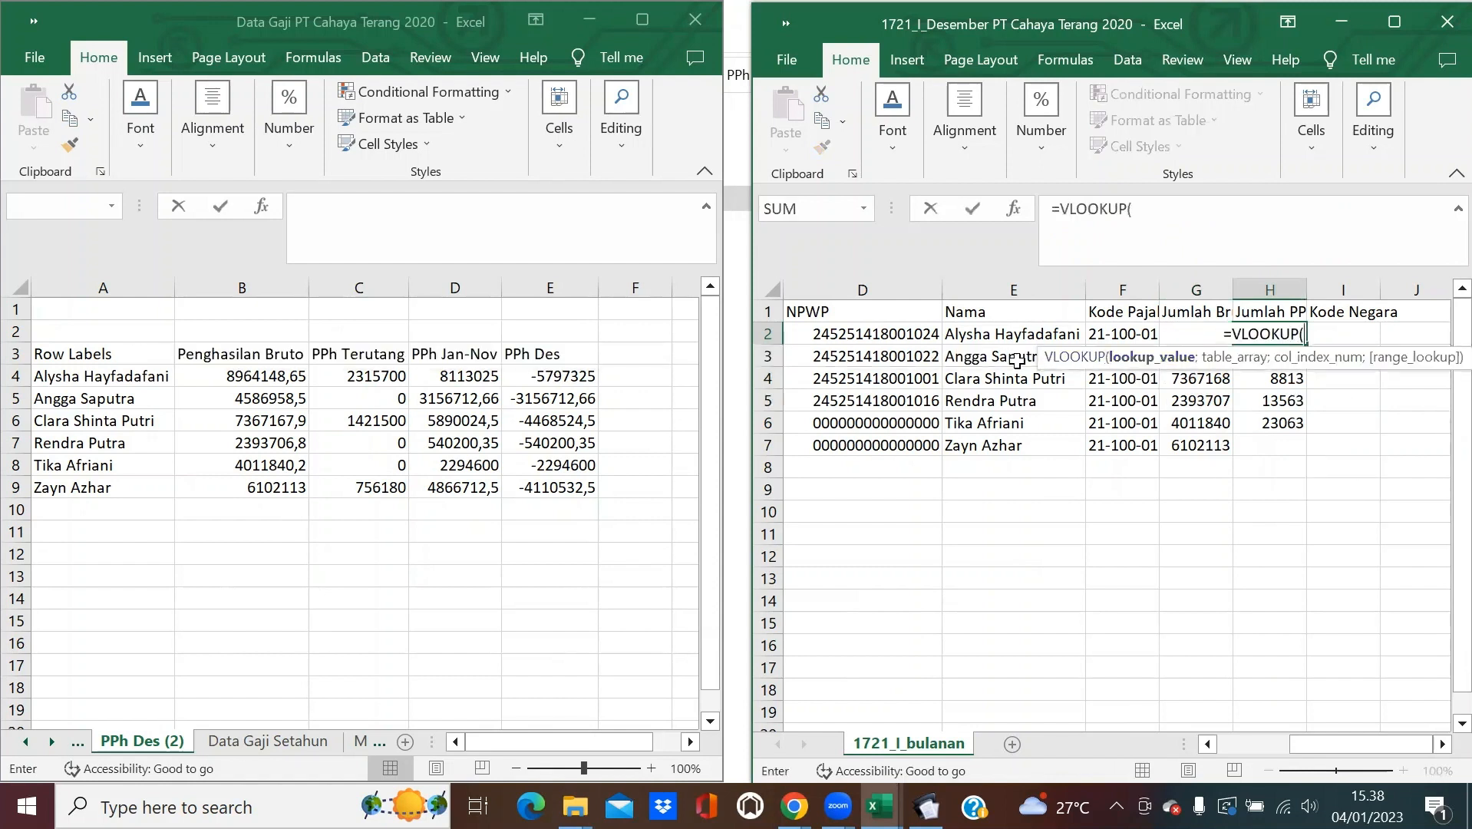
click(1020, 334)
text(;)
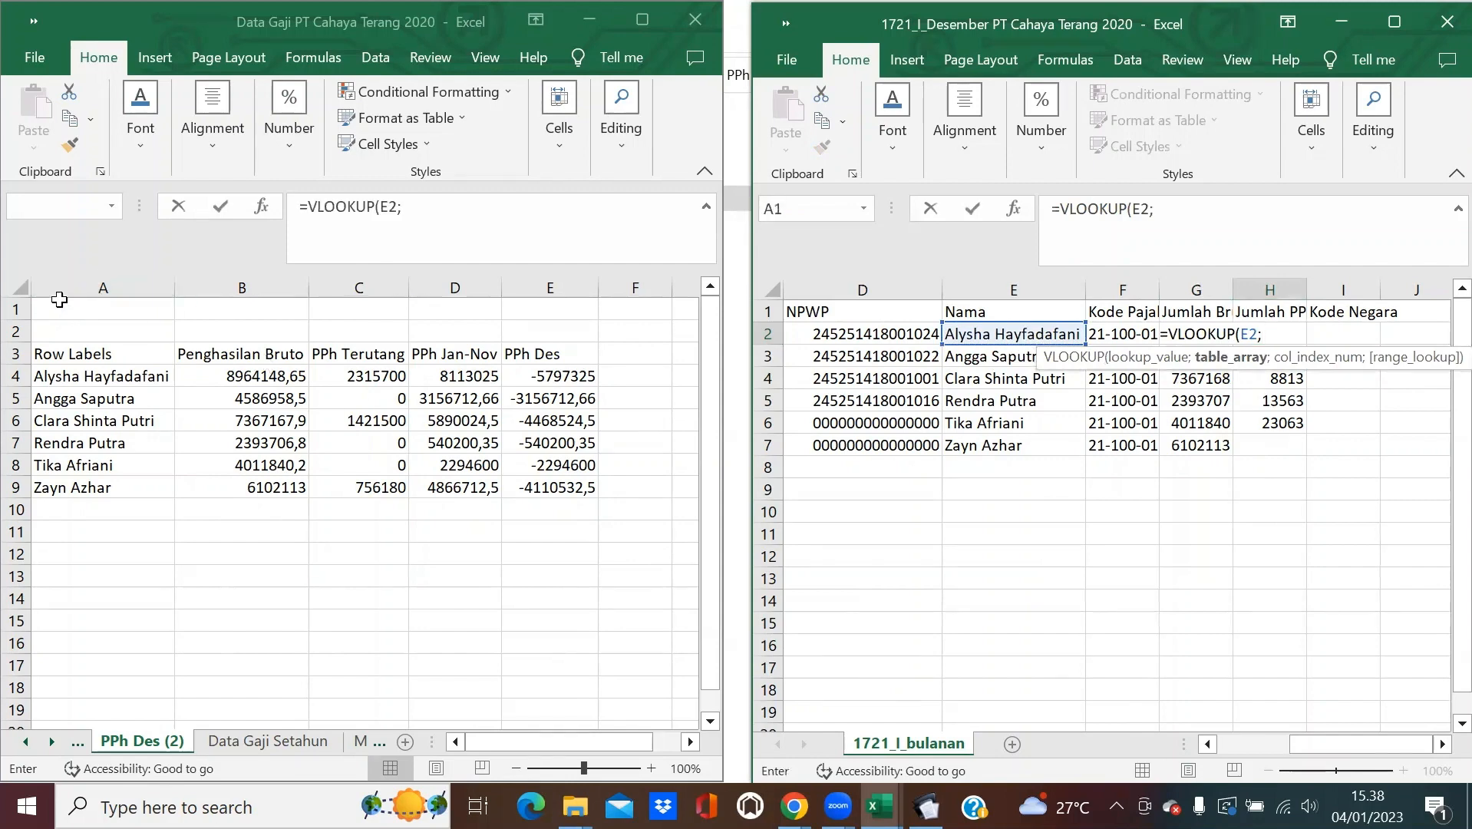
click(55, 288)
drag(364, 315, 565, 342)
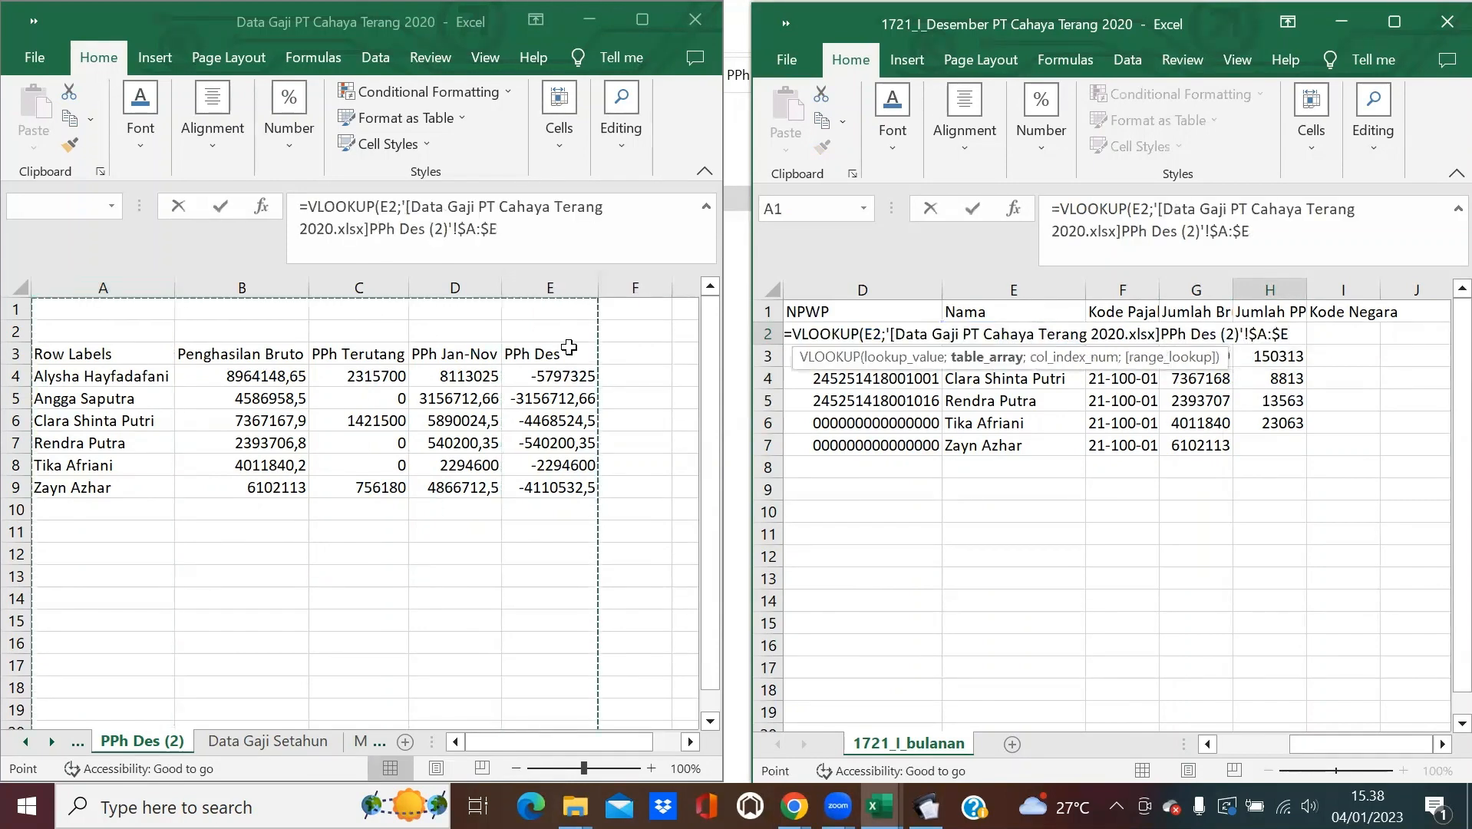
text(;)
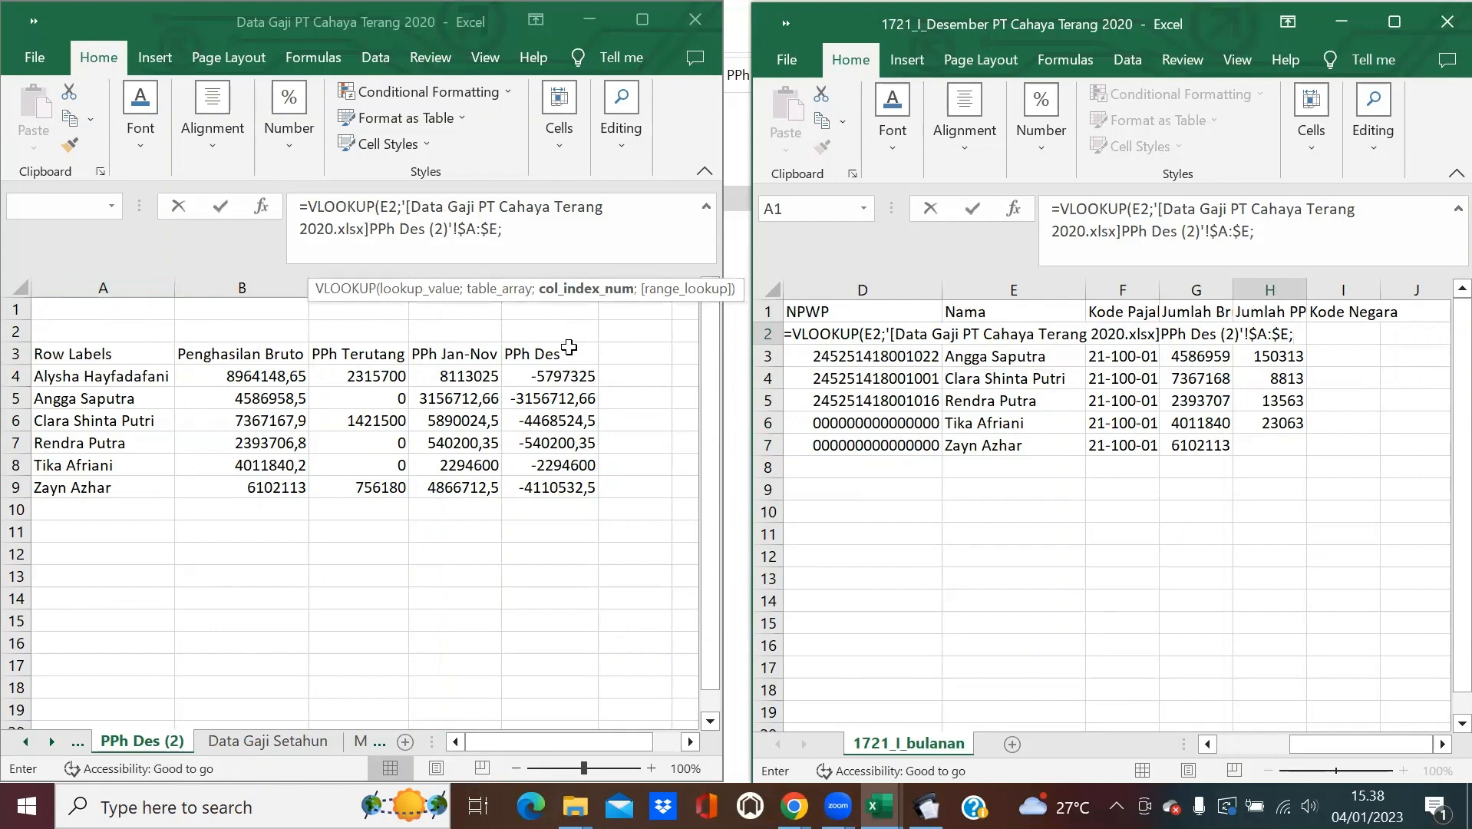
text(5;0))
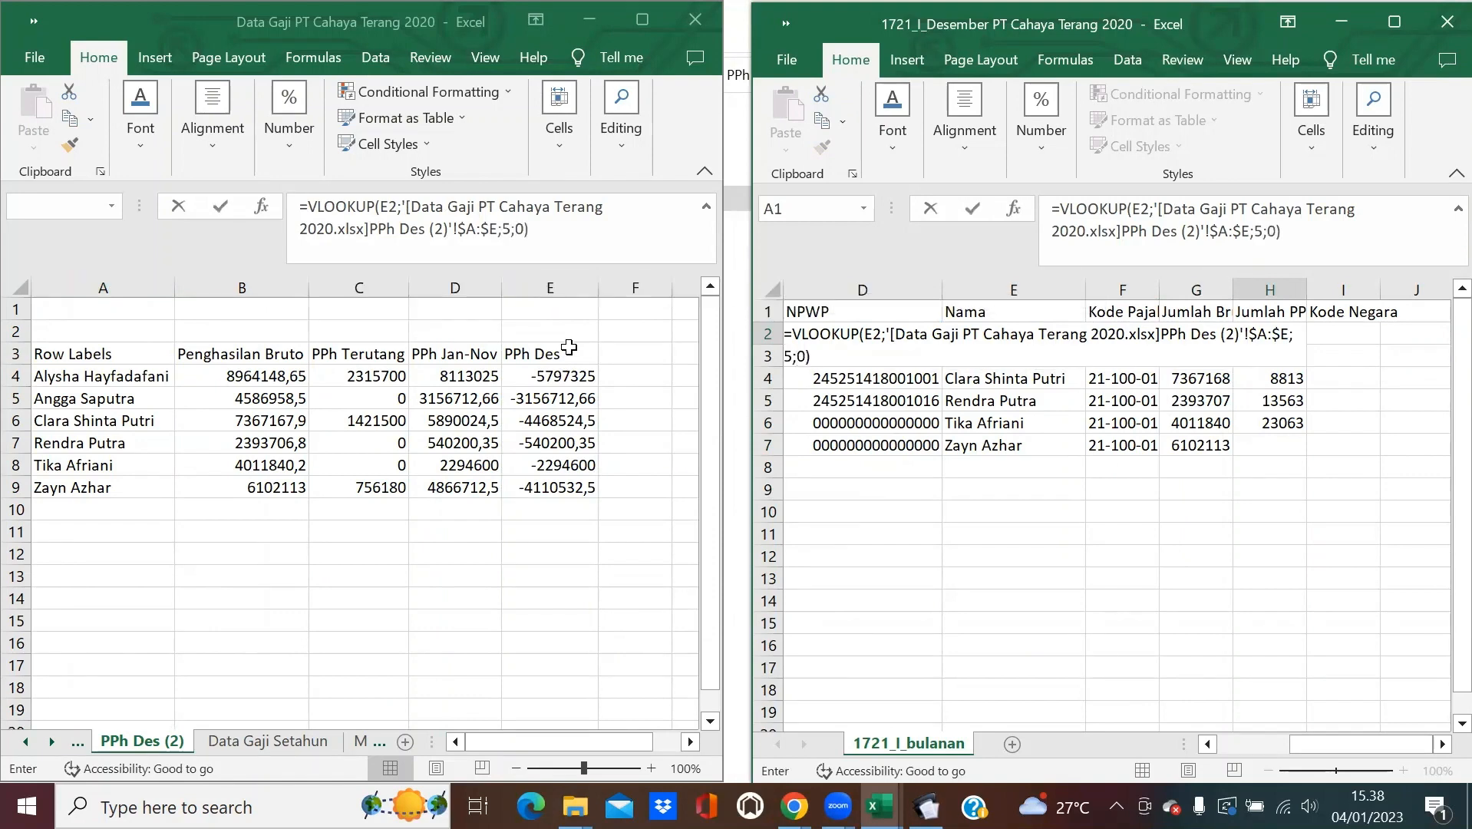
key(Return)
Fill the H2 lookup down to H7, maximize the 1721 workbook, and narrow column H slightly.
click(1289, 334)
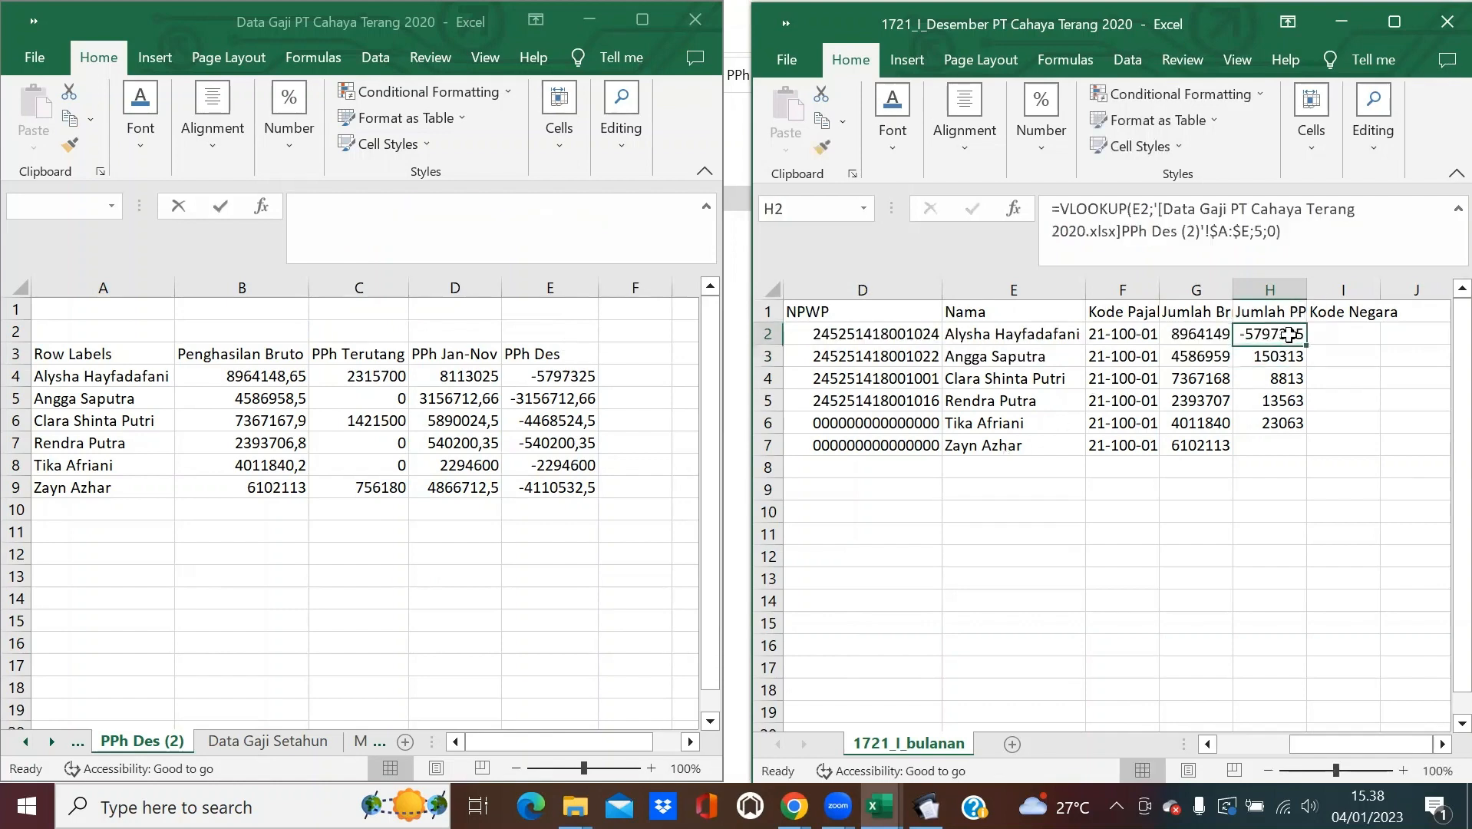
drag(1307, 345, 1304, 456)
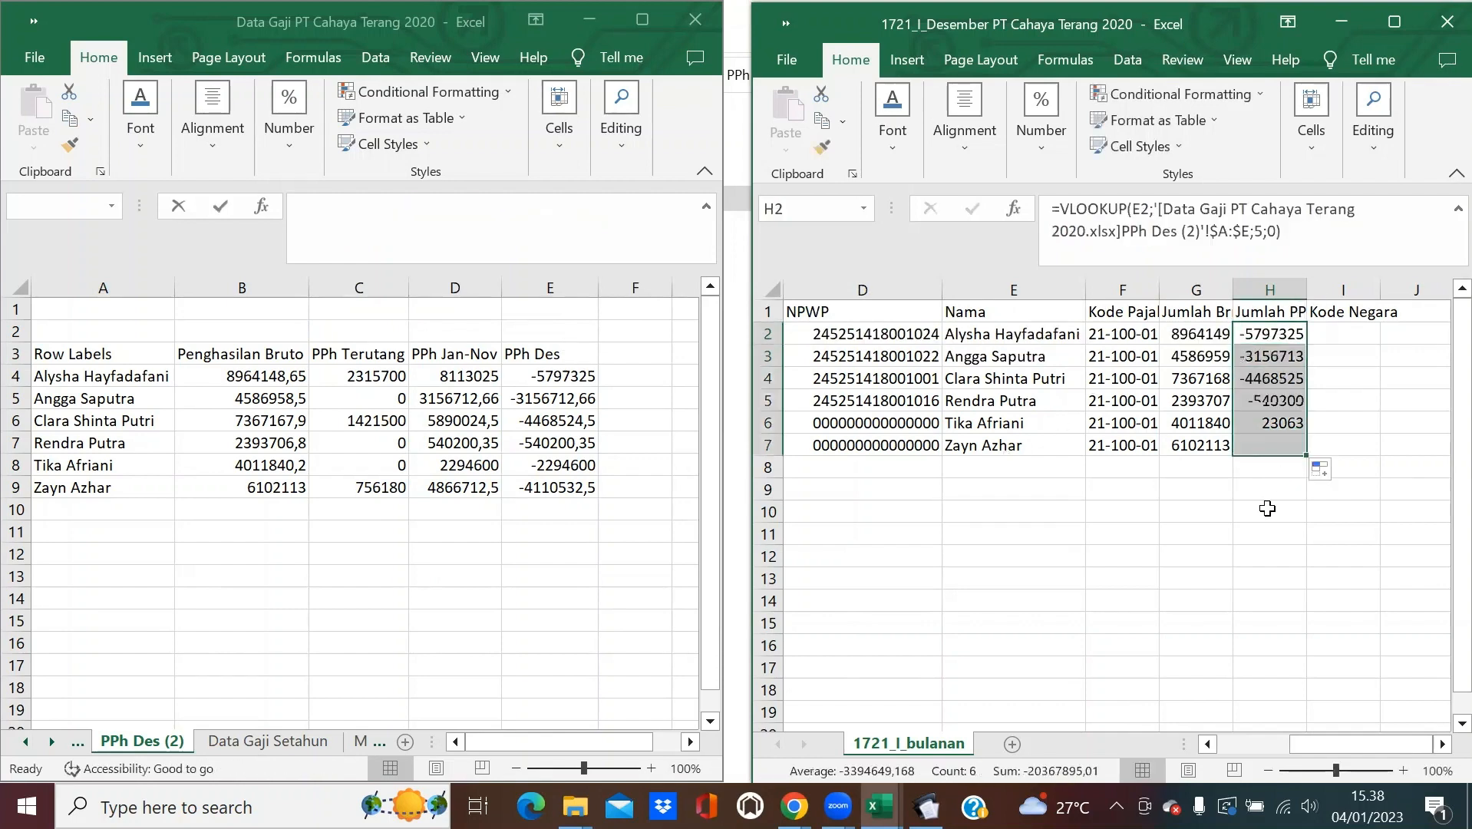
click(1228, 503)
click(1389, 23)
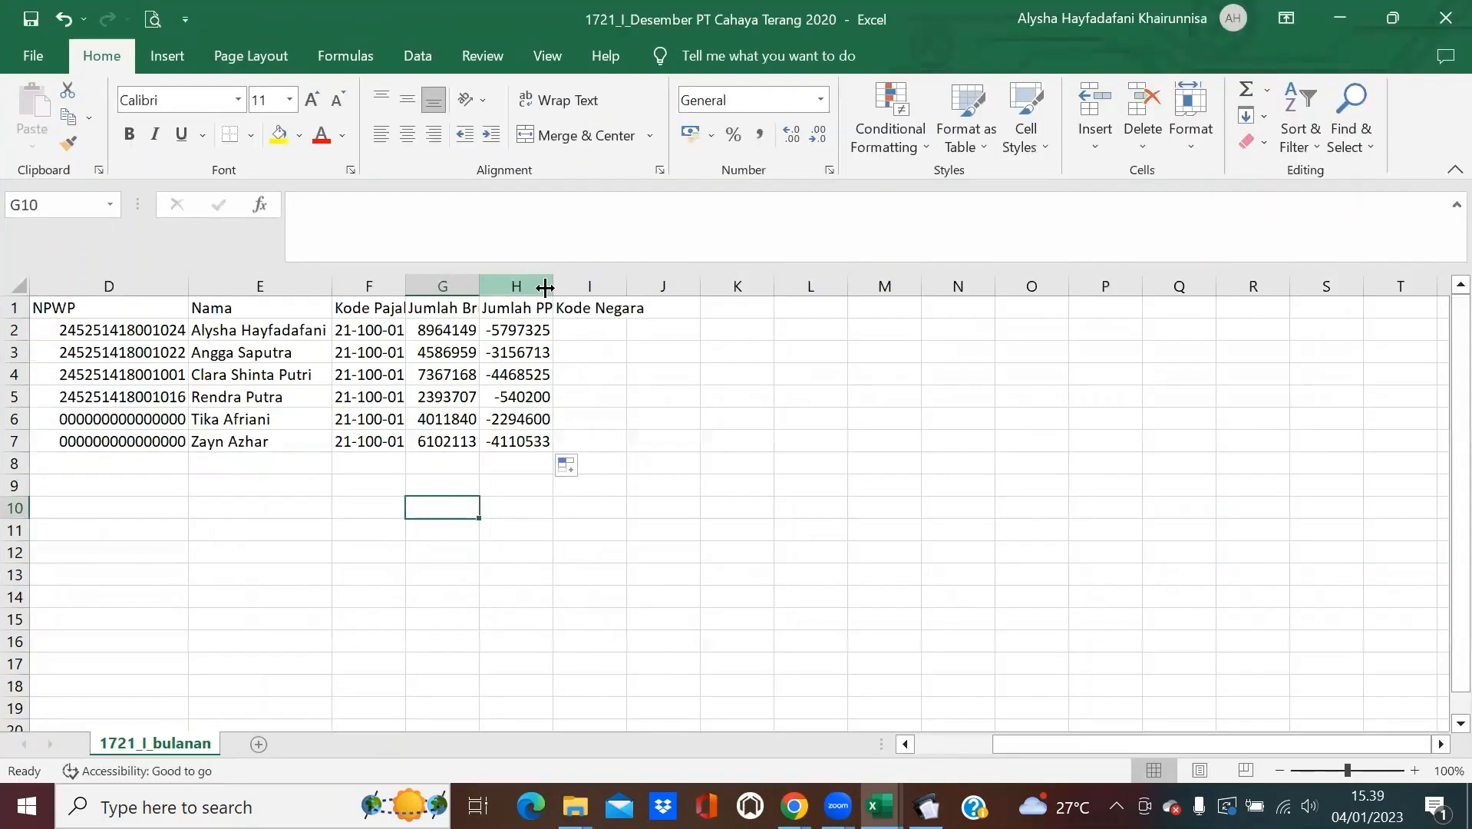
drag(551, 285, 548, 273)
Autofit all column widths and inspect the Jumlah PPh lookup formula in H5.
click(17, 286)
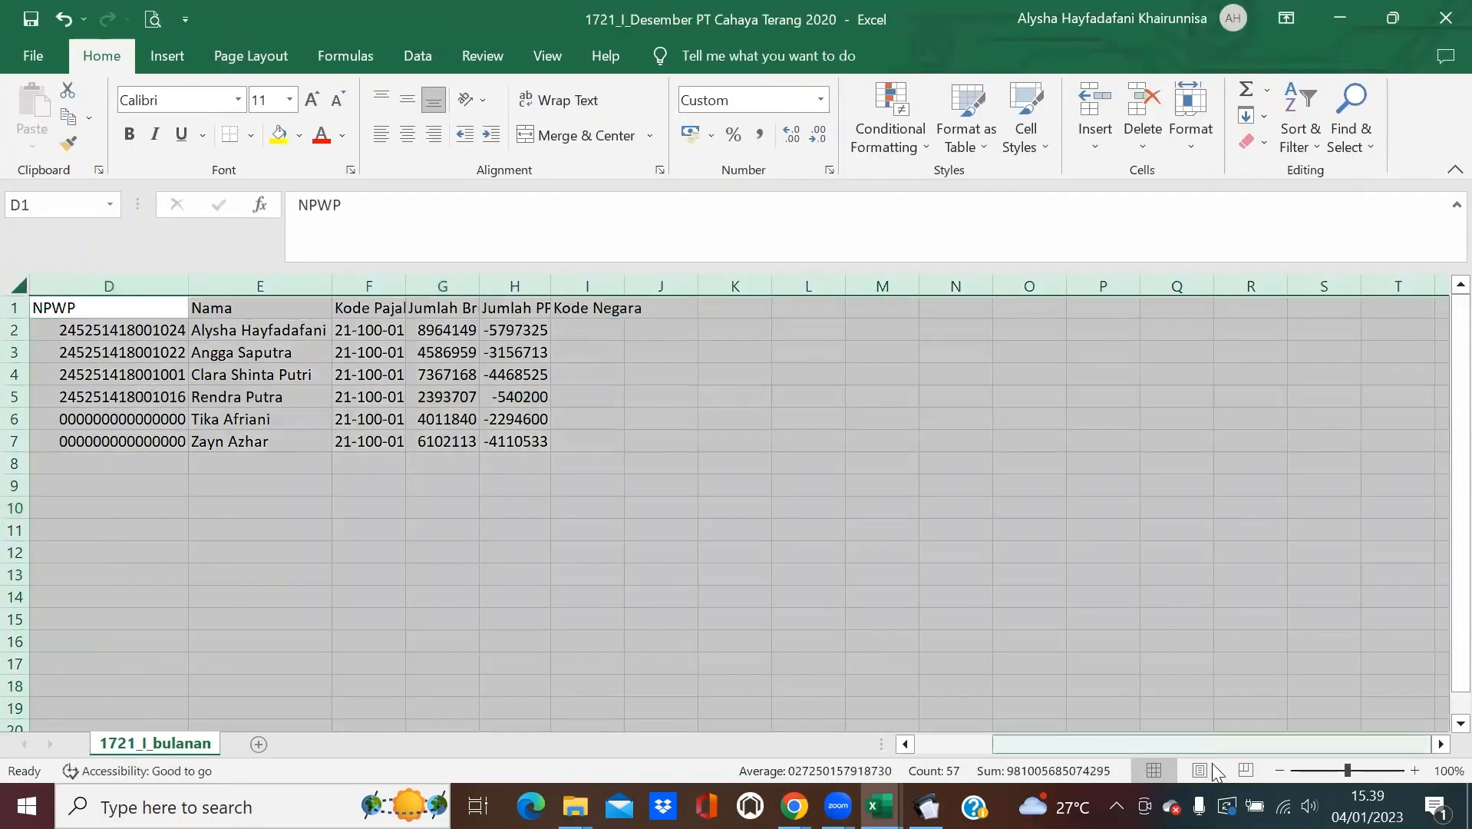
drag(1105, 737, 1021, 735)
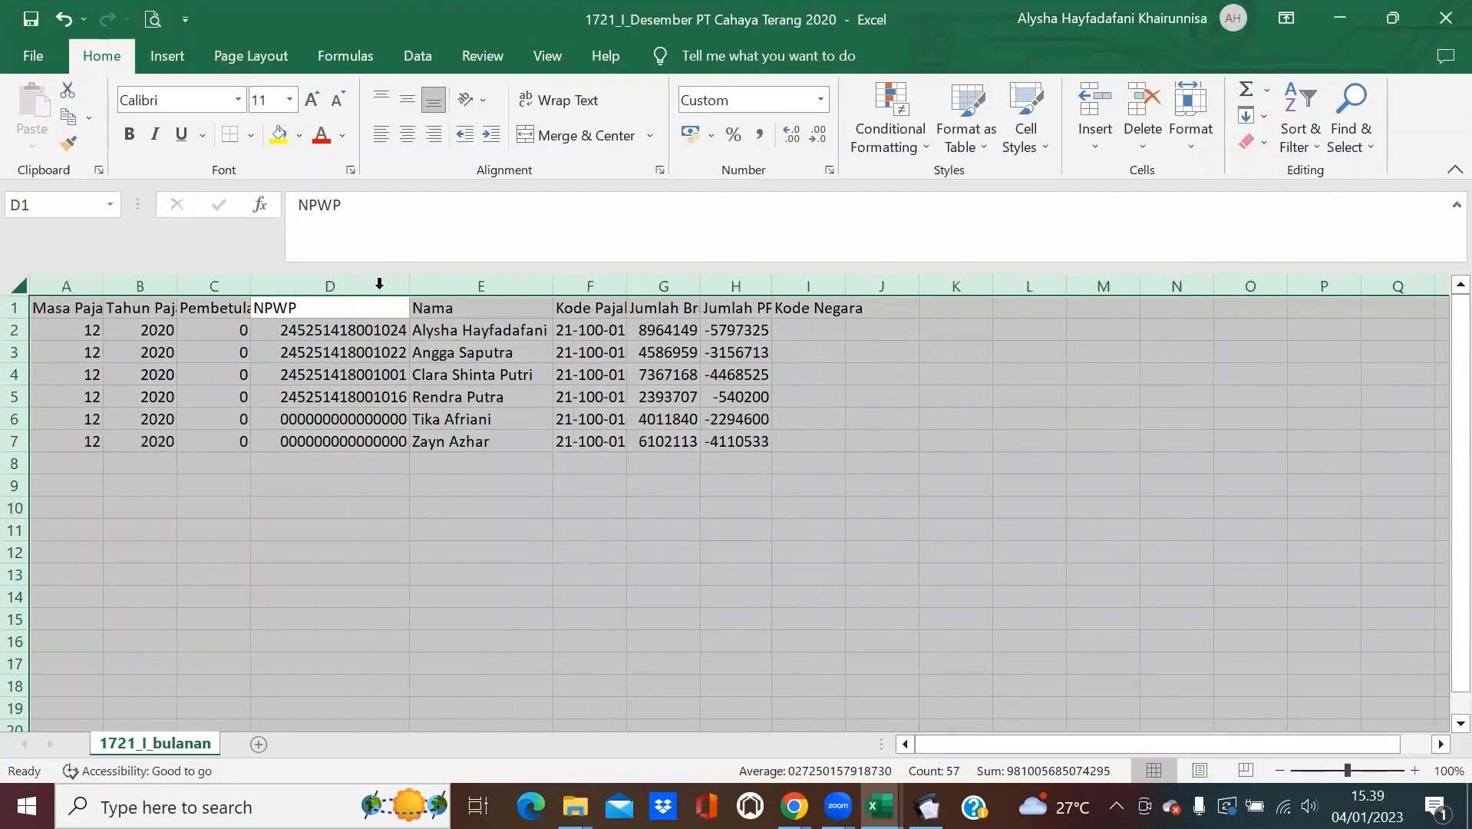
double_click(110, 294)
click(583, 421)
click(896, 332)
click(904, 393)
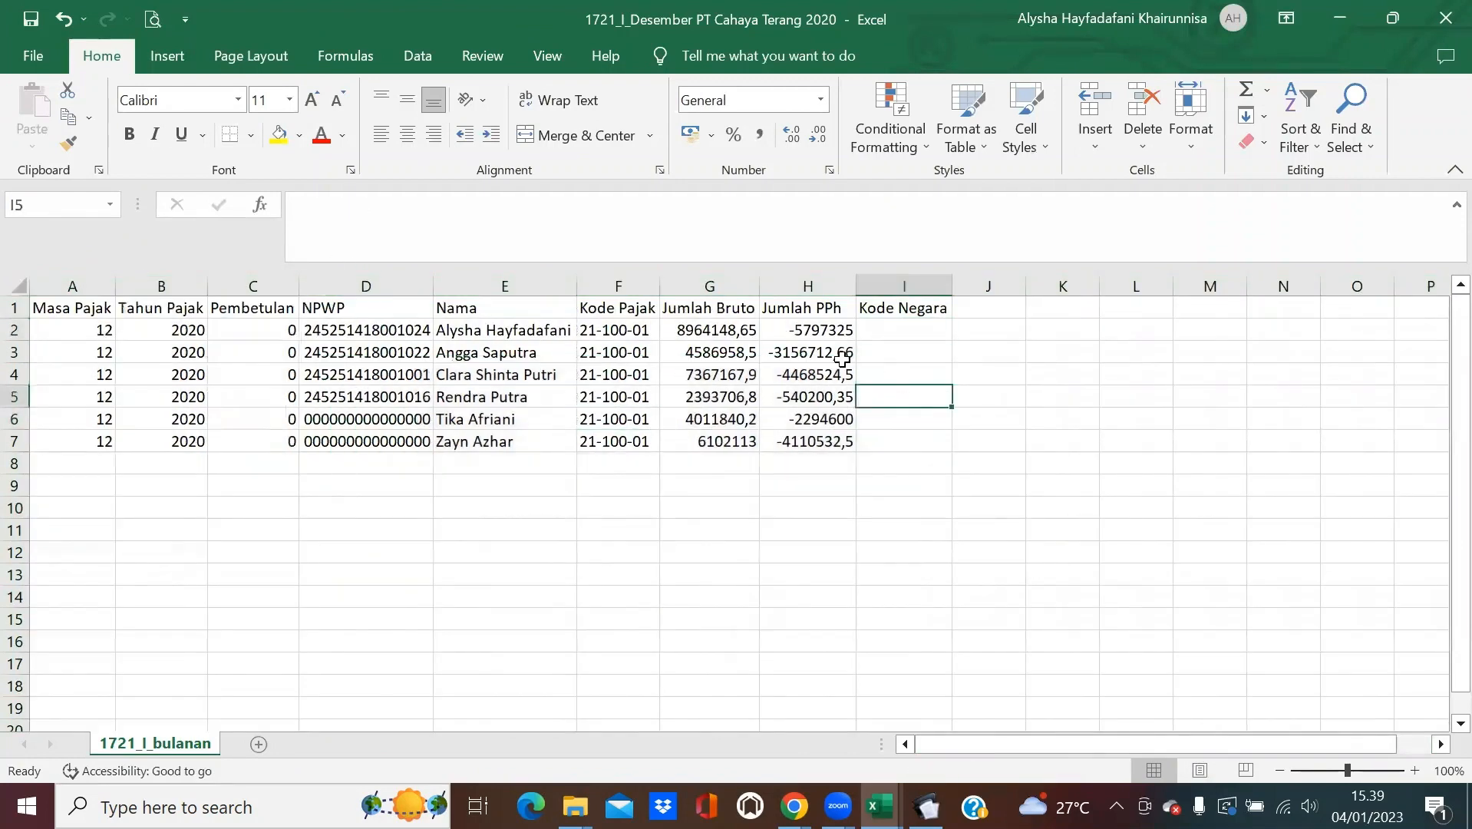
click(816, 328)
click(821, 399)
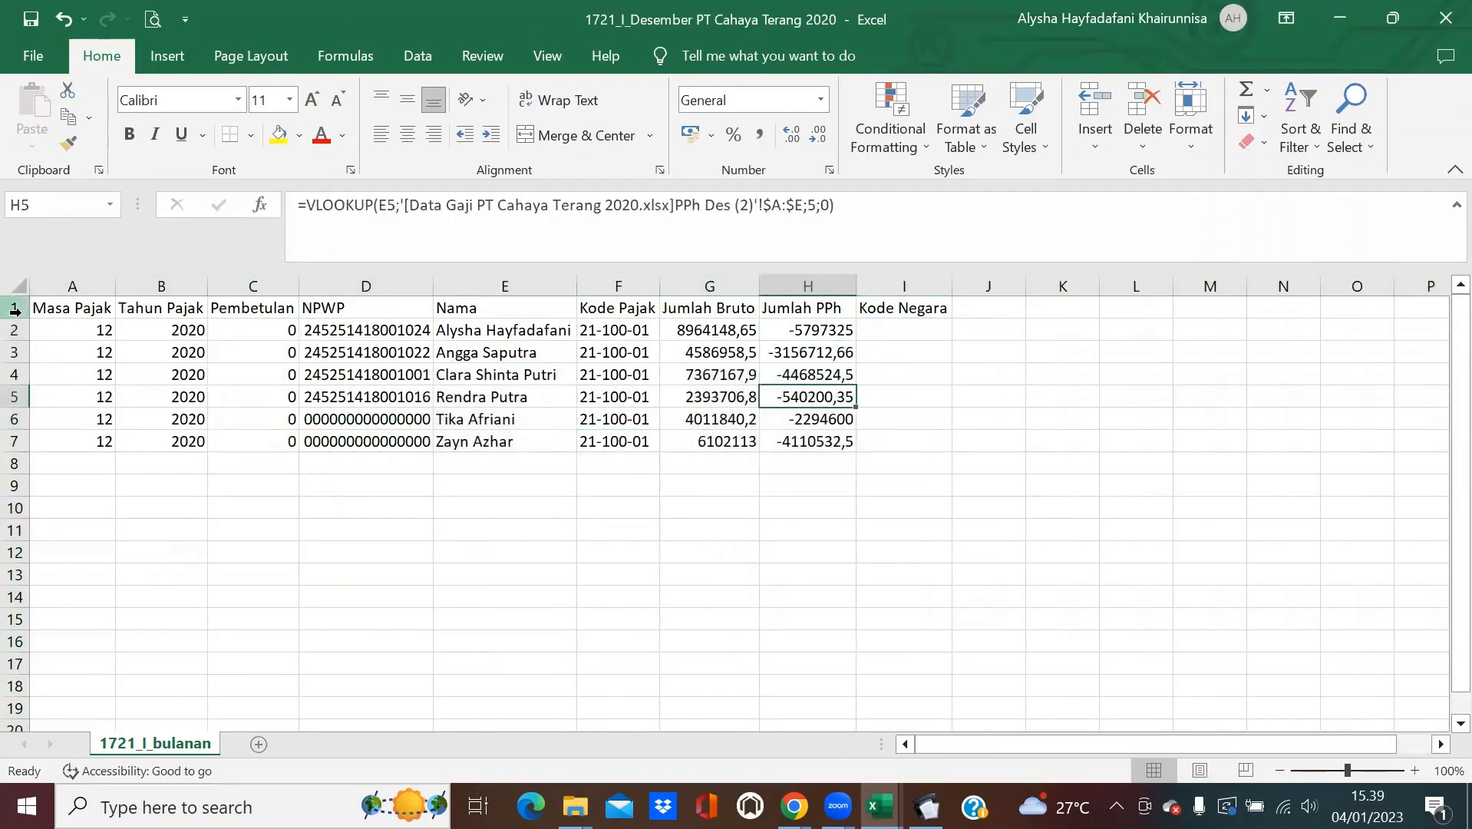
Copy the whole sheet and paste it back as plain values.
click(18, 288)
click(68, 116)
click(33, 146)
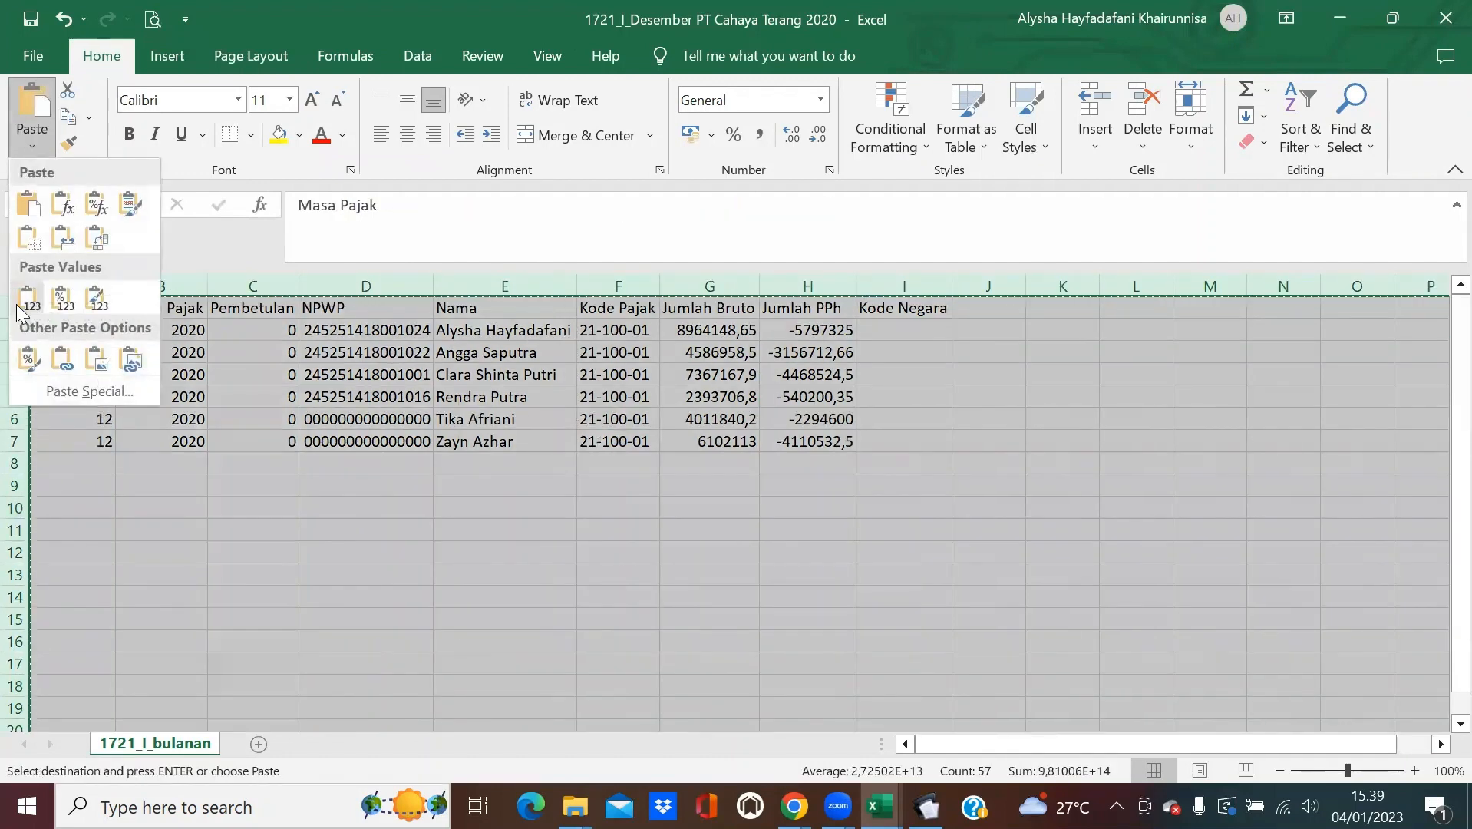
click(105, 290)
key(Escape)
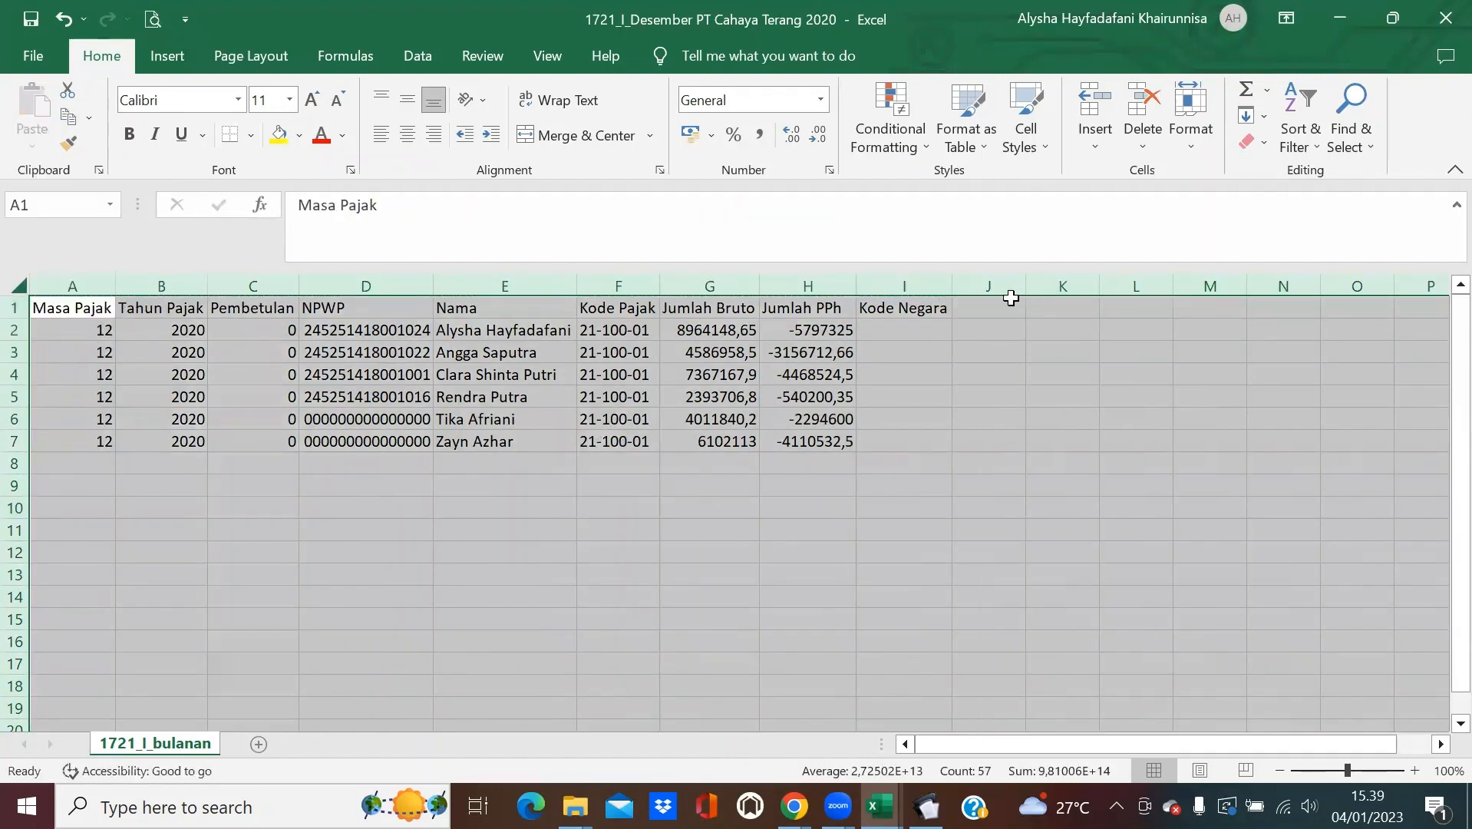
Delete the empty columns J through X.
drag(1009, 288, 1296, 286)
right_click(808, 352)
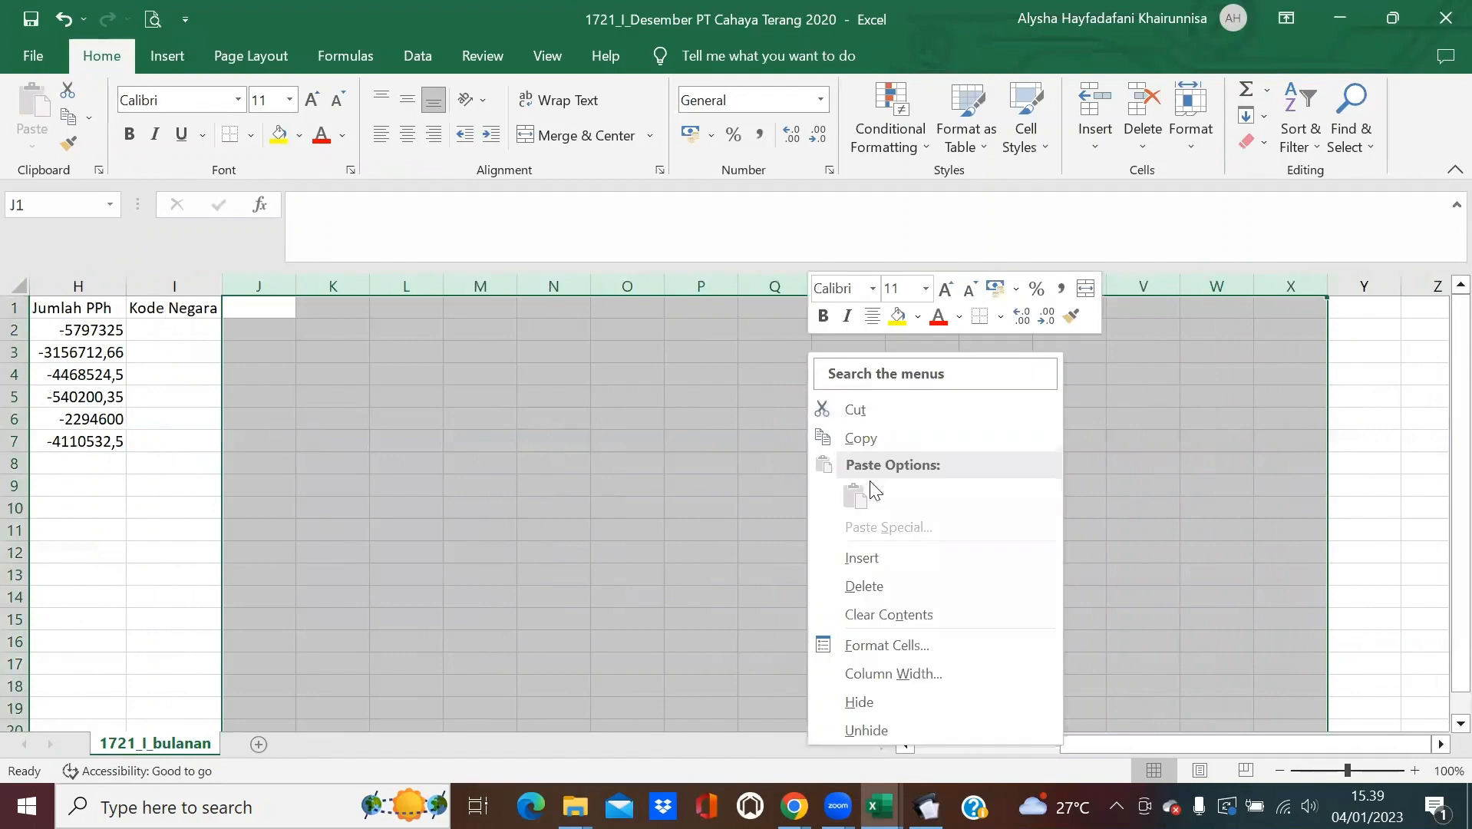
click(902, 582)
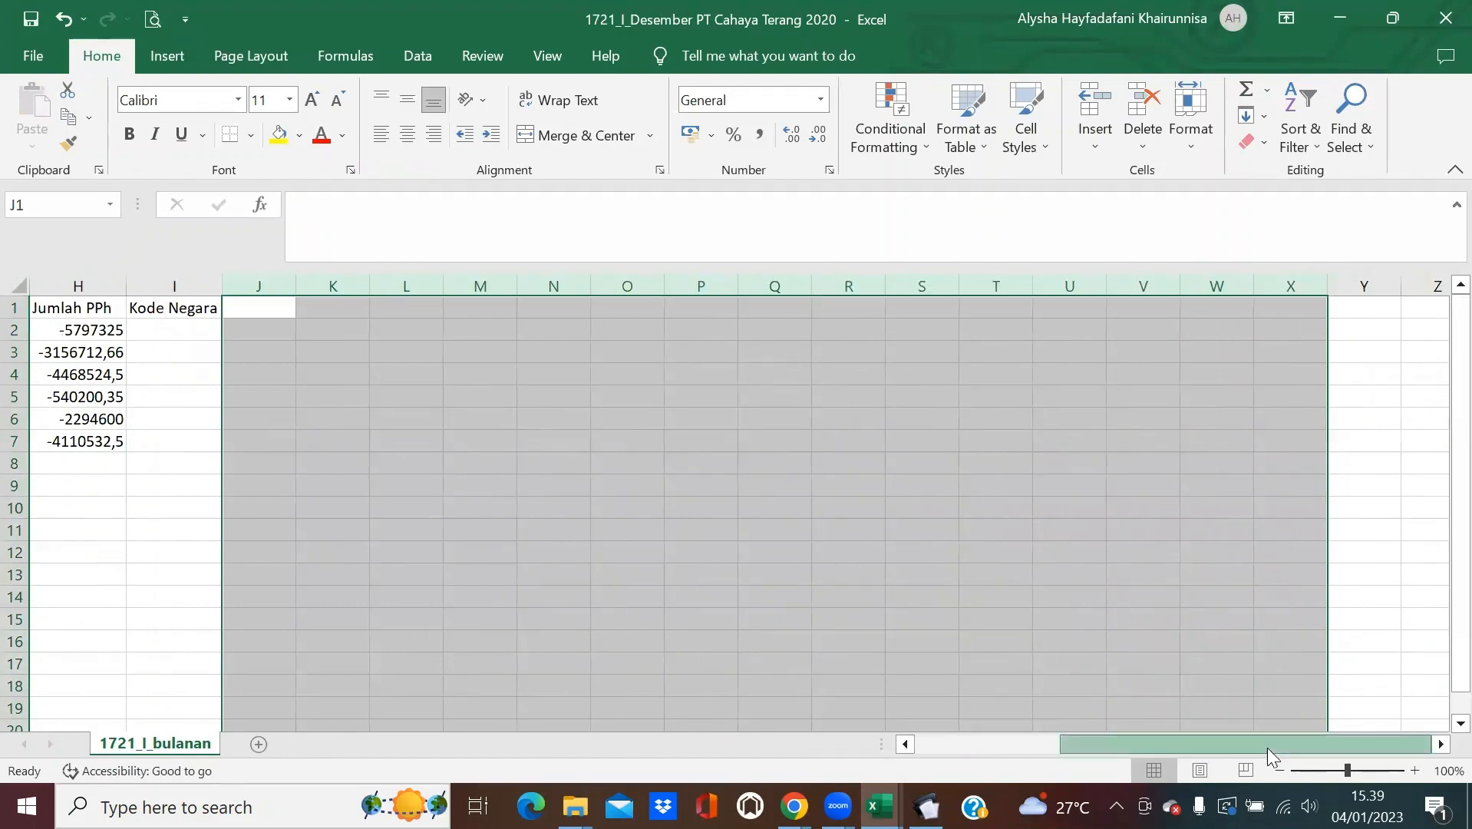
Delete the empty rows 8 to 22.
drag(1267, 748, 1089, 747)
drag(14, 464, 18, 714)
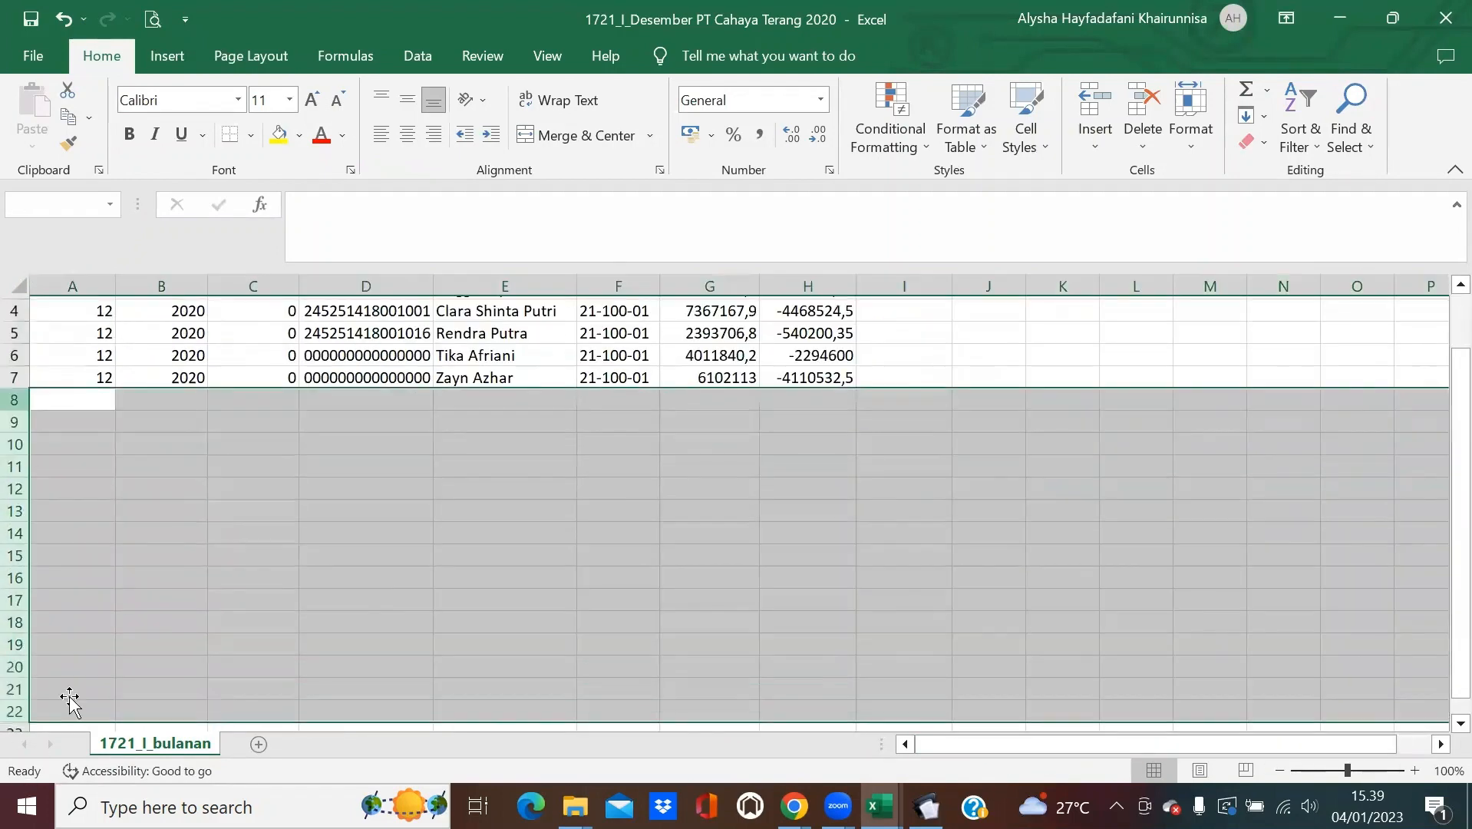
scroll(69, 701, down, 1)
right_click(356, 533)
click(474, 366)
click(821, 484)
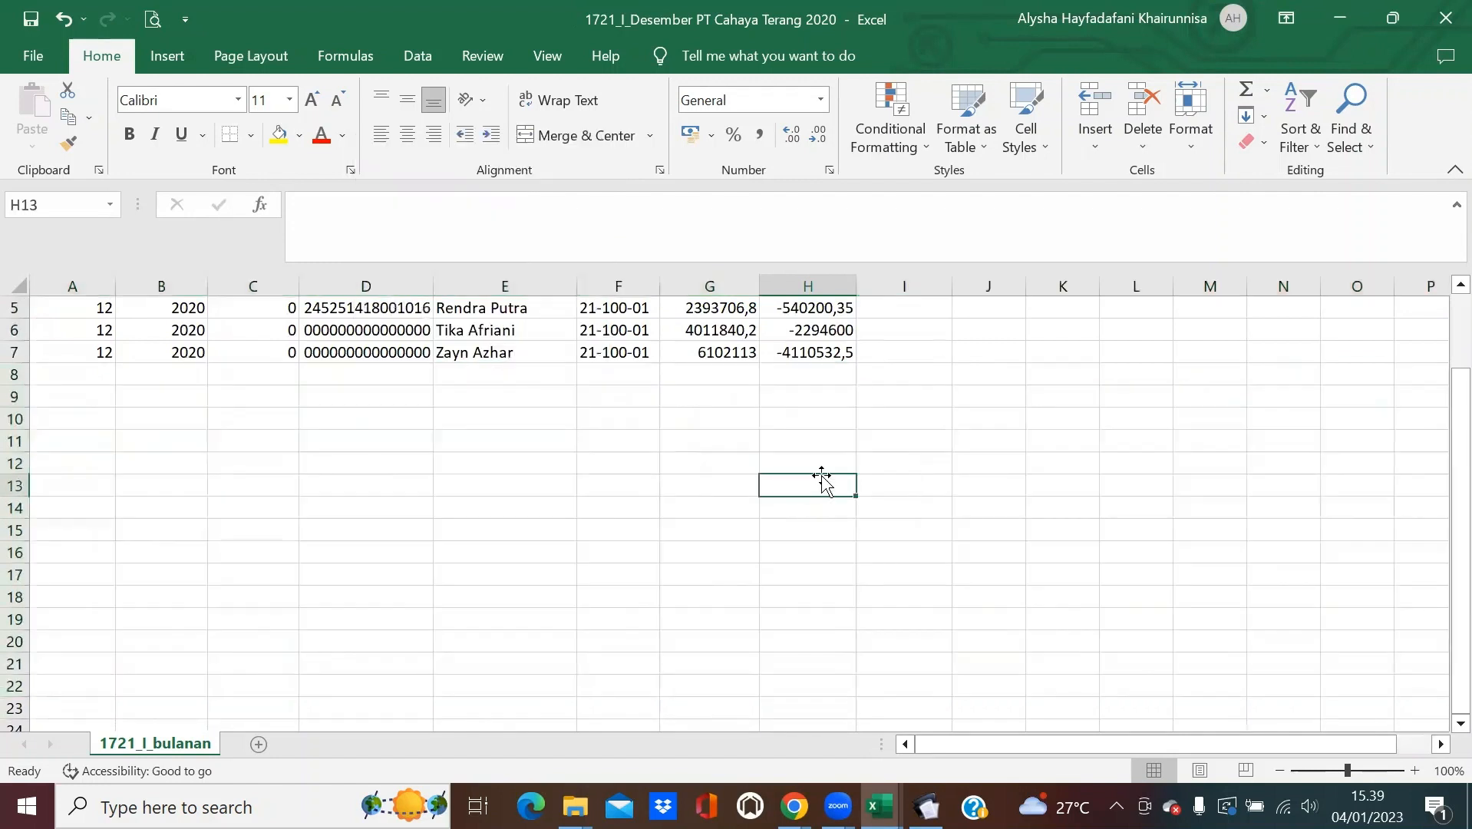
Check the data table cells, including the name in E5 and Jumlah PPh in H4.
scroll(822, 483, up, 4)
click(410, 399)
click(96, 382)
click(150, 391)
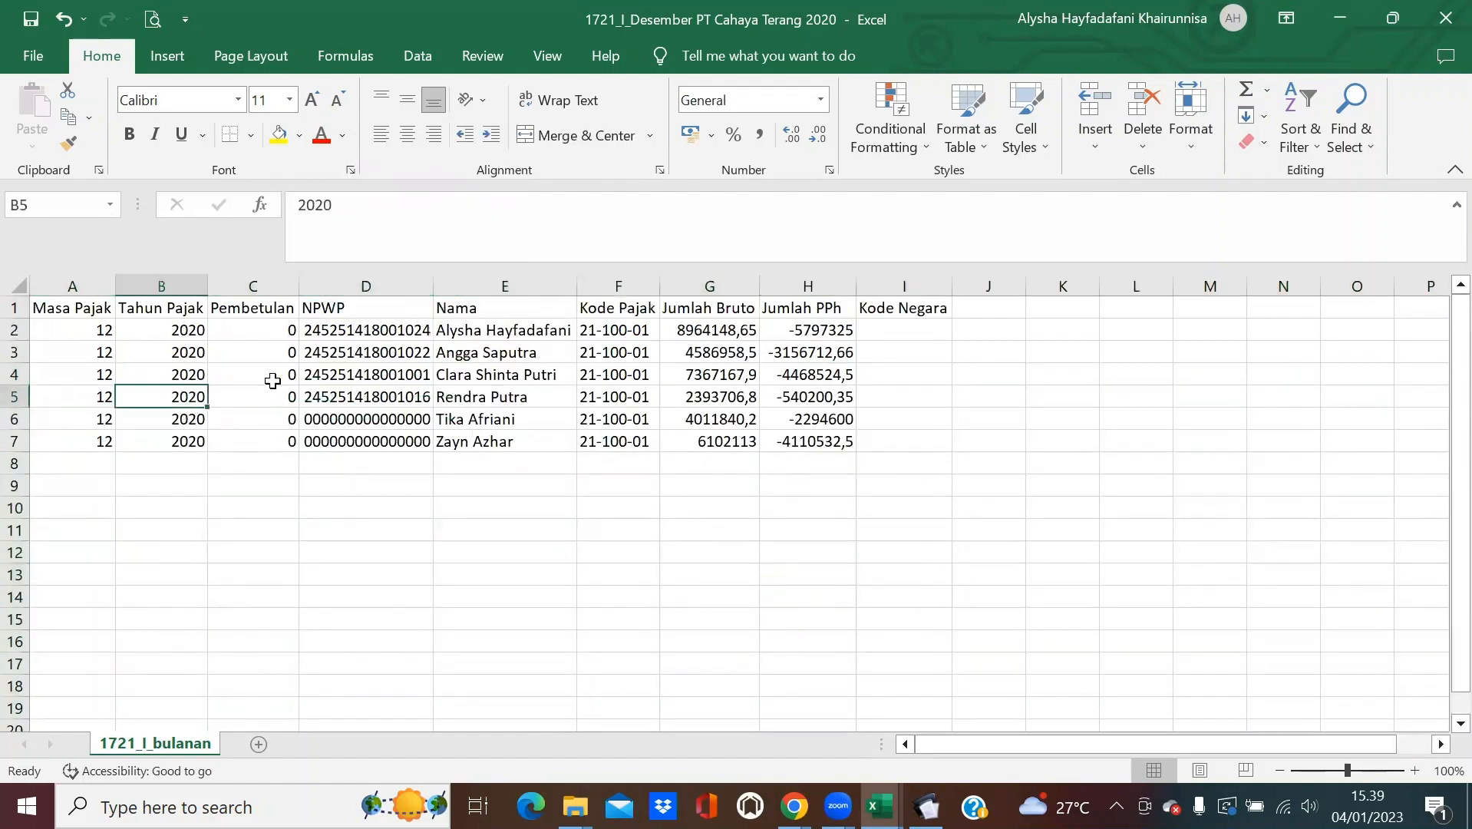
click(272, 381)
click(439, 377)
click(370, 388)
click(539, 393)
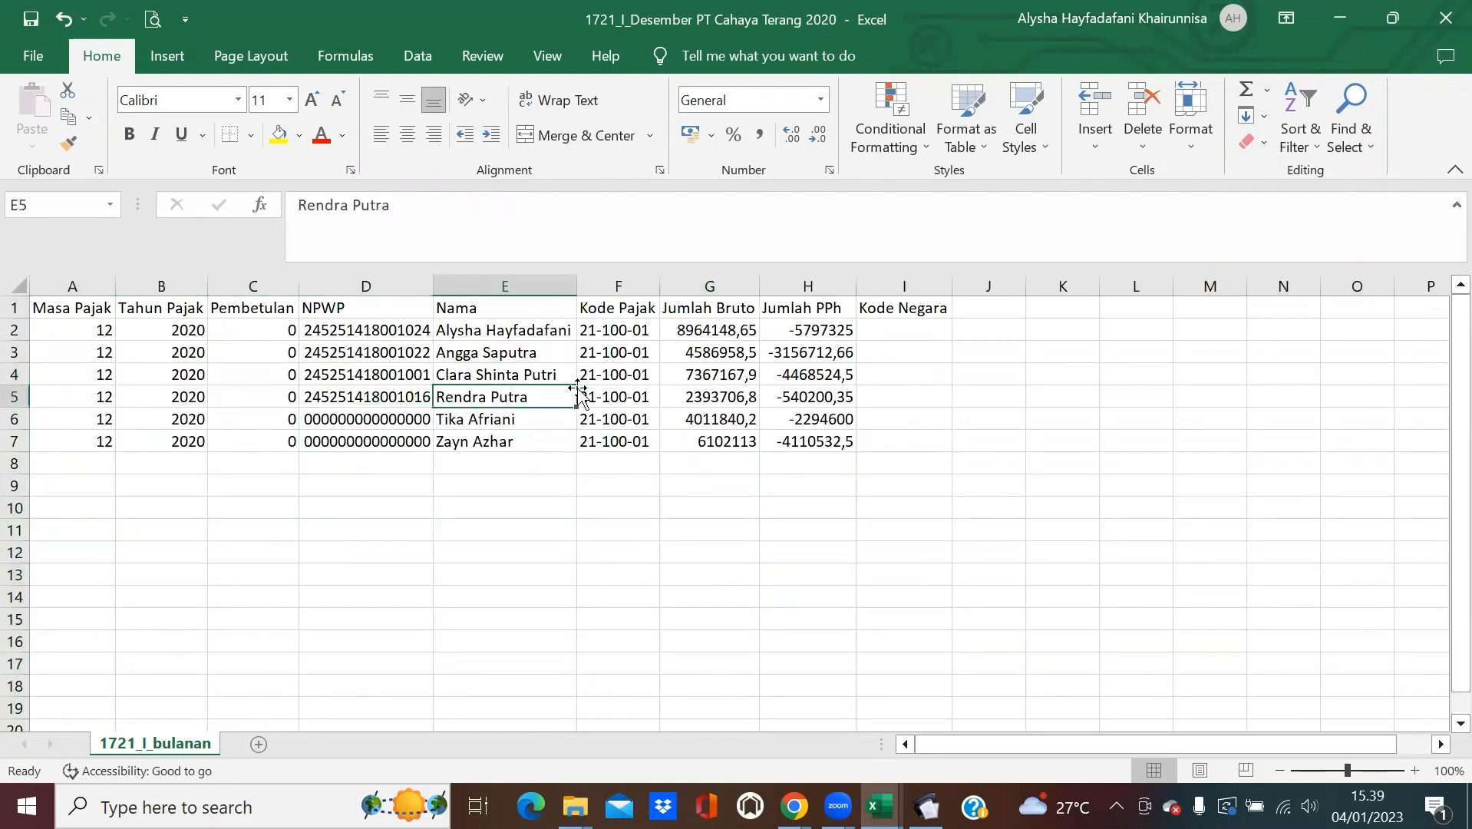
click(607, 396)
click(717, 378)
click(838, 375)
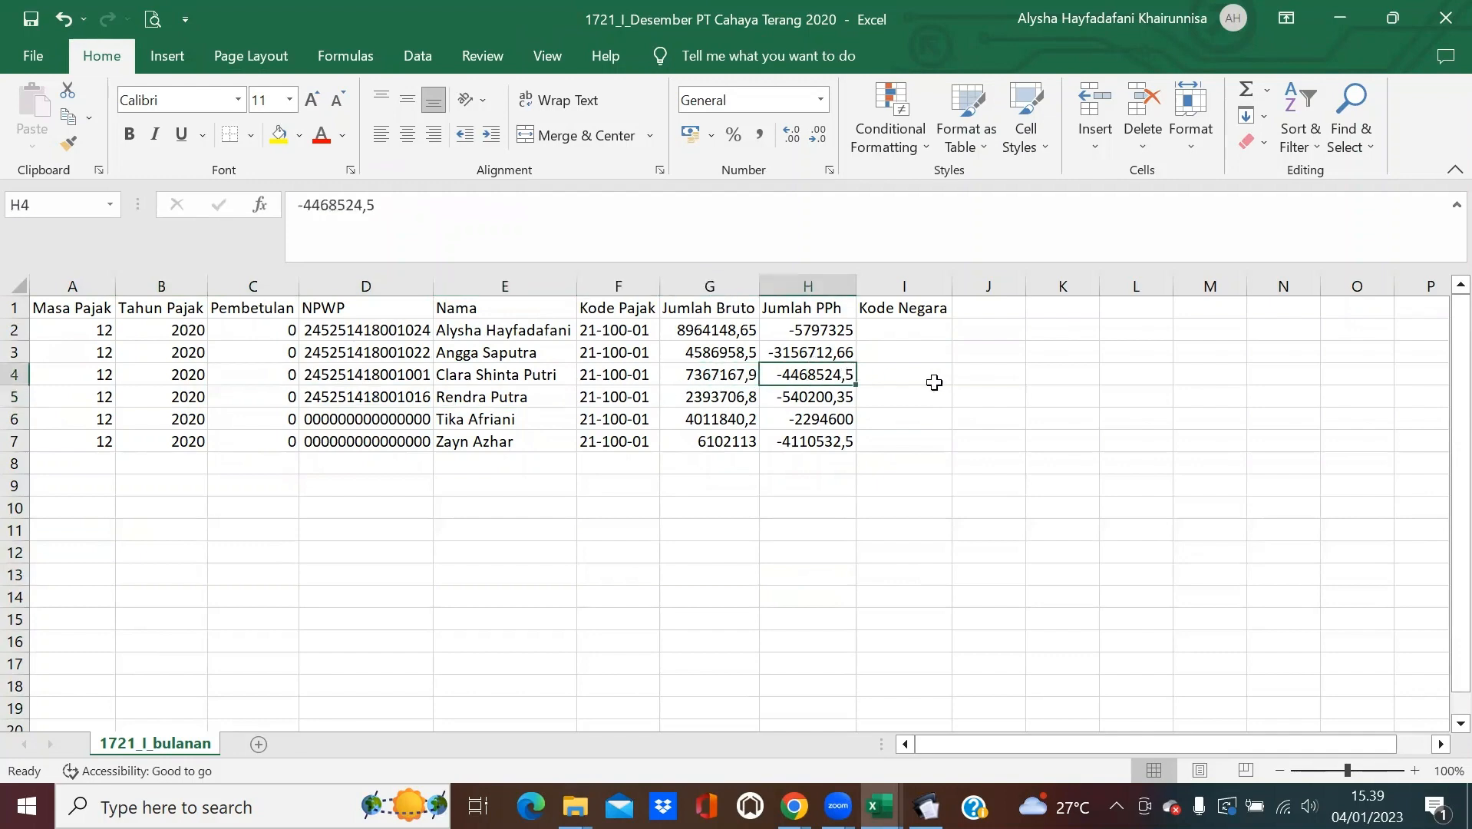
click(934, 382)
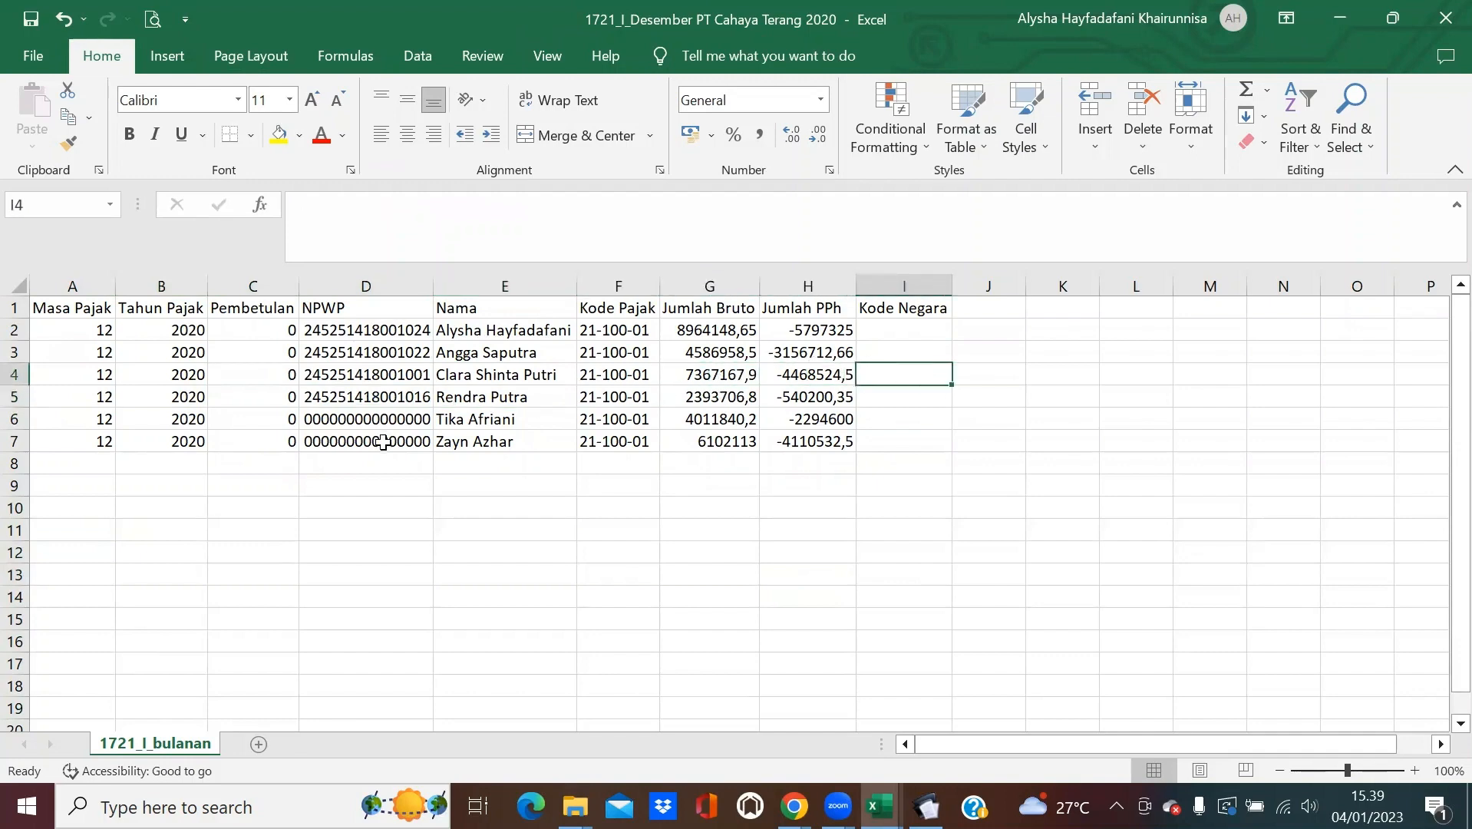
Save the sheet as CSV (Comma delimited) in the Perhitungan PPh 21 Masa Pajak Desember folder.
click(33, 56)
click(100, 372)
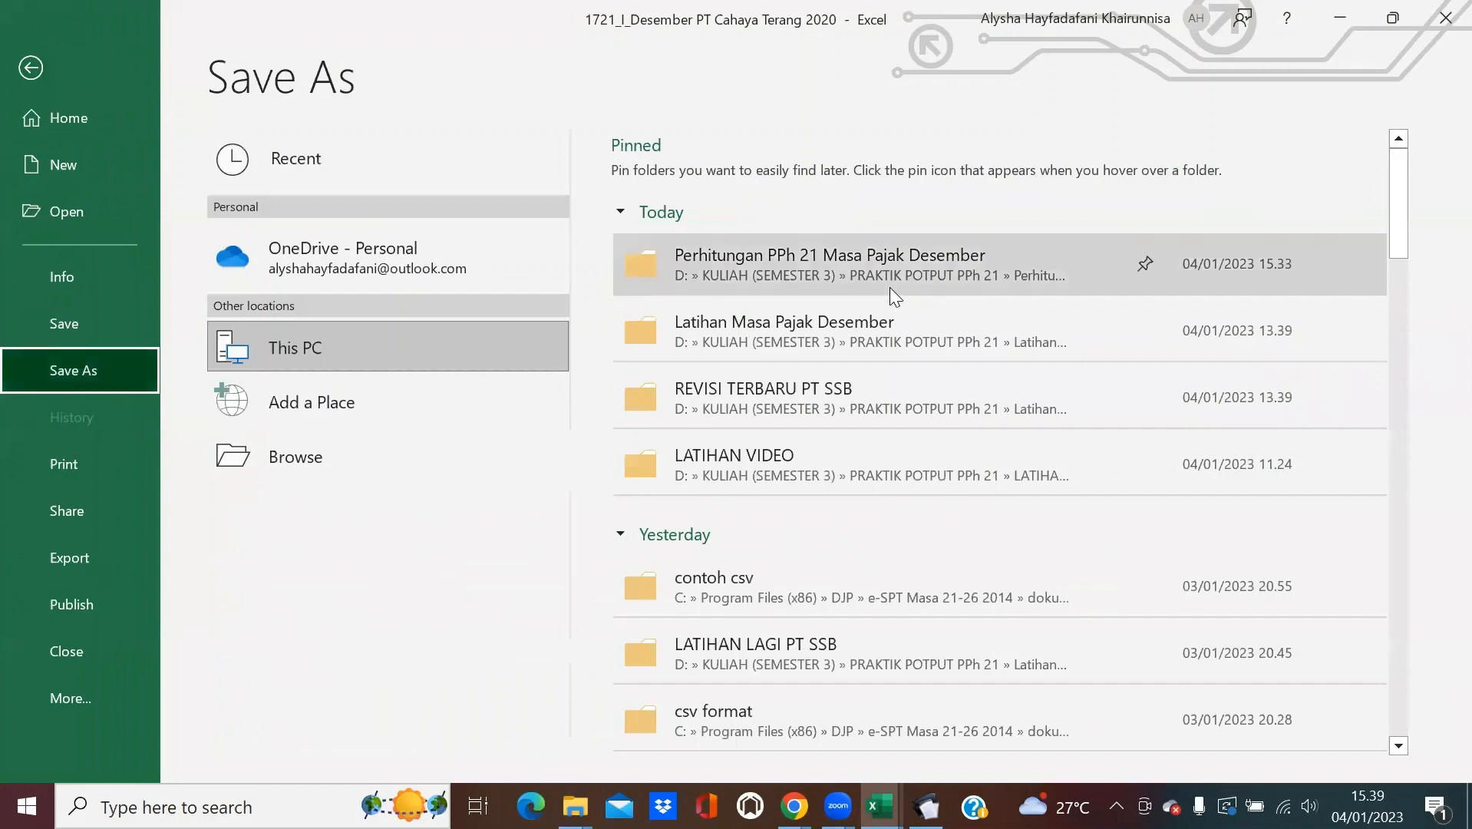
click(889, 287)
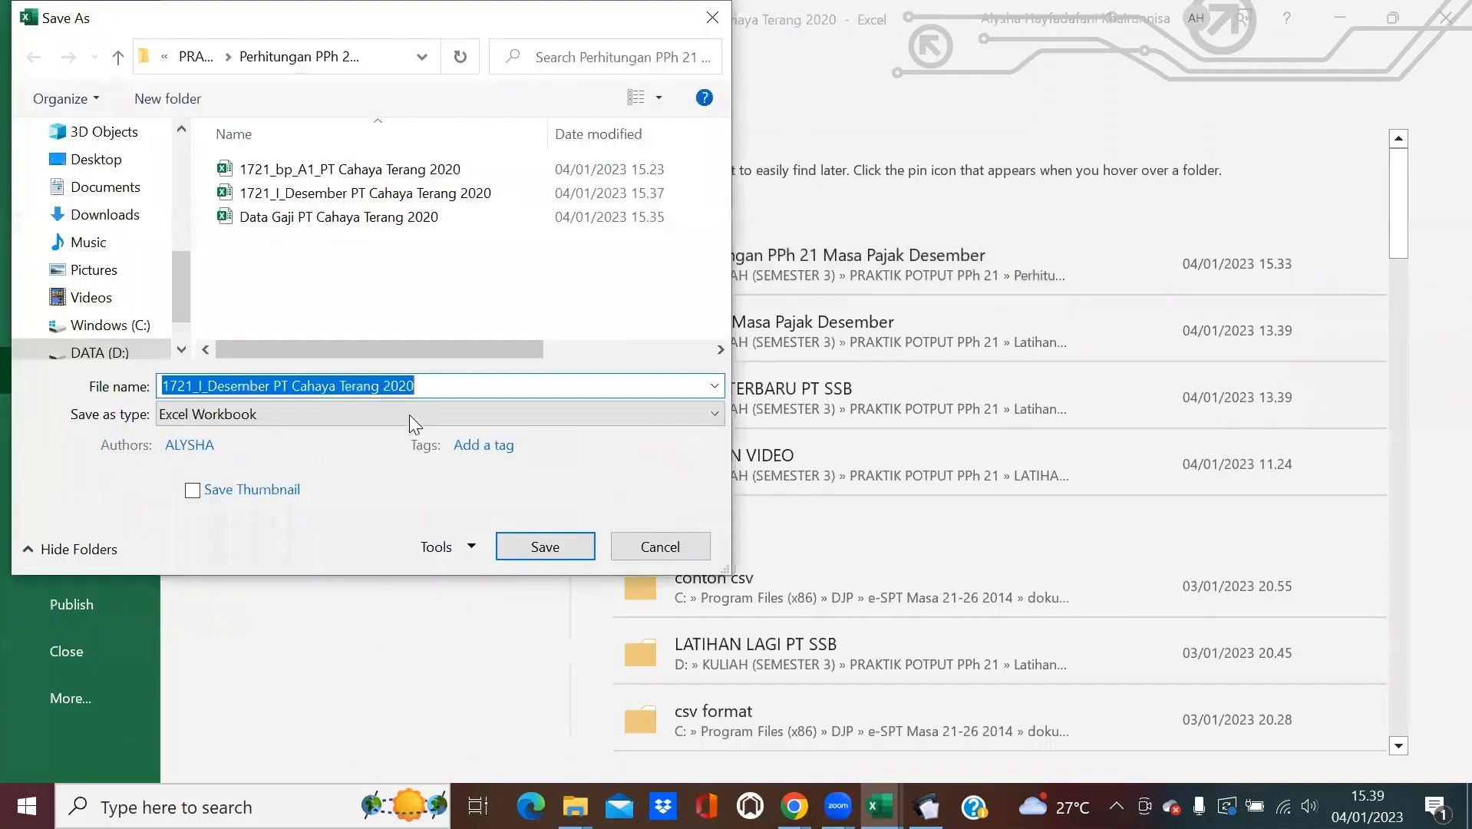
click(409, 414)
click(295, 301)
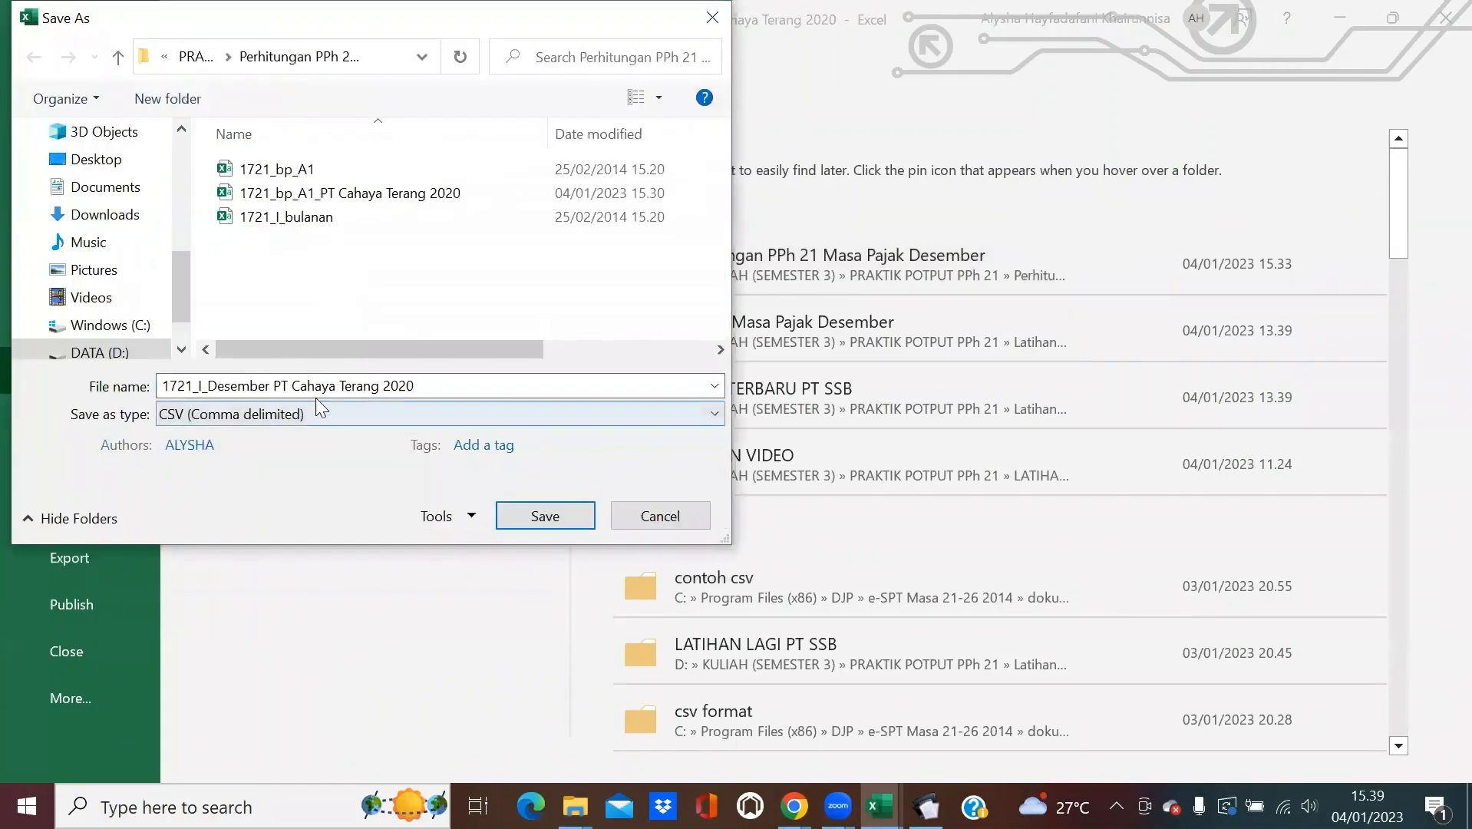
click(534, 517)
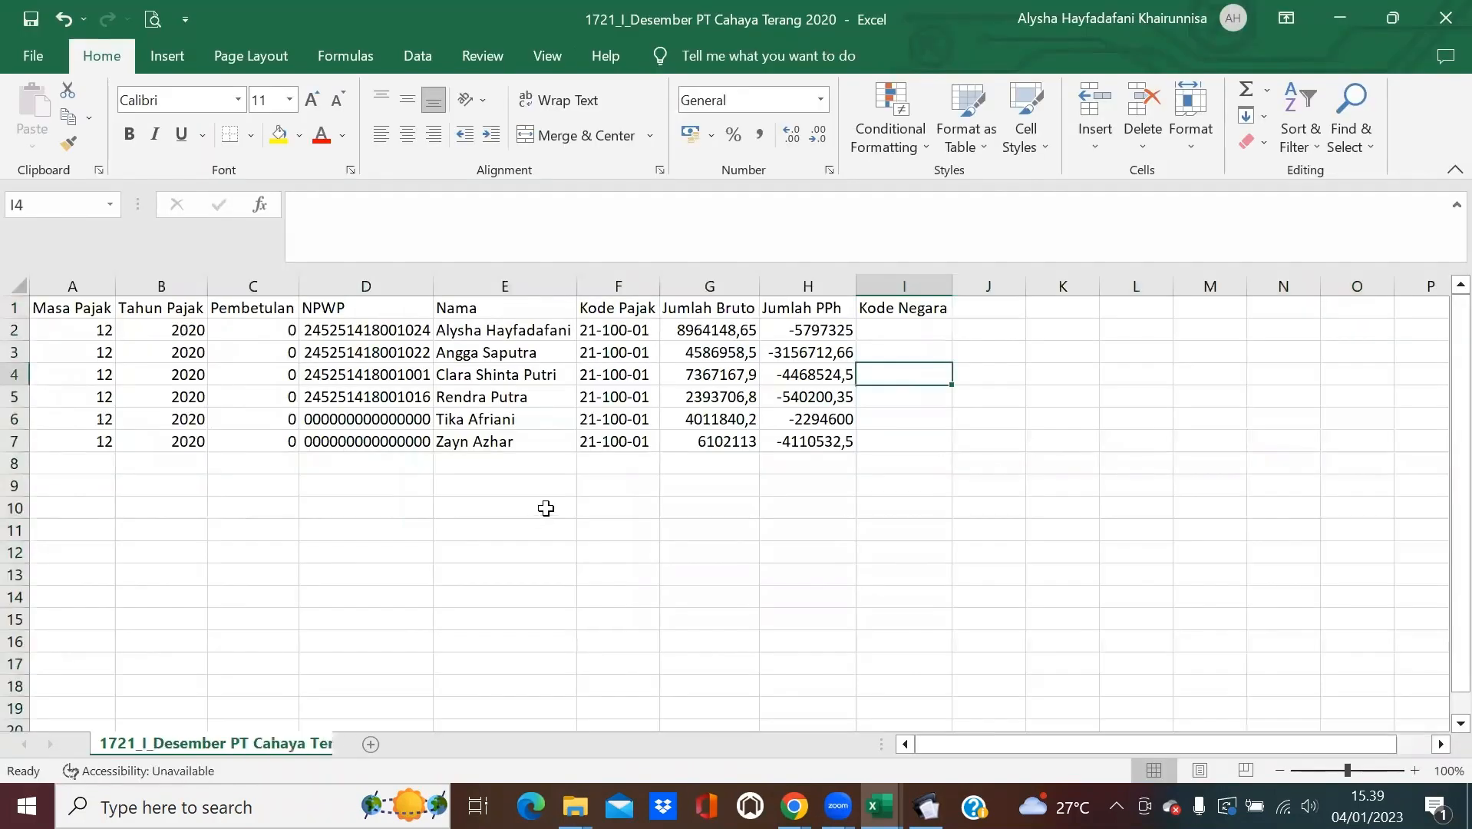
Close the CSV workbook and minimize the Data Gaji workbook.
click(1442, 19)
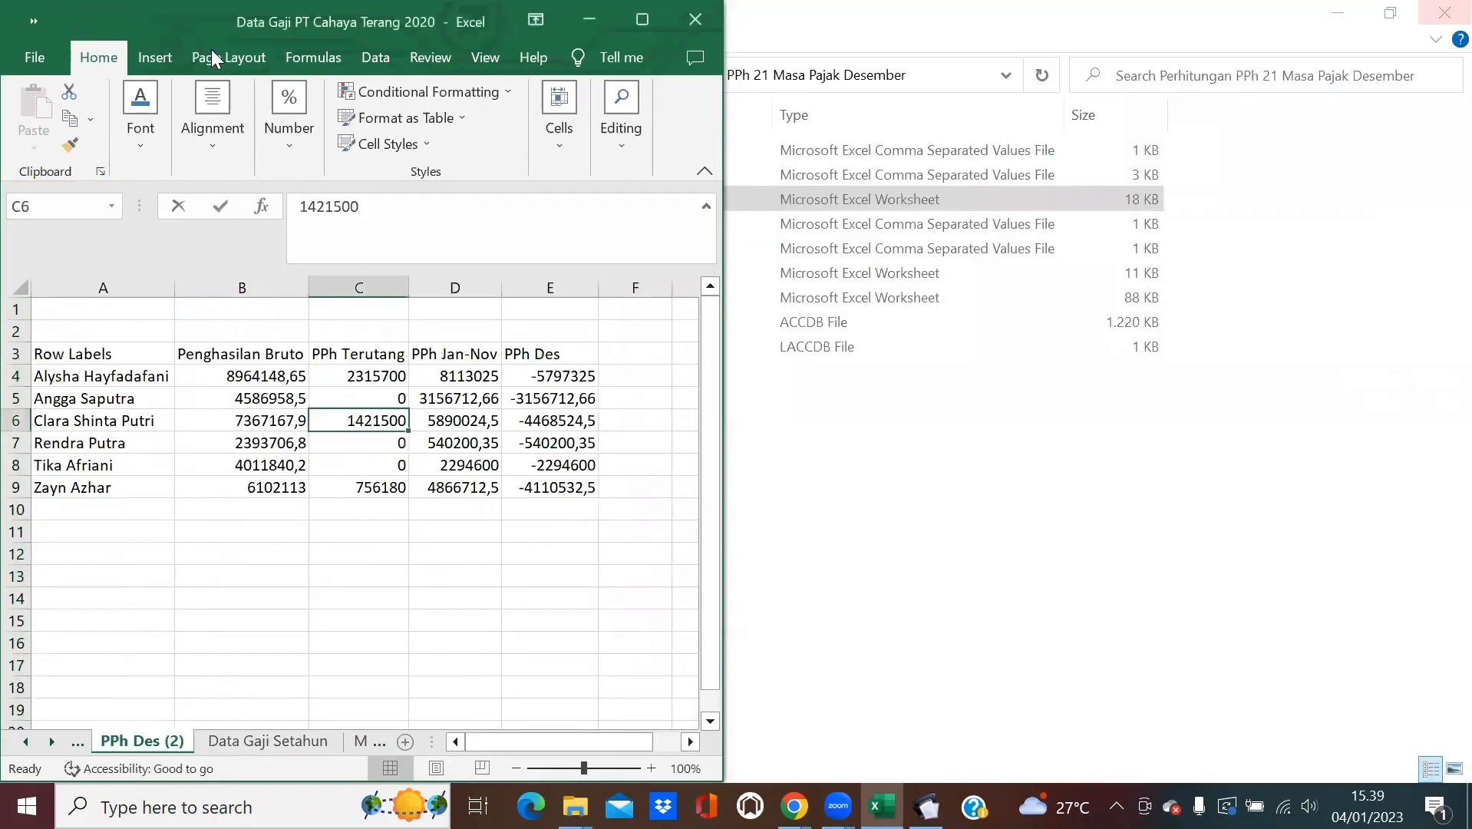
drag(149, 26, 1033, 448)
click(938, 452)
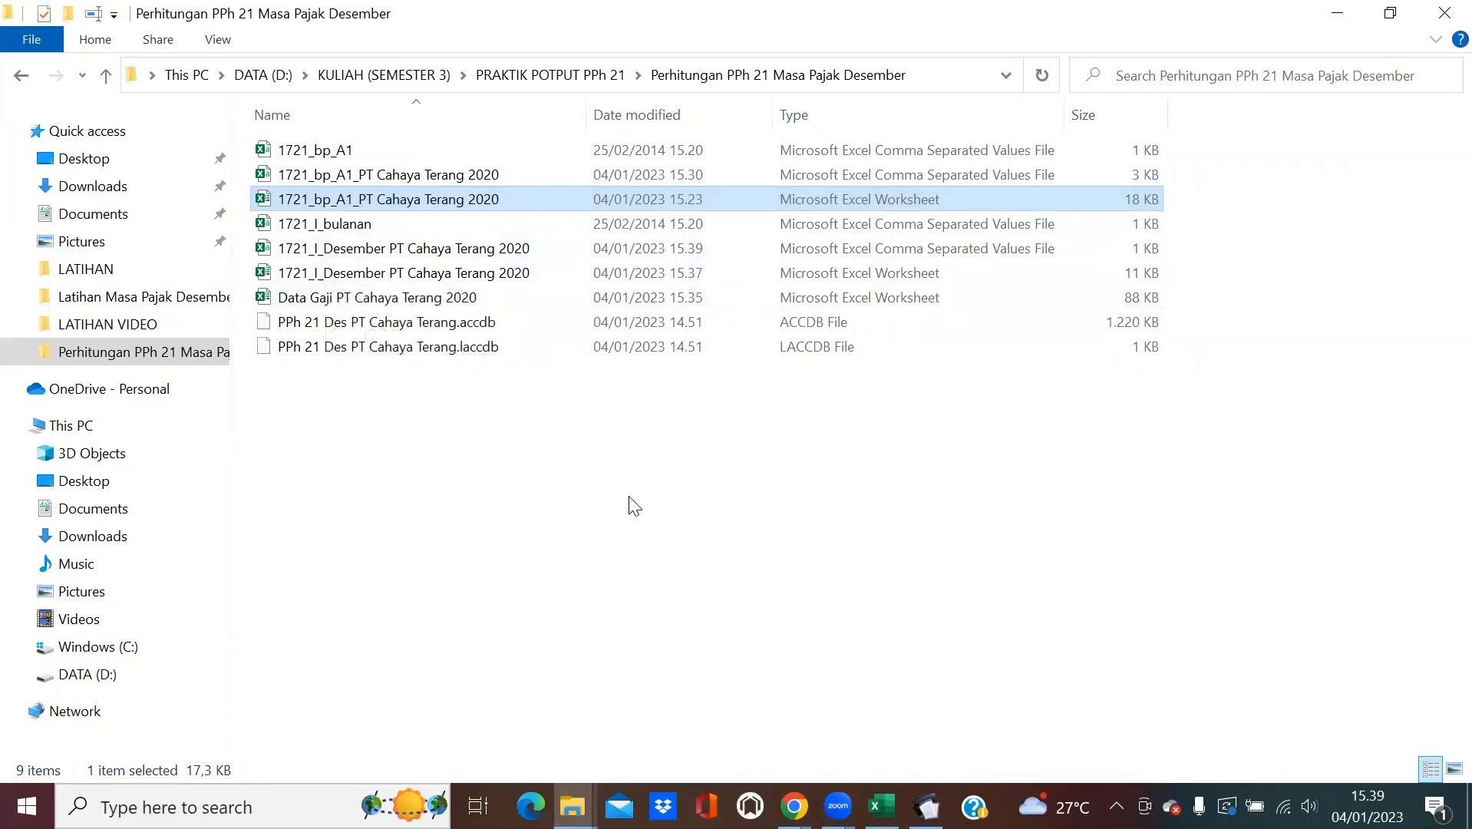
Close the A1 input form and import seven A1 slips from 1721_bp_A1_PT Cahaya Terang 2020.
click(927, 806)
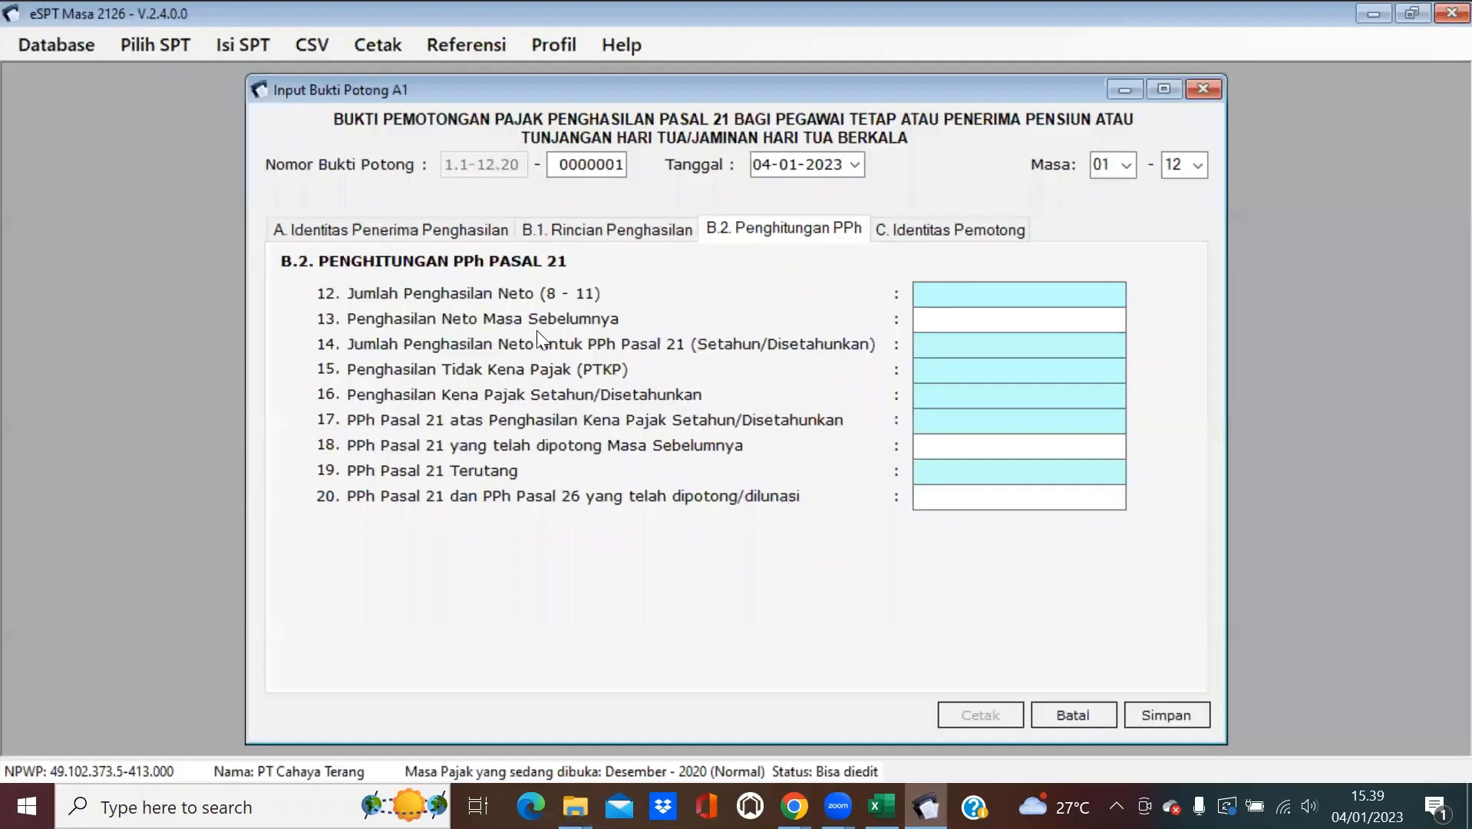
click(1209, 91)
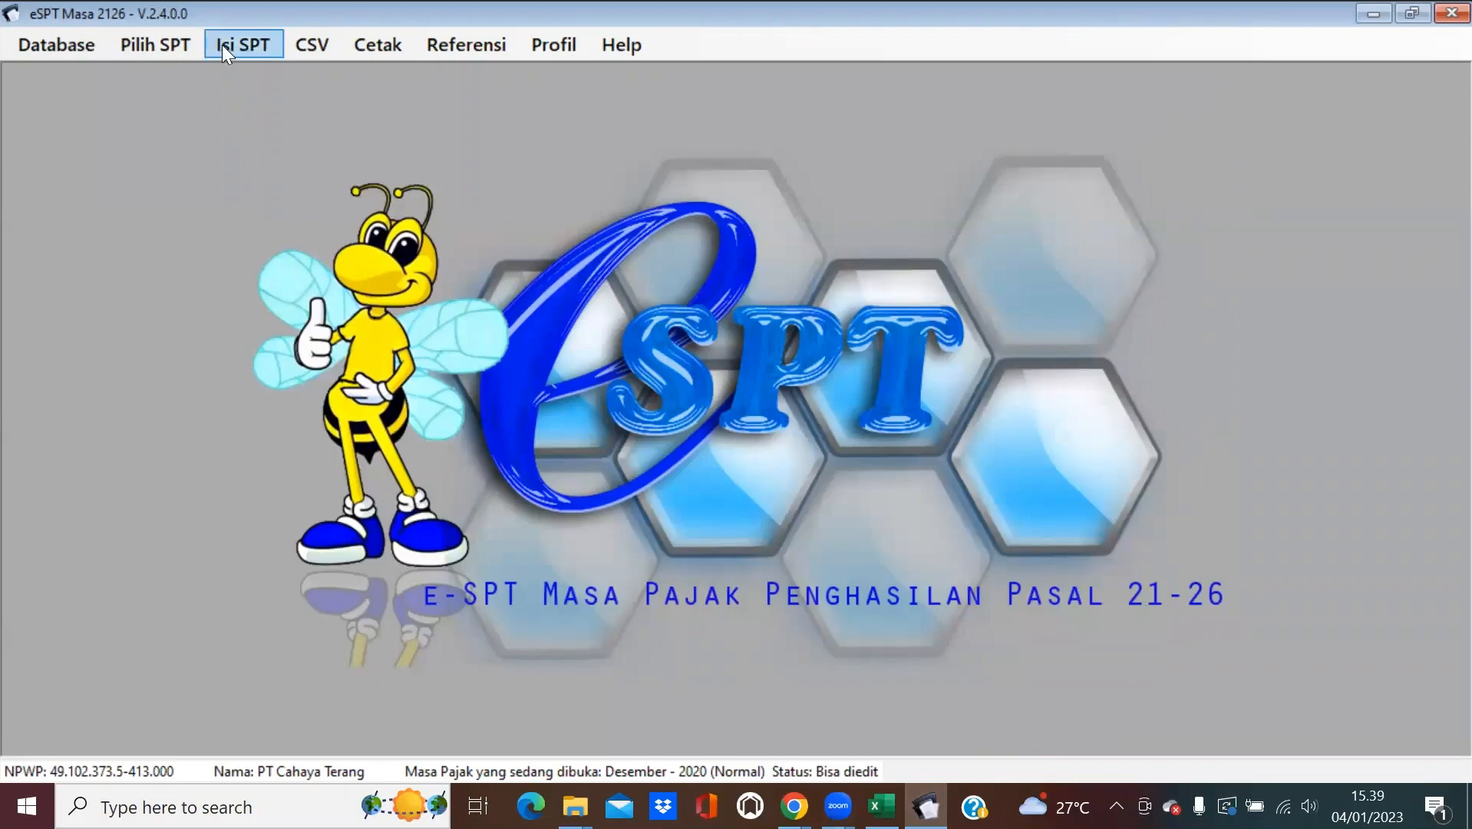
click(306, 42)
mouse_move(346, 106)
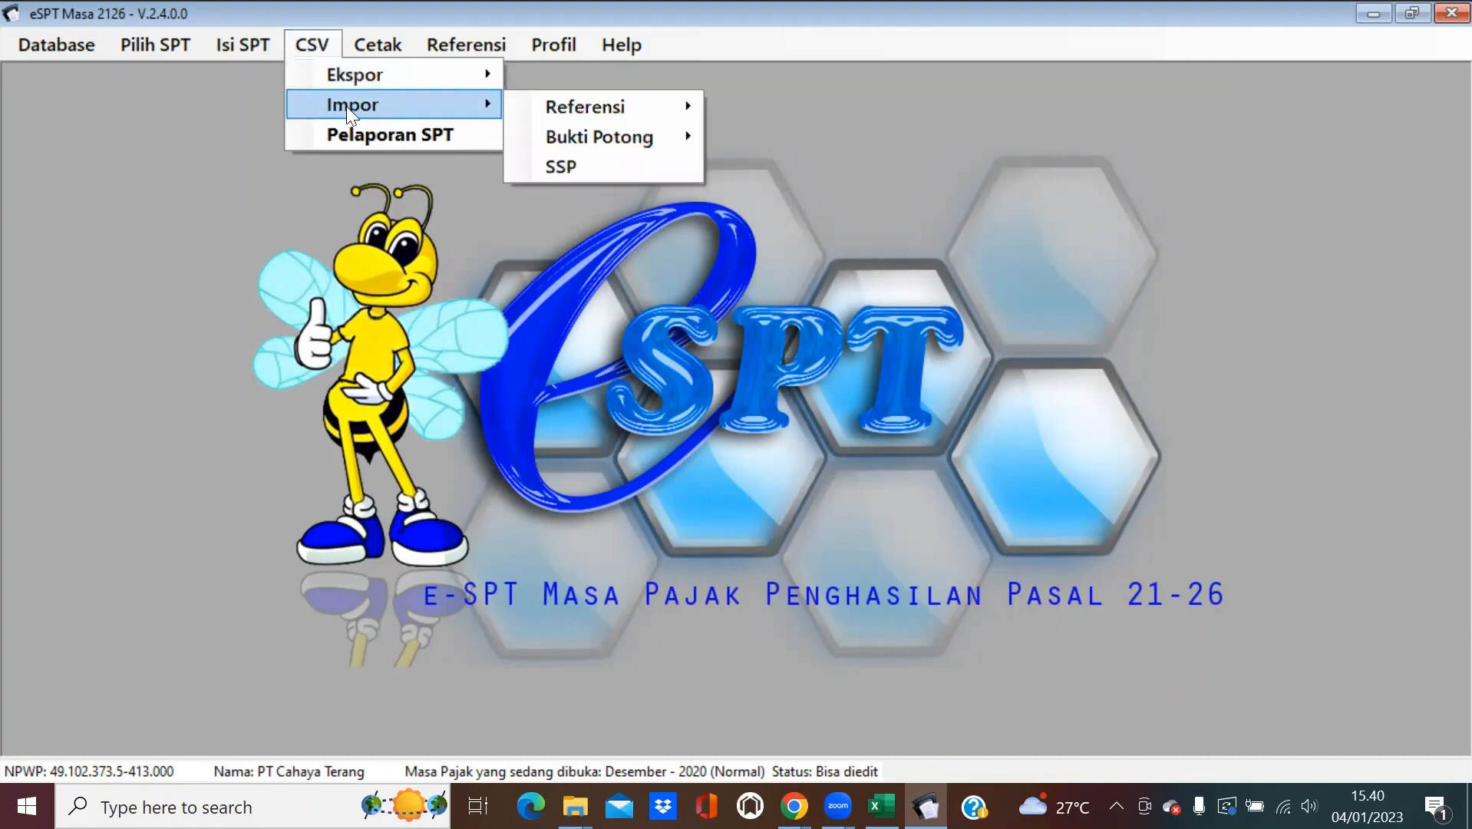
mouse_move(600, 135)
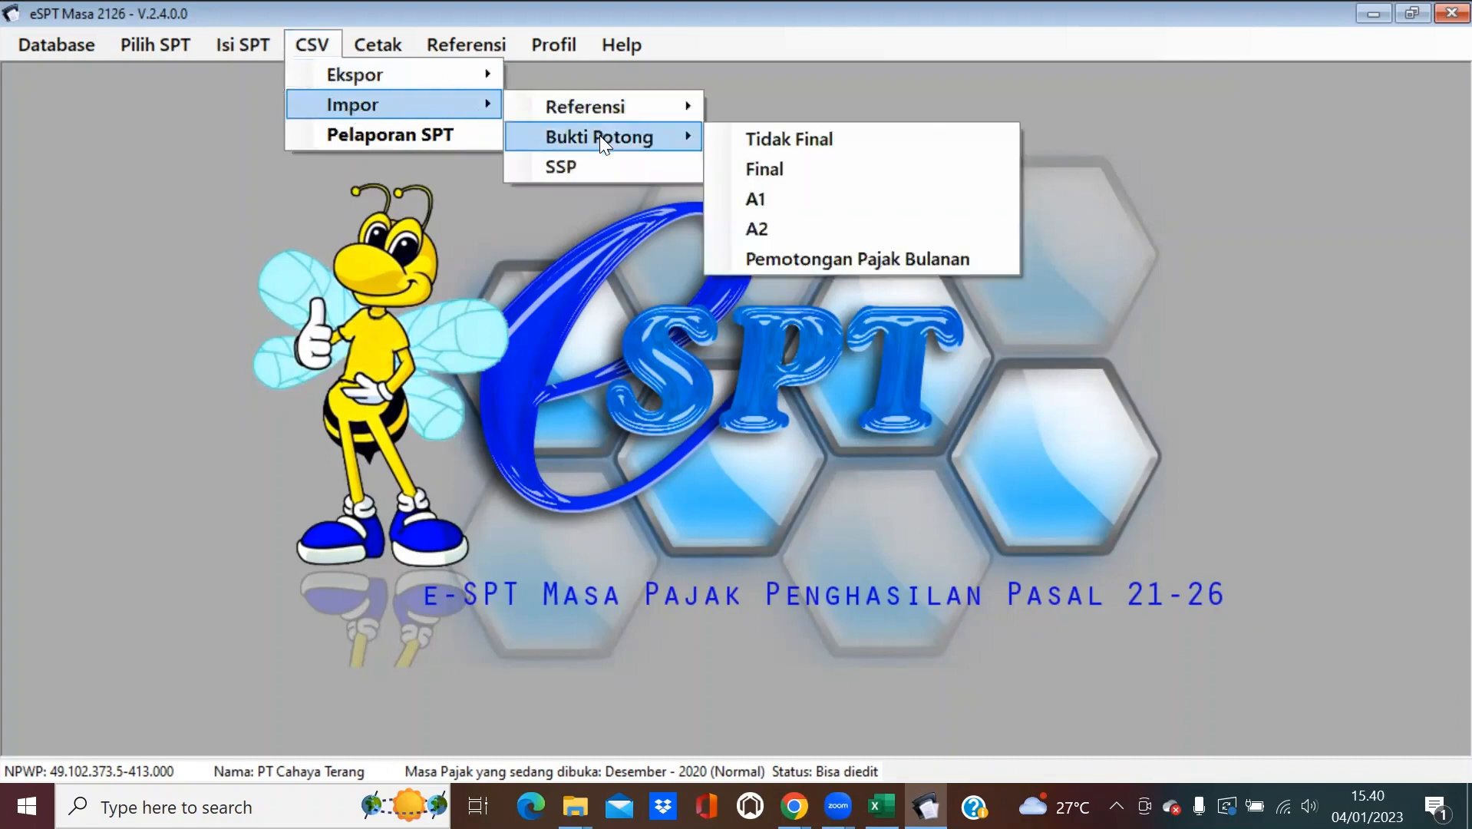
click(801, 197)
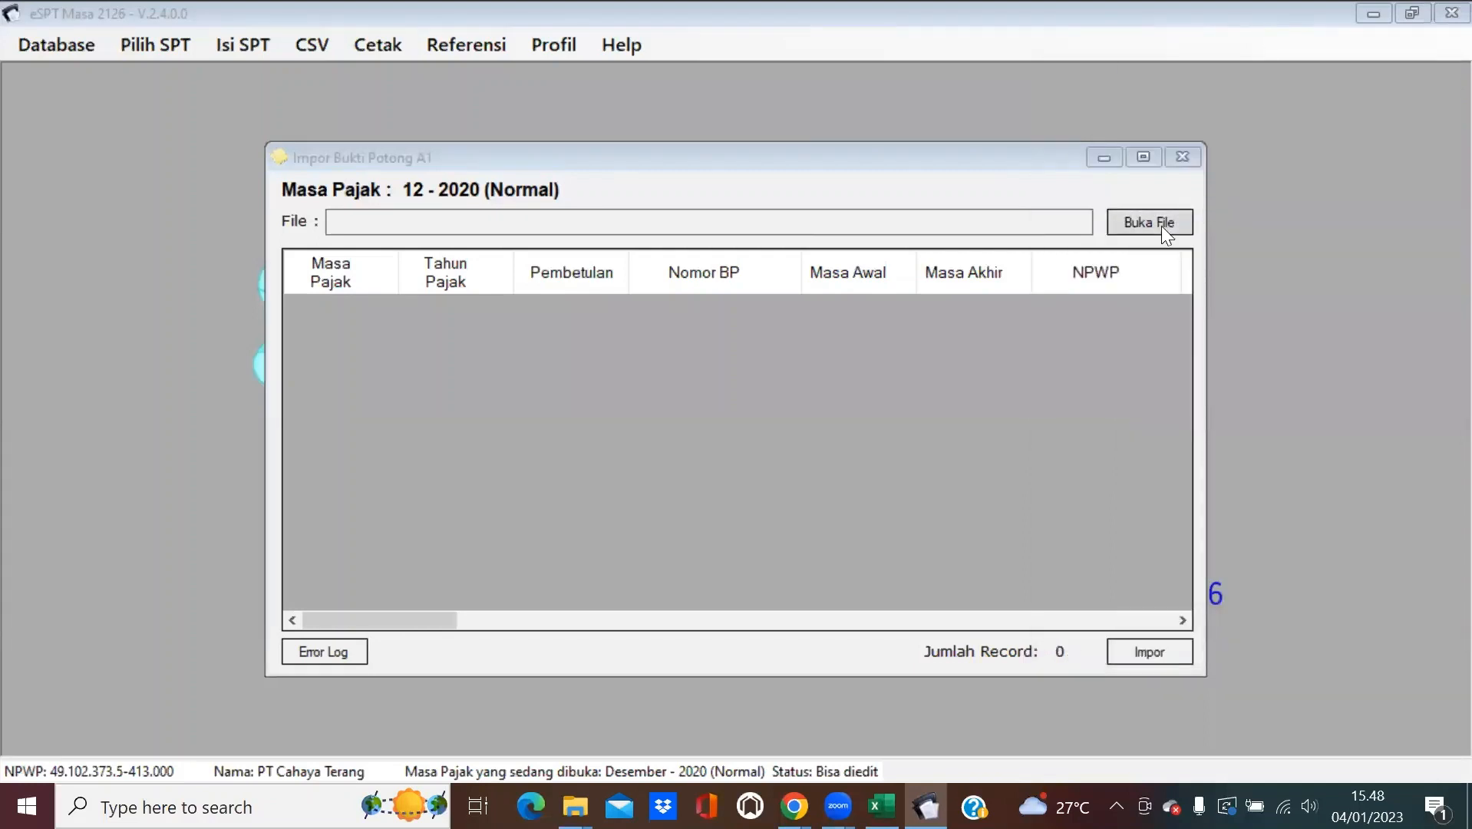
click(1161, 226)
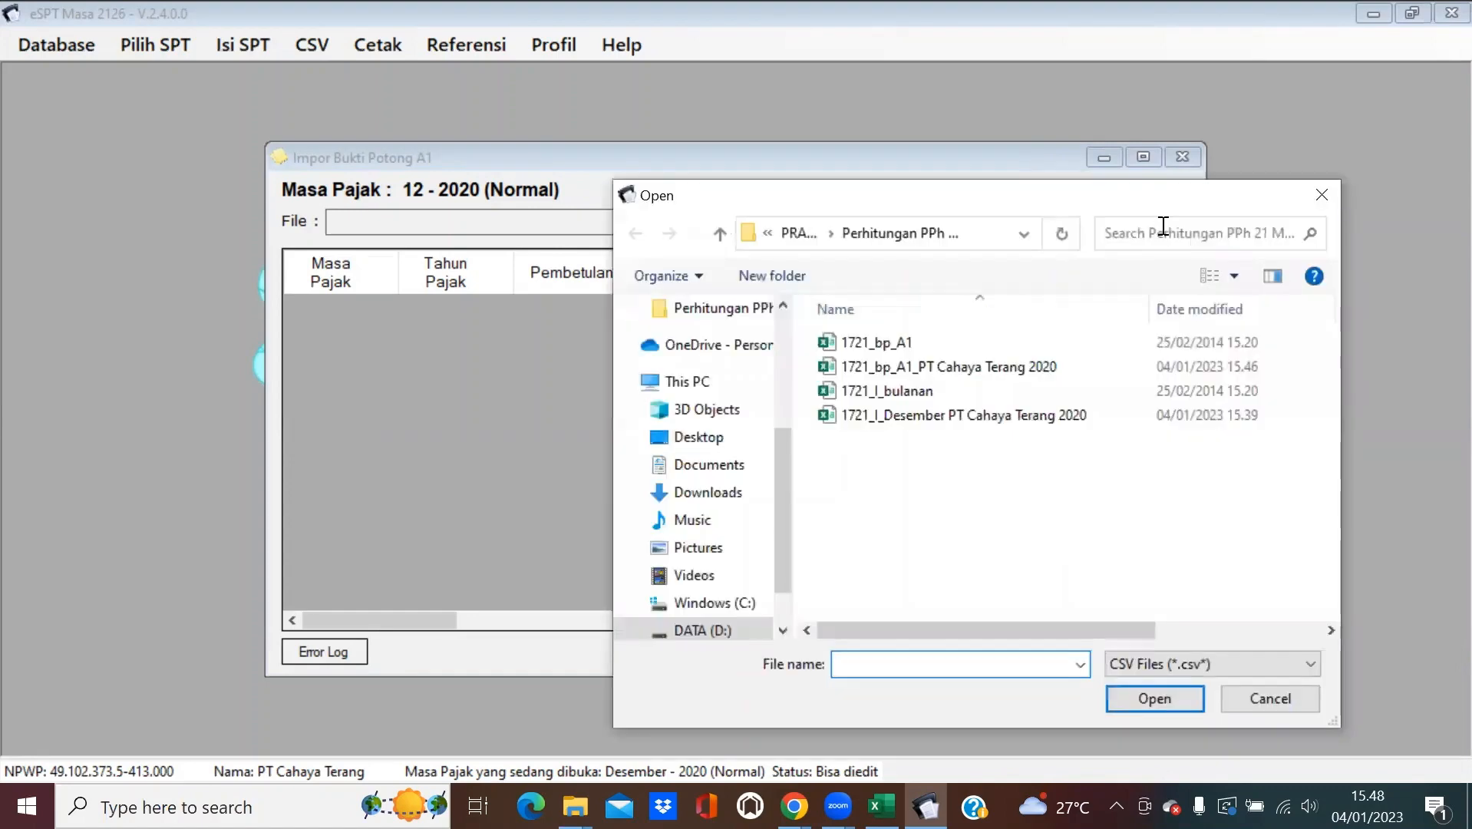
double_click(1107, 375)
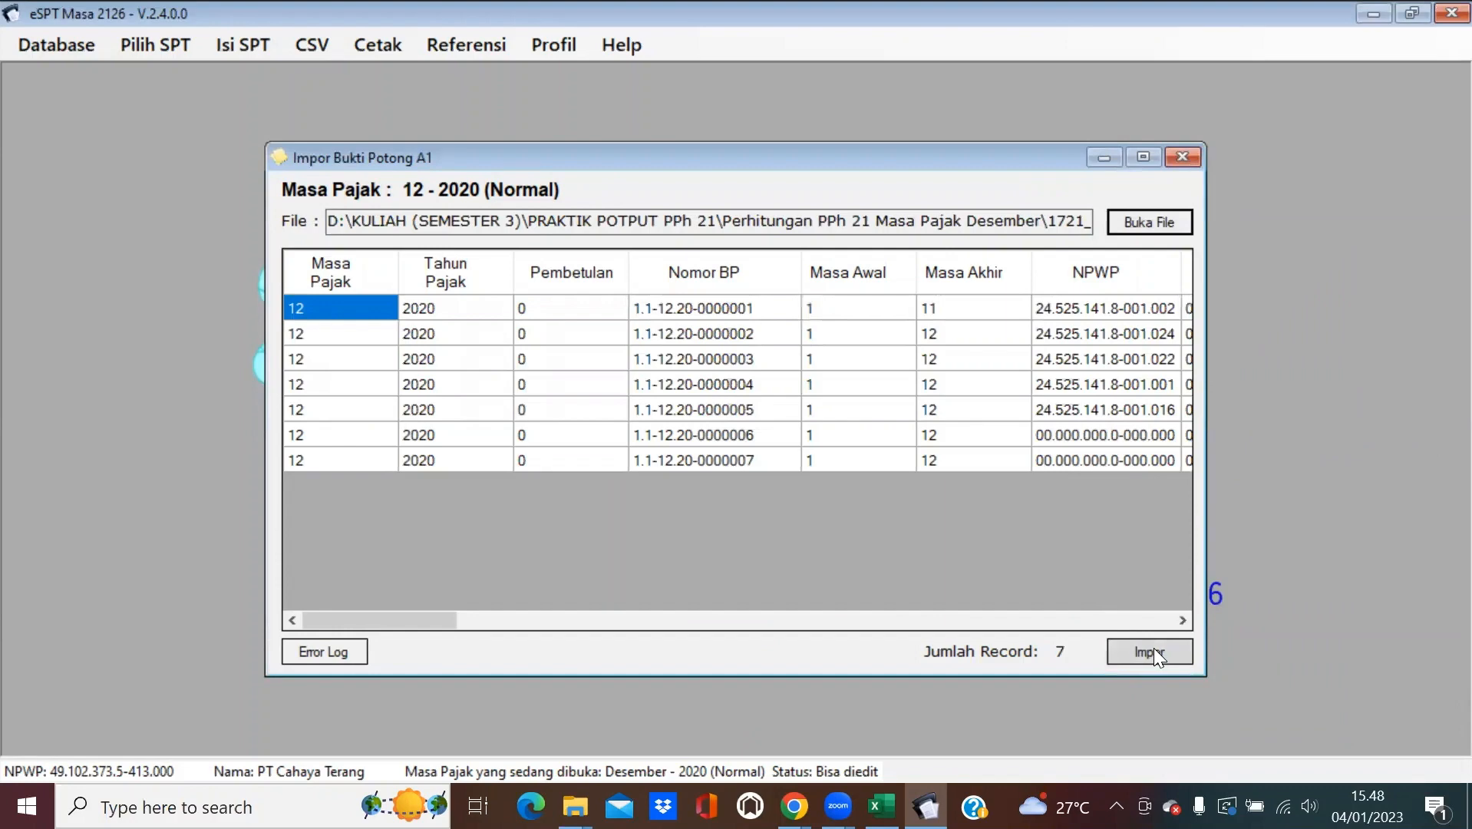
click(1154, 649)
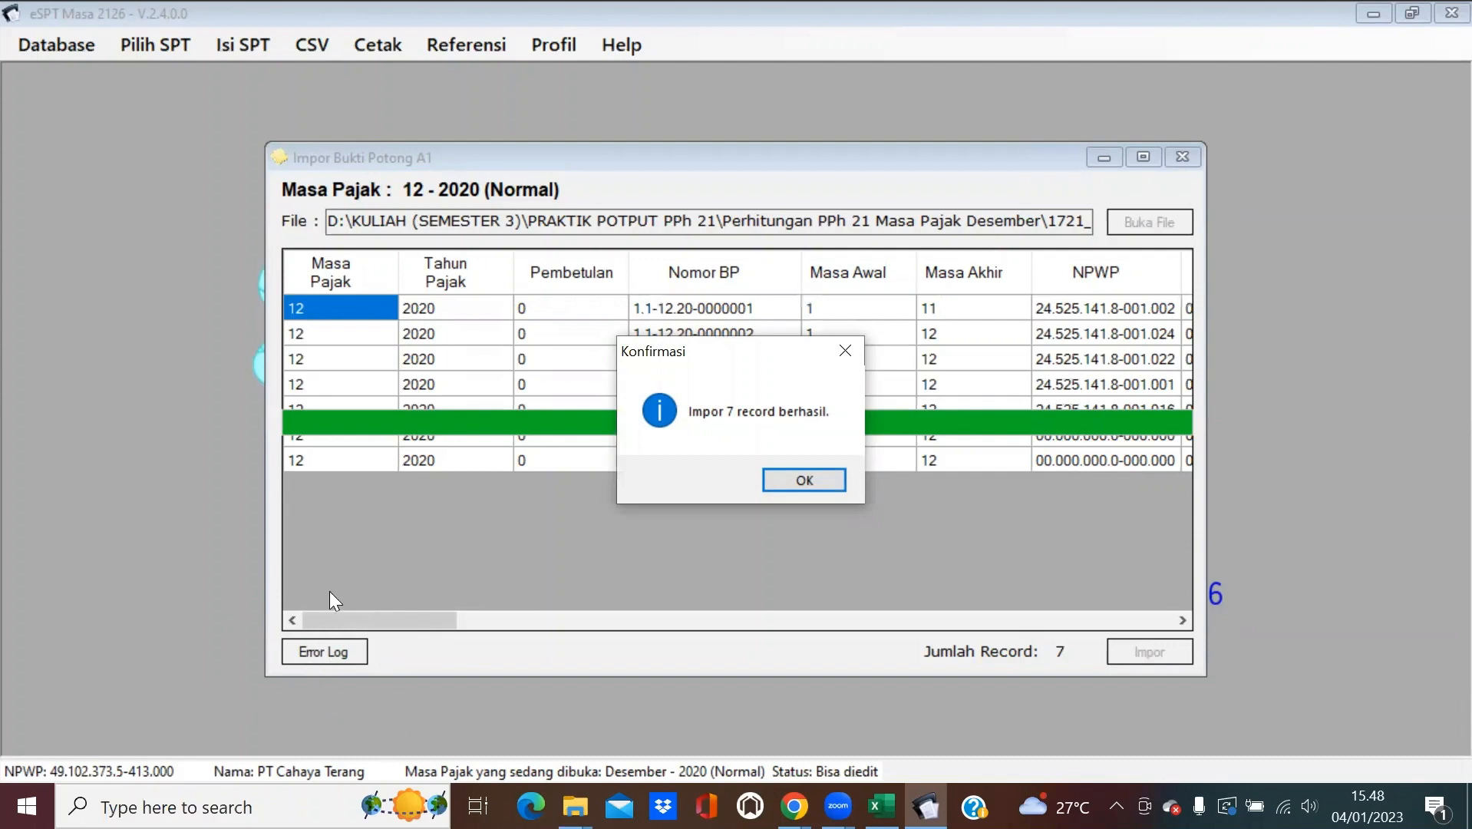
click(817, 481)
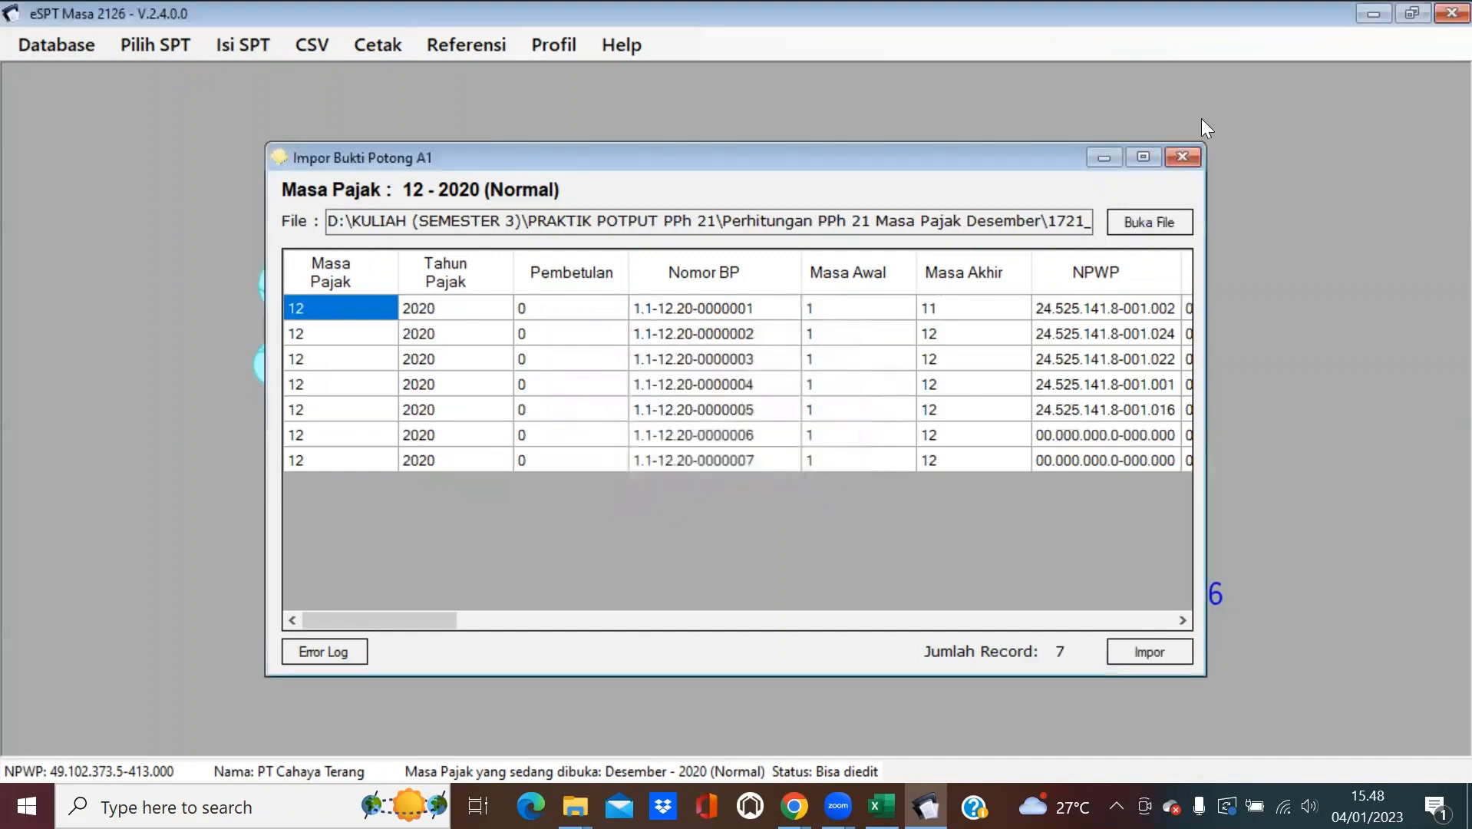
click(1180, 157)
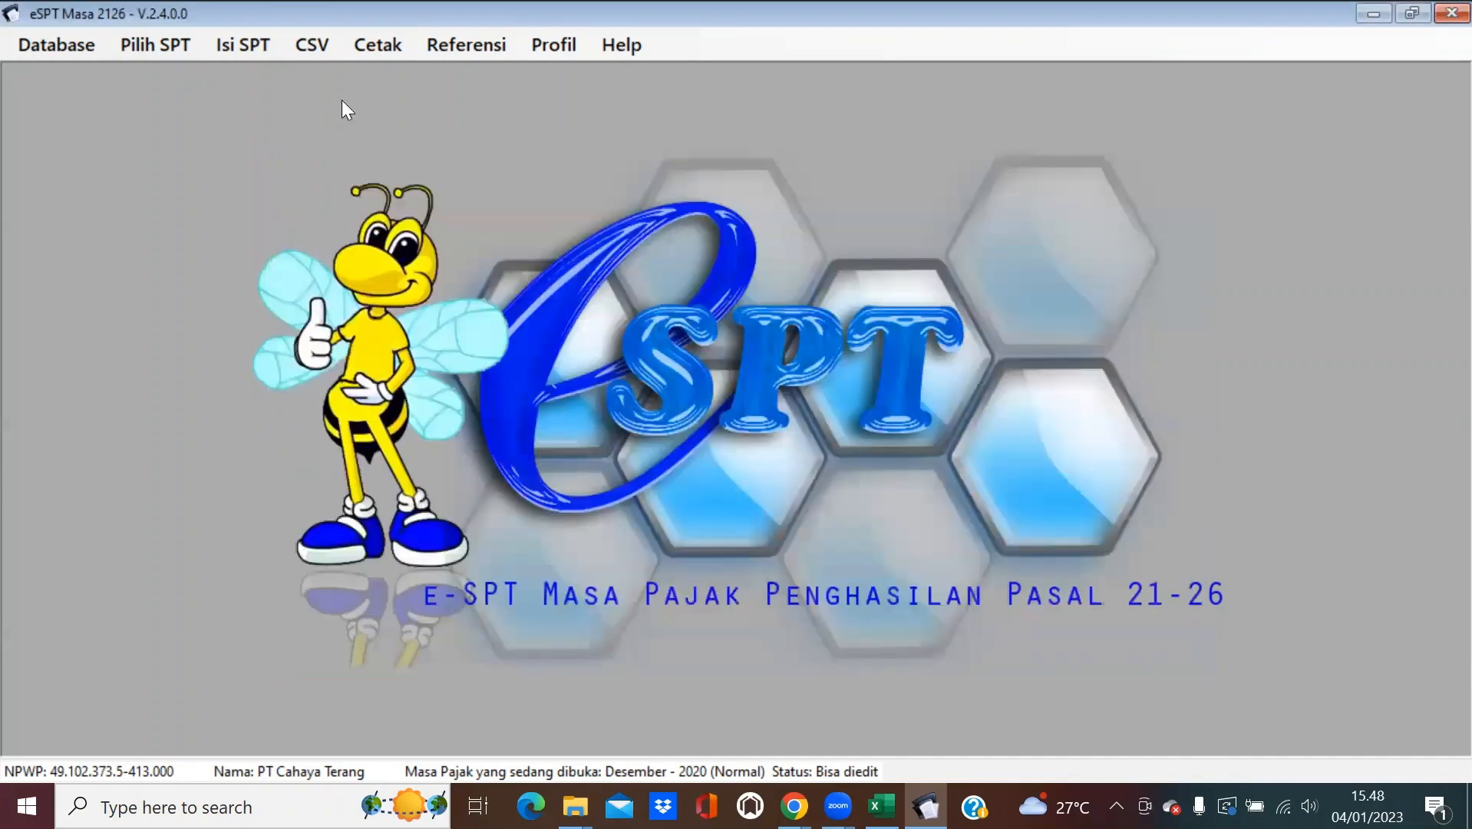
Import 1721_I_Desember PT Cahaya Terang 2020 through CSV Impor, Pemotongan Pajak Bulanan, loading six records.
click(313, 45)
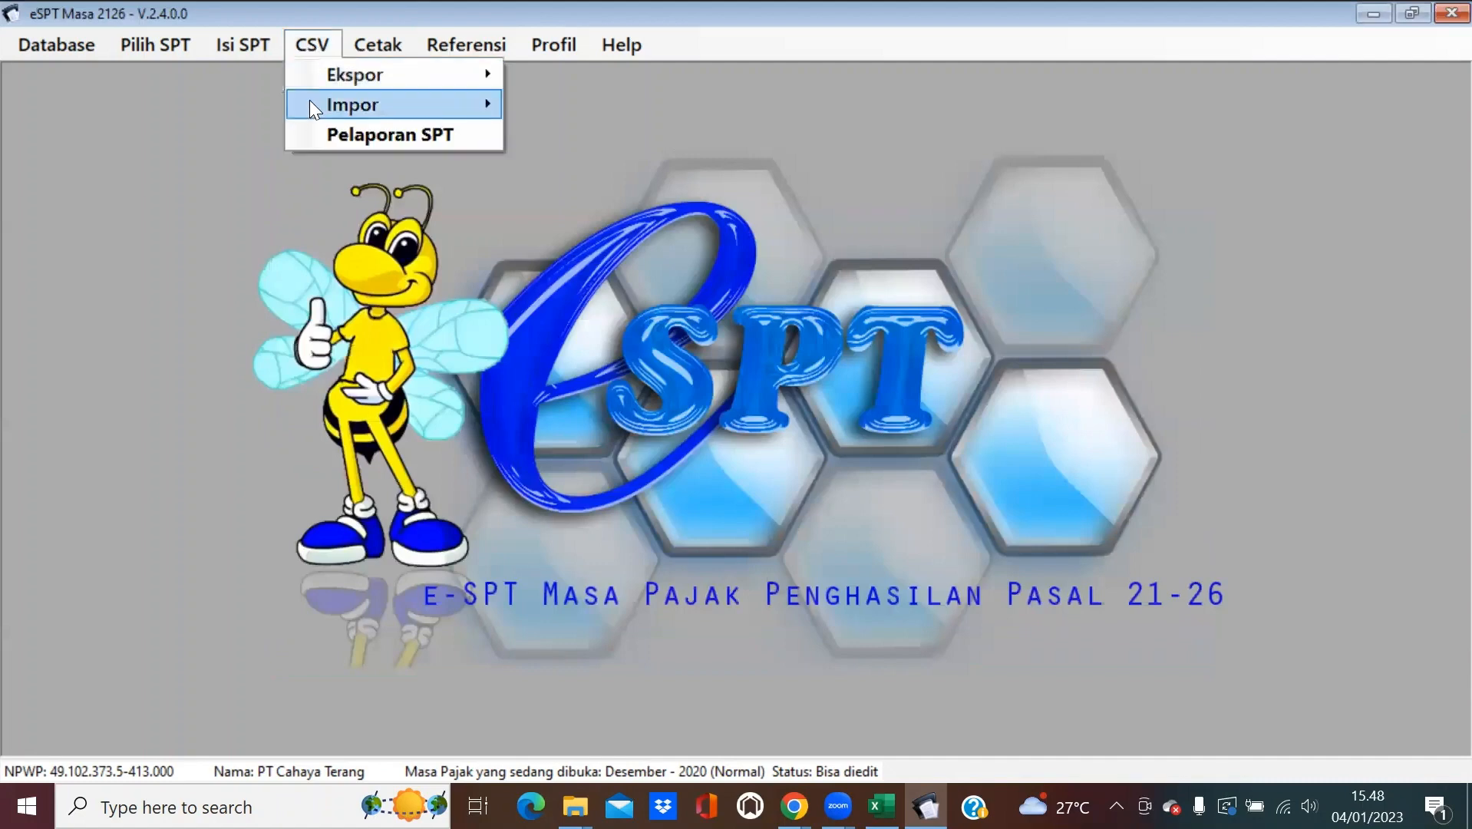
mouse_move(310, 100)
mouse_move(553, 127)
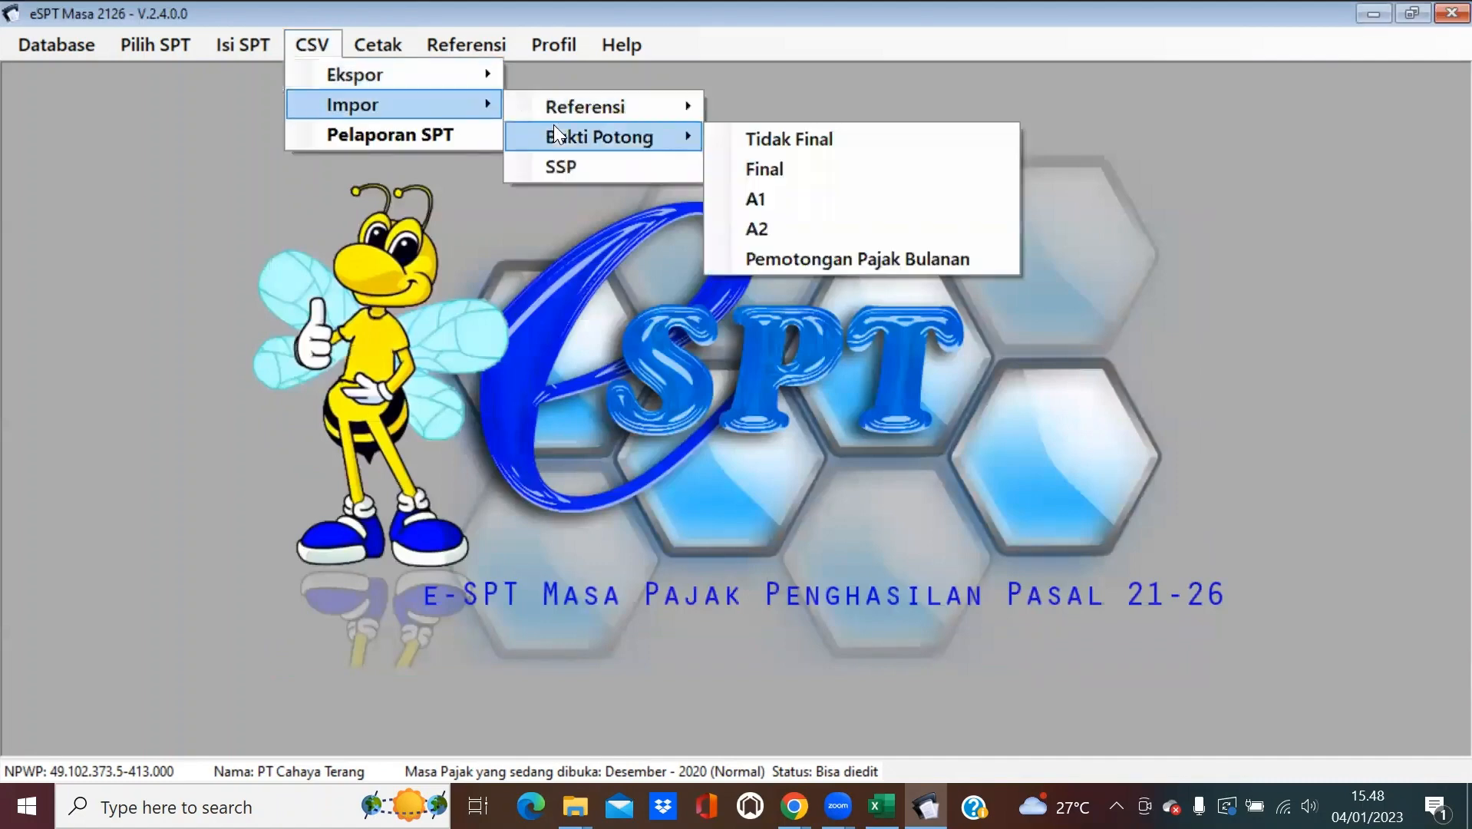
click(820, 258)
click(1145, 221)
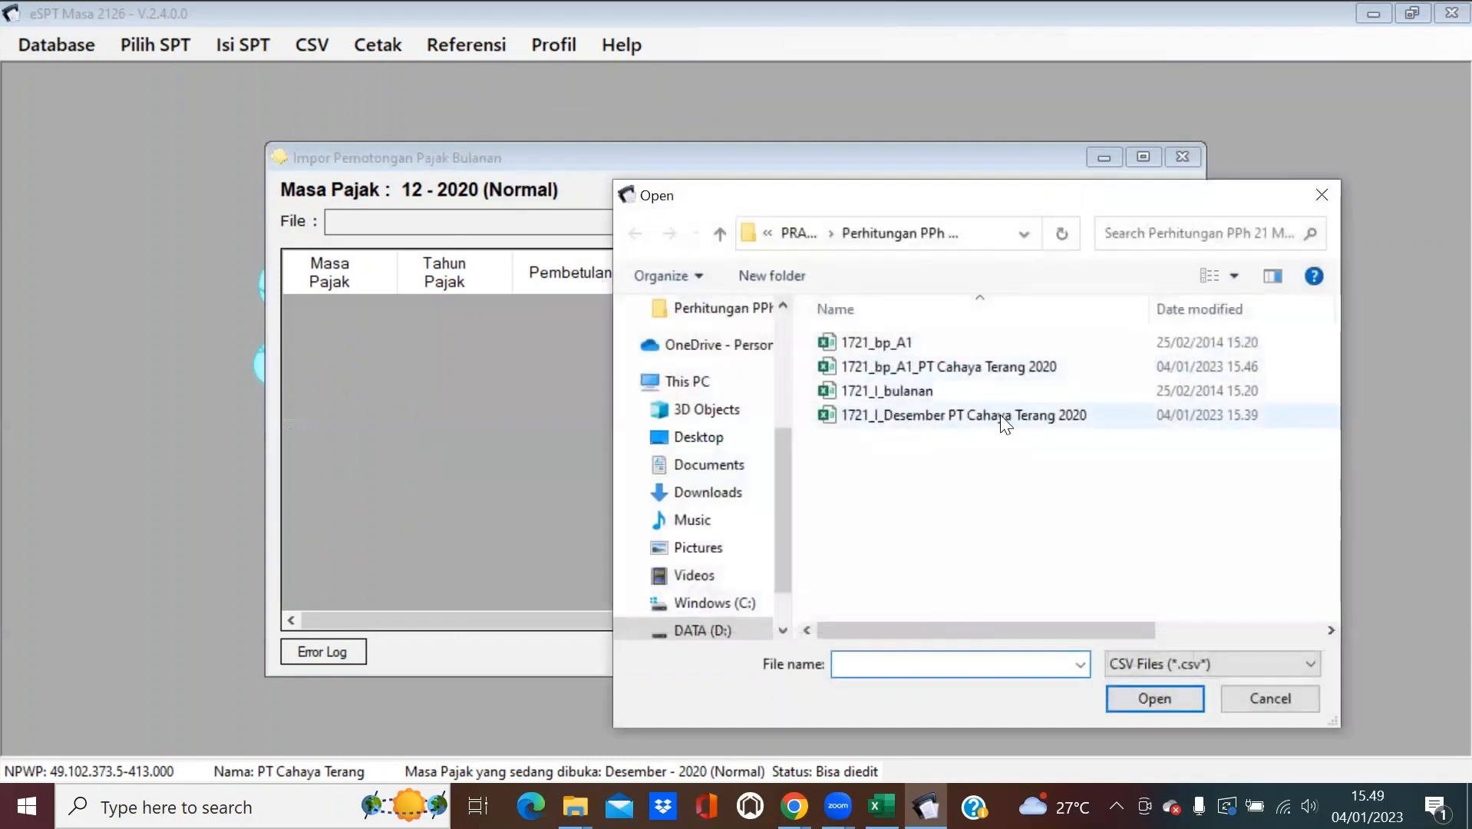
double_click(1001, 414)
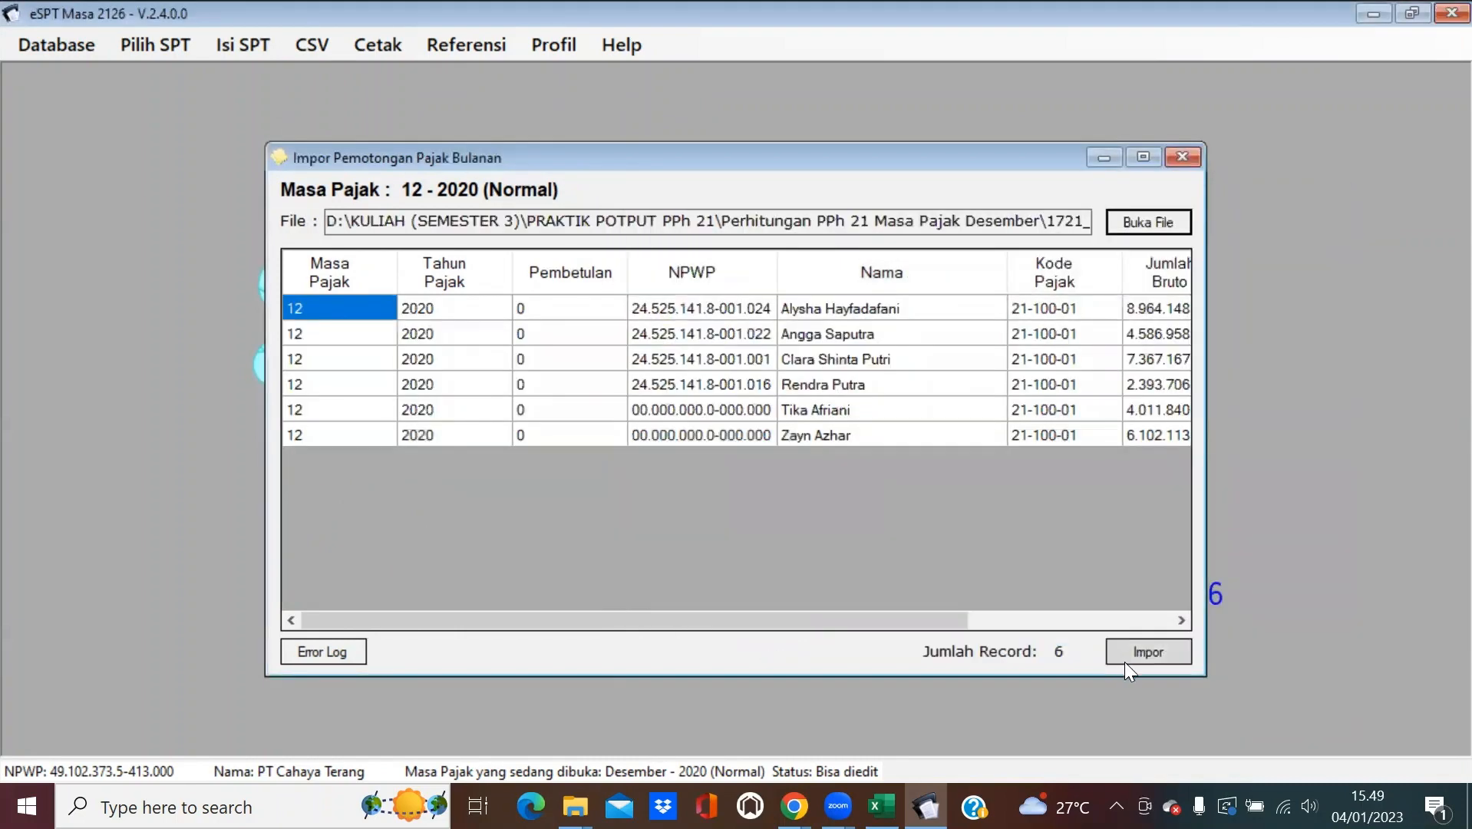
click(1126, 662)
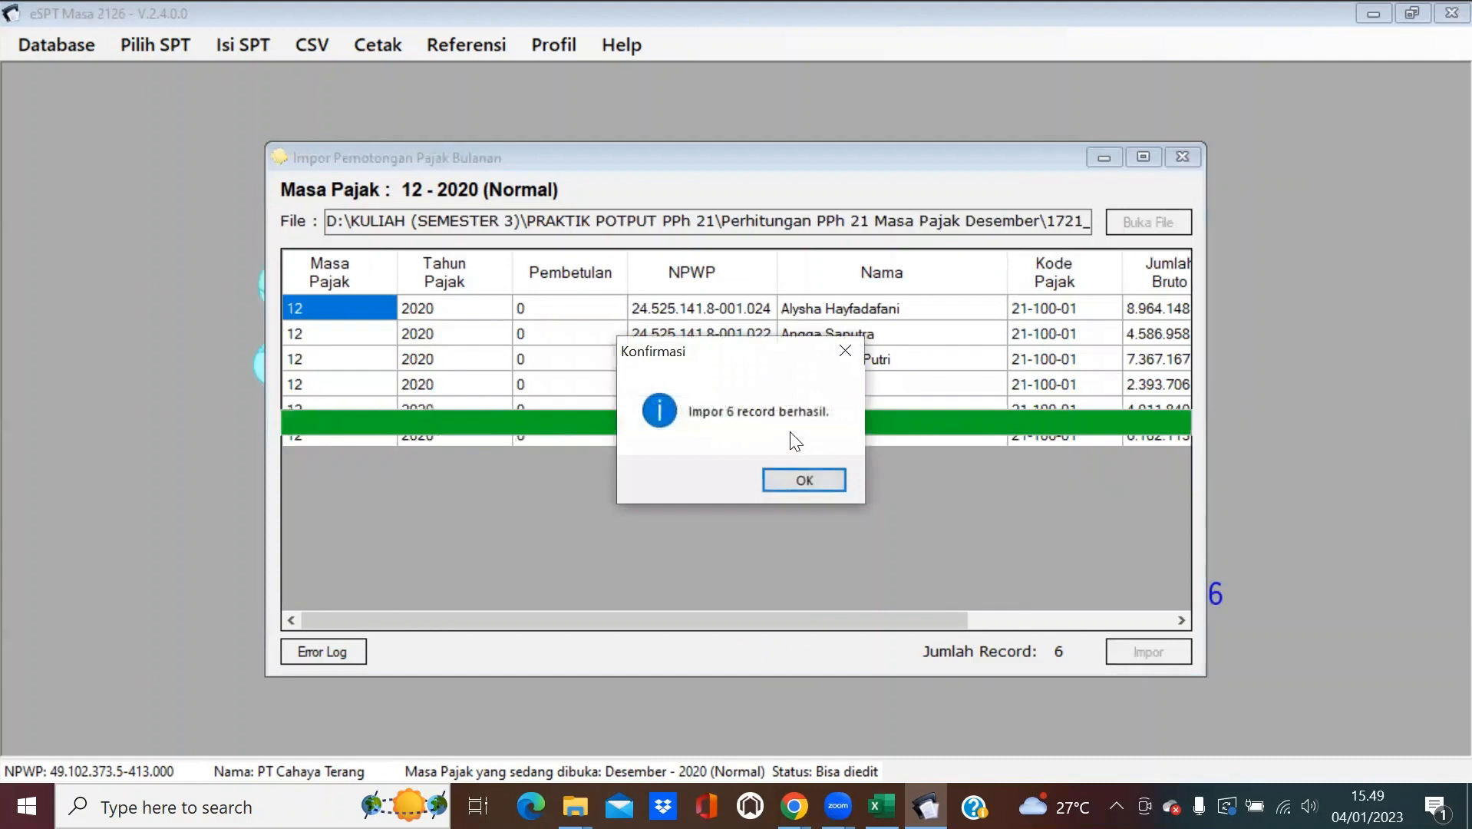
click(825, 481)
click(1185, 156)
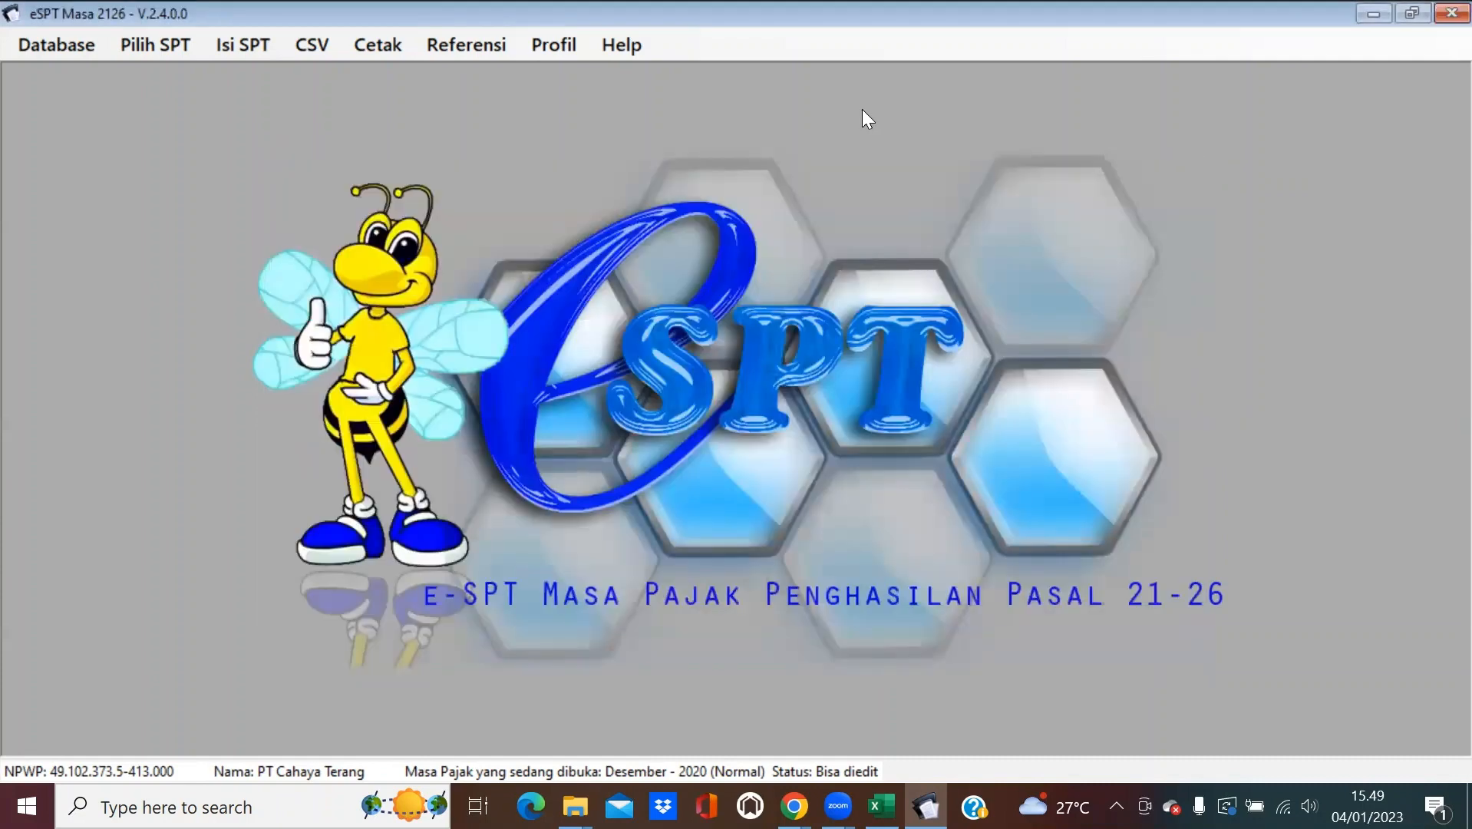
Open the one-period monthly deduction list, then close it.
click(238, 43)
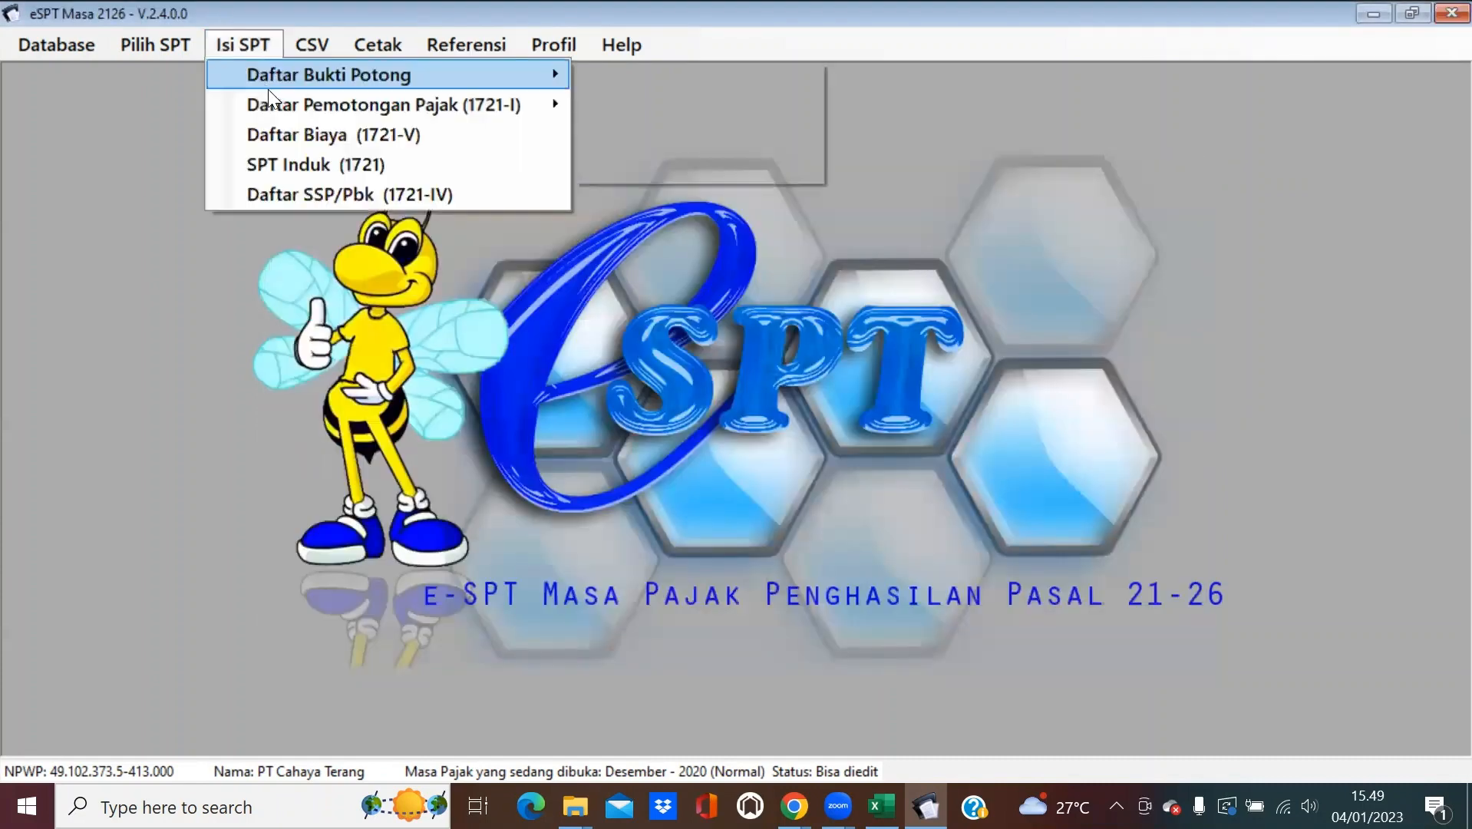
mouse_move(270, 97)
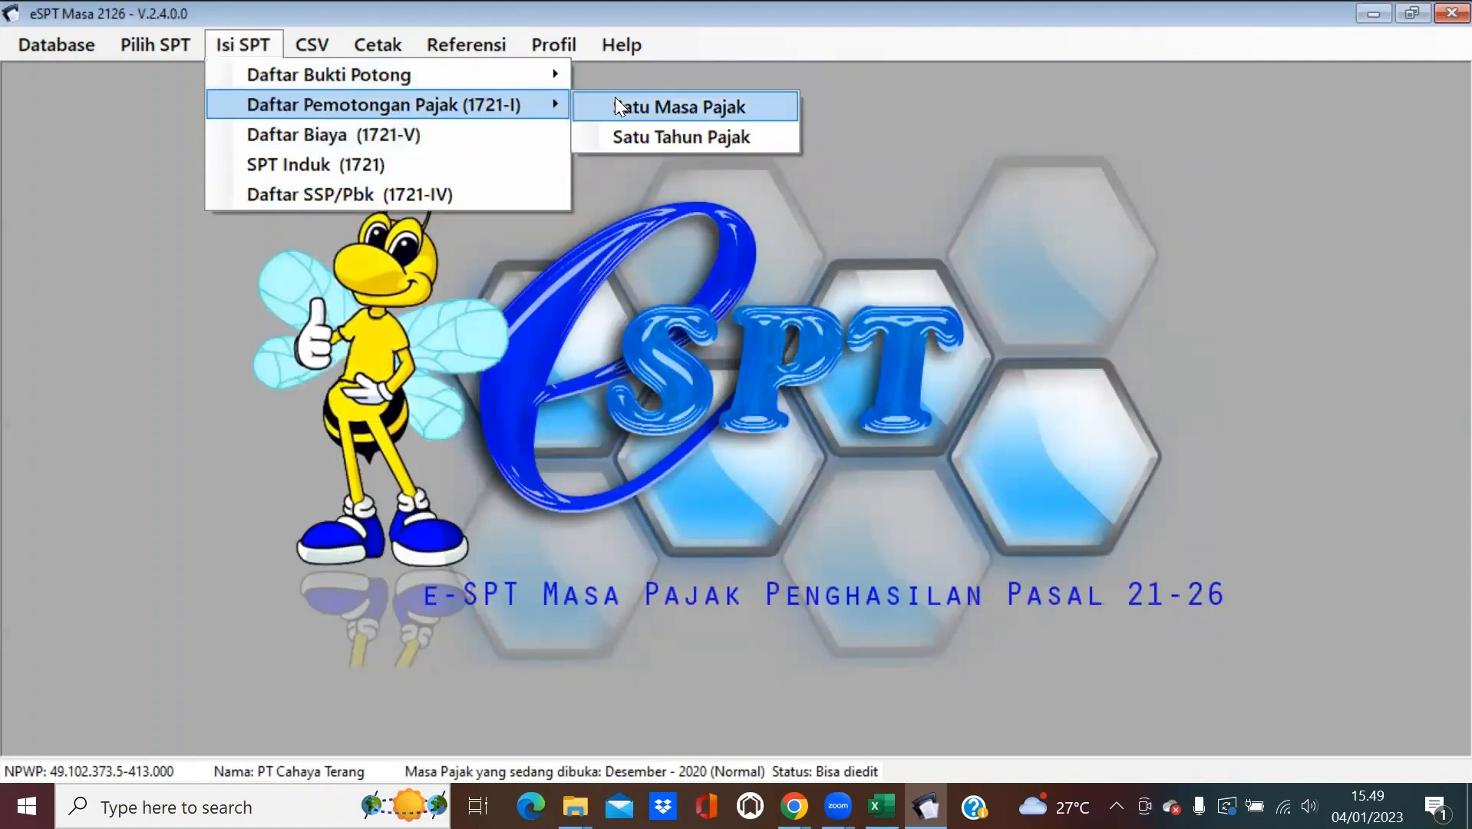
click(631, 107)
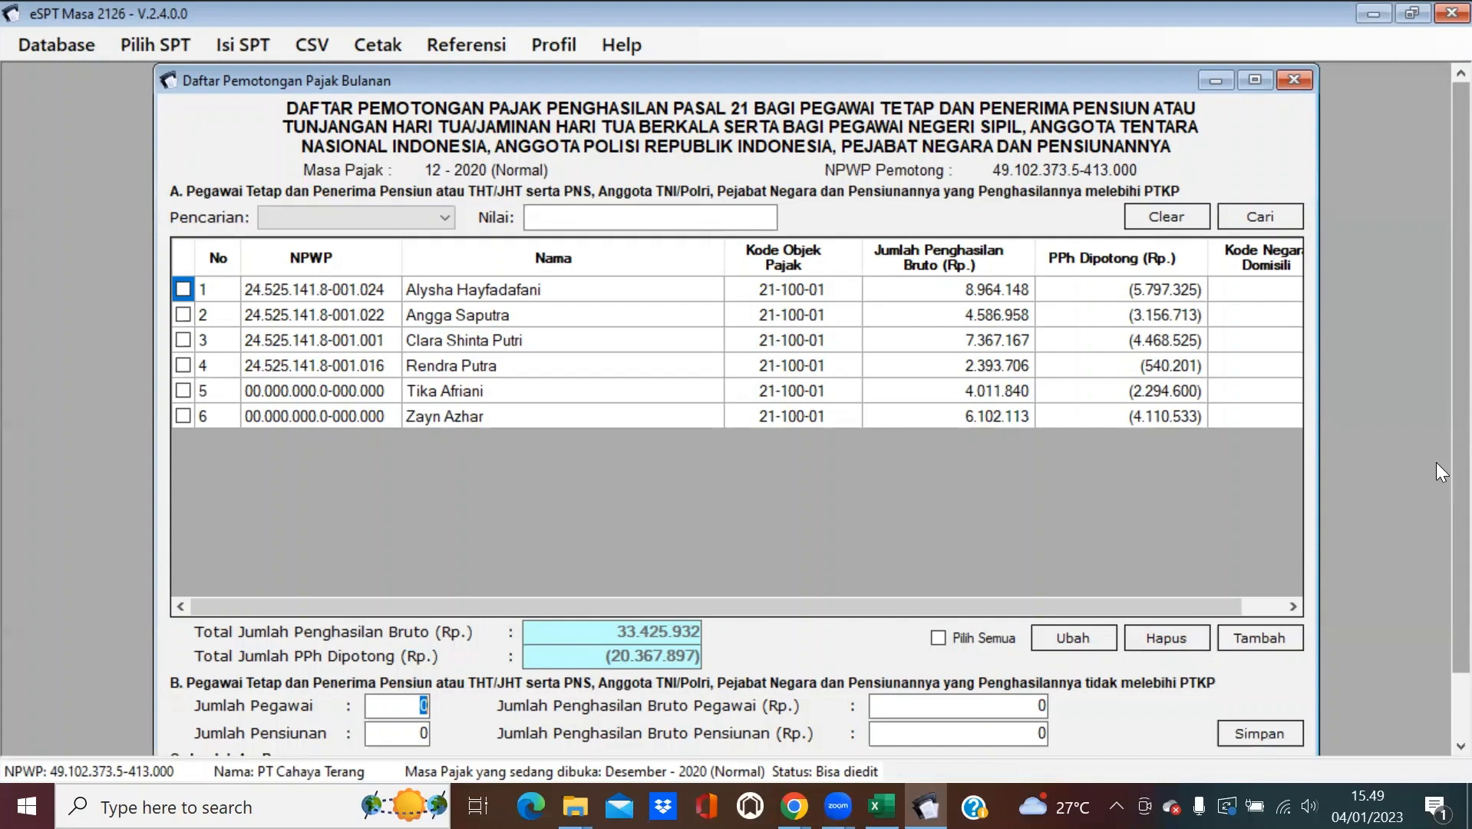
click(1305, 80)
Open the annual 1721-I deduction list and enter 3 as Jumlah Pegawai in section B.
click(250, 46)
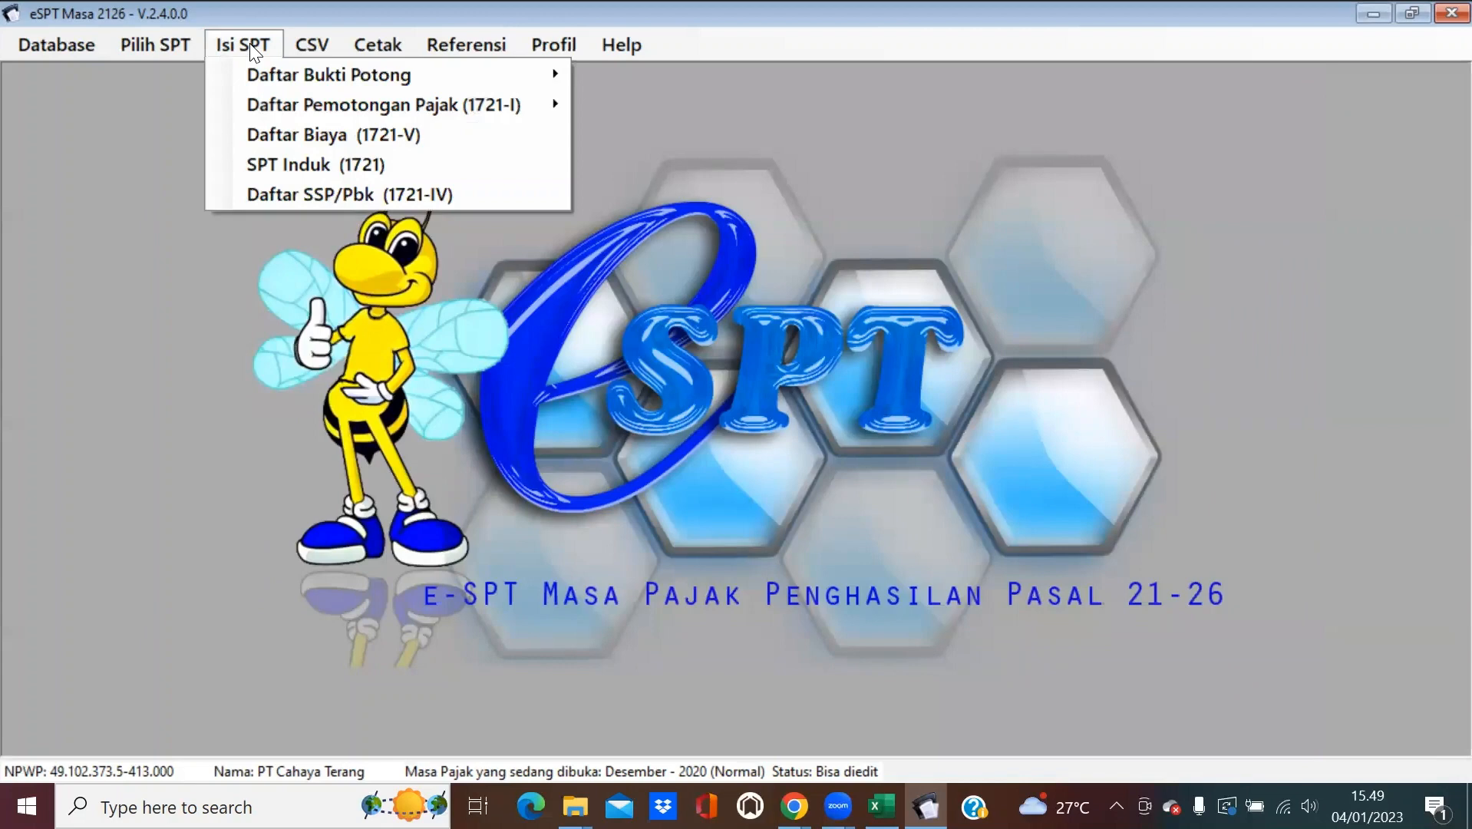
mouse_move(501, 110)
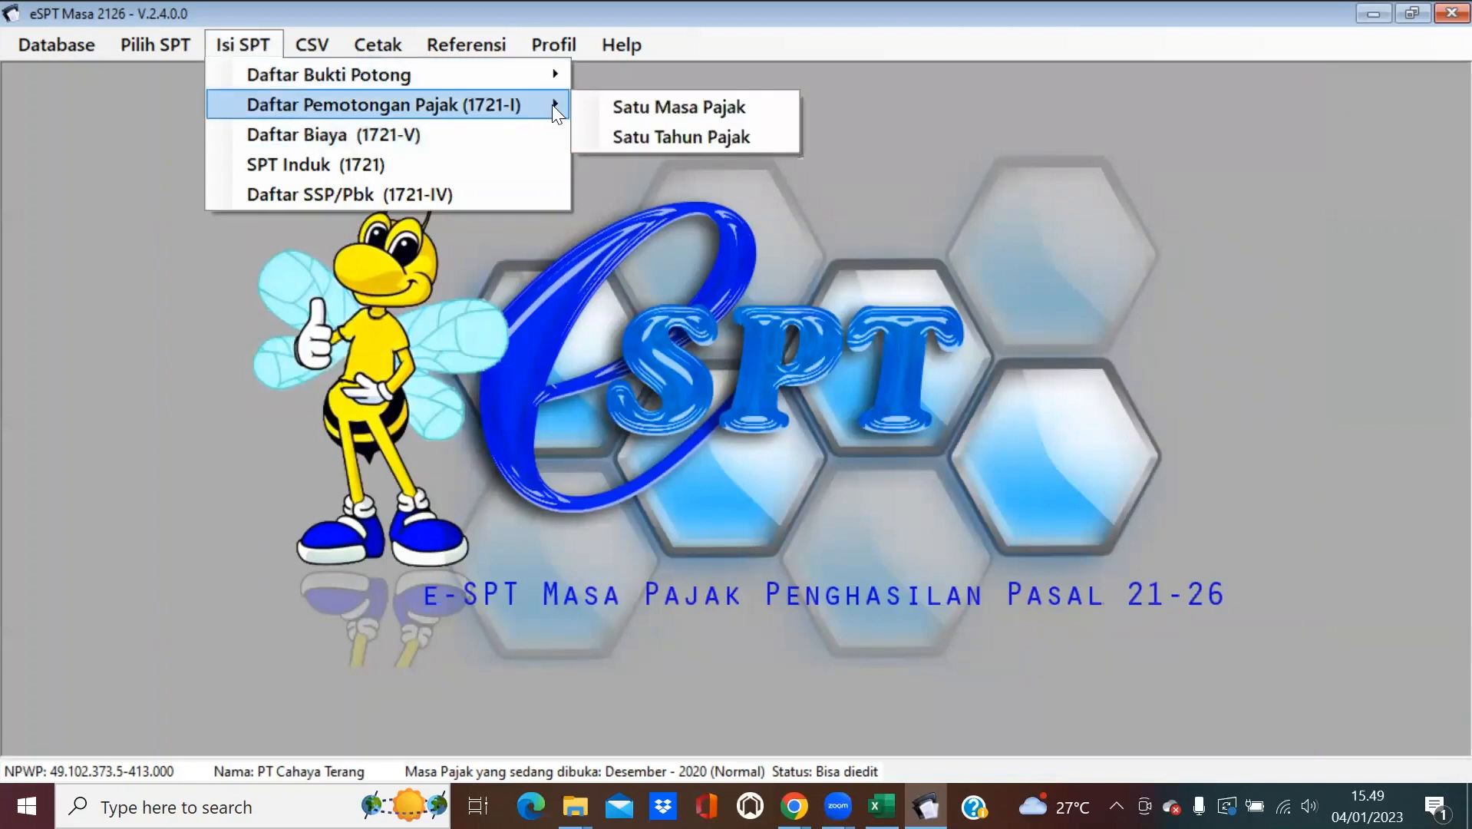
click(616, 134)
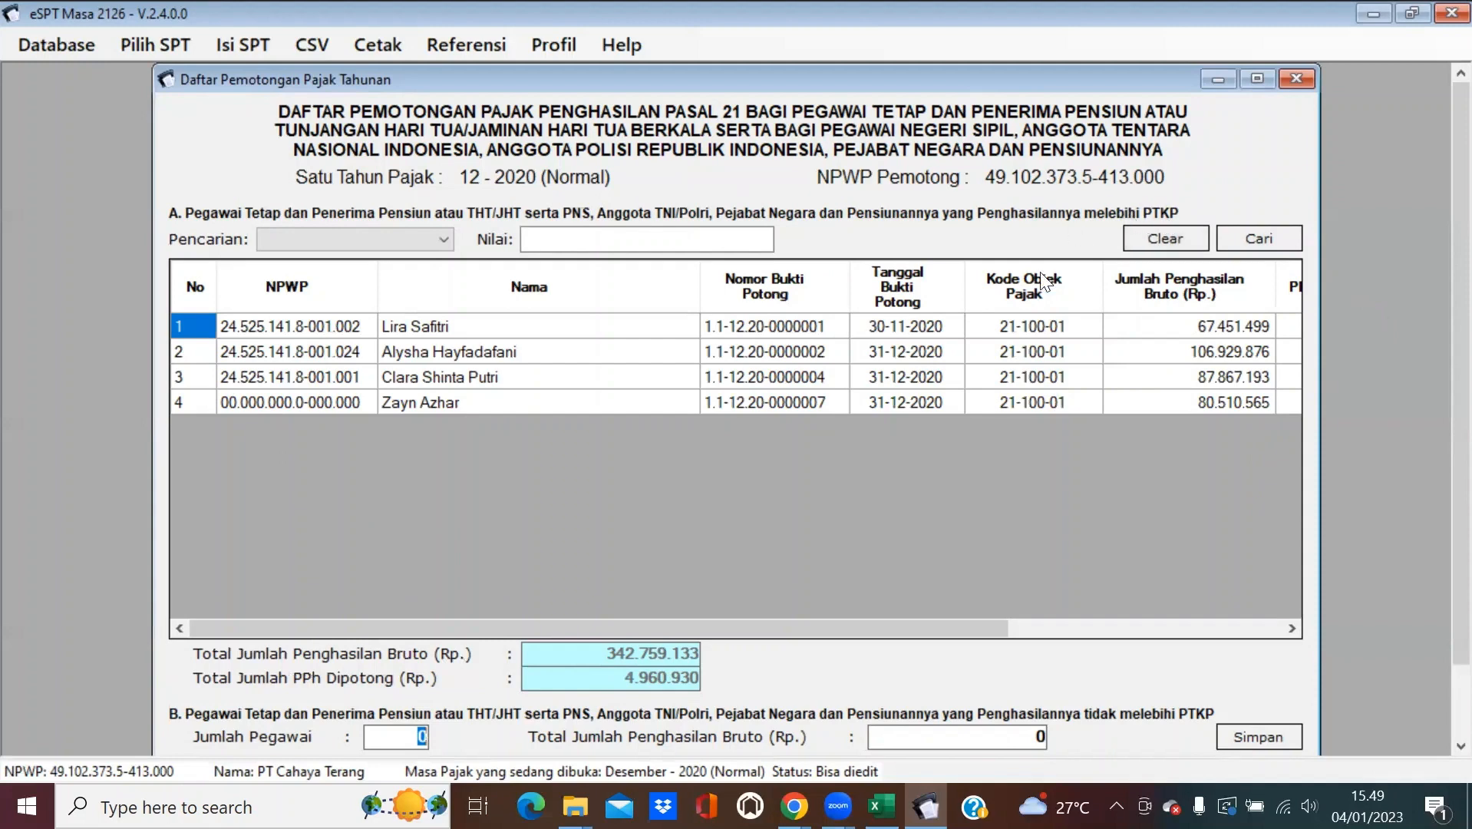
scroll(1420, 399, down, 2)
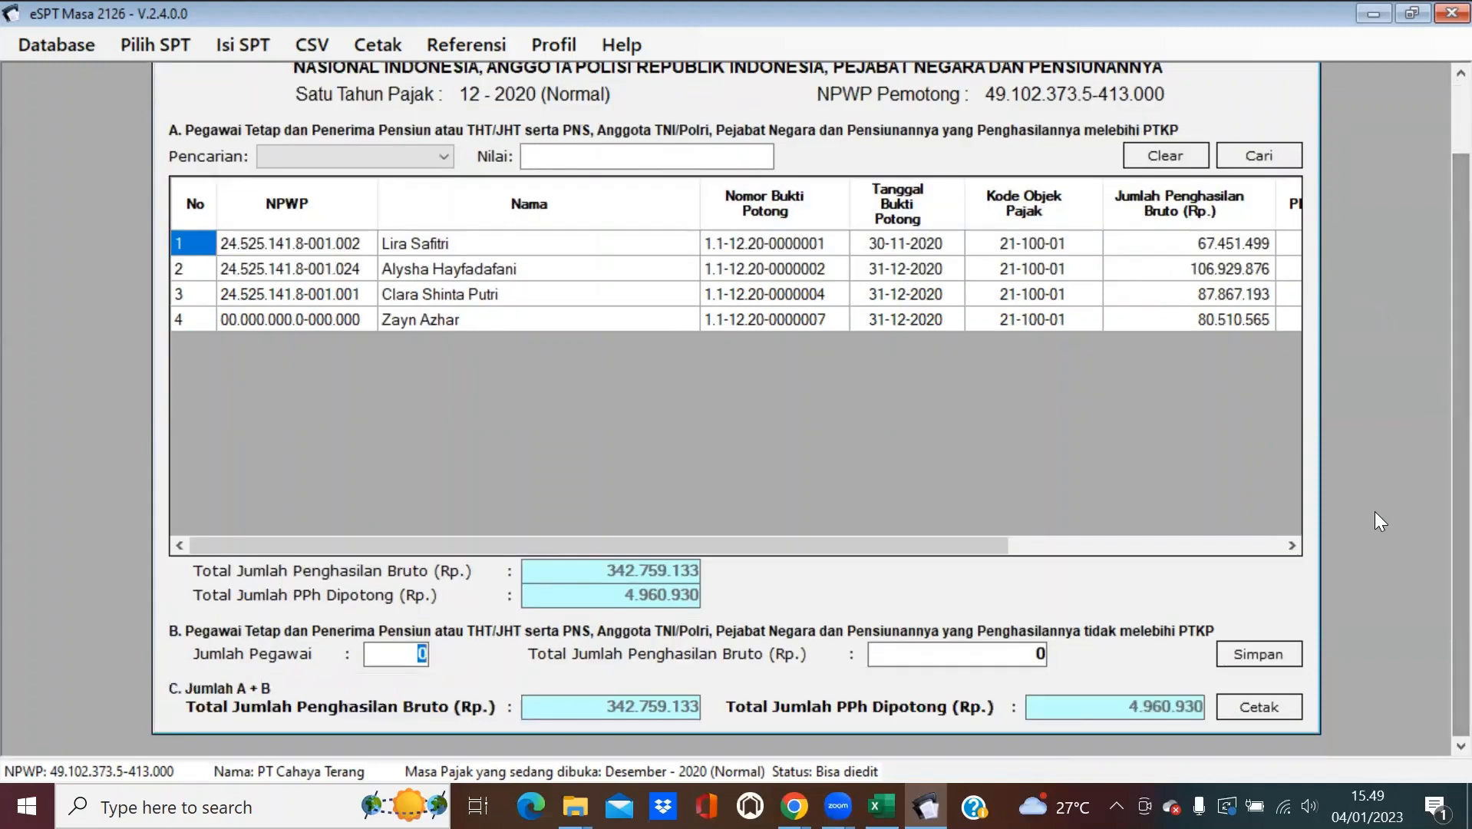
text(3)
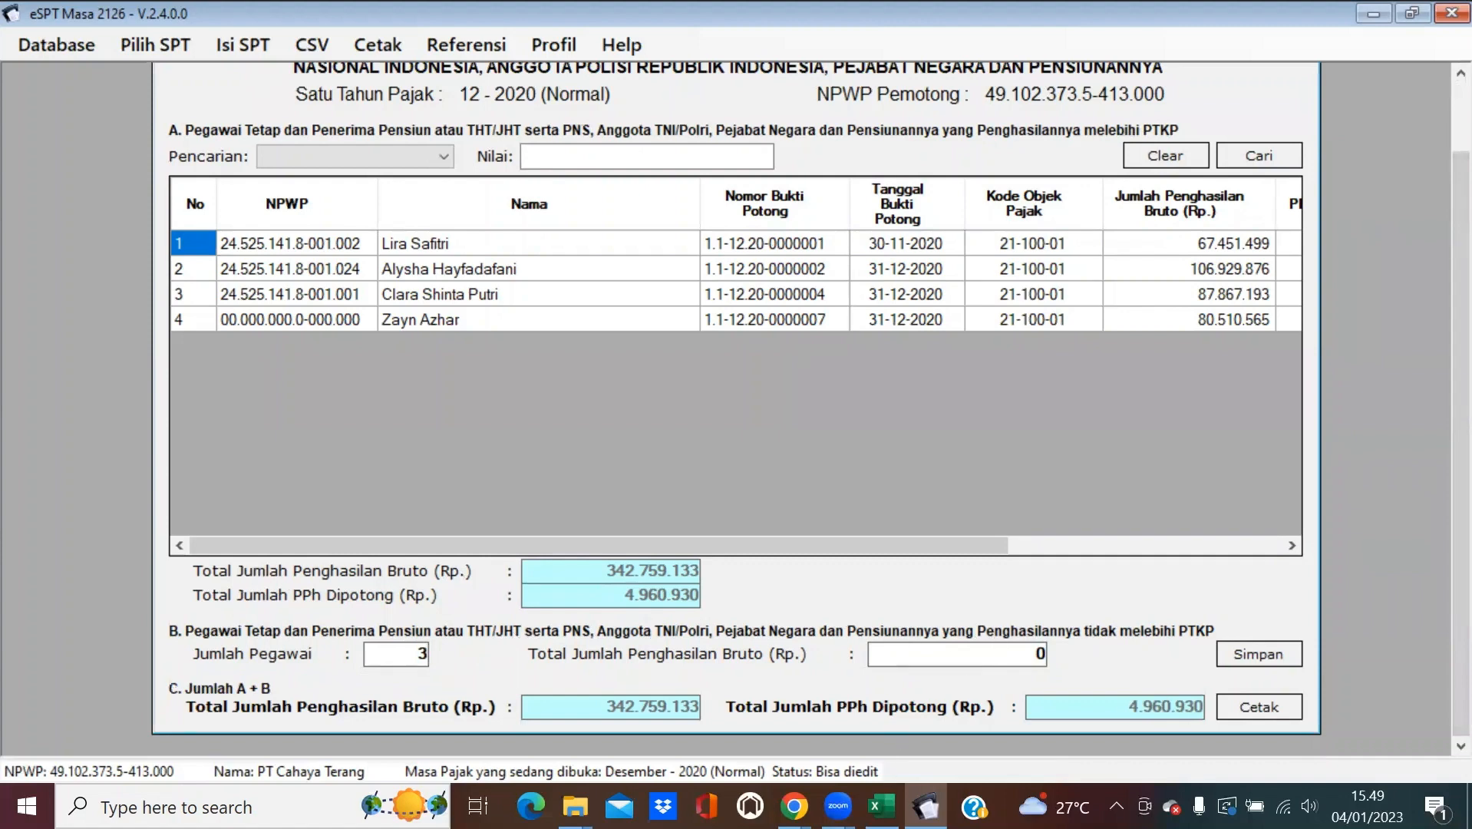
Set aside the Data Gaji workbook and bring up the Perhitungan PPh 21 Masa Pajak Desember folder.
click(881, 805)
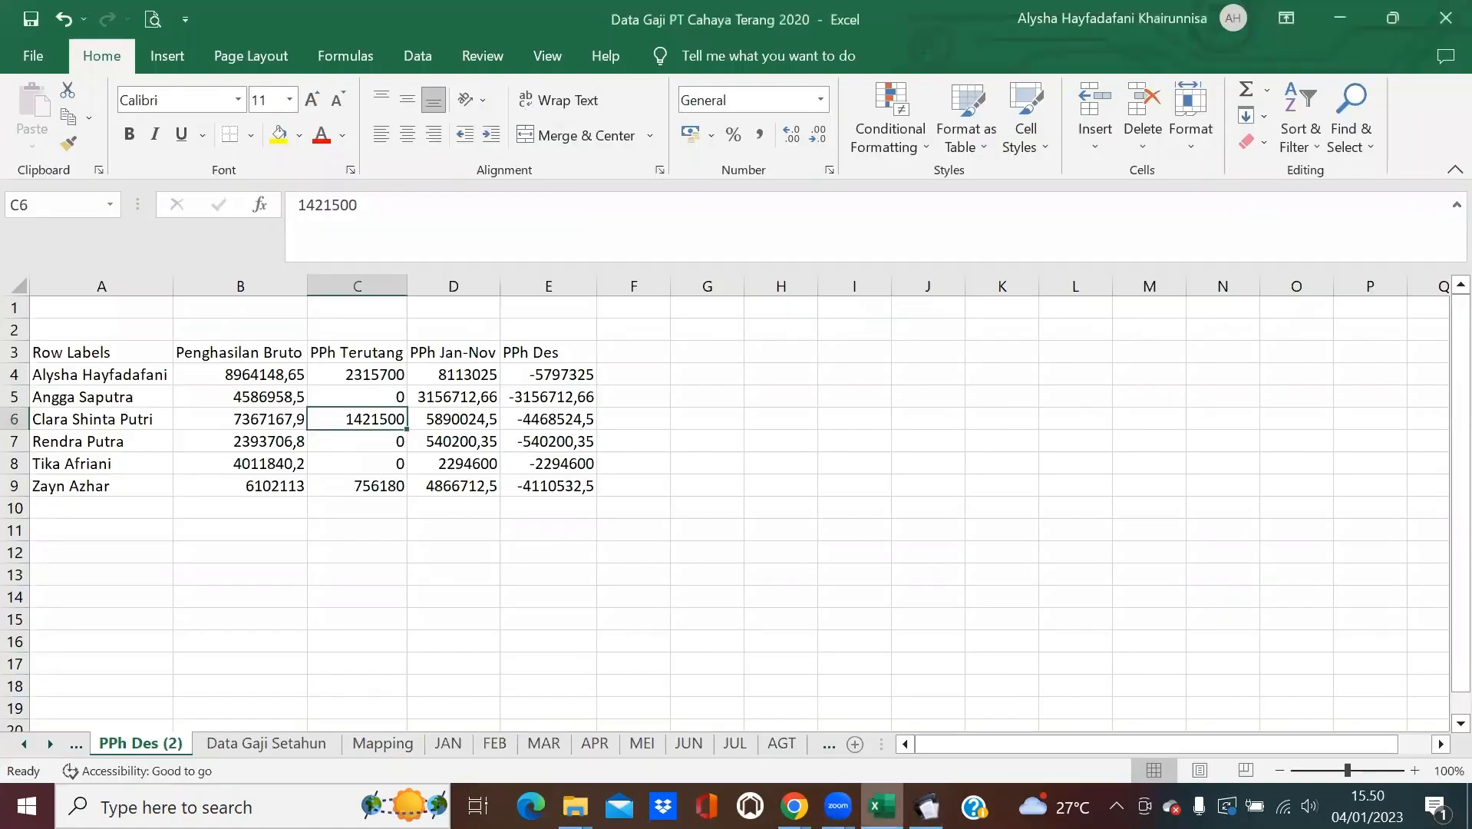
click(881, 806)
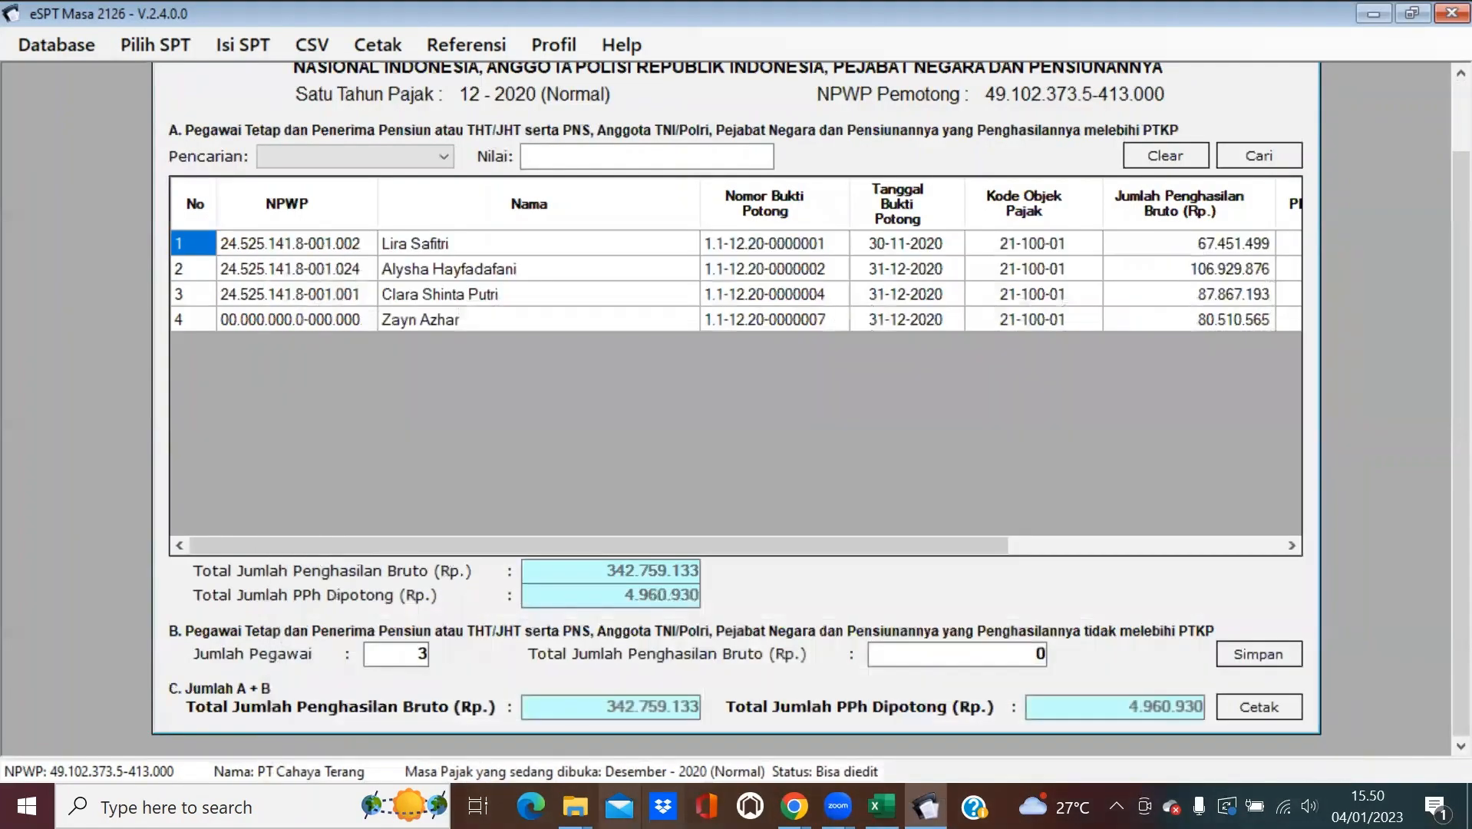
click(572, 806)
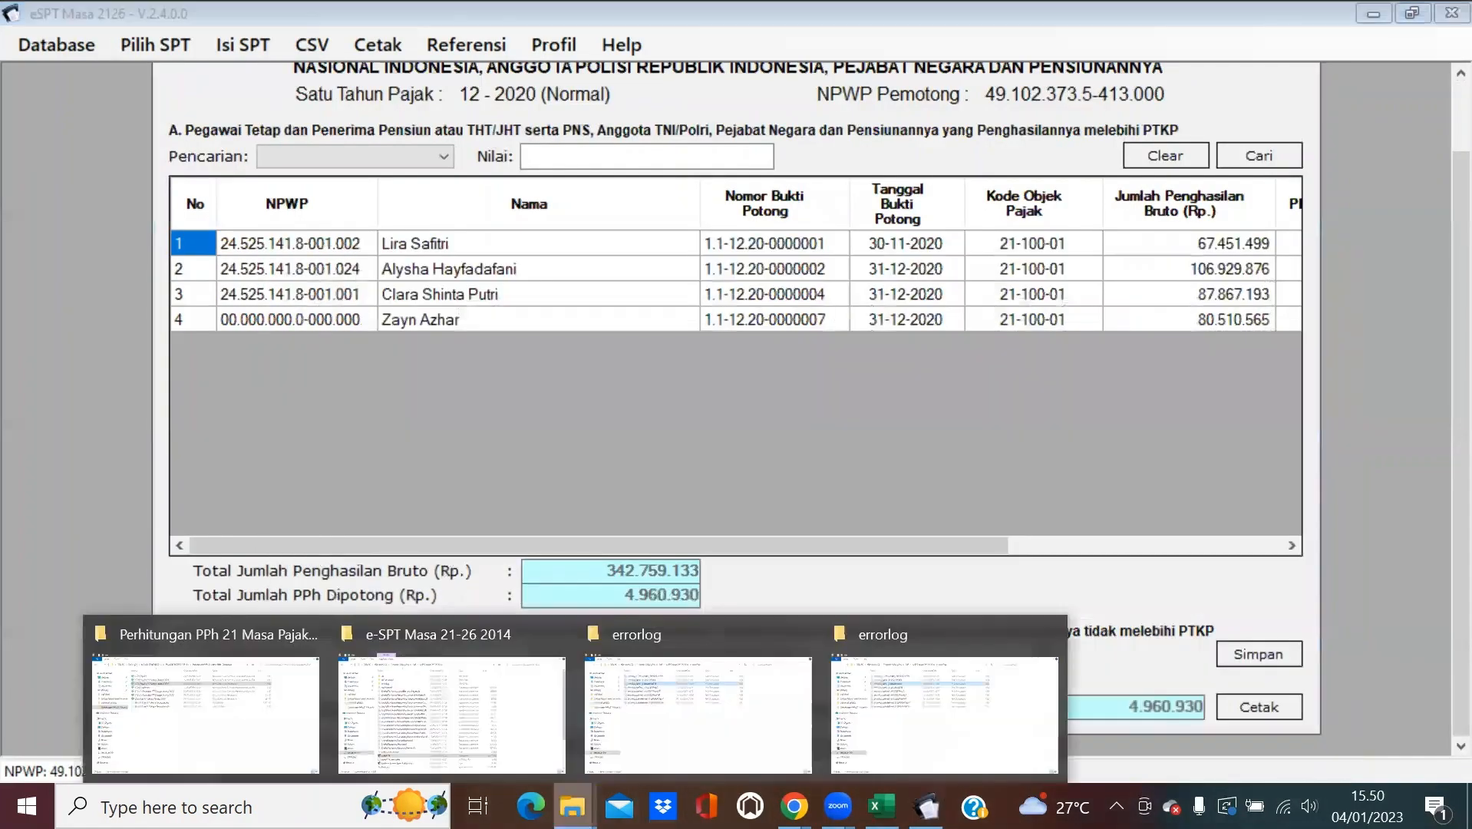
click(146, 721)
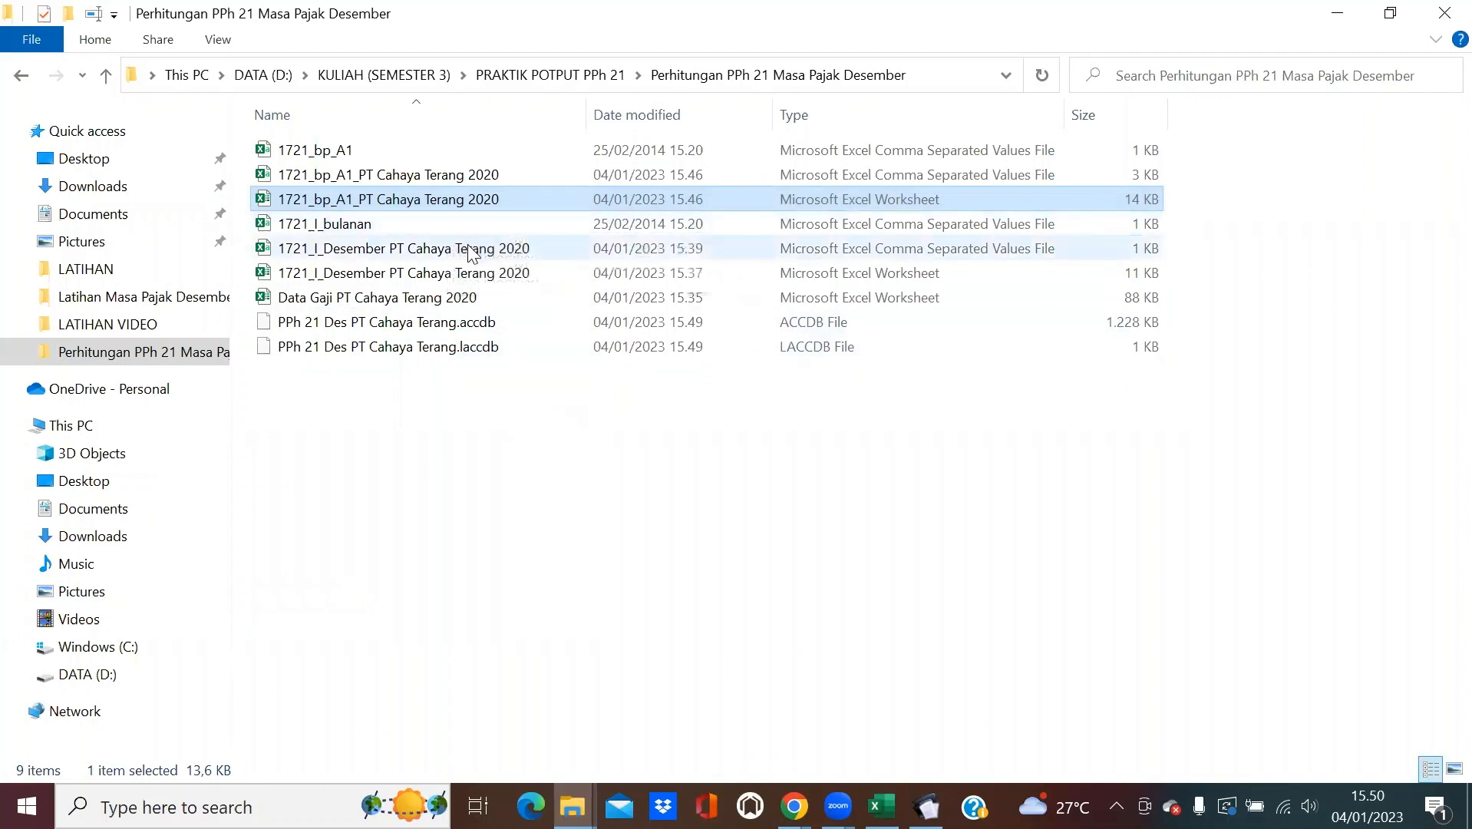
Open 1721_bp_A1_PT Cahaya Terang 2020 and filter Jumlah 20 to show only 0.
double_click(487, 201)
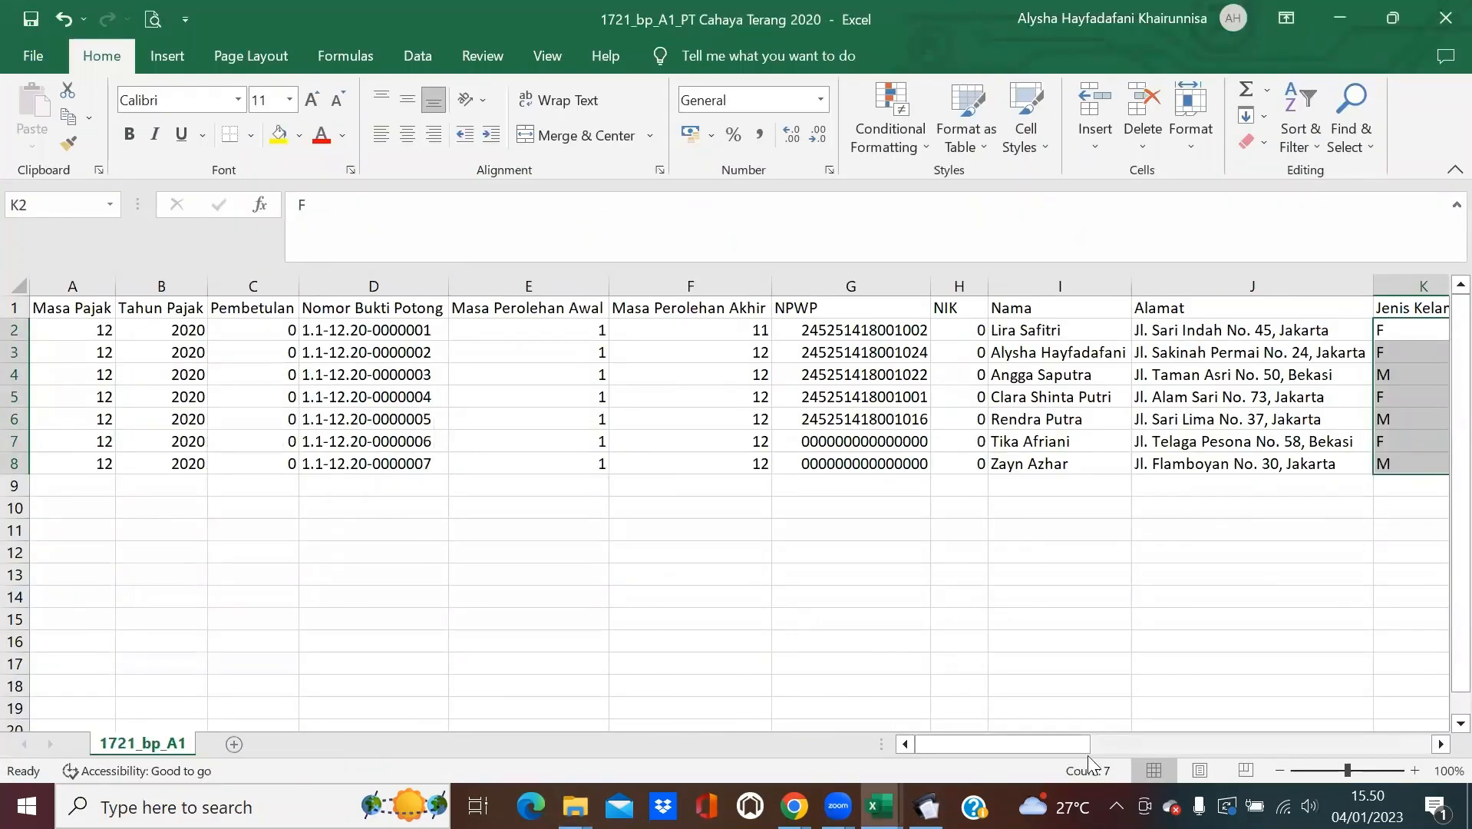
drag(1086, 743, 1347, 706)
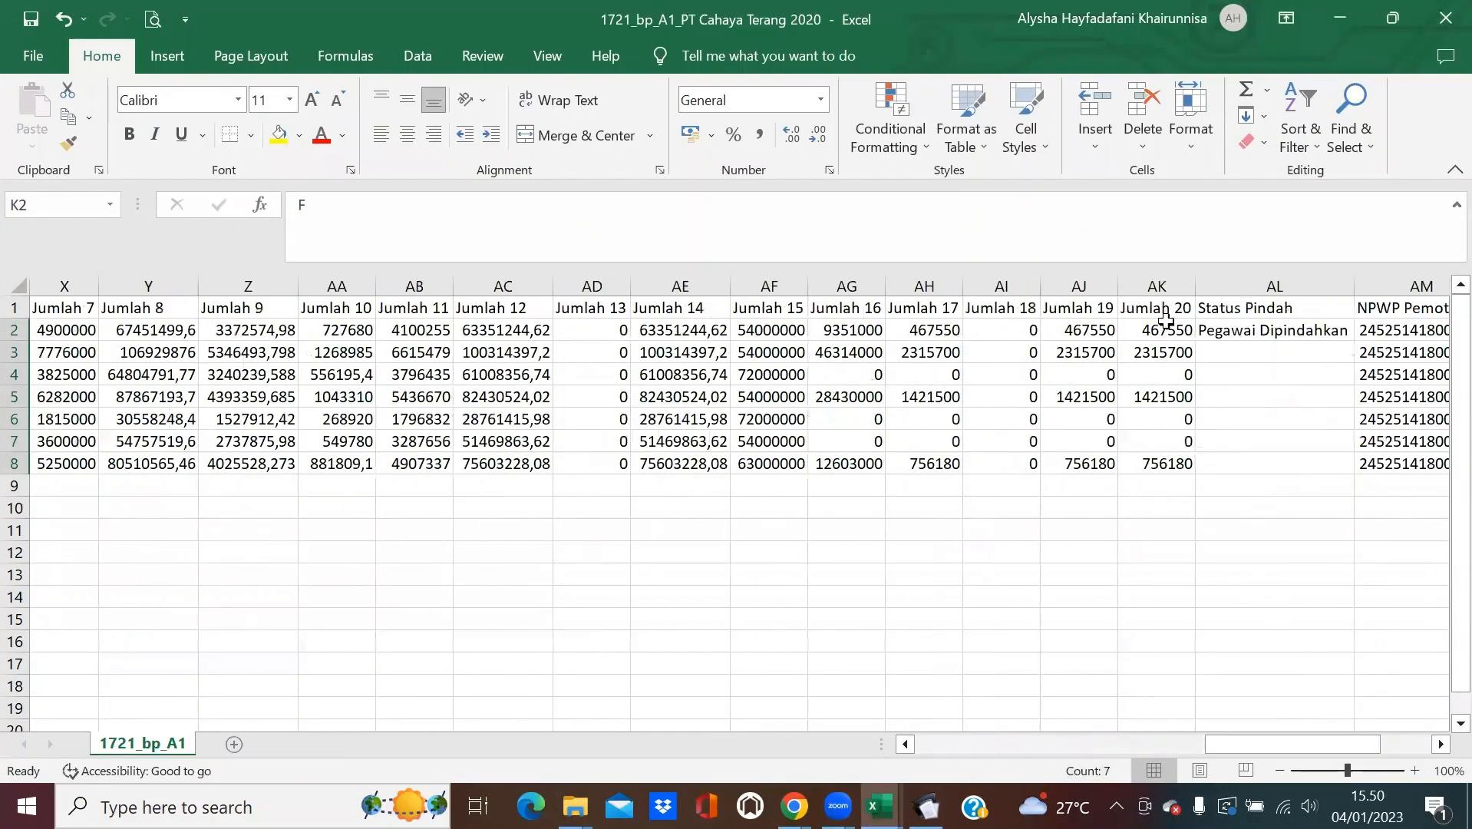
click(1163, 310)
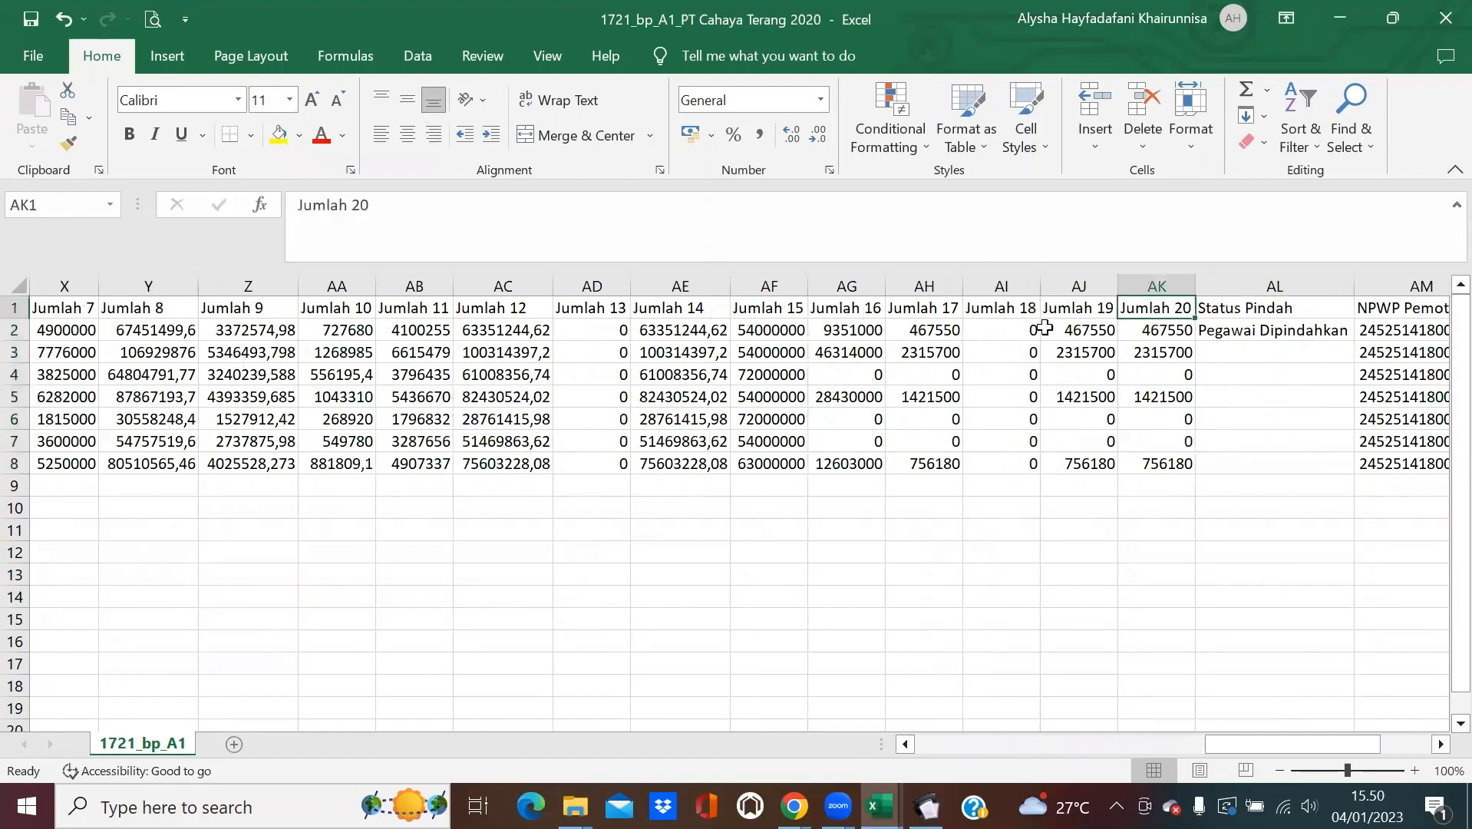
click(169, 57)
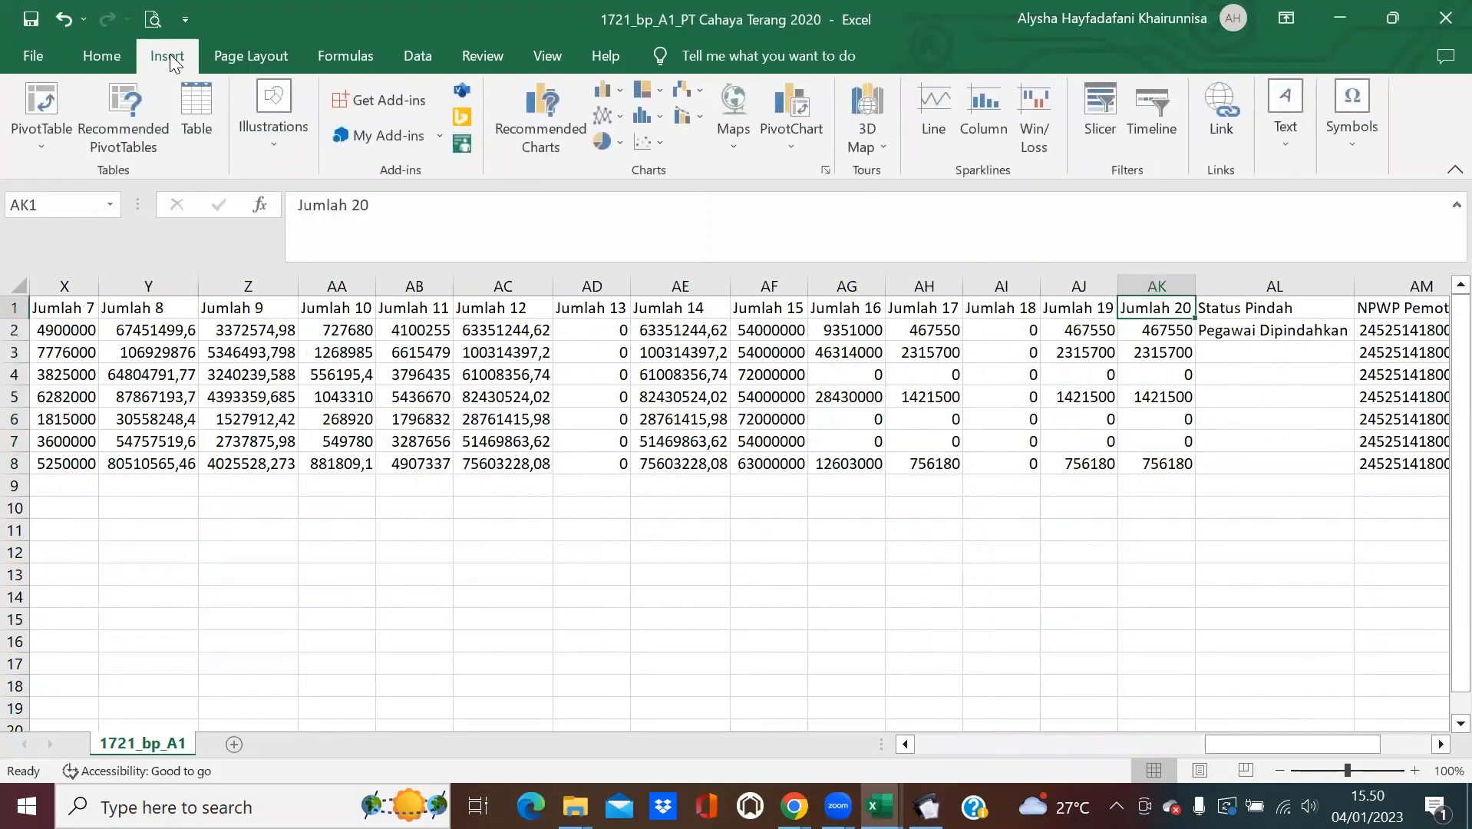
click(111, 56)
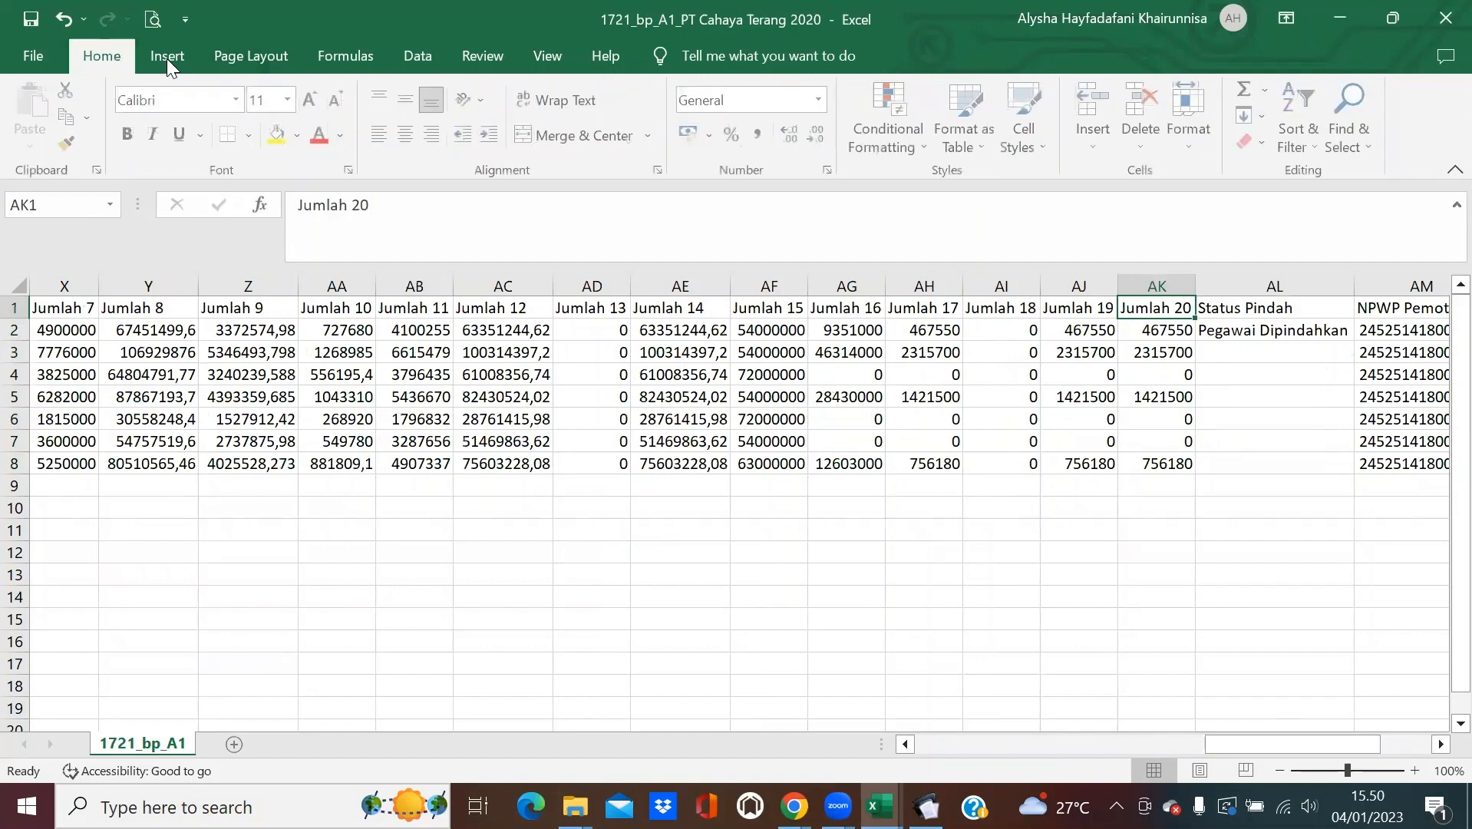
click(1303, 138)
click(1363, 260)
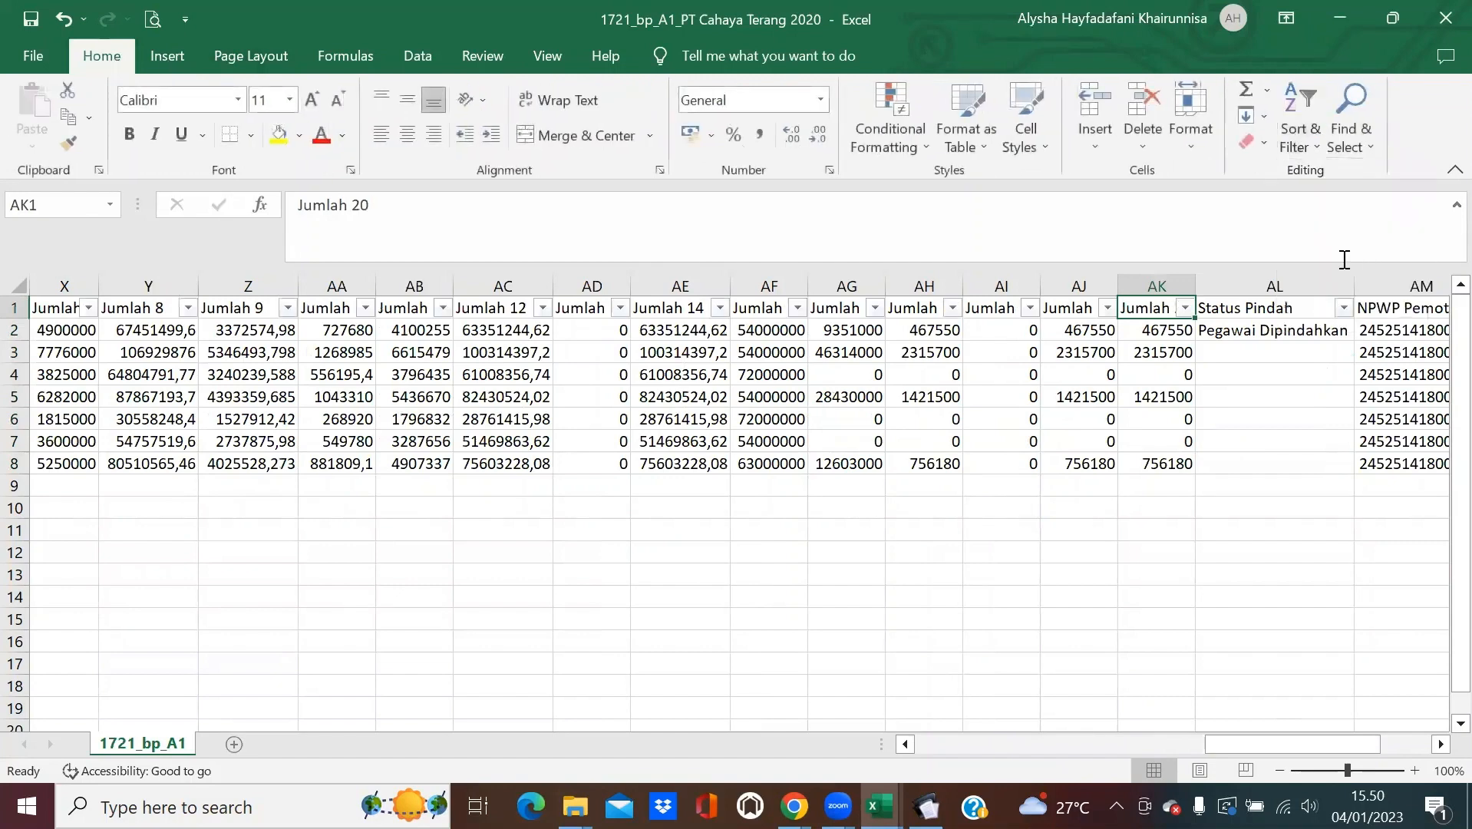
click(1185, 308)
click(970, 528)
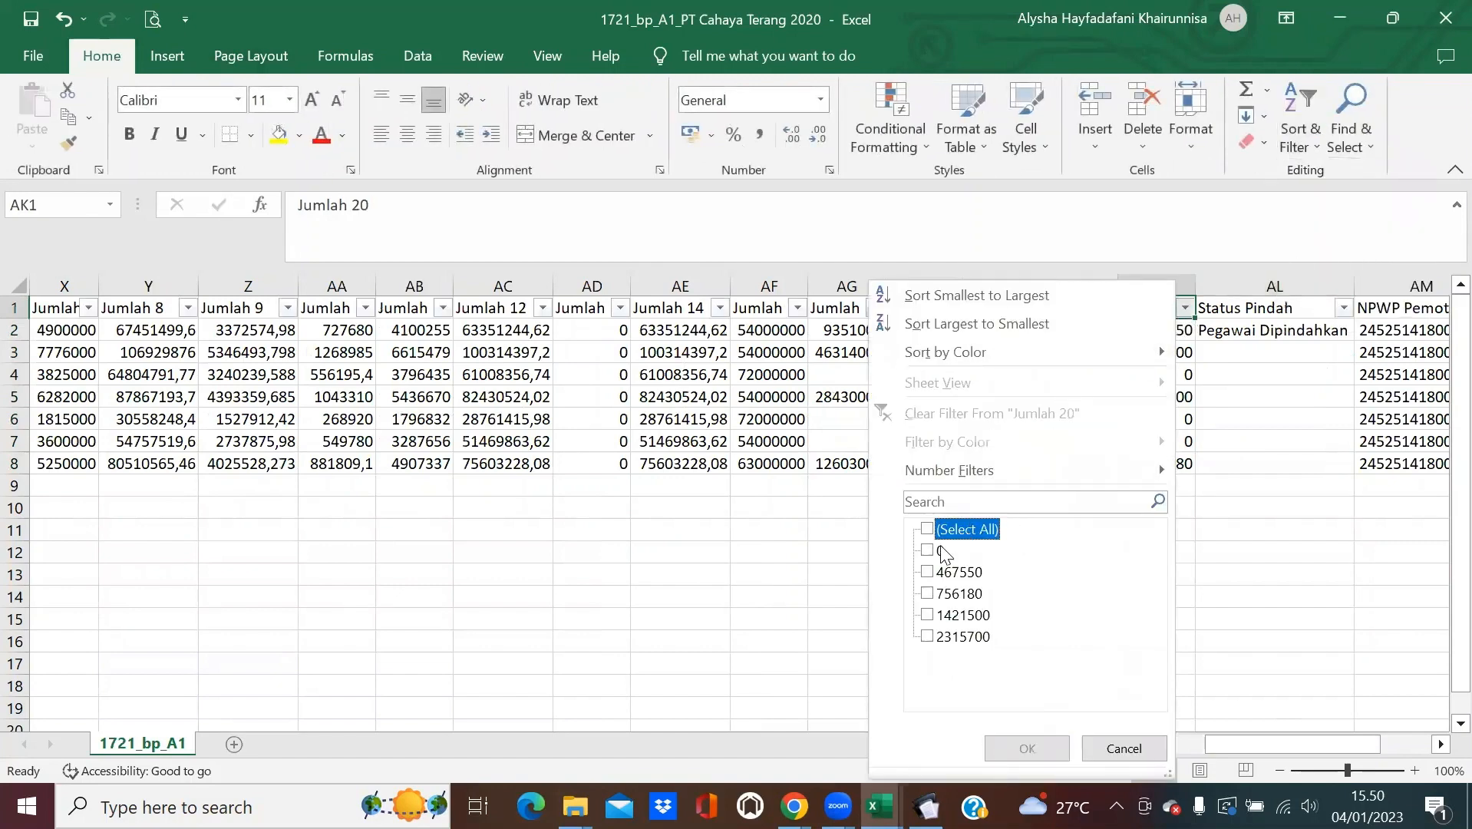
click(942, 552)
click(1027, 748)
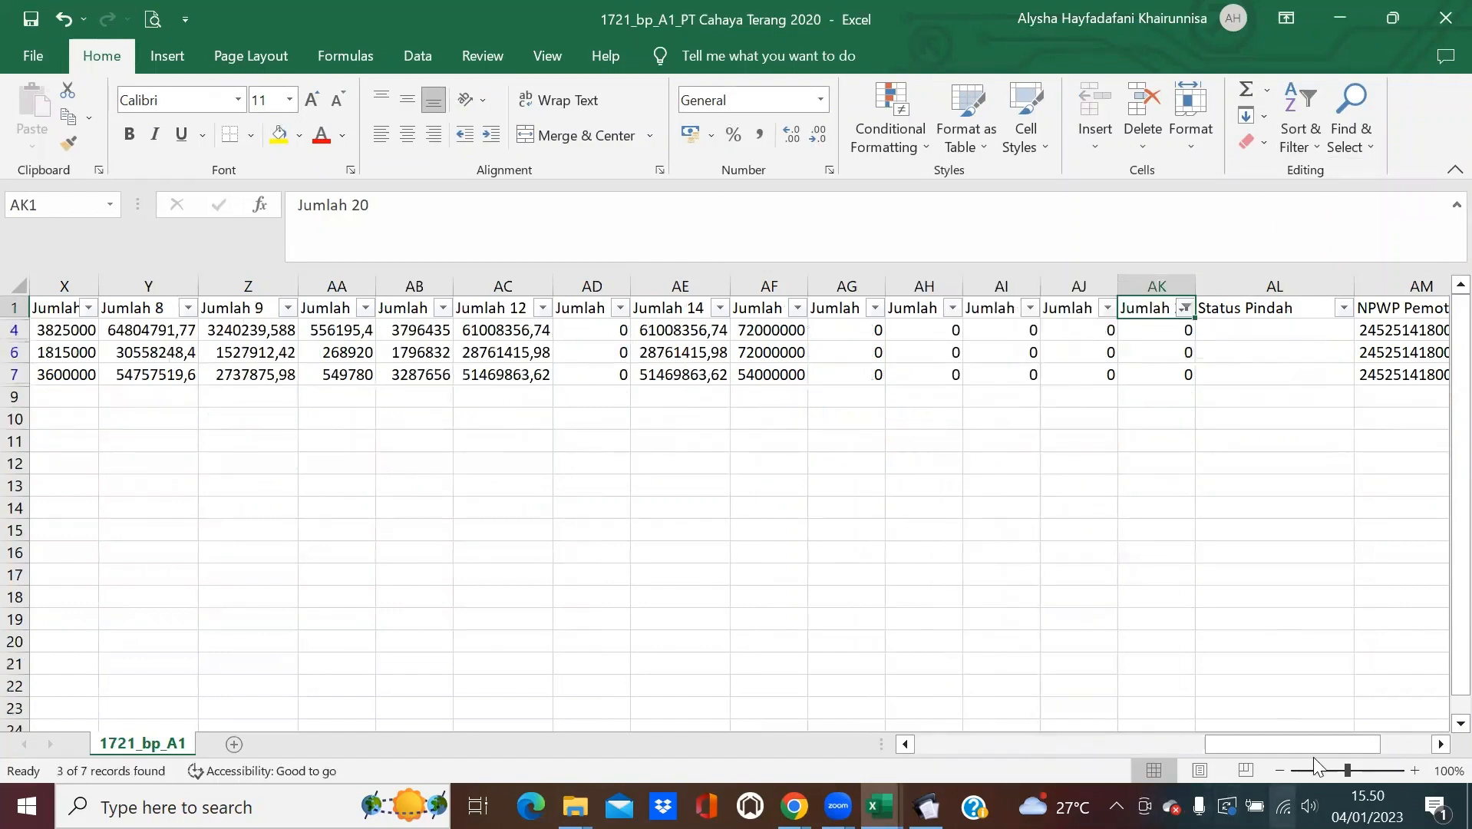
Select the three filtered Jumlah 8 amounts to read their sum, then minimize Excel.
drag(1290, 743, 1138, 744)
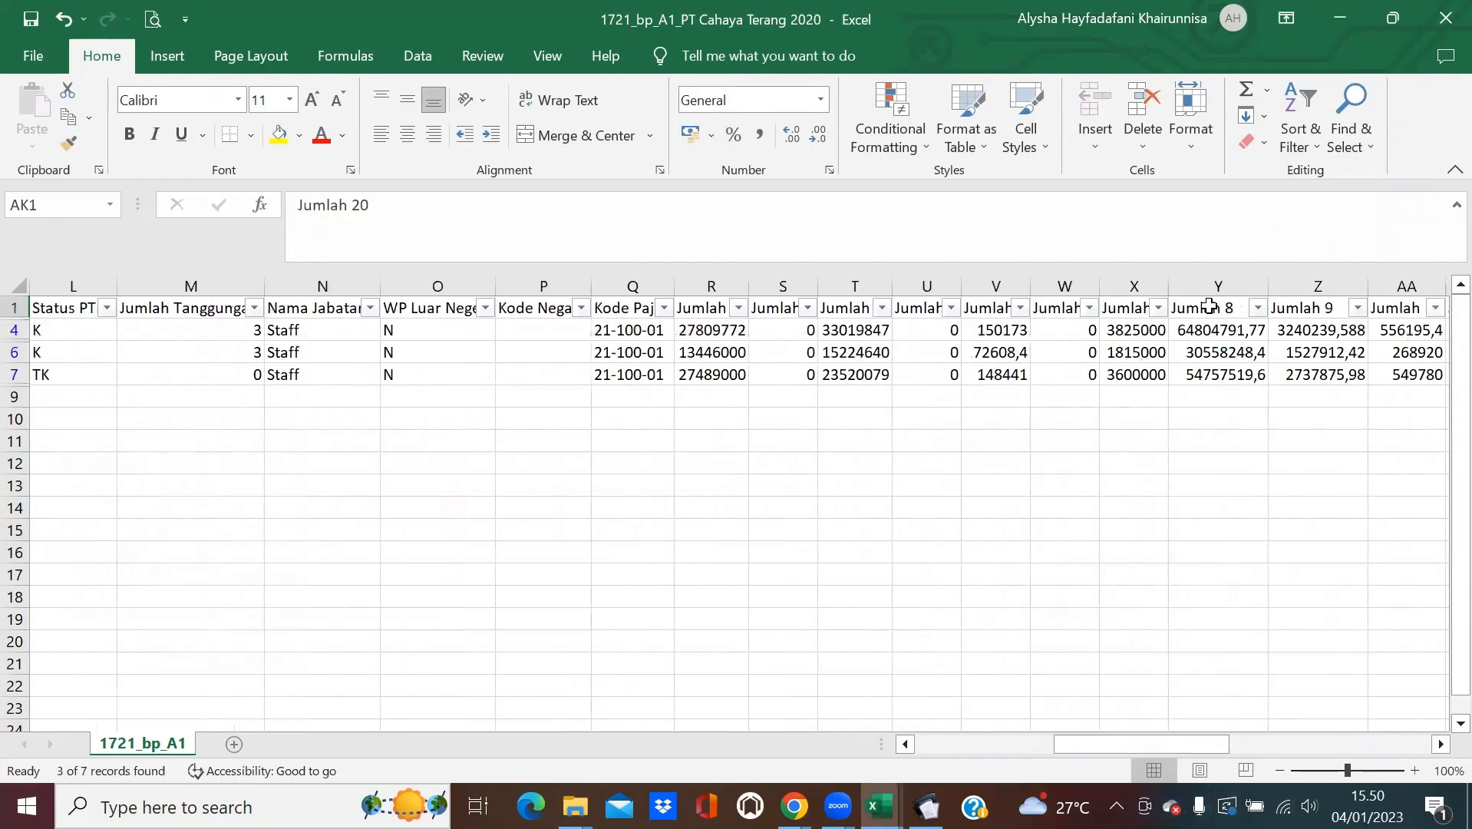
drag(1222, 330, 1224, 377)
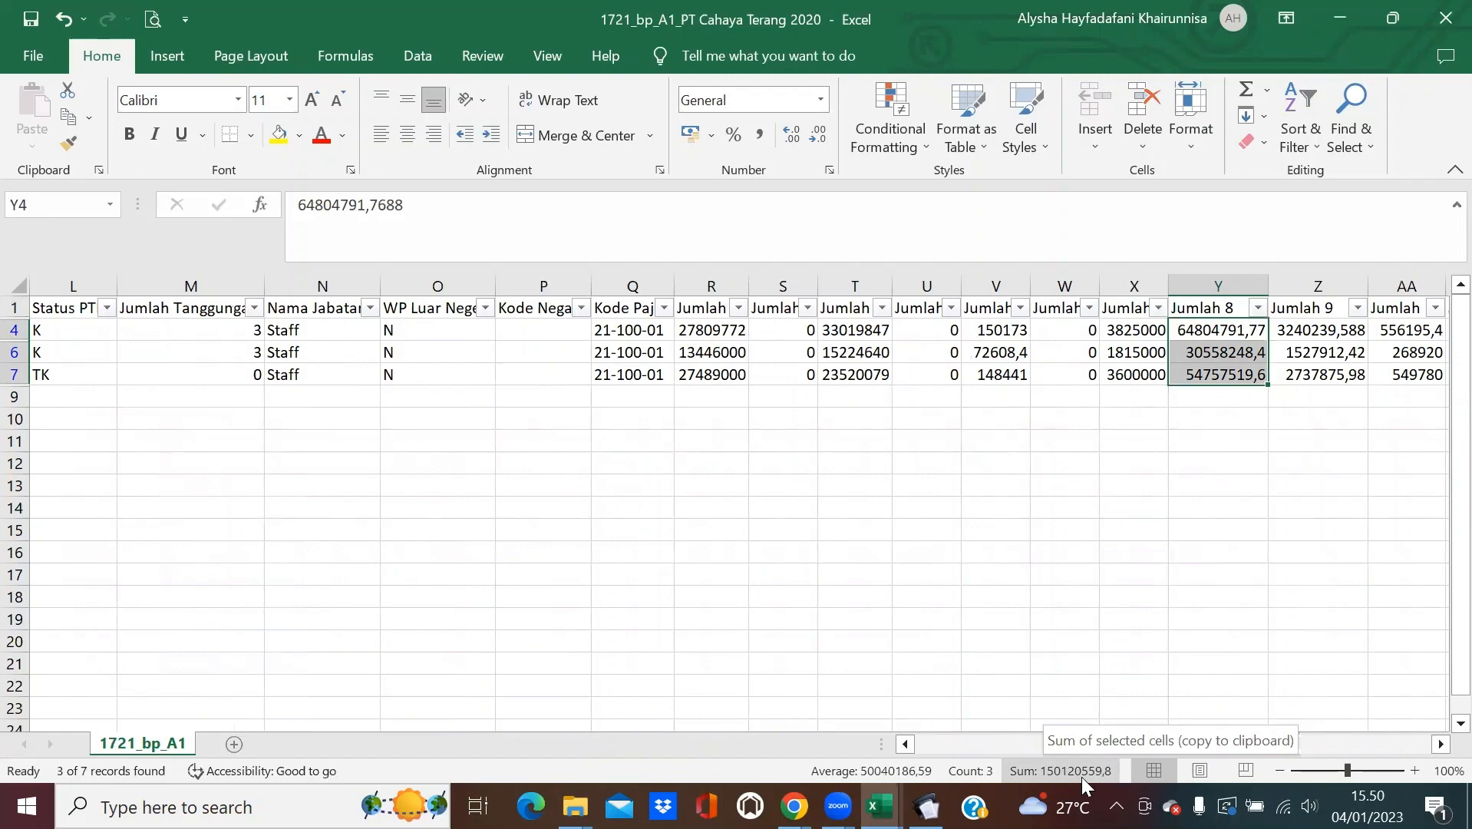
click(1331, 17)
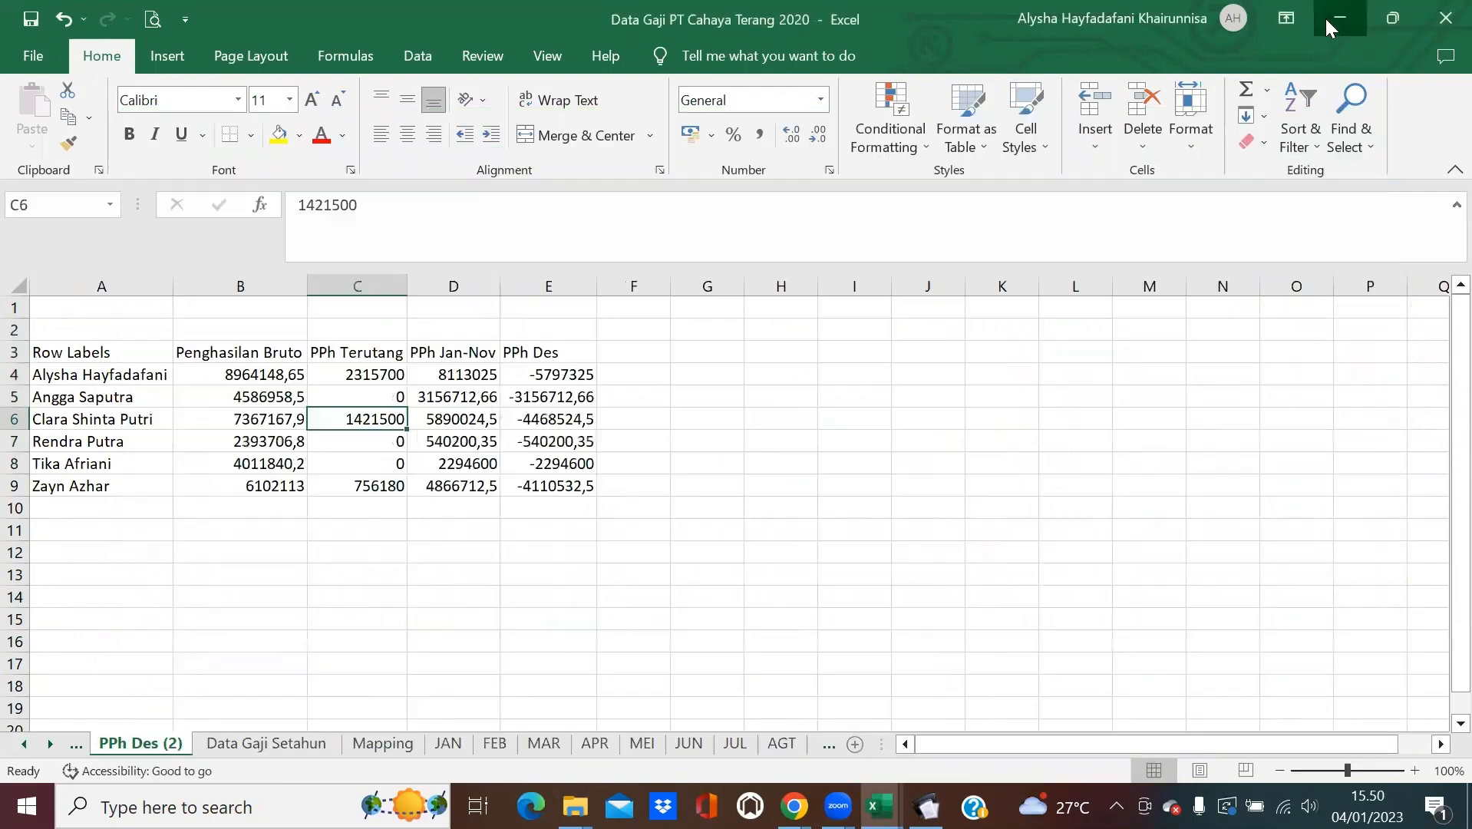
click(1330, 17)
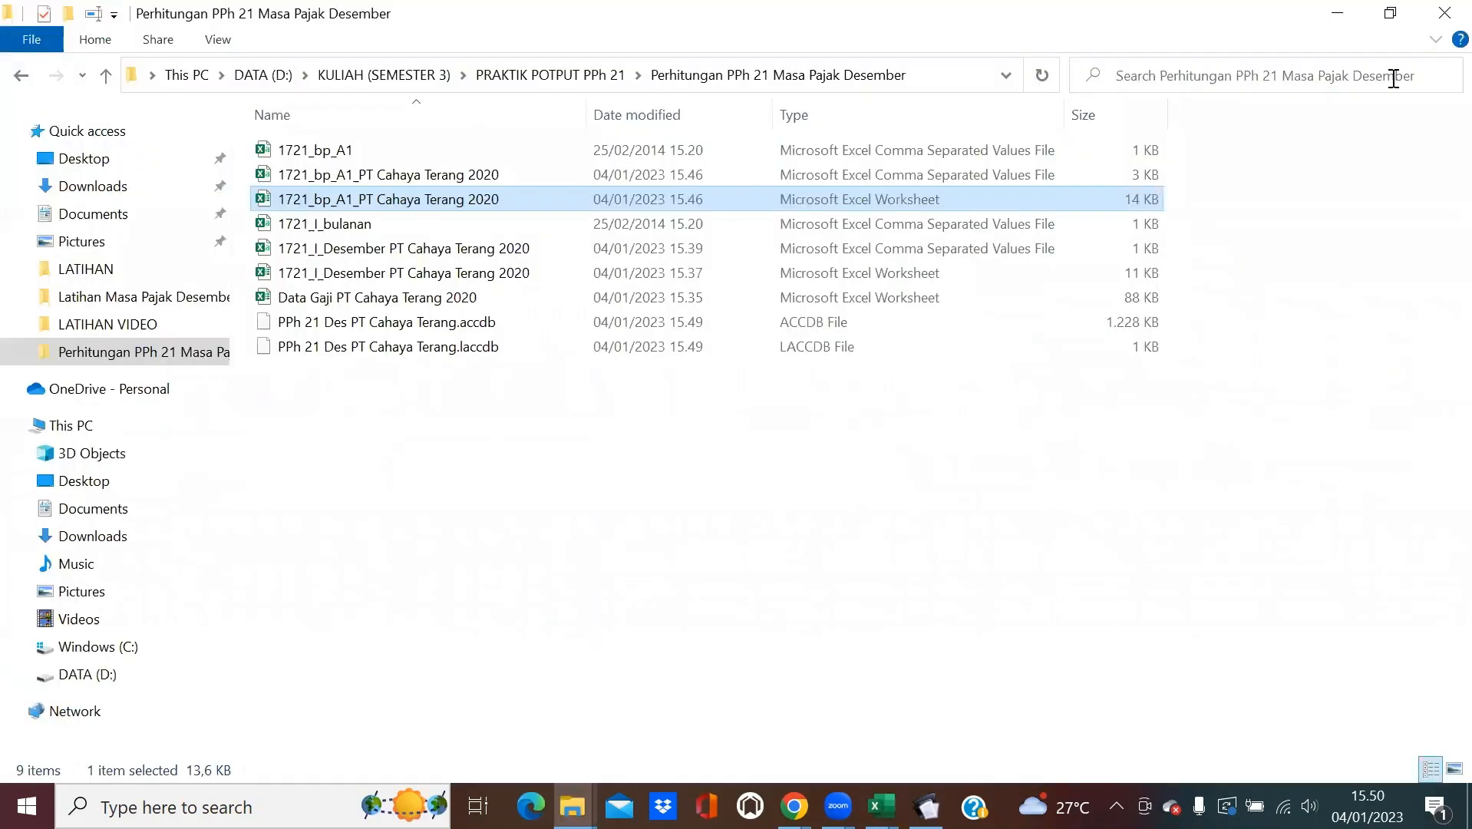
Enter 150.120.560 as section B total gross income, save it, and close the annual list.
click(1339, 18)
click(1012, 651)
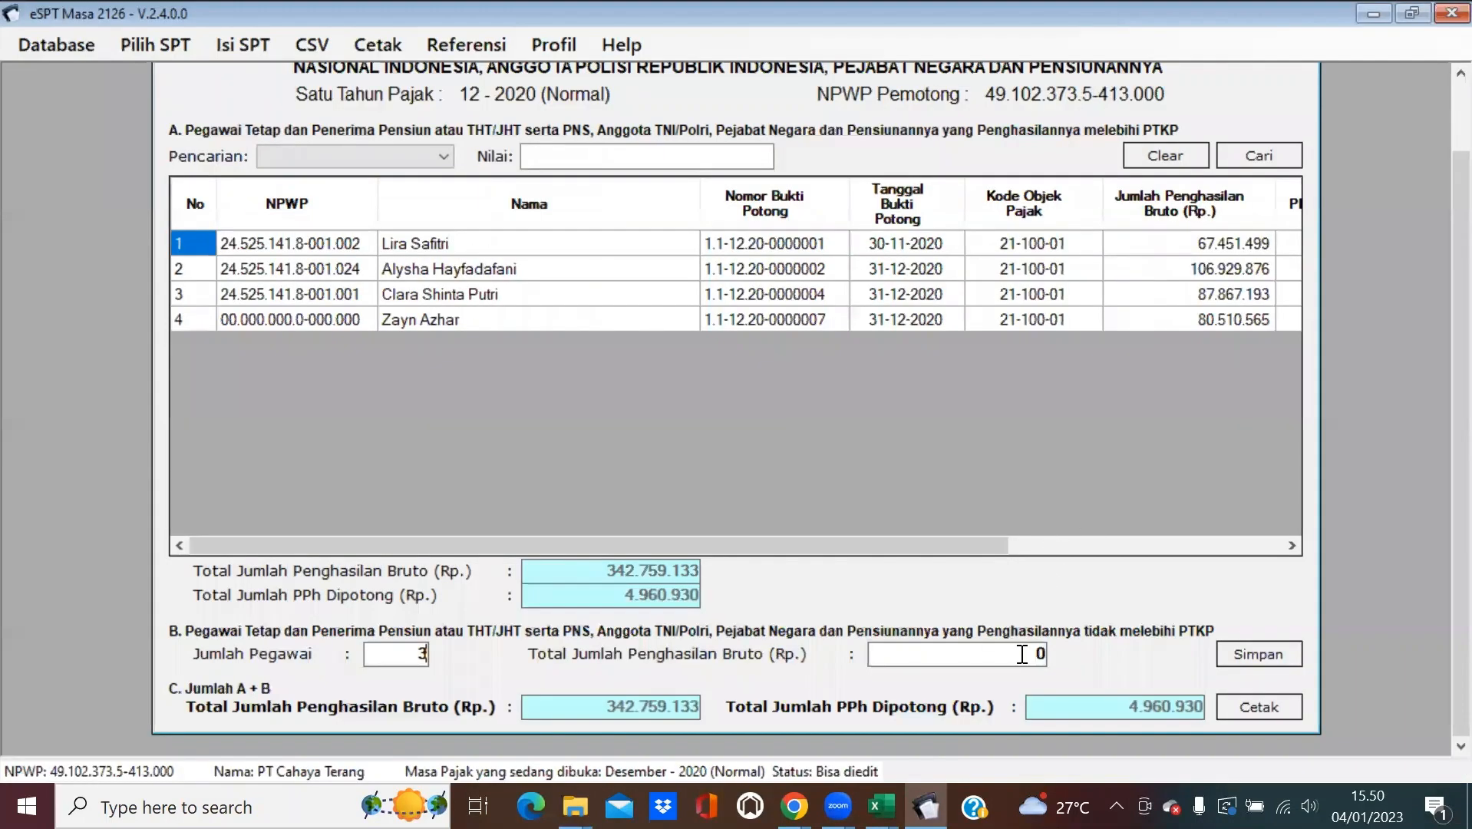
text(150)
text(1205)
text(560)
click(1250, 662)
click(819, 482)
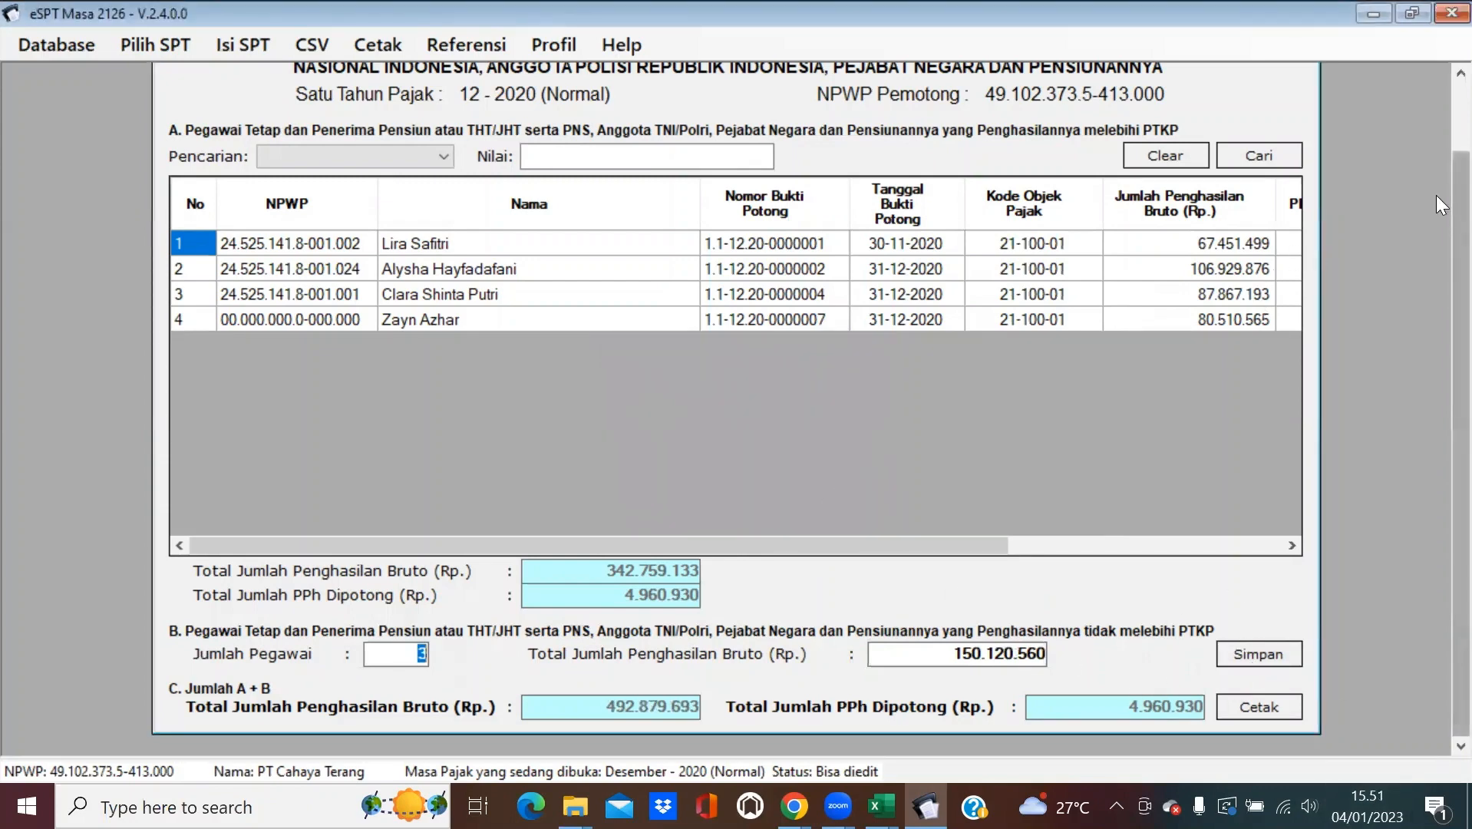
drag(1459, 198, 1334, 108)
click(1296, 79)
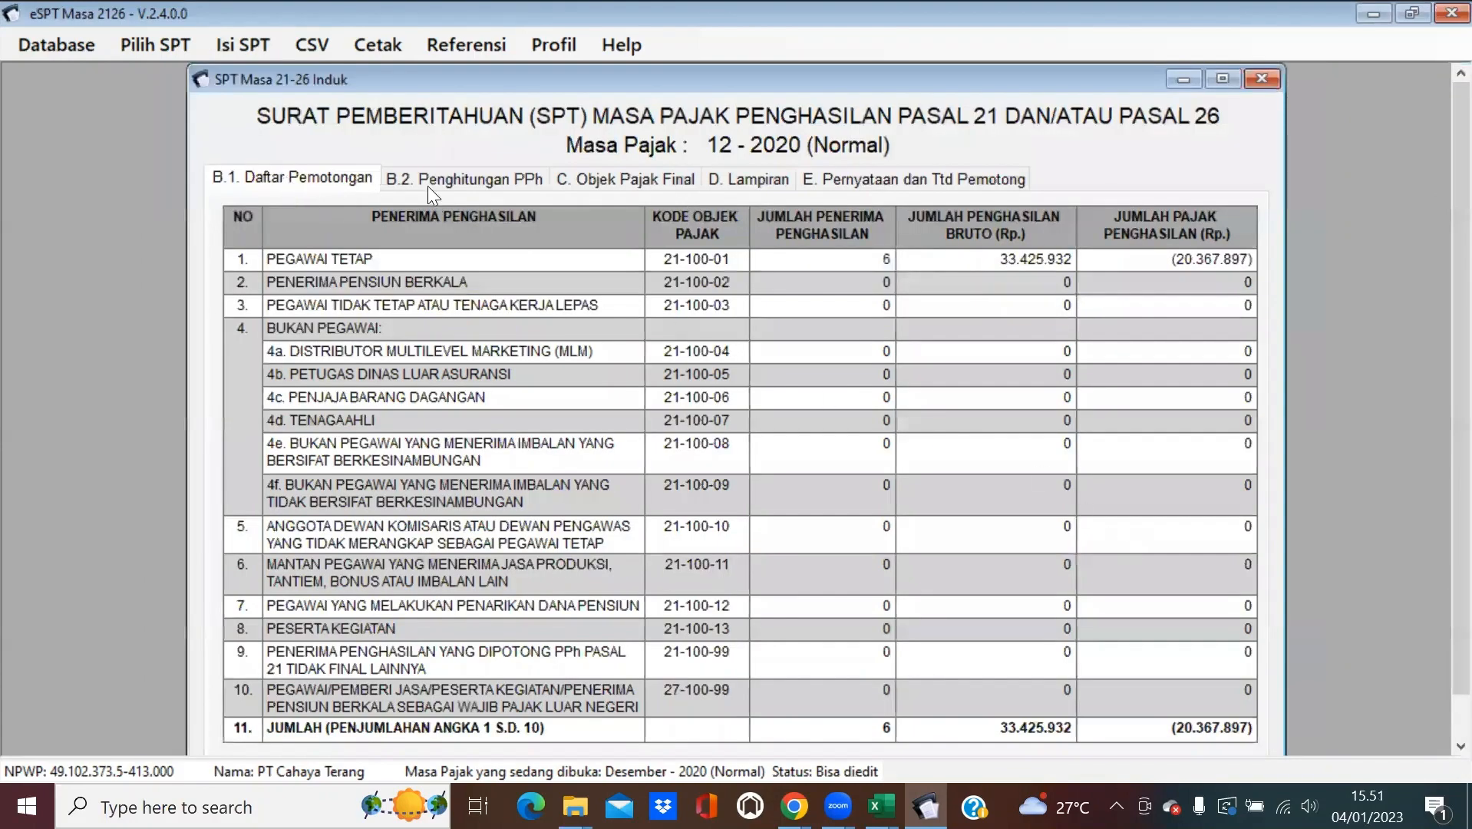
Open SPT Induk and set the section E declaration date to 04-01-2021.
click(427, 186)
click(851, 183)
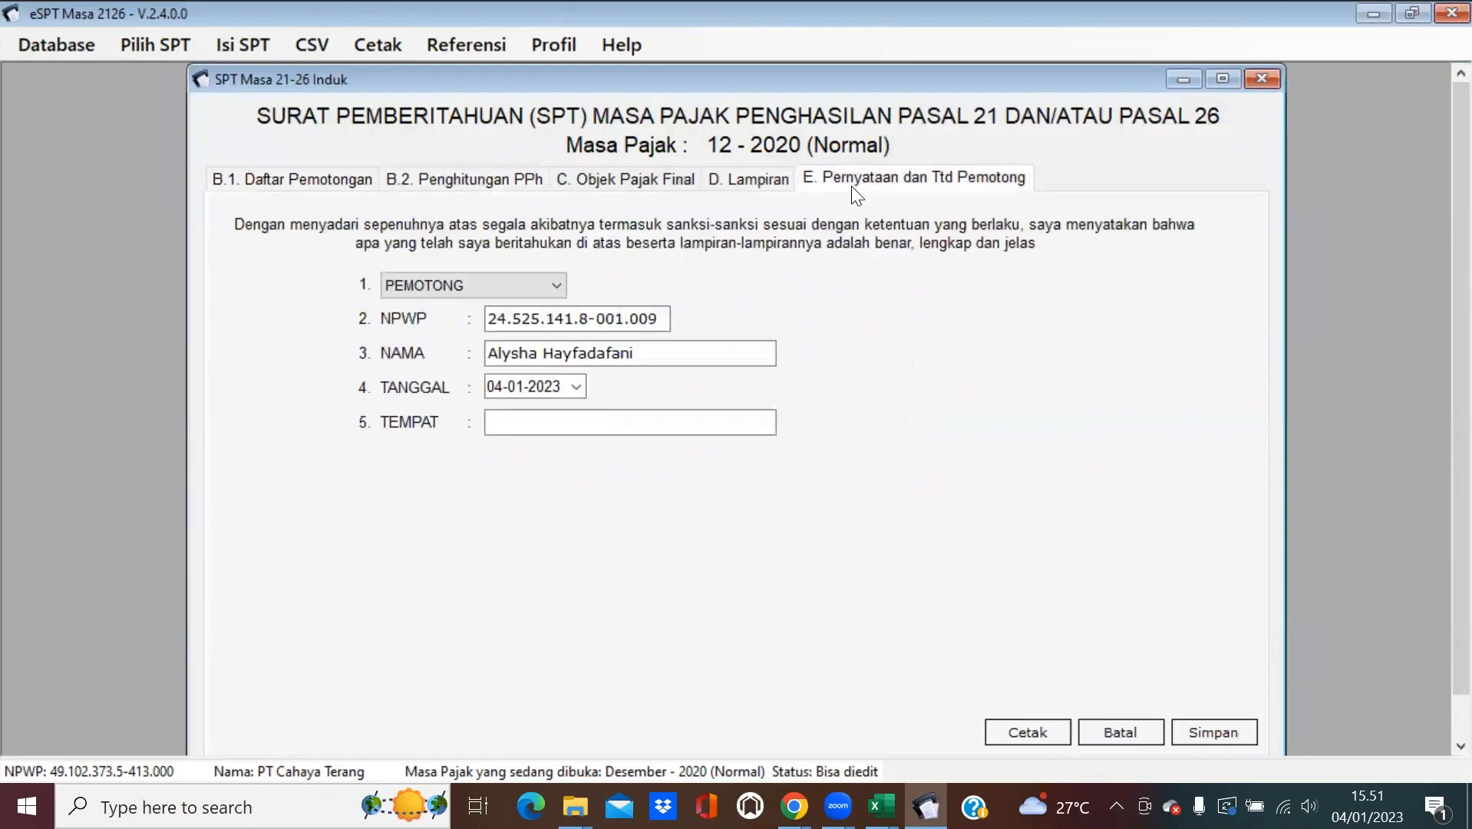
click(575, 386)
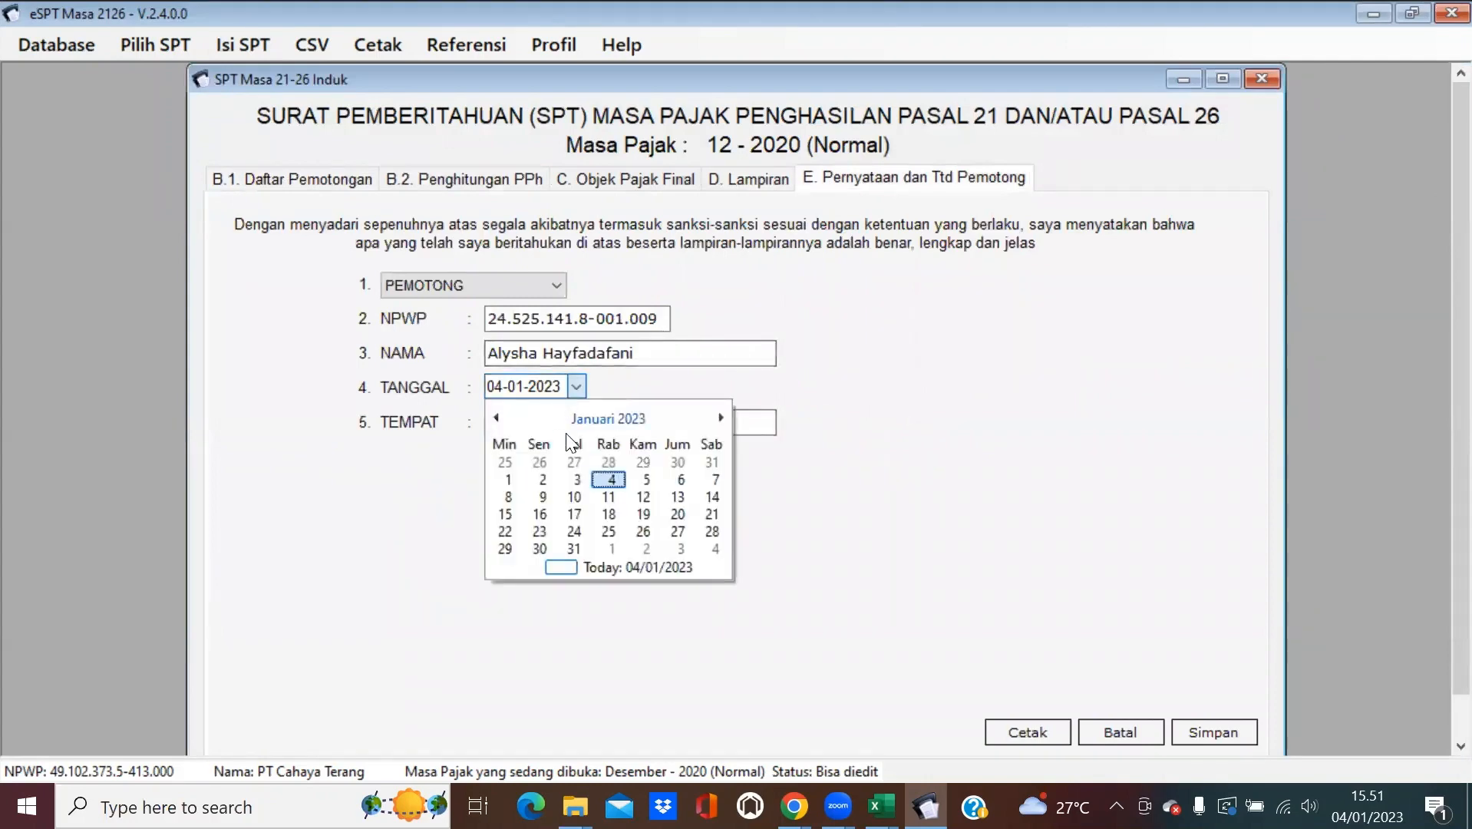
click(592, 414)
click(608, 416)
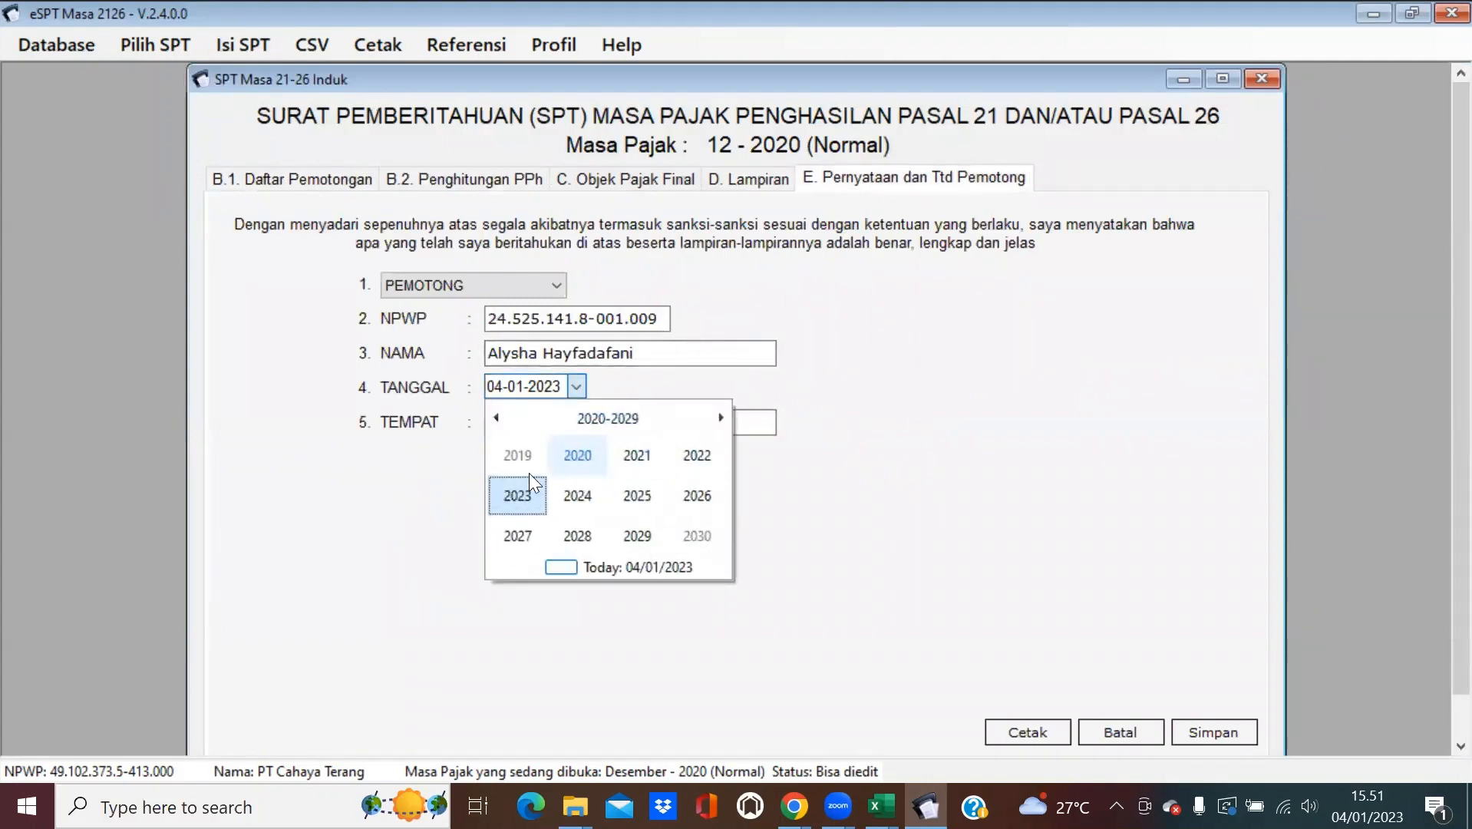
click(634, 461)
click(533, 457)
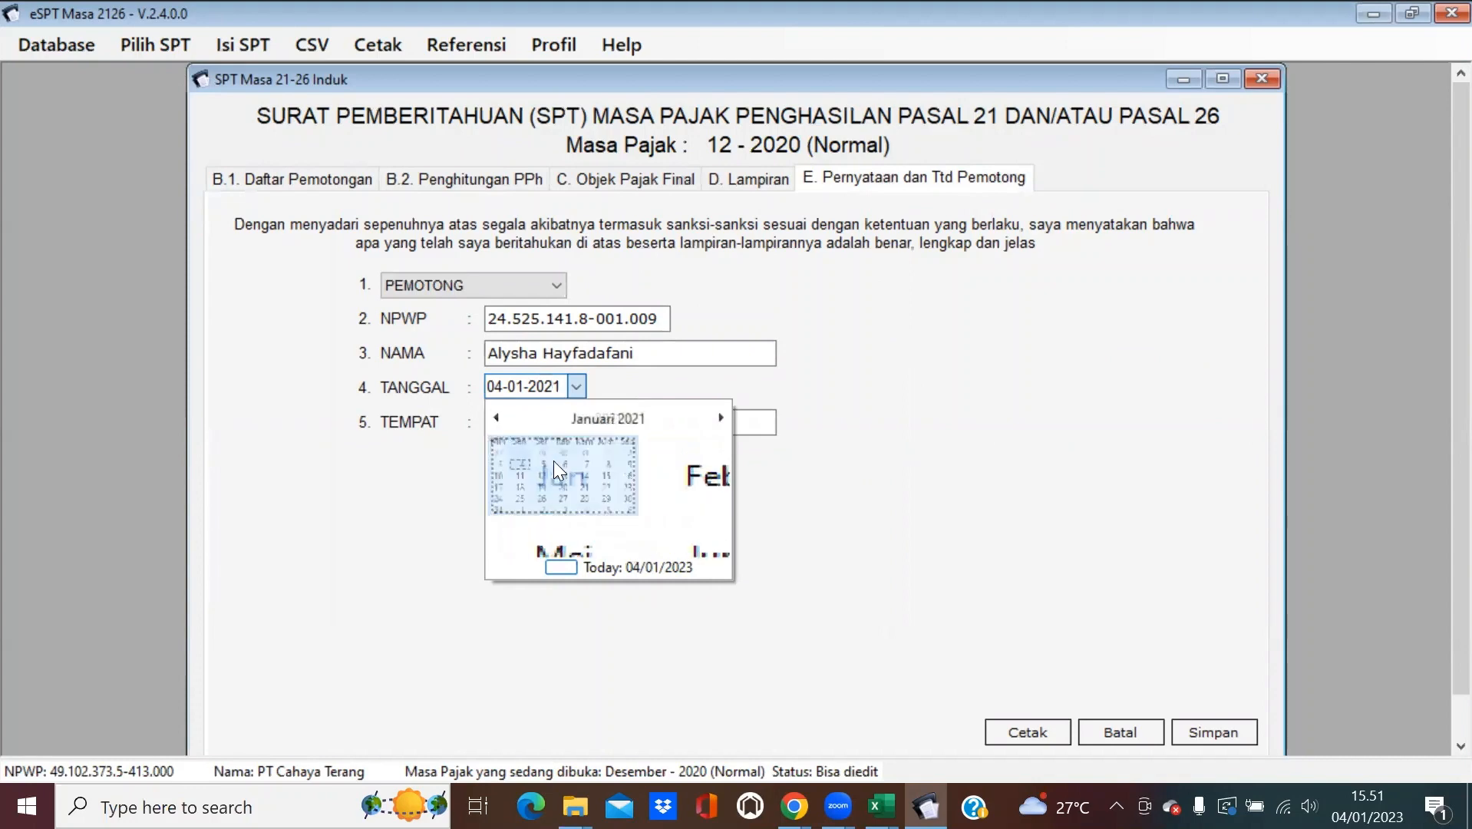
click(690, 587)
Enter Bekasi as the place, save the SPT Induk, and close the form.
click(611, 419)
text(Bekasi)
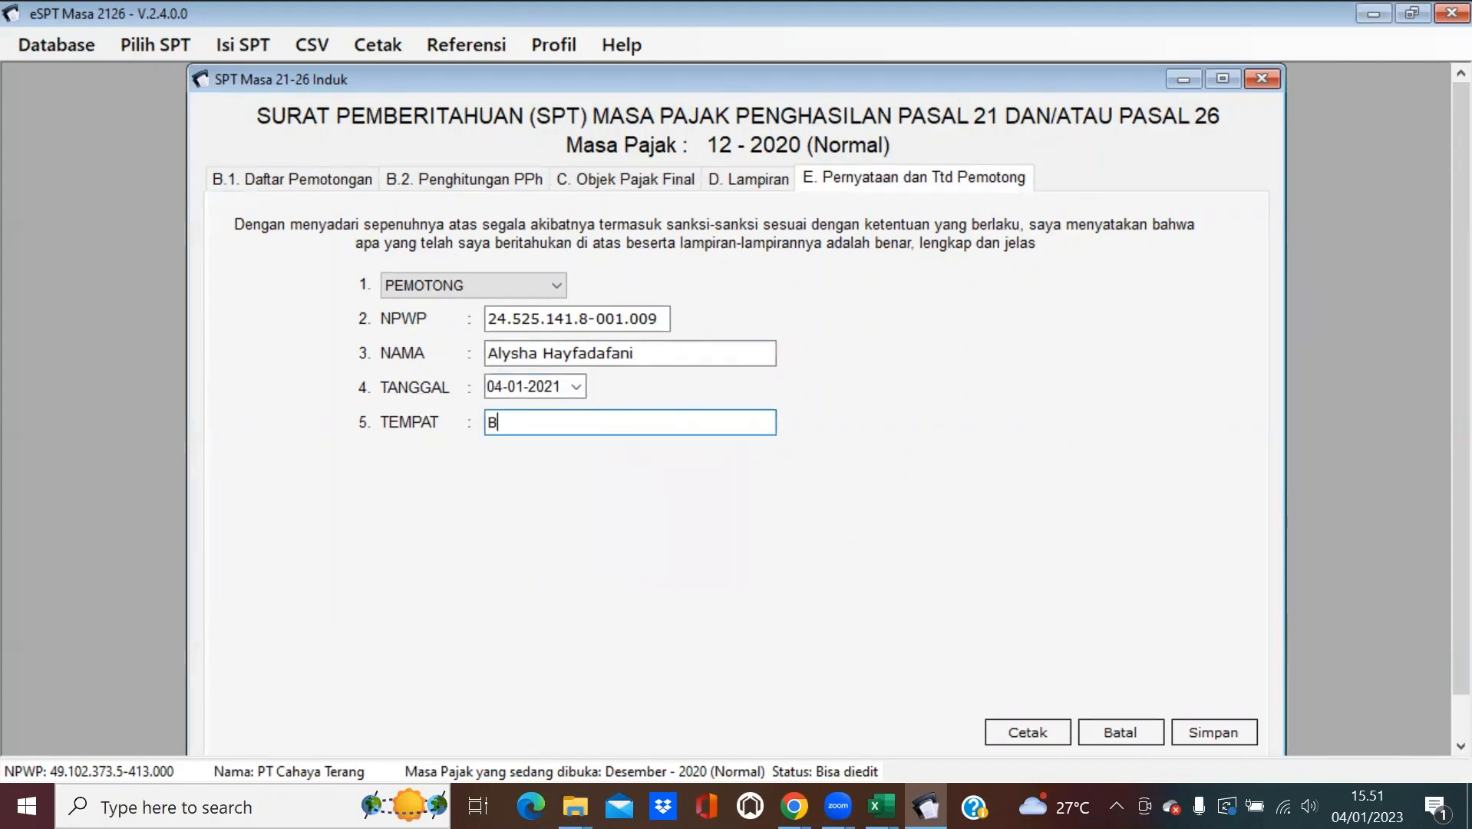
click(1212, 735)
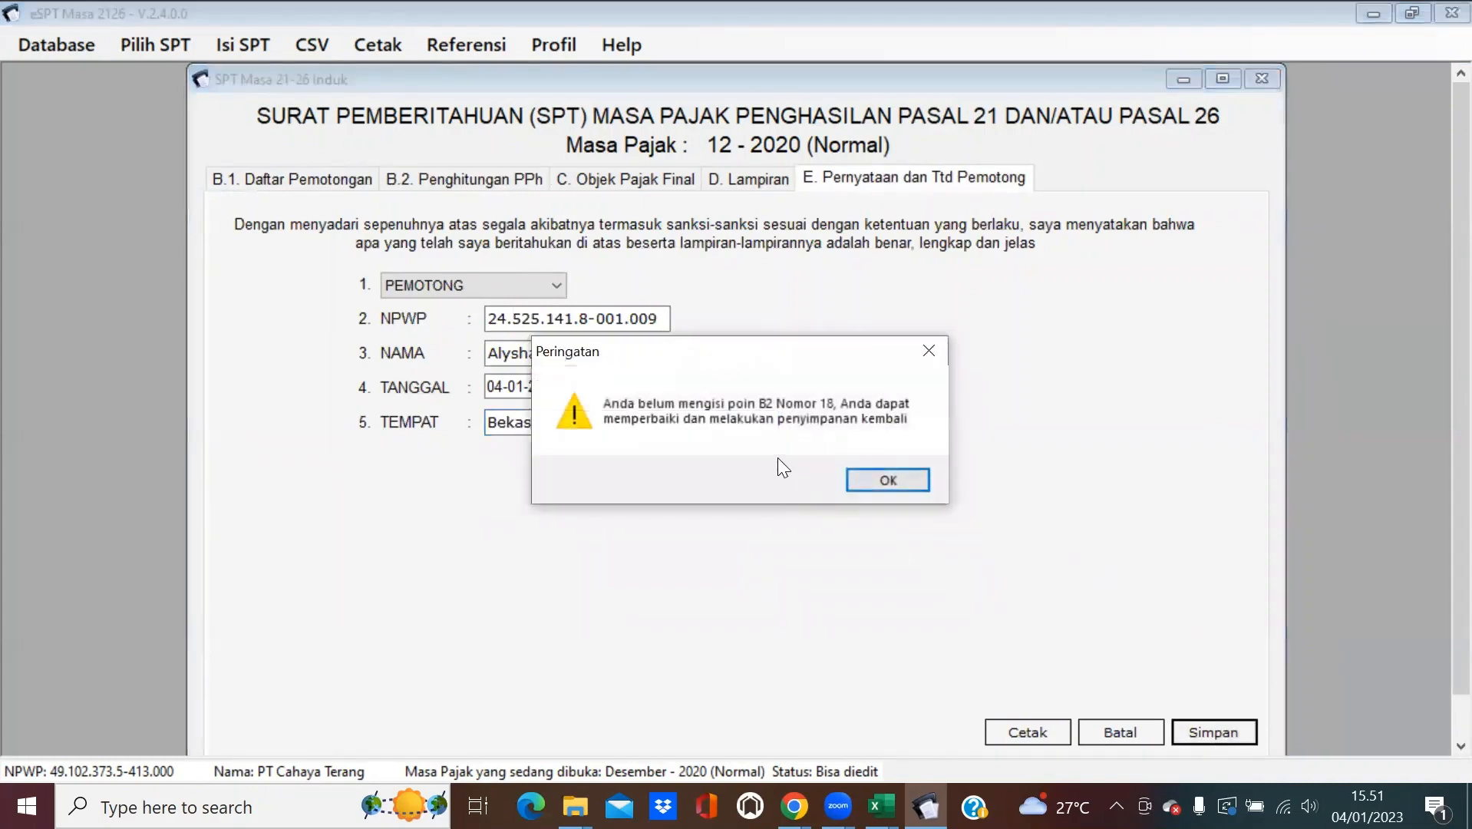
click(872, 487)
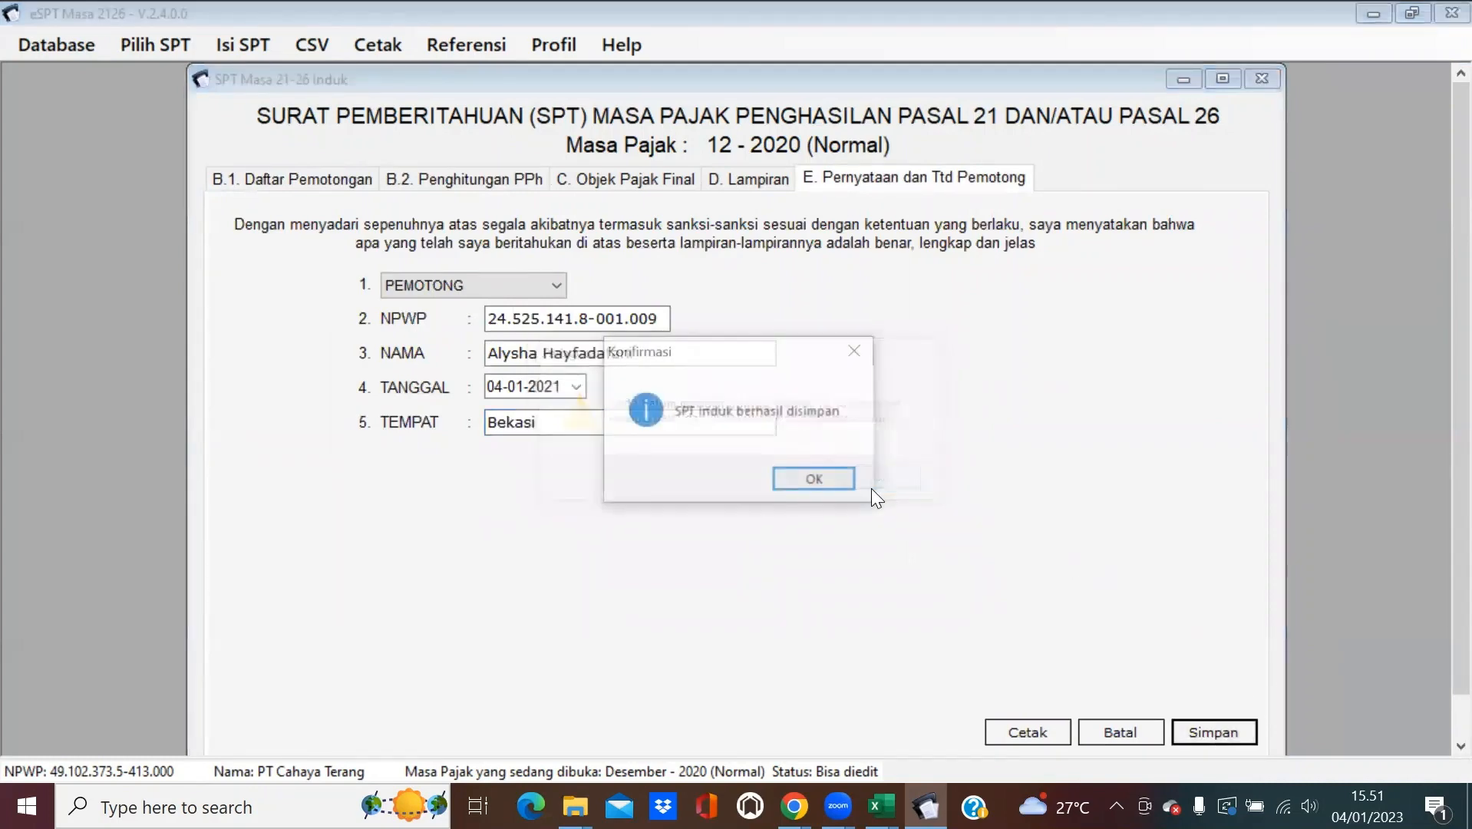
click(828, 477)
click(1260, 79)
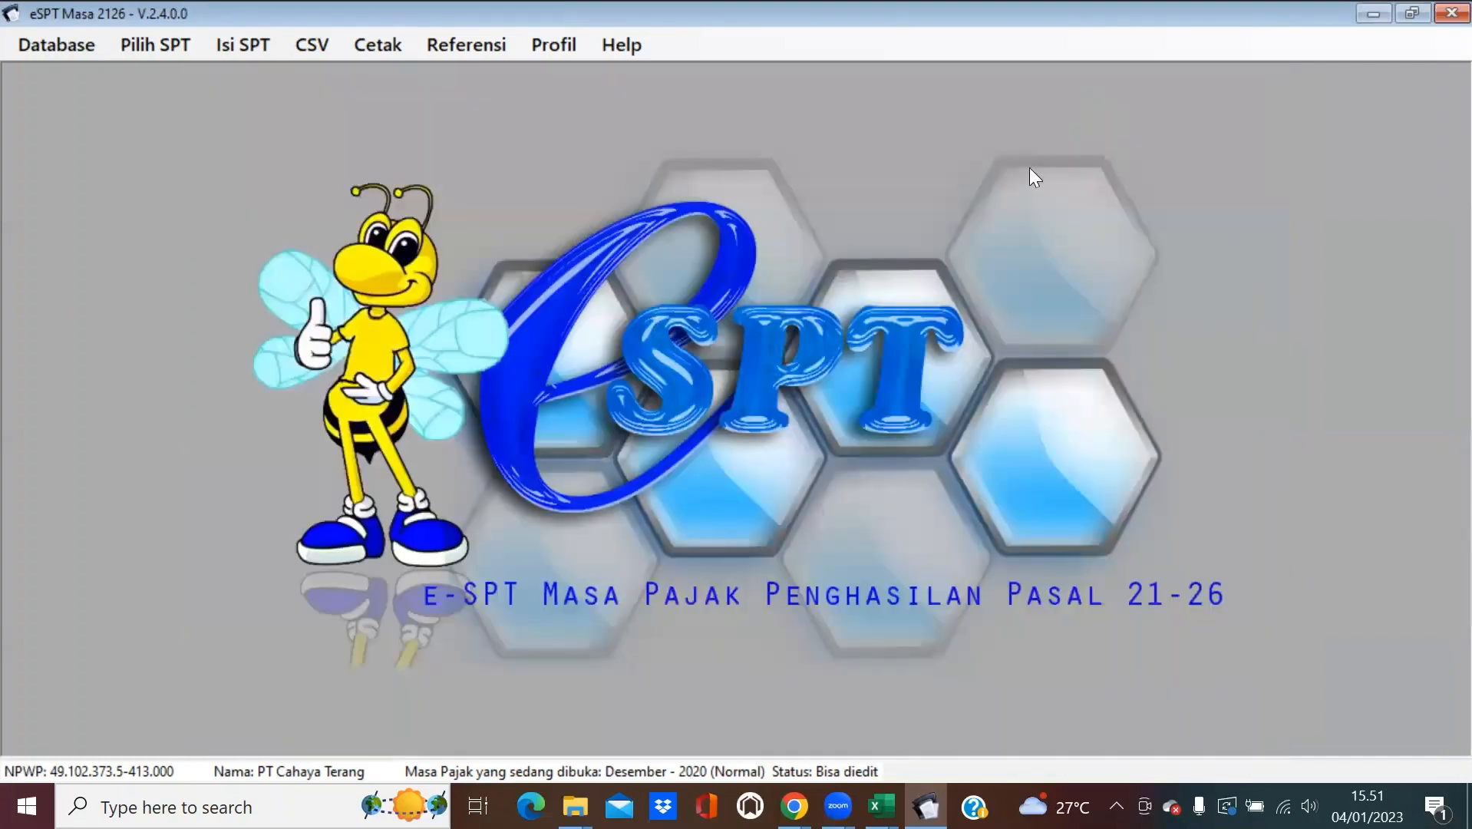
Add a new SSP record with account code 411121 and deposit type 100.
click(263, 44)
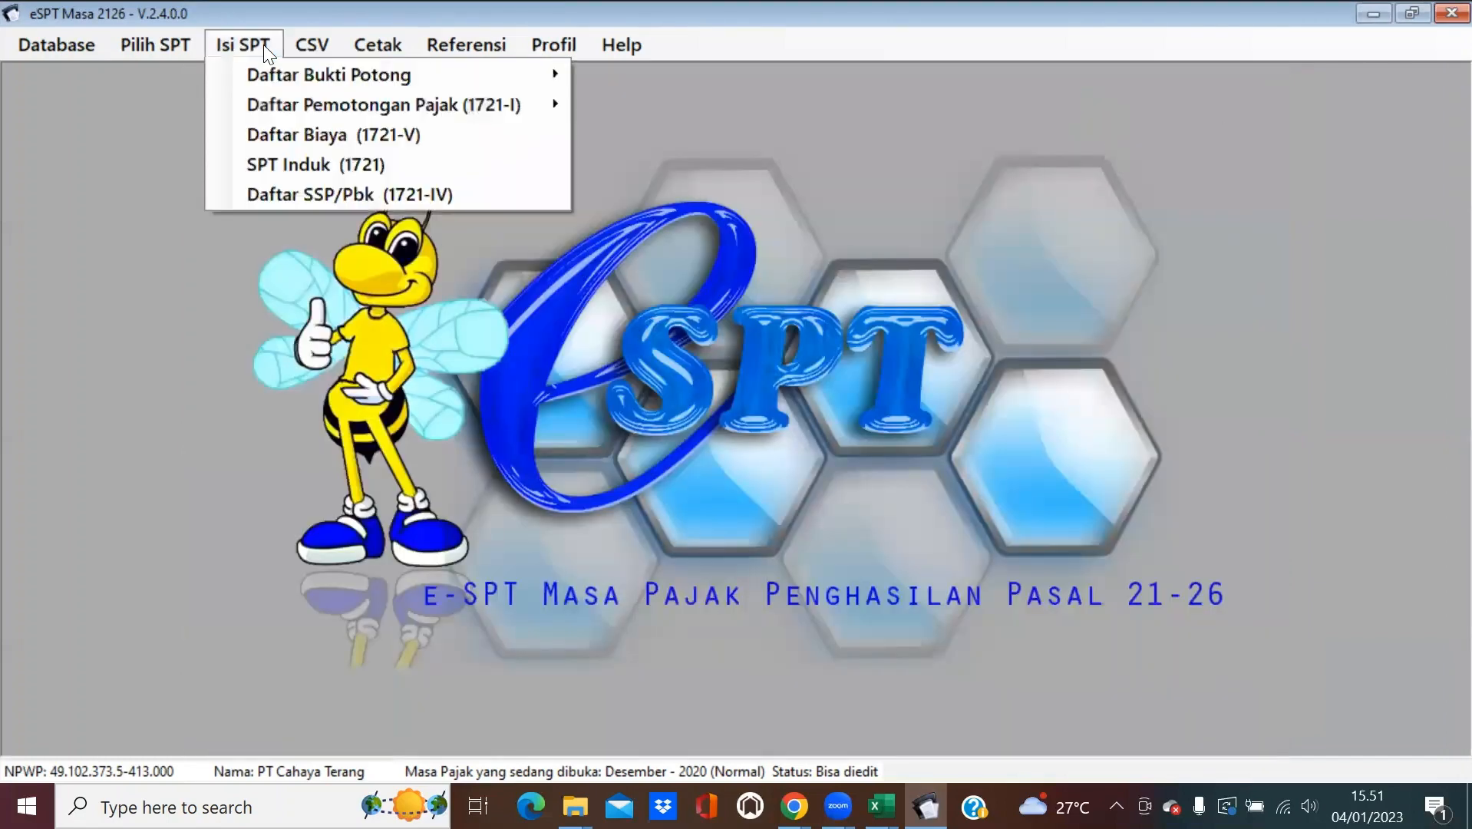
click(304, 195)
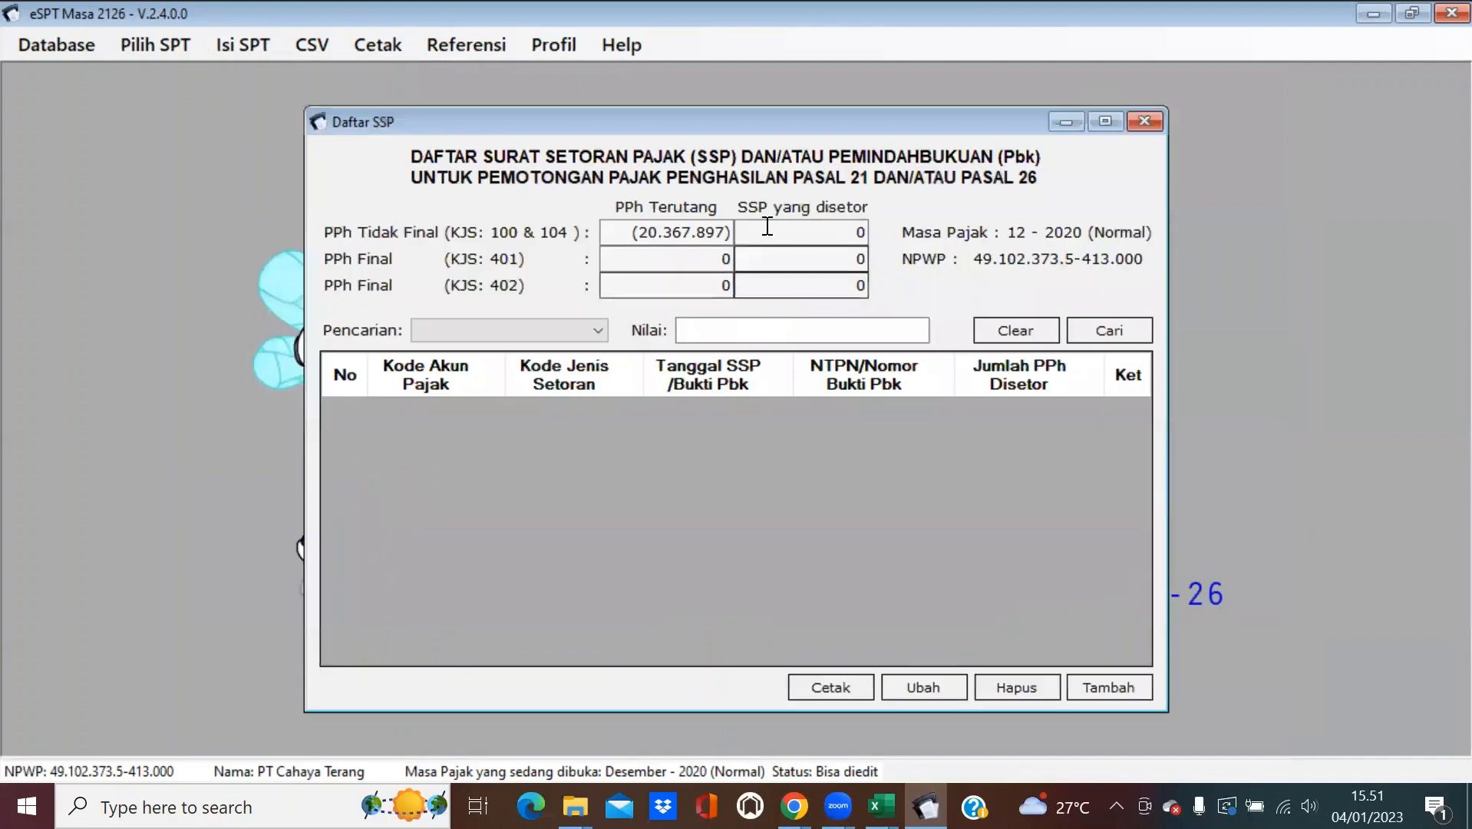
click(1111, 687)
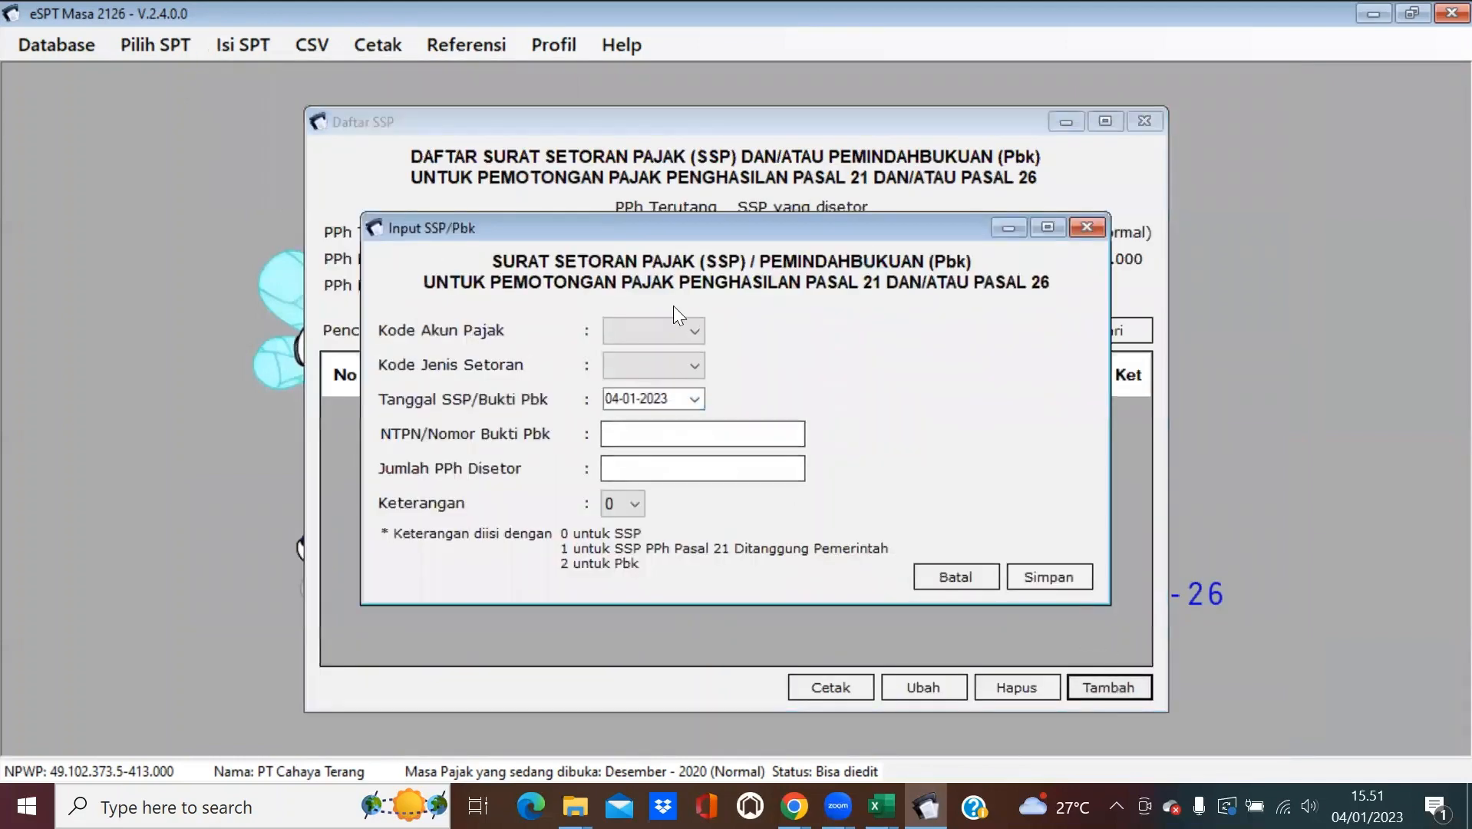
click(679, 331)
click(682, 367)
click(688, 367)
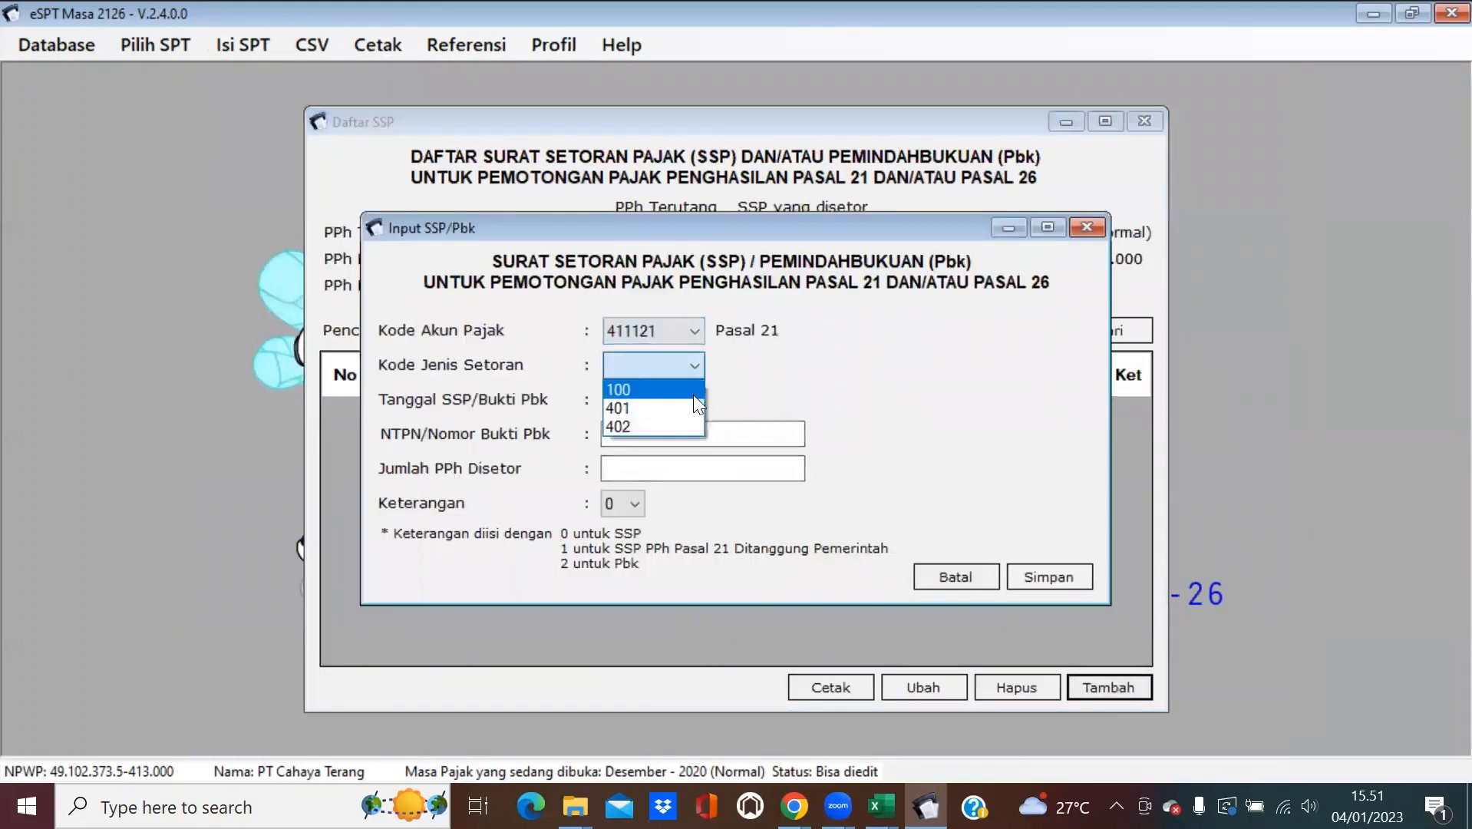
click(694, 391)
Set the SSP payment date to 04-01-2021.
click(695, 400)
click(733, 432)
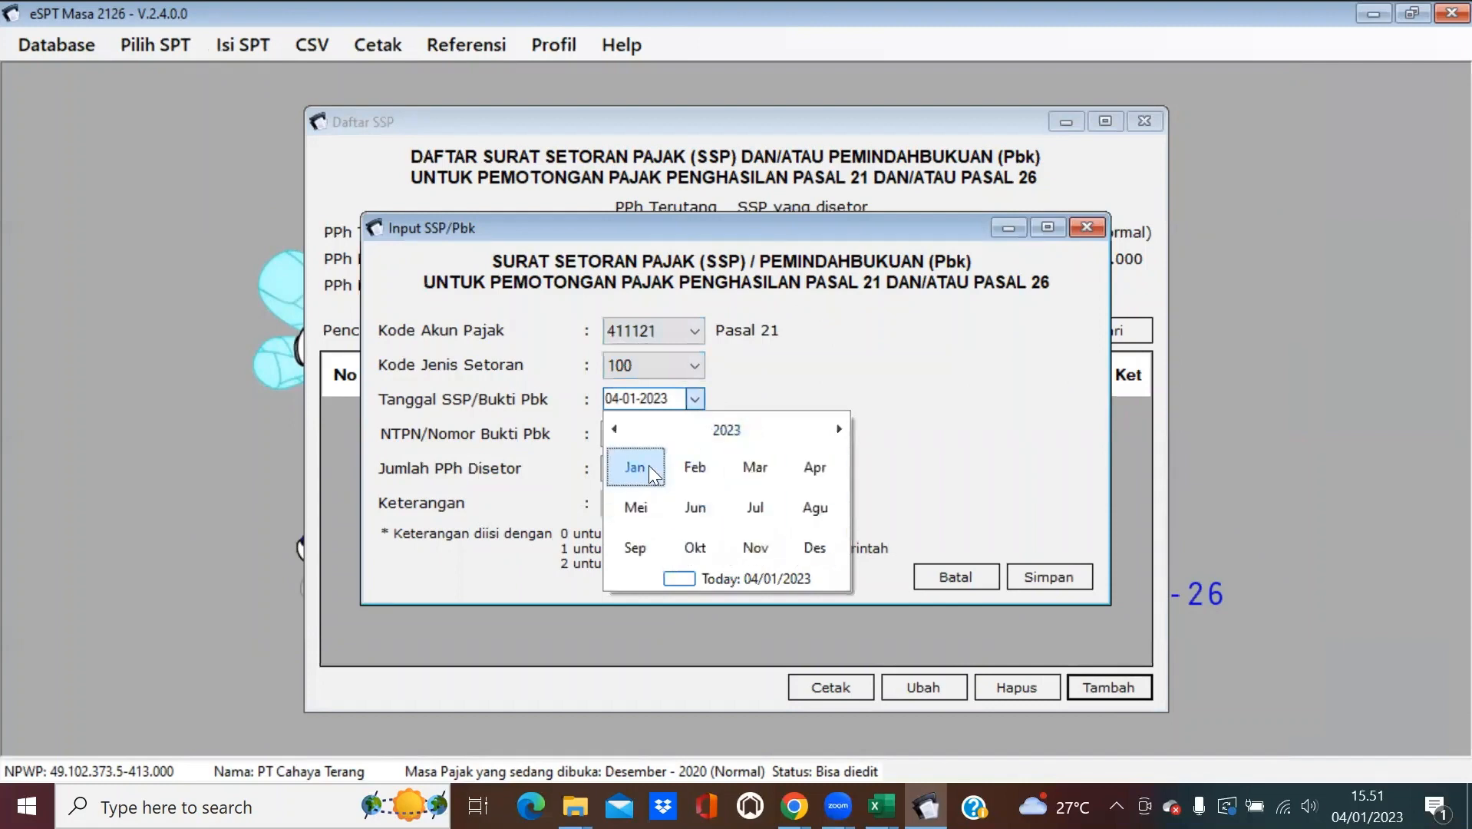
click(729, 431)
click(752, 466)
click(752, 466)
click(644, 468)
click(654, 489)
Enter the NTPN and the 20,367,897 amount, save the record, and close the list.
click(665, 427)
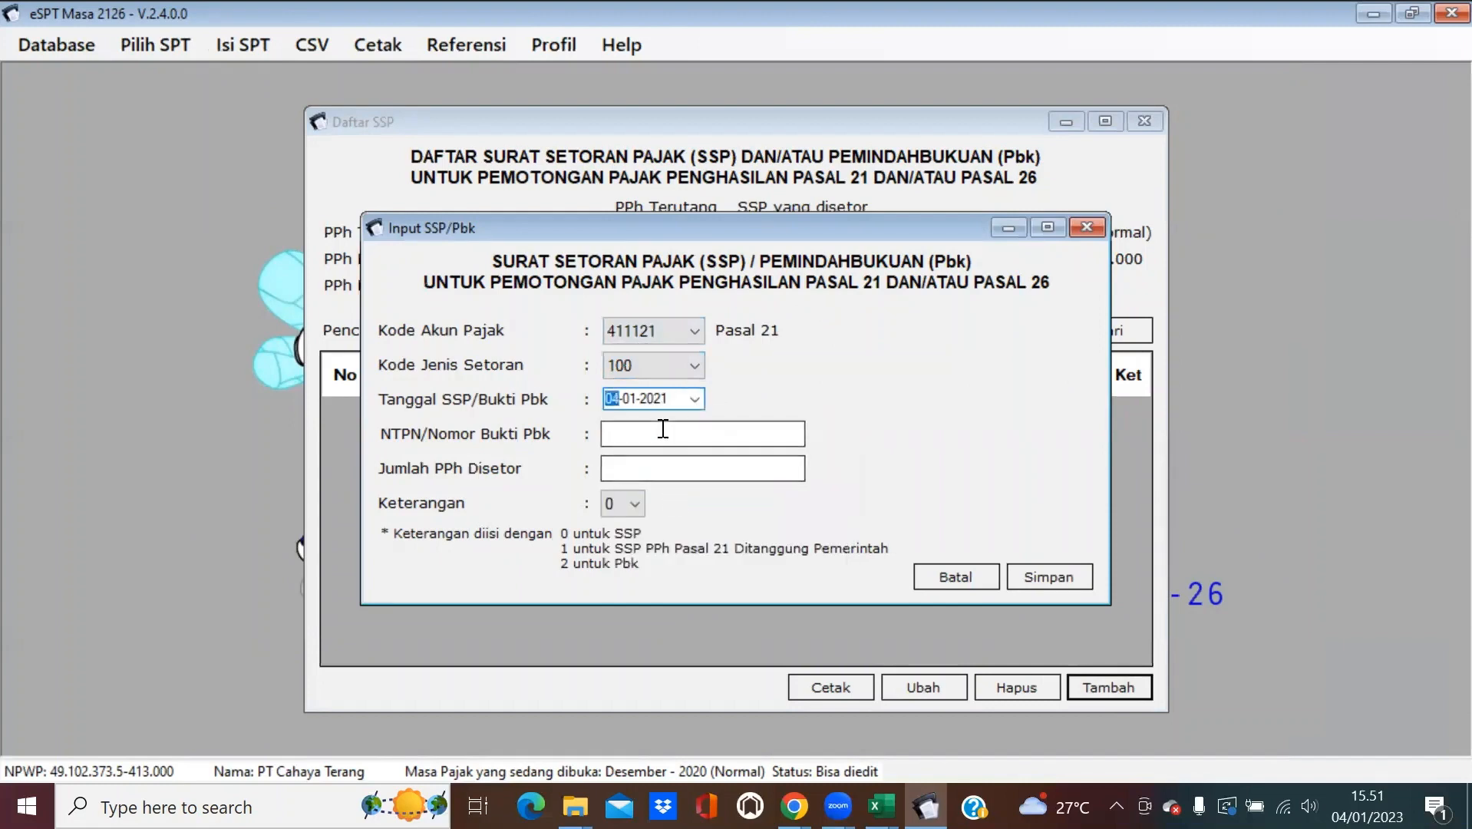
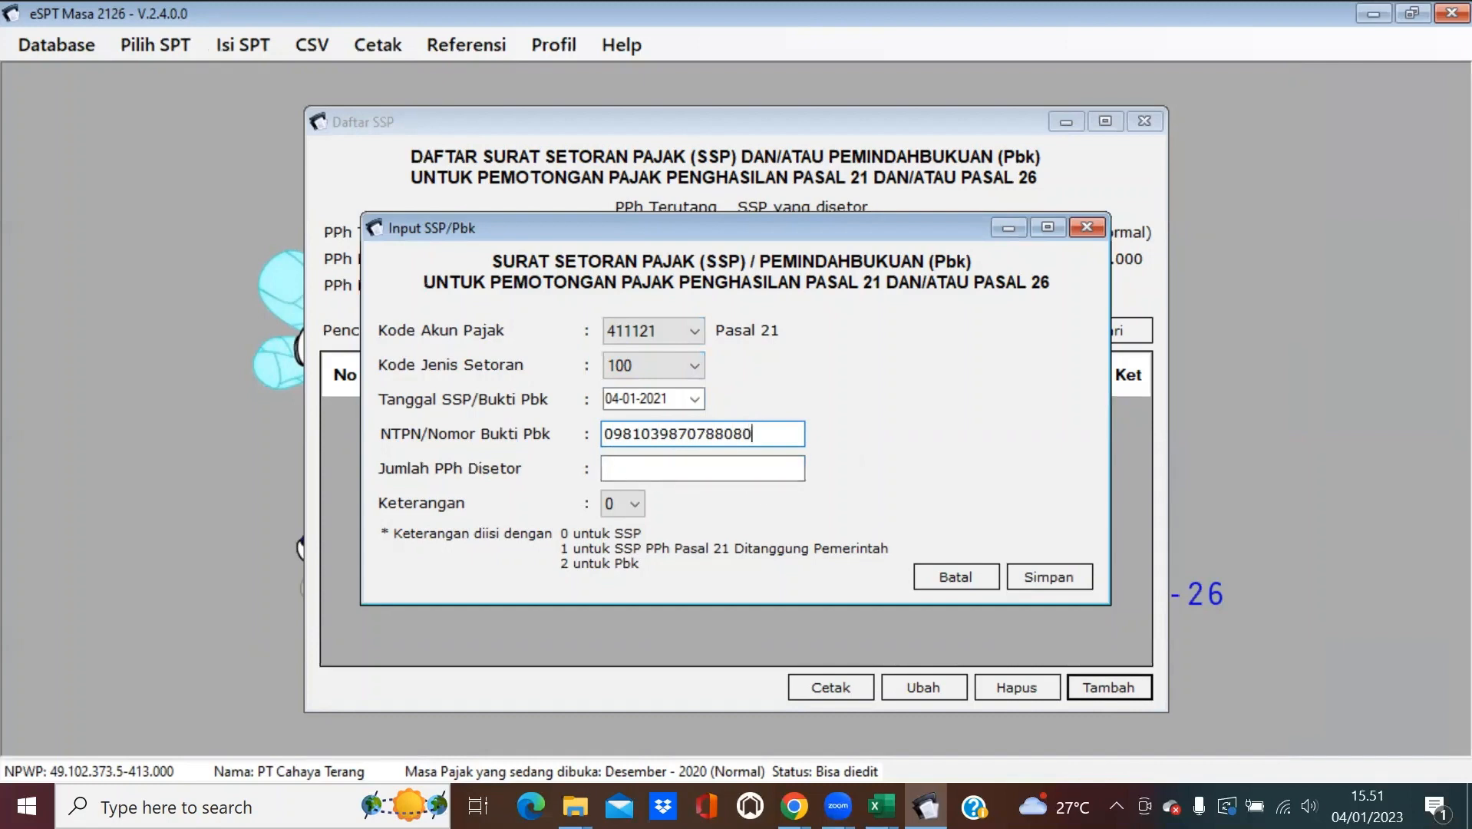
click(721, 469)
text(20367897)
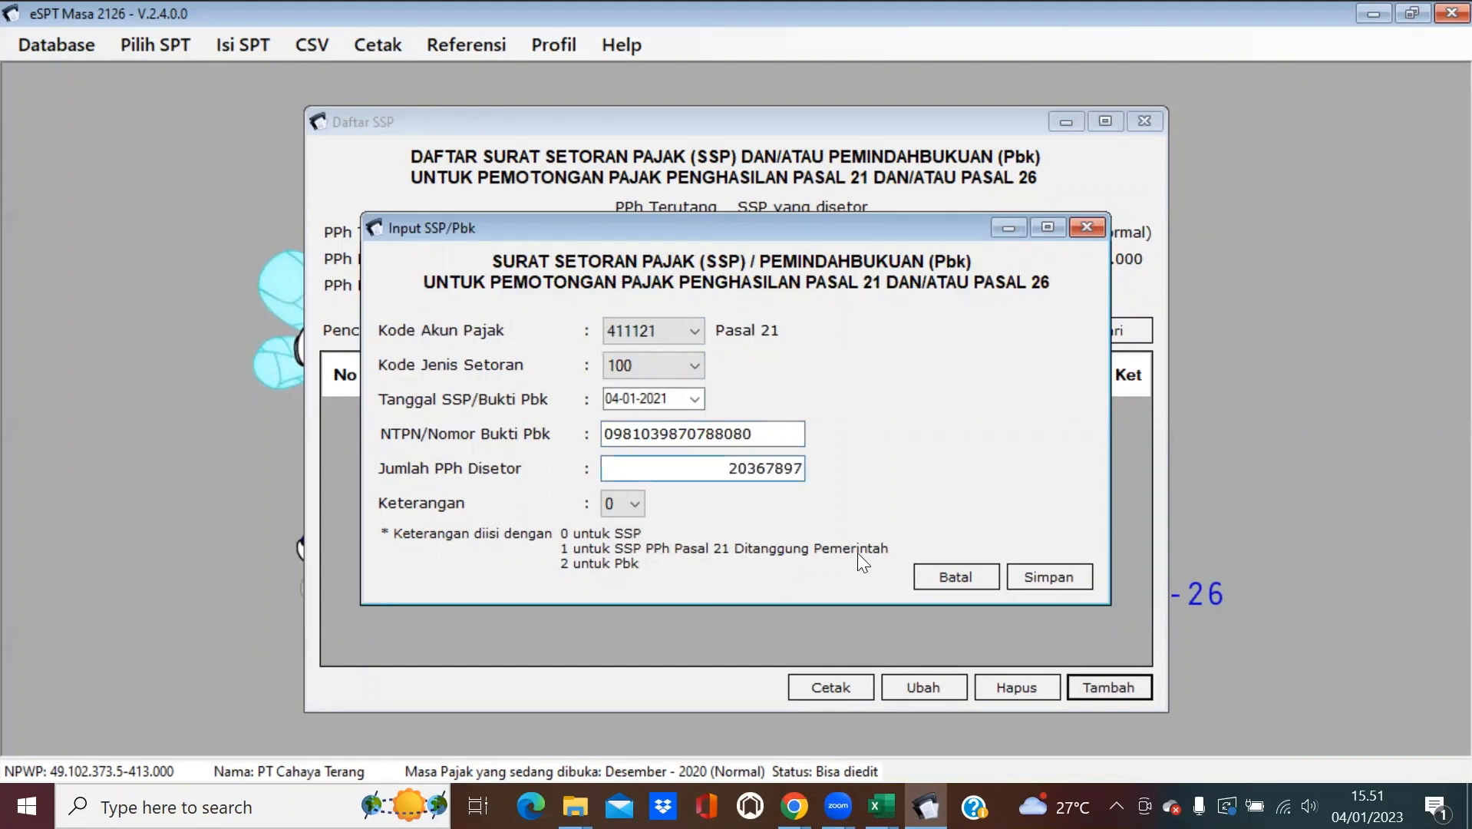
click(1030, 572)
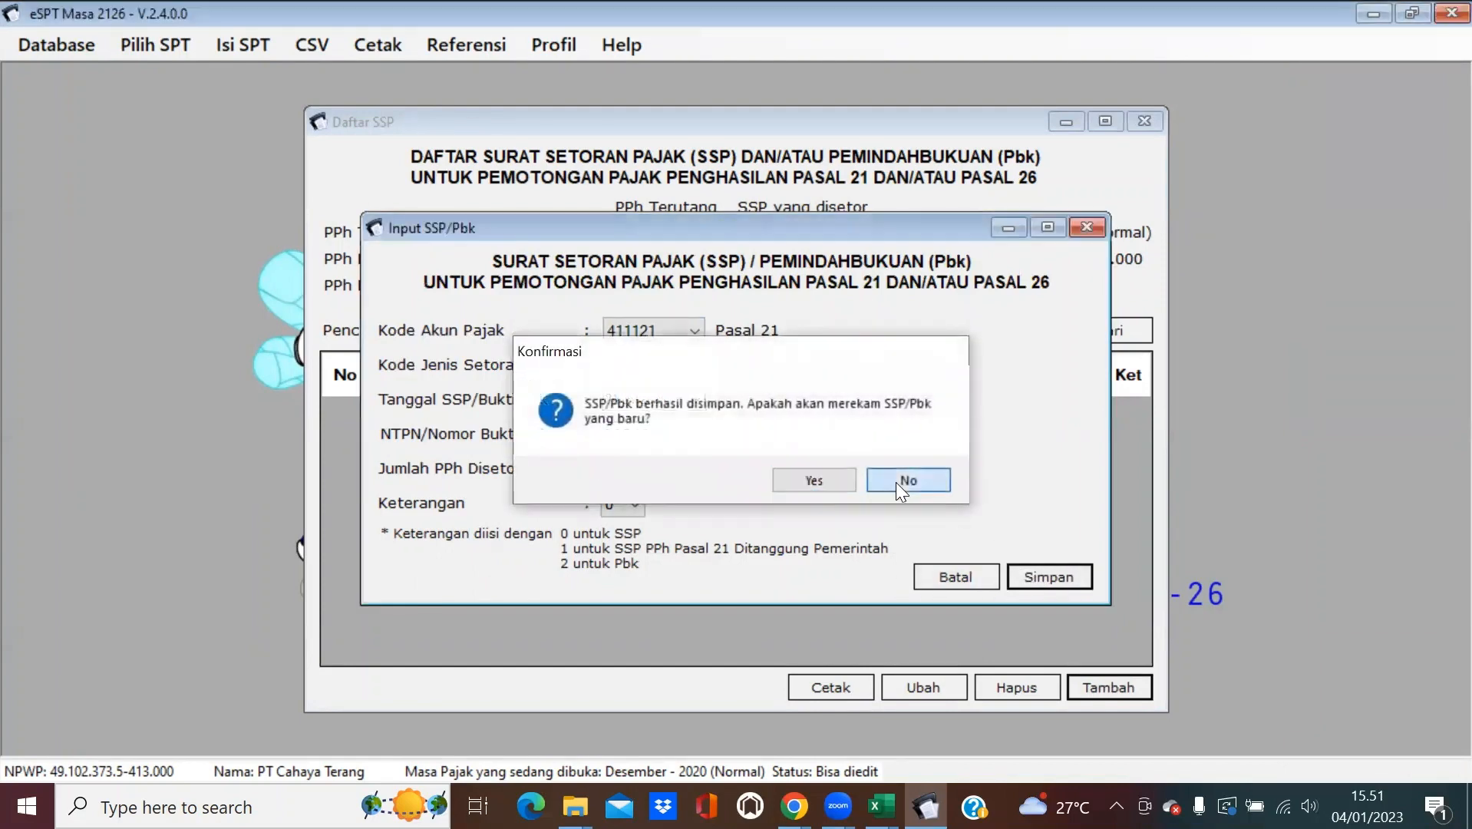
click(896, 481)
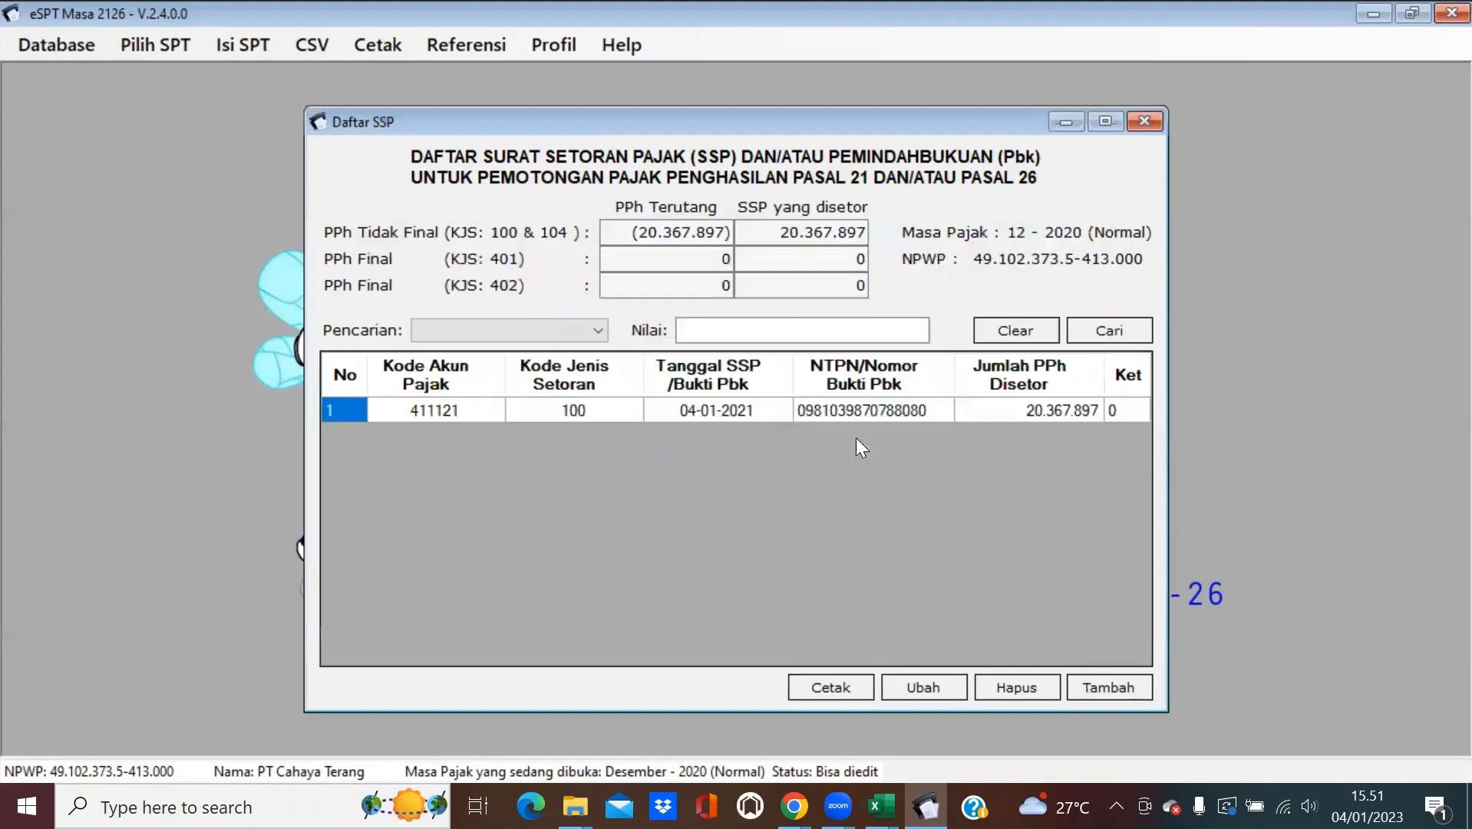
click(1144, 121)
click(244, 47)
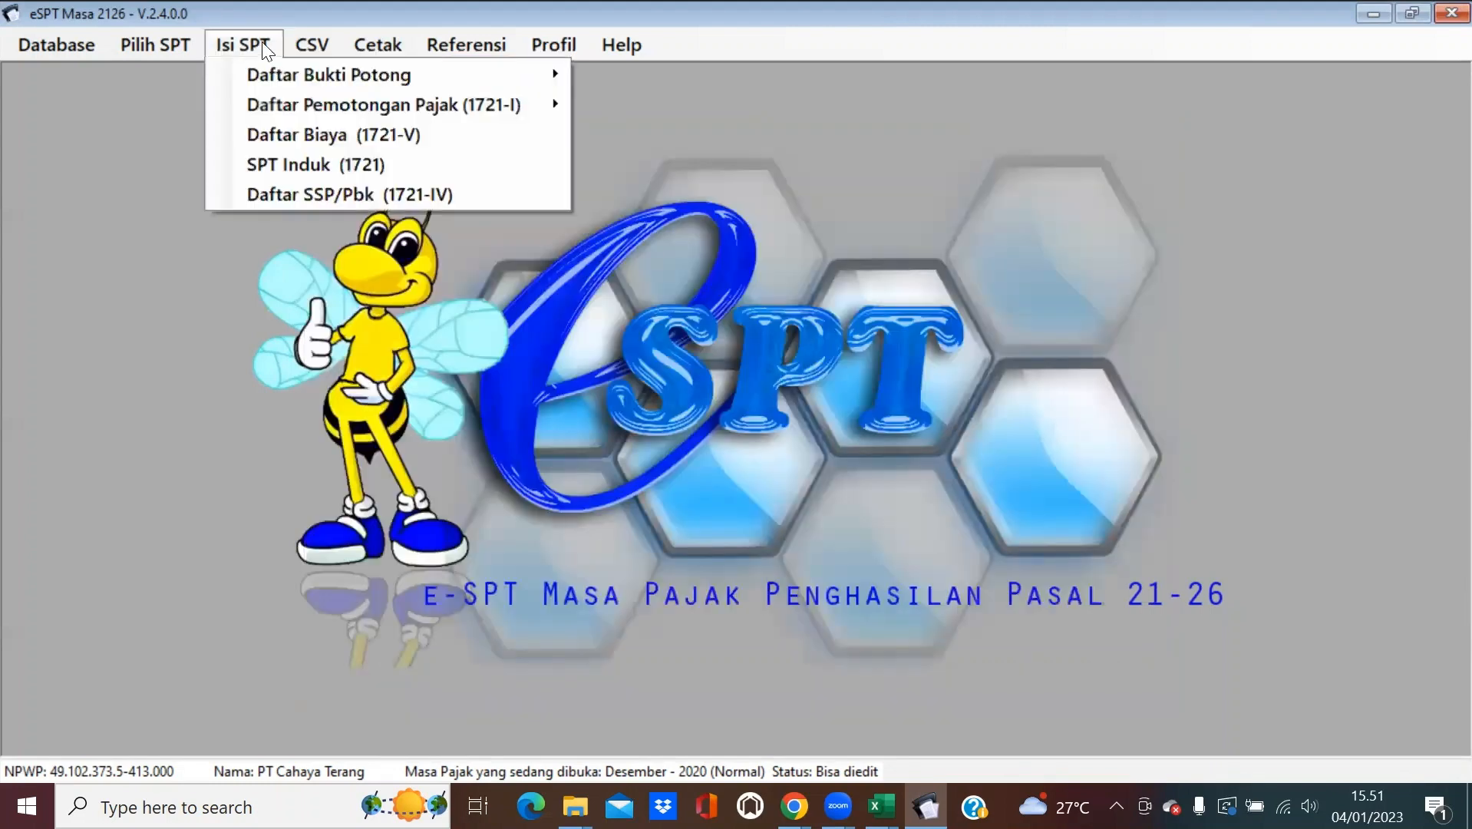
Preview the second employee's 1721-A1 withholding slip for printing.
mouse_move(378, 44)
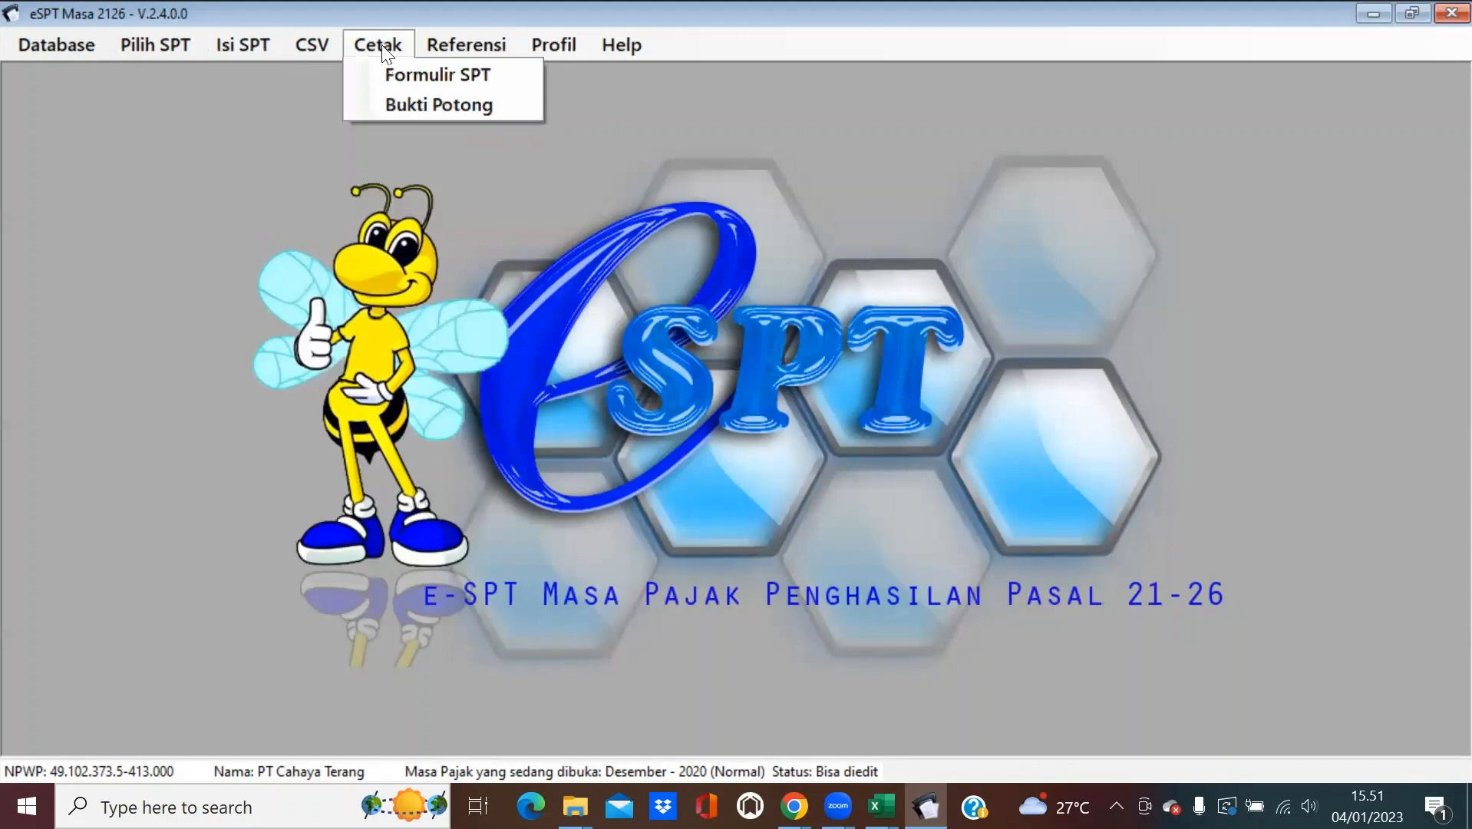
click(411, 107)
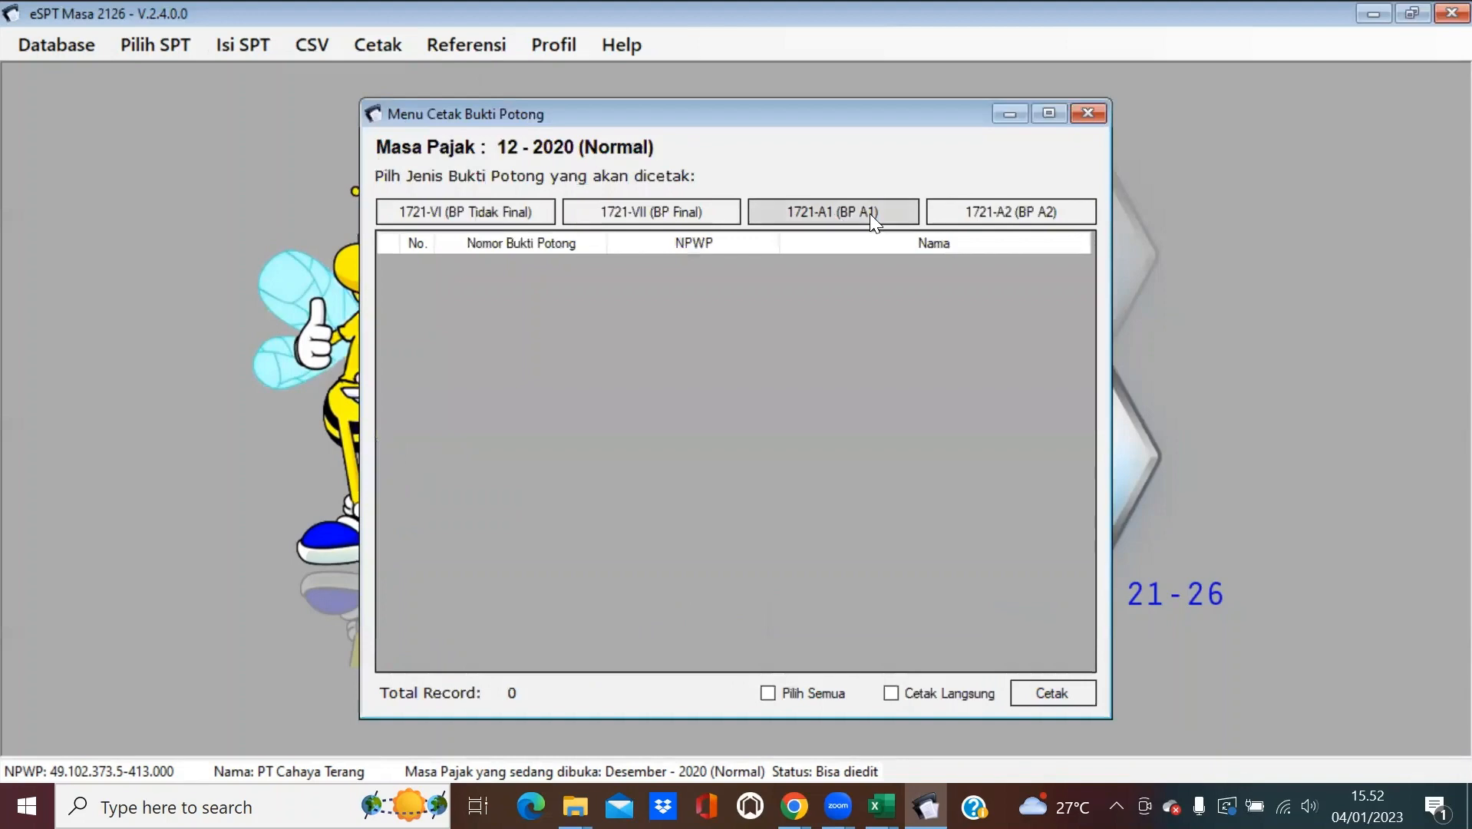
drag(808, 109, 822, 83)
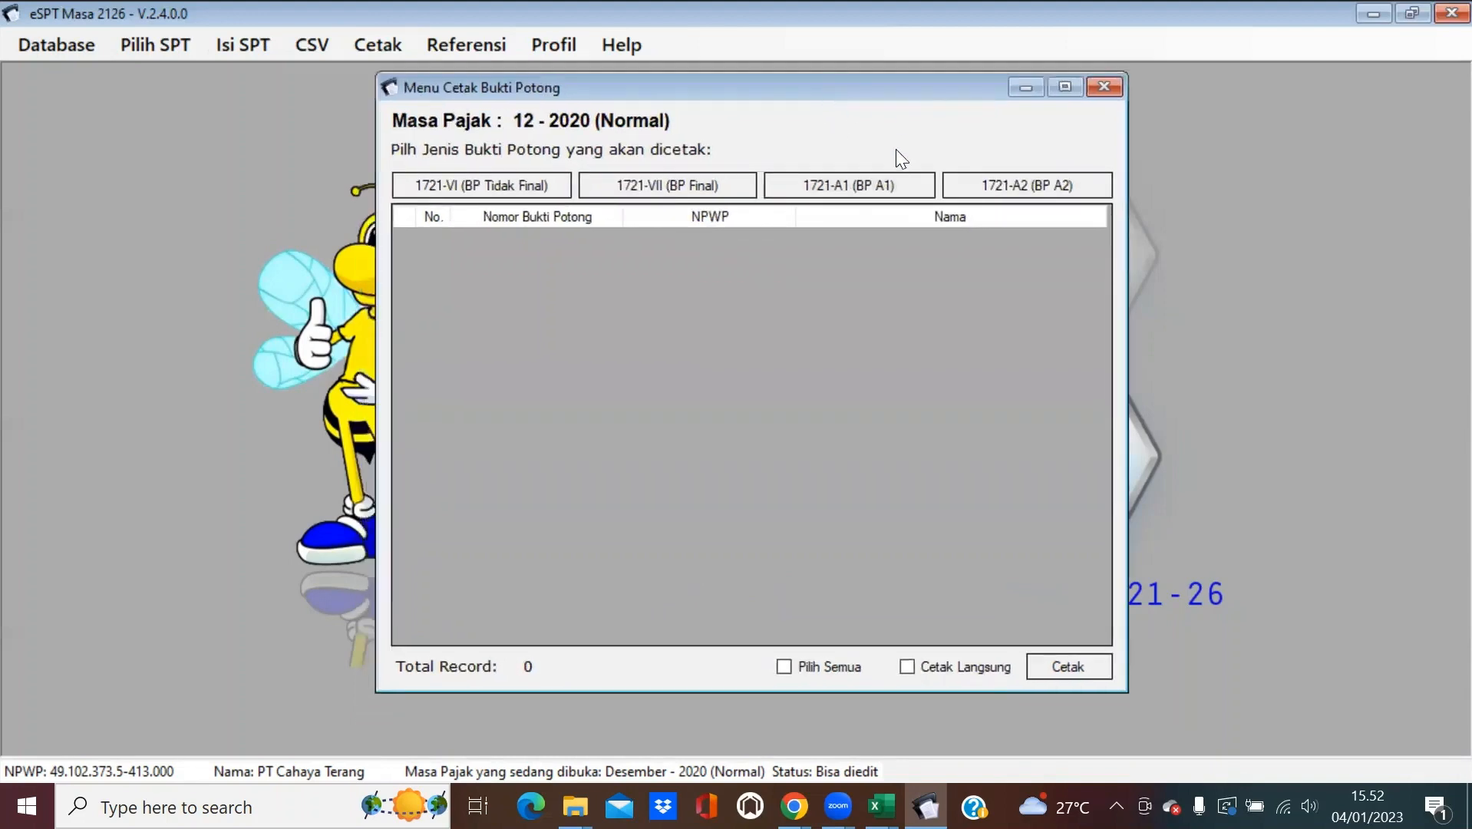
click(902, 186)
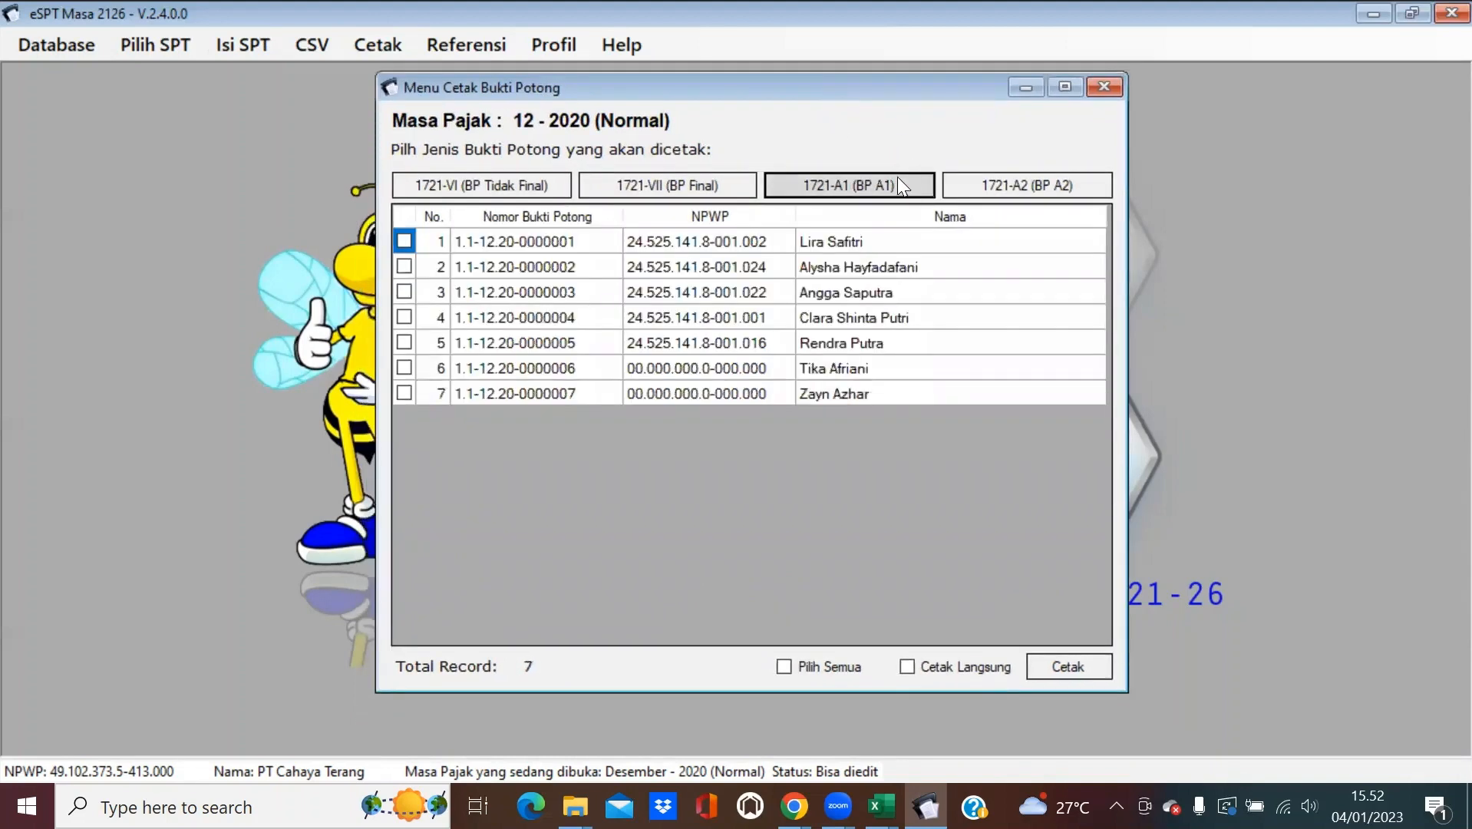
click(404, 267)
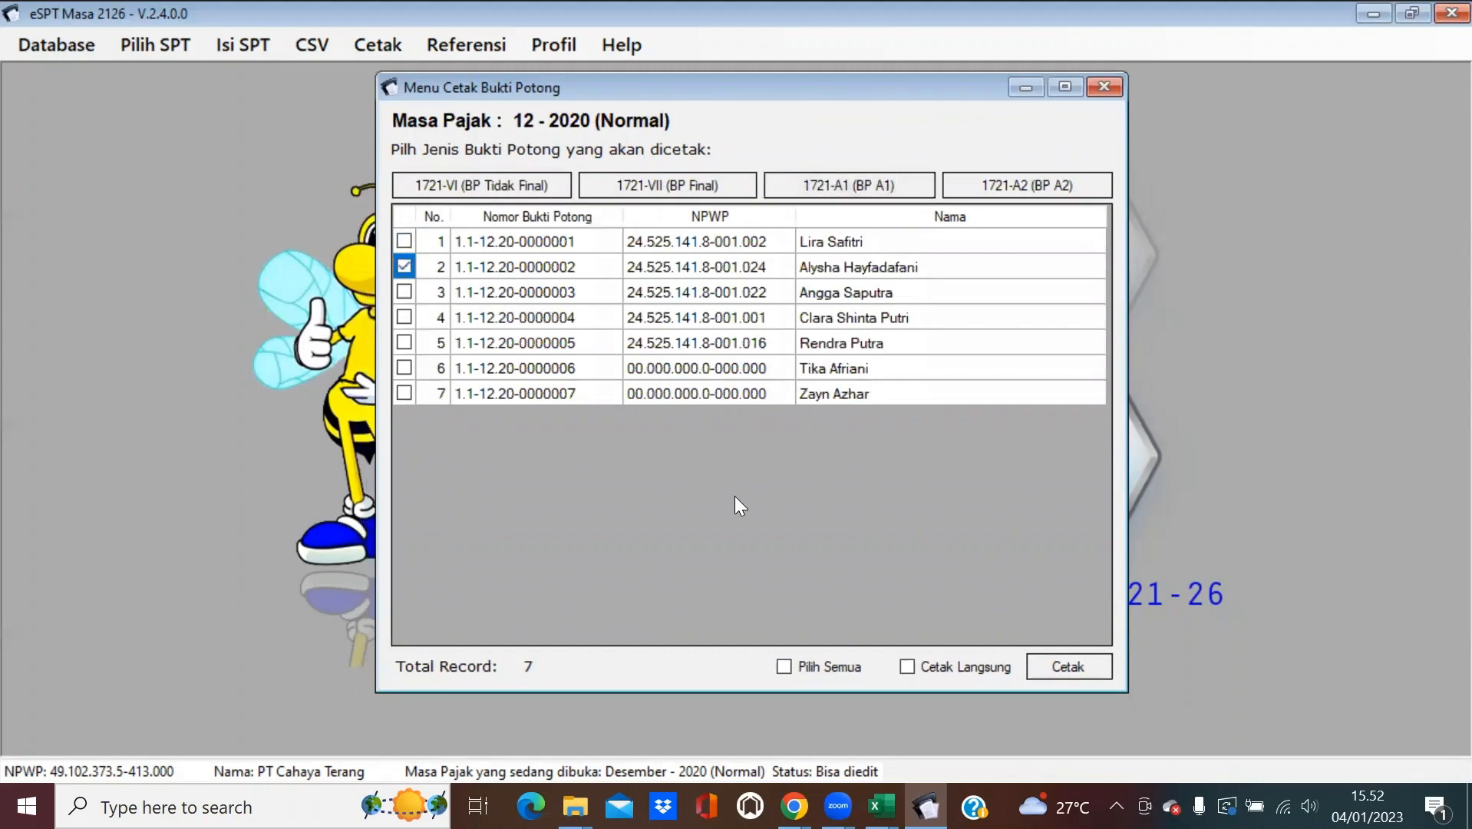
click(1058, 666)
scroll(859, 407, down, 5)
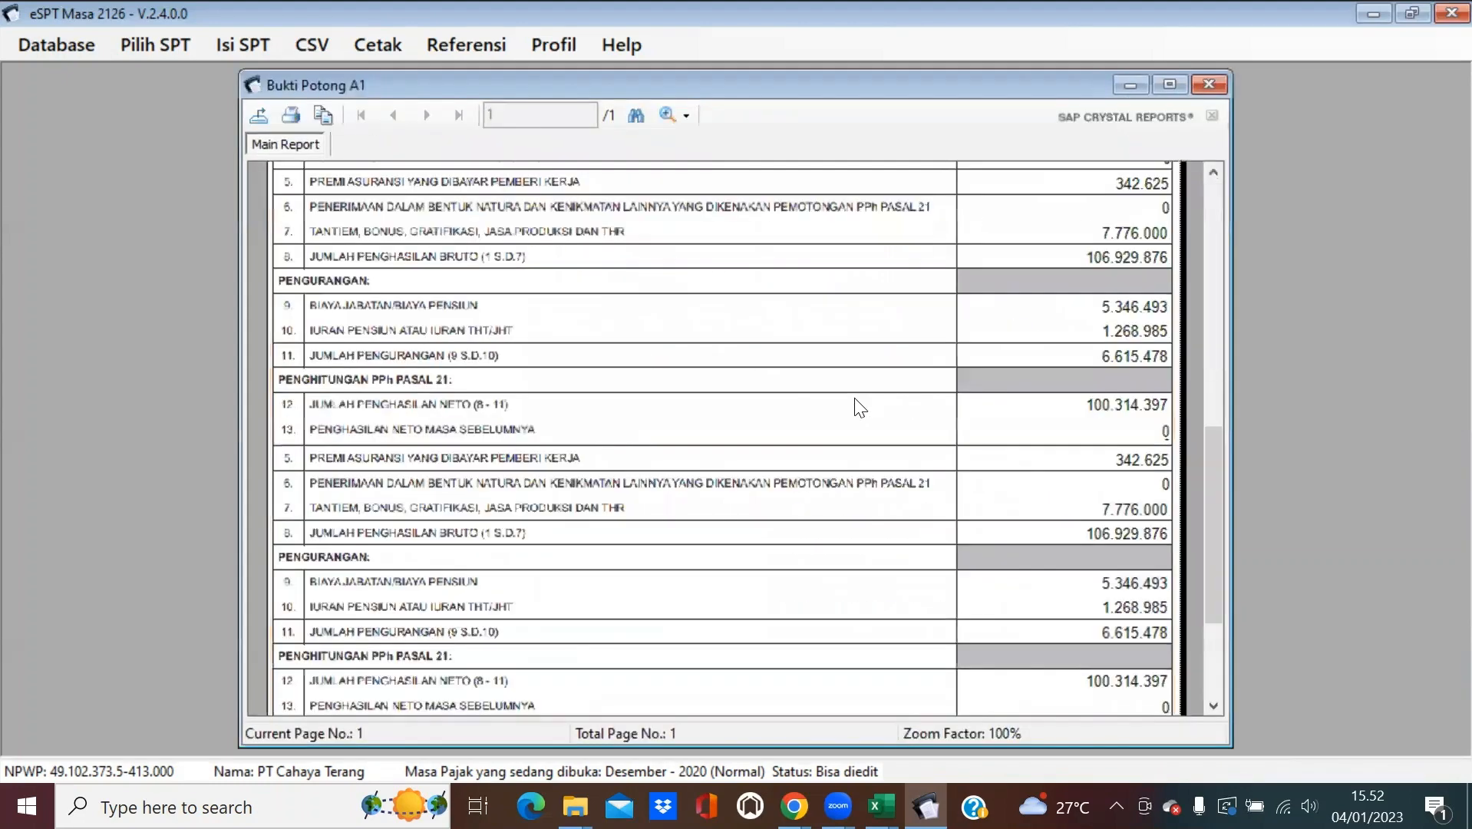
scroll(859, 406, up, 6)
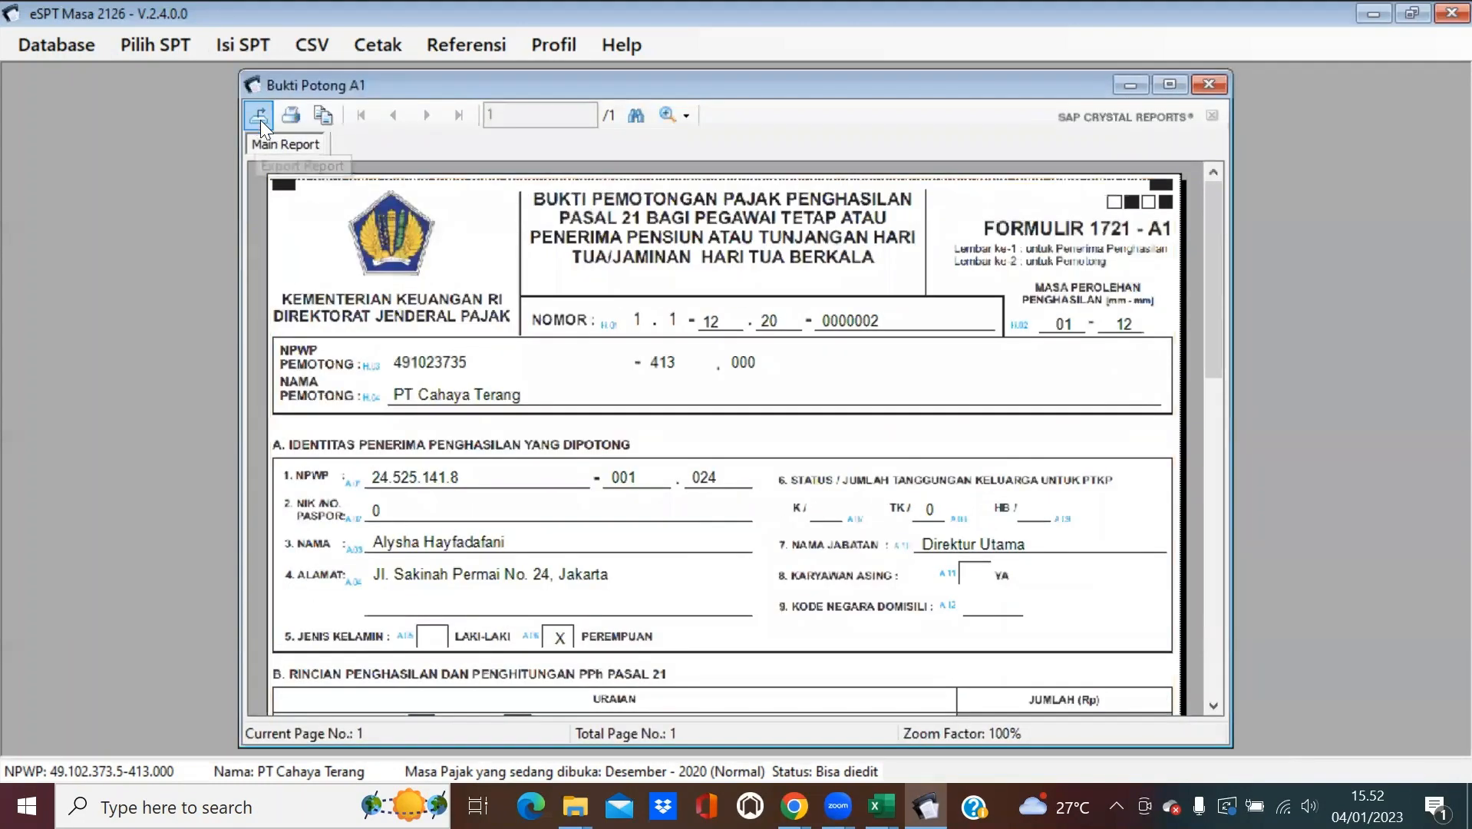
Export the slip as a PDF named 'Bupot_A1_' followed by the employee's name.
click(262, 118)
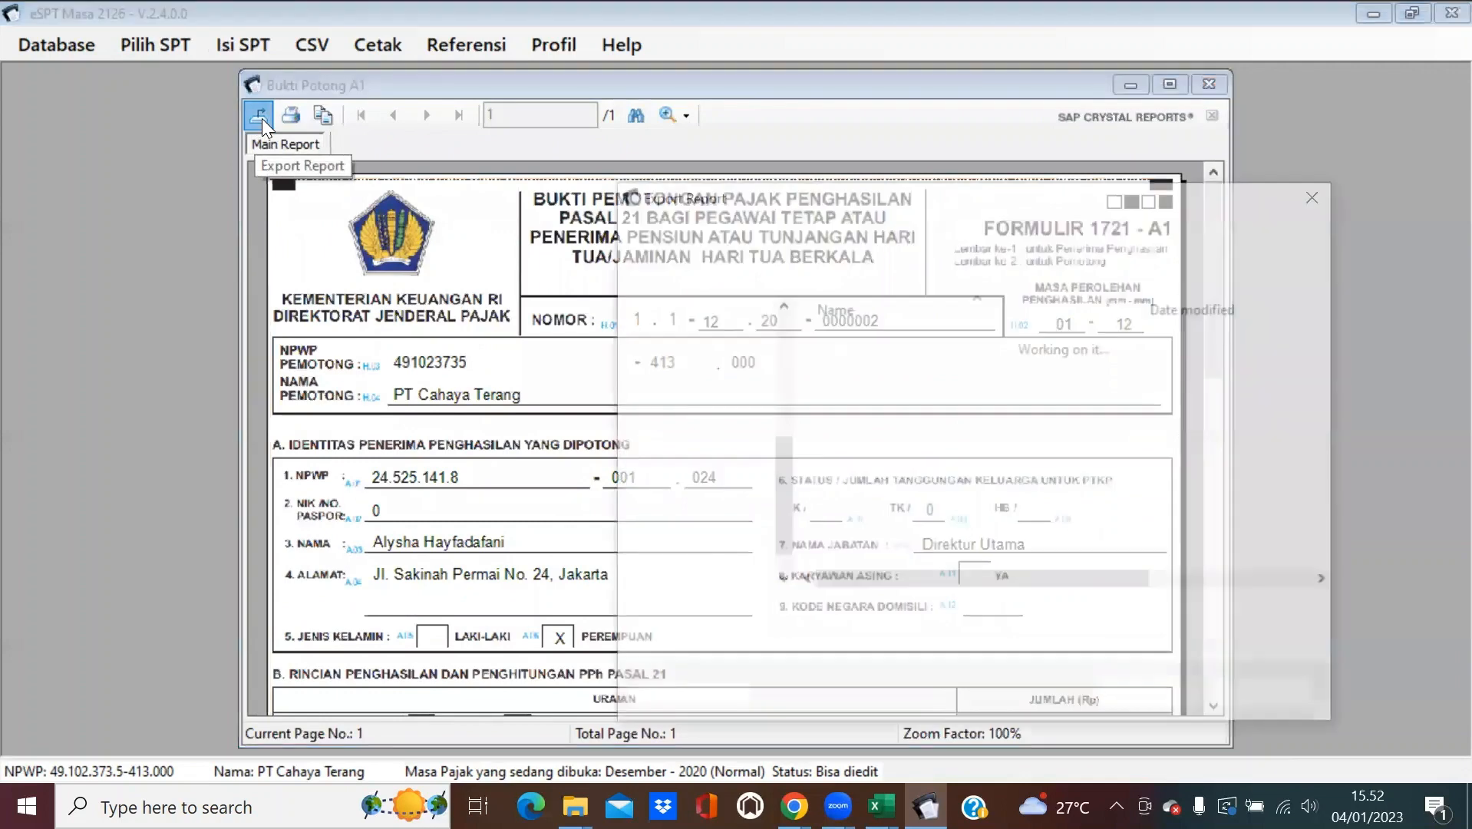
click(865, 648)
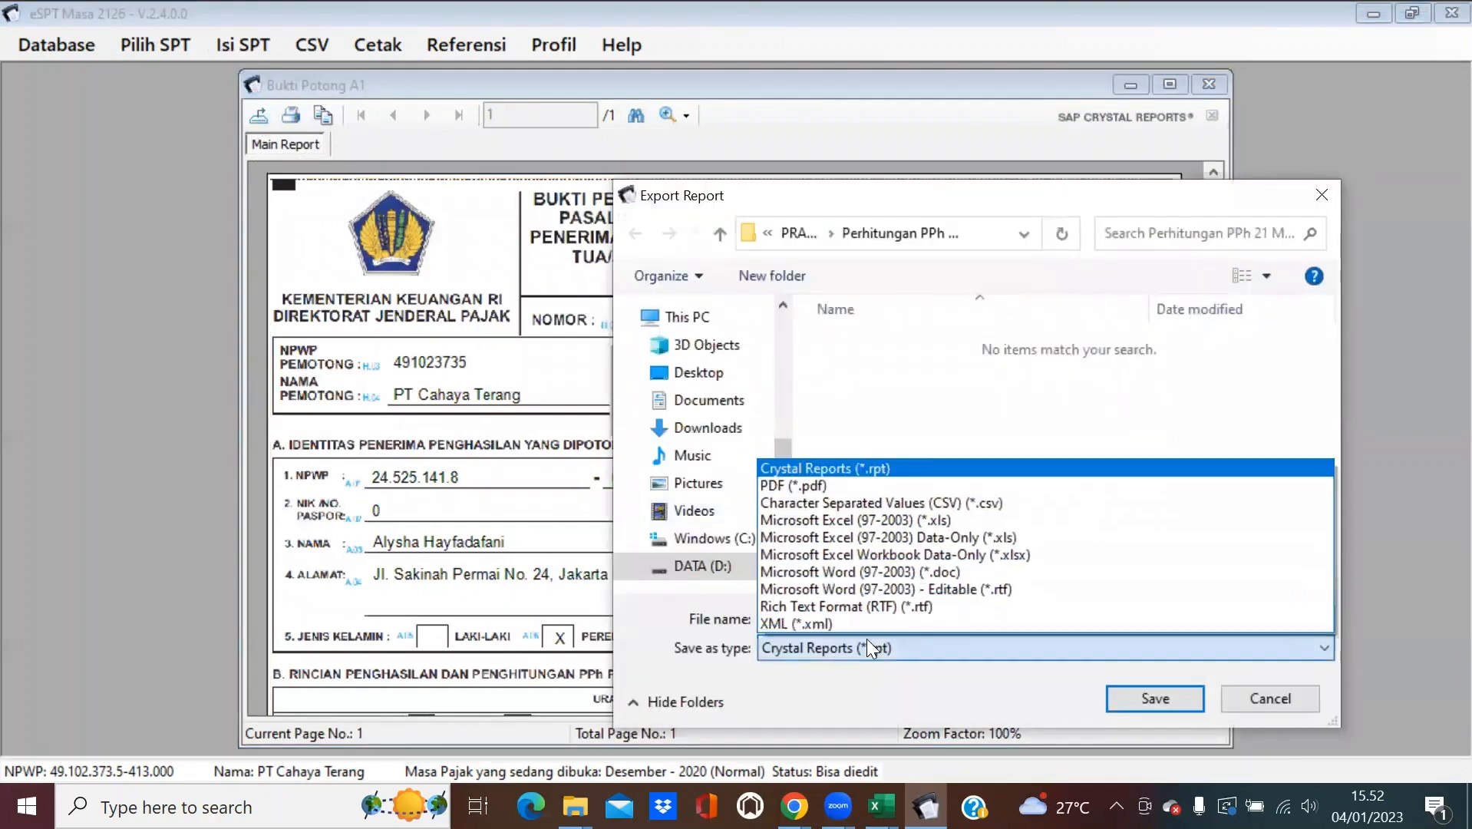
click(845, 483)
click(842, 619)
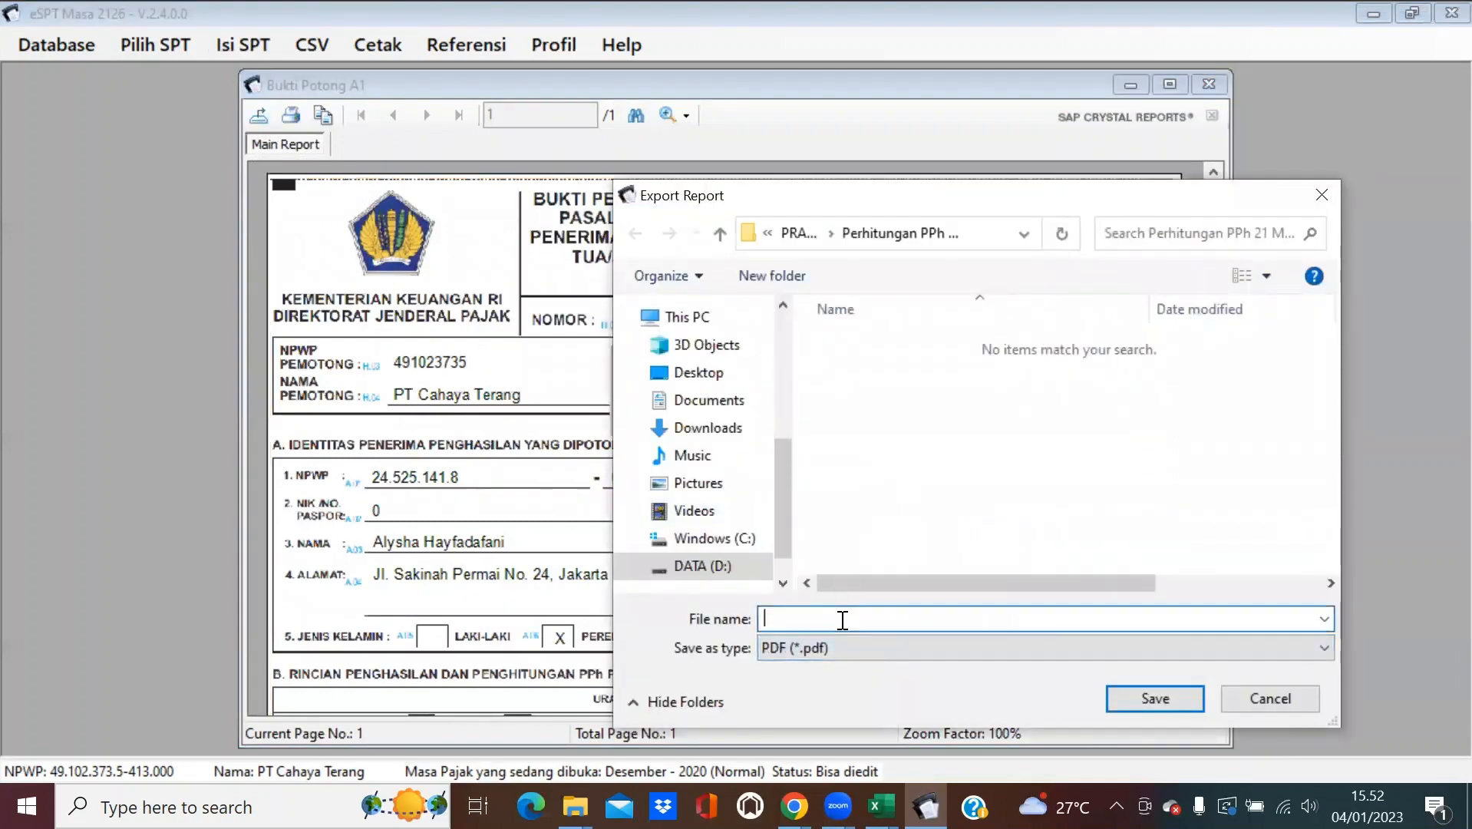
text(Bupot_A1)
key(BackSpace)
key(BackSpace)
key(BackSpace)
key(Return)
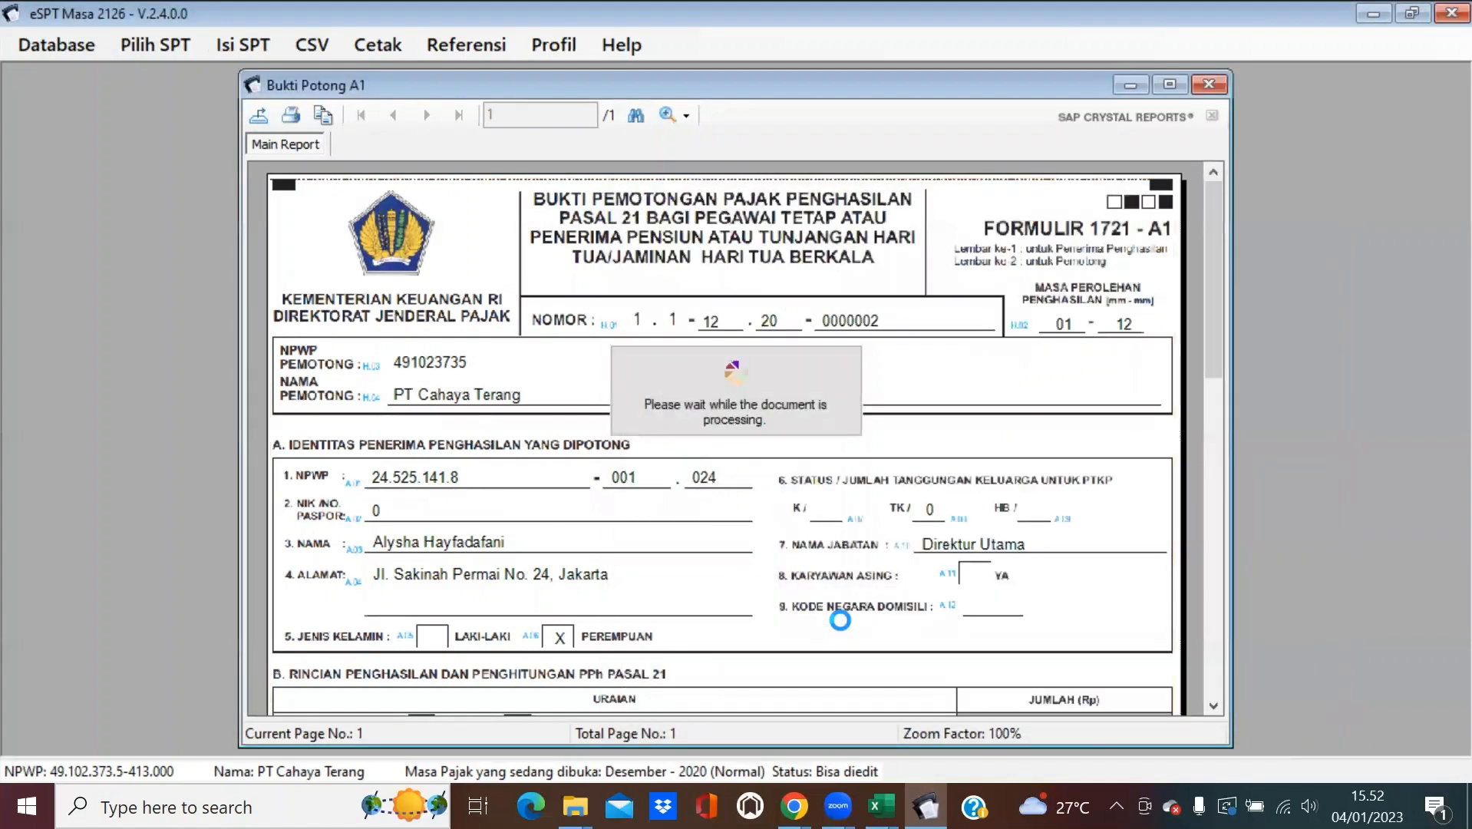
Acknowledge the finished export and close the slip viewer and printing window.
click(800, 471)
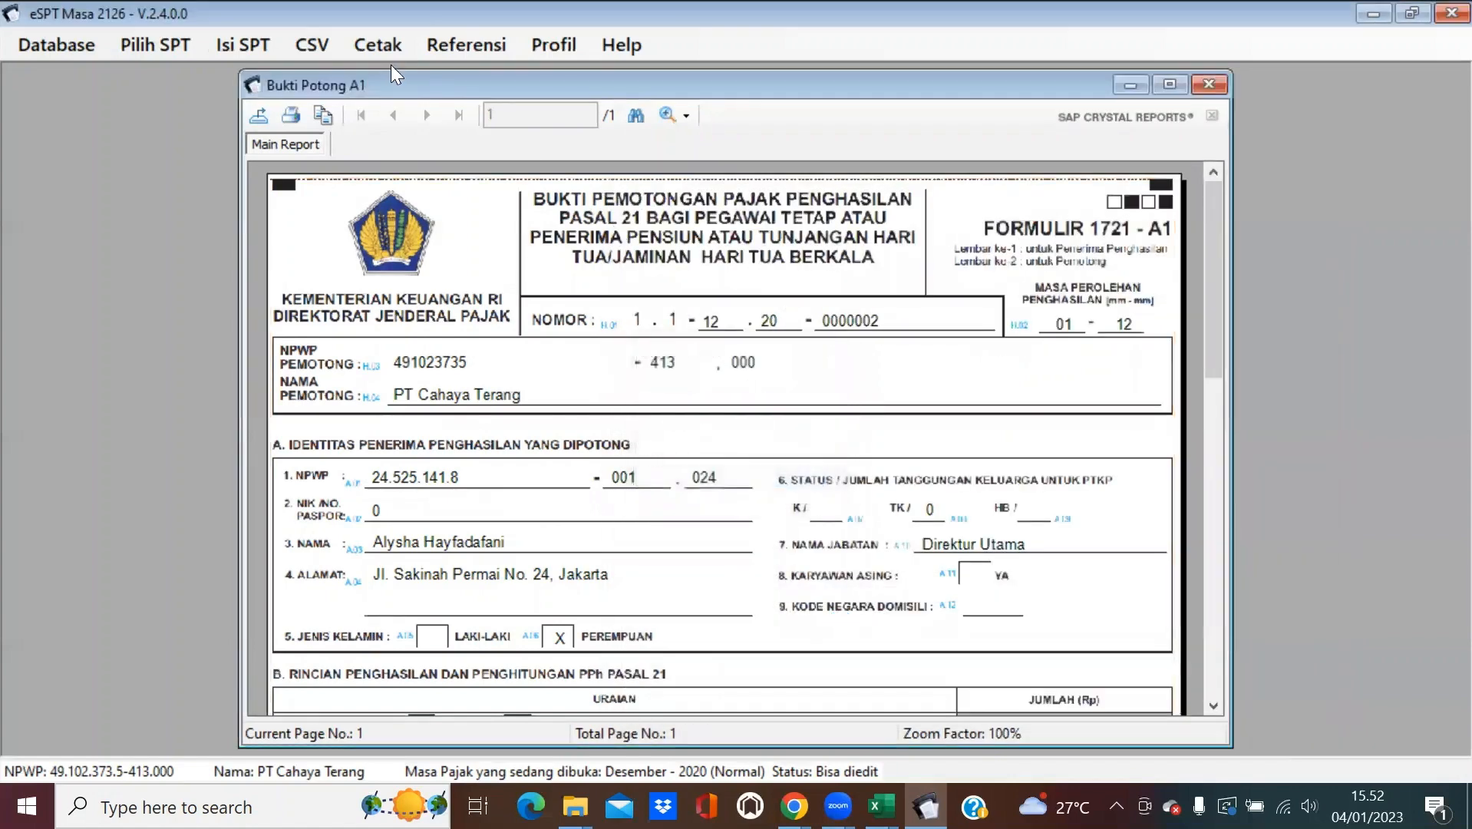
click(1209, 84)
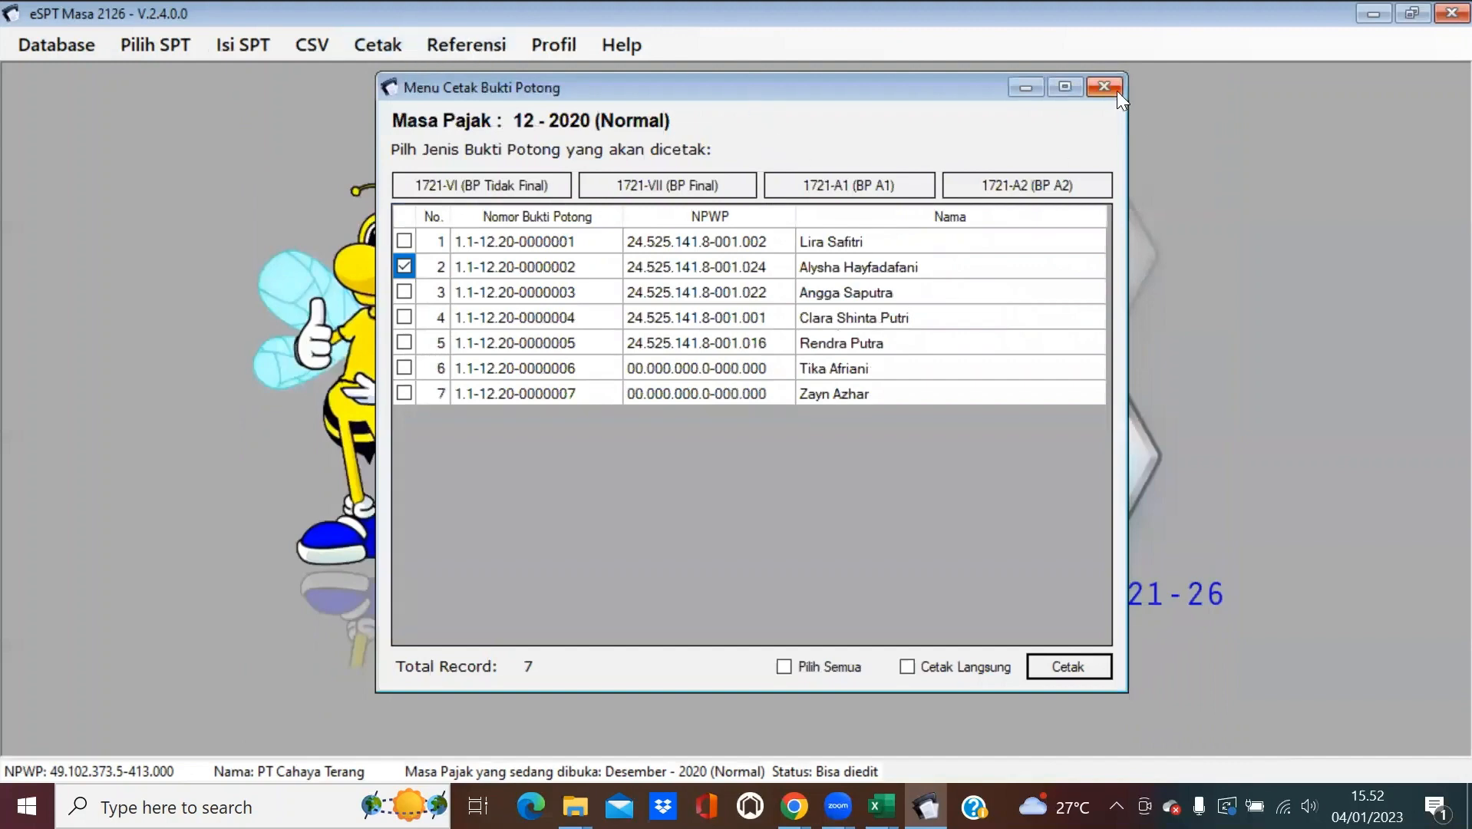
click(1105, 87)
Preview the 1721-IV SSP/Pbk list from the SPT form printing choices.
click(370, 45)
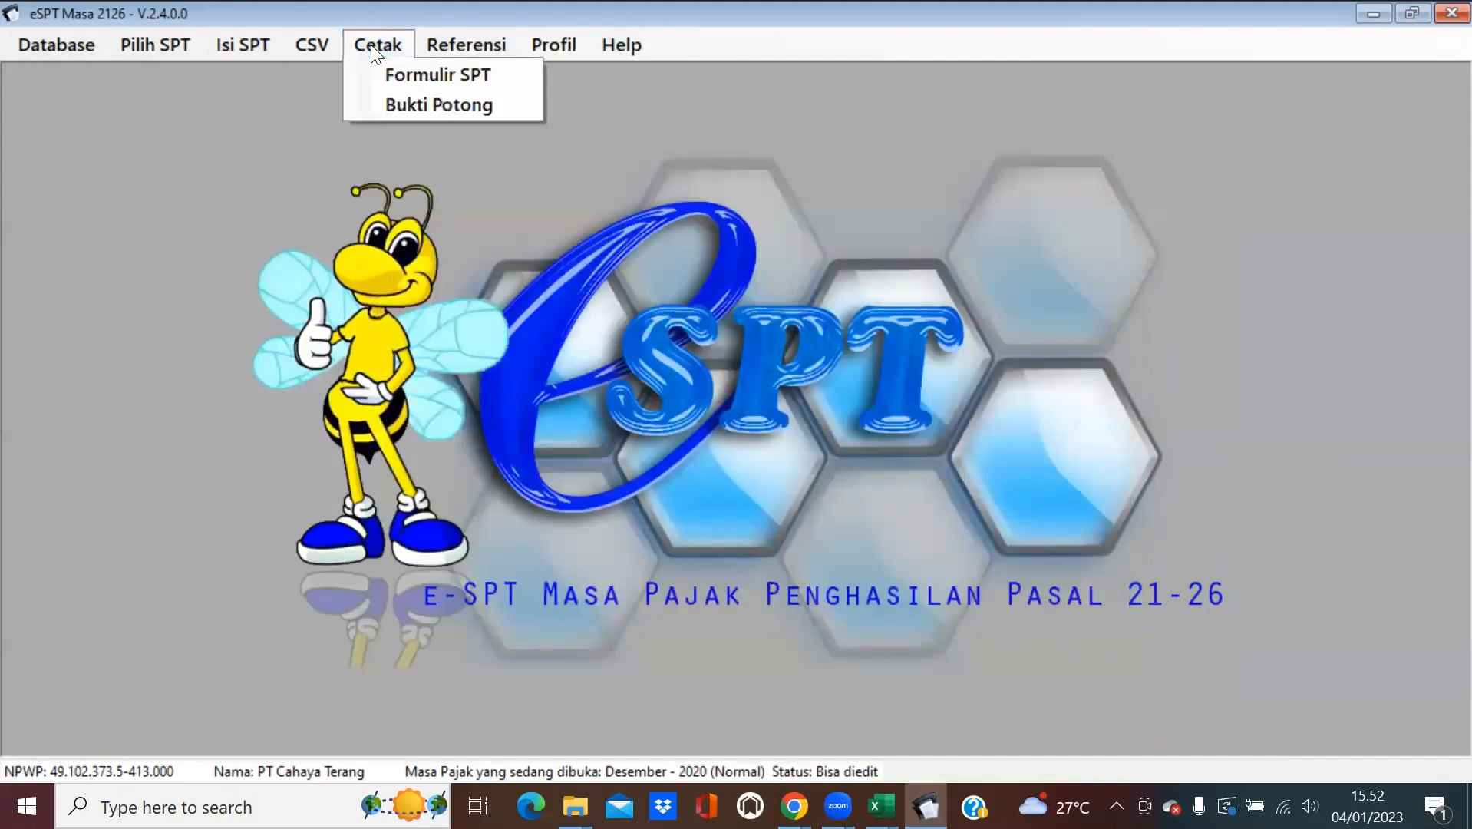
click(390, 67)
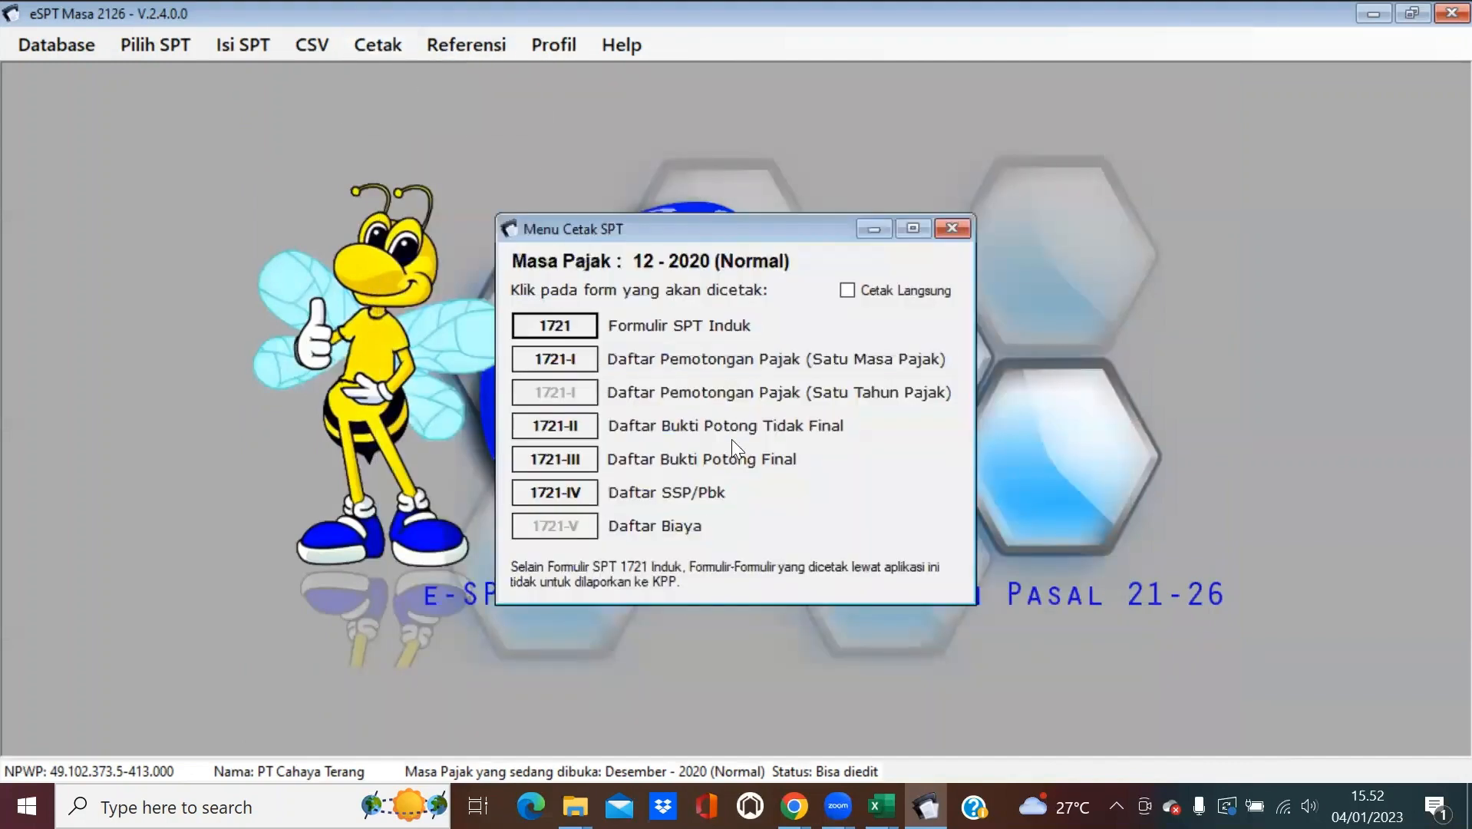
click(584, 495)
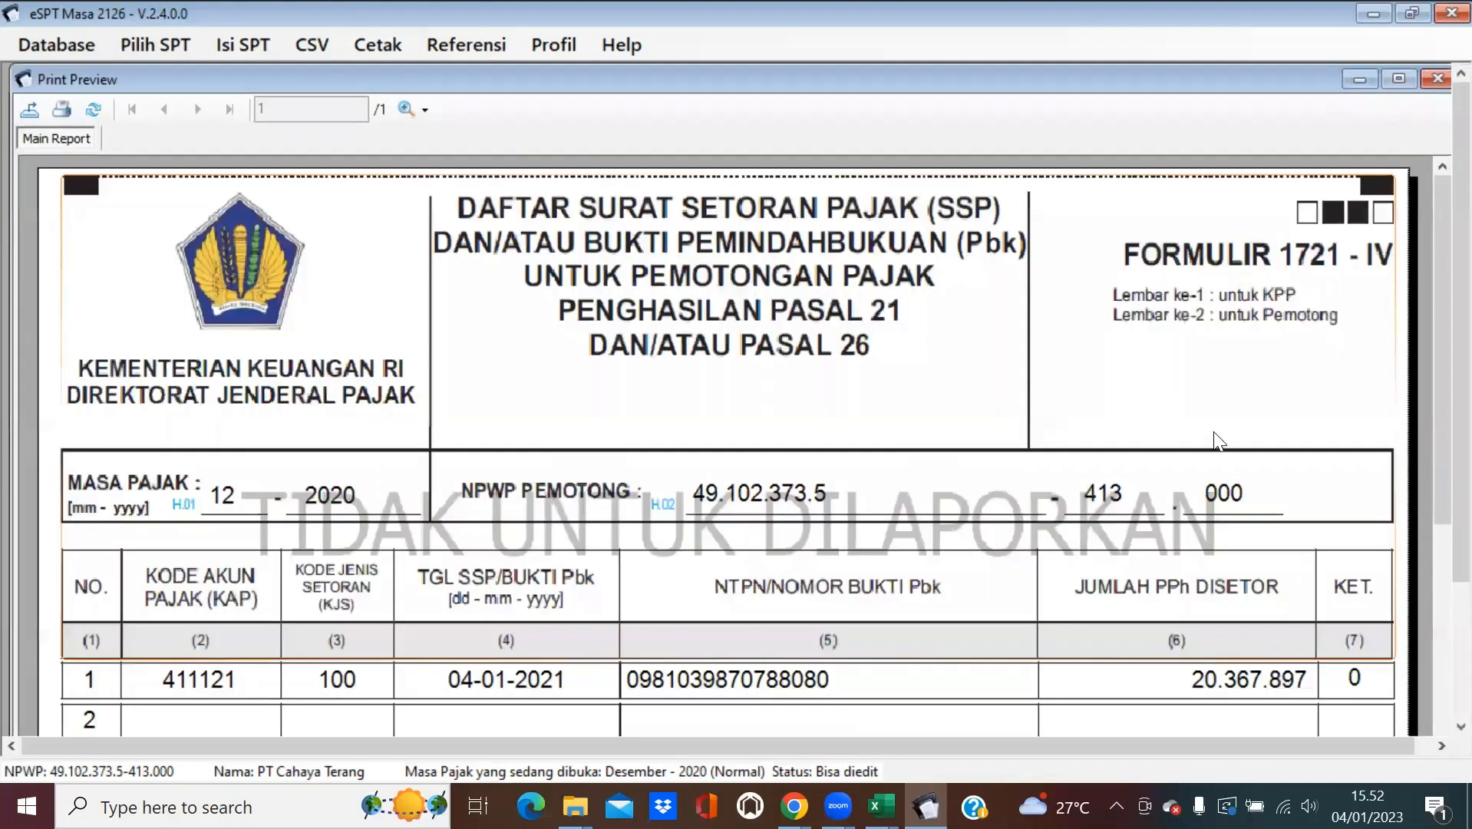
Export the list as the PDF 'Daftar SSP Des 2020' and close the preview.
click(24, 111)
click(851, 648)
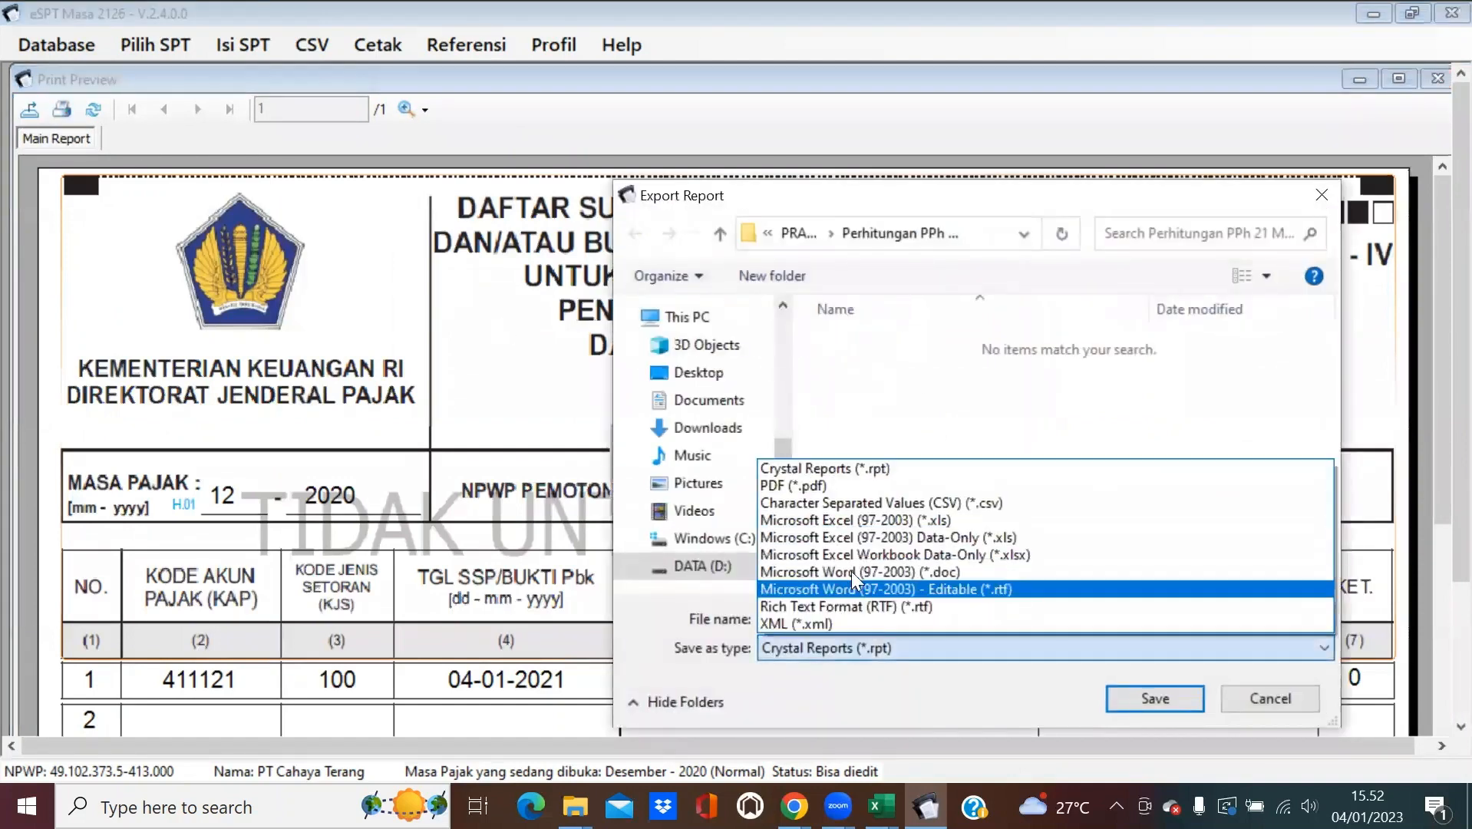
click(833, 485)
click(829, 614)
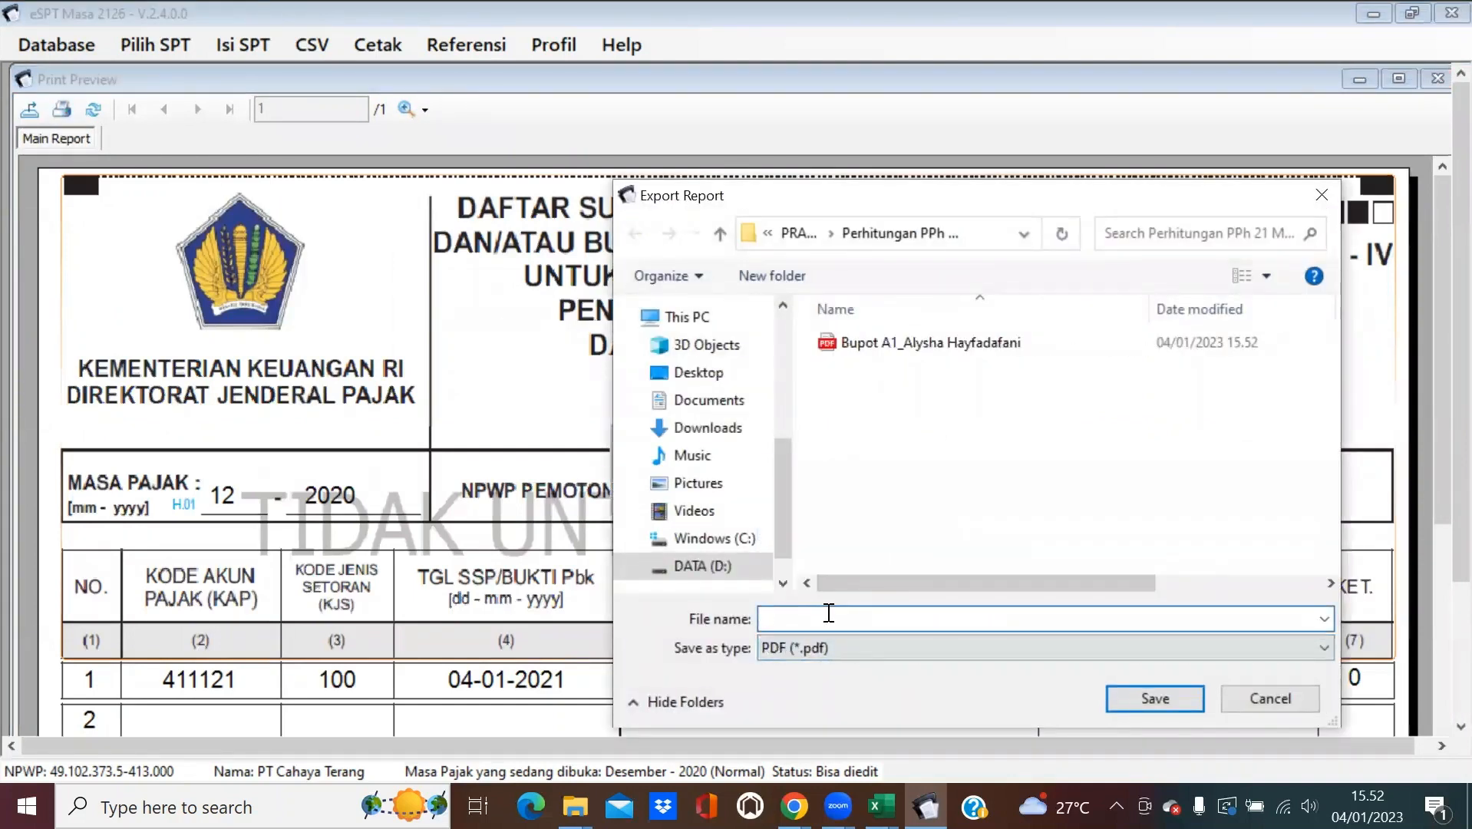
text(Daftar SSP Des 2020)
key(Return)
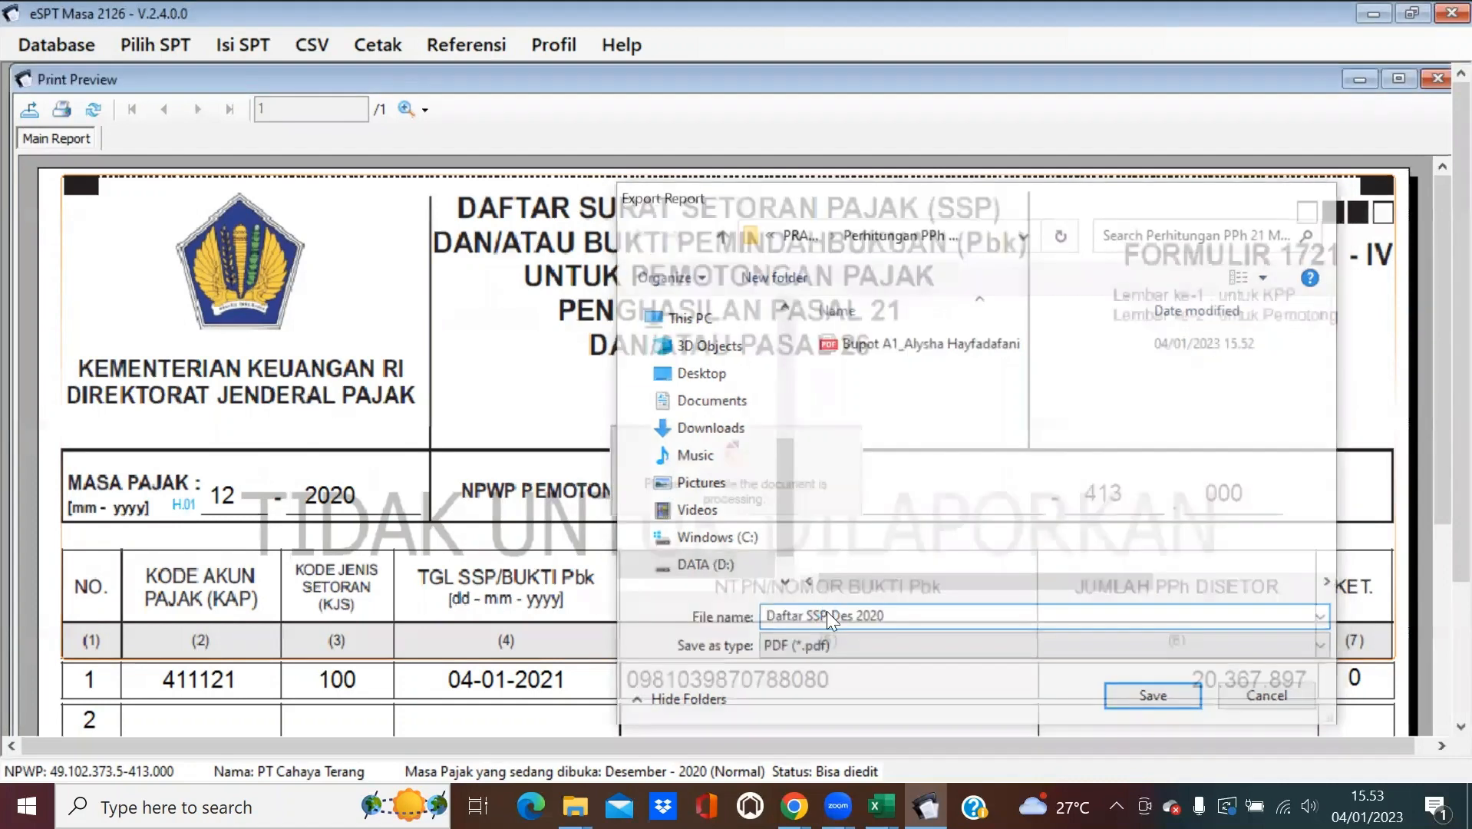
click(783, 477)
click(1437, 79)
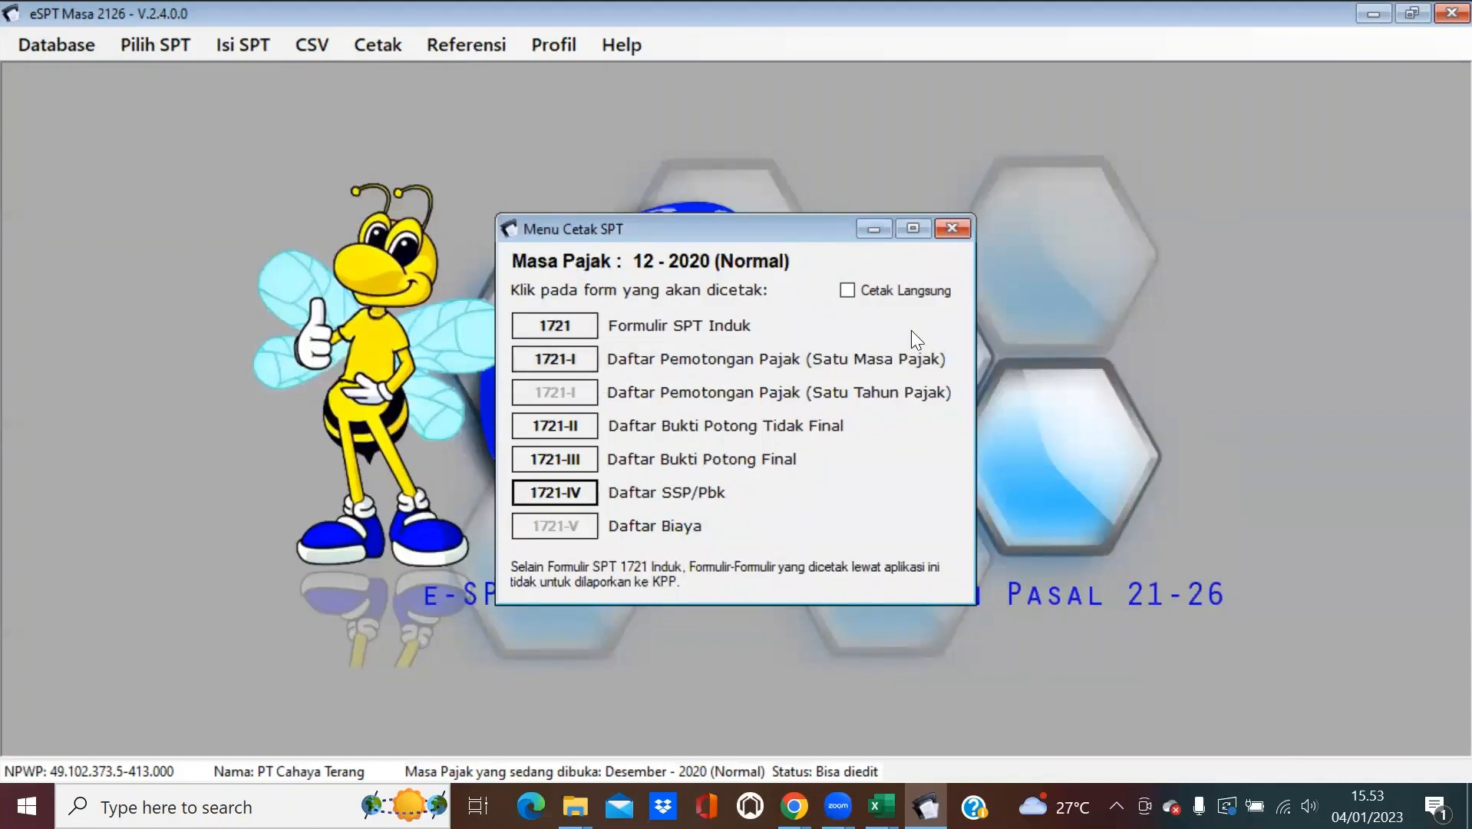
Preview the 1721-I monthly deduction list for December 2020.
click(564, 362)
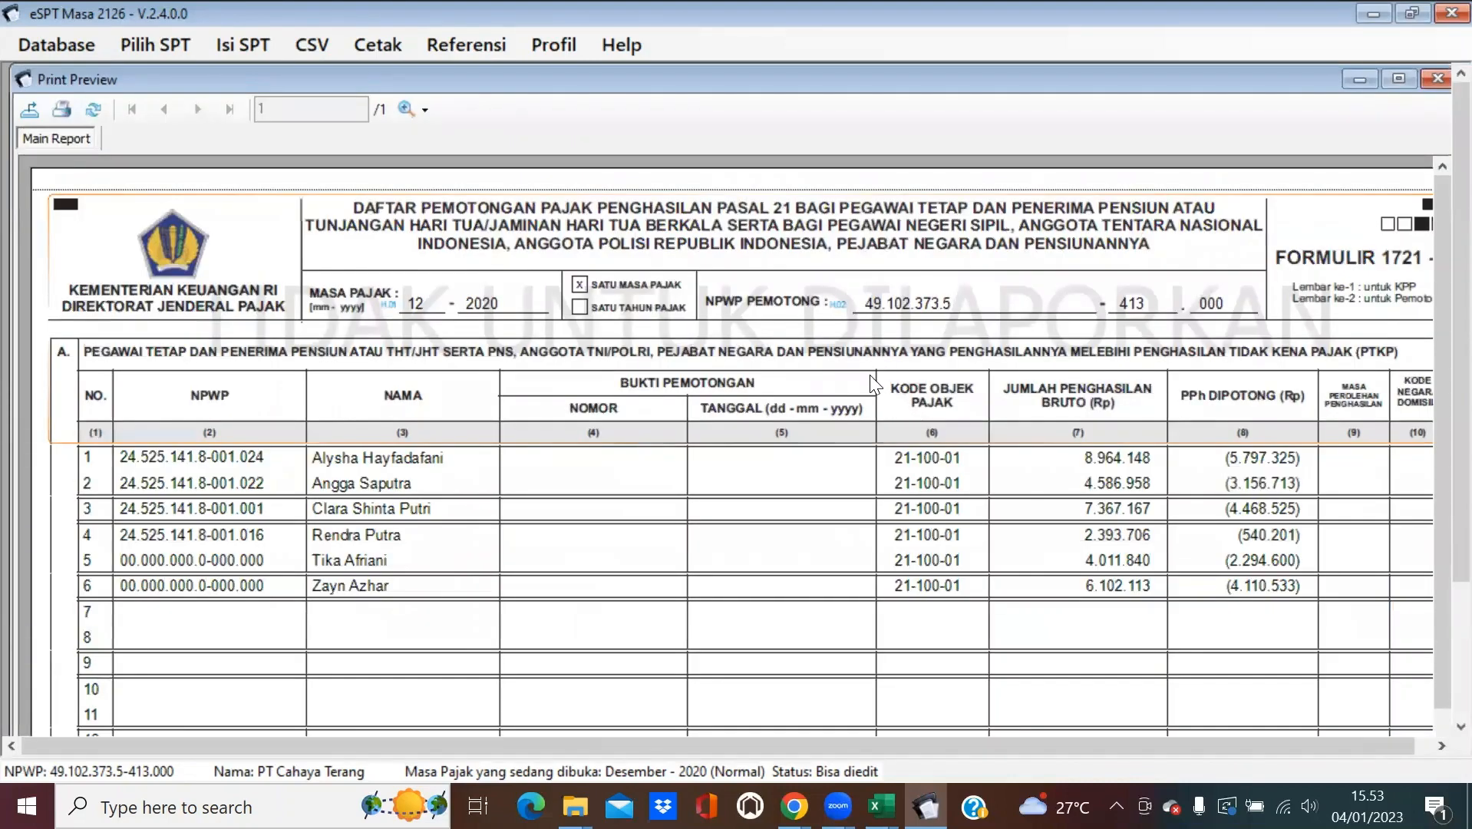
scroll(867, 355, down, 3)
scroll(866, 353, up, 3)
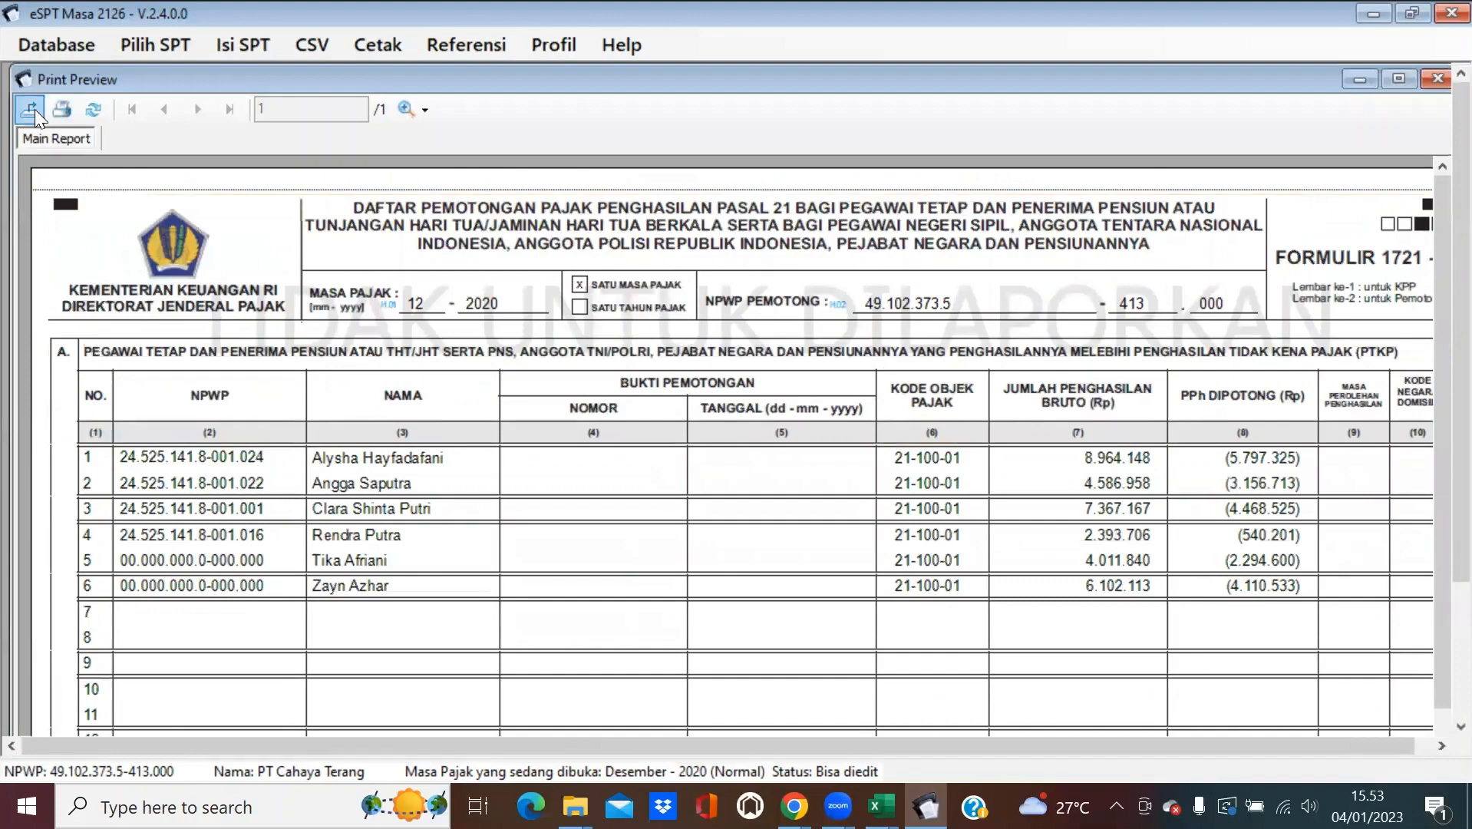
Export it as the PDF 'Daftar Bulan Des 2020' and close the preview.
click(29, 110)
click(906, 647)
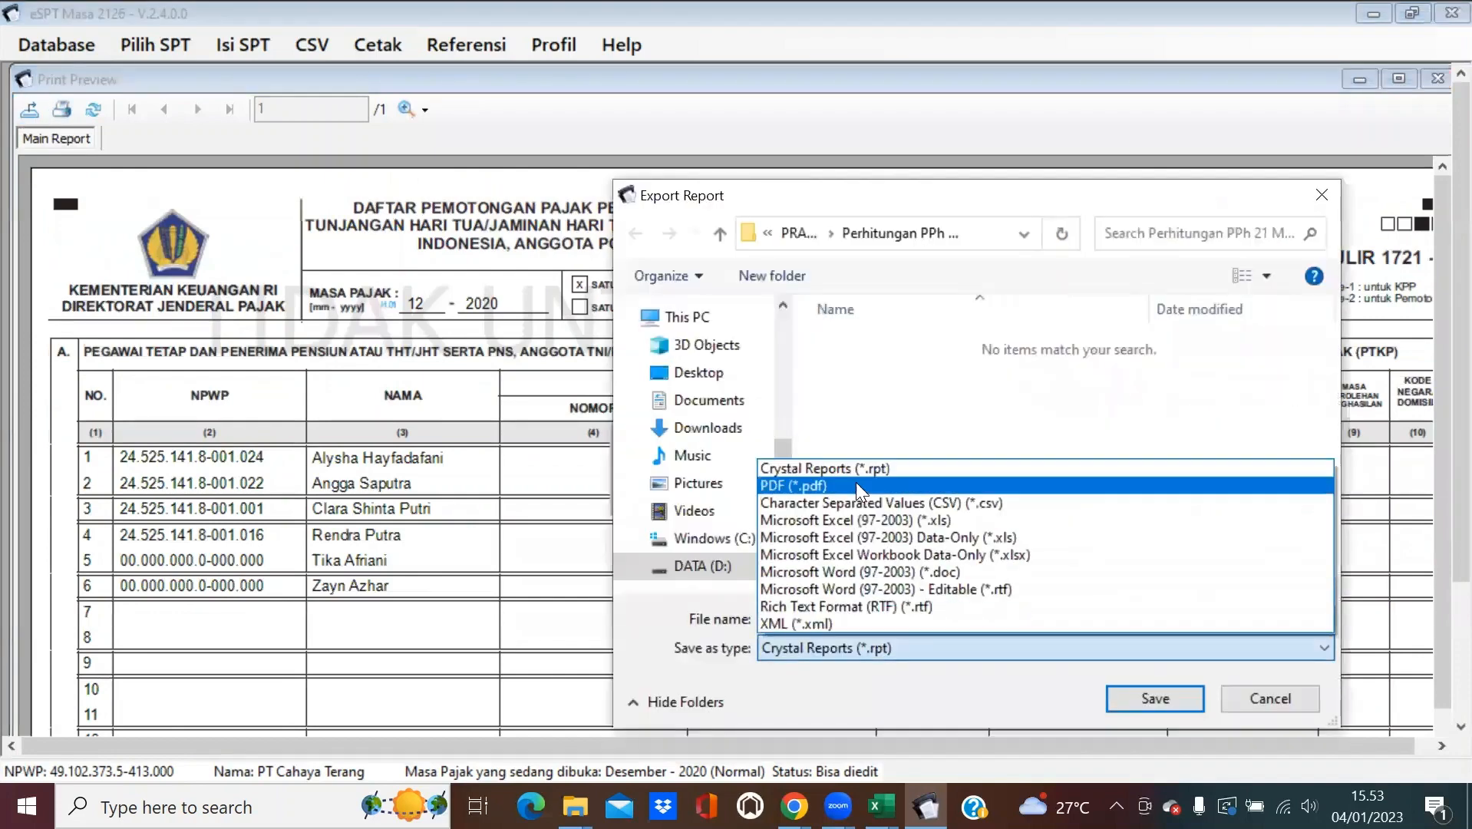
click(852, 485)
click(858, 613)
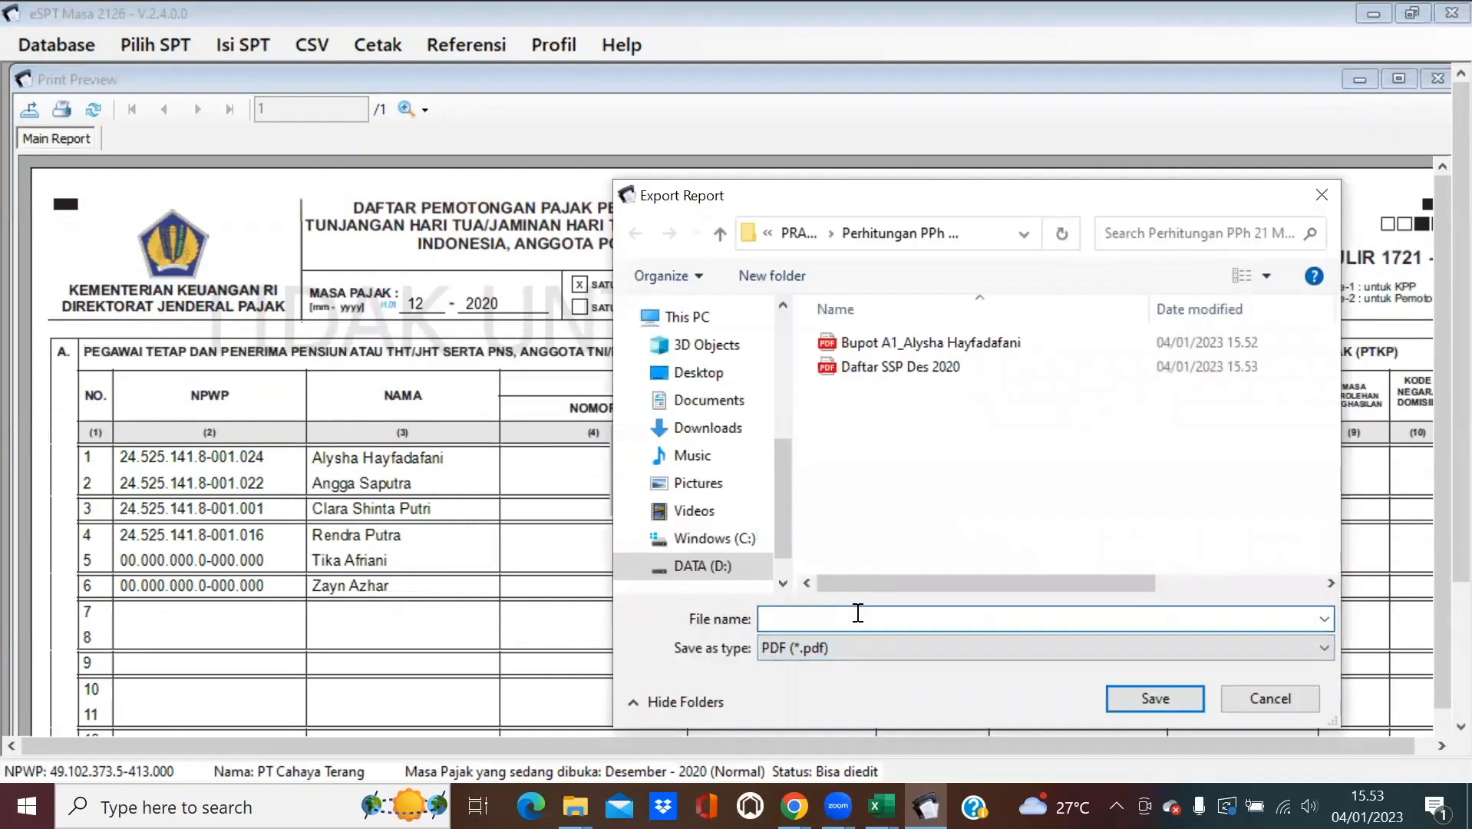
text(Daftar)
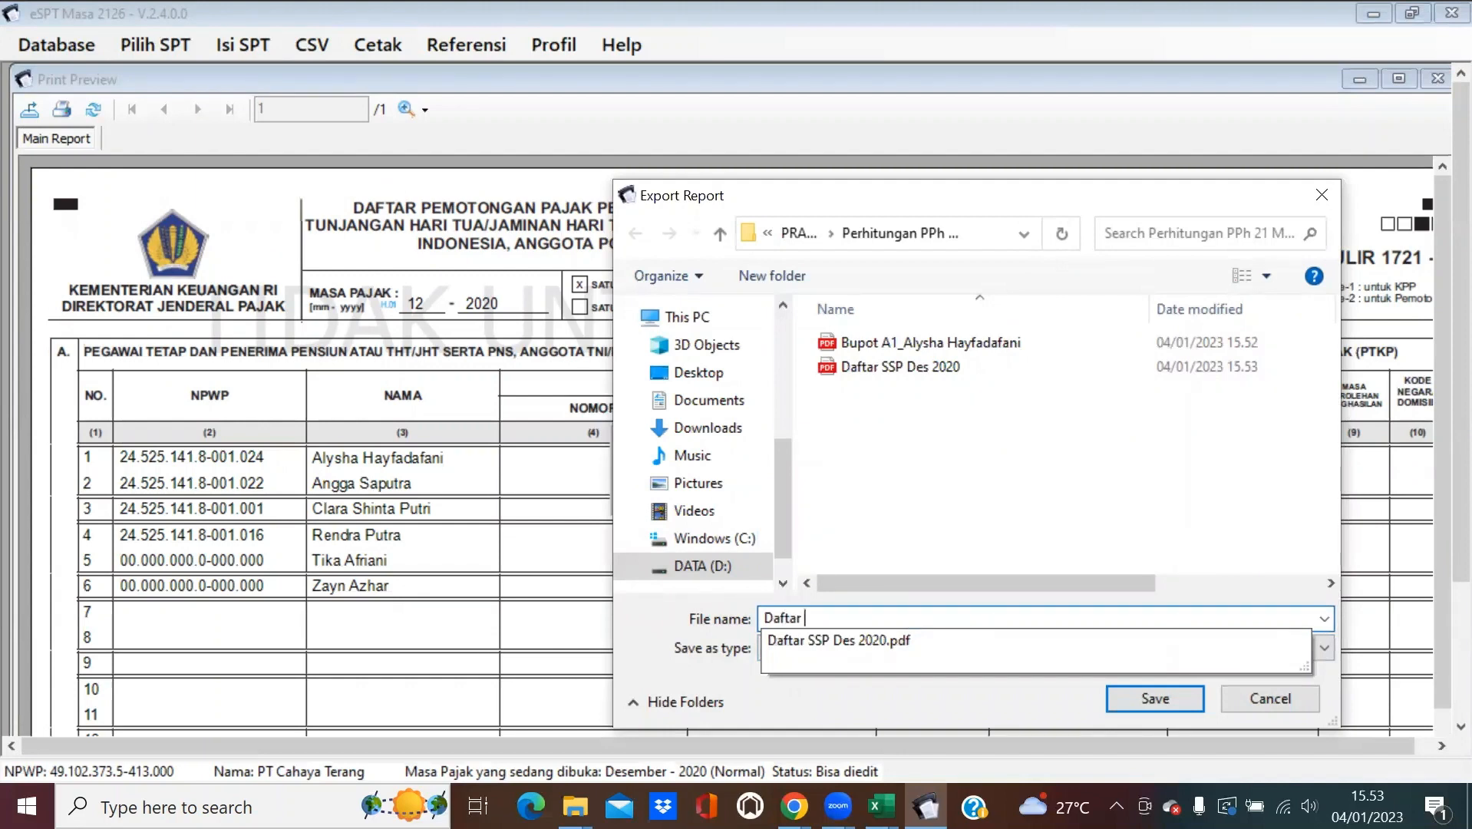
text( Bu)
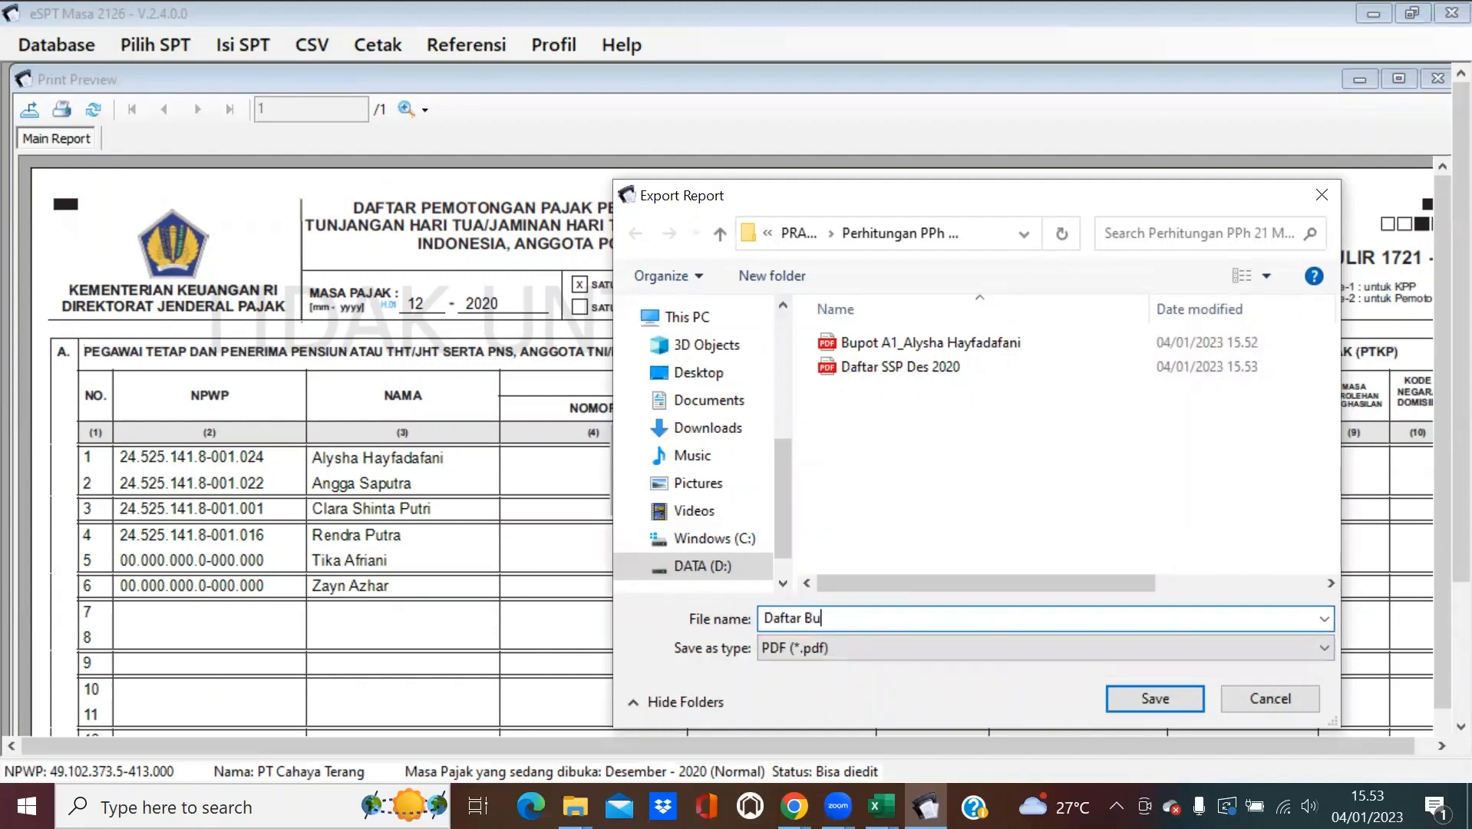
text(lan Des 2020)
key(Return)
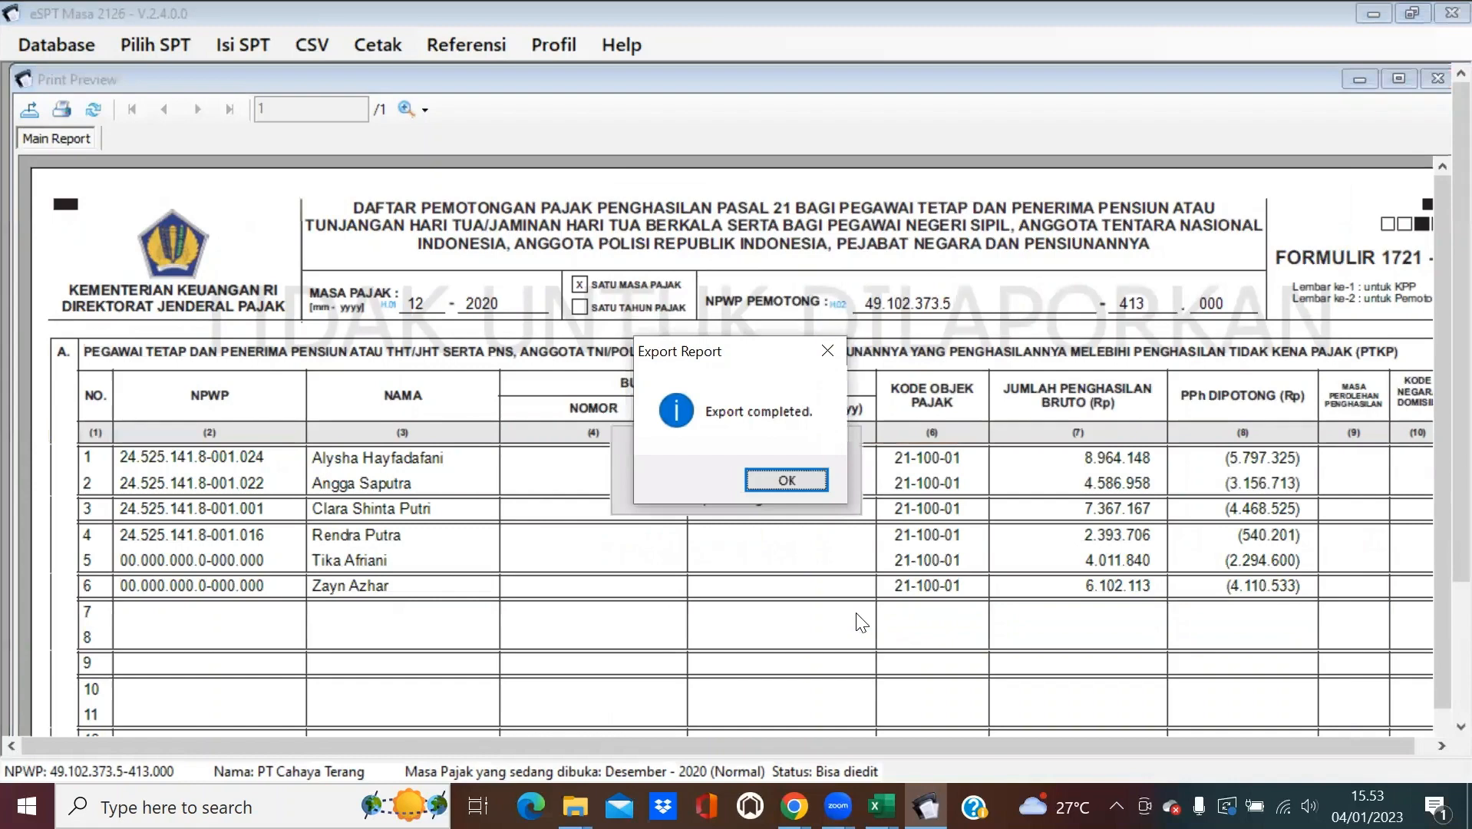
click(808, 481)
click(1437, 79)
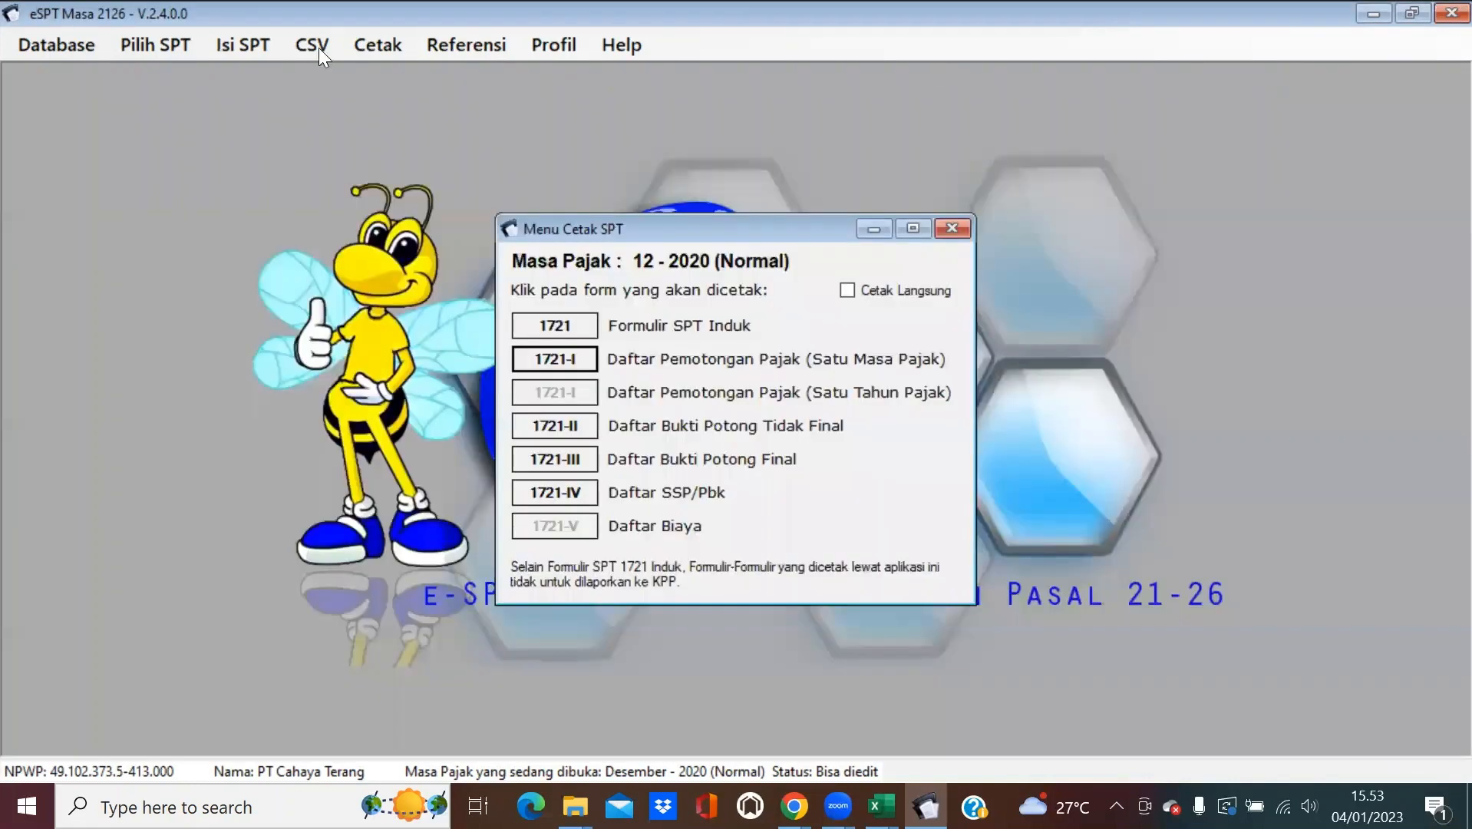
Open the Satu Tahun Pajak annual deduction list and preview it for printing.
click(173, 40)
mouse_move(265, 48)
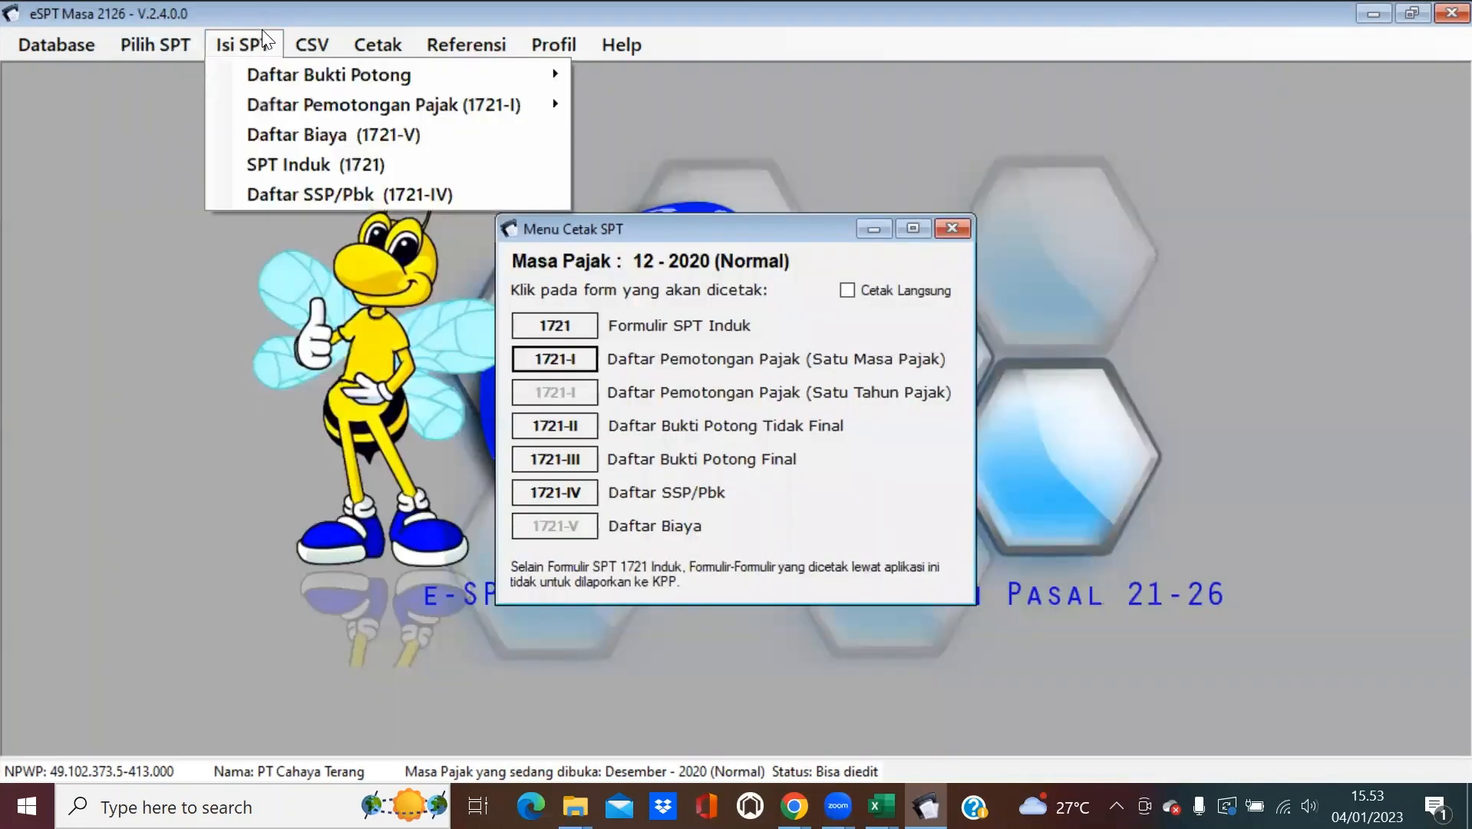
mouse_move(308, 101)
click(687, 132)
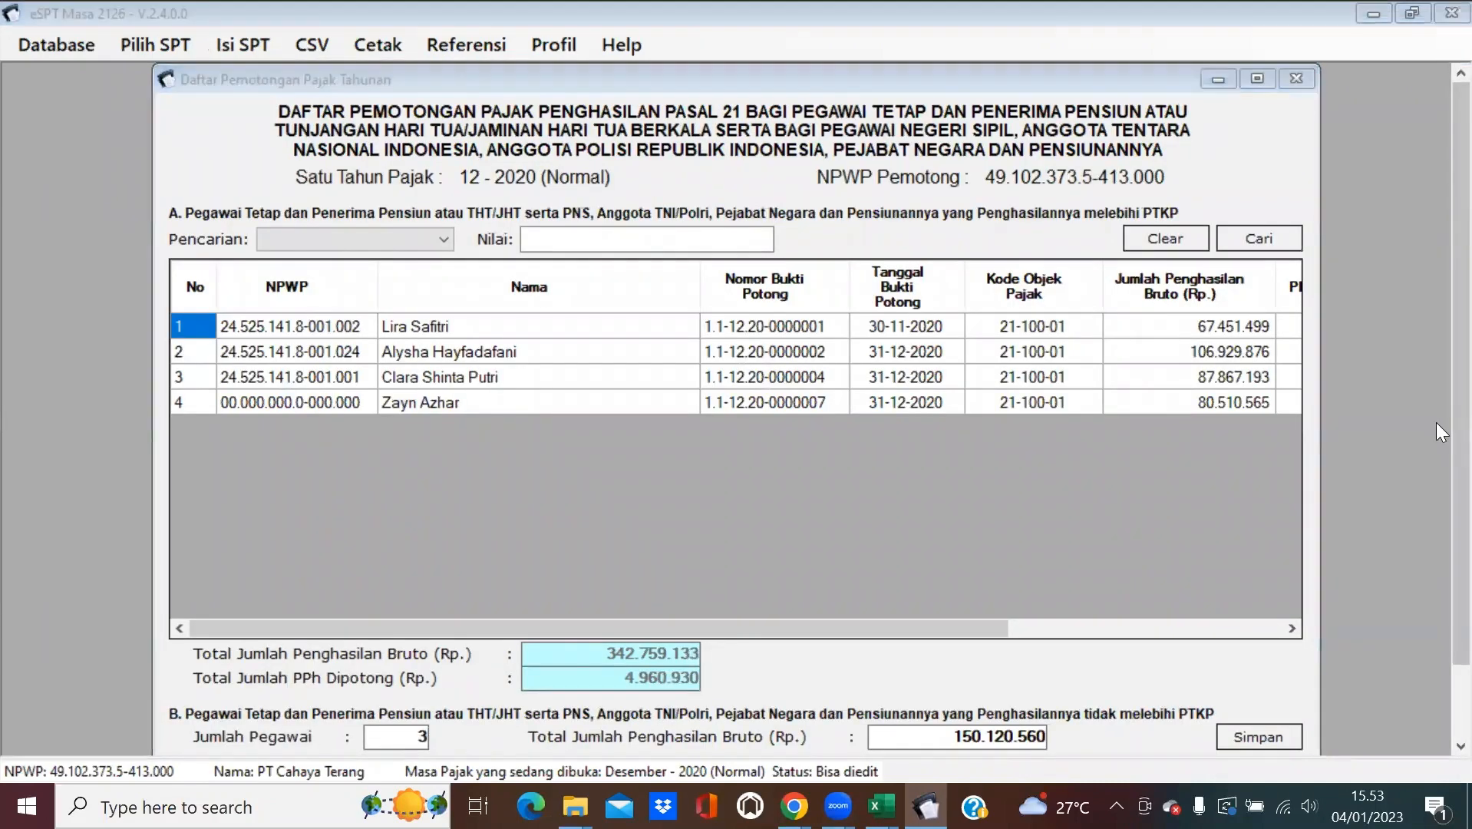
scroll(1436, 553, down, 1)
click(1259, 706)
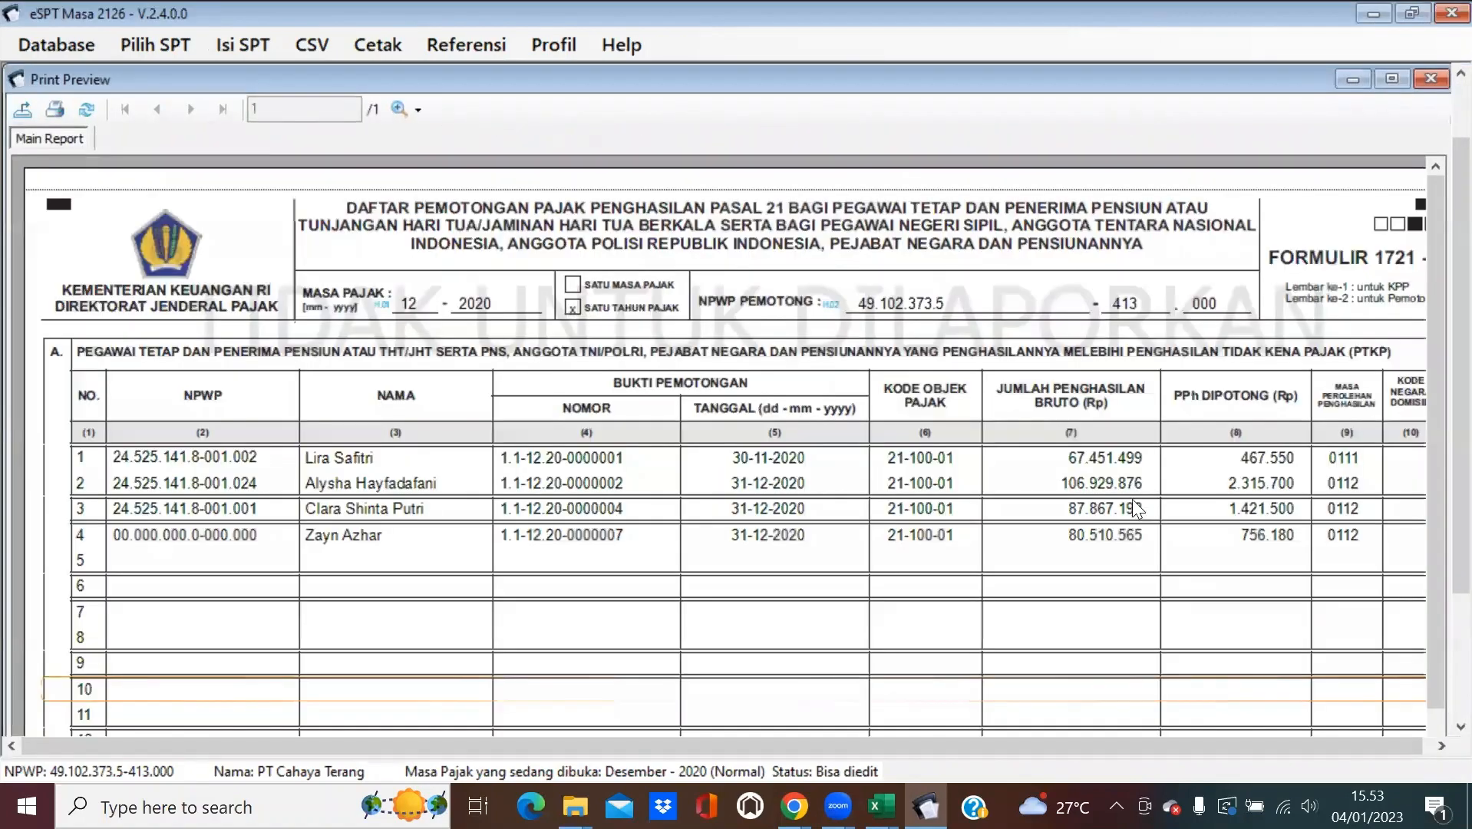
Export the annual list as the PDF 'Daftar Satu Tahun Pajak' and close the preview.
click(23, 110)
click(860, 654)
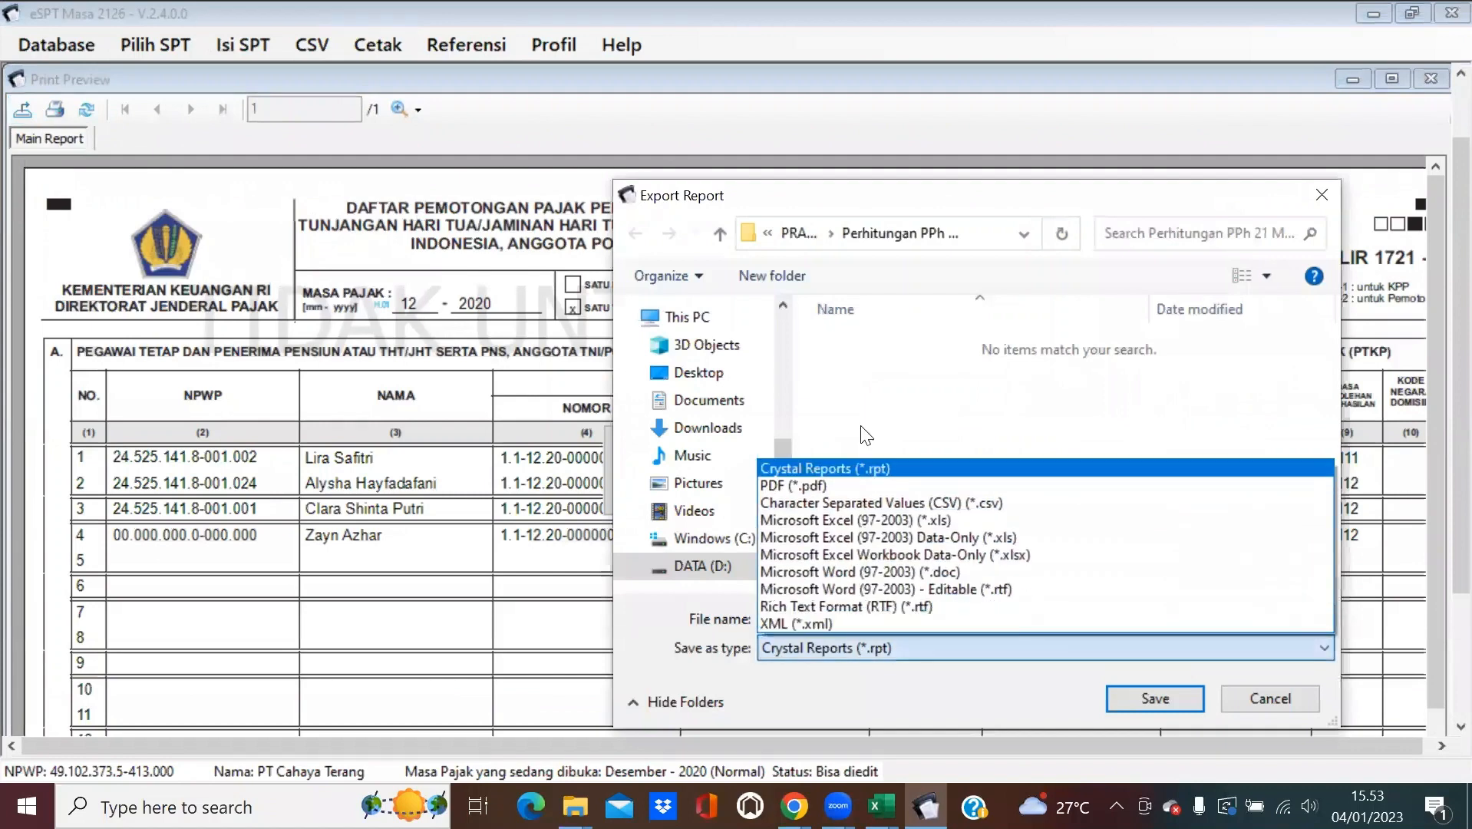
click(856, 486)
text(Daftar 1)
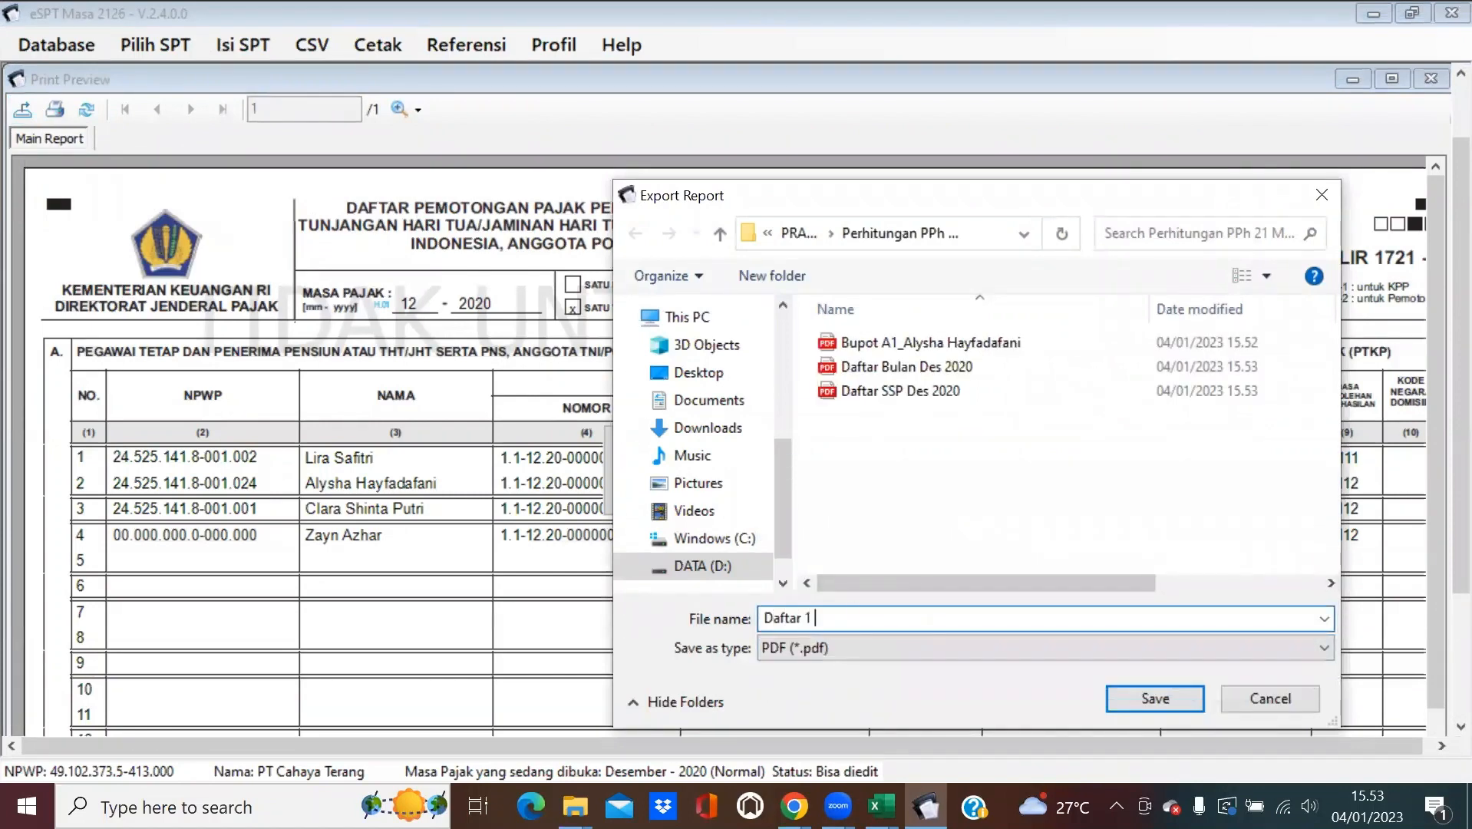
key(BackSpace)
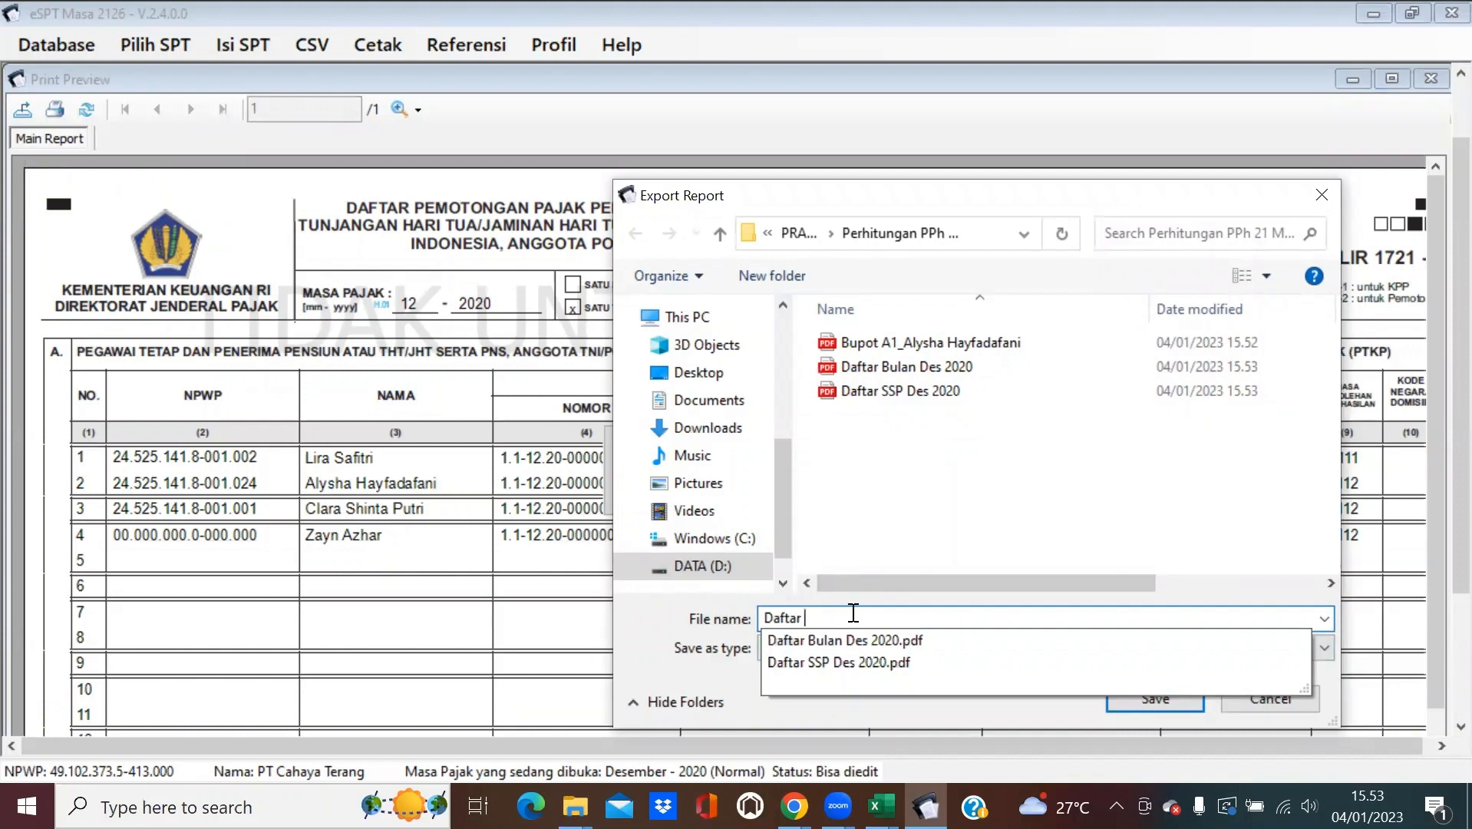
text(Satu)
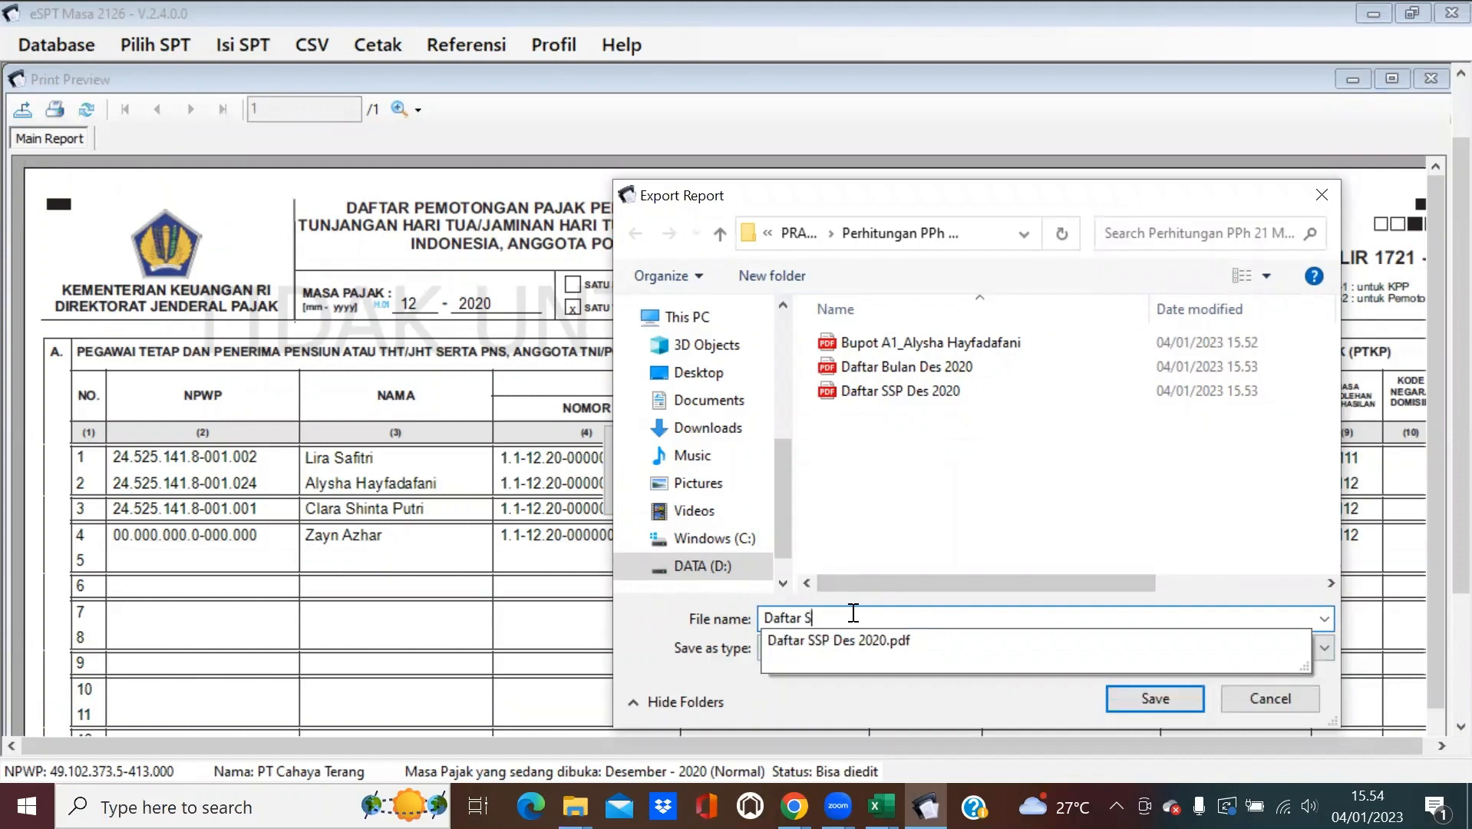
key(BackSpace)
key(BackSpace)
key(BackSpace)
key(BackSpace)
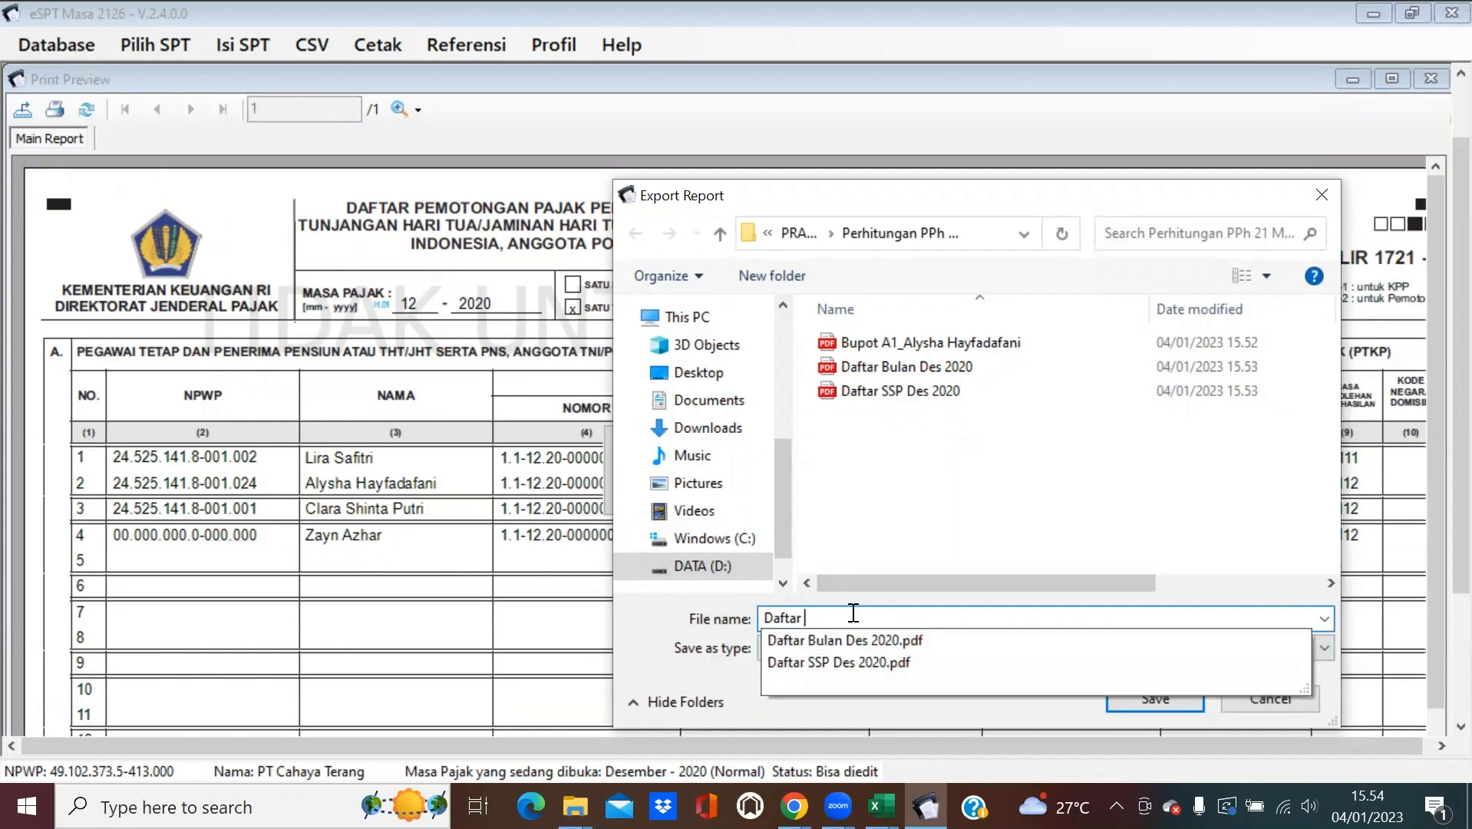
text(Satu Tah)
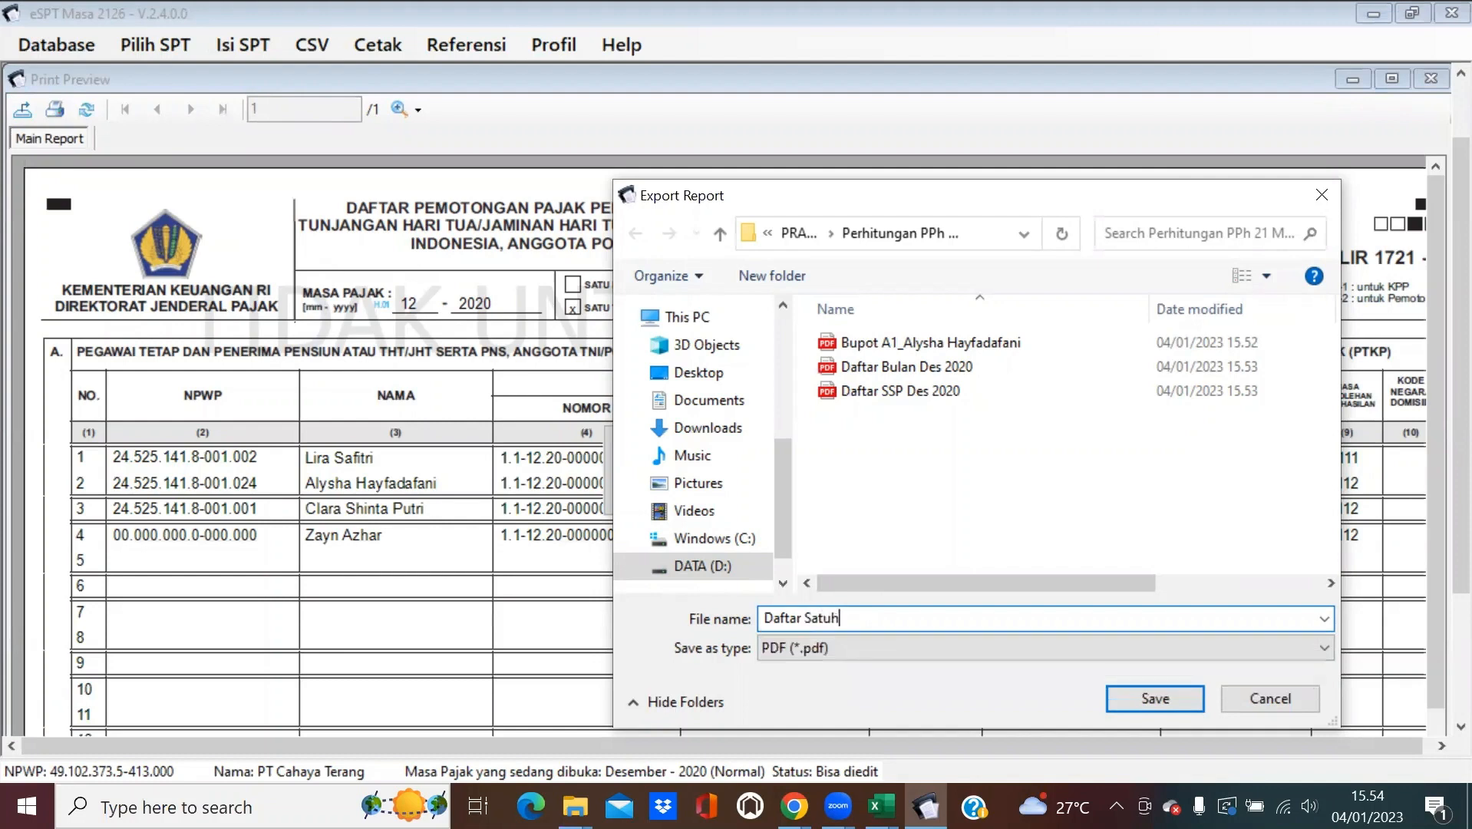
text(un Pajak)
key(Return)
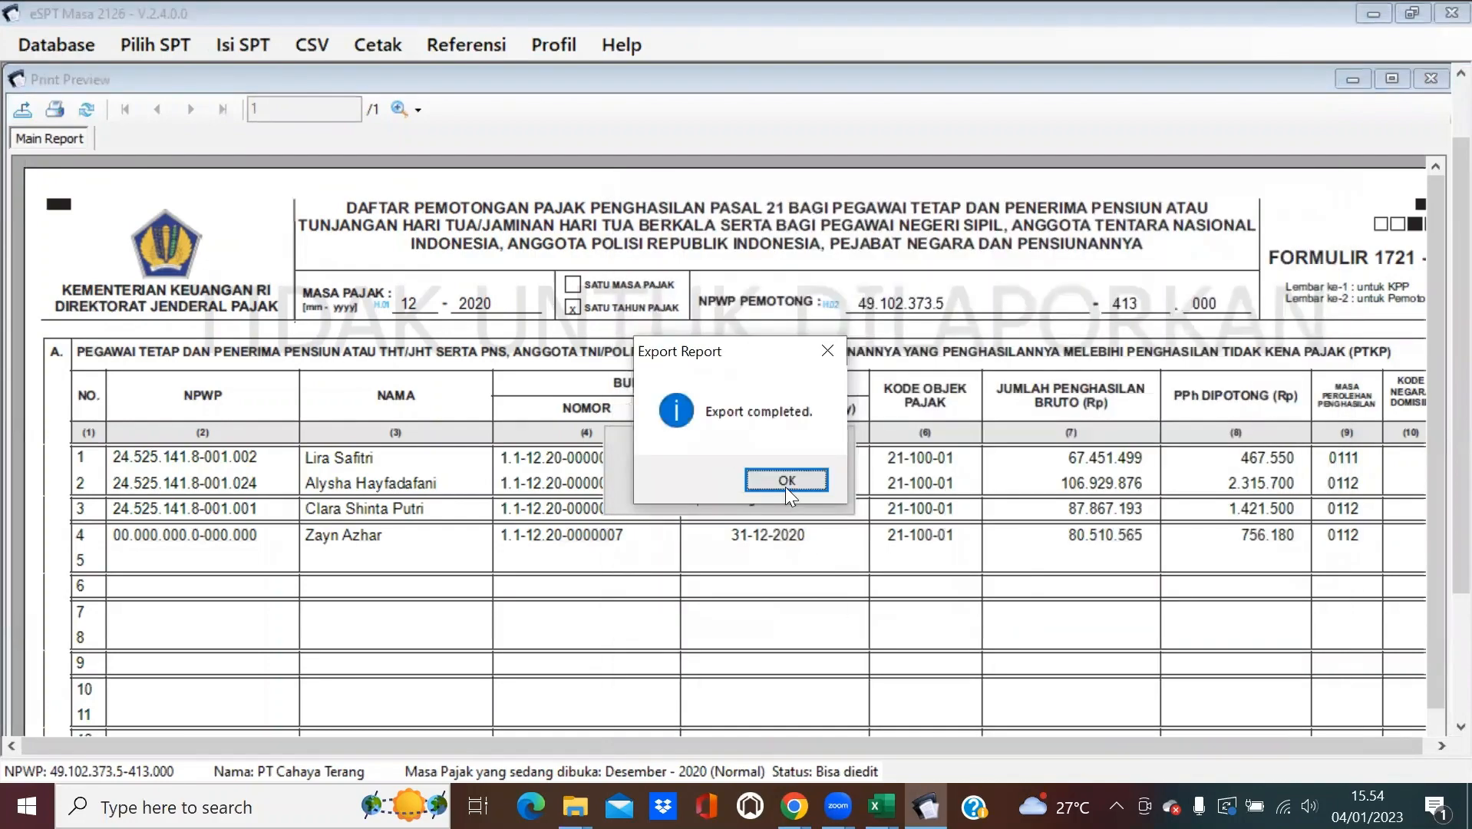
key(Return)
click(1430, 78)
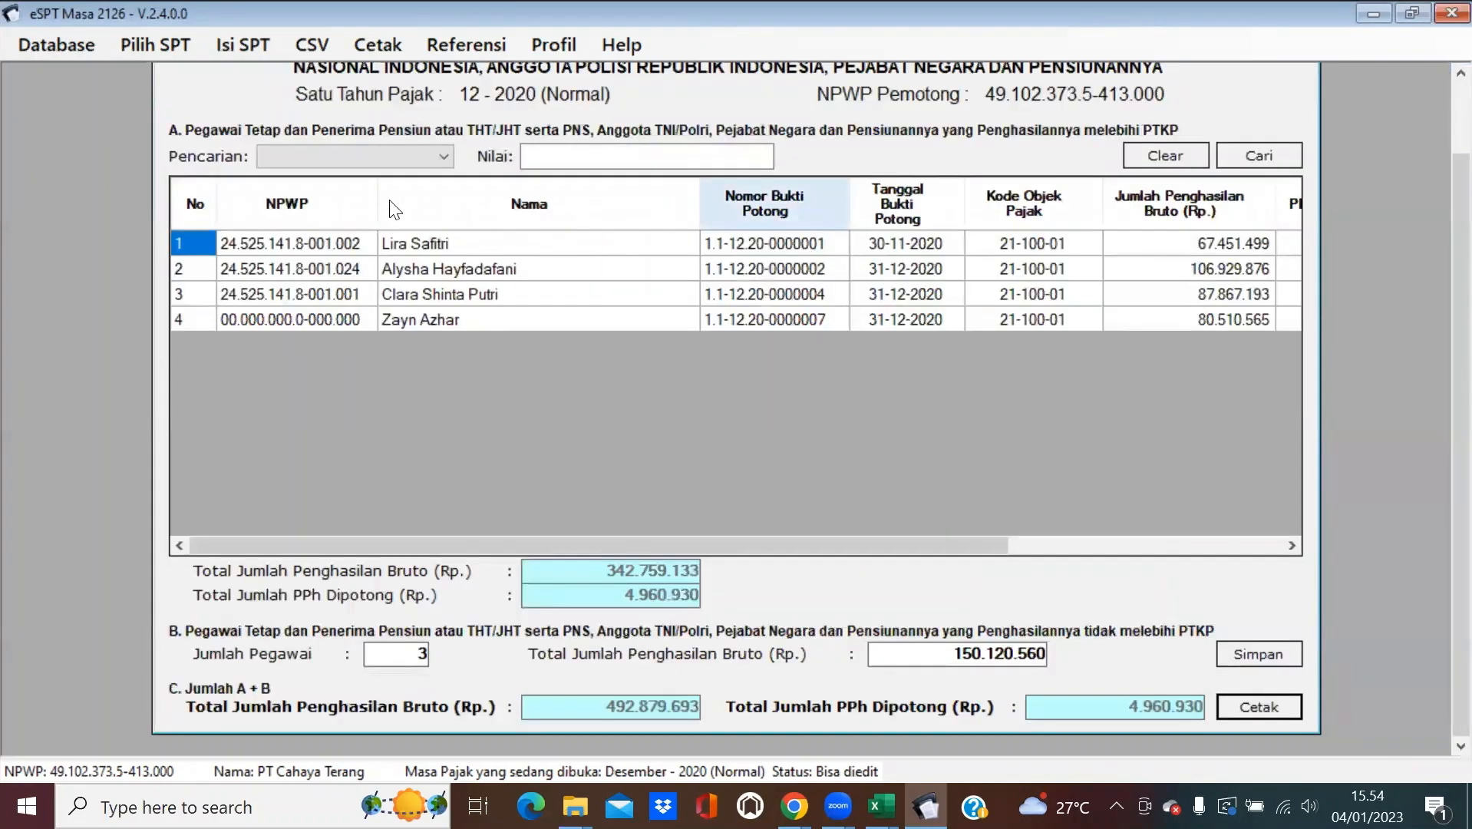
Close the annual list form and open the SPT Induk 1721 report to its second page.
scroll(1437, 192, up, 5)
click(1303, 78)
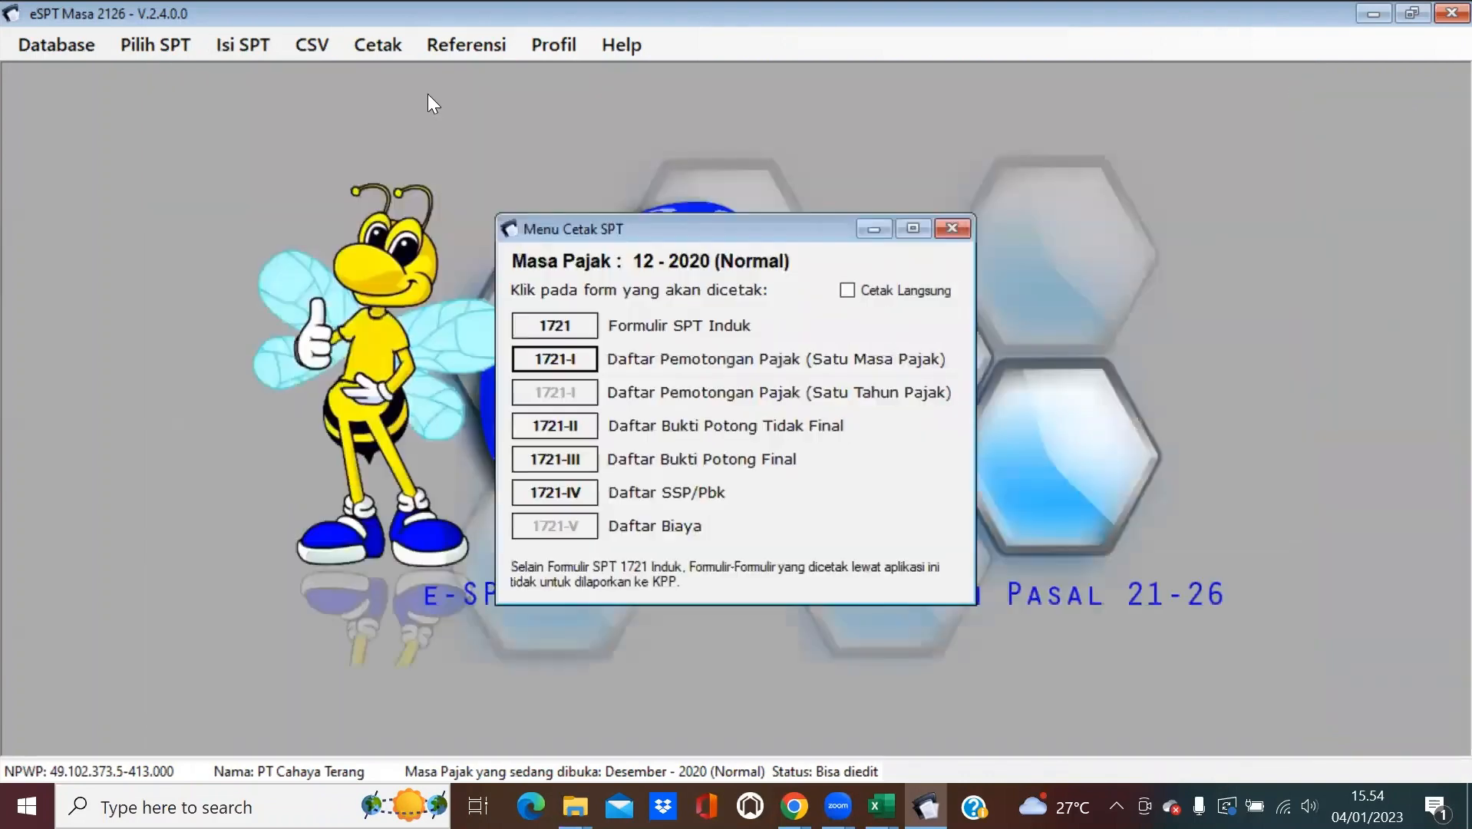
click(572, 321)
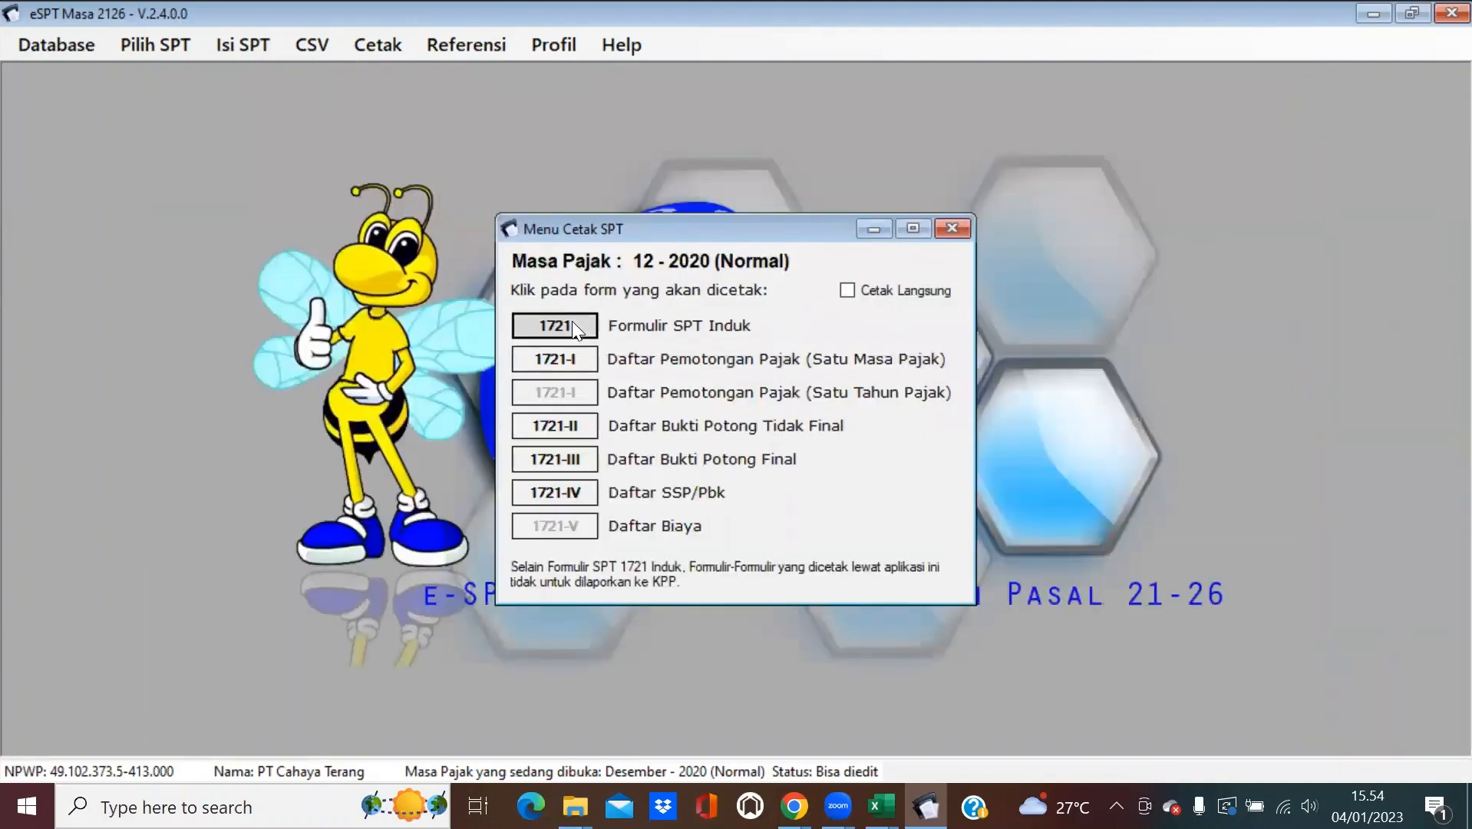
scroll(867, 435, down, 5)
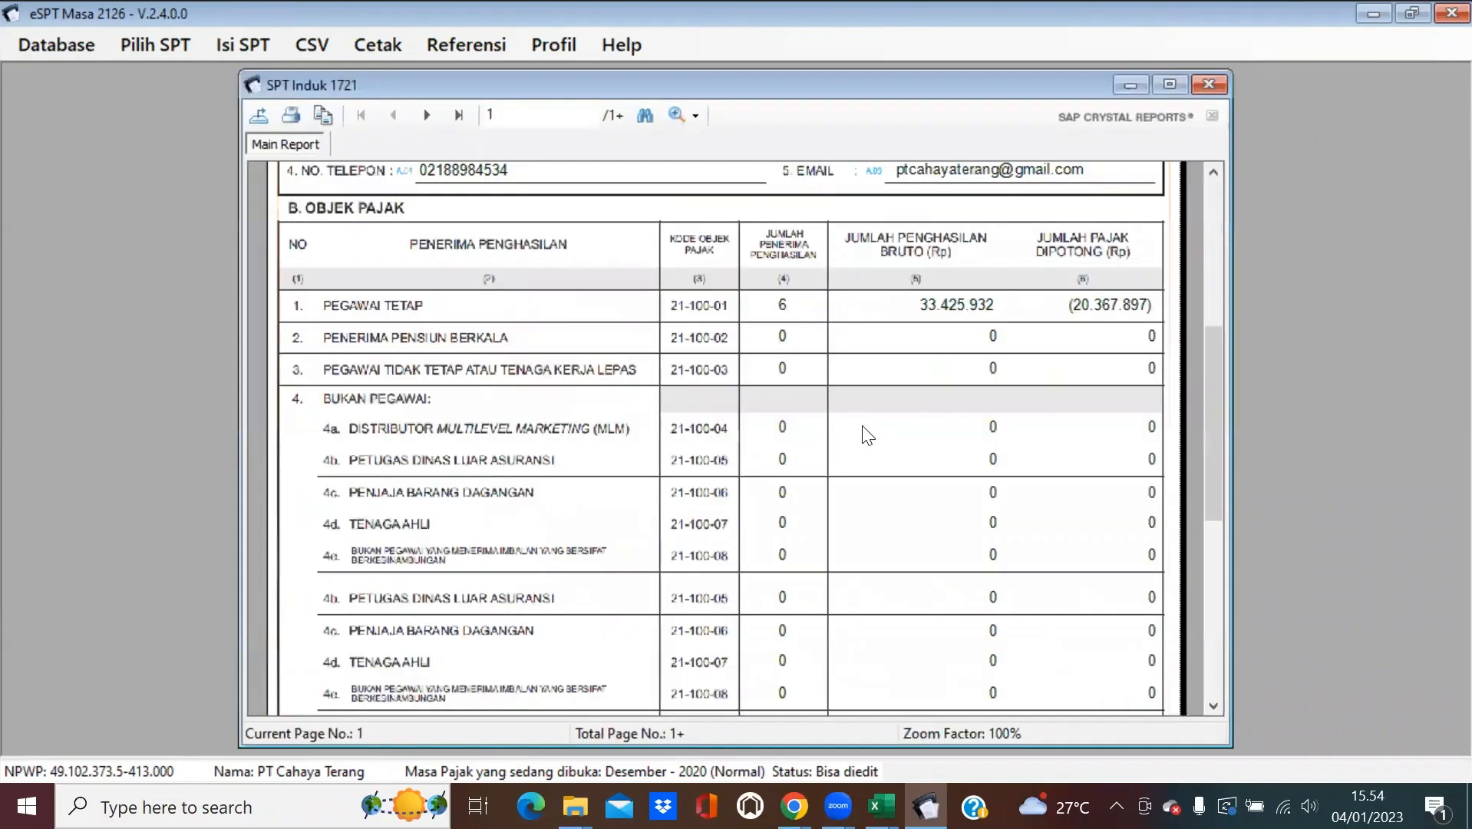
scroll(868, 435, up, 5)
click(427, 115)
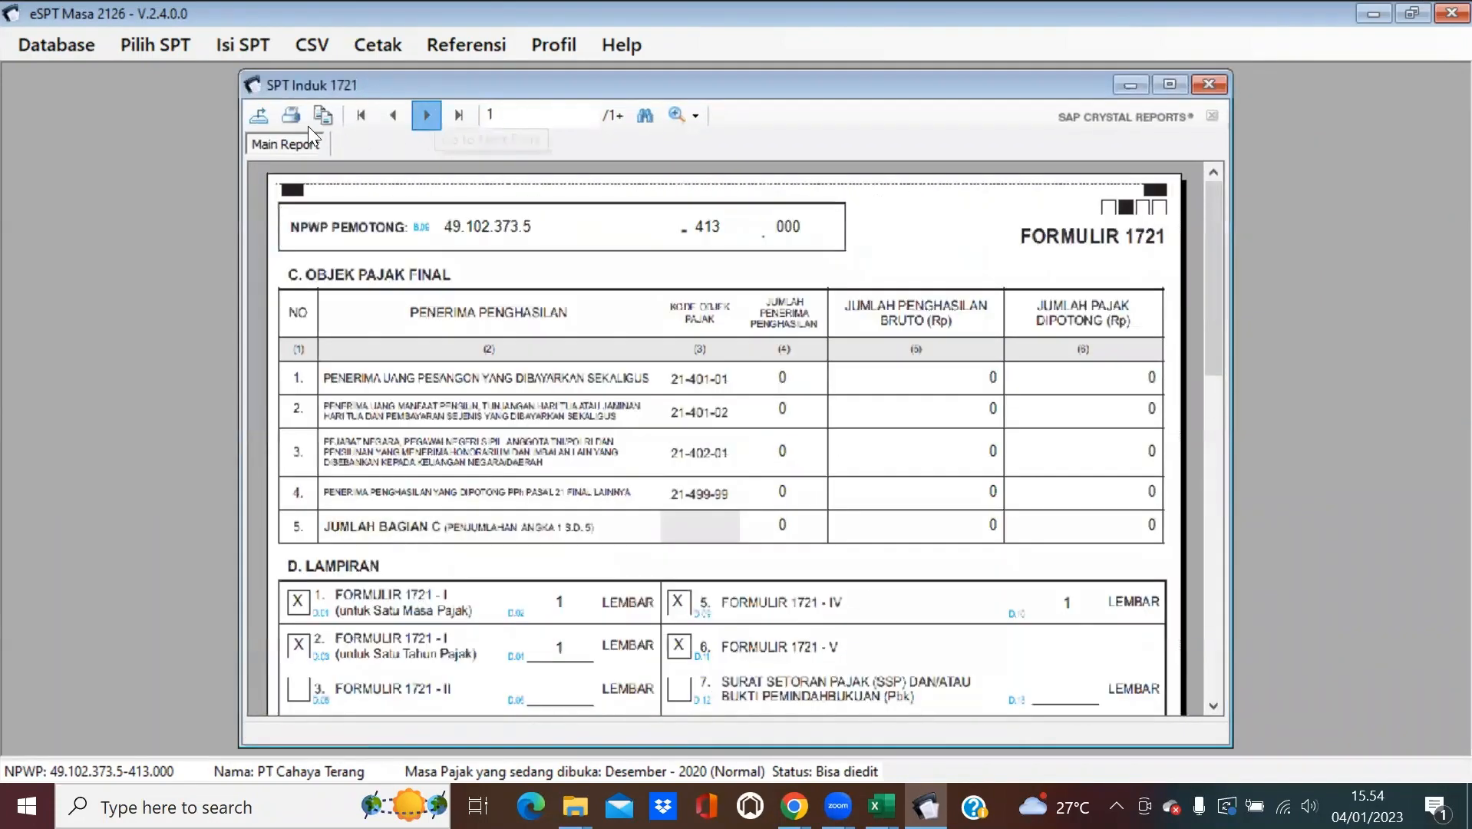
Export SPT Induk as the PDF 'SPT INDUK', then close the report and print menu.
click(261, 116)
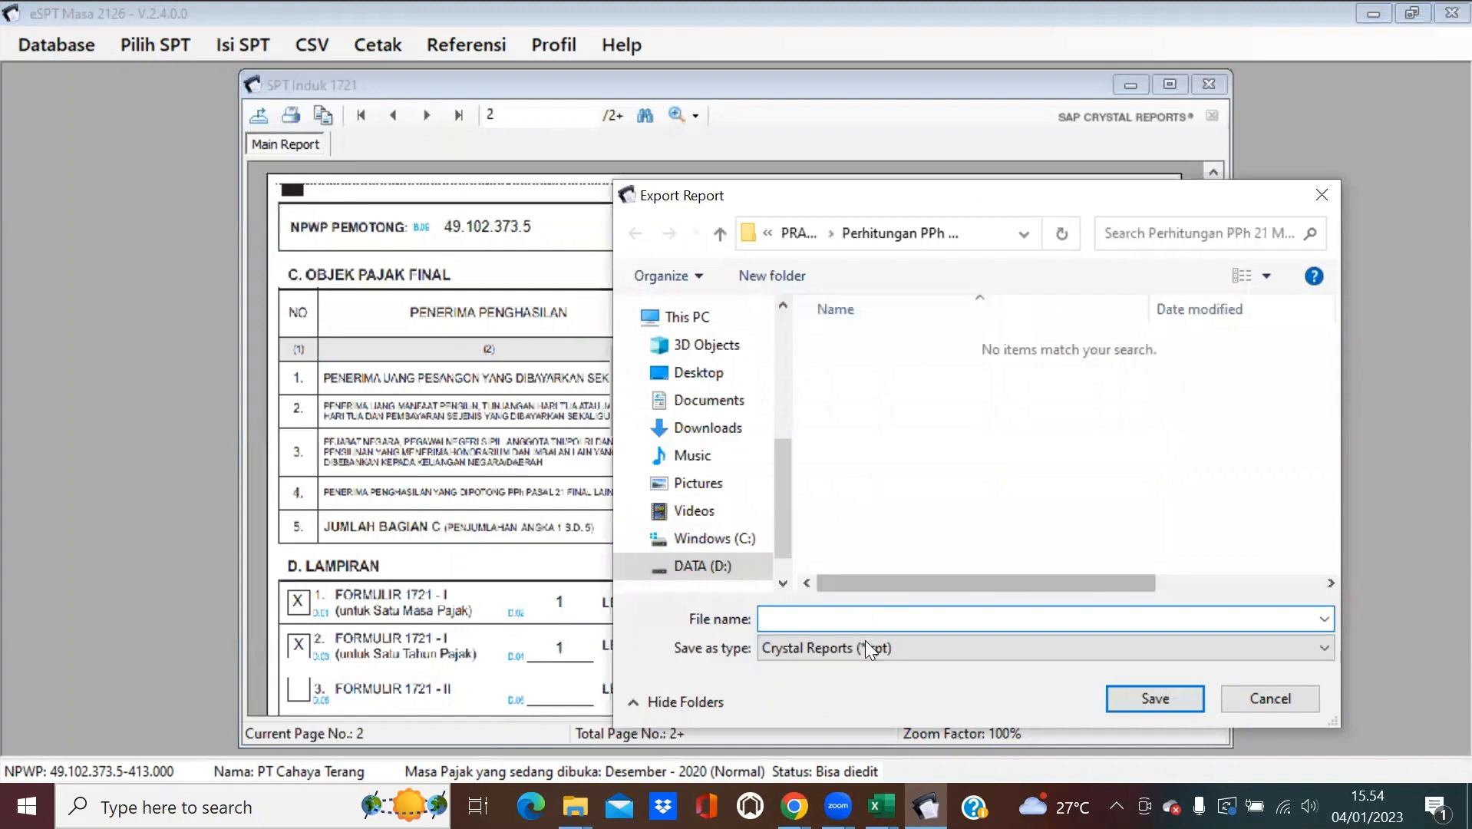
click(865, 648)
click(906, 485)
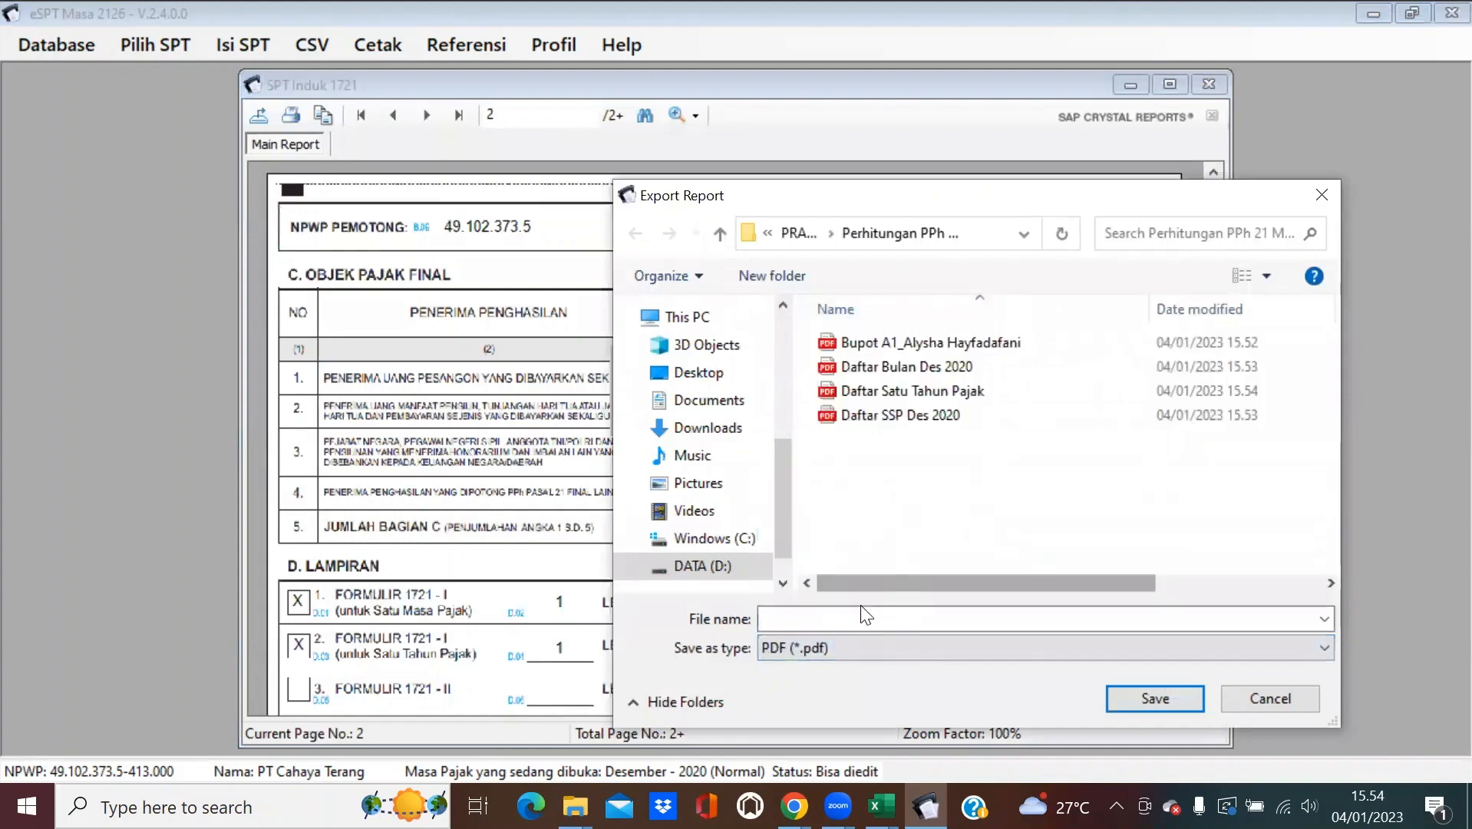
click(861, 618)
text(SPT INDUK)
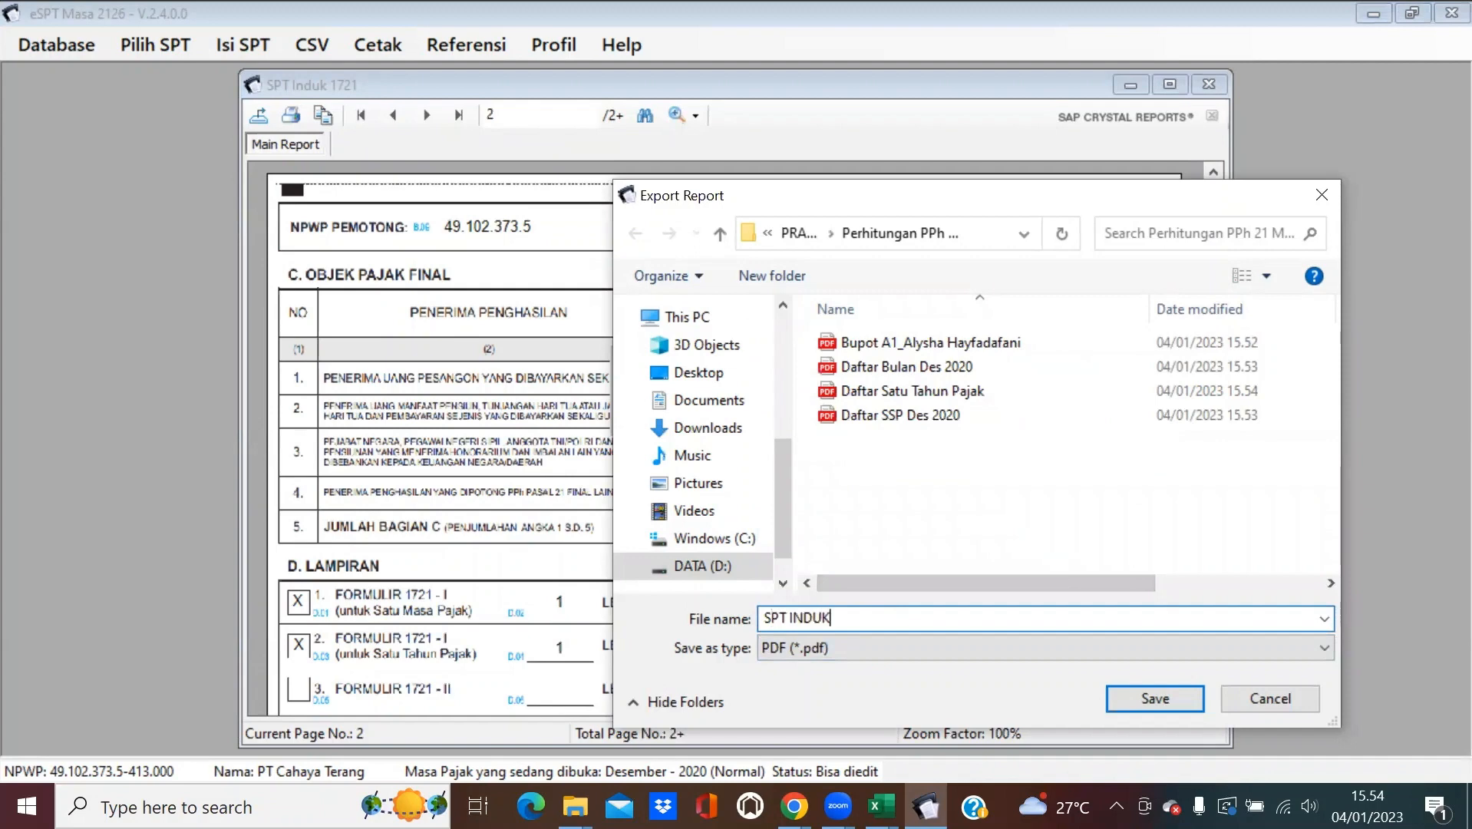
click(1151, 698)
click(798, 479)
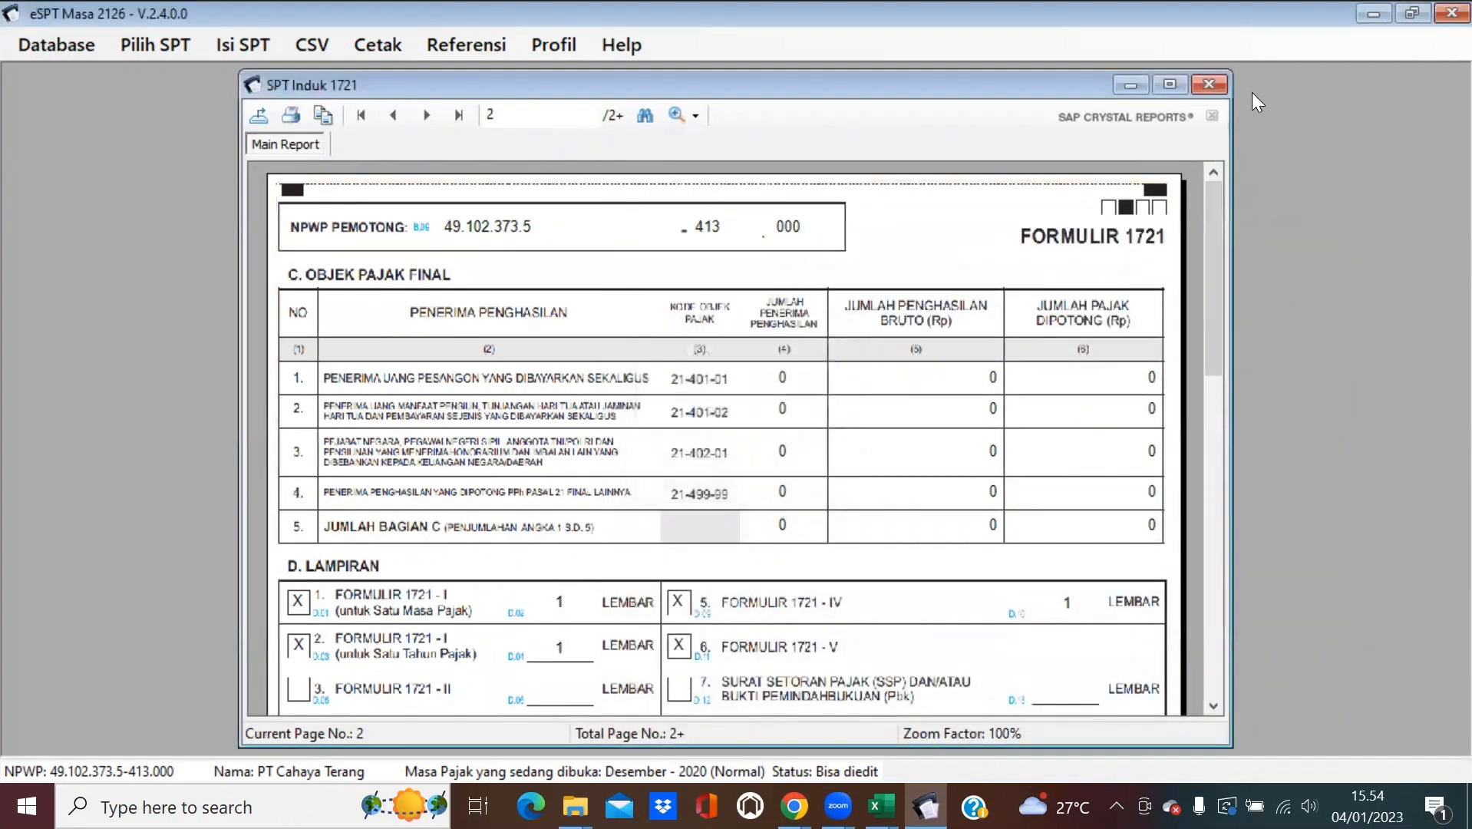
click(1209, 84)
click(946, 230)
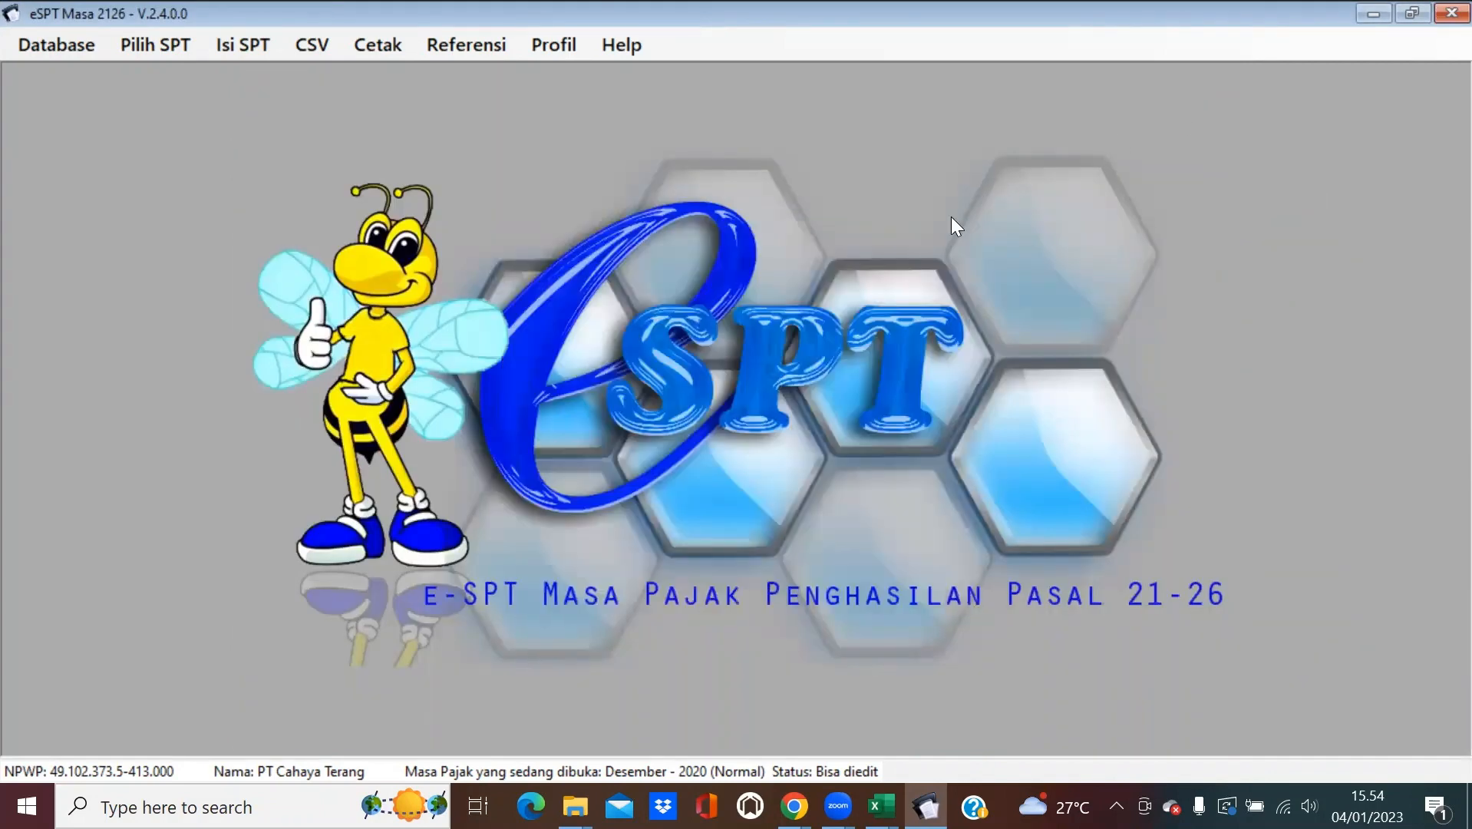